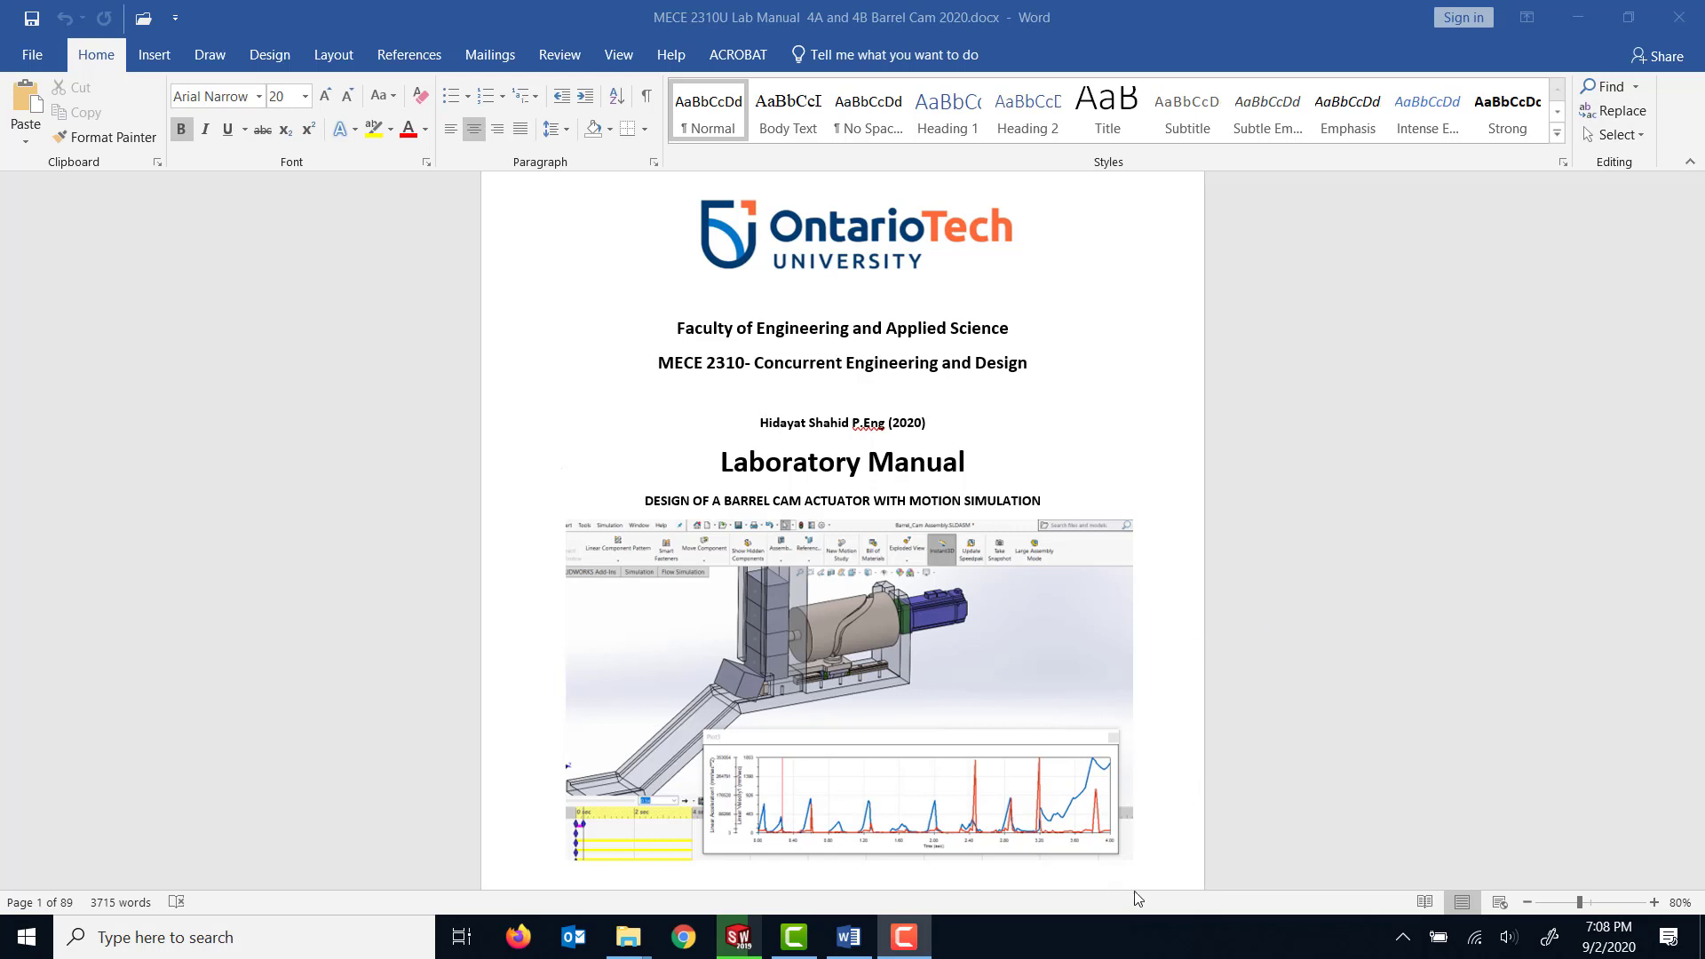
# Switch to SOLIDWORKS, examine the barrel cam assembly from several angles, and play Motion Study 2.
pyautogui.click(744, 941)
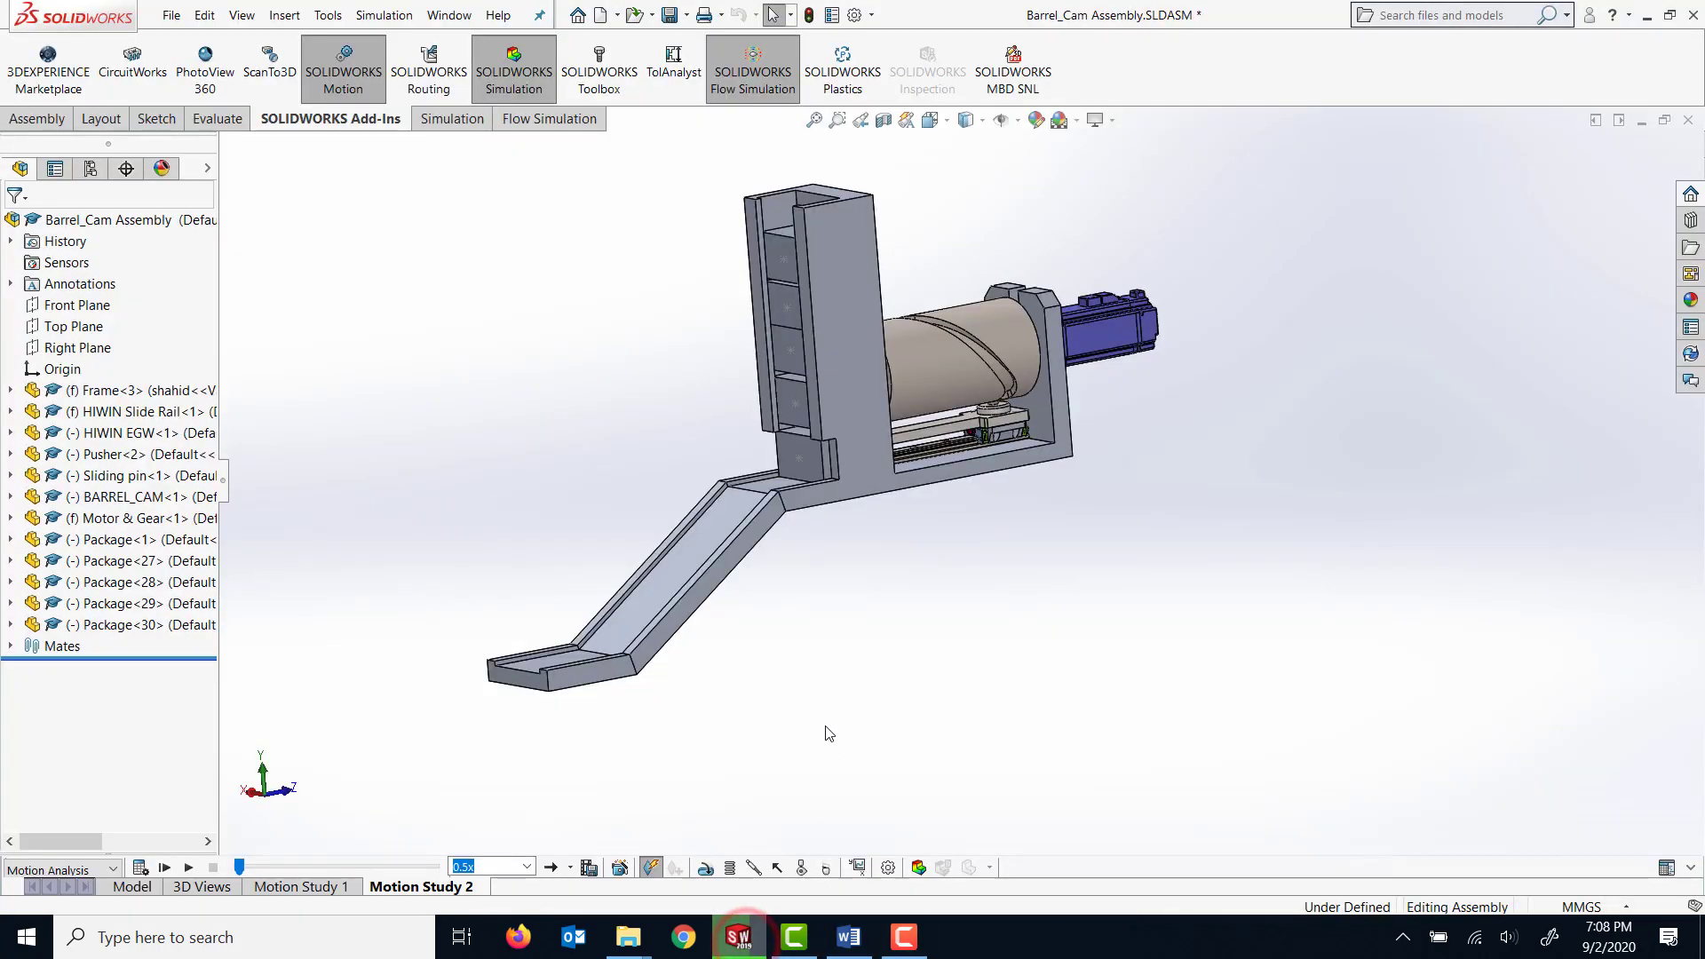
pyautogui.moveTo(848, 724)
pyautogui.mouseDown(button='middle')
pyautogui.moveTo(852, 689)
pyautogui.moveTo(829, 693)
pyautogui.moveTo(853, 701)
pyautogui.mouseUp(button='middle')
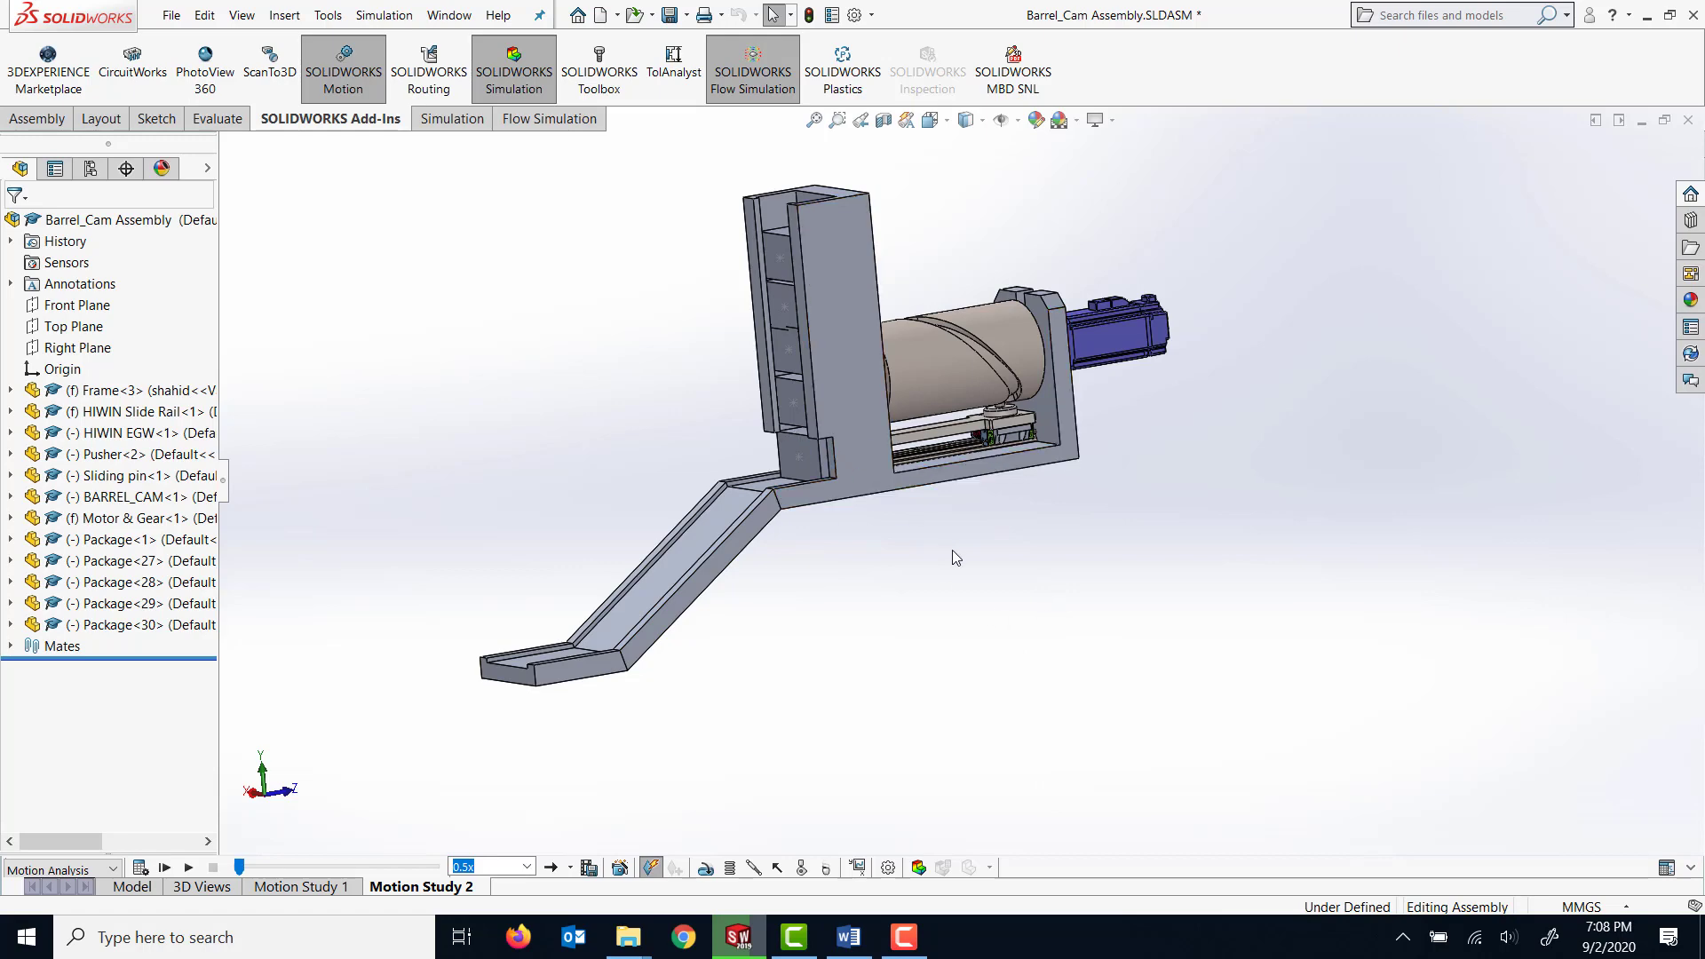
pyautogui.moveTo(951, 551); pyautogui.dragTo(981, 597, button='middle')
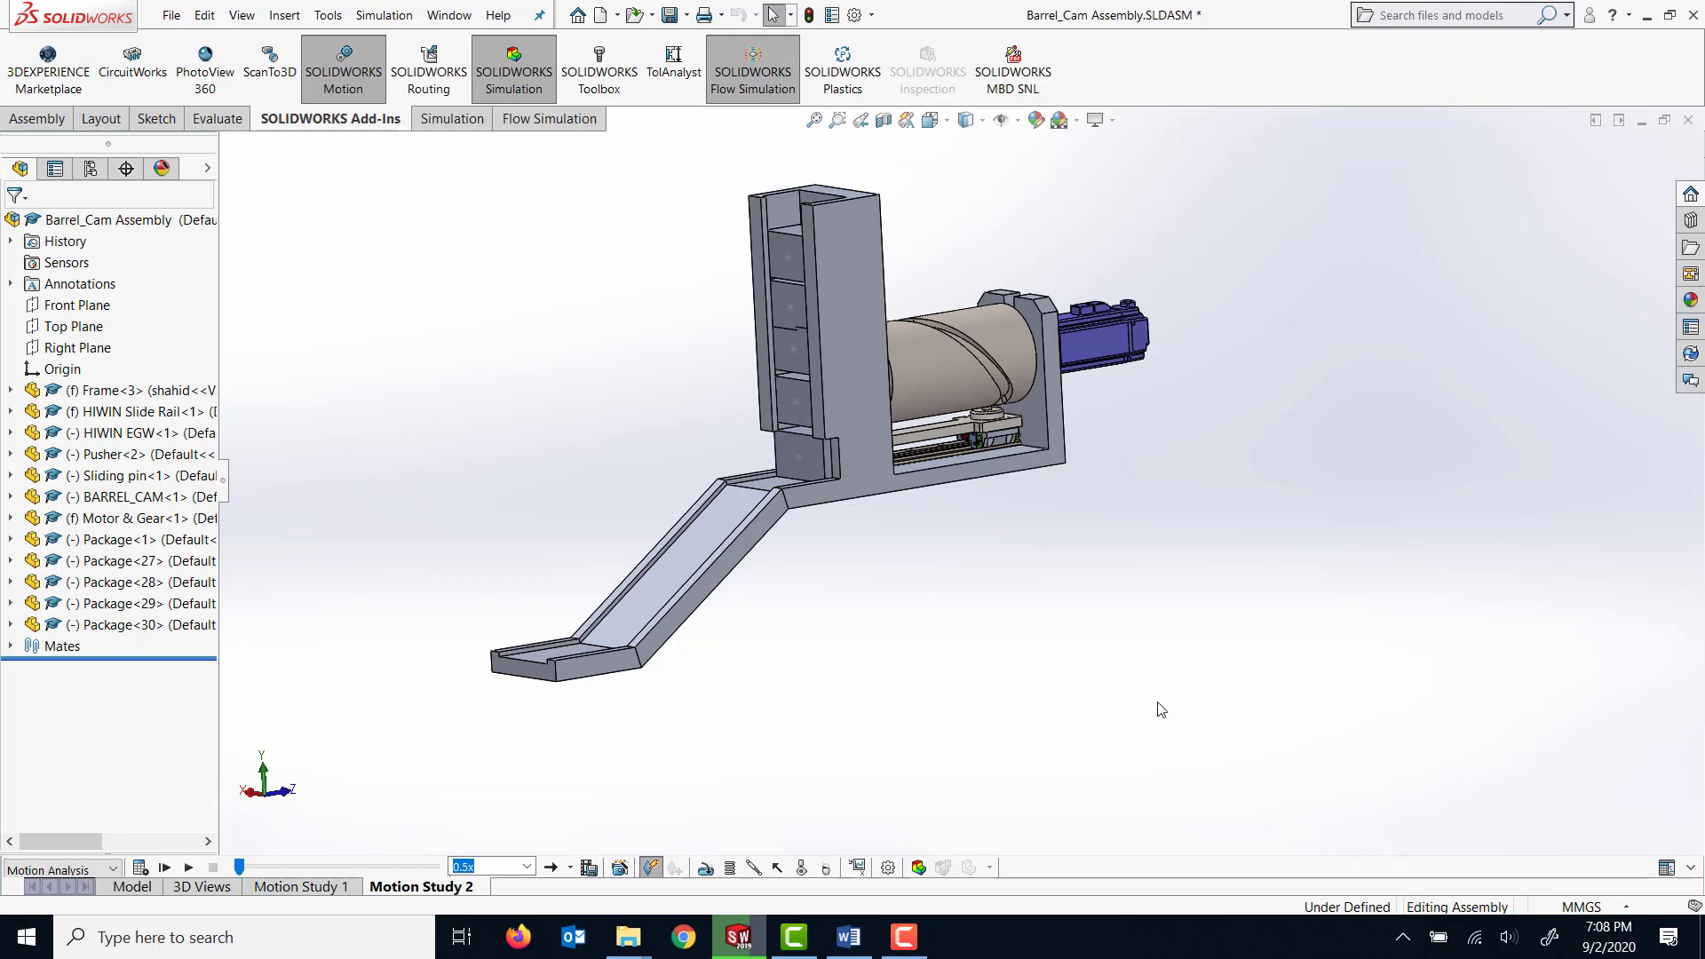
pyautogui.moveTo(1160, 708); pyautogui.dragTo(1070, 710, button='middle')
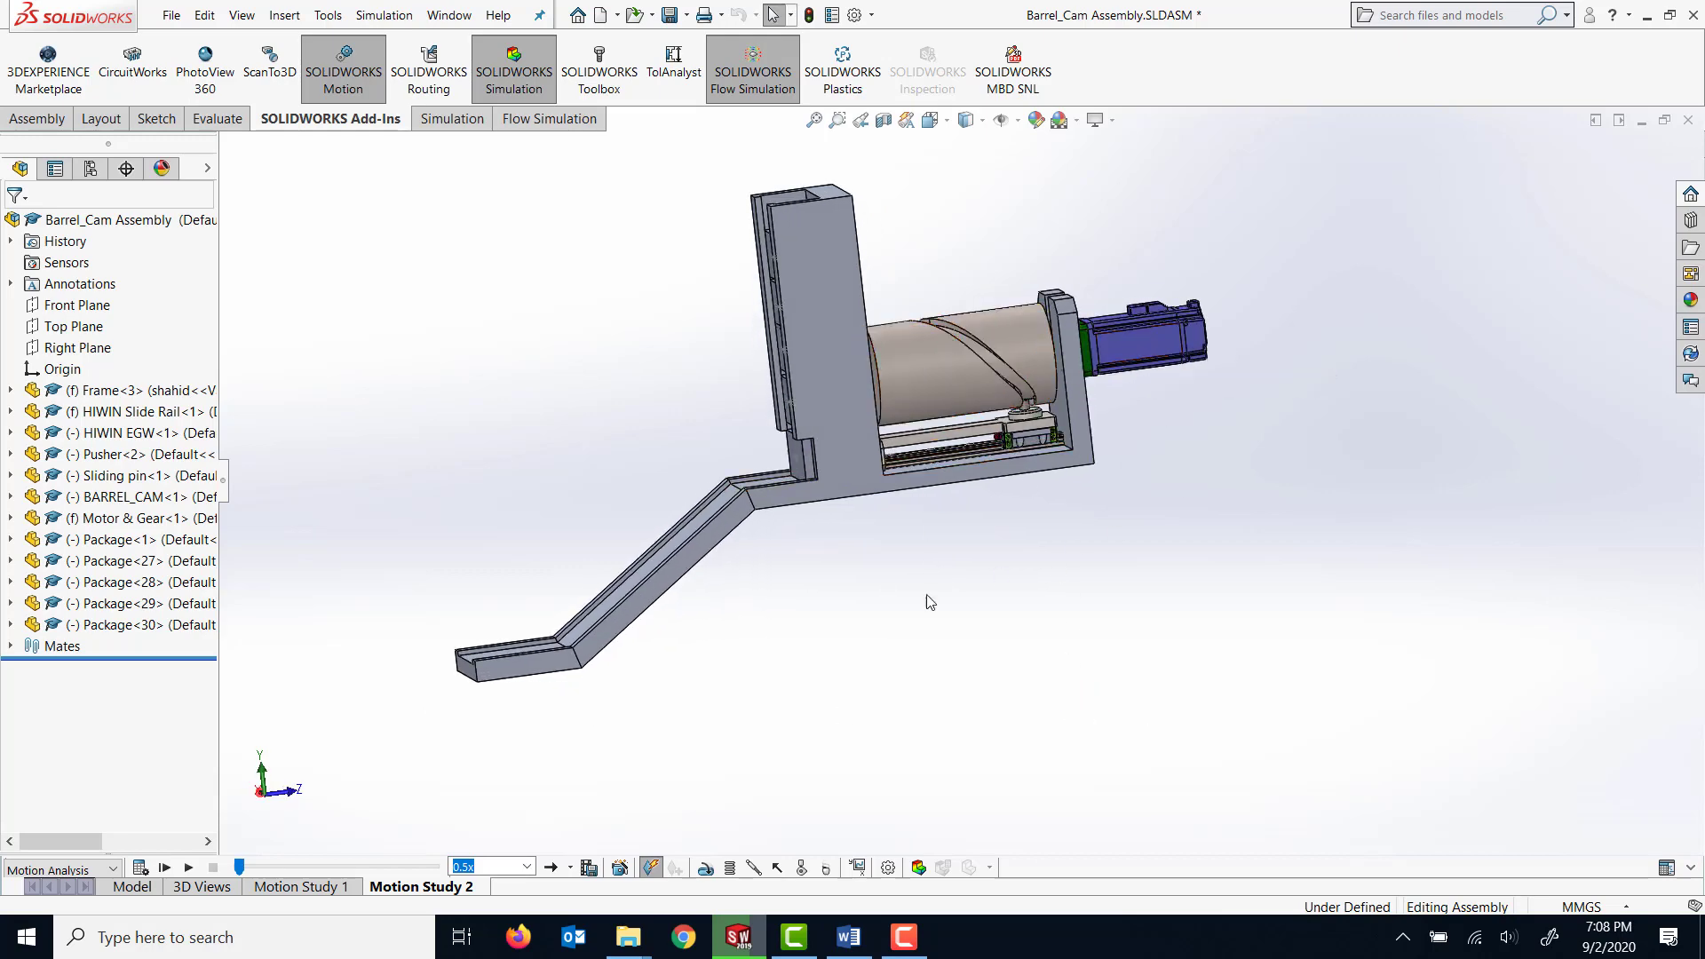
pyautogui.moveTo(970, 636); pyautogui.dragTo(1005, 666, button='middle')
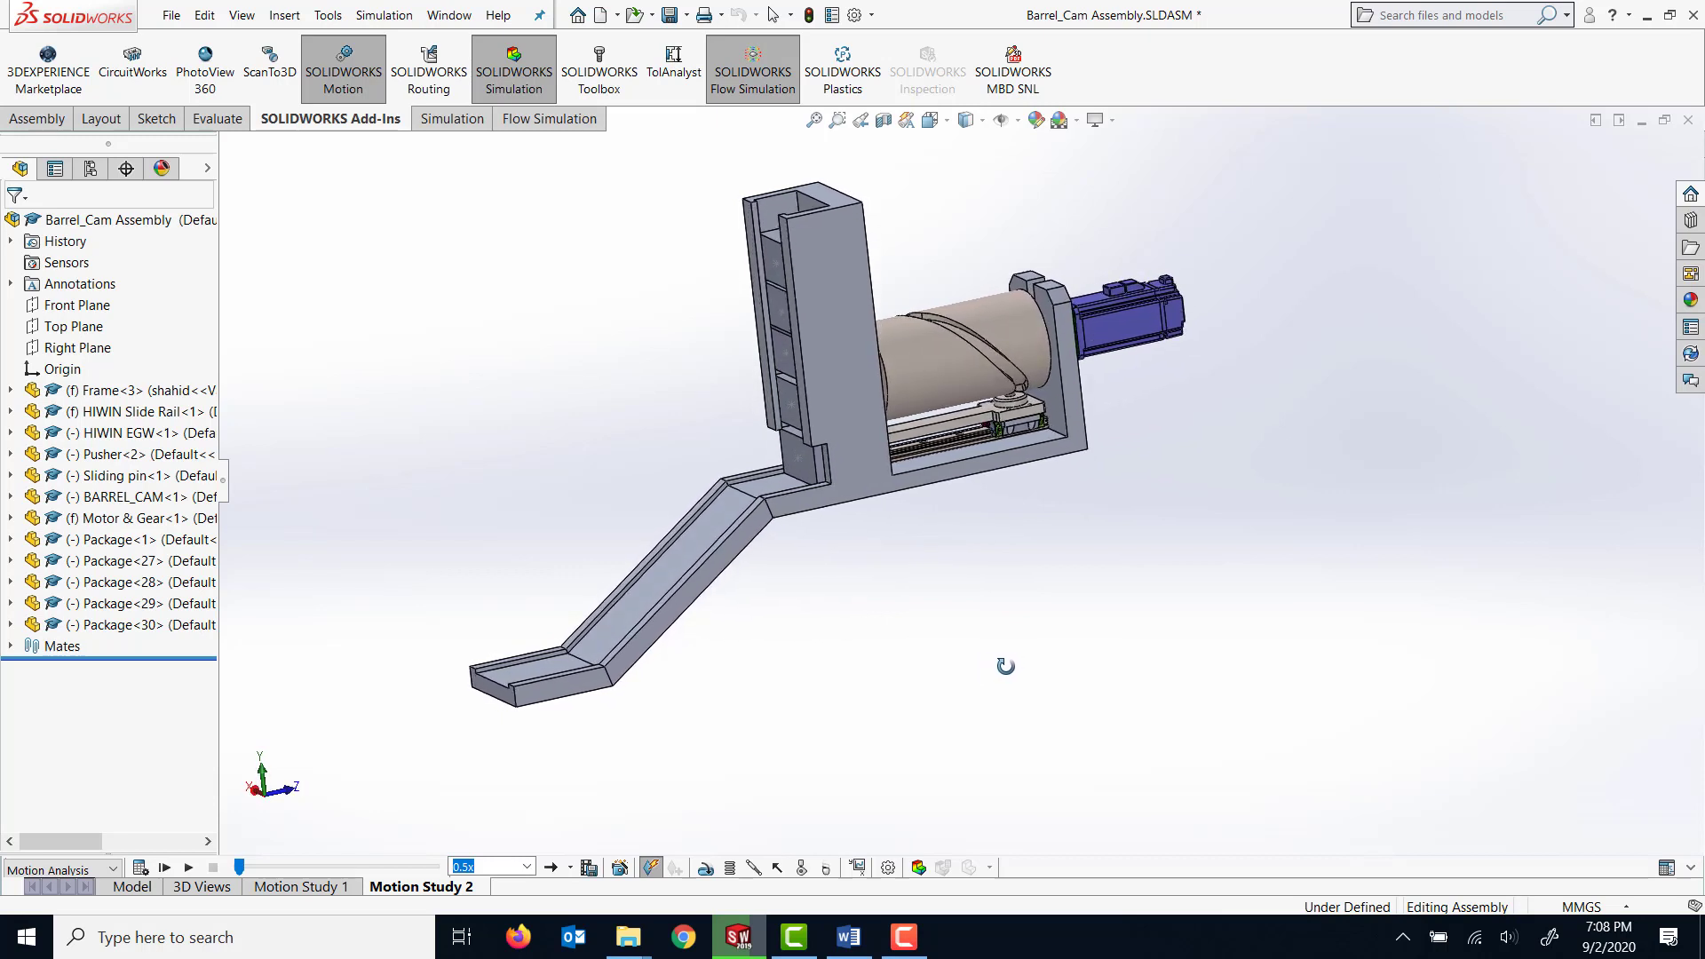
pyautogui.press('Escape')
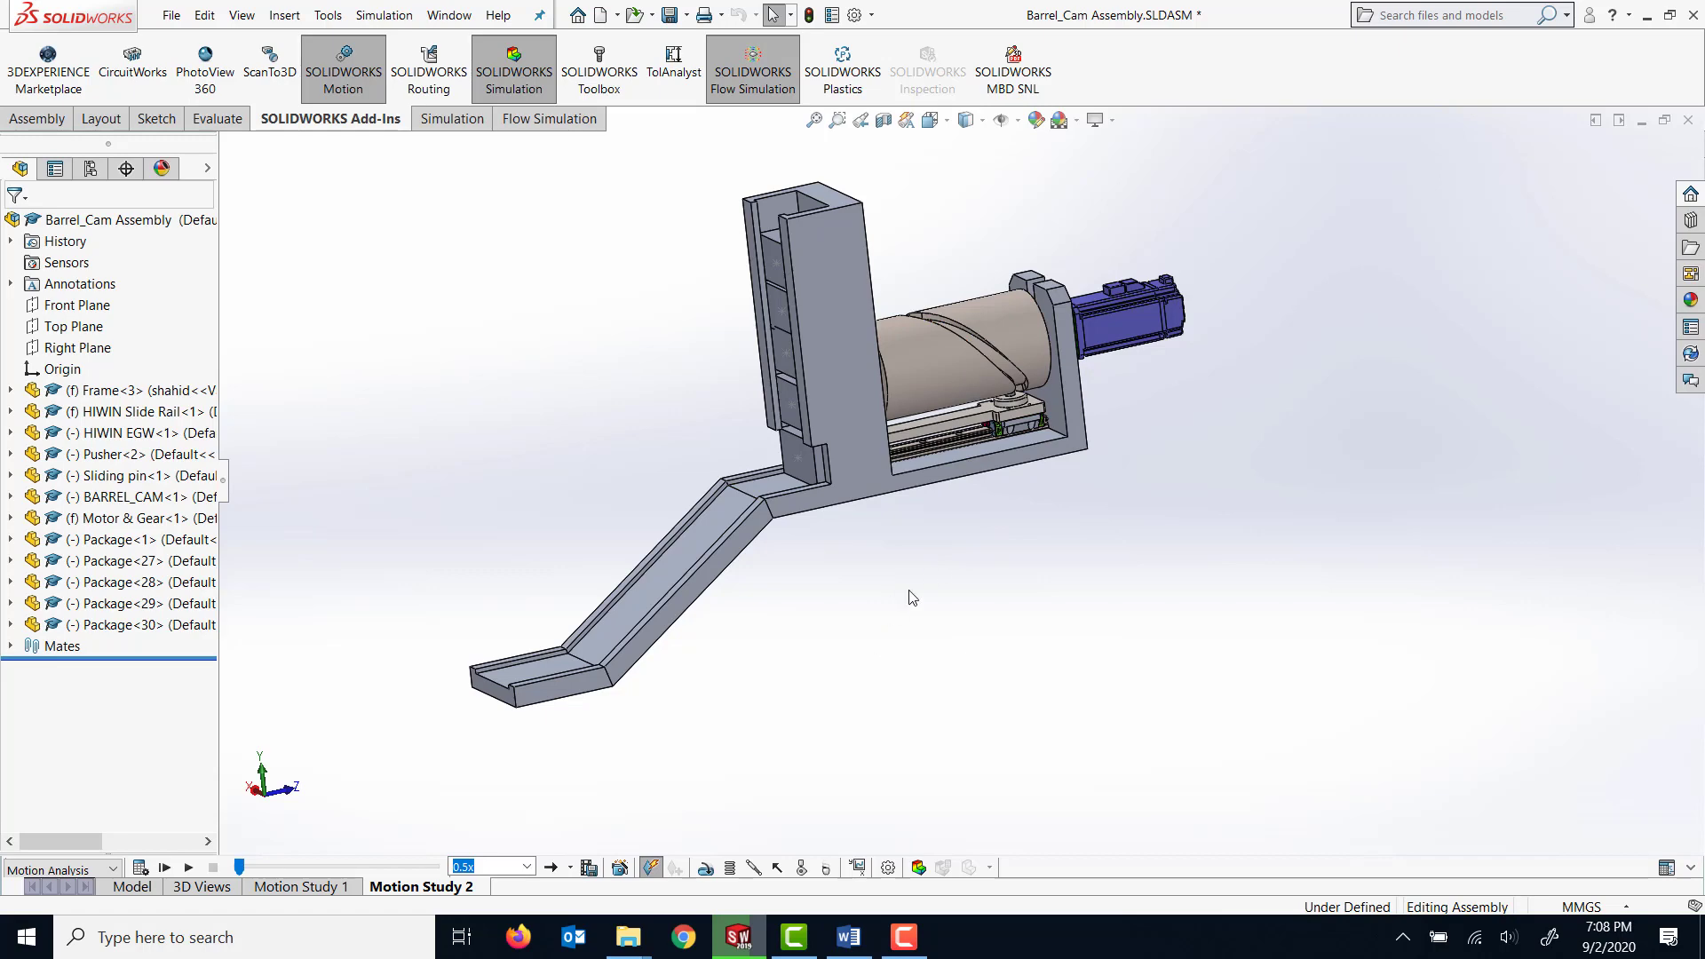
pyautogui.moveTo(919, 607)
pyautogui.mouseDown(button='middle')
pyautogui.moveTo(939, 574)
pyautogui.moveTo(920, 567)
pyautogui.moveTo(936, 578)
pyautogui.mouseUp(button='middle')
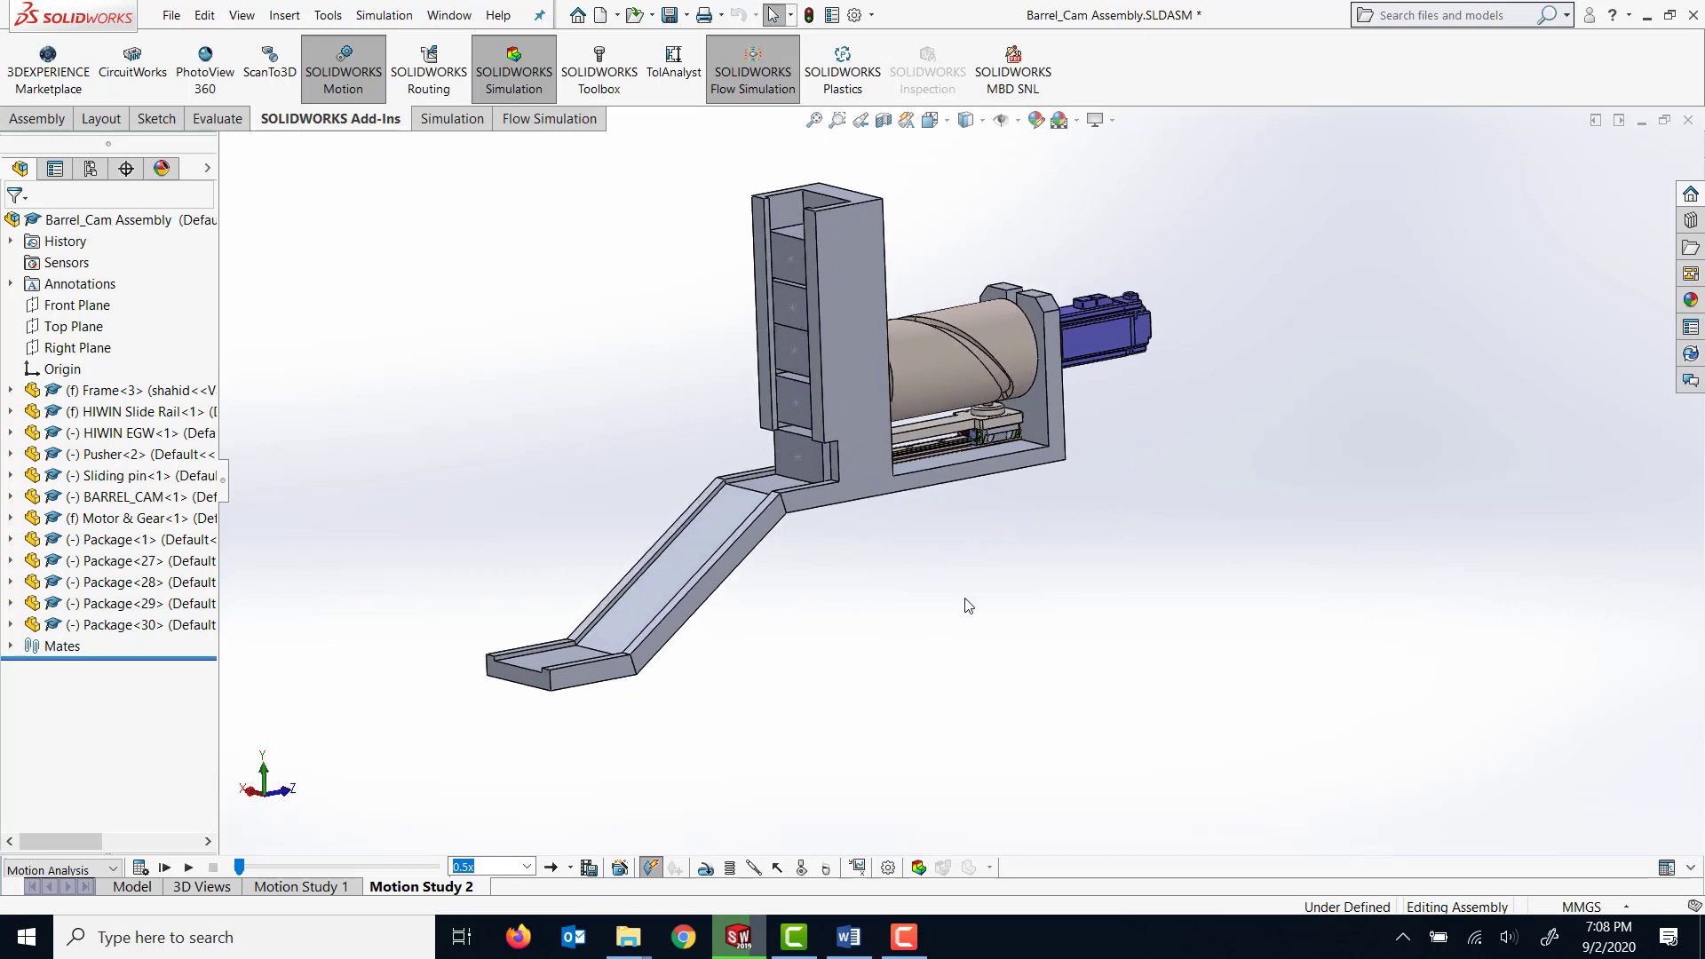
pyautogui.click(189, 868)
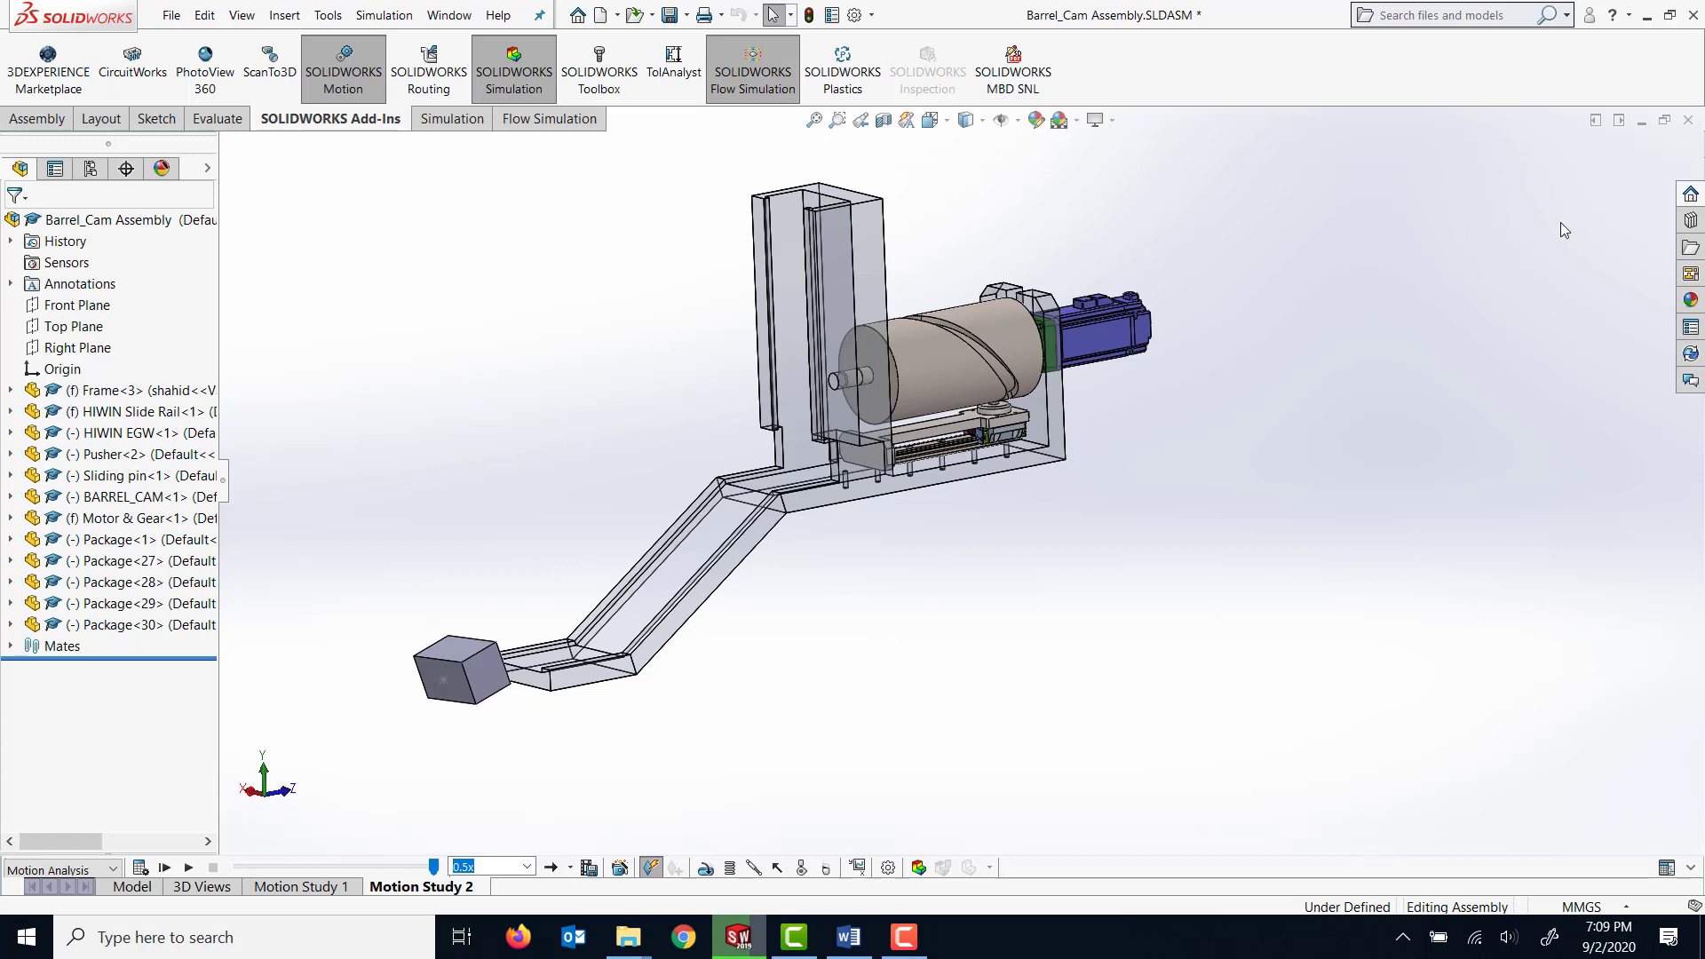
# Examine the barrel cam, pusher, slide rail and motor inside the transparent frame of the assembly up close.
pyautogui.click(1642, 124)
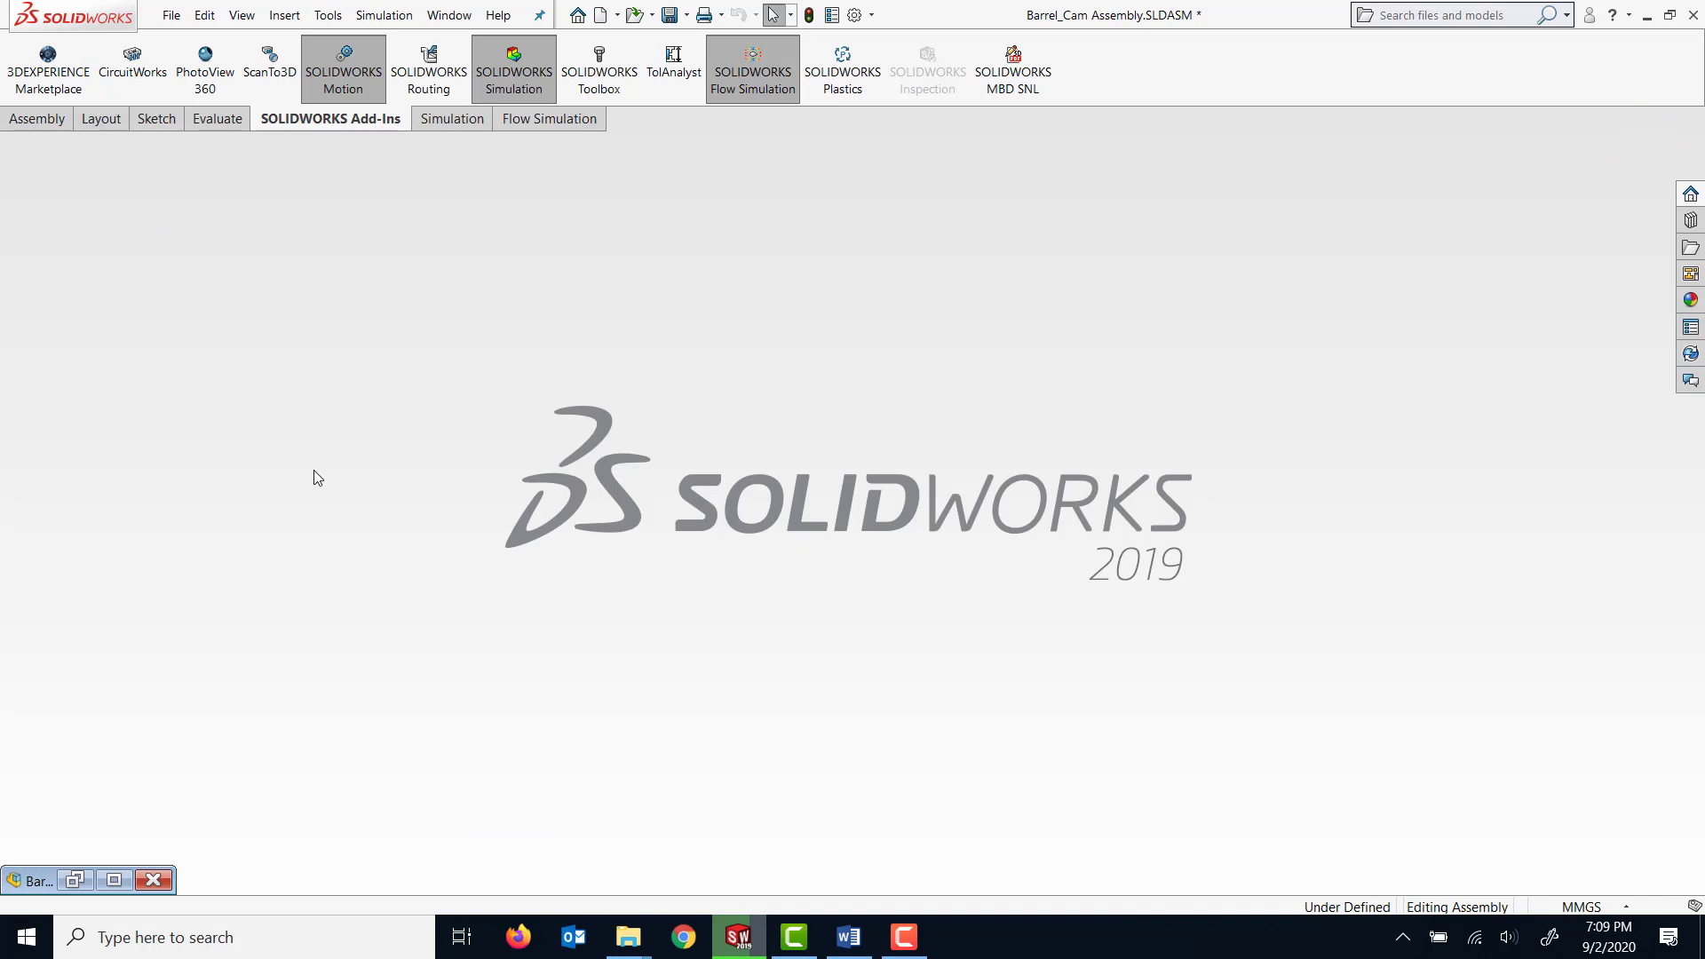
pyautogui.click(116, 880)
pyautogui.moveTo(1092, 540); pyautogui.dragTo(1052, 528, button='middle')
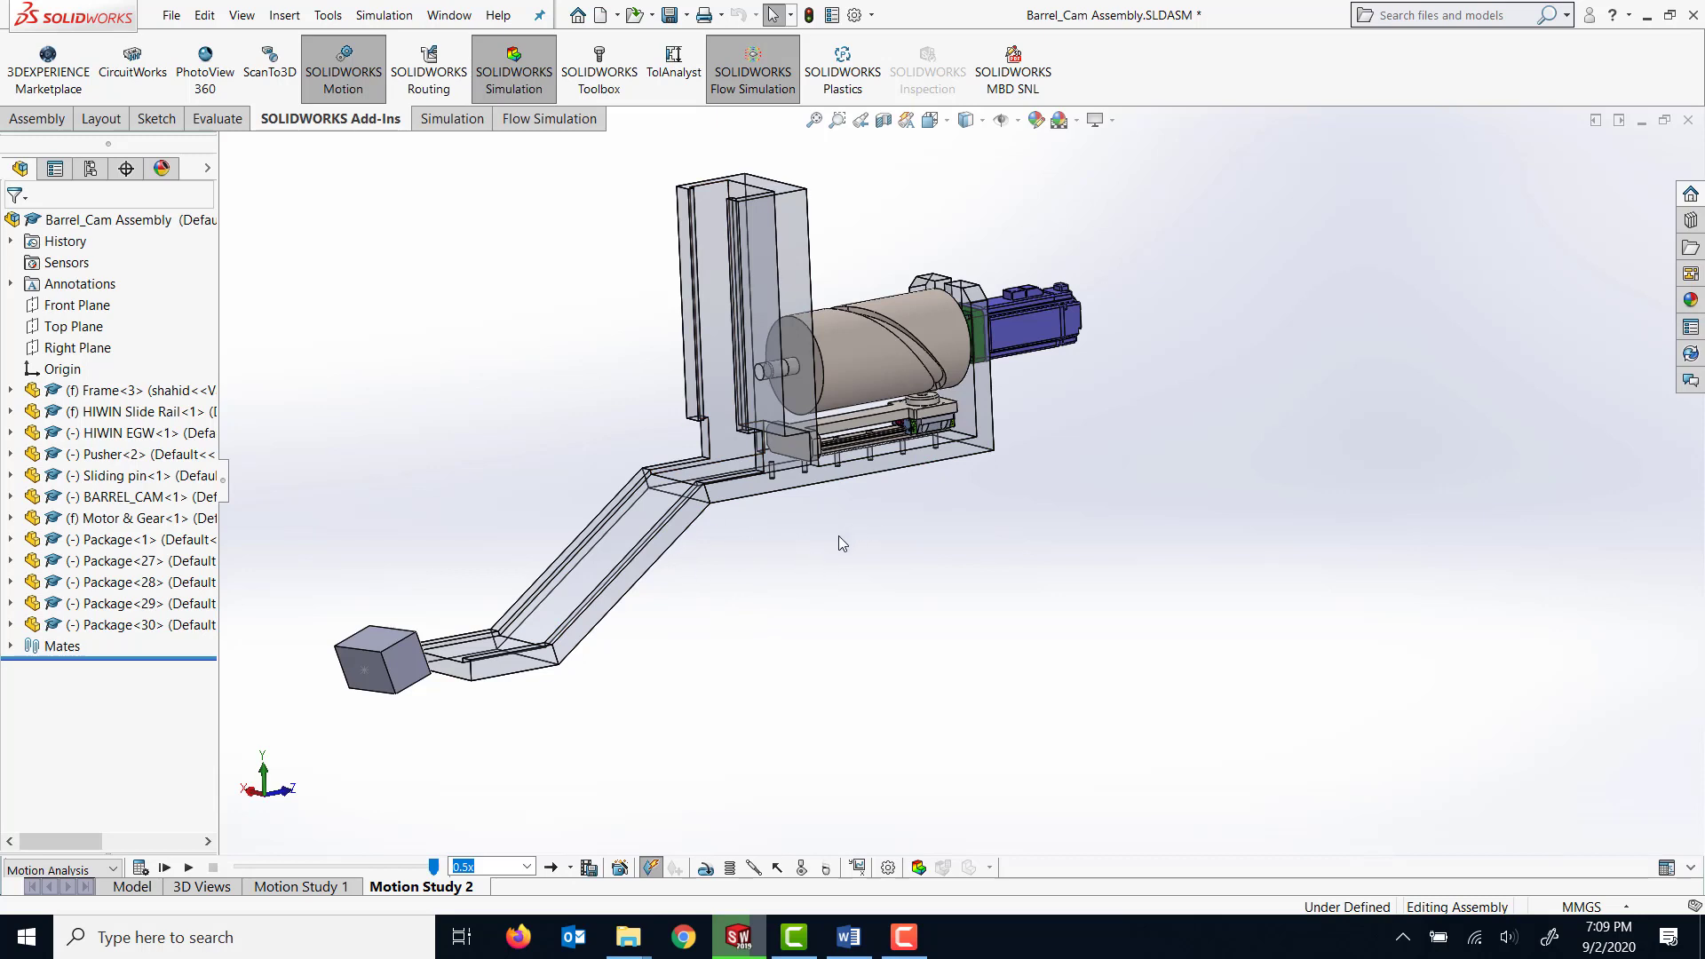
pyautogui.scroll(-2, 865, 421)
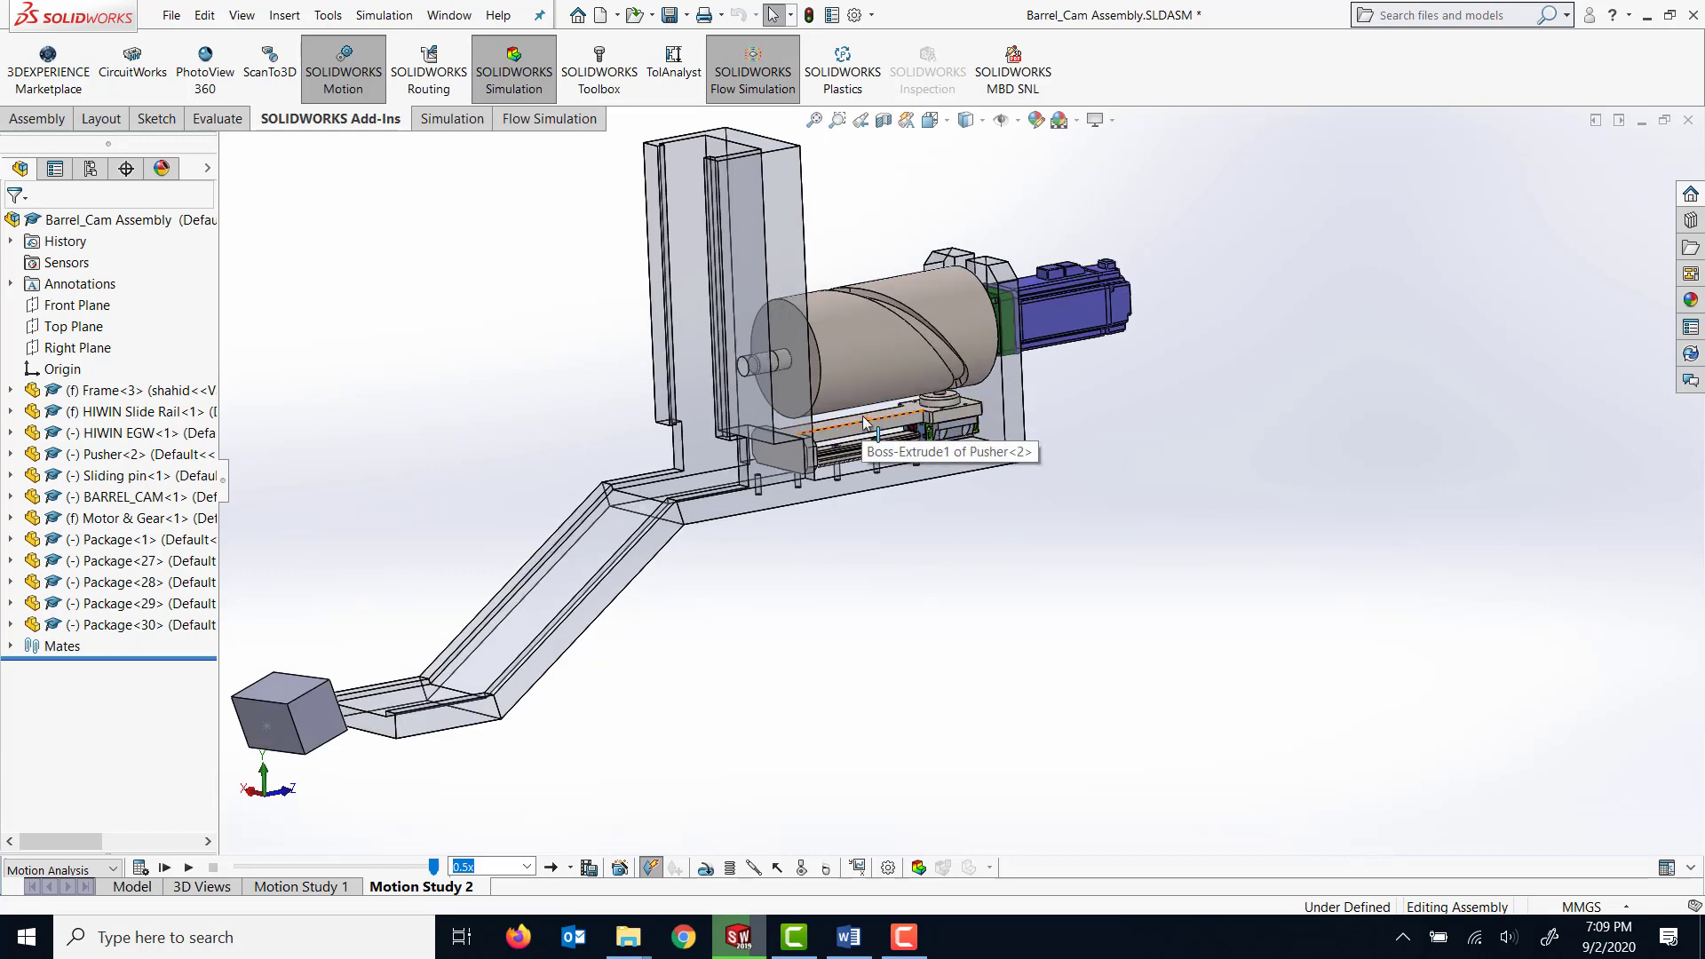
pyautogui.scroll(-2, 995, 468)
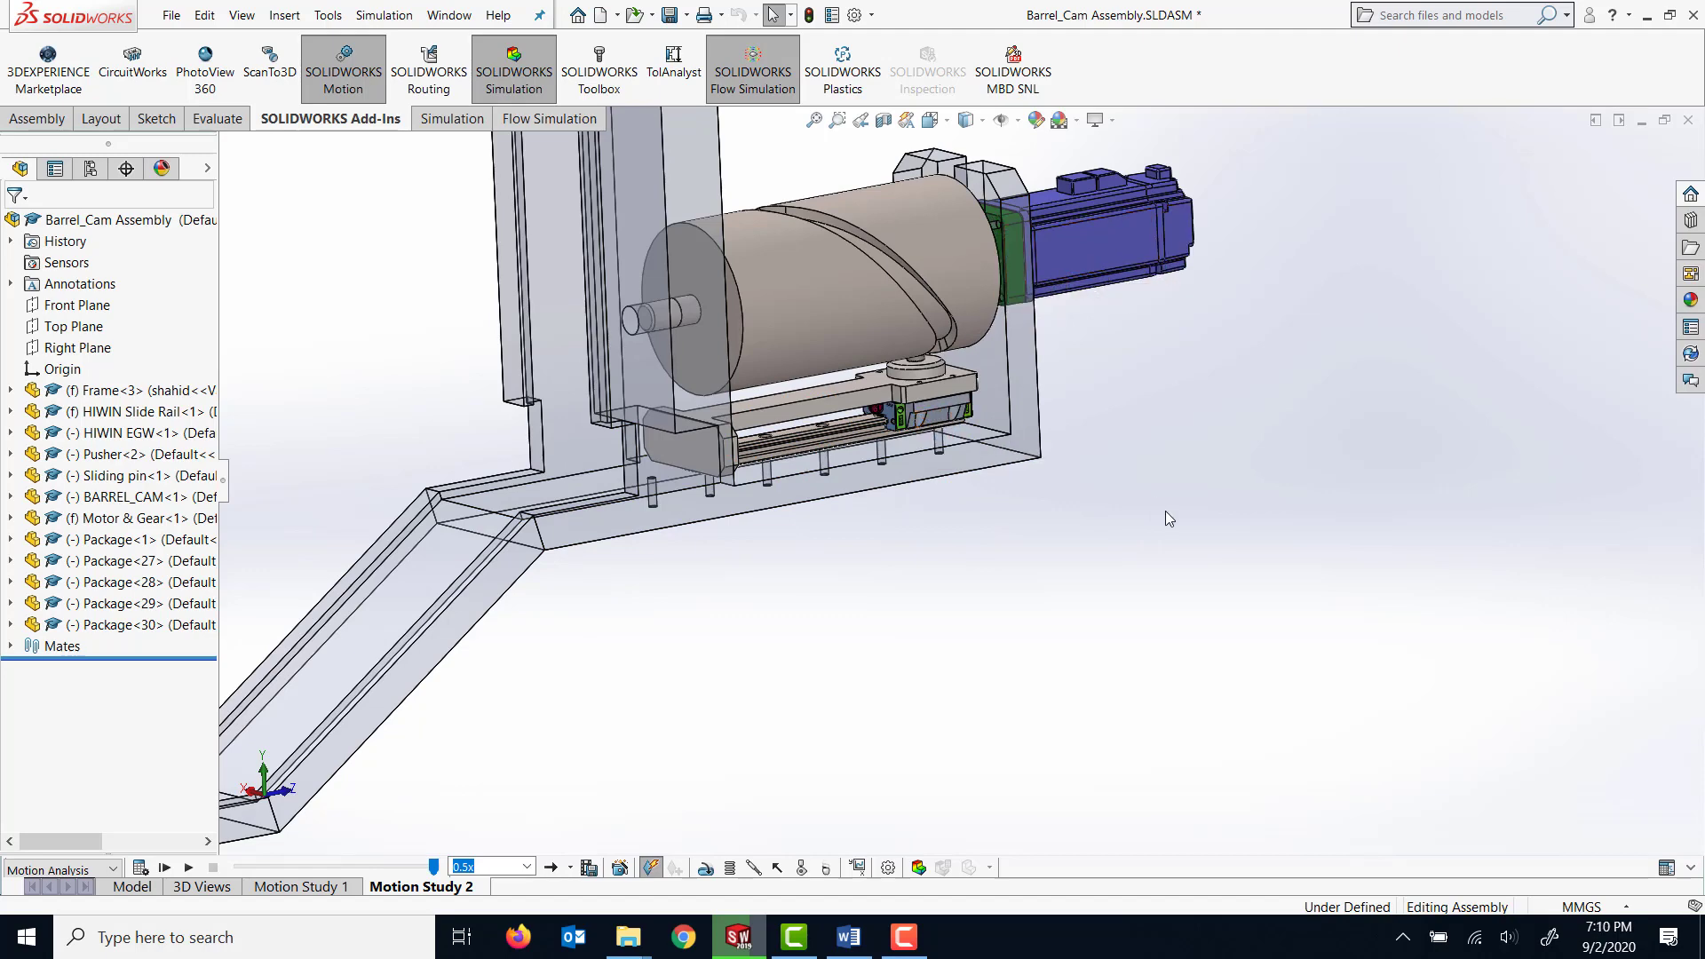
pyautogui.scroll(1, 1165, 510)
pyautogui.moveTo(1163, 509); pyautogui.dragTo(1161, 558, button='middle')
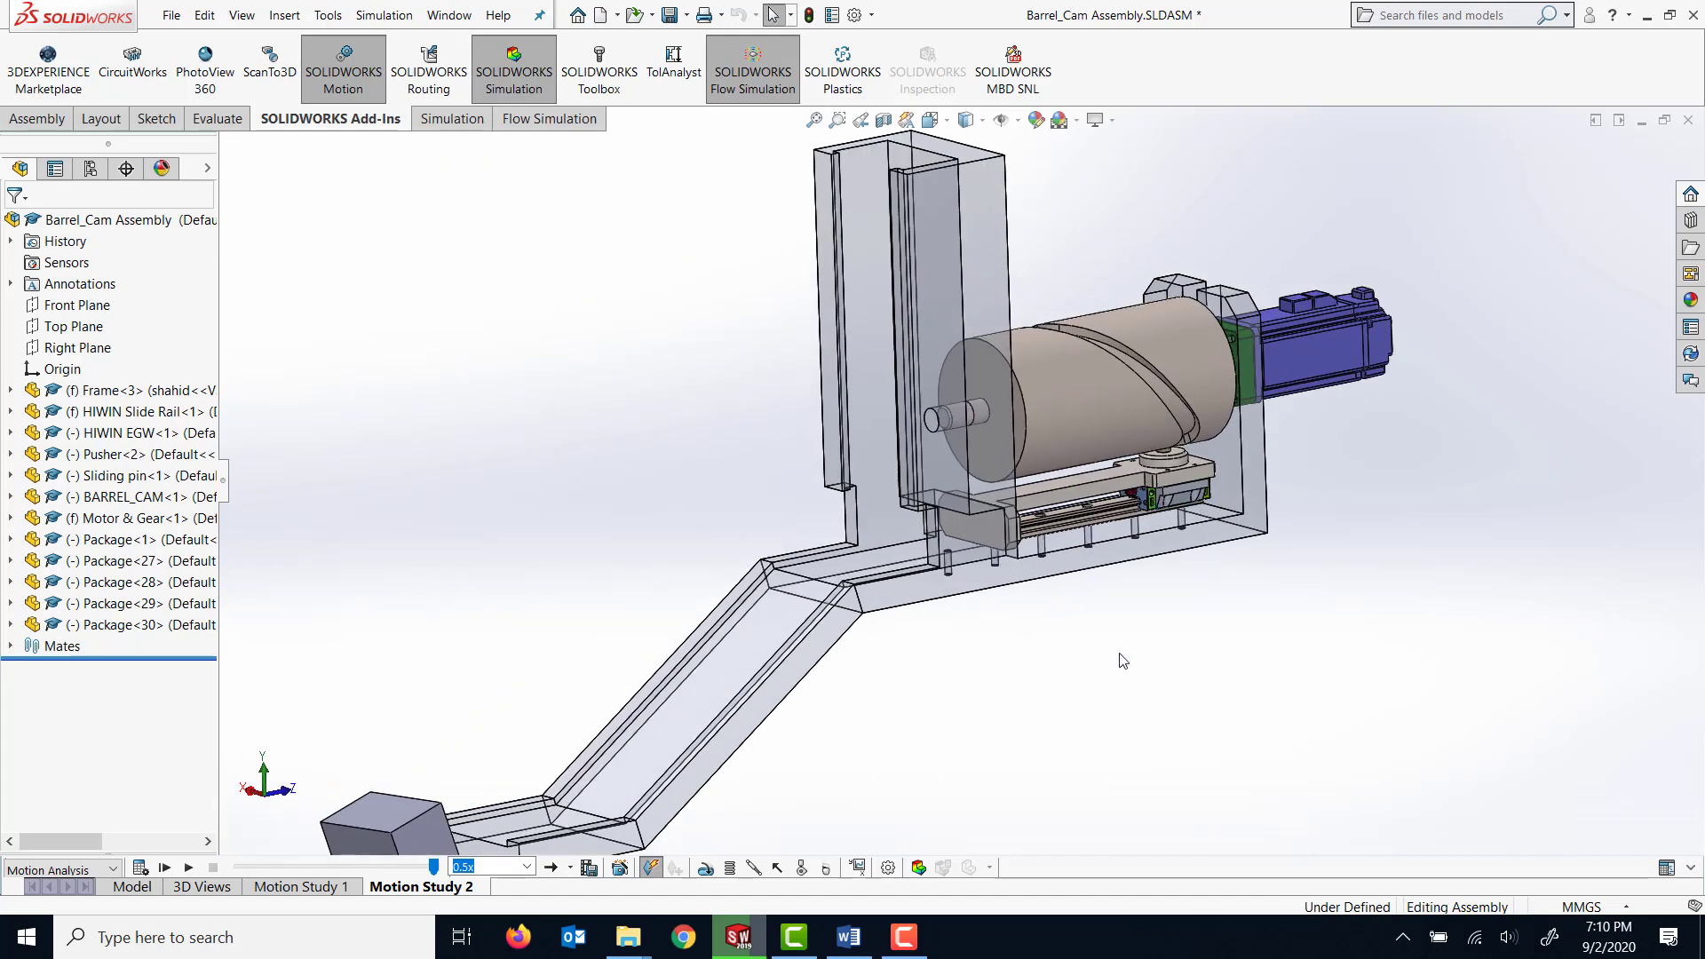
pyautogui.scroll(1, 1122, 661)
pyautogui.scroll(1, 1078, 644)
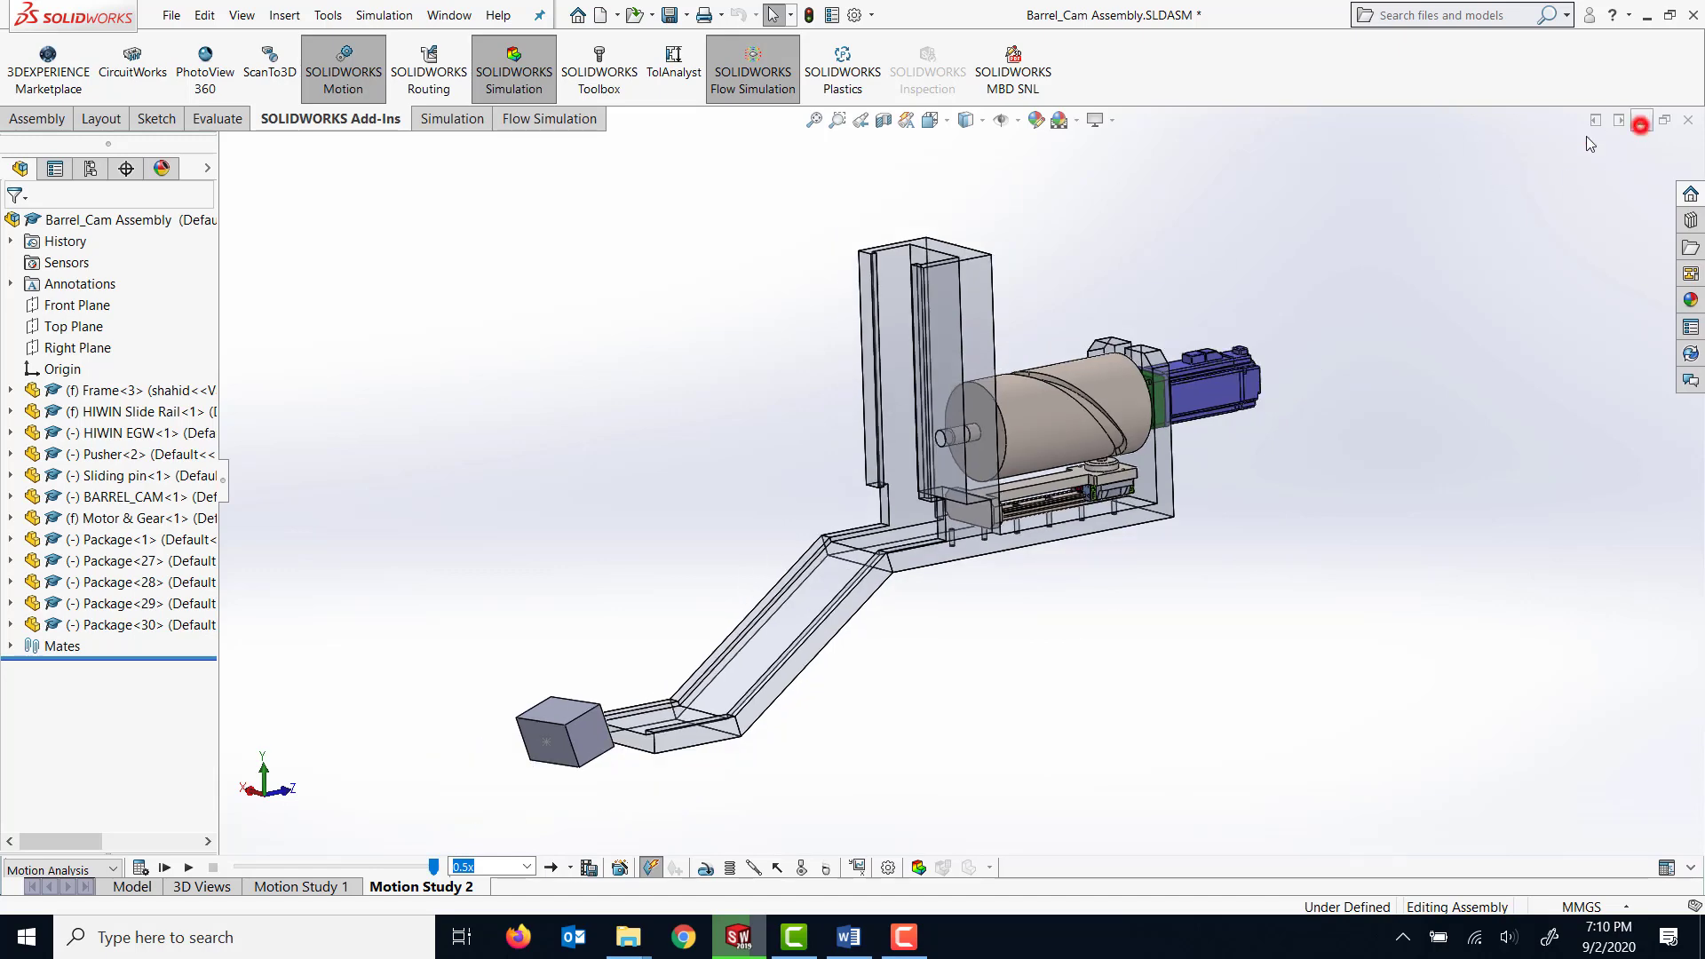
# Minimize the assembly document and create a new part document with its units set to MMGS (millimeter, gram, second).
pyautogui.click(1641, 121)
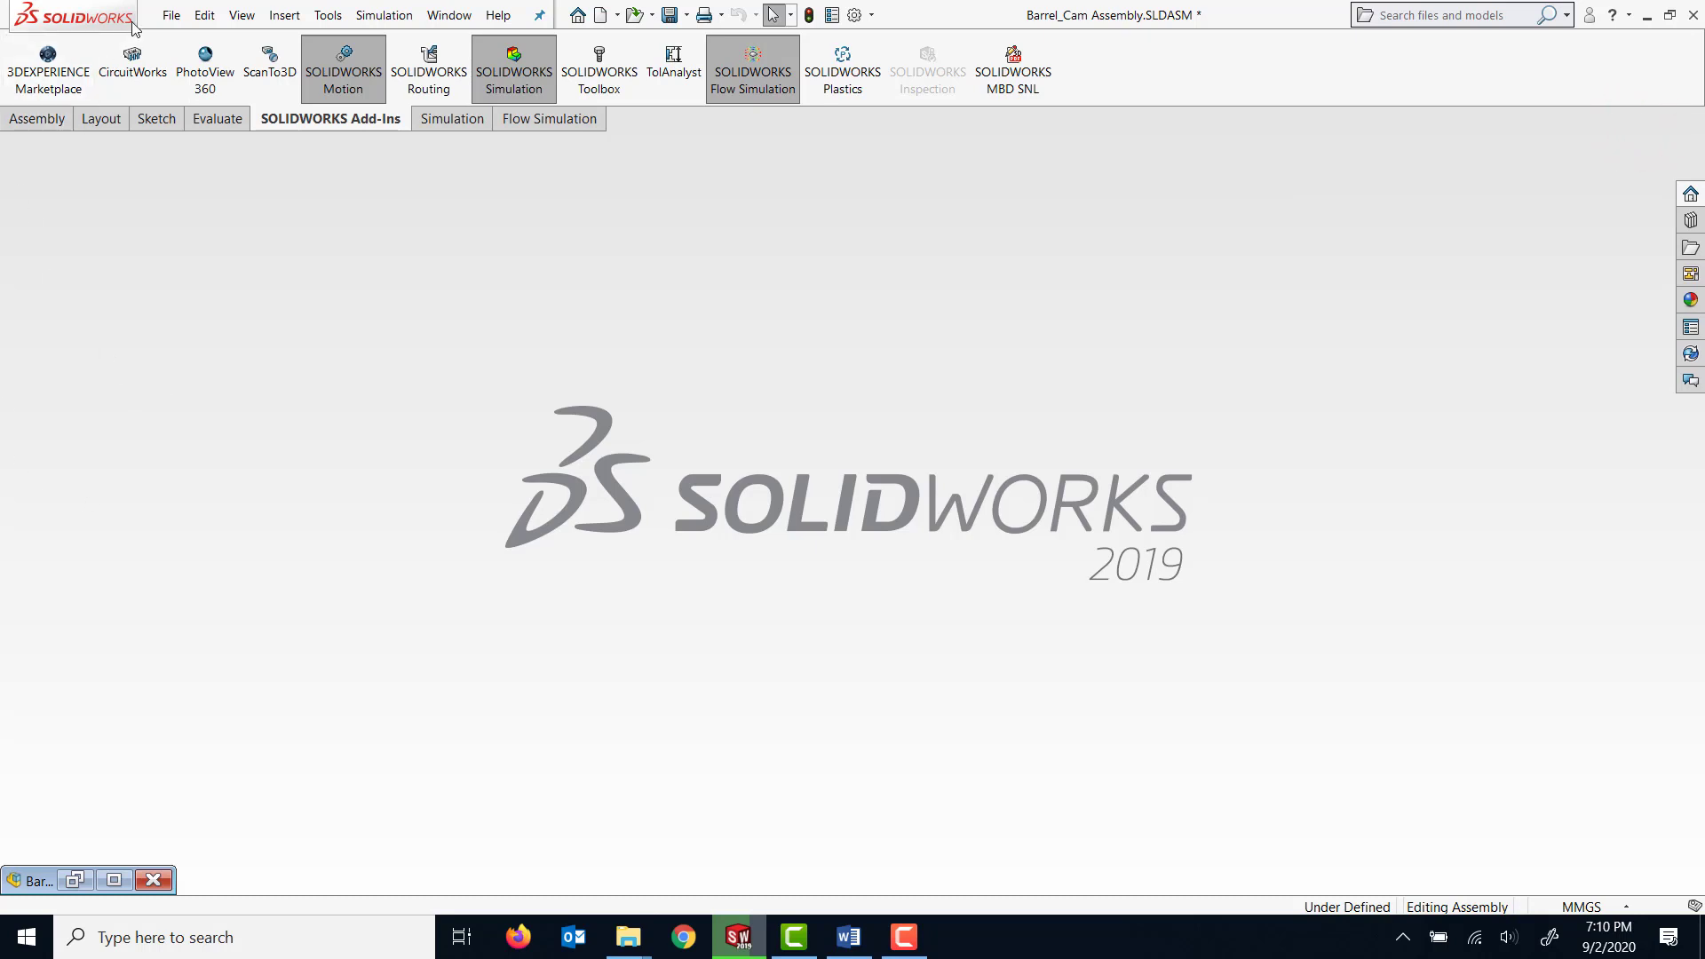
pyautogui.click(171, 15)
pyautogui.click(214, 44)
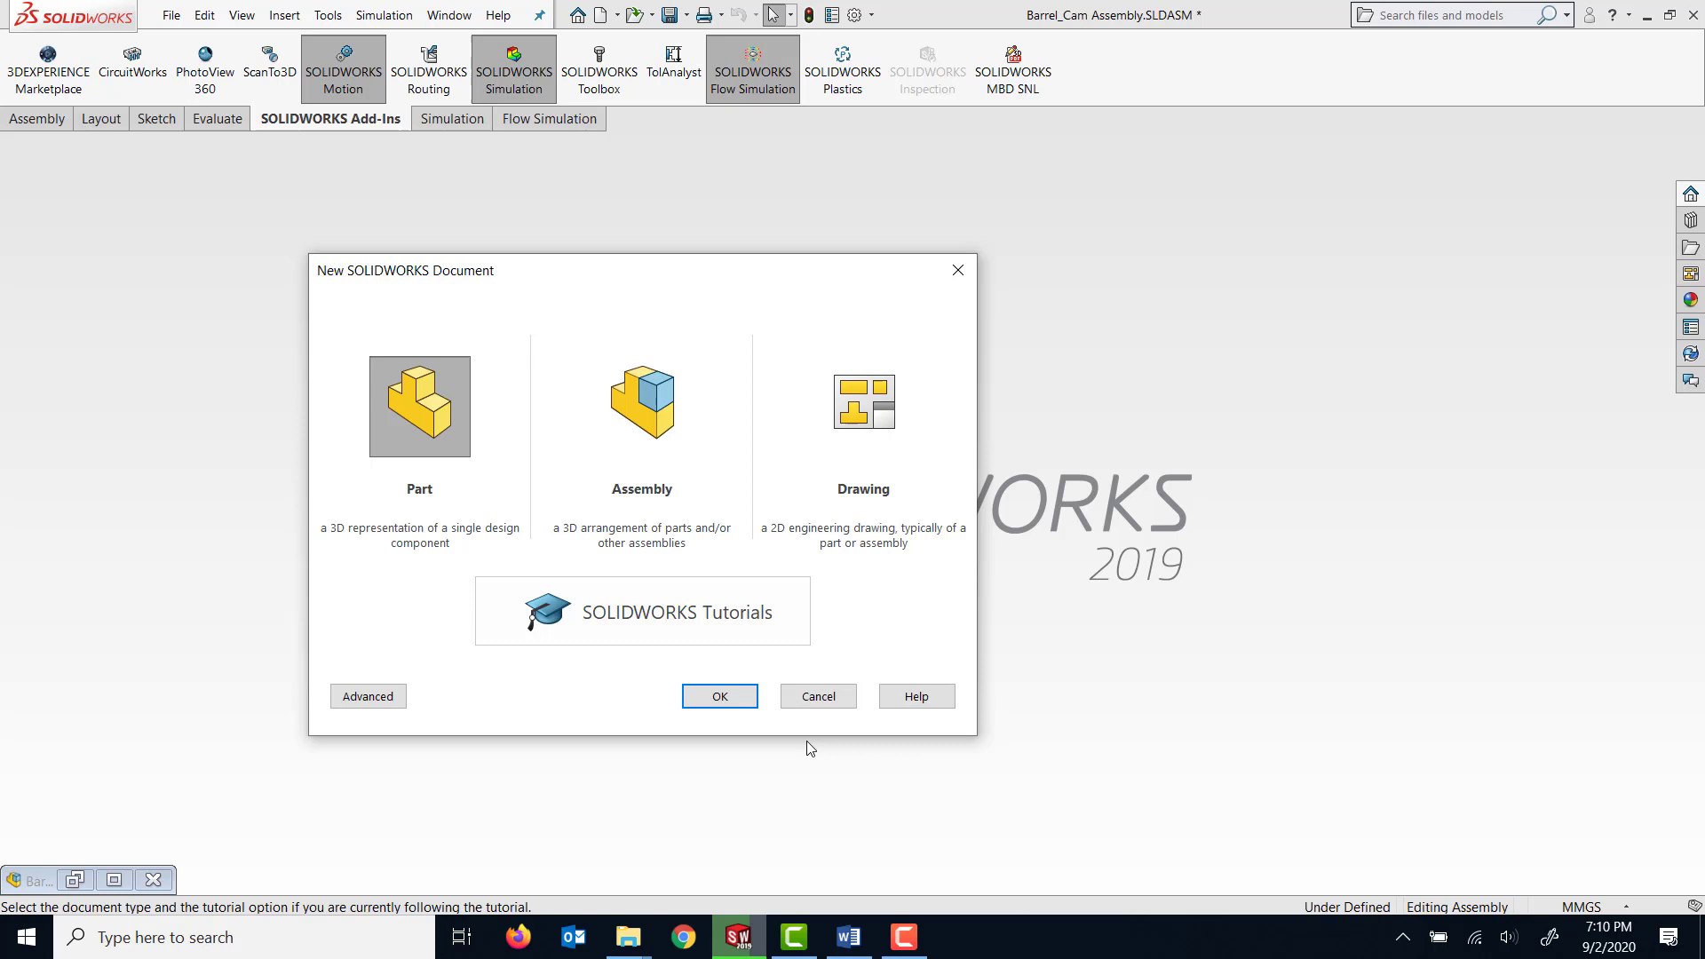
pyautogui.click(723, 702)
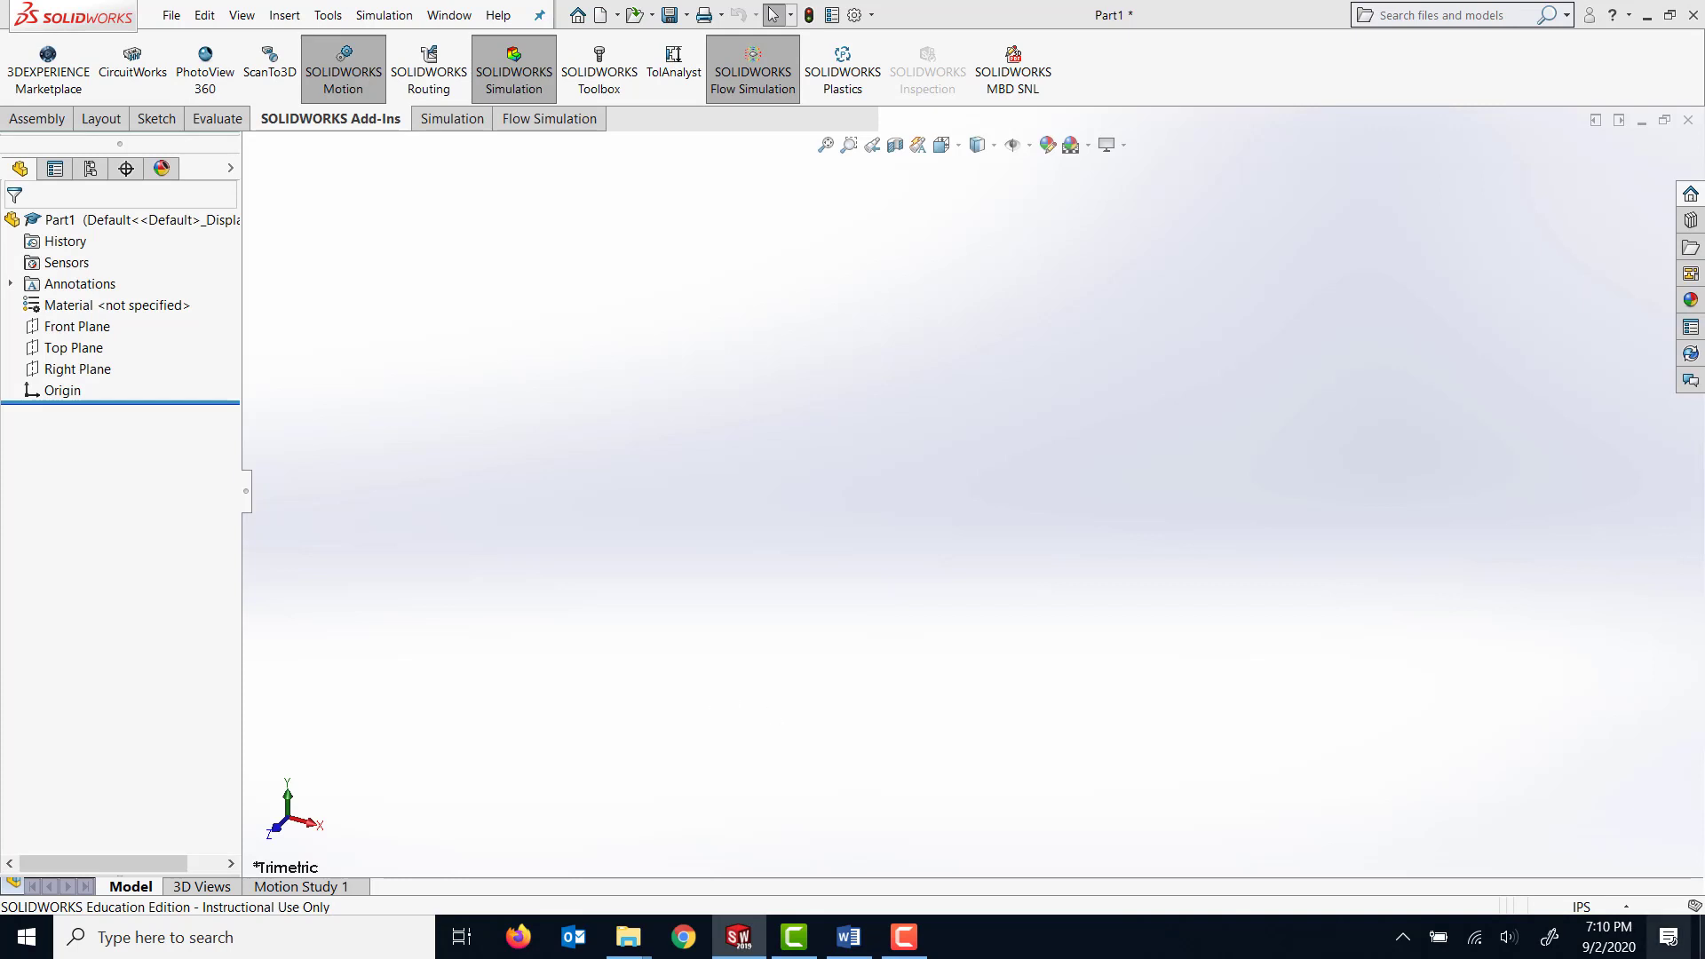
pyautogui.click(1628, 907)
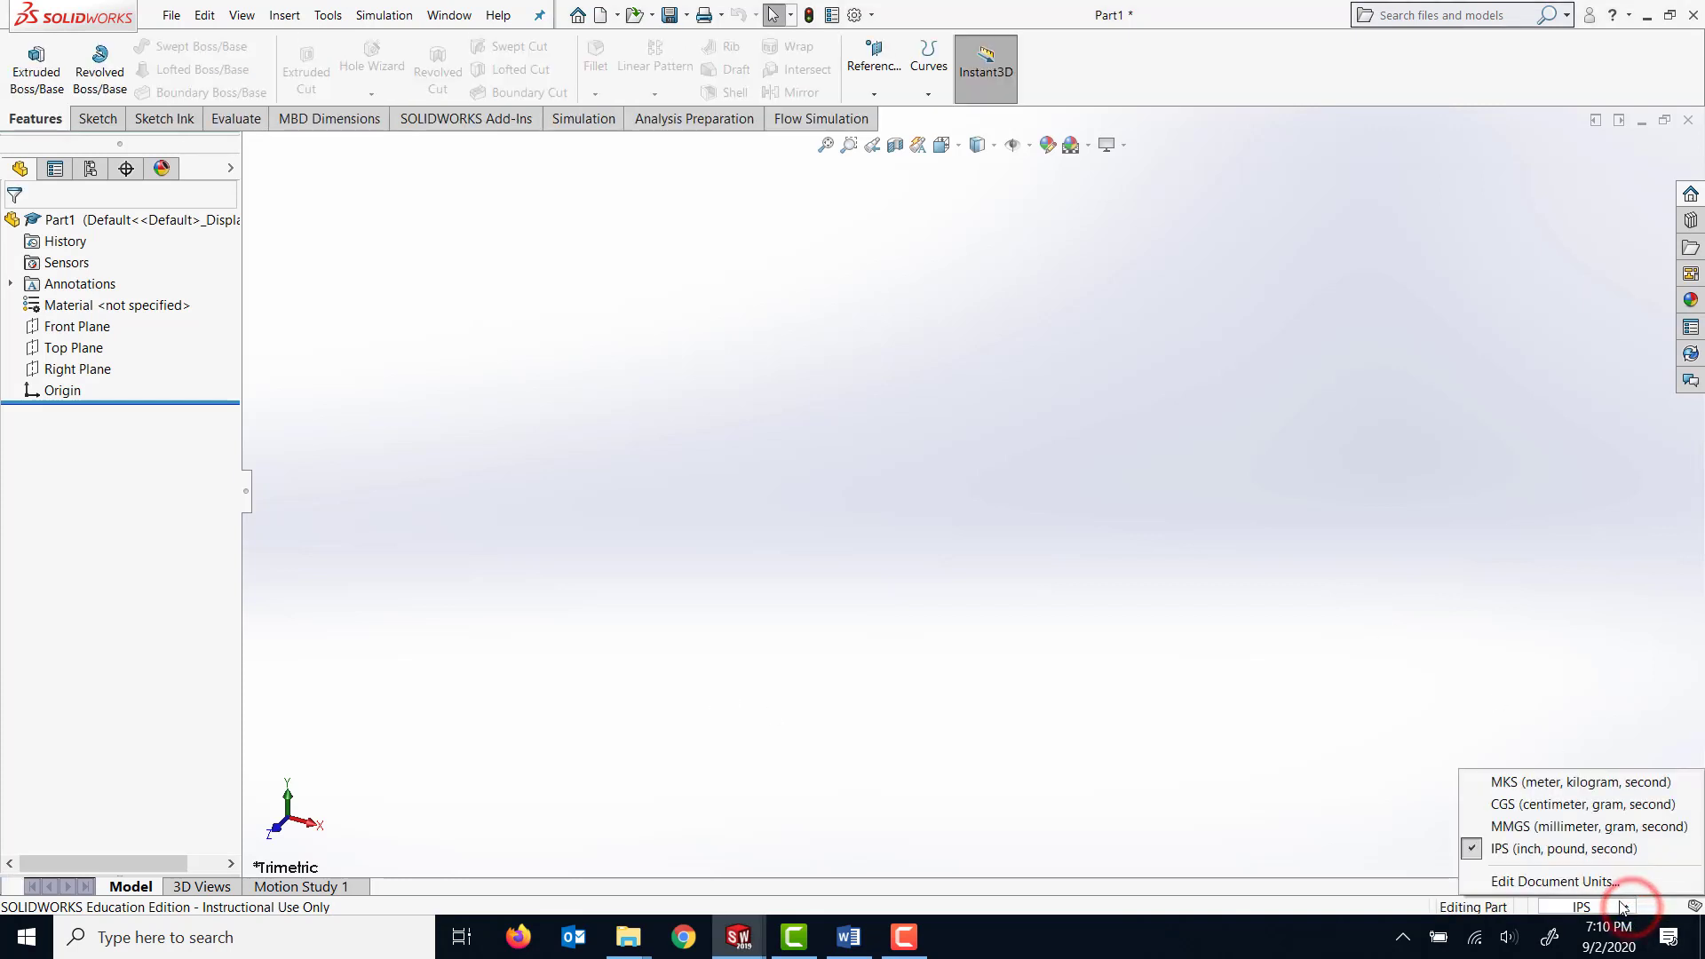
pyautogui.click(1568, 827)
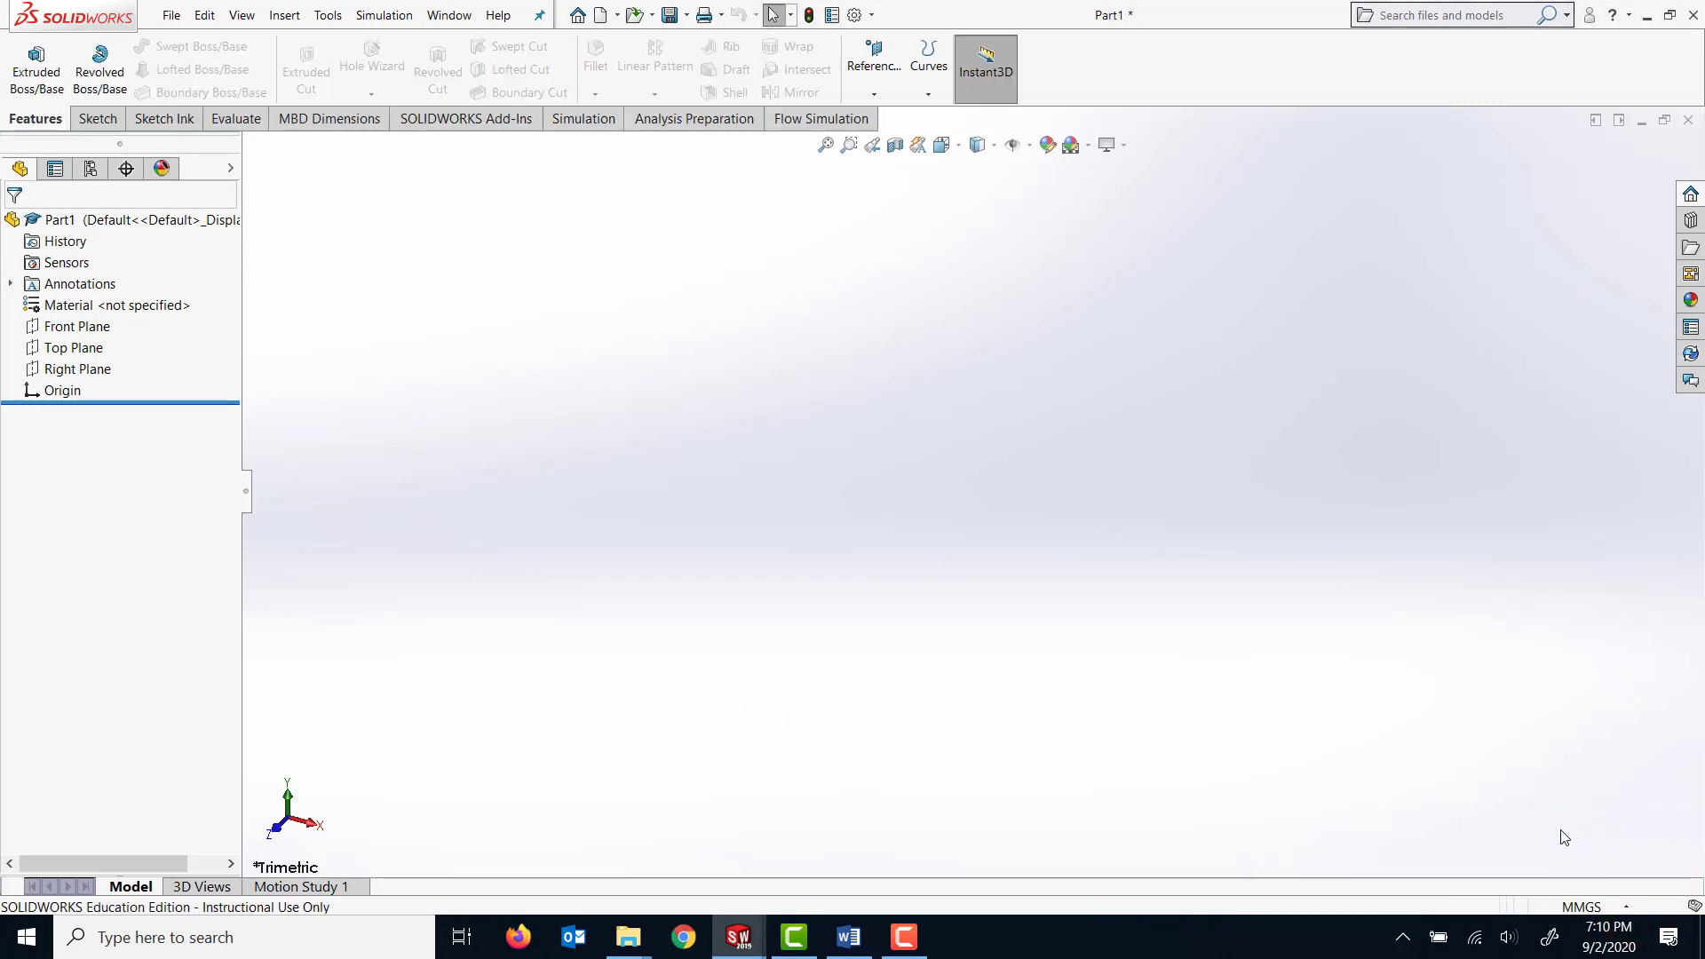
# Start saving the part under a new name and browse to Desktop > MECE2310U Labs_student ID > Lab 4A and 4B.
pyautogui.click(169, 16)
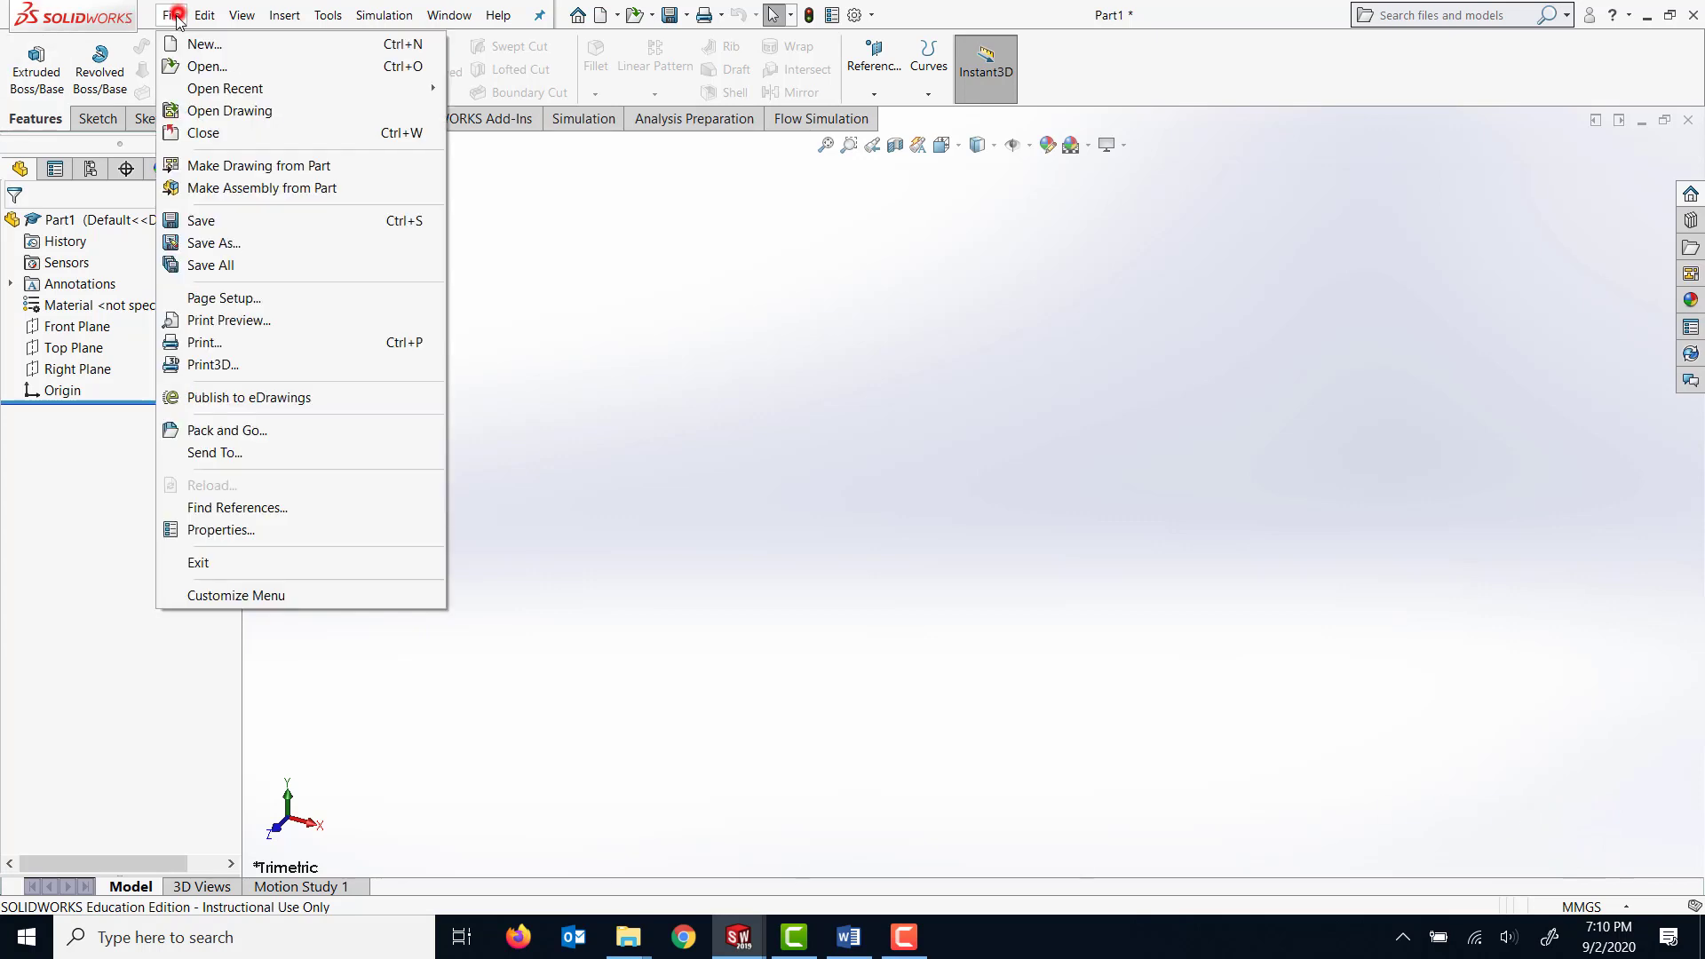
pyautogui.click(267, 246)
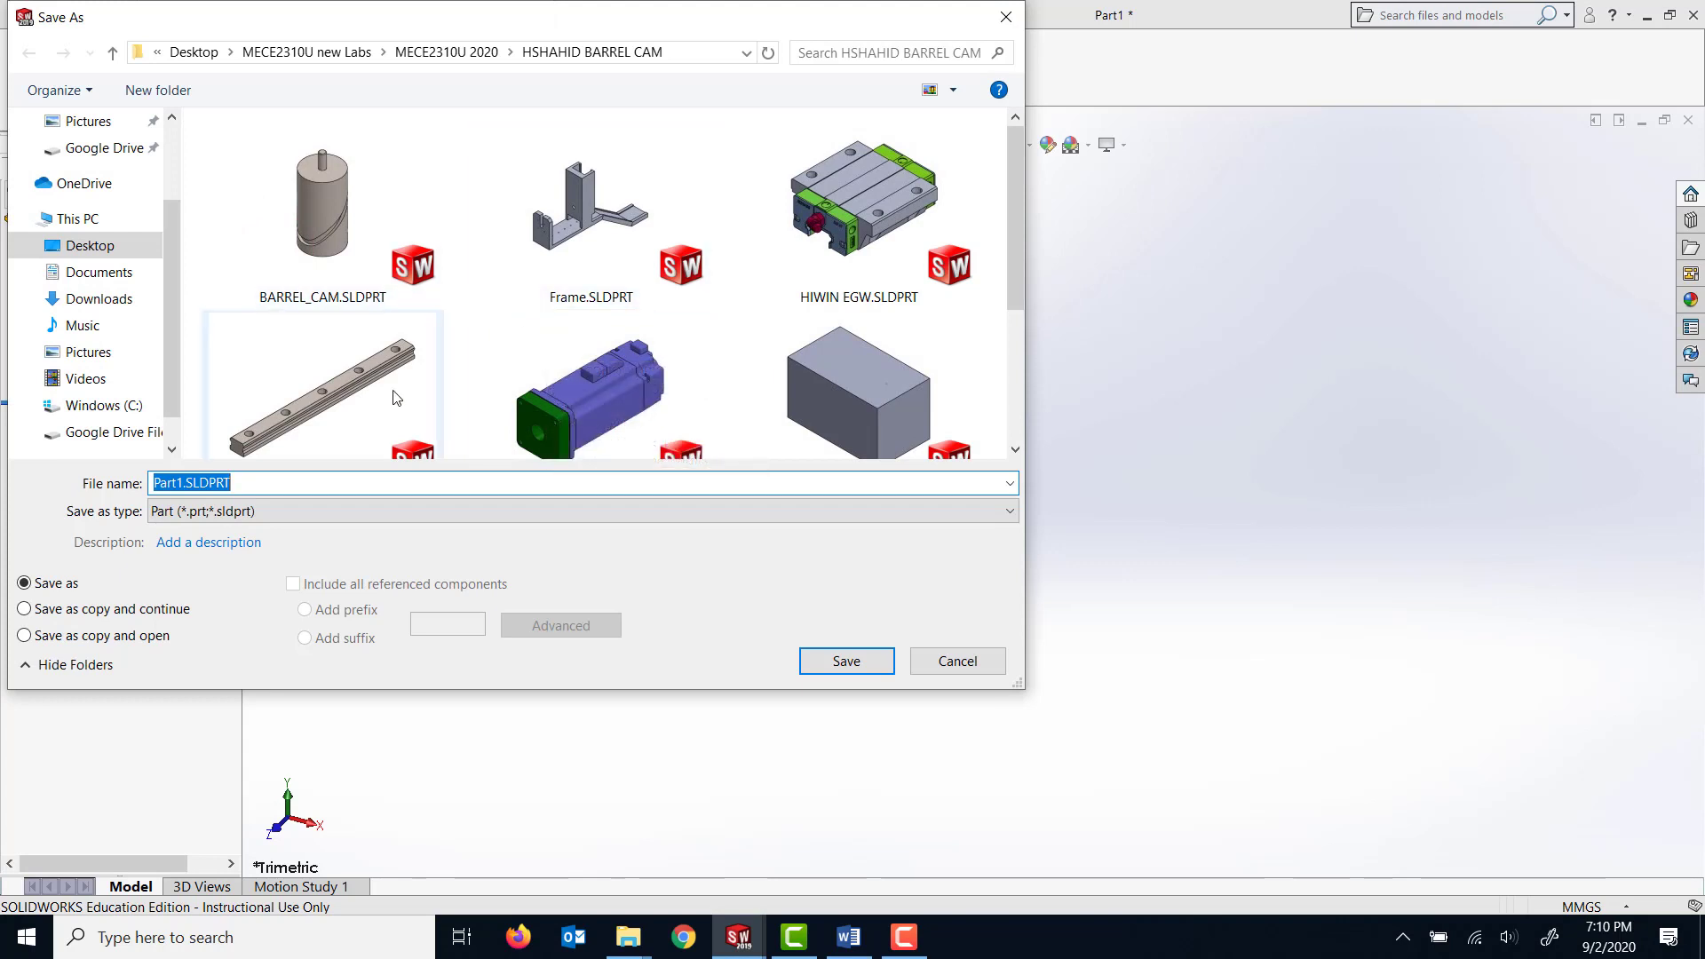
pyautogui.click(112, 54)
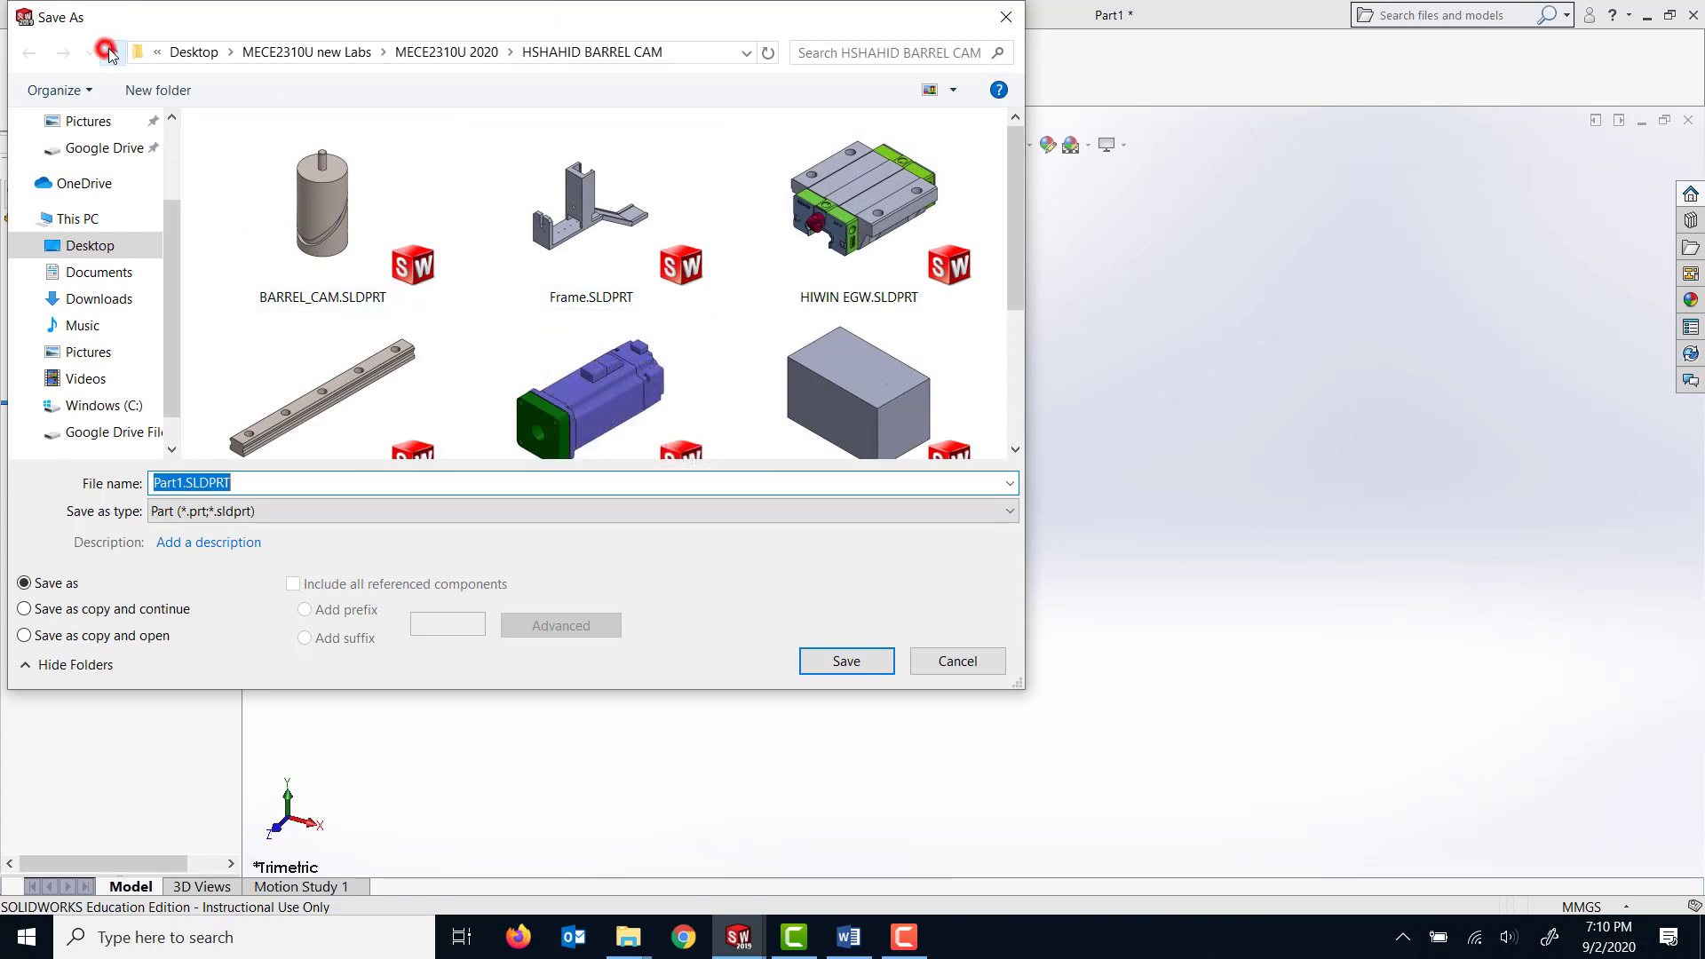
pyautogui.click(112, 54)
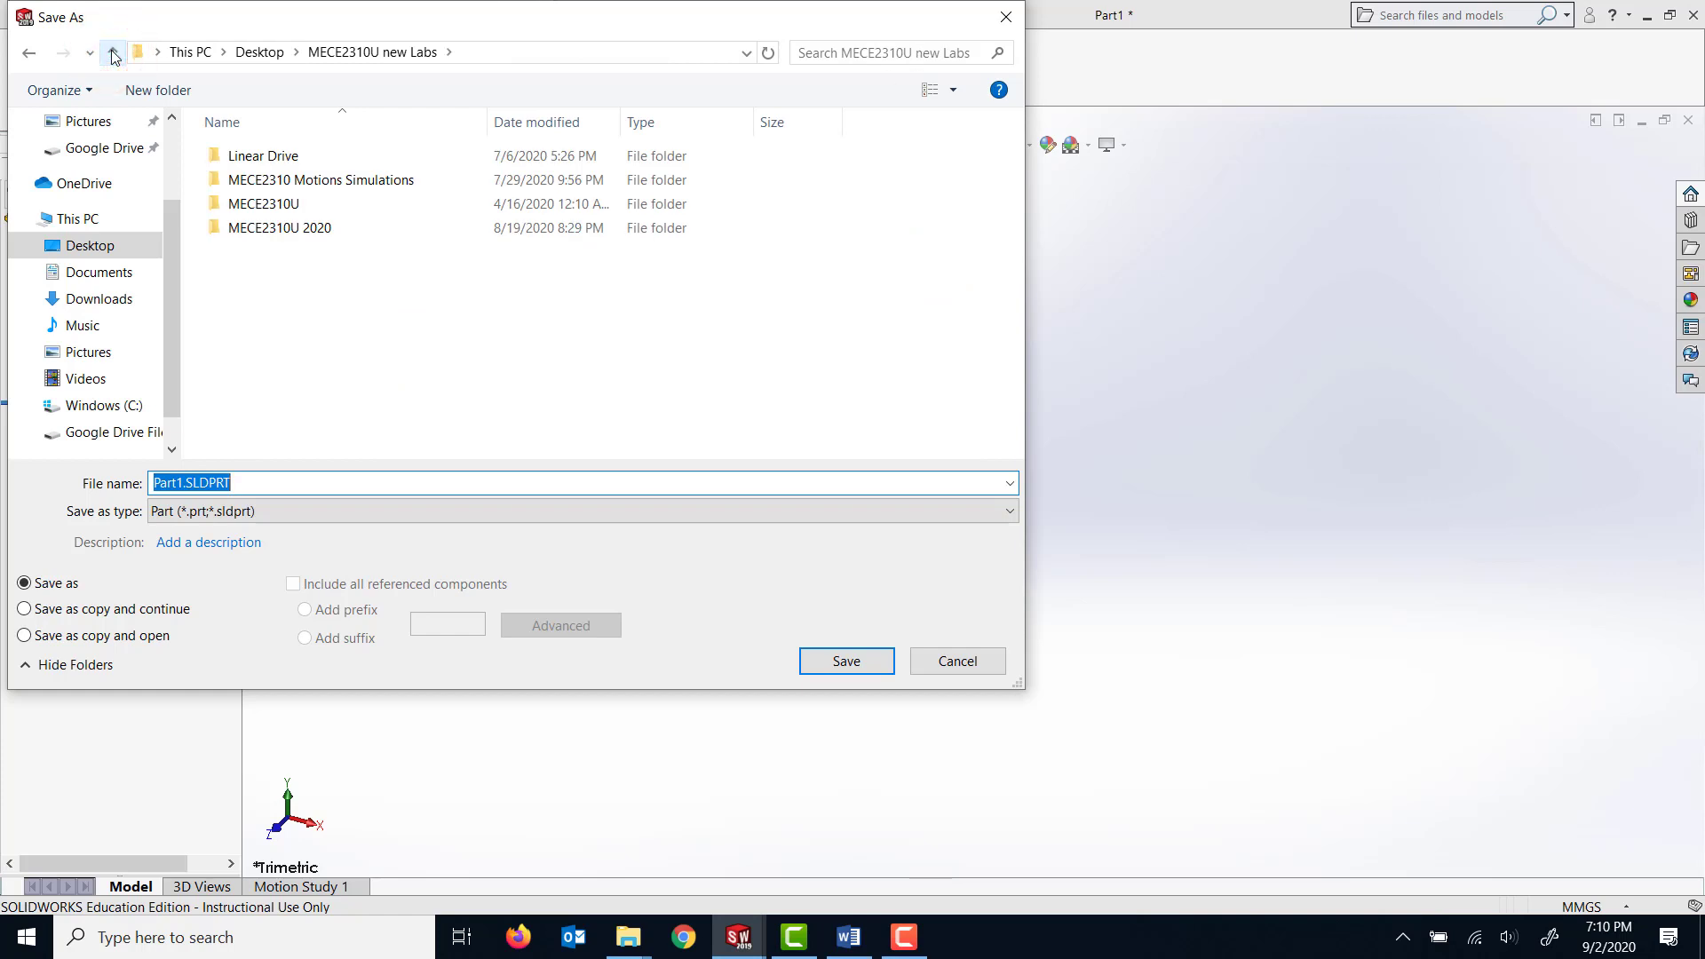
pyautogui.click(111, 53)
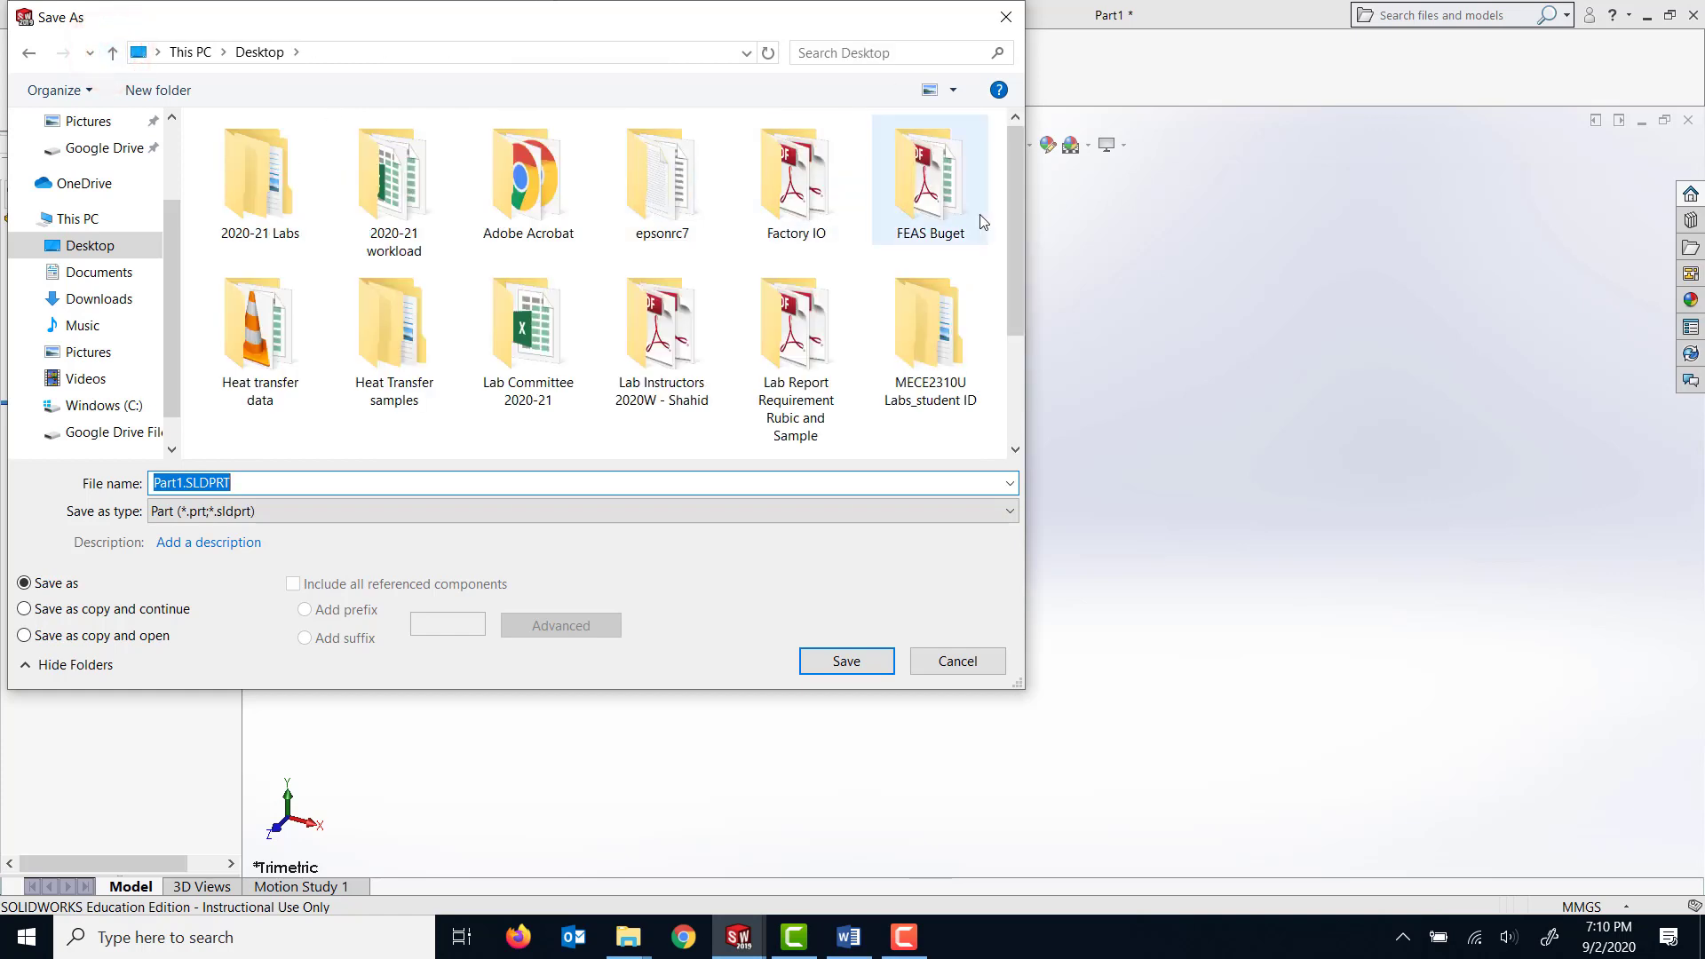
pyautogui.moveTo(1016, 244); pyautogui.dragTo(1024, 353)
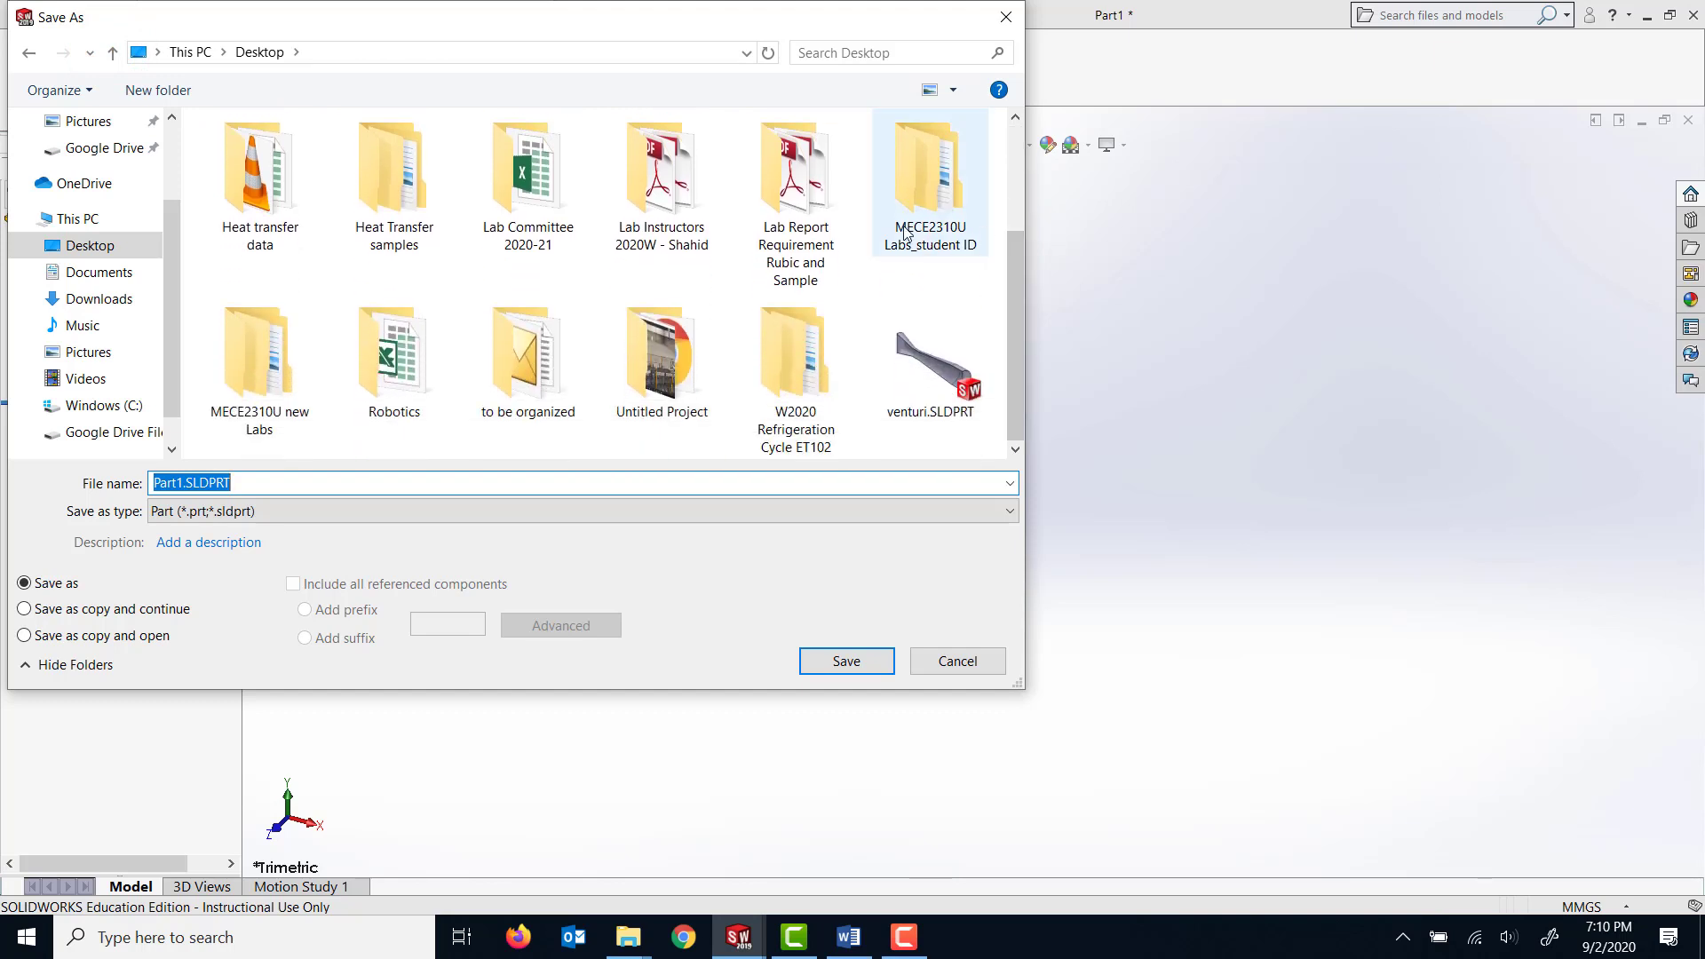
pyautogui.click(933, 230)
pyautogui.doubleClick(933, 230)
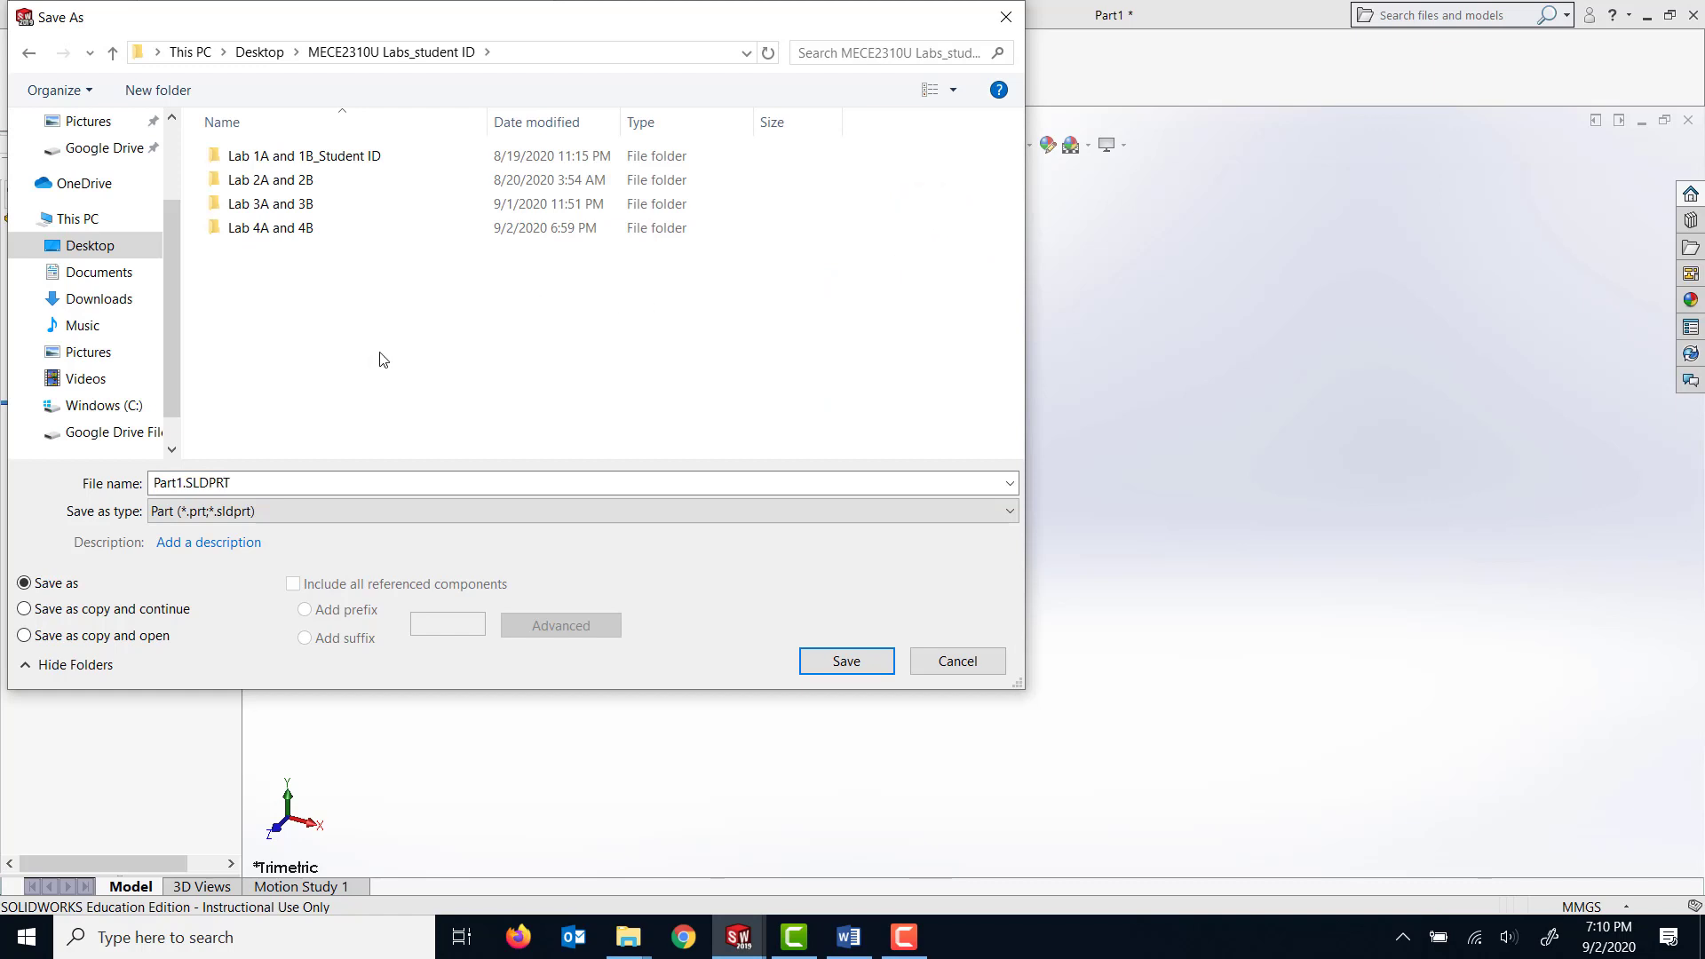
pyautogui.doubleClick(256, 231)
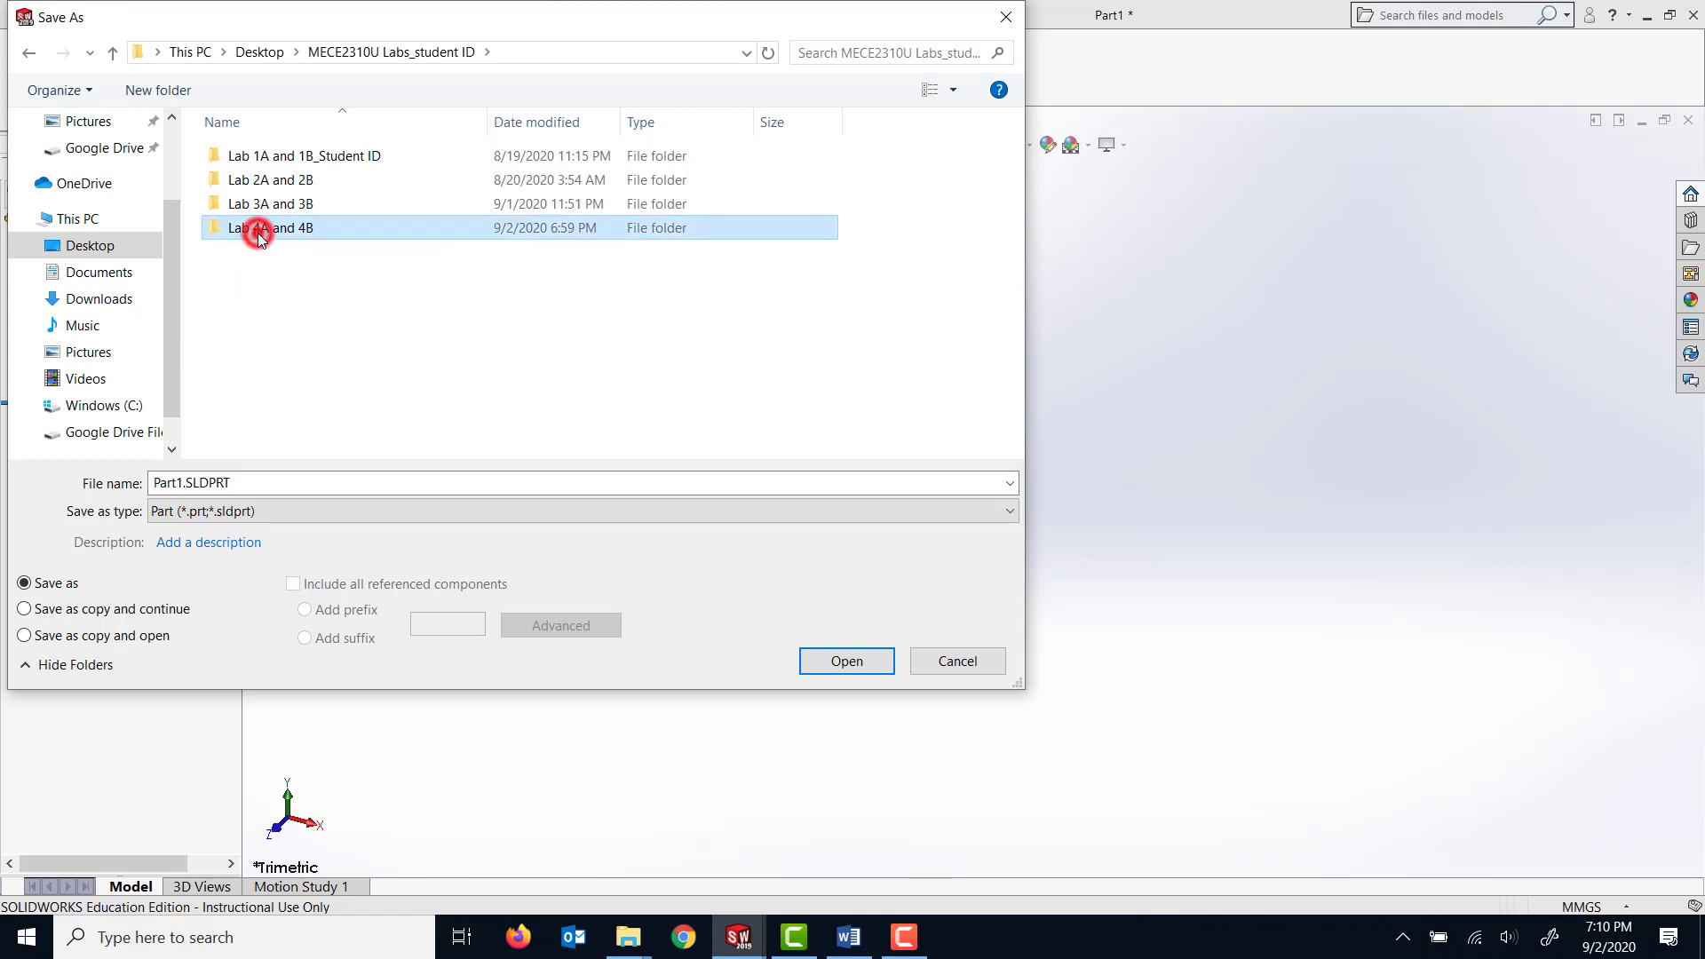
# Name the part file studentId_lab4_BarrelCam.SLDPRT and save it in the Lab 4A and 4B folder.
pyautogui.doubleClick(204, 484)
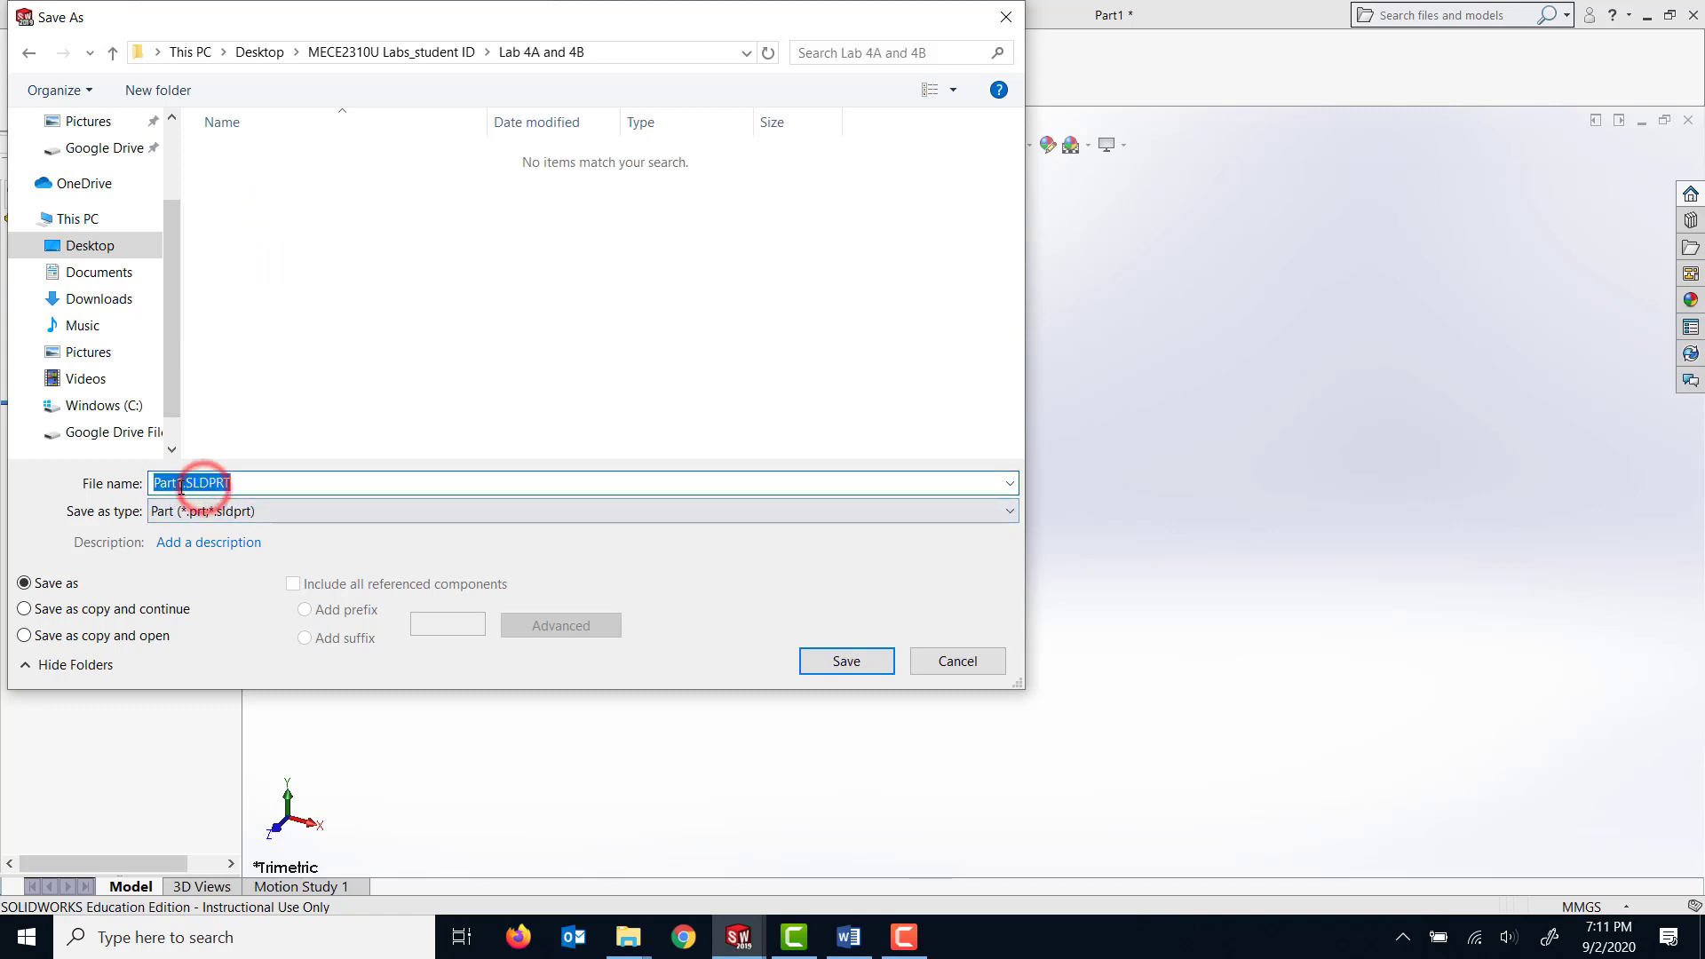
pyautogui.moveTo(181, 486); pyautogui.dragTo(156, 484)
pyautogui.write('Lab')
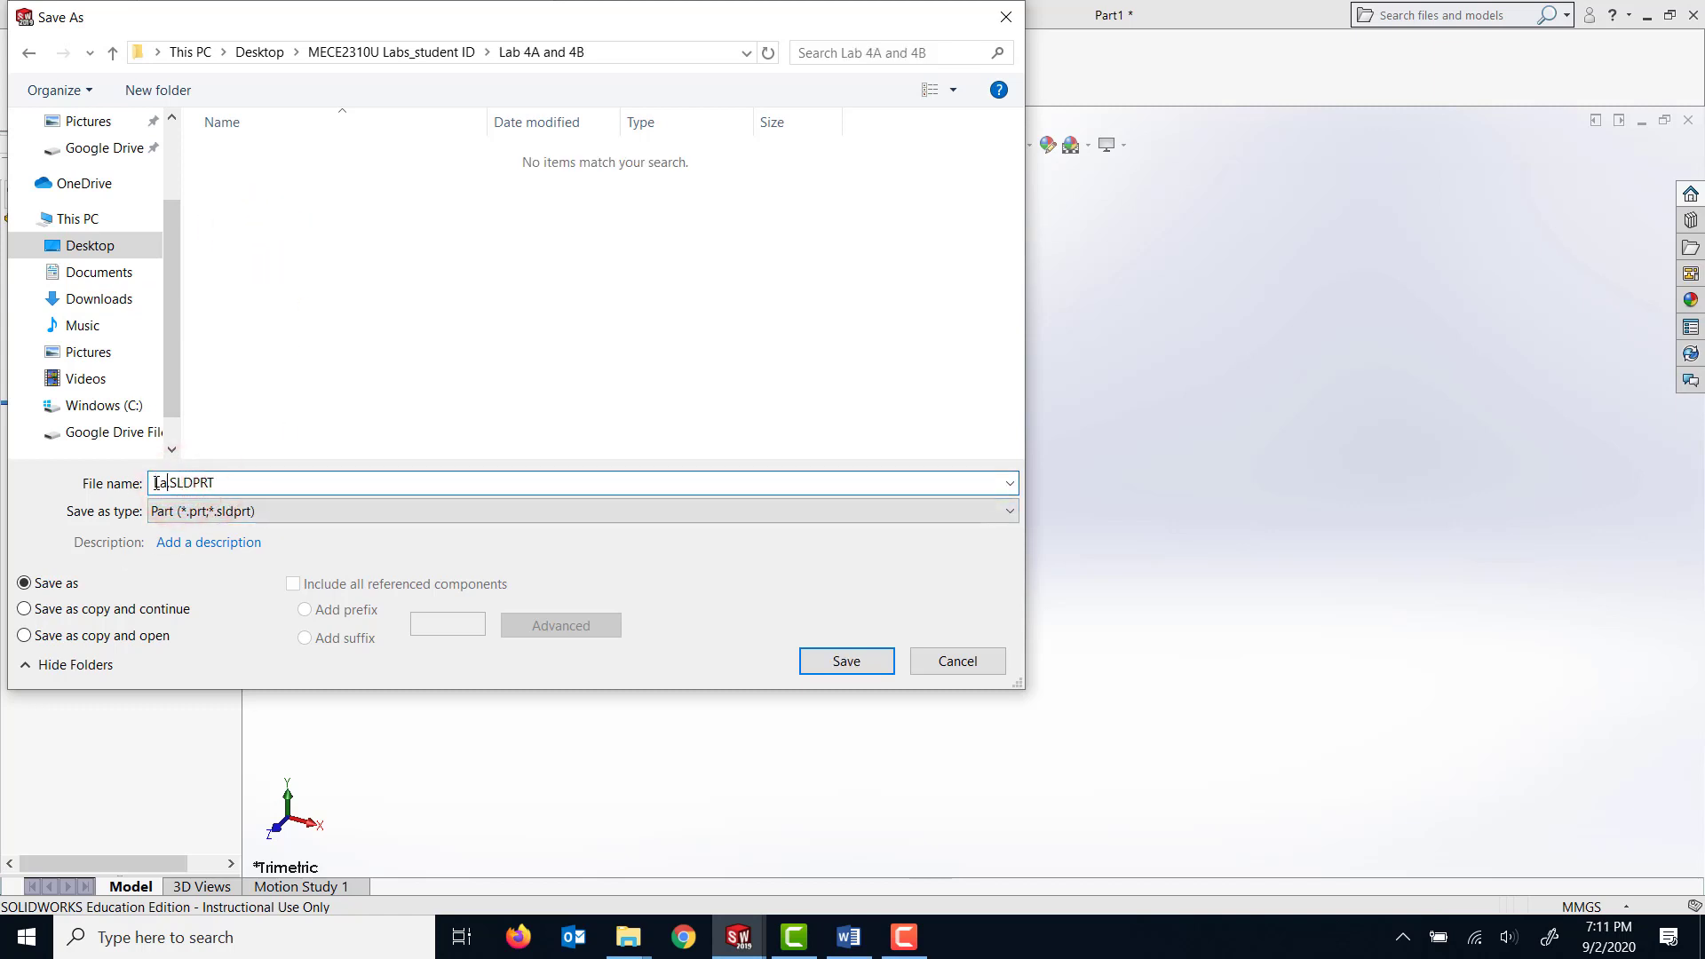
pyautogui.press('BackSpace')
pyautogui.press('BackSpace')
pyautogui.press('BackSpace')
pyautogui.write('studentId_lab4_BarrelCam')
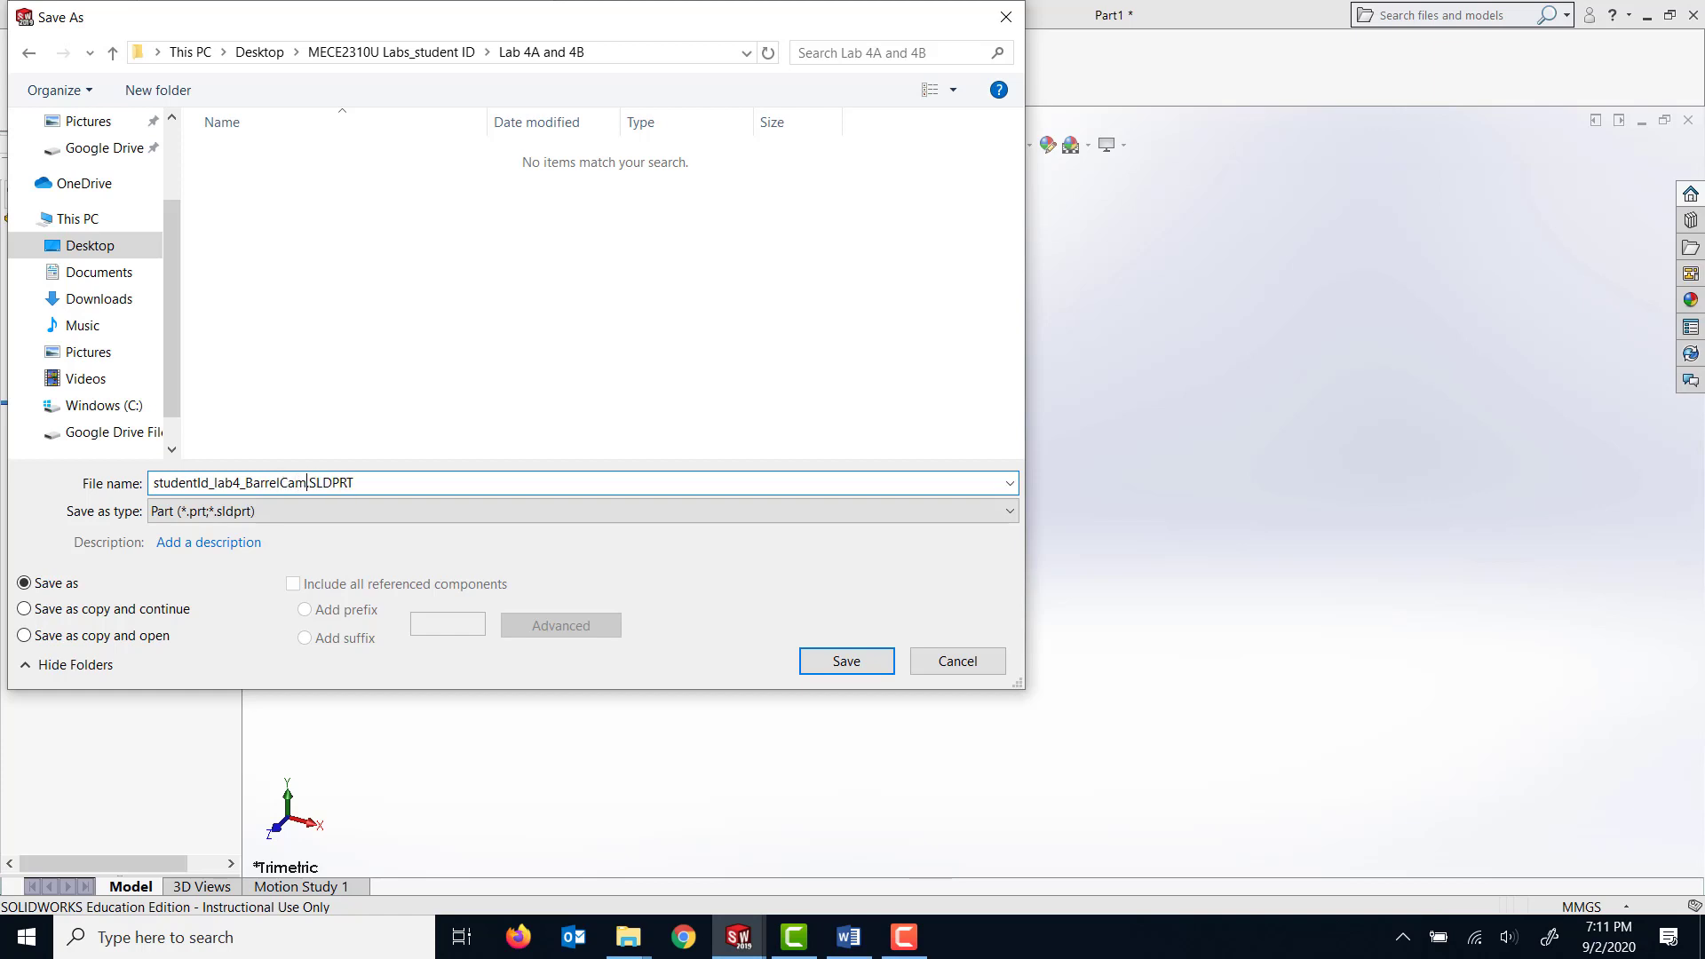
pyautogui.click(879, 660)
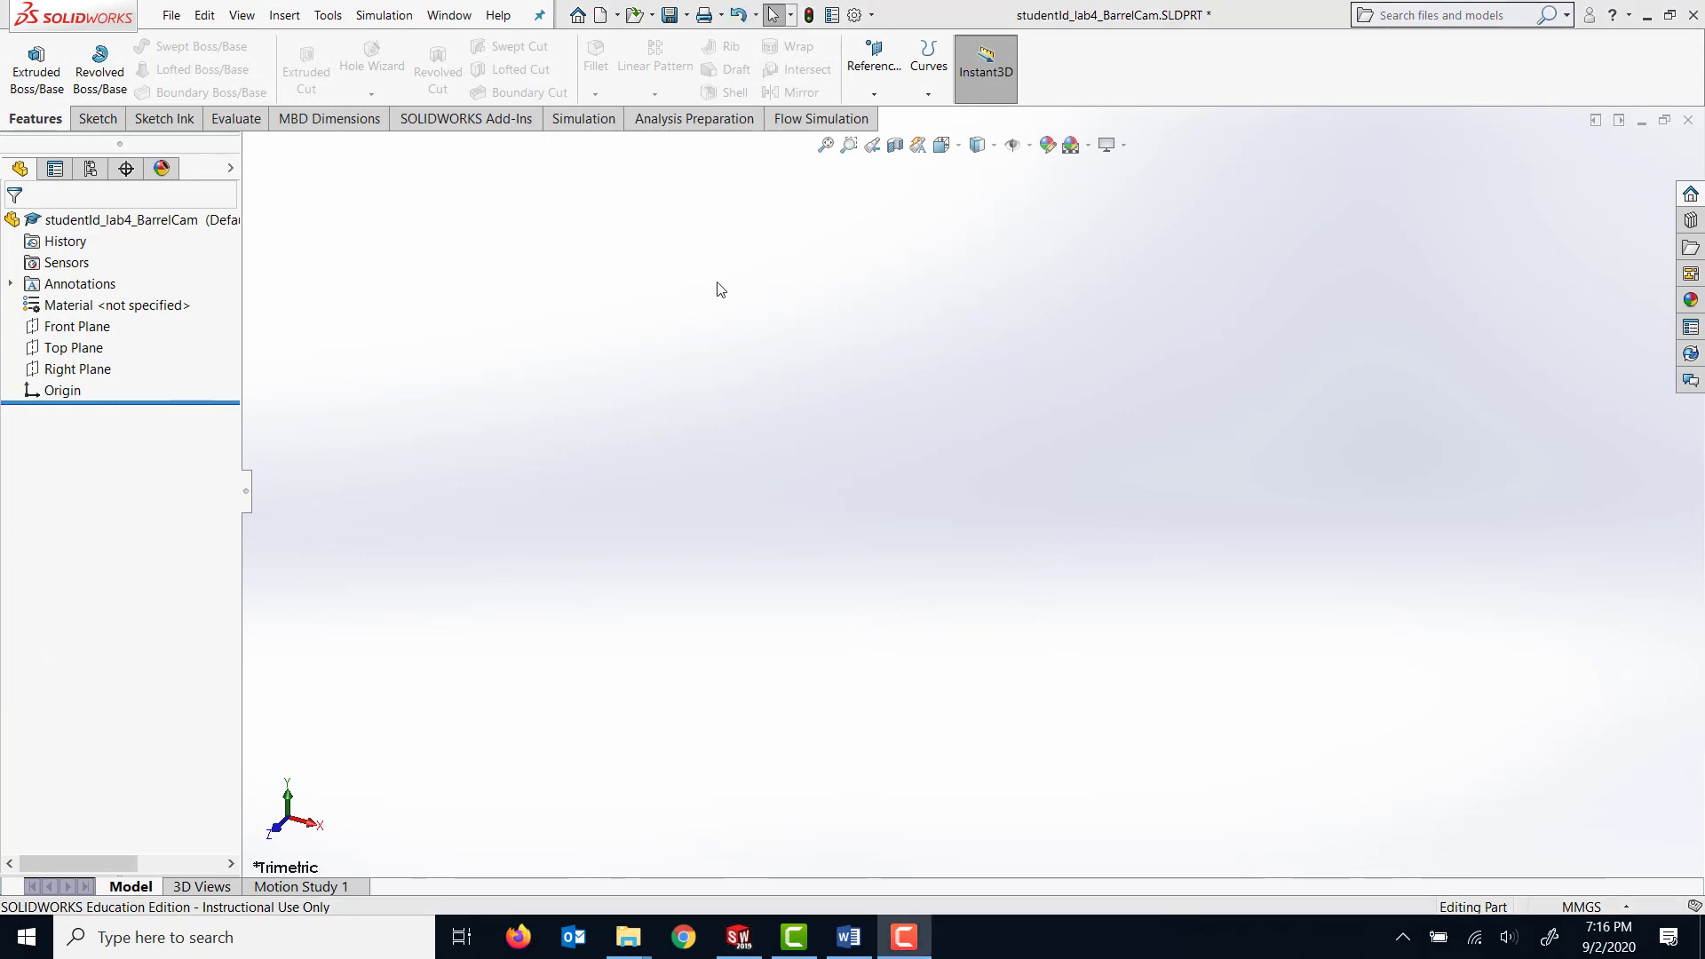
# Start a sketch on the Top Plane and draw a circle centred on the origin with a radius of about 36 mm.
pyautogui.click(71, 348)
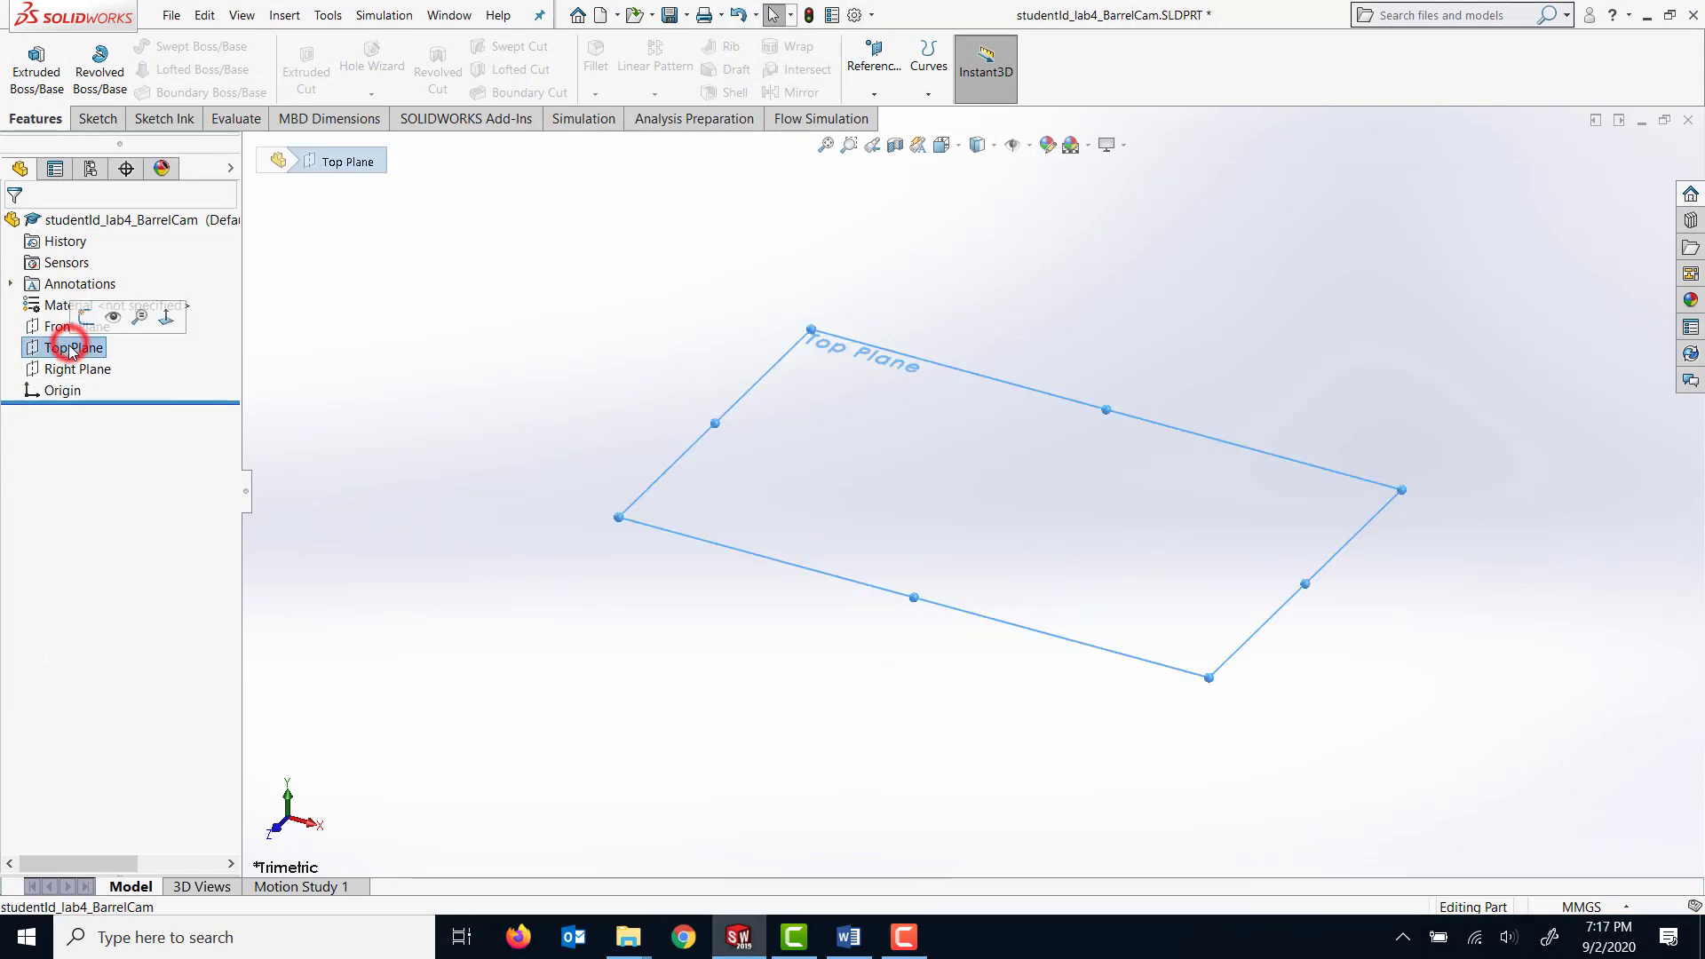
pyautogui.click(89, 122)
pyautogui.click(27, 55)
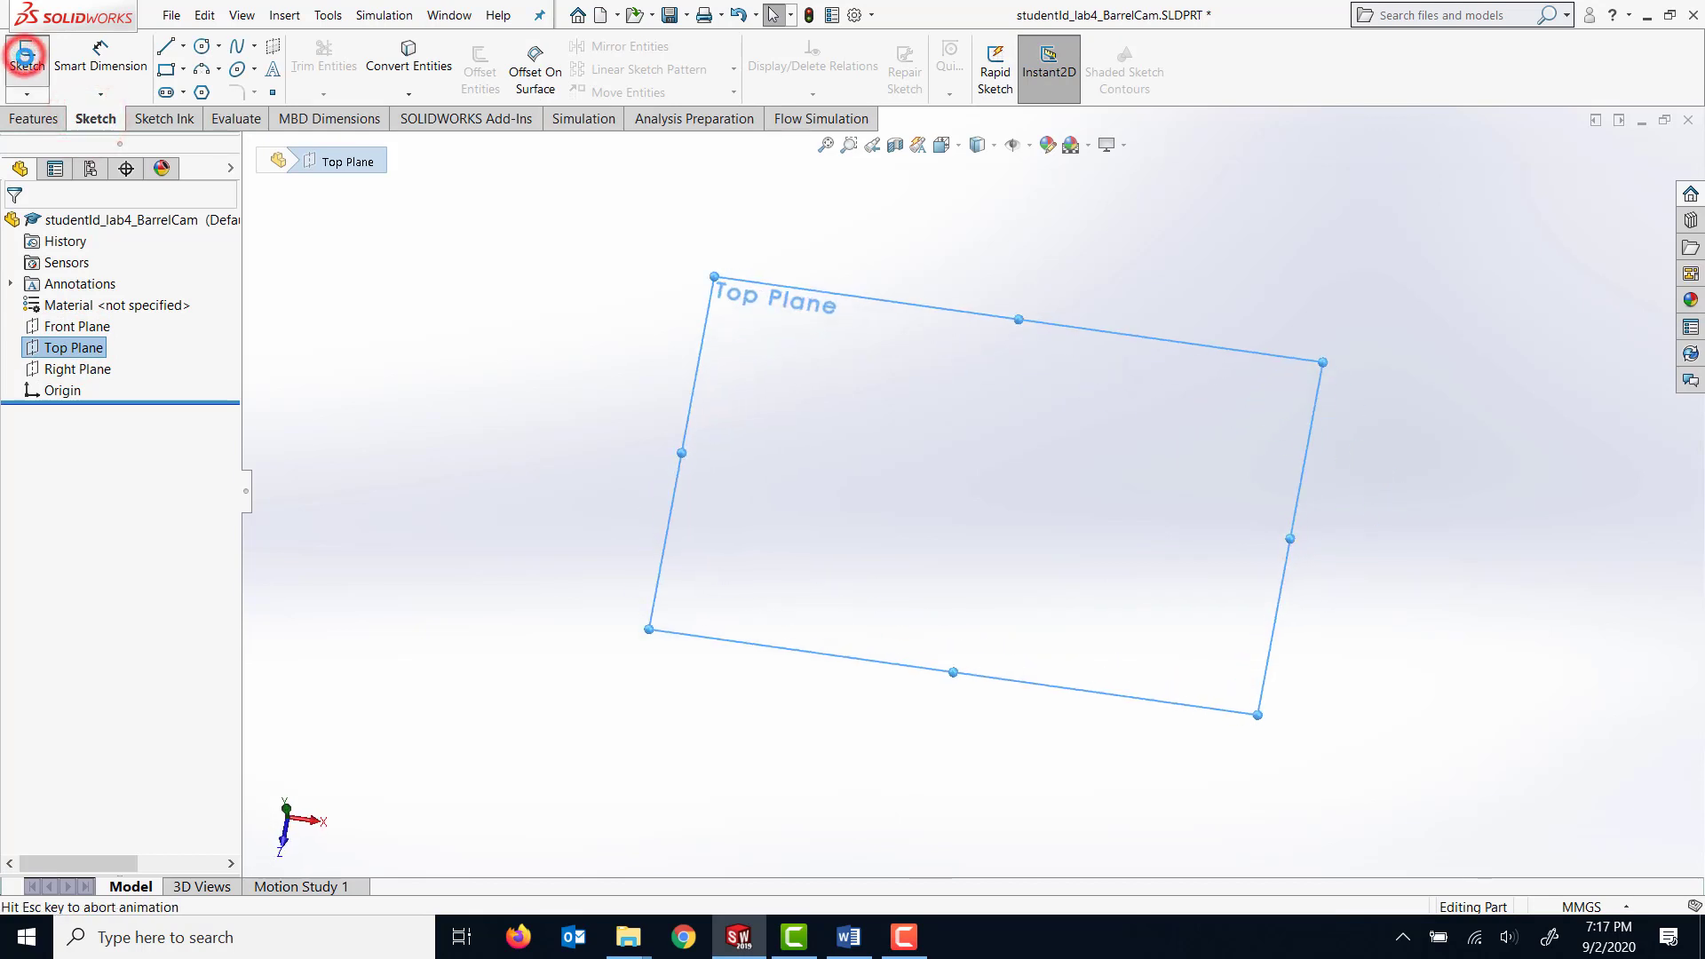
pyautogui.click(202, 46)
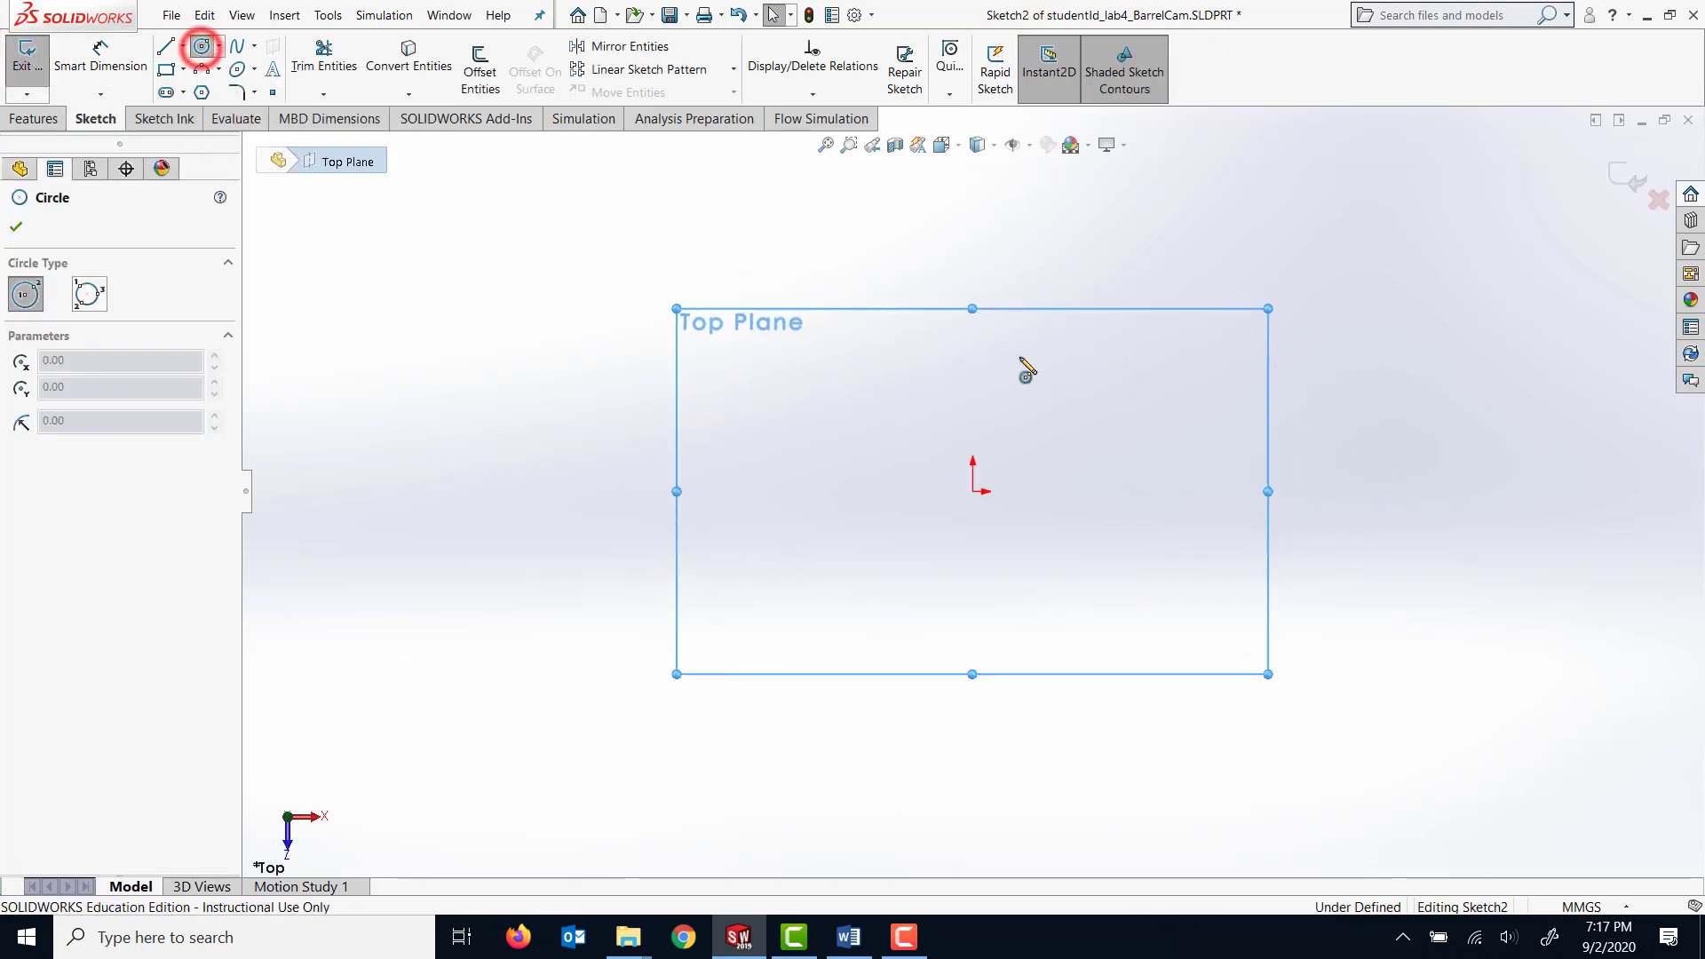
pyautogui.click(973, 492)
pyautogui.click(1090, 494)
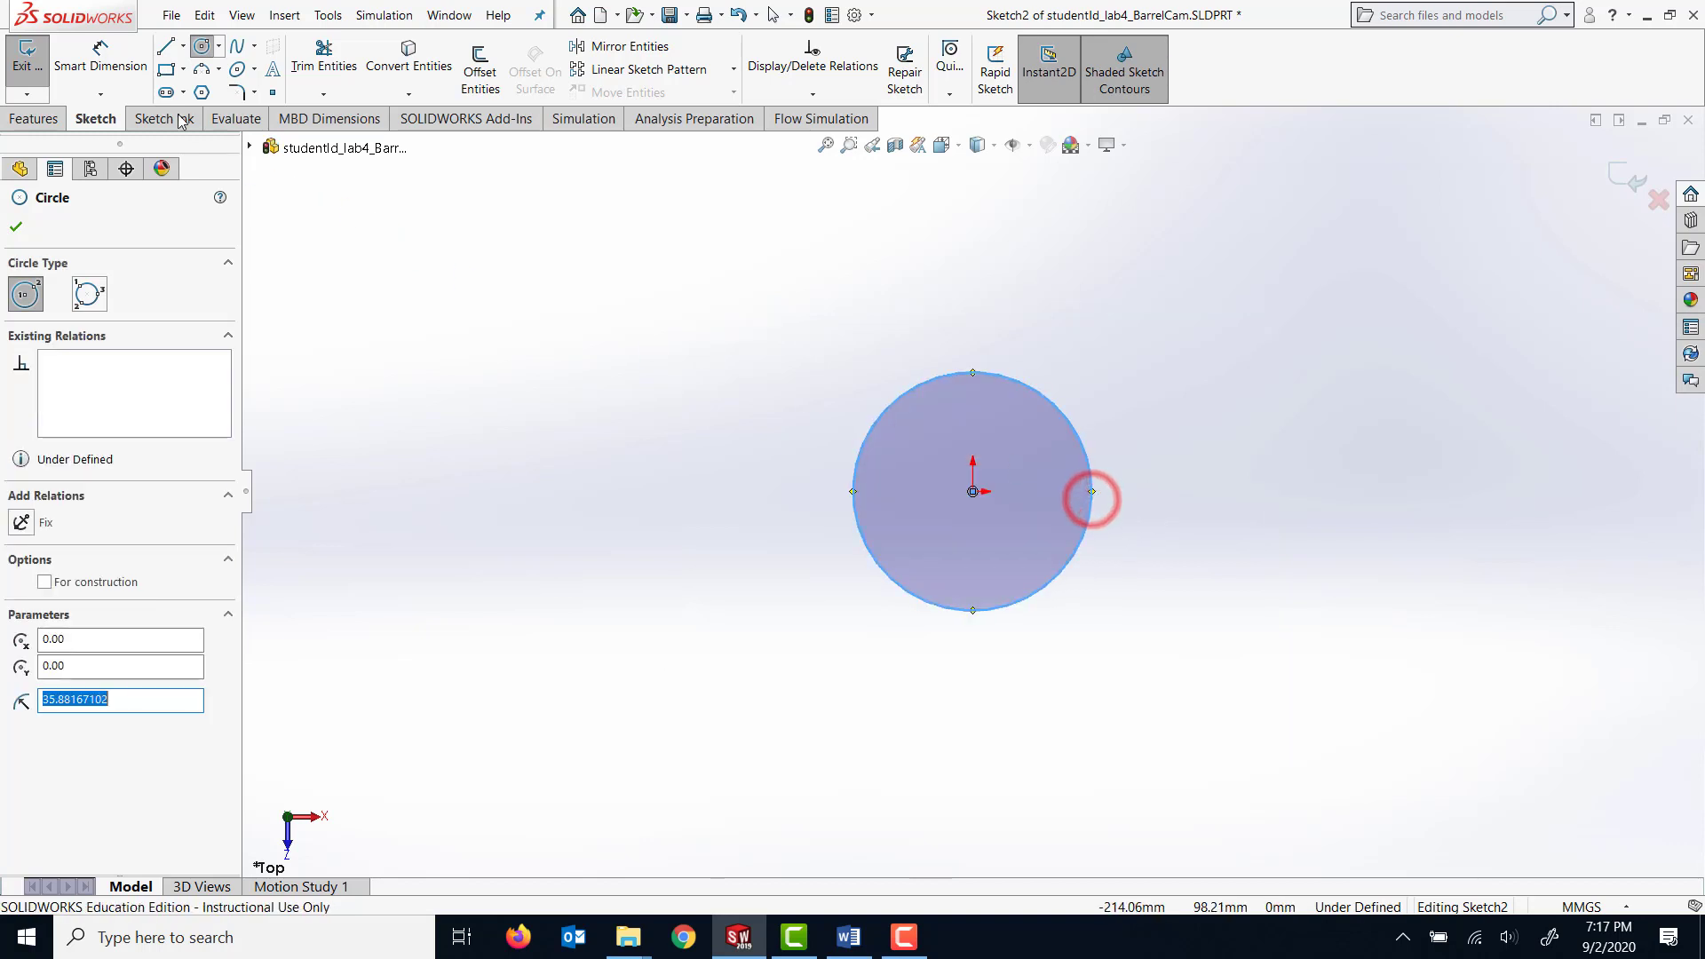
# Dimension the circle on the Top Plane with a diameter of 150 mm.
pyautogui.click(100, 62)
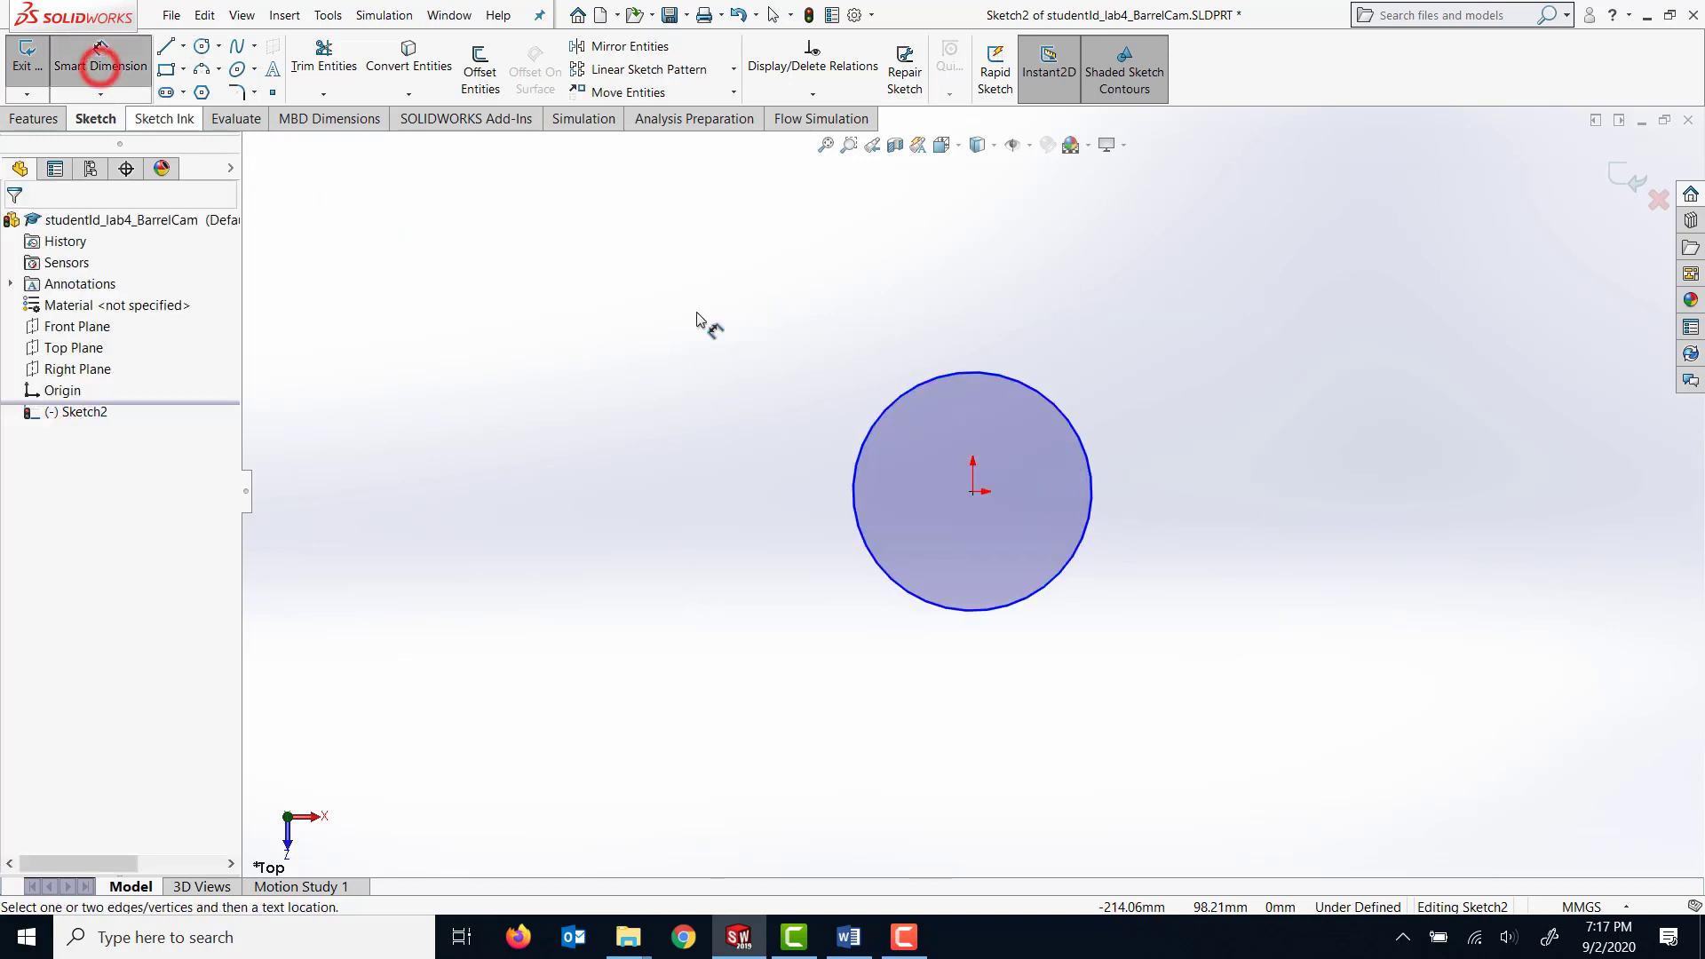
pyautogui.click(879, 419)
pyautogui.click(805, 440)
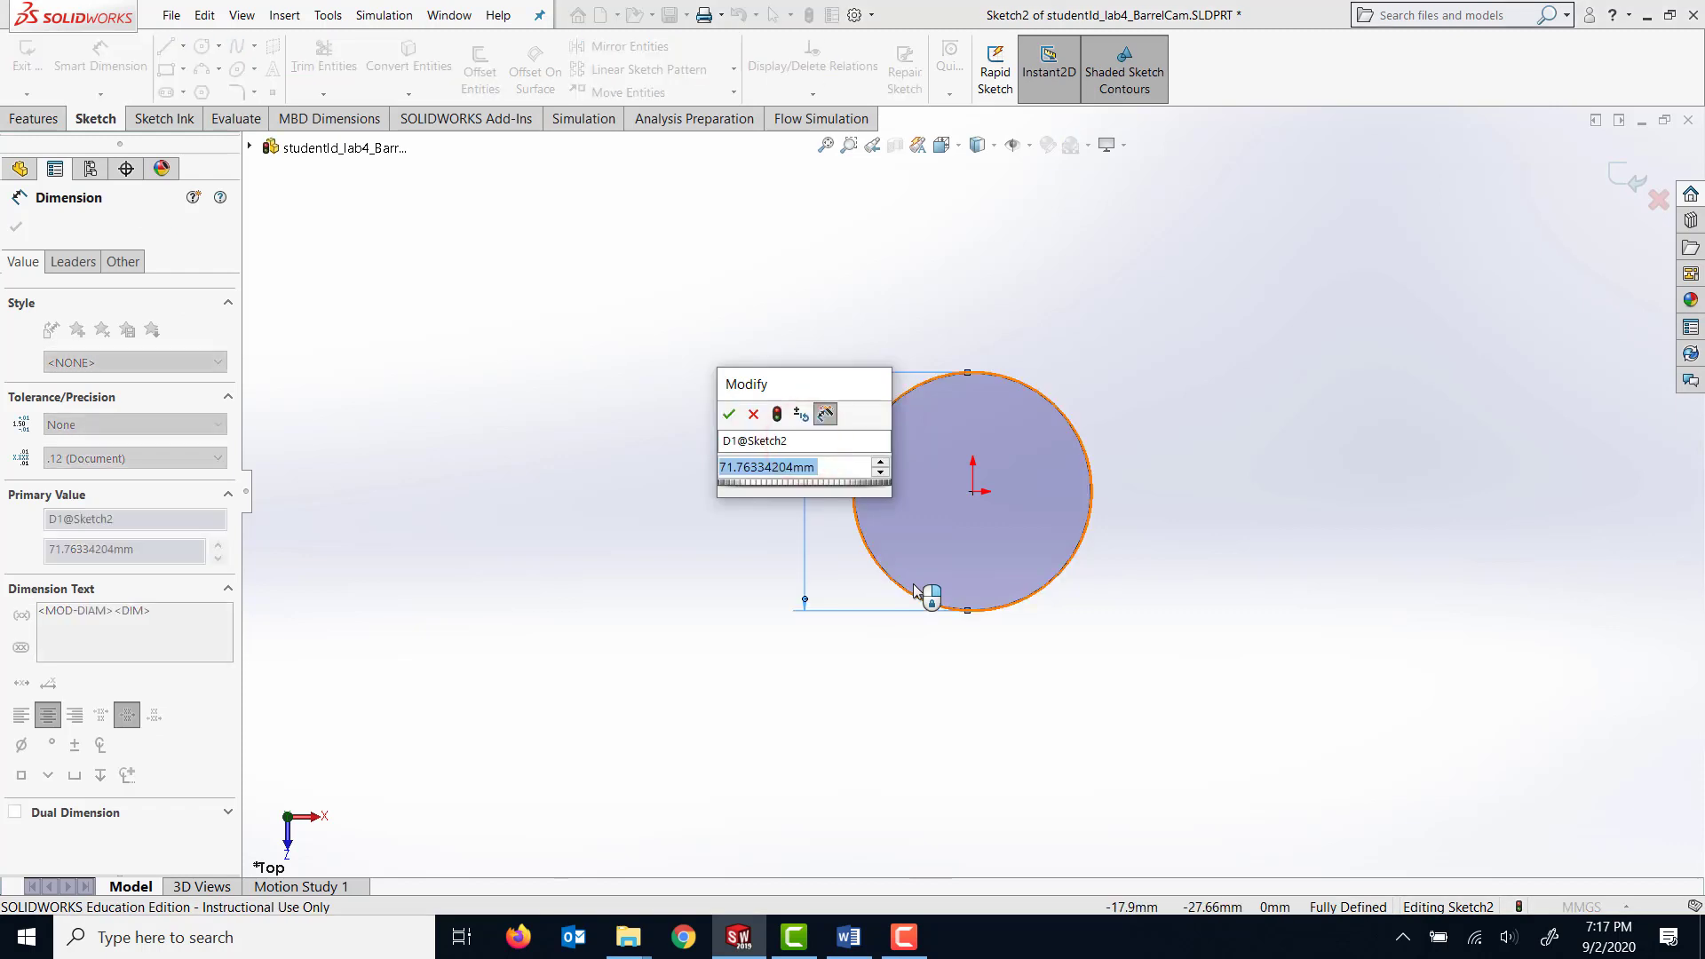
pyautogui.write('150')
pyautogui.press('Return')
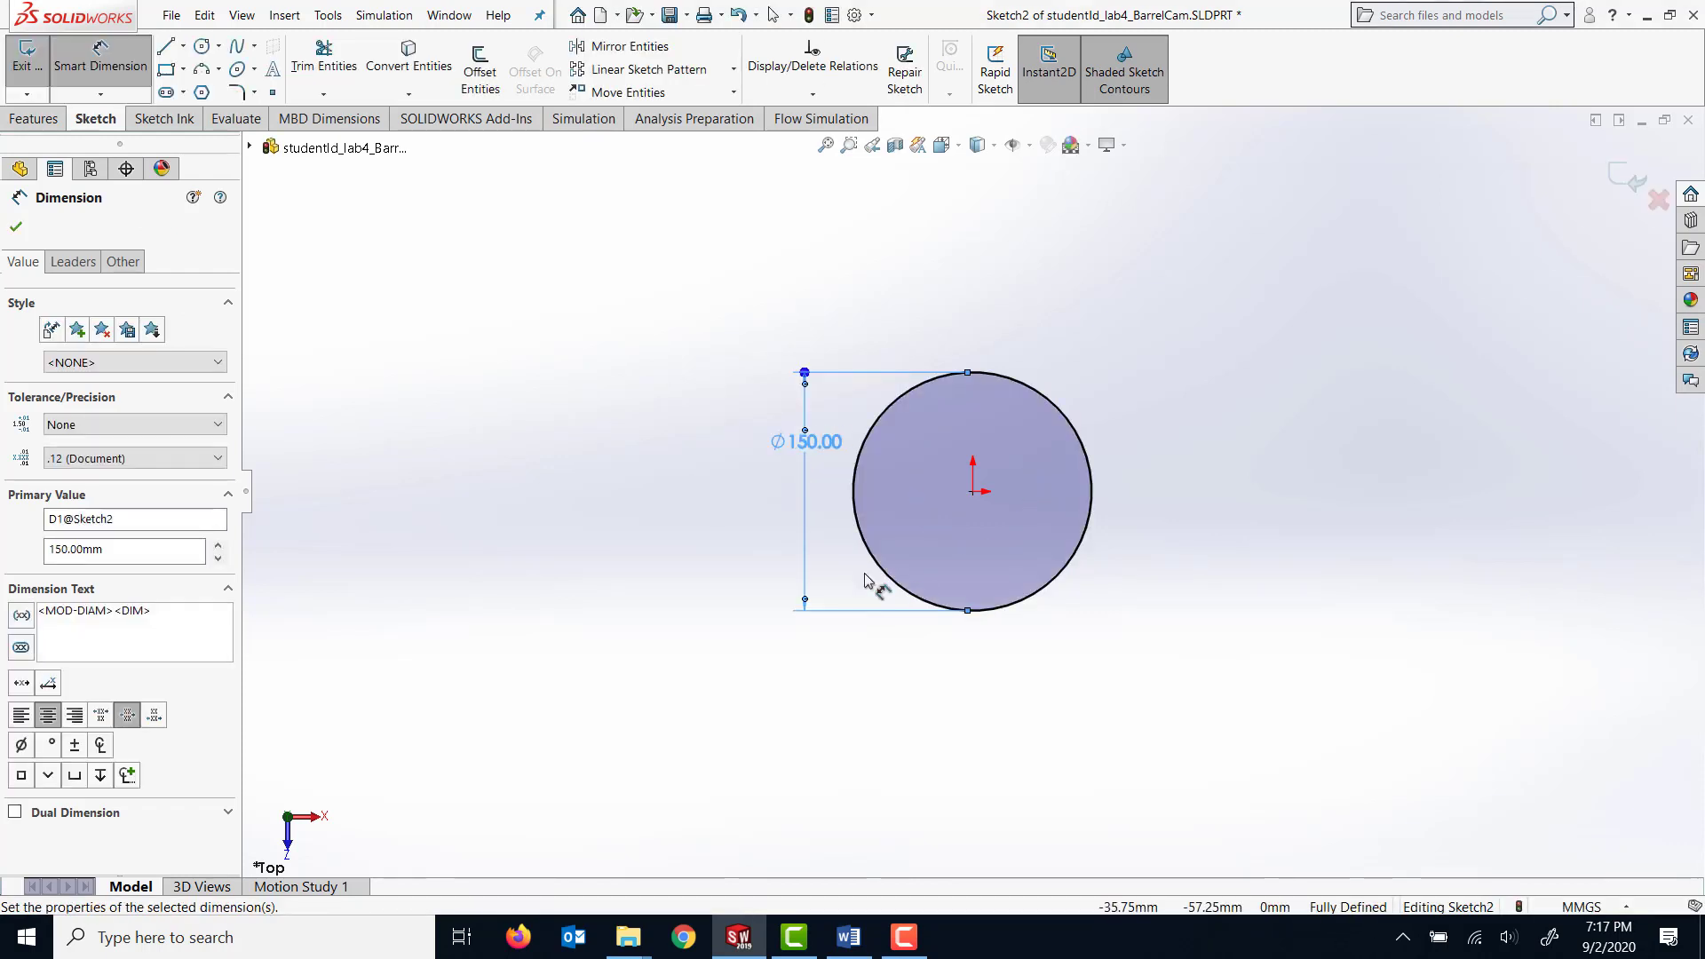
# Extrude the circle as a Blind boss 270 mm deep from the sketch plane.
pyautogui.click(32, 121)
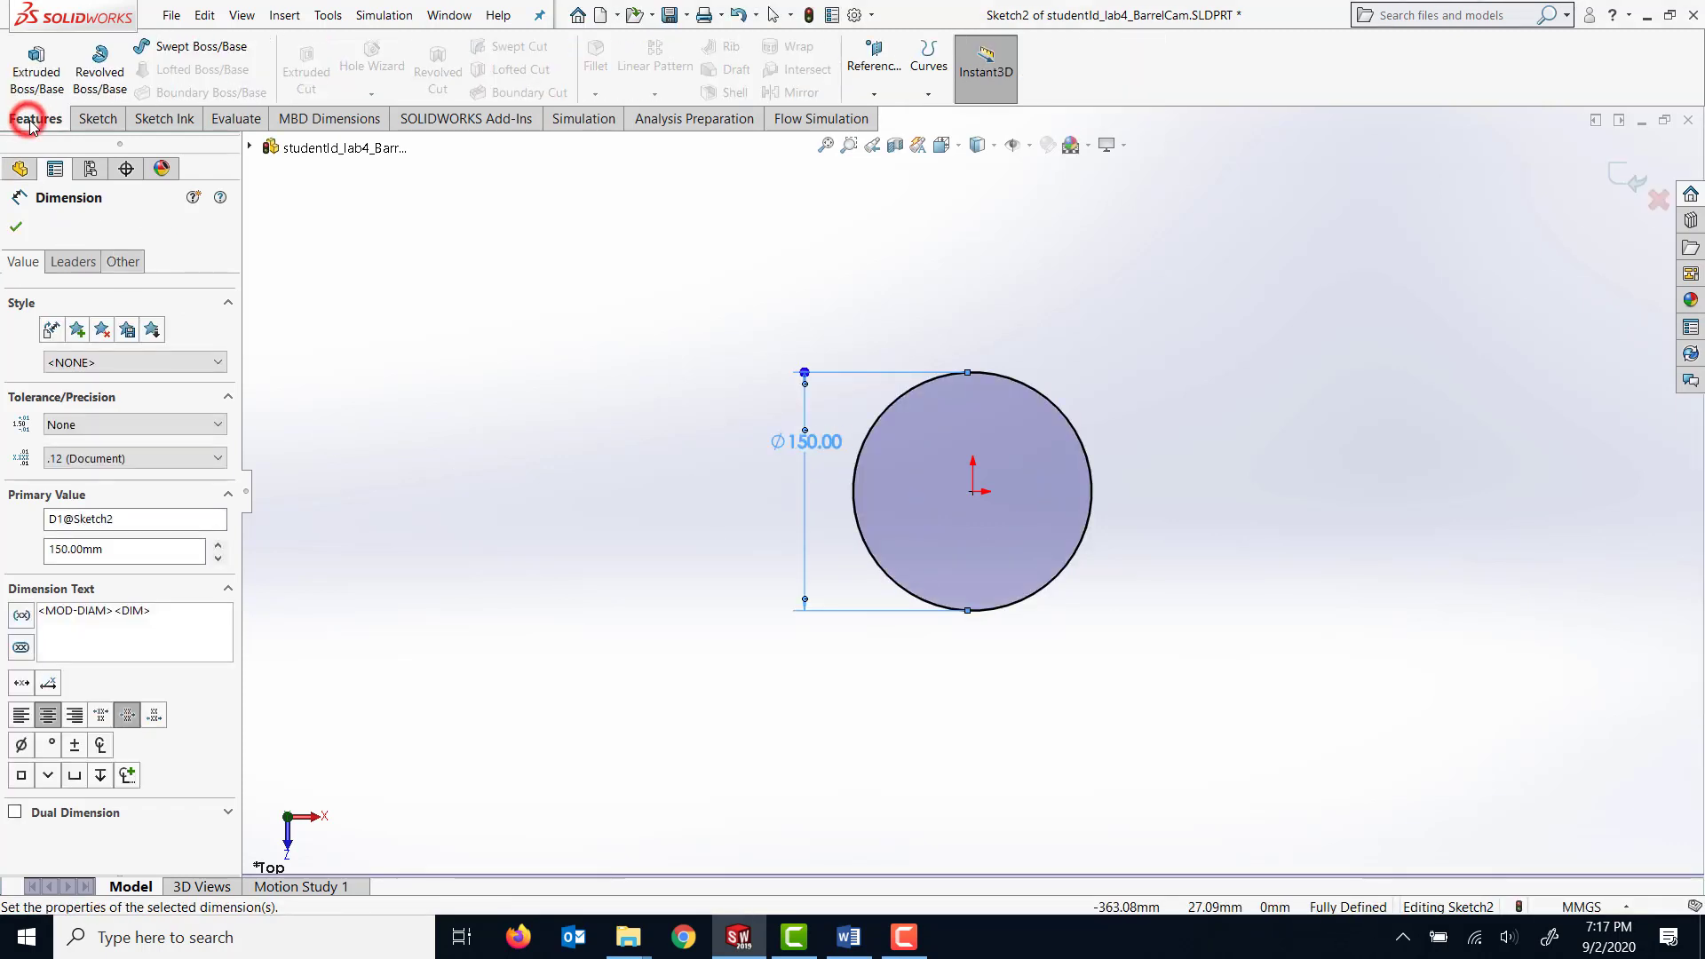
pyautogui.click(36, 71)
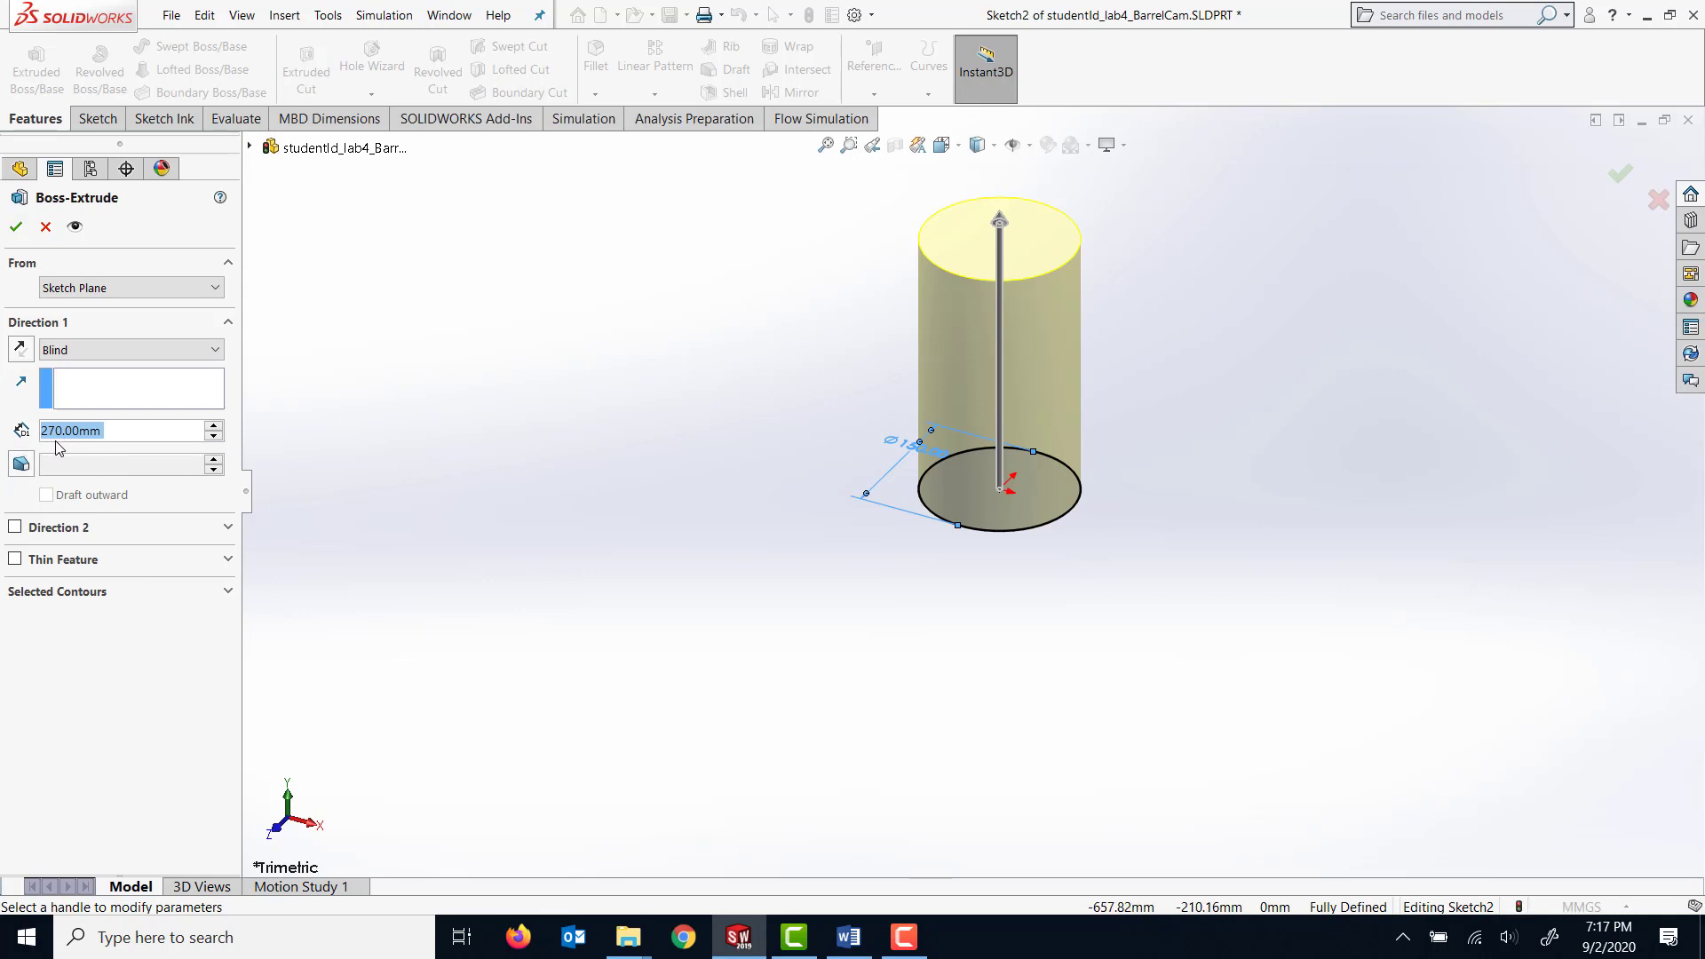
pyautogui.click(15, 227)
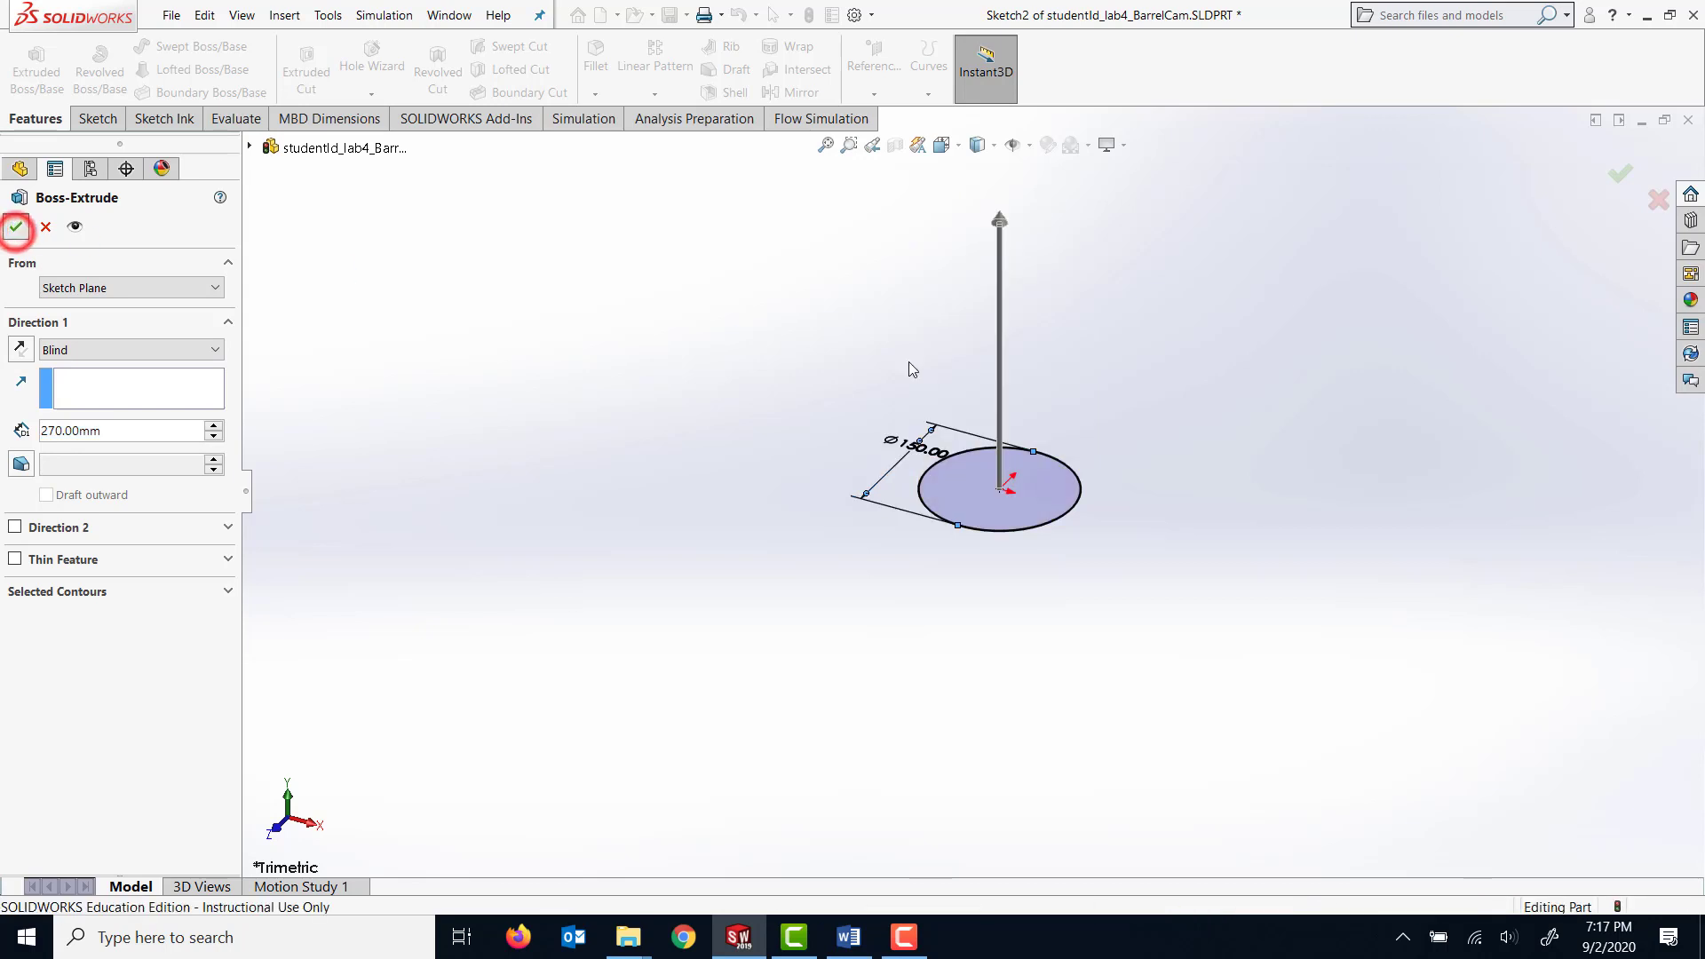
# Create two reference planes parallel to the Front Plane with an offset spacing of 75 mm.
pyautogui.moveTo(734, 385); pyautogui.dragTo(759, 429, button='middle')
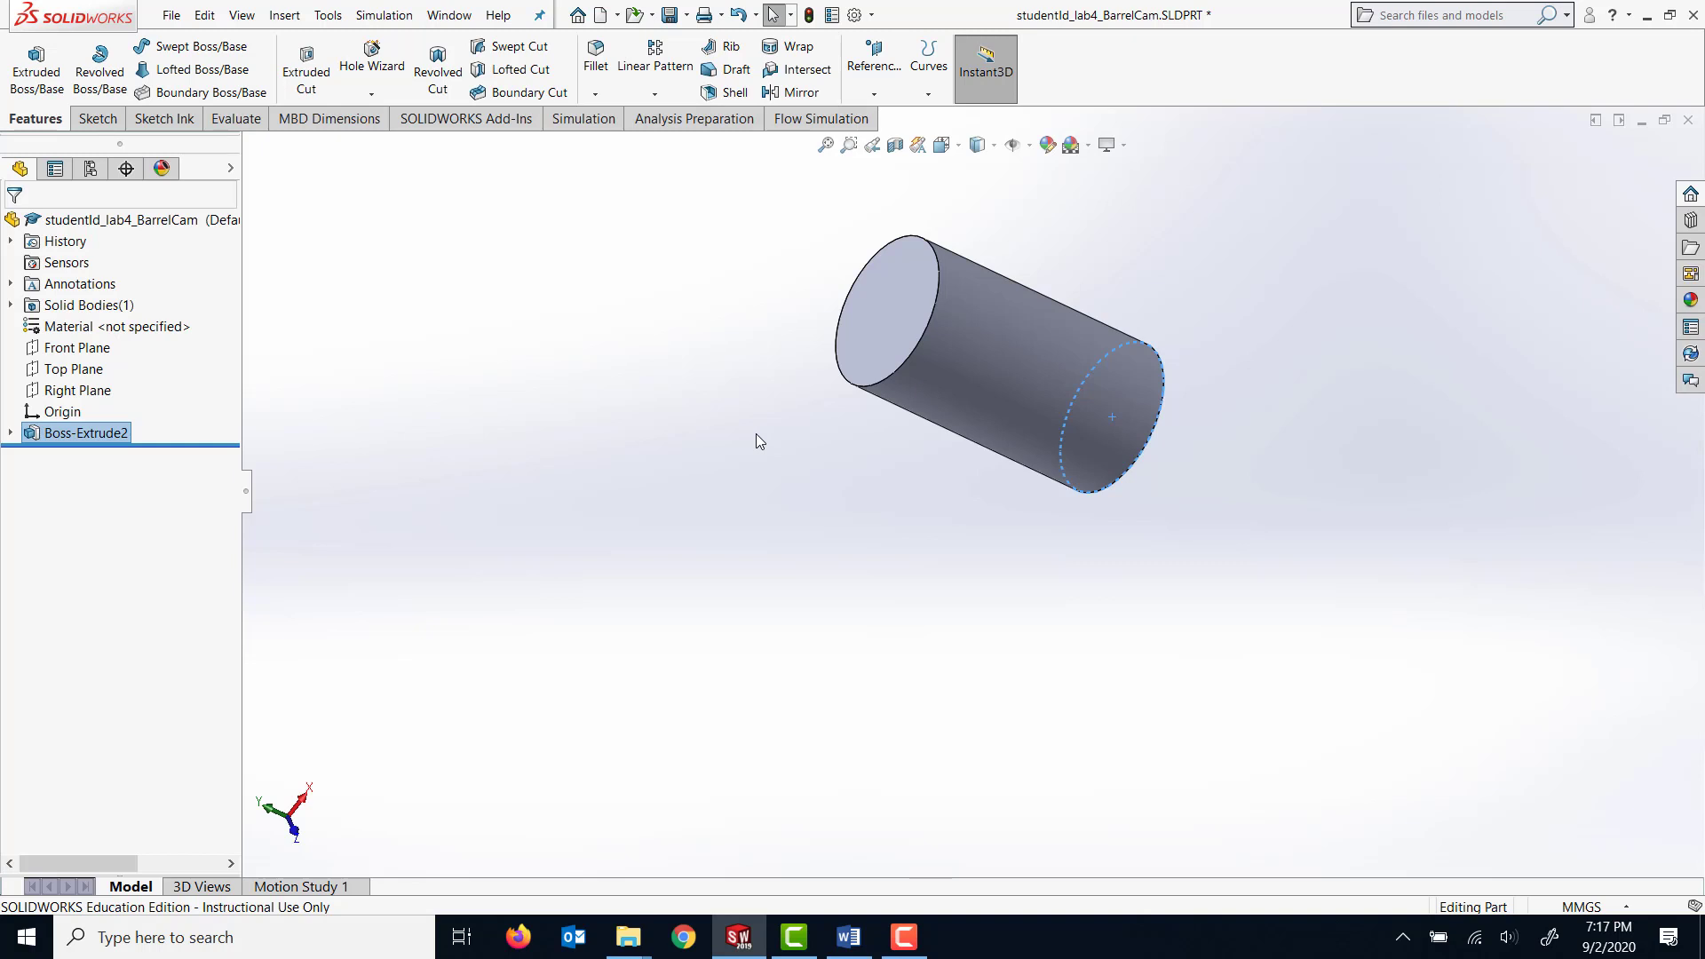
pyautogui.click(93, 346)
pyautogui.click(285, 15)
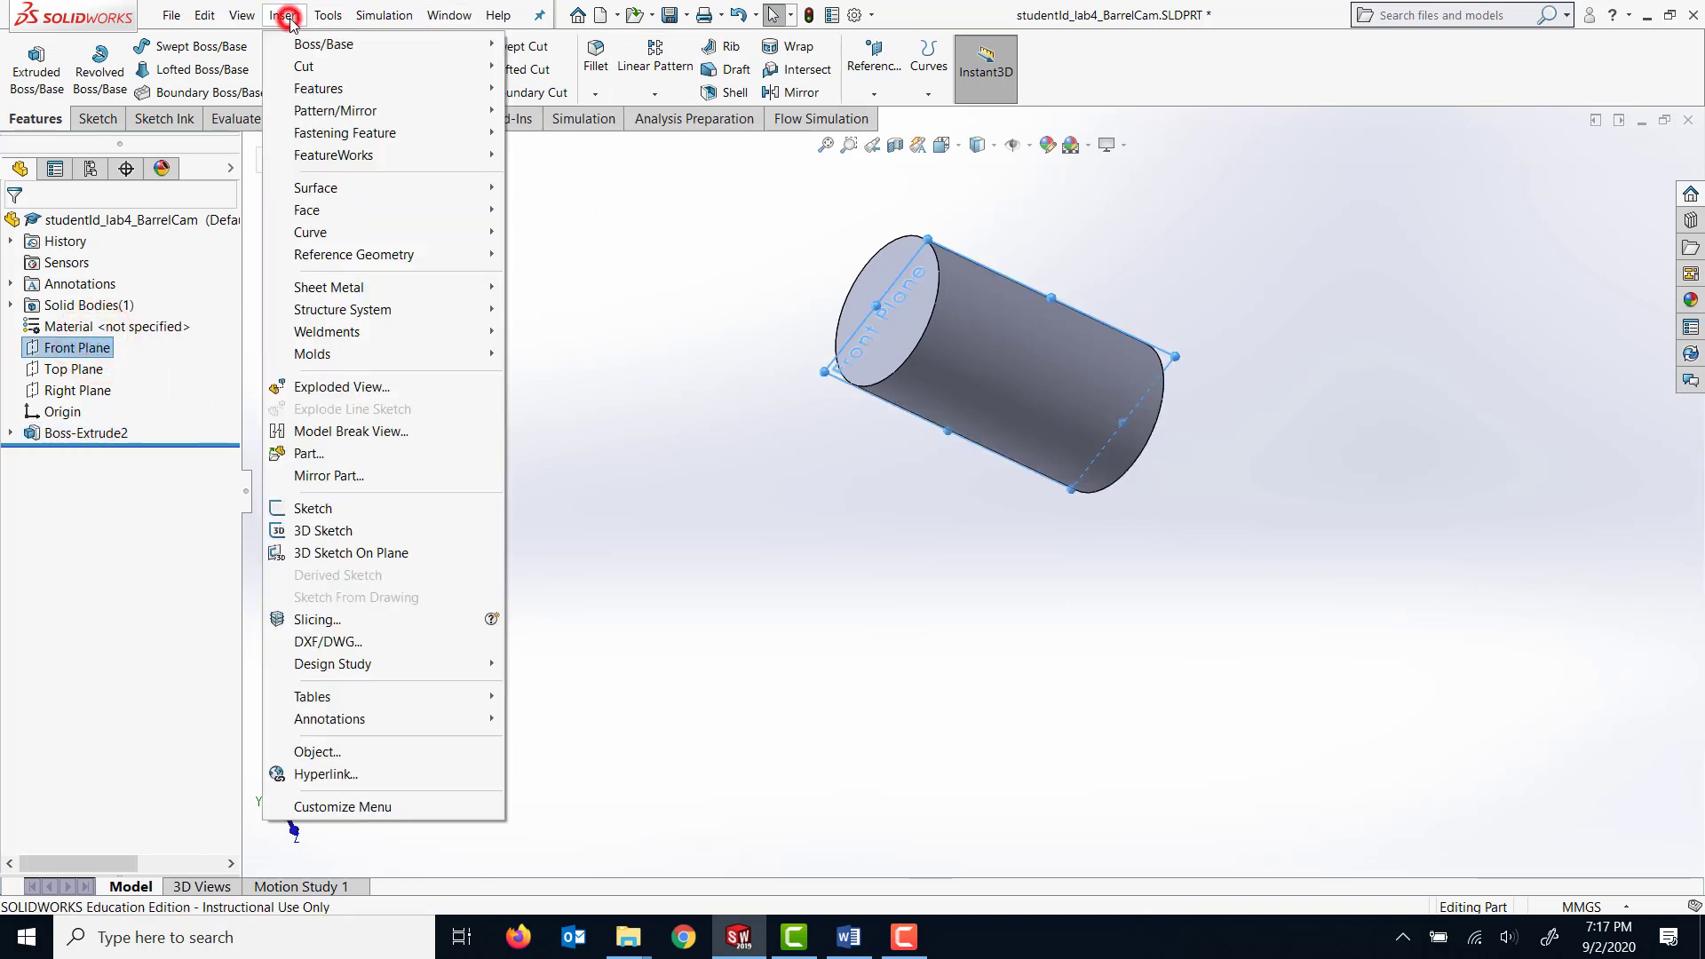
pyautogui.moveTo(416, 259)
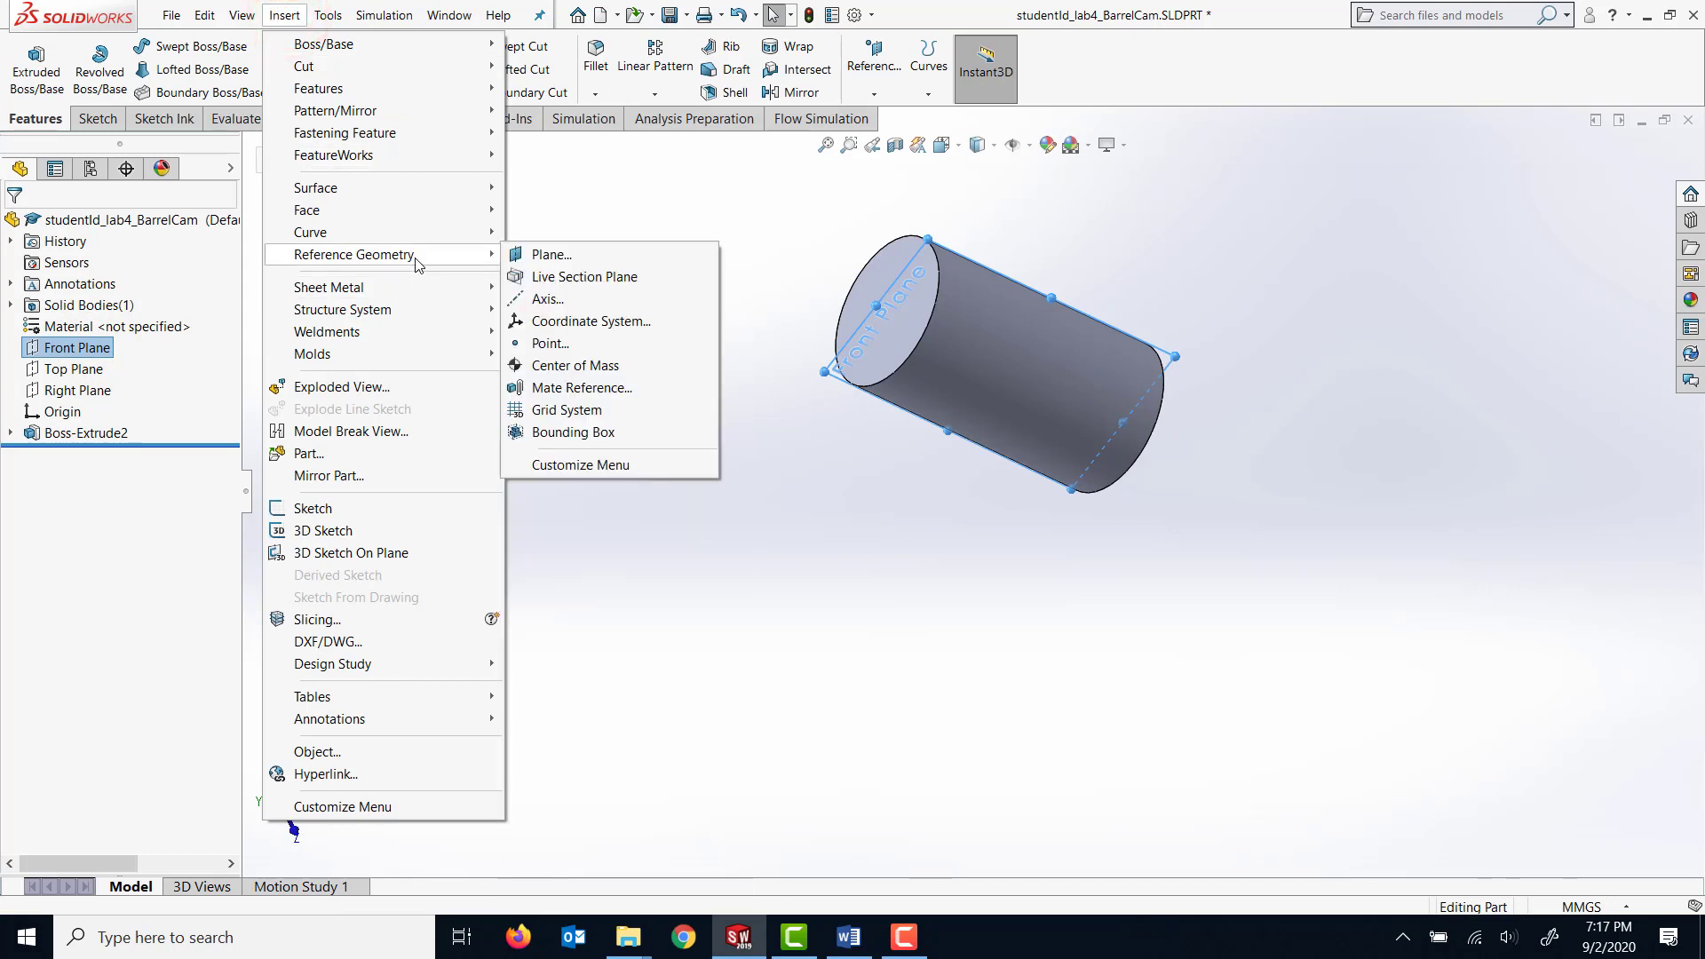
pyautogui.click(551, 254)
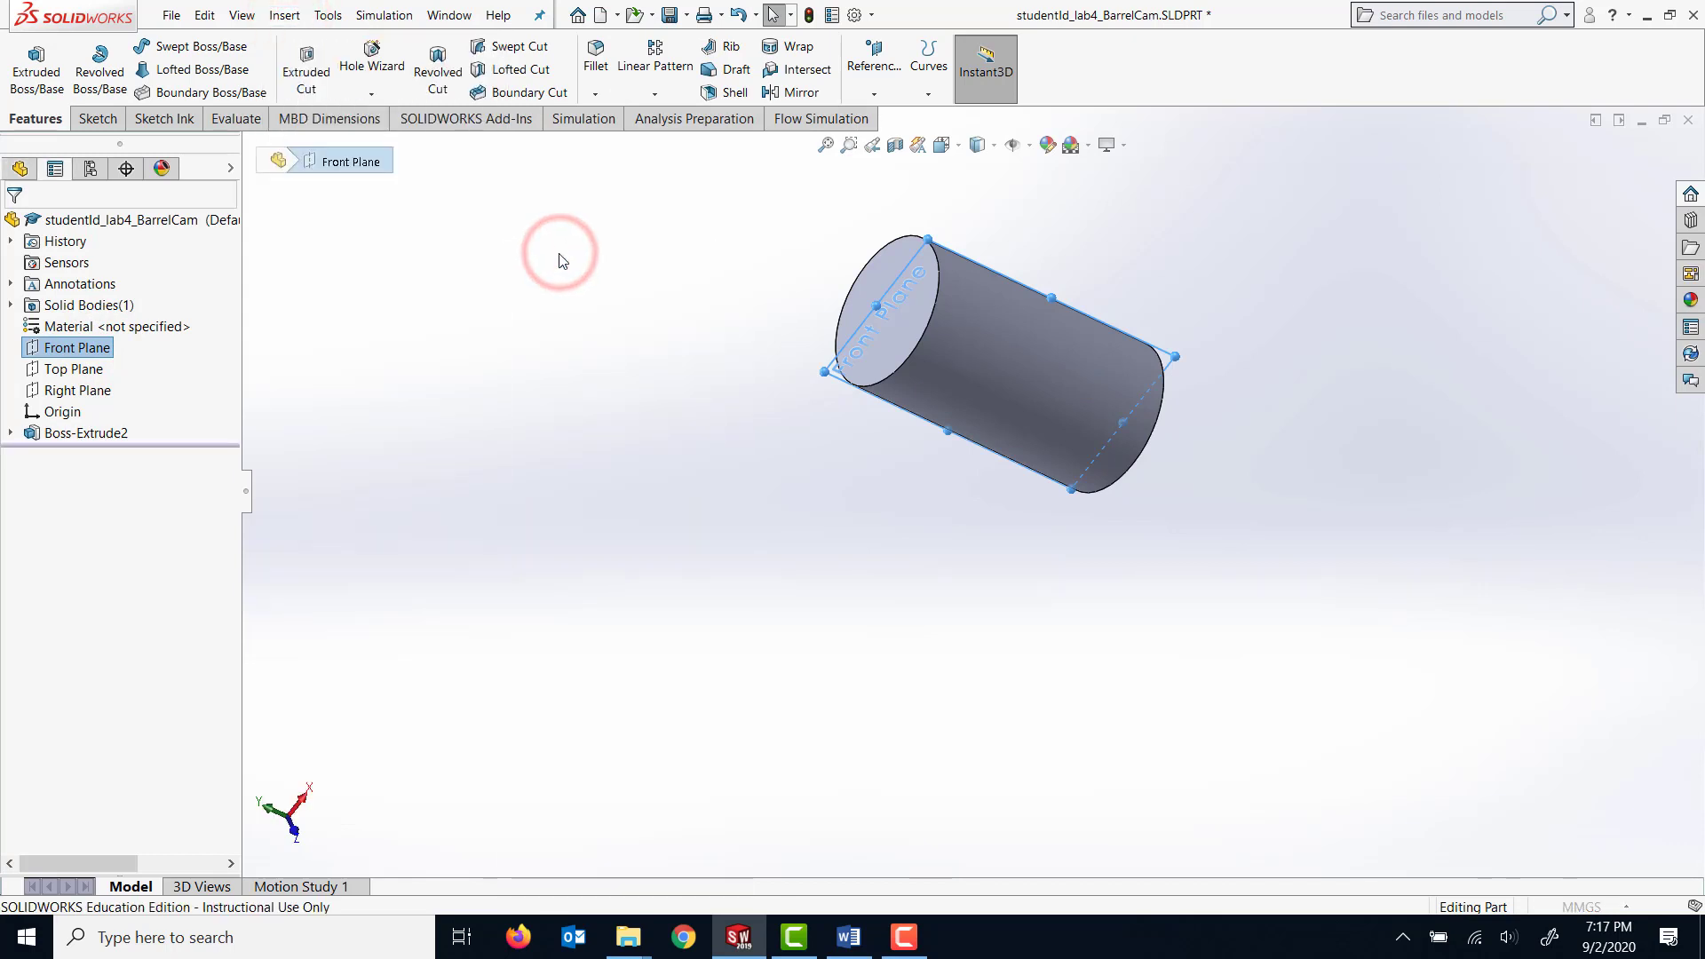
pyautogui.moveTo(710, 281); pyautogui.dragTo(537, 308, button='middle')
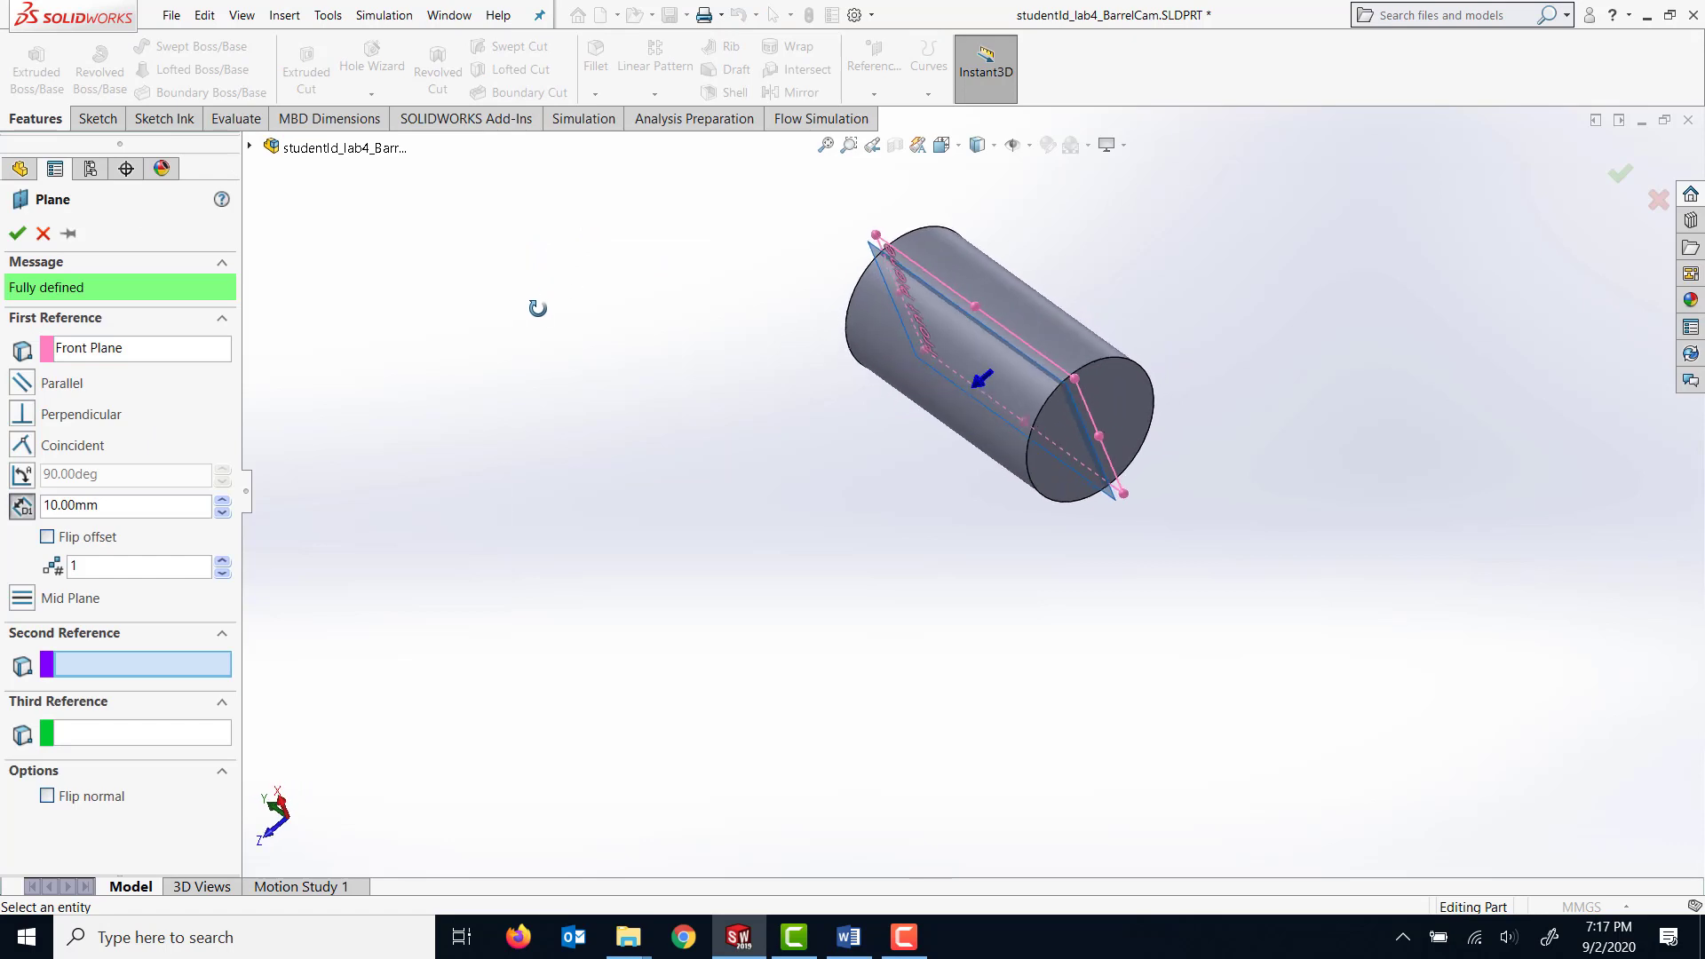
pyautogui.doubleClick(101, 506)
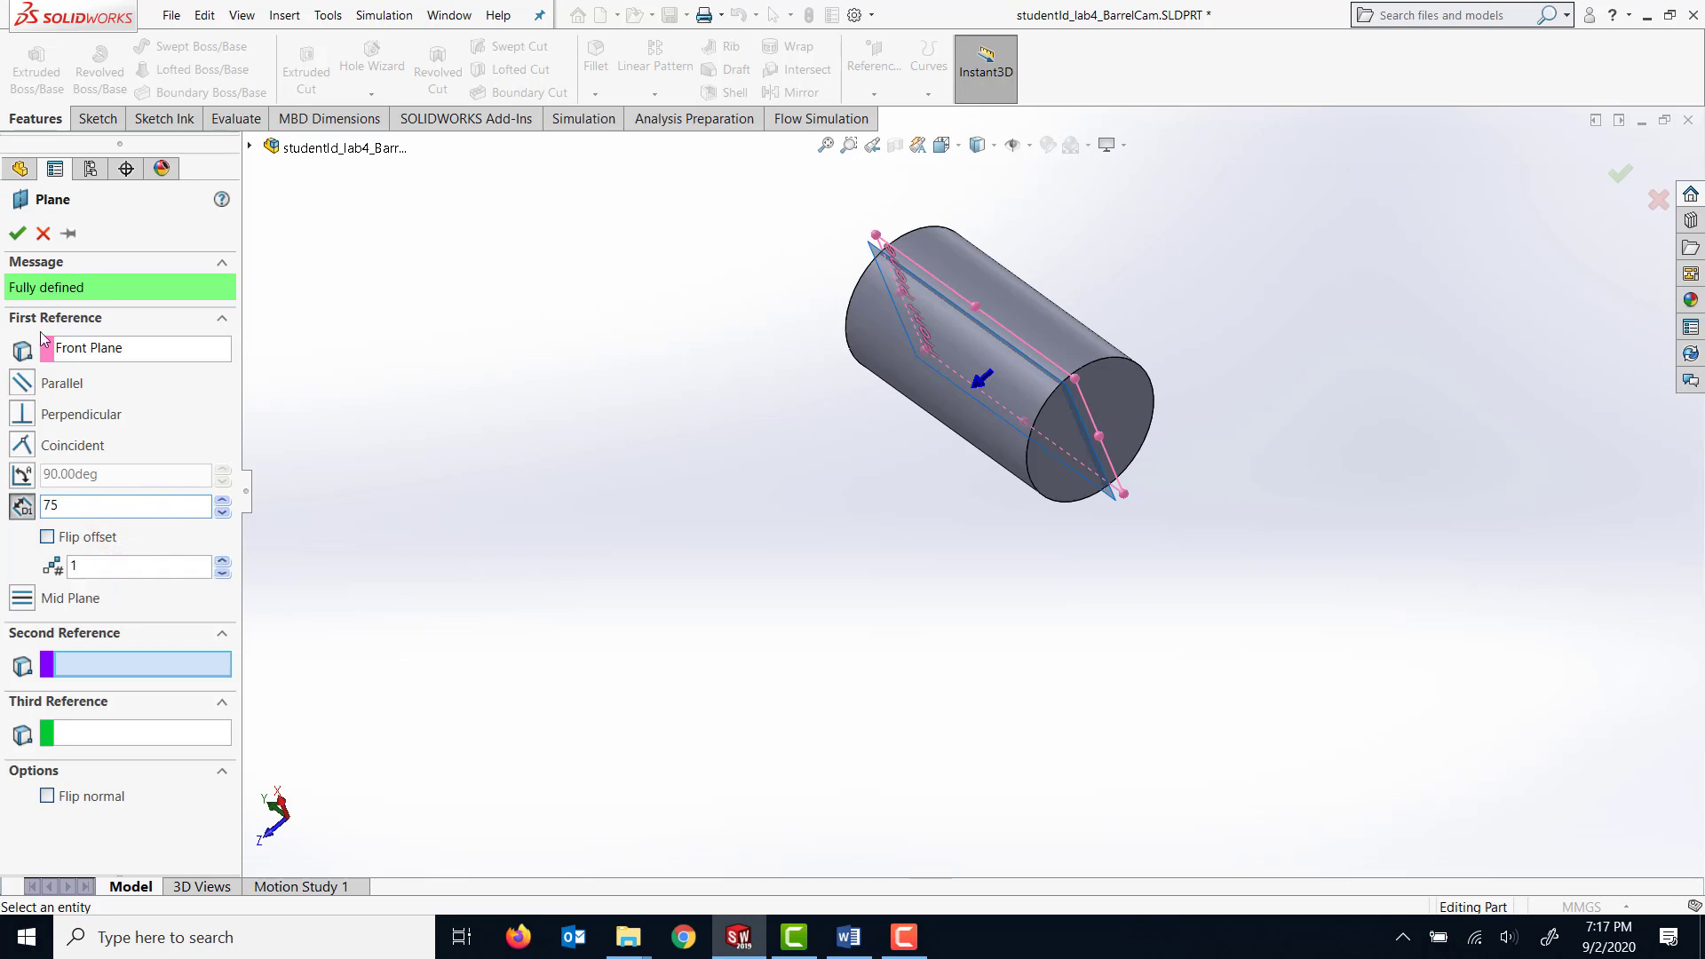
pyautogui.click(221, 562)
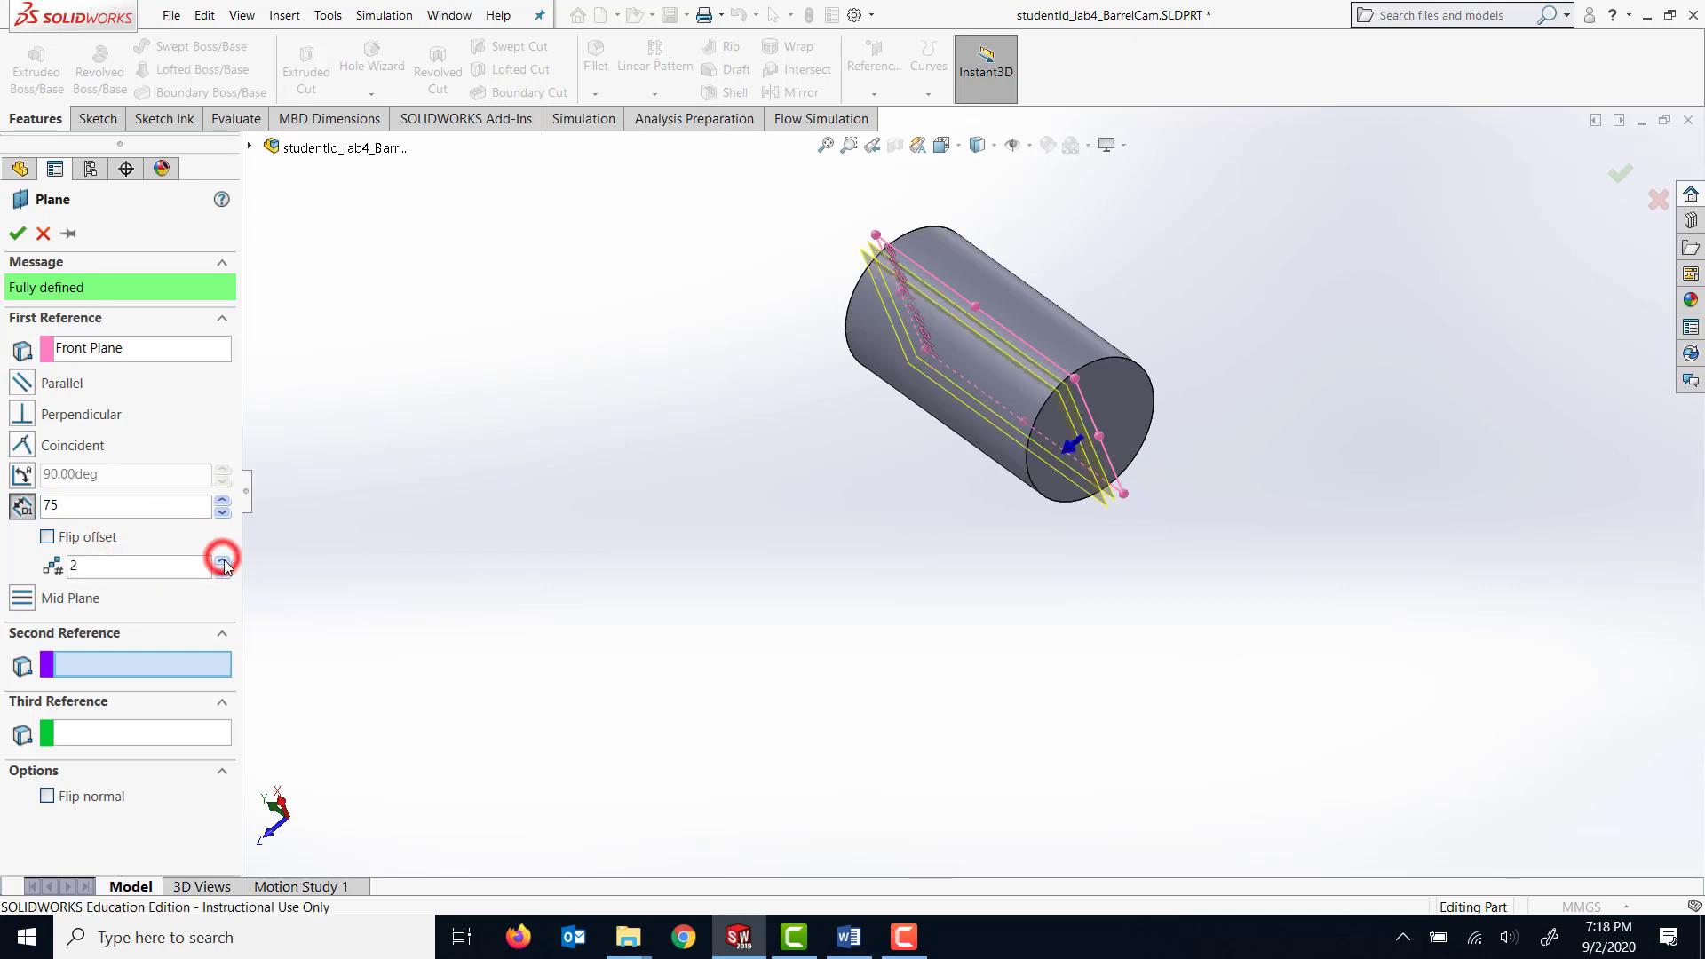
pyautogui.click(222, 561)
pyautogui.click(222, 575)
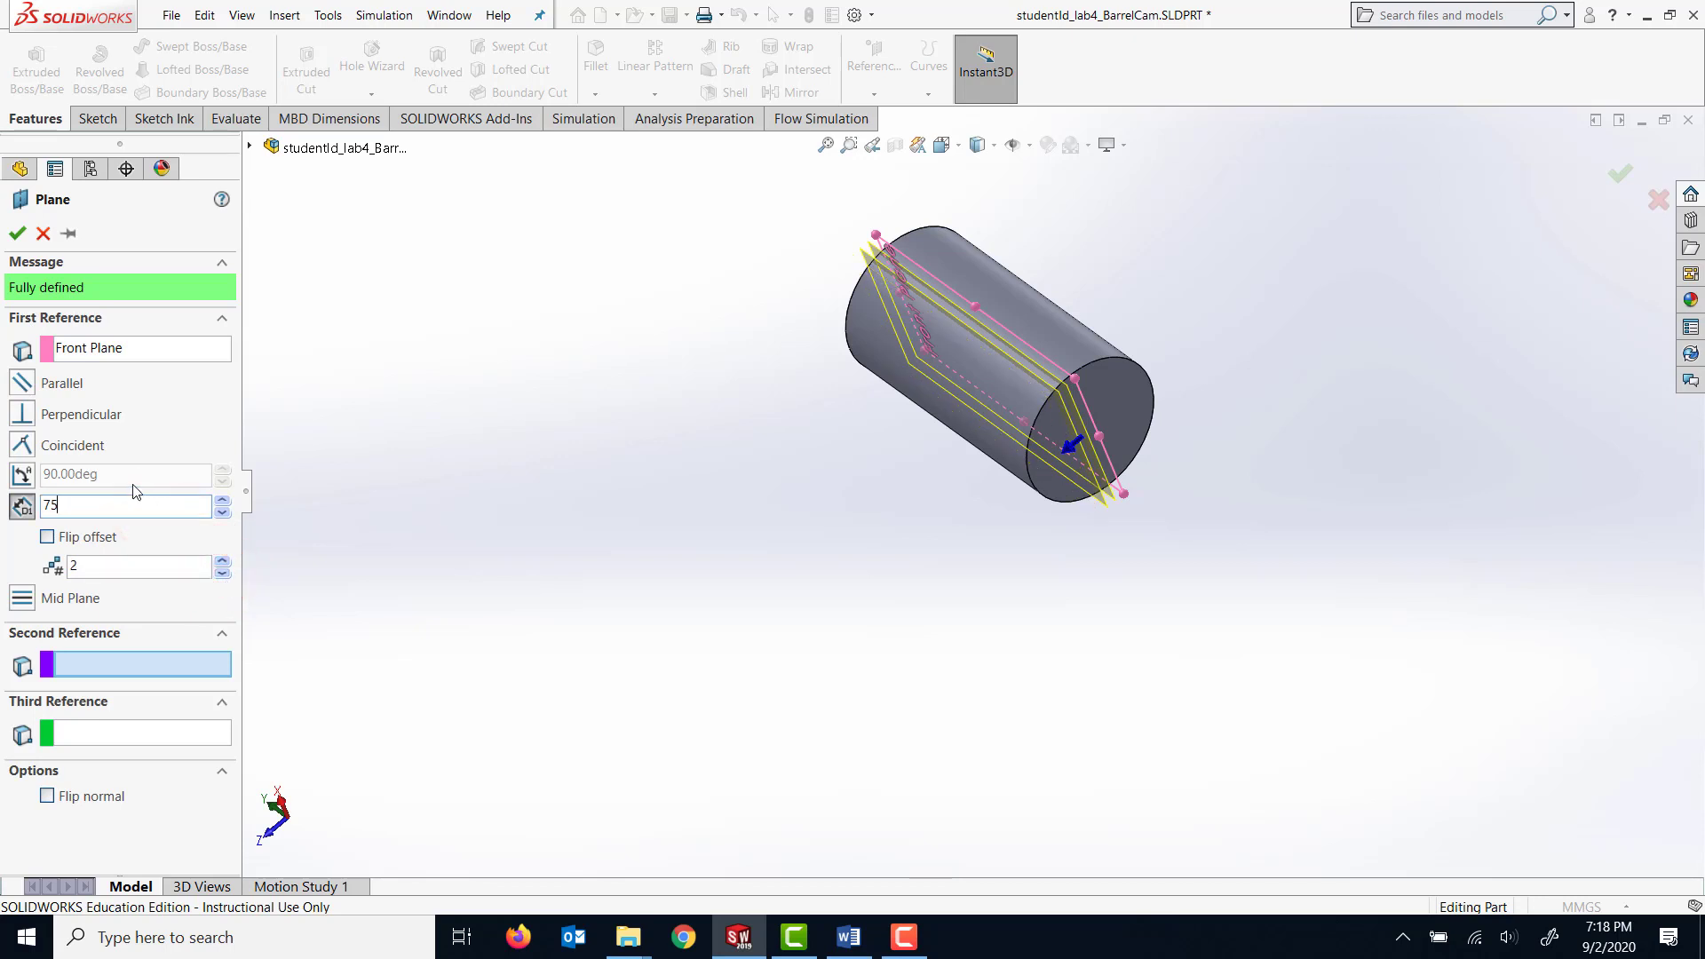
pyautogui.click(17, 232)
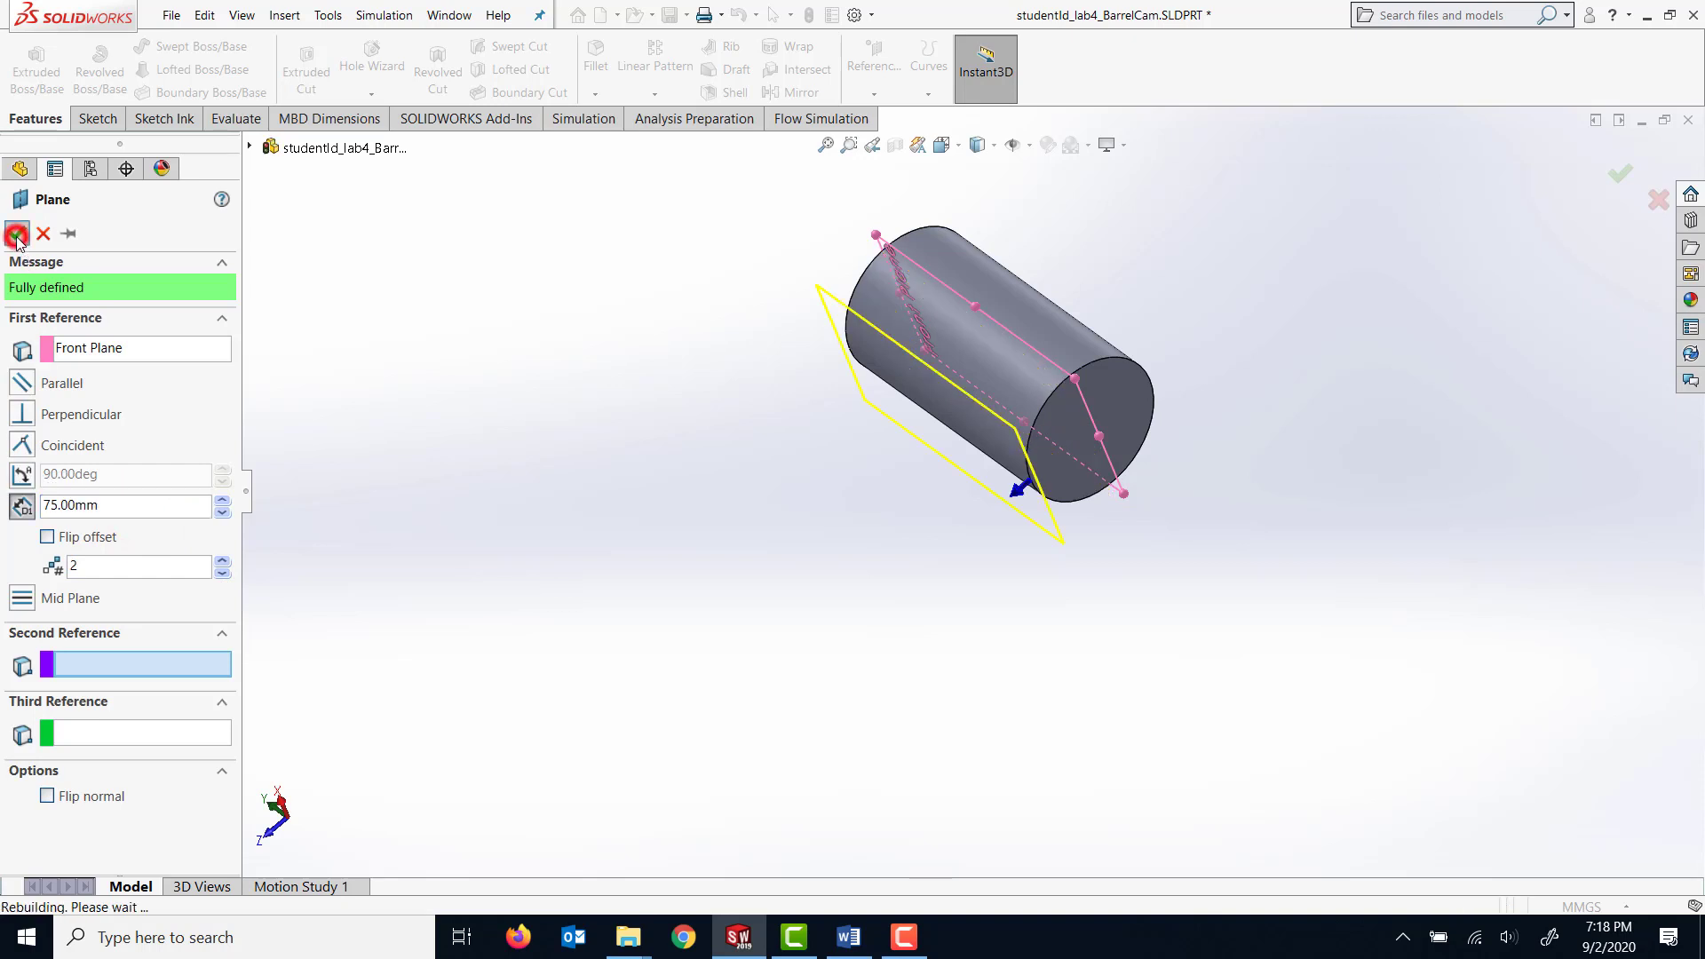
# Delete the outer of the two new reference planes, Plane2, and confirm the deletion.
pyautogui.moveTo(835, 466); pyautogui.dragTo(794, 497, button='middle')
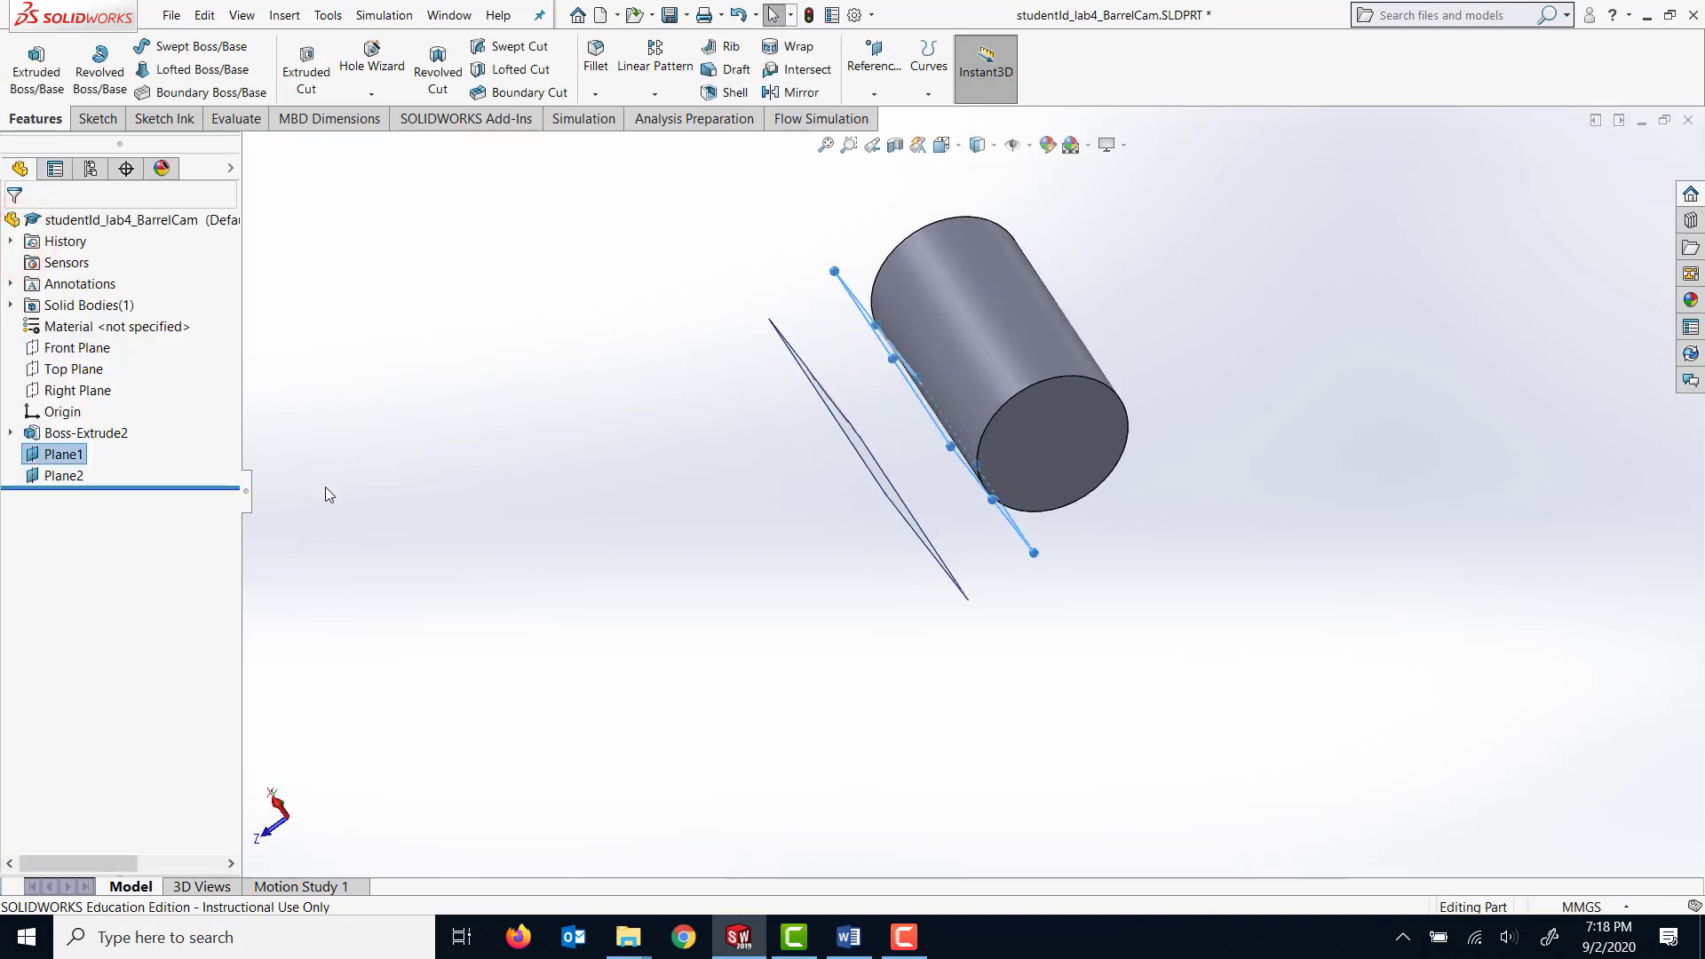
pyautogui.click(55, 475)
pyautogui.rightClick(59, 476)
pyautogui.click(107, 645)
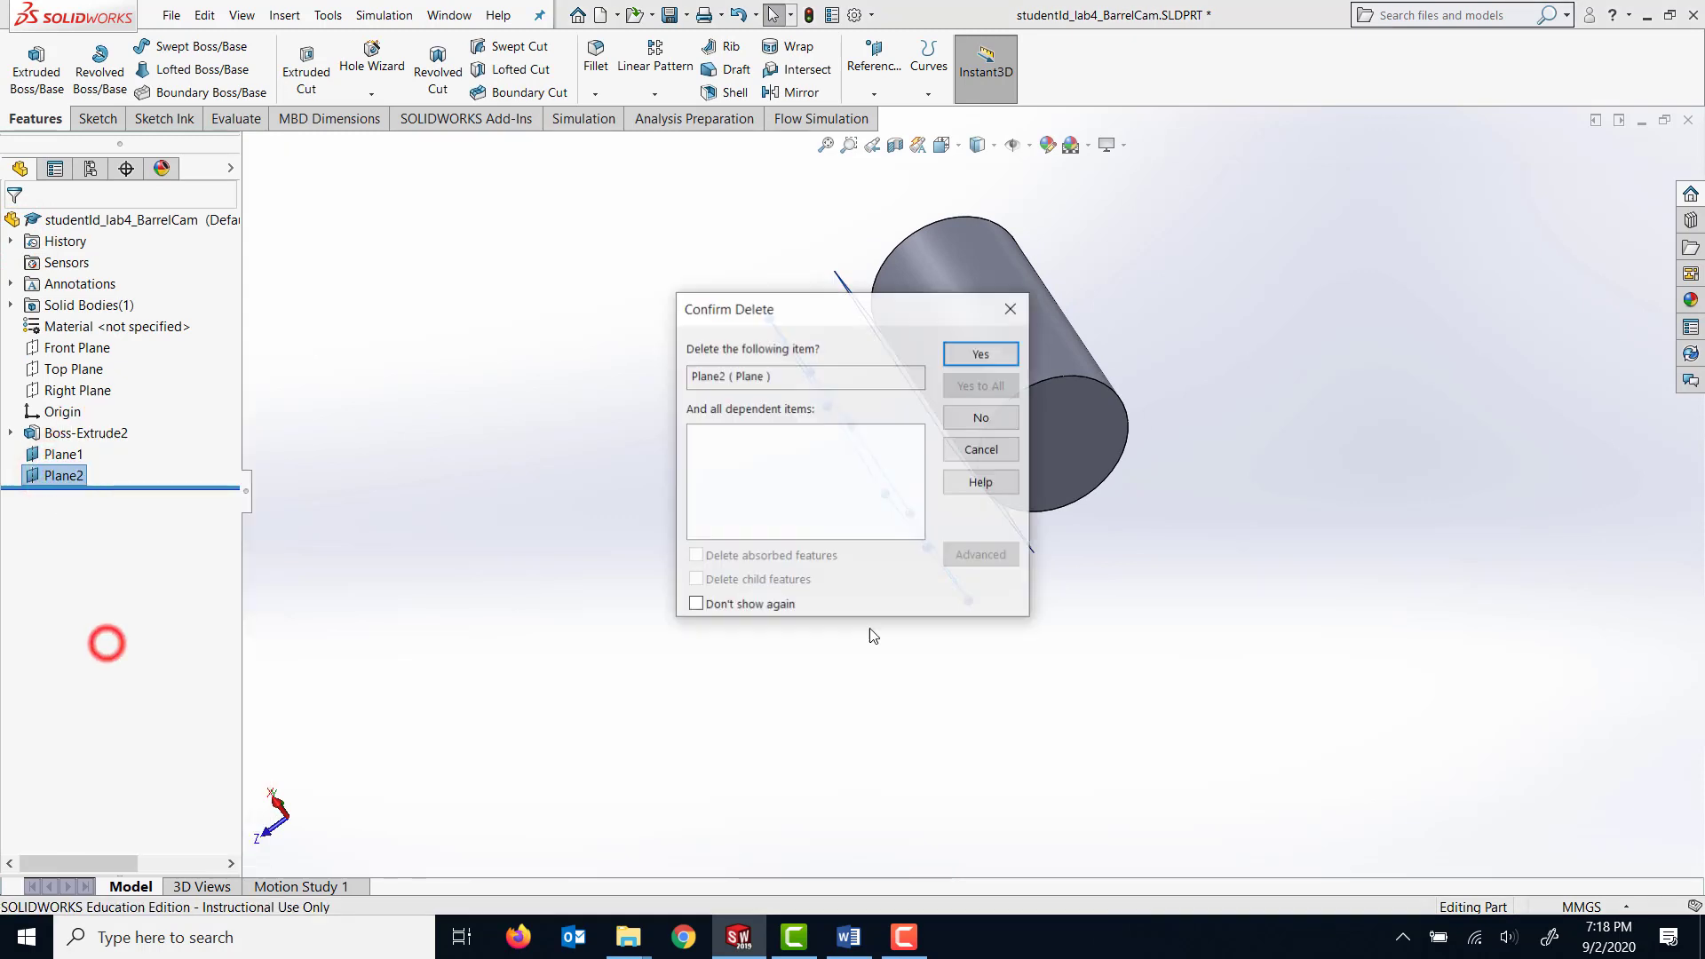
pyautogui.click(992, 356)
# Orient the view normal to Plane1 and start a new sketch on that plane.
pyautogui.moveTo(785, 503); pyautogui.dragTo(861, 426, button='middle')
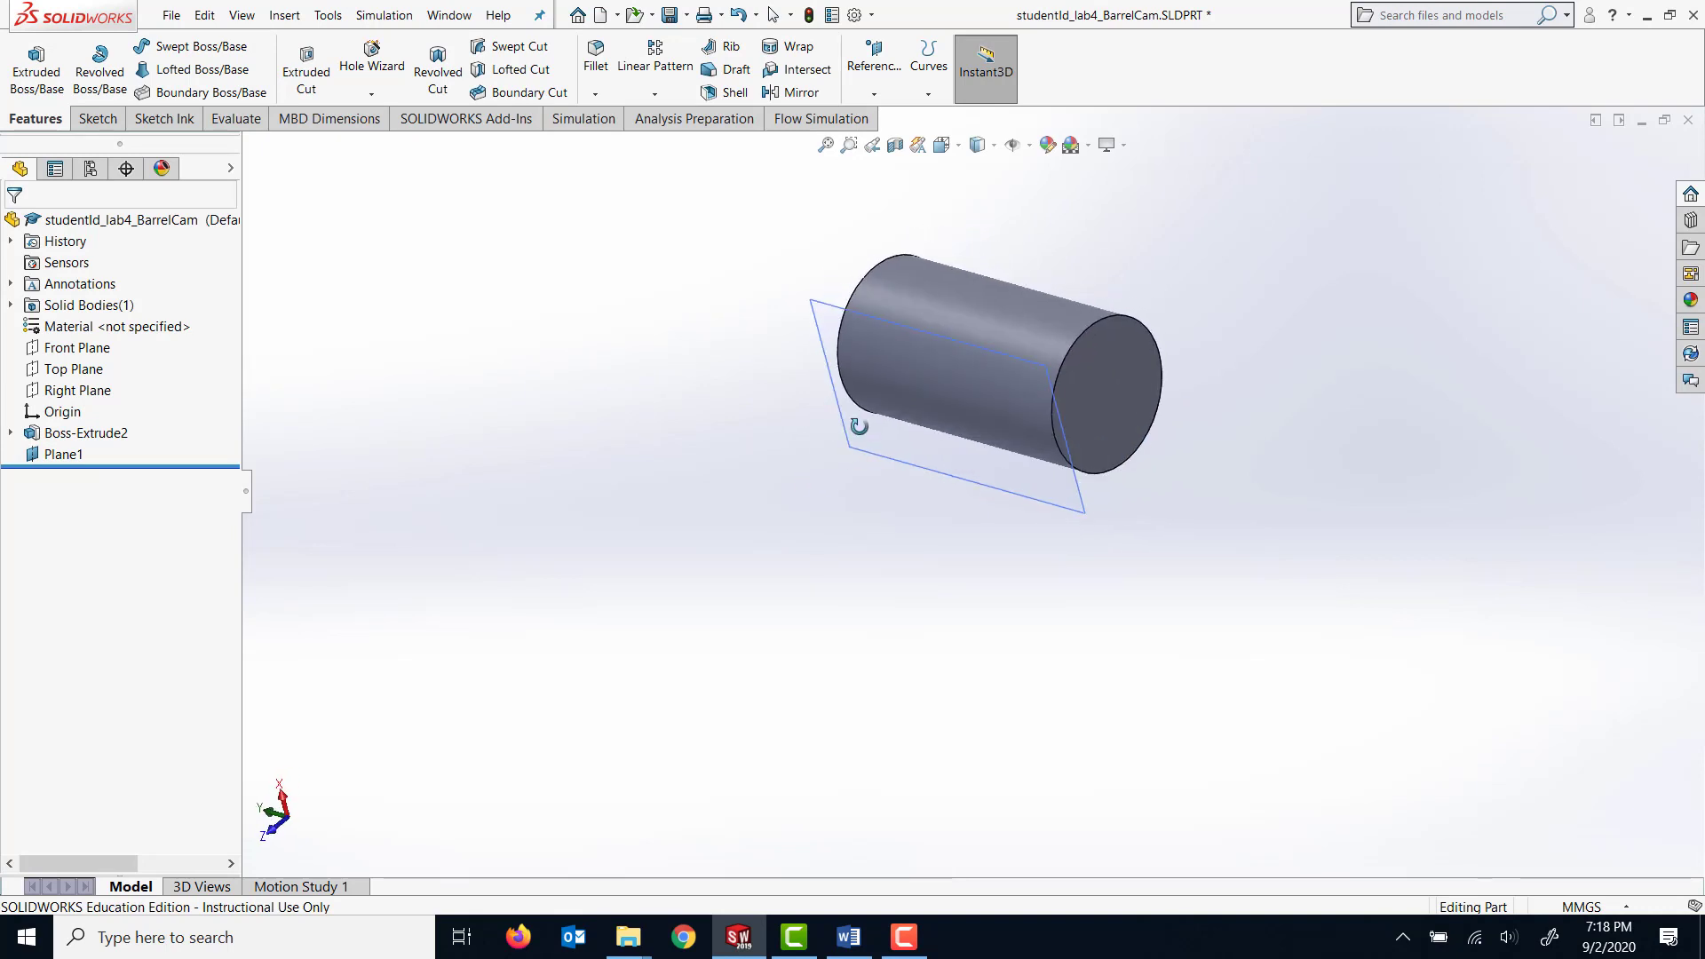
pyautogui.click(51, 453)
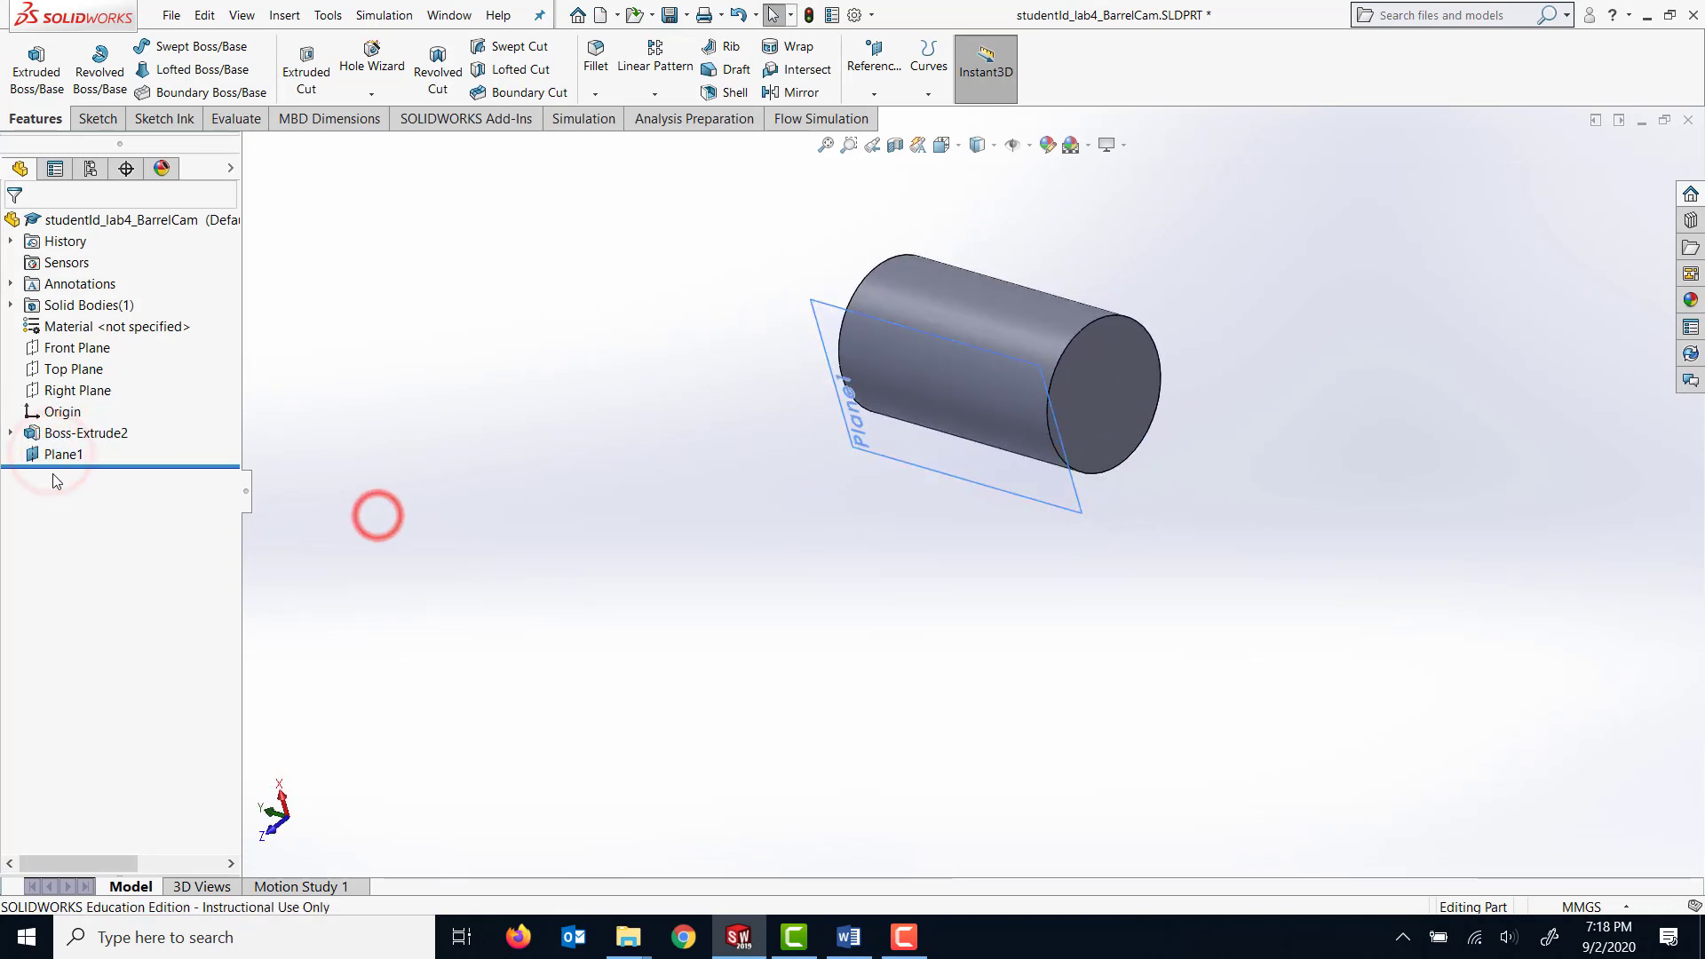
pyautogui.rightClick(78, 454)
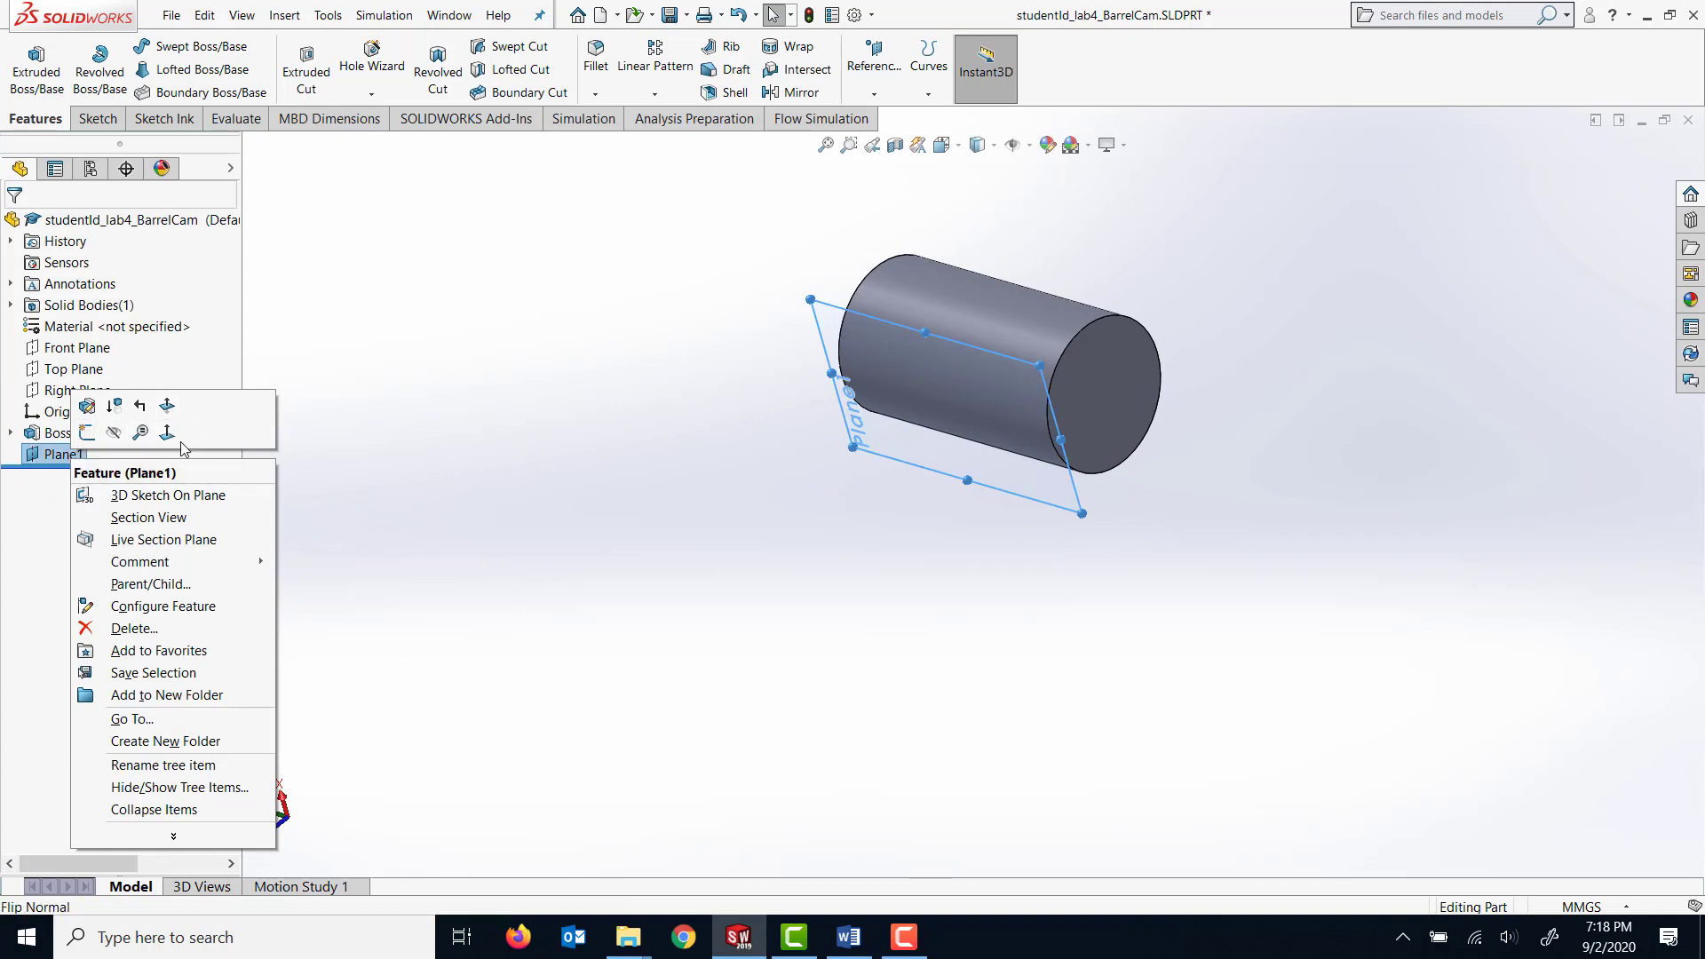
pyautogui.click(167, 433)
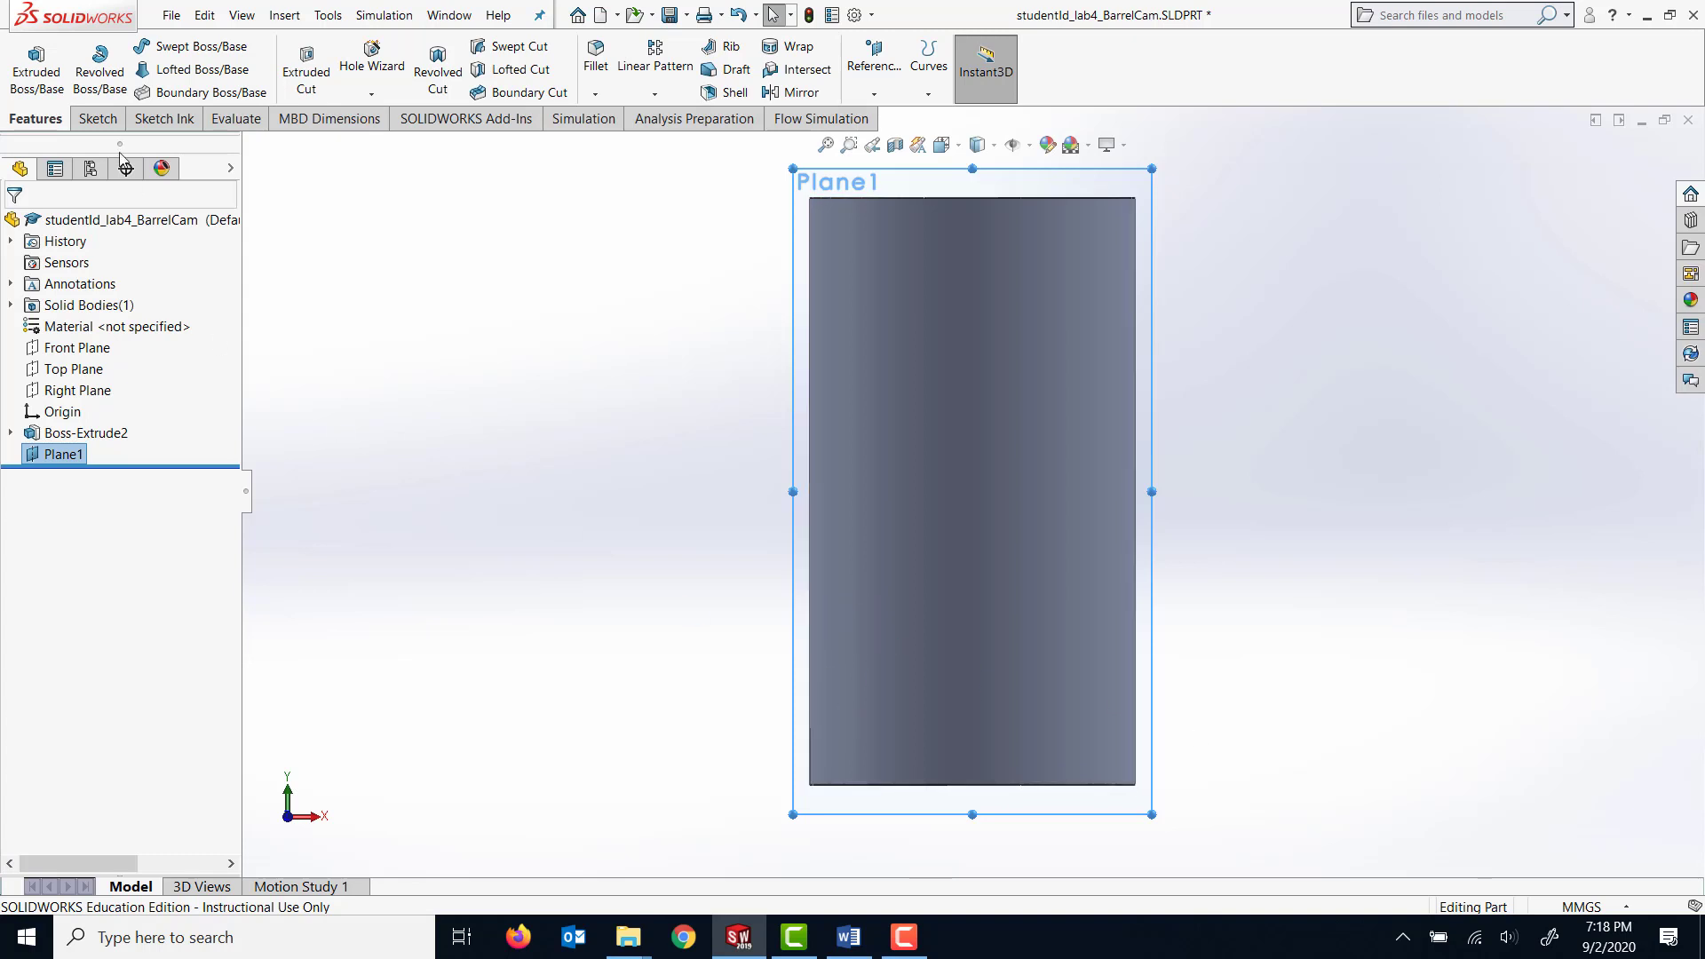
pyautogui.click(96, 118)
pyautogui.click(27, 58)
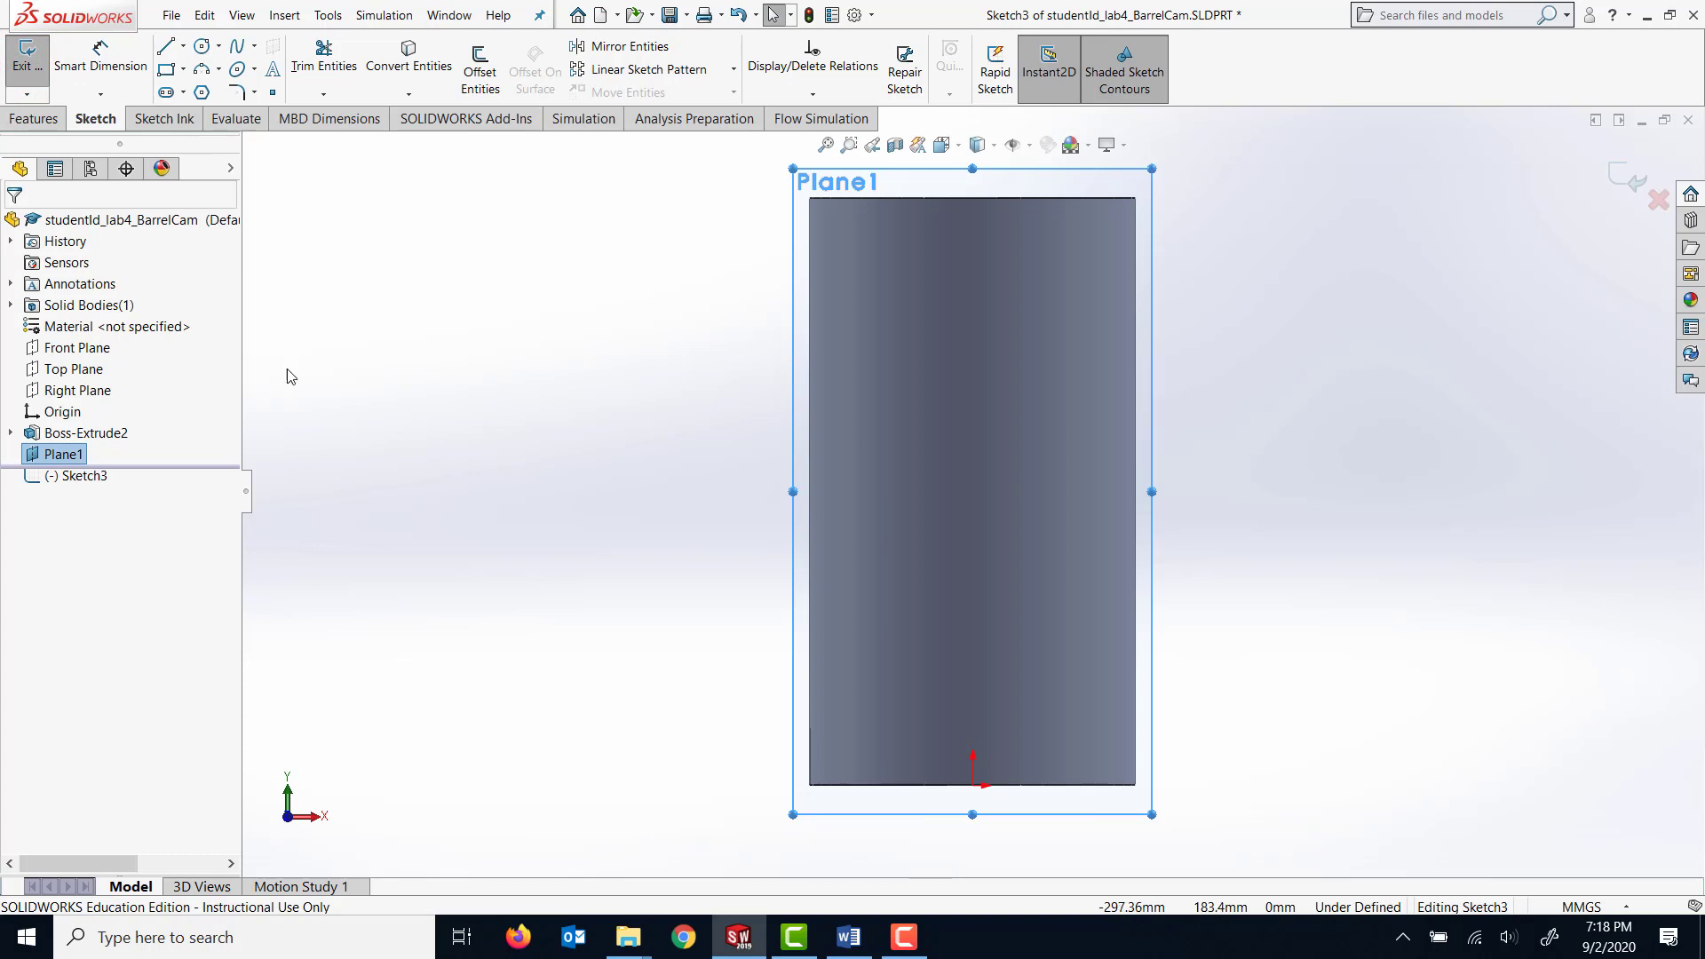
# Draw a vertical centerline about 221 mm long upward from the origin along the cylinder's axis.
pyautogui.click(182, 45)
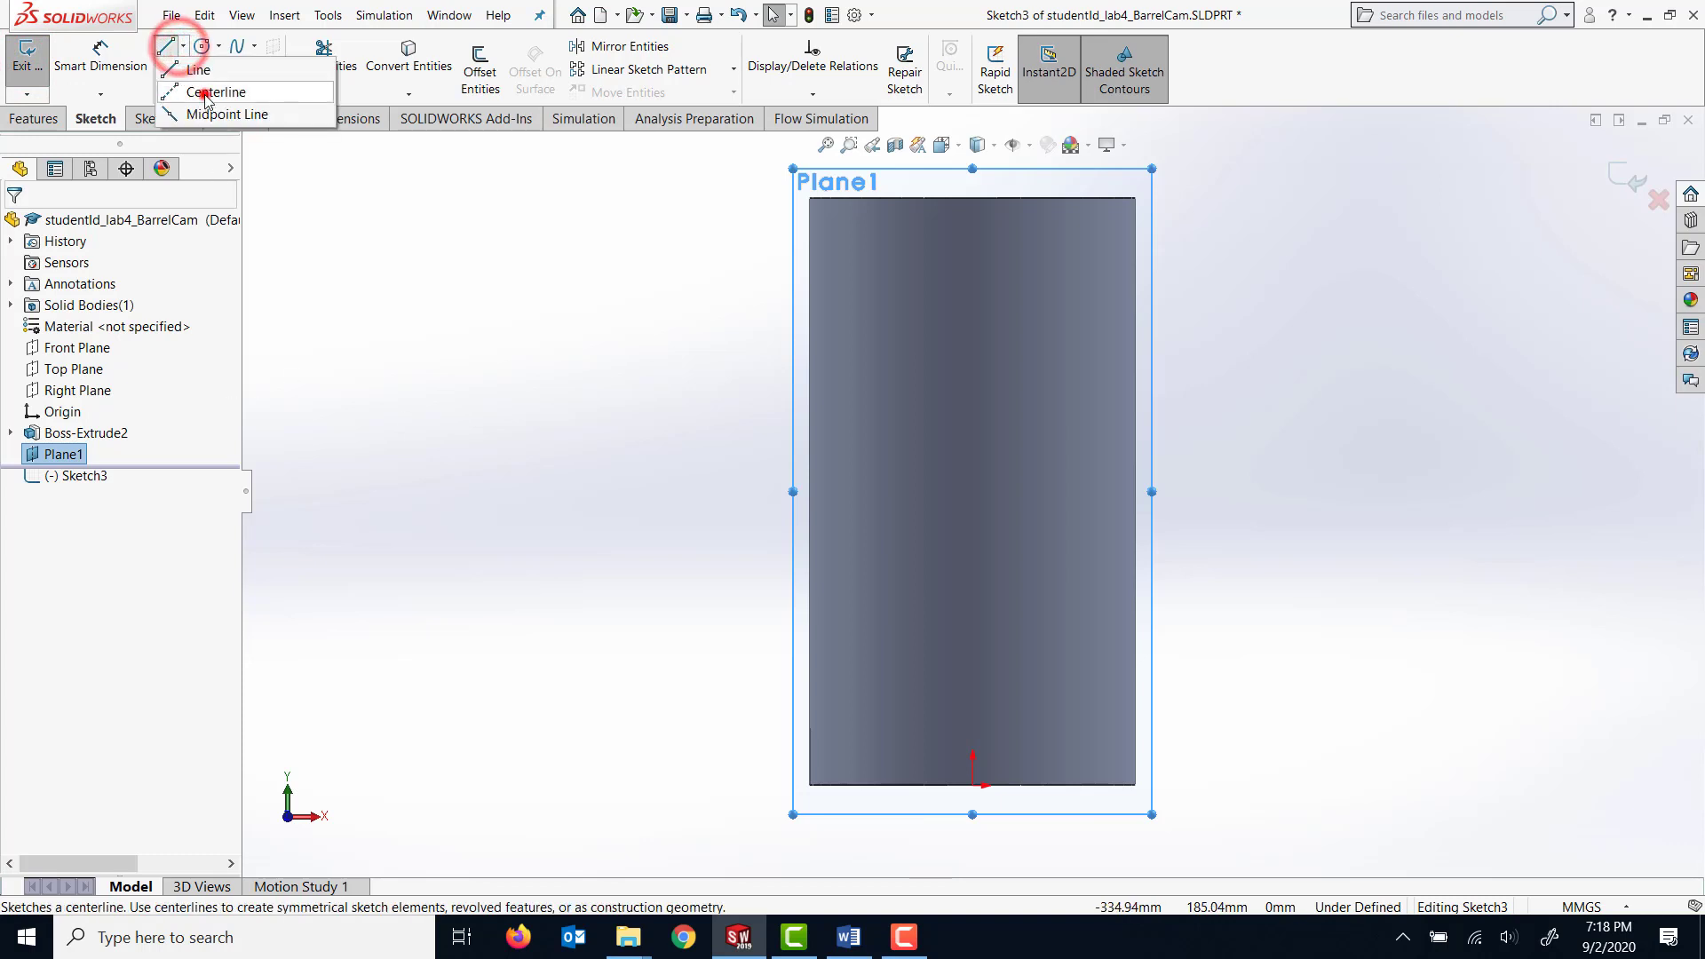
pyautogui.click(200, 87)
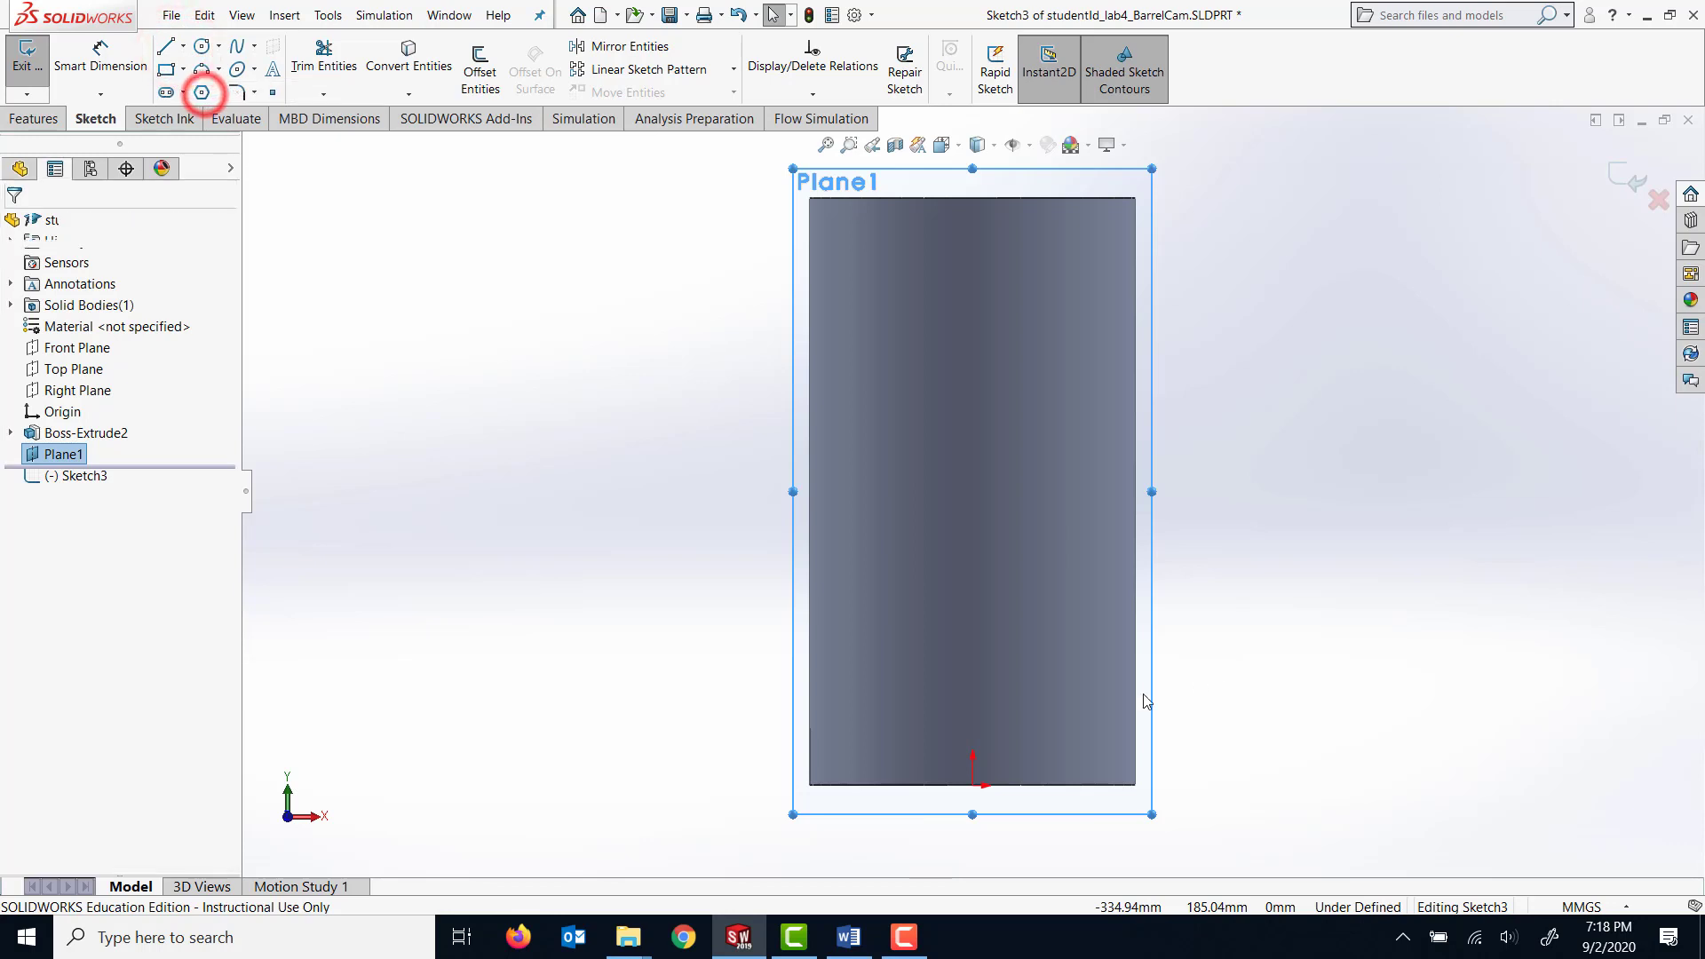
pyautogui.click(972, 785)
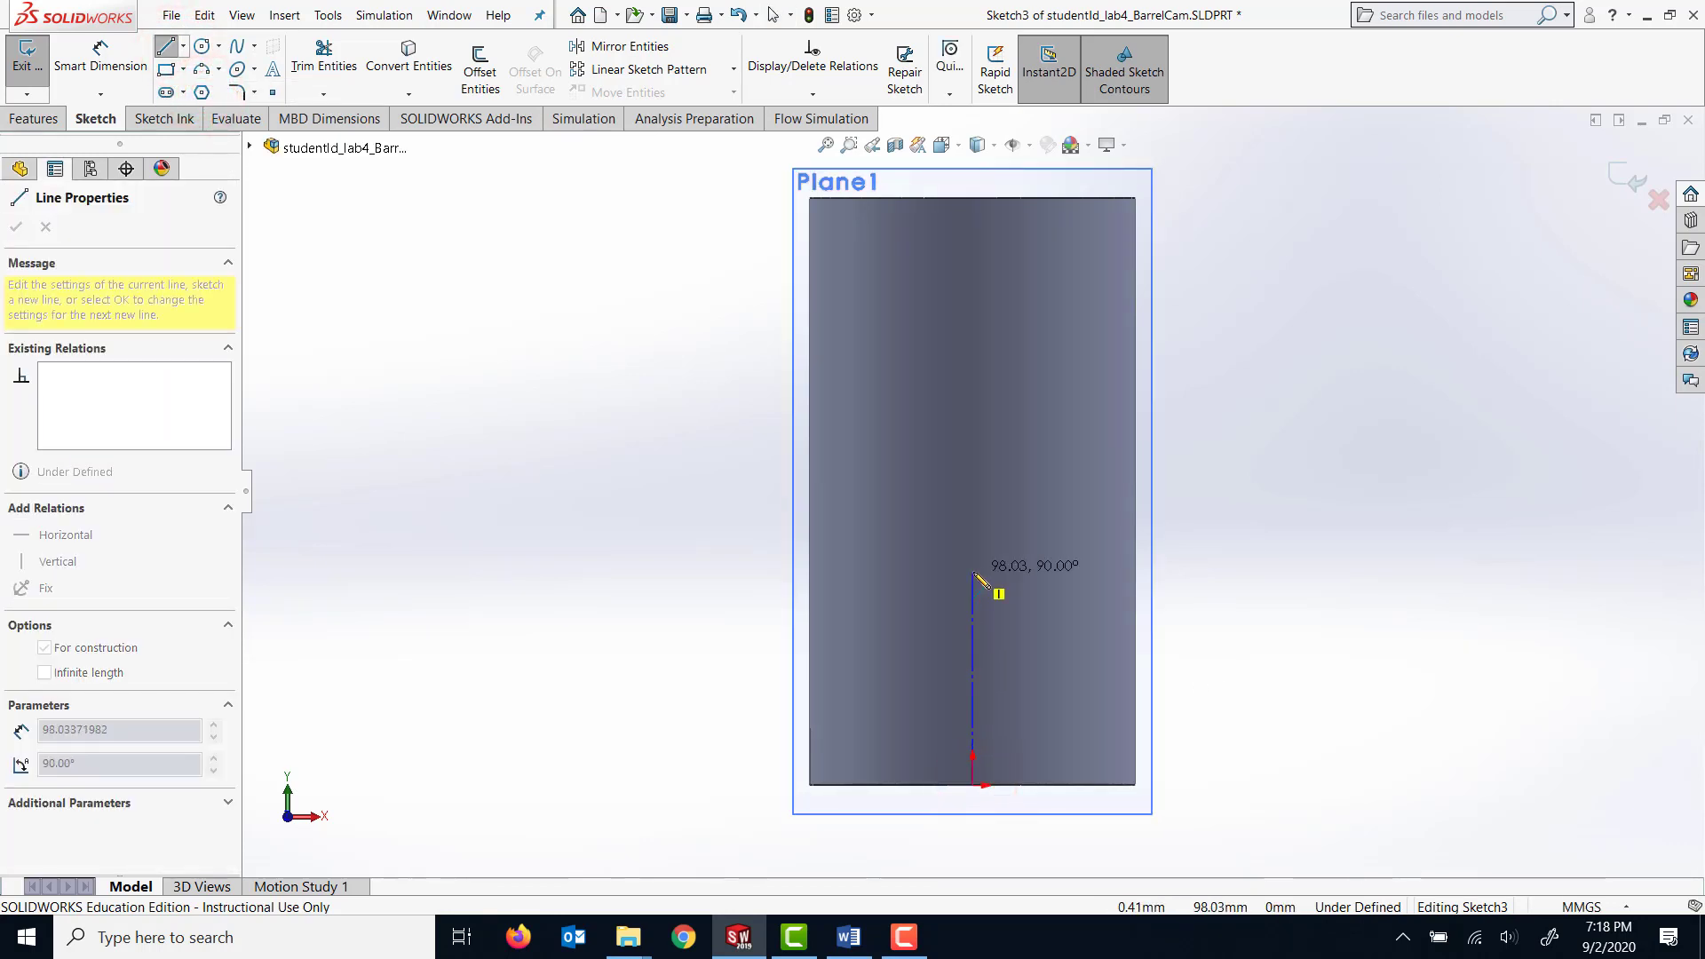
pyautogui.click(972, 305)
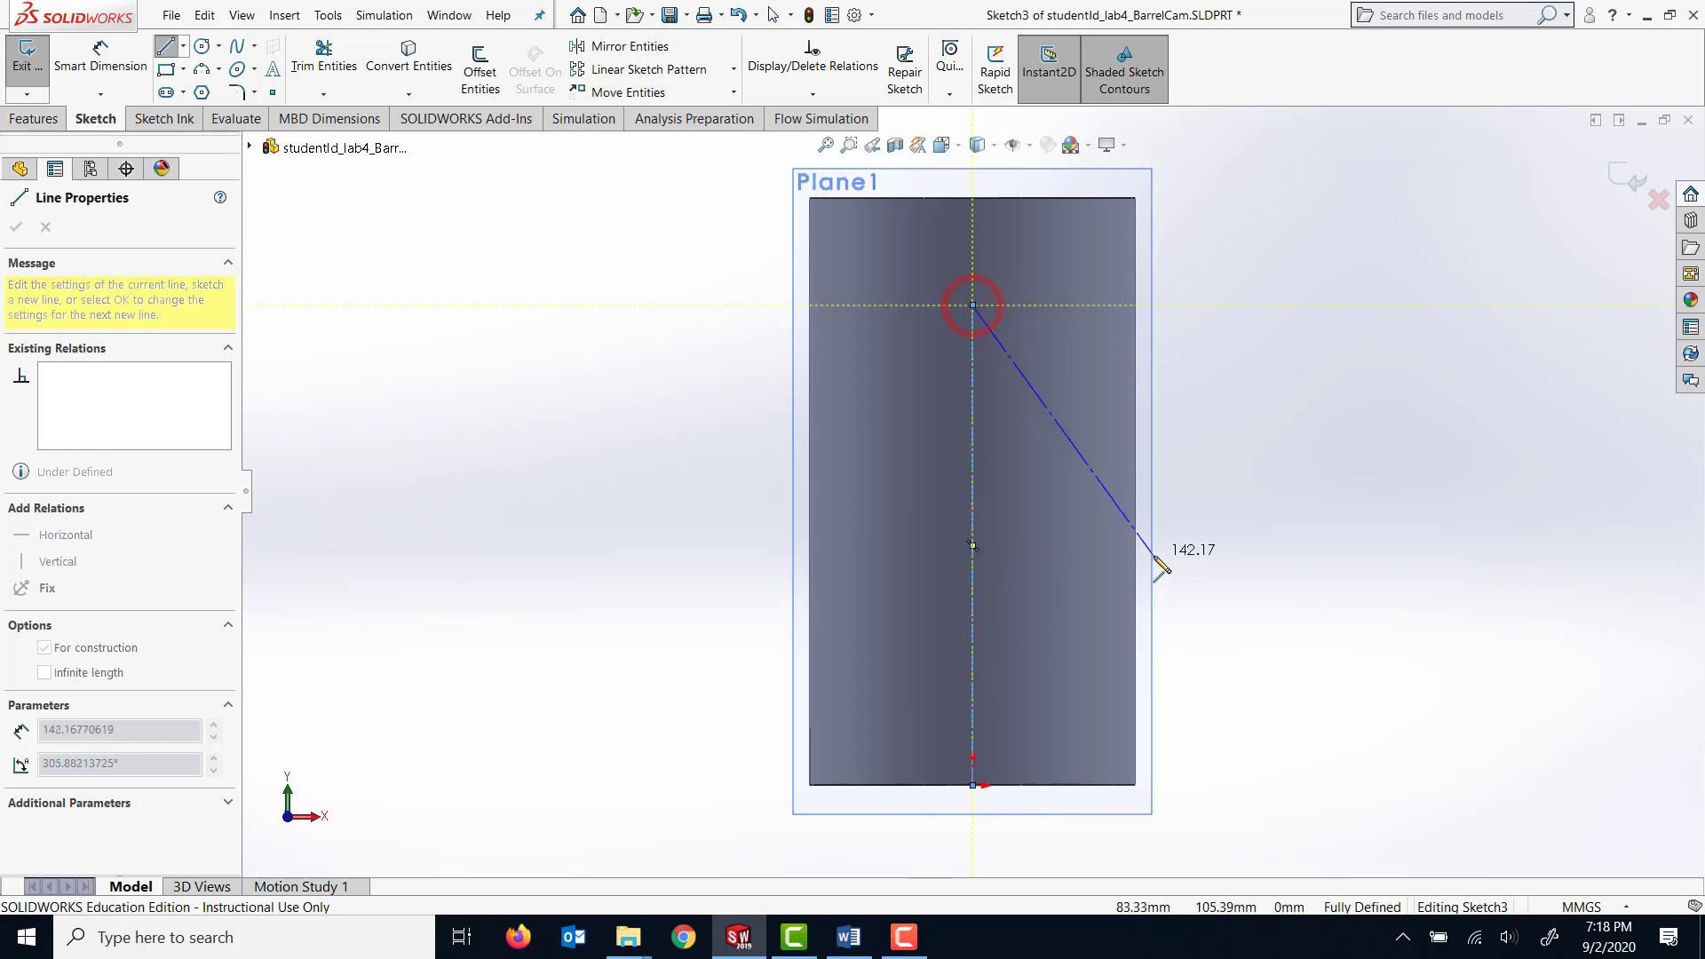
pyautogui.press('Escape')
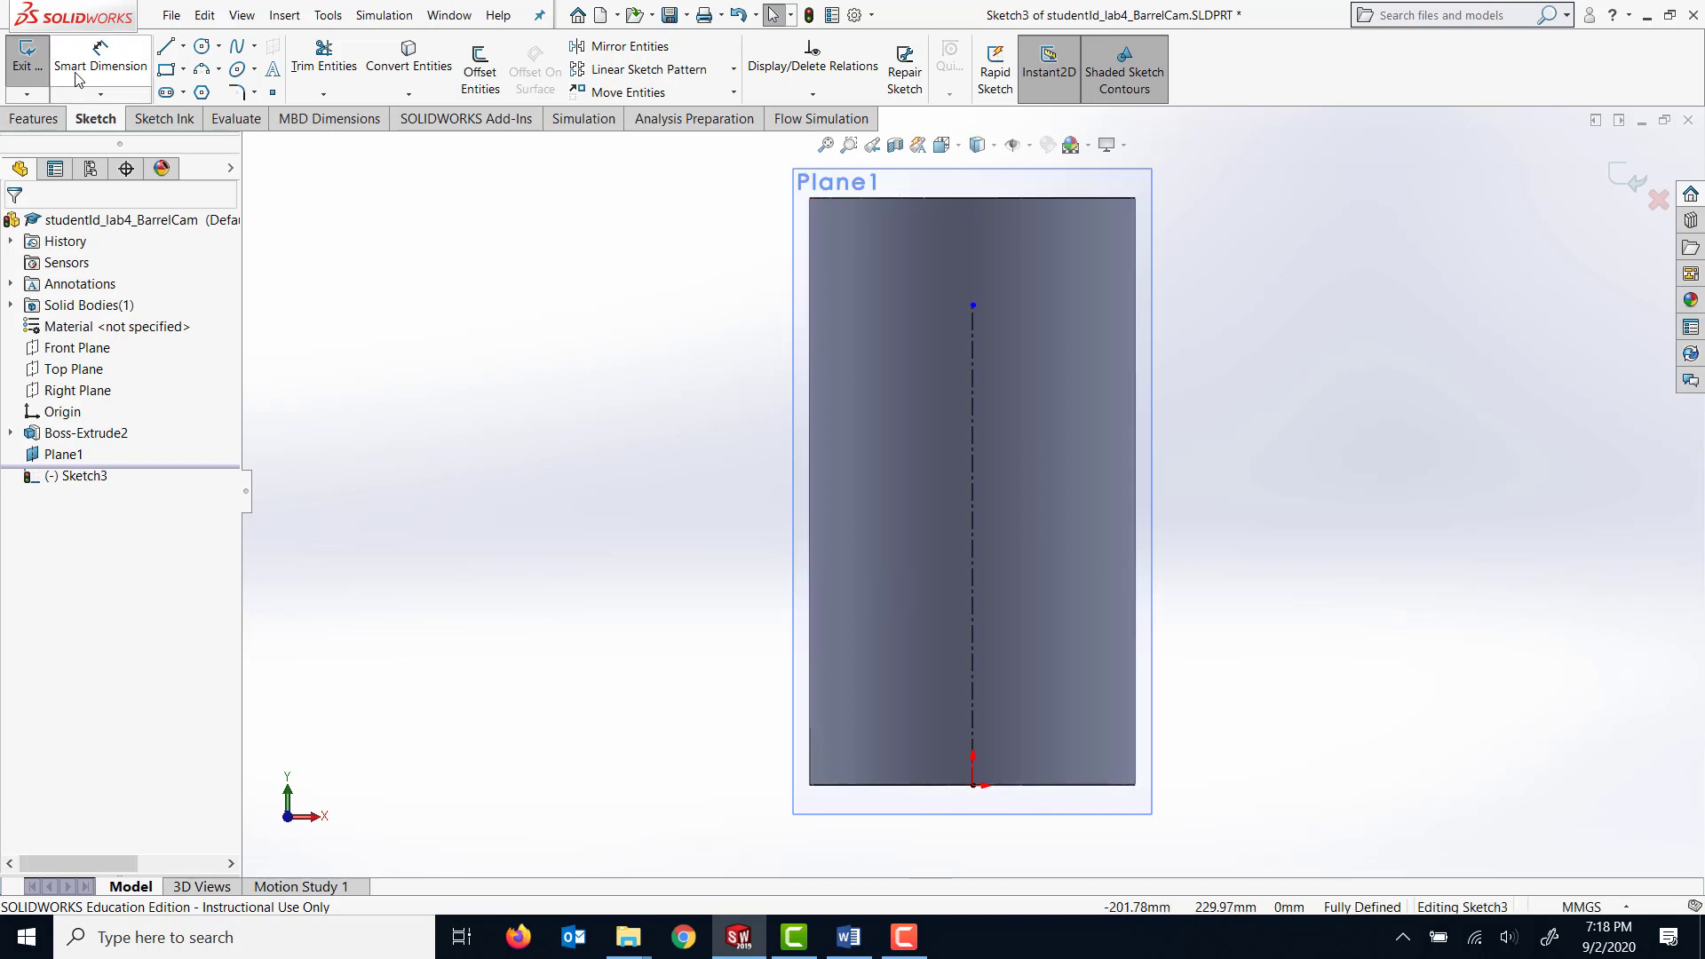
# Sketch a connected leftward line chain near the cylinder's base: horizontal about 95 mm, rising about 193 mm, horizontal about 89 mm, falling about 228 mm, short horizontal.
pyautogui.click(167, 46)
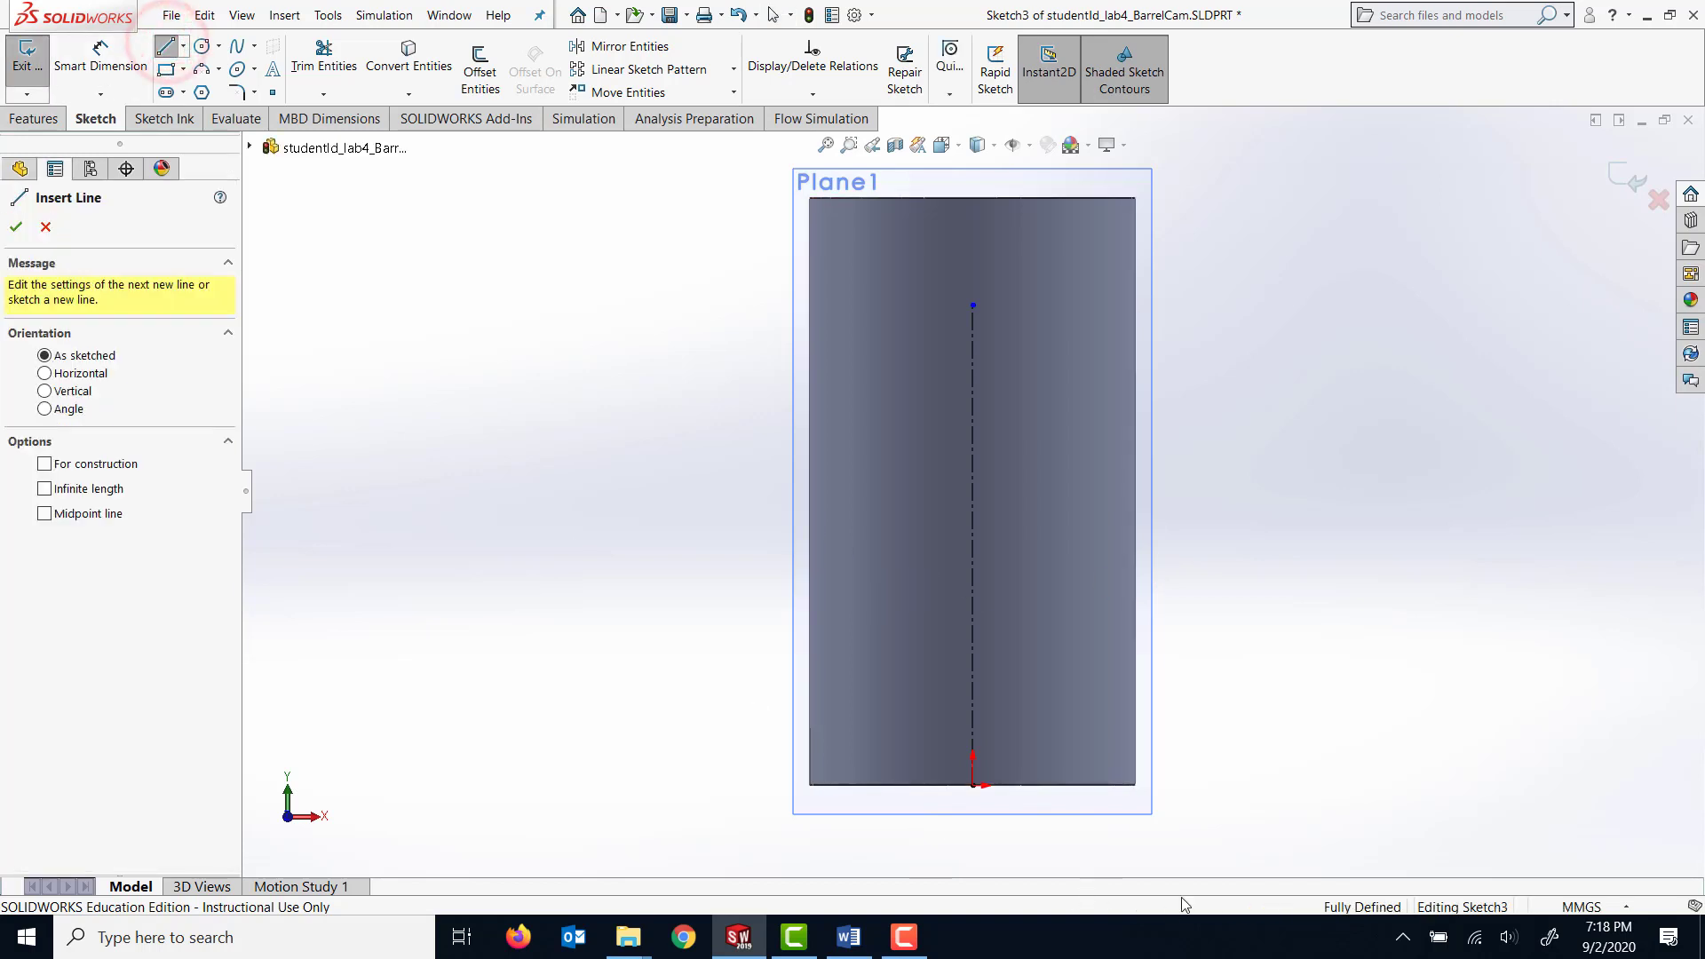
pyautogui.click(959, 730)
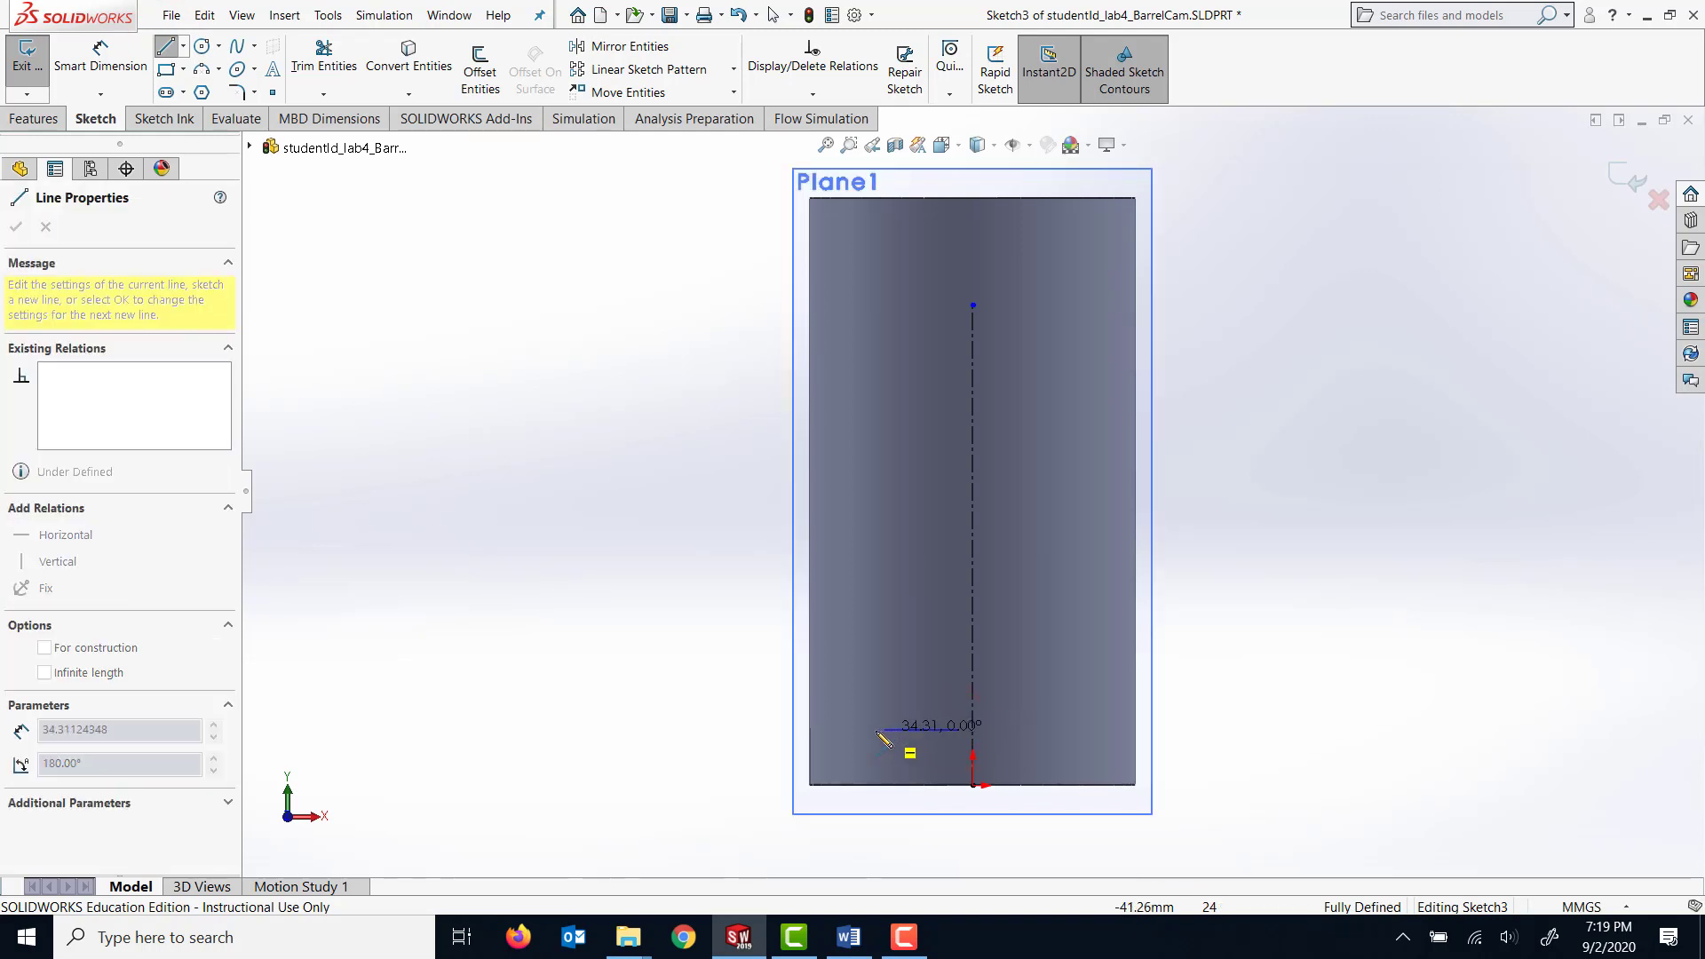
pyautogui.click(753, 730)
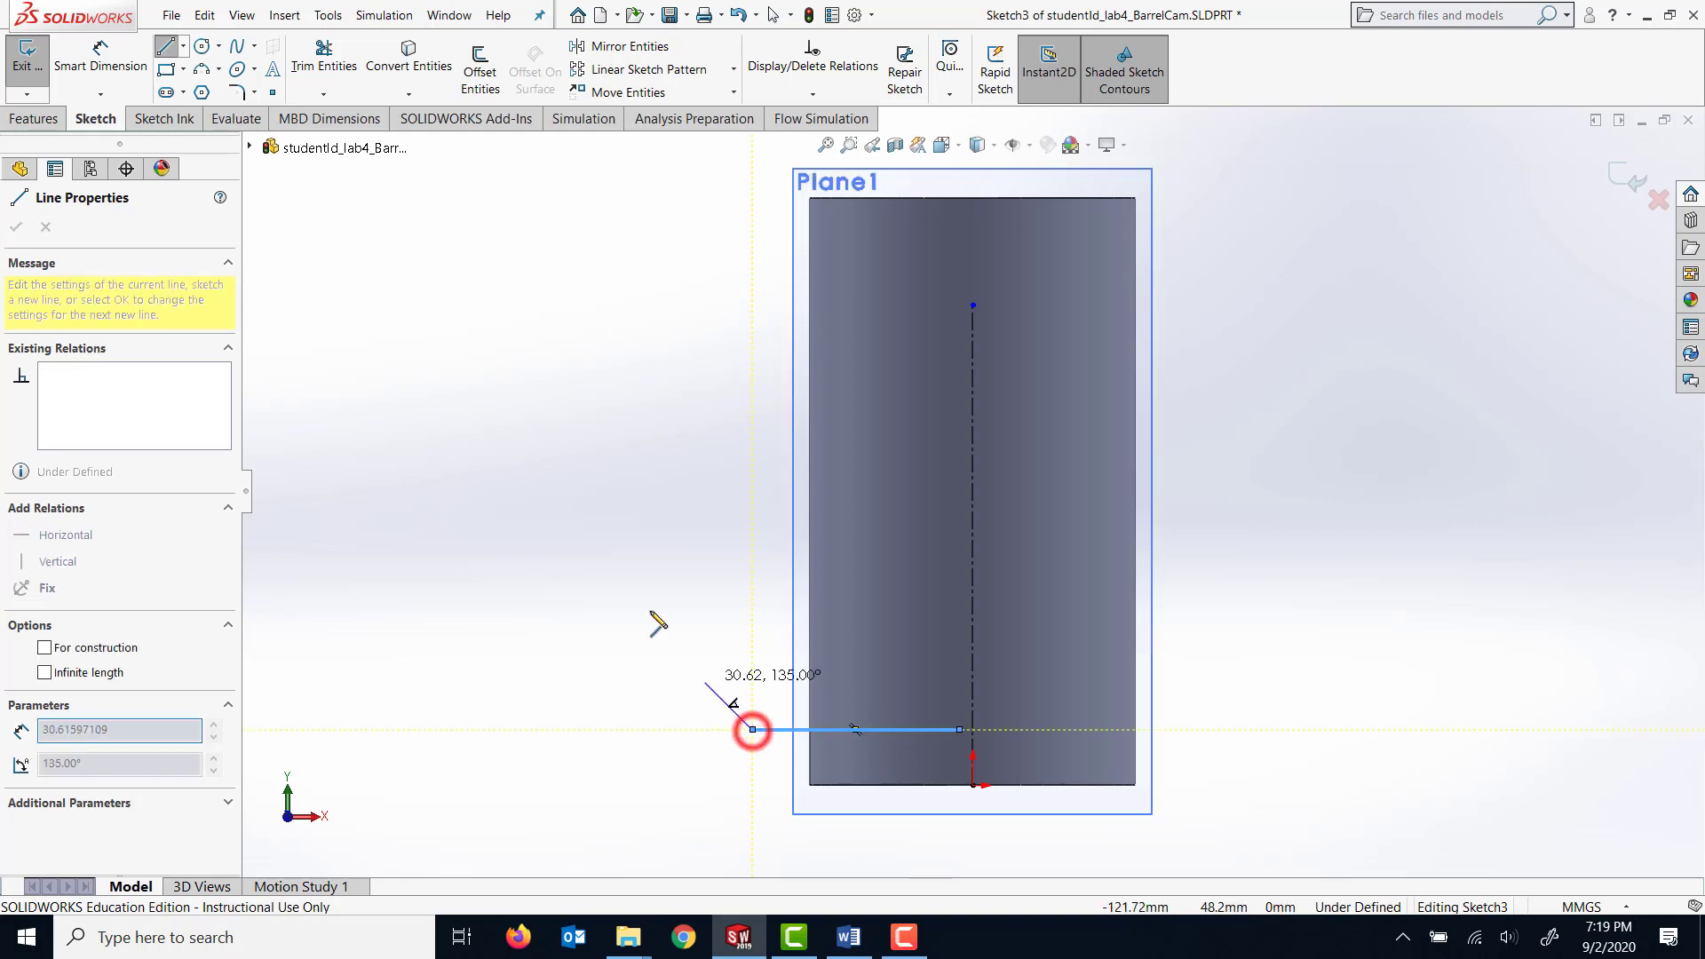
pyautogui.click(594, 341)
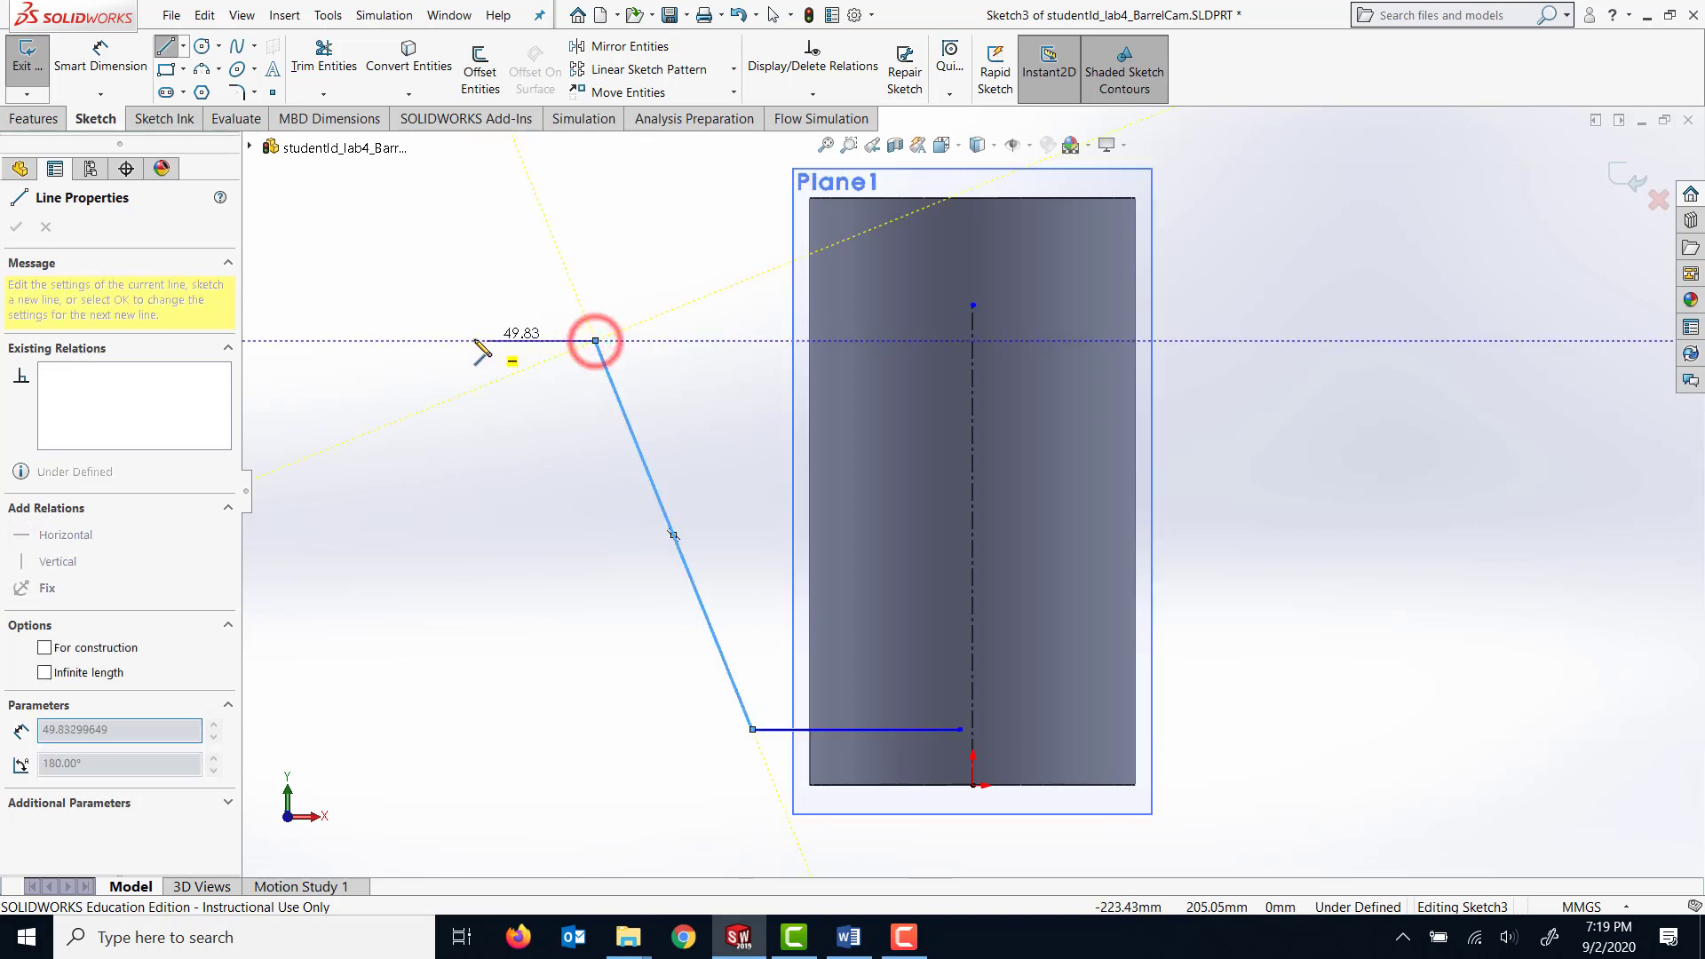
pyautogui.click(402, 341)
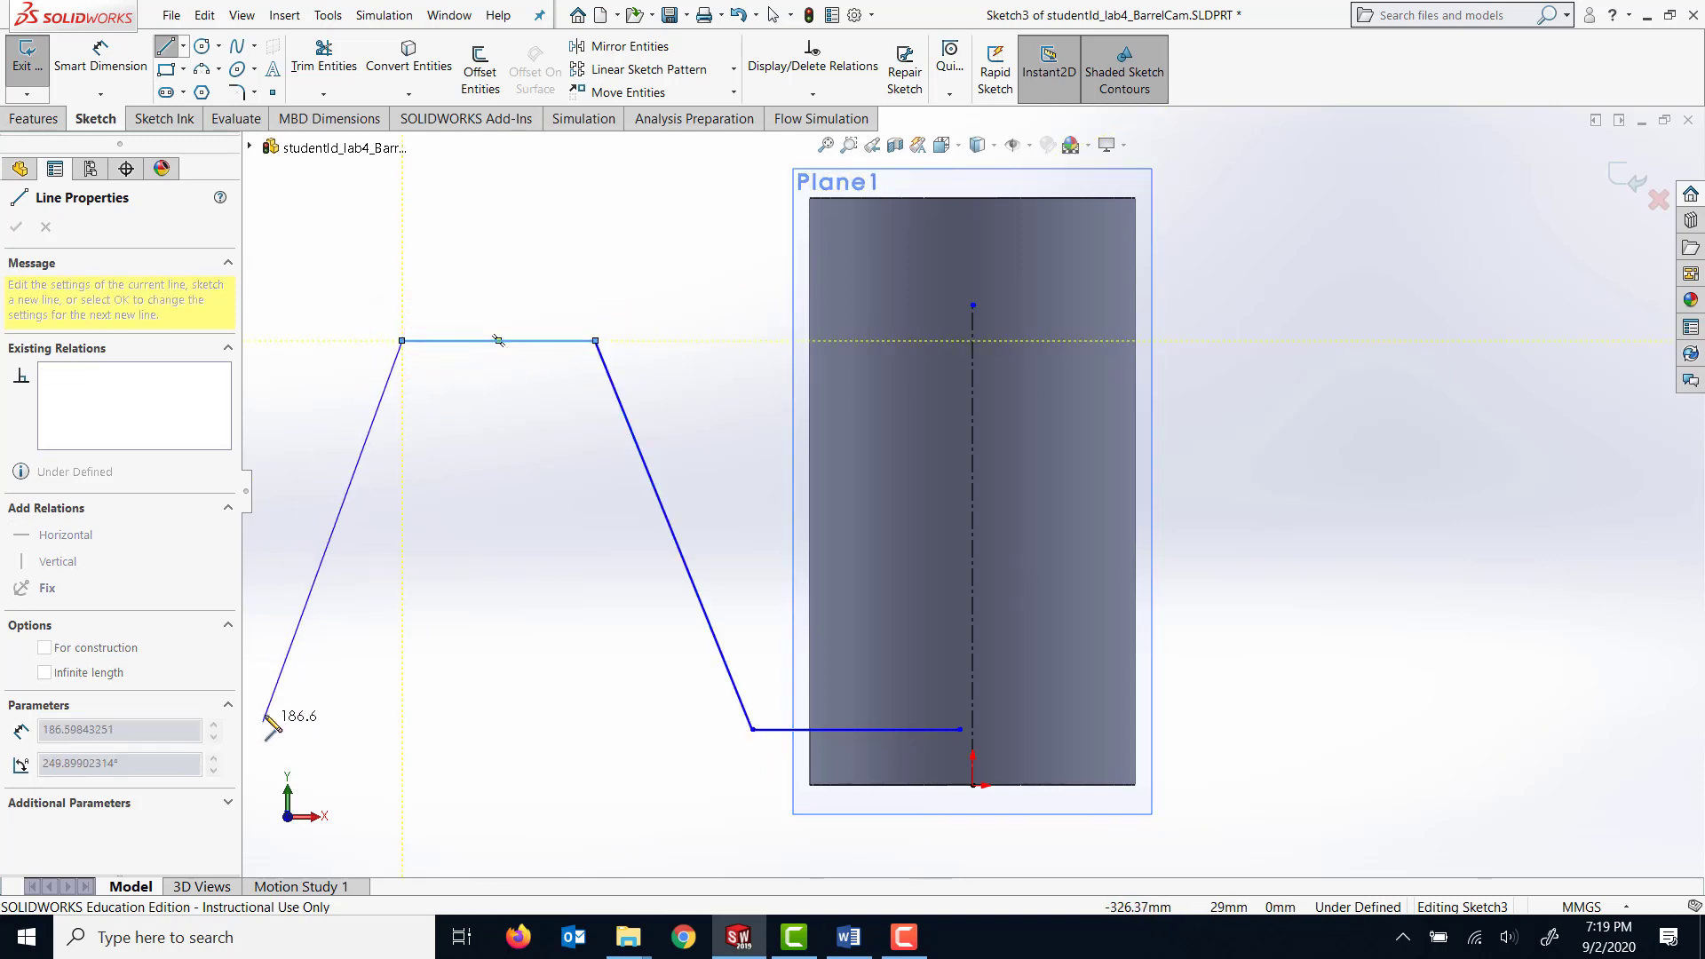
pyautogui.press('z')
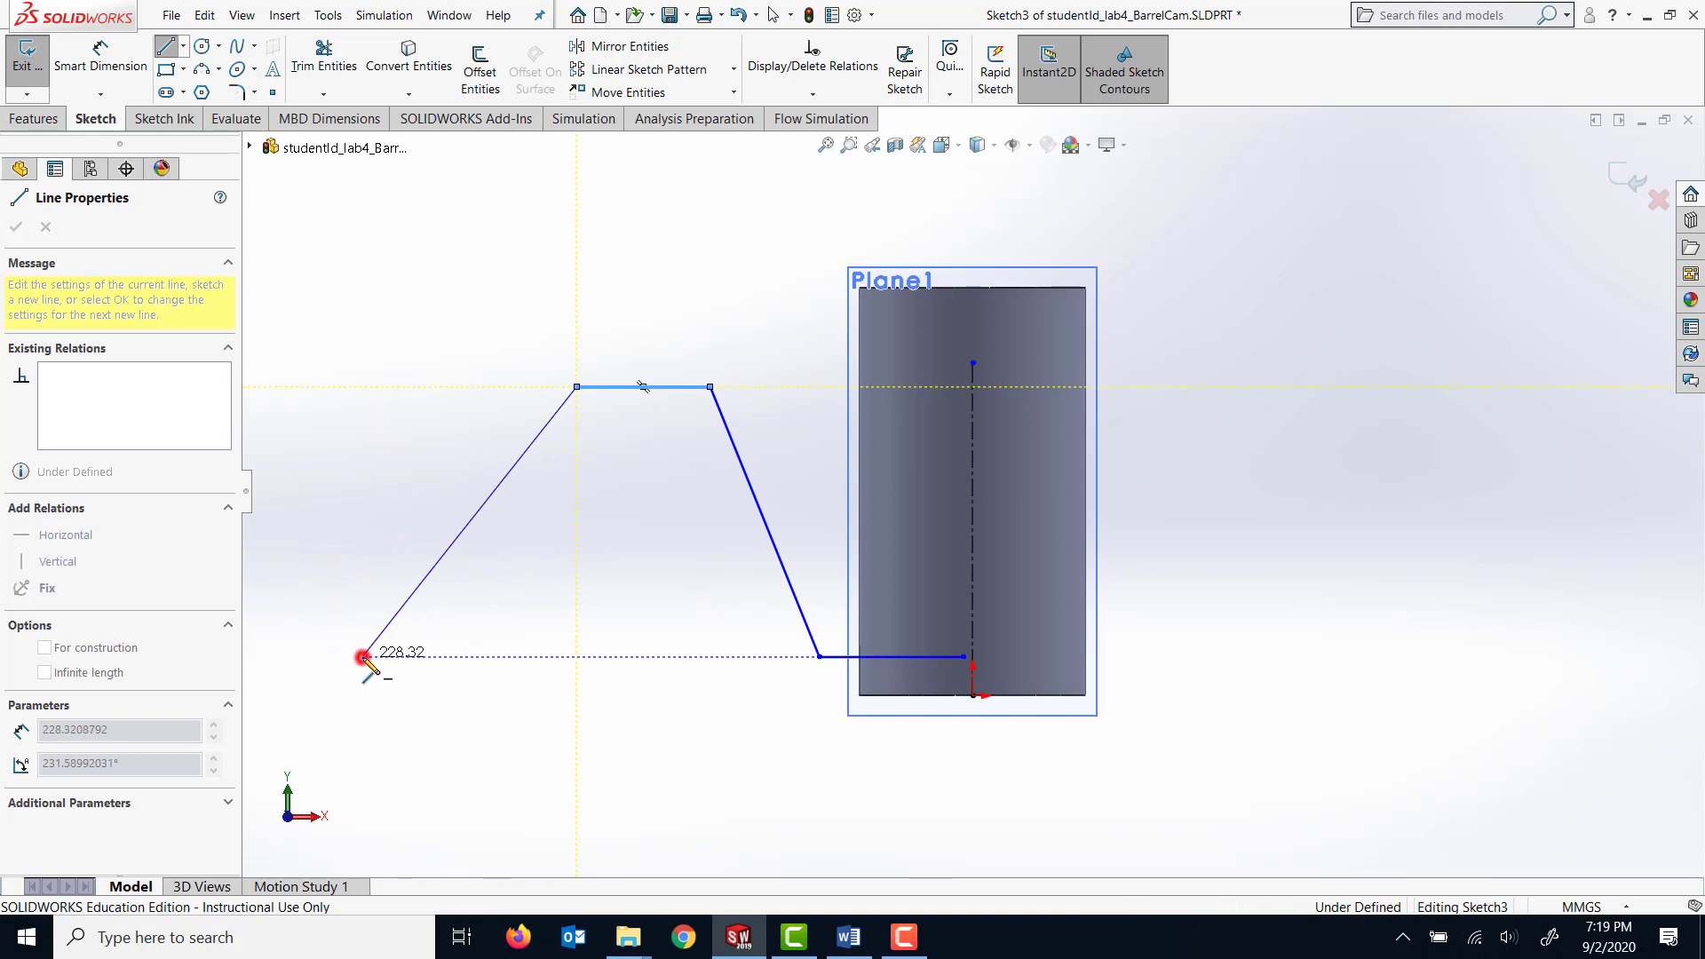
pyautogui.click(364, 657)
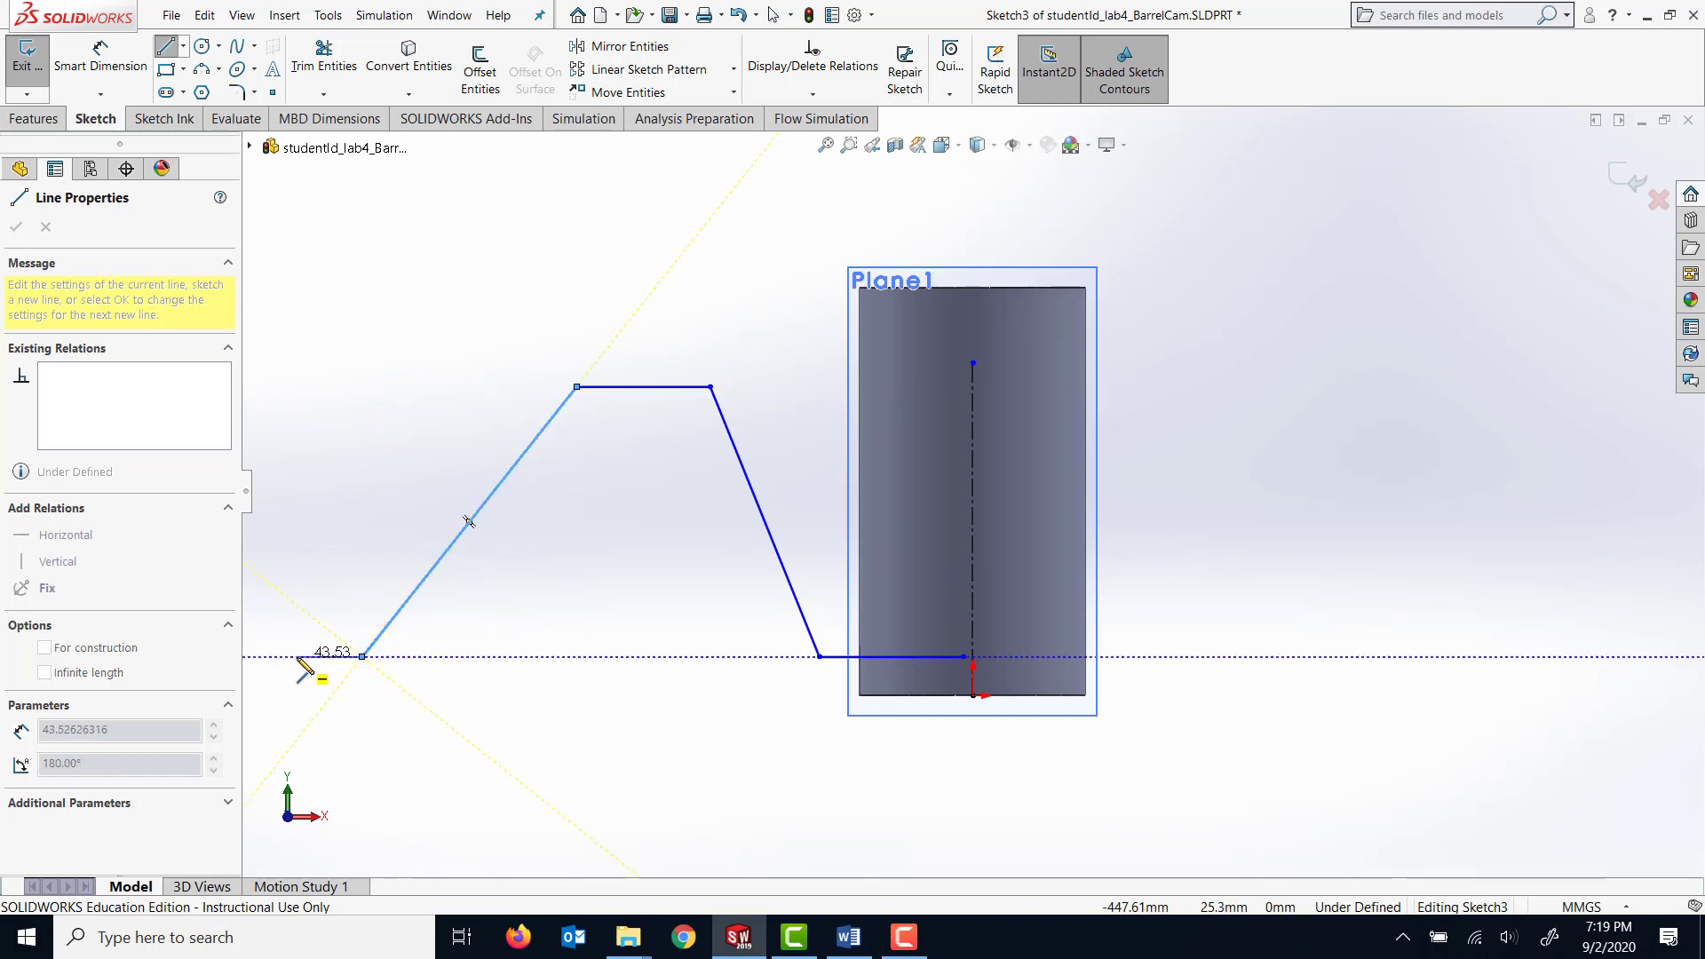
pyautogui.click(312, 657)
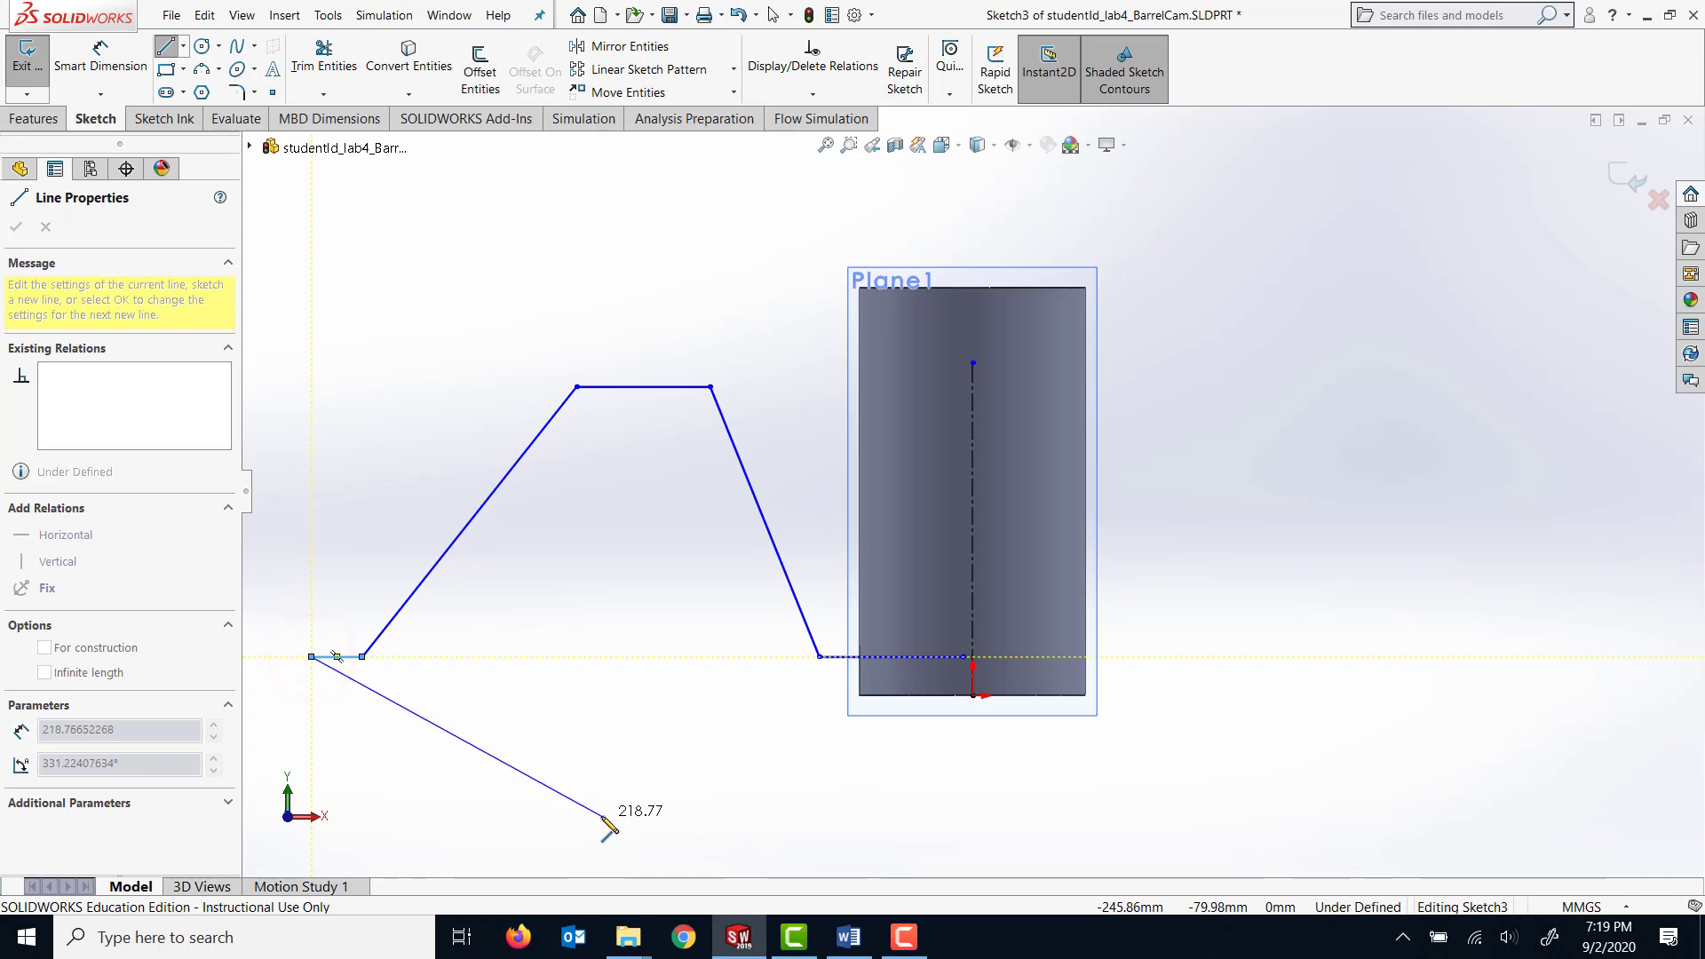
# End the line chain and dimension its start point near the origin to 30 mm as a doubled distance across the centerline.
pyautogui.press('Escape')
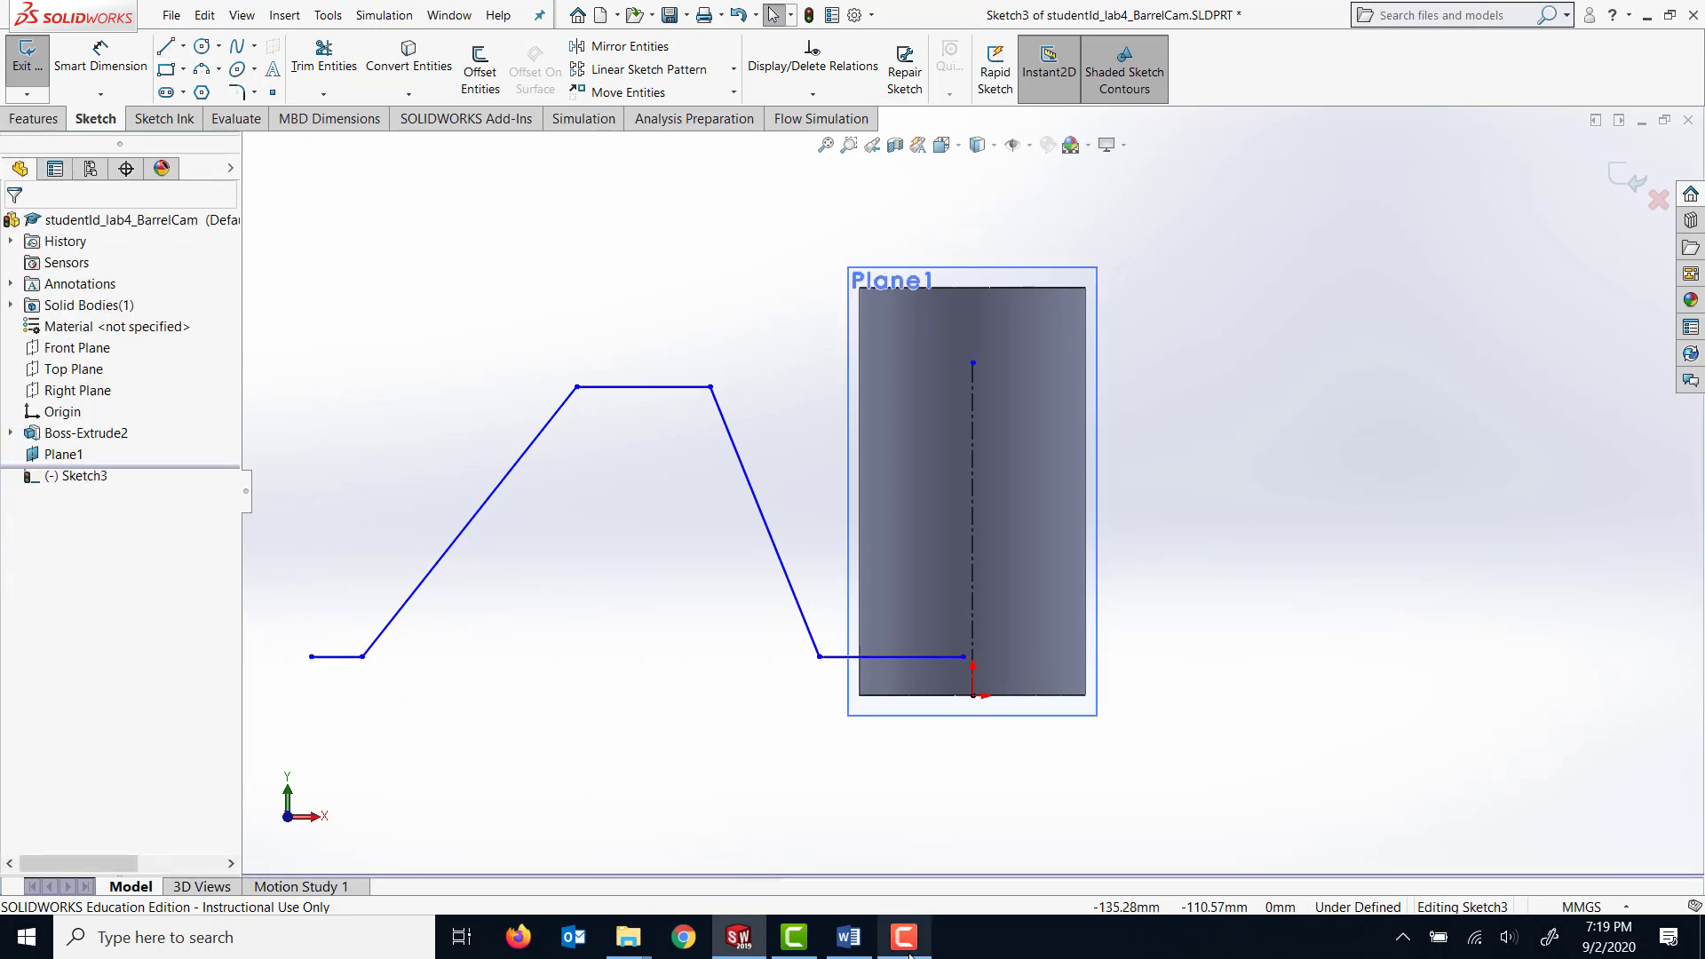
pyautogui.moveTo(904, 937)
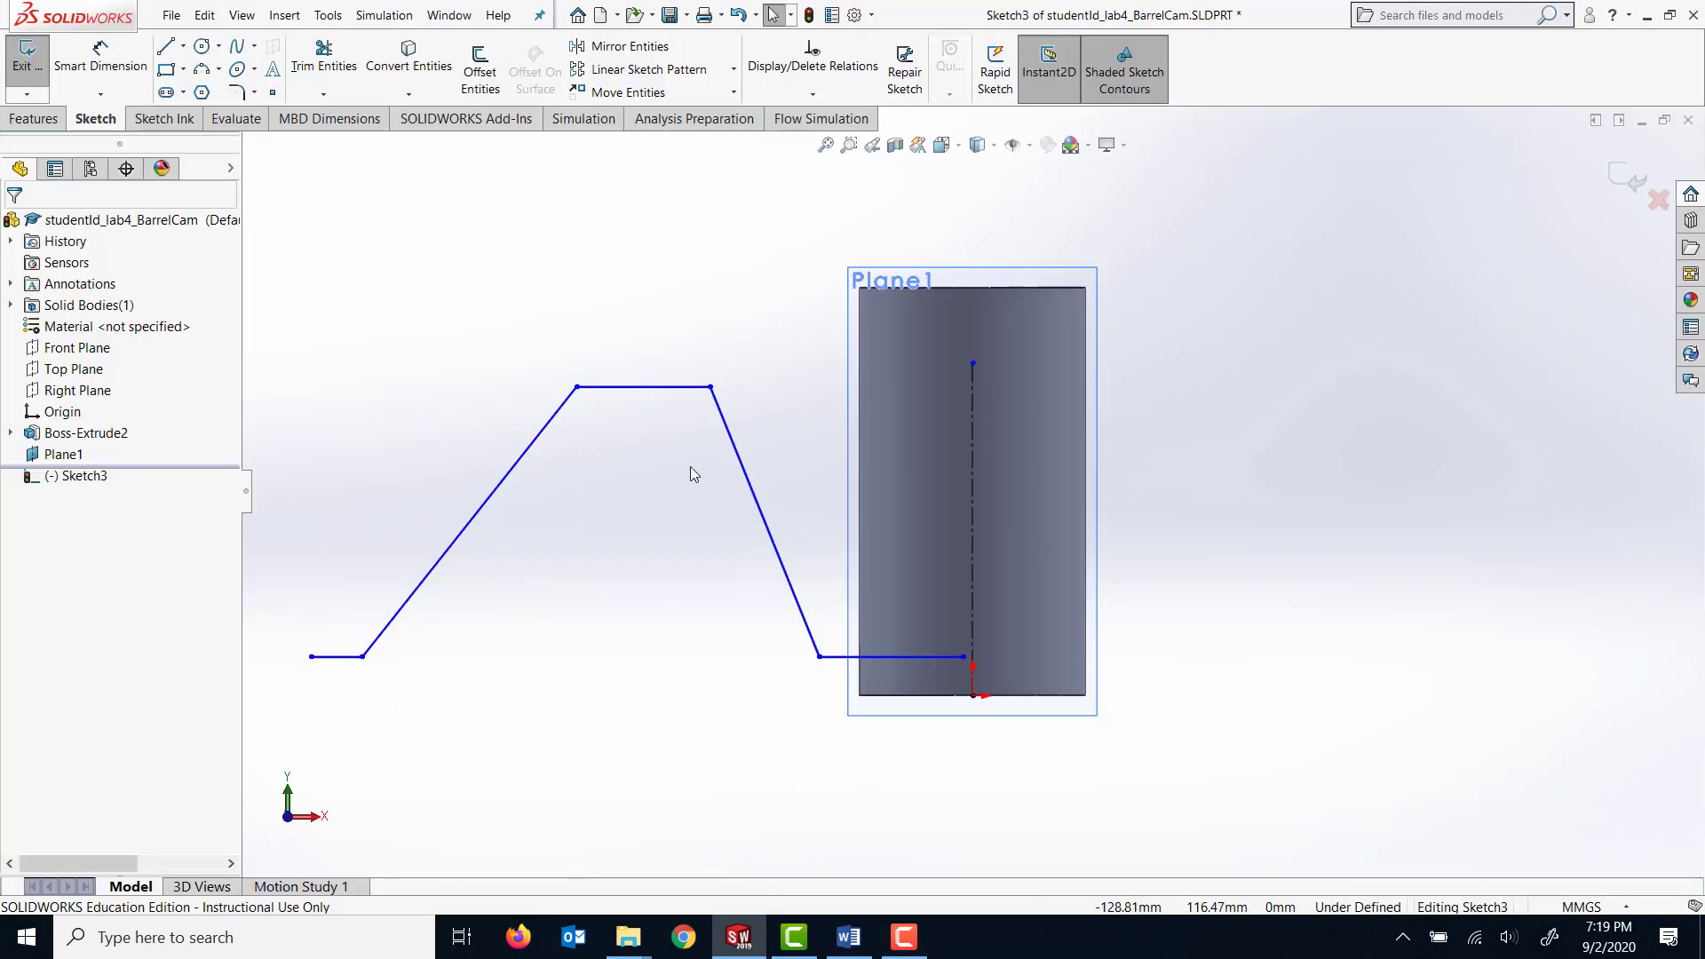
pyautogui.click(99, 58)
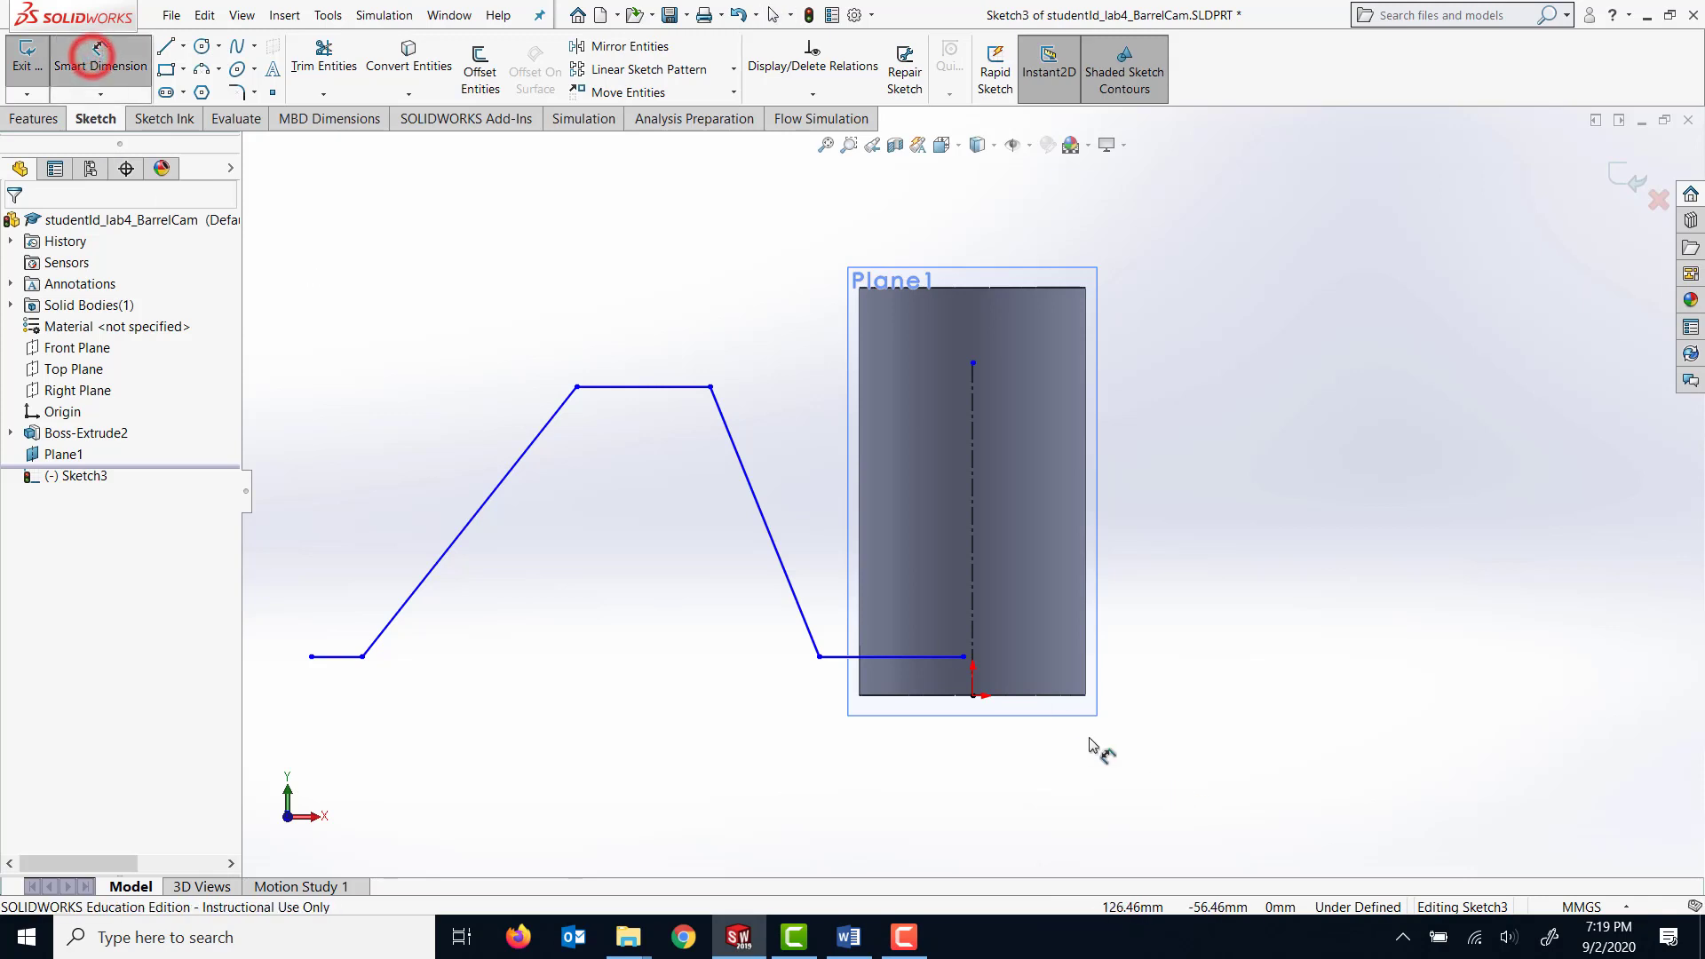
pyautogui.click(971, 670)
pyautogui.click(968, 657)
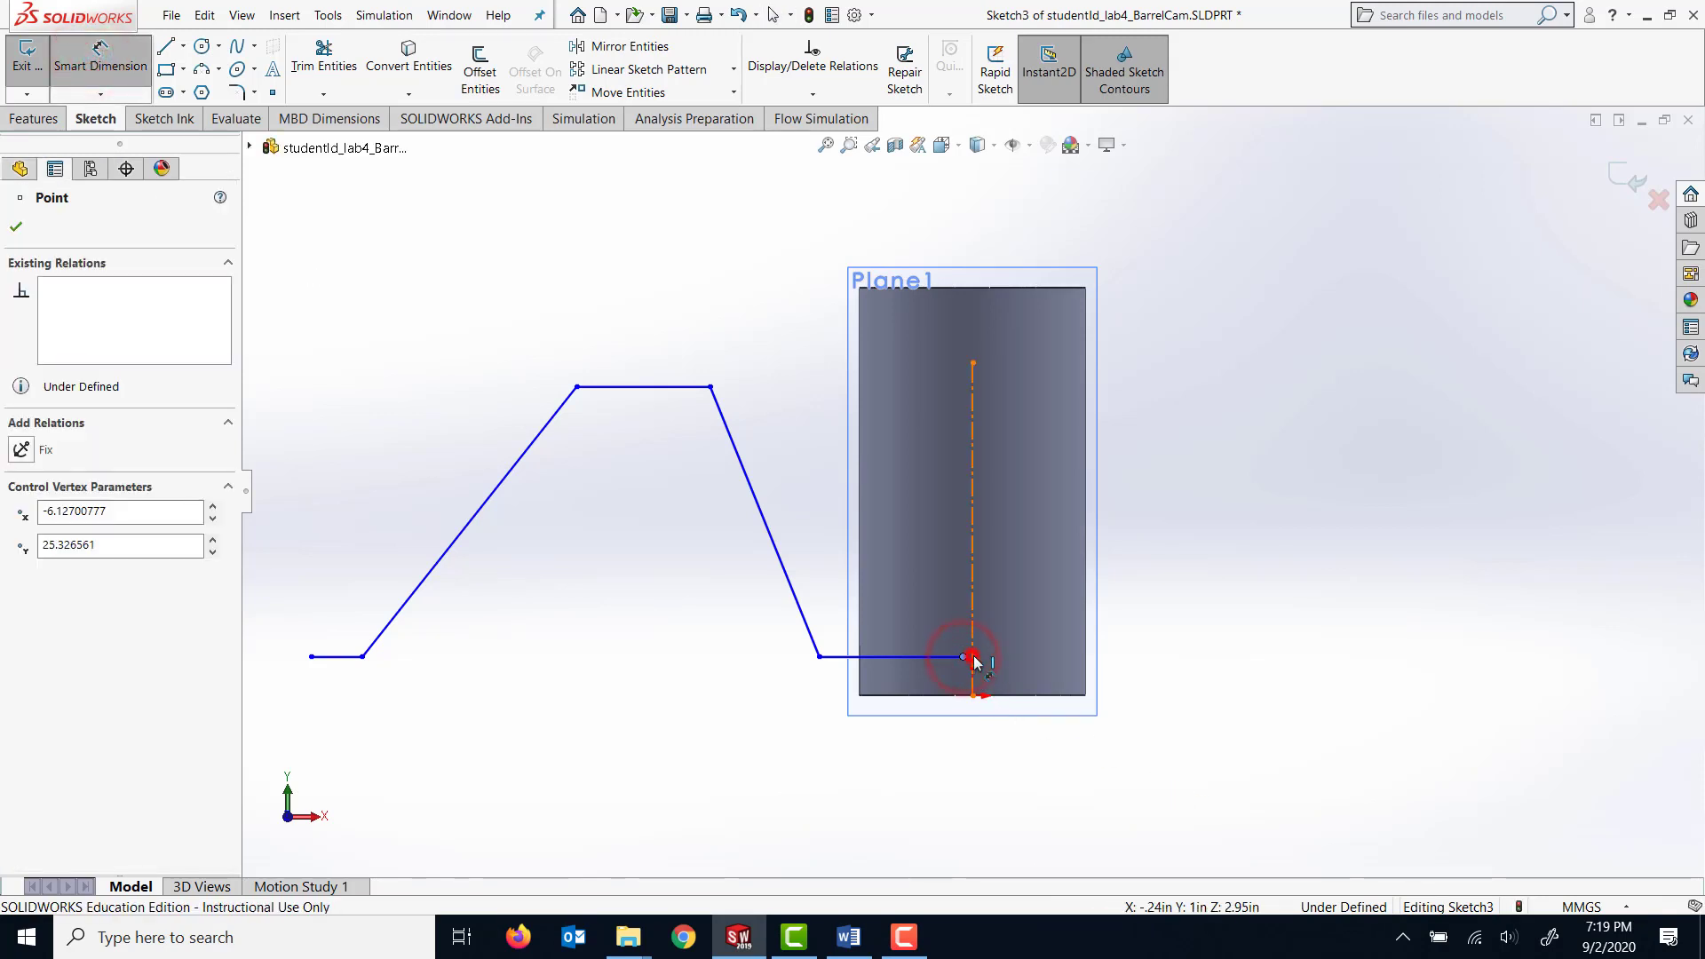
pyautogui.click(1154, 655)
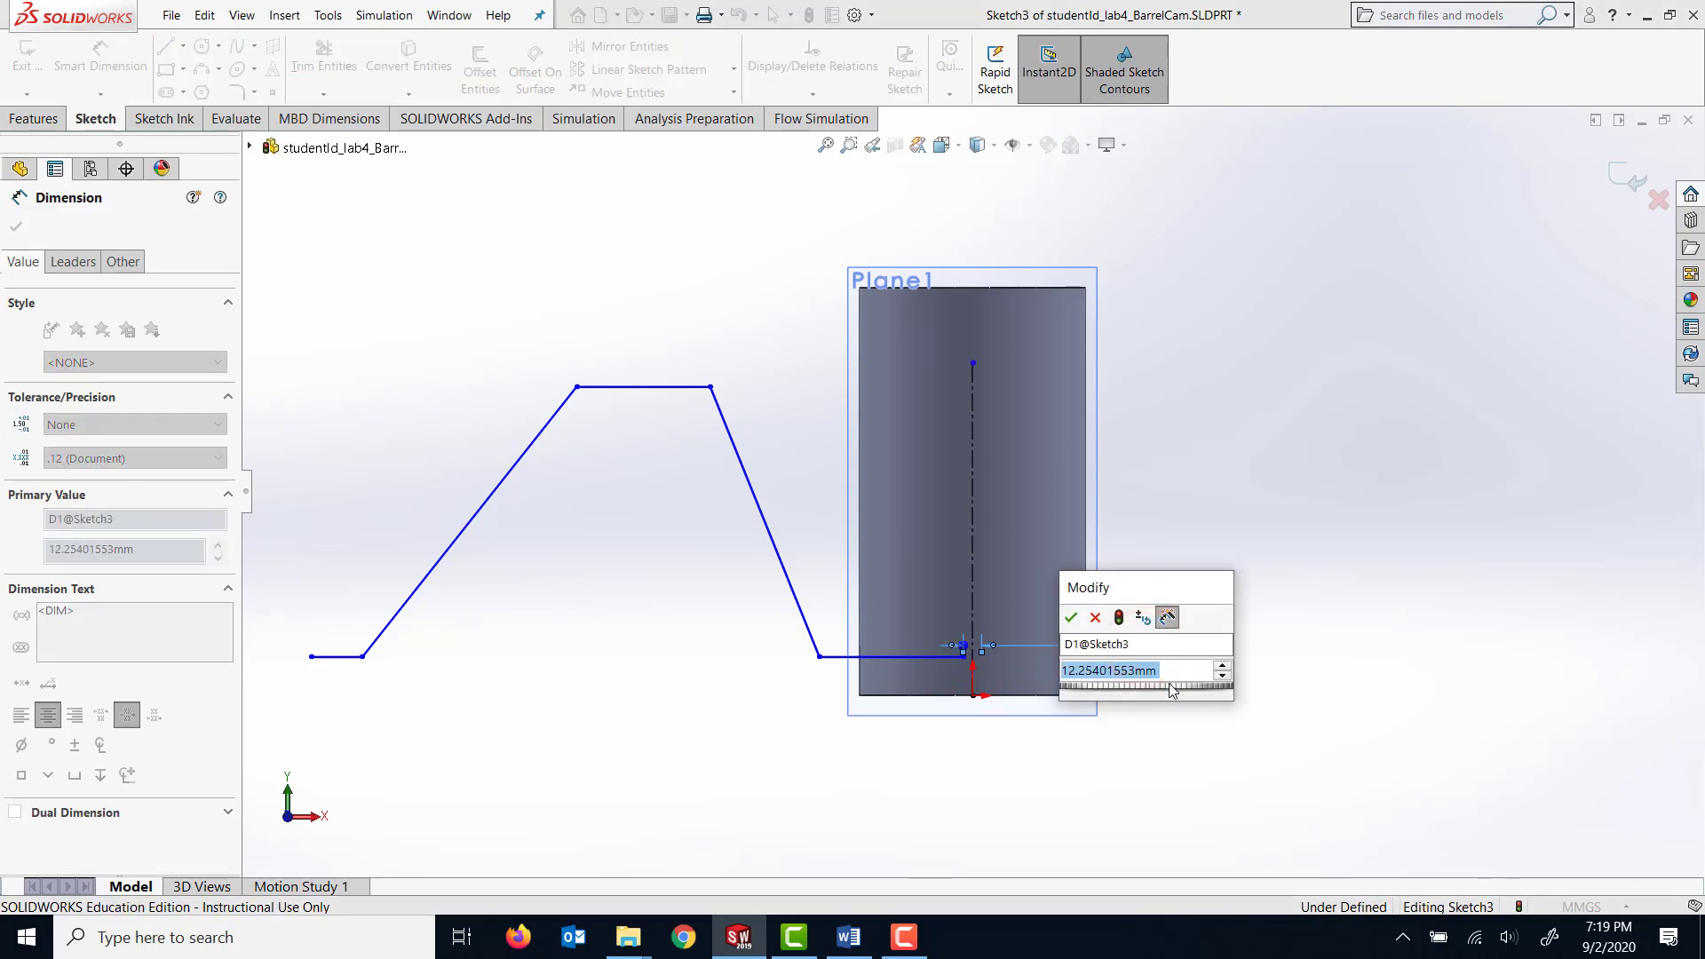
pyautogui.write('20')
pyautogui.press('Return')
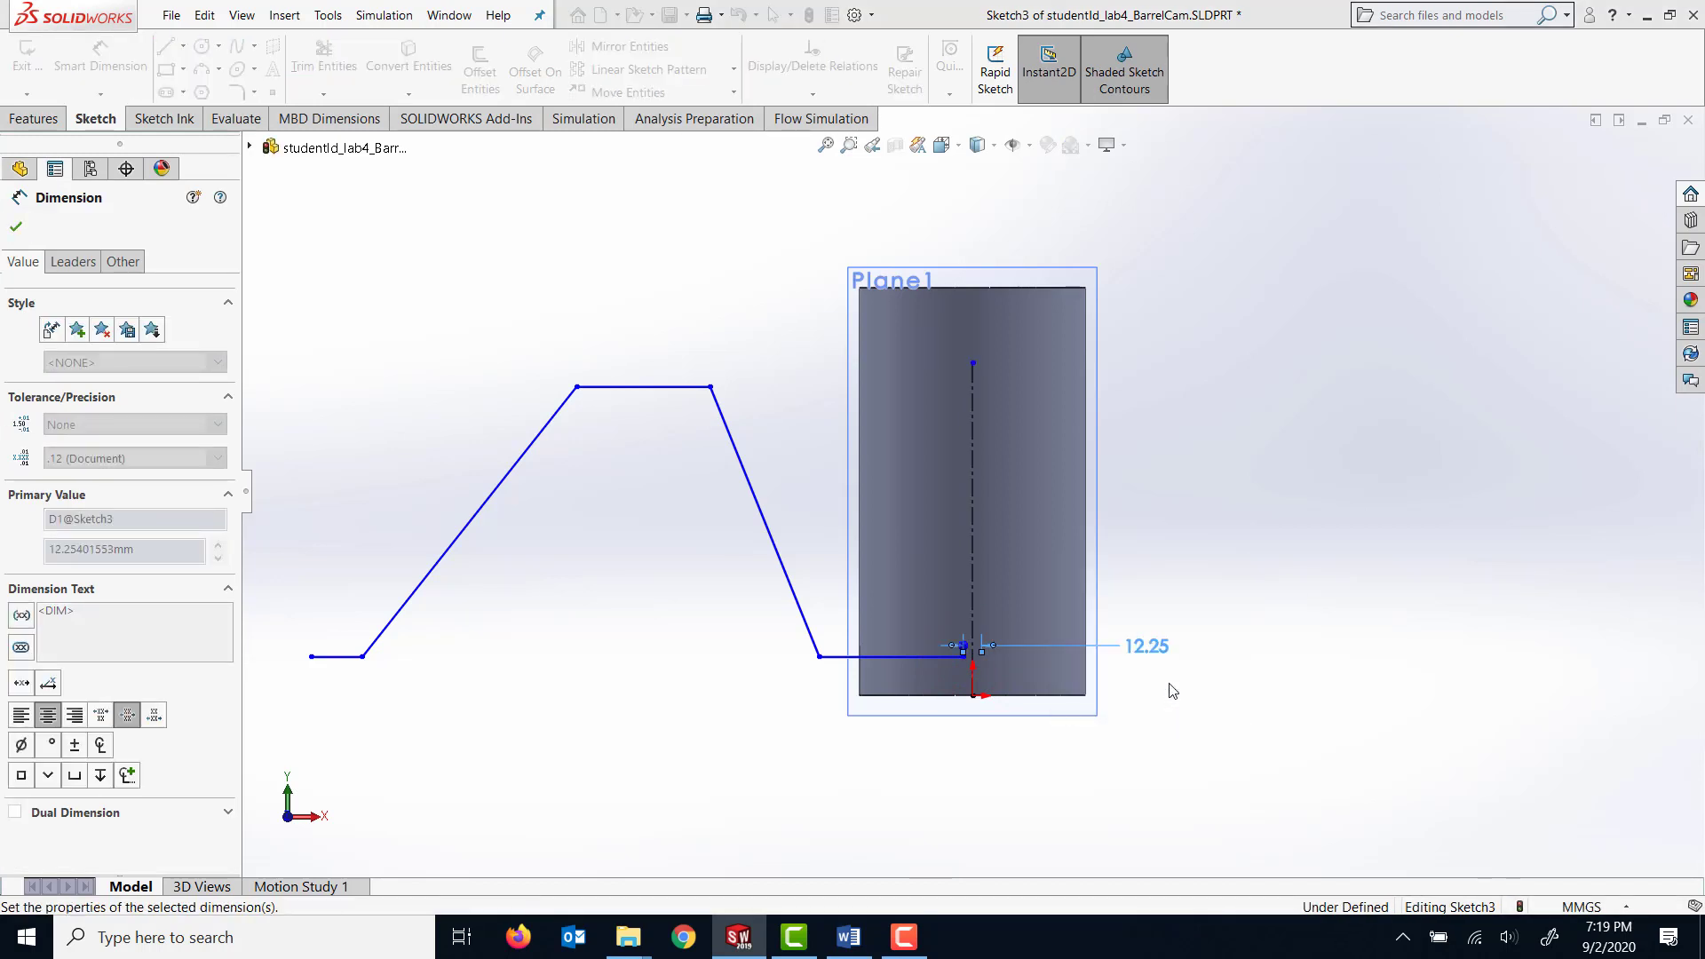
# Dimension the chain's first horizontal line 50 mm above the cylinder's bottom edge.
pyautogui.click(908, 657)
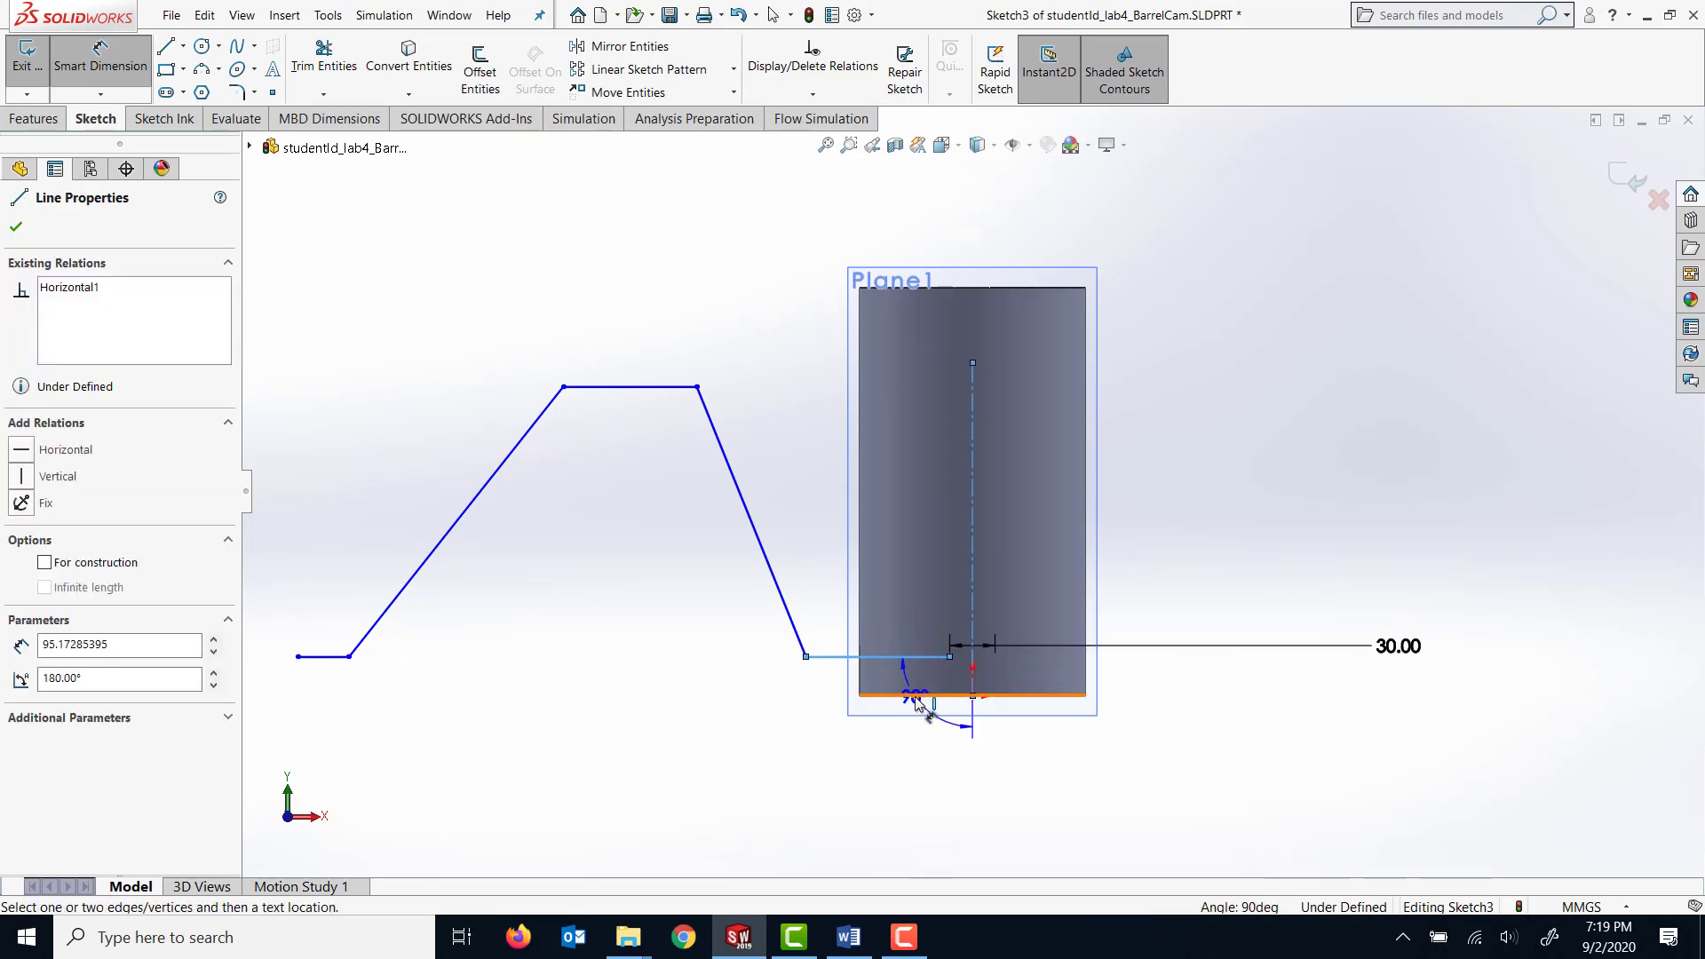
pyautogui.click(953, 701)
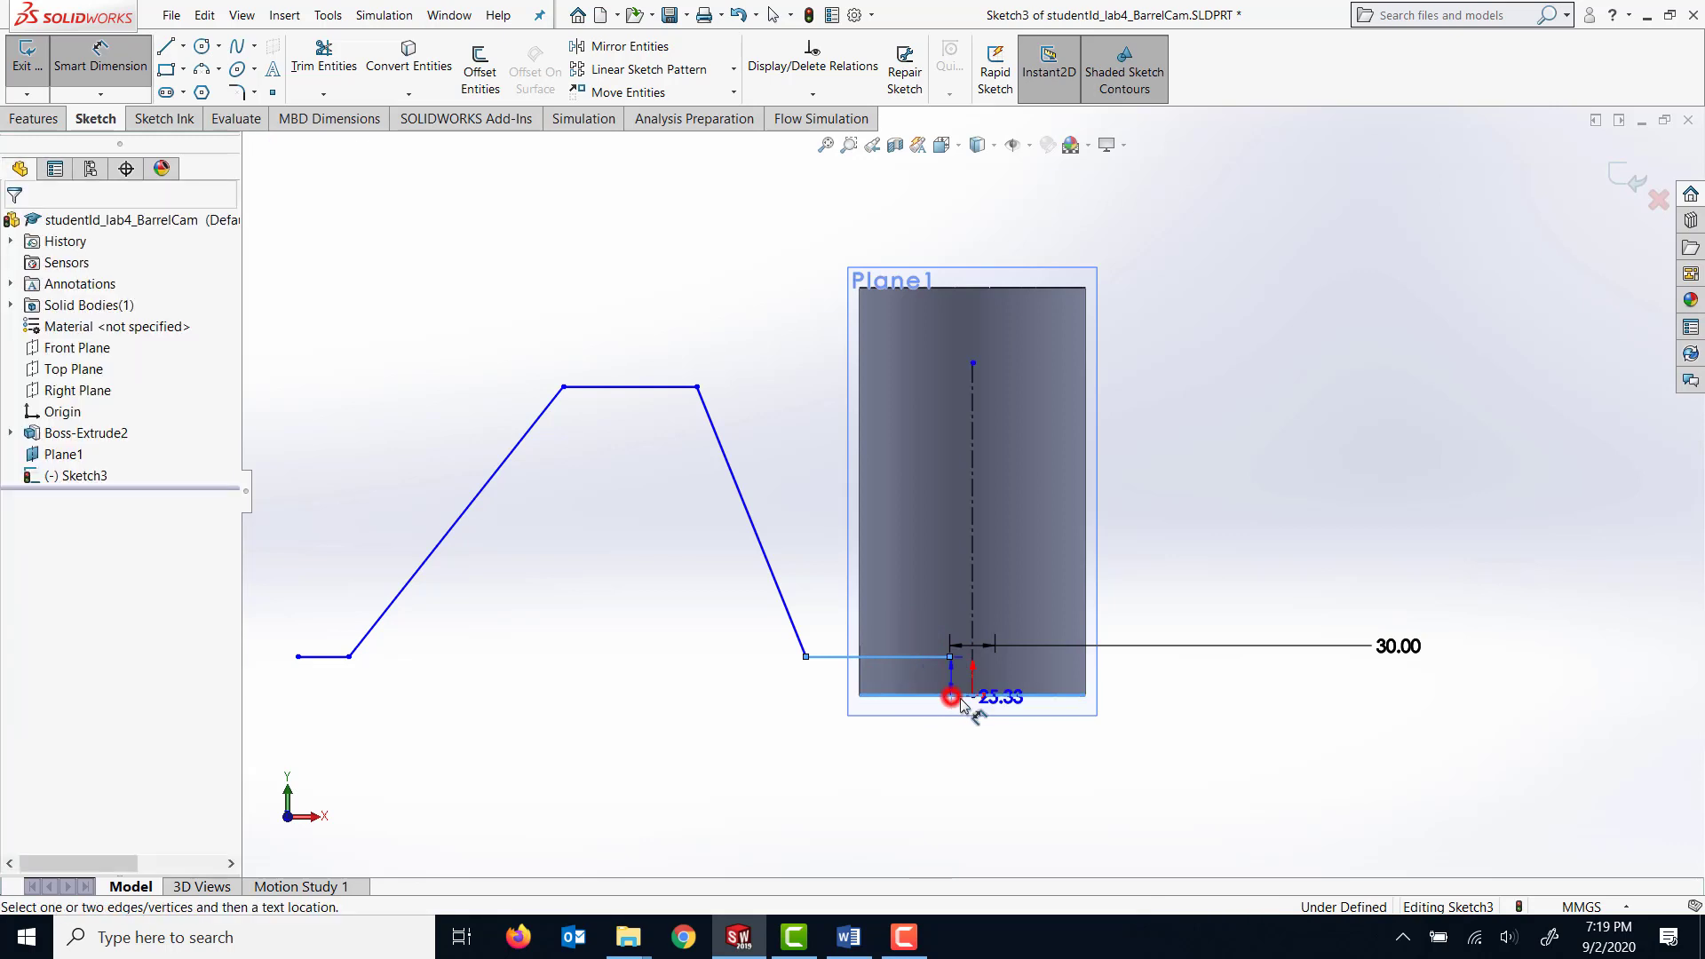
pyautogui.click(1153, 708)
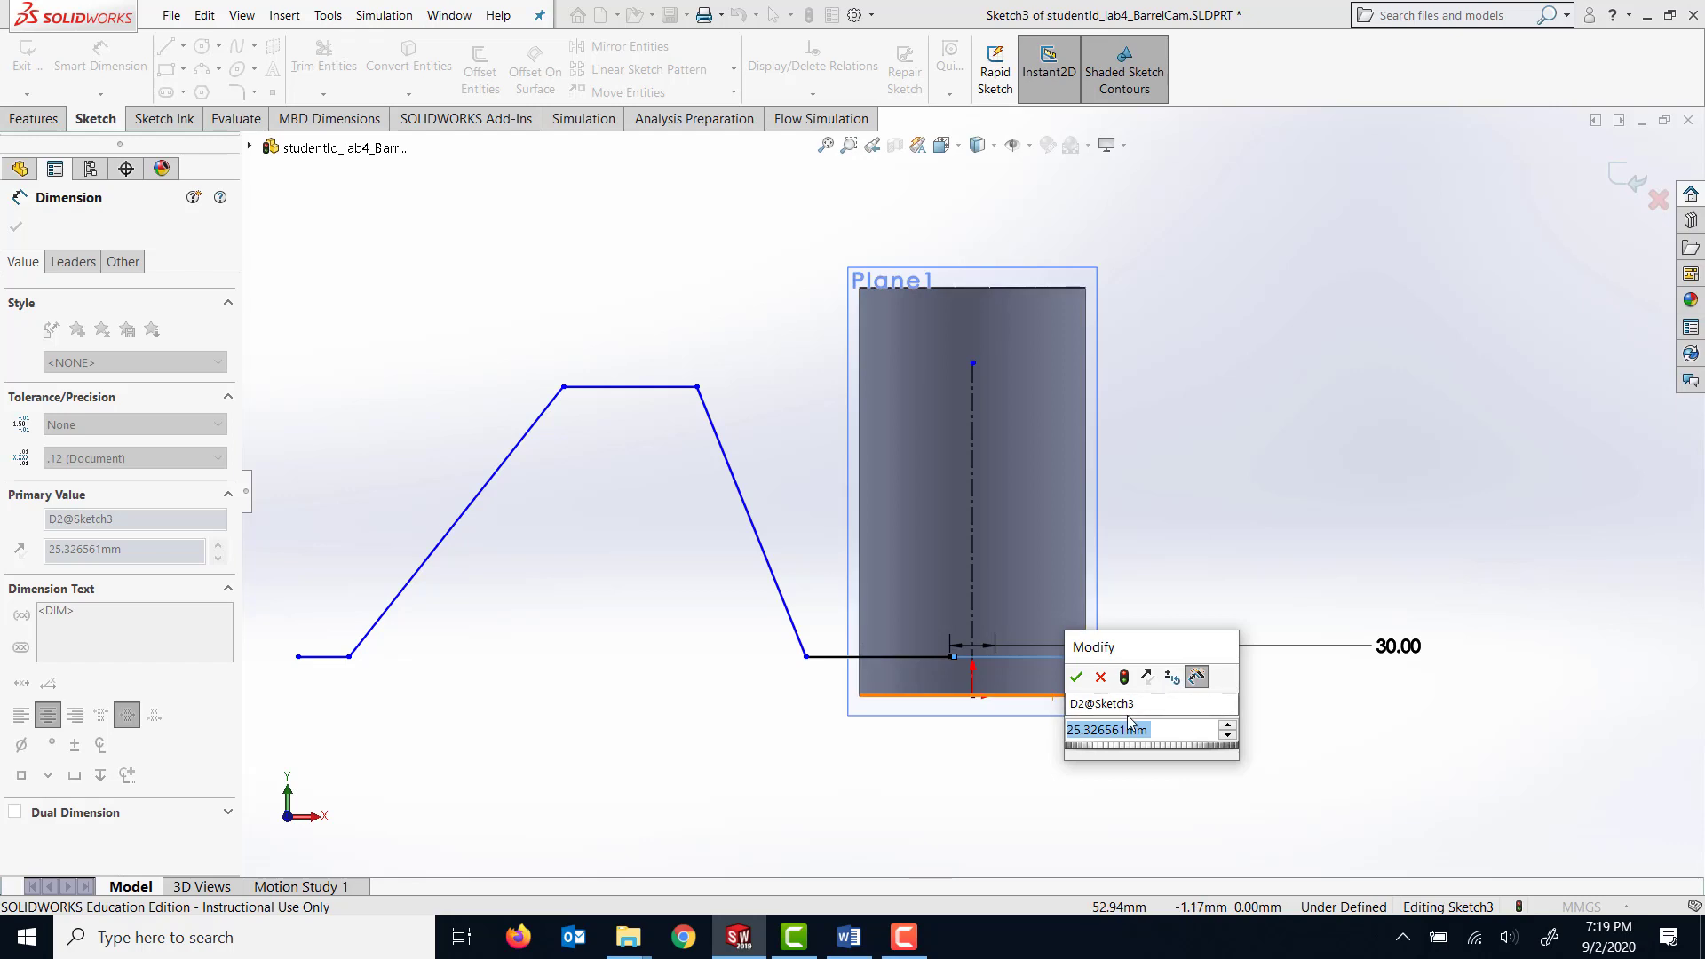
pyautogui.write('50')
pyautogui.press('Return')
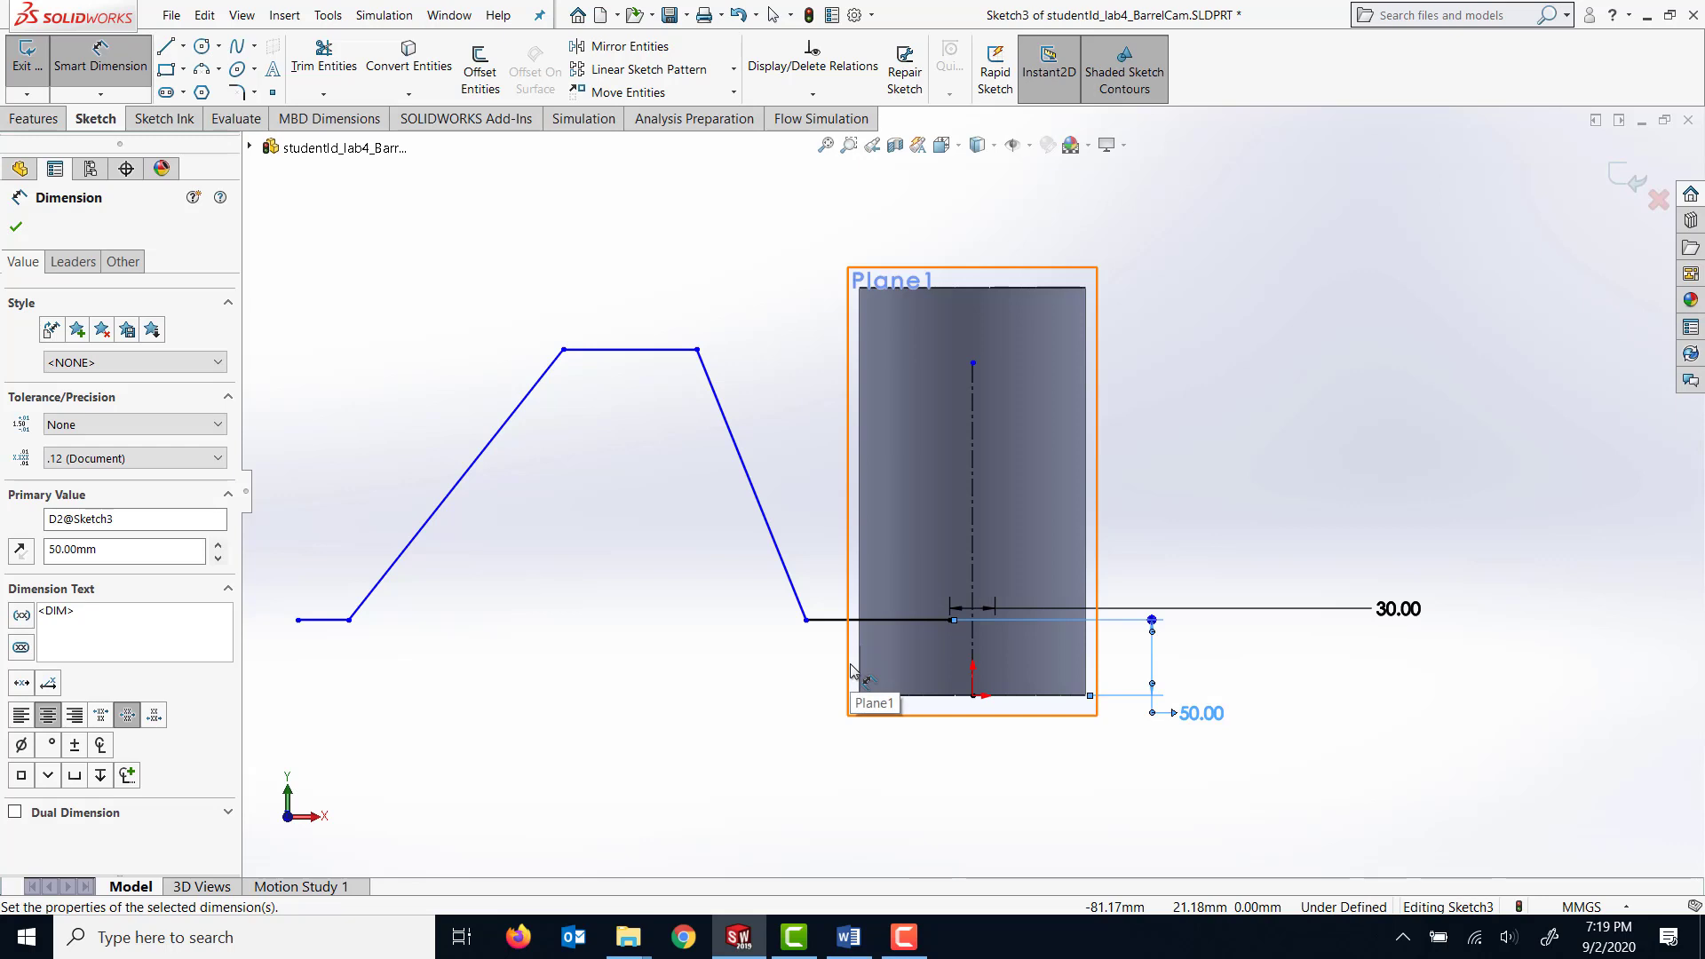
# Dimension the angle between the first horizontal line and the adjoining sloped line as 115°.
pyautogui.click(781, 569)
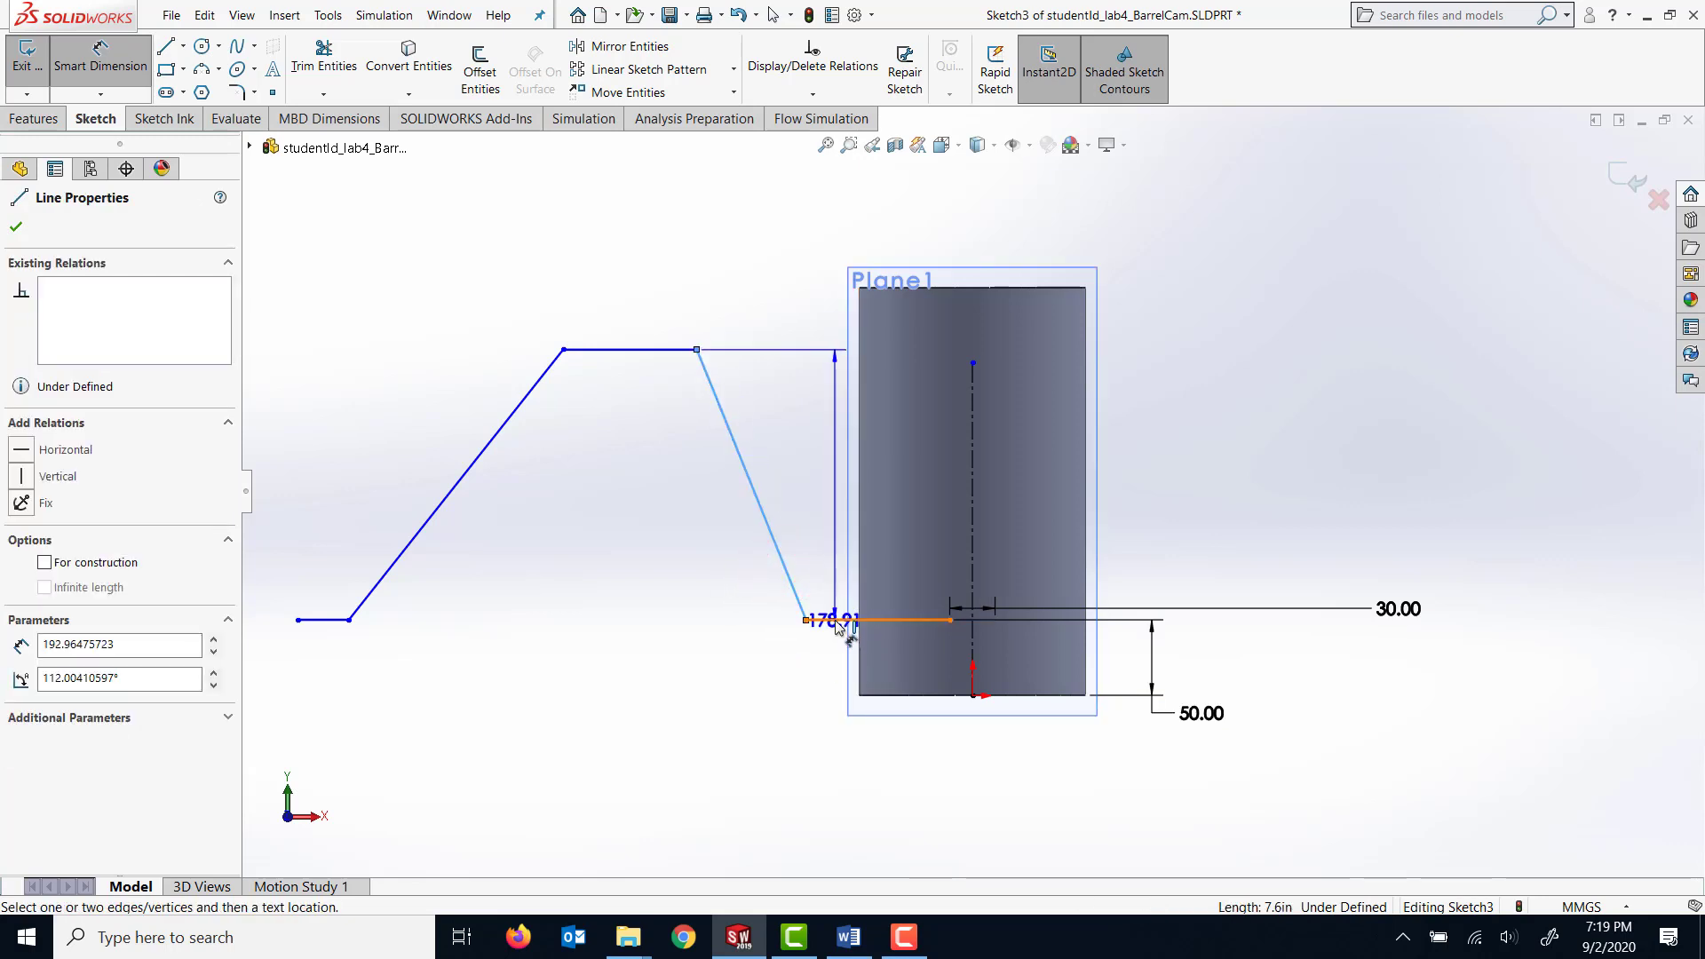
pyautogui.click(835, 620)
pyautogui.click(815, 571)
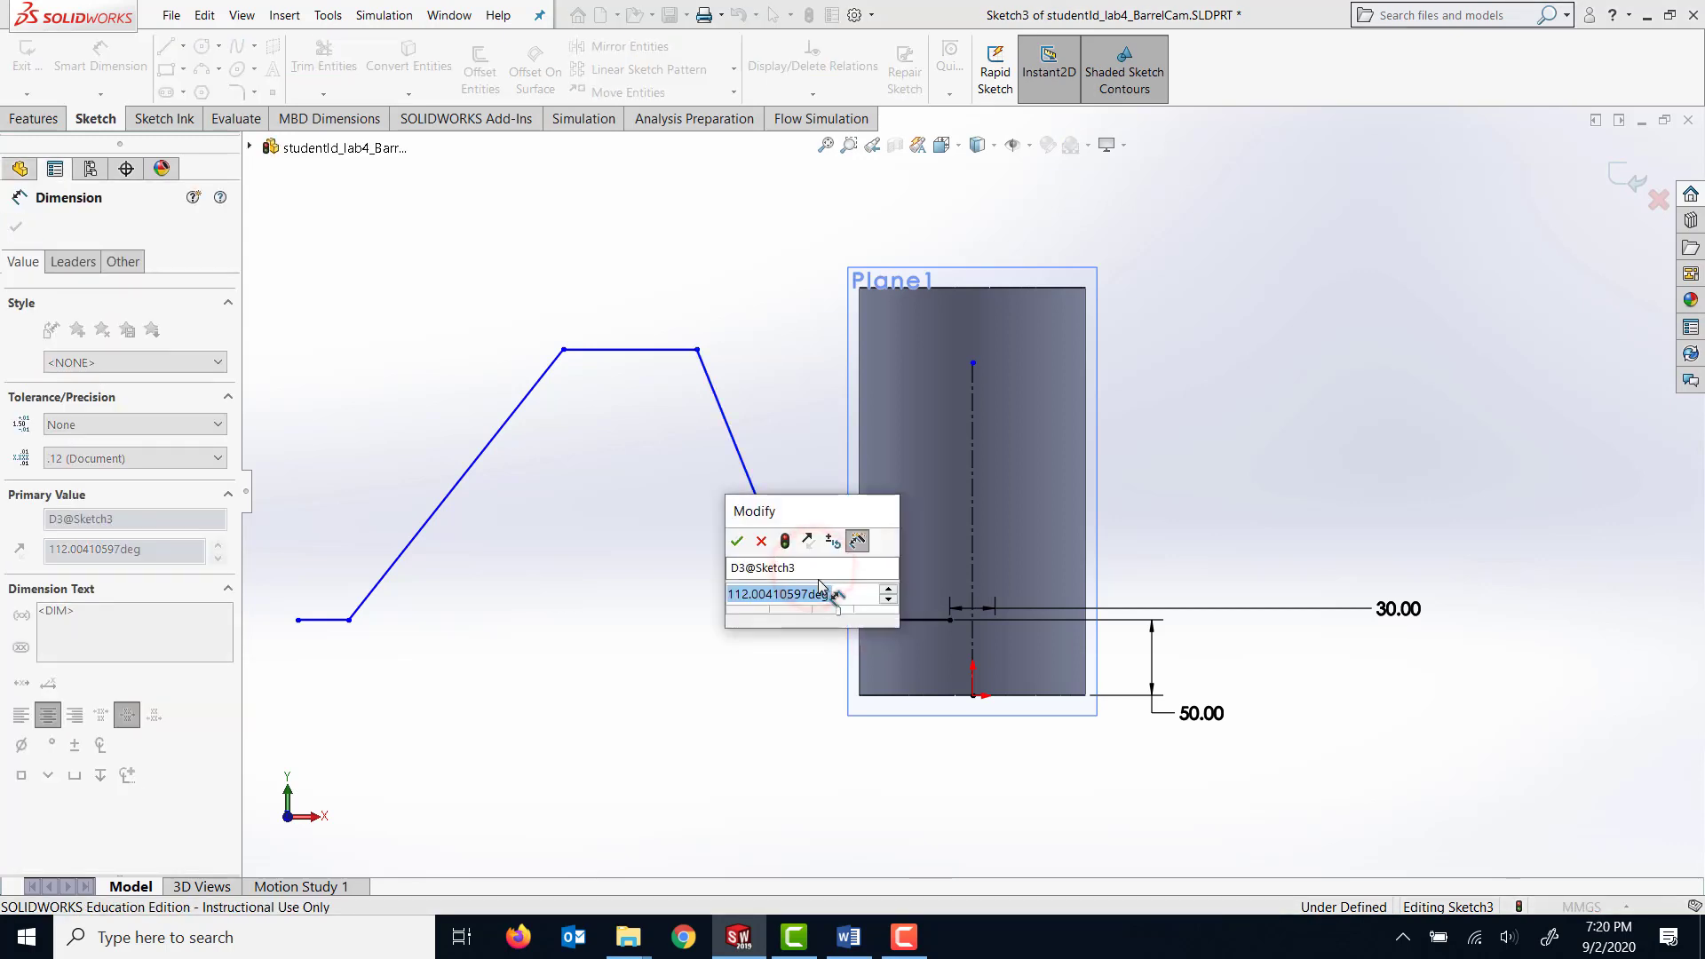
pyautogui.write('115')
pyautogui.press('Return')
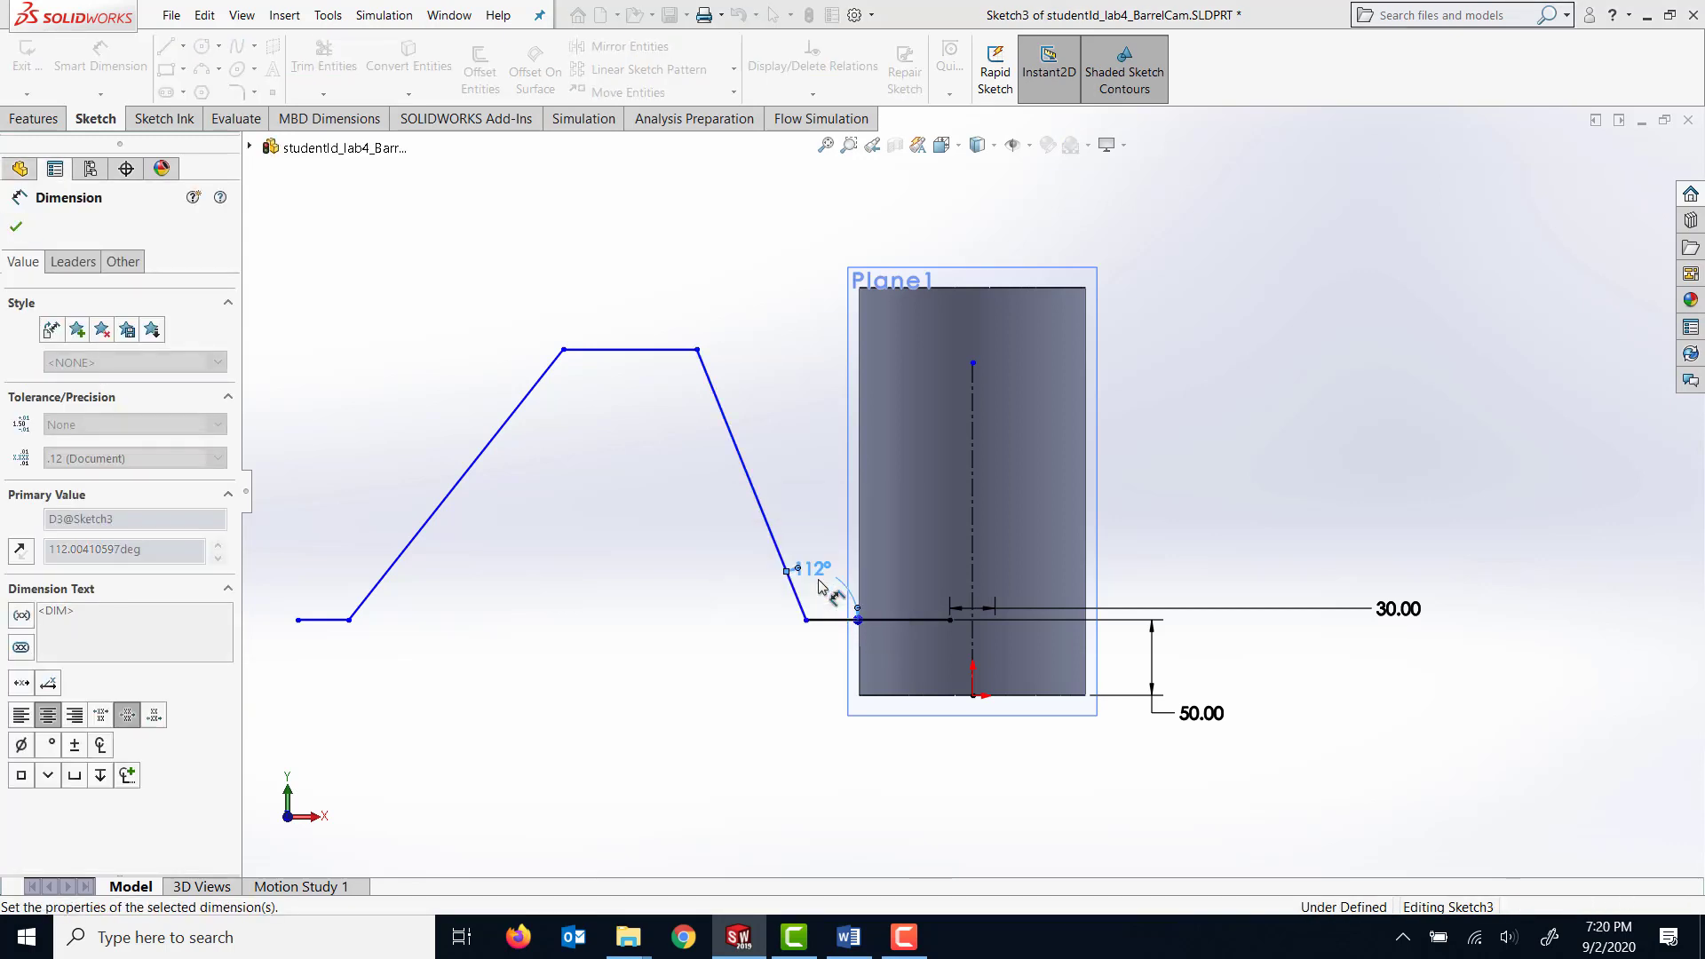
# Set a 165 mm horizontal distance from the 115° slope's upper corner to the centerline's top endpoint.
pyautogui.click(684, 355)
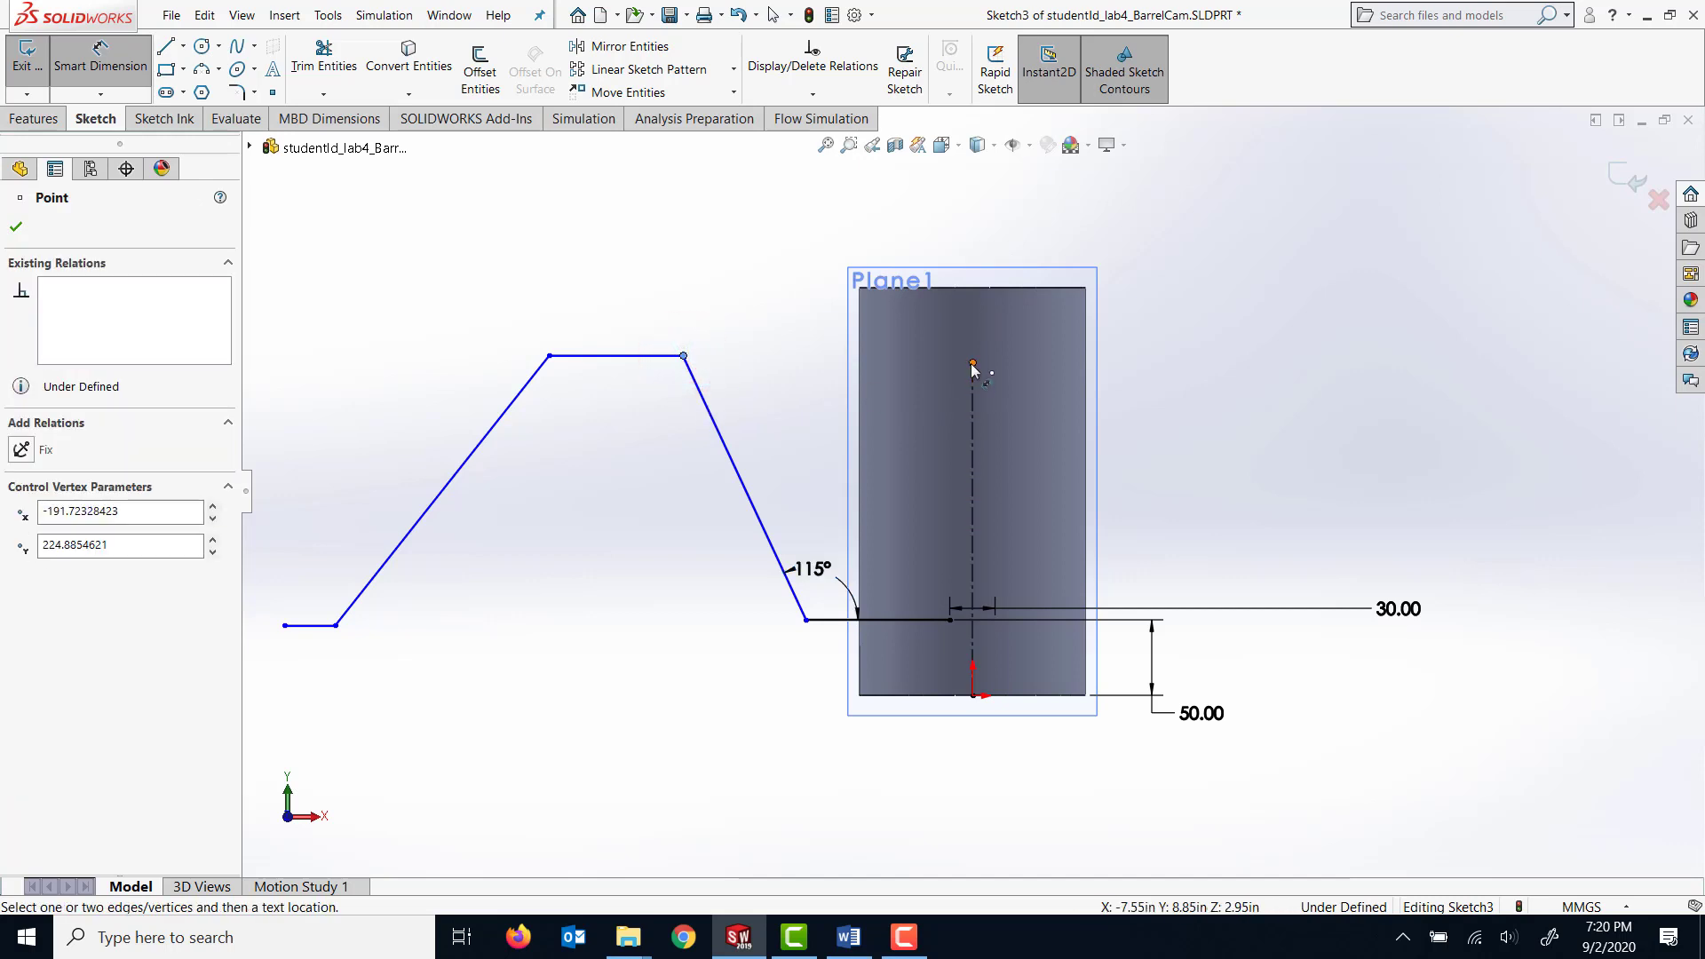
pyautogui.click(972, 362)
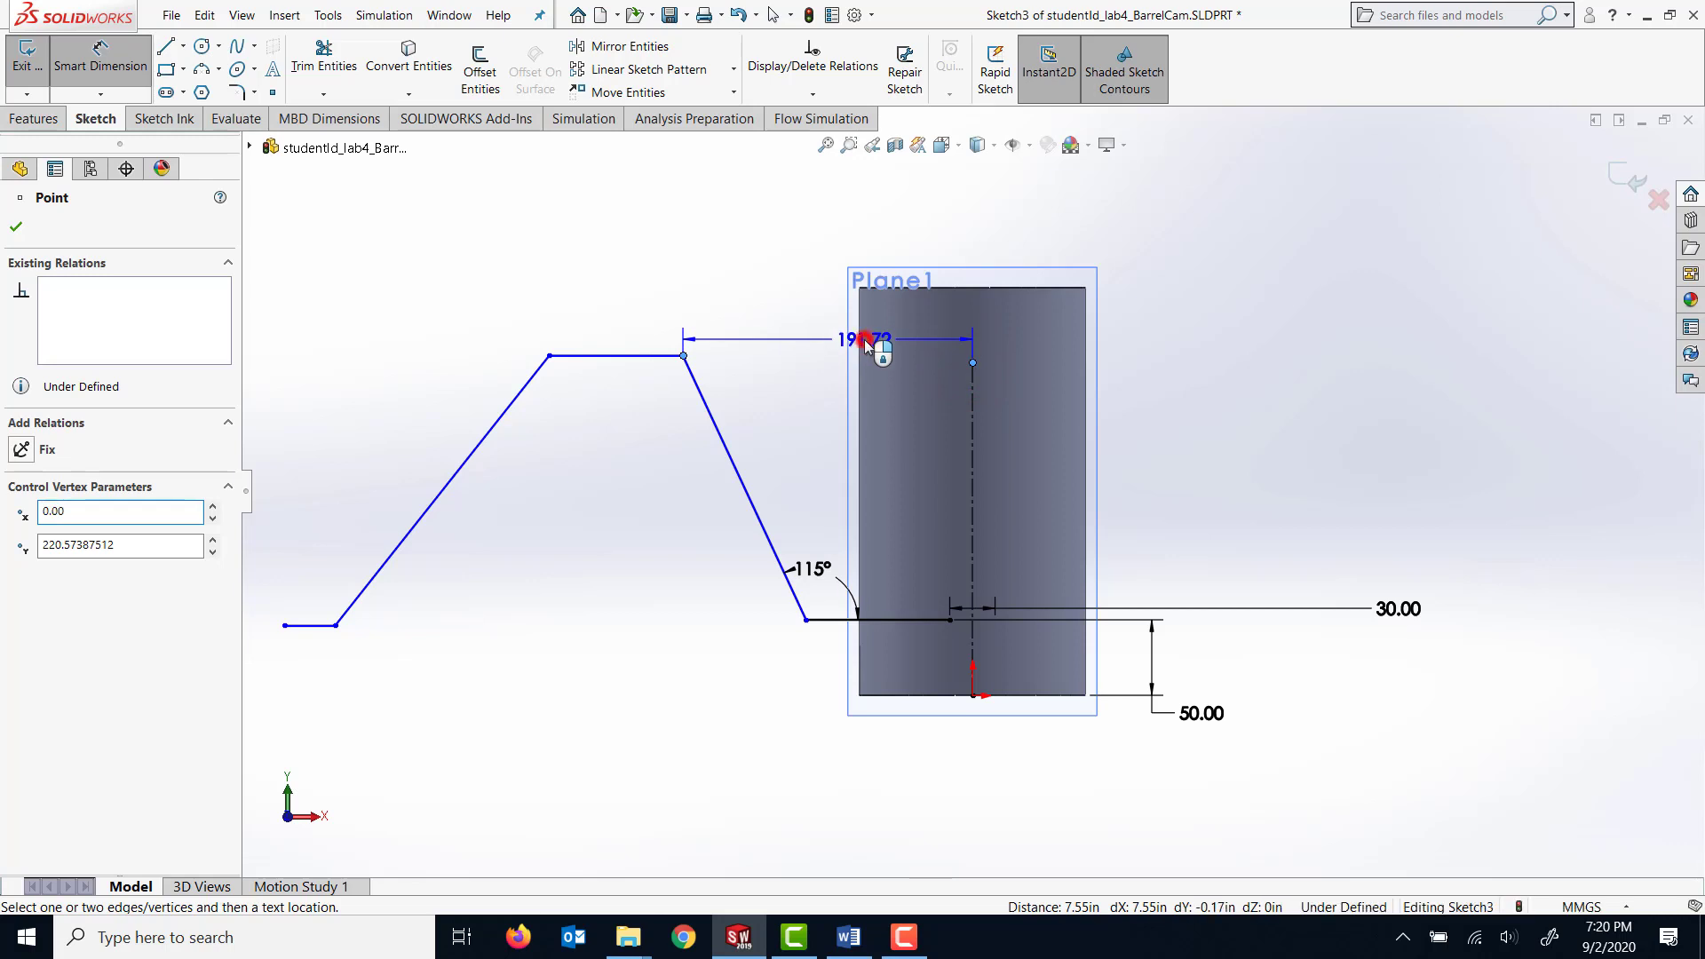
pyautogui.doubleClick(861, 342)
pyautogui.write('165')
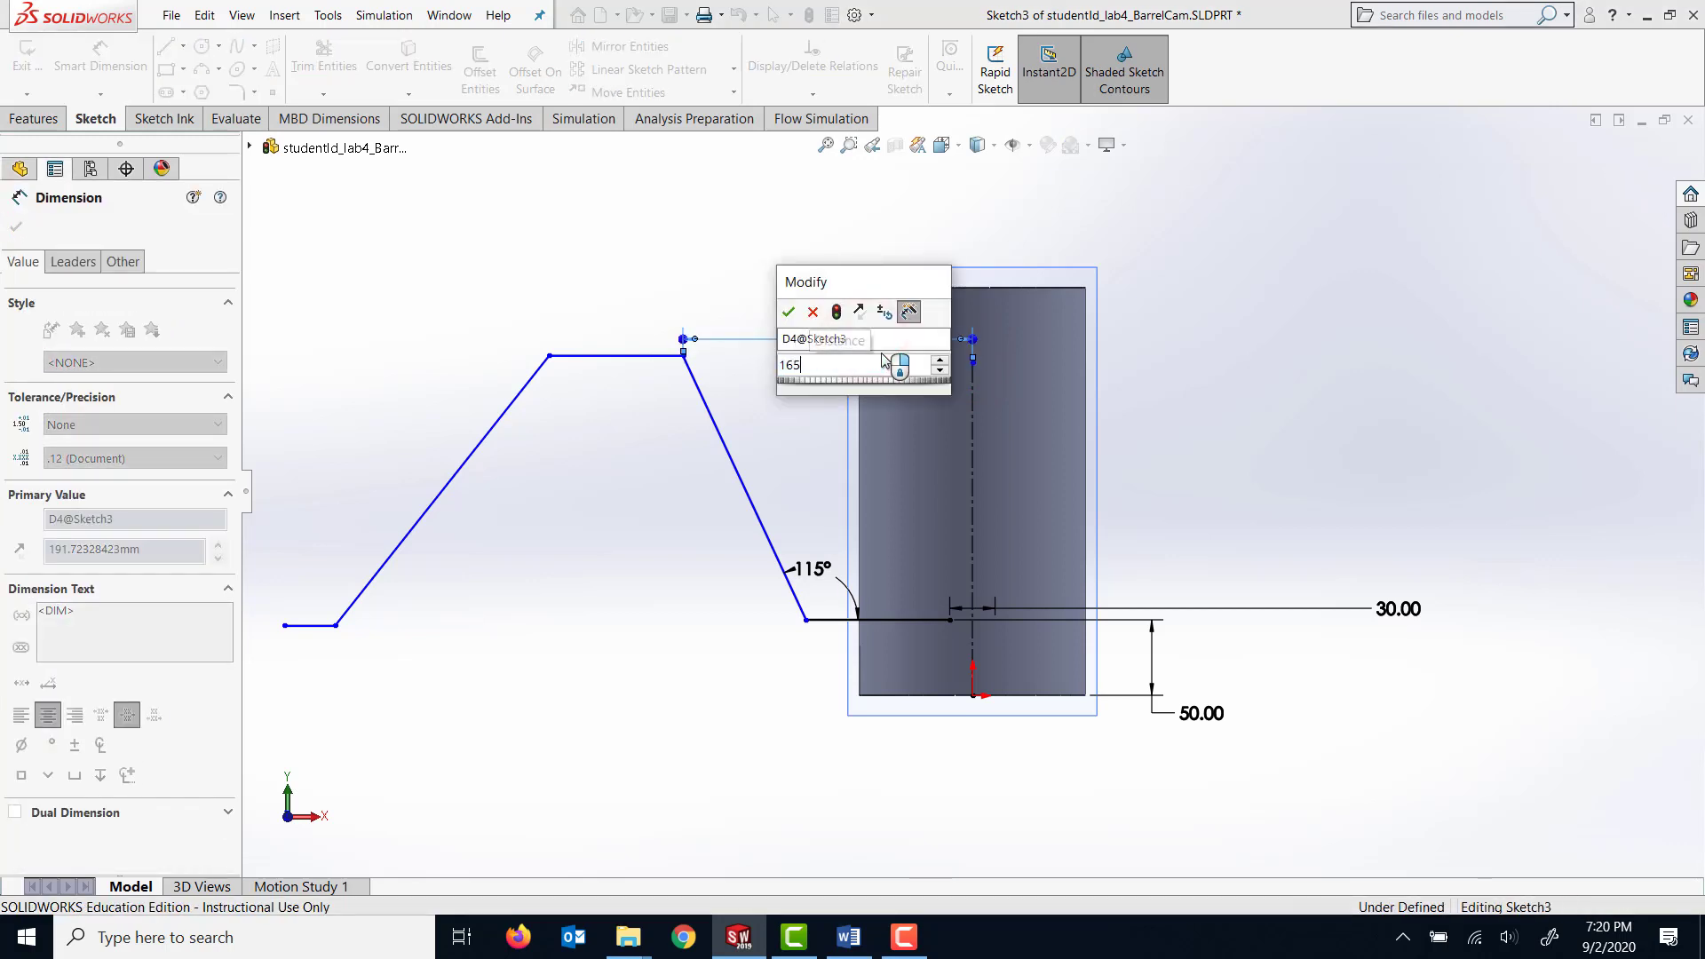
pyautogui.press('Return')
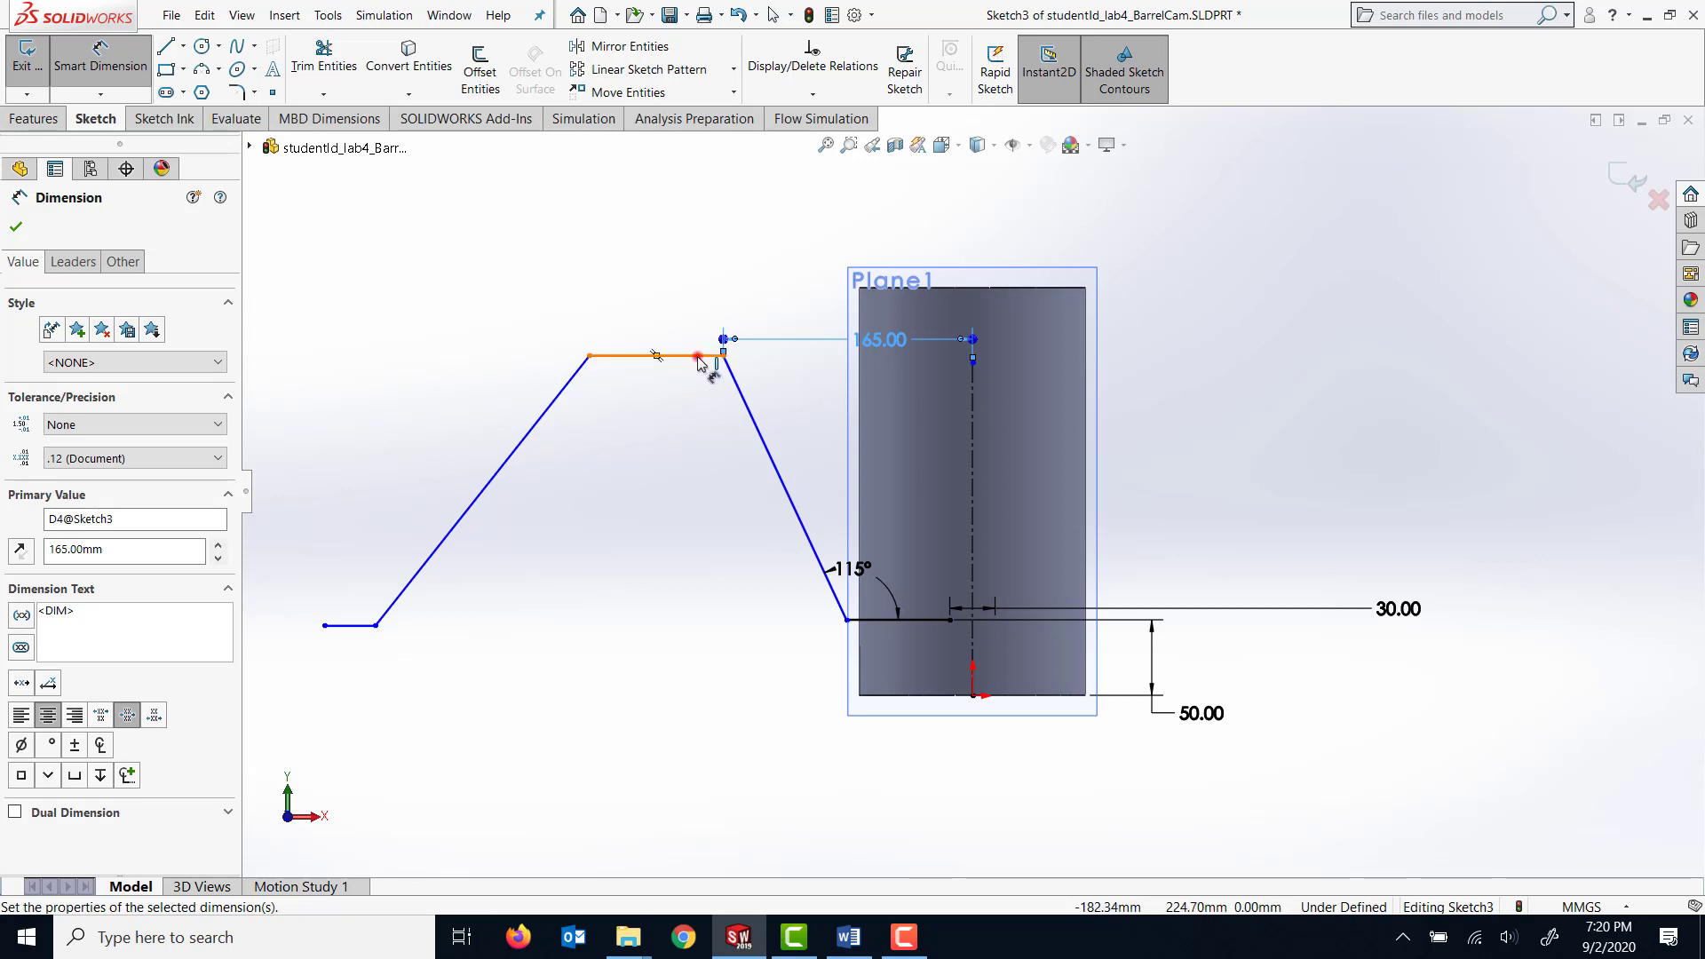
# Dimension the length of the chain's upper horizontal line as 125 mm.
pyautogui.click(699, 357)
pyautogui.click(668, 316)
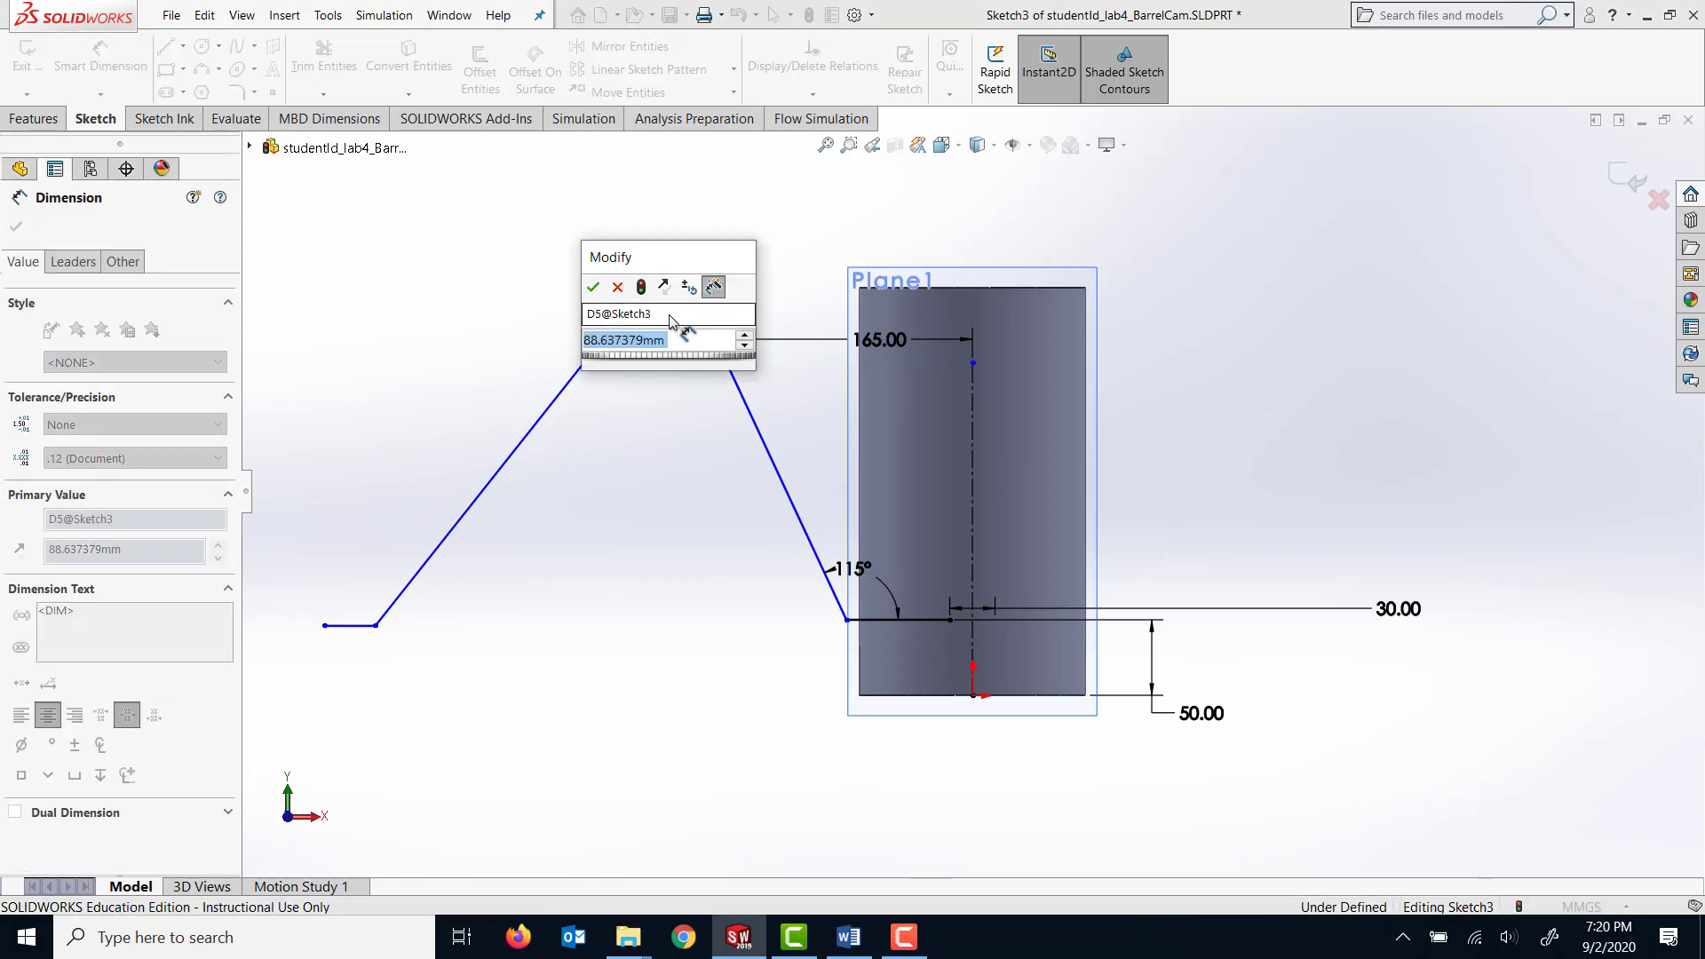
pyautogui.write('125')
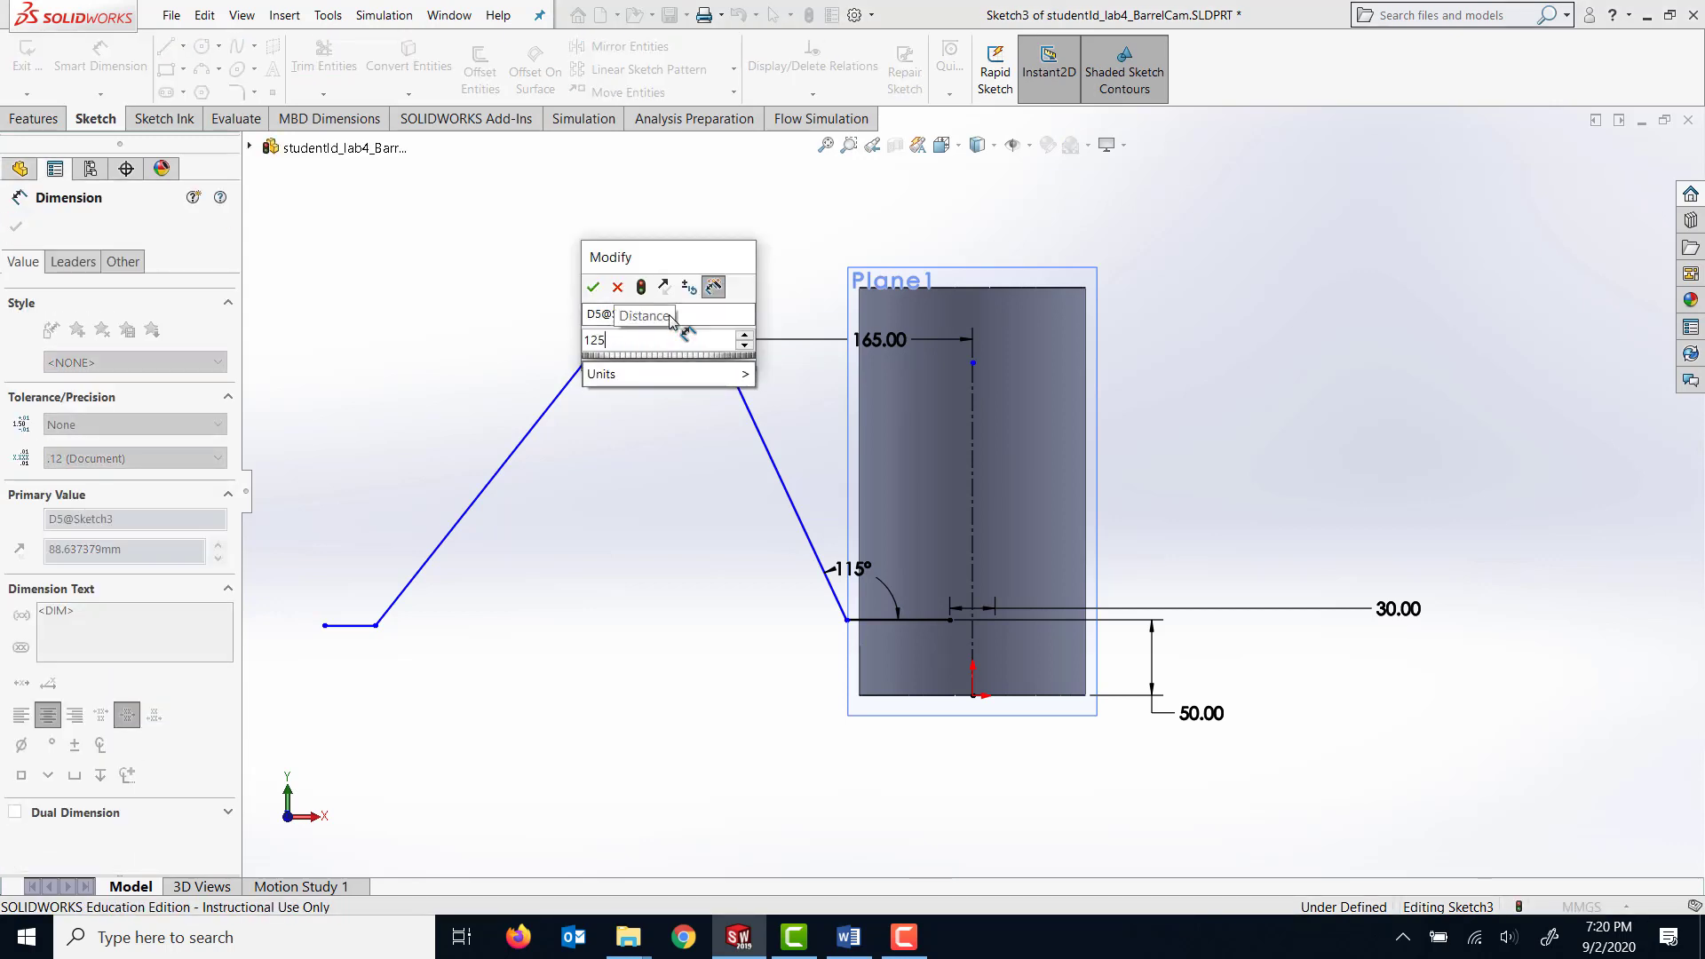
pyautogui.press('Return')
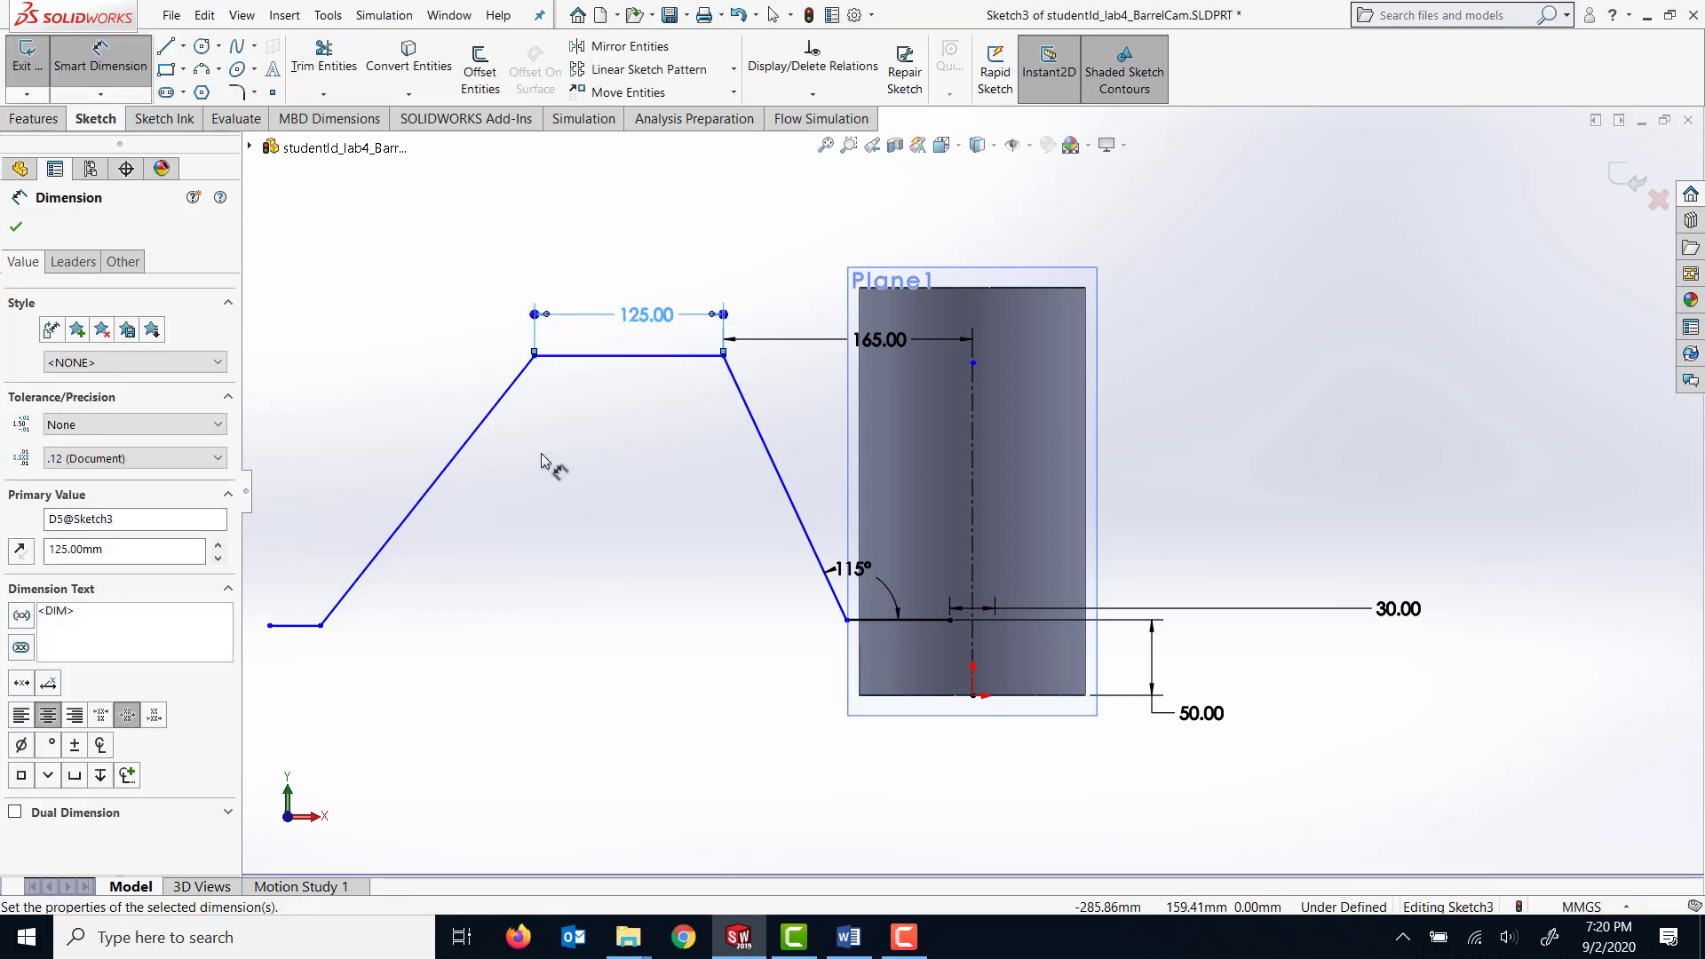
# Dimension the angle between the upper horizontal line and the far sloped line as 140°.
pyautogui.click(595, 355)
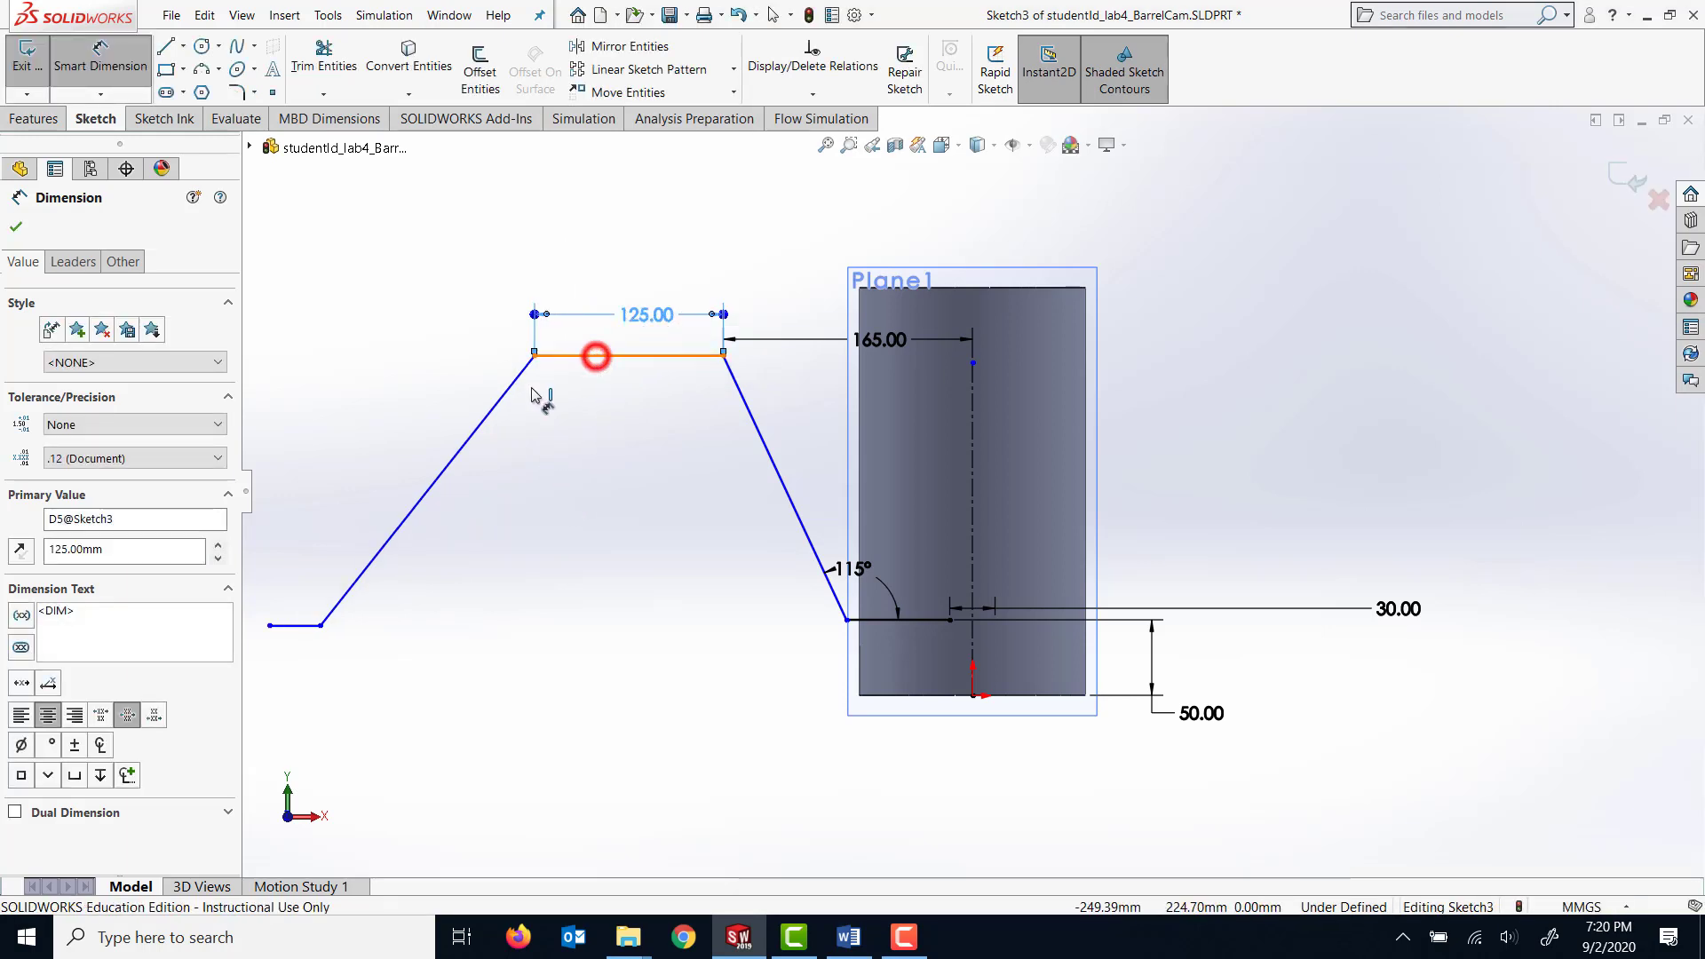
pyautogui.click(507, 387)
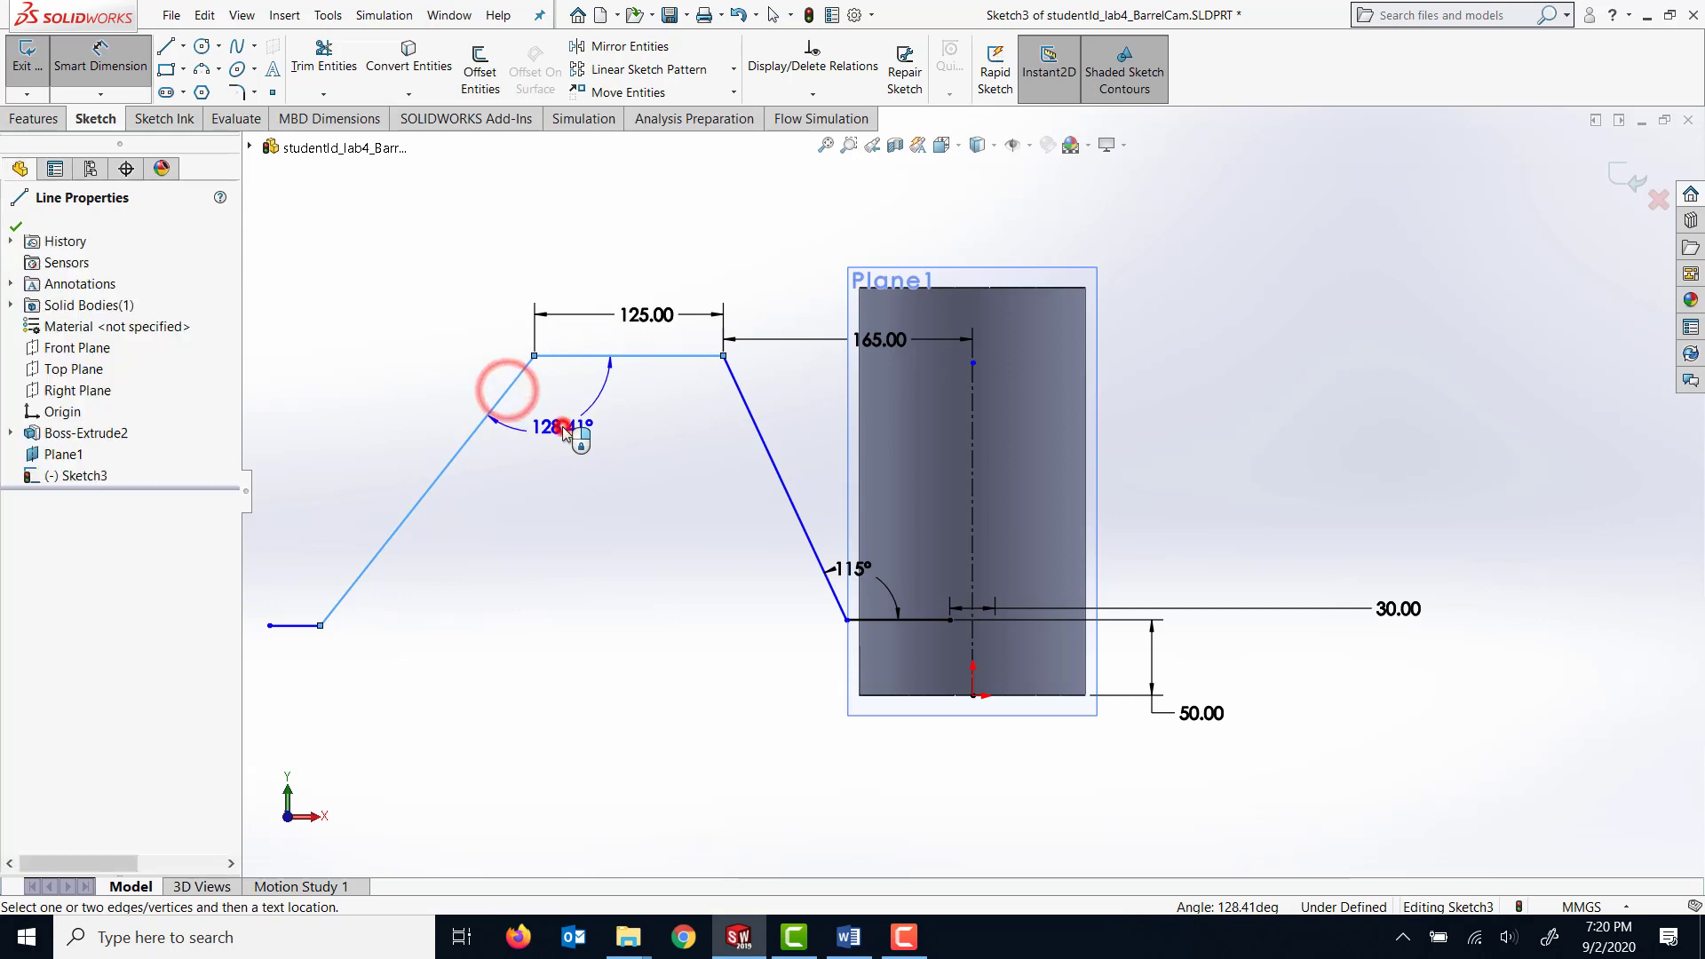
pyautogui.click(563, 430)
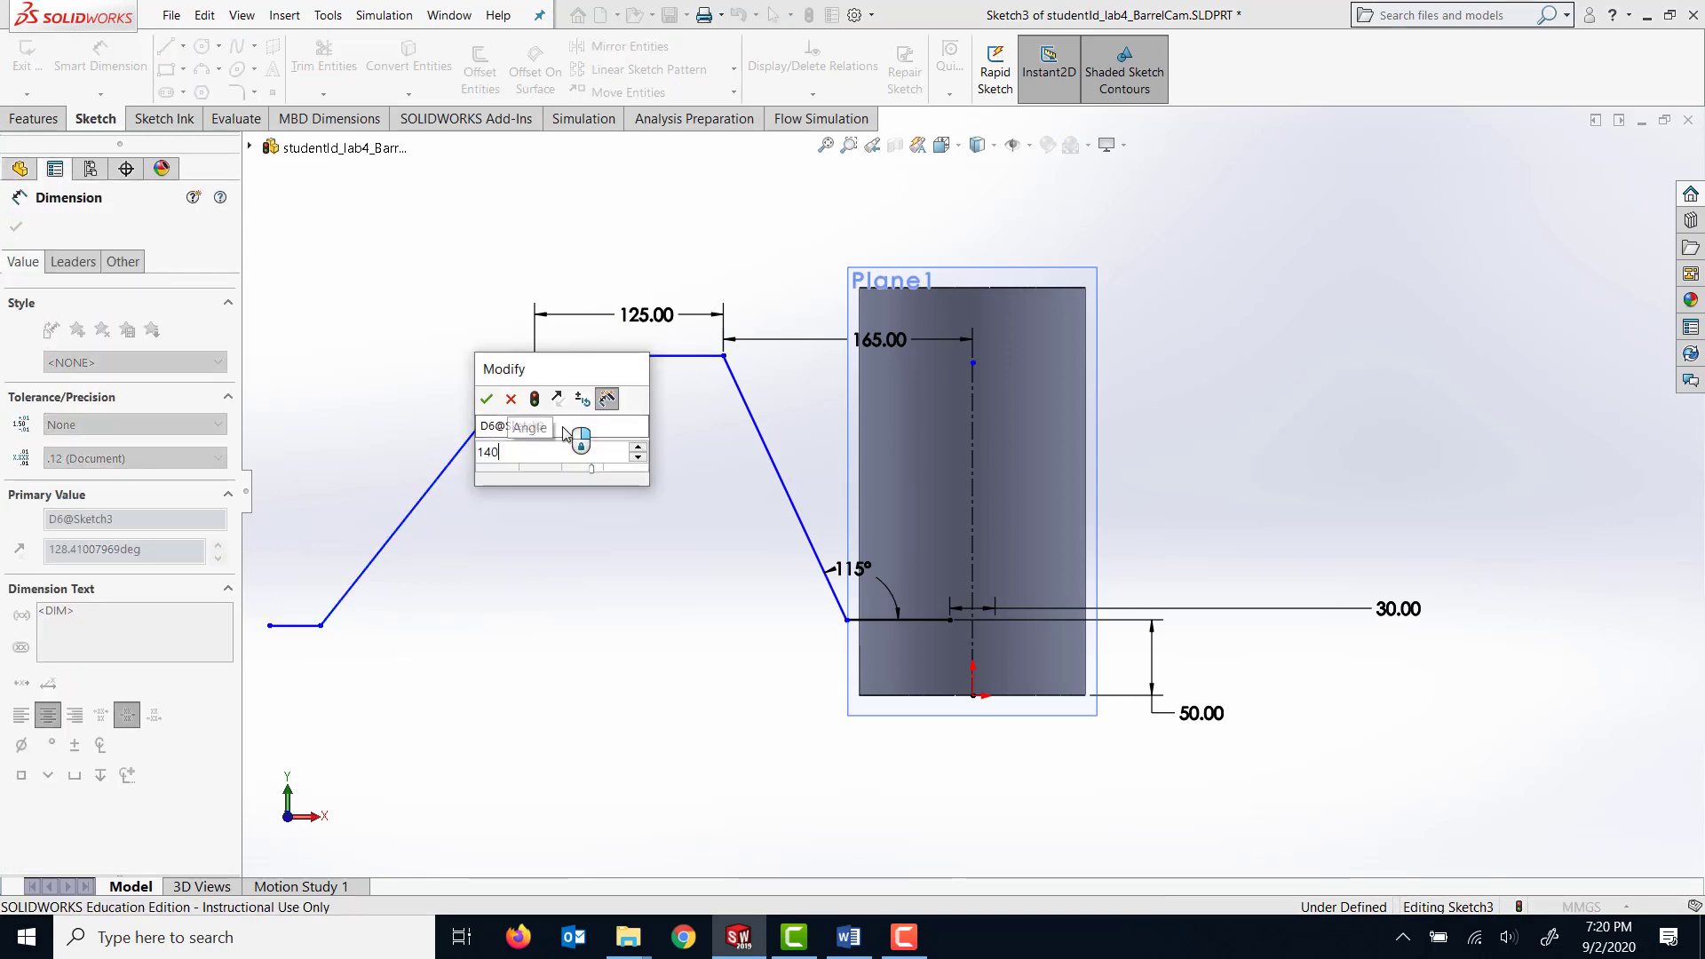
pyautogui.press('Return')
pyautogui.scroll(4, 653, 683)
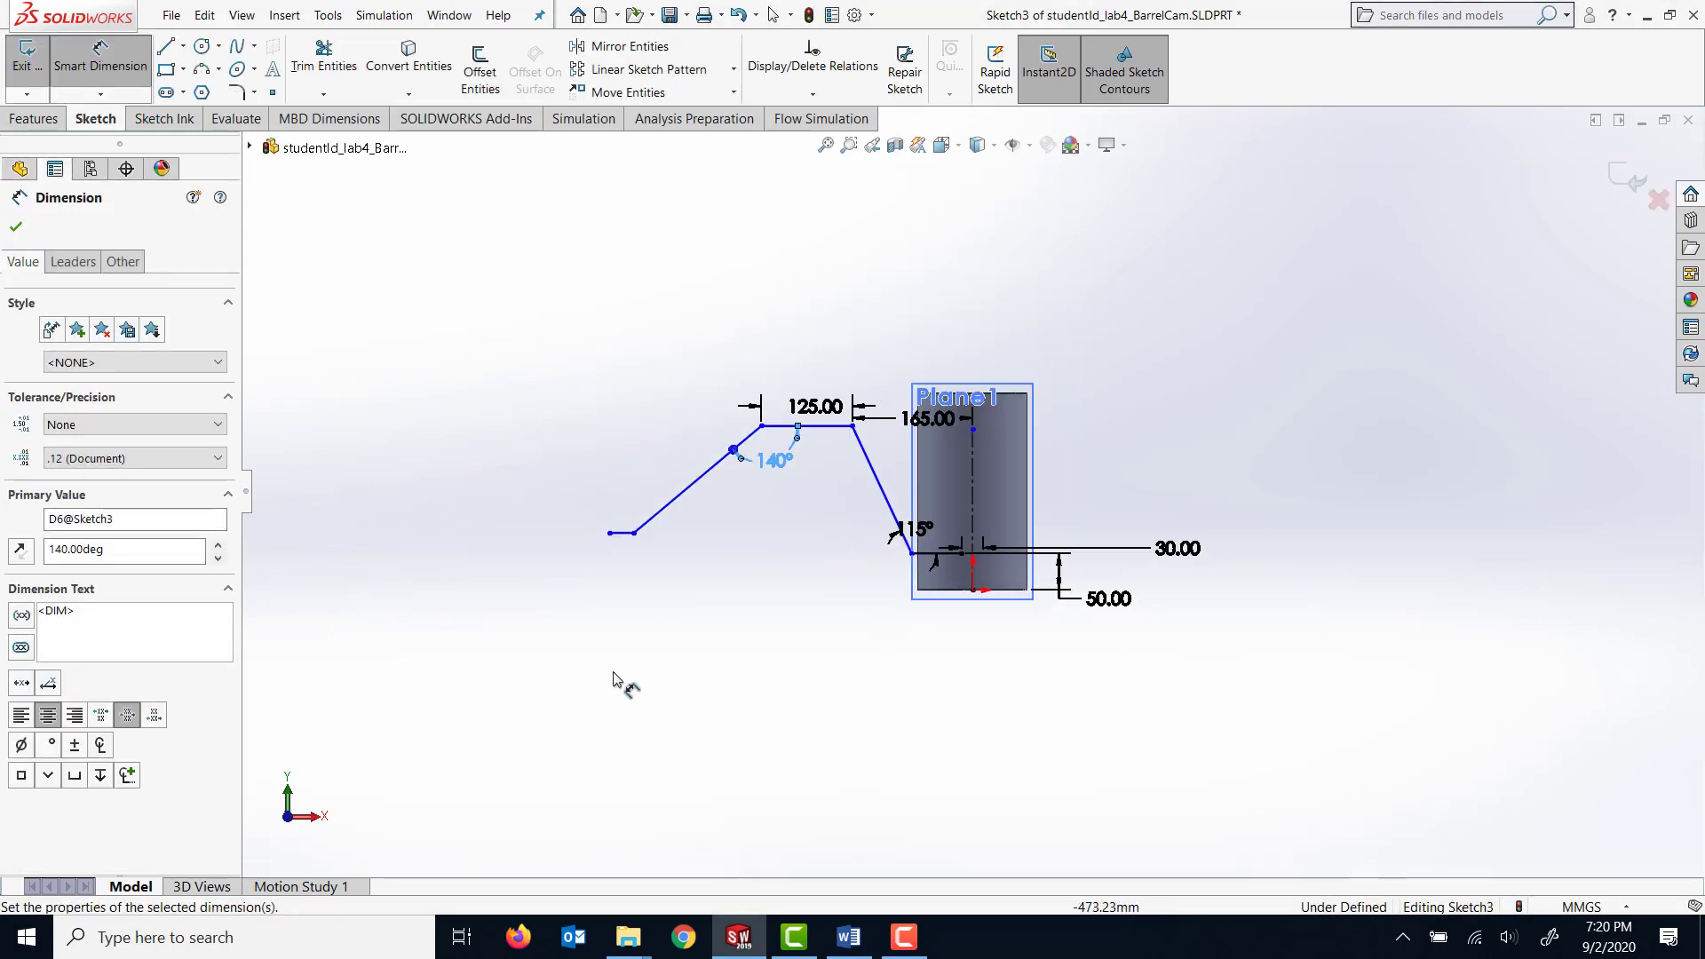
pyautogui.scroll(-5, 710, 509)
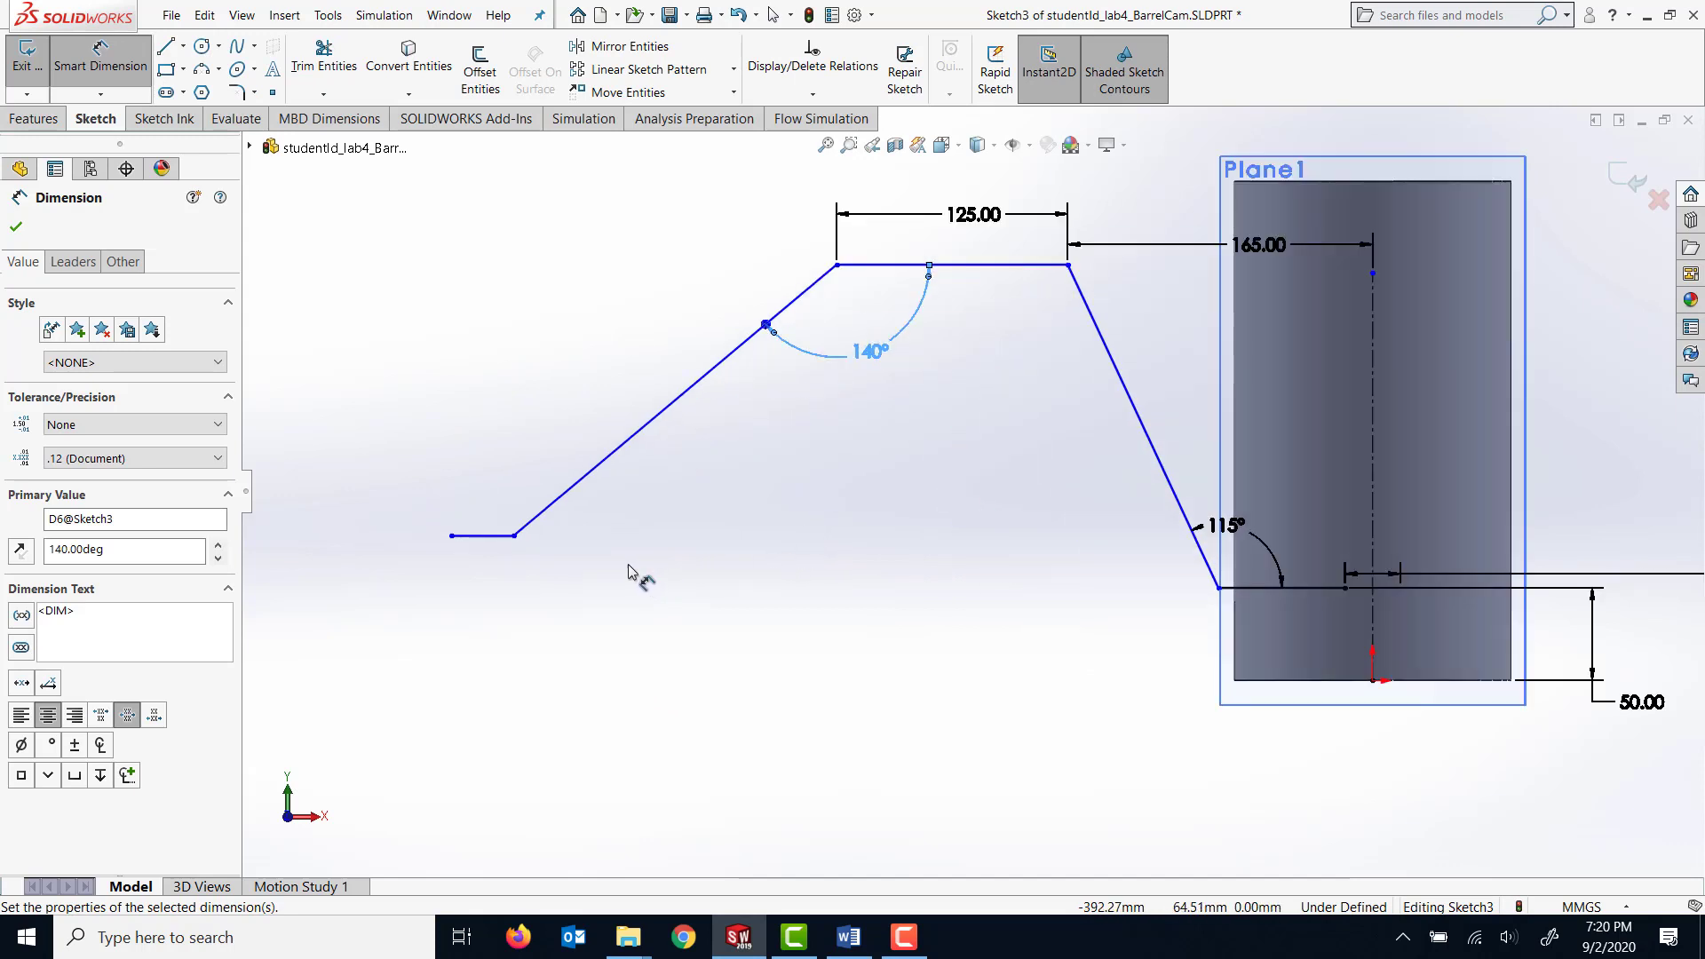
pyautogui.click(514, 536)
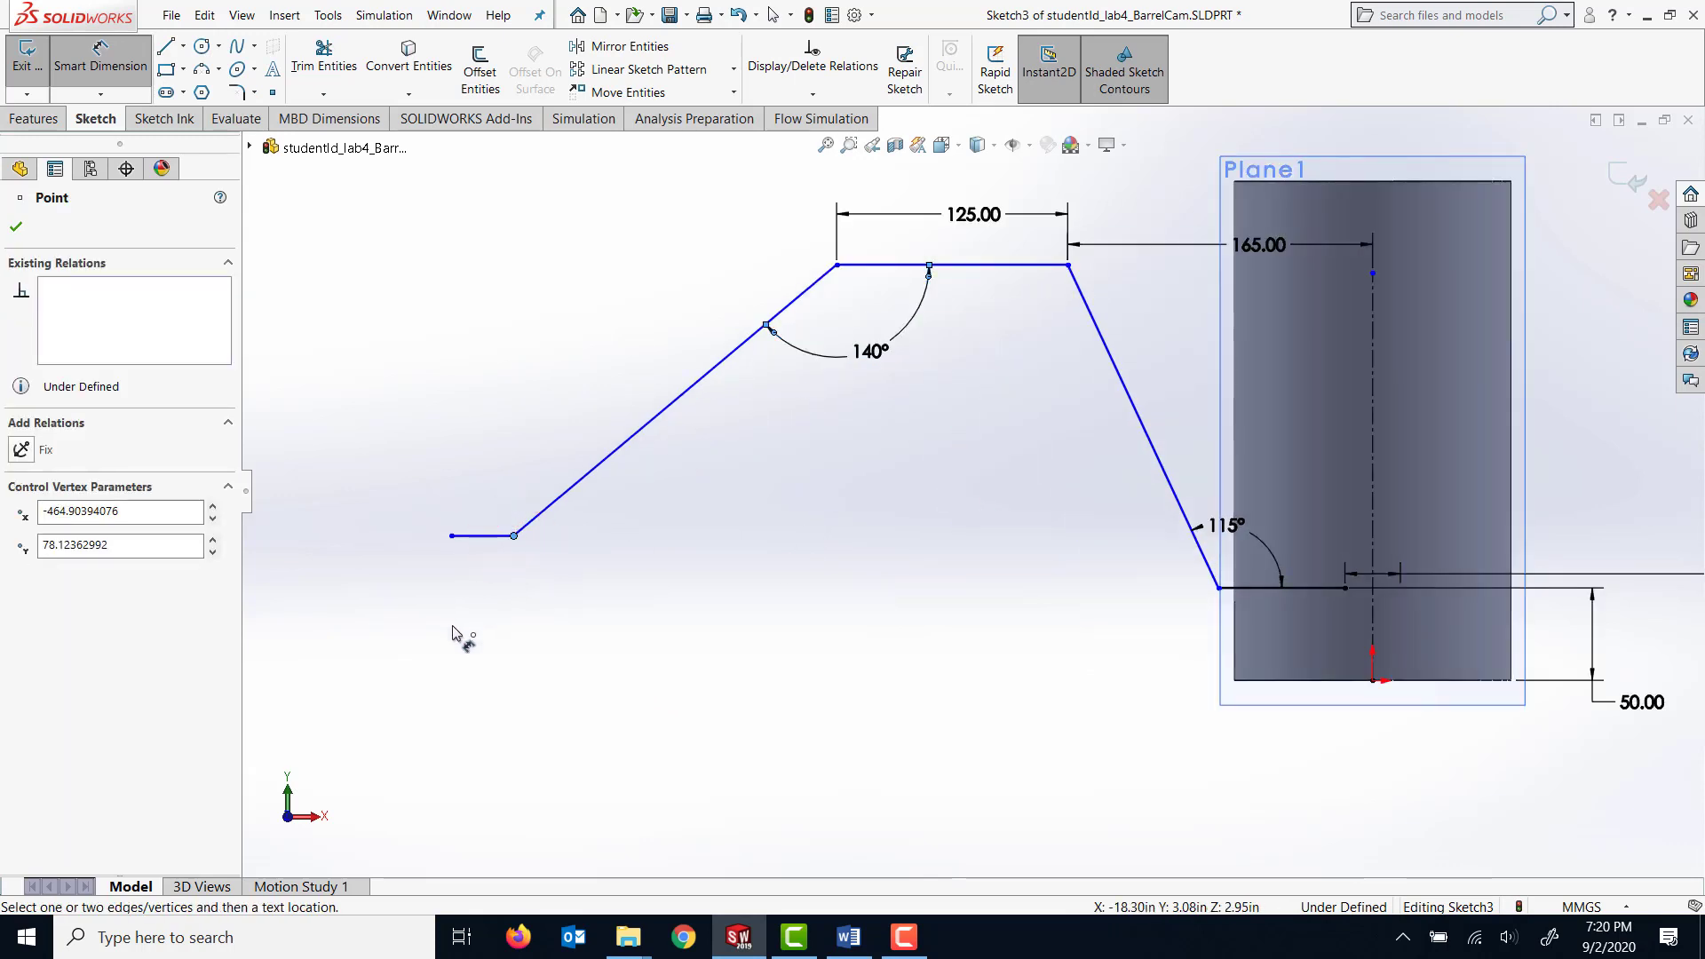
pyautogui.click(514, 536)
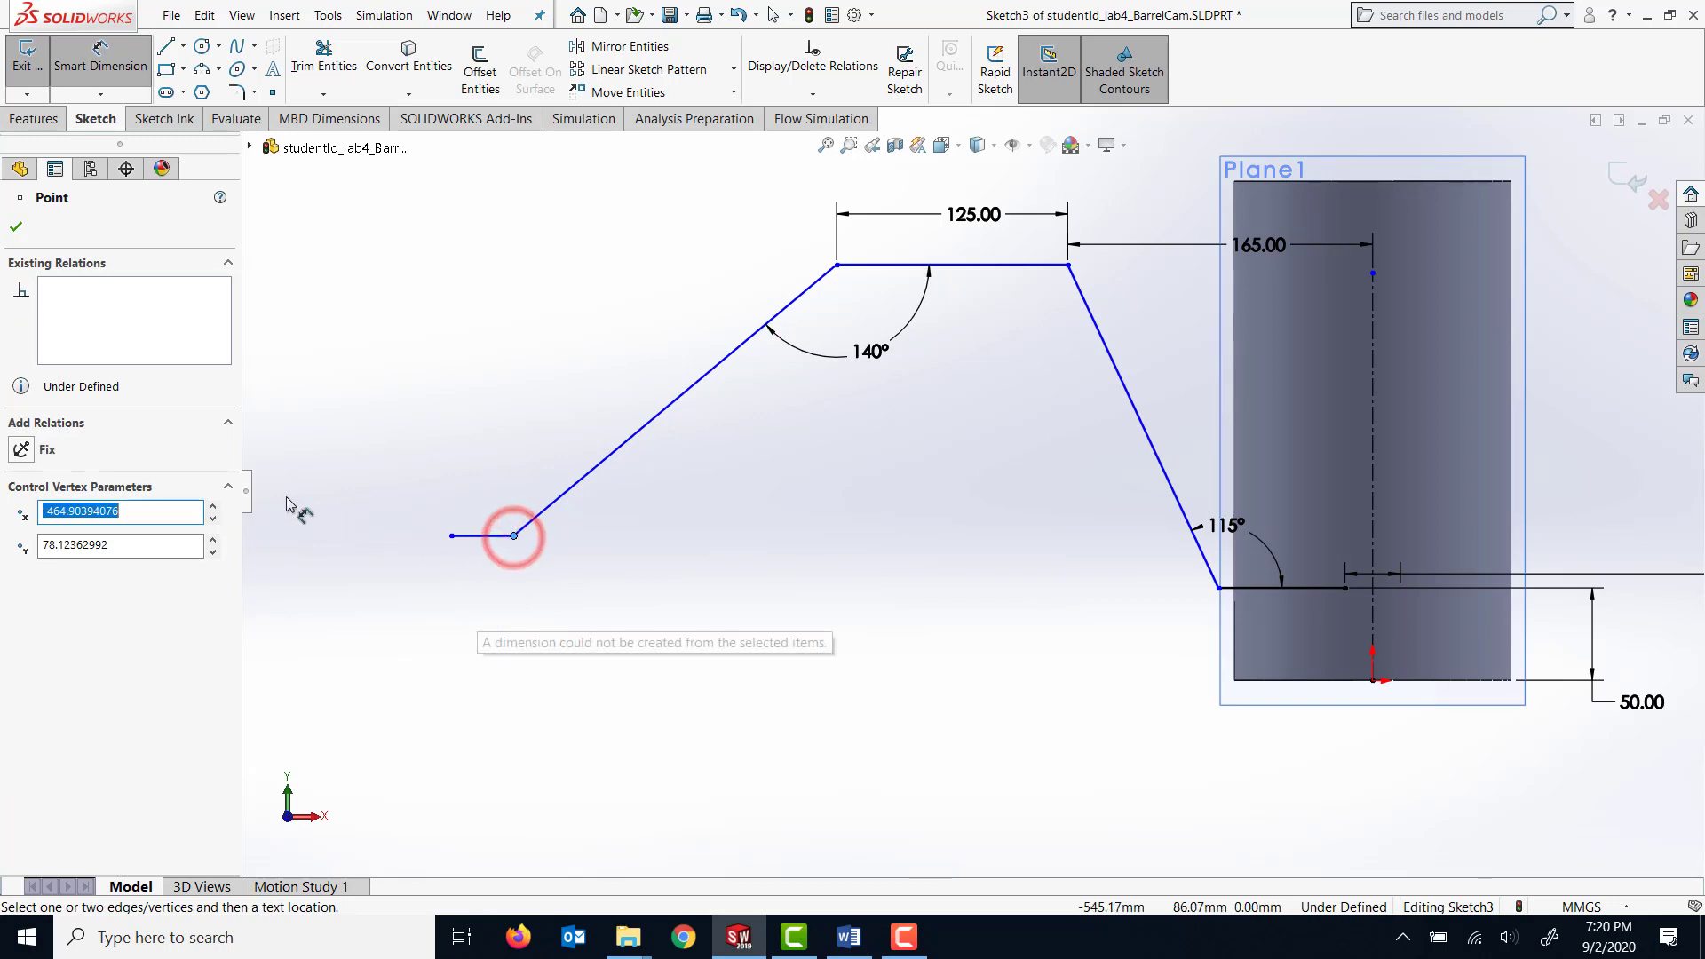
pyautogui.click(97, 58)
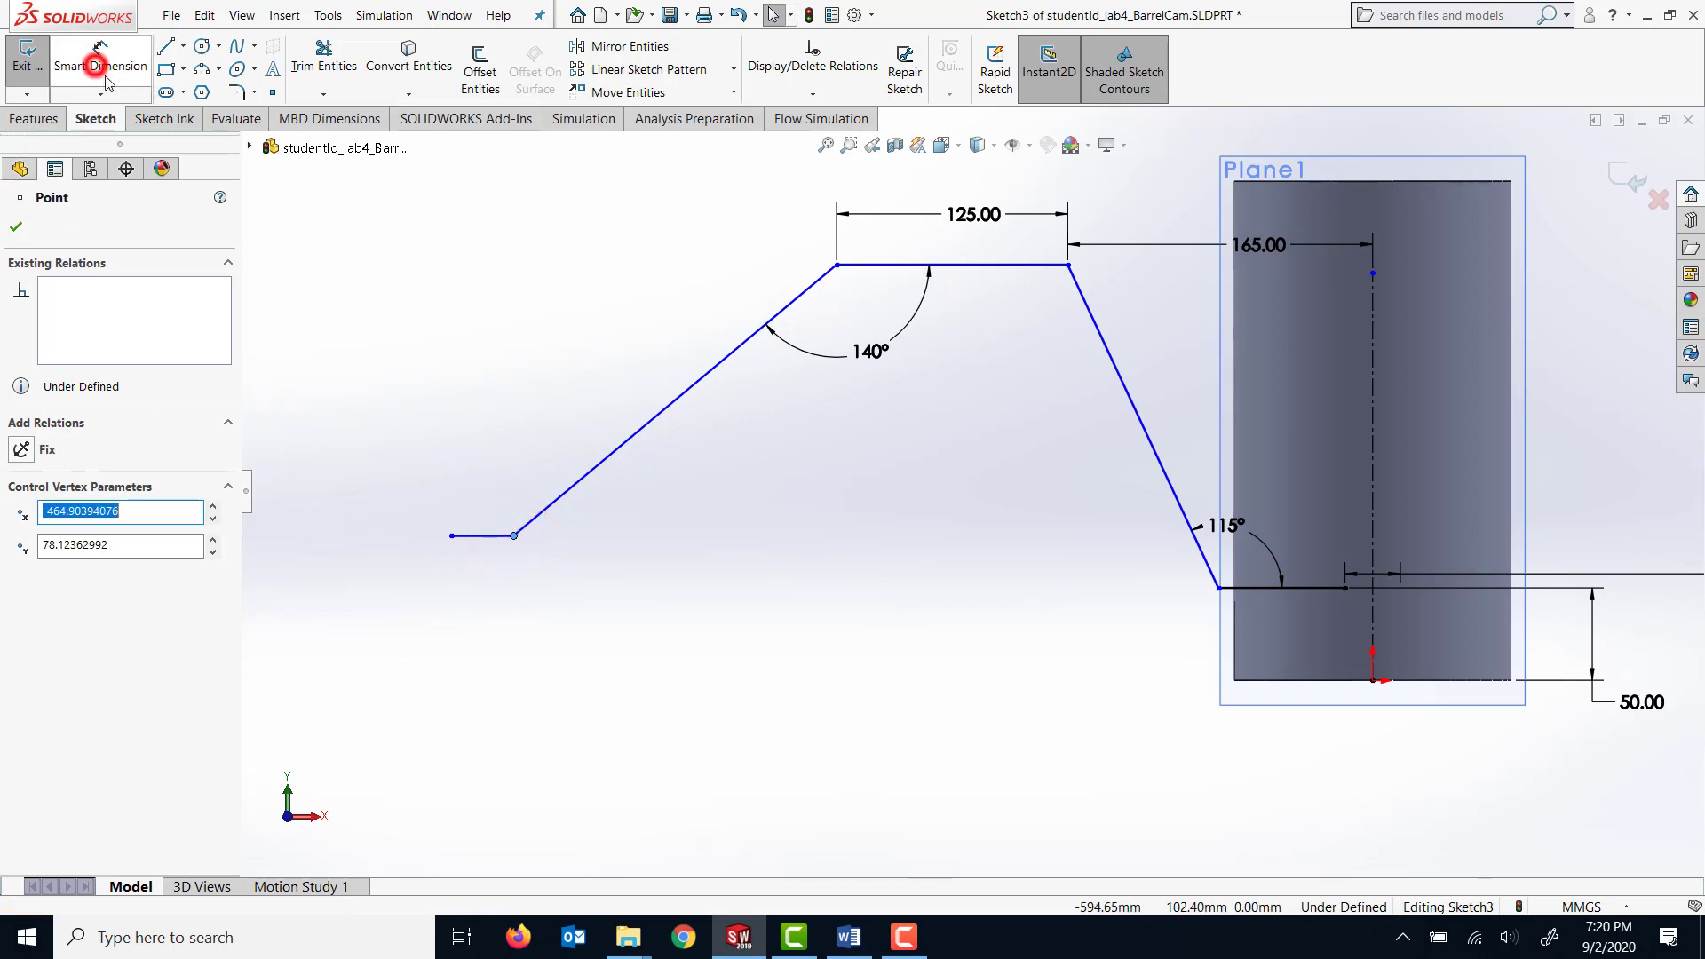
# Make the short horizontal line at the chain's far end collinear with the first horizontal line crossing the cylinder.
pyautogui.click(474, 536)
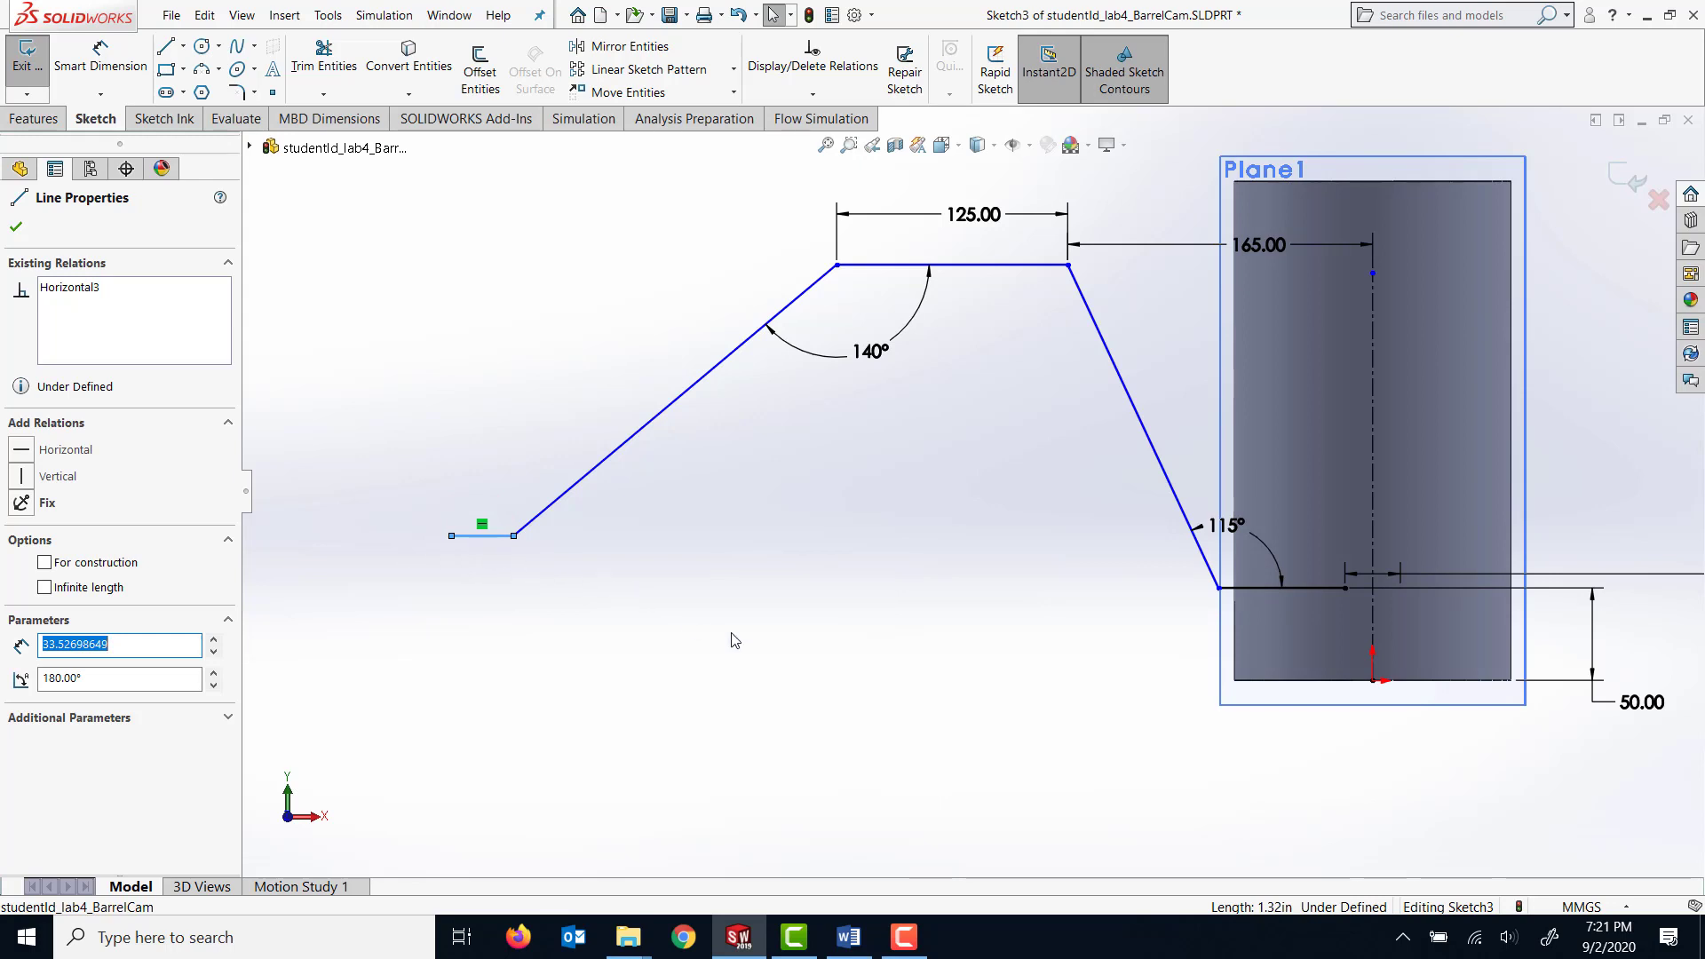
pyautogui.keyDown('ctrl'); pyautogui.click(1265, 588); pyautogui.keyUp('ctrl')
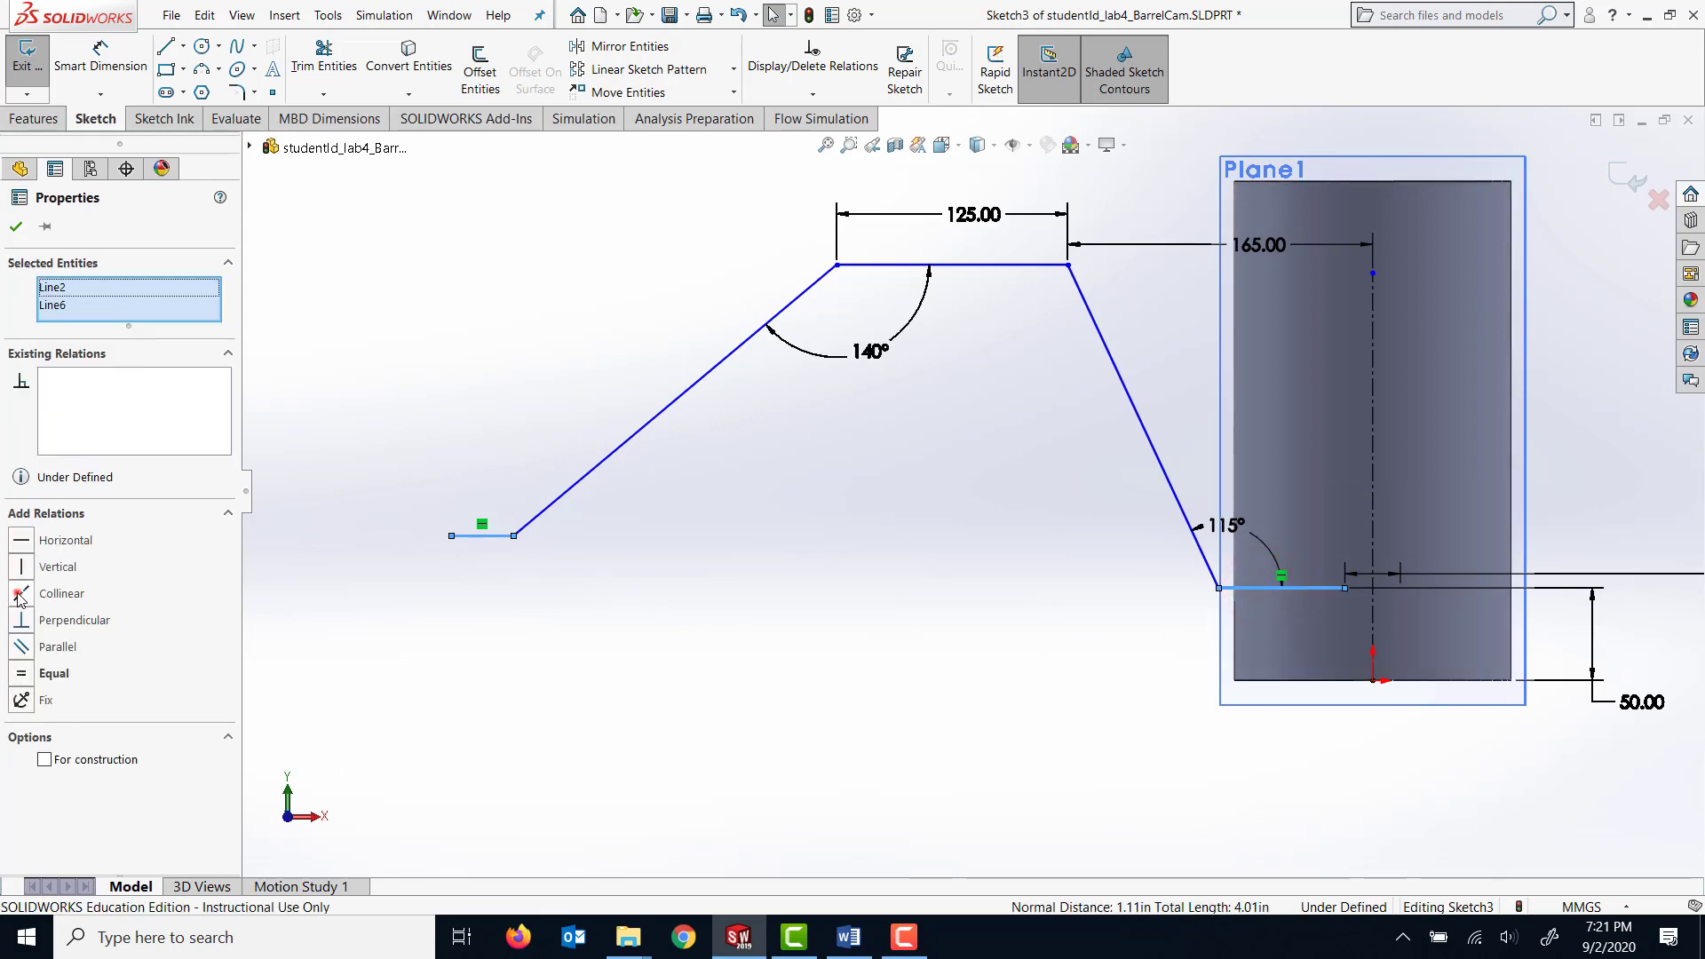
pyautogui.click(19, 595)
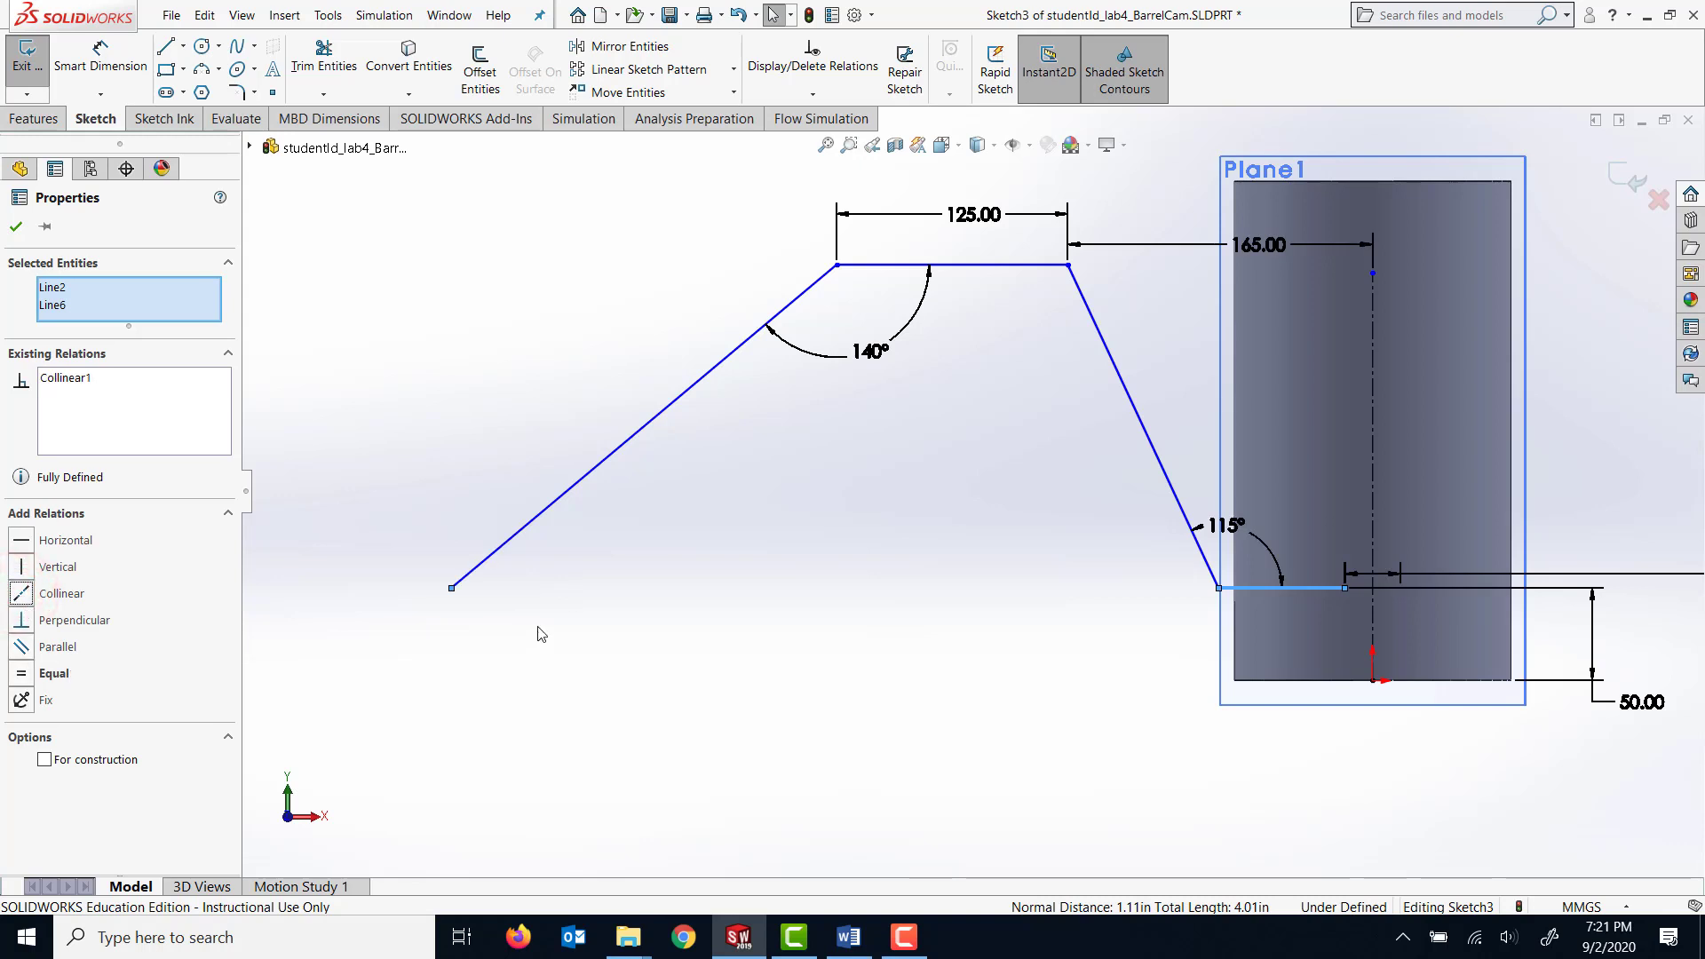
# Move the lower end of the 140° slope rightward along the base level to reopen the short horizontal end segment.
pyautogui.press('f')
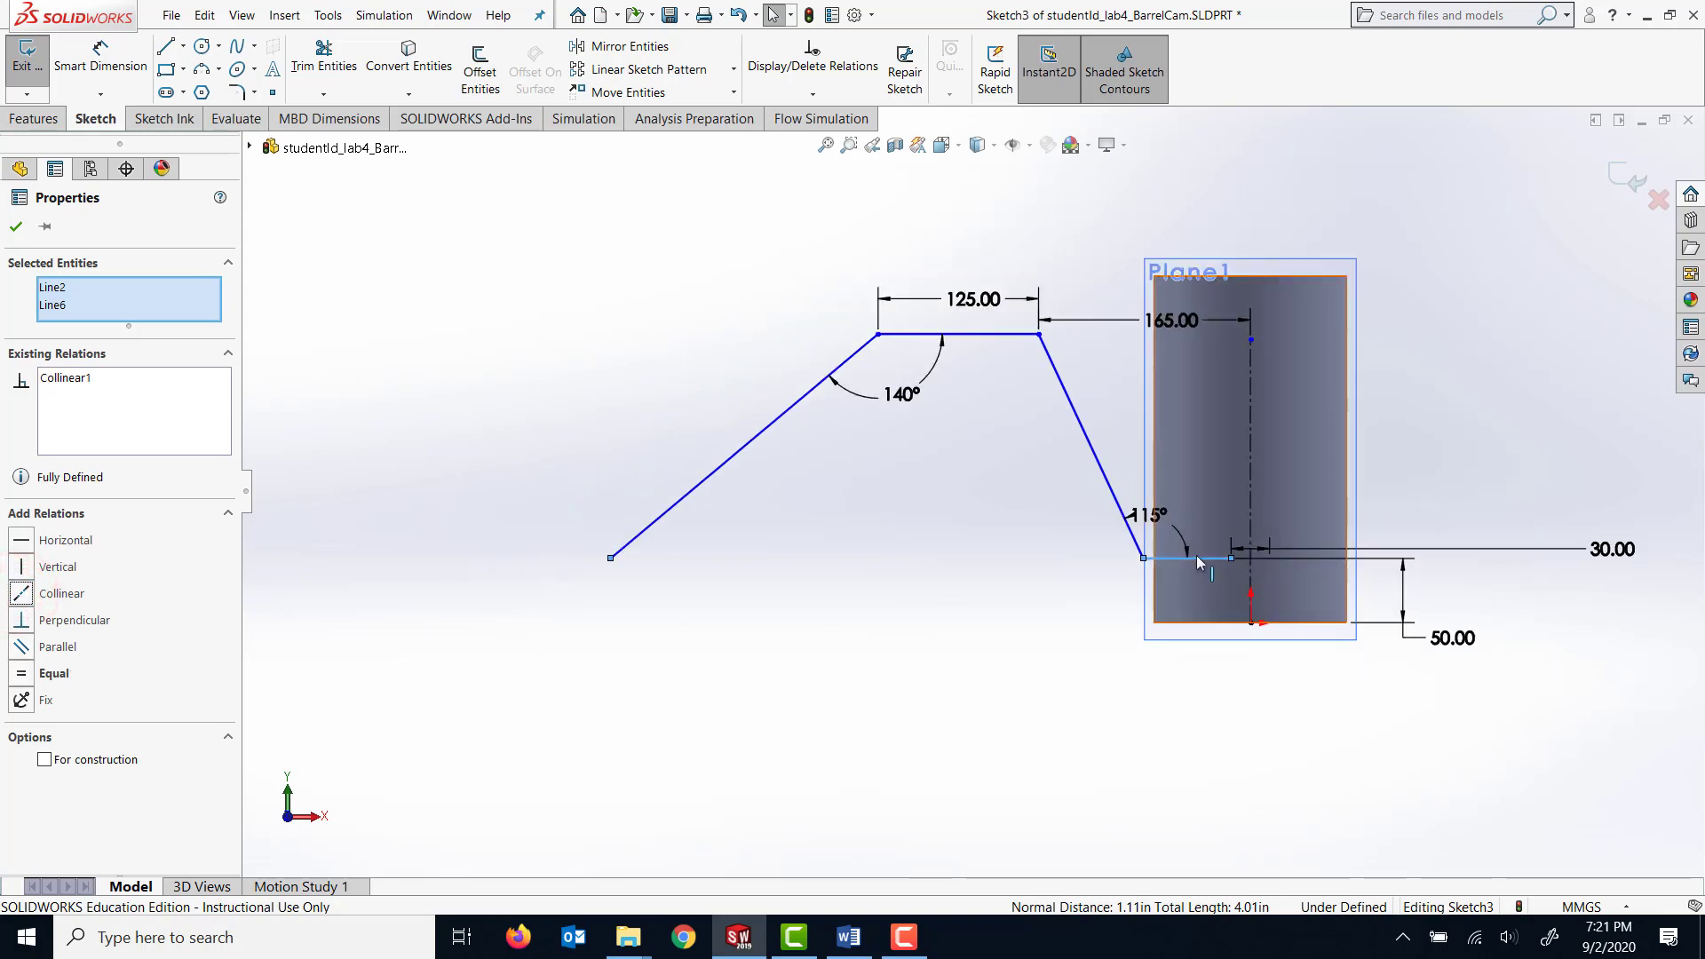
pyautogui.moveTo(610, 557)
pyautogui.mouseDown()
pyautogui.moveTo(577, 568)
pyautogui.moveTo(664, 575)
pyautogui.moveTo(643, 574)
pyautogui.mouseUp()
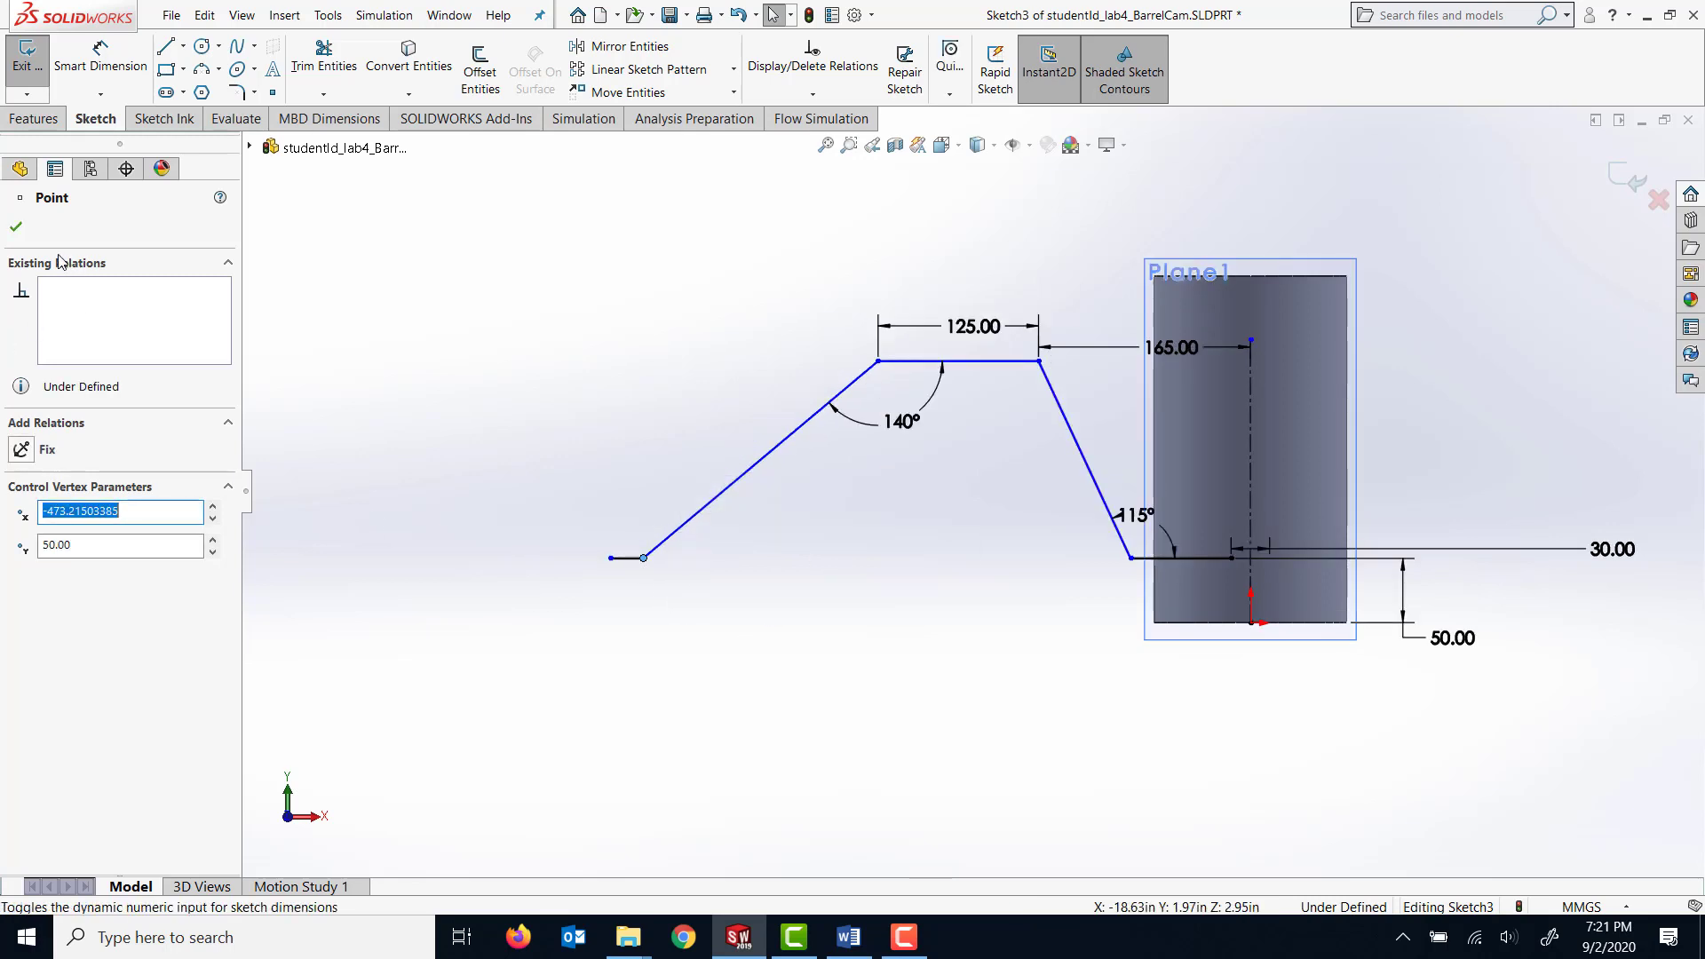
pyautogui.click(780, 582)
# Dimension the horizontal distance from the free end of the chain's short far segment to the vertical centerline as 471.25 mm.
pyautogui.scroll(-1, 782, 584)
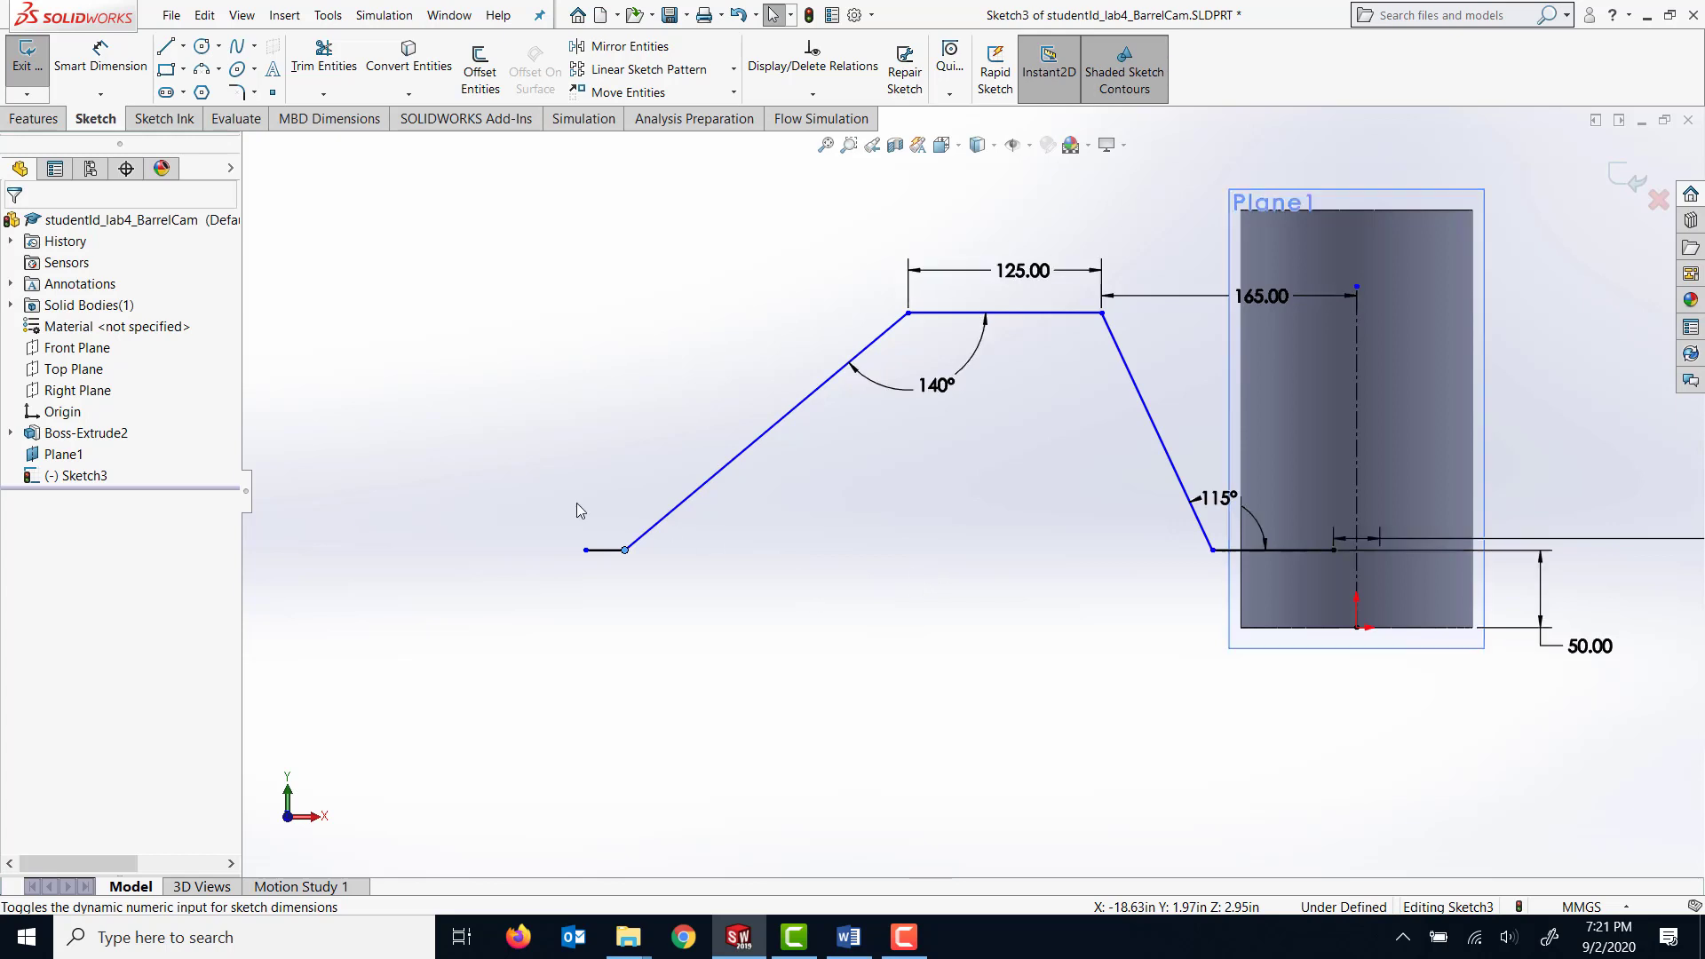
pyautogui.click(115, 55)
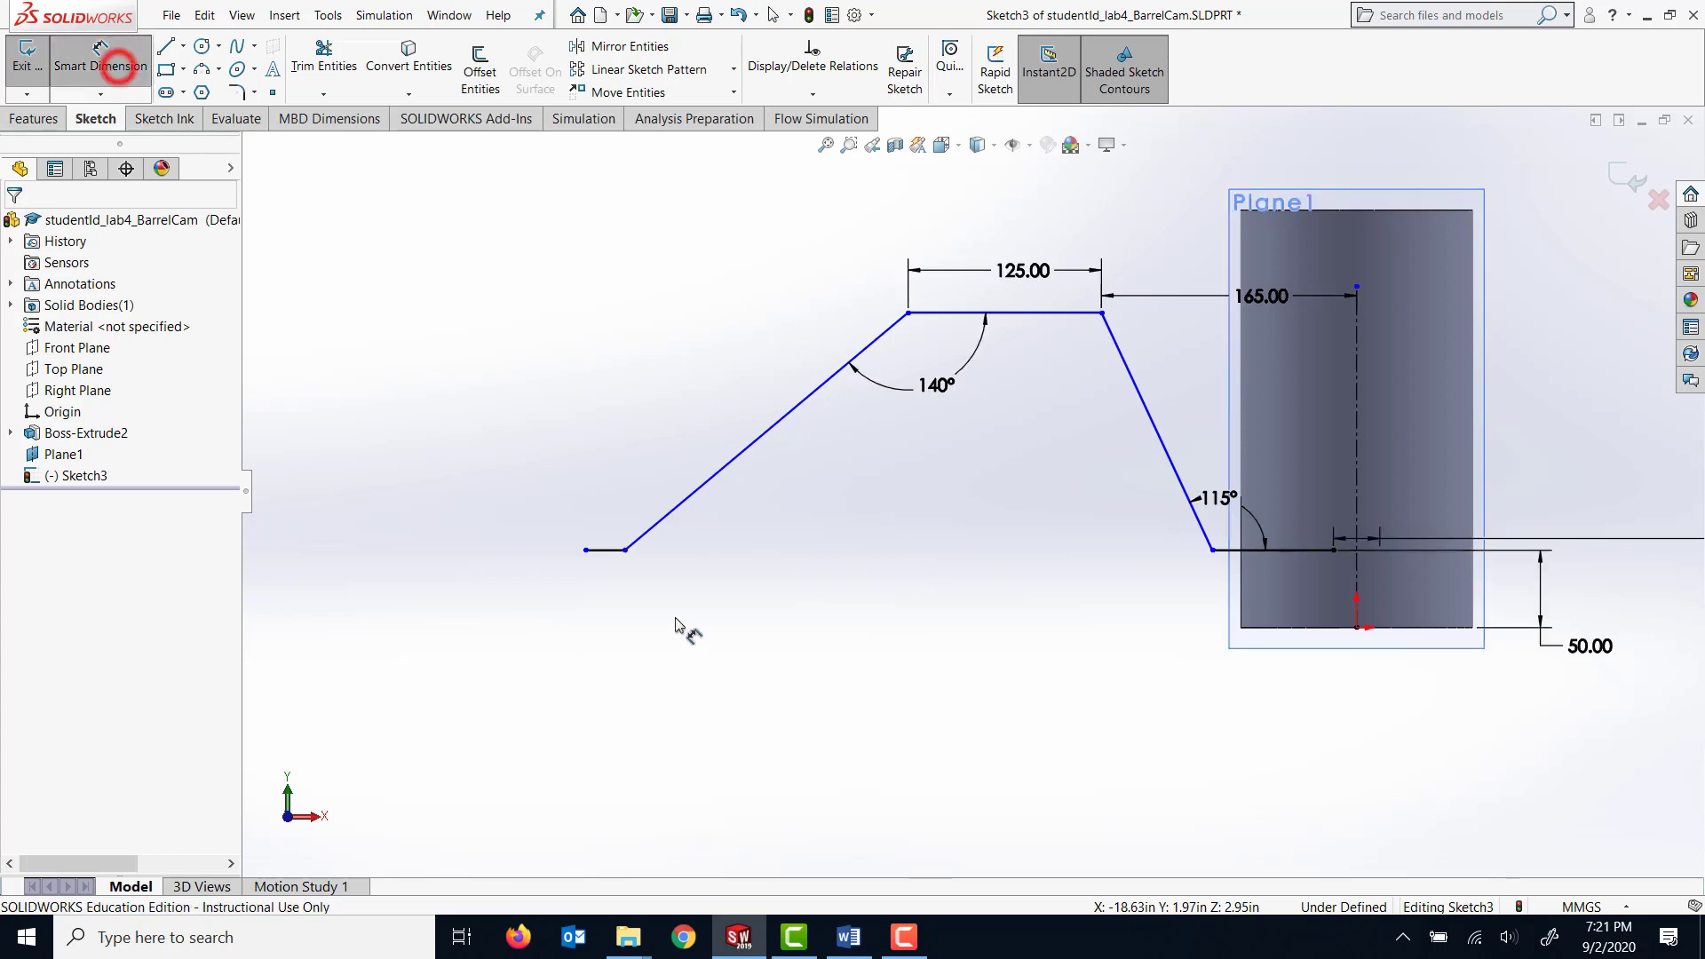
pyautogui.click(584, 552)
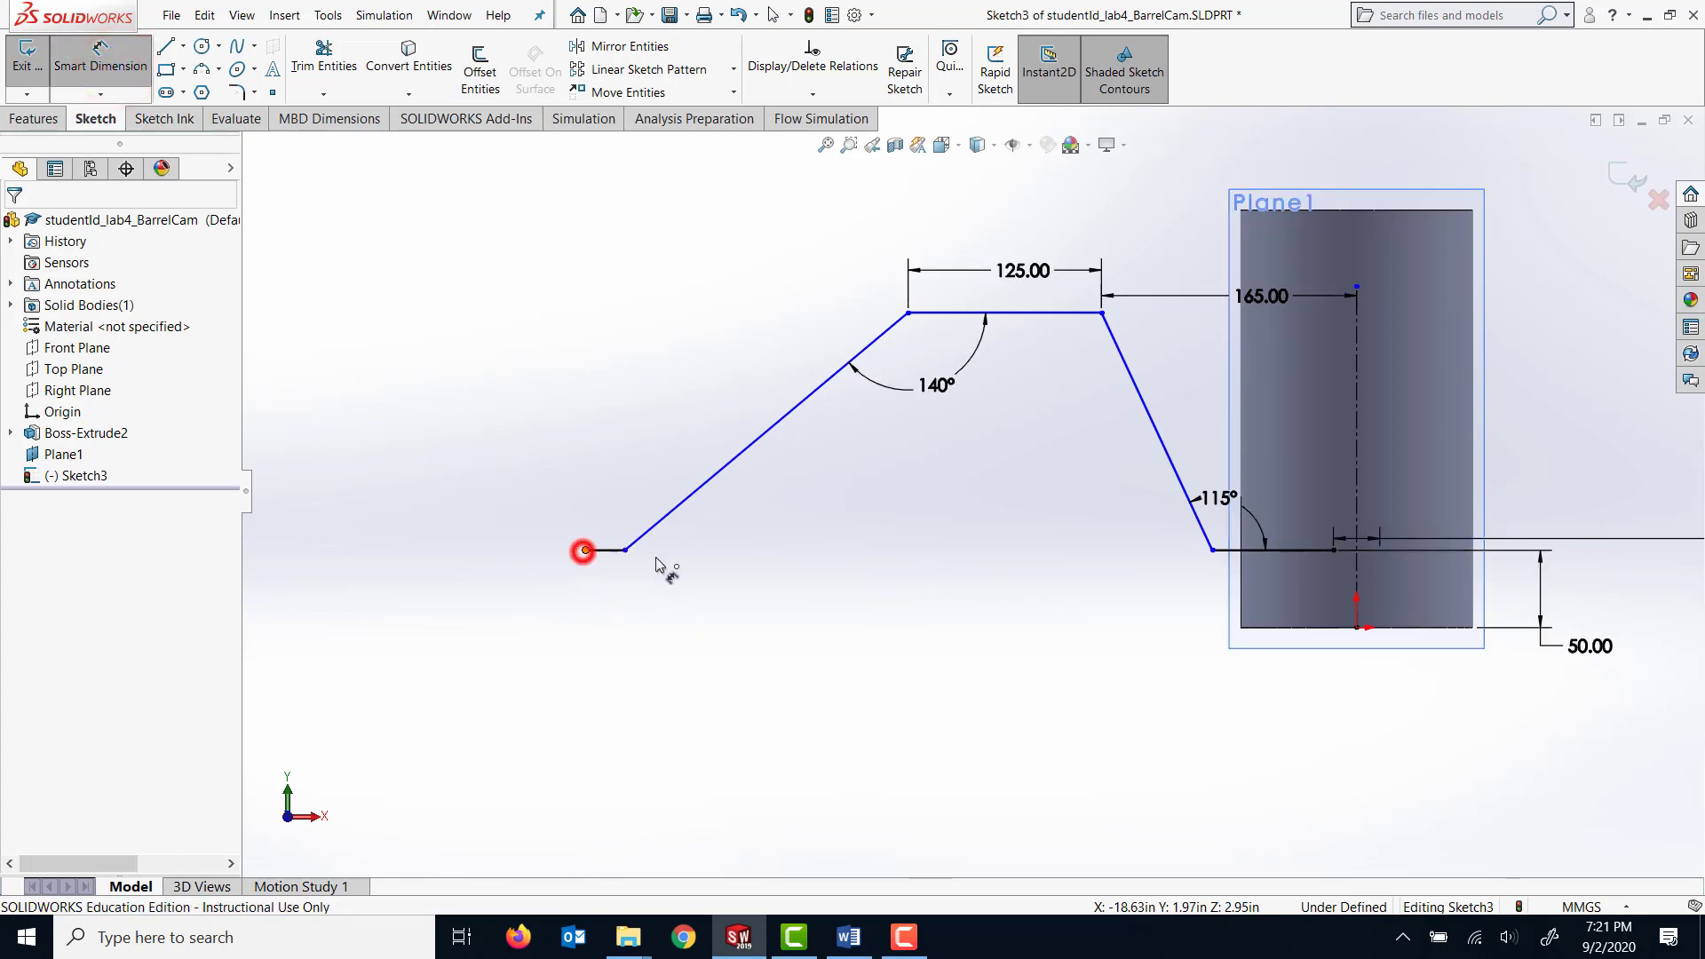
pyautogui.click(1357, 586)
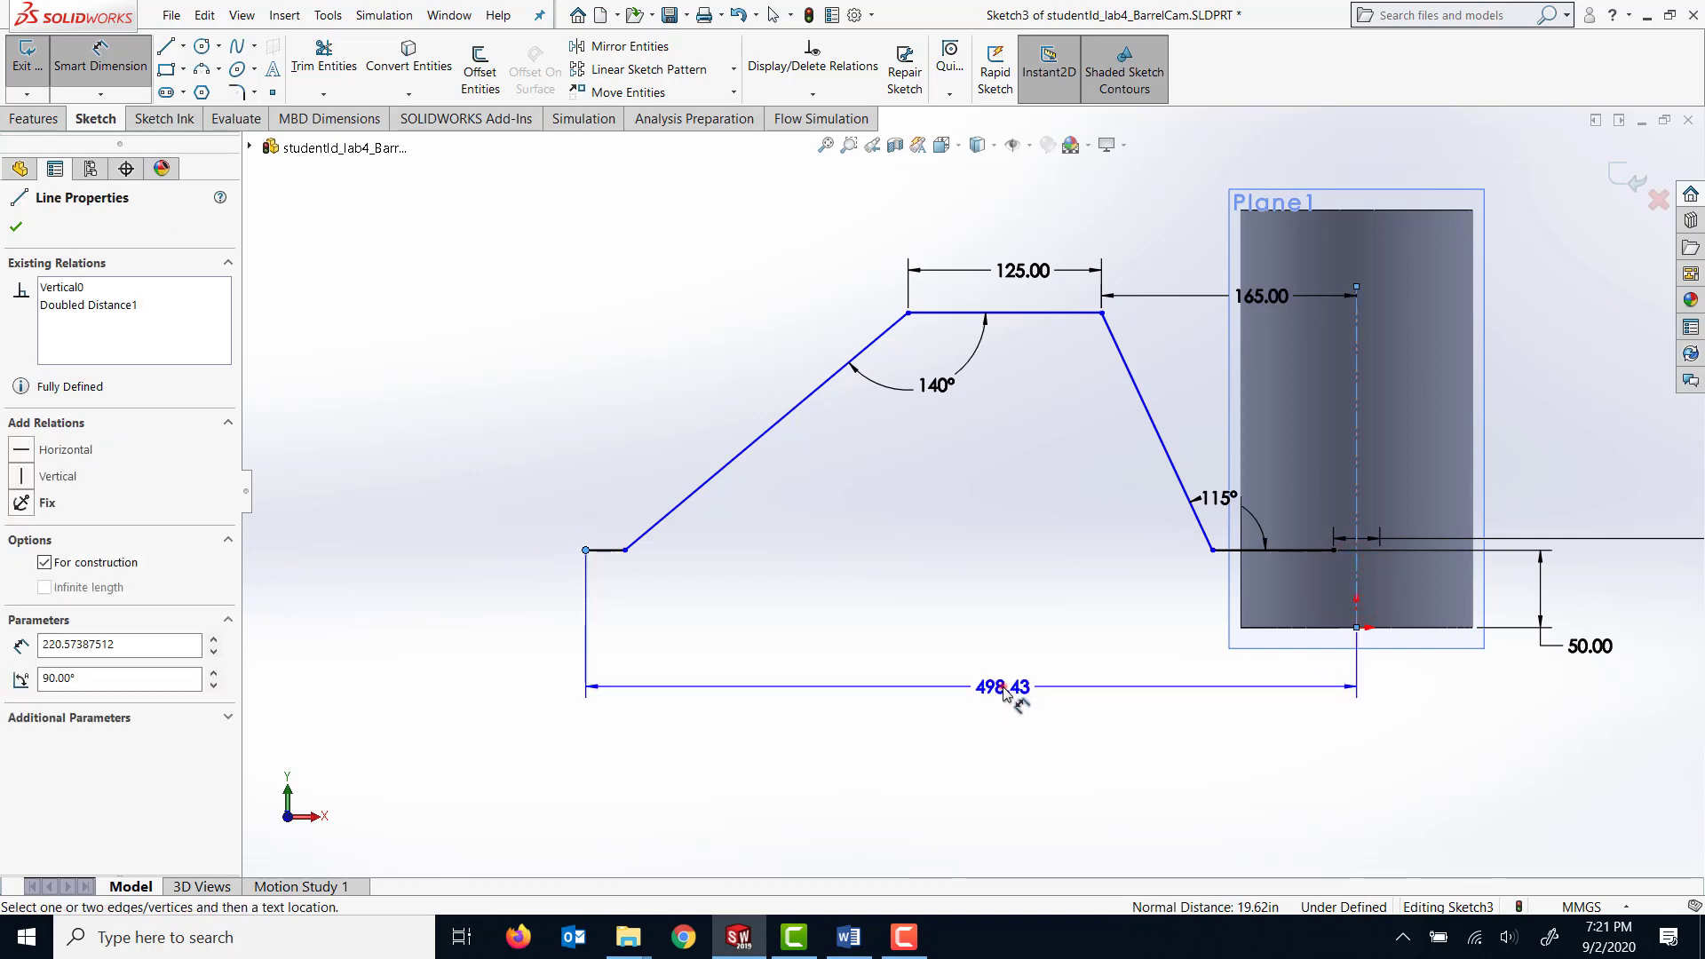
pyautogui.click(1003, 689)
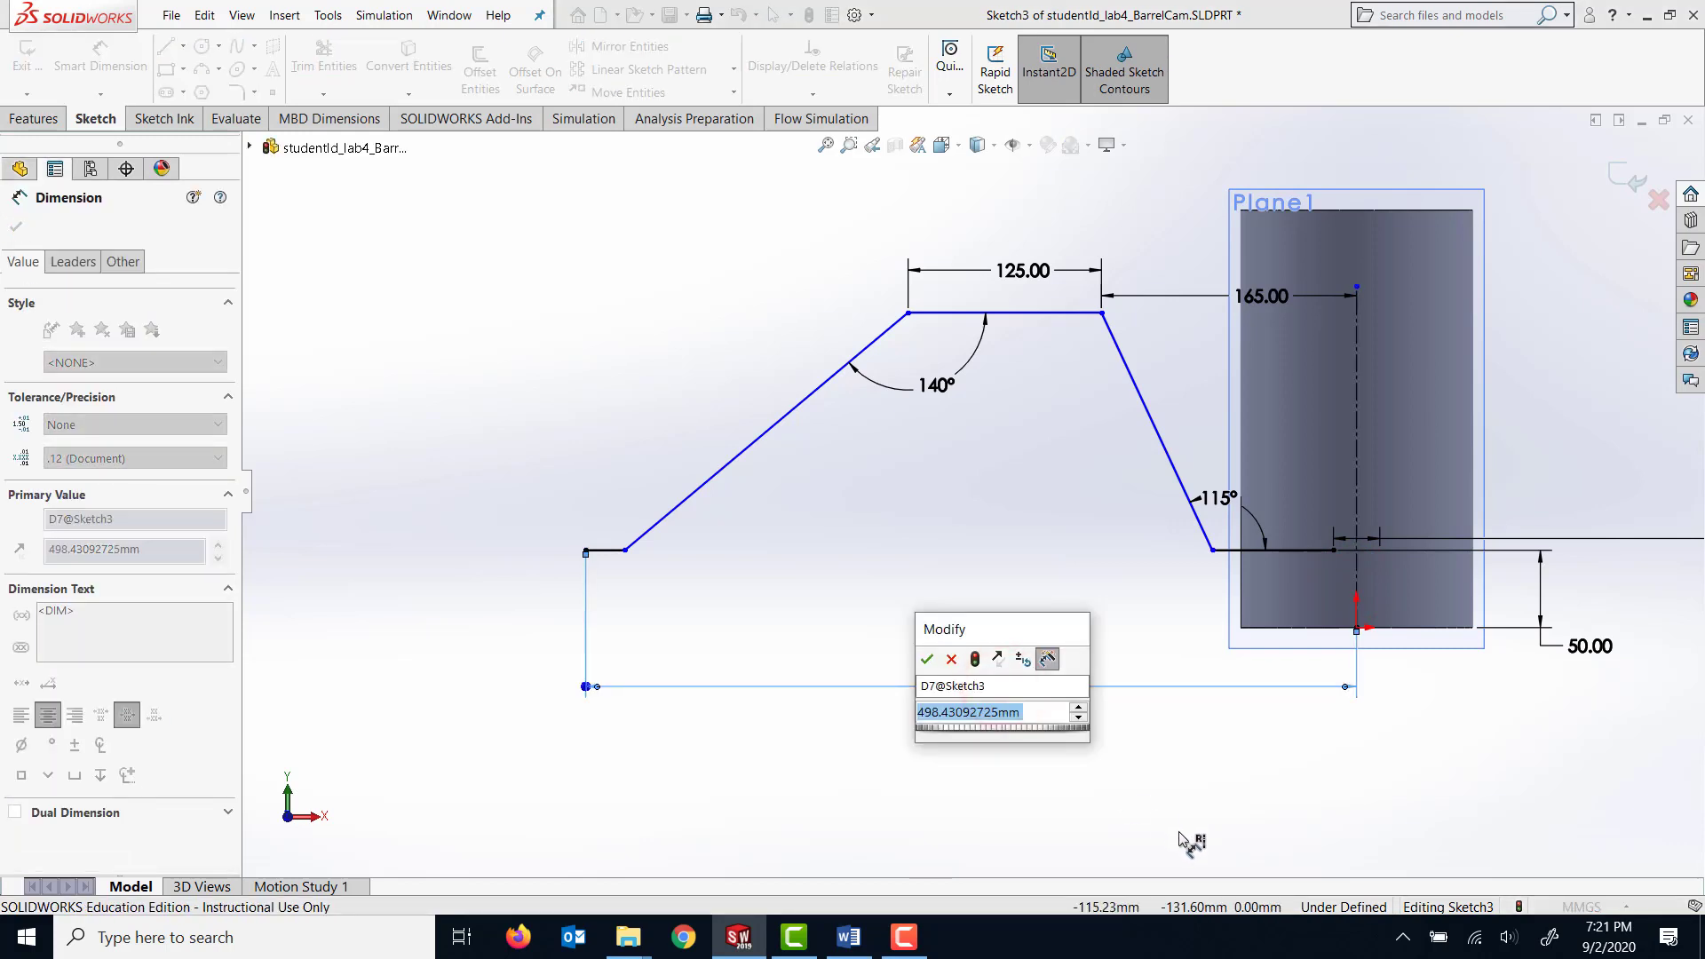
pyautogui.write('471')
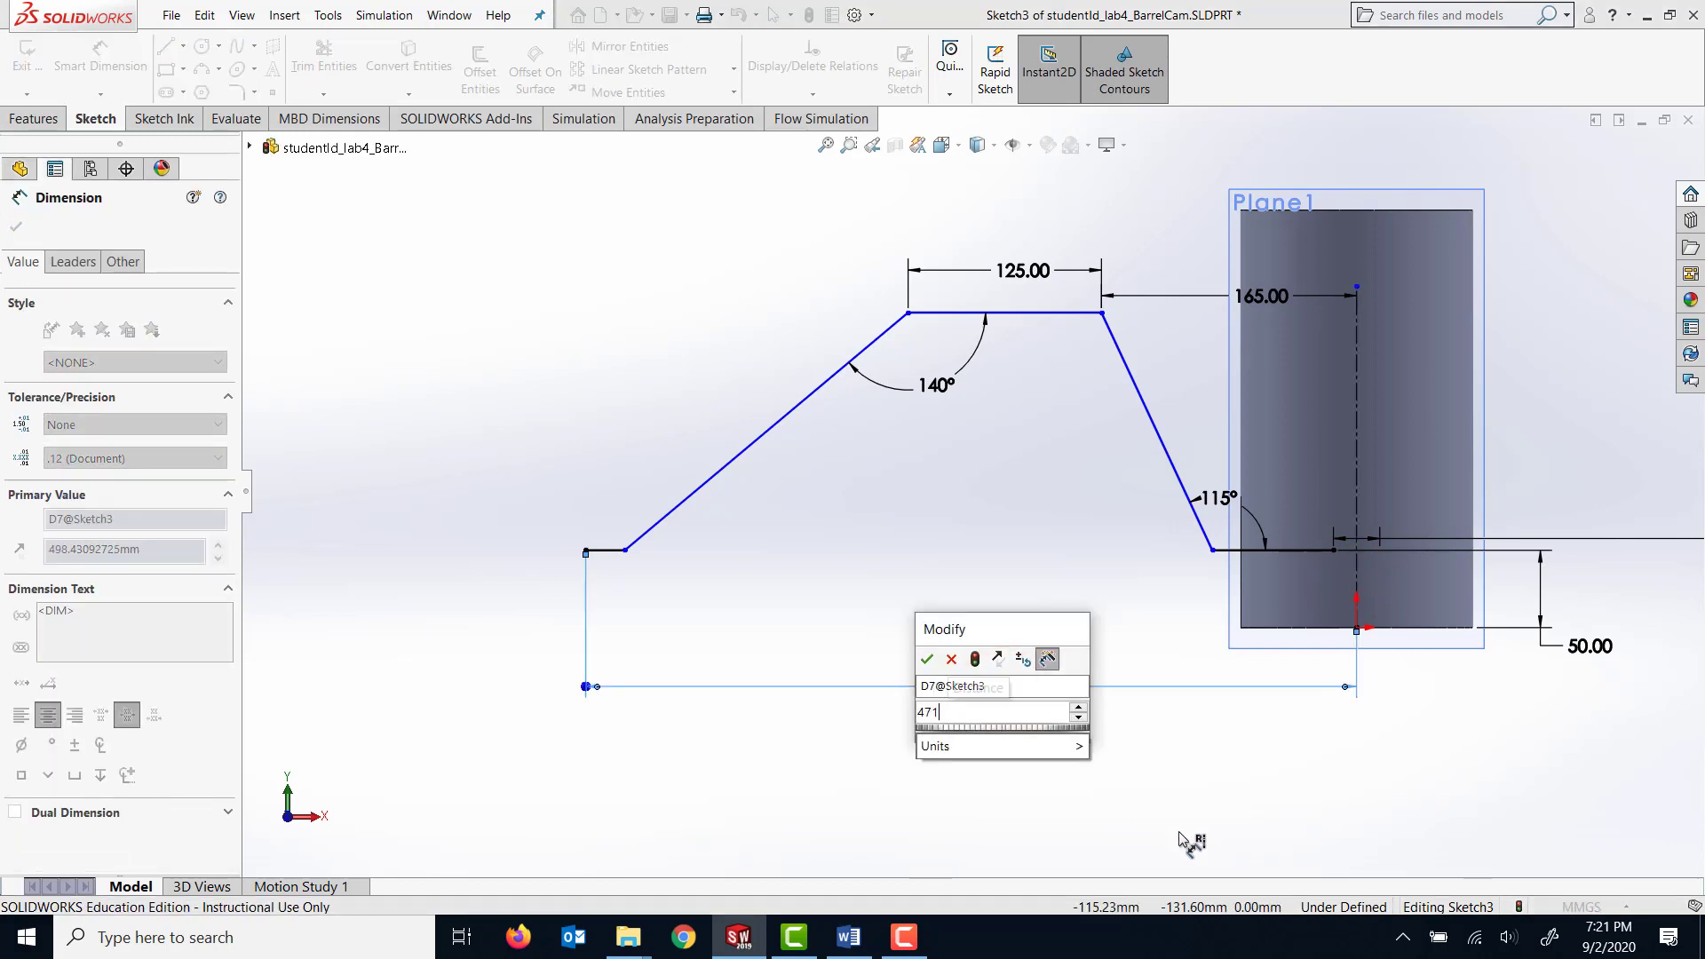
pyautogui.write('.25')
pyautogui.press('Return')
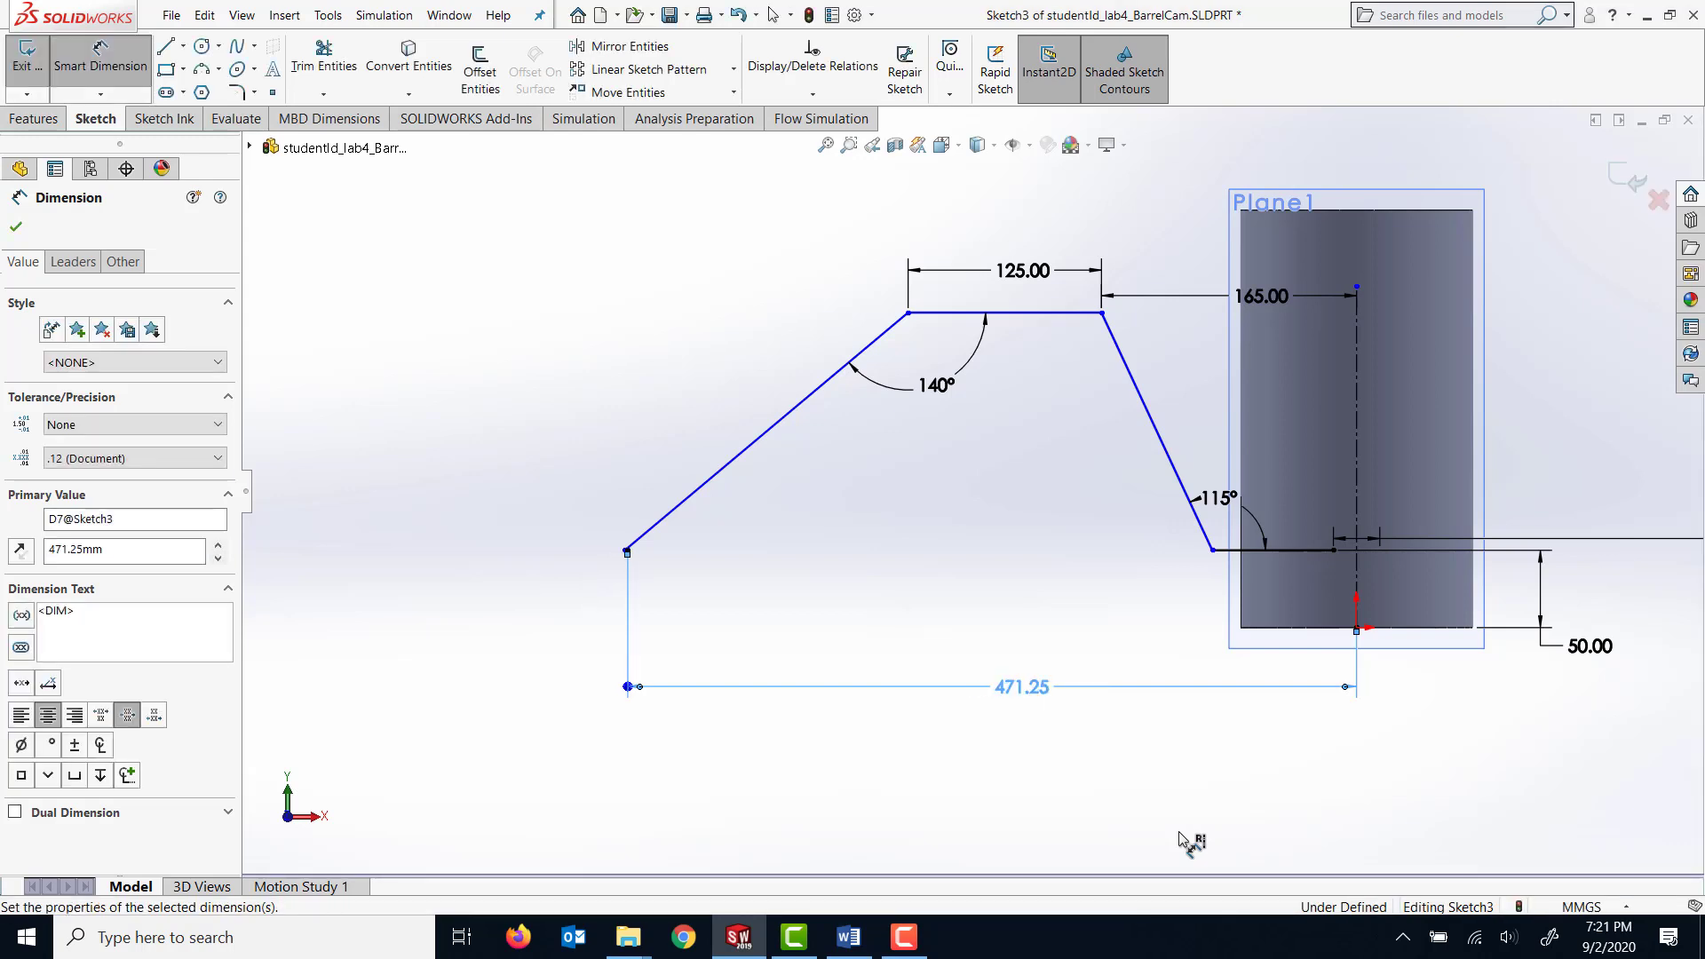
pyautogui.click(628, 556)
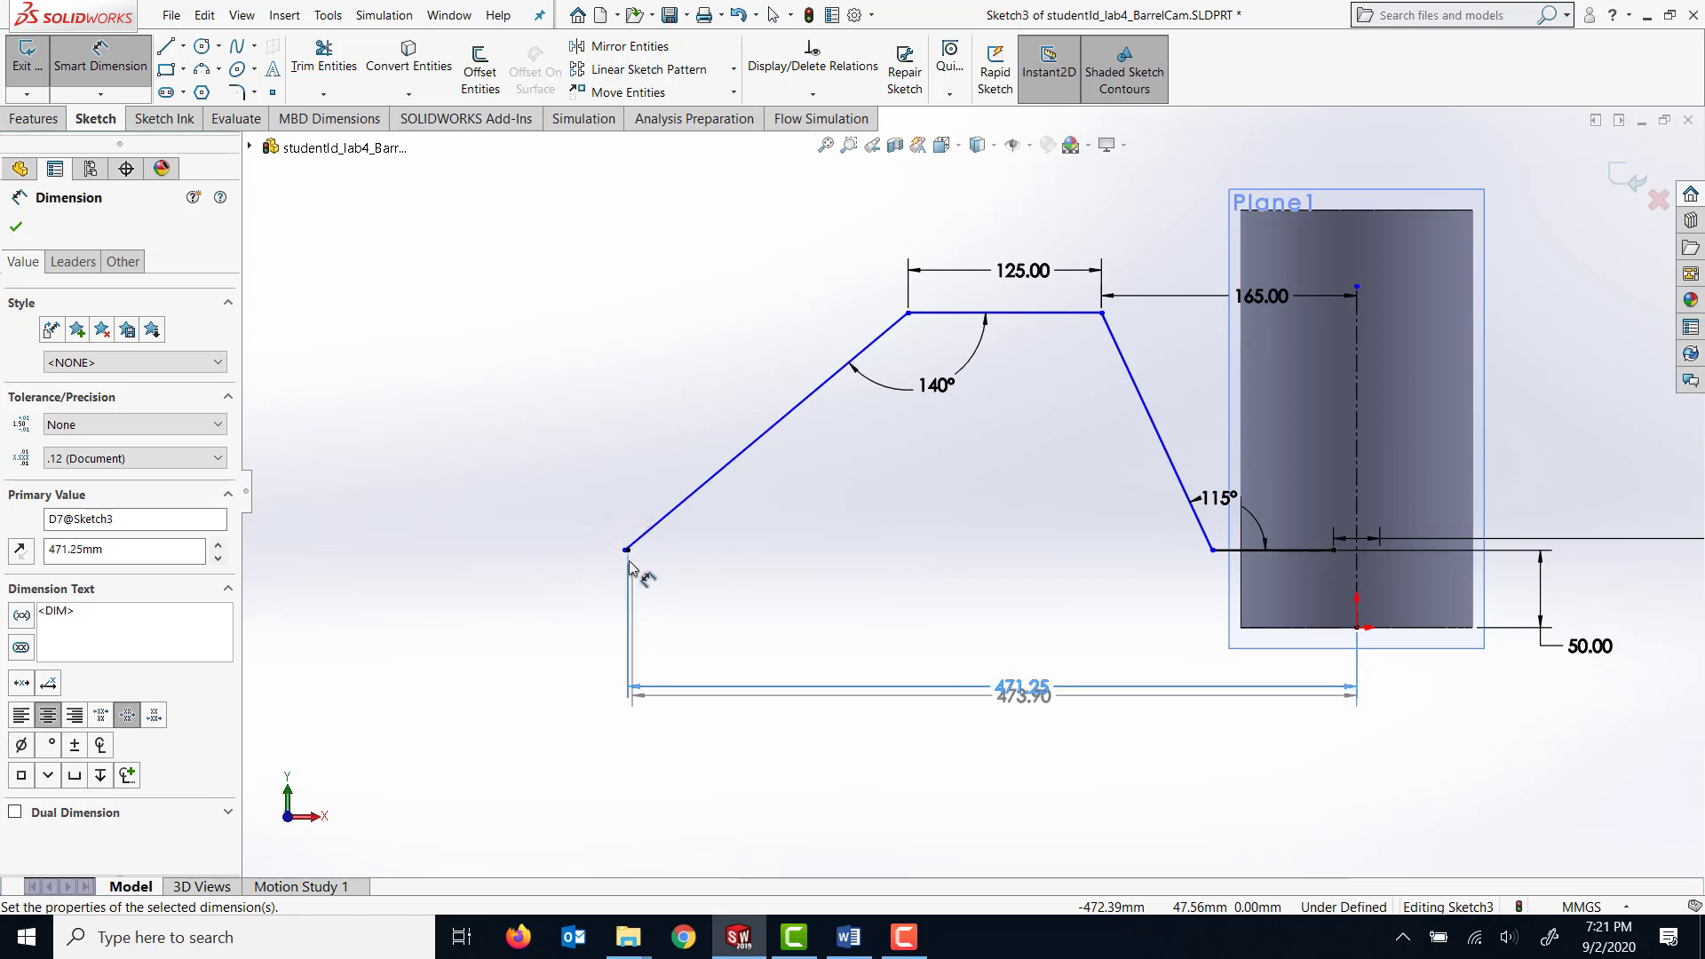
pyautogui.click(625, 552)
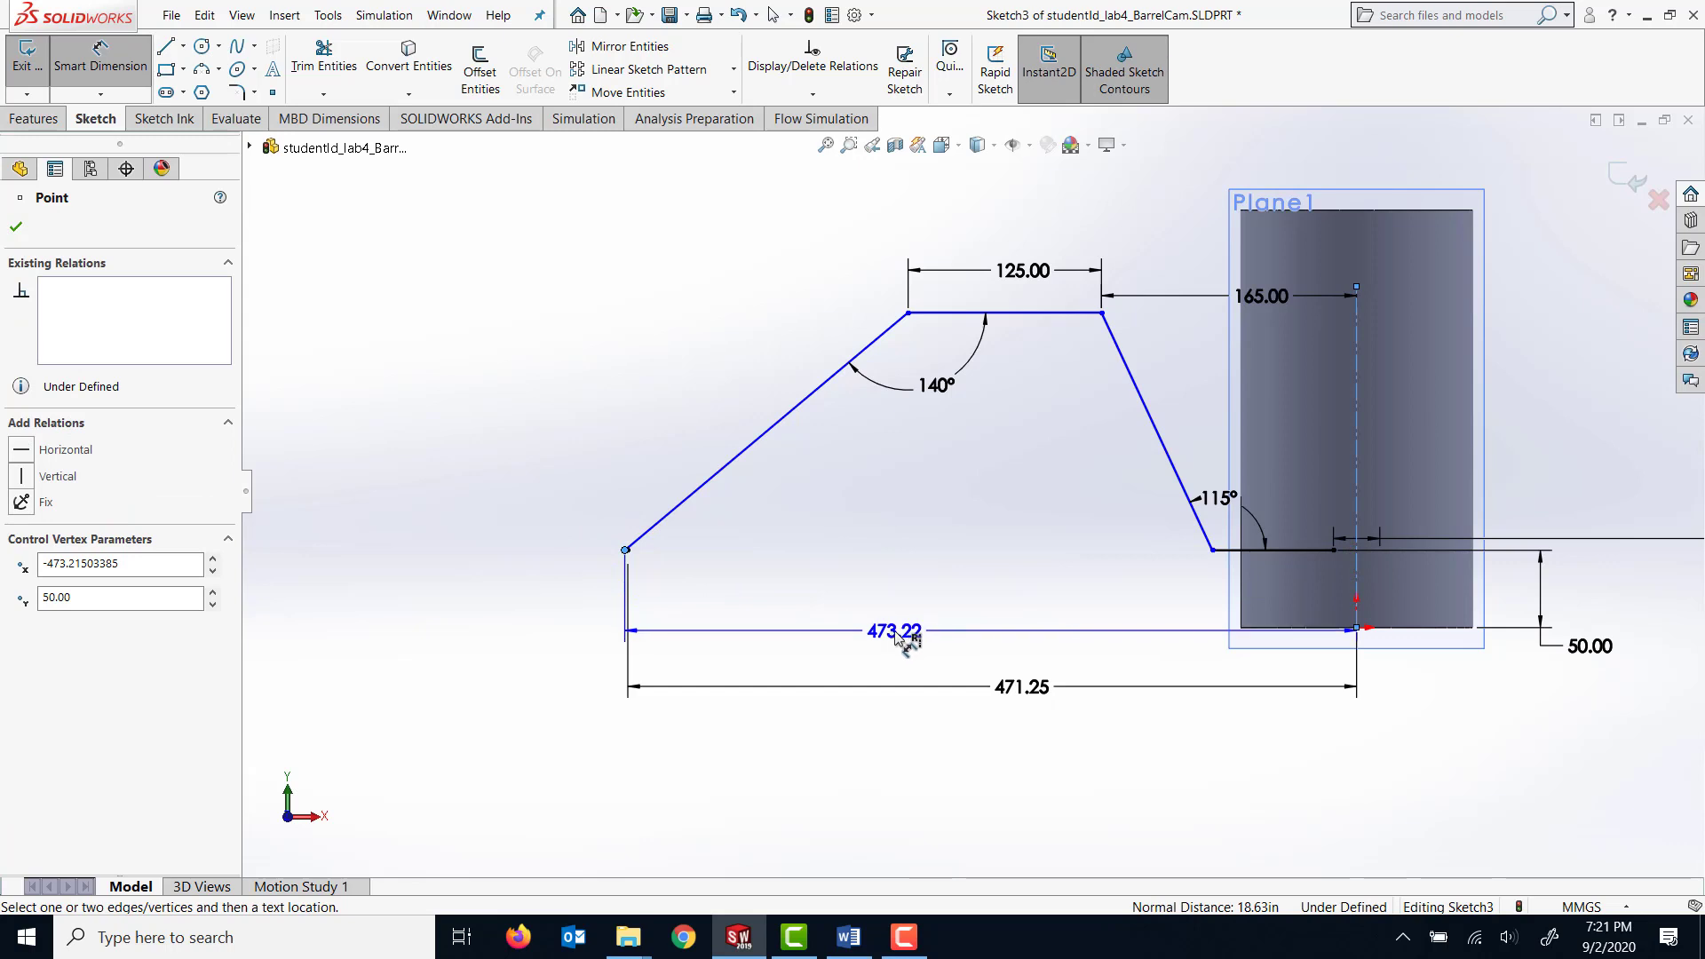
pyautogui.press('Escape')
# Dimension the short horizontal end segment as 10 mm and flip the dimension's direction so the segment extends toward the cylinder.
pyautogui.scroll(-5, 708, 621)
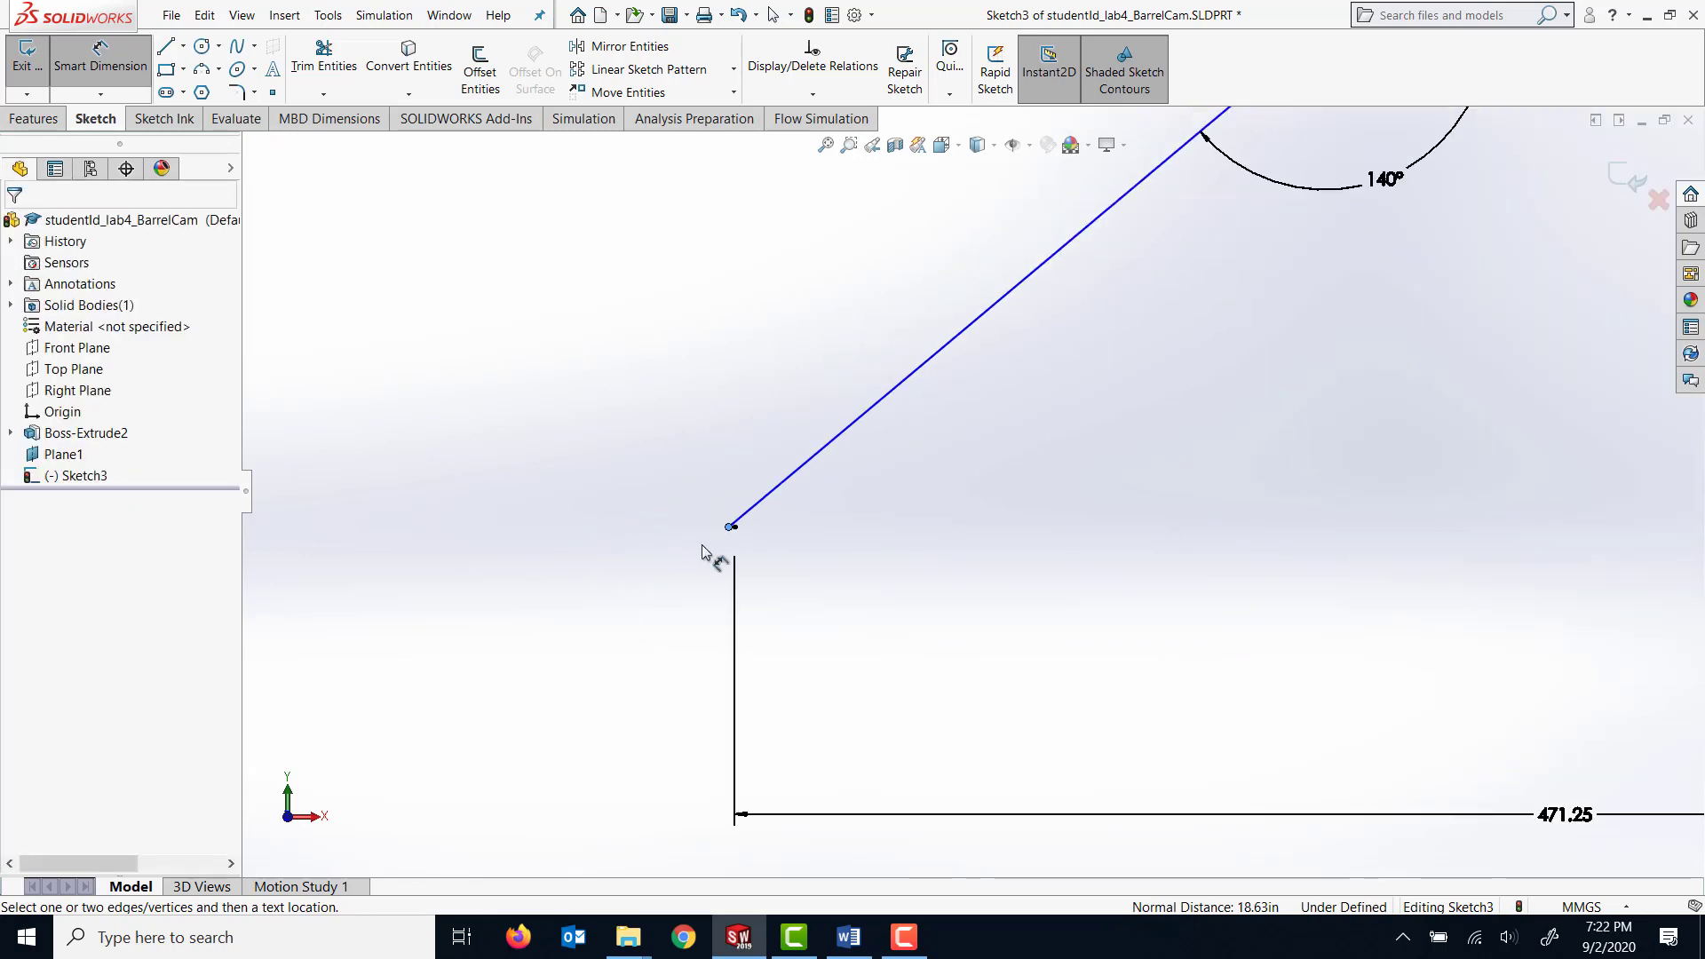
pyautogui.click(774, 514)
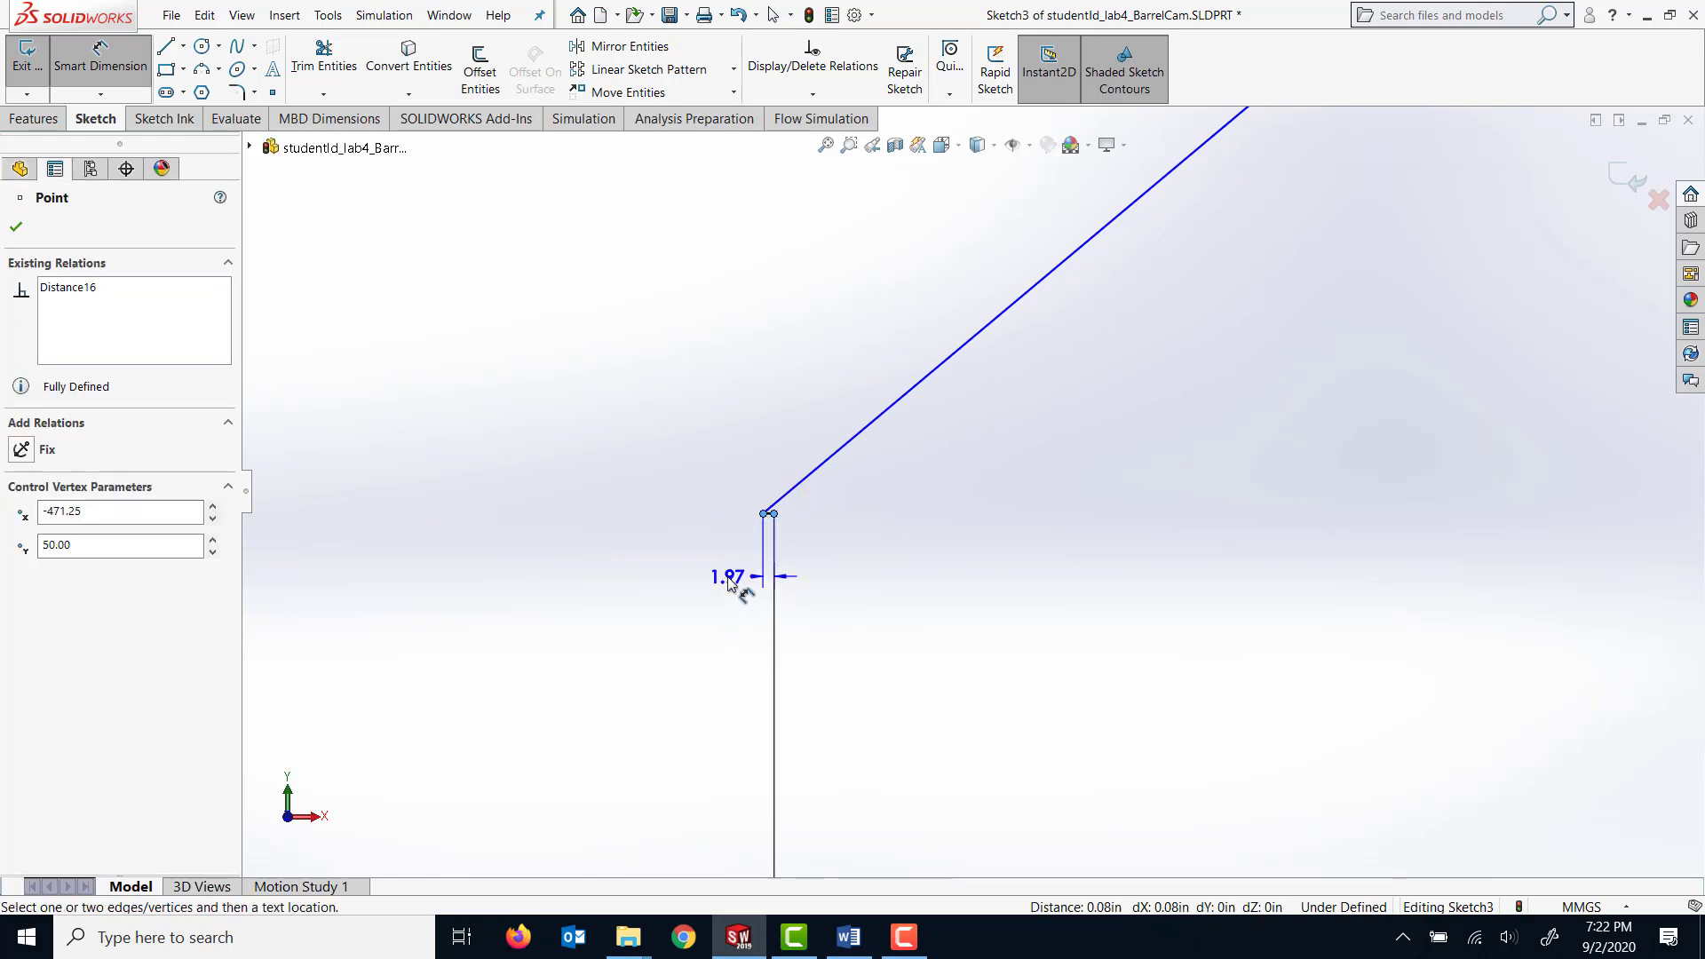
pyautogui.click(728, 579)
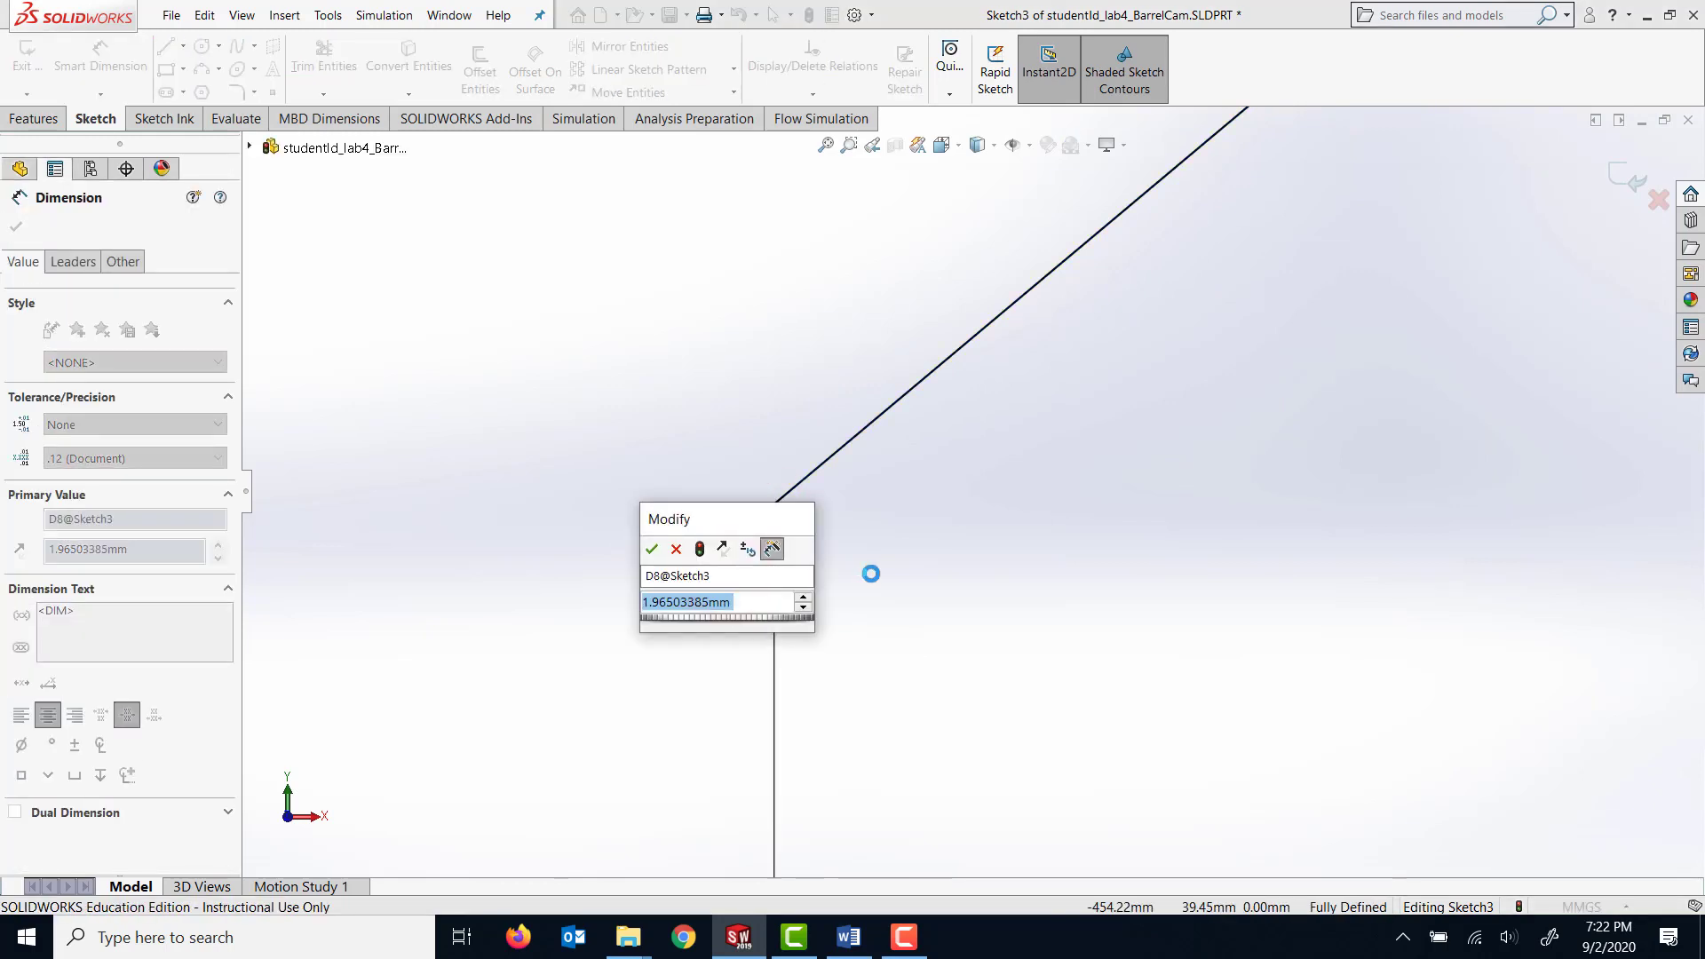
pyautogui.write('10')
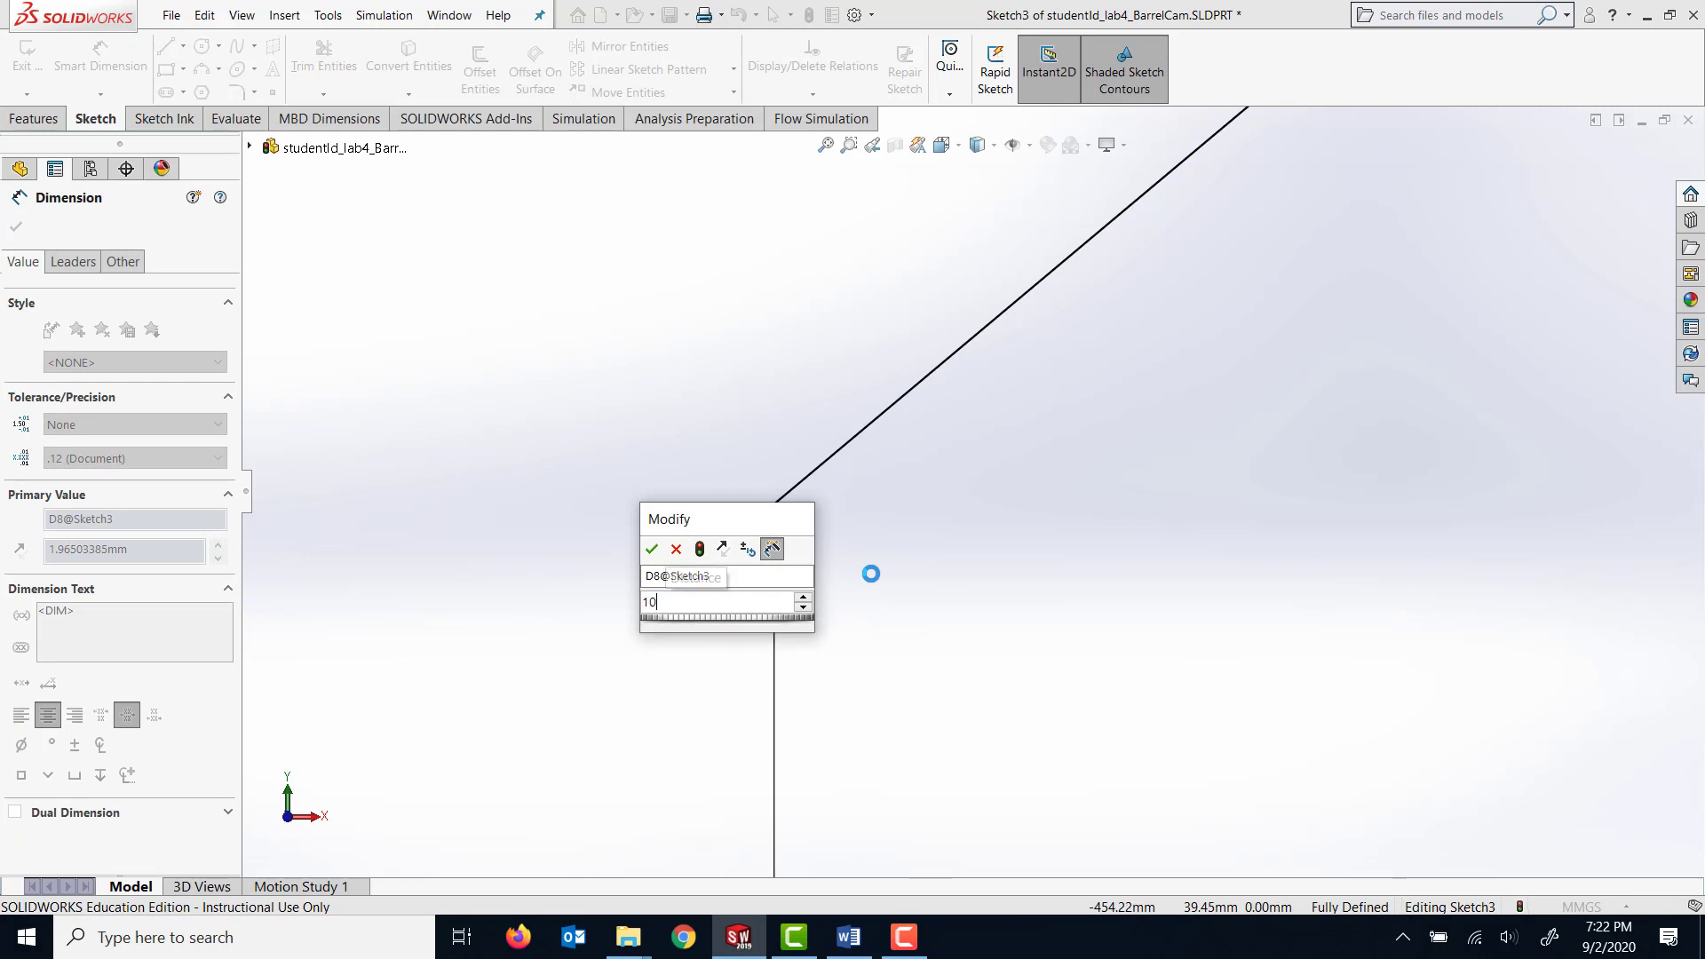
pyautogui.press('Return')
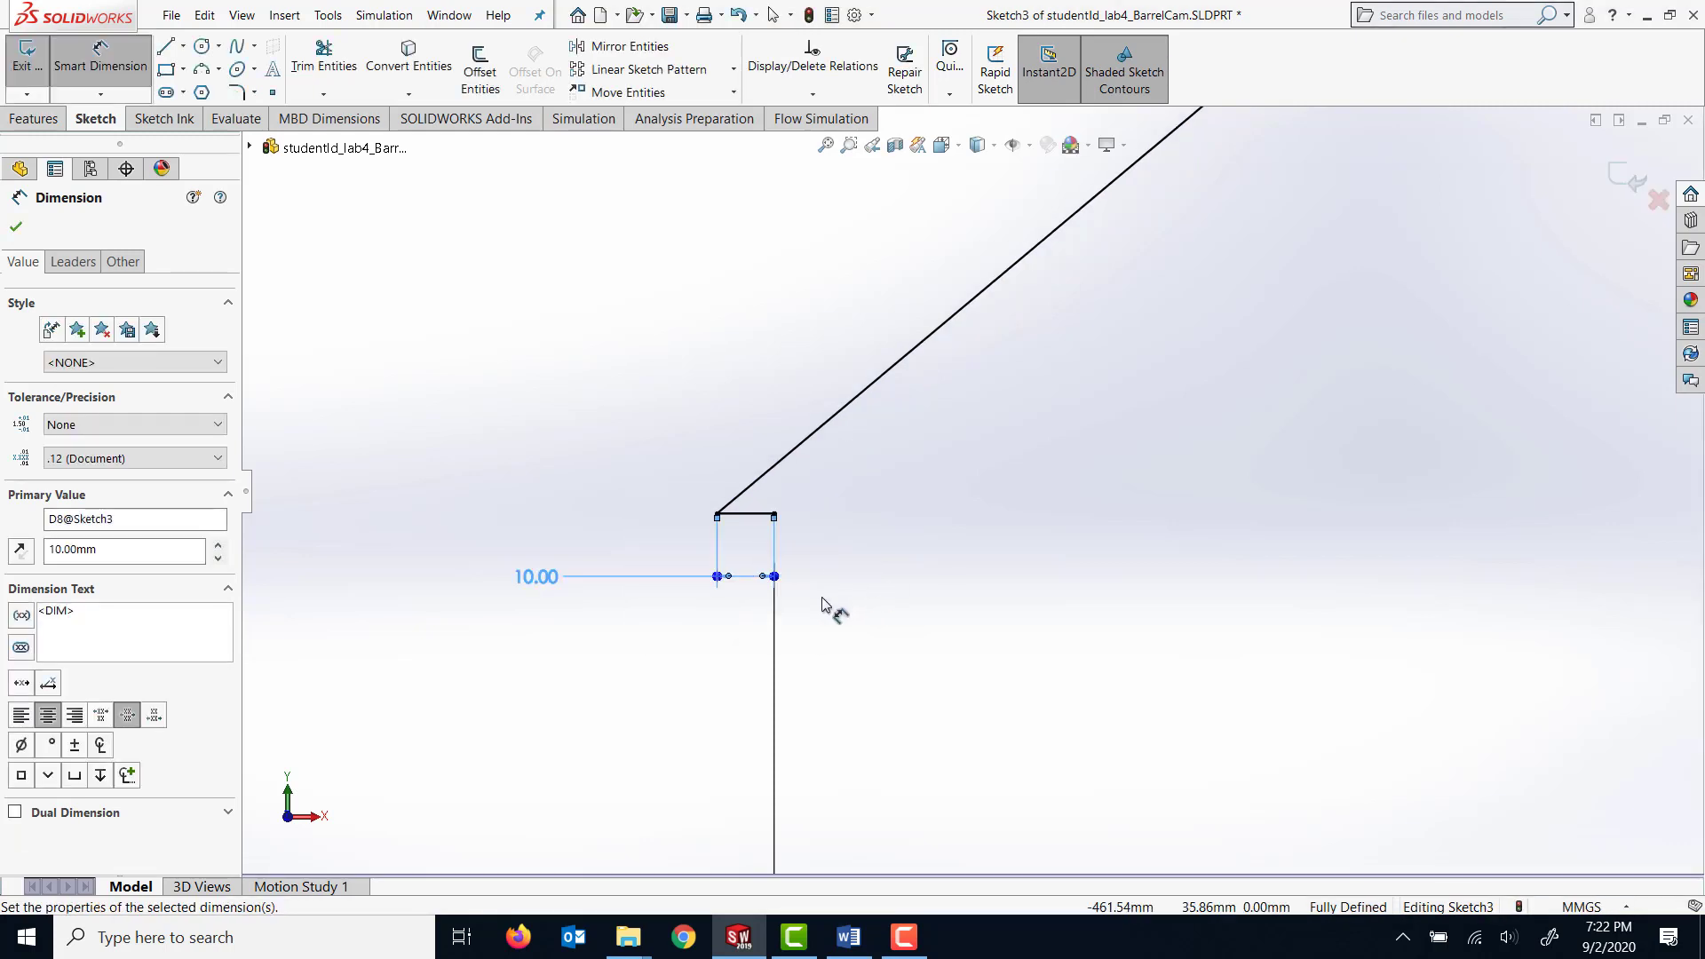
pyautogui.click(20, 550)
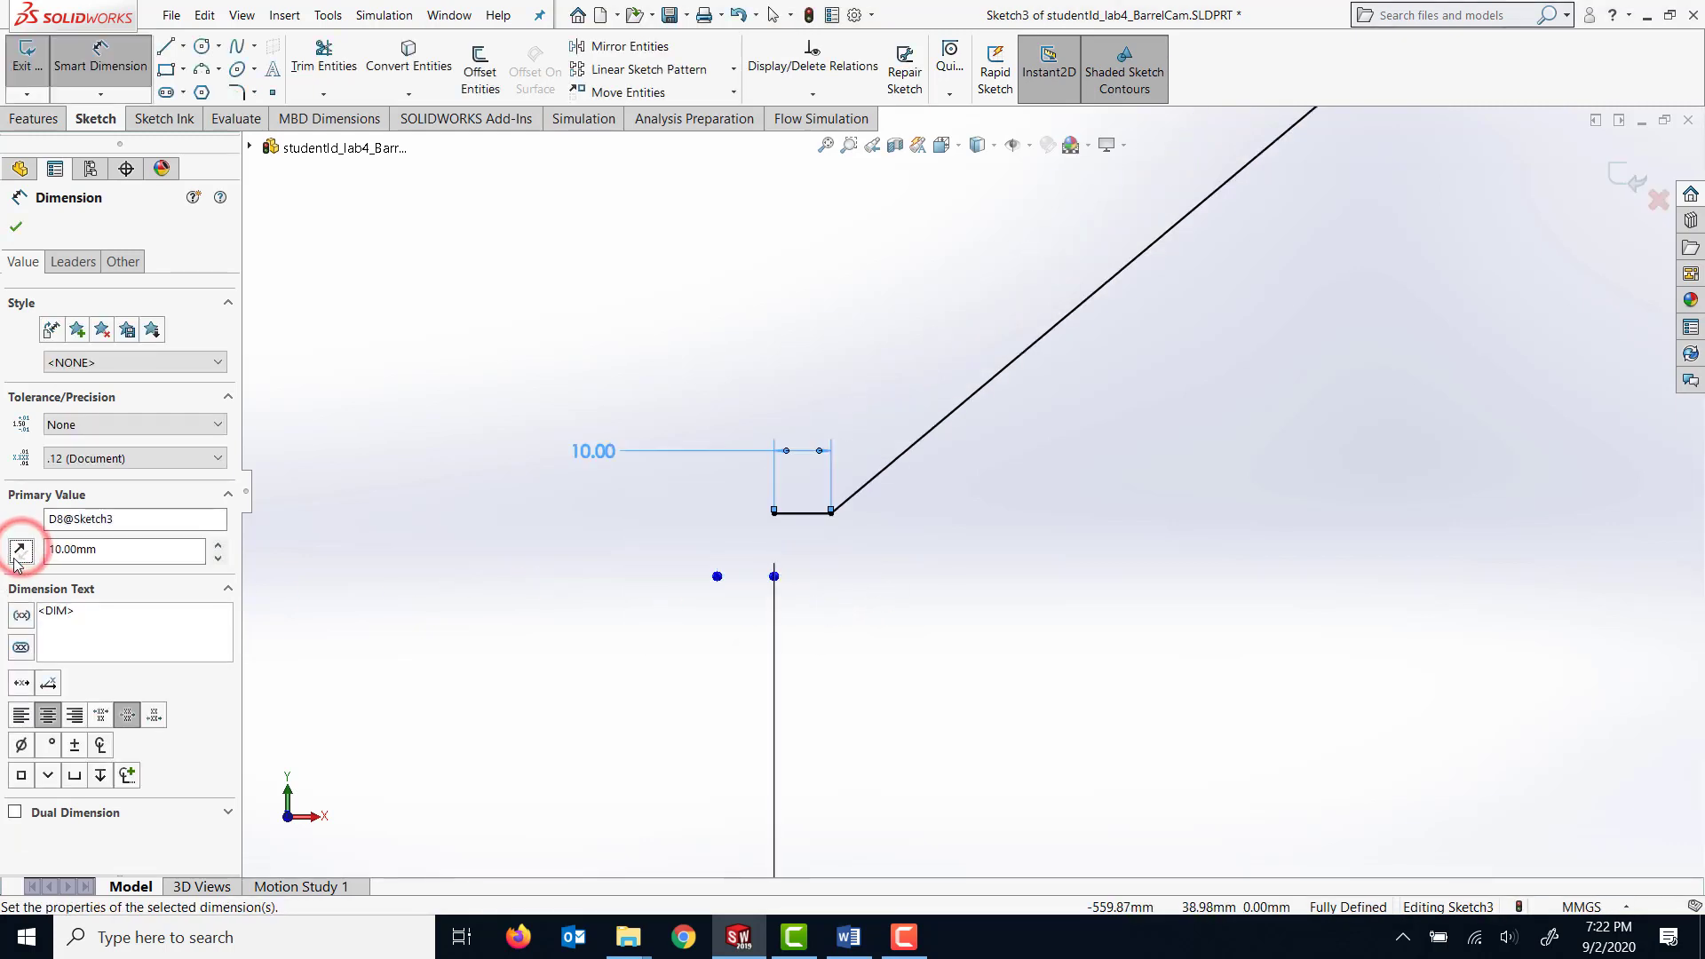
pyautogui.click(19, 551)
pyautogui.click(20, 551)
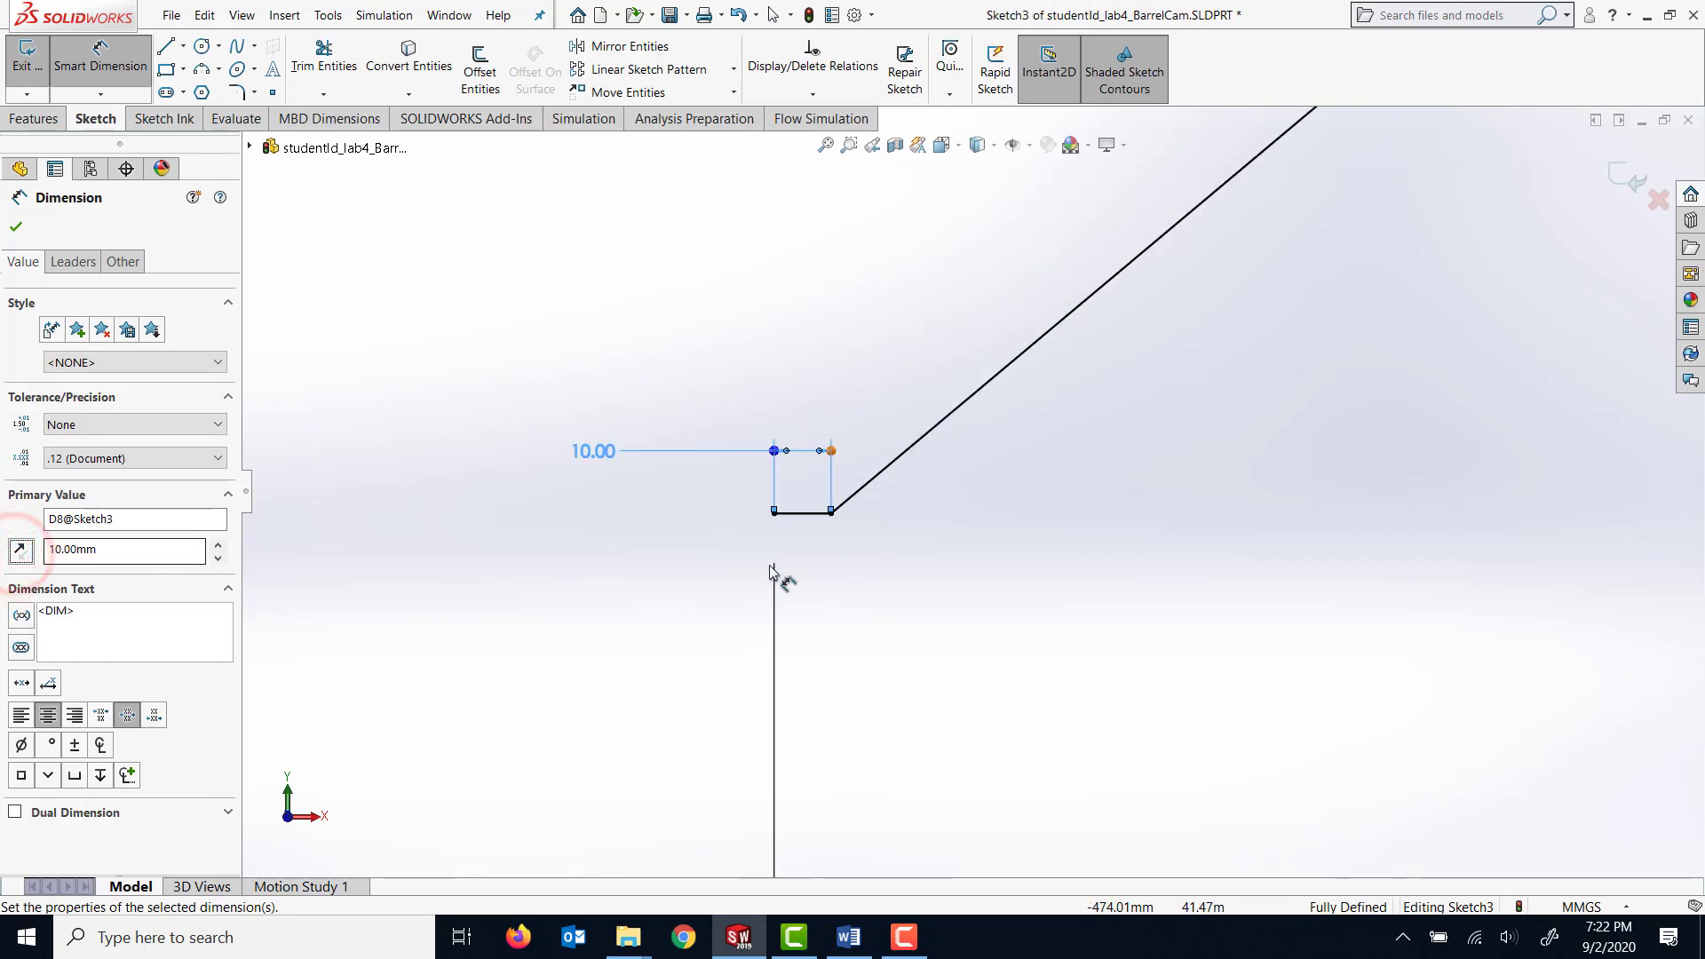
pyautogui.scroll(6, 1028, 582)
pyautogui.scroll(-3, 1555, 444)
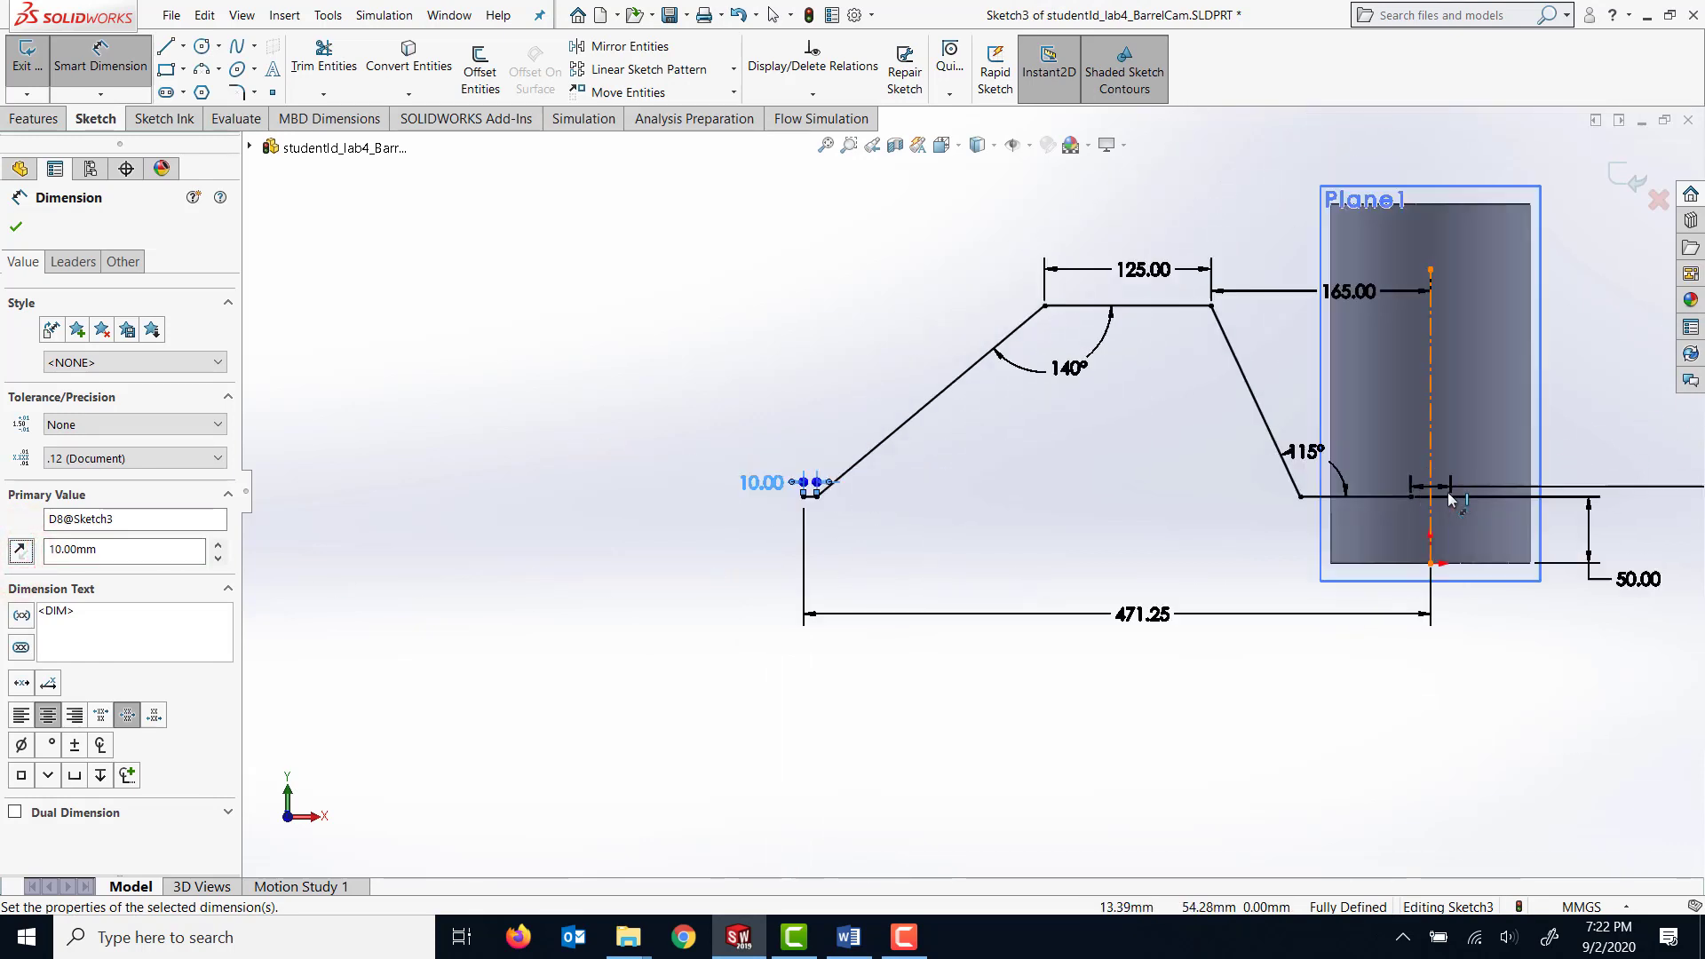
pyautogui.click(15, 229)
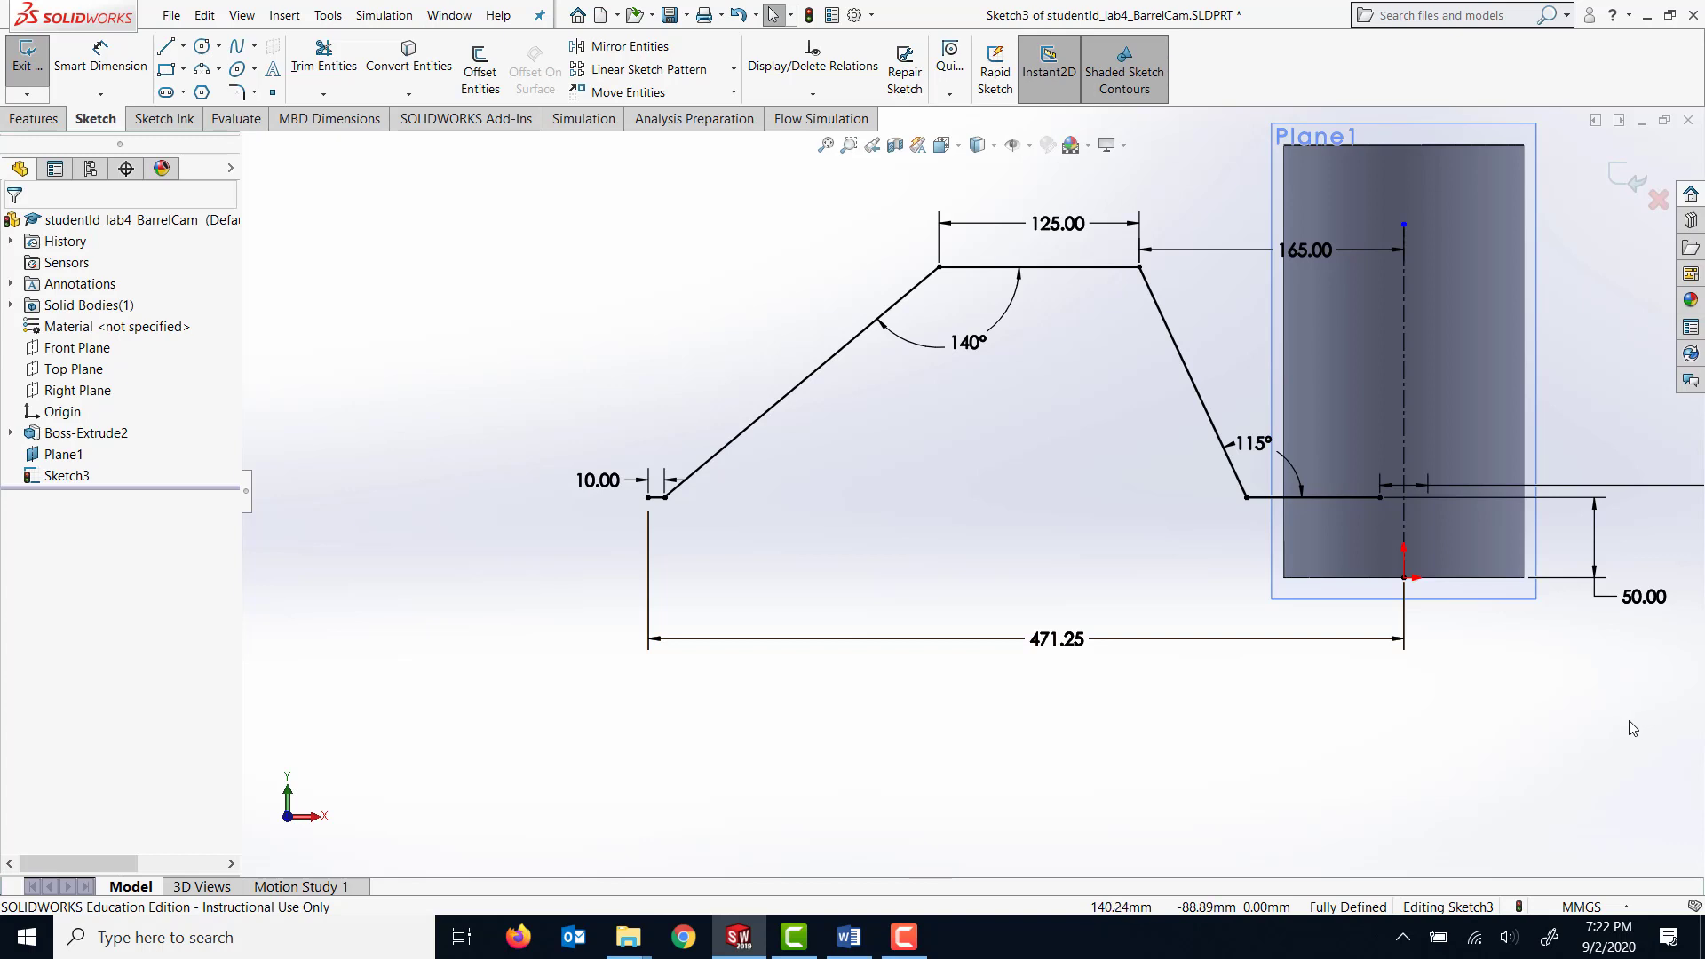
# Delete the doubled 30 mm dimension at the centerline and bring the 140° and 50 mm dimensions closer to the geometry.
pyautogui.scroll(-1, 1626, 729)
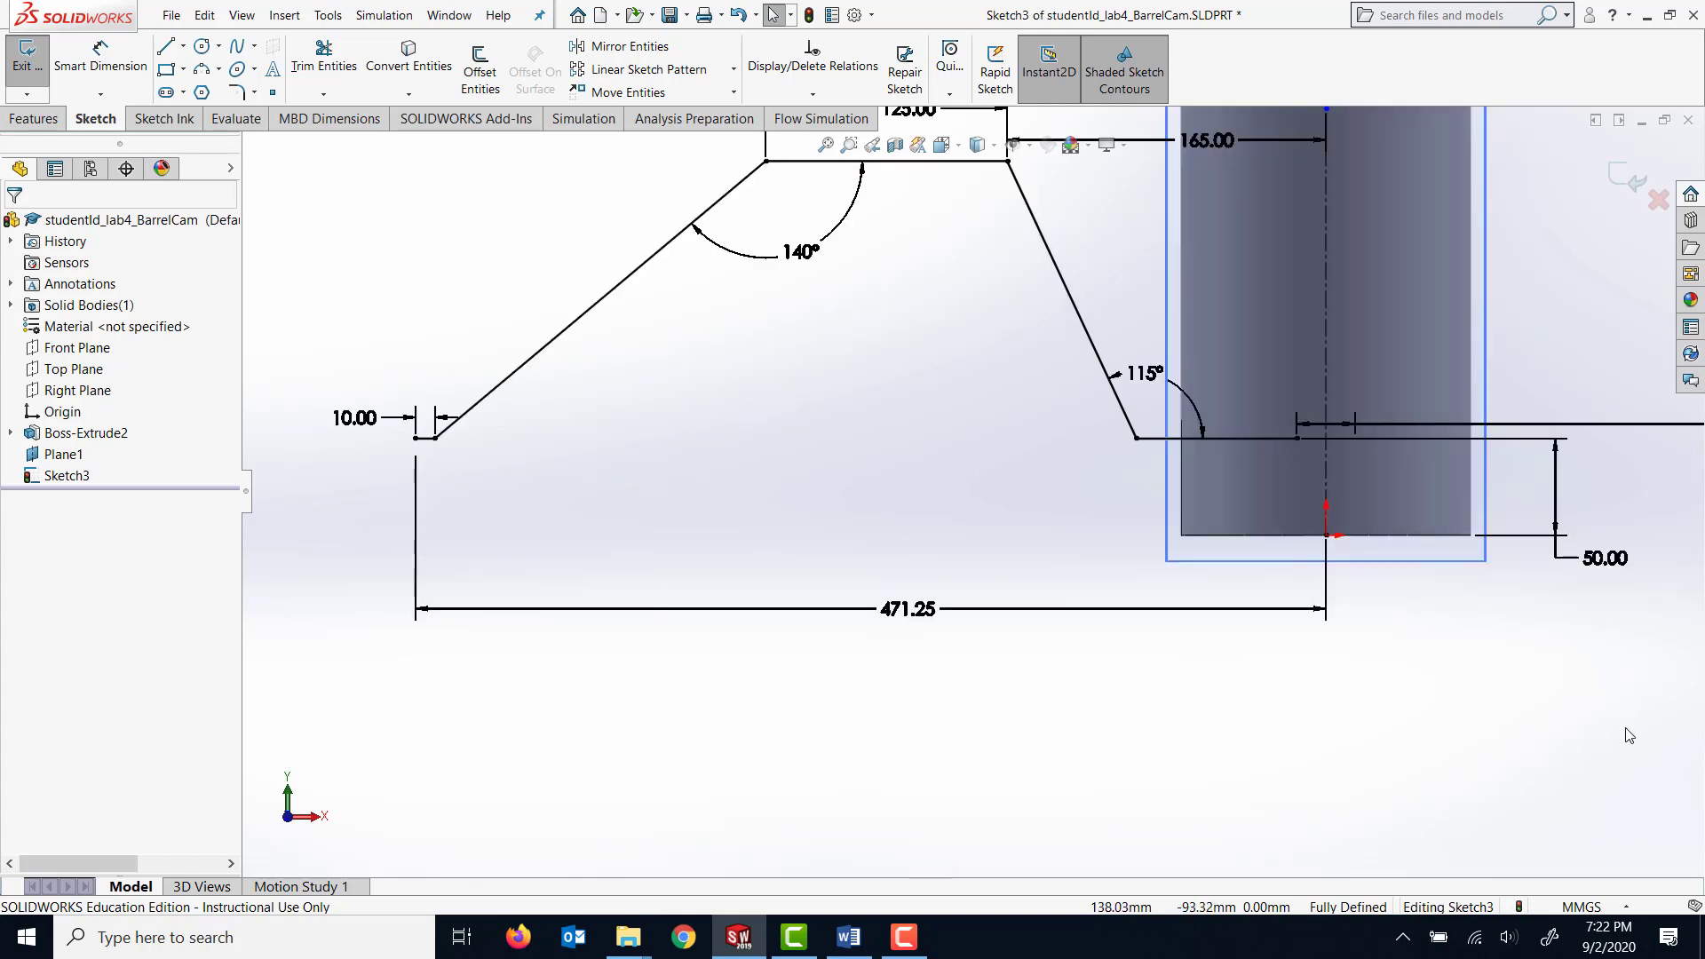
pyautogui.scroll(1, 1626, 728)
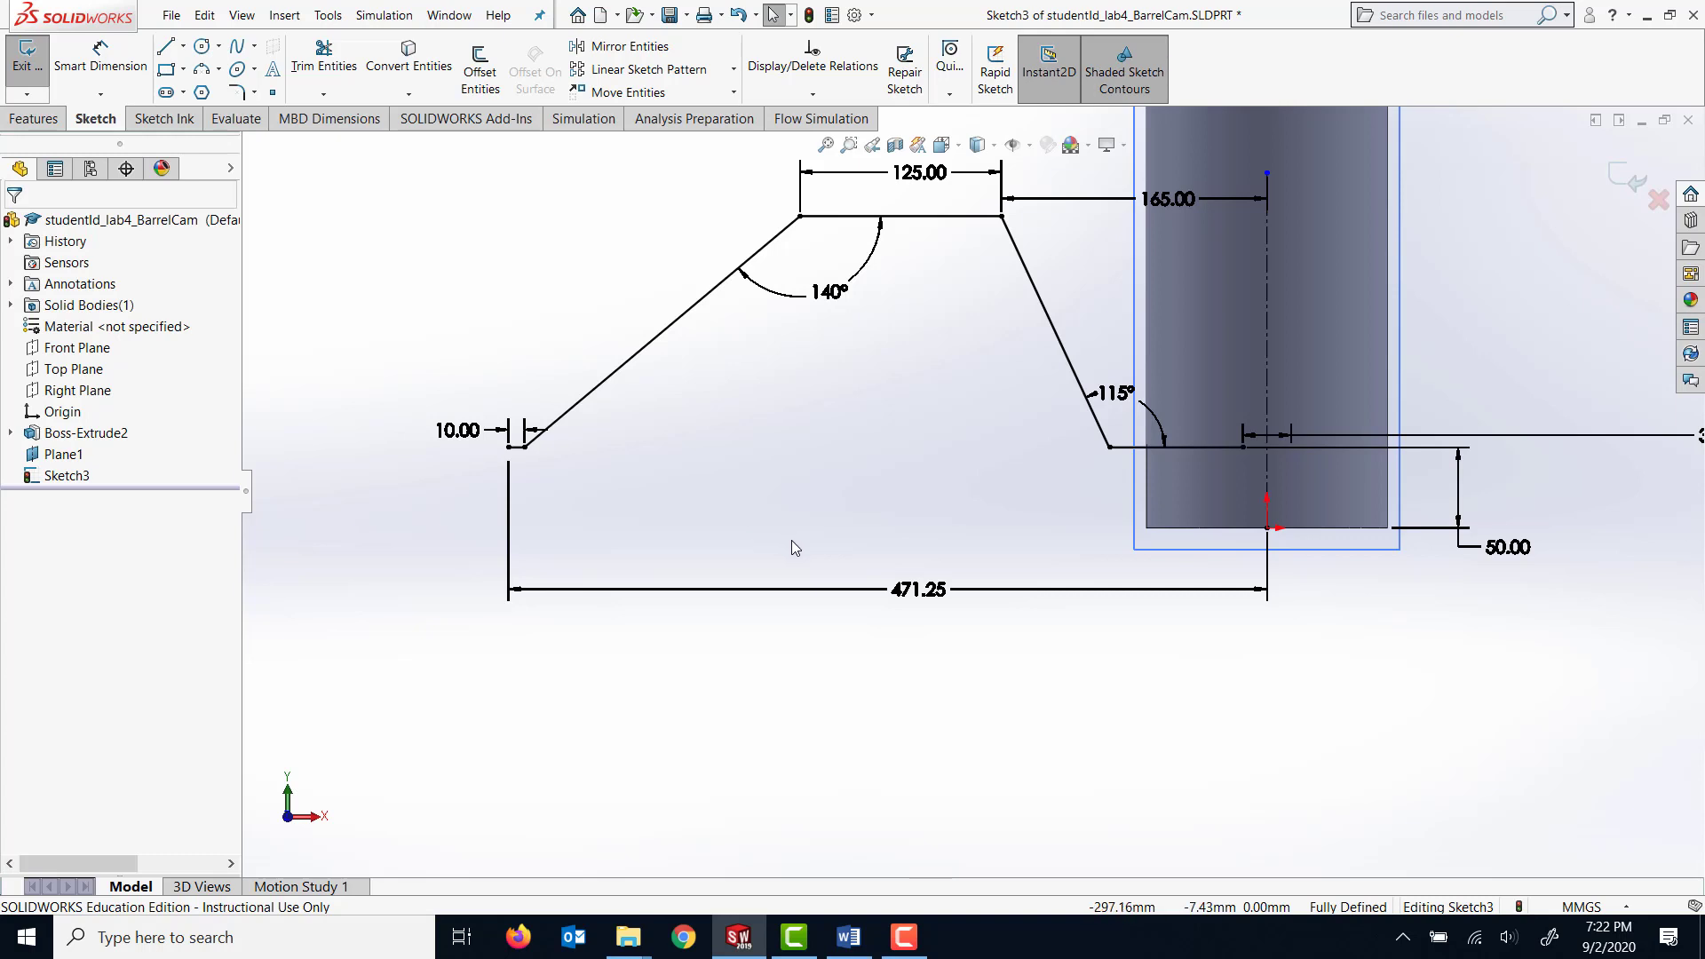
pyautogui.scroll(1, 855, 333)
pyautogui.moveTo(852, 333); pyautogui.dragTo(848, 318)
pyautogui.moveTo(1582, 444)
pyautogui.mouseDown()
pyautogui.moveTo(1463, 414)
pyautogui.moveTo(1260, 428)
pyautogui.moveTo(1396, 415)
pyautogui.mouseUp()
pyautogui.press('Delete')
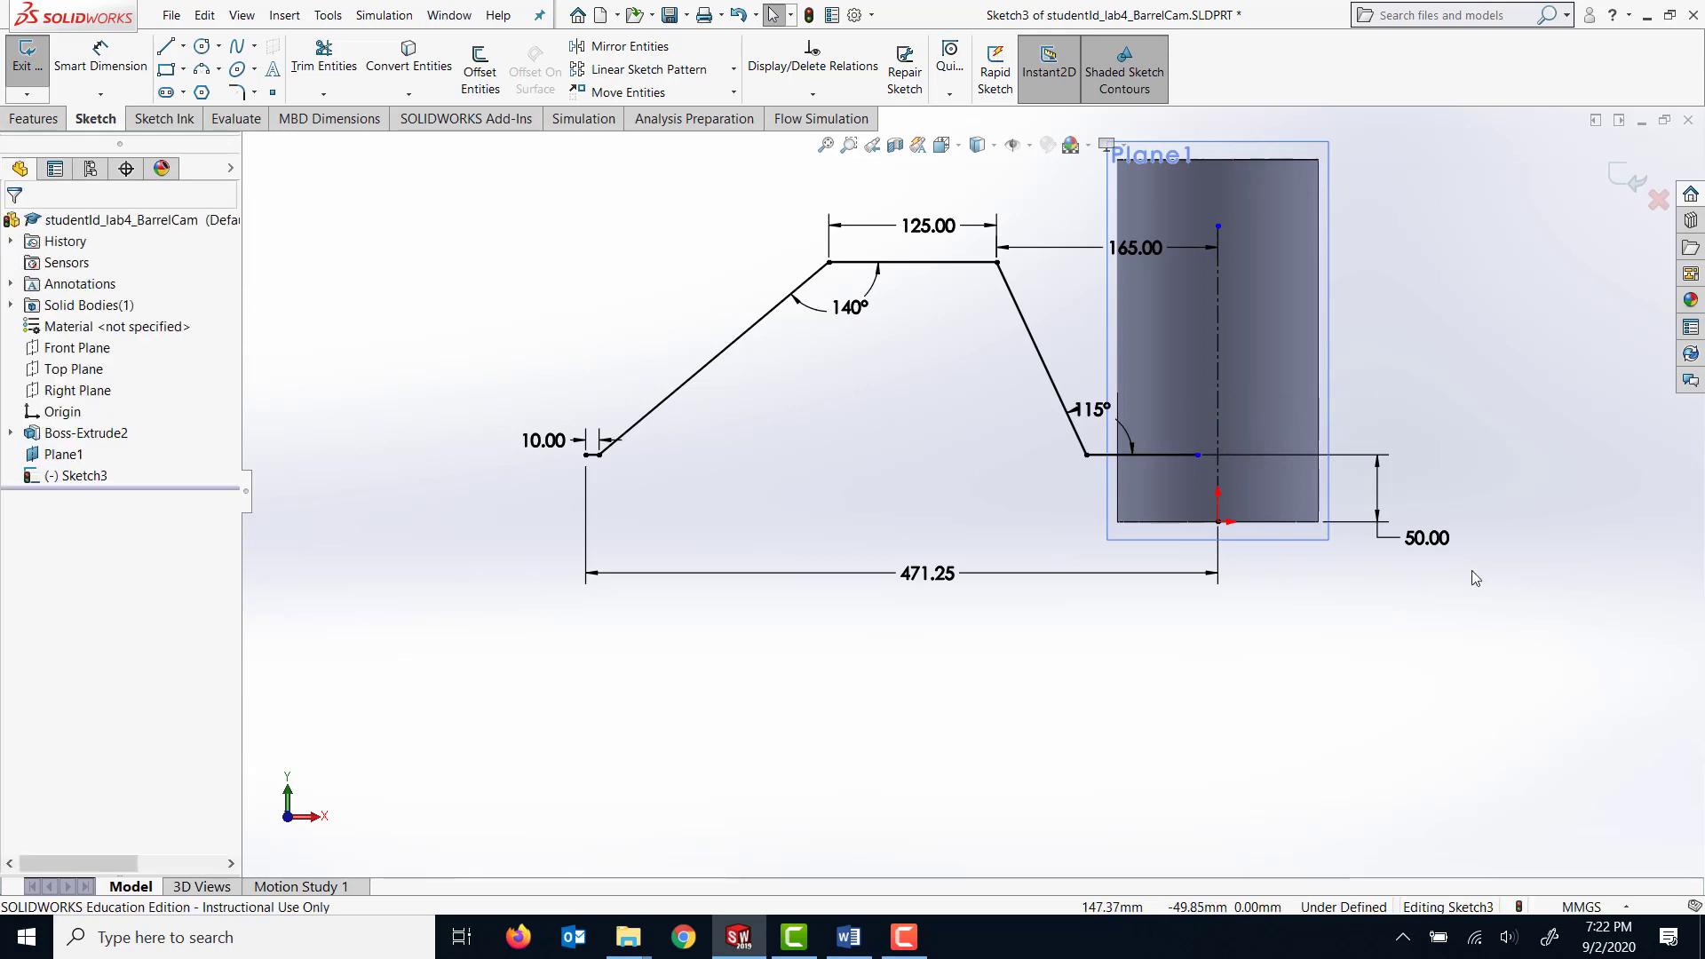
pyautogui.moveTo(1410, 539); pyautogui.dragTo(1363, 539)
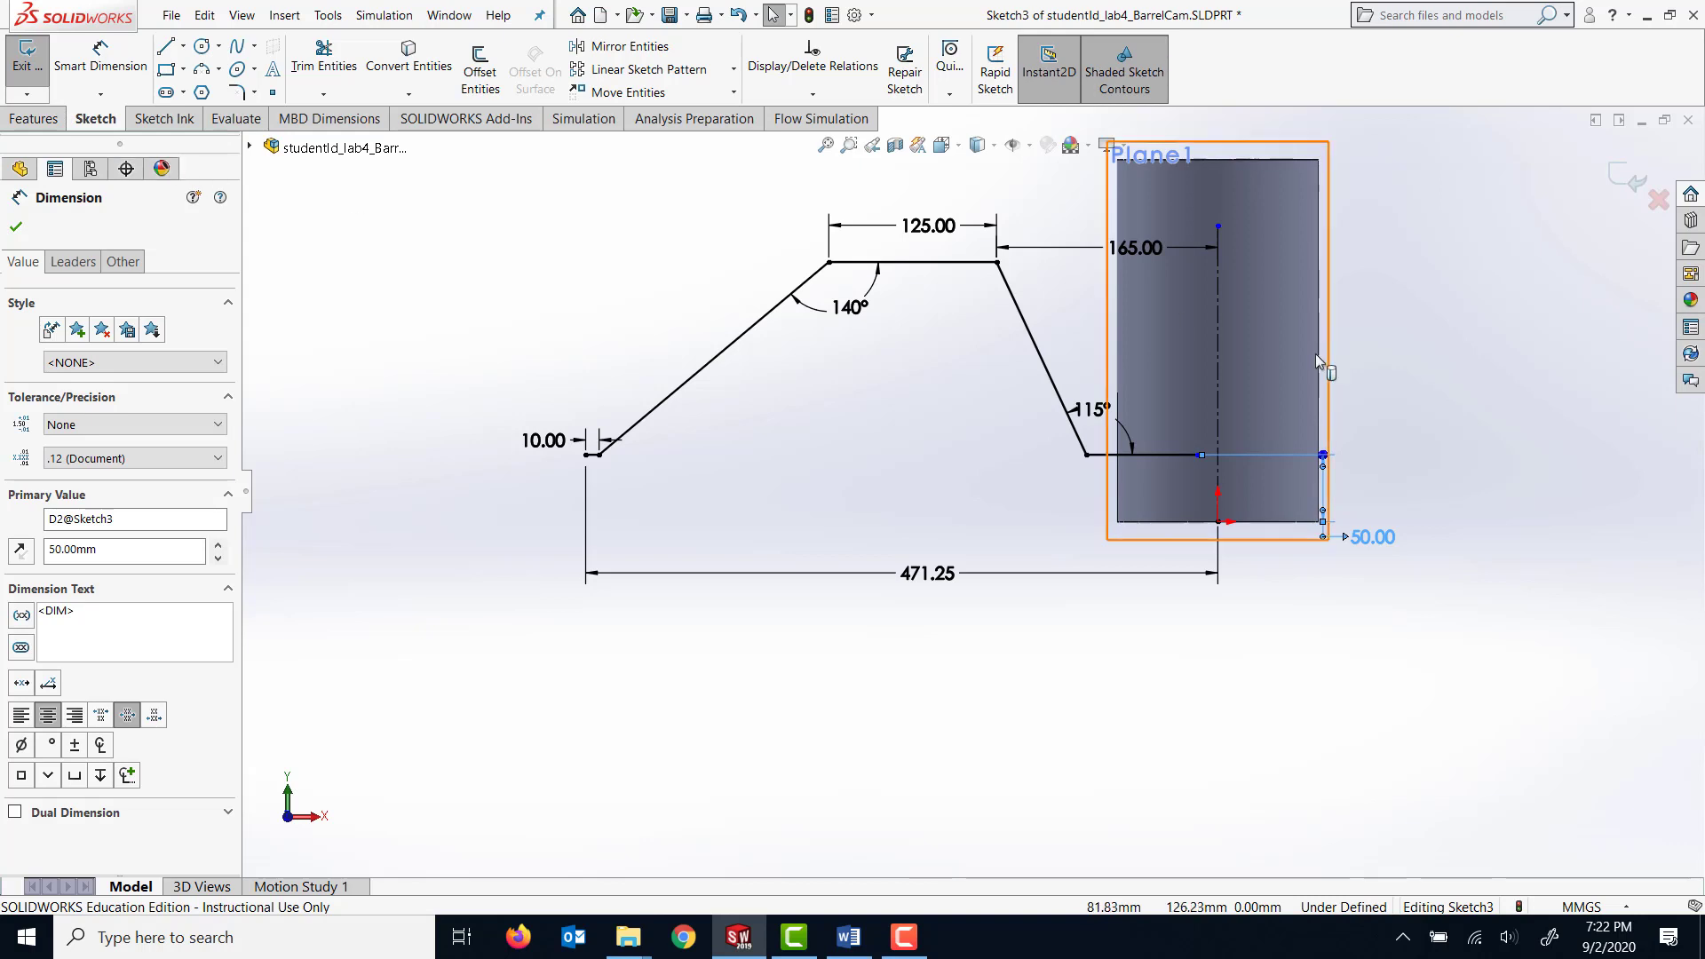
# Dimension the distance from the inner end of the horizontal line on the cylinder to the vertical centerline as 30 mm.
pyautogui.scroll(-3, 1314, 448)
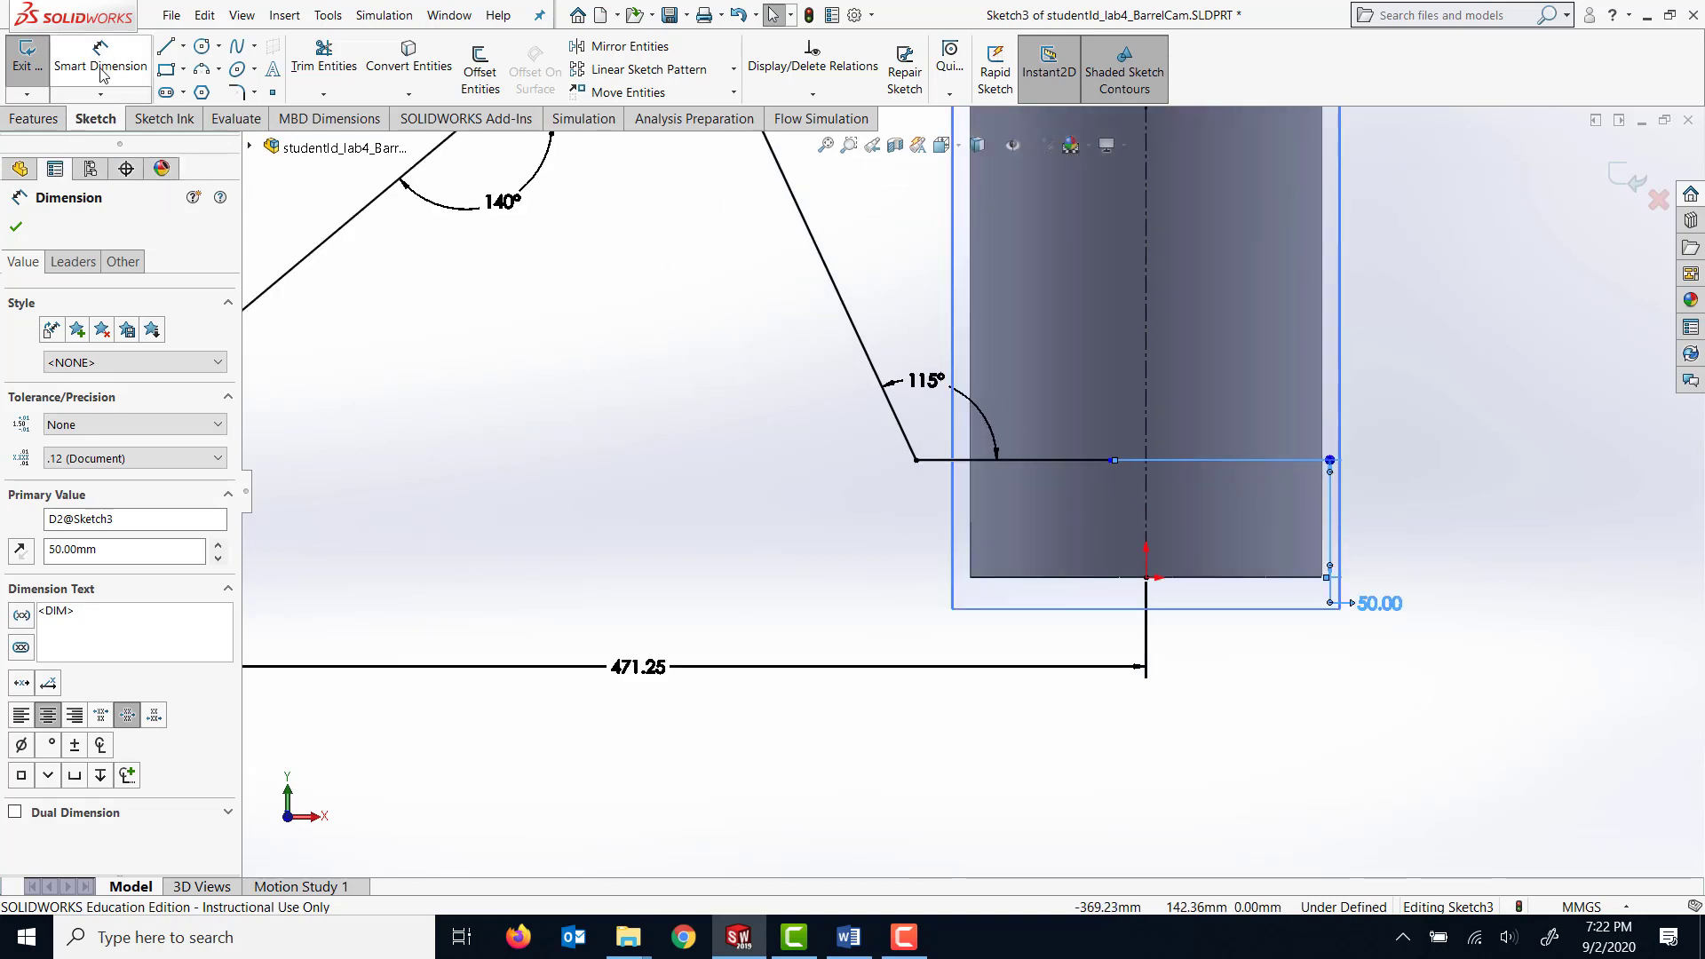
pyautogui.click(100, 60)
pyautogui.click(1112, 461)
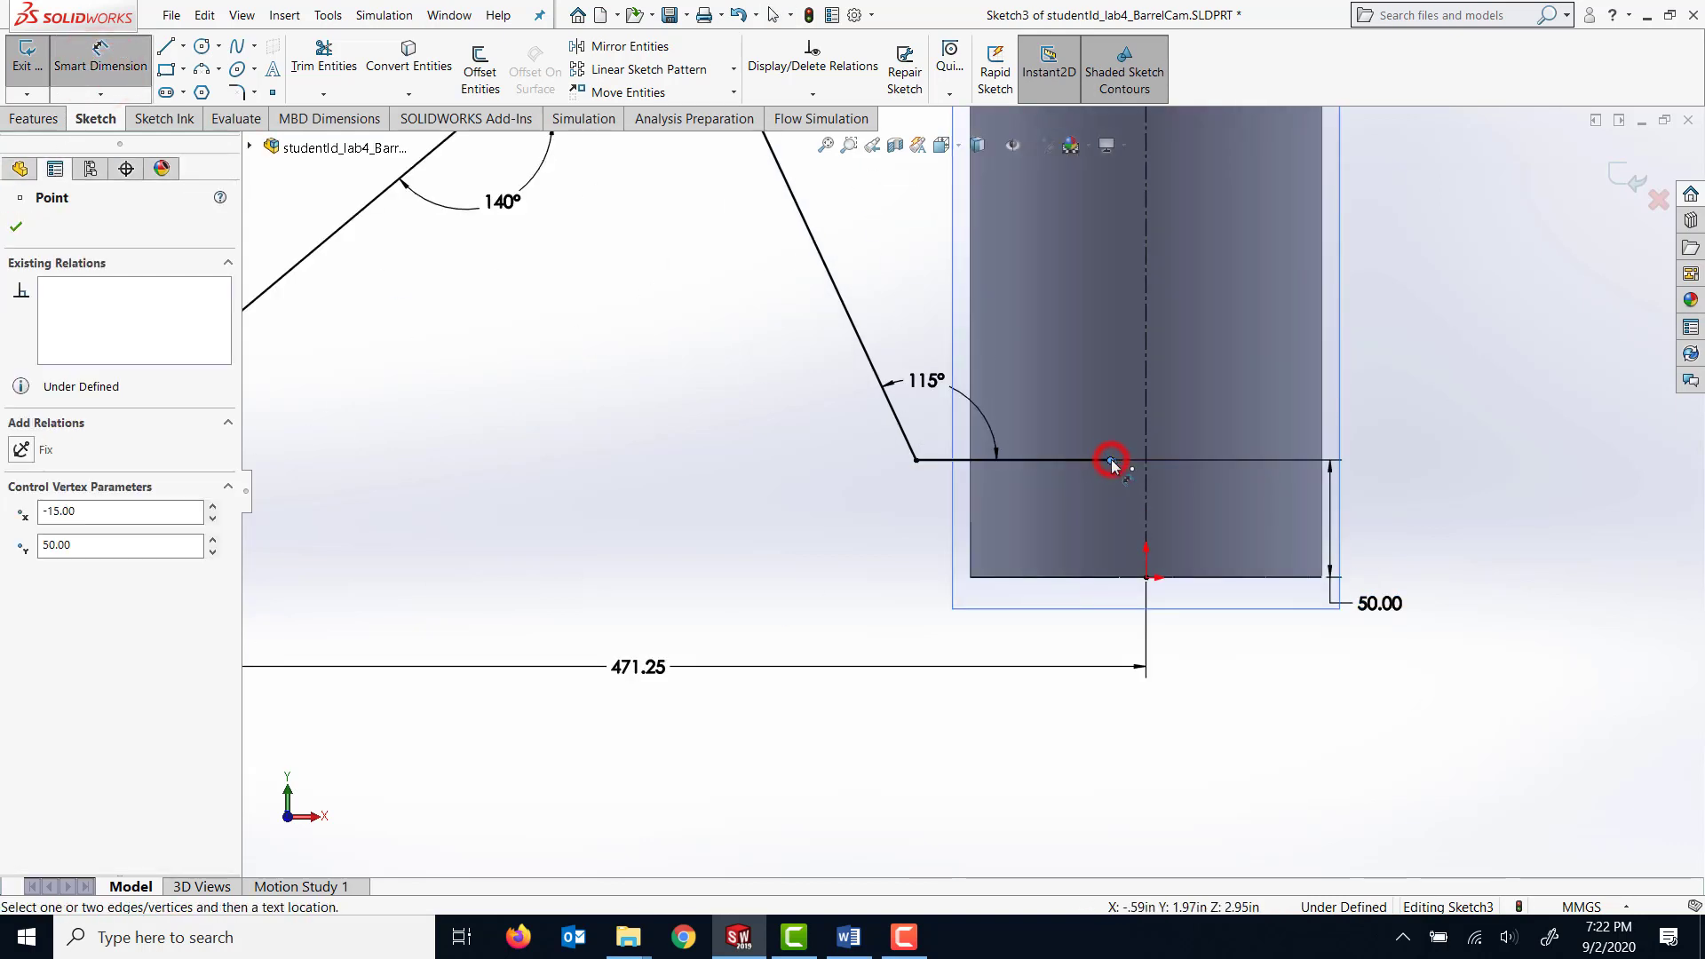
pyautogui.click(1145, 443)
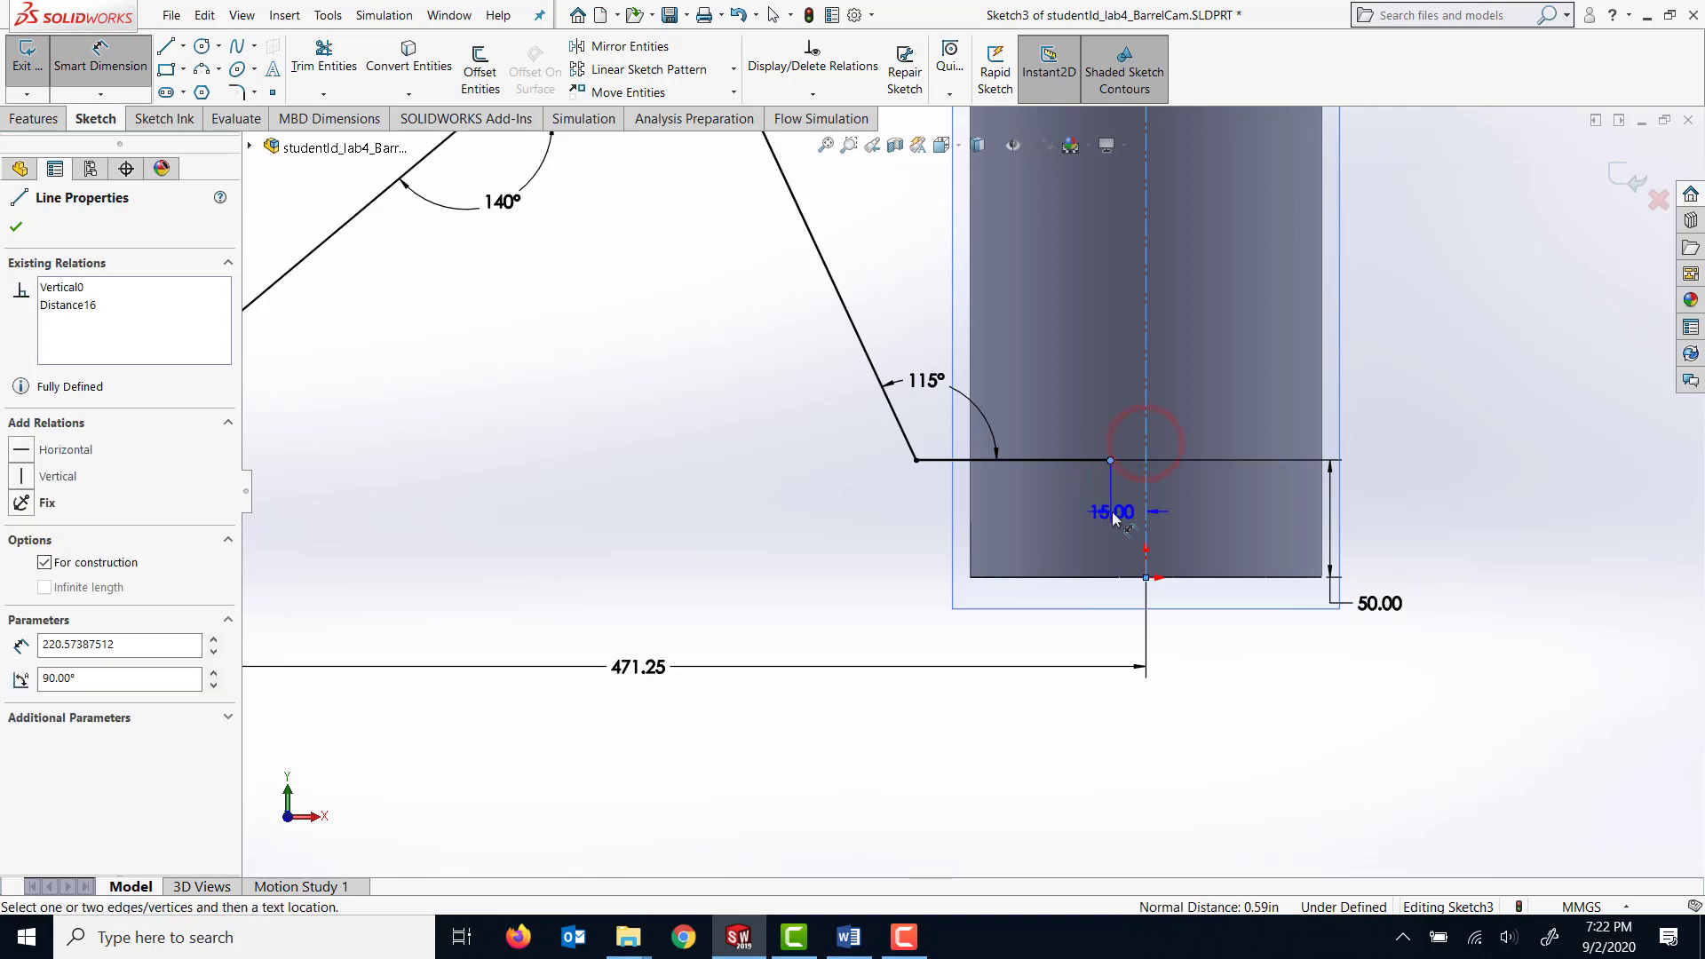
pyautogui.click(1106, 545)
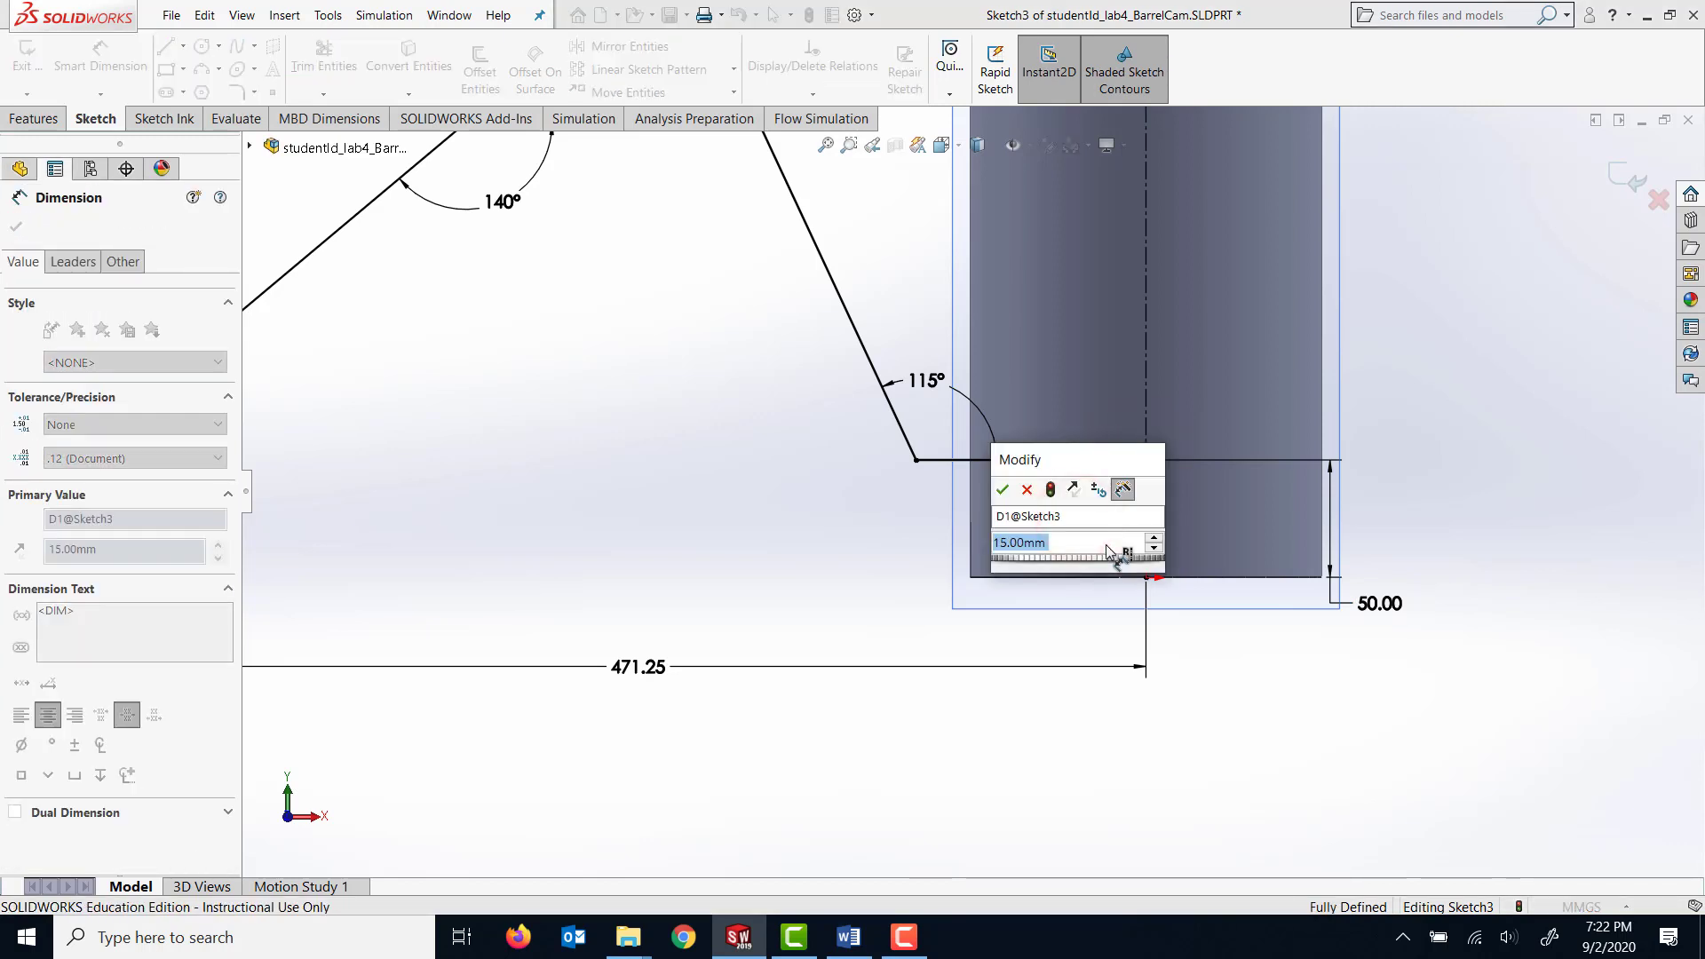
pyautogui.write('30')
pyautogui.press('Return')
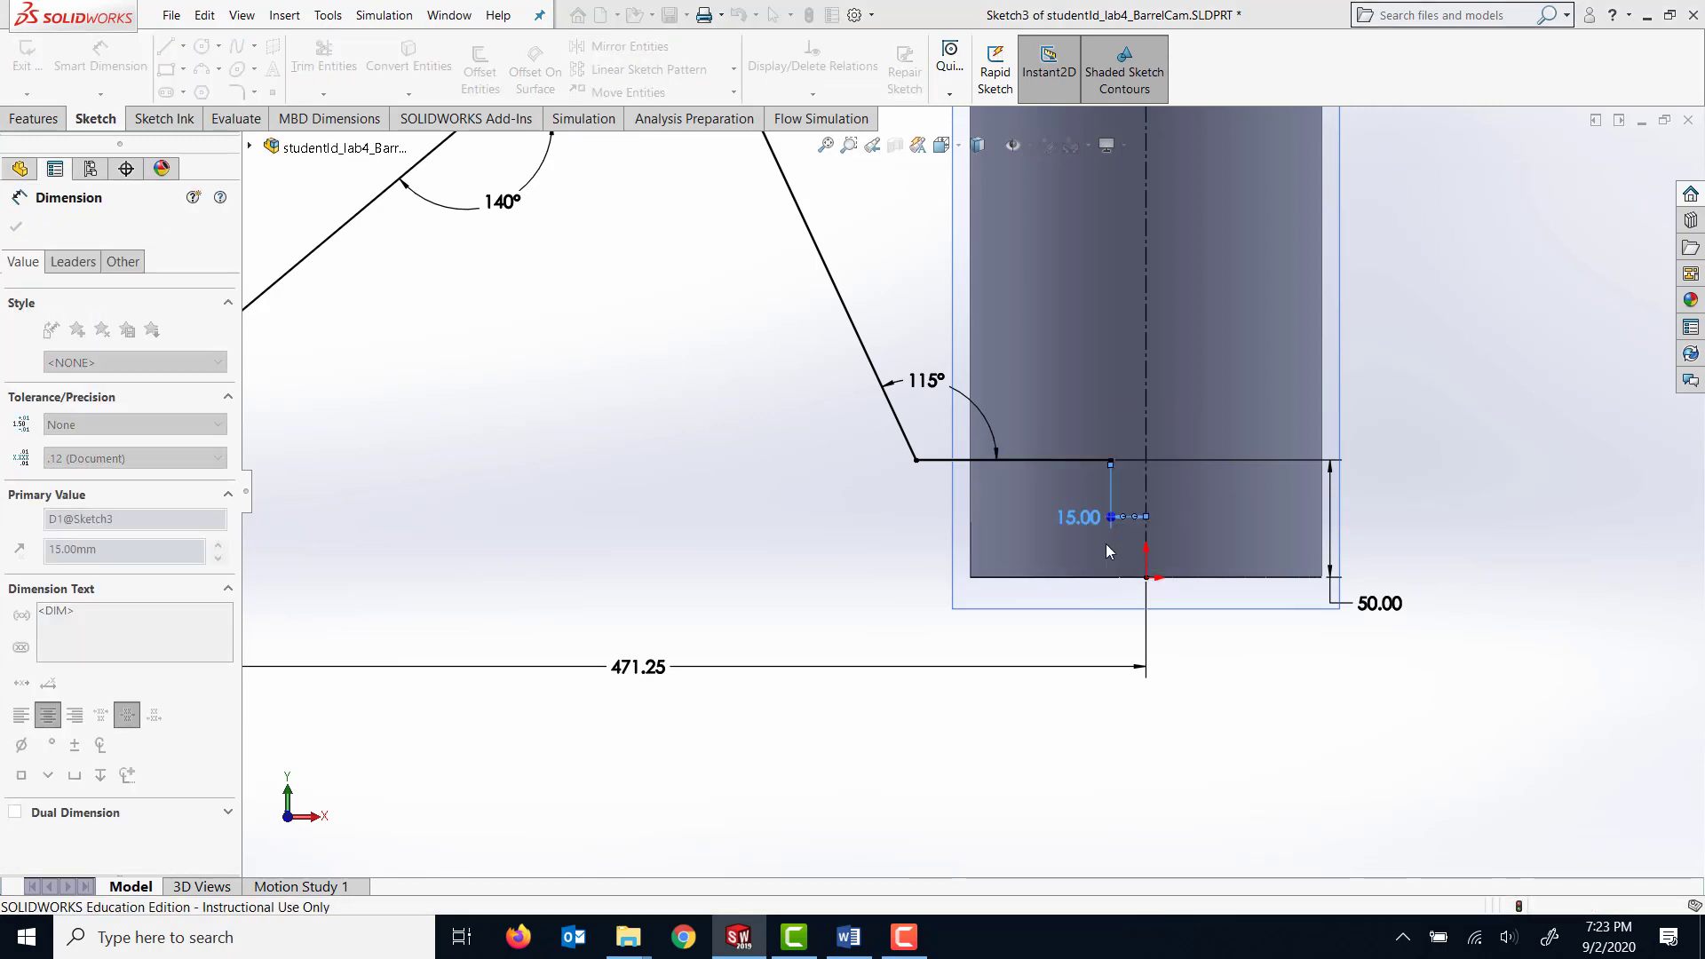
pyautogui.scroll(4, 797, 574)
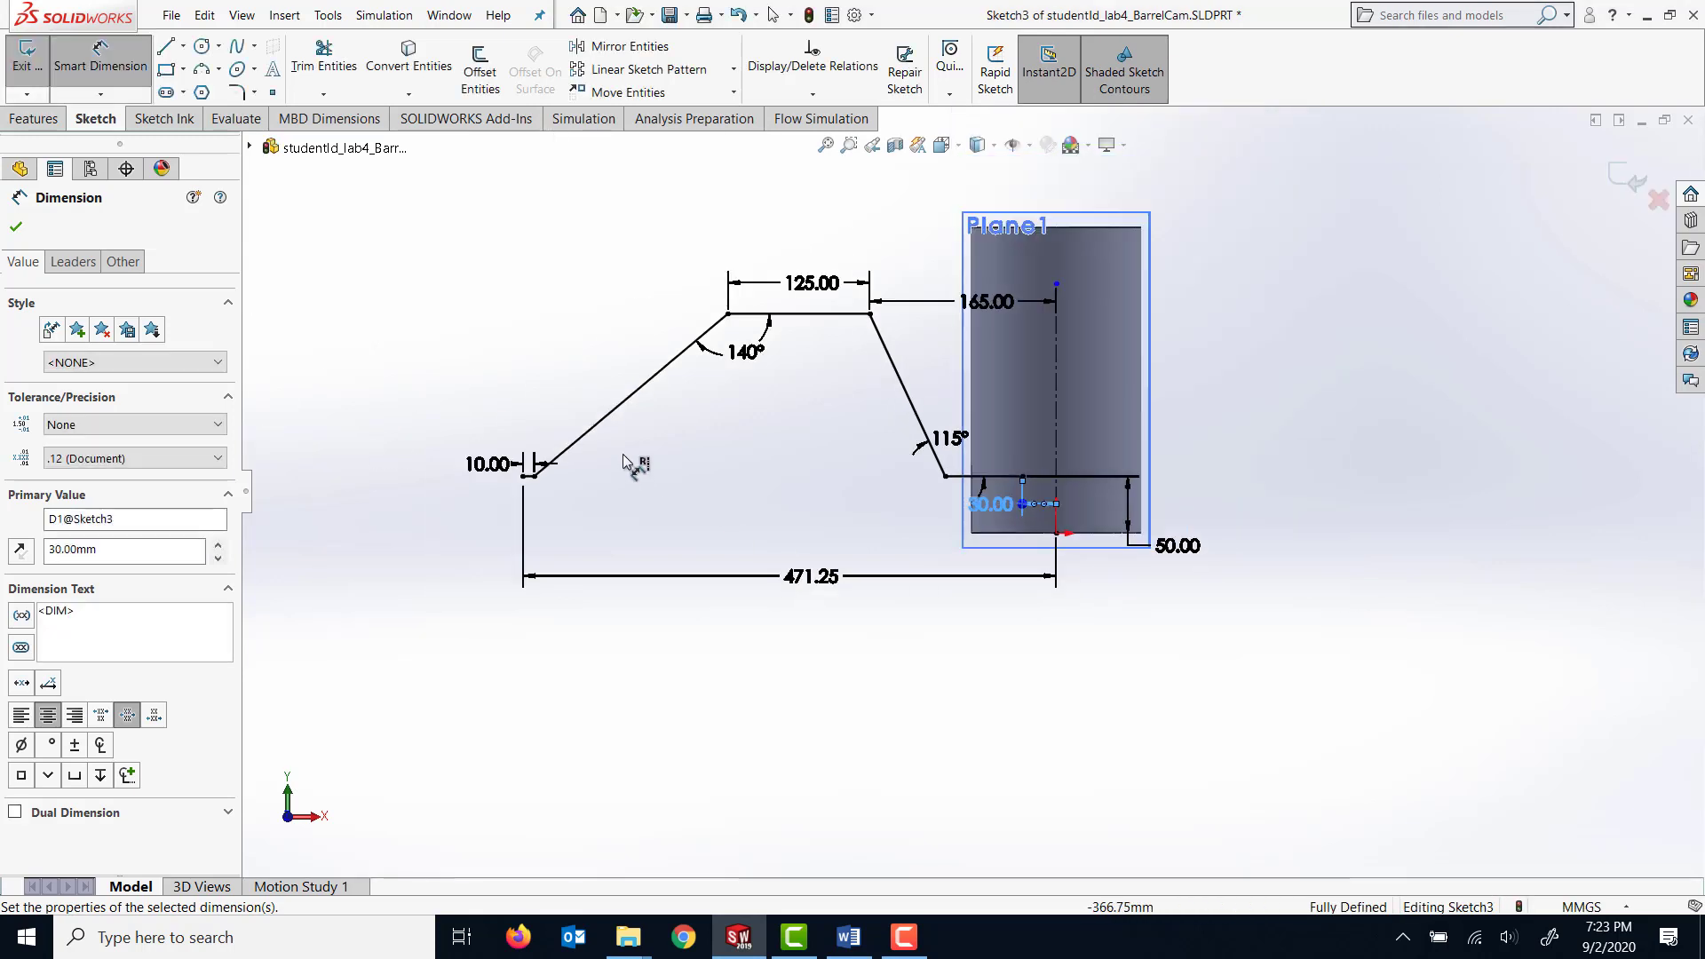
pyautogui.scroll(-1, 608, 455)
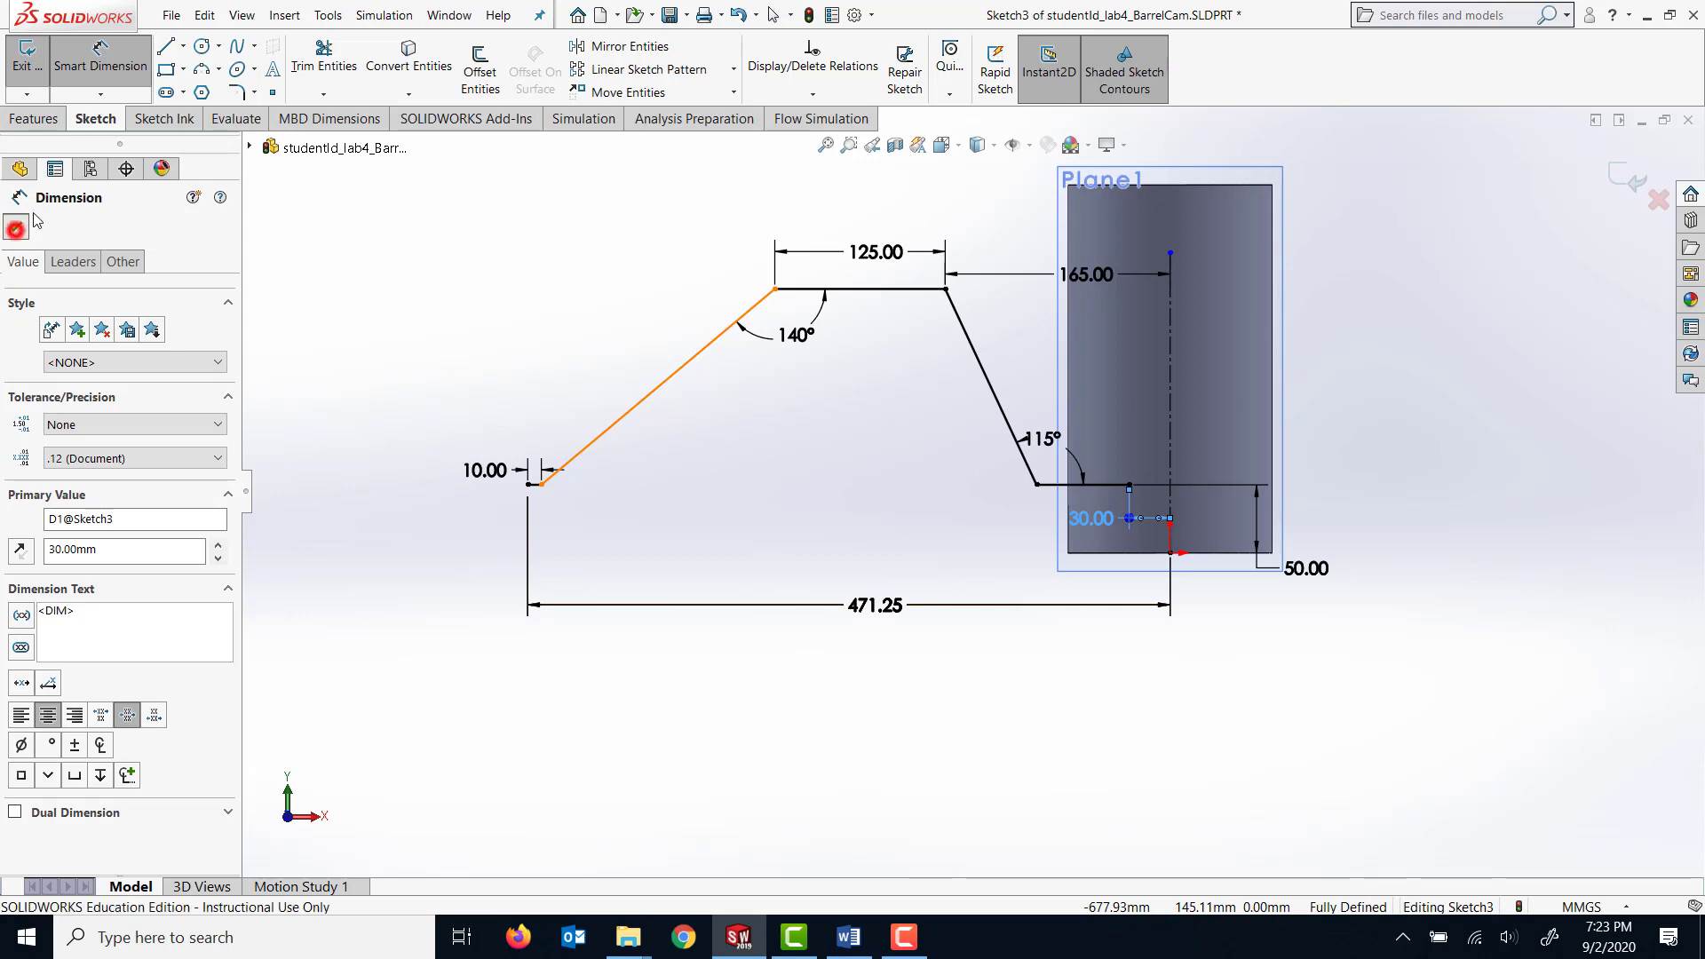
pyautogui.click(16, 226)
pyautogui.click(80, 69)
pyautogui.click(106, 59)
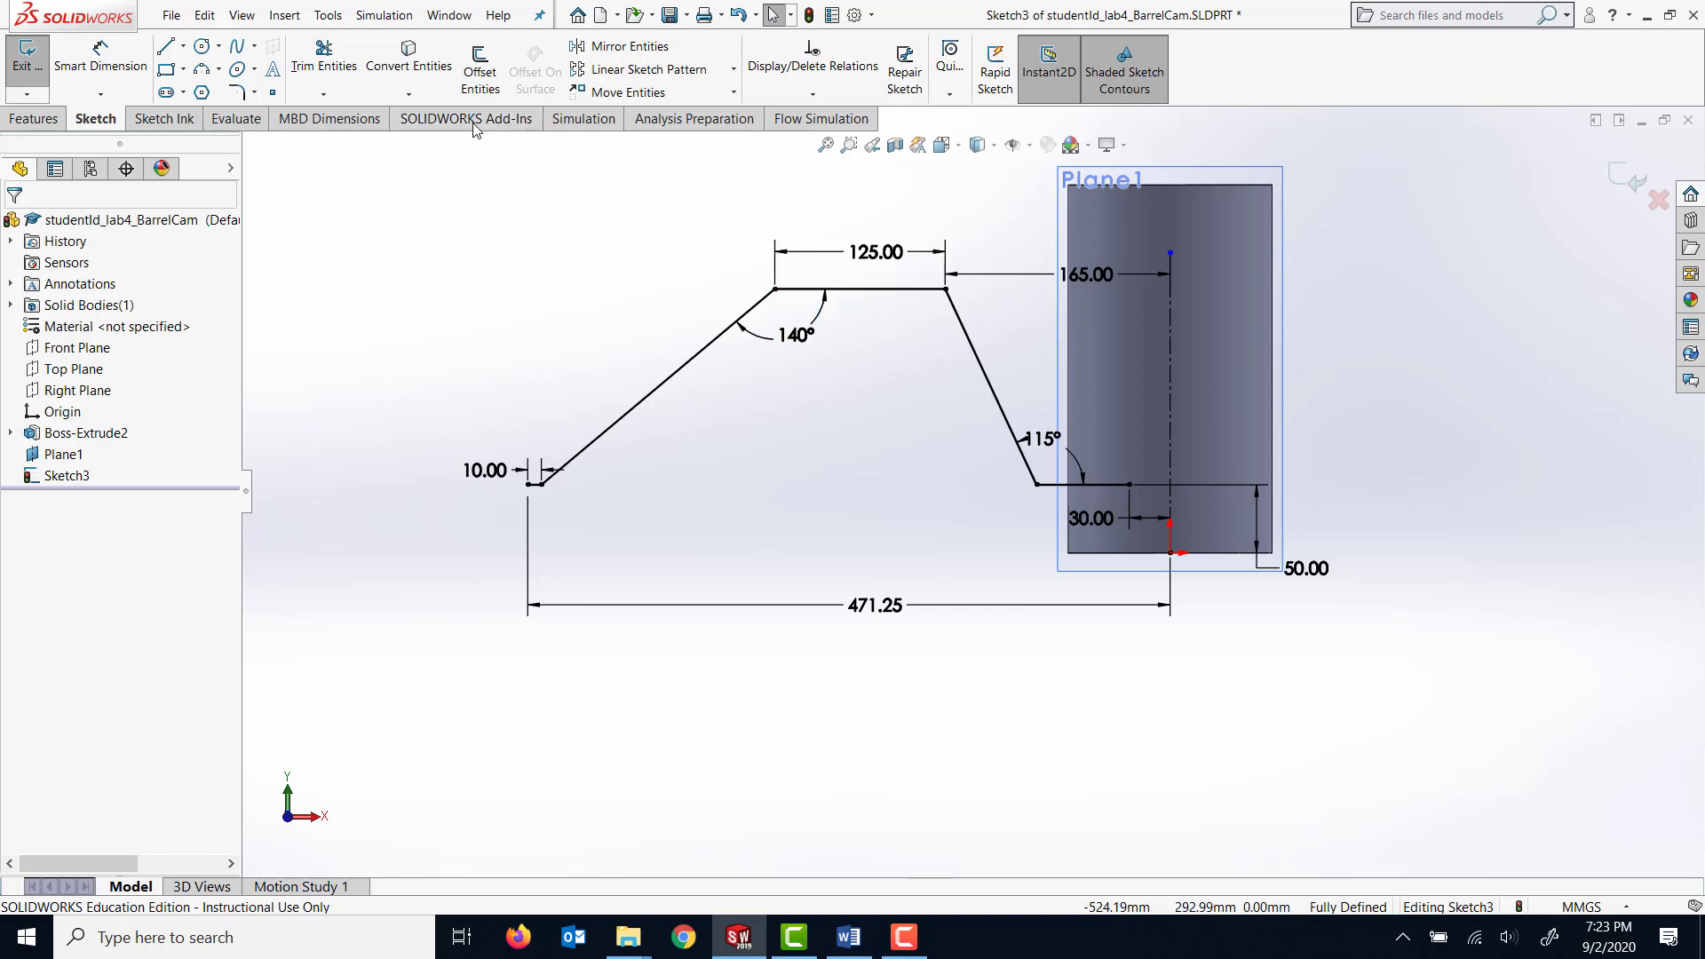
# Offset the whole groove path chain 20 mm to its lower side, keeping the offset dimension.
pyautogui.click(480, 71)
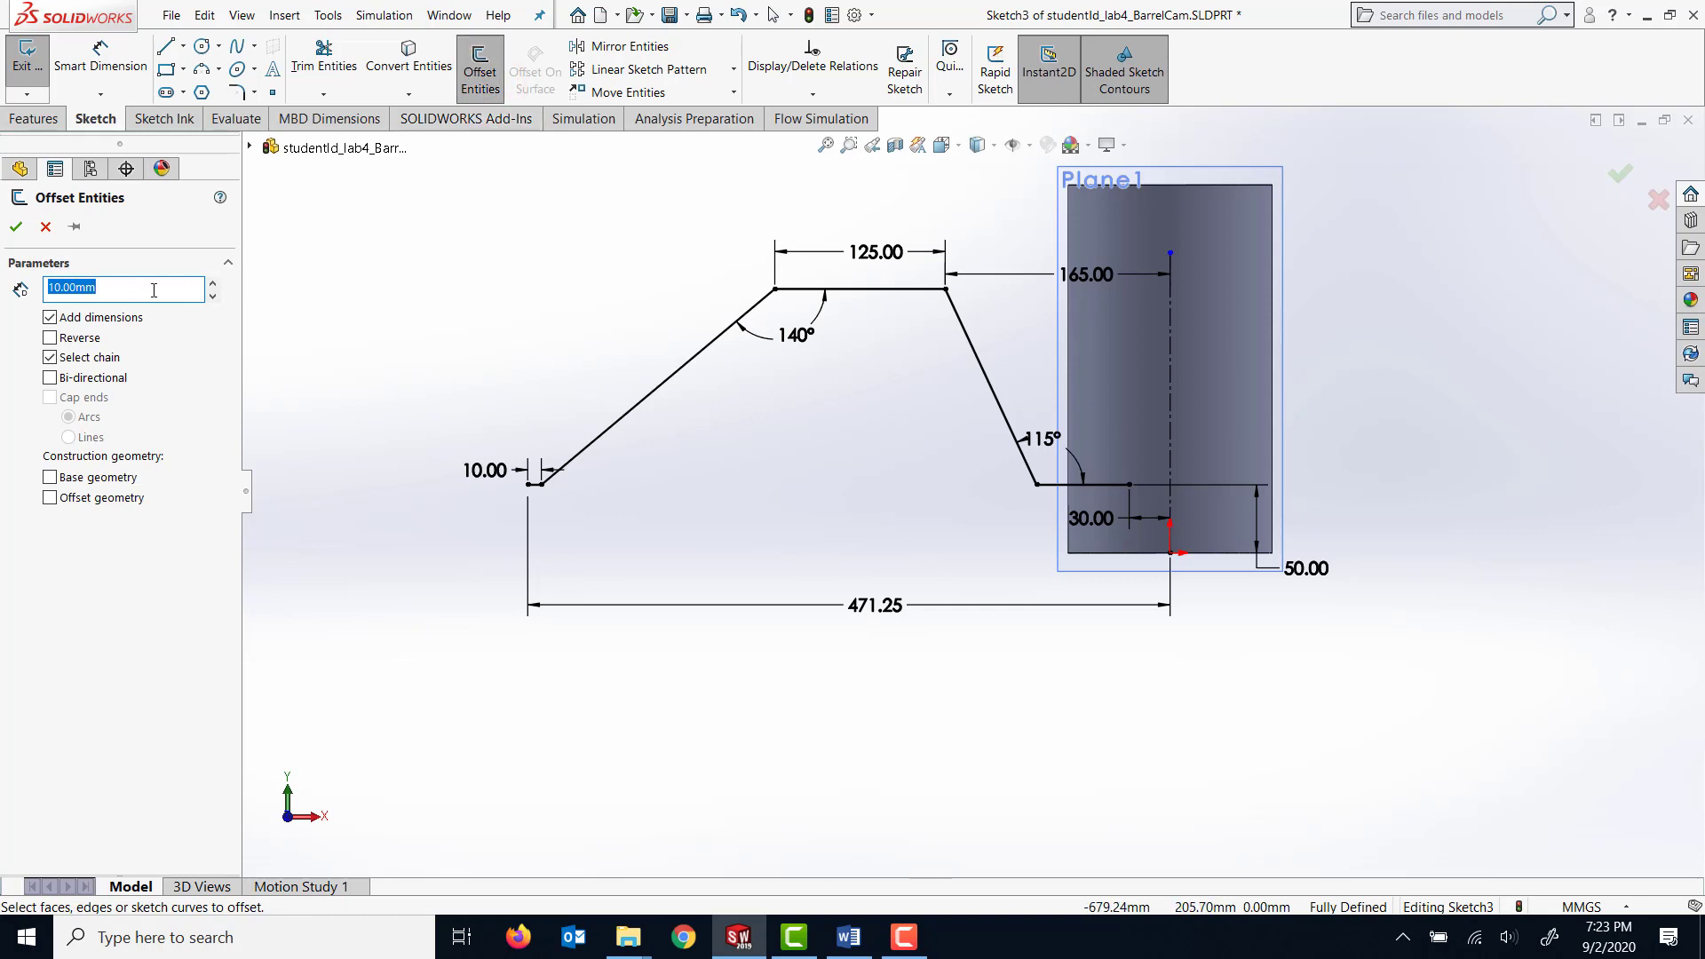
pyautogui.write('20')
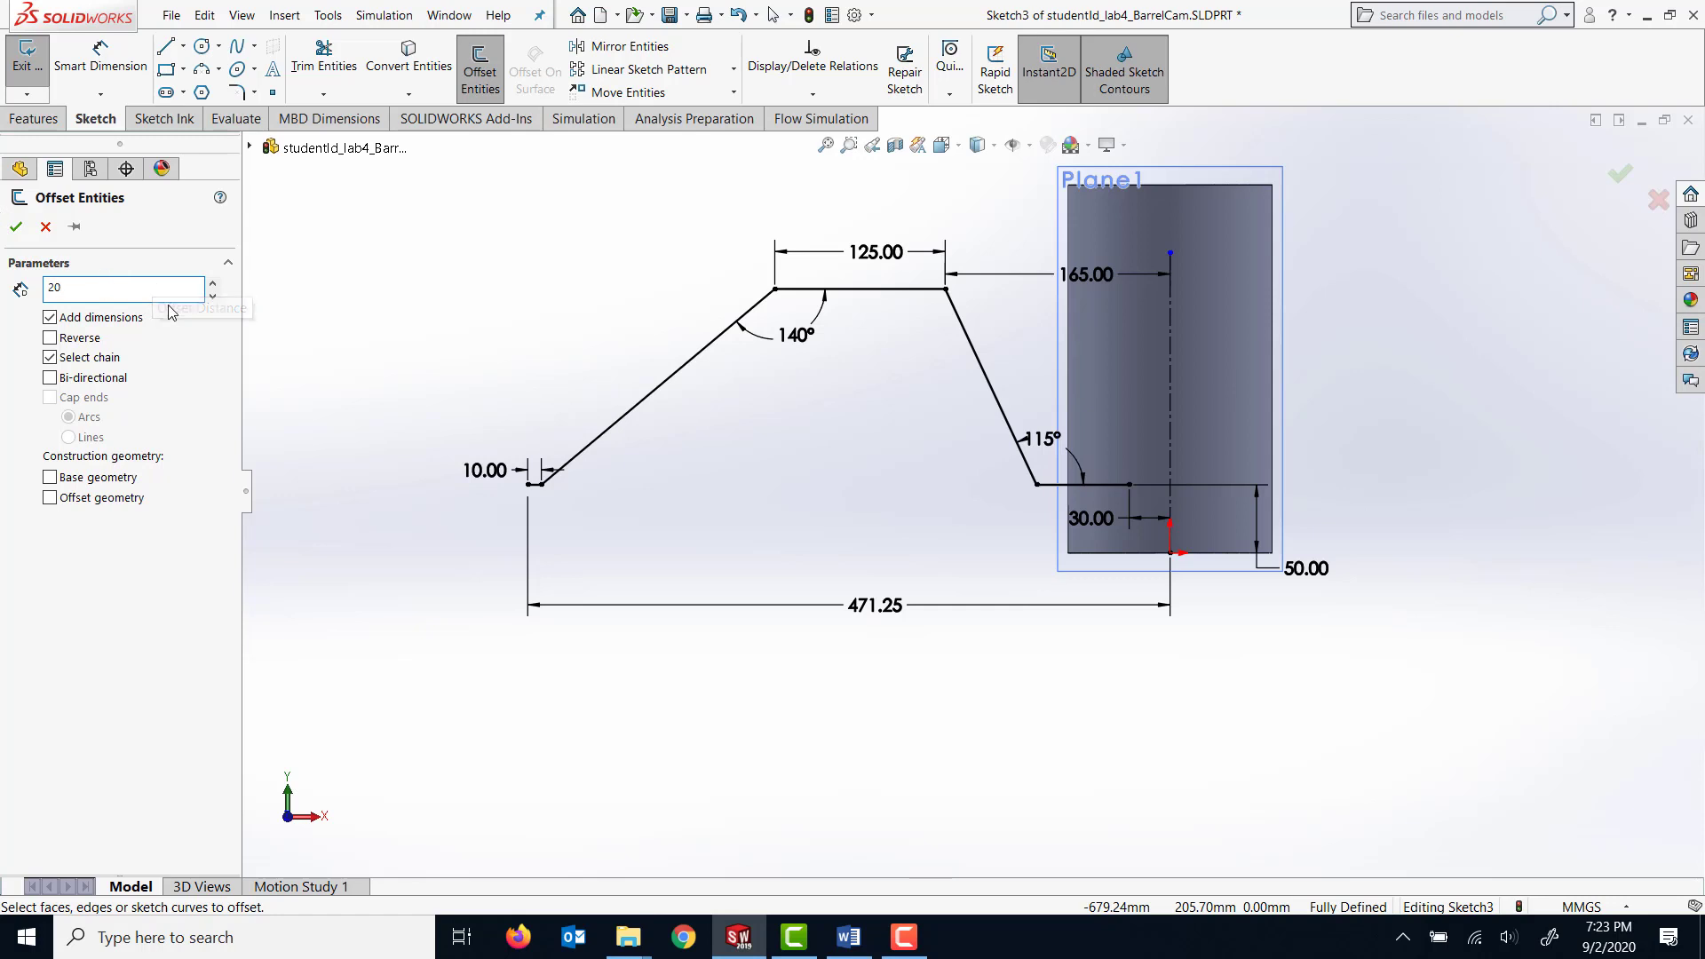
pyautogui.click(157, 238)
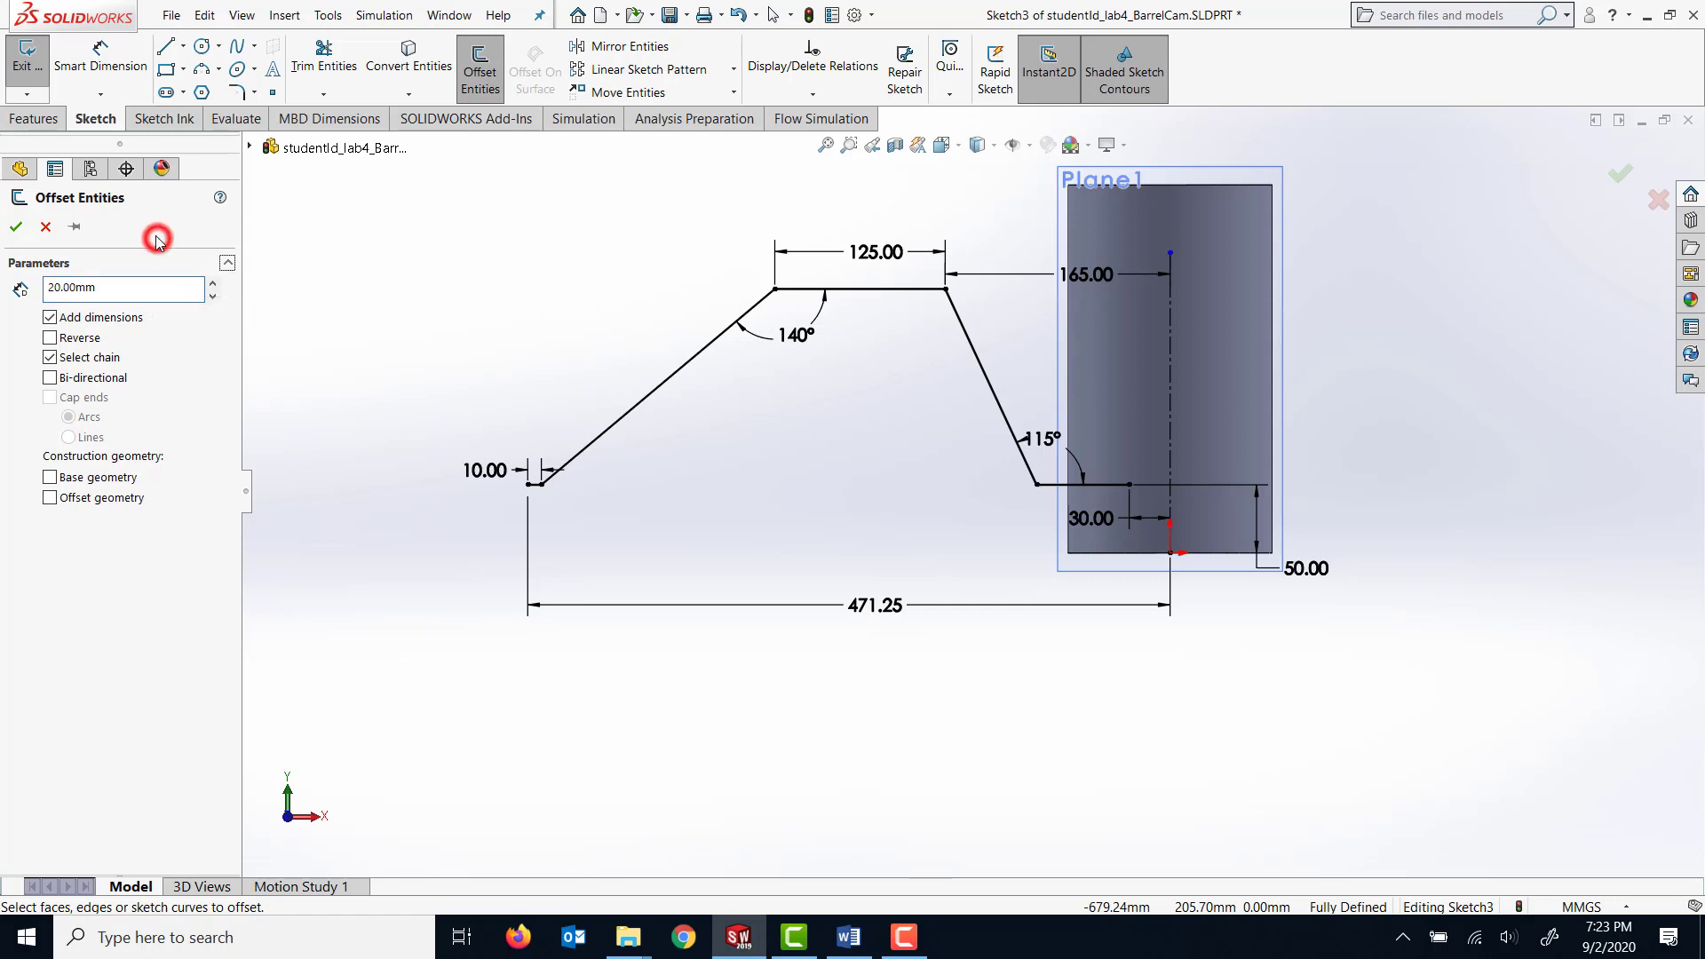
pyautogui.click(666, 382)
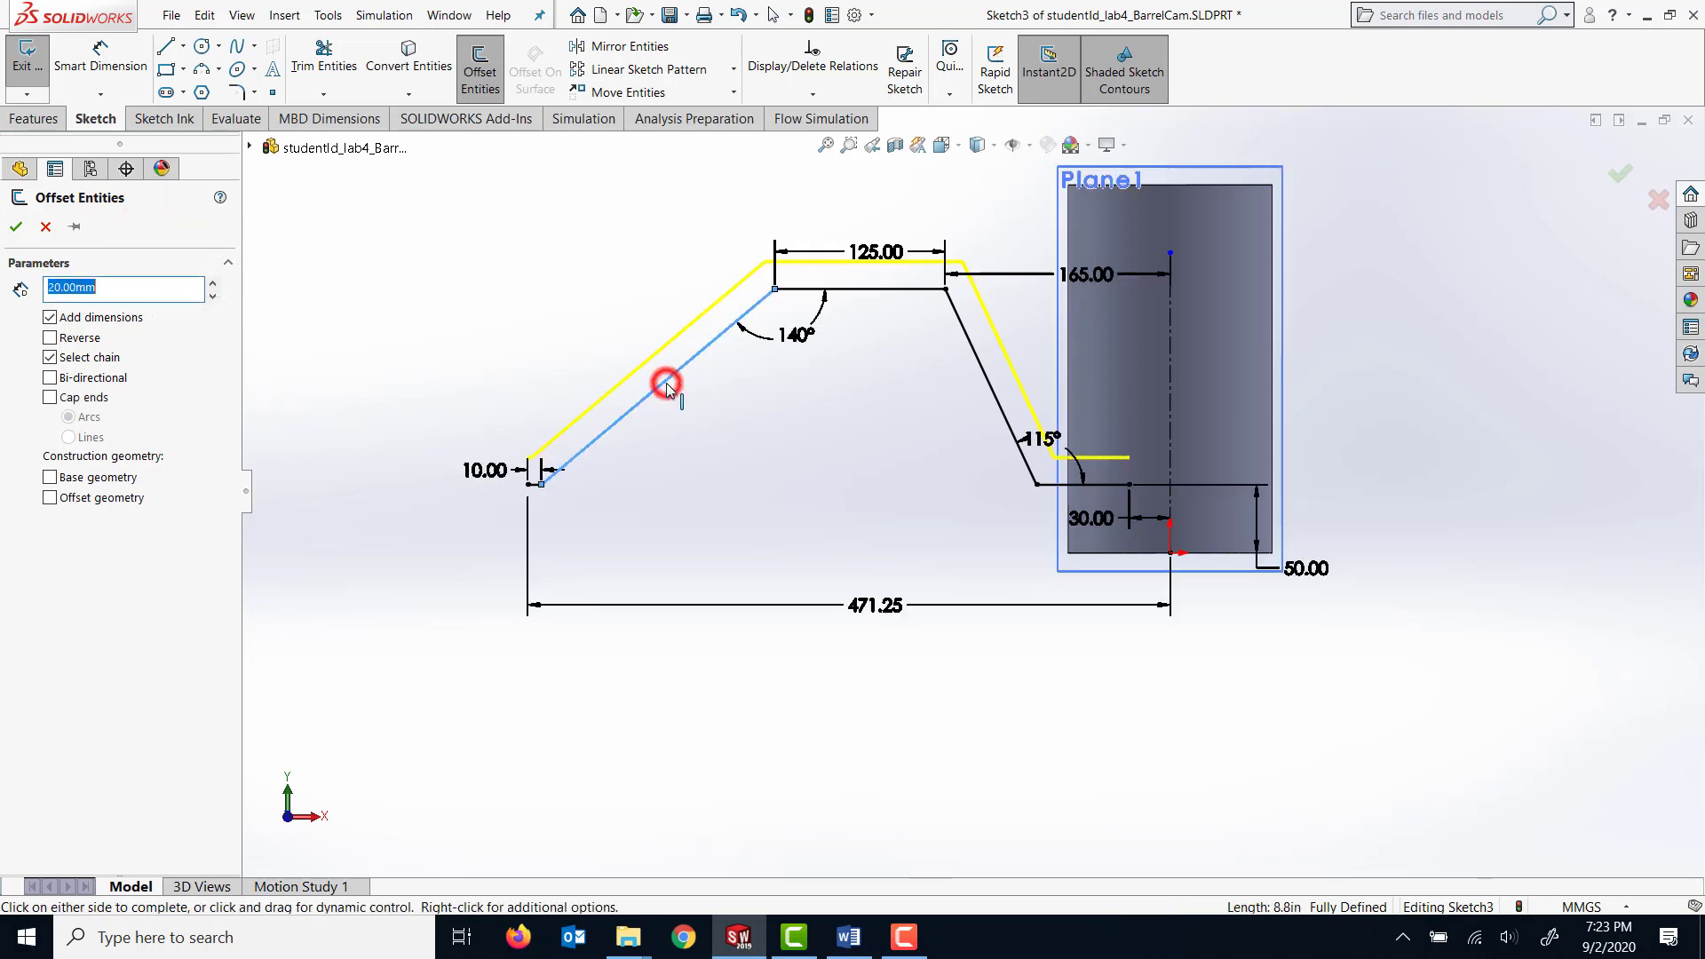
pyautogui.click(535, 503)
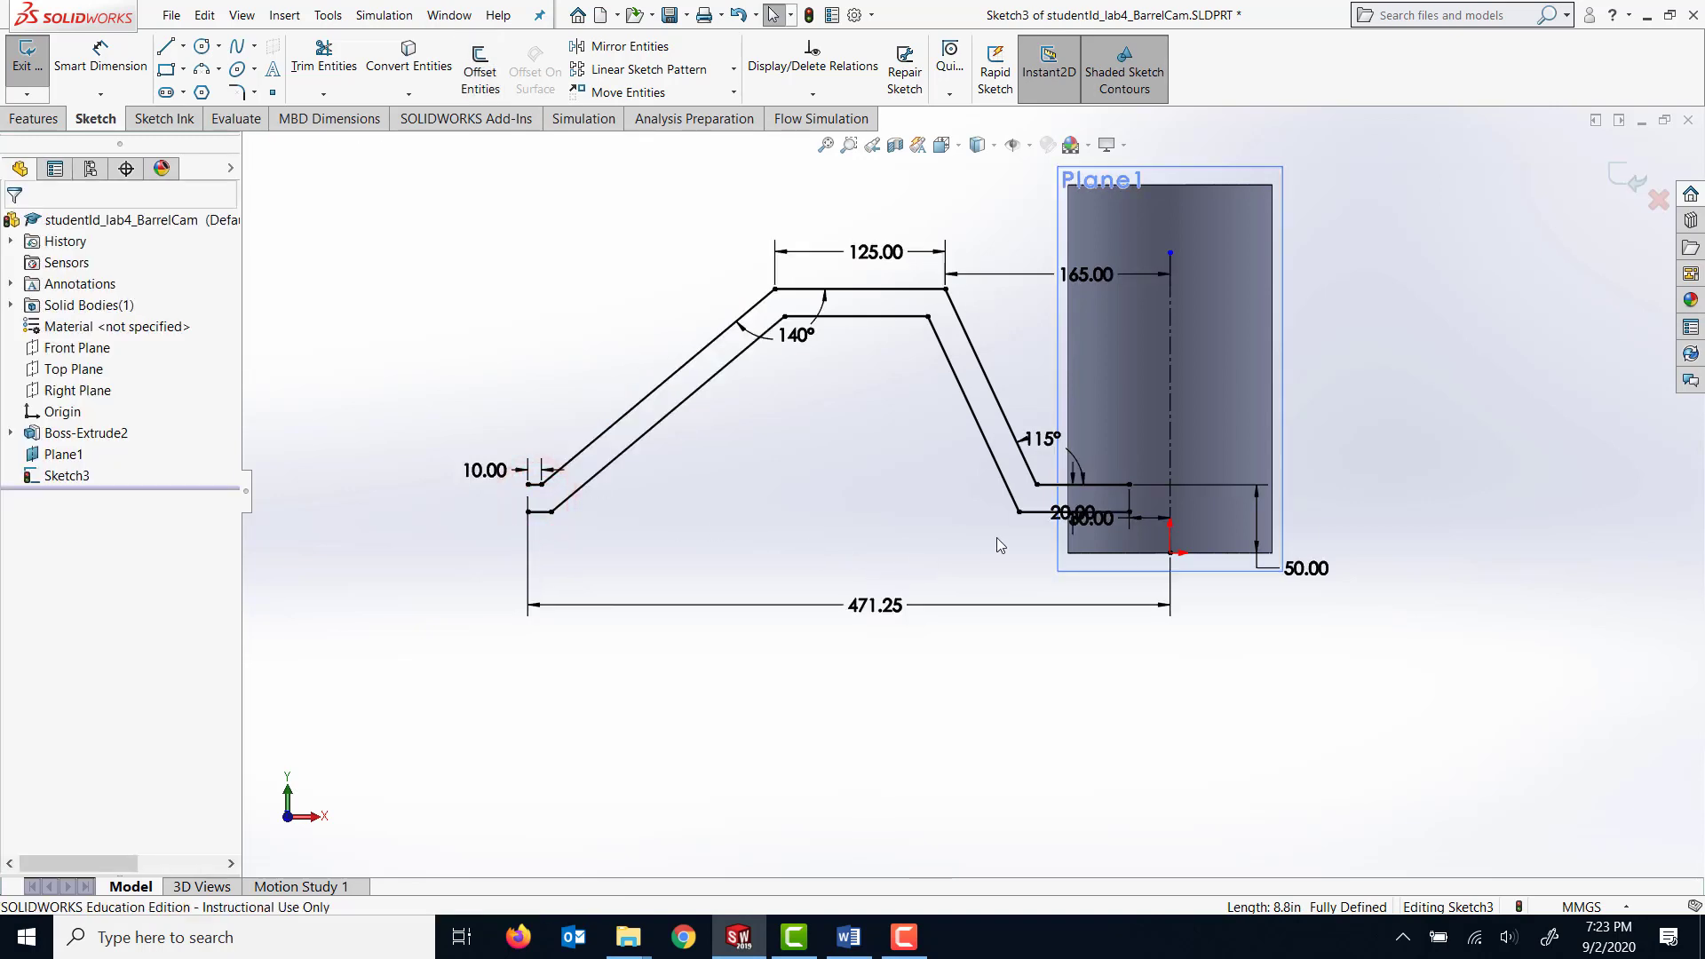
# Move the 20 mm offset dimension clear of the cylinder and close both open ends of the groove profile with vertical lines.
pyautogui.scroll(-2, 1243, 533)
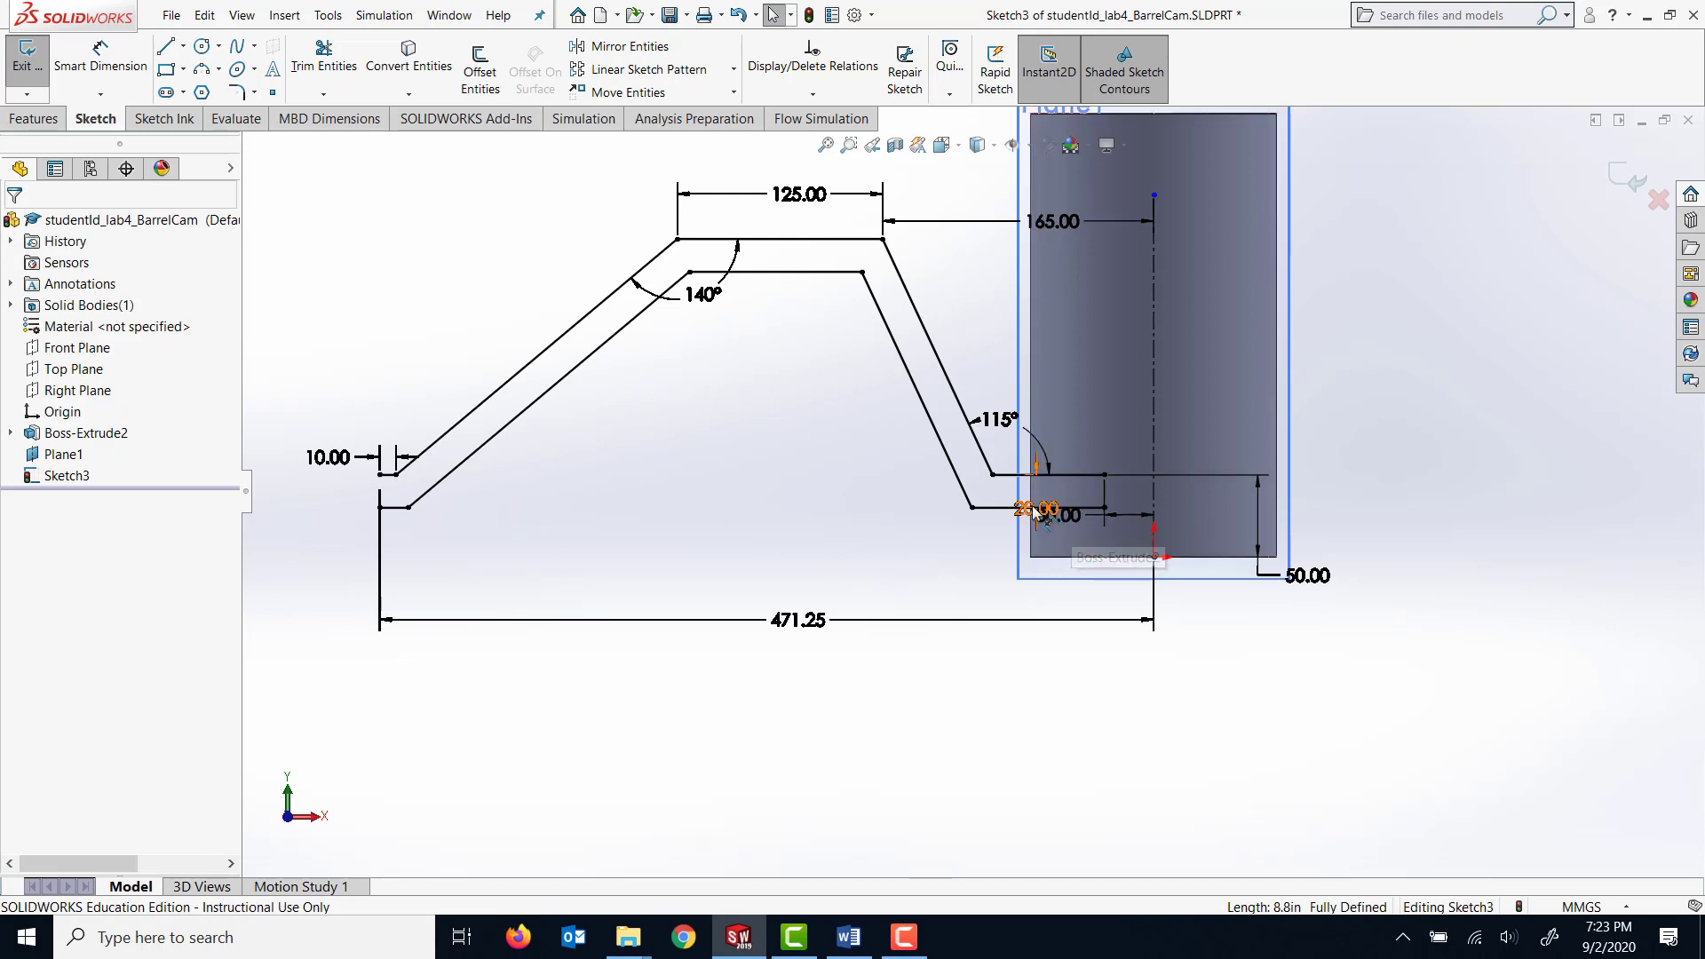
pyautogui.moveTo(1030, 506)
pyautogui.mouseDown()
pyautogui.moveTo(1190, 493)
pyautogui.moveTo(1201, 515)
pyautogui.moveTo(929, 536)
pyautogui.mouseUp()
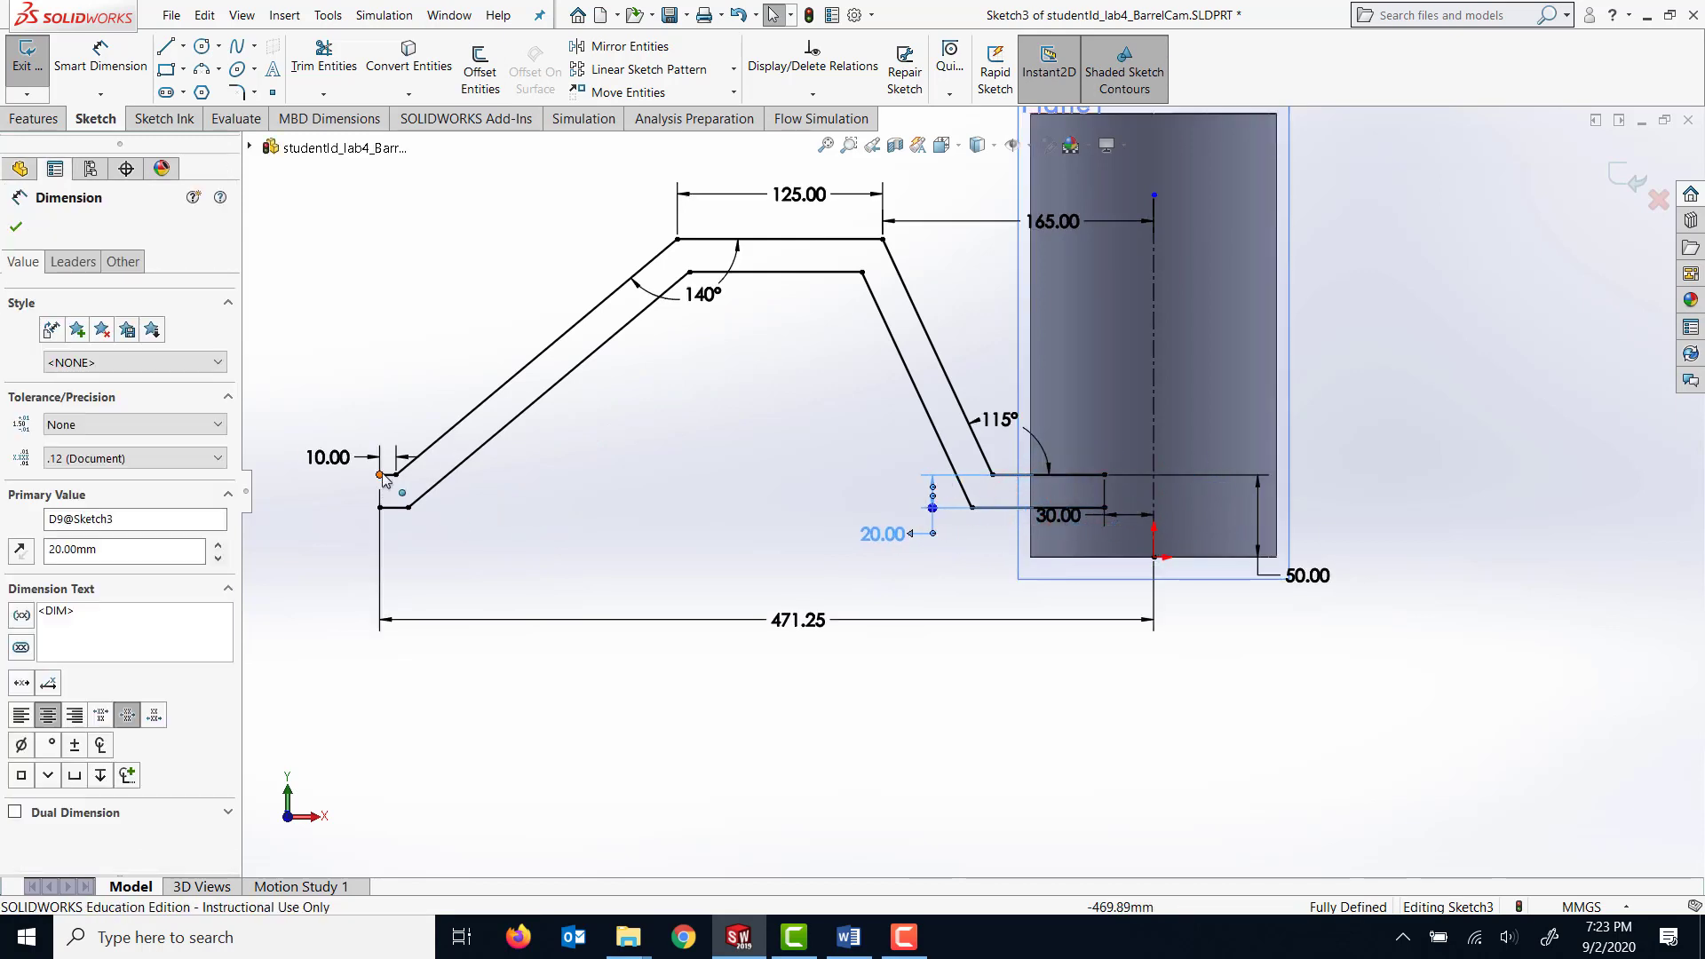
pyautogui.click(163, 46)
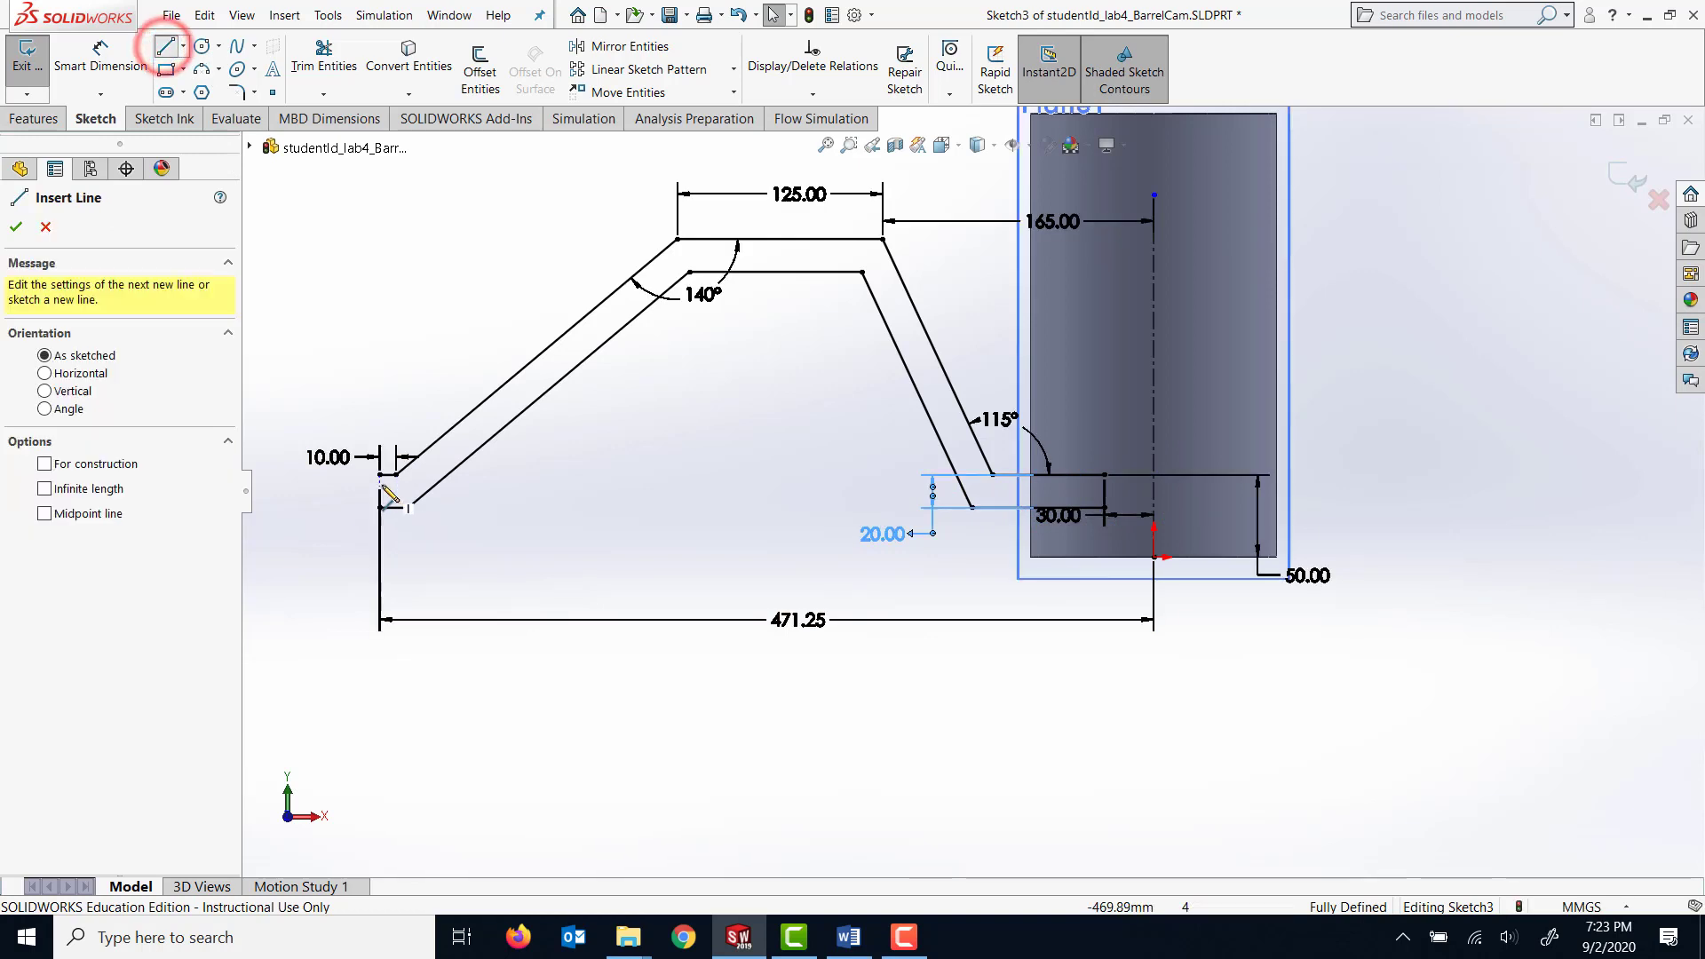
pyautogui.click(380, 474)
pyautogui.click(380, 507)
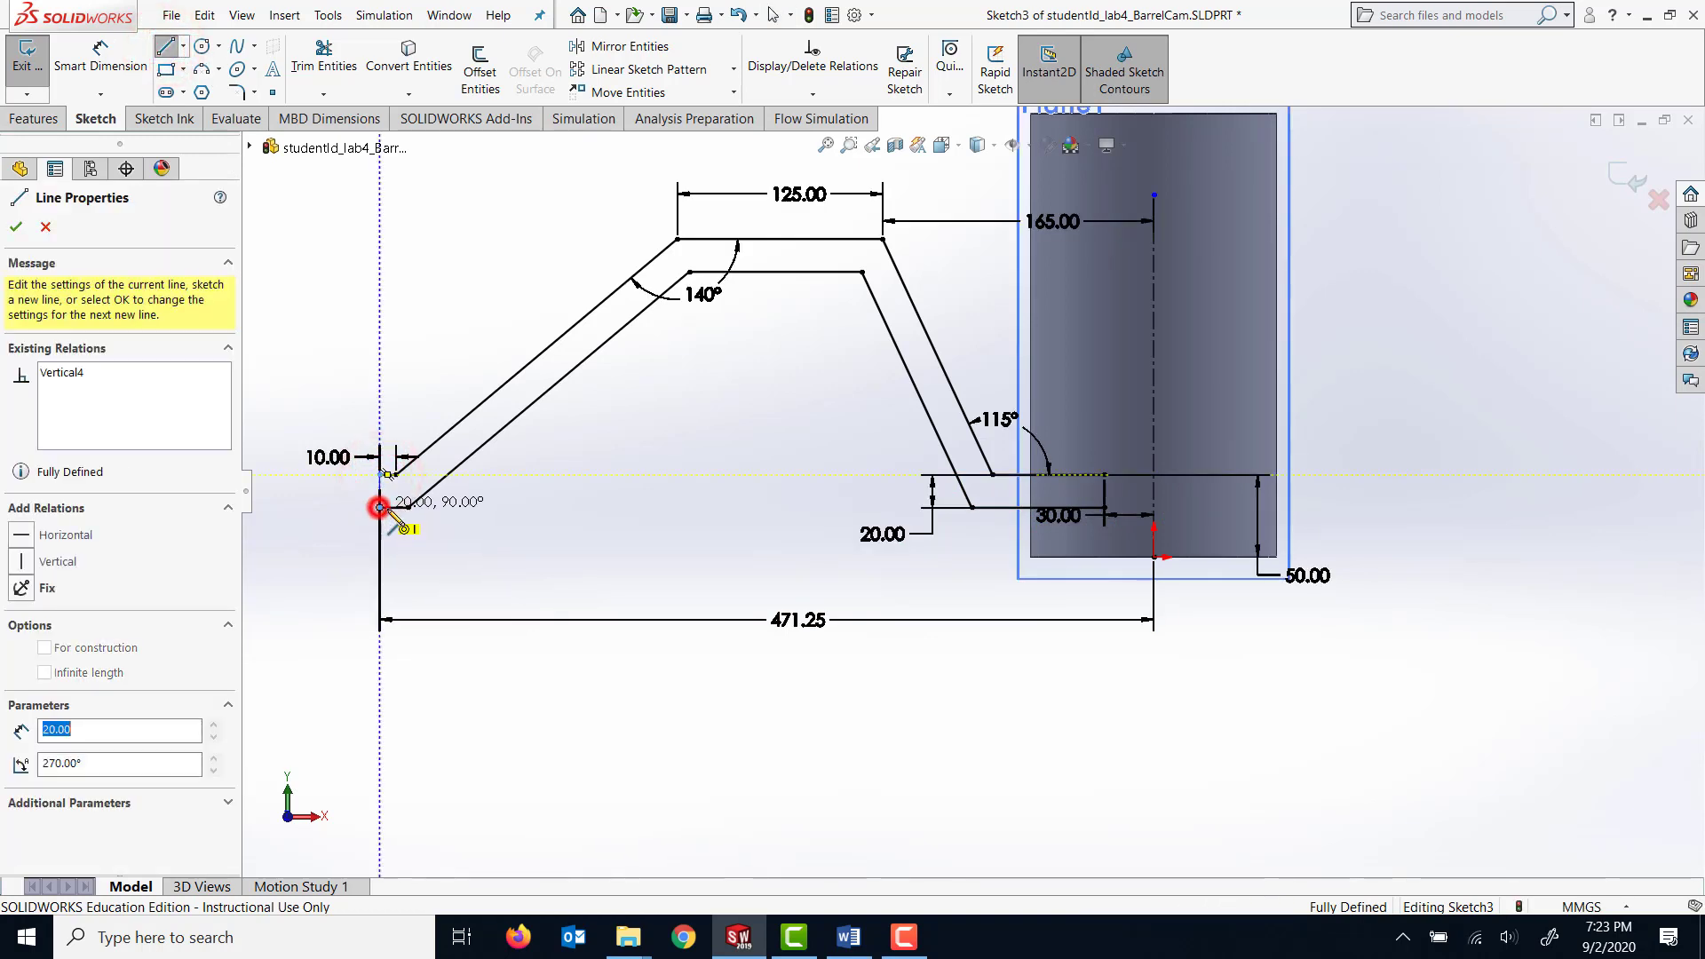
pyautogui.click(1105, 476)
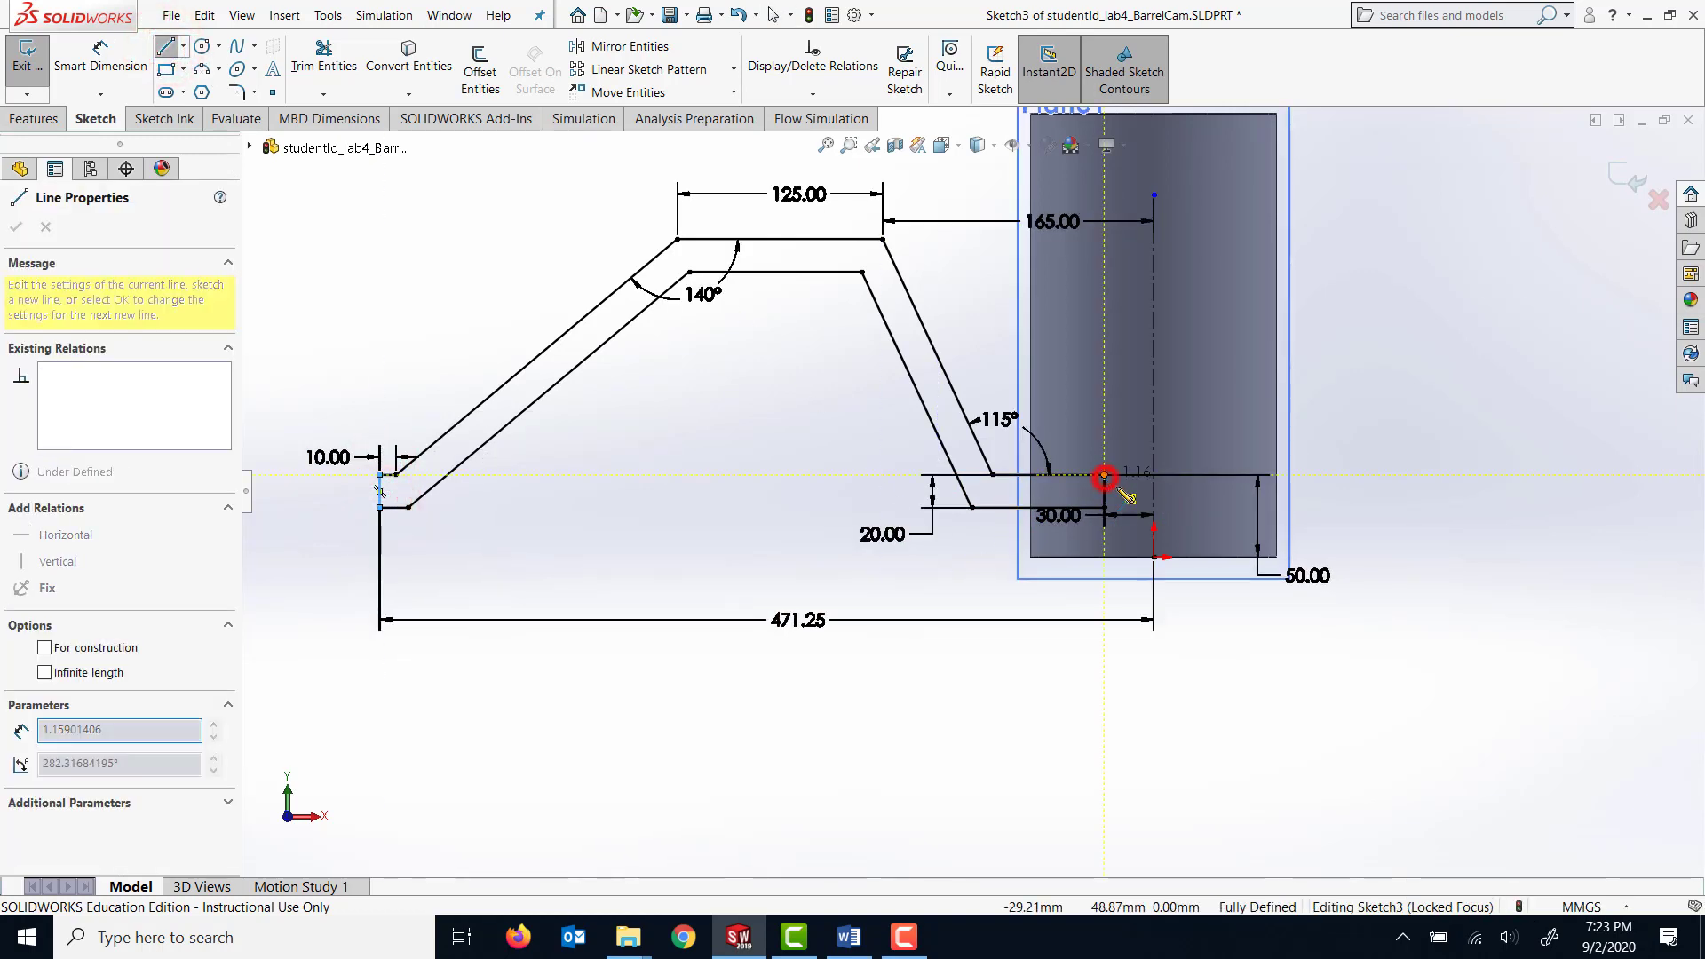
pyautogui.click(1105, 508)
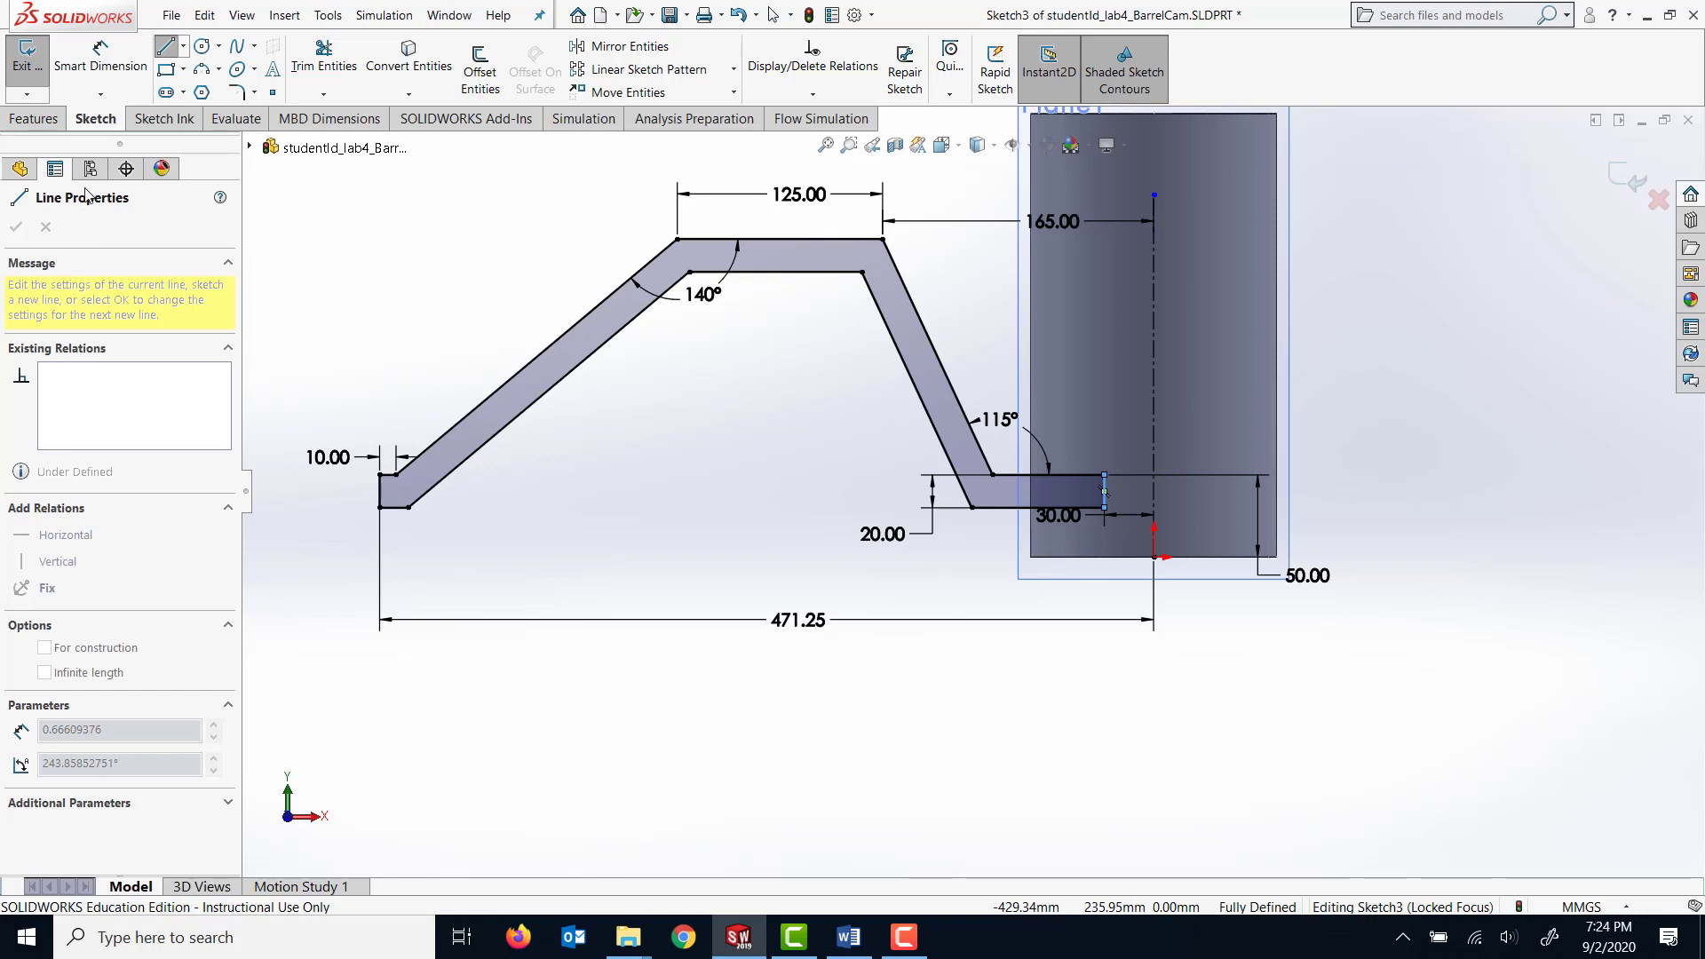
# Start a 10 mm Sketch Fillet on the upper bend beside the short end segment and remove the stray fillet from the selection.
pyautogui.click(237, 92)
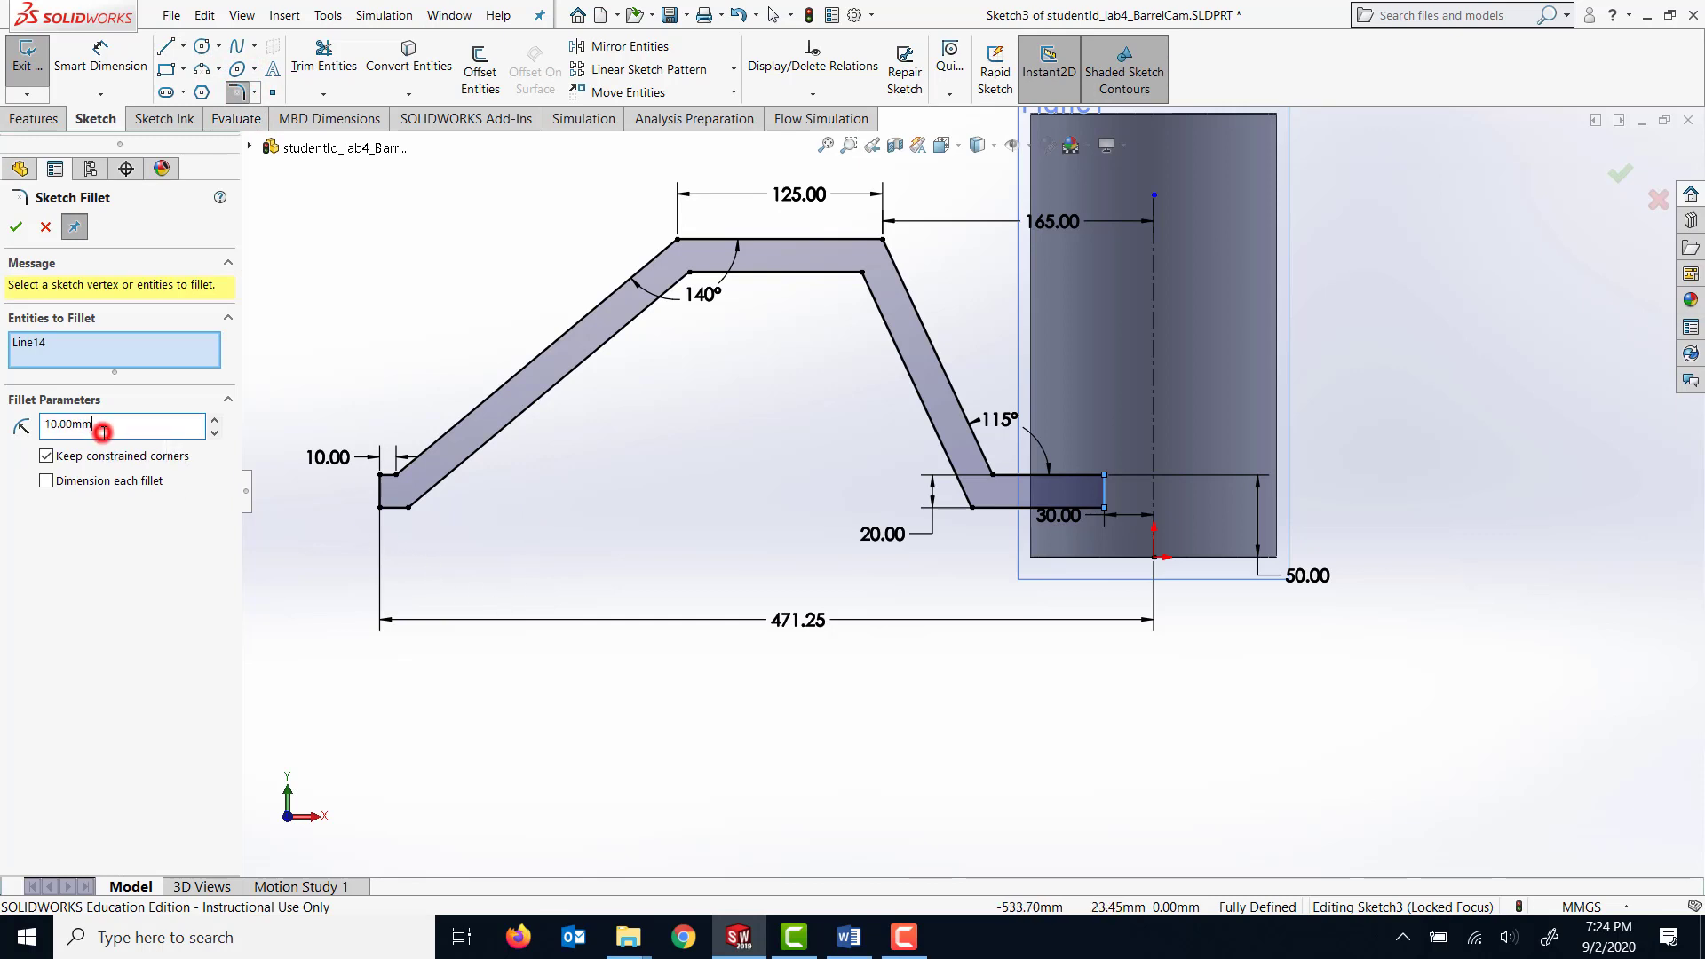
pyautogui.click(104, 433)
pyautogui.click(396, 481)
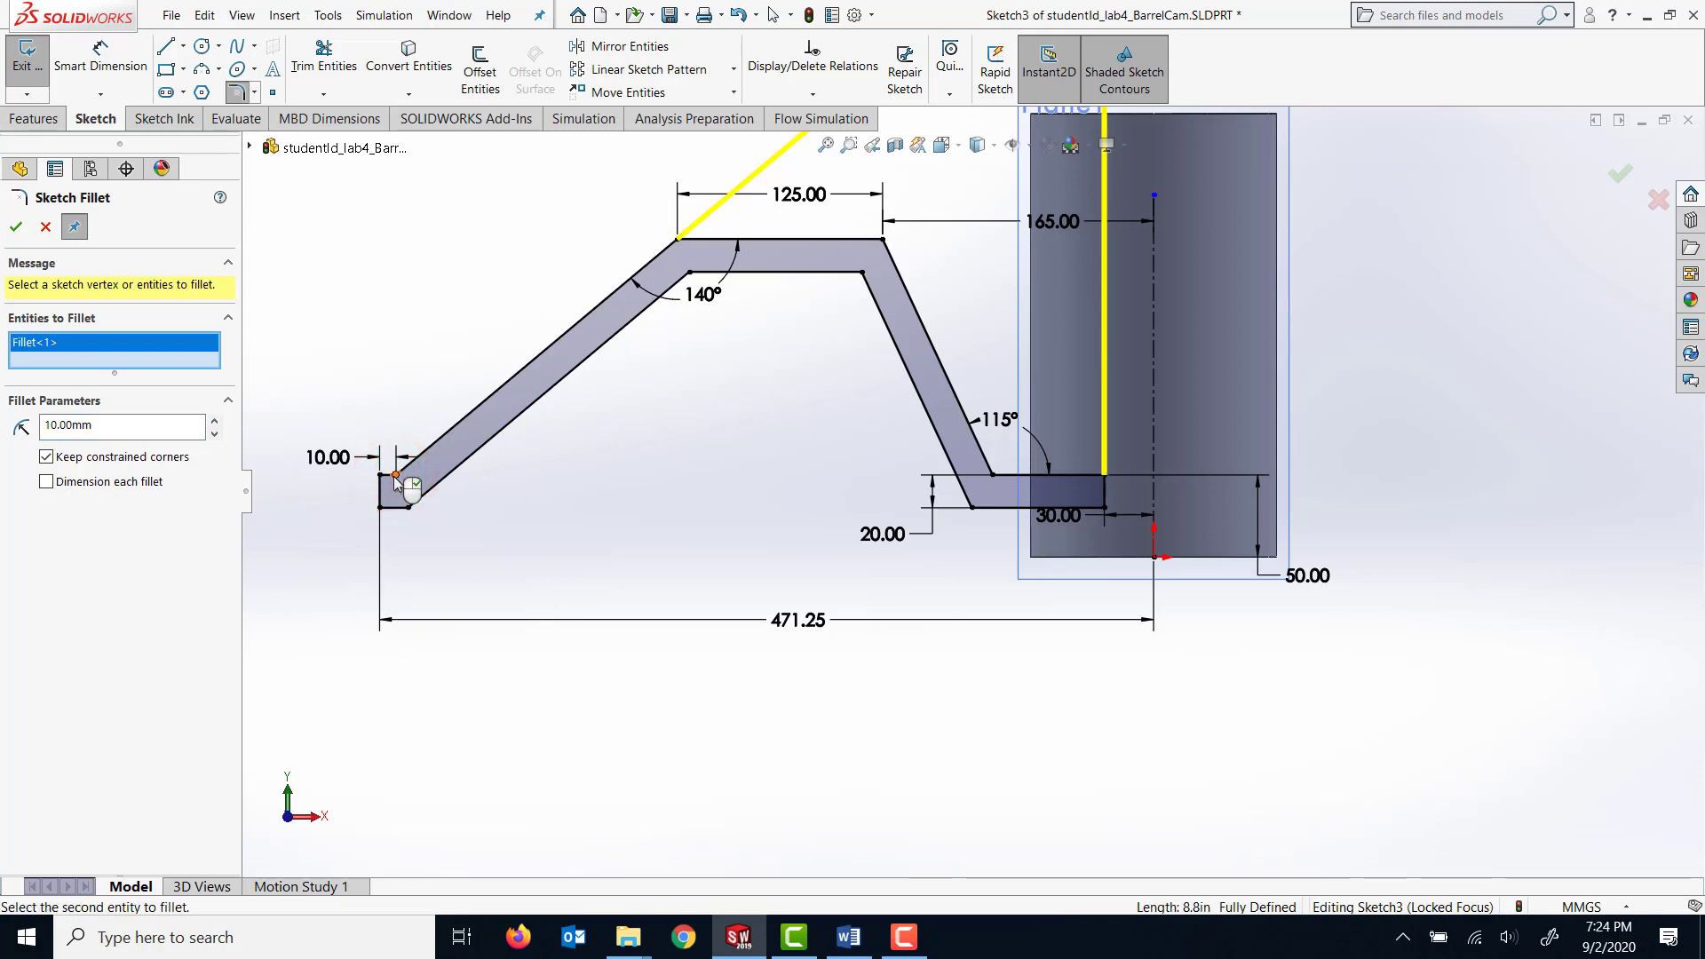
pyautogui.click(397, 482)
pyautogui.scroll(2, 868, 474)
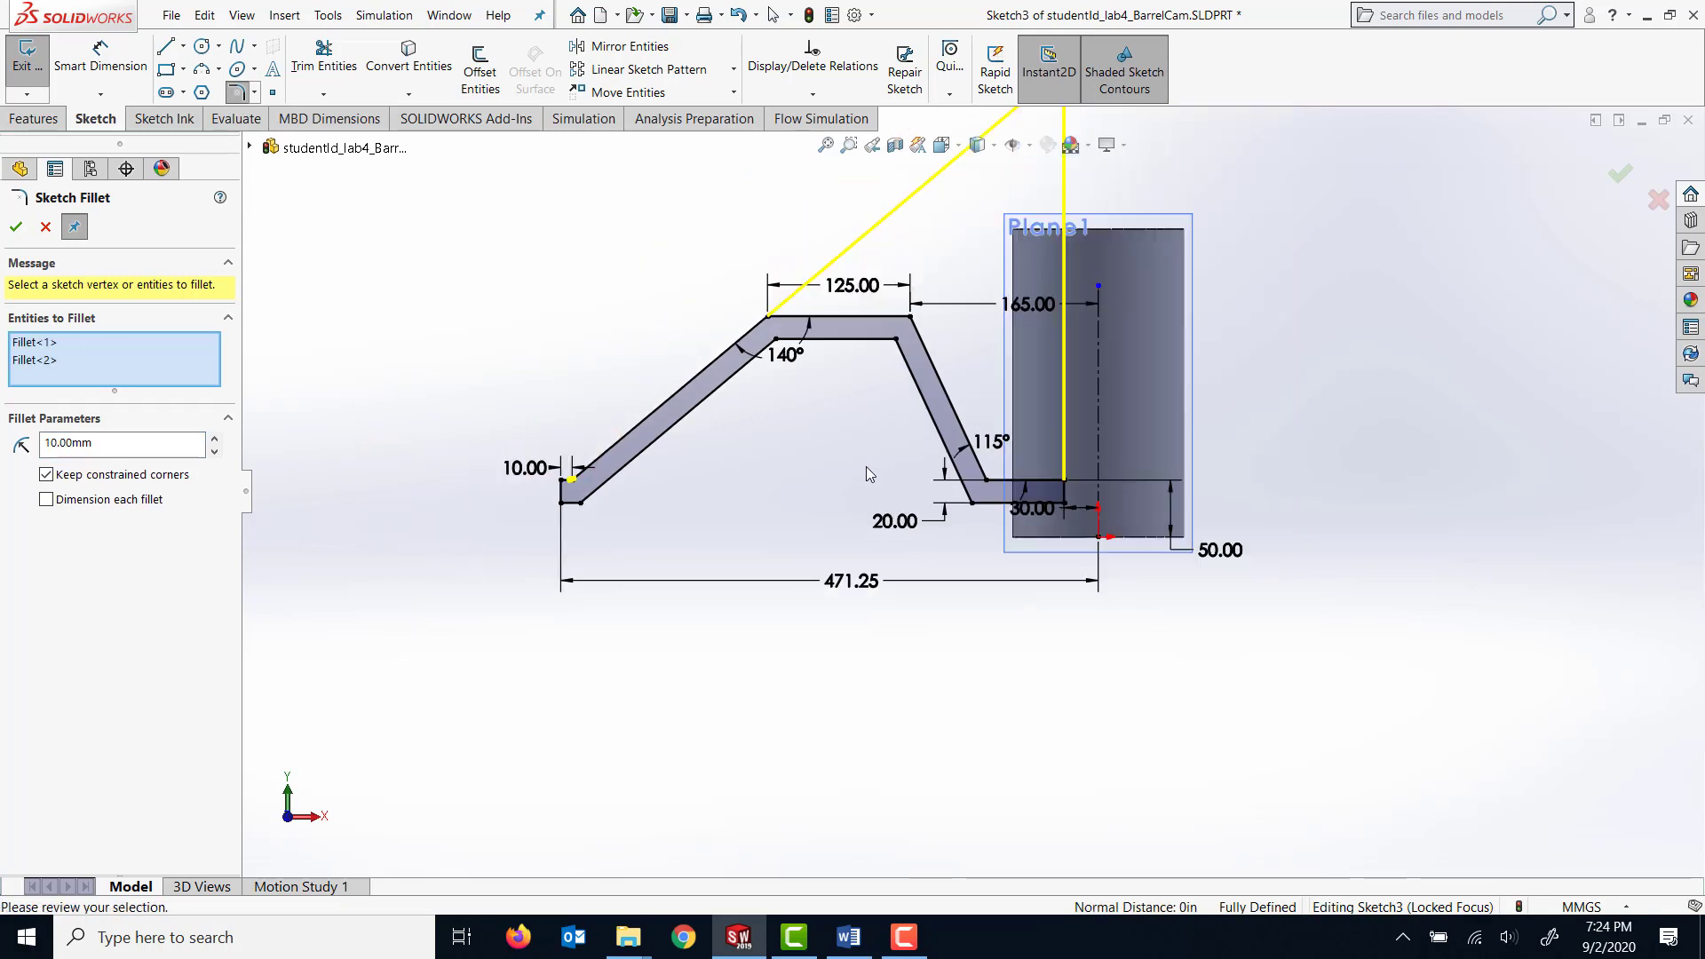
pyautogui.rightClick(41, 343)
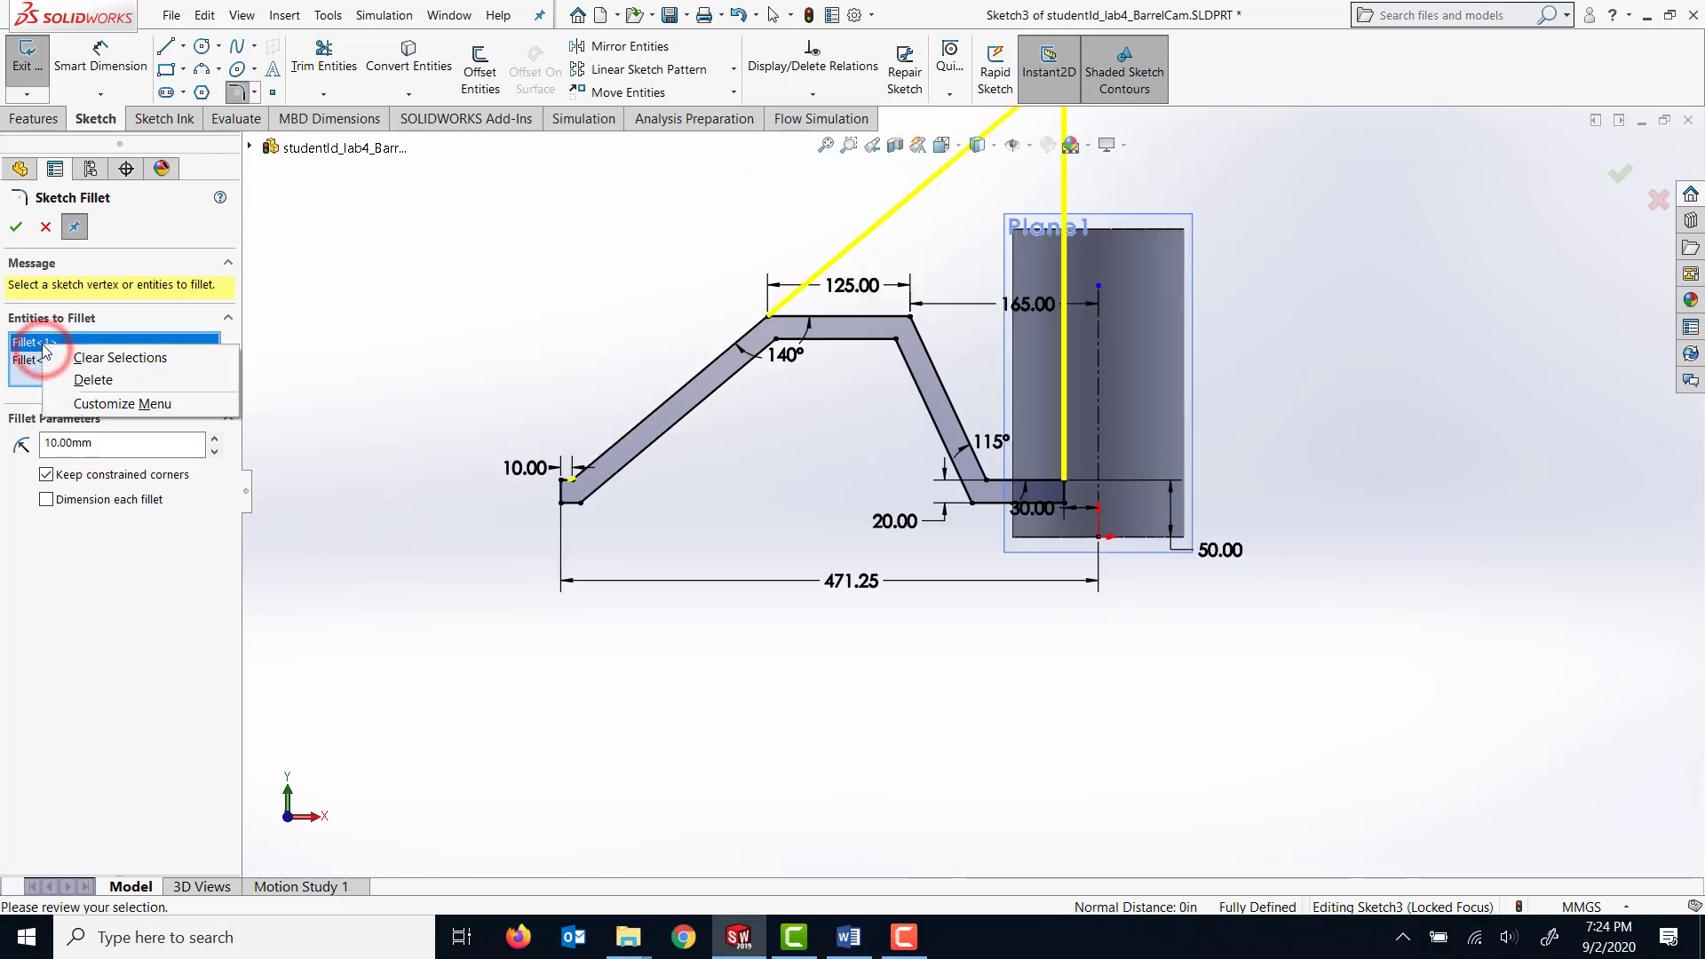
pyautogui.click(81, 374)
# Add the lower bend beside the short end segment and the four corners of the raised horizontal section to the fillet selection.
pyautogui.scroll(-6, 700, 522)
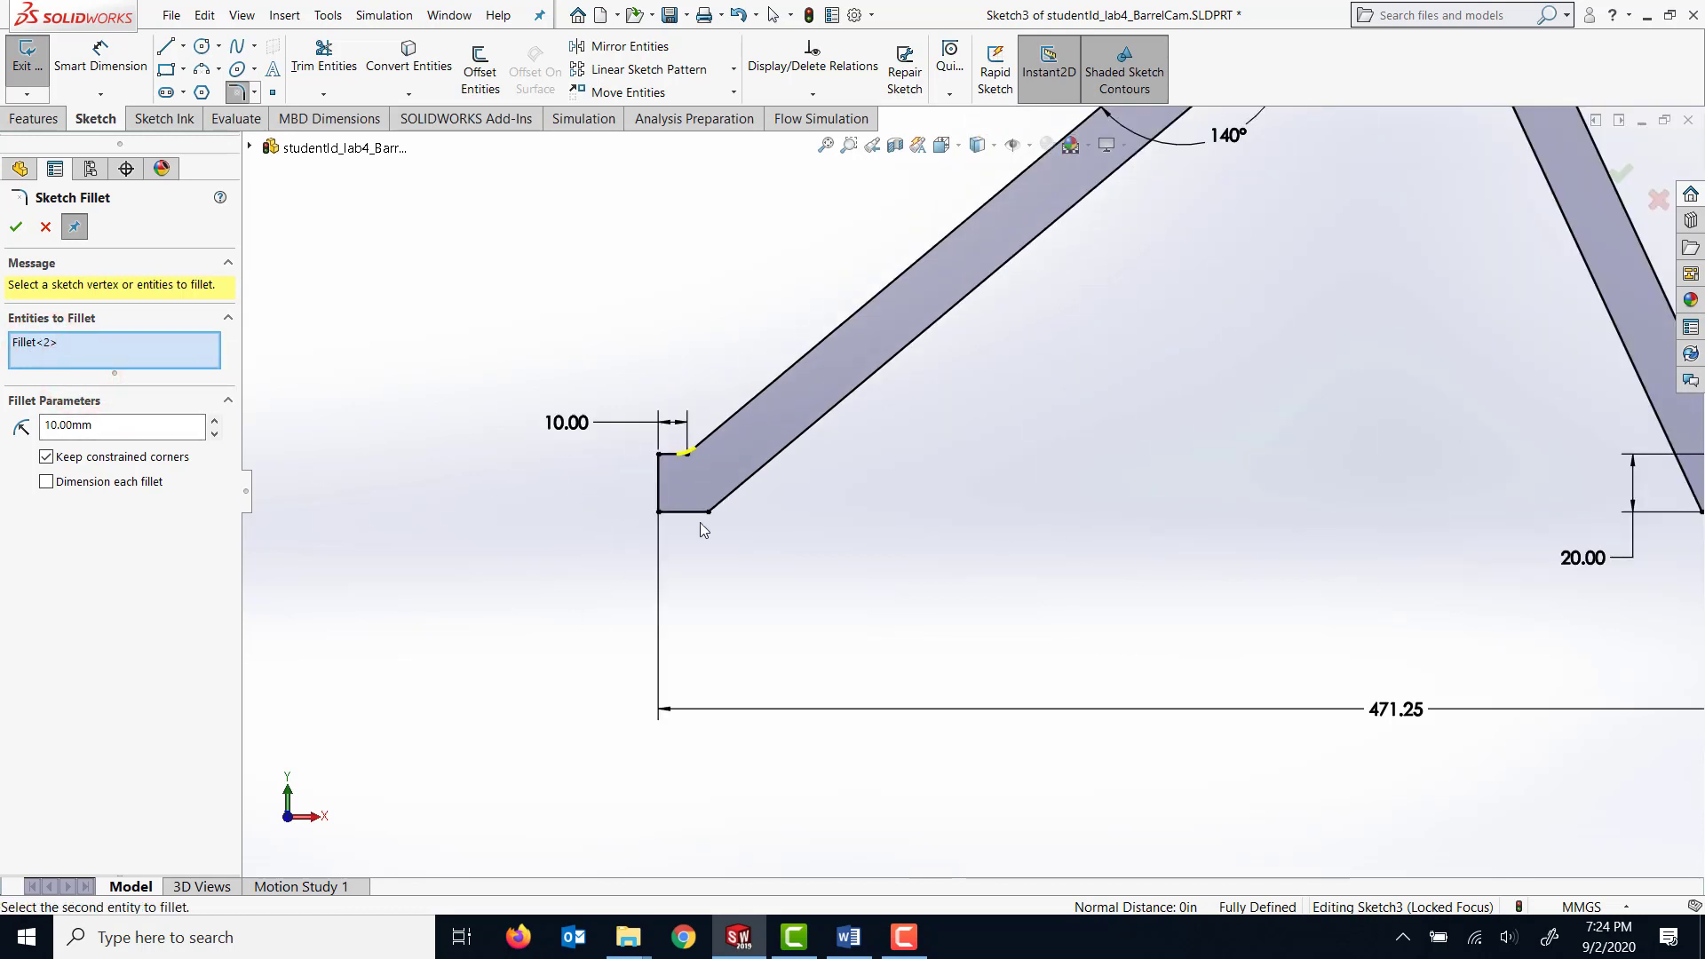
pyautogui.click(742, 513)
pyautogui.scroll(4, 923, 484)
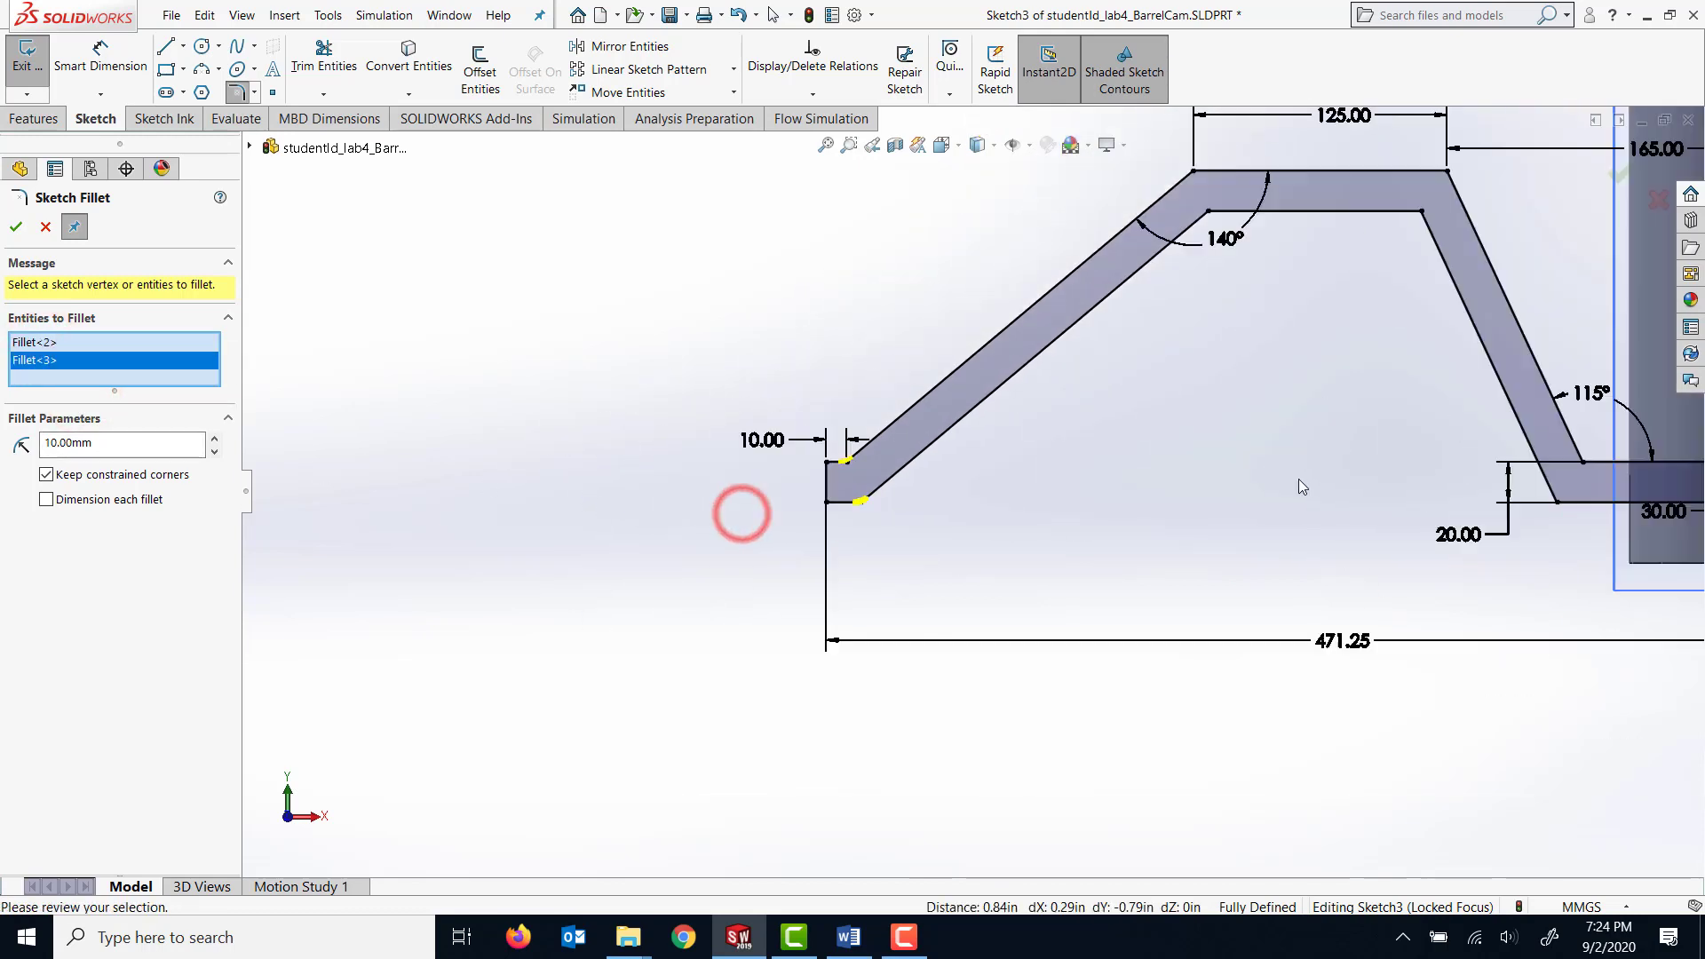
pyautogui.scroll(-3, 1234, 293)
pyautogui.click(1072, 274)
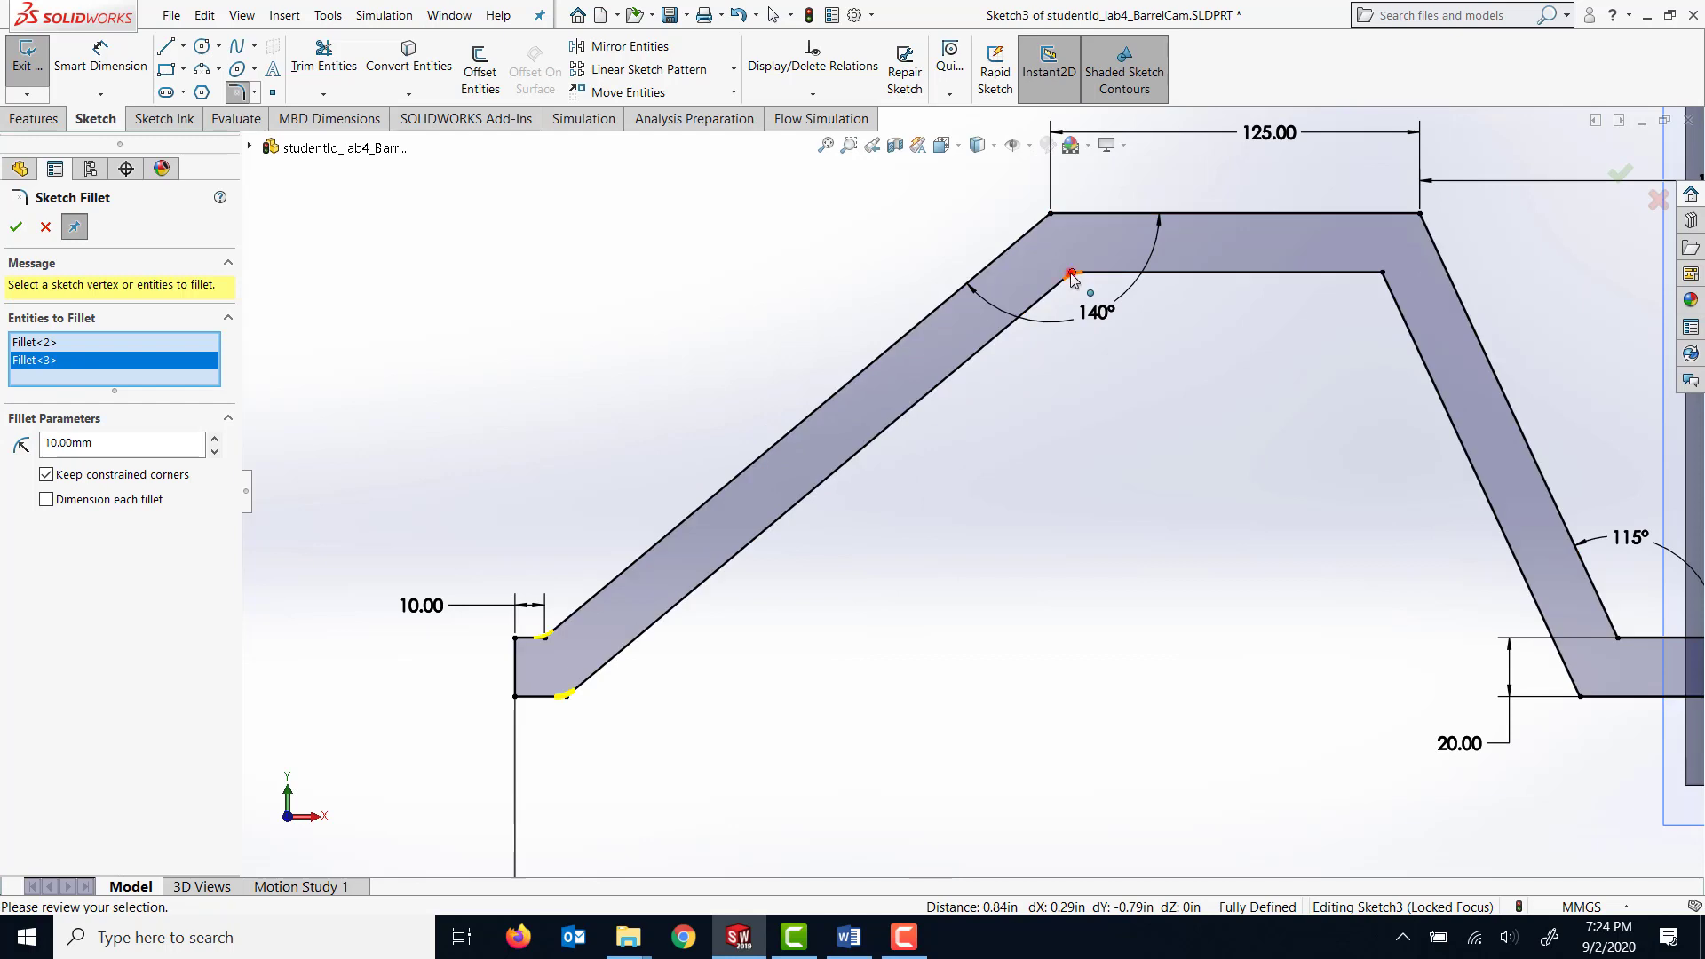
pyautogui.click(1050, 215)
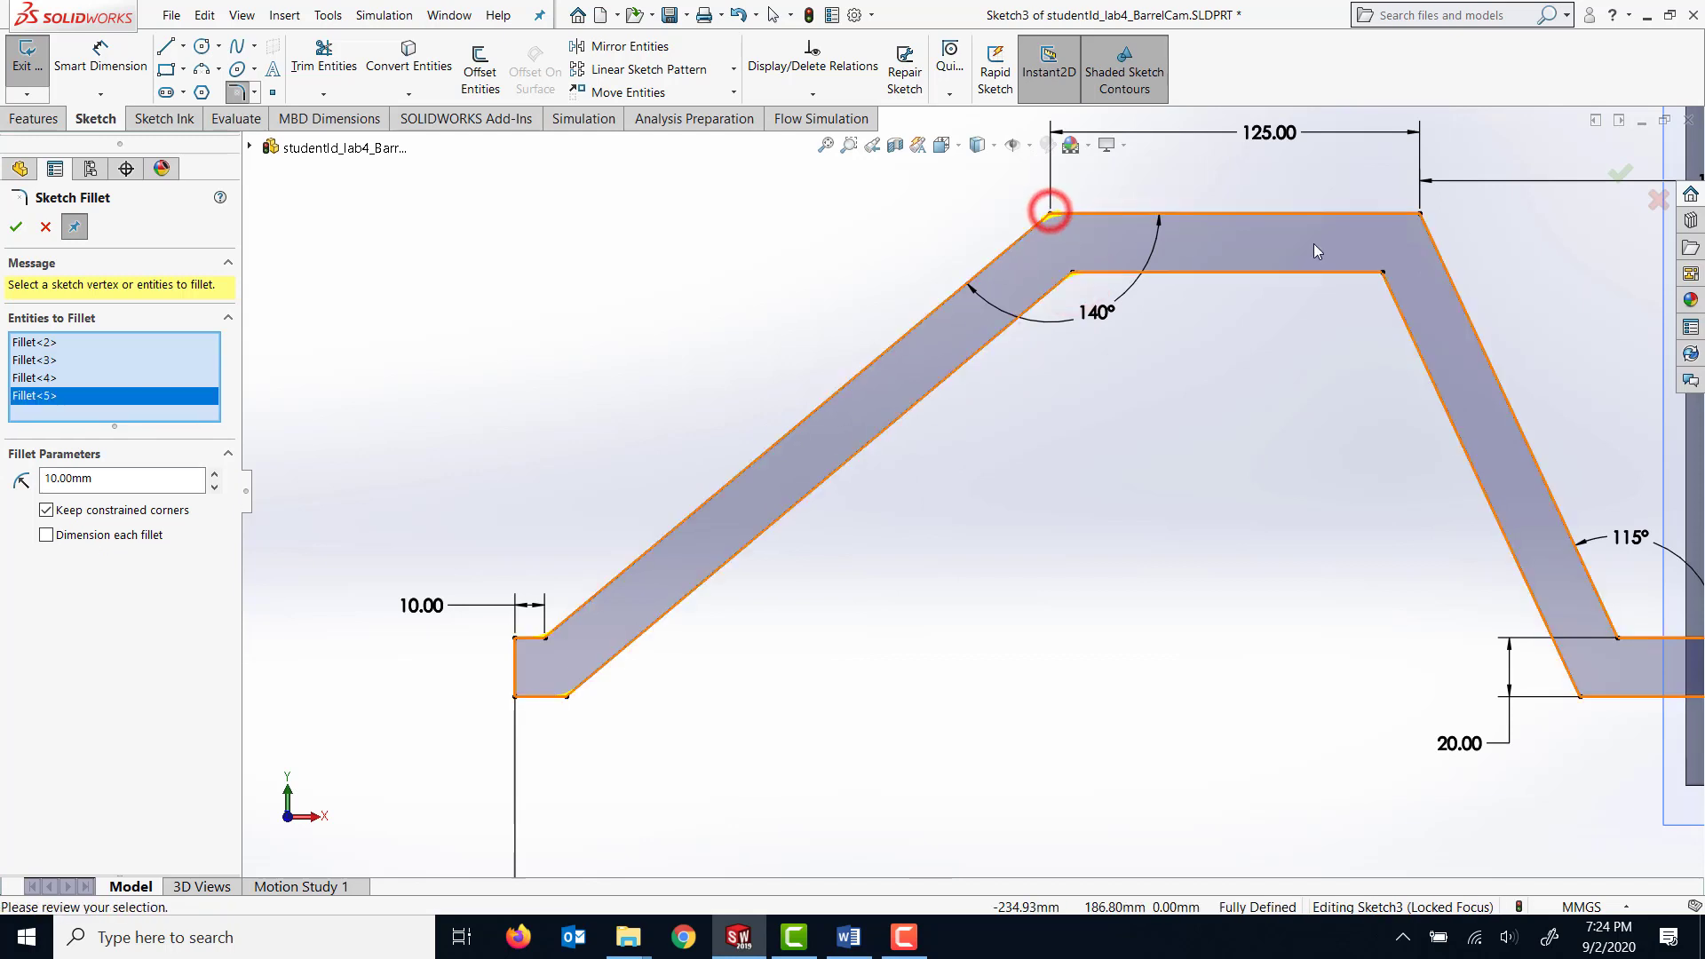
pyautogui.click(1419, 215)
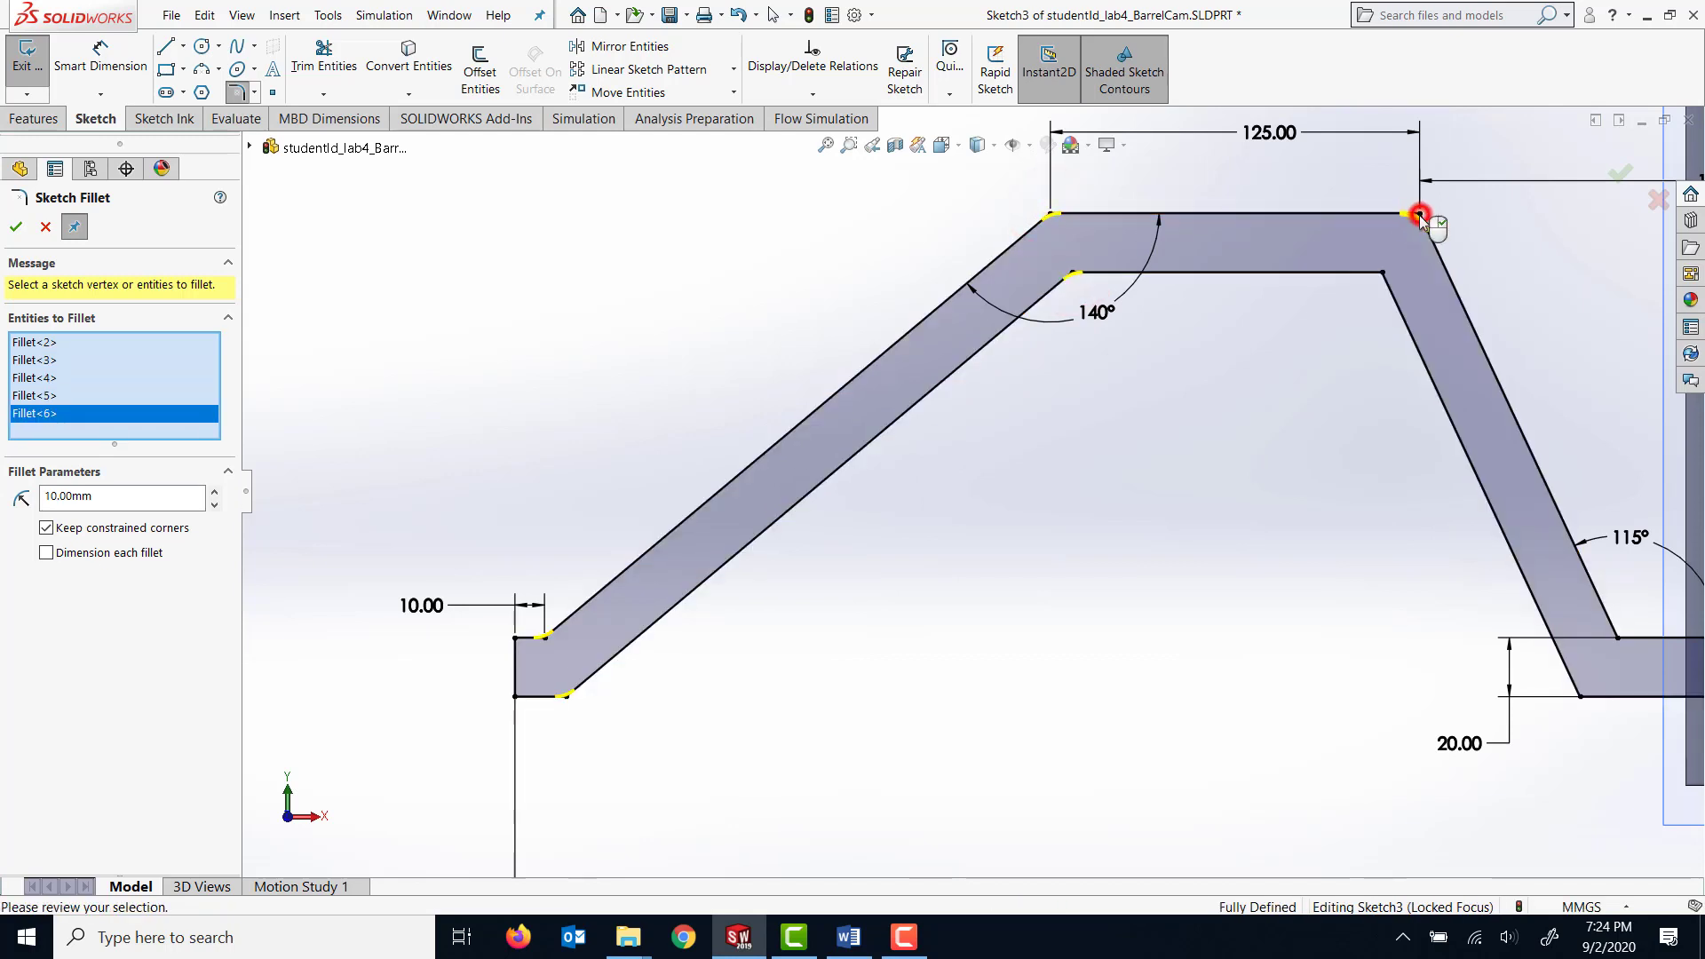
pyautogui.click(1382, 272)
# Add the two bends nearest the cylinder and create the 10 mm fillets with each fillet dimensioned.
pyautogui.scroll(3, 1440, 475)
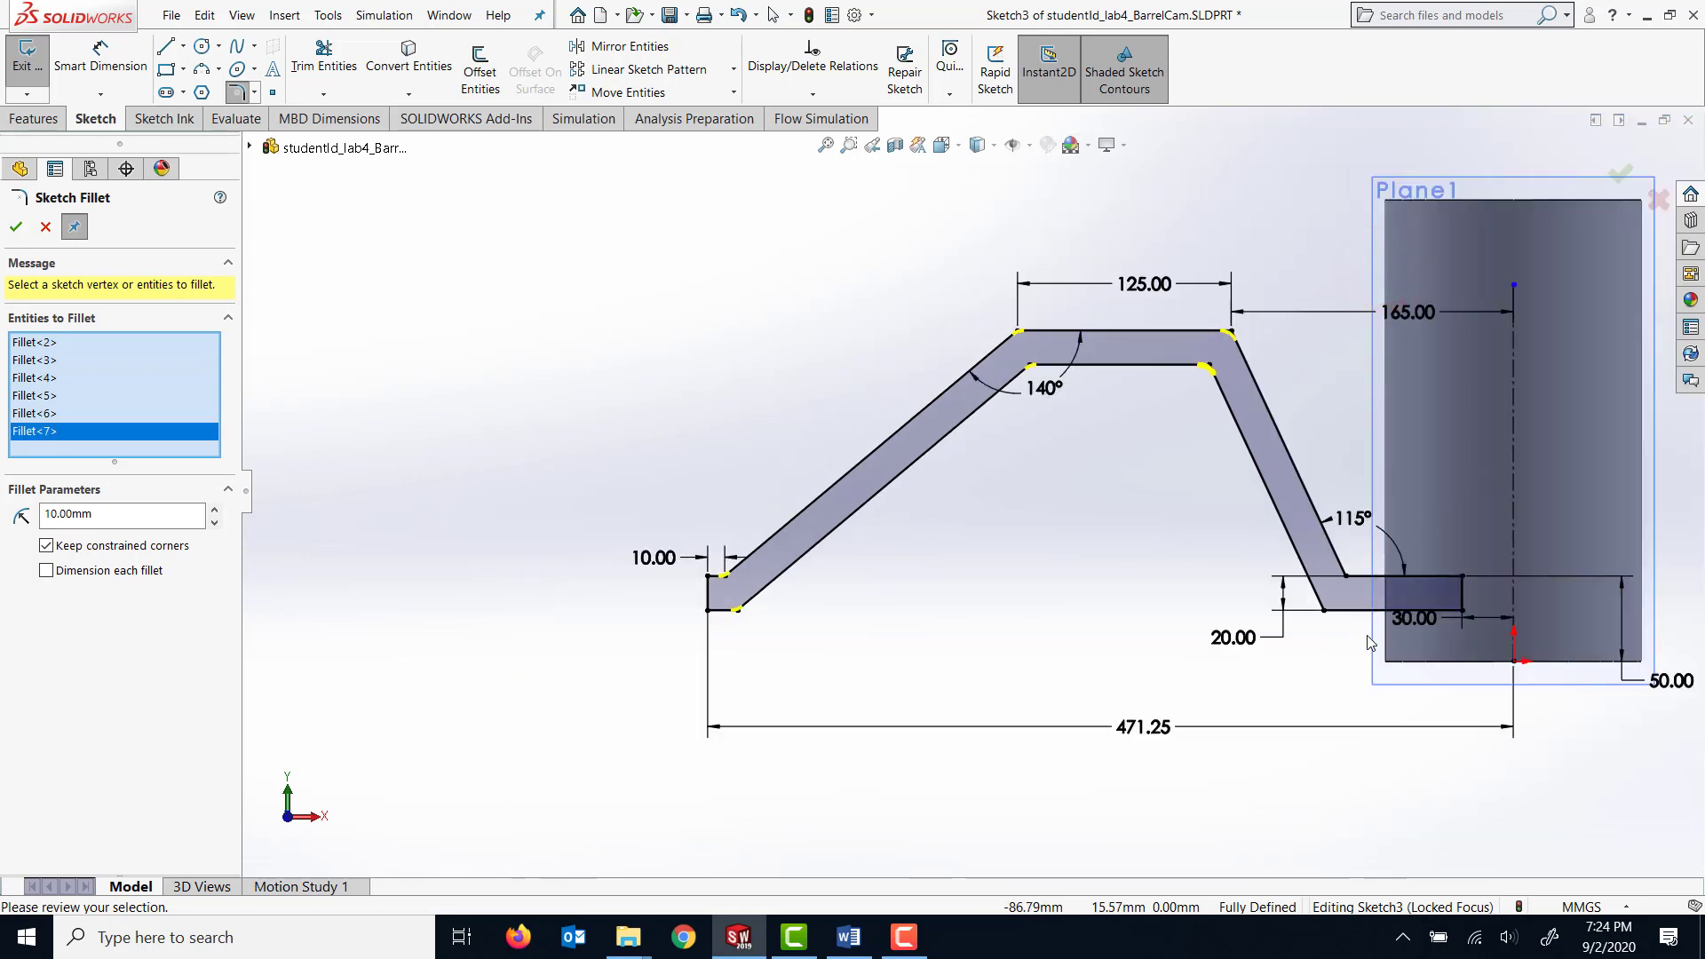
pyautogui.click(1347, 578)
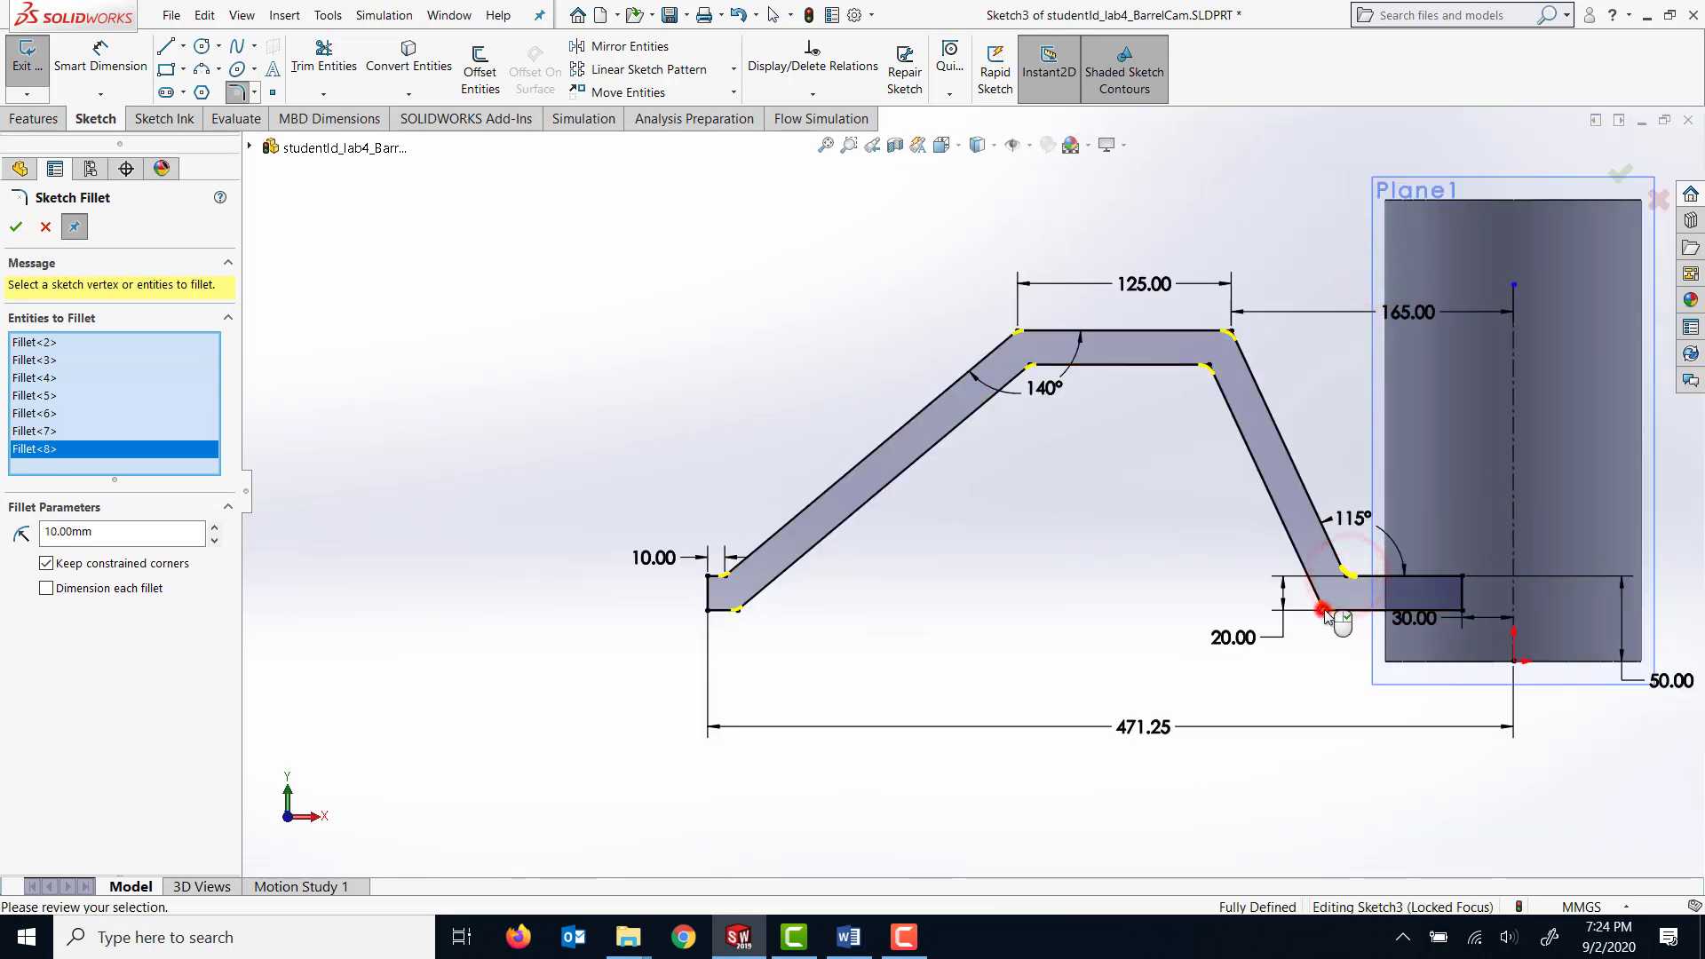
pyautogui.click(1324, 609)
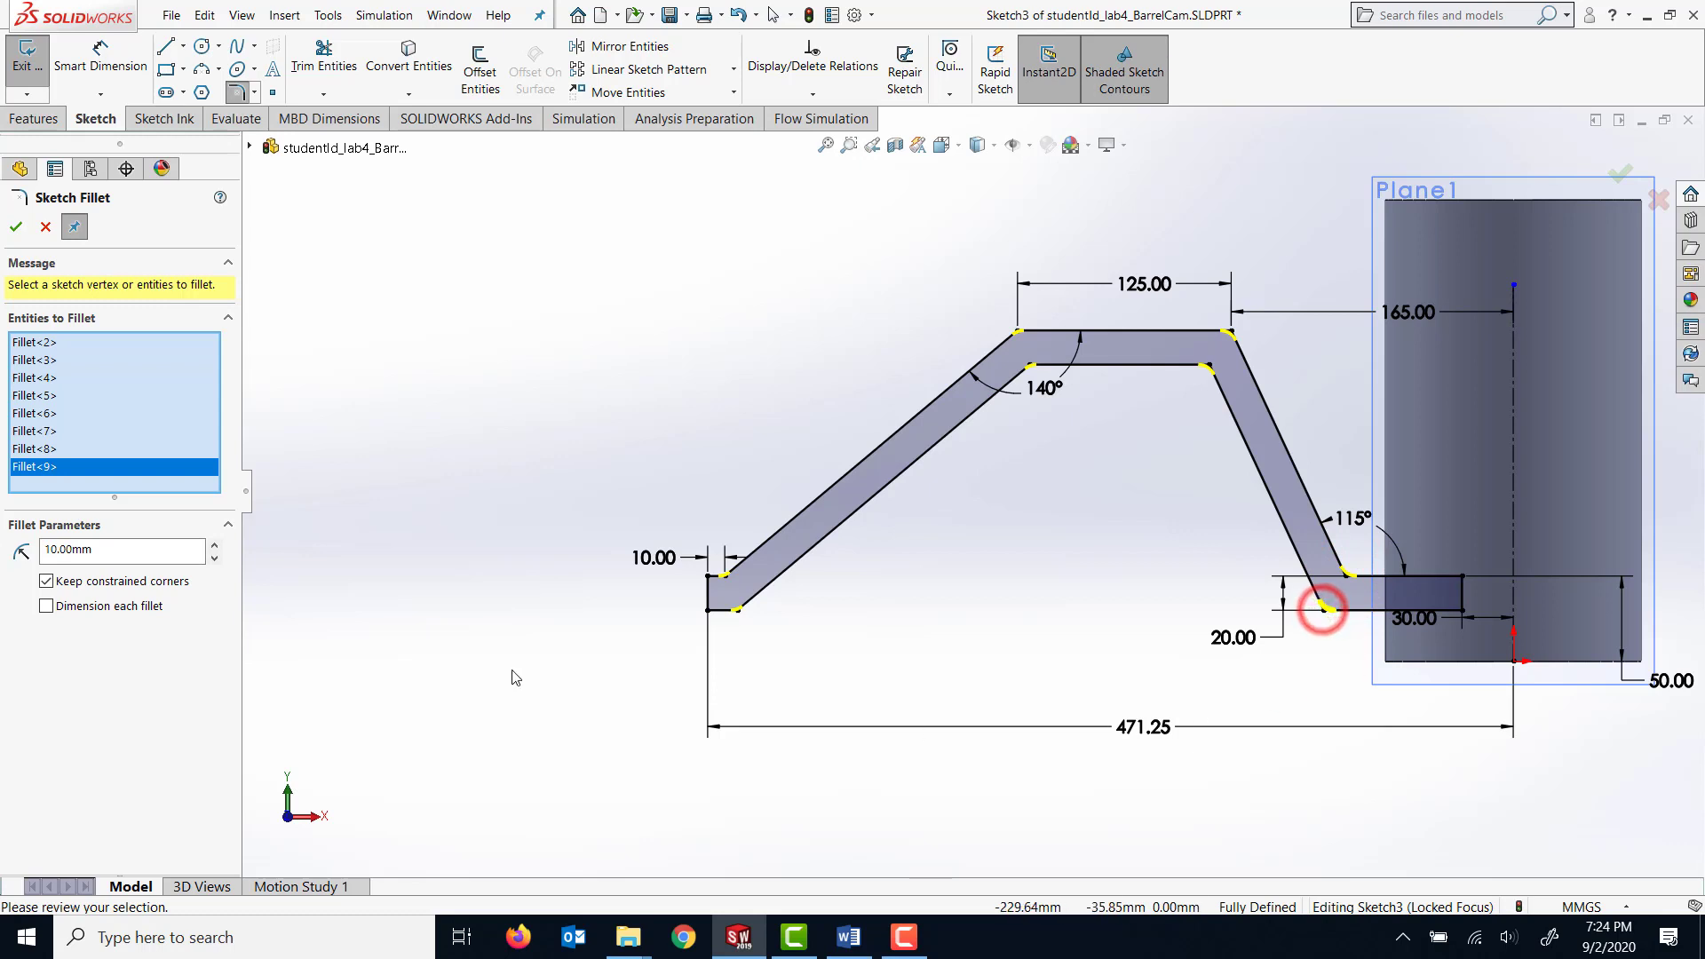
pyautogui.click(45, 606)
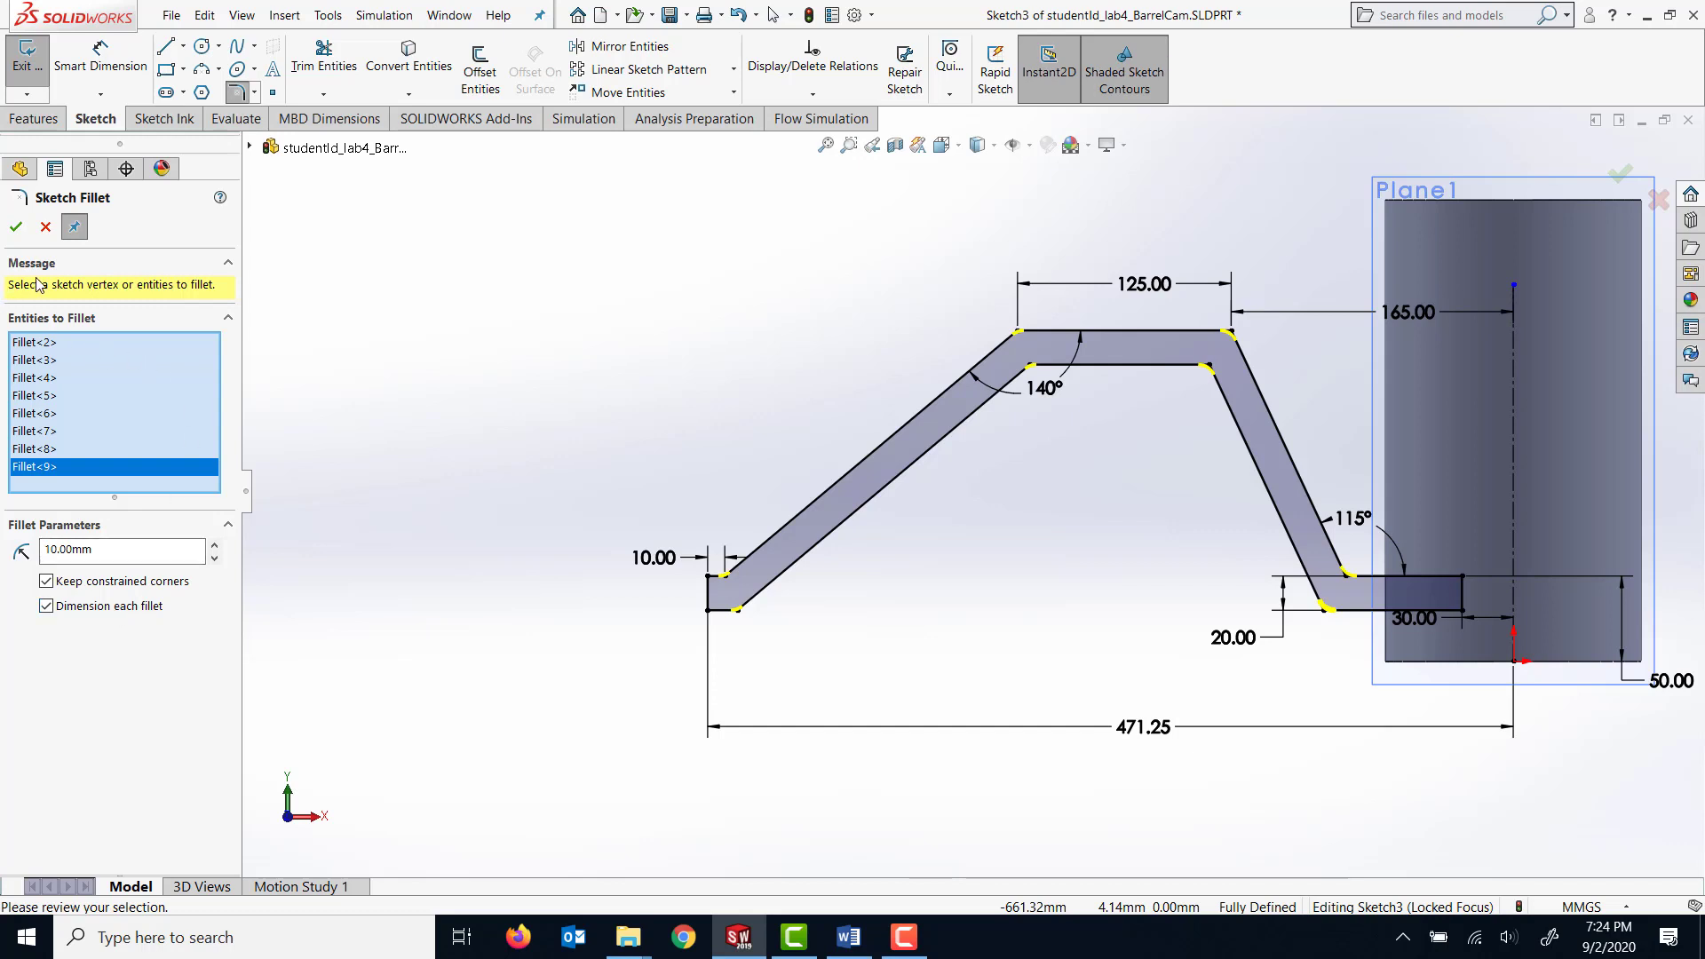
pyautogui.click(18, 228)
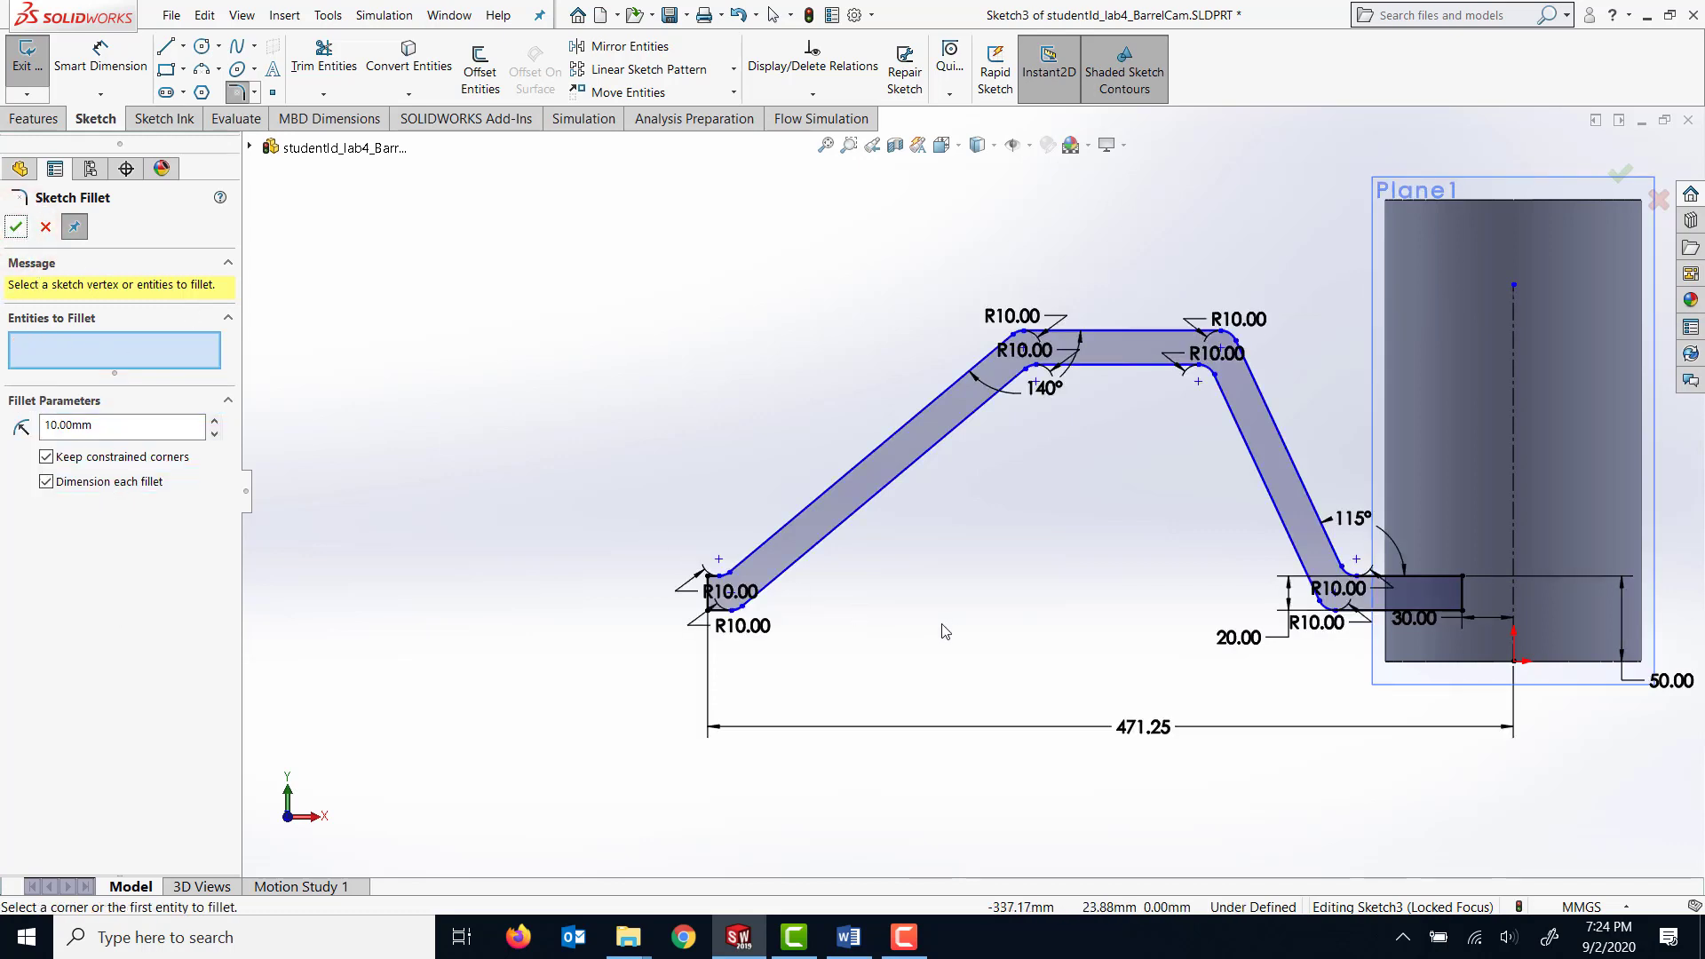
# Spread the 10 mm radius dimensions apart and away from the groove profile.
pyautogui.scroll(-1, 945, 631)
pyautogui.click(719, 621)
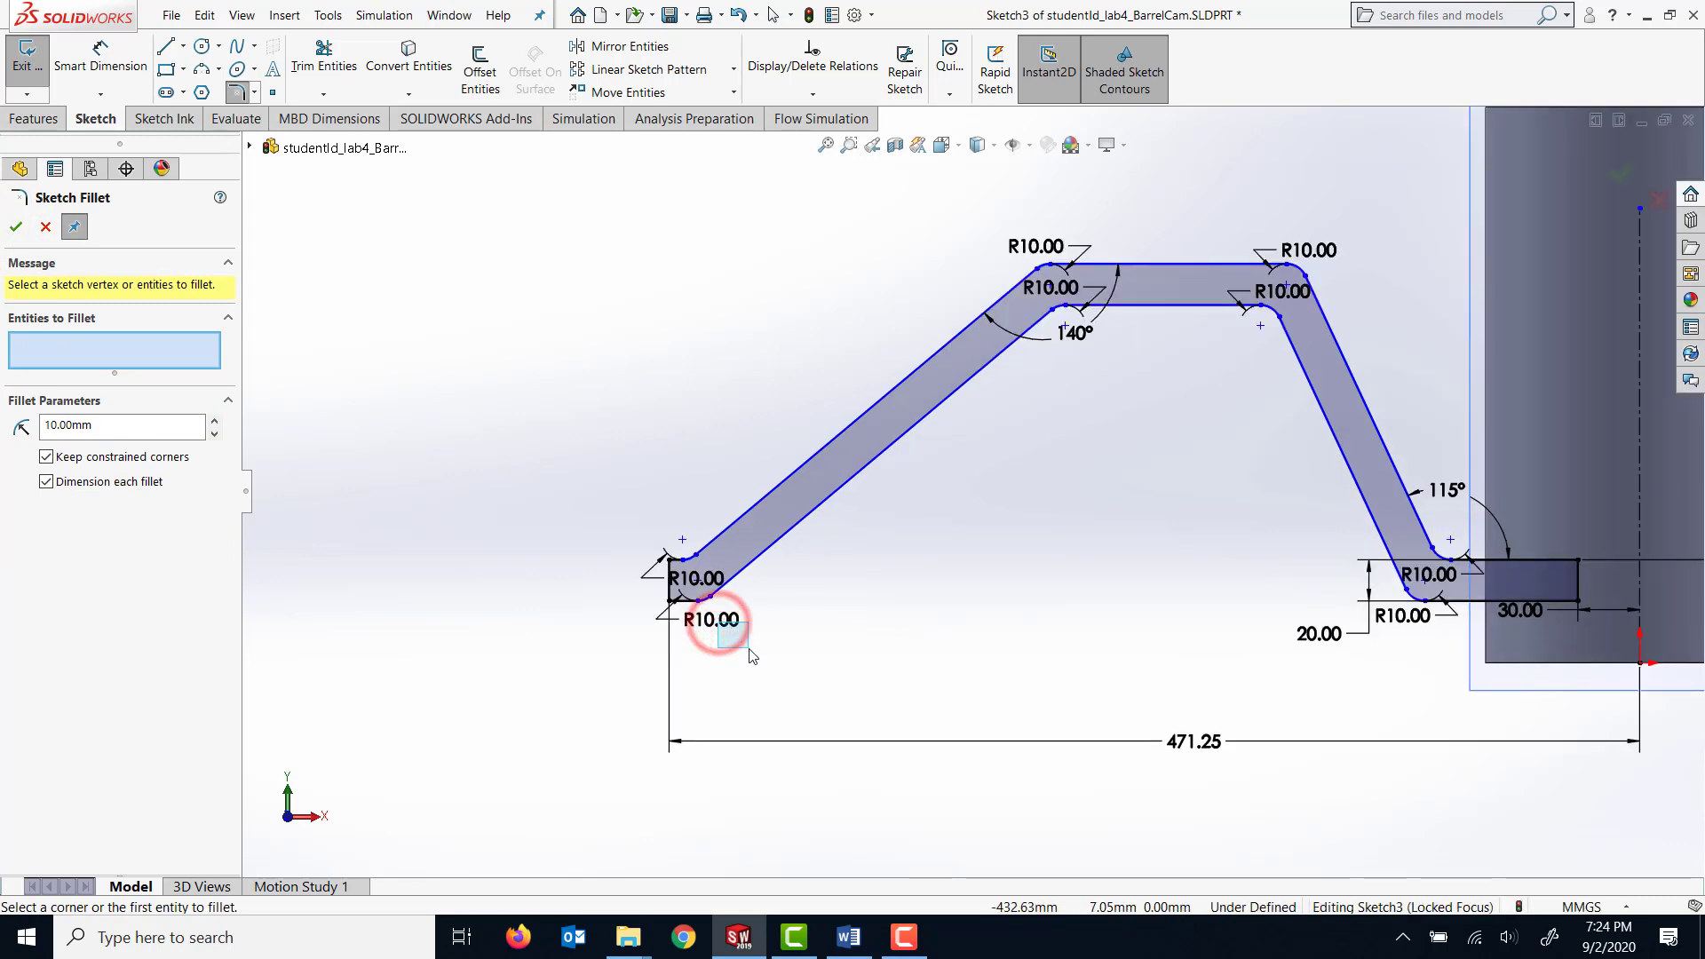
pyautogui.moveTo(752, 655); pyautogui.dragTo(760, 655)
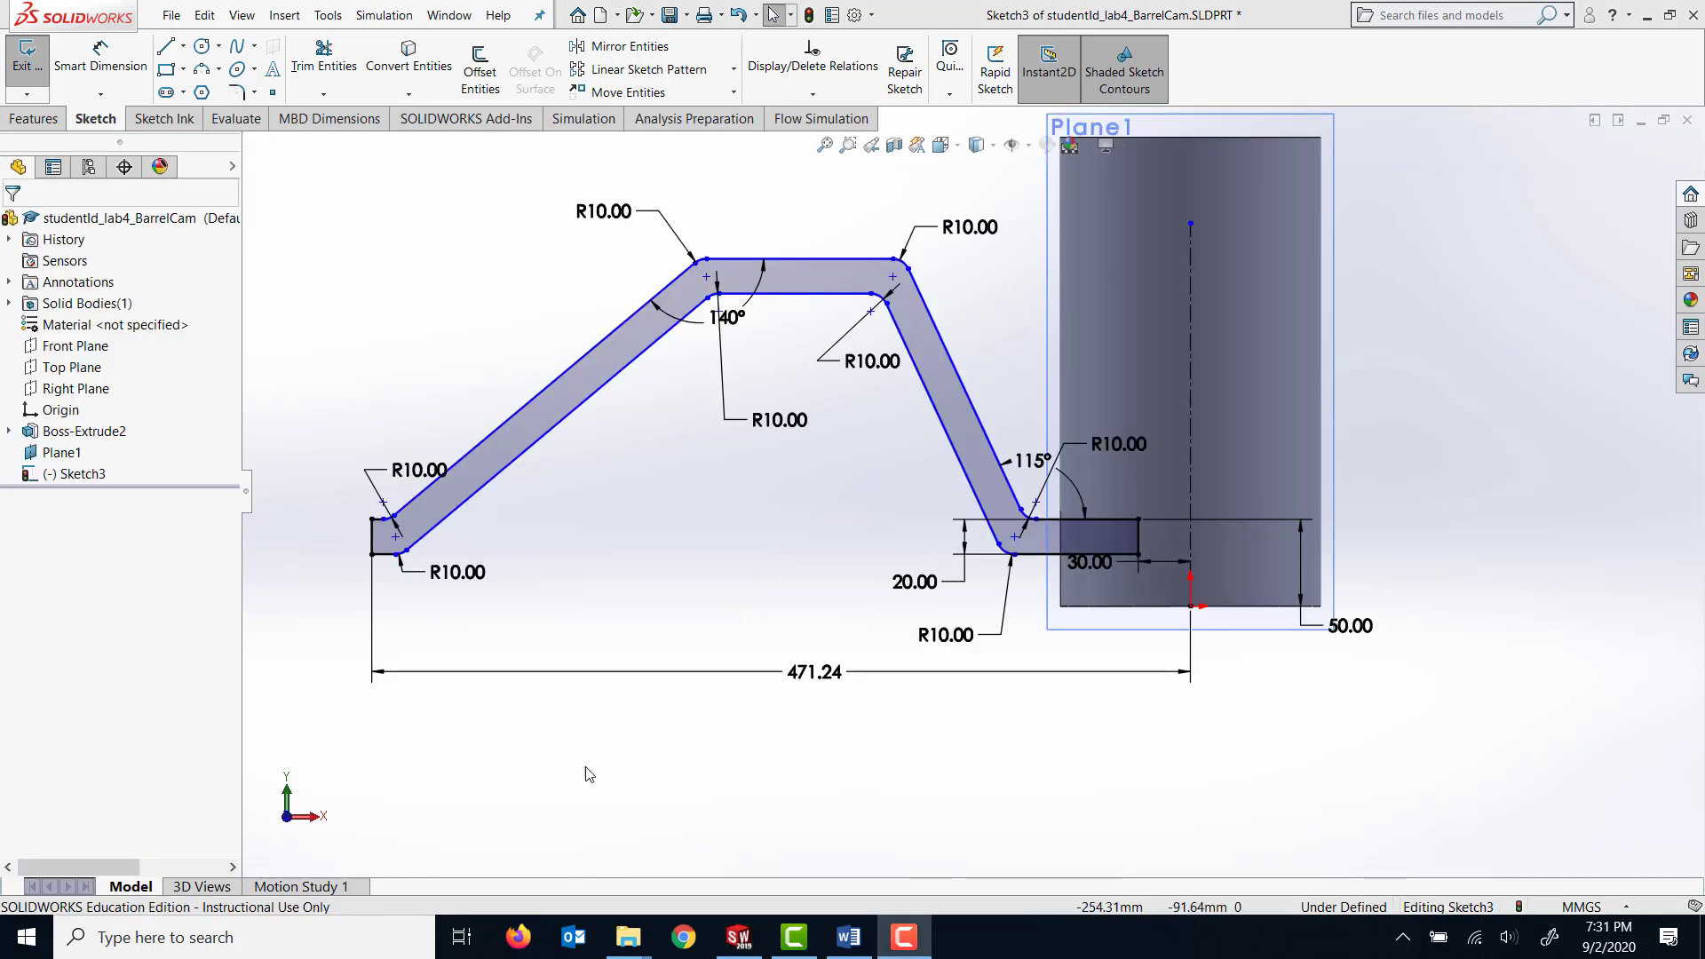
# Dimension the vertical distance between the topmost horizontal line and the upper horizontal line crossing the cylinder.
pyautogui.click(100, 55)
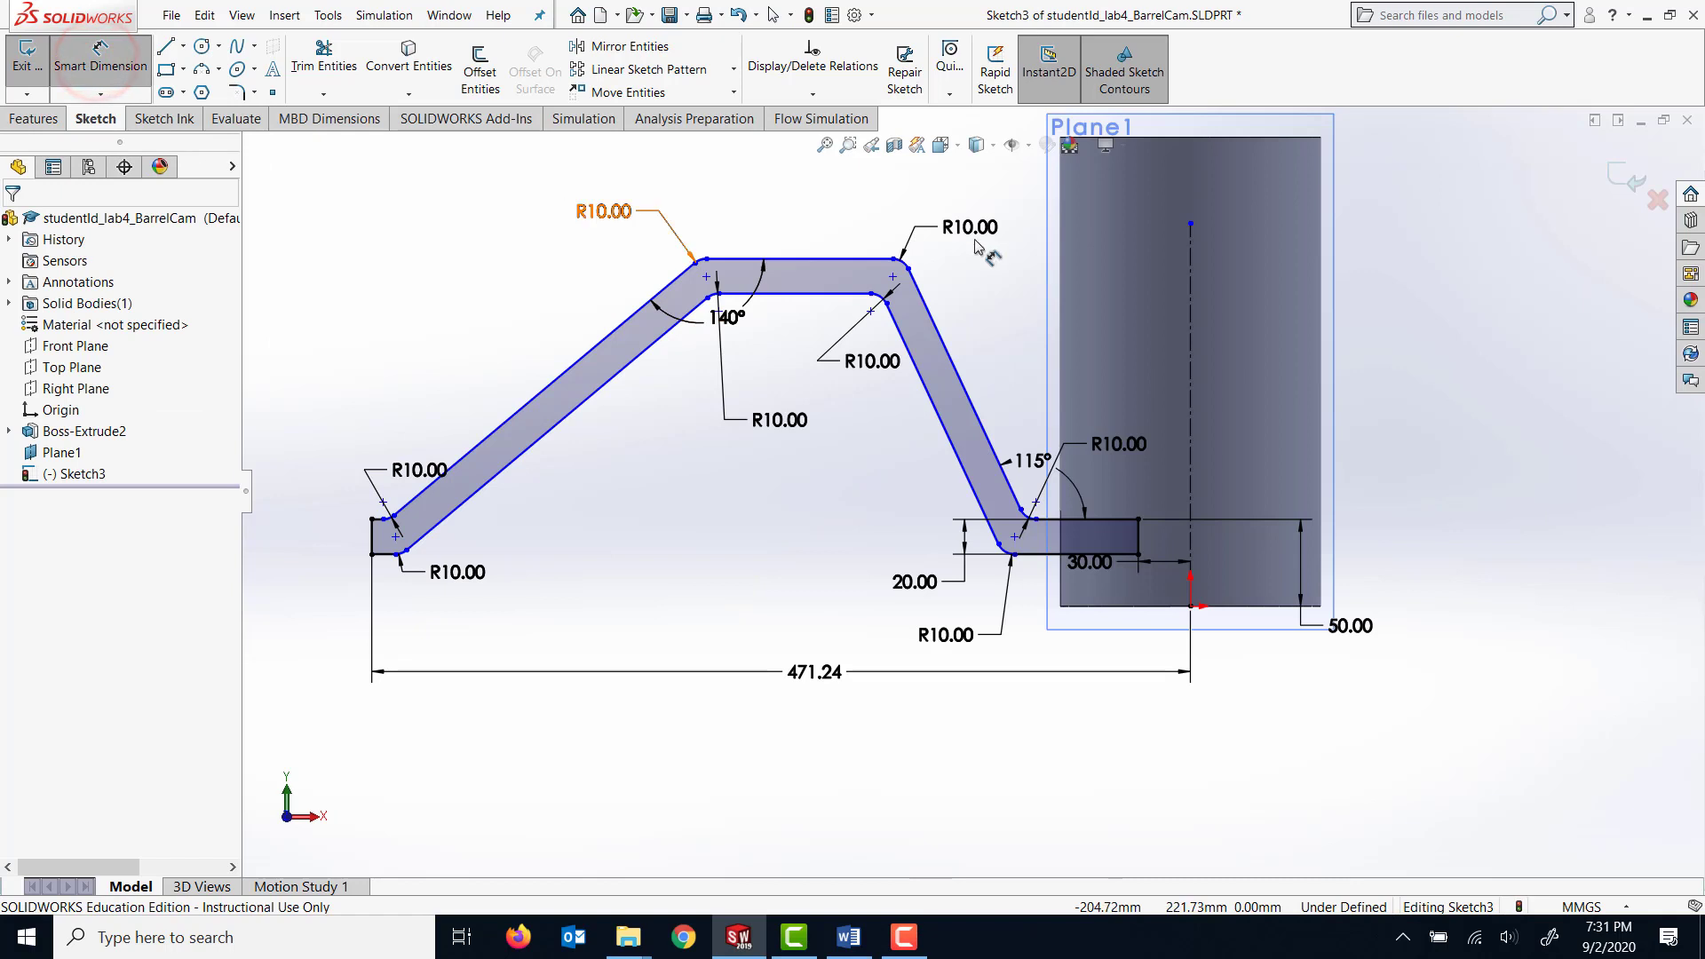
pyautogui.click(809, 258)
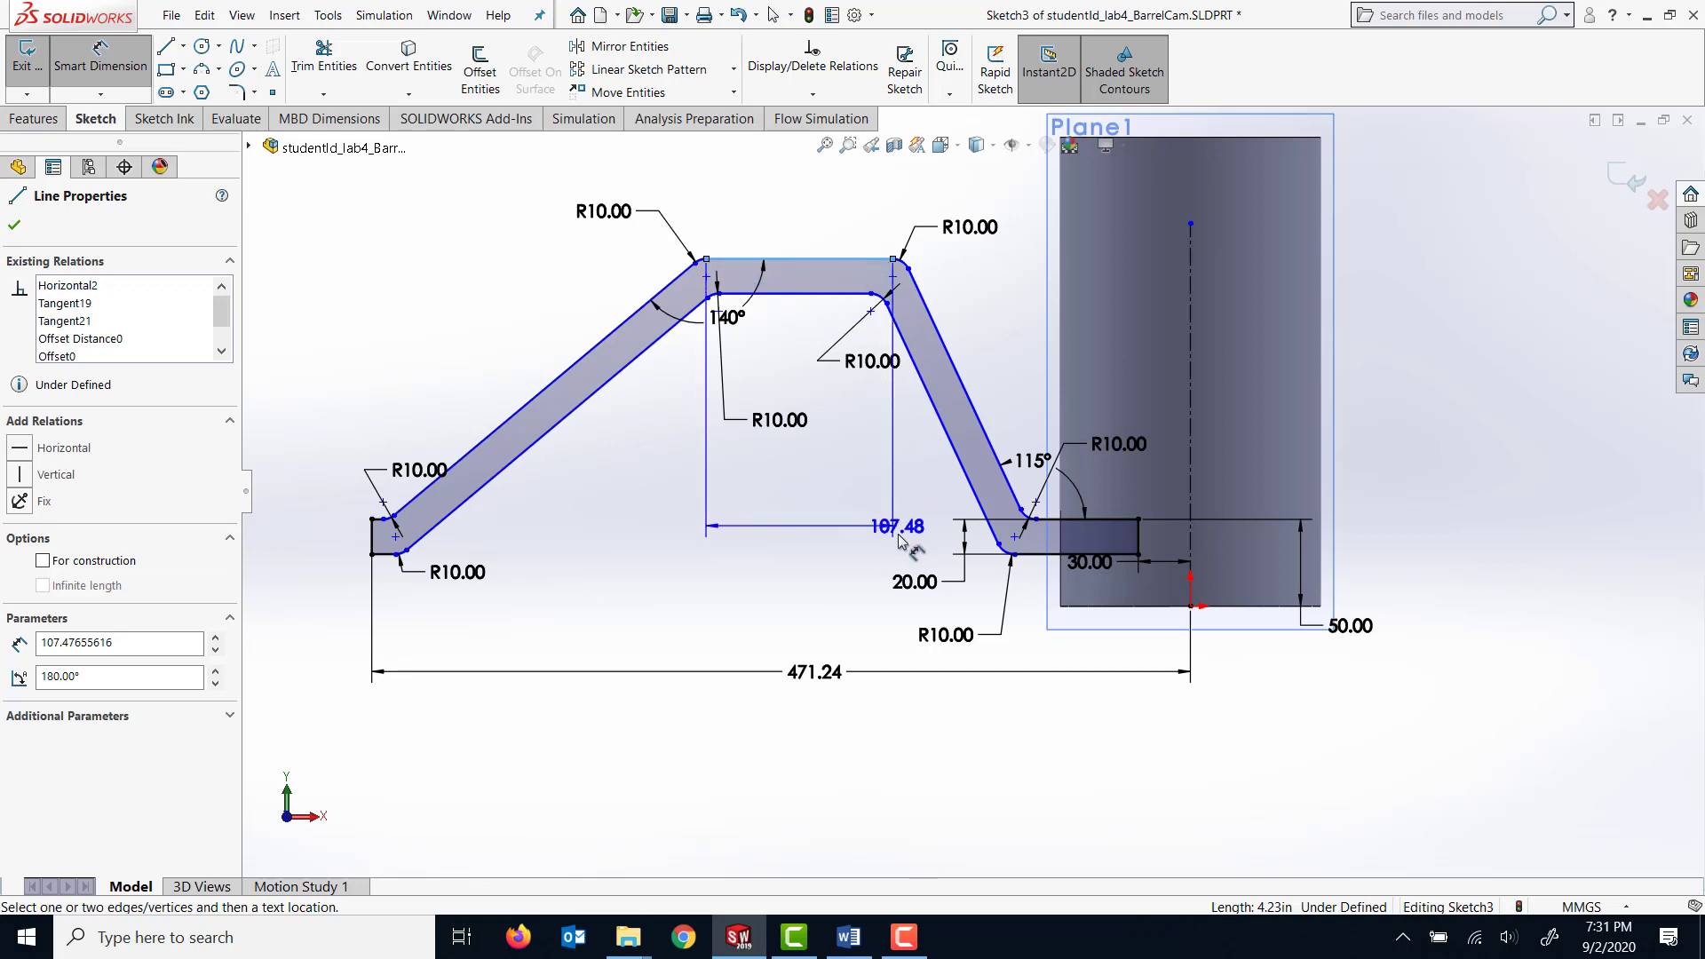
pyautogui.click(1126, 518)
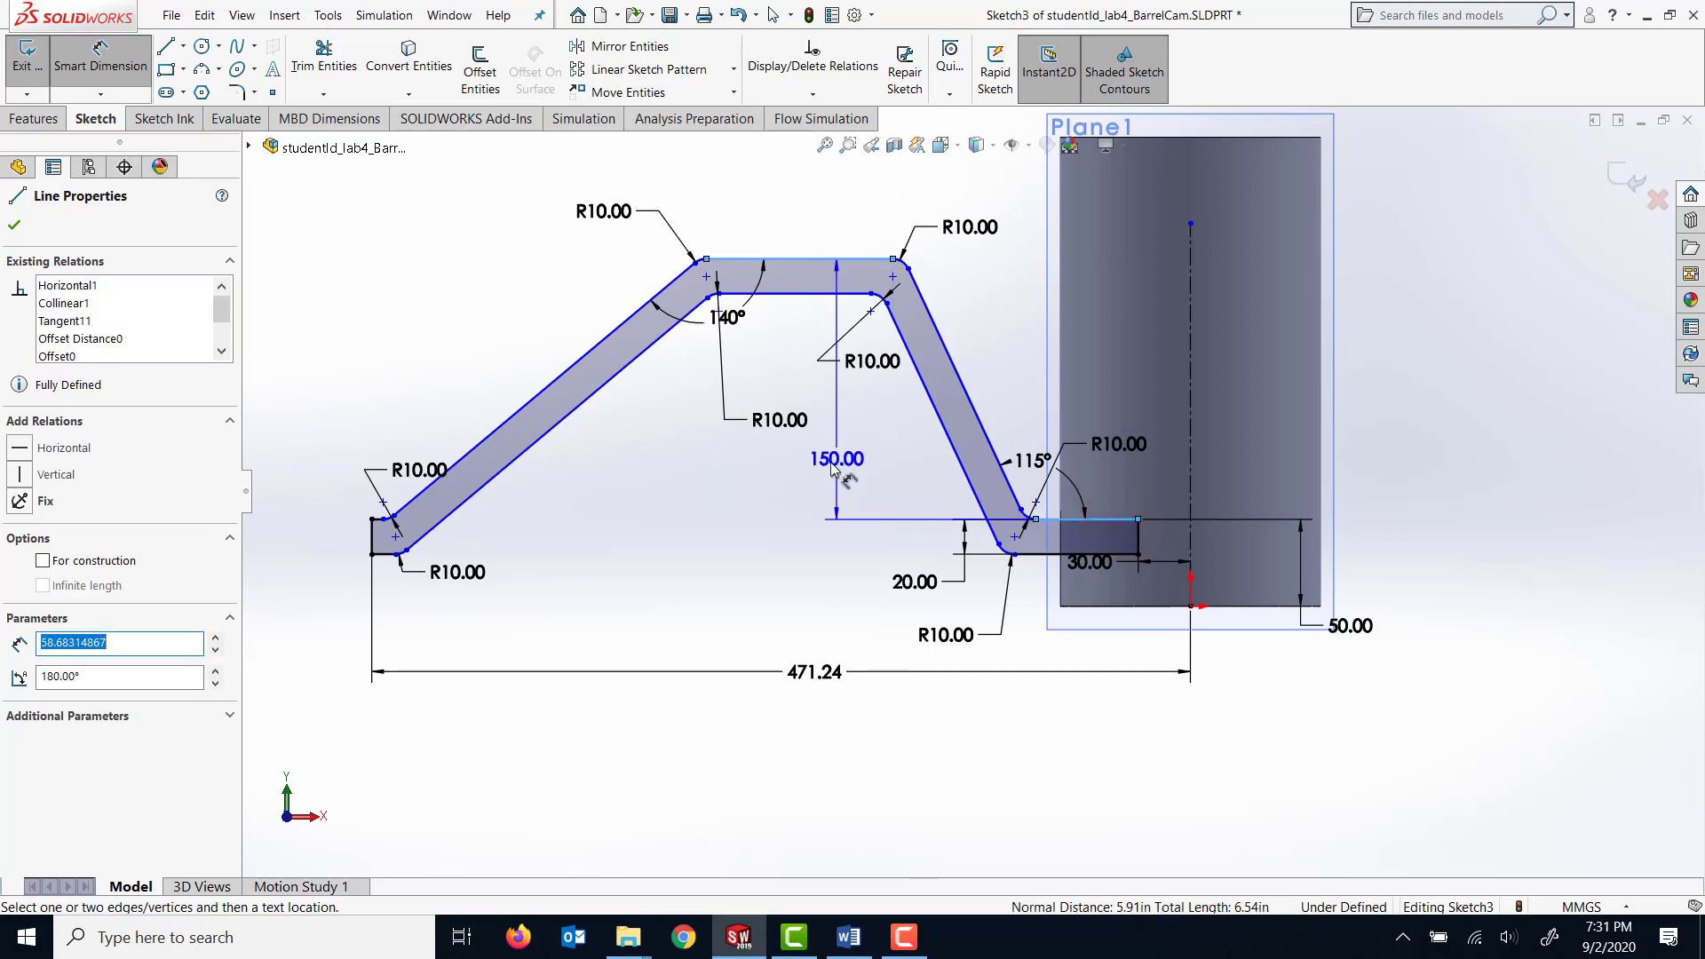
pyautogui.click(831, 470)
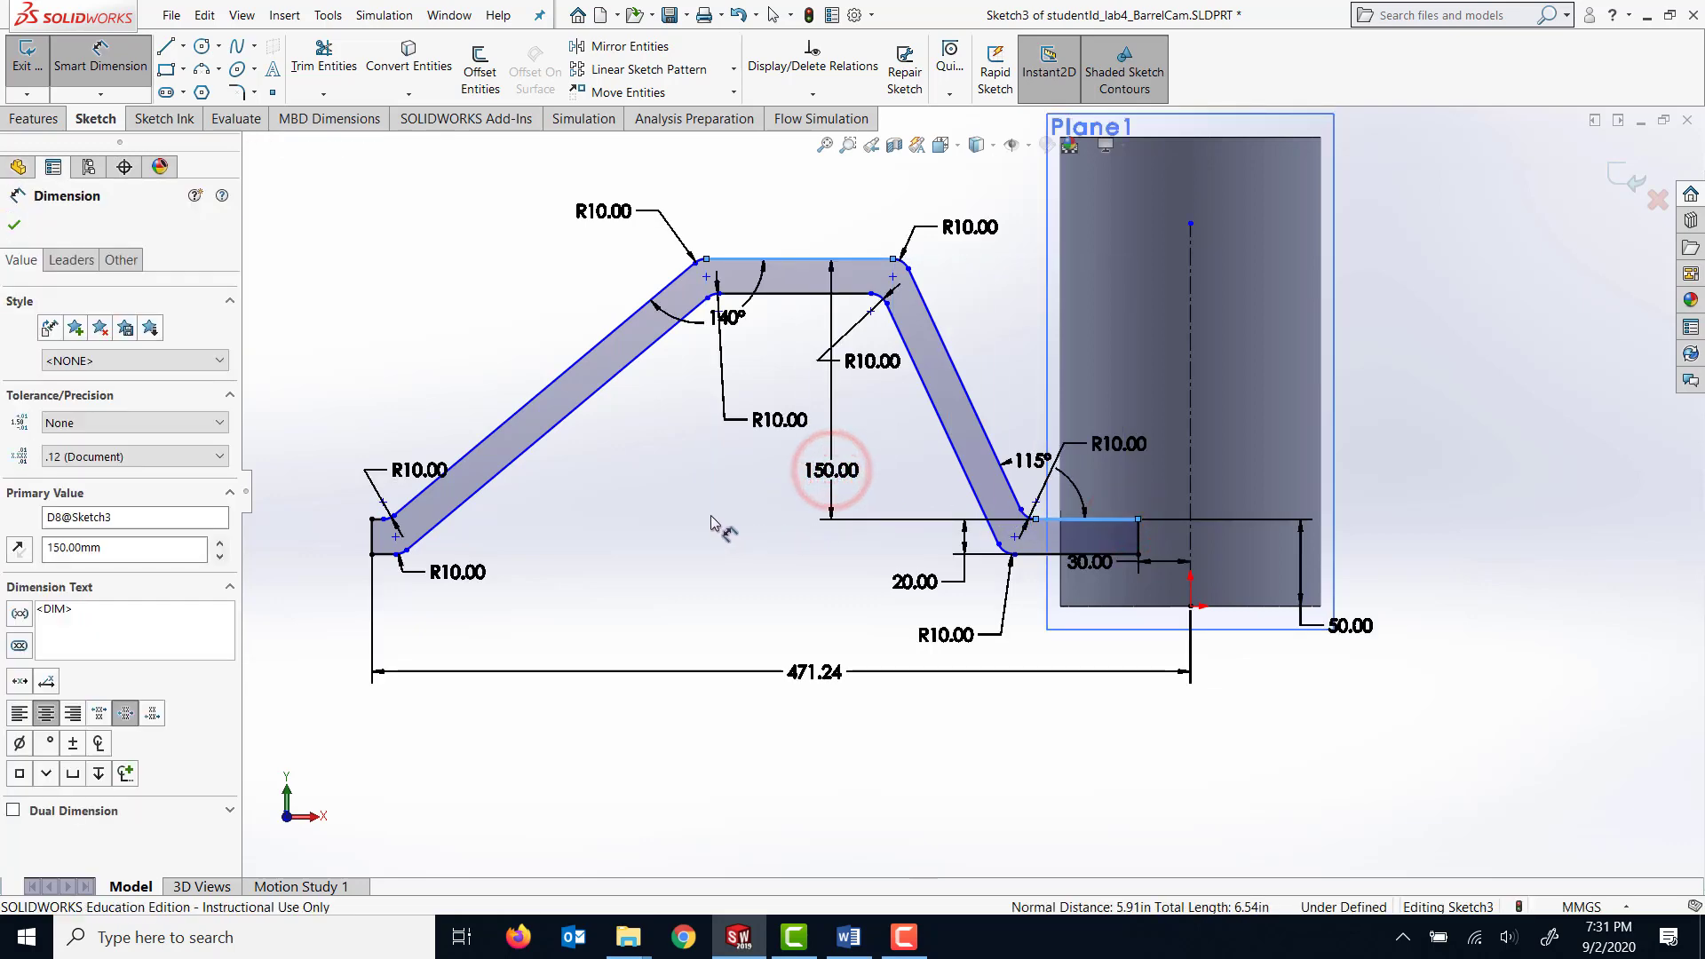
pyautogui.click(757, 448)
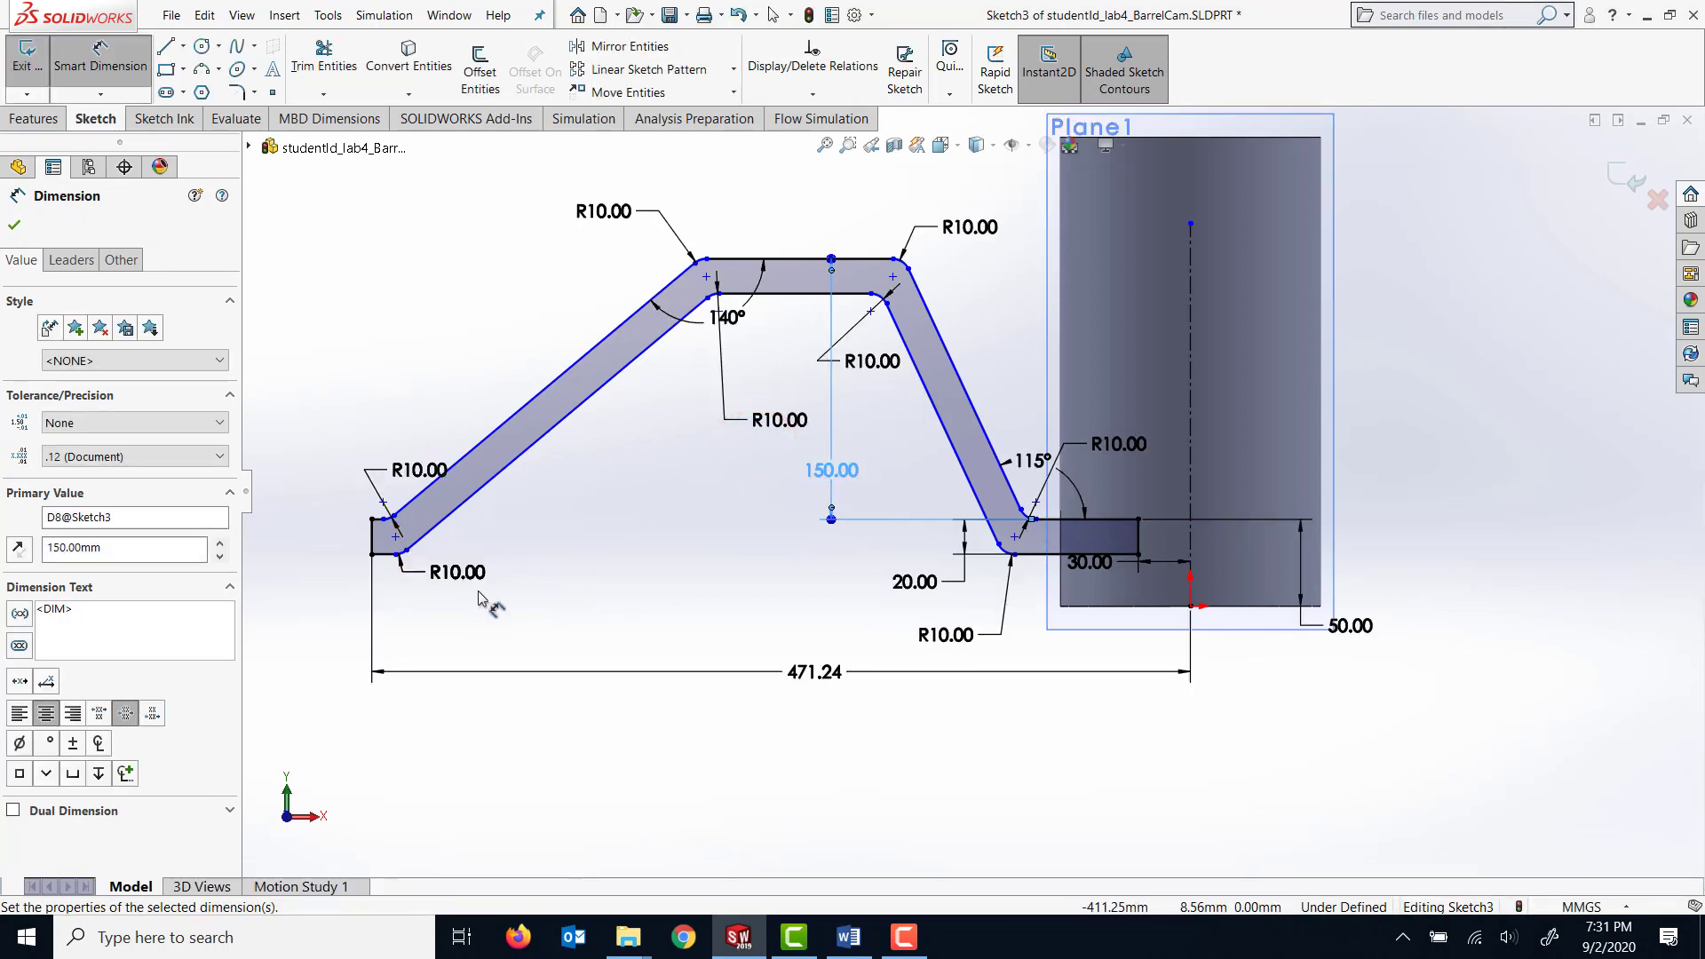
# Set the fillet radii beside the short end segment to 60 mm on the upper bend and 80 mm on the lower bend.
pyautogui.moveTo(411, 472); pyautogui.dragTo(394, 424)
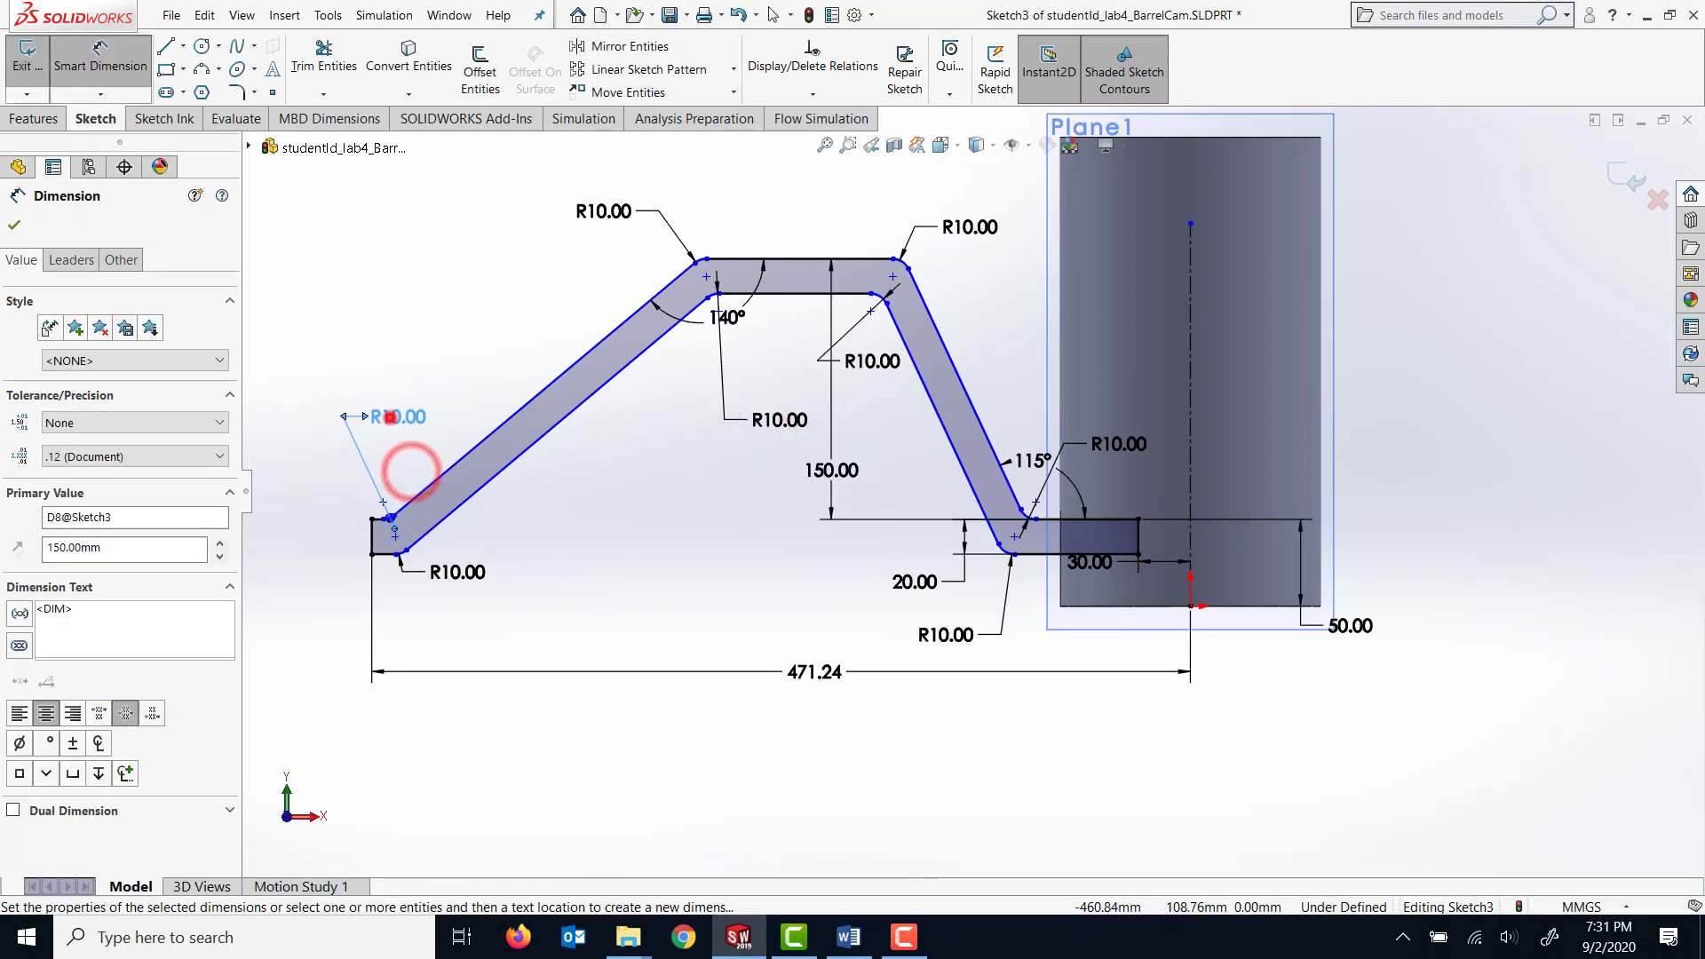
pyautogui.doubleClick(394, 417)
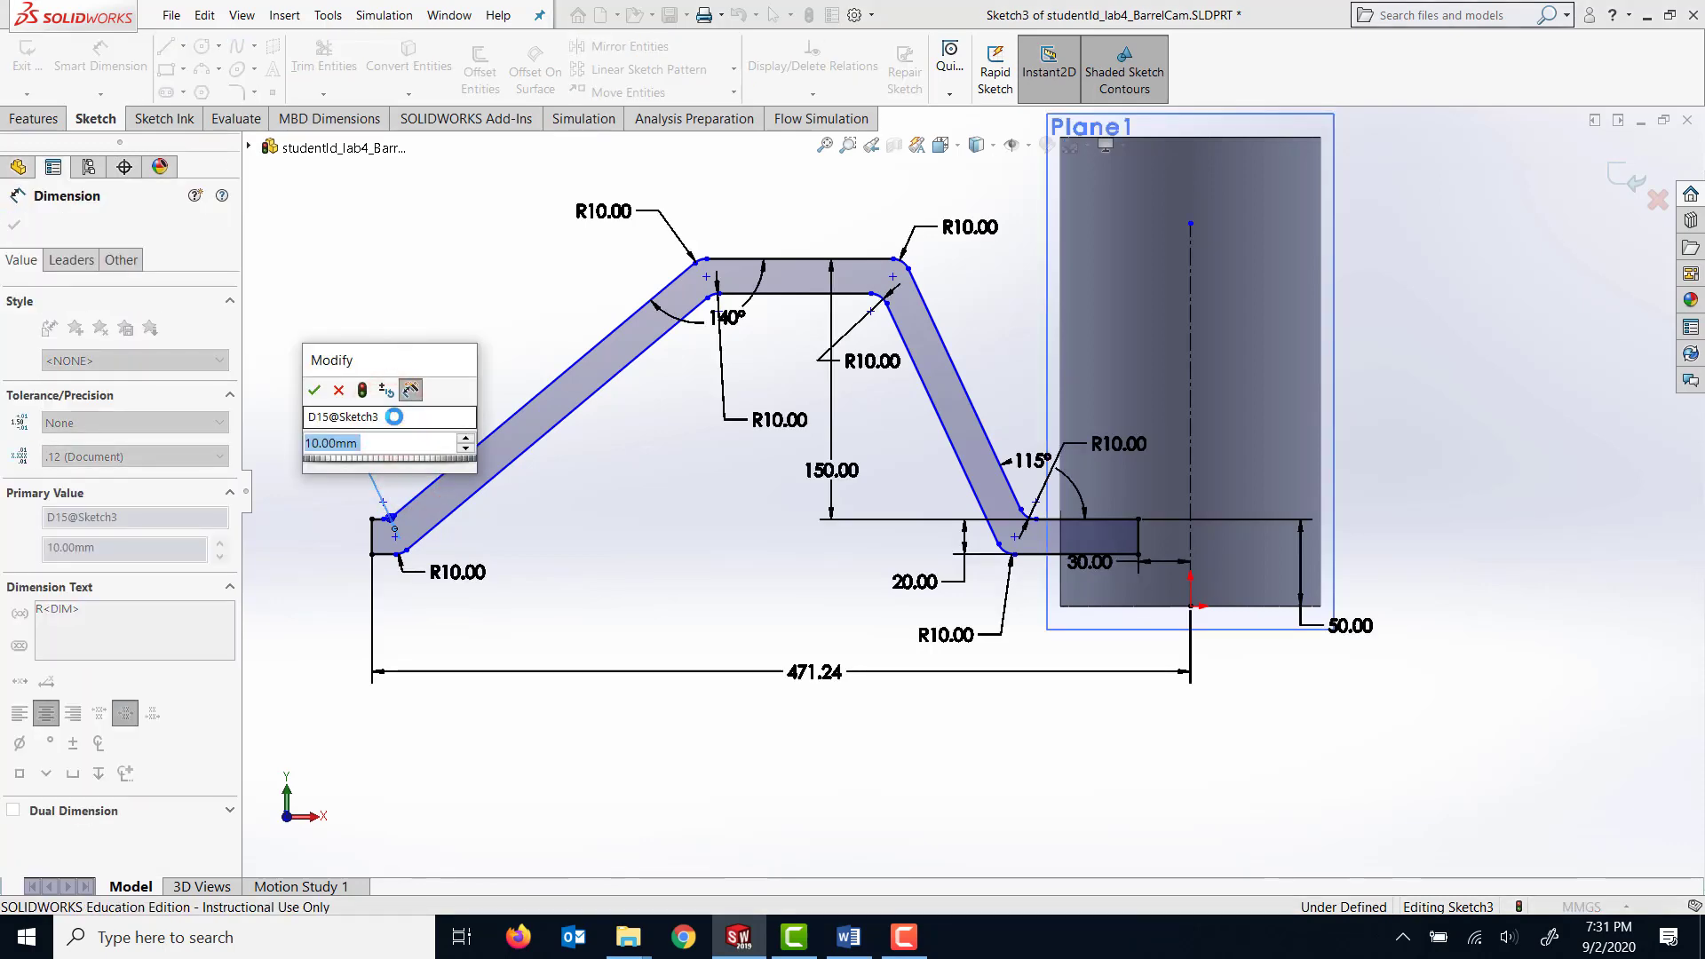
pyautogui.write('60')
pyautogui.press('Return')
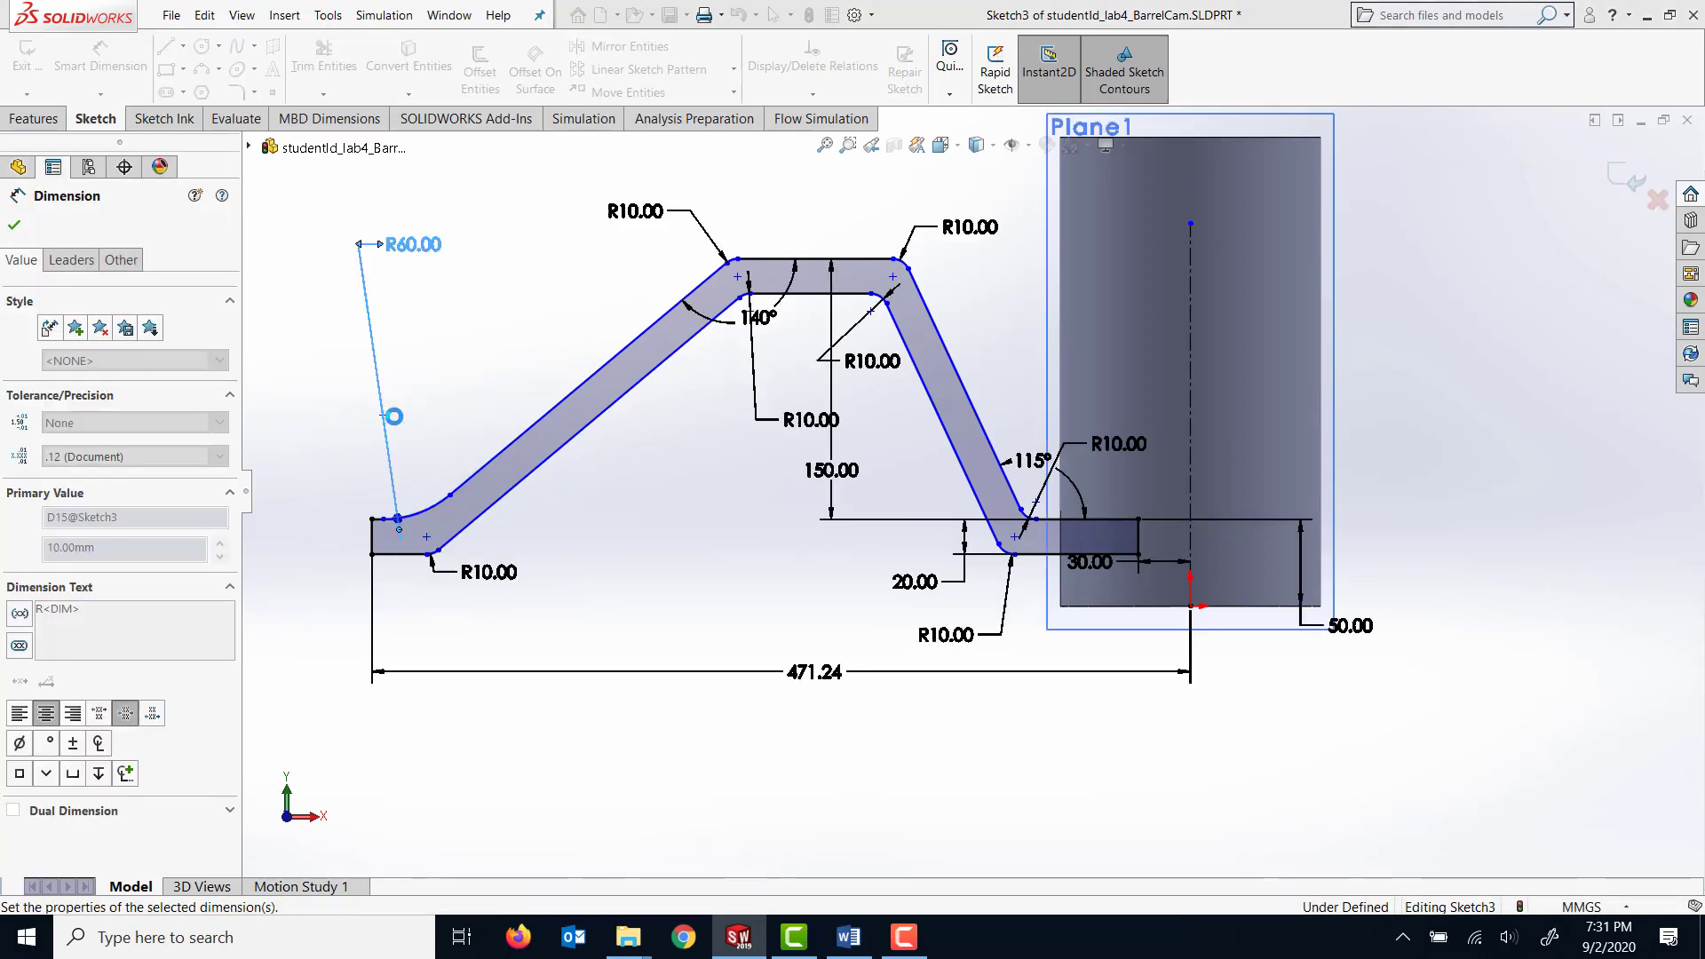
pyautogui.doubleClick(492, 575)
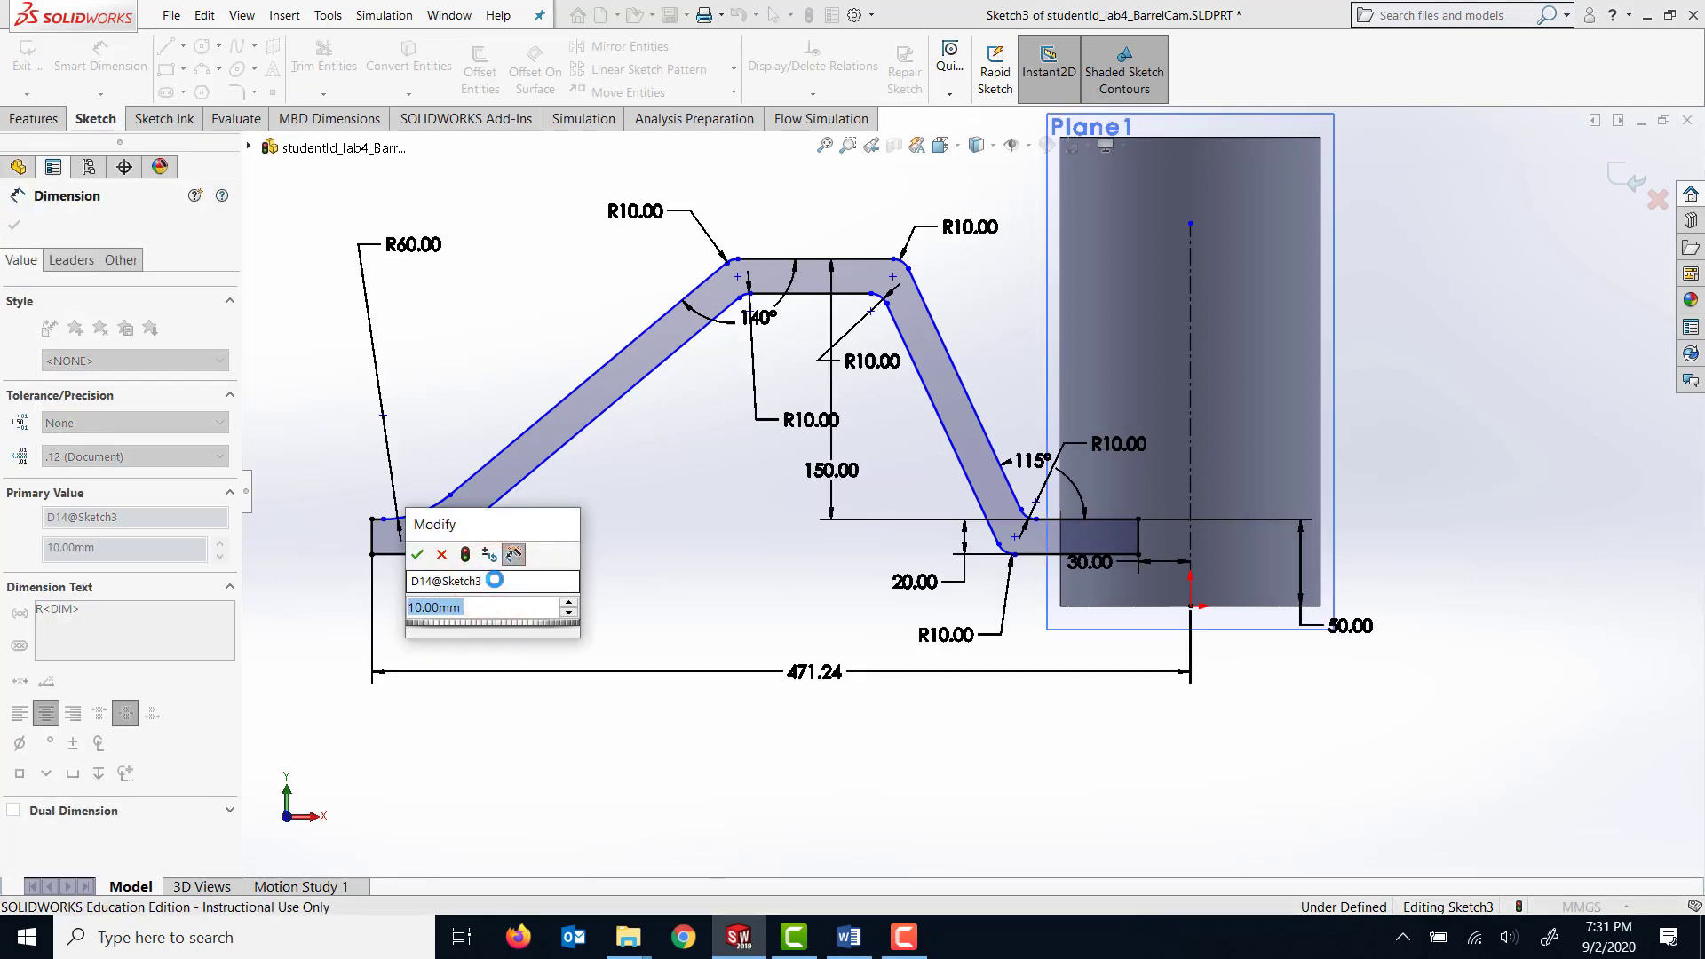
pyautogui.write('80')
pyautogui.press('Return')
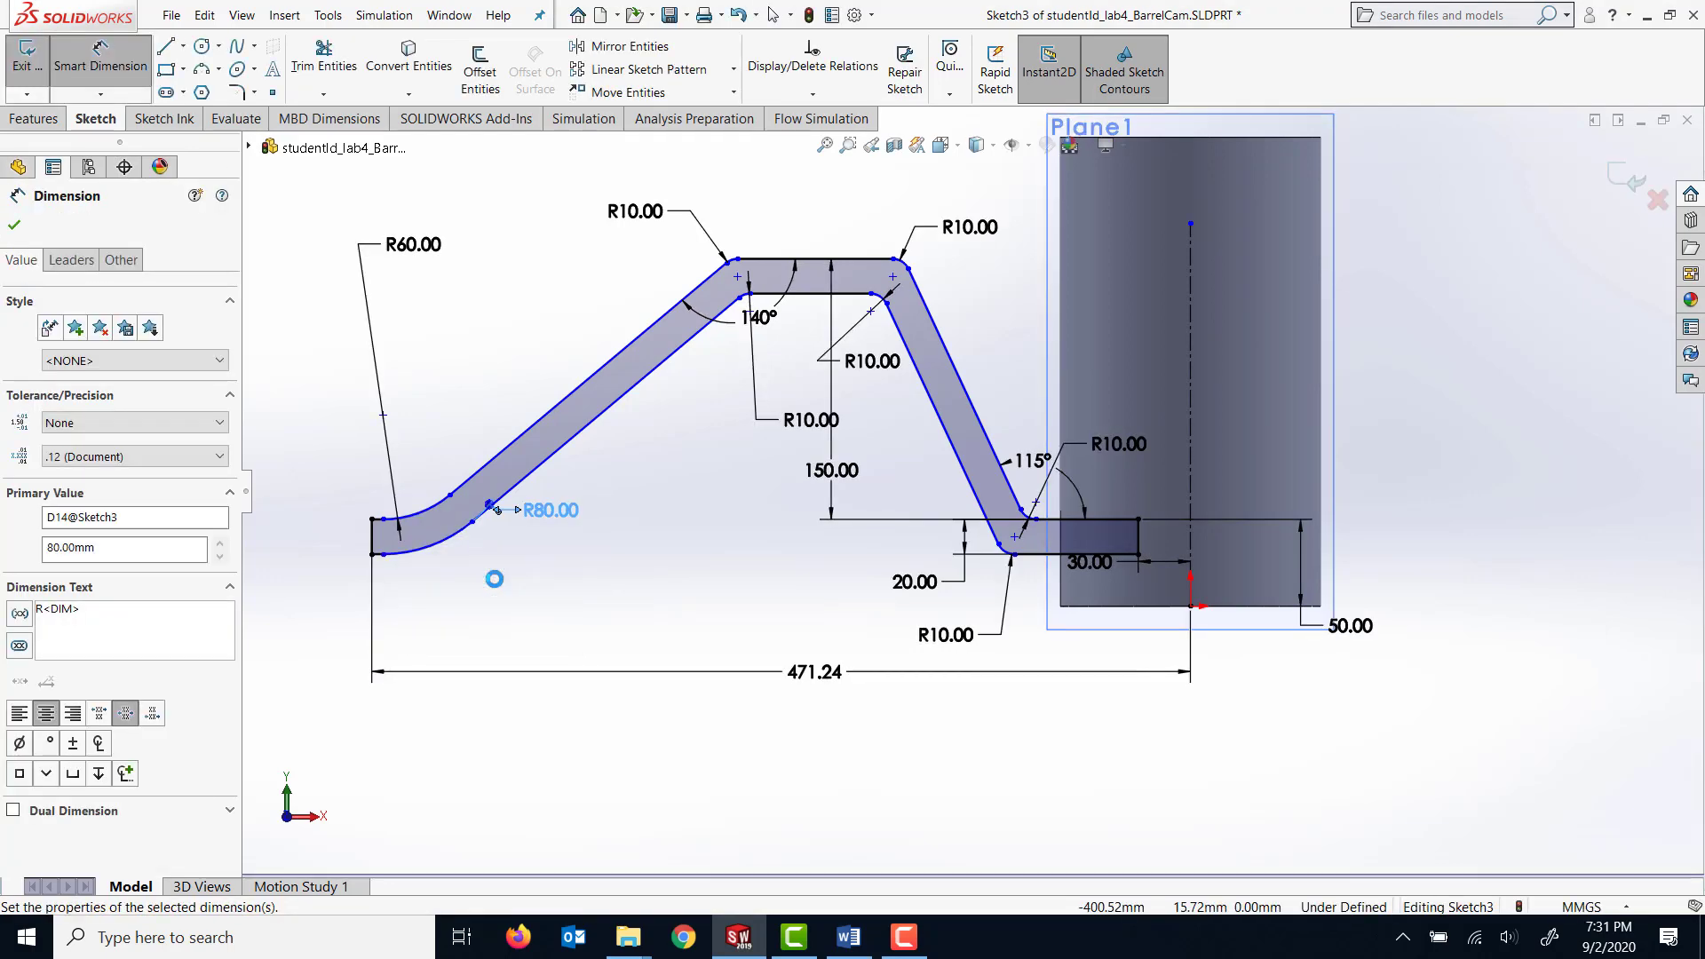
# Set the outer fillet radius at the 140° bend to 60 mm and move that bend's inner radius dimension clear of the vertical dimension.
pyautogui.doubleClick(645, 215)
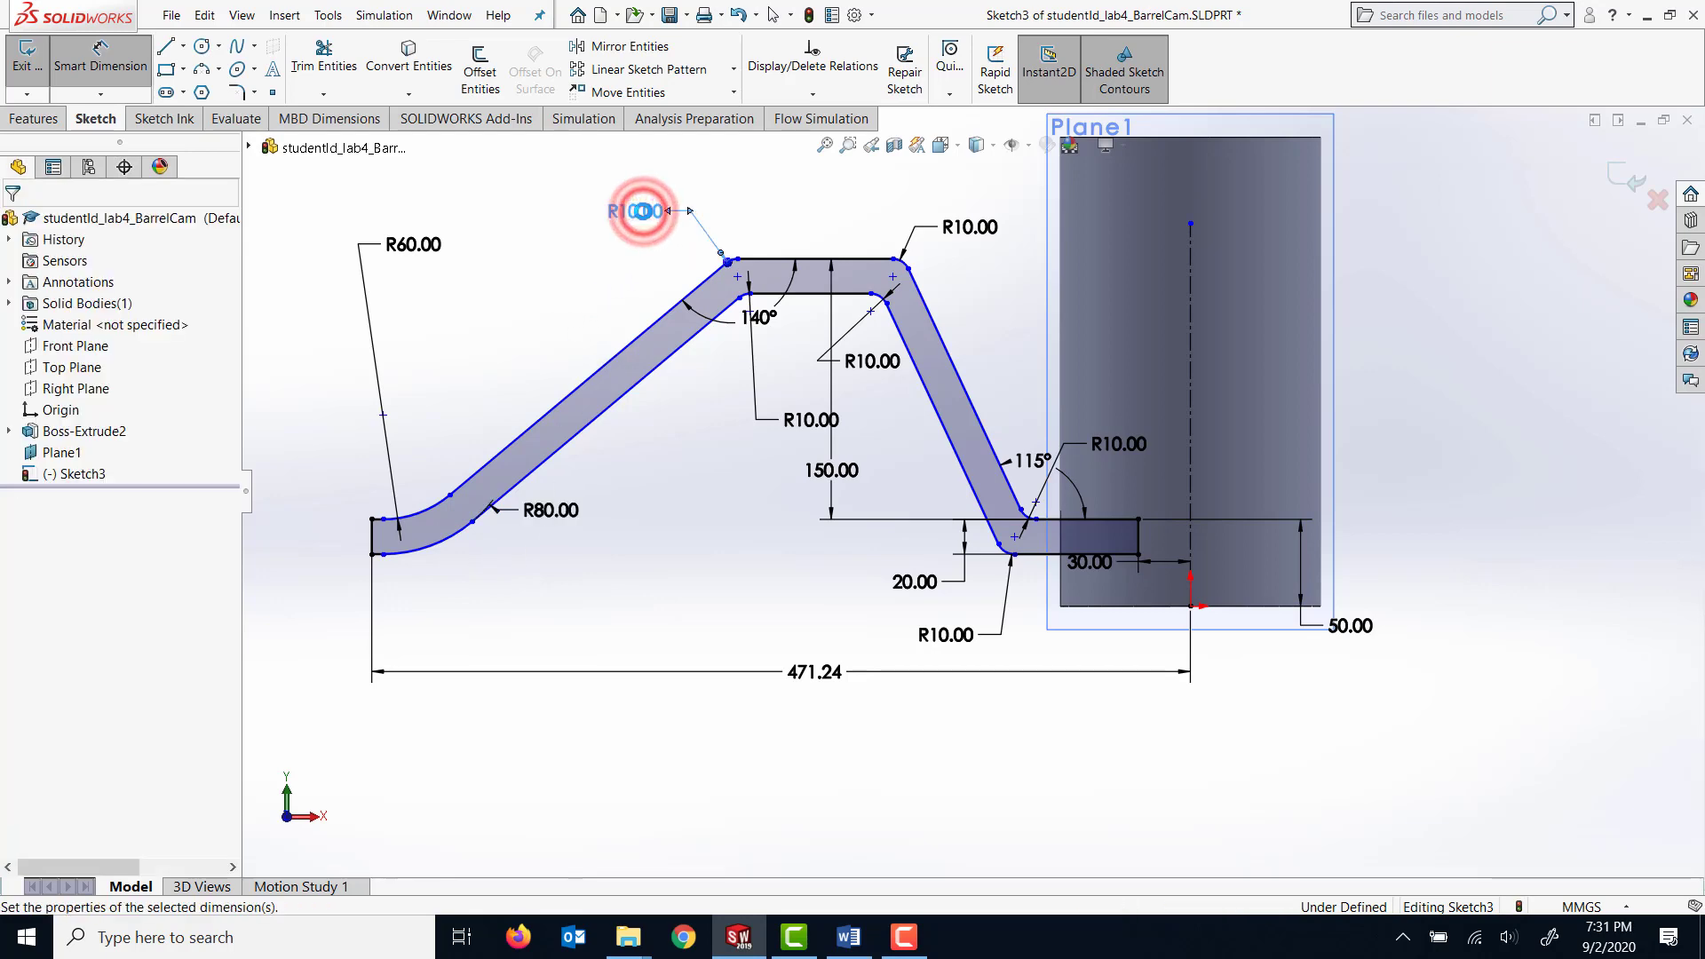
pyautogui.write('60')
pyautogui.press('Return')
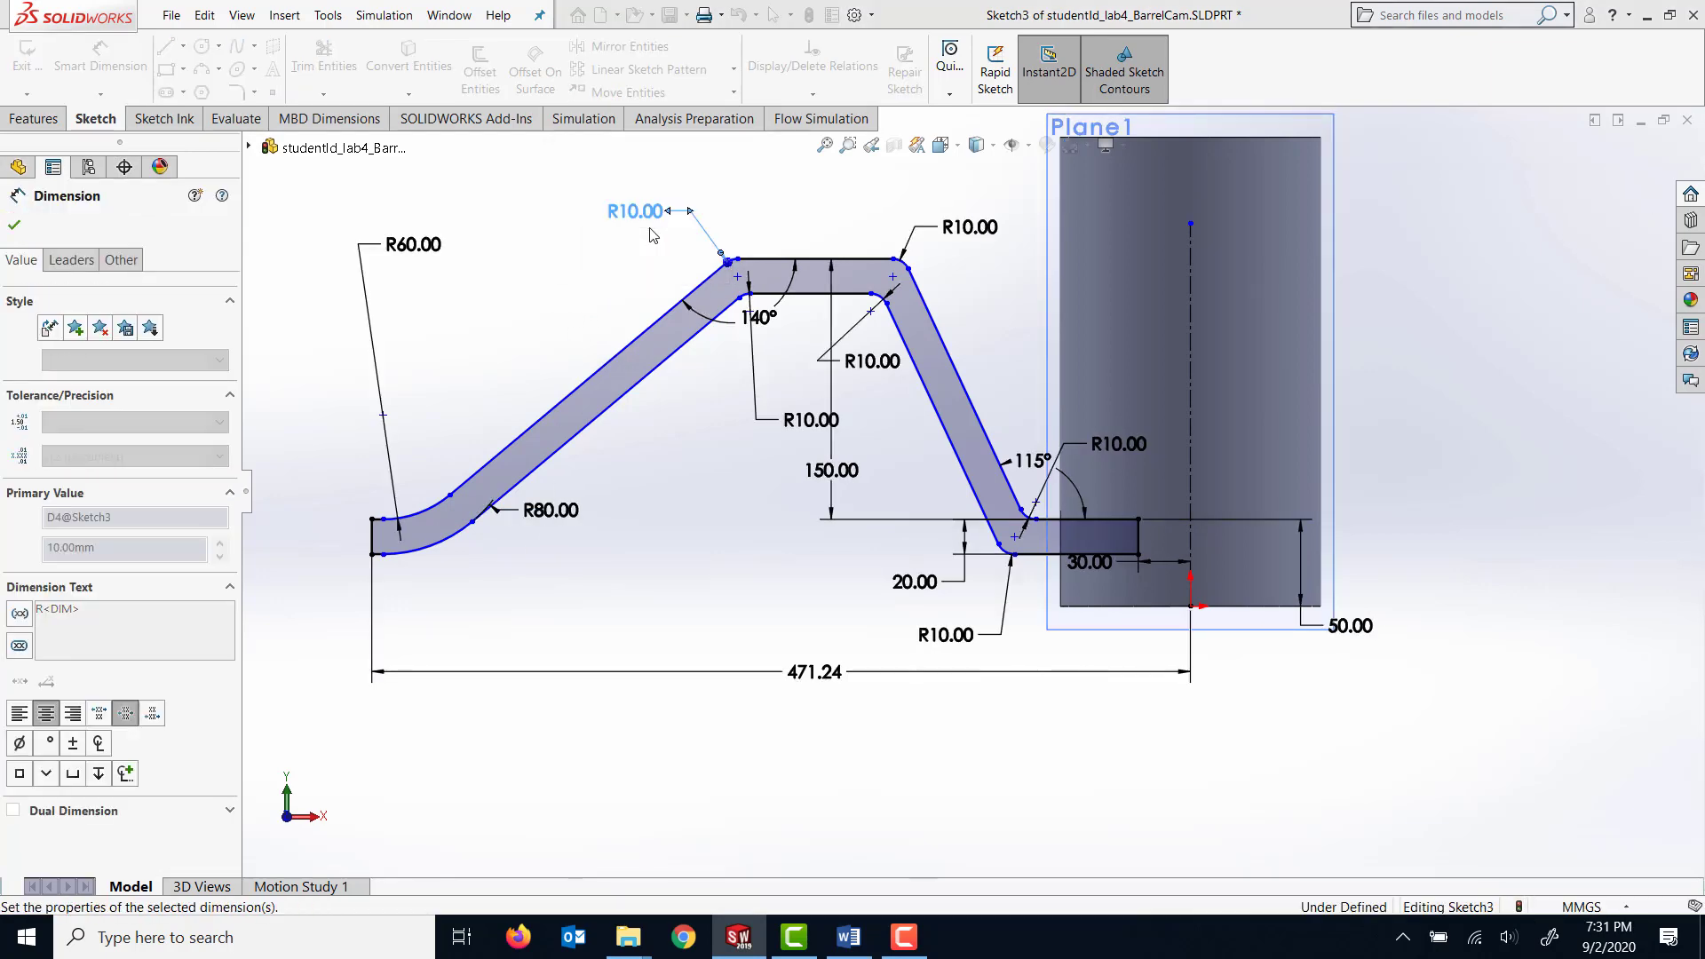
pyautogui.moveTo(789, 419); pyautogui.dragTo(724, 421)
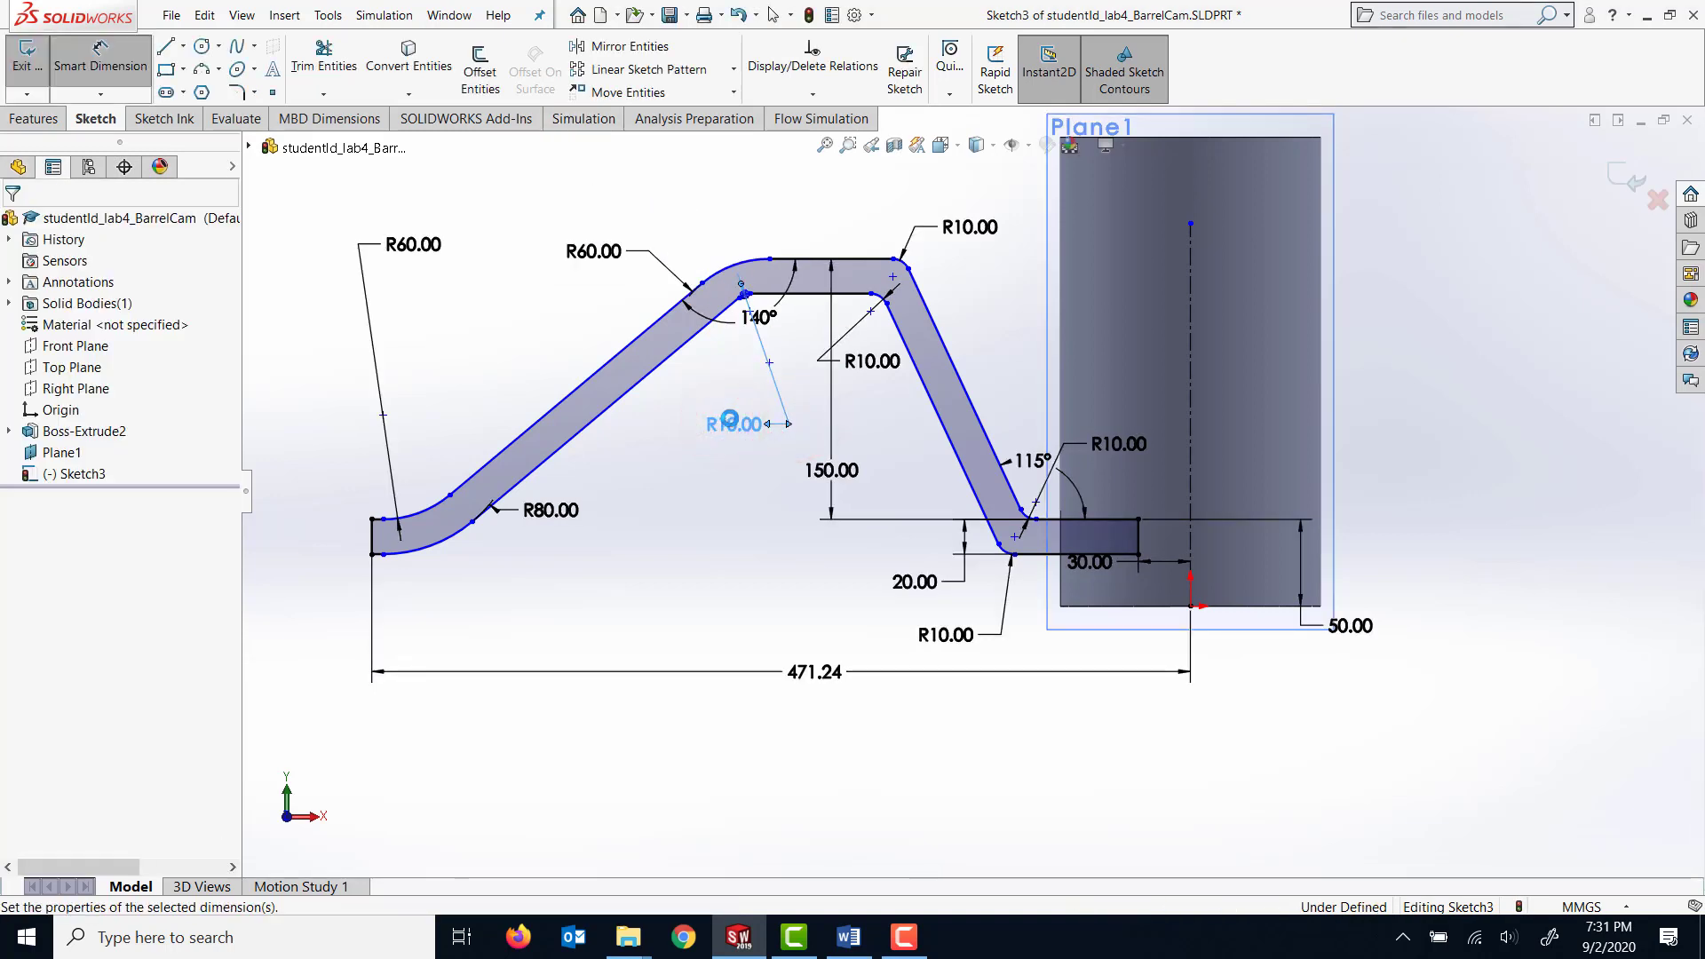
# Set the inner fillet radius at the 140° bend to 40 mm and the outer radius at the upper bend nearer the cylinder to 60 mm.
pyautogui.doubleClick(724, 422)
pyautogui.write('40')
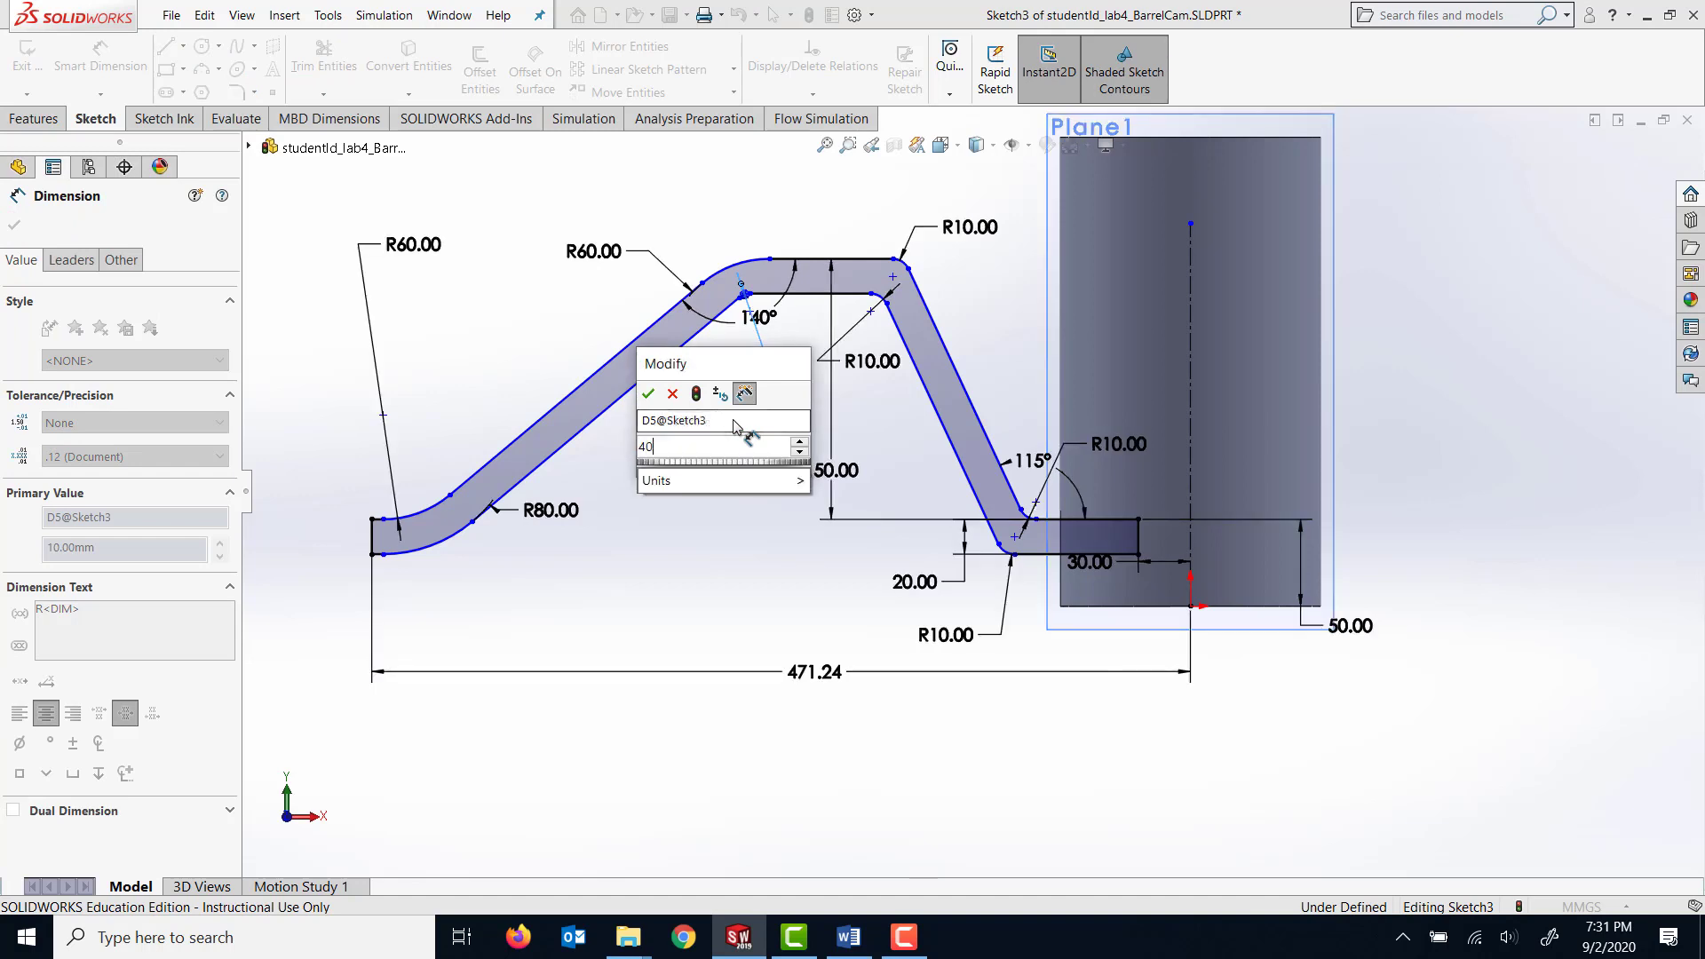
pyautogui.press('Return')
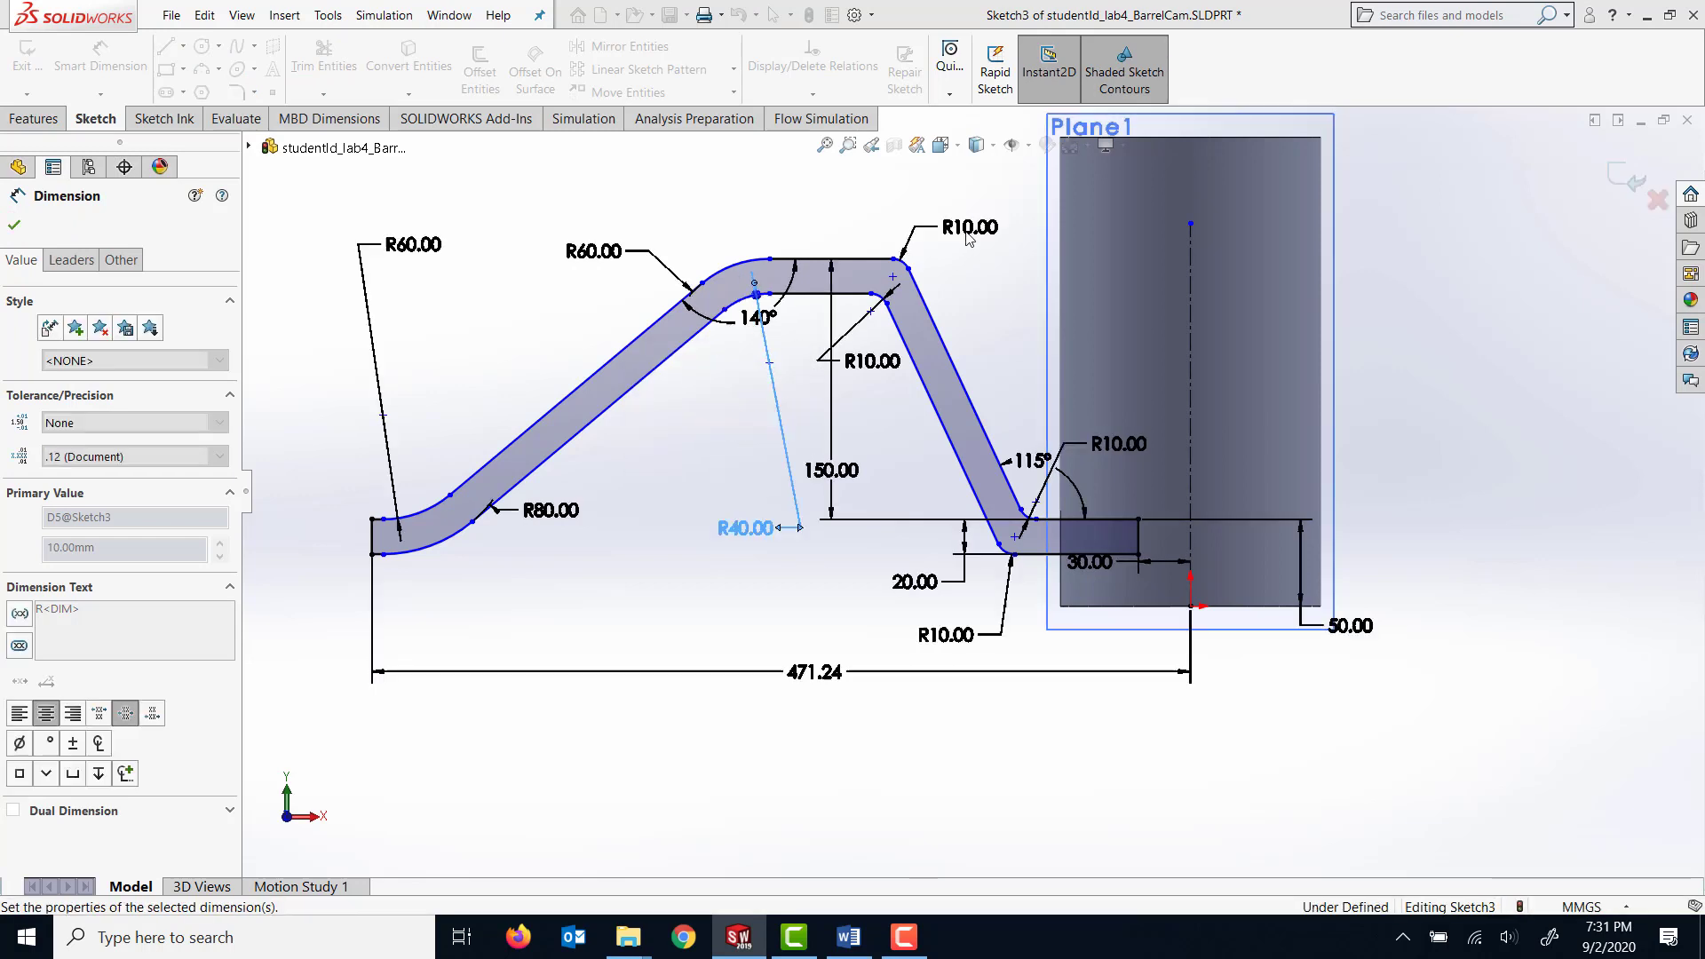
pyautogui.click(981, 222)
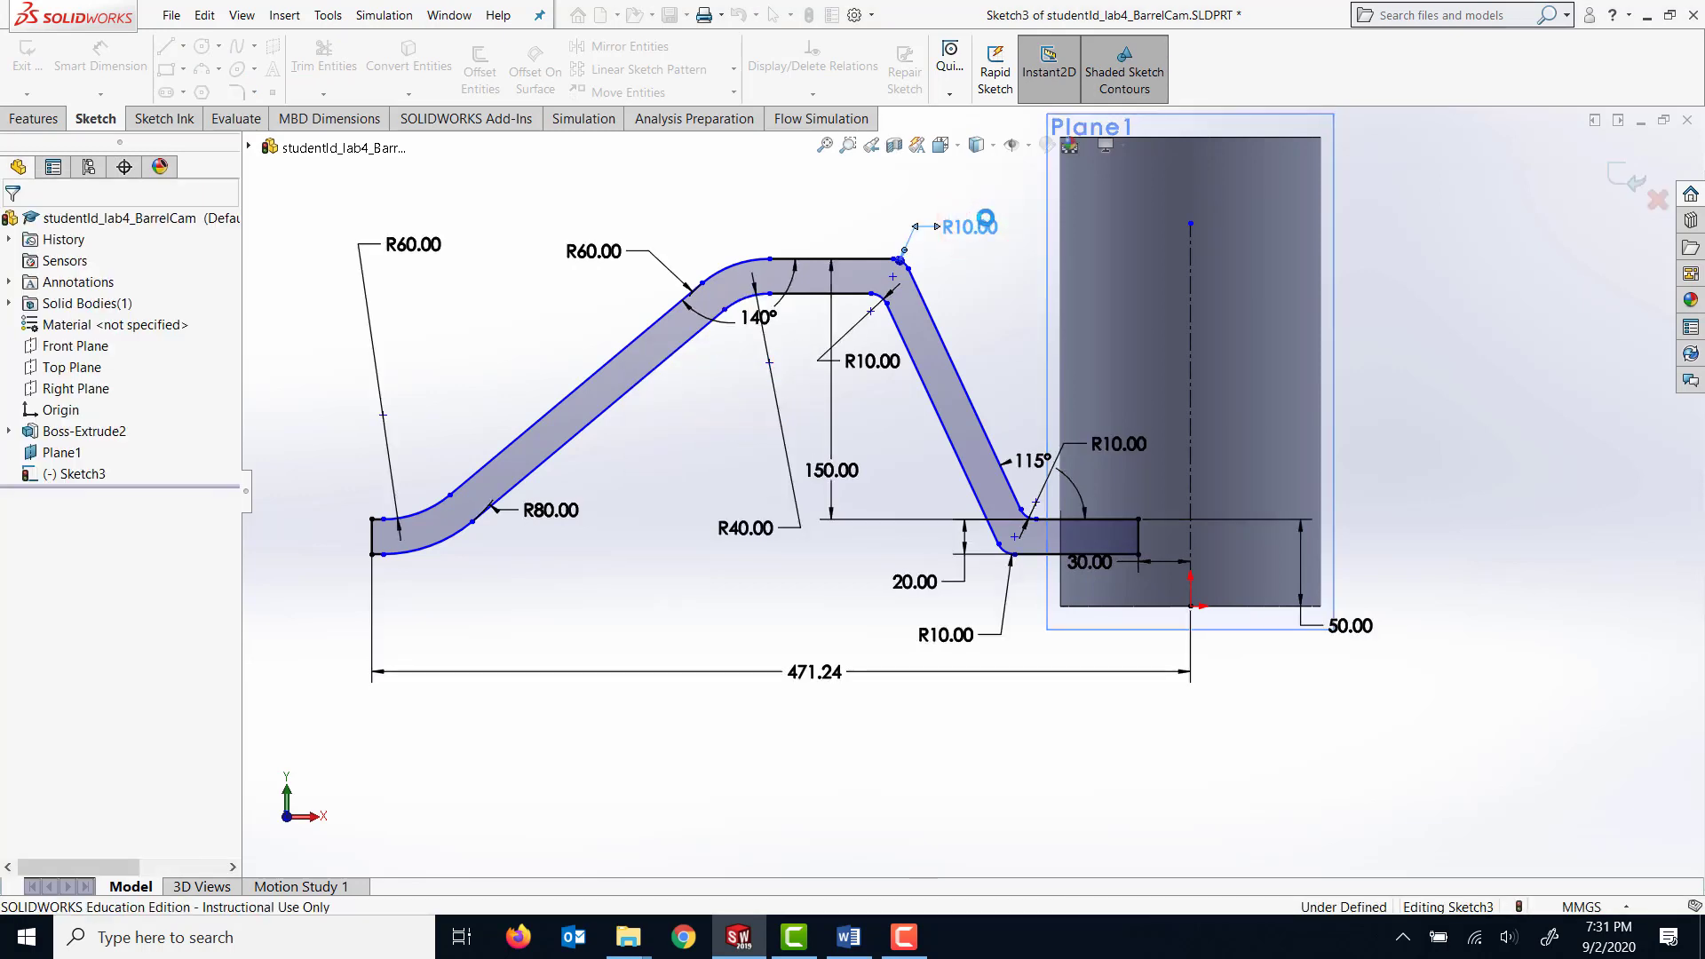
pyautogui.doubleClick(986, 222)
pyautogui.write('6')
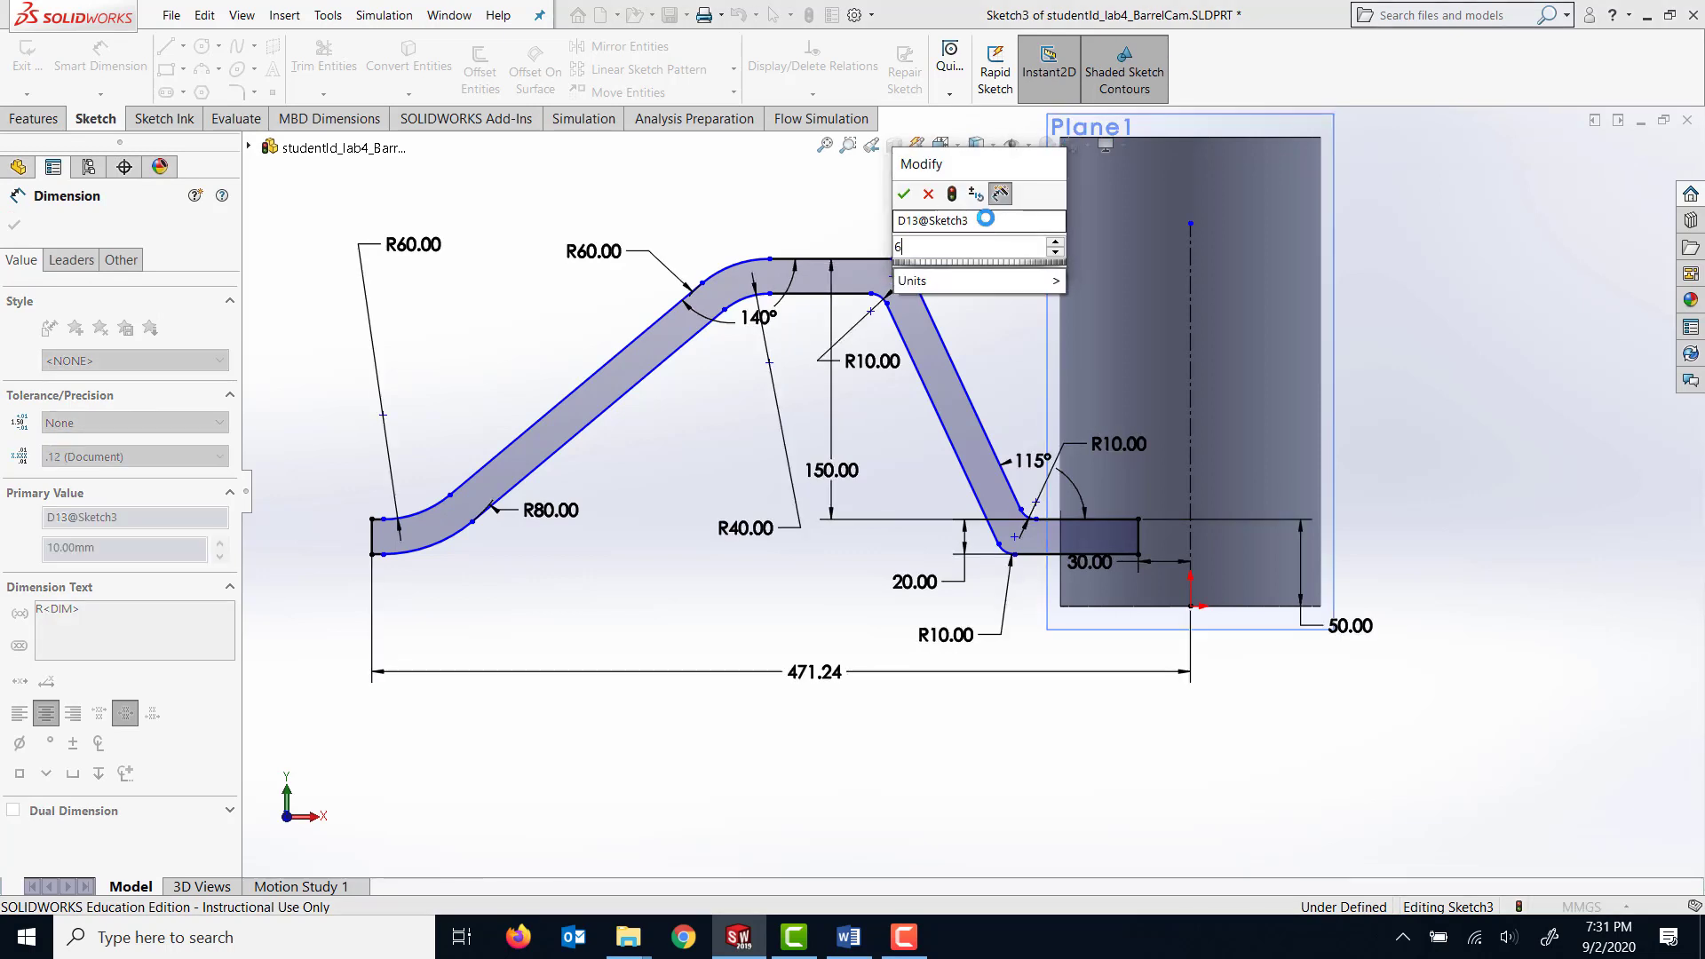
pyautogui.write('0')
pyautogui.press('Return')
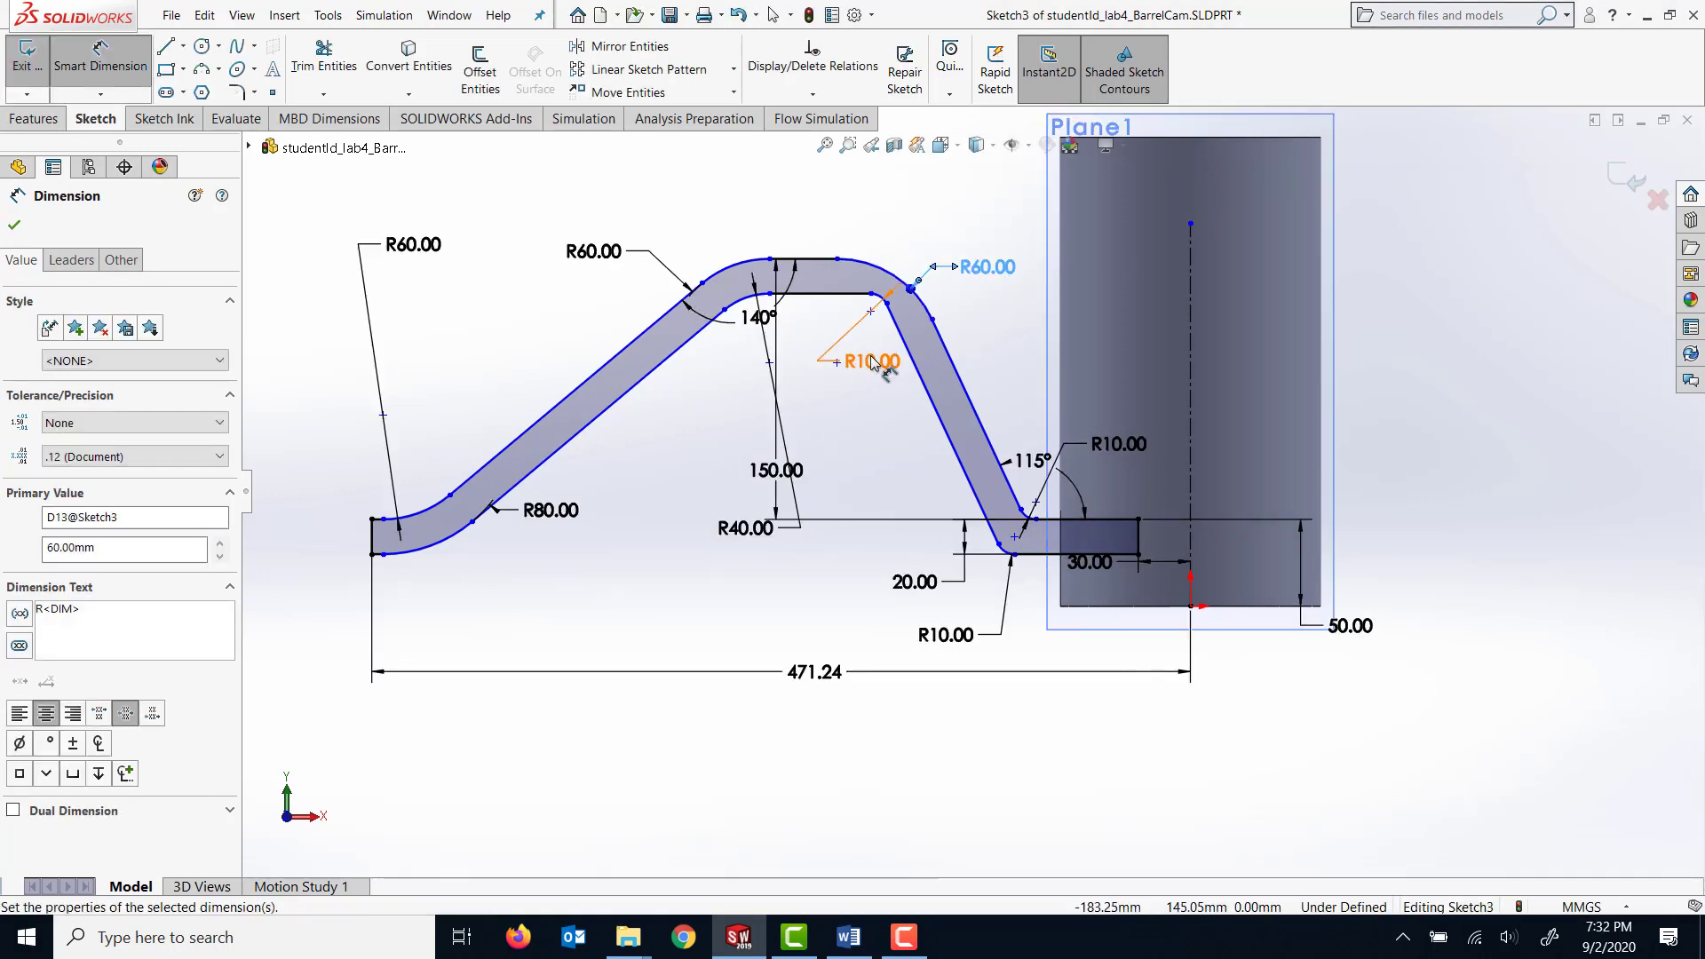
# Try to change the inner fillet radius at the upper bend nearer the cylinder, and undo the change.
pyautogui.doubleClick(873, 360)
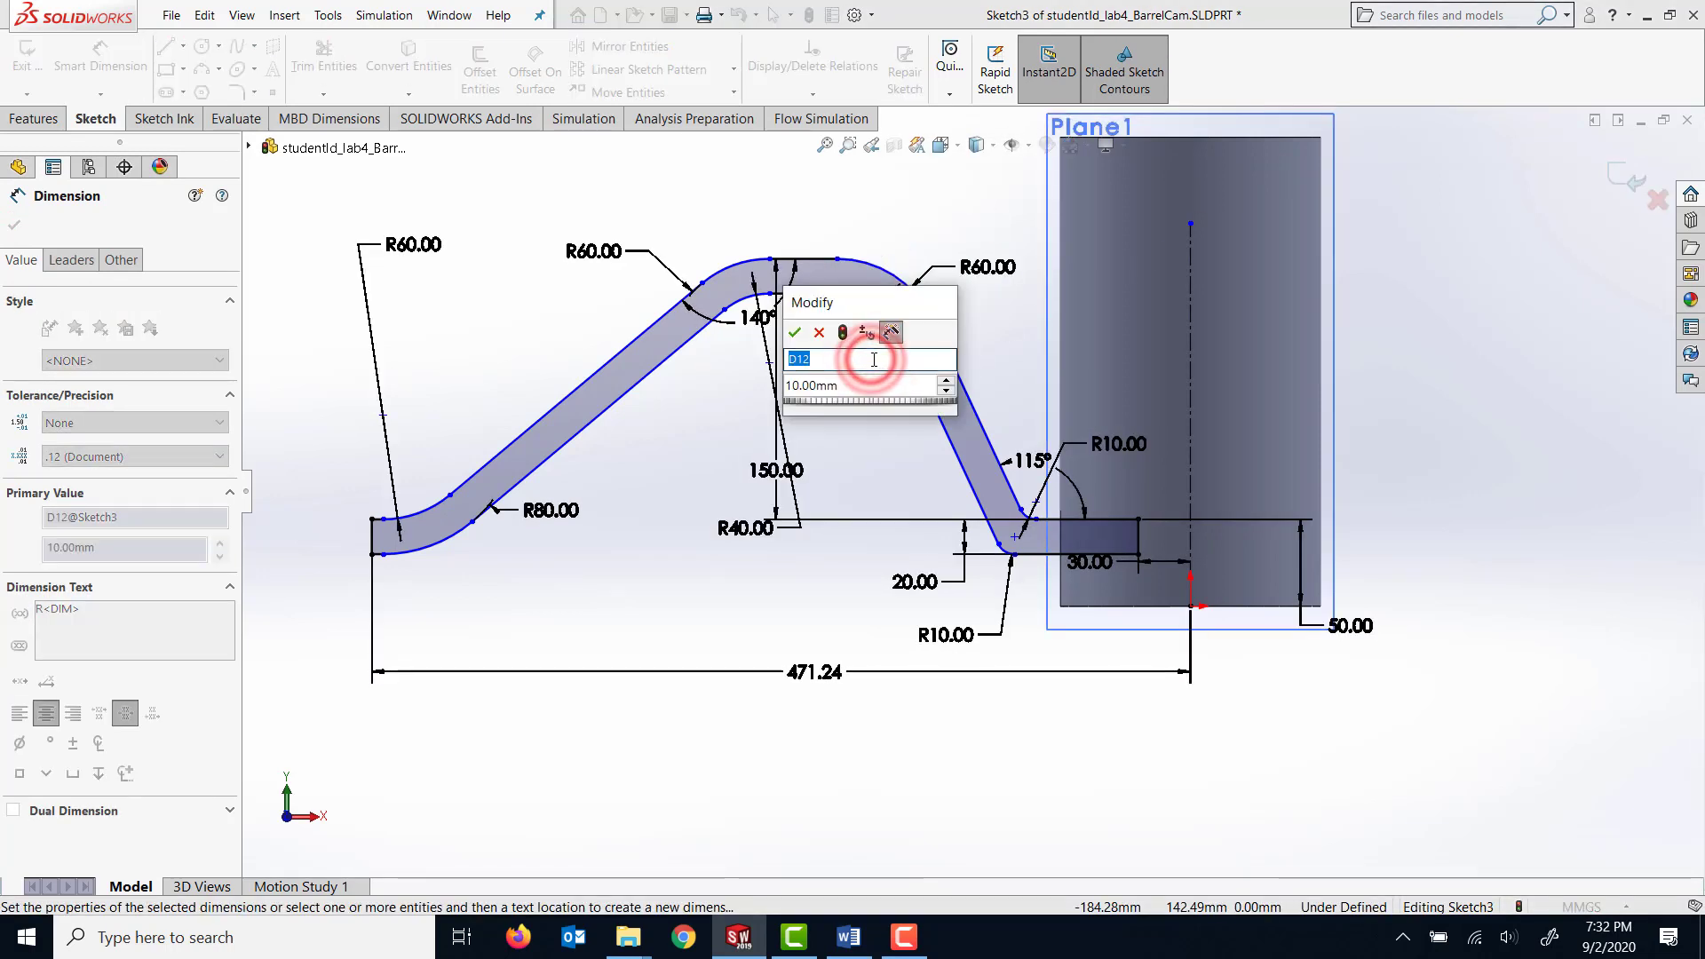
pyautogui.click(828, 382)
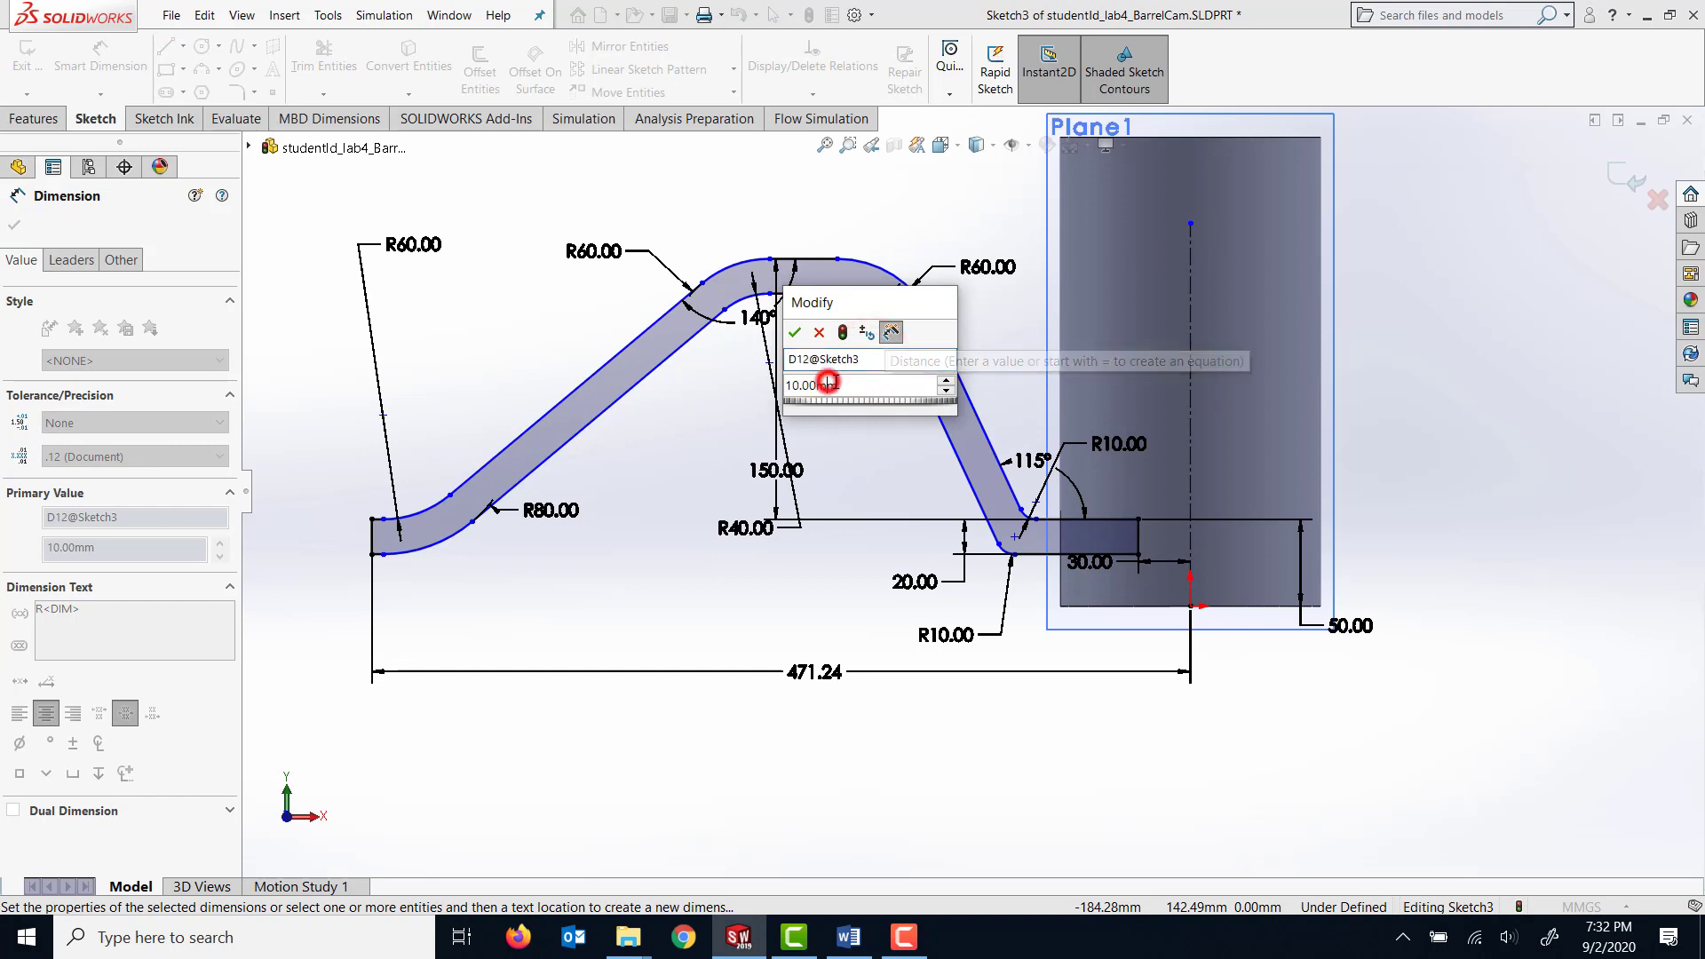
pyautogui.write('40')
pyautogui.press('Return')
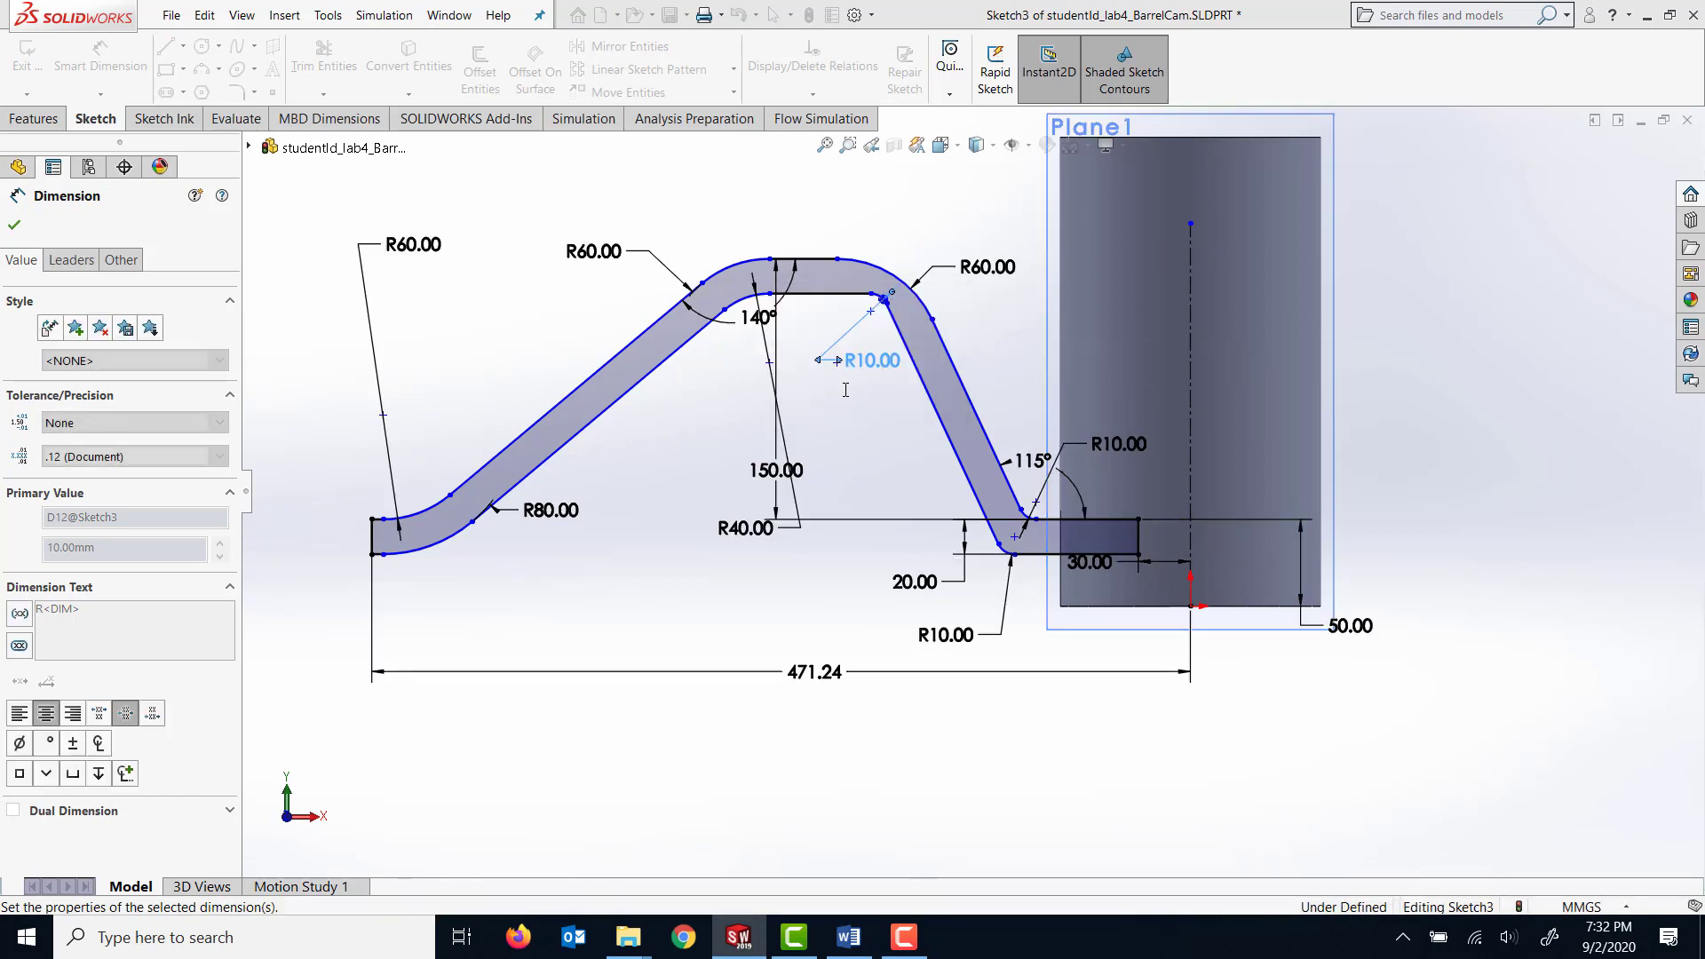
pyautogui.scroll(2, 949, 422)
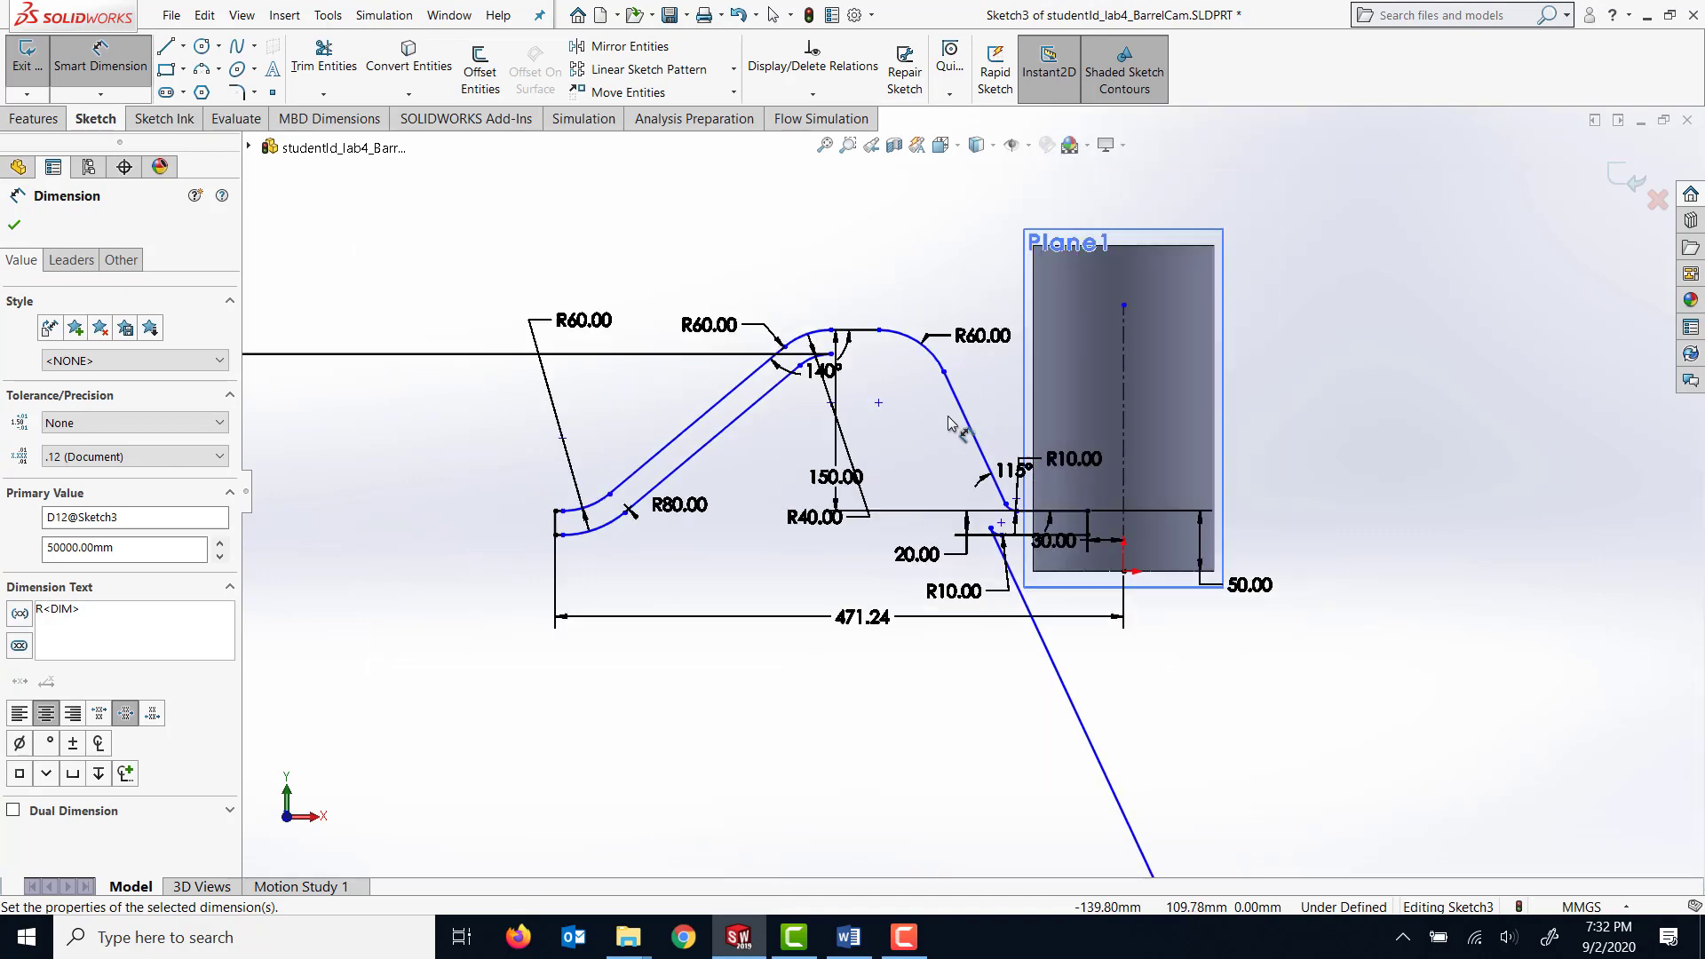
pyautogui.scroll(2, 933, 444)
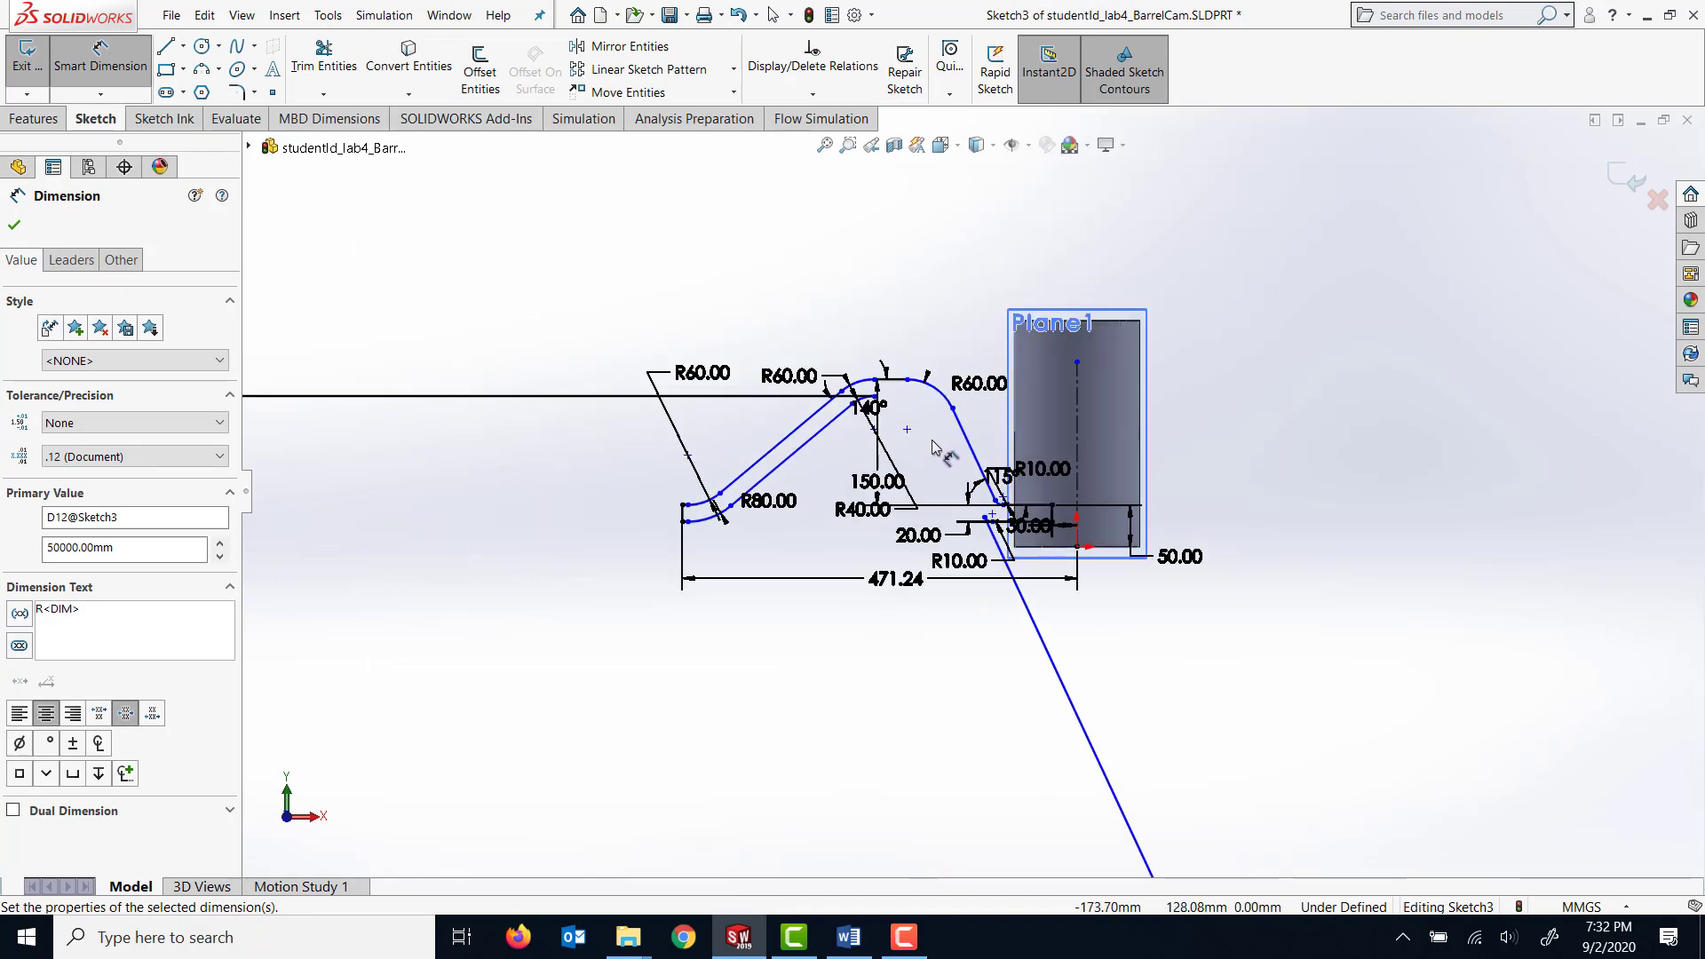
pyautogui.hotkey('ctrl', 'z')
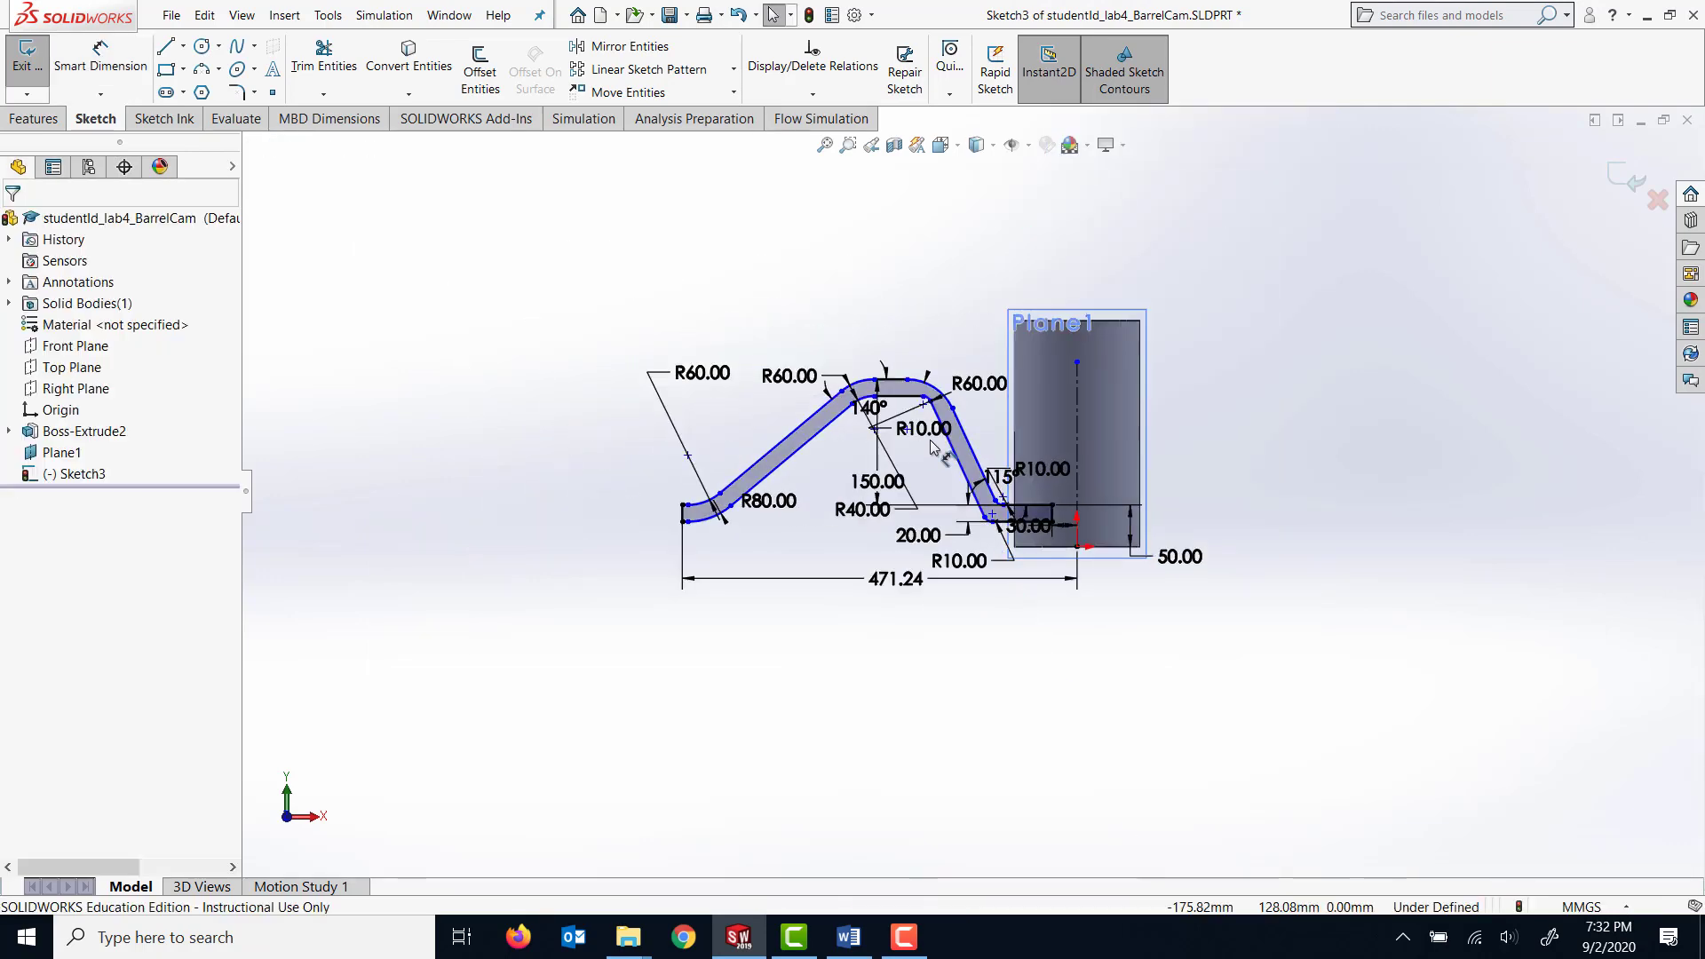
# Set the inner fillet radius at the upper bend nearer the cylinder to 40 mm, and move it and the 150 mm dimension into clear space.
pyautogui.scroll(-5, 946, 444)
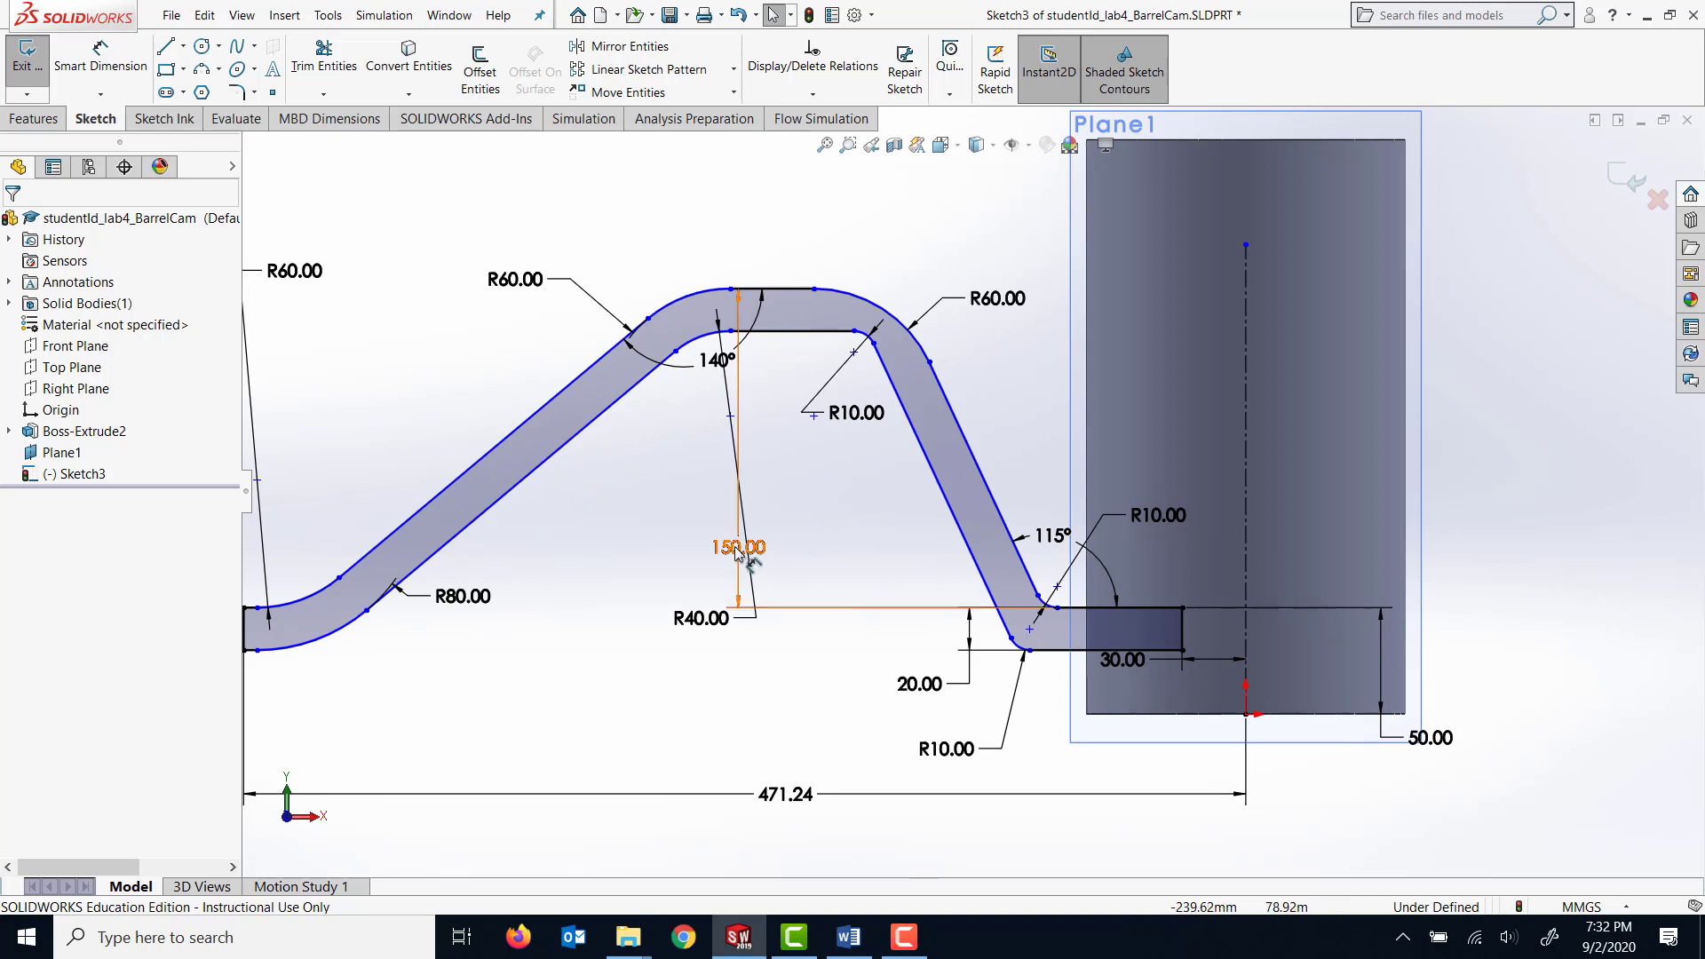
pyautogui.moveTo(733, 546); pyautogui.dragTo(641, 499)
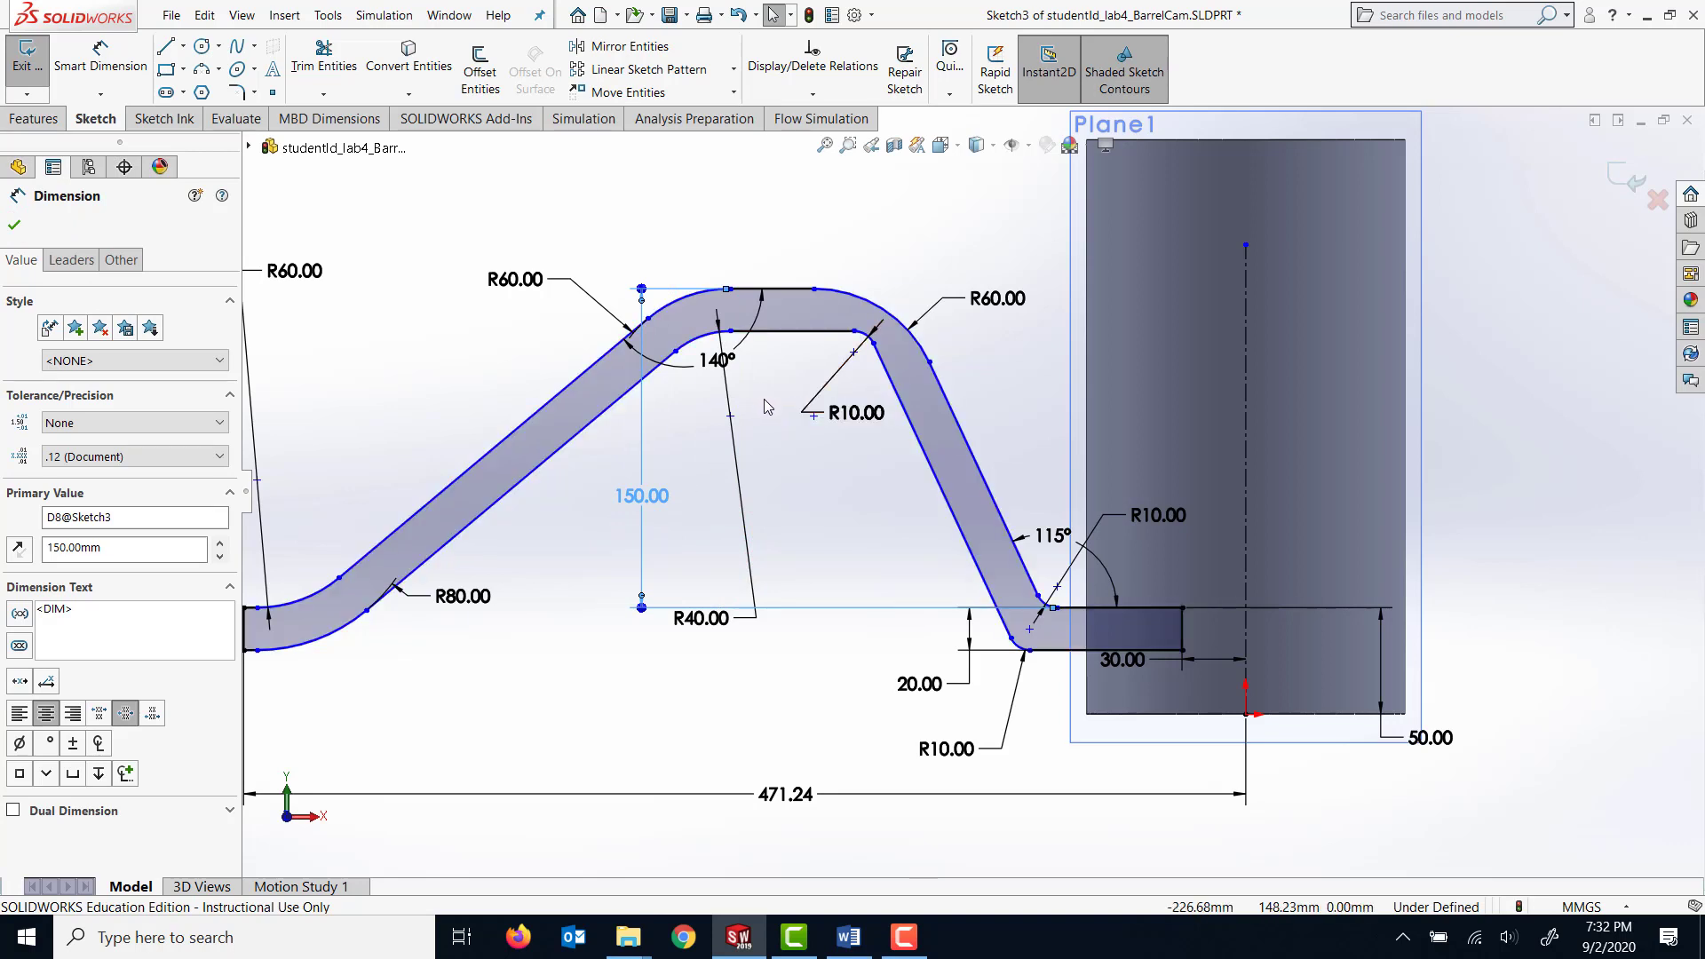
pyautogui.click(848, 413)
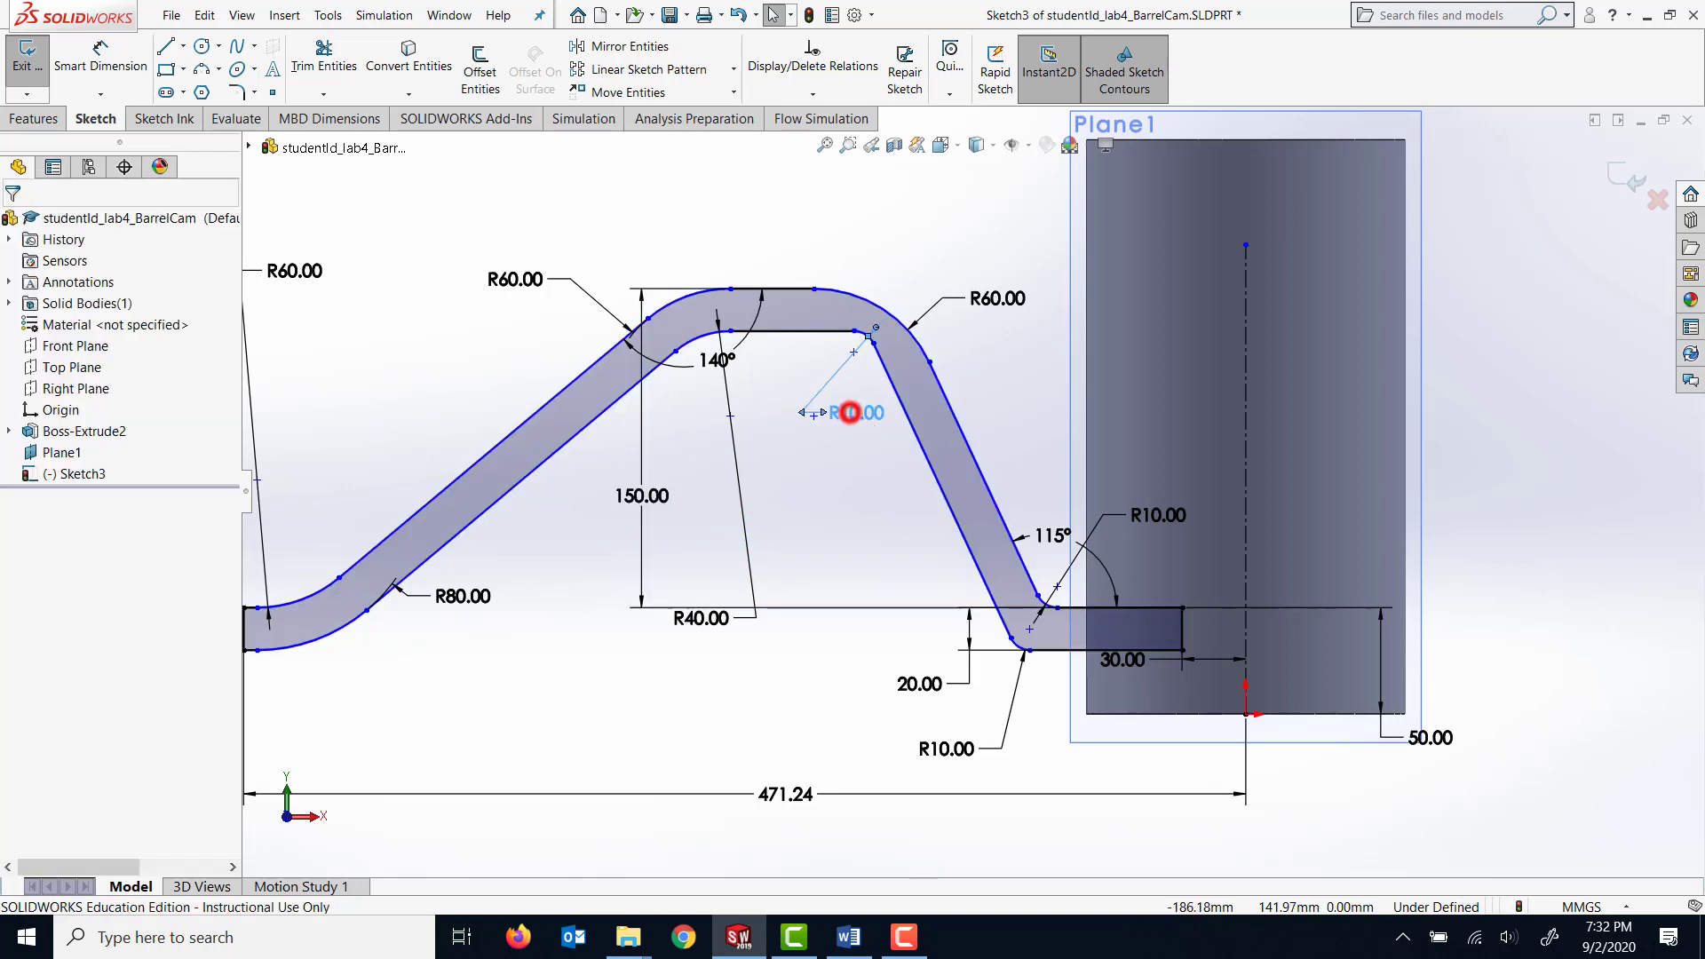
pyautogui.doubleClick(854, 424)
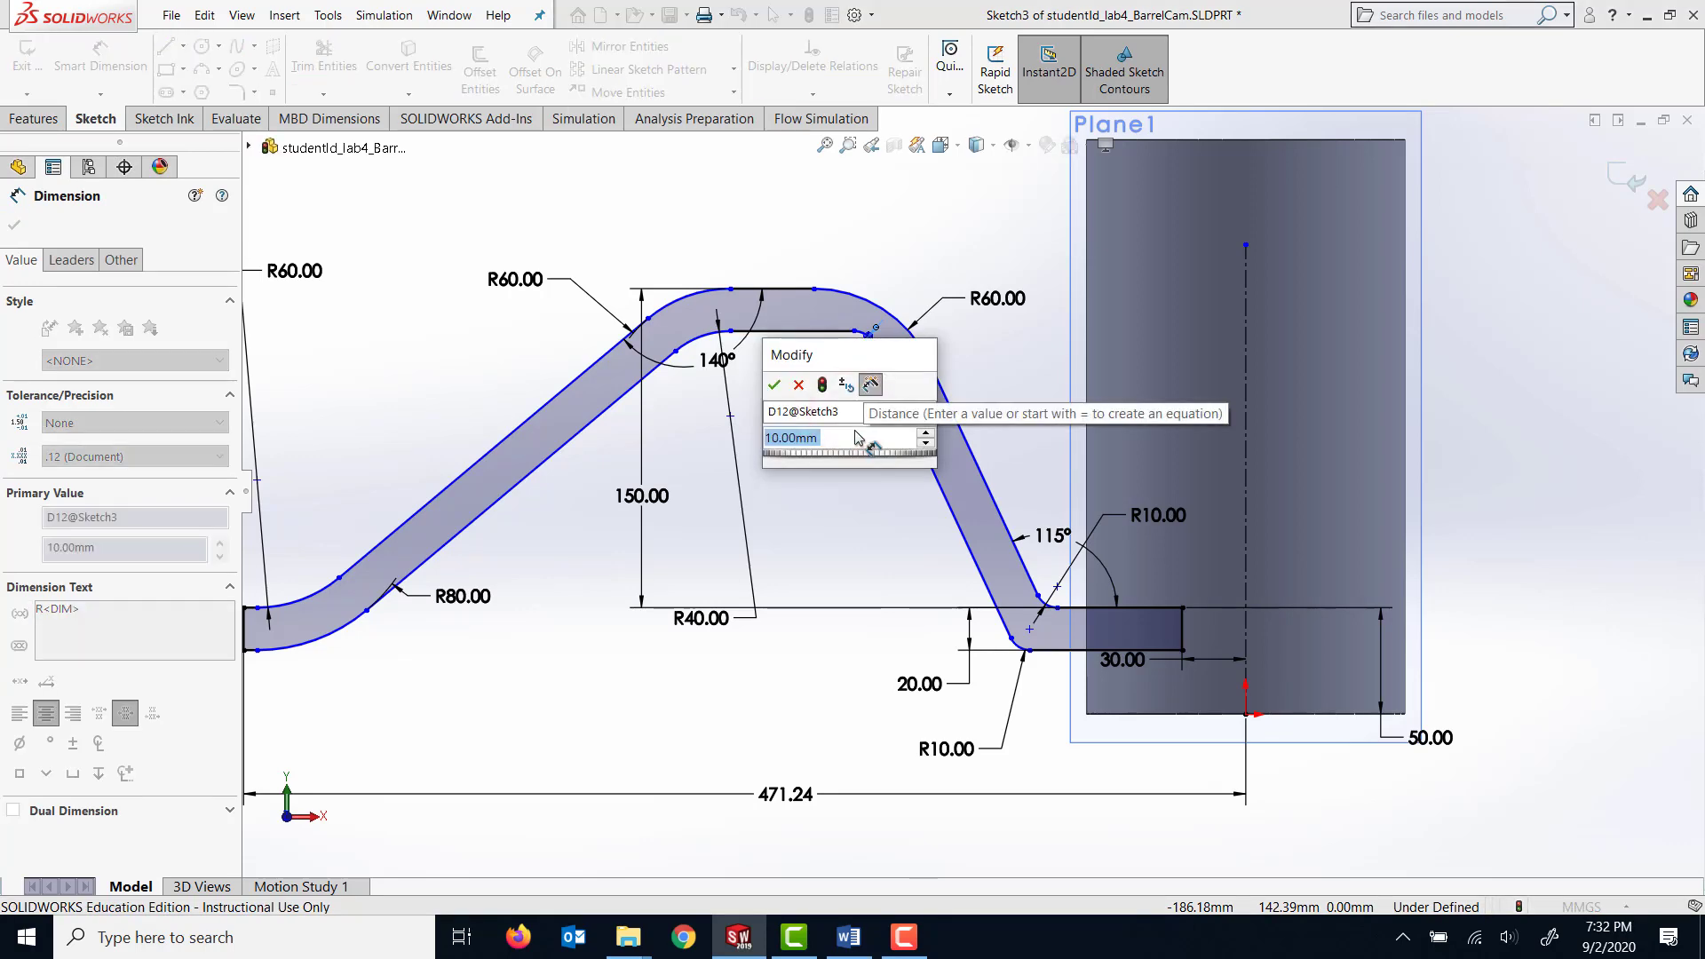
pyautogui.write('40')
pyautogui.press('Return')
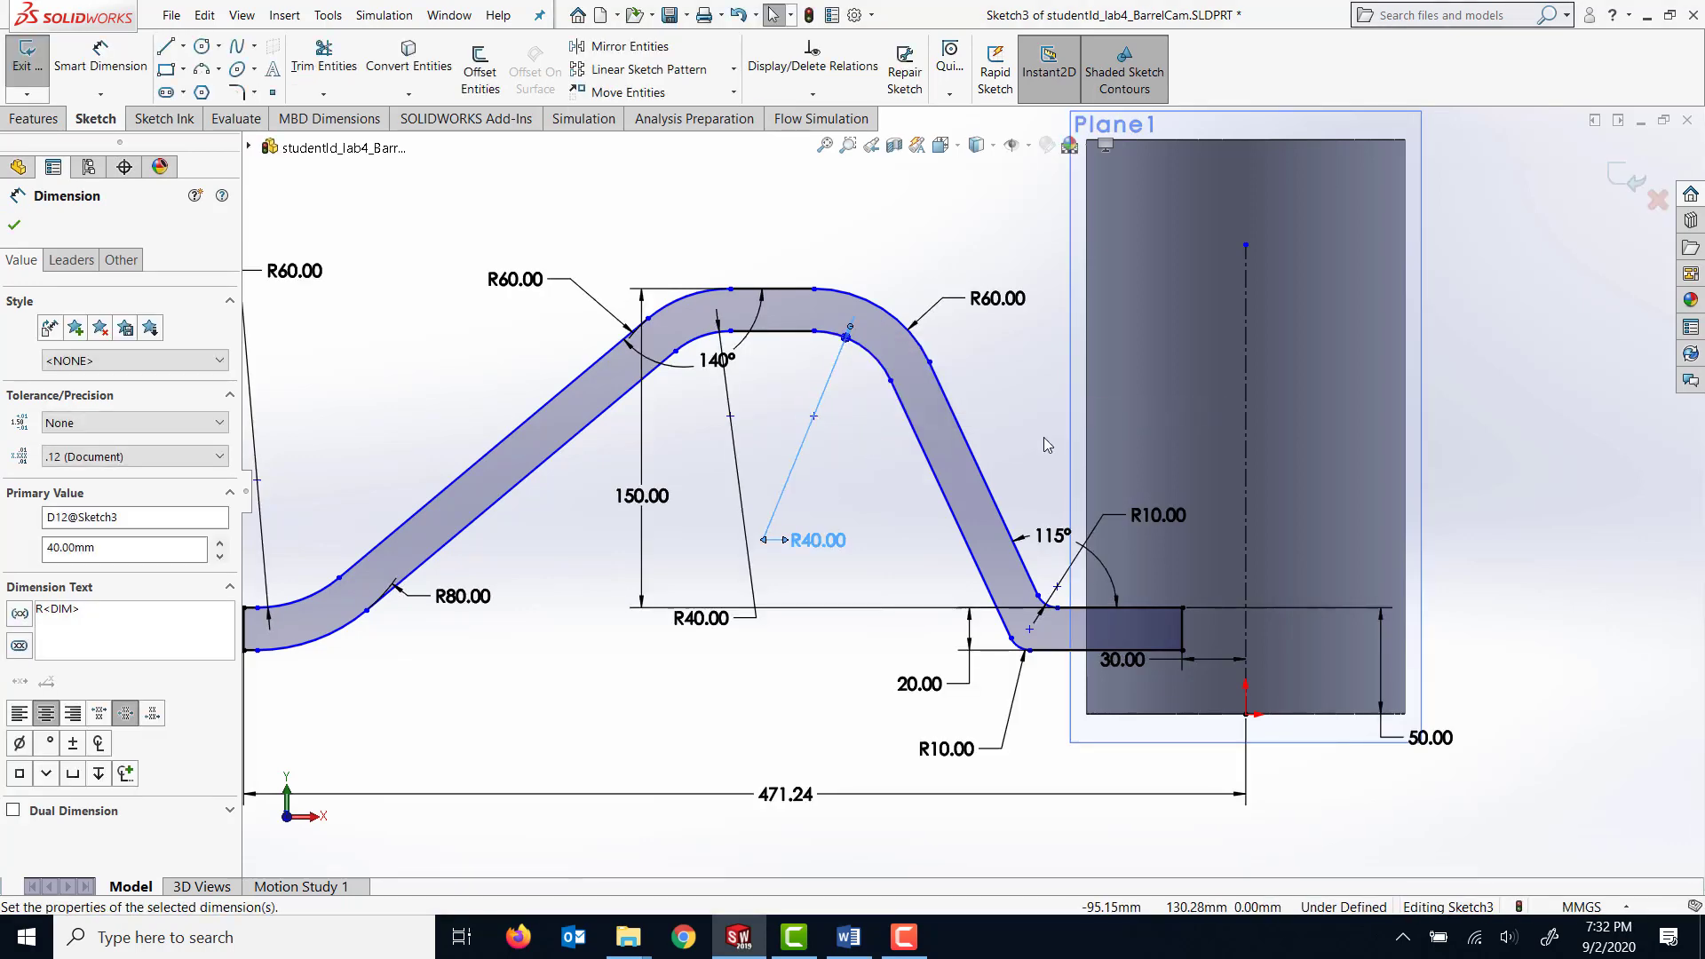
pyautogui.moveTo(819, 542); pyautogui.dragTo(839, 396)
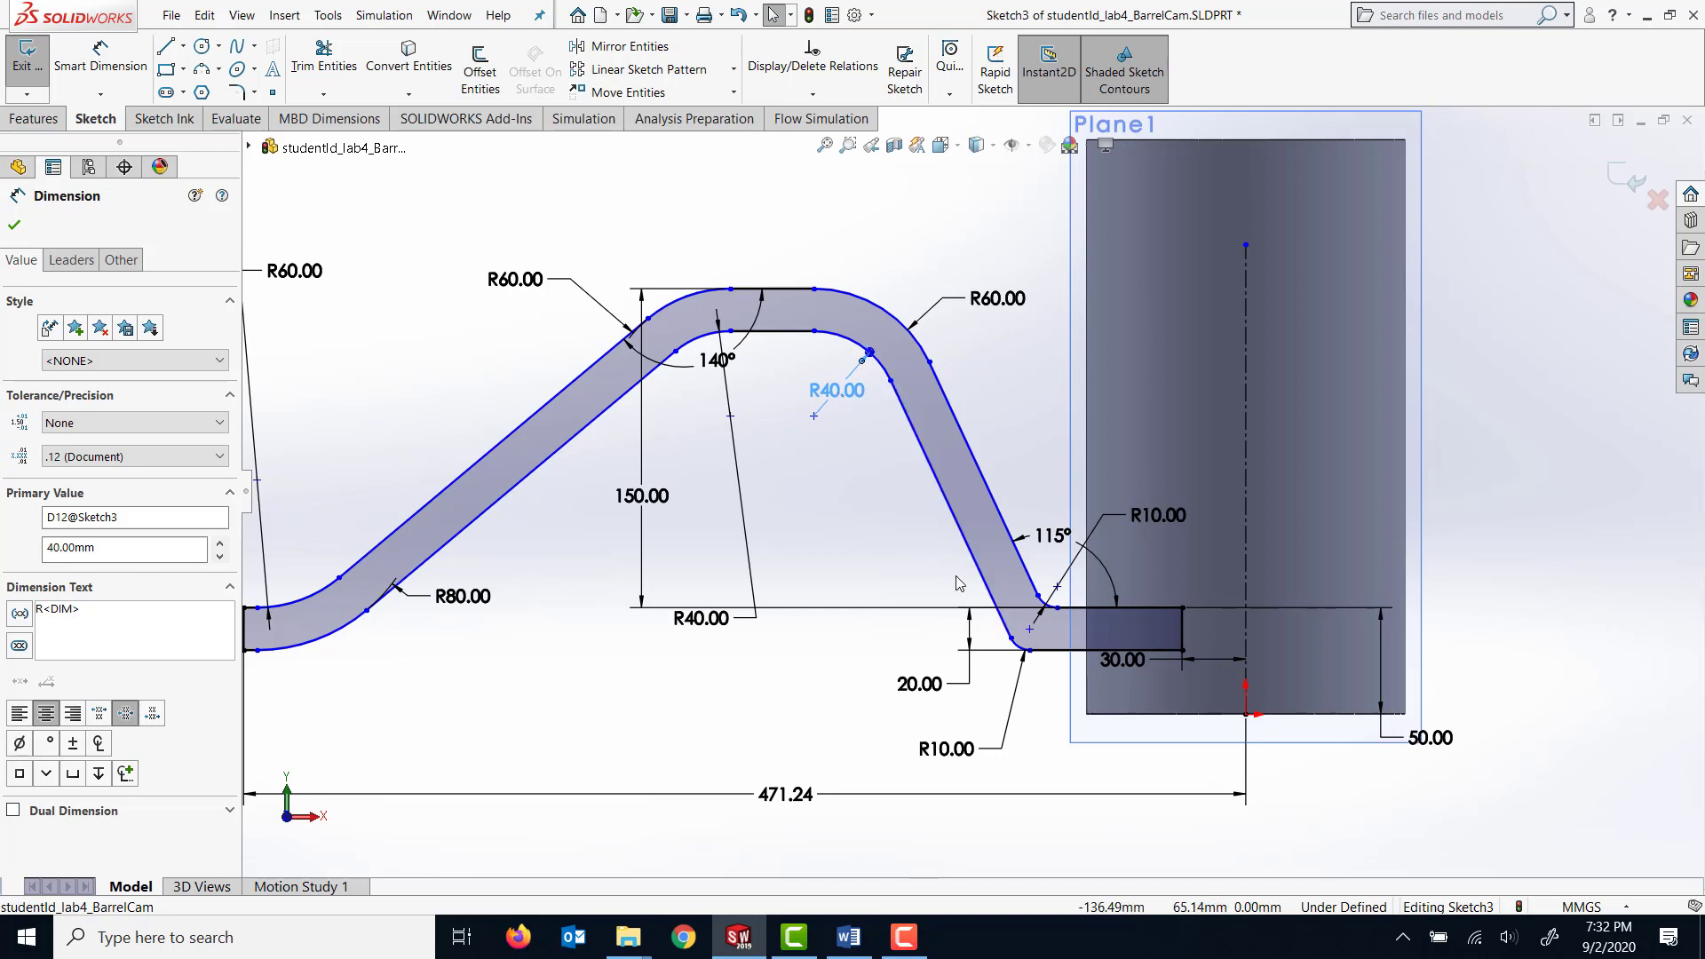
# Set the fillet radii at the lower bend beside the cylinder to 120 mm on the lower arc and 100 mm on the upper arc.
pyautogui.doubleClick(944, 751)
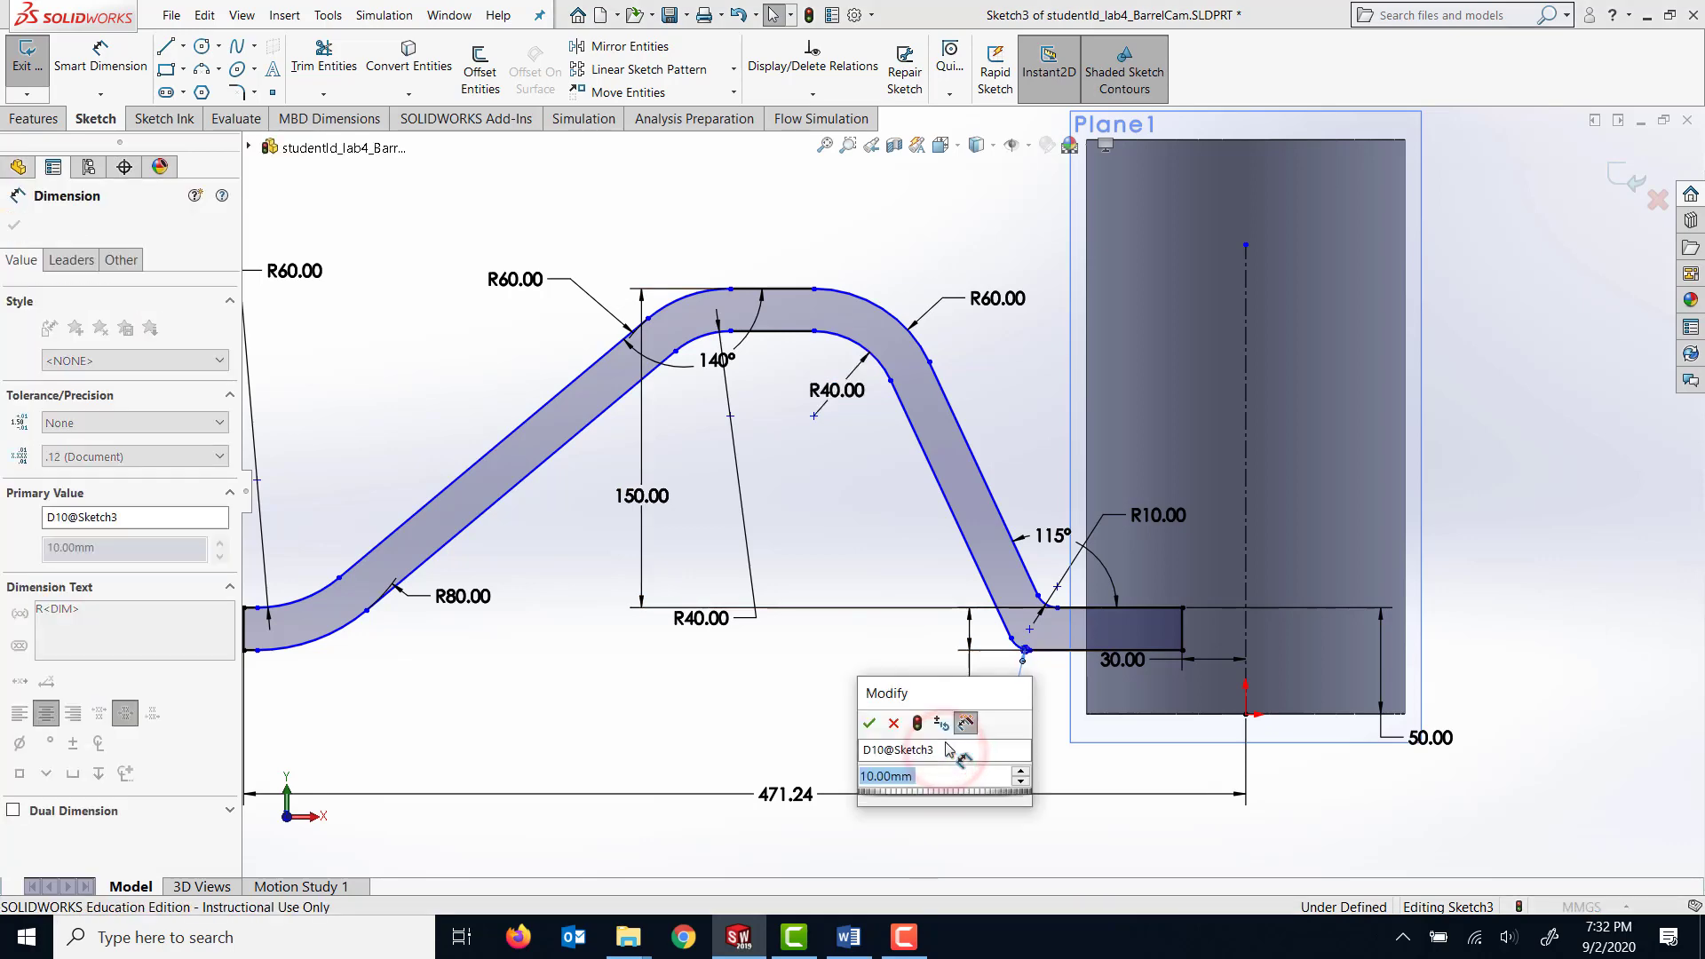
pyautogui.write('120')
pyautogui.press('Return')
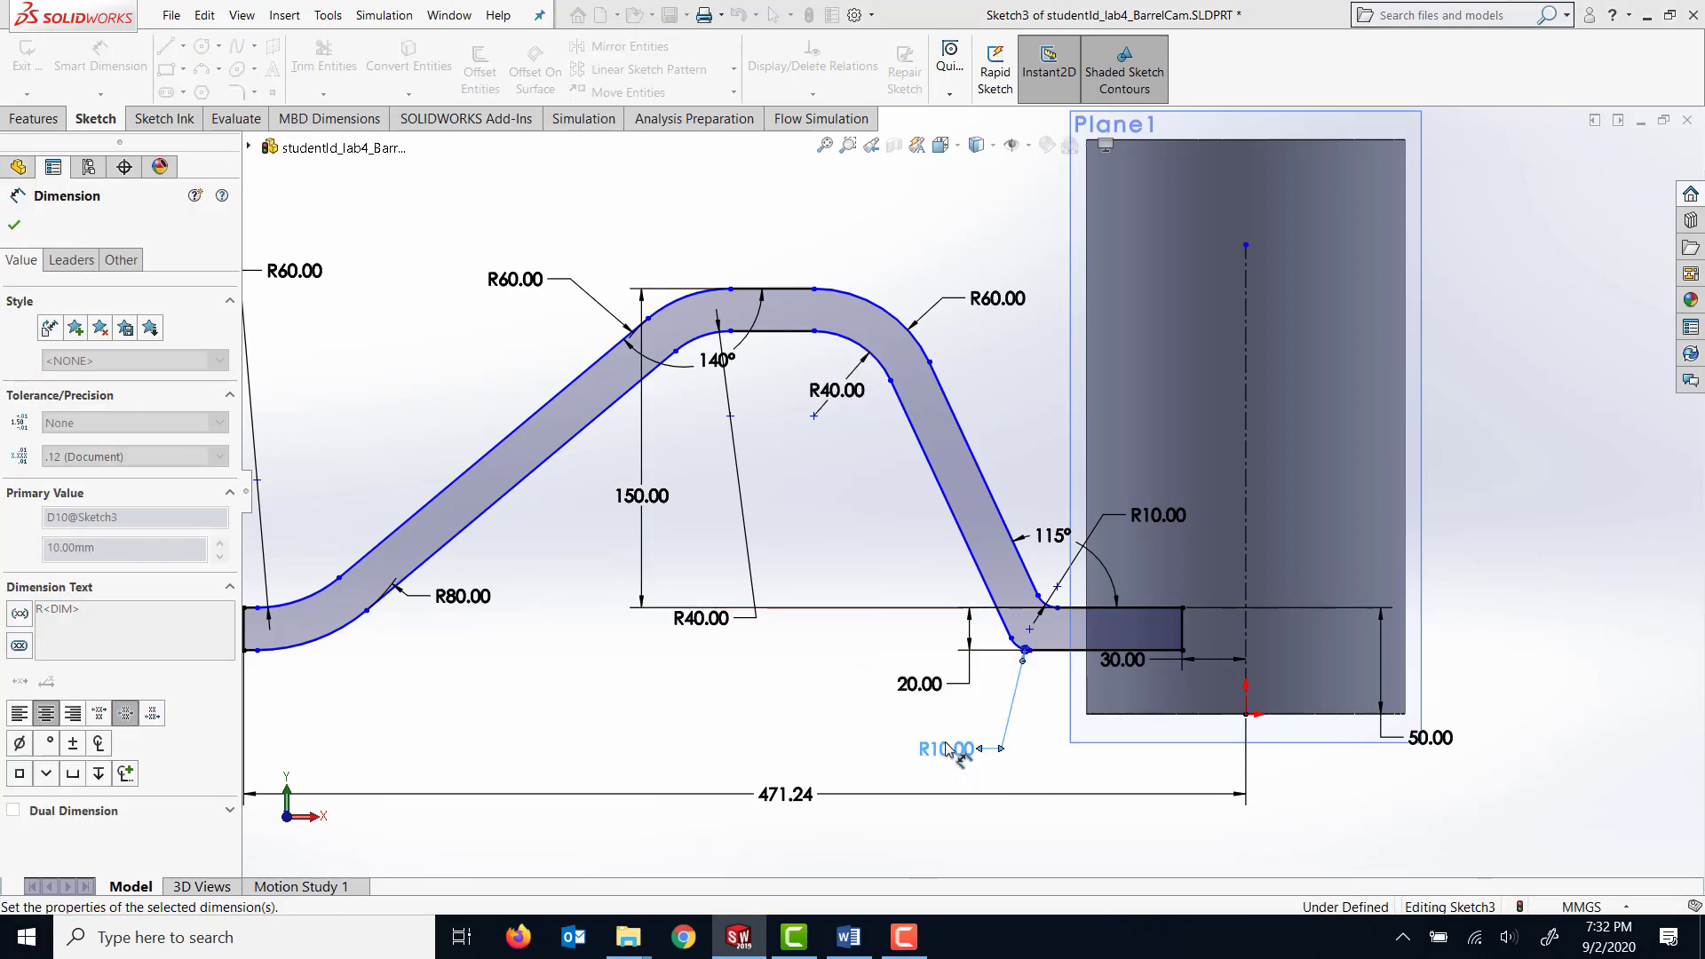
pyautogui.doubleClick(1150, 513)
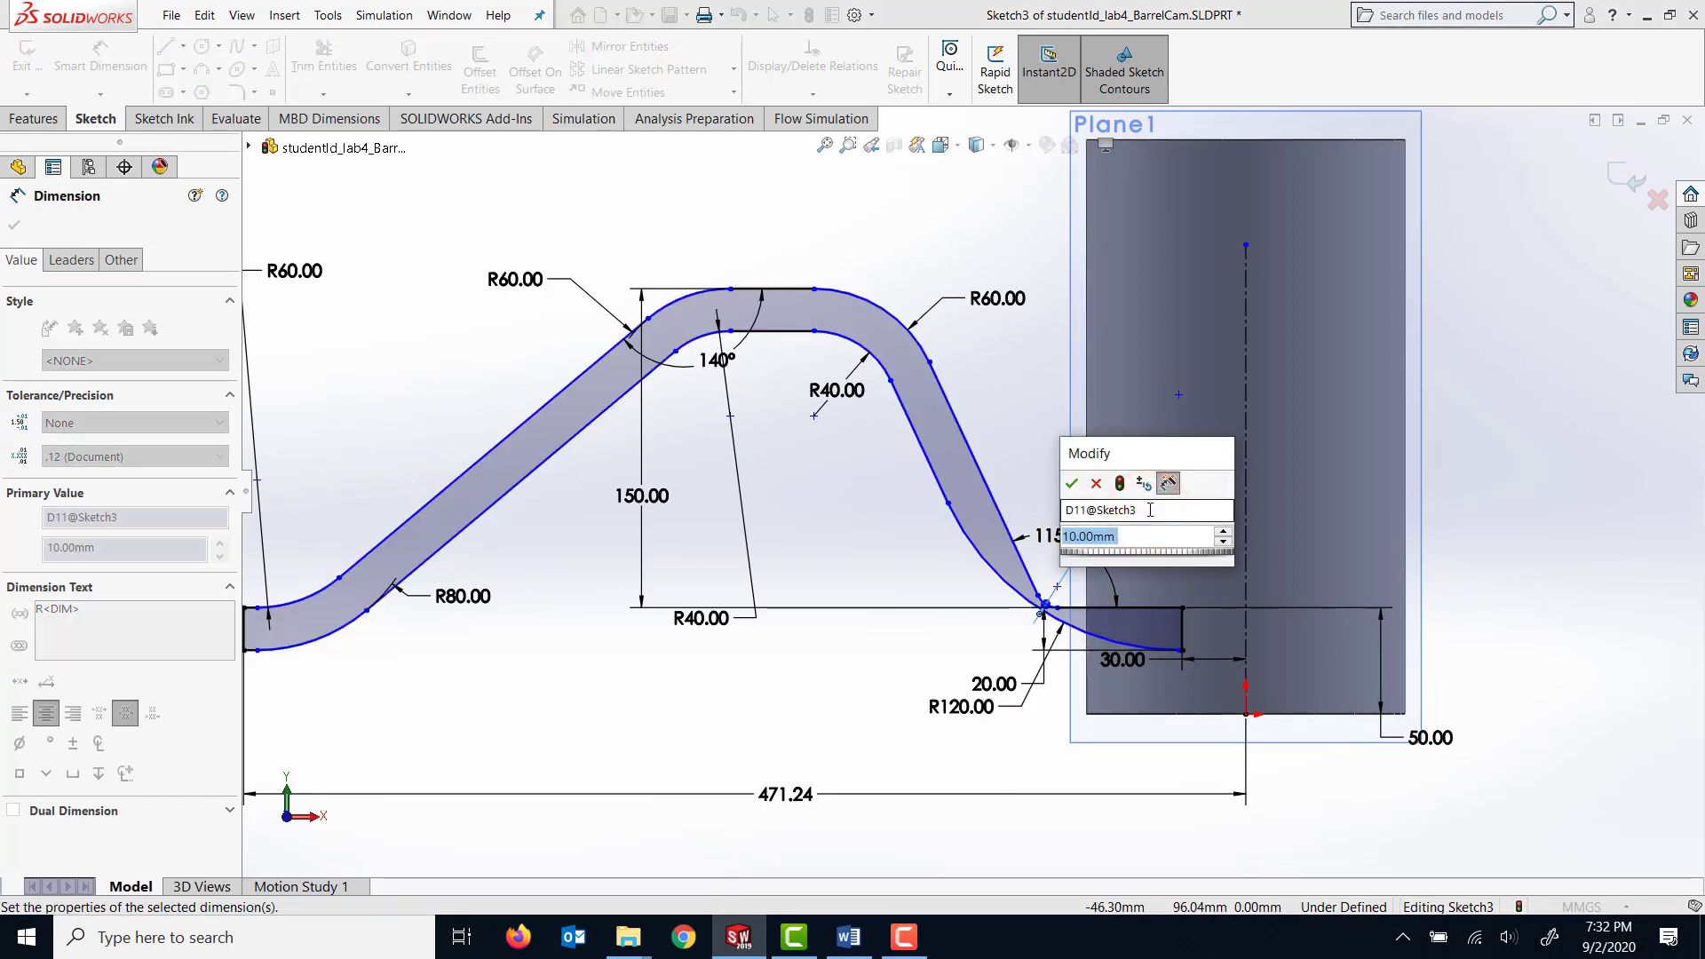
pyautogui.write('100')
pyautogui.moveTo(1149, 513); pyautogui.dragTo(1427, 210)
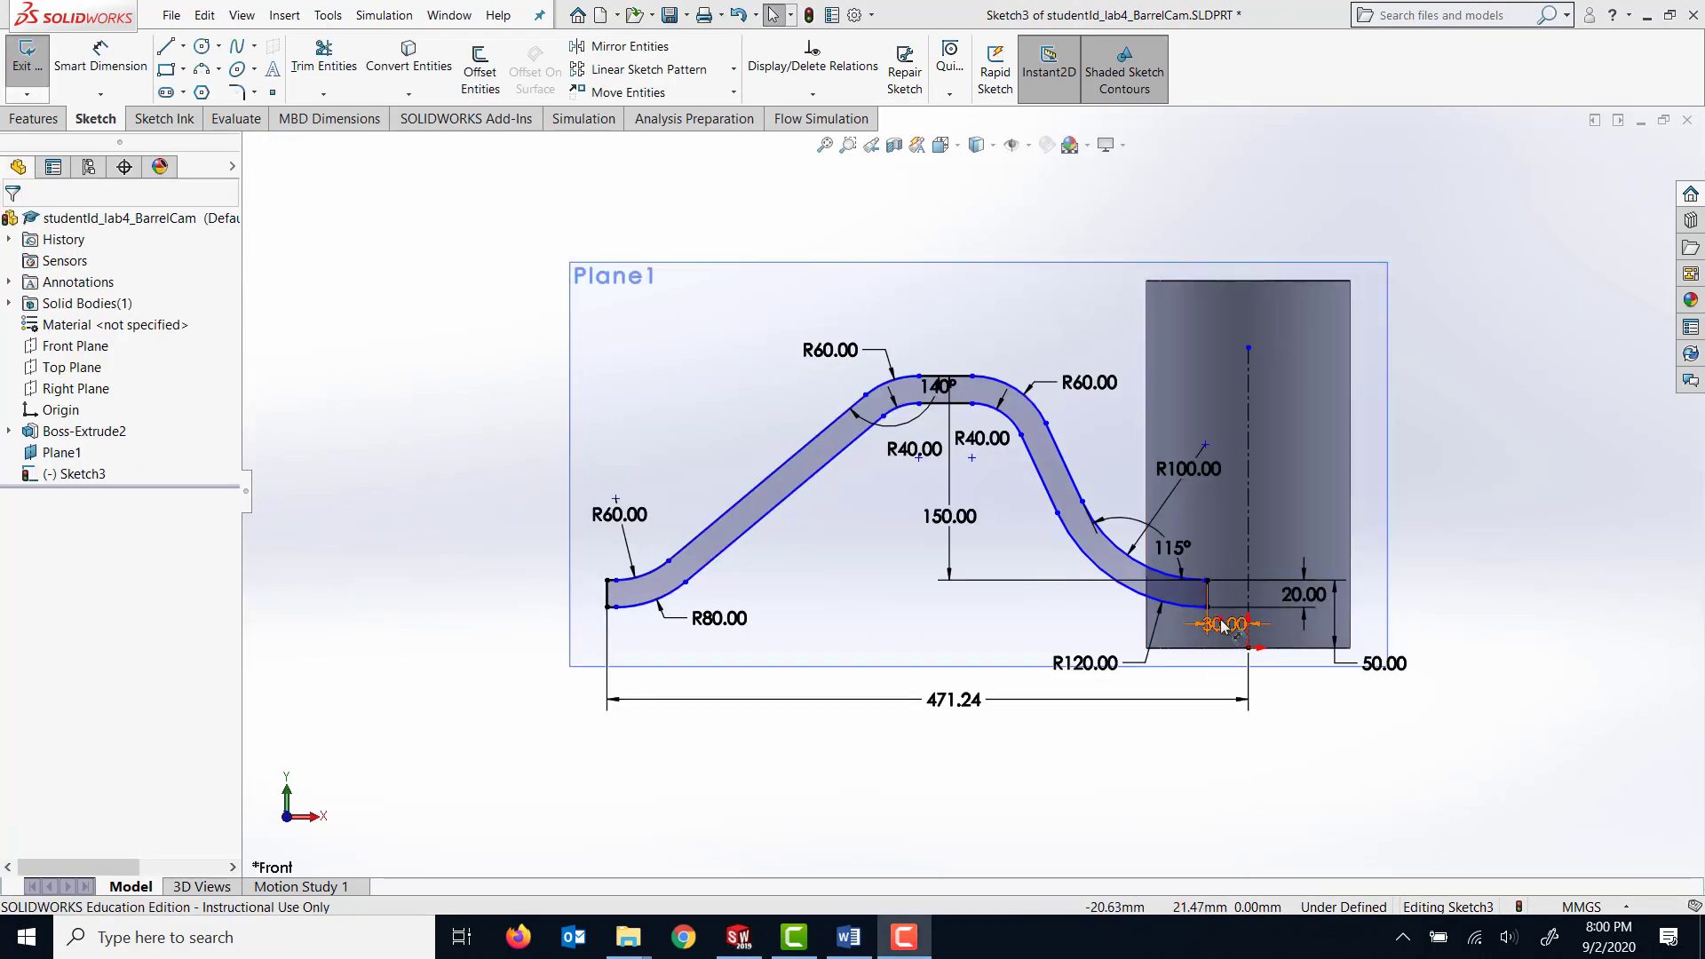
# Set the distance between the groove profile's end and the cylinder's centerline to 1 mm and exit the sketch.
pyautogui.doubleClick(1222, 626)
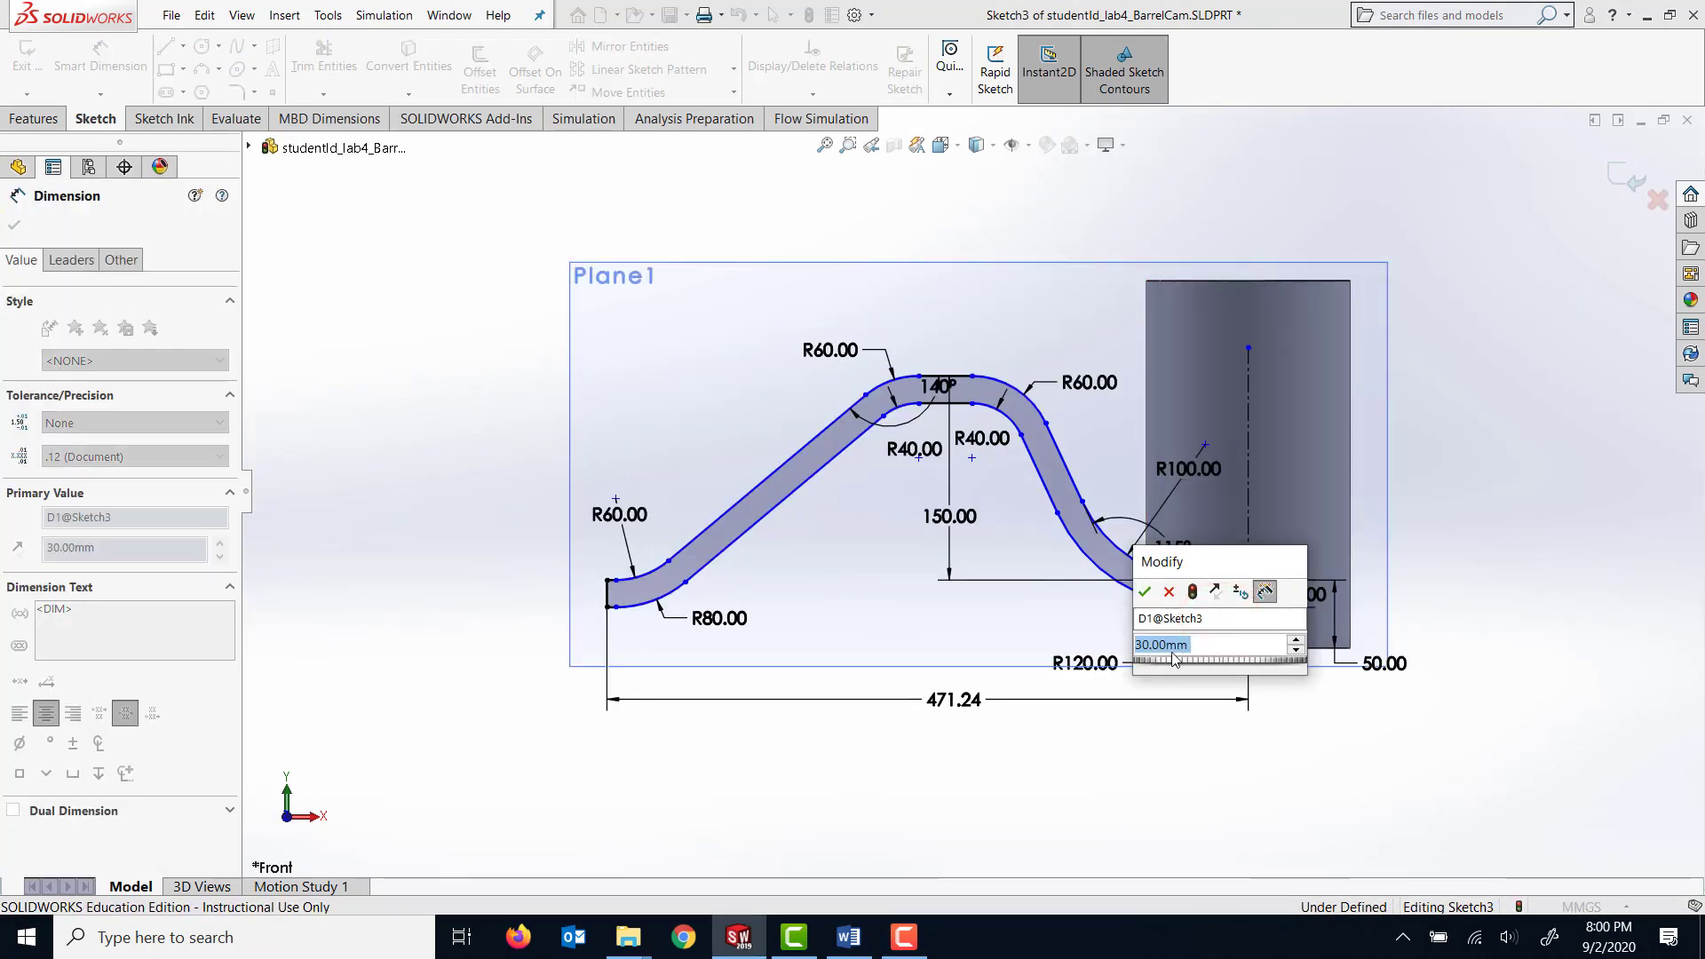
pyautogui.moveTo(1240, 563); pyautogui.dragTo(1316, 717)
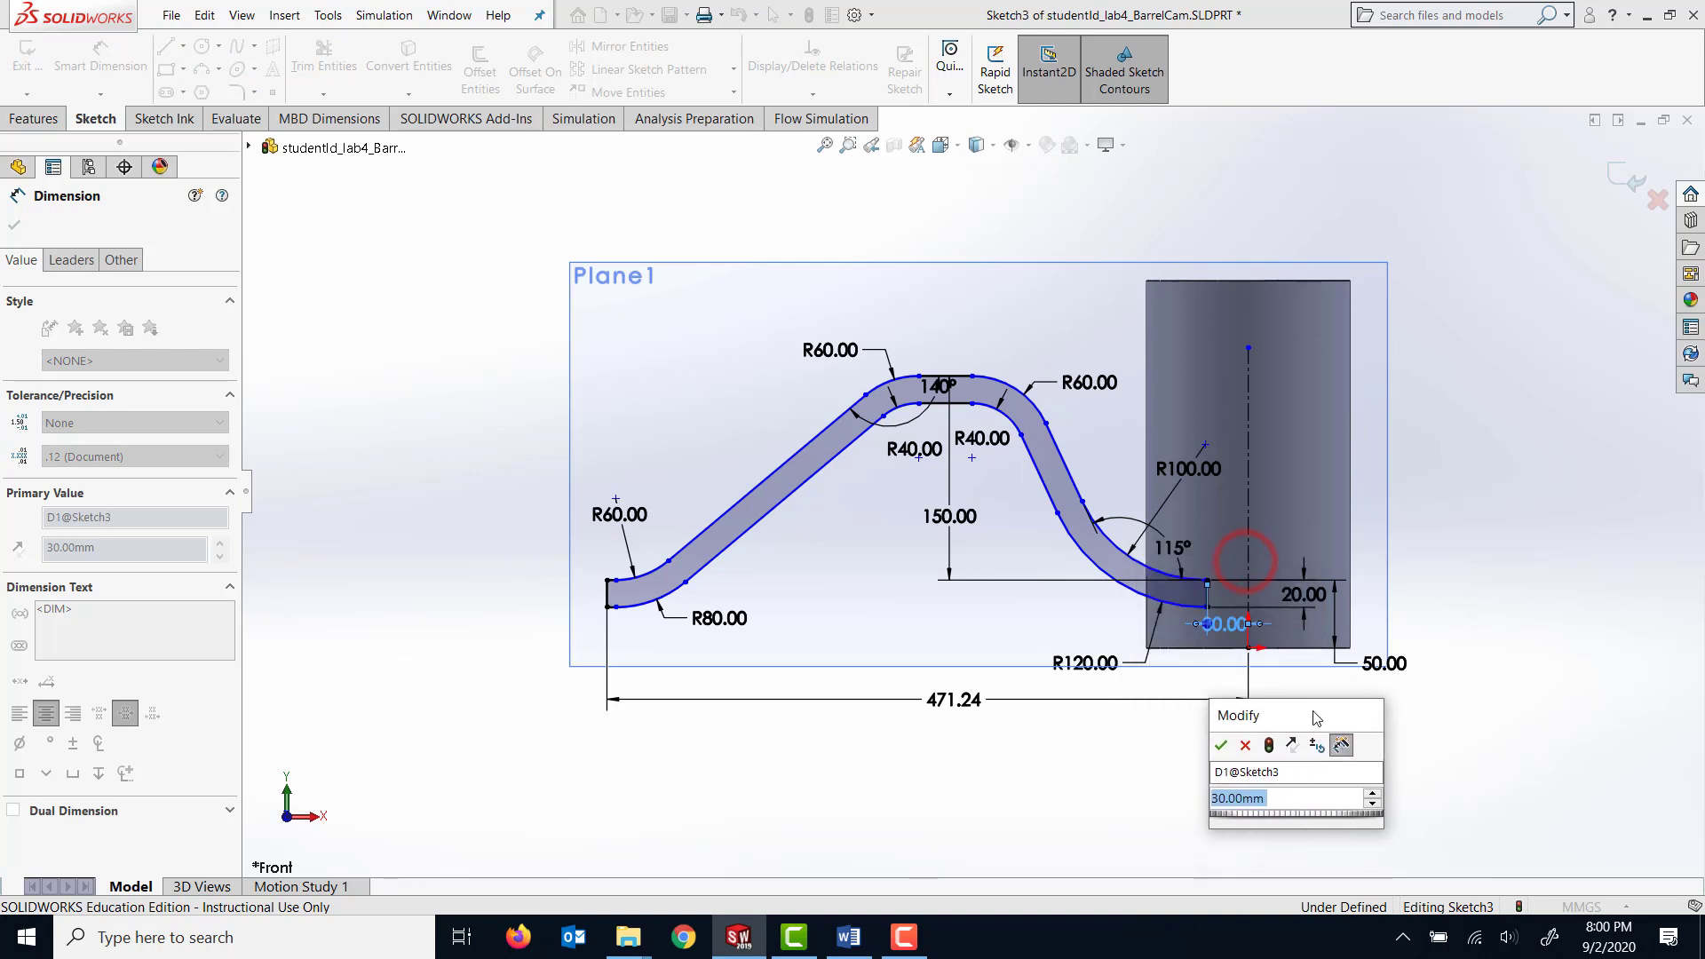
pyautogui.write('1')
pyautogui.press('Return')
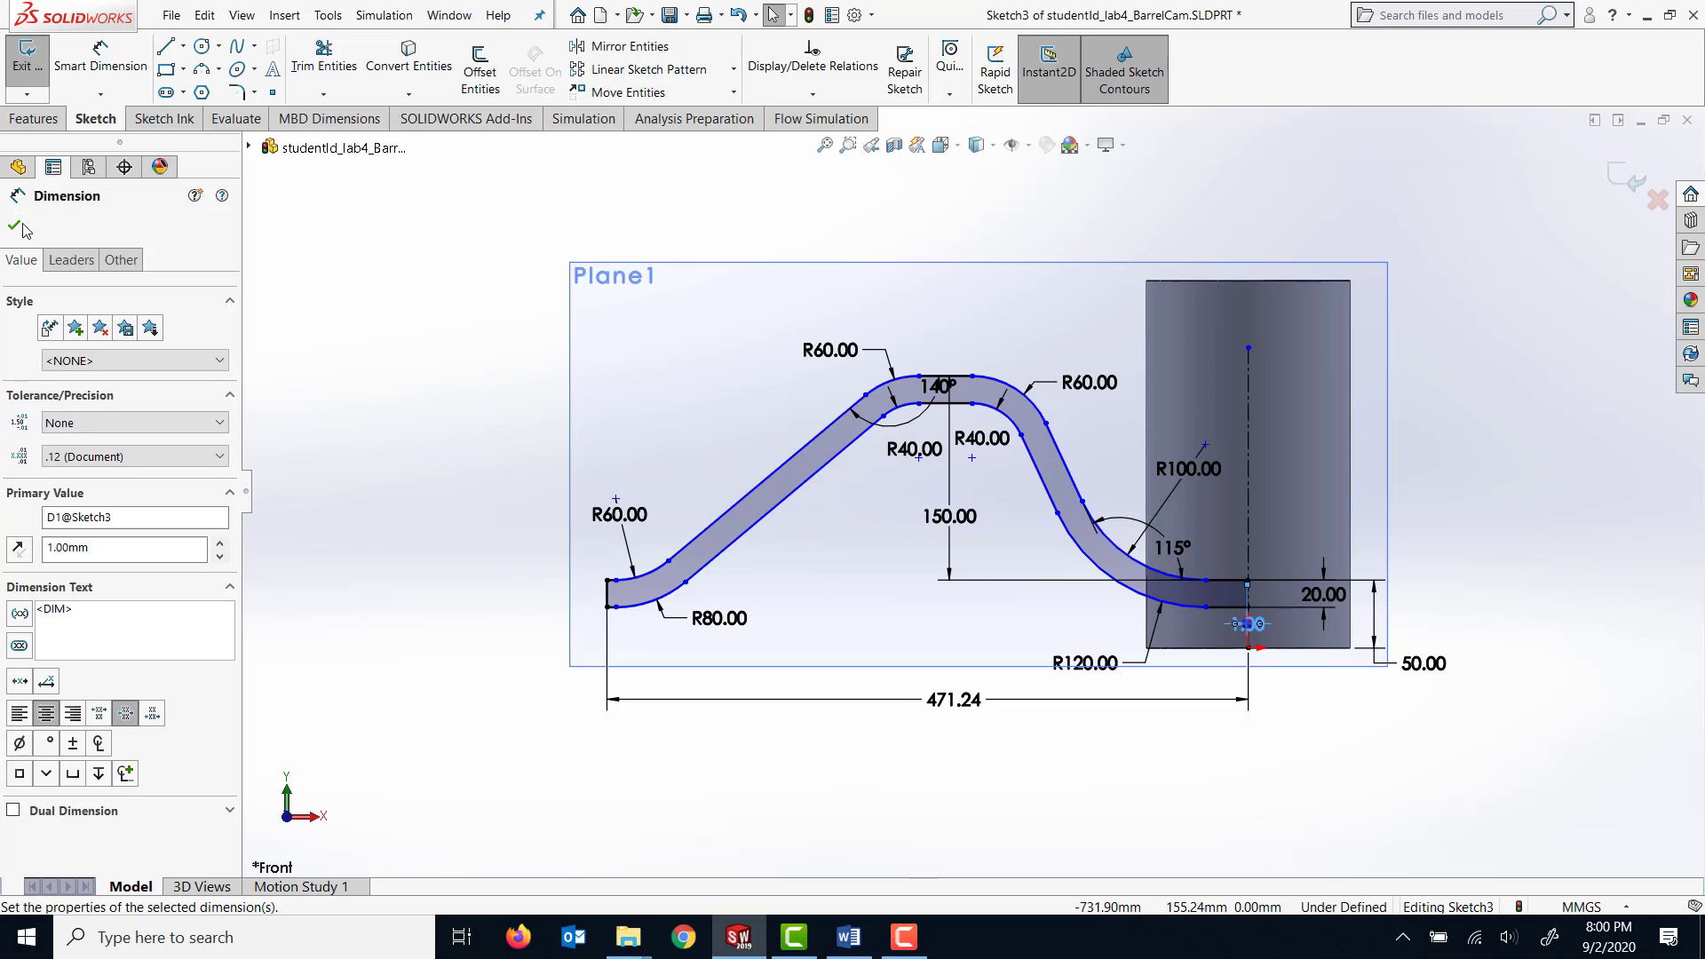
pyautogui.click(29, 65)
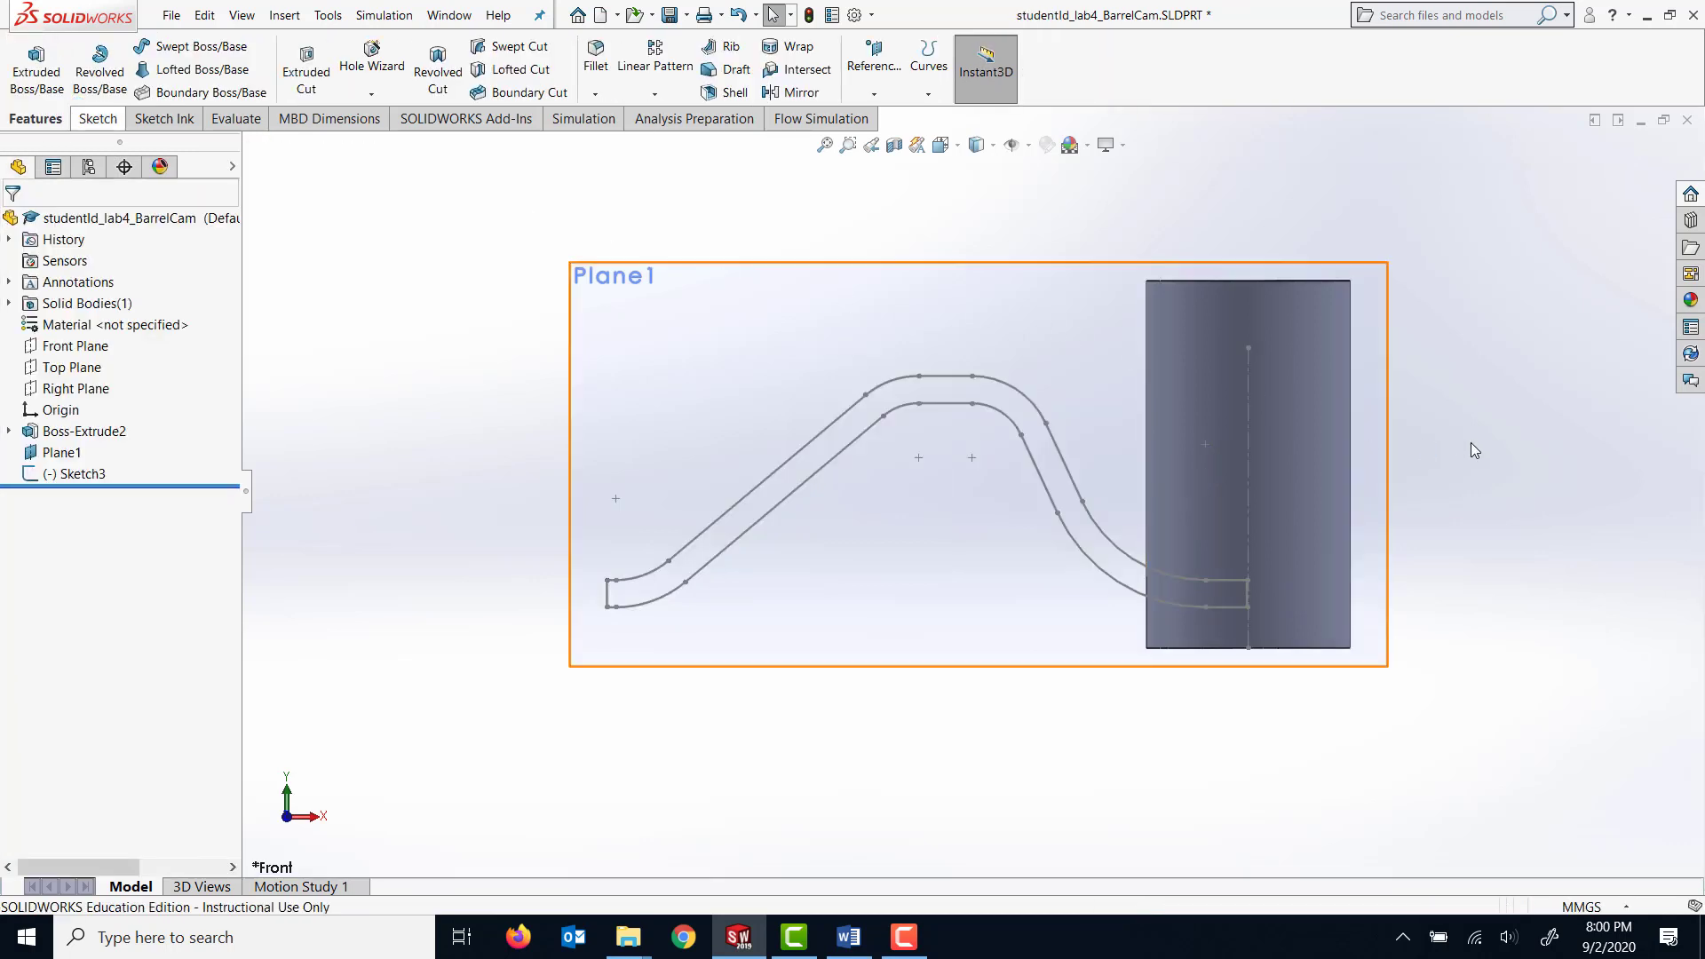
# Wrap the groove sketch around the cylinder's outer face as a 10 mm deep deboss.
pyautogui.moveTo(1471, 442); pyautogui.dragTo(1442, 491, button='middle')
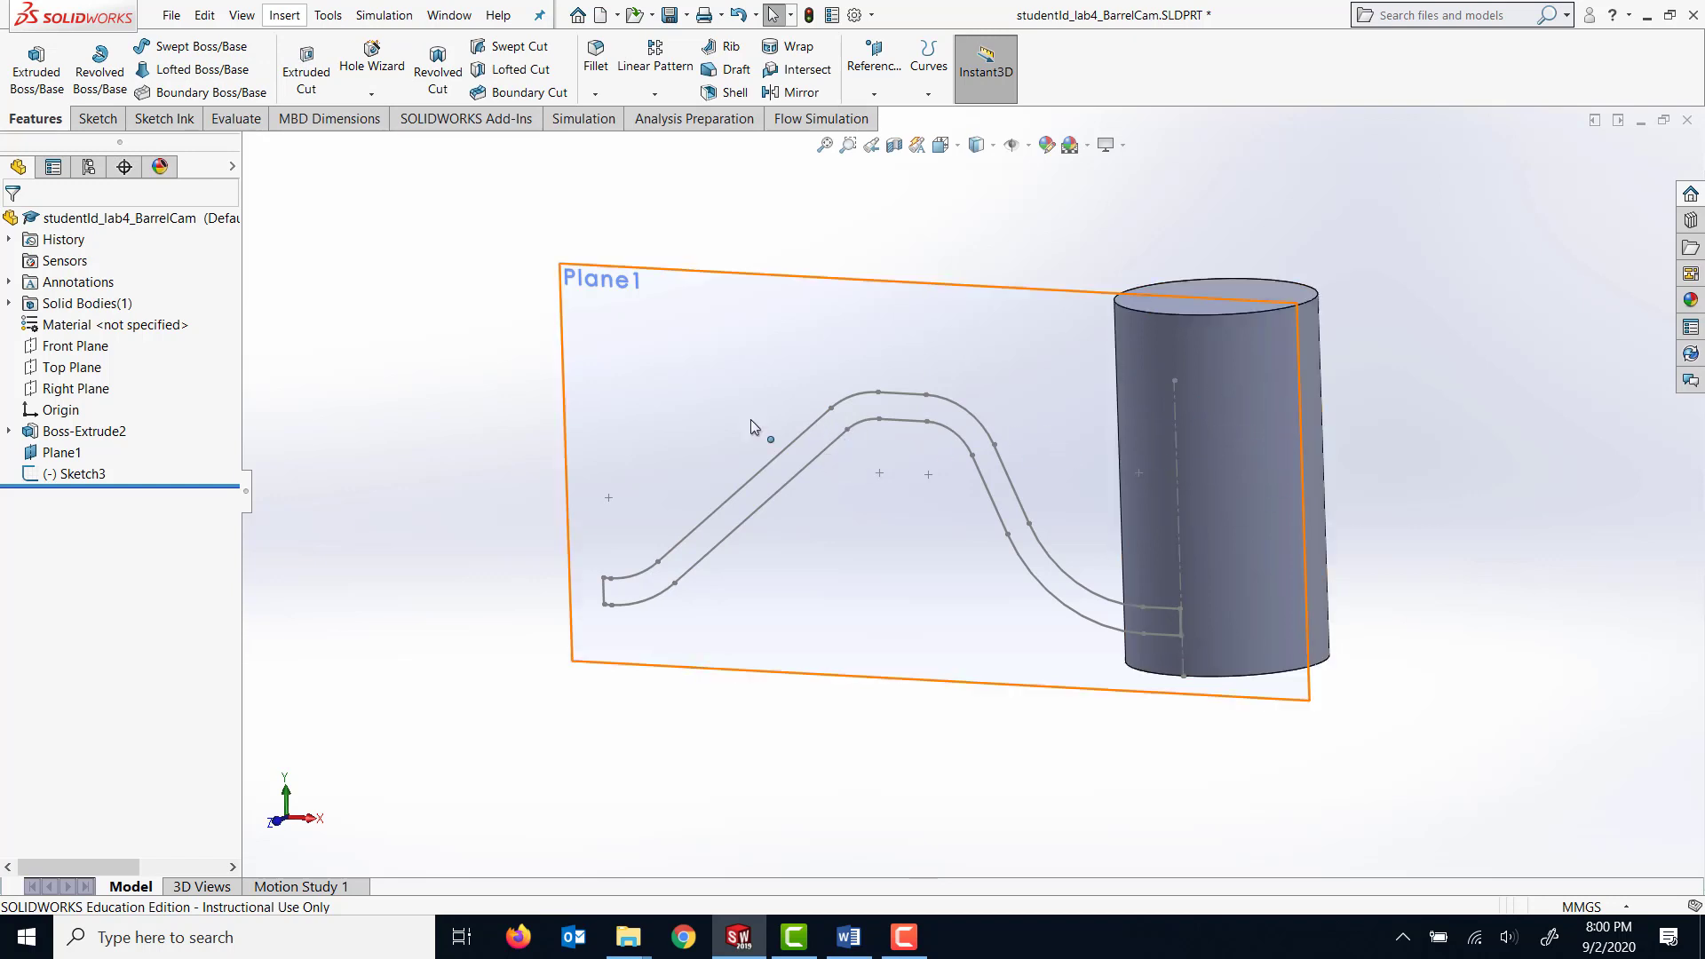
pyautogui.click(286, 16)
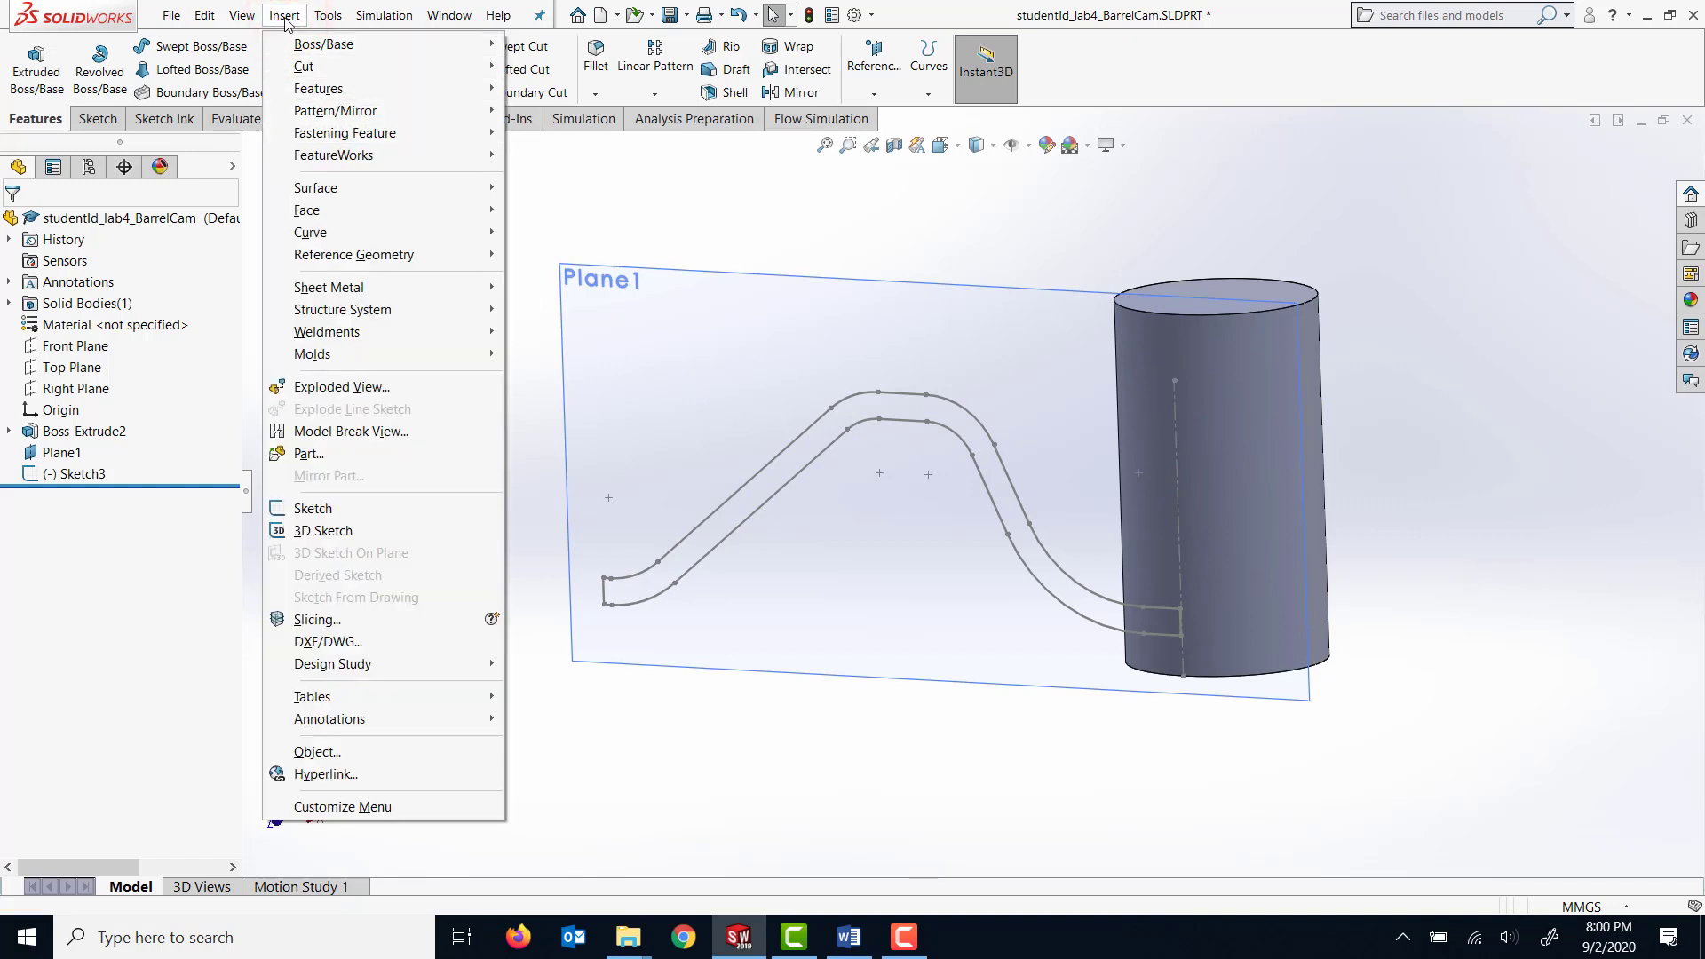
pyautogui.moveTo(426, 89)
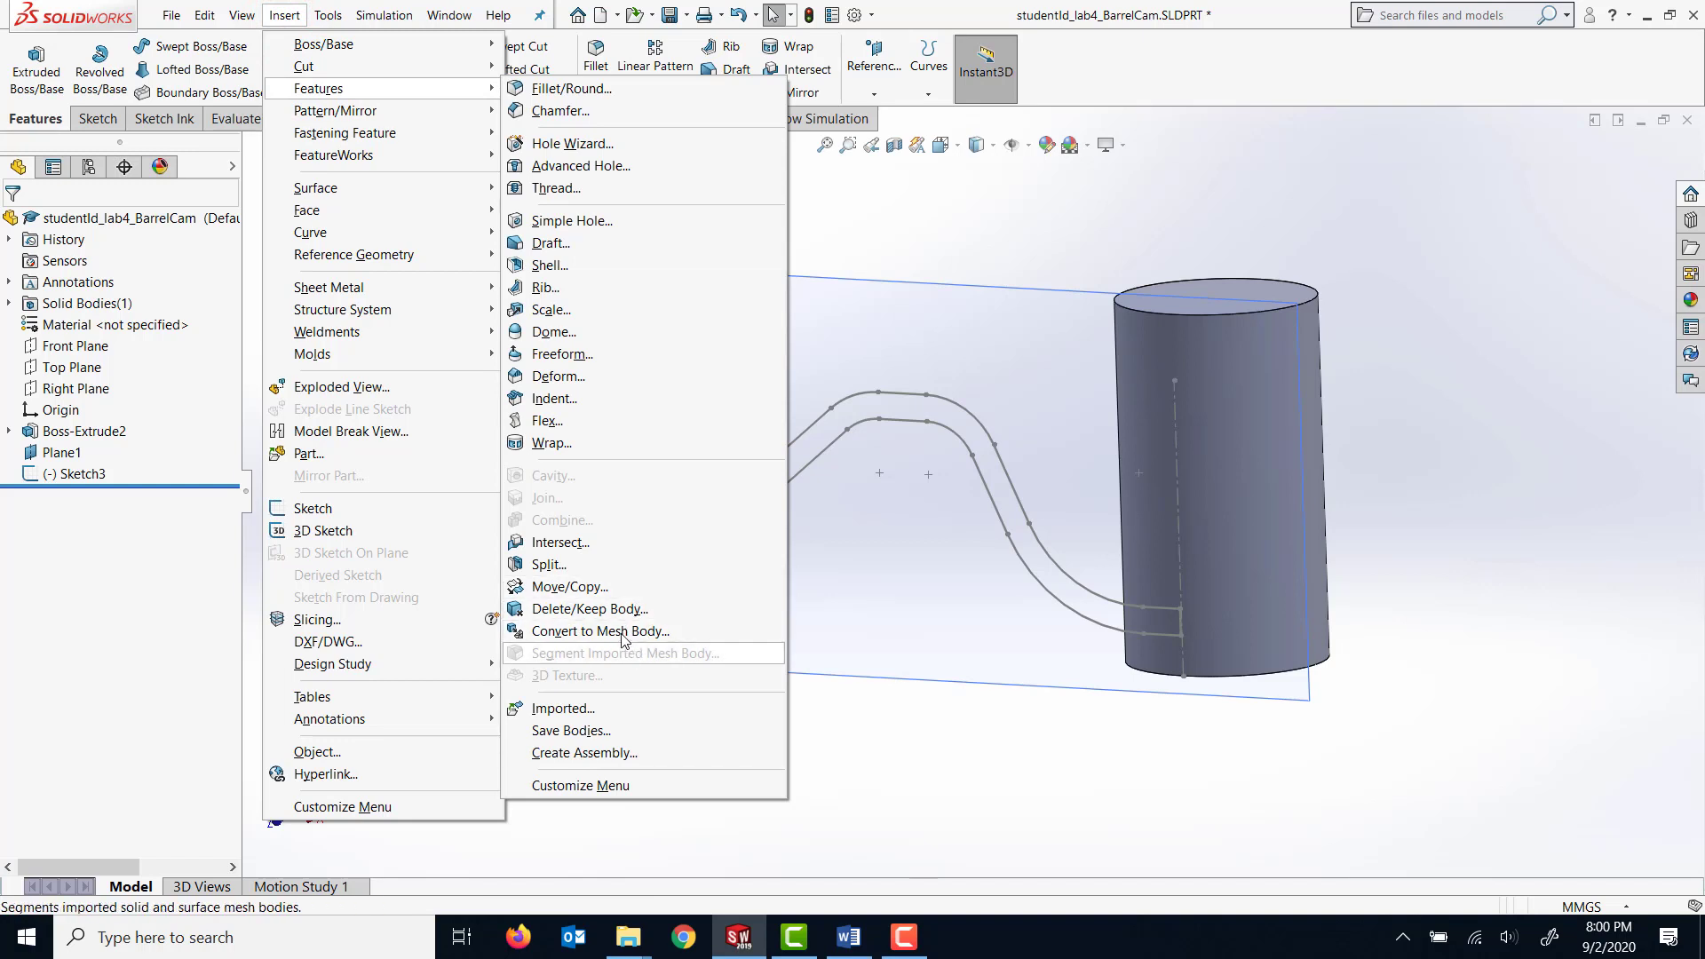
pyautogui.click(594, 448)
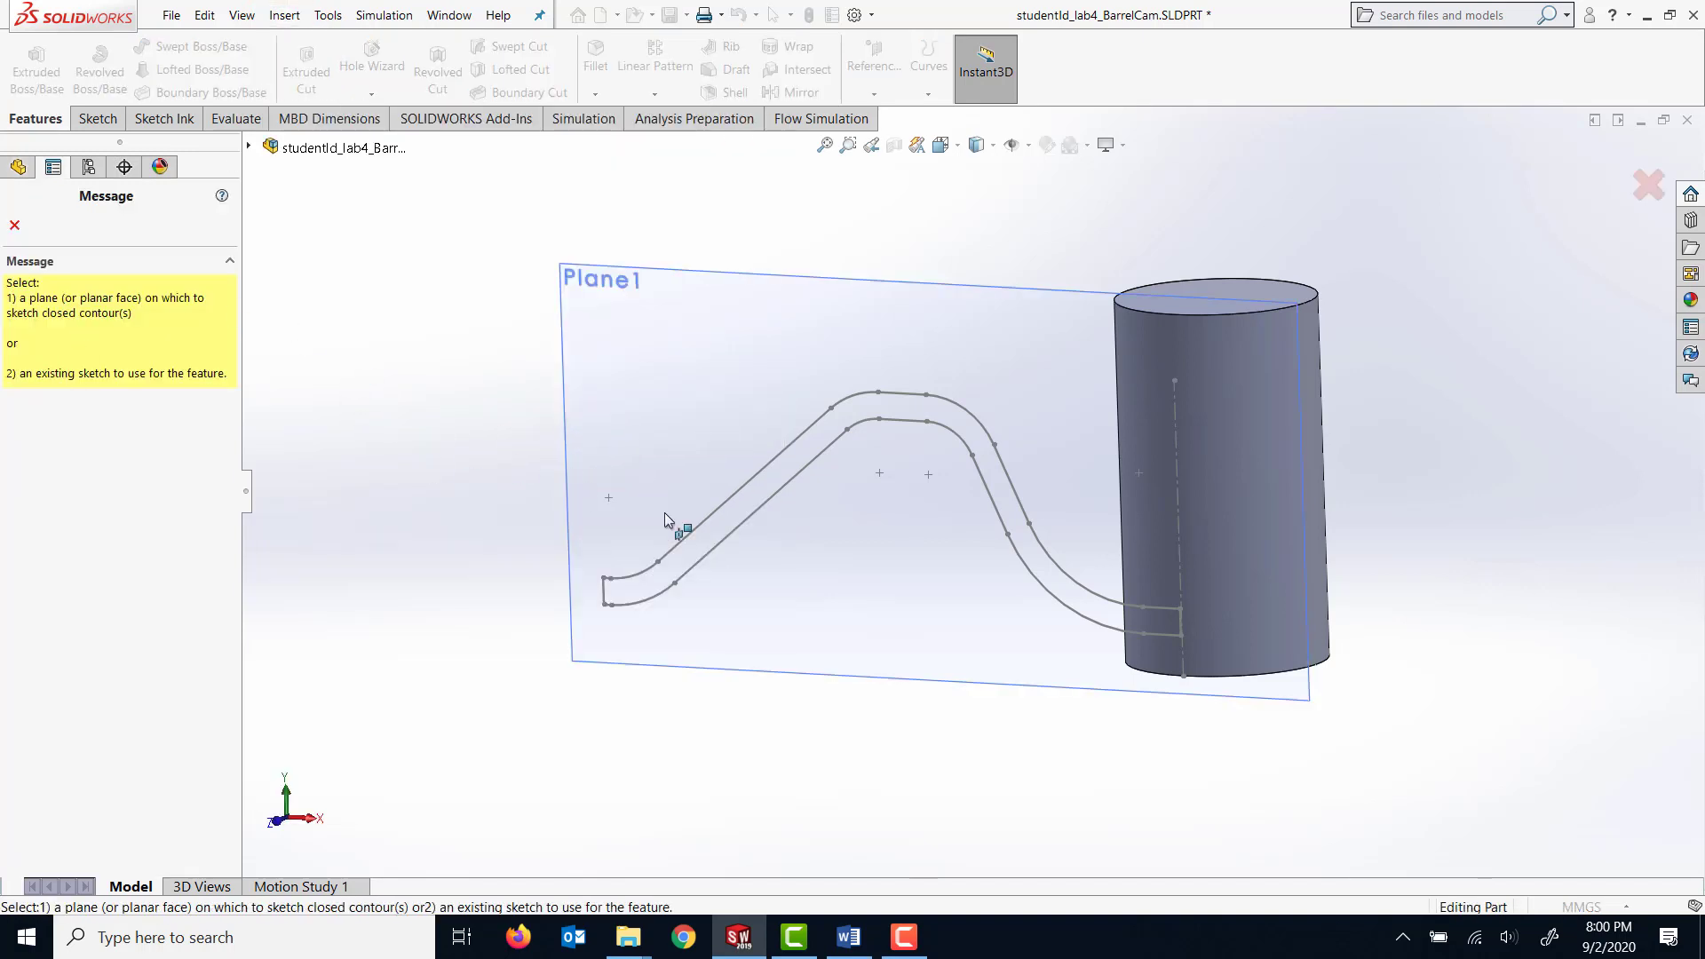
pyautogui.click(716, 545)
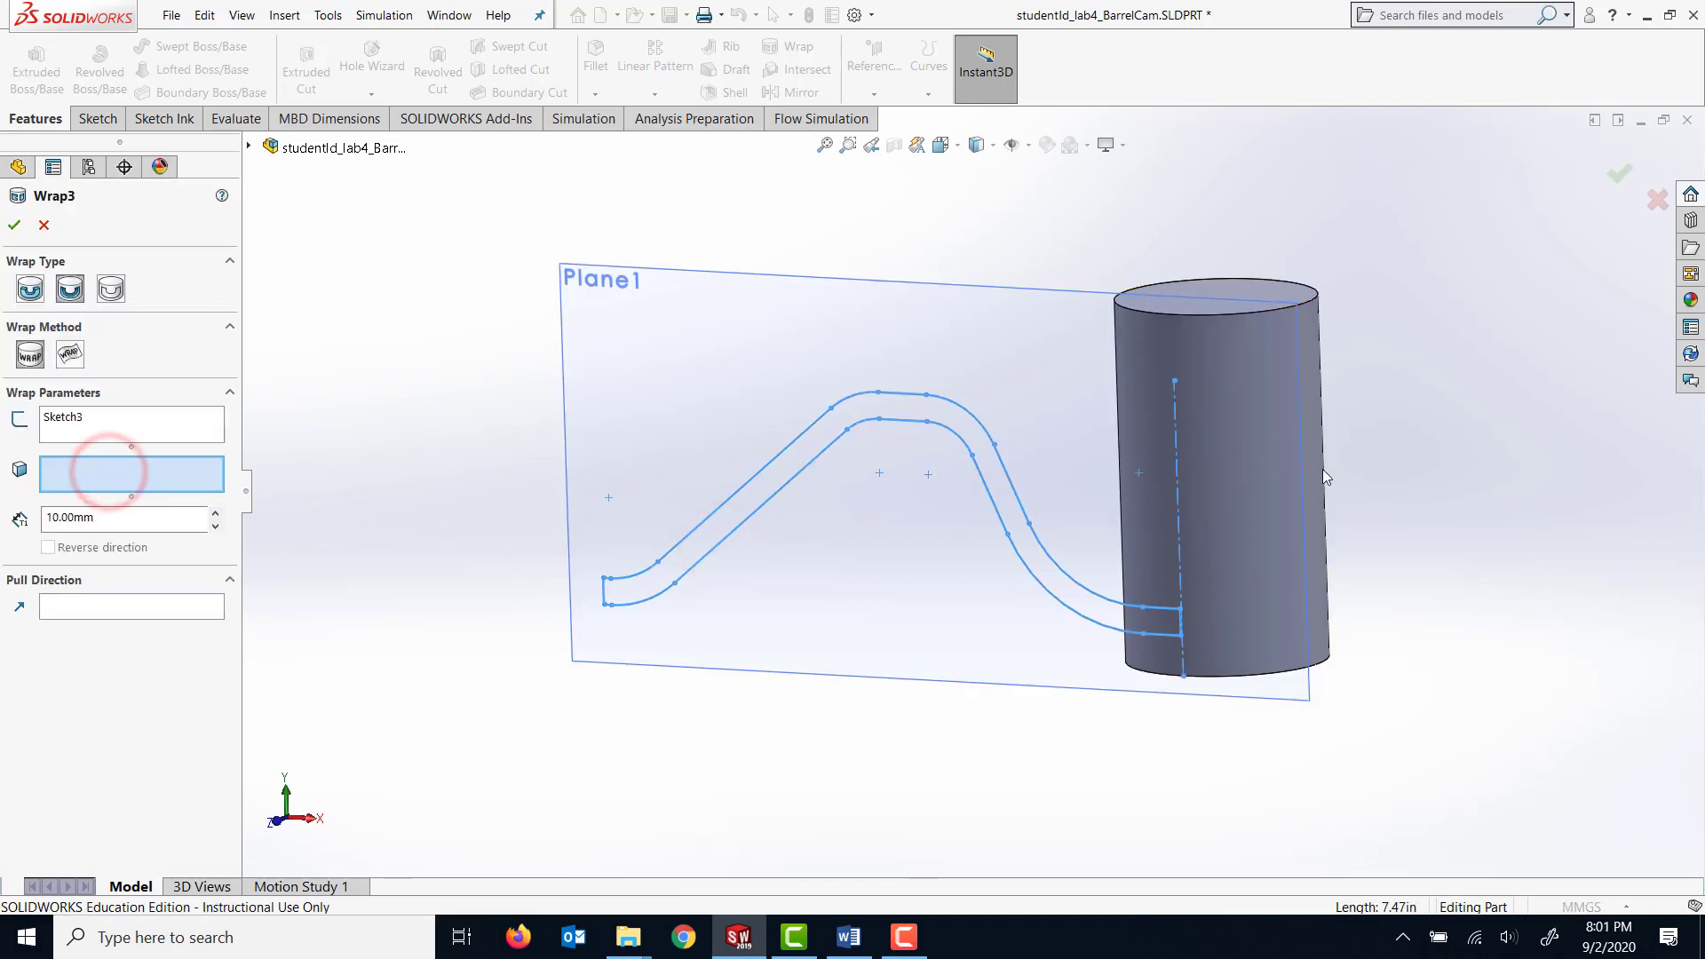
pyautogui.click(1279, 472)
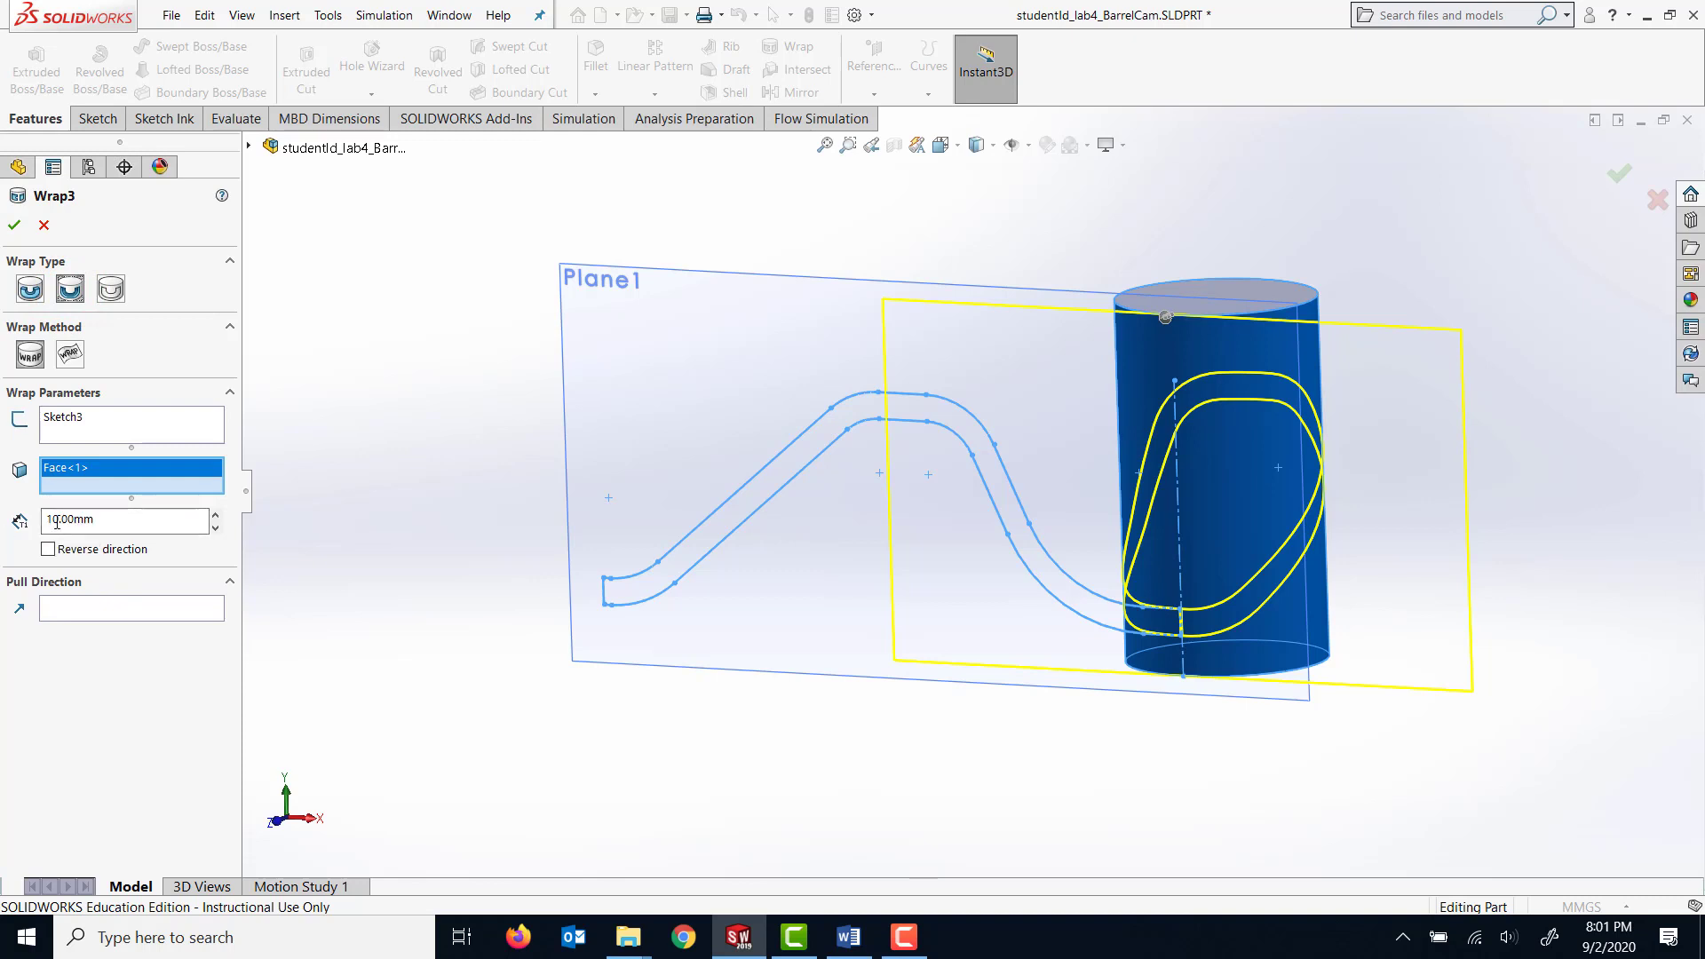
pyautogui.click(14, 226)
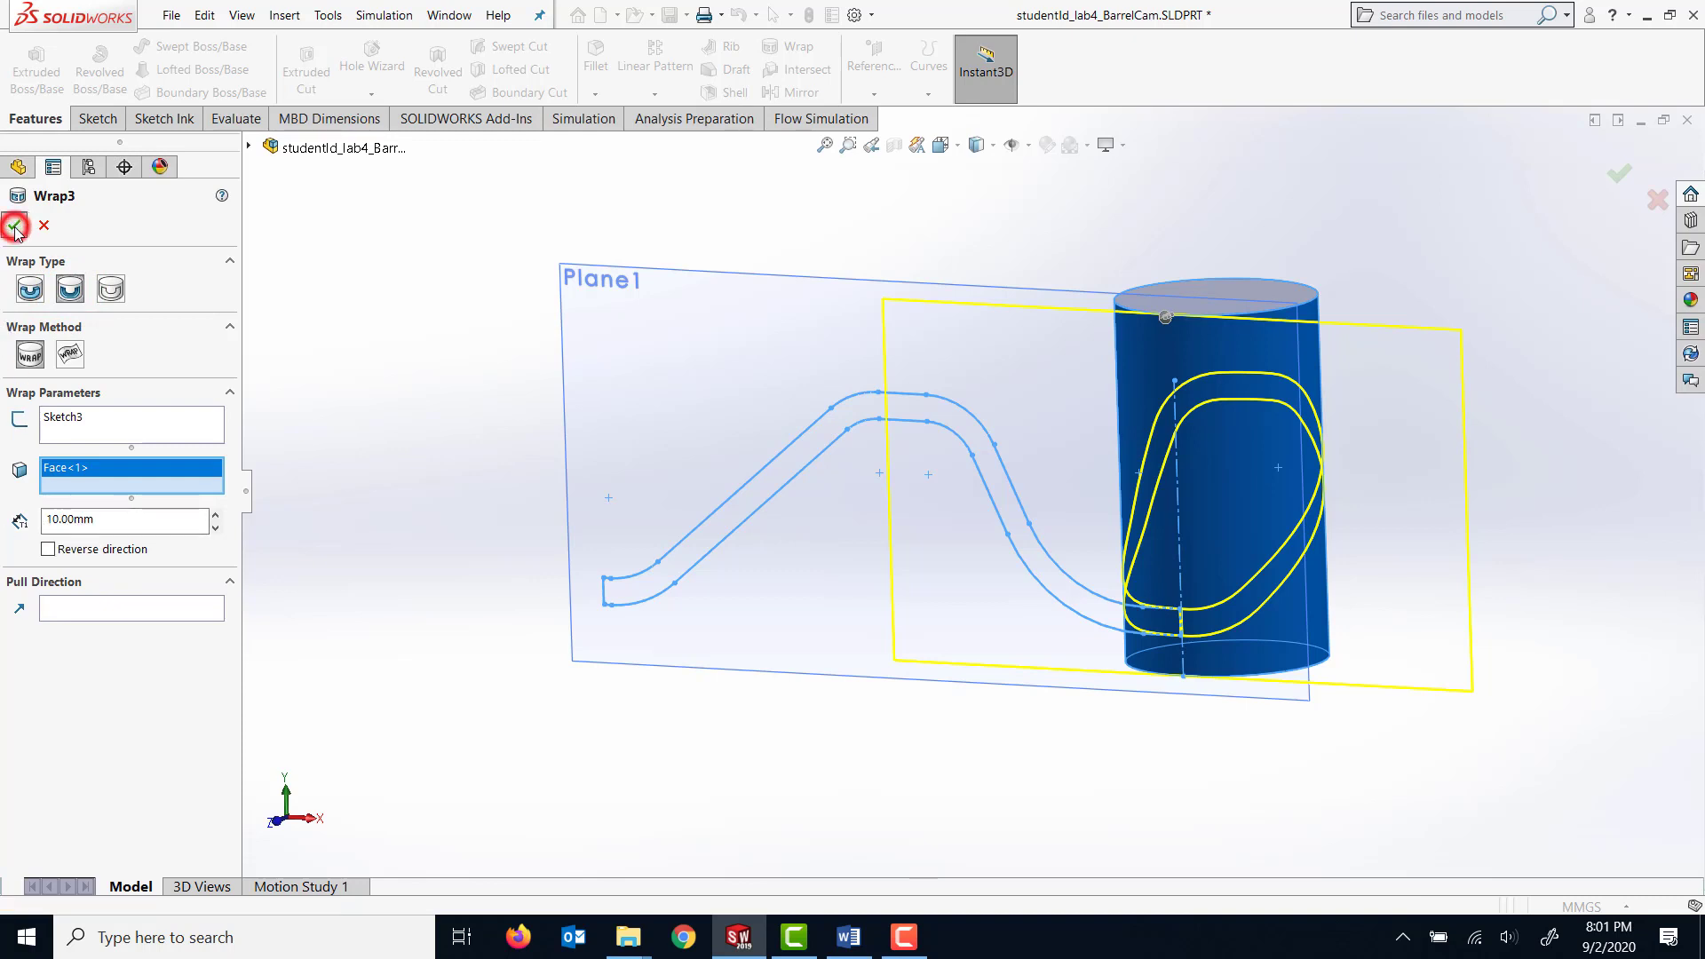
# Examine the thin wall left between the two ends of the wrapped groove near the cylinder's base.
pyautogui.moveTo(1397, 662); pyautogui.dragTo(1392, 531, button='middle')
pyautogui.scroll(-3, 1205, 693)
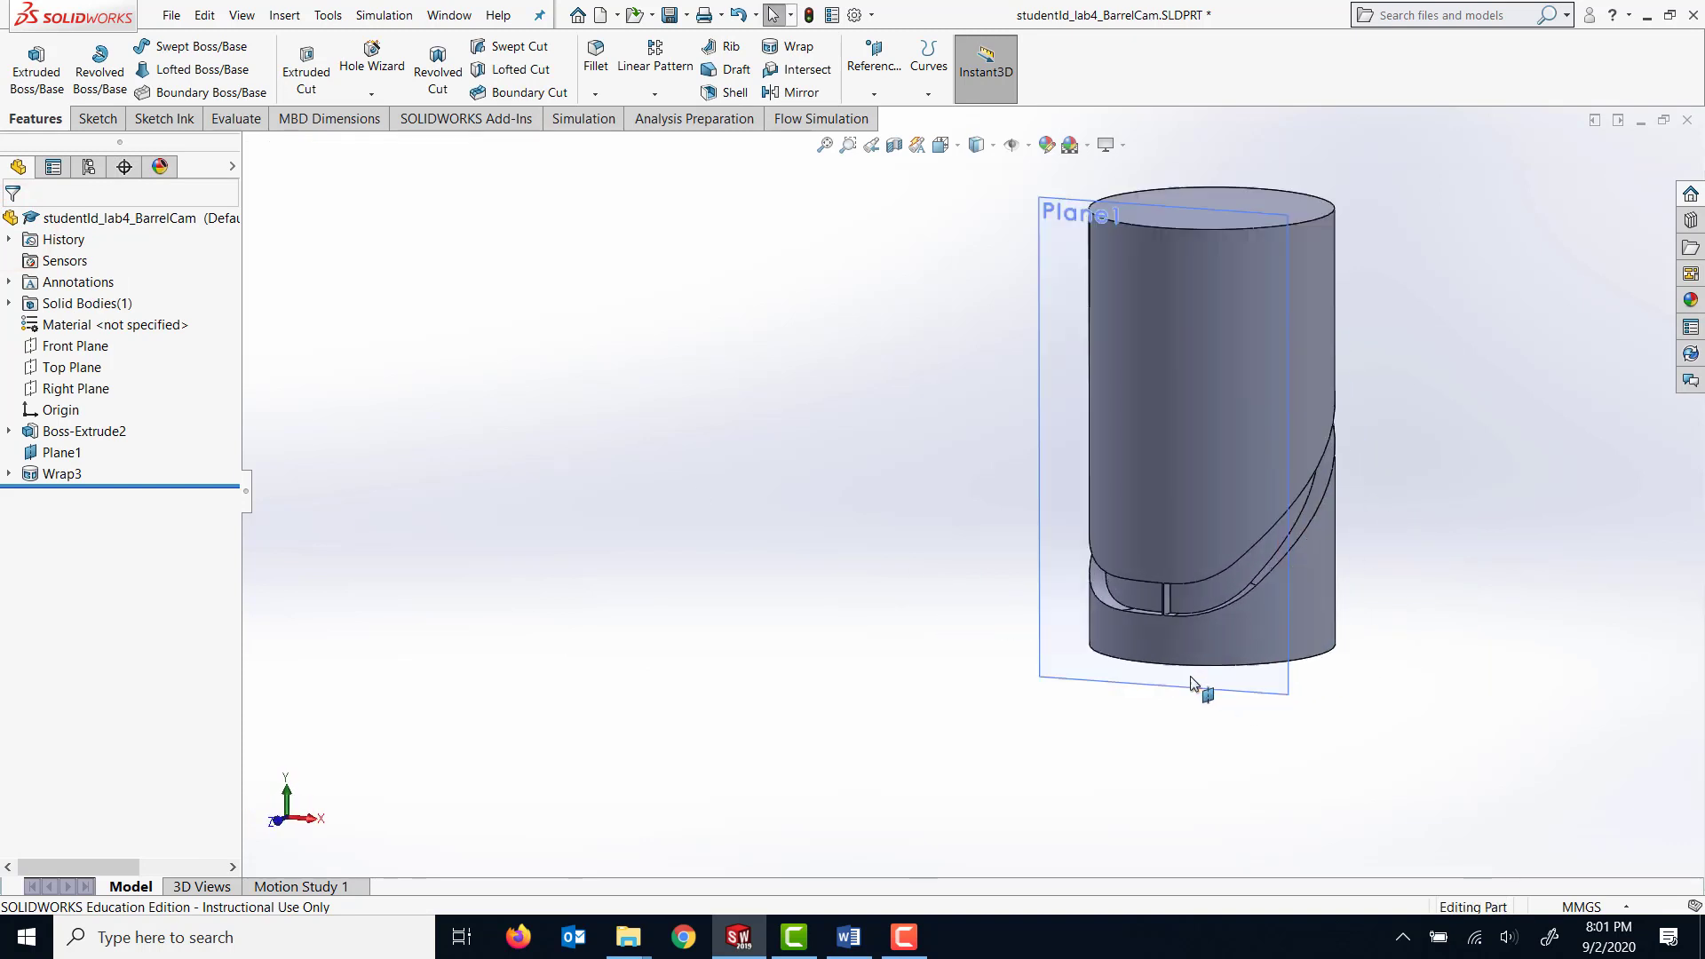
pyautogui.scroll(-3, 1161, 699)
pyautogui.scroll(-1, 1157, 694)
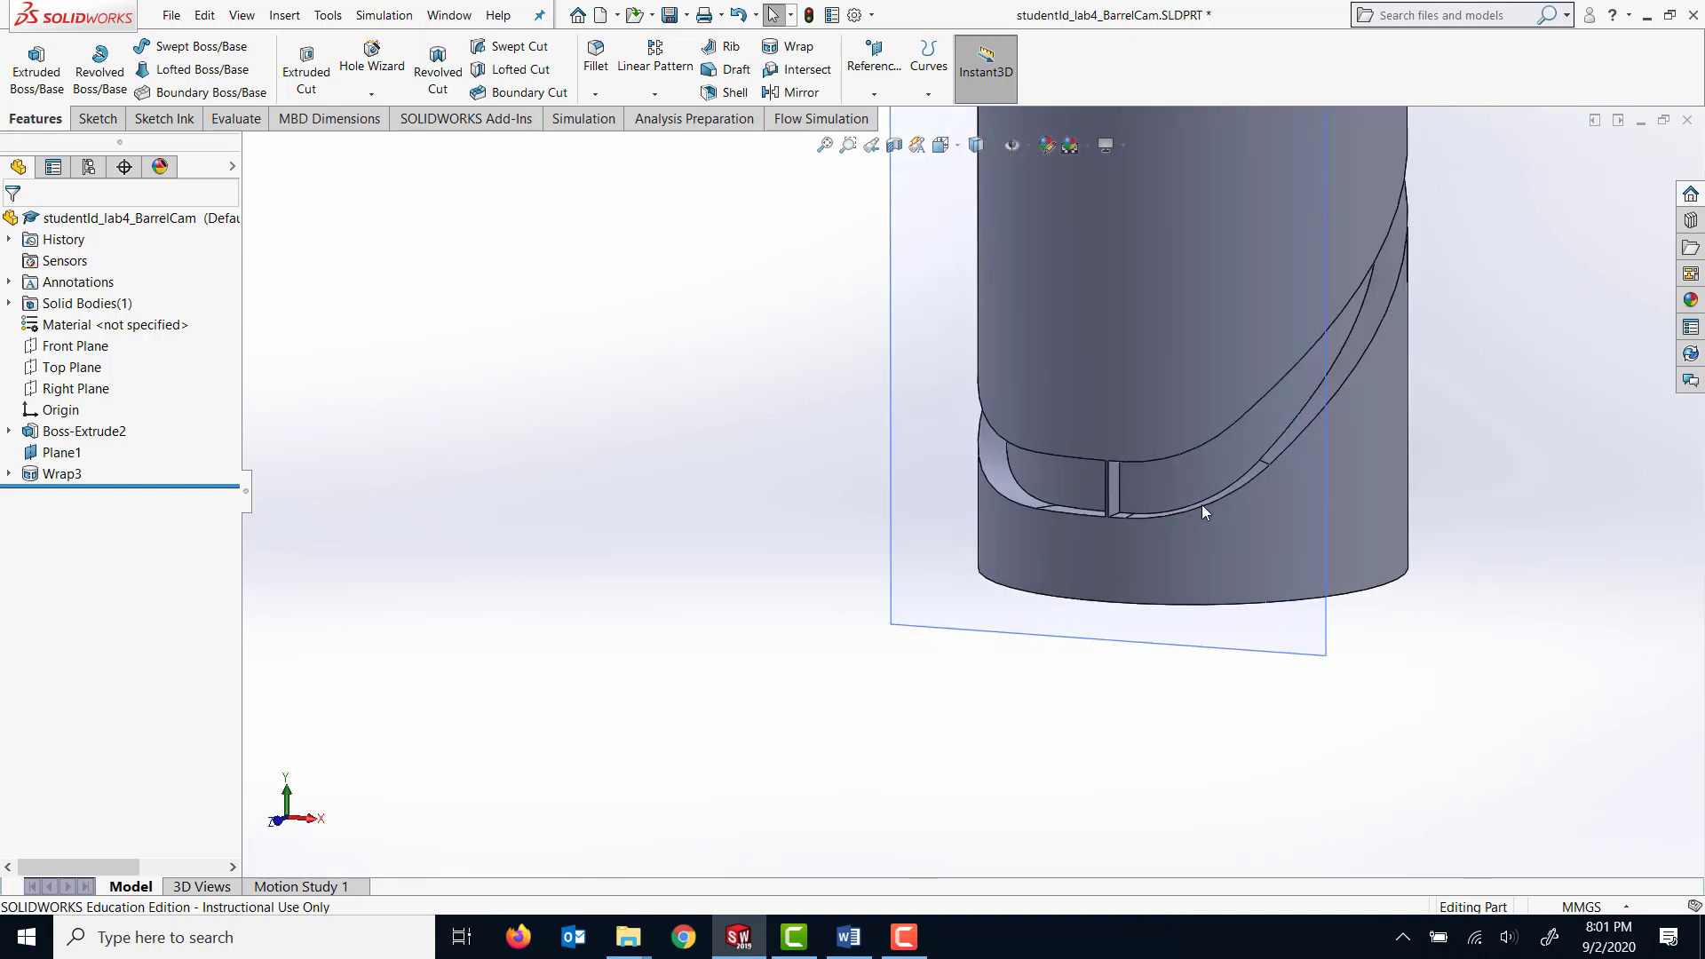
pyautogui.moveTo(1090, 735)
pyautogui.mouseDown(button='middle')
pyautogui.moveTo(1082, 721)
pyautogui.moveTo(1155, 652)
pyautogui.mouseUp(button='middle')
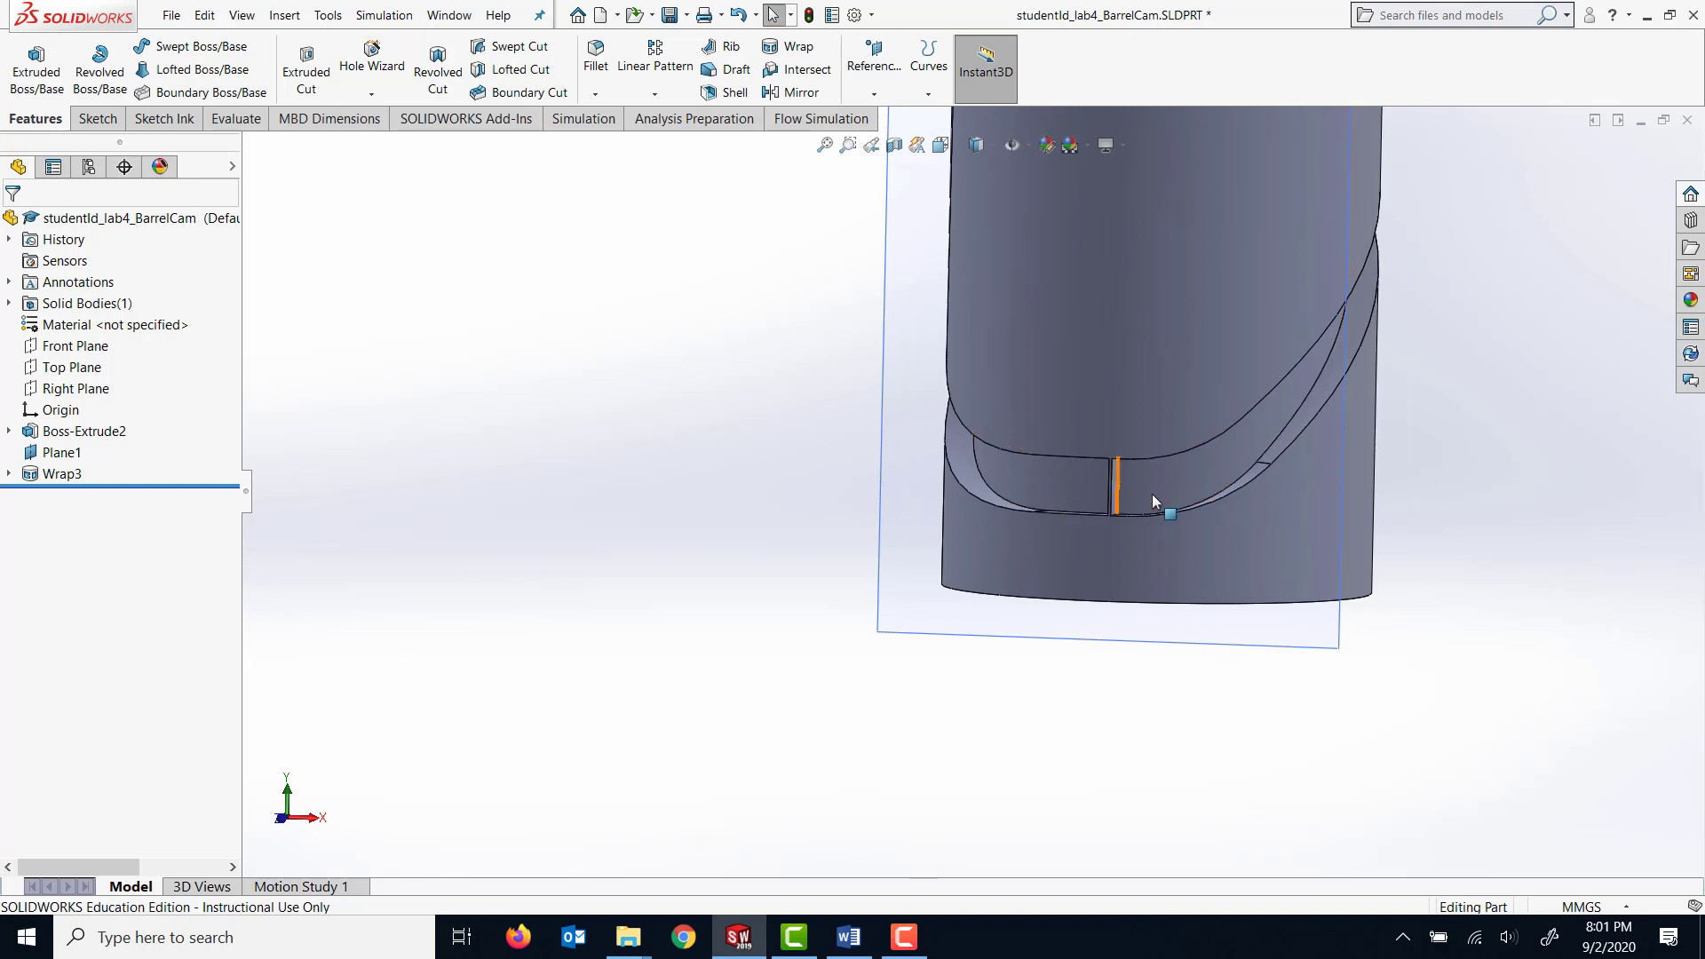
pyautogui.moveTo(1152, 494); pyautogui.dragTo(1282, 521, button='middle')
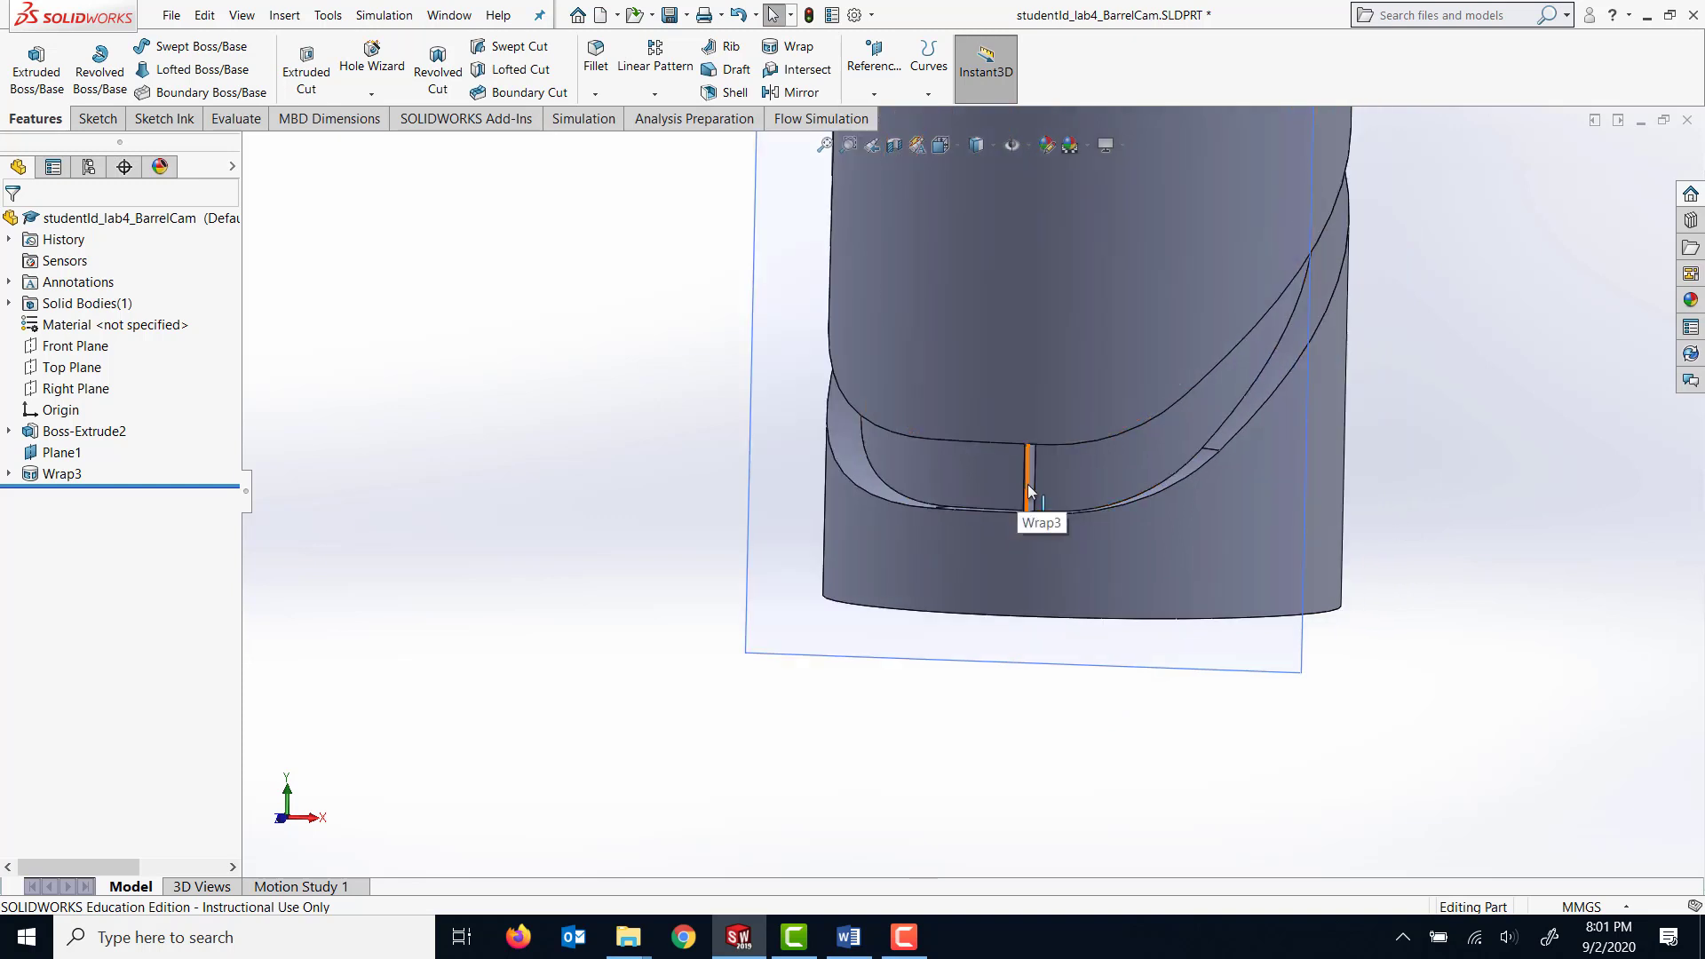
pyautogui.scroll(-2, 1415, 491)
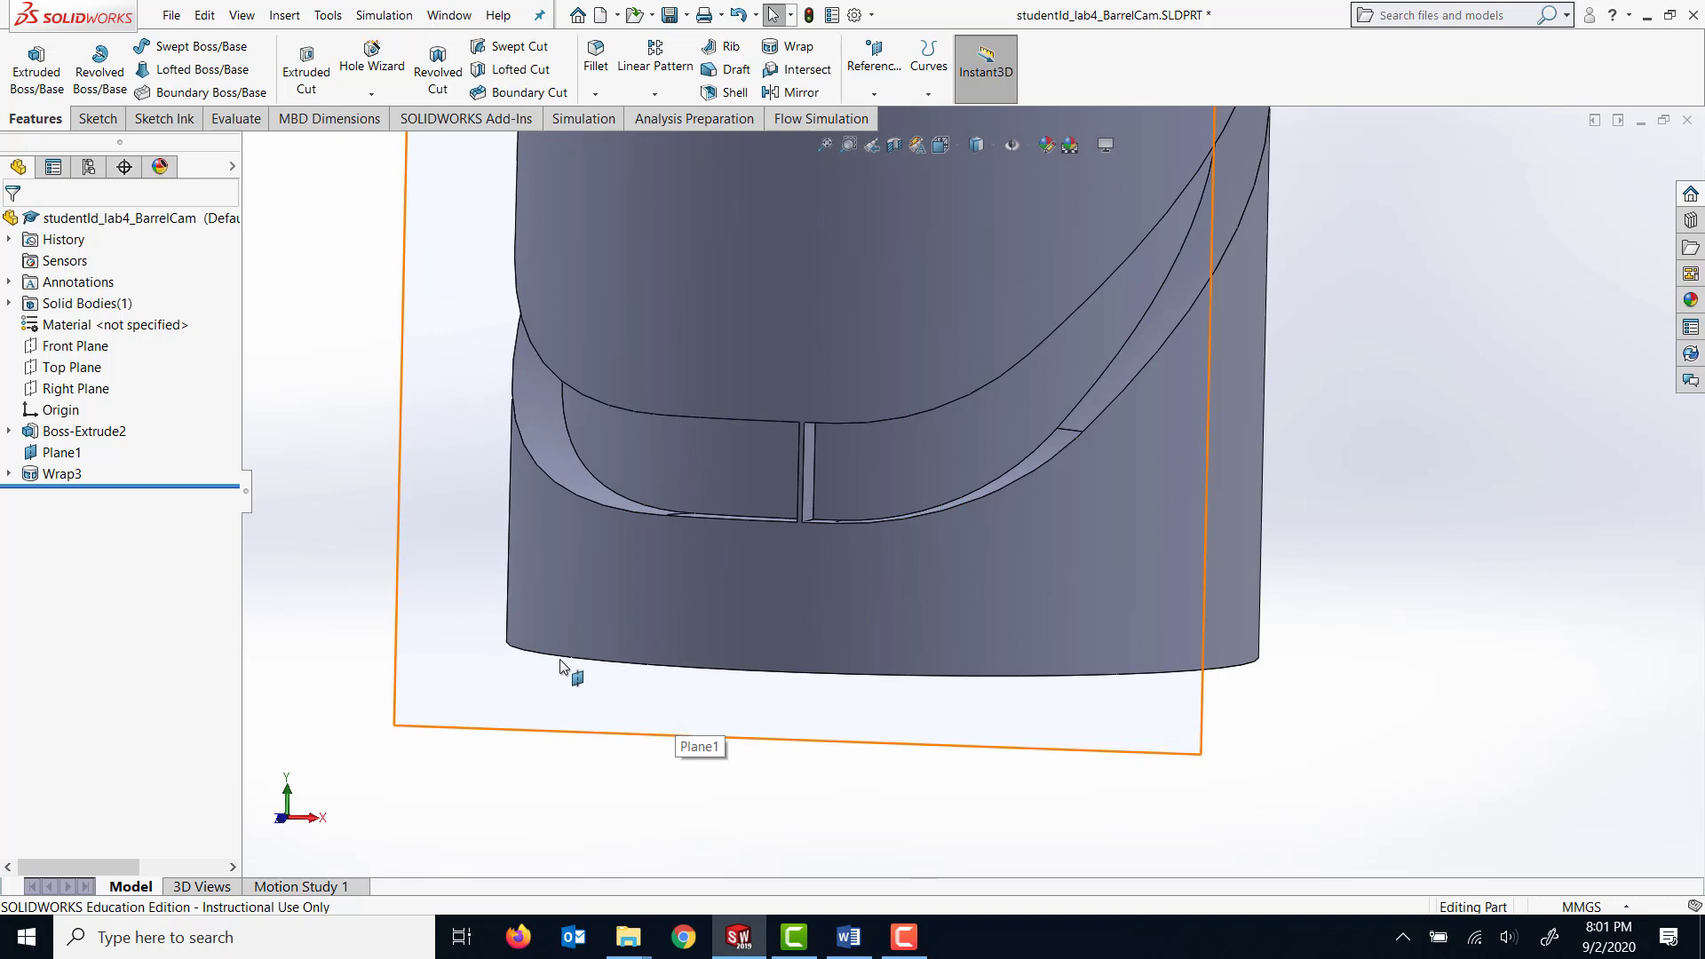
pyautogui.moveTo(1122, 495); pyautogui.dragTo(887, 542, button='middle')
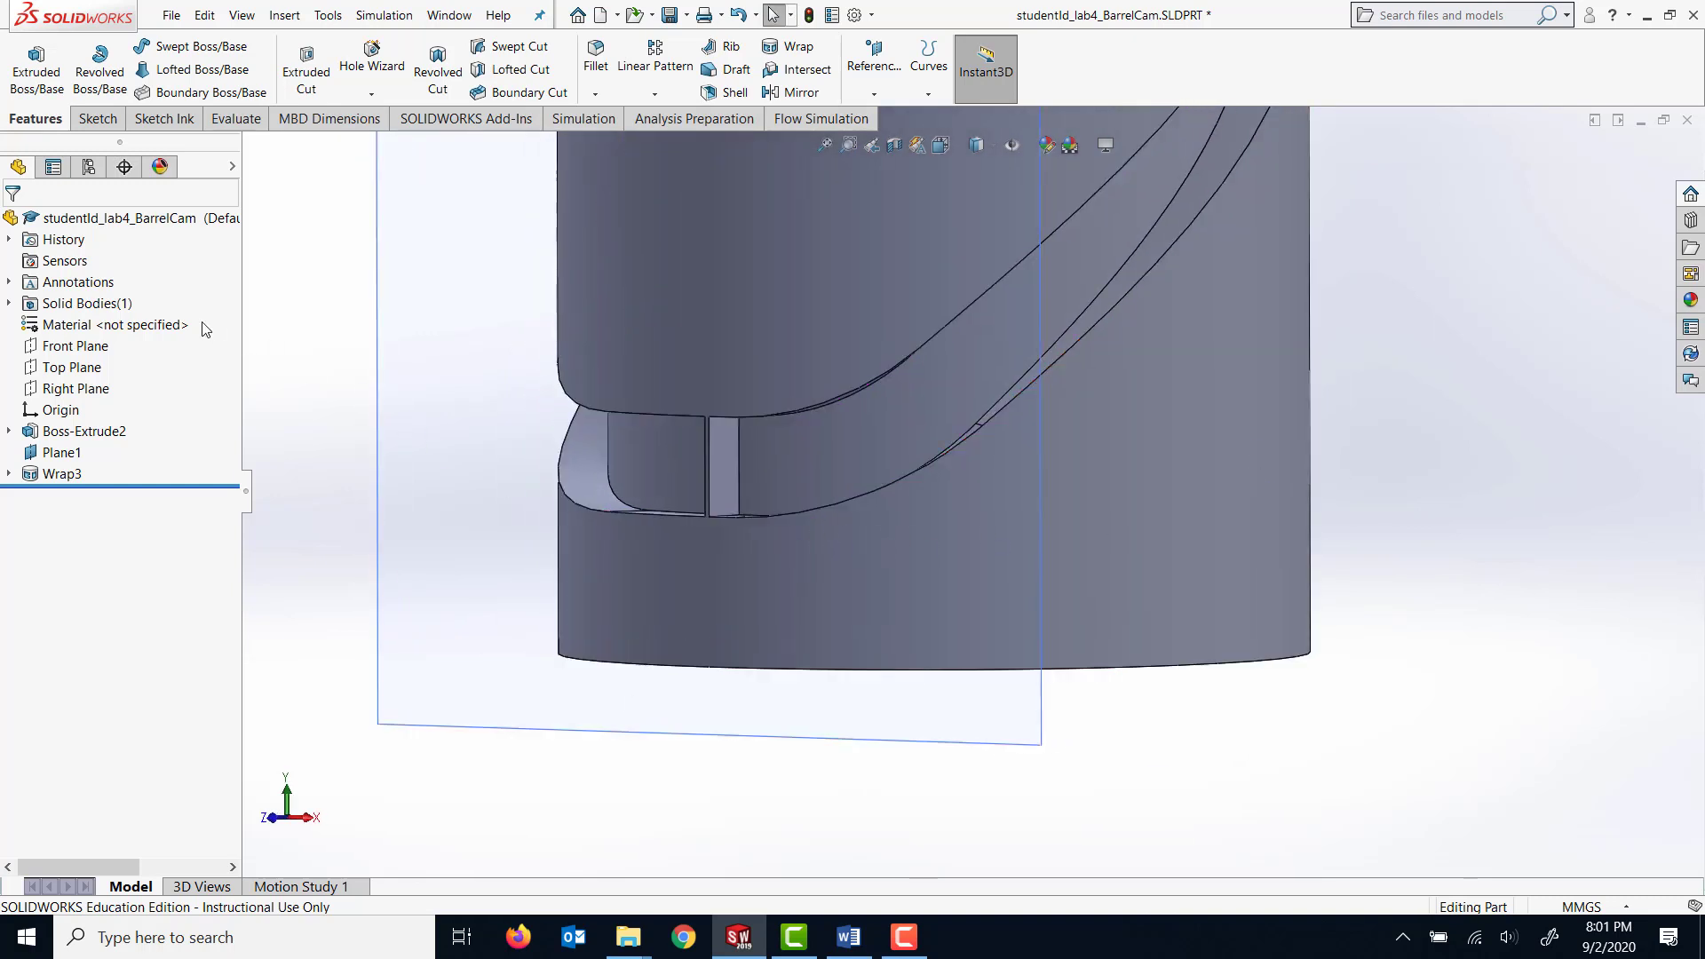
# Start a sketch on the side face of the thin wall in the groove and convert the face's edges into sketch entities.
pyautogui.click(93, 119)
pyautogui.click(27, 62)
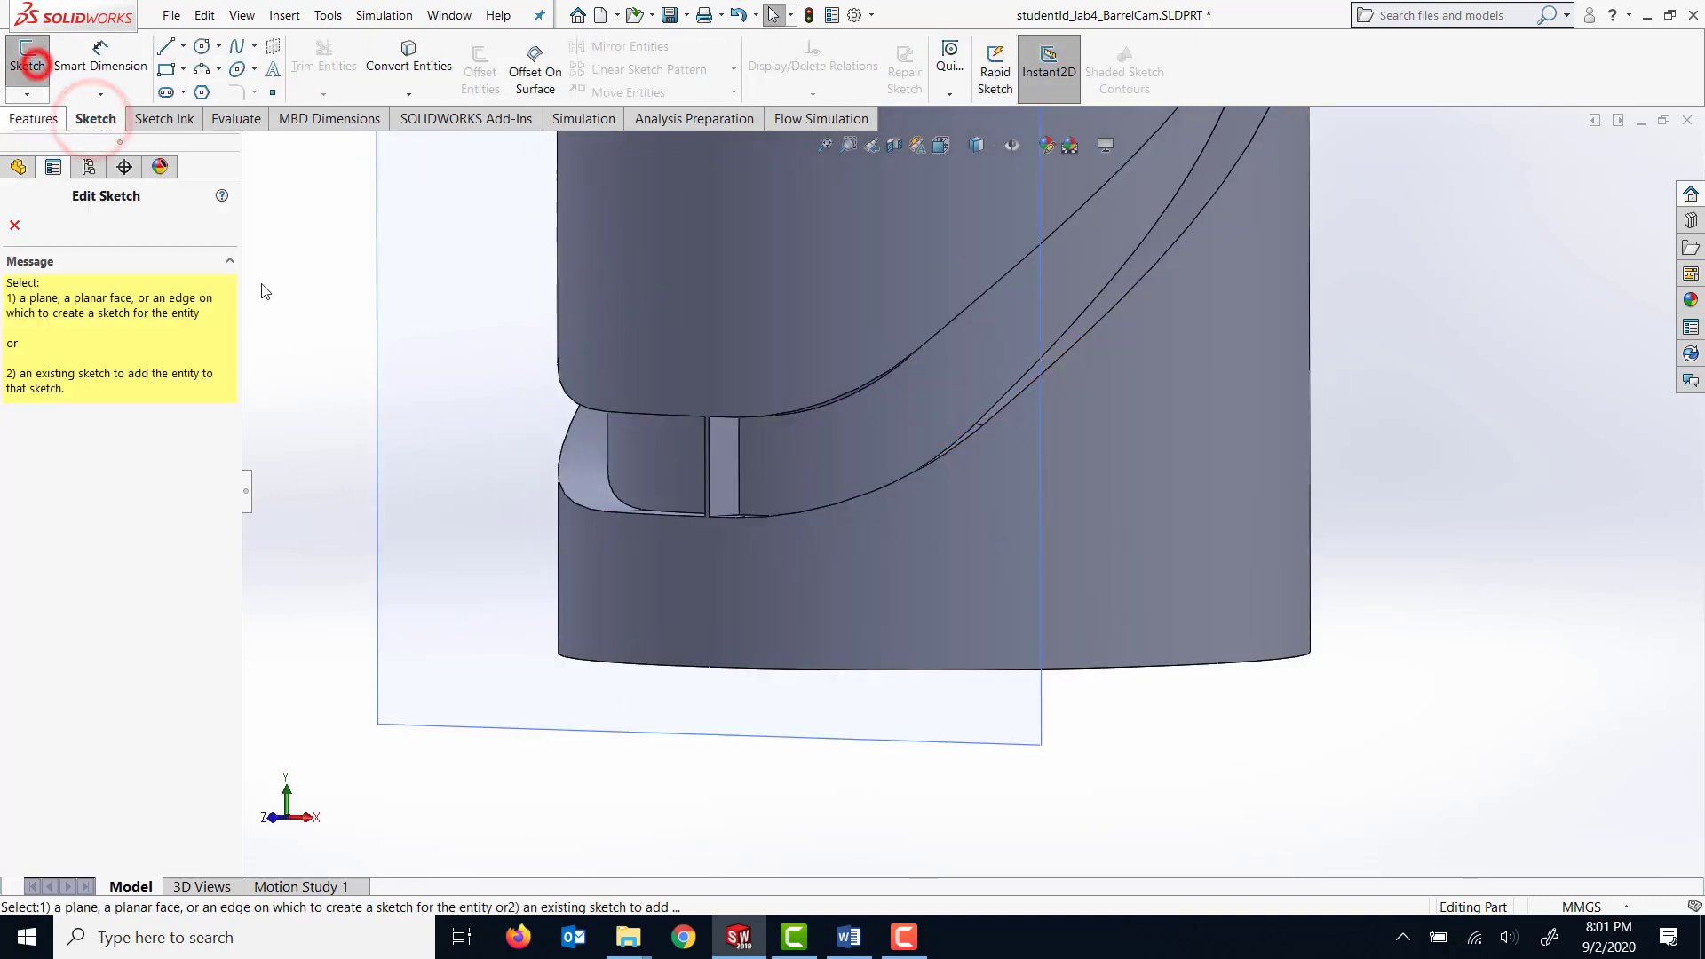
pyautogui.click(728, 462)
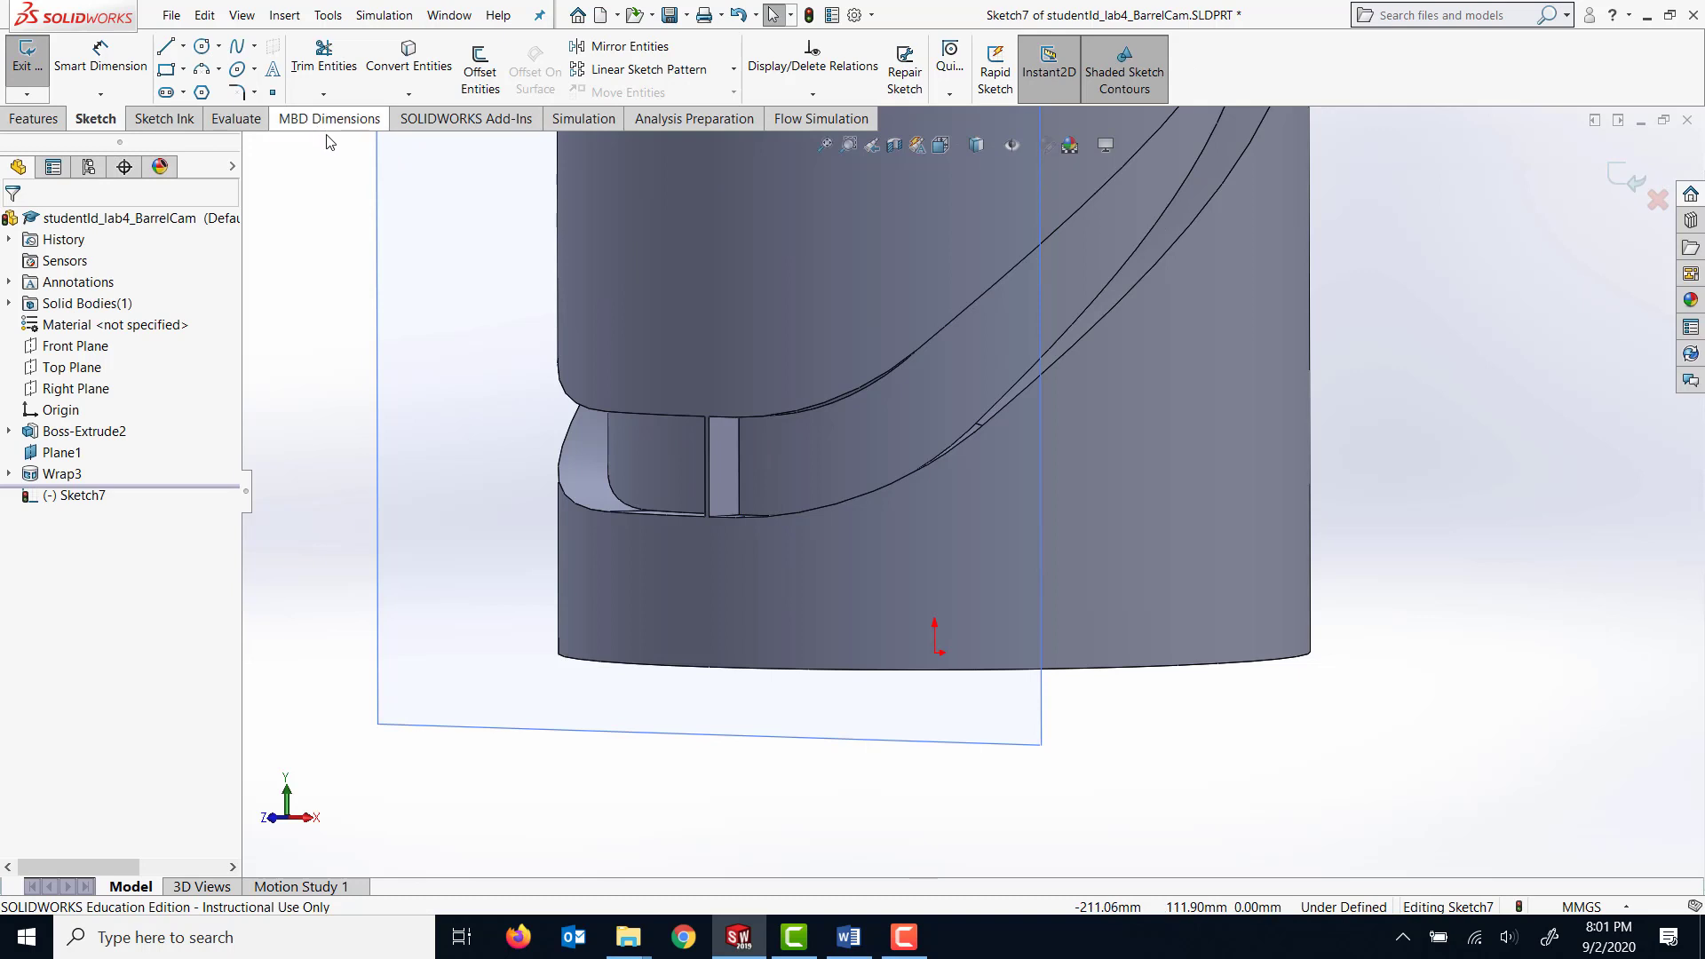
pyautogui.click(410, 66)
pyautogui.click(720, 467)
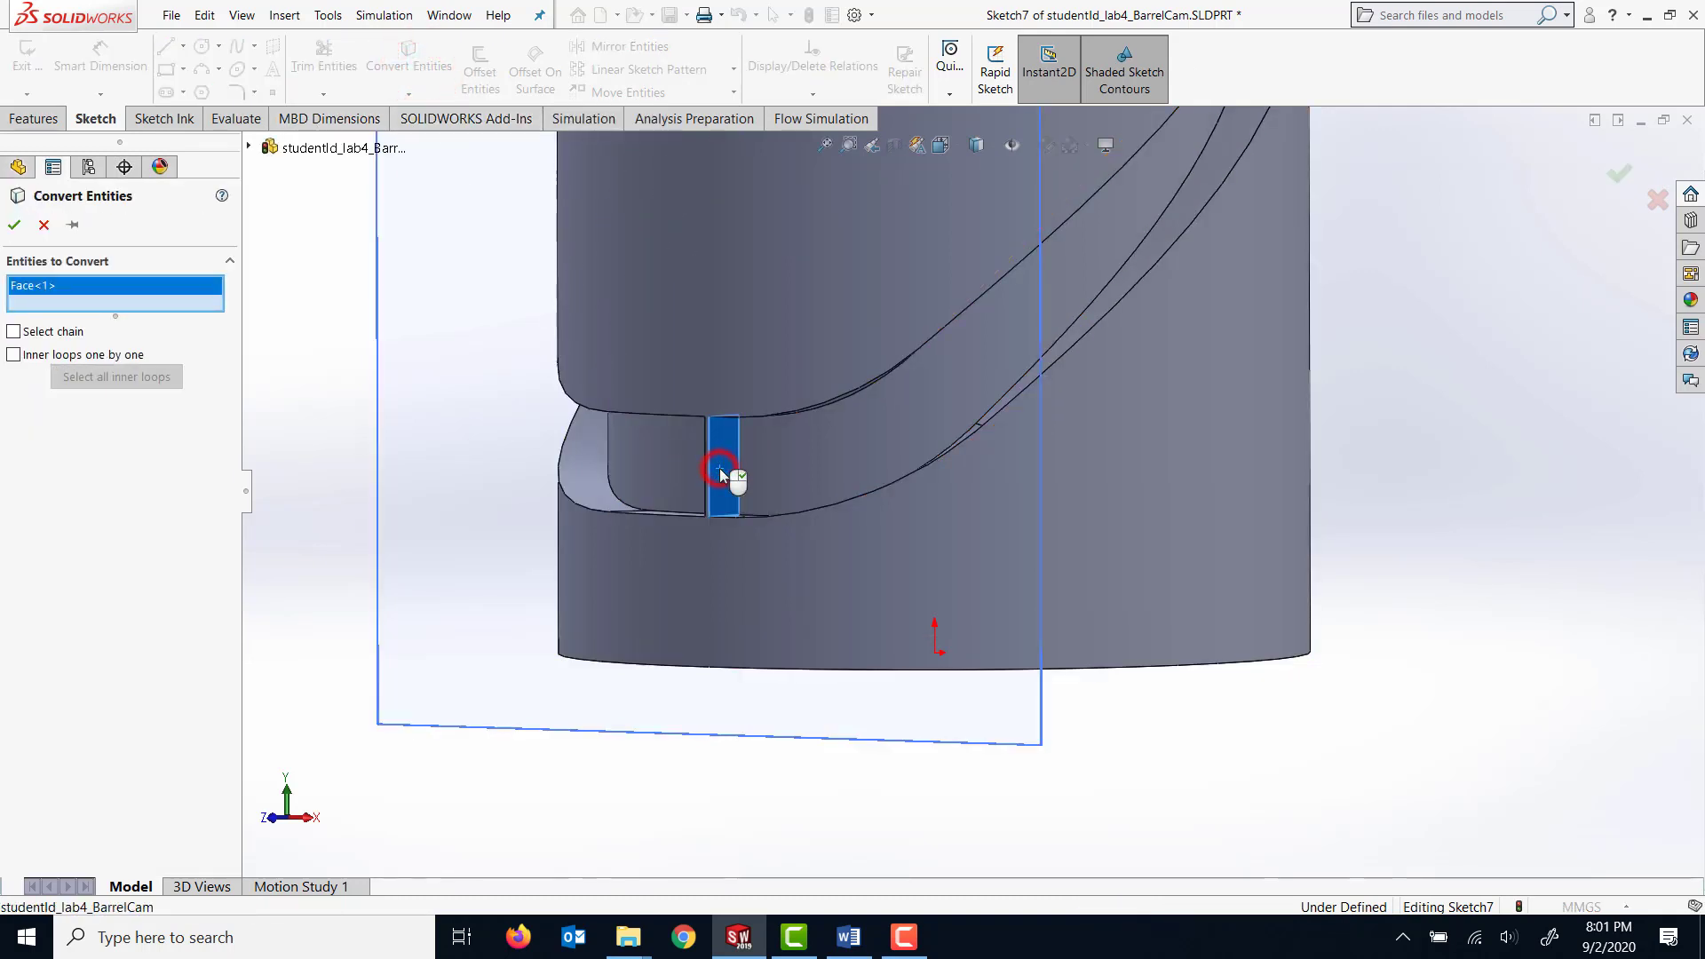
pyautogui.rightClick(716, 467)
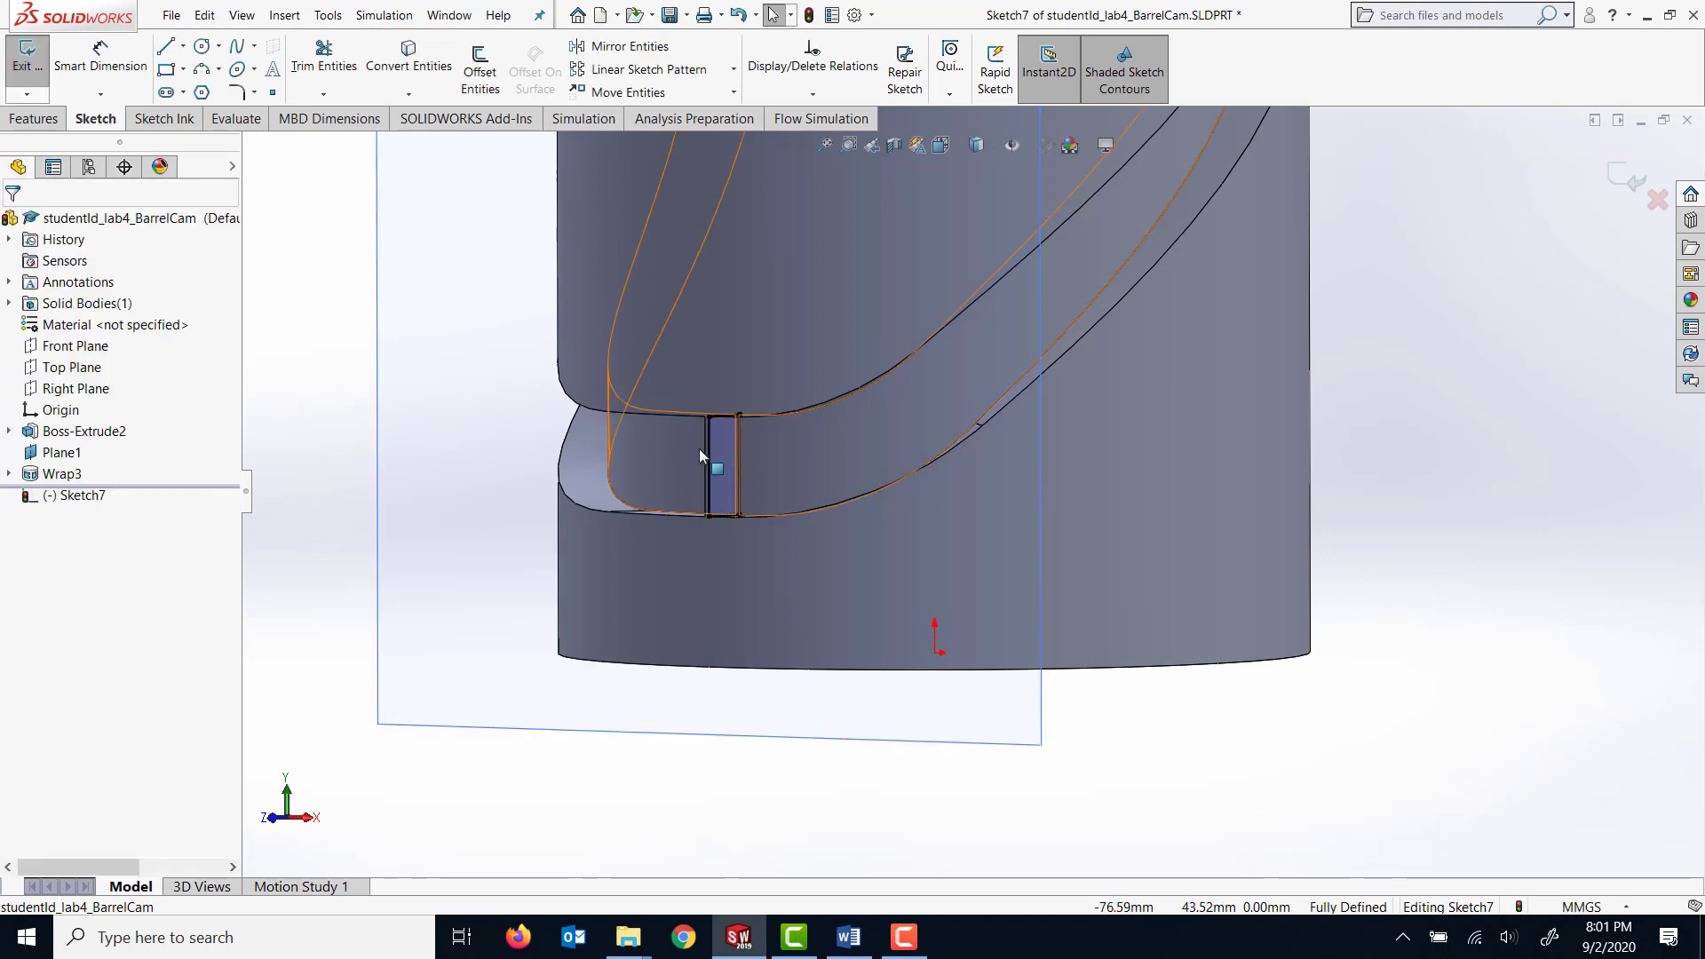
# Cut away the thin wall between the groove ends with an Extruded Cut using the Up To Next end condition.
pyautogui.click(34, 119)
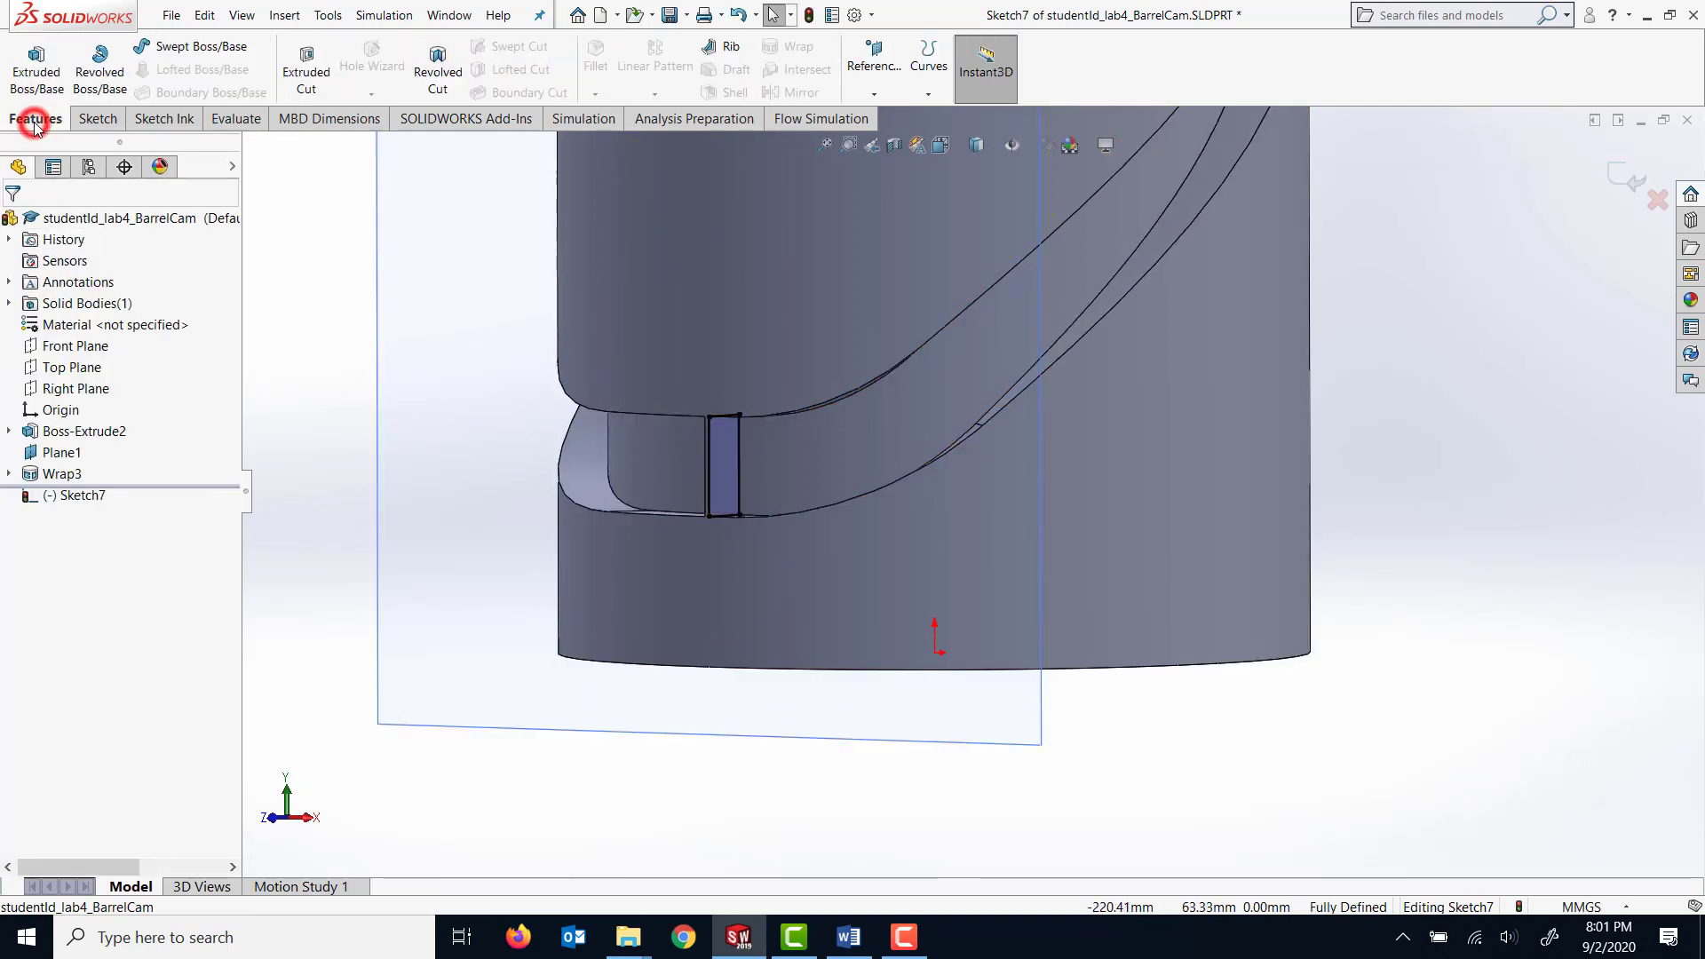
pyautogui.click(306, 78)
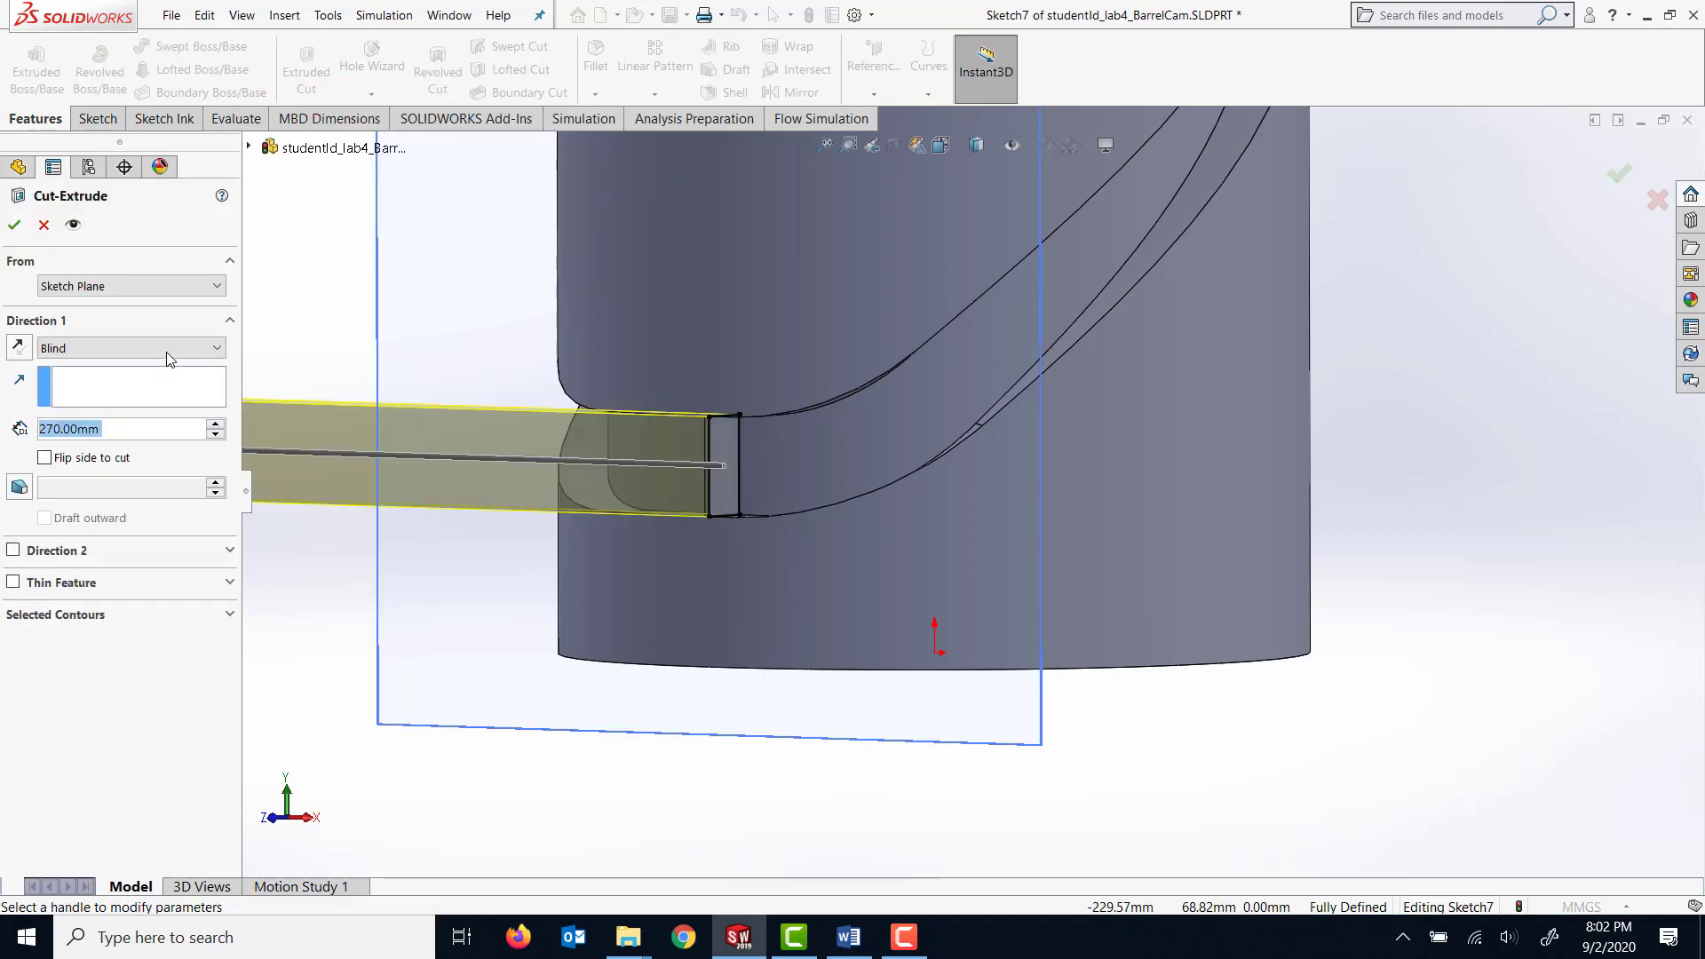
pyautogui.click(168, 349)
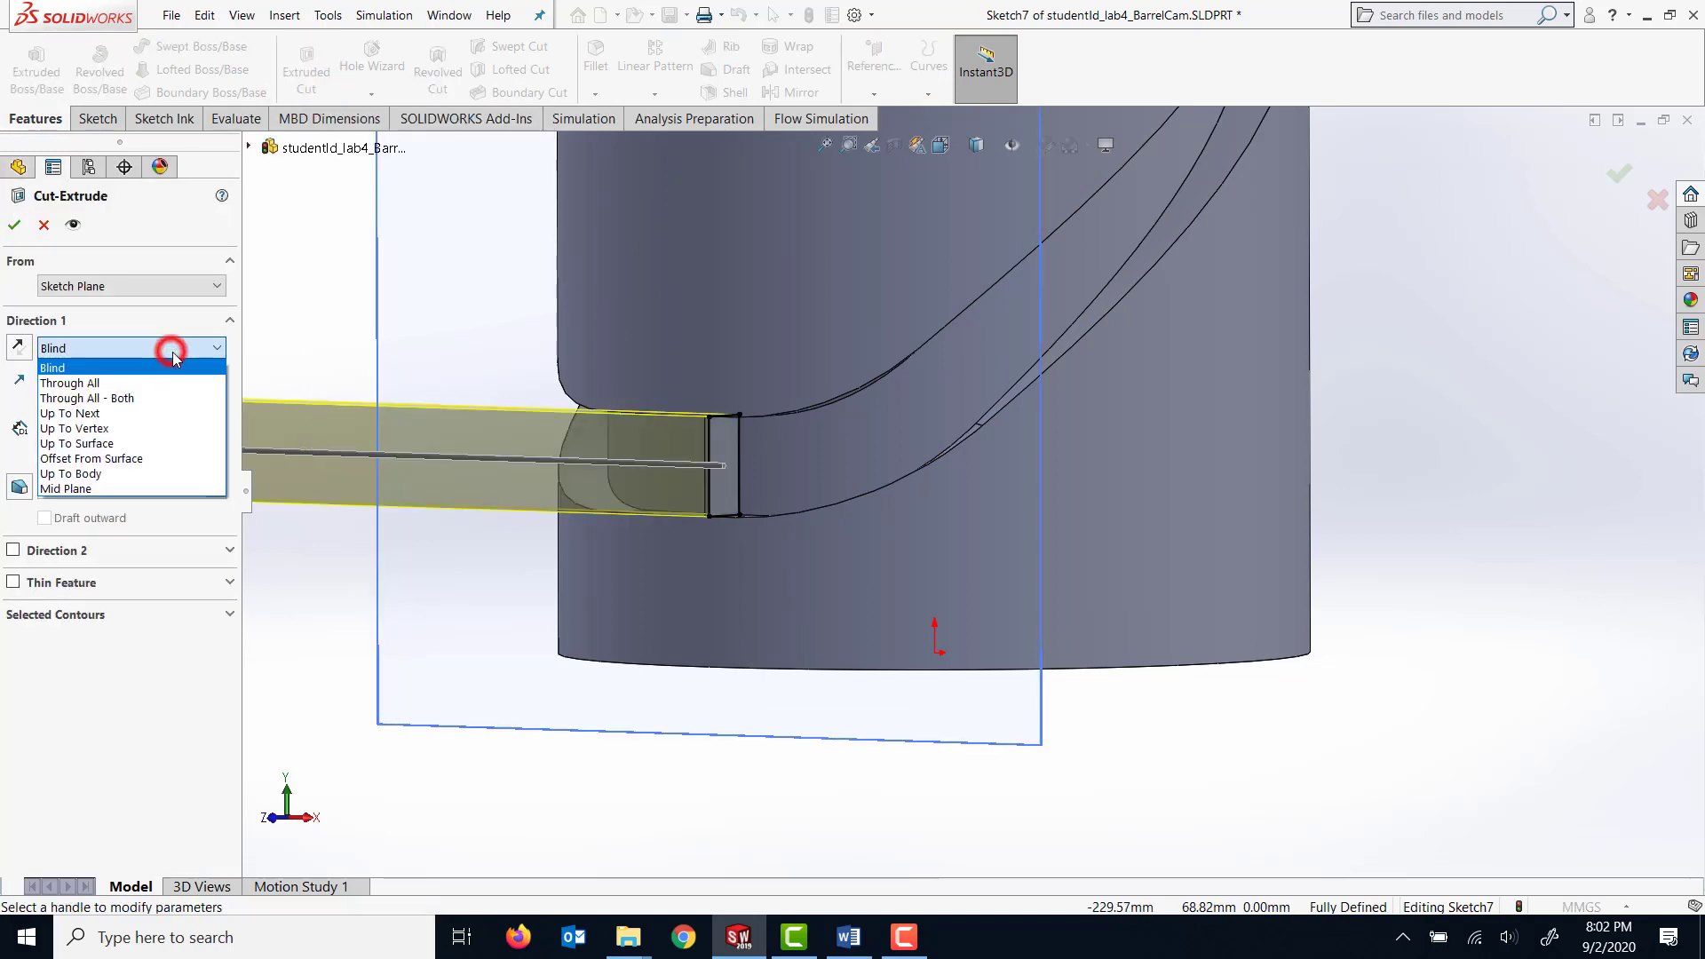
pyautogui.click(152, 413)
pyautogui.click(15, 226)
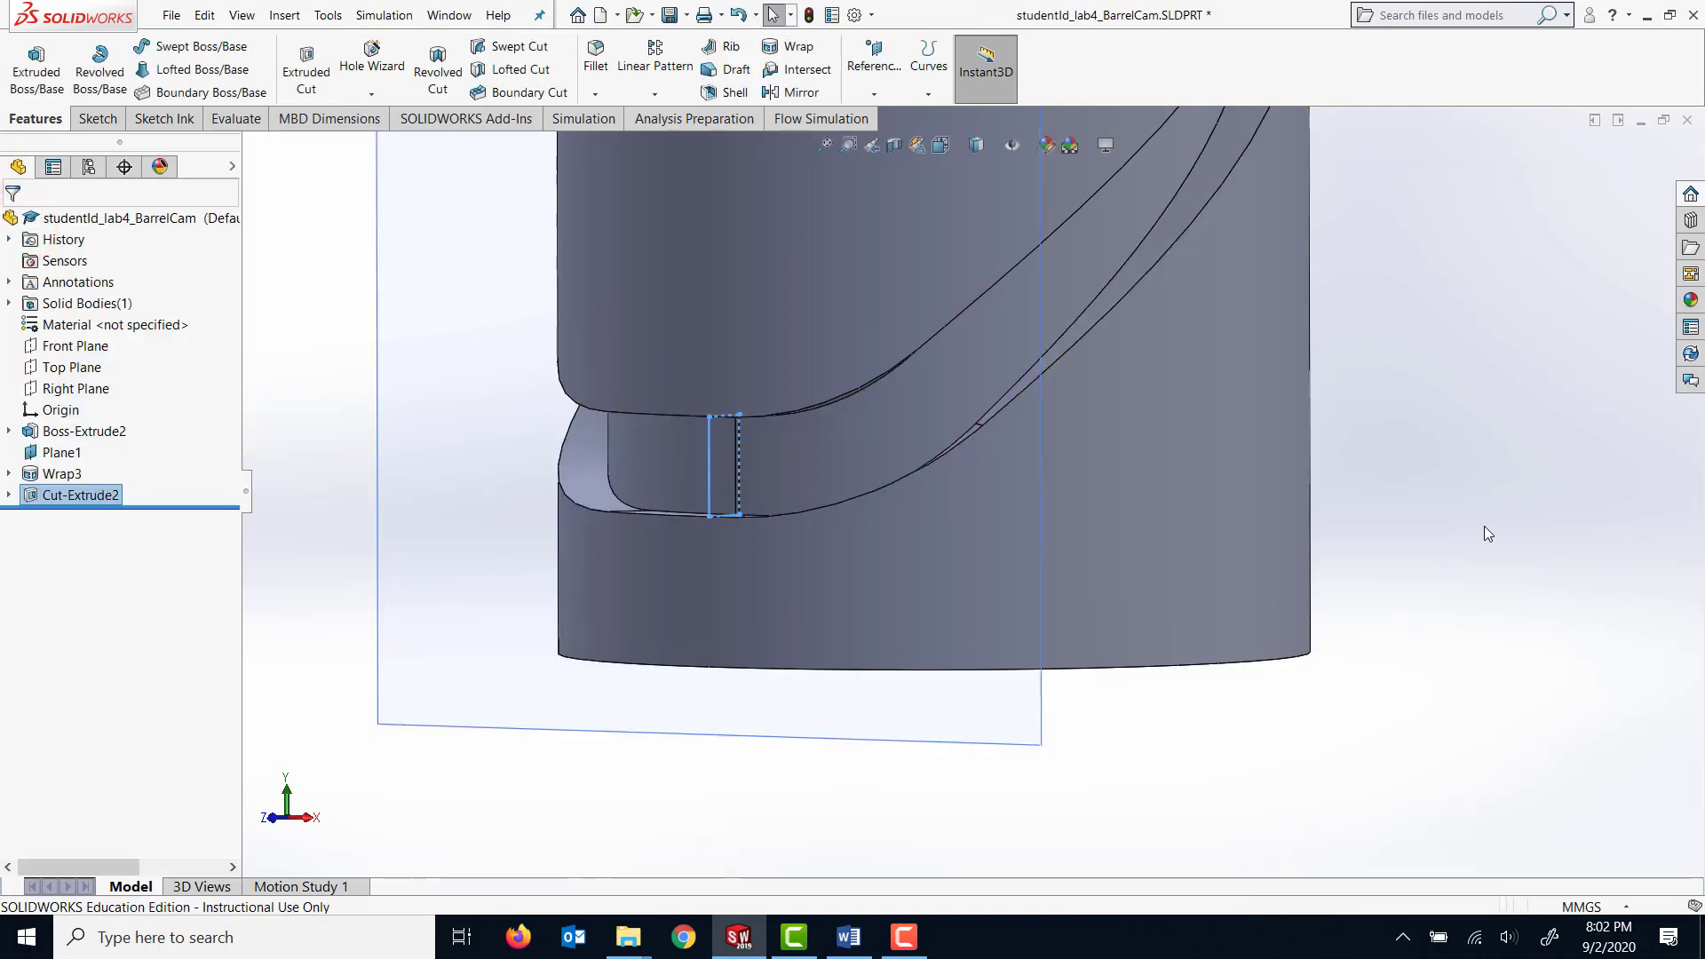
# Display the cam shaded without edges and inspect the groove around the cylinder.
pyautogui.moveTo(1484, 525)
pyautogui.mouseDown(button='middle')
pyautogui.moveTo(1553, 411)
pyautogui.moveTo(1510, 410)
pyautogui.moveTo(1484, 507)
pyautogui.mouseUp(button='middle')
pyautogui.scroll(6, 1158, 405)
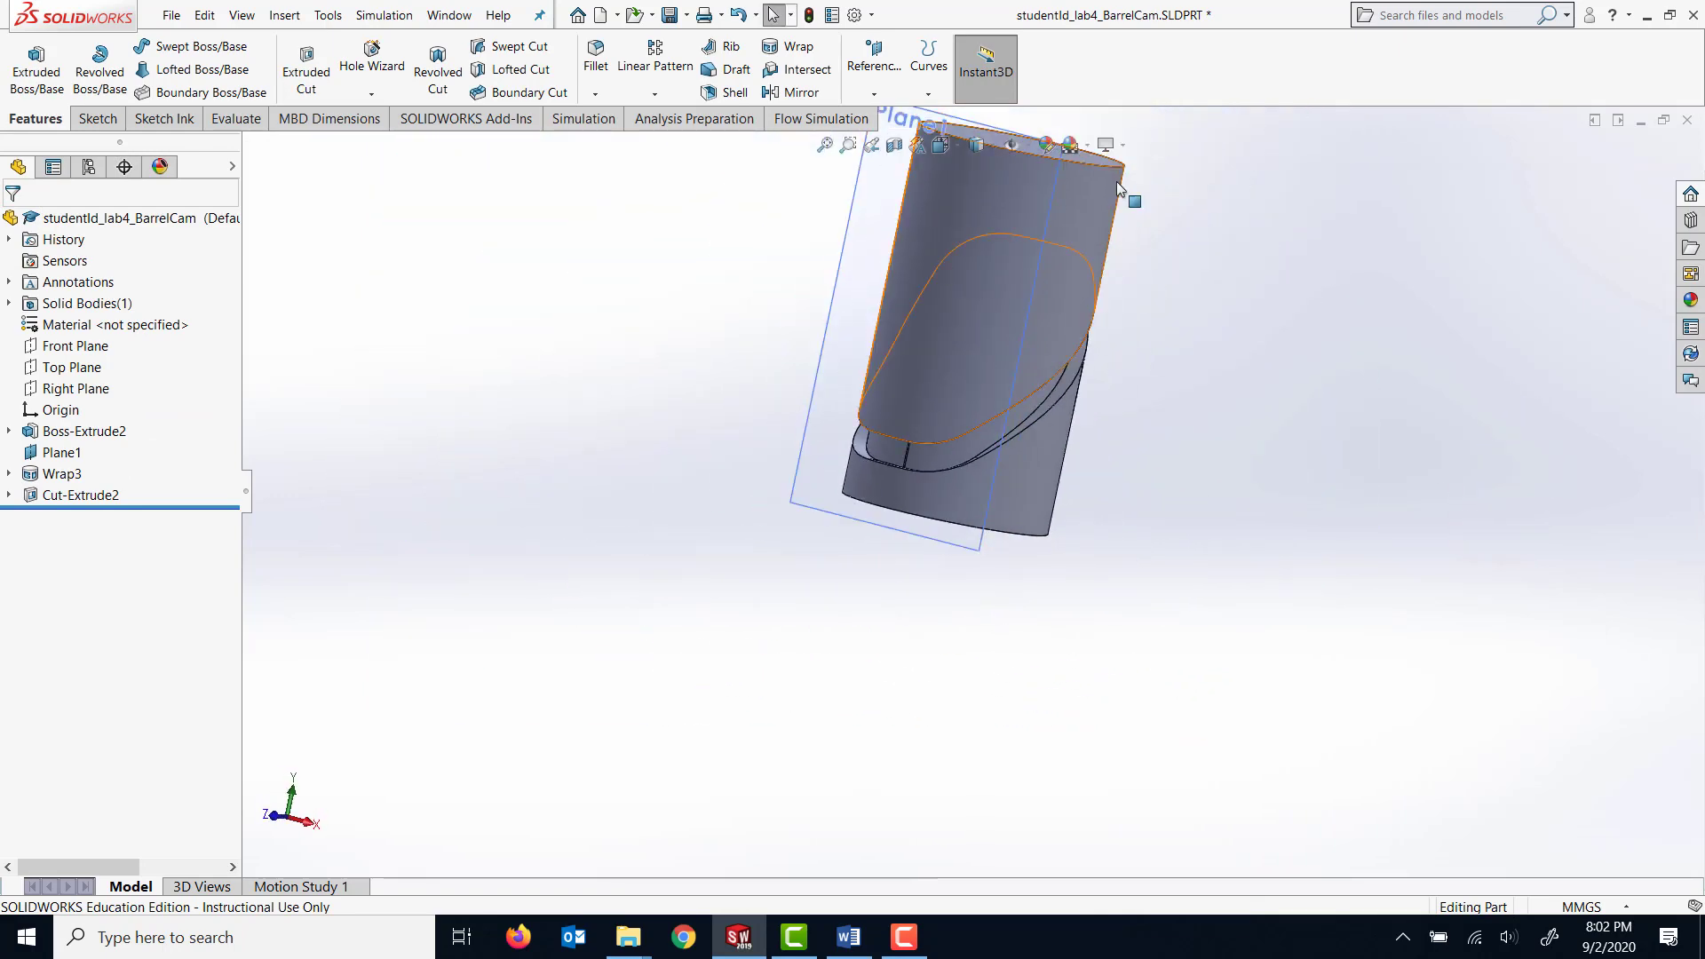
pyautogui.scroll(-5, 1116, 181)
pyautogui.click(993, 144)
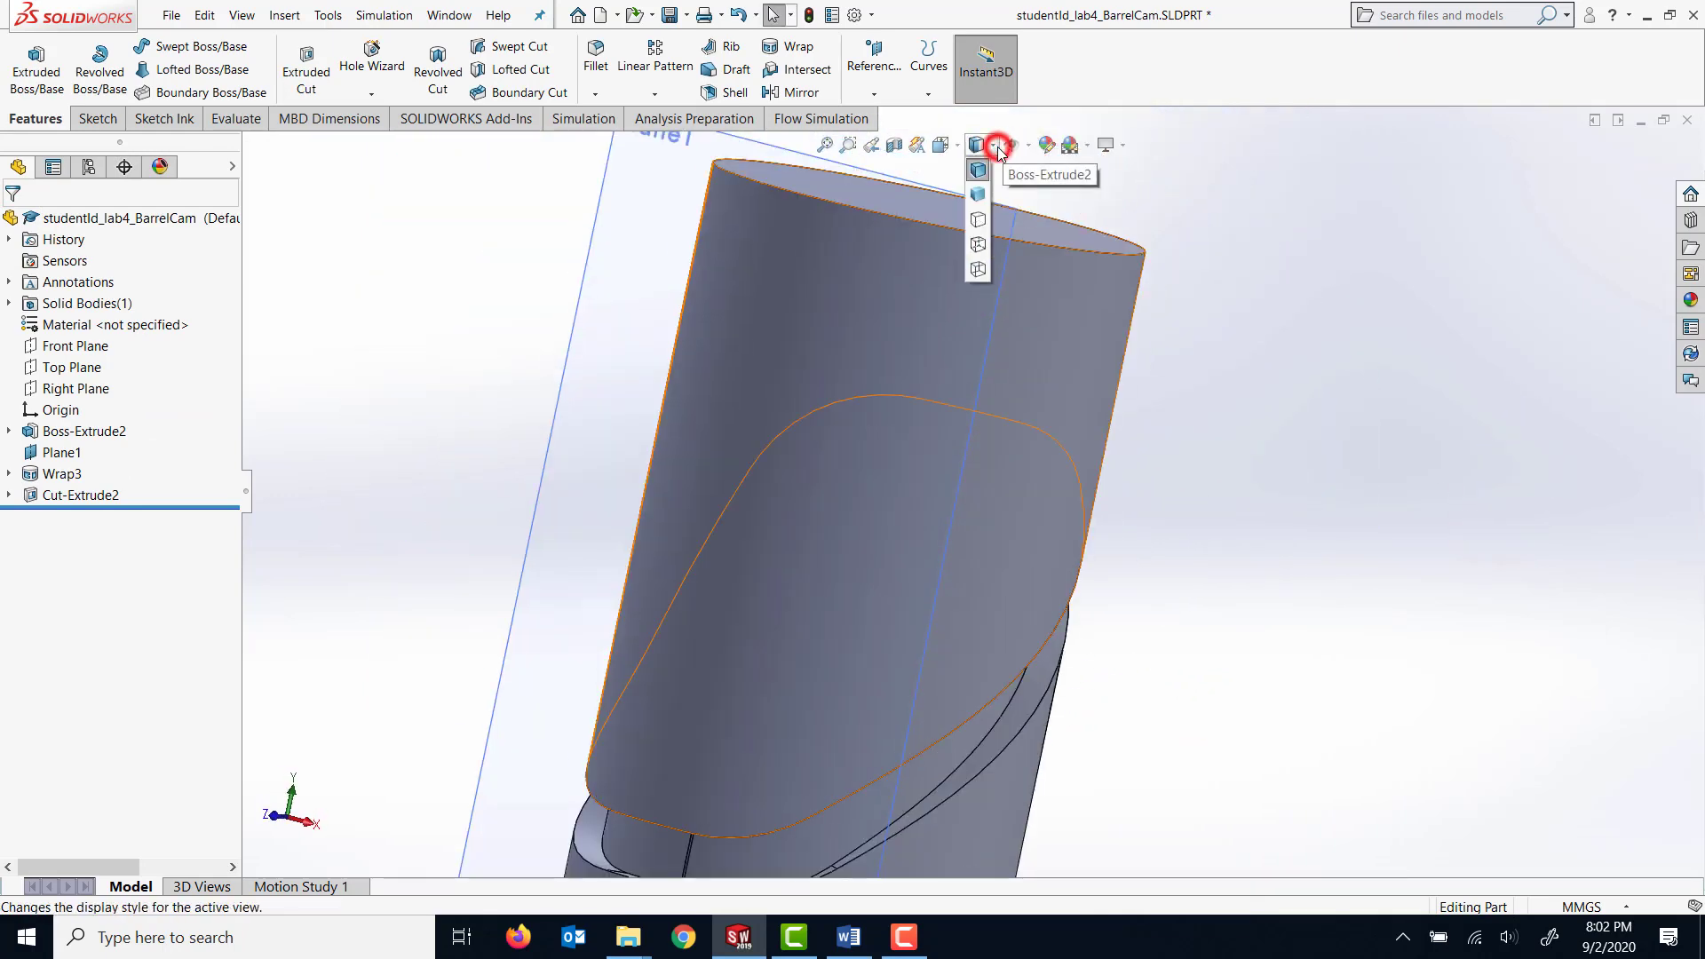
pyautogui.click(980, 194)
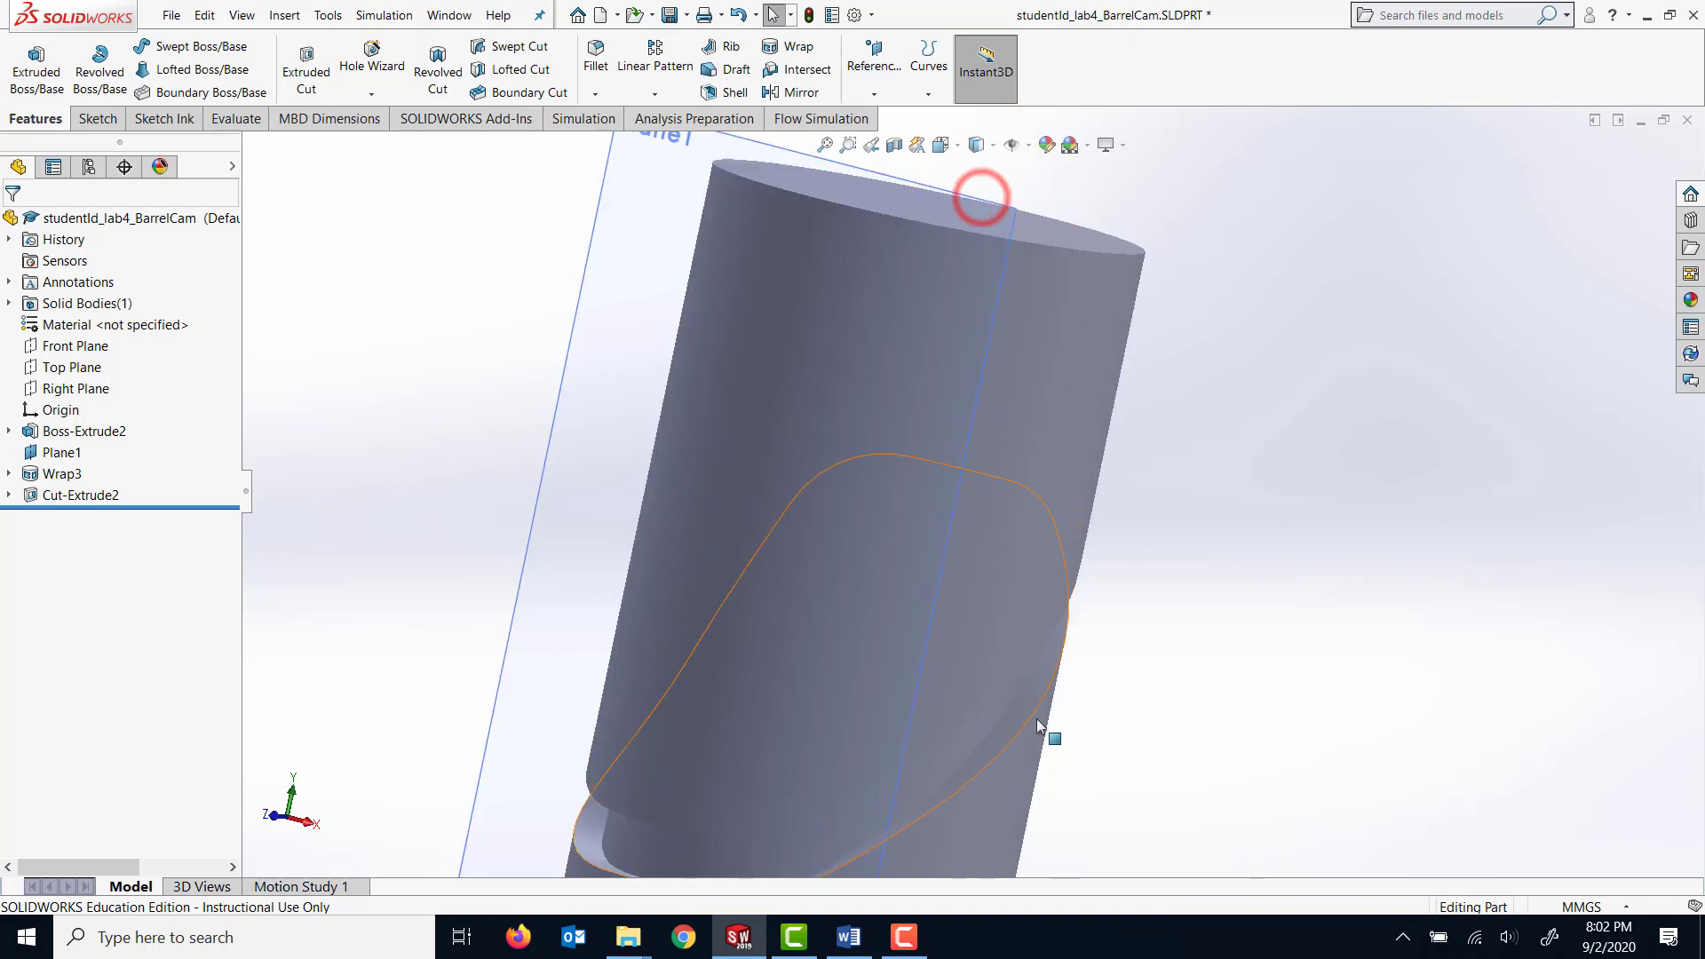
pyautogui.scroll(4, 1039, 724)
pyautogui.moveTo(890, 763); pyautogui.dragTo(1069, 636, button='middle')
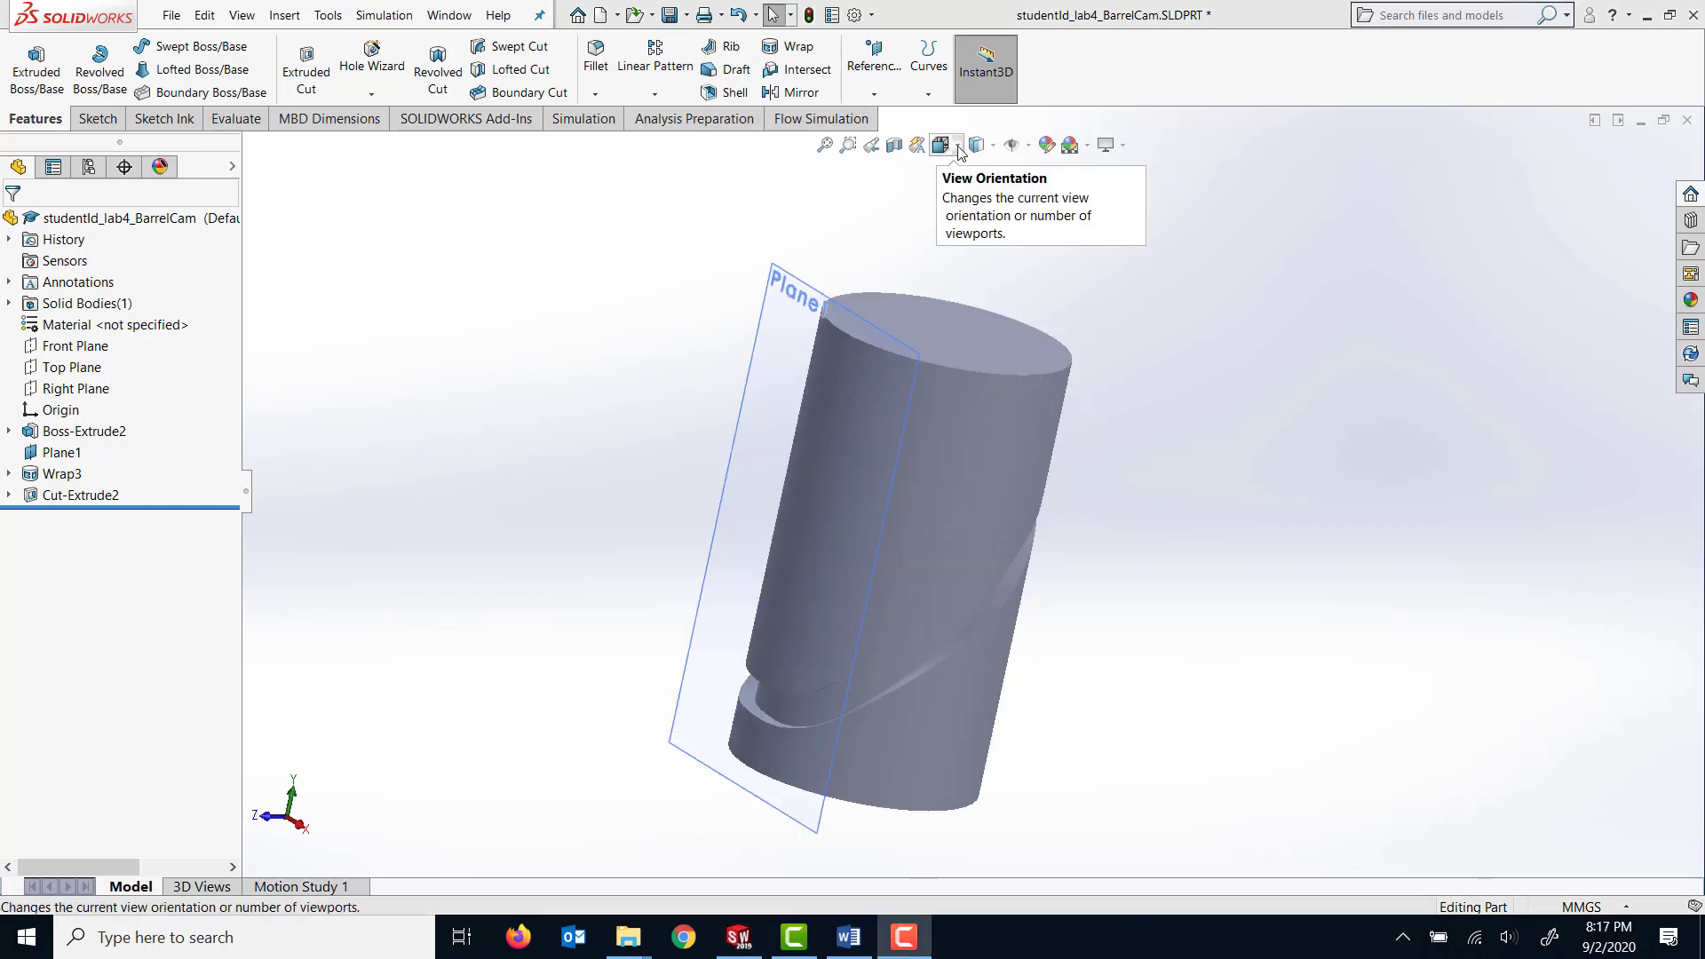
# Restore the shaded-with-edges display of the cam.
pyautogui.click(991, 145)
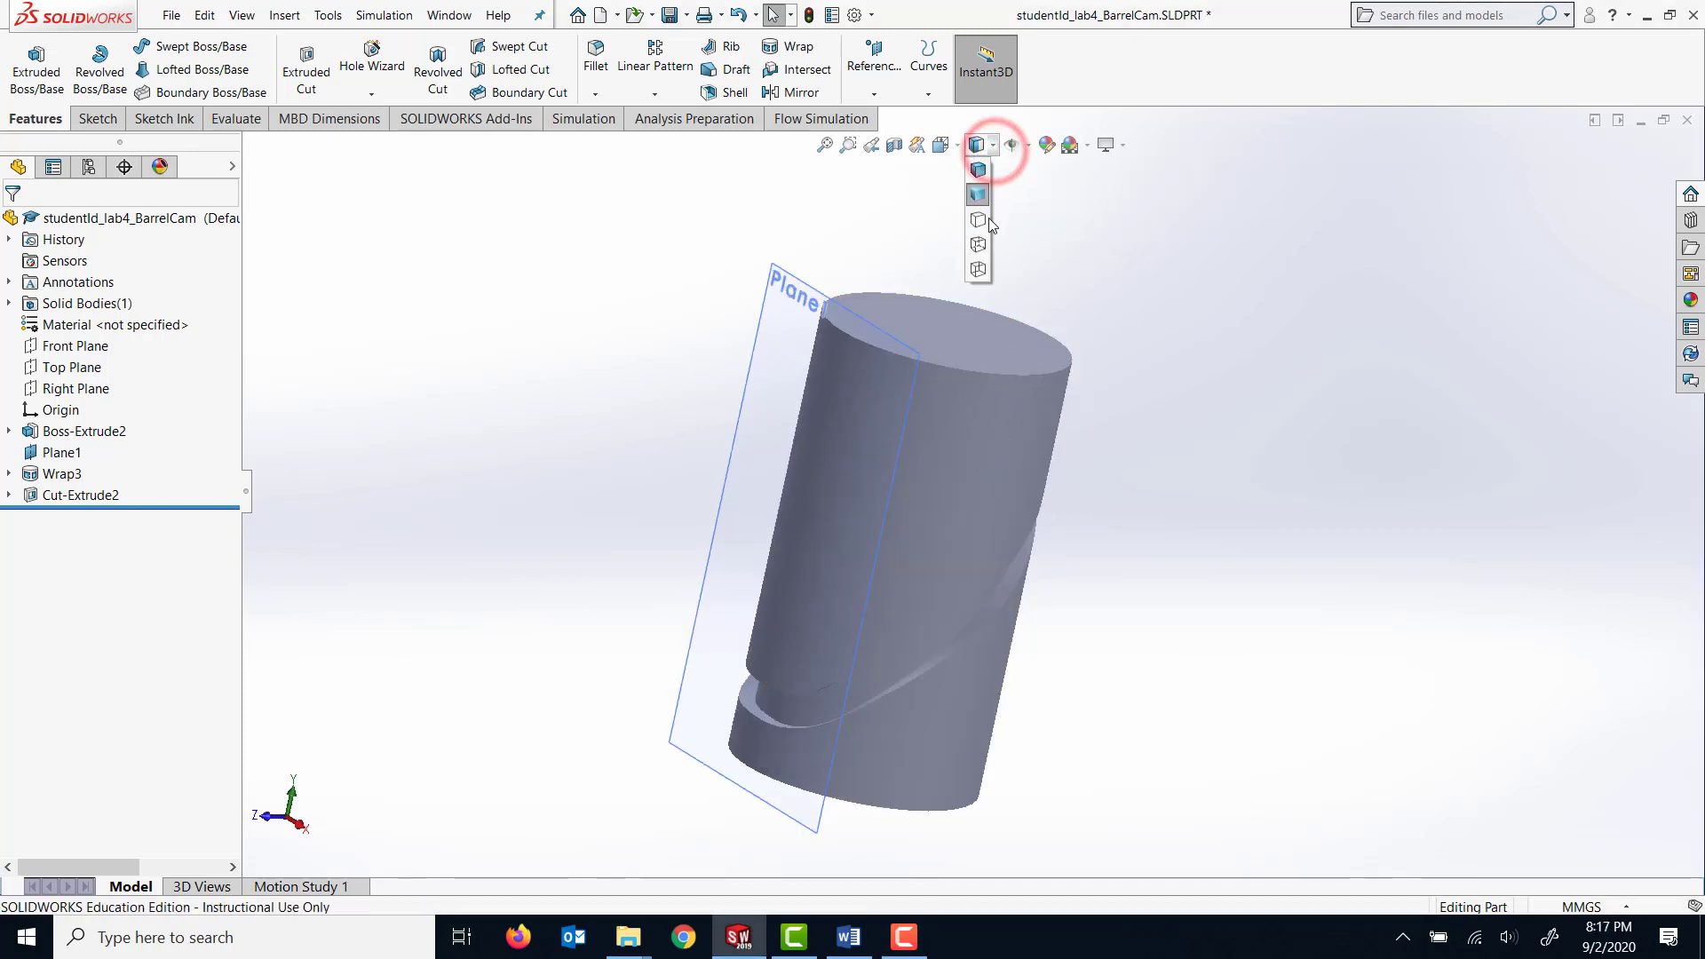
pyautogui.click(978, 171)
pyautogui.moveTo(1266, 407)
pyautogui.mouseDown(button='middle')
pyautogui.moveTo(1308, 354)
pyautogui.moveTo(1232, 390)
pyautogui.moveTo(1201, 440)
pyautogui.mouseUp(button='middle')
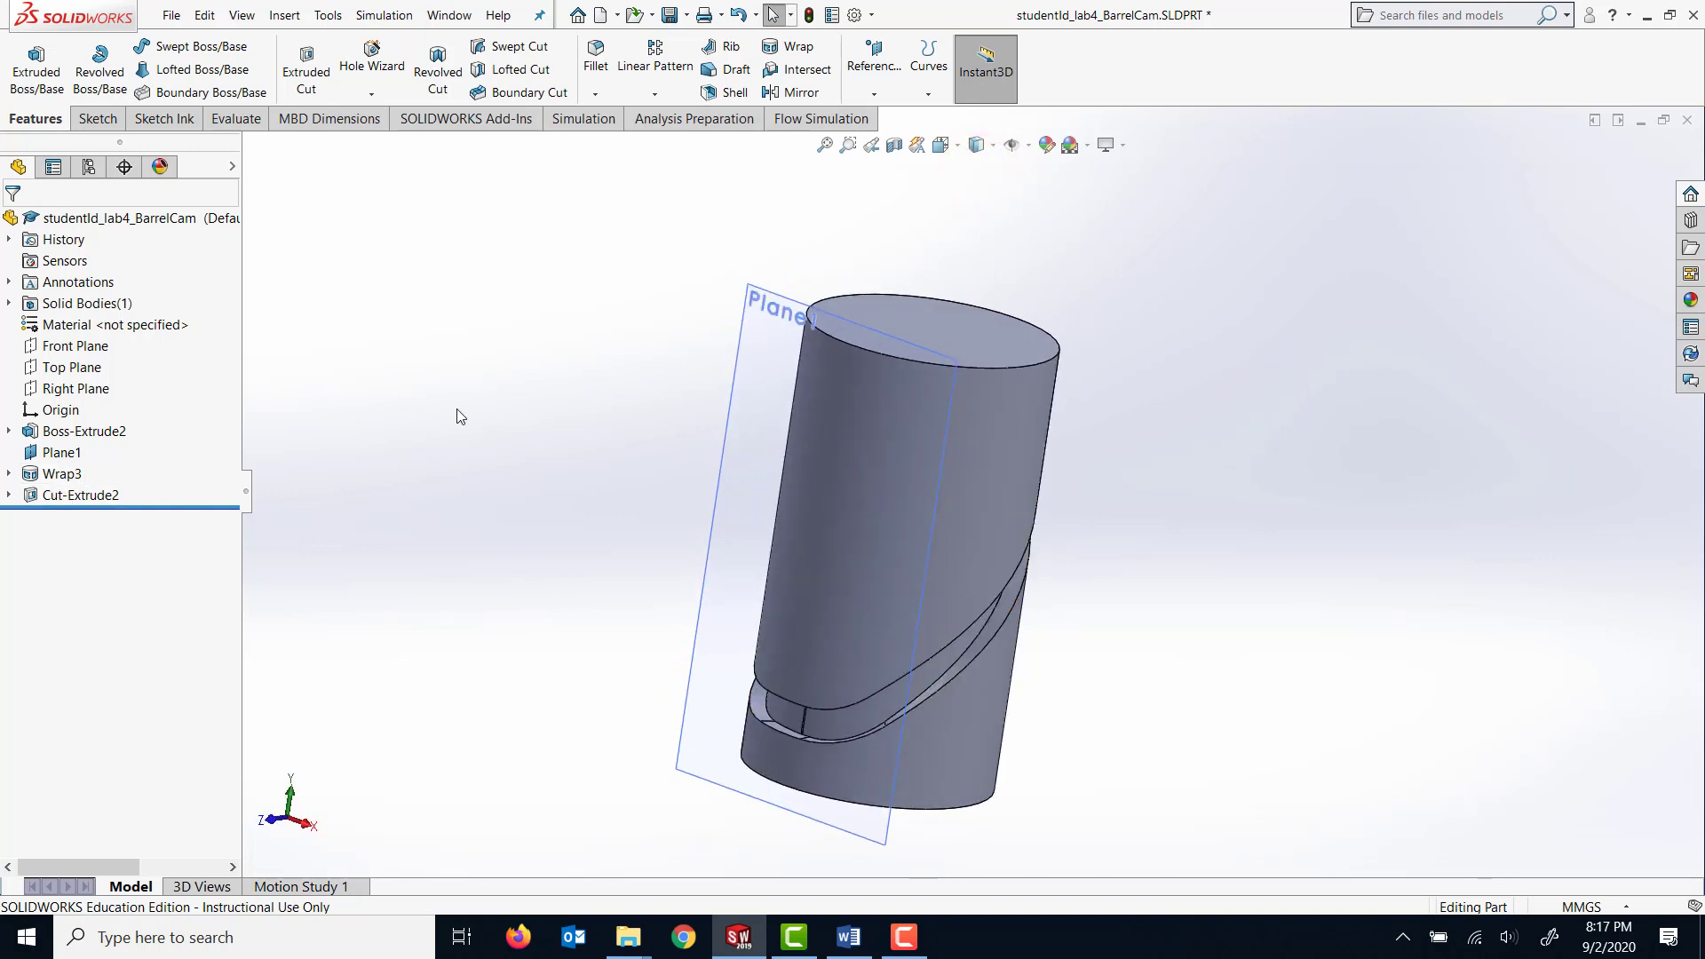
# Start a sketch on the Top Plane, viewed face-on, and draw a circle about 19 mm in diameter centred on the origin.
pyautogui.rightClick(64, 368)
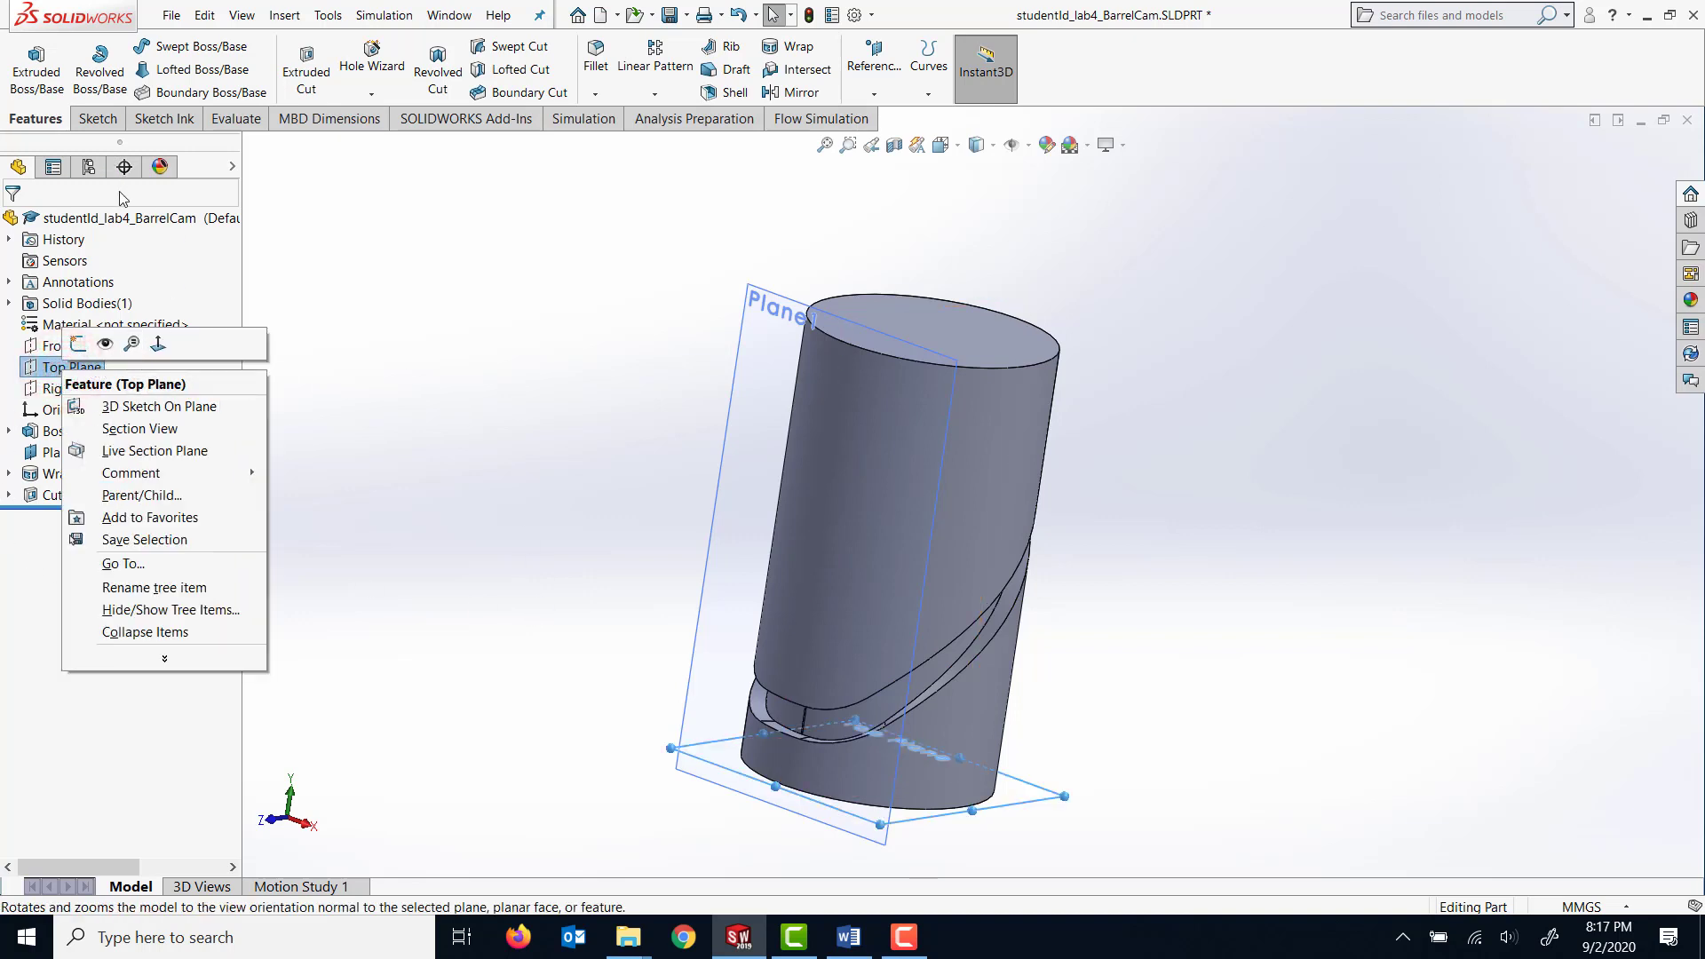
pyautogui.click(78, 343)
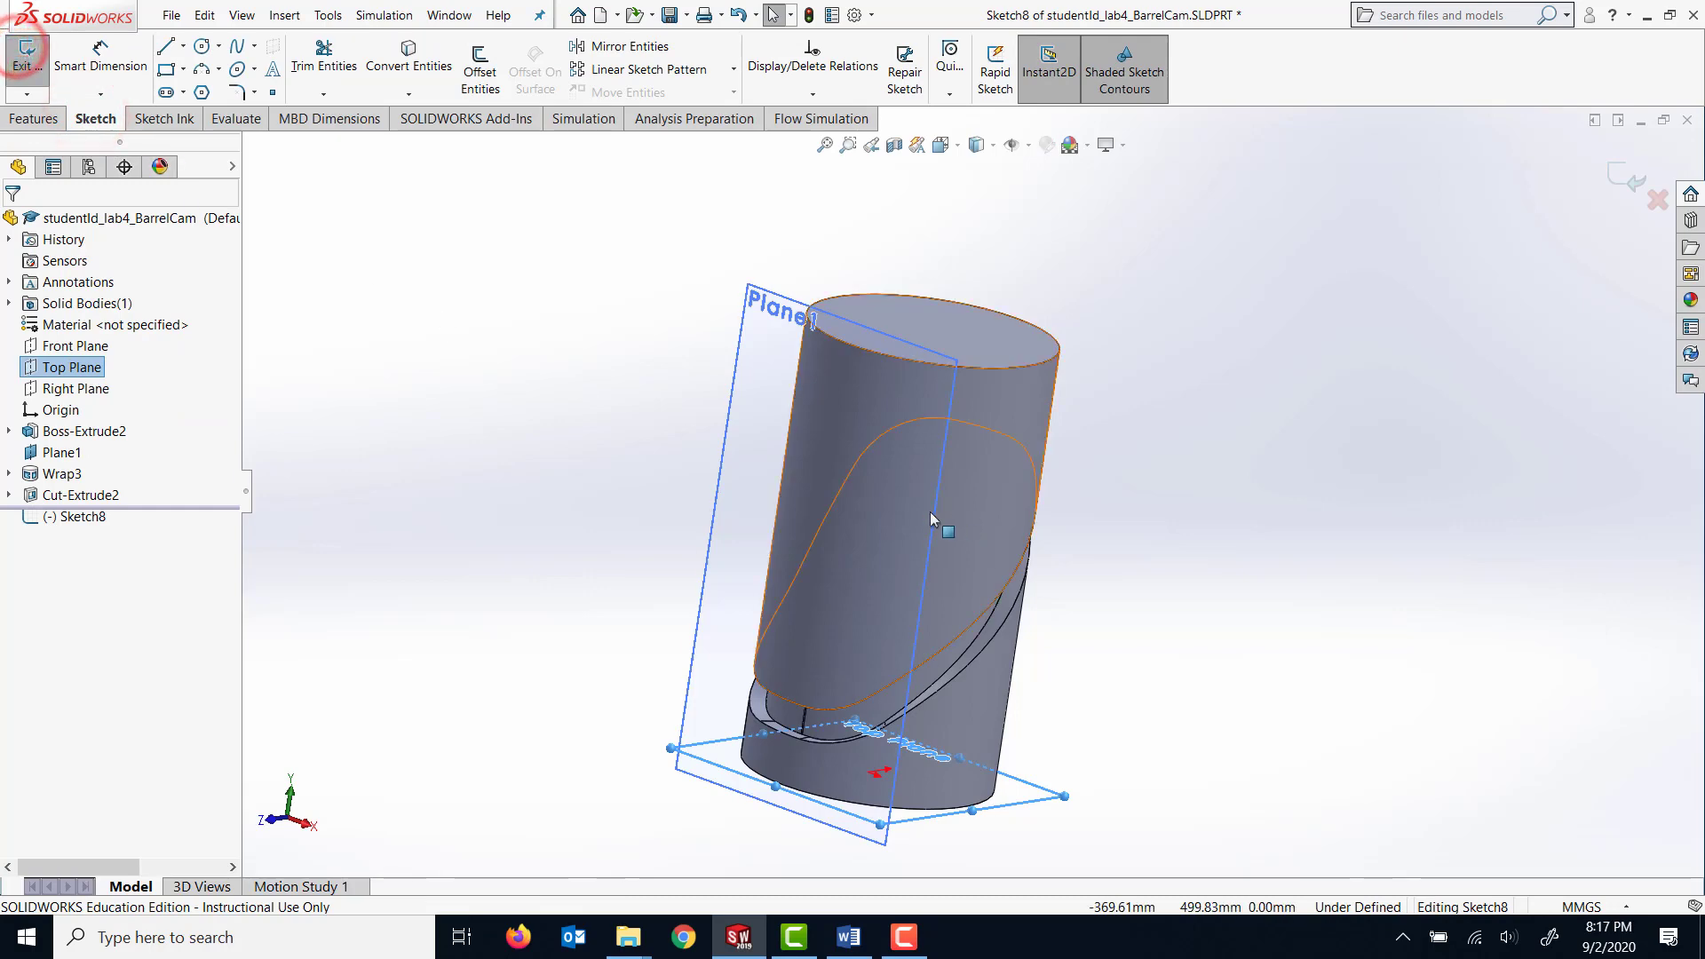
pyautogui.rightClick(69, 369)
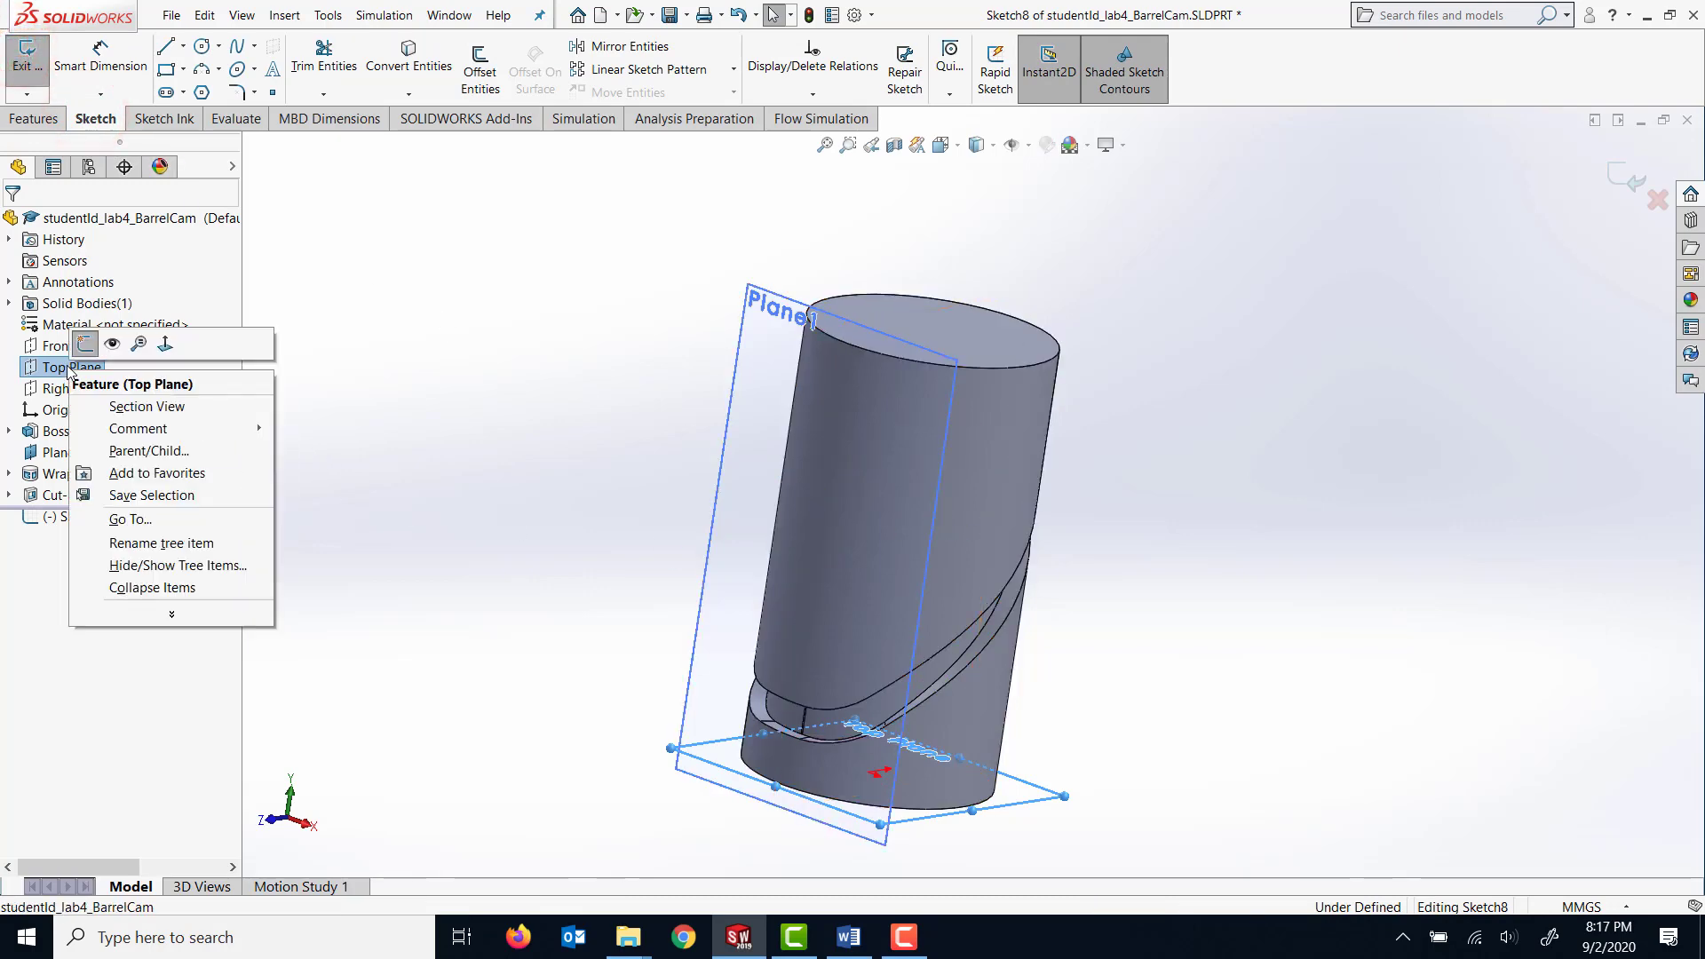
pyautogui.click(165, 343)
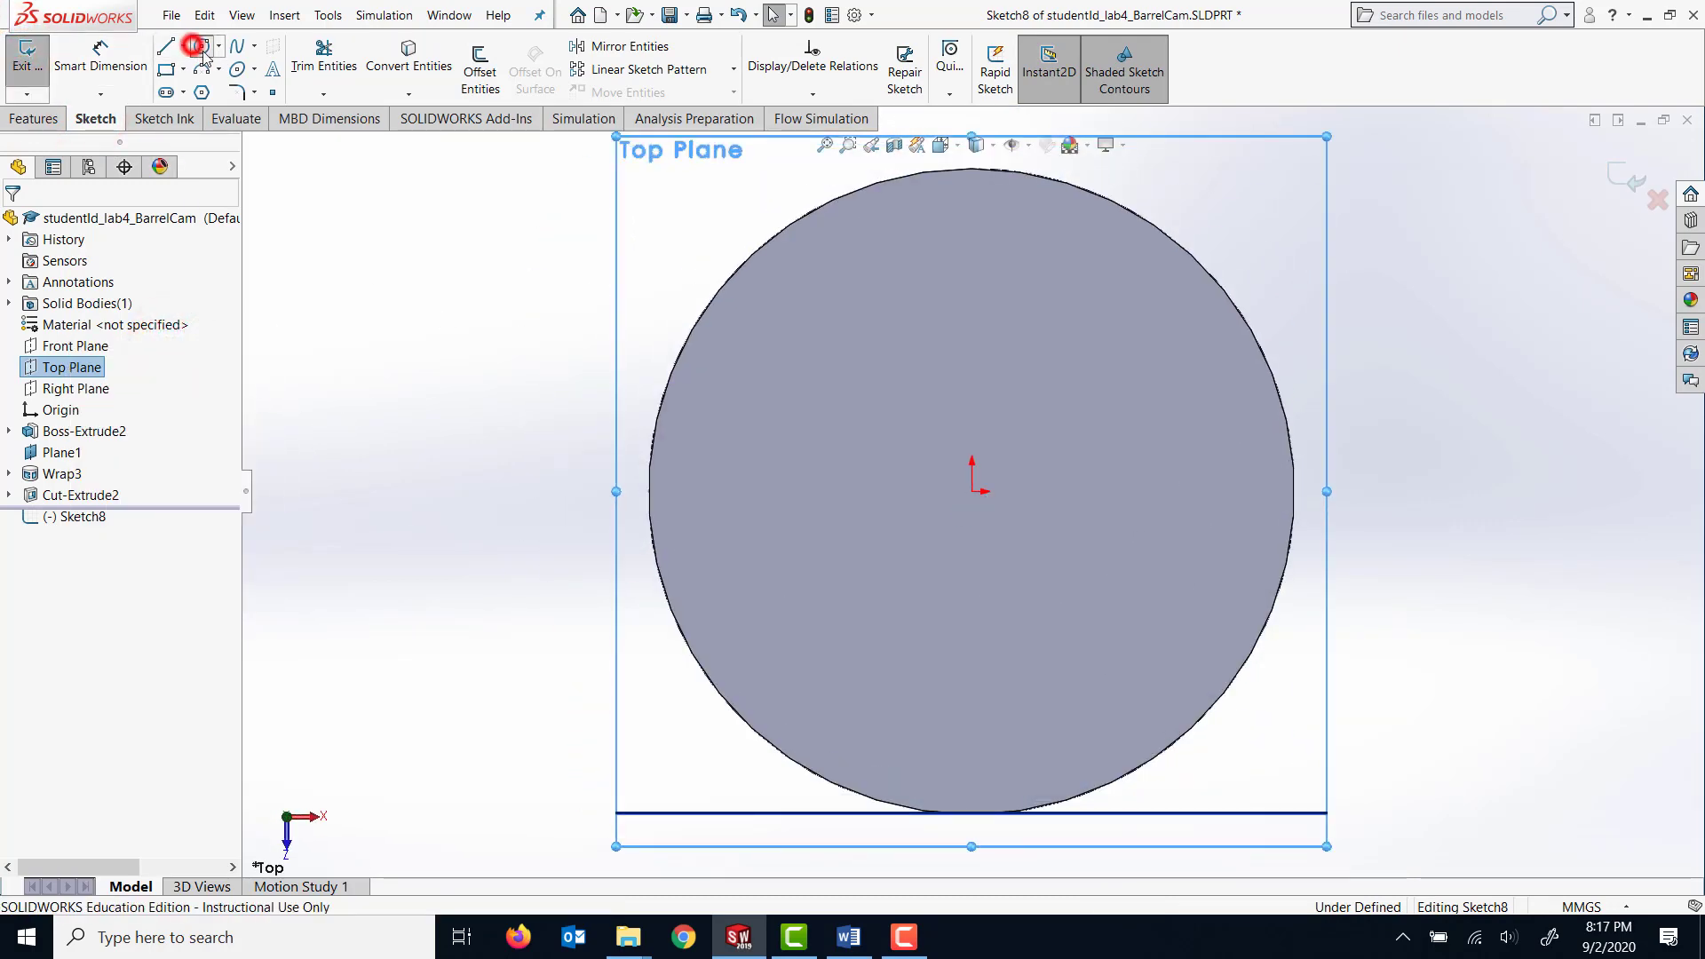
pyautogui.click(202, 45)
pyautogui.click(972, 491)
pyautogui.click(1006, 522)
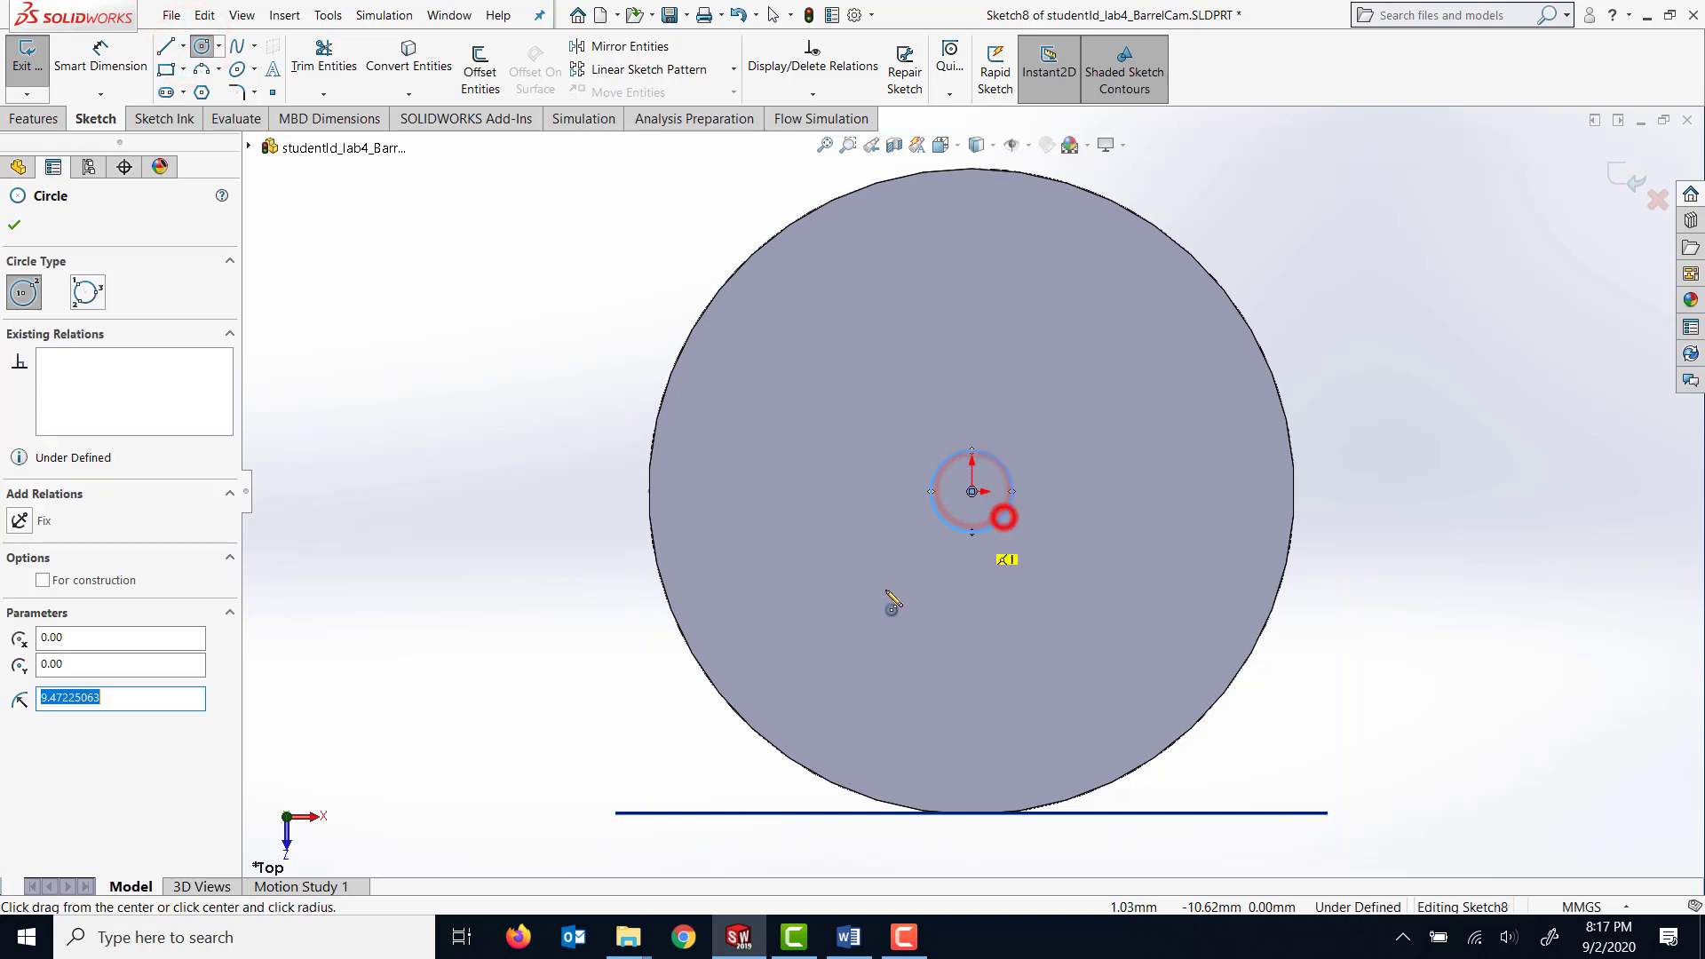
# Dimension the circle at the origin with a diameter of 25 mm.
pyautogui.click(114, 58)
pyautogui.click(1012, 485)
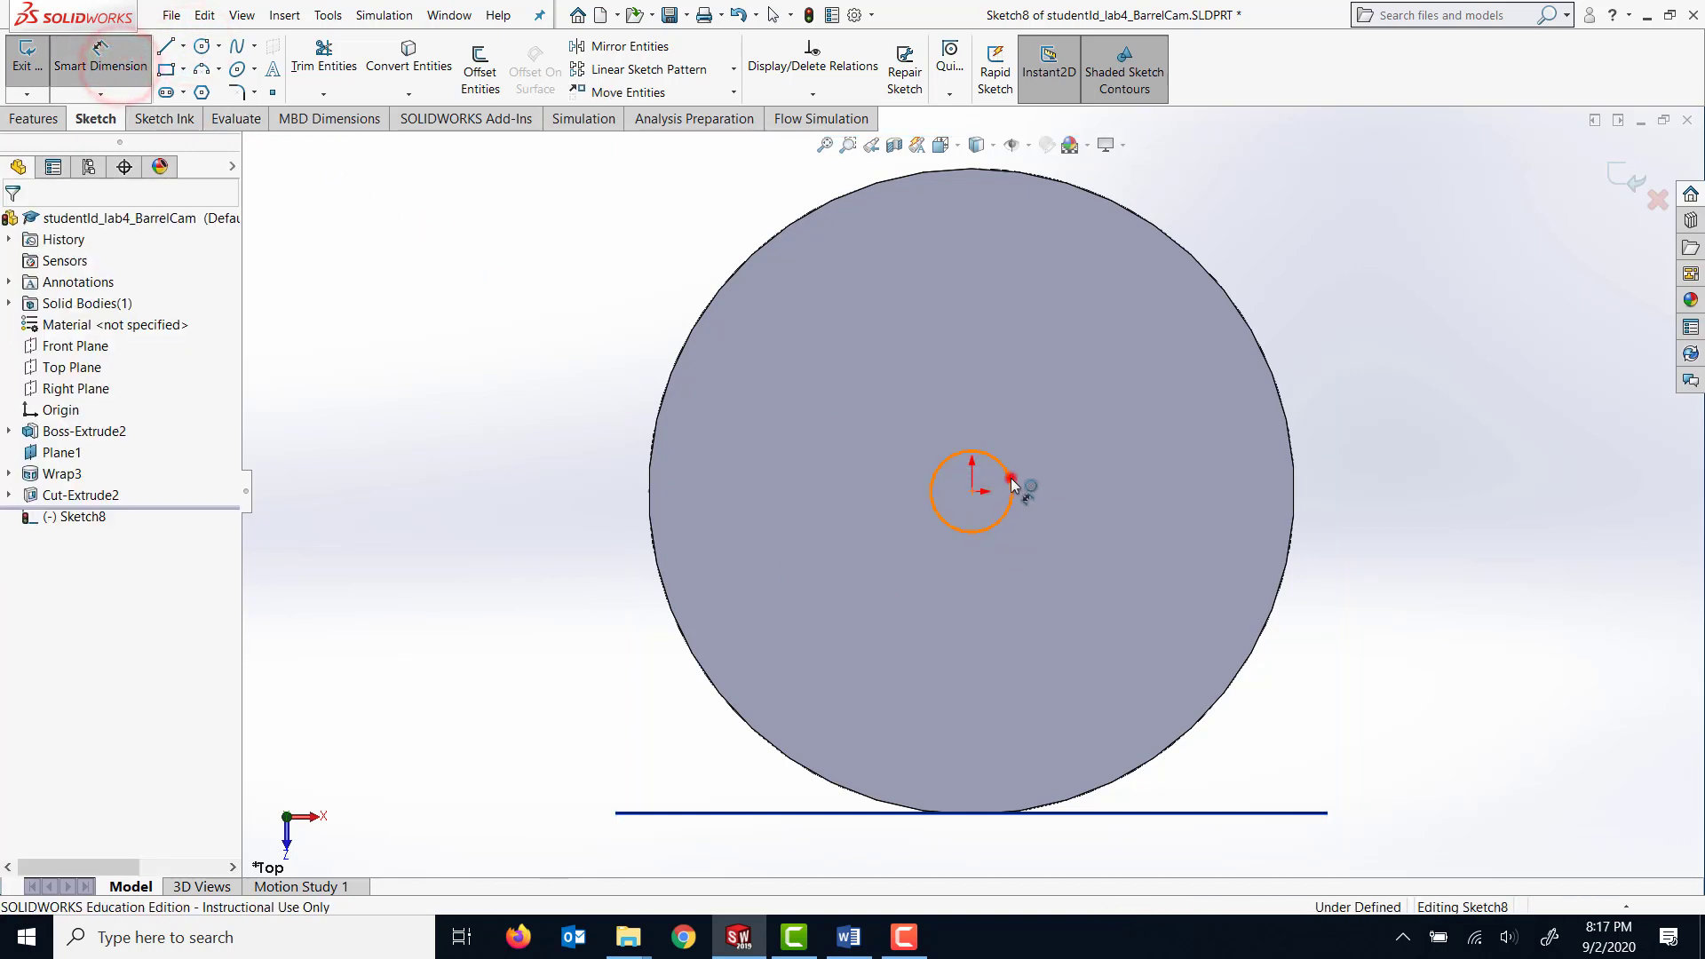
pyautogui.click(1101, 467)
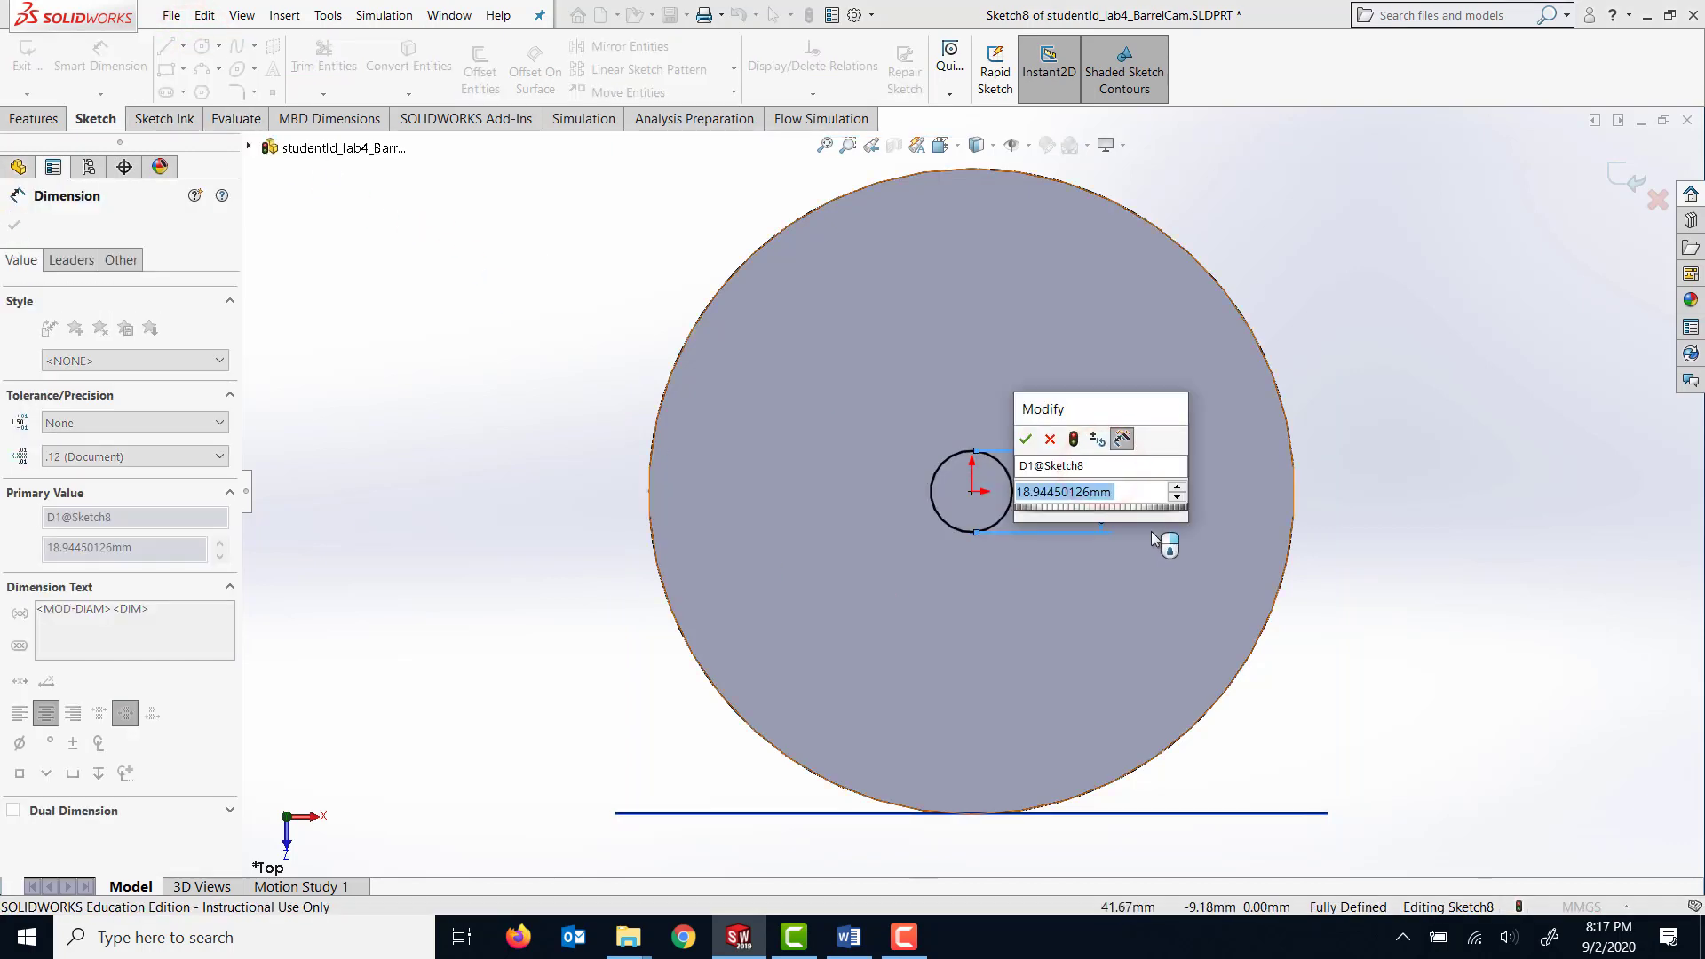
pyautogui.write('25')
pyautogui.press('Return')
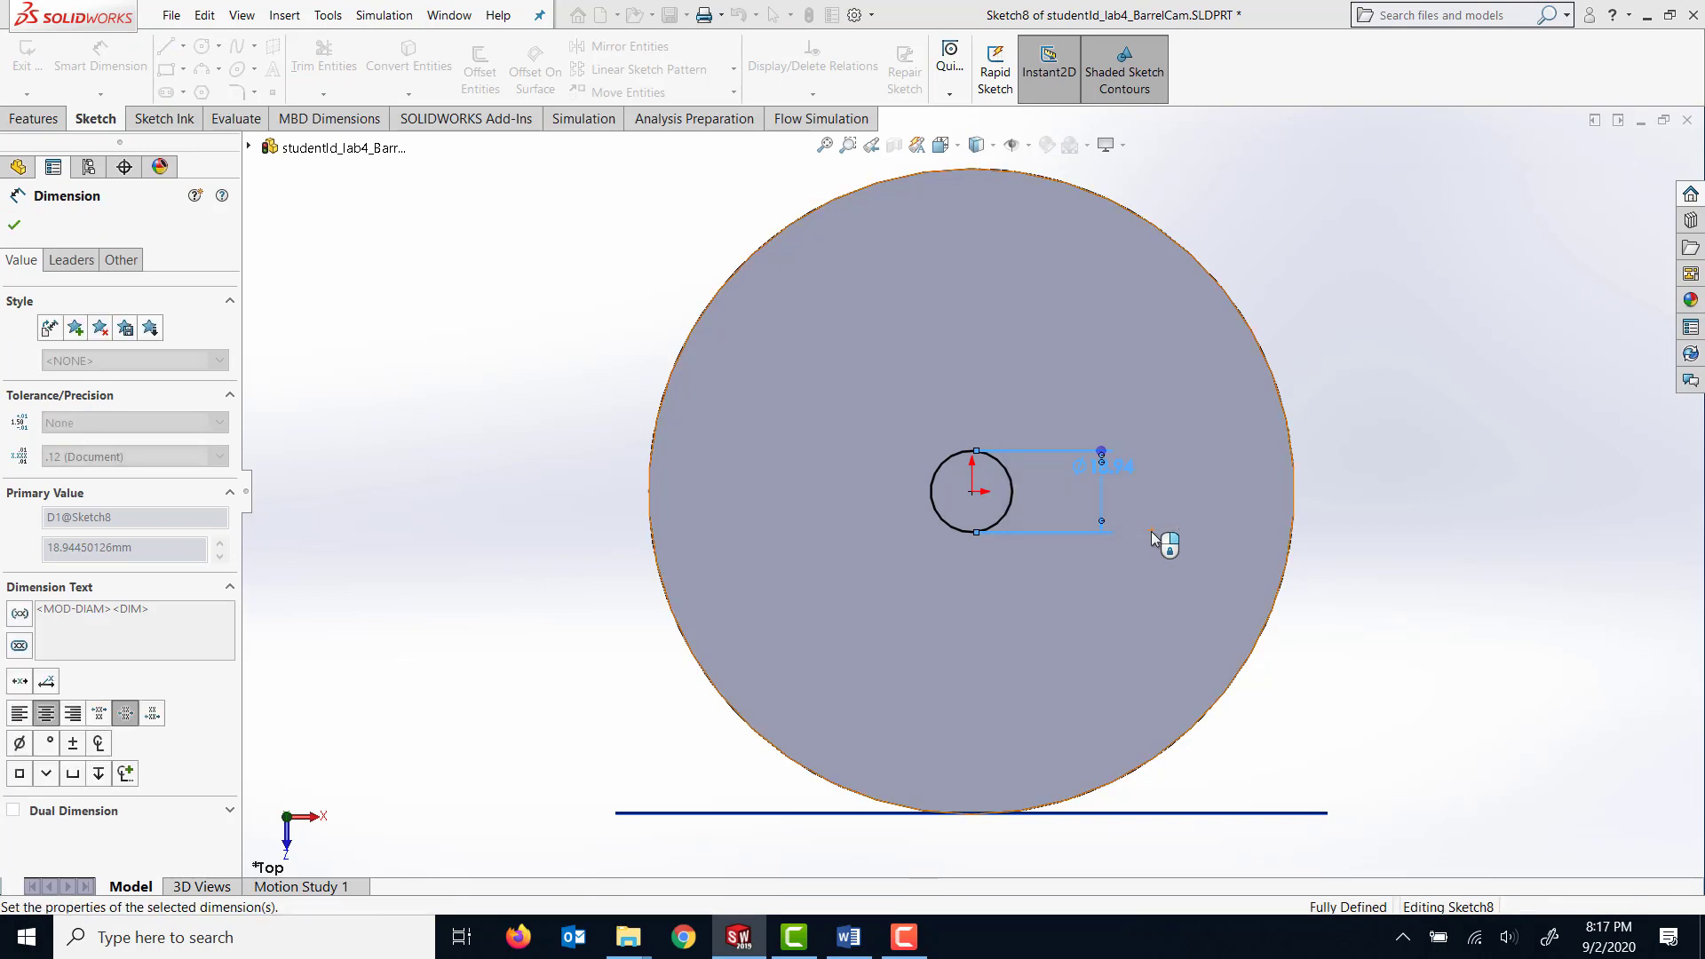
# Start a boss extrusion of the 25 mm circle.
pyautogui.click(40, 119)
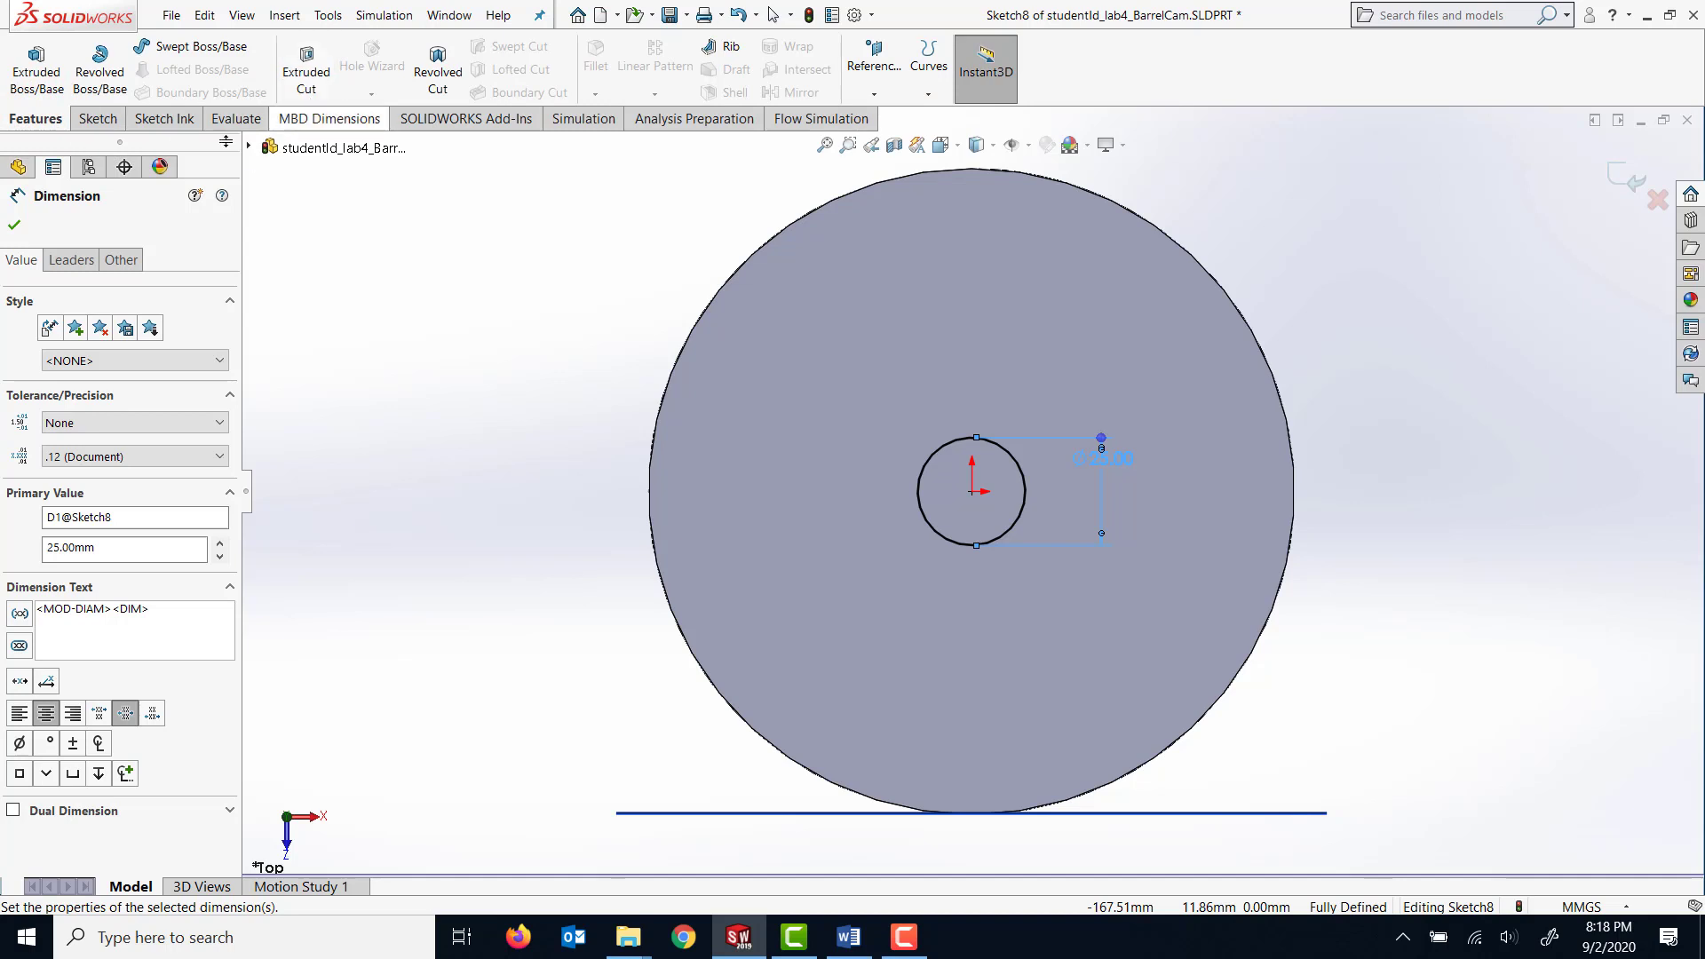
pyautogui.click(35, 71)
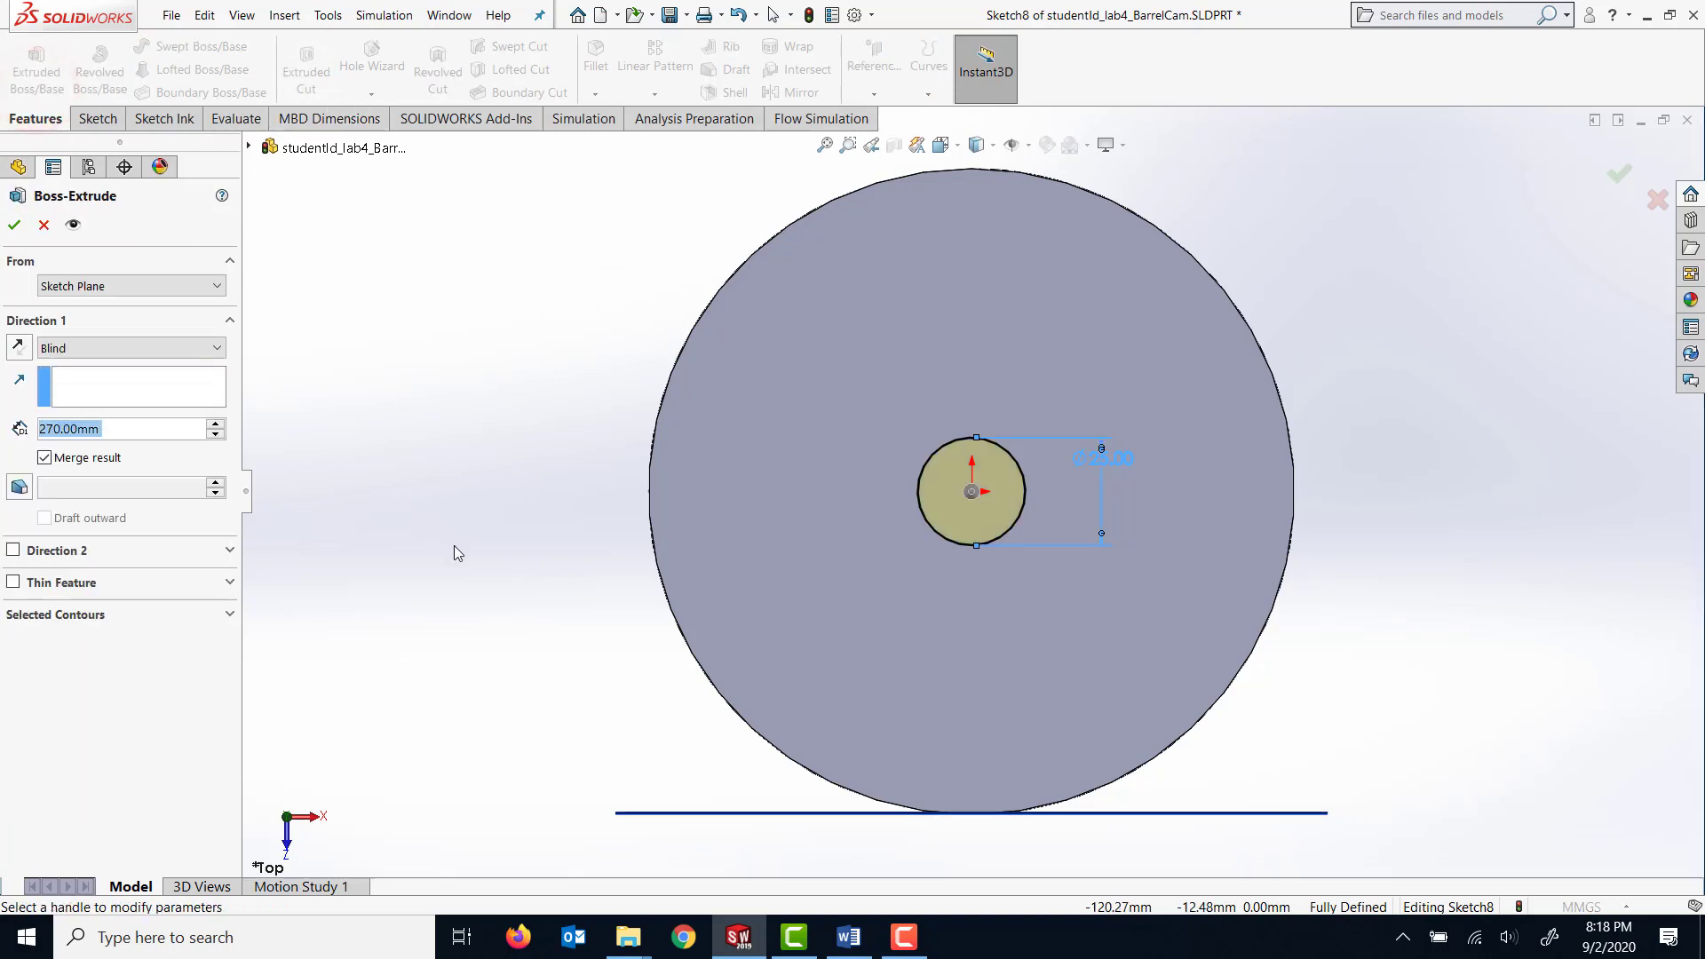
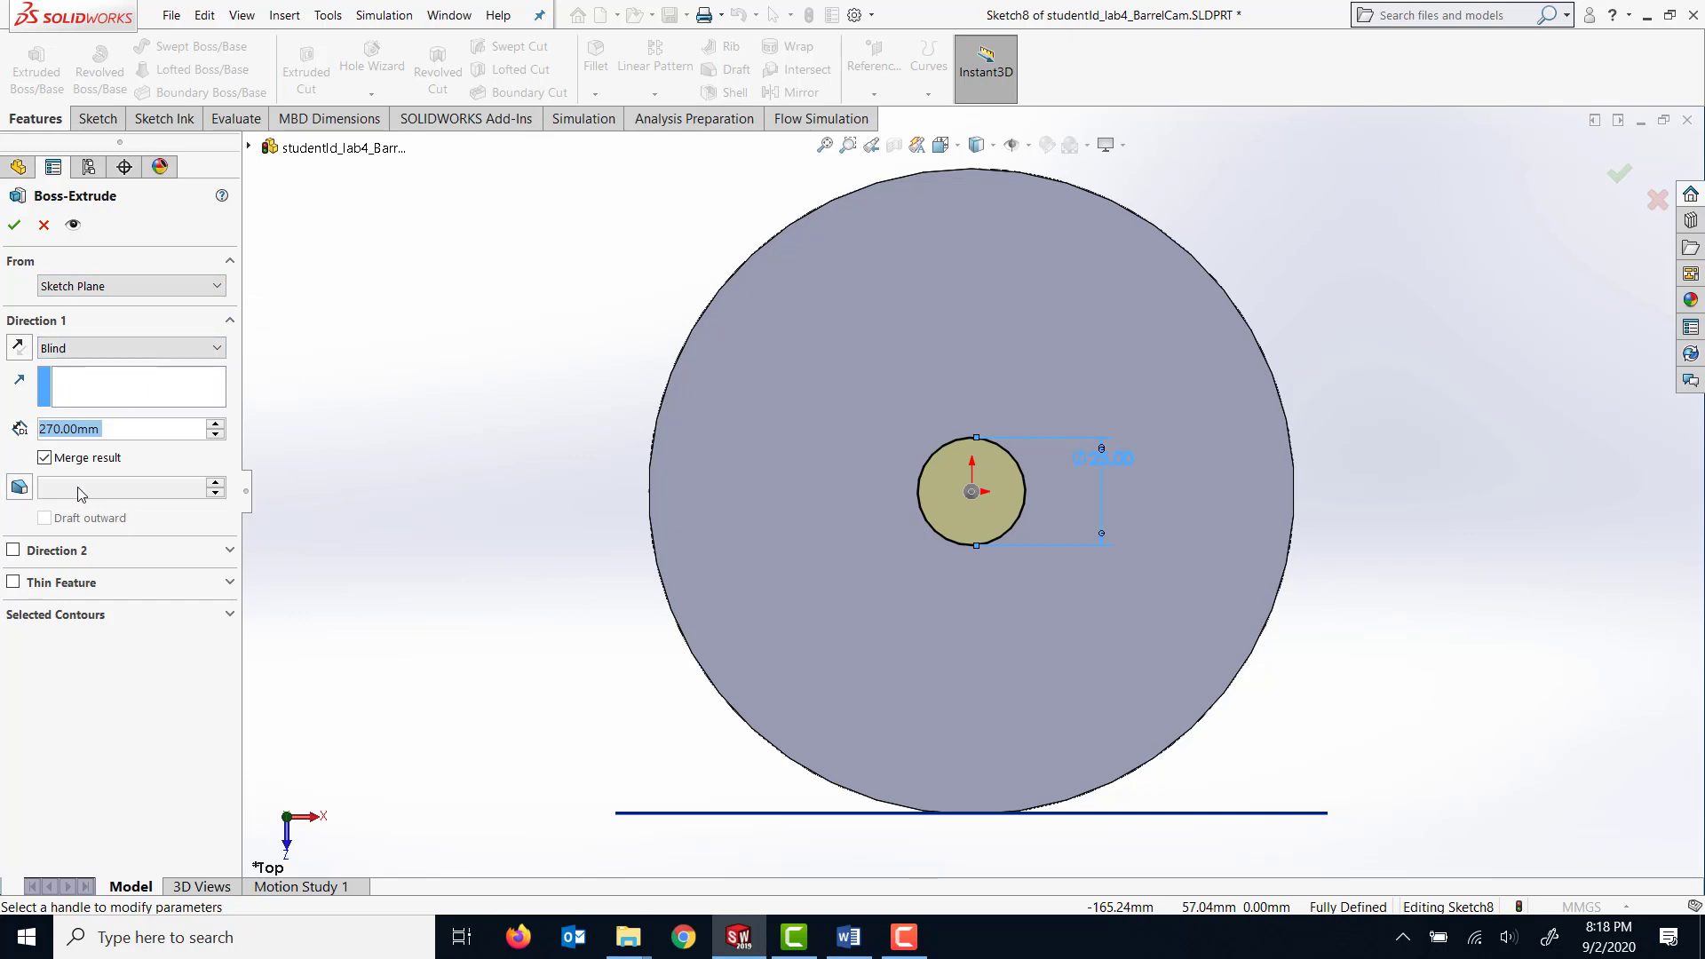
# Set the shaft extrusion's first direction to a blind depth of 320 mm.
pyautogui.moveTo(1293, 357); pyautogui.dragTo(1207, 398, button='middle')
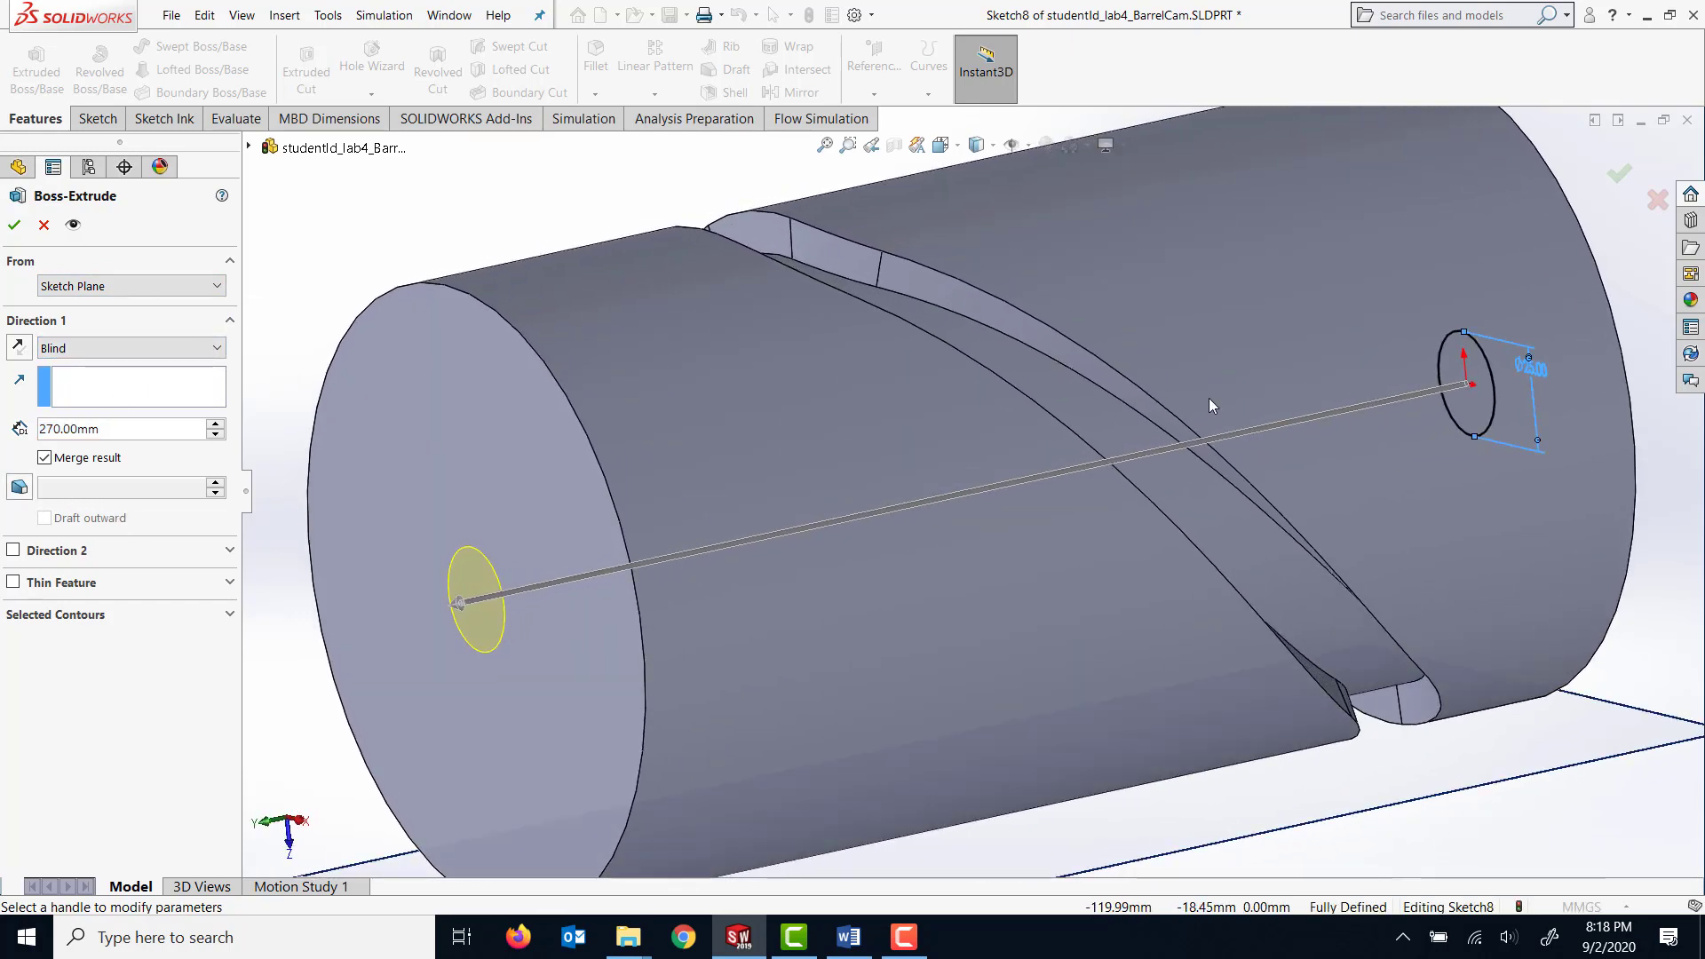
pyautogui.press('f')
pyautogui.doubleClick(108, 432)
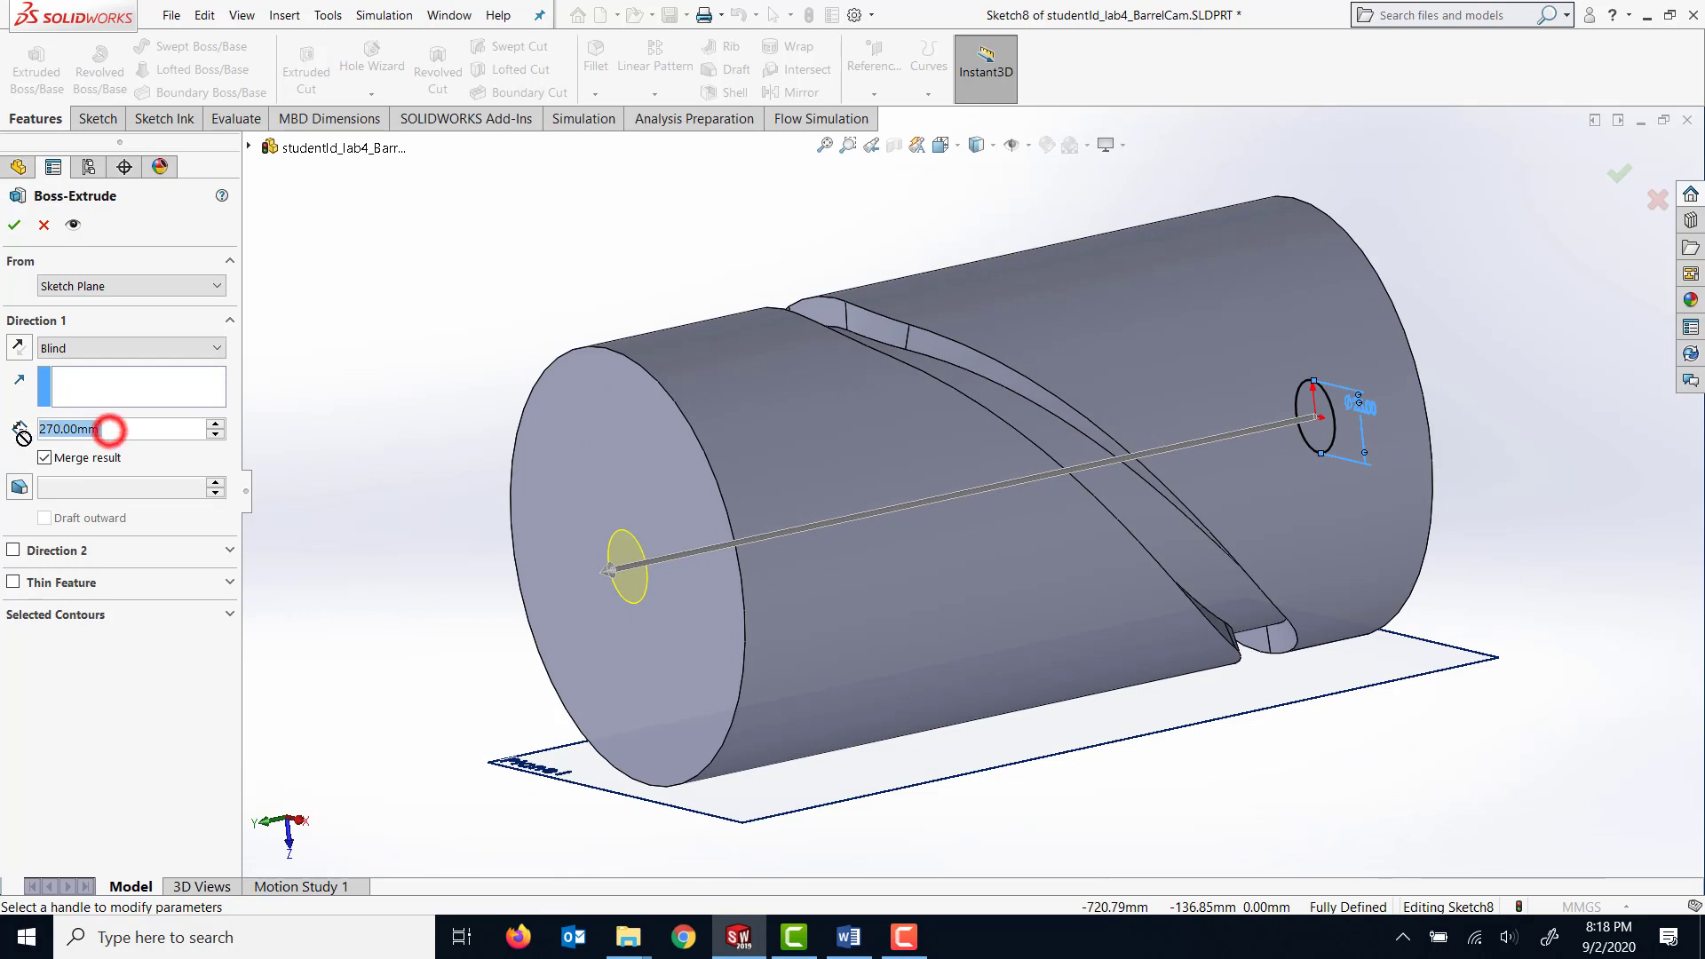
pyautogui.write('320')
pyautogui.press('Return')
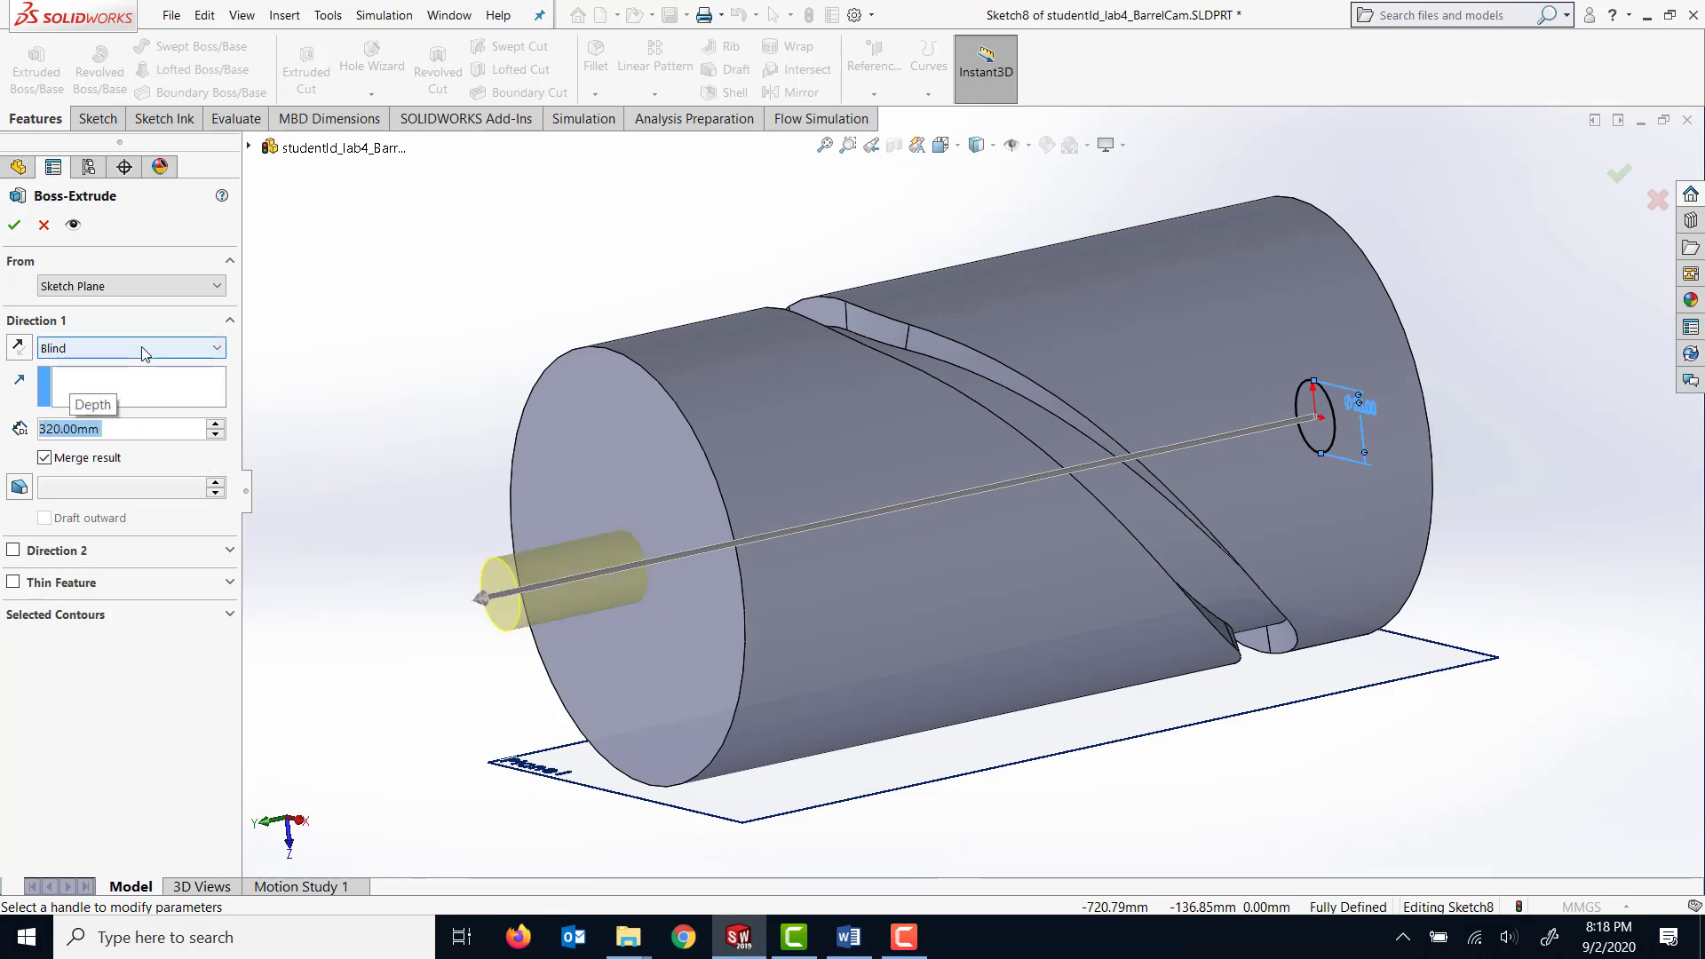
# Add a second direction to the shaft extrusion with a blind depth of 50 mm and complete the feature.
pyautogui.click(12, 550)
pyautogui.click(120, 607)
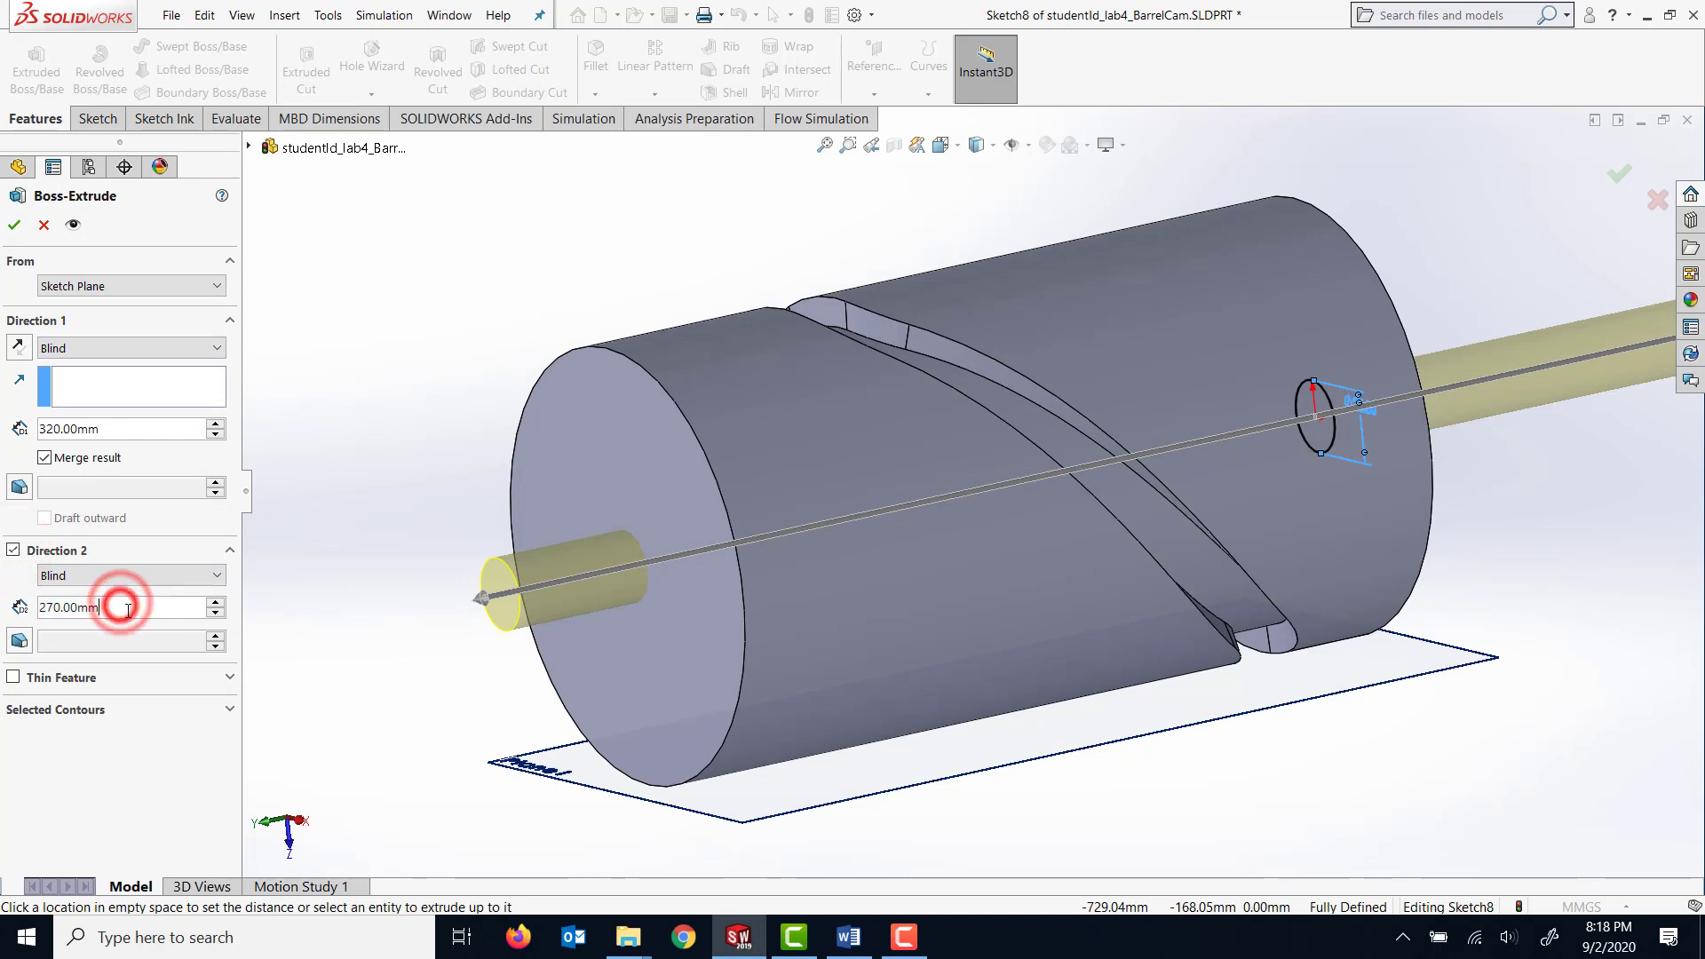
pyautogui.doubleClick(119, 609)
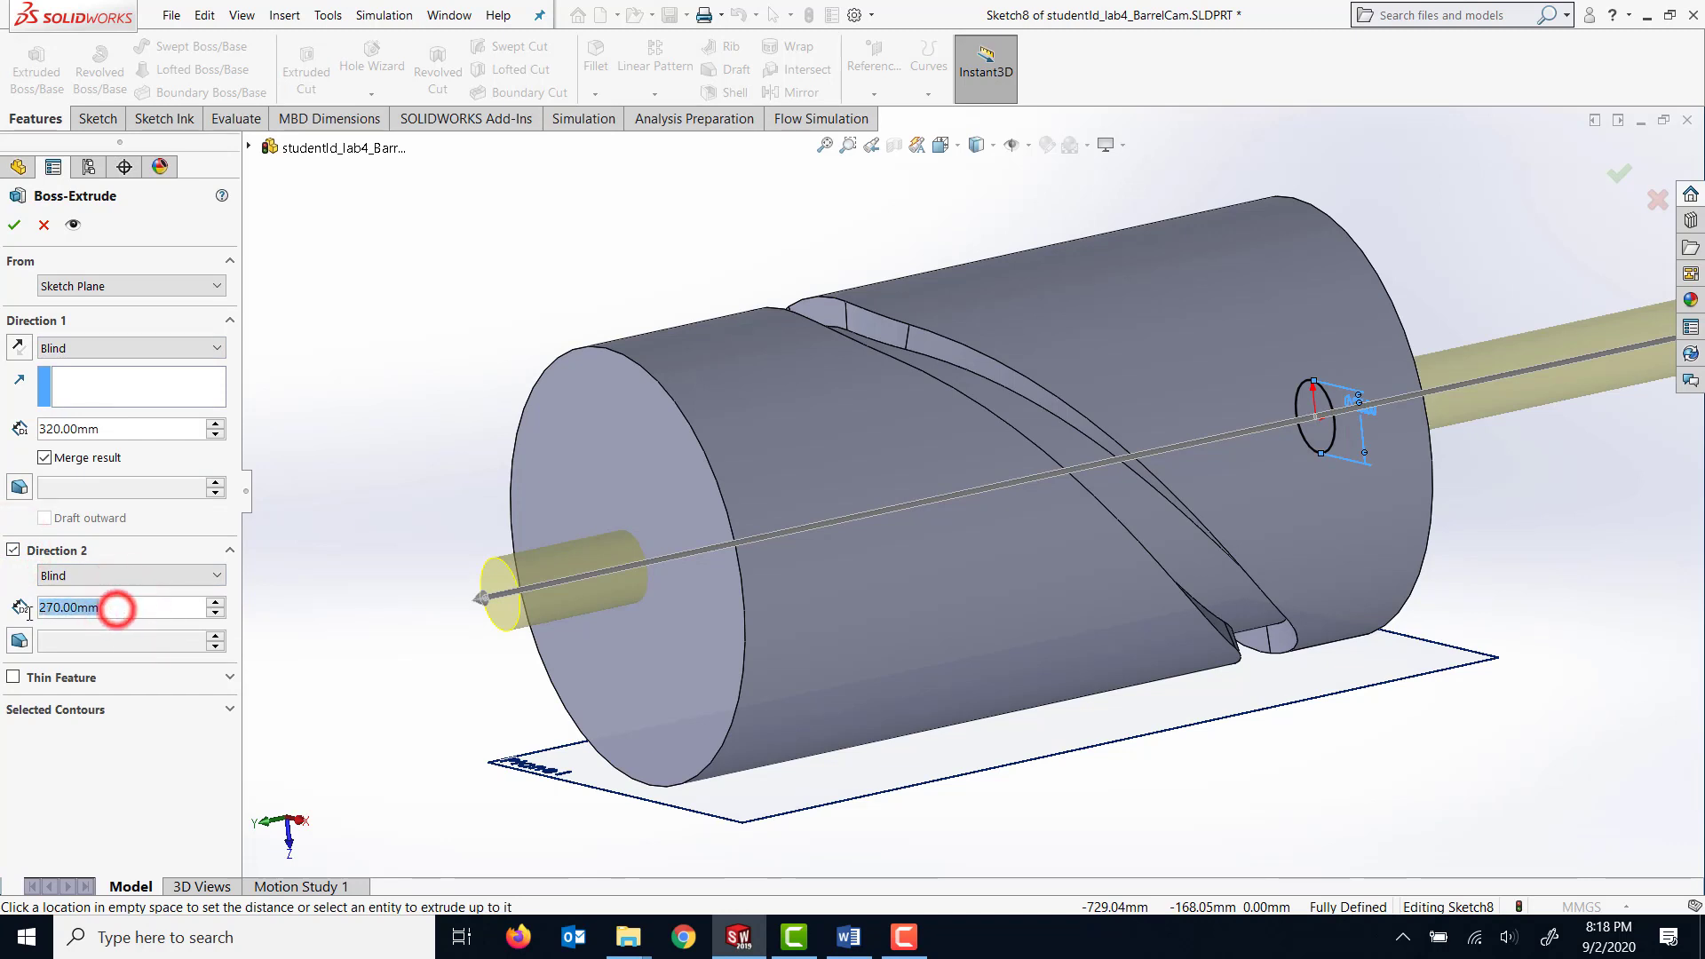
pyautogui.write('50')
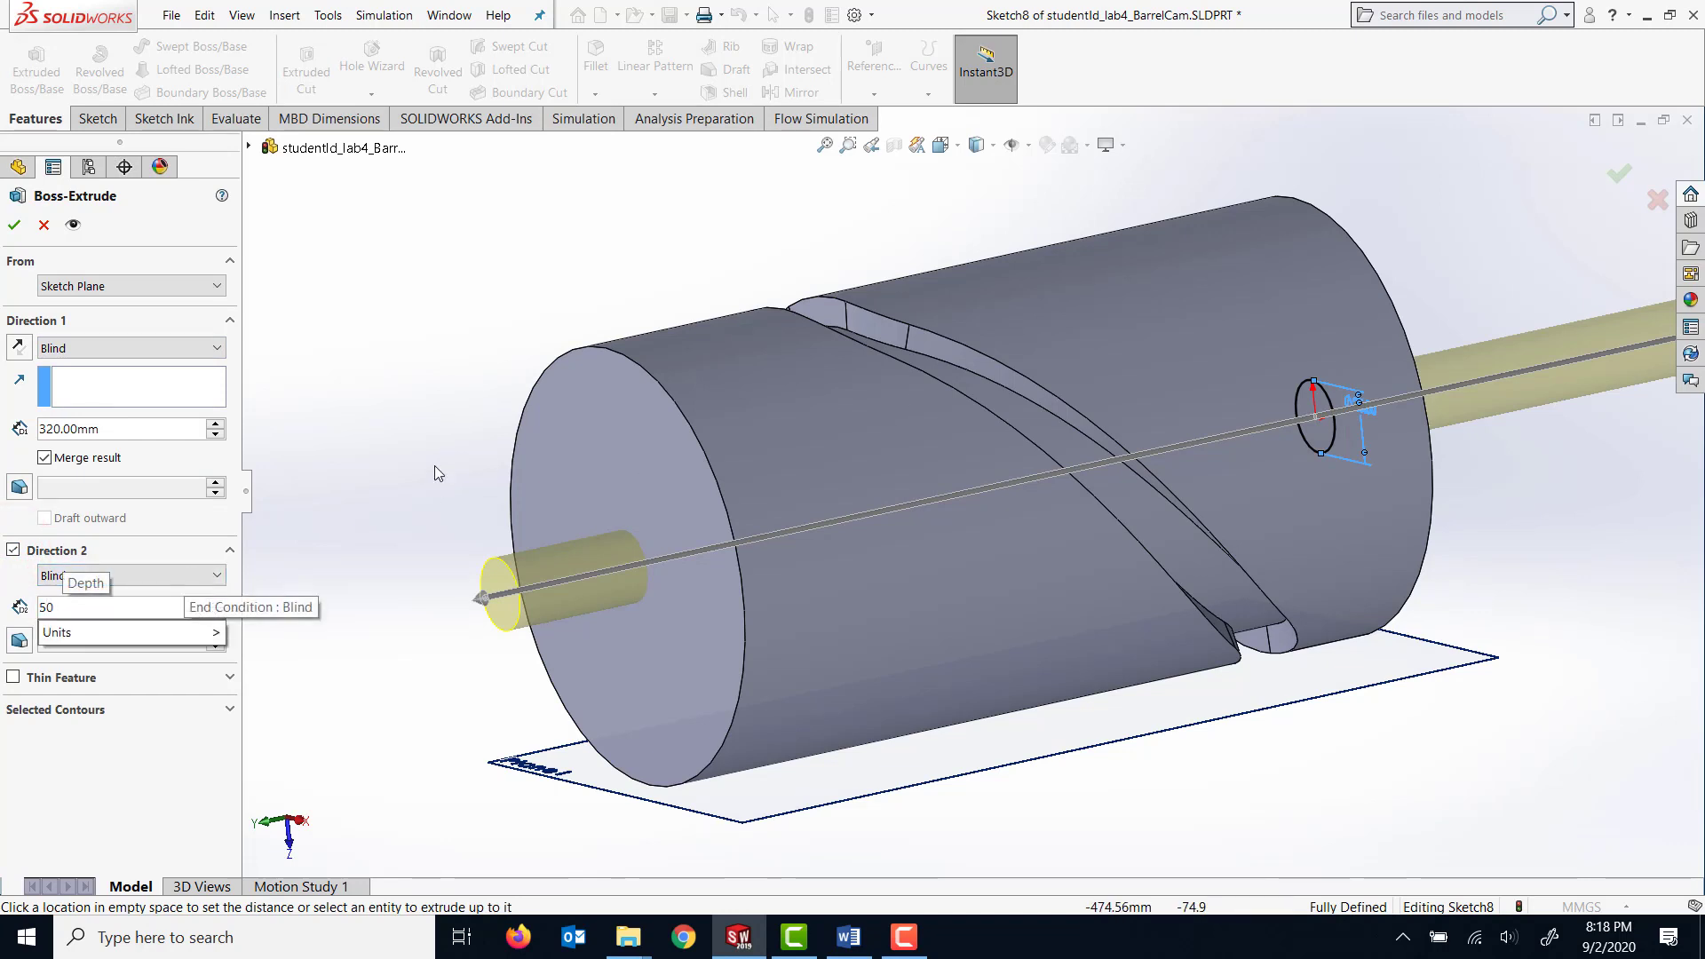
pyautogui.click(360, 466)
pyautogui.click(13, 226)
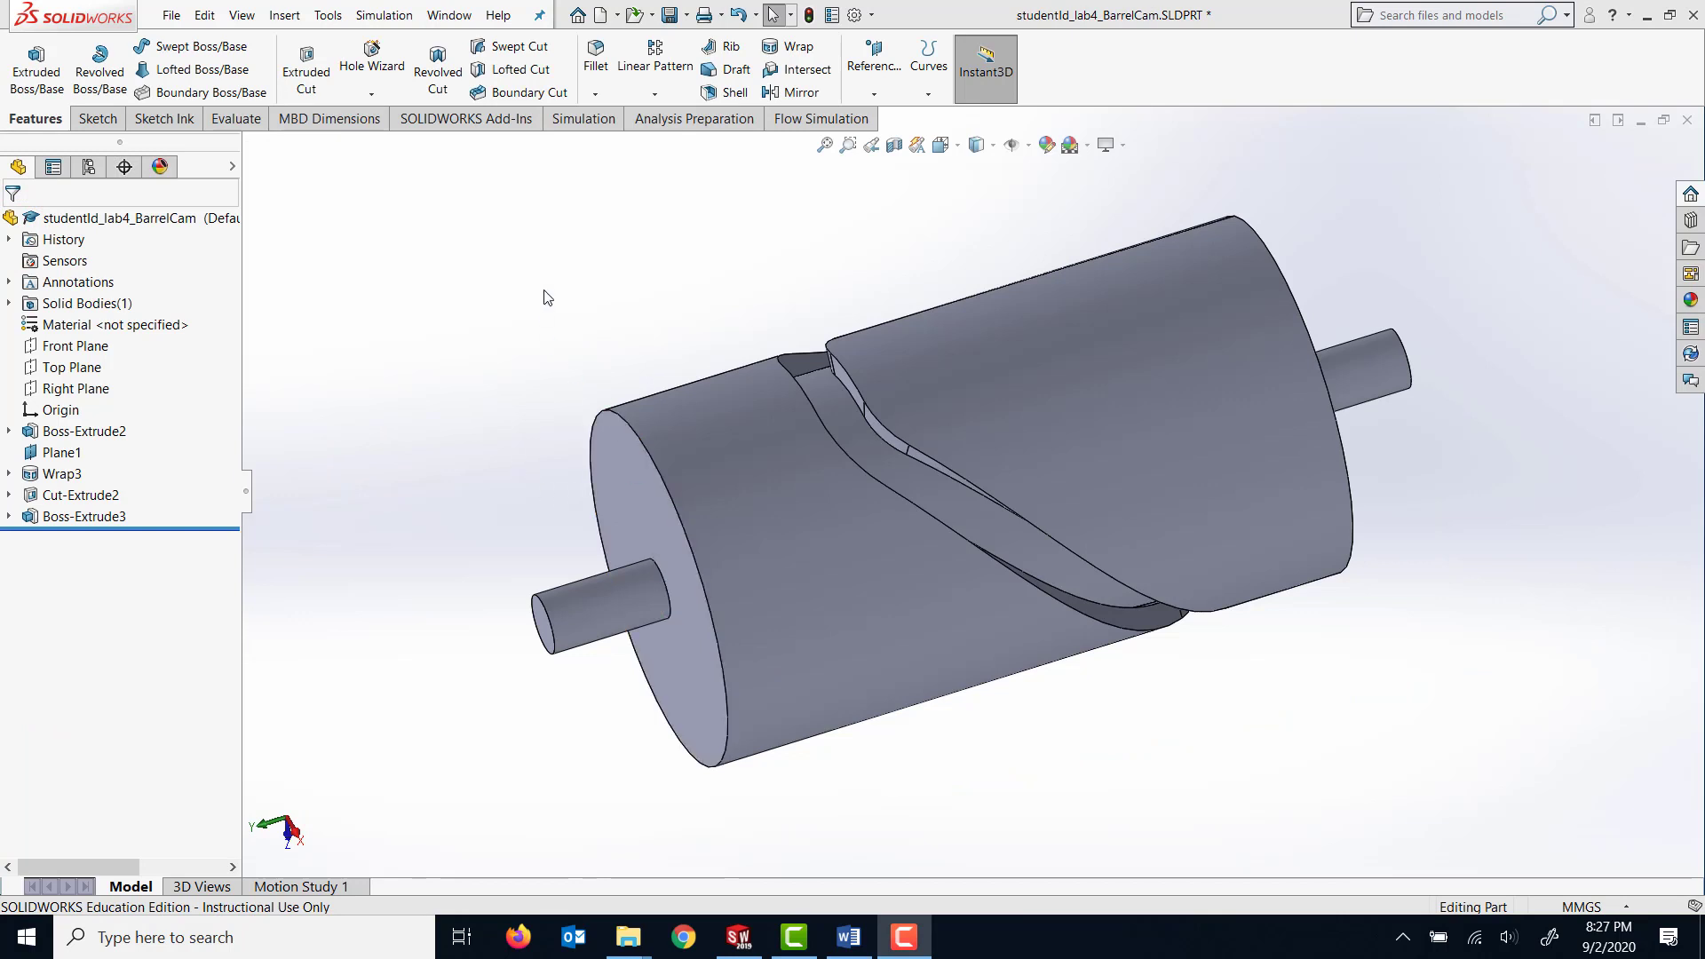
# Chamfer the outer circular edges at both shaft ends with a distance of 2 mm at 45 degrees.
pyautogui.click(594, 100)
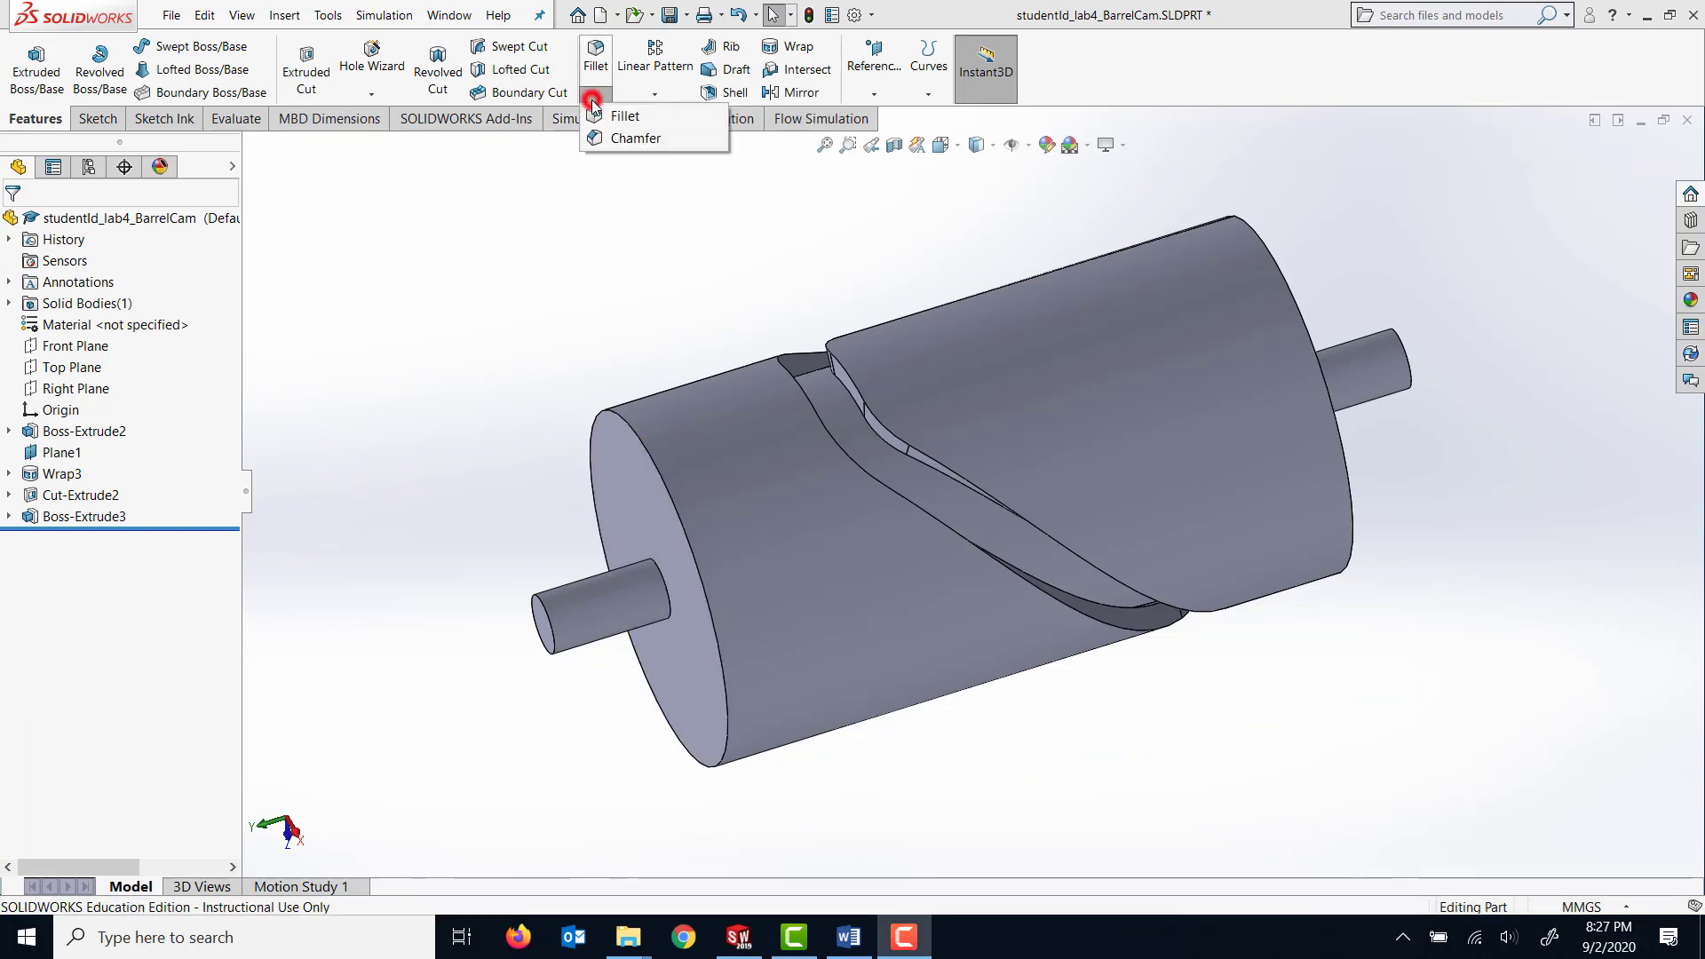
pyautogui.click(618, 142)
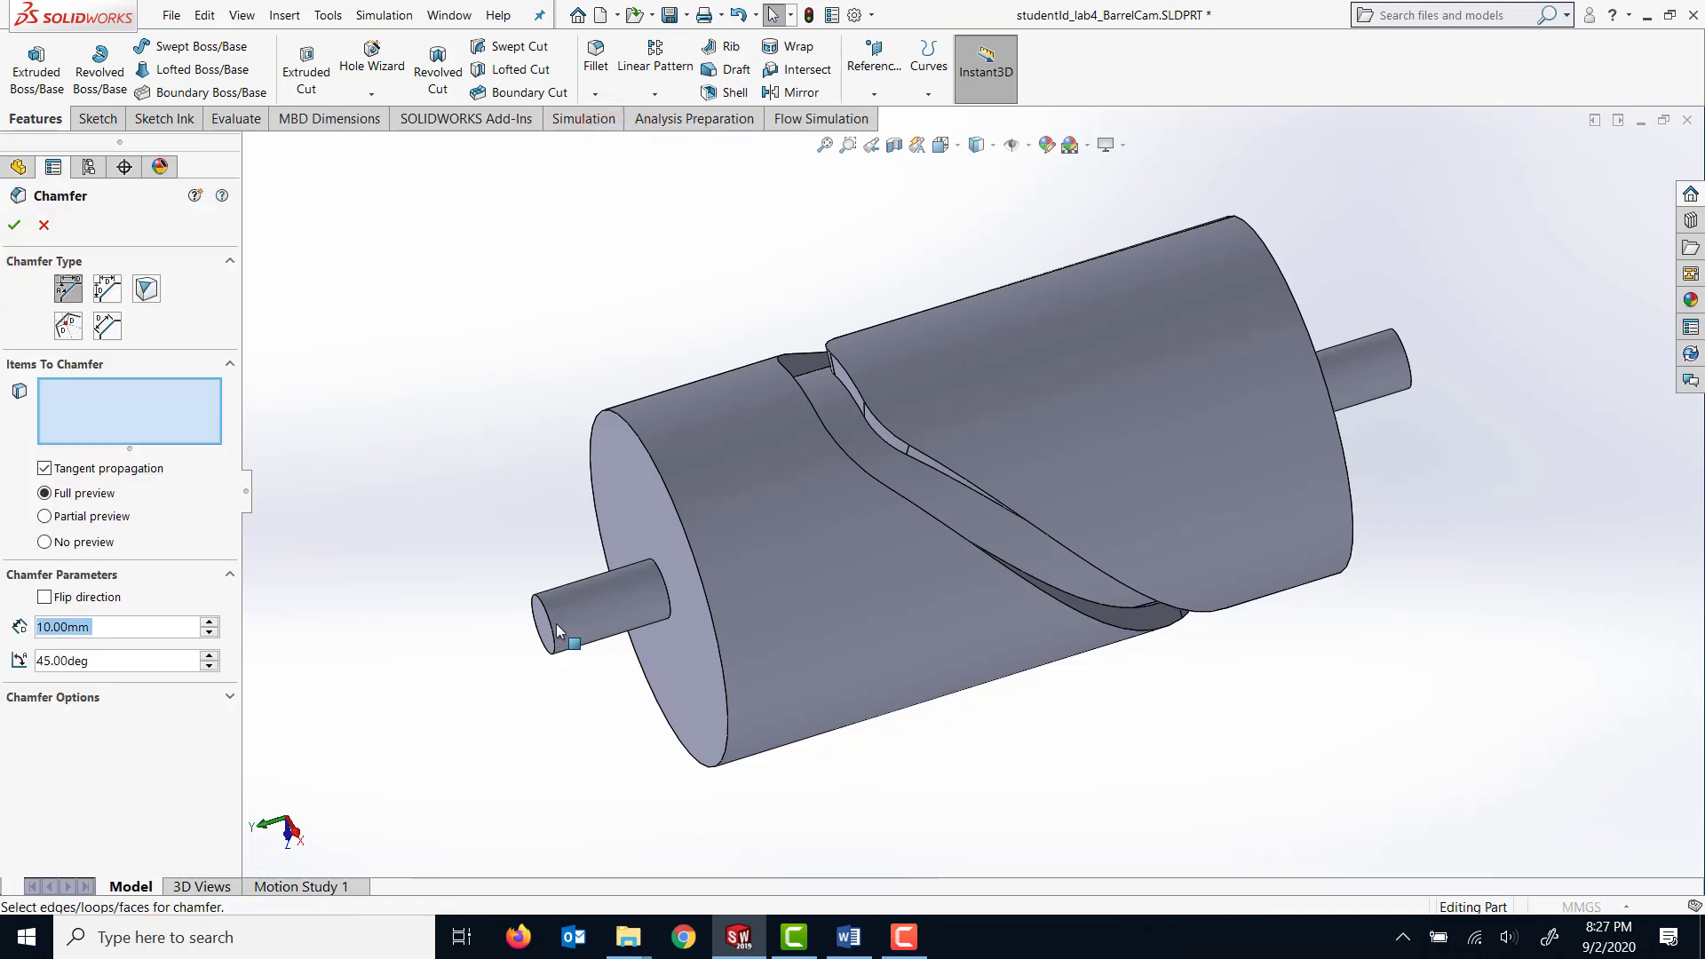
pyautogui.click(114, 627)
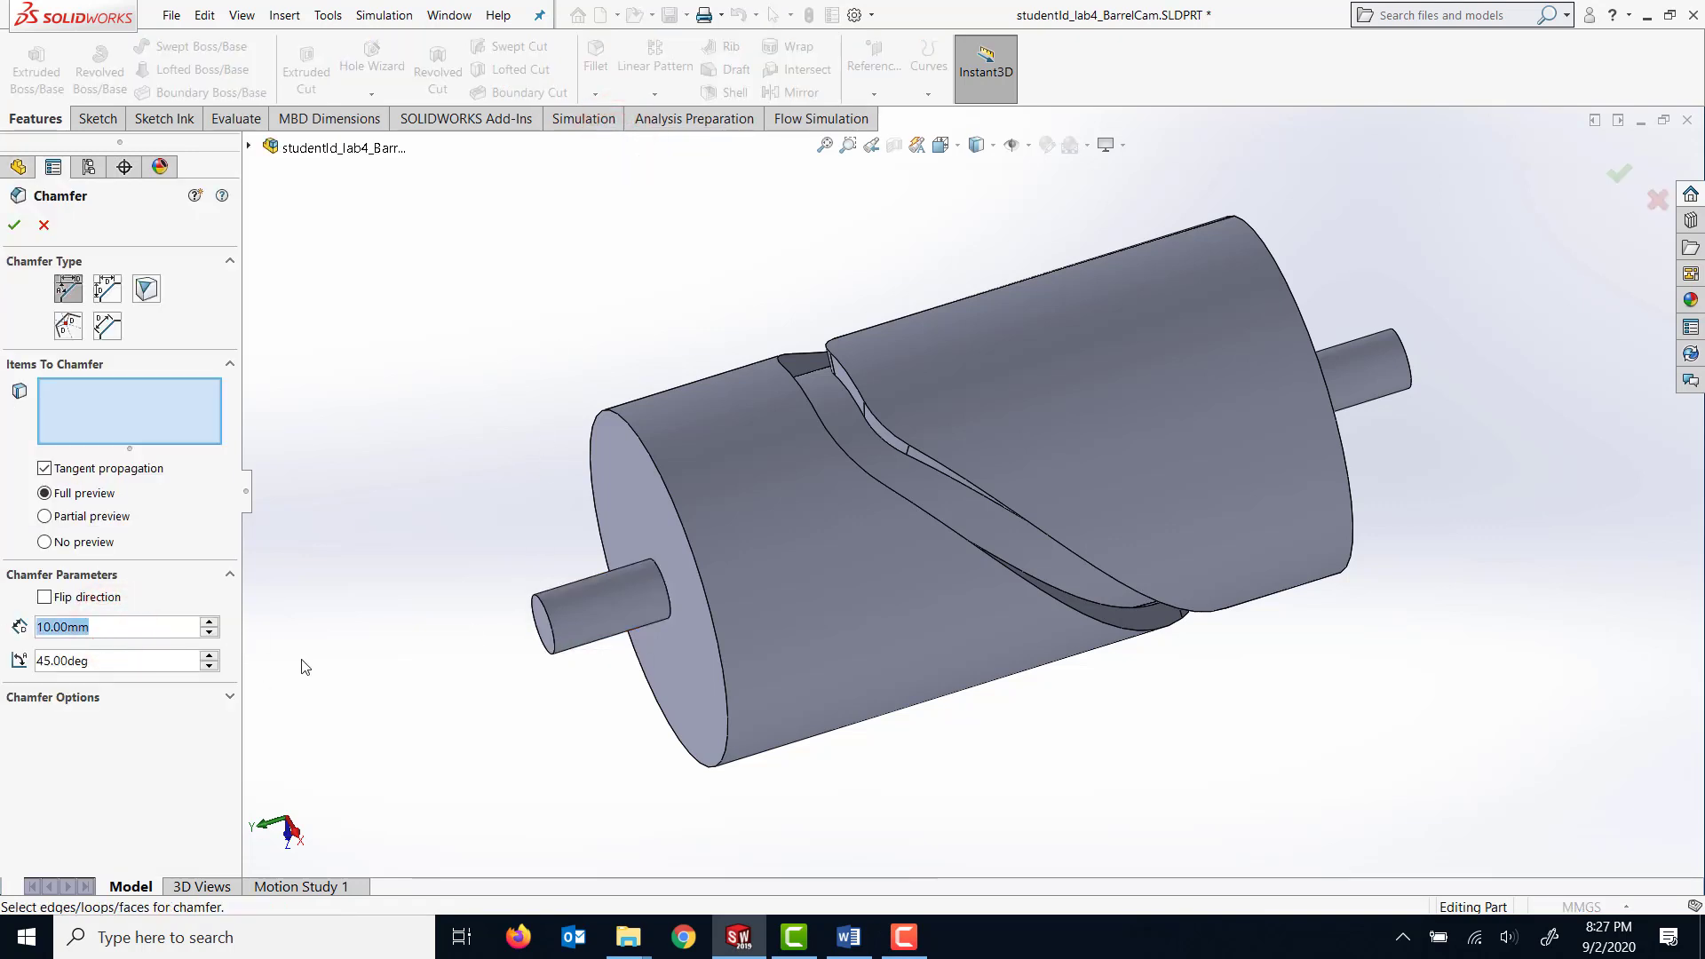
pyautogui.write('2')
pyautogui.press('Return')
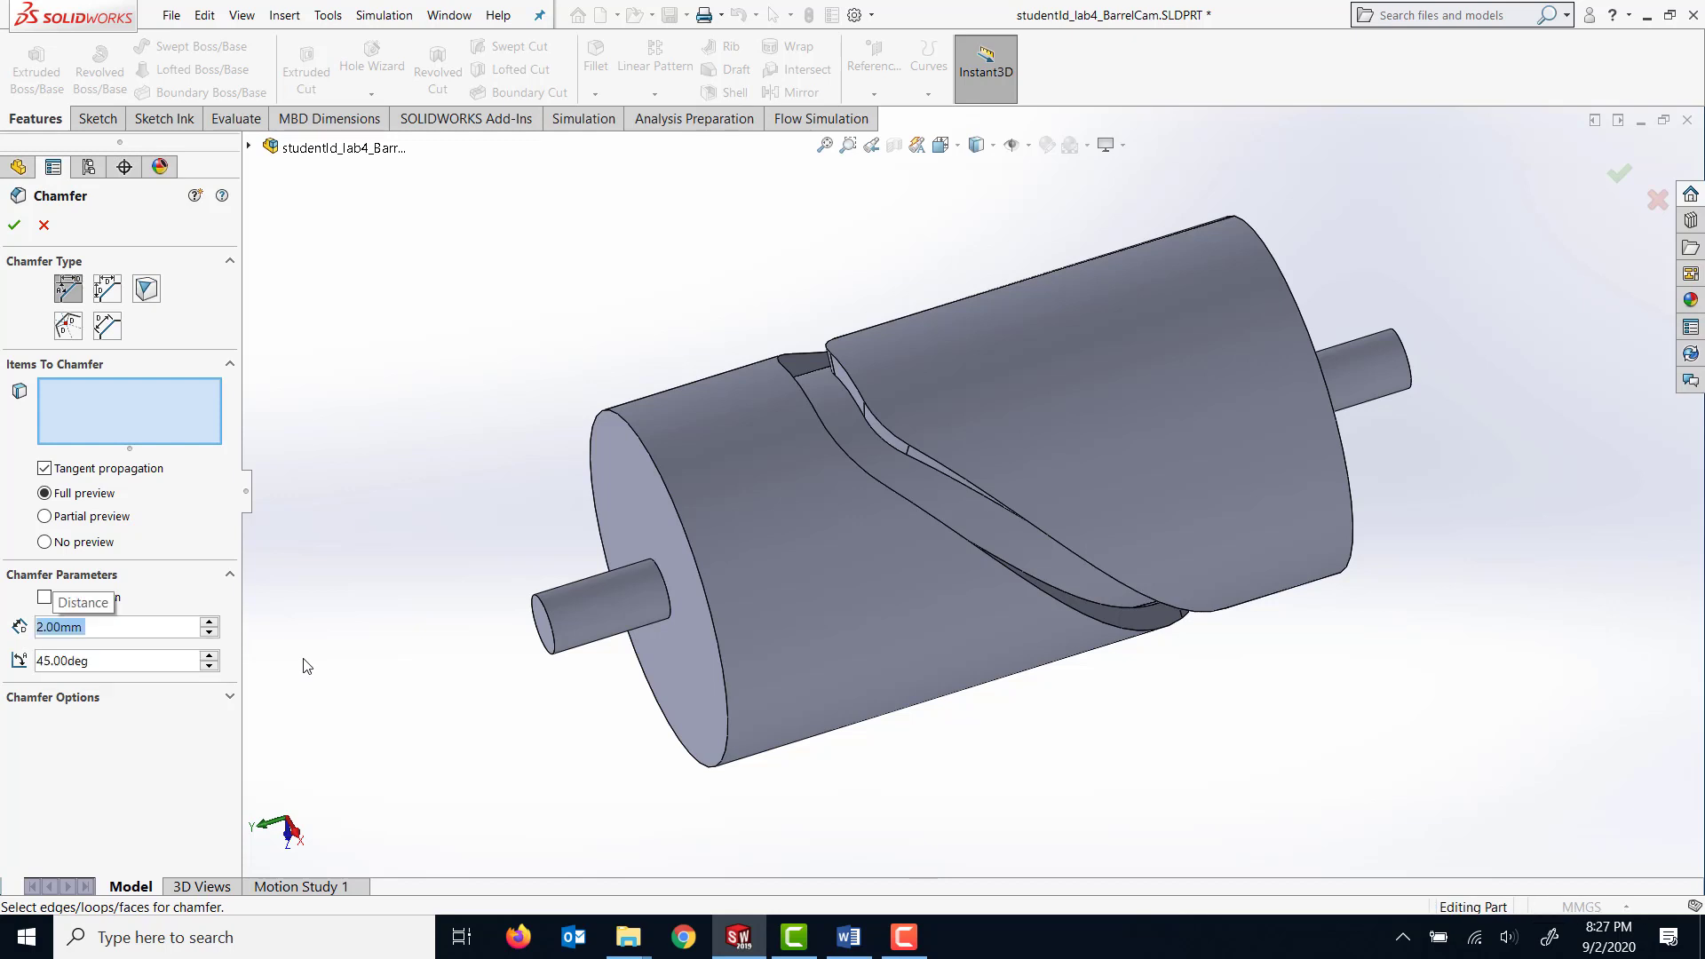
pyautogui.click(535, 606)
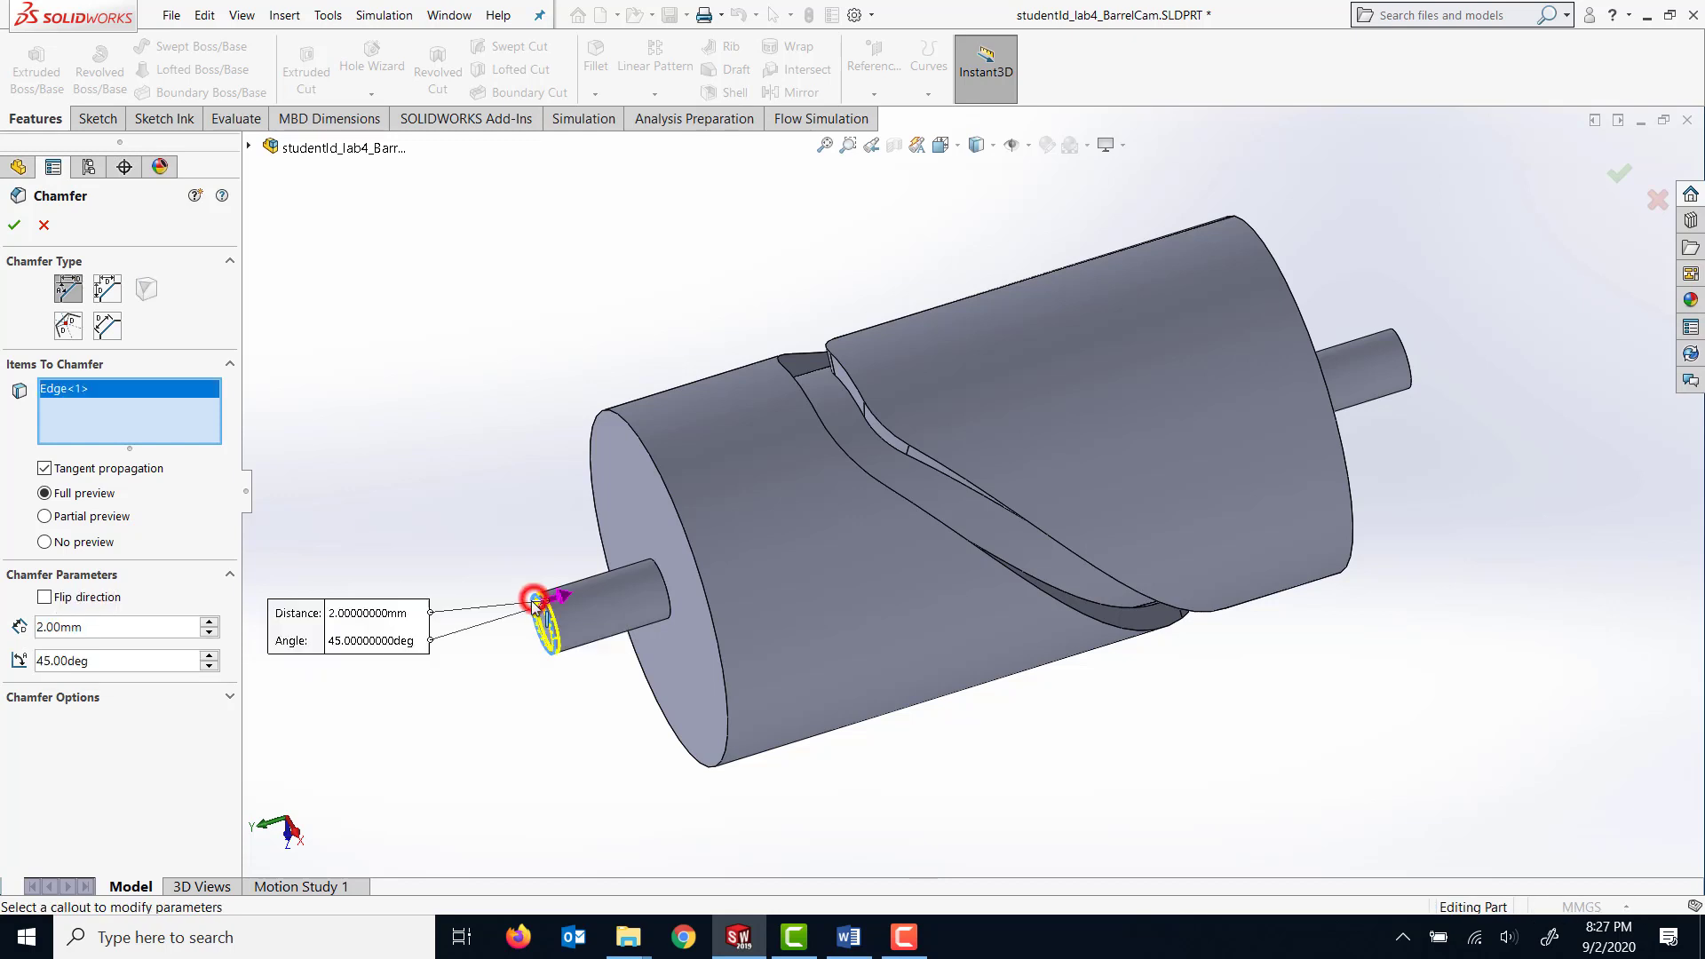
pyautogui.click(1407, 360)
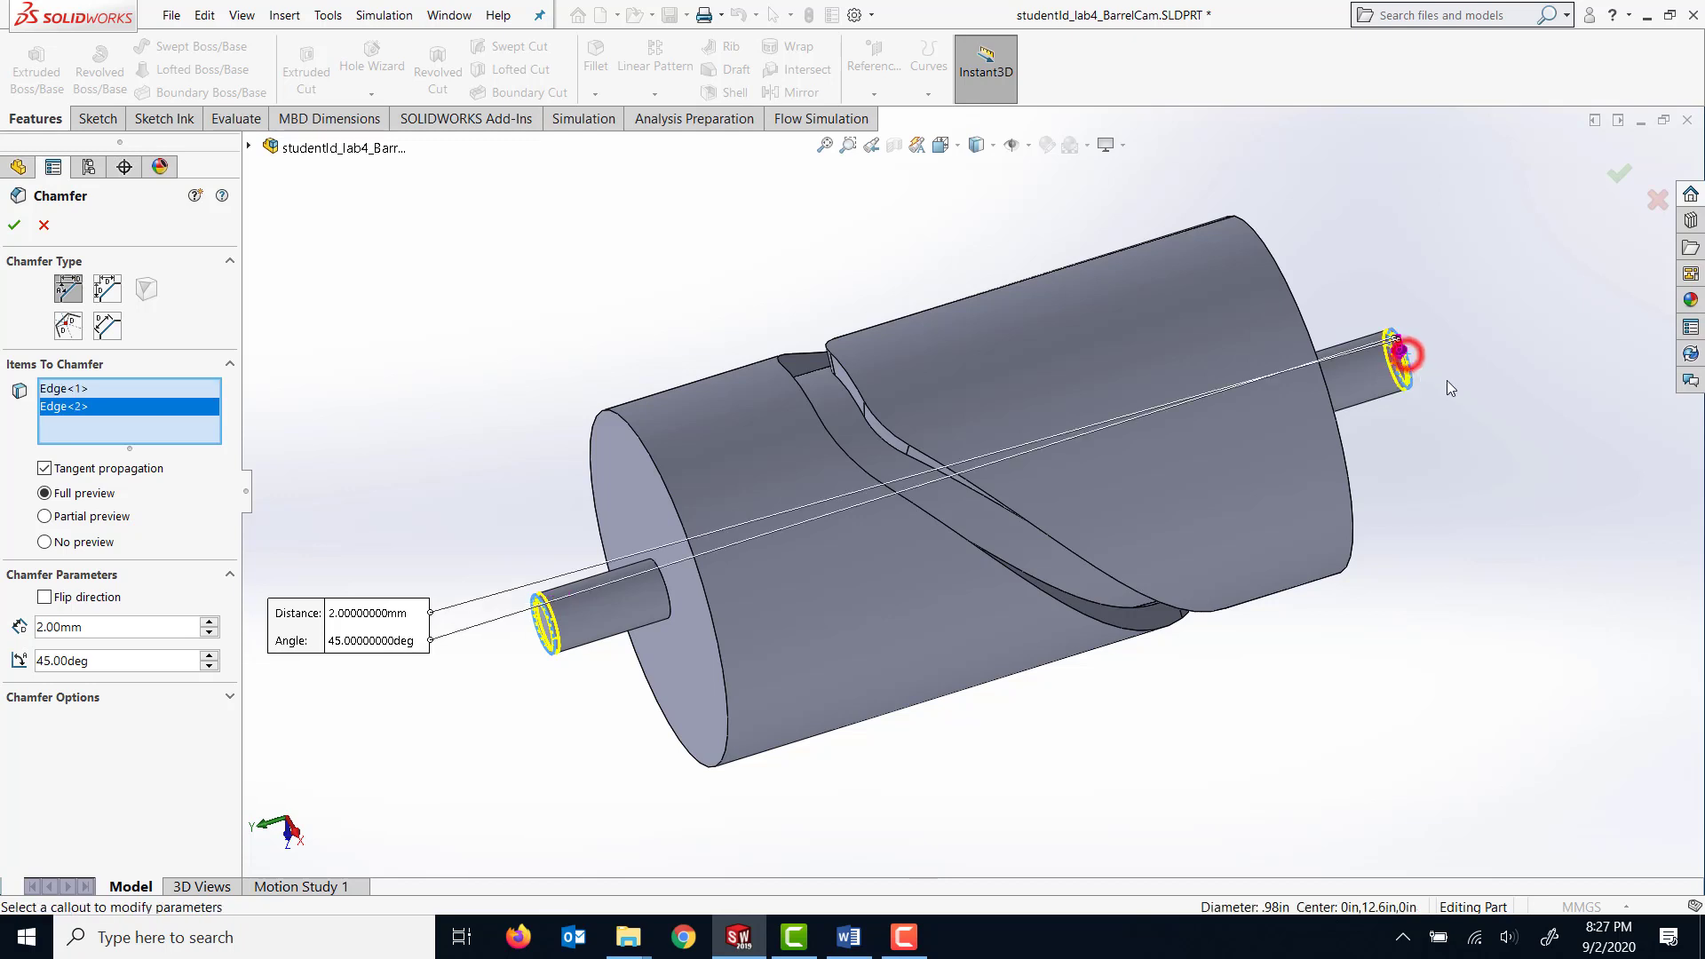
pyautogui.click(14, 227)
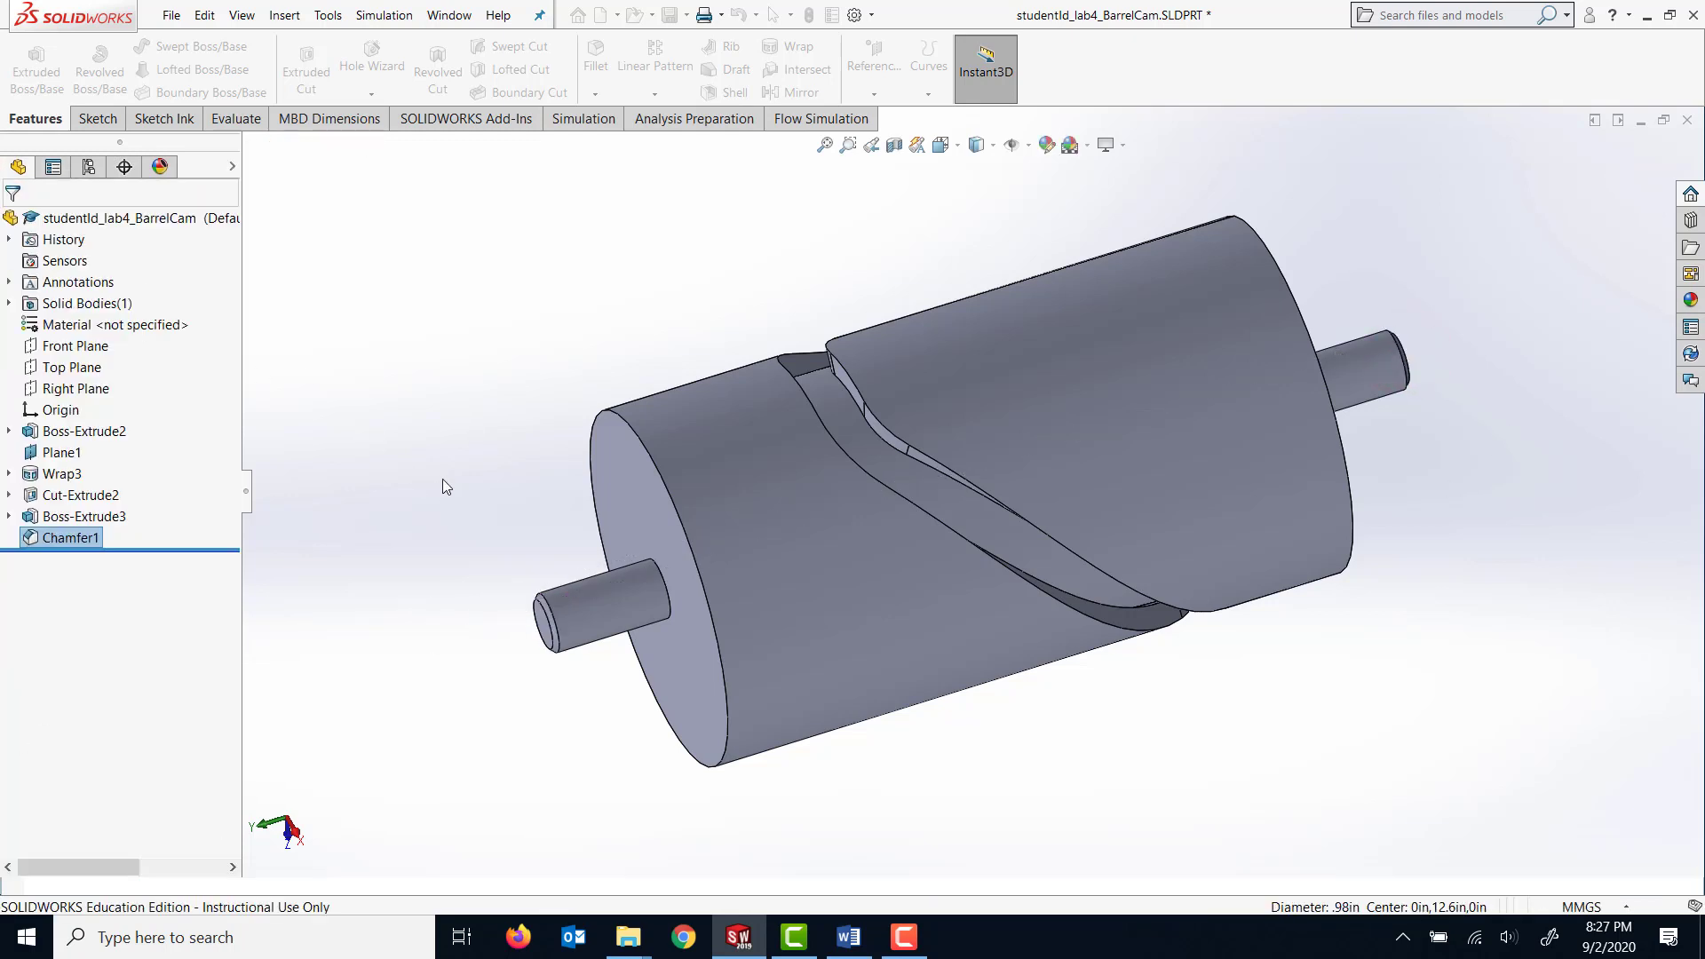
# Assign the material Stainless Steel (ferritic) to the barrel cam part.
pyautogui.moveTo(494, 401)
pyautogui.mouseDown(button='middle')
pyautogui.moveTo(506, 354)
pyautogui.moveTo(447, 380)
pyautogui.moveTo(467, 391)
pyautogui.mouseUp(button='middle')
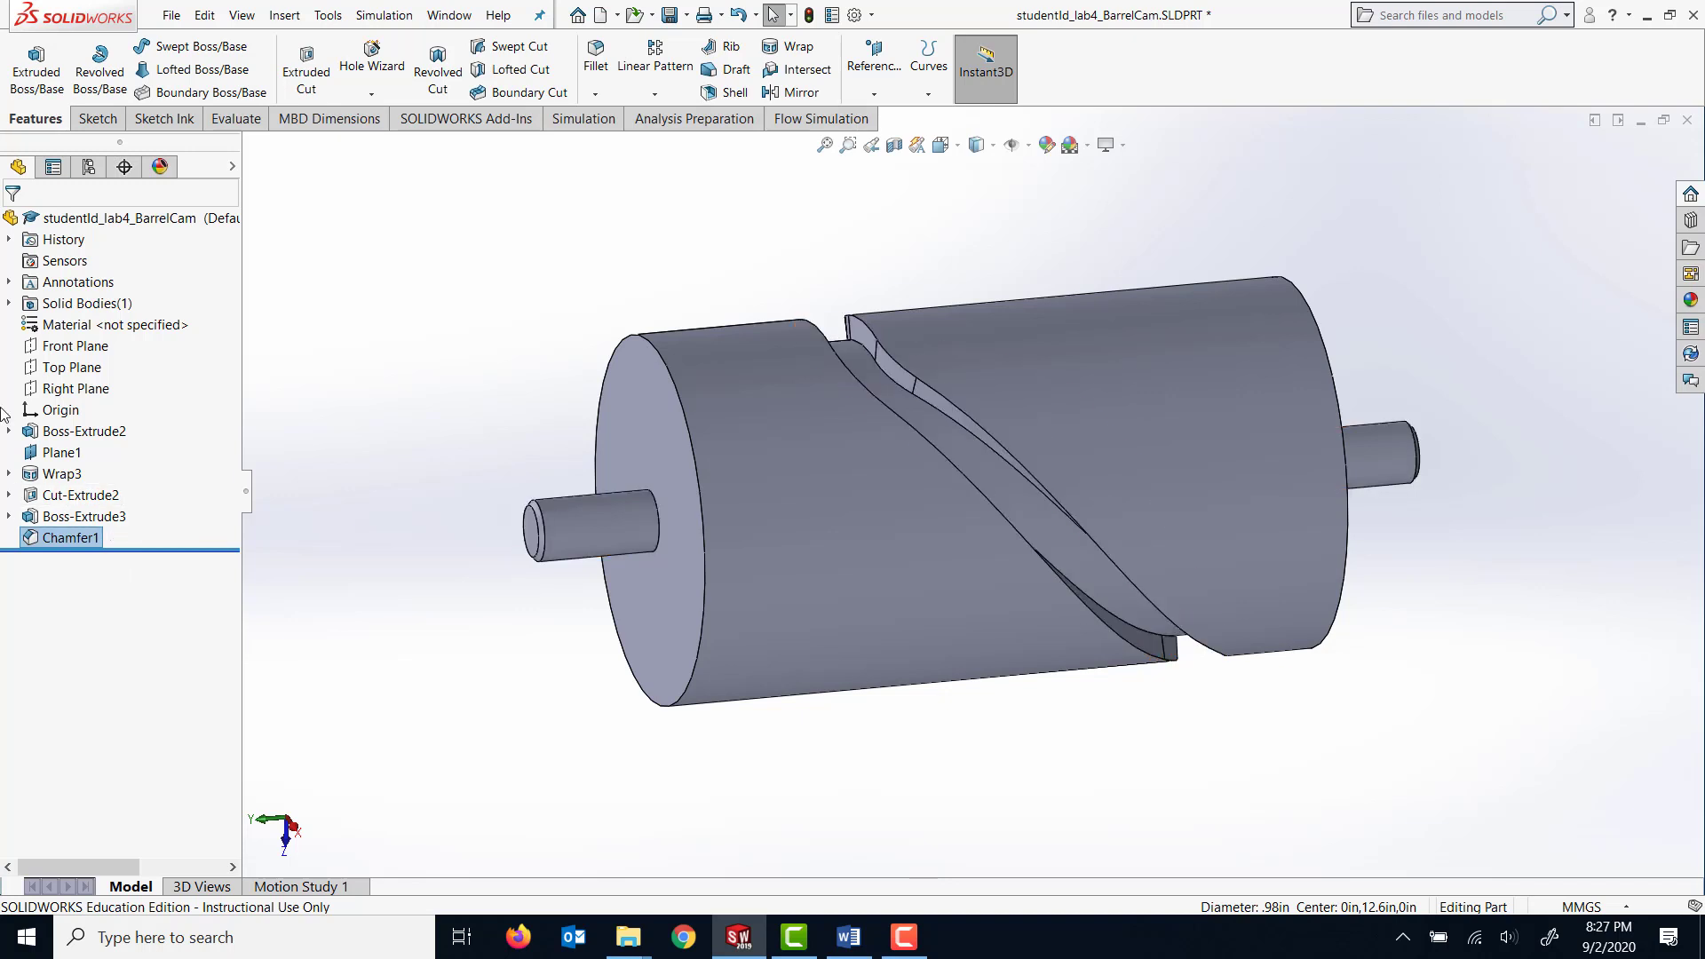
pyautogui.click(90, 326)
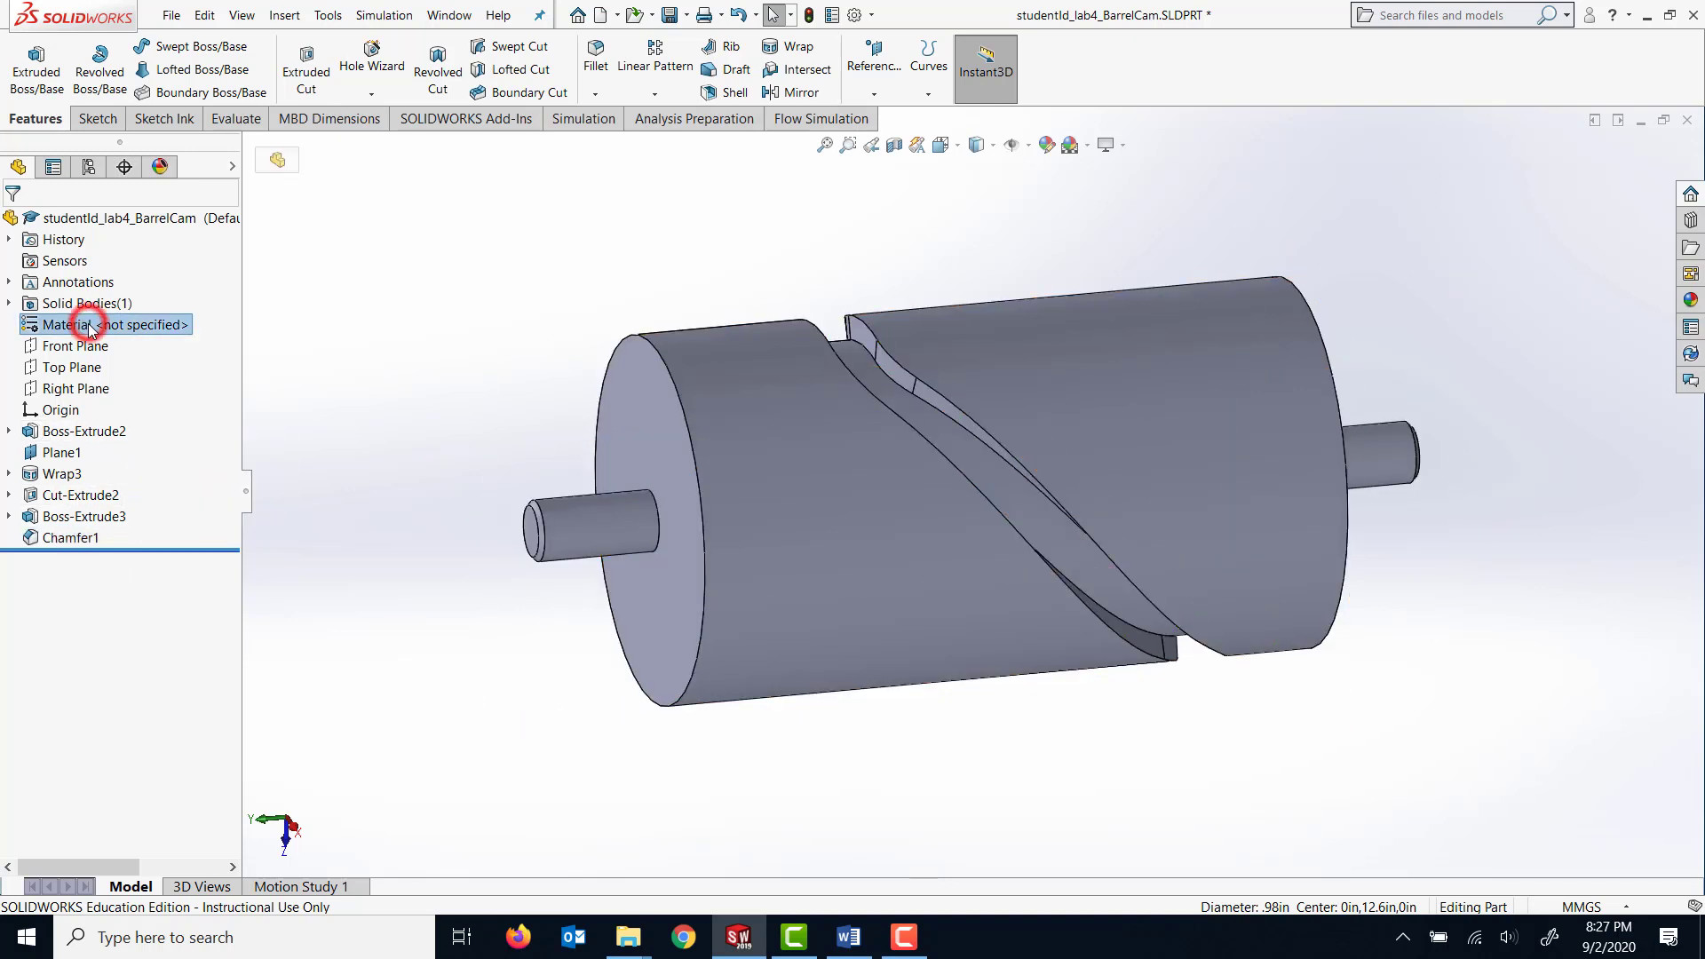
pyautogui.rightClick(90, 327)
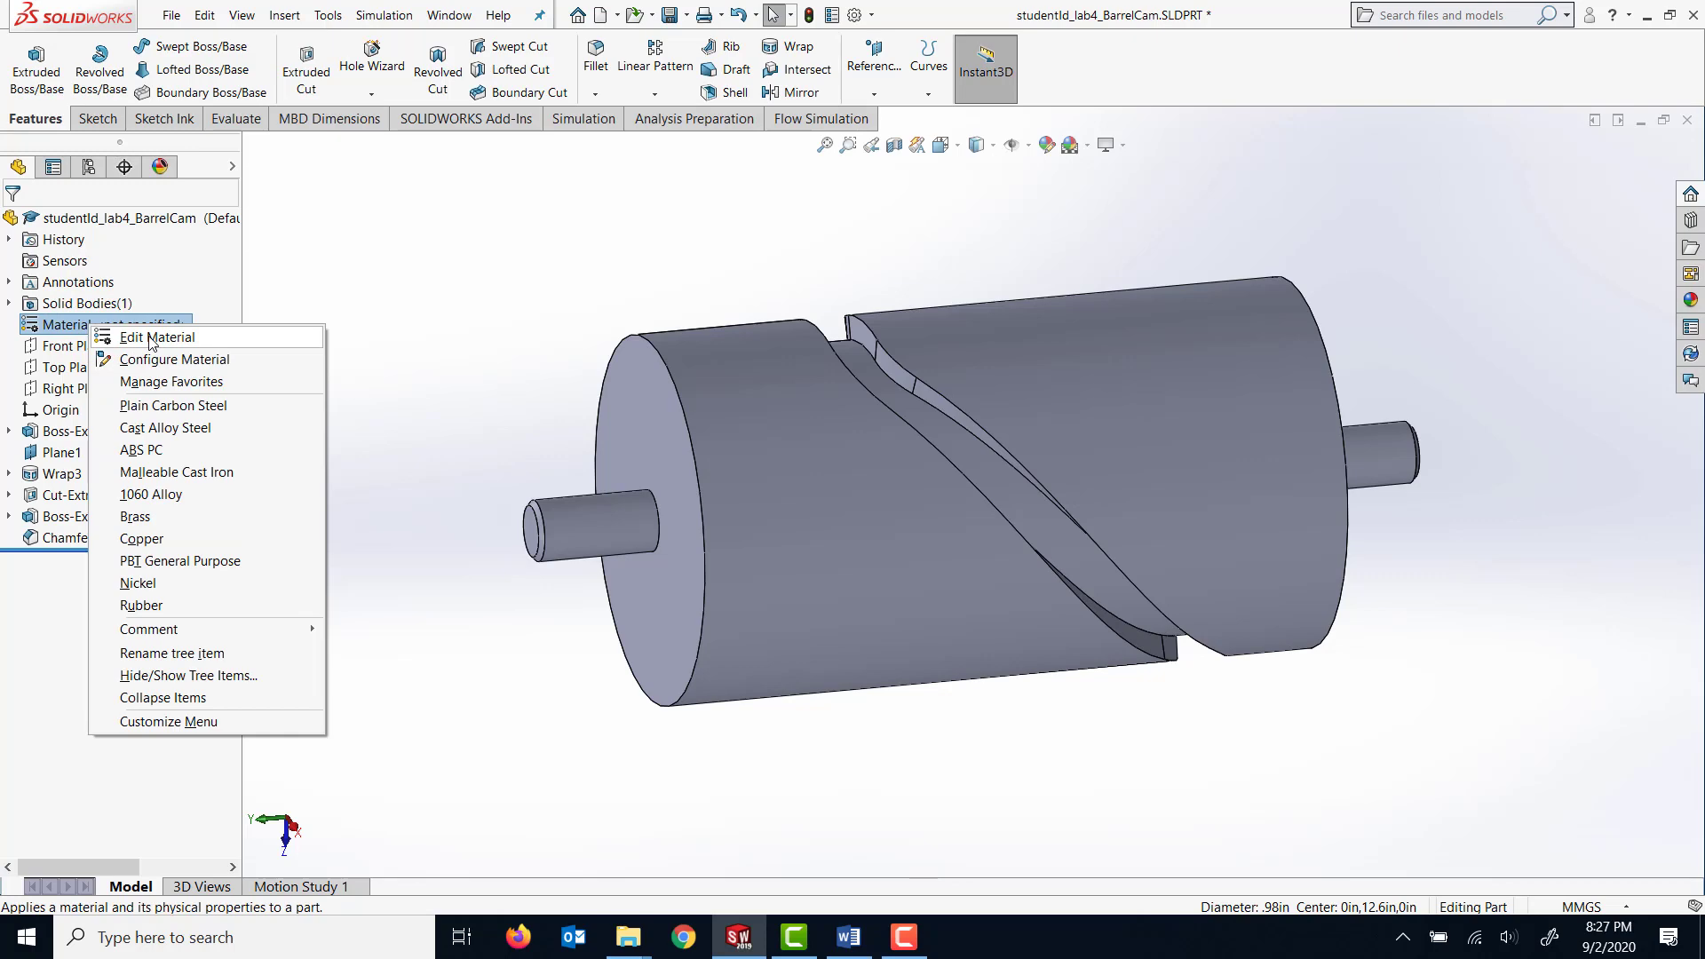
pyautogui.click(151, 339)
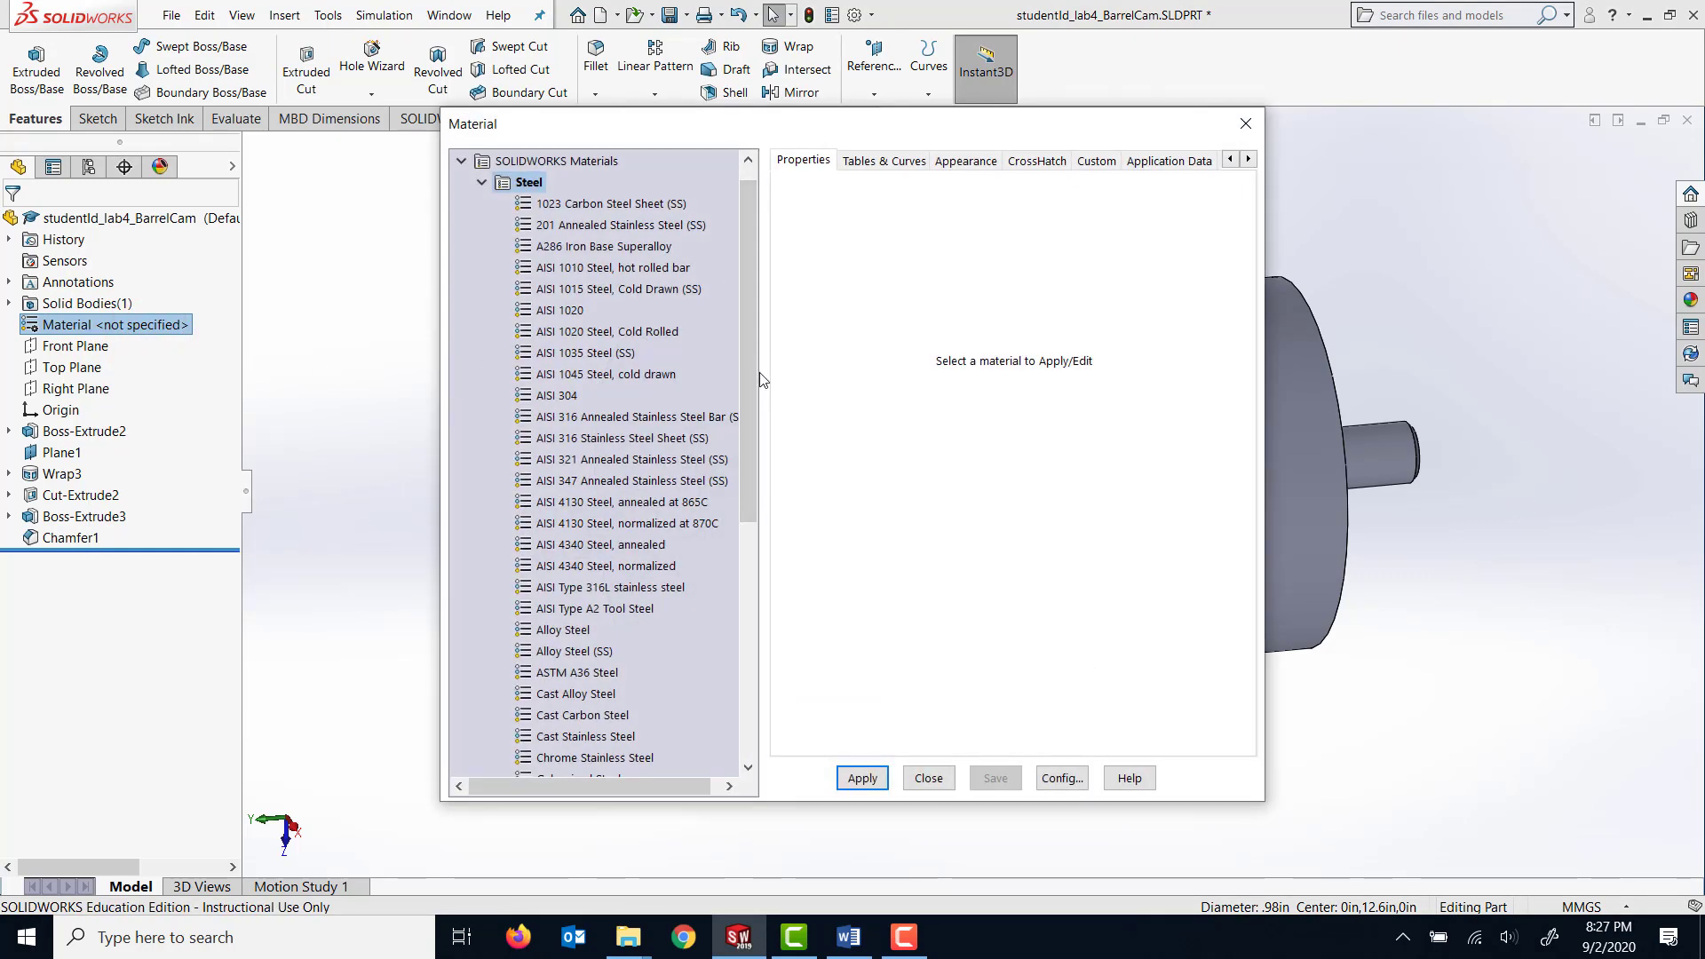
pyautogui.moveTo(746, 395); pyautogui.dragTo(735, 493)
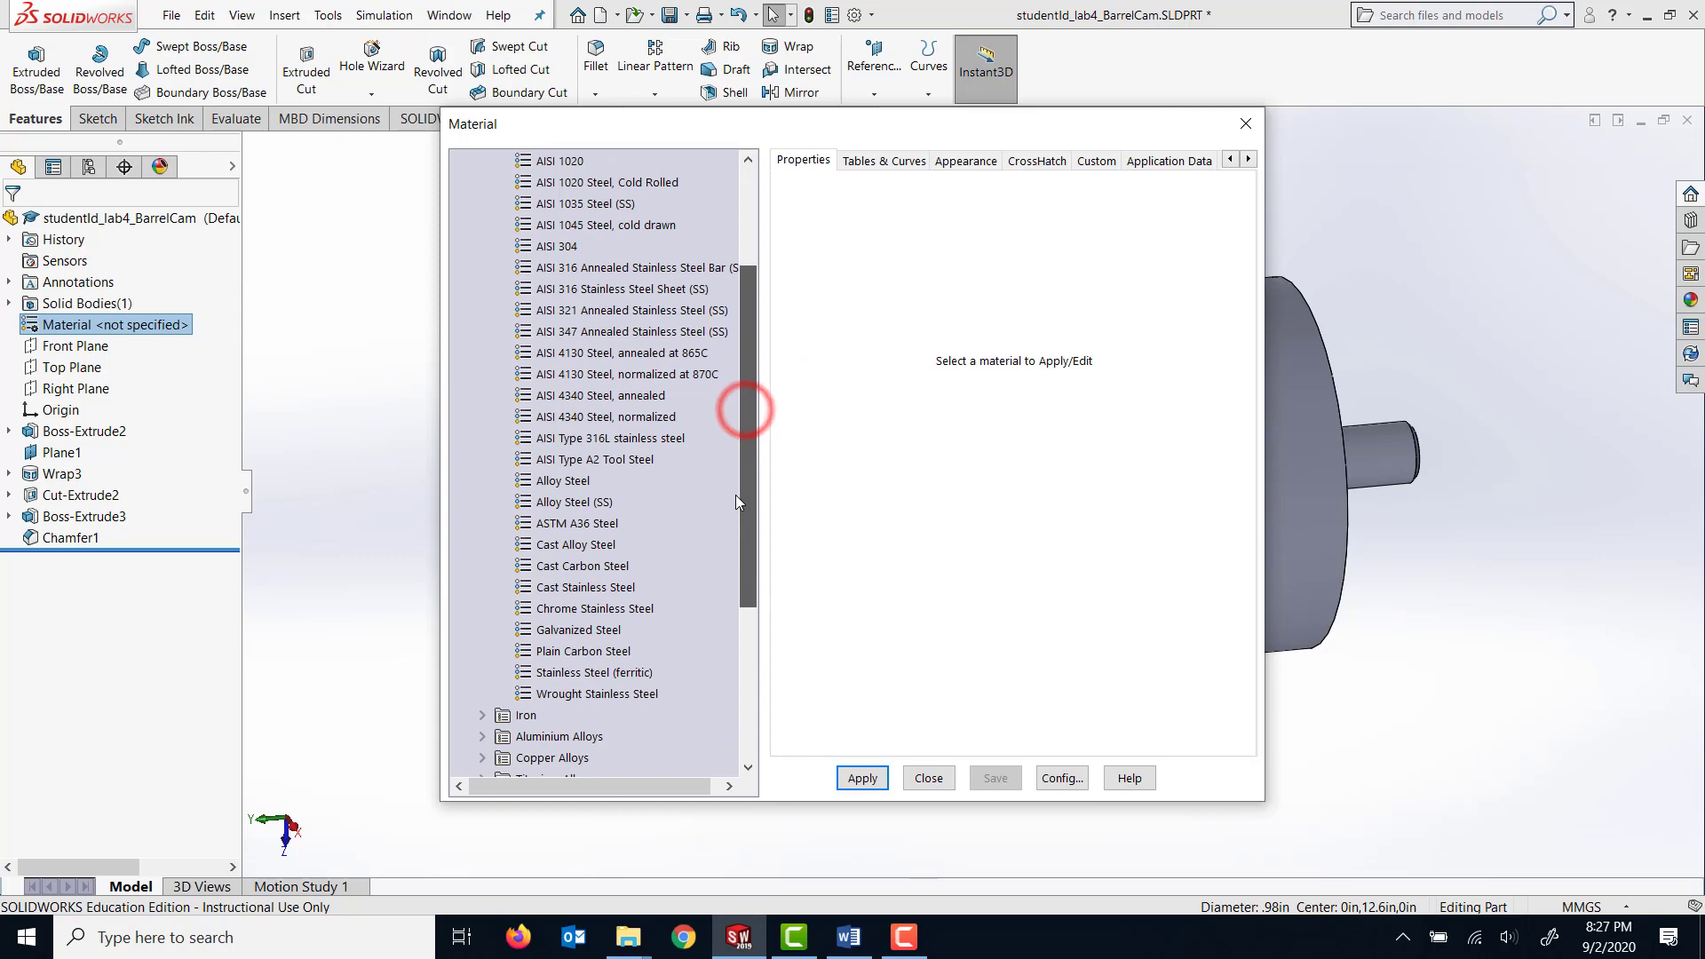
pyautogui.click(608, 673)
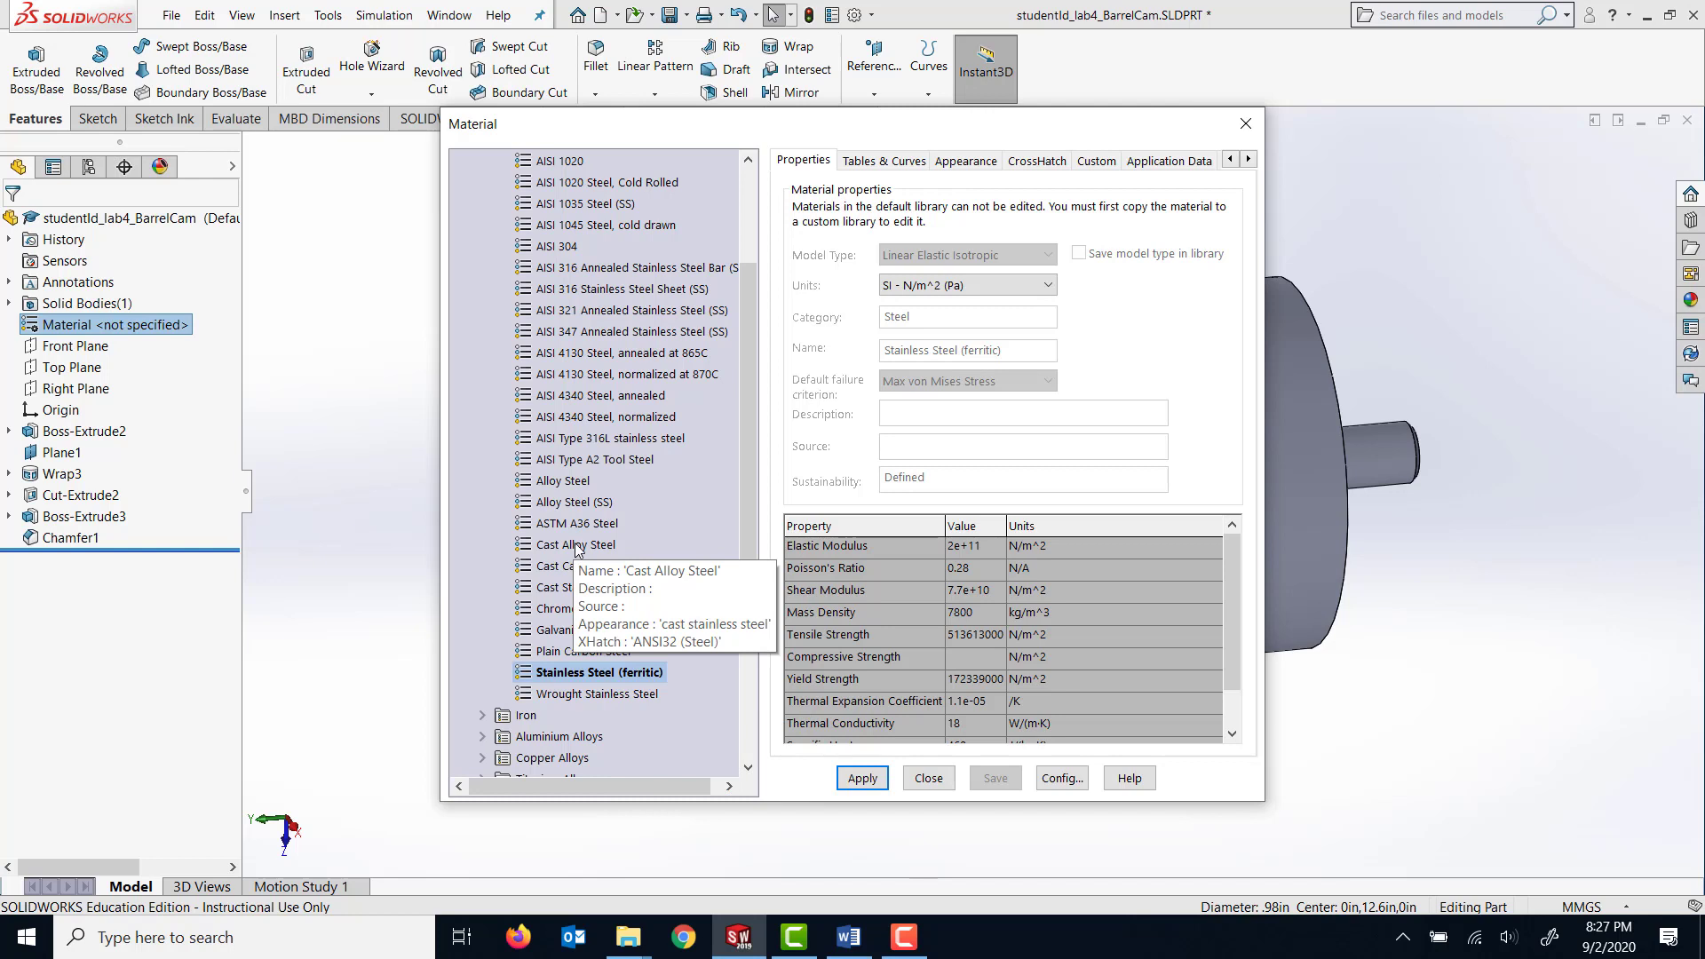
pyautogui.click(862, 778)
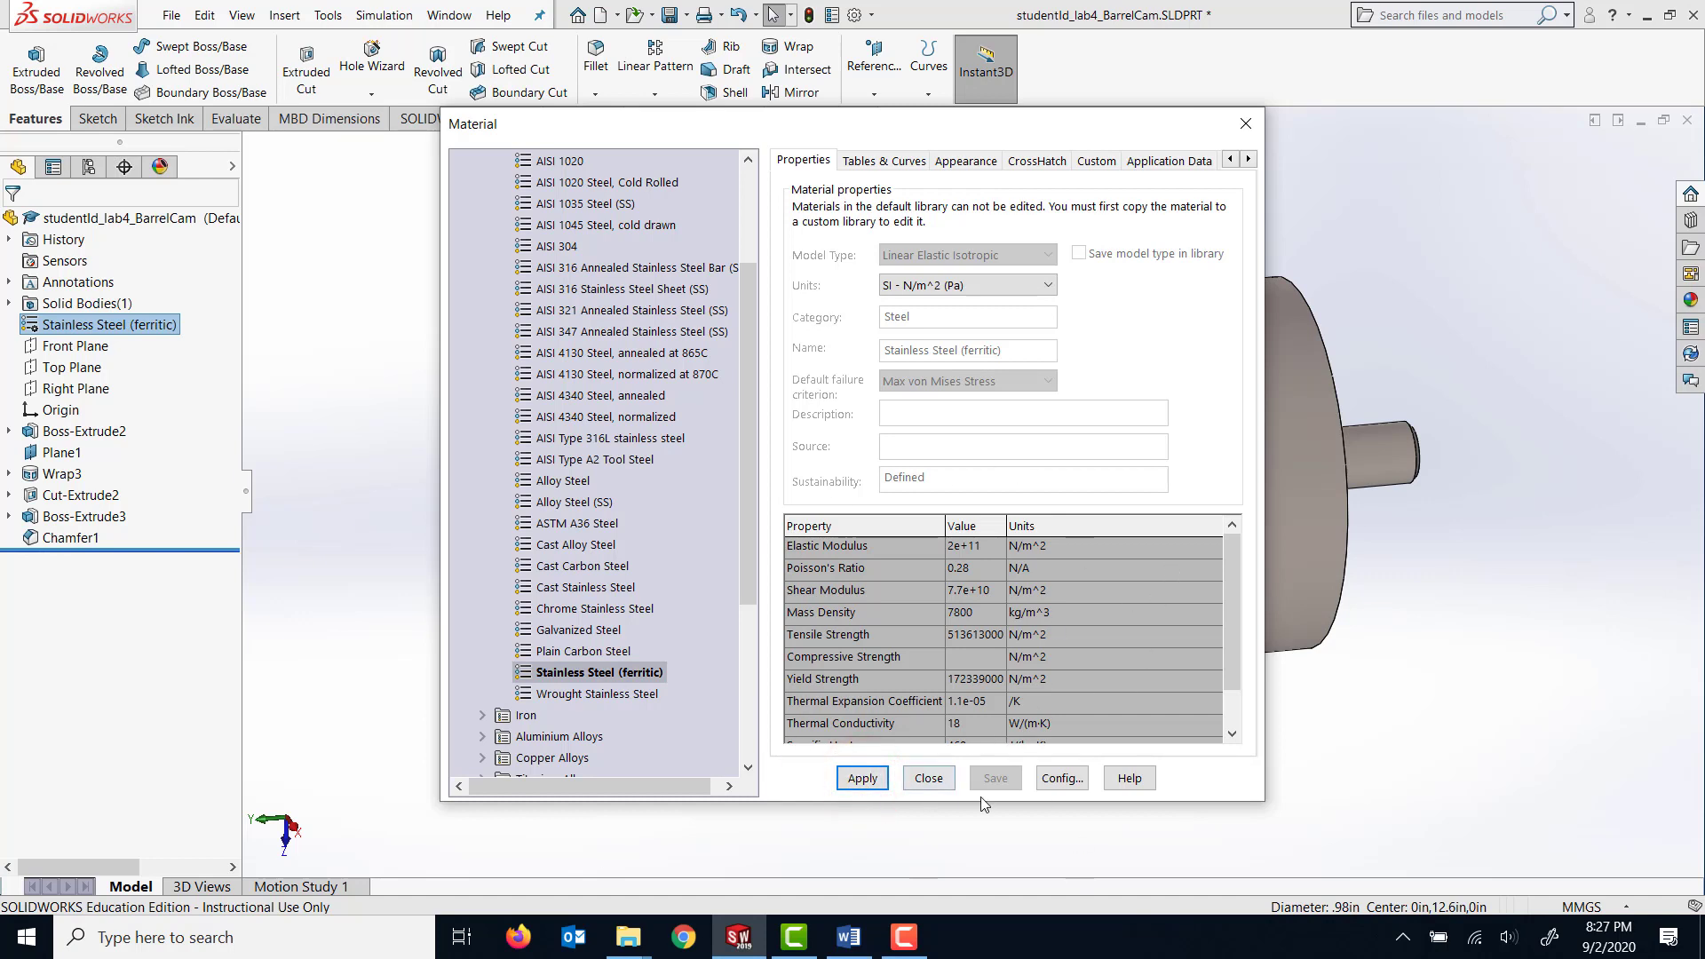
pyautogui.click(929, 779)
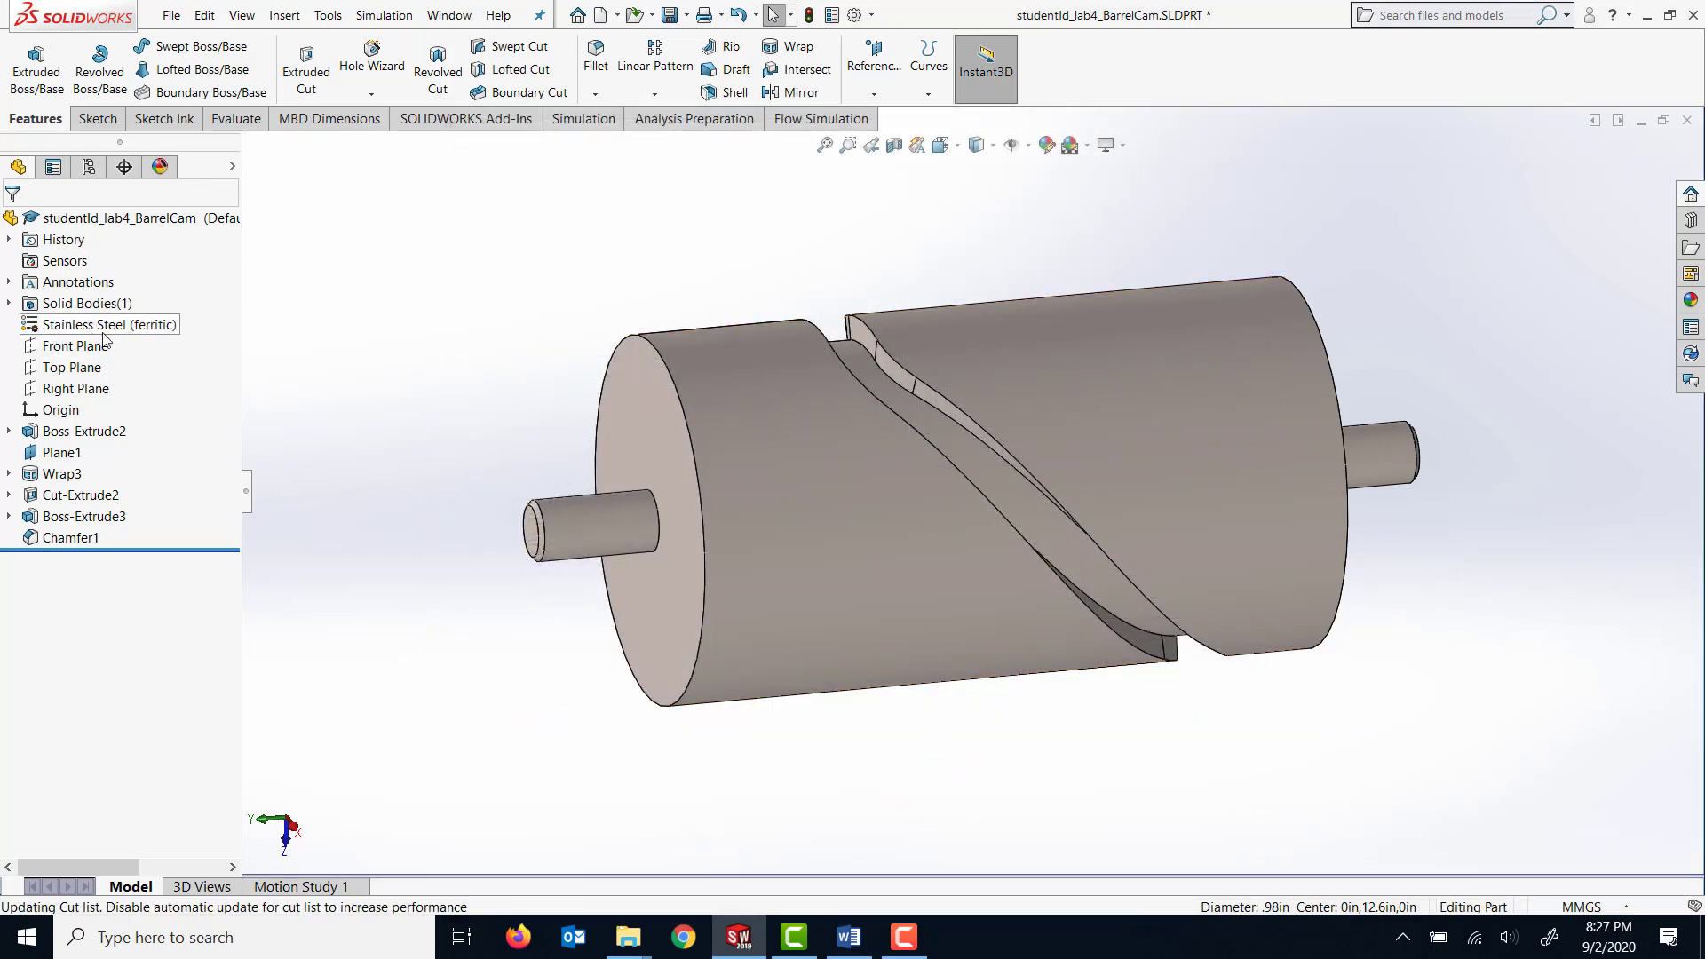
# Save the barrel cam part and close it.
pyautogui.click(671, 18)
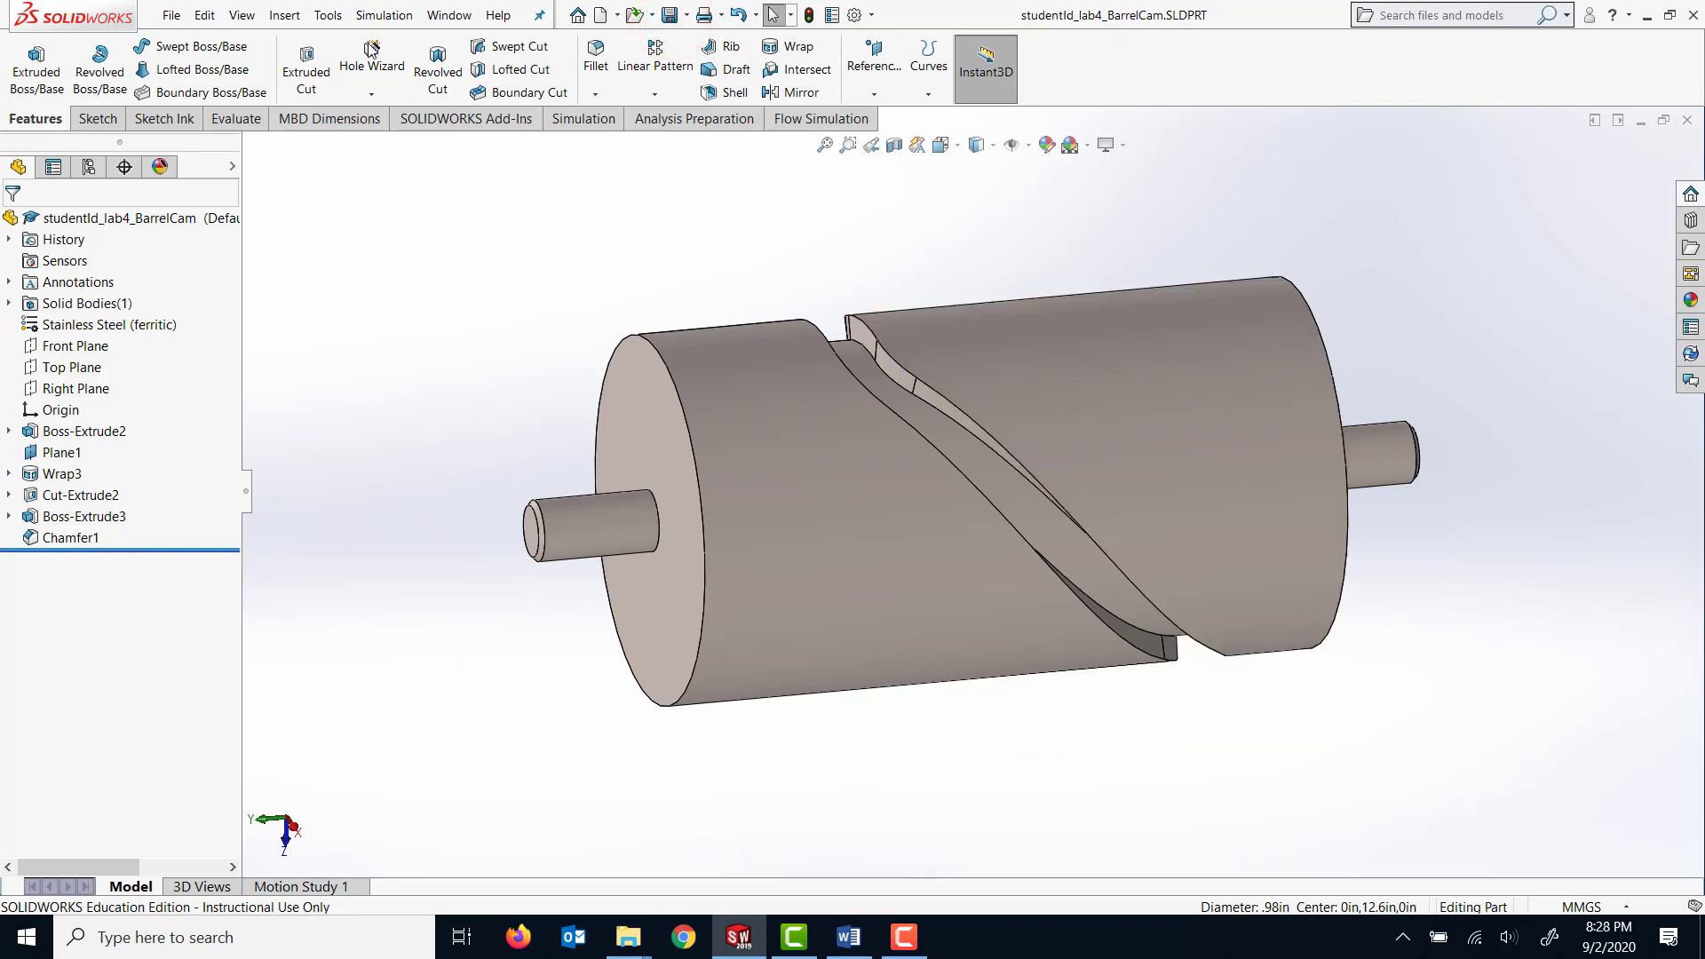
pyautogui.click(1689, 121)
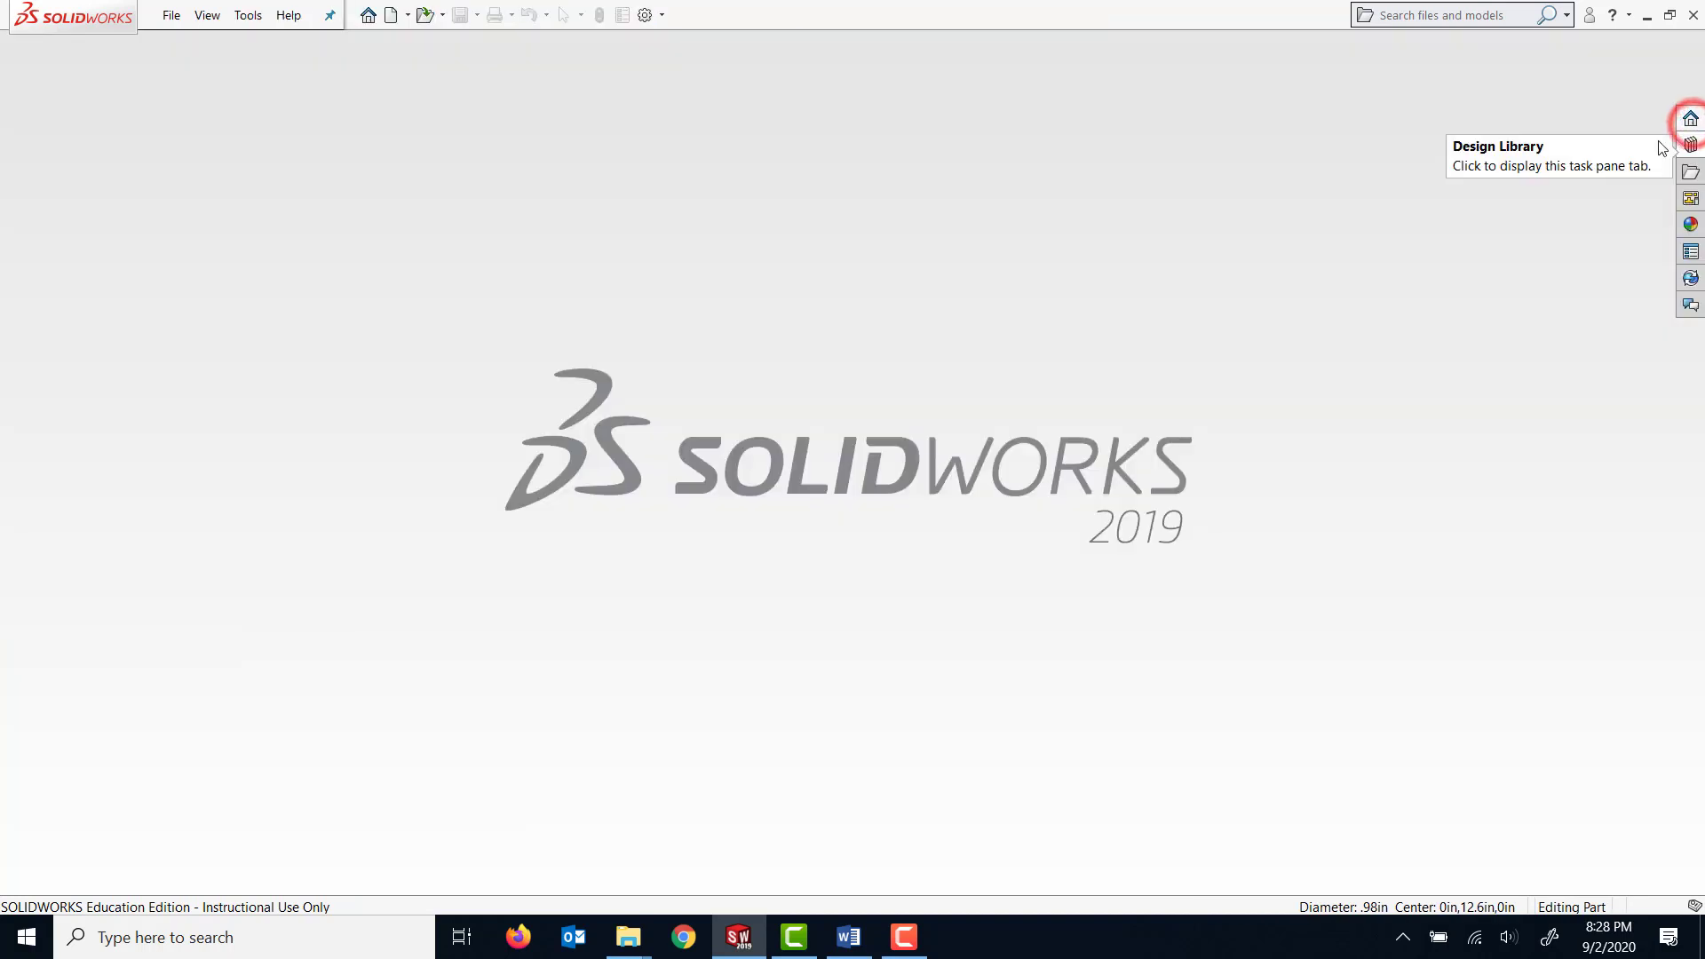
# Create a new part document and set its units to MMGS (millimeter, gram, second).
pyautogui.click(171, 15)
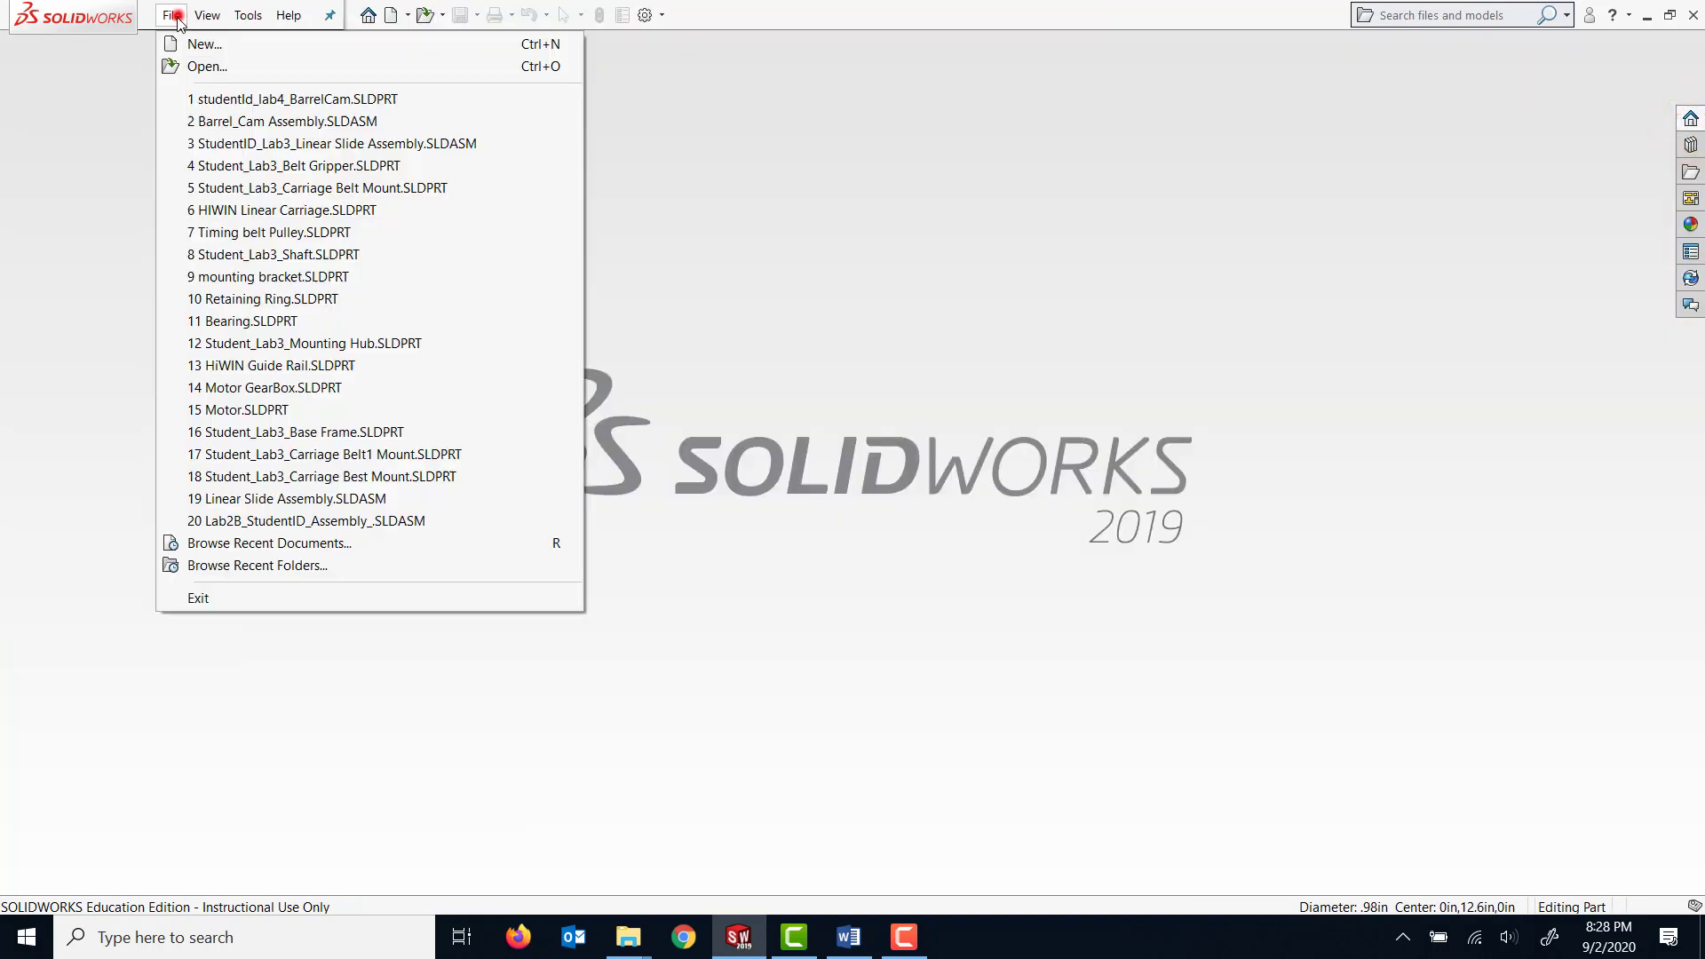
pyautogui.click(221, 52)
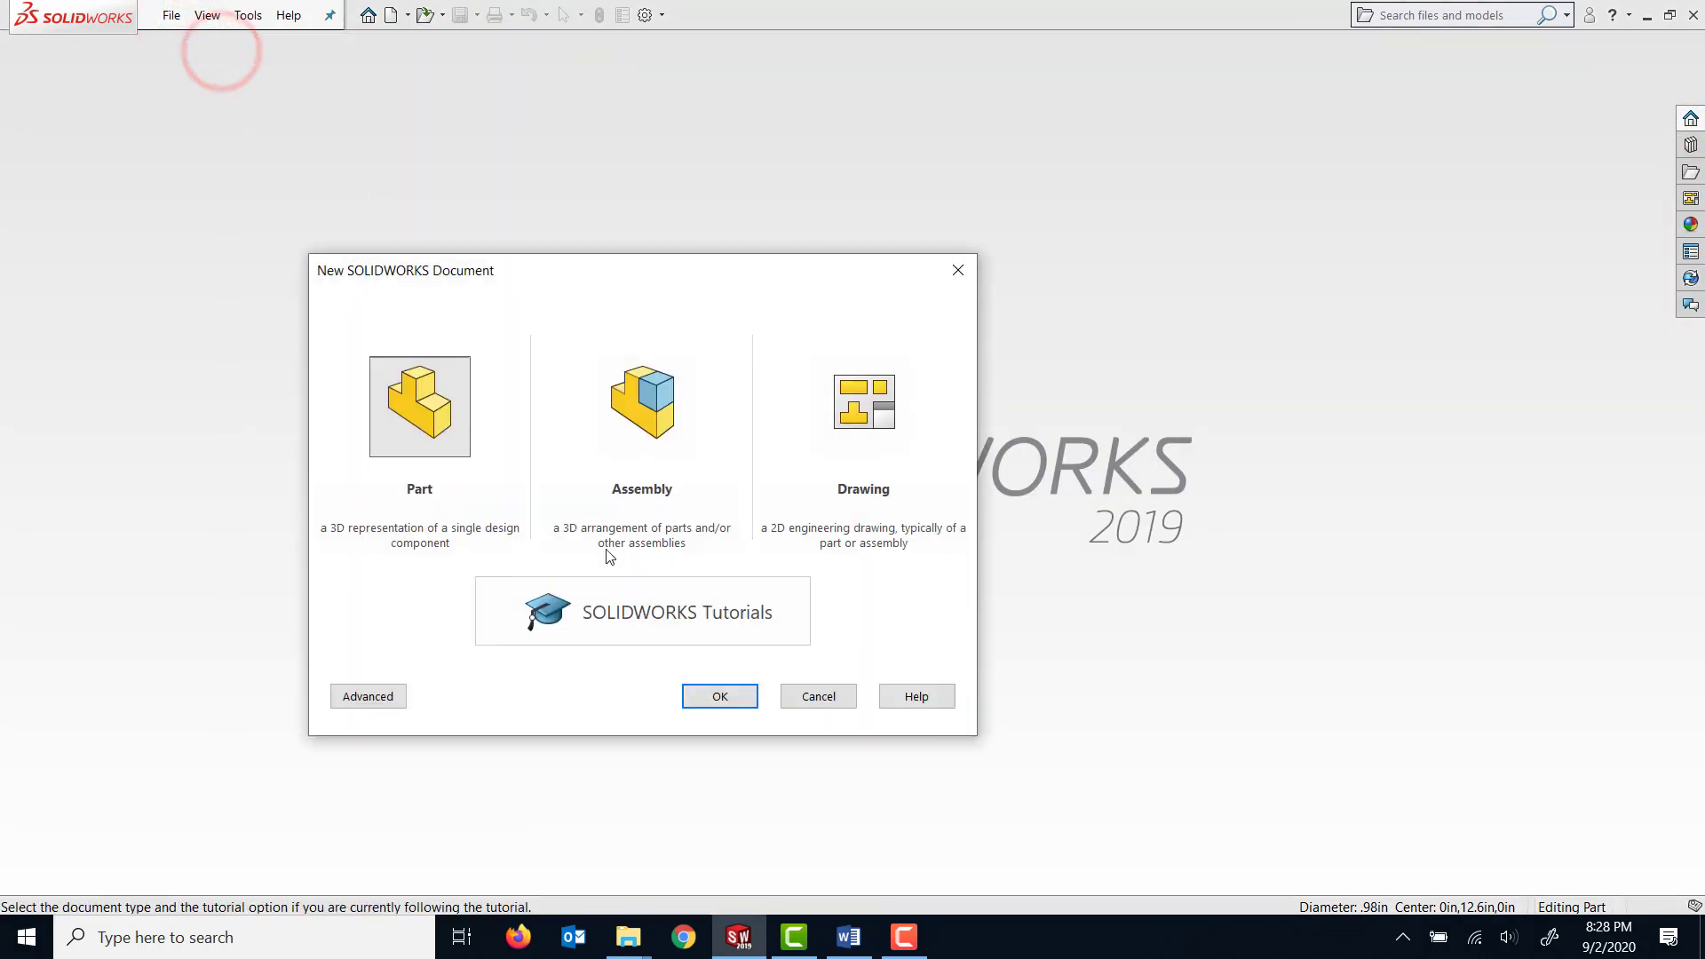
pyautogui.click(741, 702)
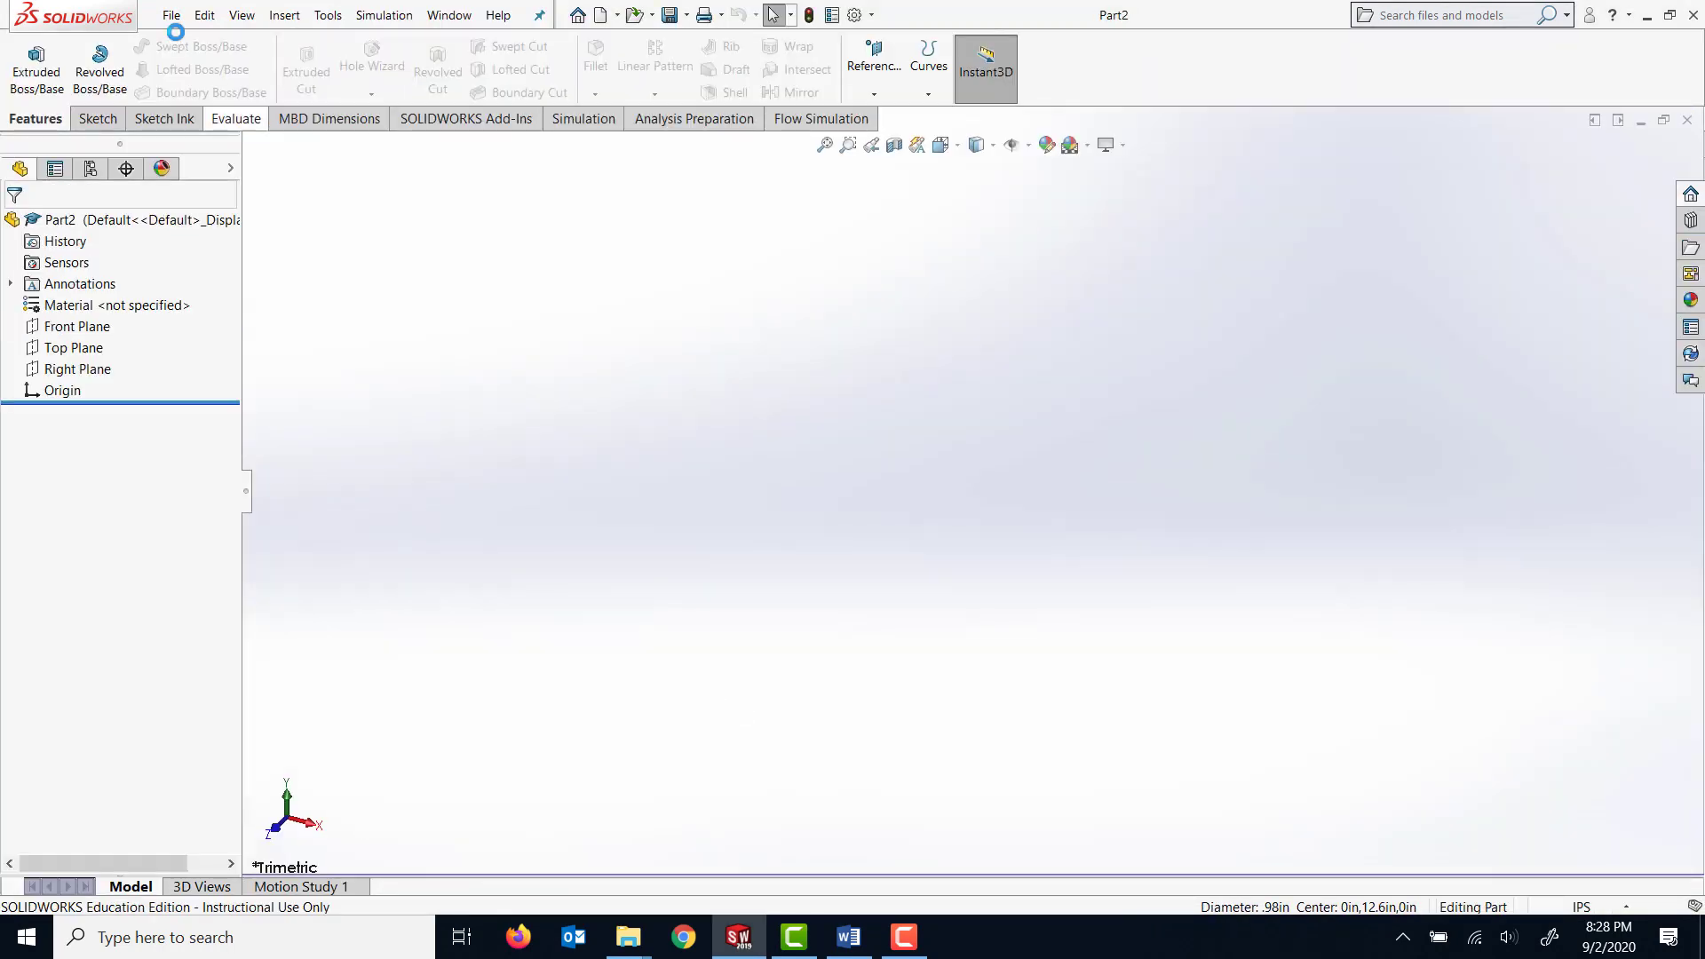
pyautogui.click(1623, 915)
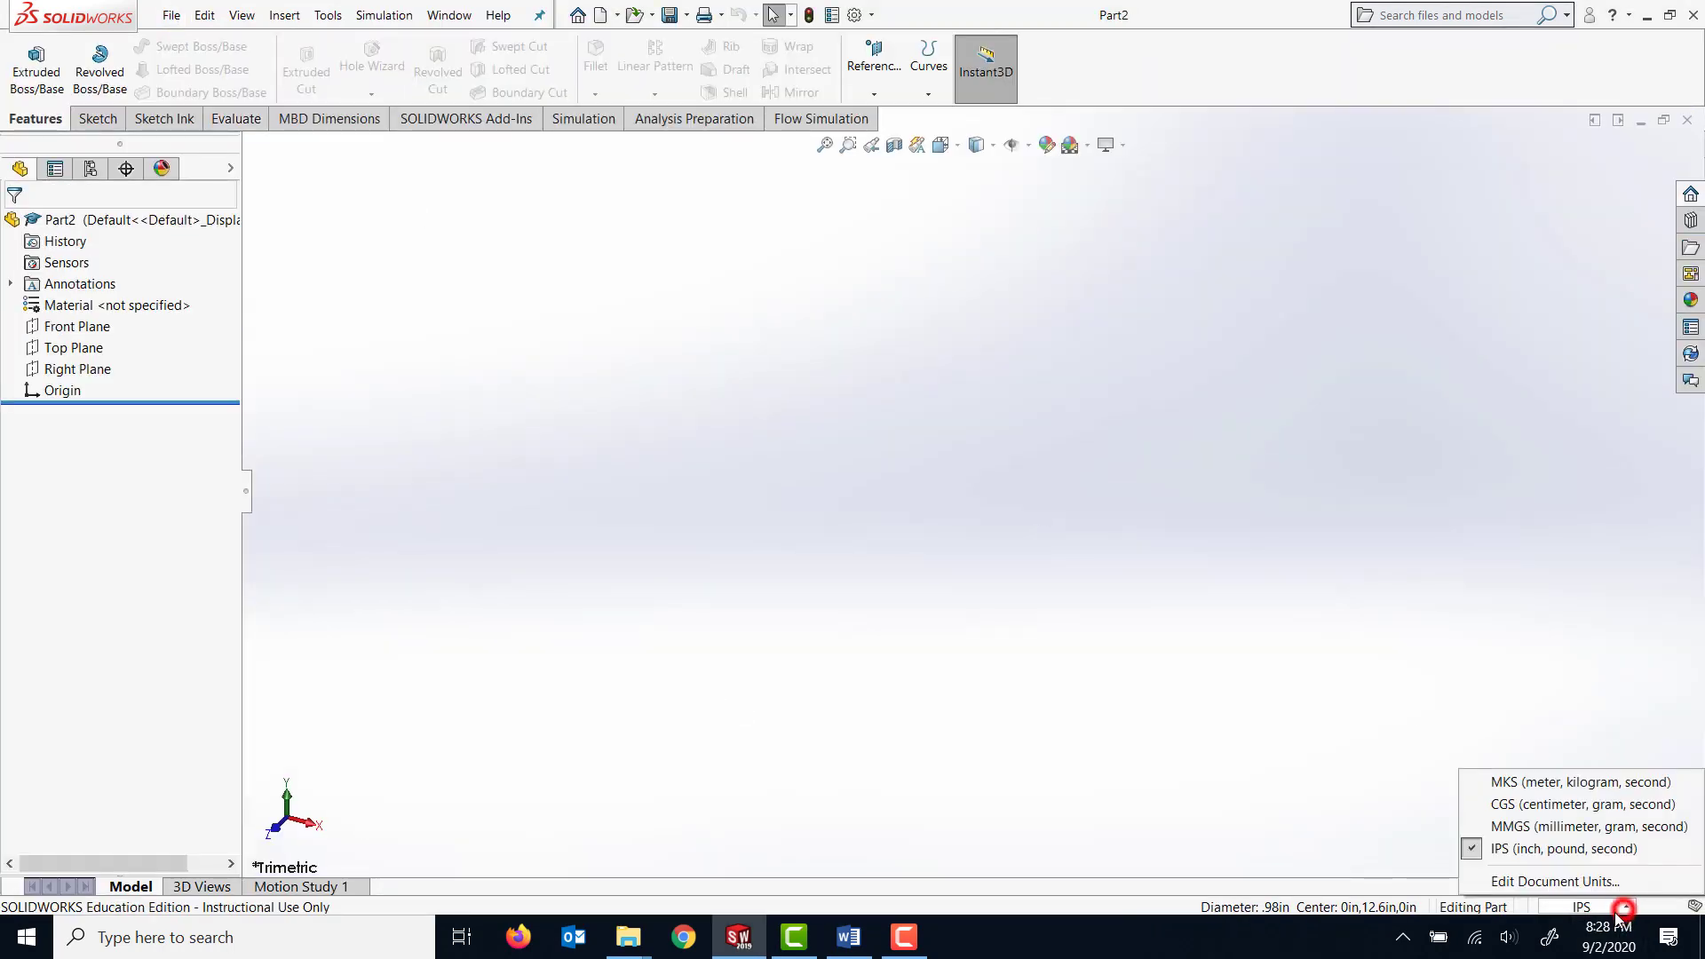
pyautogui.click(1529, 828)
# Save the new part as studentId_lab4_Frame.SLDPRT in the Lab 4A and 4B folder.
pyautogui.click(170, 15)
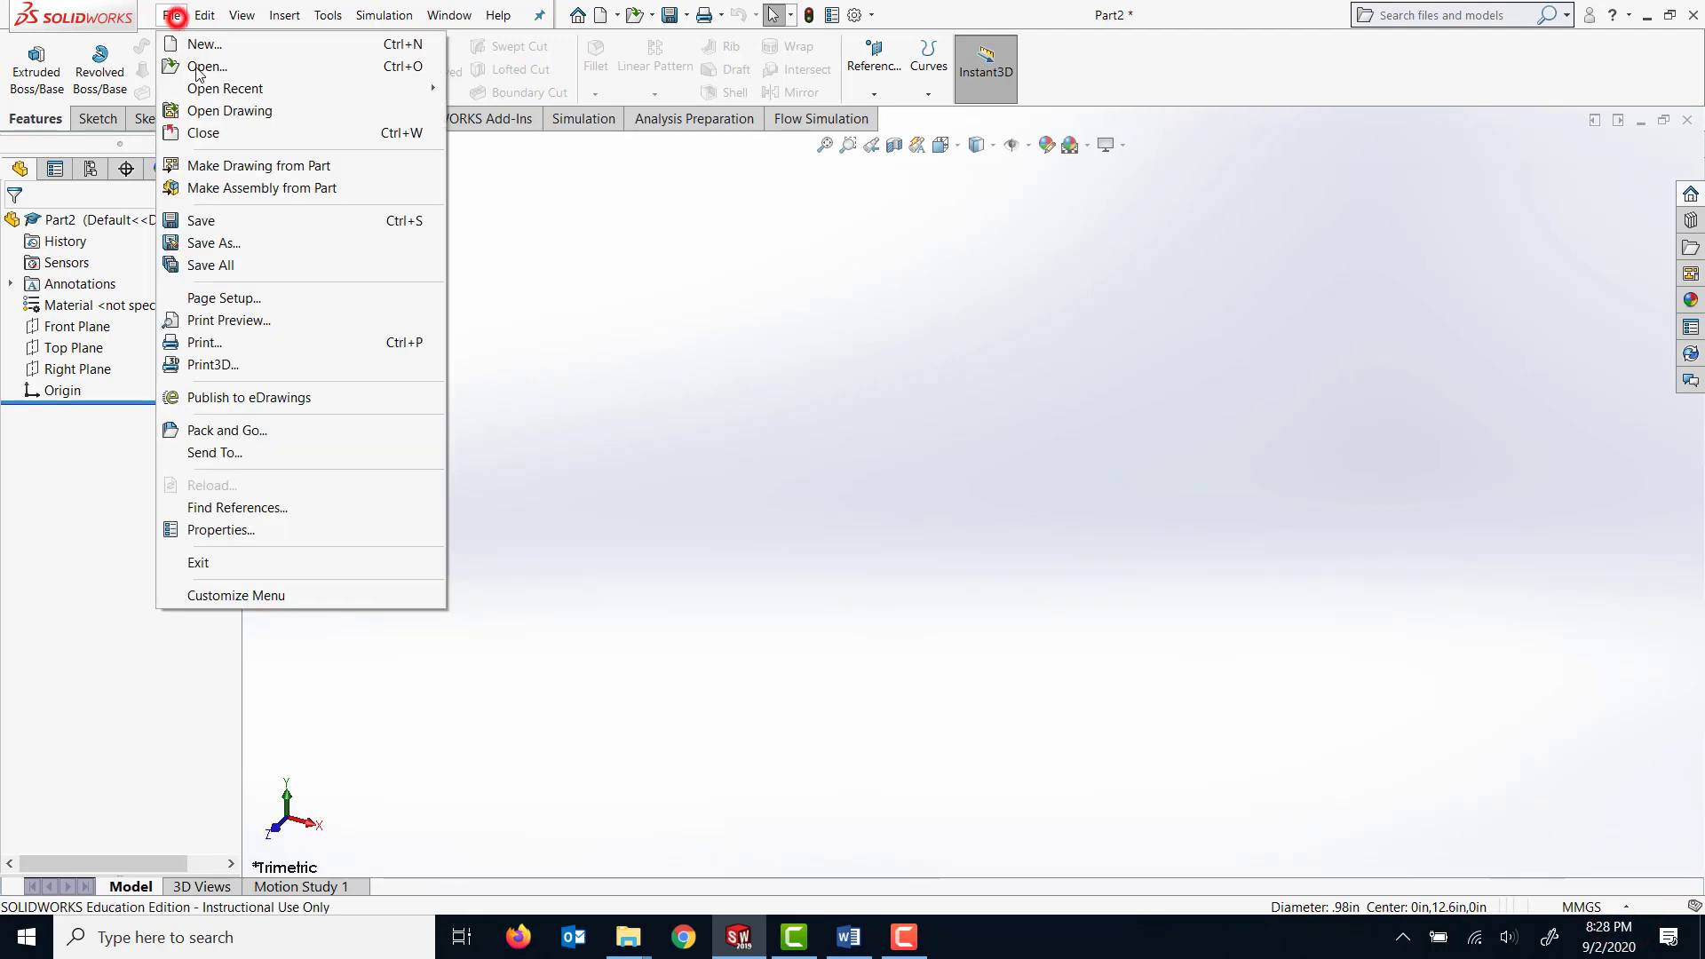
pyautogui.click(250, 242)
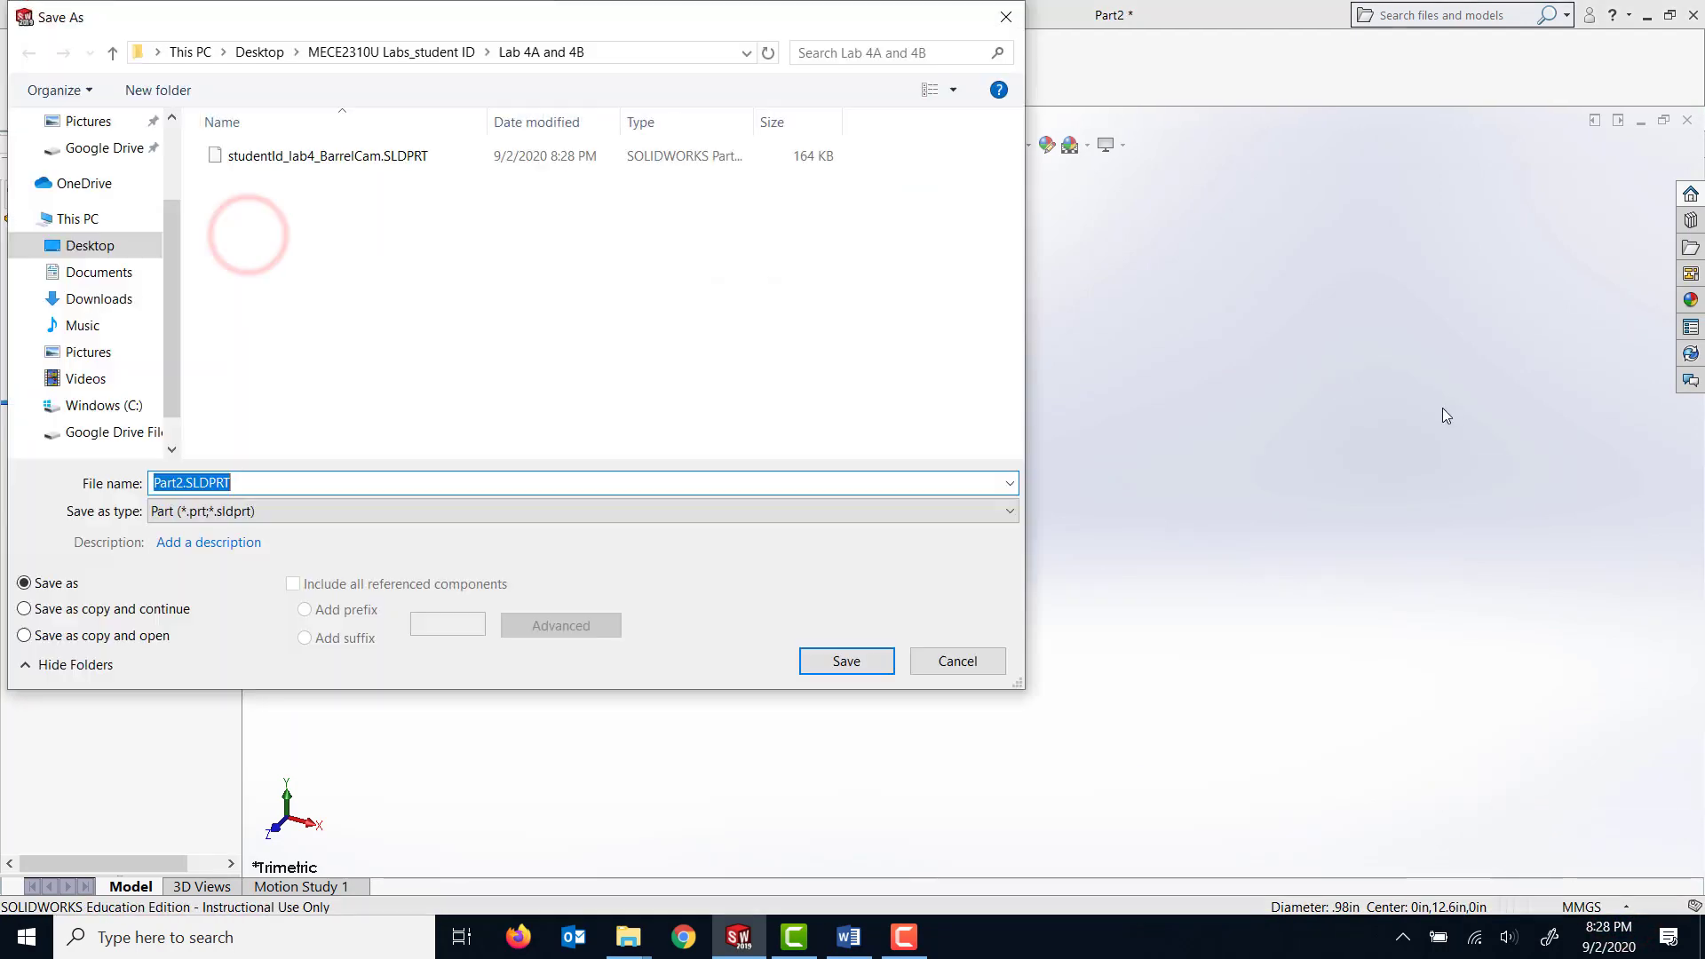
pyautogui.click(295, 160)
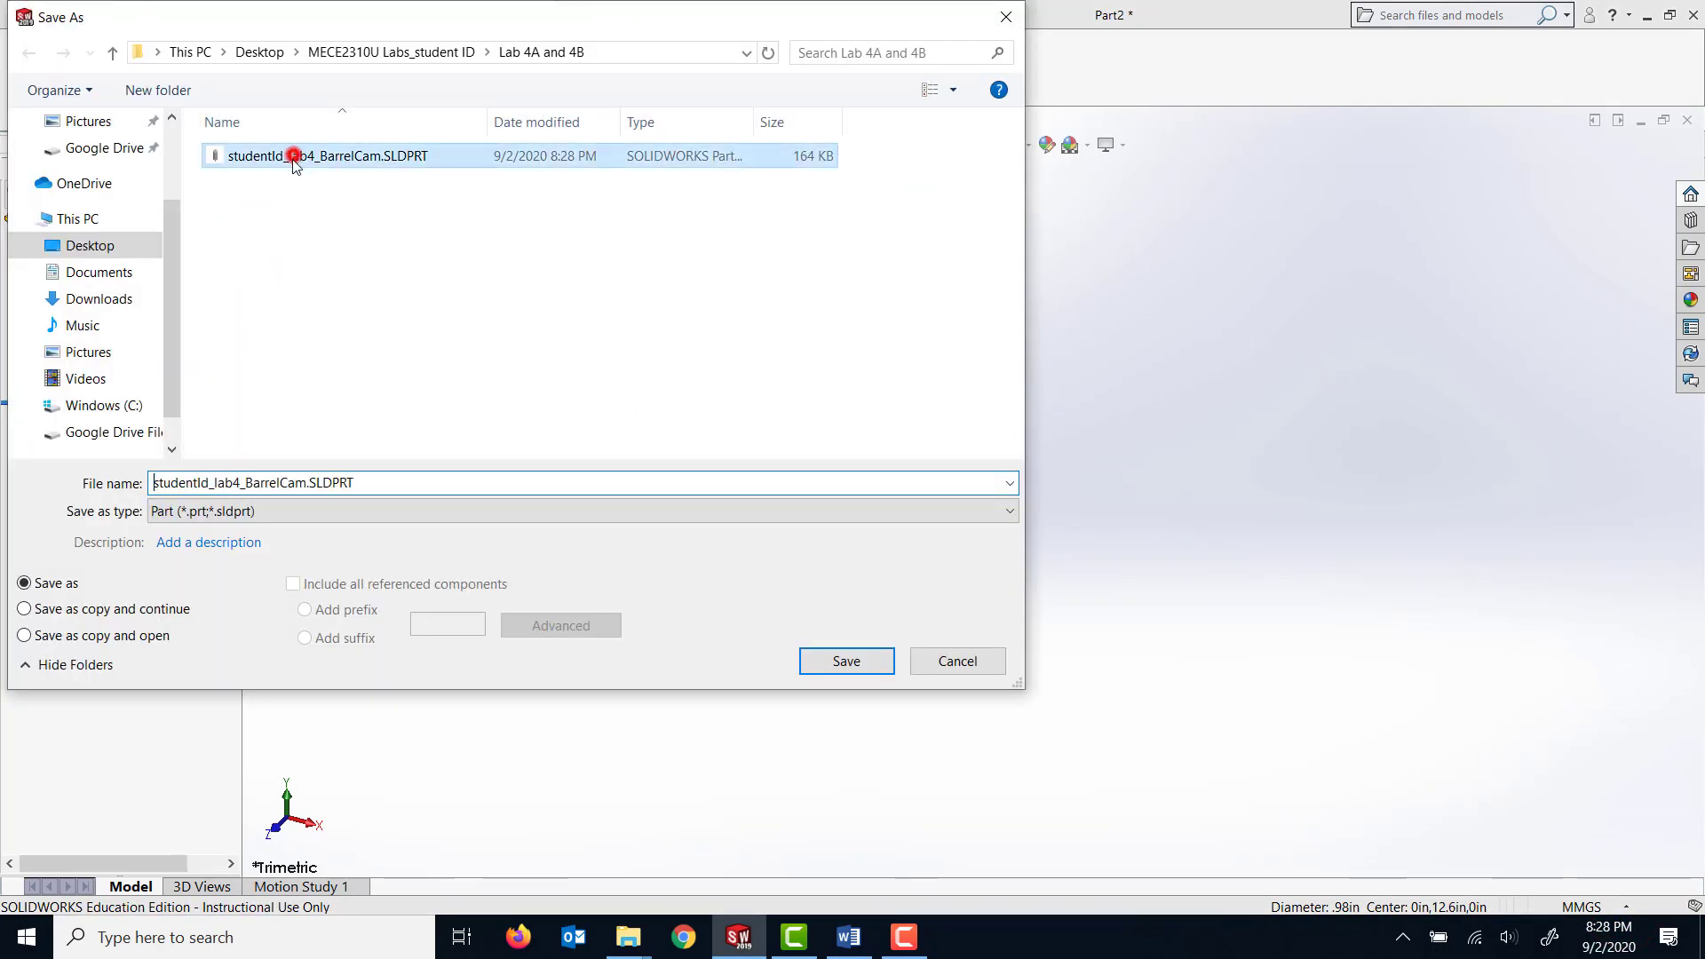
pyautogui.click(305, 487)
pyautogui.doubleClick(297, 483)
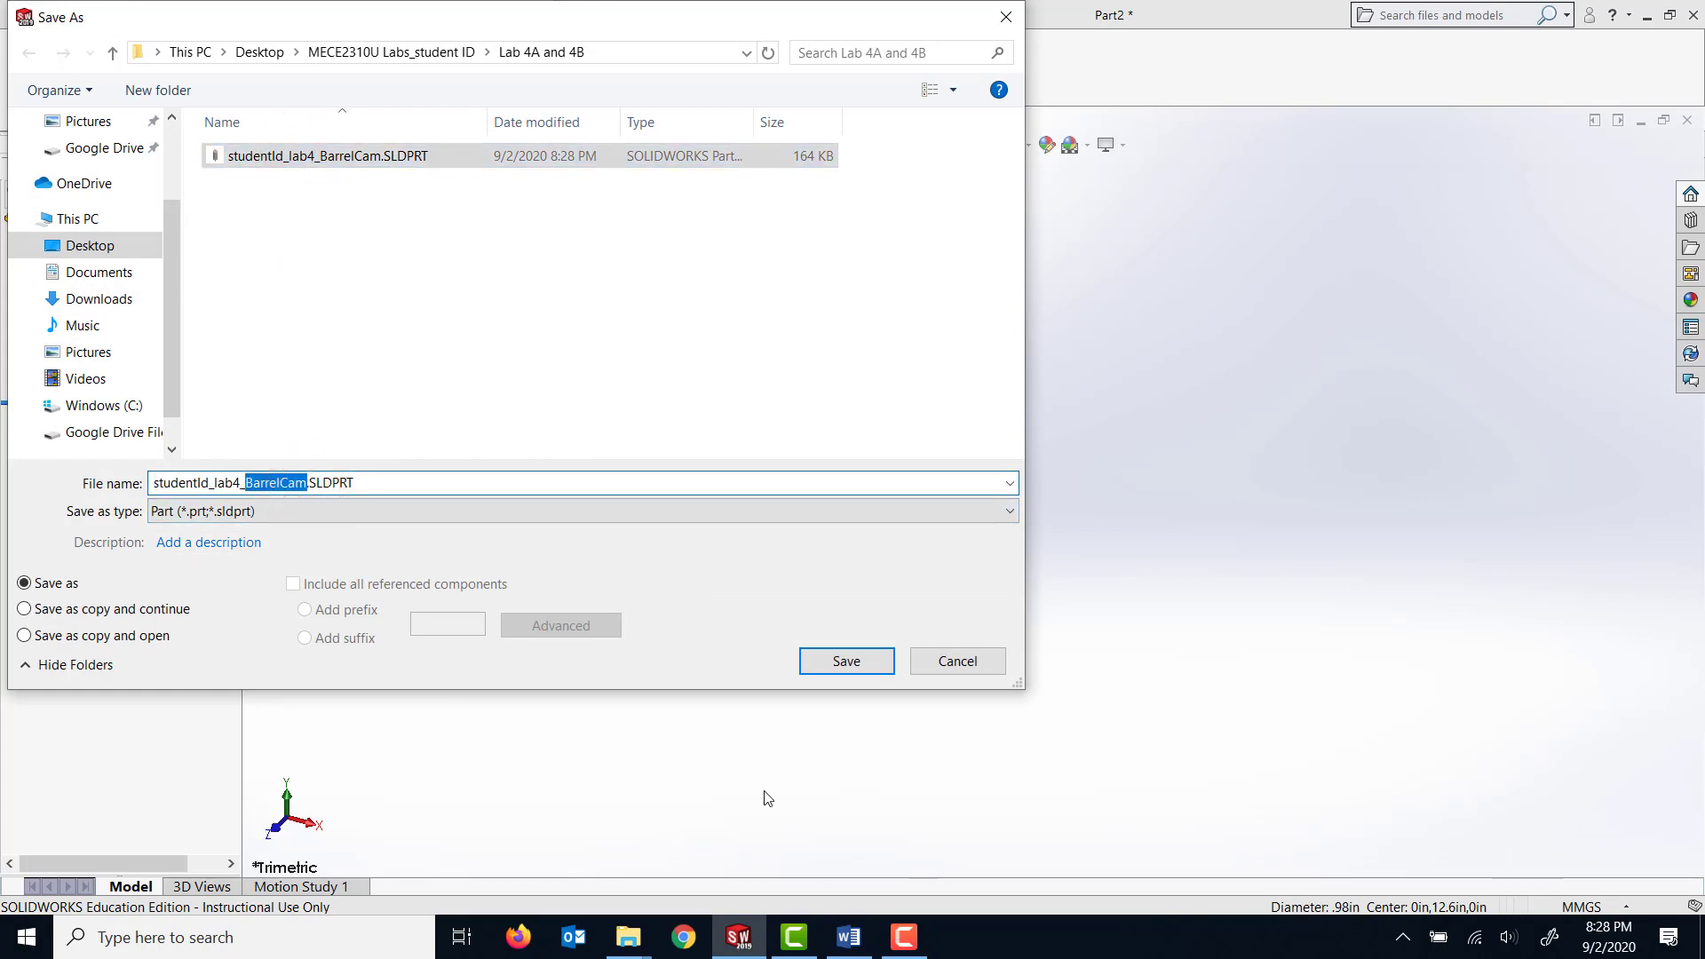
pyautogui.write('F')
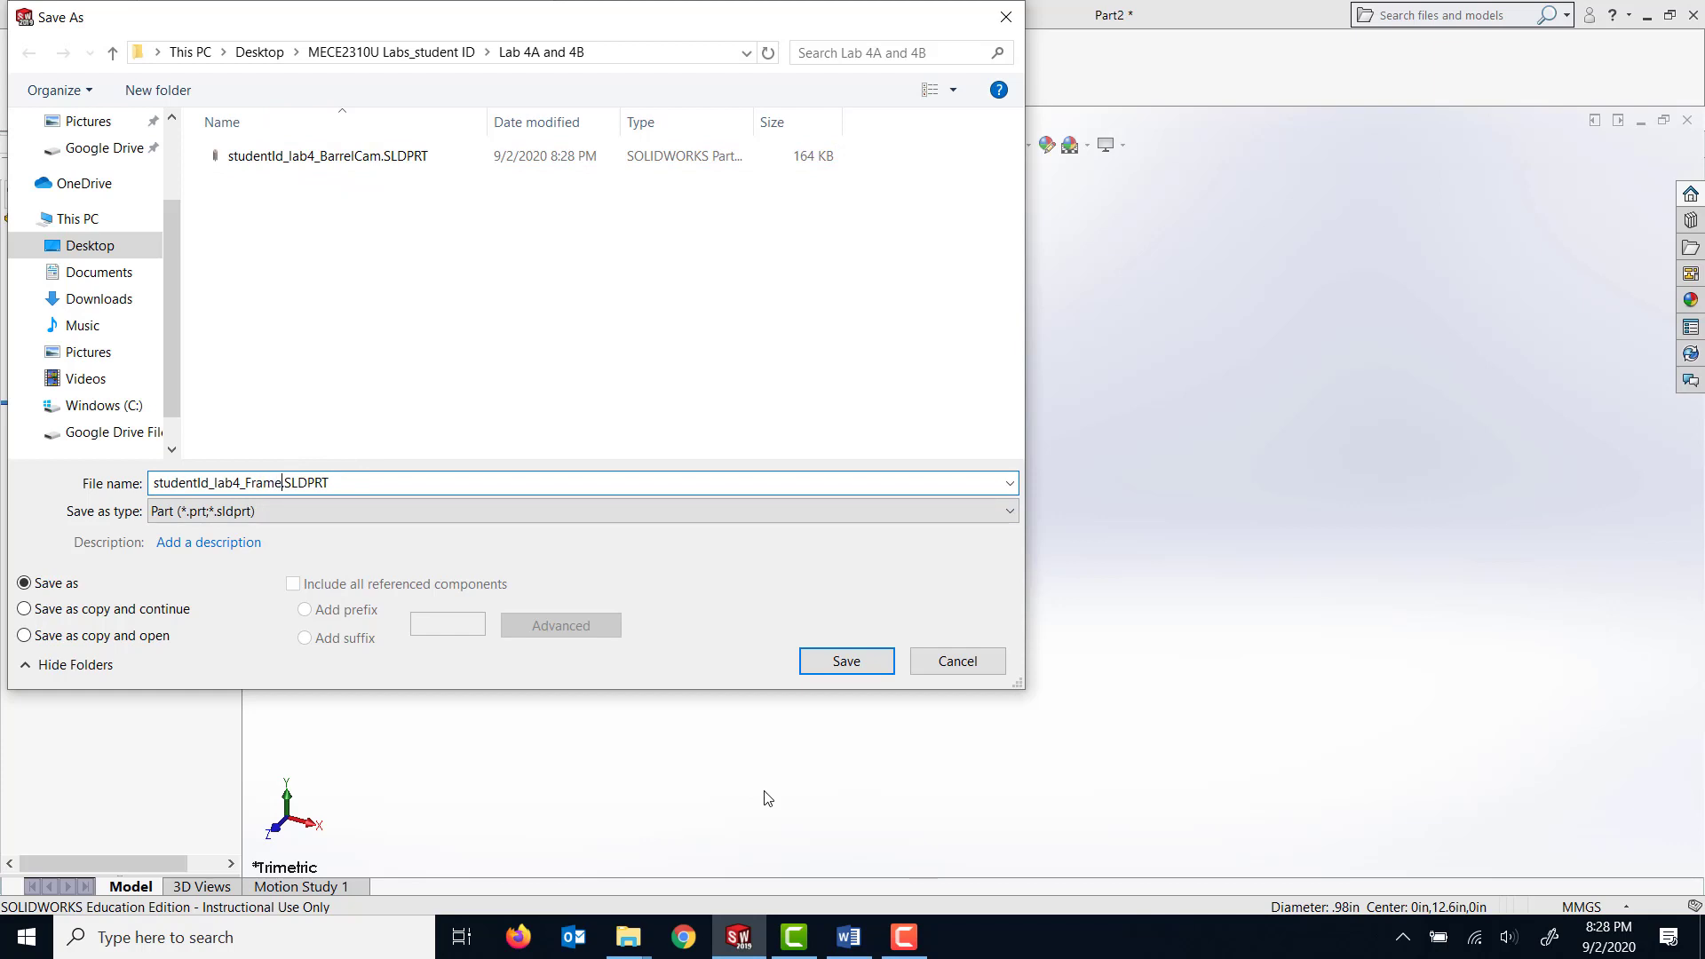
pyautogui.click(844, 664)
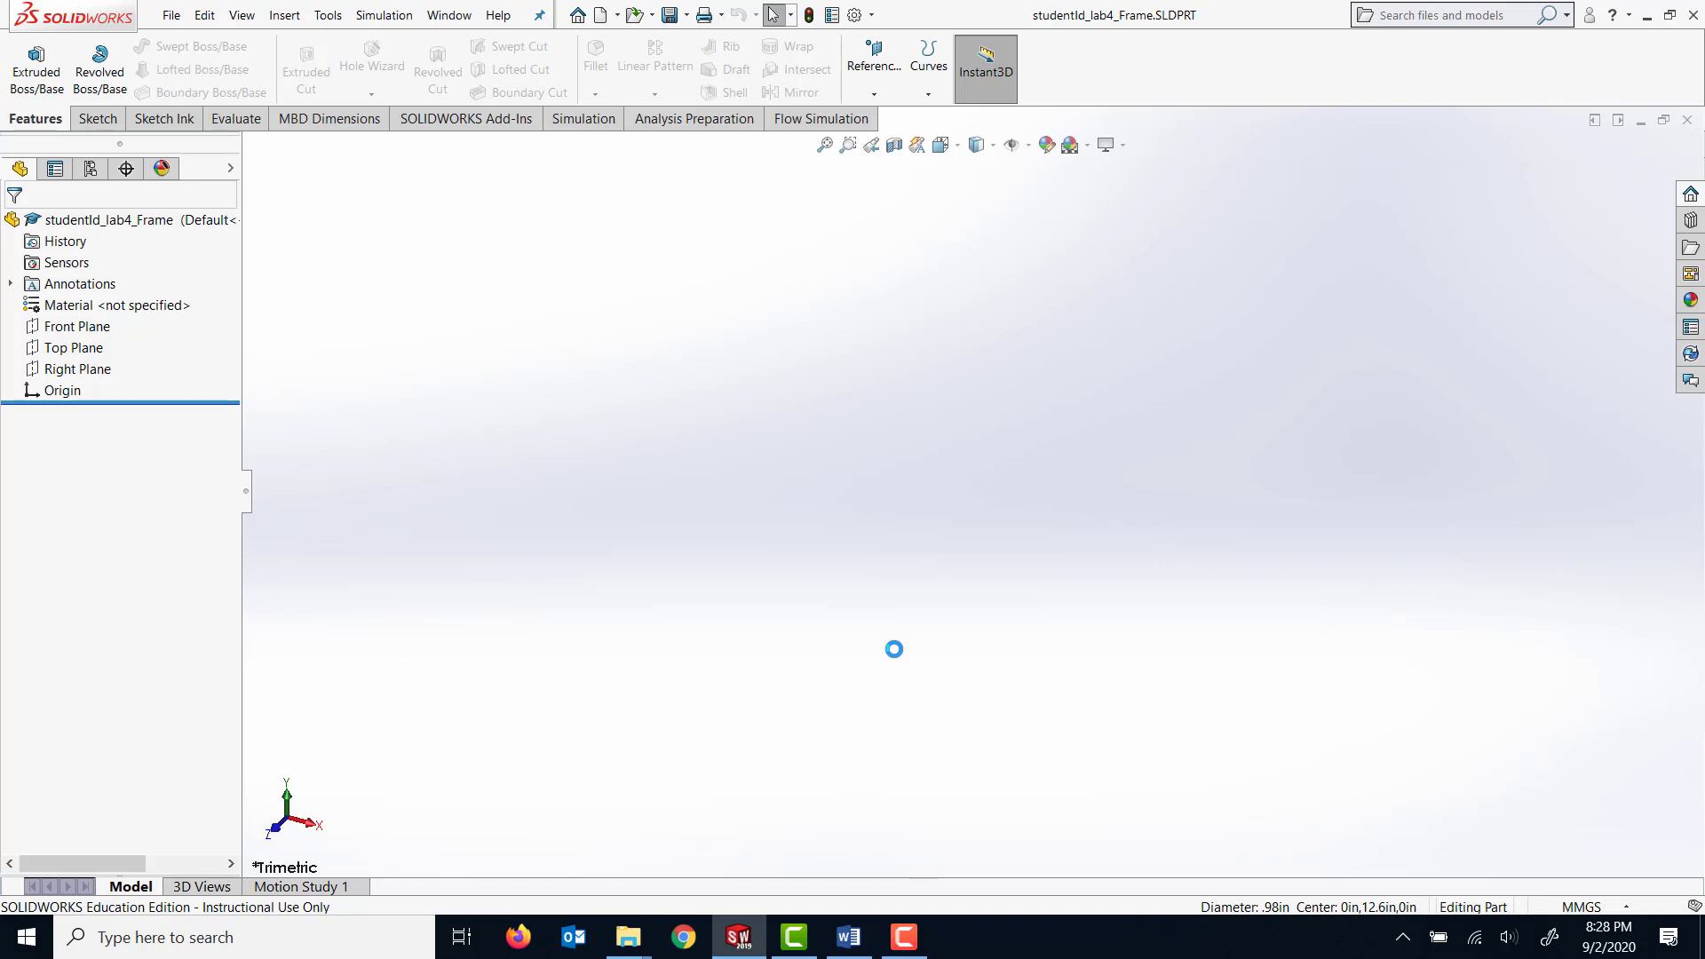
# Sketch a center rectangle about 32 mm wide and 70 mm high on the Top Plane, centred directly above the origin.
pyautogui.click(85, 353)
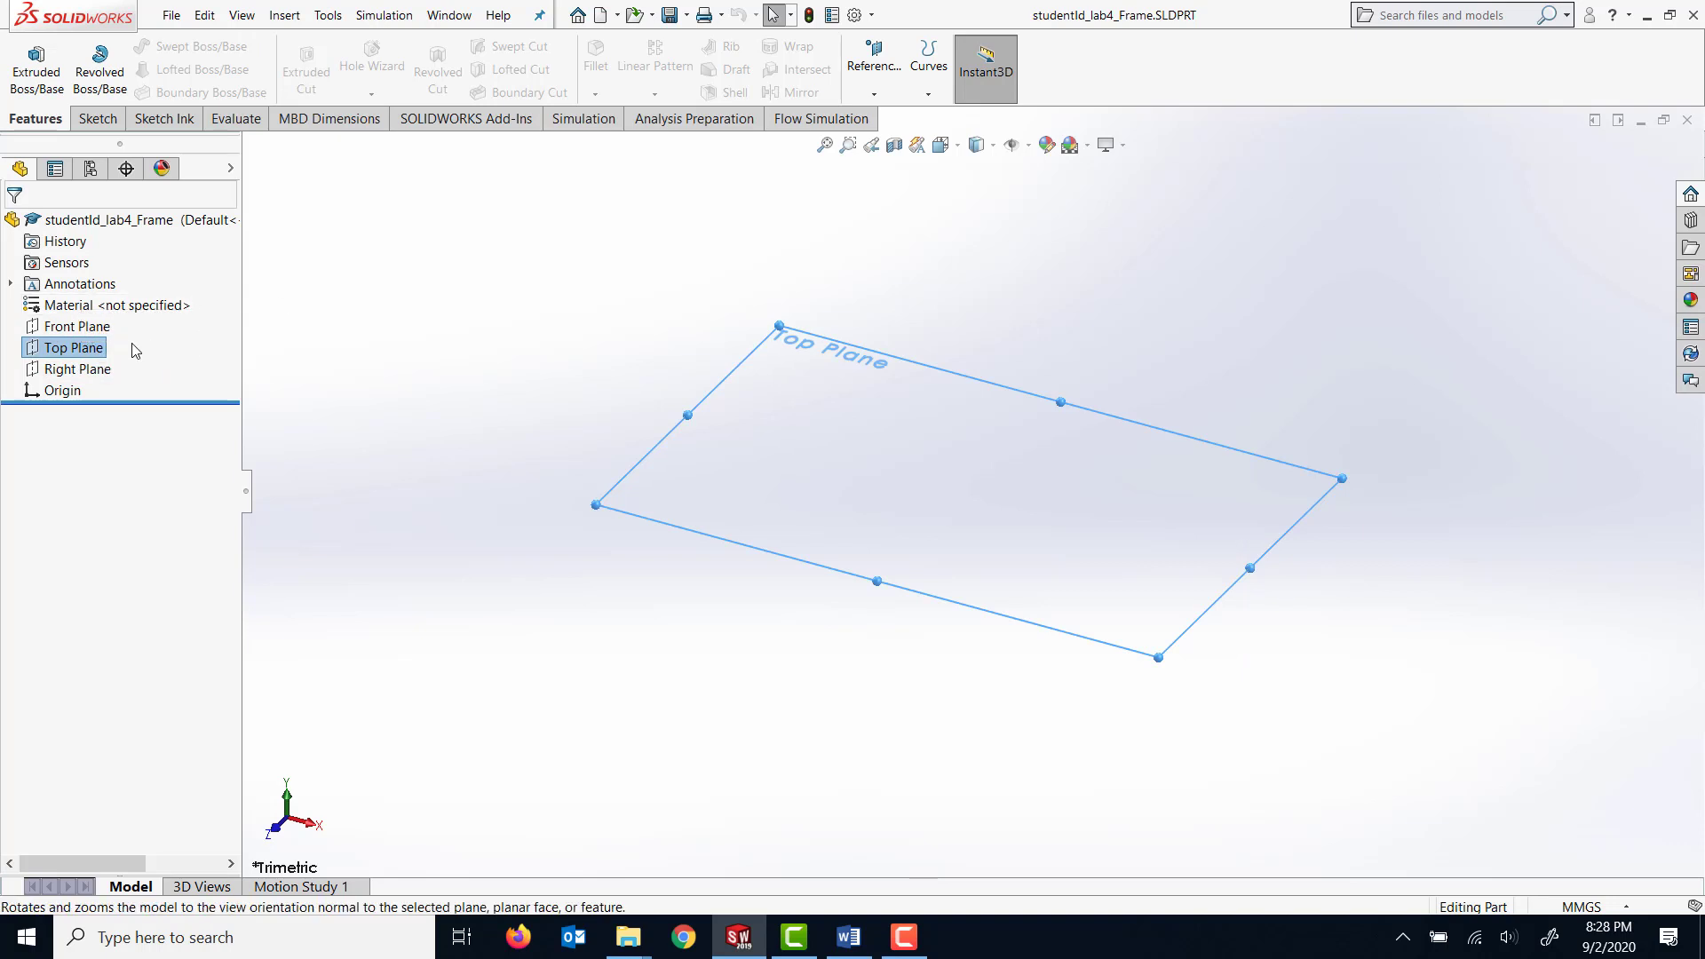
pyautogui.rightClick(90, 352)
pyautogui.click(184, 326)
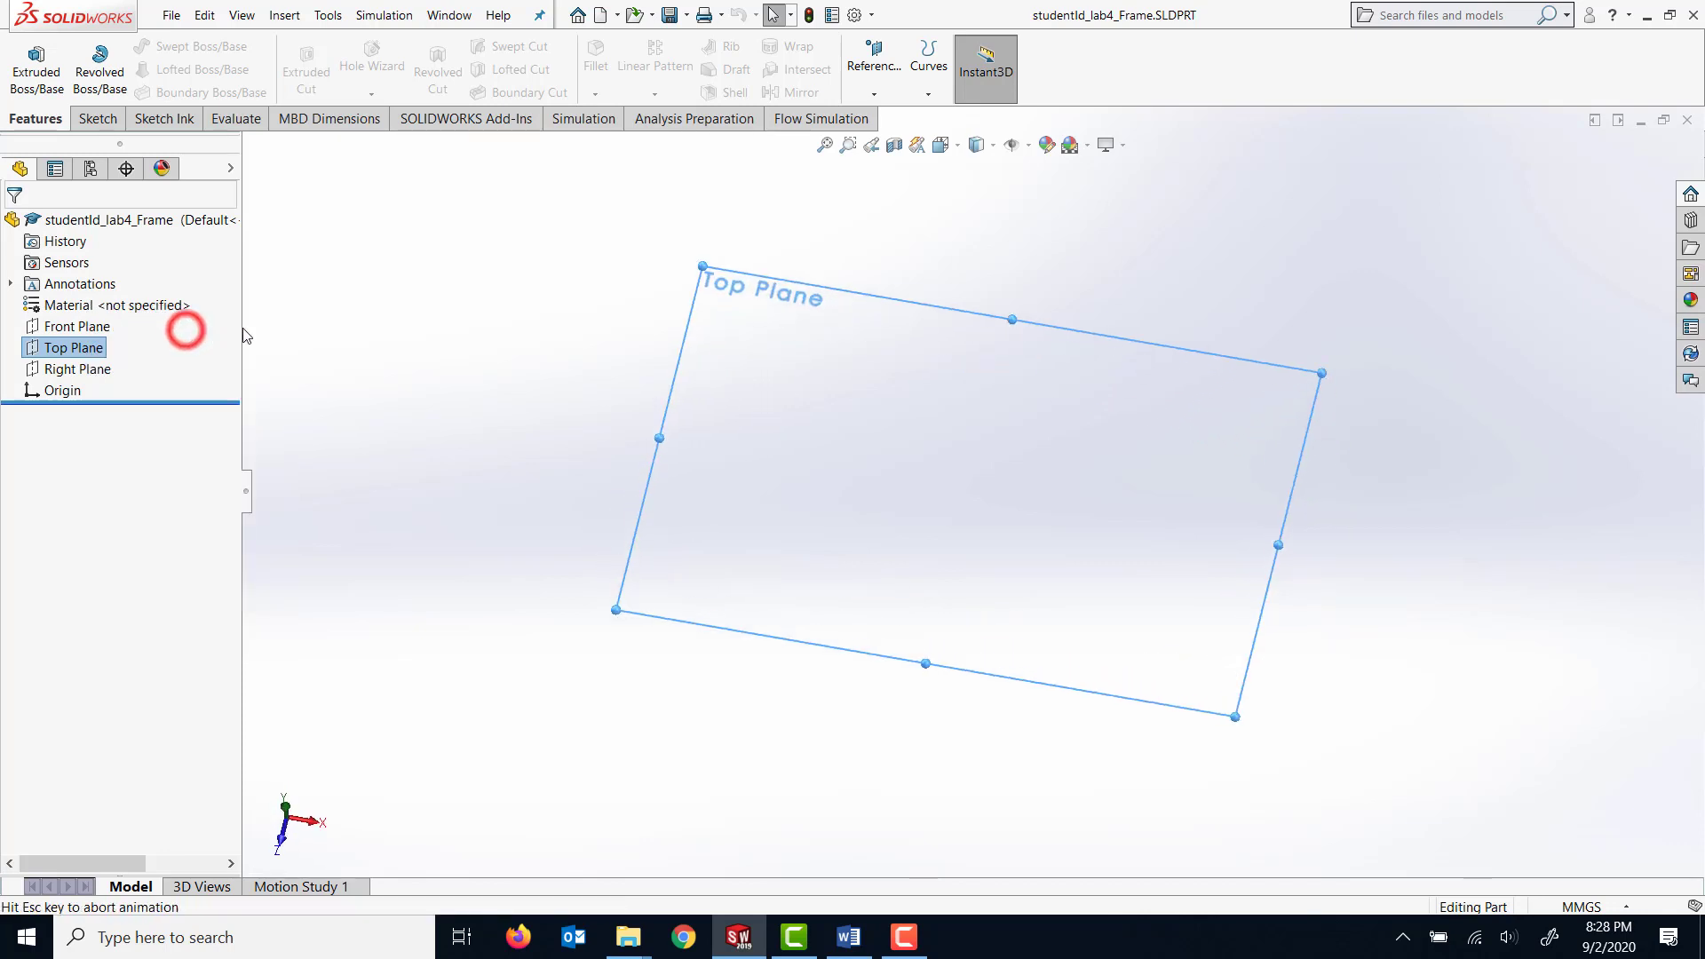
pyautogui.click(94, 119)
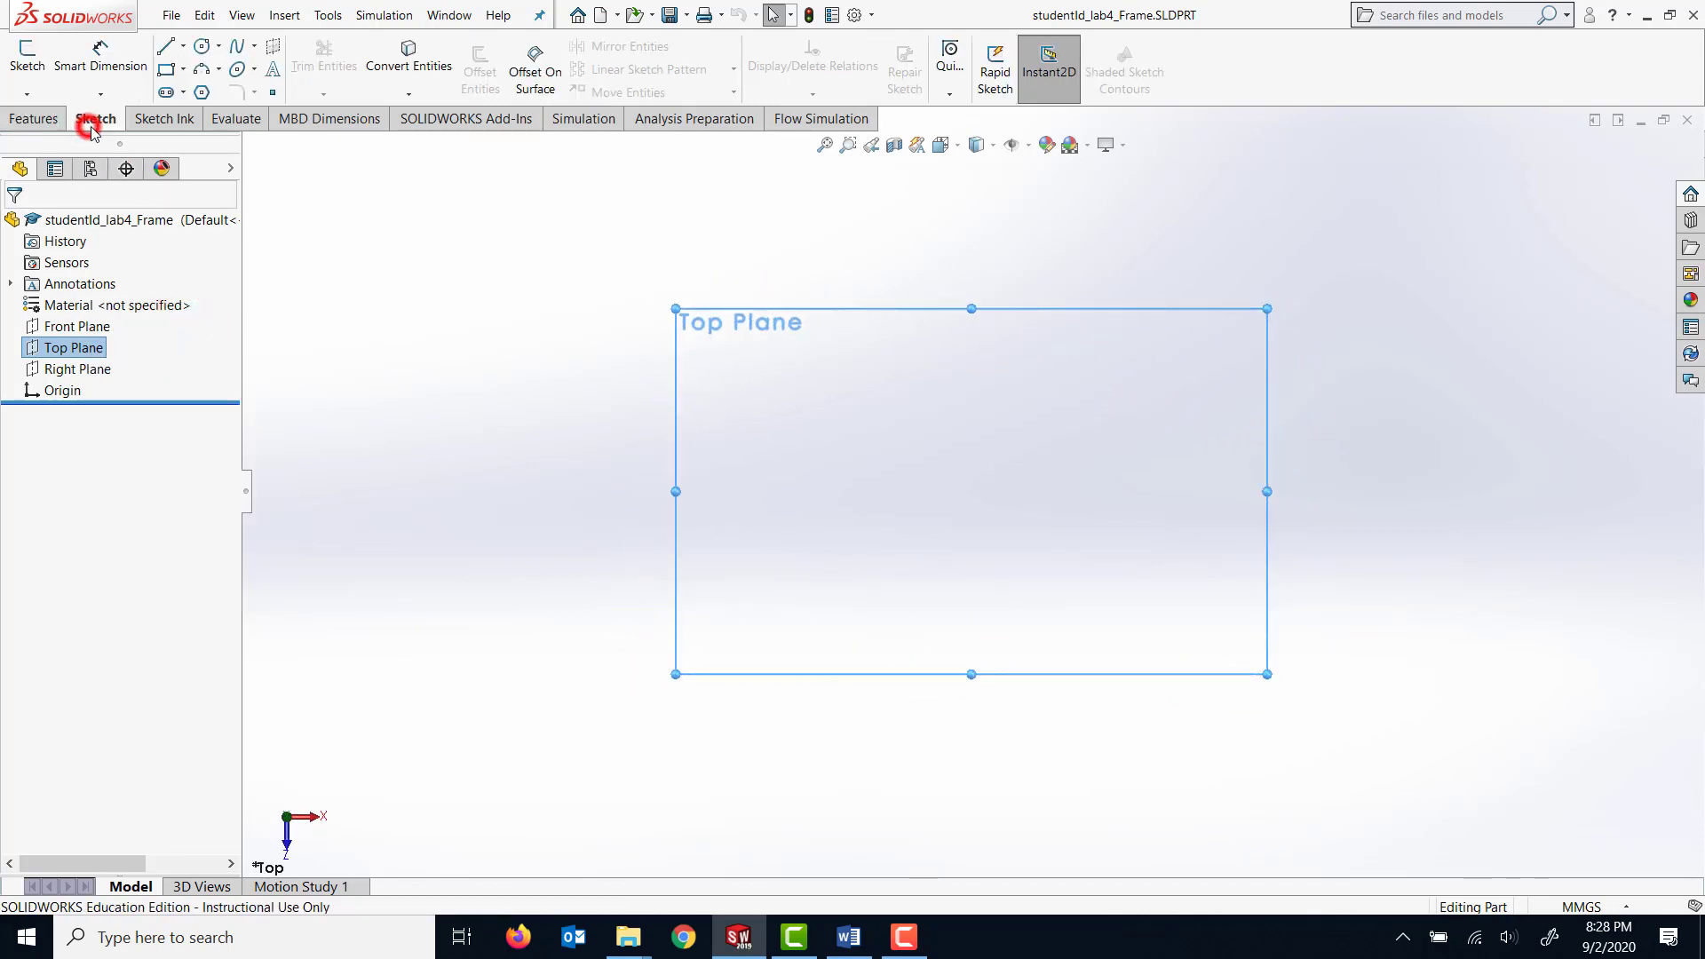
pyautogui.click(182, 68)
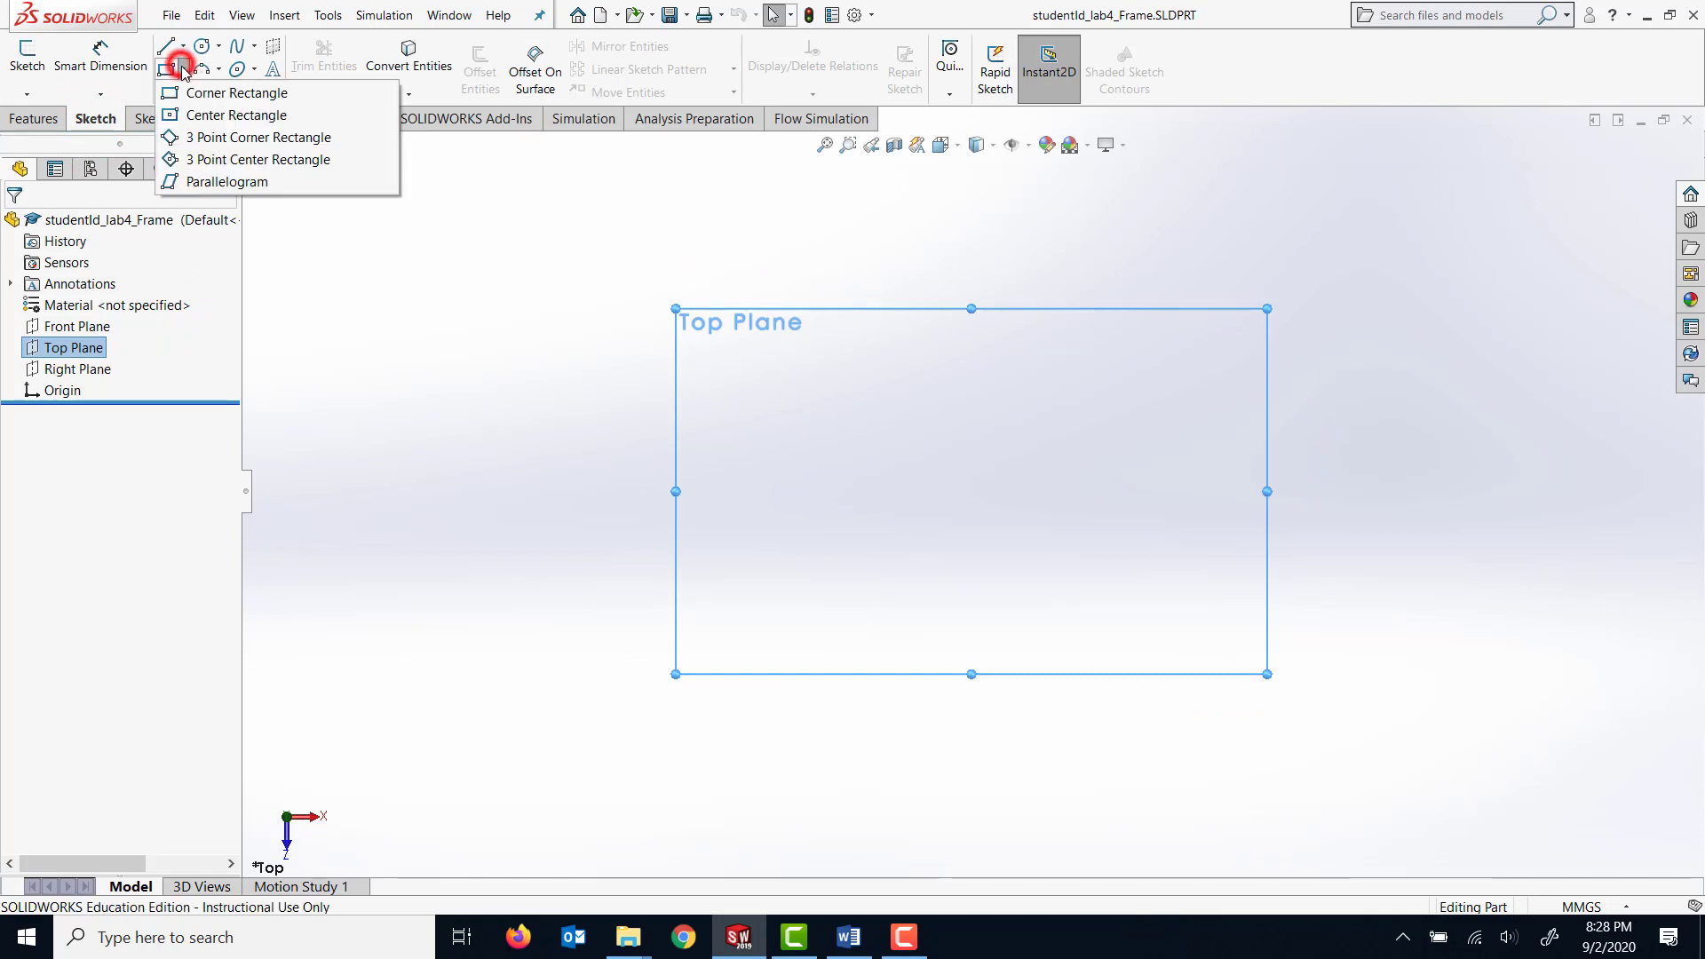
pyautogui.click(203, 117)
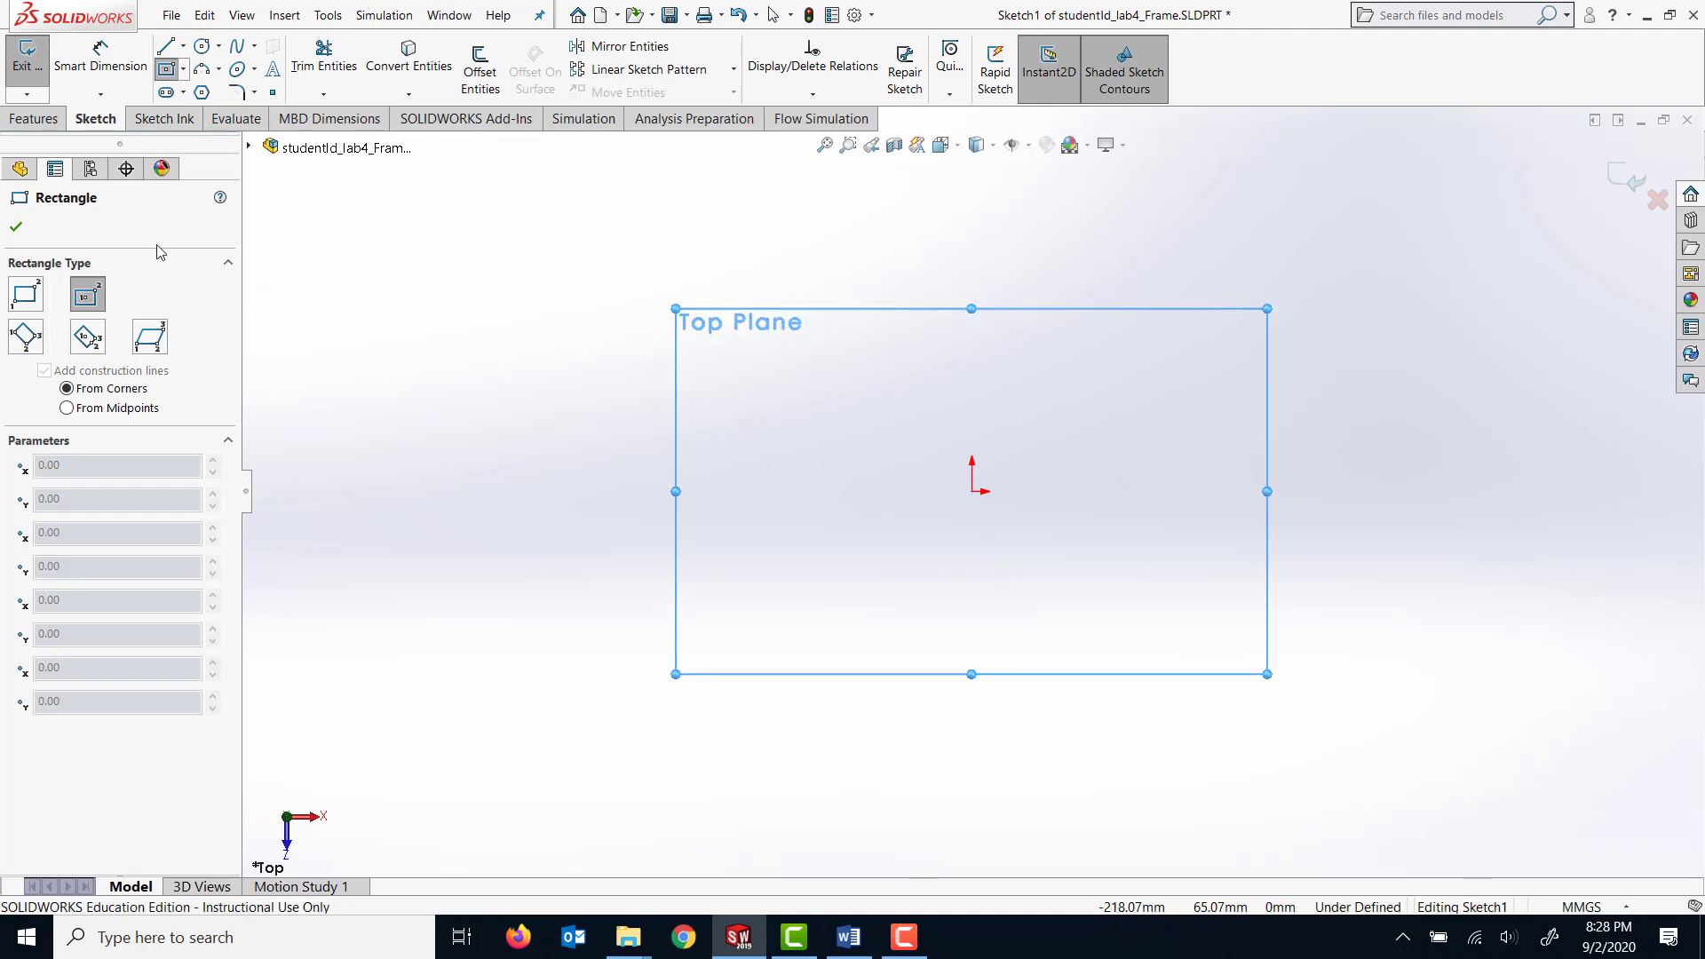
pyautogui.click(972, 380)
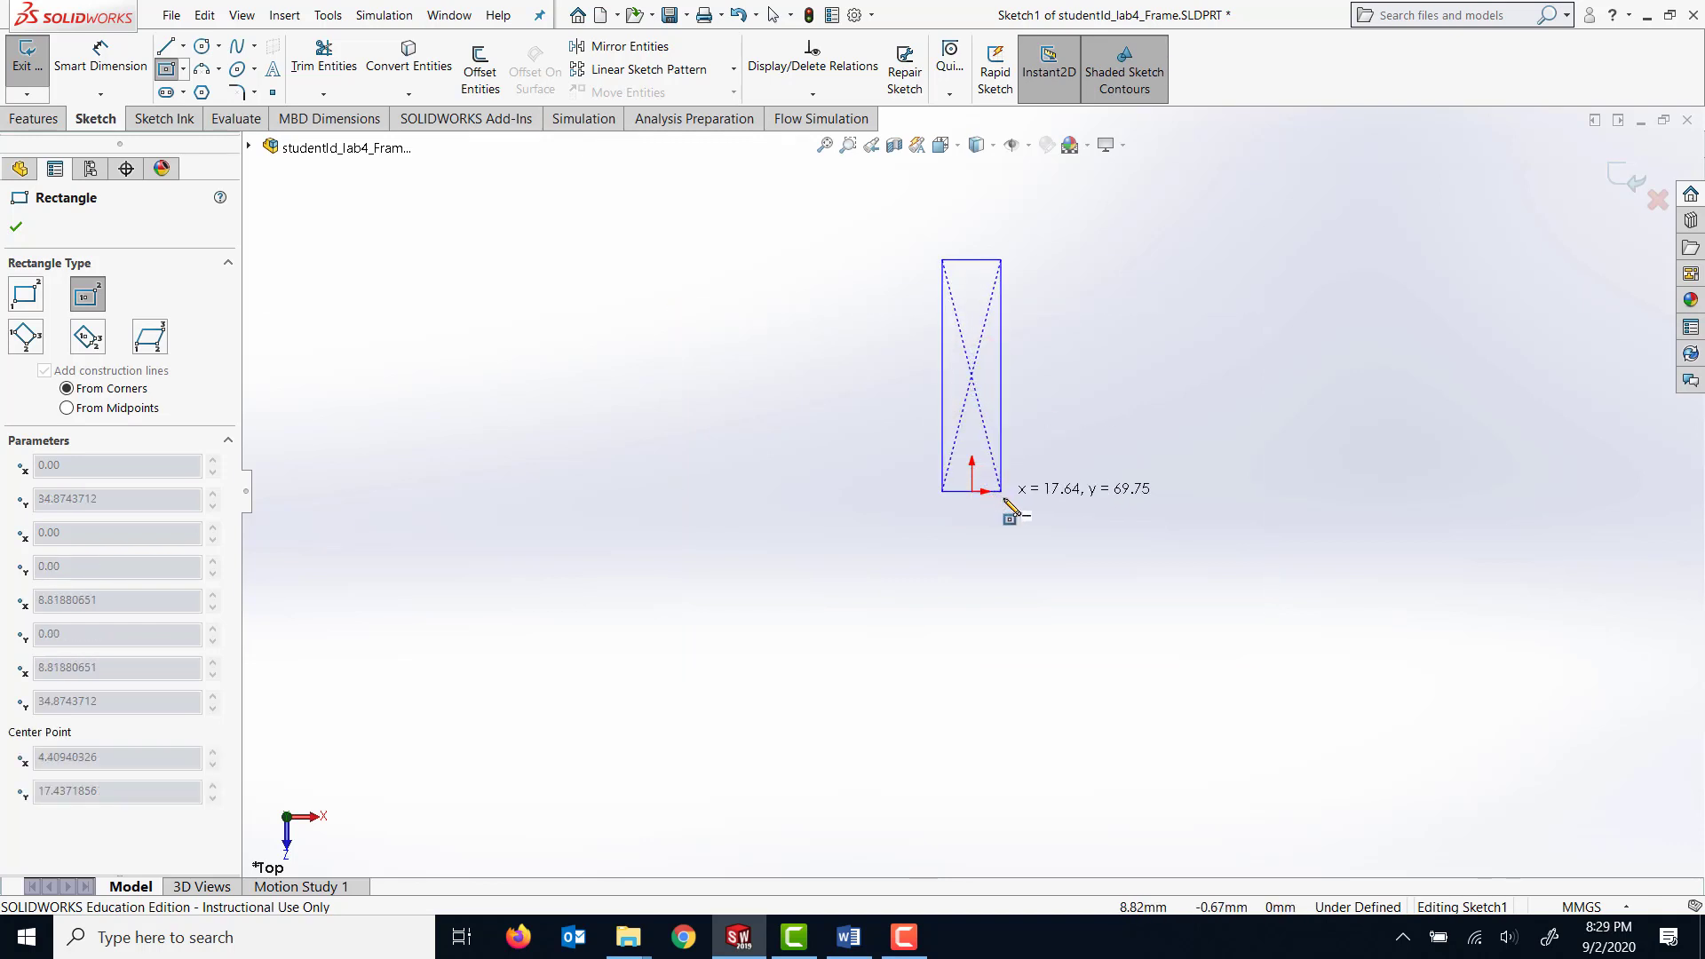
pyautogui.click(1024, 491)
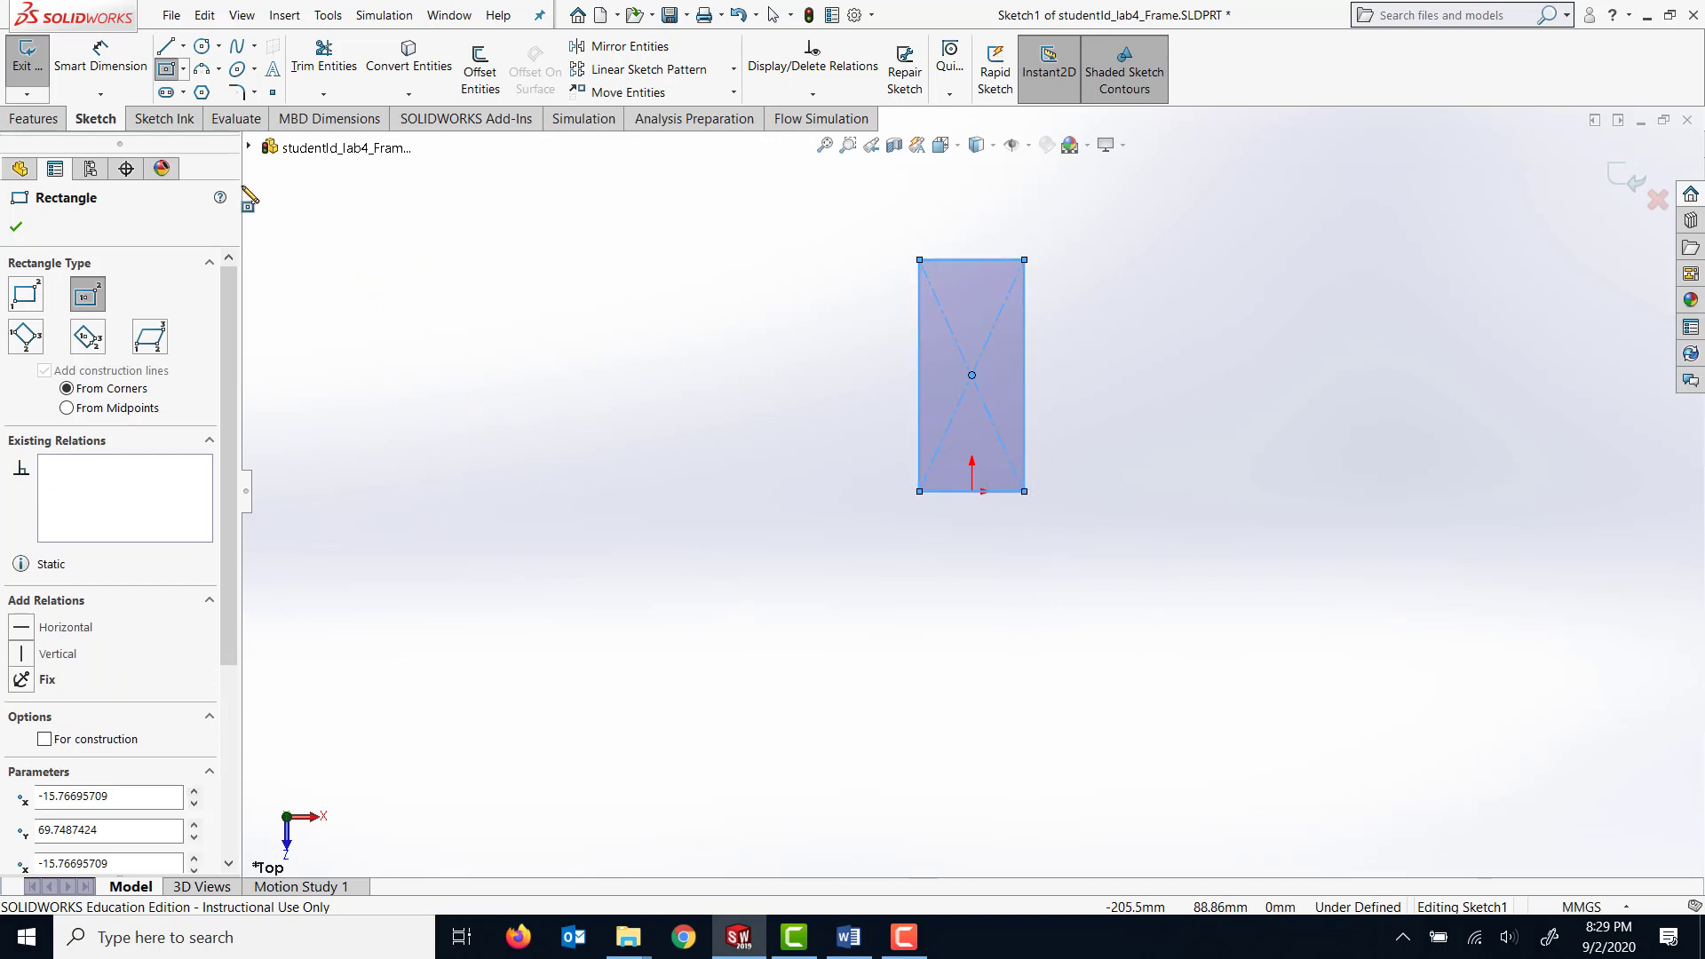
# Dimension the rectangle's upper horizontal edge to a width of 160 mm.
pyautogui.click(102, 66)
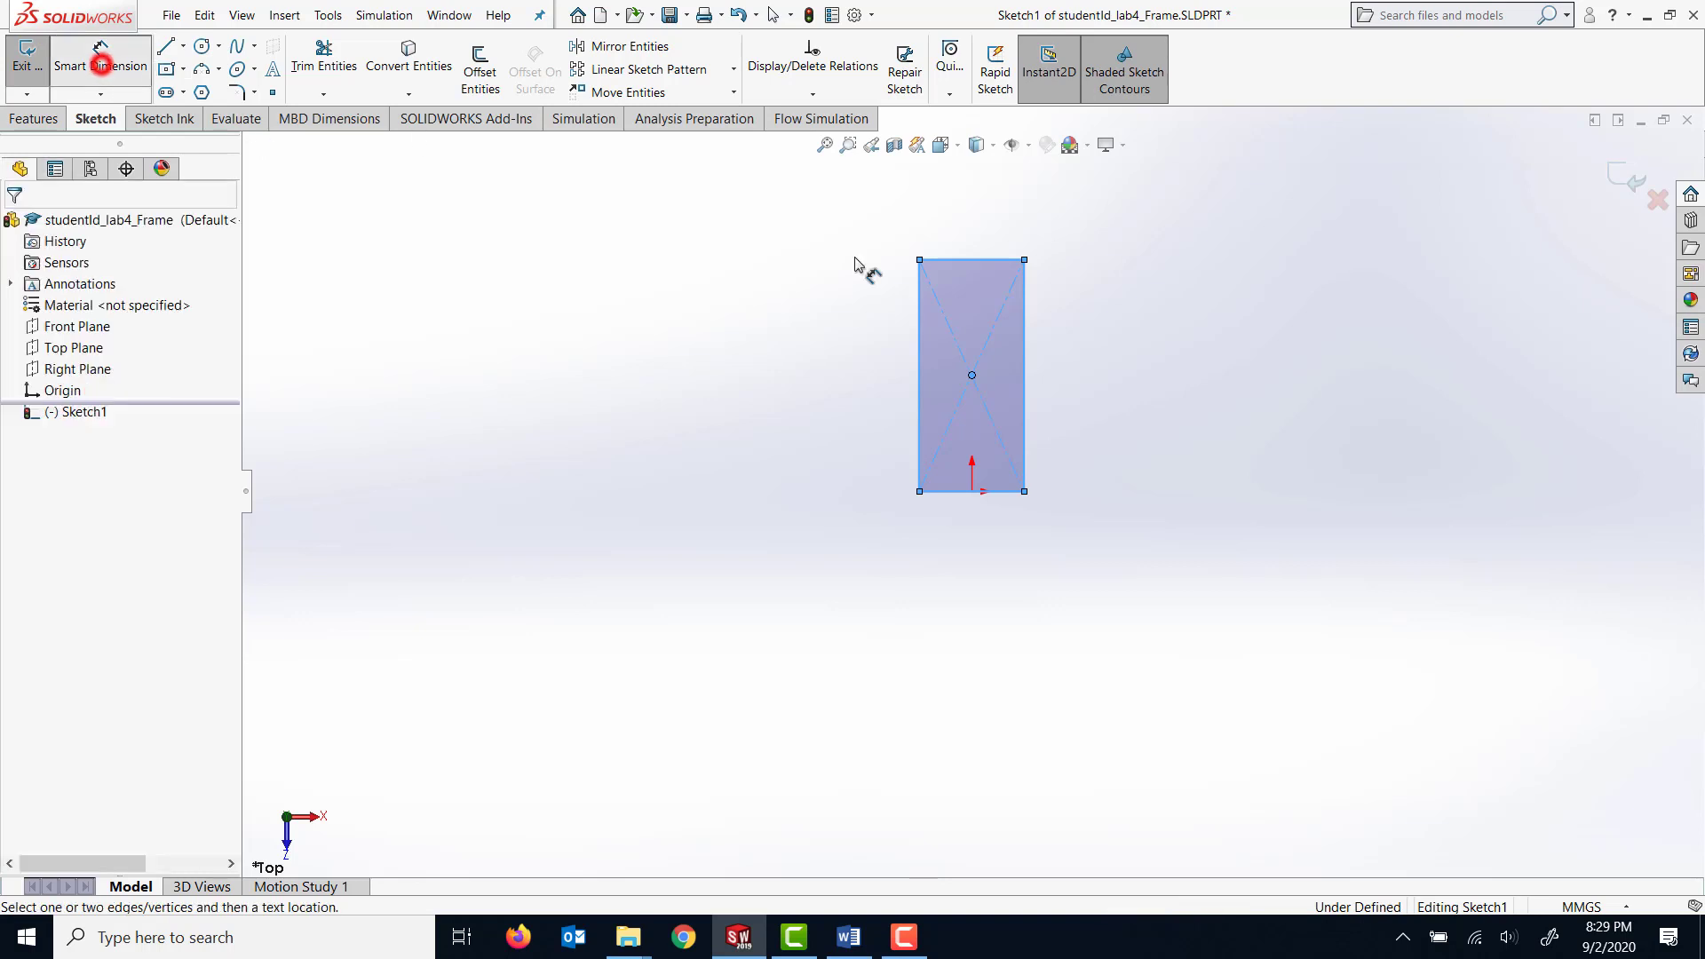
pyautogui.click(974, 259)
pyautogui.click(968, 223)
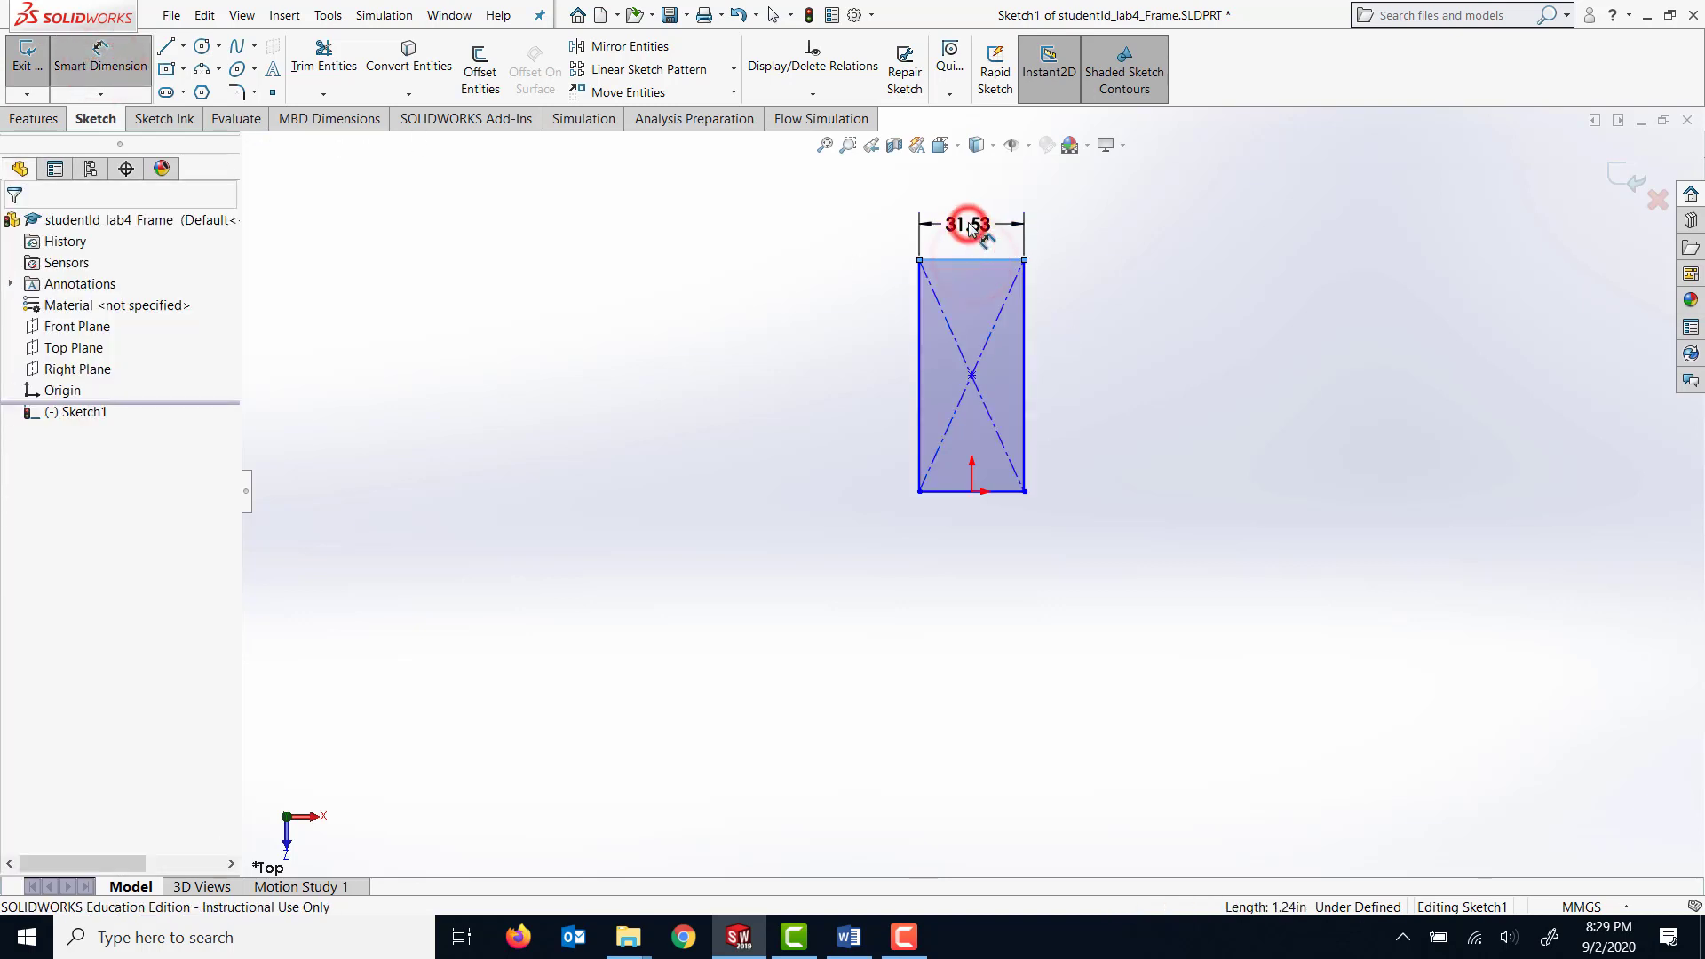
pyautogui.write('160')
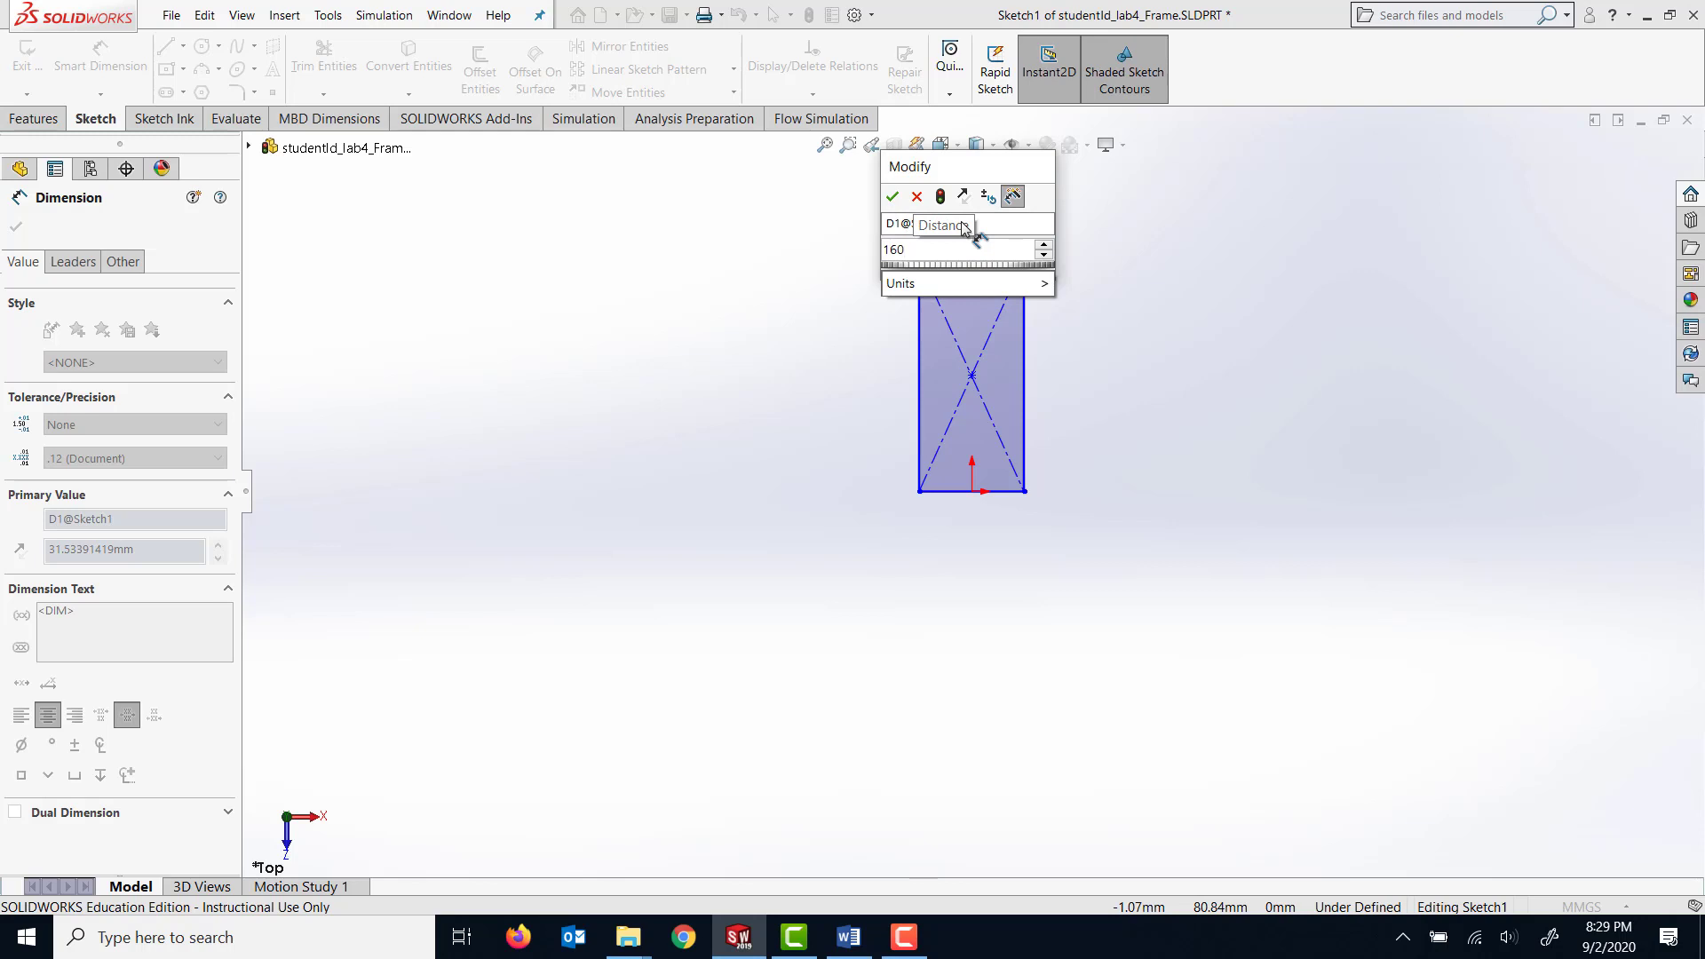
pyautogui.press('Return')
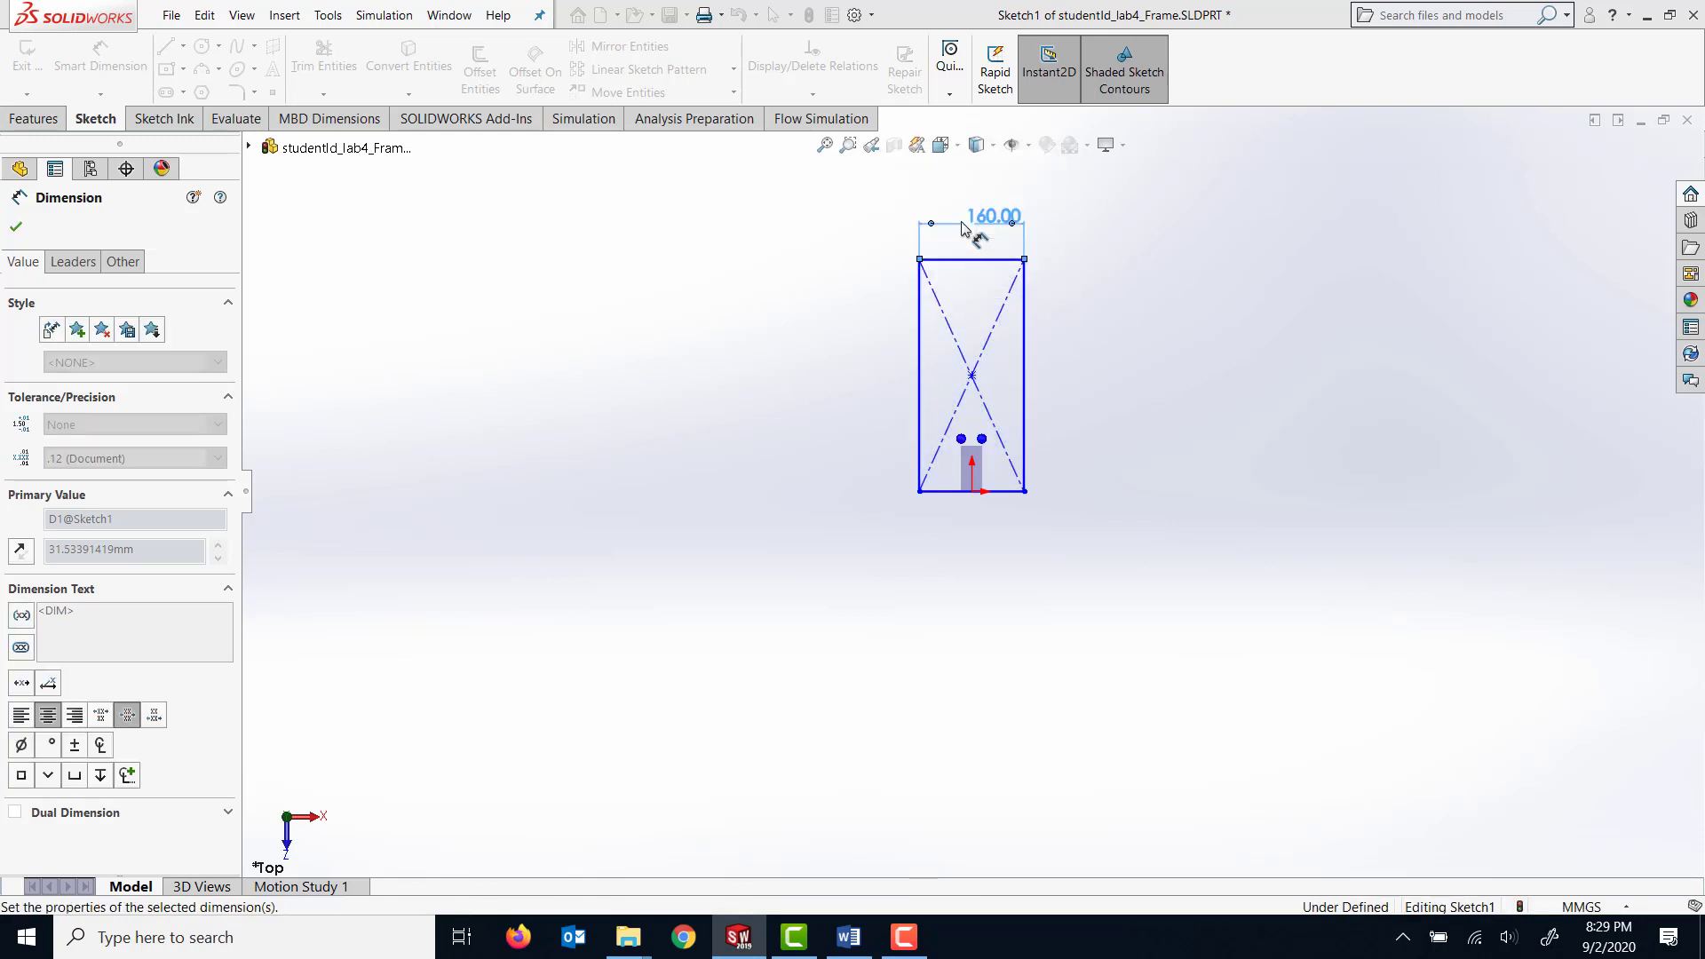
# Dimension the rectangle's vertical side to 250 mm.
pyautogui.click(1023, 416)
pyautogui.click(1138, 387)
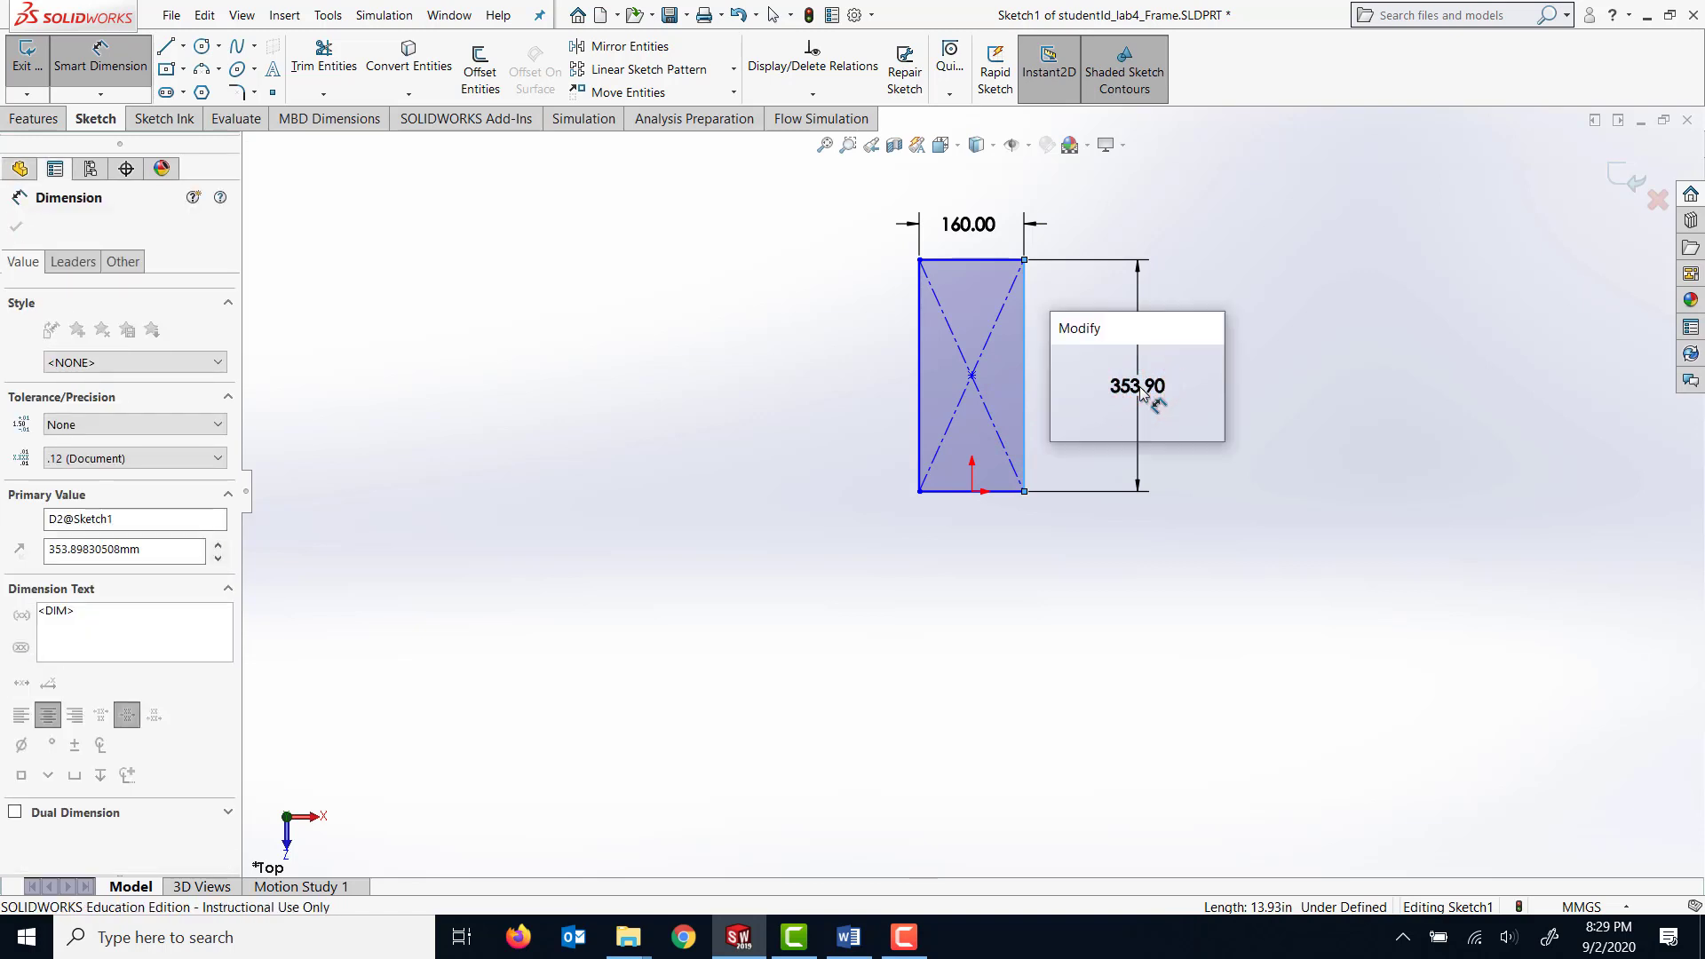
pyautogui.write('250')
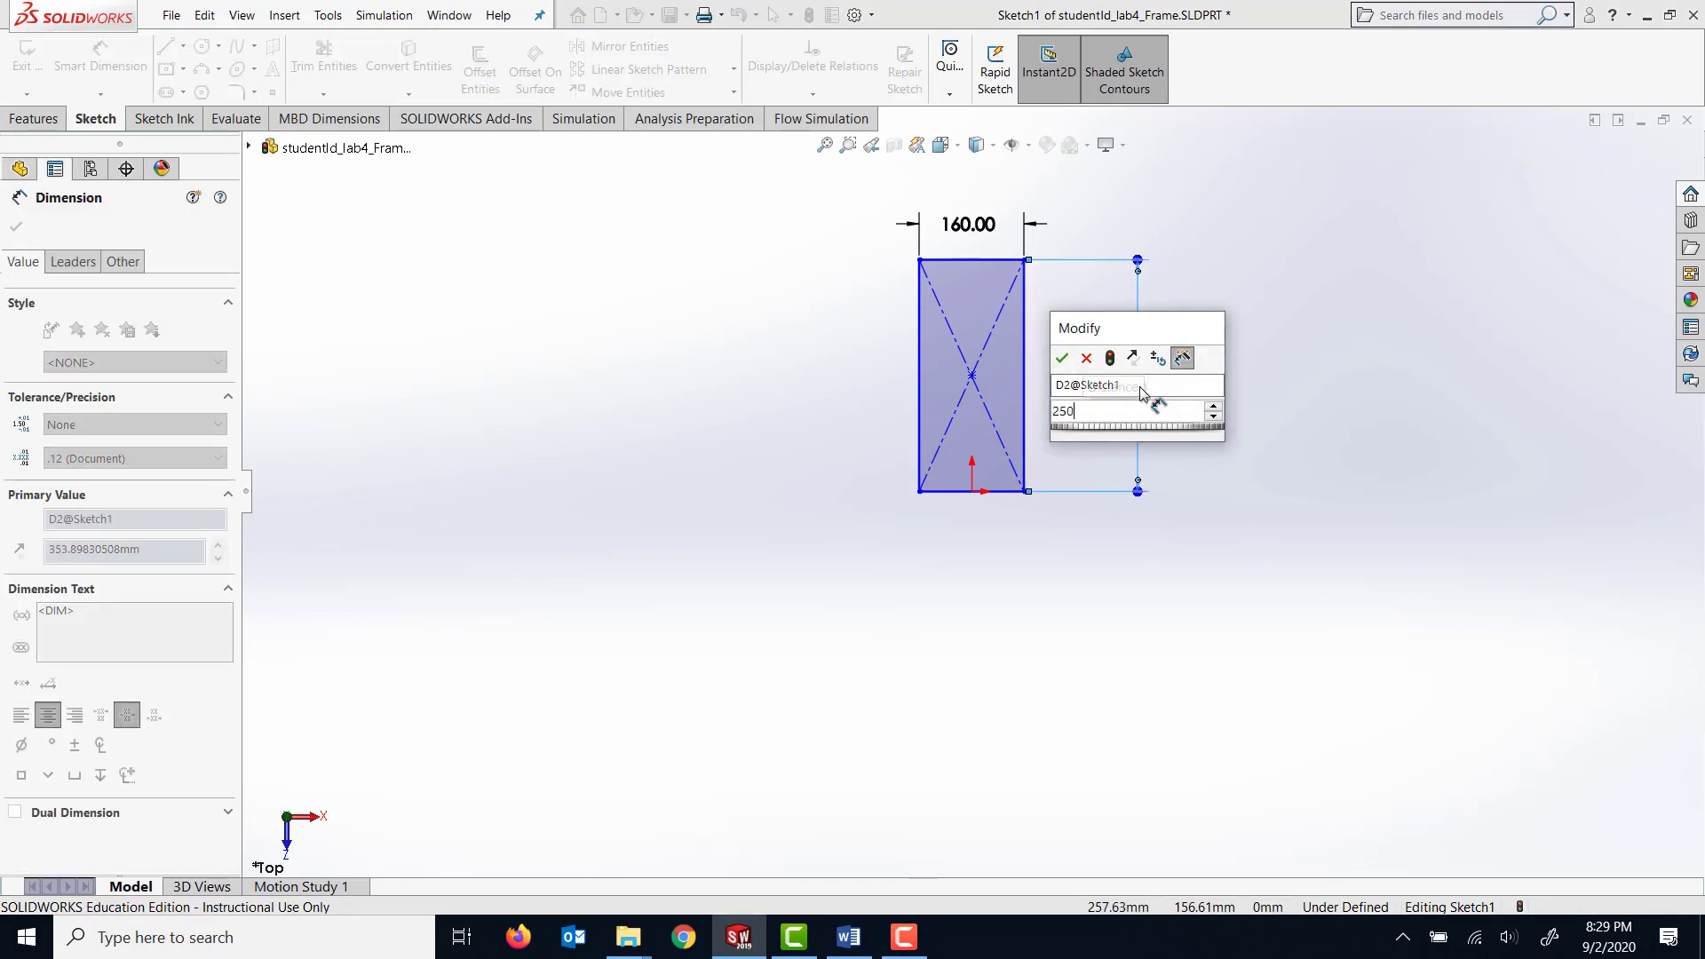
pyautogui.press('Return')
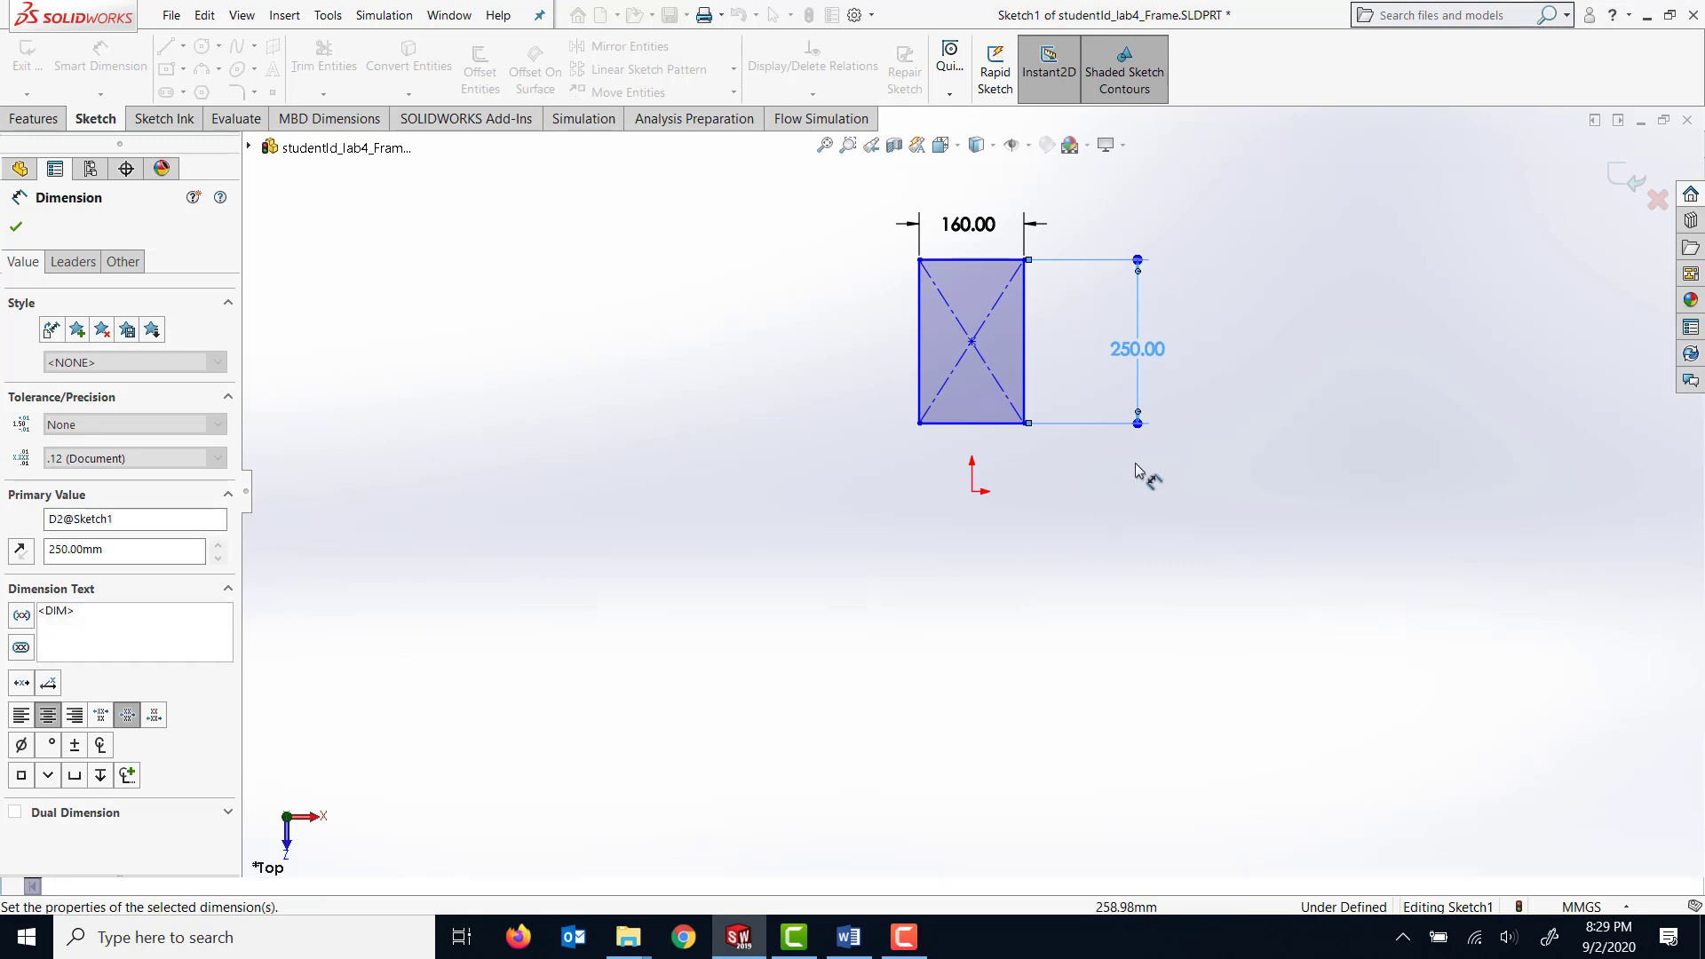
pyautogui.scroll(-3, 1083, 409)
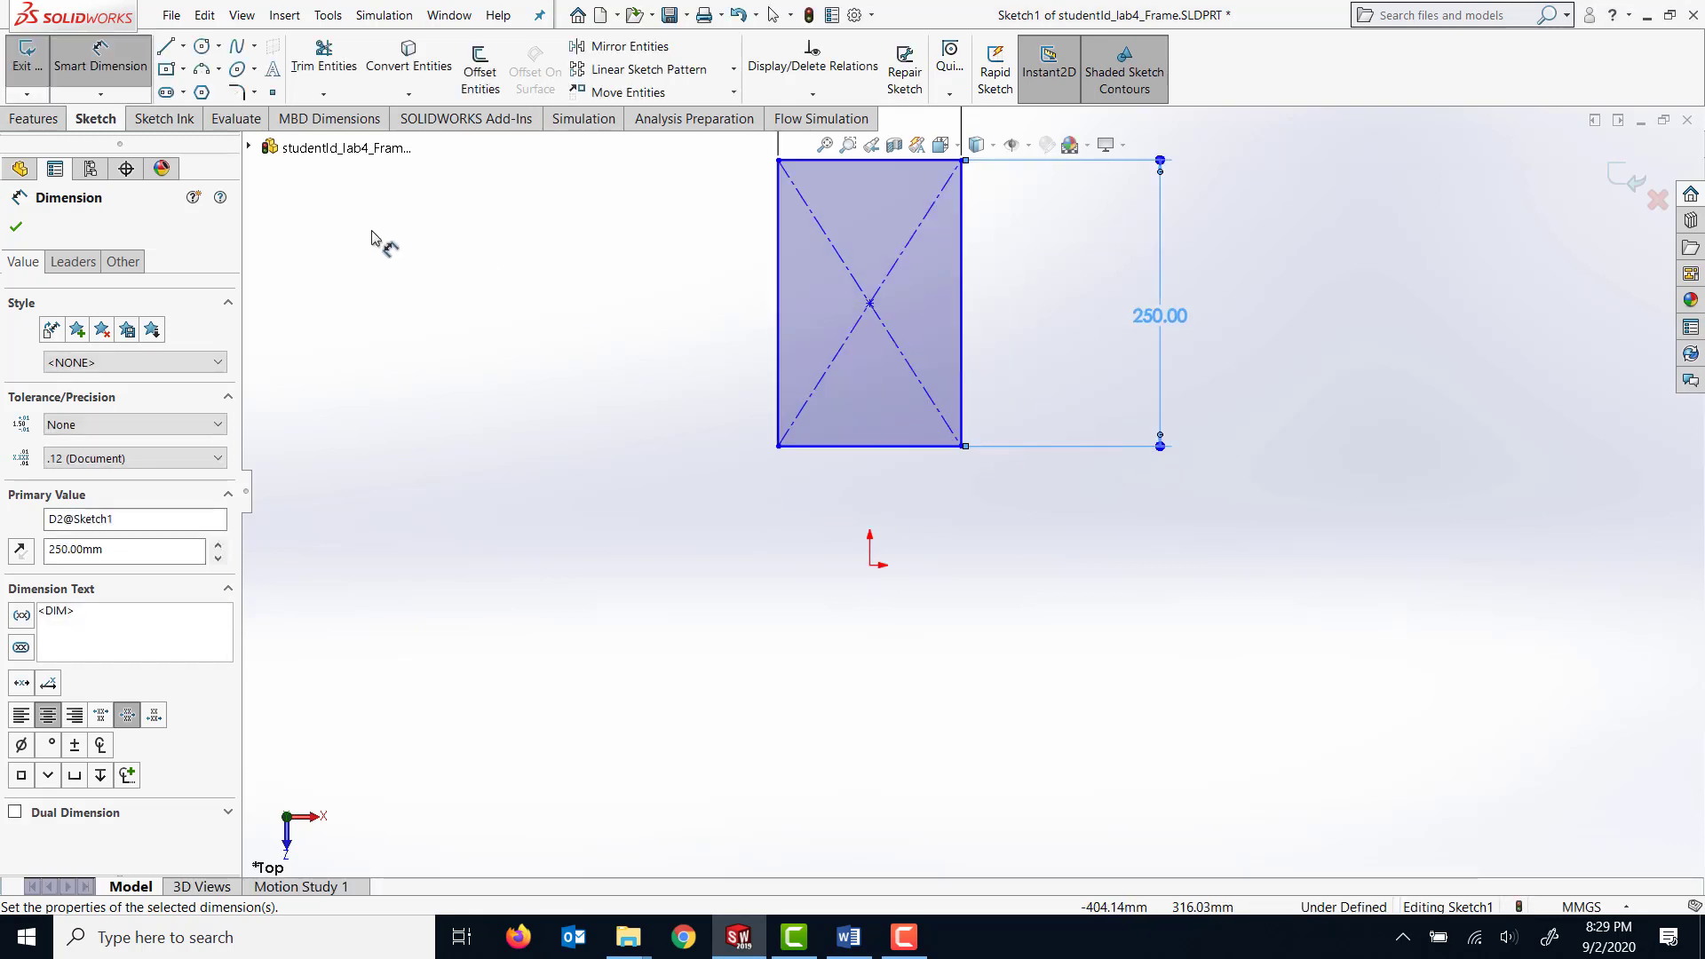
pyautogui.click(102, 57)
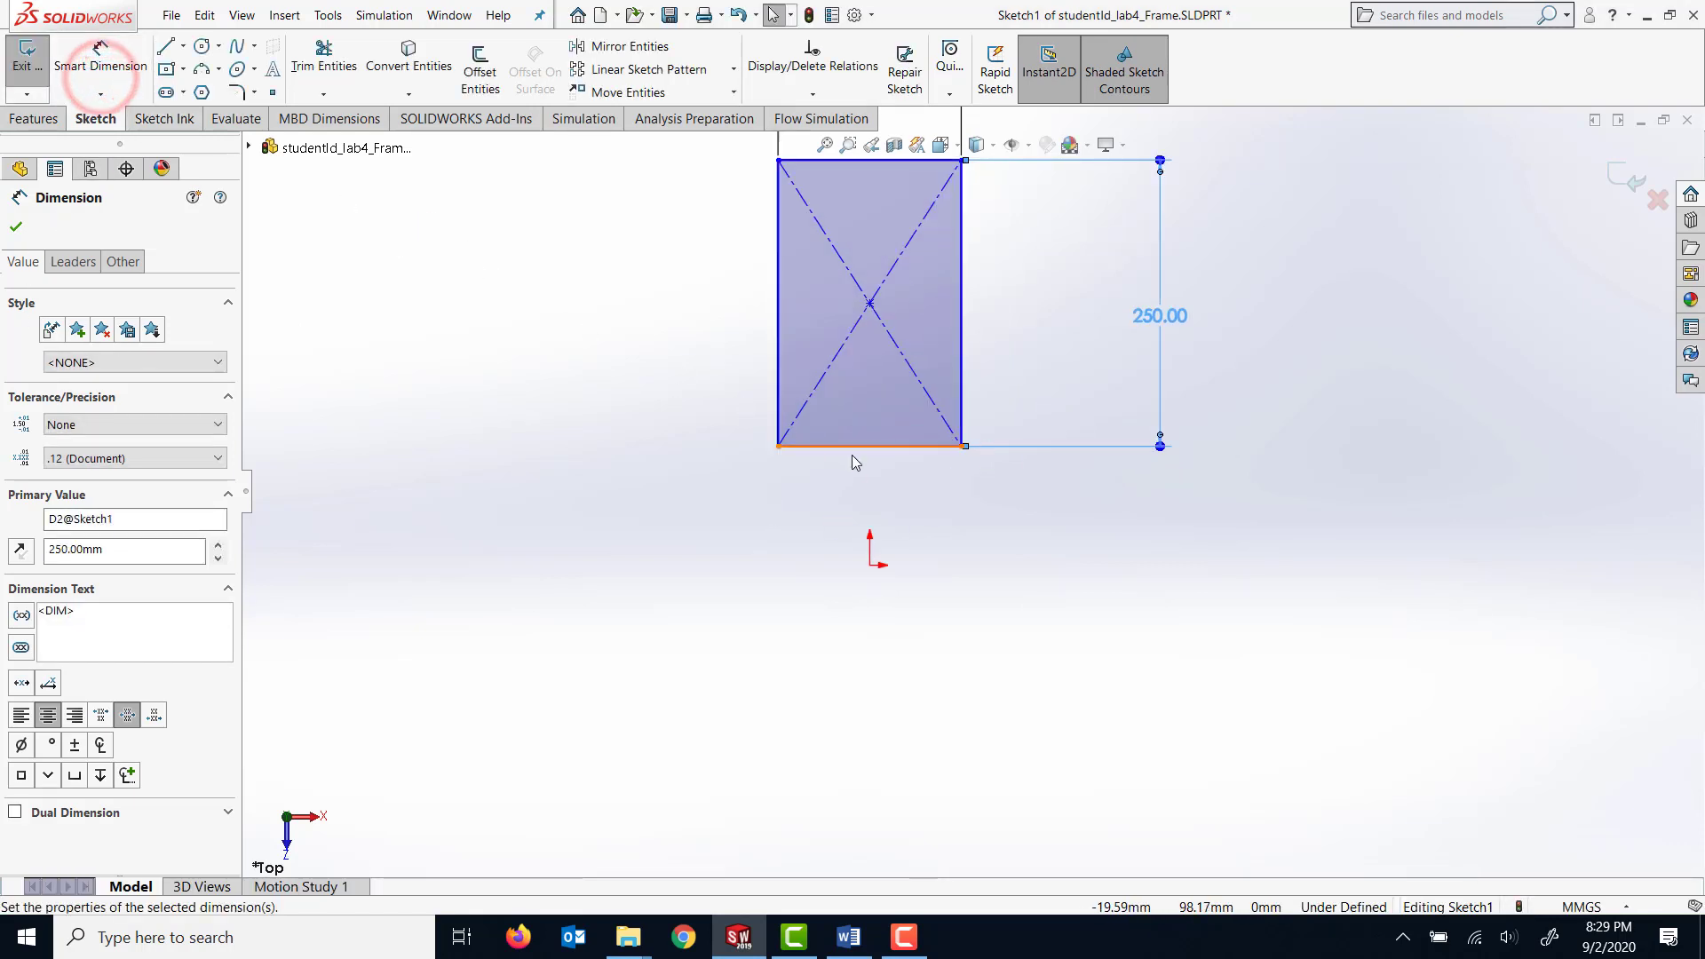
pyautogui.scroll(-3, 861, 447)
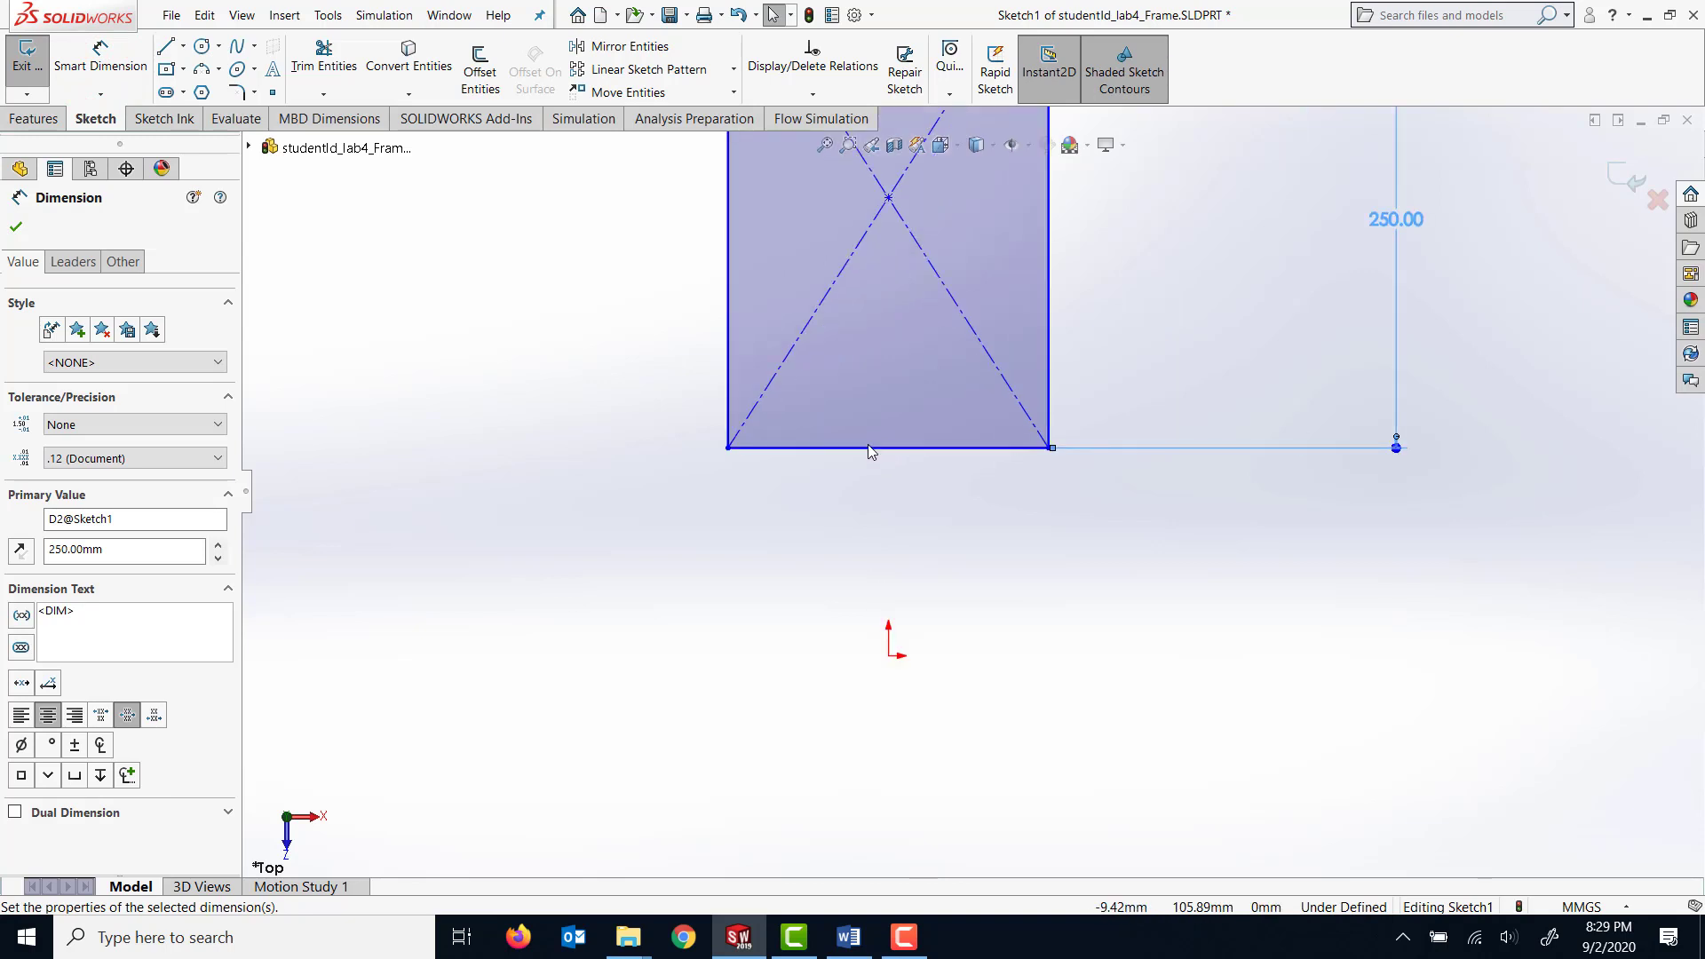
pyautogui.click(16, 227)
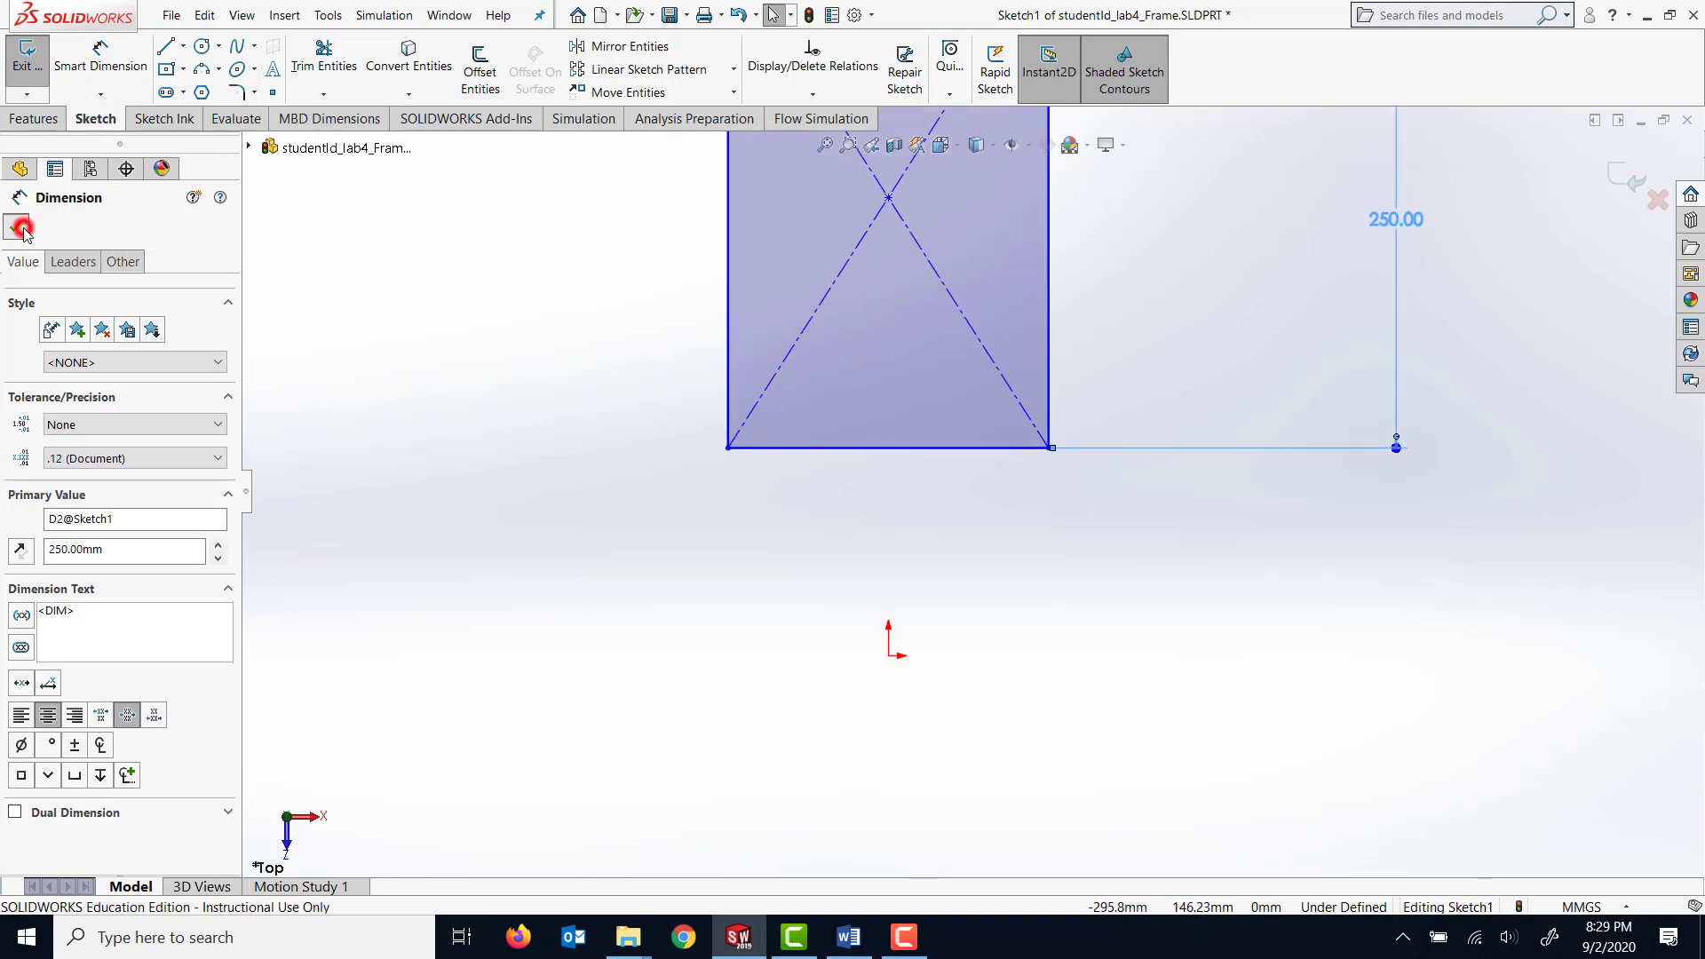
# Make the midpoint of the rectangle's lower edge coincident with the origin.
pyautogui.click(887, 448)
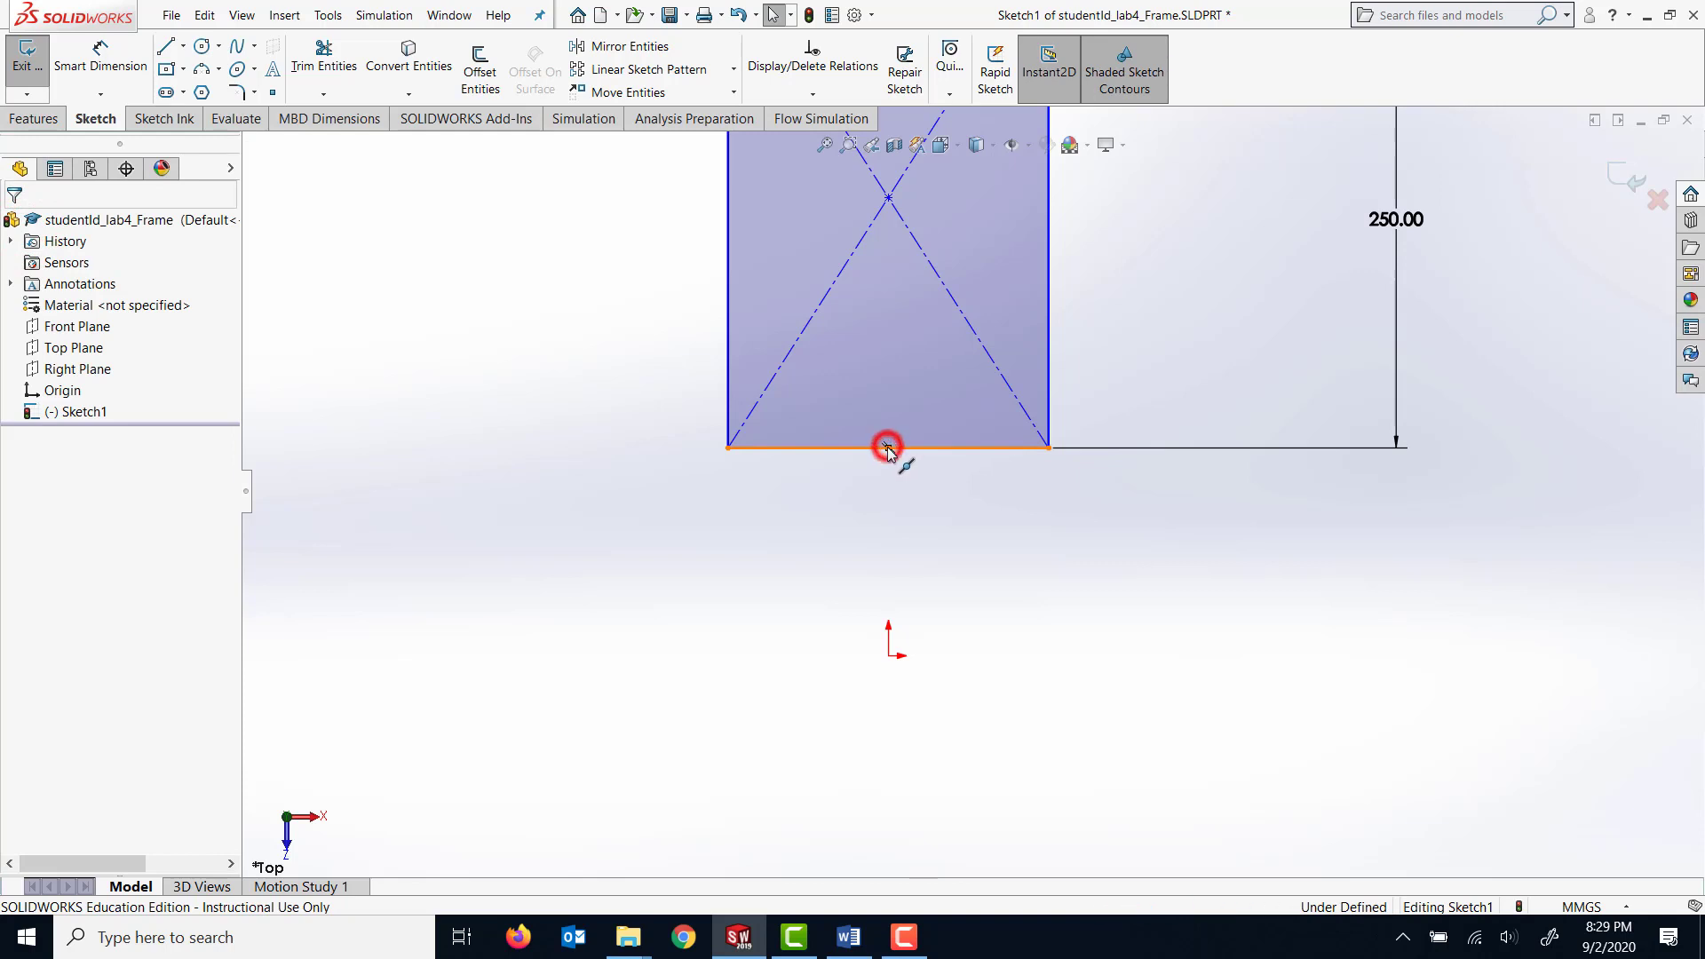
pyautogui.keyDown('ctrl'); pyautogui.click(888, 657); pyautogui.keyUp('ctrl')
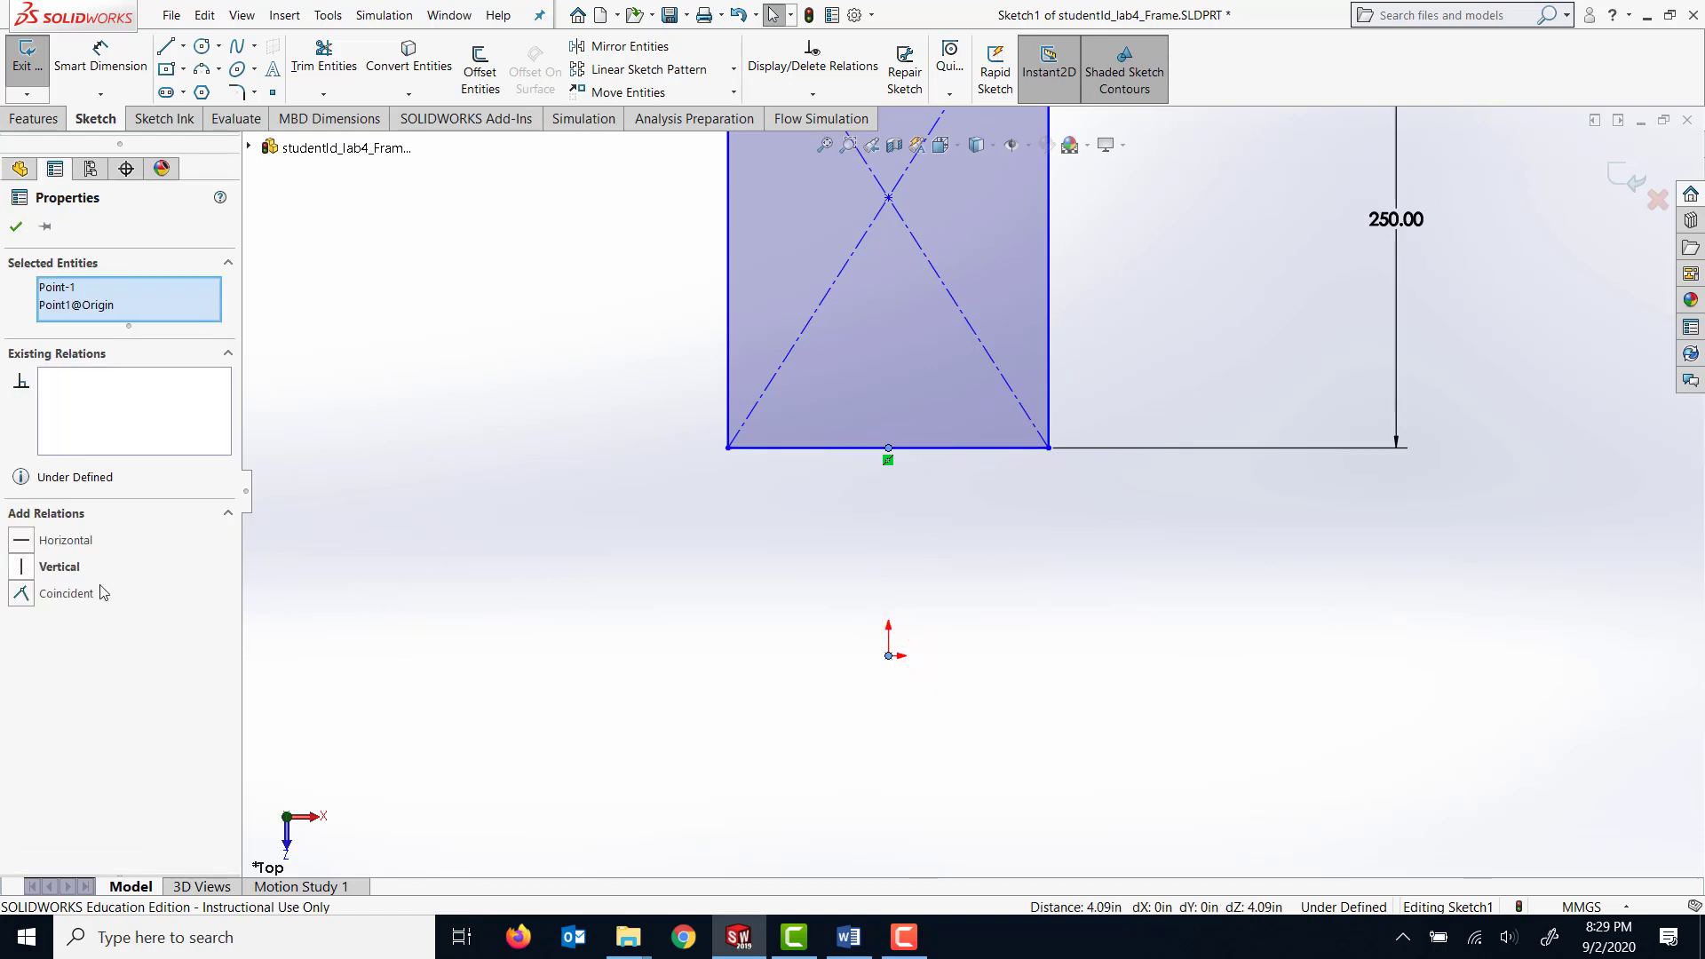
pyautogui.click(21, 593)
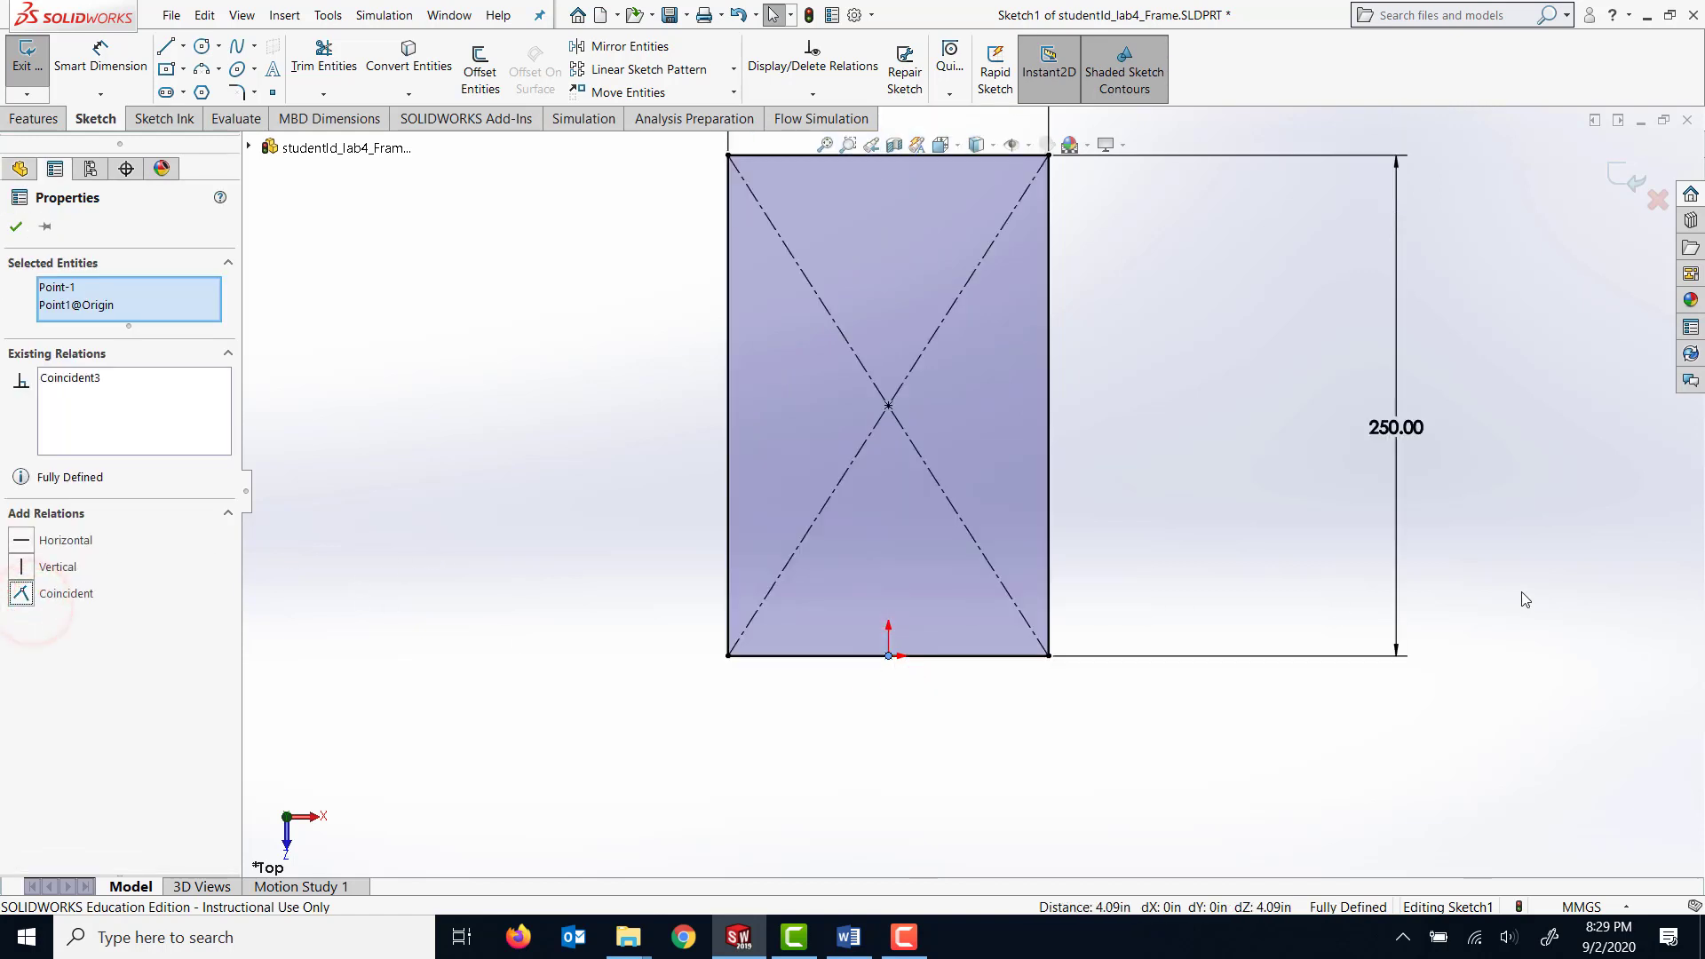
# Reposition the 160 mm width dimension below the rectangle.
pyautogui.press('f')
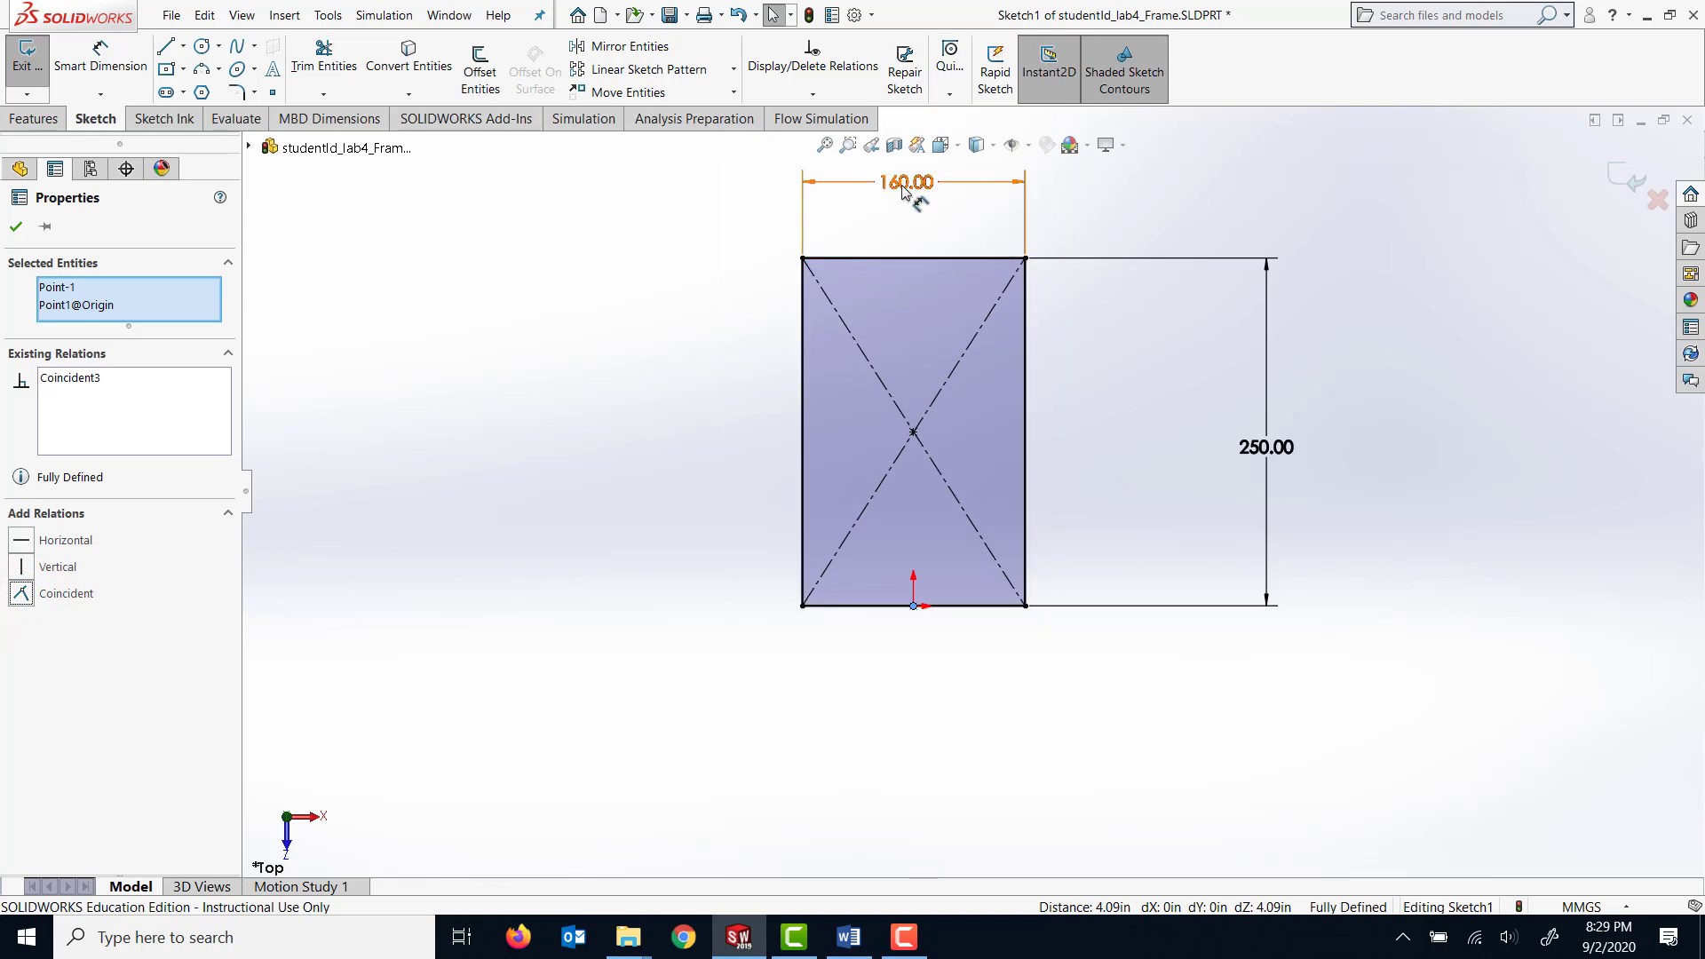
pyautogui.moveTo(904, 183); pyautogui.dragTo(918, 683)
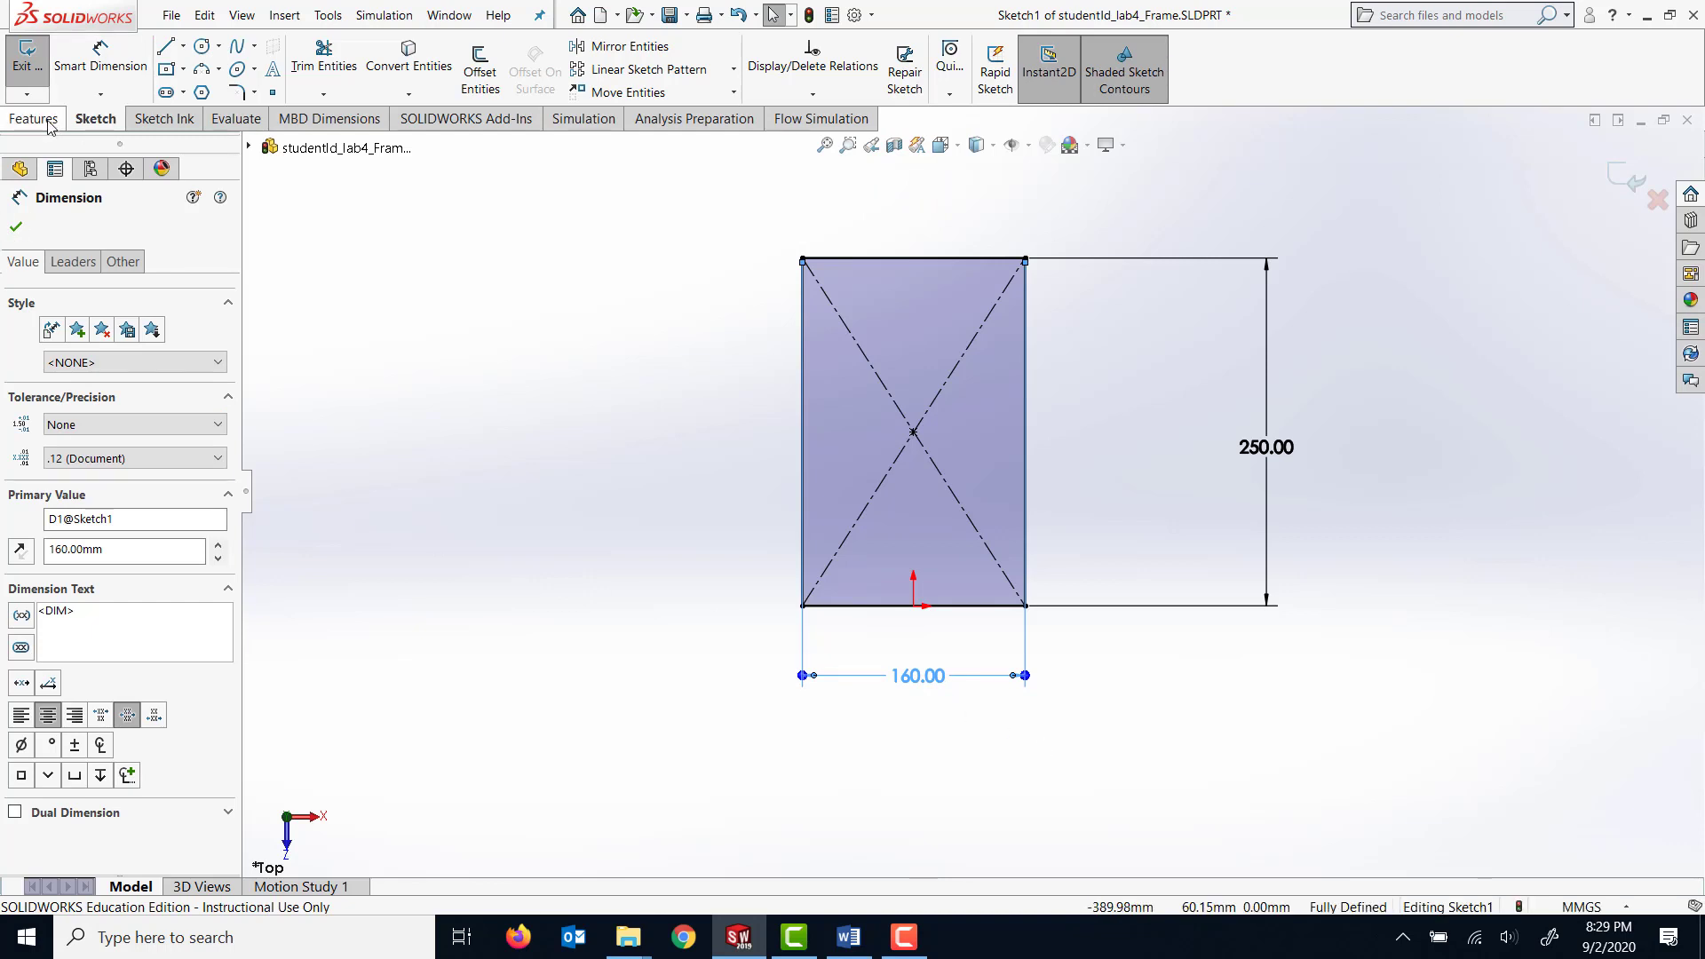
pyautogui.click(16, 226)
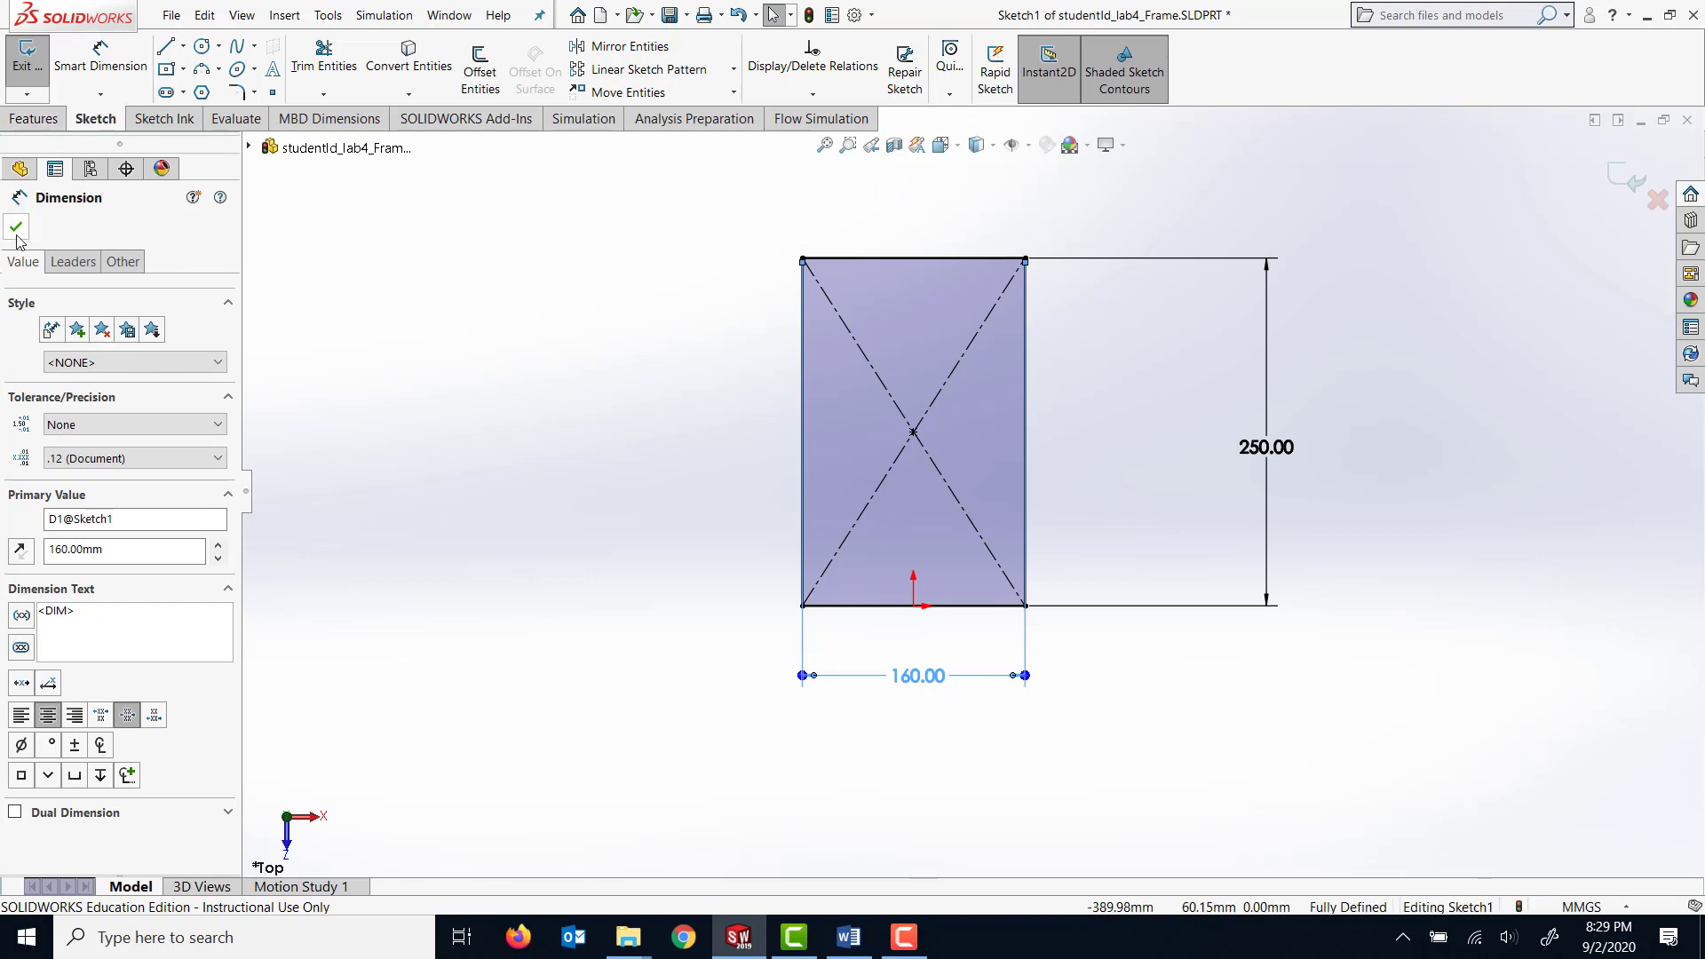
# Extrude the rectangle as a blind boss to a depth of 350 mm.
pyautogui.click(32, 121)
pyautogui.click(42, 89)
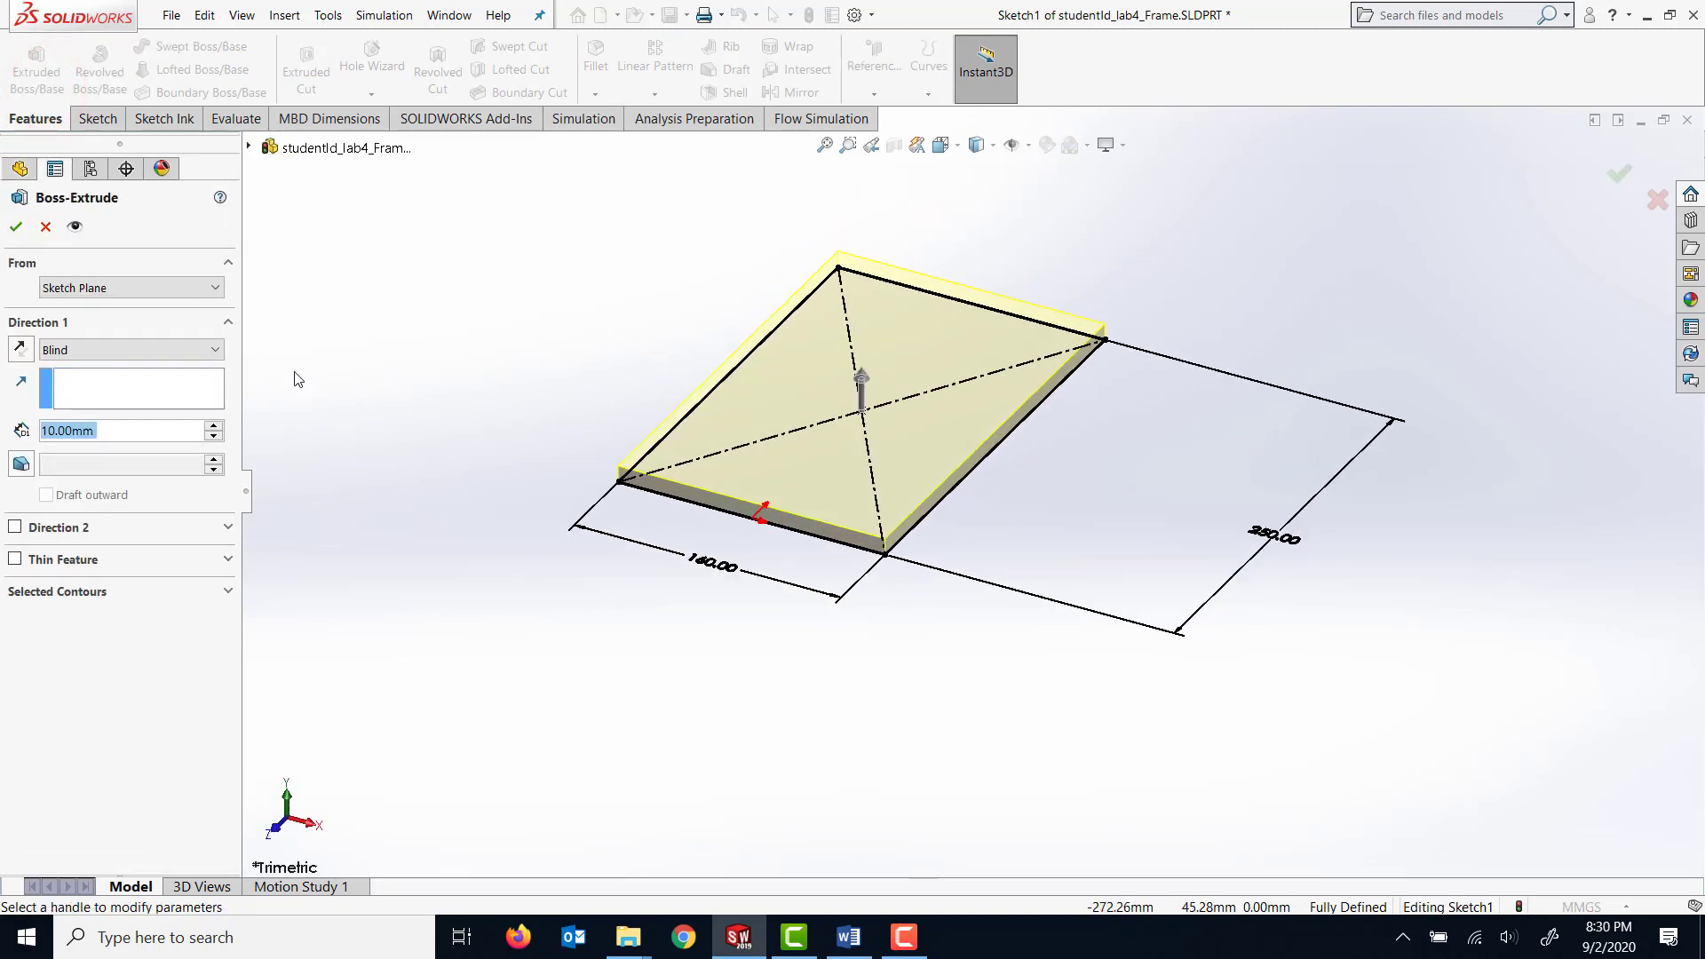
pyautogui.click(129, 440)
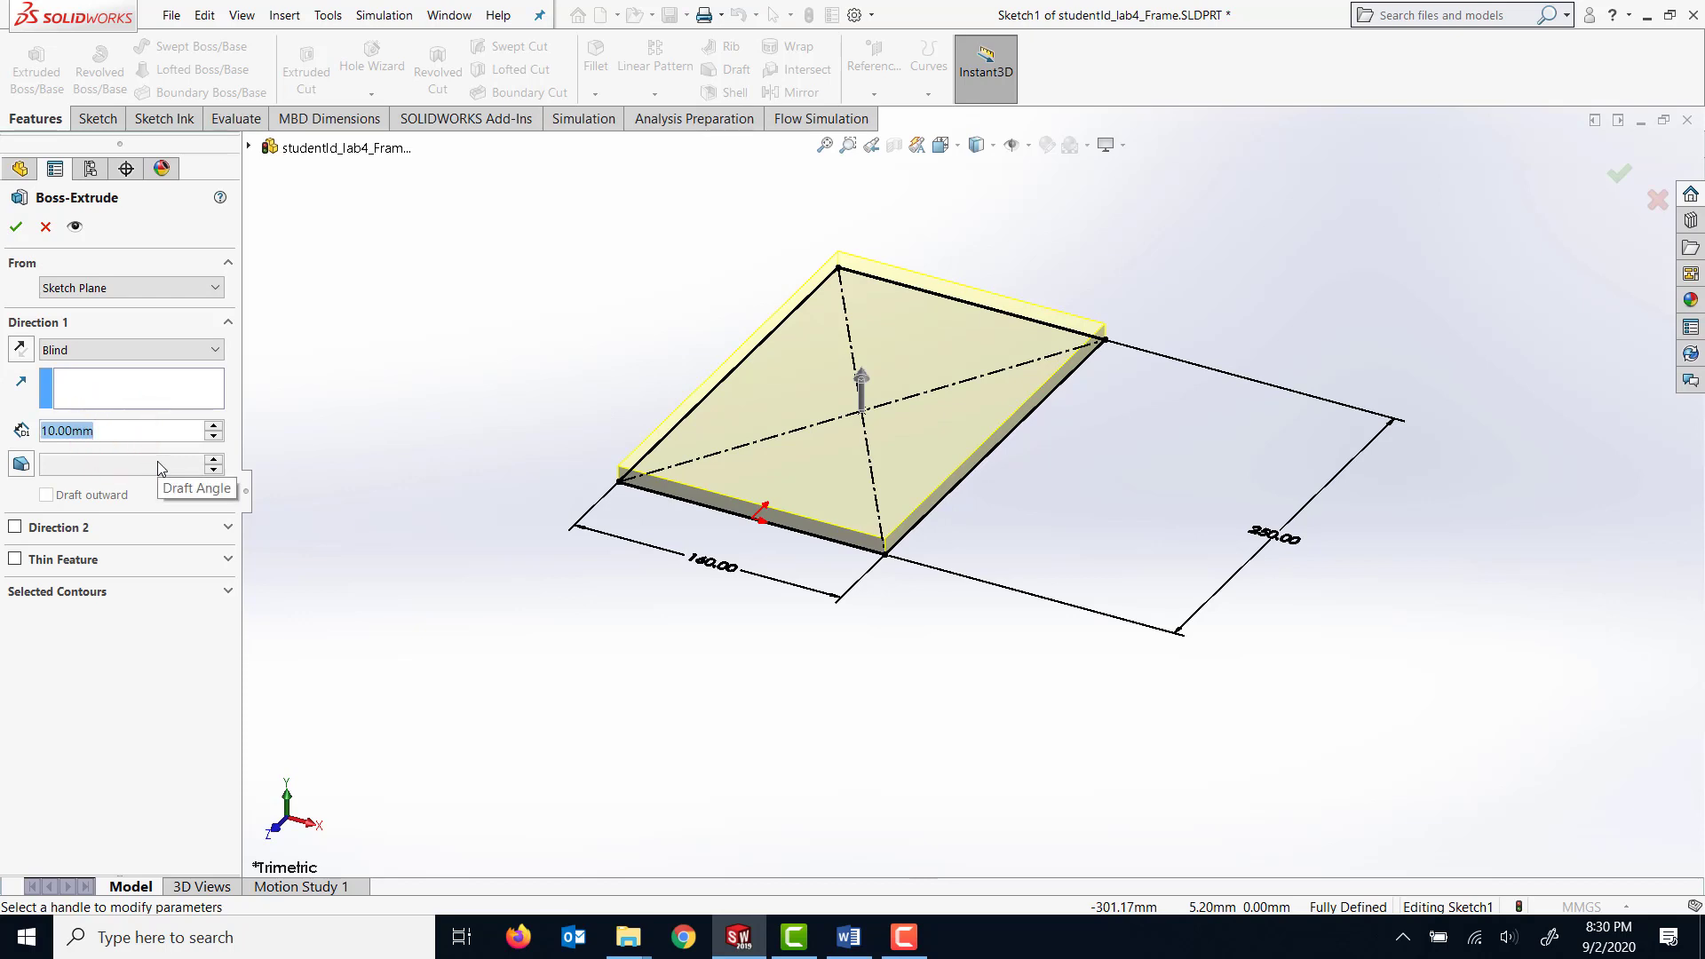
pyautogui.write('350')
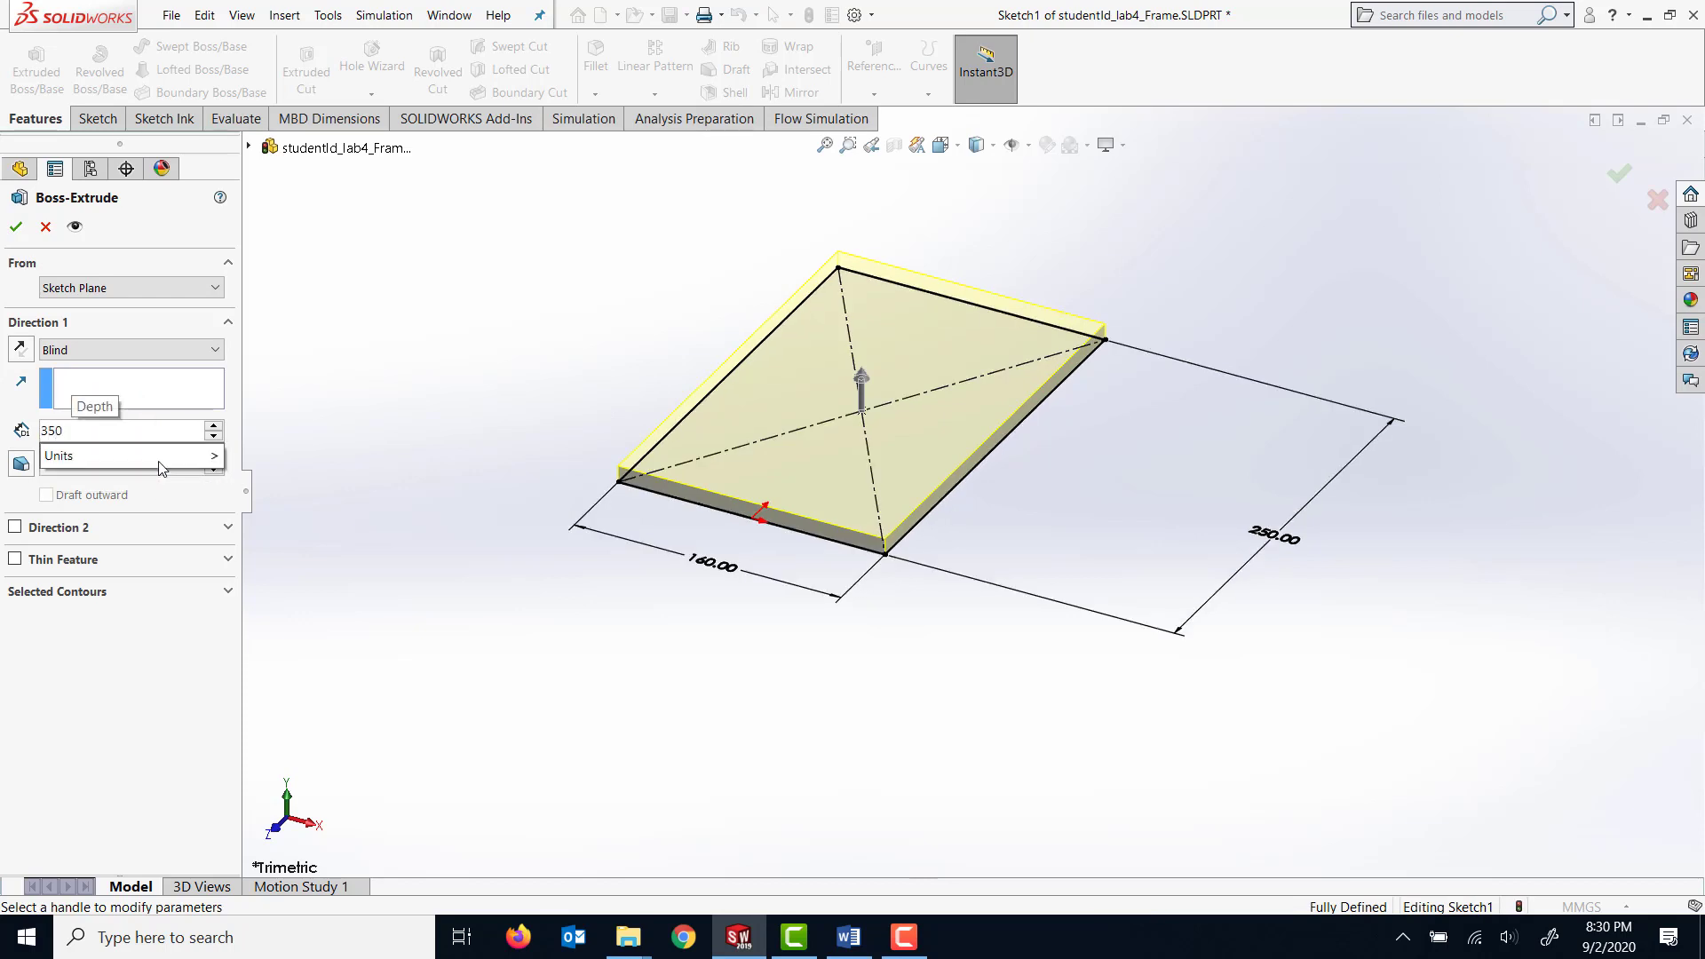
pyautogui.press('Return')
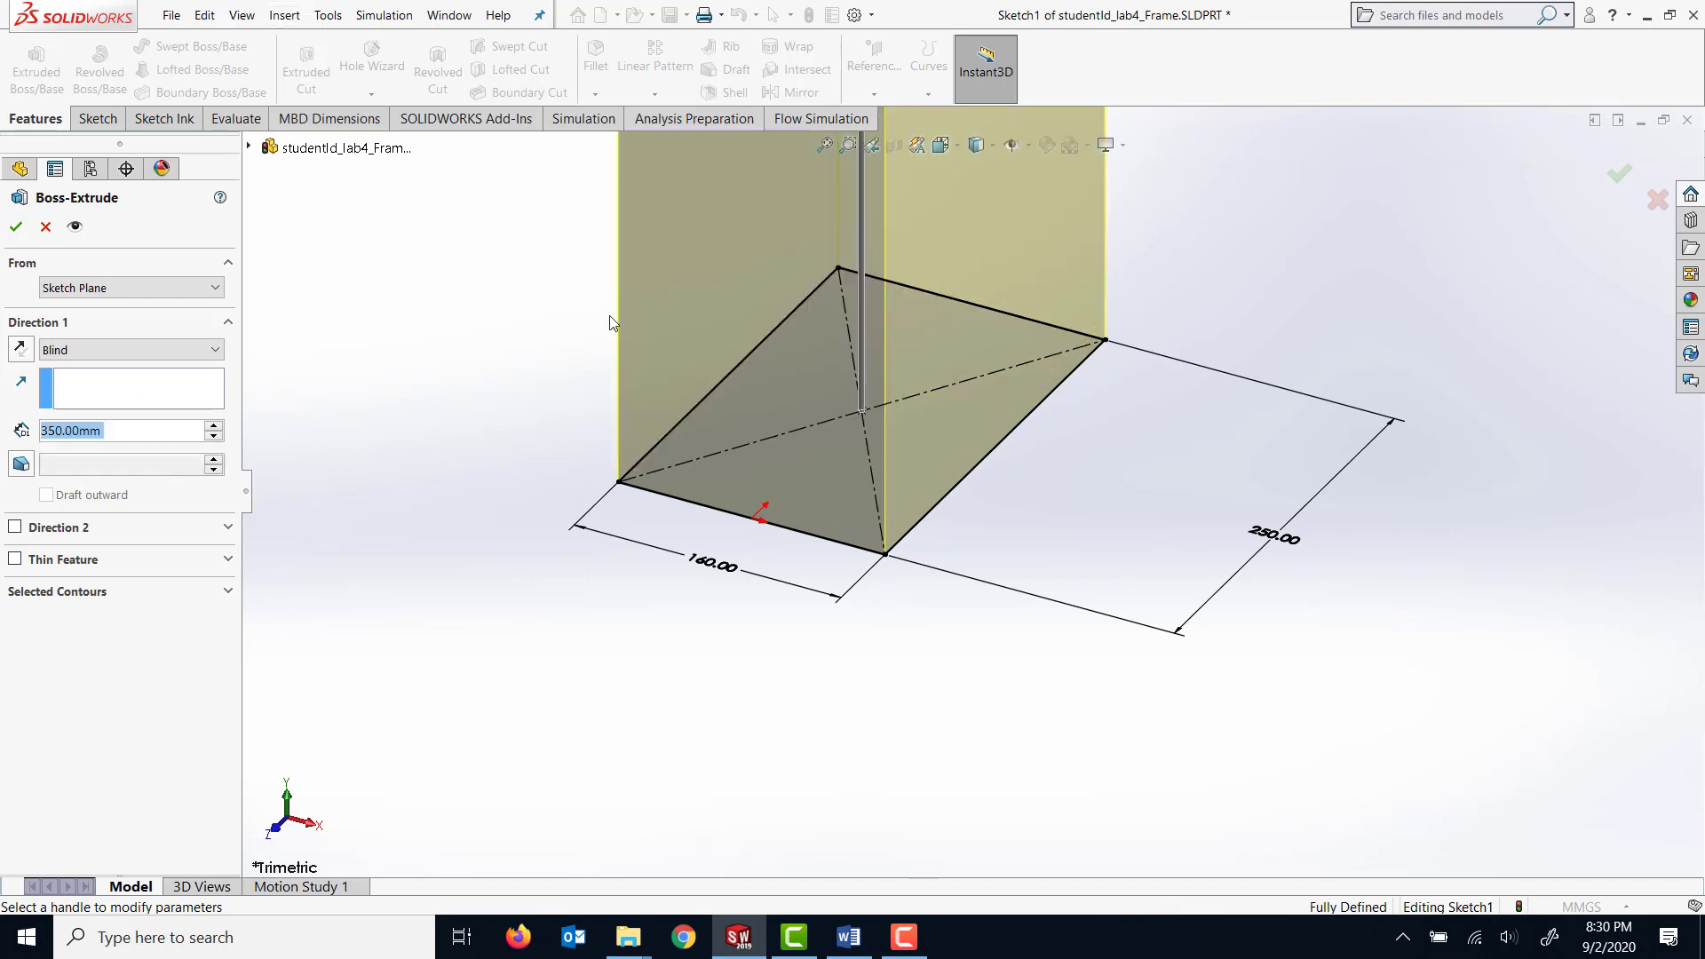
pyautogui.click(13, 227)
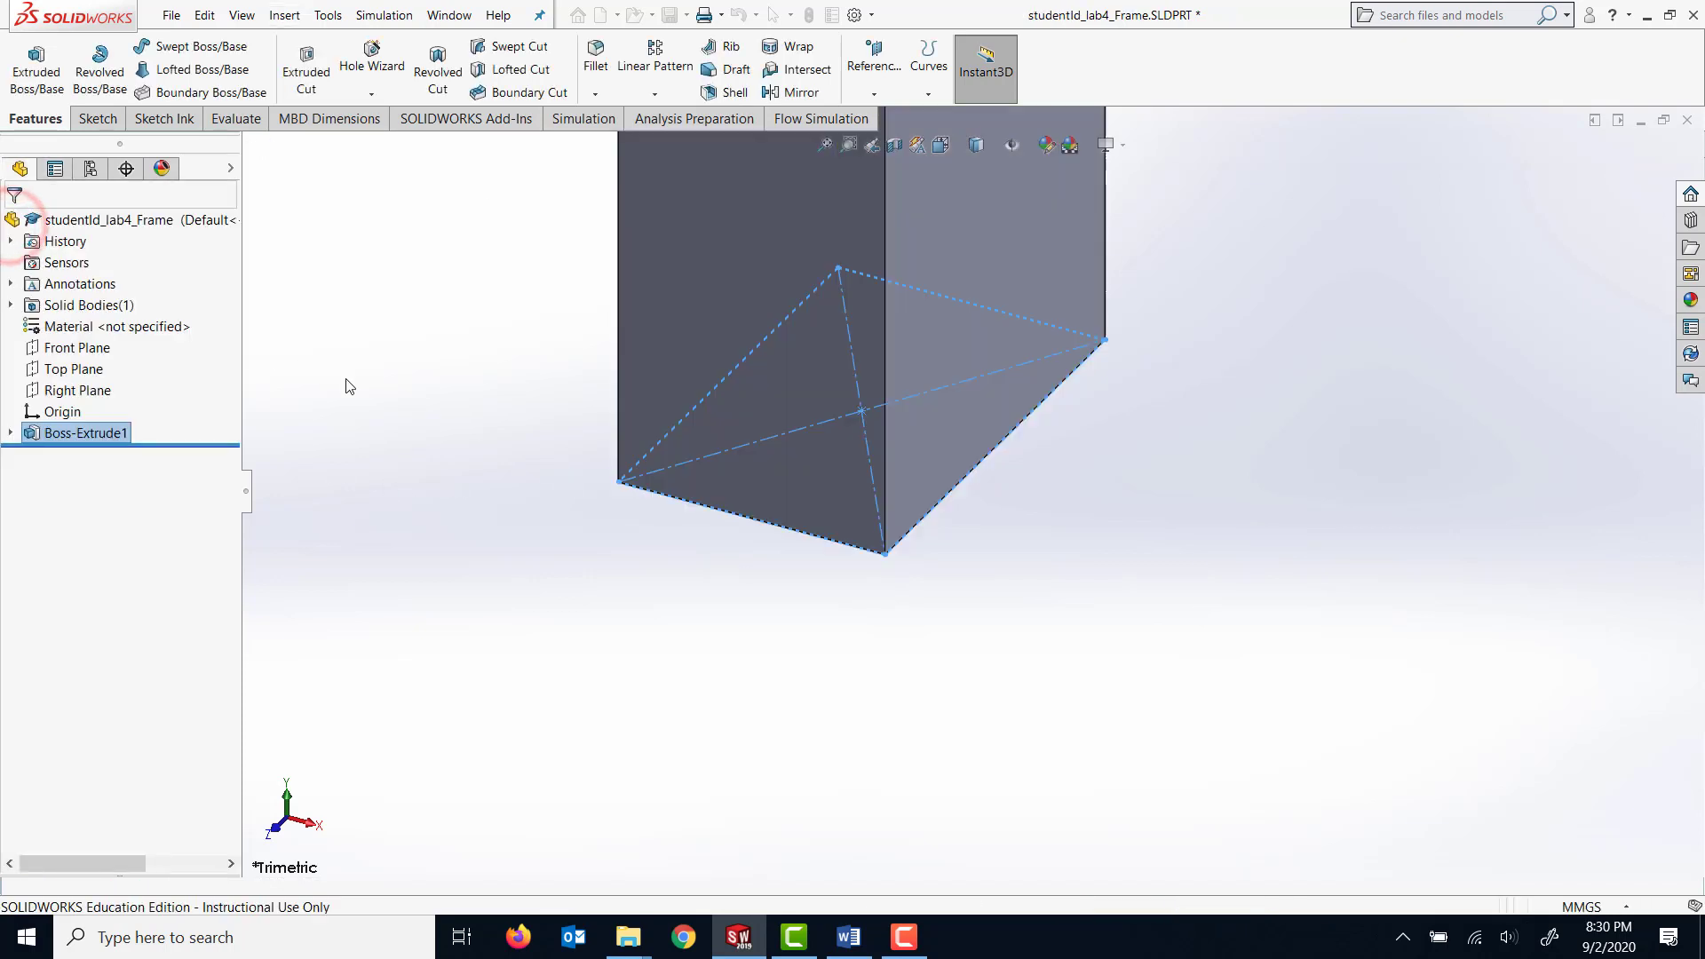
# Sketch a corner rectangle about 310 mm wide and 224 mm deep on the block's 350 x 250 mm side face, starting on its upper edge.
pyautogui.moveTo(1172, 434)
pyautogui.mouseDown(button='middle')
pyautogui.moveTo(1255, 285)
pyautogui.moveTo(1169, 678)
pyautogui.moveTo(1183, 711)
pyautogui.mouseUp(button='middle')
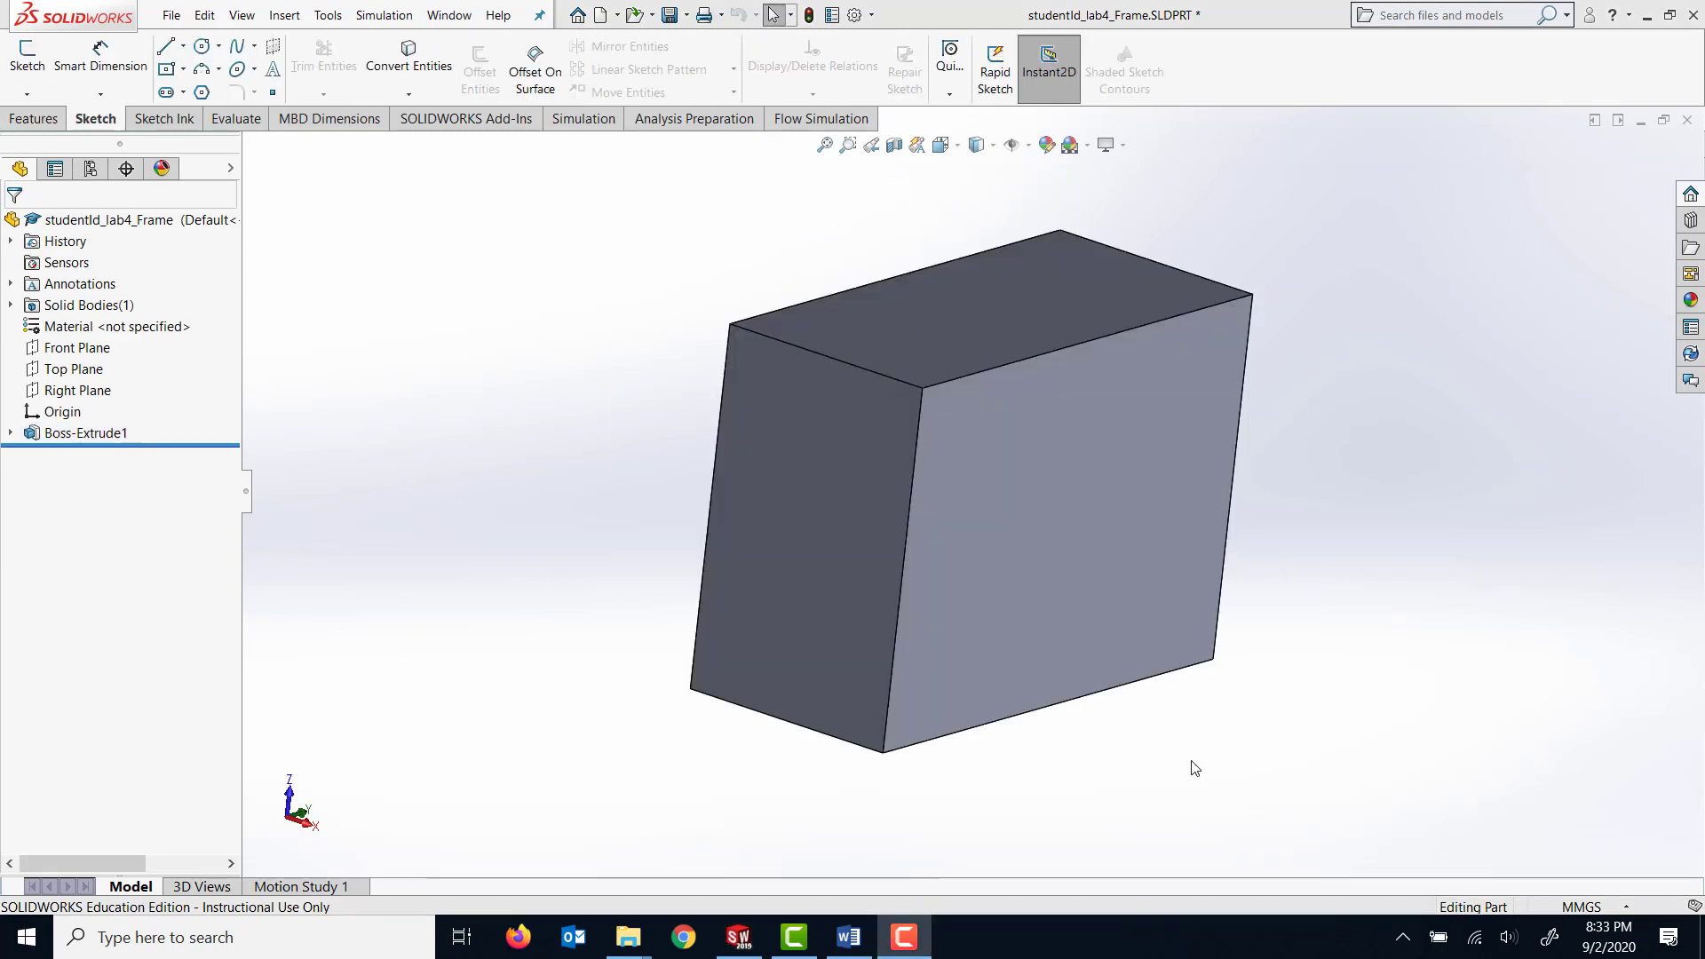
pyautogui.click(1080, 499)
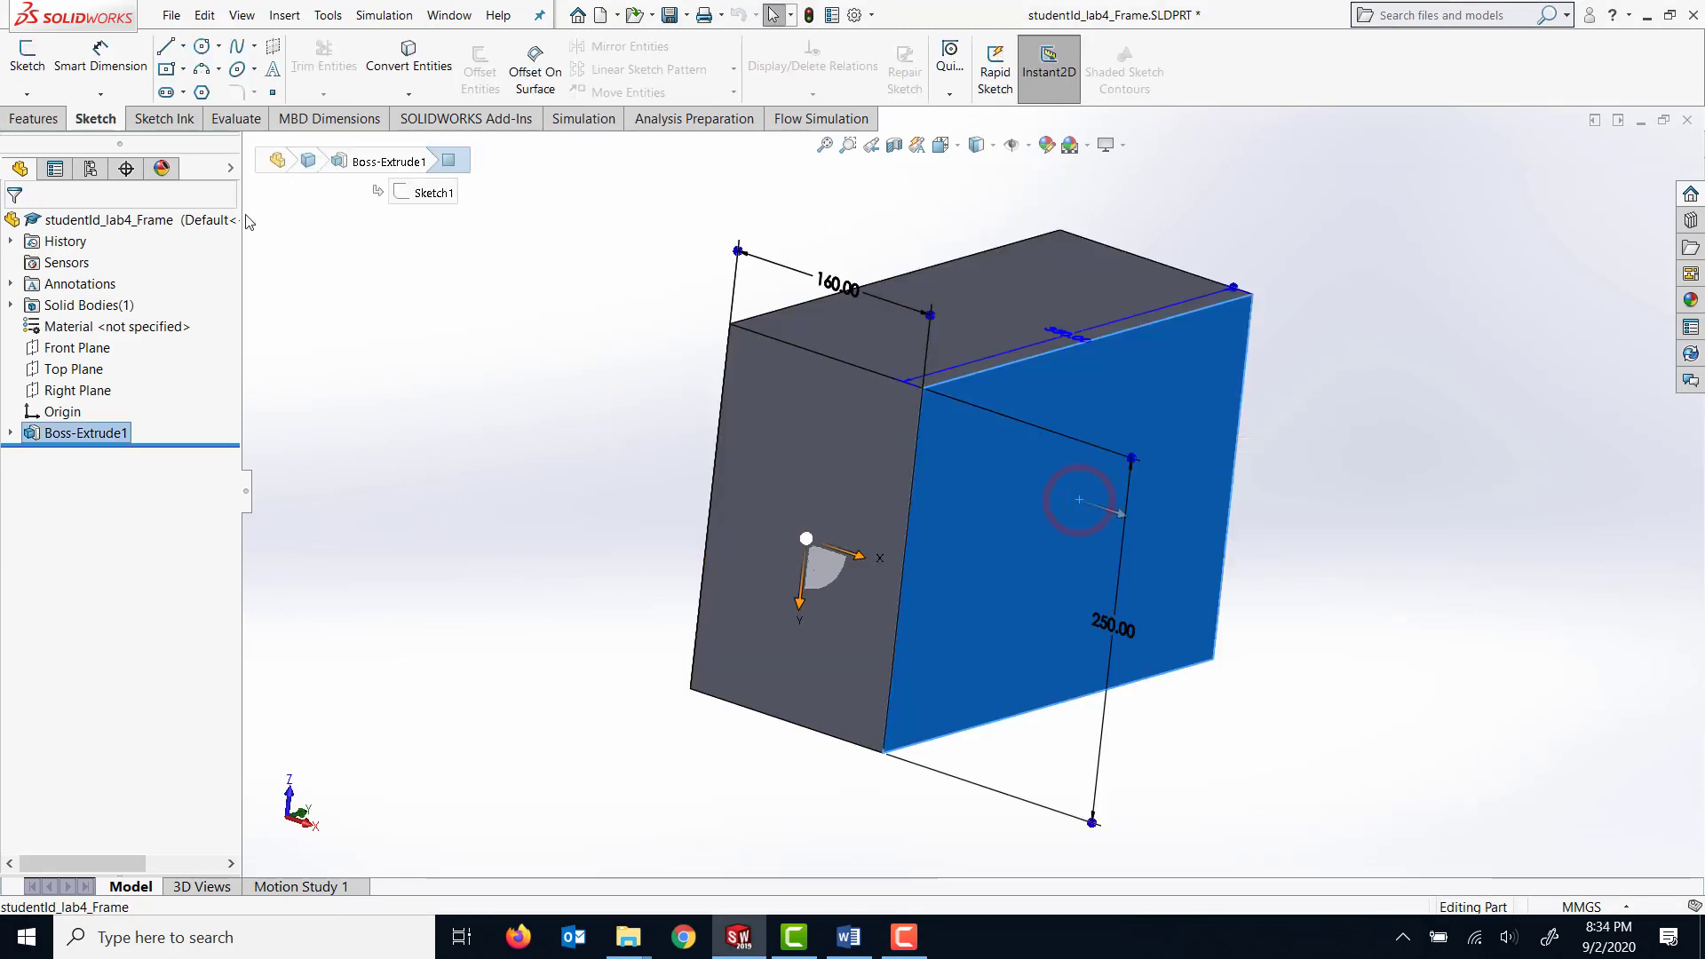
pyautogui.click(27, 53)
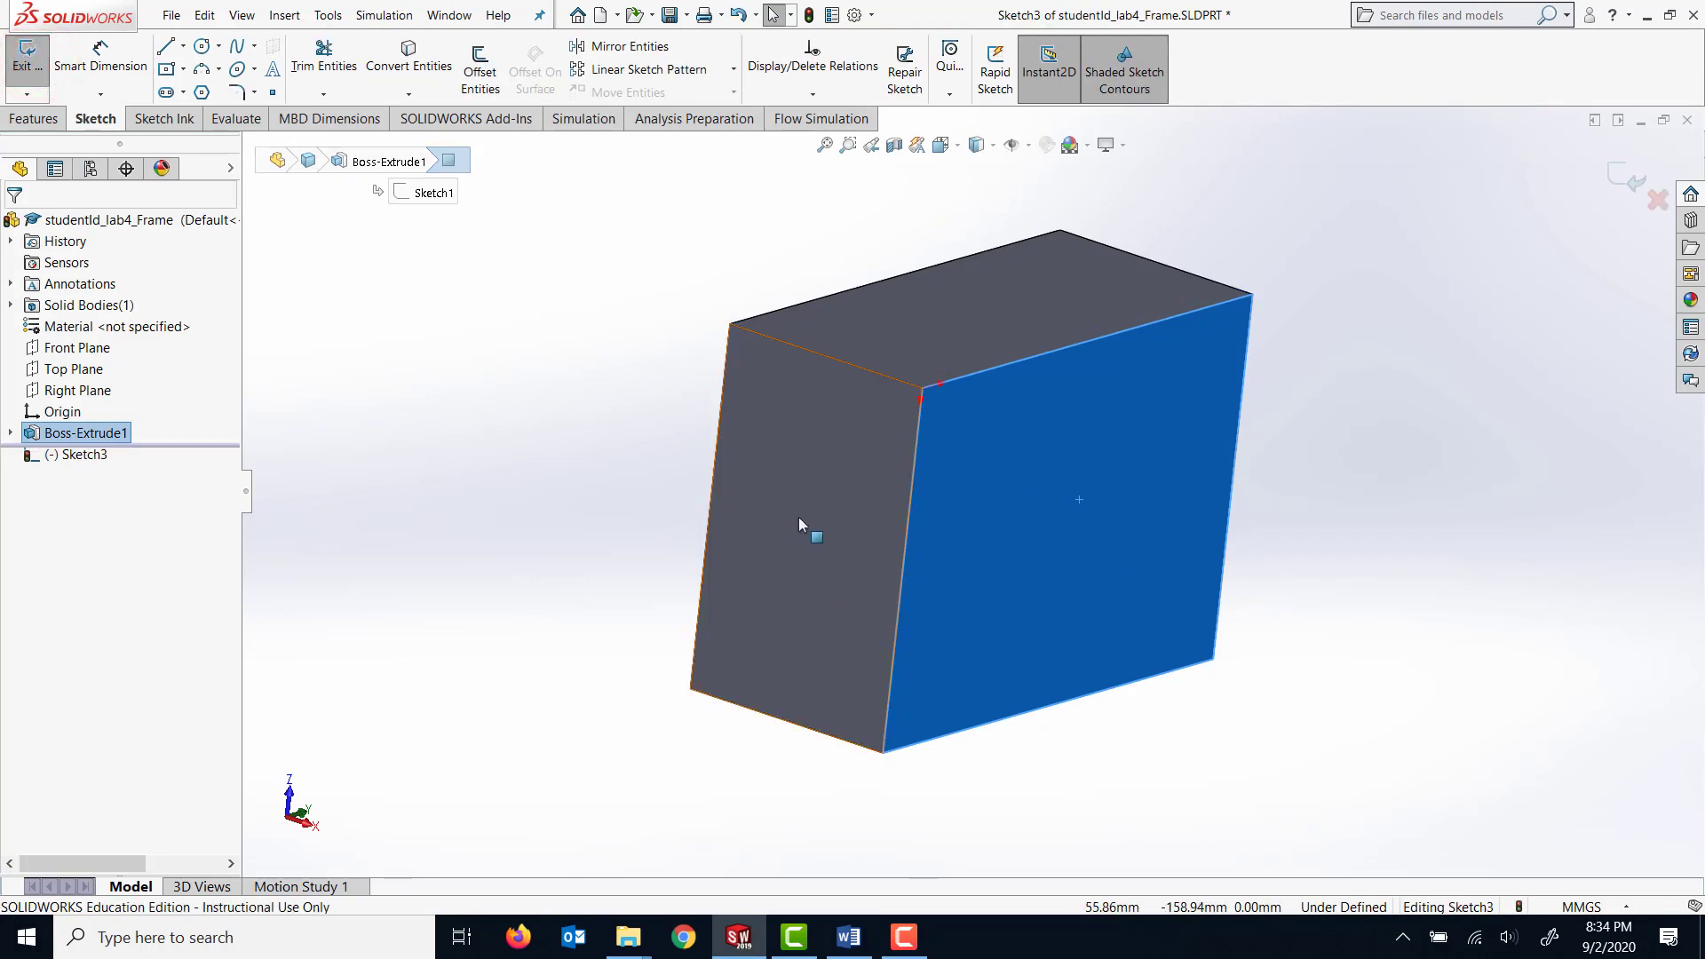
pyautogui.press('space')
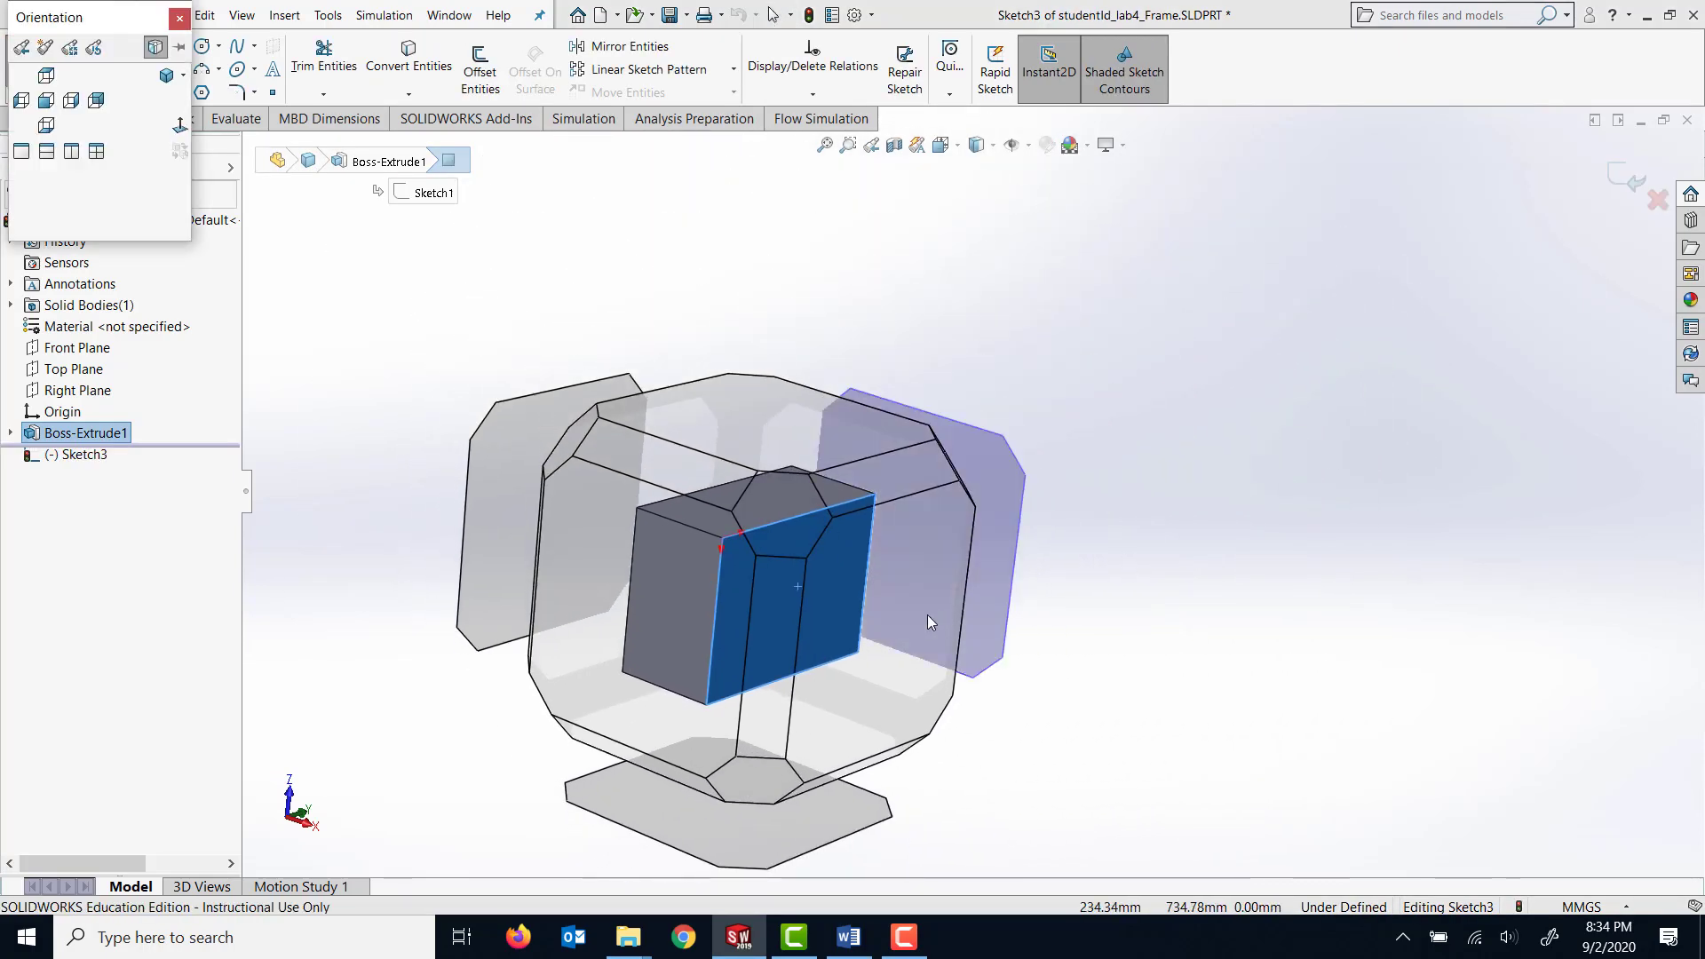
pyautogui.click(899, 658)
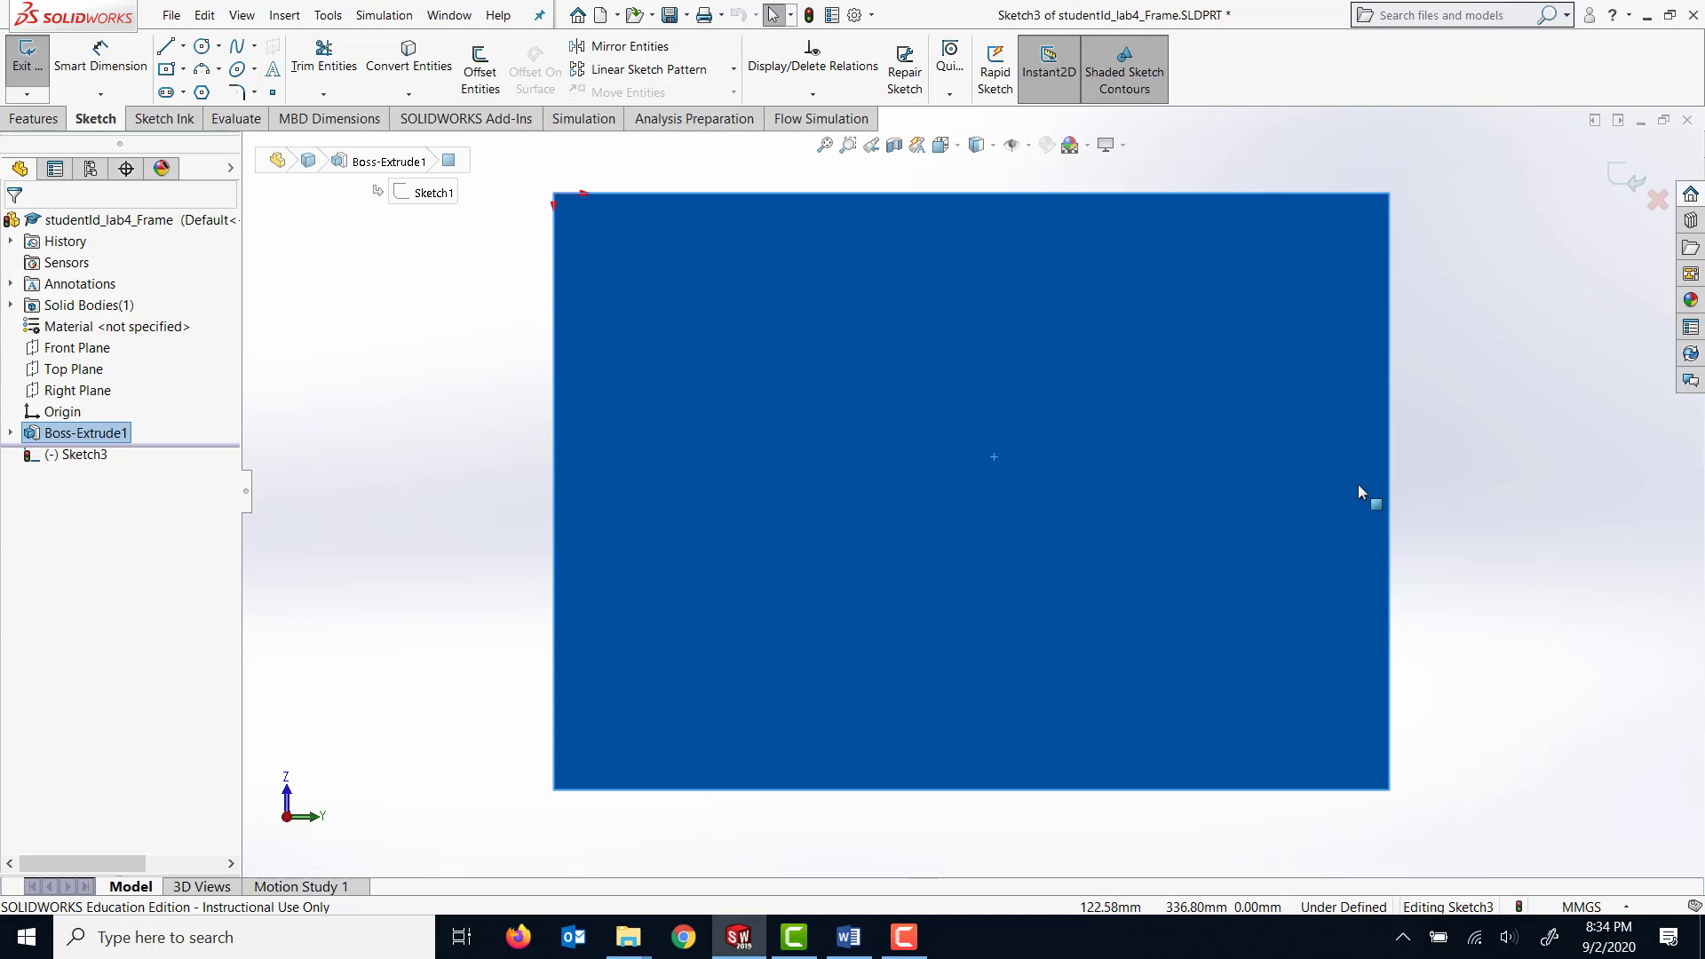
pyautogui.click(182, 71)
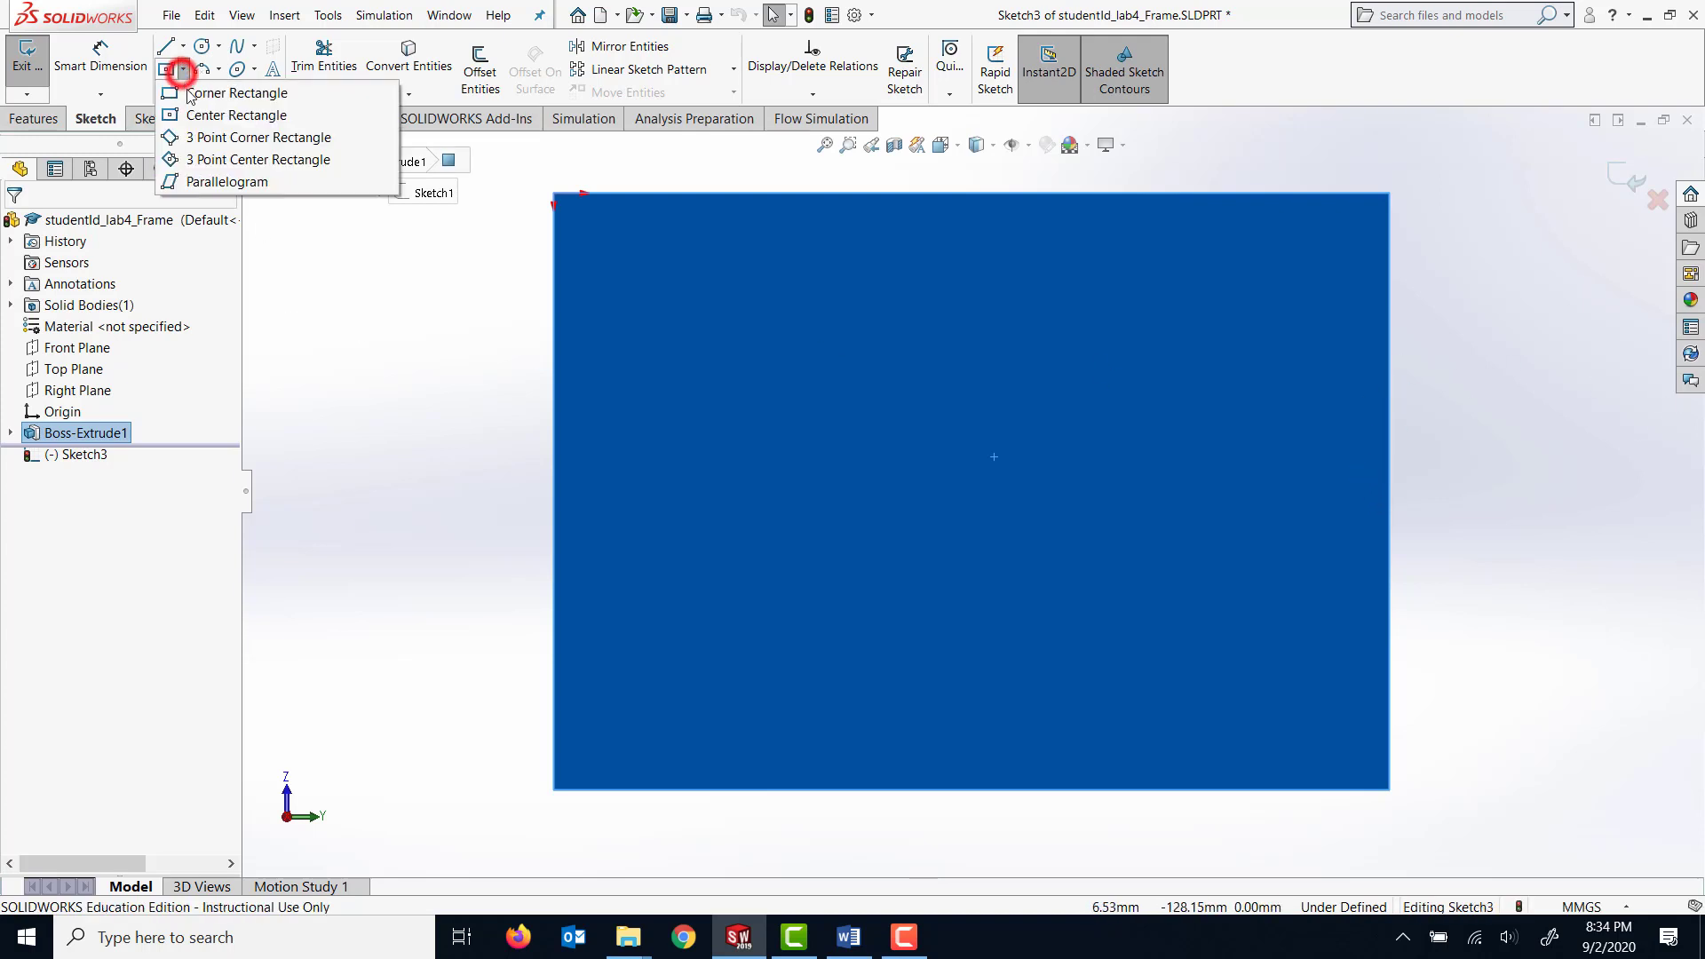
pyautogui.click(603, 193)
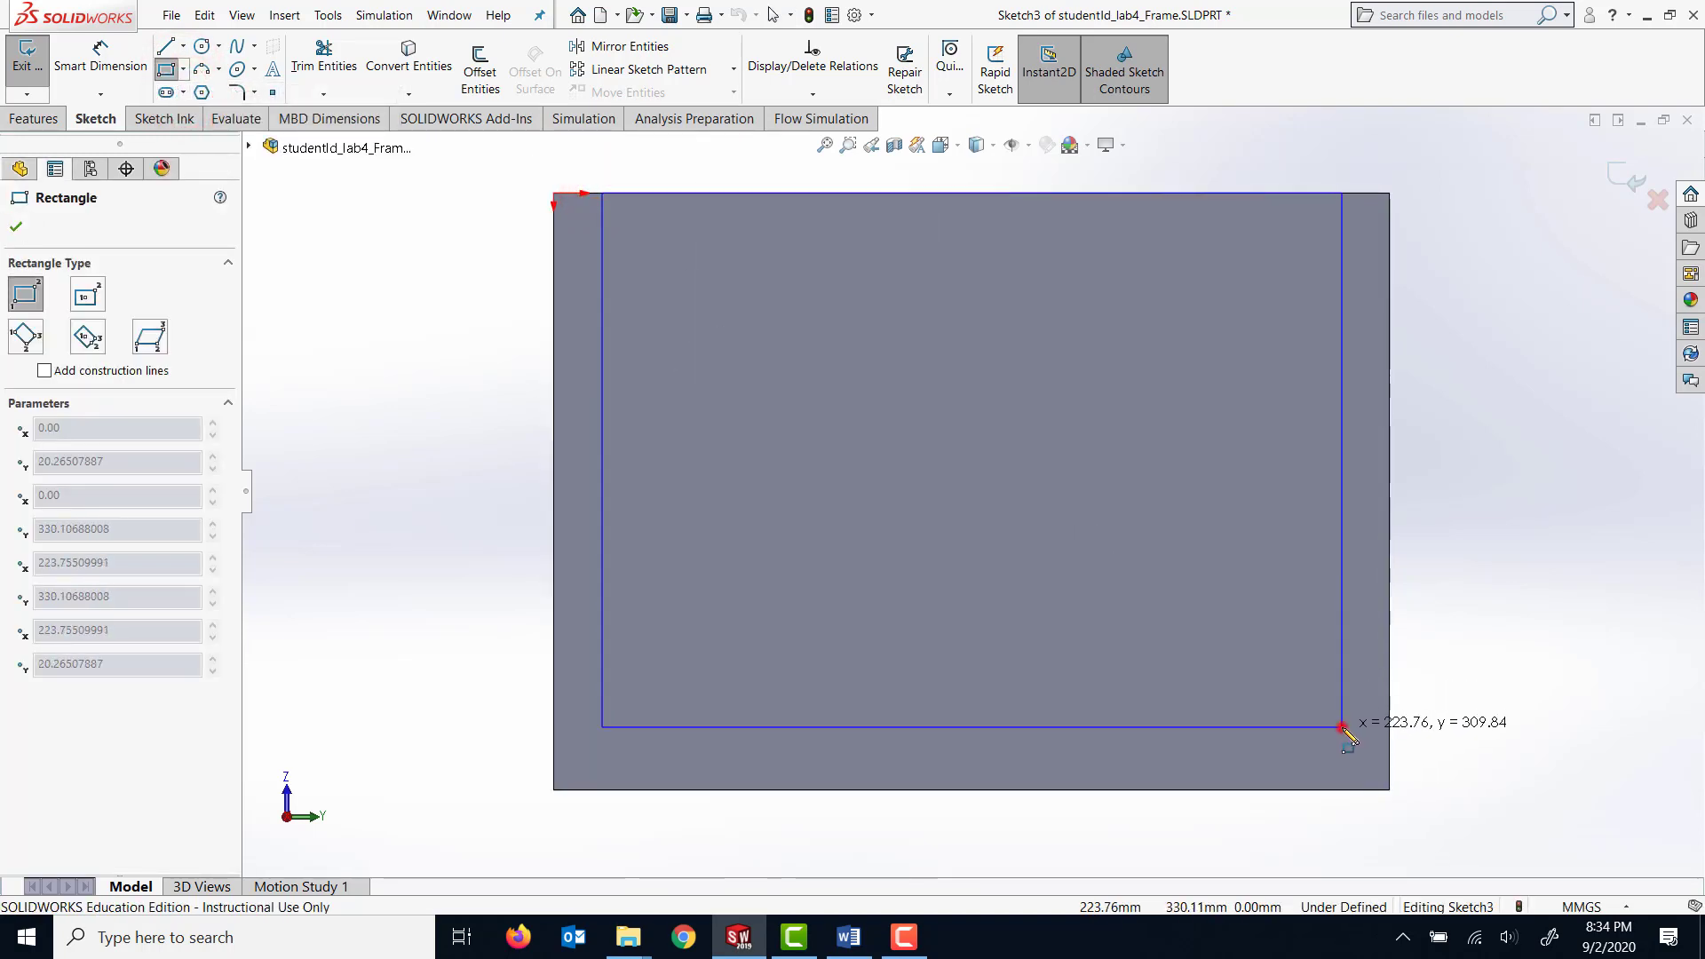
pyautogui.click(1342, 727)
# Dimension the gap between the rectangle's left side and the block's left edge to 30 mm.
pyautogui.click(105, 55)
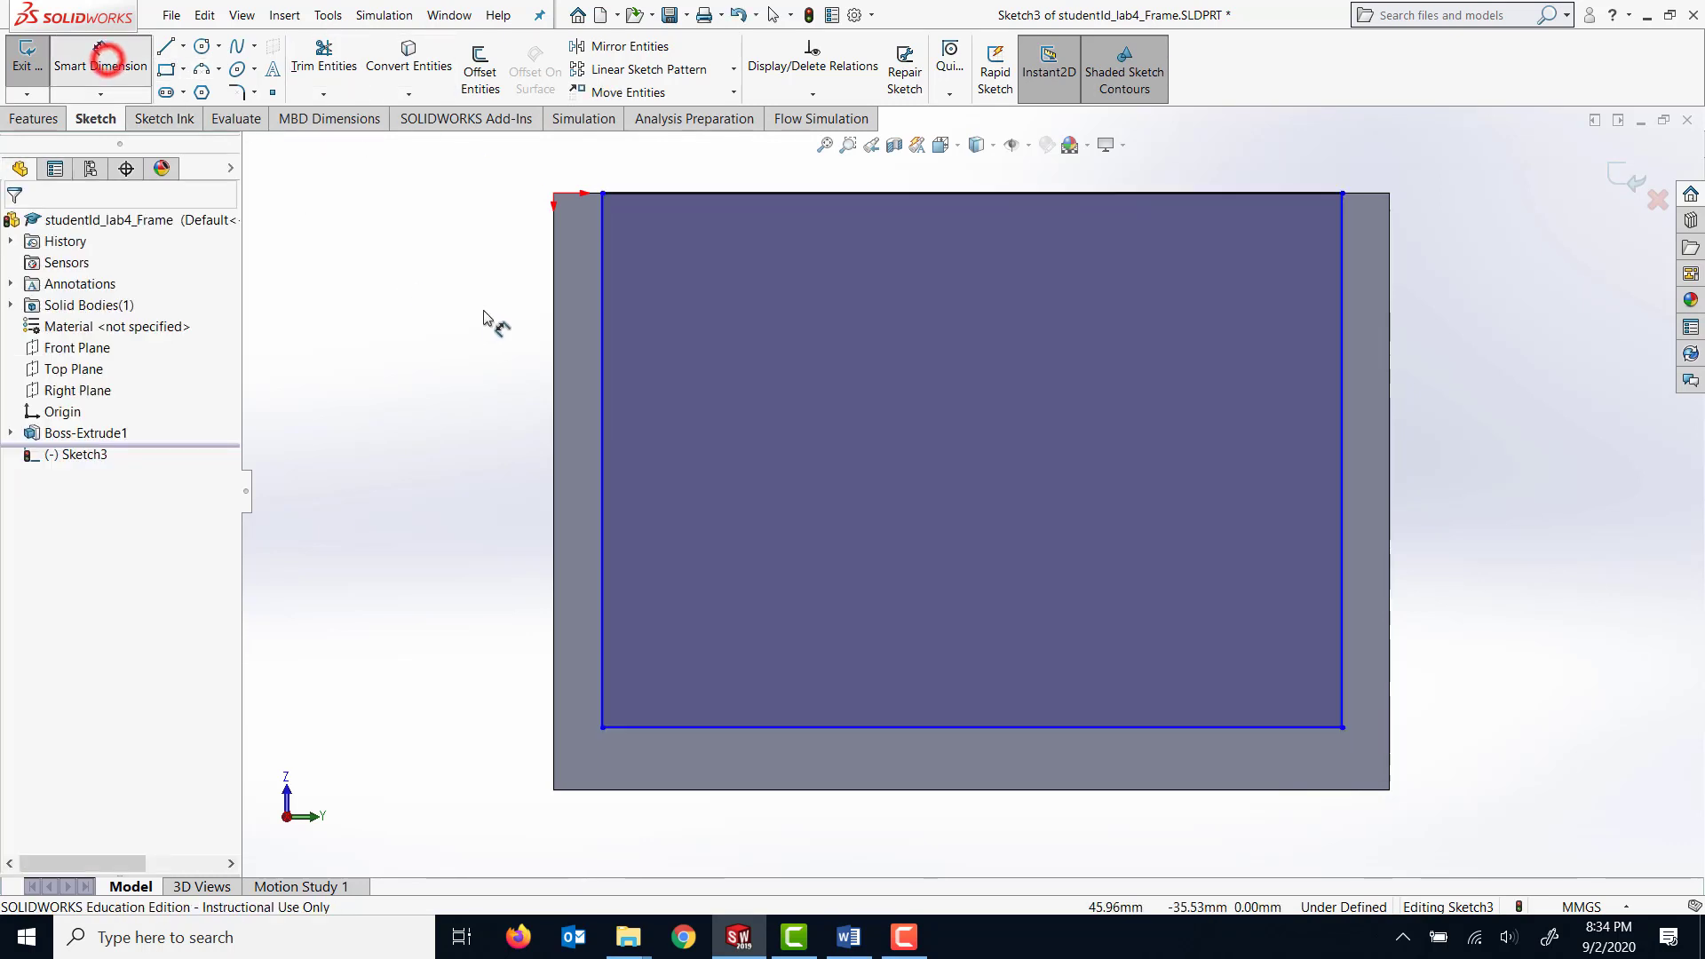
pyautogui.click(558, 340)
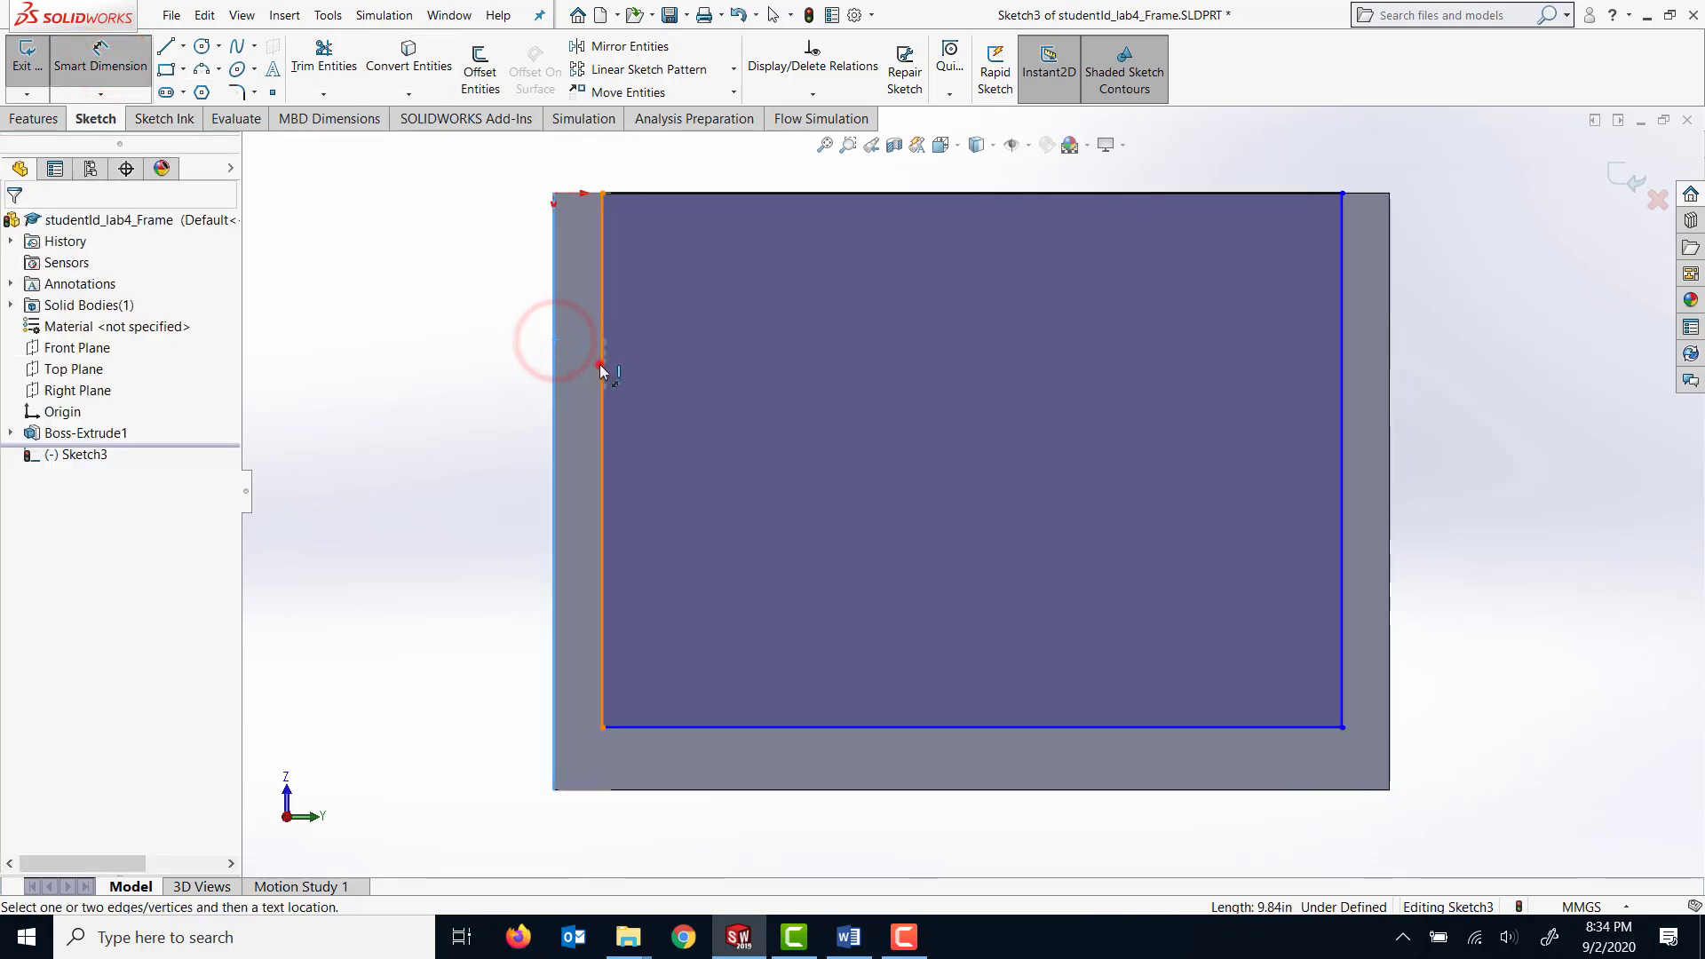
pyautogui.click(600, 362)
pyautogui.click(480, 341)
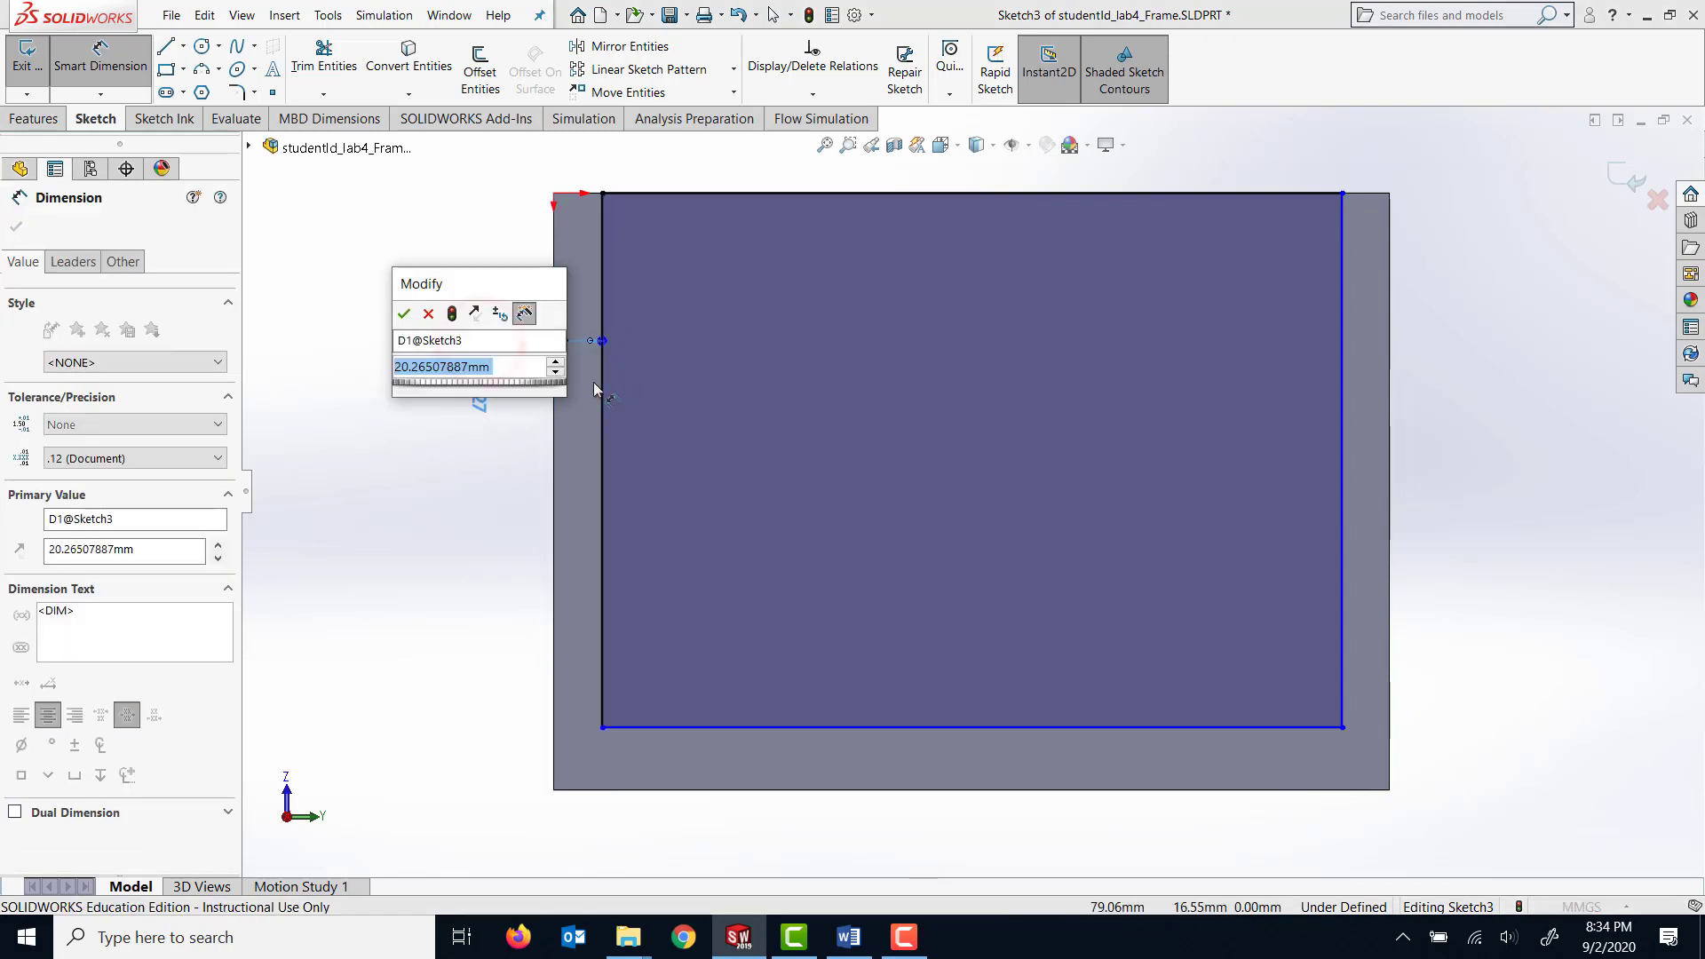
pyautogui.write('30')
pyautogui.press('Return')
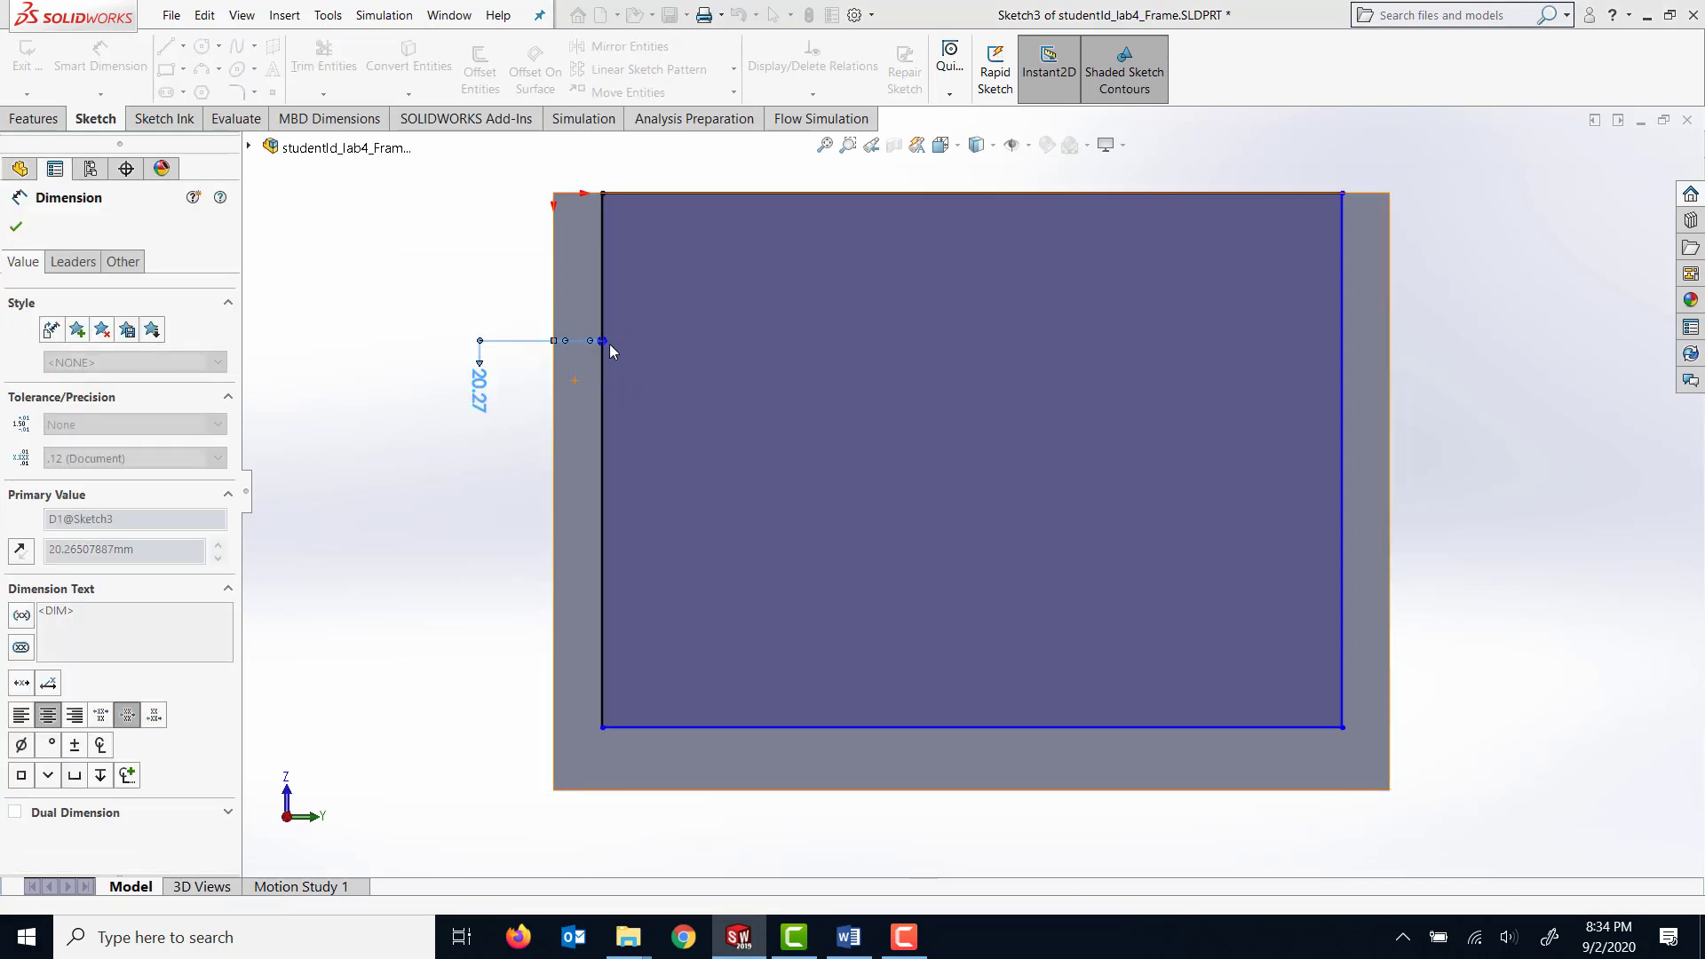
# Dimension the gap between the rectangle's right side and the block's right edge to 30 mm.
pyautogui.click(1340, 439)
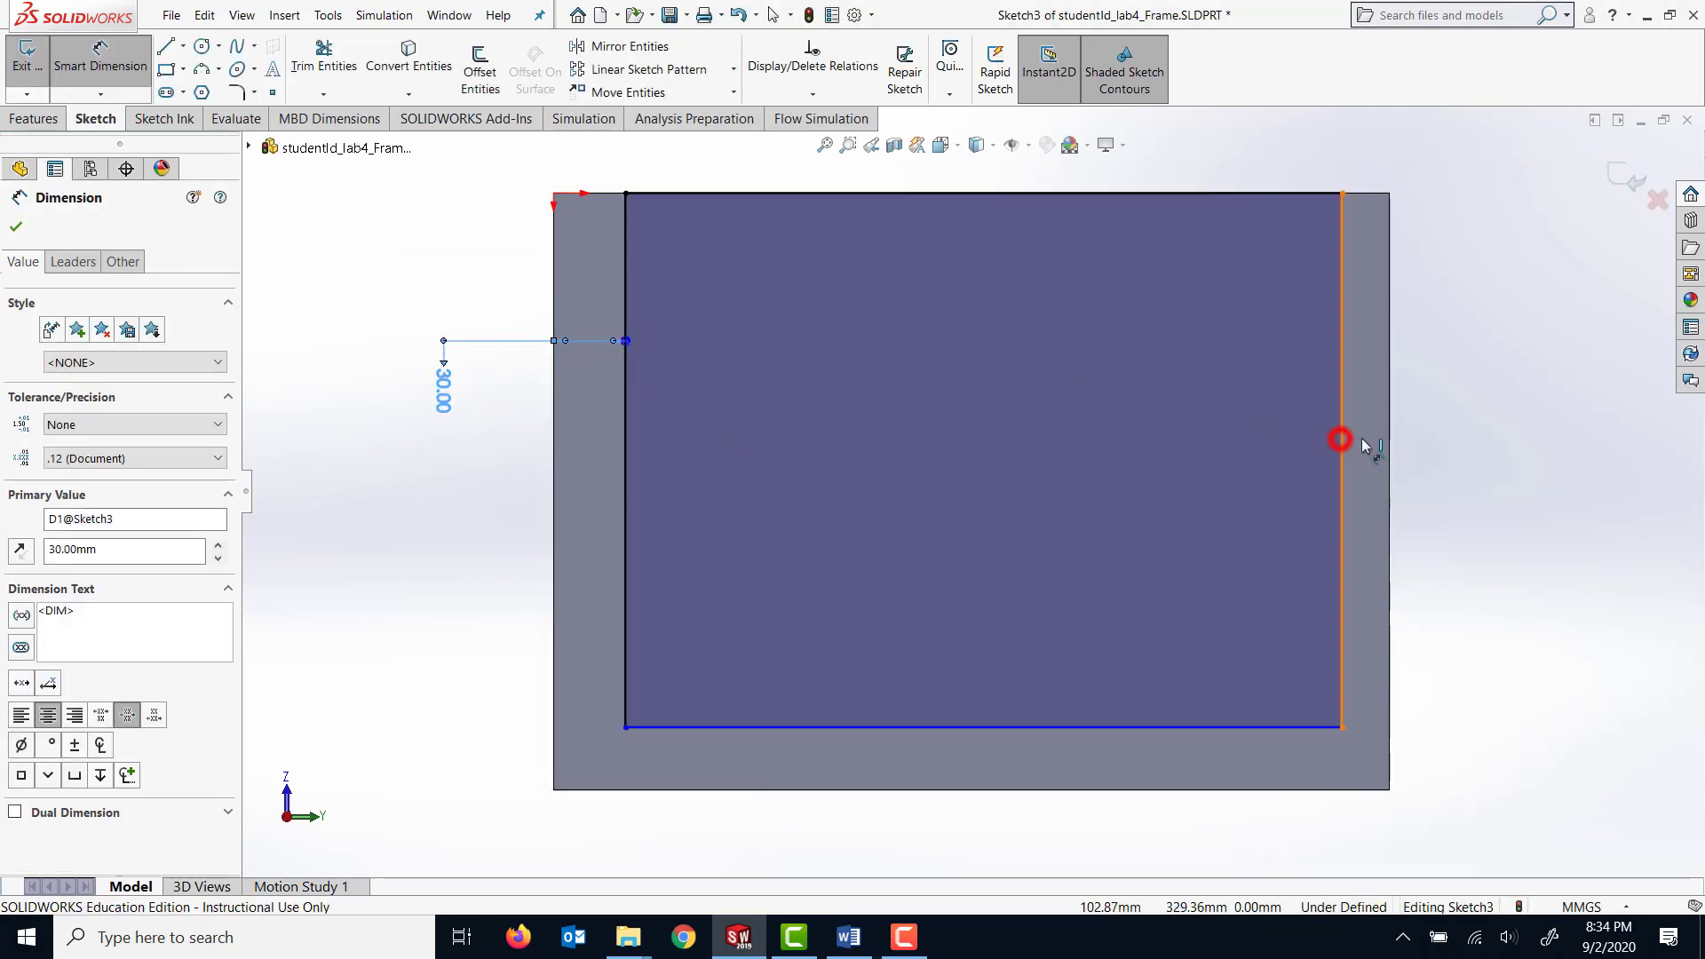
pyautogui.click(1389, 448)
pyautogui.click(1461, 430)
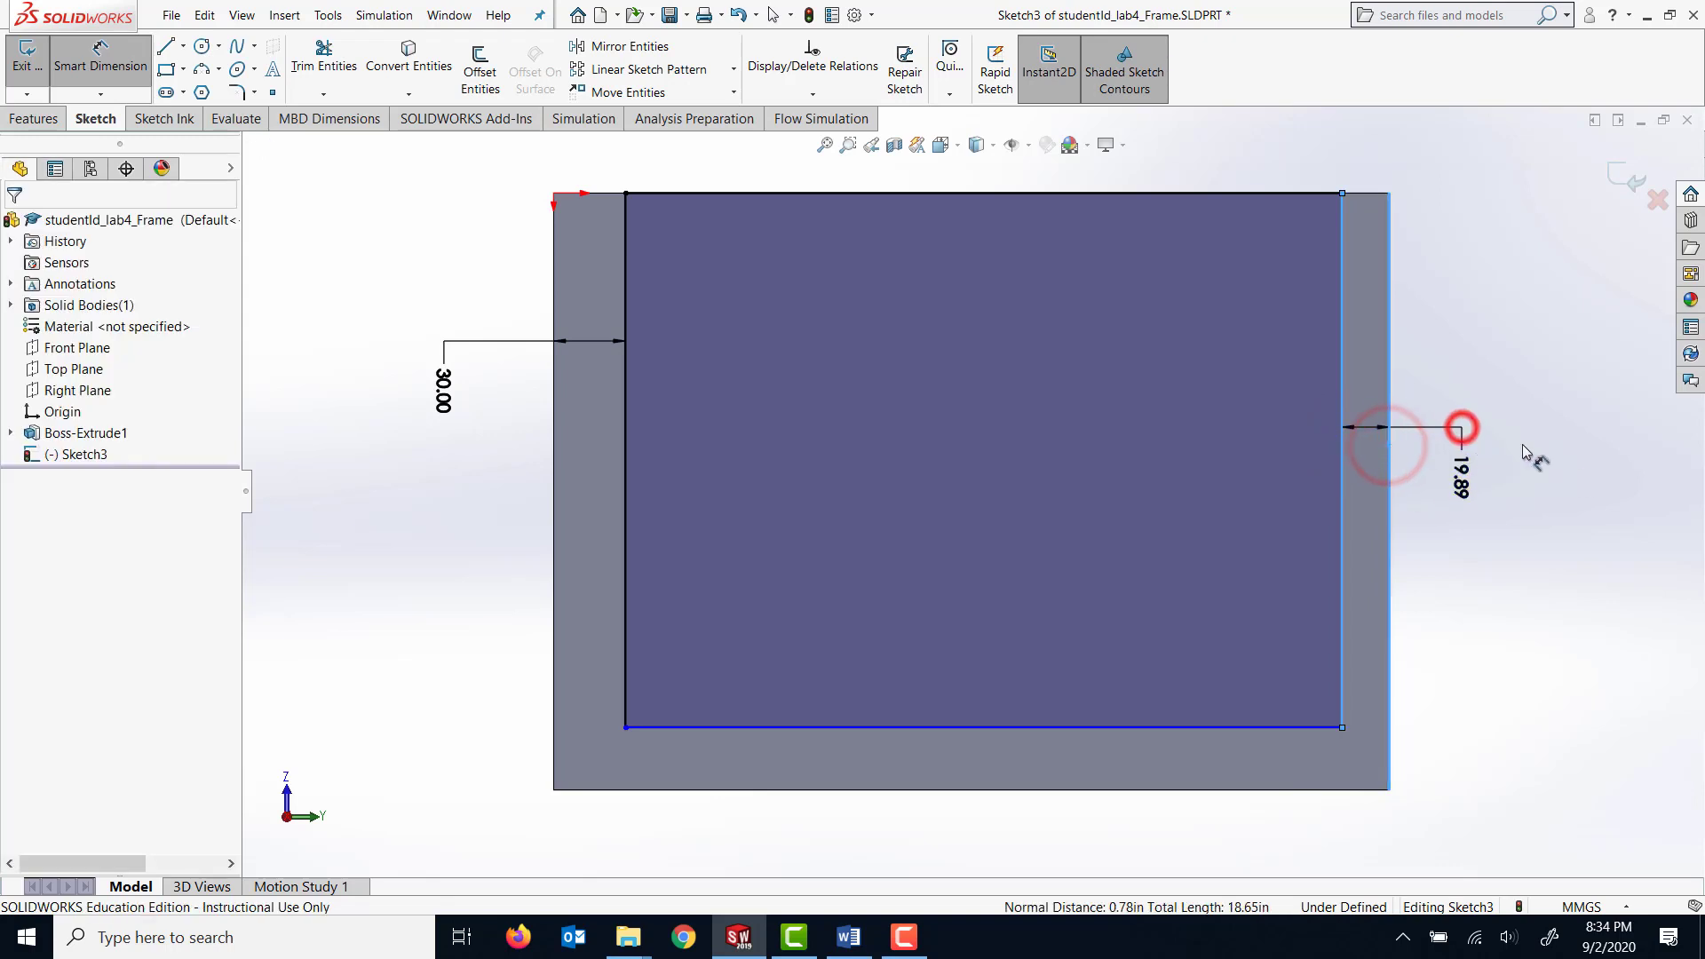
pyautogui.write('30')
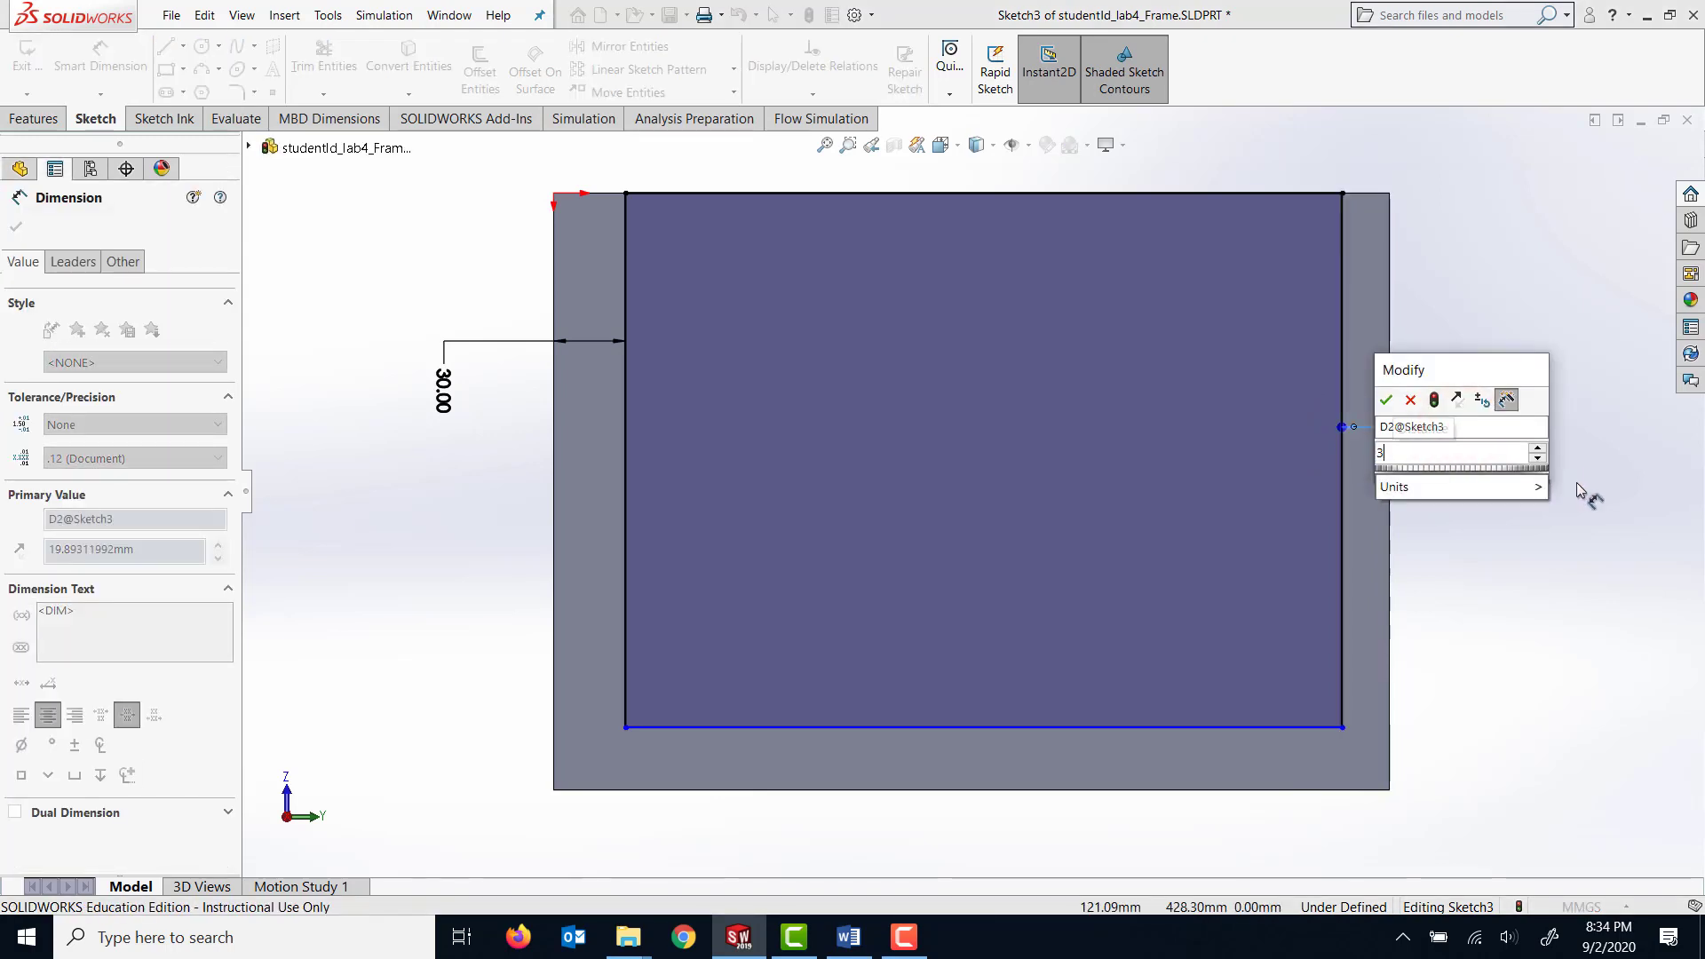
pyautogui.press('Return')
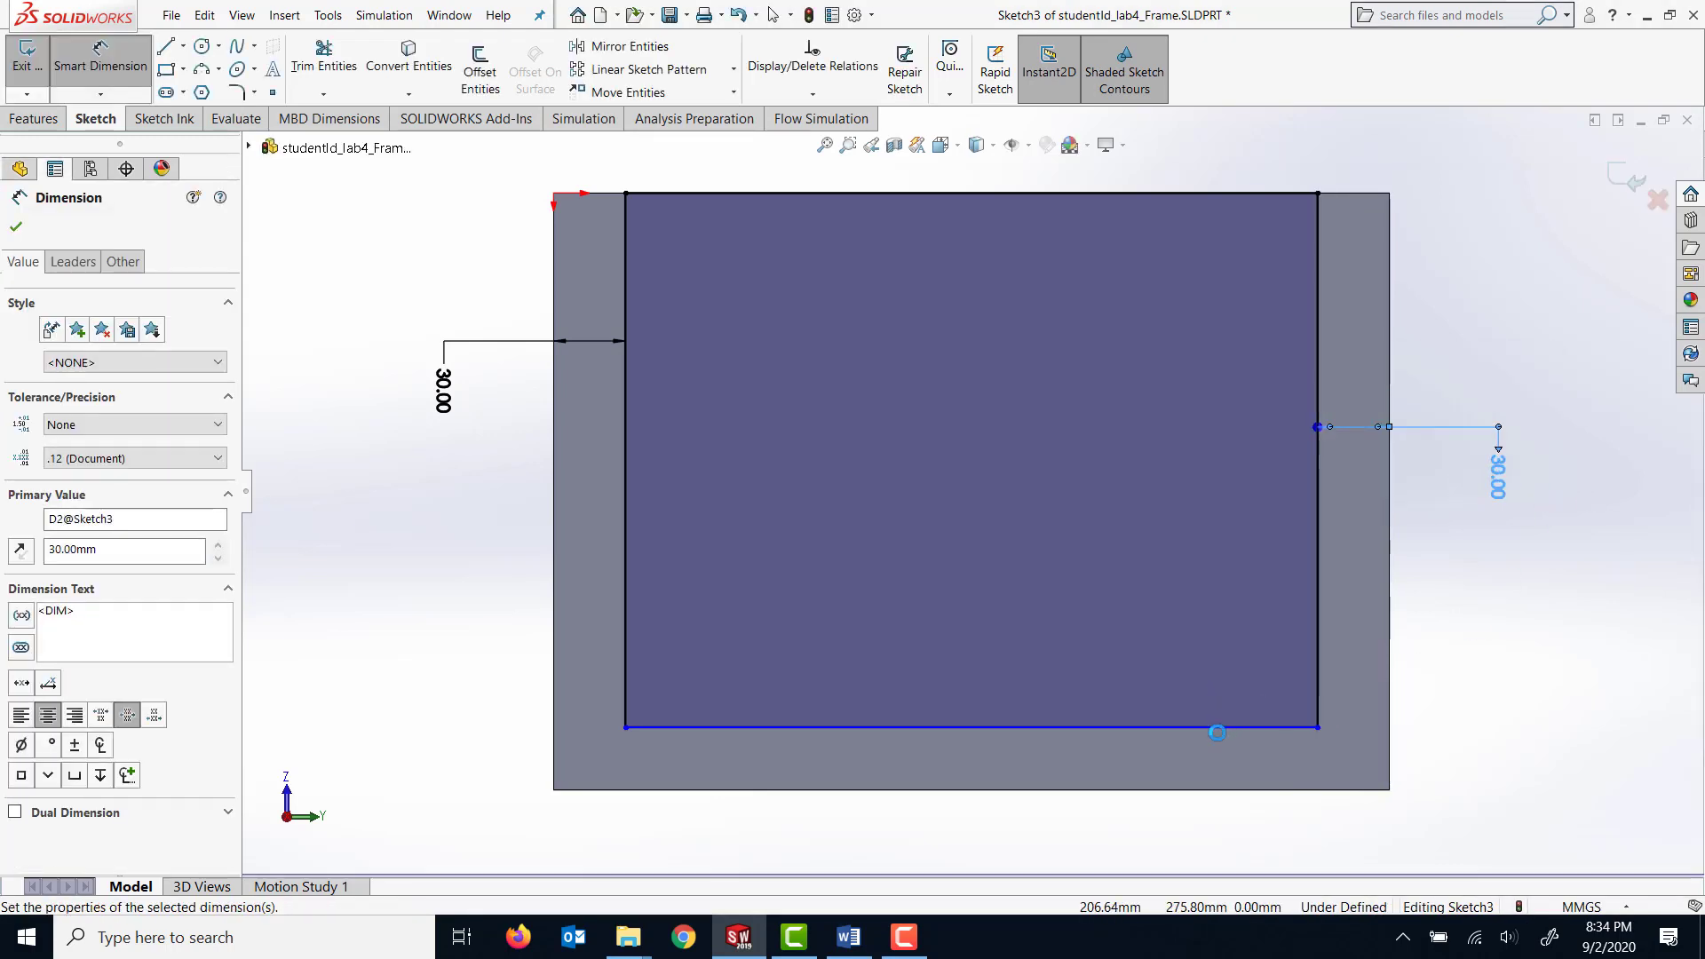
# Dimension the gap between the rectangle's lower side and the block's bottom edge to 20 mm.
pyautogui.click(1225, 728)
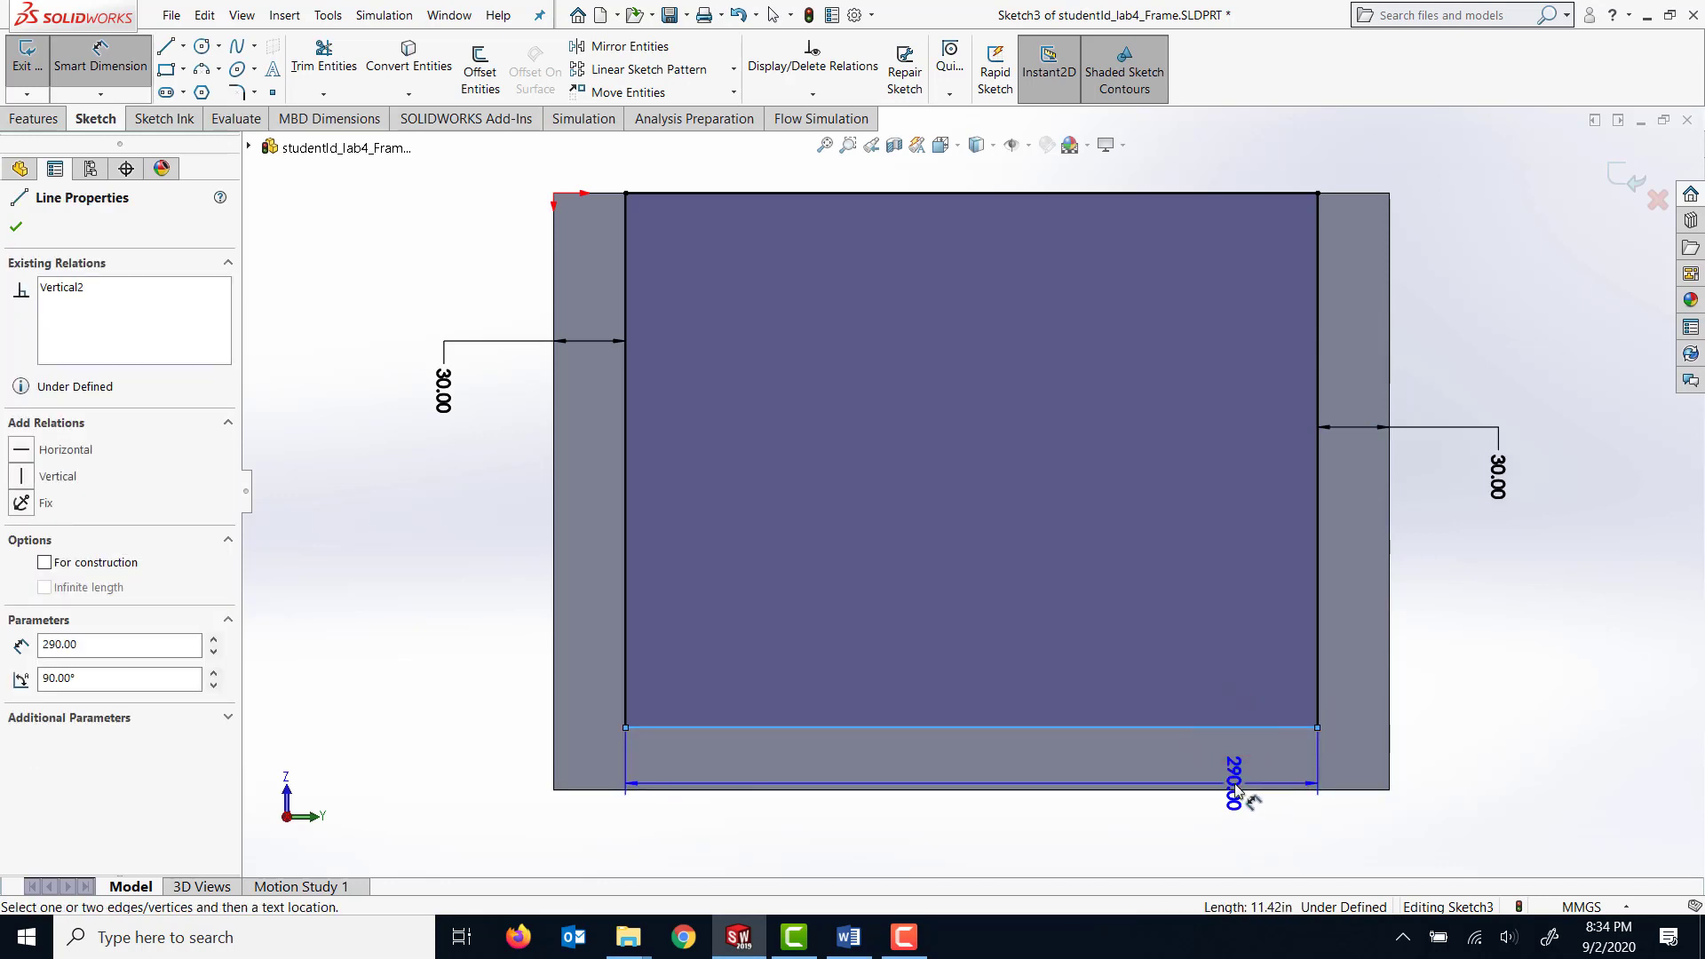
pyautogui.click(1245, 789)
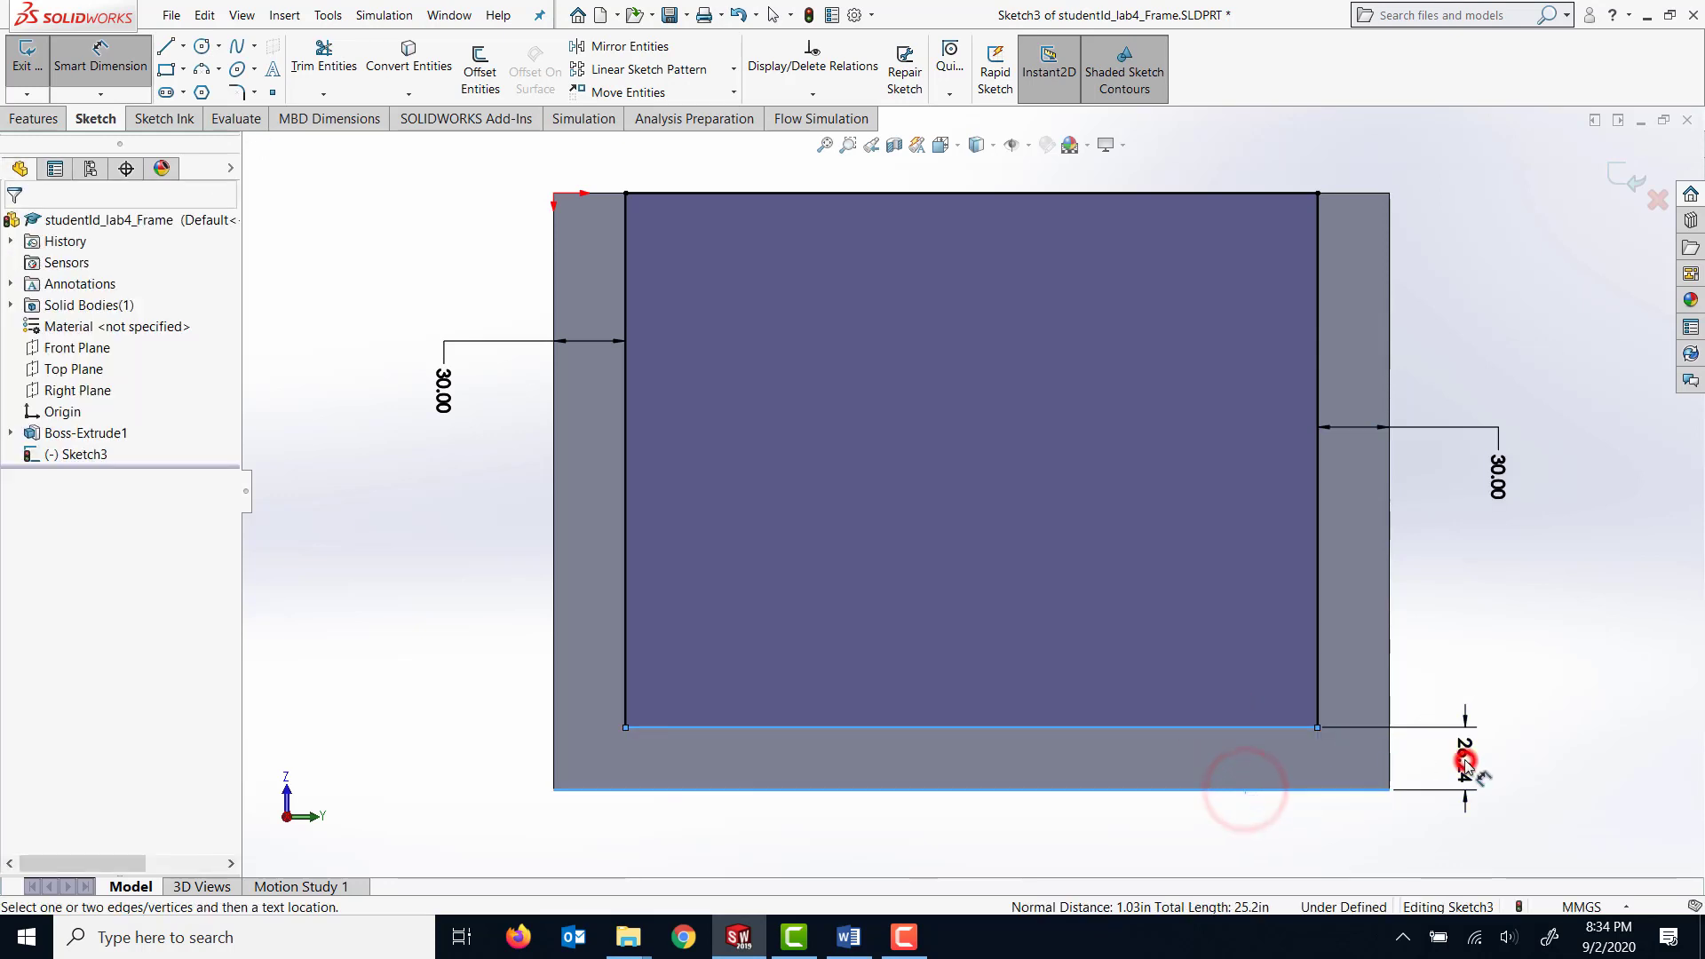
pyautogui.click(1459, 769)
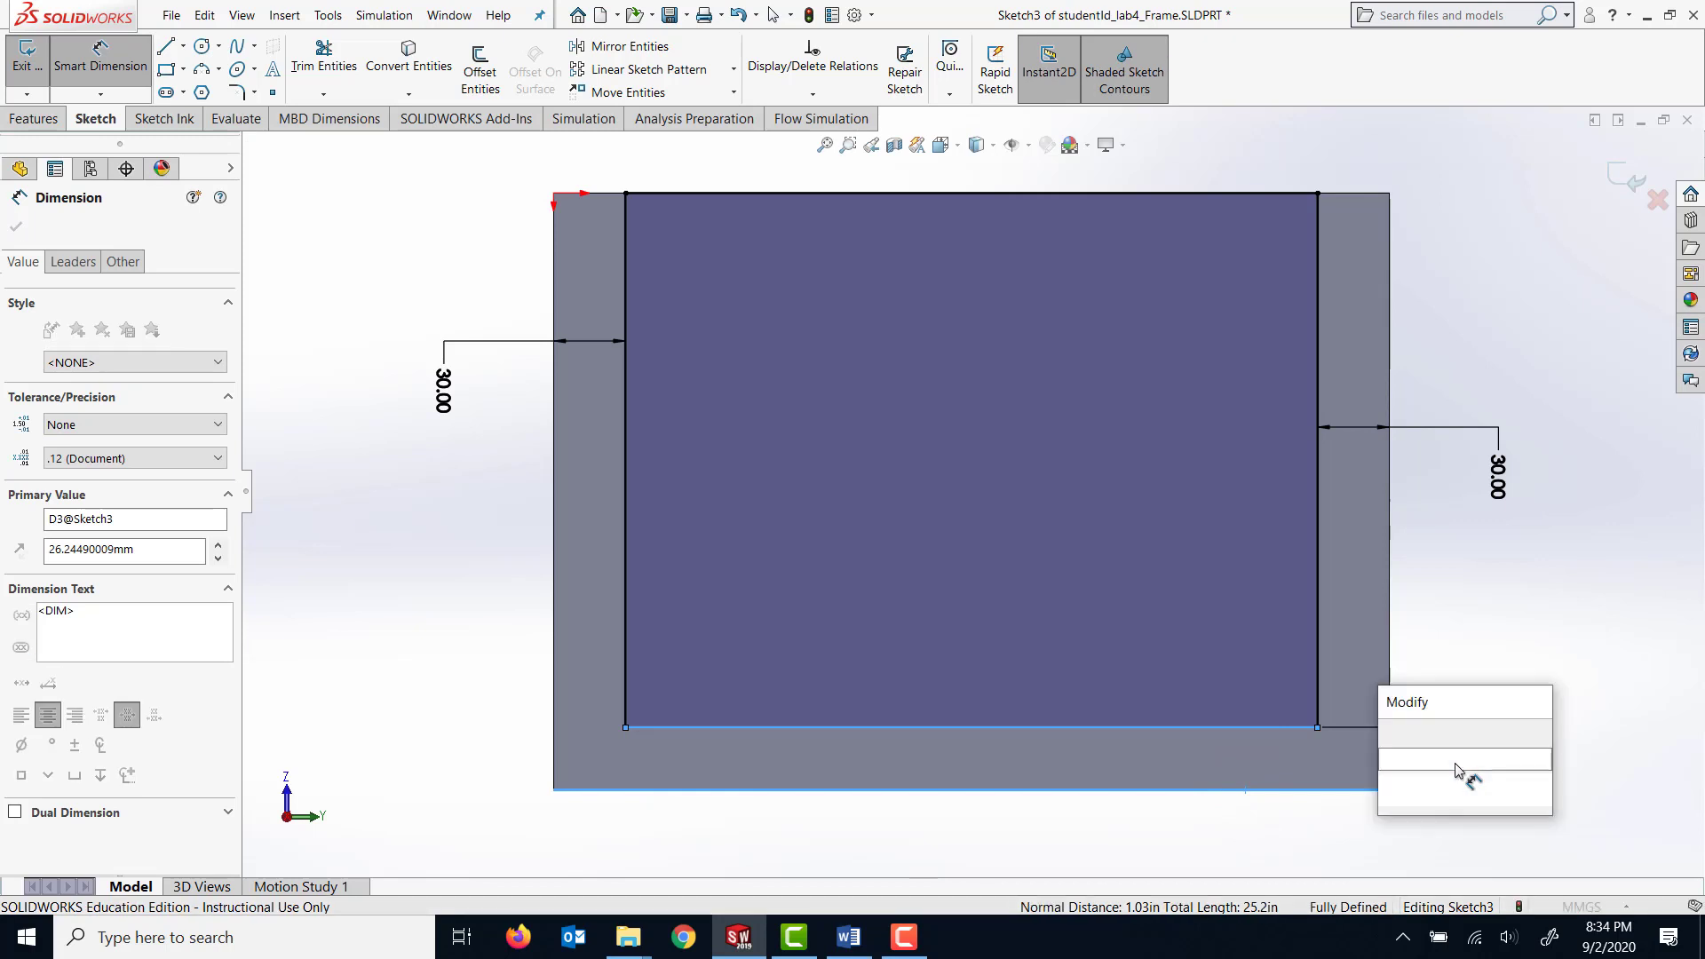
pyautogui.write('20')
pyautogui.press('Return')
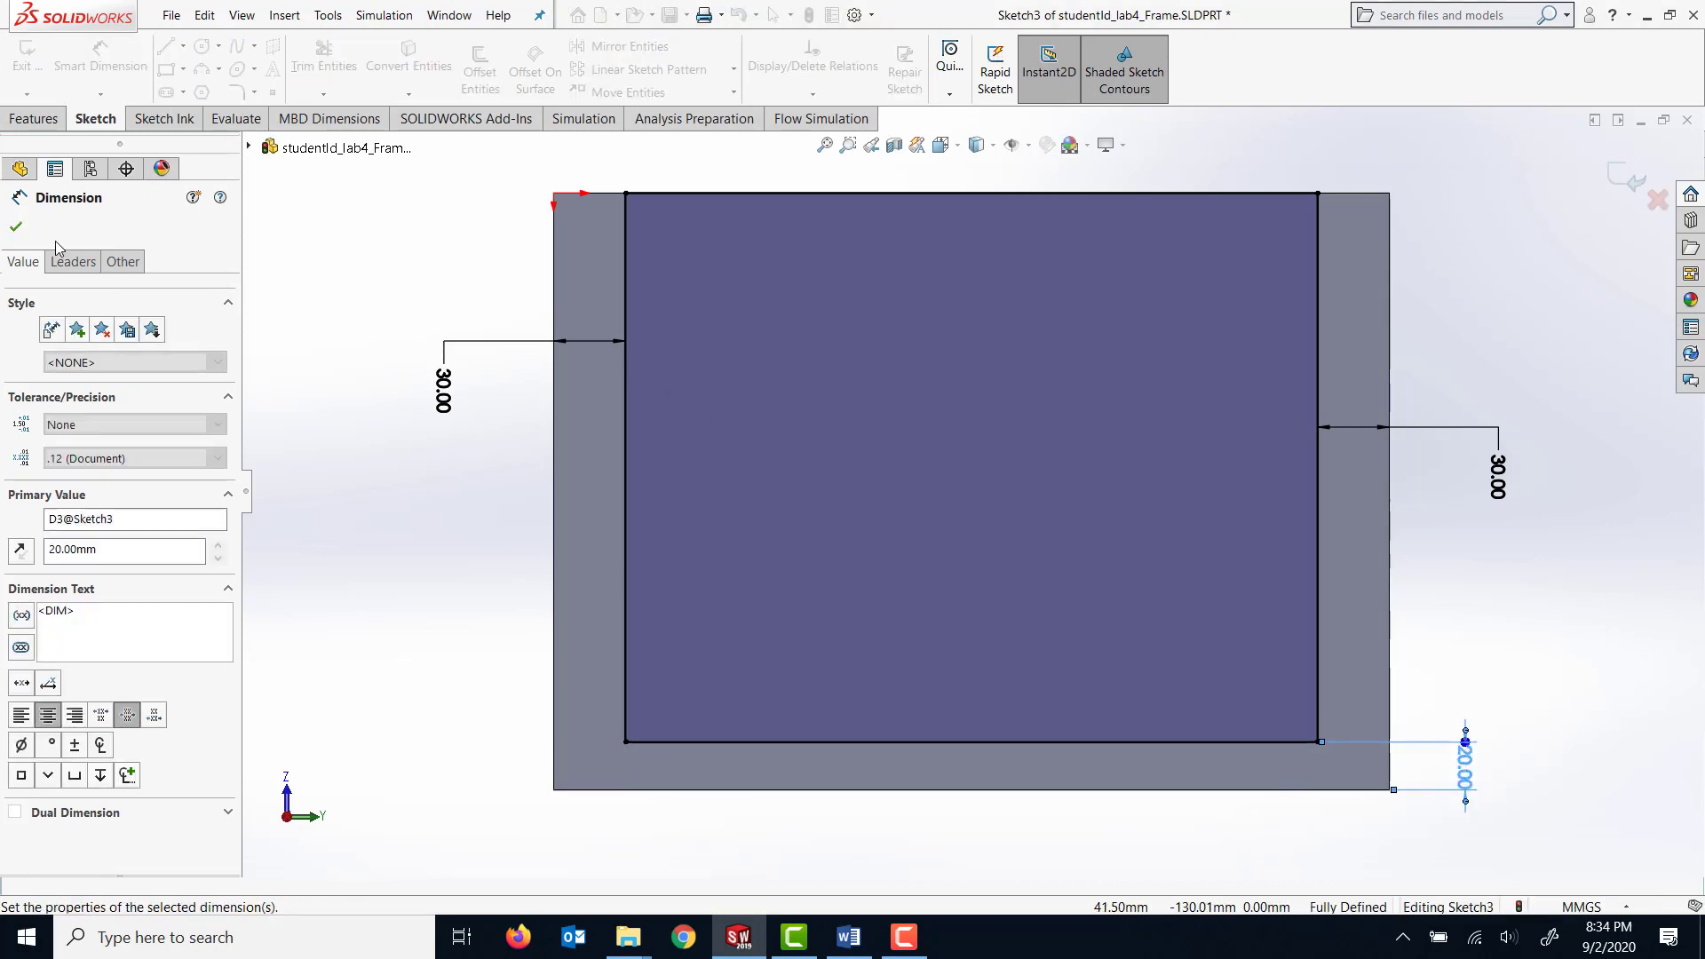
pyautogui.click(16, 228)
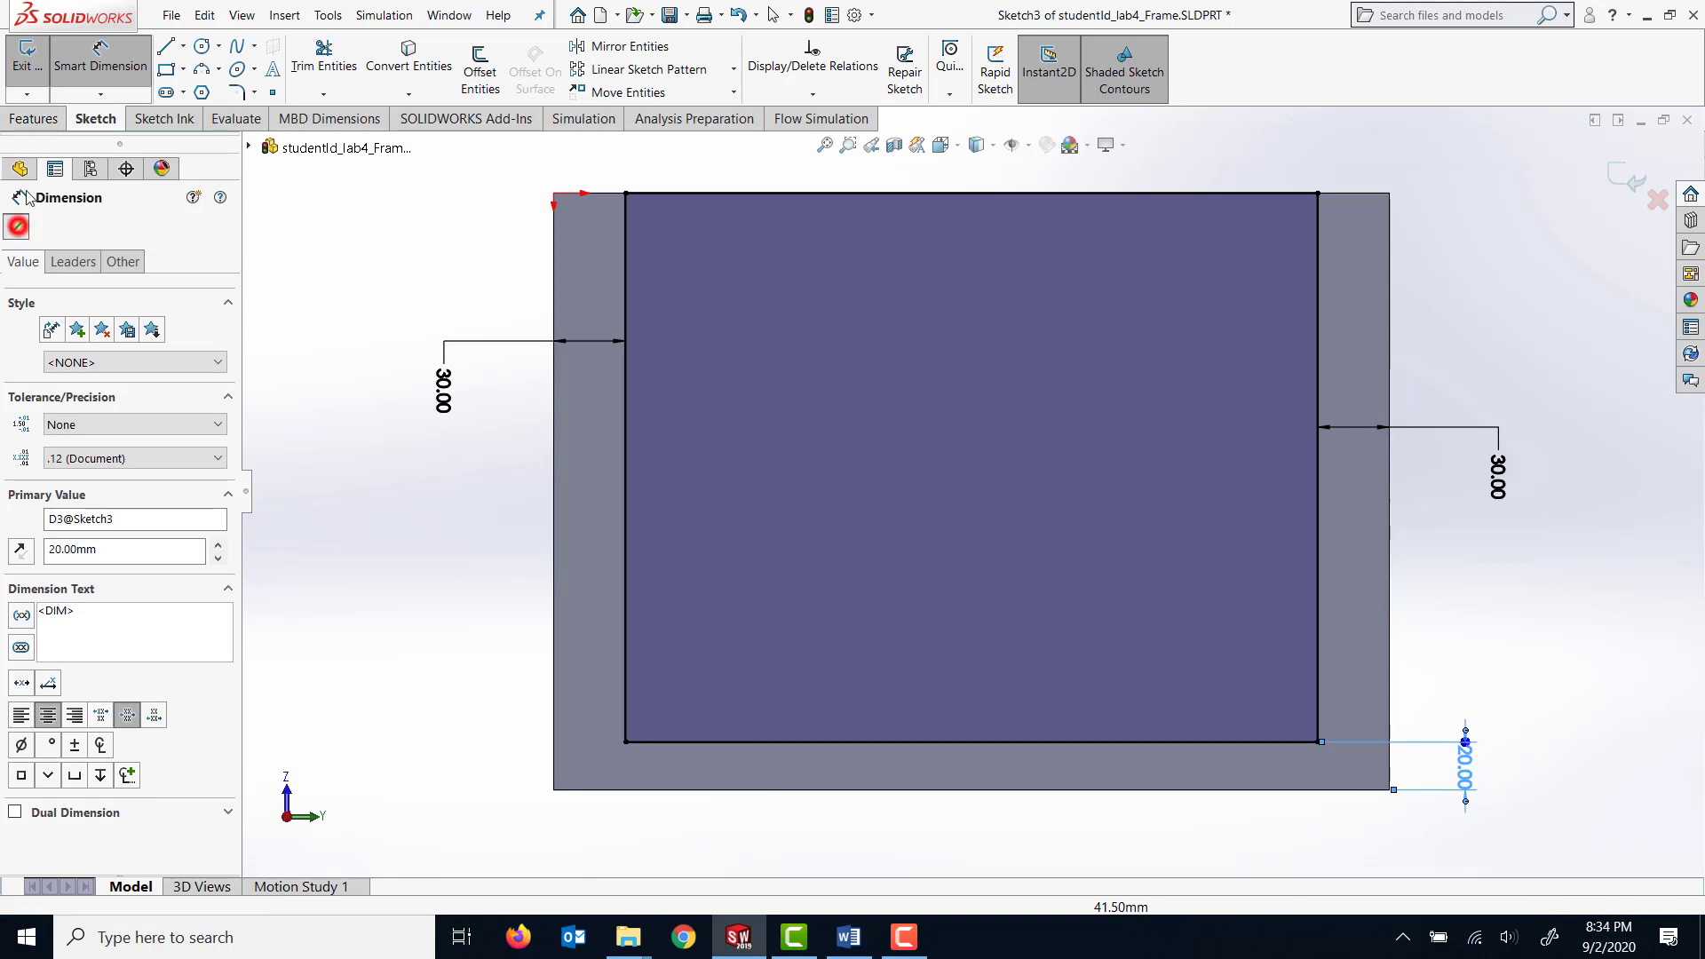
# Cut the rectangle through all of the block with an Extruded Cut to form a U-shaped frame.
pyautogui.click(41, 119)
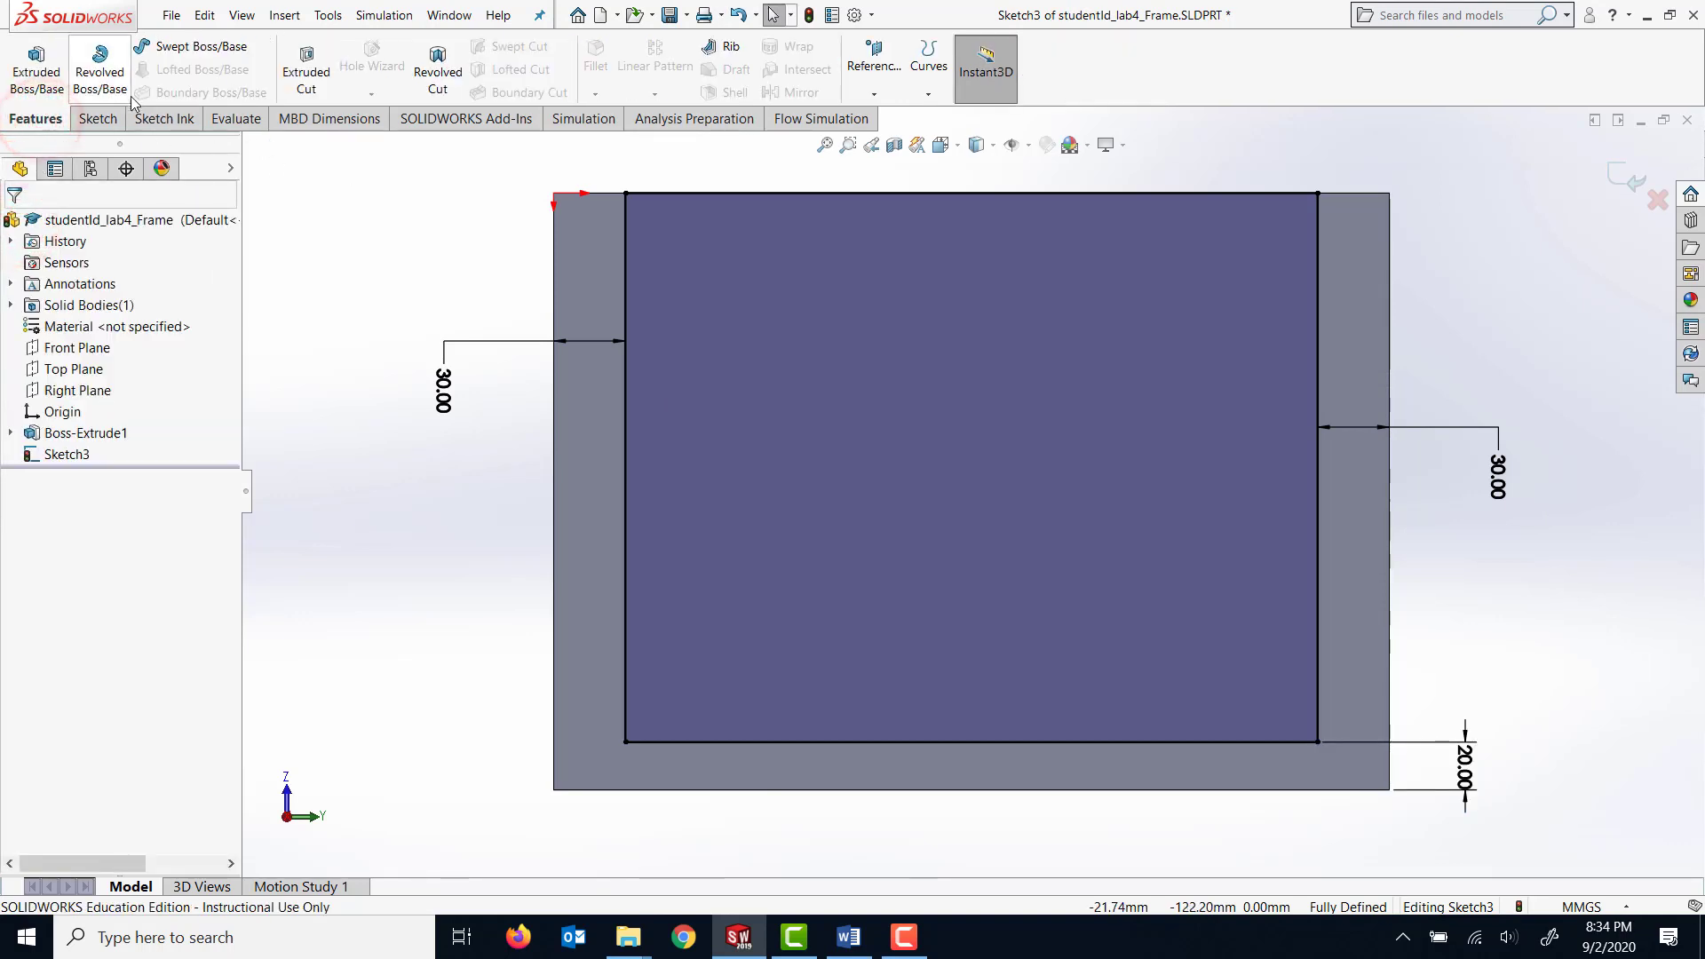
pyautogui.click(304, 81)
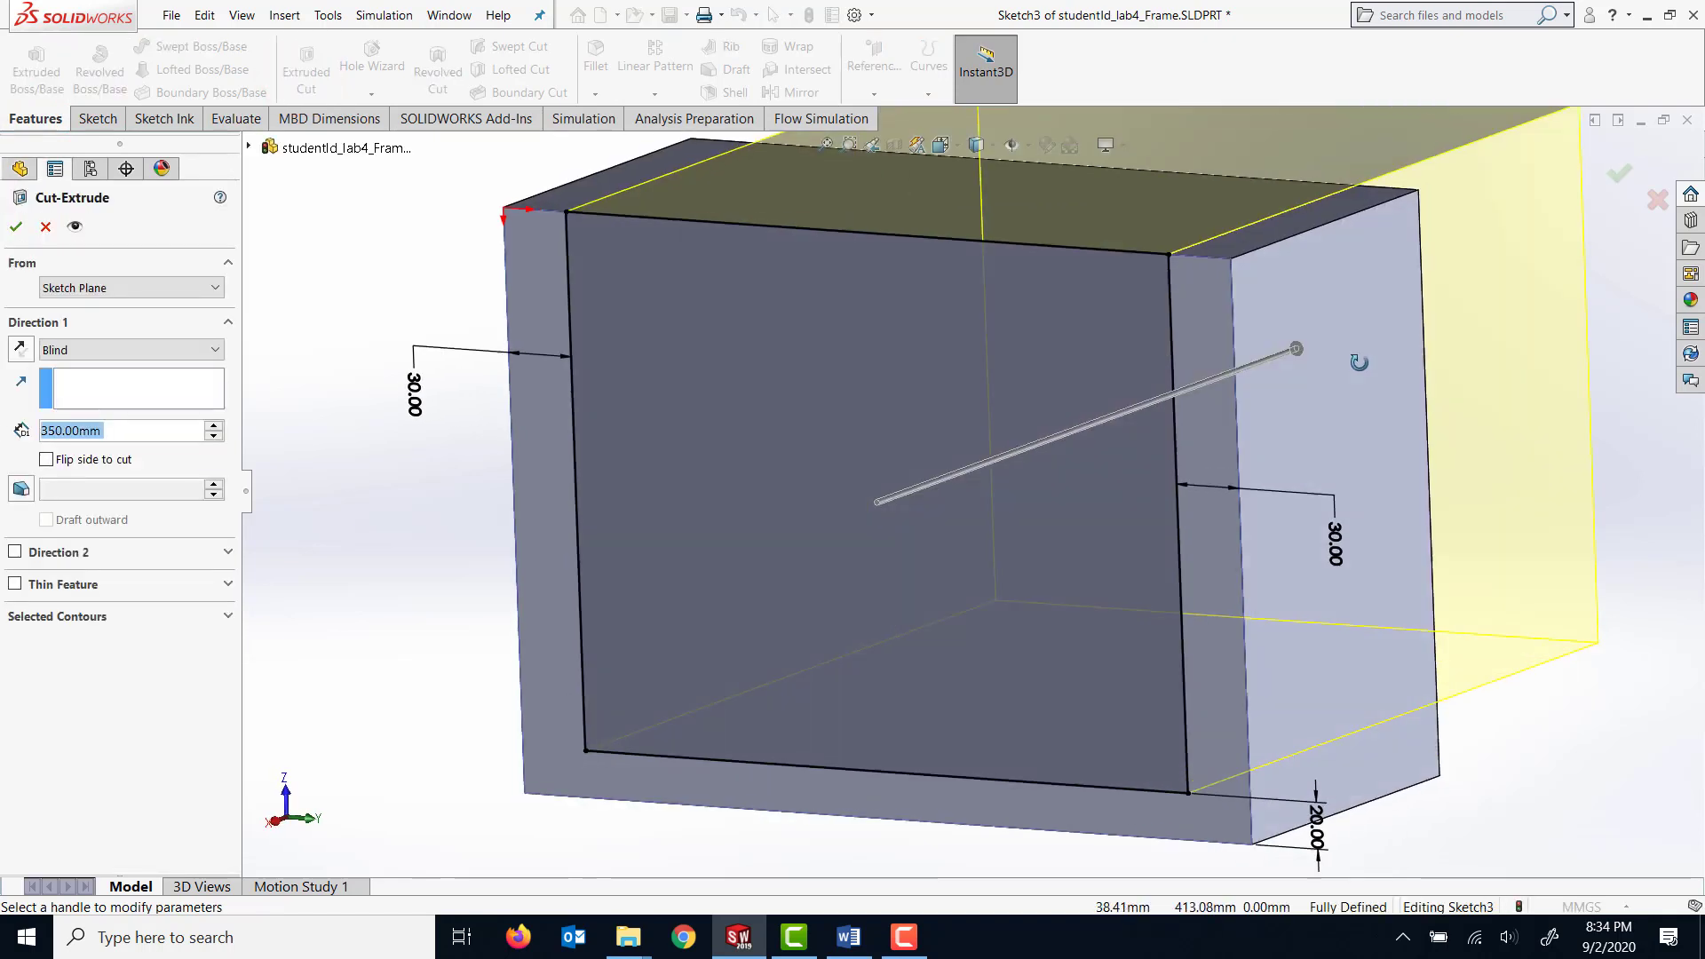
pyautogui.click(198, 350)
pyautogui.click(141, 382)
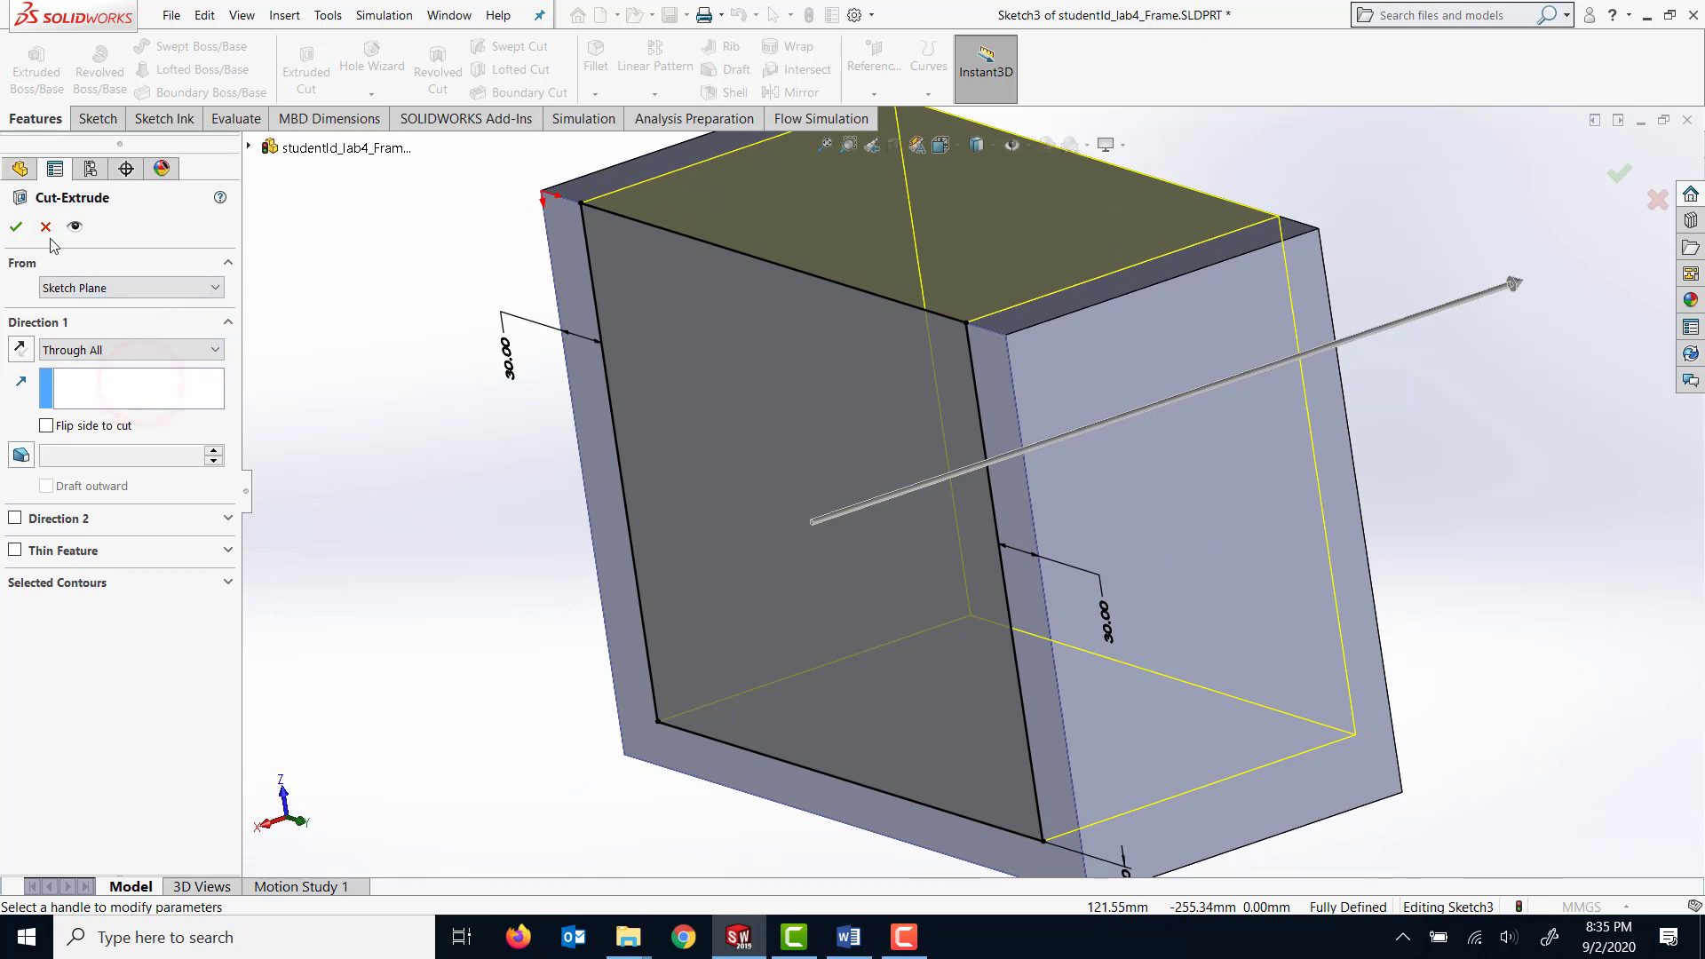
pyautogui.click(16, 227)
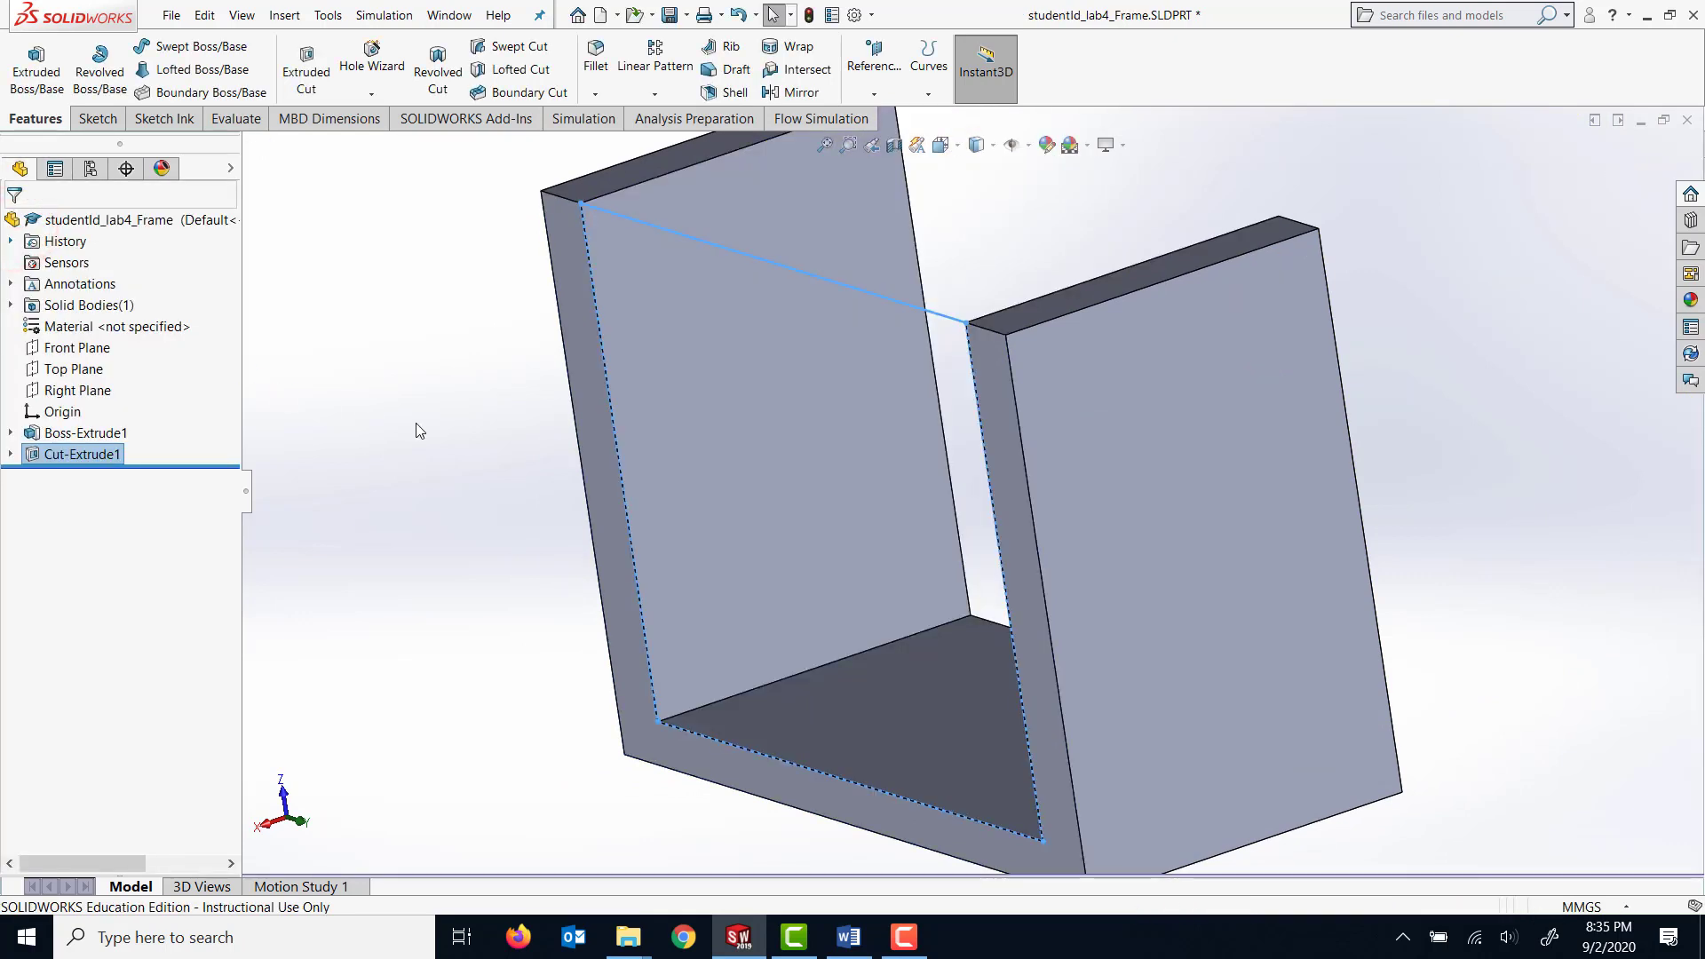
pyautogui.click(438, 424)
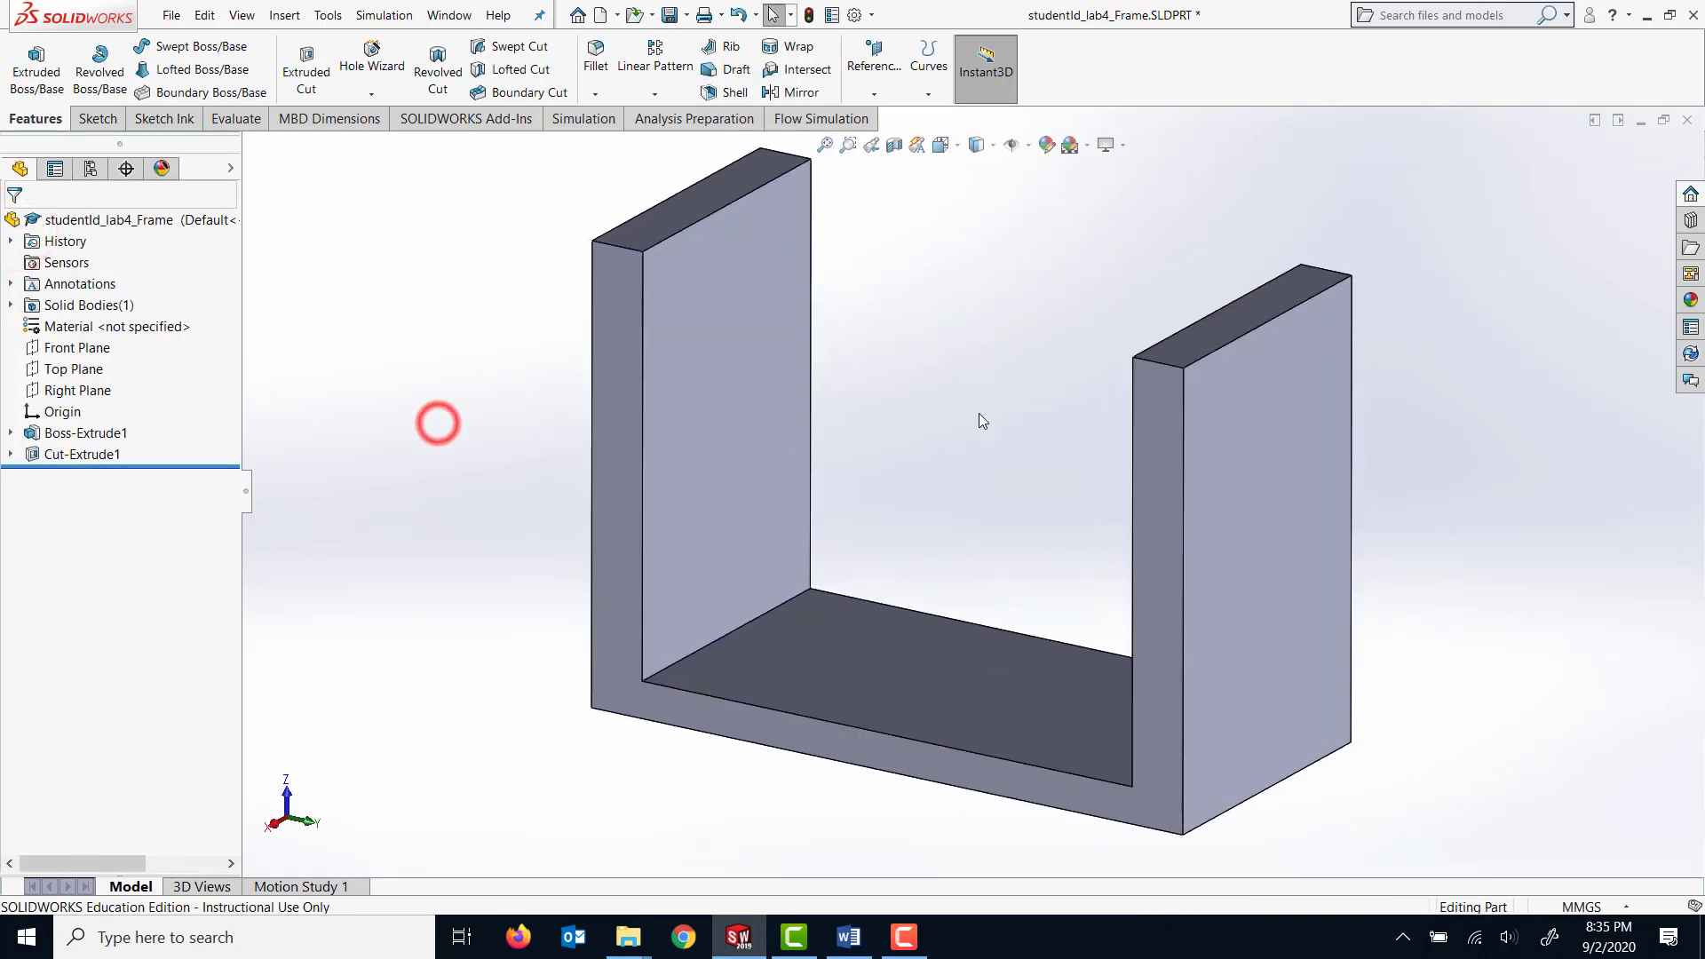
# Sketch a rectangle 160 mm wide and about 75 mm tall on the right arm's top face, from its inner corner past the outer edge.
pyautogui.click(1181, 342)
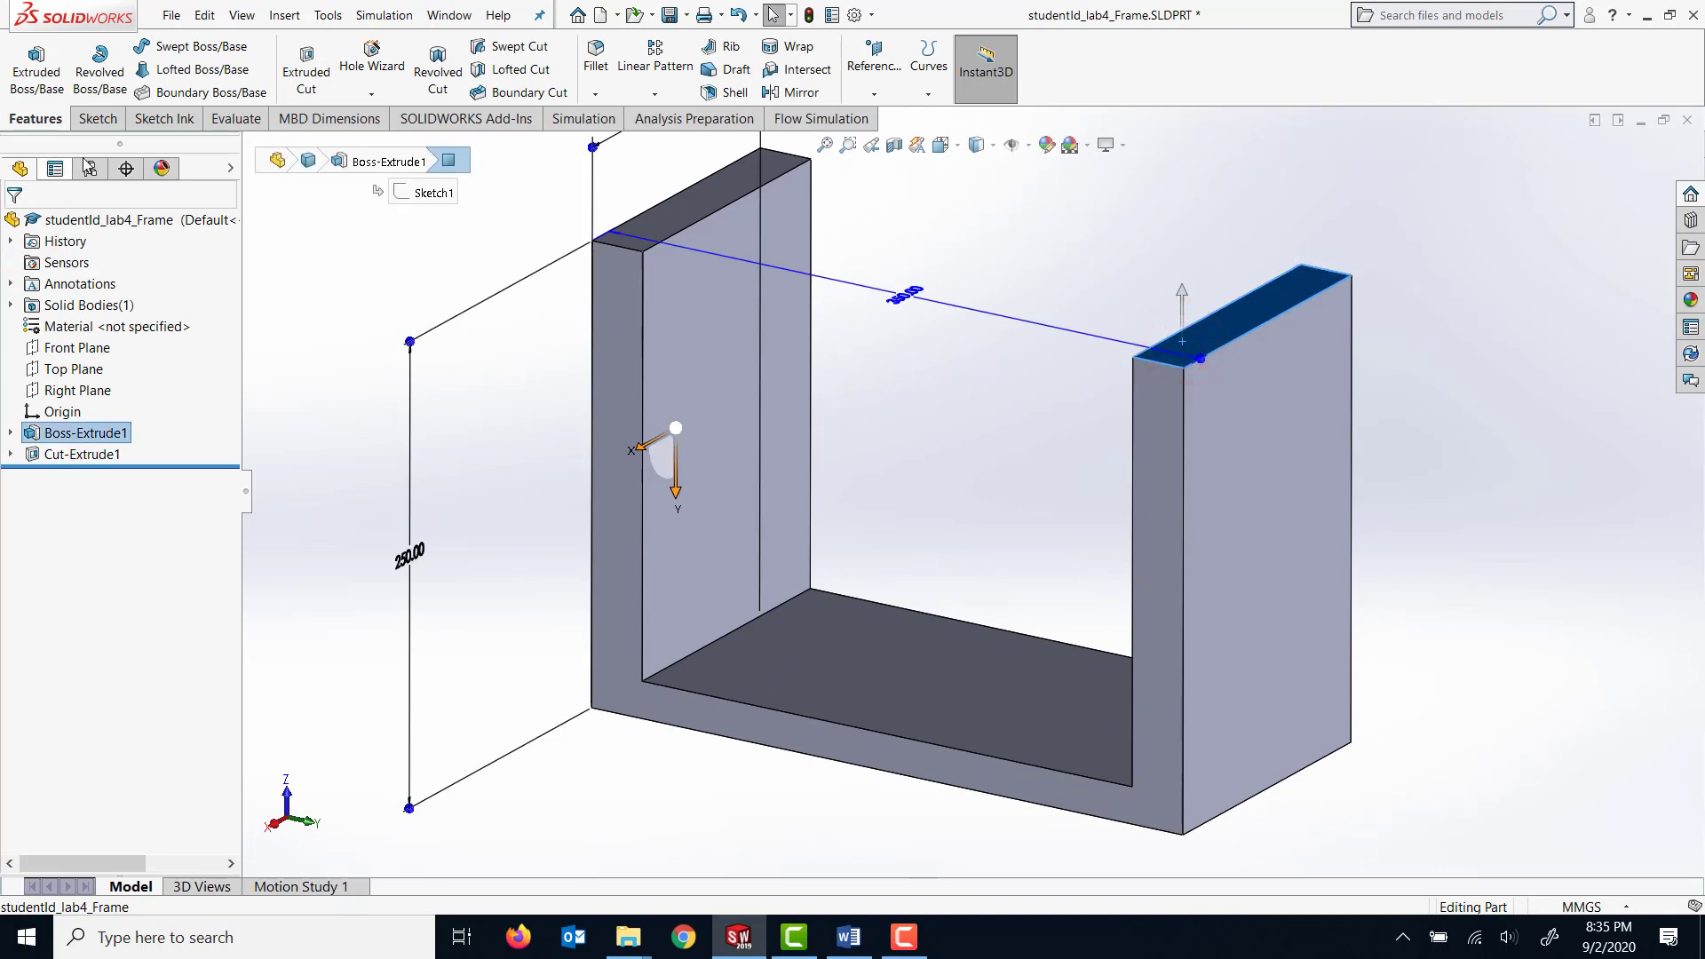
pyautogui.click(96, 118)
pyautogui.click(27, 61)
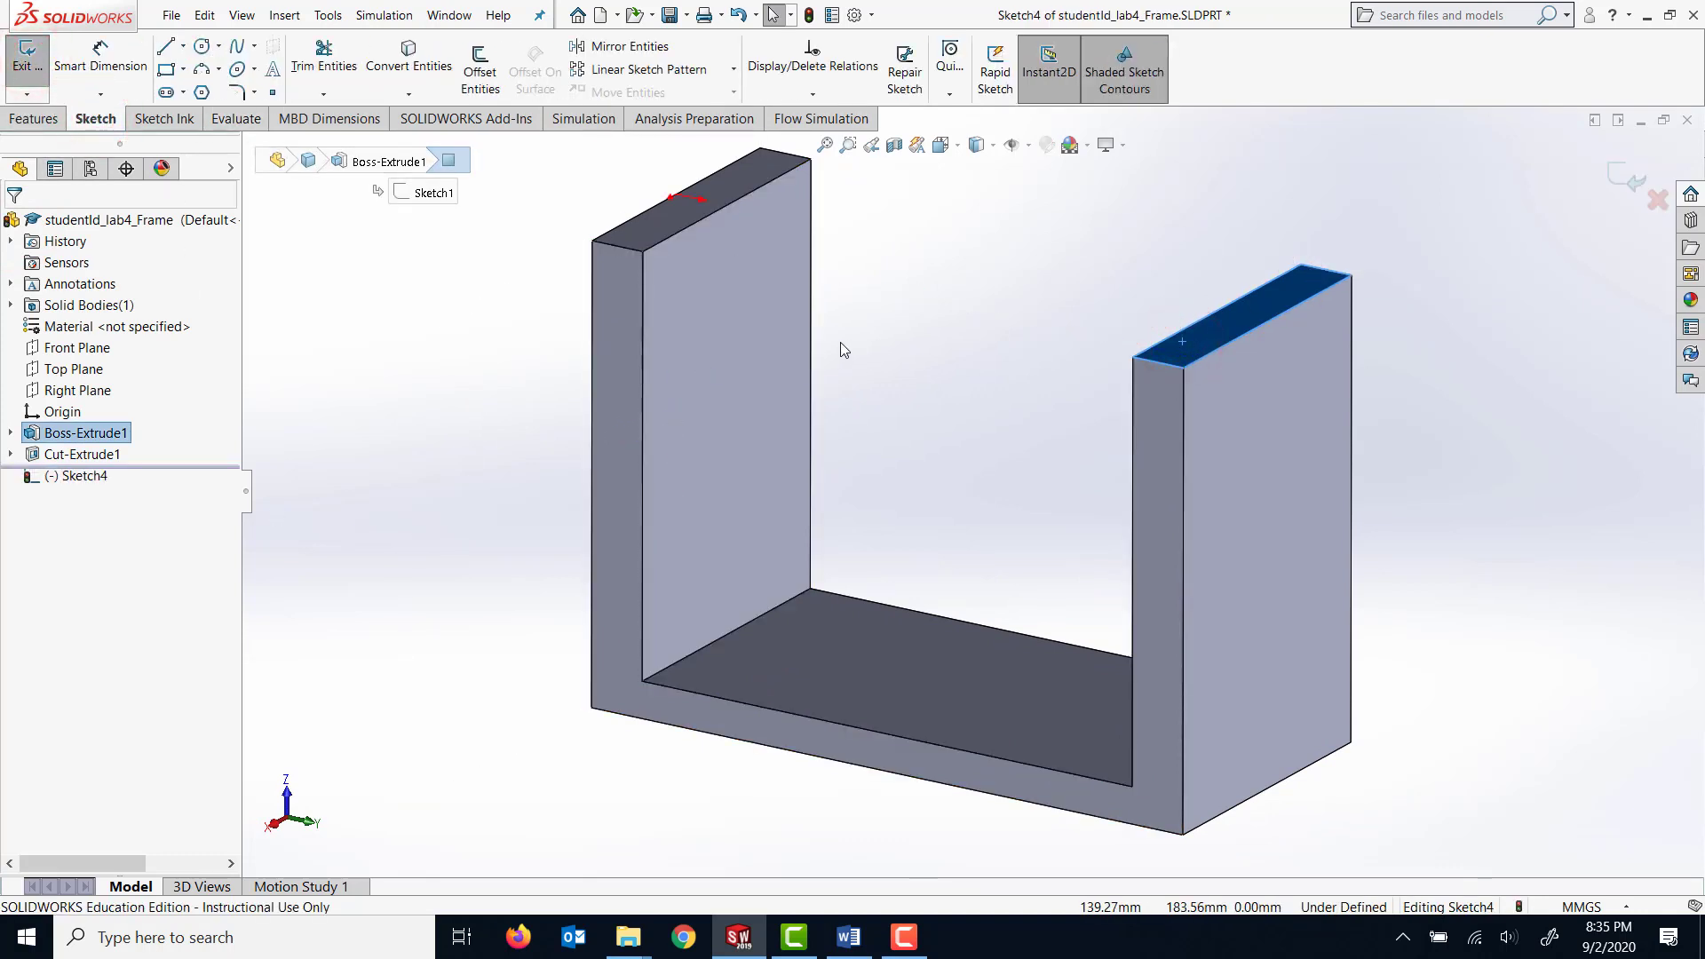
pyautogui.press('space')
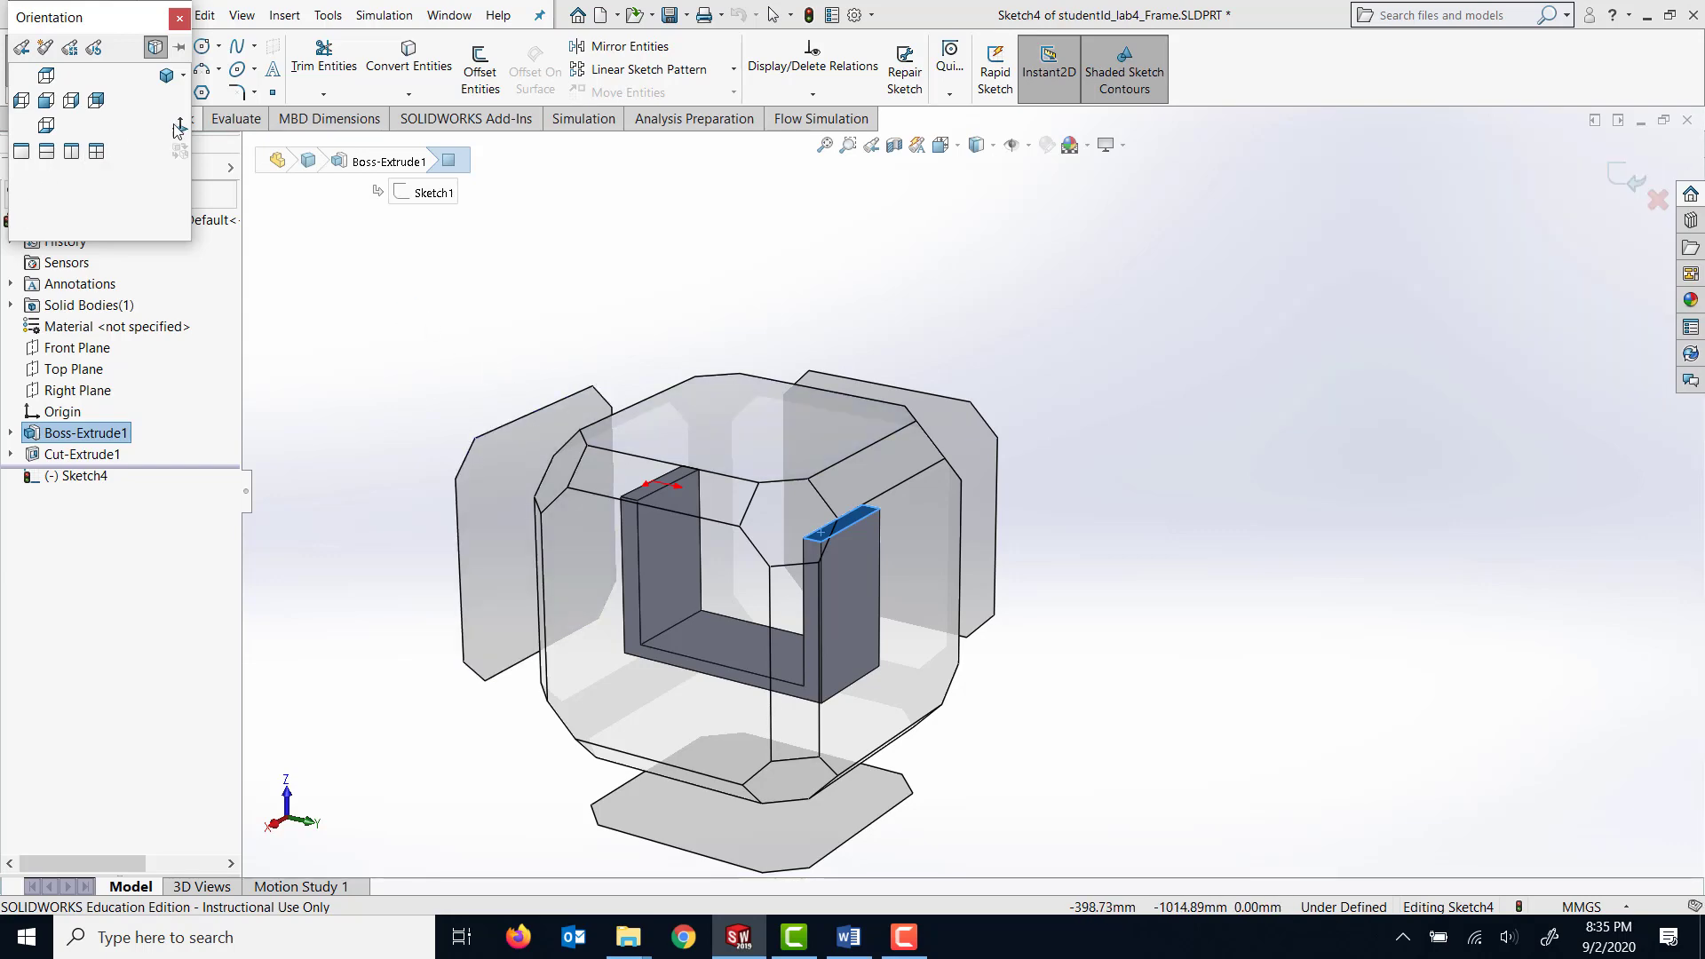
pyautogui.click(178, 126)
pyautogui.click(164, 119)
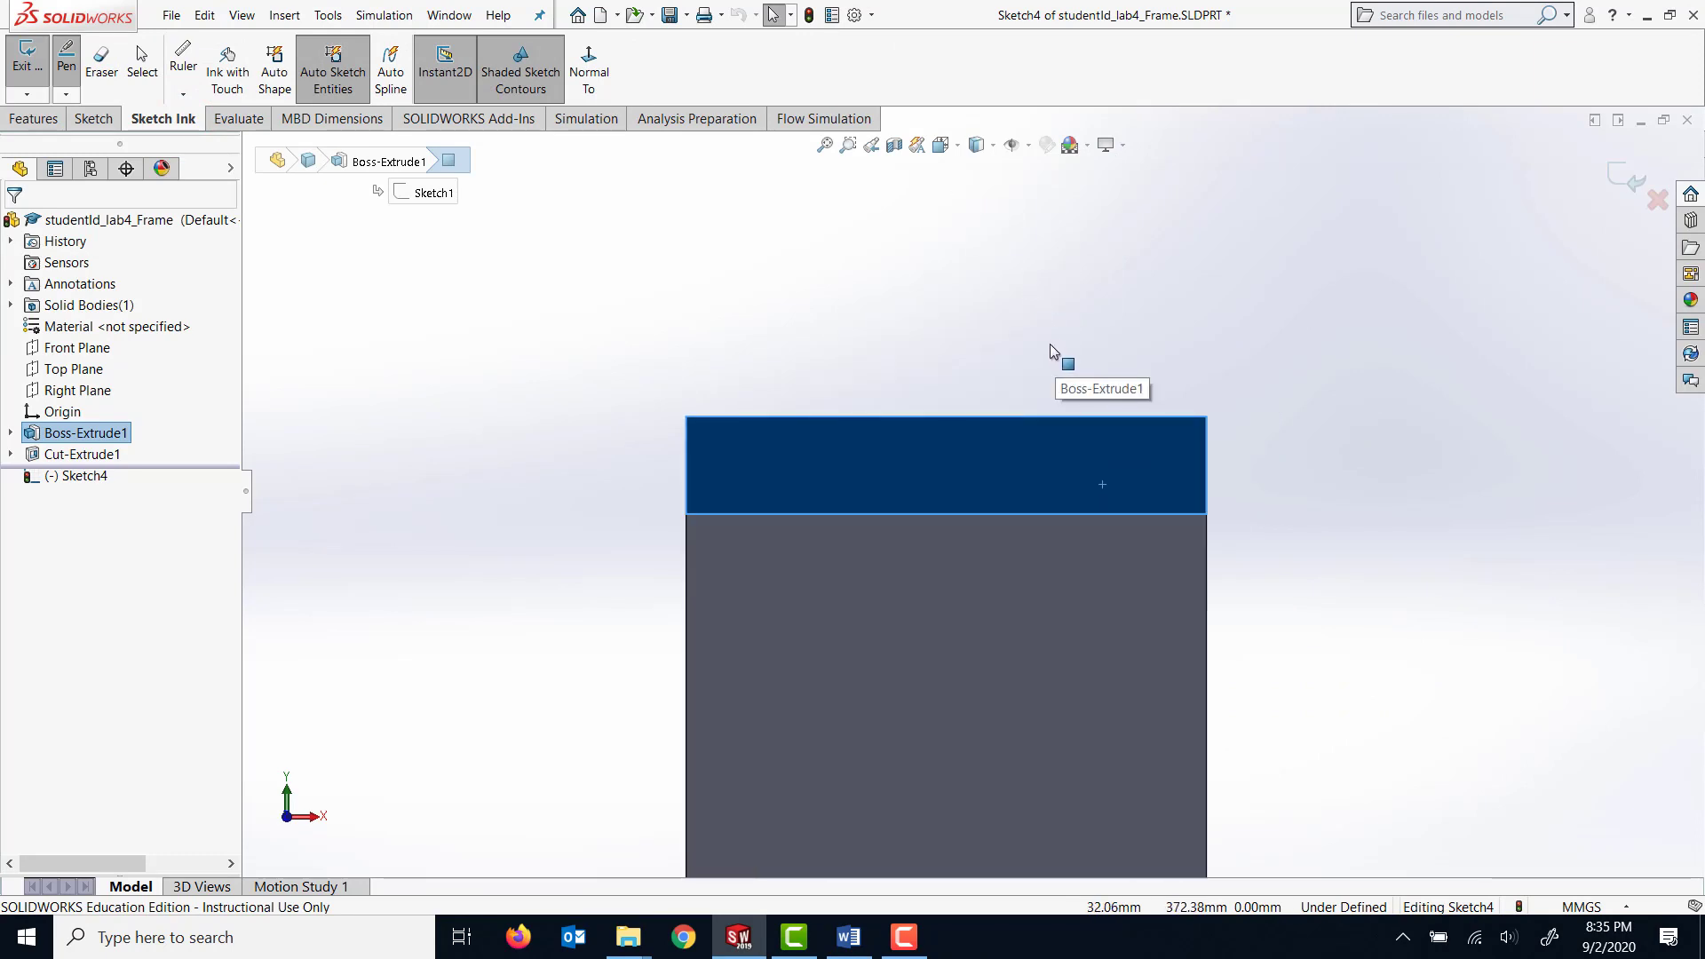
pyautogui.click(95, 118)
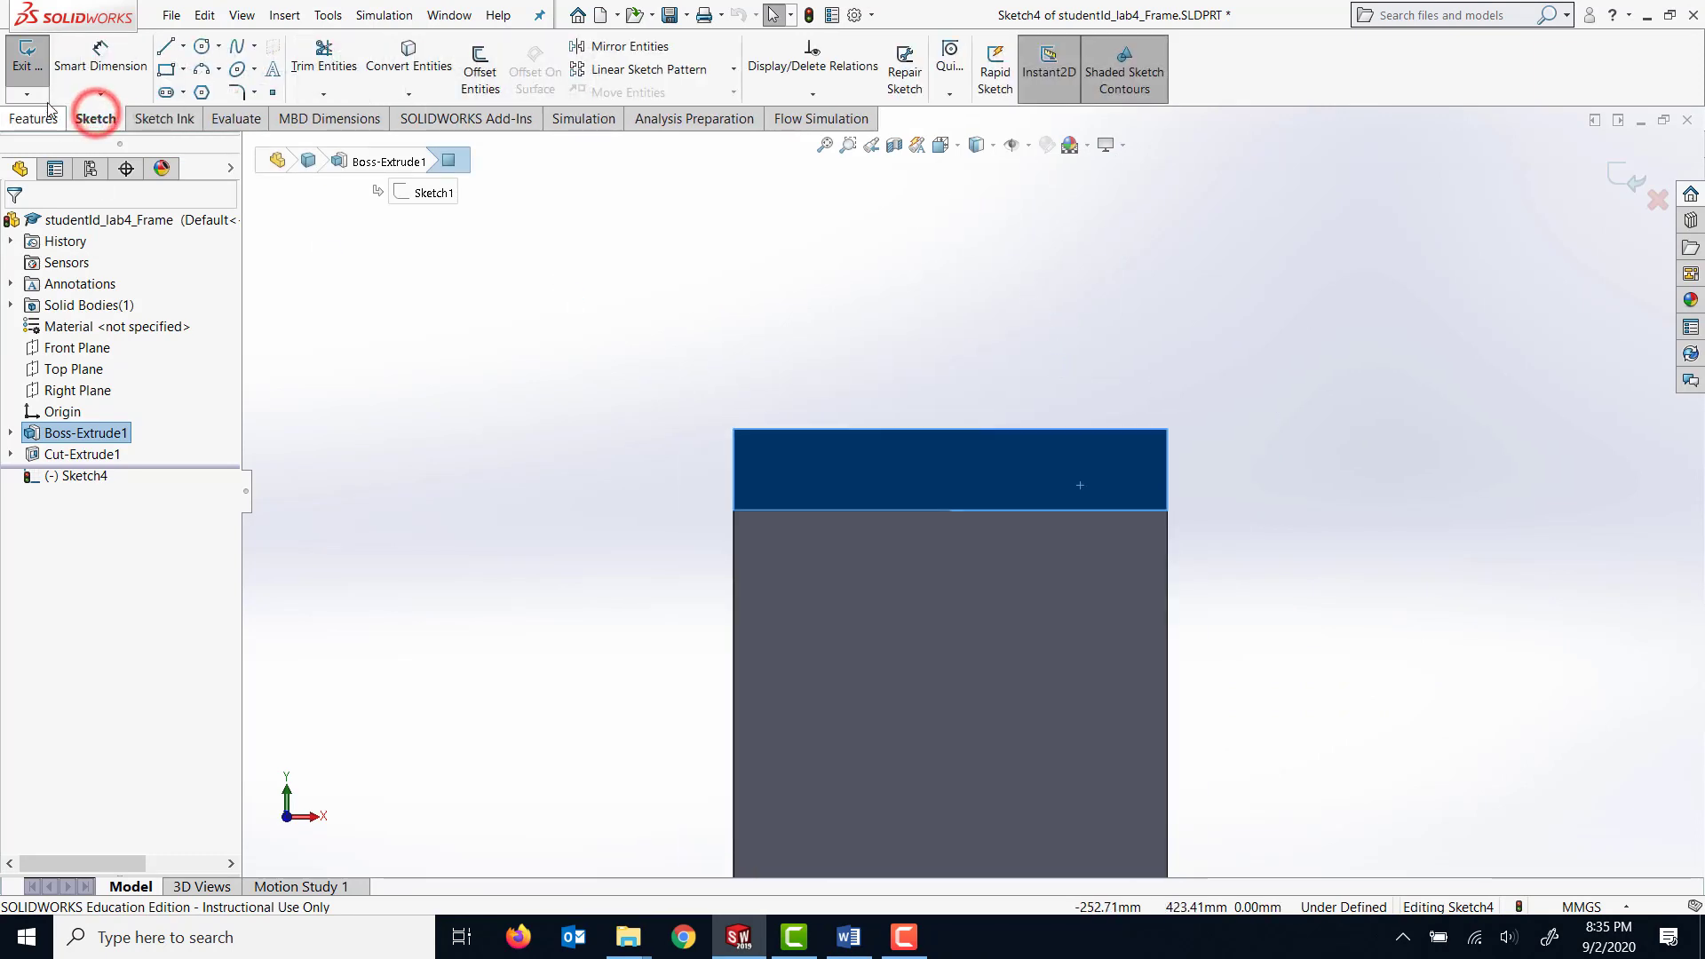
pyautogui.click(165, 71)
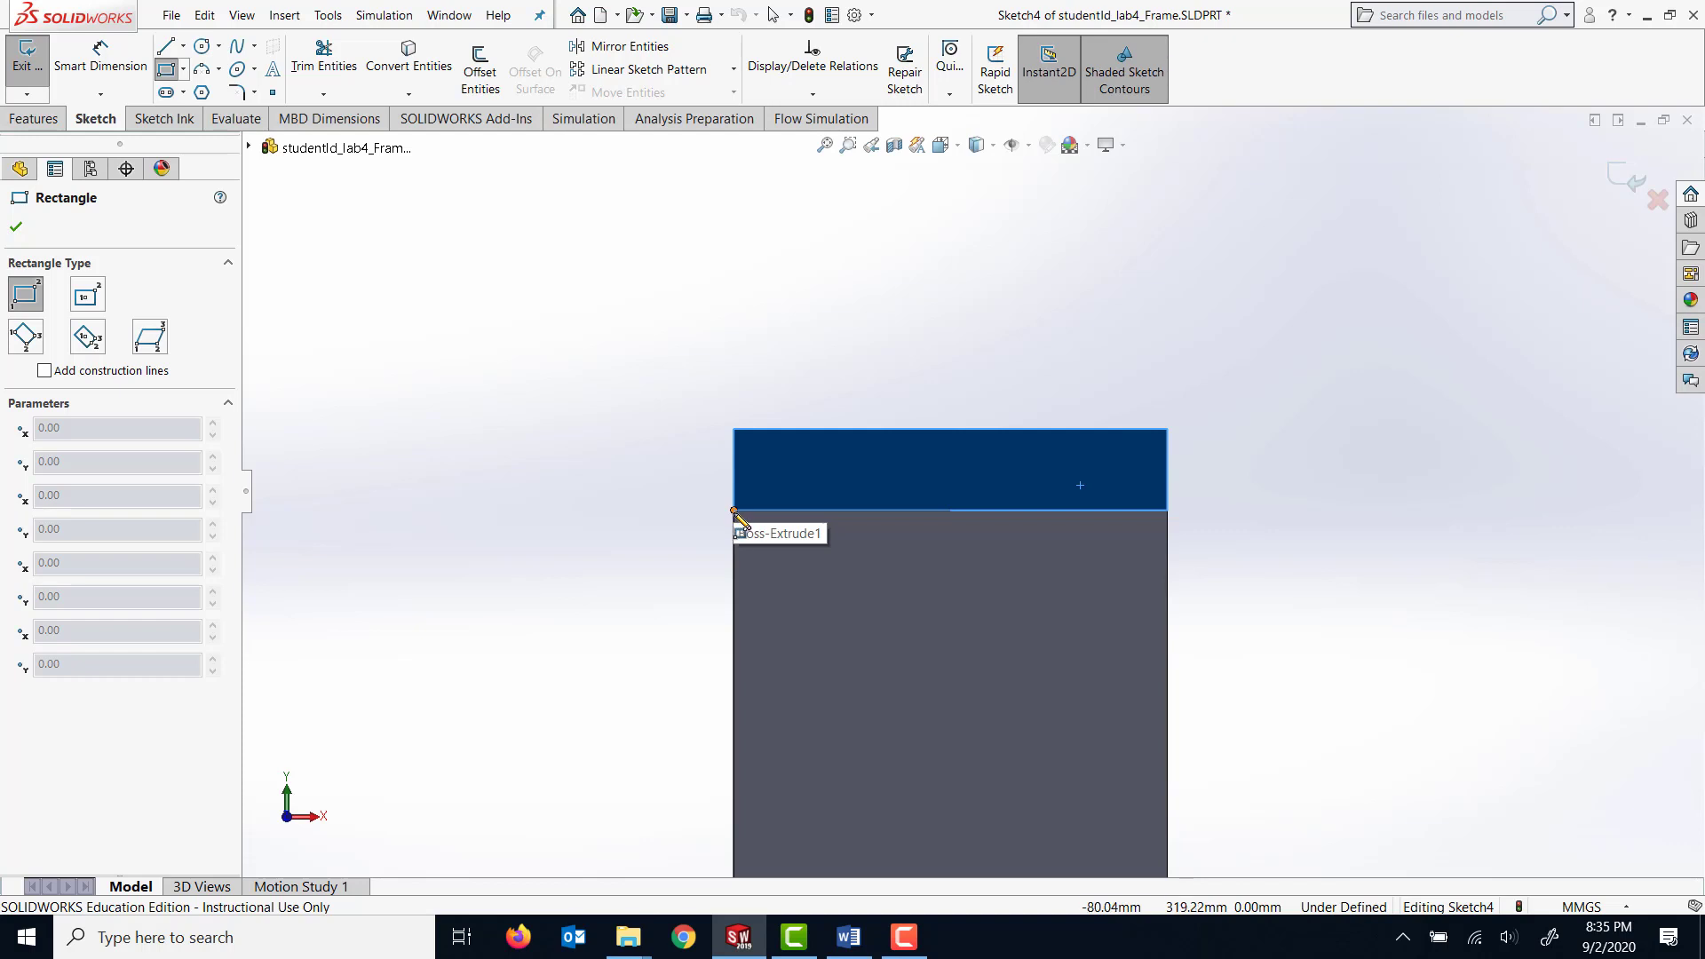
pyautogui.click(734, 512)
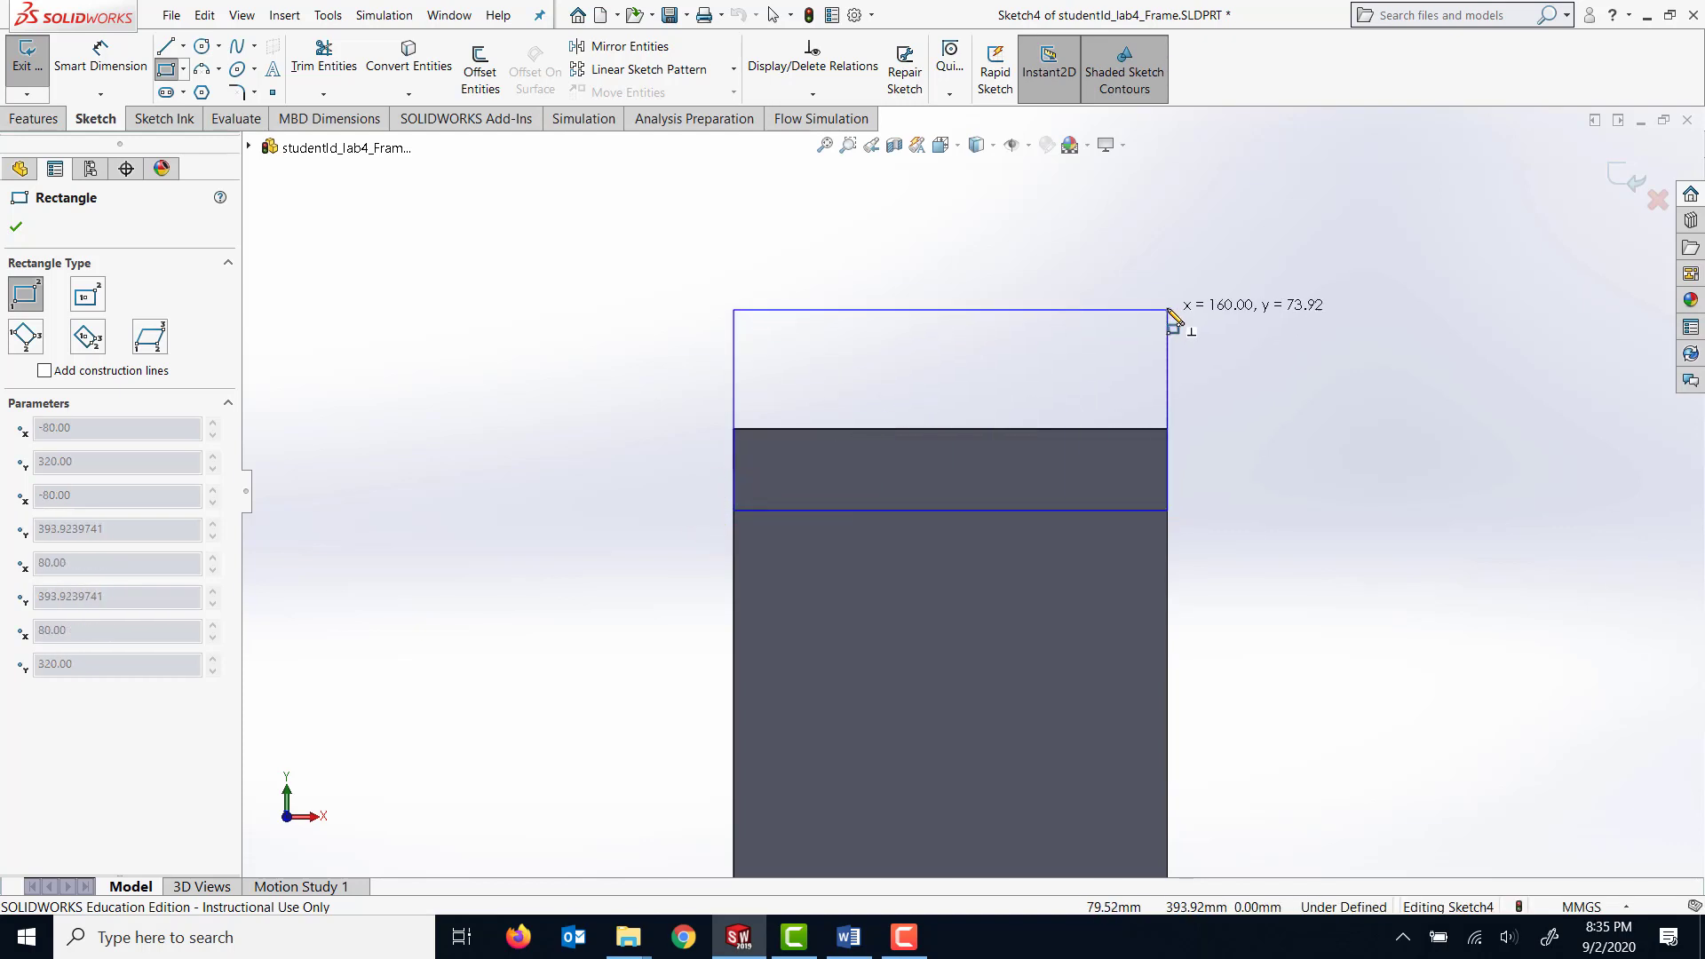
pyautogui.click(1166, 308)
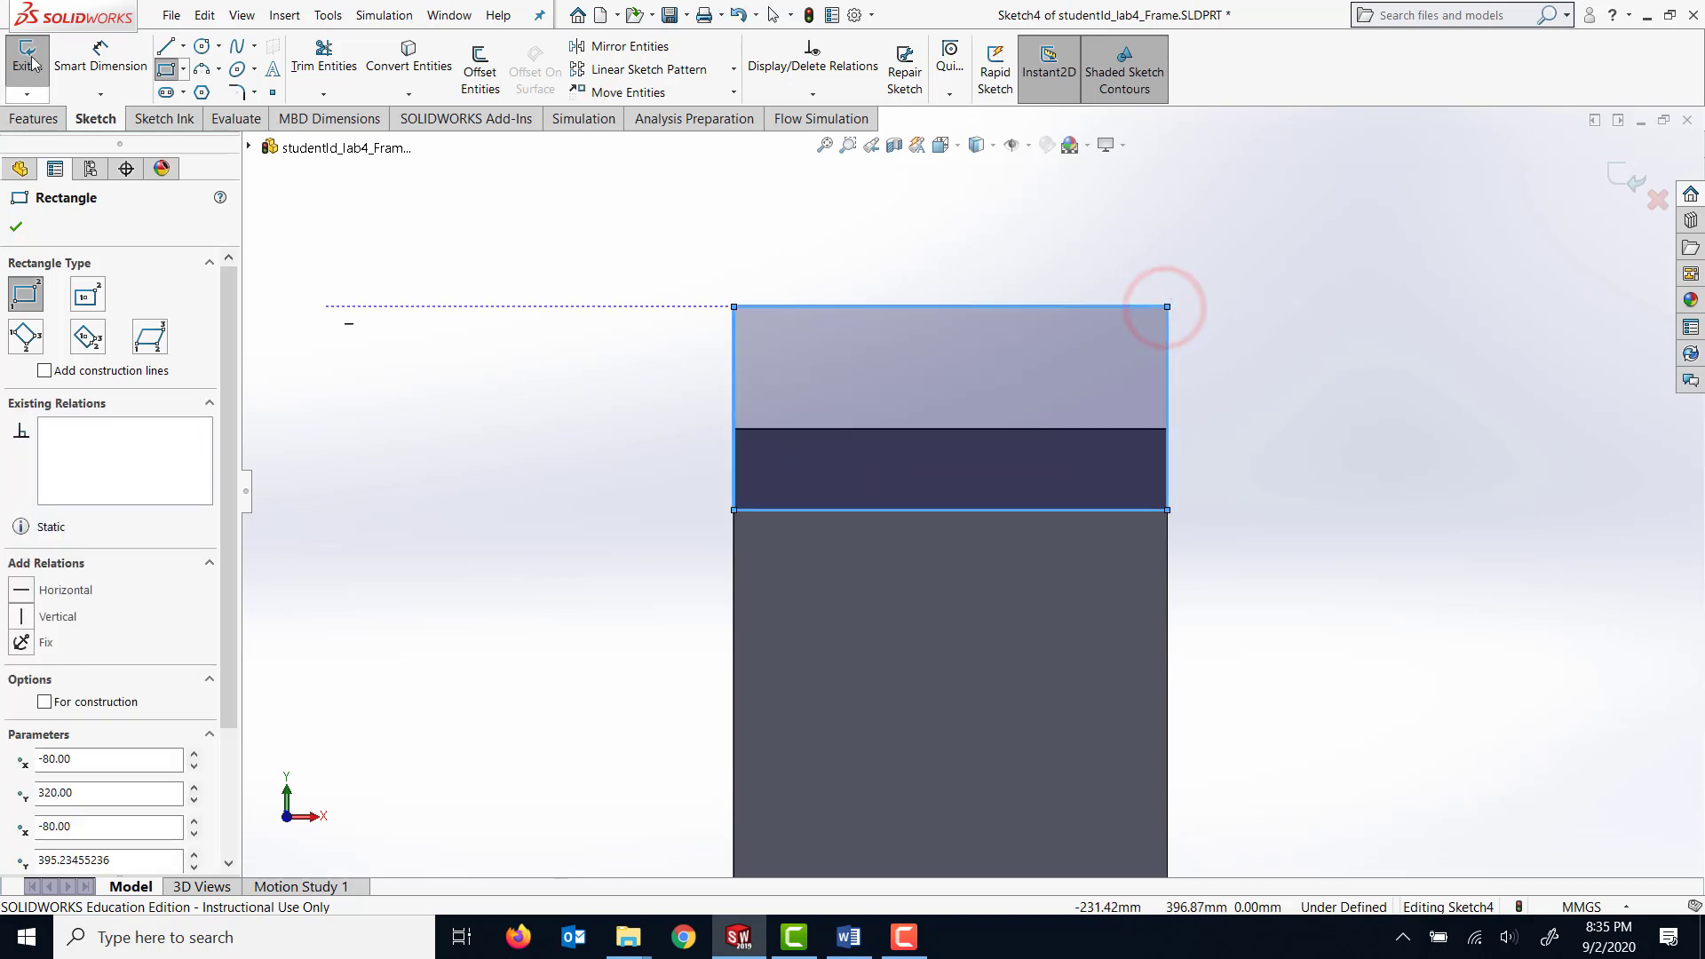
# Dimension the rectangle's short side to 100 mm.
pyautogui.click(78, 59)
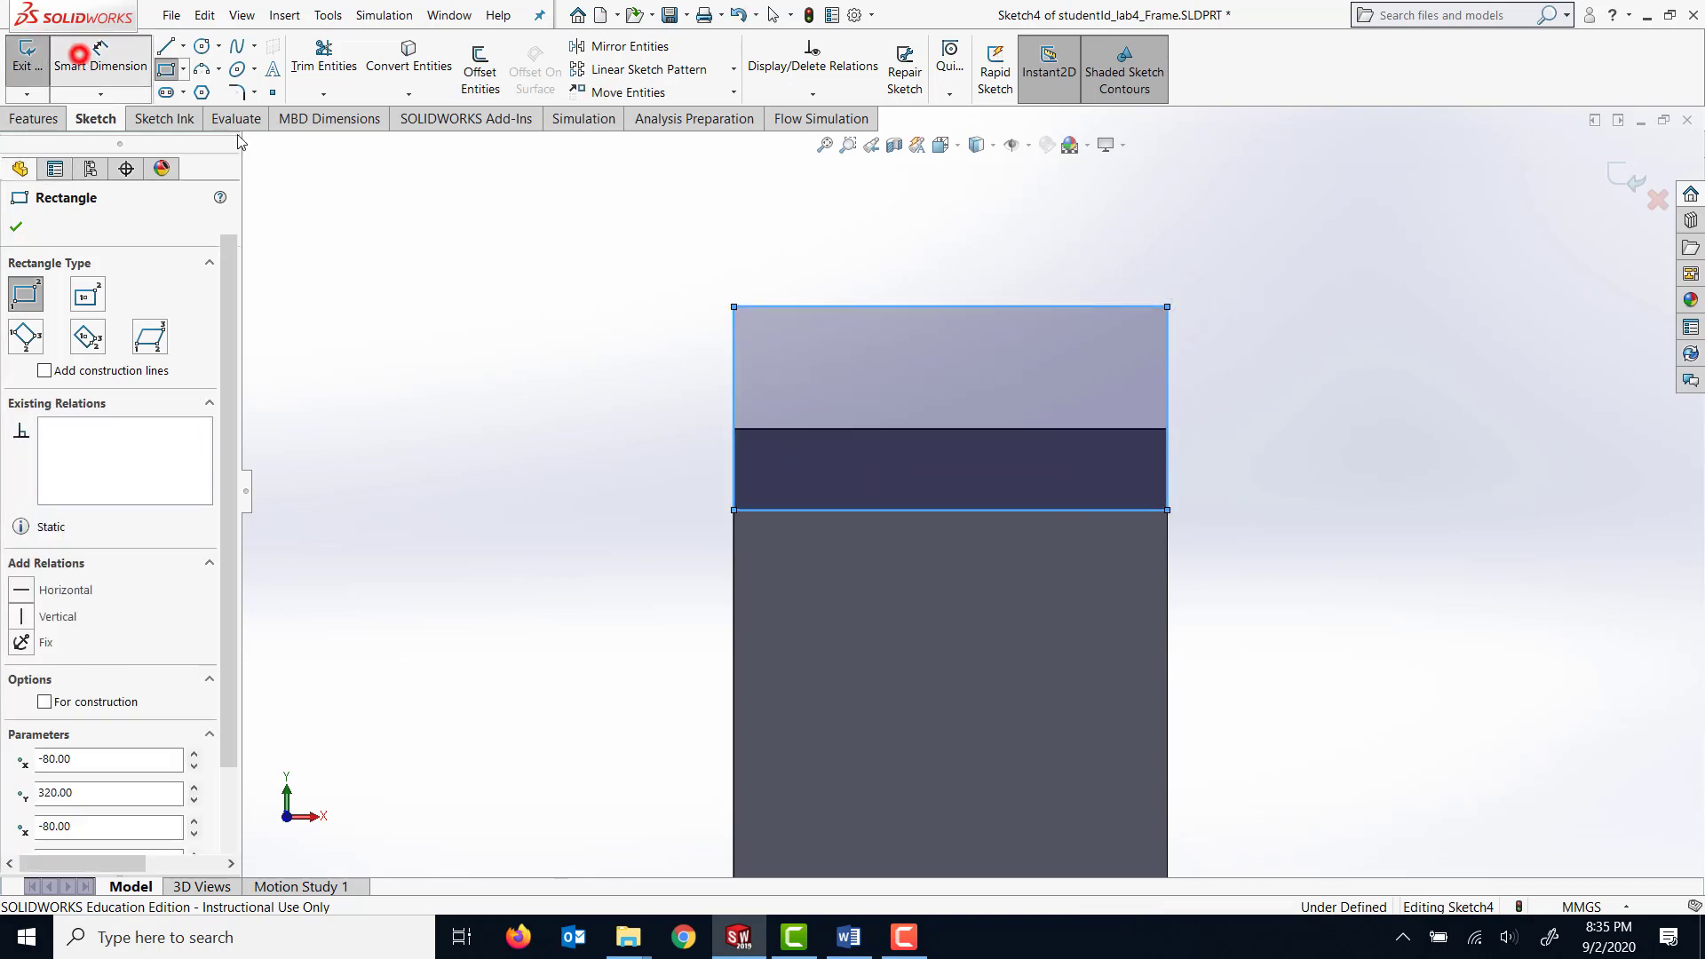
pyautogui.click(732, 393)
pyautogui.click(667, 386)
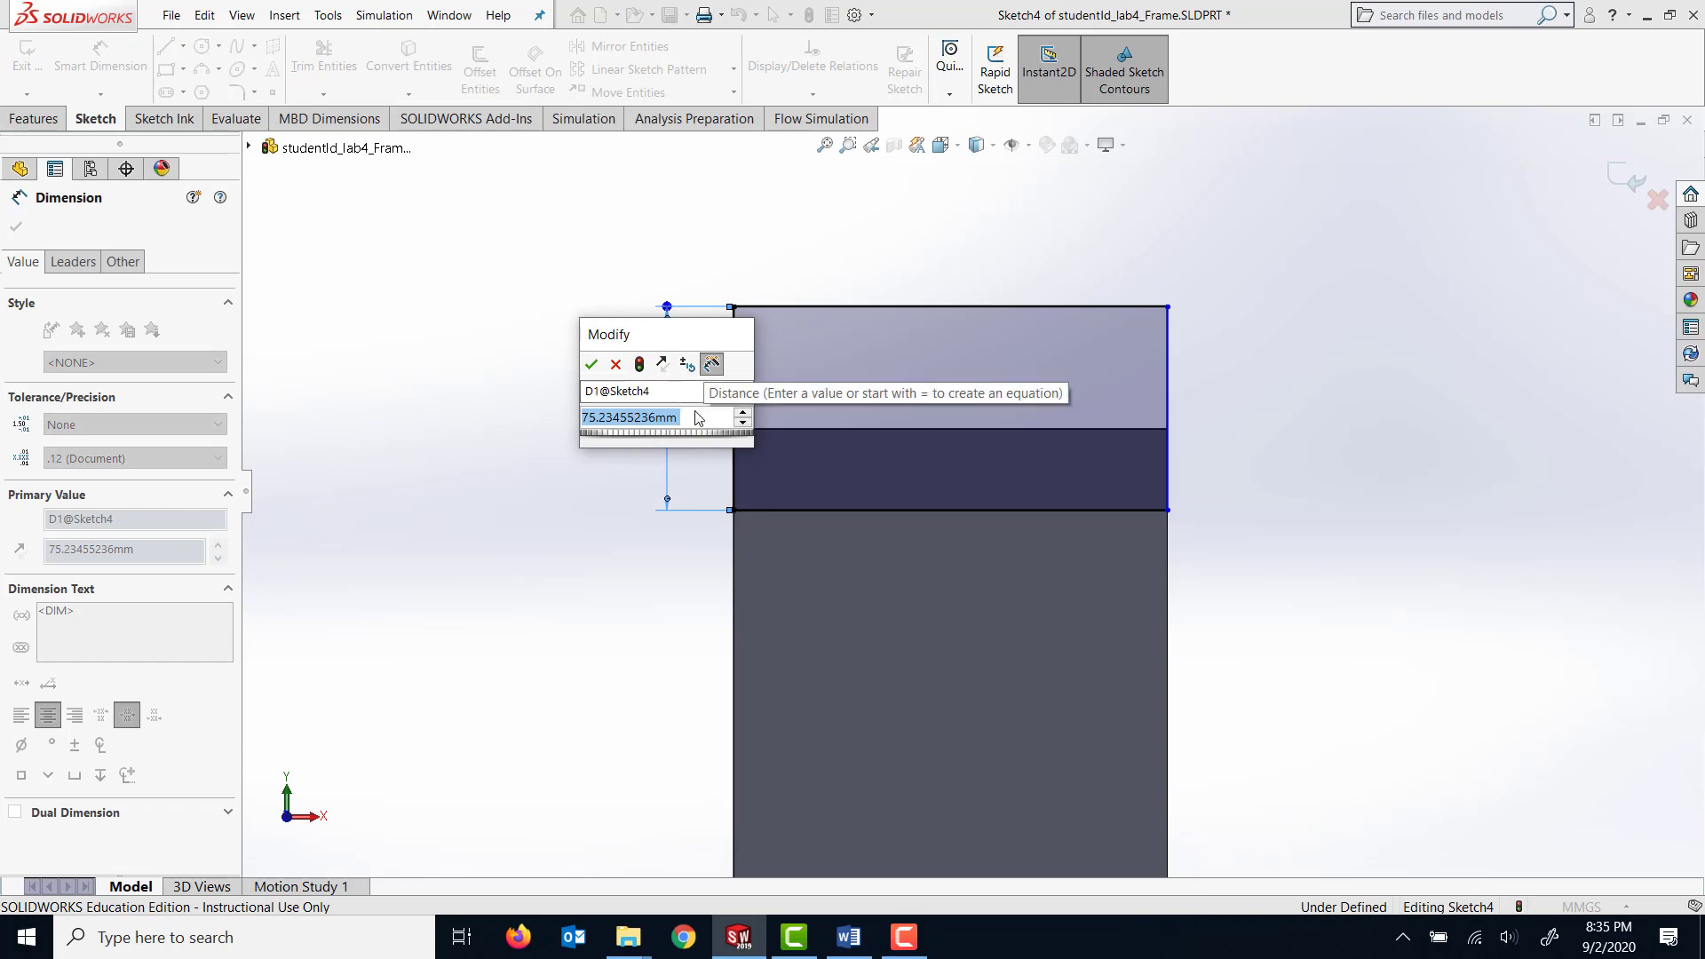
pyautogui.write('1')
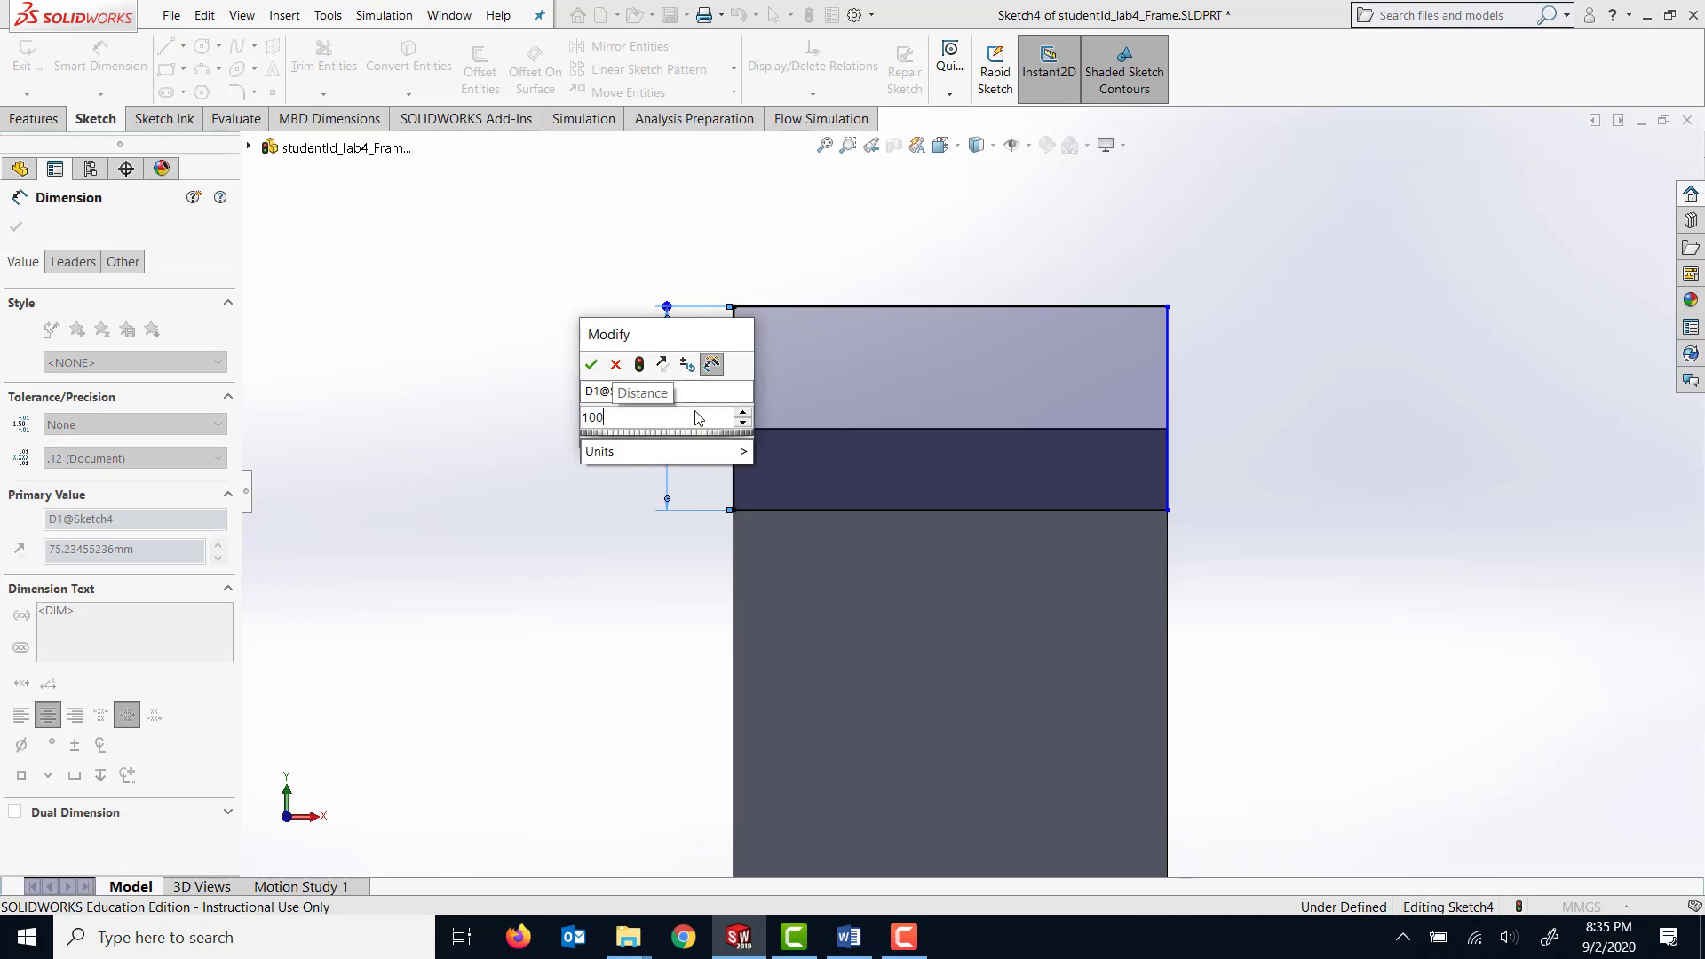
pyautogui.write('00')
pyautogui.press('Return')
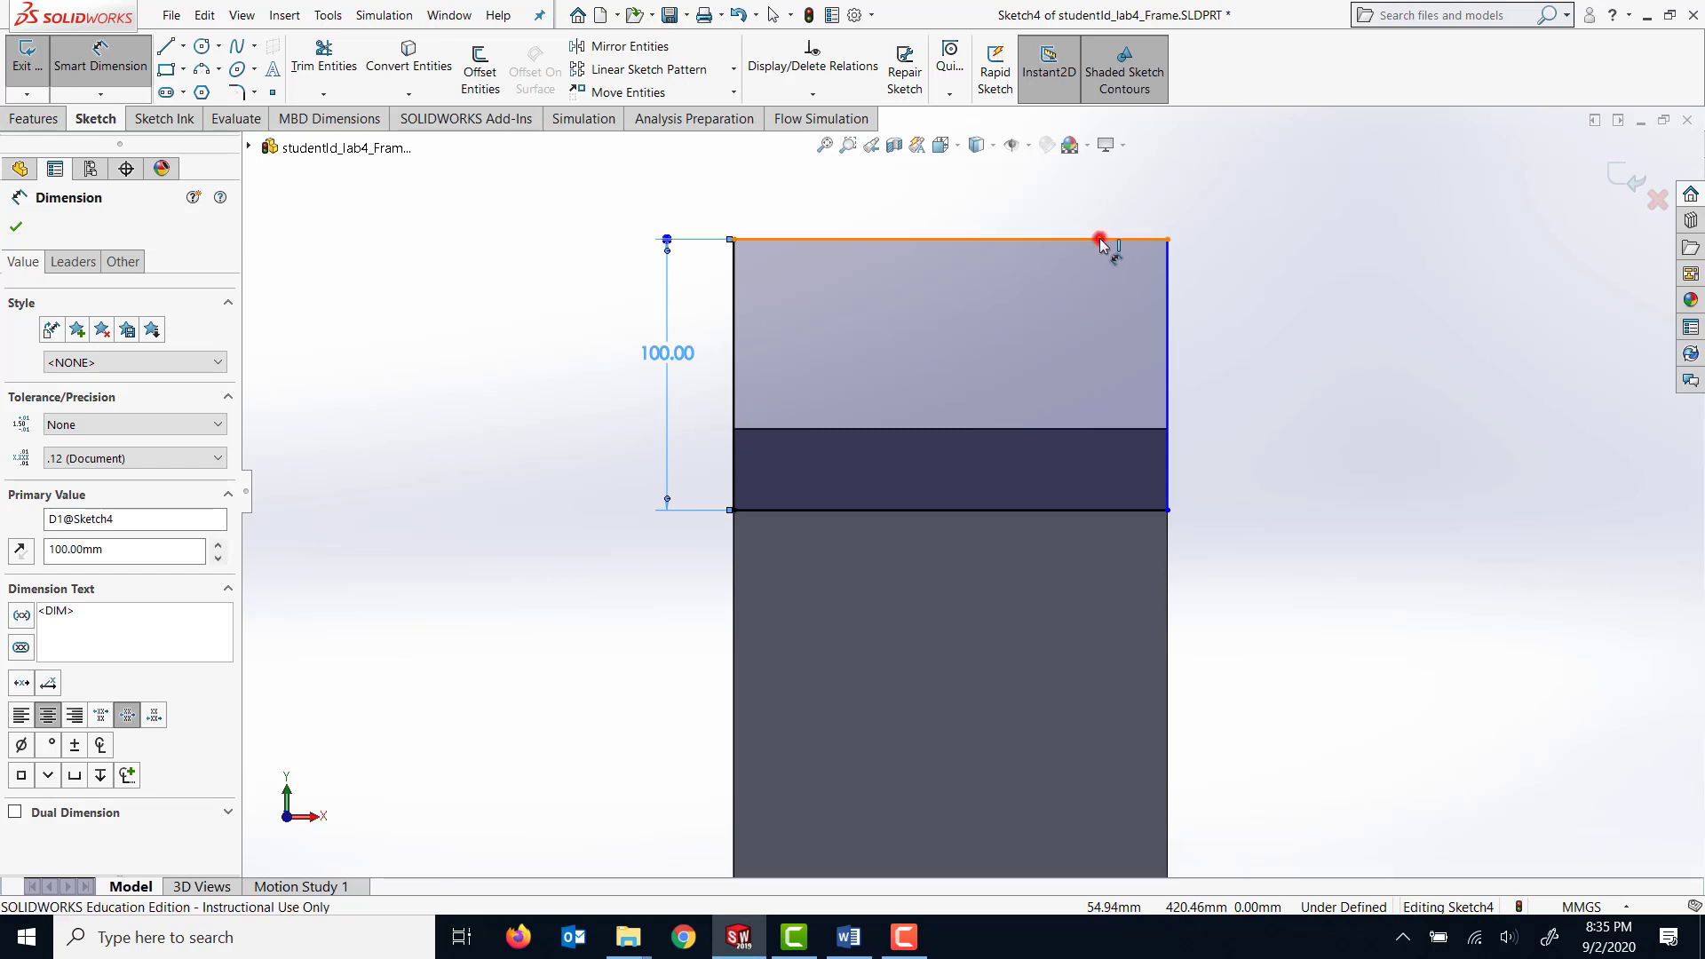
# Dimension the rectangle's long side to 160 mm and place the dimension text centrally above it.
pyautogui.click(1101, 241)
pyautogui.click(1095, 199)
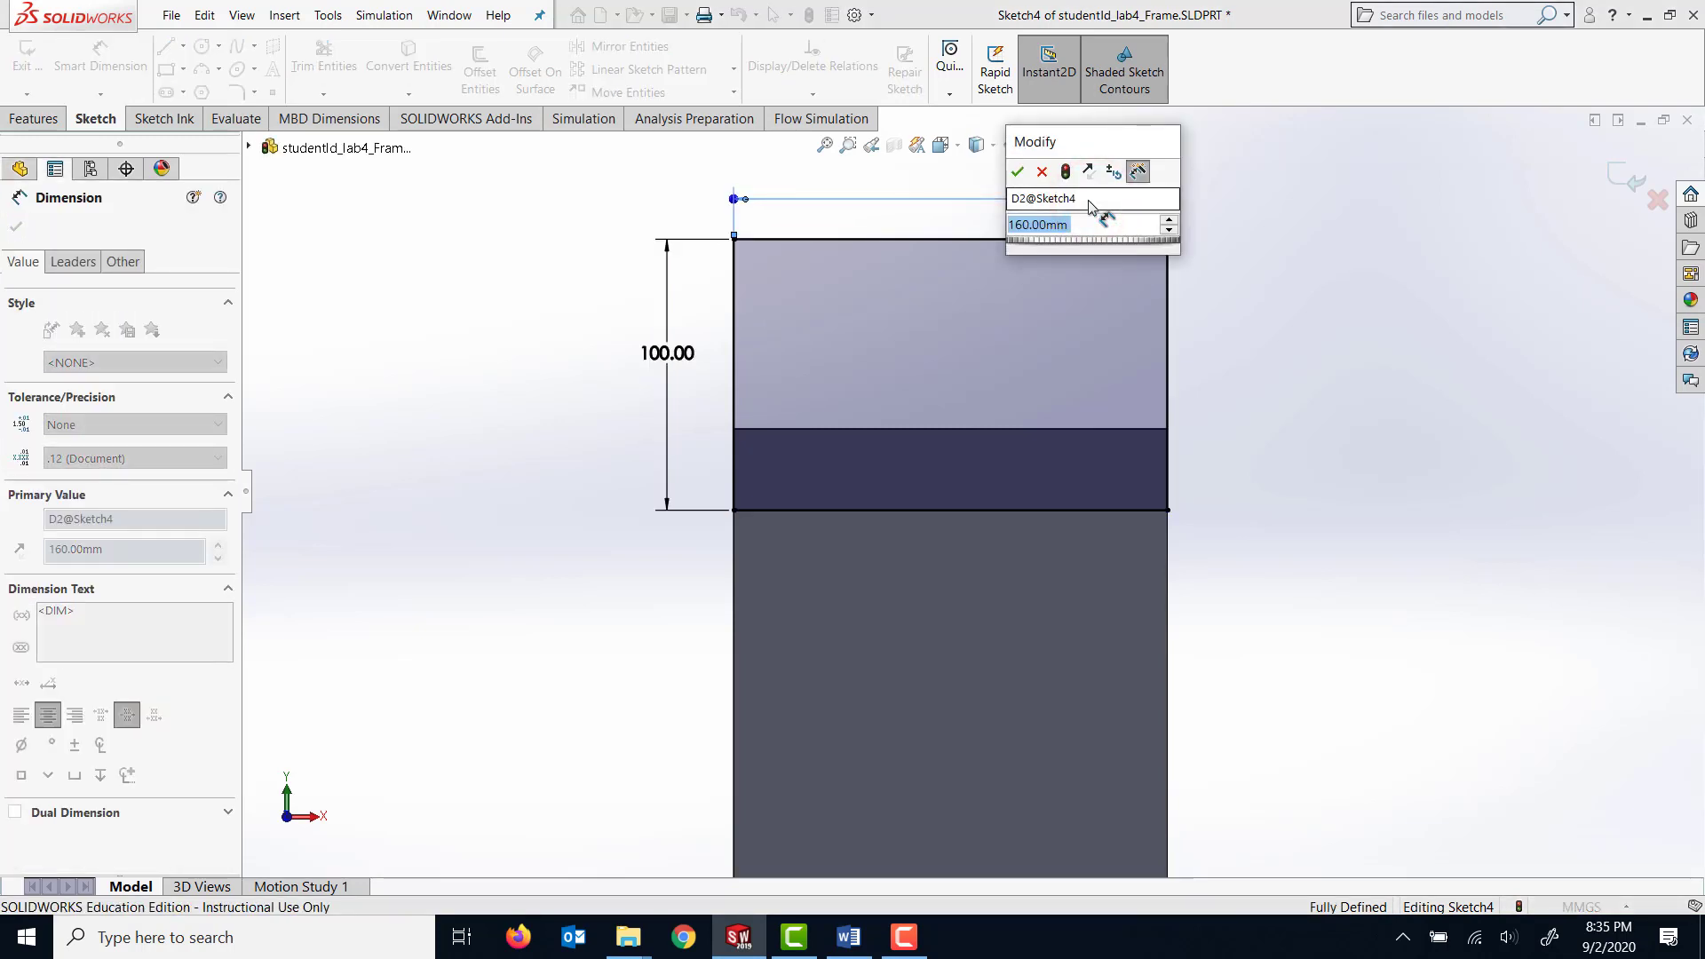
pyautogui.write('160')
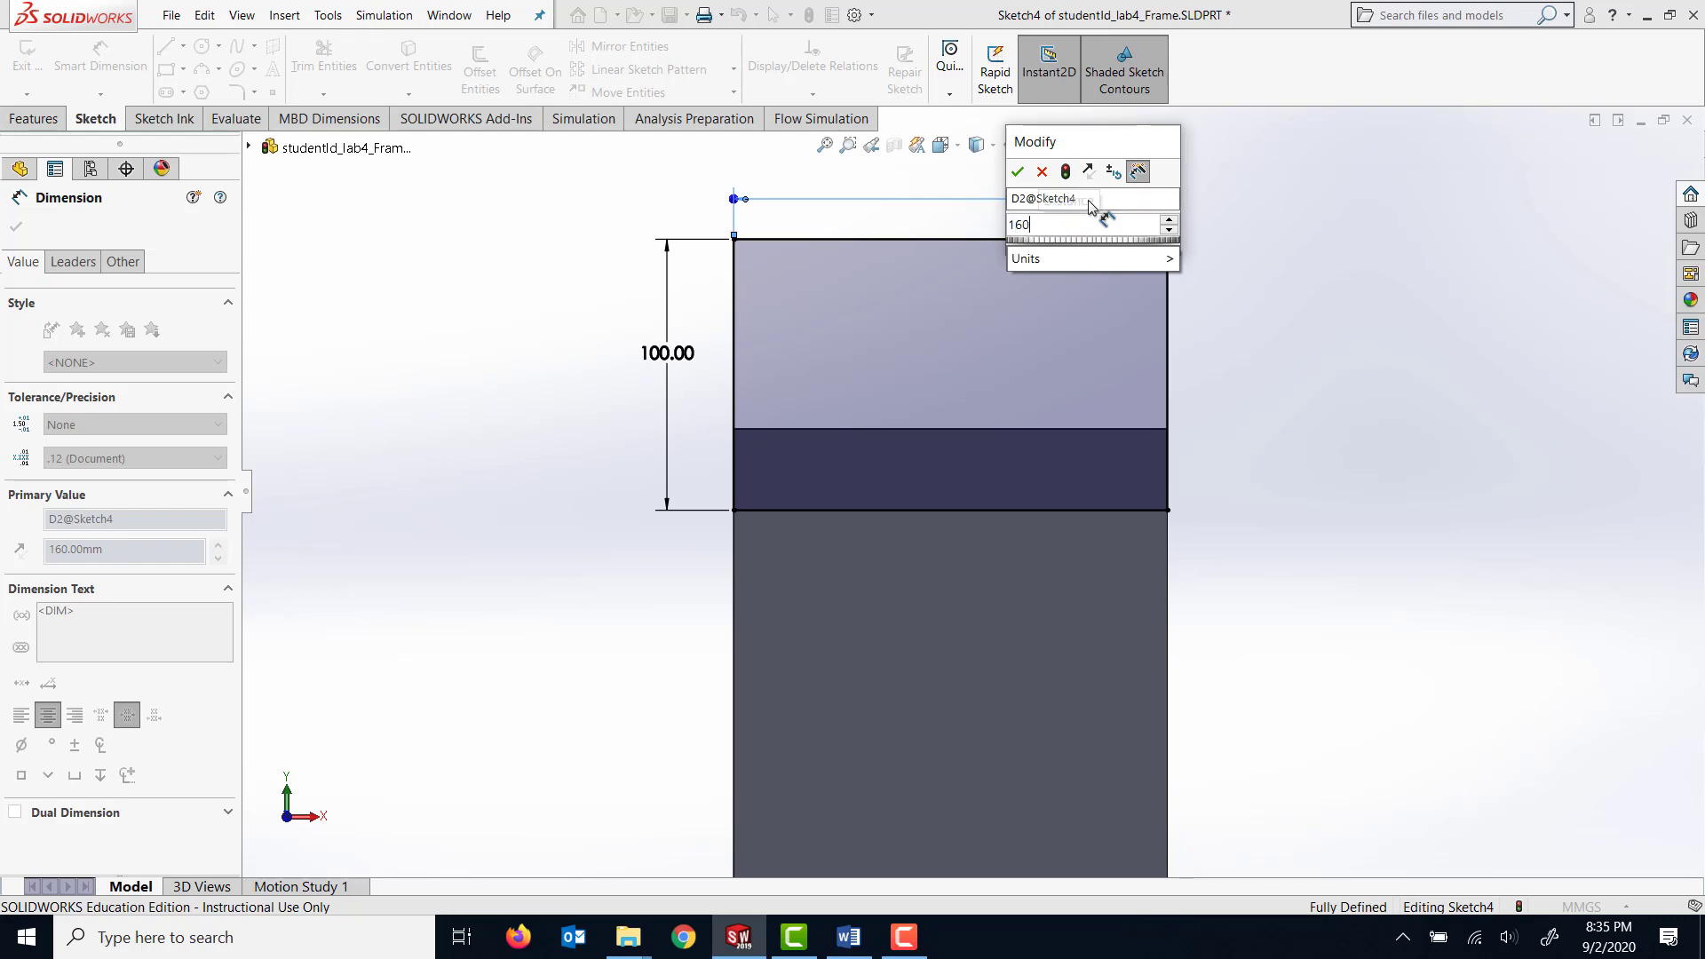
pyautogui.press('Return')
pyautogui.click(1341, 278)
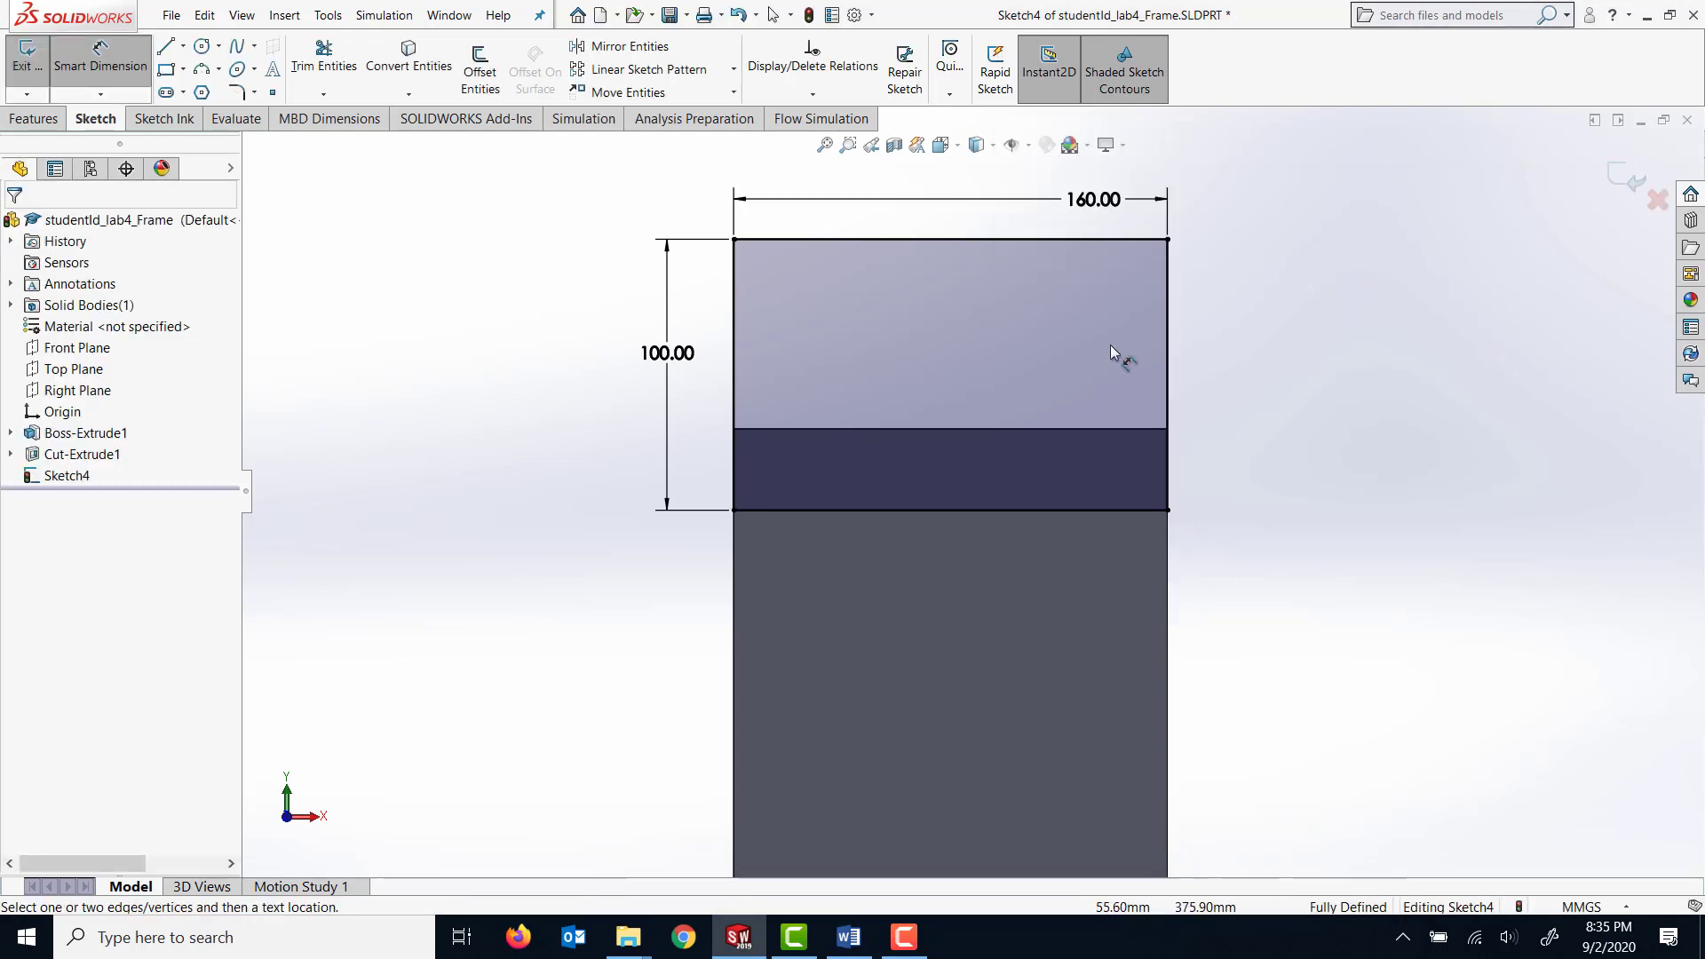
pyautogui.click(1099, 199)
pyautogui.moveTo(1042, 204); pyautogui.dragTo(980, 202)
# Start an Extruded Boss from the rectangle with a blind depth of 200 mm away from the arm's end.
pyautogui.click(40, 118)
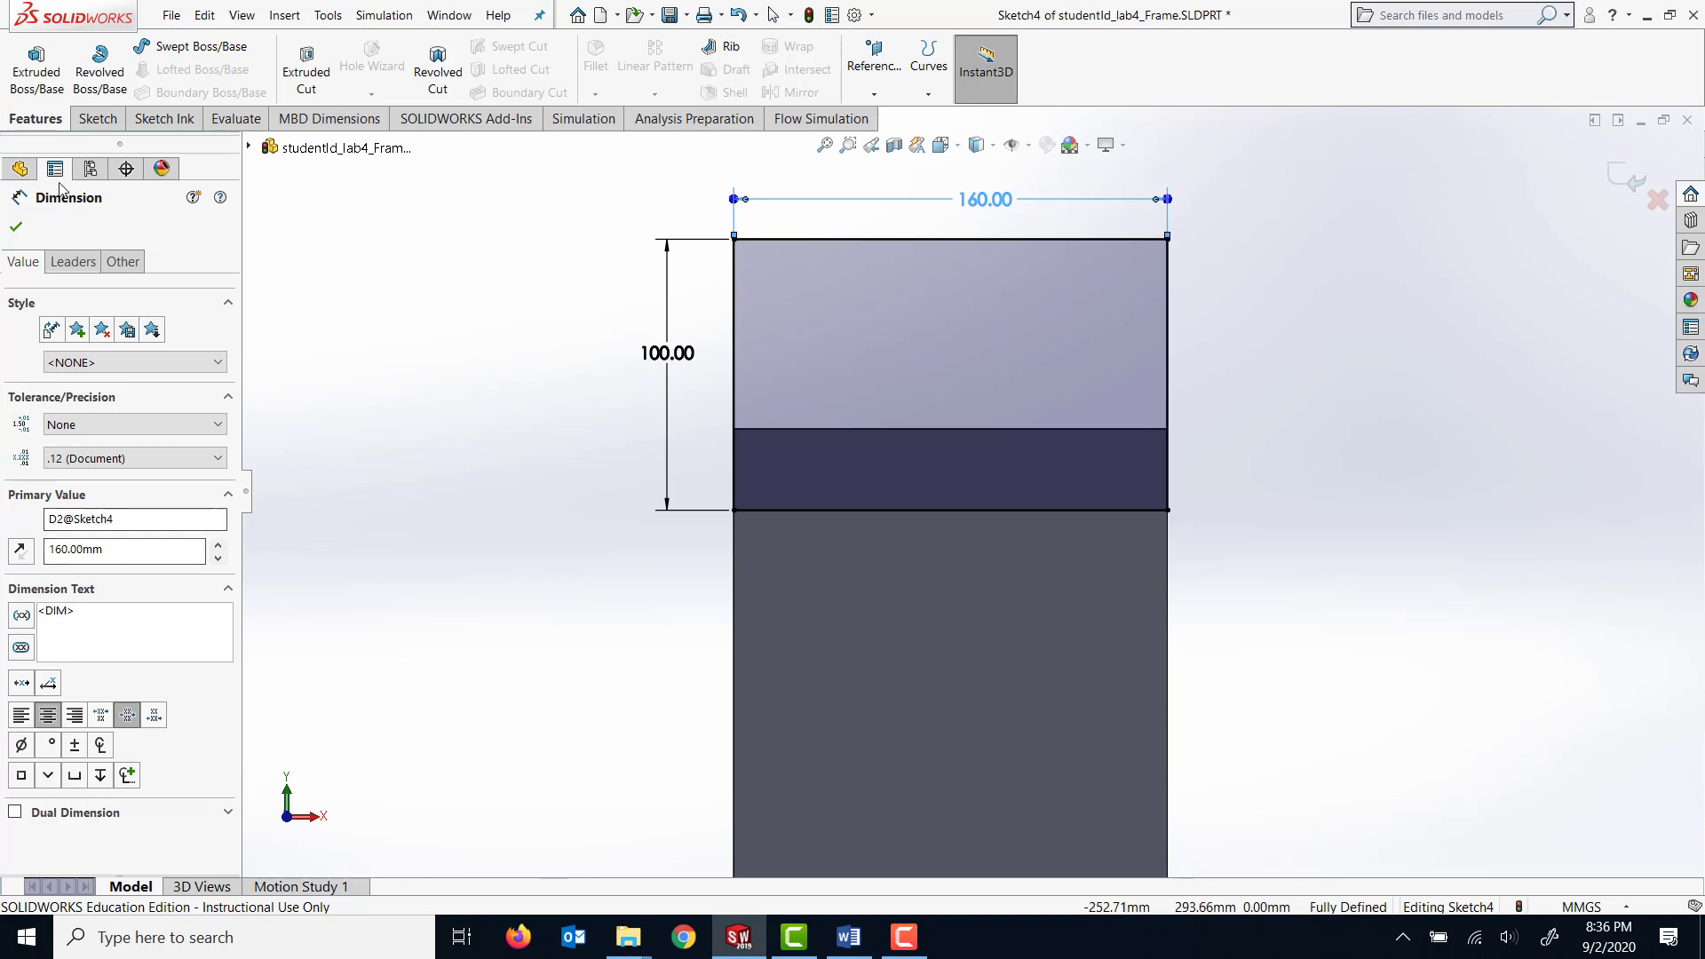
pyautogui.click(36, 67)
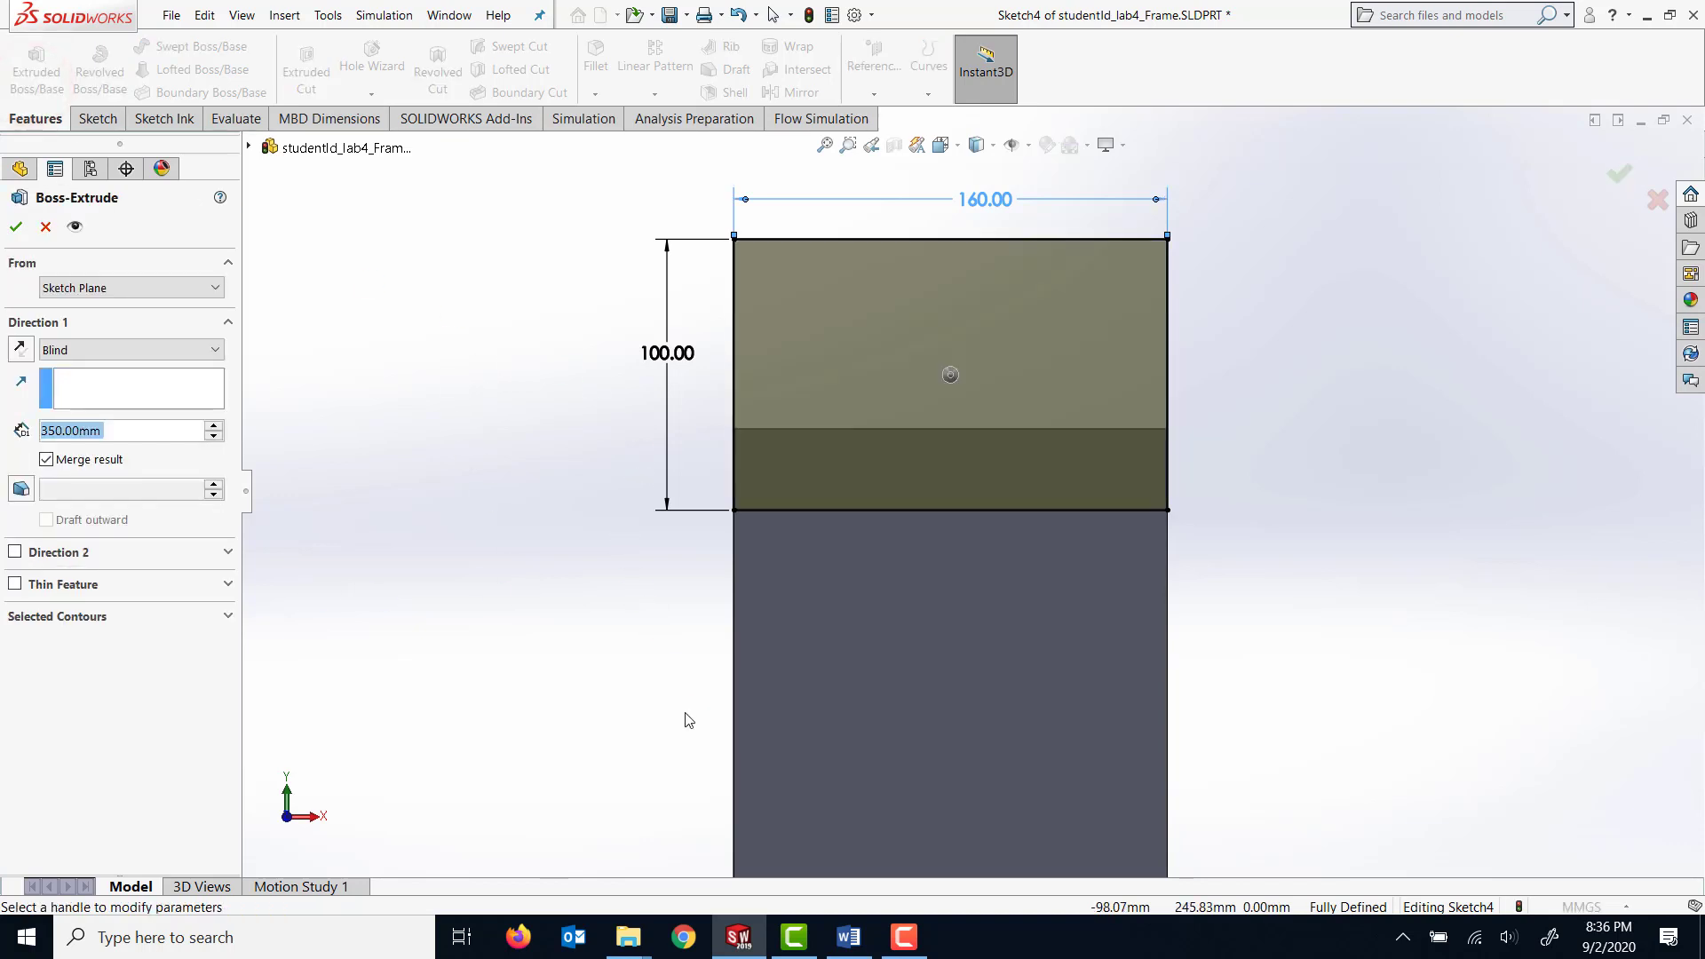
pyautogui.moveTo(660, 735); pyautogui.dragTo(676, 590, button='middle')
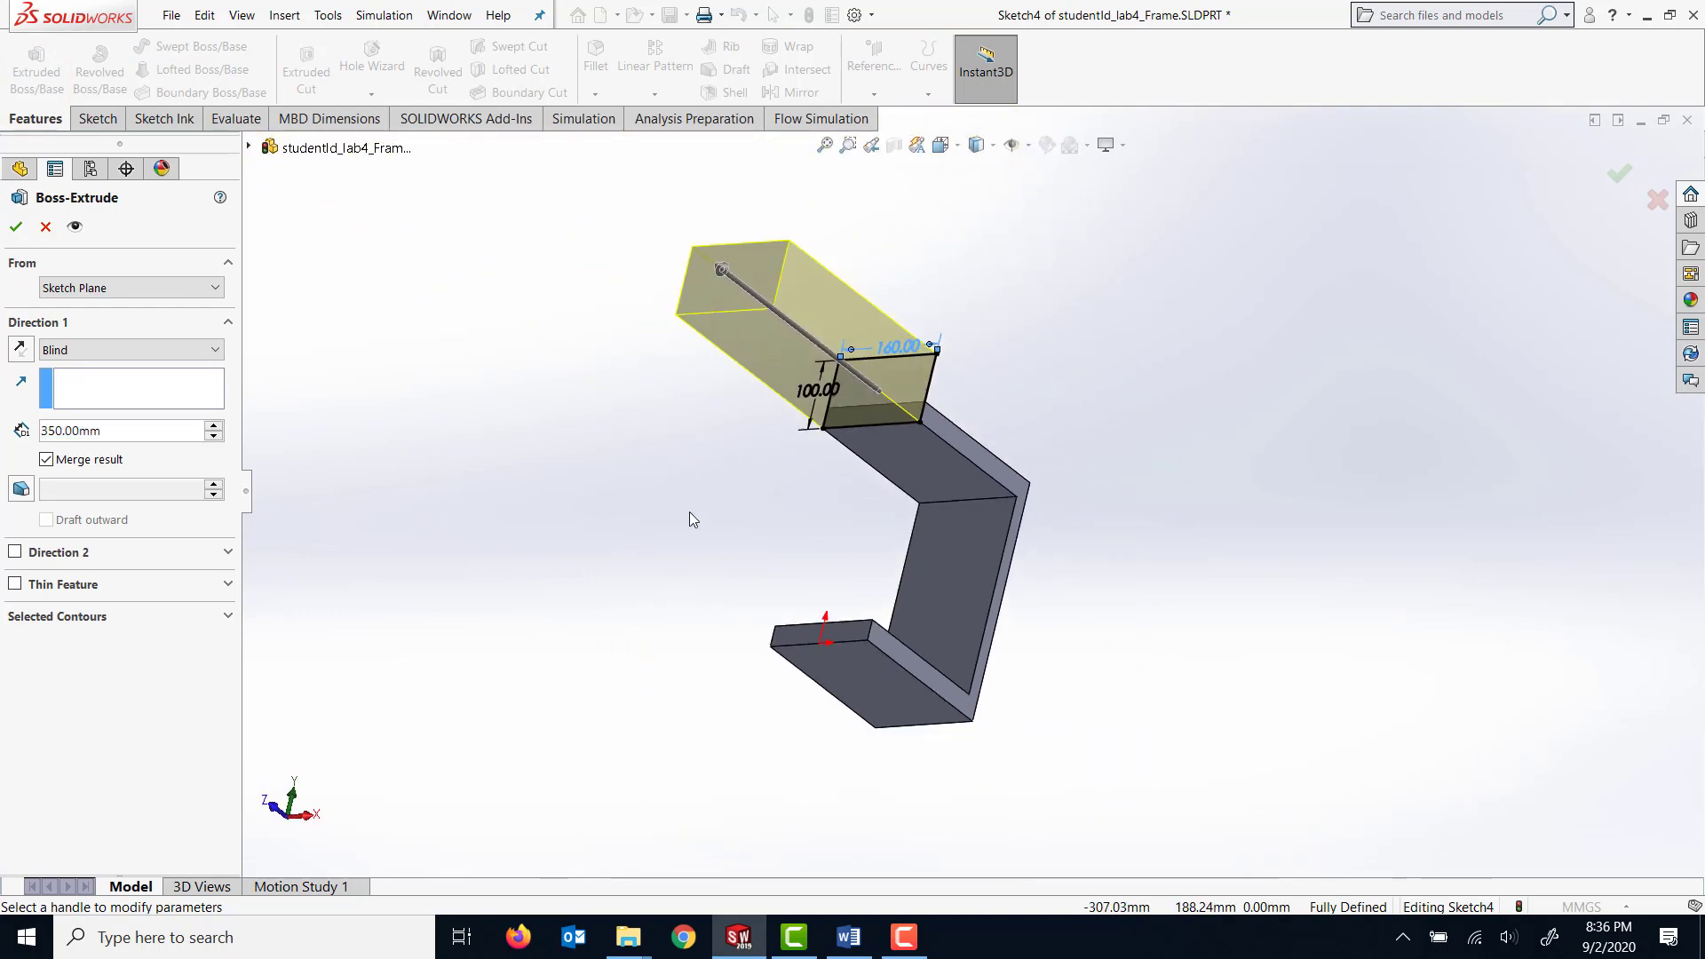
pyautogui.click(109, 432)
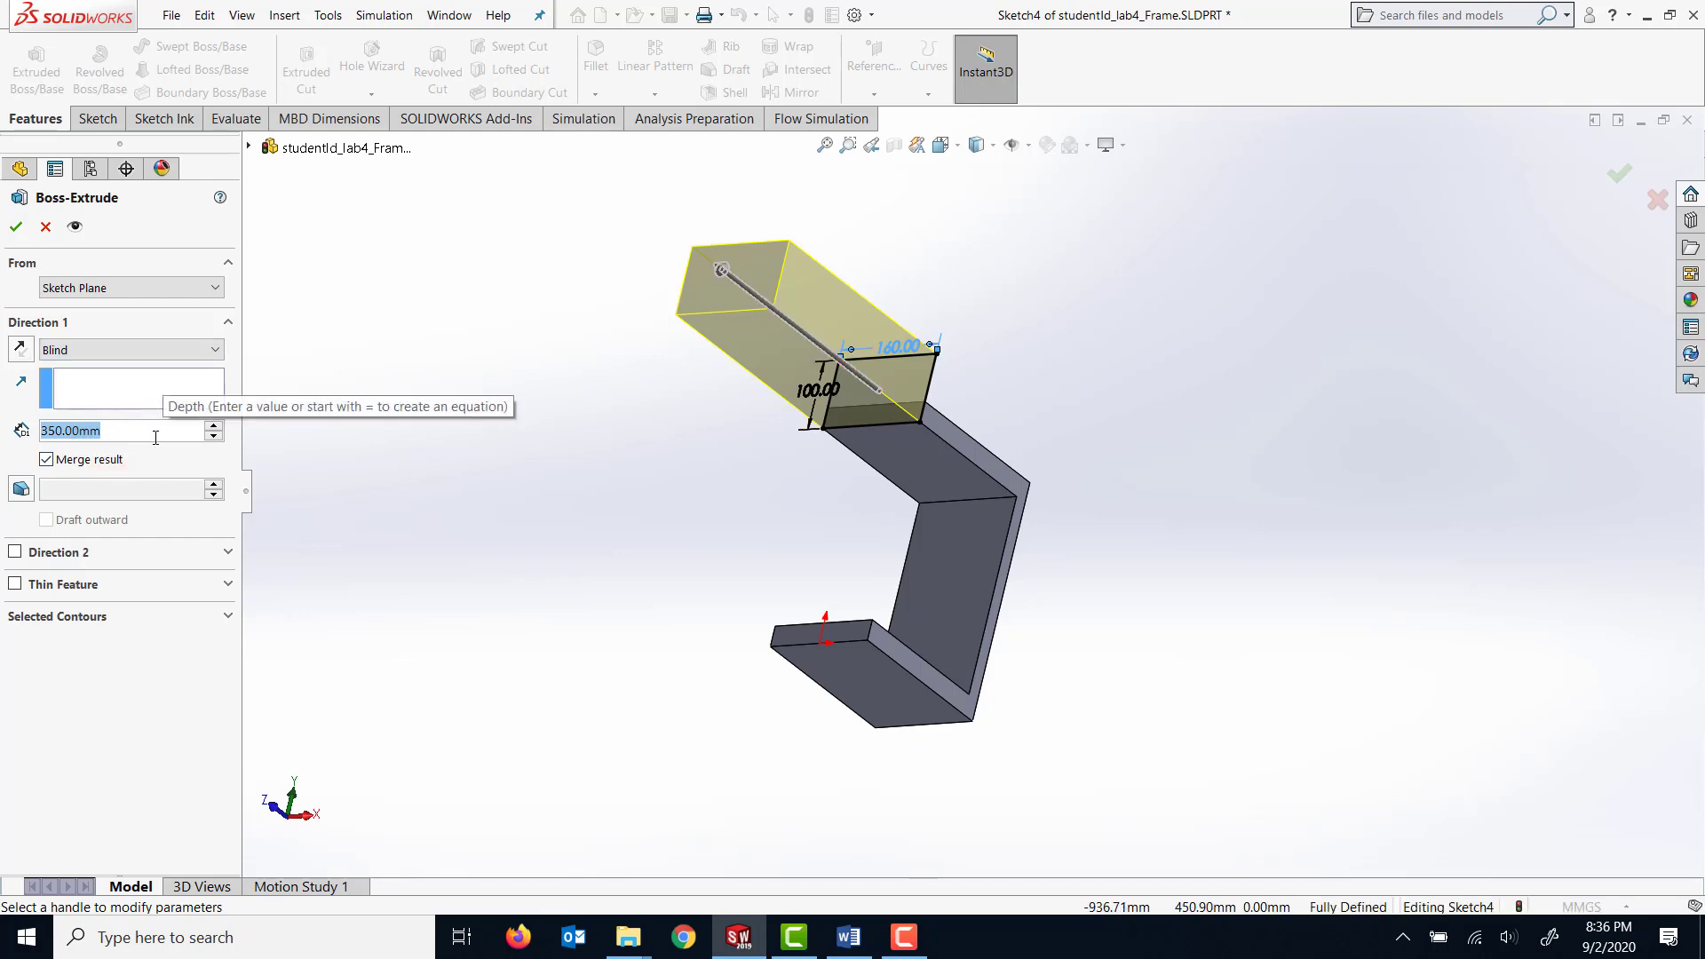
pyautogui.write('200')
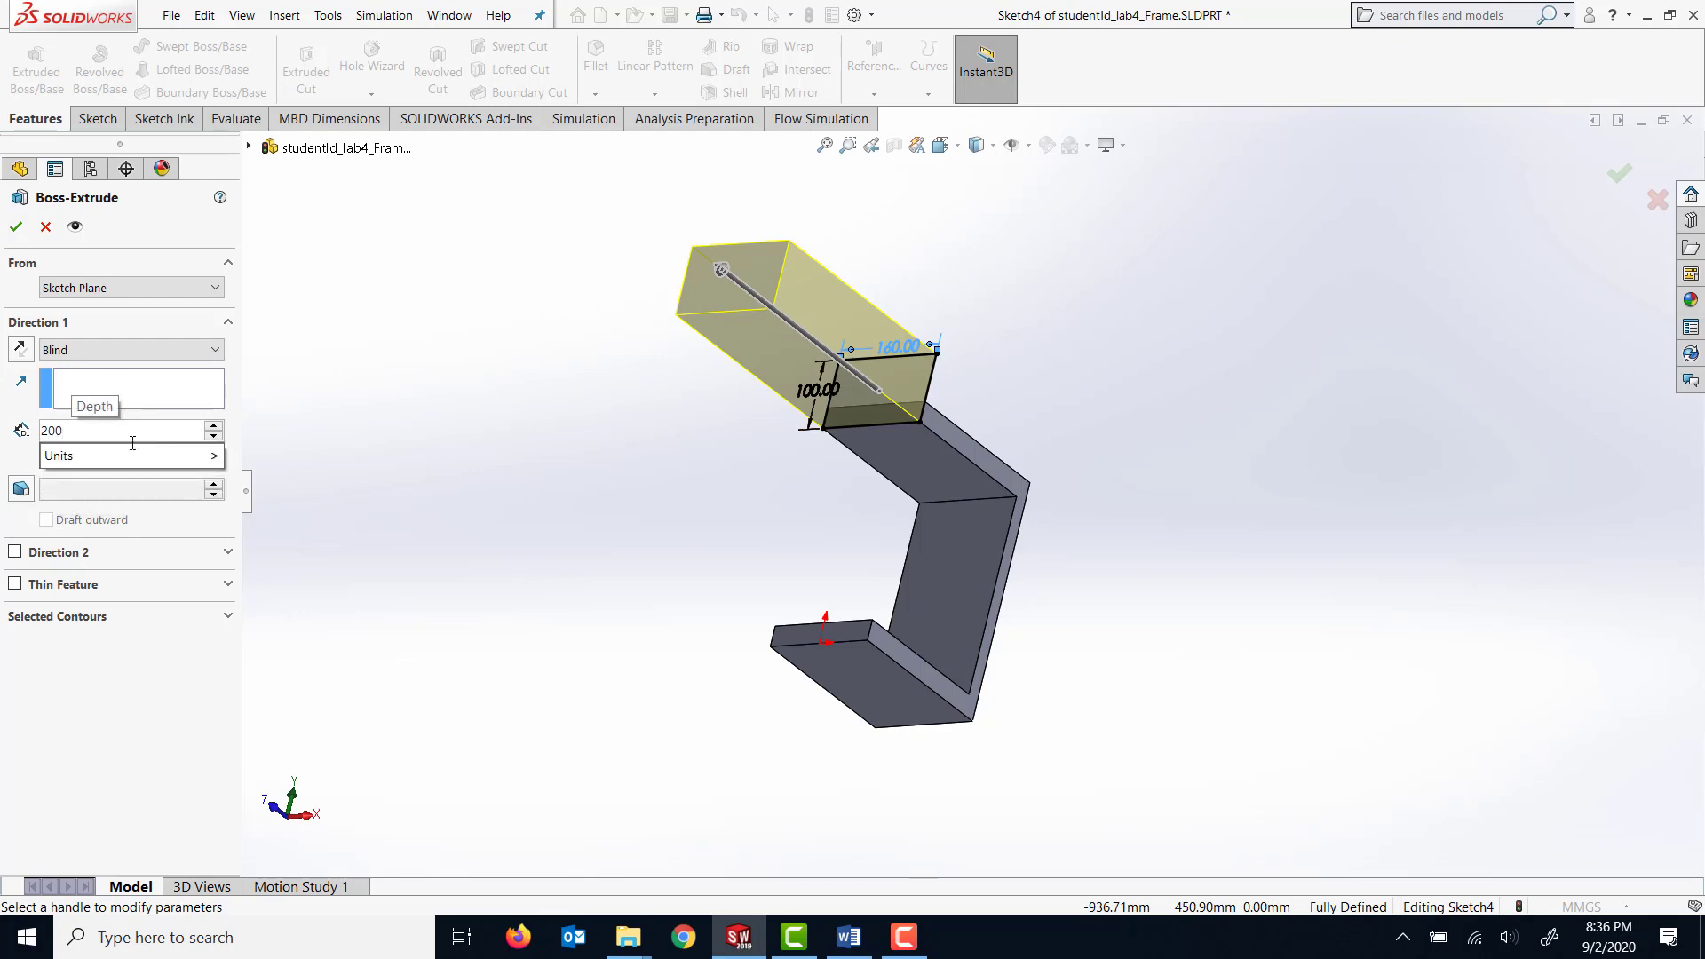
pyautogui.click(29, 400)
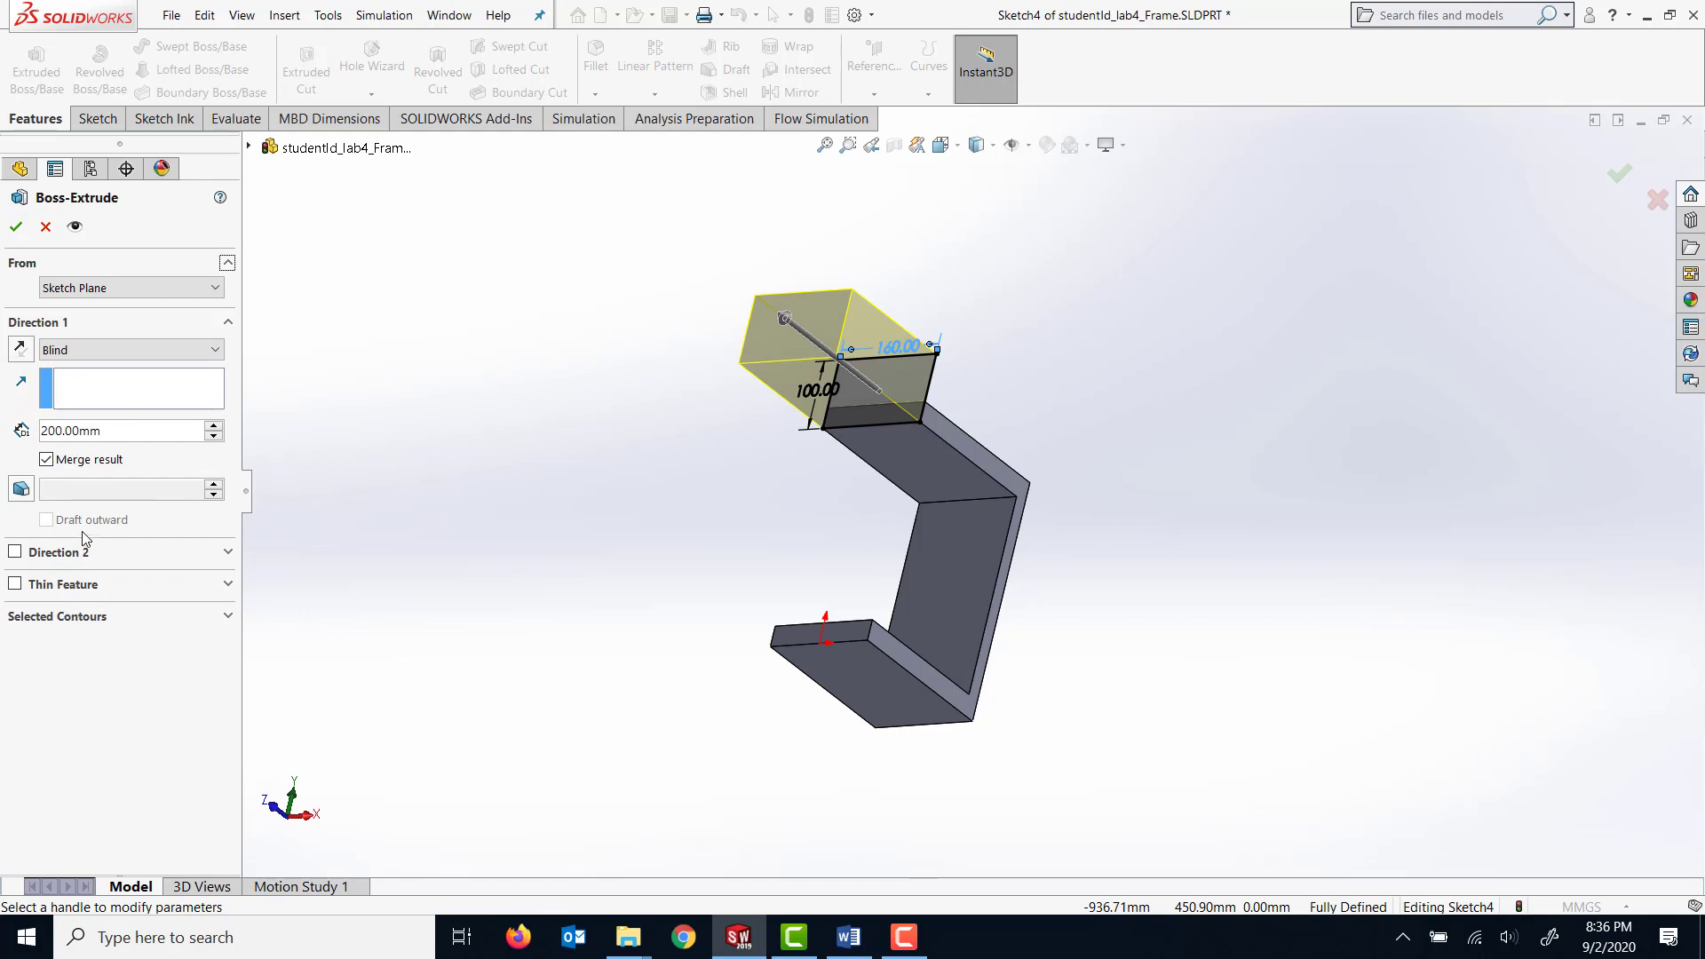
# Add a second extrusion direction with Up To Surface ending at the frame base's outer face, and finish the boss.
pyautogui.click(16, 552)
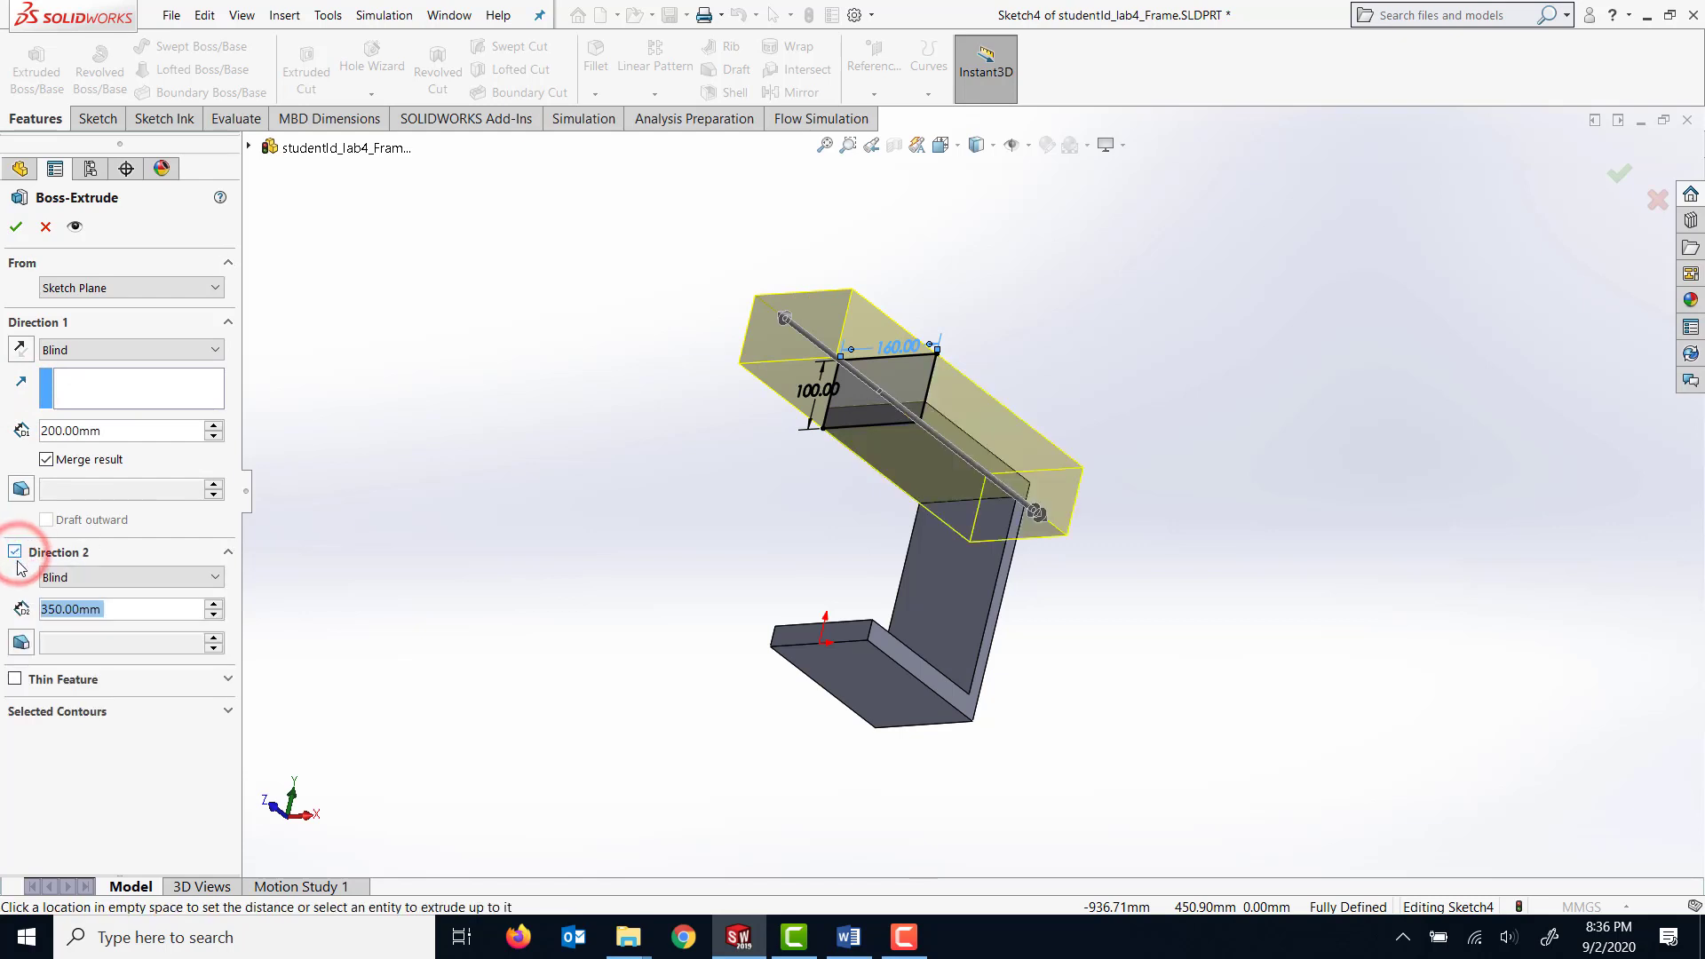
pyautogui.click(169, 578)
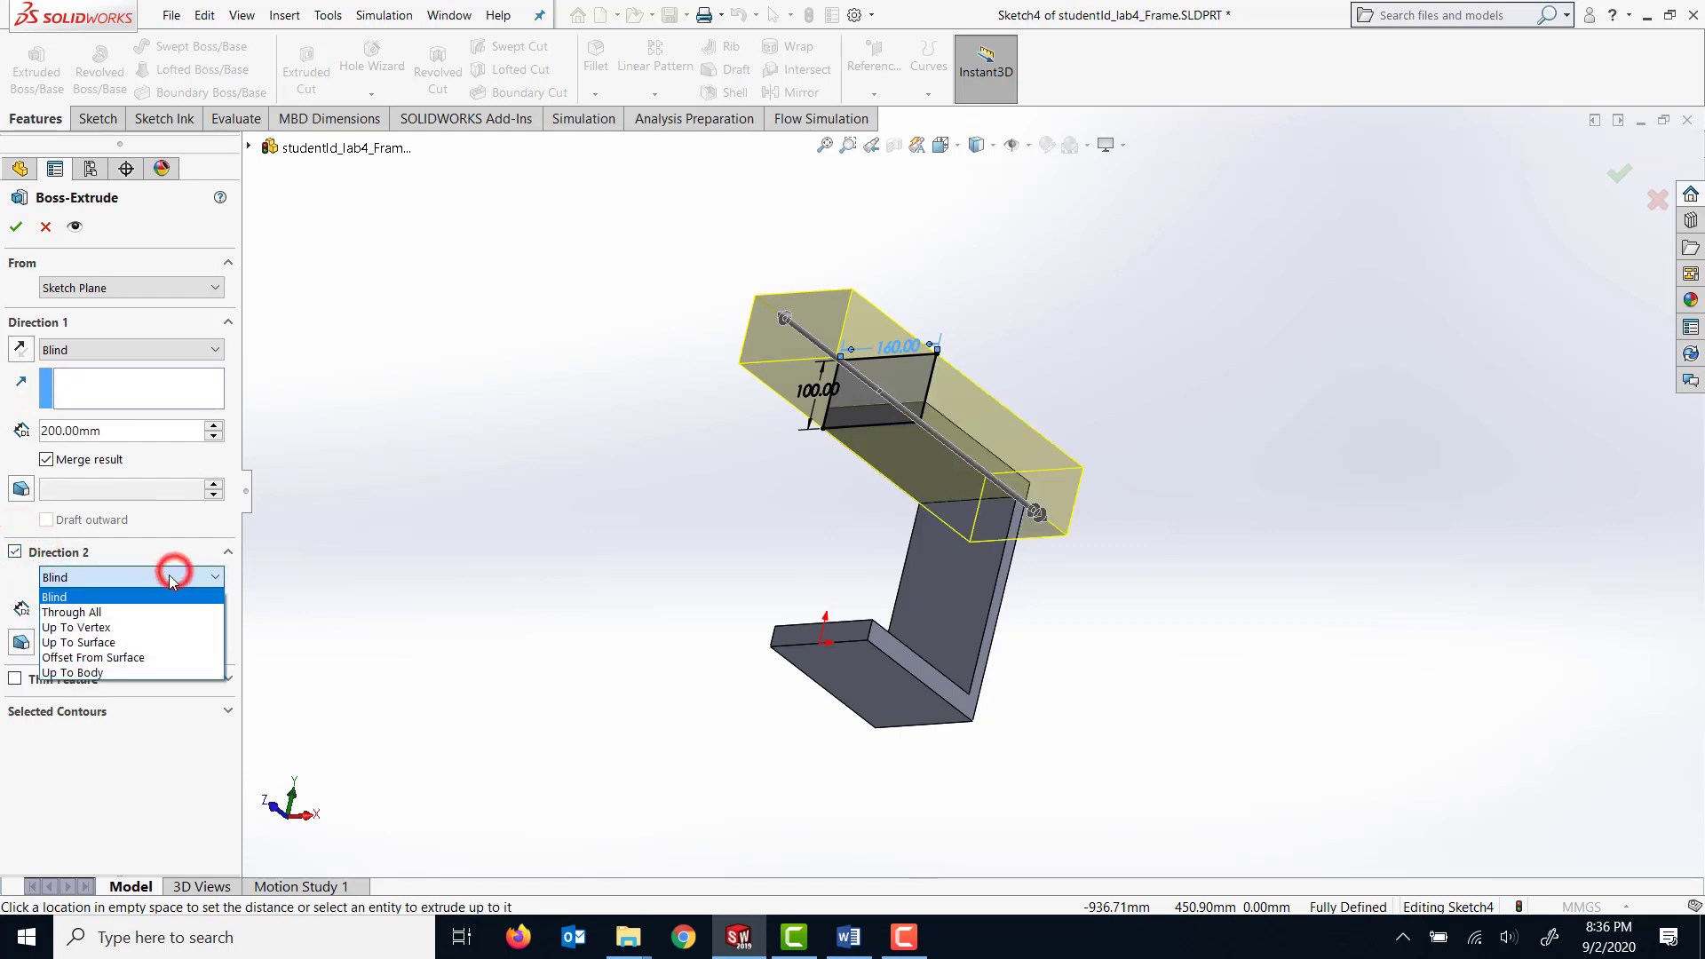
pyautogui.click(122, 646)
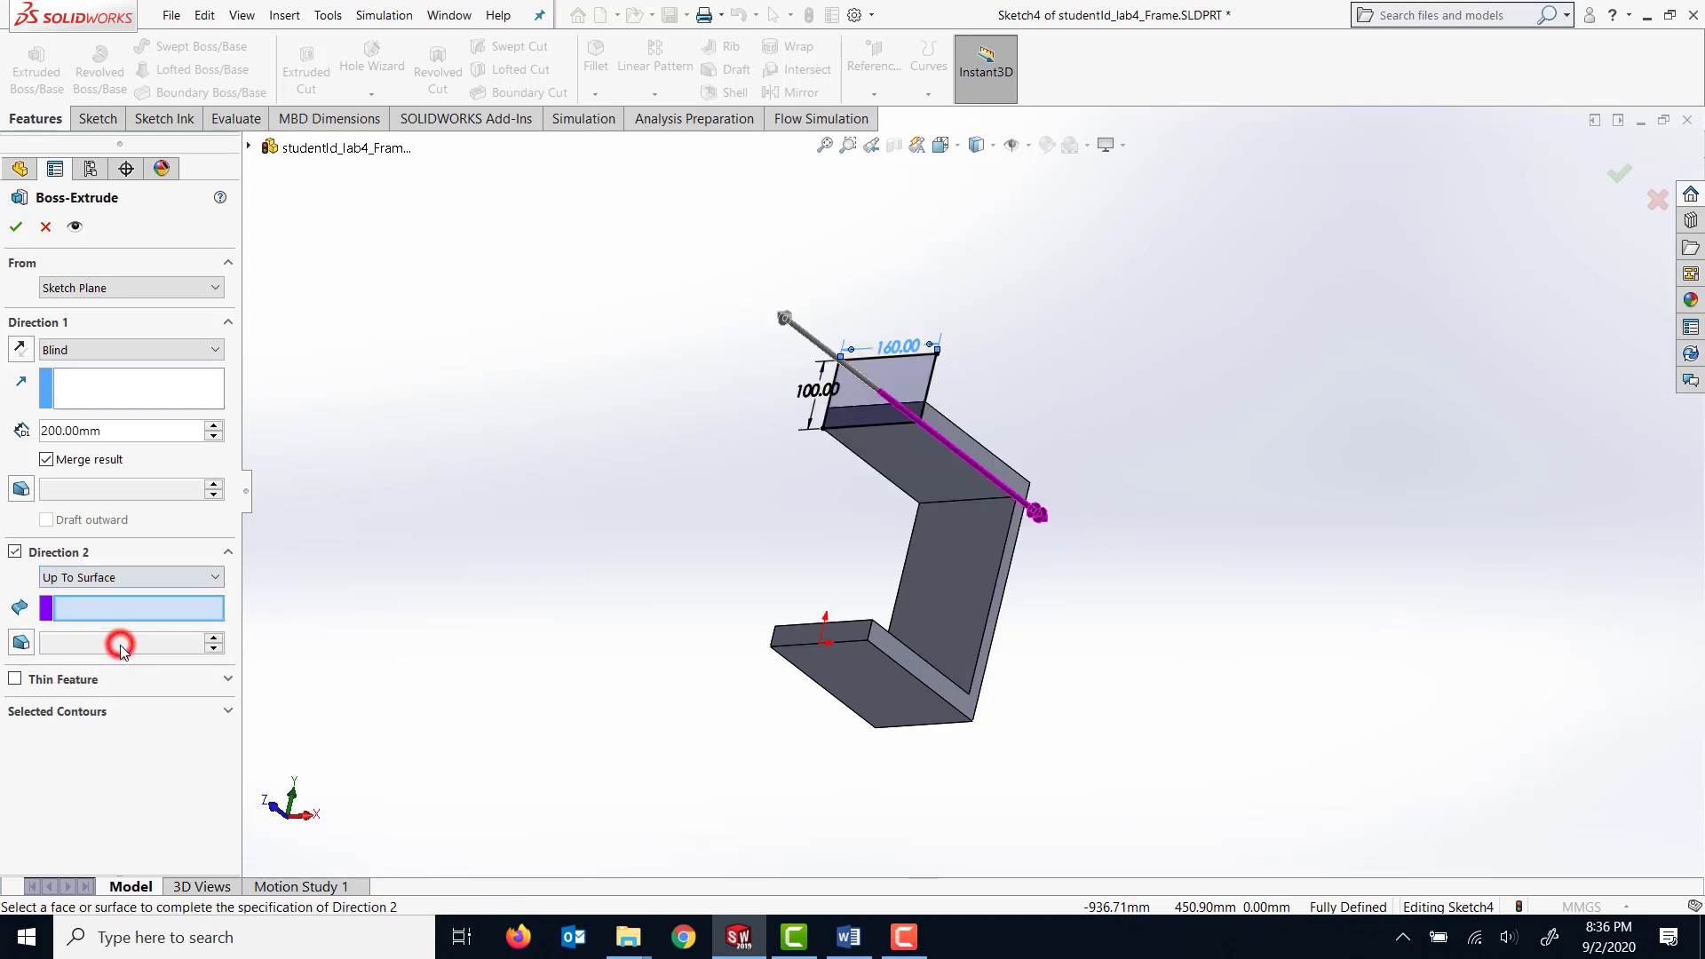
pyautogui.moveTo(1038, 710)
pyautogui.mouseDown(button='middle')
pyautogui.moveTo(1059, 720)
pyautogui.moveTo(1009, 716)
pyautogui.moveTo(935, 746)
pyautogui.mouseUp(button='middle')
pyautogui.click(991, 610)
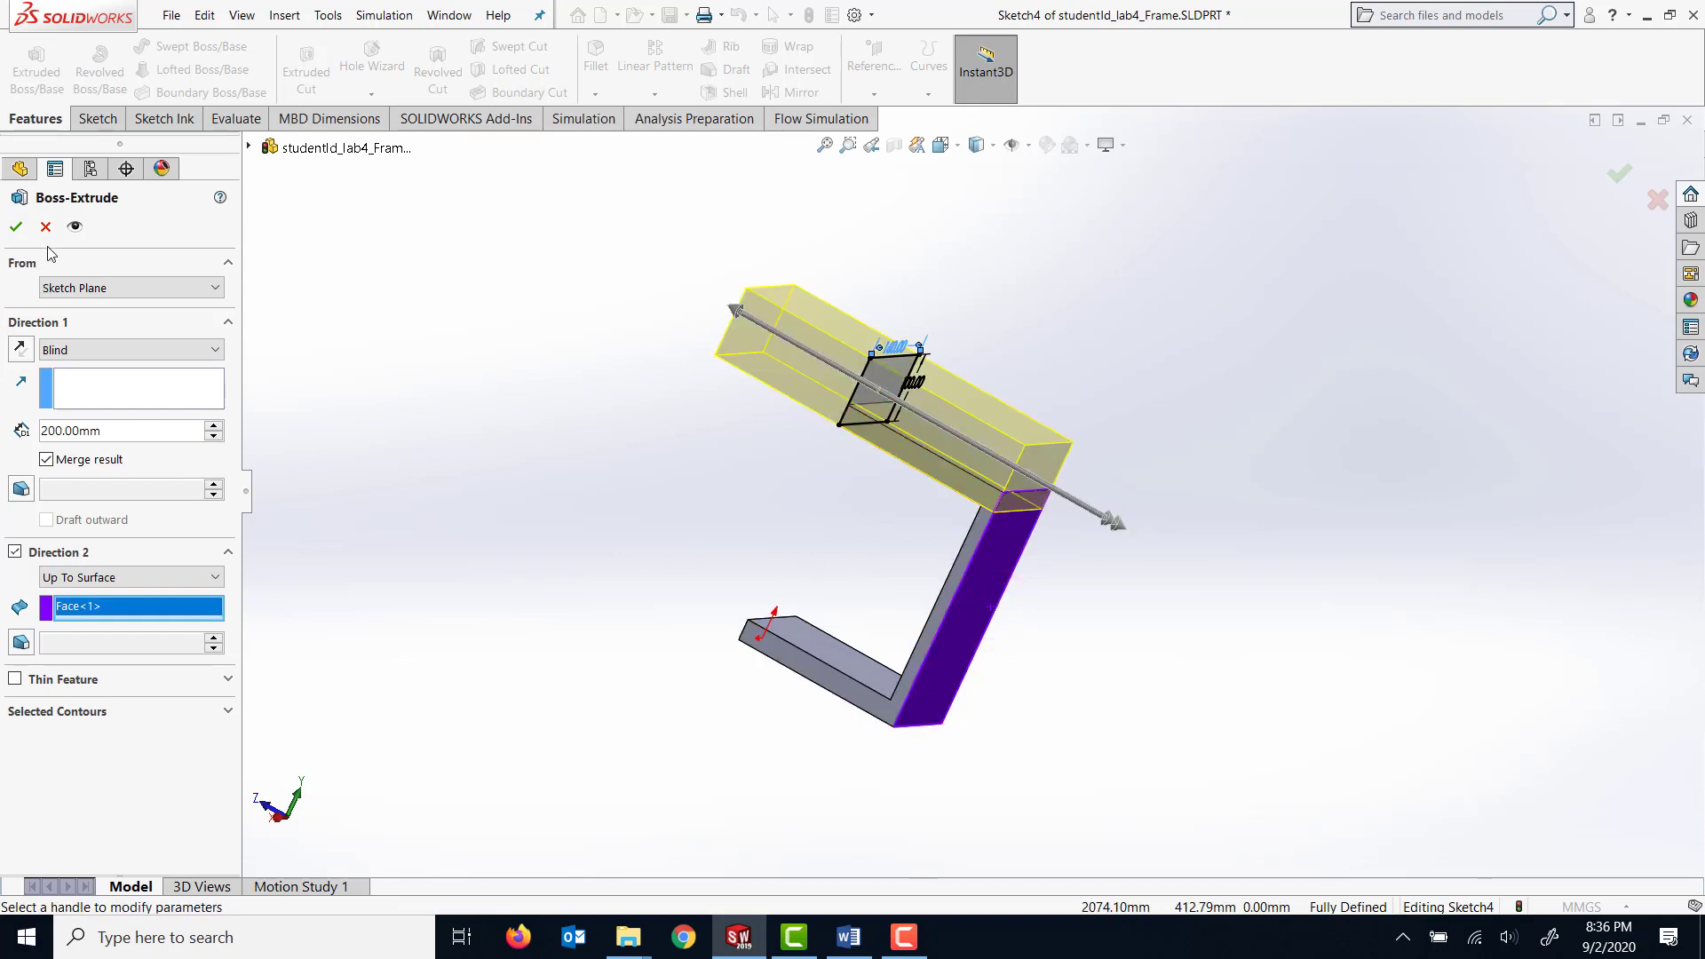
pyautogui.click(16, 227)
# Sketch a circle about 38 mm in diameter on the thin arm's outer face, centred about 76 mm directly below the origin.
pyautogui.moveTo(373, 418); pyautogui.dragTo(1135, 481, button='middle')
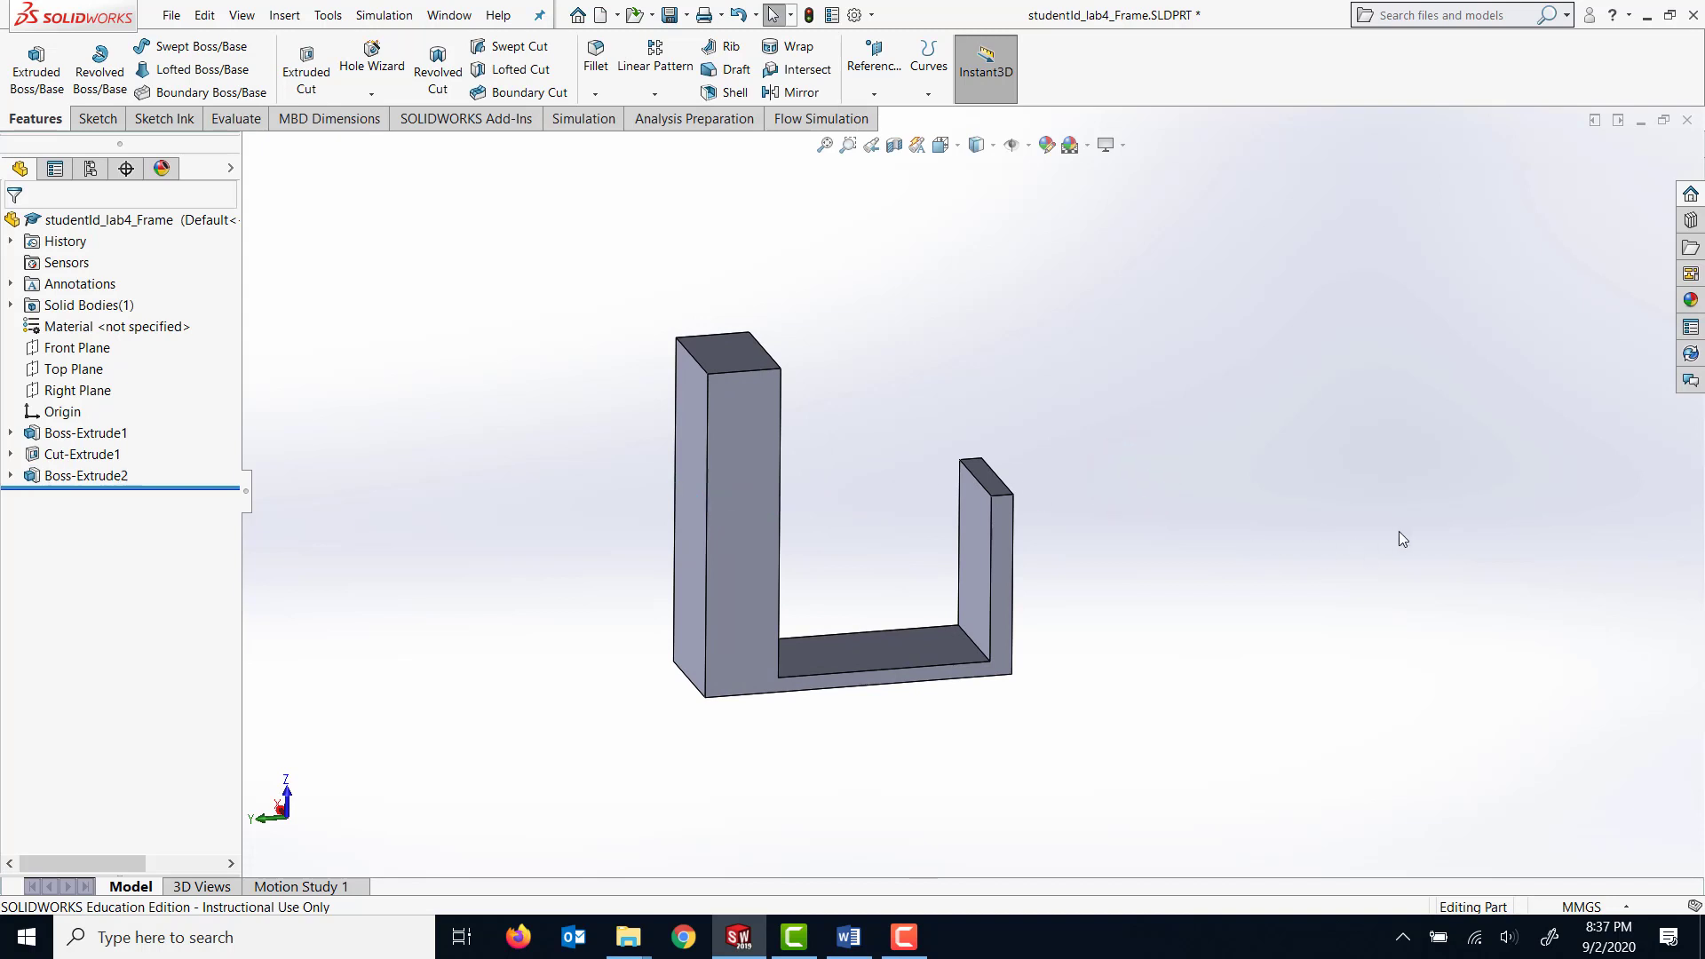
pyautogui.moveTo(1577, 491); pyautogui.dragTo(736, 587, button='middle')
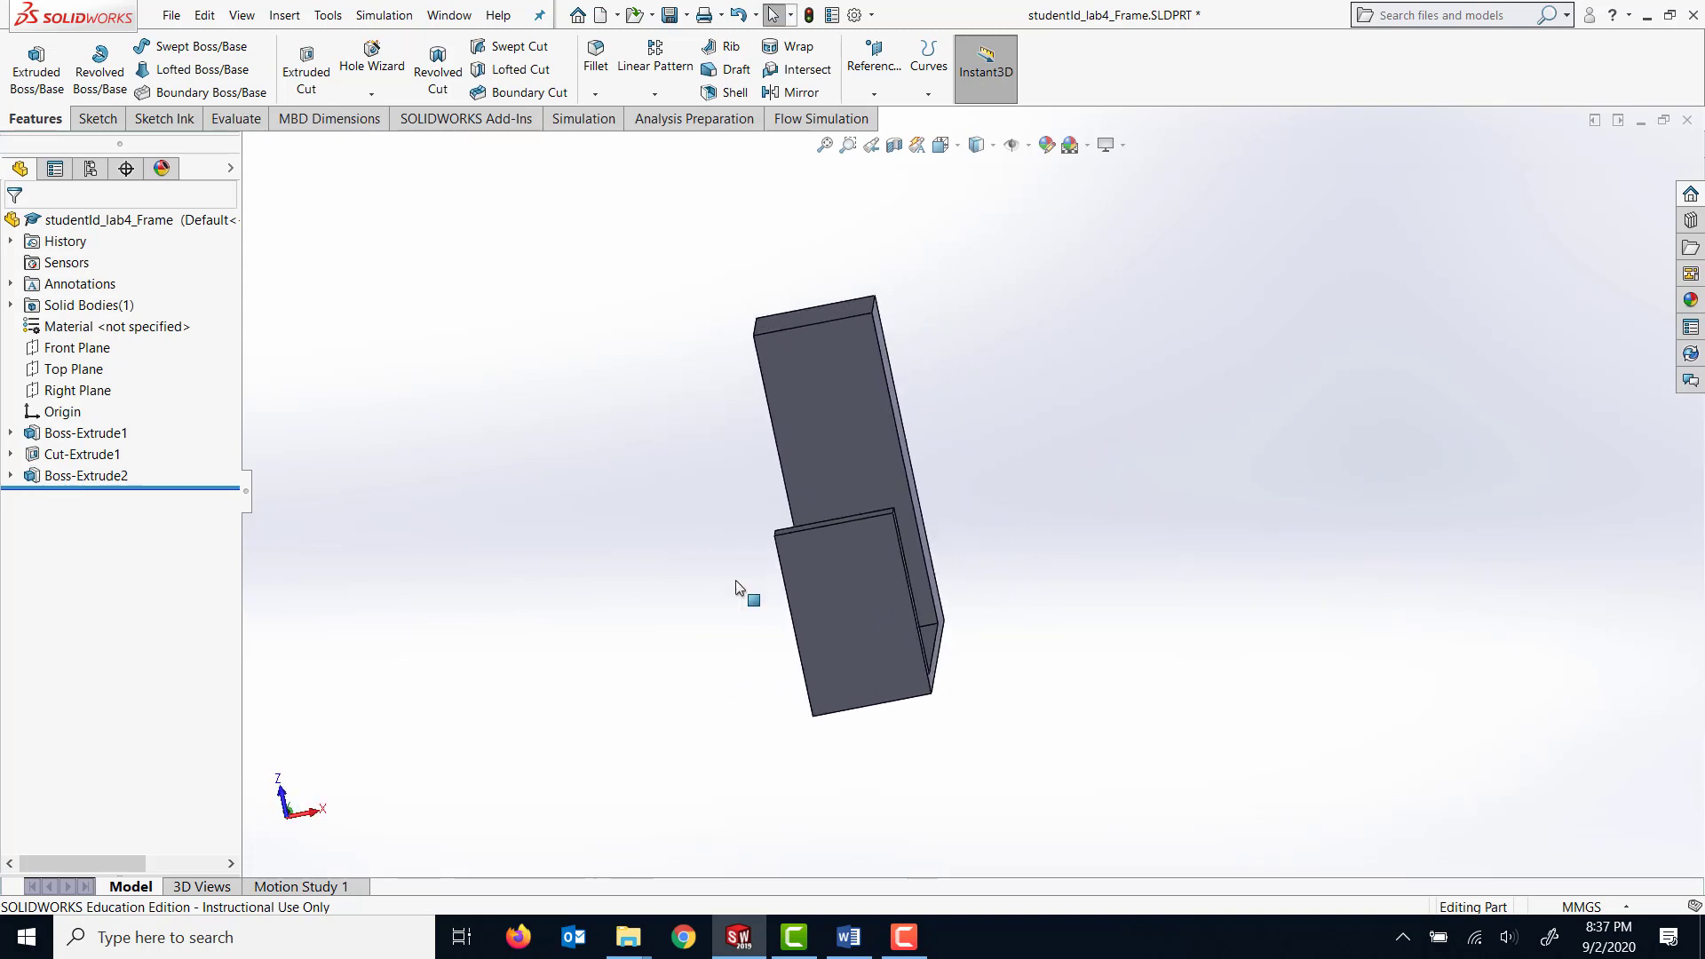
pyautogui.click(851, 583)
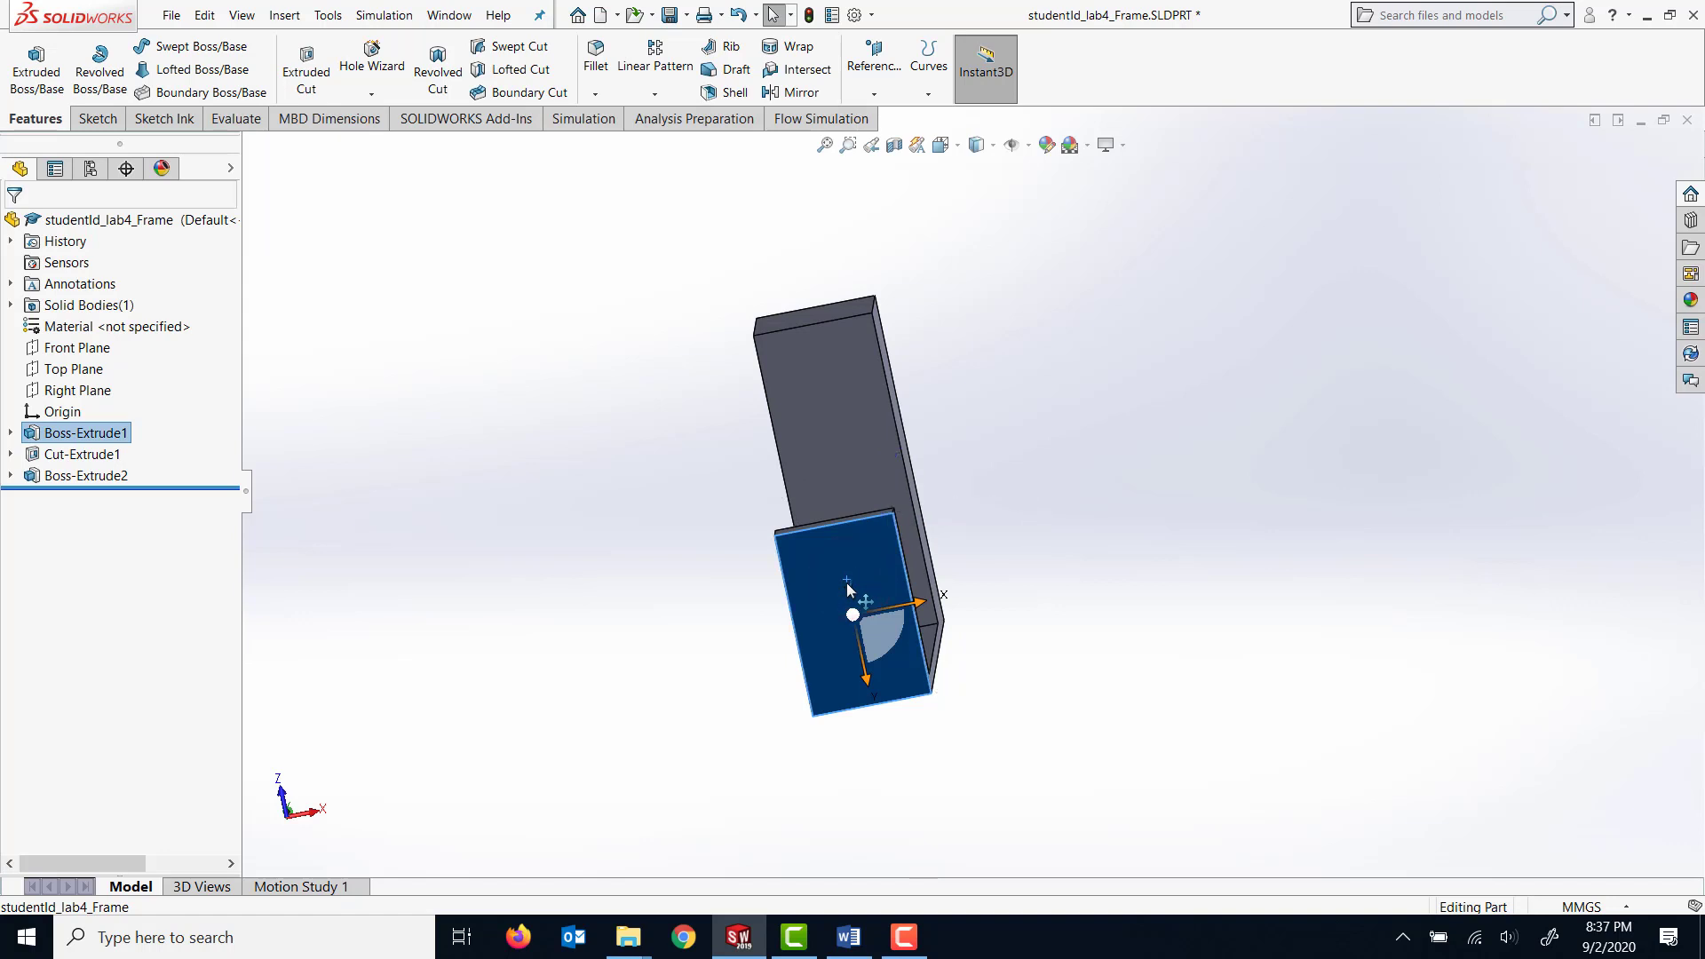
pyautogui.rightClick(848, 586)
pyautogui.click(966, 435)
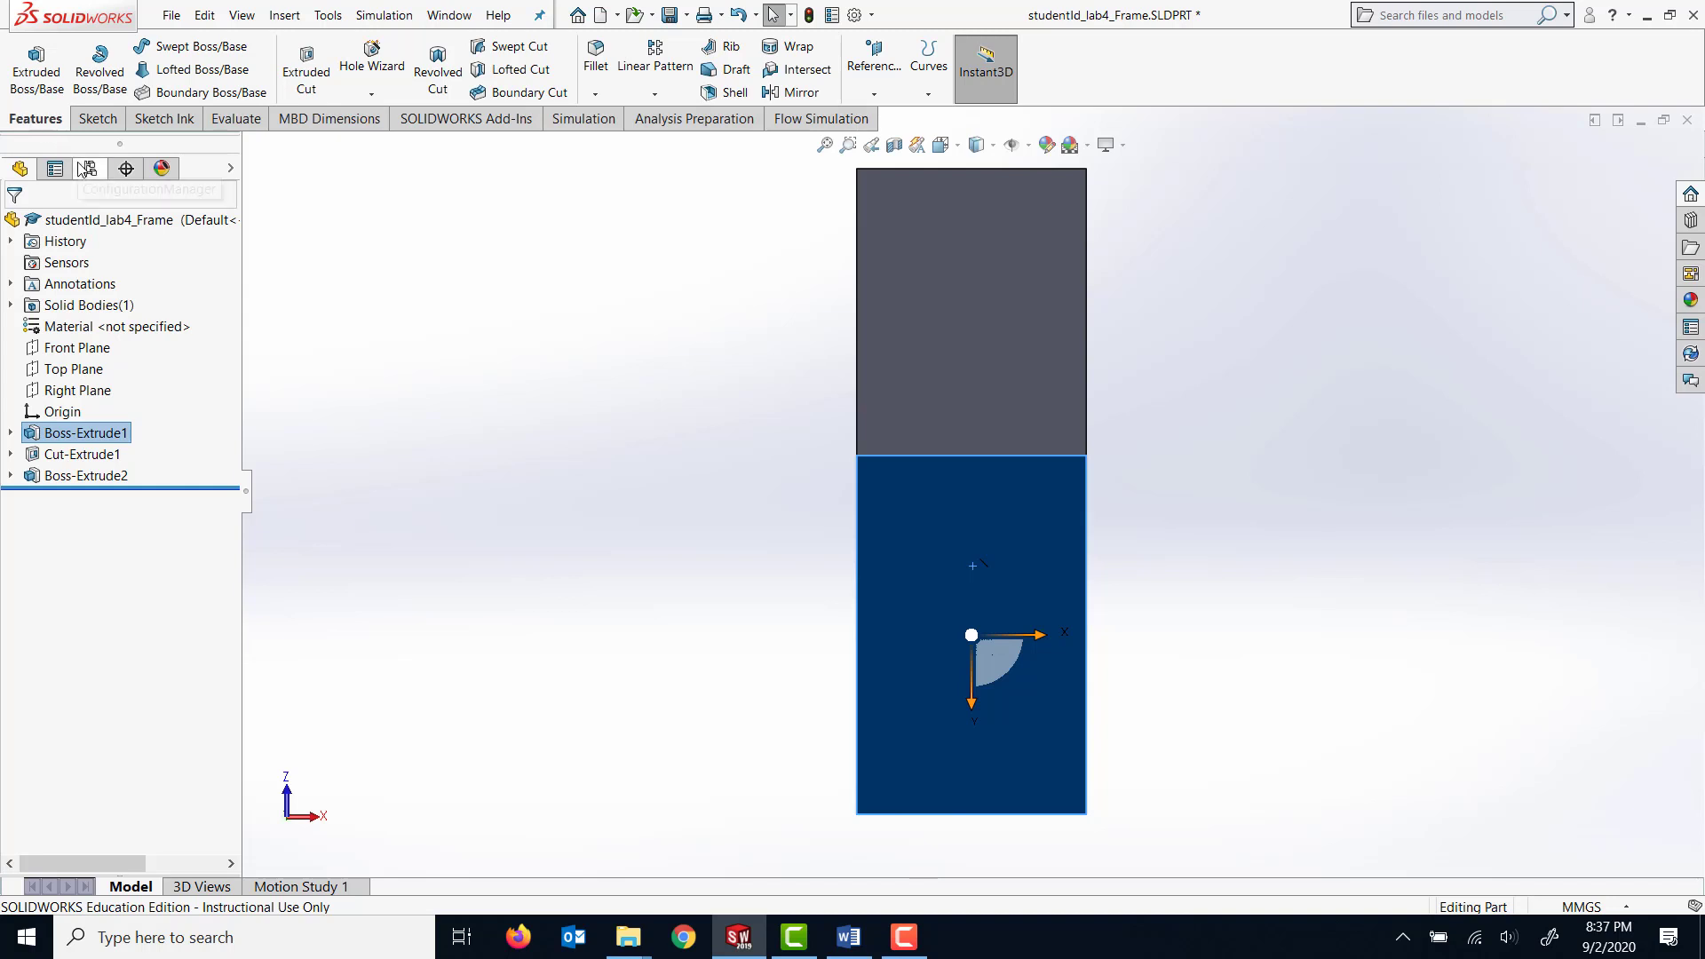
pyautogui.click(89, 121)
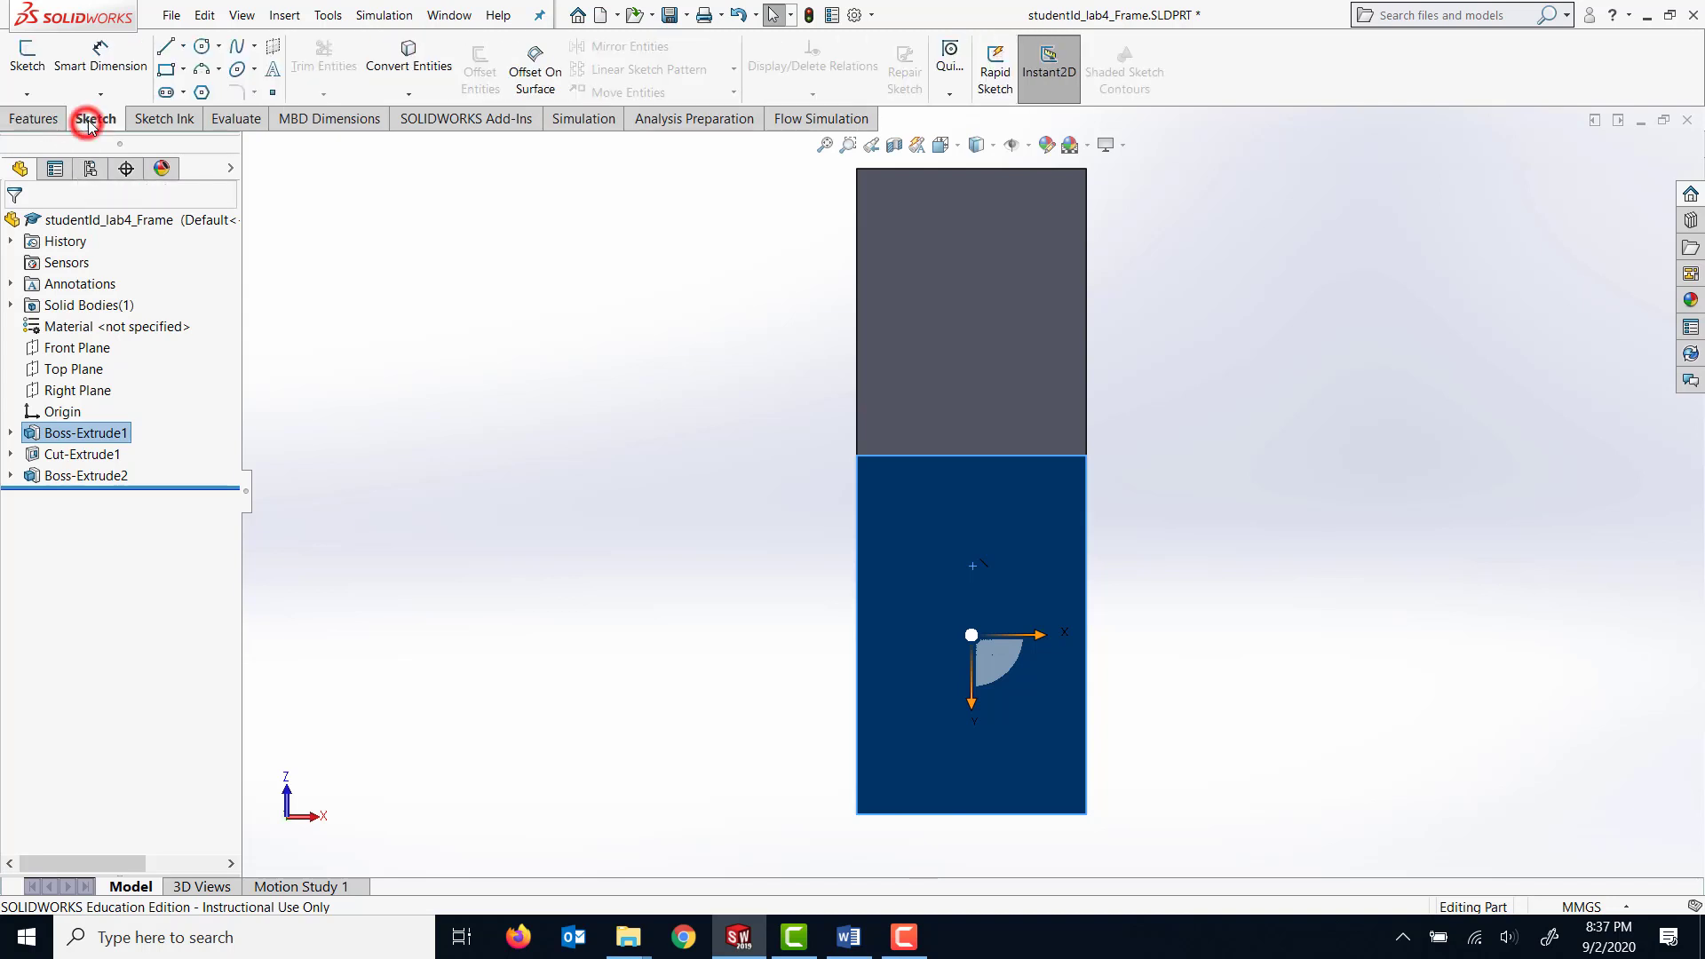
pyautogui.click(201, 48)
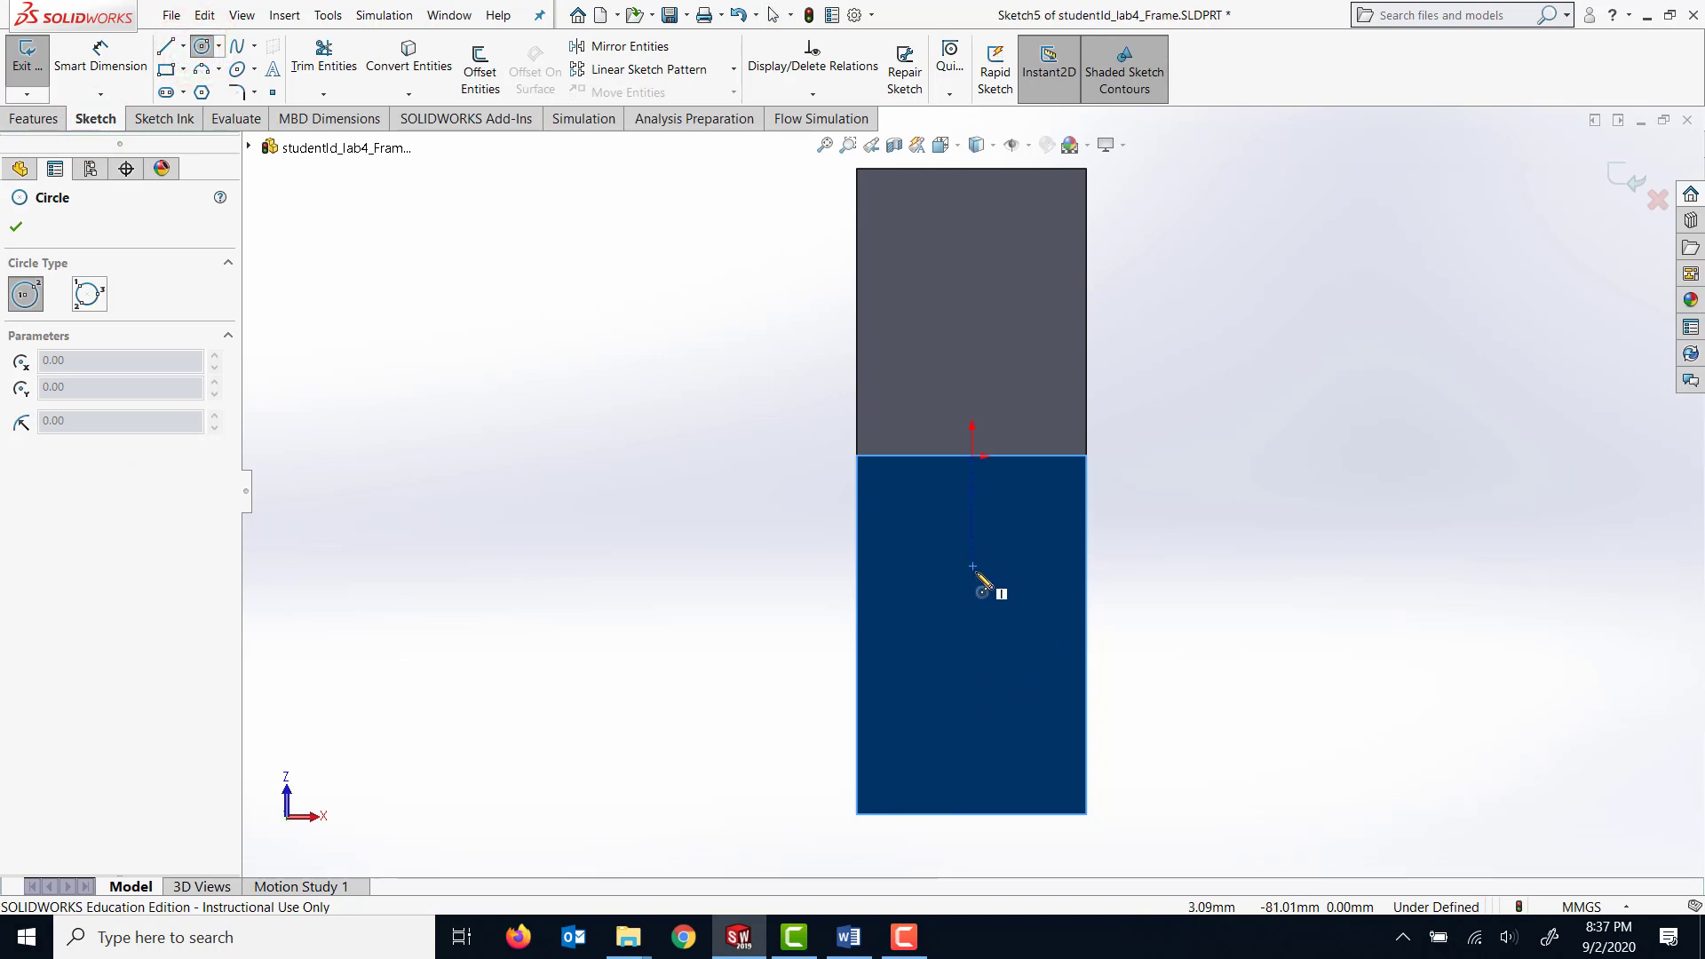
pyautogui.moveTo(974, 568)
pyautogui.mouseDown(button='middle')
pyautogui.moveTo(1007, 565)
pyautogui.moveTo(934, 565)
pyautogui.moveTo(970, 571)
pyautogui.mouseUp(button='middle')
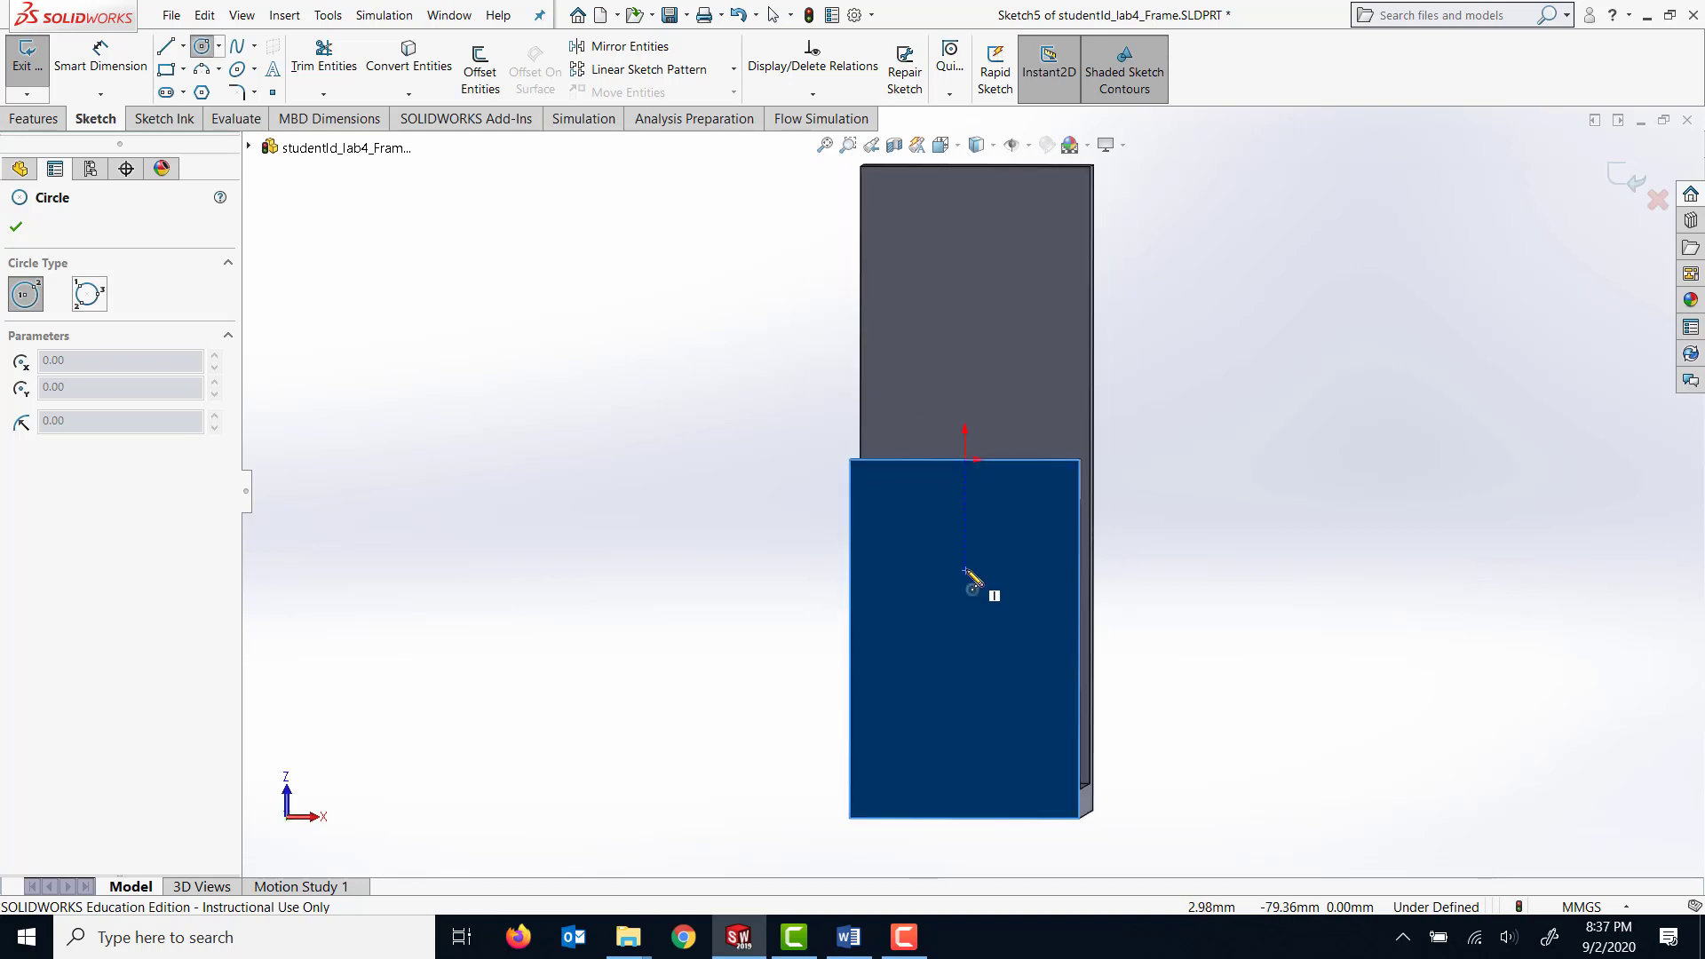
pyautogui.click(966, 570)
pyautogui.click(990, 586)
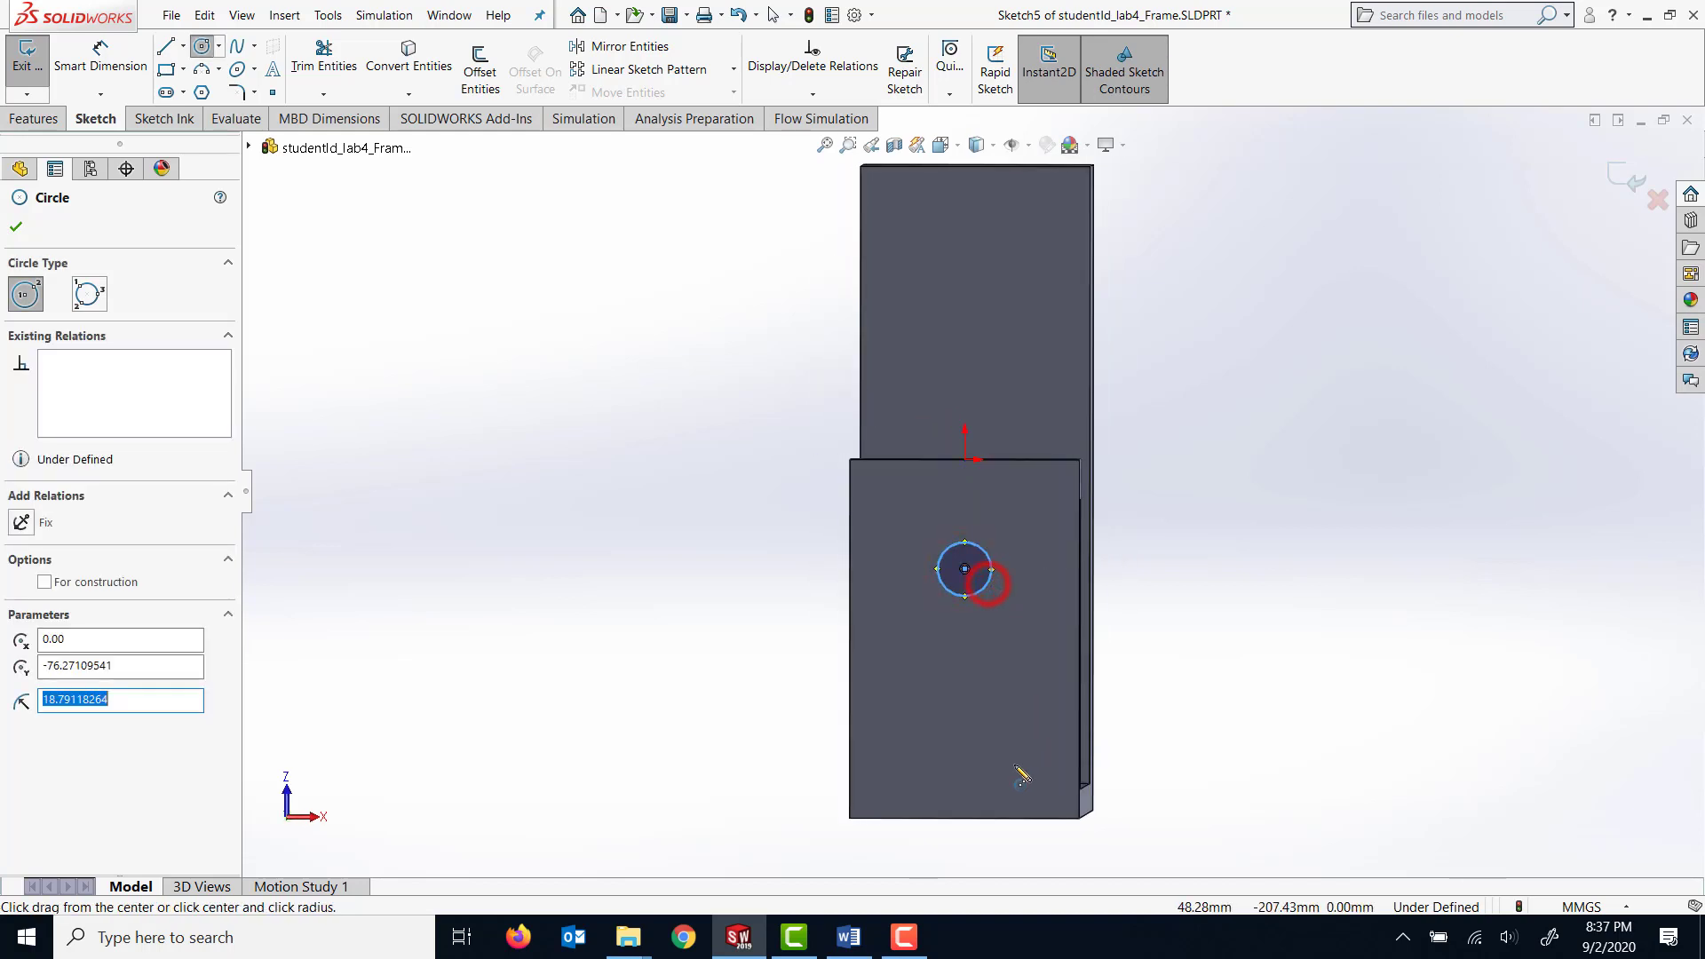
# Draw a vertical centerline from the origin to the circle's centre.
pyautogui.click(184, 46)
pyautogui.click(207, 89)
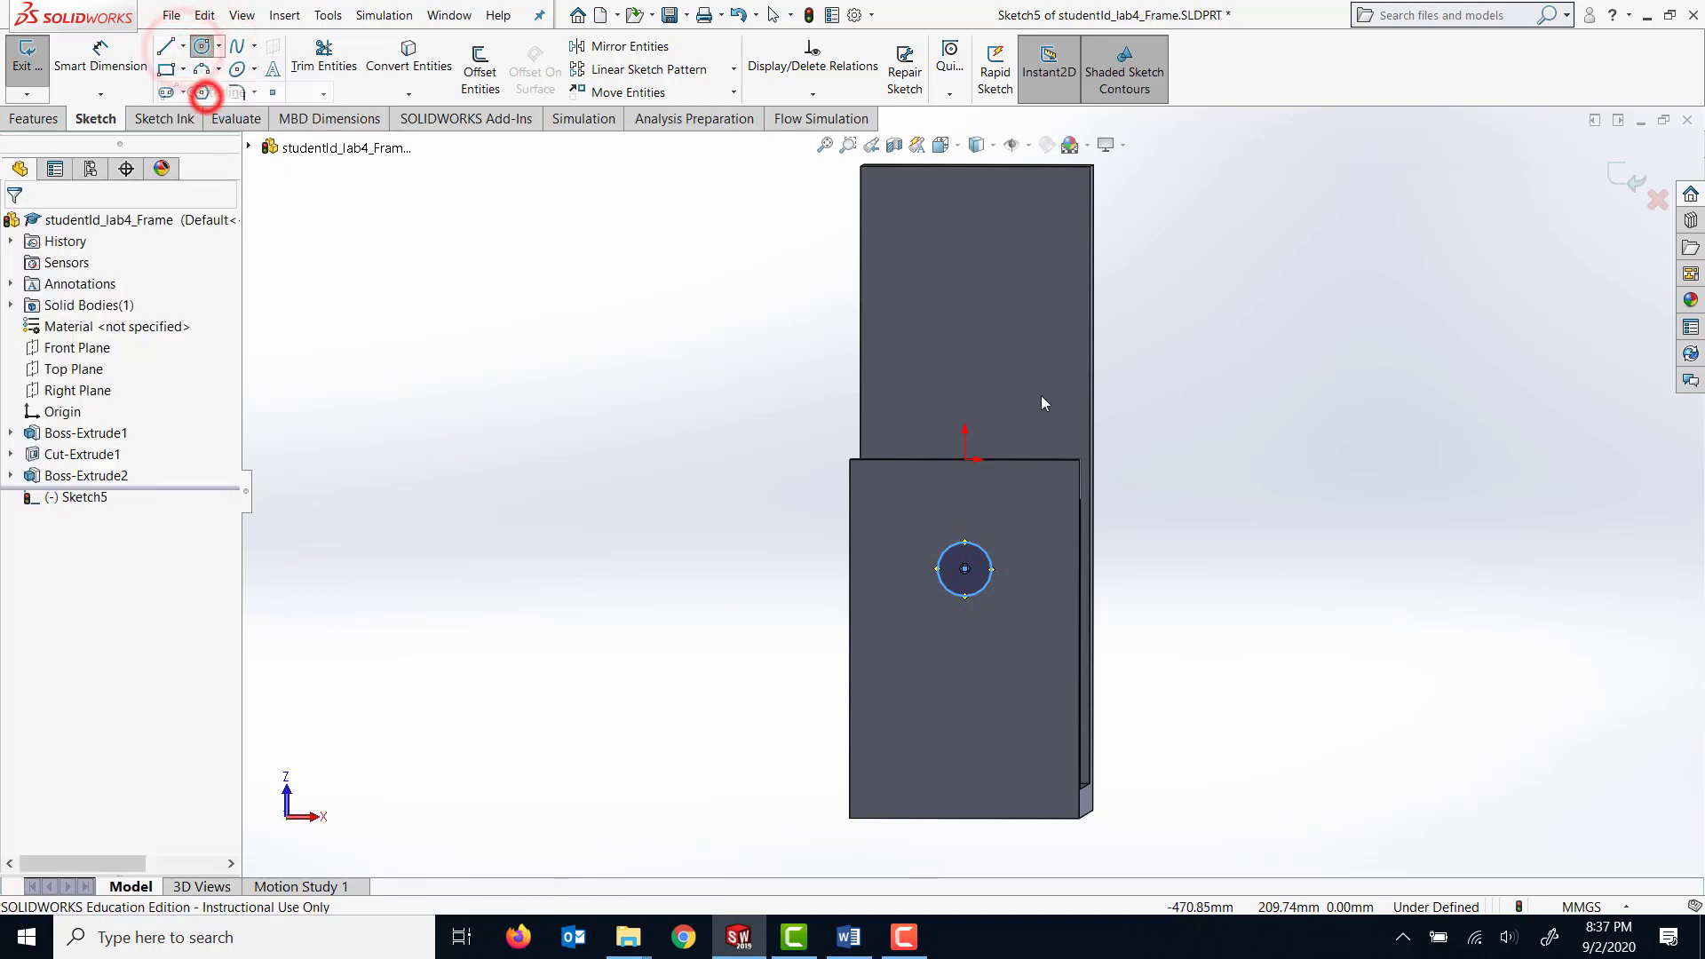
pyautogui.click(965, 460)
pyautogui.click(964, 569)
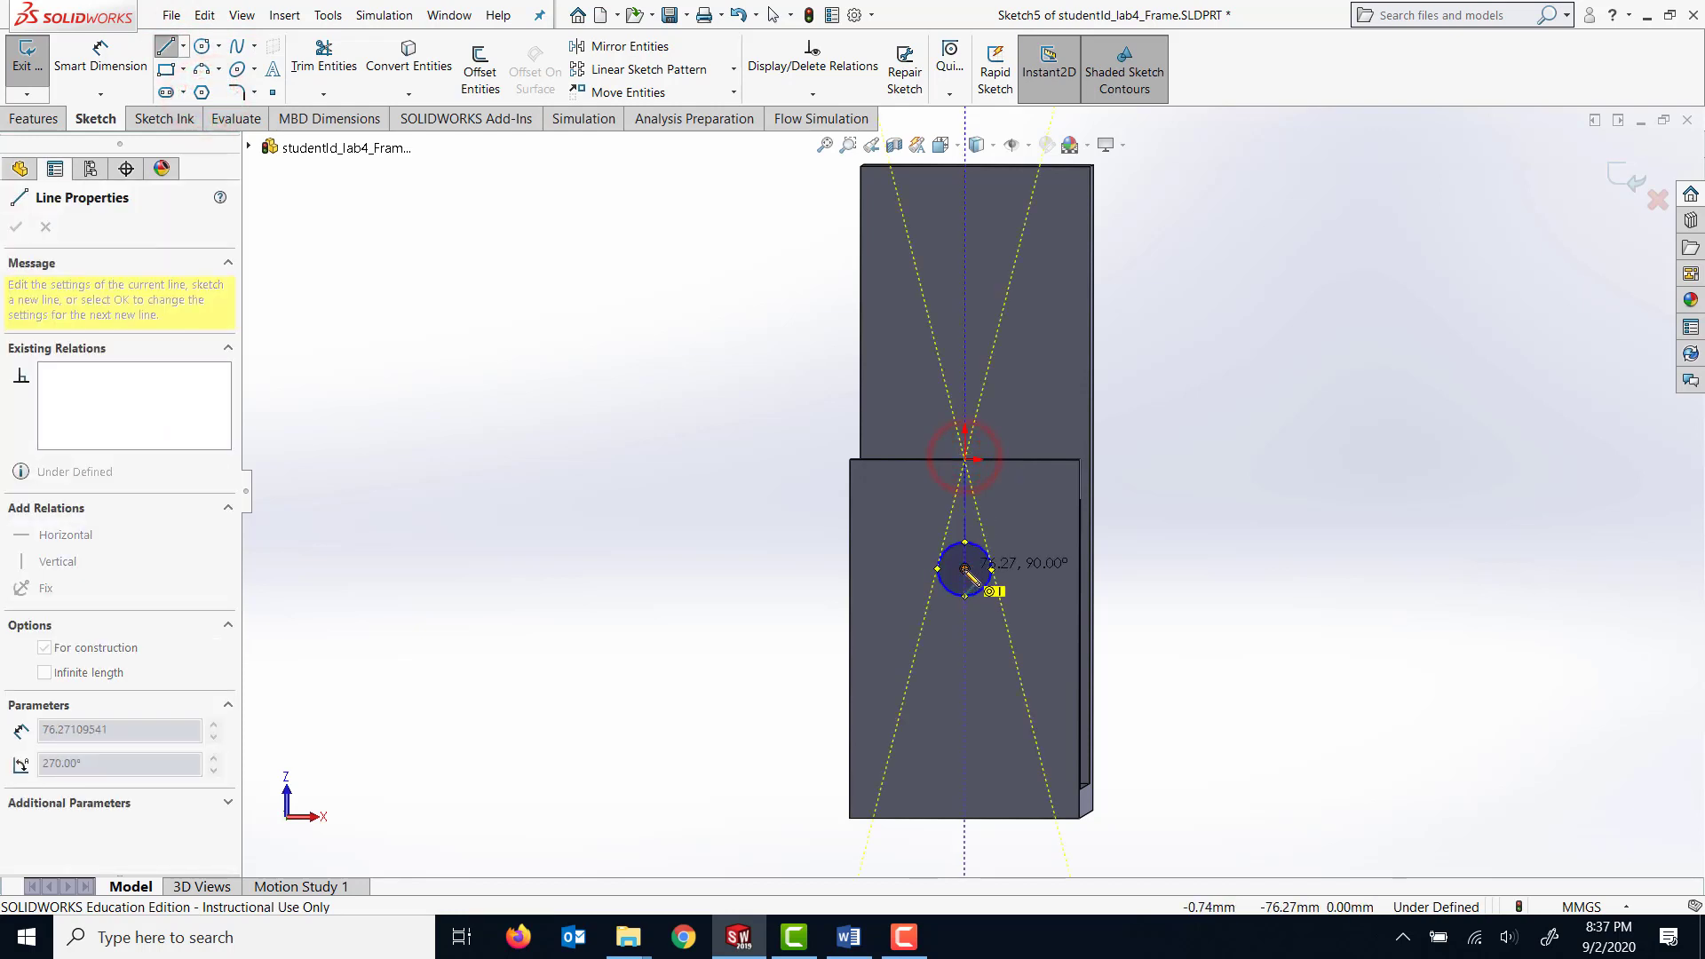
pyautogui.press('Escape')
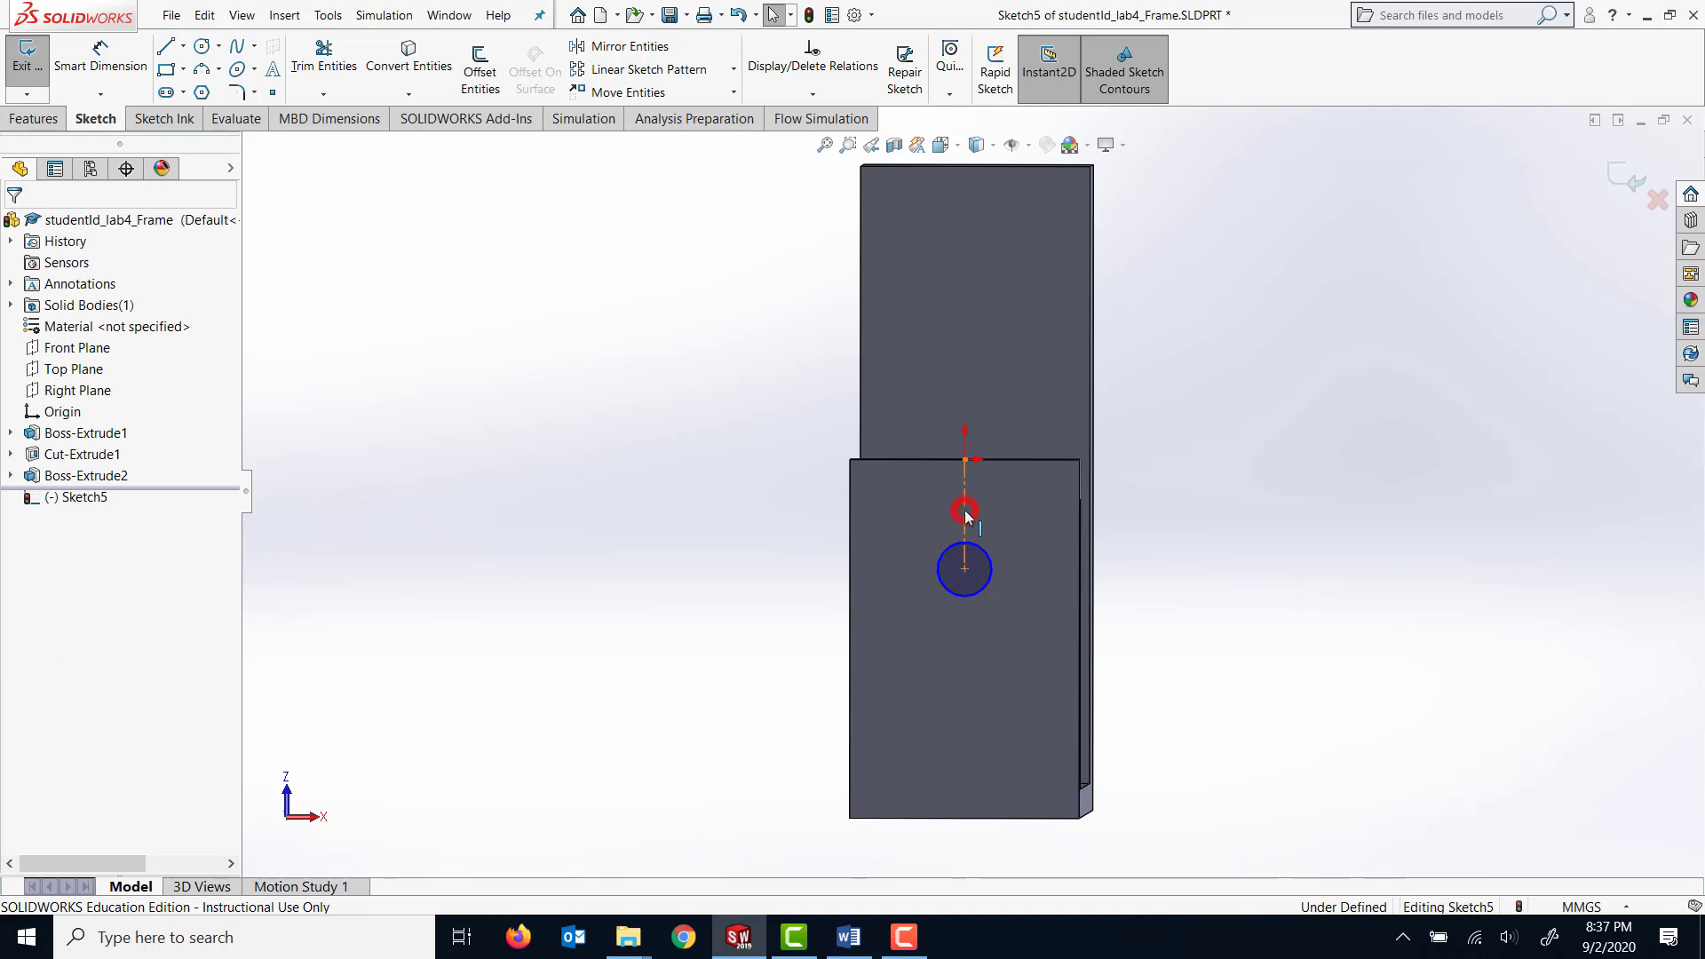
pyautogui.click(964, 510)
pyautogui.click(17, 227)
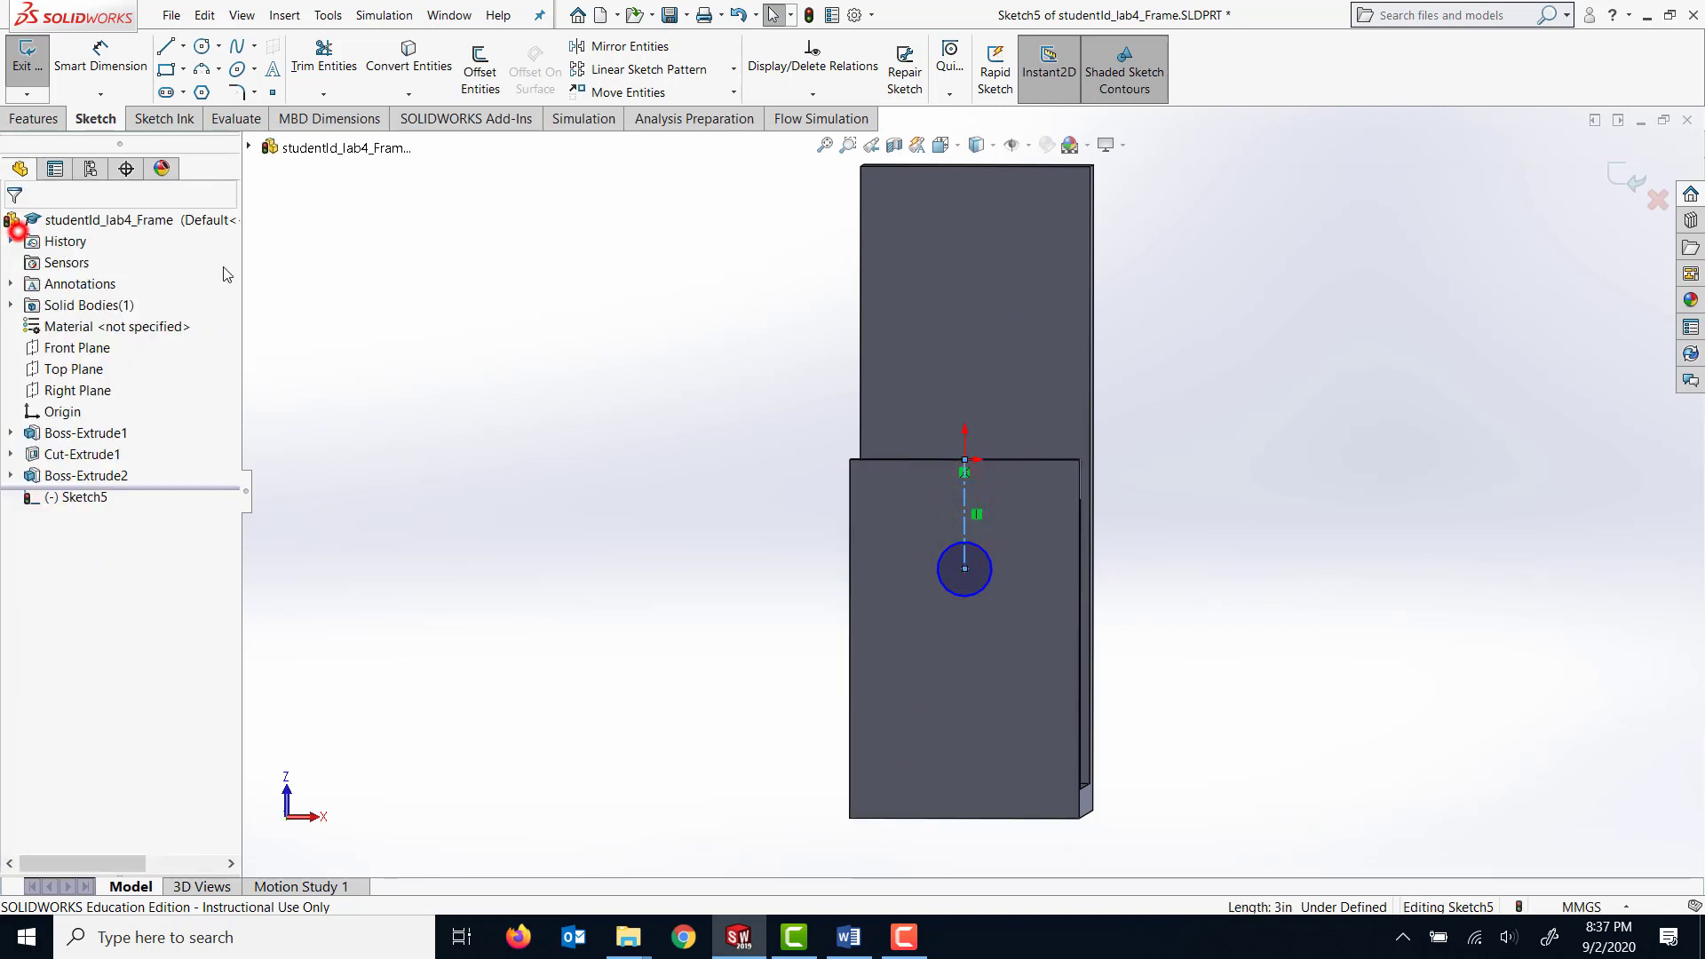
pyautogui.click(1269, 516)
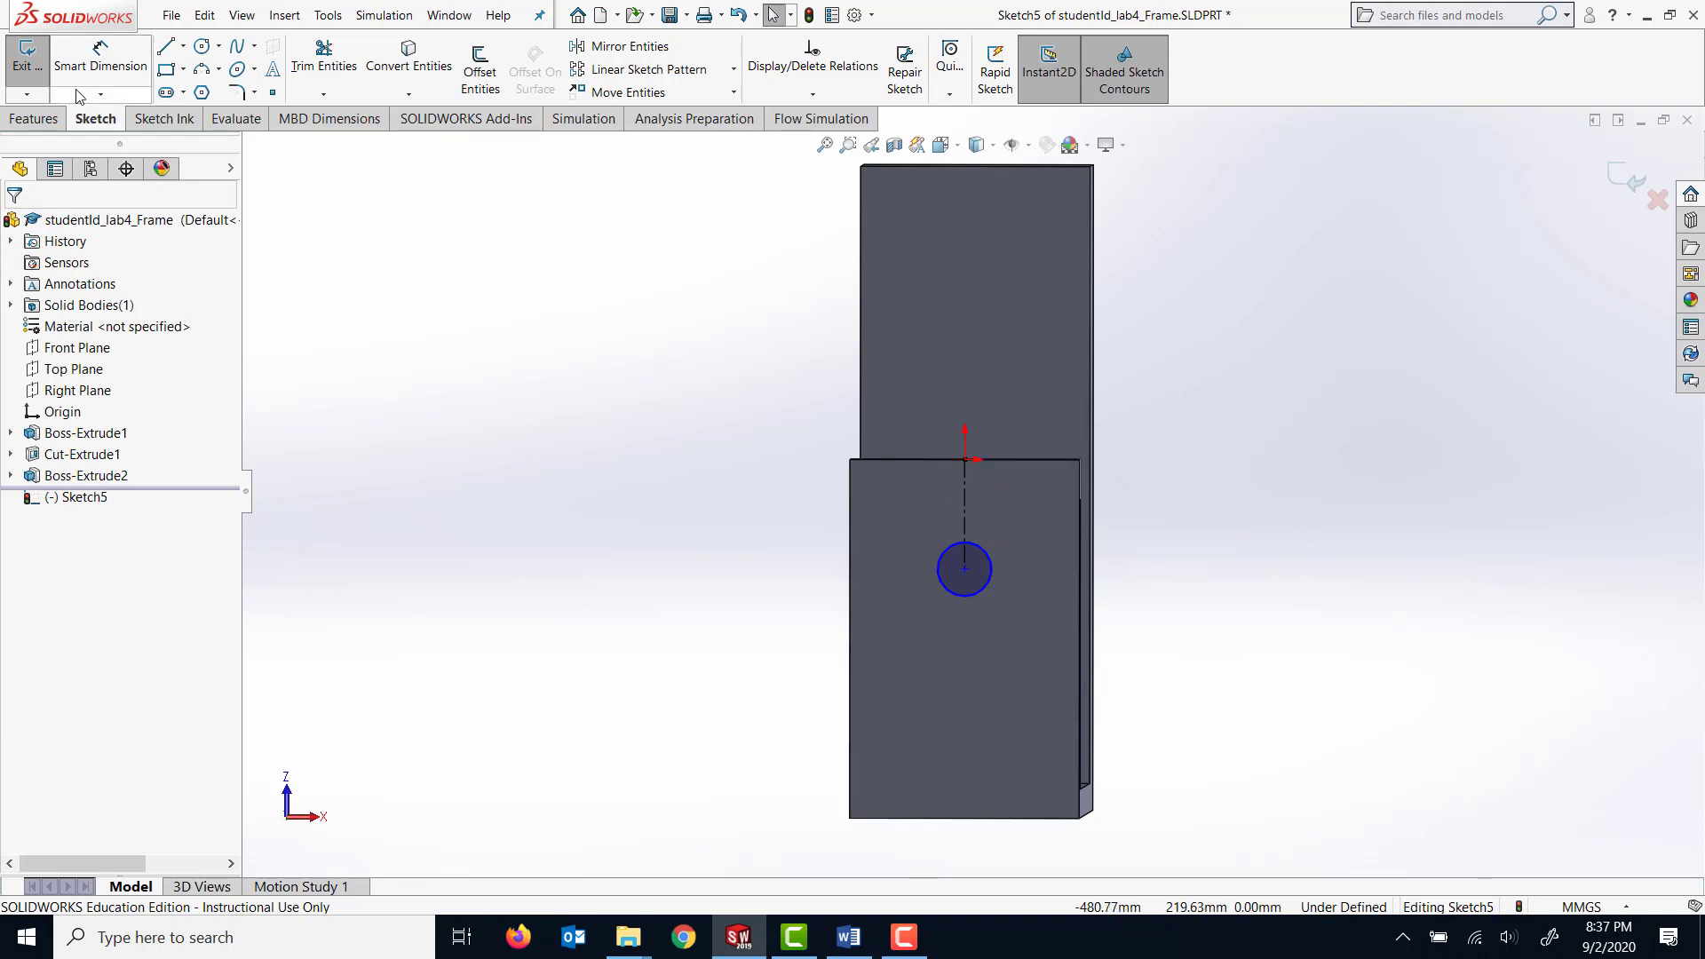
# Dimension the circle's diameter to 25 mm.
pyautogui.click(105, 59)
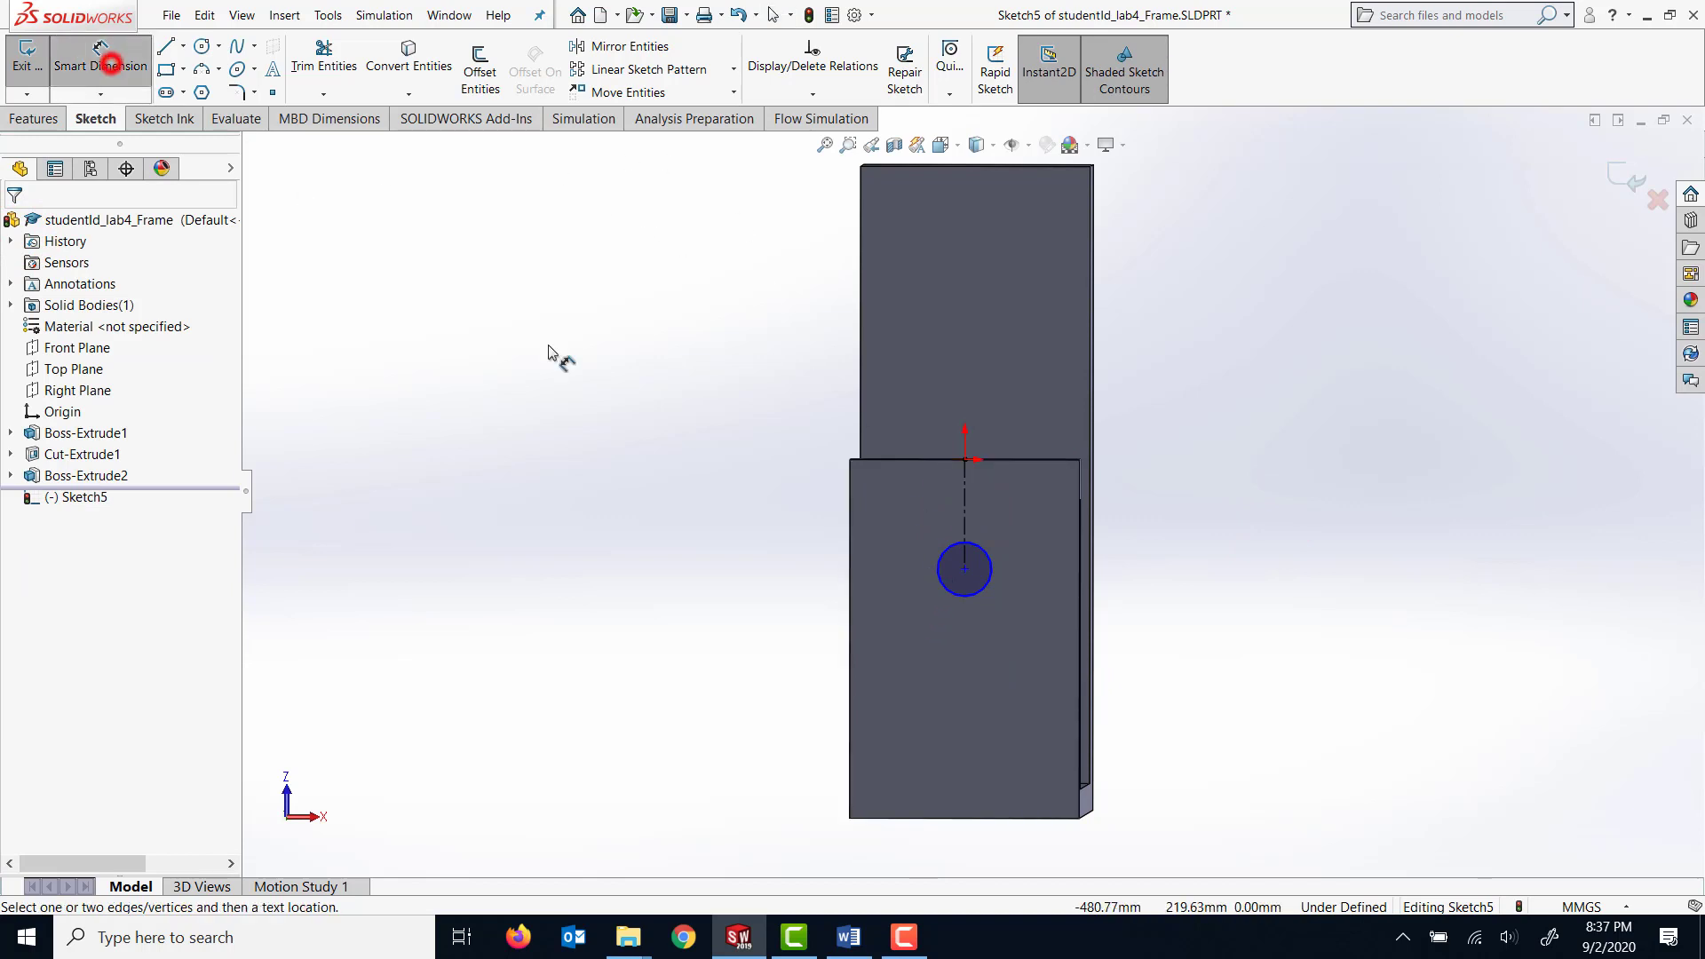
pyautogui.click(917, 549)
pyautogui.click(904, 581)
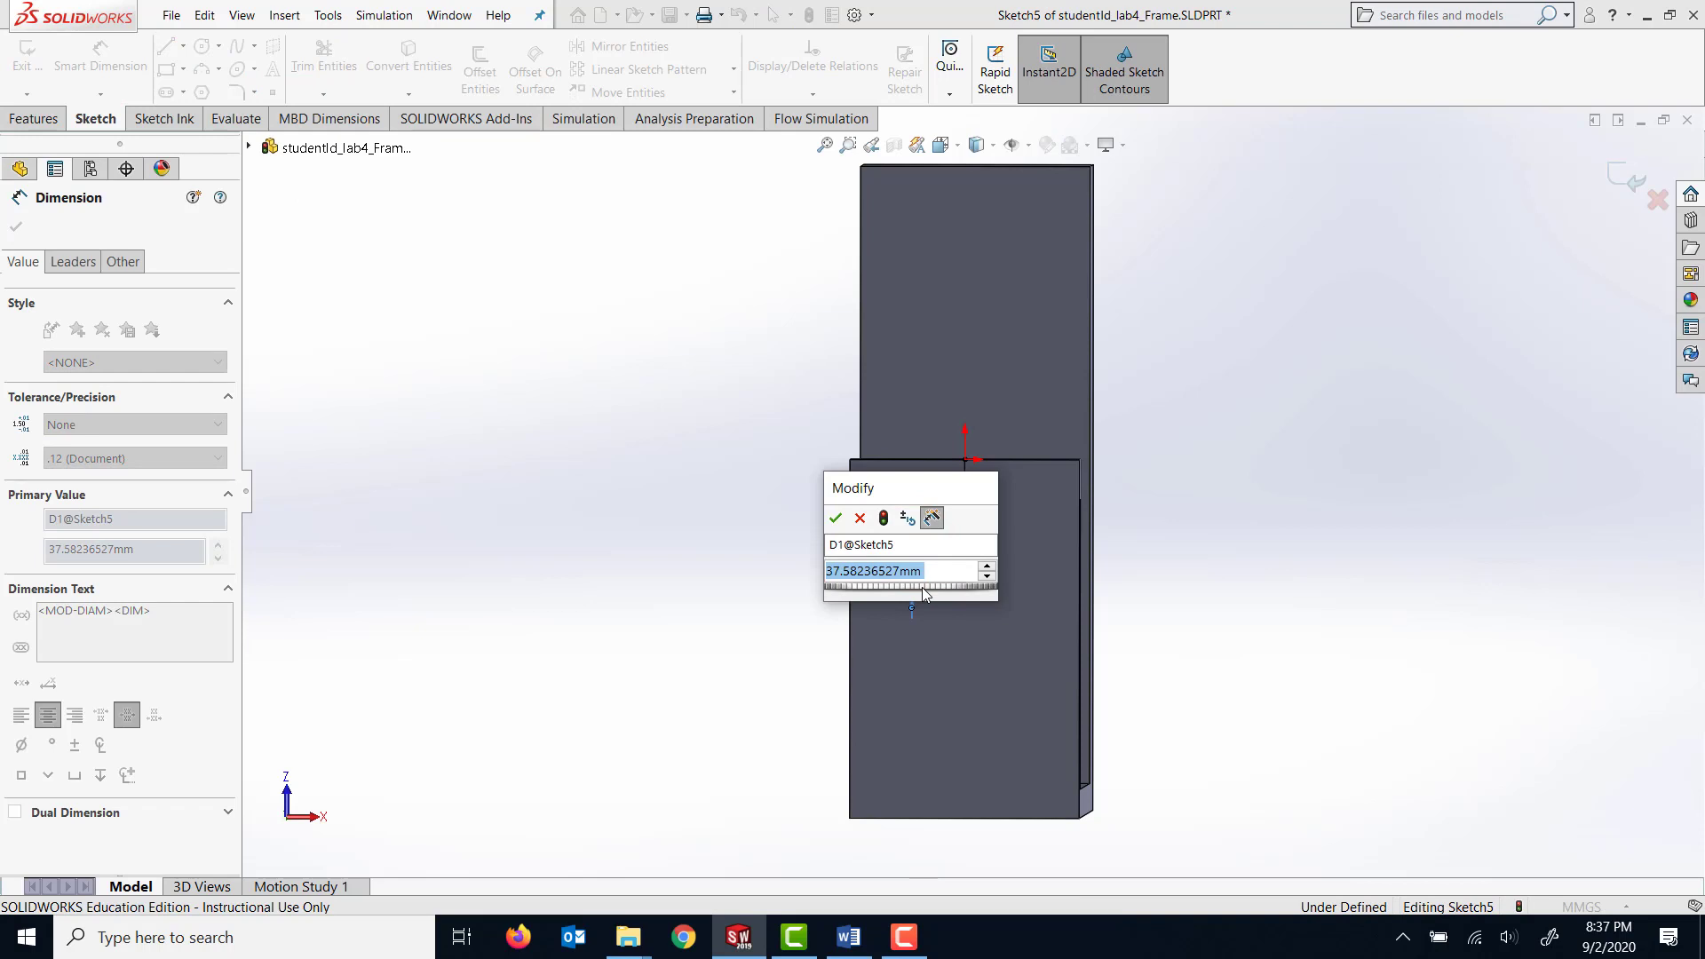
pyautogui.write('25')
pyautogui.press('Return')
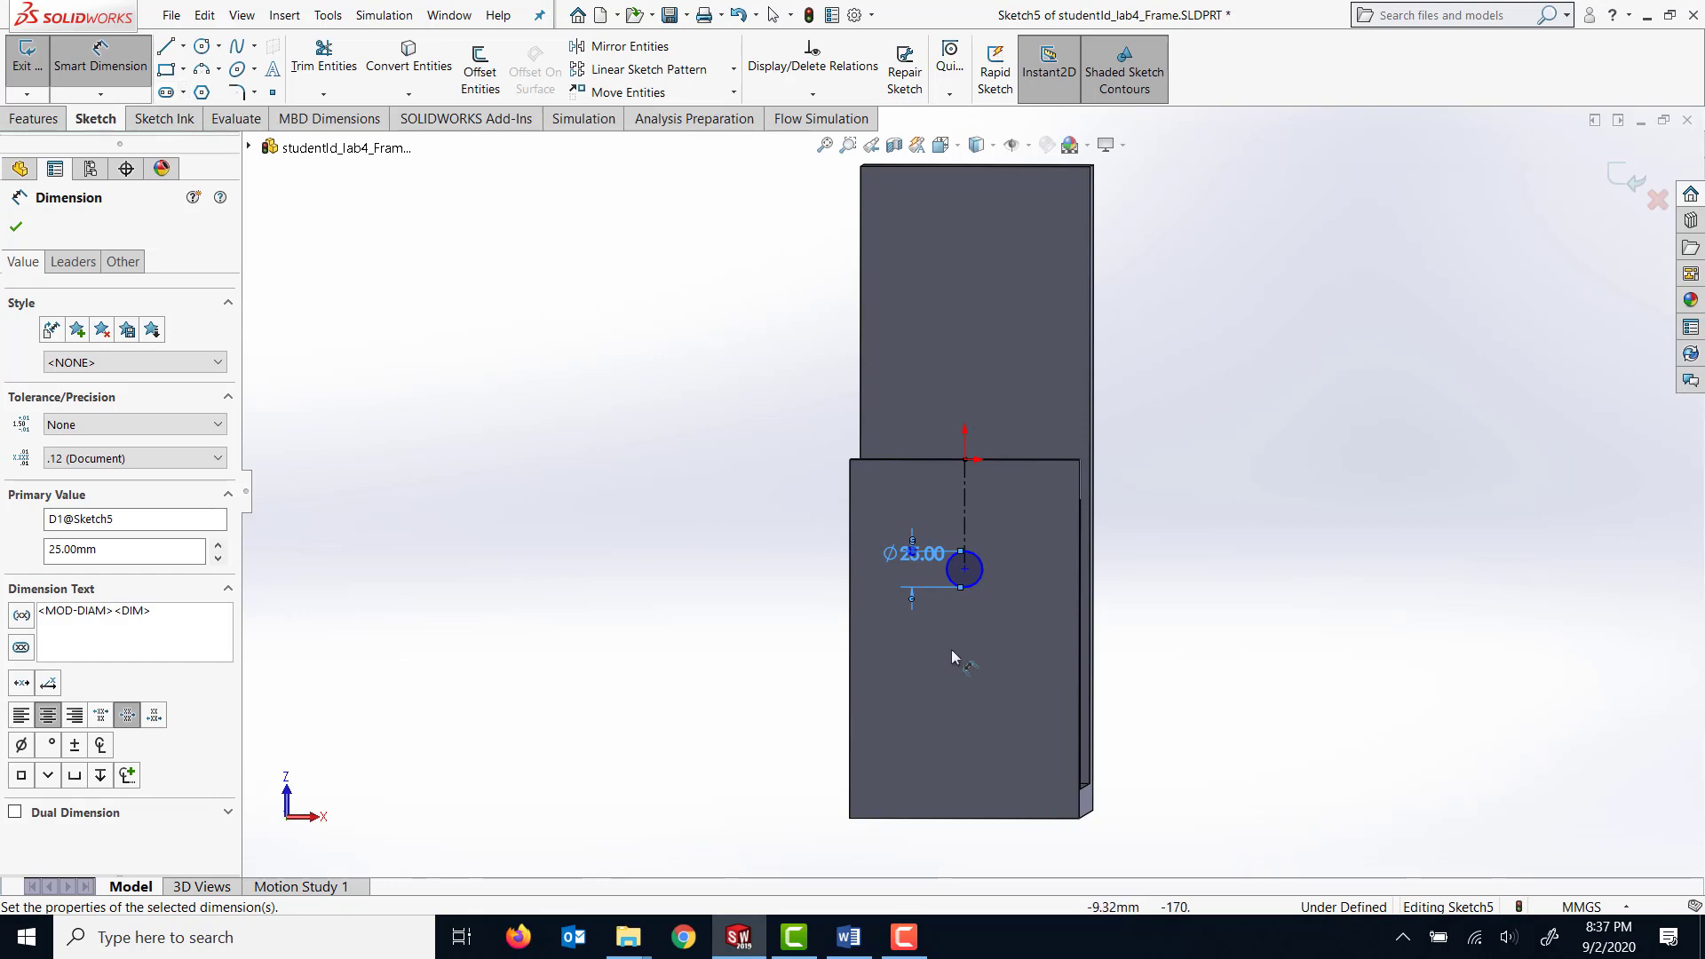
# Dimension the circle's centre 165 mm above the lower edge of the thin arm's face.
pyautogui.click(965, 570)
pyautogui.click(1007, 817)
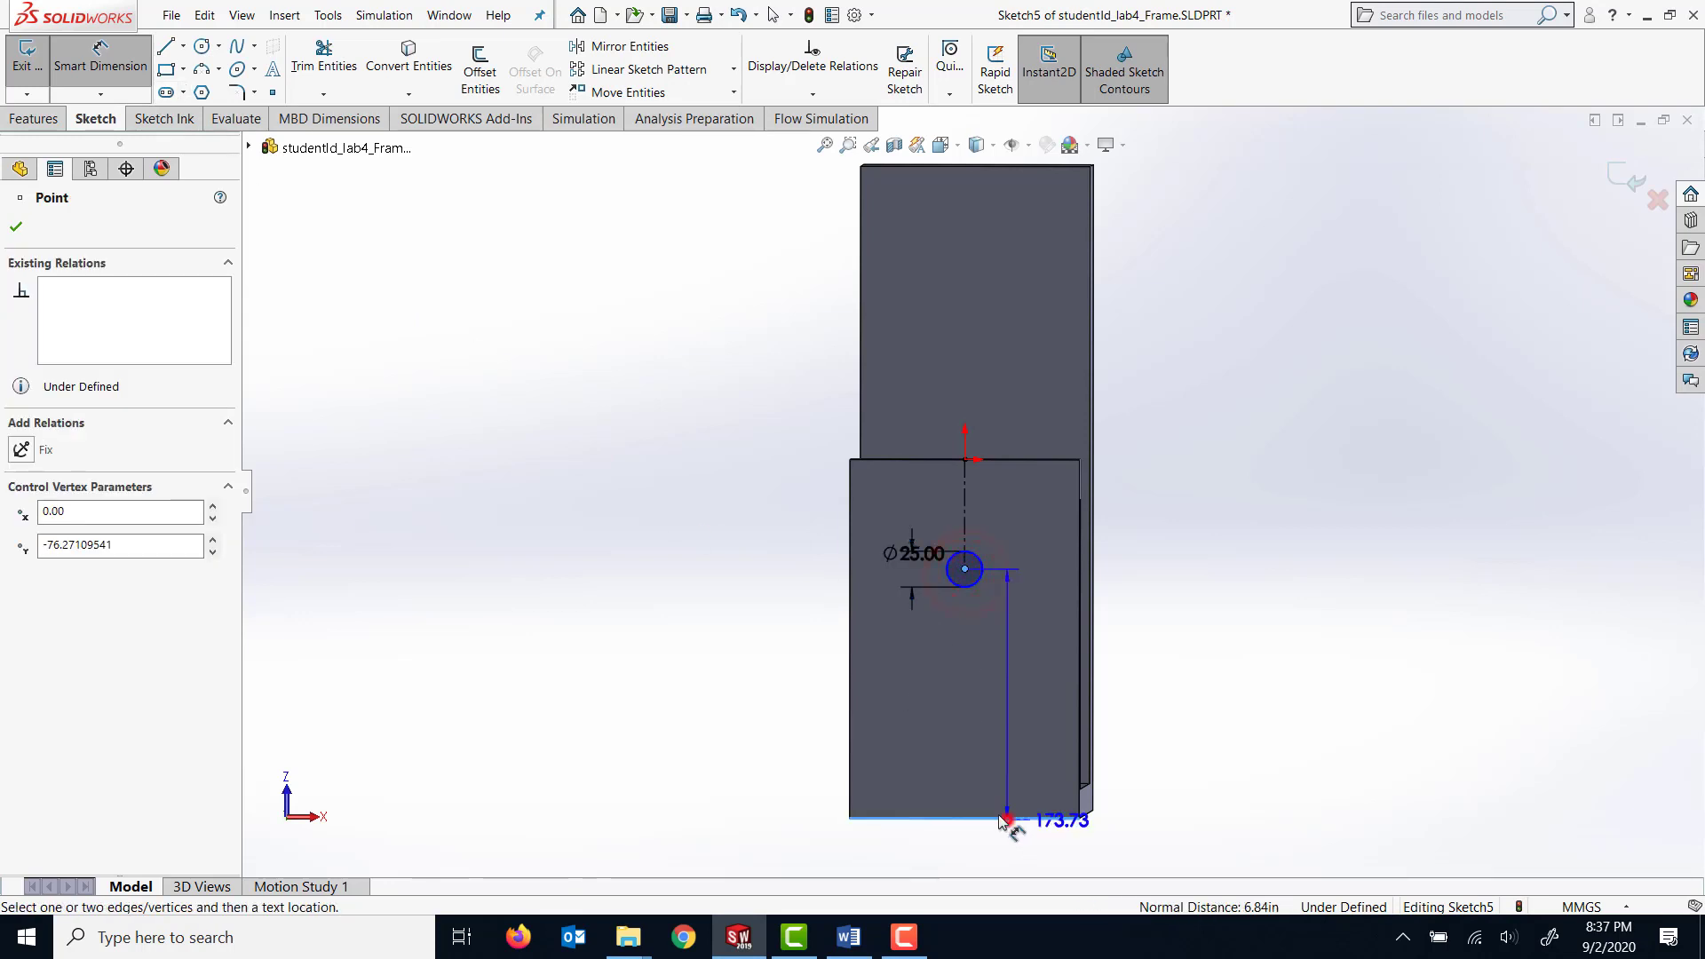
pyautogui.click(941, 732)
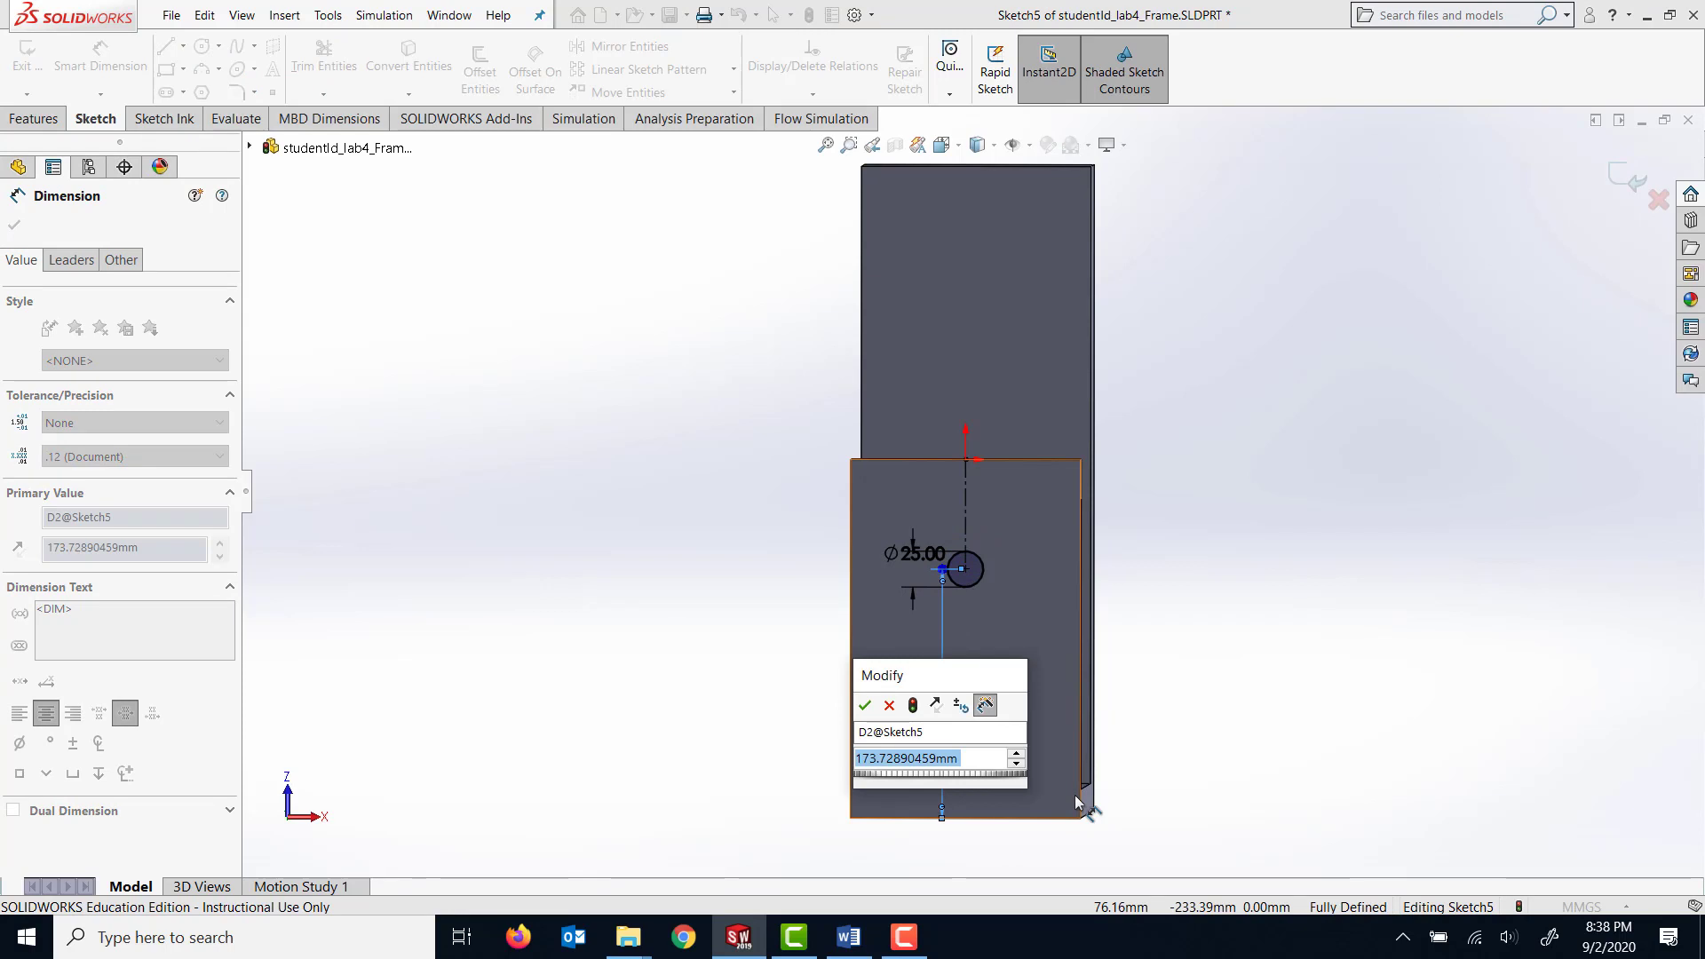
pyautogui.write('1')
pyautogui.press('Return')
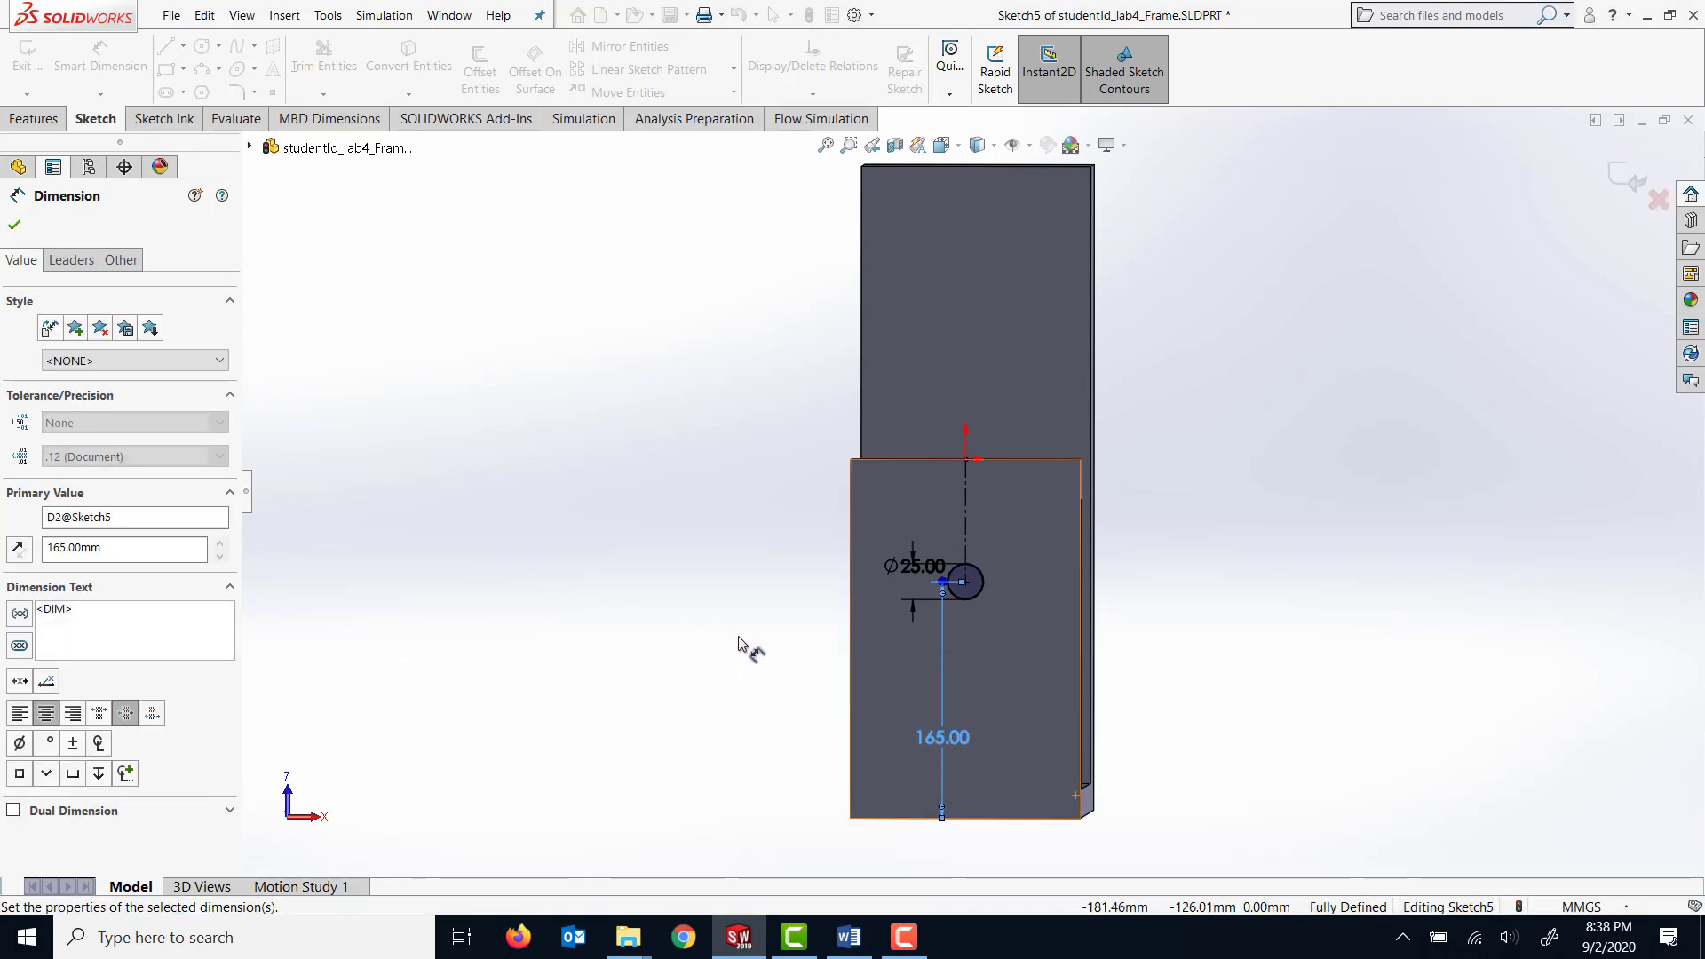
# Cut the 25 mm circle with Extruded Cut set to Through All, passing through both arms of the frame.
pyautogui.moveTo(738, 643)
pyautogui.mouseDown(button='middle')
pyautogui.moveTo(717, 638)
pyautogui.moveTo(746, 646)
pyautogui.mouseUp(button='middle')
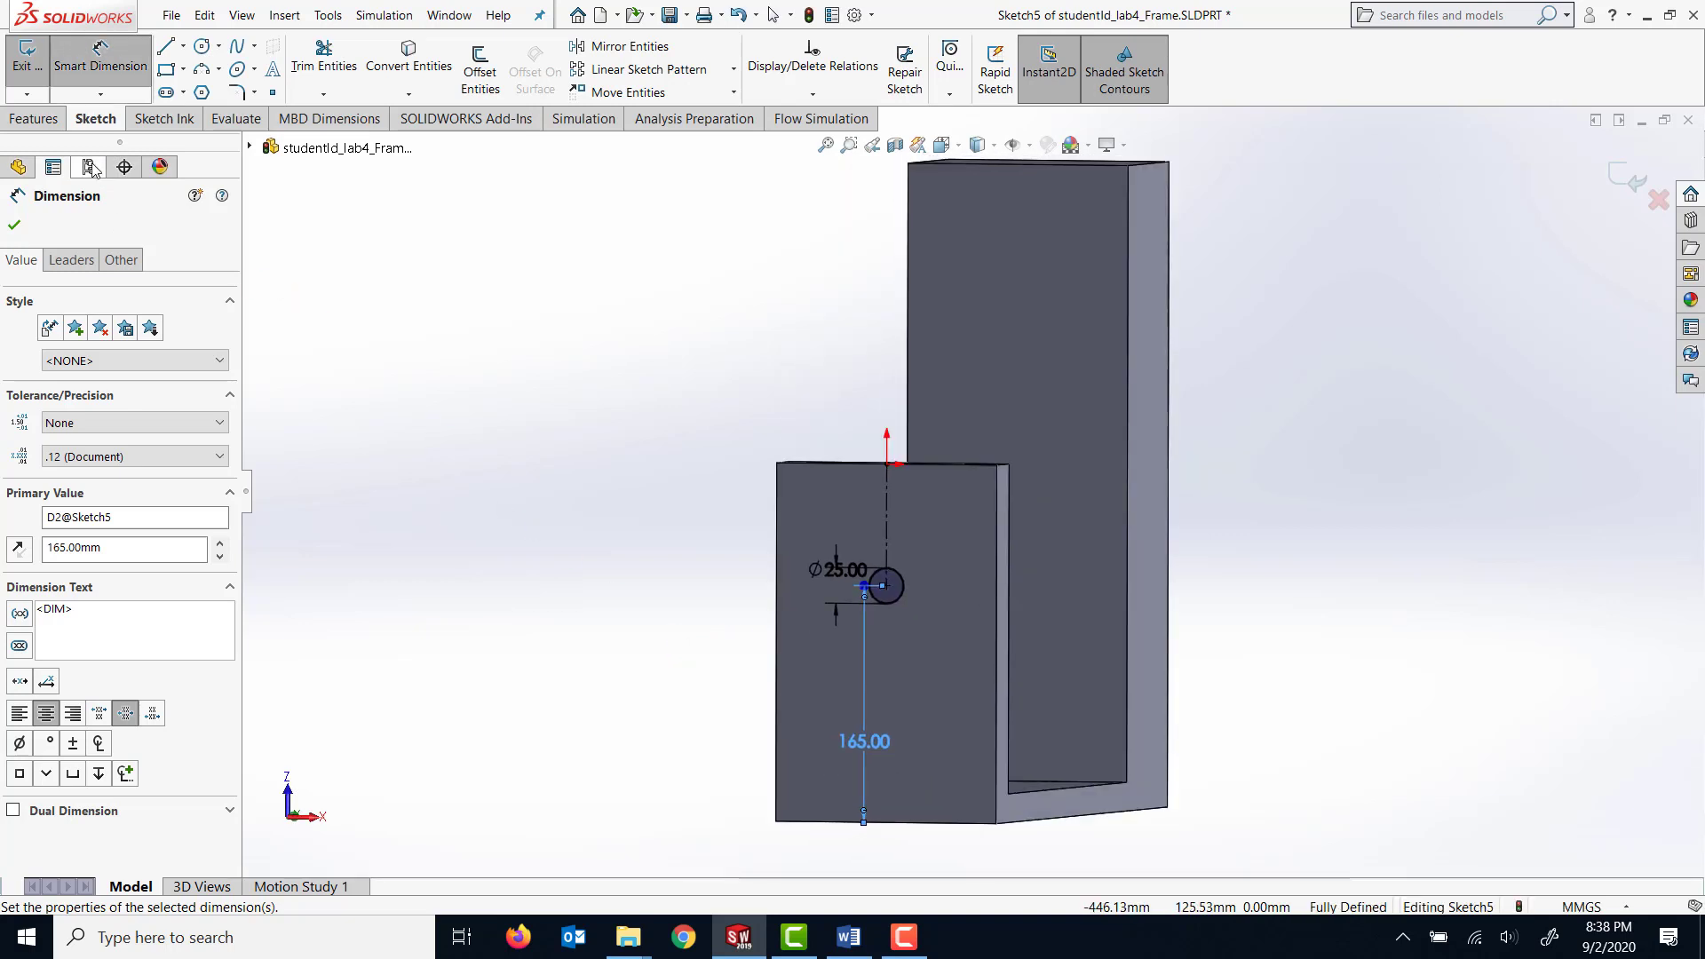
pyautogui.click(32, 119)
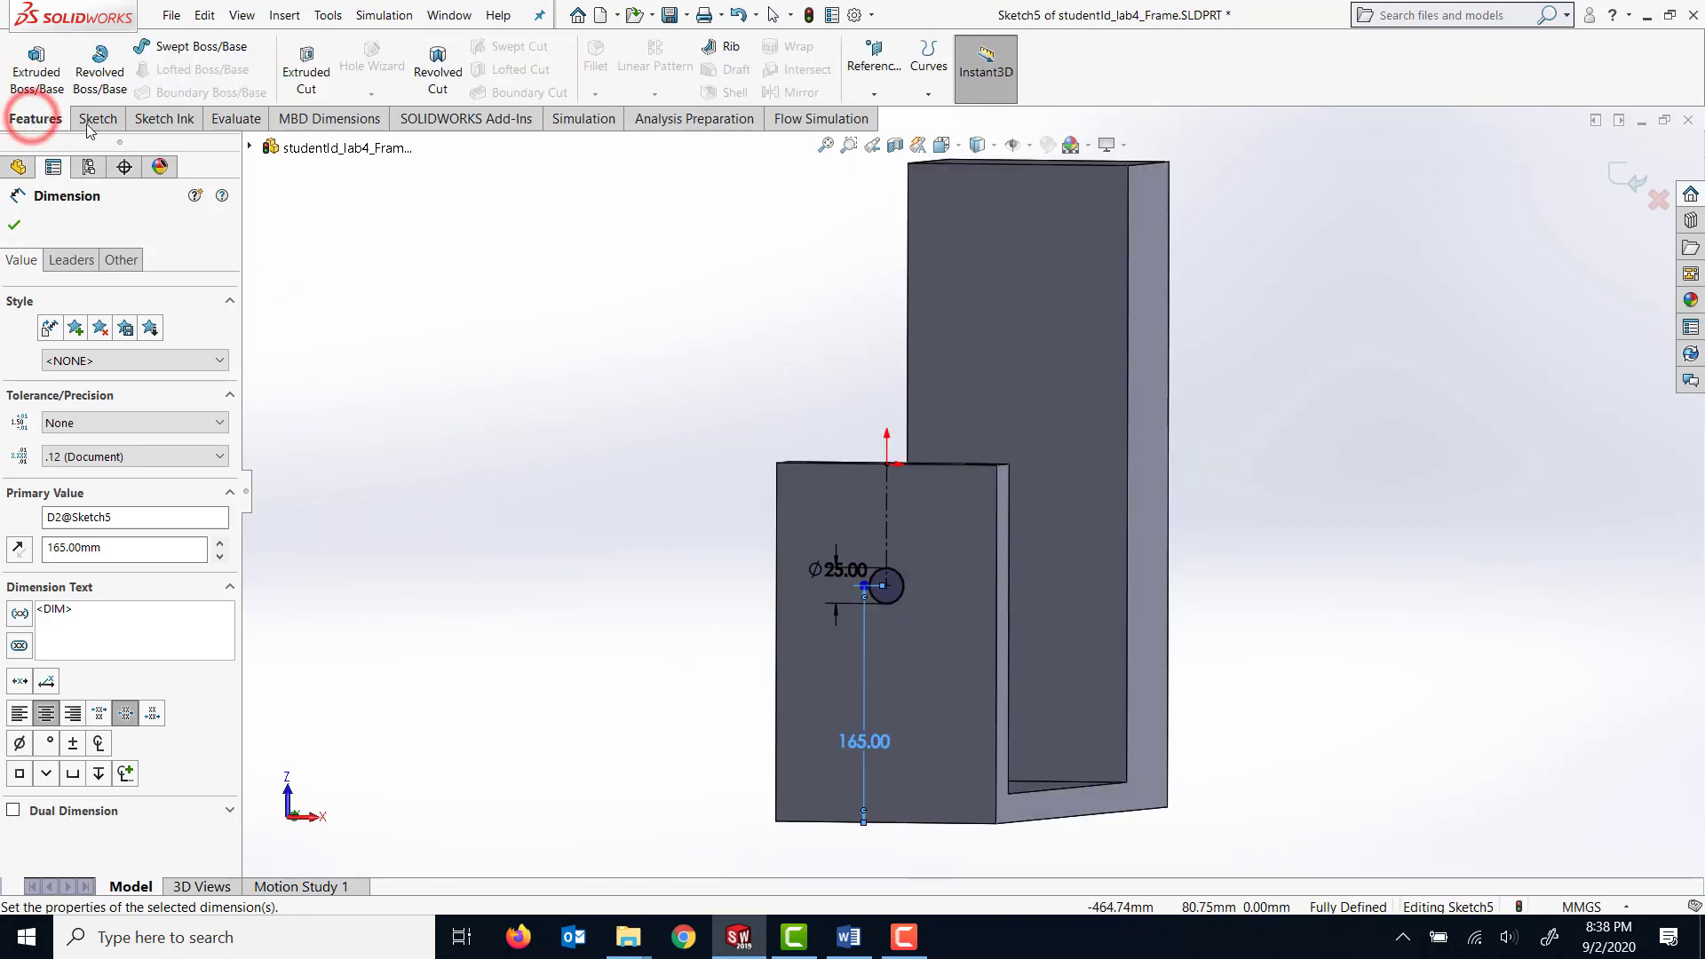
pyautogui.click(303, 82)
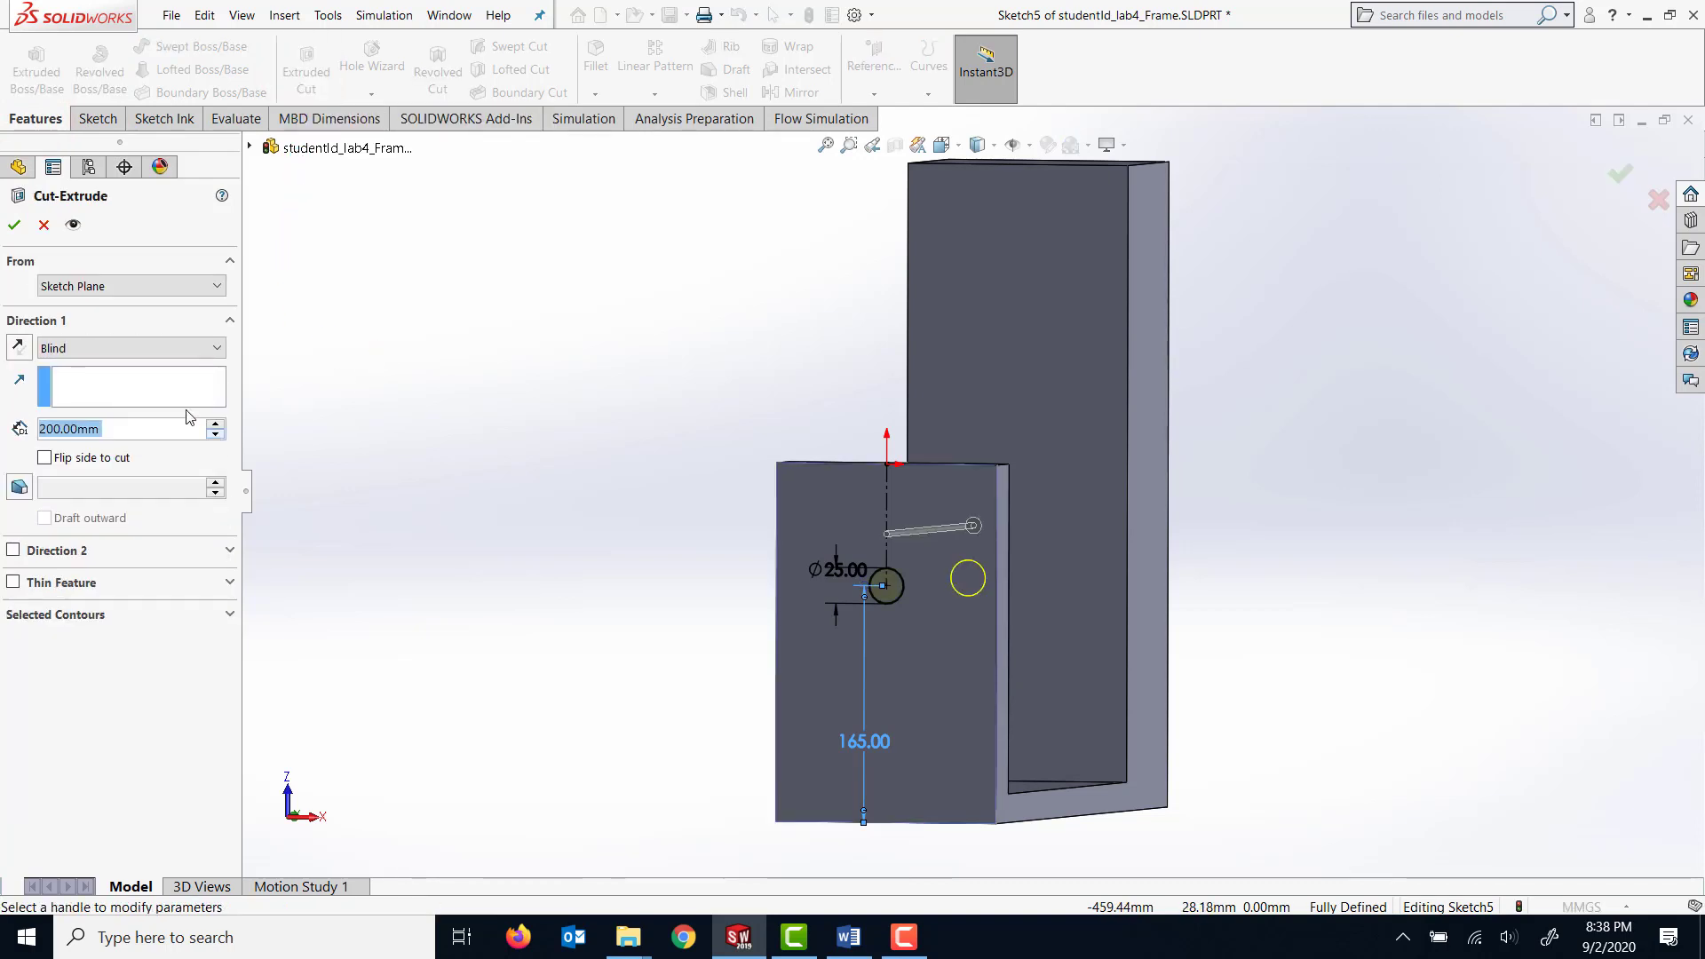
pyautogui.click(202, 355)
pyautogui.click(152, 380)
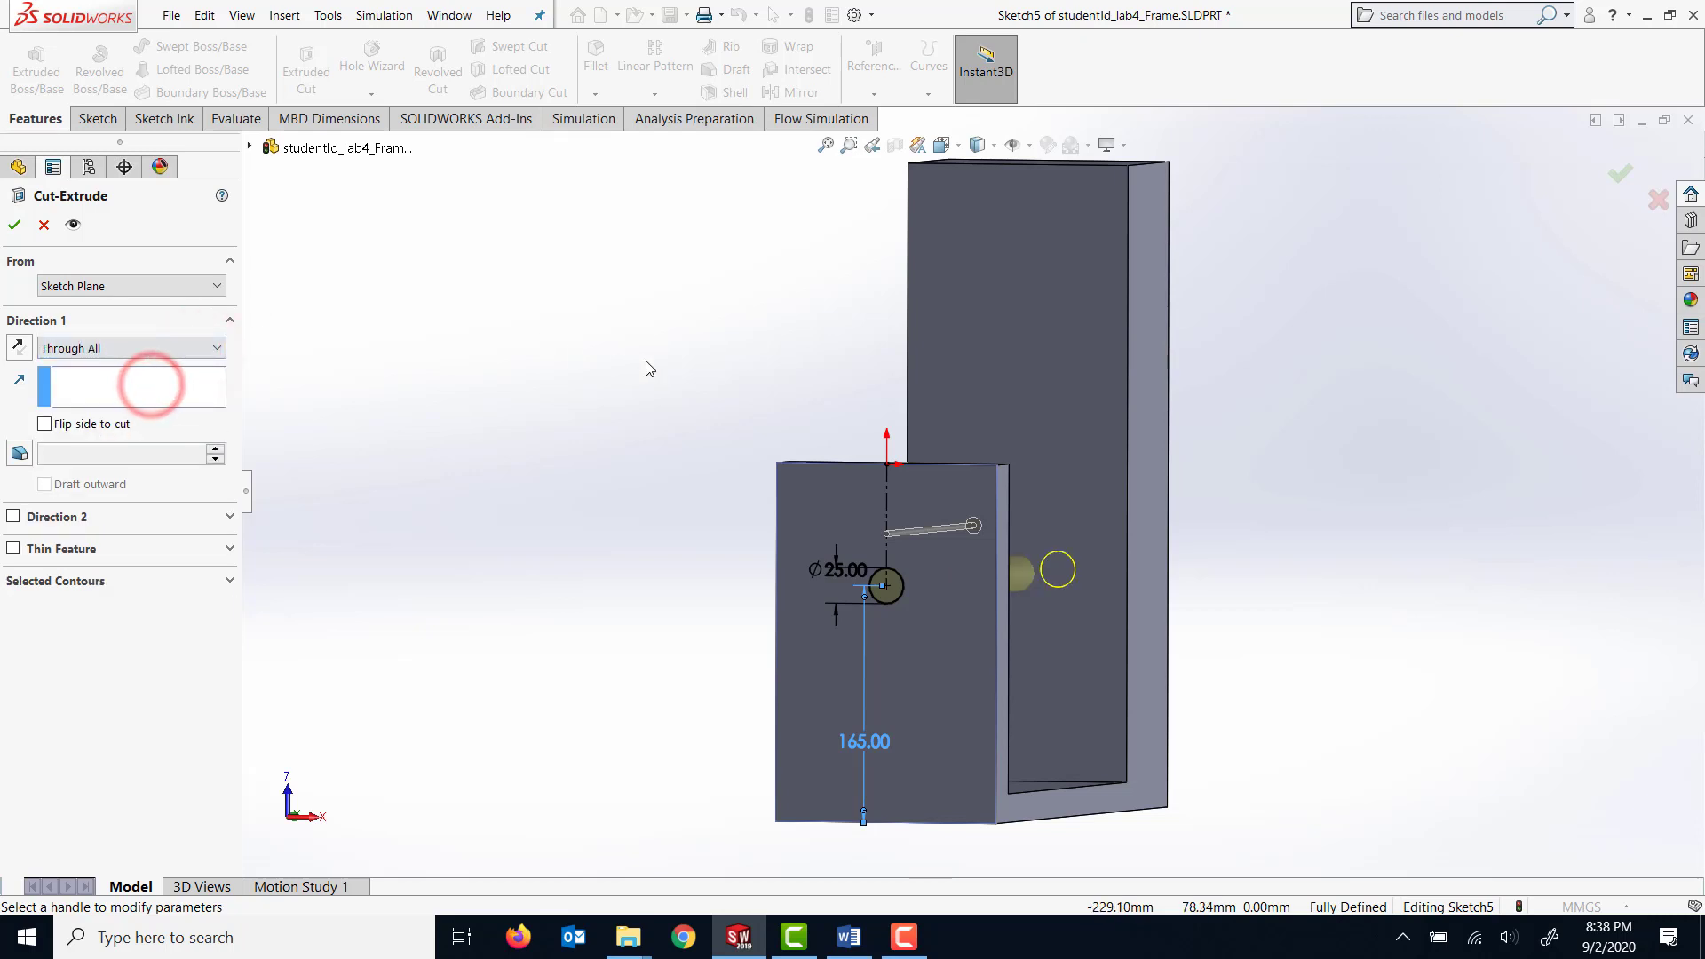
pyautogui.moveTo(648, 369); pyautogui.dragTo(498, 369, button='middle')
pyautogui.click(13, 228)
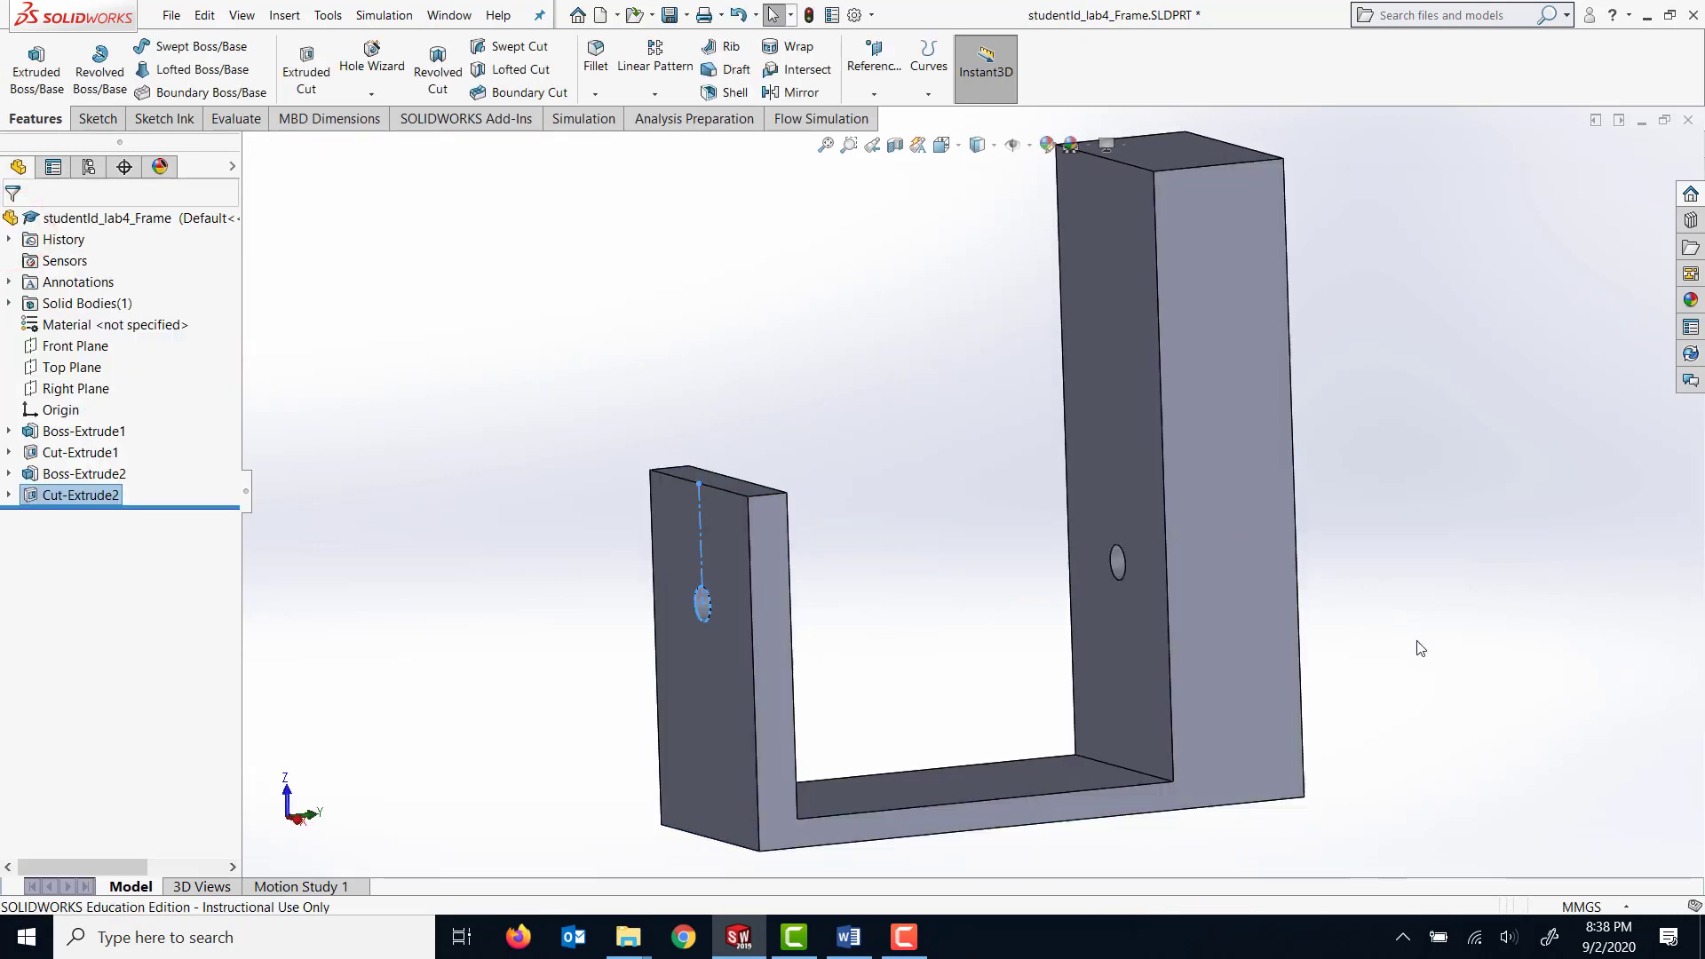
# Sketch a corner rectangle about 124 by 71 mm on the thick arm's end face, starting on that face's outer edge.
pyautogui.click(1502, 620)
pyautogui.moveTo(1502, 619)
pyautogui.mouseDown(button='middle')
pyautogui.moveTo(1487, 594)
pyautogui.moveTo(1268, 540)
pyautogui.moveTo(1339, 563)
pyautogui.moveTo(1324, 826)
pyautogui.moveTo(1281, 742)
pyautogui.mouseUp(button='middle')
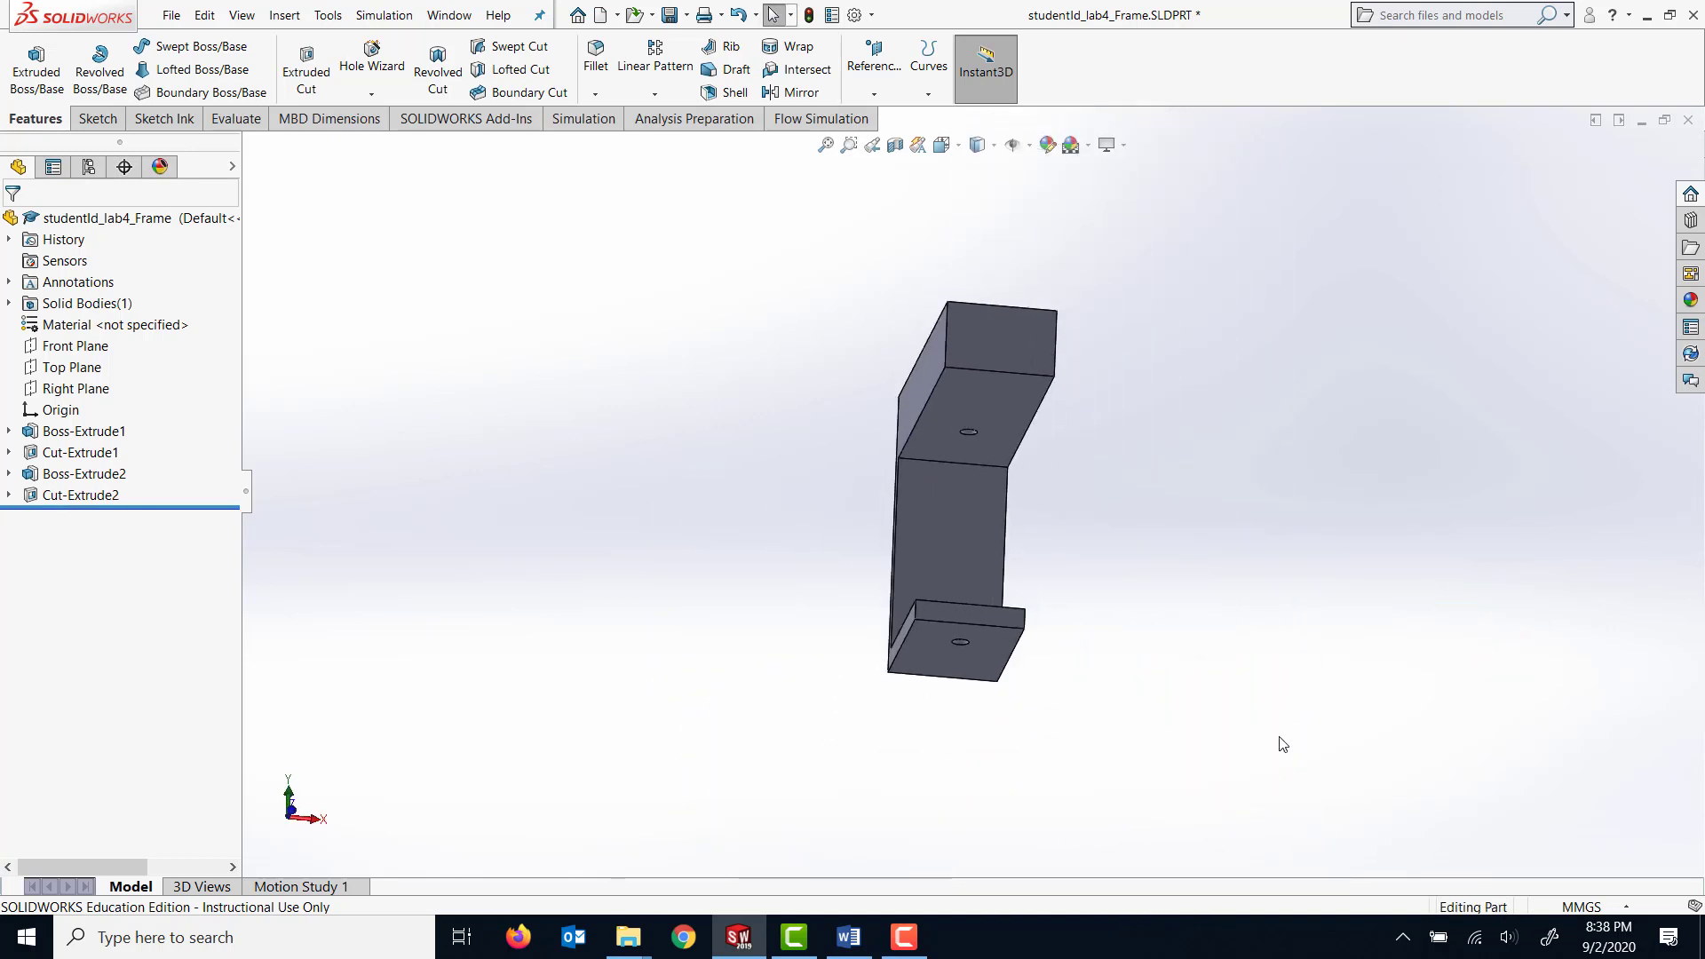
pyautogui.click(1014, 338)
pyautogui.rightClick(1005, 354)
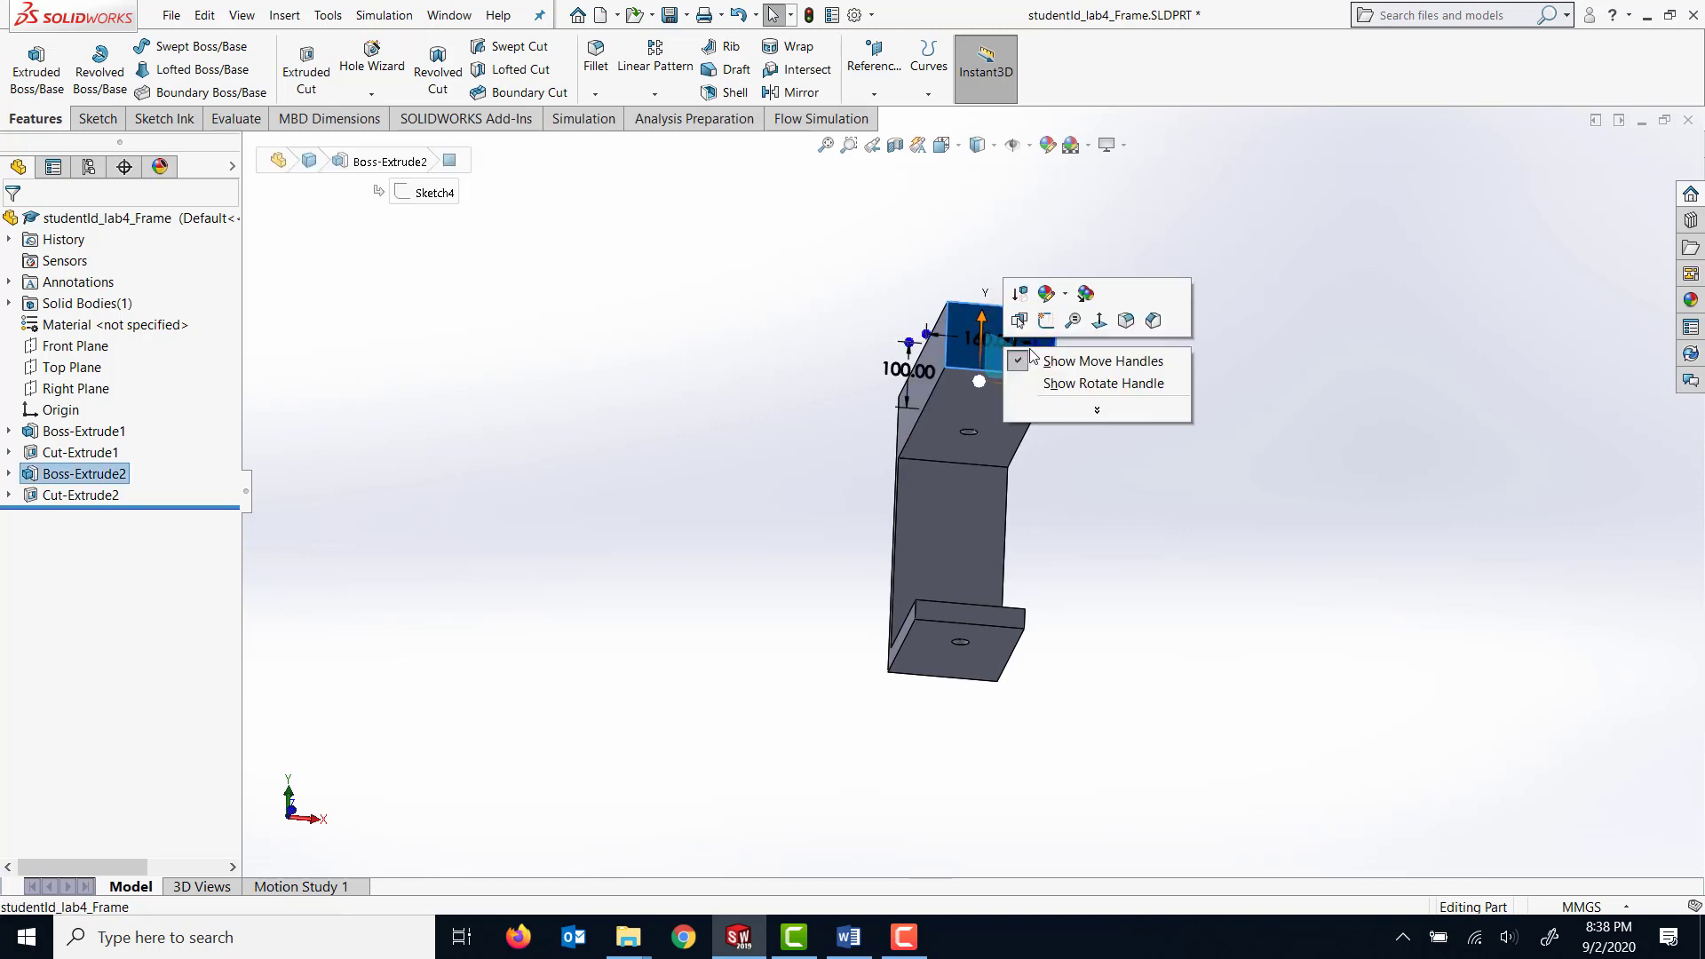
pyautogui.click(1103, 325)
pyautogui.click(1213, 465)
pyautogui.scroll(-4, 1213, 465)
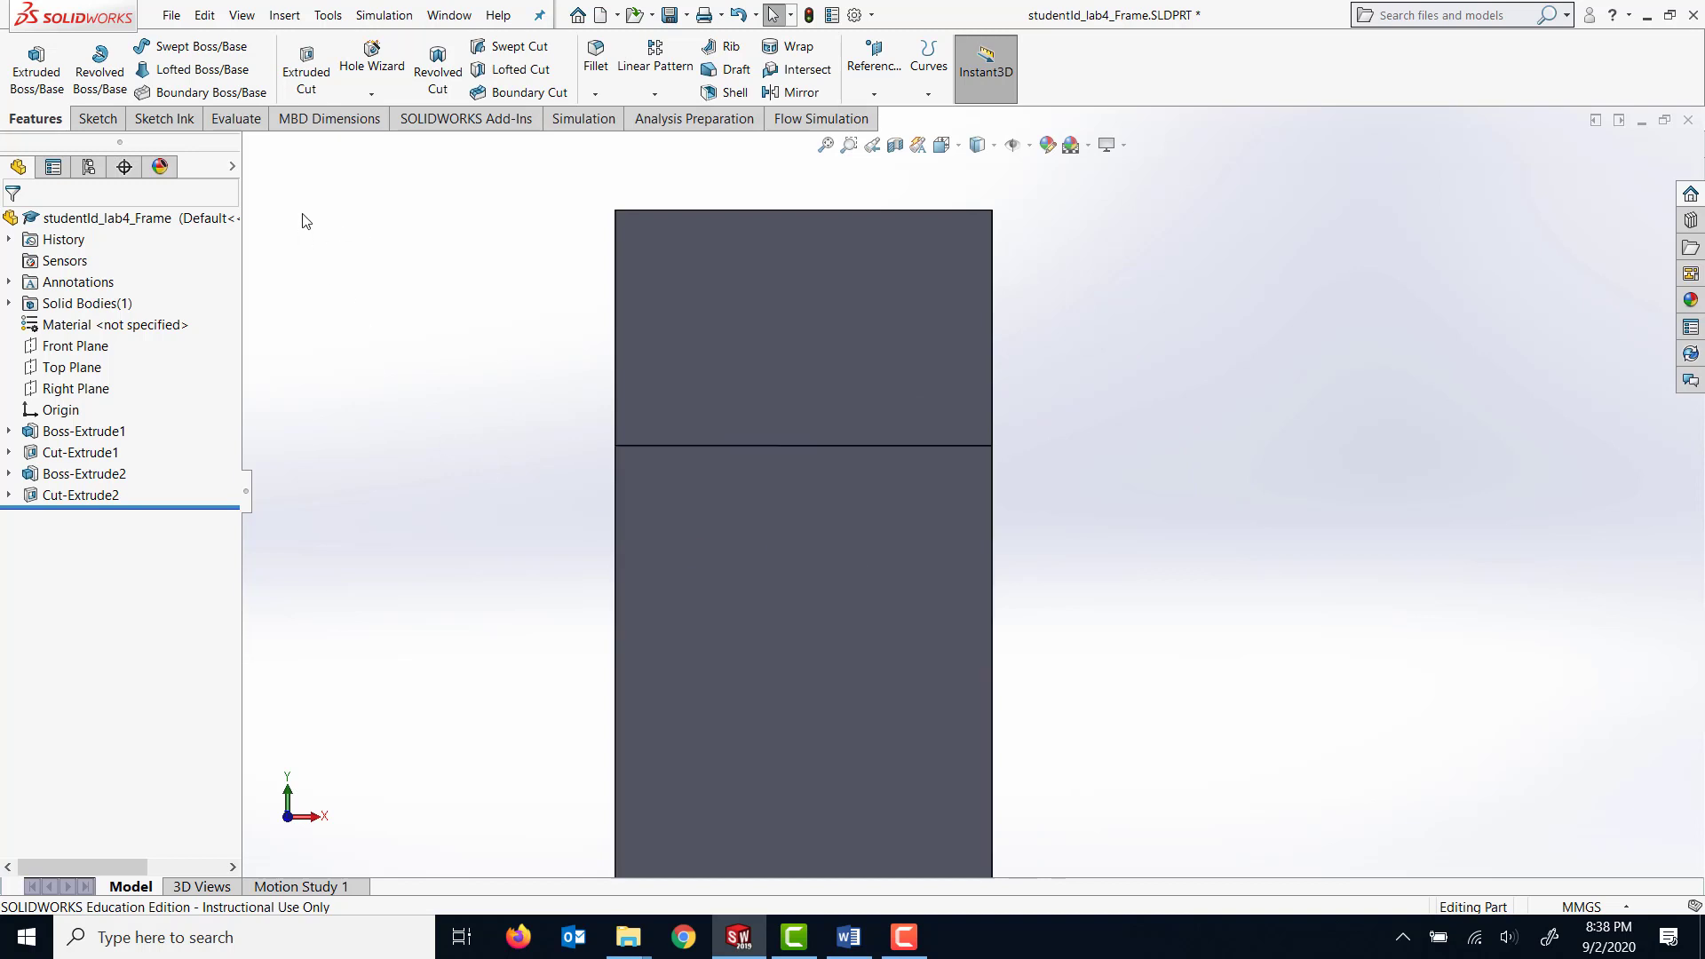
pyautogui.click(97, 119)
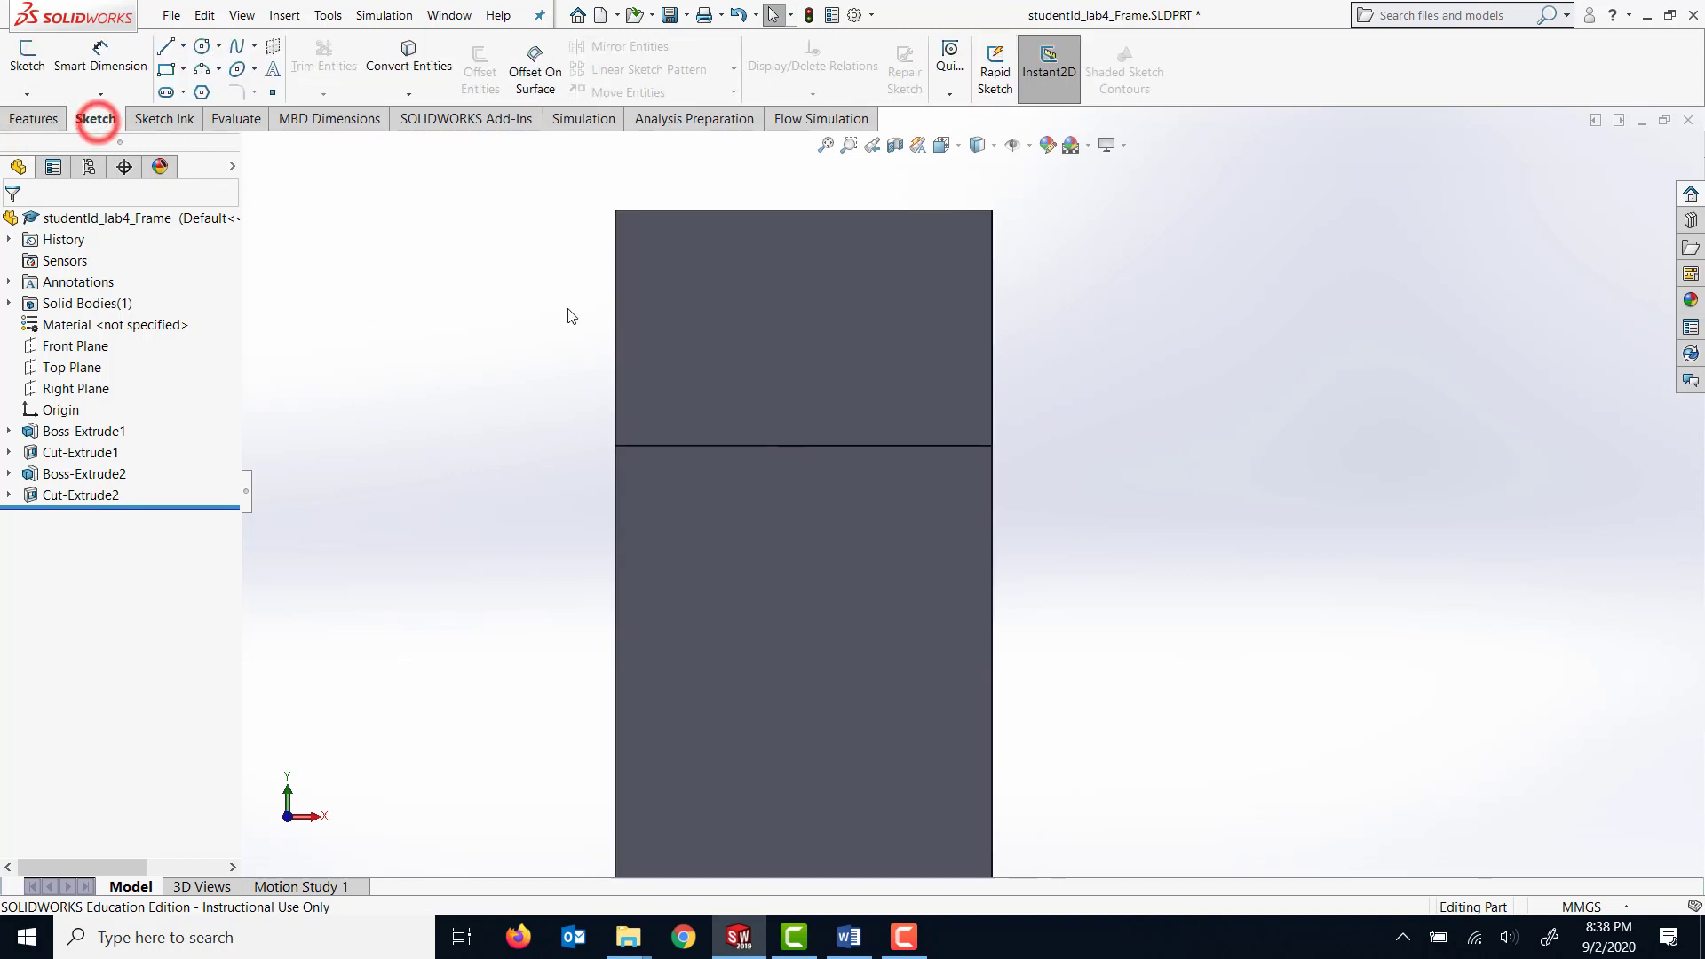
pyautogui.click(733, 318)
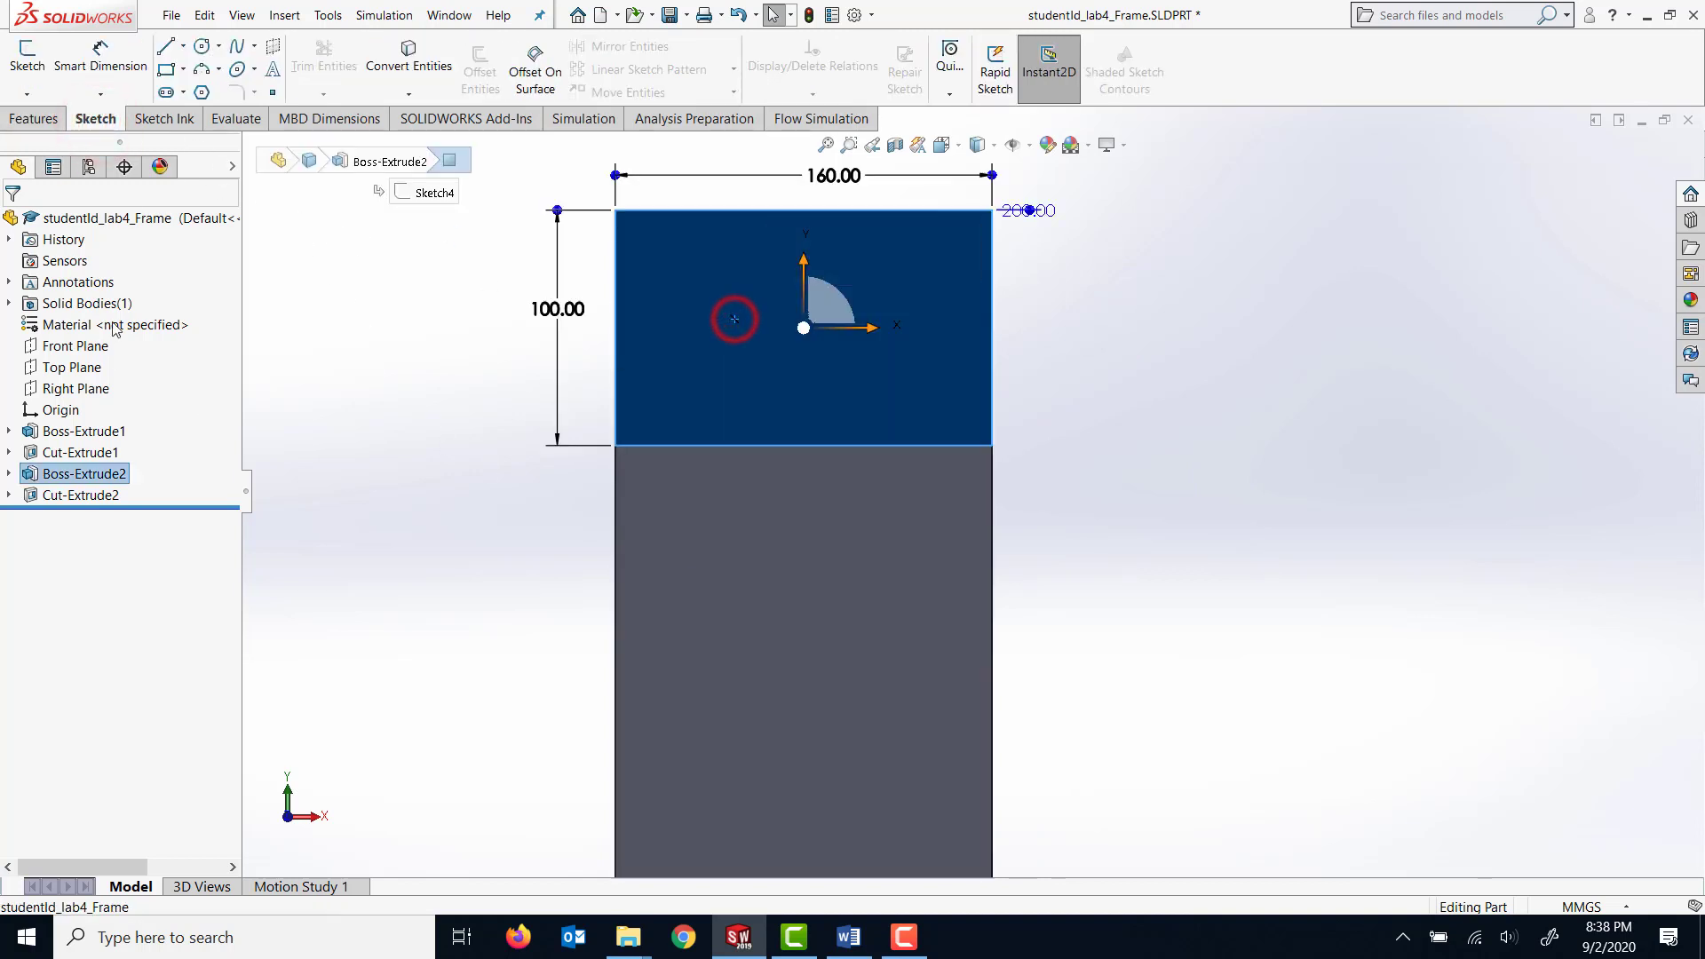
pyautogui.click(26, 55)
pyautogui.click(165, 70)
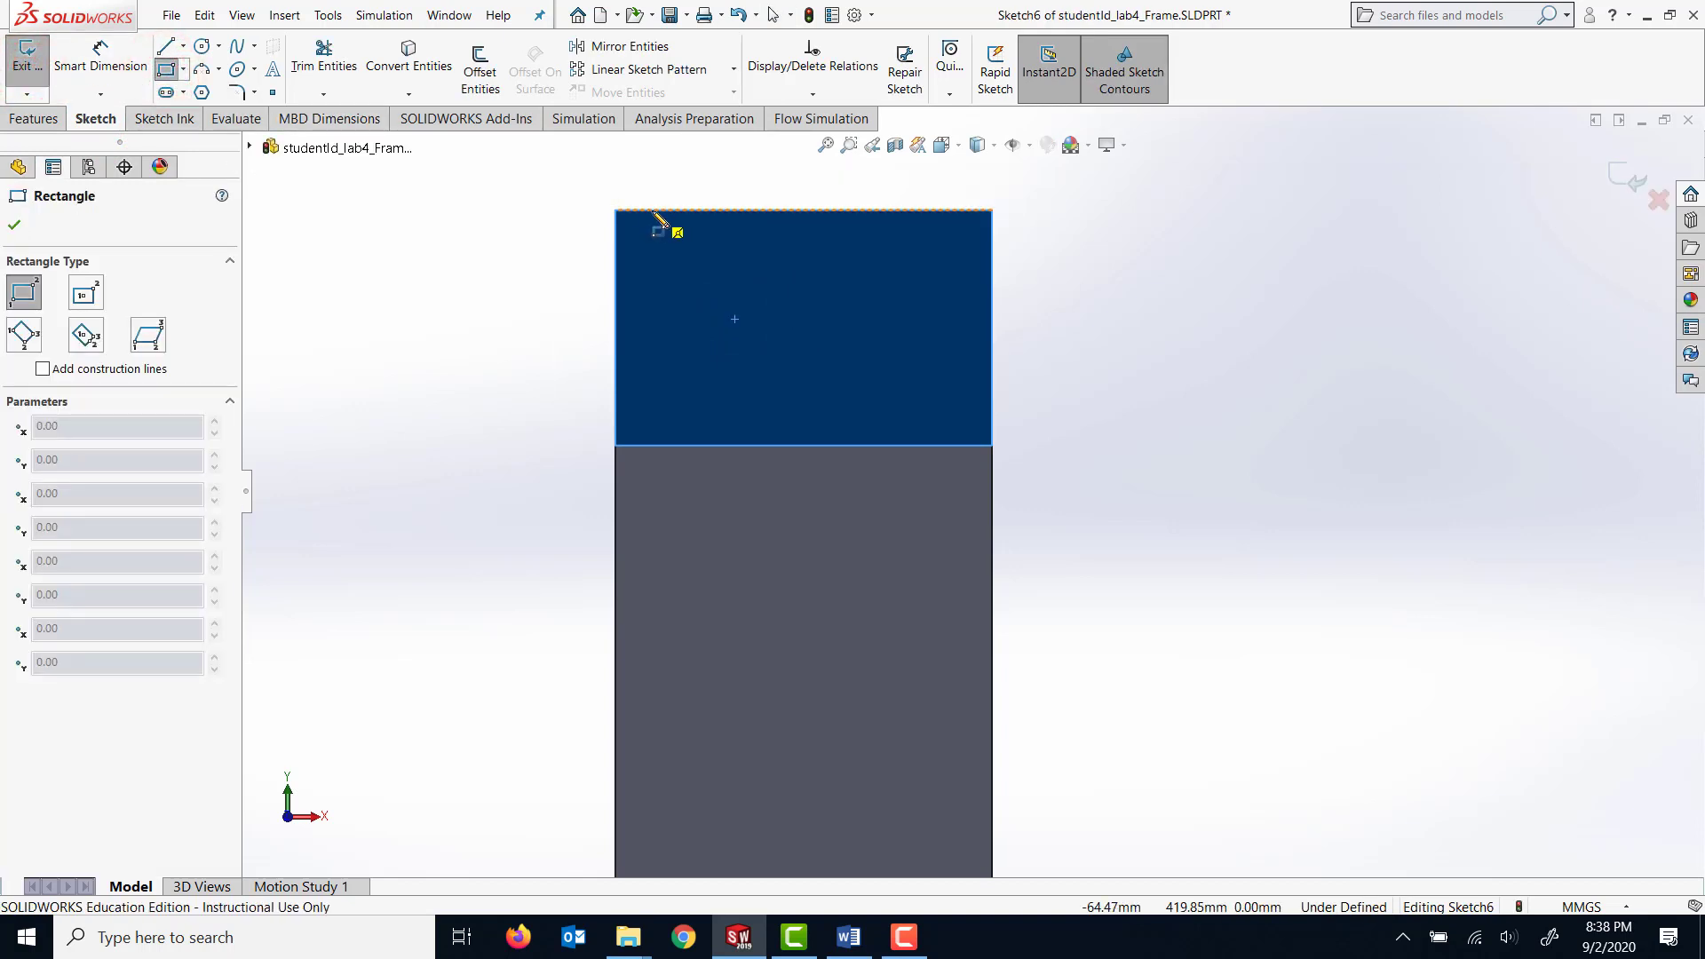
pyautogui.click(654, 211)
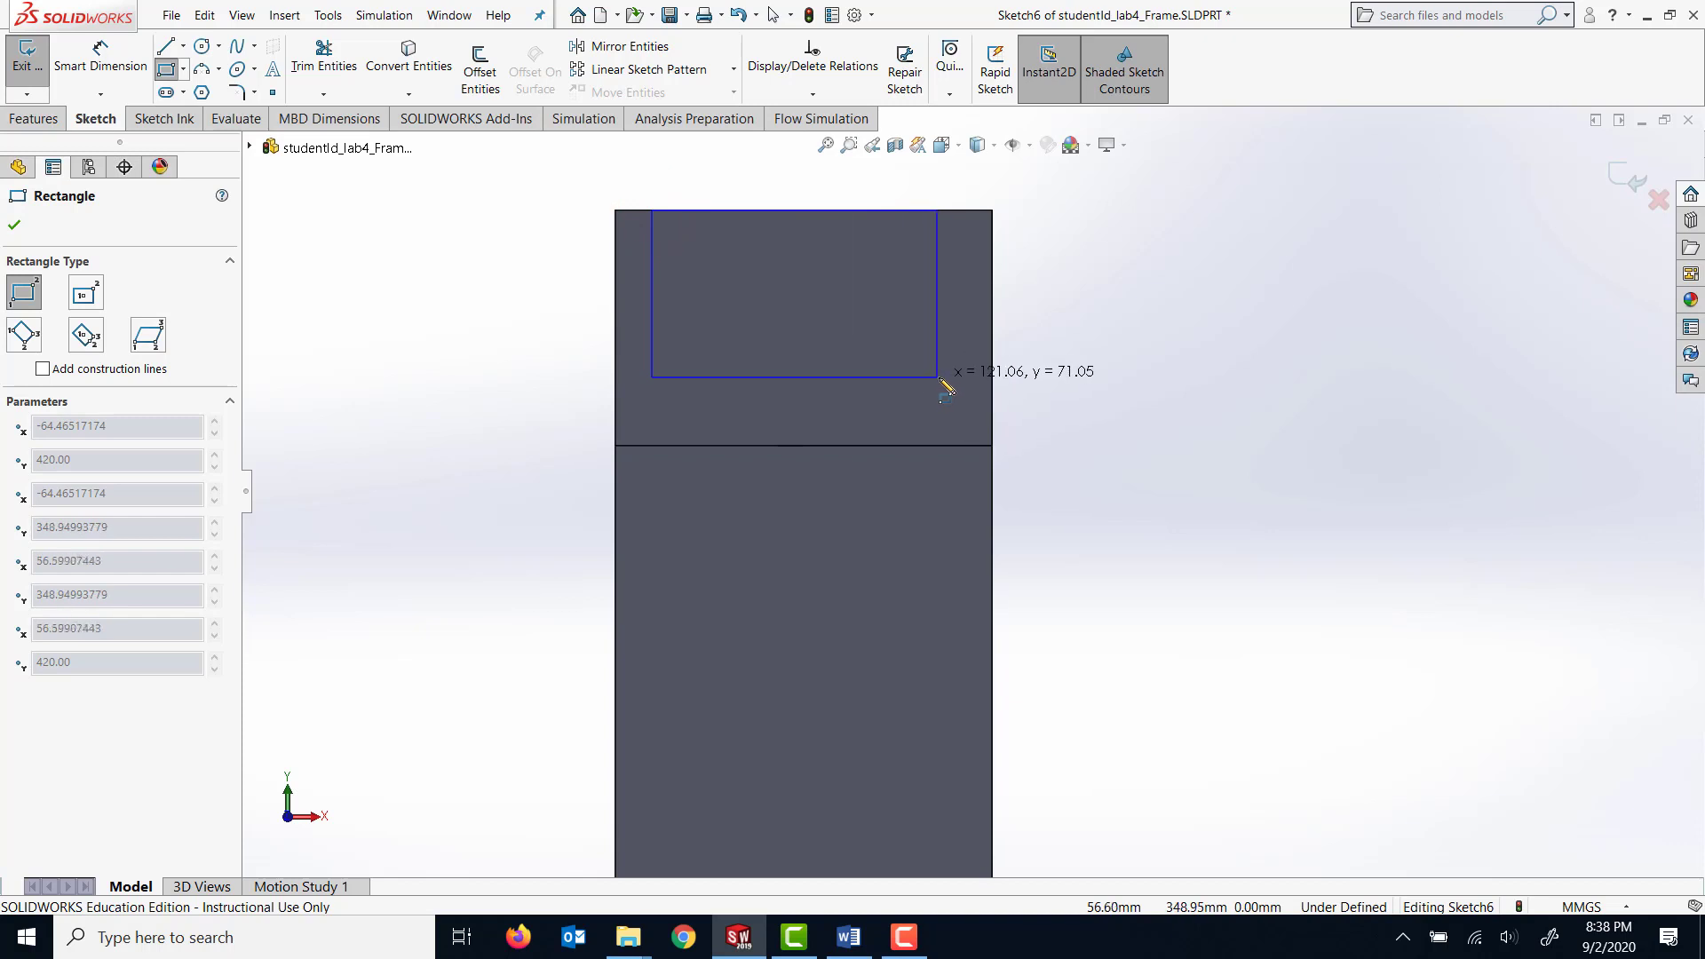
pyautogui.click(945, 380)
# Dimension the rectangle's left side 20 mm from the left edge of the end face.
pyautogui.click(90, 65)
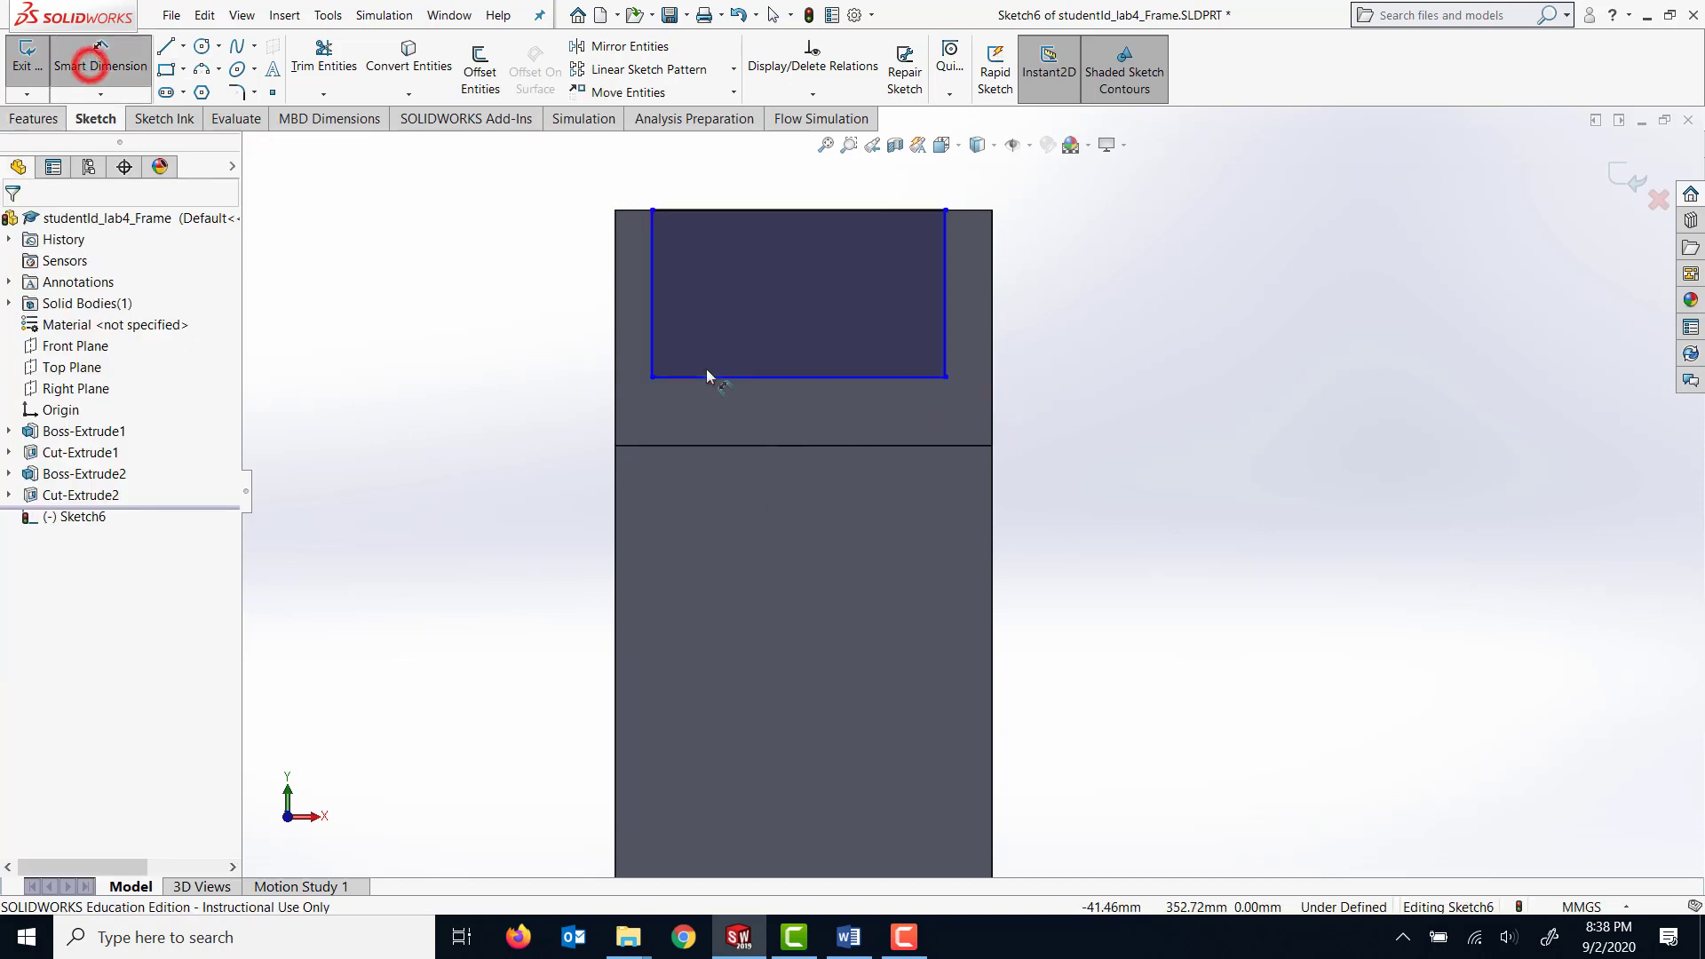
pyautogui.click(651, 304)
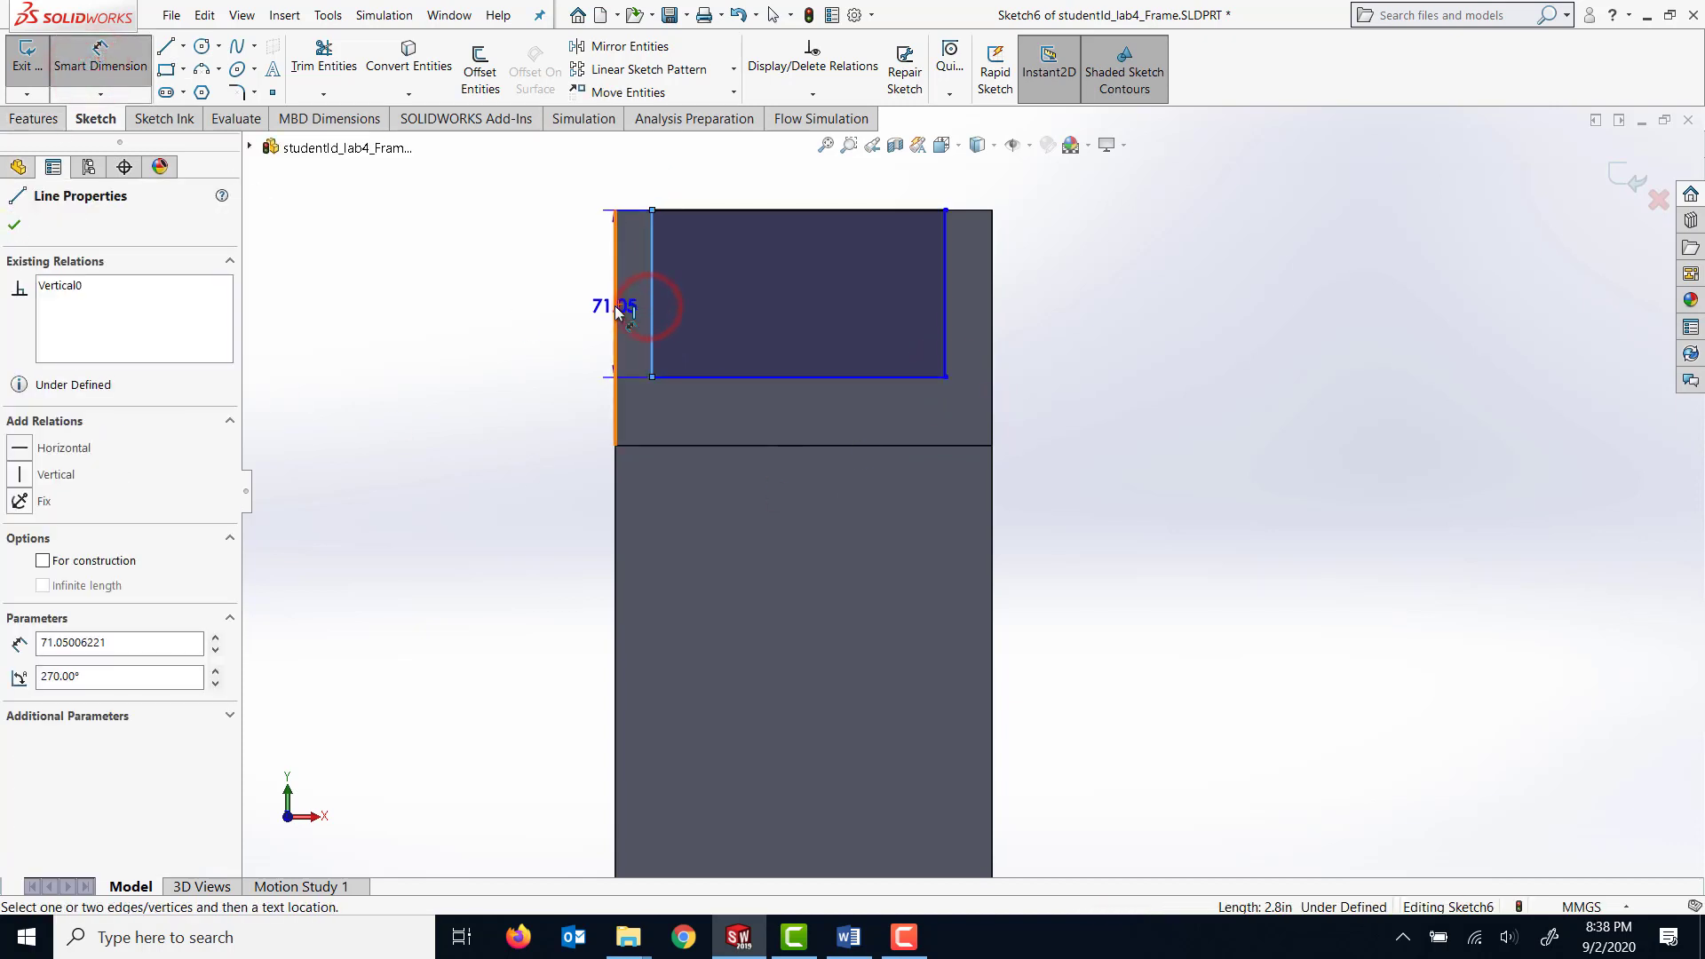
pyautogui.click(617, 308)
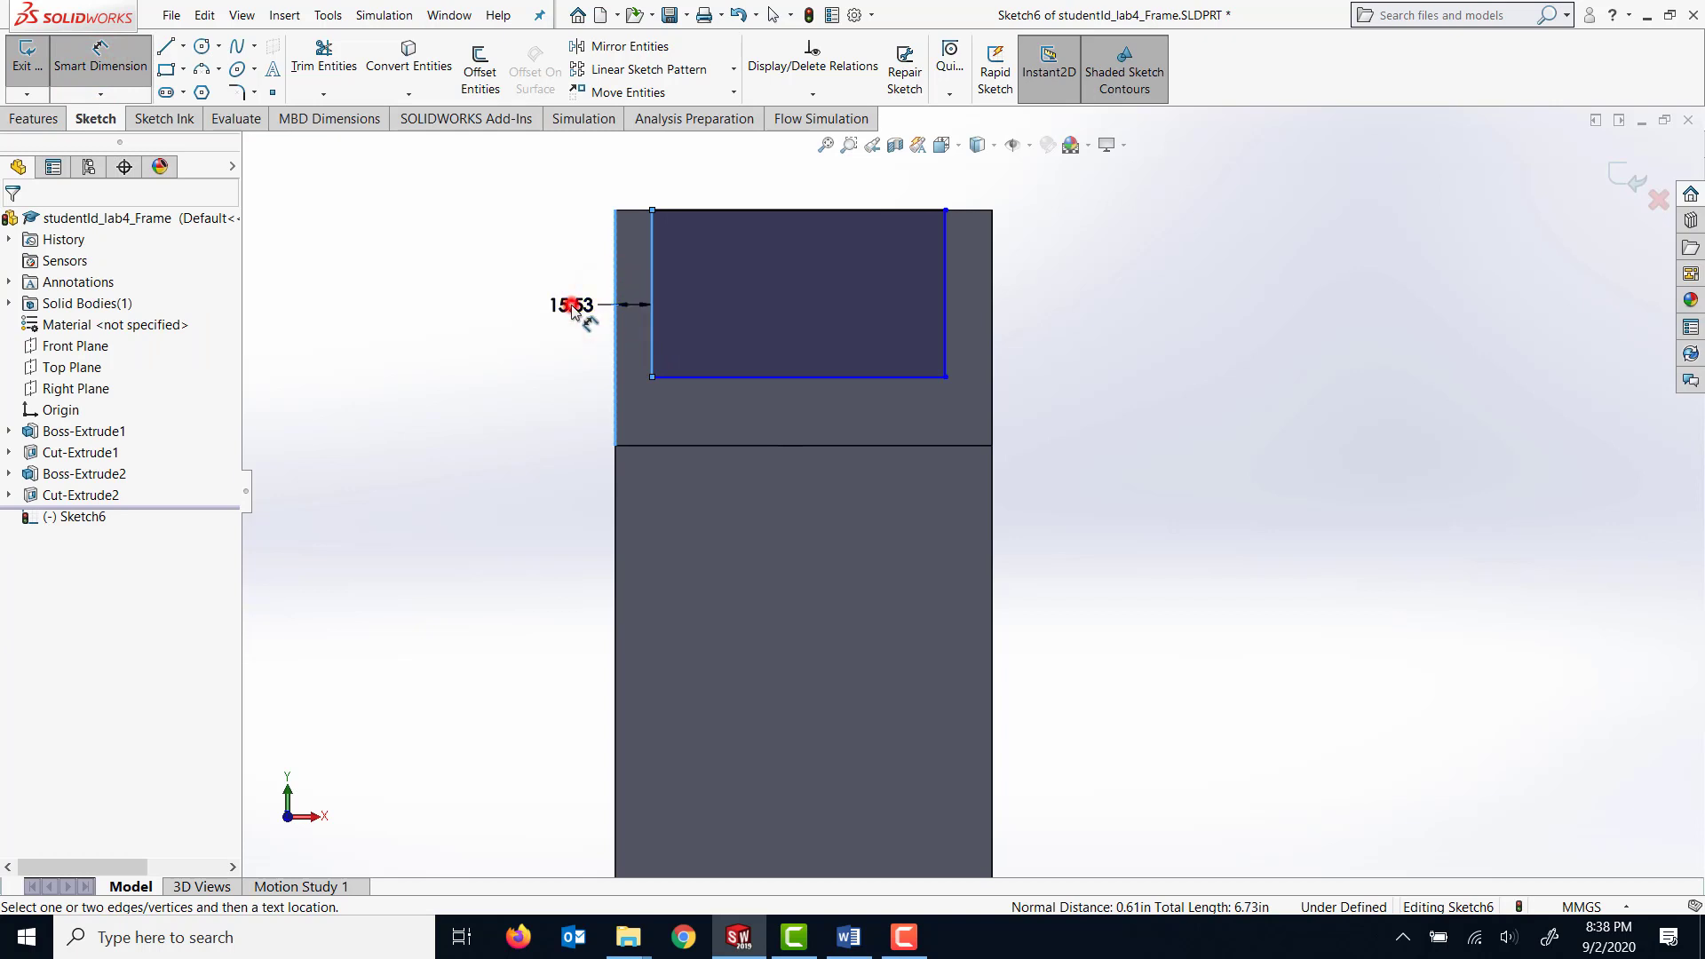
pyautogui.click(571, 306)
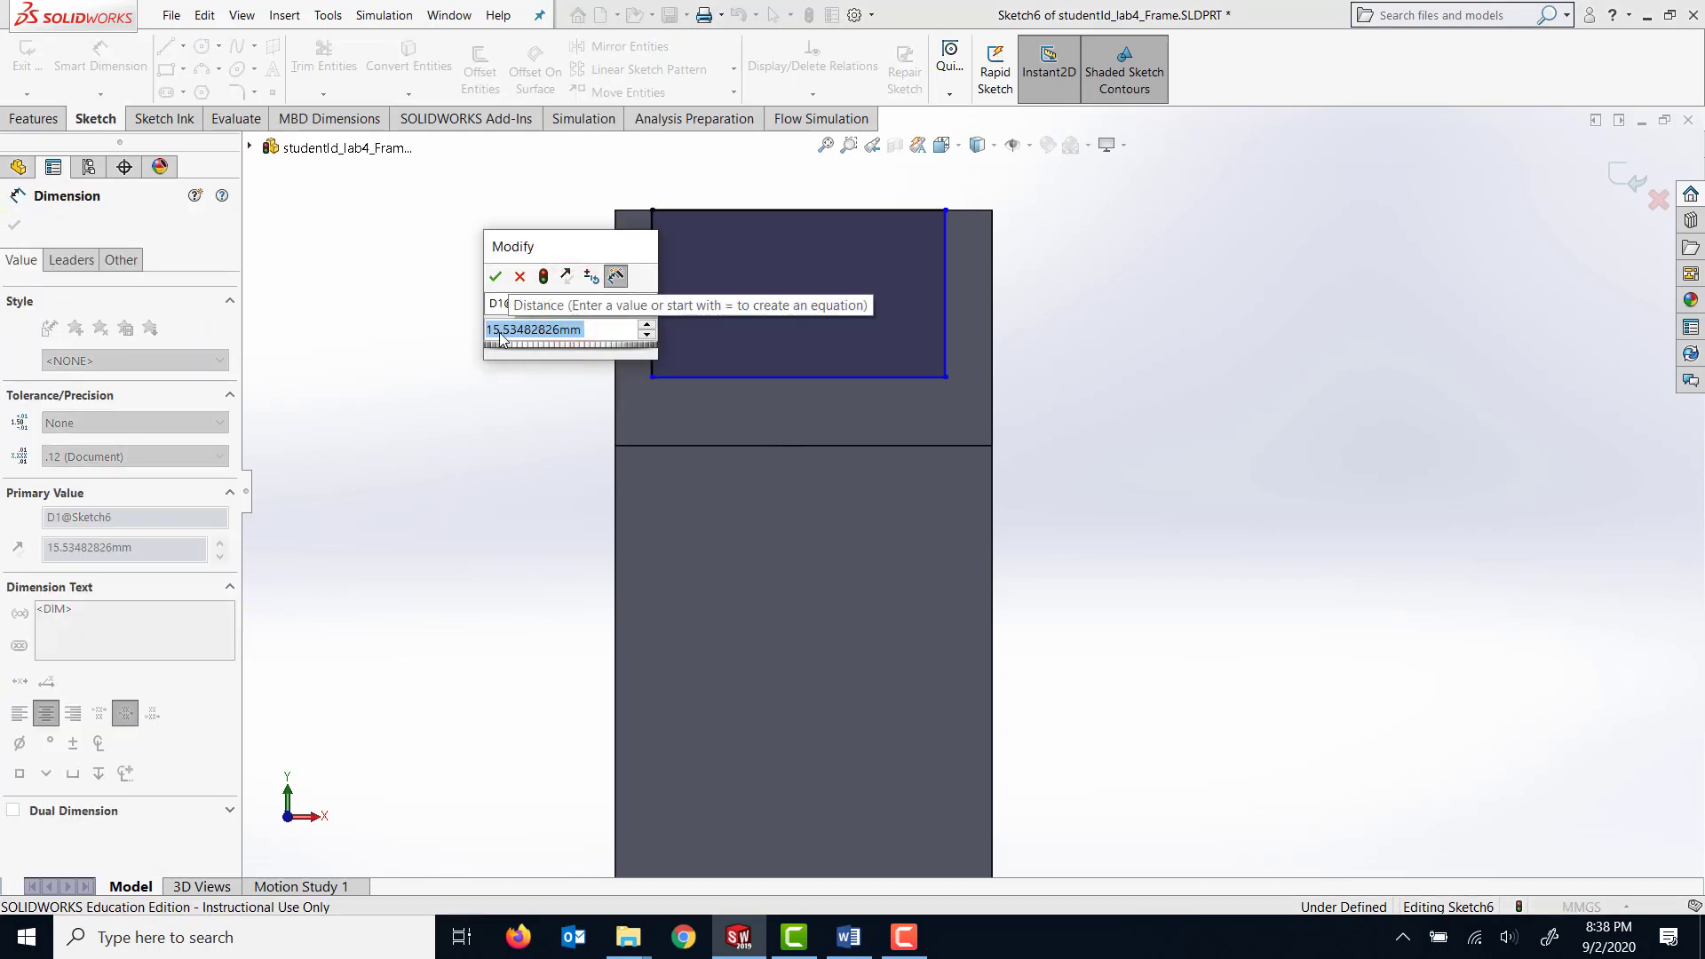
pyautogui.write('20')
pyautogui.press('Return')
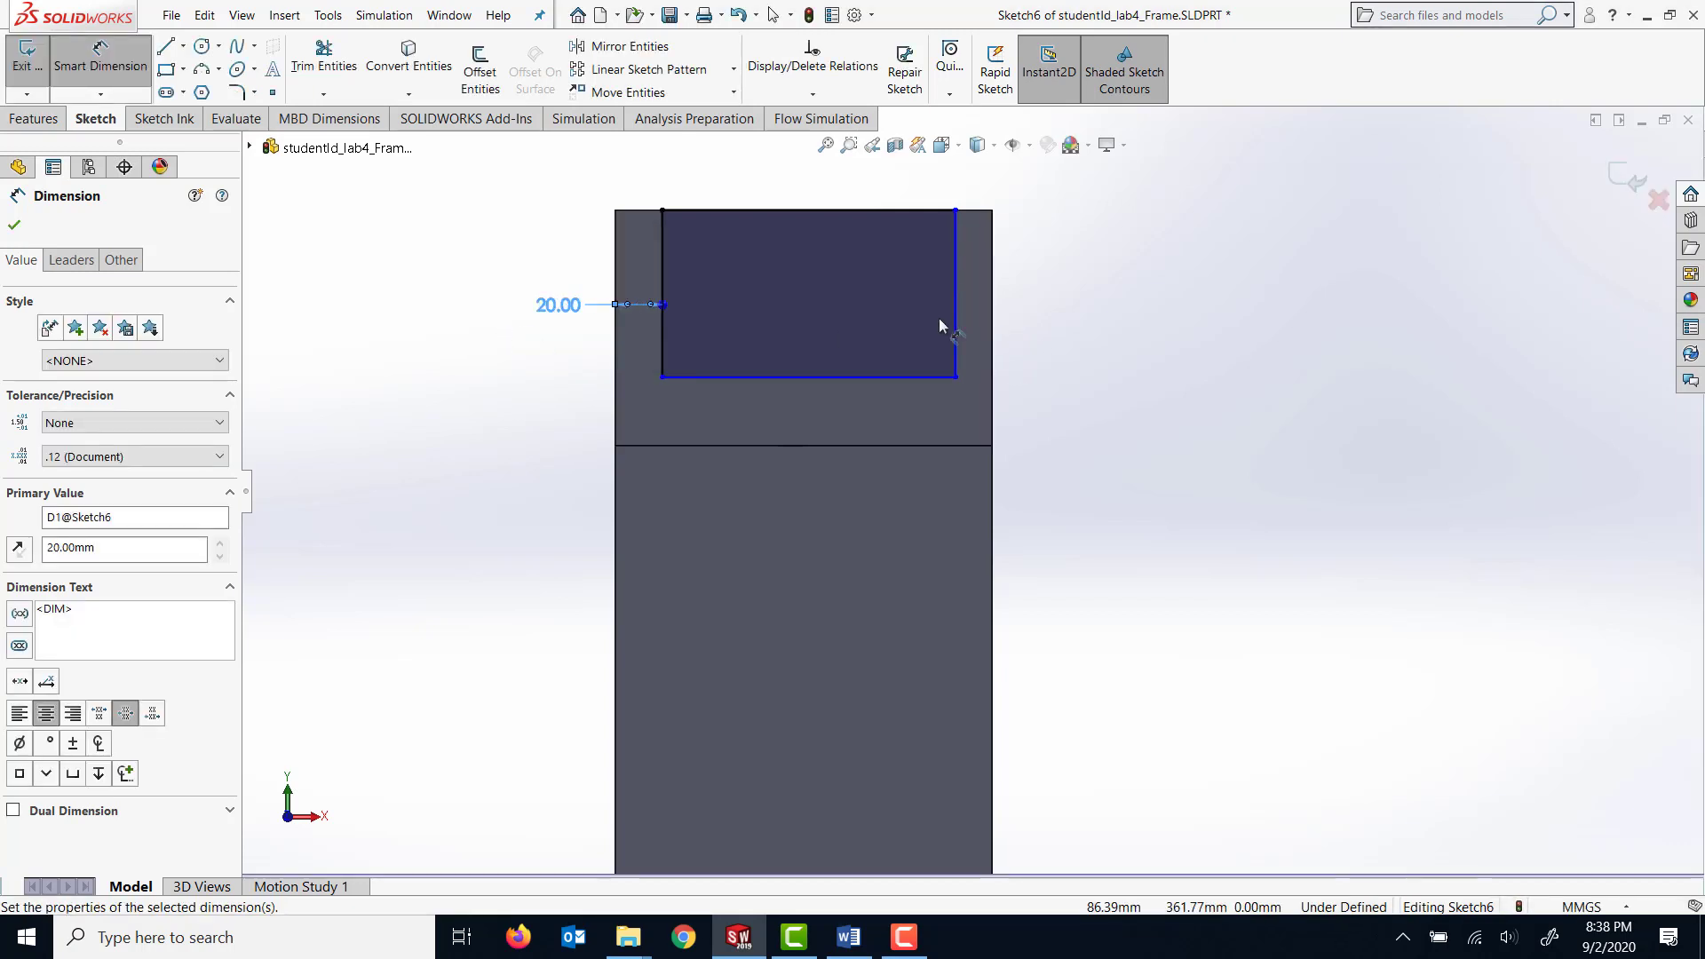
# Dimension the rectangle's right side 20 mm from the right edge of the end face.
pyautogui.click(956, 324)
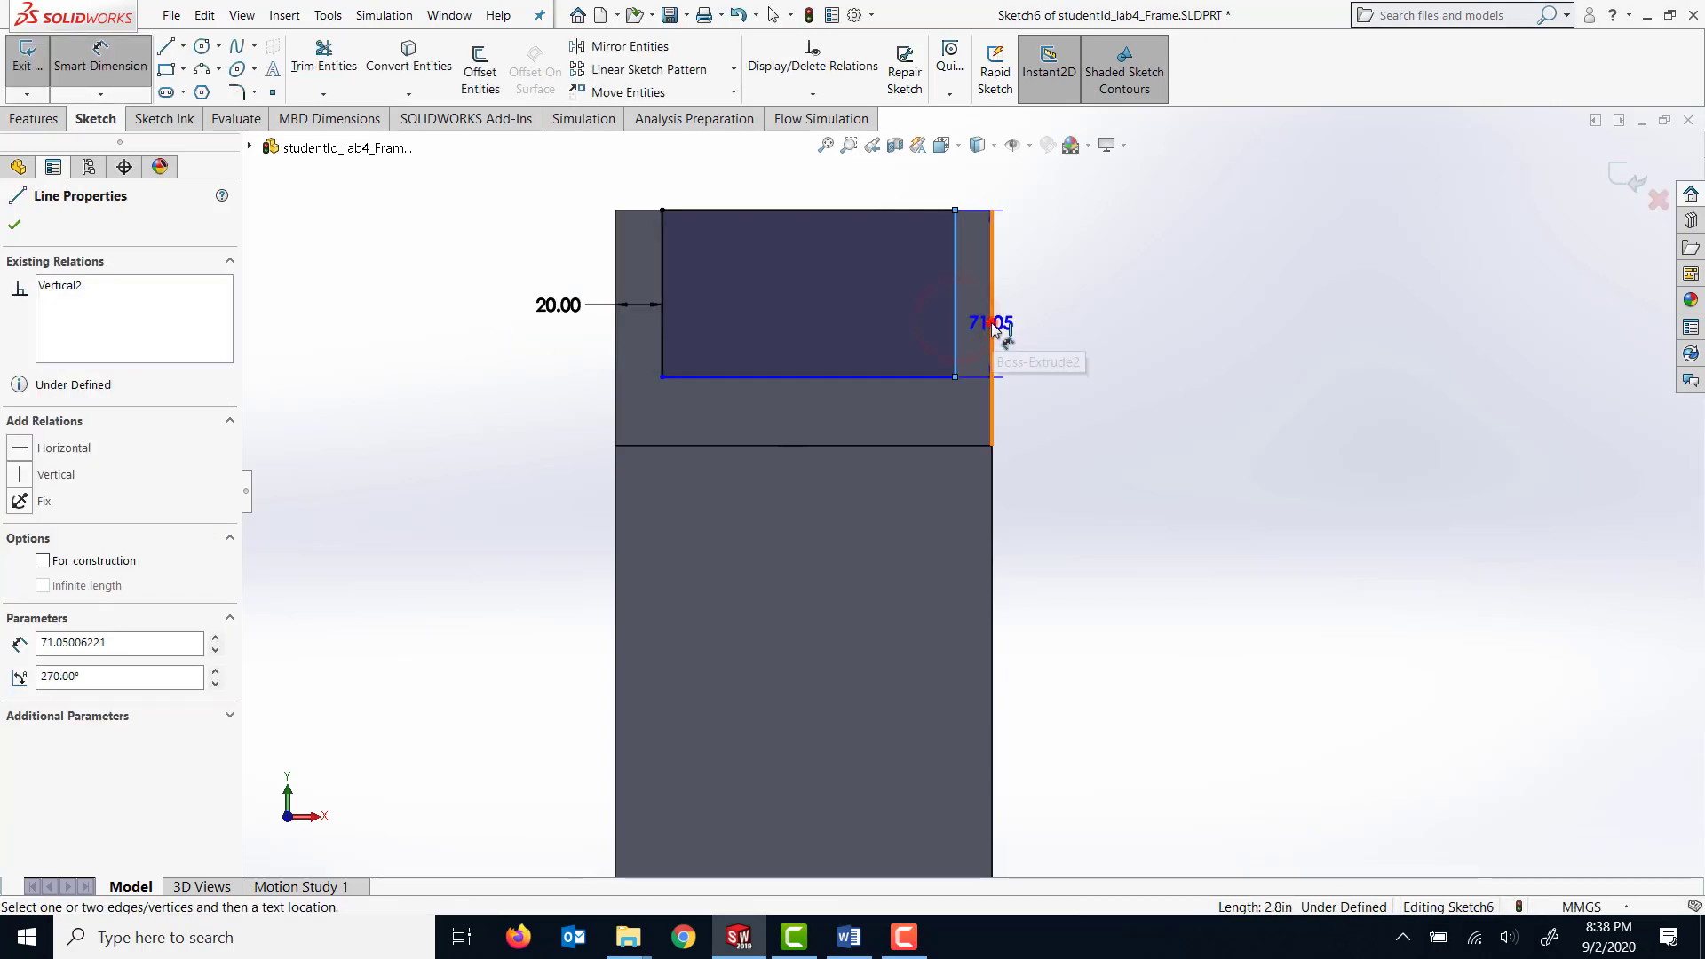
pyautogui.click(992, 329)
pyautogui.click(1164, 345)
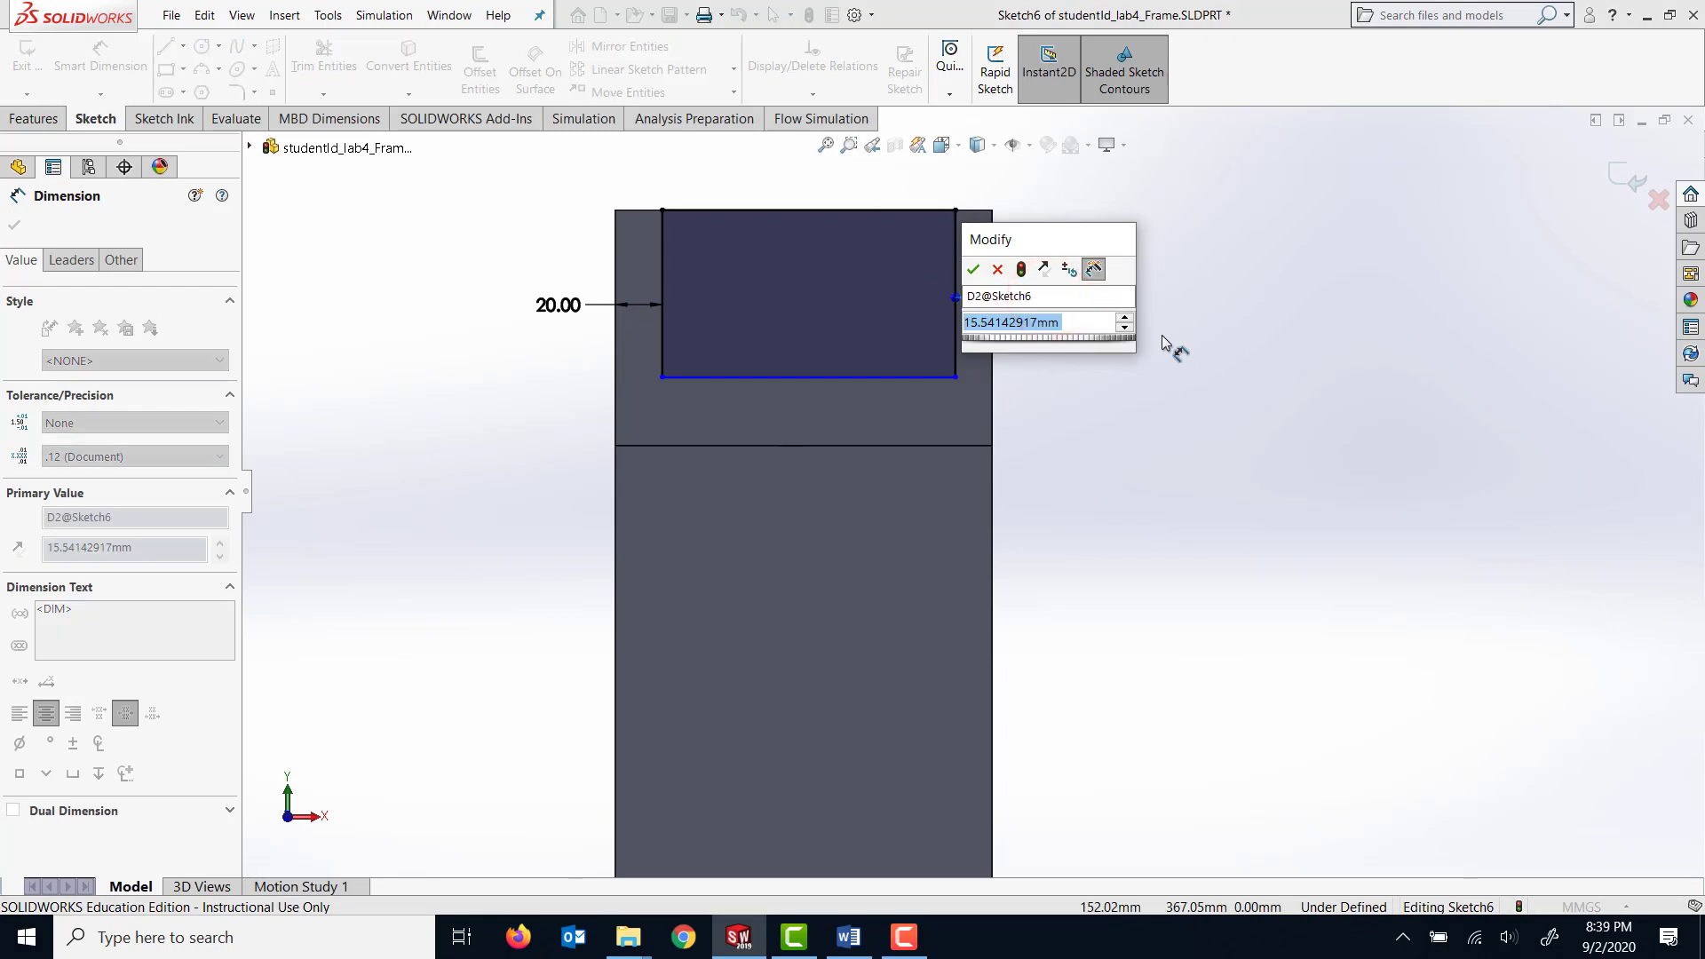
pyautogui.write('20')
pyautogui.press('Return')
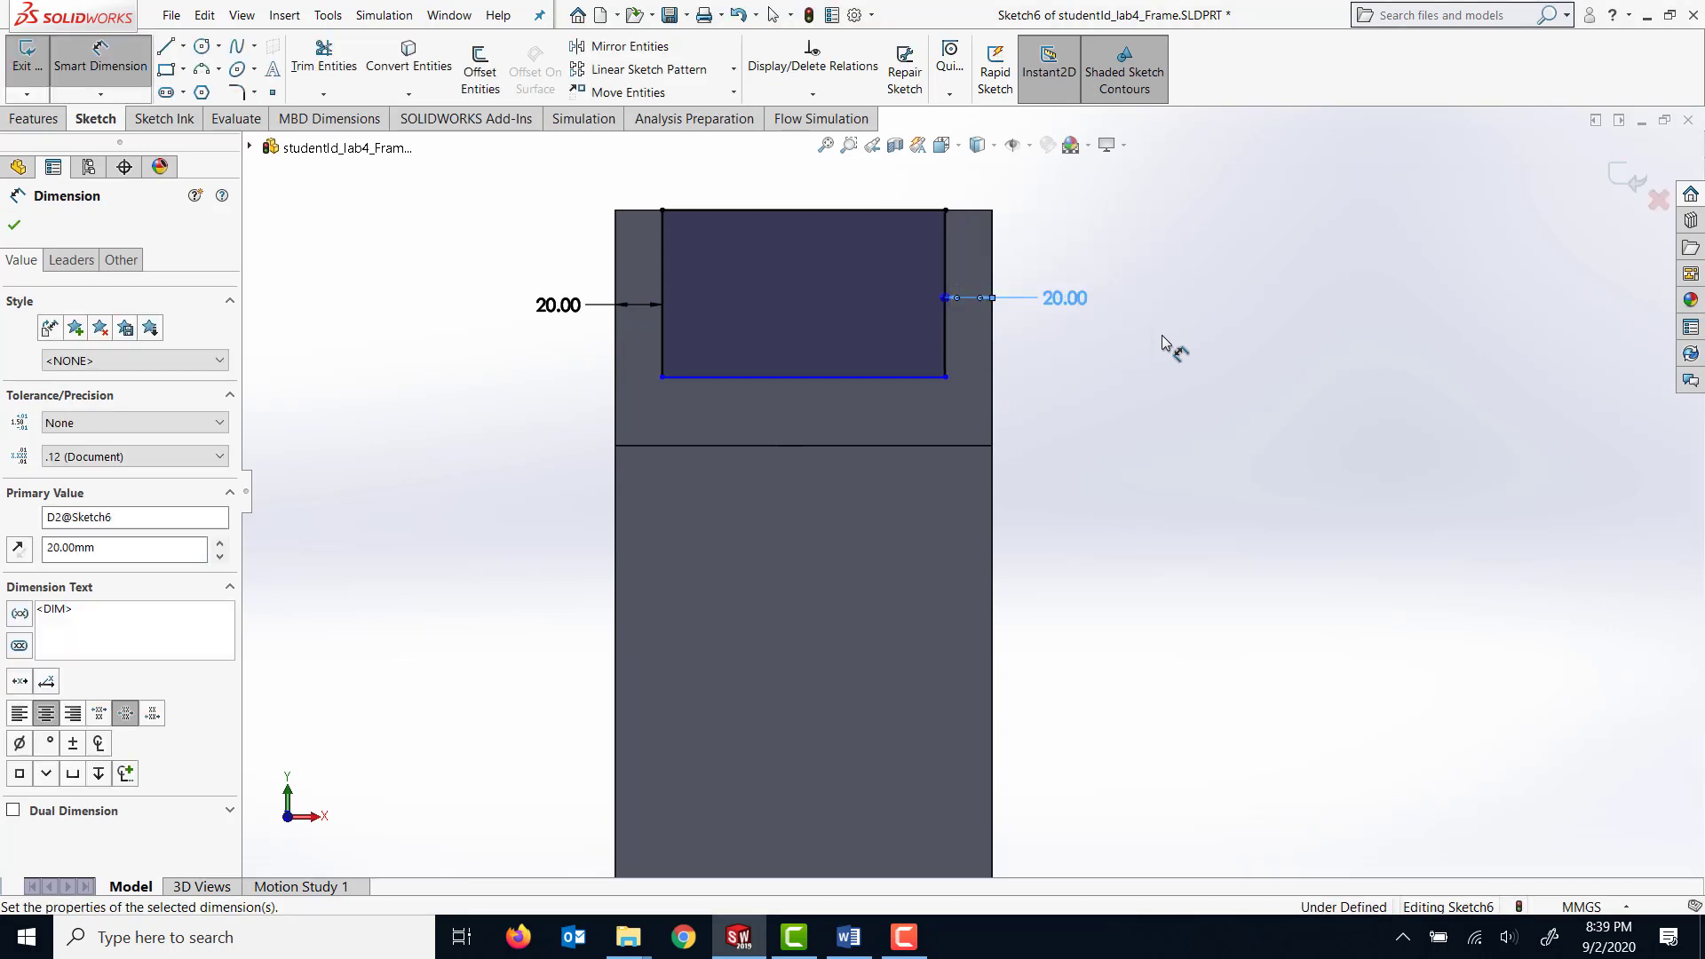
# Dimension the rectangle's lower side 30 mm from the inner edge of the thick arm's end face.
pyautogui.click(833, 380)
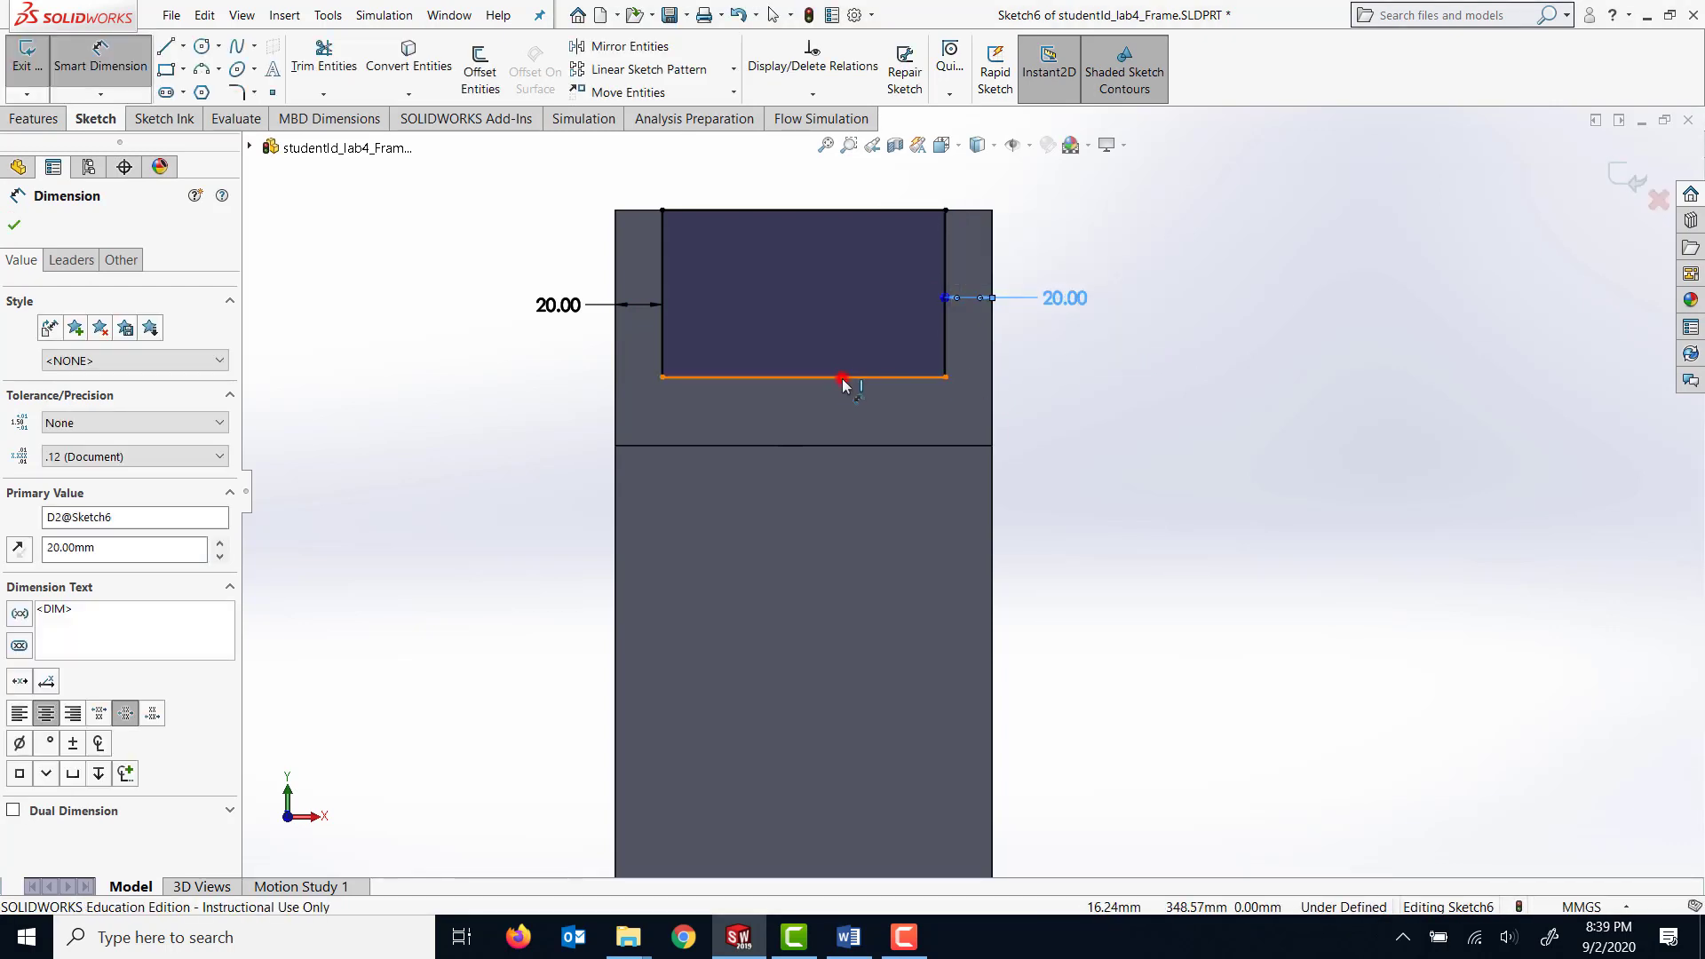
pyautogui.click(813, 446)
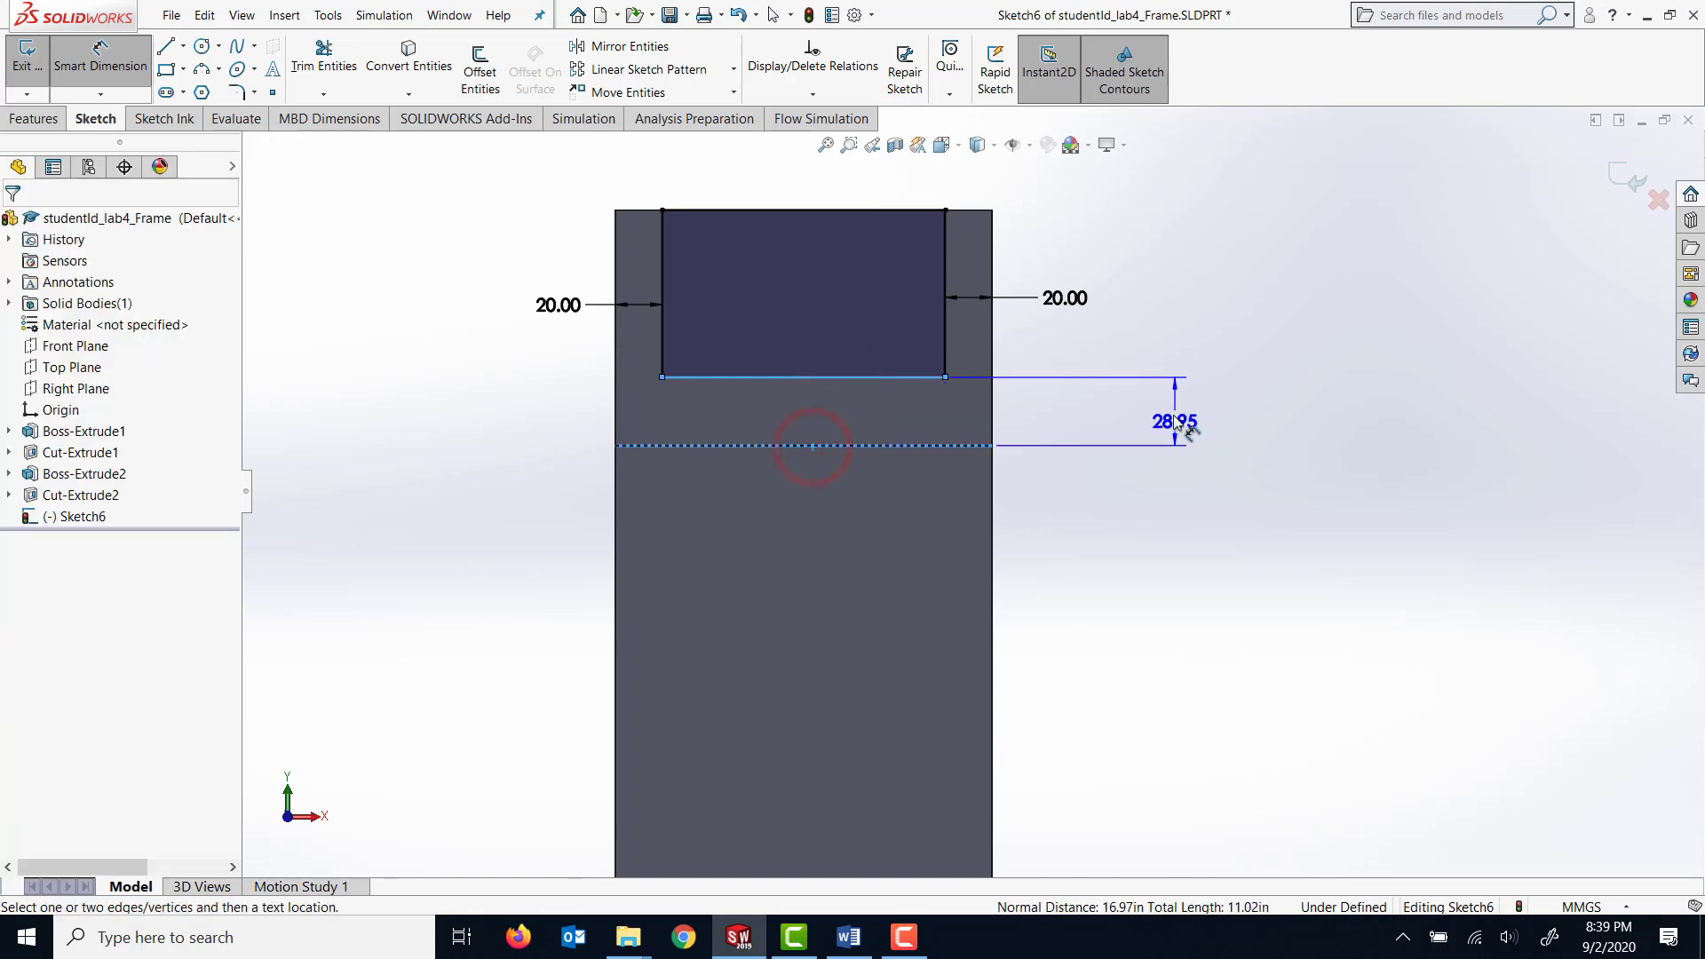
pyautogui.click(1174, 424)
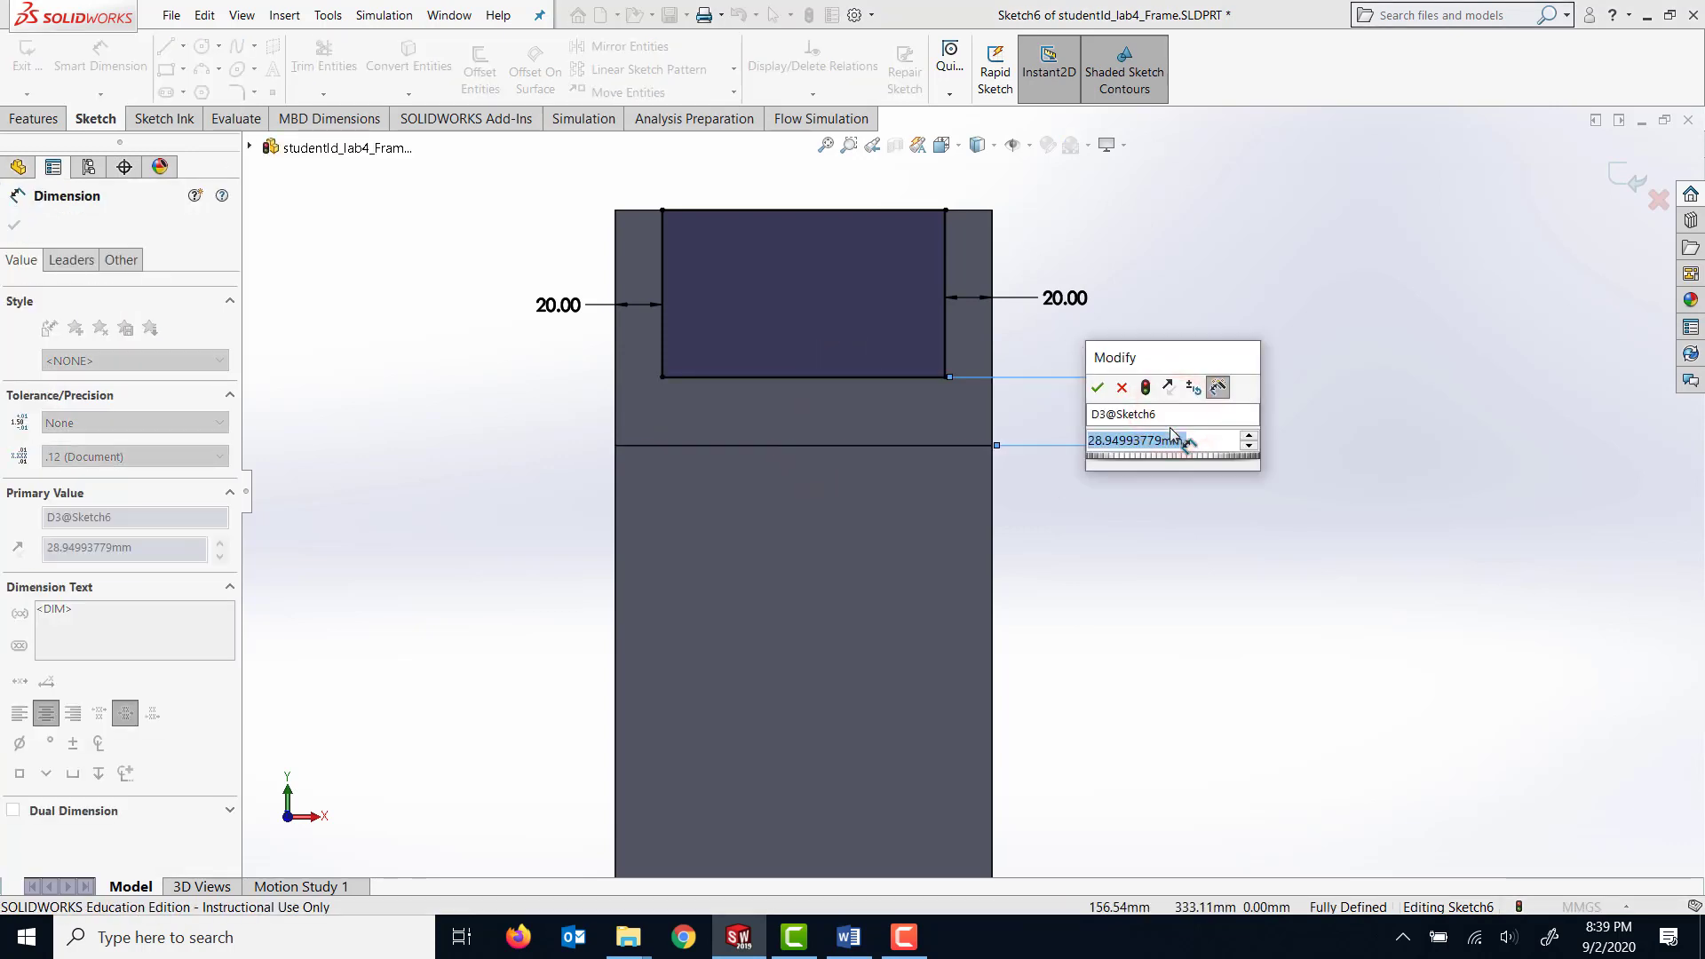
pyautogui.write('30')
pyautogui.press('Return')
# Cut the rectangle into the thick arm with Extruded Cut, Up To Surface ending at the frame base's inner face.
pyautogui.moveTo(1077, 609); pyautogui.dragTo(1021, 494, button='middle')
pyautogui.scroll(4, 1069, 503)
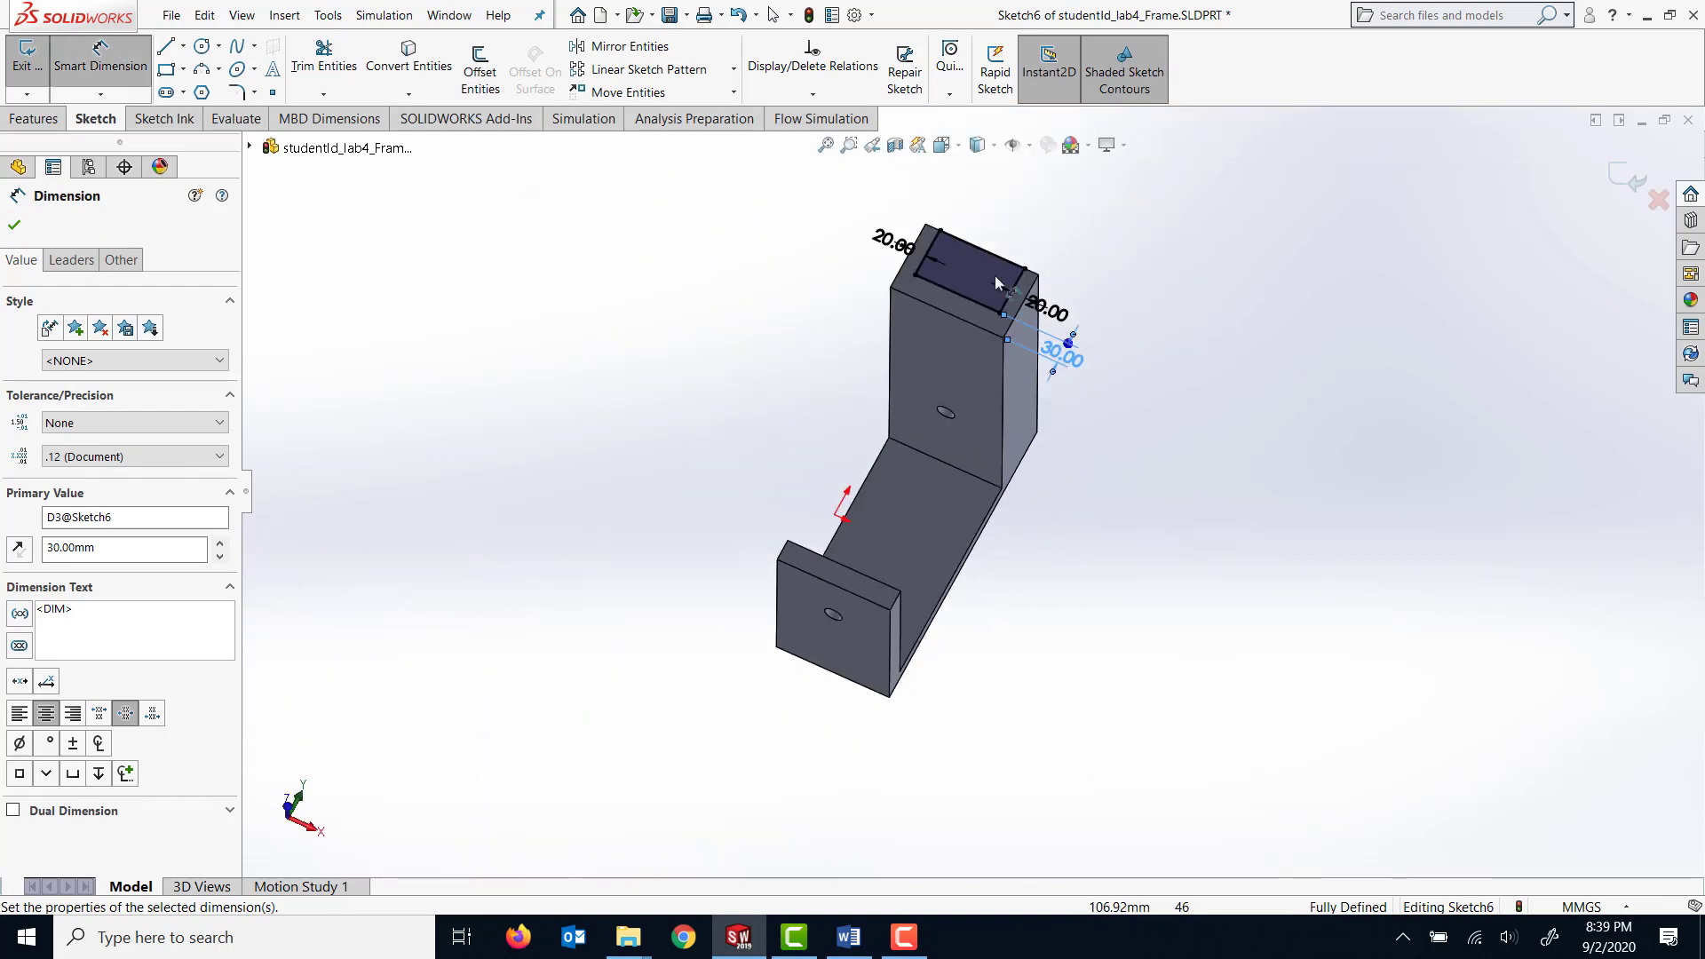
pyautogui.moveTo(1160, 310); pyautogui.dragTo(1157, 369, button='middle')
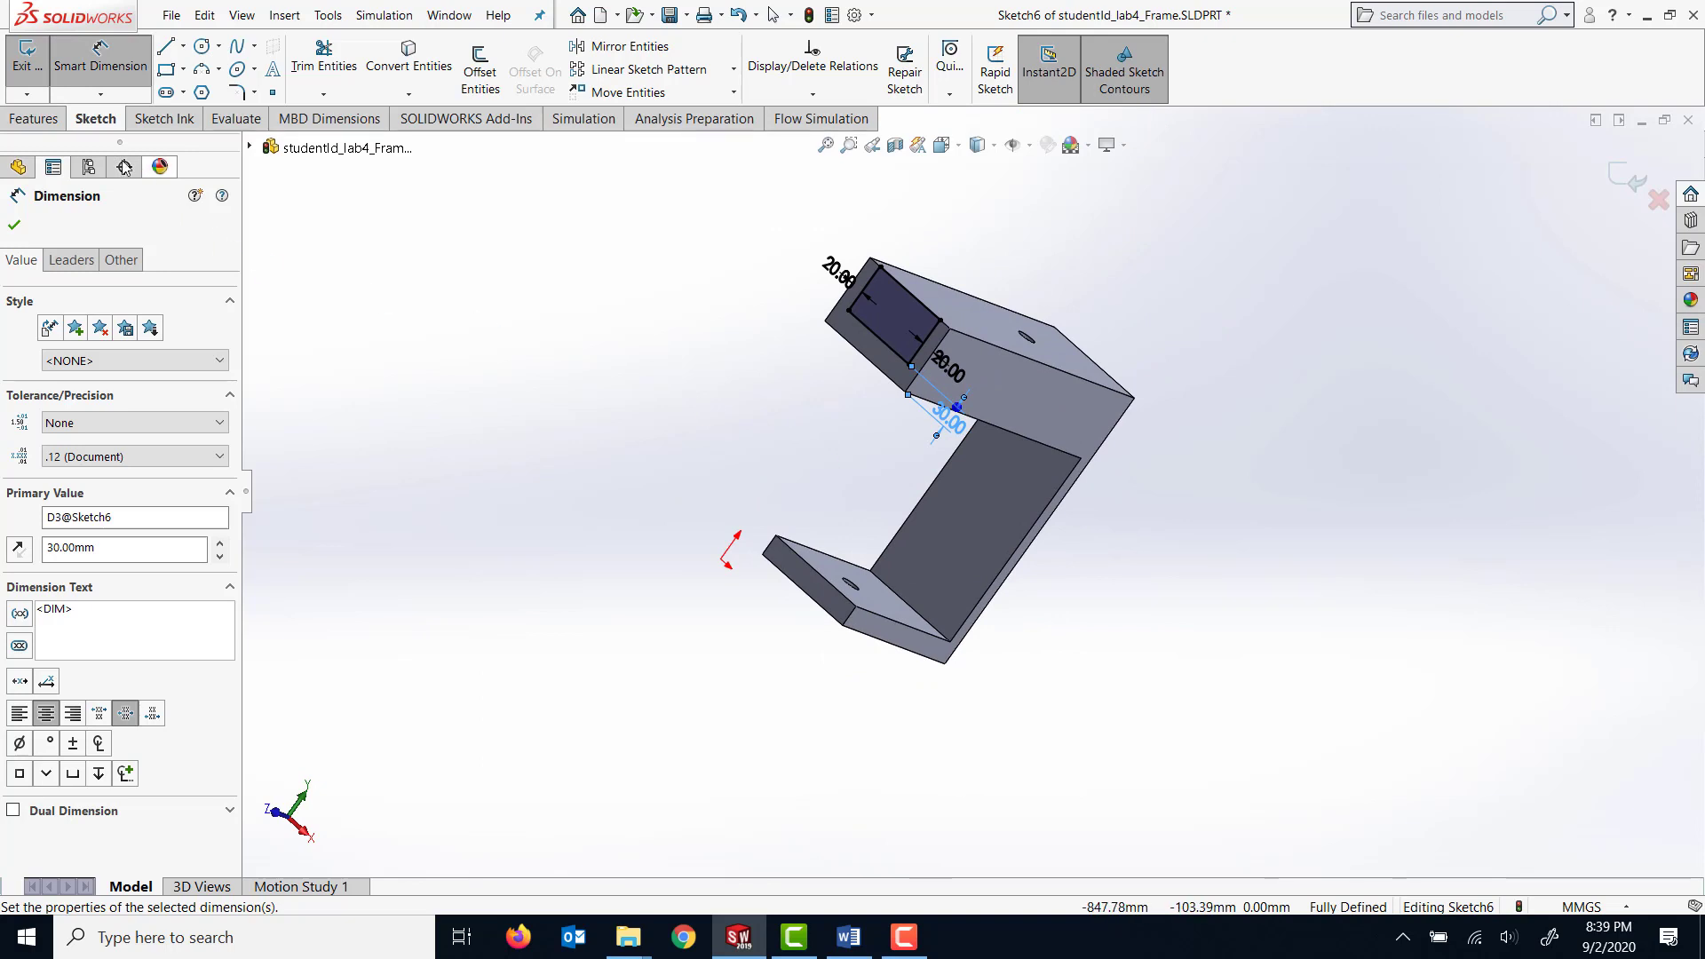
pyautogui.click(21, 226)
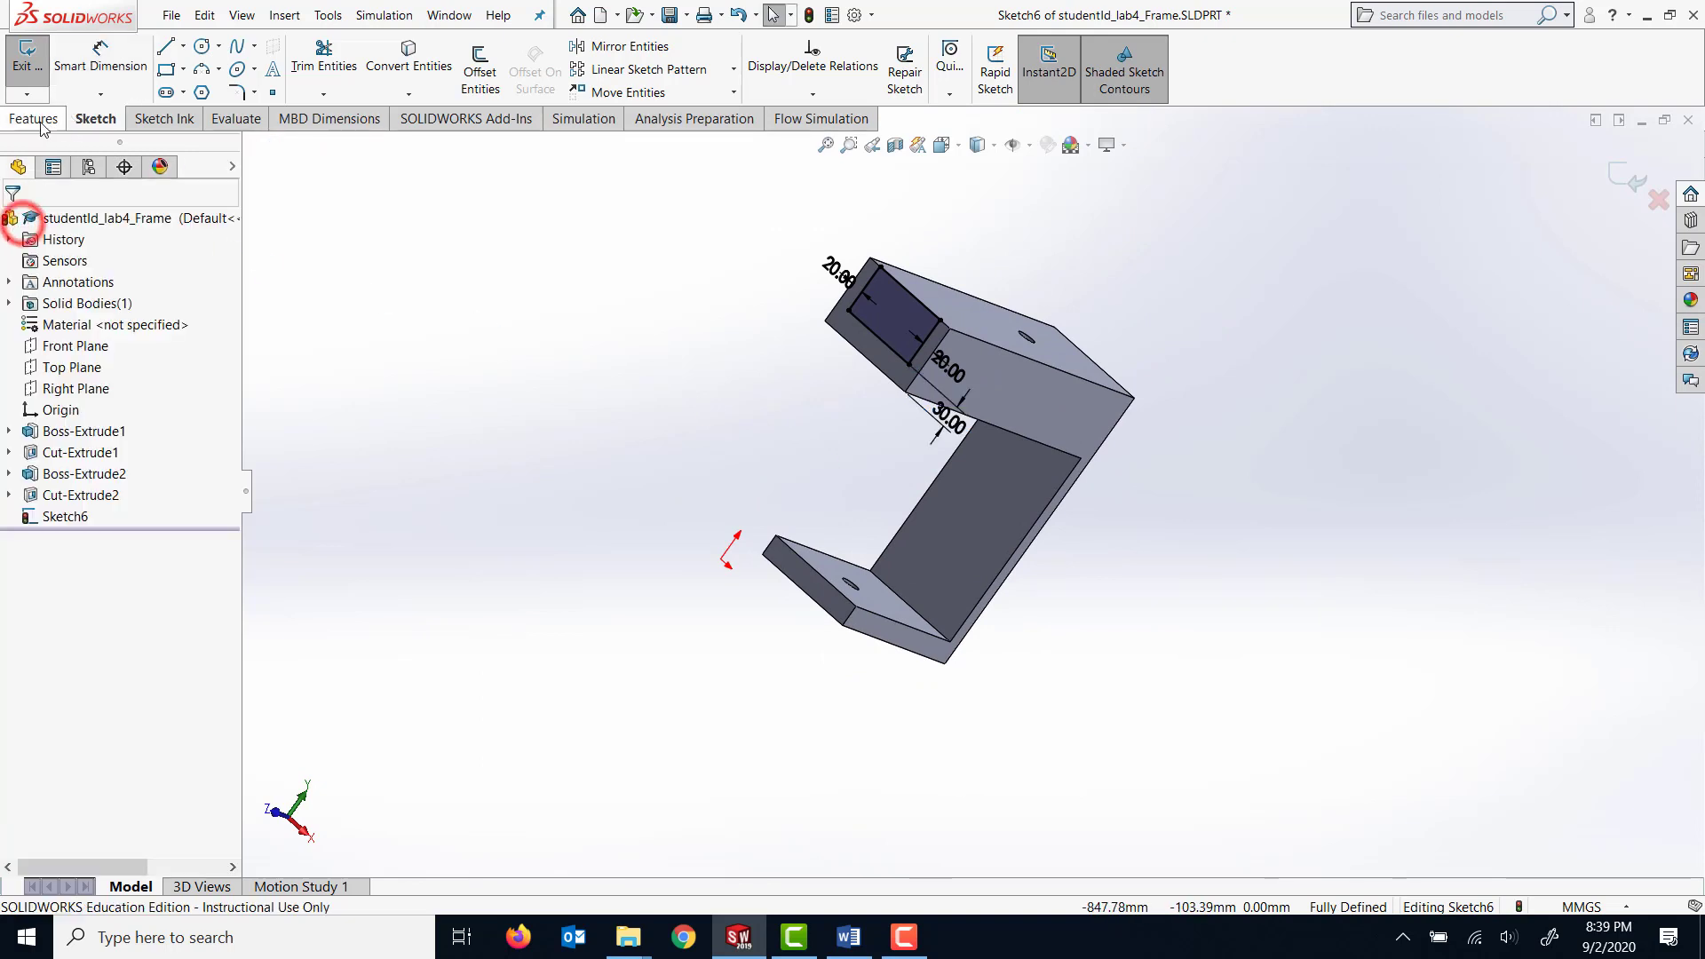
pyautogui.click(33, 118)
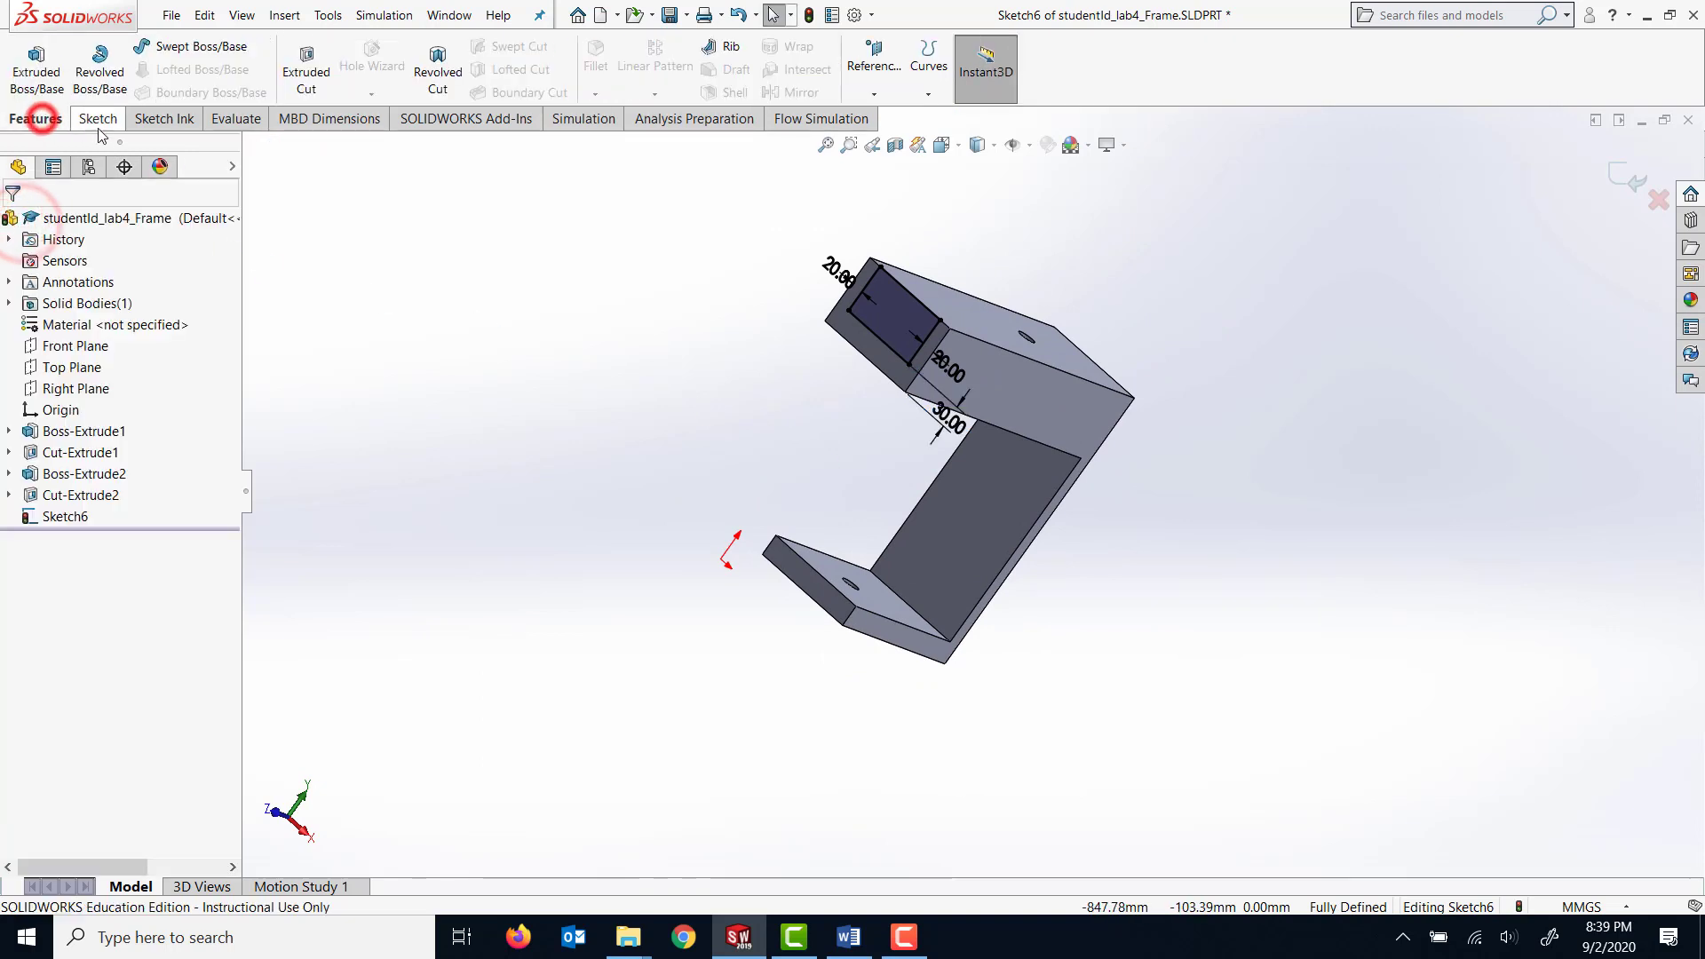
pyautogui.click(318, 82)
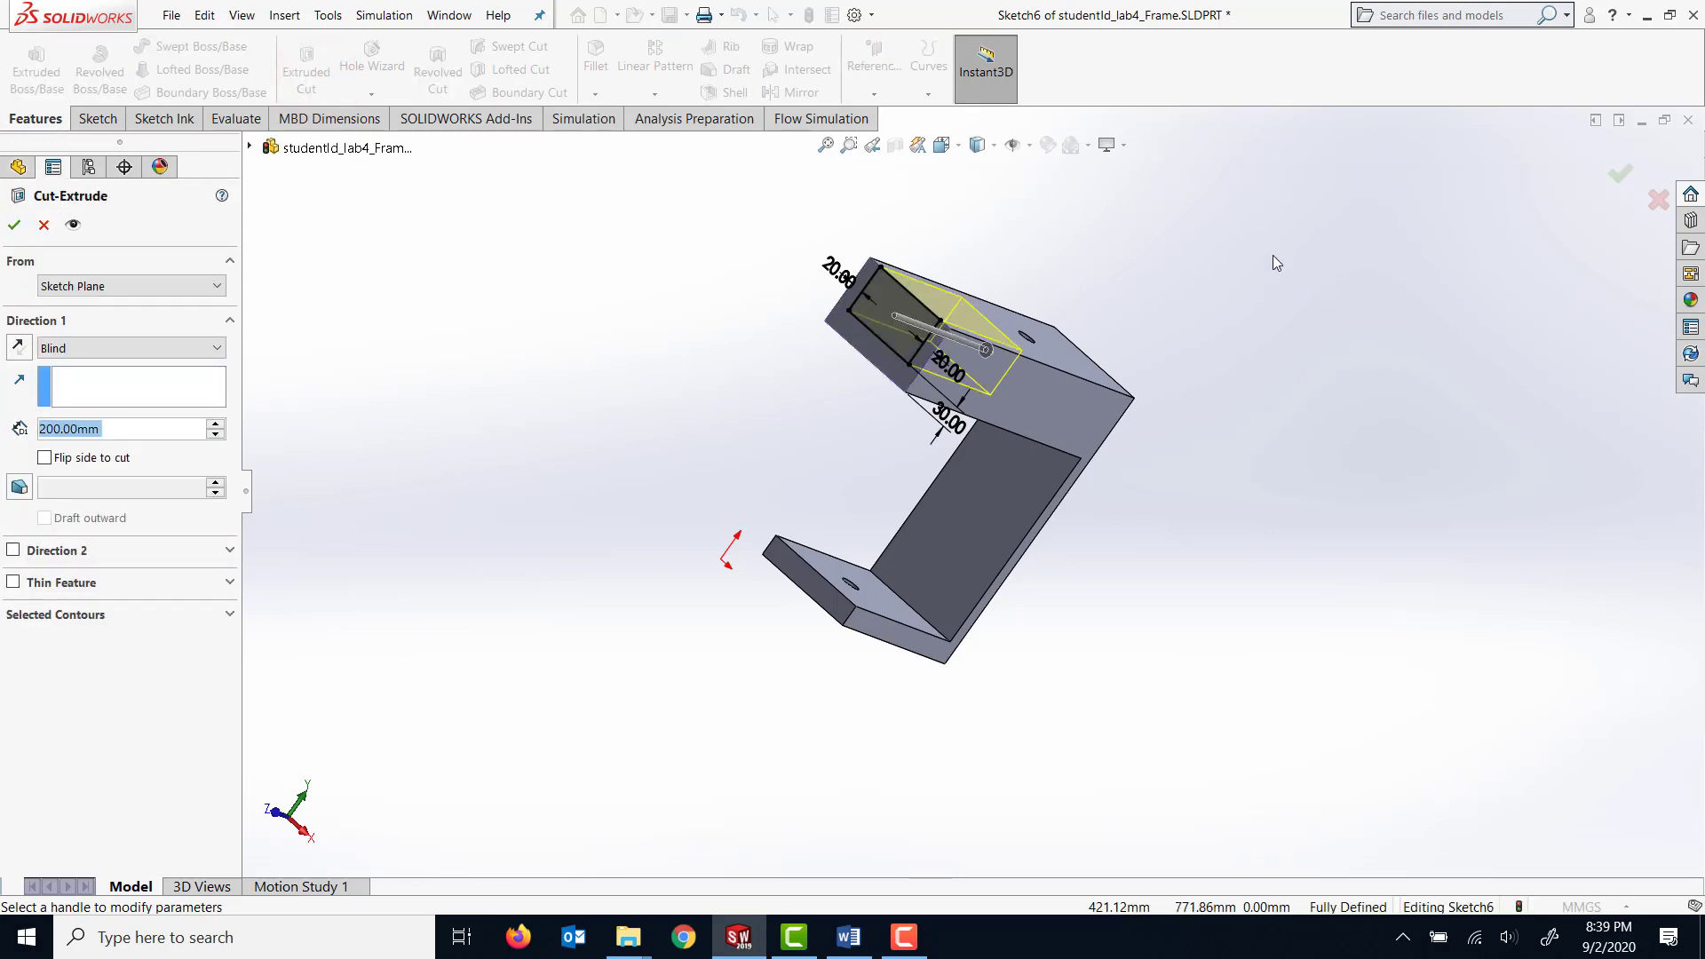
pyautogui.click(139, 349)
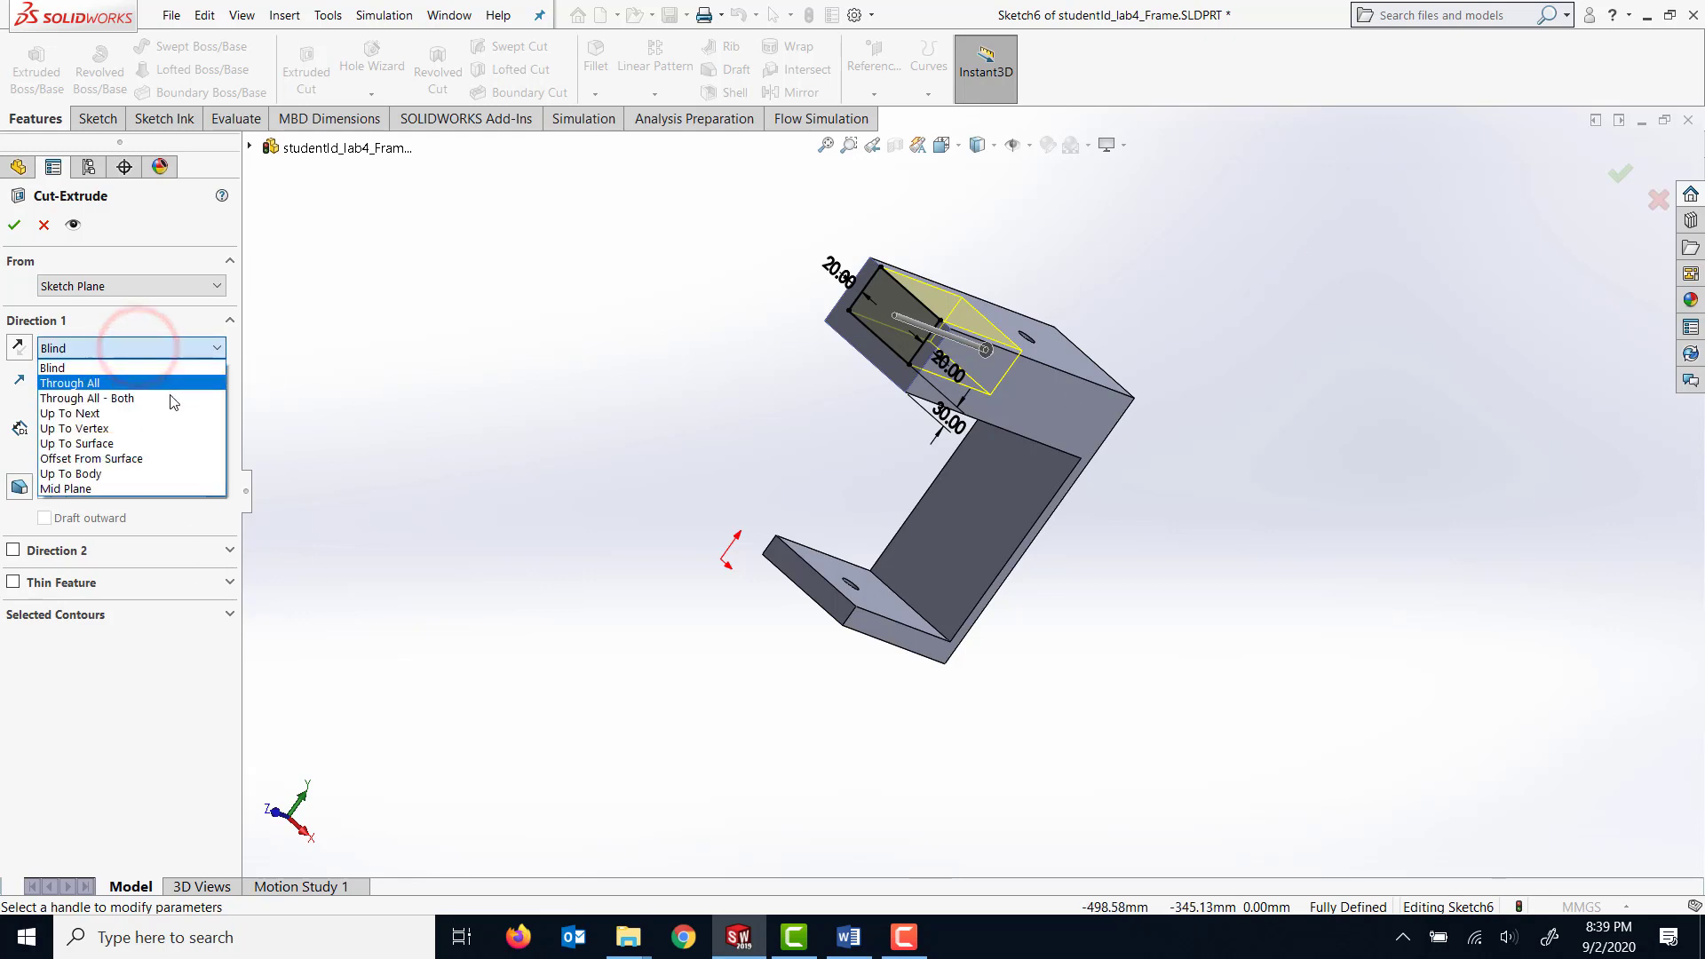
pyautogui.click(147, 444)
pyautogui.moveTo(1145, 541); pyautogui.dragTo(1034, 540, button='middle')
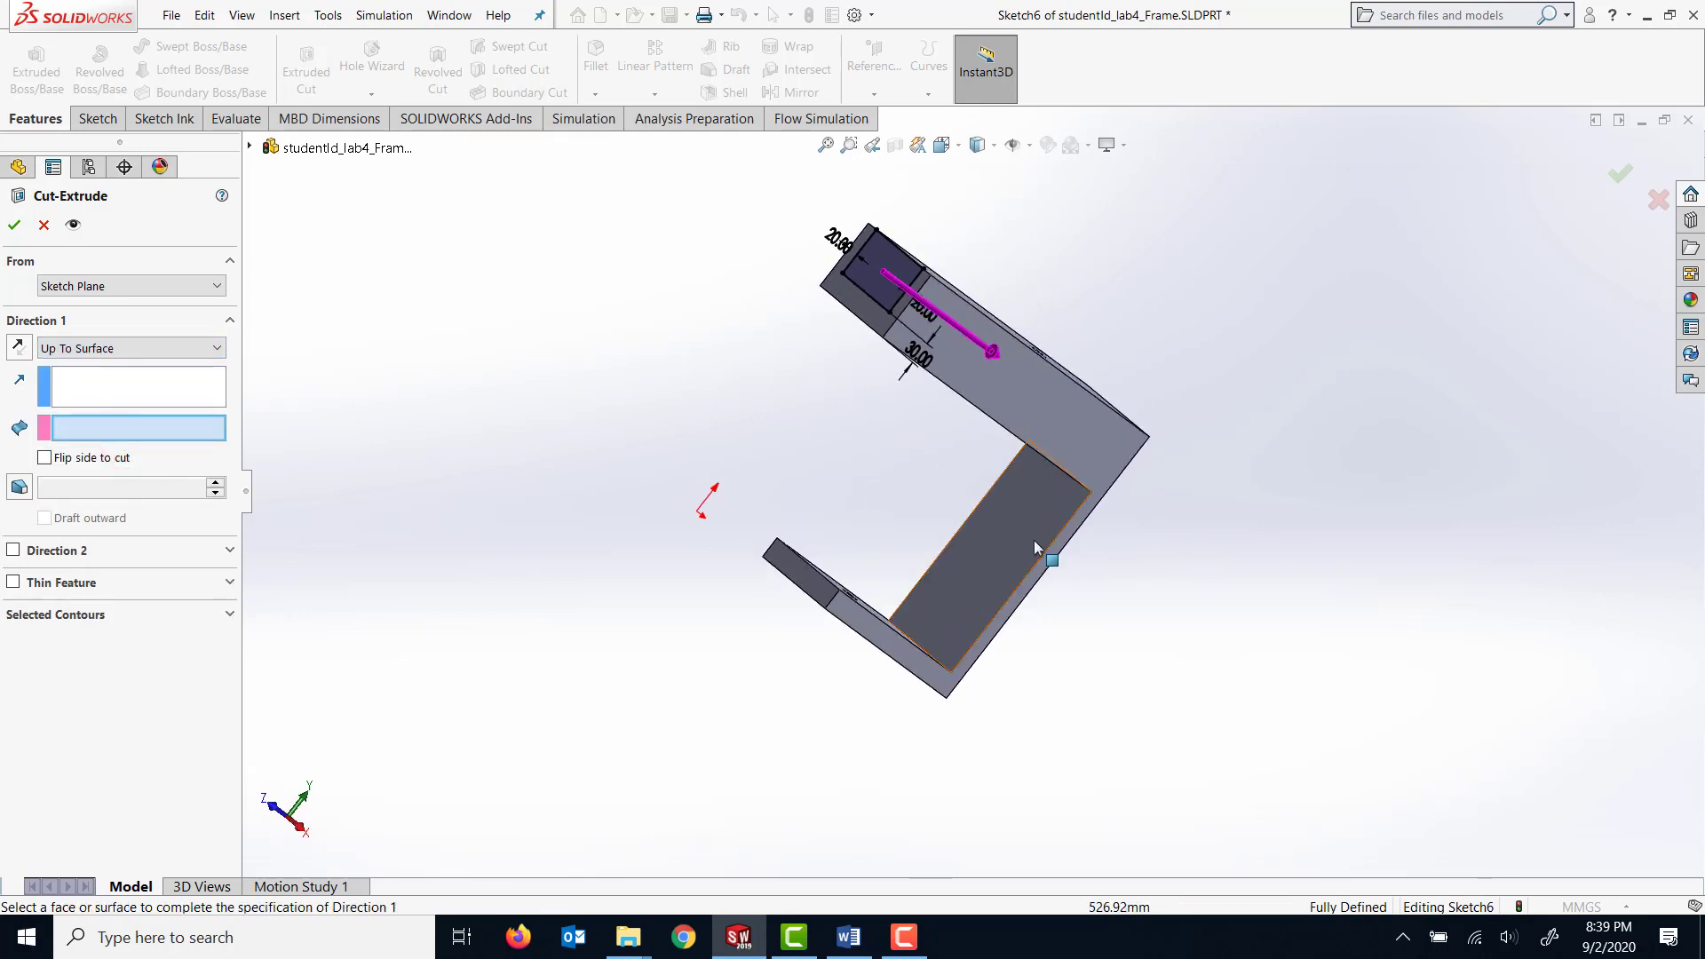
pyautogui.click(1036, 540)
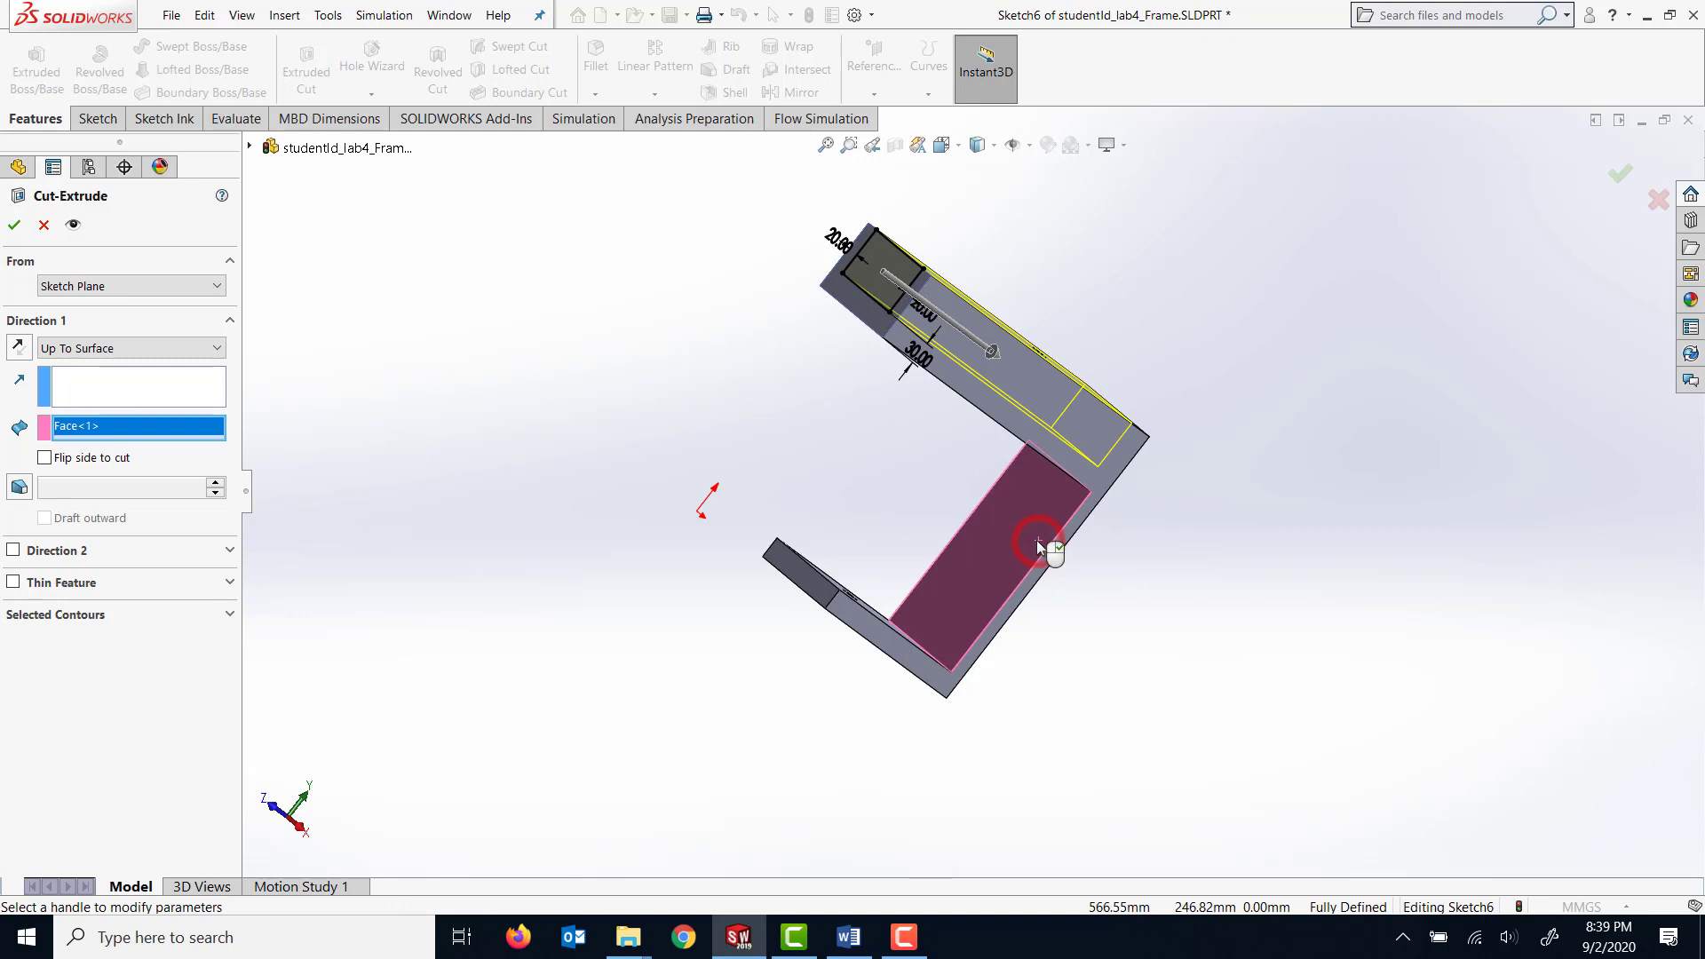
pyautogui.click(14, 226)
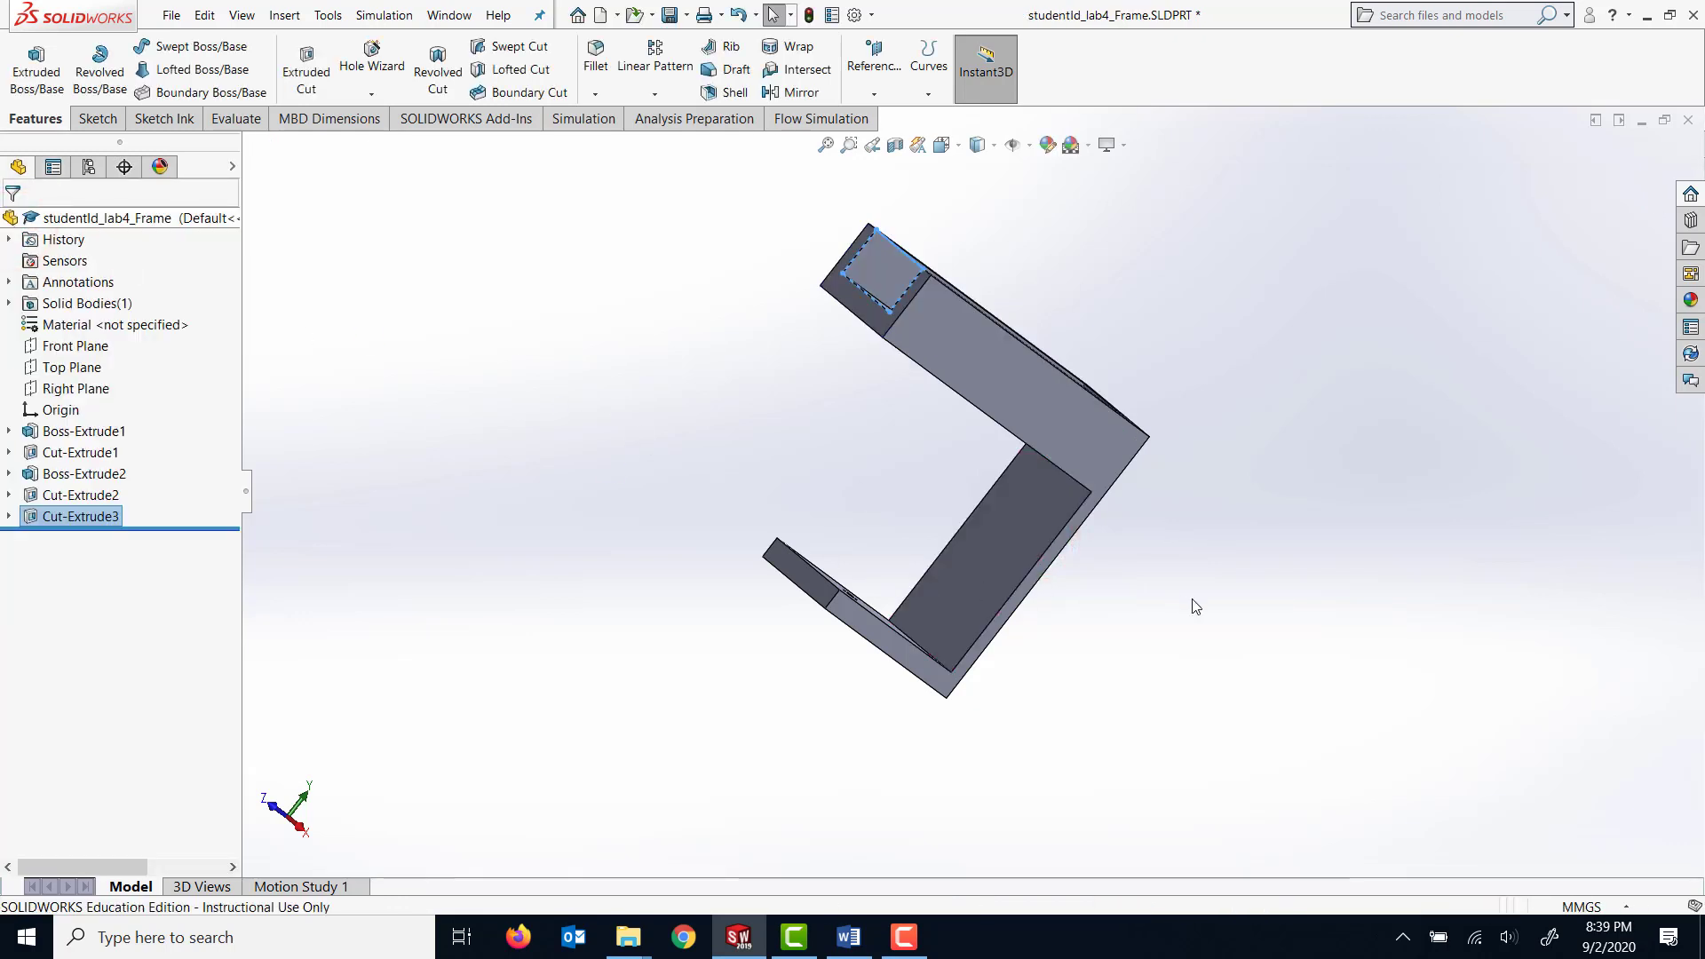
# On the thick arm's outer face, sketch a corner rectangle about 120 by 75 mm spanning the pocket's width at its base end.
pyautogui.moveTo(1195, 607)
pyautogui.mouseDown(button='middle')
pyautogui.moveTo(1084, 662)
pyautogui.moveTo(1142, 811)
pyautogui.moveTo(982, 589)
pyautogui.moveTo(1077, 791)
pyautogui.mouseUp(button='middle')
pyautogui.click(1235, 755)
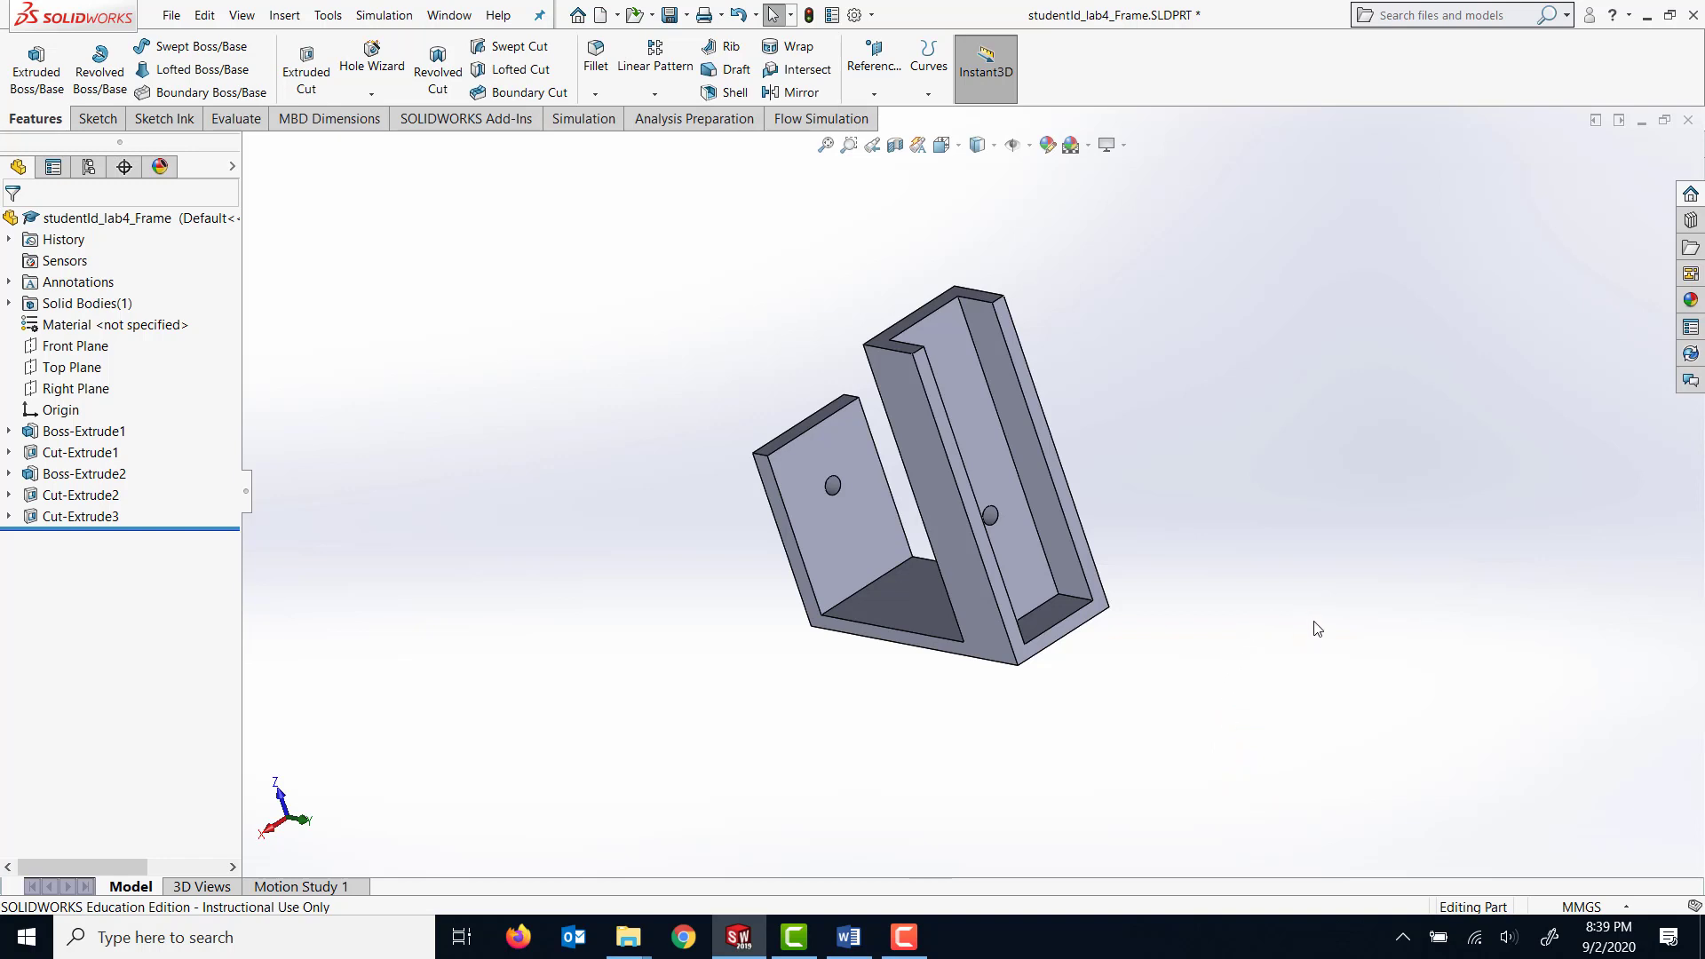
pyautogui.rightClick(1096, 586)
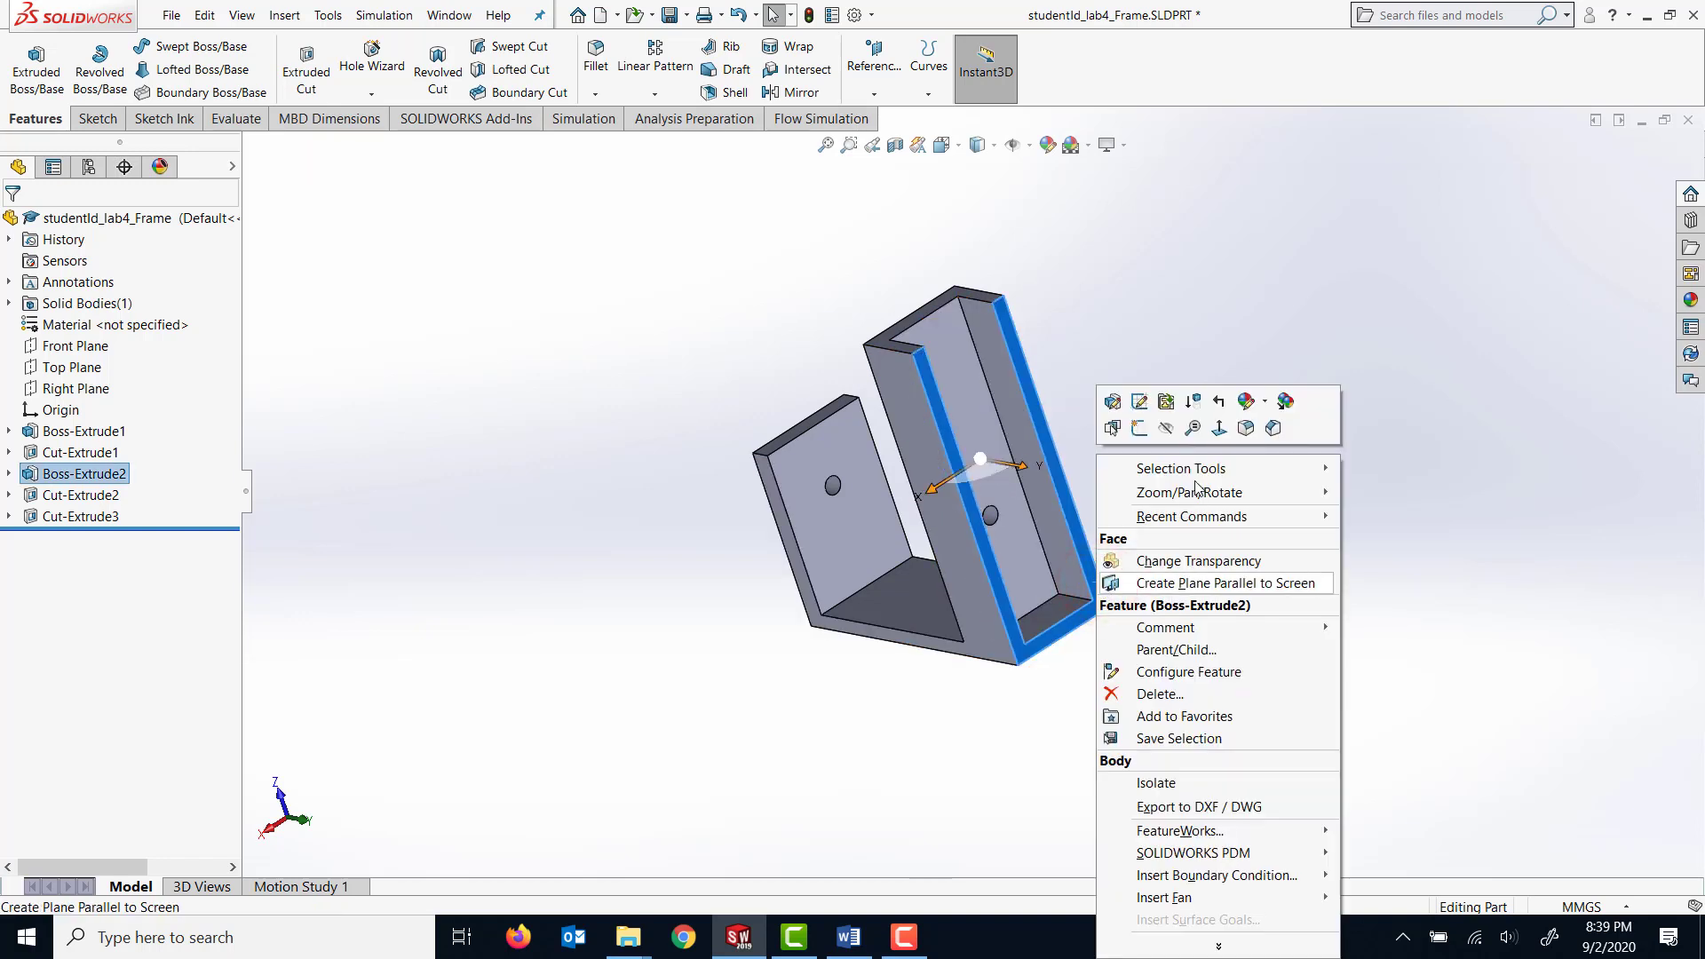
pyautogui.click(1219, 428)
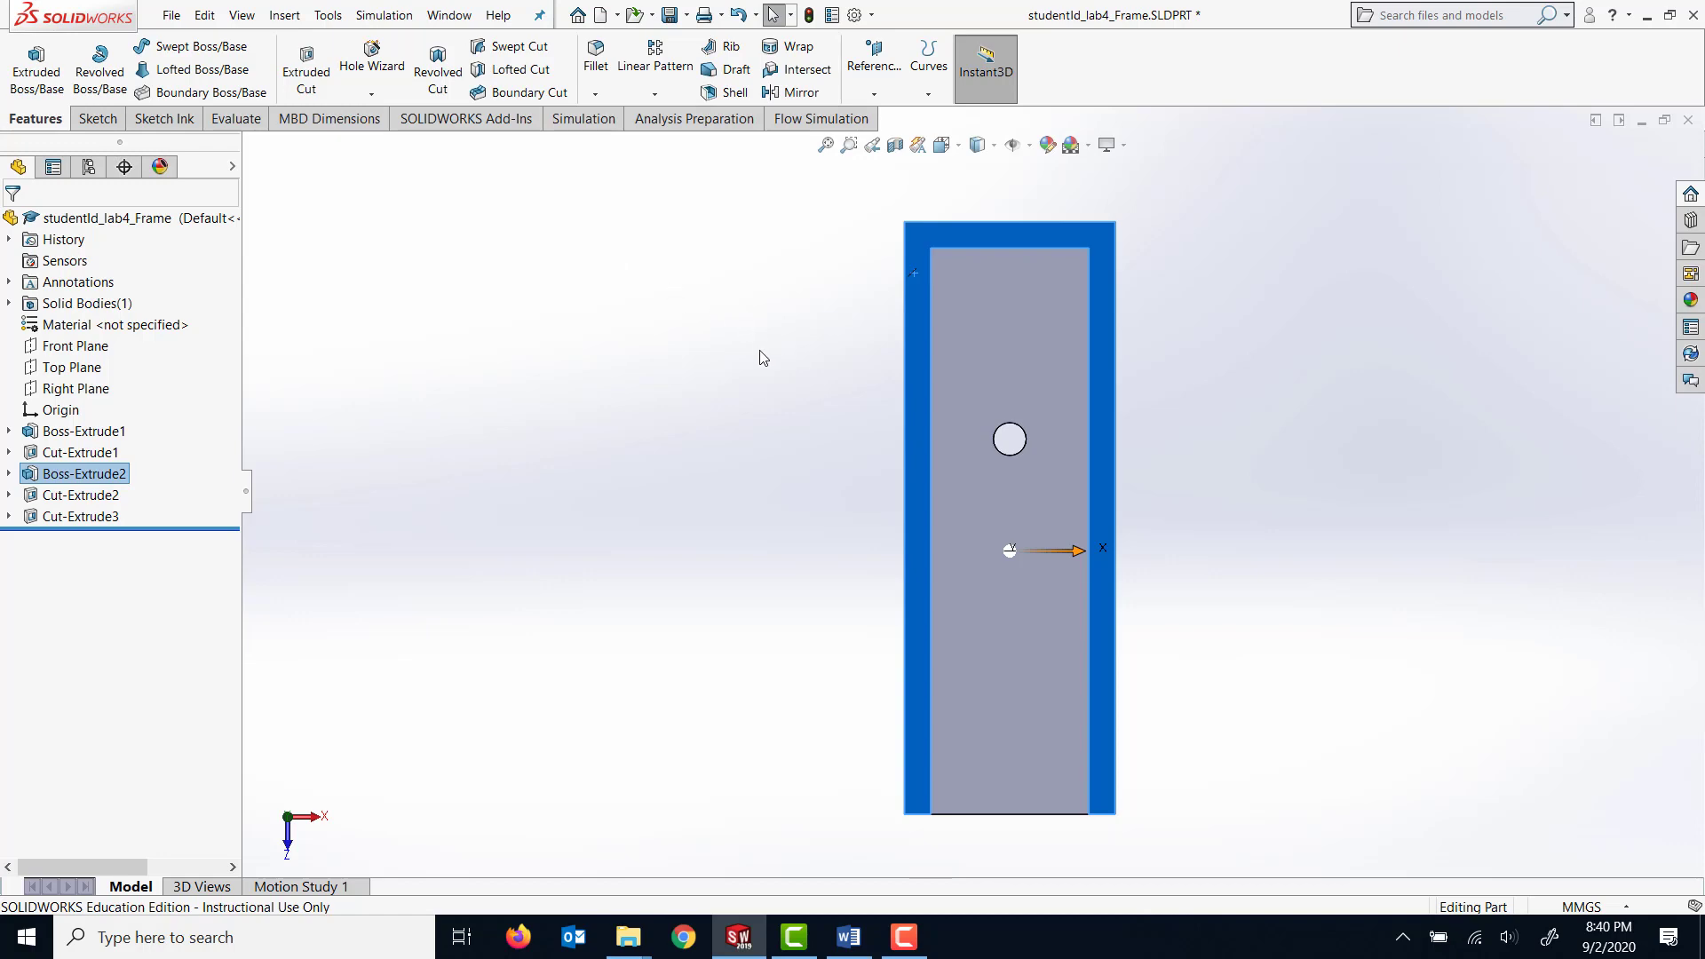
pyautogui.moveTo(734, 359); pyautogui.dragTo(521, 834, button='middle')
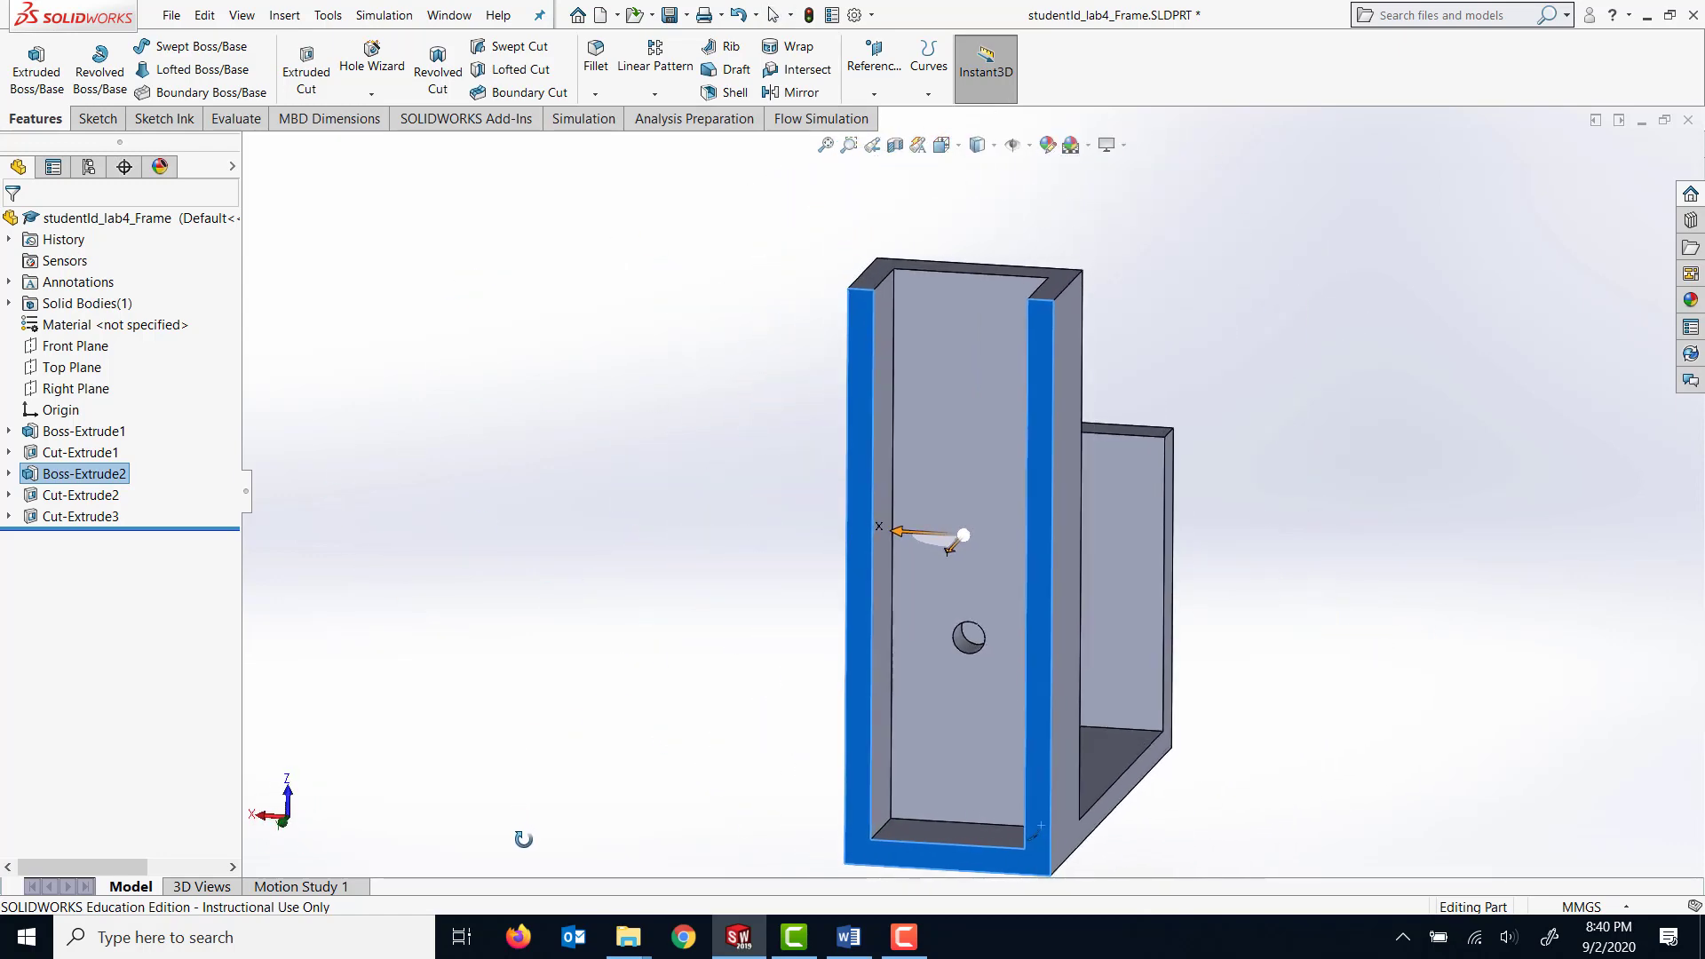
pyautogui.press('space')
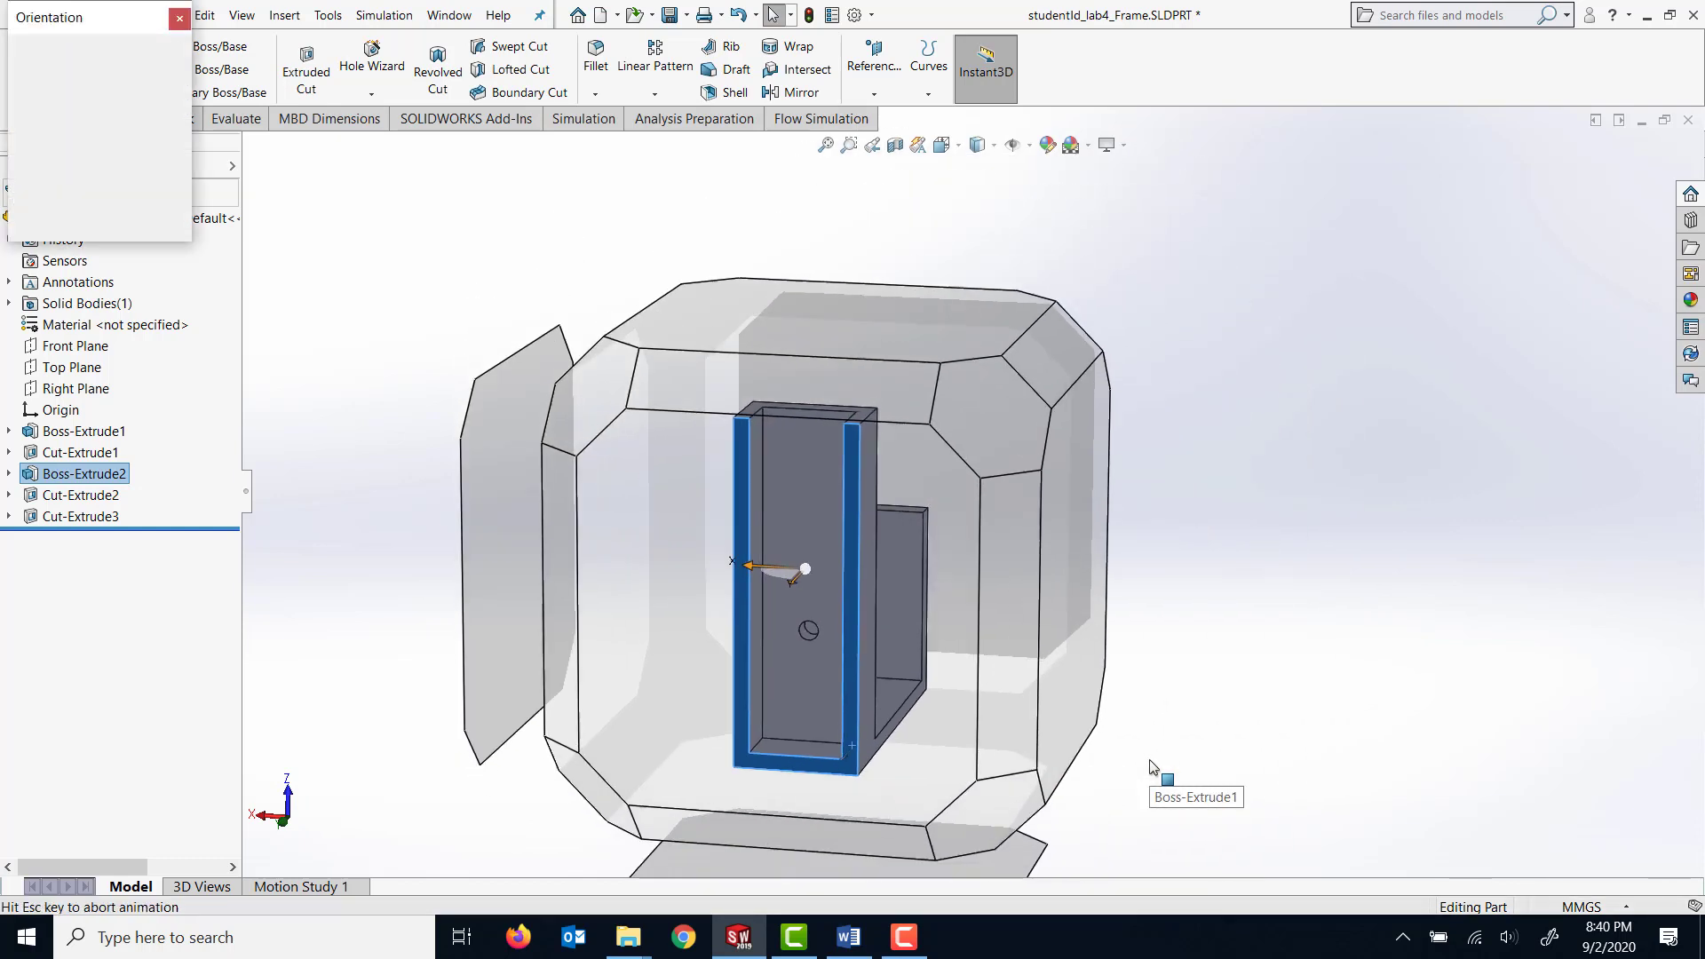
pyautogui.click(615, 646)
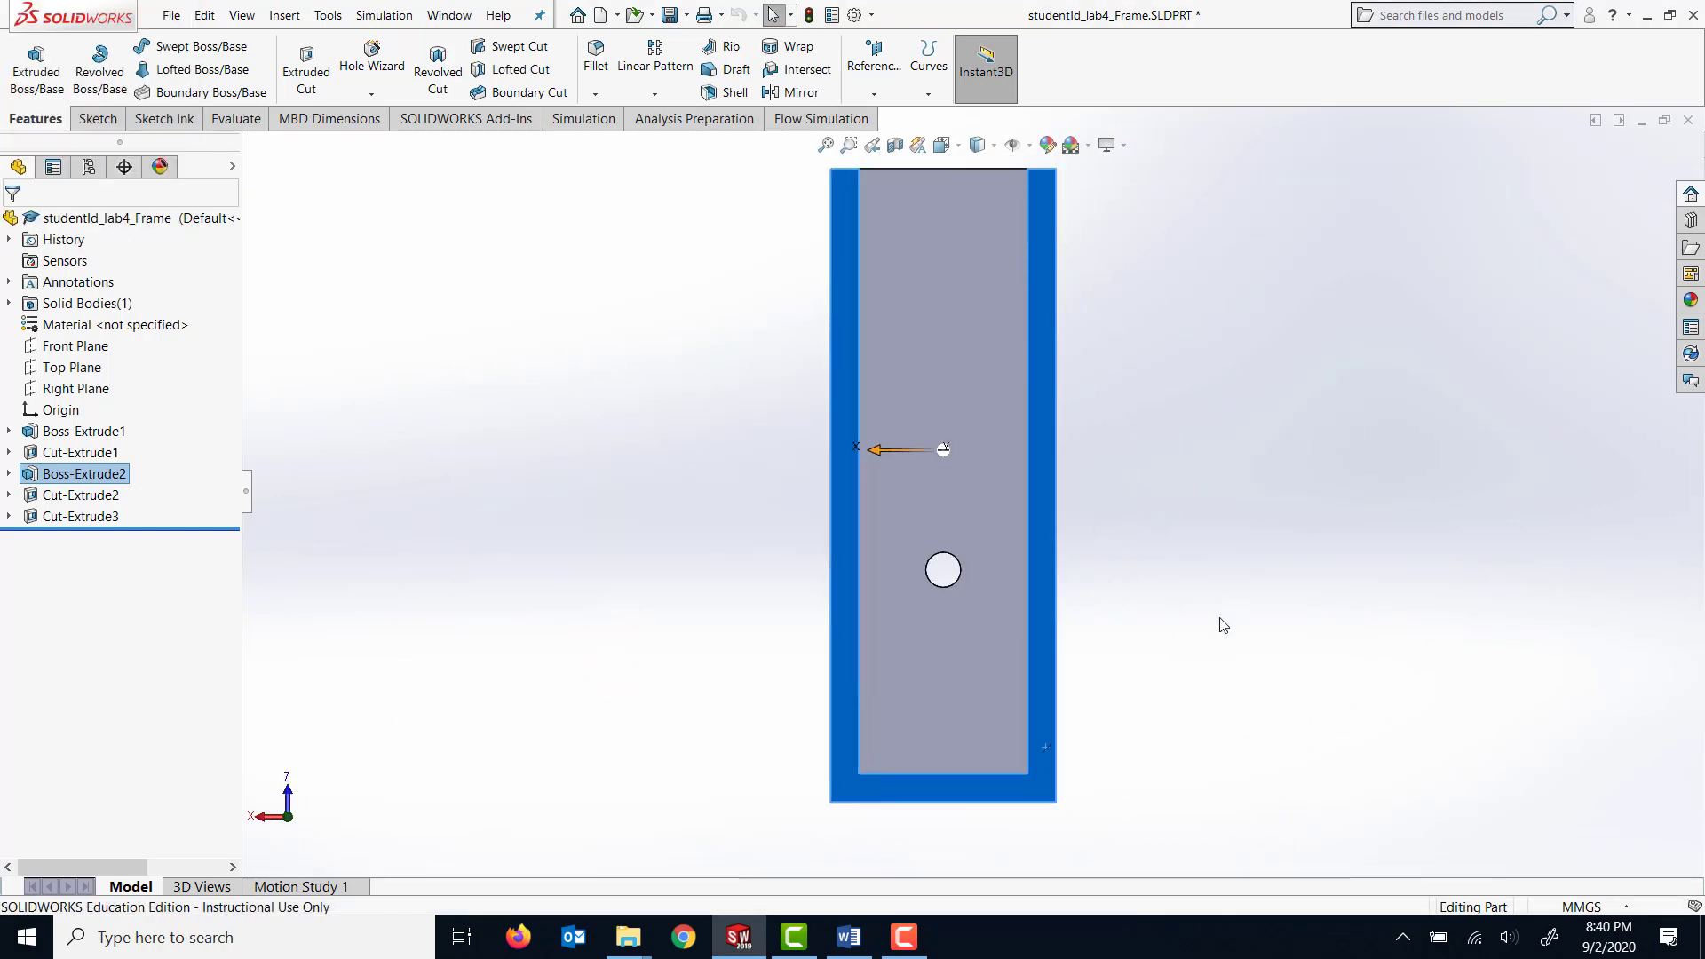
pyautogui.scroll(-1, 1195, 671)
pyautogui.scroll(3, 1063, 830)
pyautogui.scroll(-2, 1070, 825)
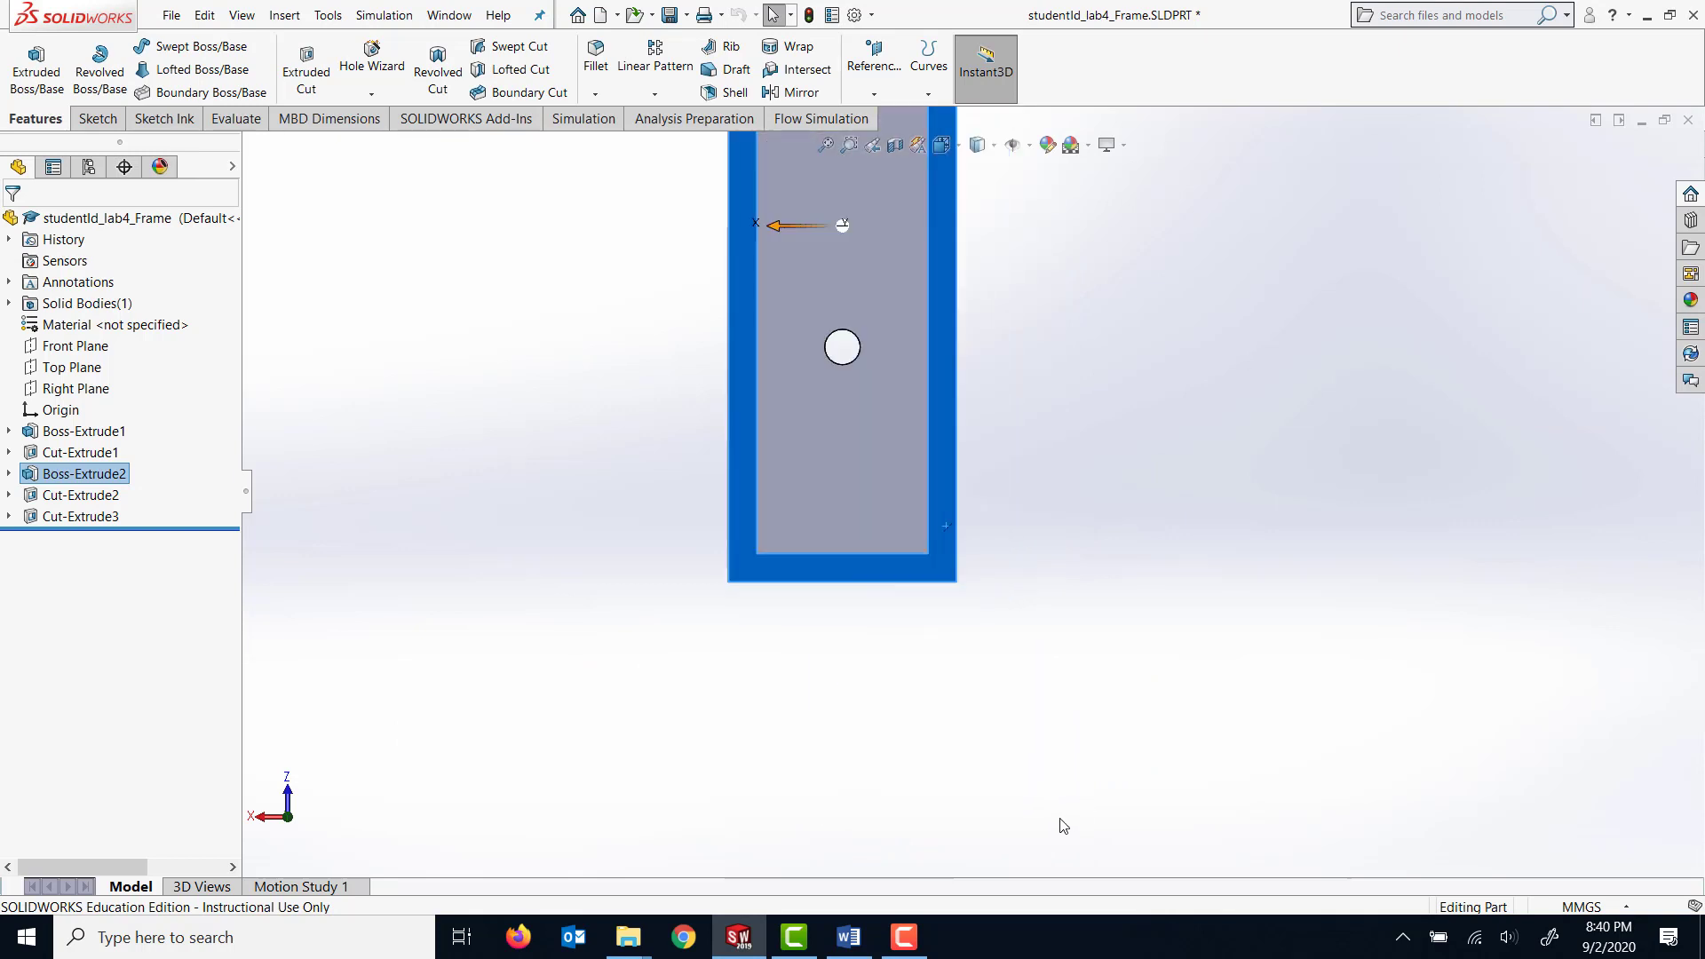
pyautogui.scroll(1, 988, 733)
pyautogui.scroll(1, 988, 737)
pyautogui.scroll(-3, 1001, 477)
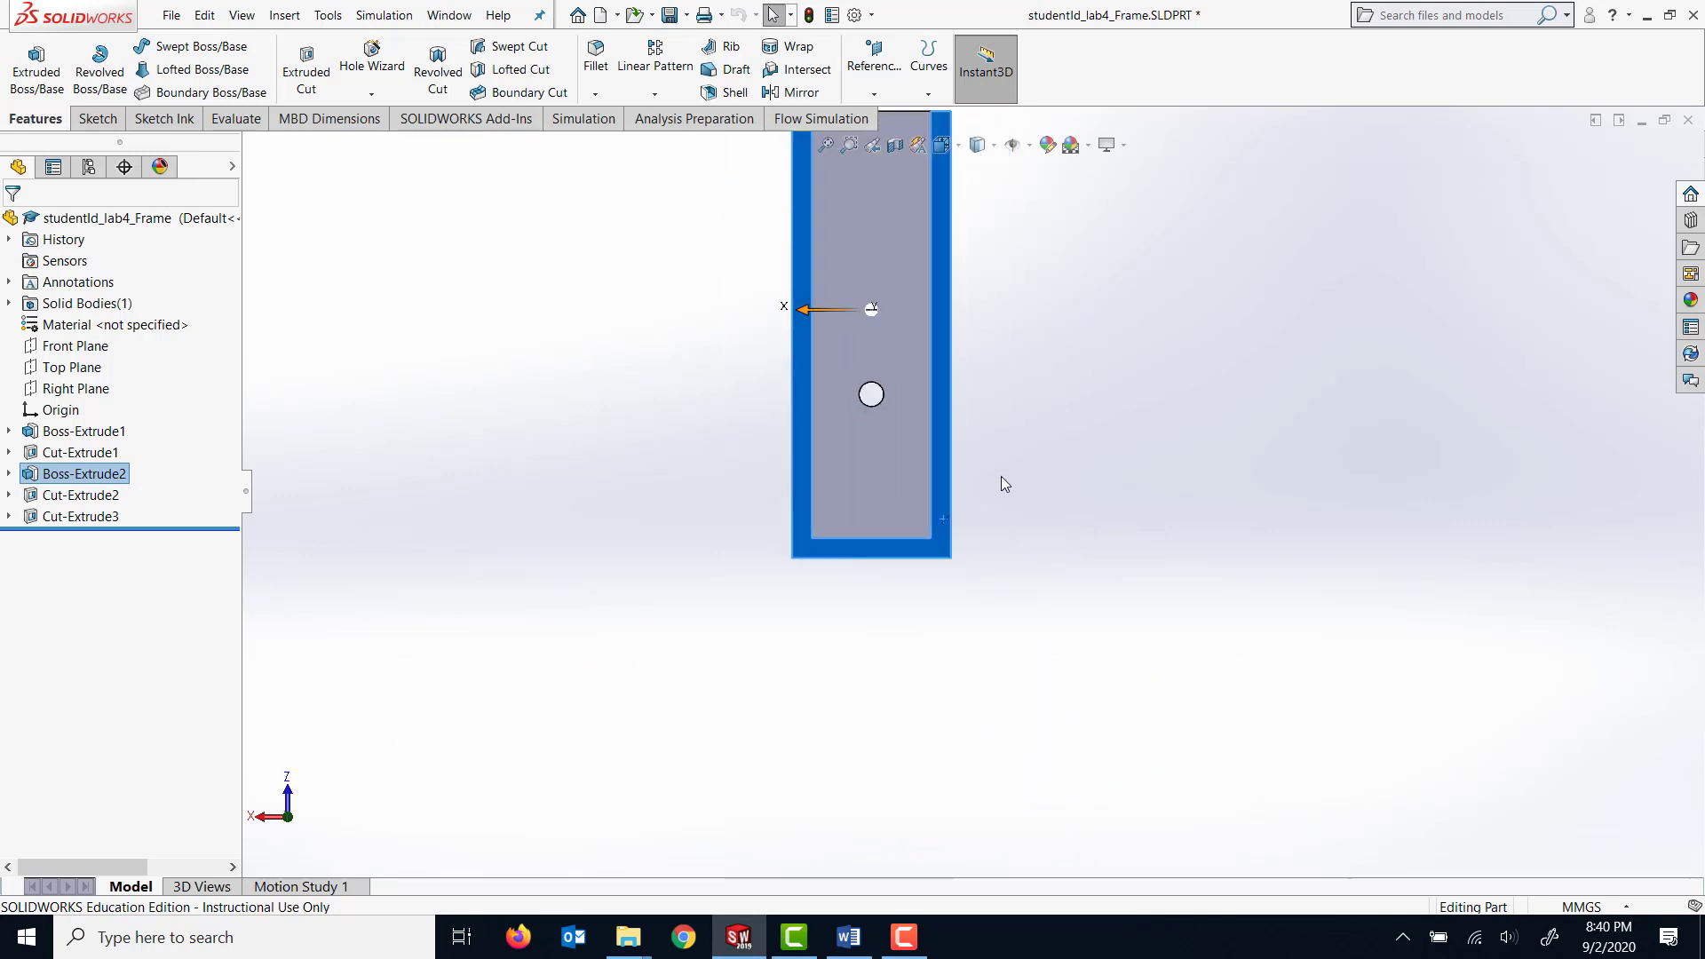
pyautogui.click(98, 119)
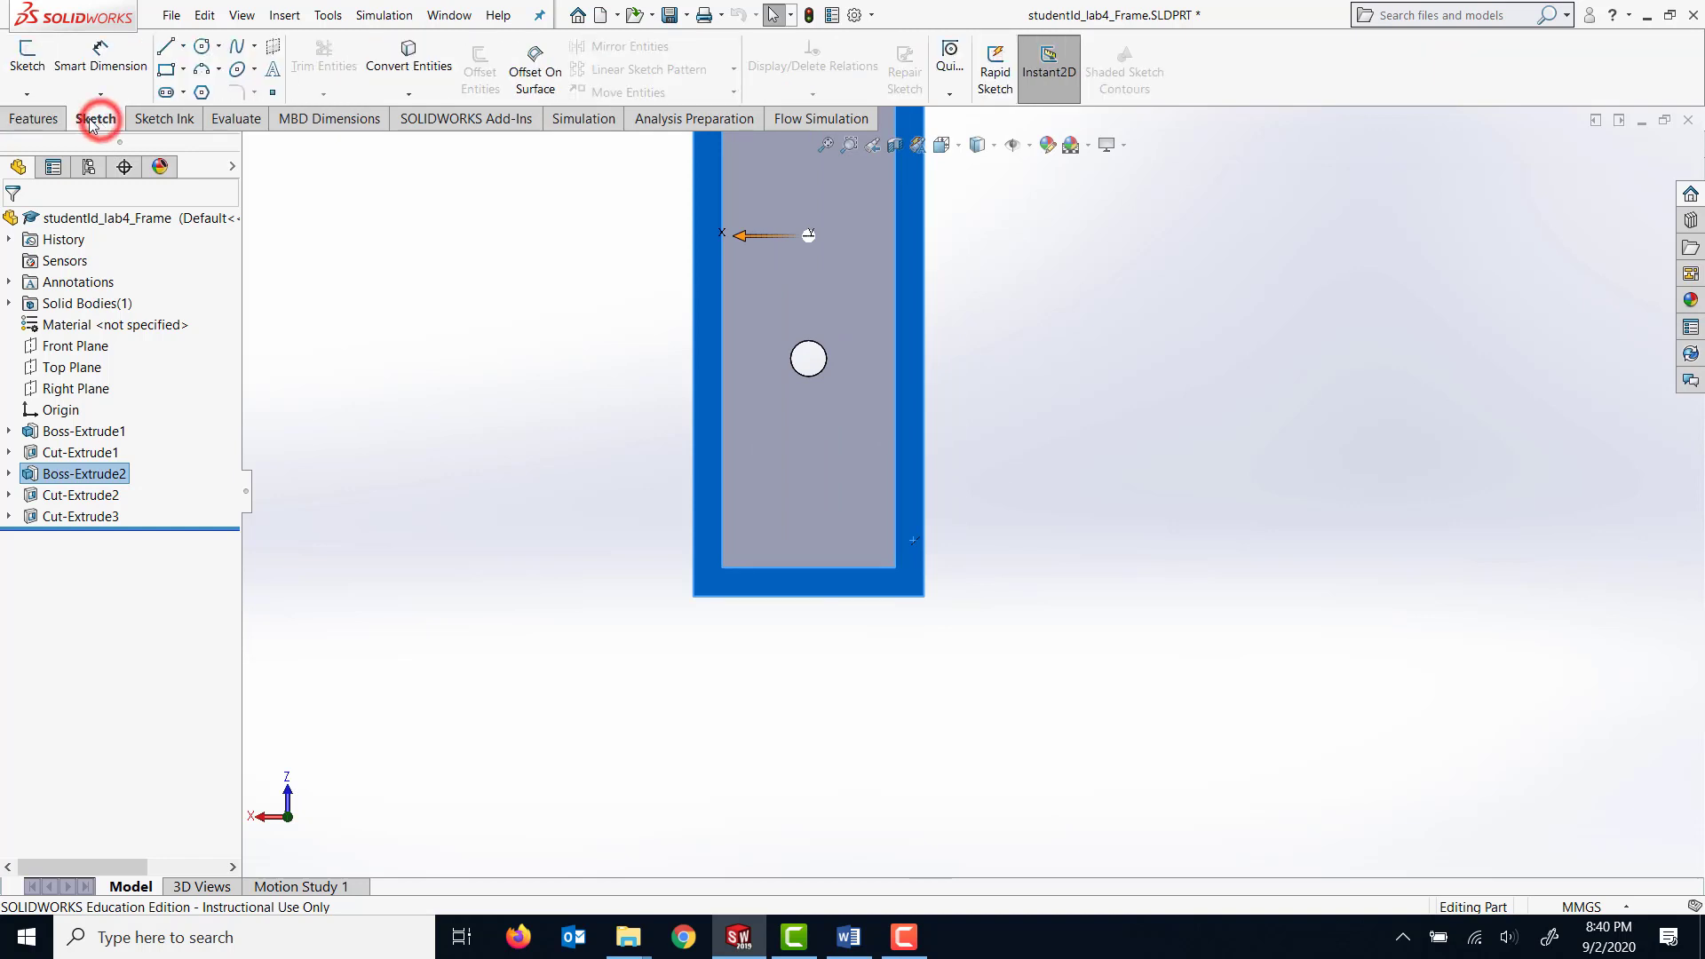
pyautogui.click(27, 57)
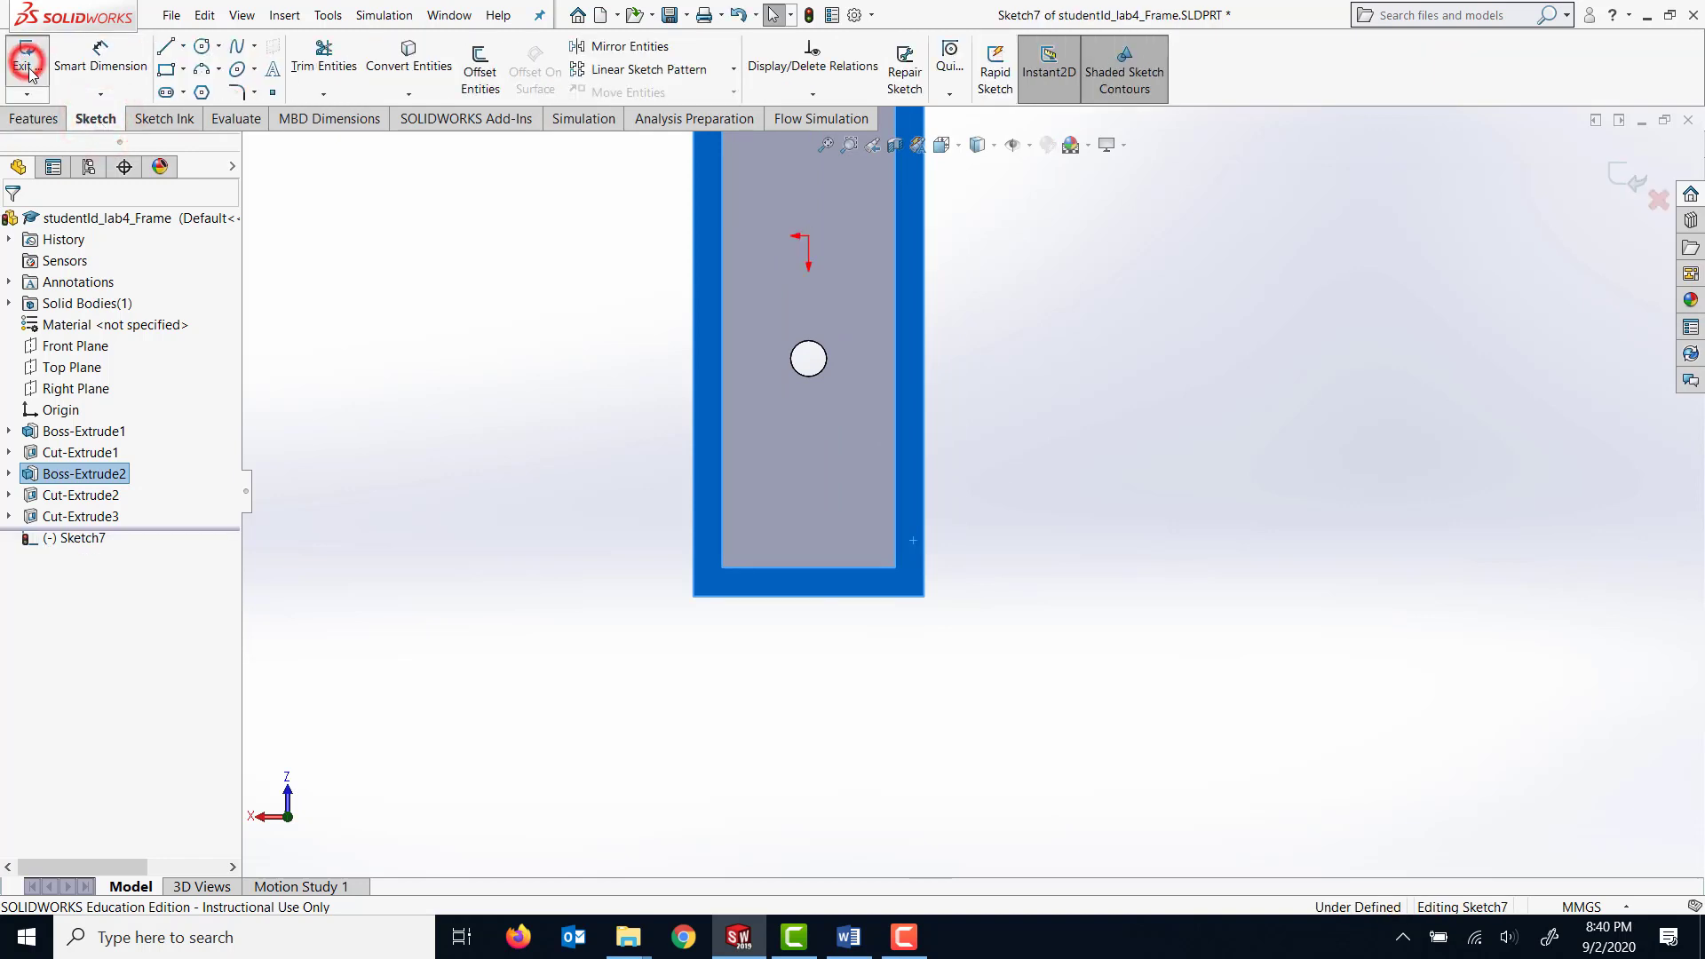
pyautogui.click(165, 69)
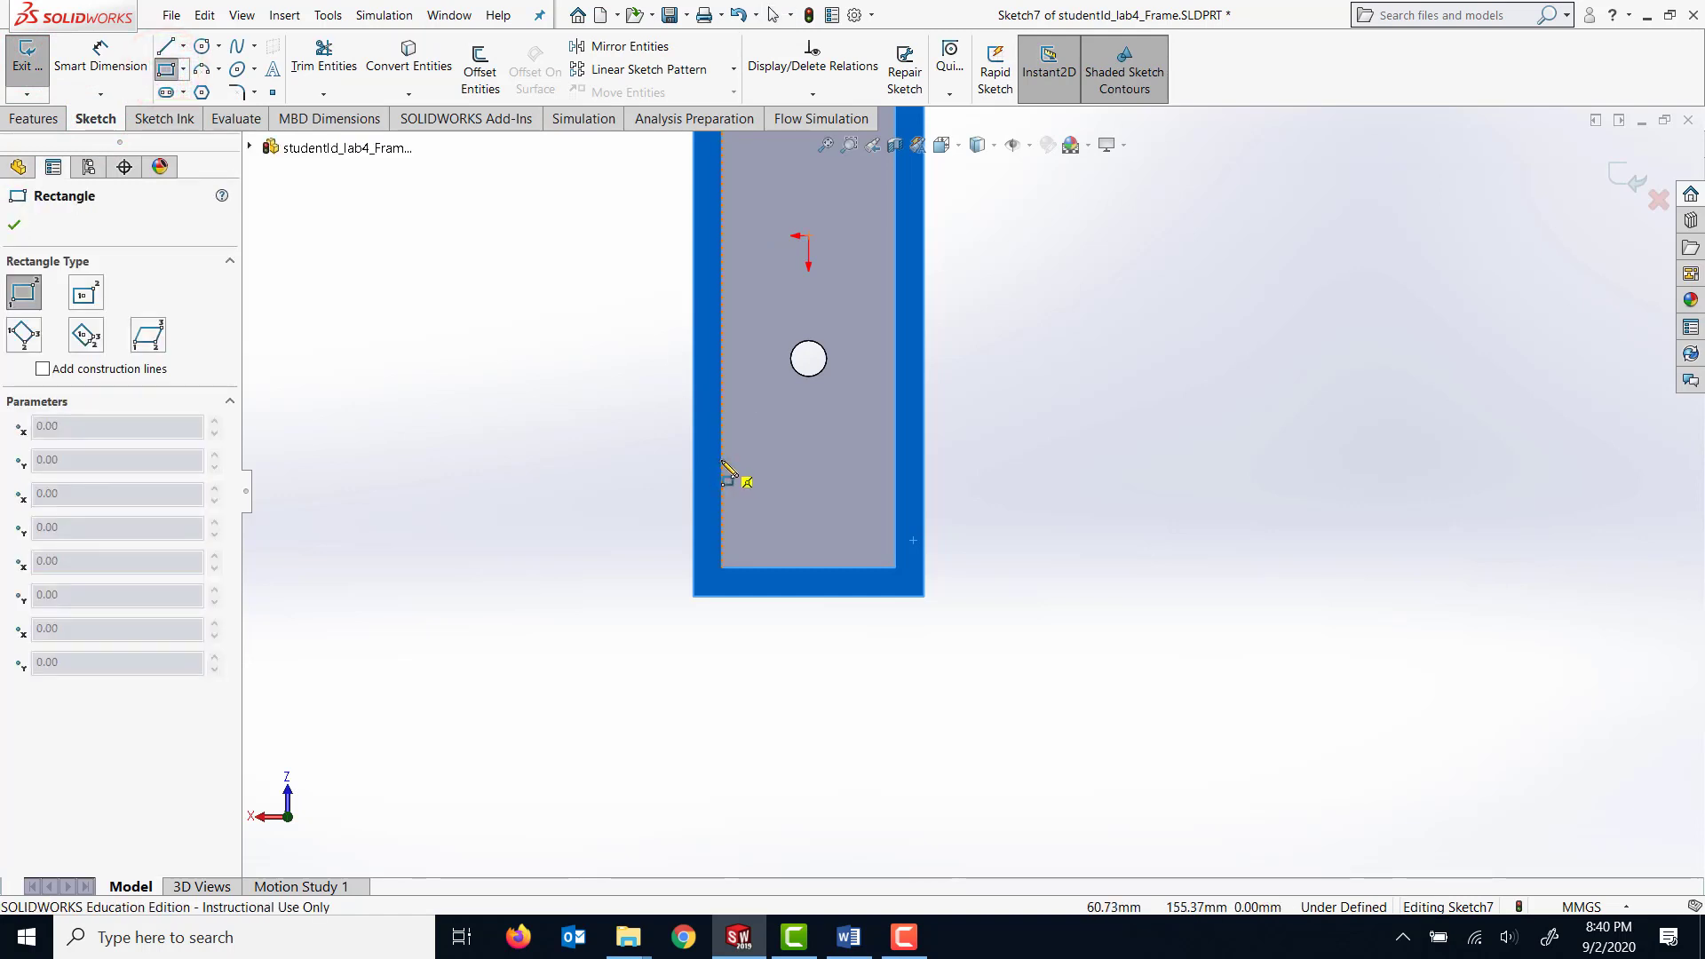
pyautogui.click(722, 461)
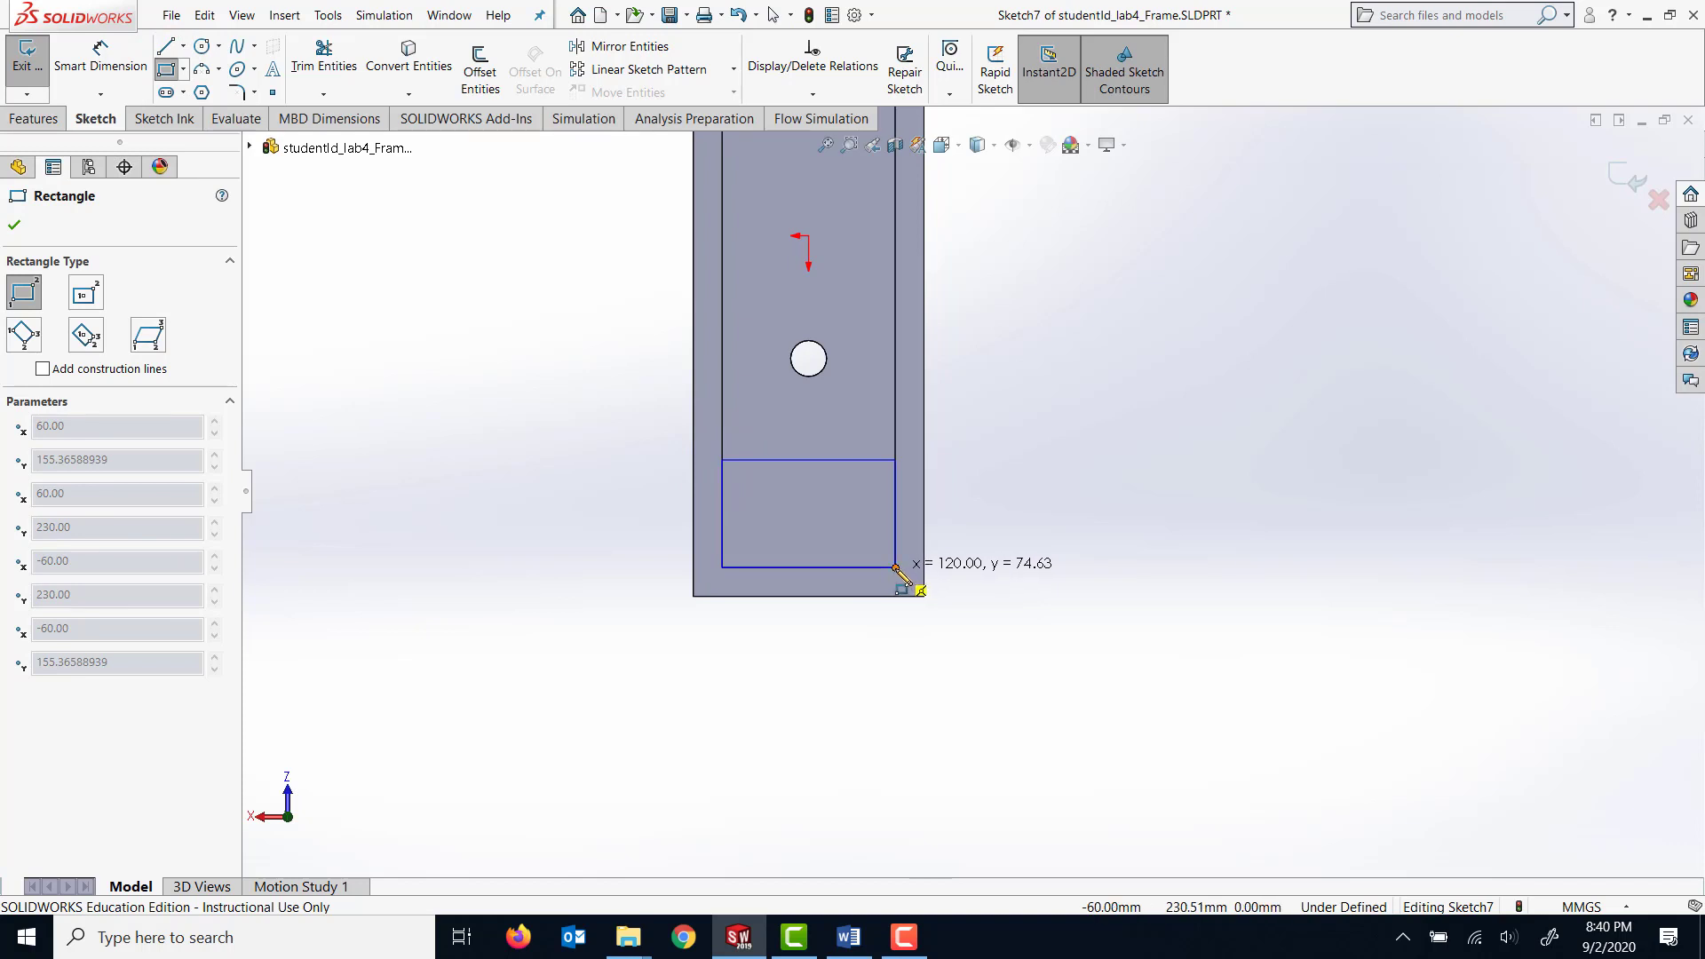
pyautogui.click(895, 567)
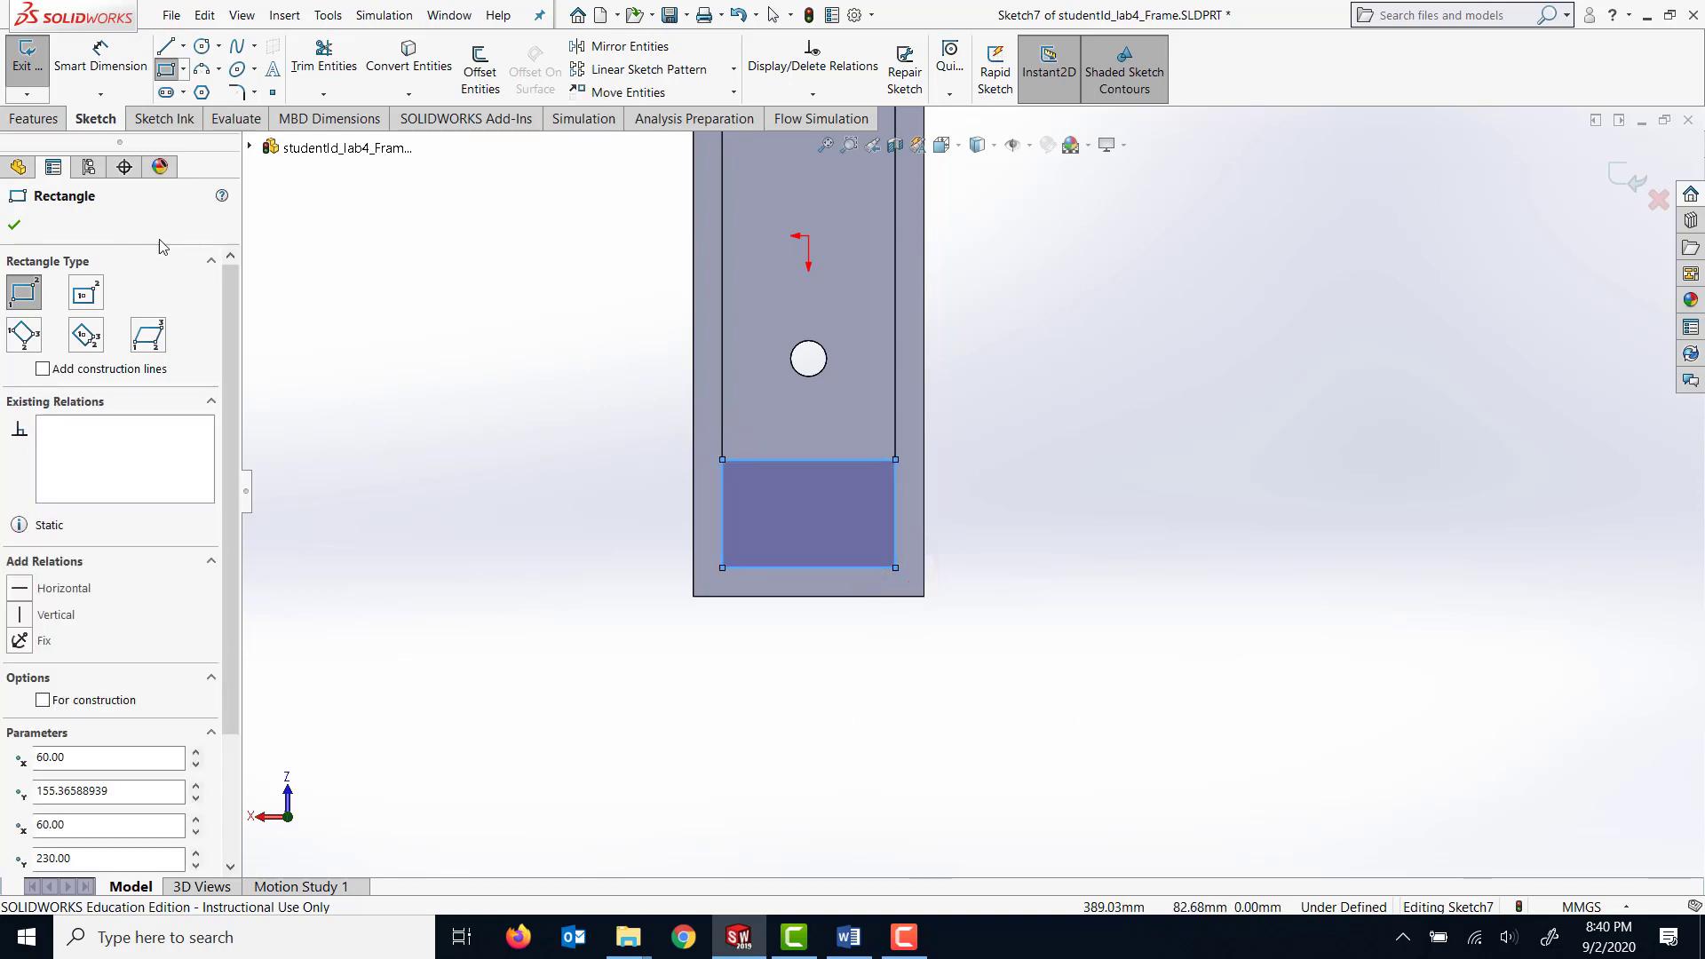
# Dimension the rectangle's height to 50 mm along its vertical side.
pyautogui.click(100, 55)
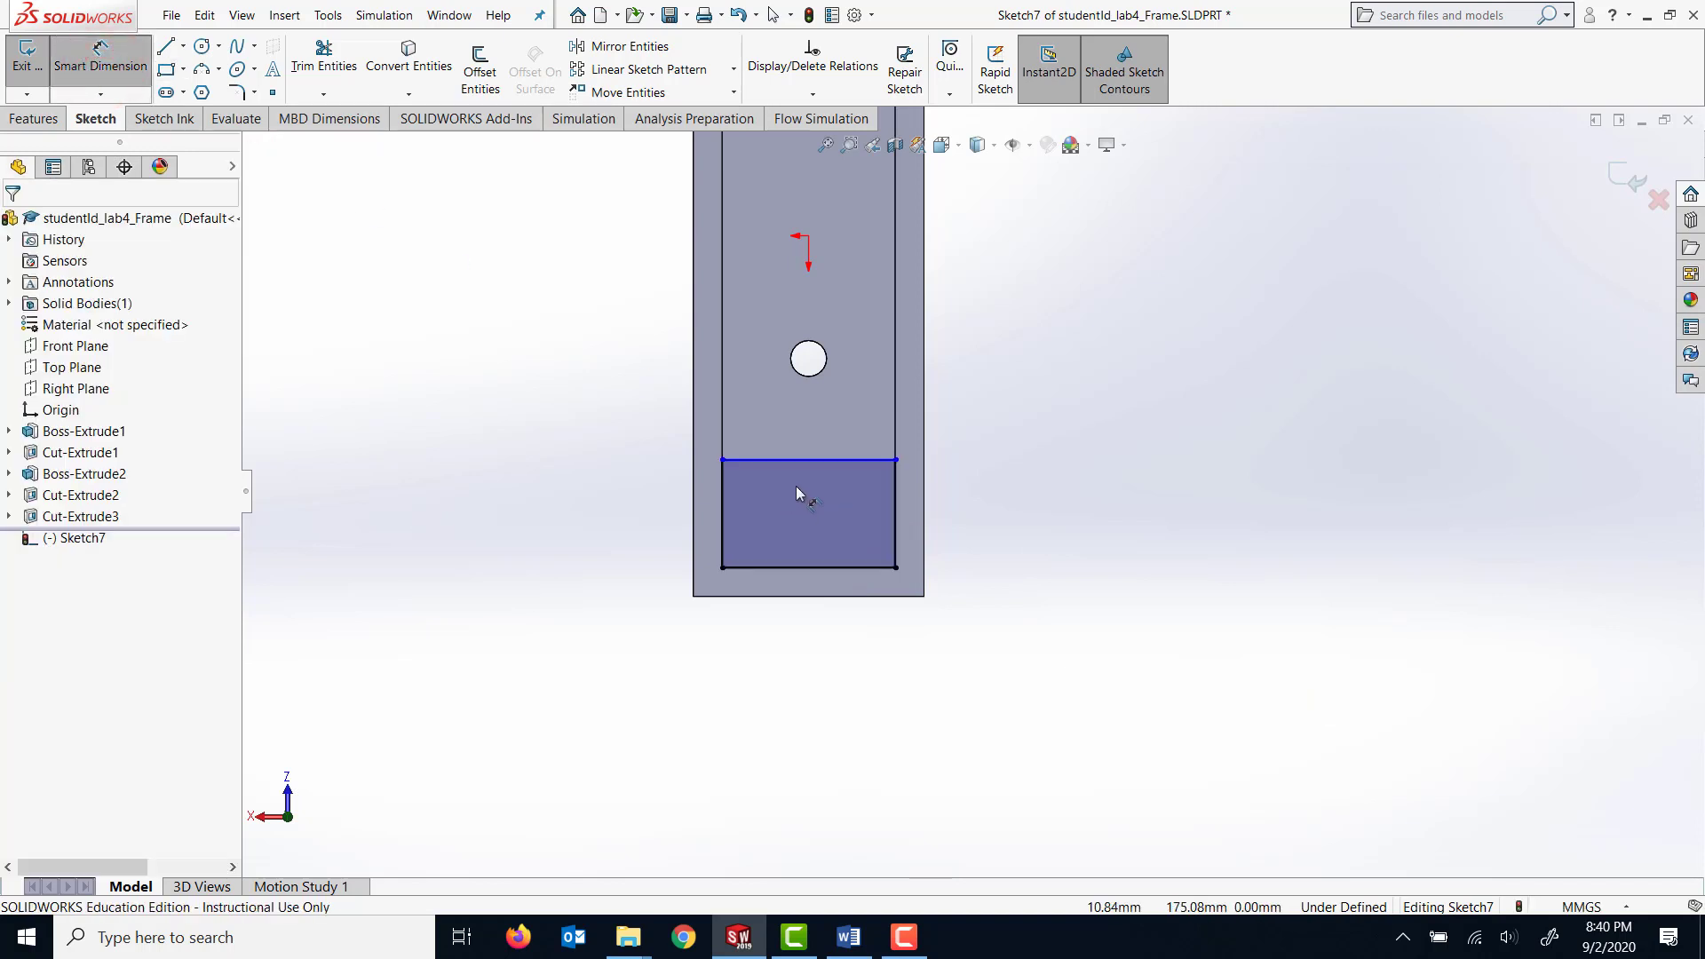
pyautogui.click(893, 516)
pyautogui.click(993, 517)
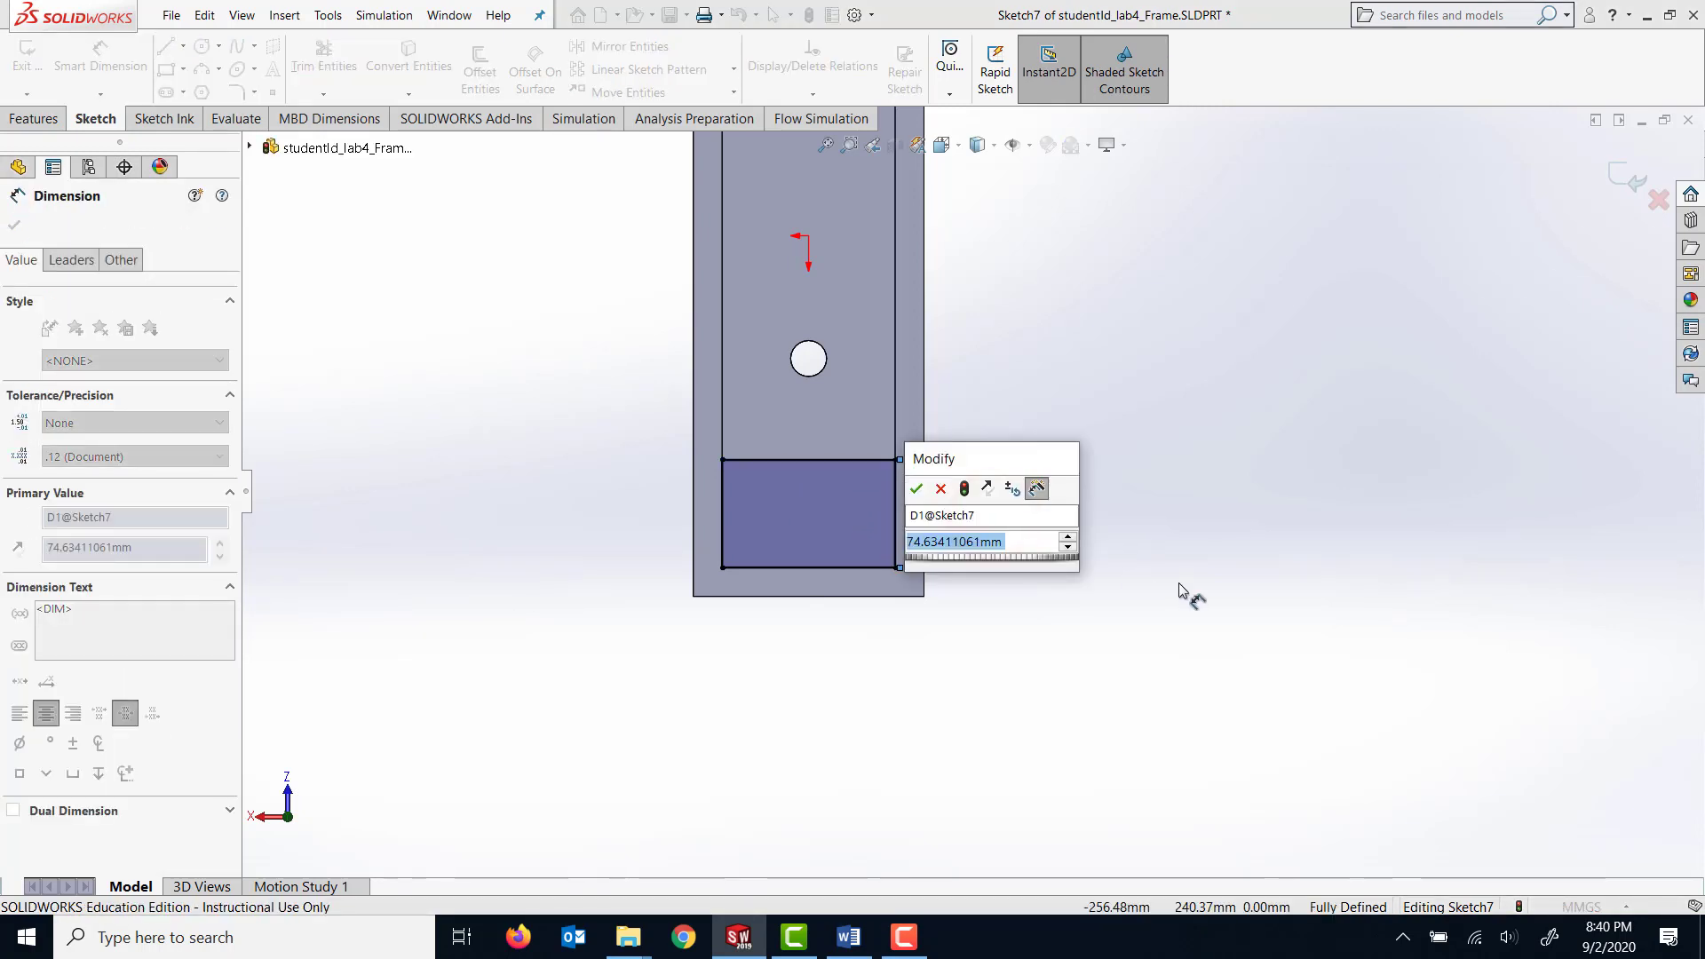
pyautogui.write('65')
pyautogui.press('Return')
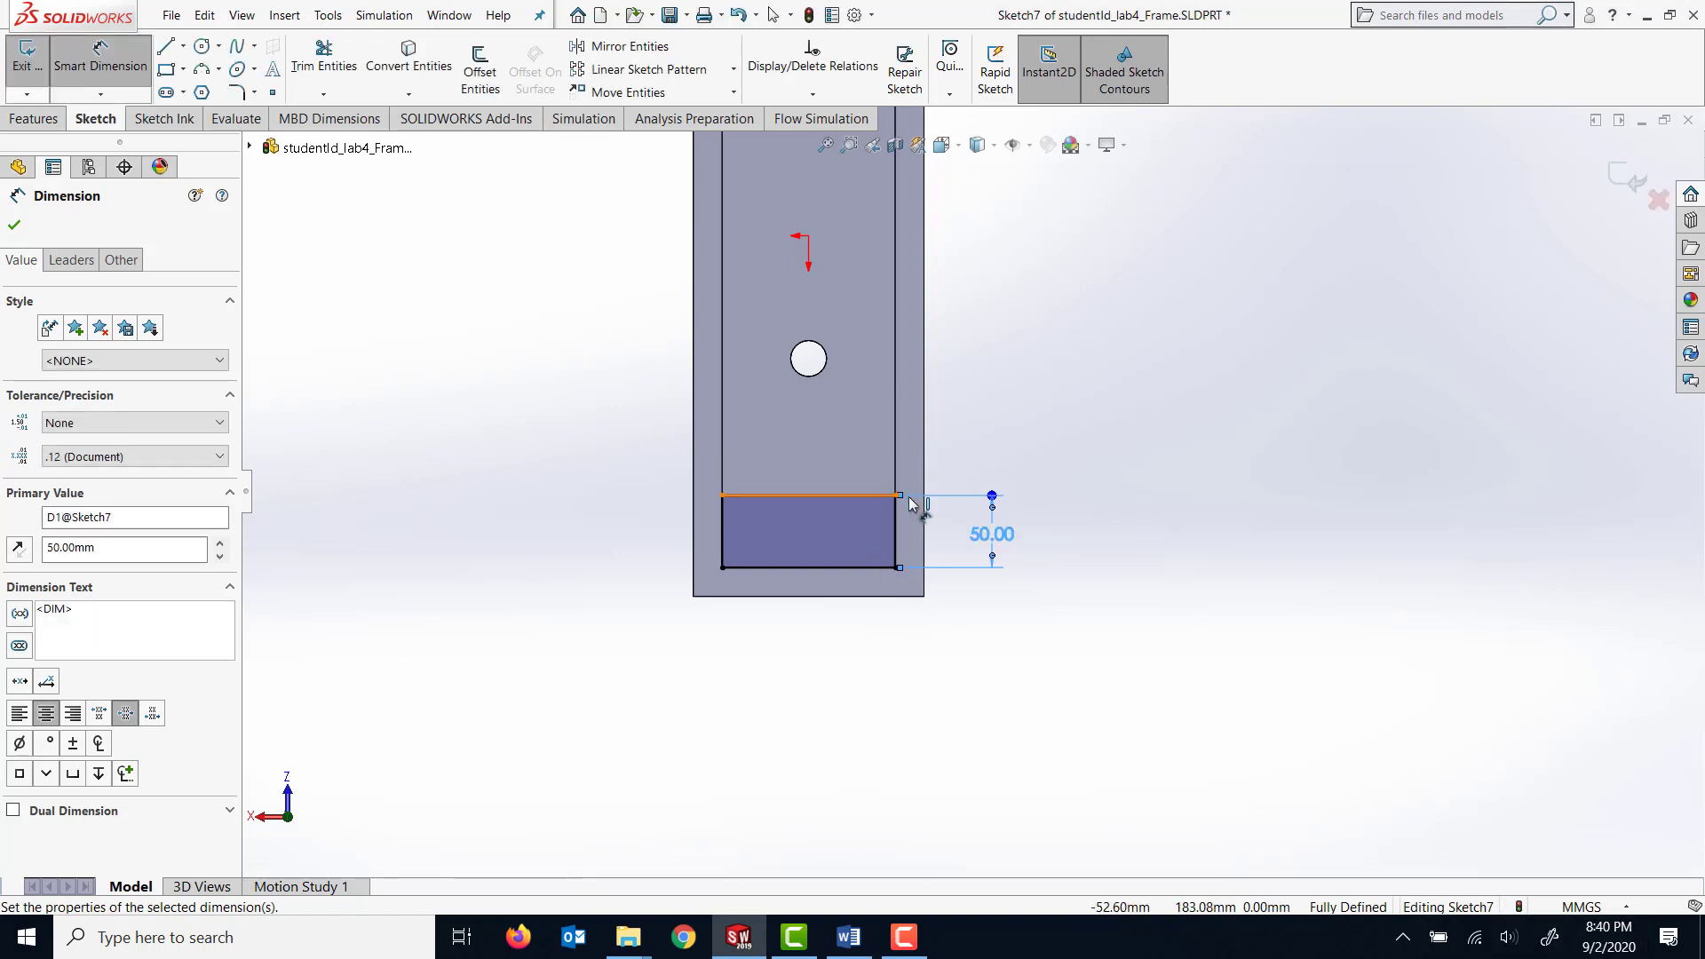
pyautogui.click(825, 494)
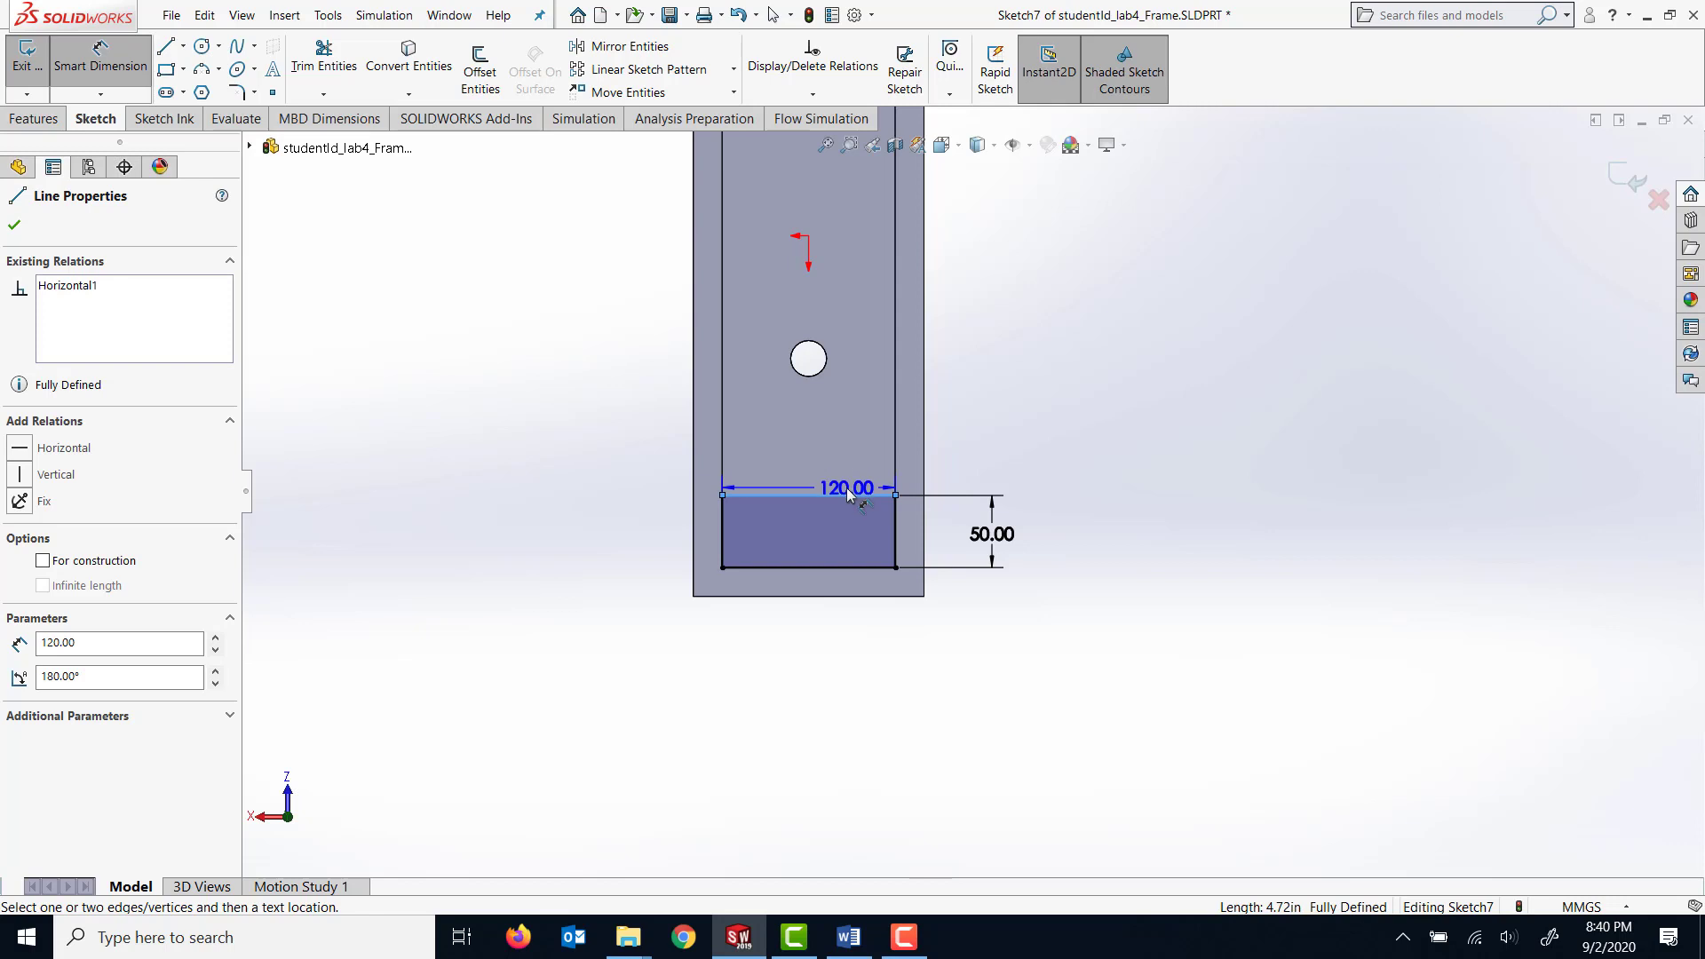
pyautogui.press('Escape')
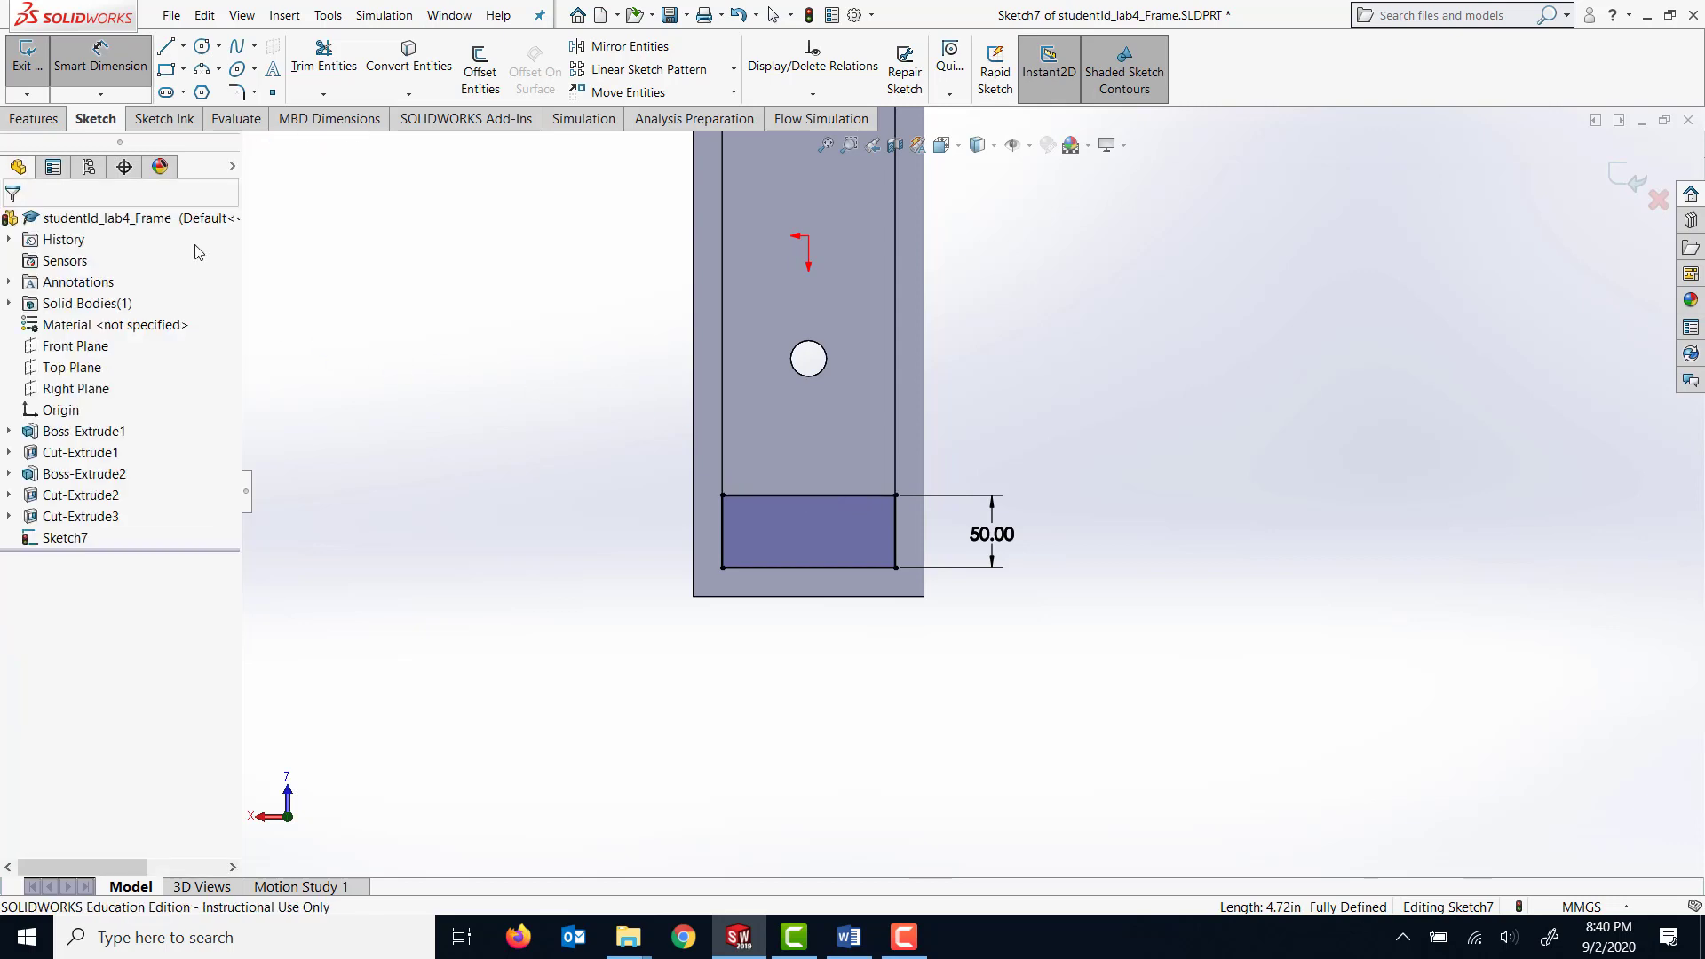
# Cut the rectangle through the thick arm's remaining inner wall with Extruded Cut, using the Up To Next end condition.
pyautogui.moveTo(1153, 331); pyautogui.dragTo(1030, 412, button='middle')
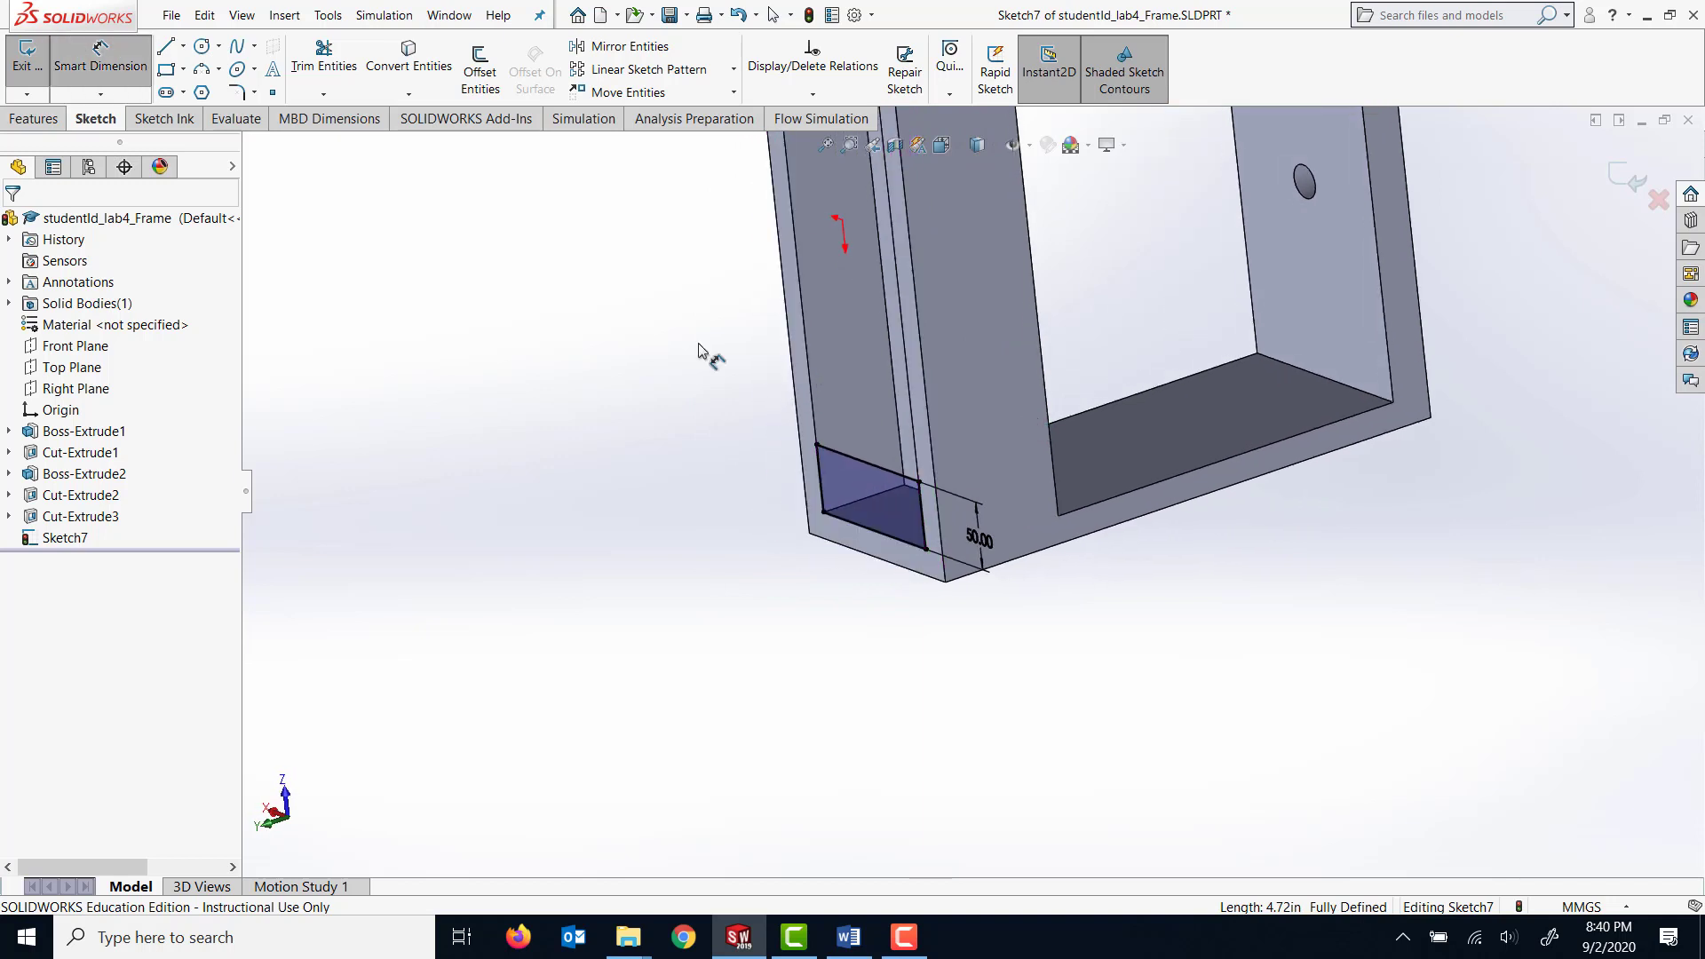
pyautogui.moveTo(384, 258); pyautogui.dragTo(578, 344, button='middle')
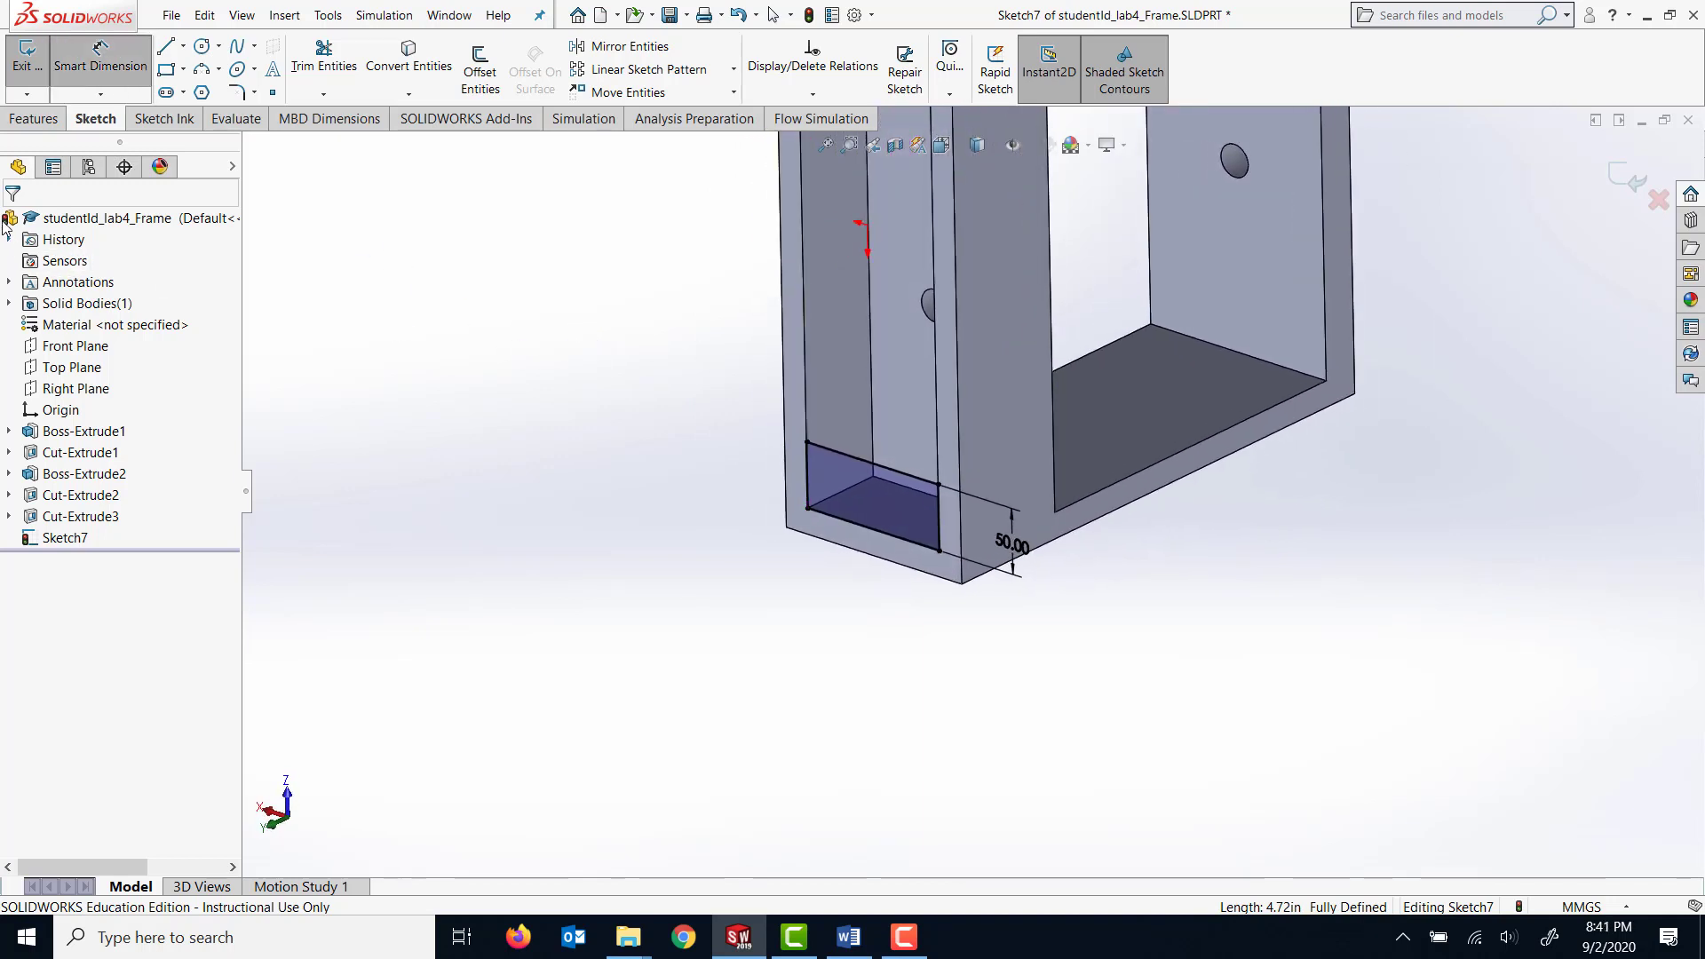
pyautogui.click(24, 125)
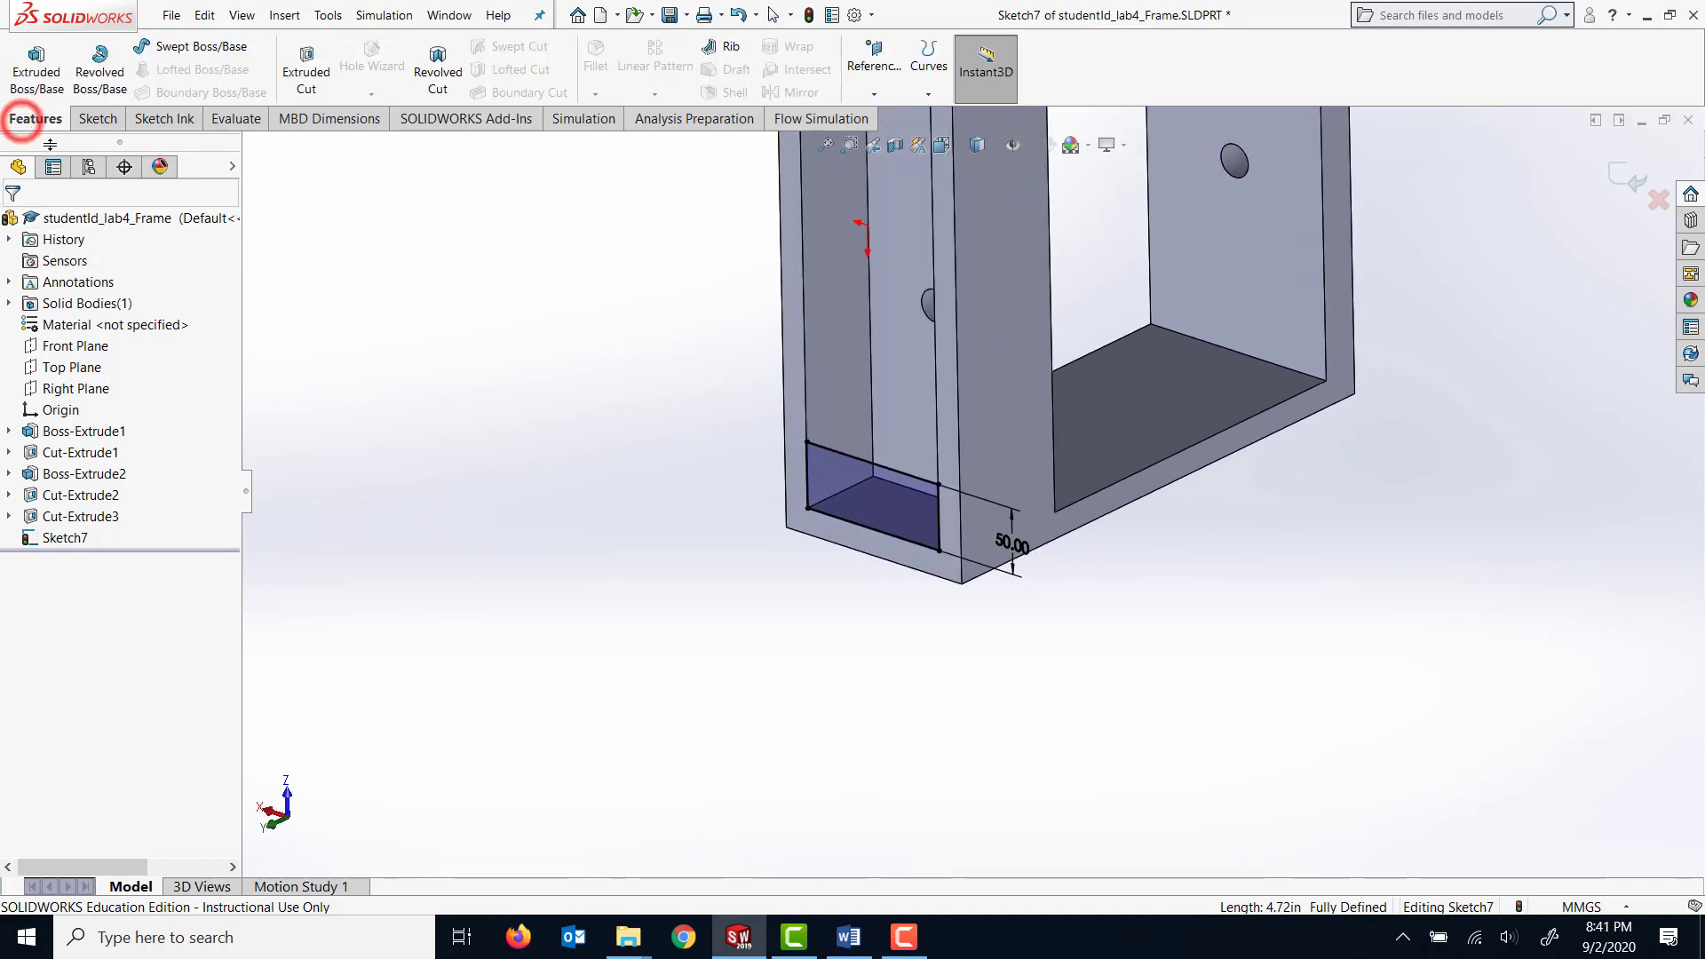
pyautogui.click(319, 78)
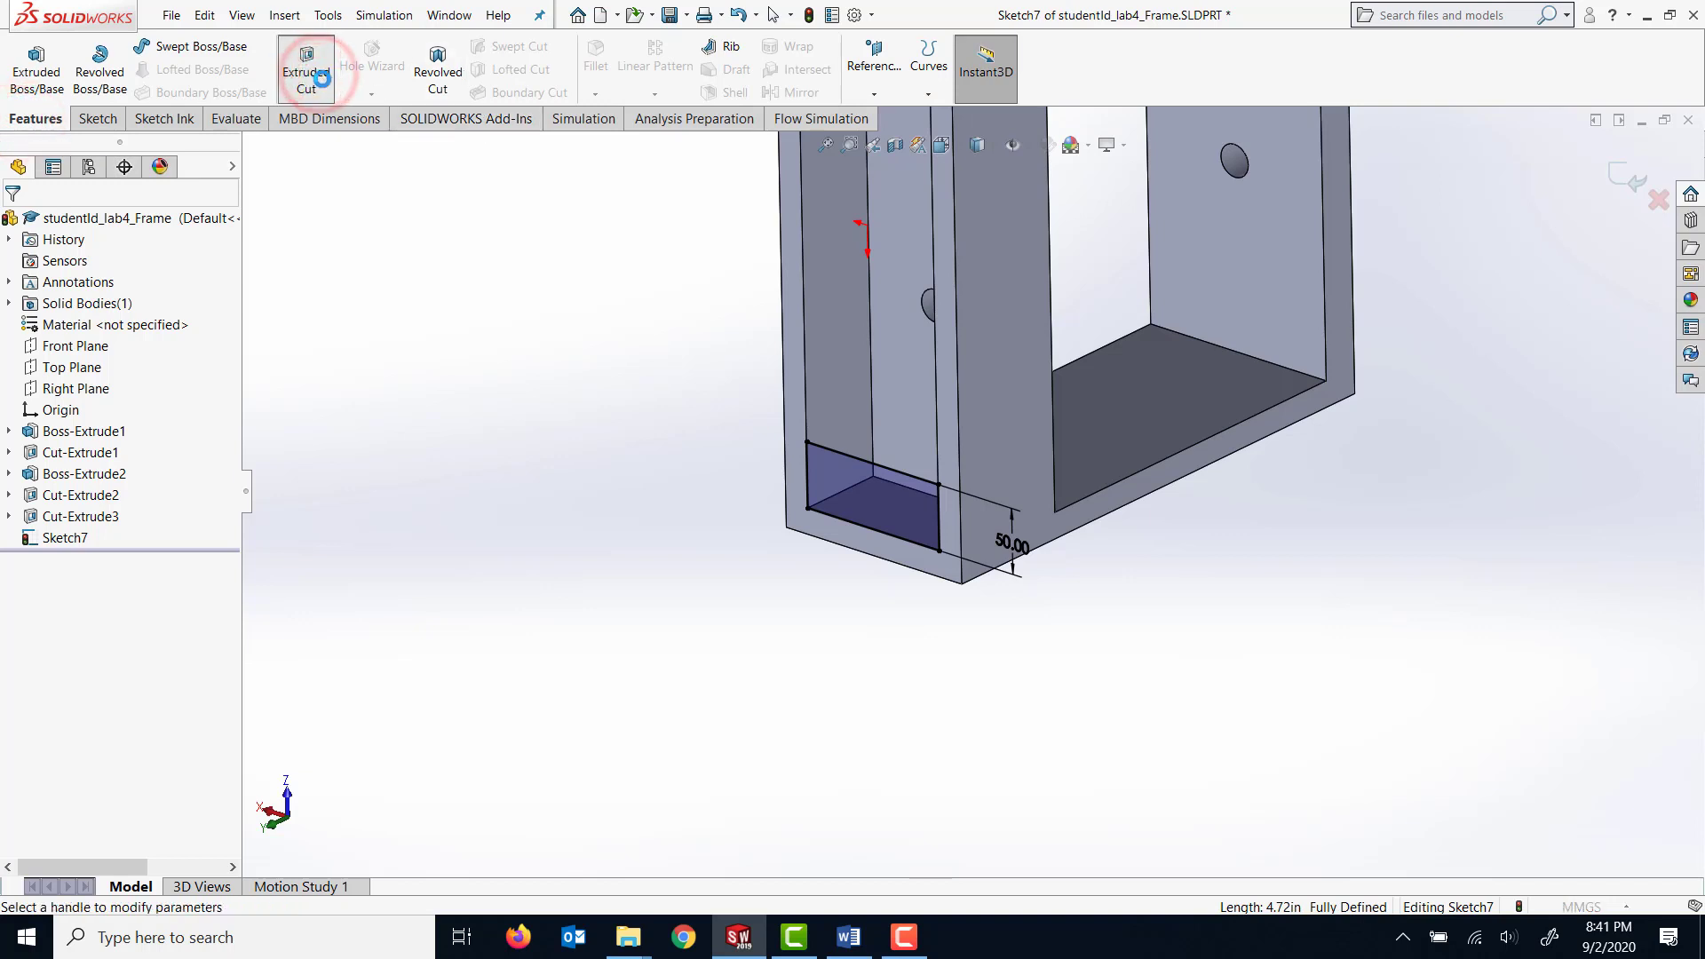
pyautogui.click(191, 346)
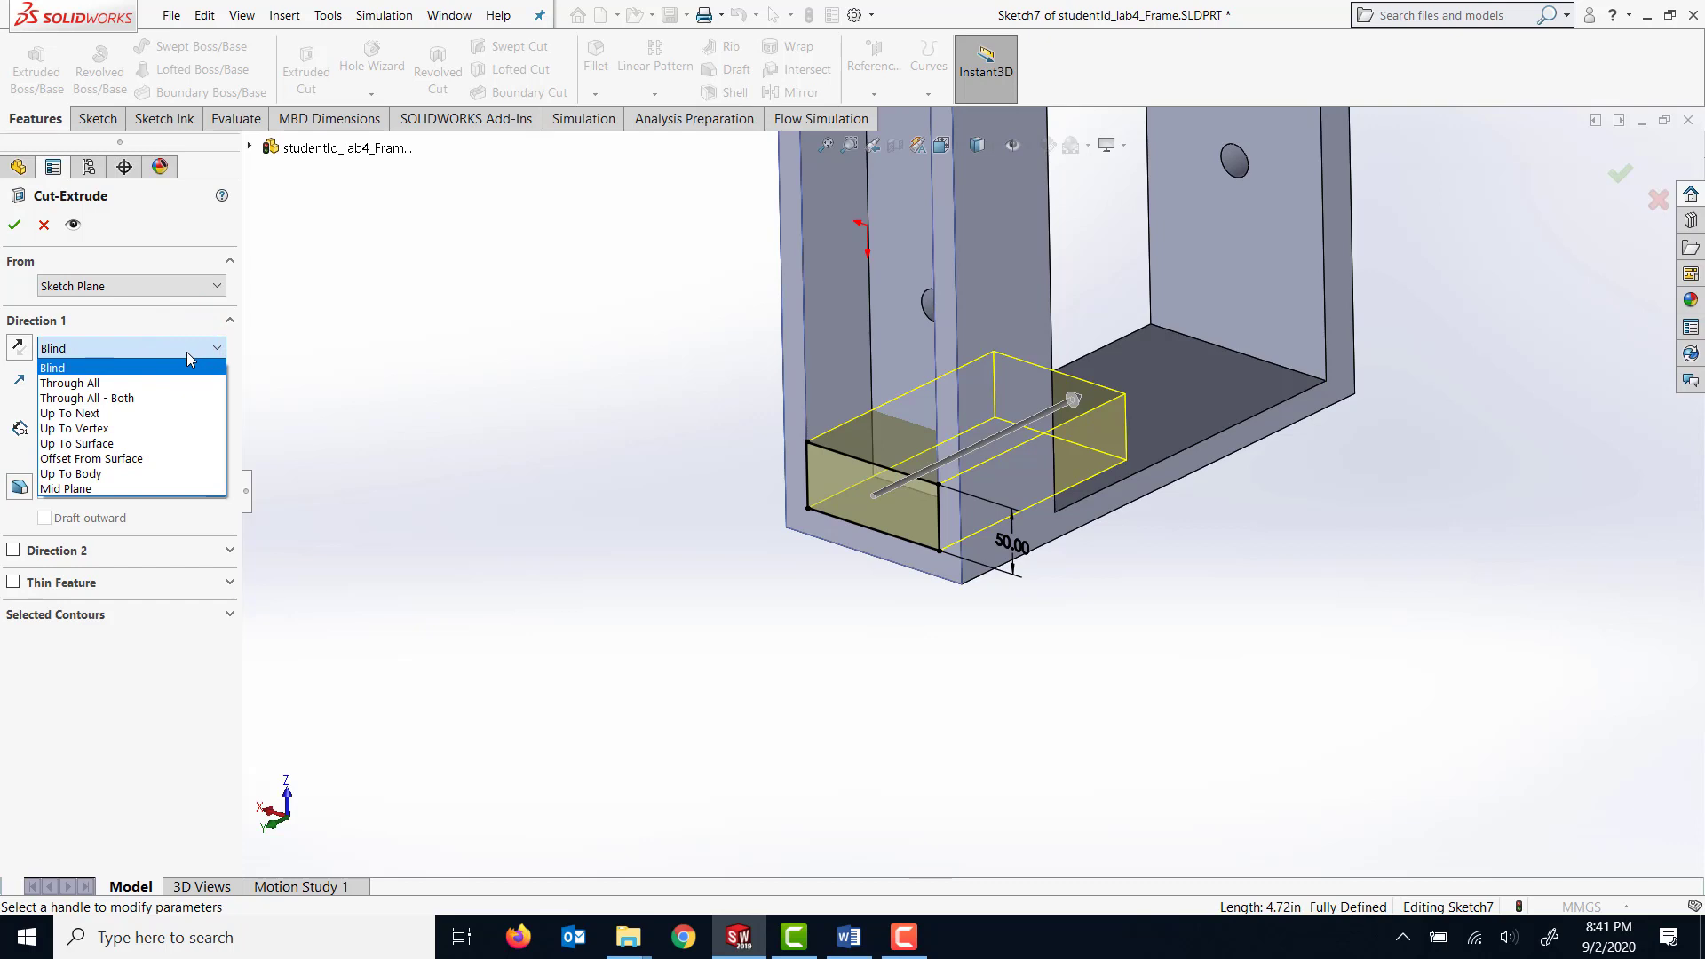
pyautogui.click(161, 412)
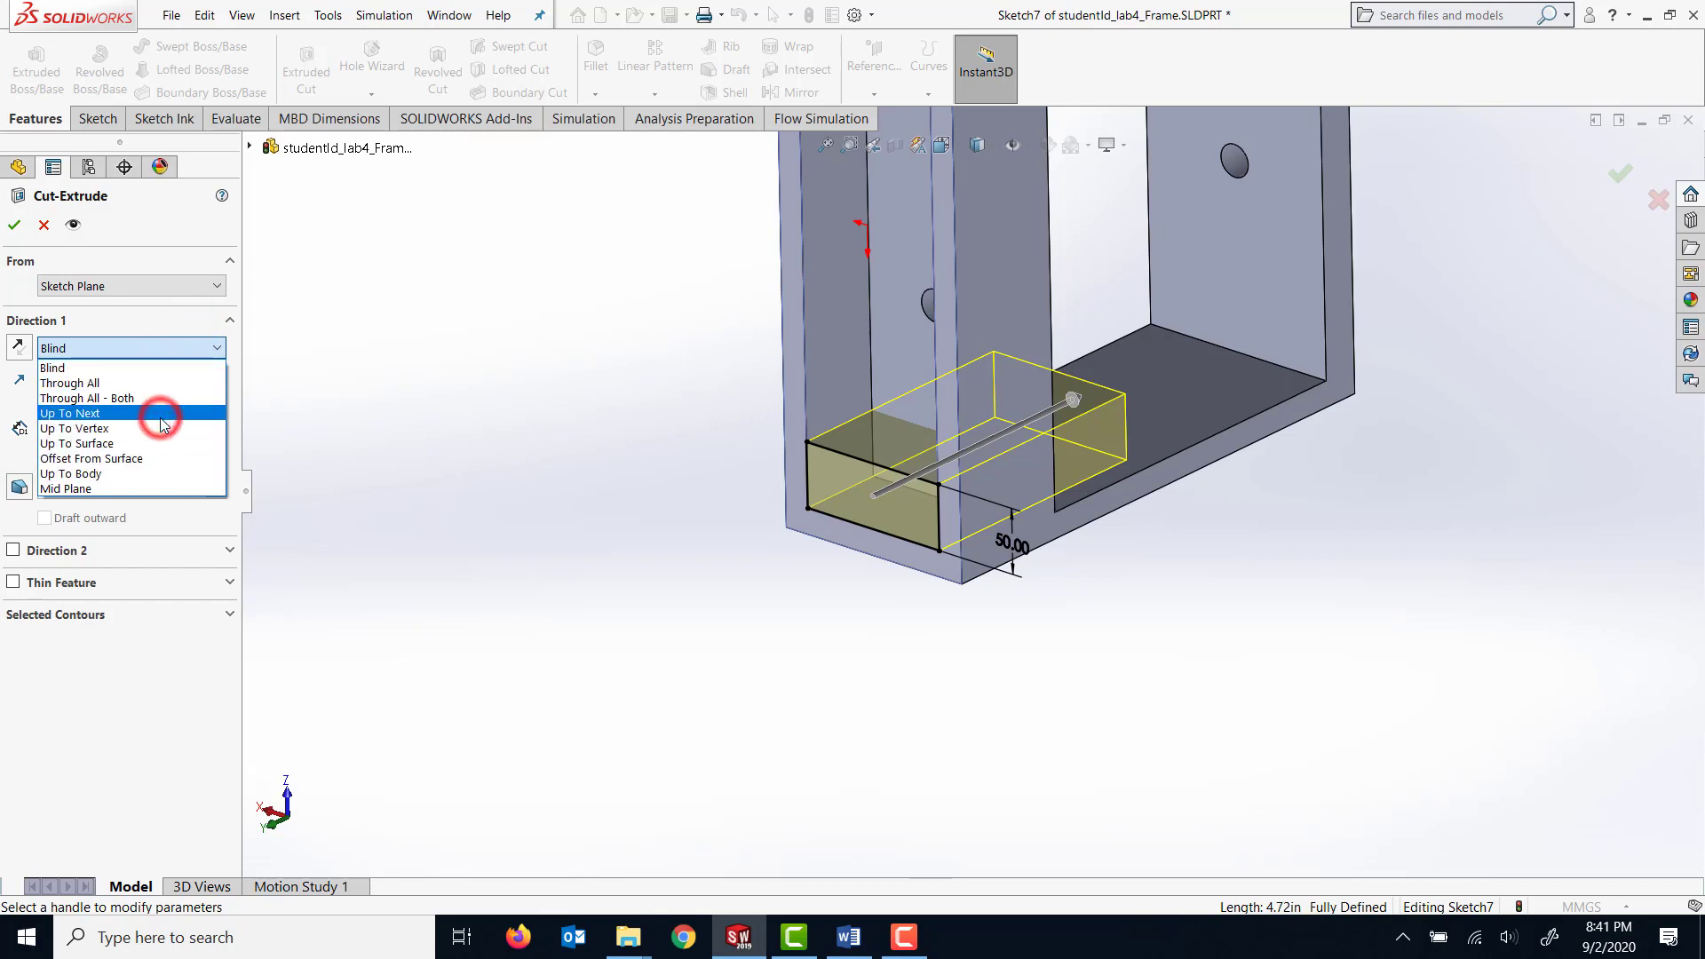
pyautogui.moveTo(555, 413); pyautogui.dragTo(472, 457, button='middle')
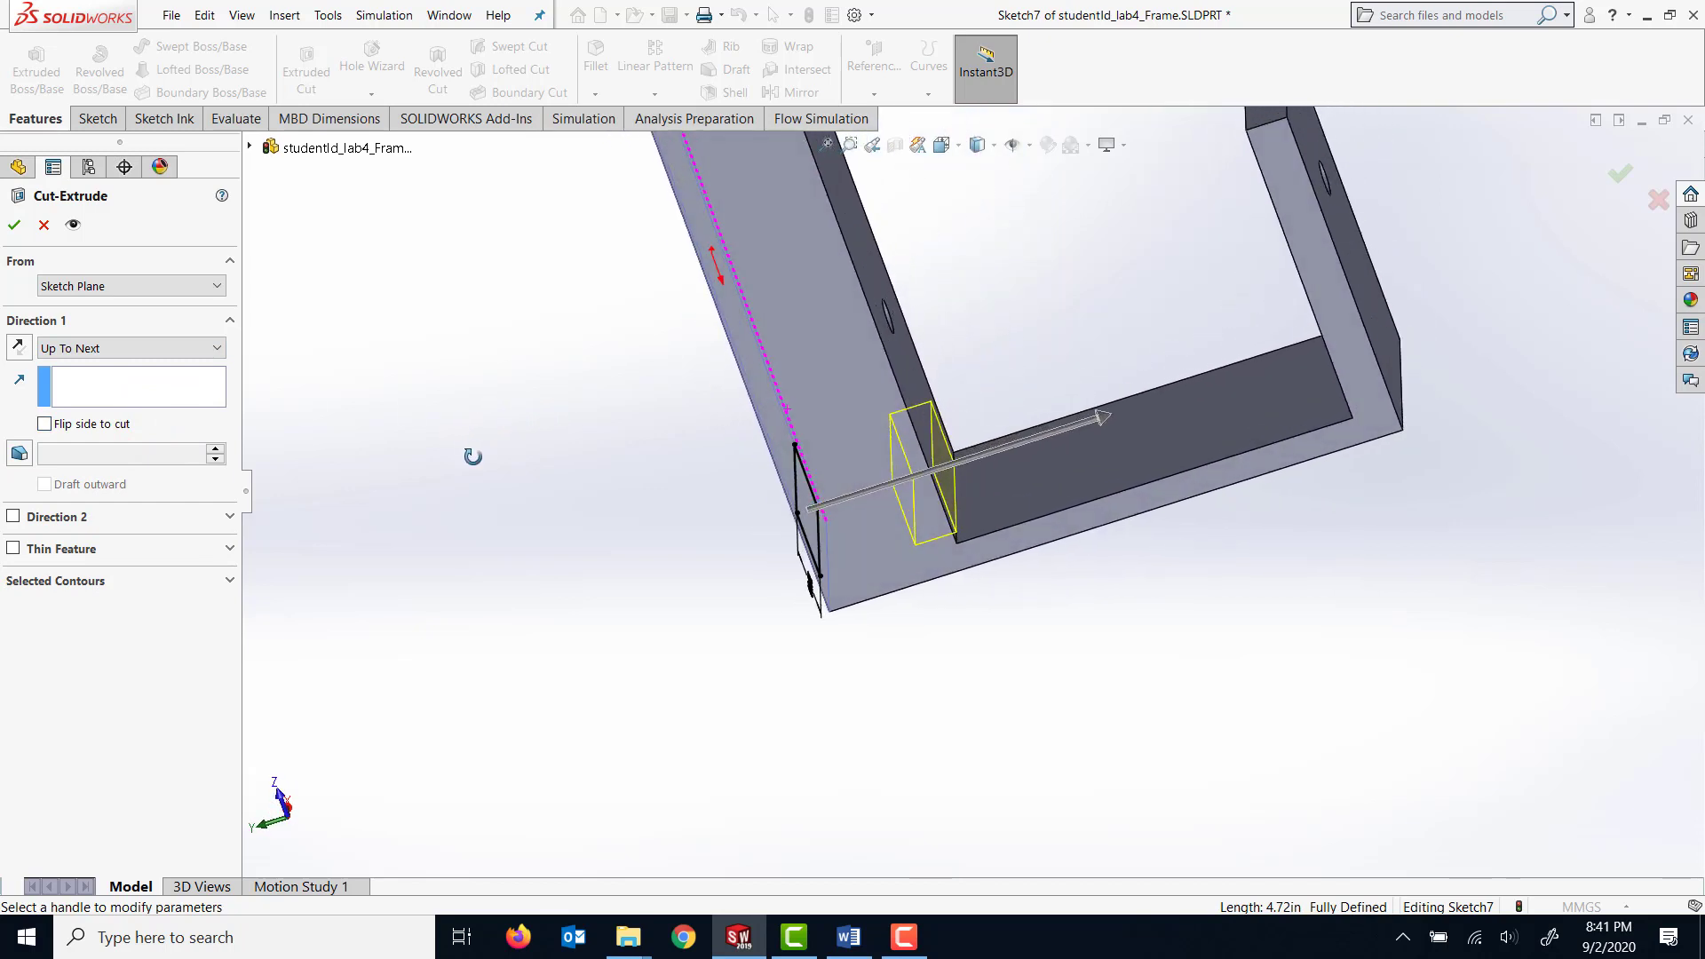
pyautogui.click(16, 226)
pyautogui.moveTo(373, 346); pyautogui.dragTo(504, 515, button='middle')
pyautogui.click(1139, 633)
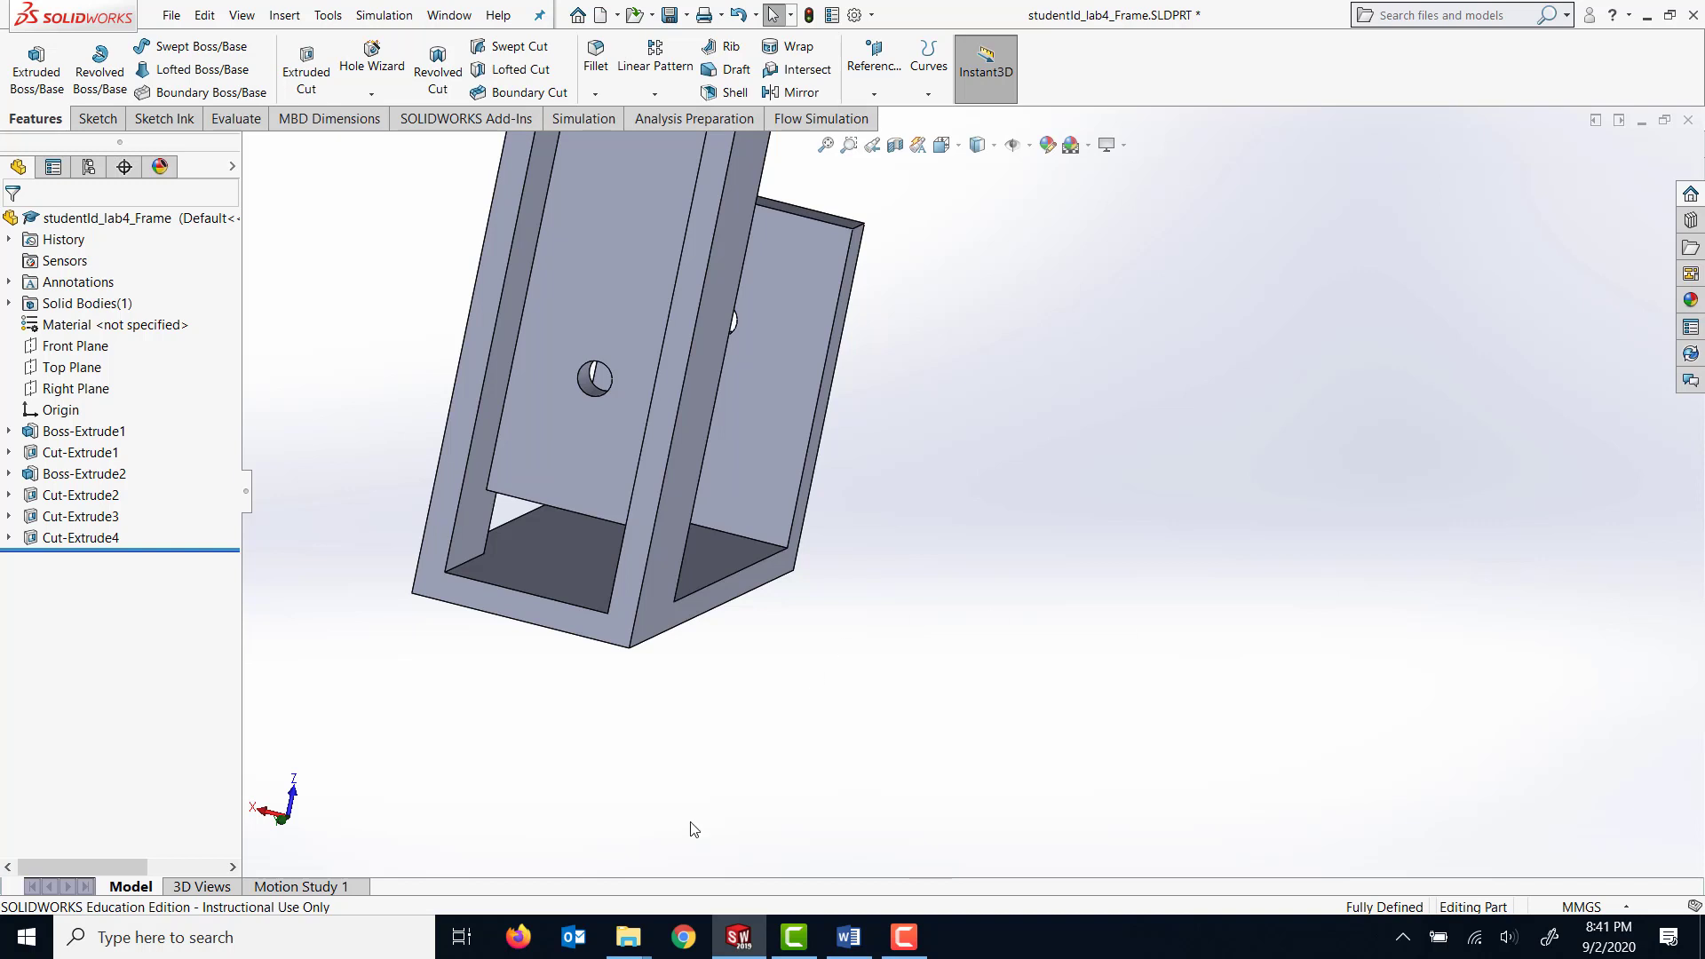
# Begin a Hole Wizard hole on the inner face of the frame's base, using the DIN standard.
pyautogui.scroll(5, 510, 464)
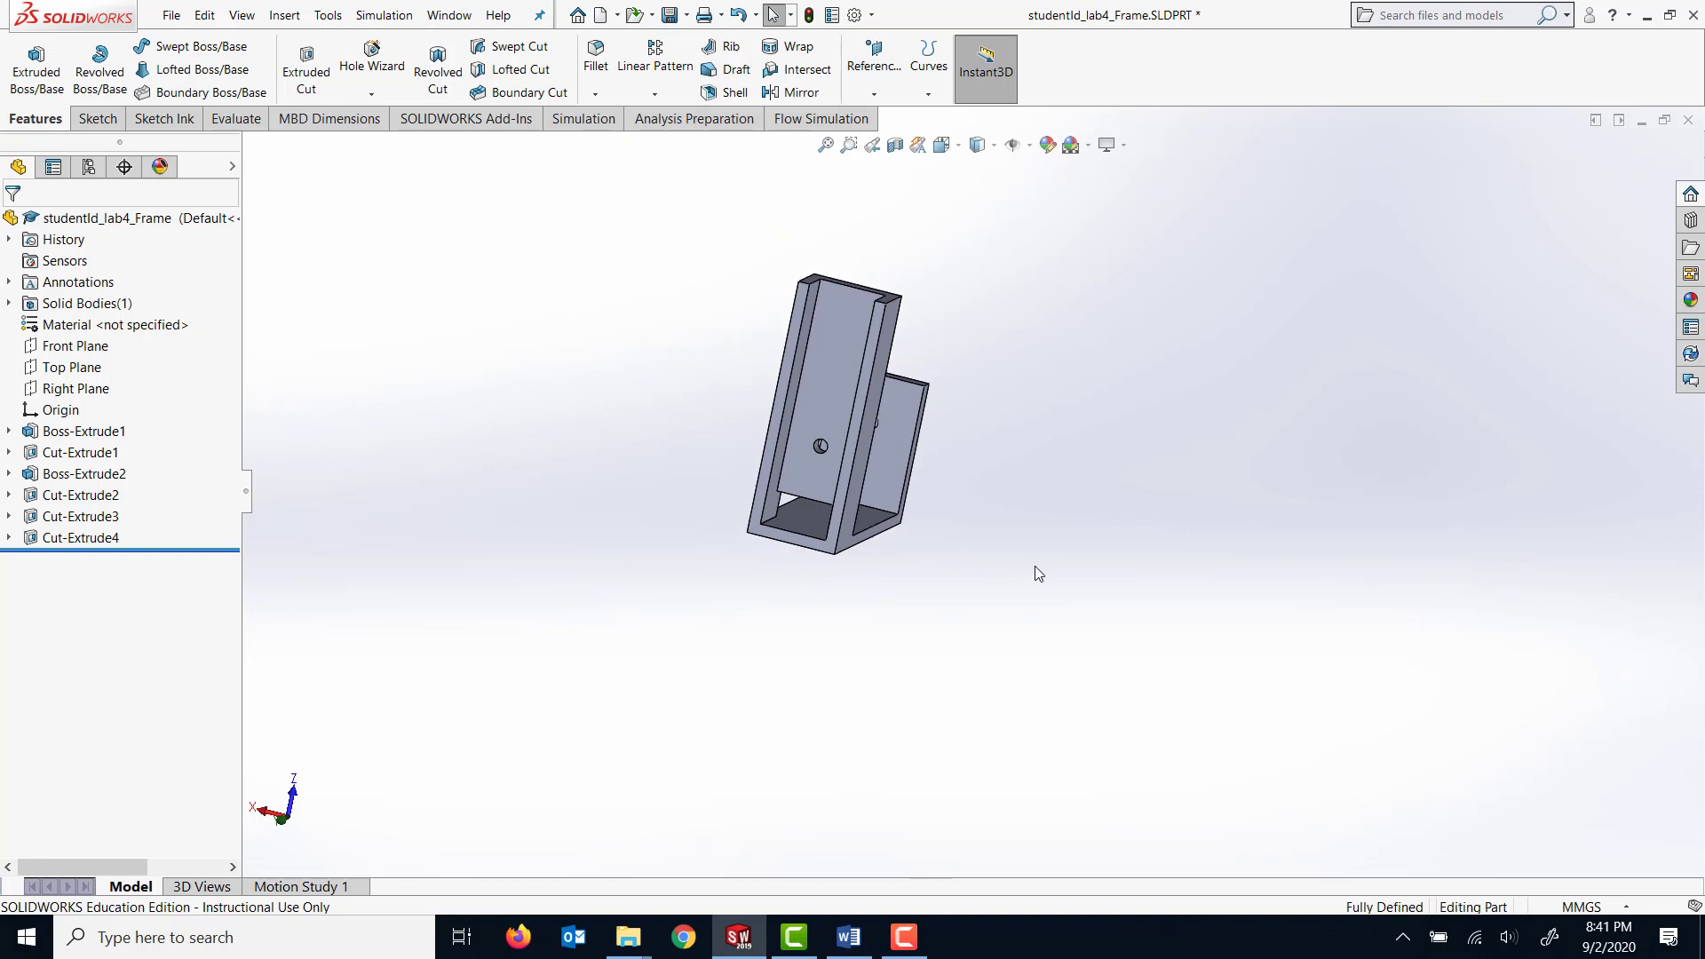
pyautogui.moveTo(1036, 571); pyautogui.dragTo(957, 466, button='middle')
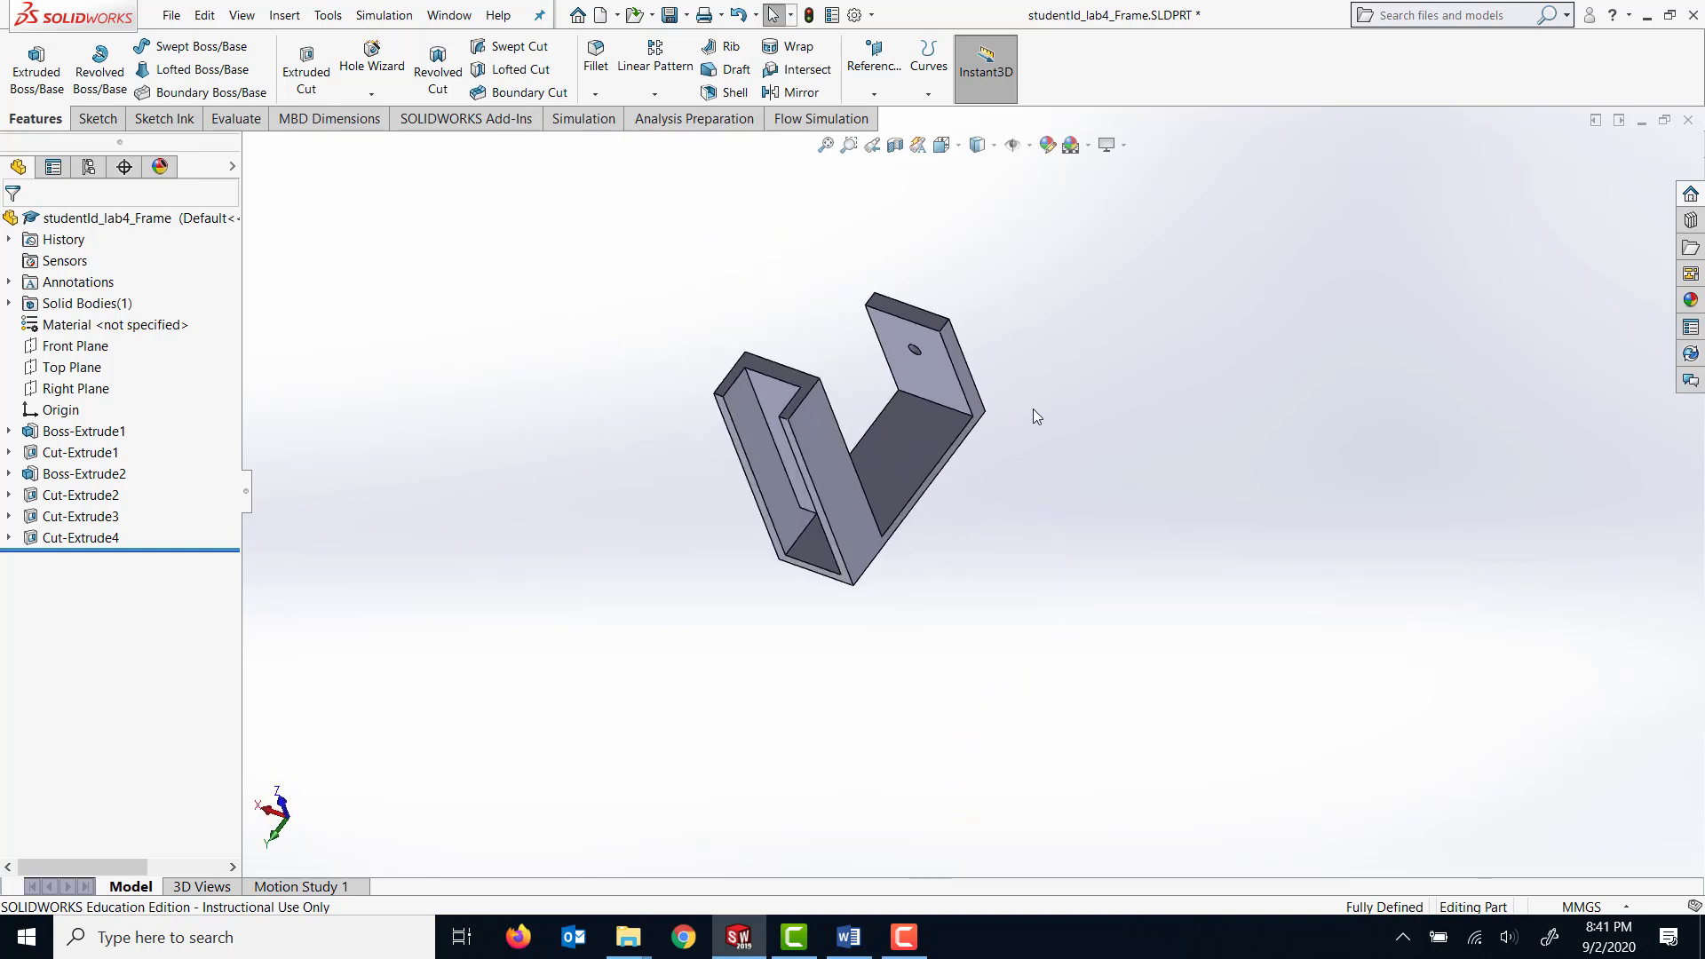
pyautogui.scroll(-3, 988, 428)
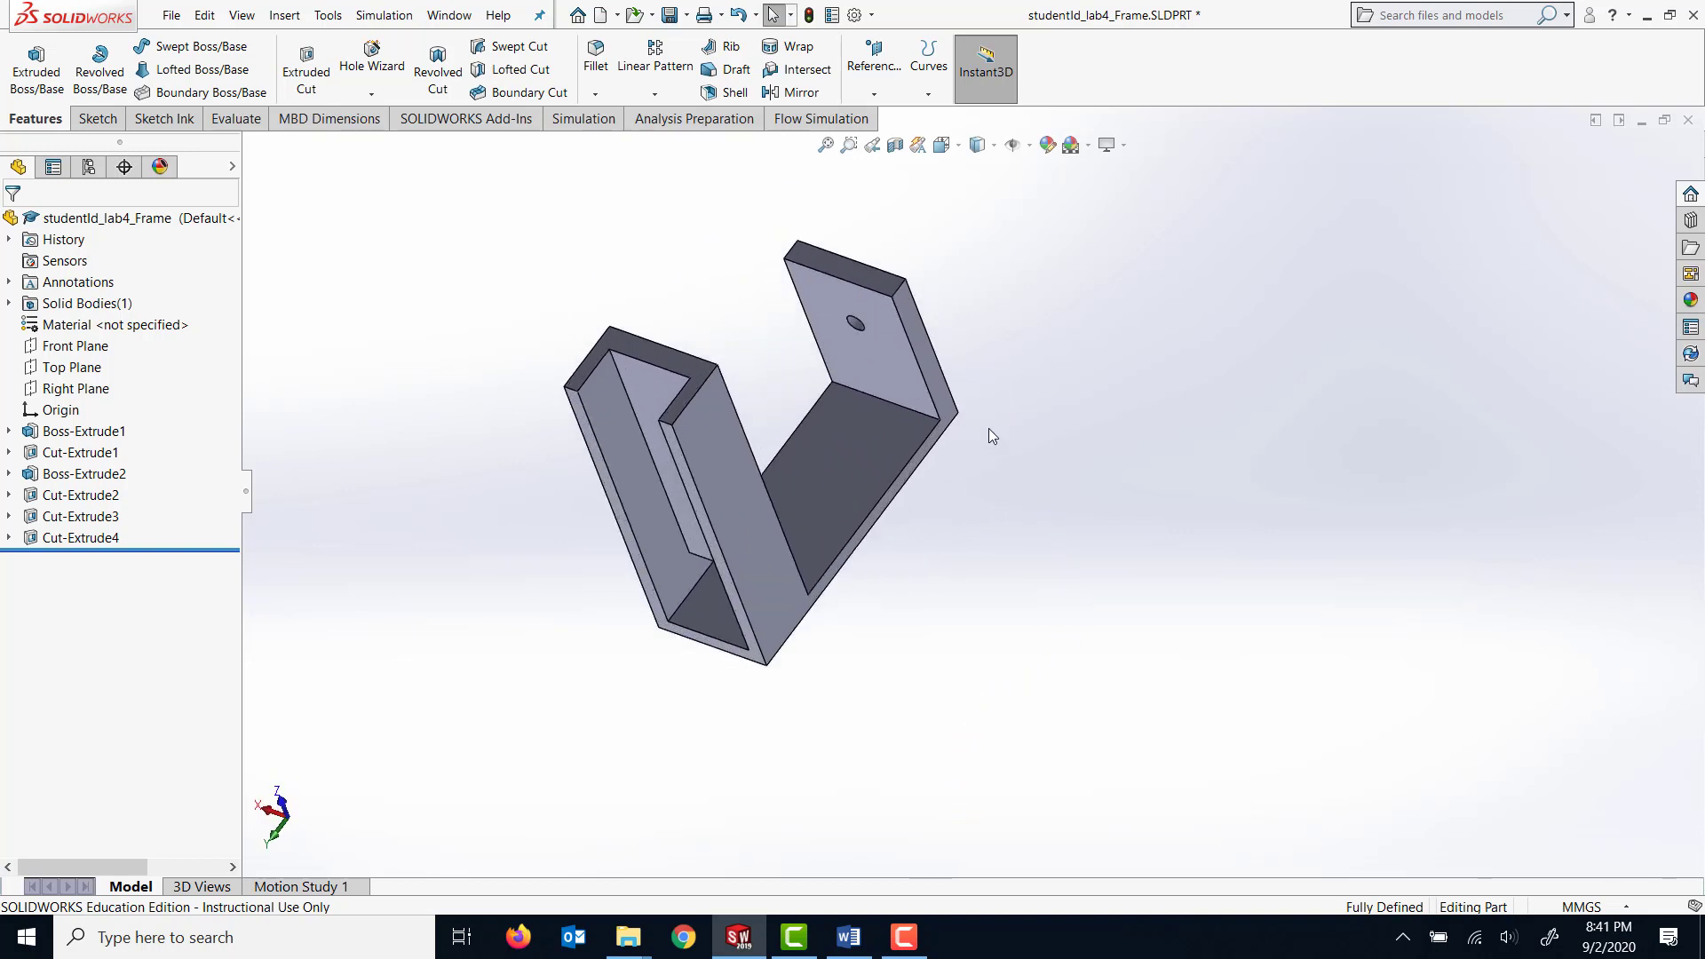
pyautogui.click(848, 424)
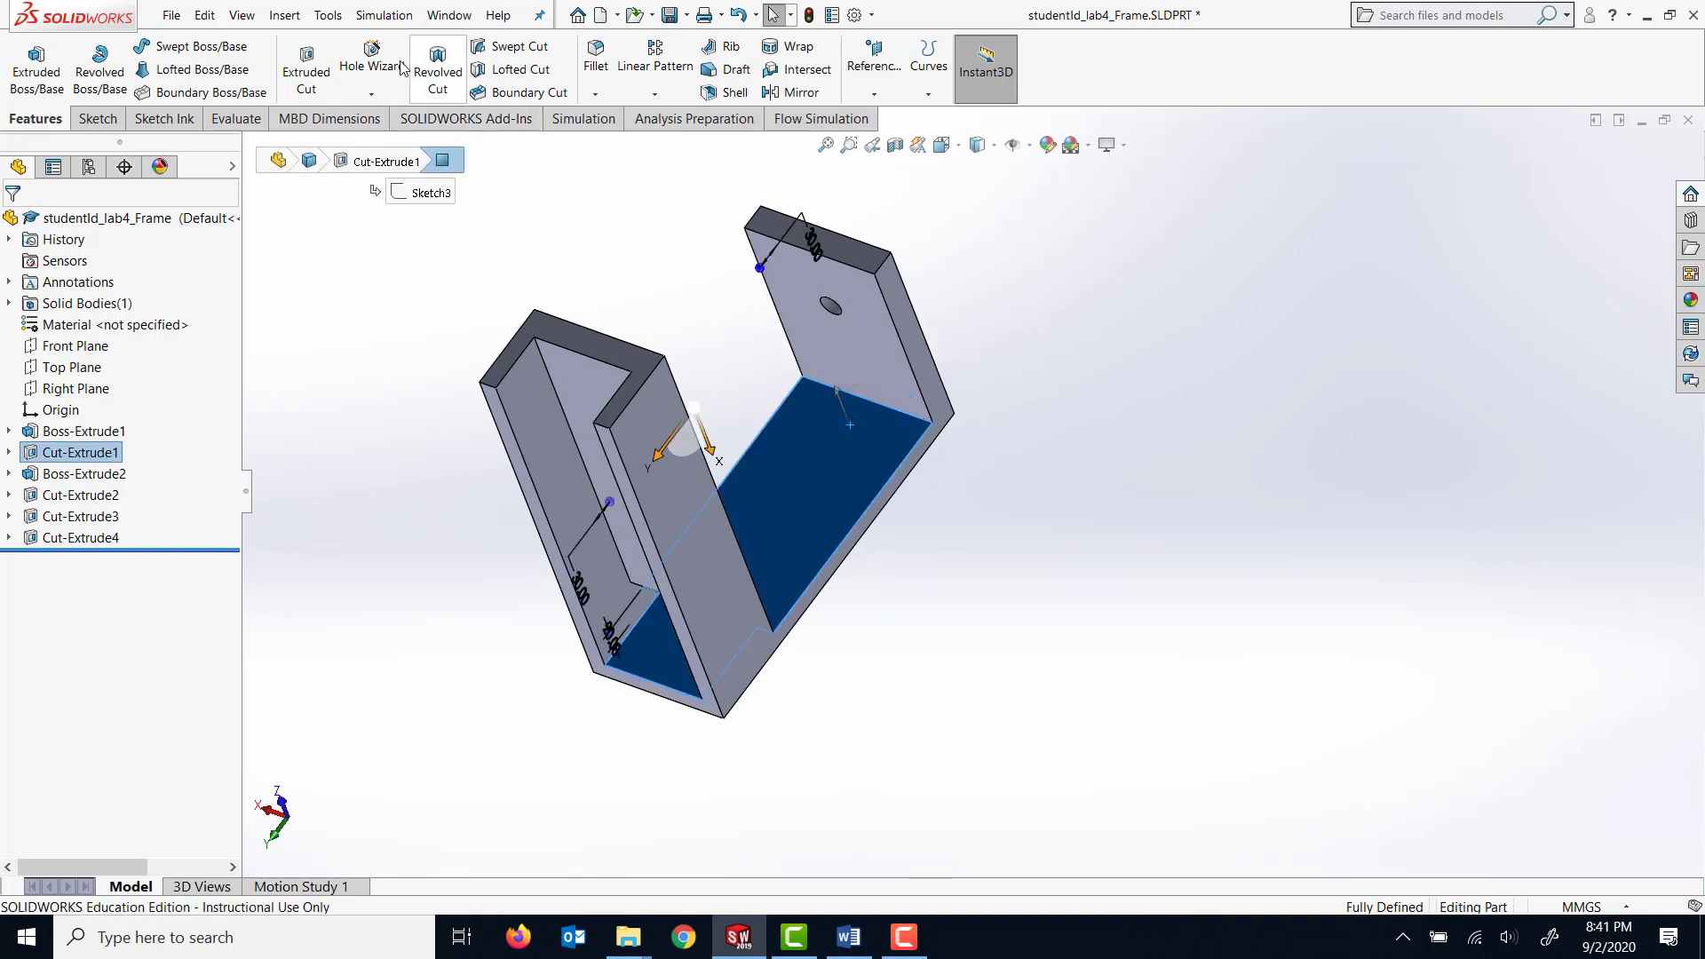
pyautogui.click(373, 64)
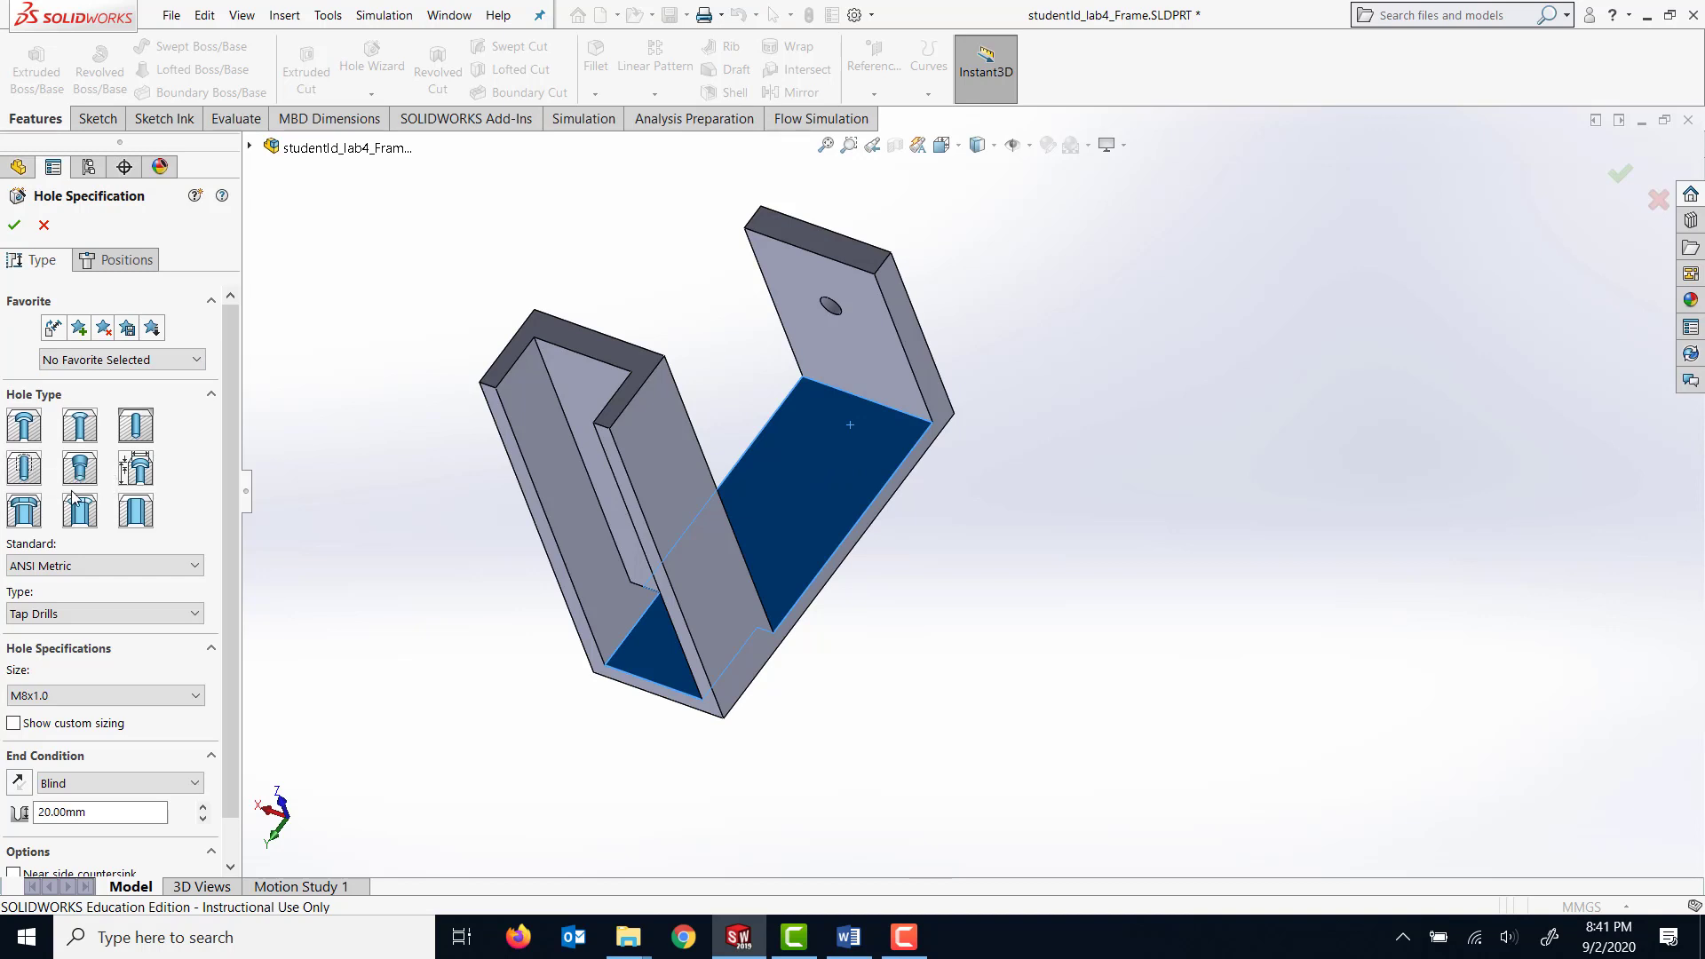
pyautogui.click(110, 565)
pyautogui.click(116, 566)
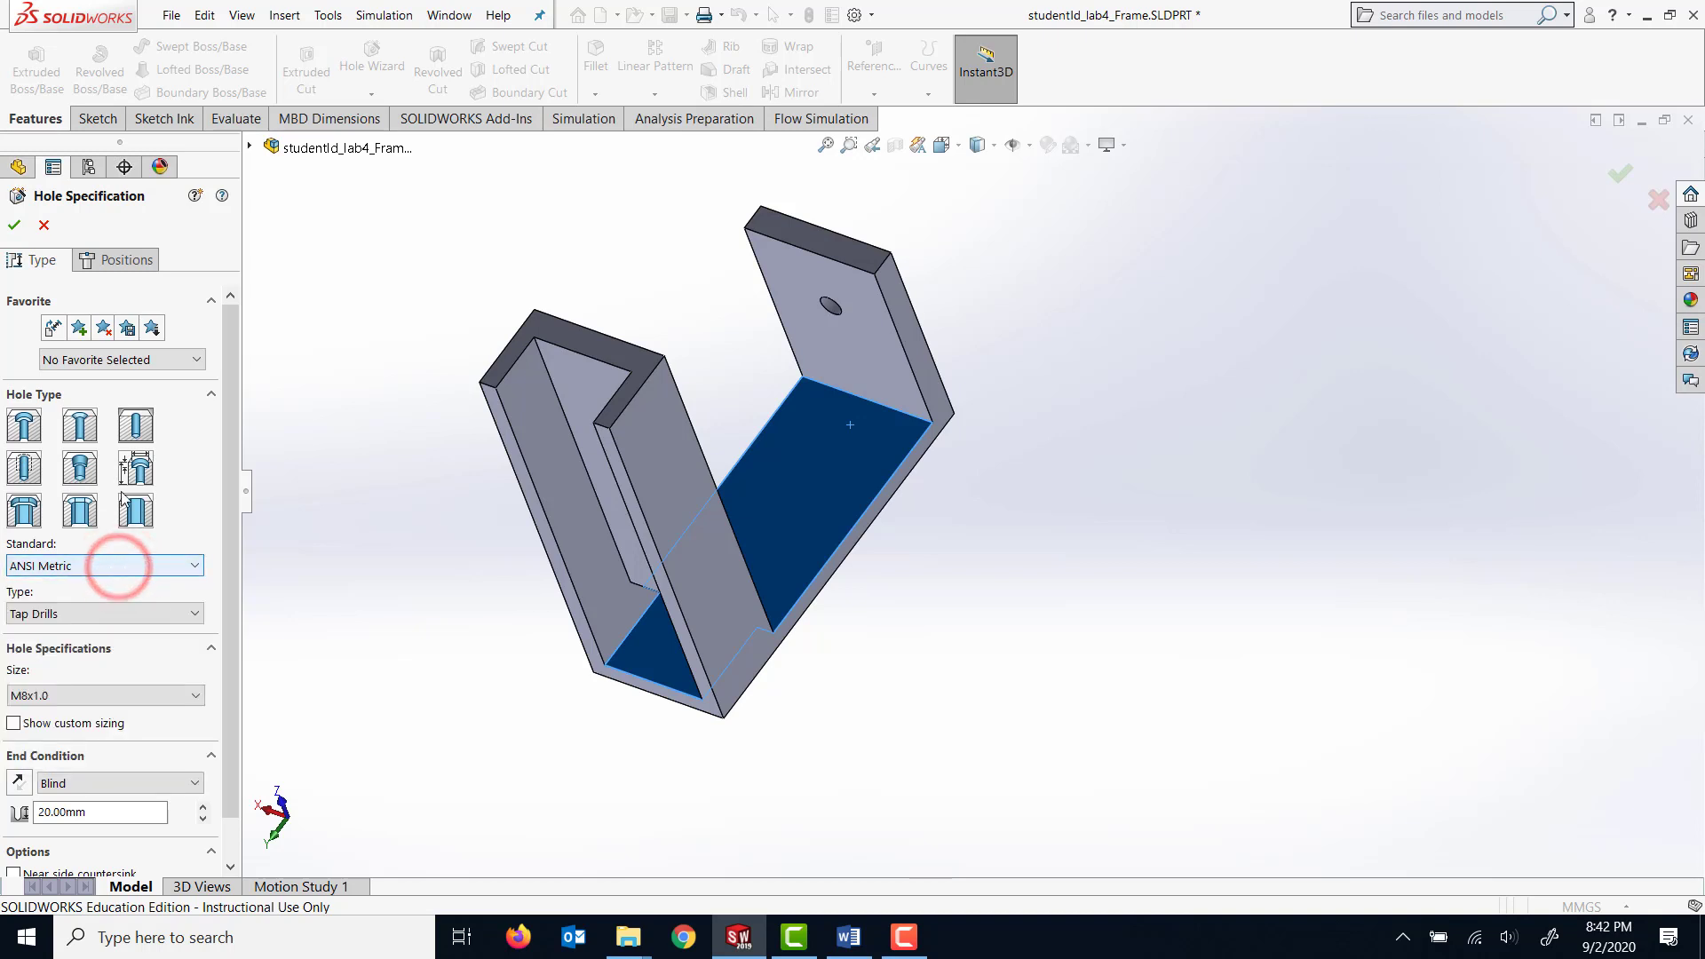
pyautogui.click(142, 568)
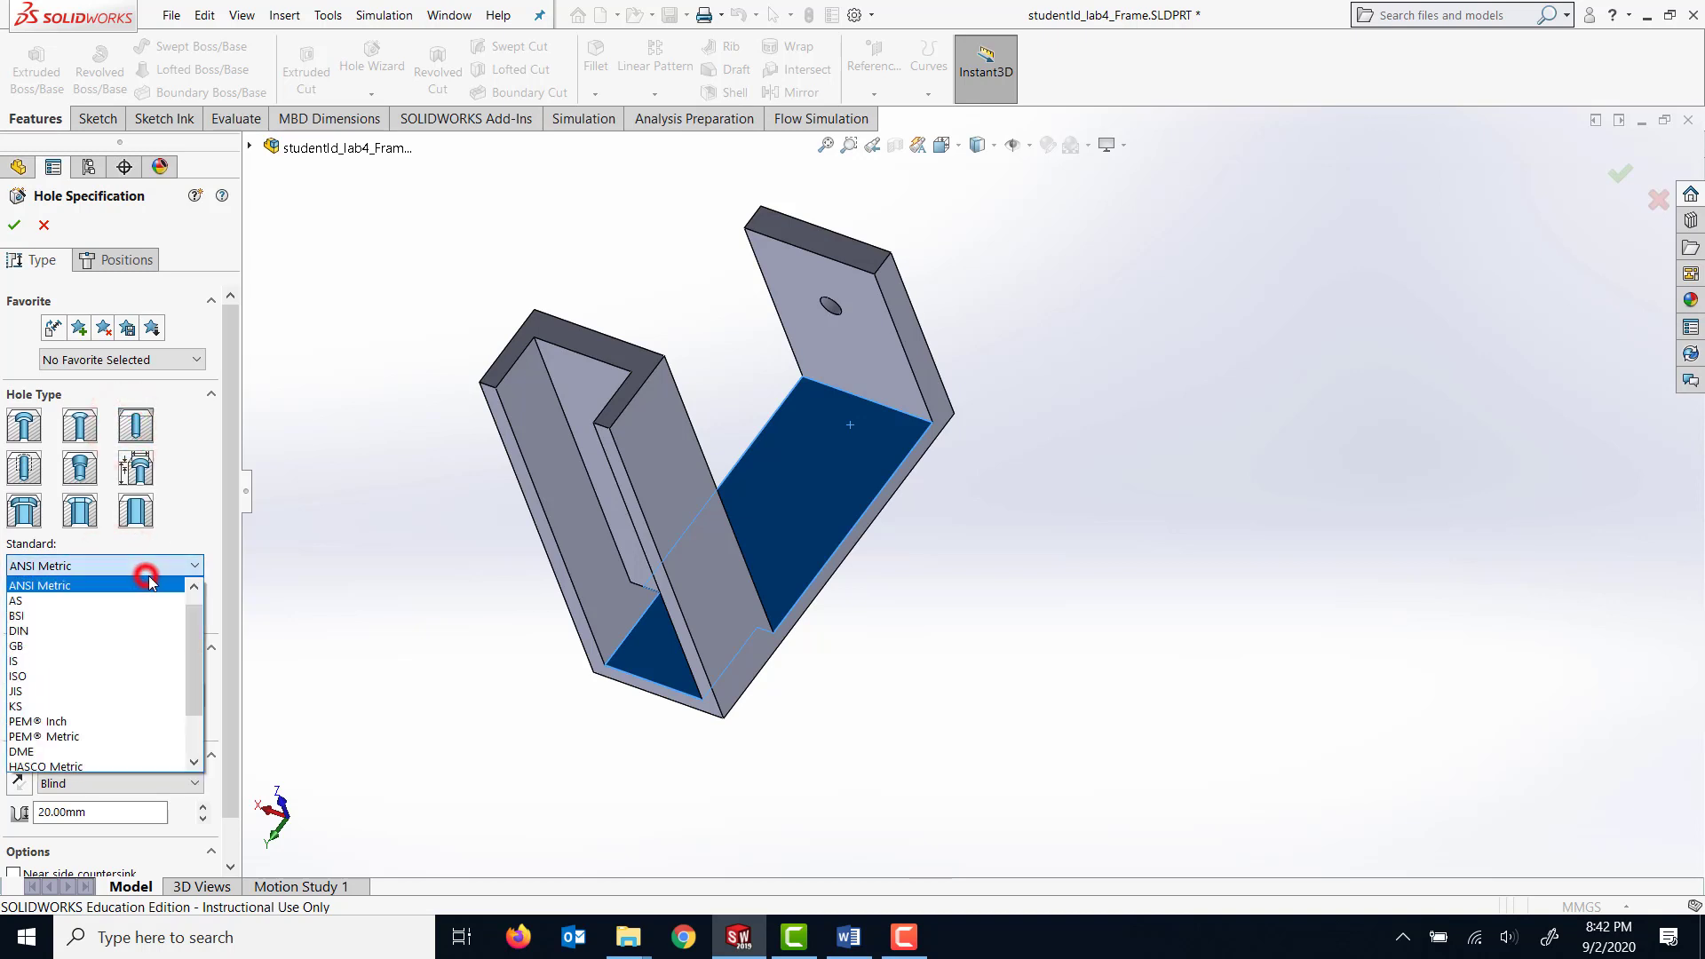
pyautogui.click(55, 632)
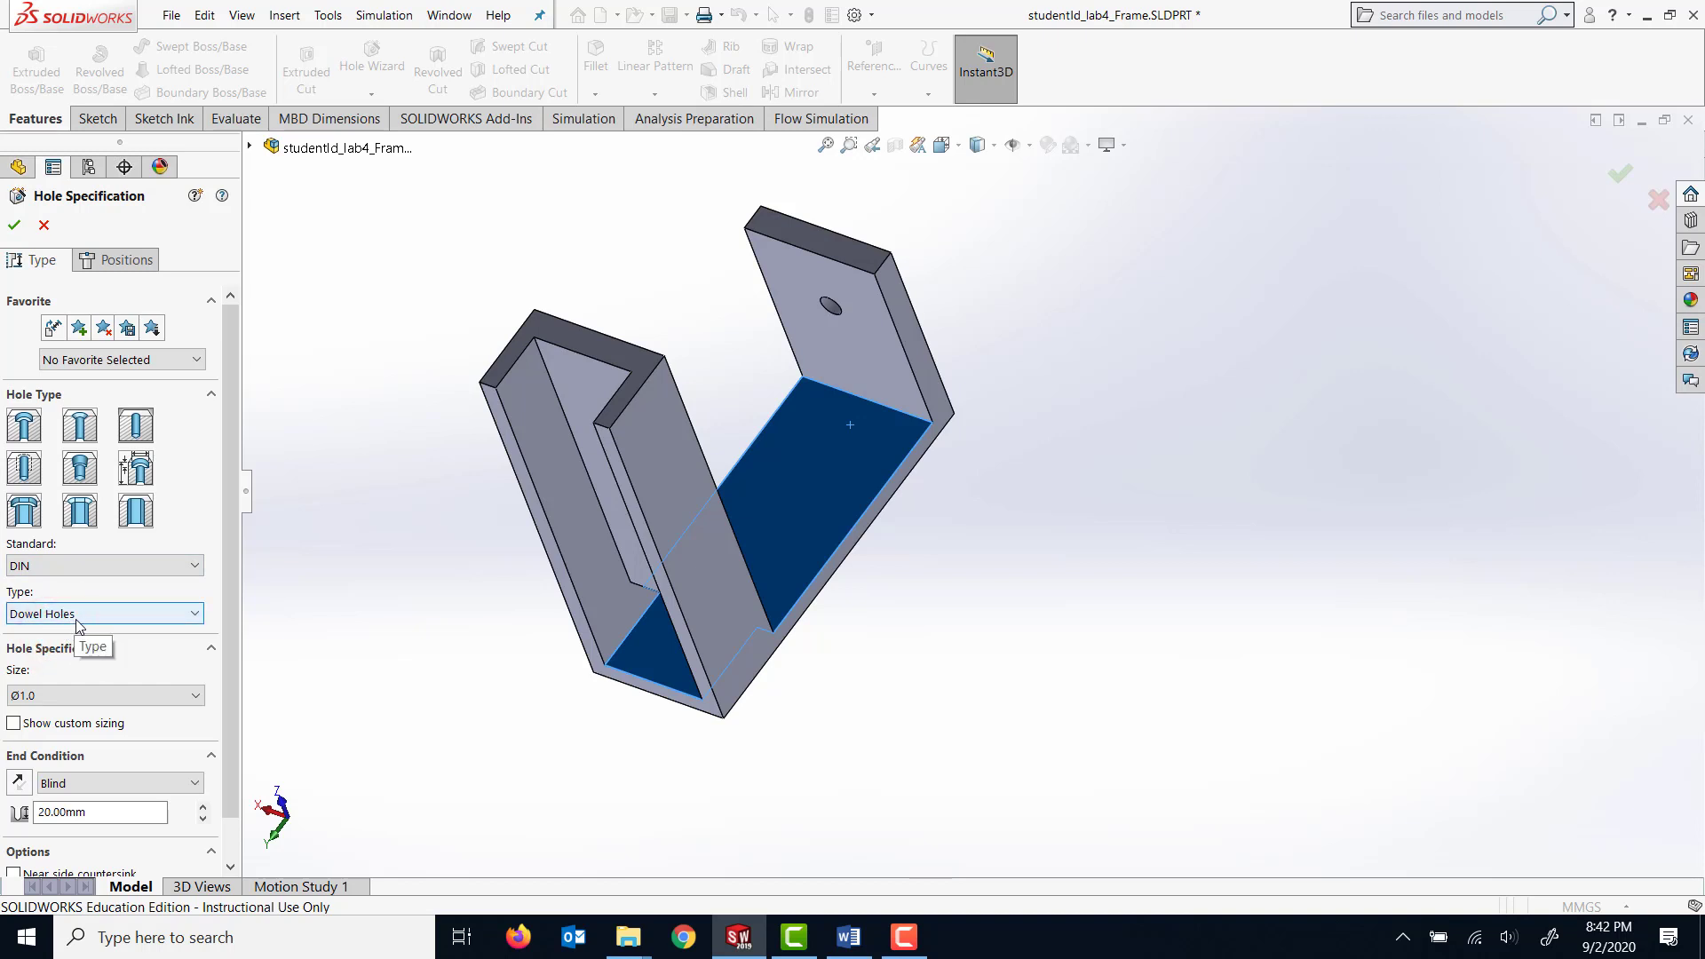
# Set the hole type to Tap Drills and its size to M6.
pyautogui.click(78, 620)
pyautogui.click(88, 692)
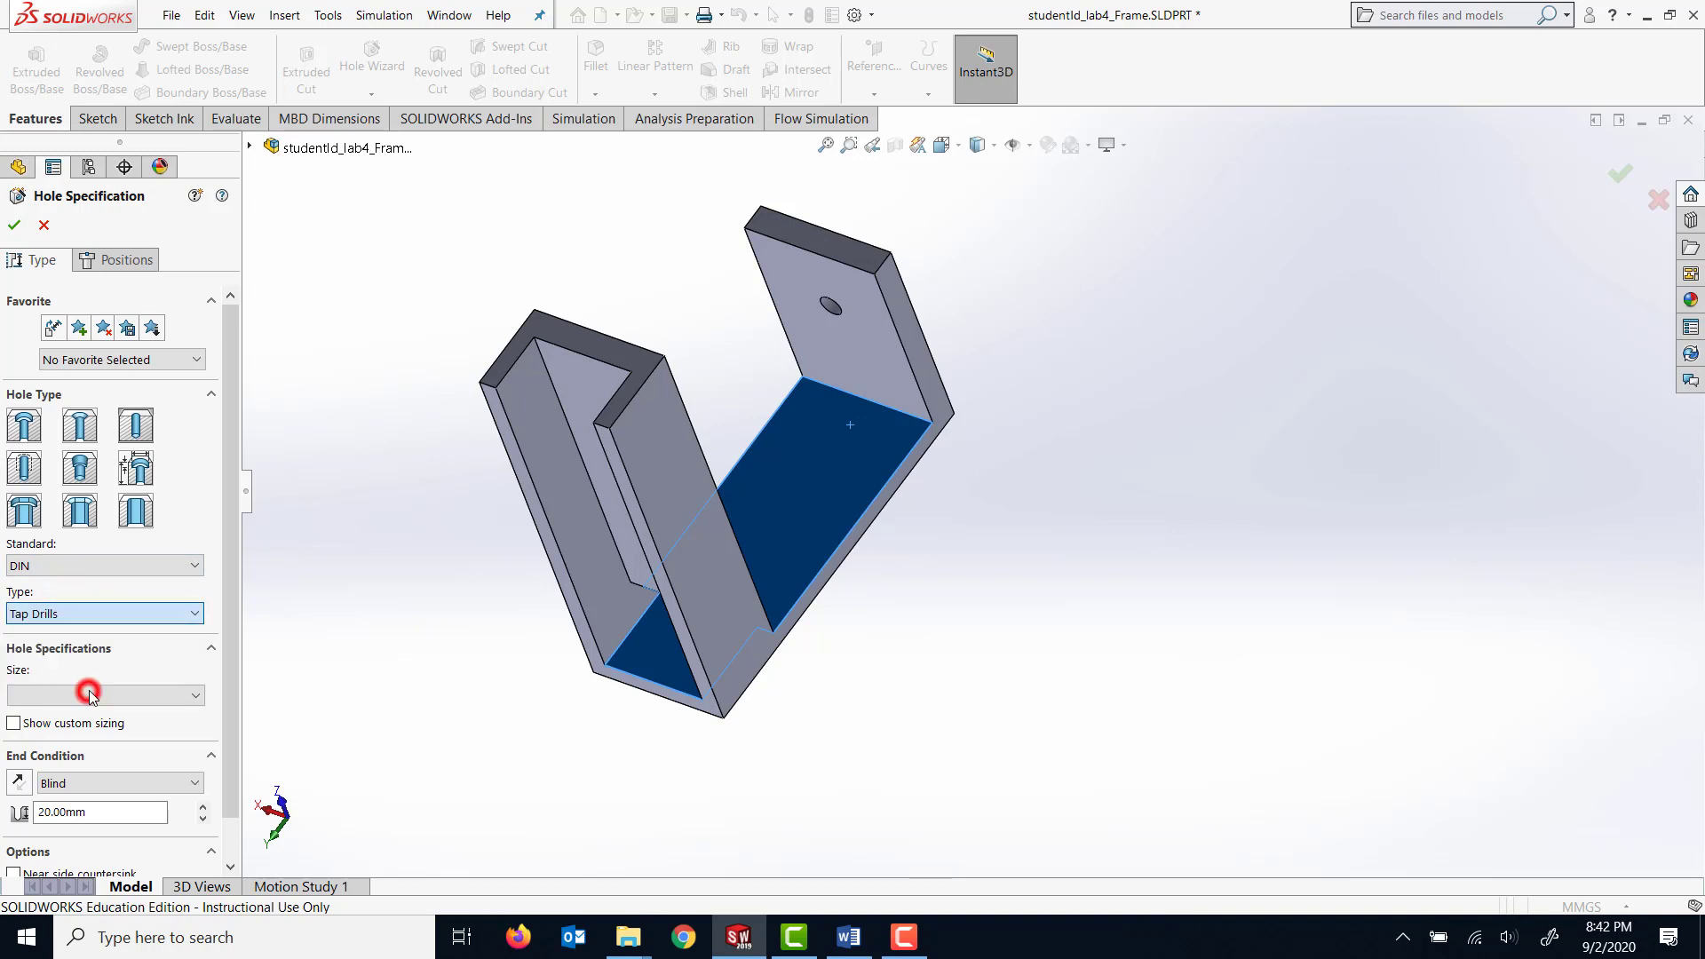
pyautogui.click(87, 696)
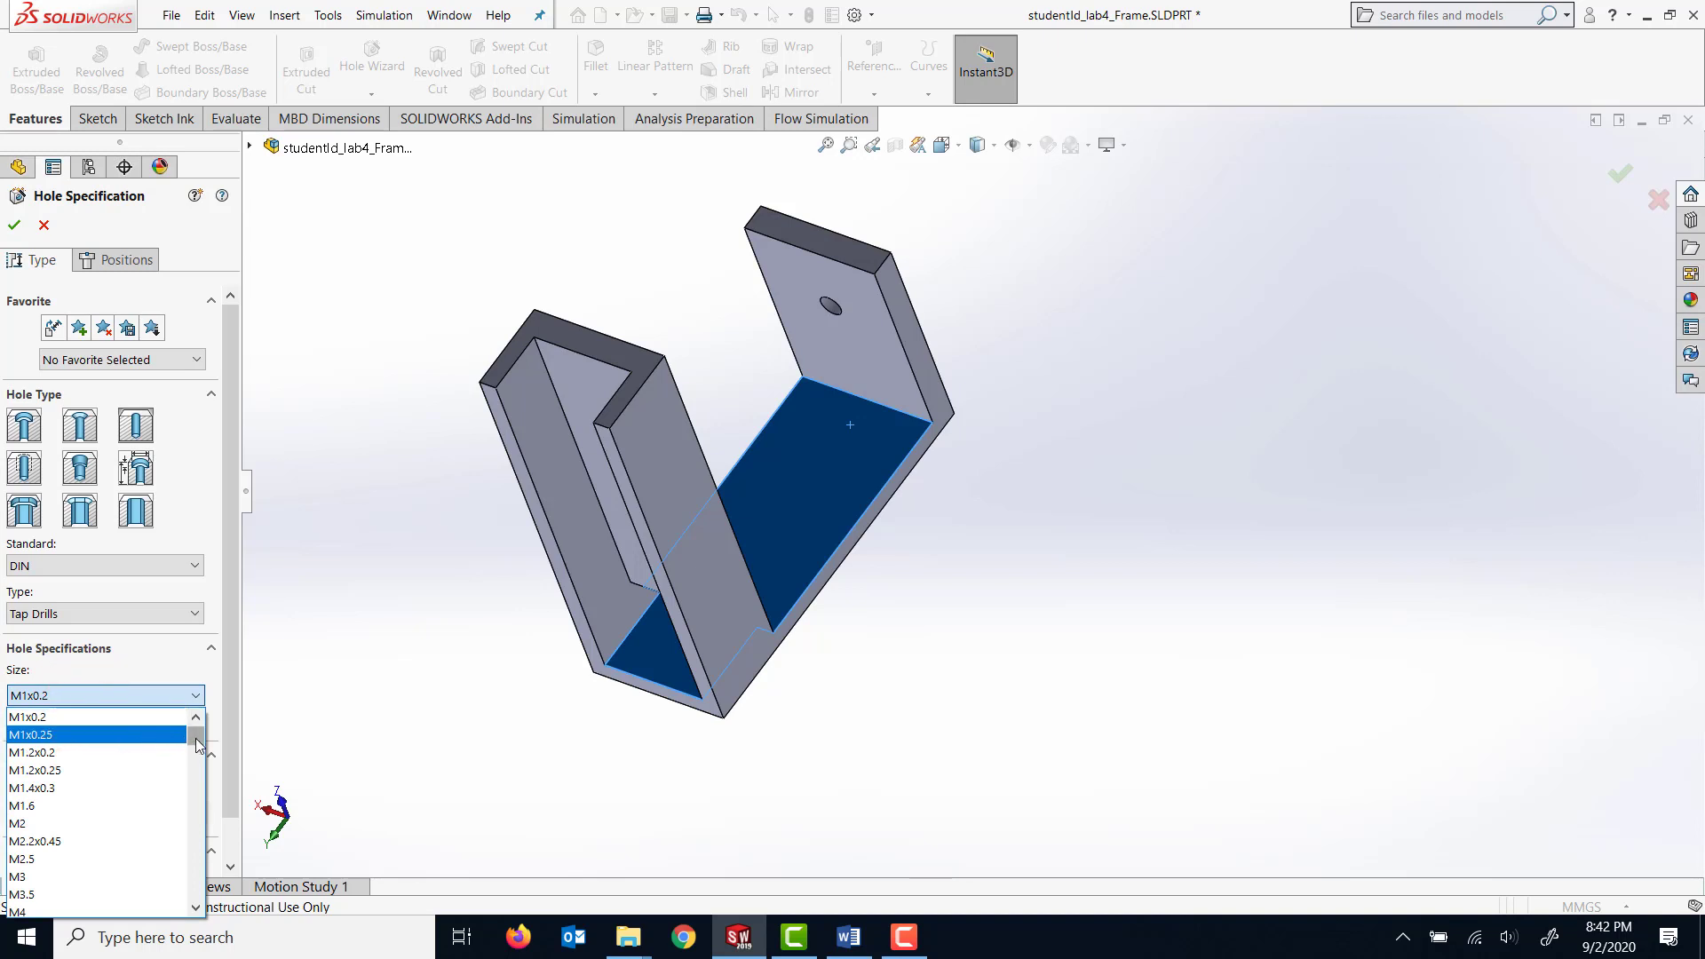
pyautogui.moveTo(196, 738); pyautogui.dragTo(187, 747)
pyautogui.click(124, 717)
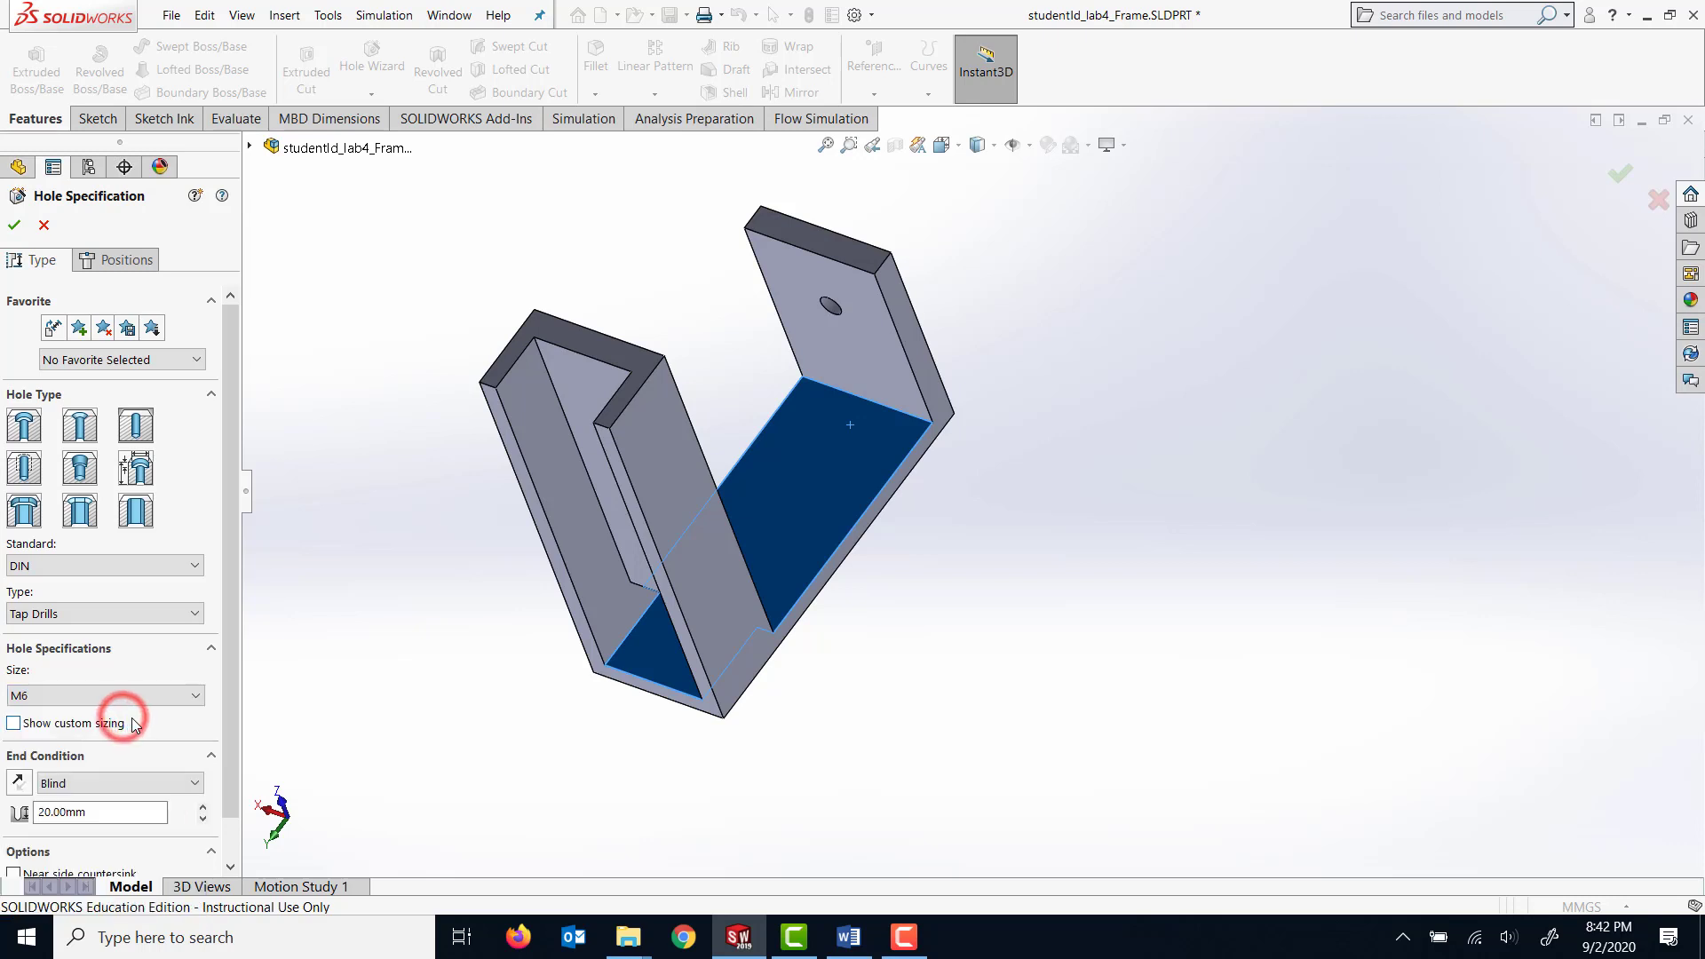
# Give the tap drill a custom diameter of 7 mm and a Through All end condition.
pyautogui.moveTo(229, 700); pyautogui.dragTo(213, 746)
pyautogui.click(14, 677)
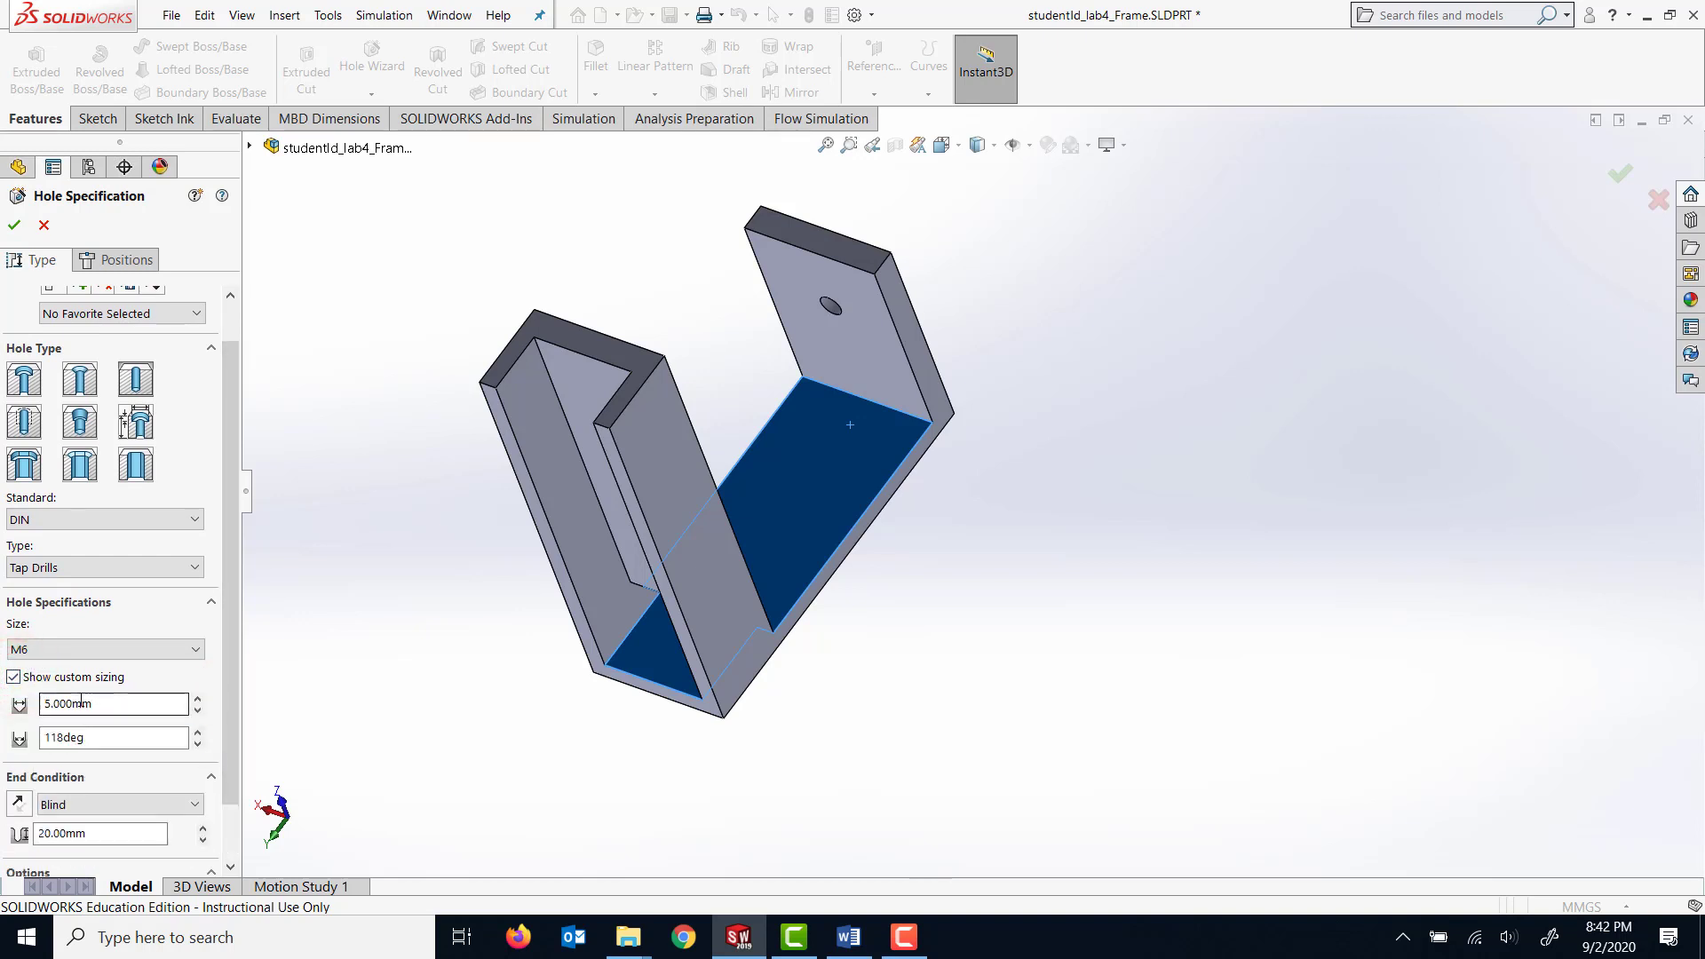
pyautogui.click(118, 706)
pyautogui.doubleClick(133, 705)
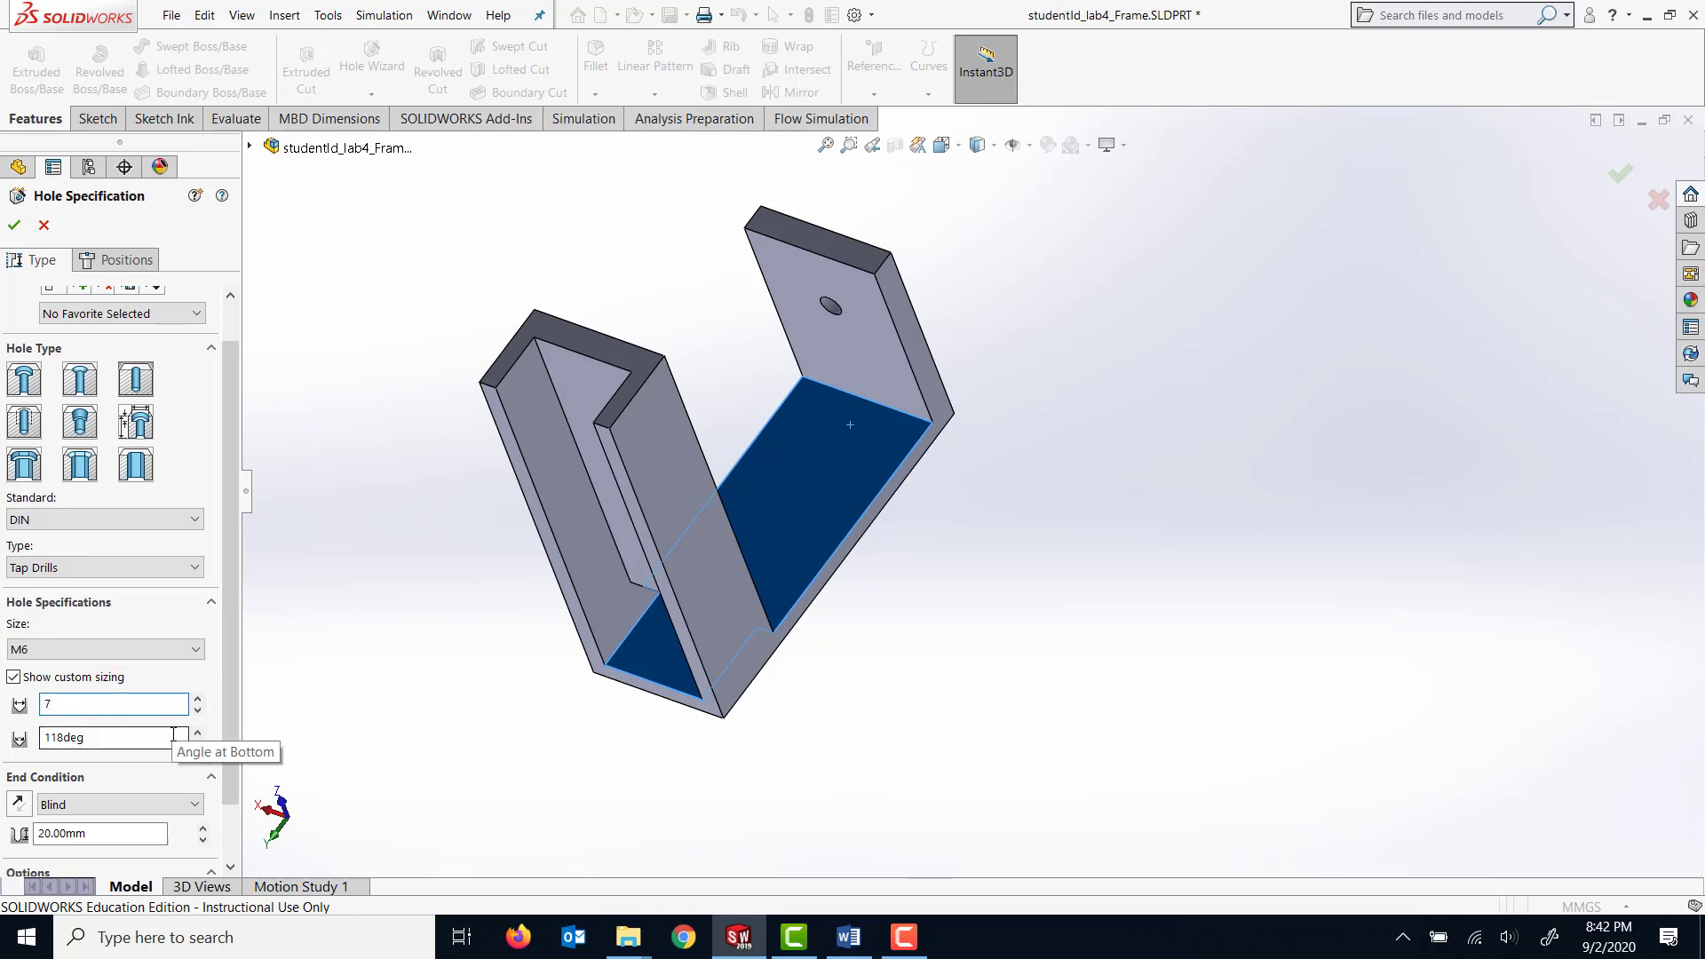
pyautogui.click(169, 689)
pyautogui.click(60, 677)
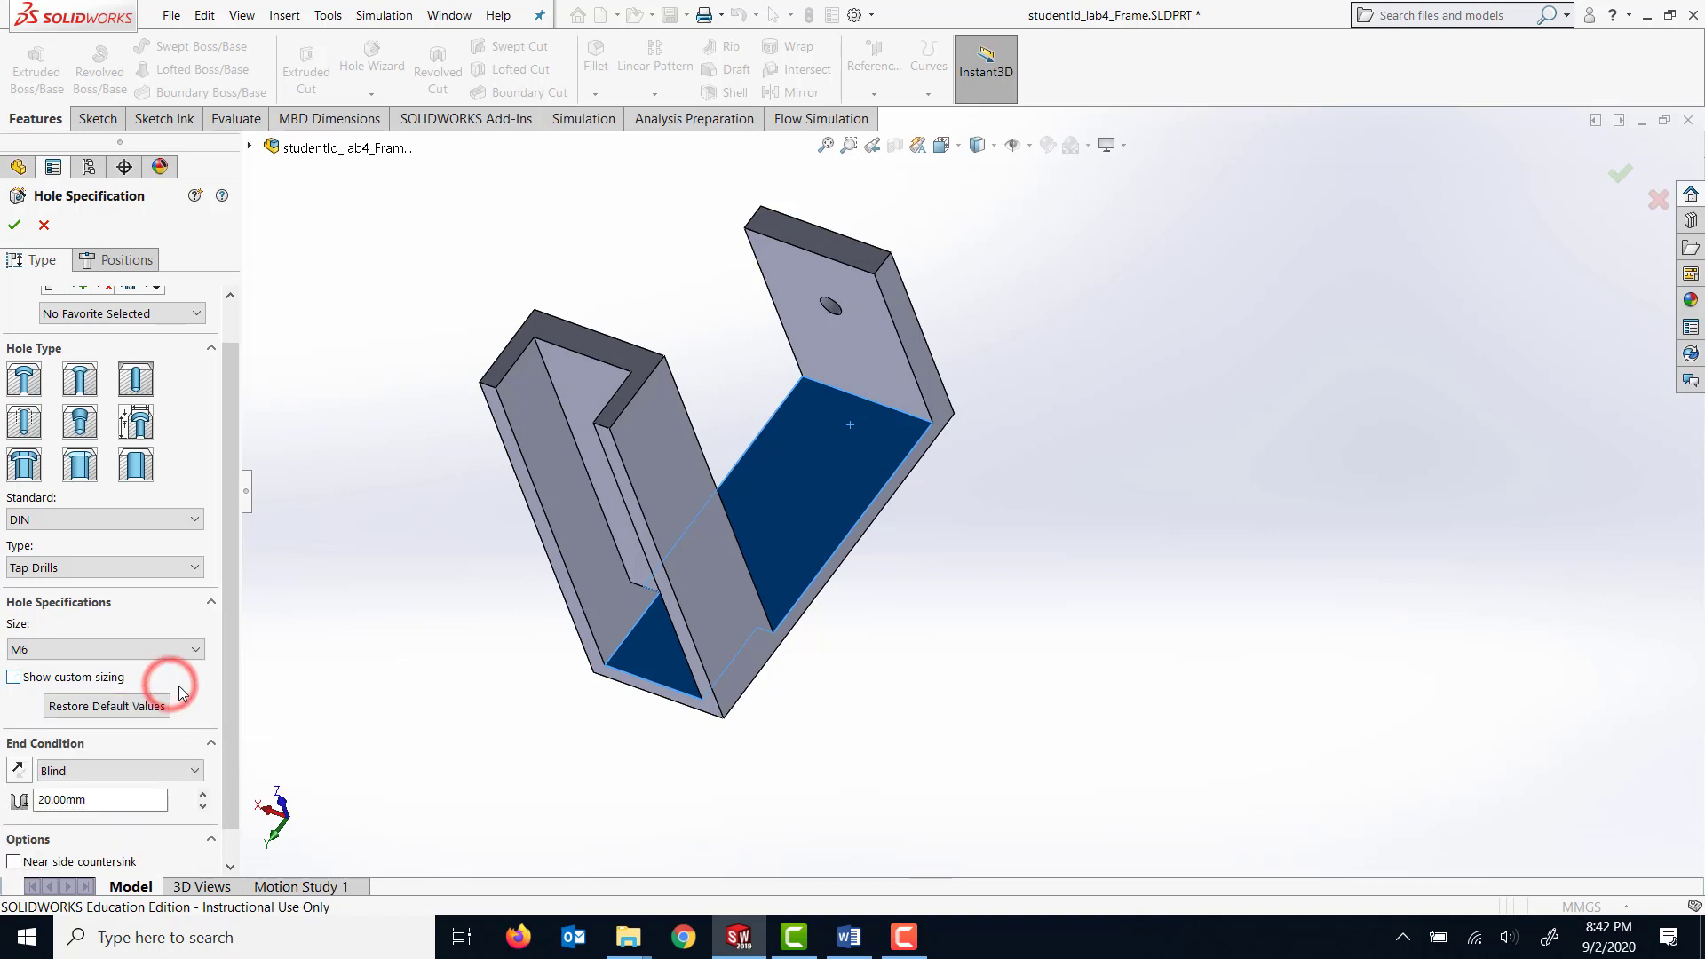
pyautogui.click(13, 677)
pyautogui.scroll(-1, 180, 811)
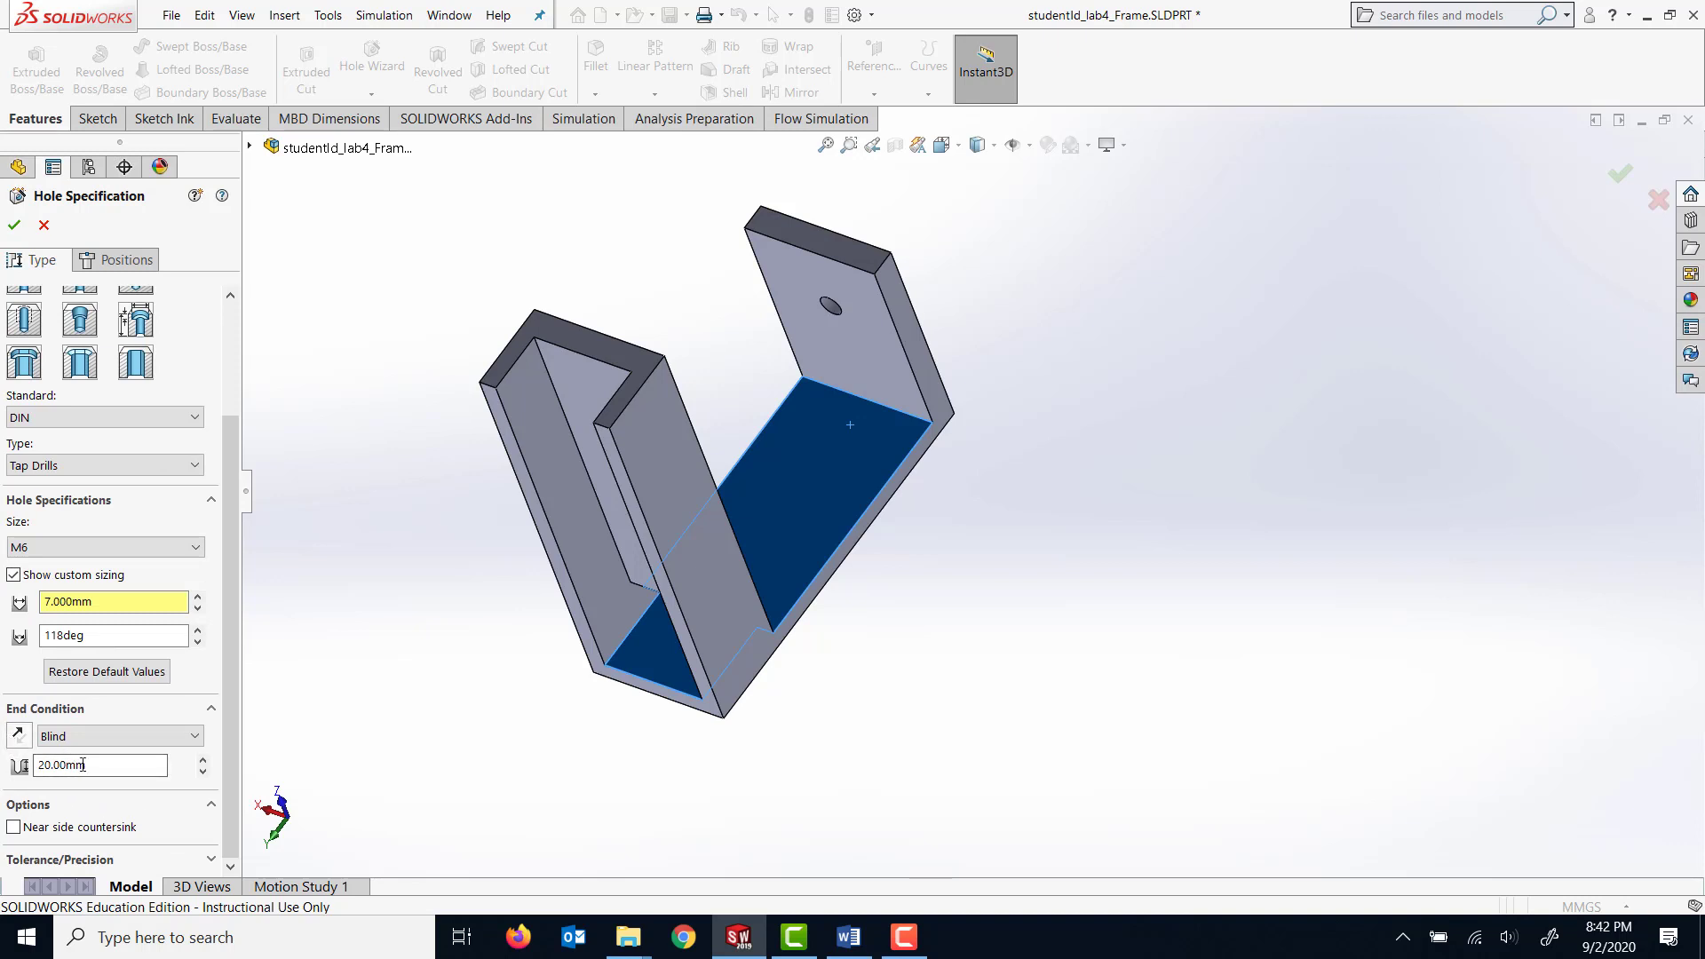
pyautogui.click(142, 737)
pyautogui.click(115, 773)
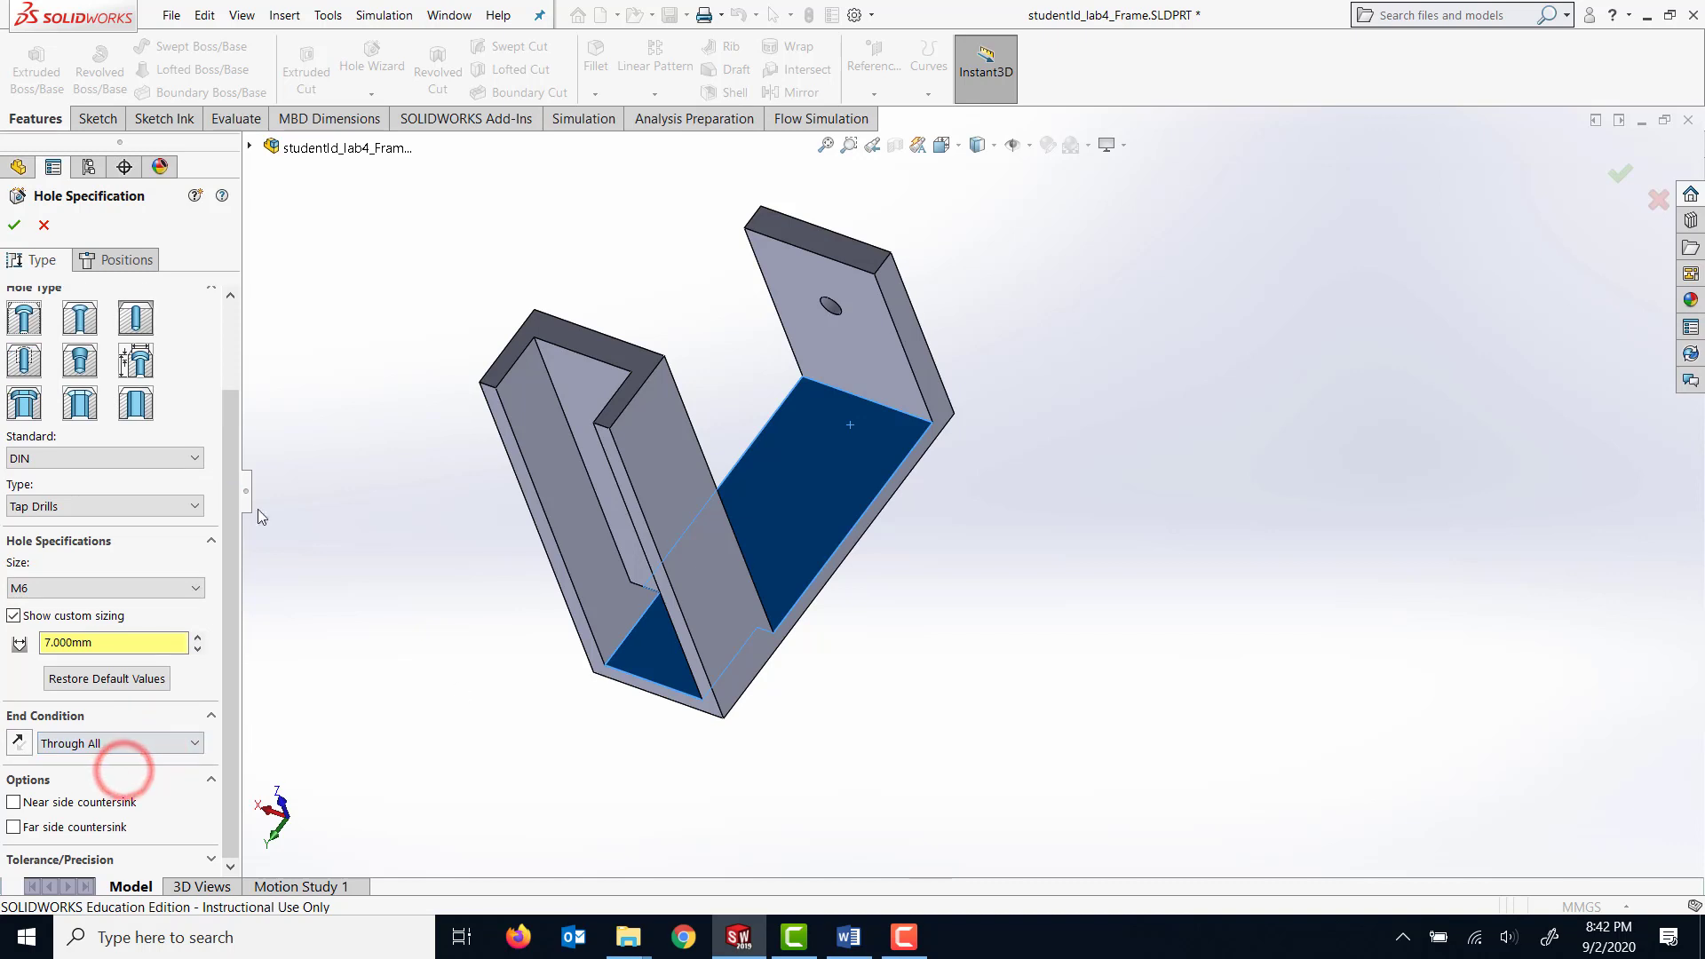
# Place one hole on the base's inner face, about 31 mm from the thin arm and centred across the width.
pyautogui.click(115, 259)
pyautogui.scroll(-2, 755, 373)
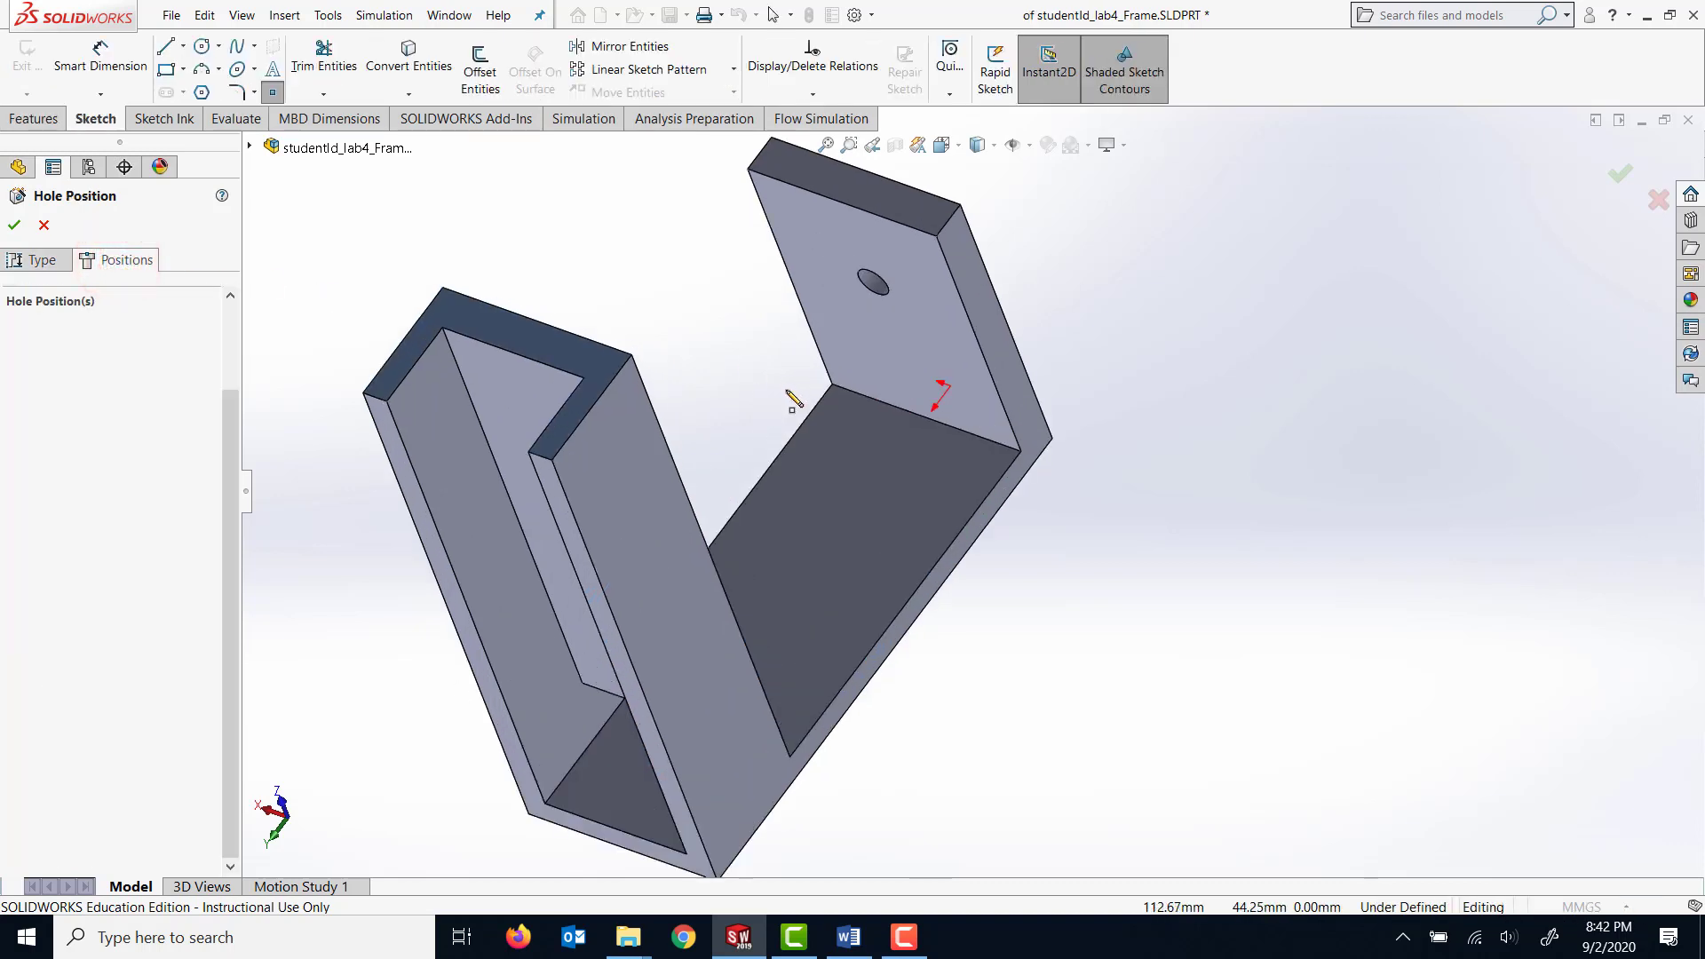
pyautogui.click(905, 457)
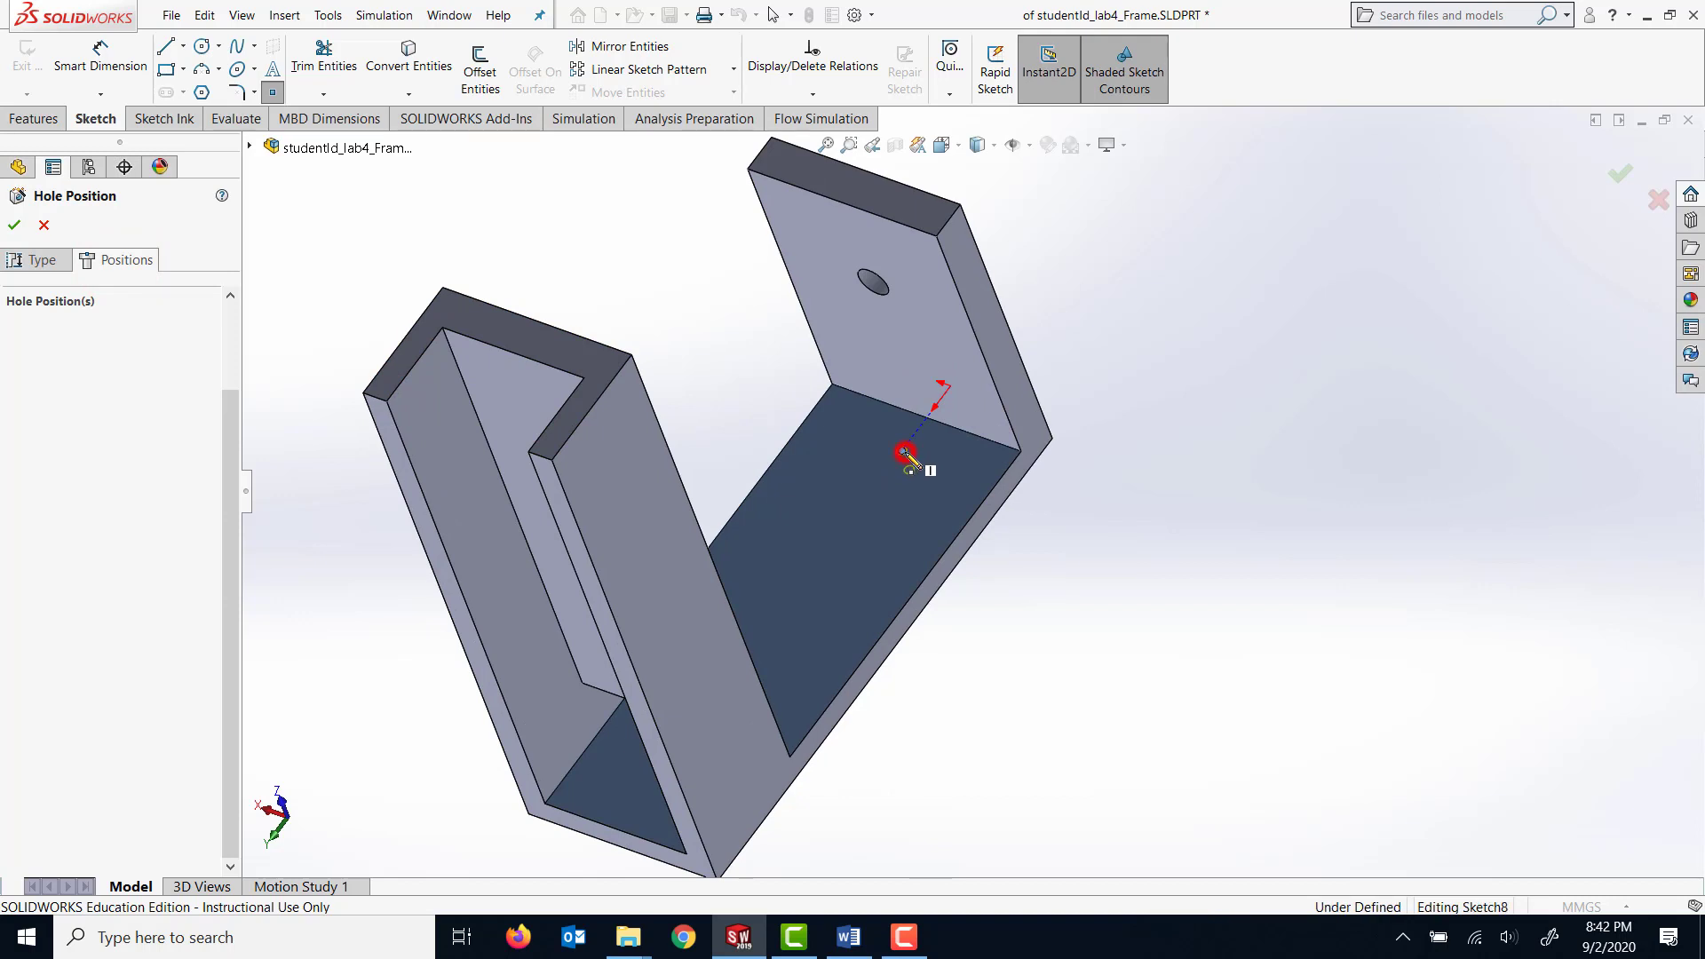
pyautogui.scroll(-1, 1117, 404)
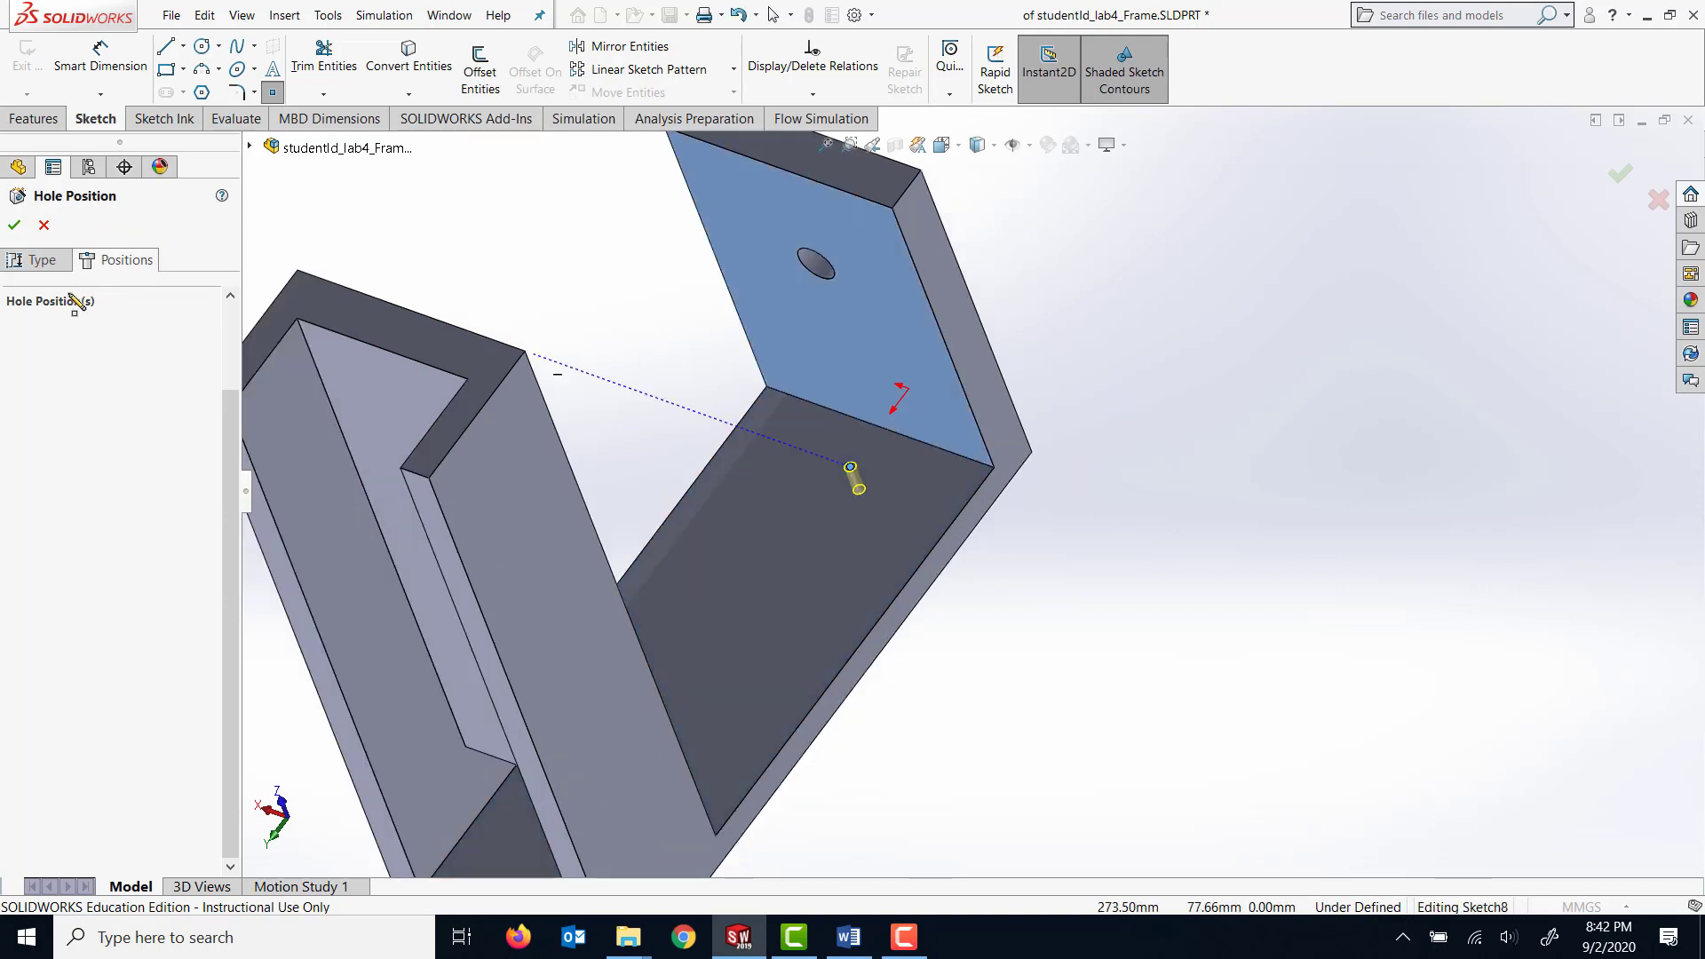
# Dimension the hole's centre point 20 mm from the edge where the base meets the thin arm.
pyautogui.click(100, 58)
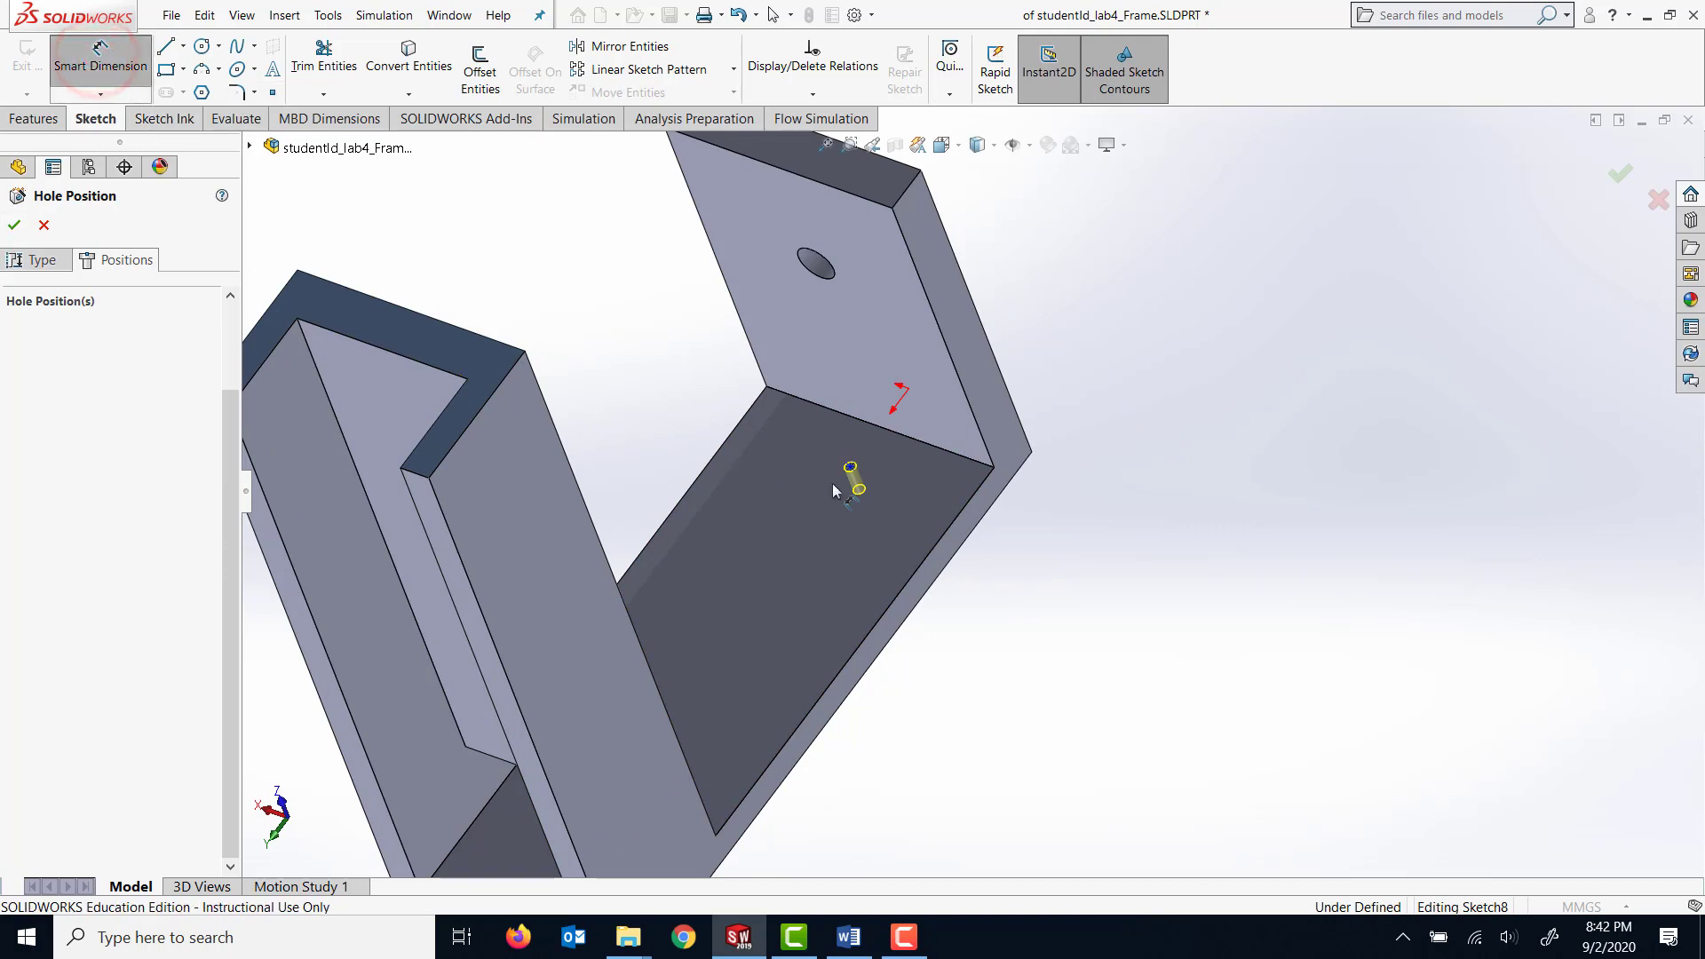
pyautogui.moveTo(959, 542); pyautogui.dragTo(967, 624, button='middle')
pyautogui.scroll(-2, 853, 487)
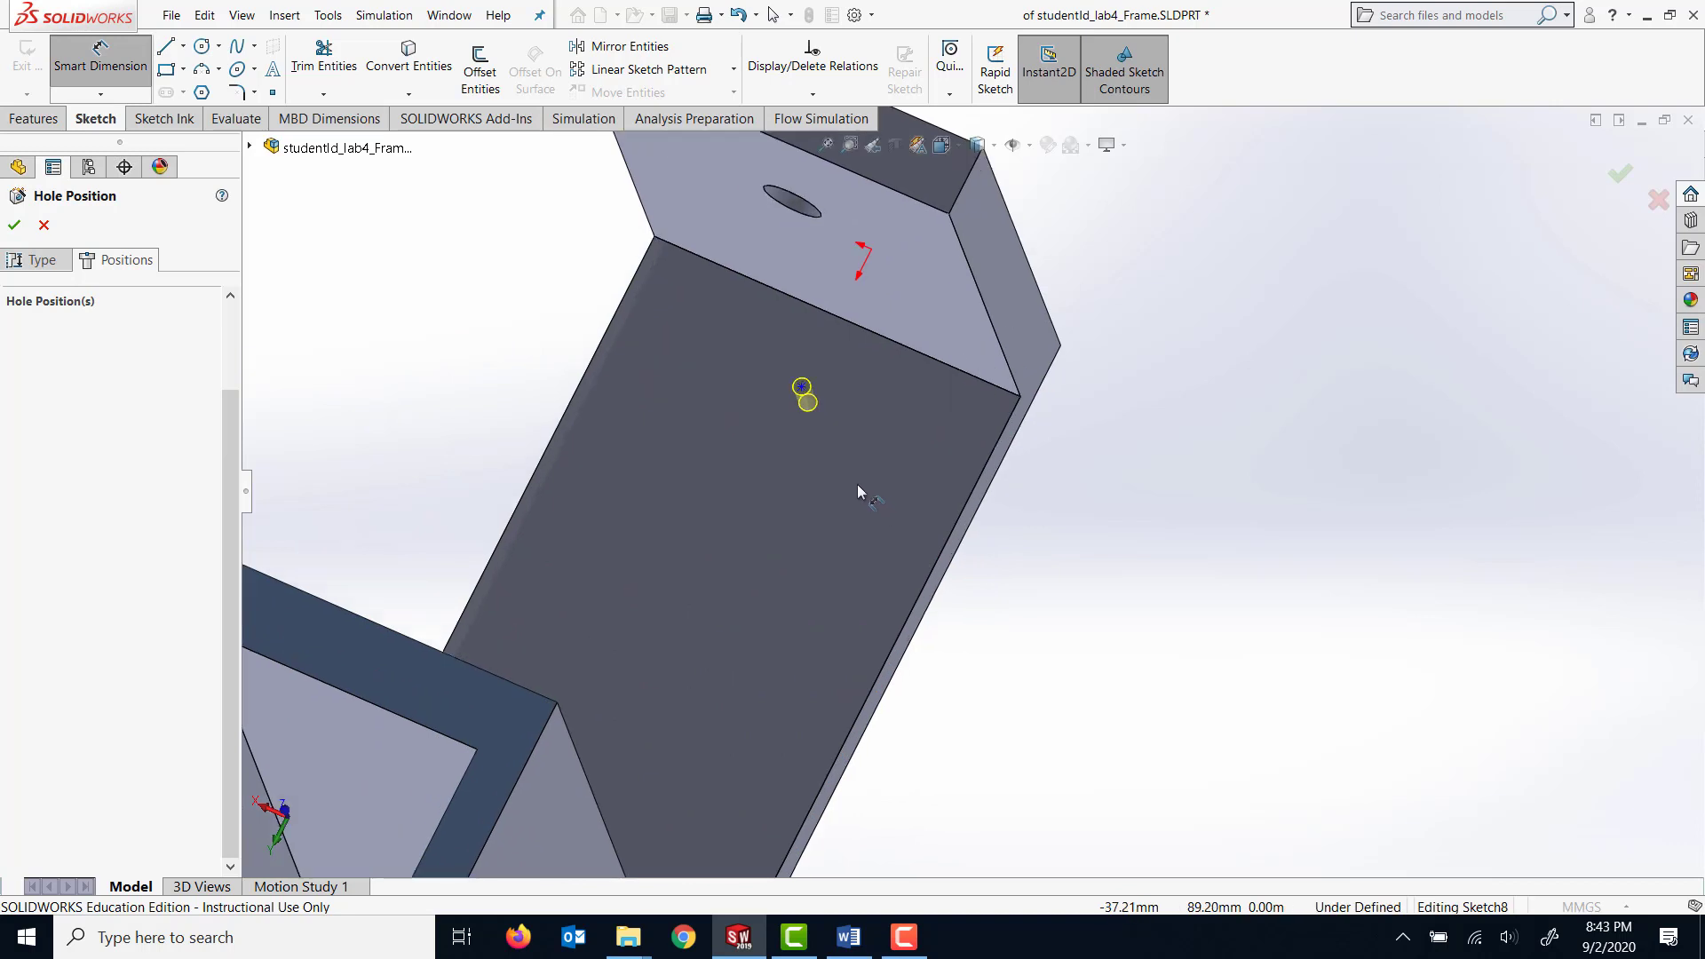
pyautogui.click(907, 313)
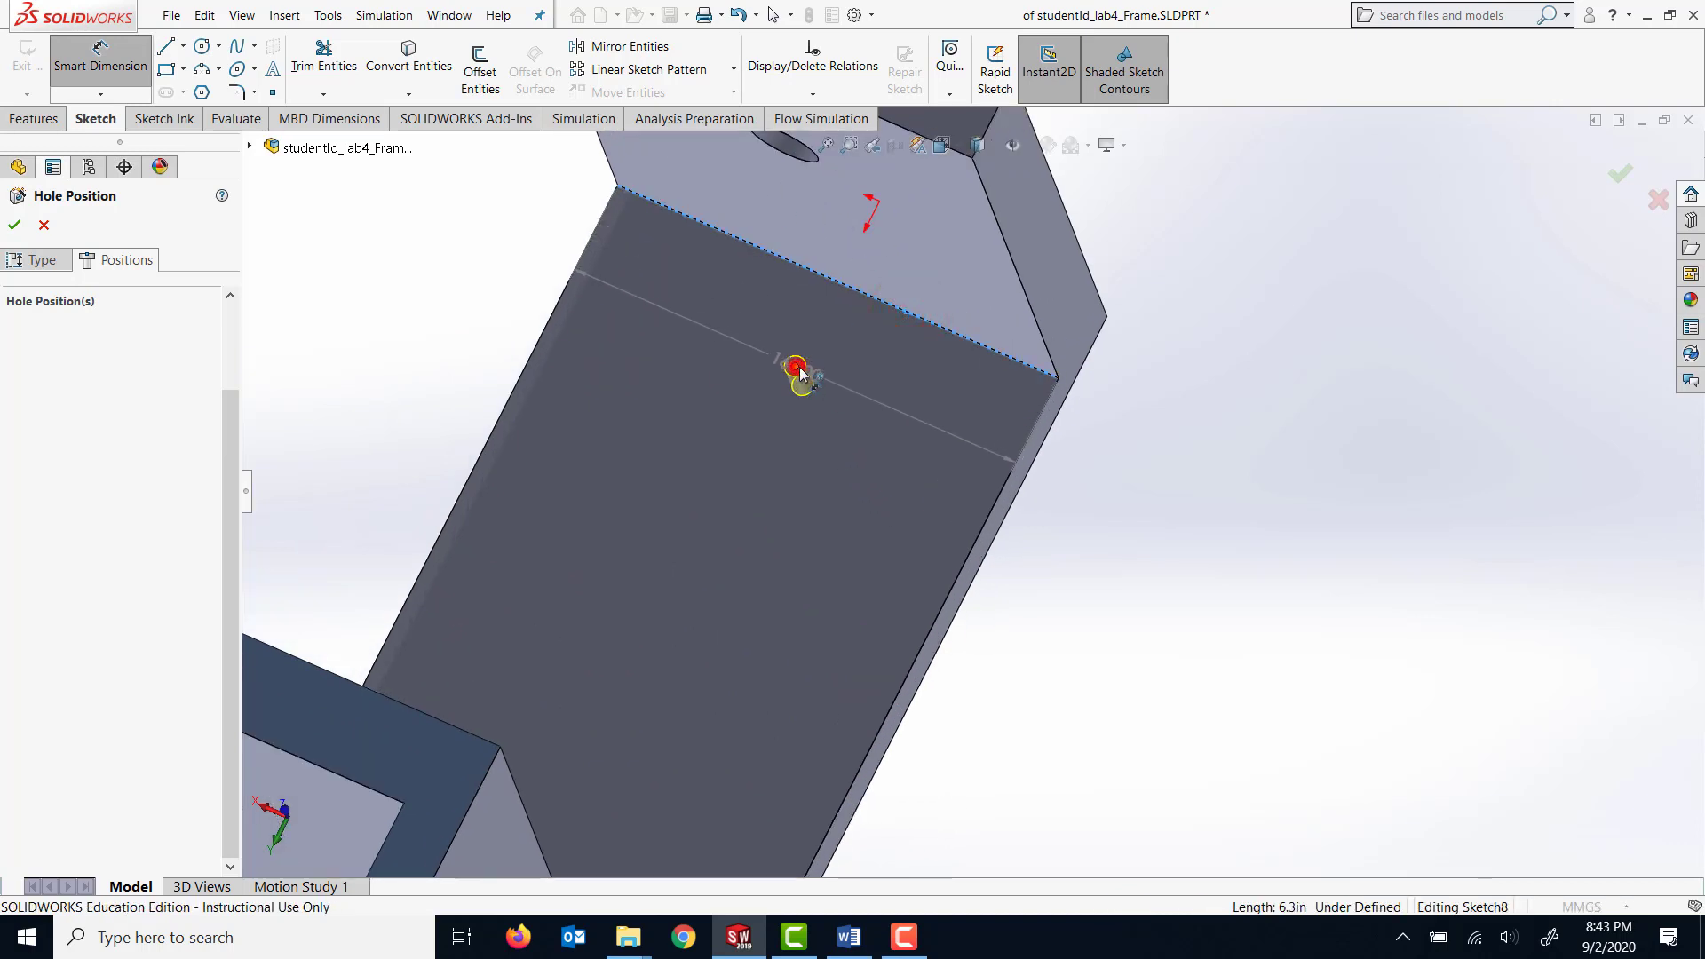
pyautogui.click(795, 368)
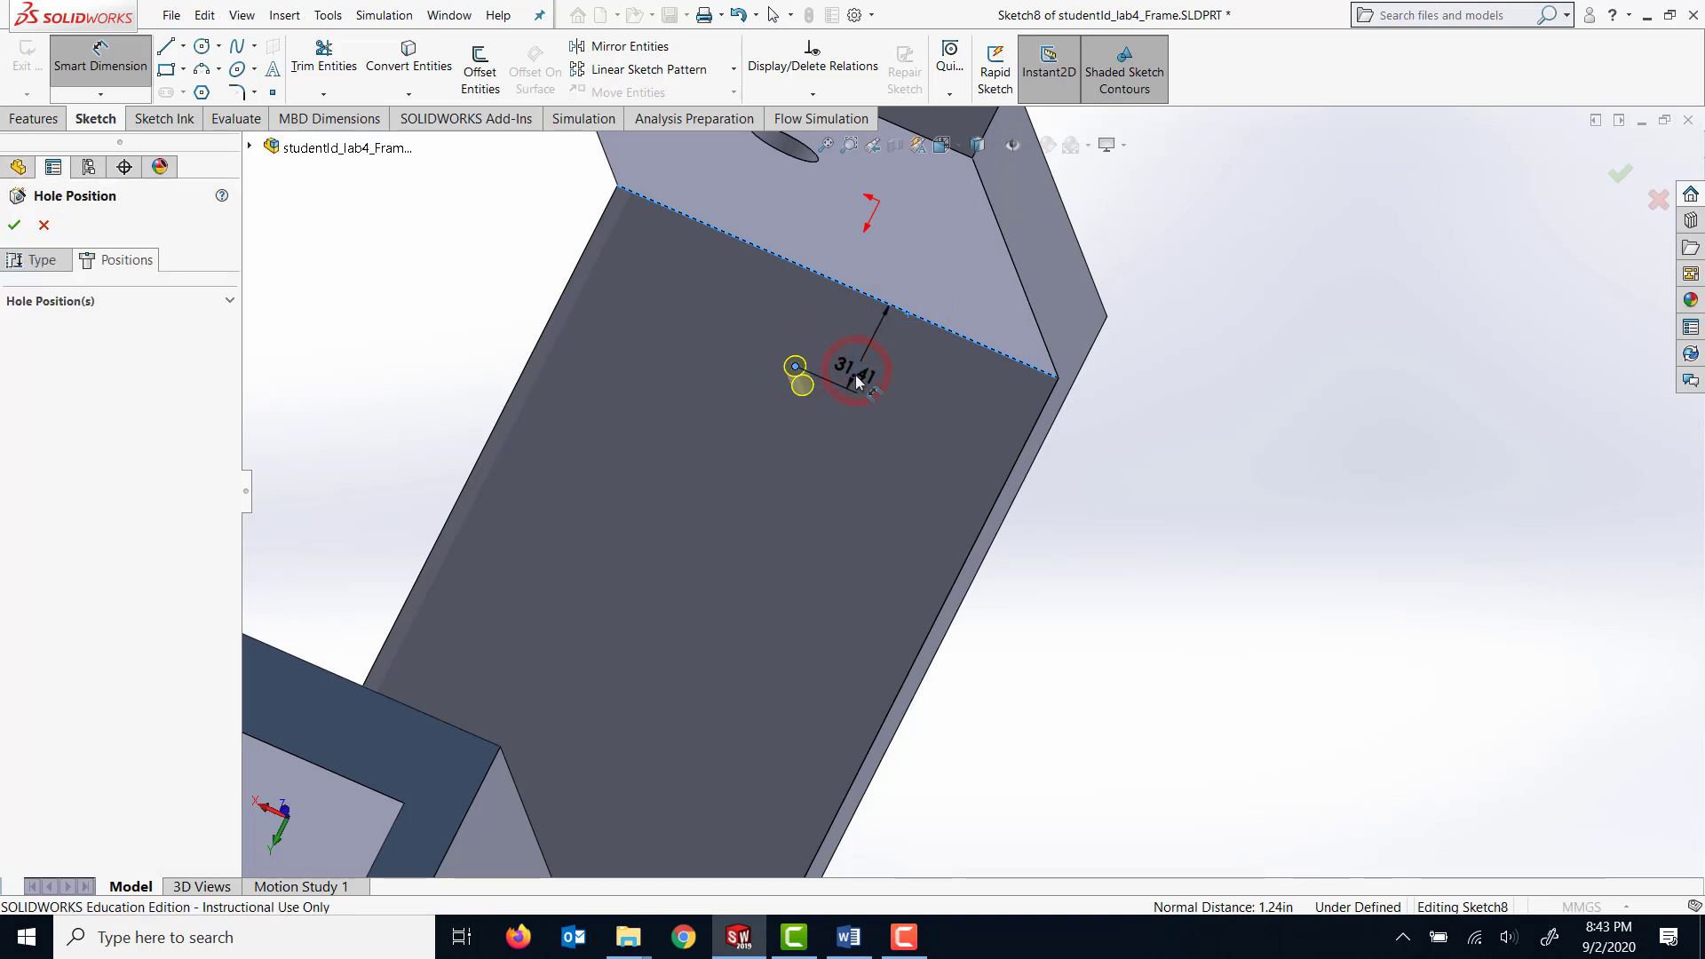
pyautogui.click(857, 378)
pyautogui.write('20')
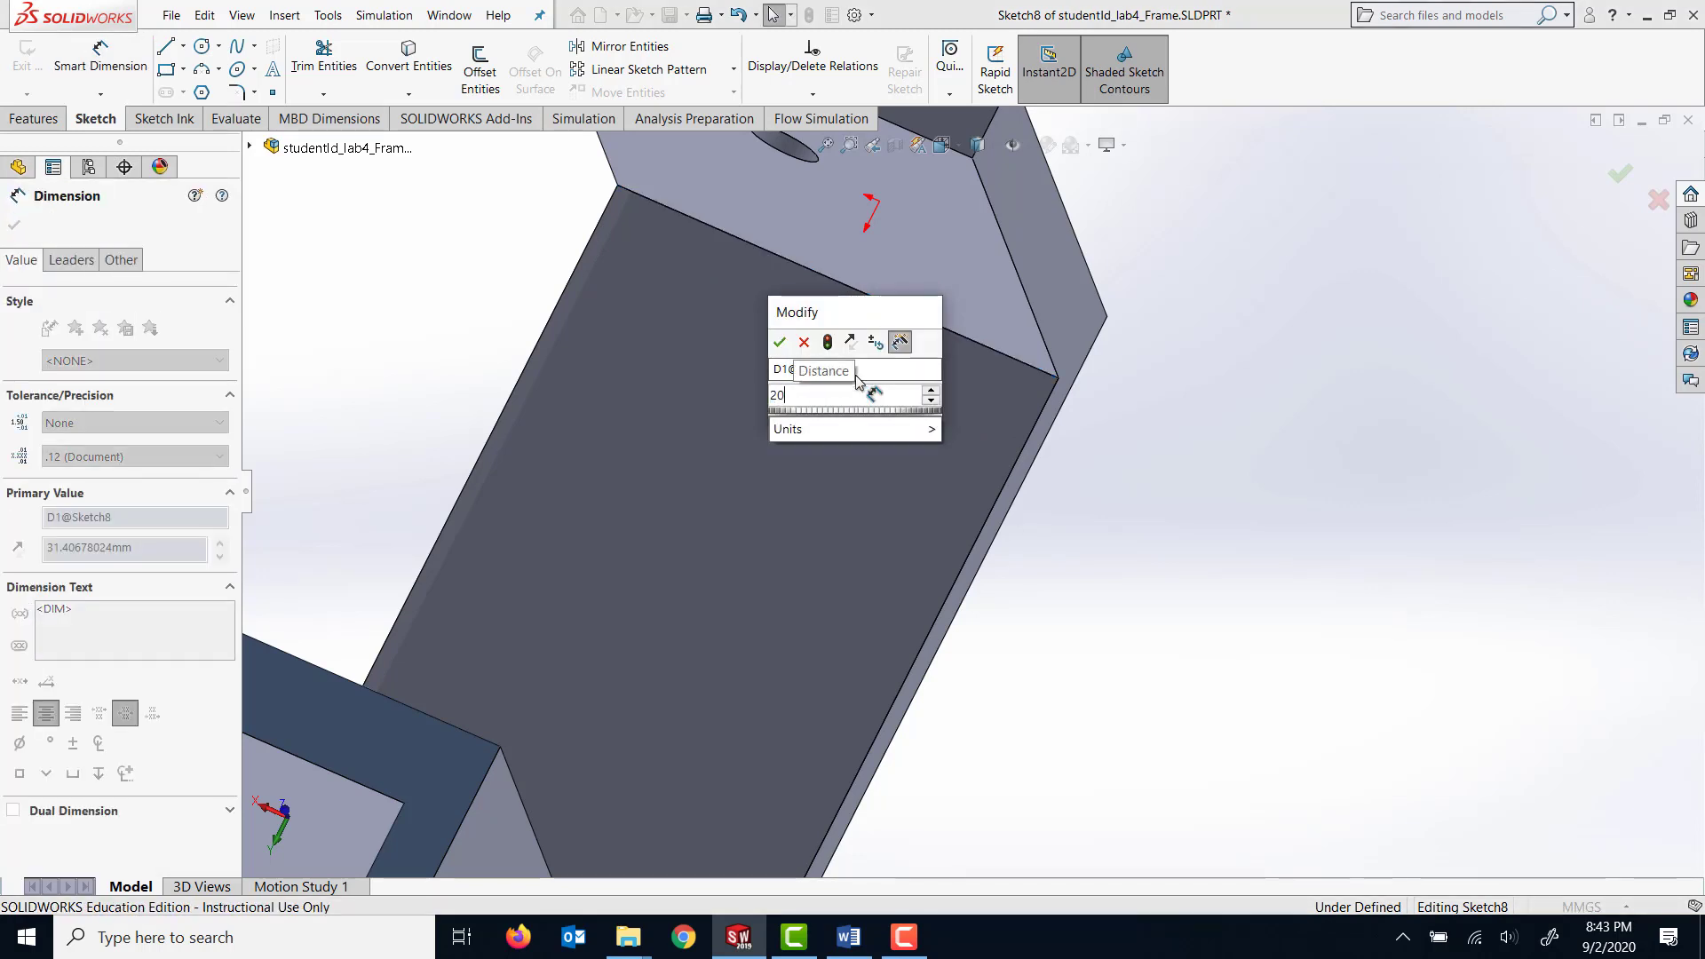
pyautogui.press('Return')
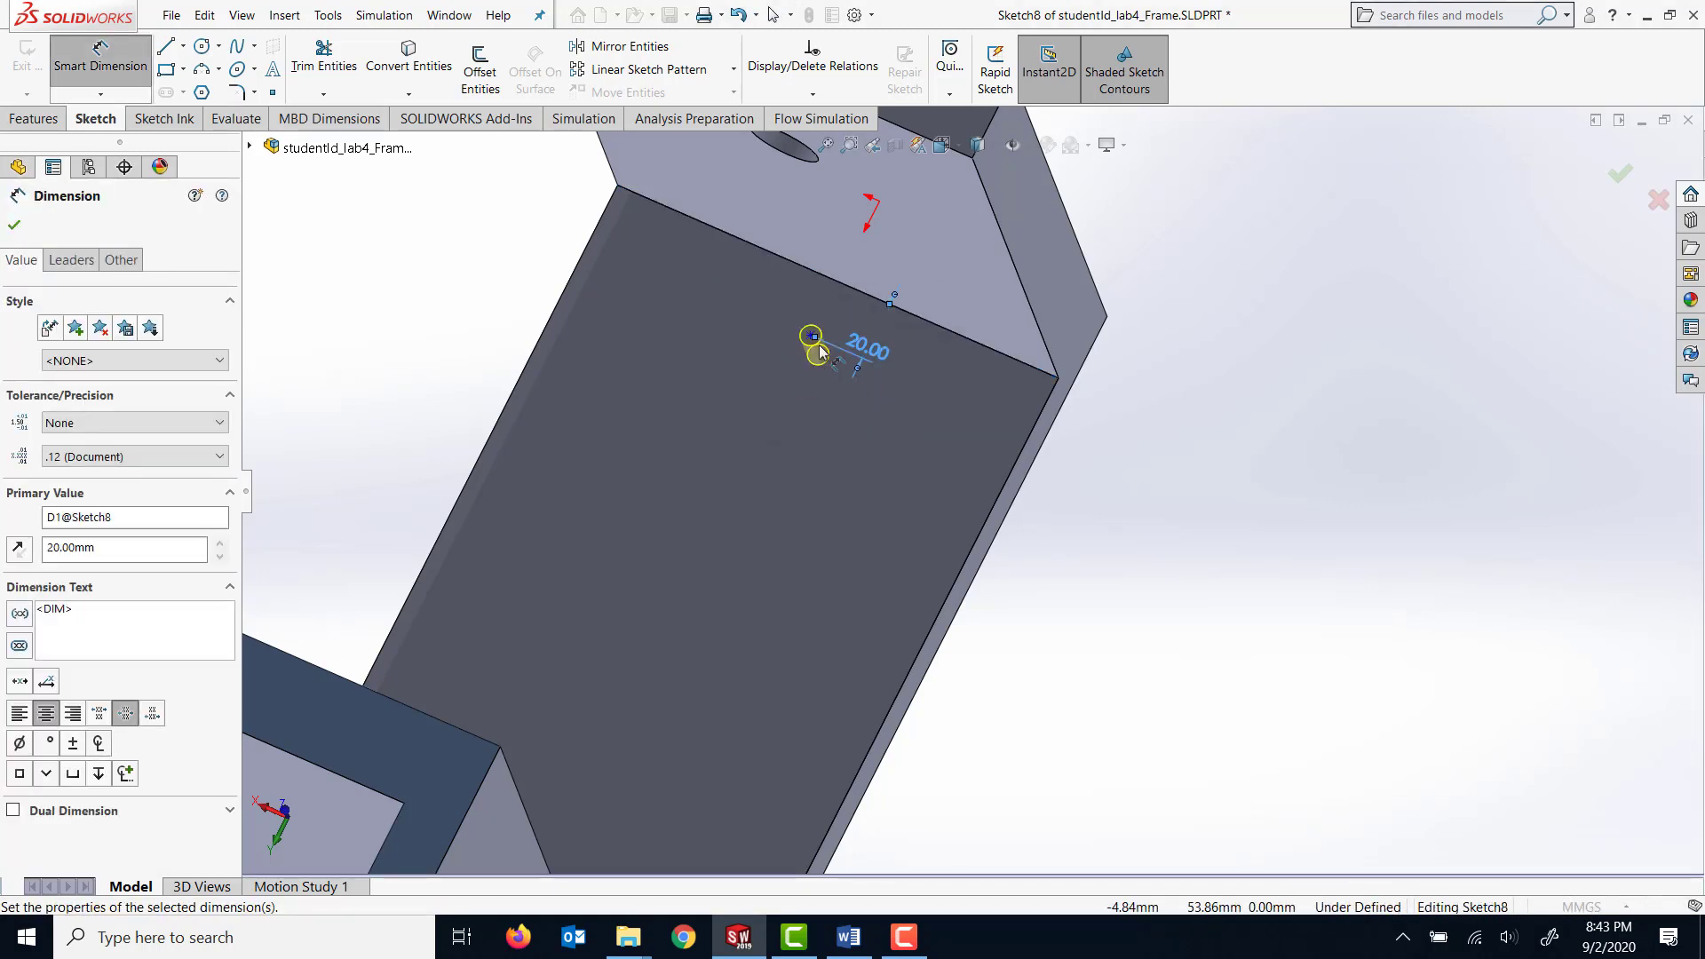
# Dimension the hole's centre point 80 mm from the base's long side edge and finish the tap-drill hole.
pyautogui.click(811, 338)
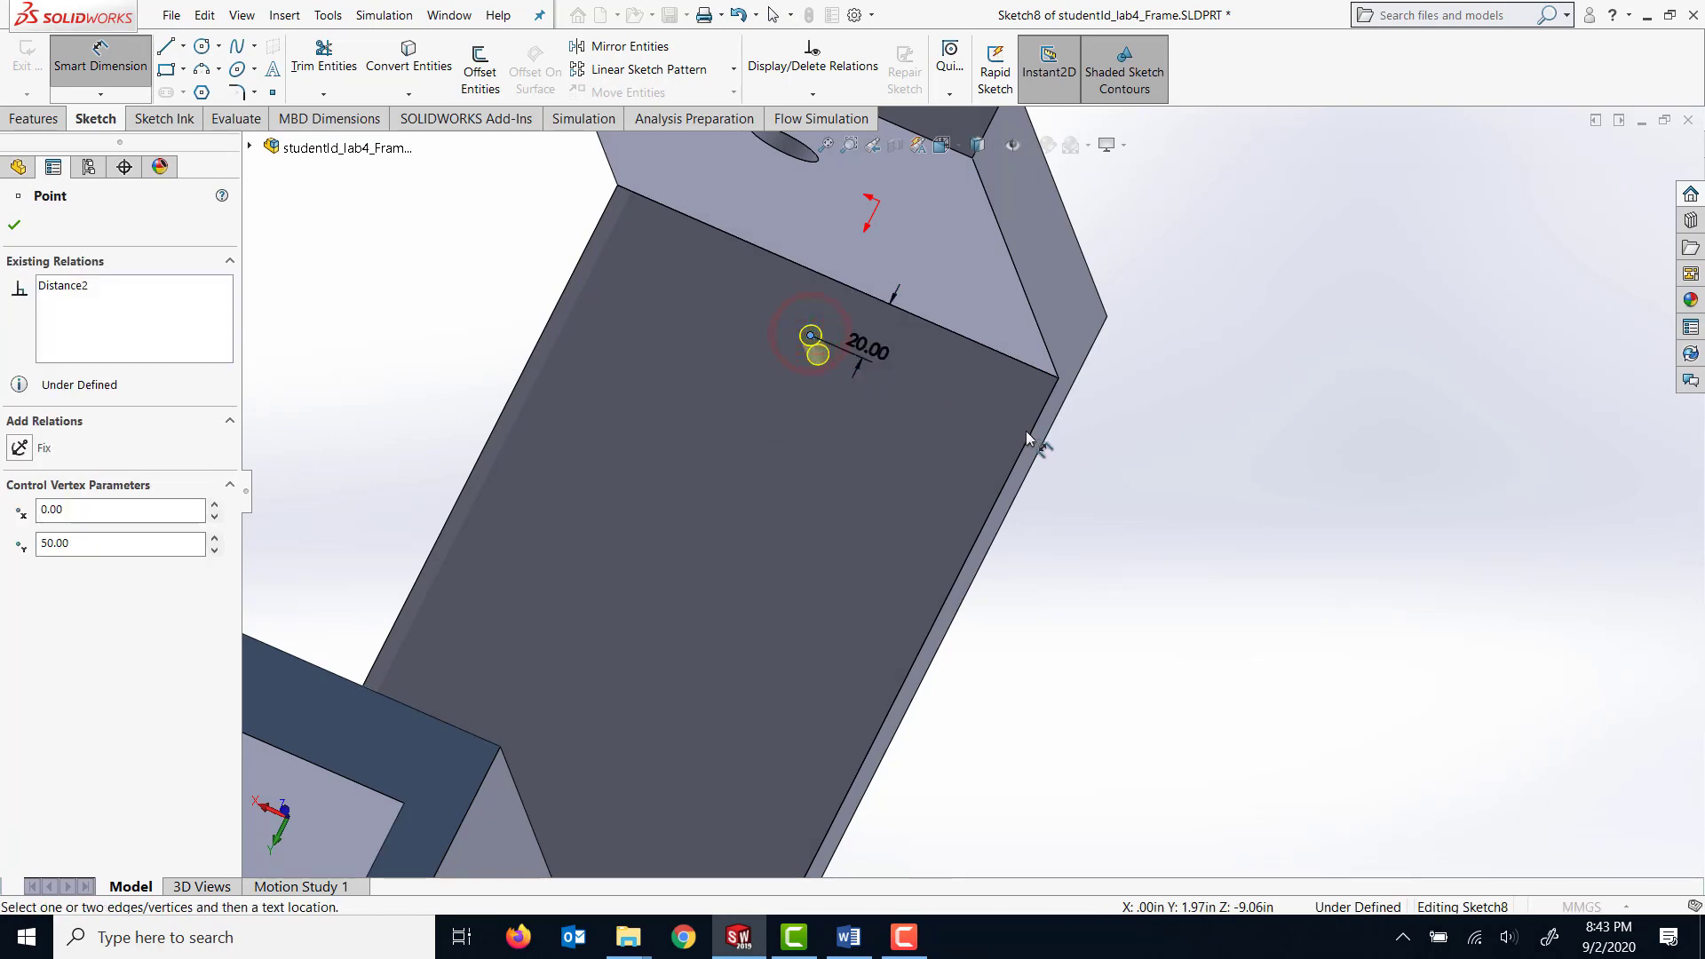
pyautogui.click(1029, 441)
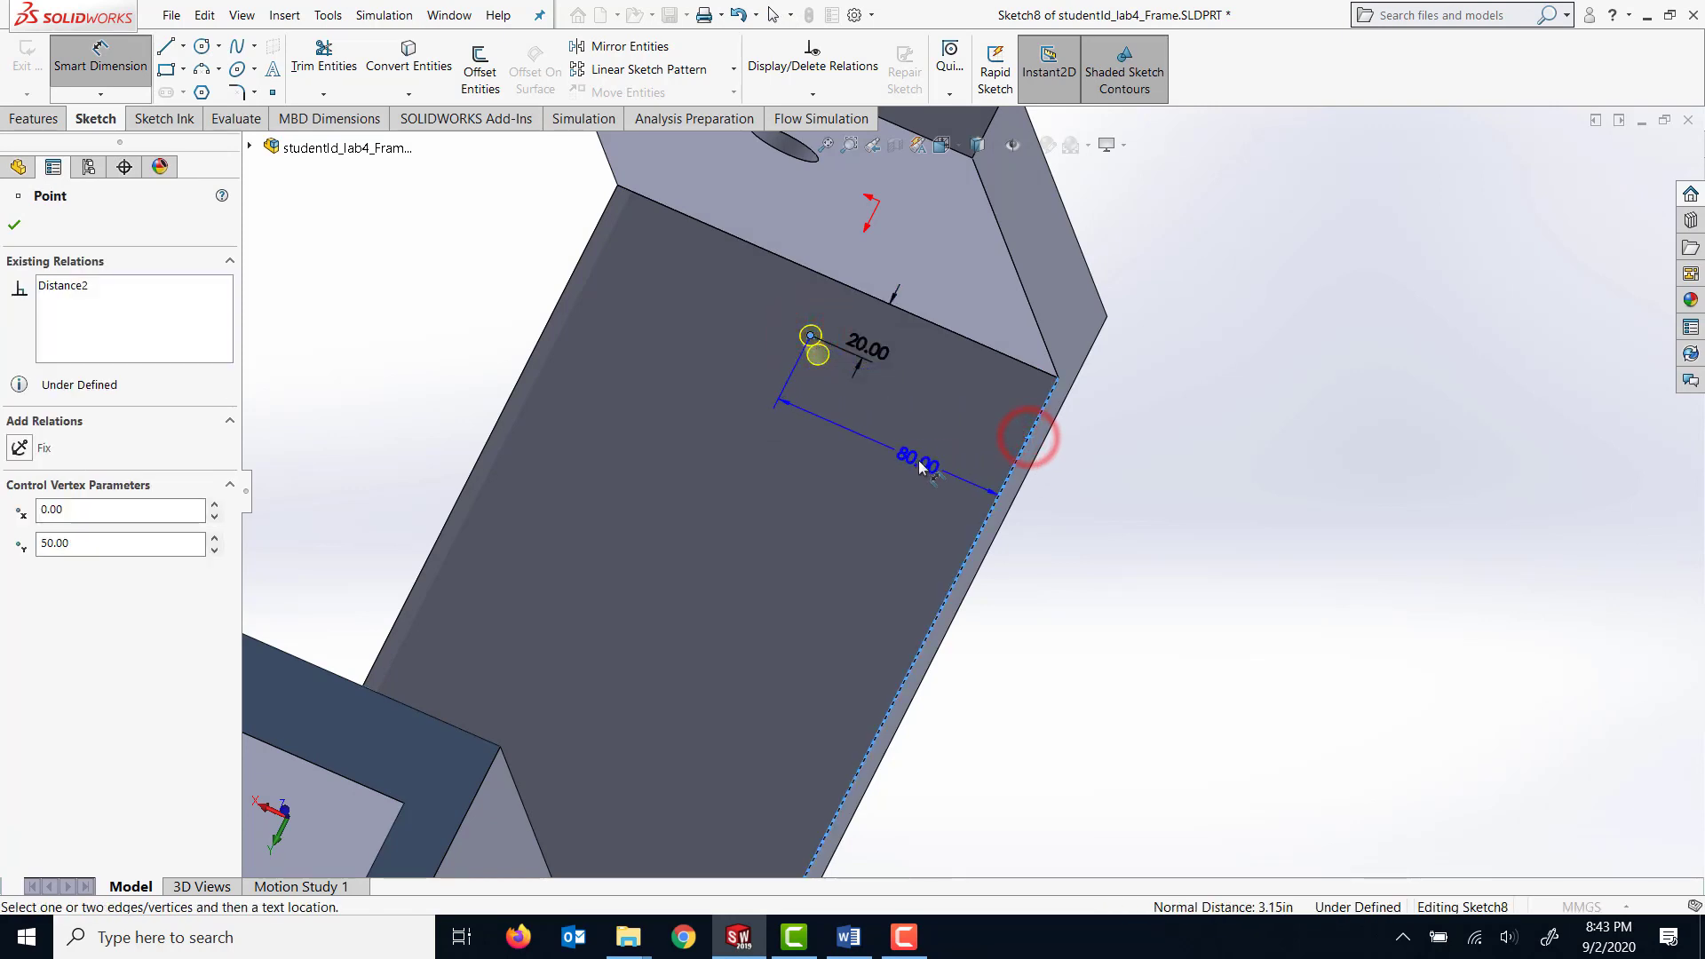
pyautogui.click(921, 465)
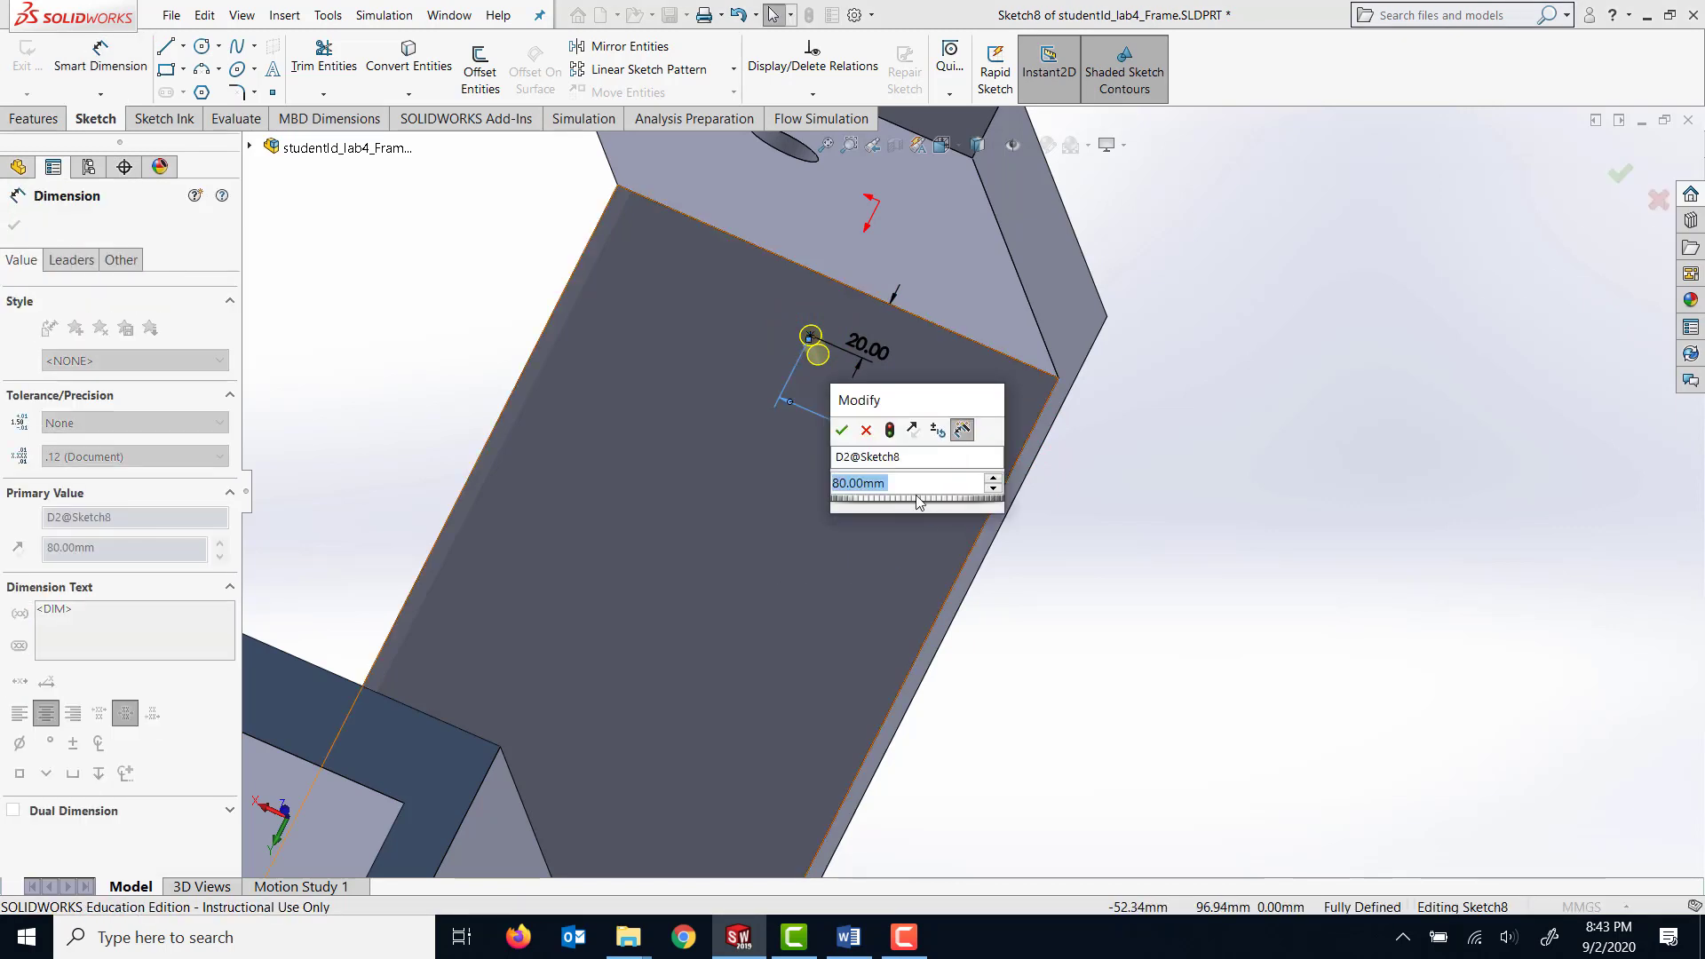
pyautogui.click(841, 430)
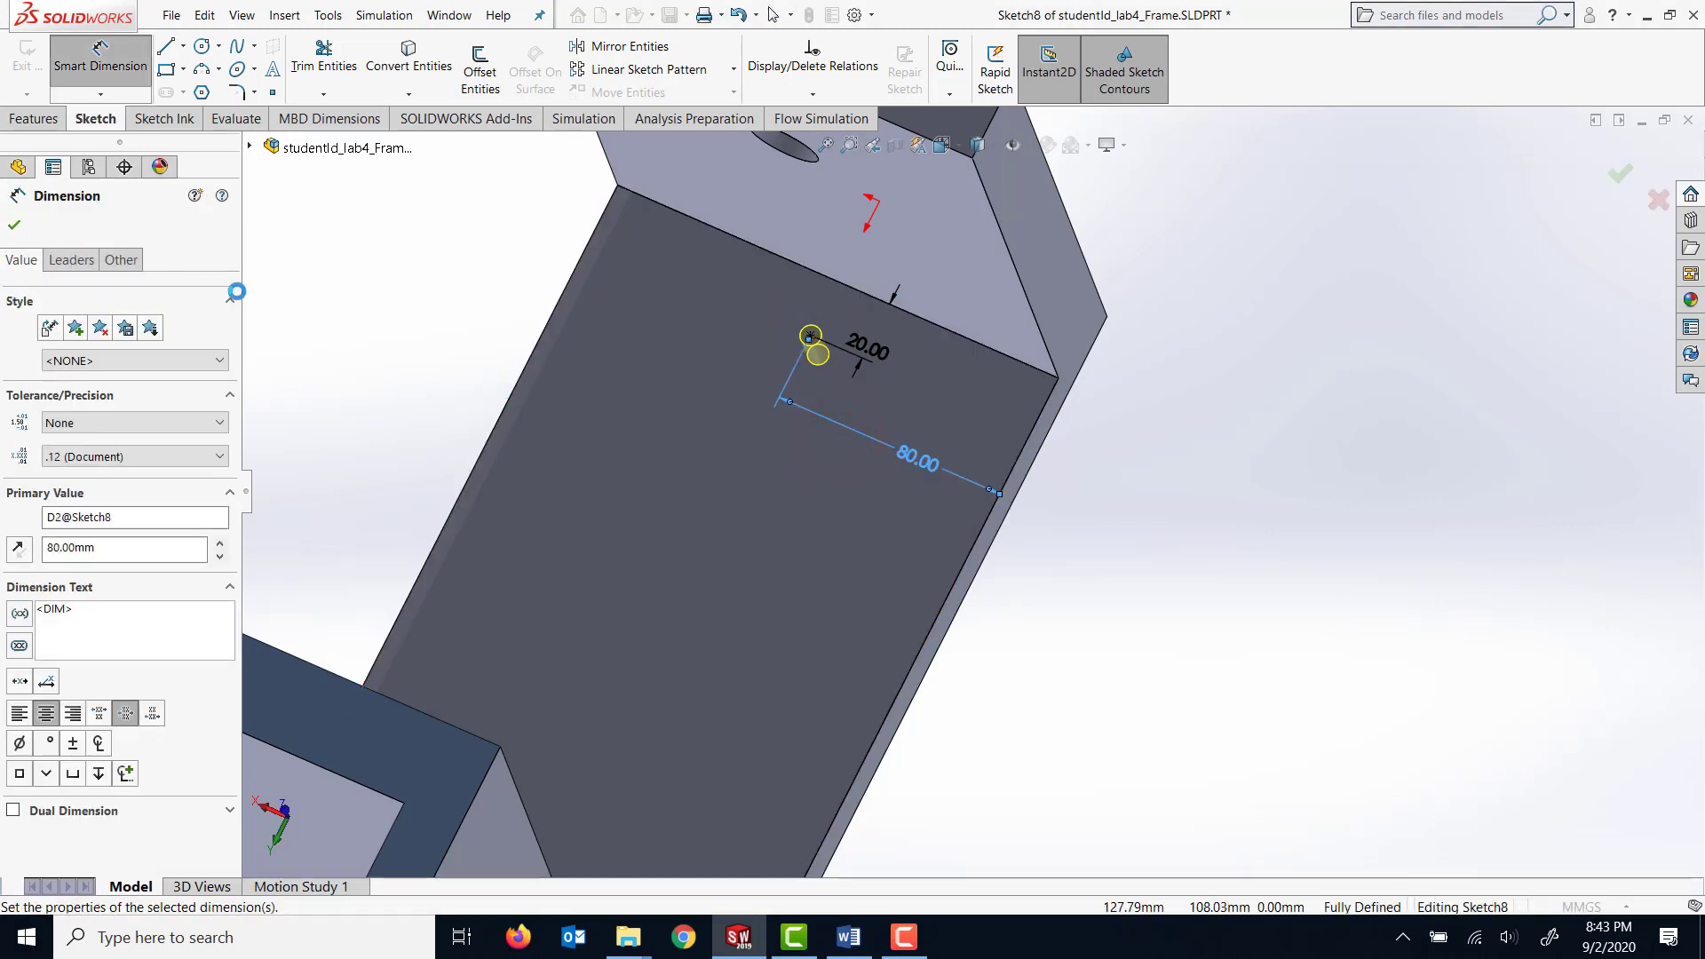
pyautogui.click(27, 229)
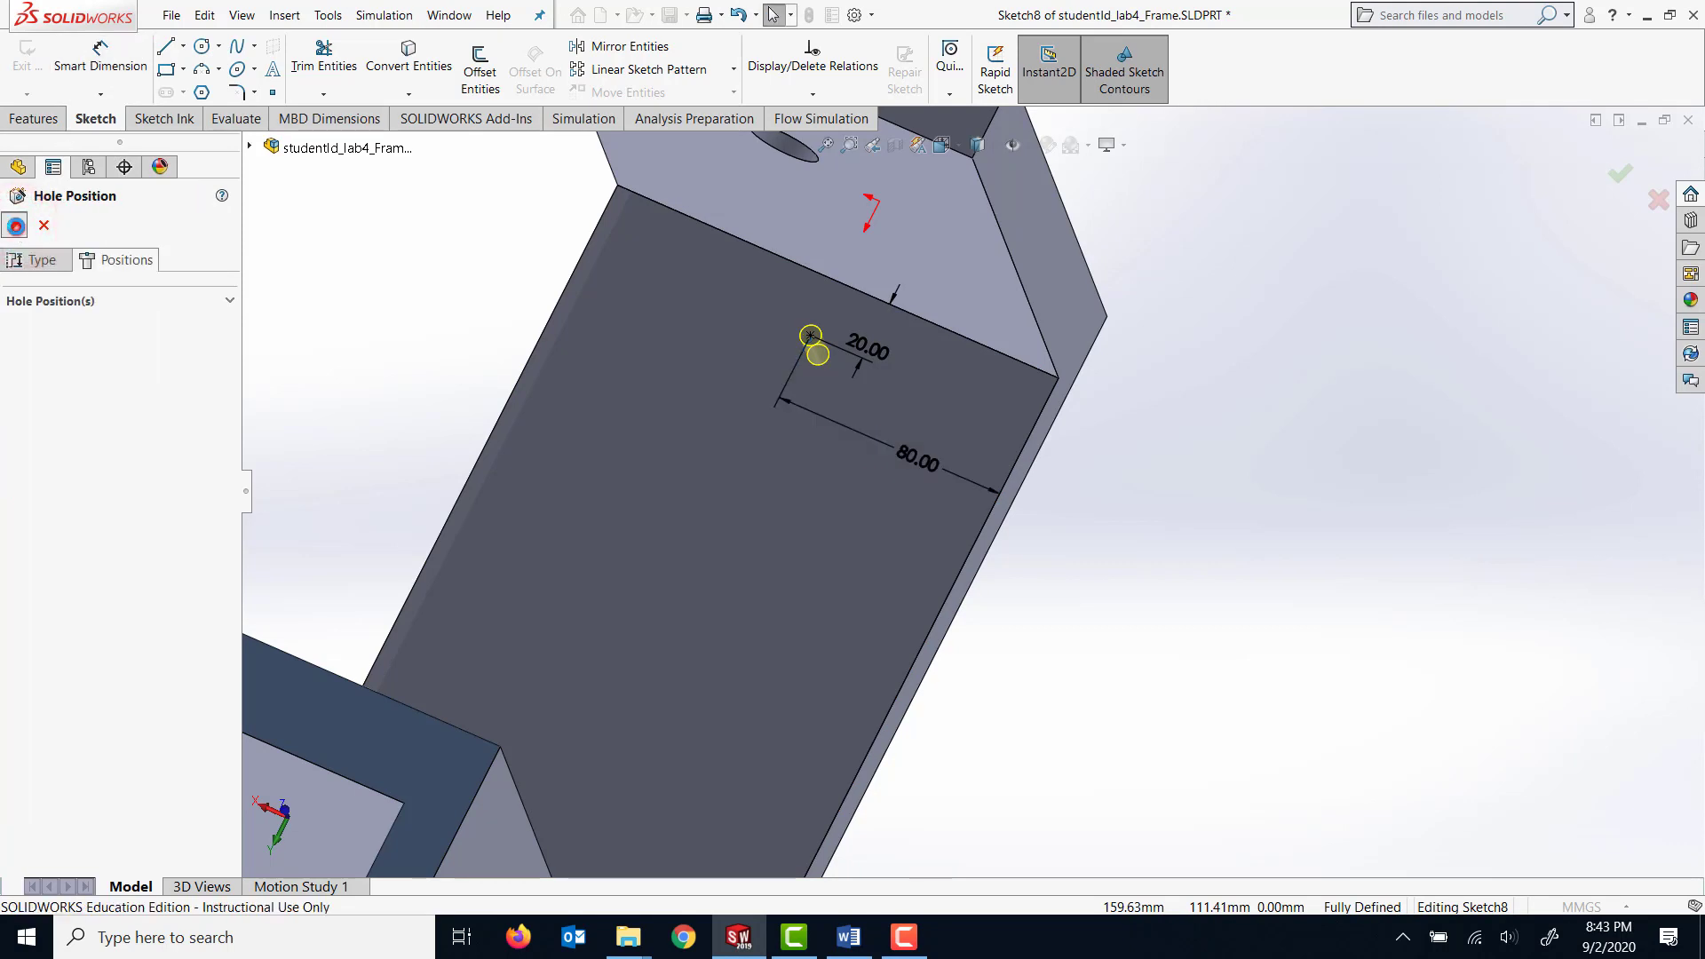
pyautogui.click(16, 224)
# Set up a Linear Pattern of the M6 tap-drill hole, using the base's long side edge as Direction 1.
pyautogui.moveTo(1282, 563); pyautogui.dragTo(918, 434, button='middle')
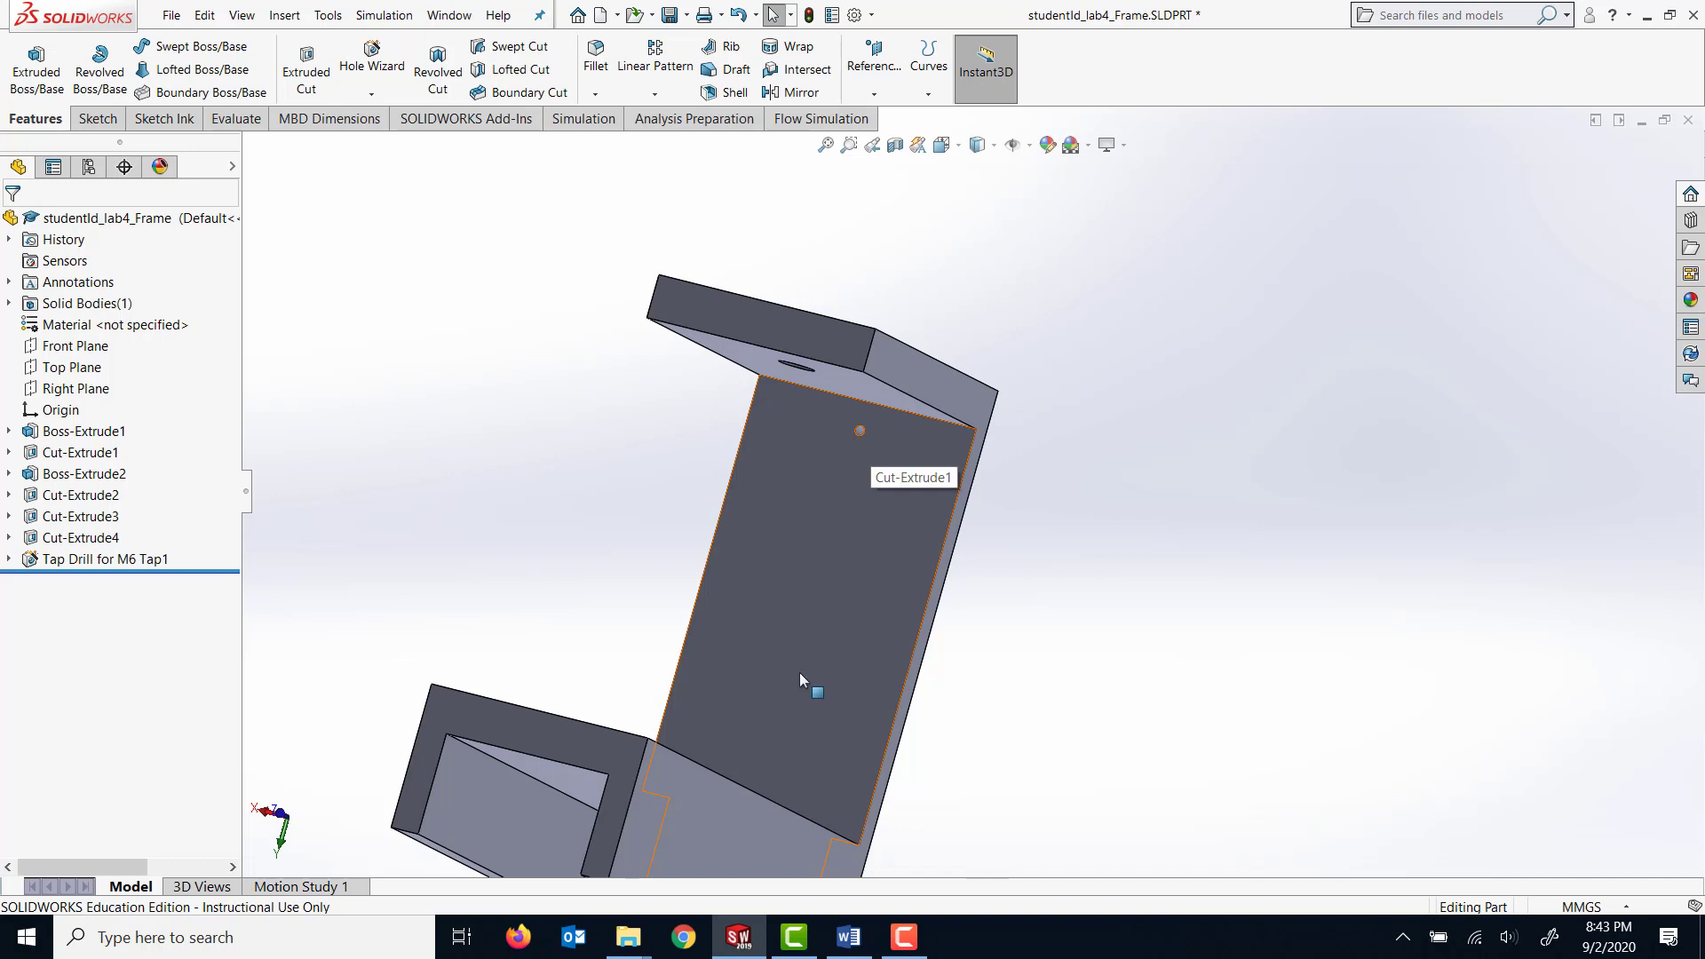
pyautogui.click(654, 58)
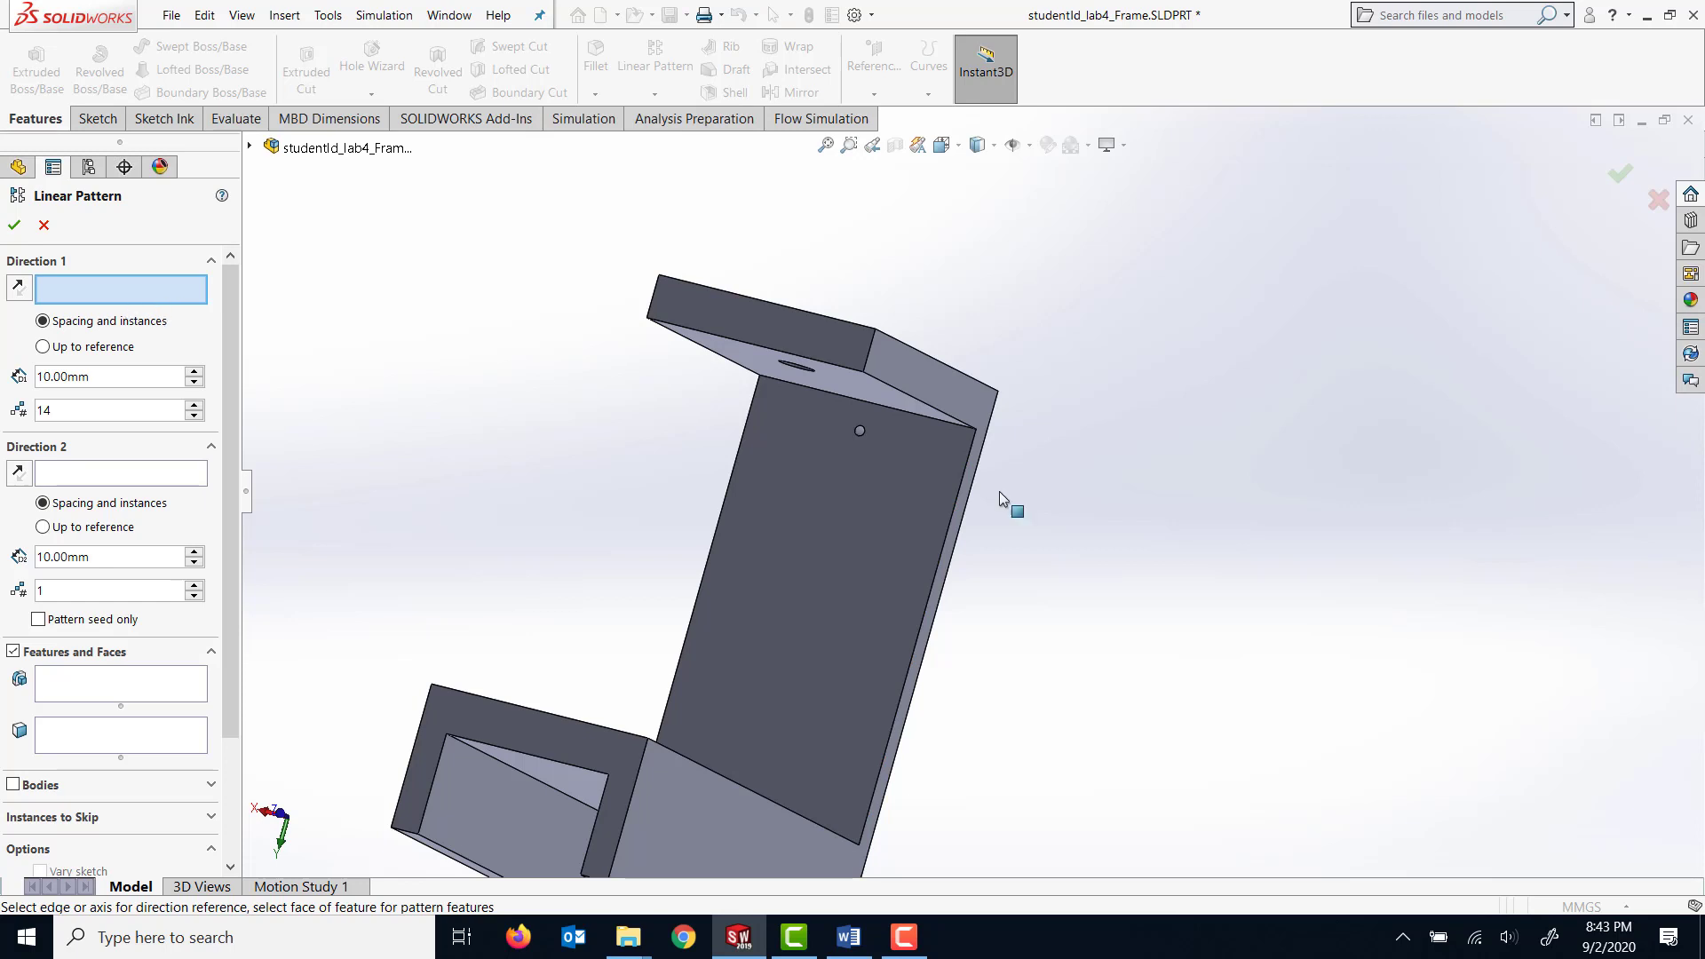
pyautogui.click(936, 582)
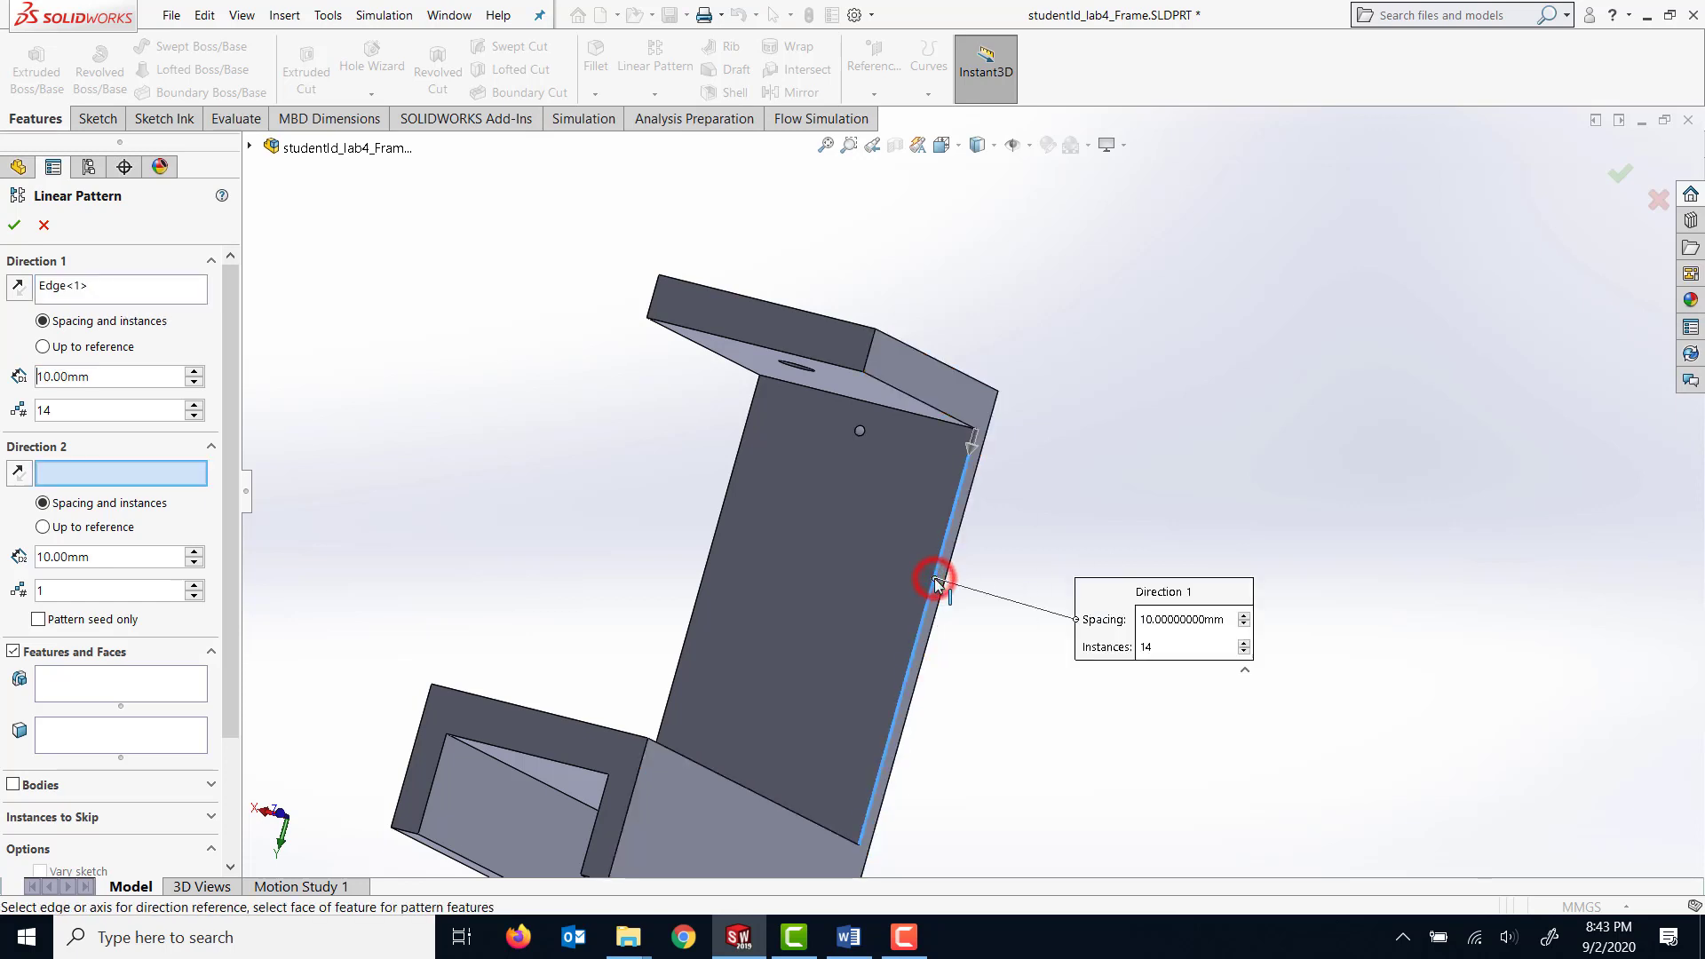
pyautogui.click(249, 145)
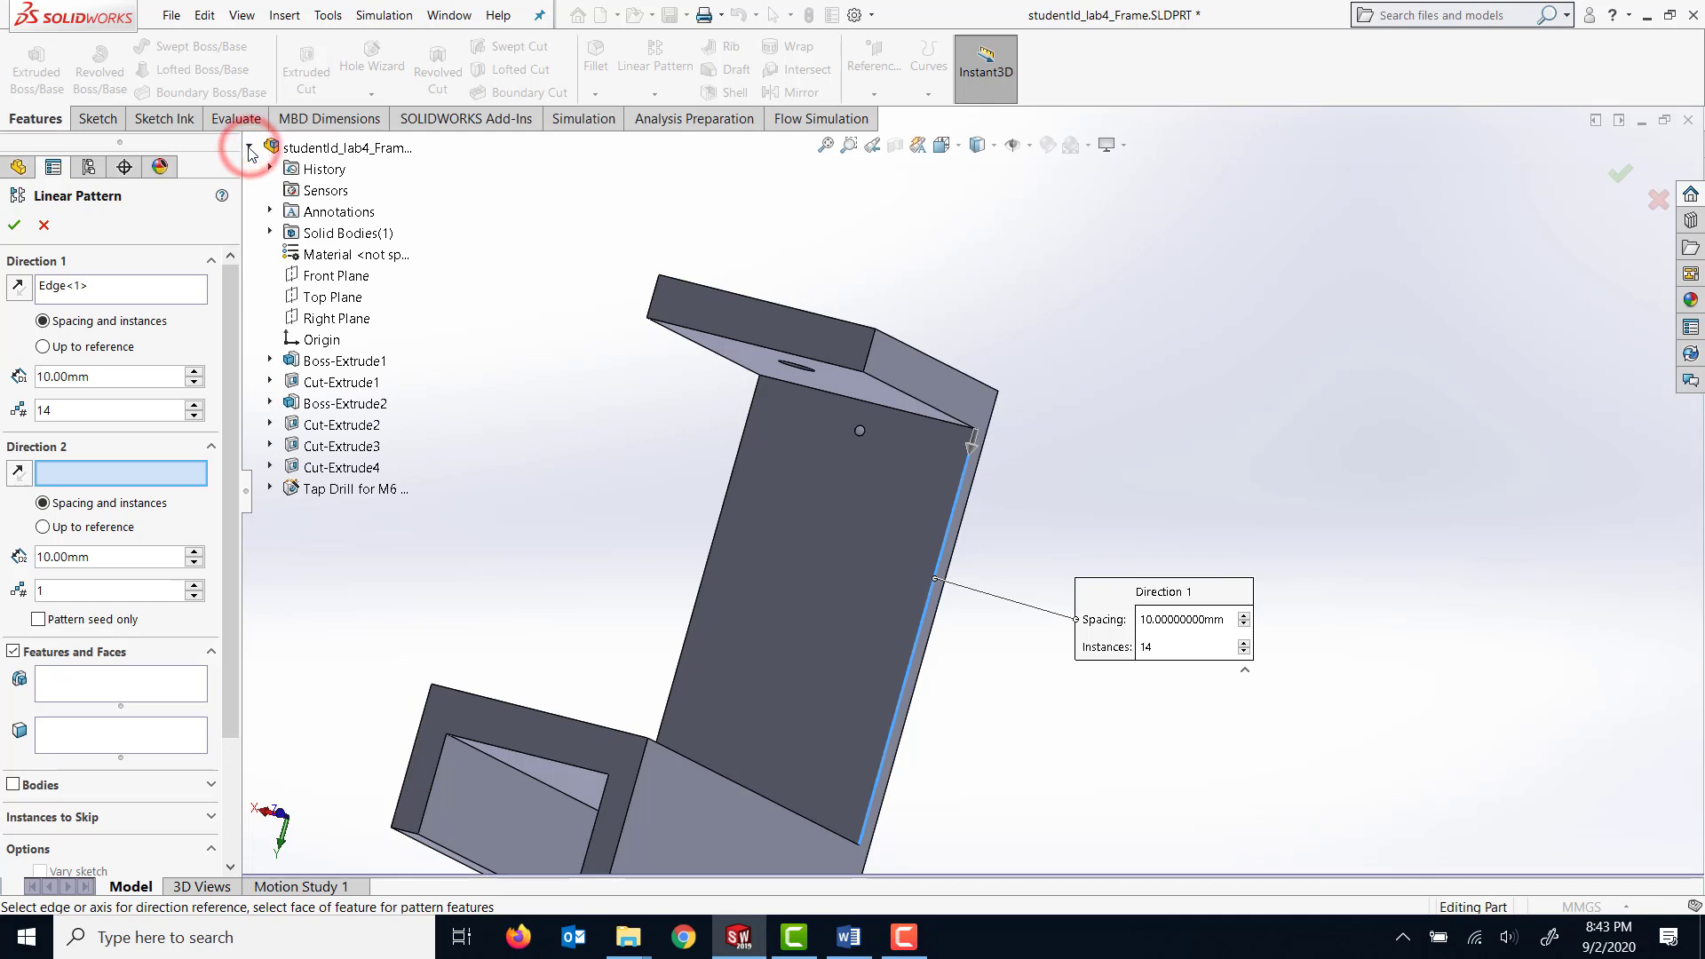
pyautogui.click(129, 682)
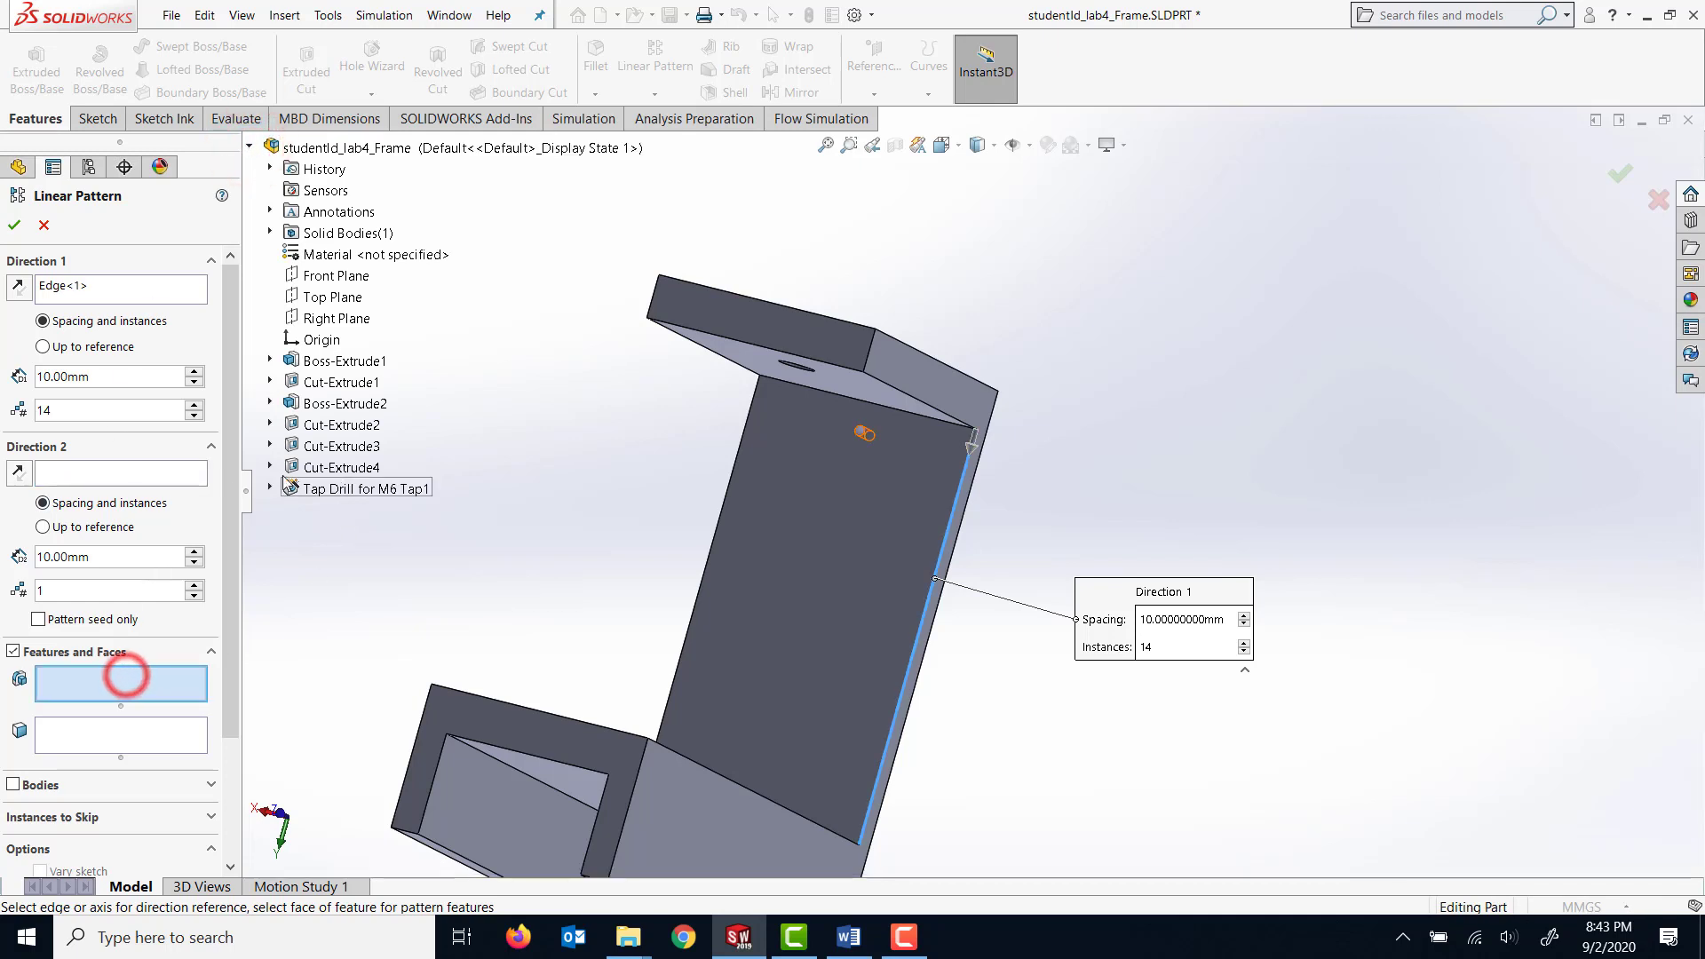
pyautogui.click(346, 490)
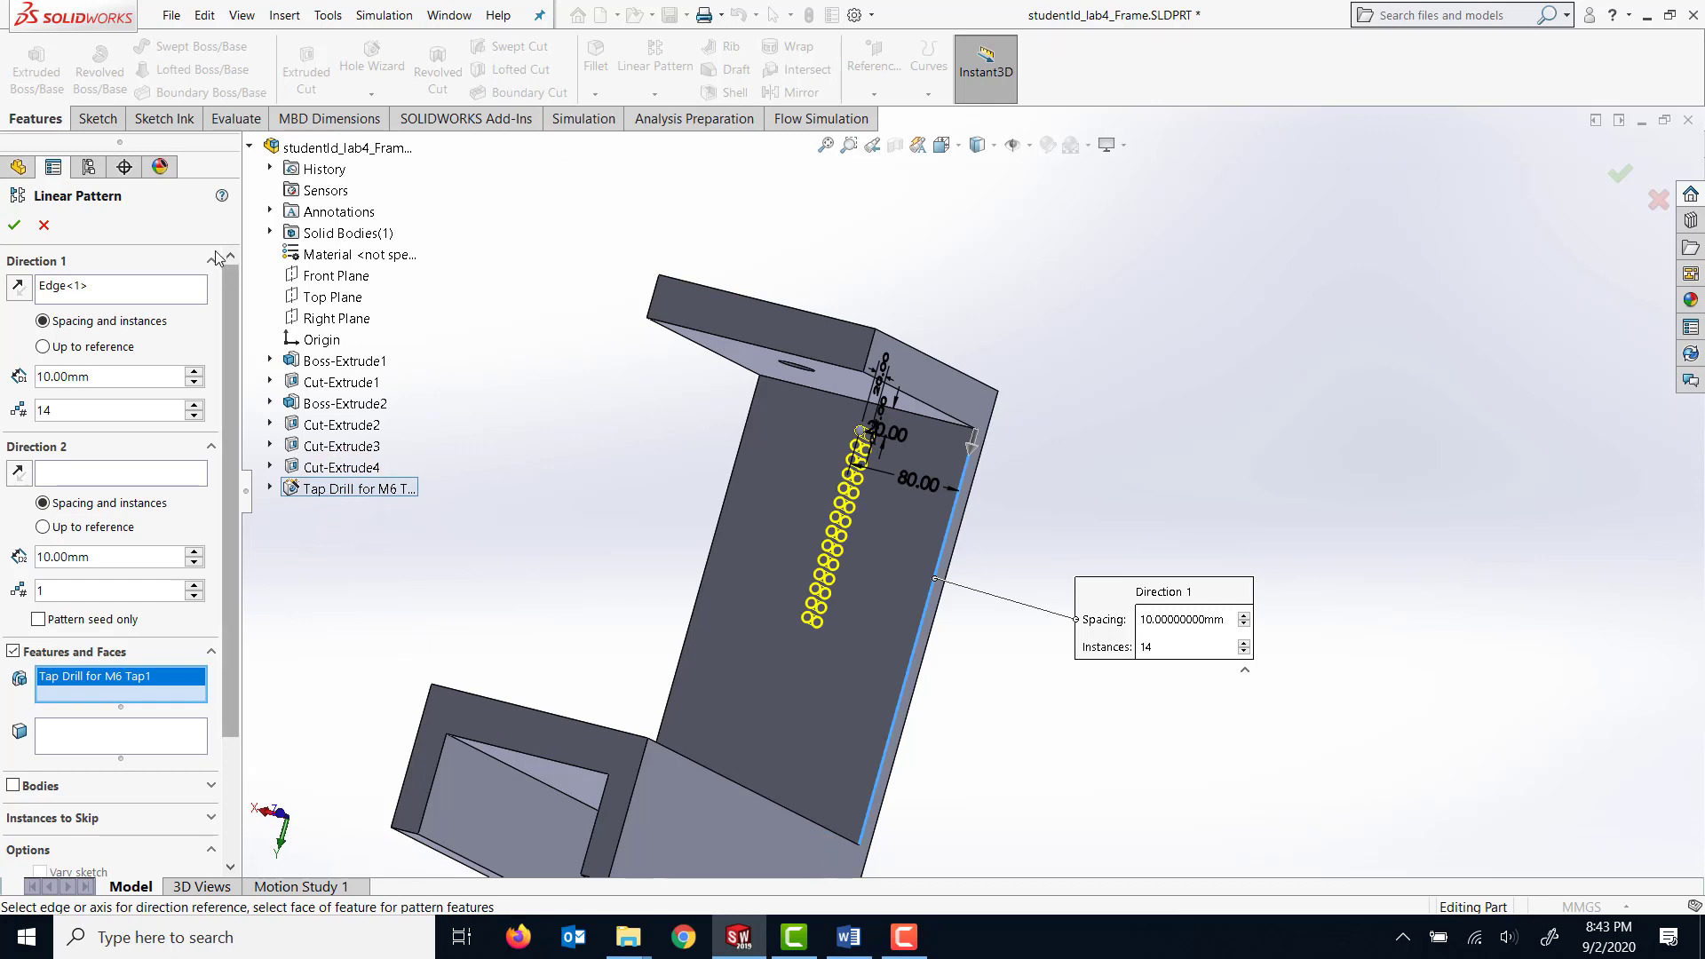
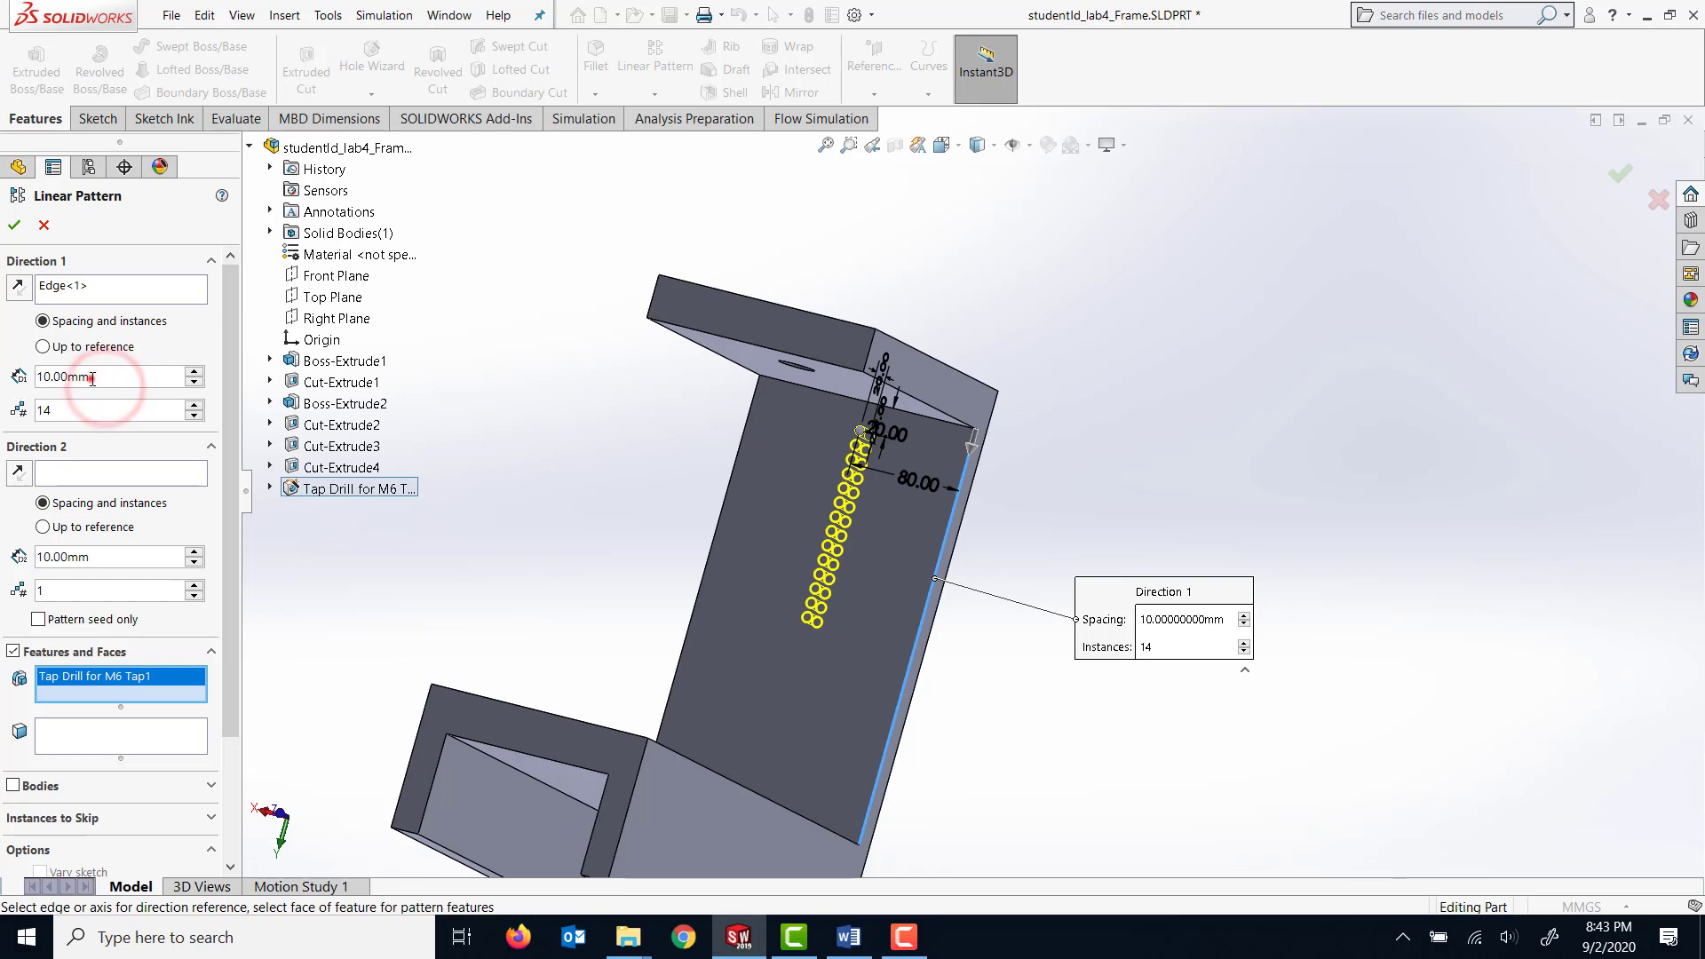
# Set the linear pattern to 60 mm spacing and 6 instances, and finish it.
pyautogui.doubleClick(88, 376)
pyautogui.write('60')
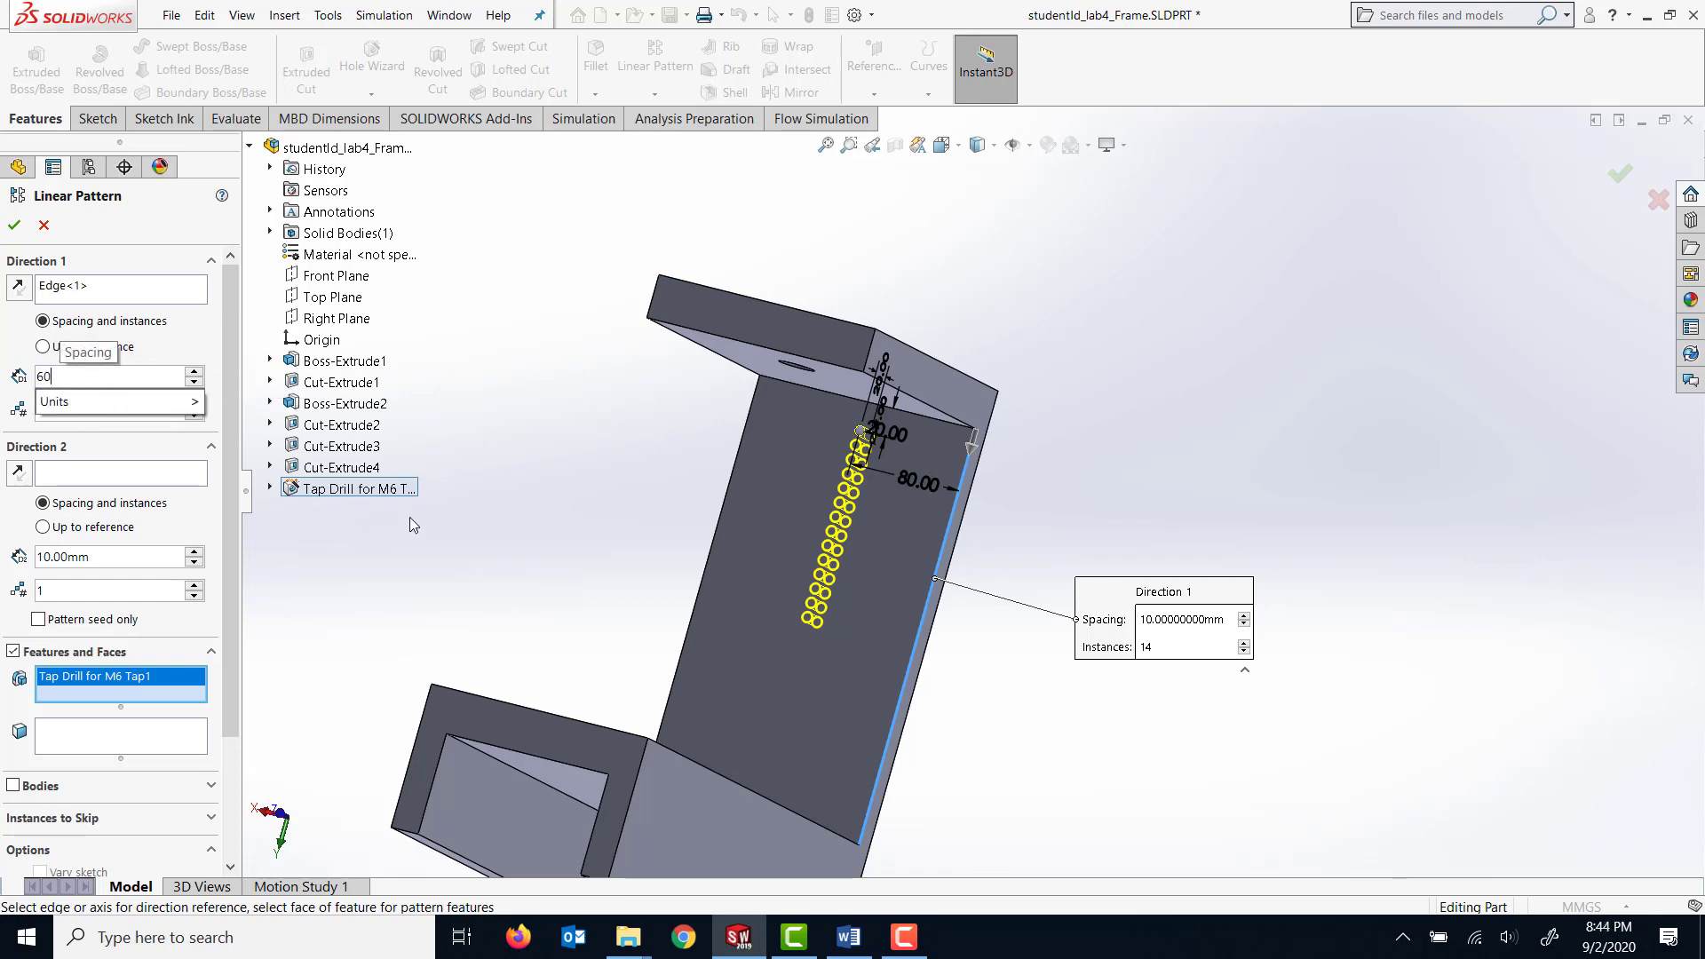
pyautogui.click(165, 434)
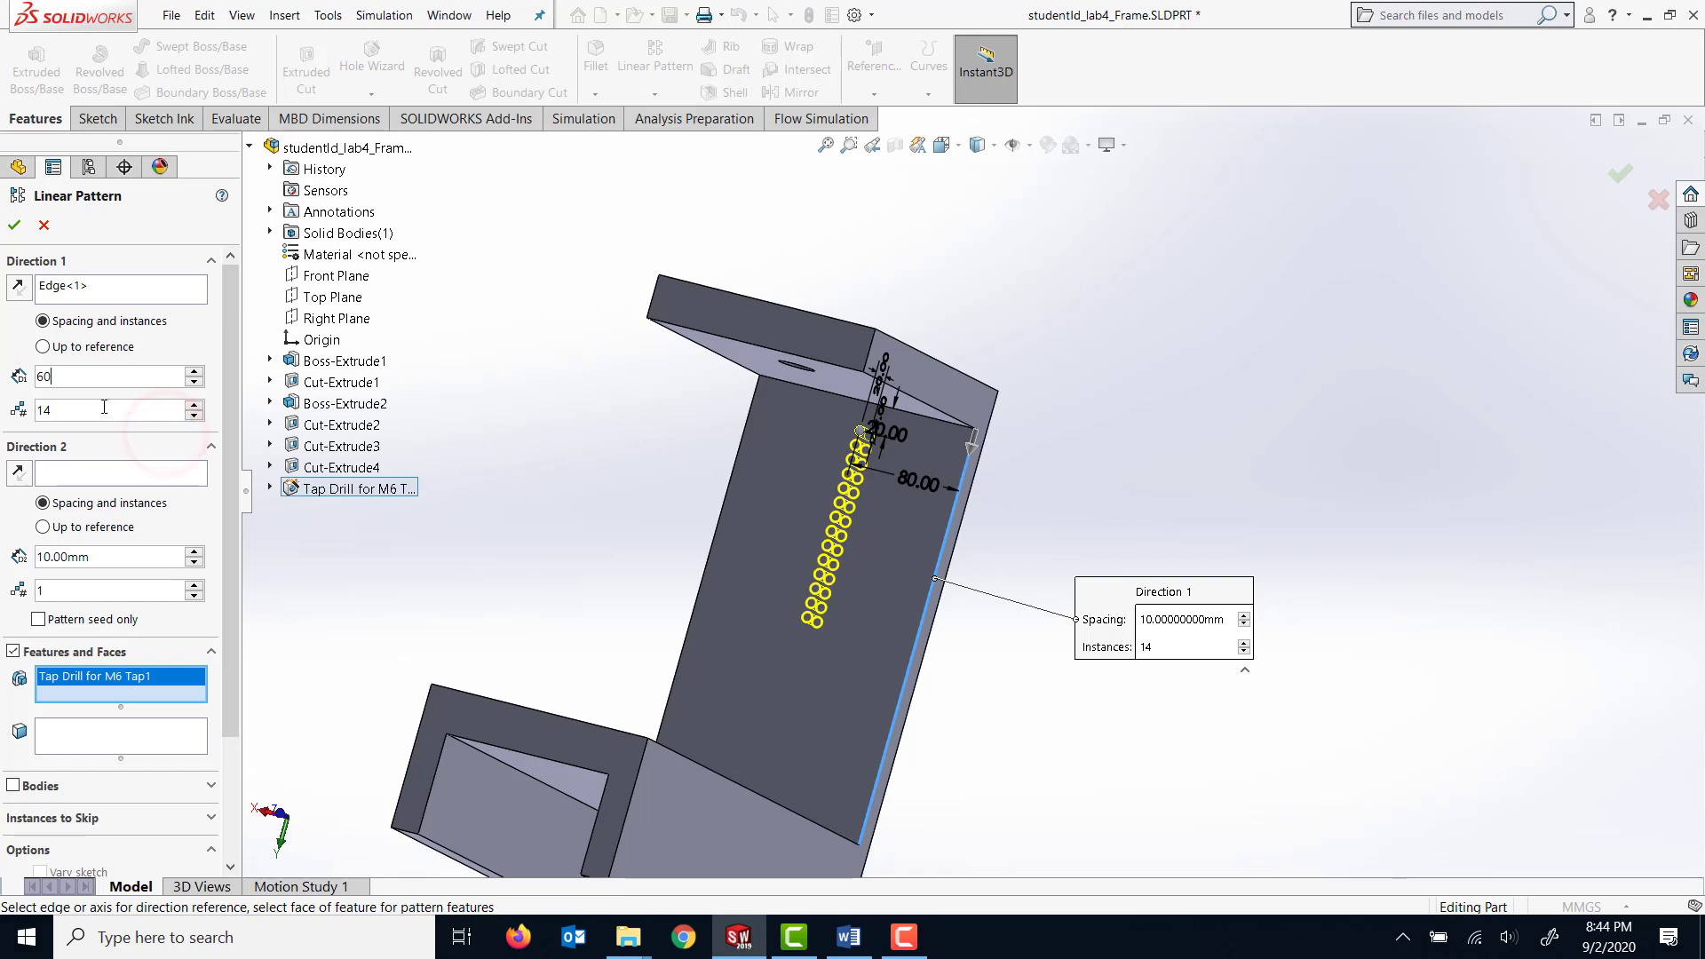
pyautogui.doubleClick(68, 408)
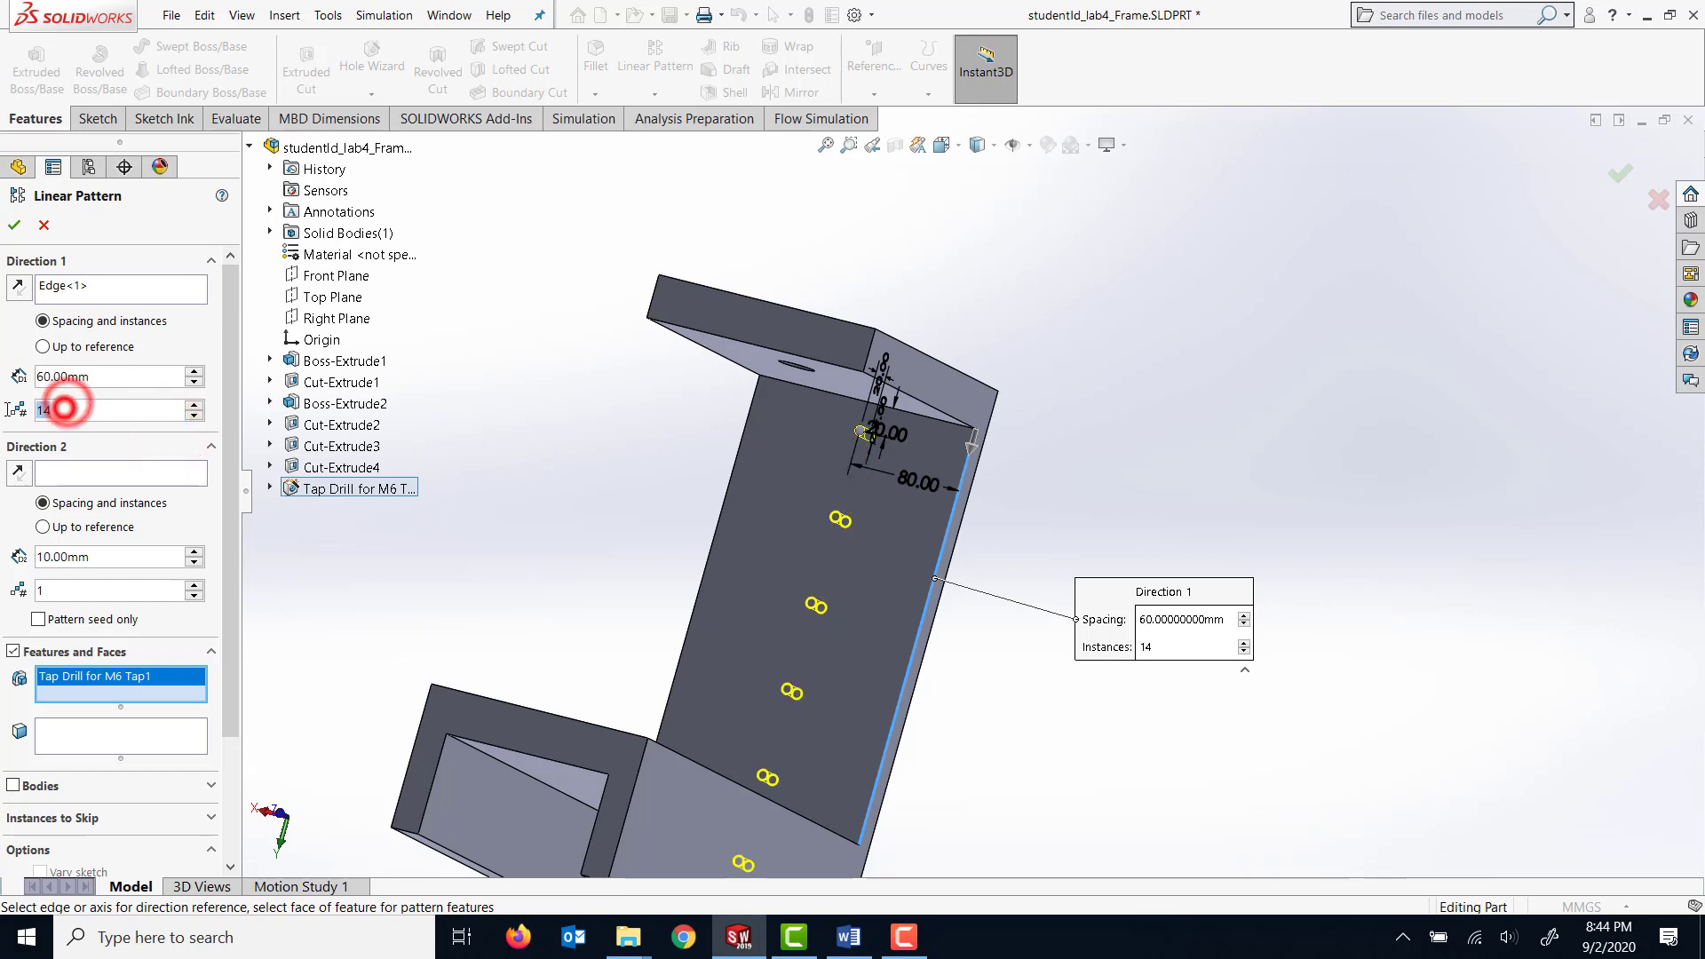
pyautogui.write('6')
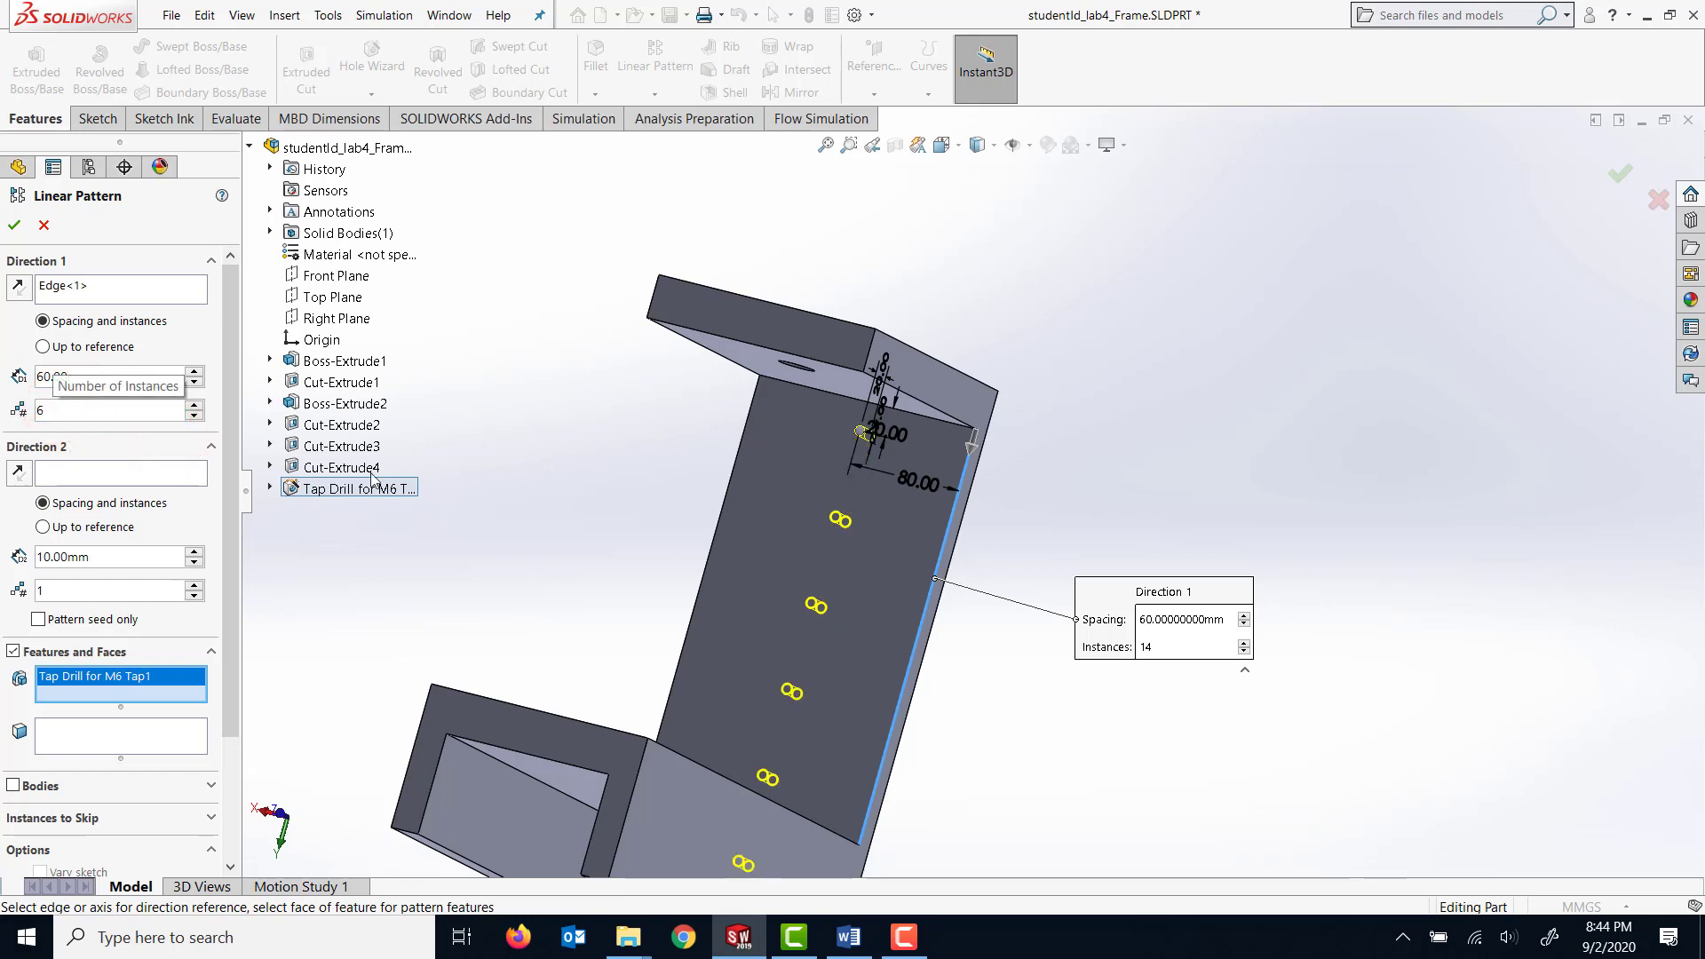
pyautogui.click(332, 561)
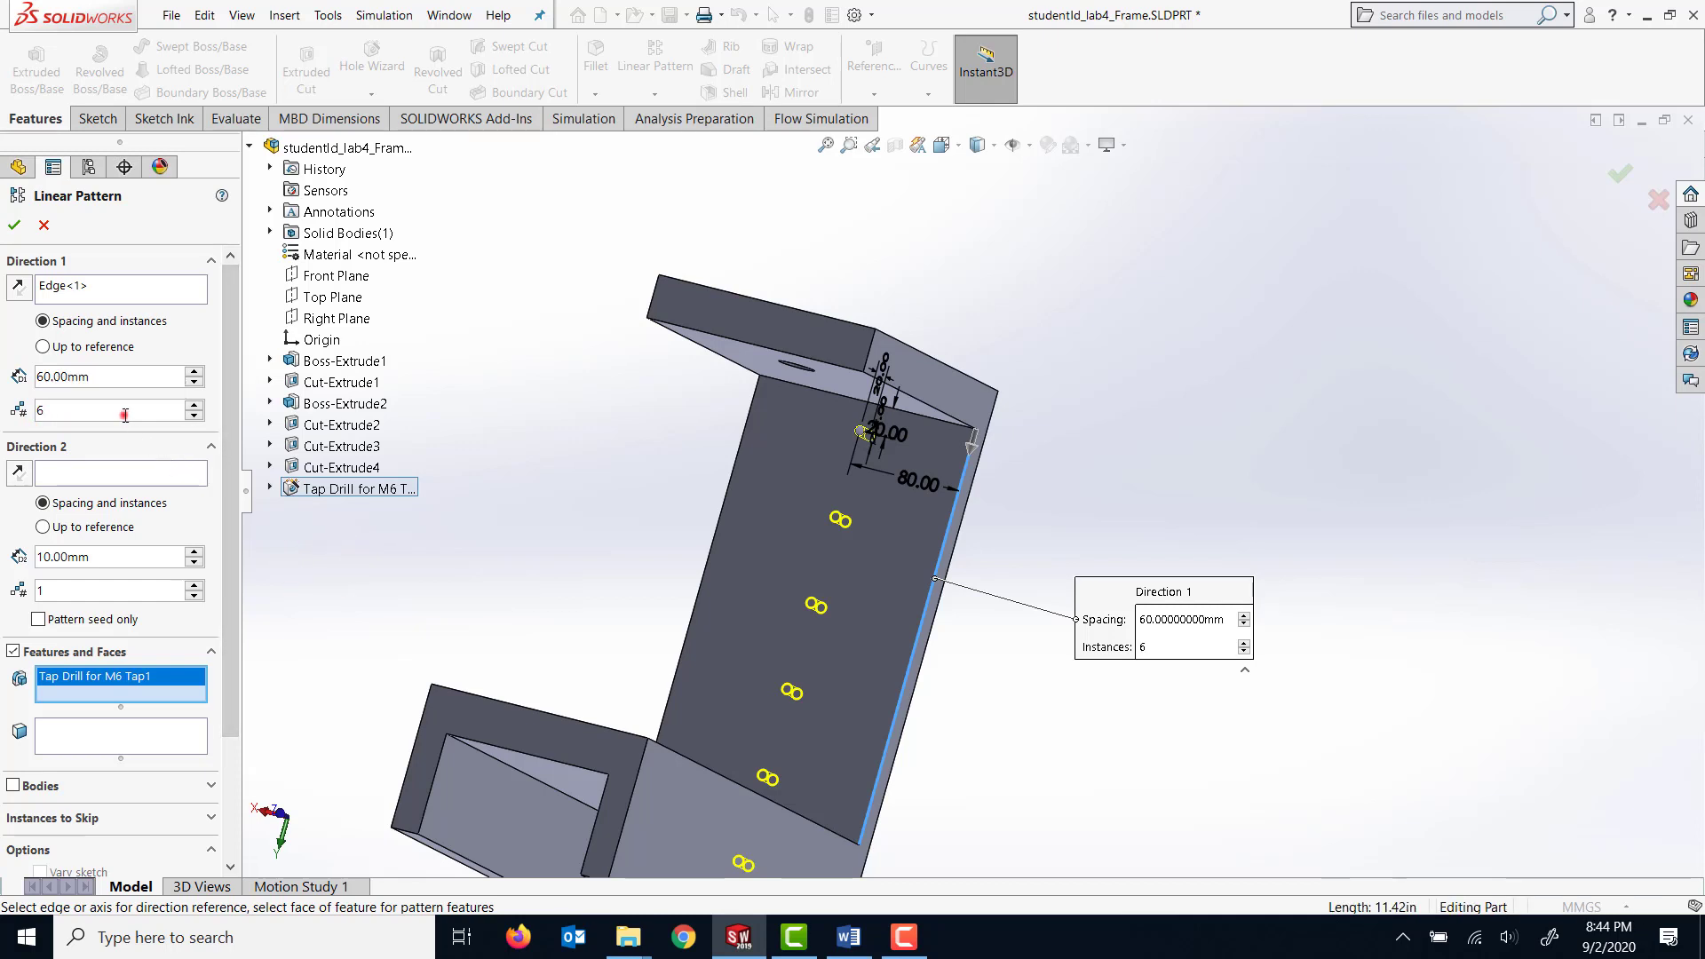
pyautogui.press('Return')
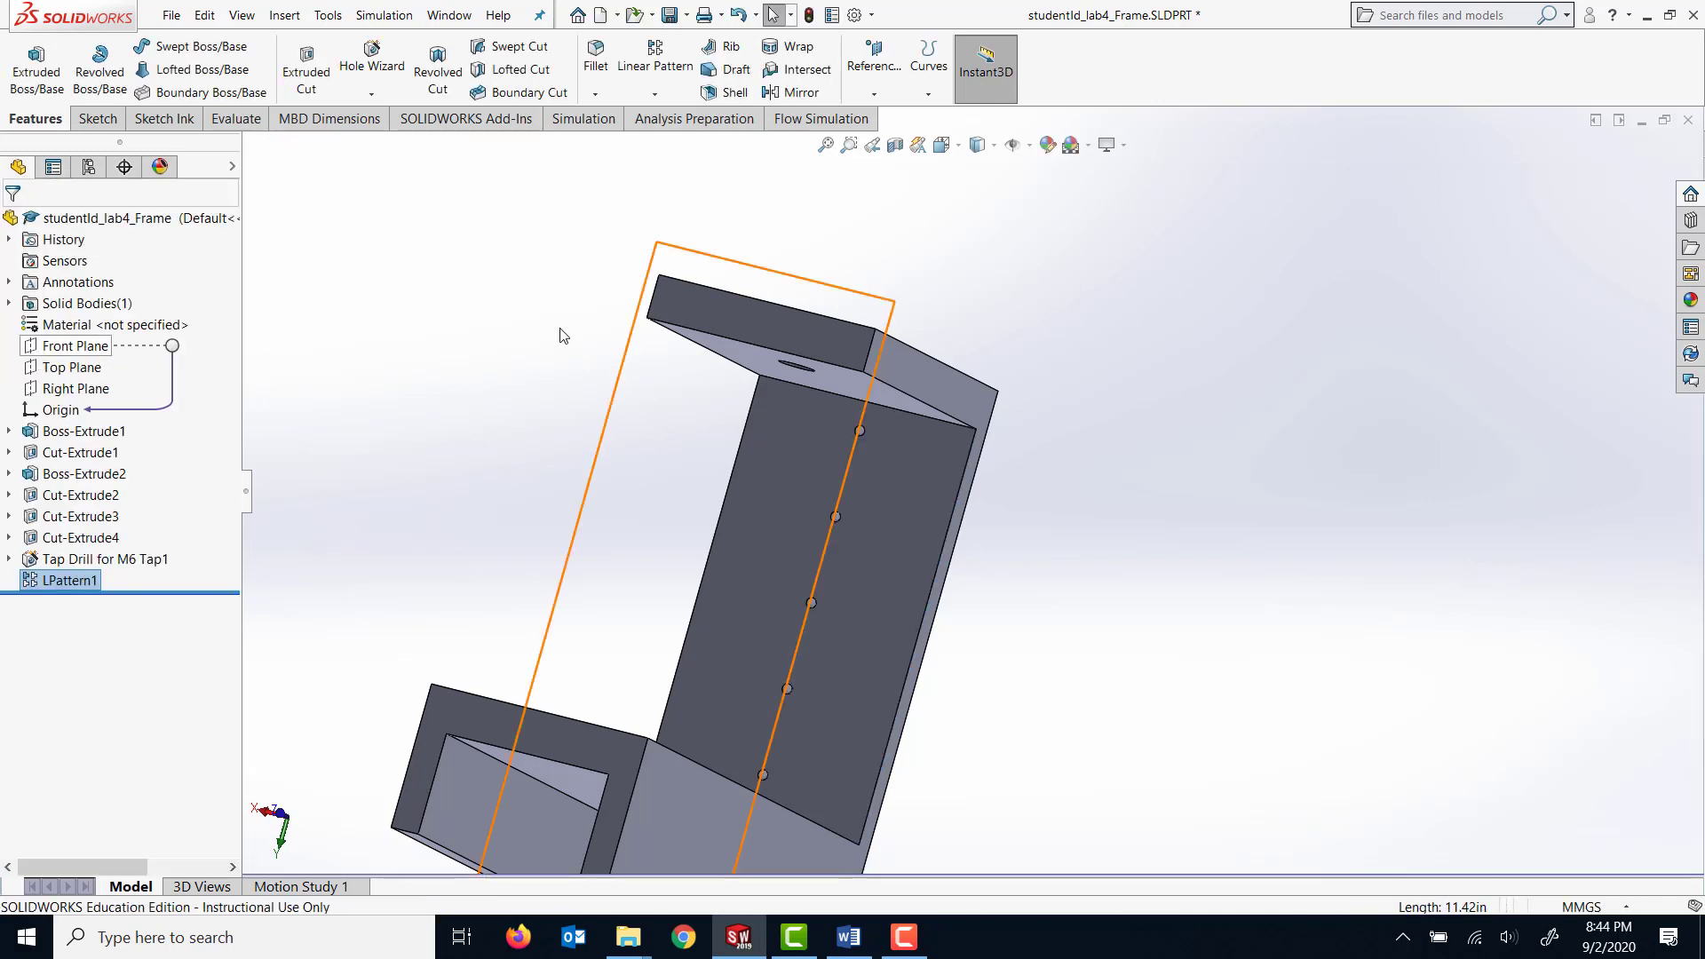
# Start a new sketch on the outer end face of the frame's open box-shaped arm, viewed straight on.
pyautogui.moveTo(1000, 578); pyautogui.dragTo(1038, 739, button='middle')
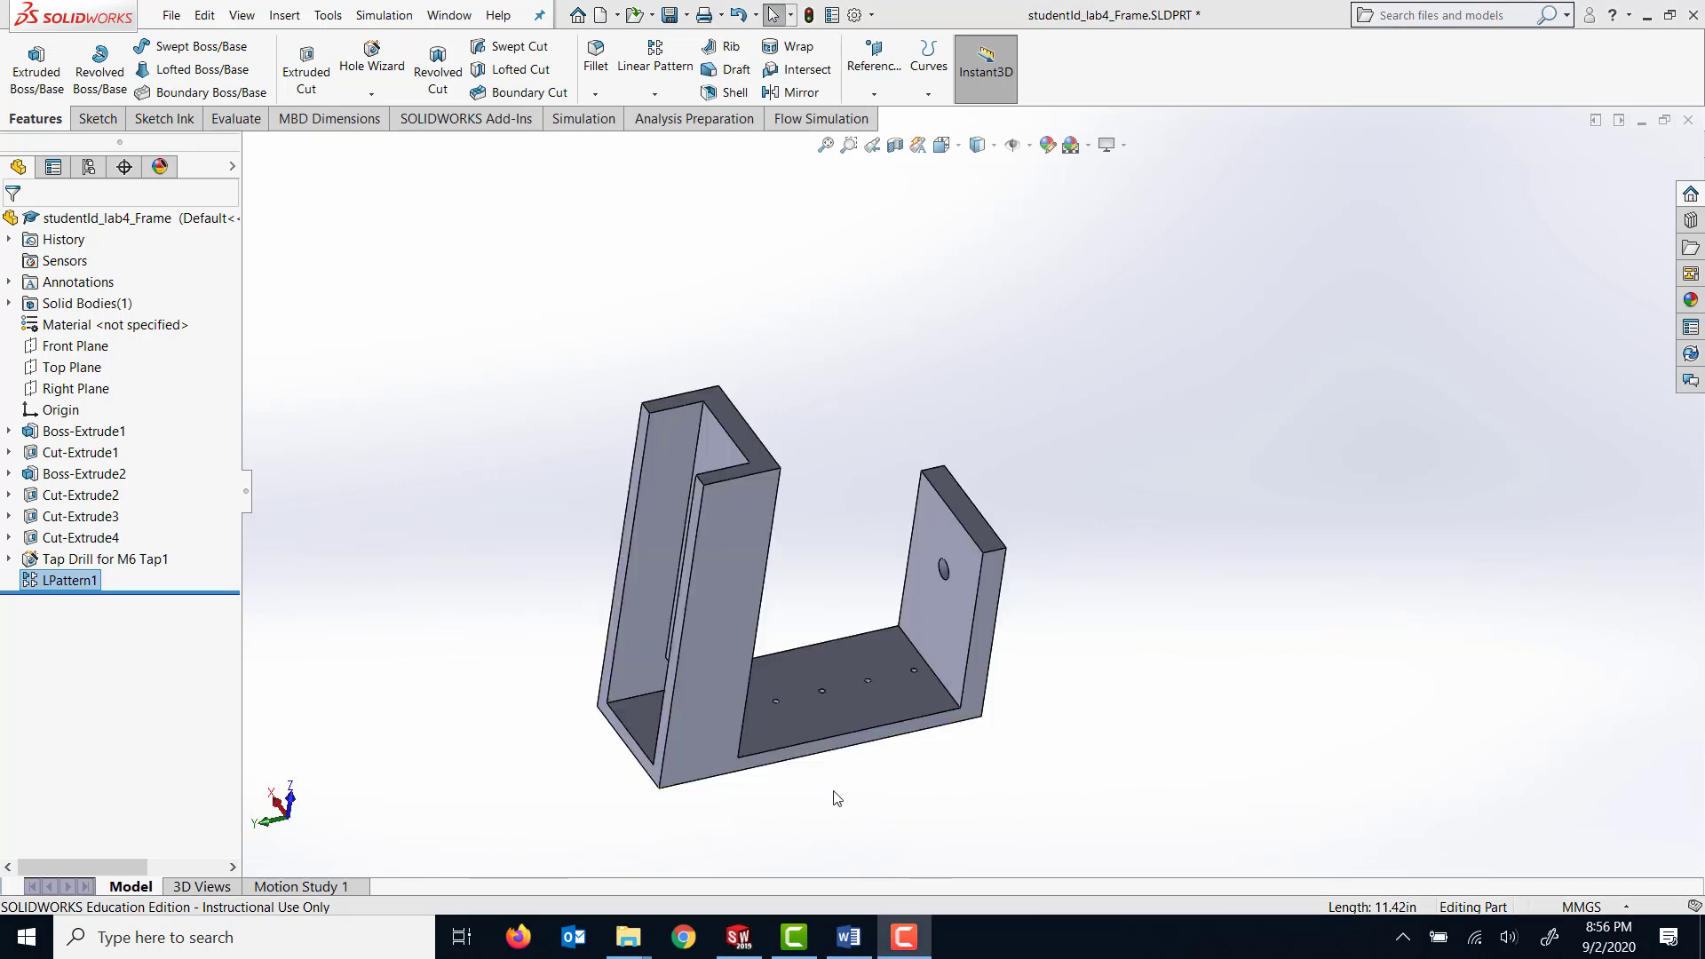
pyautogui.moveTo(835, 797); pyautogui.dragTo(866, 833, button='middle')
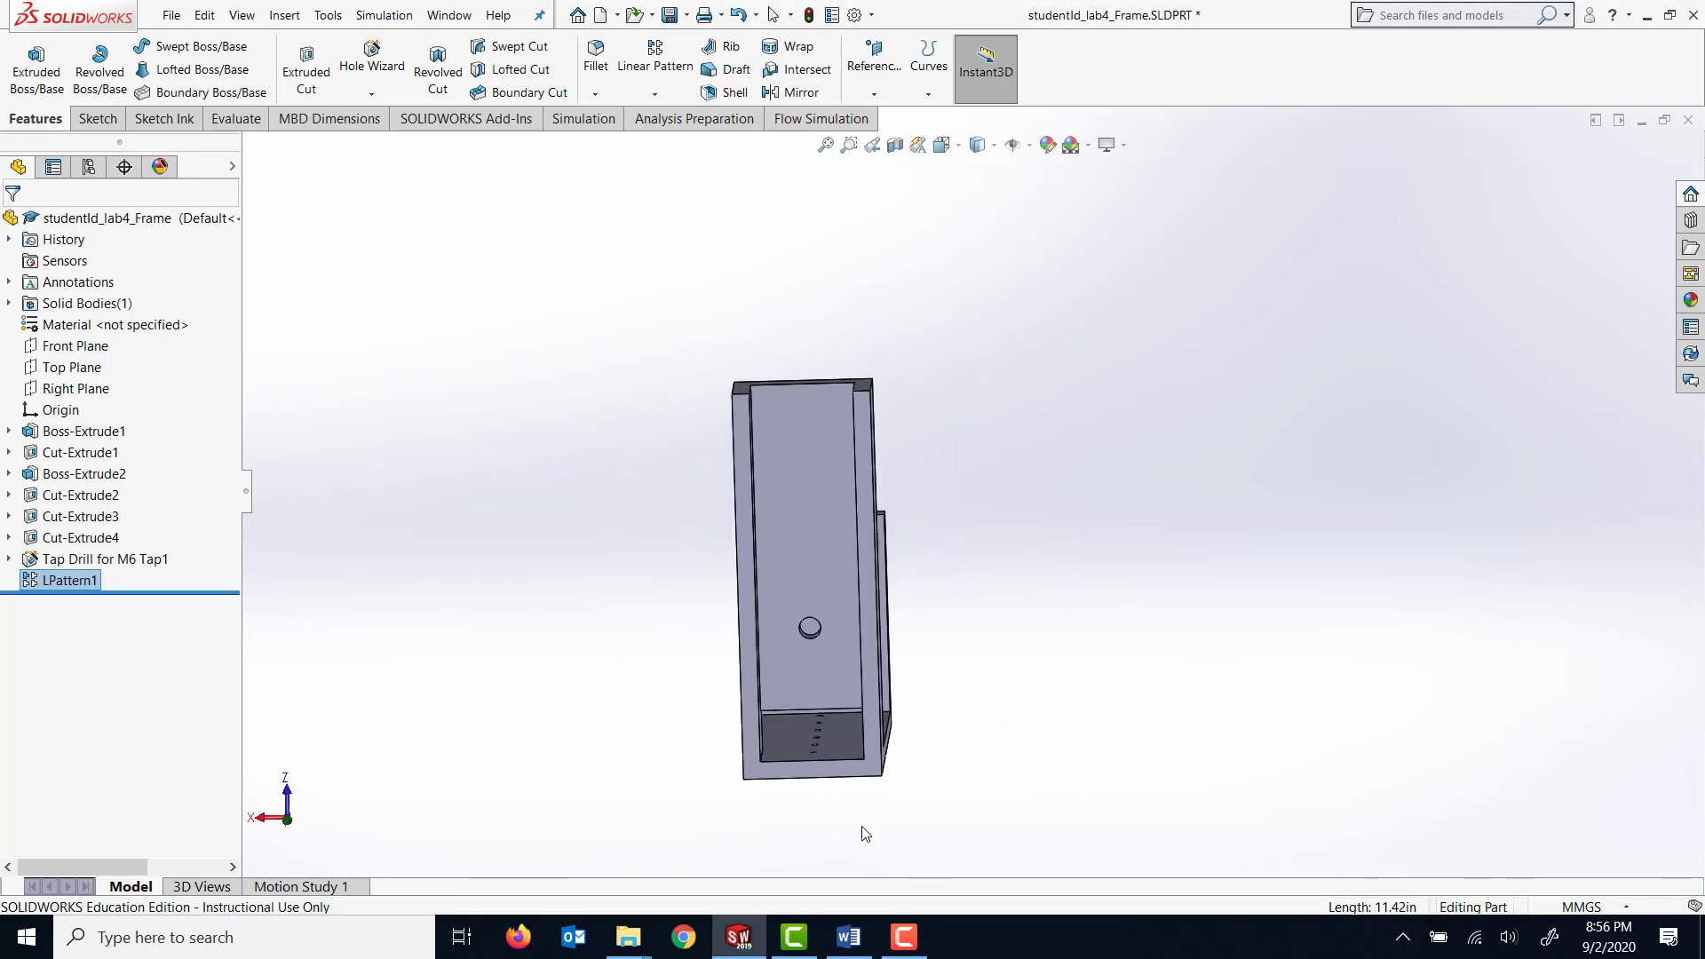
pyautogui.click(766, 771)
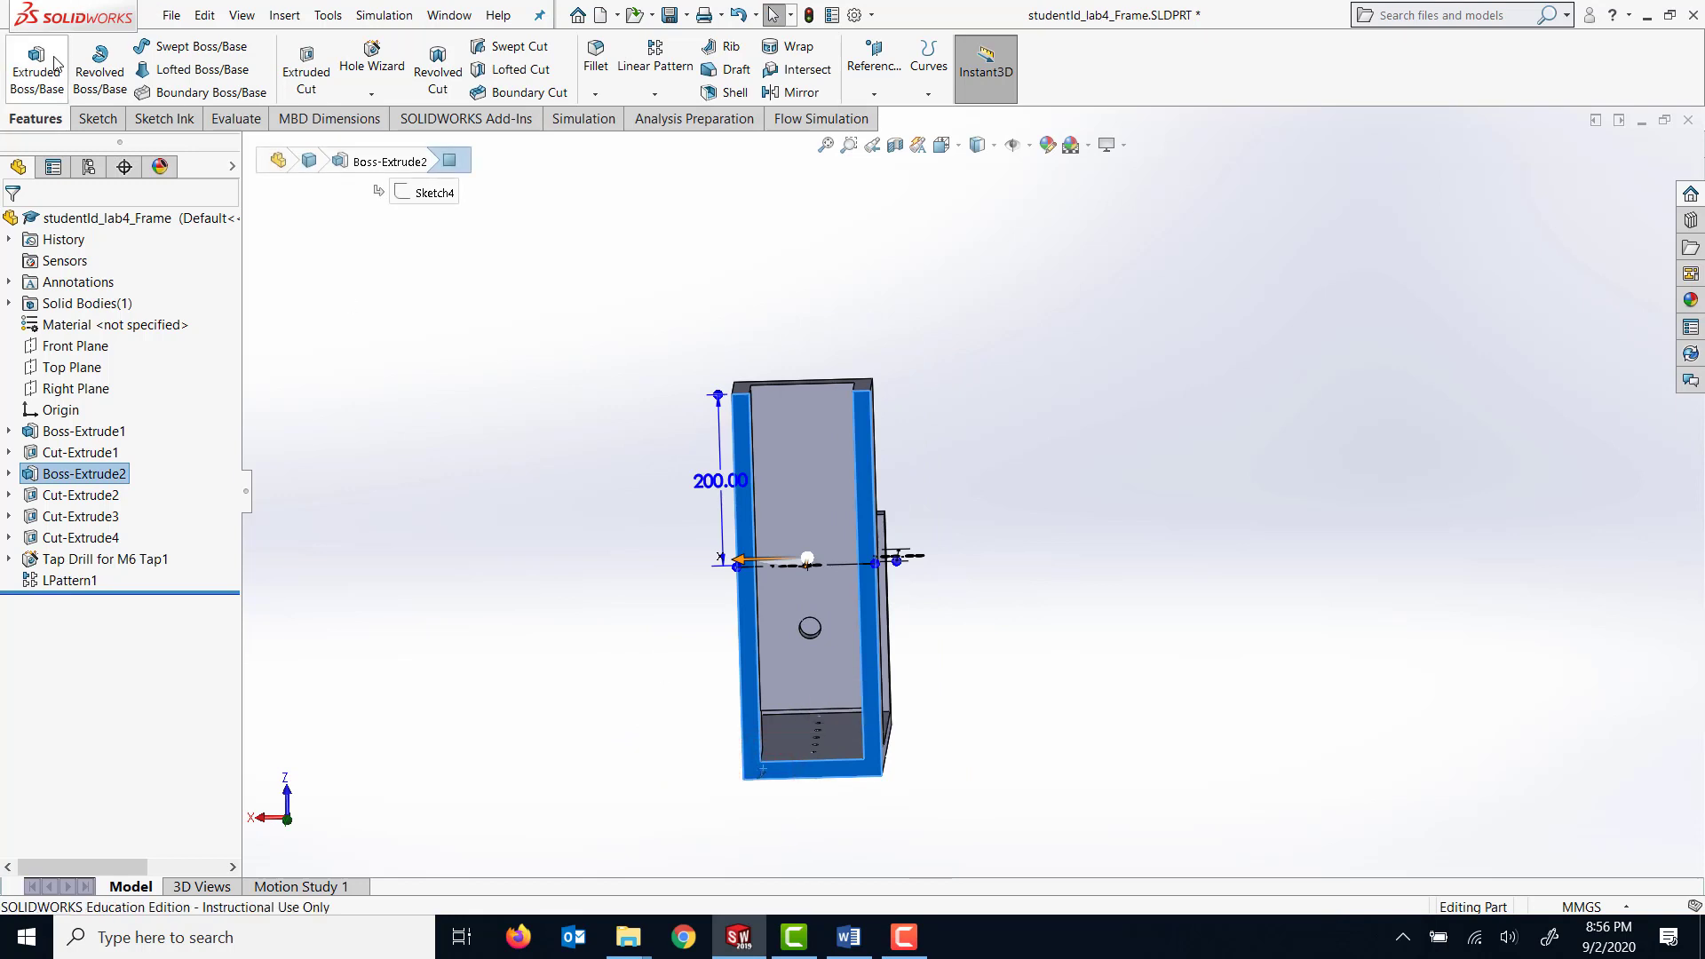
pyautogui.click(95, 118)
pyautogui.click(25, 62)
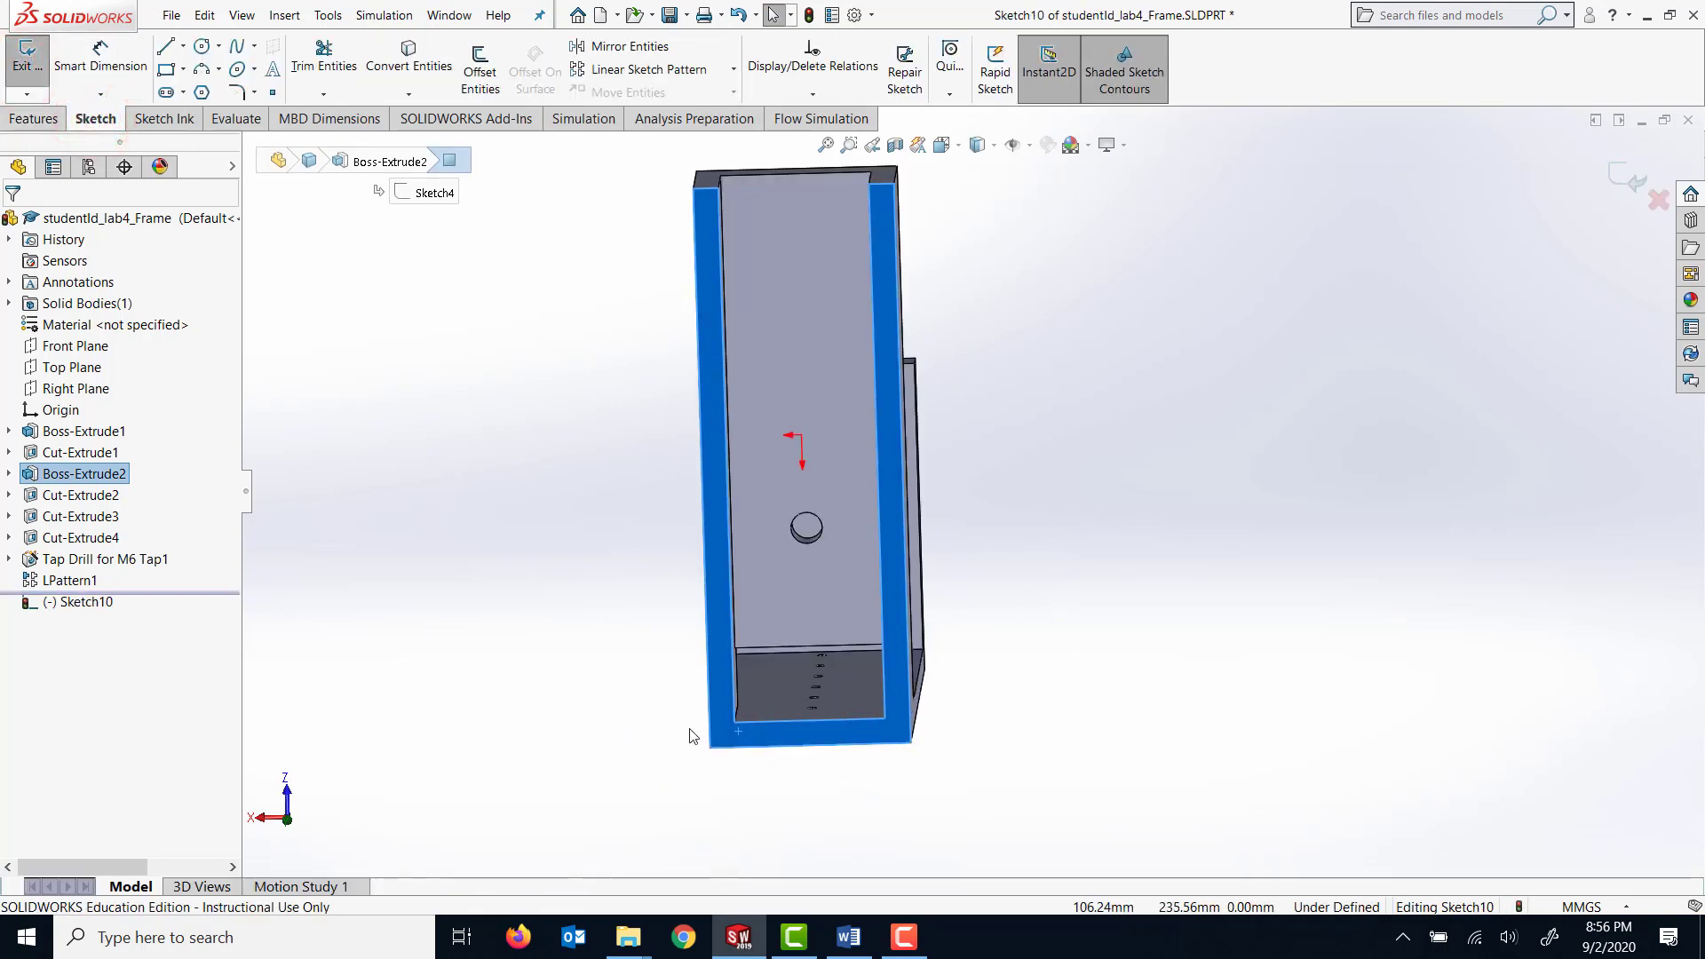
pyautogui.press('space')
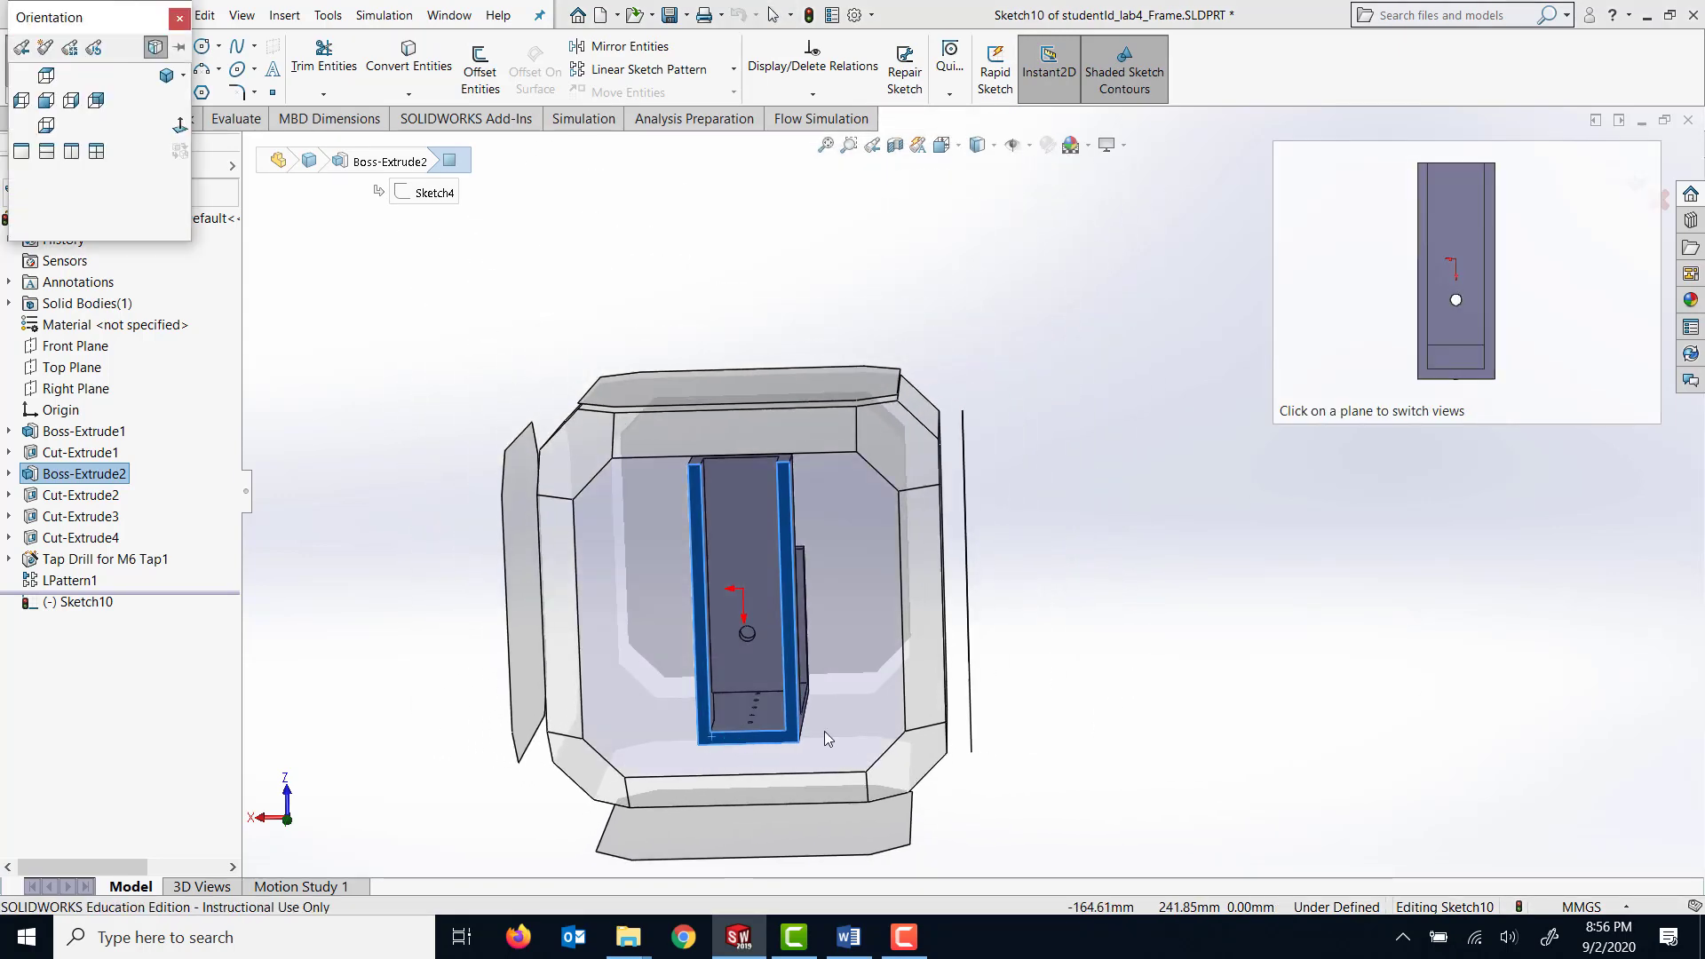
pyautogui.click(830, 754)
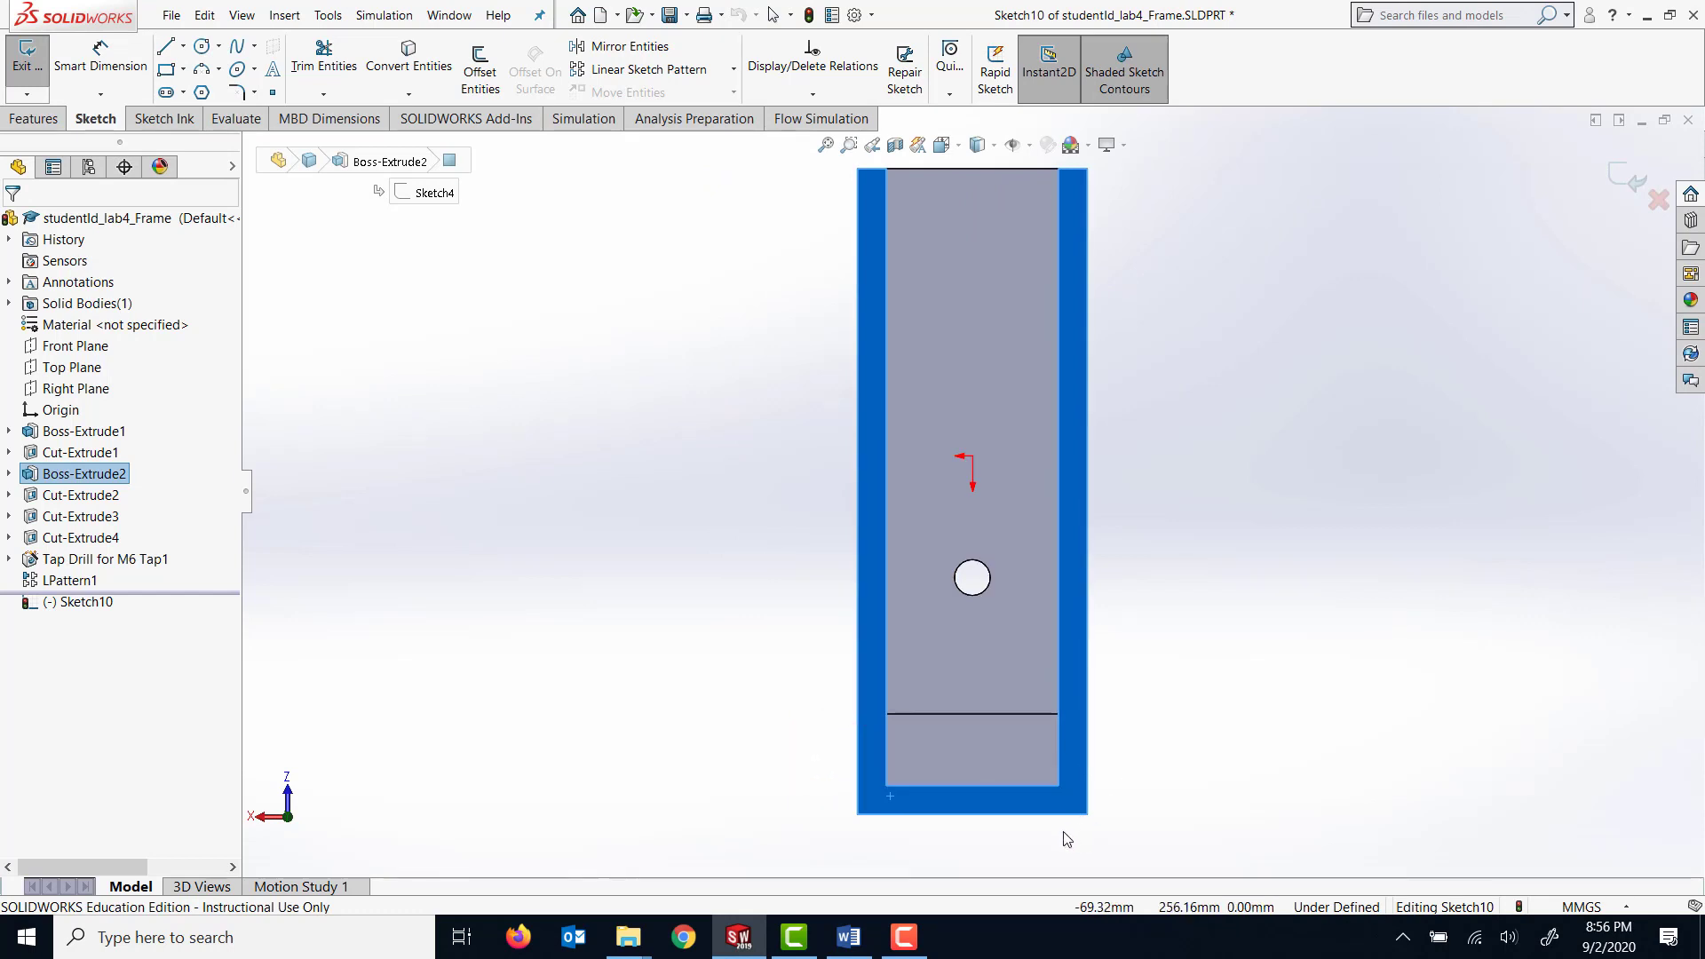
# Draw a corner rectangle about 160 mm wide and 34 mm high across the base end of the face, ending at its outer corner.
pyautogui.scroll(-5, 999, 817)
pyautogui.scroll(-1, 980, 803)
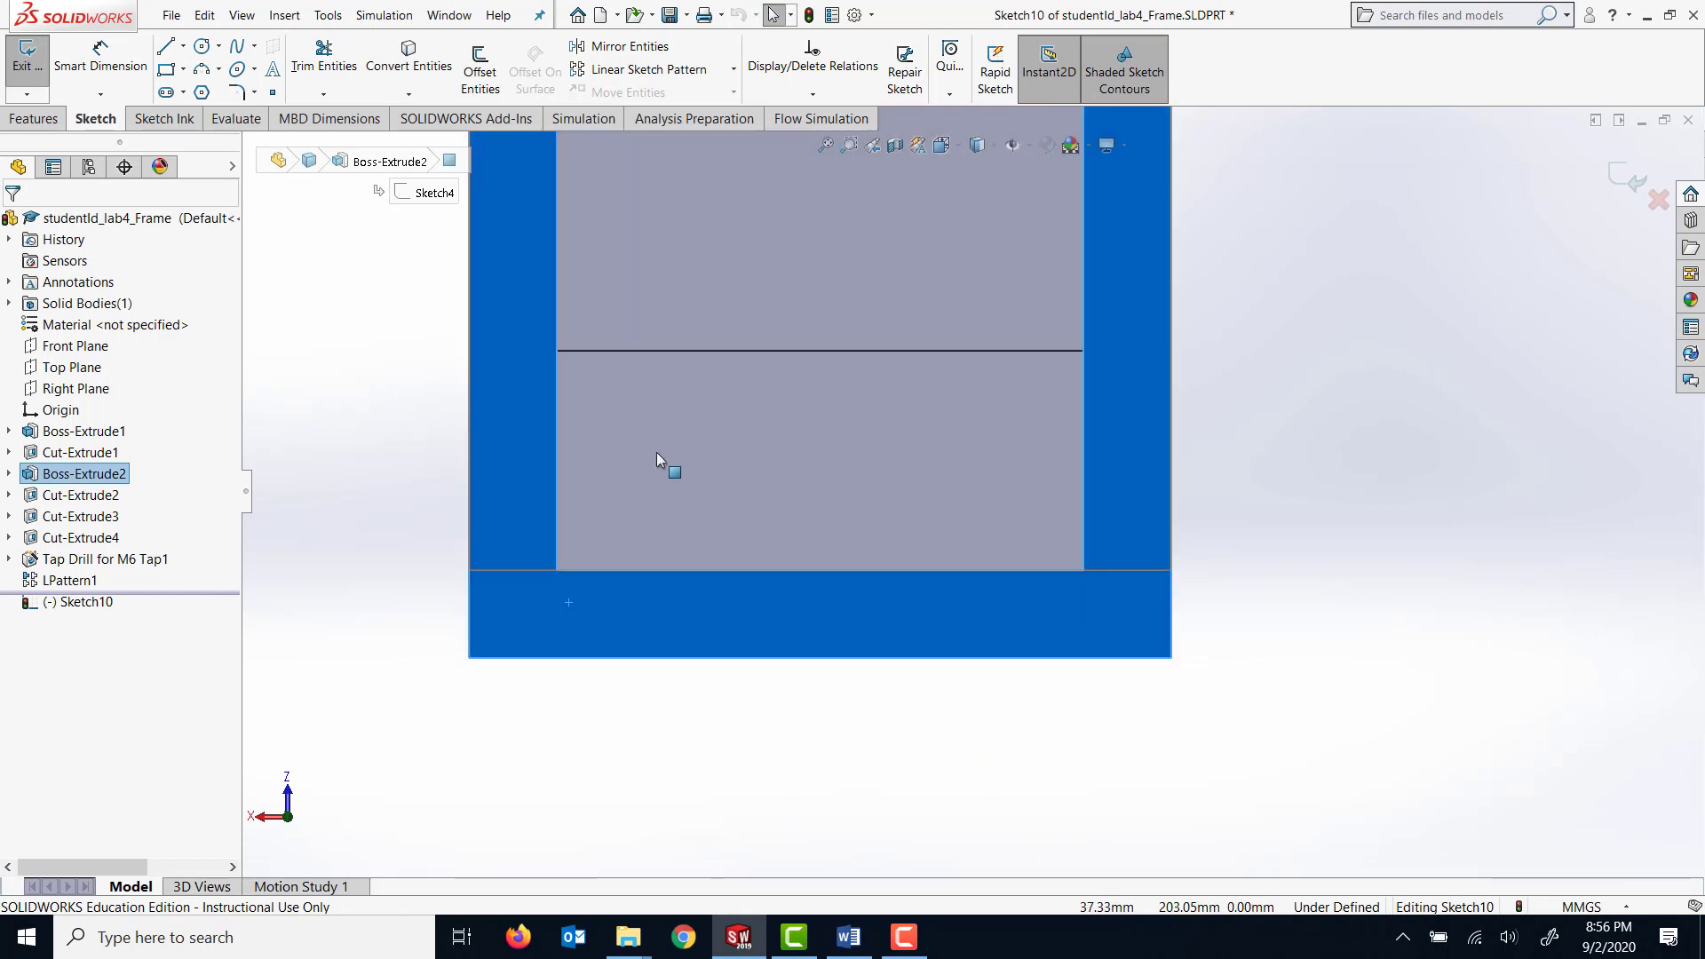
pyautogui.click(166, 70)
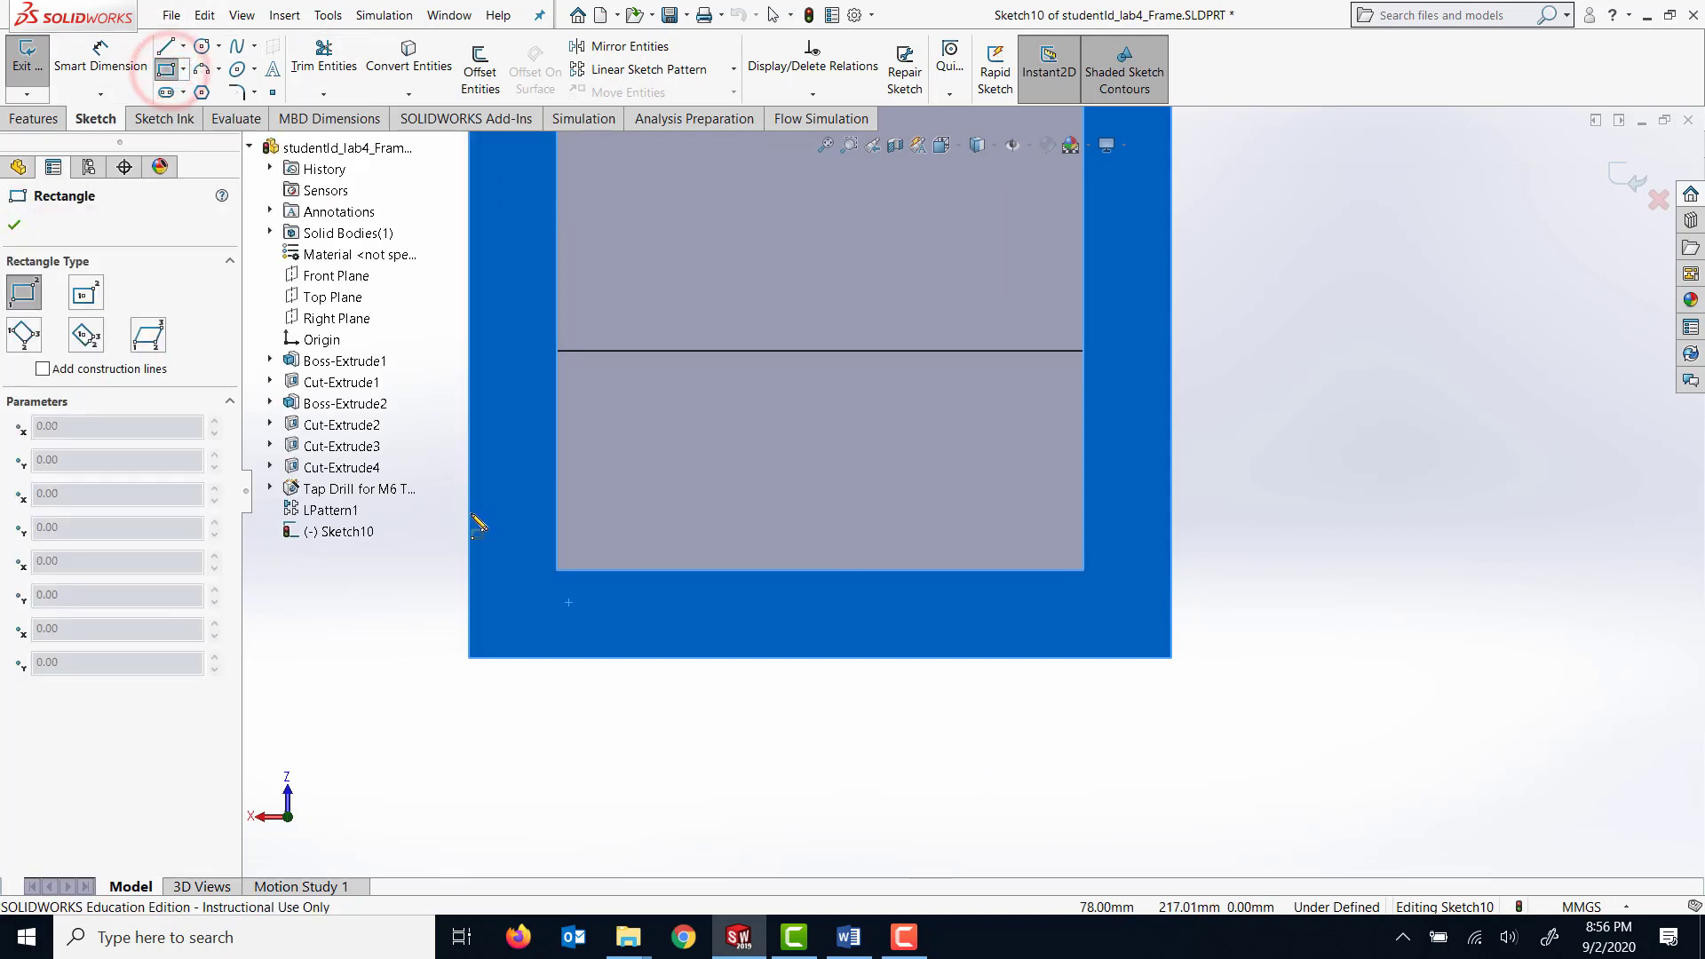
pyautogui.click(469, 510)
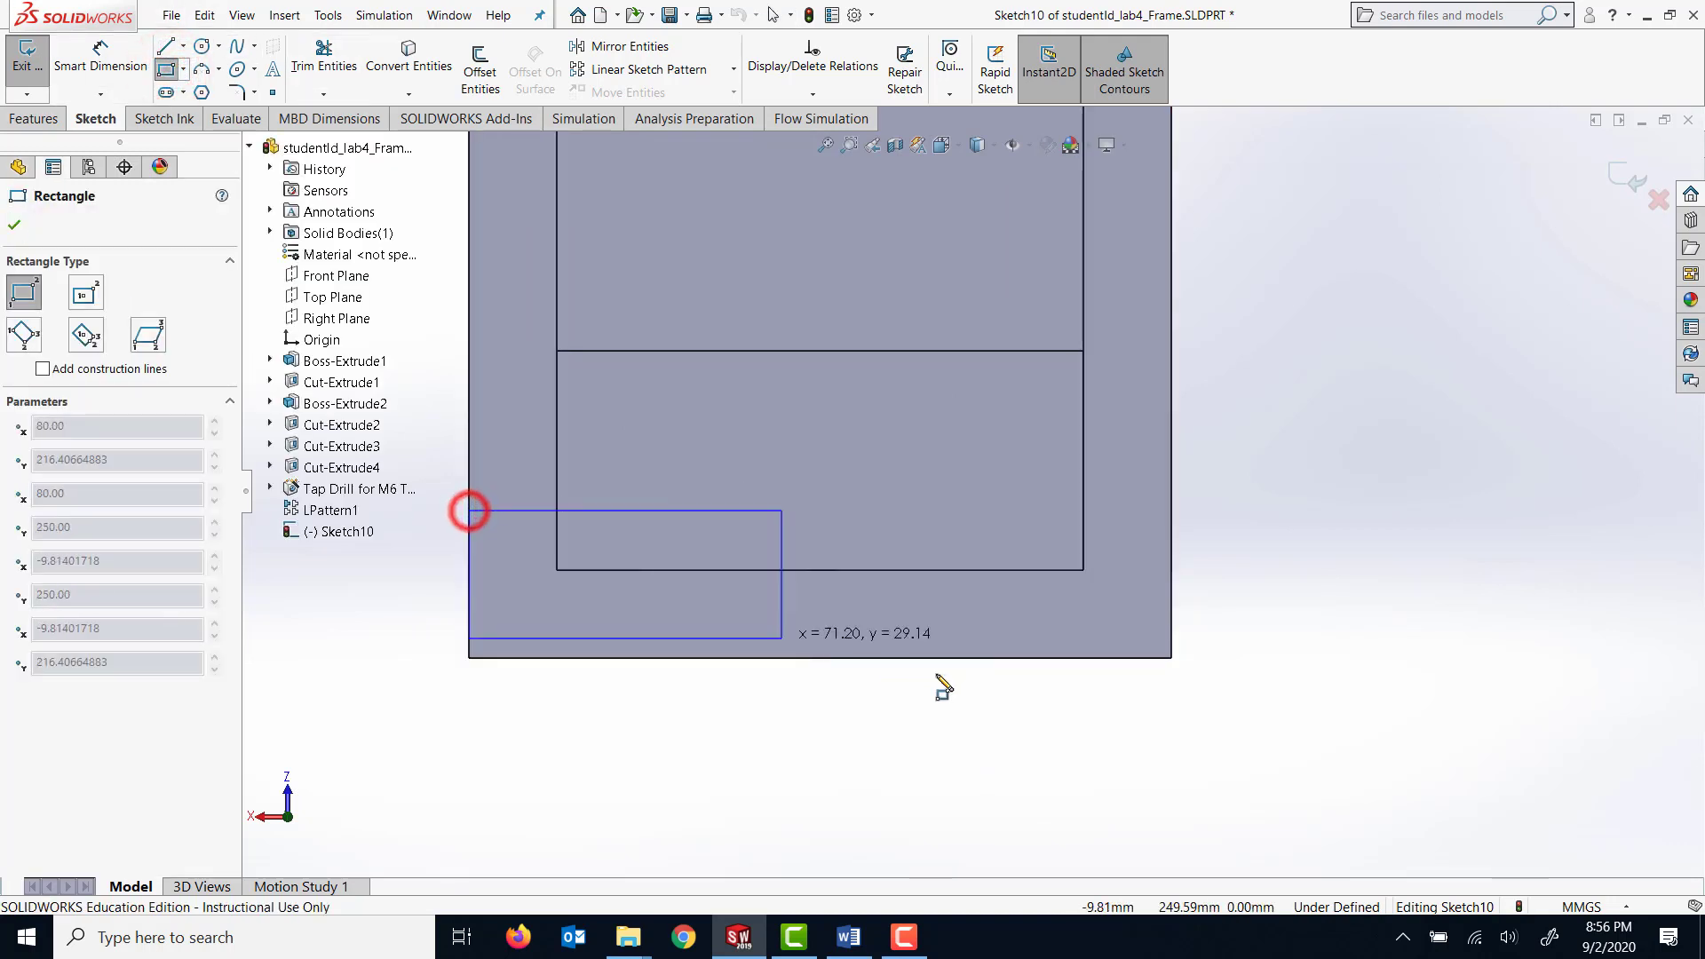
pyautogui.click(1170, 658)
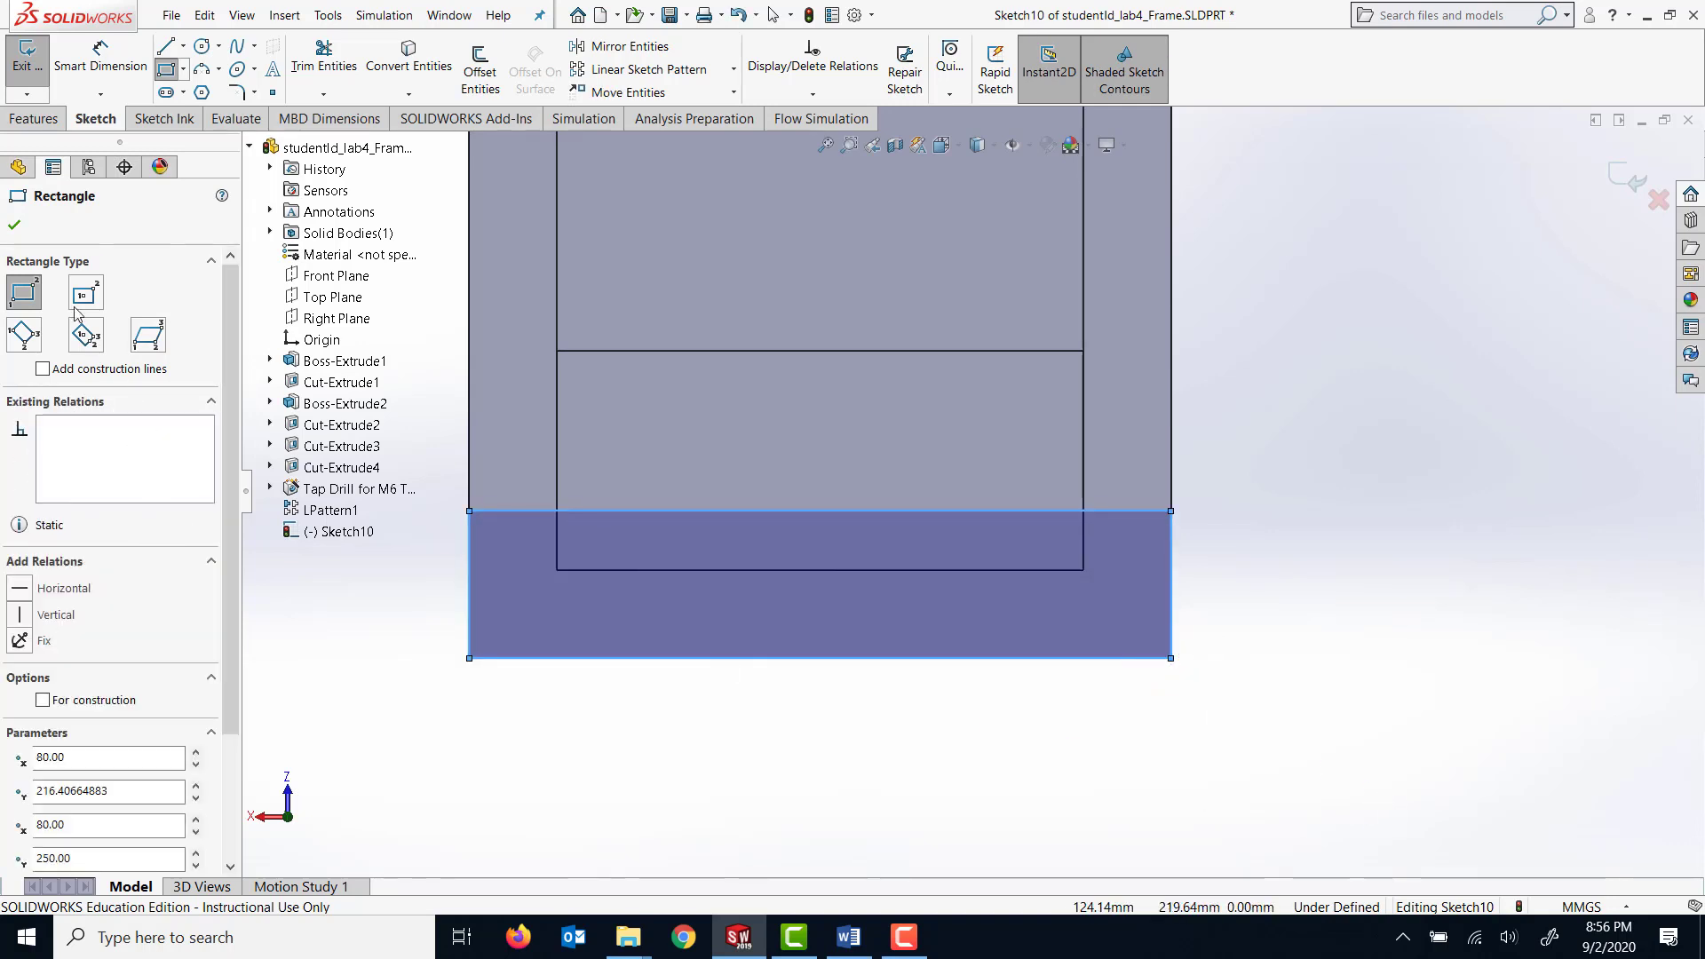
# Trace the opening's two inner sides and its 120 mm inner base edge with three lines that start and end on the rectangle's upper edge.
pyautogui.click(165, 46)
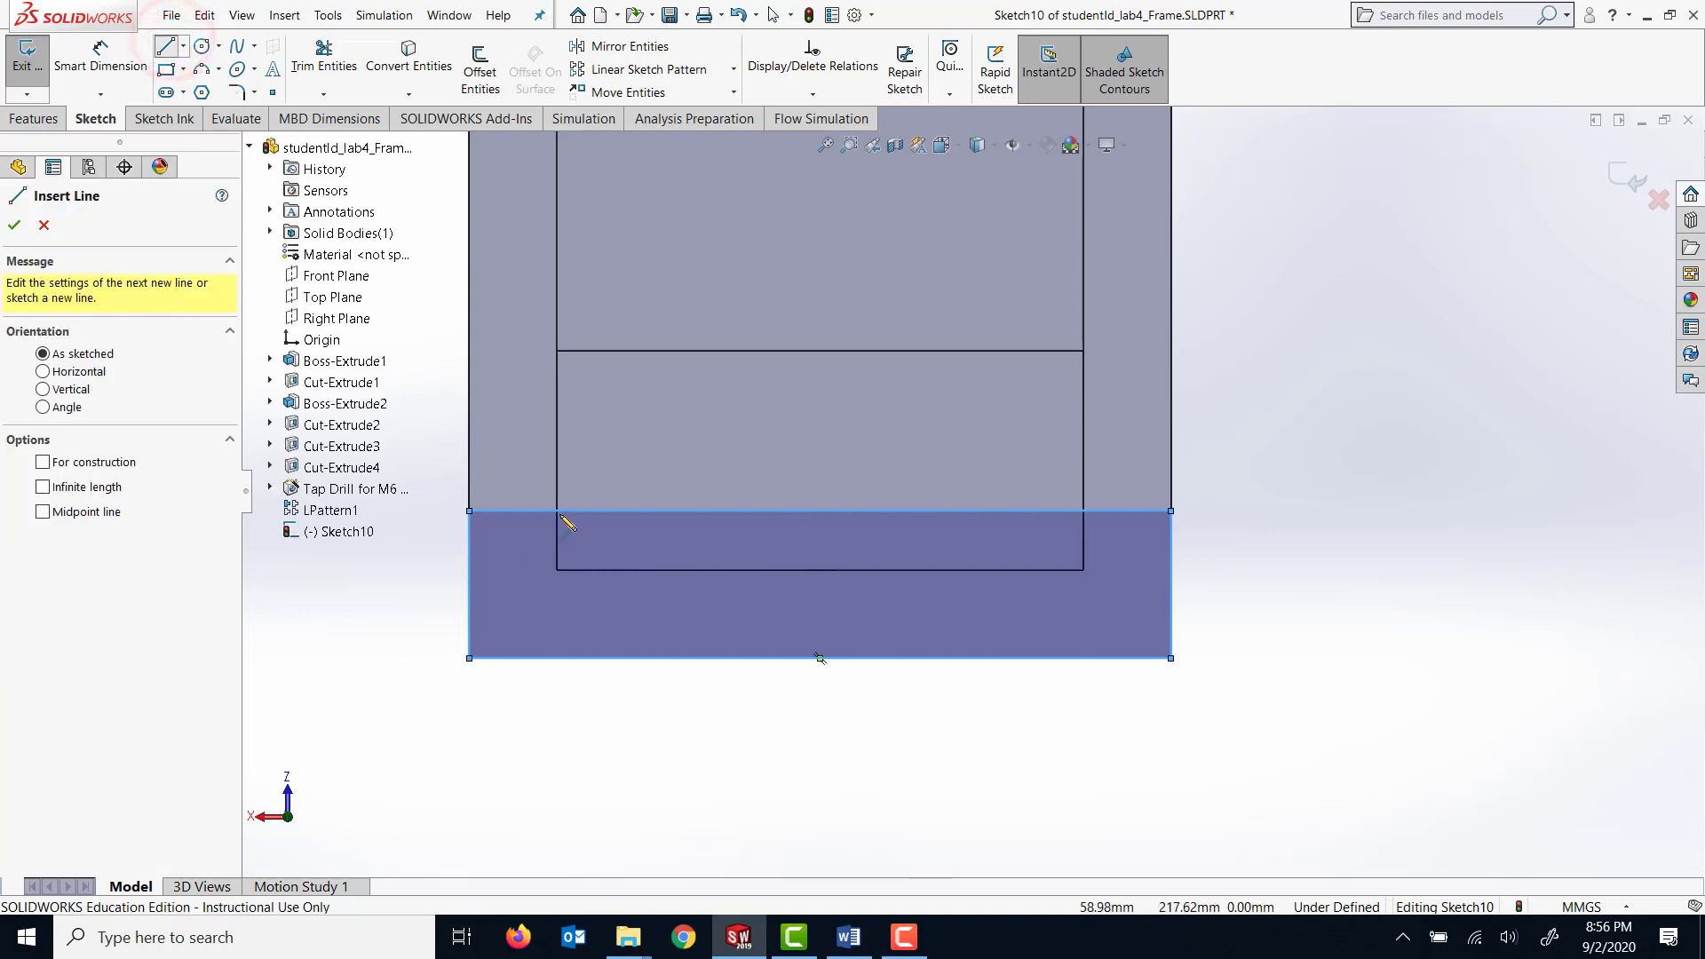
pyautogui.moveTo(558, 512)
pyautogui.mouseDown()
pyautogui.moveTo(557, 570)
pyautogui.moveTo(1103, 587)
pyautogui.moveTo(1084, 573)
pyautogui.mouseUp()
pyautogui.click(1083, 570)
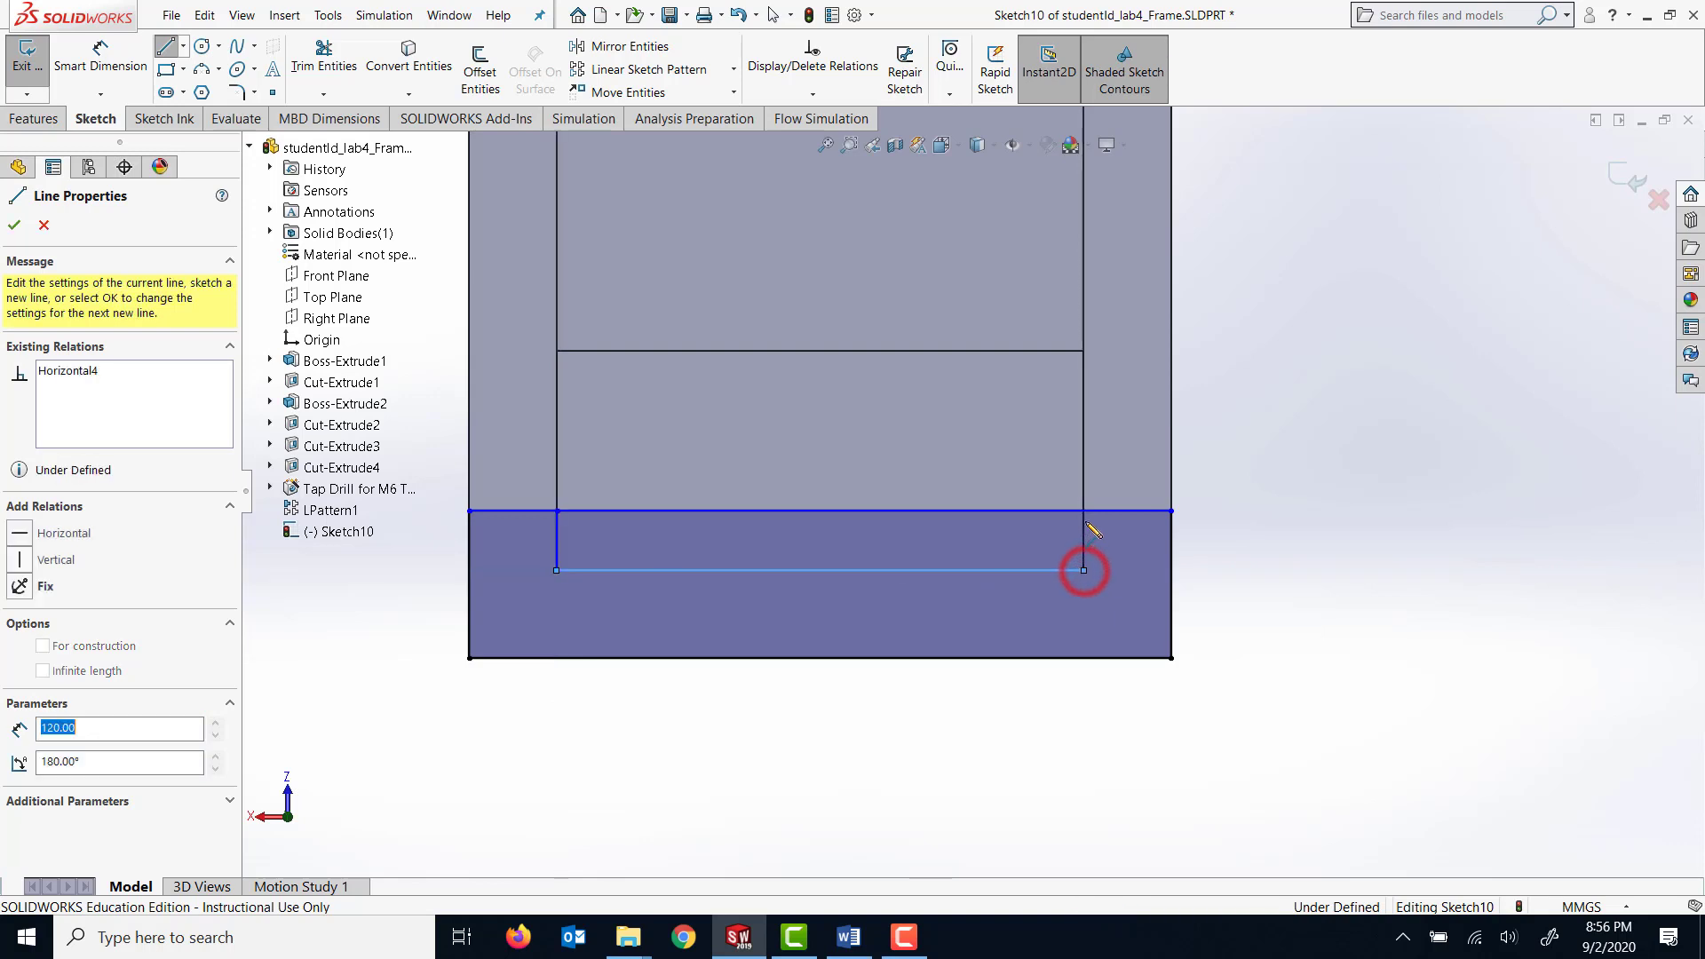
pyautogui.click(1084, 511)
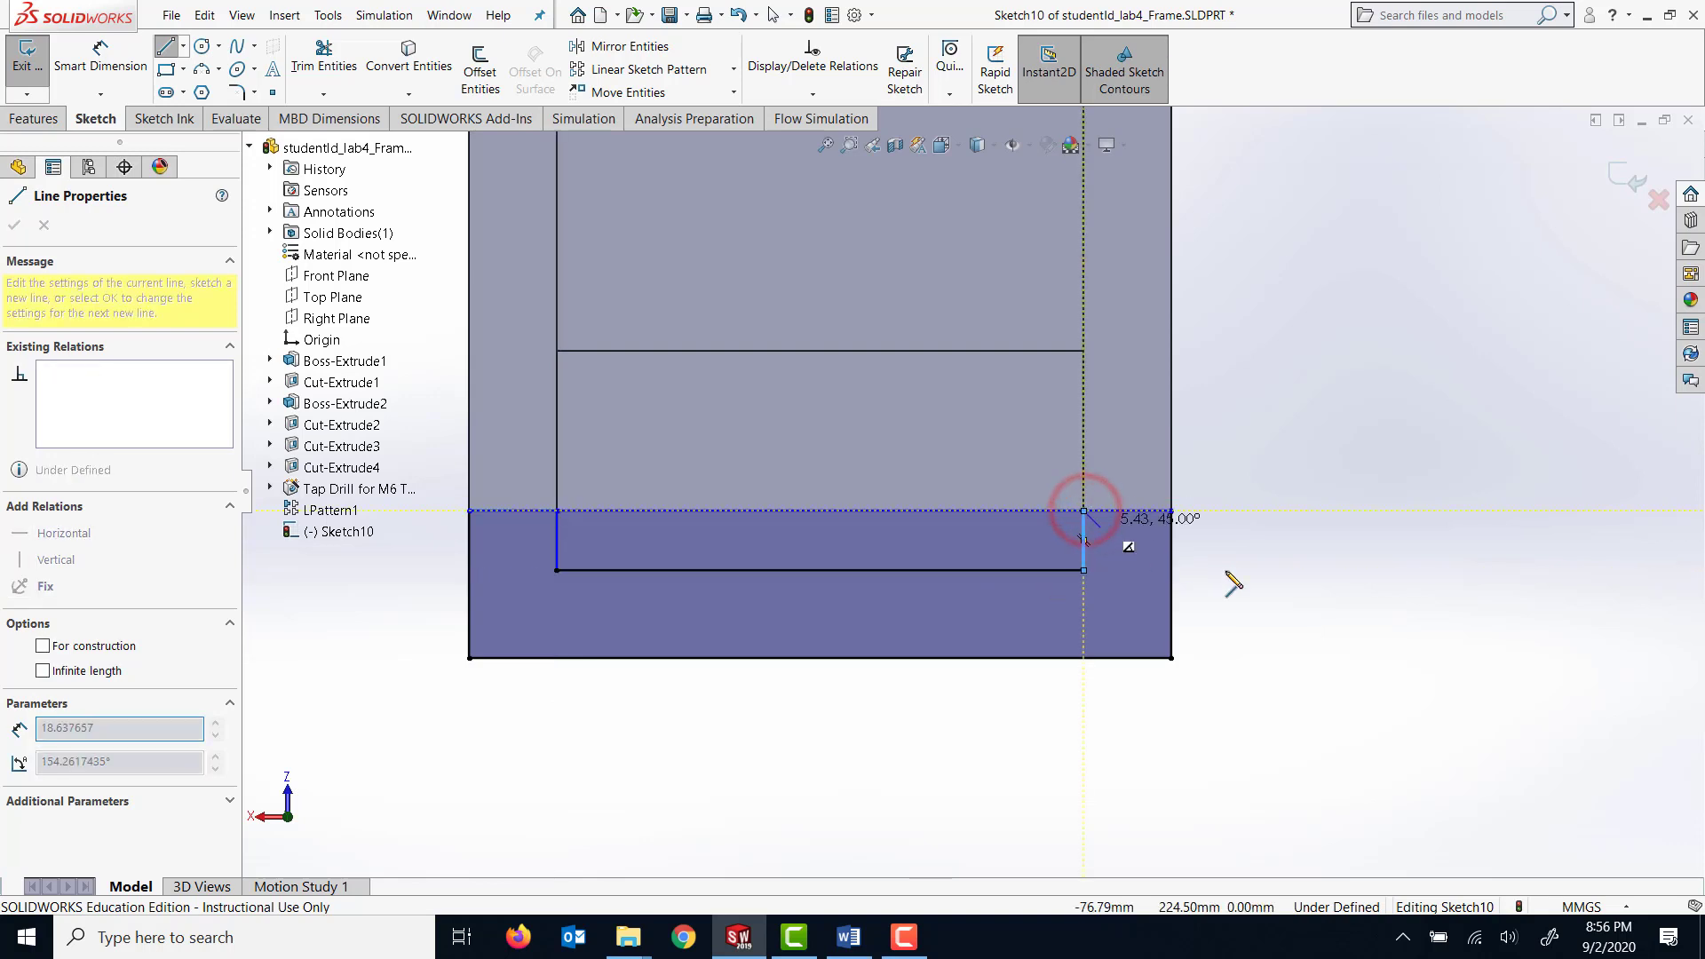
pyautogui.press('Escape')
pyautogui.press('Escape')
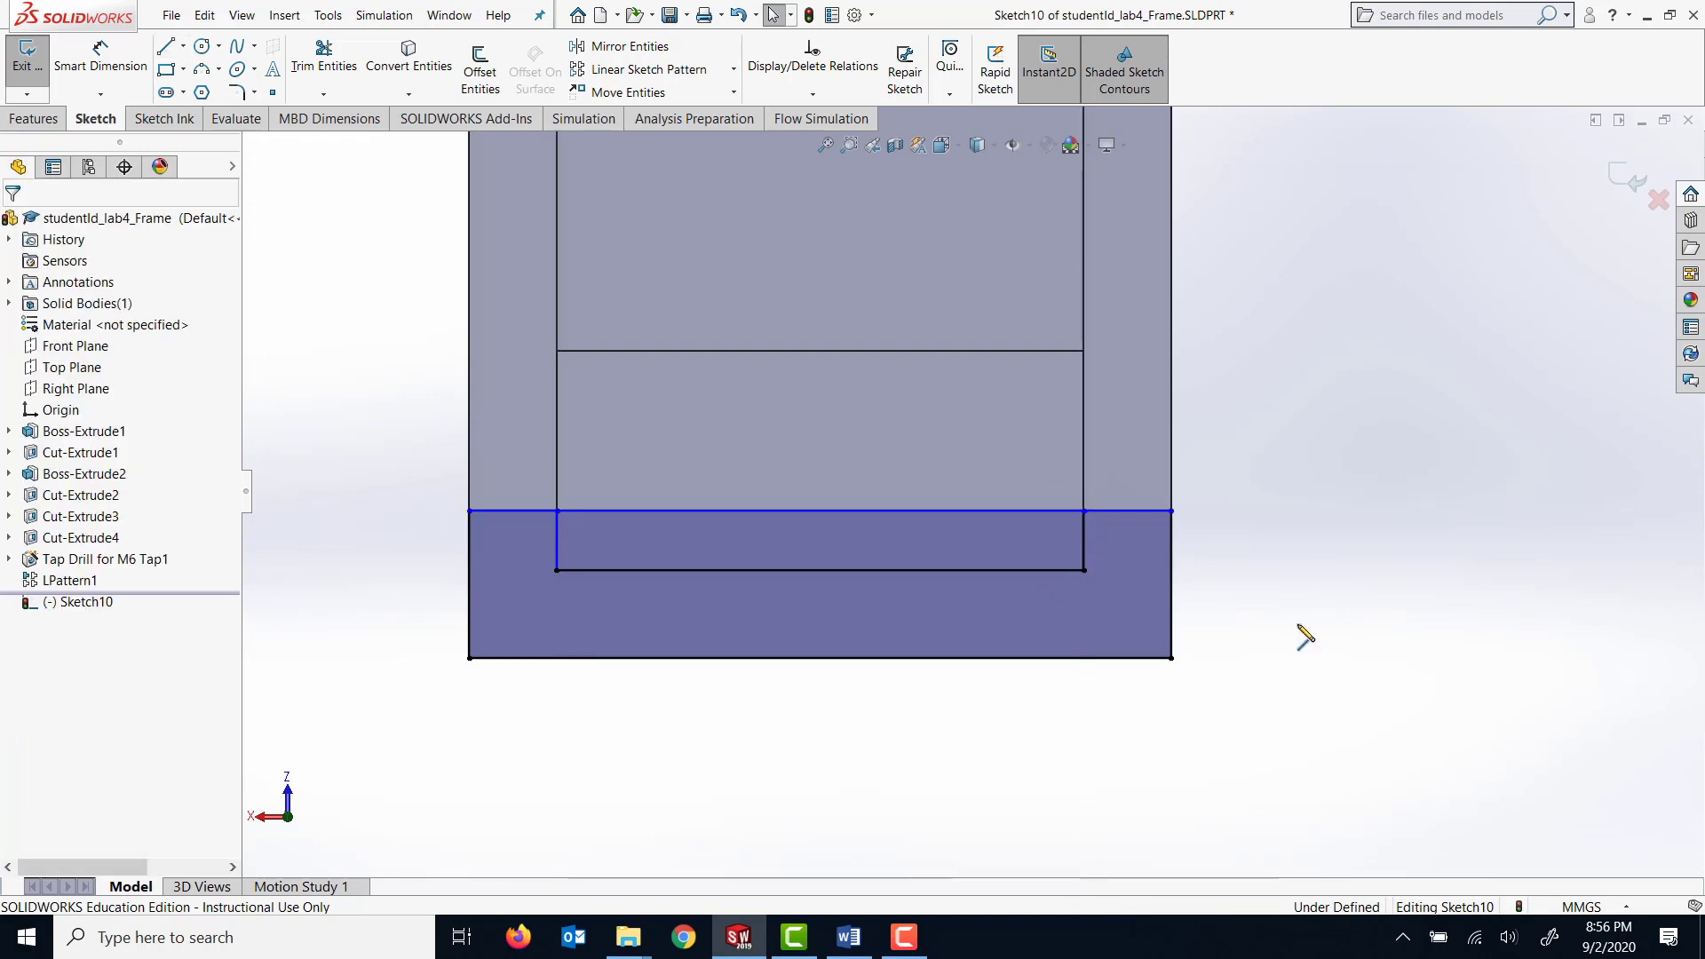
# Trim the rectangle's upper edge between the two inner vertical lines to leave a U-shaped profile.
pyautogui.click(336, 66)
pyautogui.moveTo(960, 479); pyautogui.dragTo(961, 529)
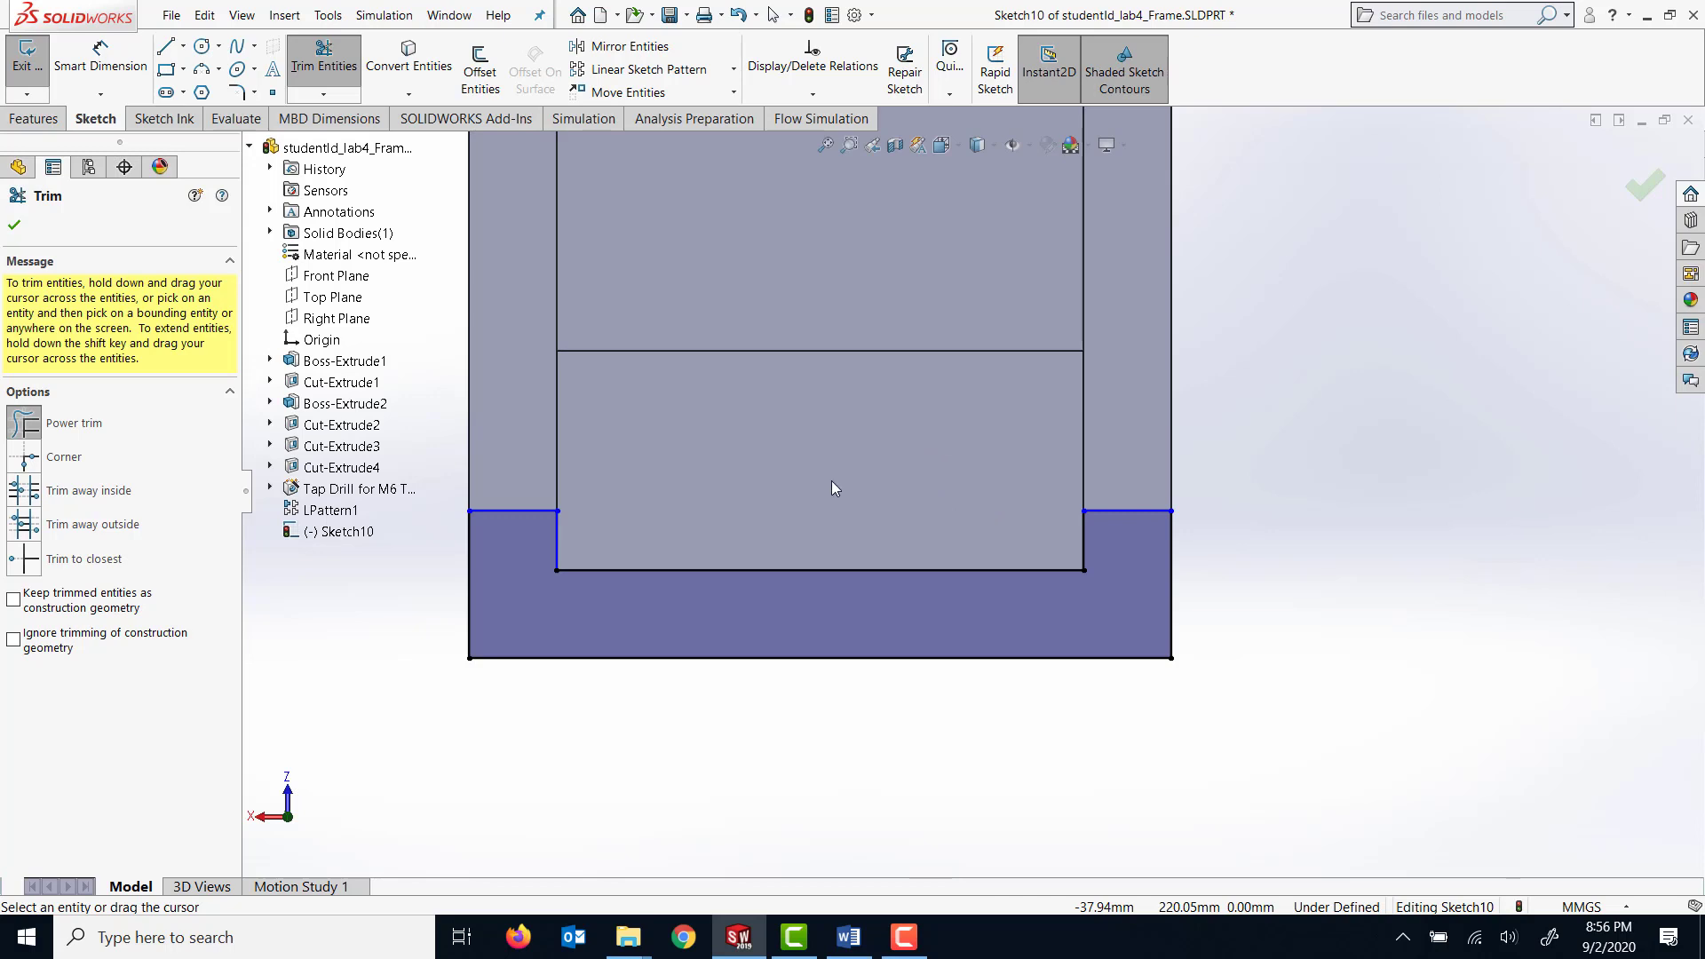
pyautogui.click(22, 225)
# Dimension the outer vertical side of the U-shaped profile to 32 mm.
pyautogui.click(101, 54)
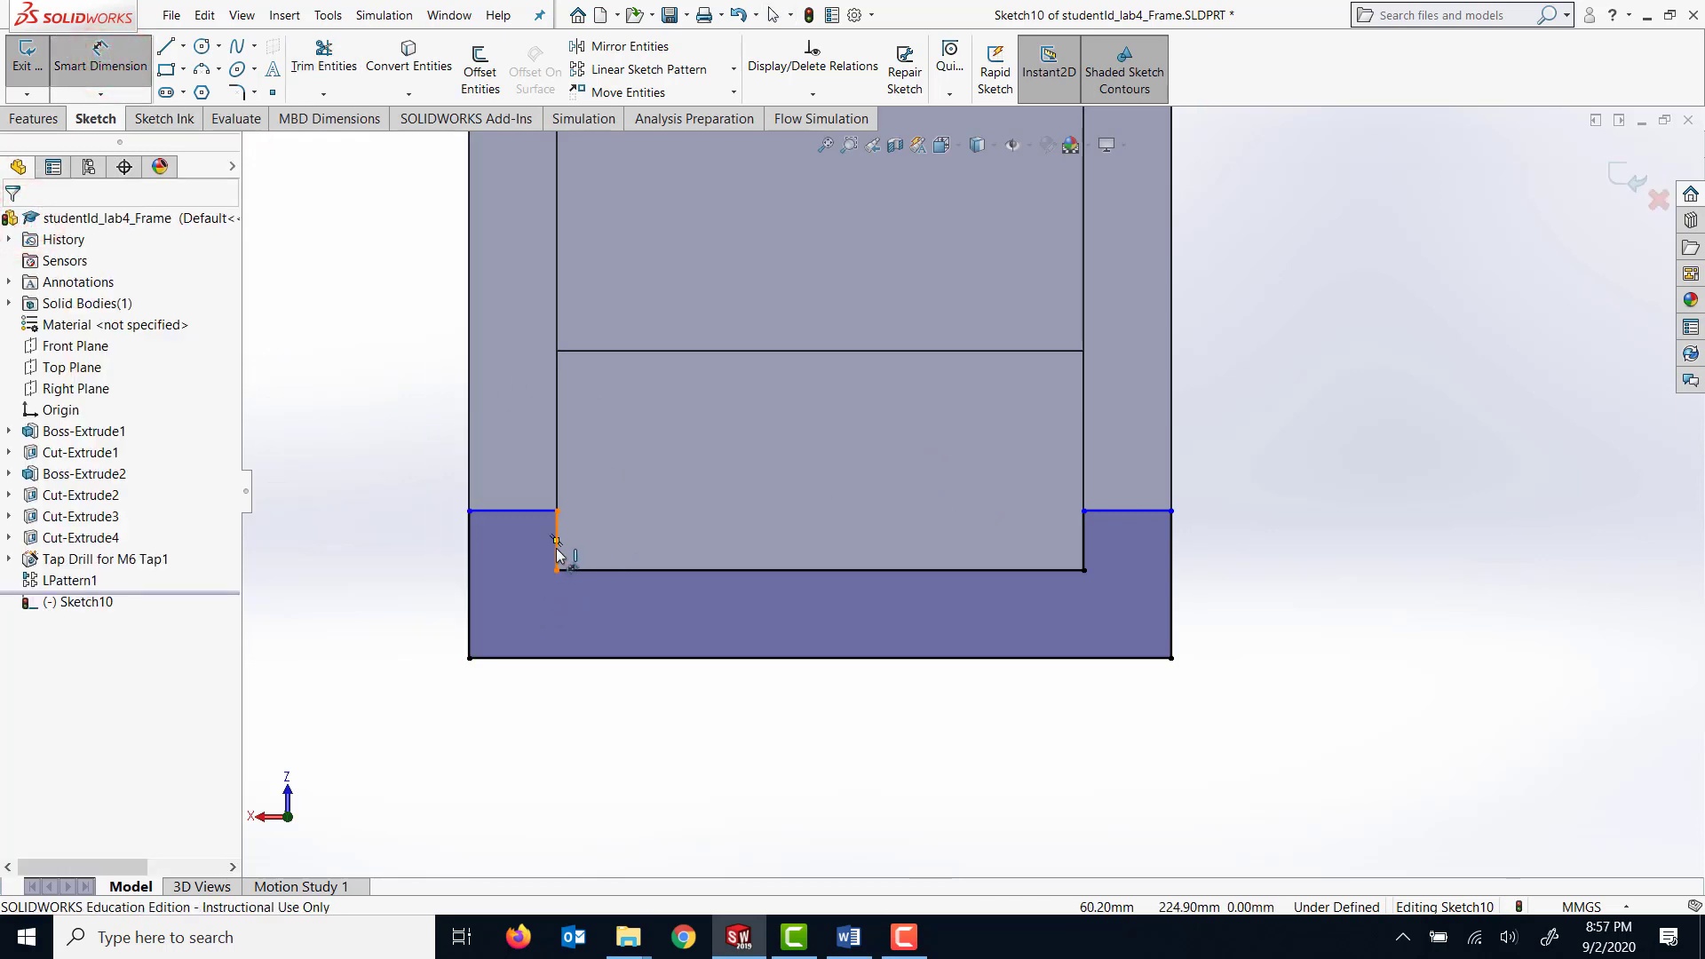
pyautogui.click(470, 579)
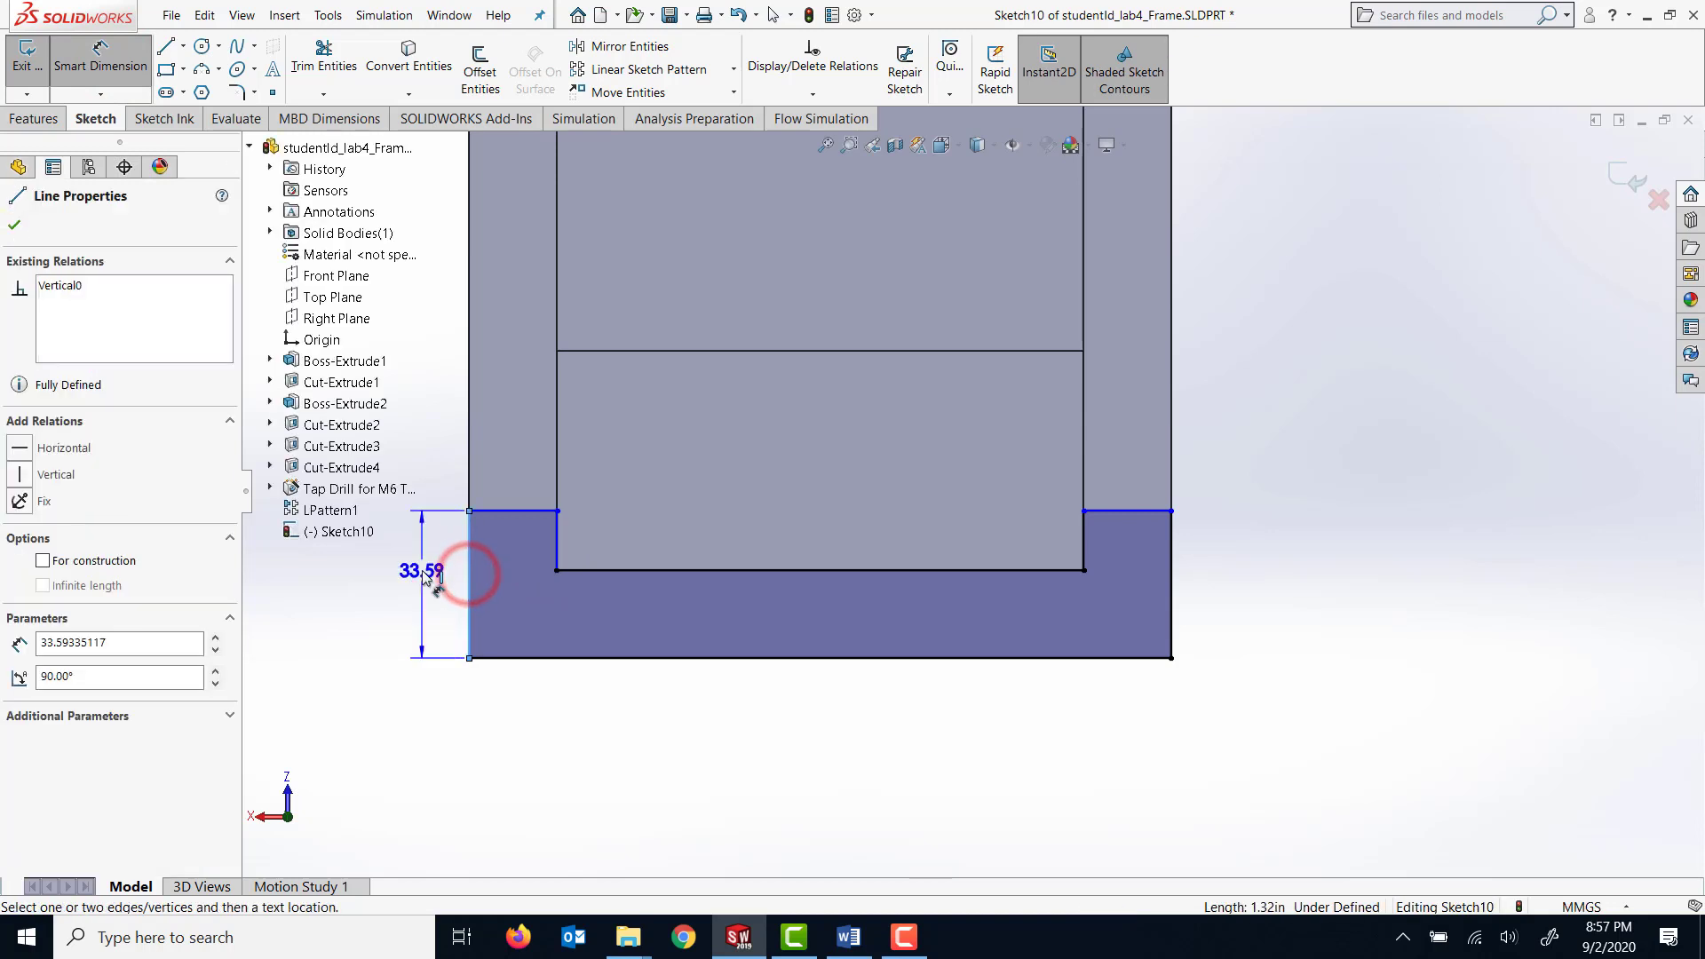
pyautogui.click(425, 573)
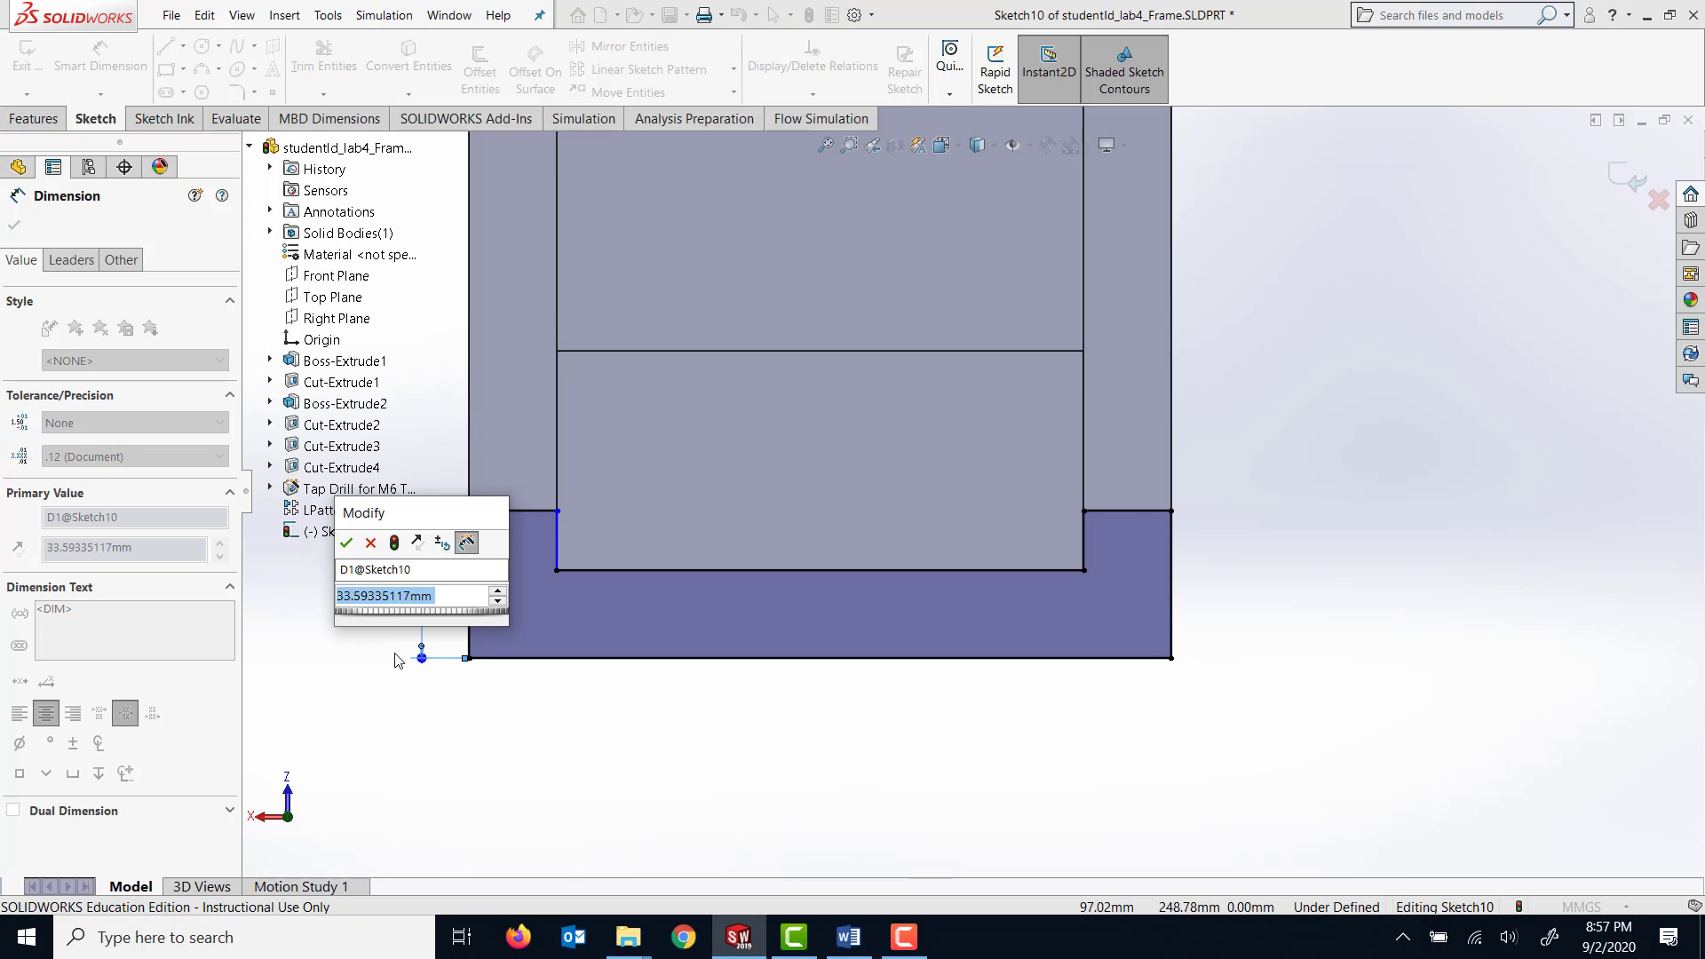
pyautogui.write('32')
pyautogui.press('Return')
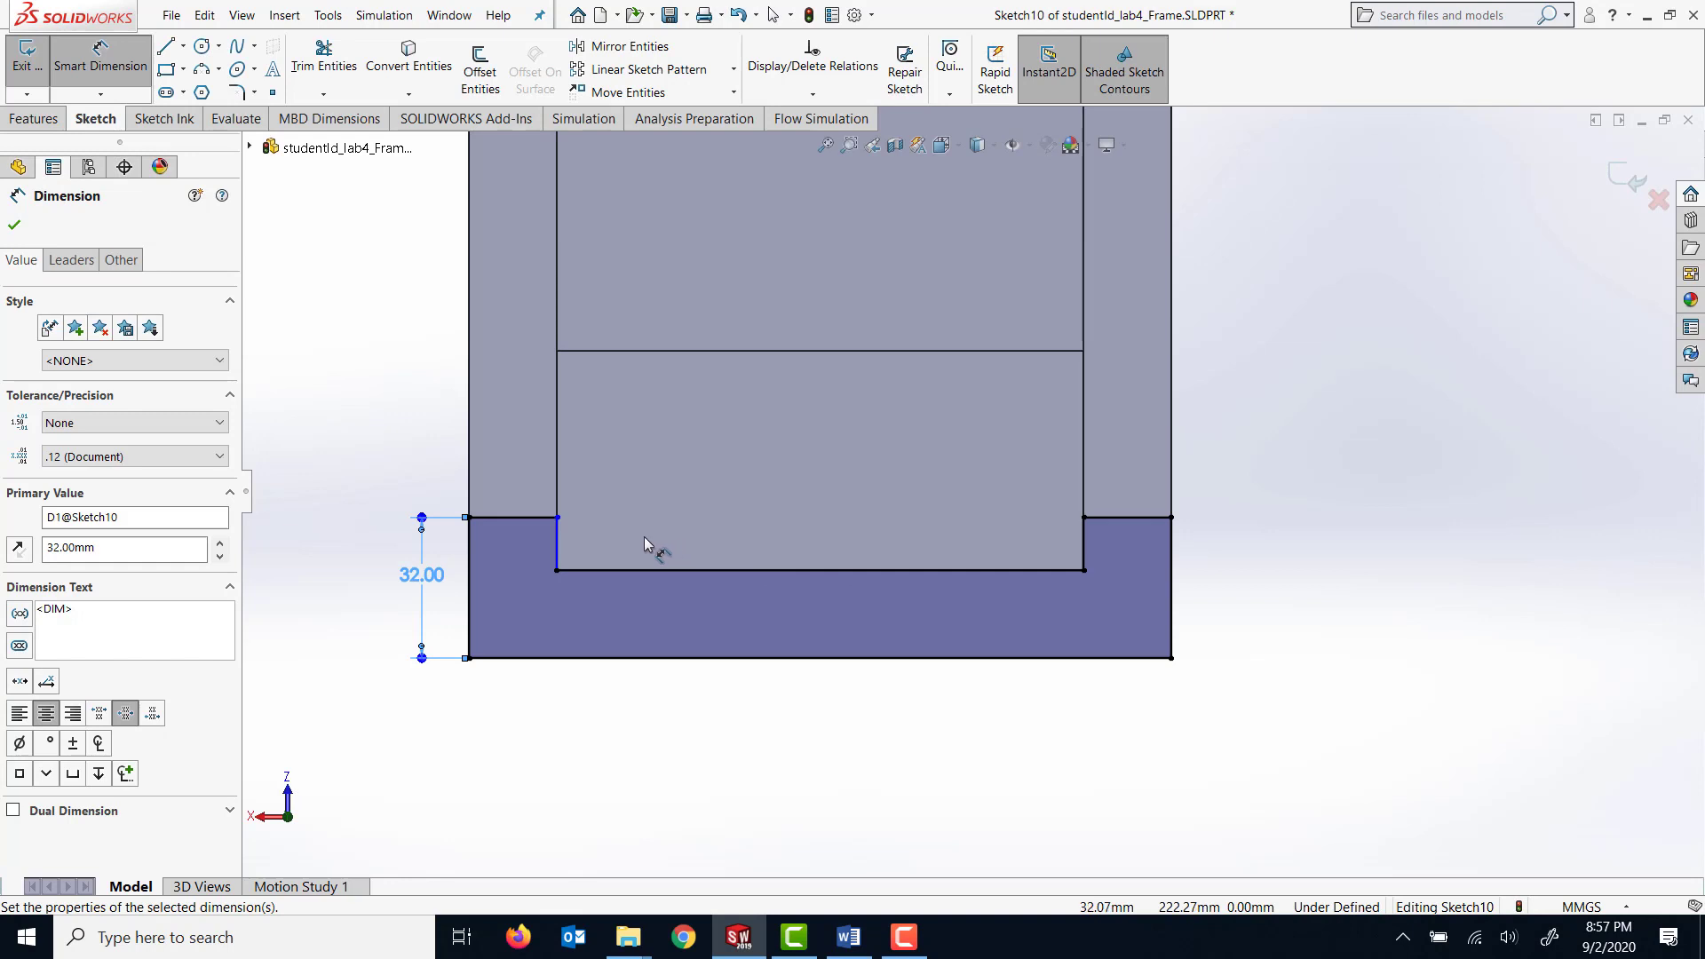
# Dimension the short top edge on the profile's already dimensioned side to 20 mm.
pyautogui.click(524, 522)
pyautogui.click(520, 493)
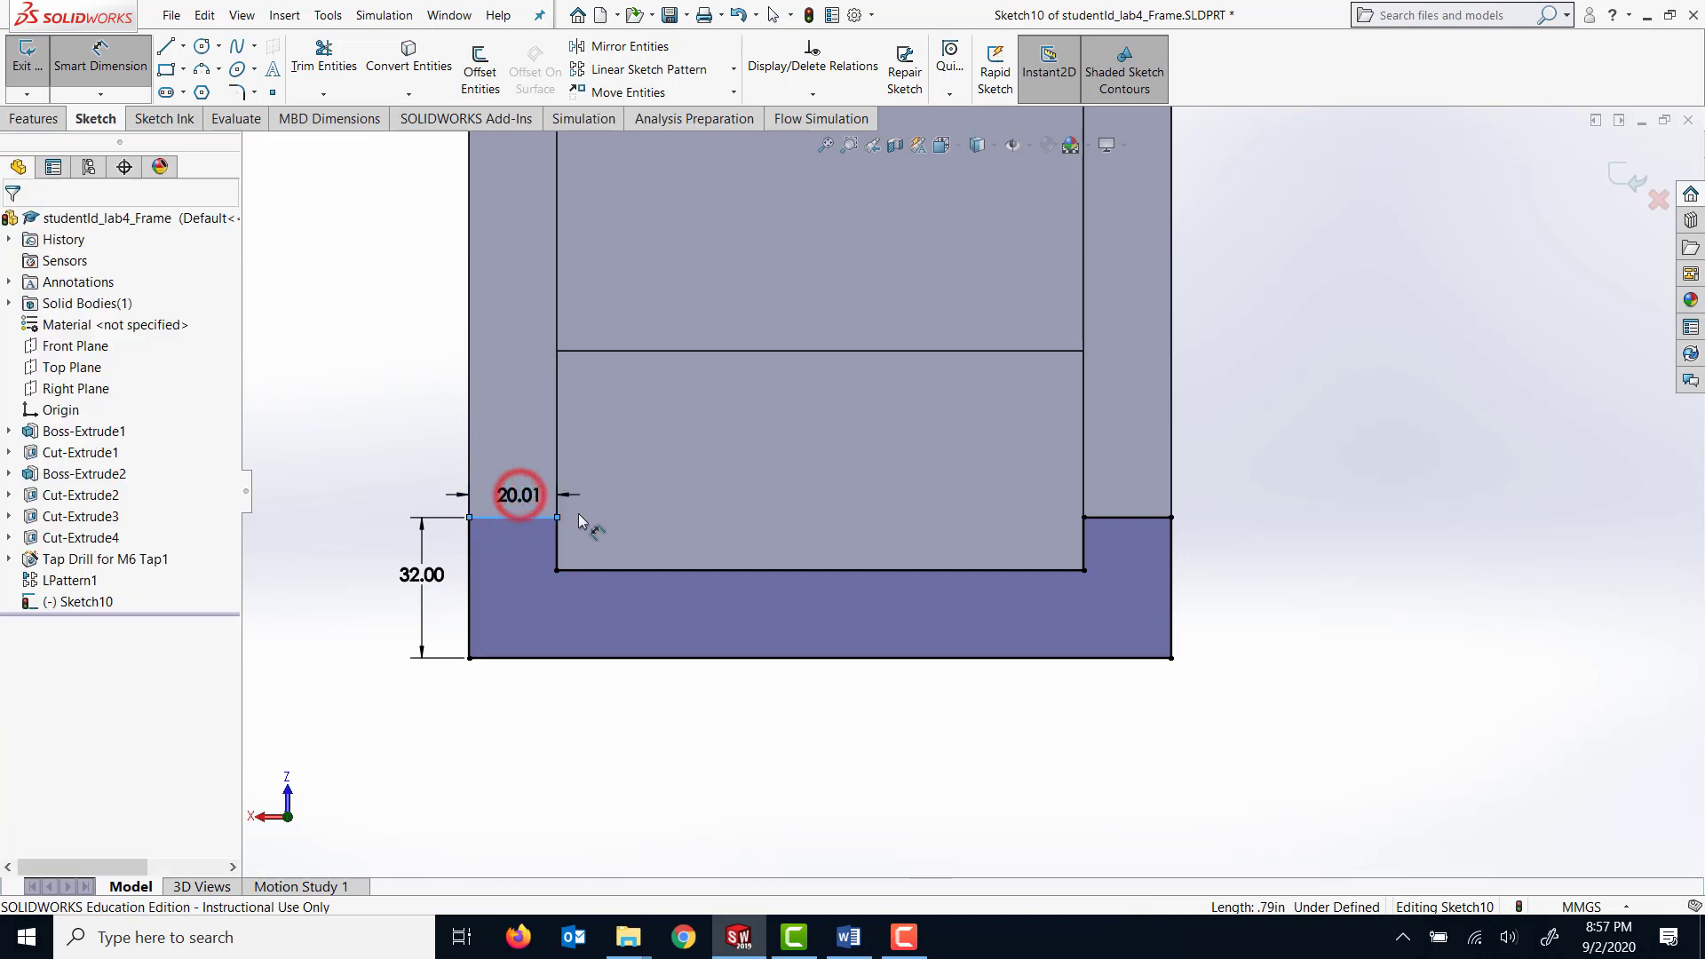
pyautogui.write('20')
pyautogui.press('Return')
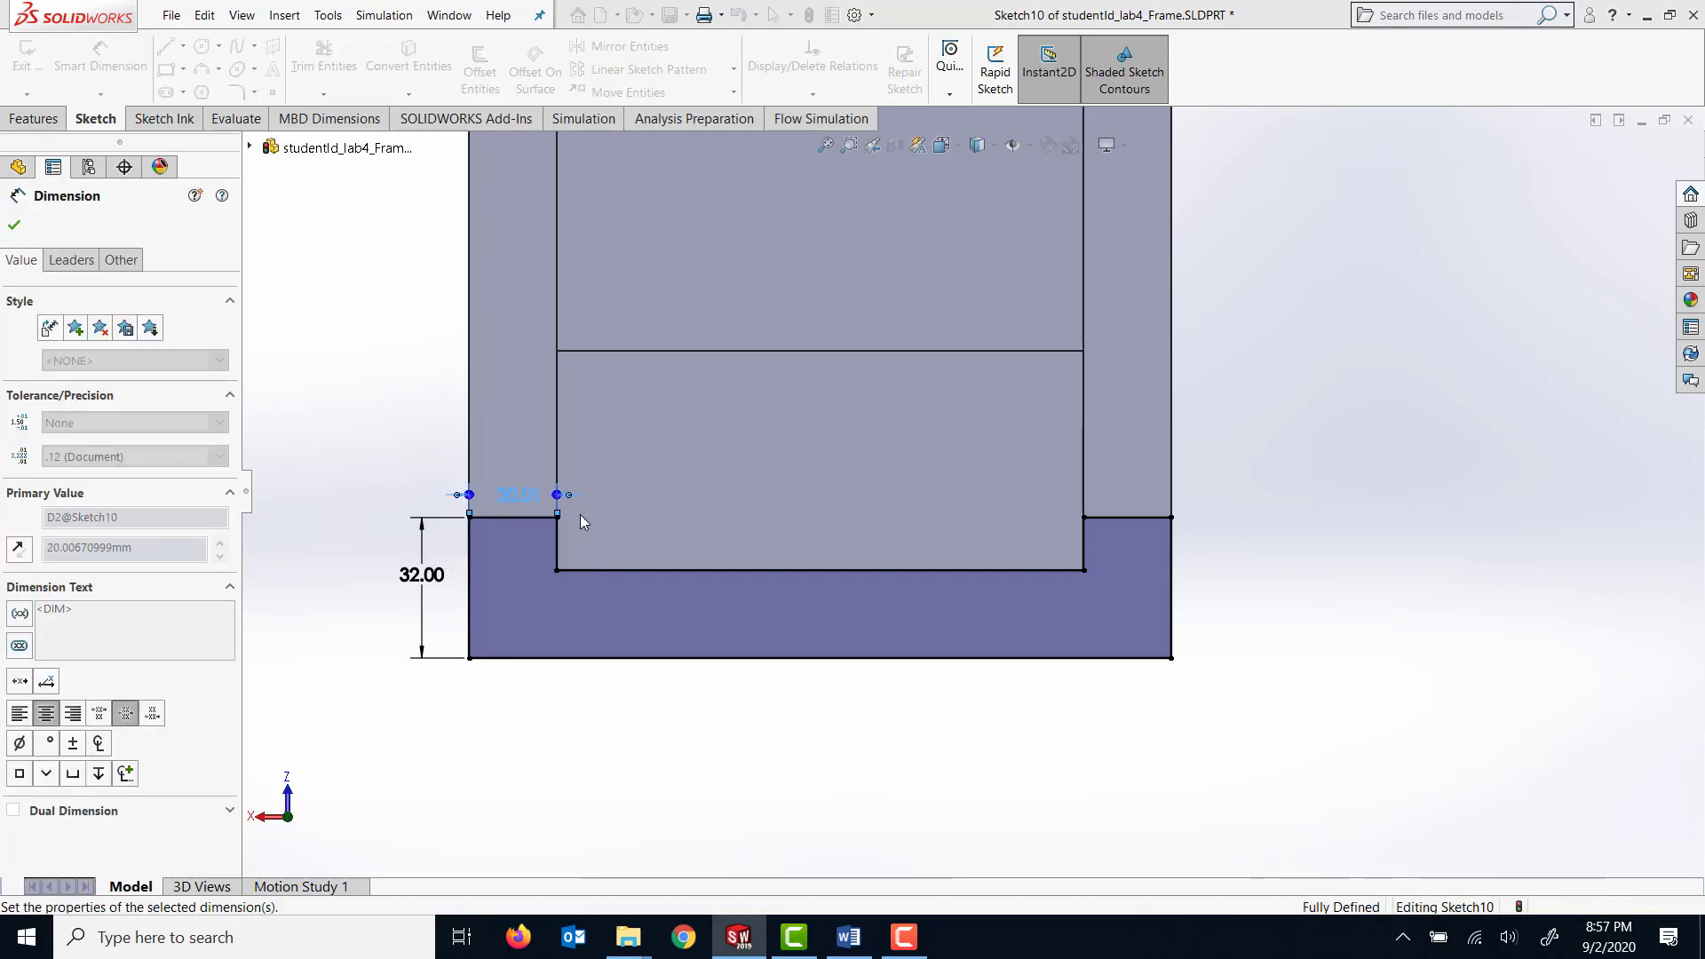
pyautogui.click(1108, 520)
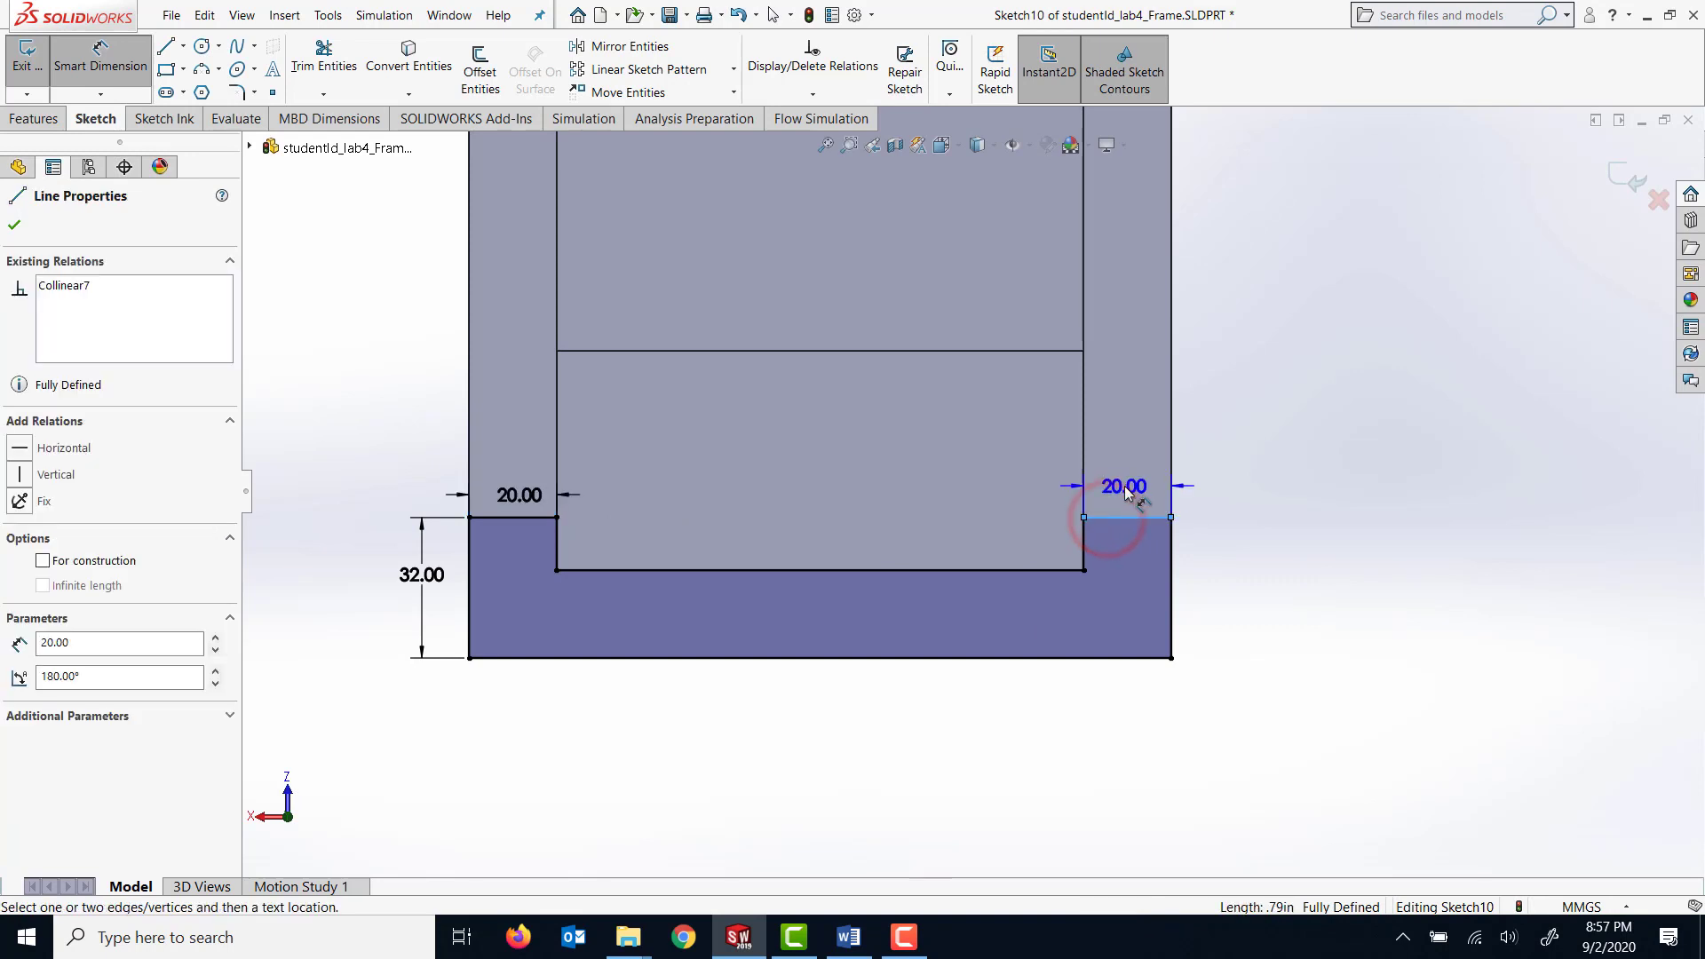
pyautogui.press('Escape')
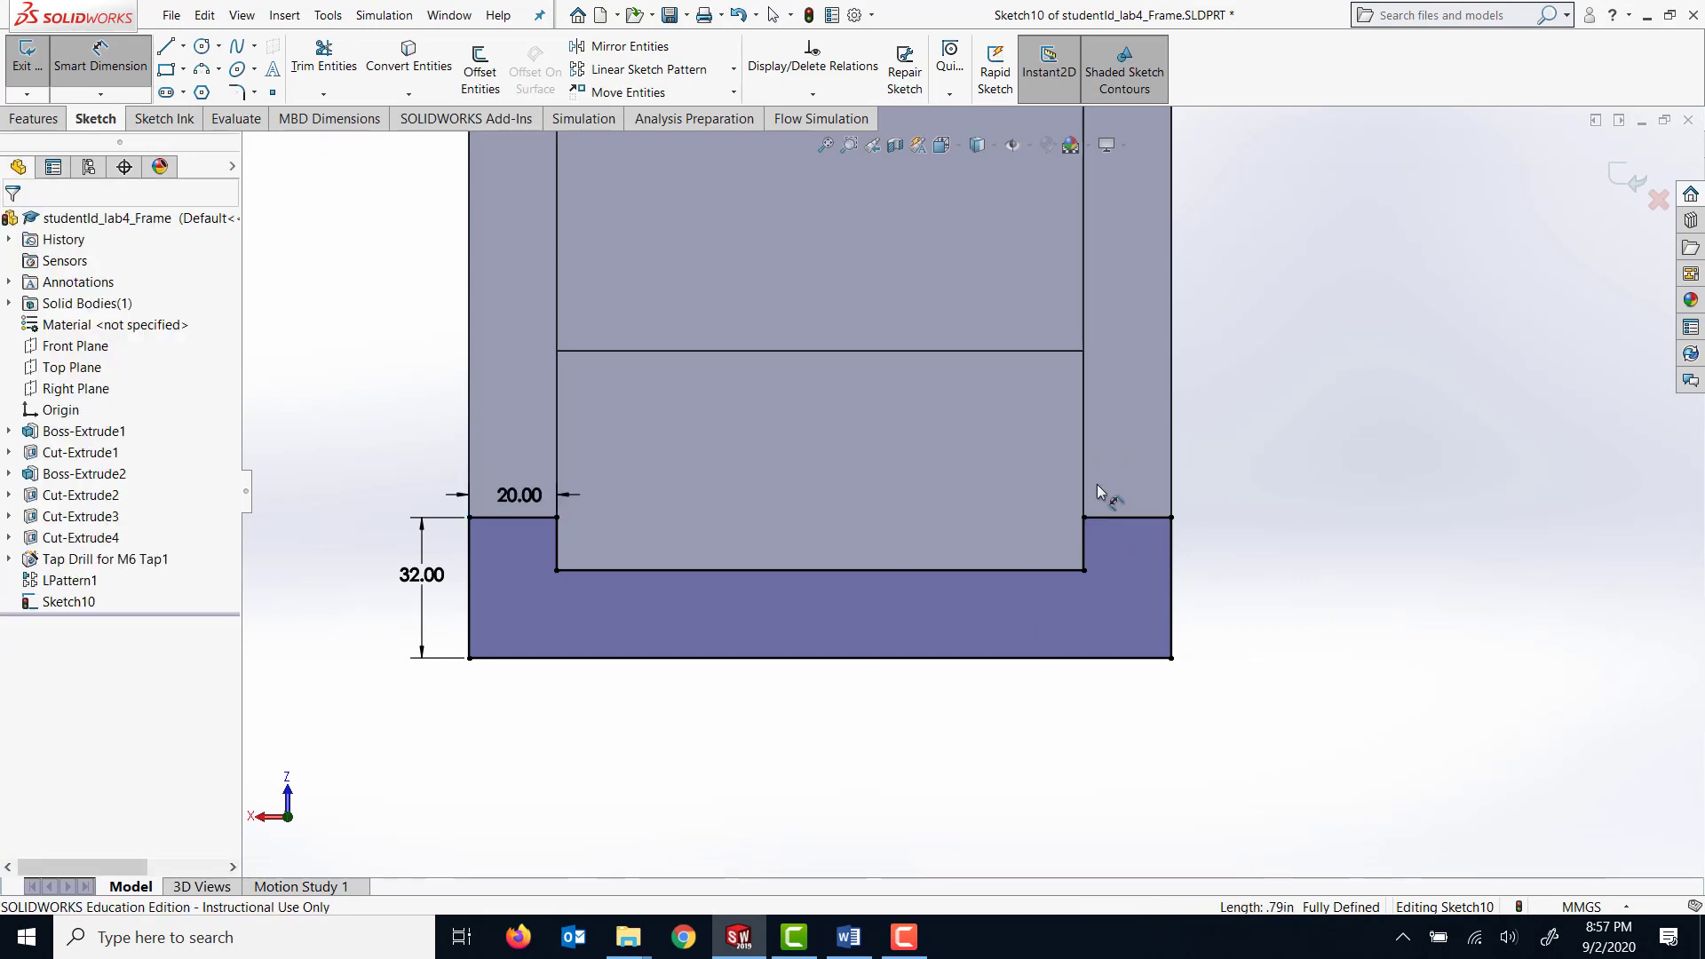
pyautogui.scroll(1, 1252, 680)
pyautogui.moveTo(1276, 601); pyautogui.dragTo(1267, 565, button='middle')
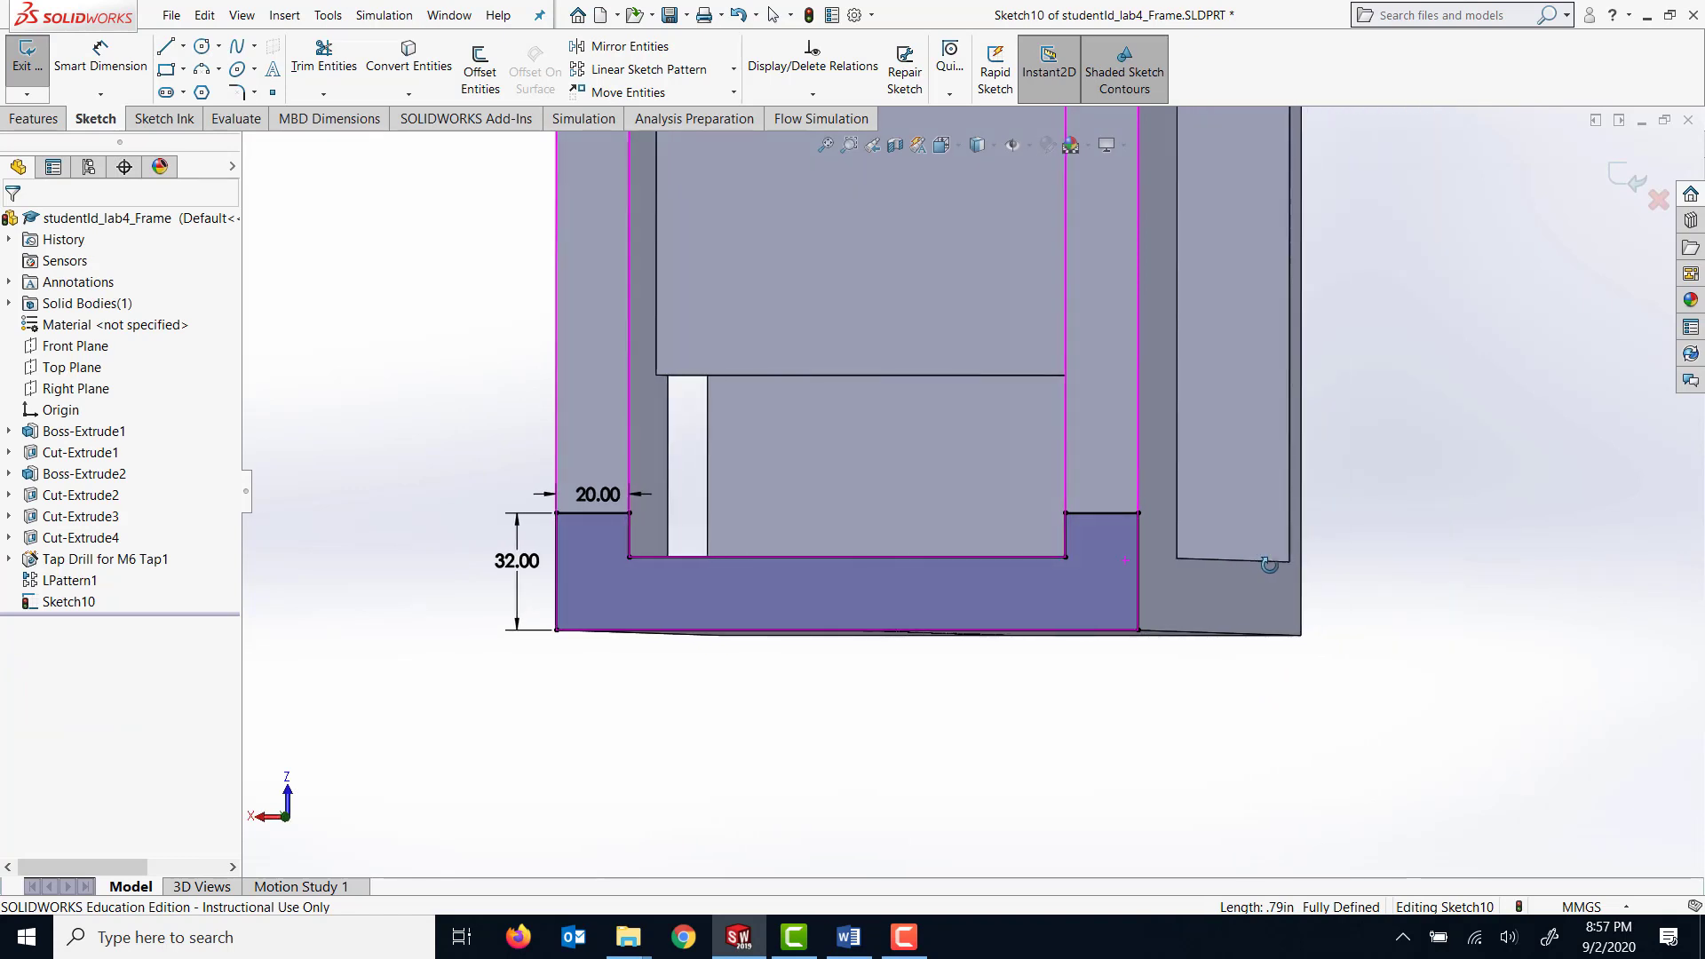
pyautogui.click(915, 632)
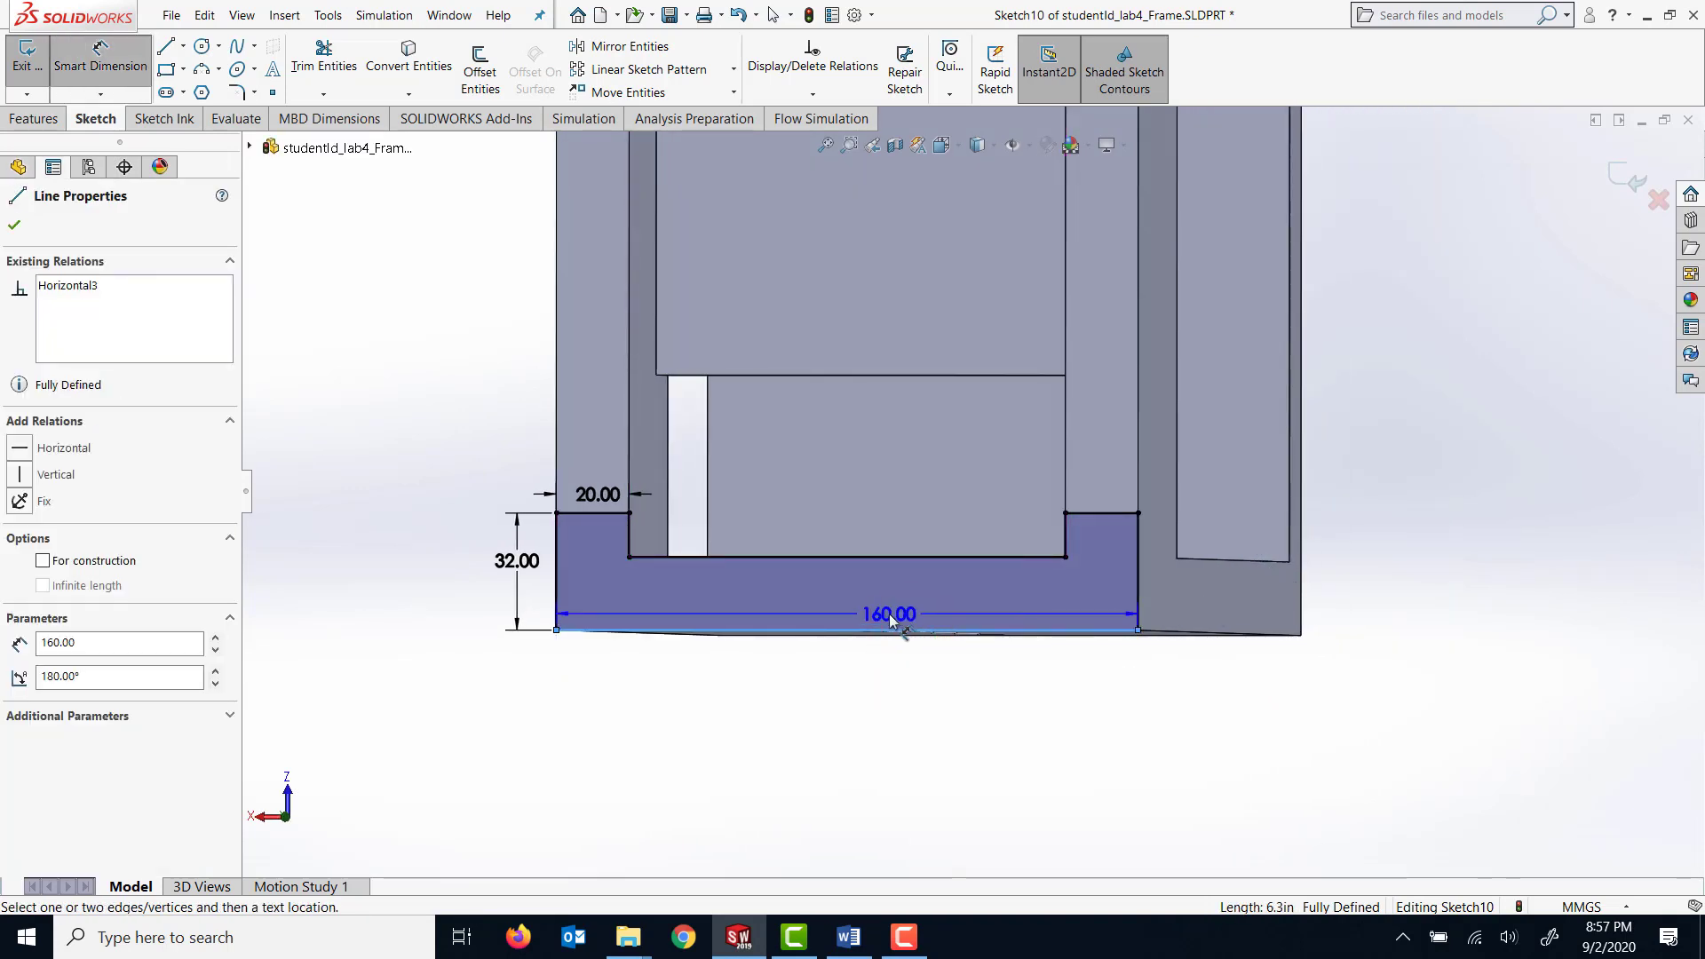
pyautogui.press('Escape')
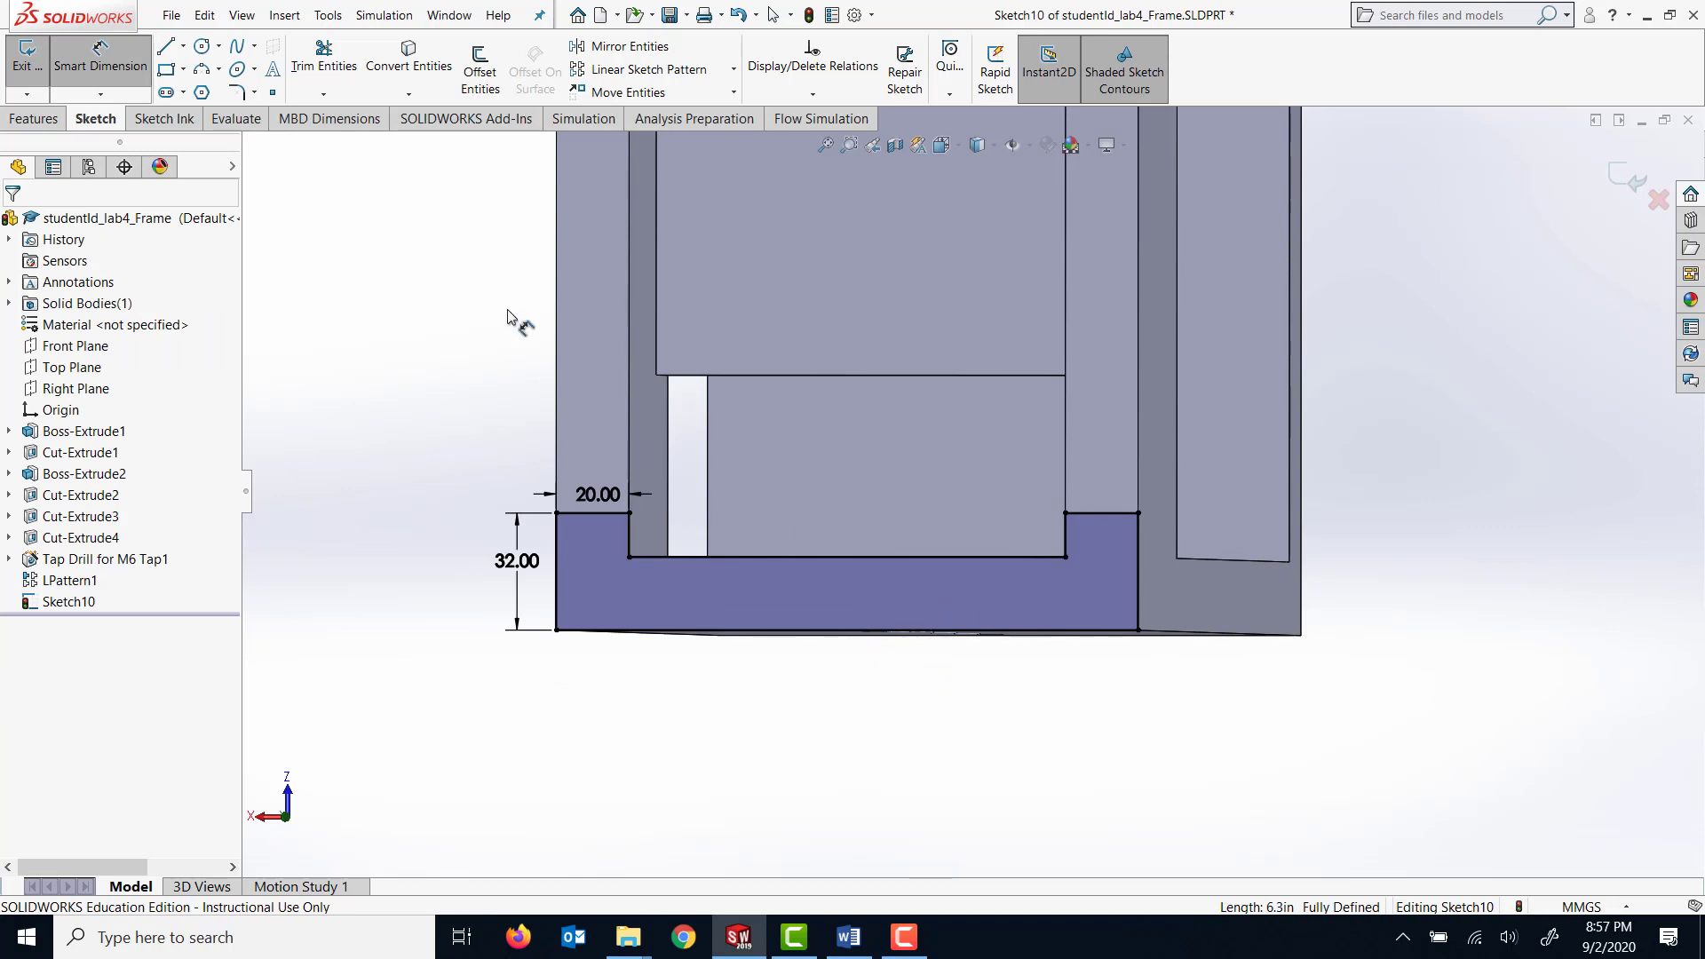
# Finish the U-shaped profile sketch and view the frame's side face straight on, with the base horizontal and the opening facing up.
pyautogui.click(114, 55)
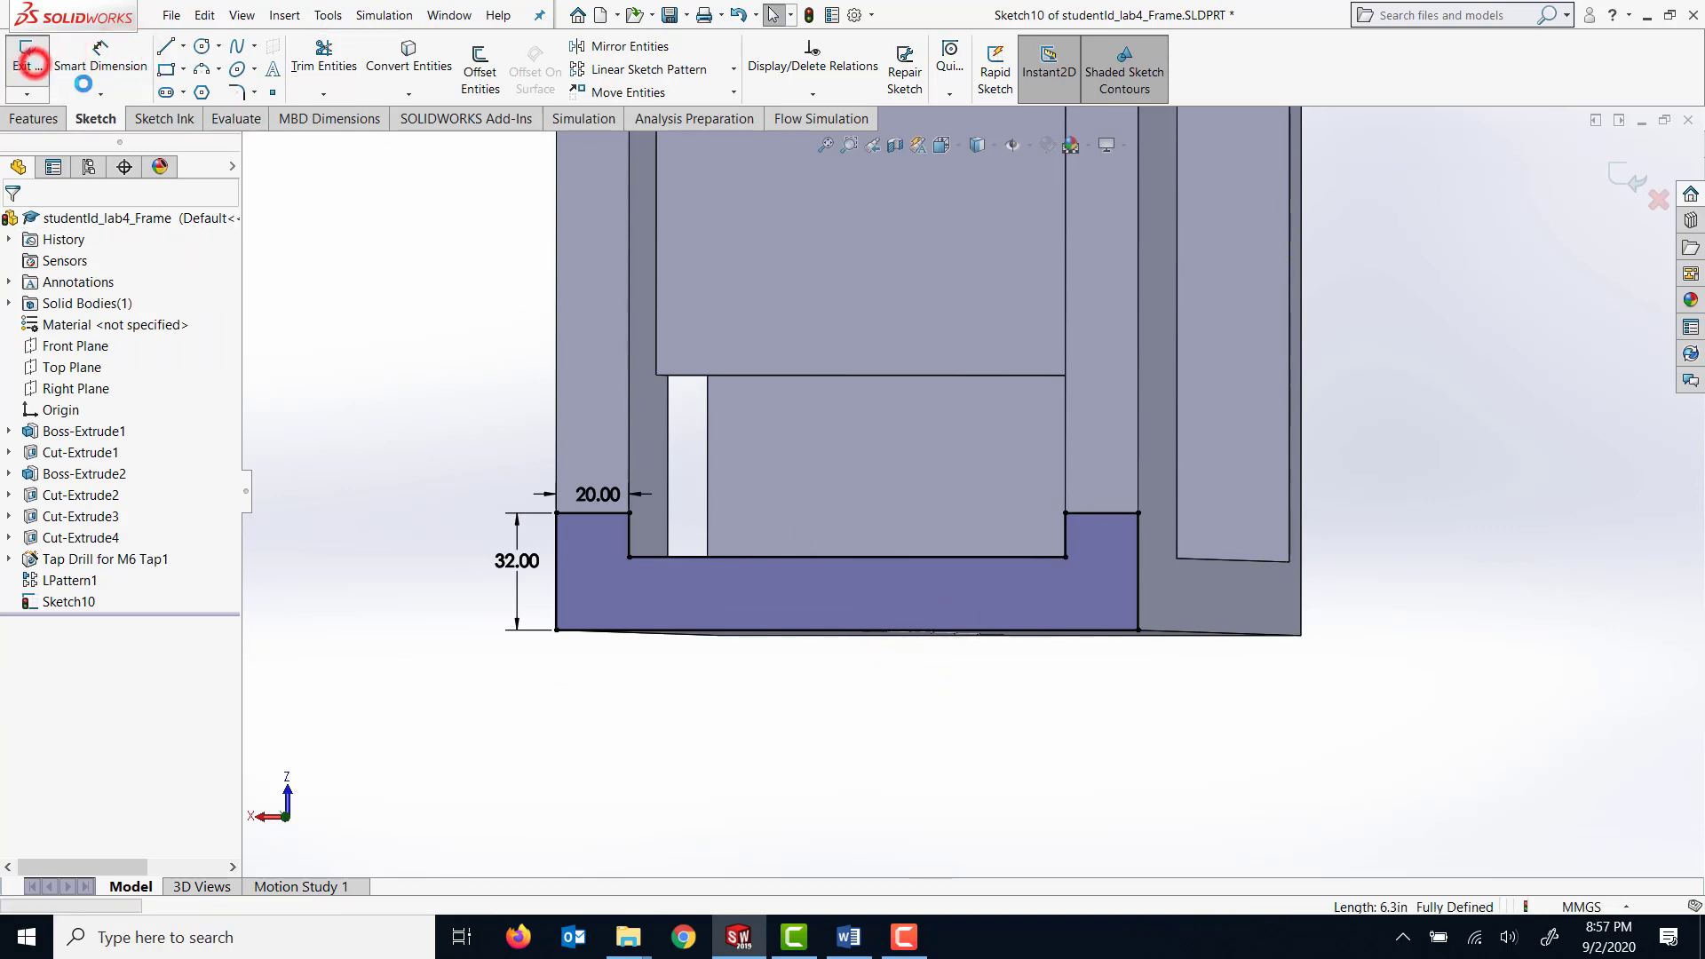
pyautogui.click(27, 62)
pyautogui.moveTo(1183, 719); pyautogui.dragTo(1020, 616, button='middle')
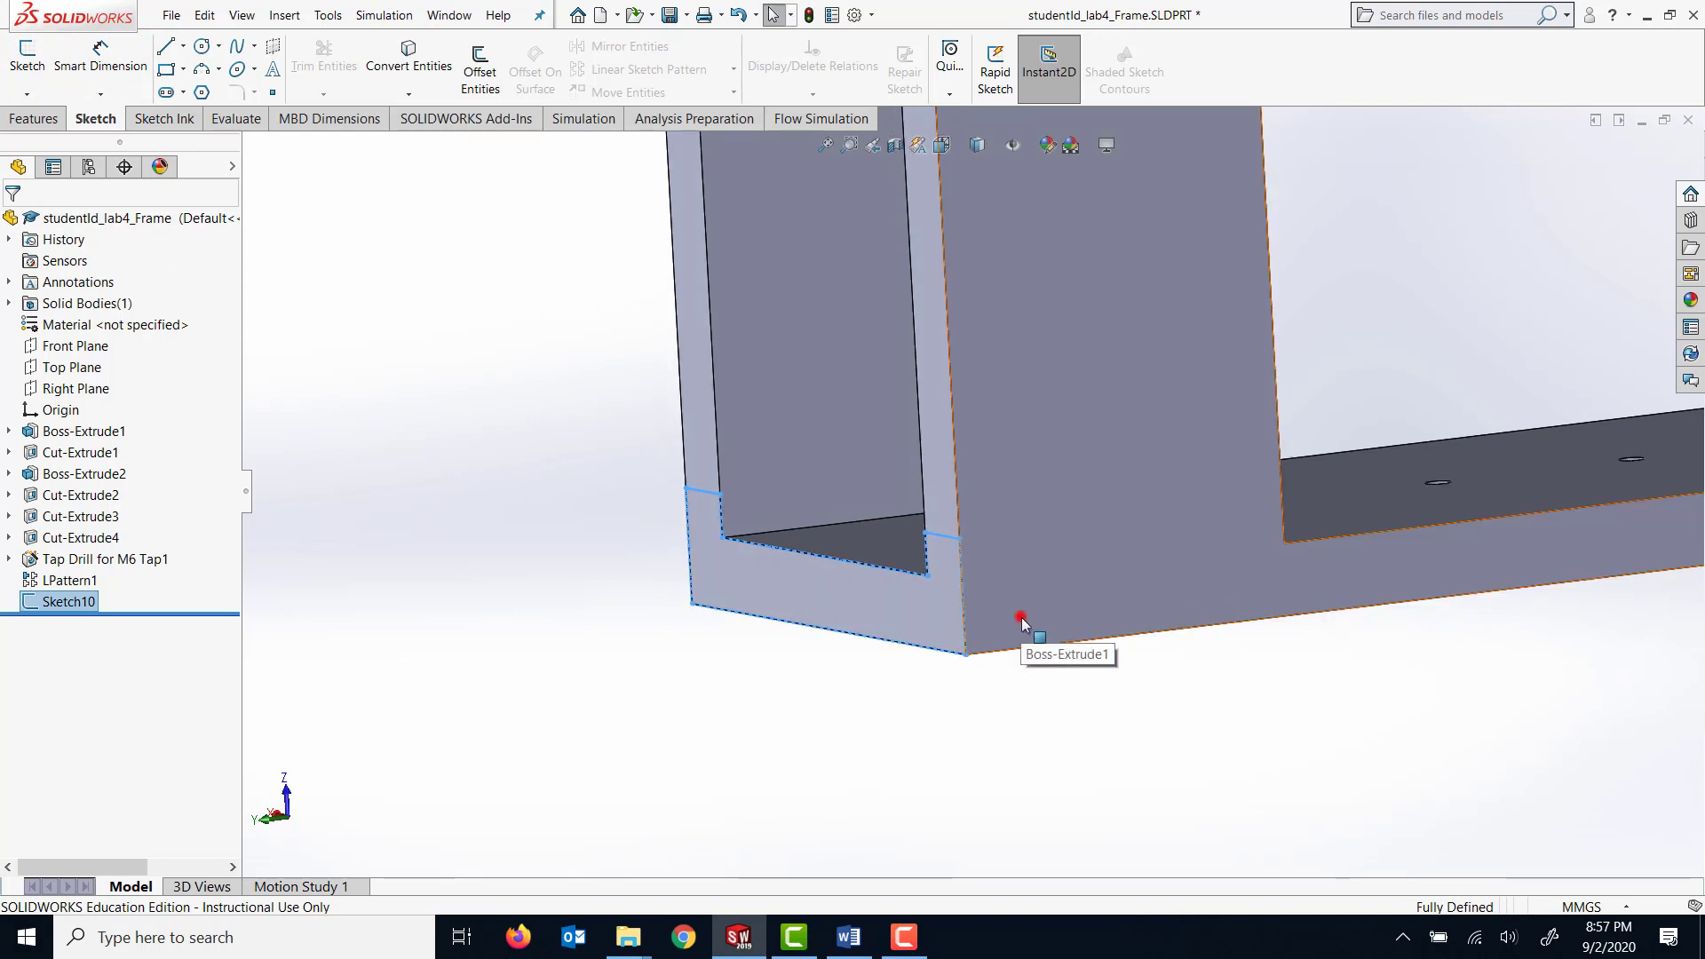
pyautogui.click(1020, 618)
pyautogui.rightClick(1023, 624)
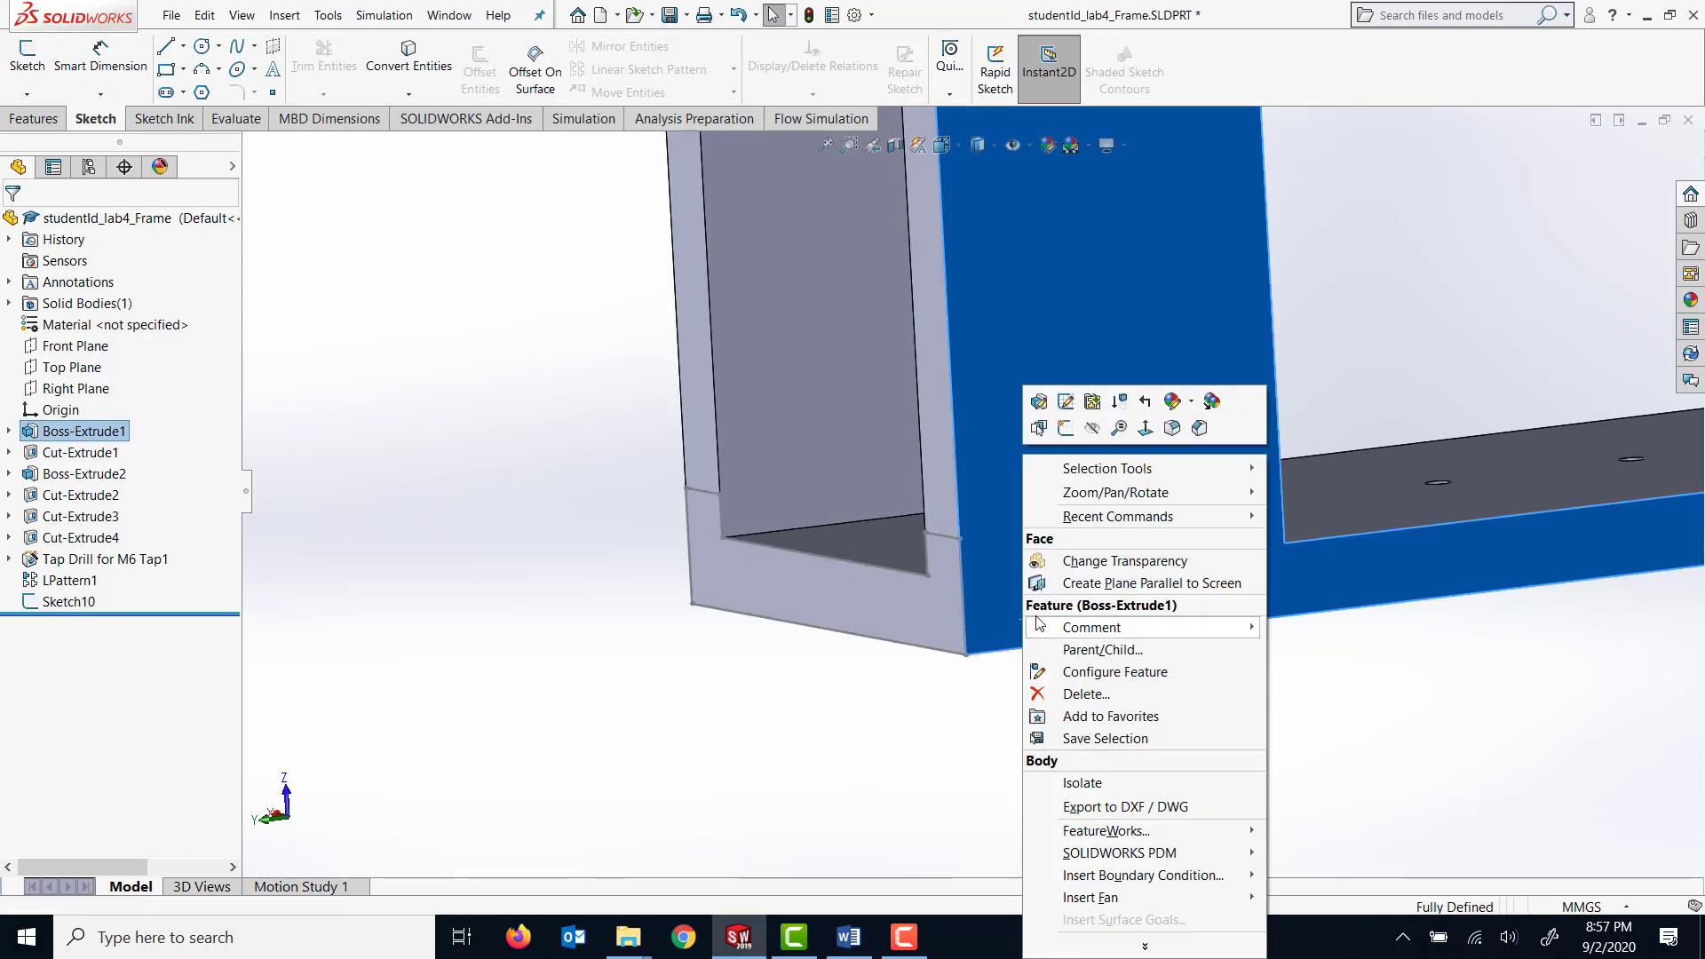
pyautogui.click(1148, 424)
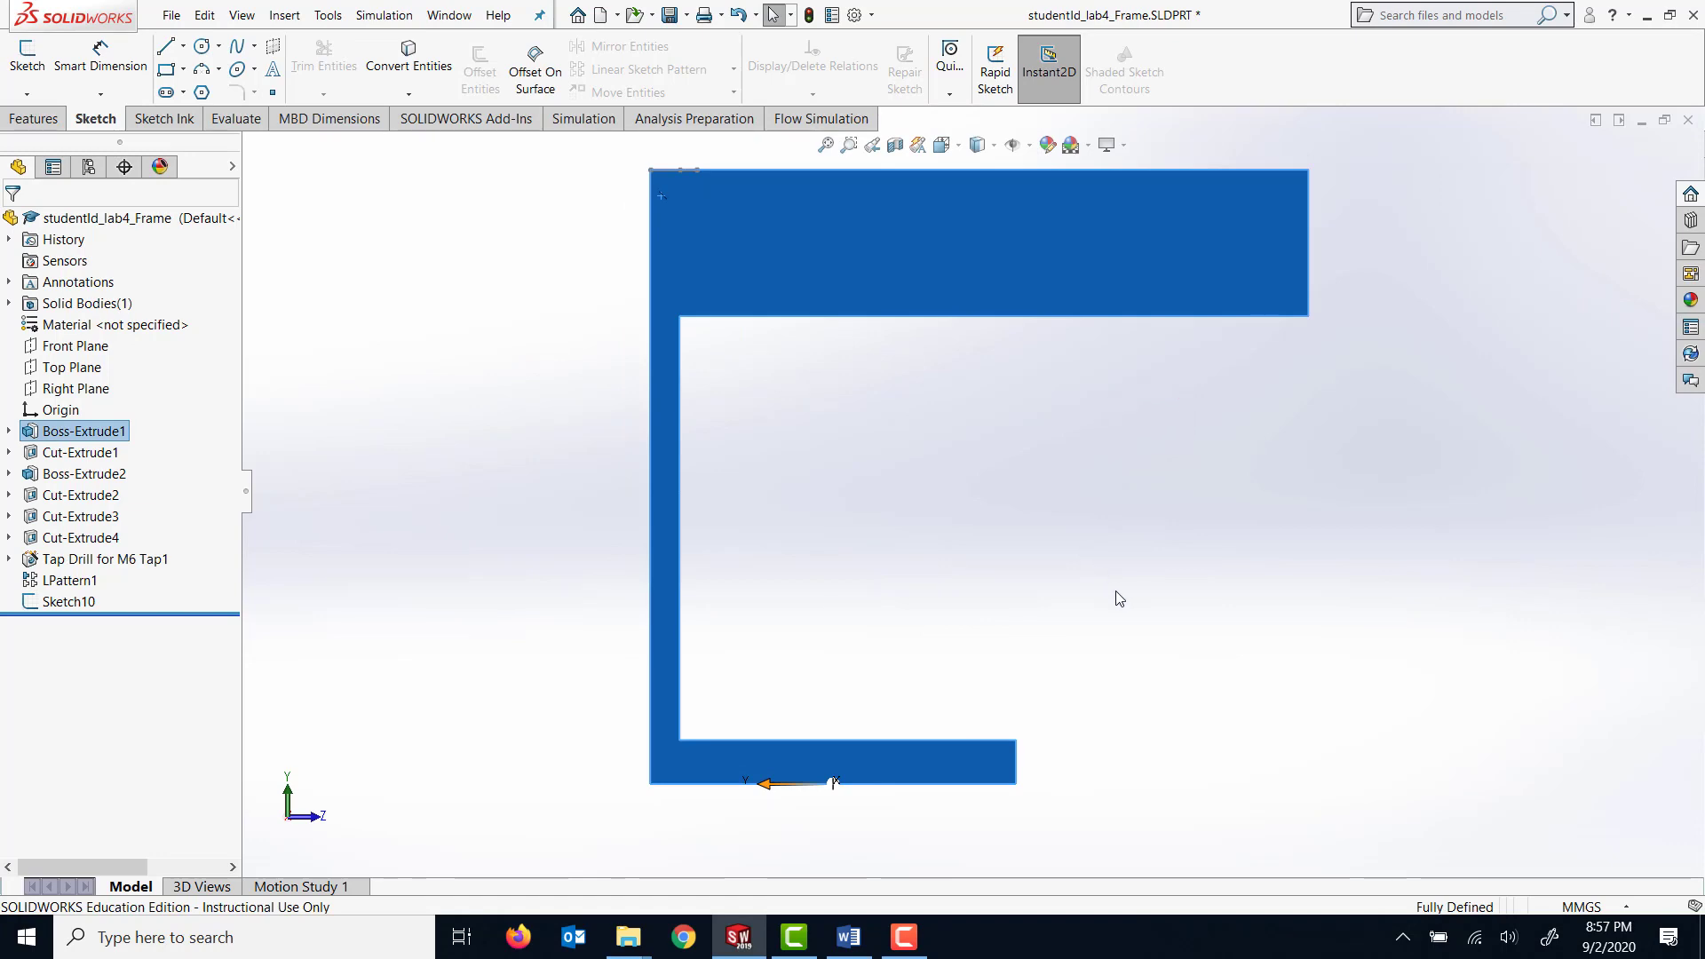
pyautogui.moveTo(1134, 448); pyautogui.dragTo(1158, 821, button='middle')
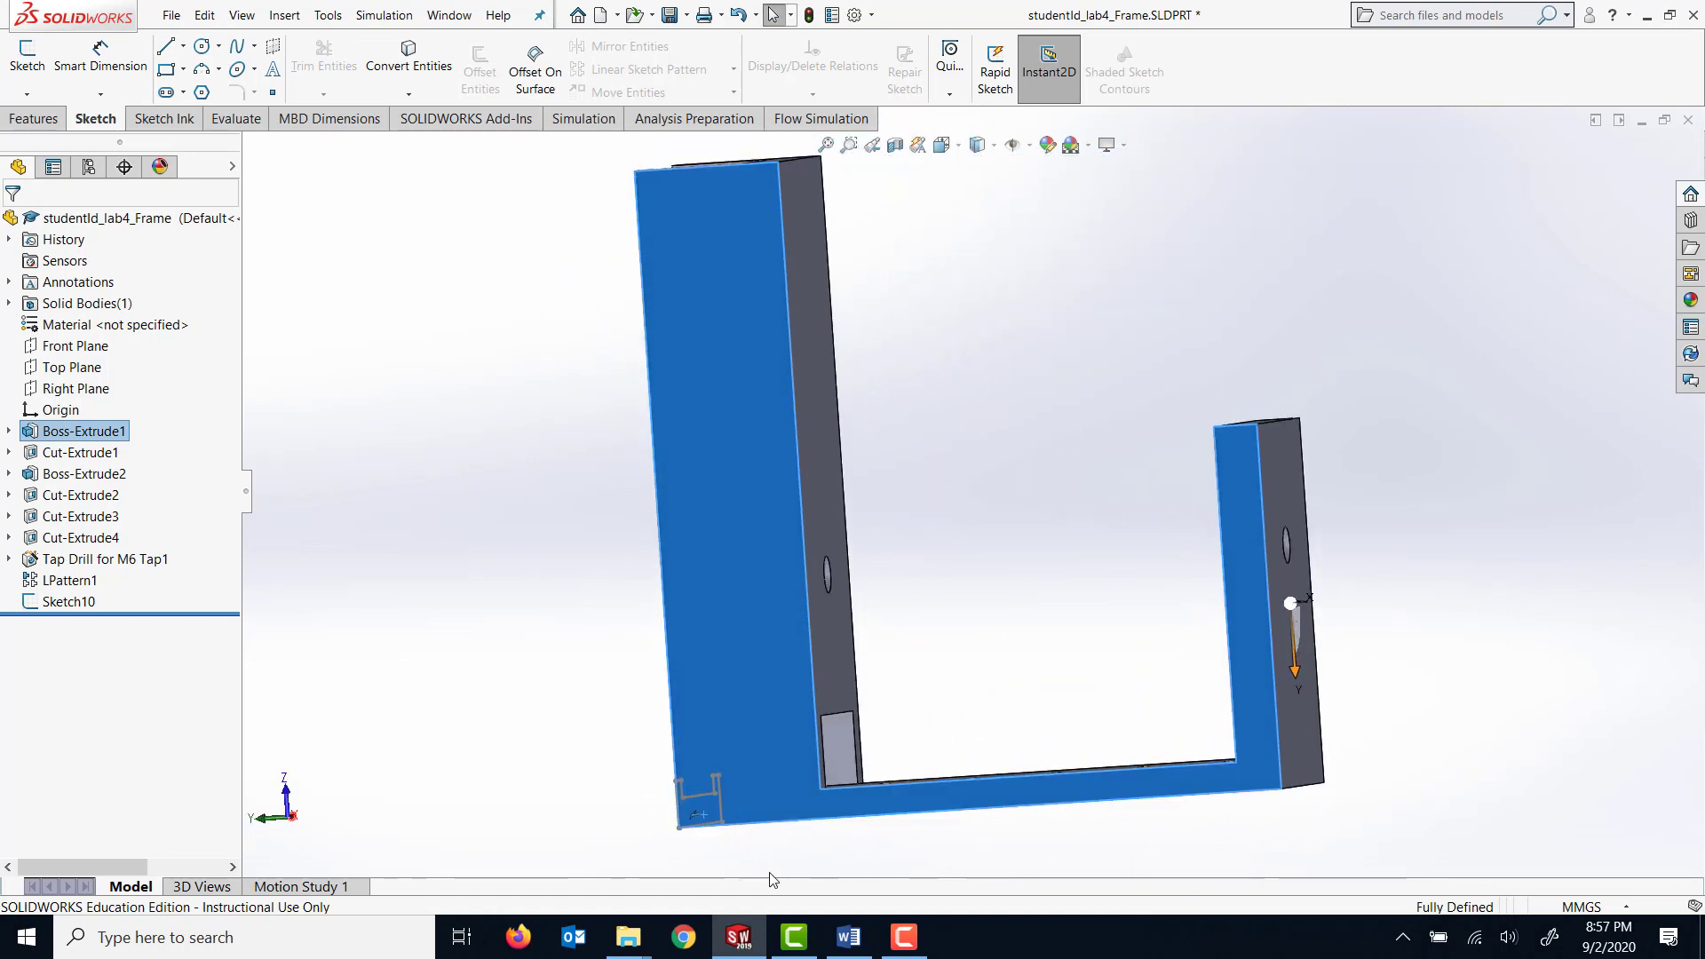
pyautogui.press('space')
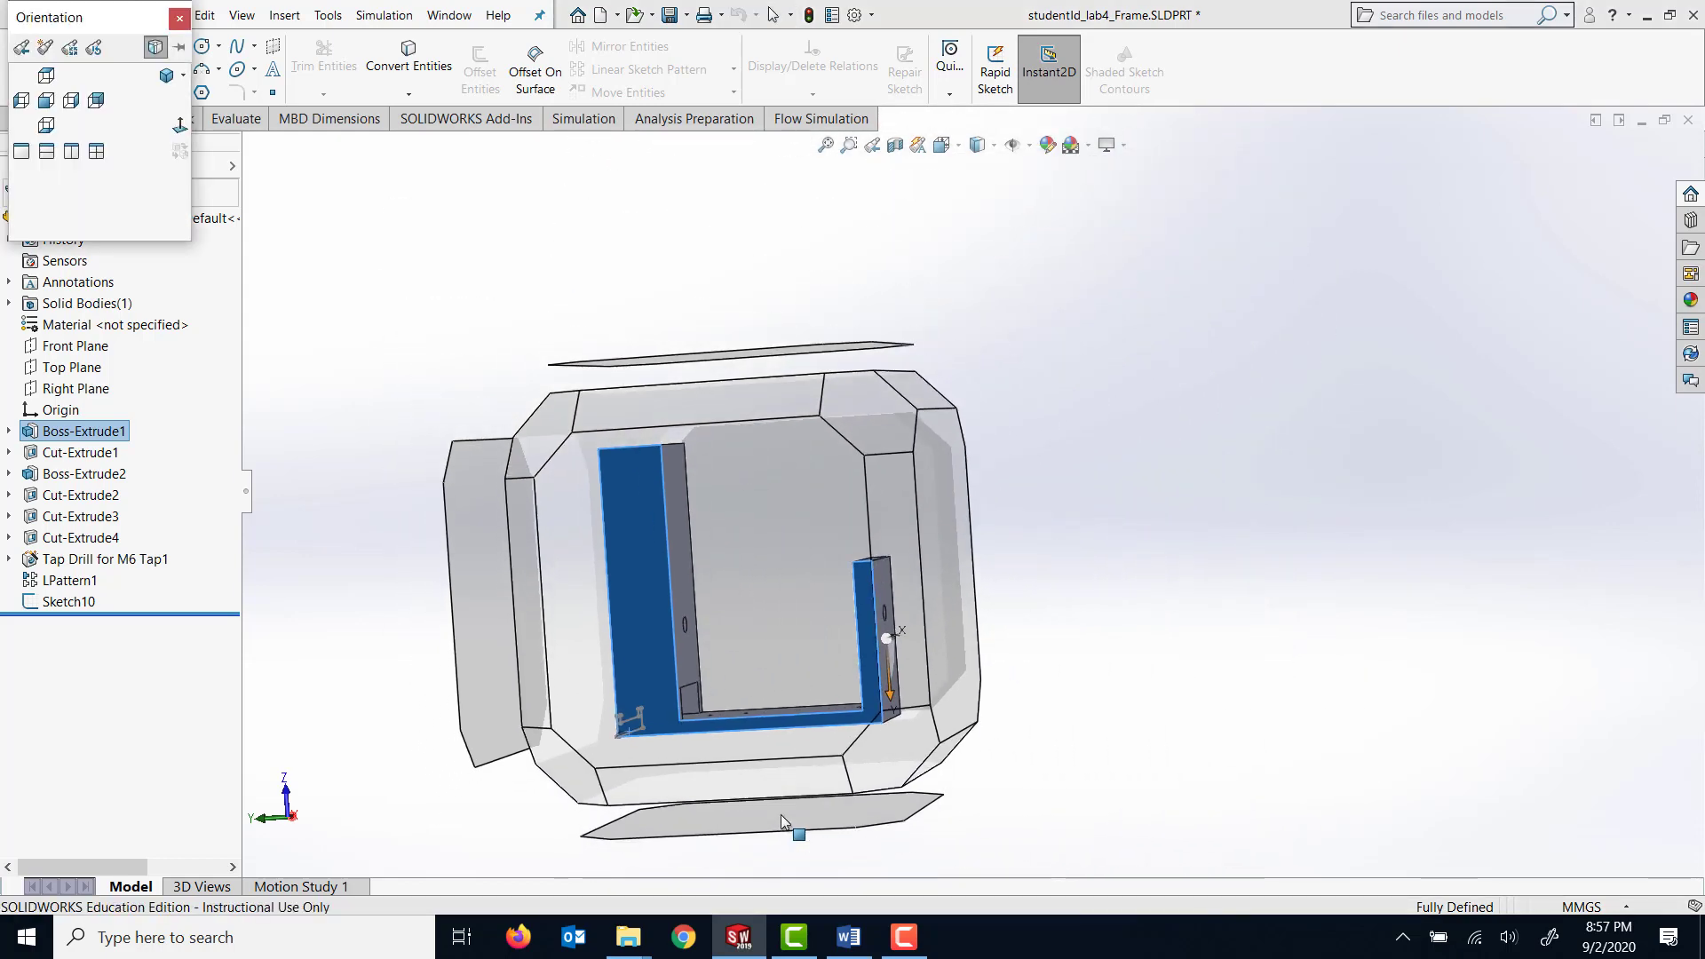
pyautogui.click(583, 604)
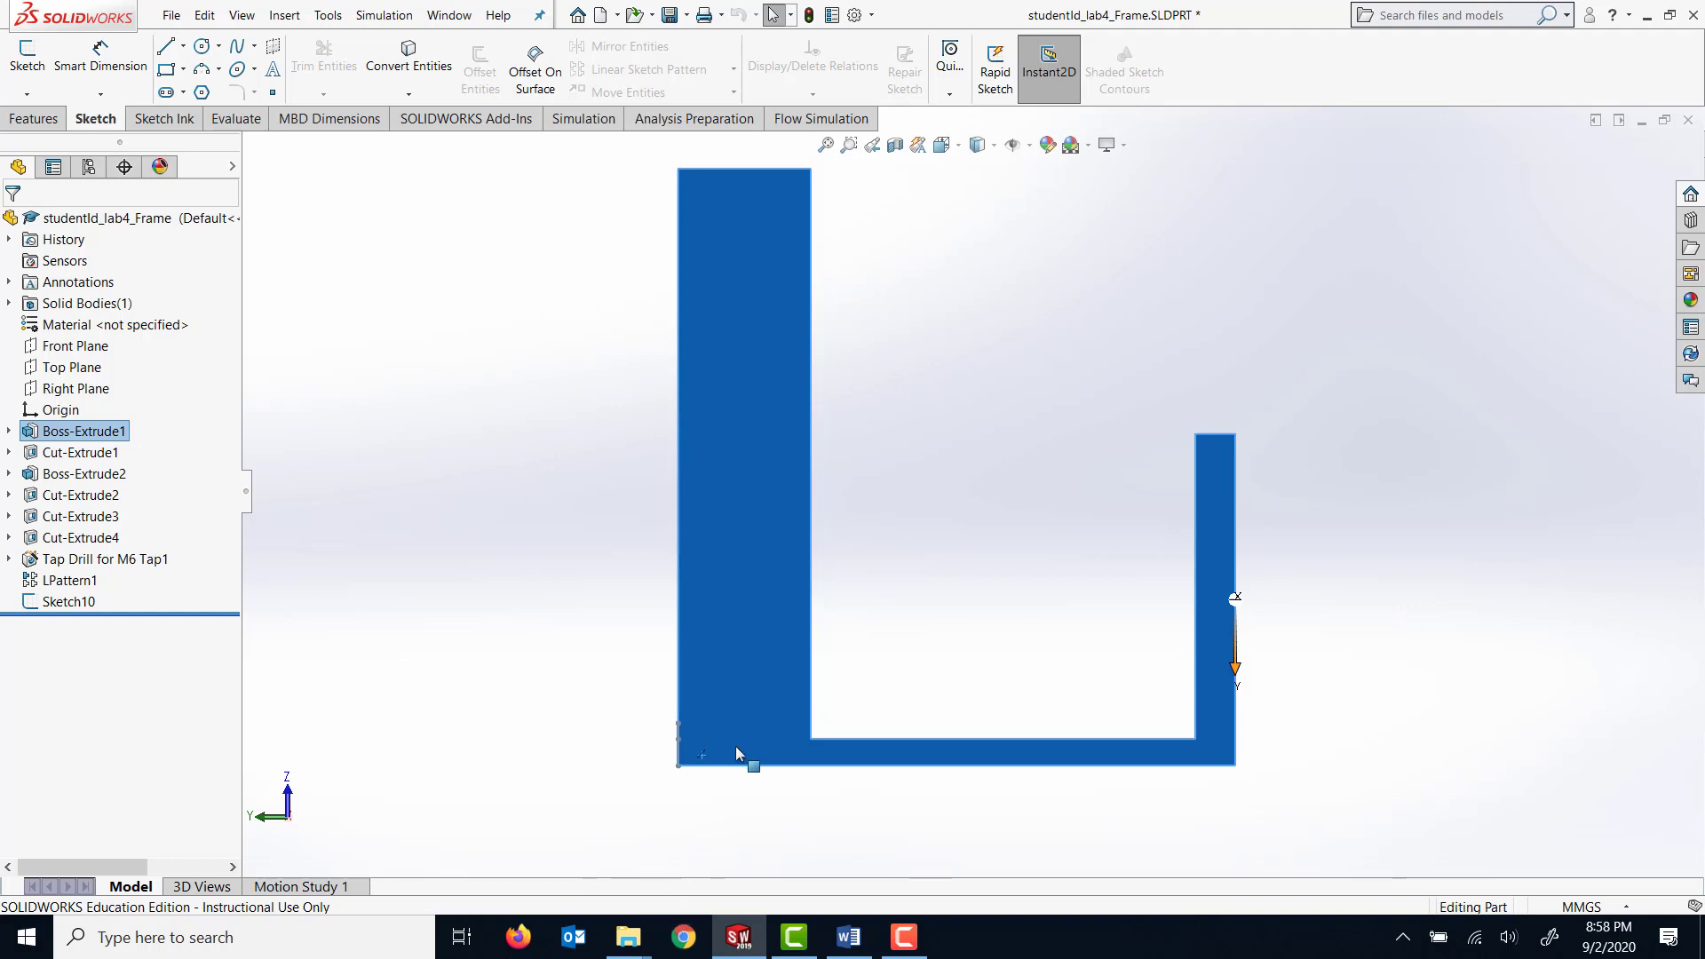
# On the side face, sketch three connected lines outward from the frame's lower outer corner: about 43 mm horizontal, about 165 mm diagonally down, about 96 mm horizontal.
pyautogui.scroll(-3, 732, 775)
pyautogui.scroll(3, 744, 781)
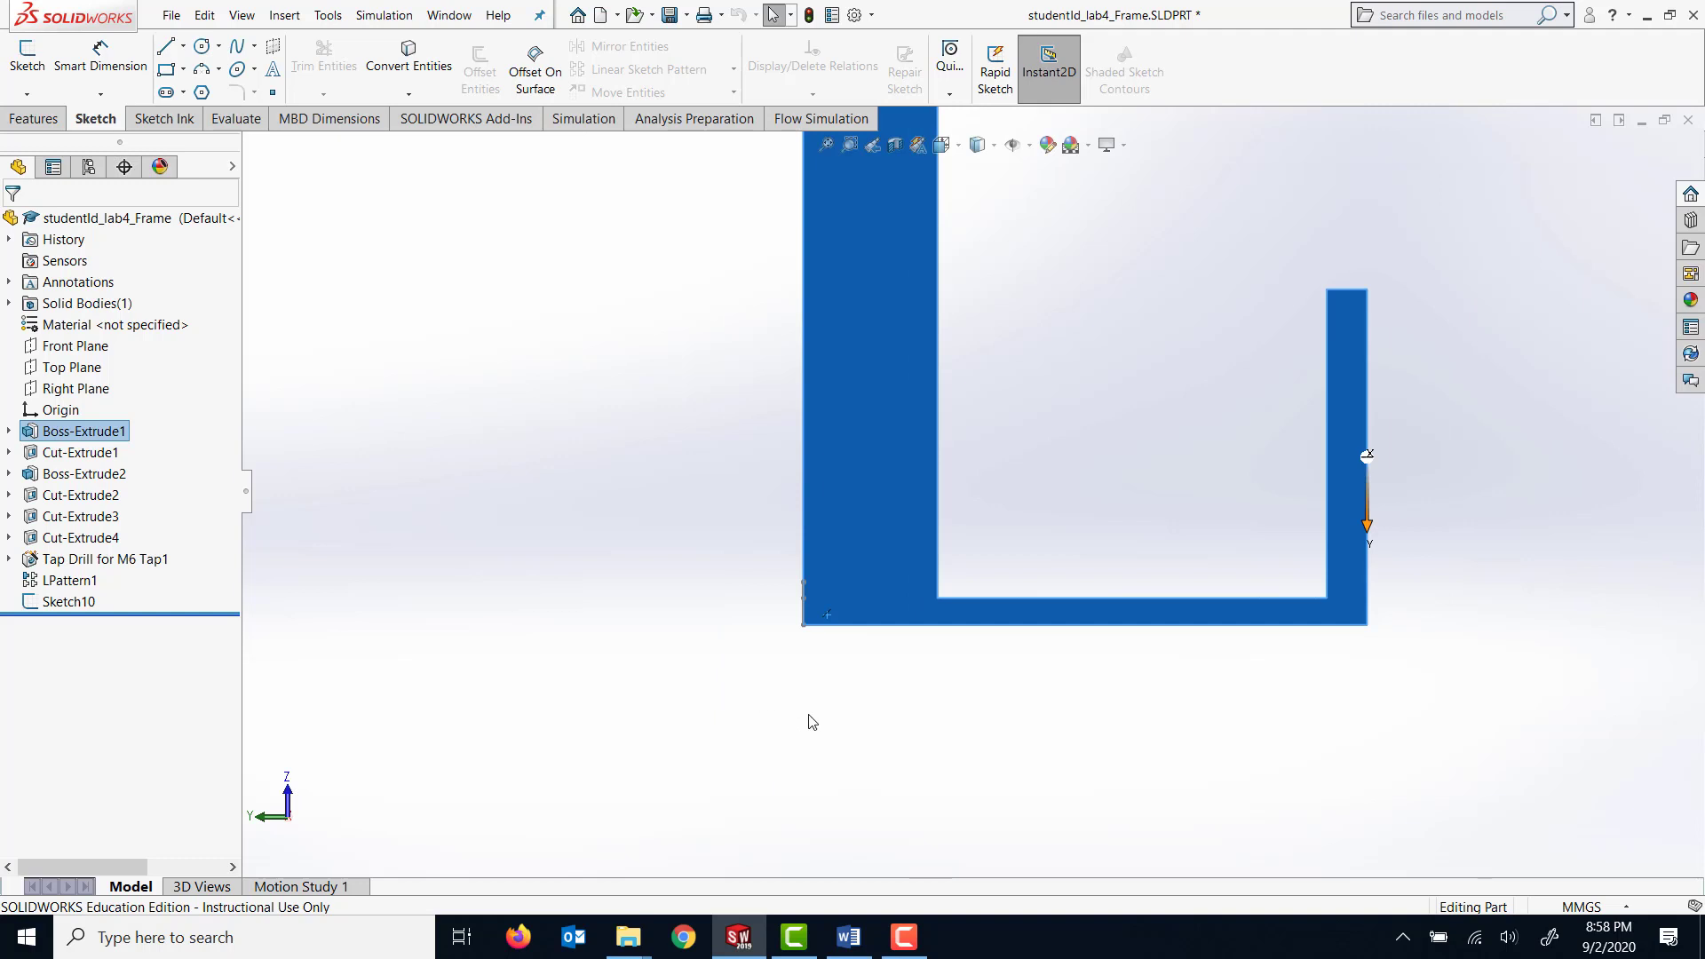
pyautogui.click(166, 45)
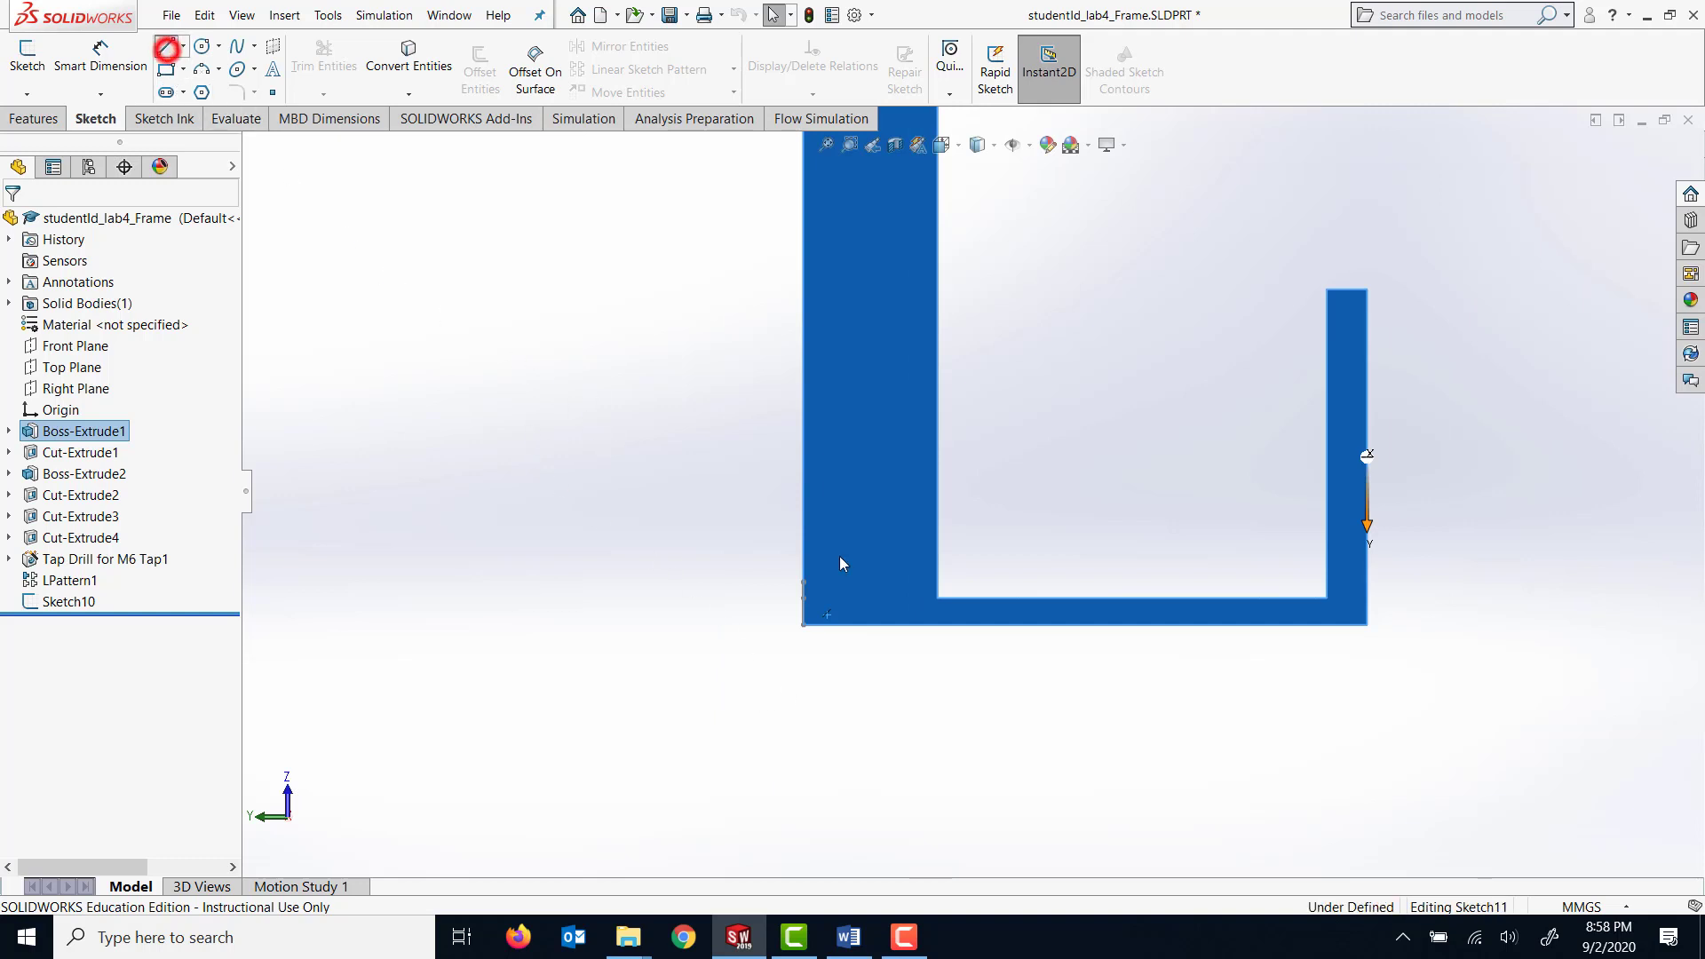
pyautogui.click(803, 624)
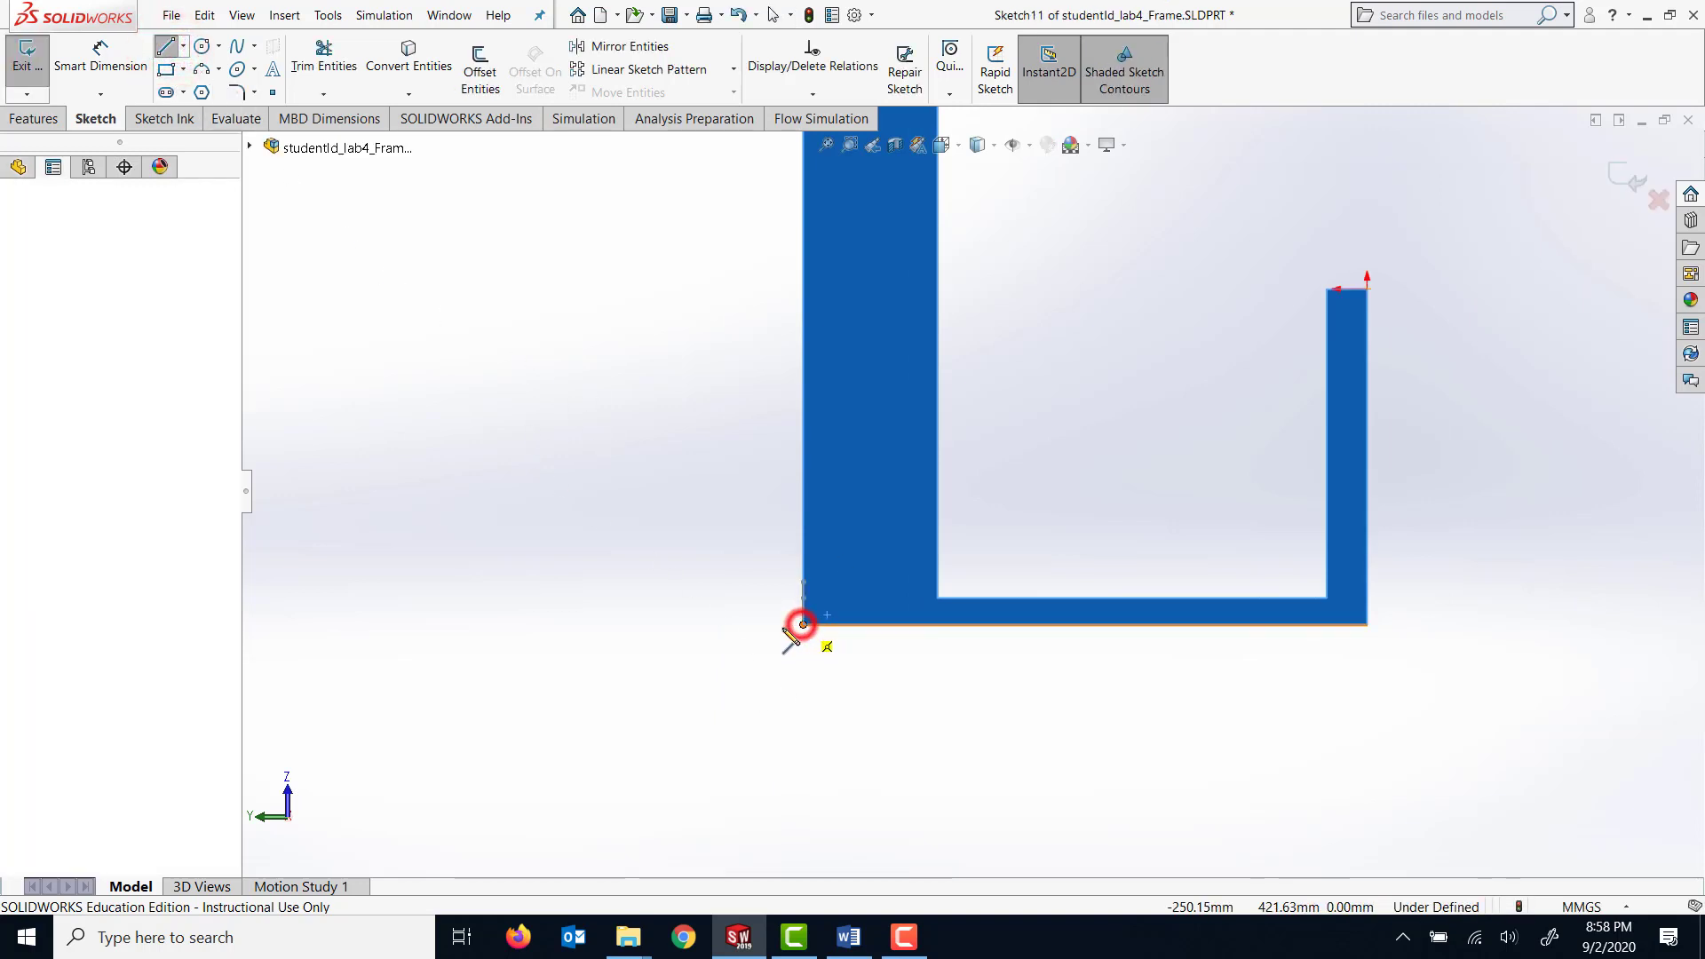
pyautogui.click(746, 624)
pyautogui.click(589, 781)
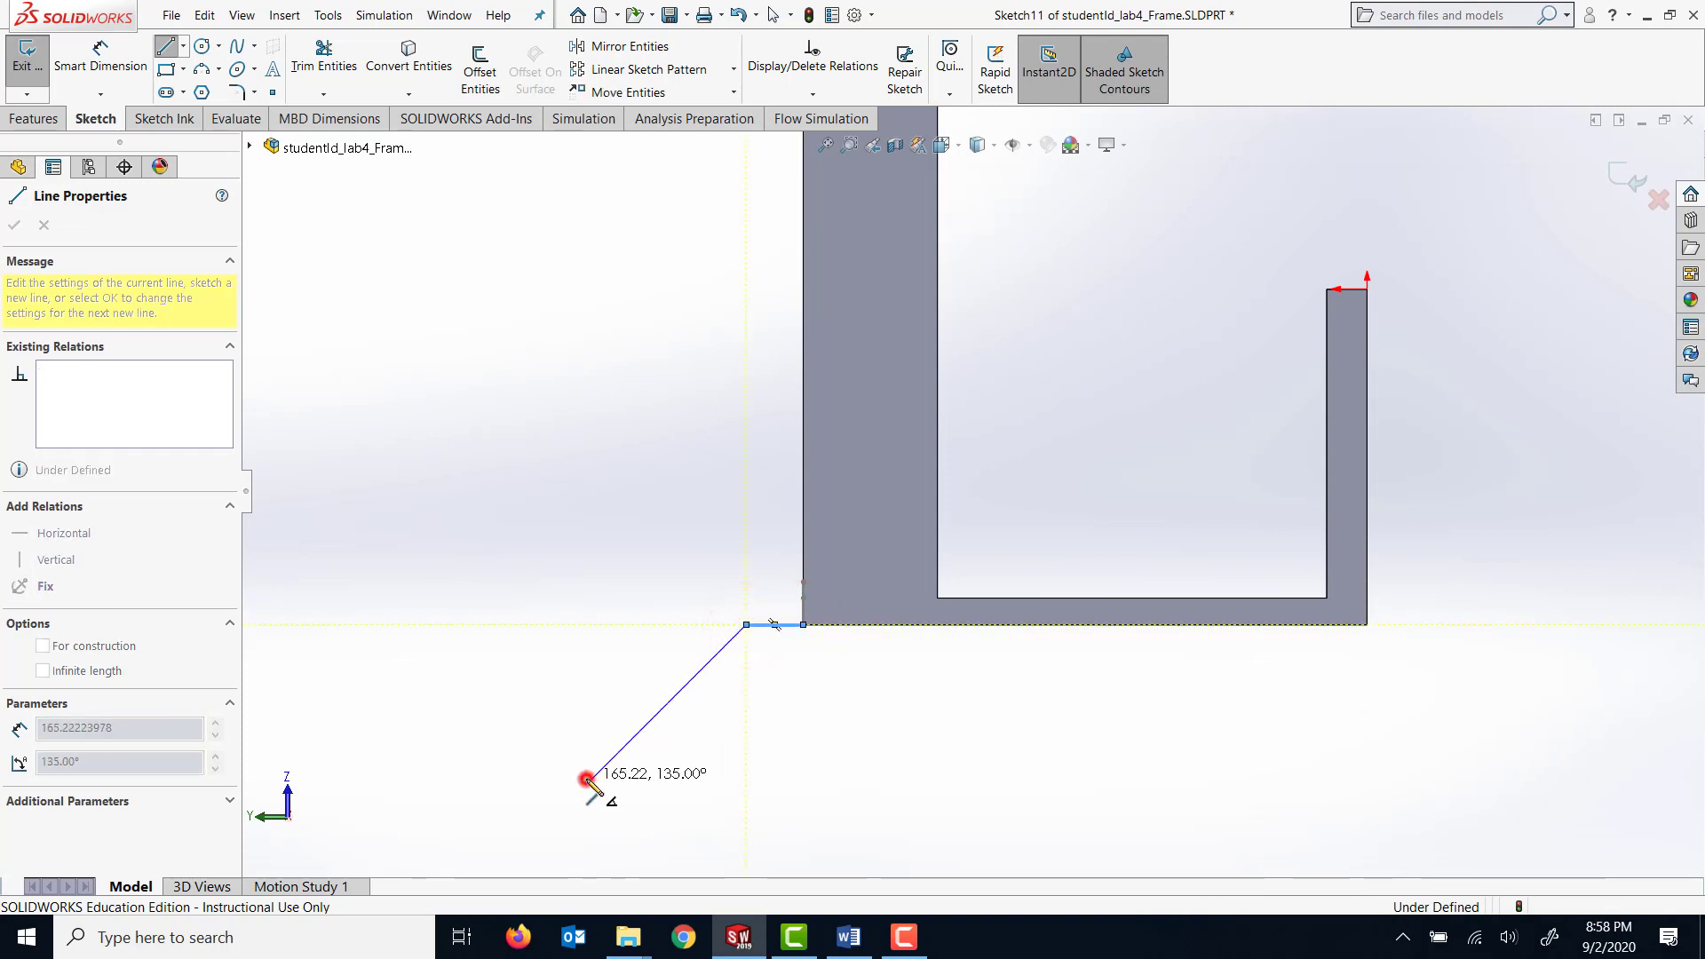
pyautogui.click(460, 781)
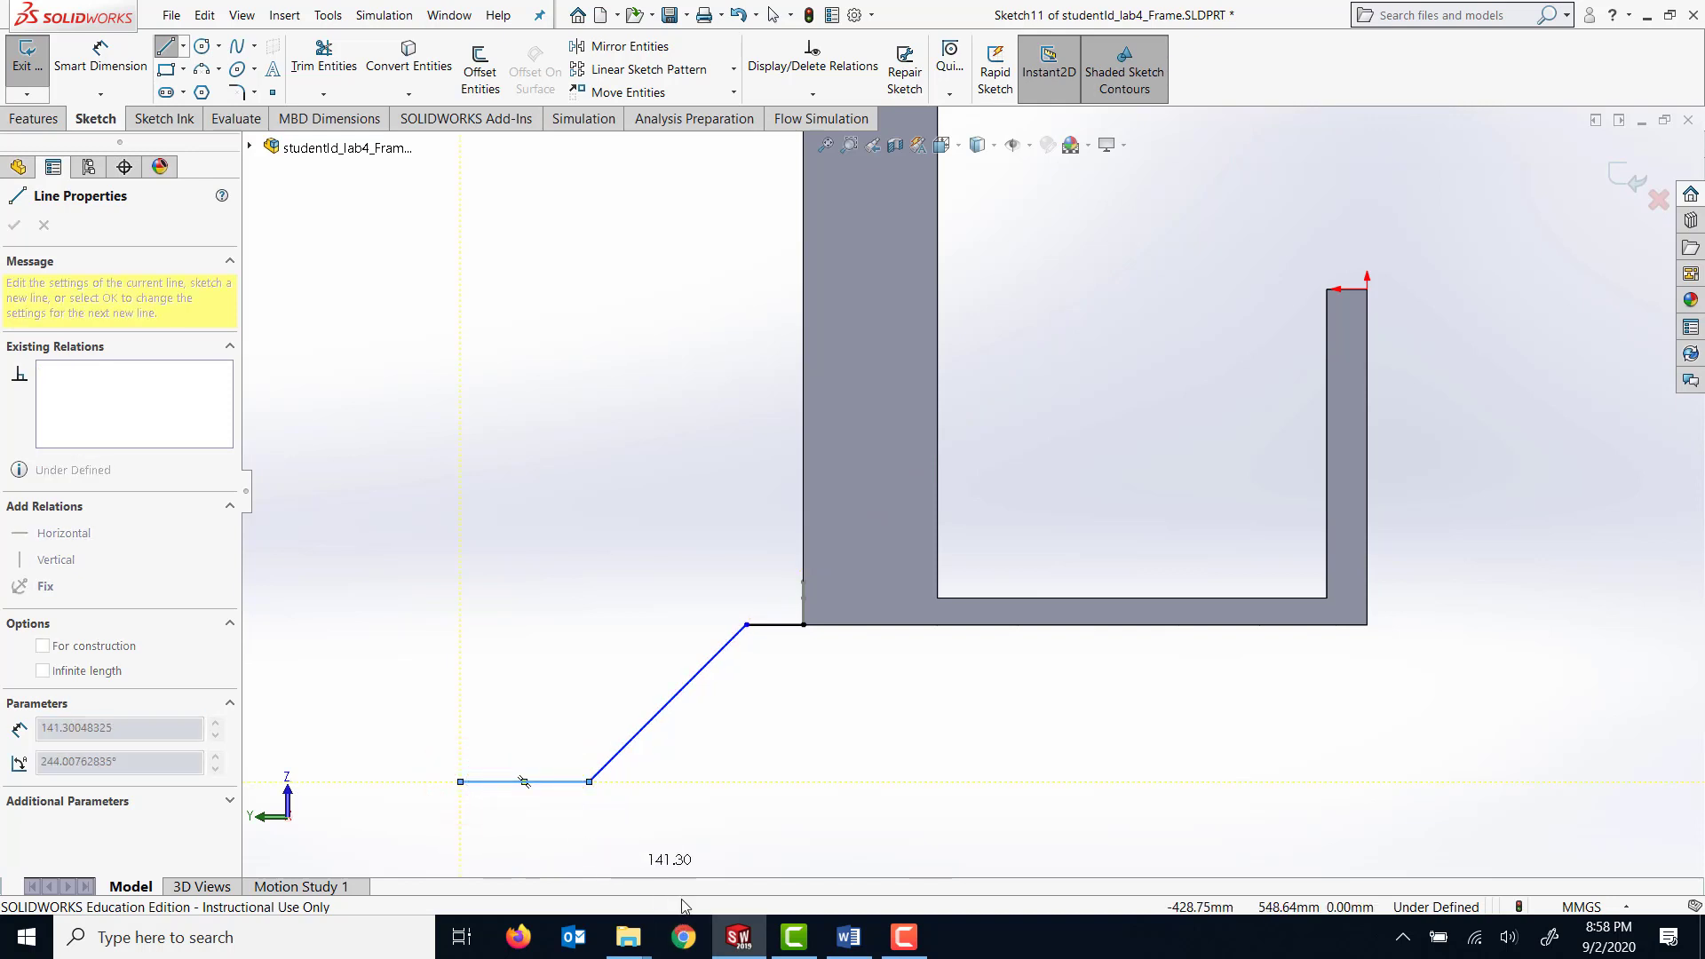
pyautogui.press('Escape')
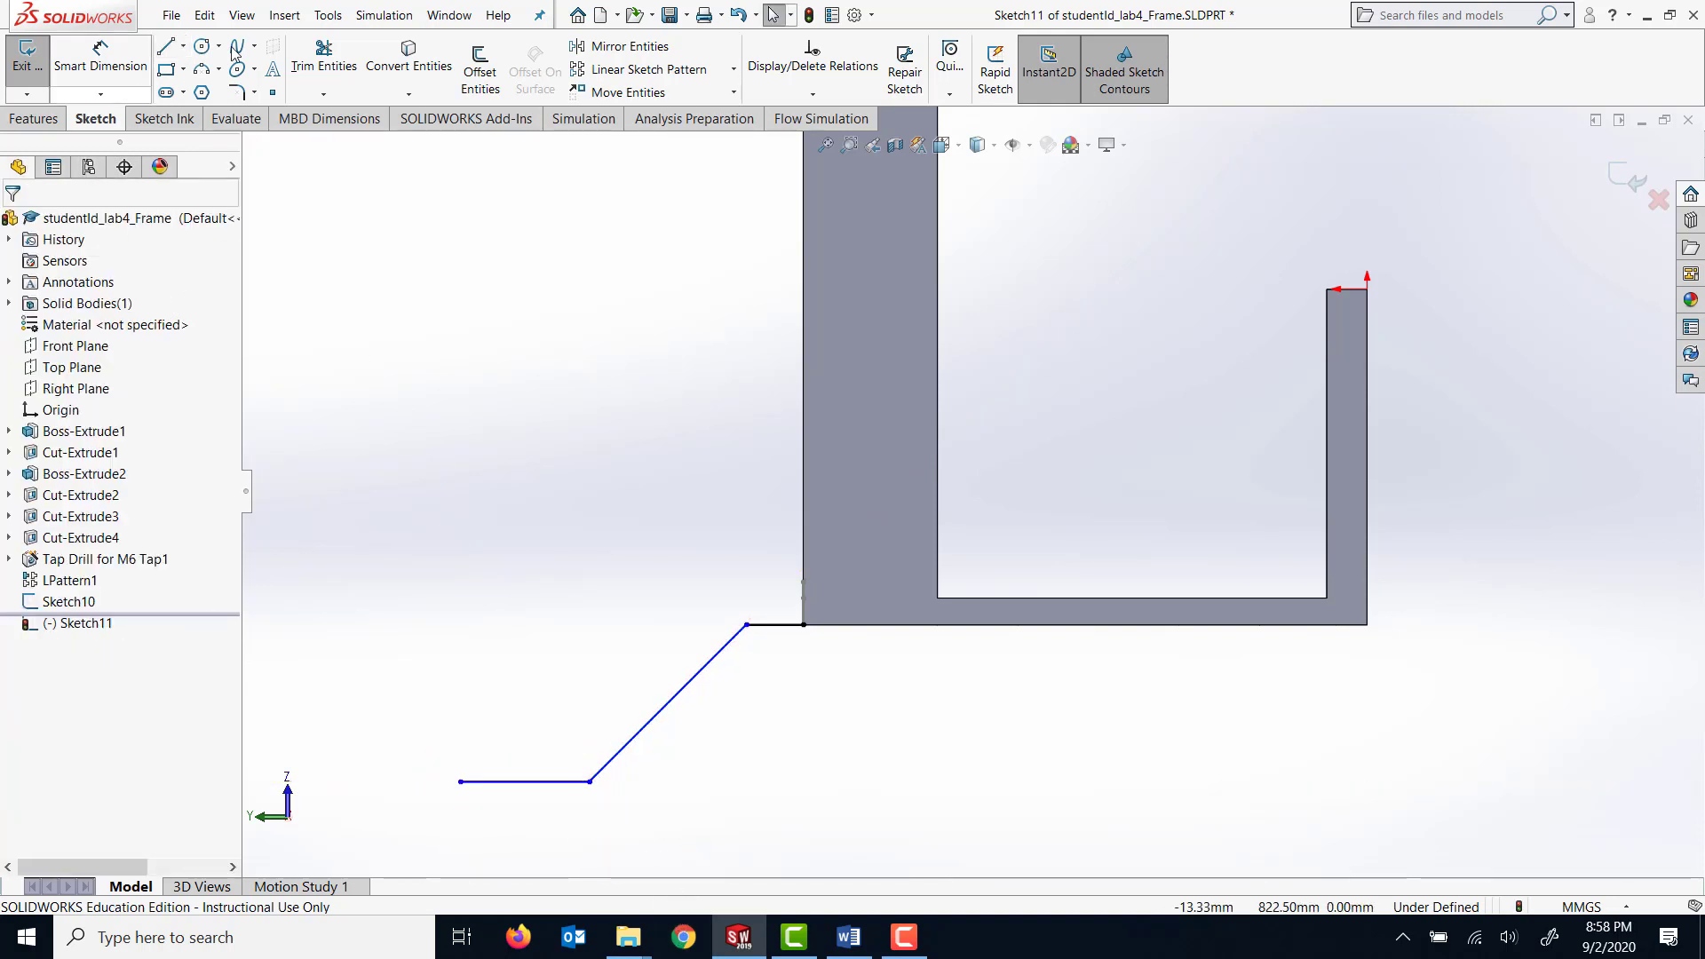
# Dimension the horizontal line that starts at the frame's corner to 100 mm.
pyautogui.click(113, 58)
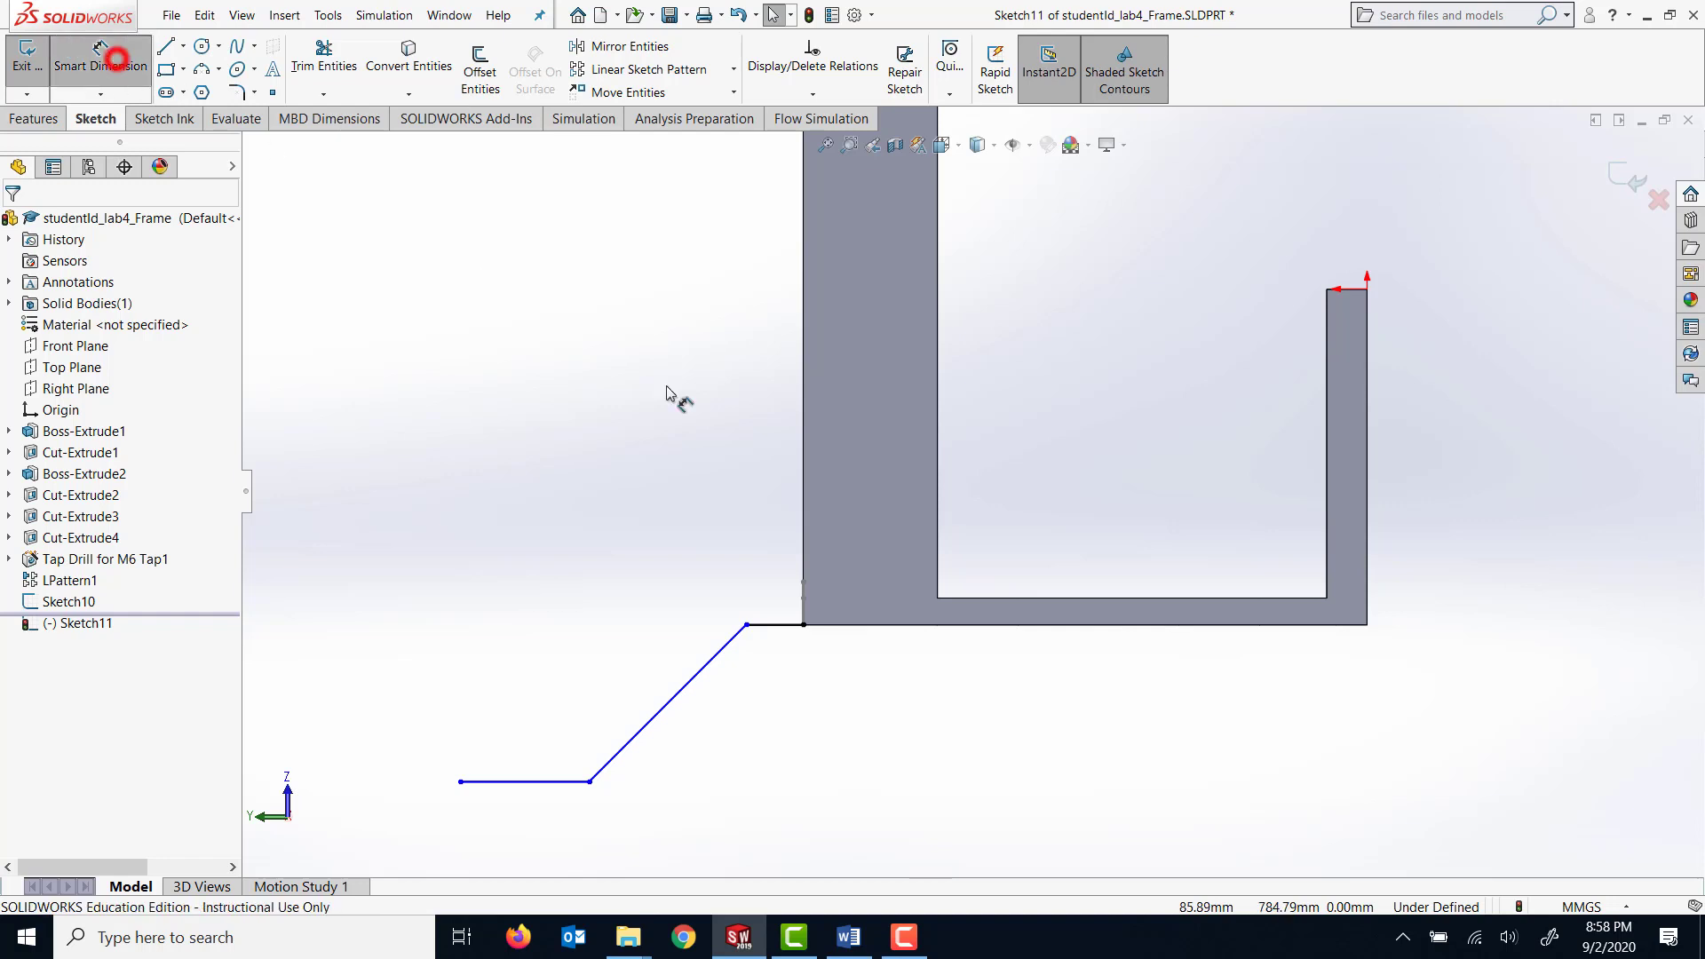
pyautogui.click(769, 625)
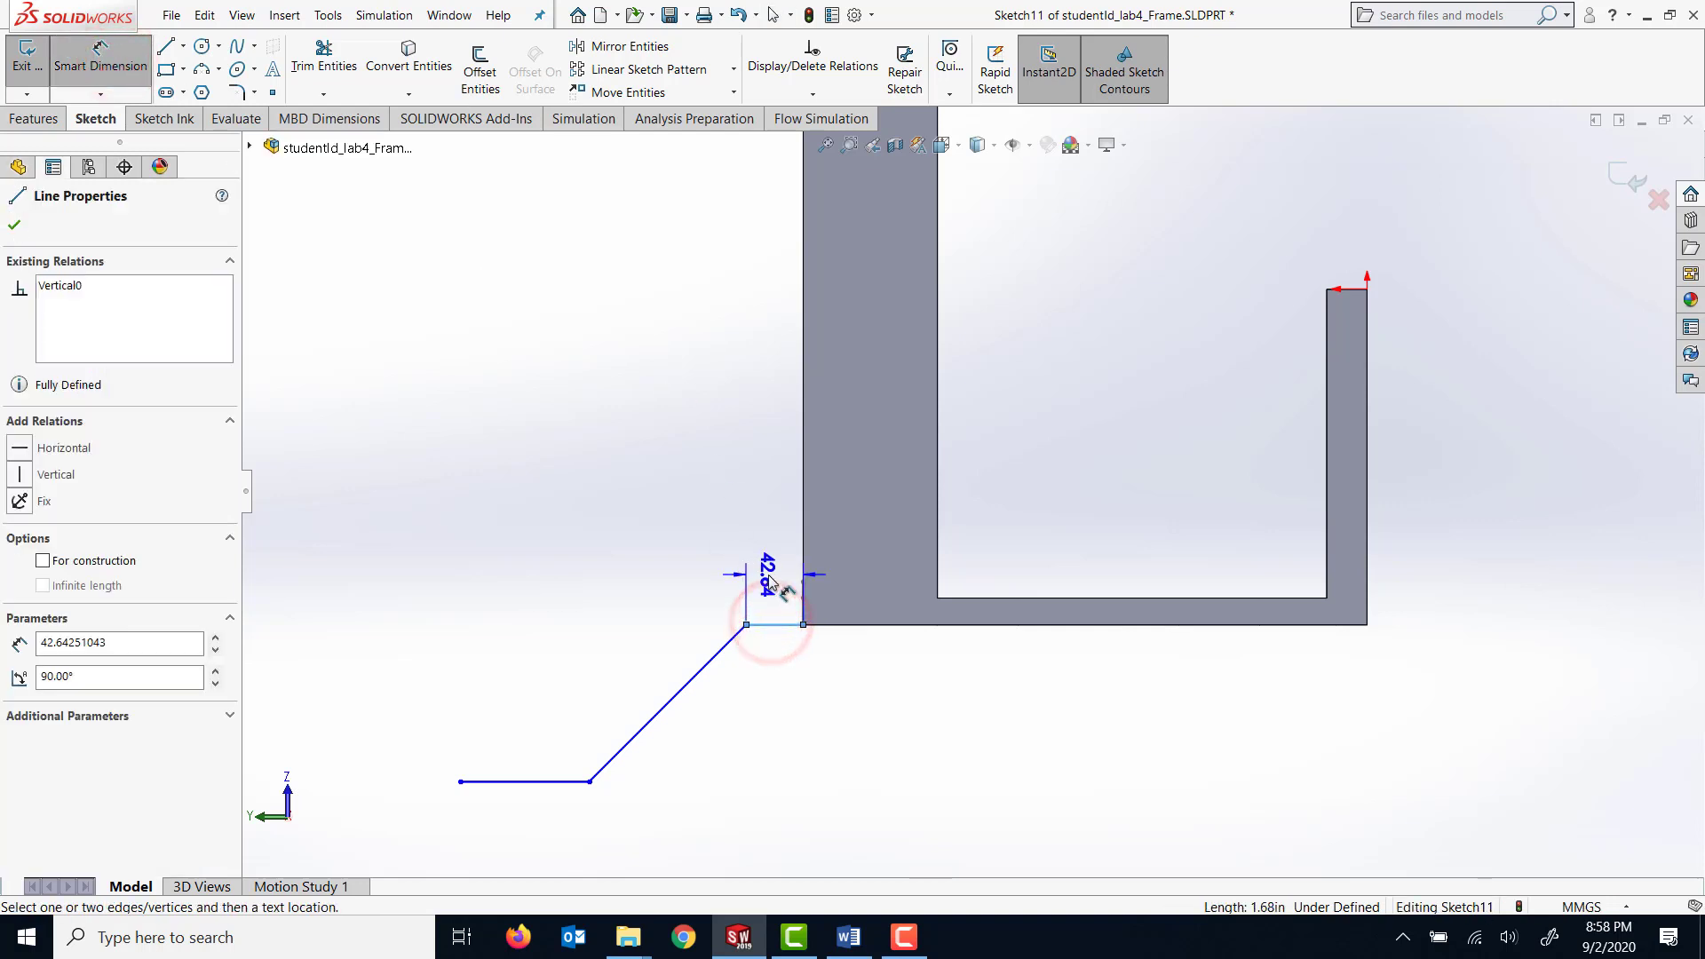
pyautogui.click(767, 579)
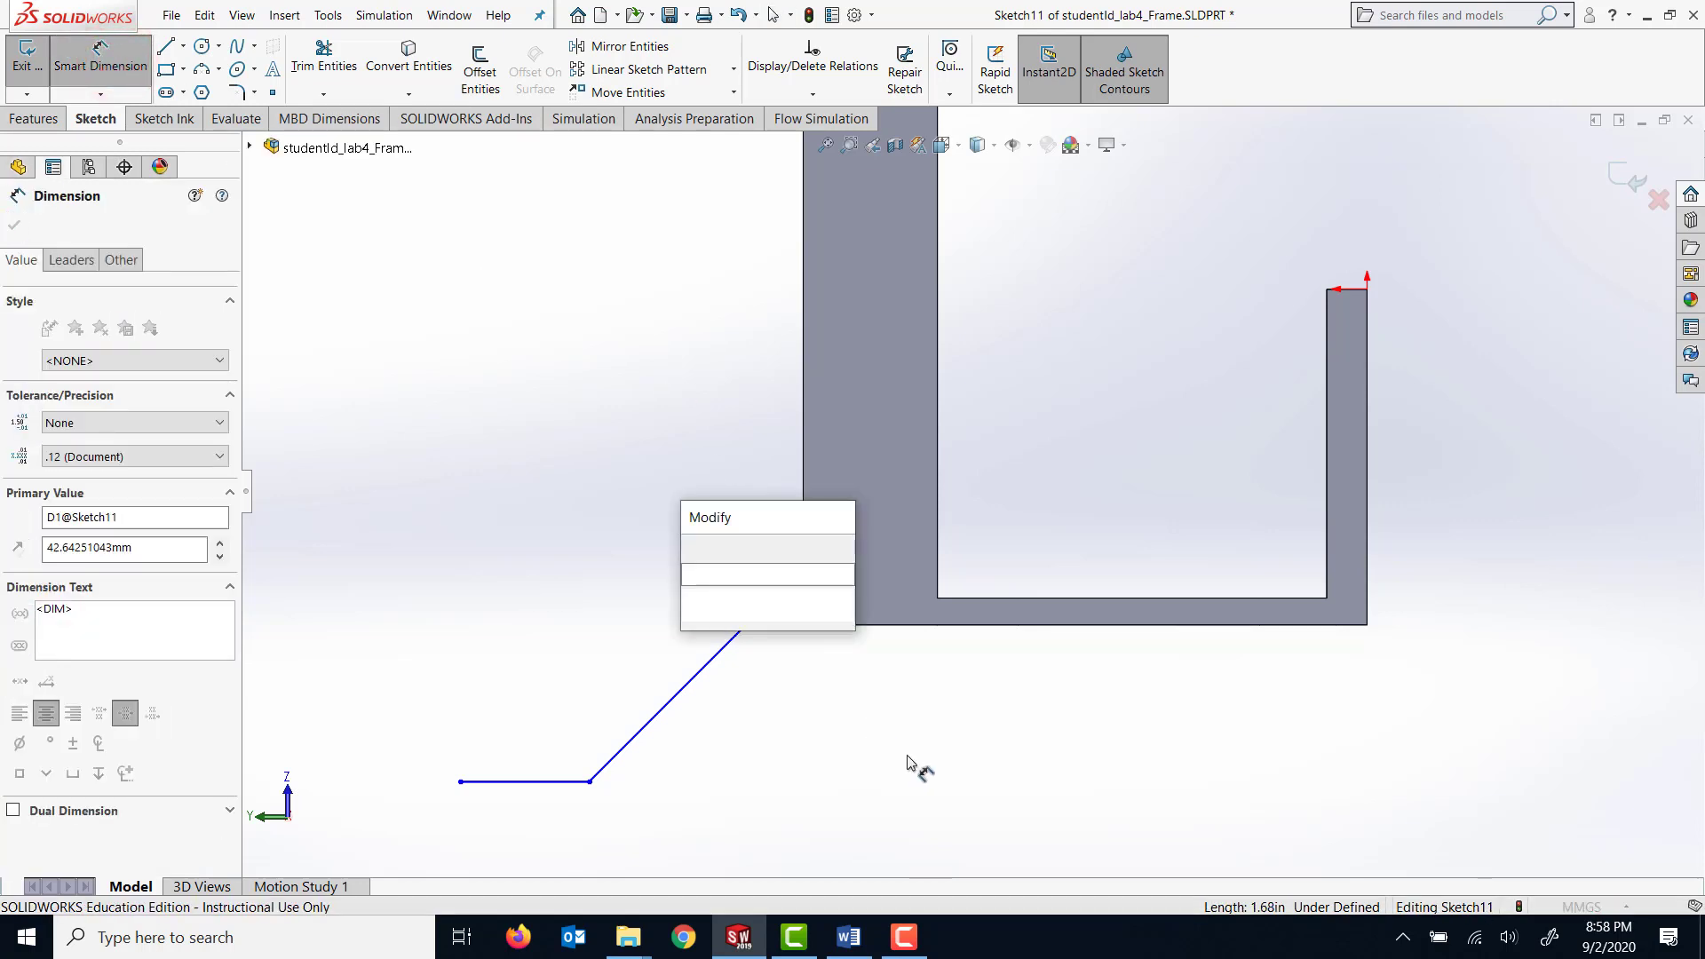
pyautogui.write('100')
pyautogui.press('Return')
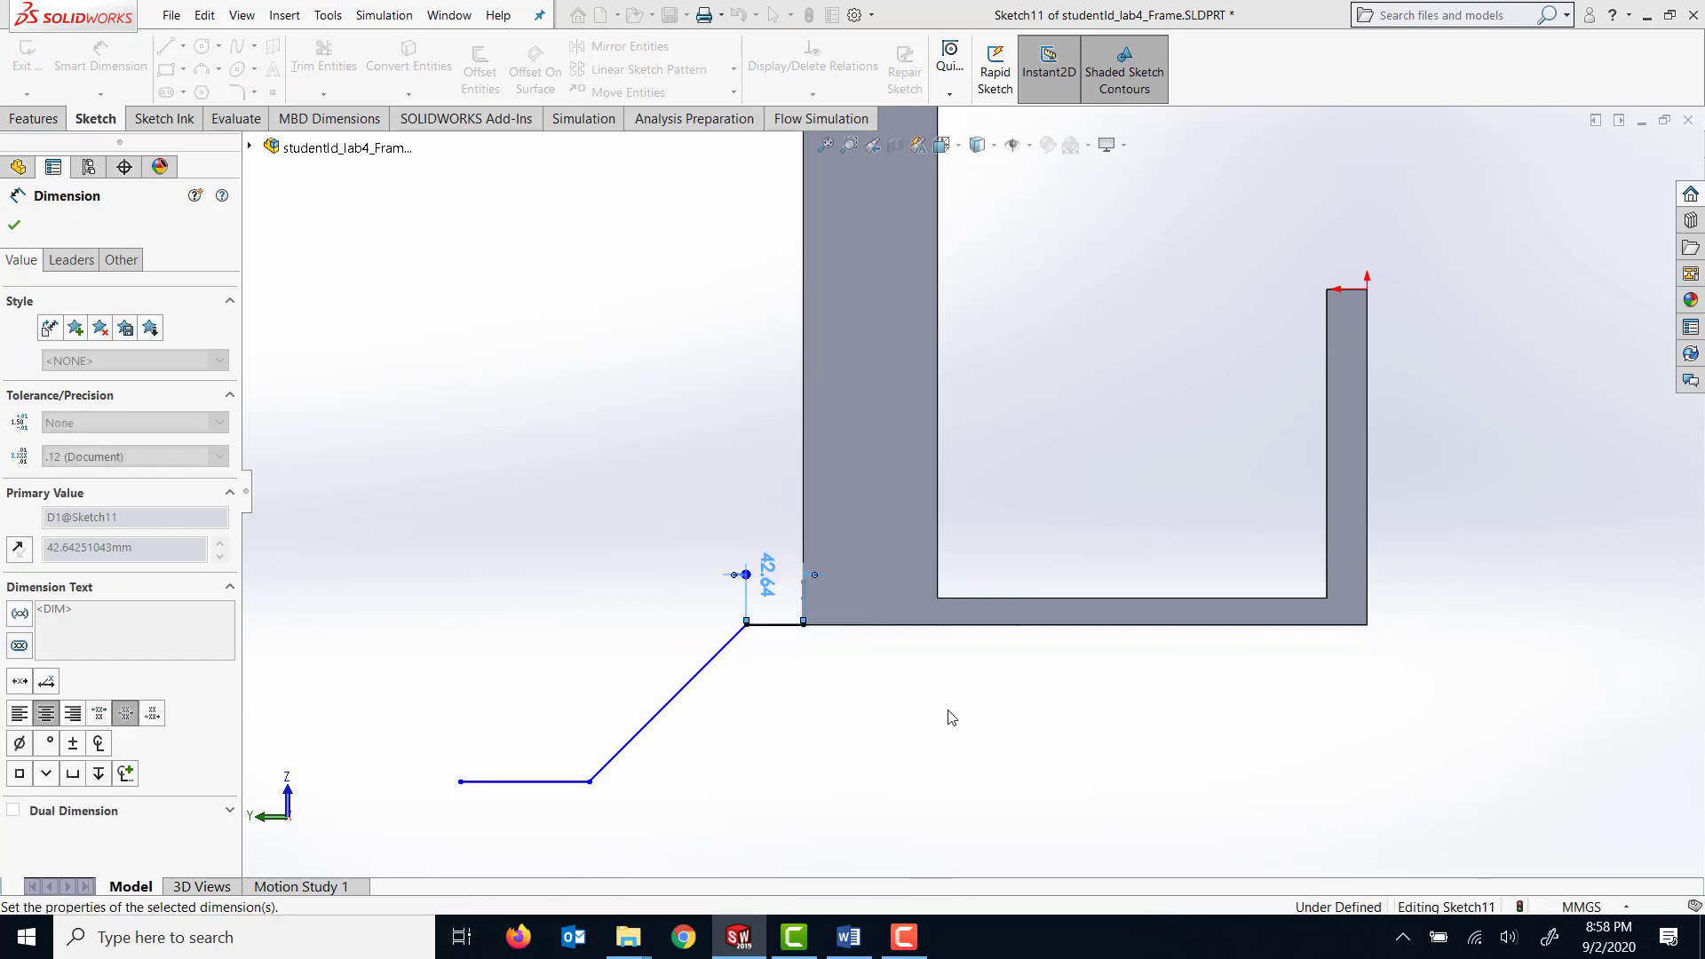
# Set the angle between the 100 mm line and the diagonal line to 145°.
pyautogui.click(748, 626)
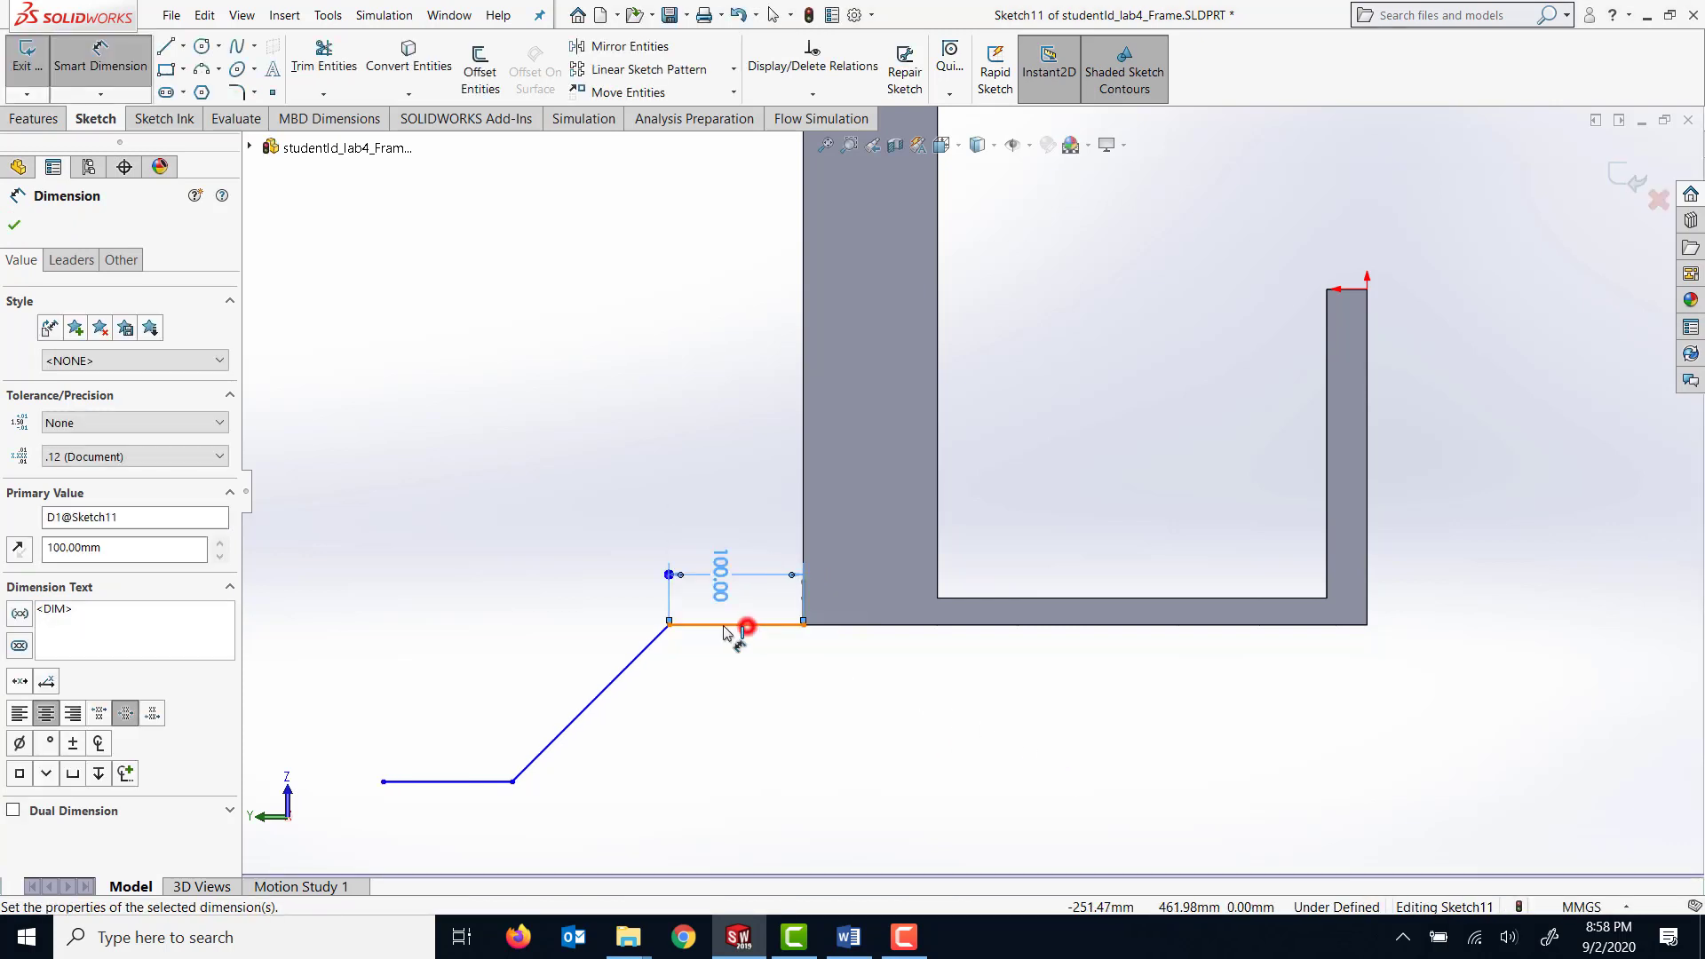
pyautogui.click(647, 653)
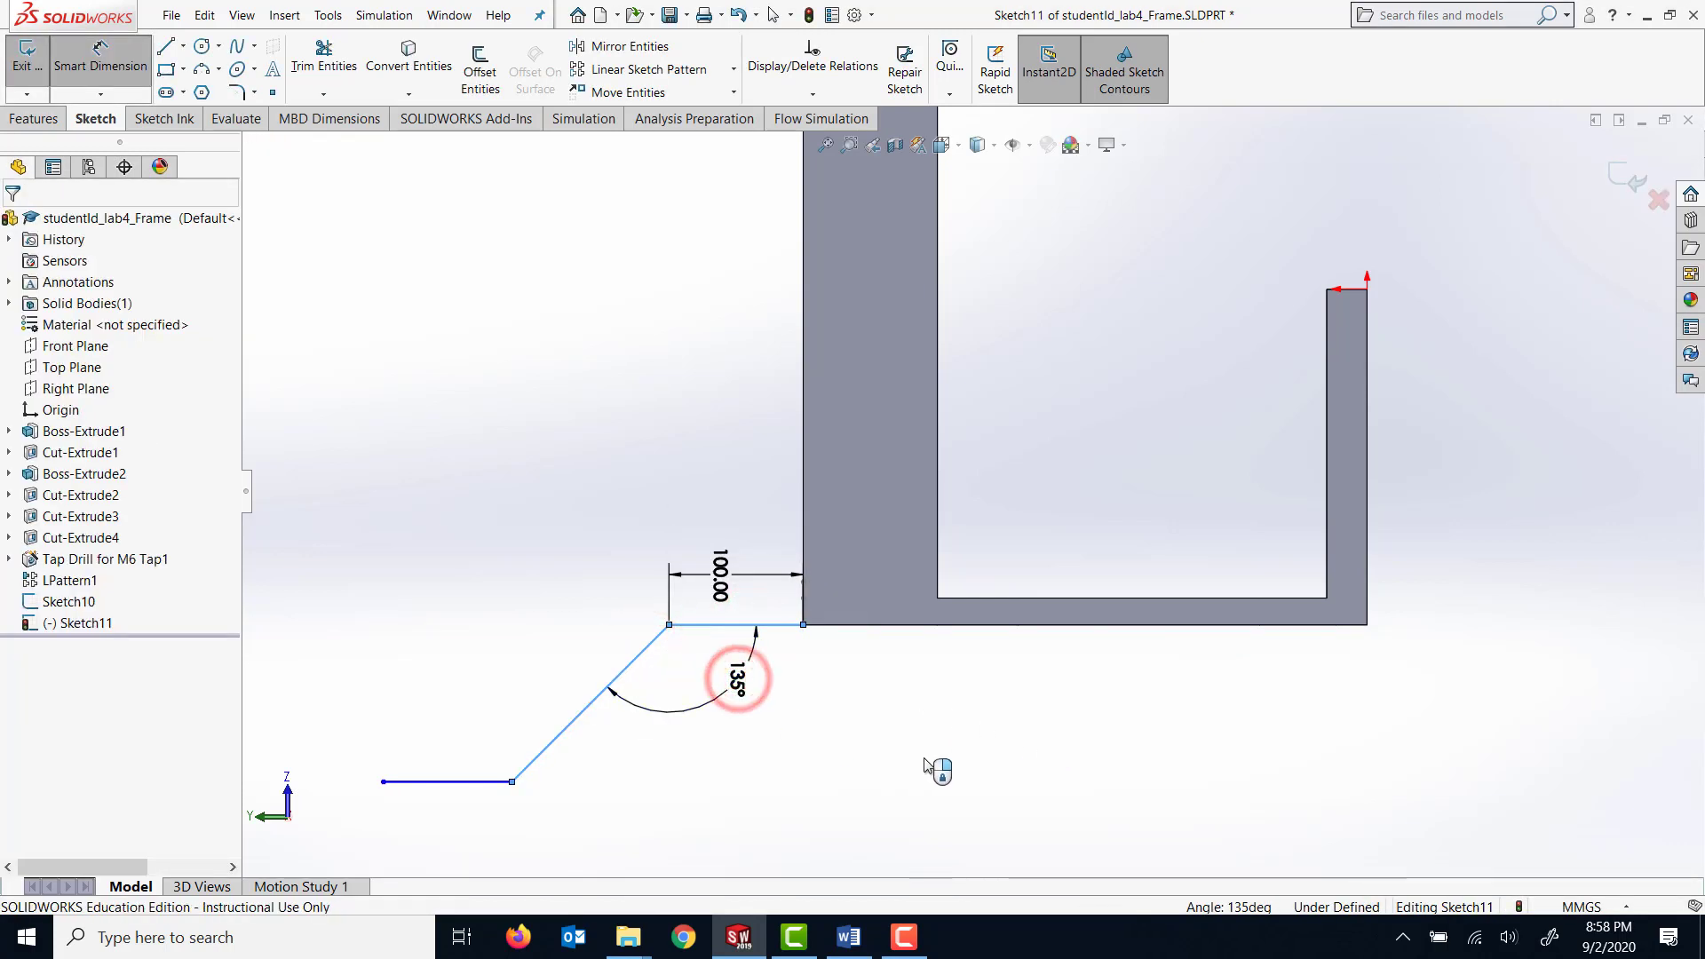
pyautogui.click(742, 677)
pyautogui.write('145')
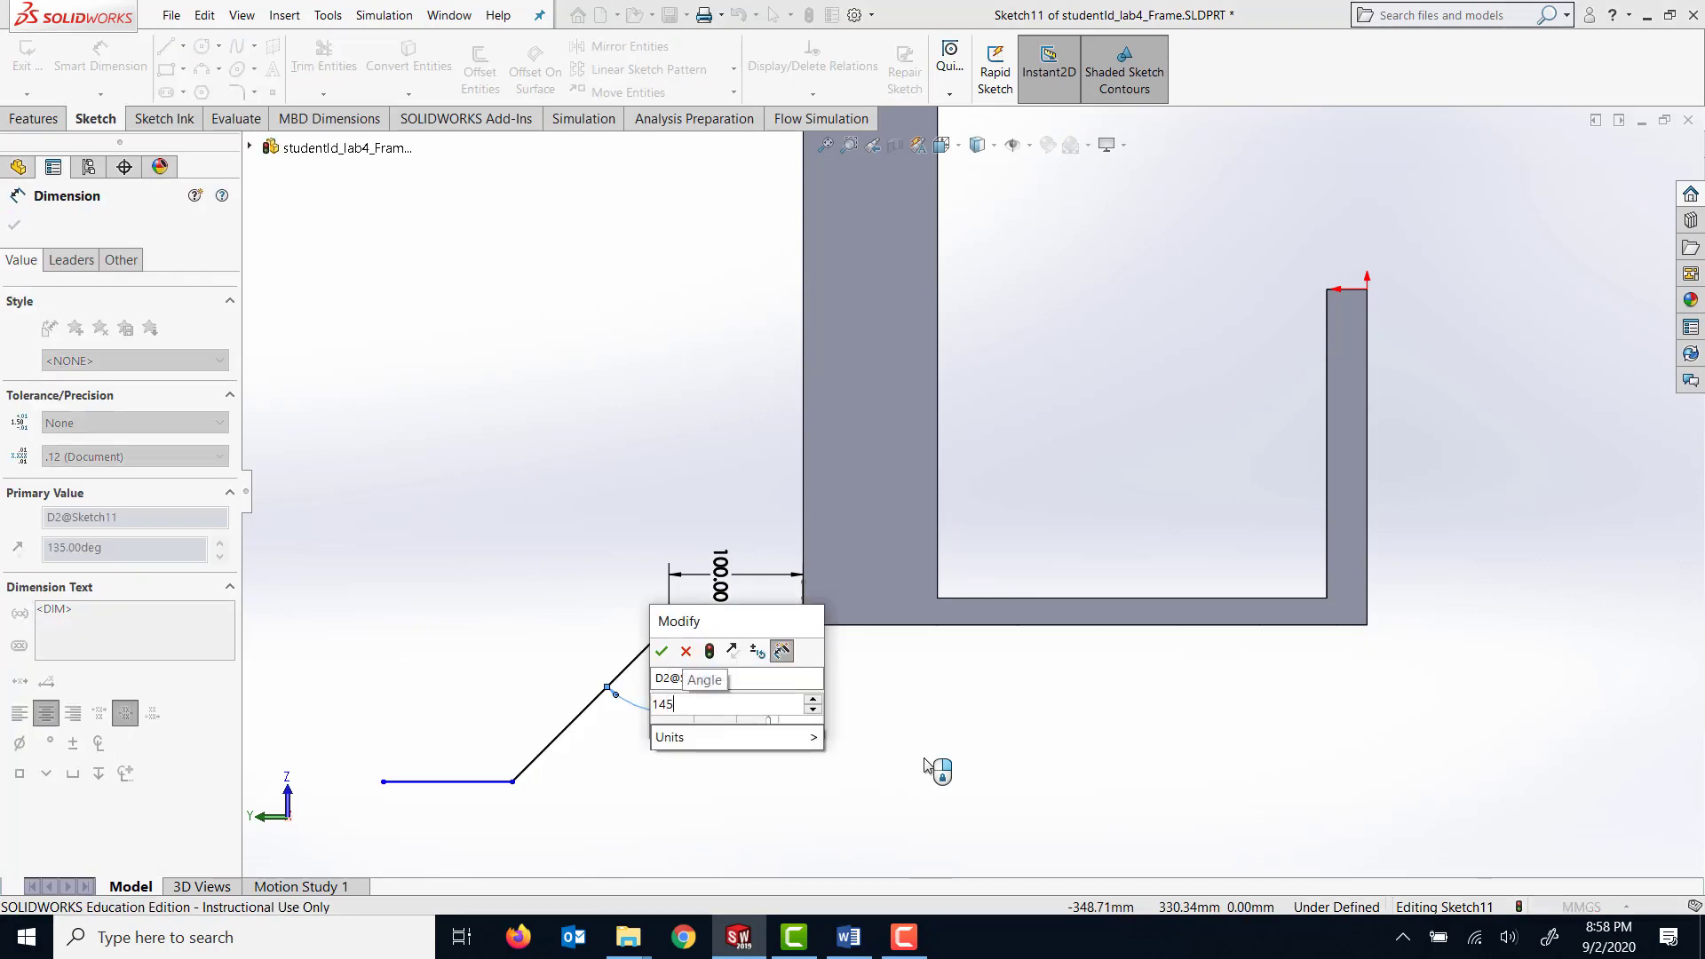
pyautogui.press('Return')
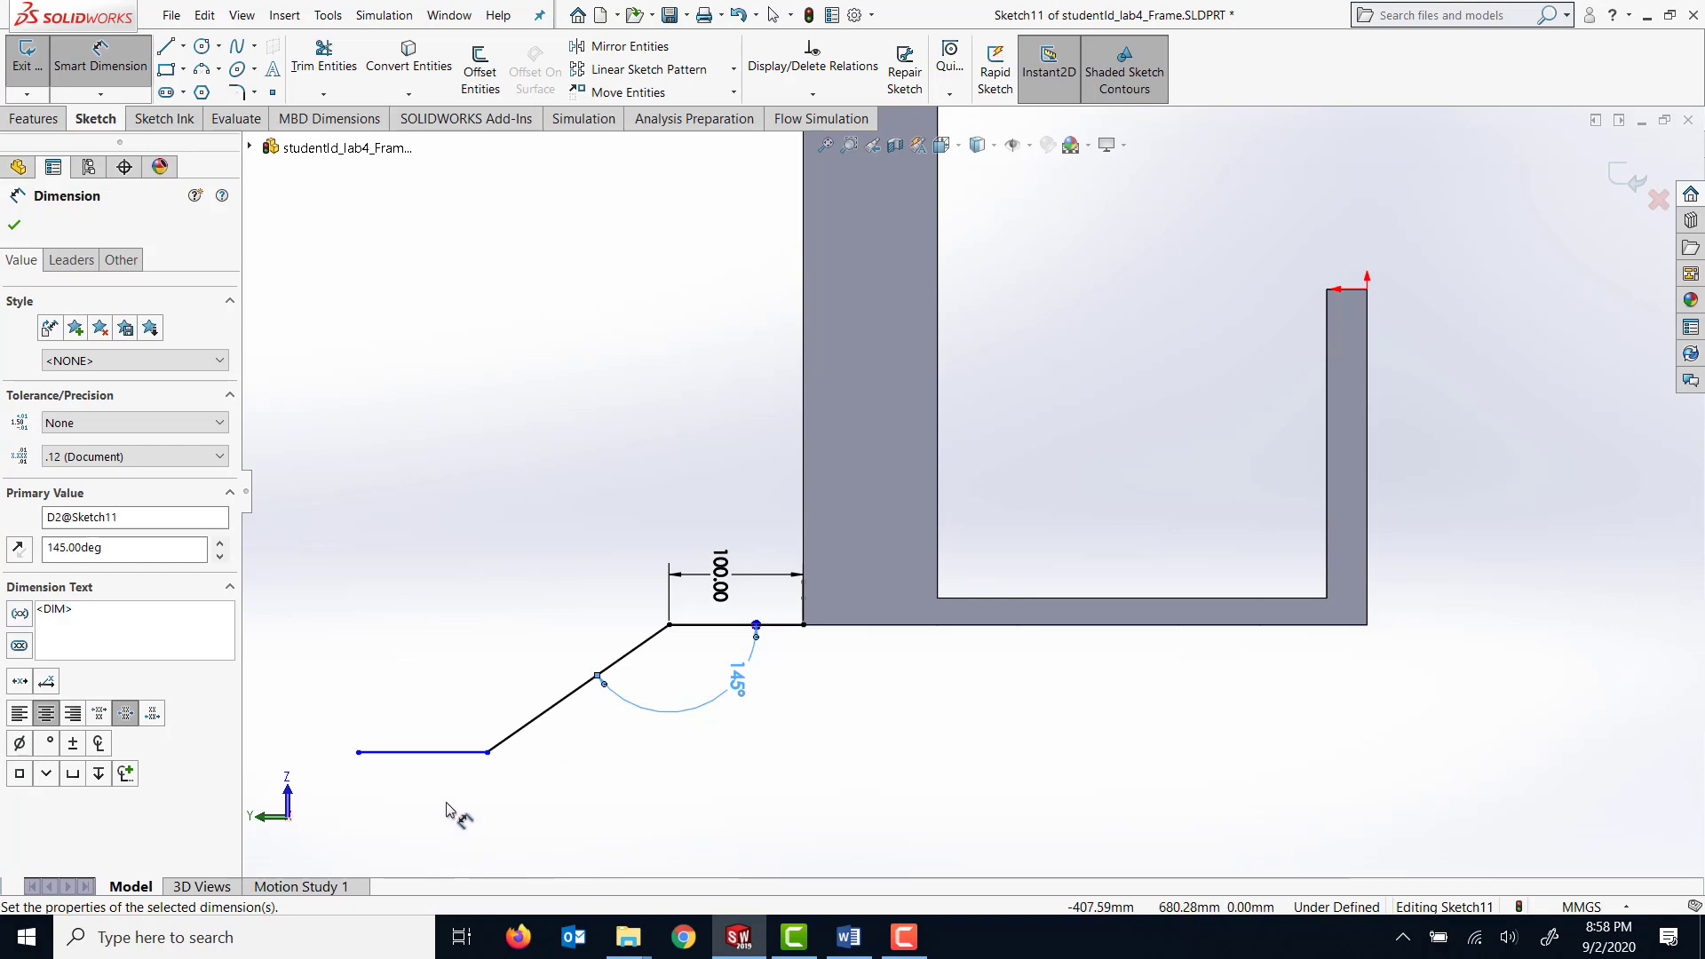
# Dimension the outer horizontal end line of the path to 160 mm.
pyautogui.click(451, 754)
pyautogui.click(444, 797)
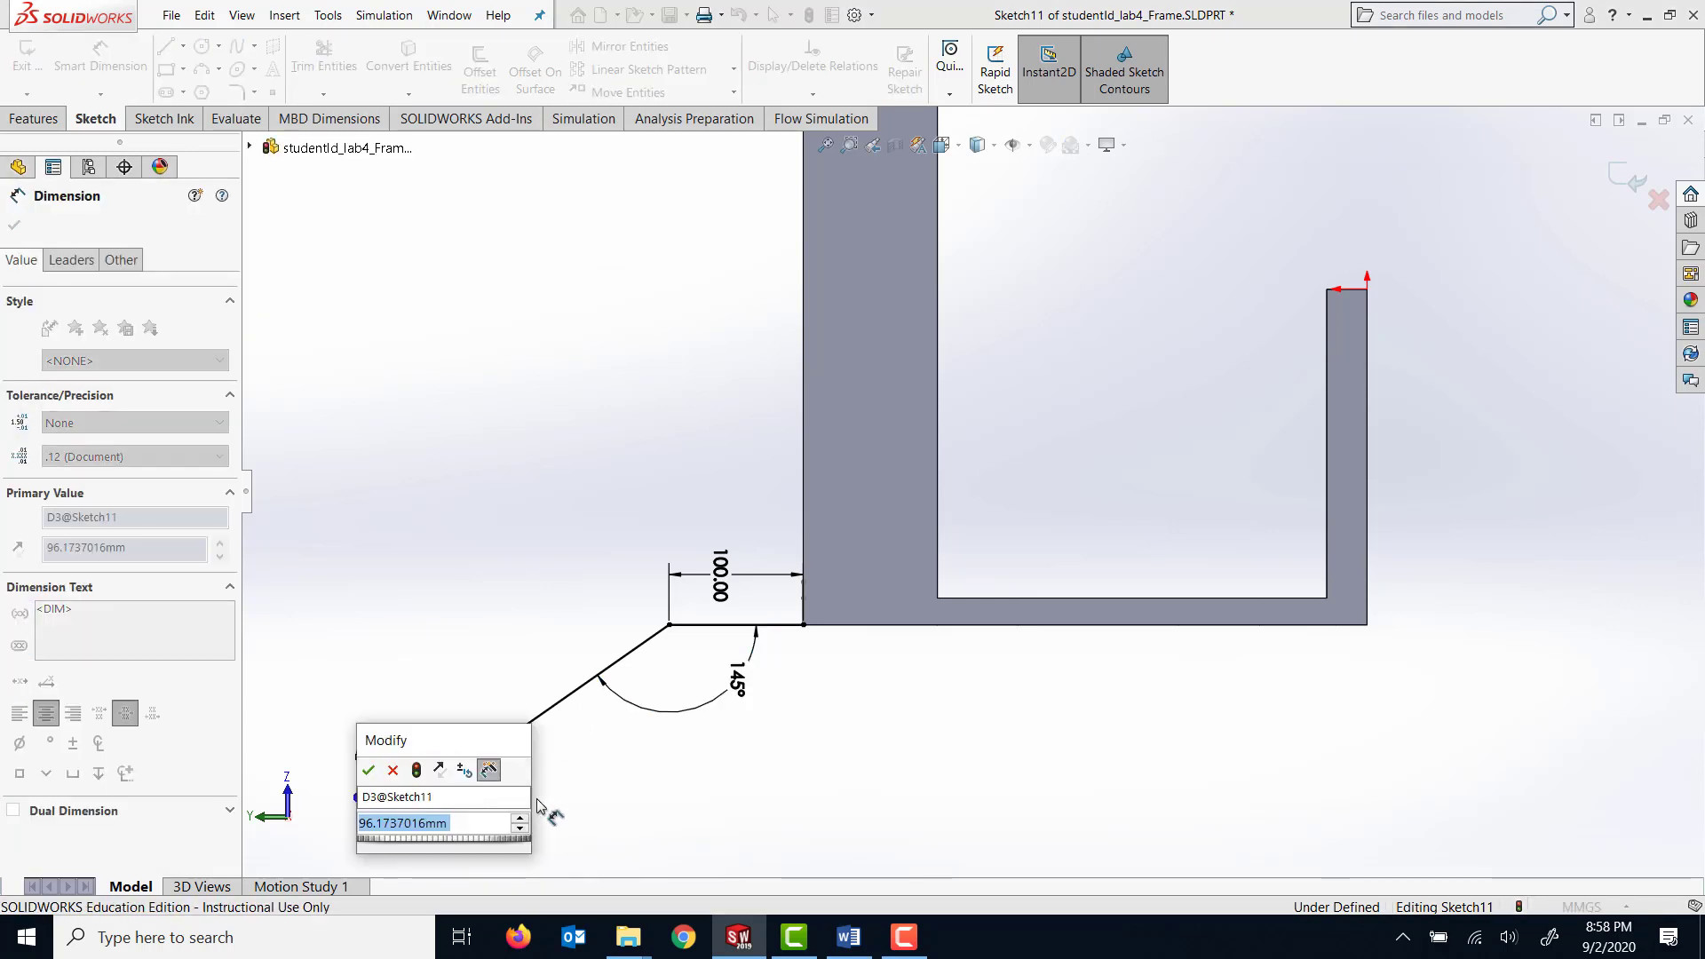
pyautogui.write('160')
pyautogui.press('Return')
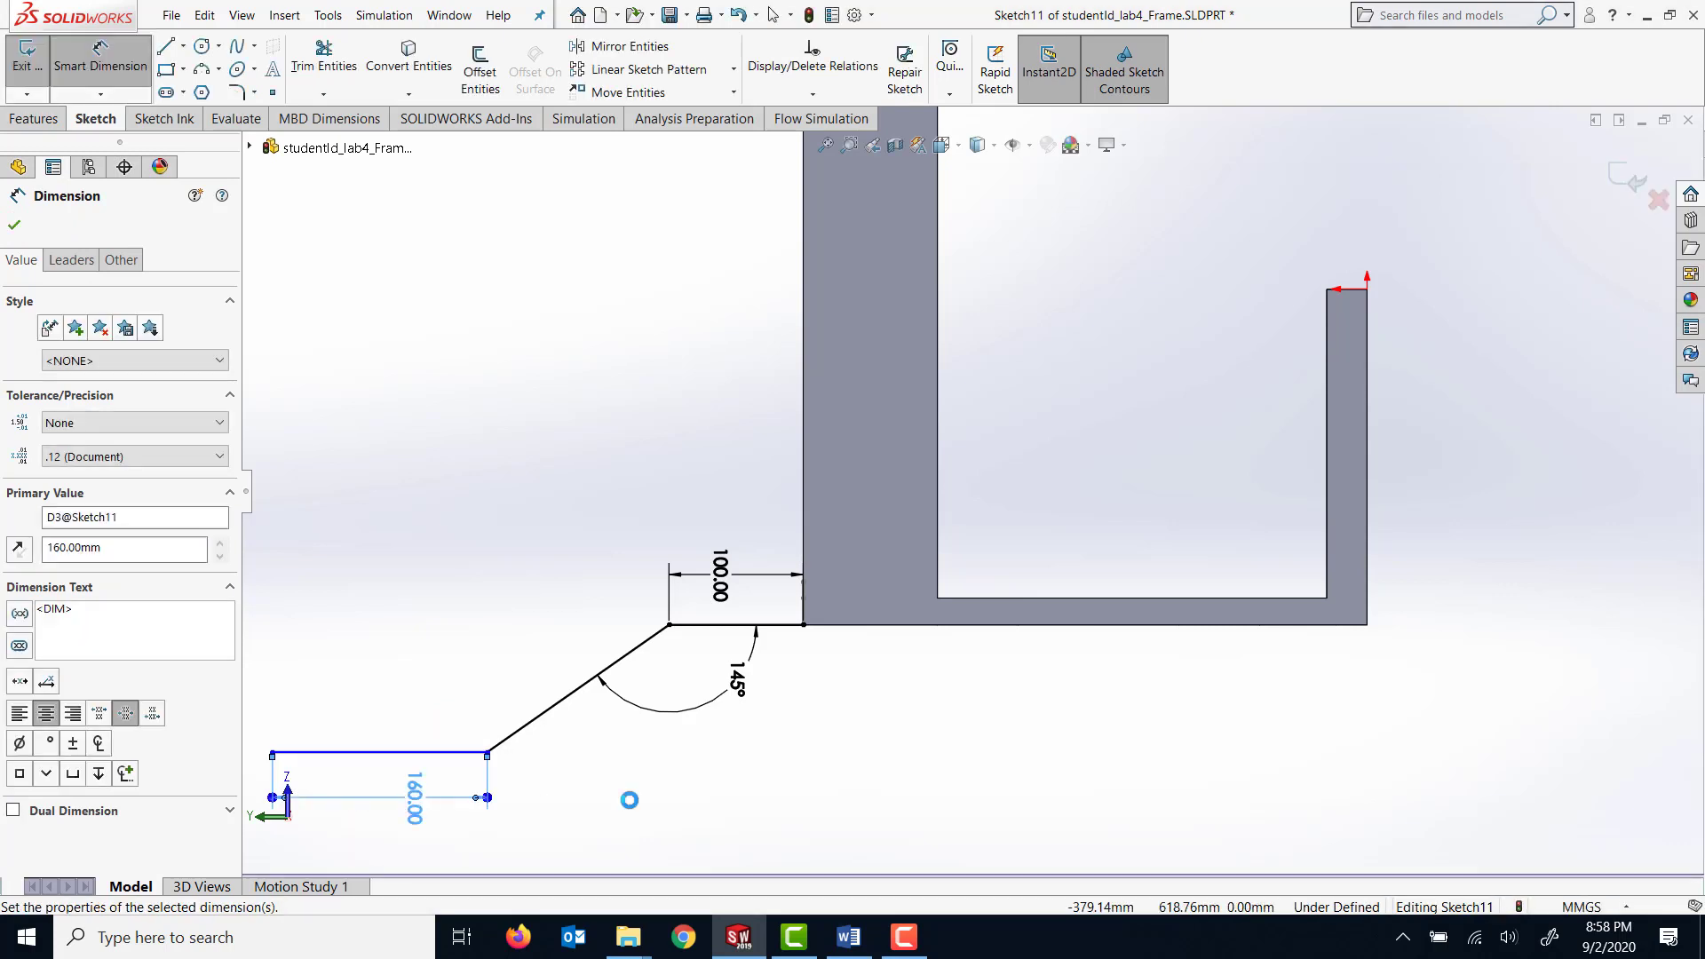
# Dimension the horizontal distance between the diagonal line's two endpoints to 288.55 mm.
pyautogui.scroll(1, 780, 732)
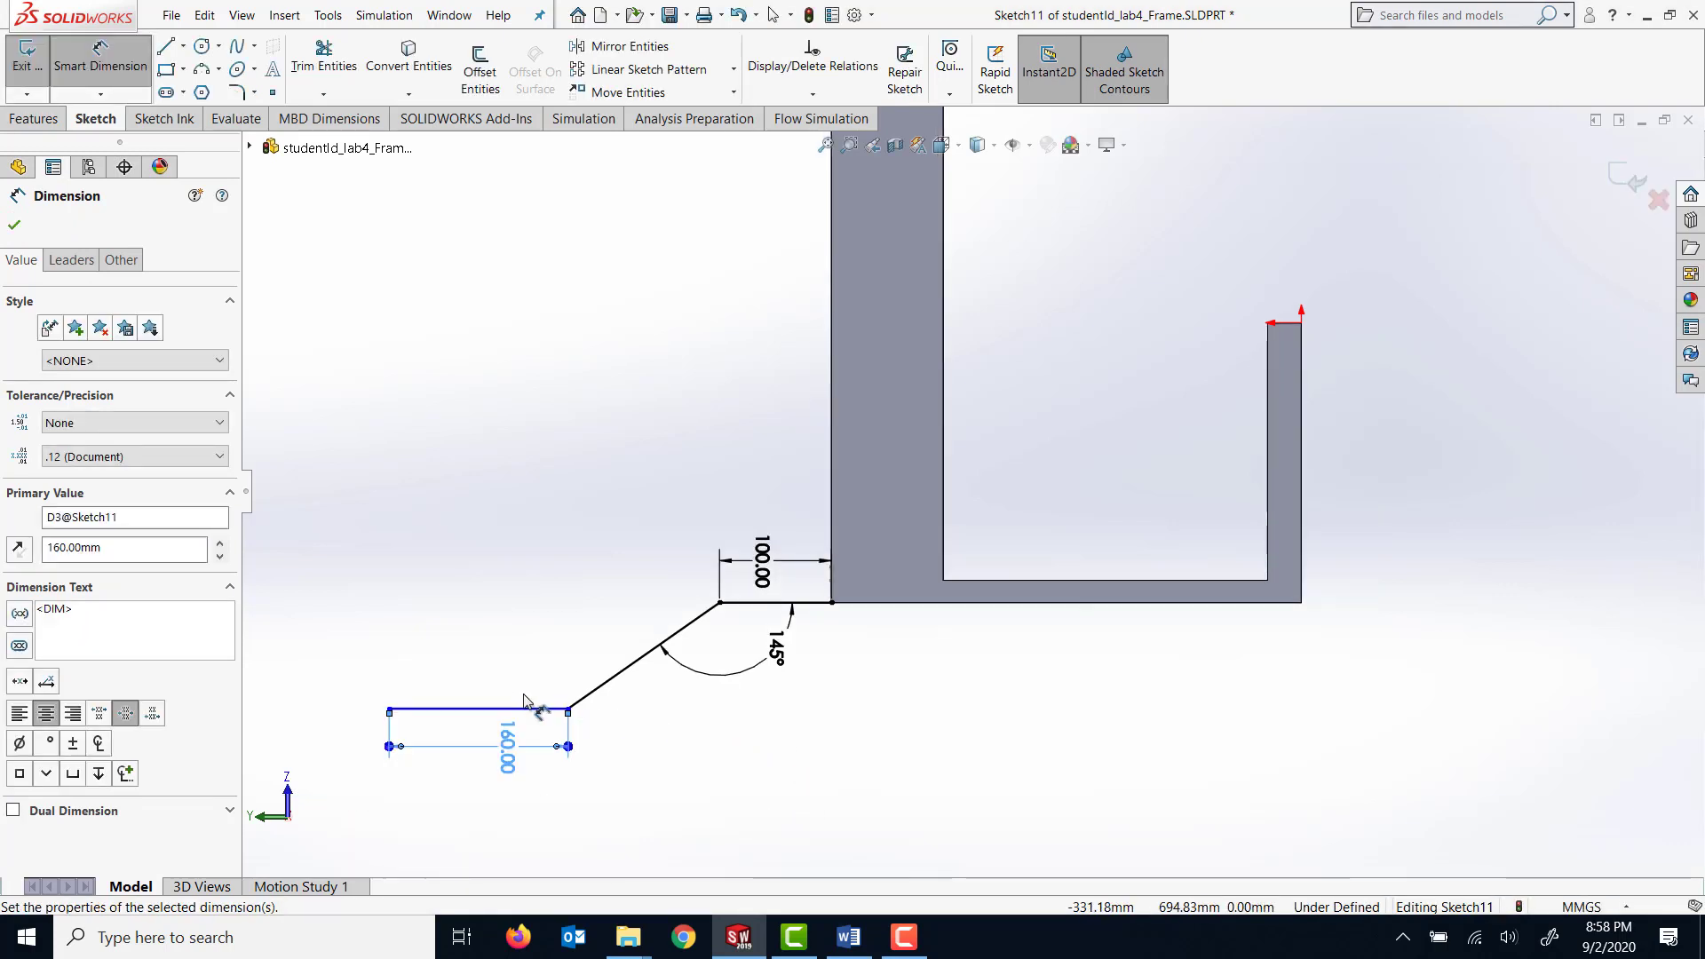
pyautogui.click(719, 603)
pyautogui.click(568, 709)
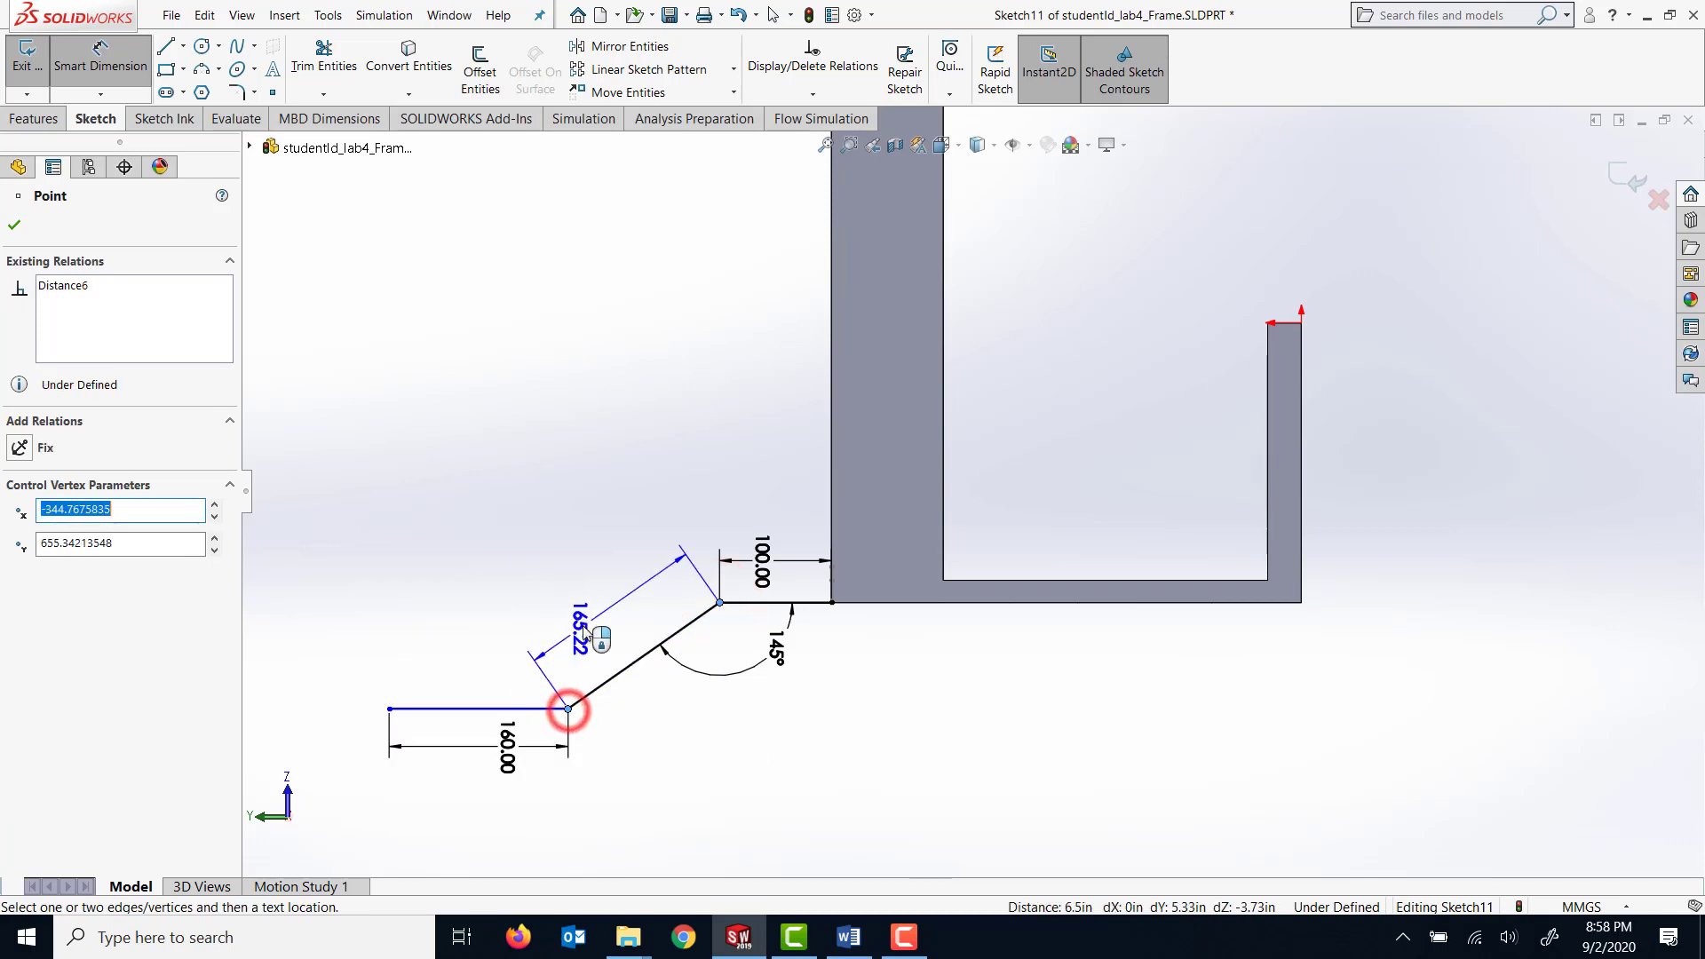
pyautogui.click(641, 564)
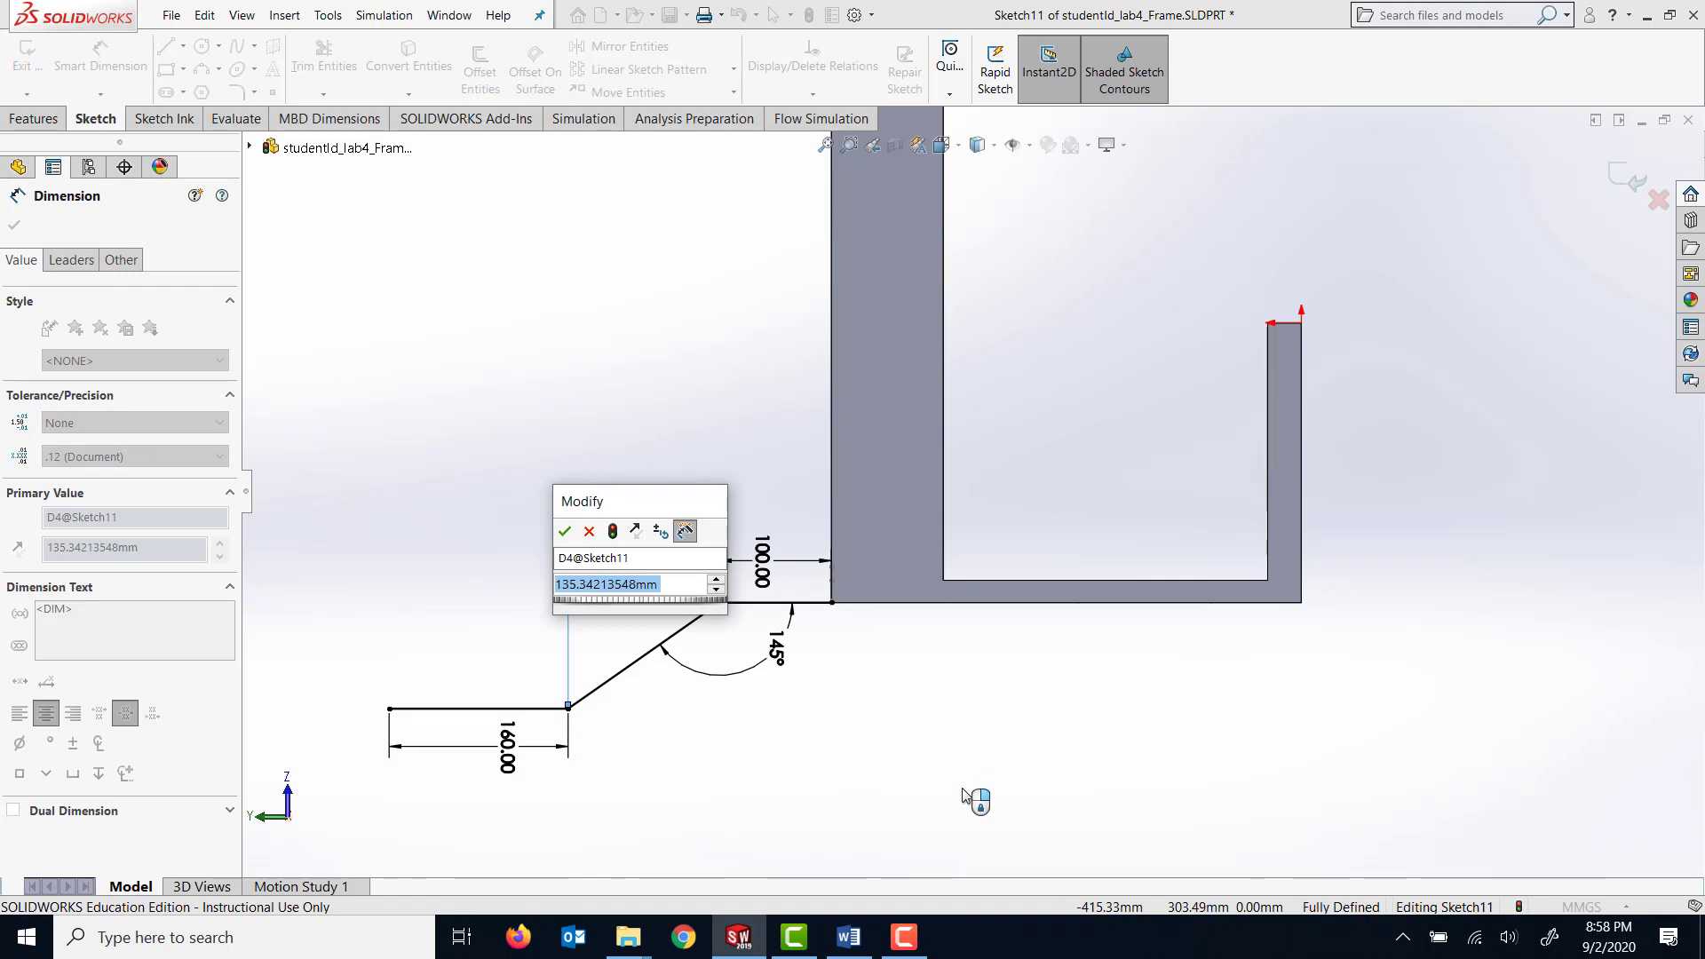
pyautogui.write('288.55')
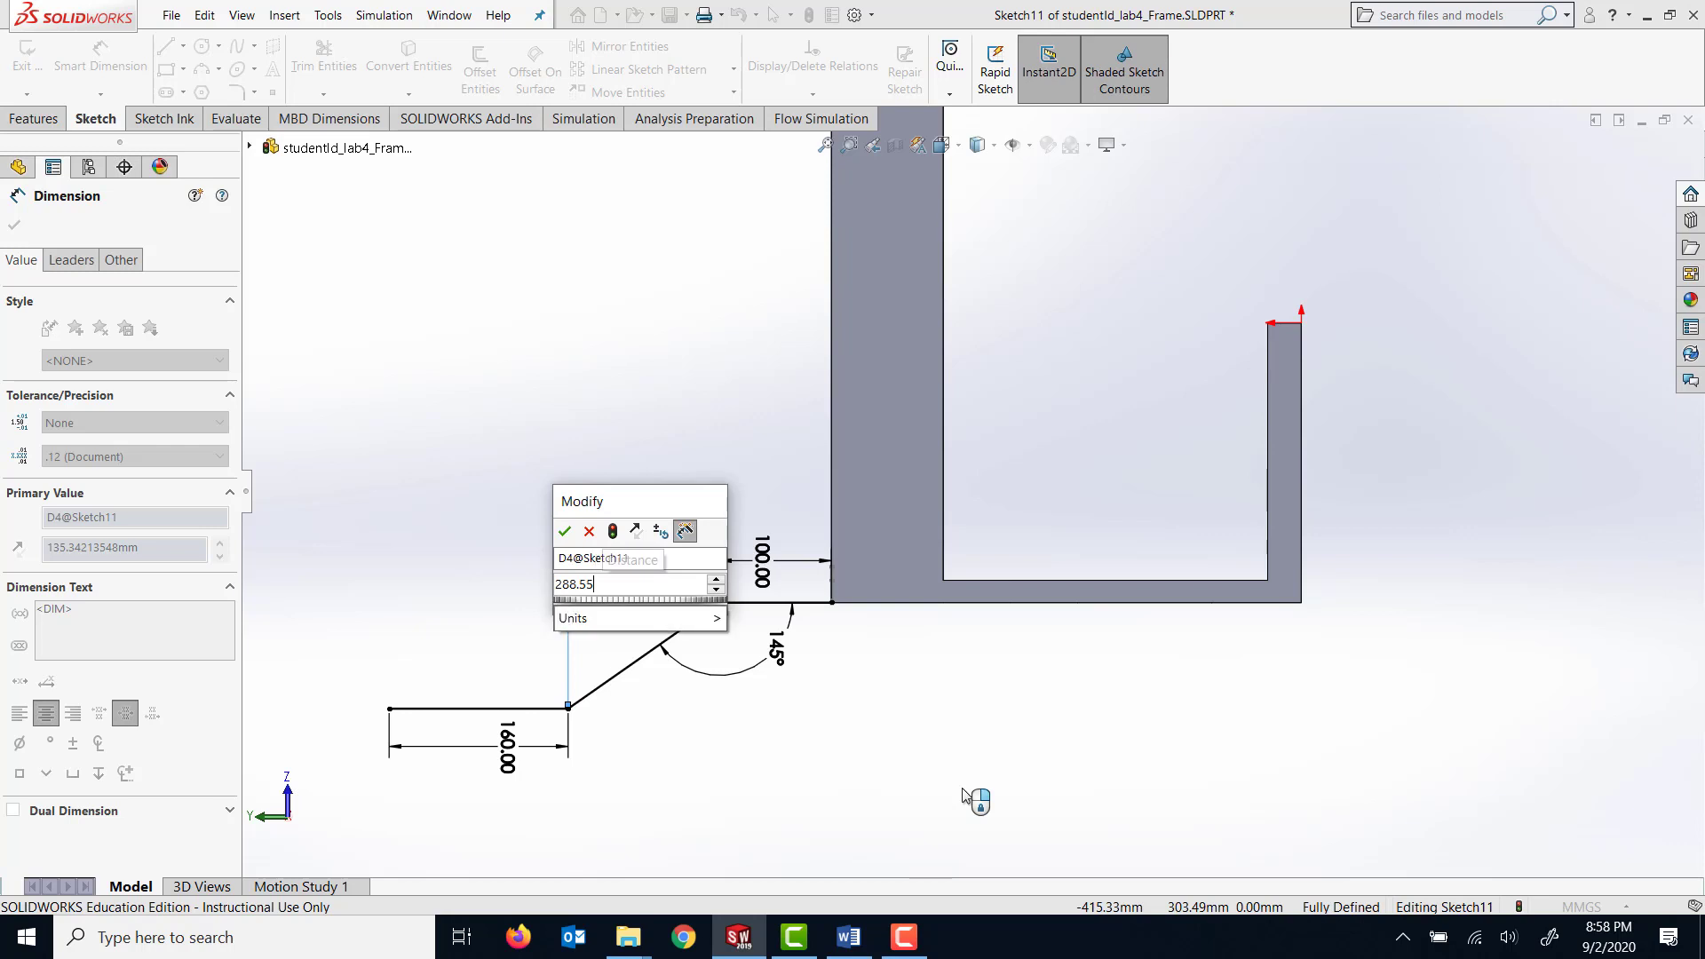
pyautogui.press('Return')
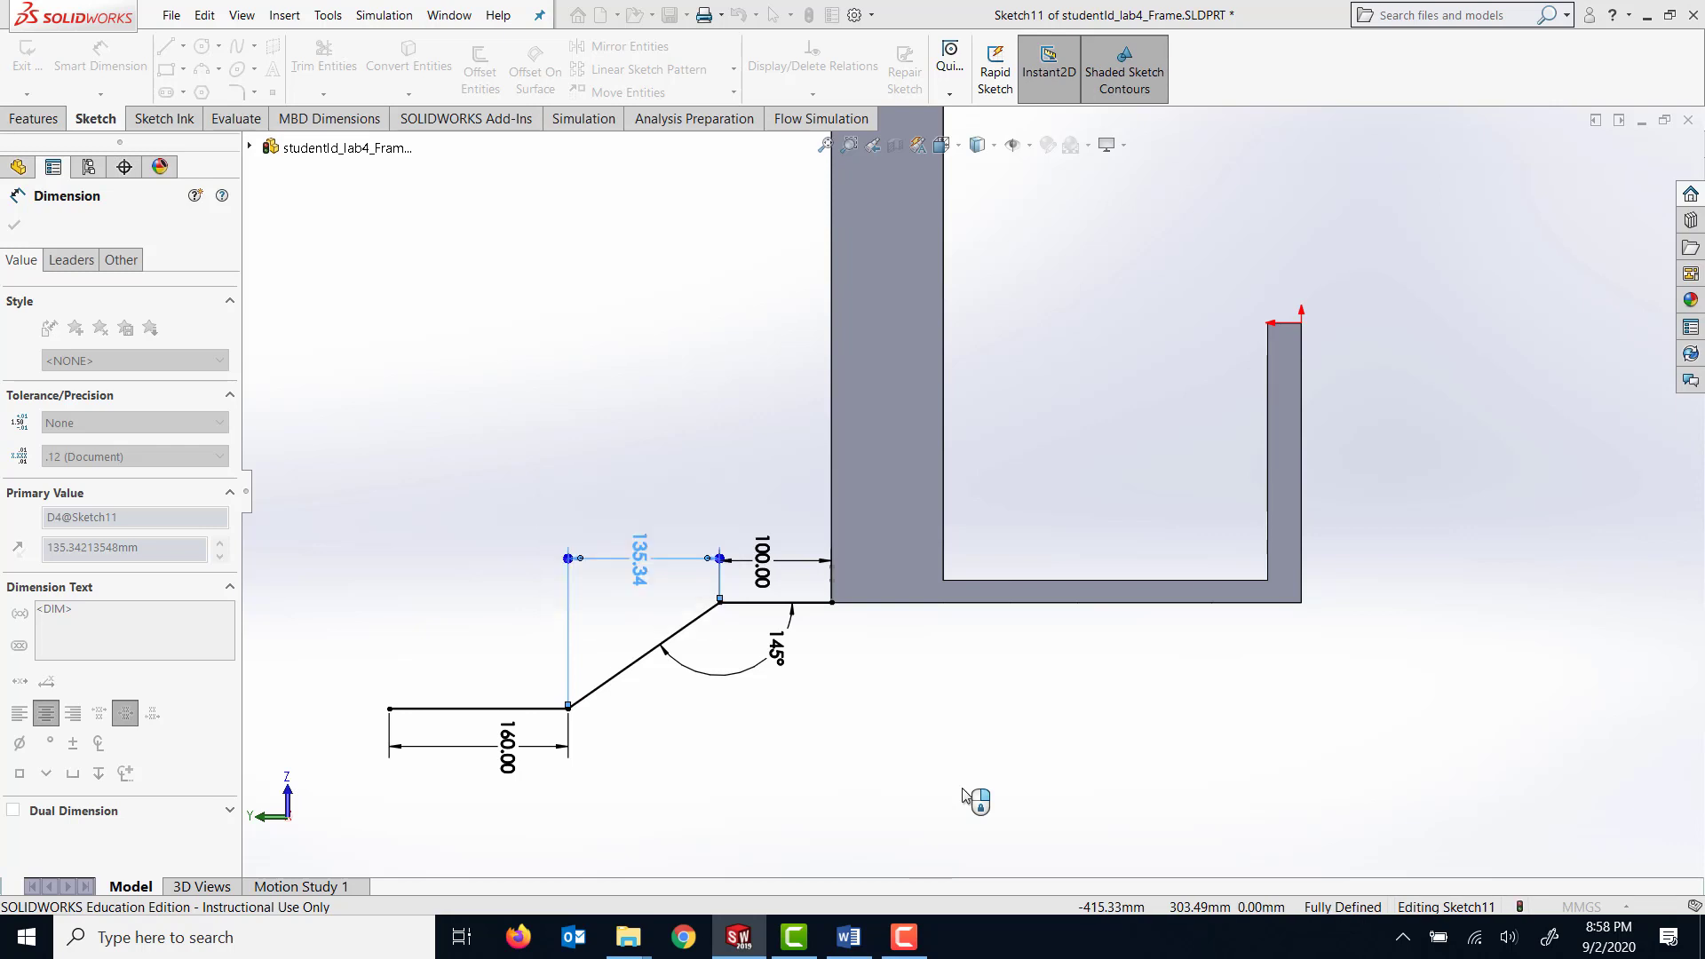
pyautogui.press('f')
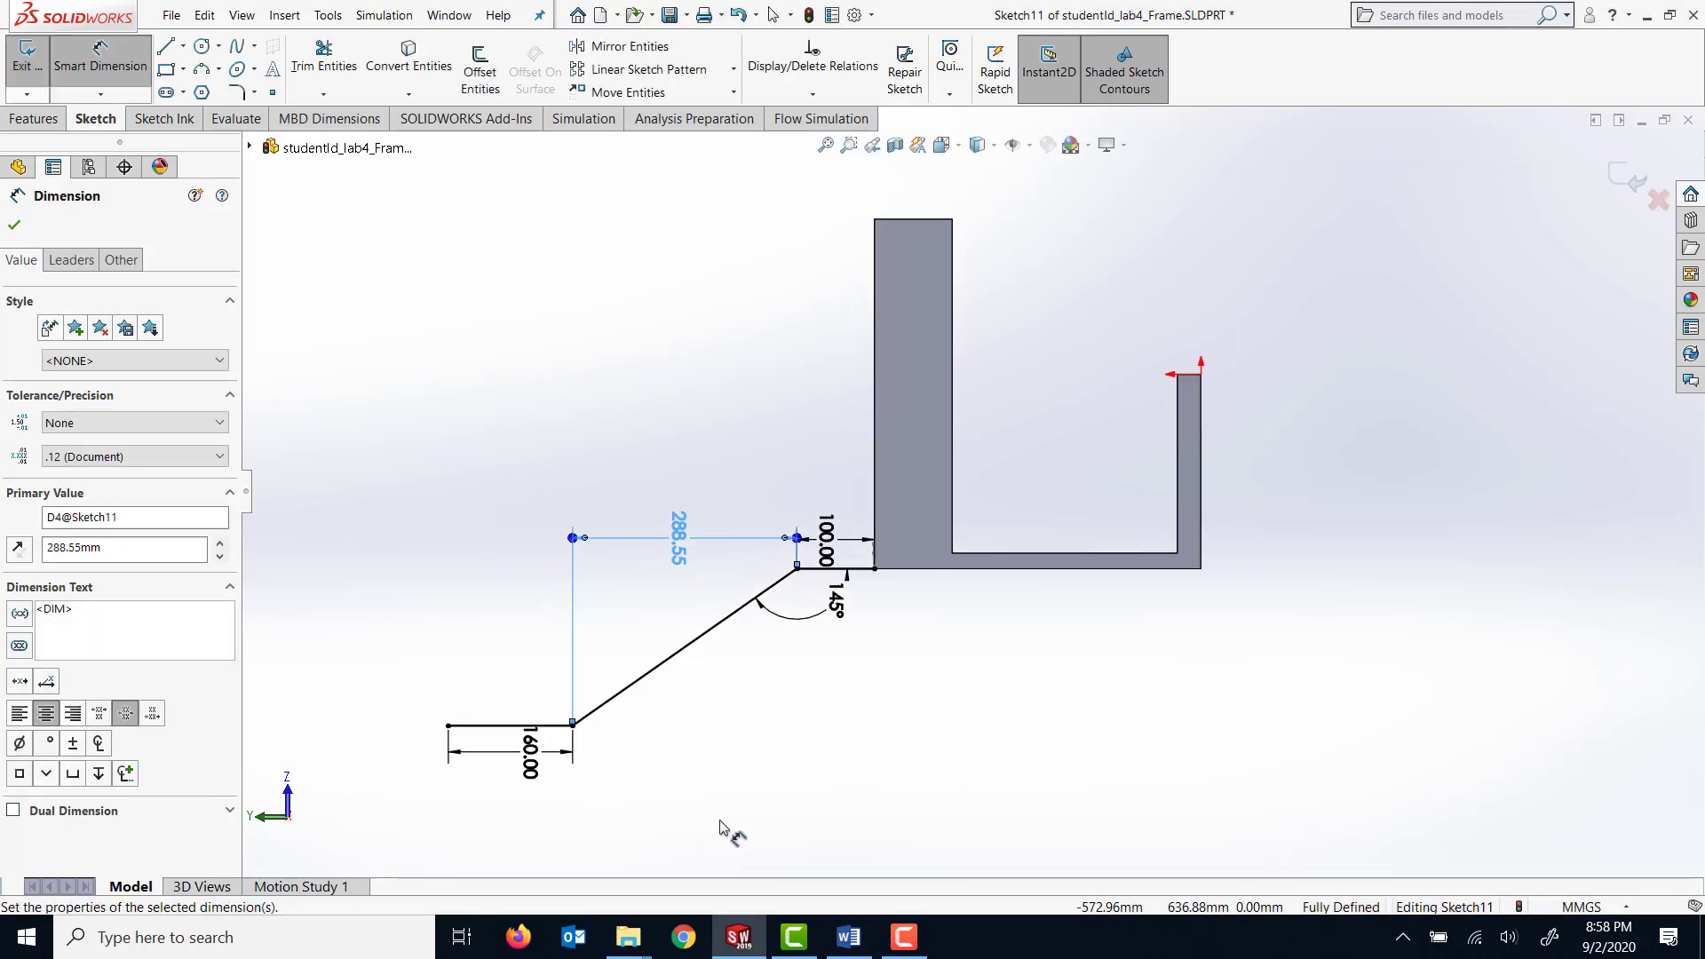
pyautogui.click(866, 761)
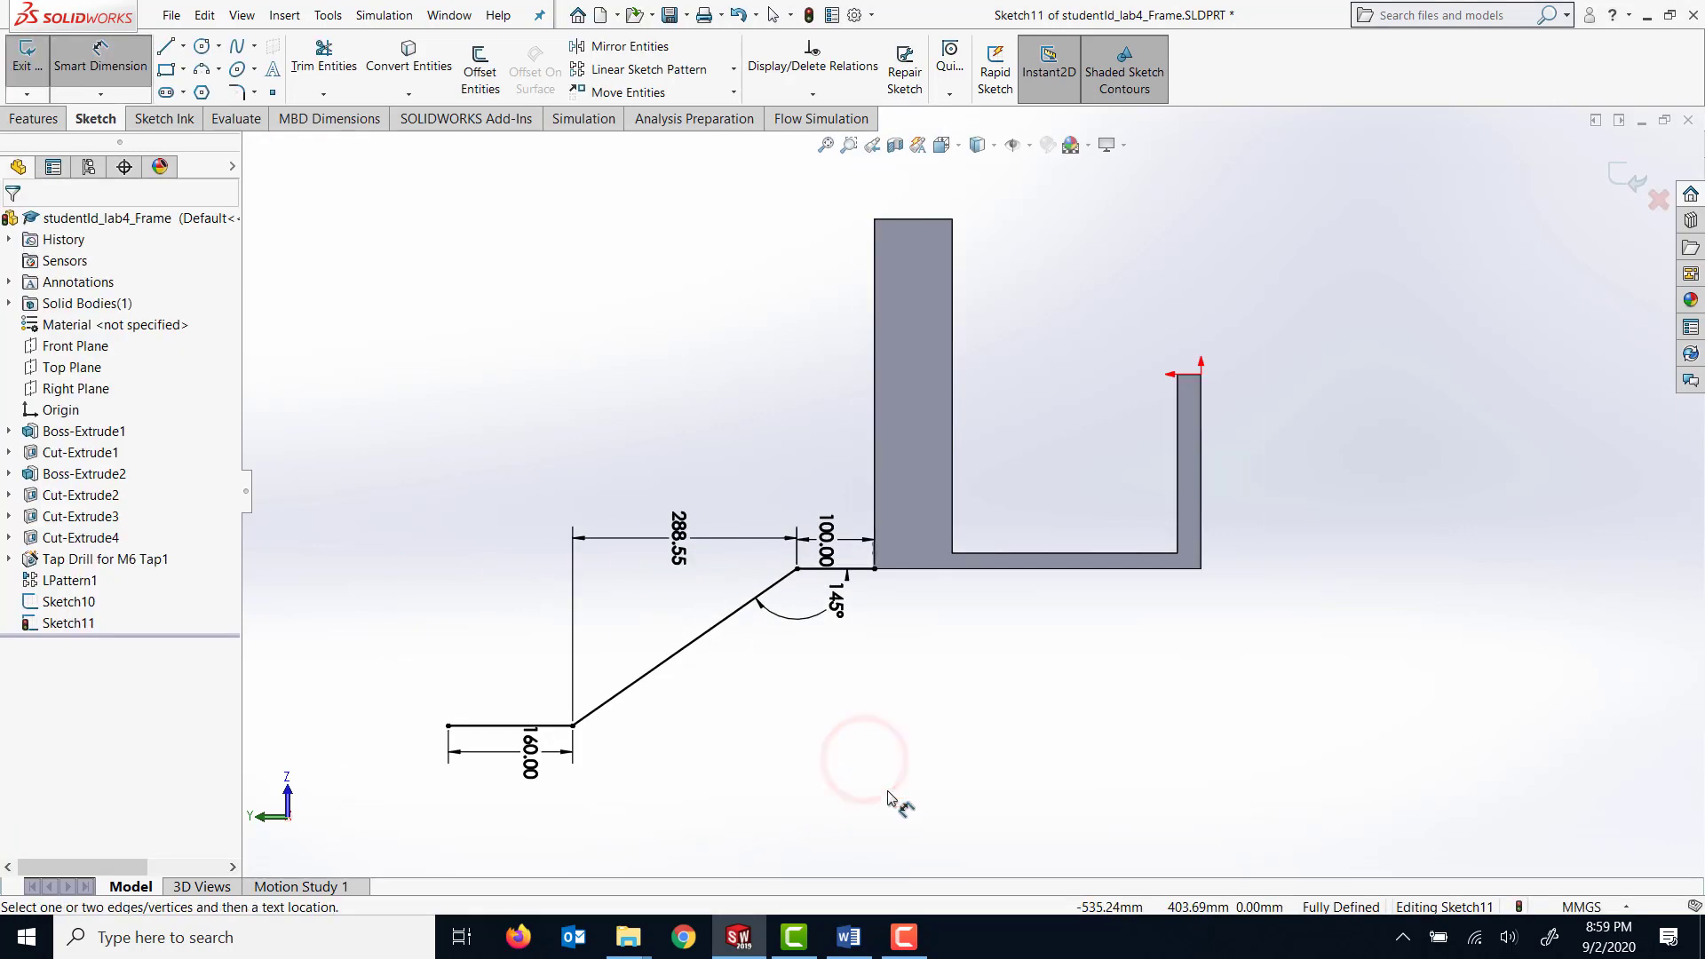
# Close the path sketch and sweep the U-shaped profile along the angled path to form the chute from the frame.
pyautogui.moveTo(936, 737); pyautogui.dragTo(941, 732, button='middle')
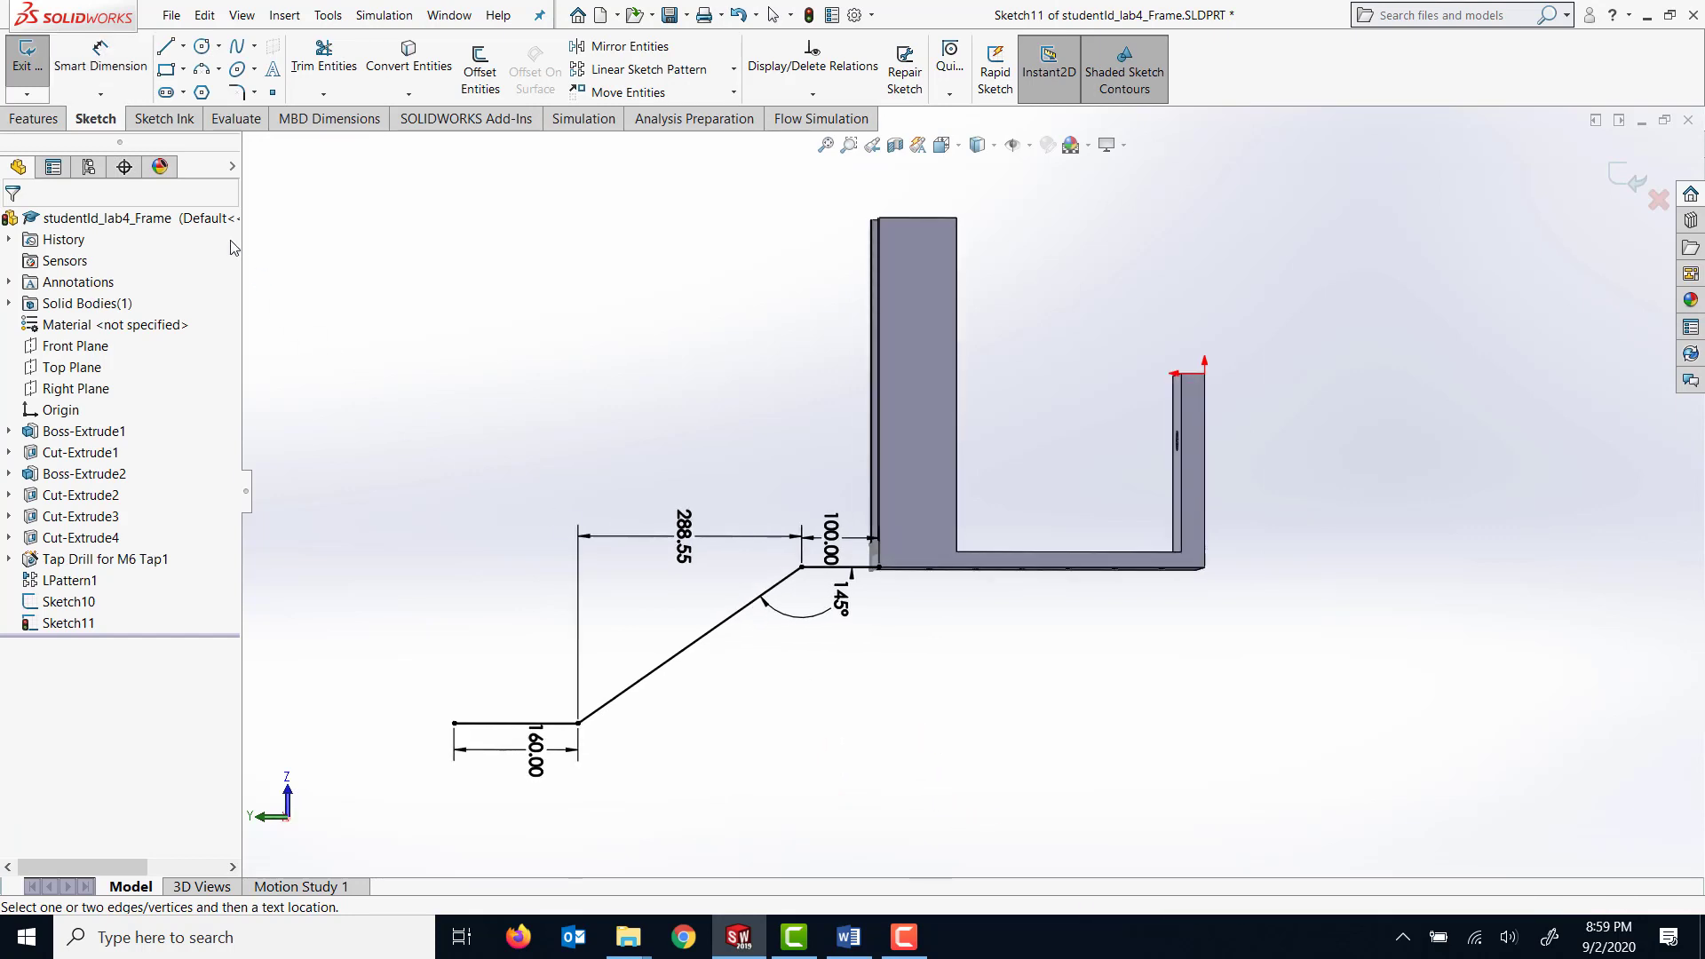
pyautogui.click(24, 68)
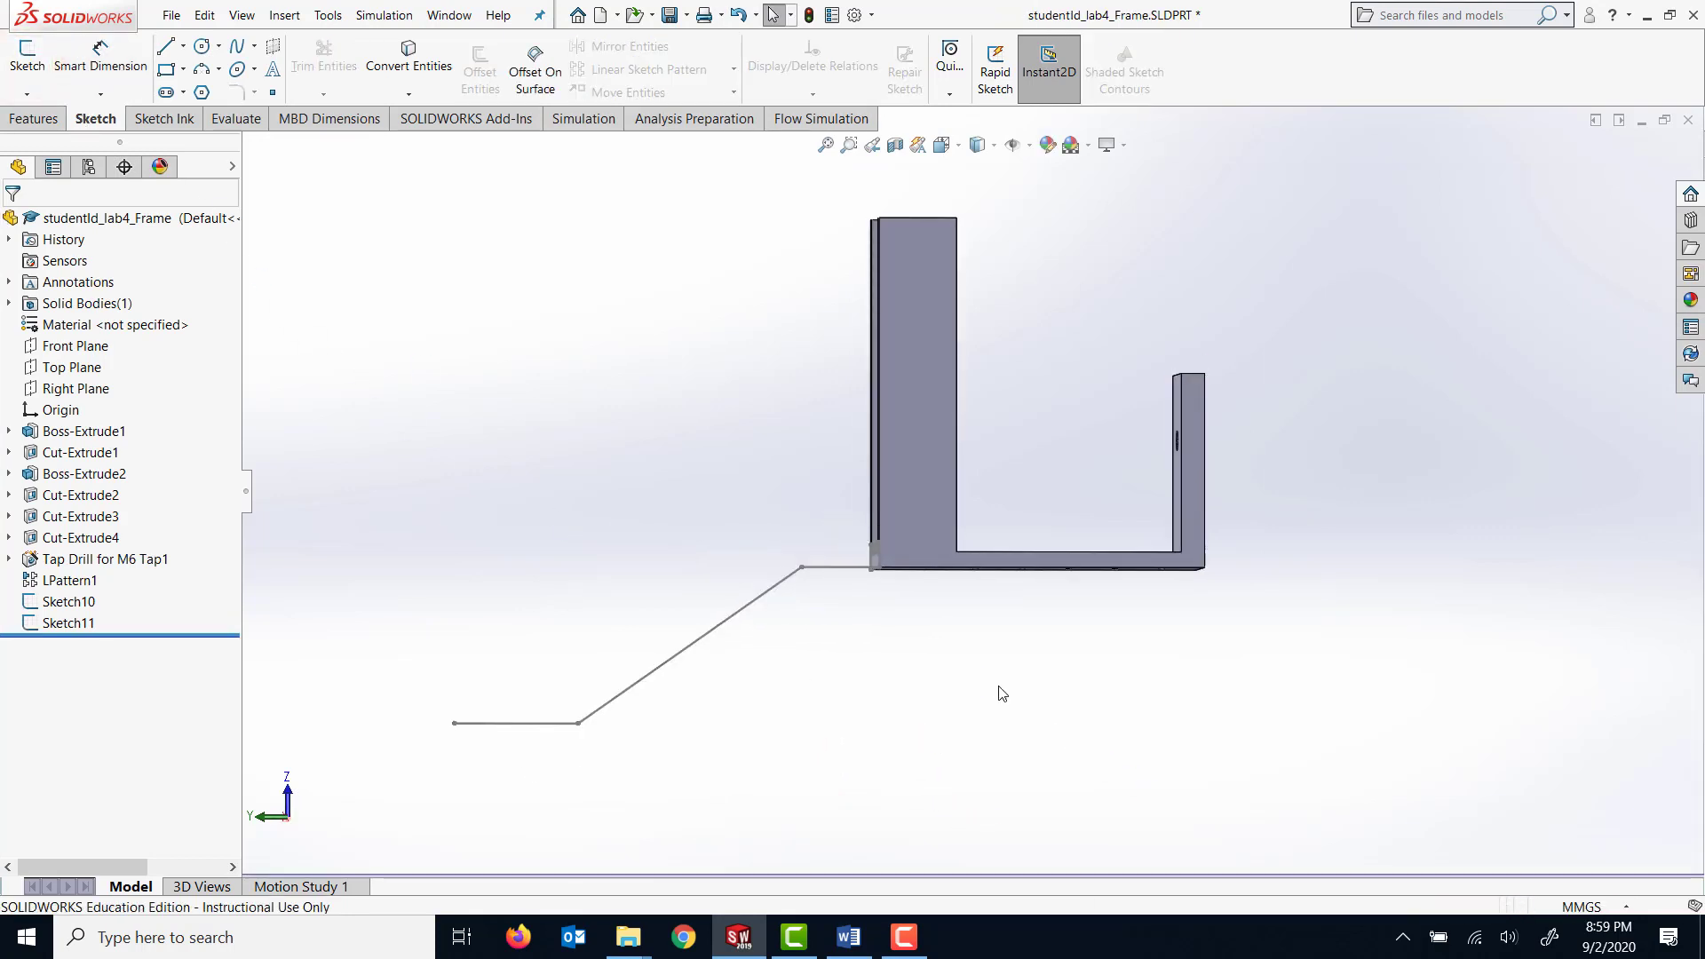
pyautogui.moveTo(1001, 689); pyautogui.dragTo(1043, 735, button='middle')
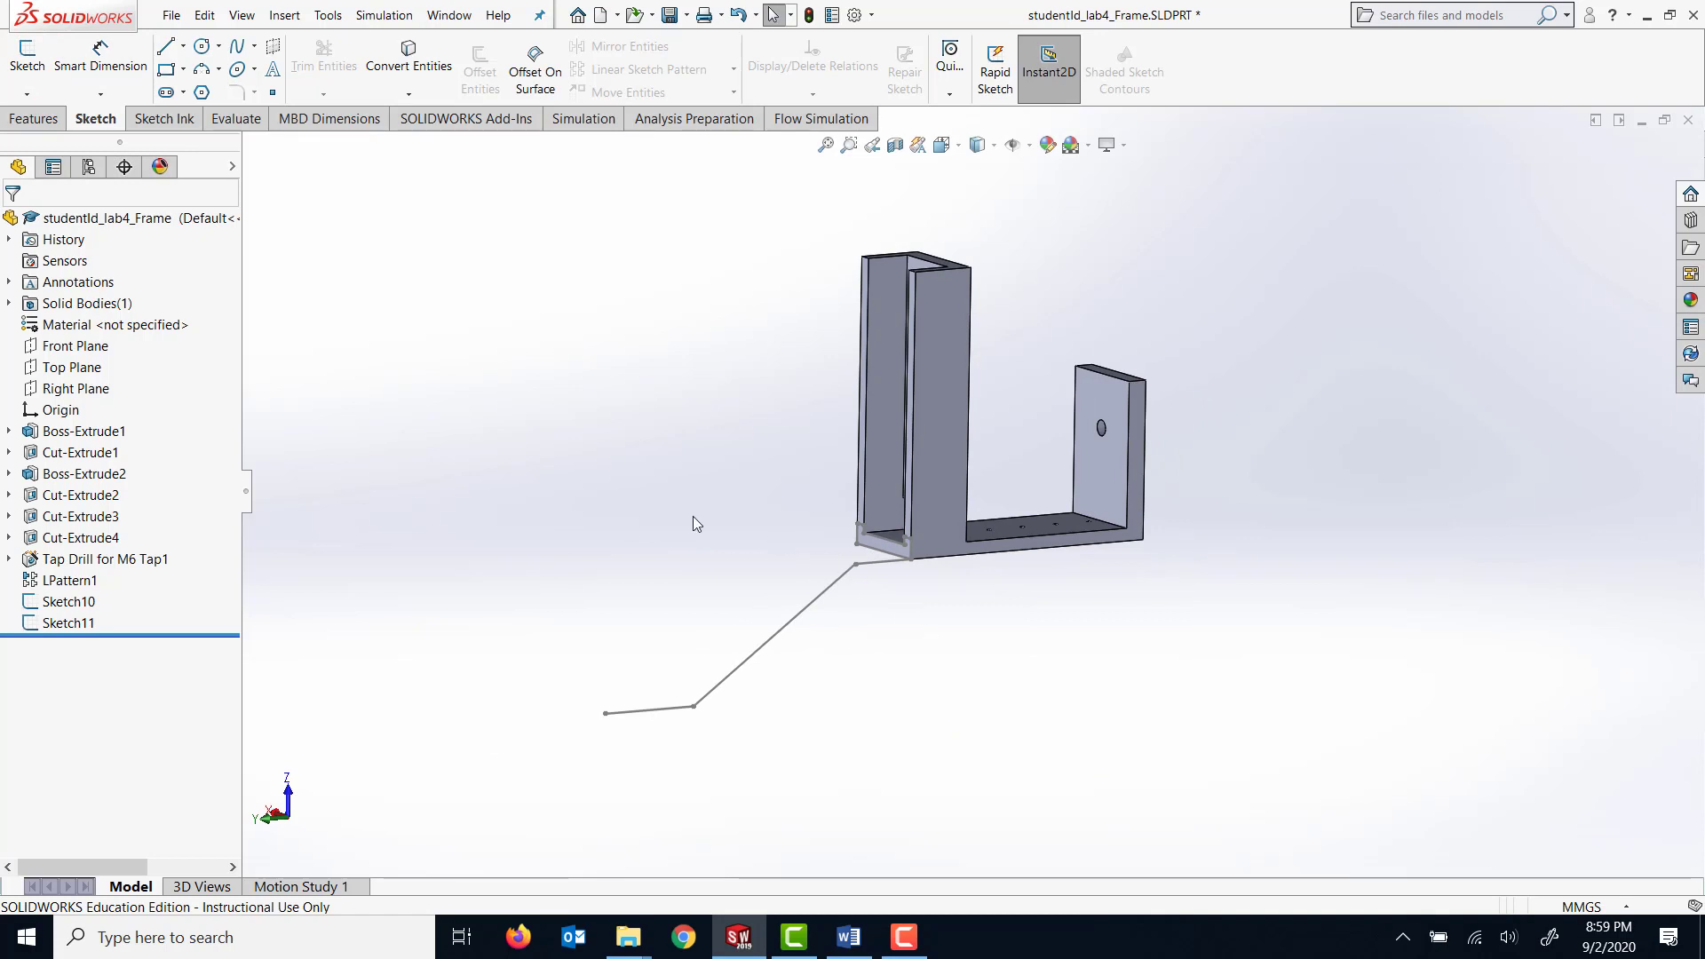
pyautogui.click(35, 119)
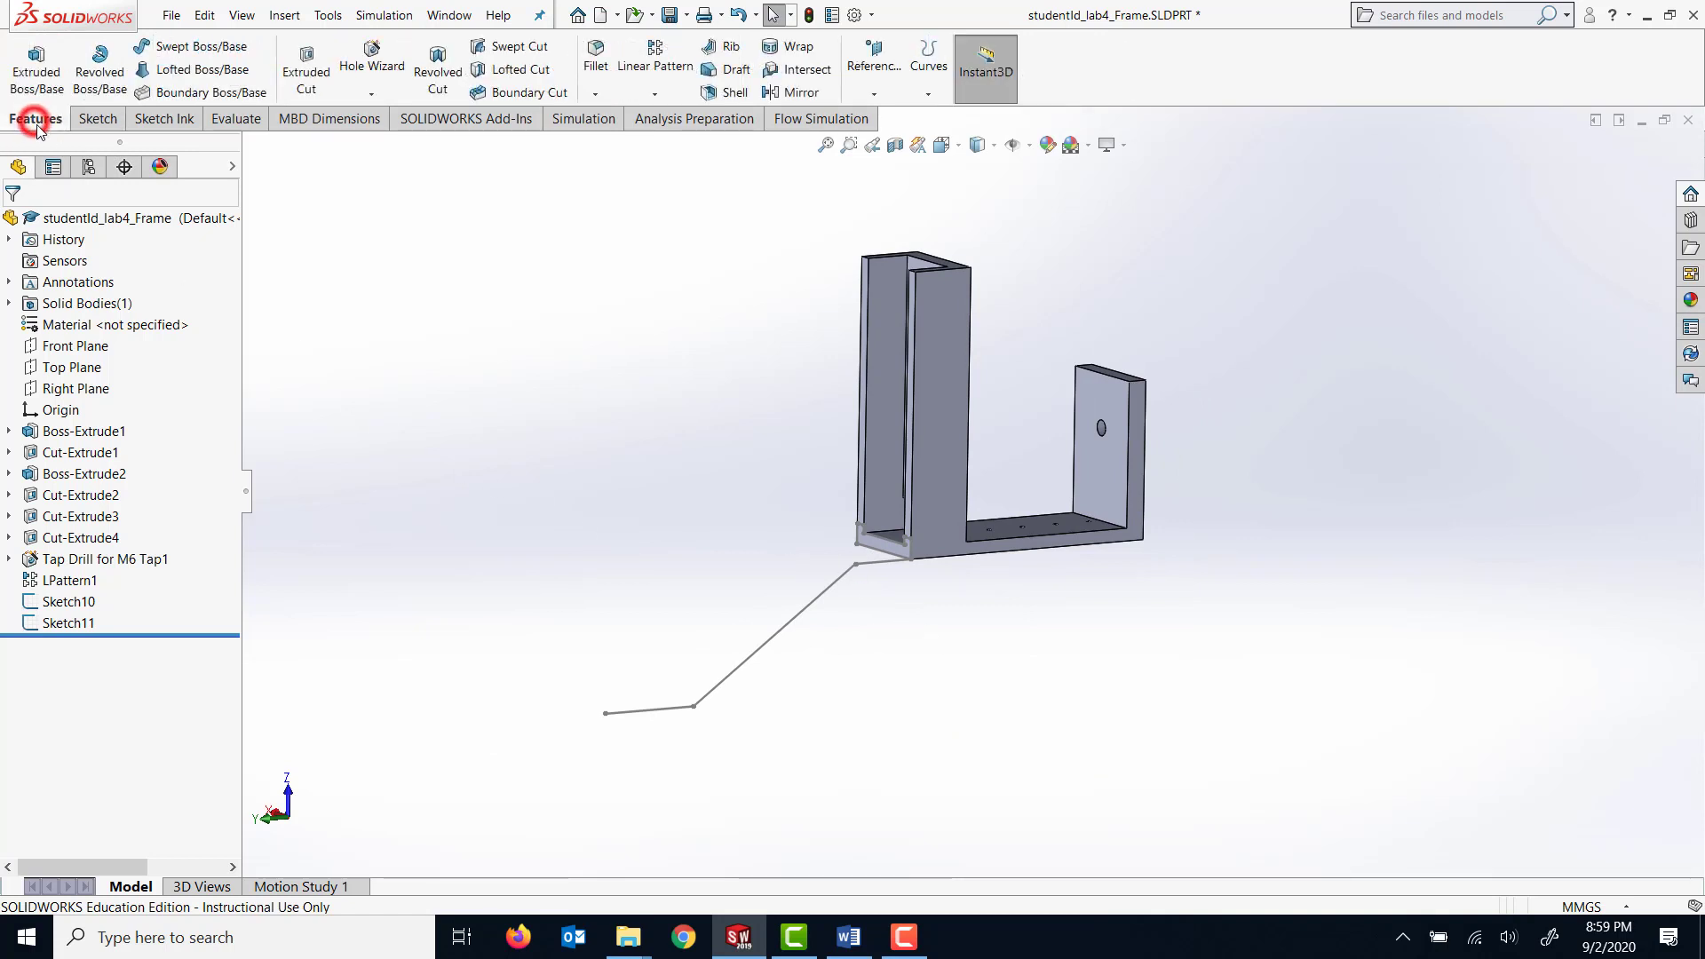
pyautogui.click(183, 50)
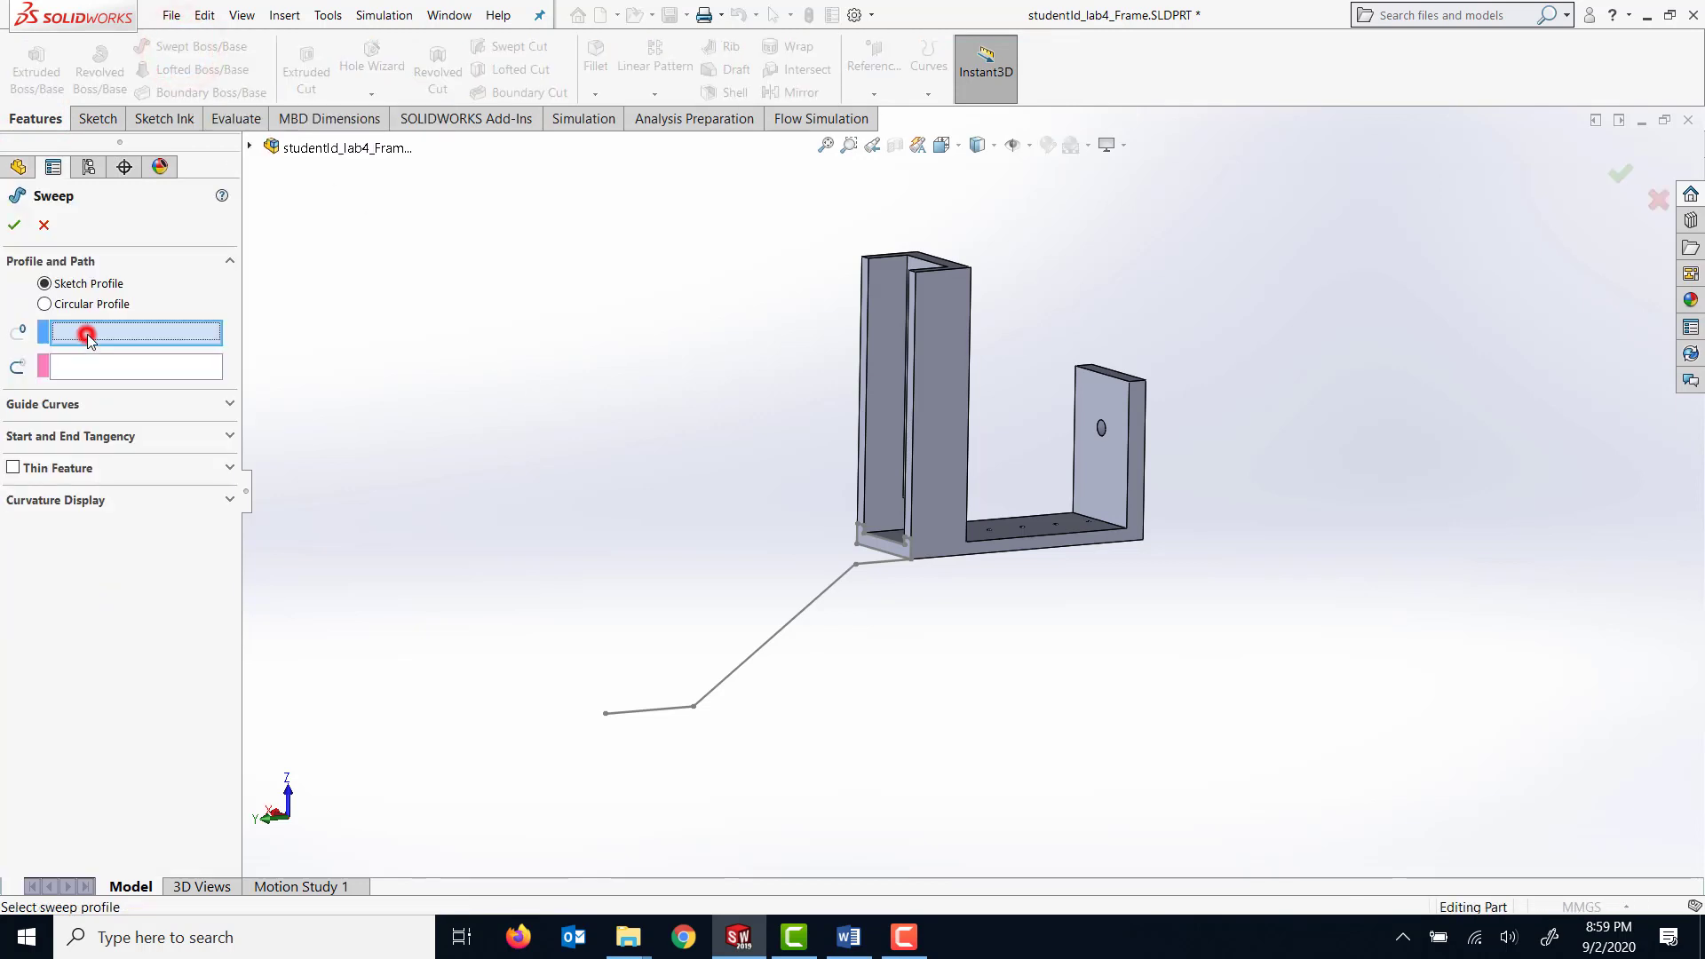
pyautogui.click(868, 552)
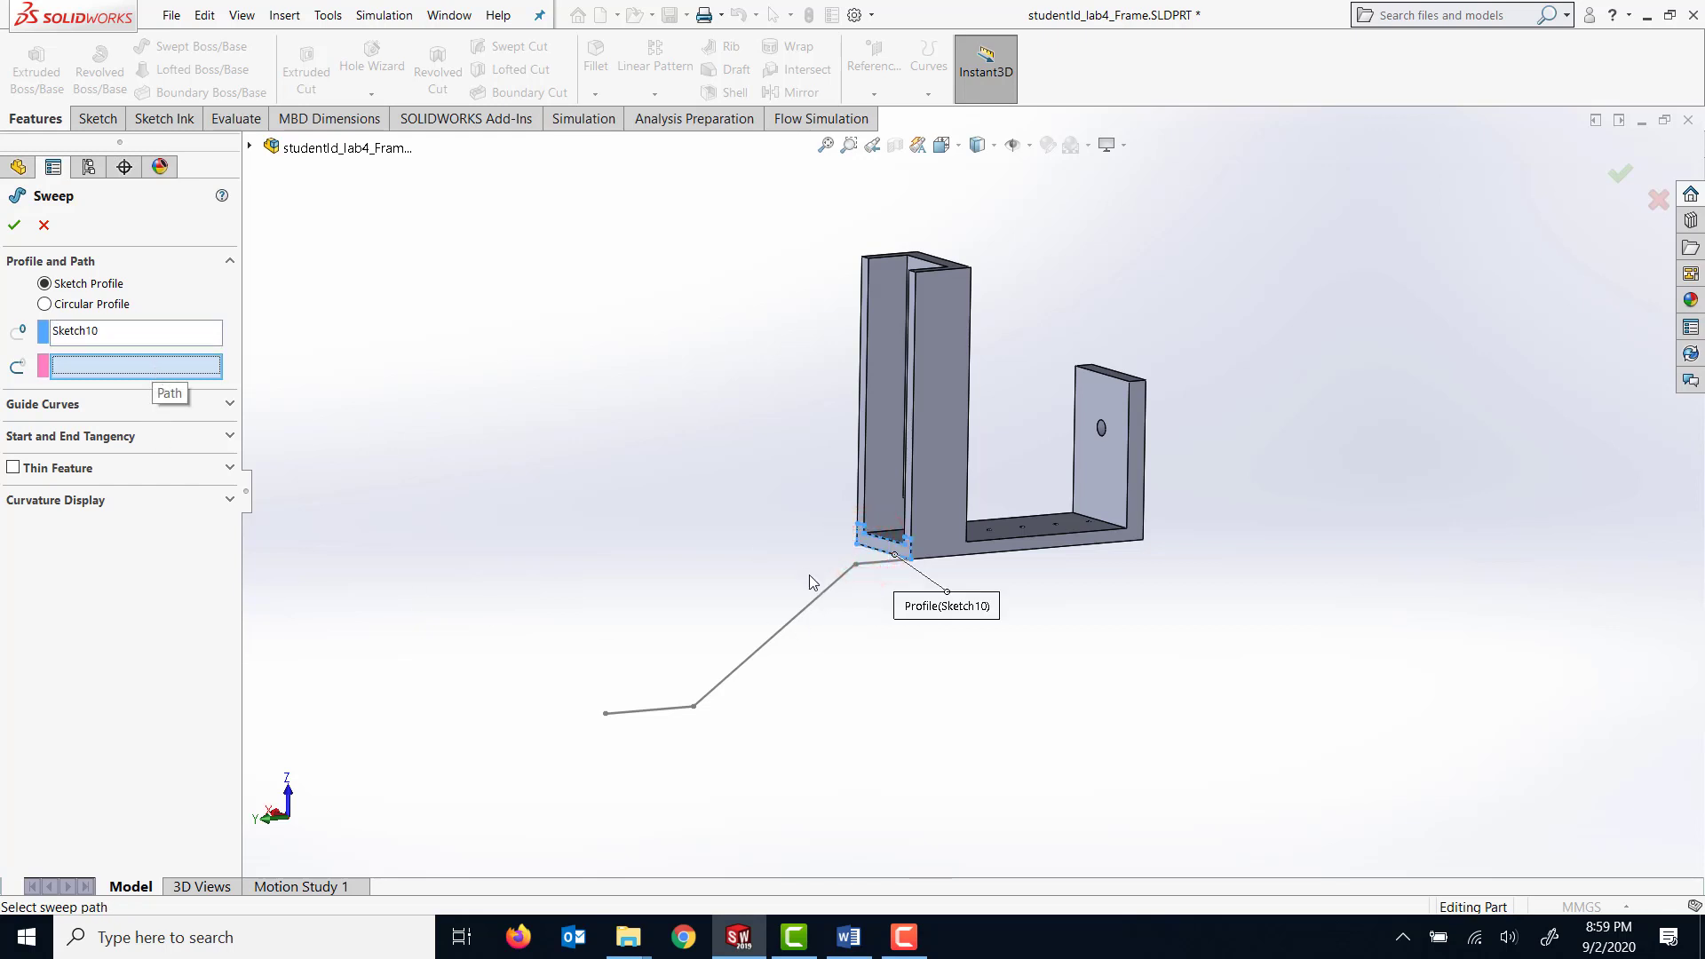
pyautogui.click(832, 595)
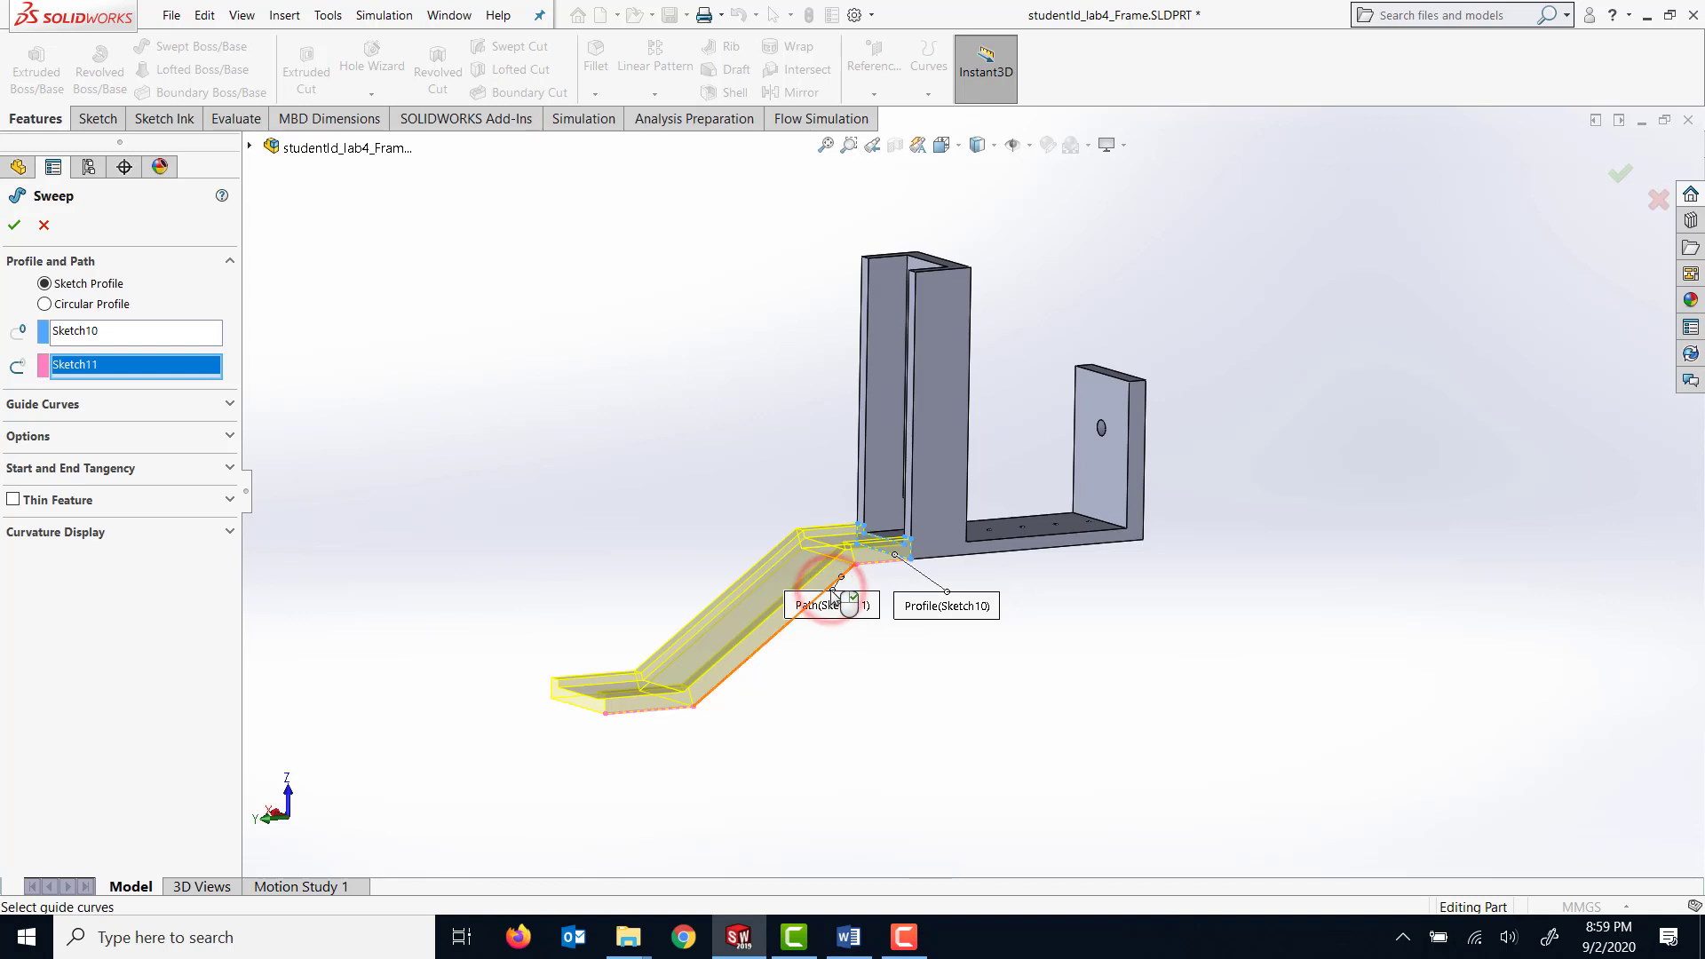
pyautogui.click(15, 226)
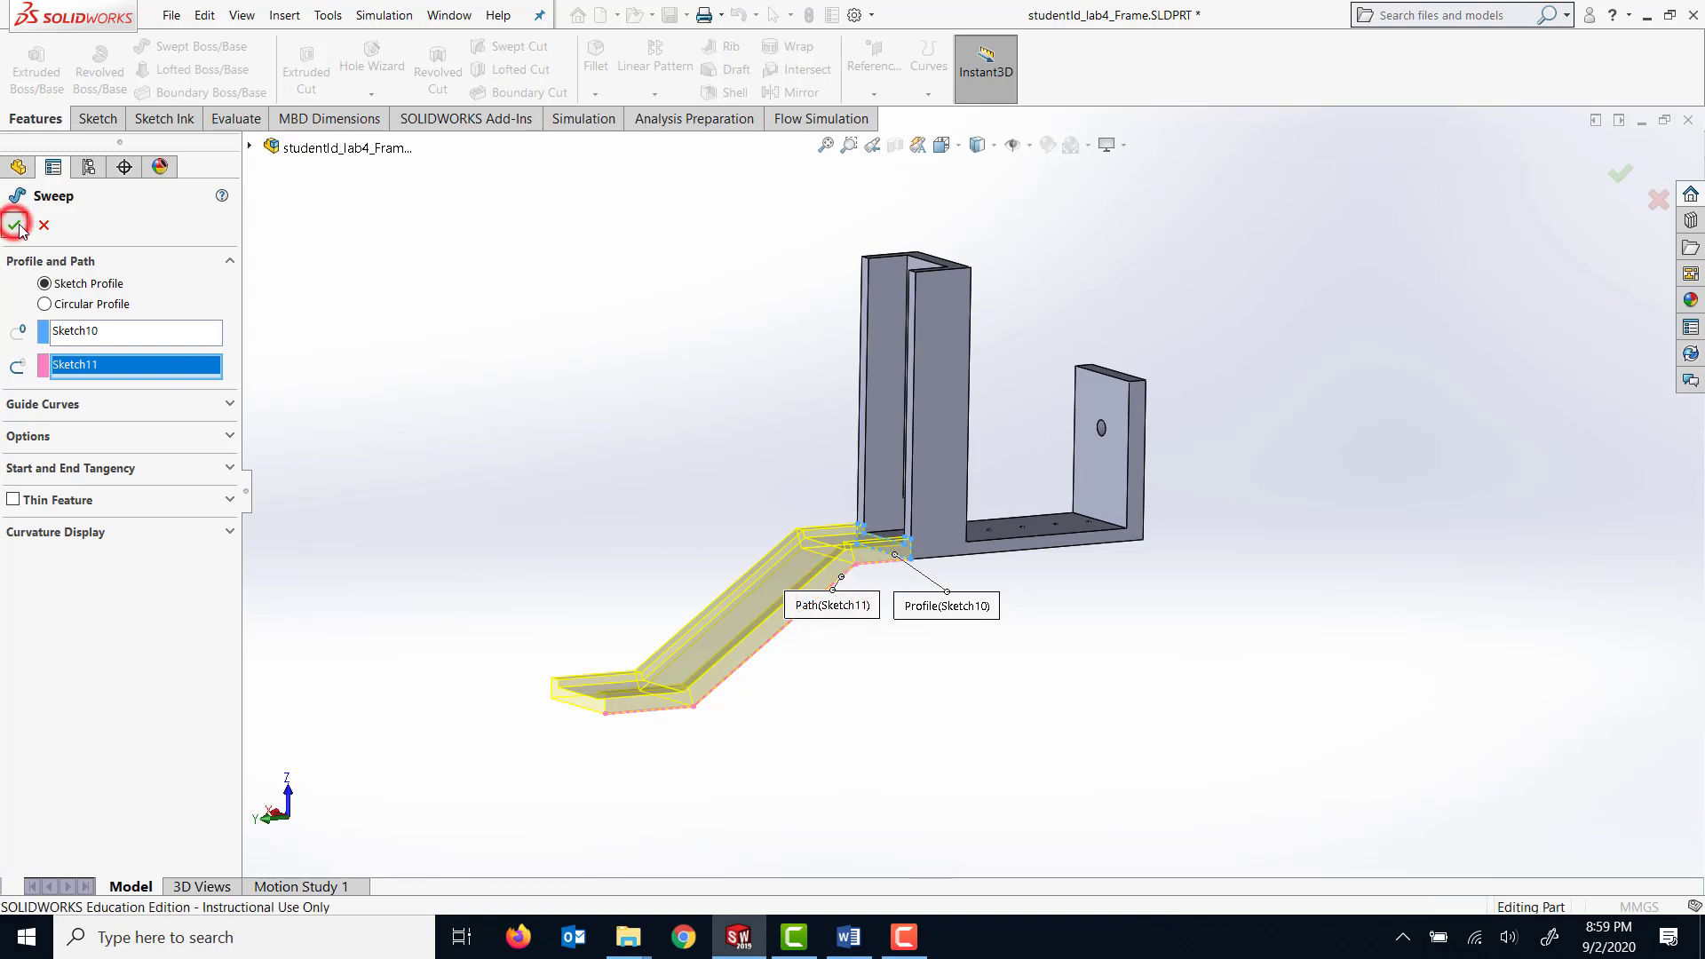
pyautogui.moveTo(963, 619); pyautogui.dragTo(982, 724, button='middle')
pyautogui.click(1016, 657)
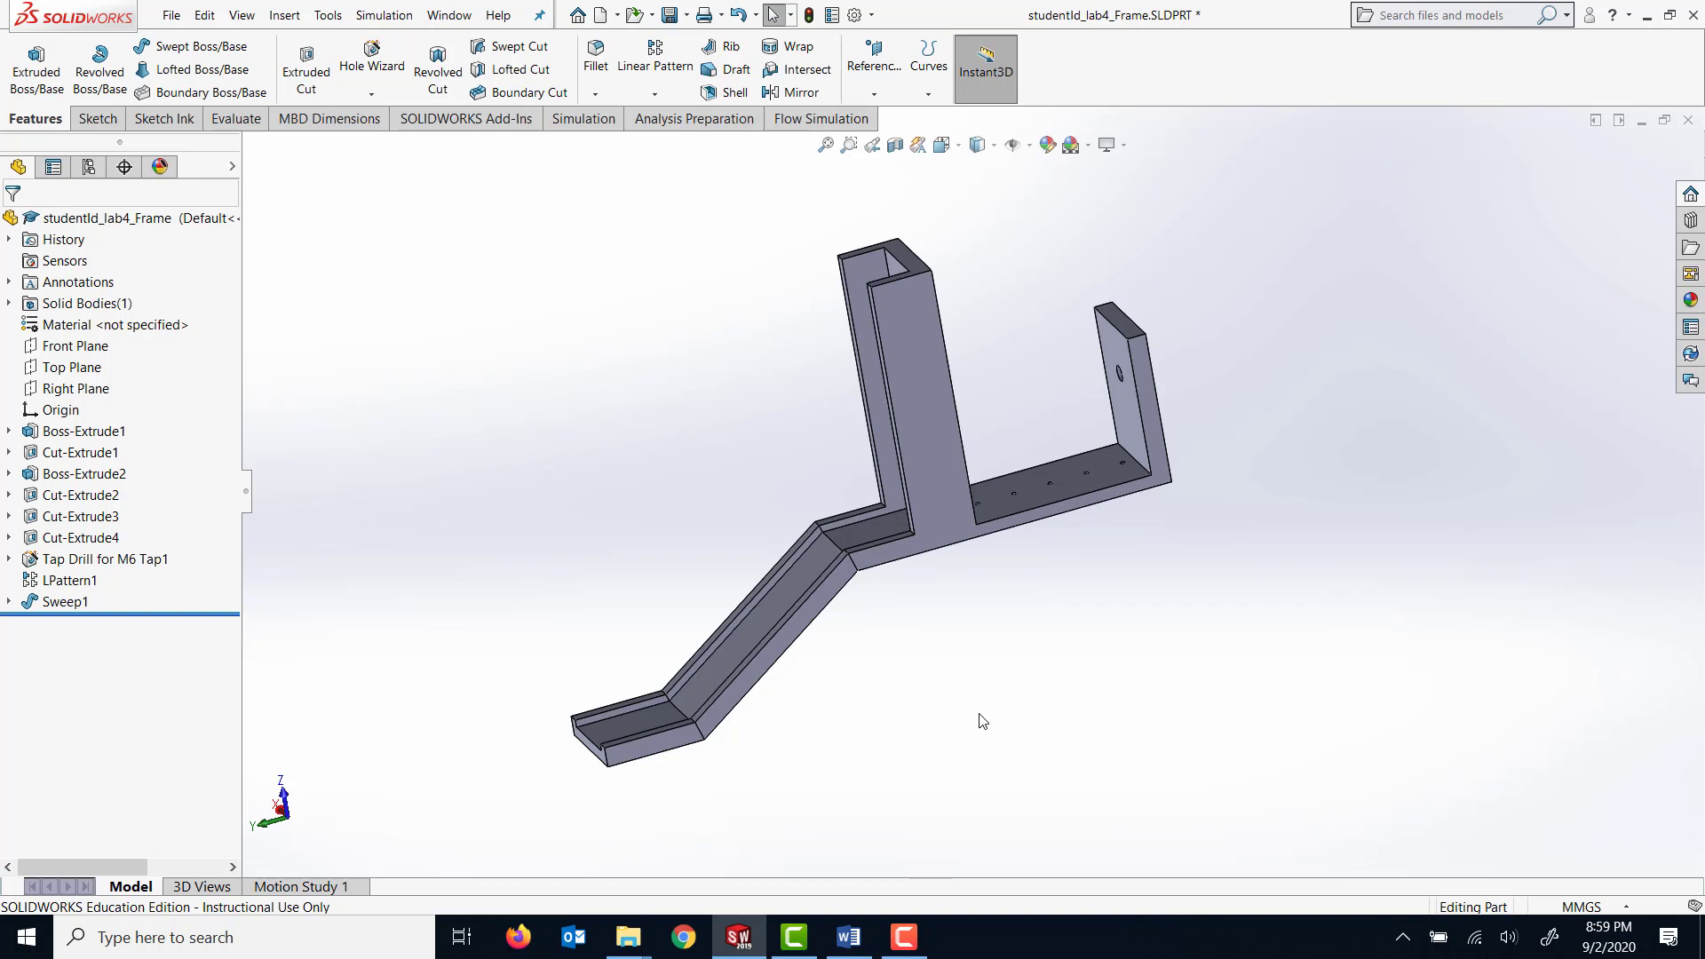
# Sketch a corner rectangle about 23.4 × 85 mm on the short upright's outer face, from the hole's side point to the plate's upper edge.
pyautogui.moveTo(1258, 661); pyautogui.dragTo(1050, 811, button='middle')
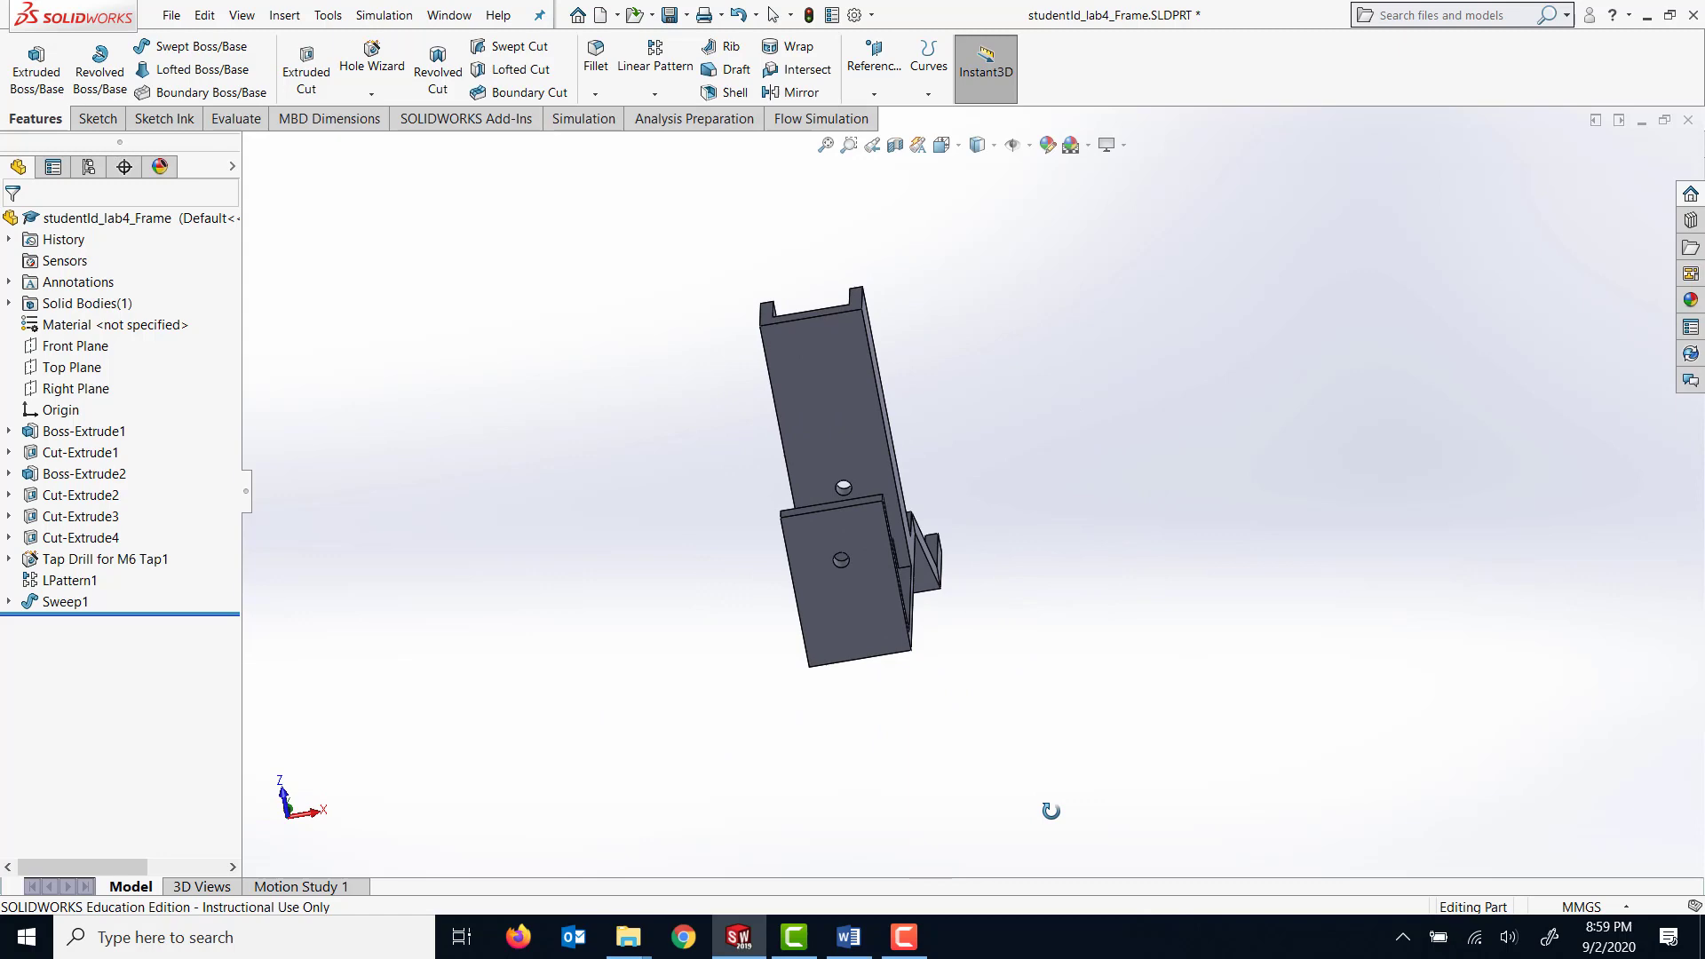
pyautogui.click(848, 594)
pyautogui.press('space')
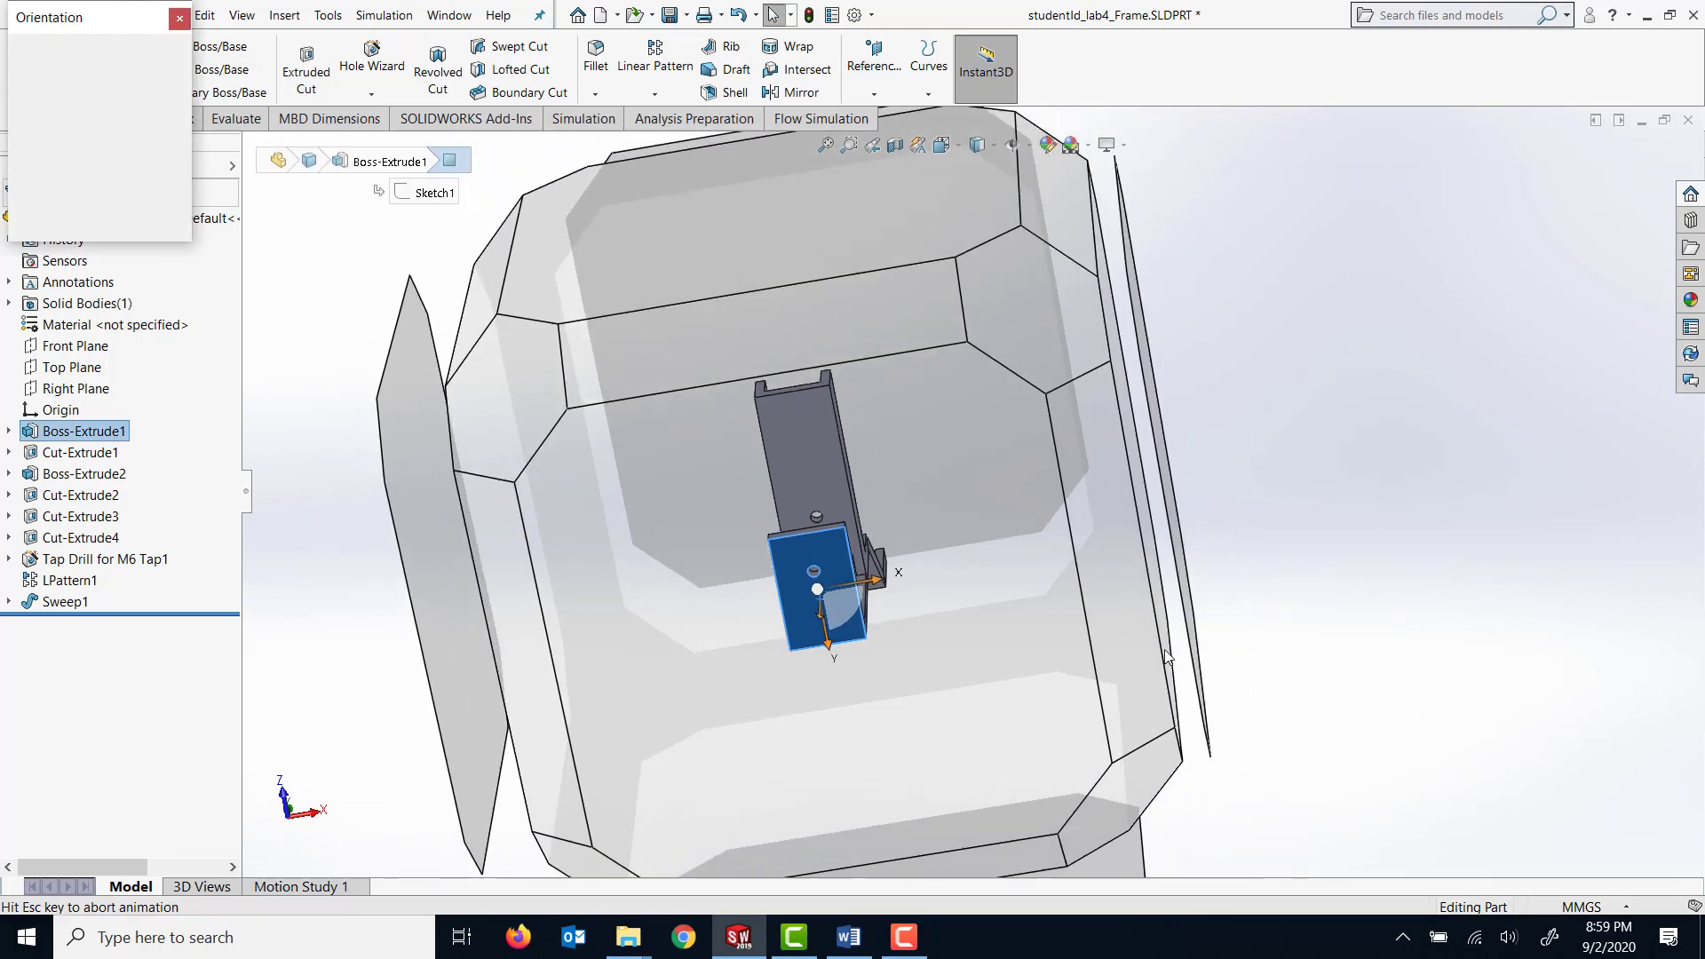
pyautogui.click(689, 591)
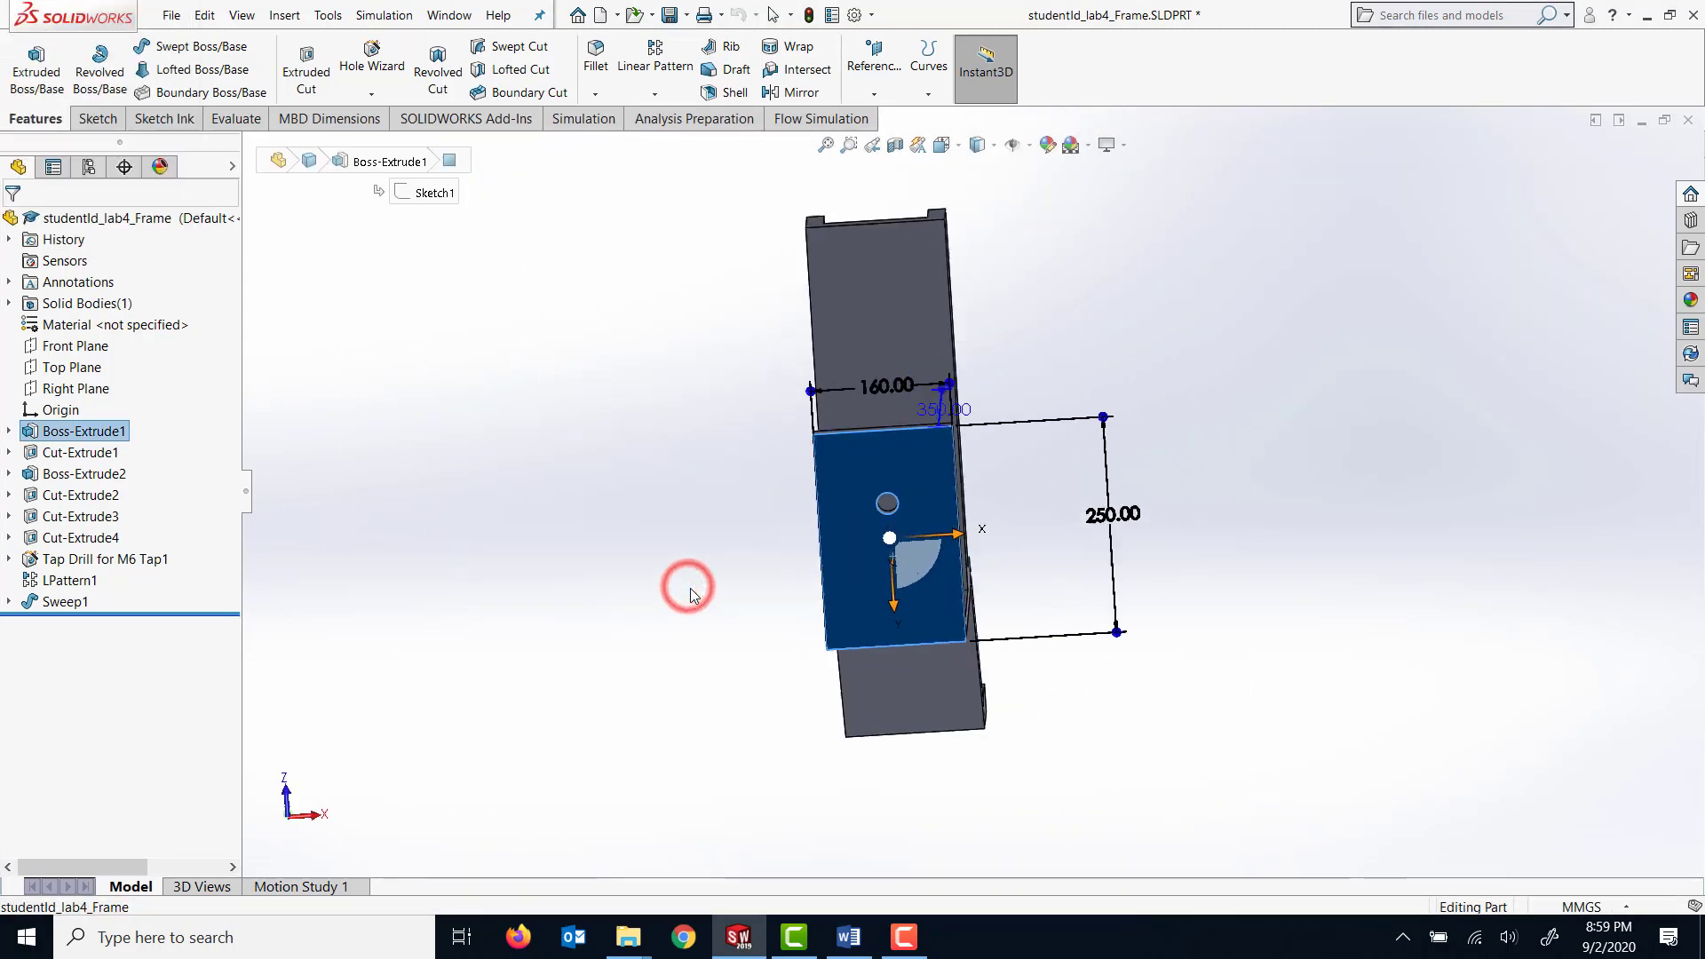
pyautogui.scroll(-5, 1135, 460)
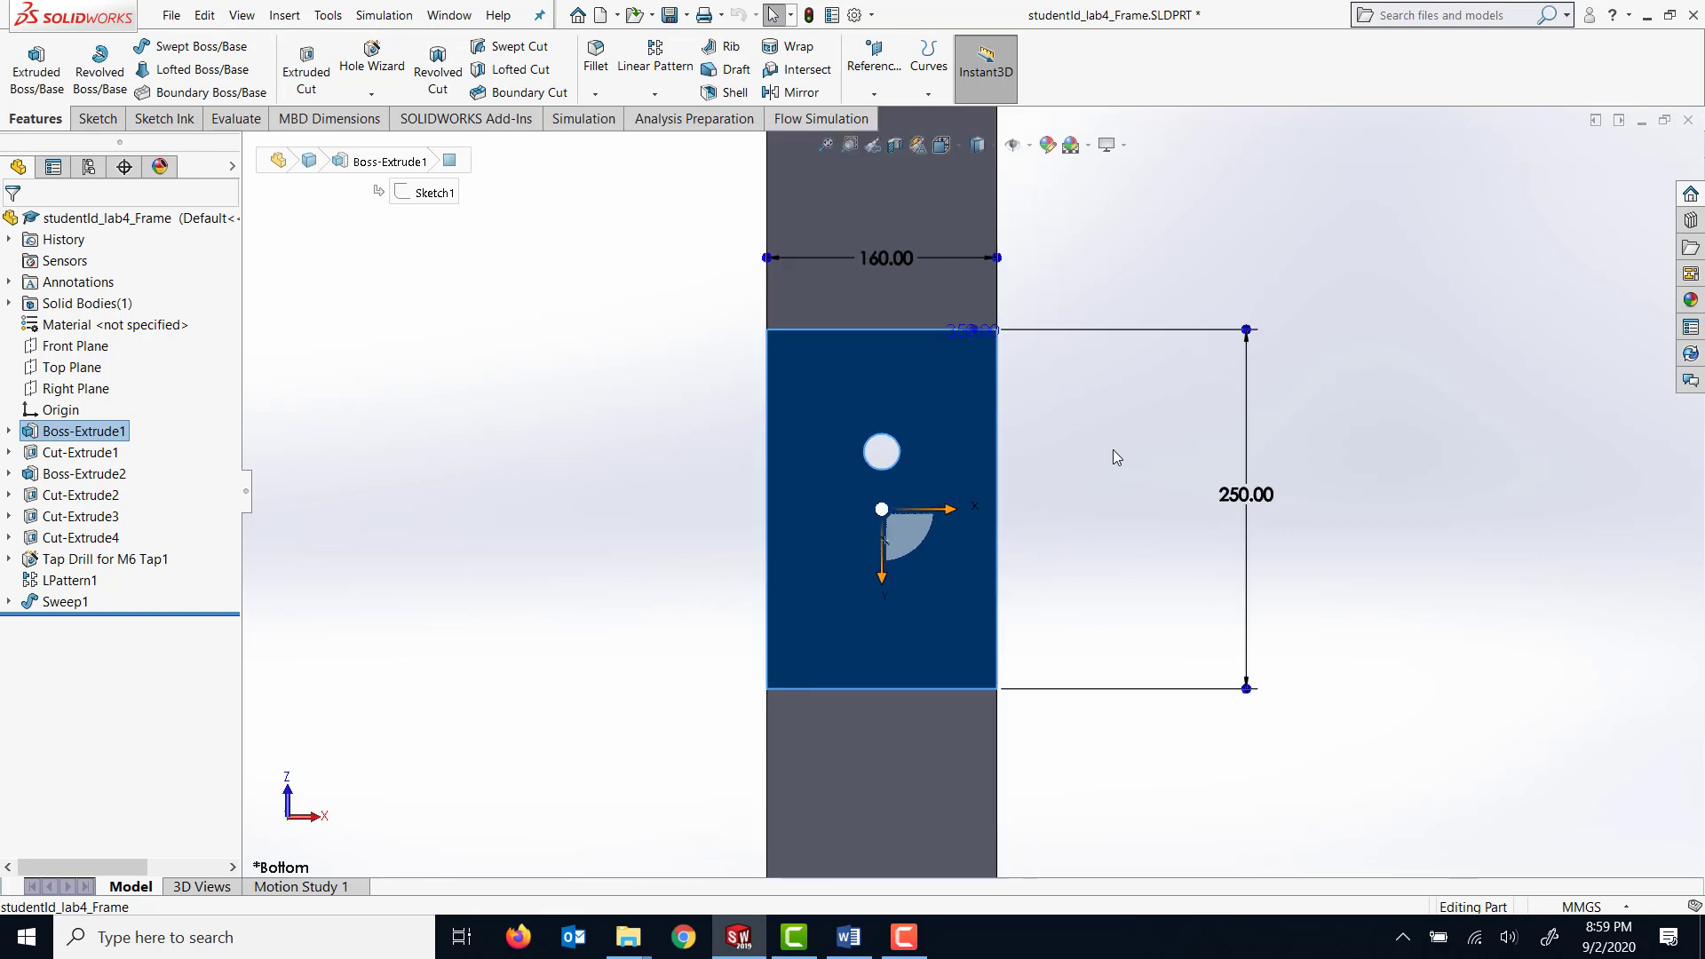
pyautogui.click(105, 119)
pyautogui.click(26, 66)
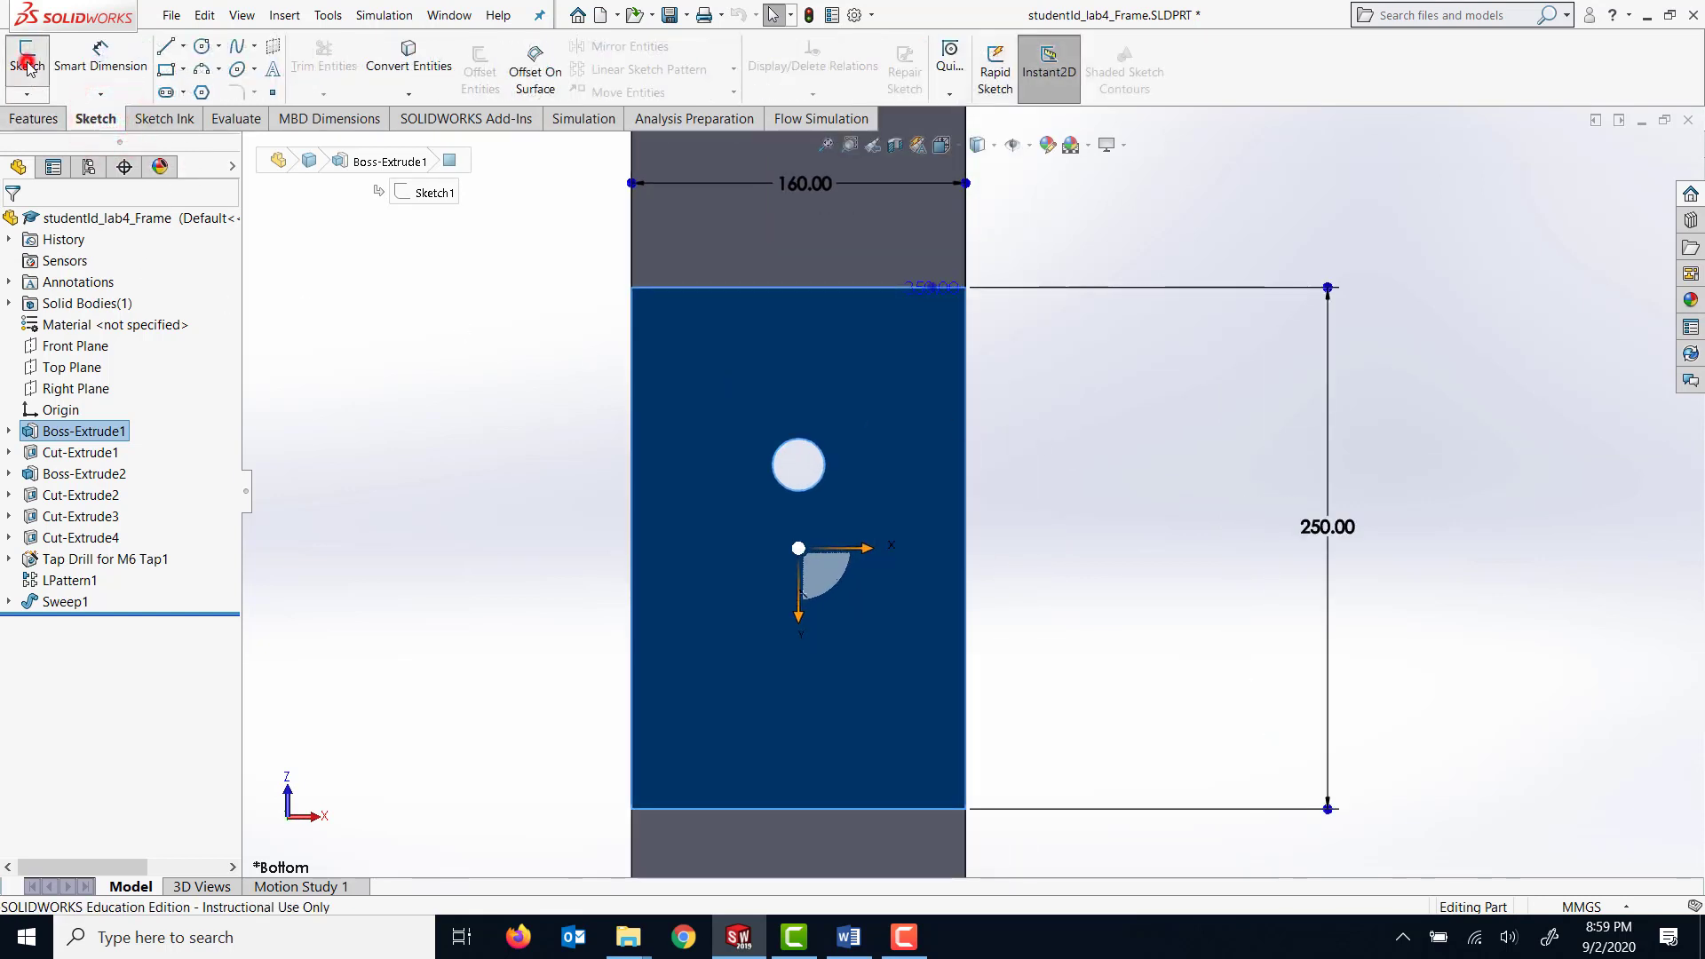
pyautogui.click(171, 71)
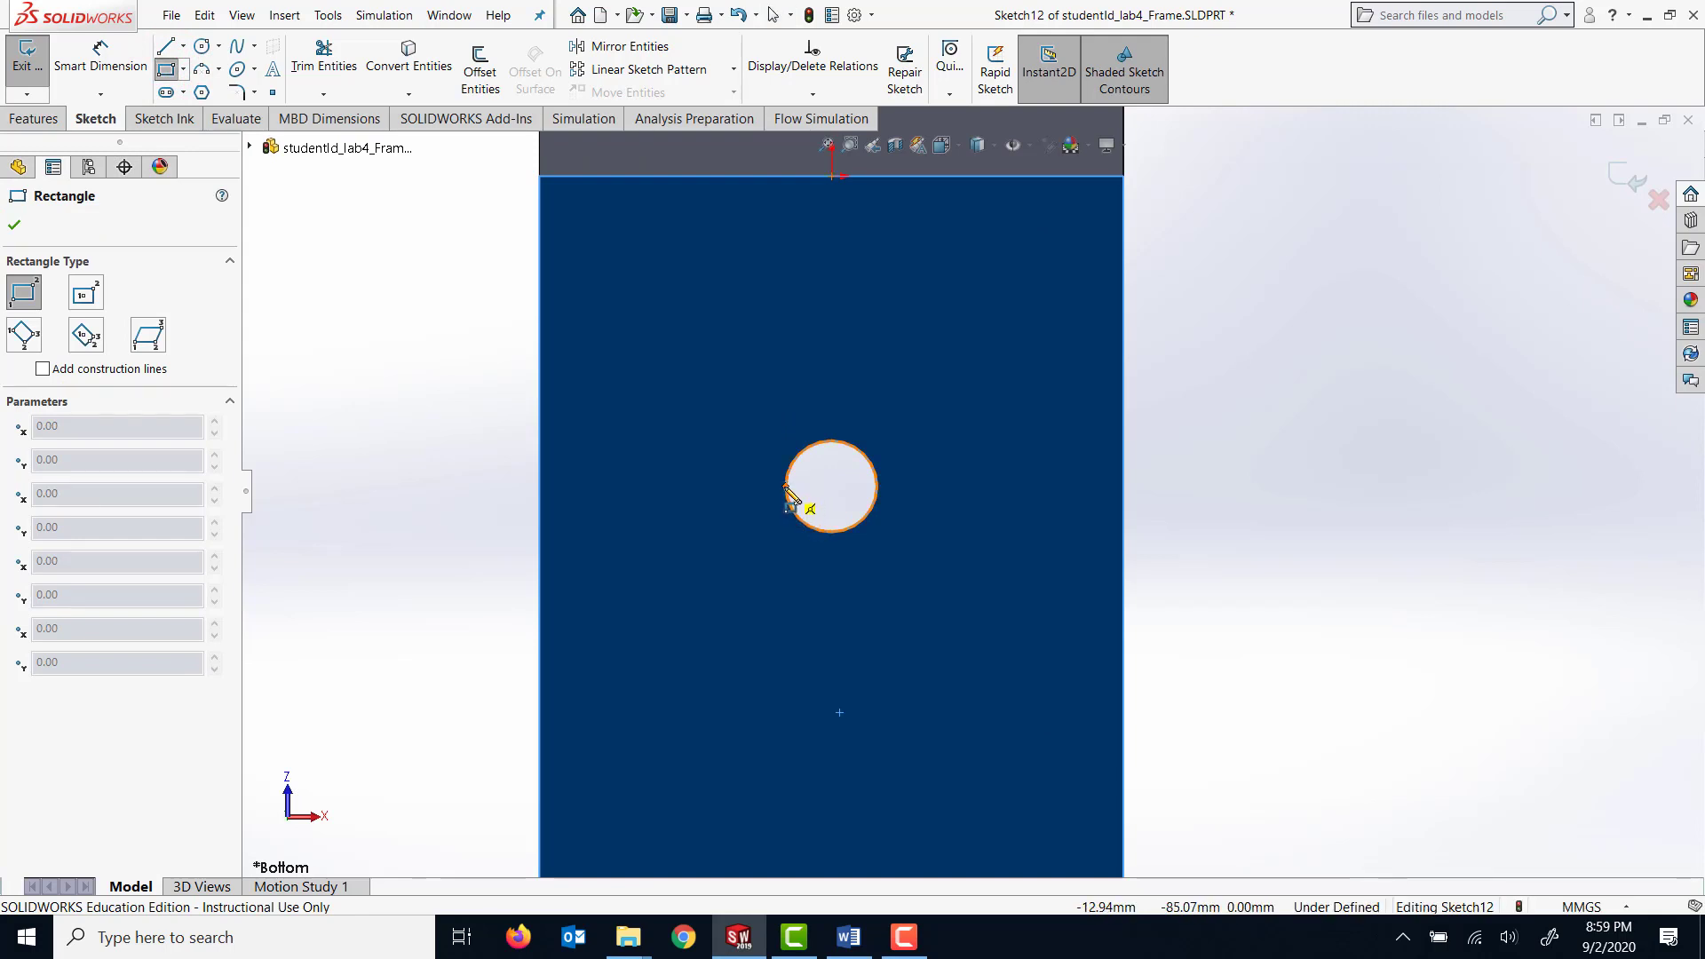
pyautogui.click(784, 486)
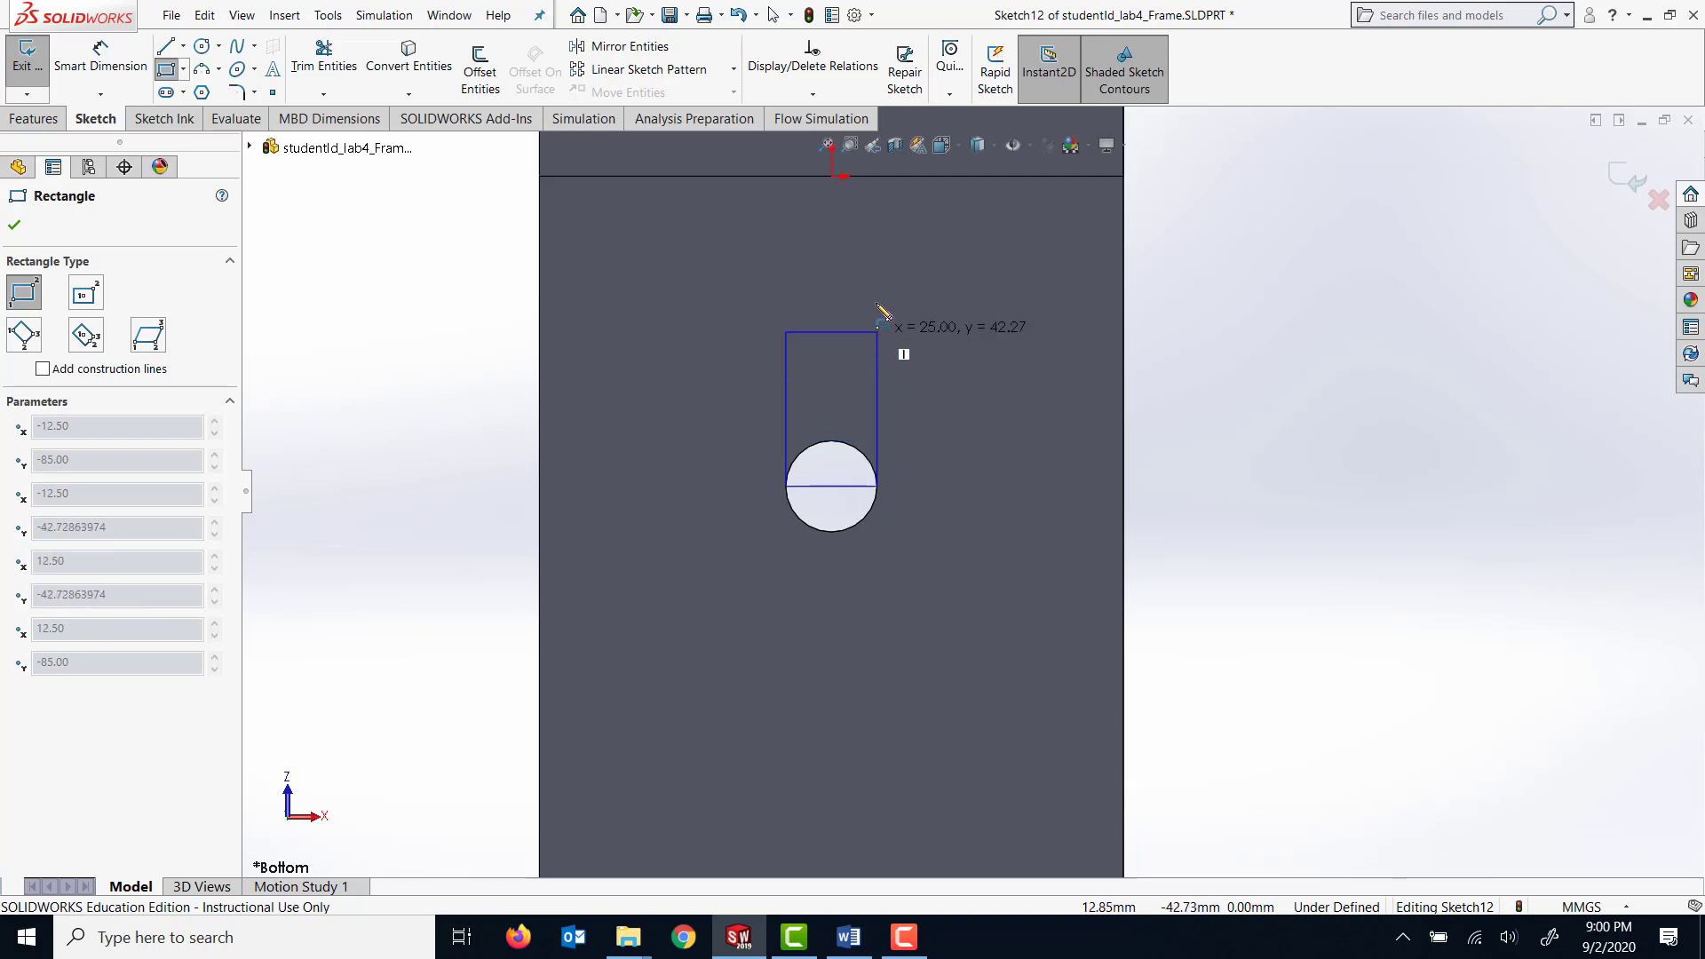
pyautogui.click(872, 177)
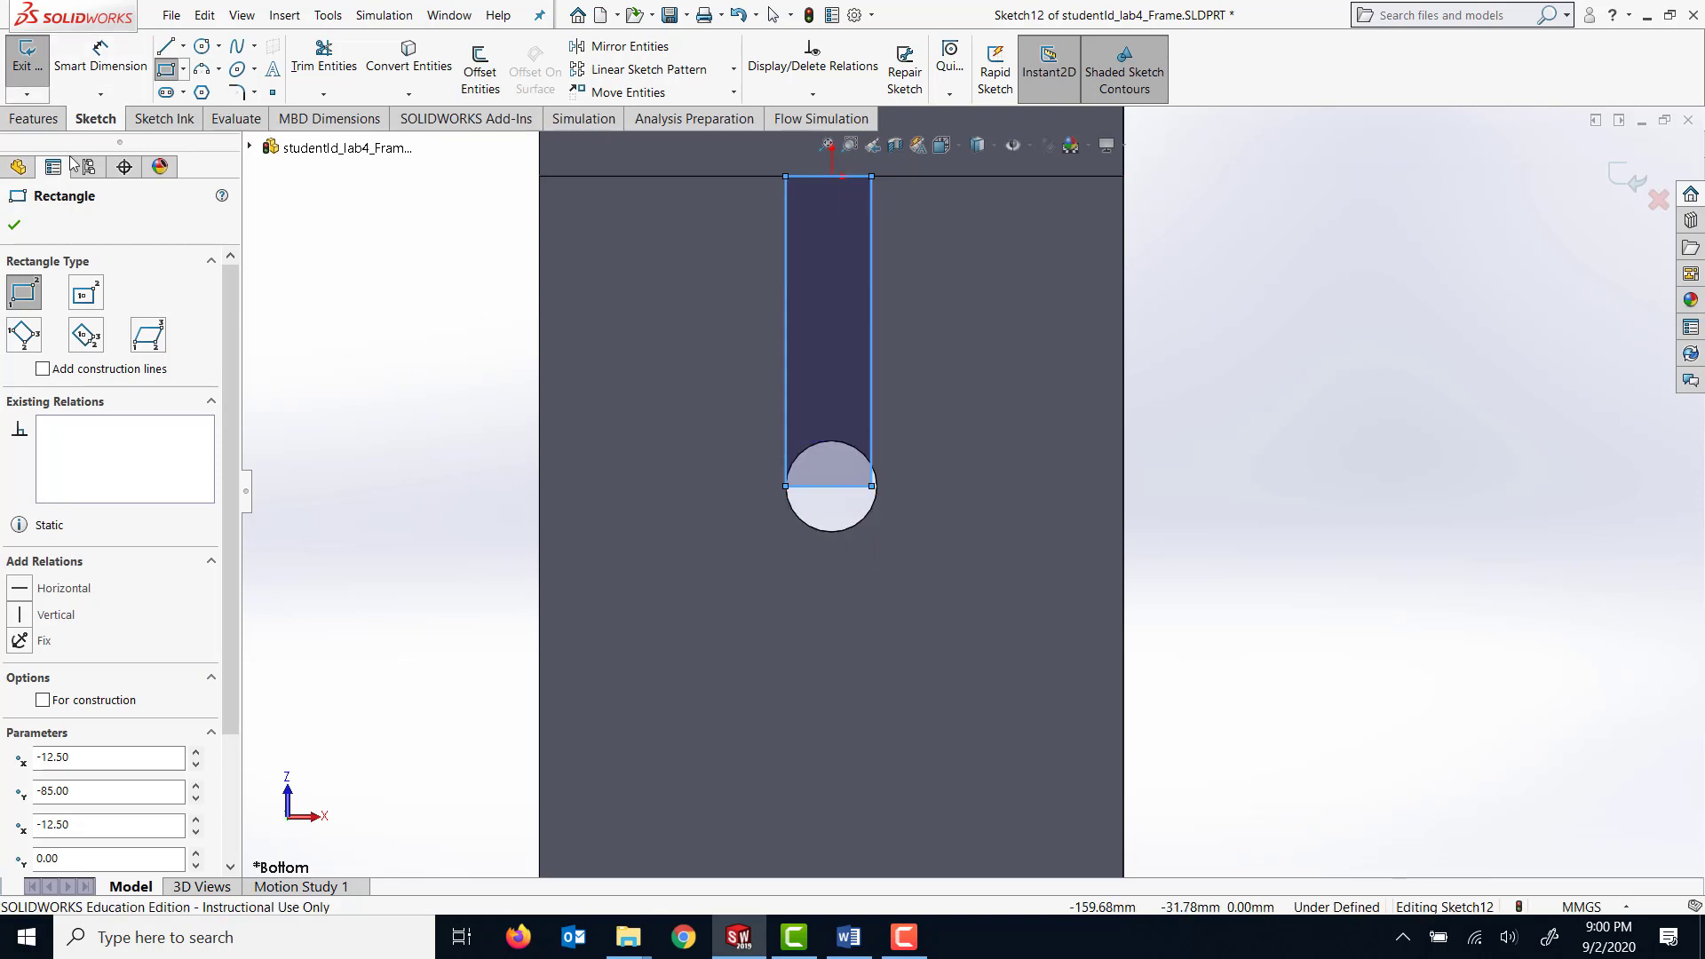
pyautogui.click(17, 223)
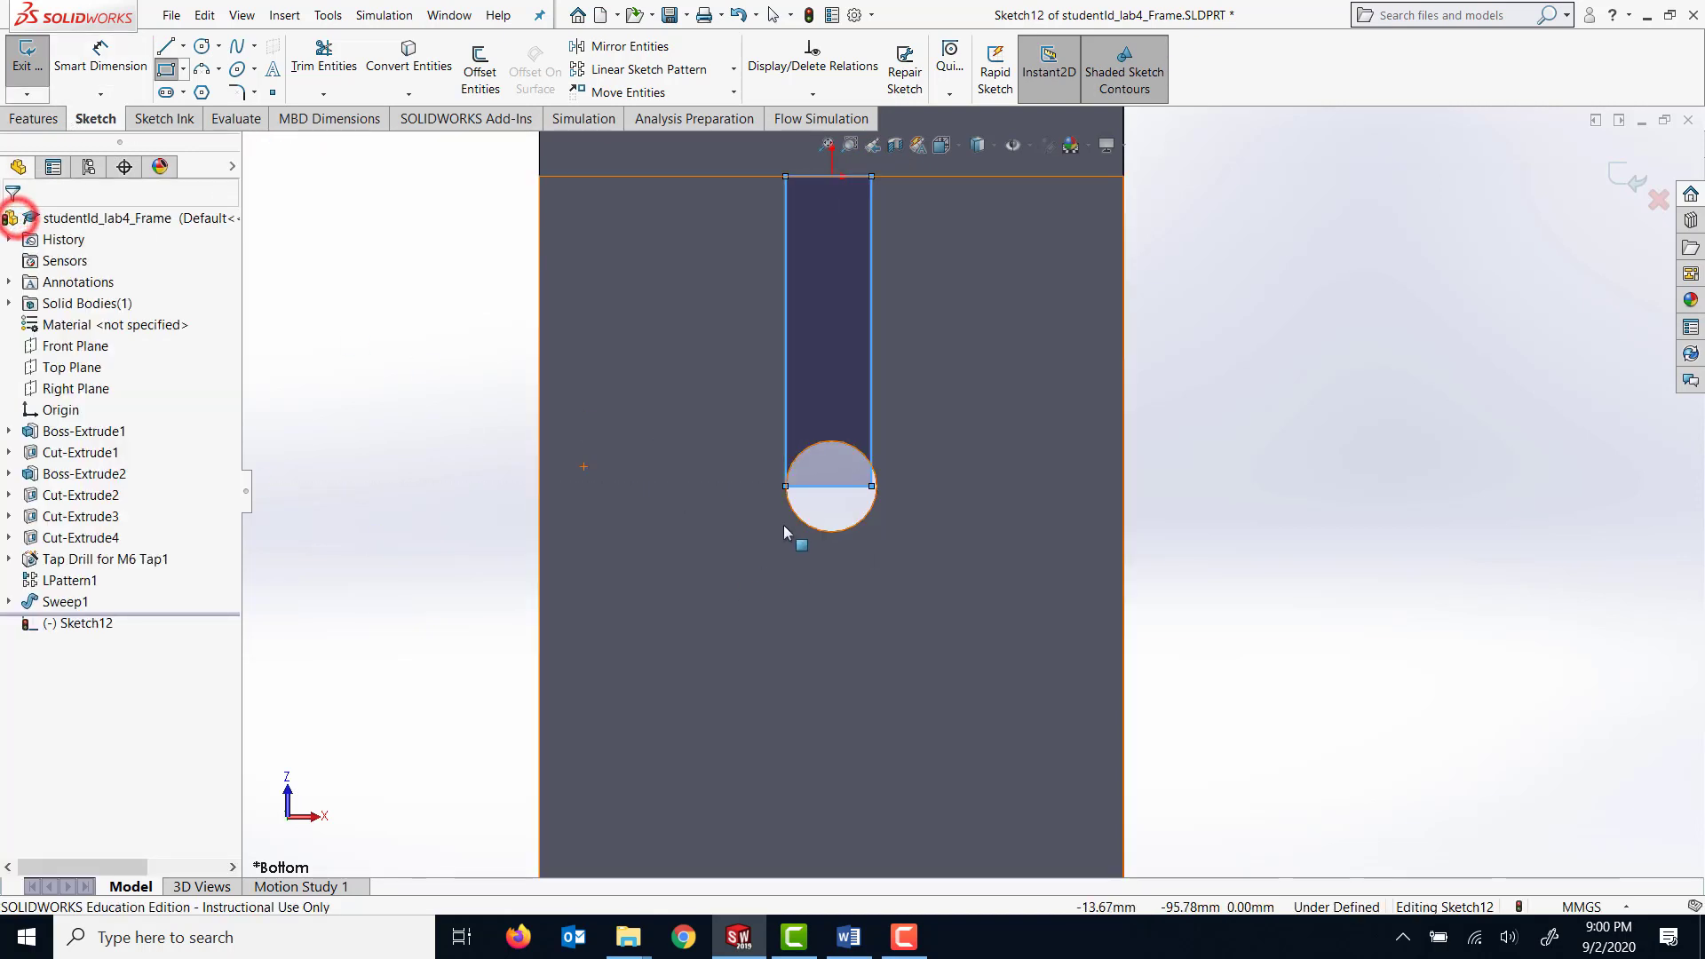
# Move the rectangle's free lower corner onto the opposite side point of the hole so its width matches the hole.
pyautogui.moveTo(870, 487); pyautogui.dragTo(877, 489)
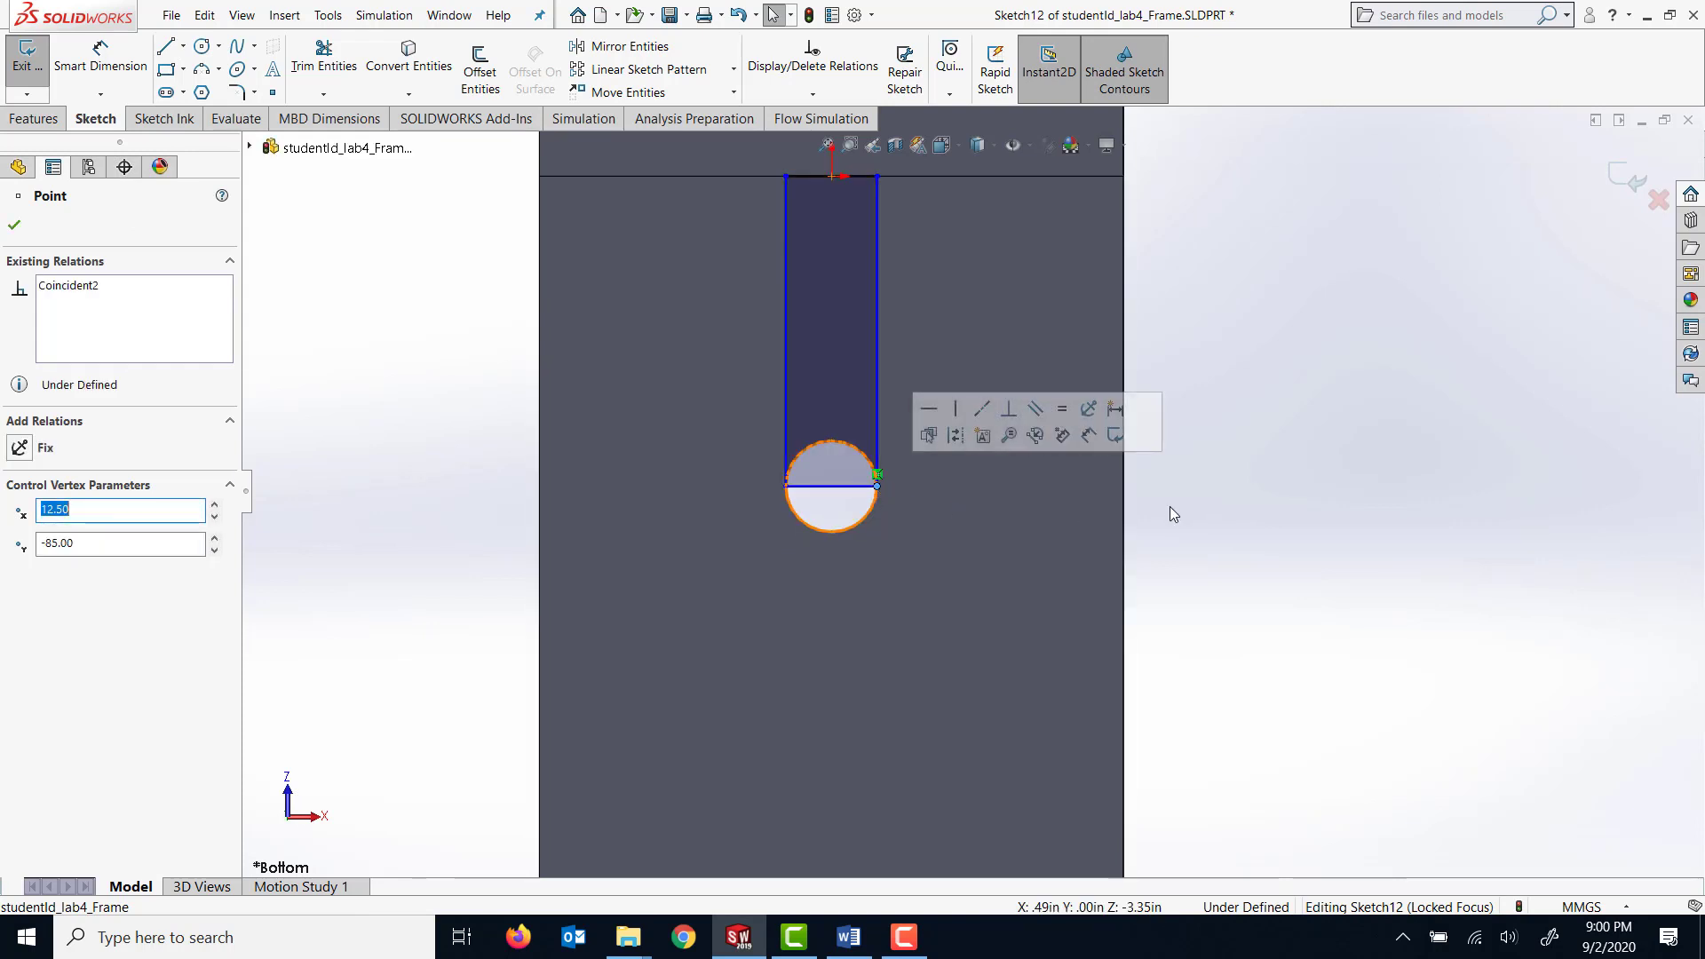
pyautogui.scroll(1, 971, 488)
pyautogui.click(25, 233)
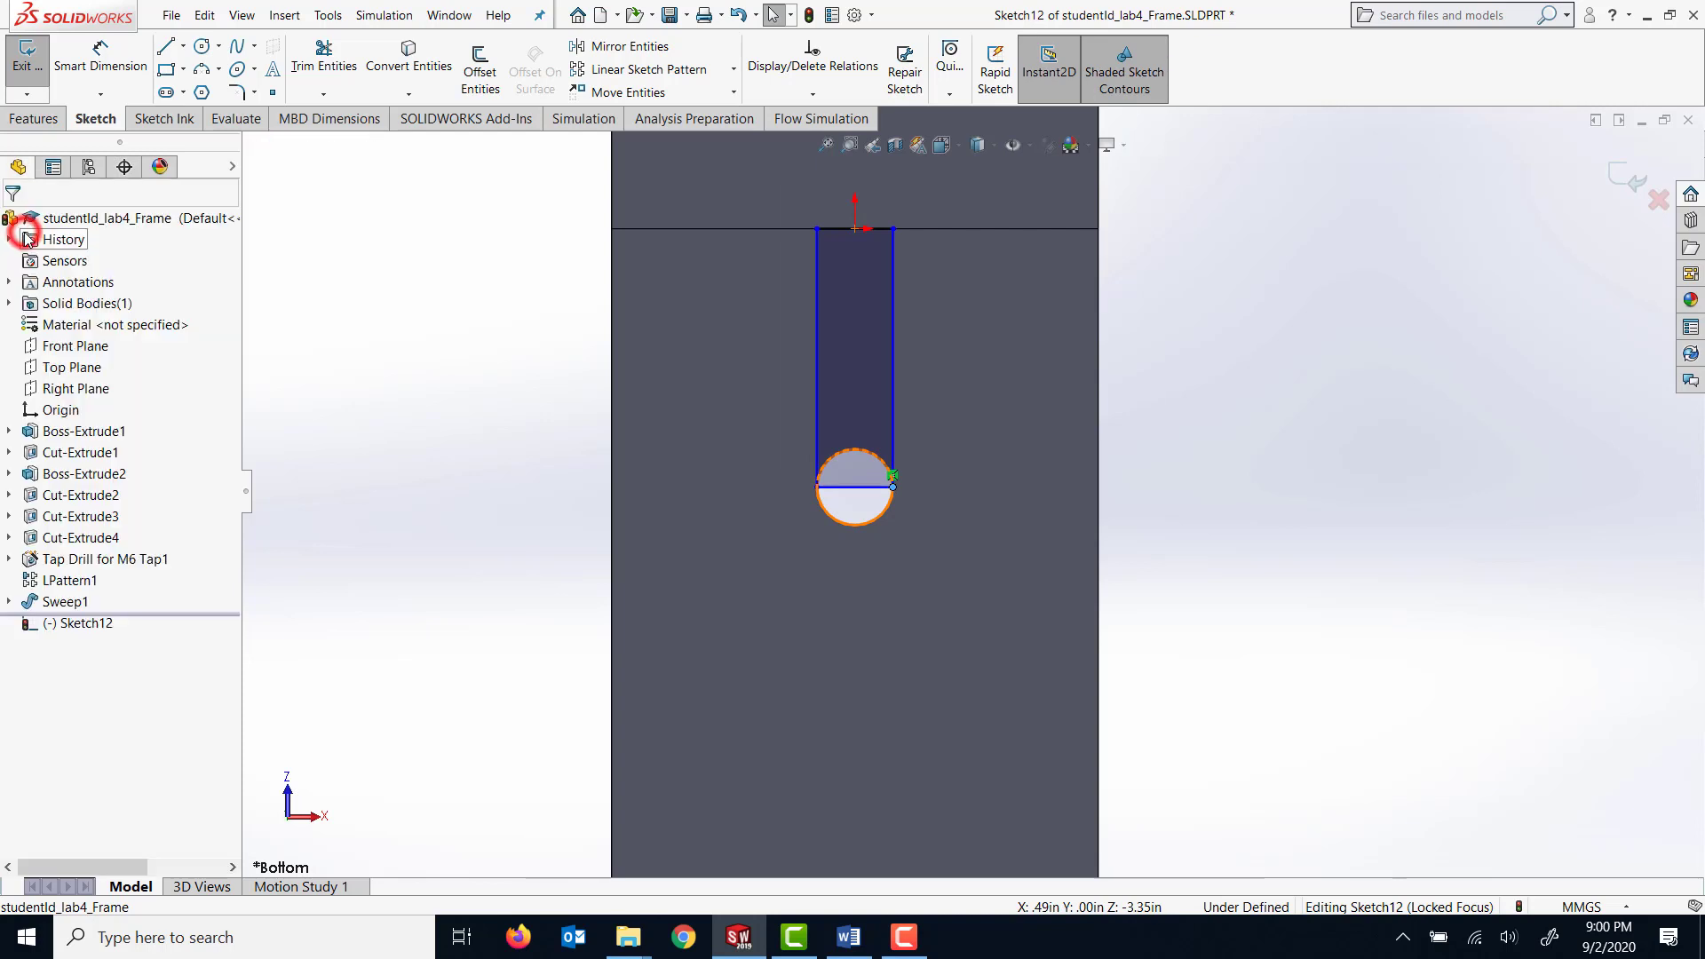
pyautogui.click(80, 60)
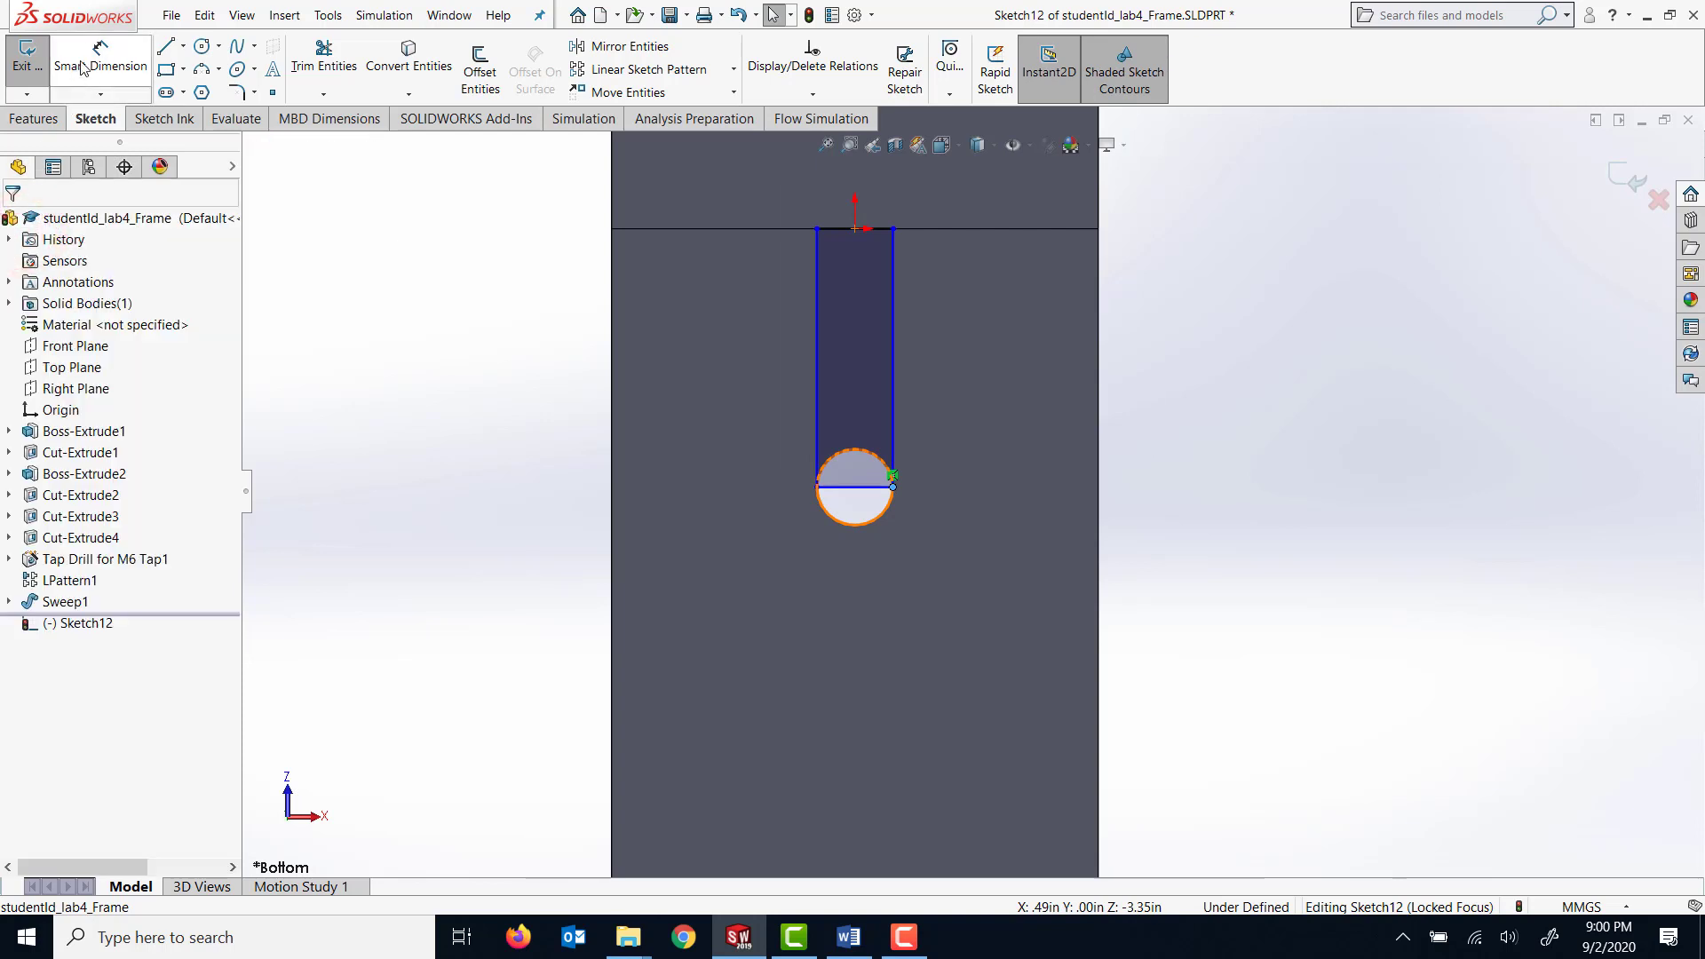
pyautogui.click(814, 328)
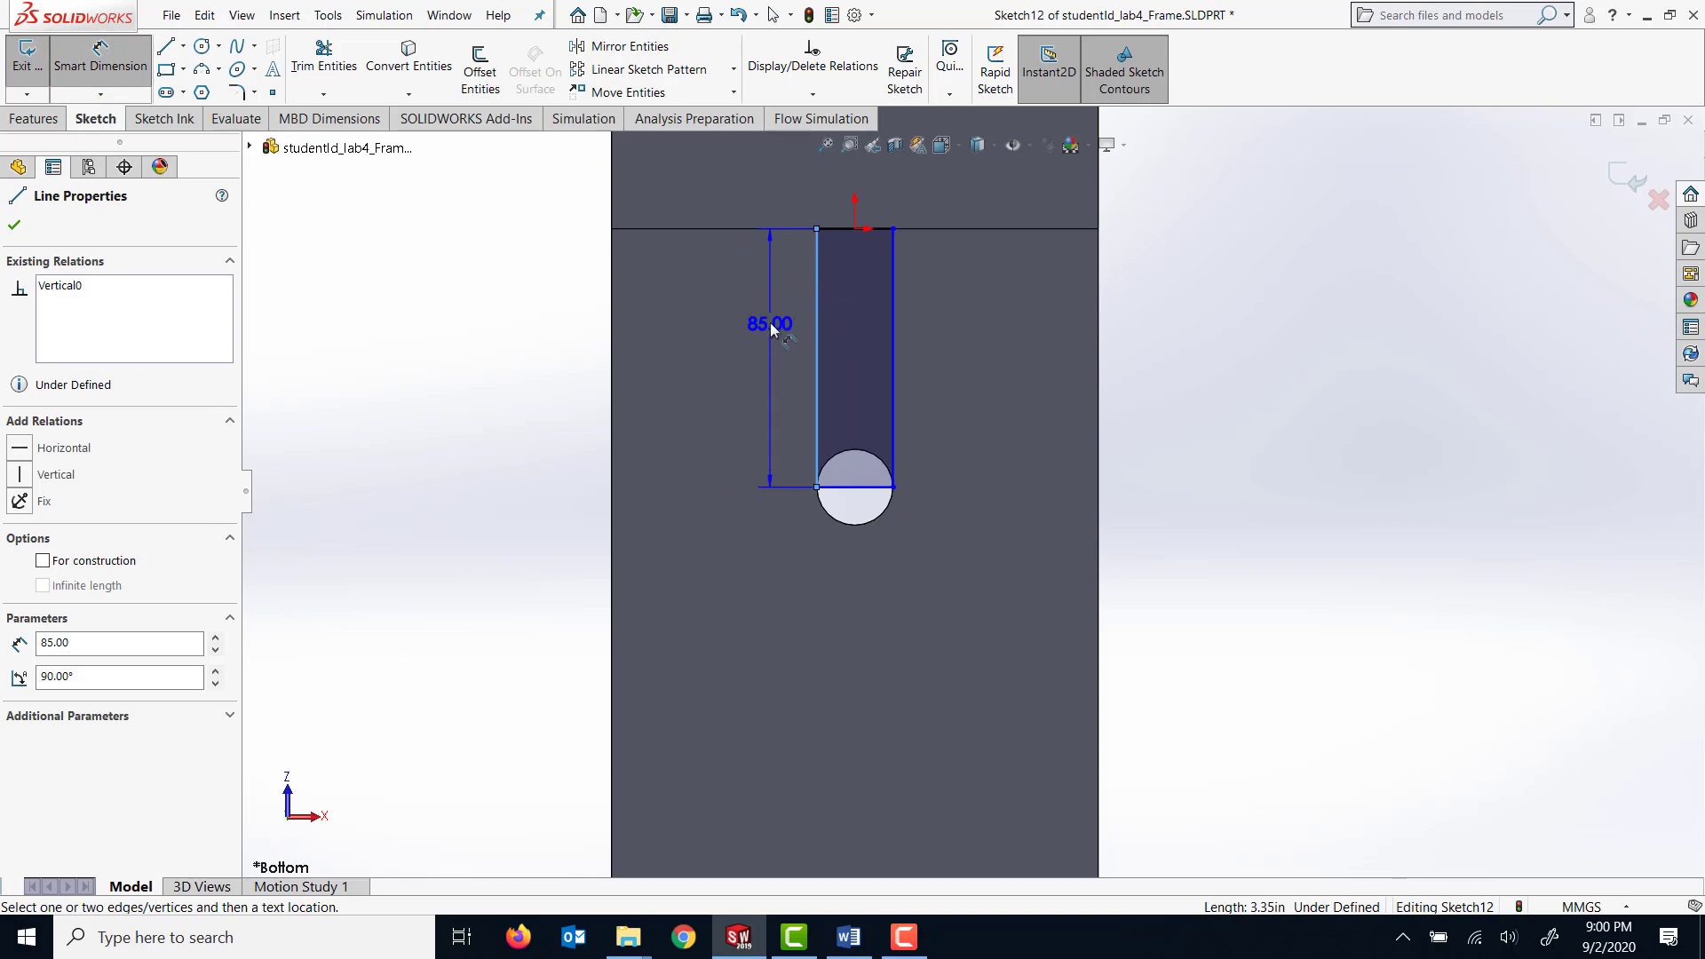
pyautogui.press('Escape')
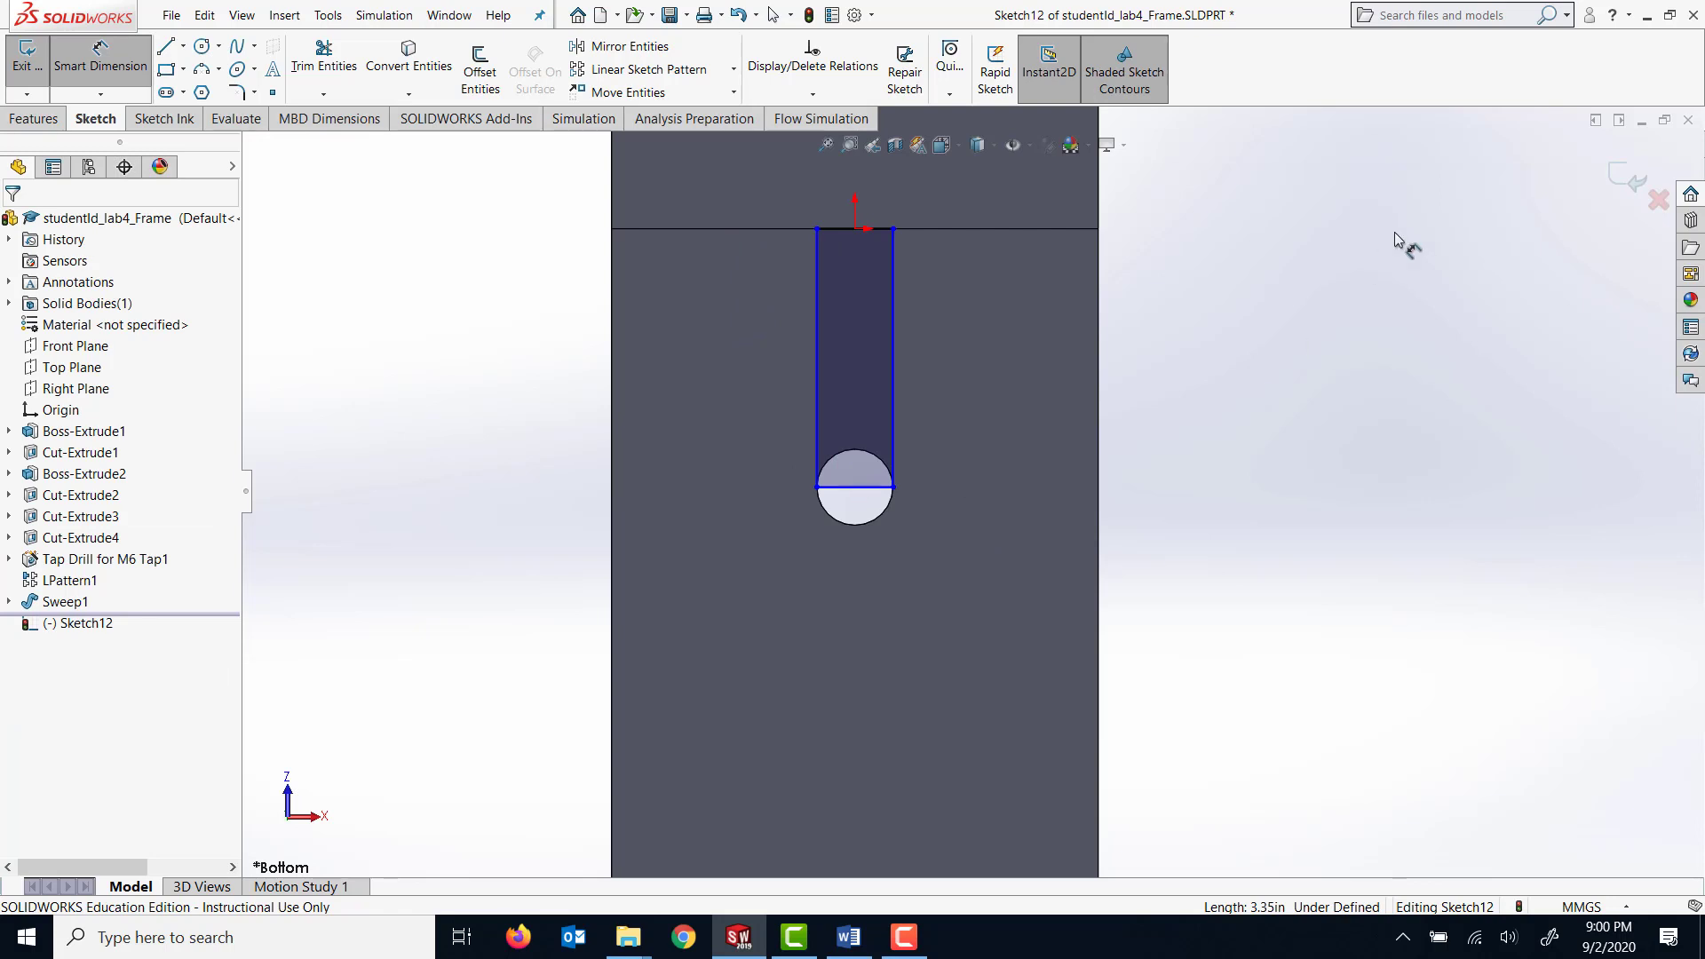
# Extrude-cut the rectangle through the short upright plate using the Up To Next end condition to open the hole into a slot.
pyautogui.moveTo(1288, 395); pyautogui.dragTo(1250, 444, button='middle')
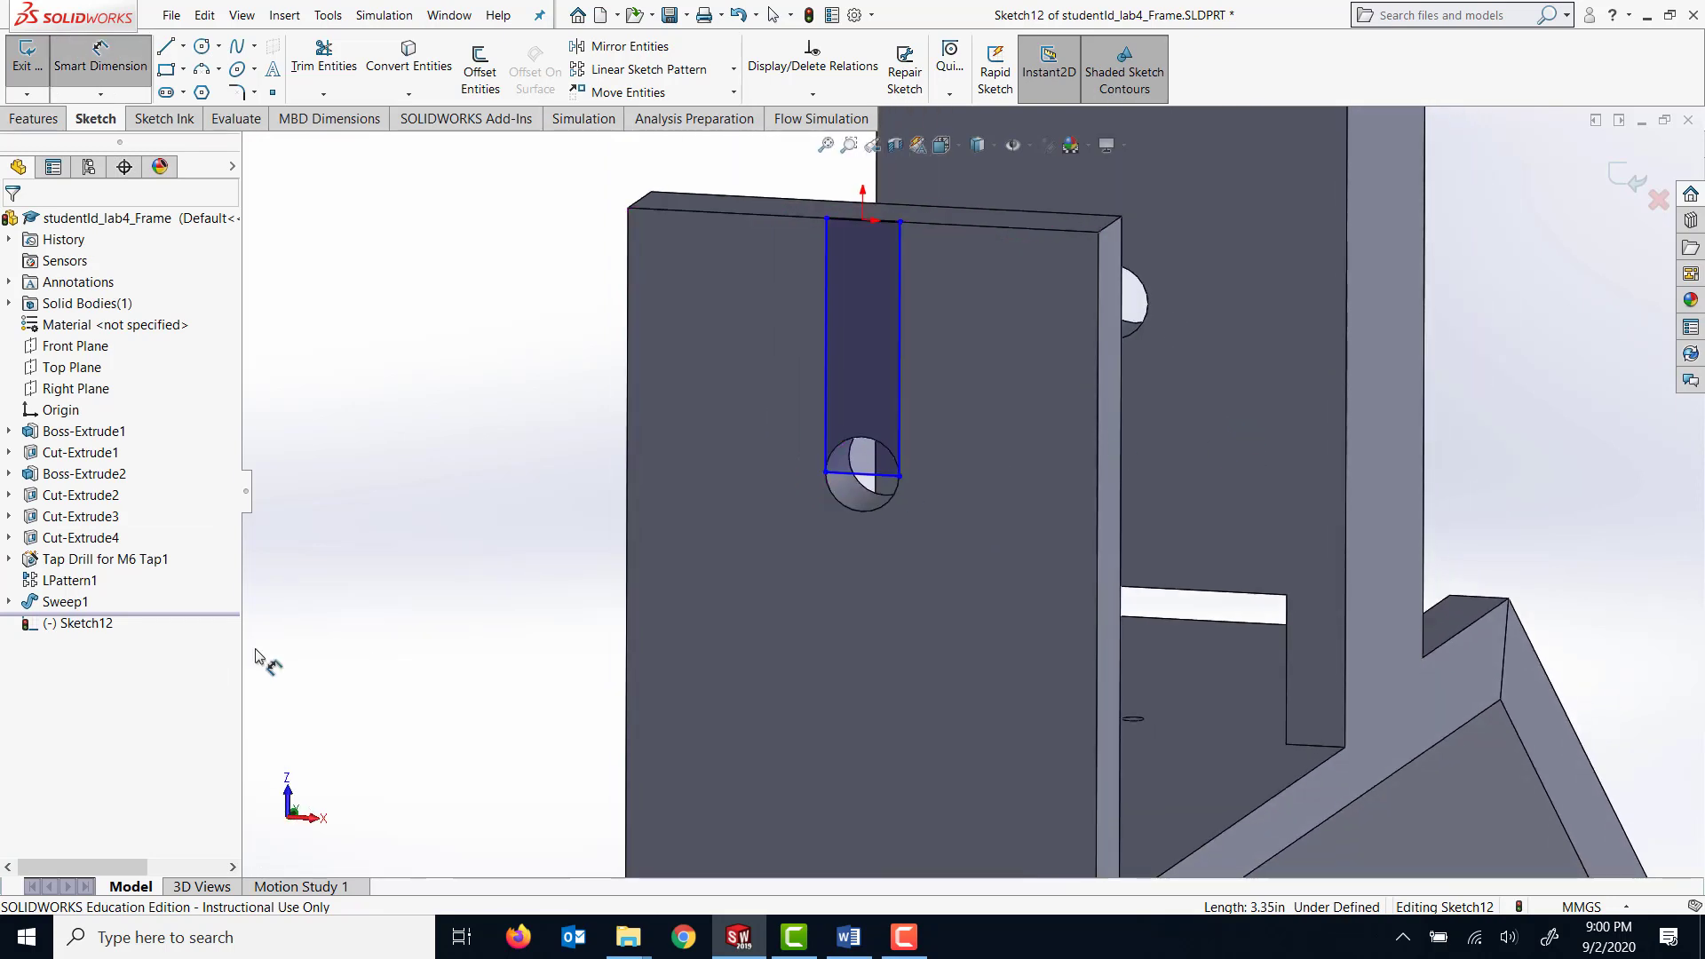
pyautogui.click(42, 122)
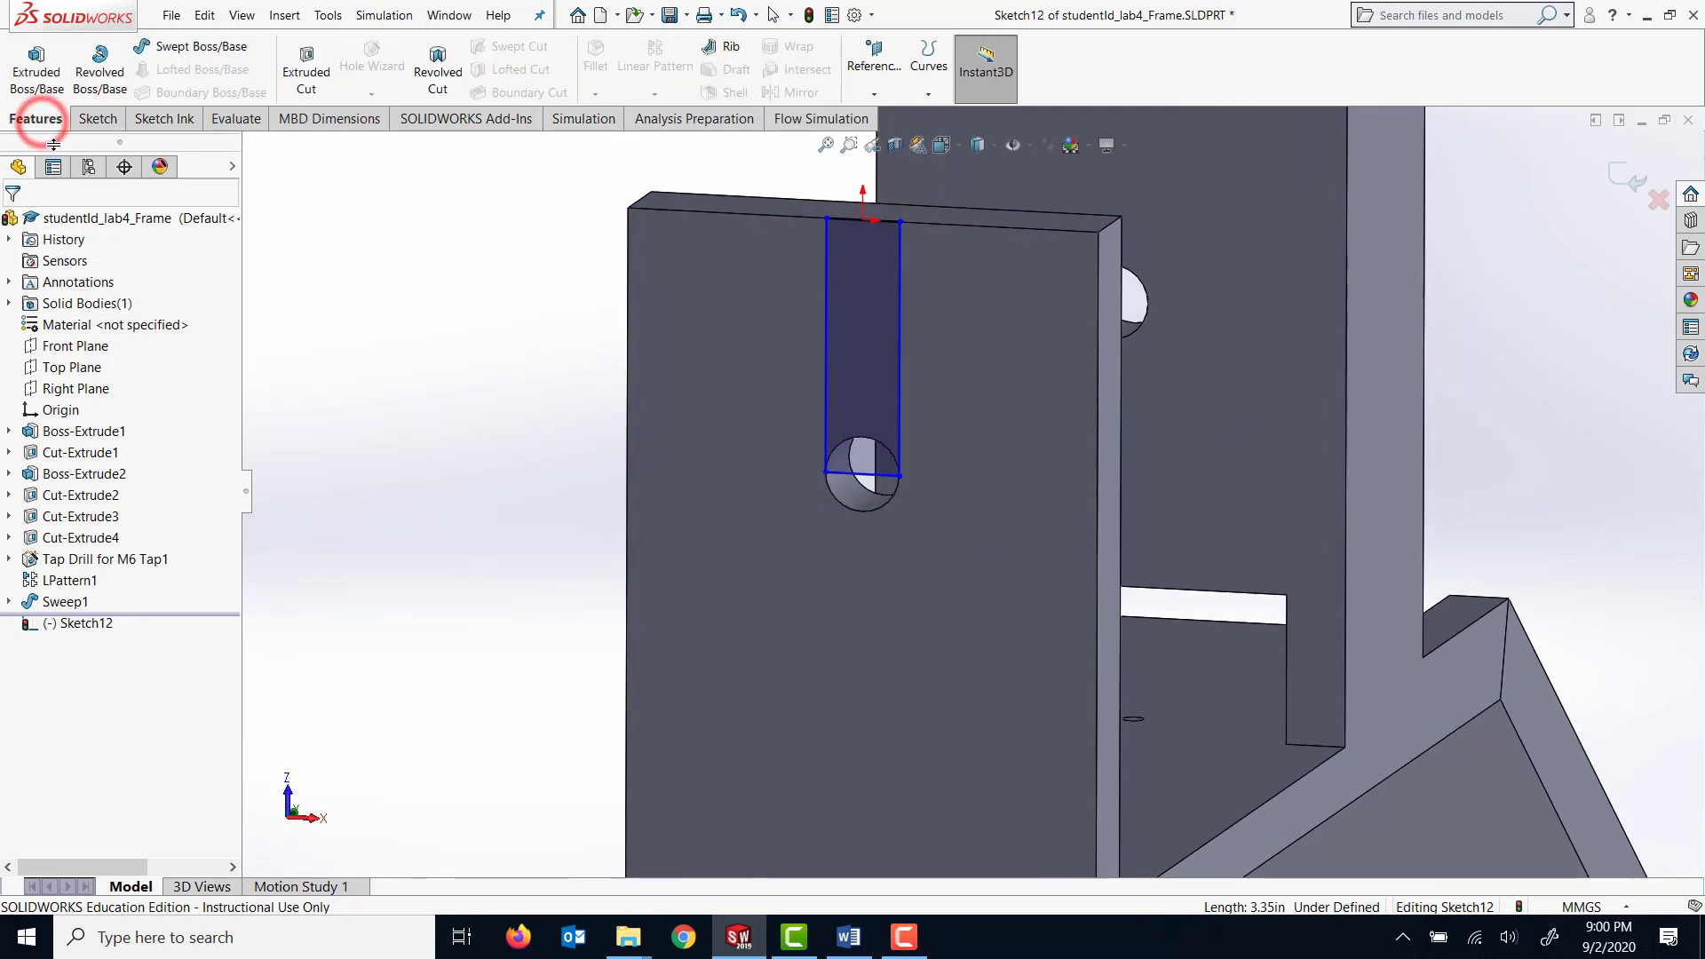
pyautogui.click(307, 80)
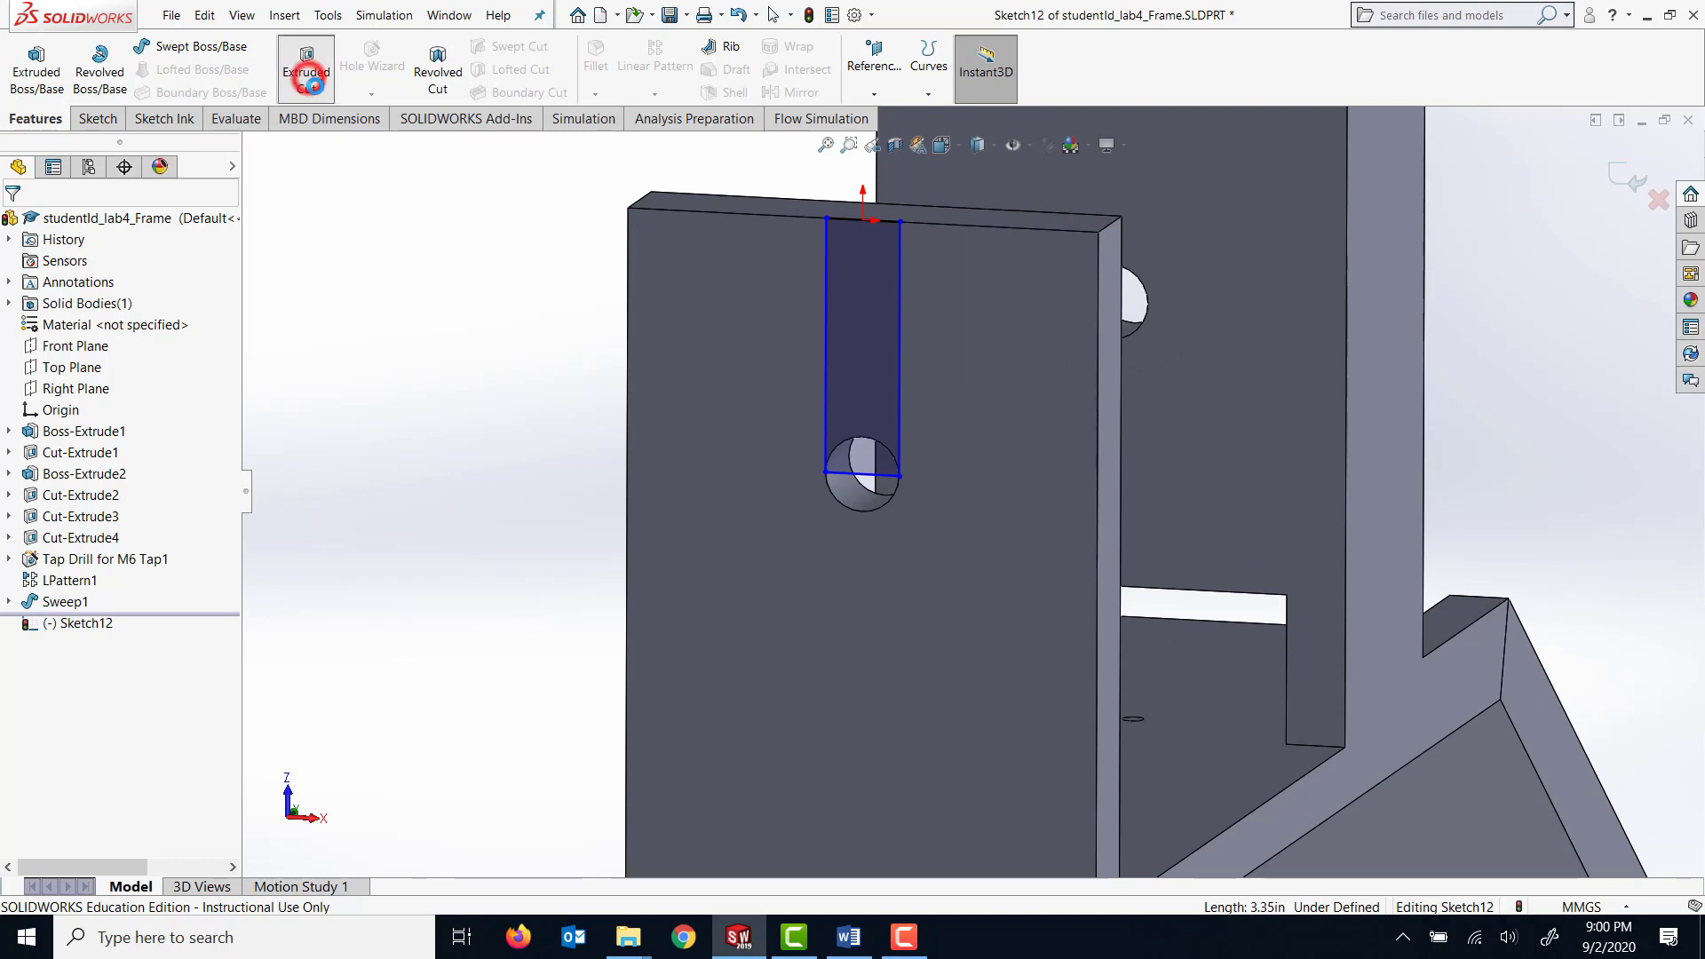
pyautogui.moveTo(534, 282); pyautogui.dragTo(416, 320, button='middle')
pyautogui.click(179, 347)
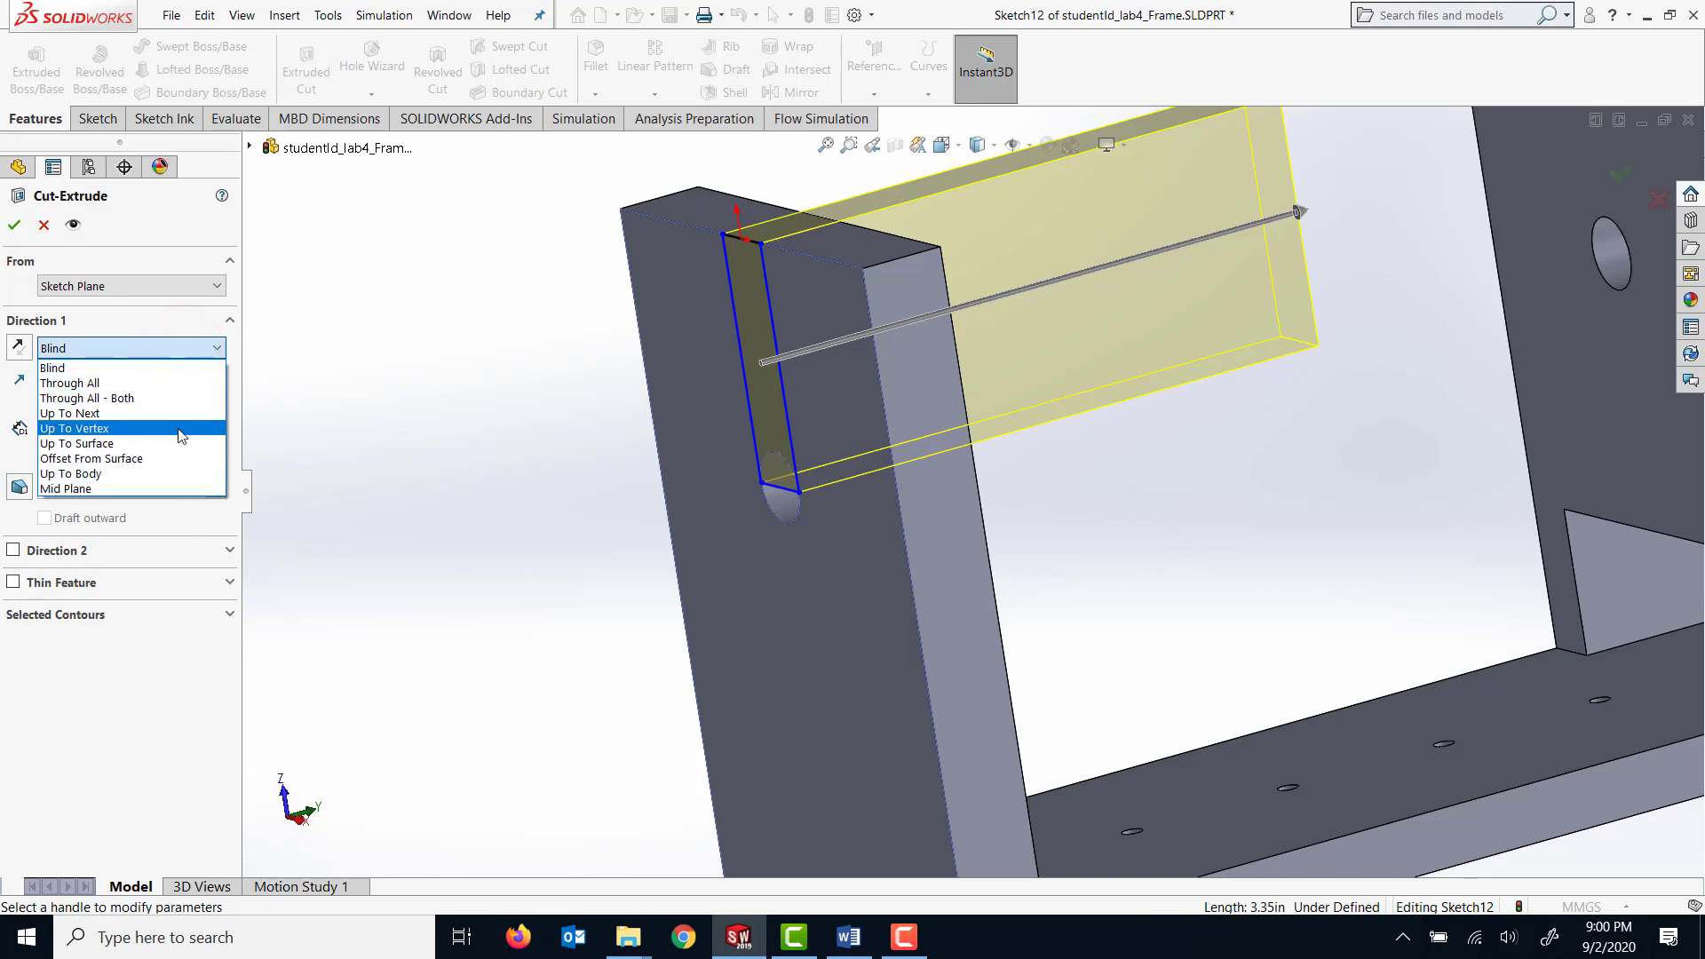
pyautogui.click(177, 413)
pyautogui.click(14, 225)
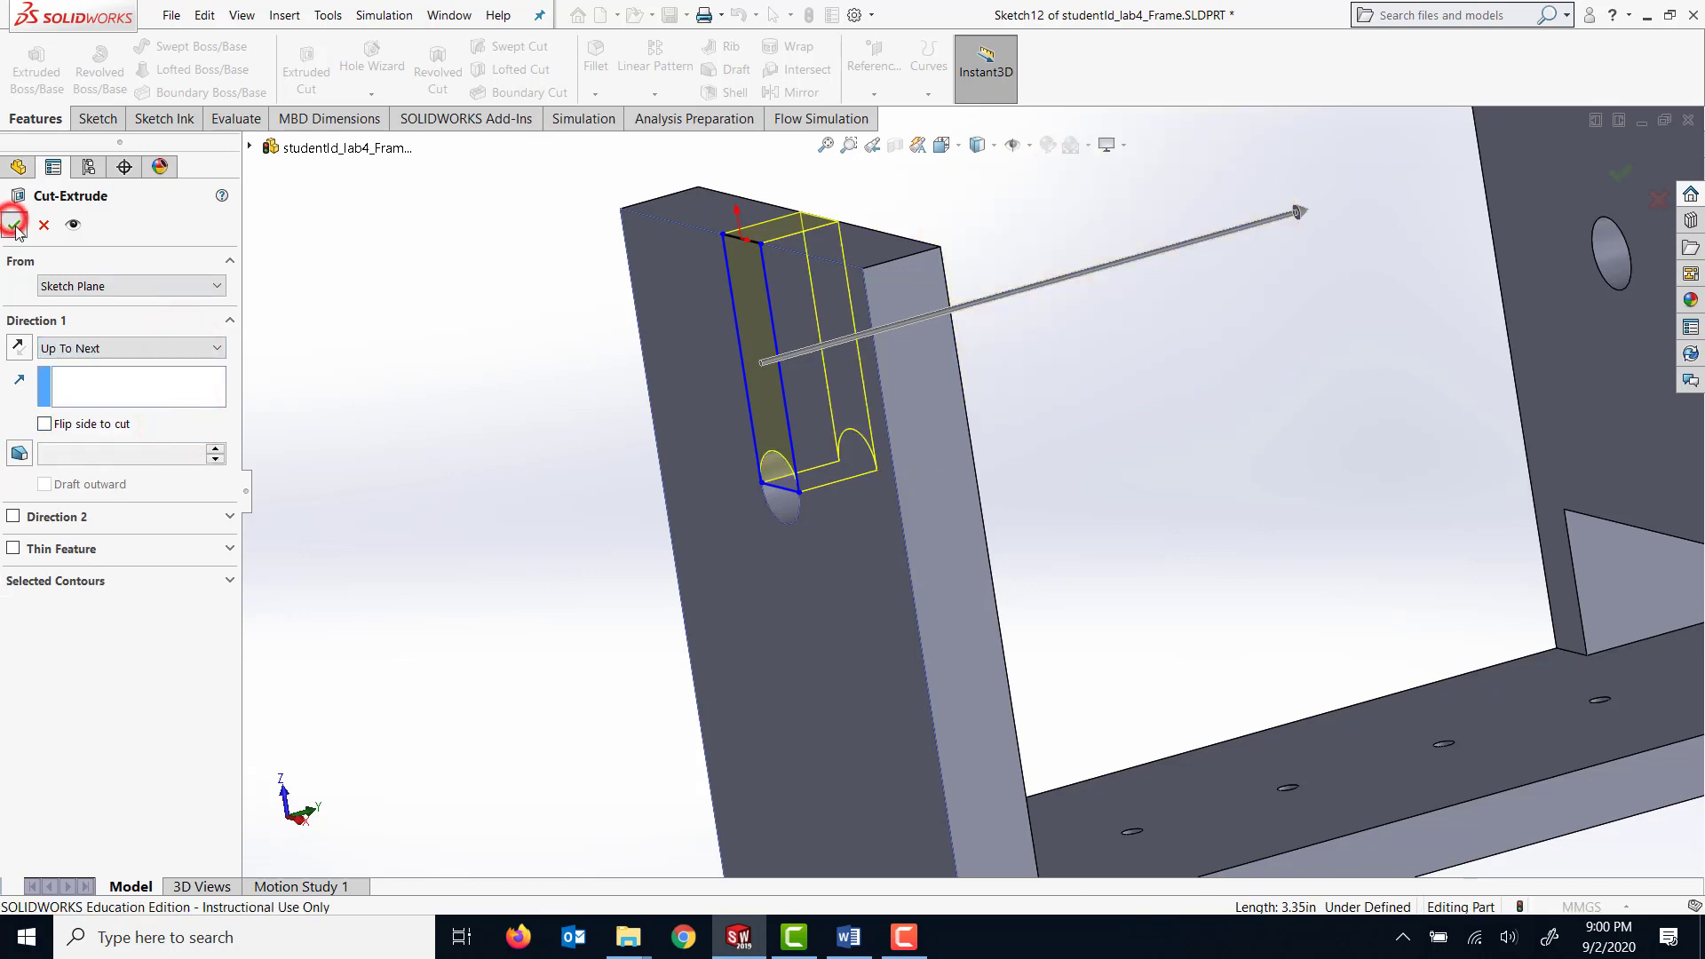
pyautogui.moveTo(461, 423); pyautogui.dragTo(544, 447, button='middle')
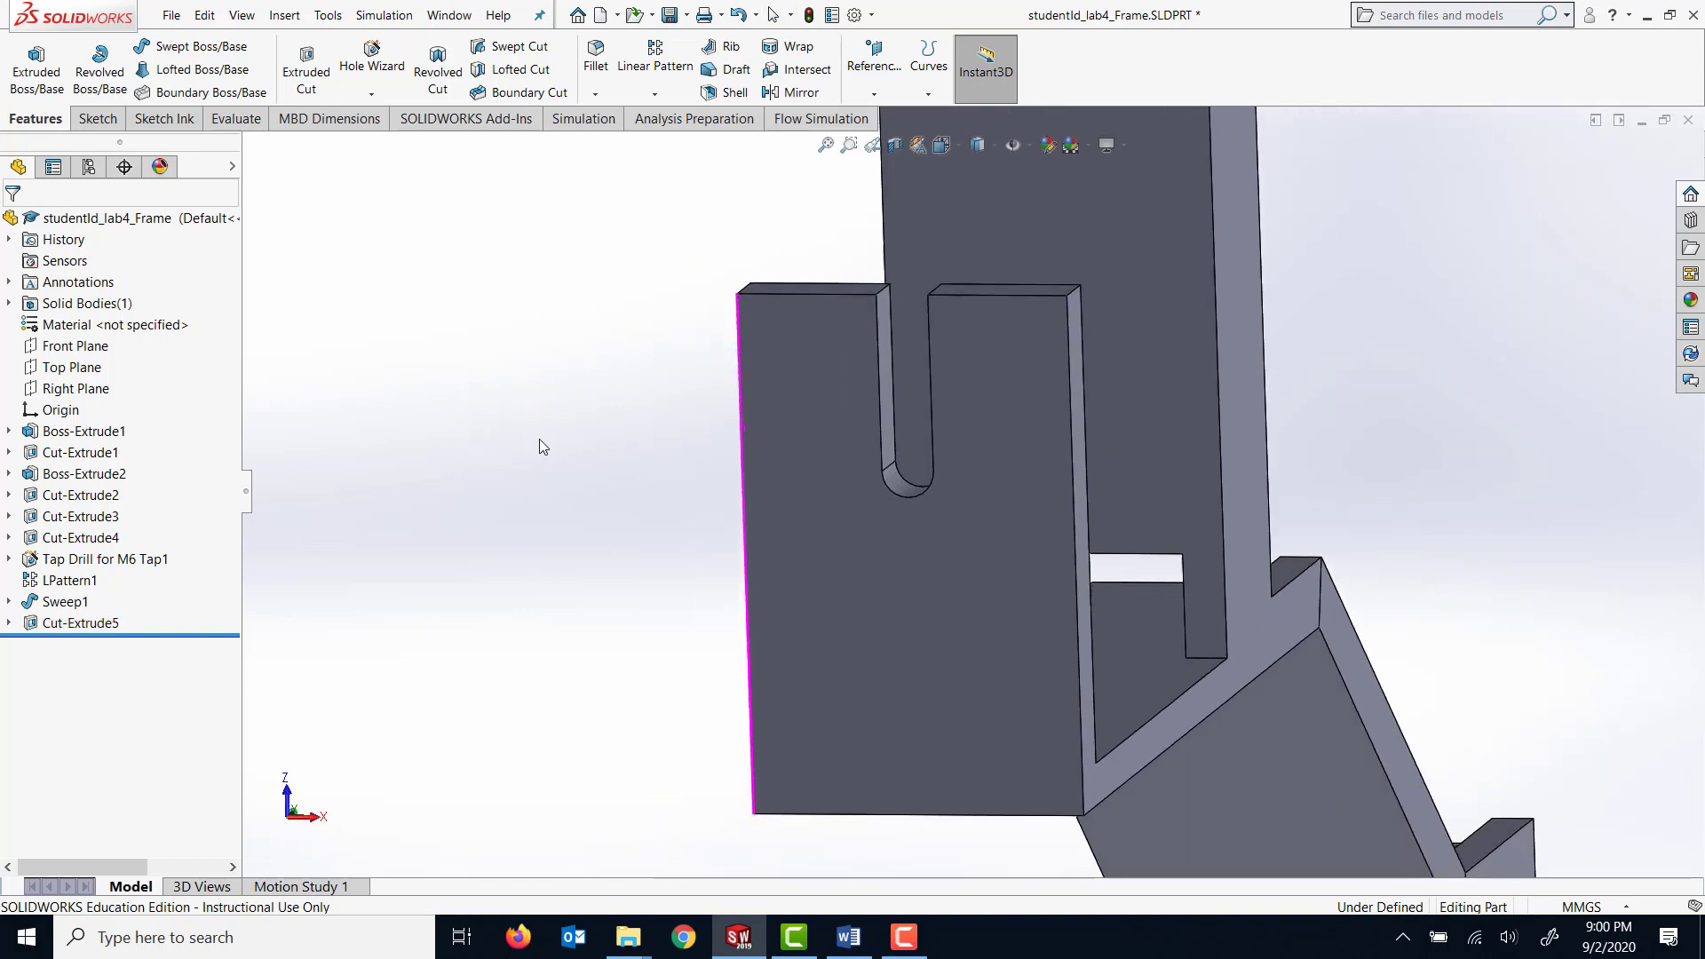
# Start a sketch on the short upright's outer face and draw a circle about 13.6 mm in diameter beside the slot.
pyautogui.click(813, 561)
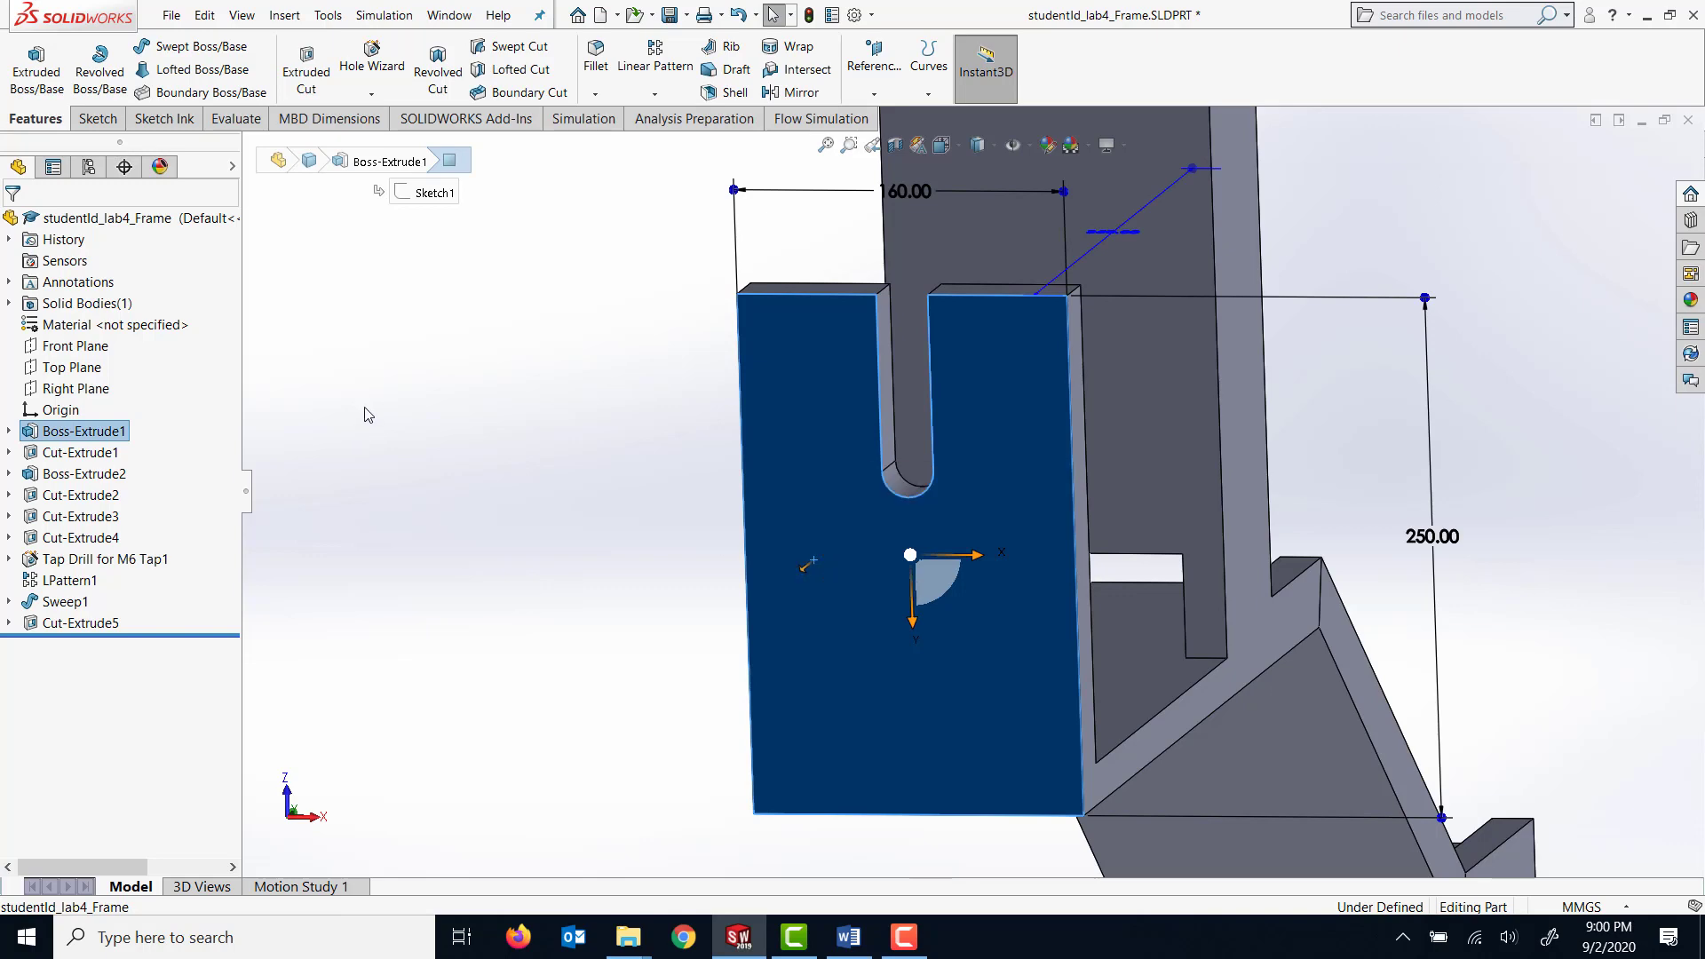
pyautogui.press('space')
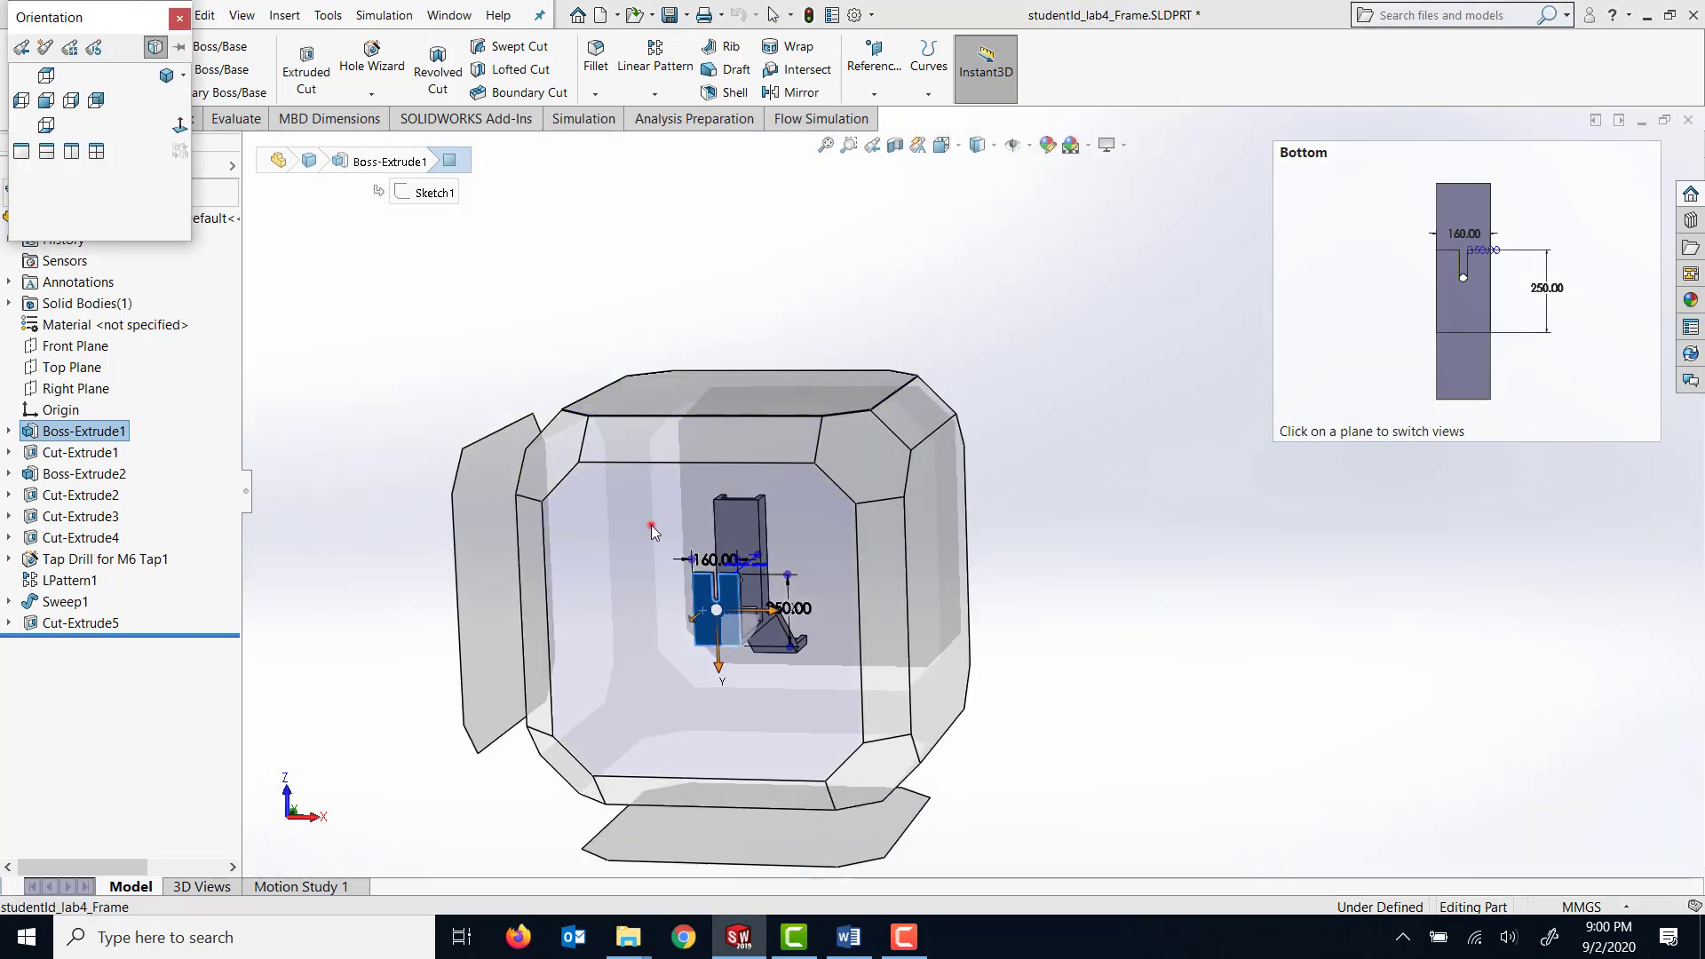
pyautogui.click(652, 524)
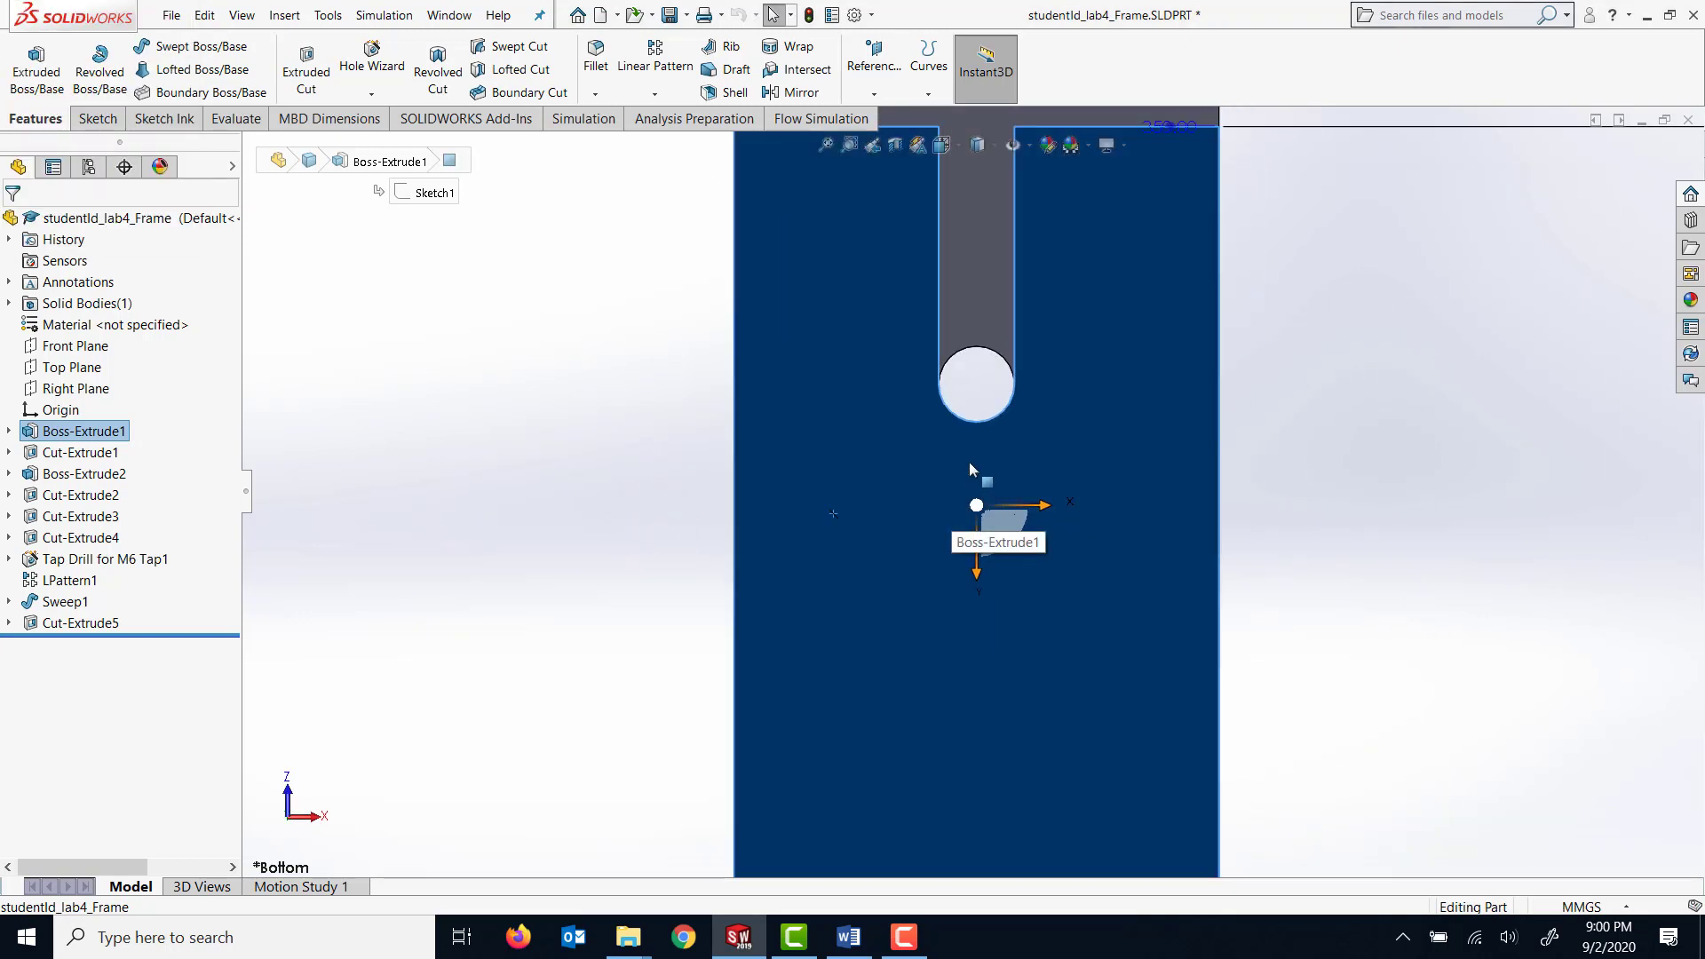
pyautogui.click(97, 124)
pyautogui.click(26, 64)
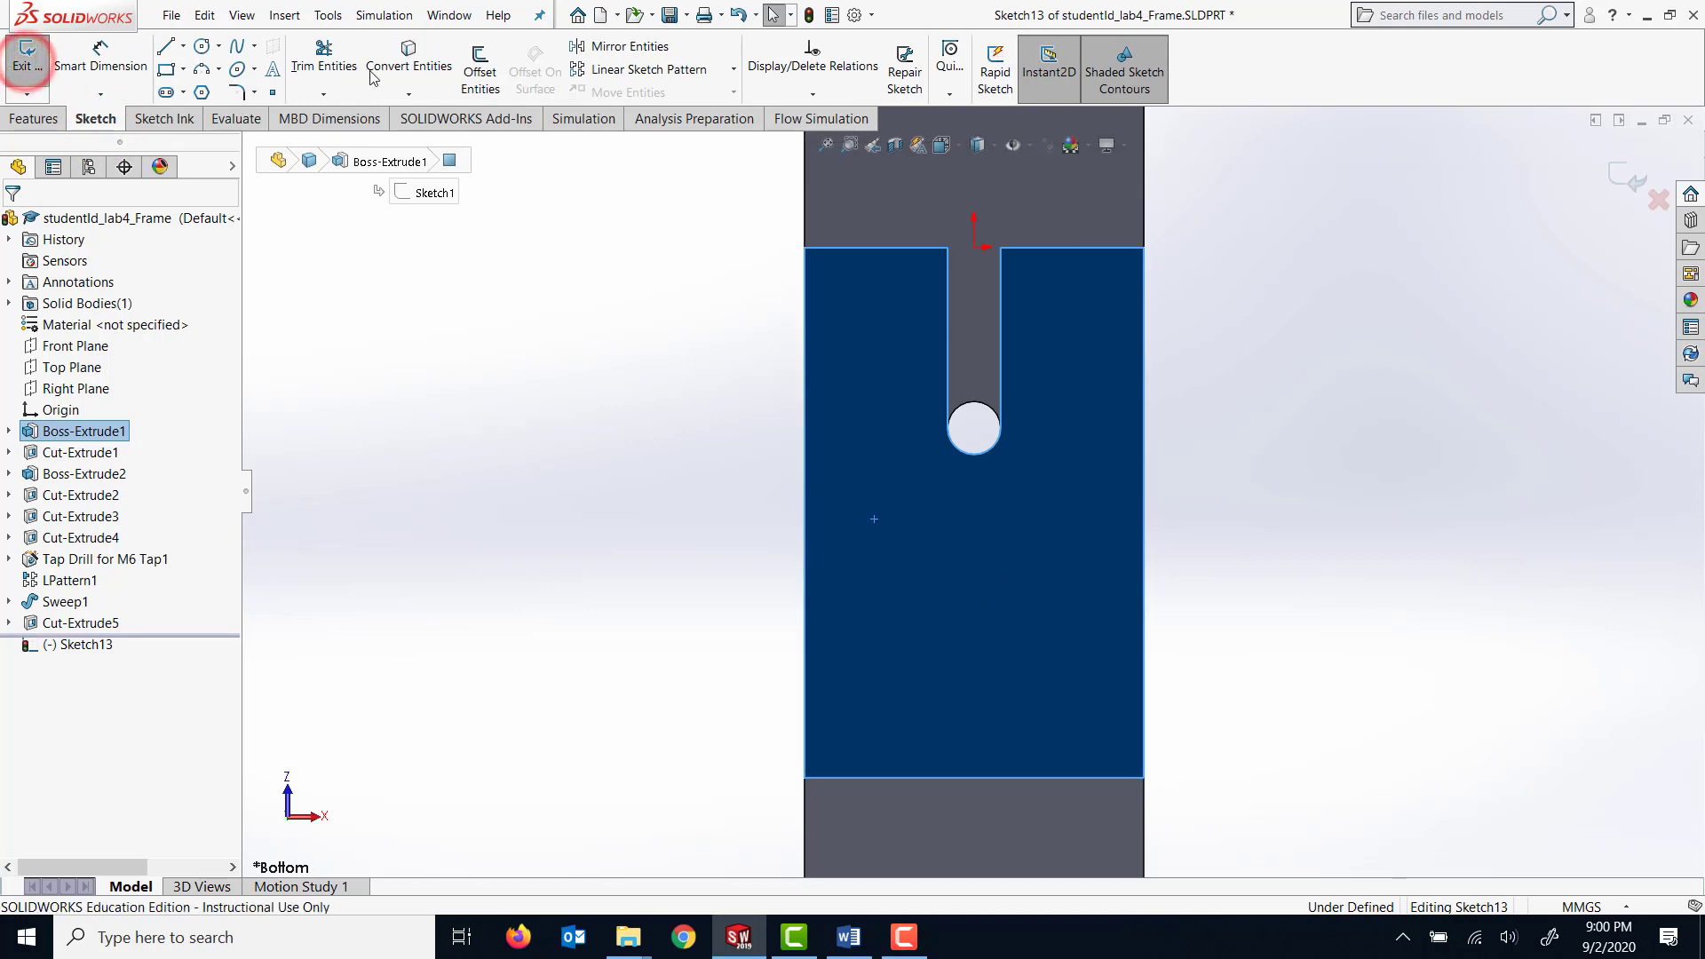
pyautogui.click(203, 49)
pyautogui.scroll(-4, 1115, 533)
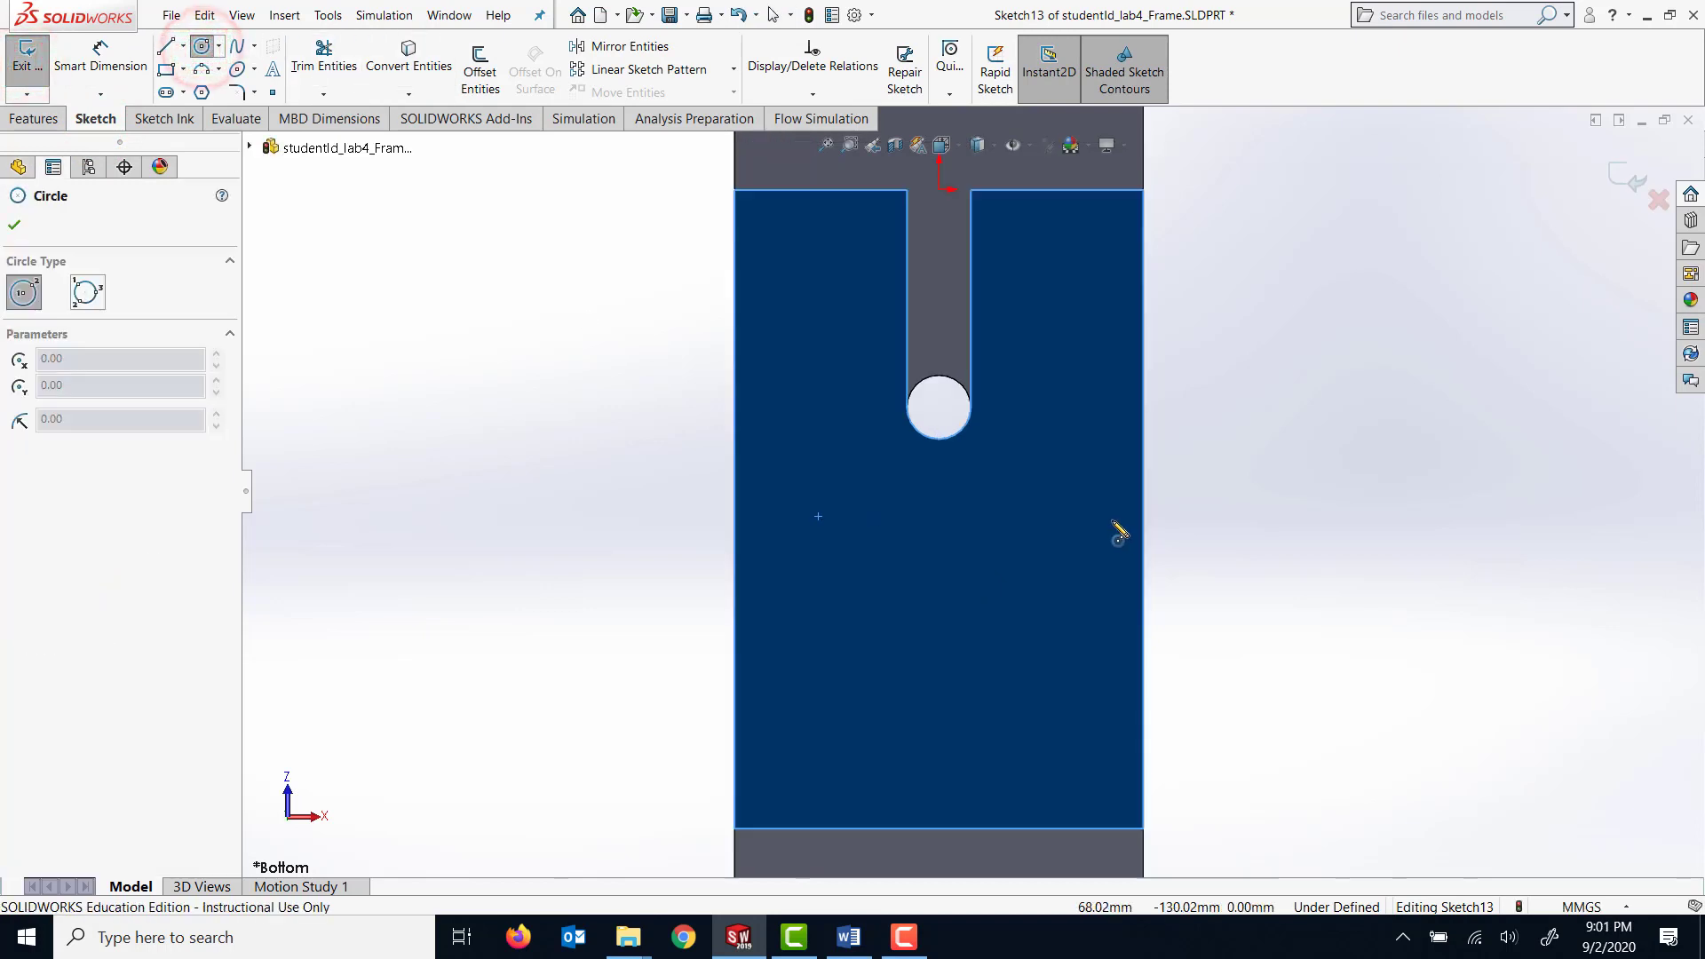
pyautogui.scroll(4, 779, 273)
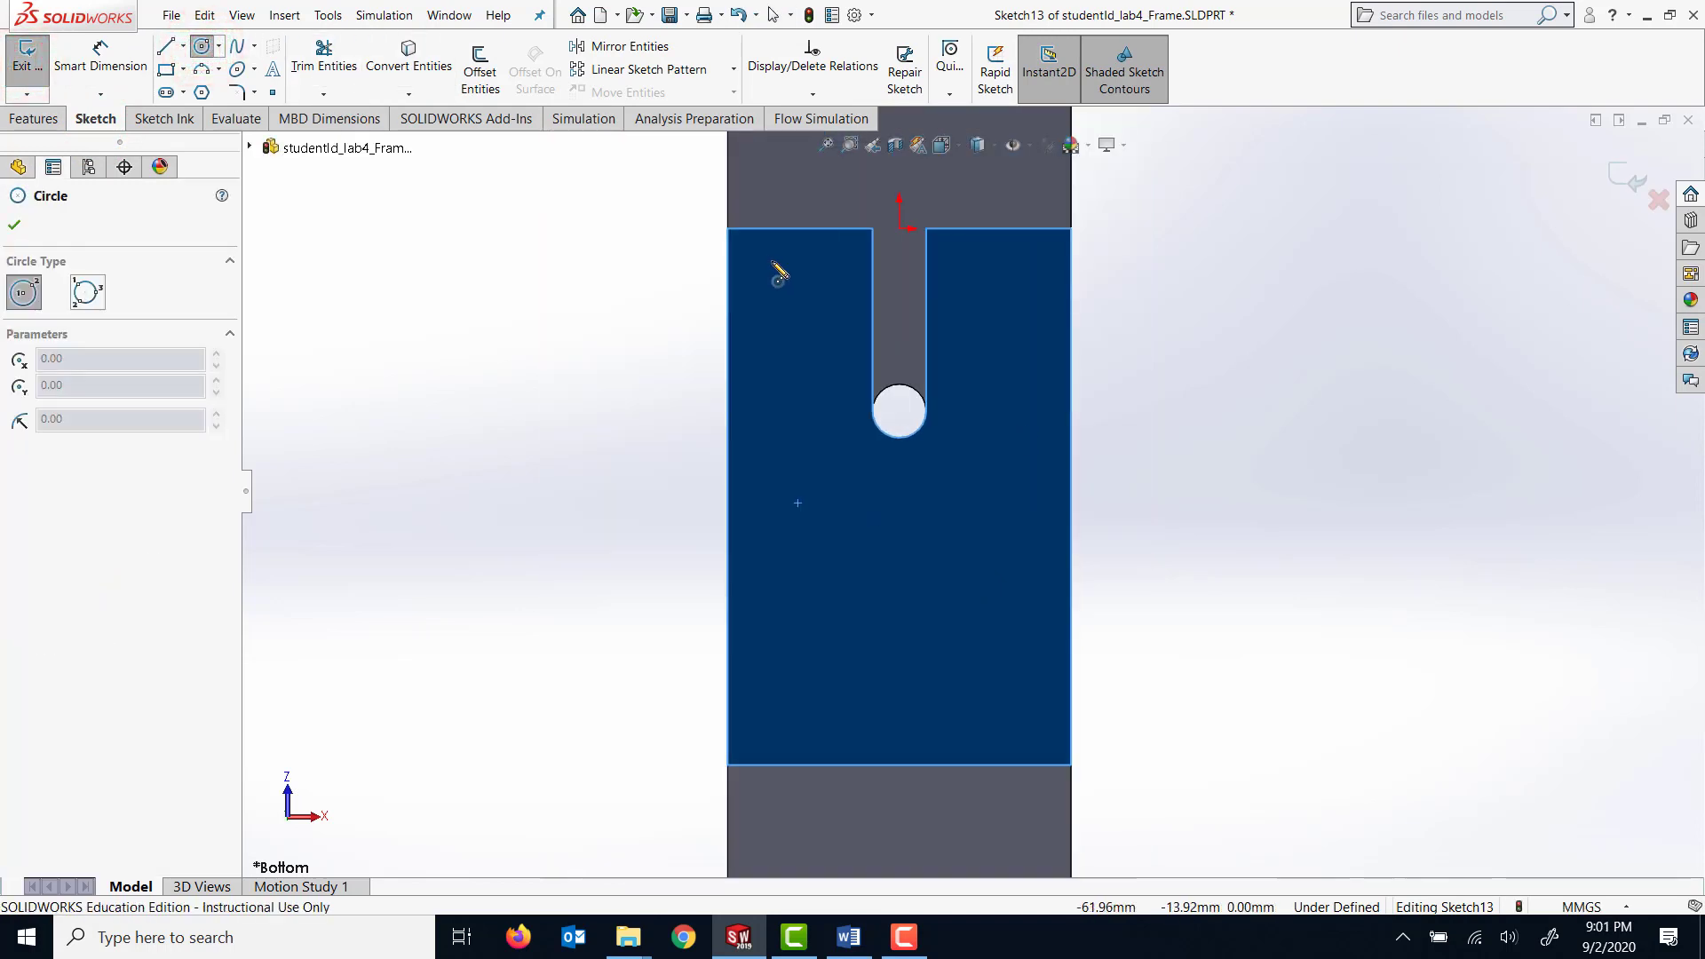
pyautogui.click(824, 335)
pyautogui.click(839, 336)
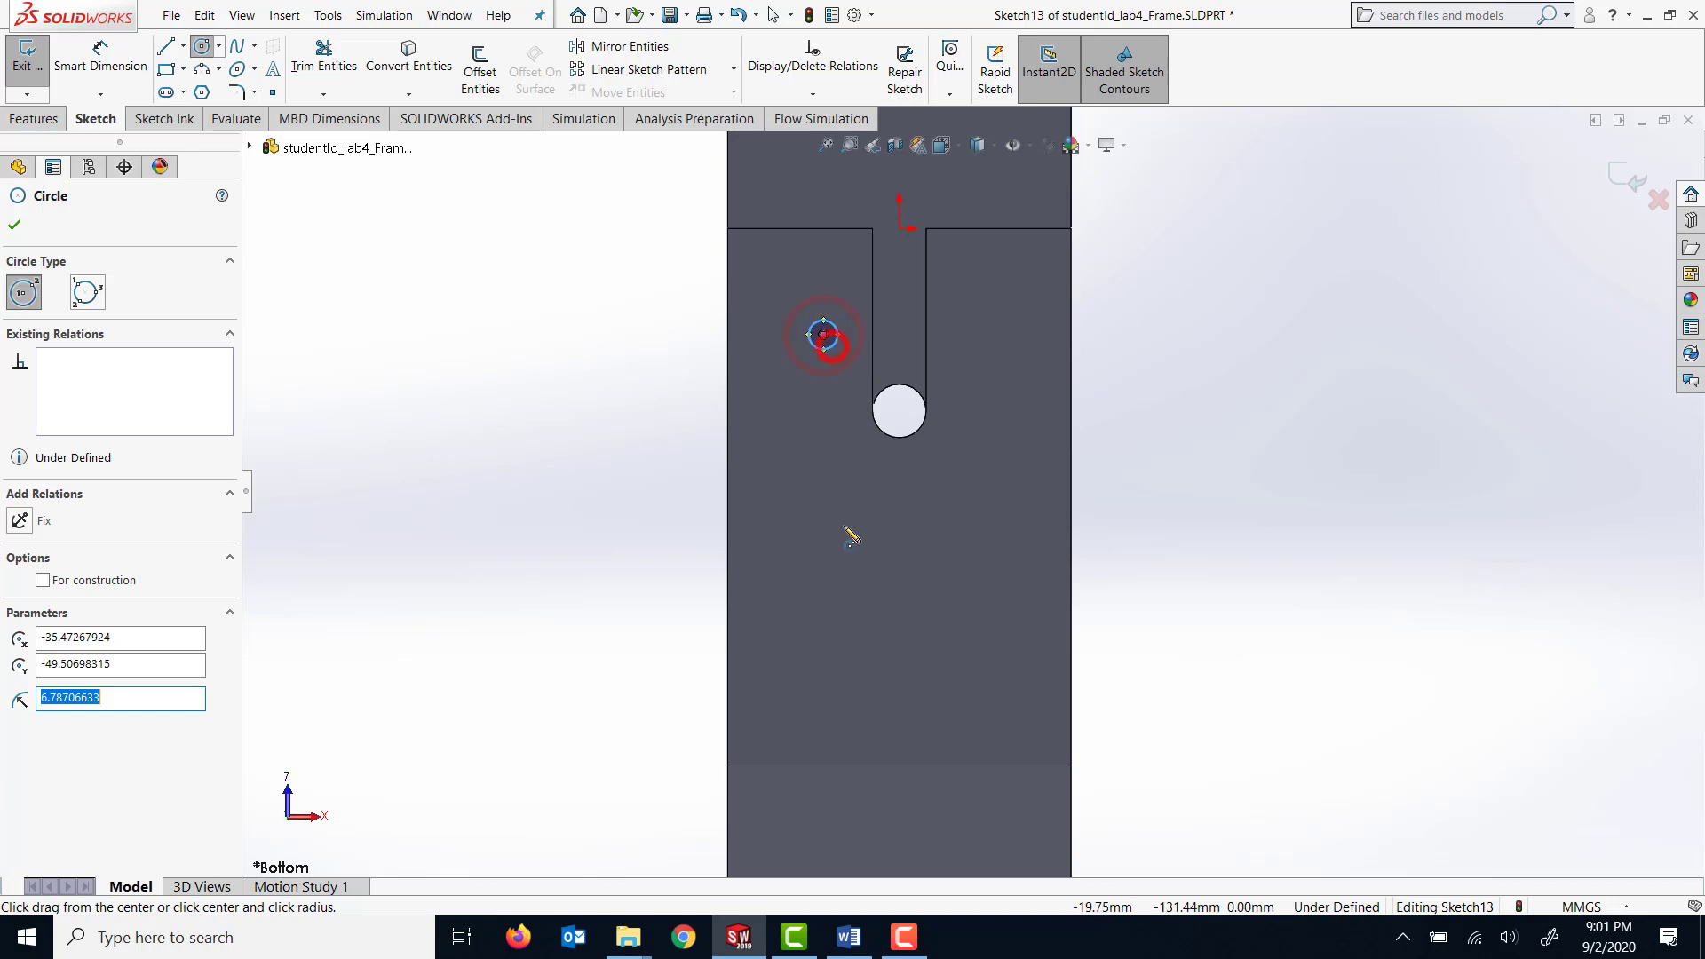
# Dimension the horizontal distance between the small circle's center and the slot's round end as 32 mm.
pyautogui.click(104, 66)
pyautogui.scroll(-1, 771, 218)
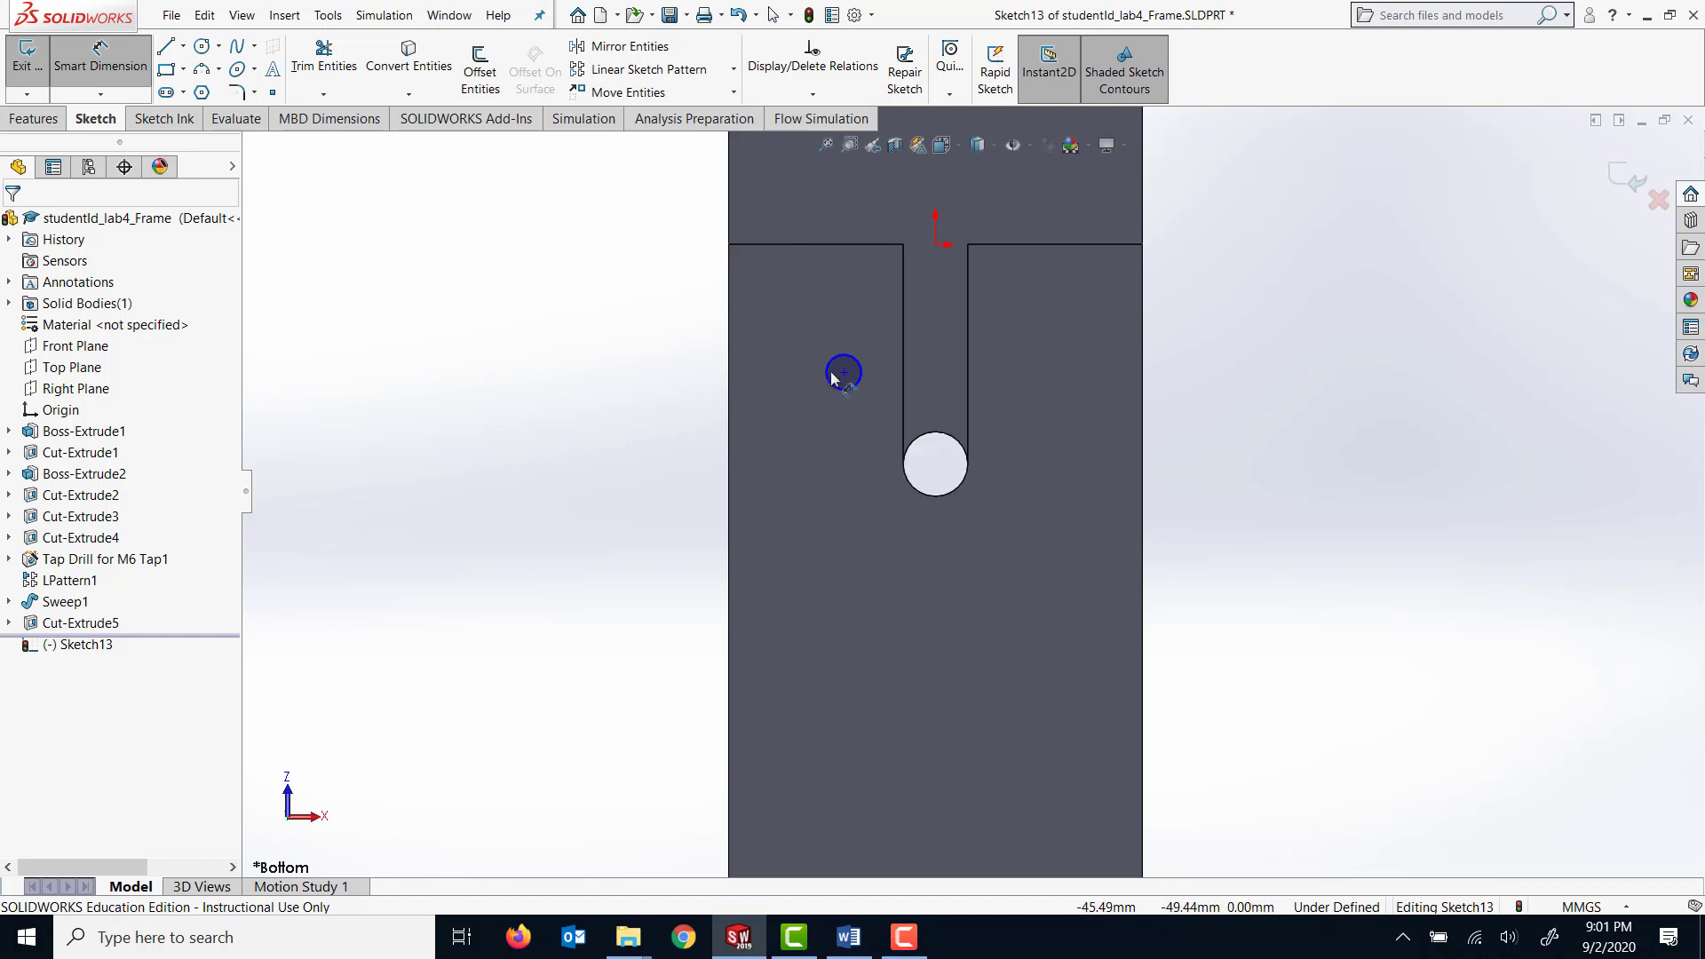
pyautogui.click(861, 377)
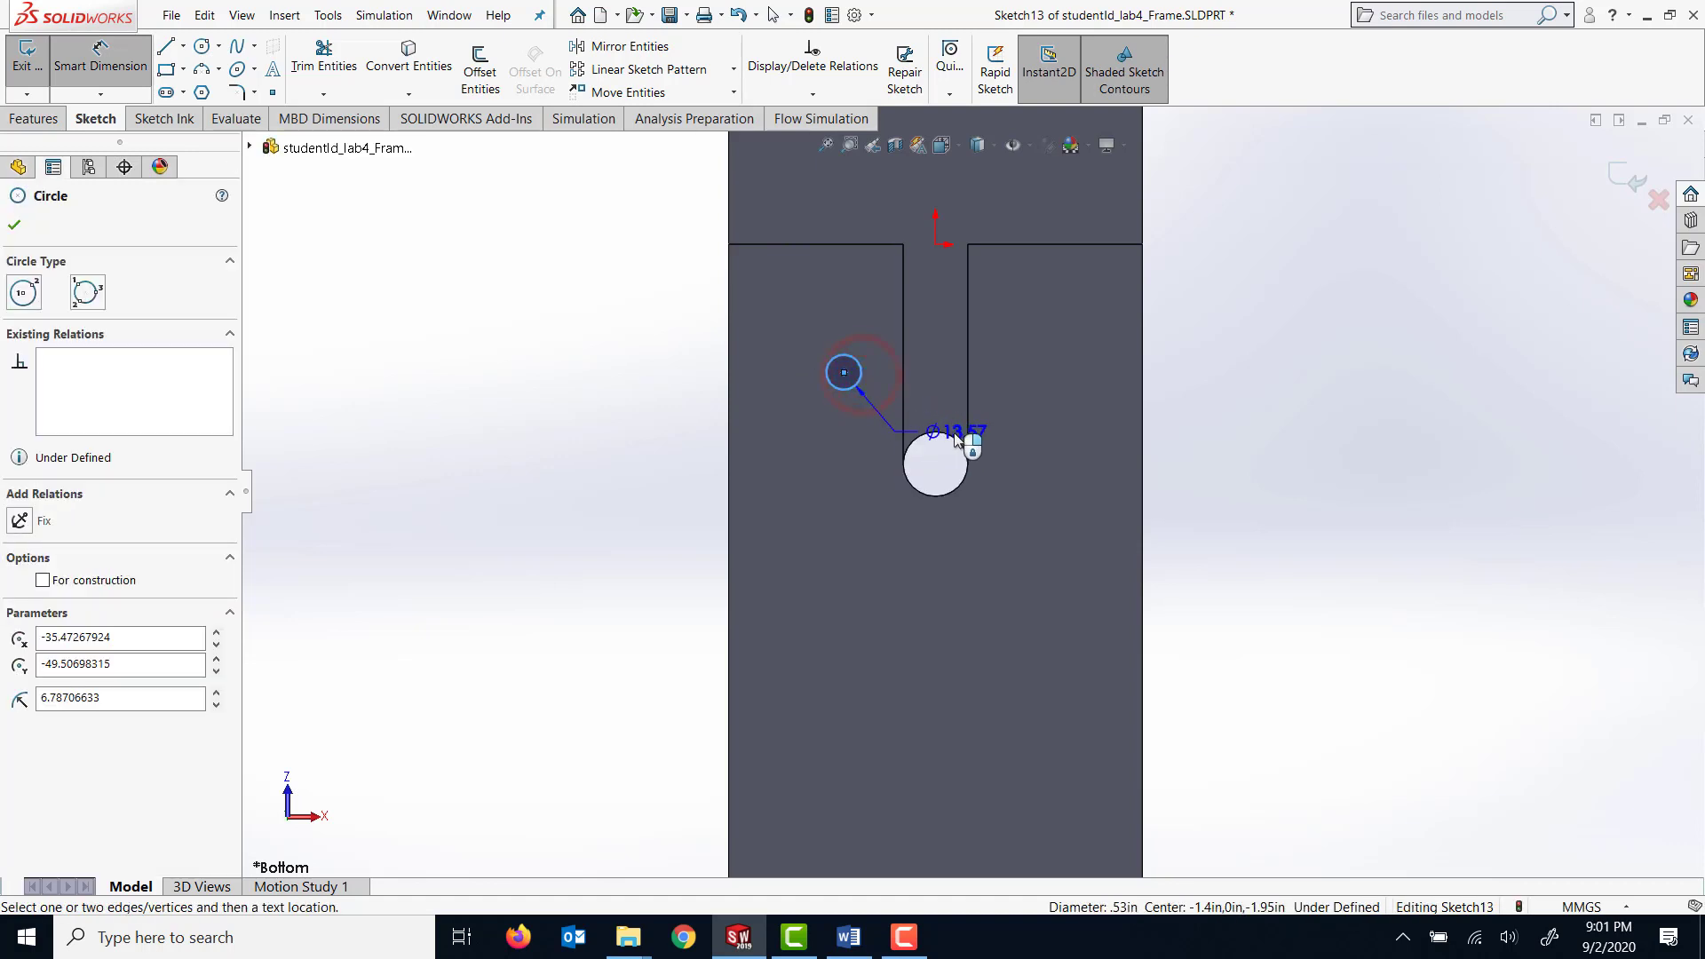
pyautogui.click(951, 438)
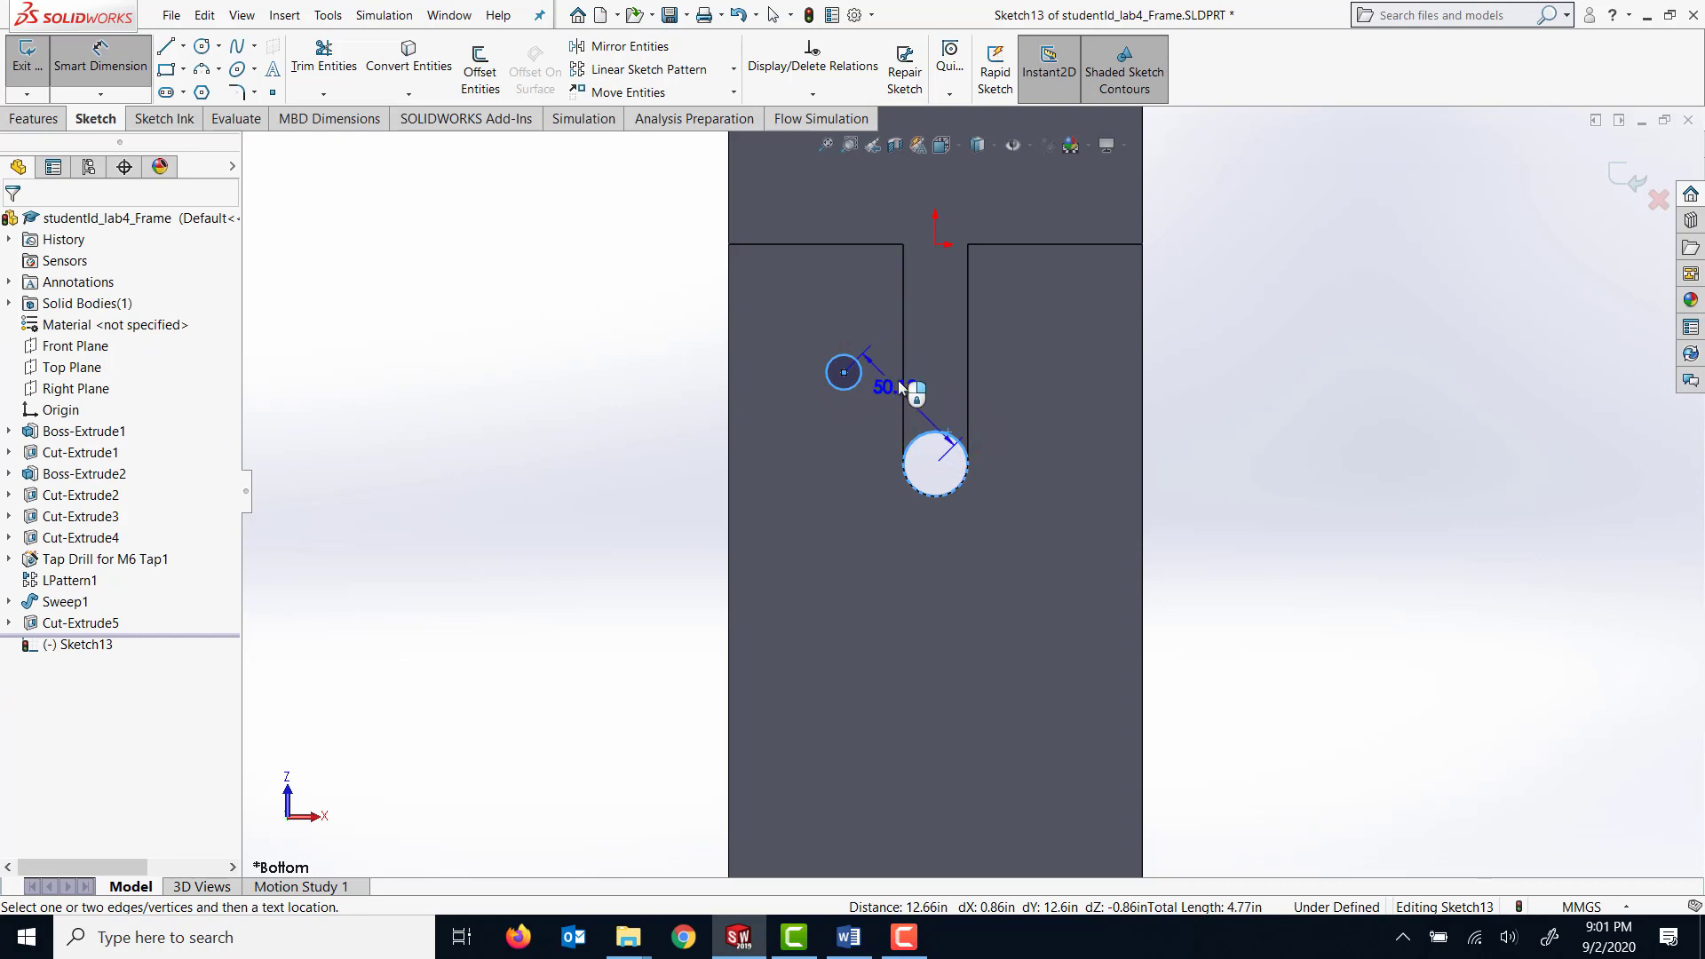
pyautogui.click(891, 327)
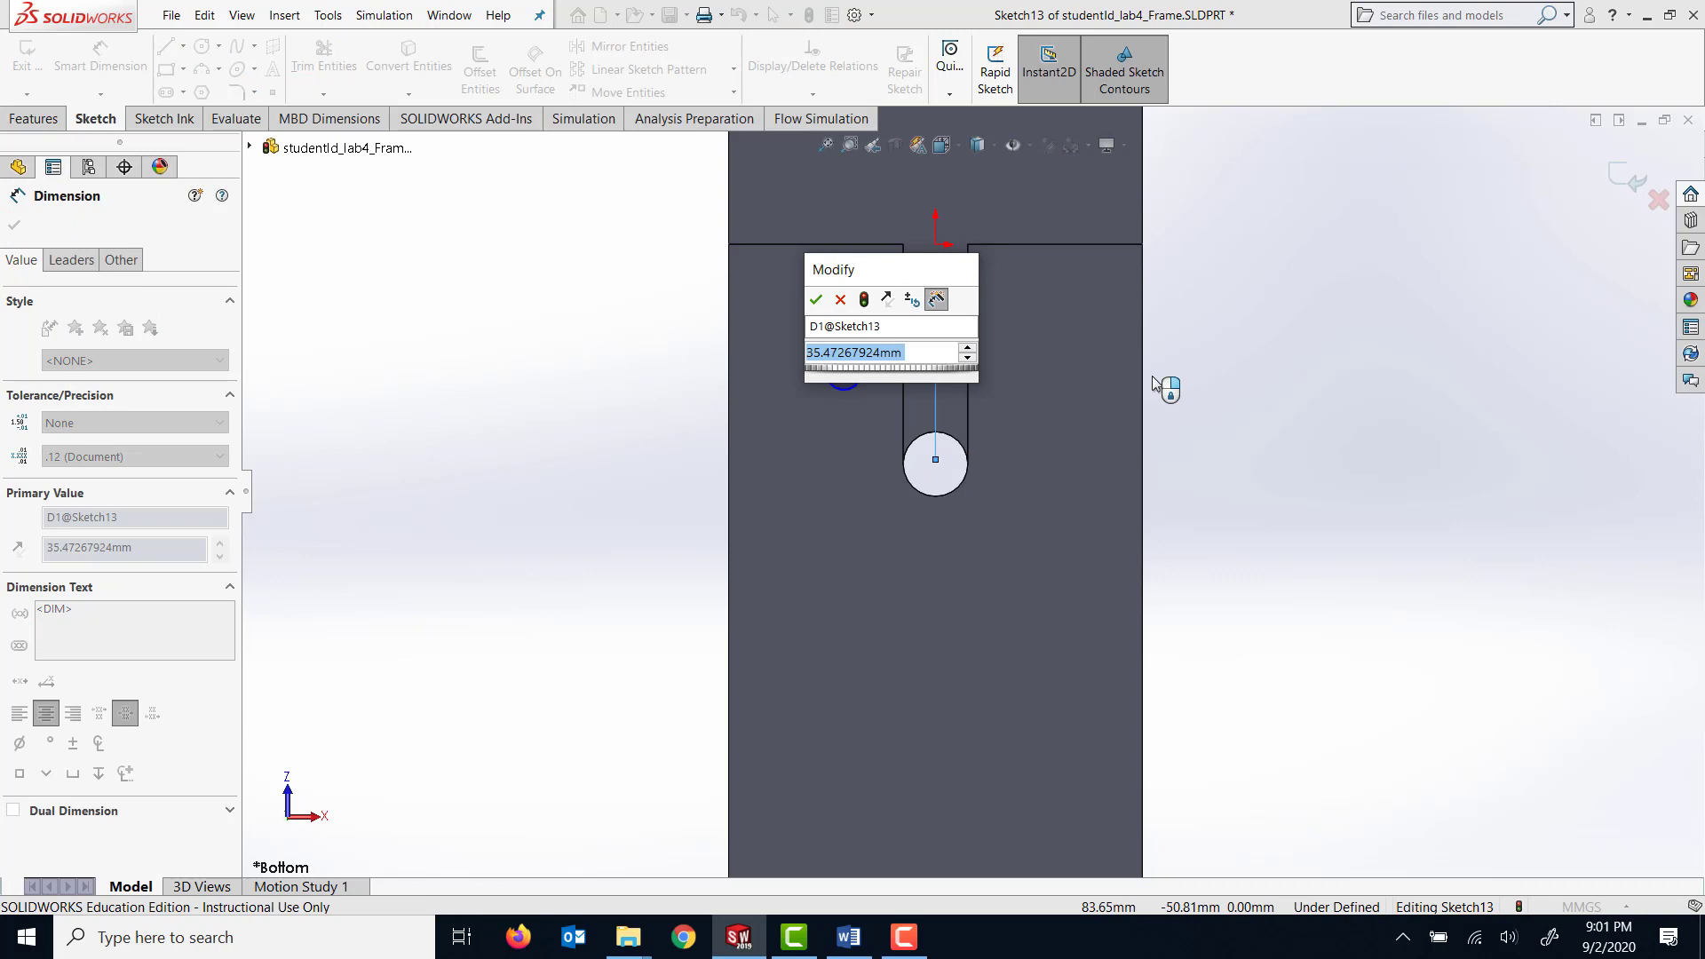
pyautogui.write('40')
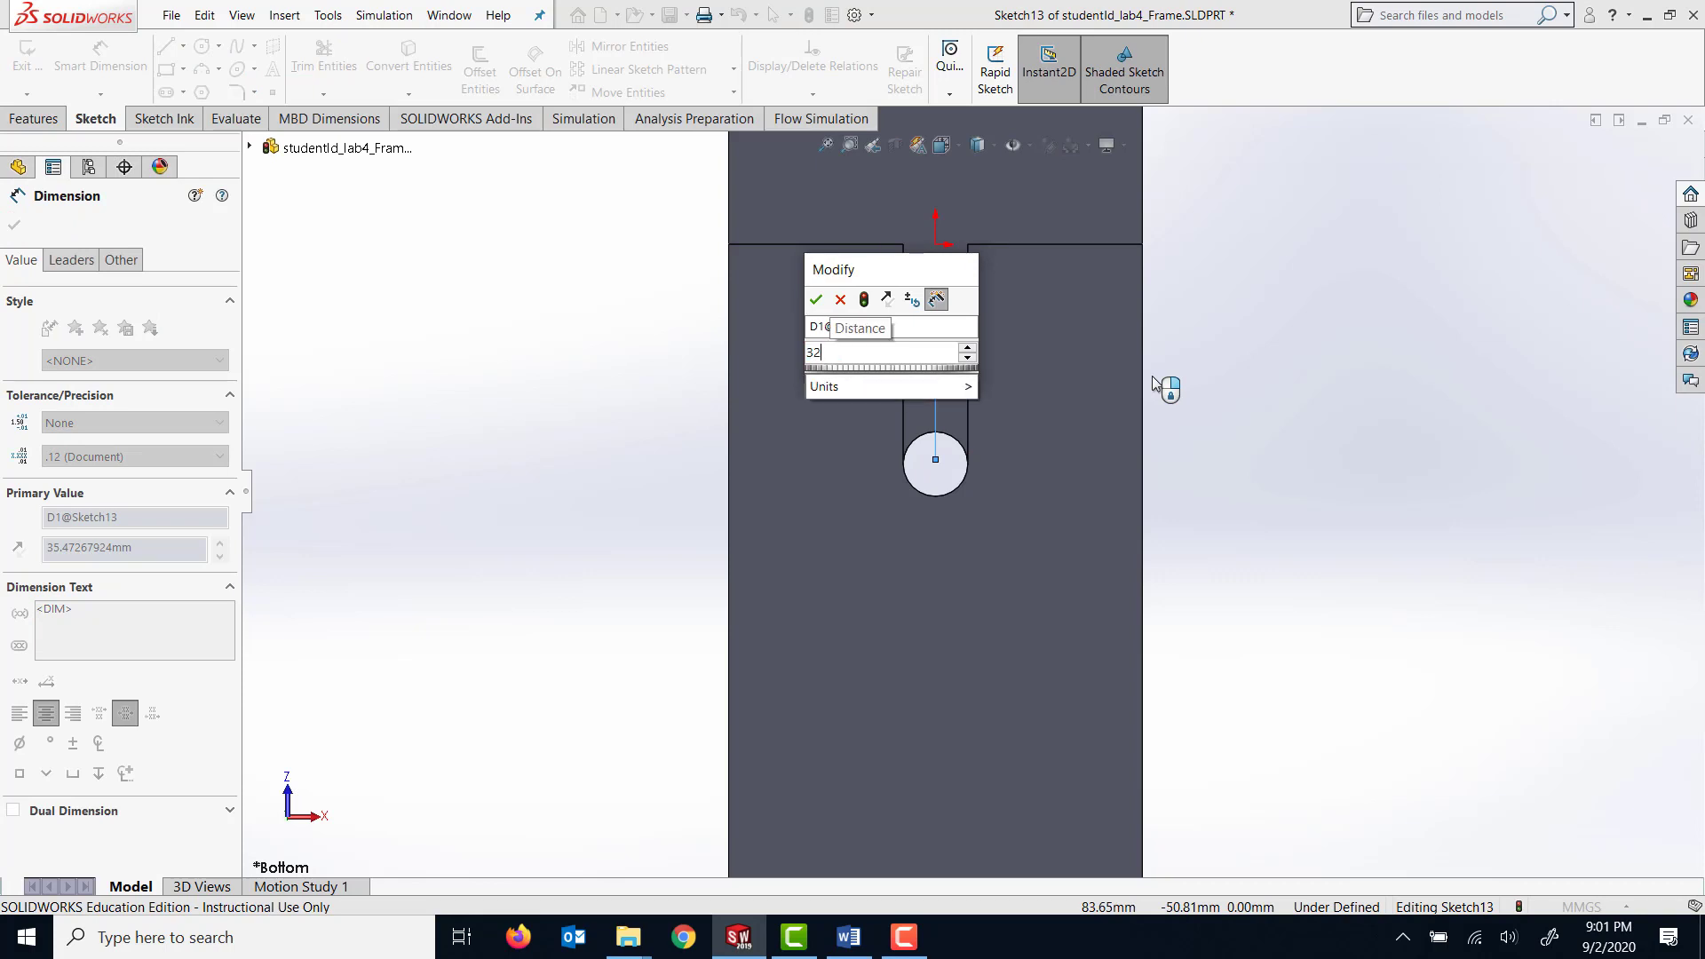
pyautogui.press('Return')
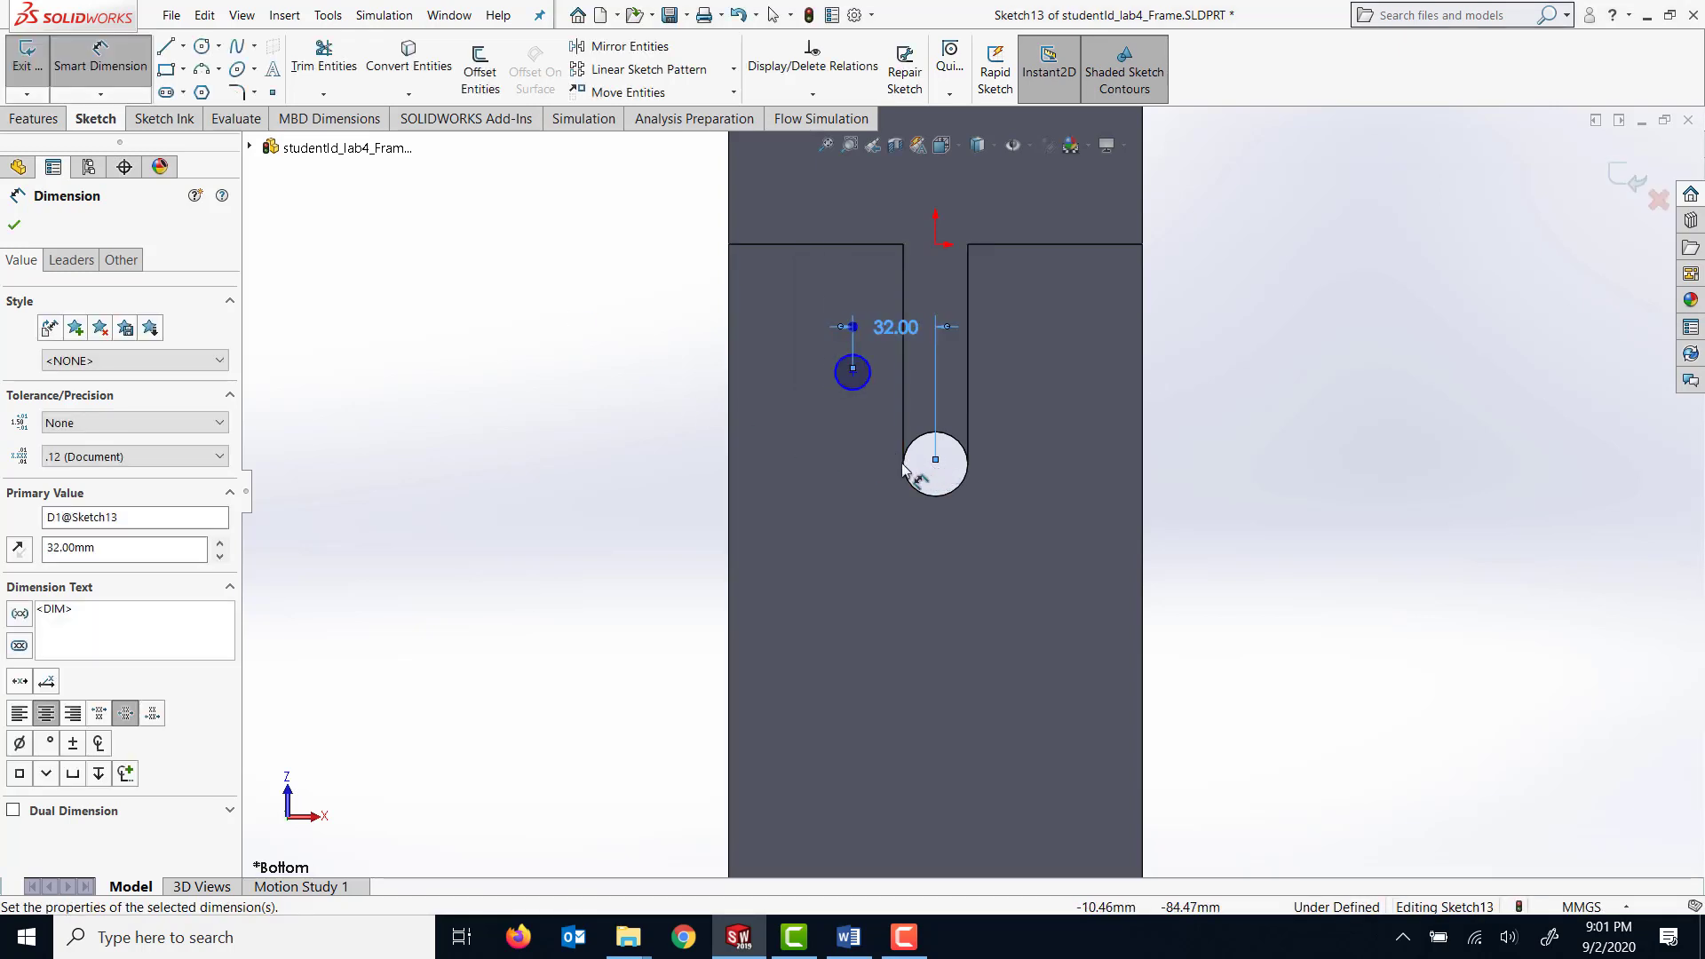
pyautogui.click(16, 226)
# Dimension the vertical distance between the small circle's center and the center of the slot's round end as 32 mm.
pyautogui.click(122, 75)
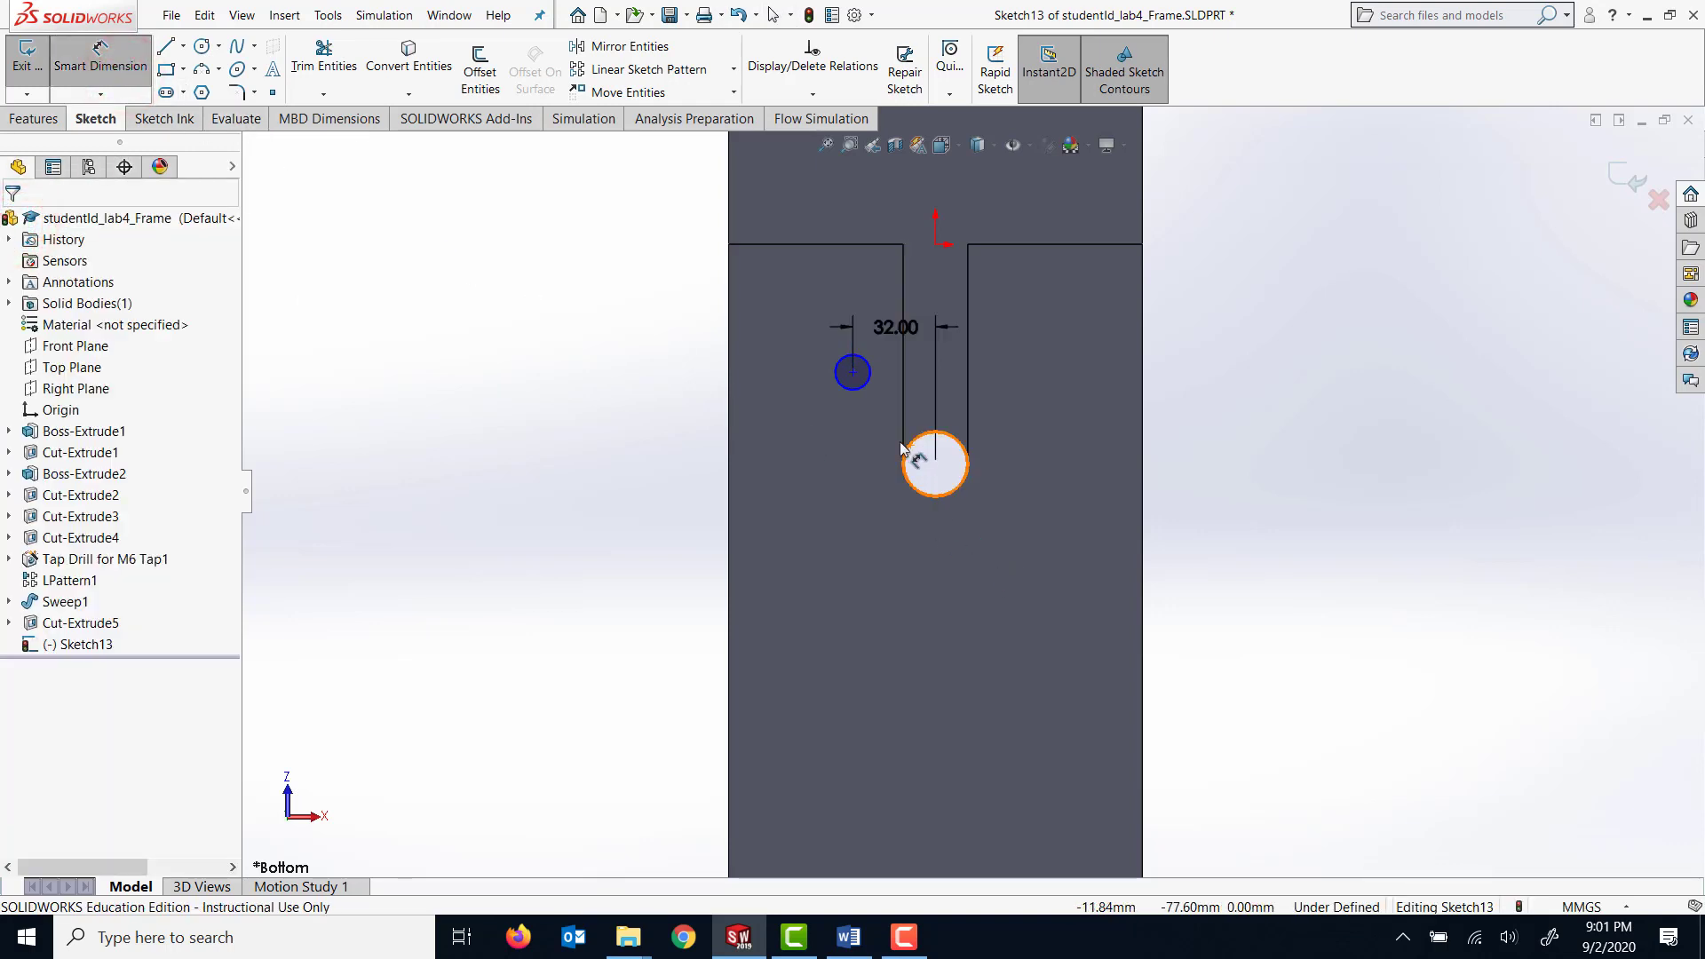
pyautogui.click(849, 374)
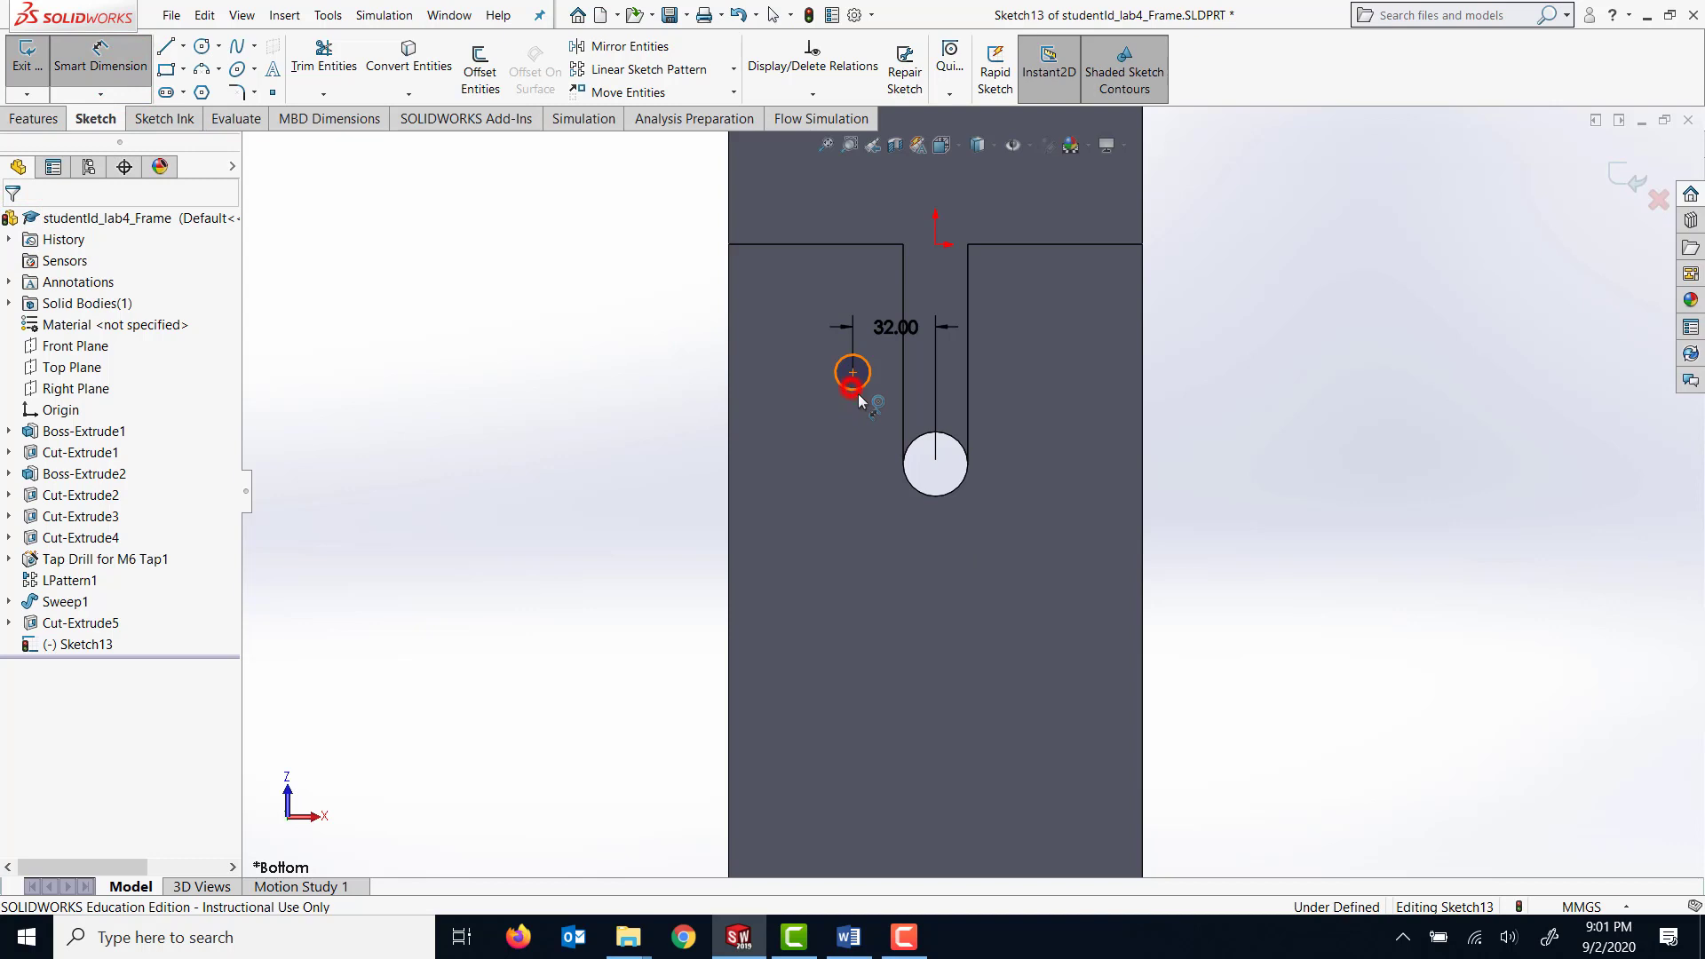
pyautogui.click(909, 444)
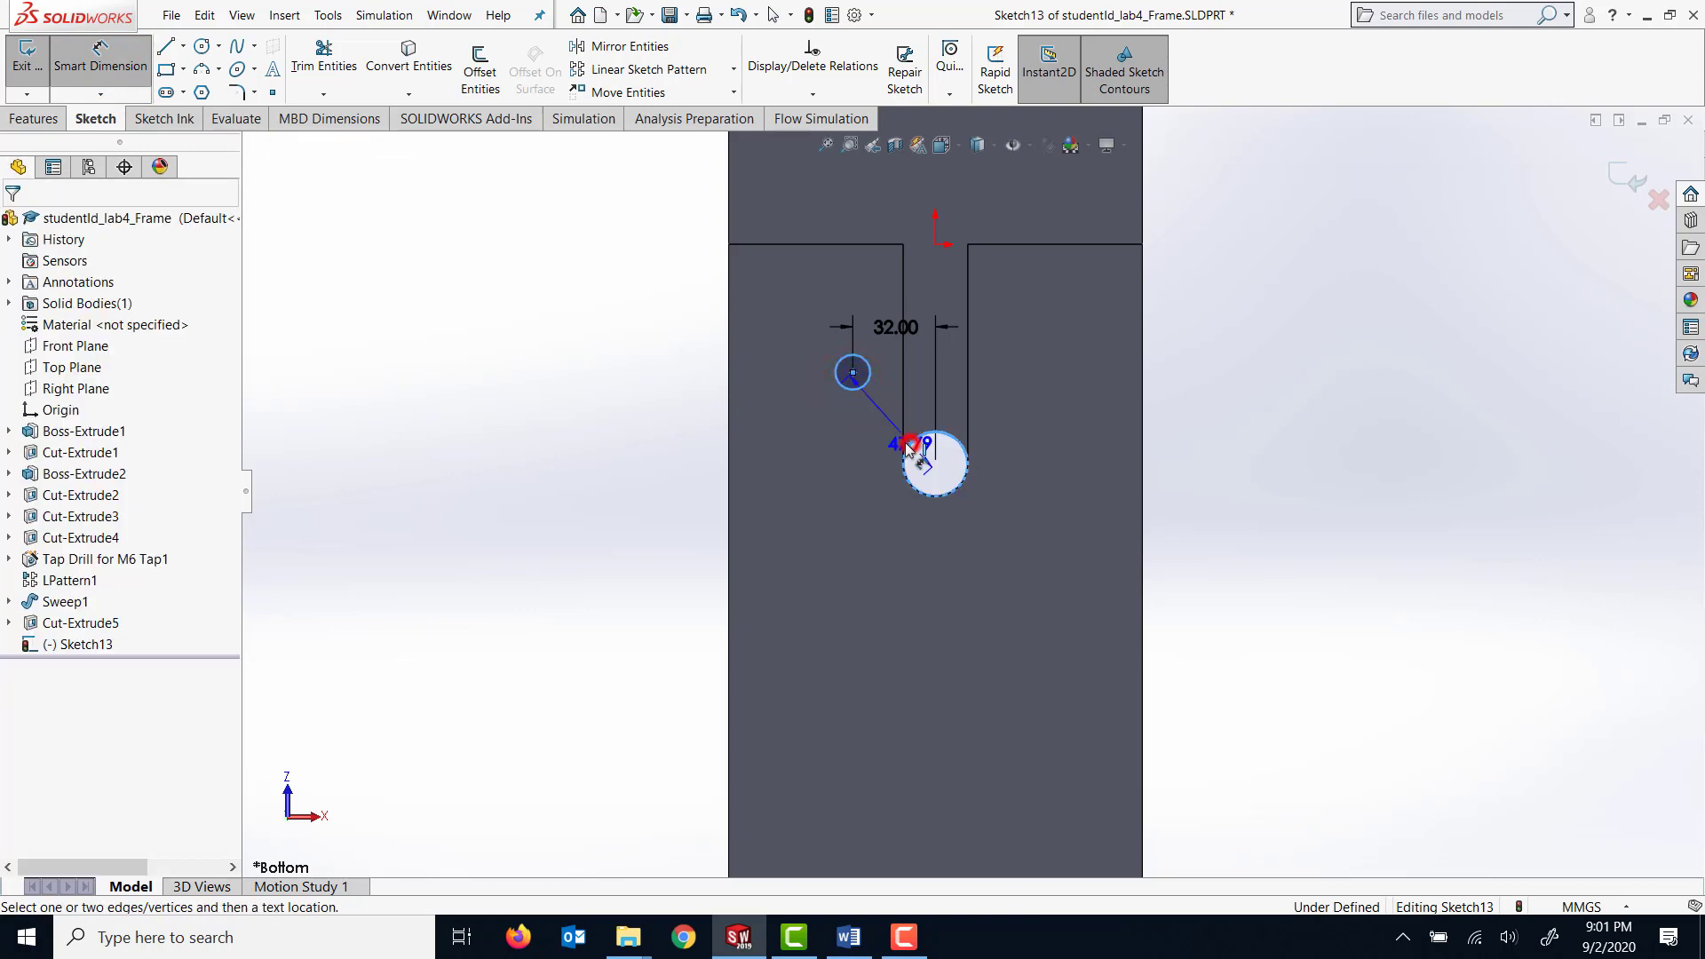
pyautogui.click(794, 424)
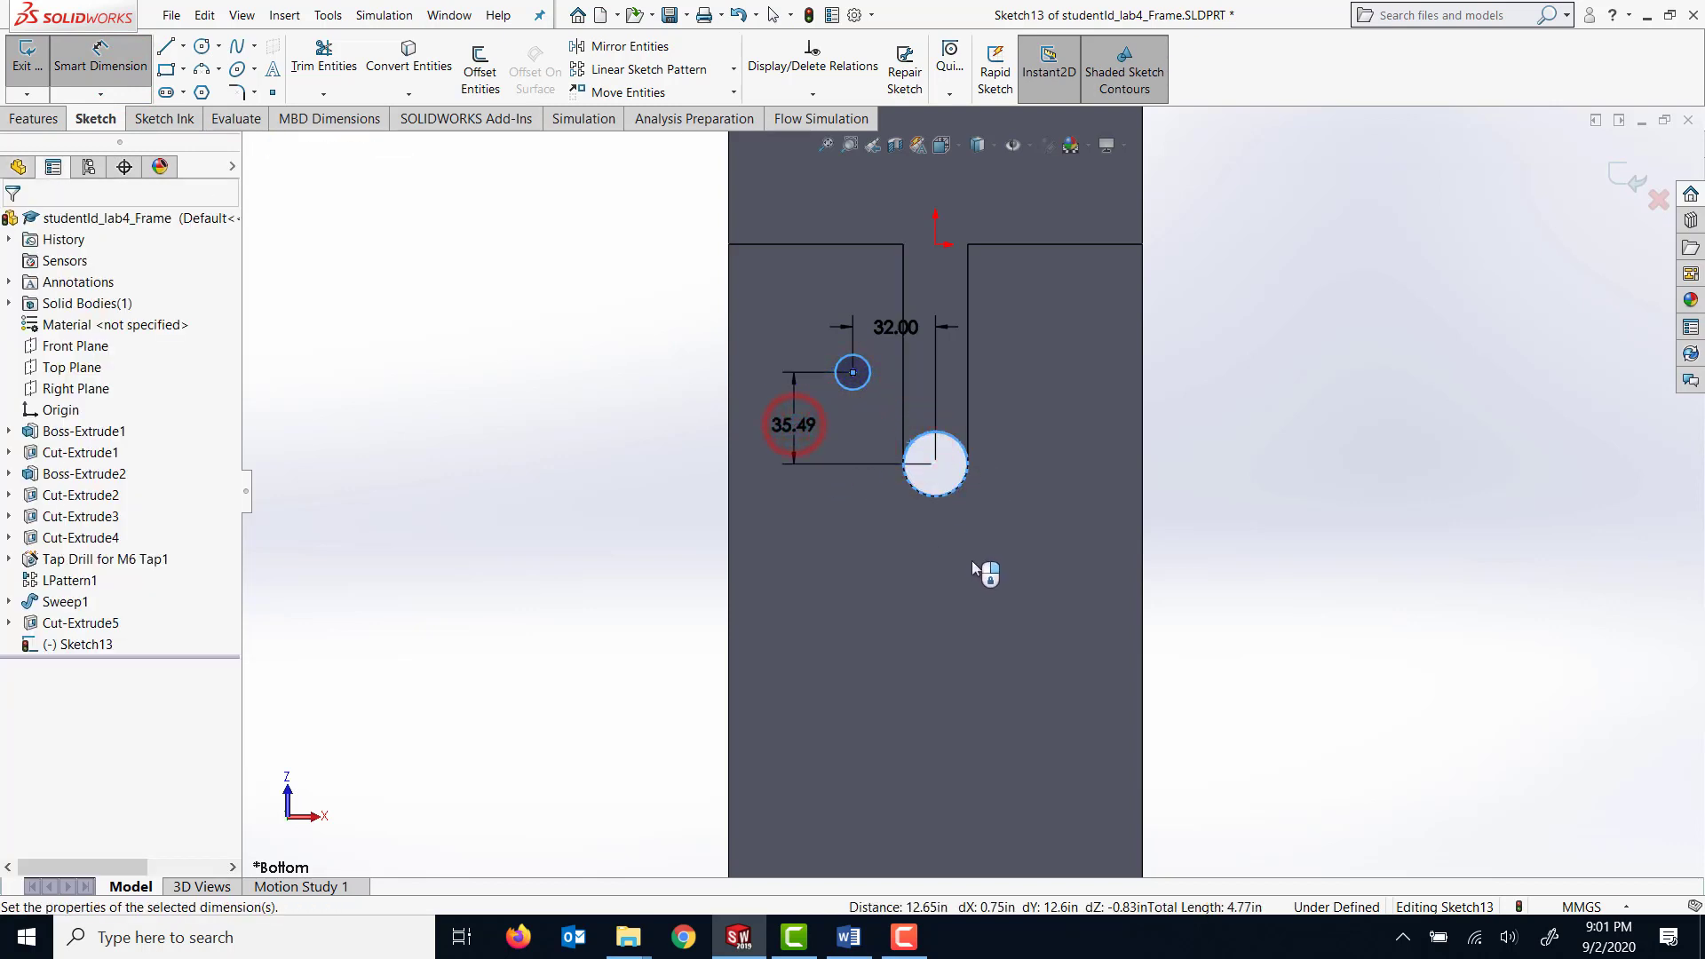
pyautogui.write('40')
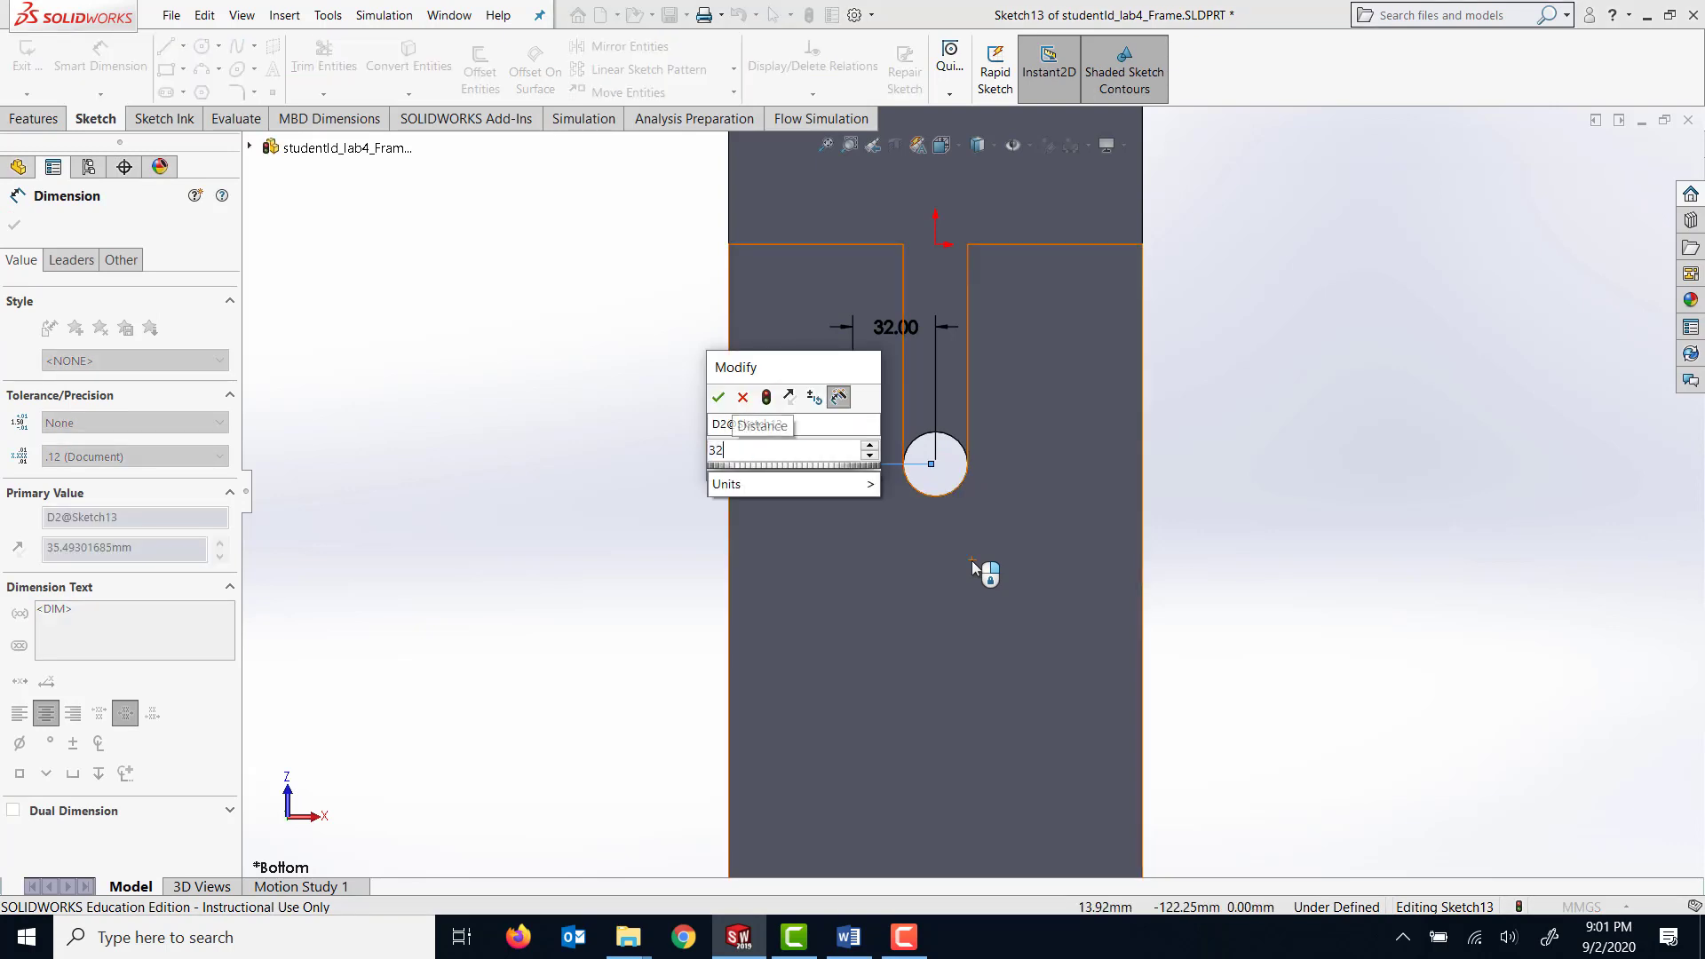
pyautogui.press('Return')
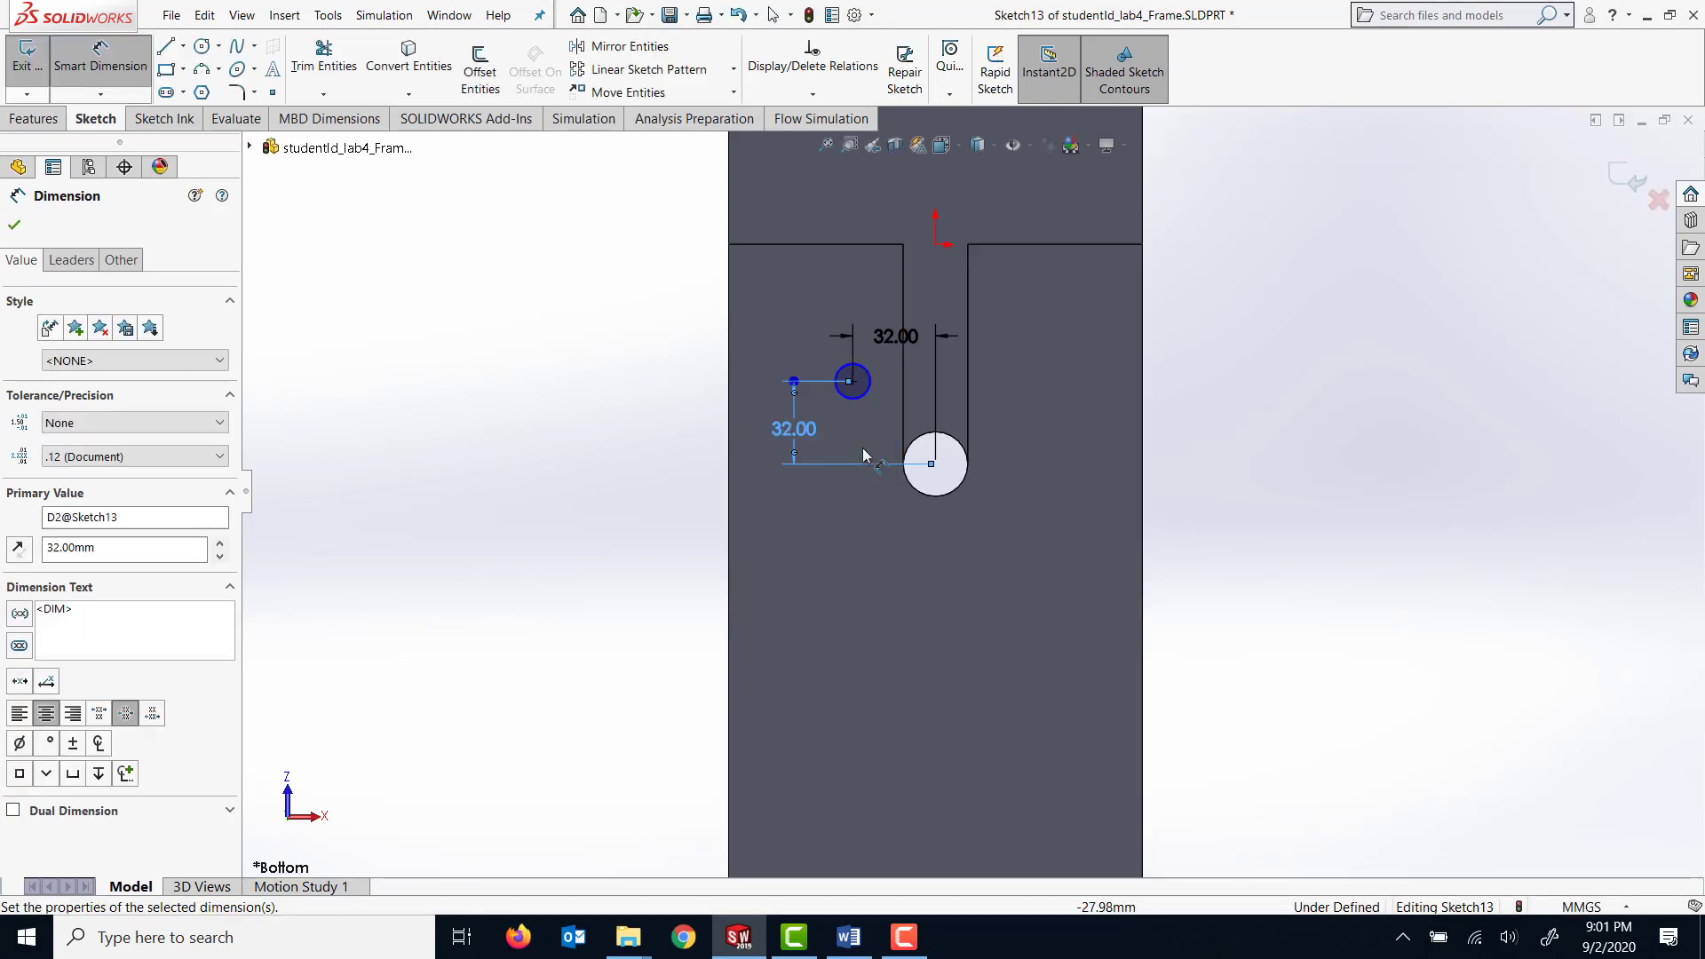
# Dimension the small circle's diameter as 6.6 mm.
pyautogui.click(818, 353)
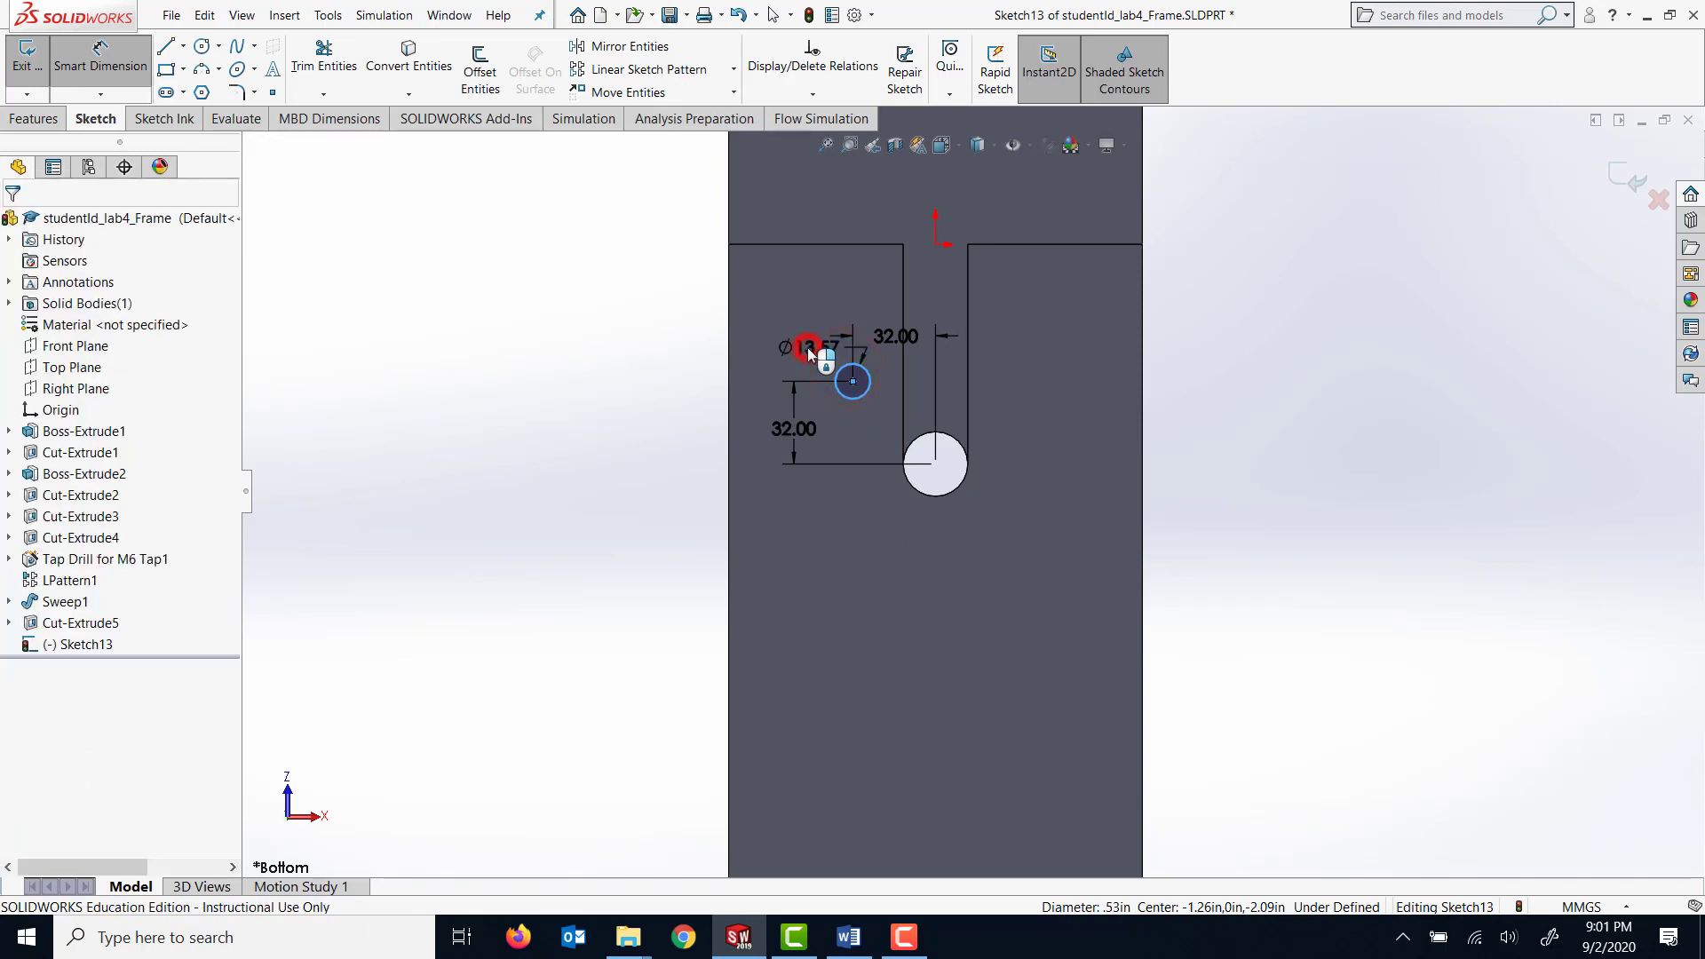
pyautogui.click(807, 348)
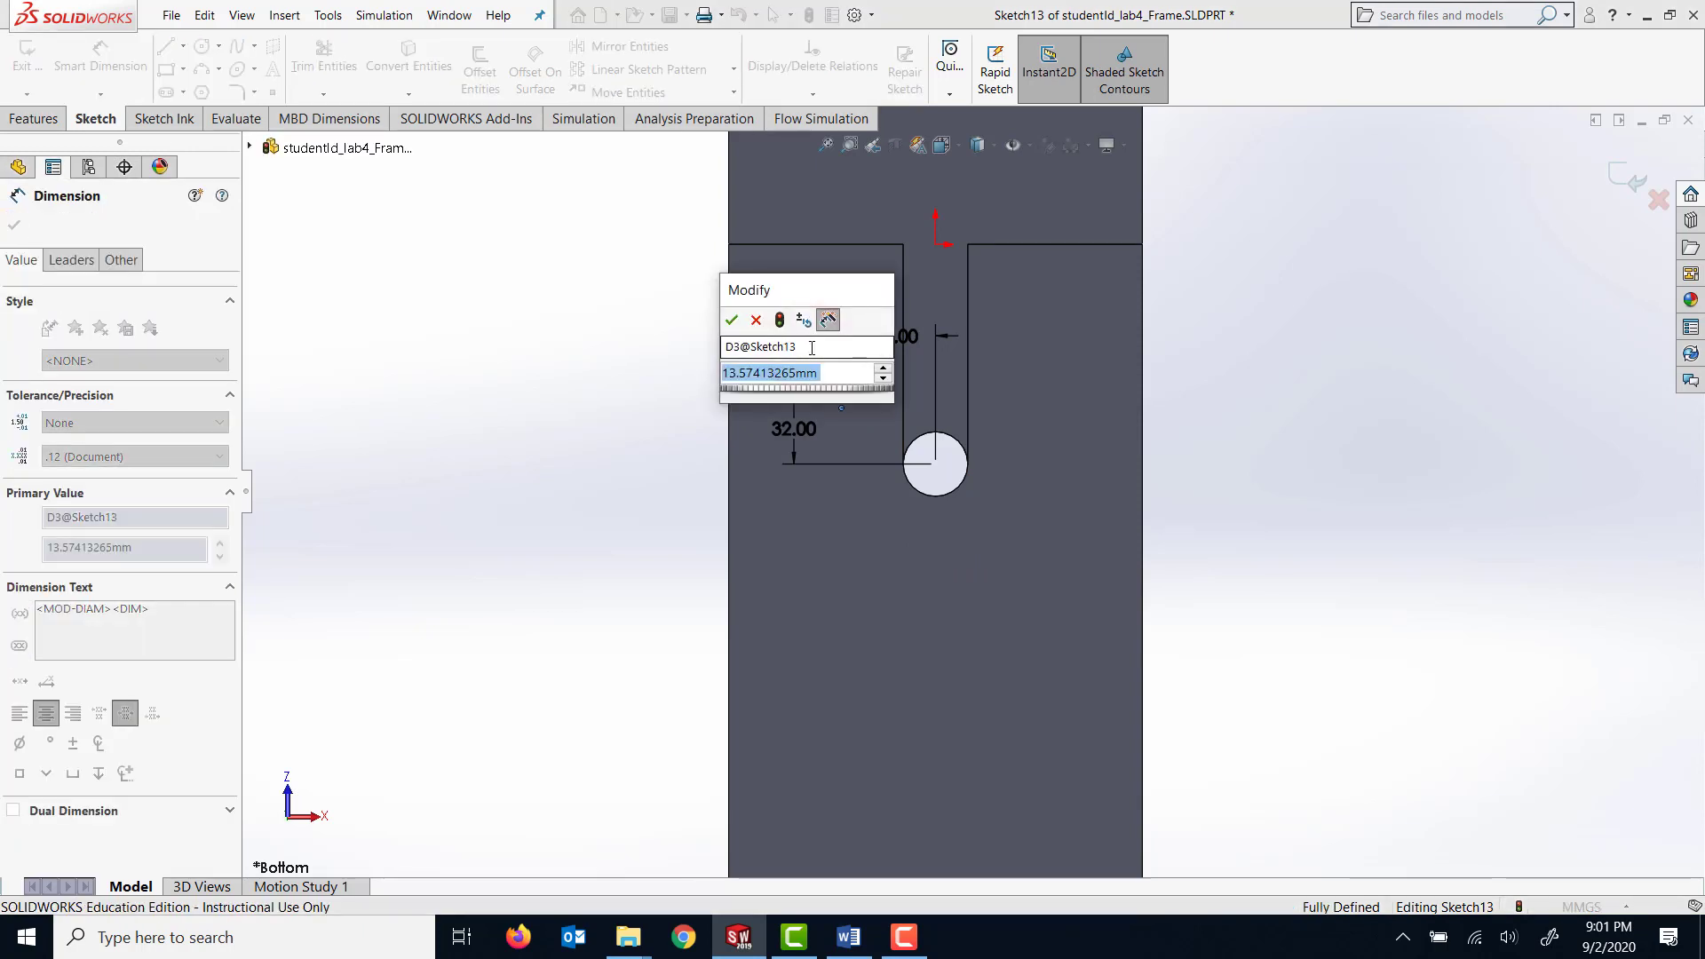
pyautogui.write('6.6')
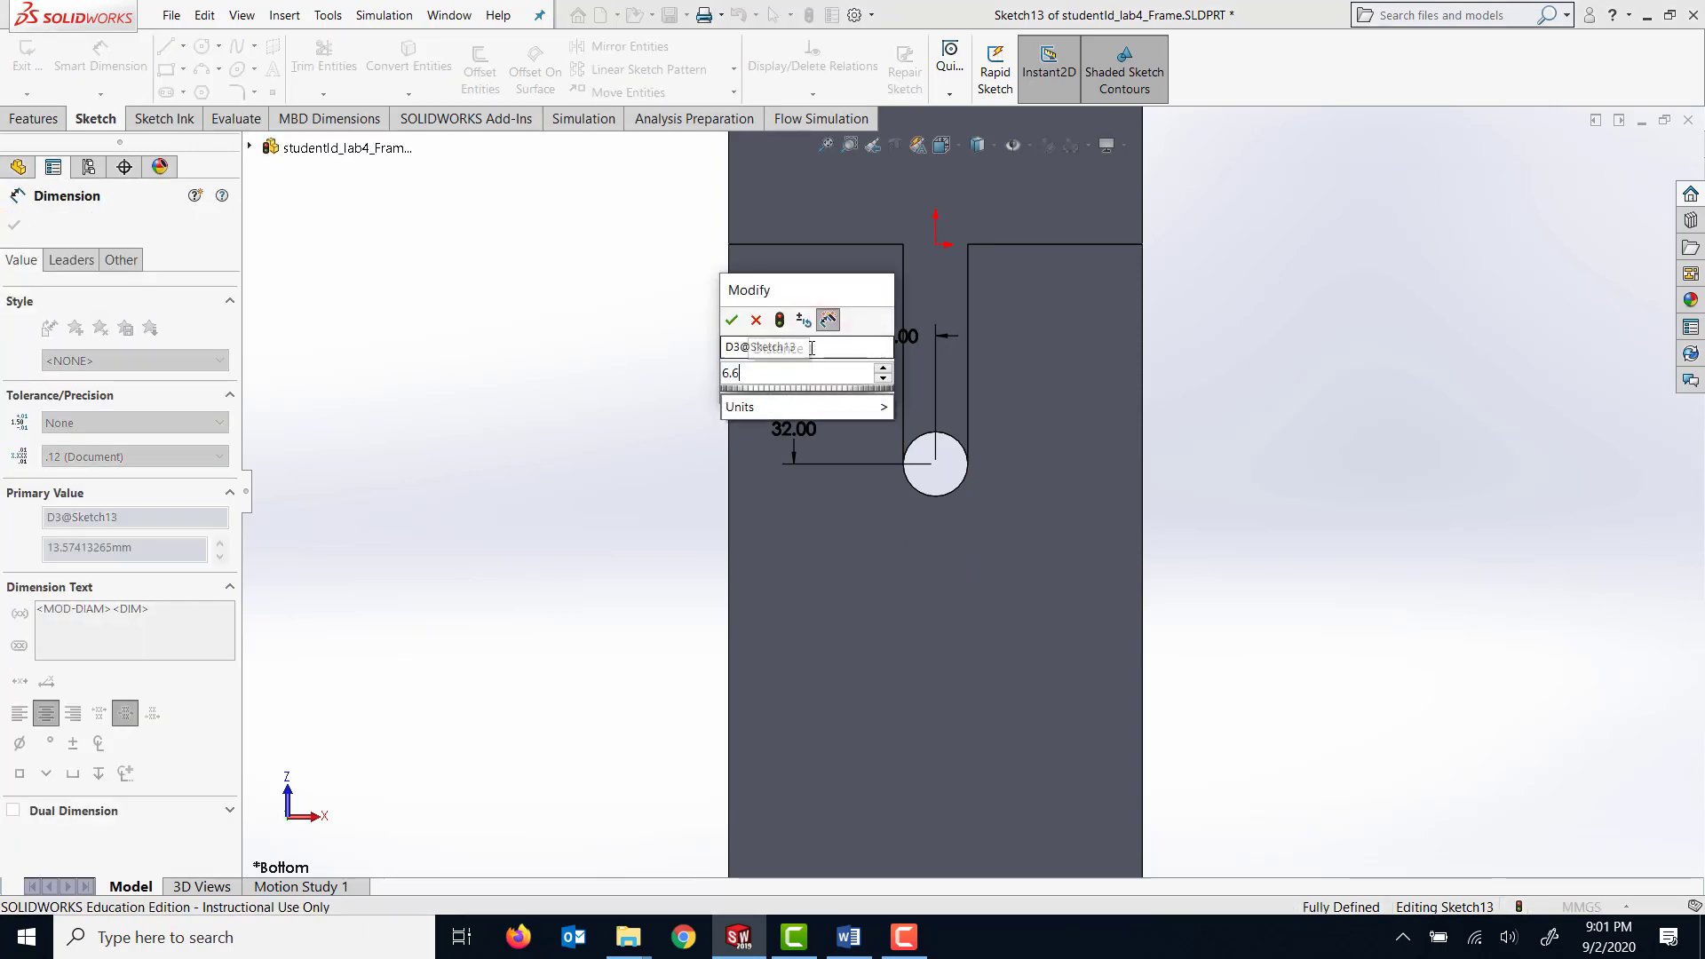
pyautogui.press('Return')
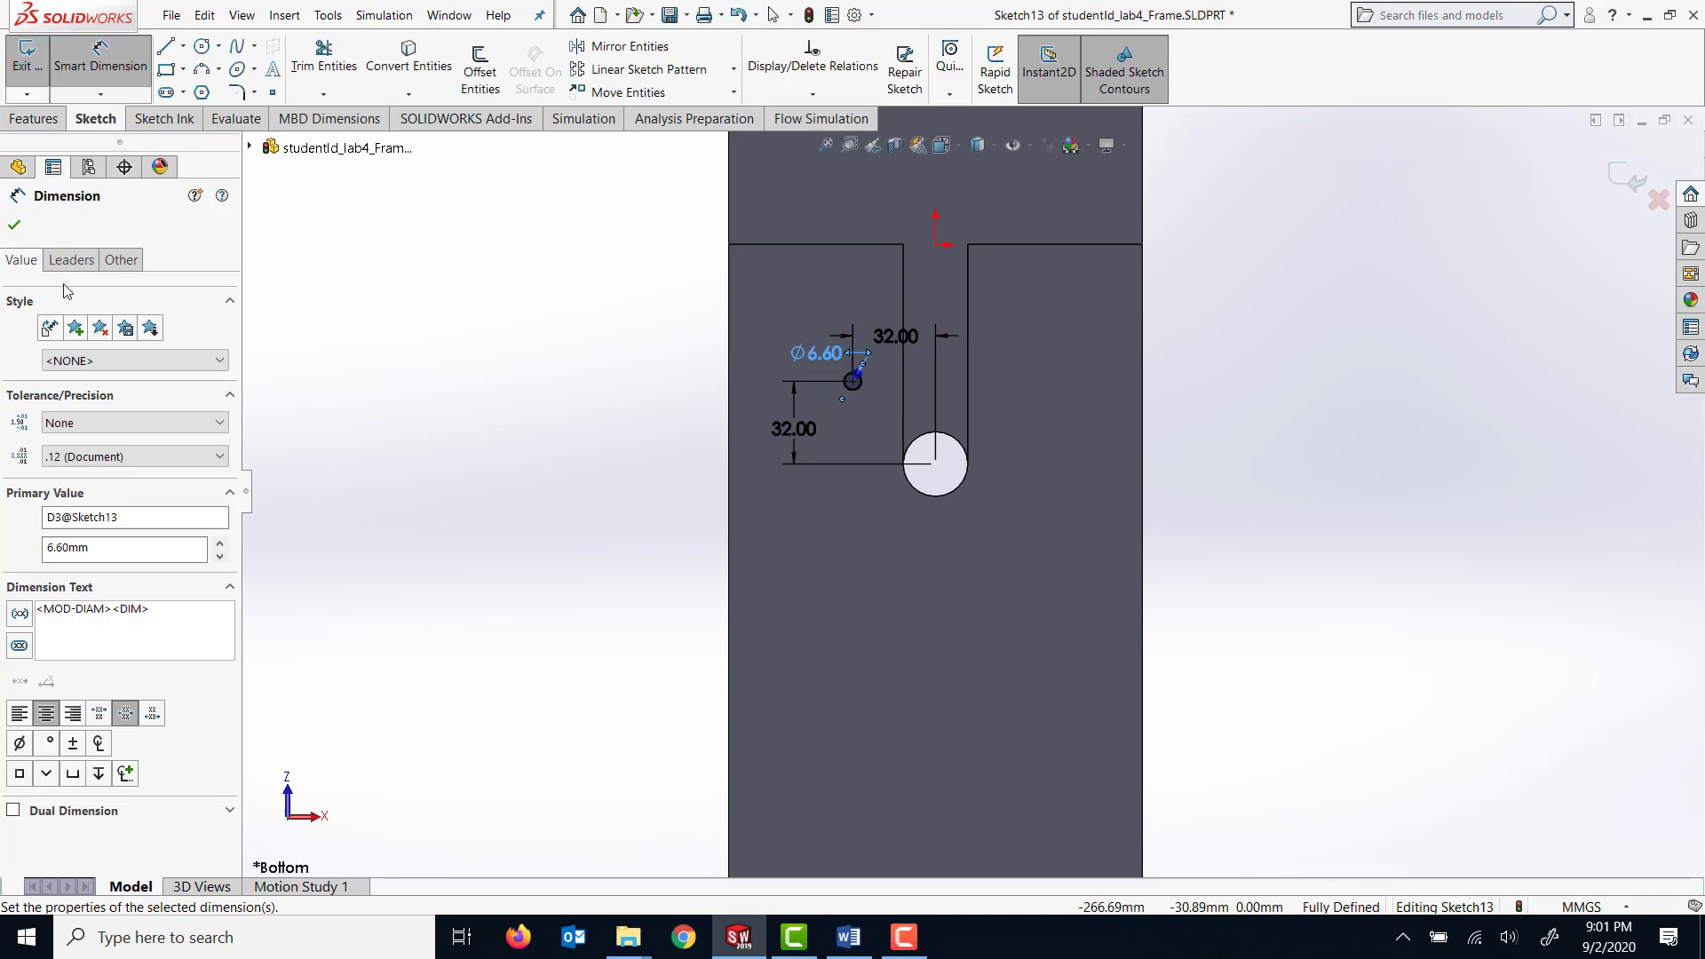
# Extrude-cut the 6.6 mm circle through the short upright plate using the Up To Next end condition.
pyautogui.click(39, 124)
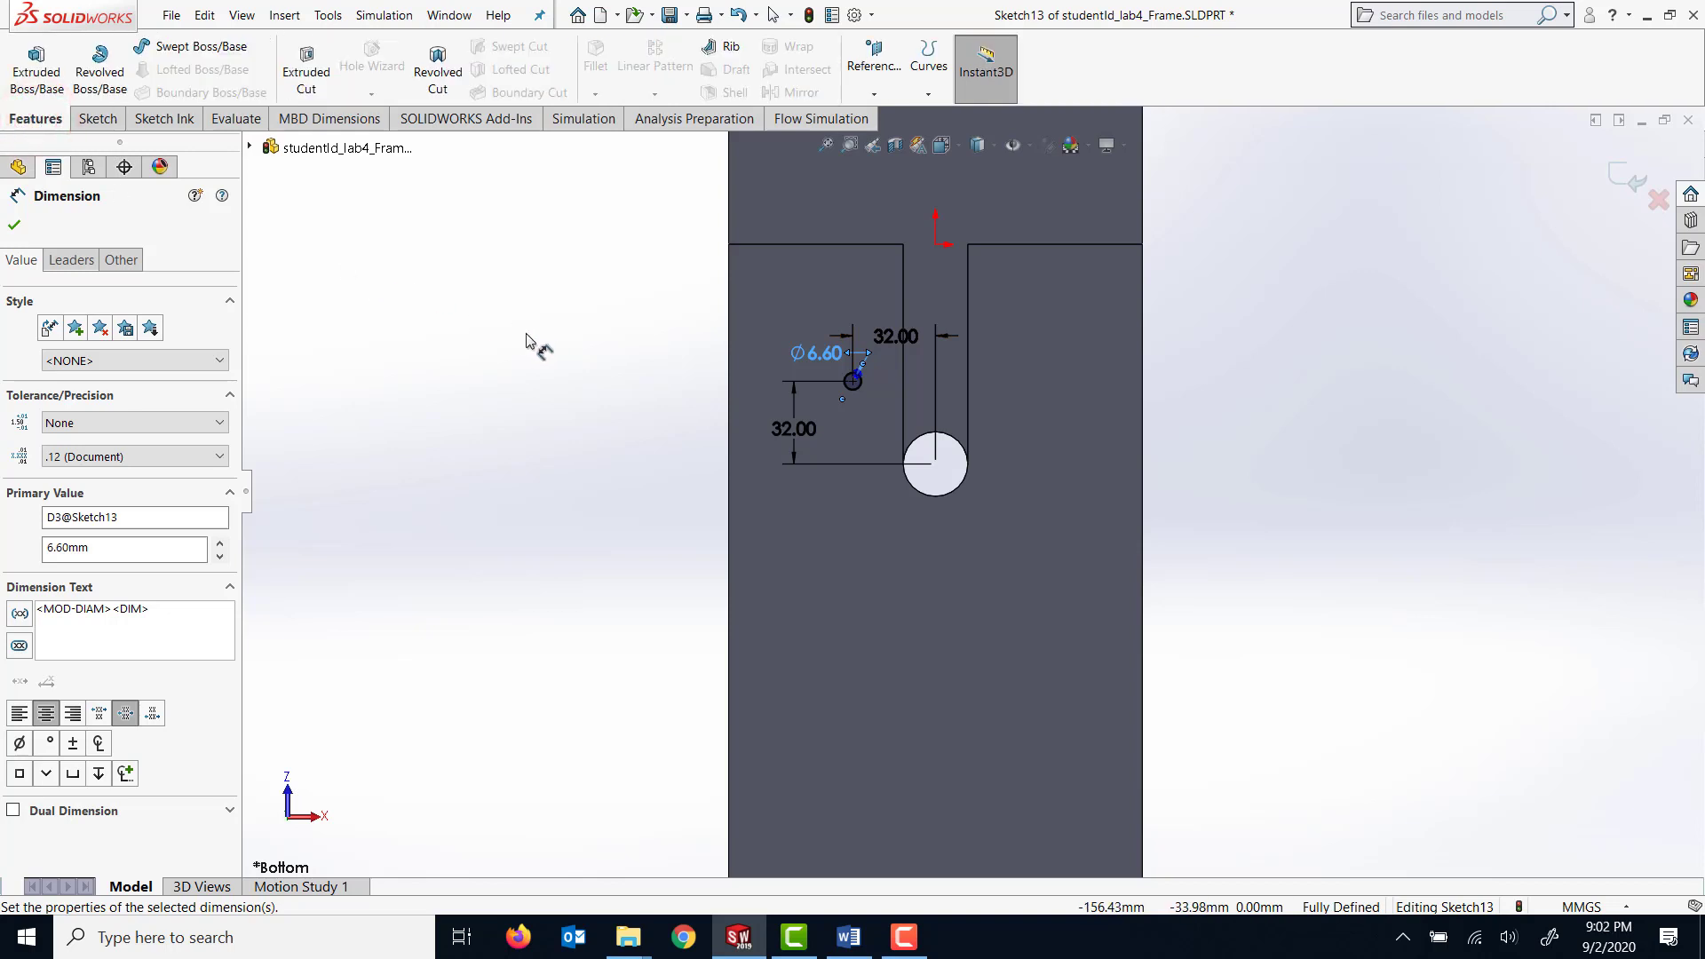
pyautogui.click(306, 64)
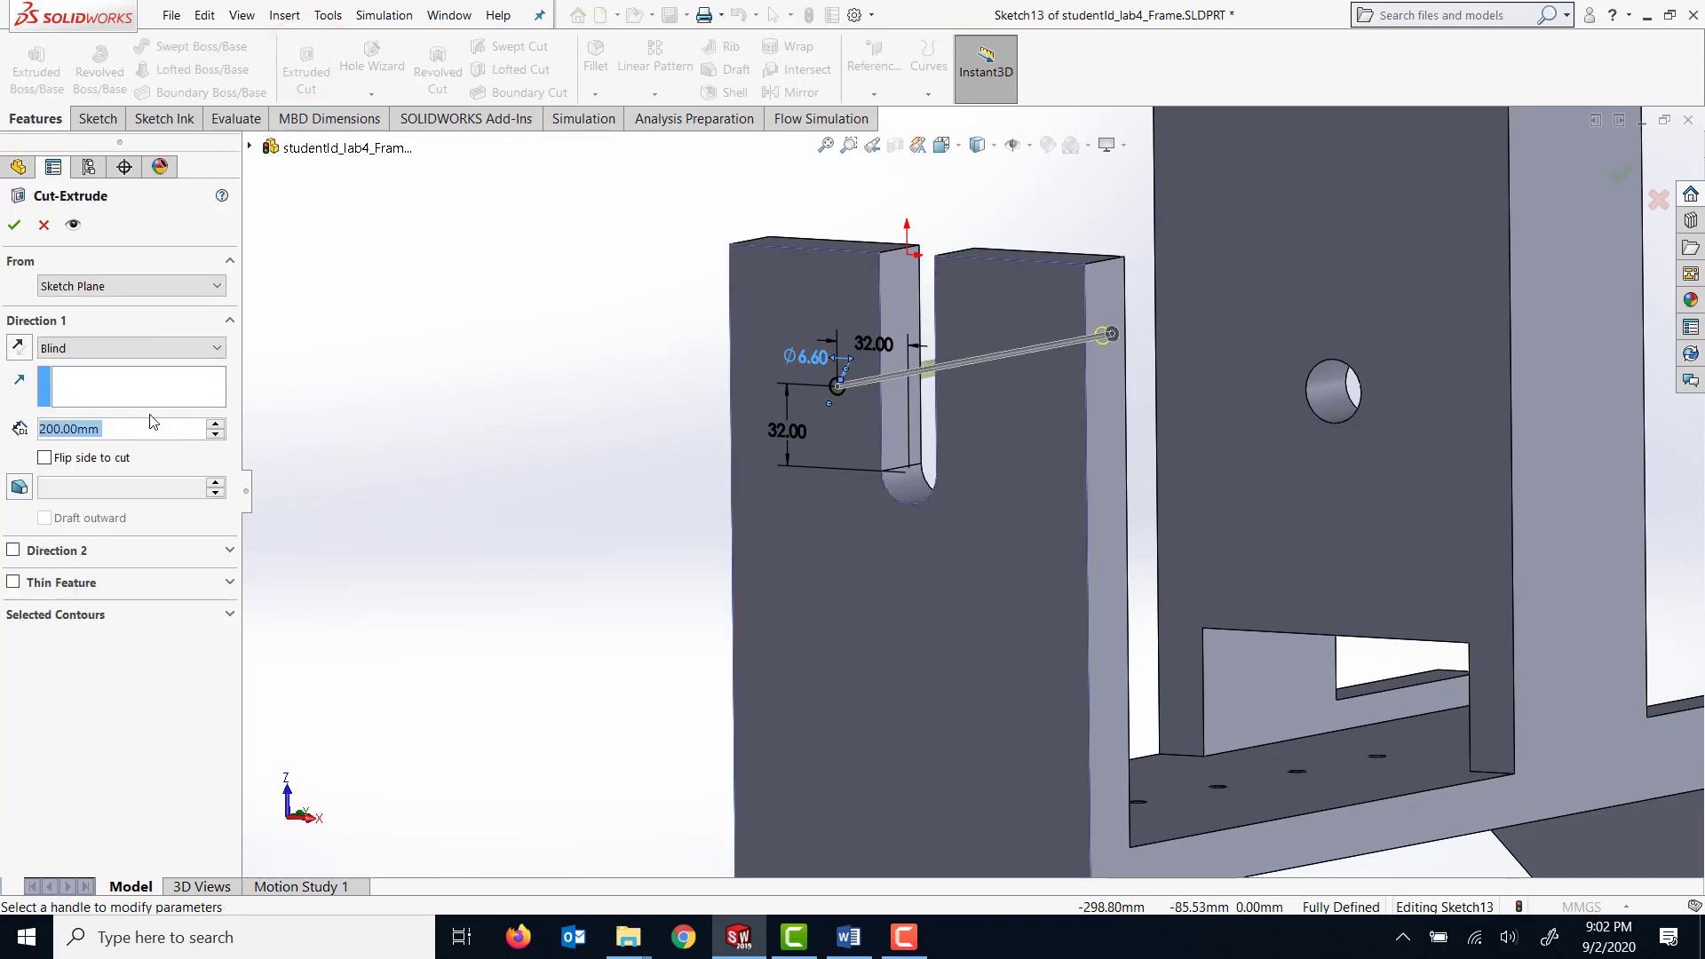
pyautogui.click(191, 349)
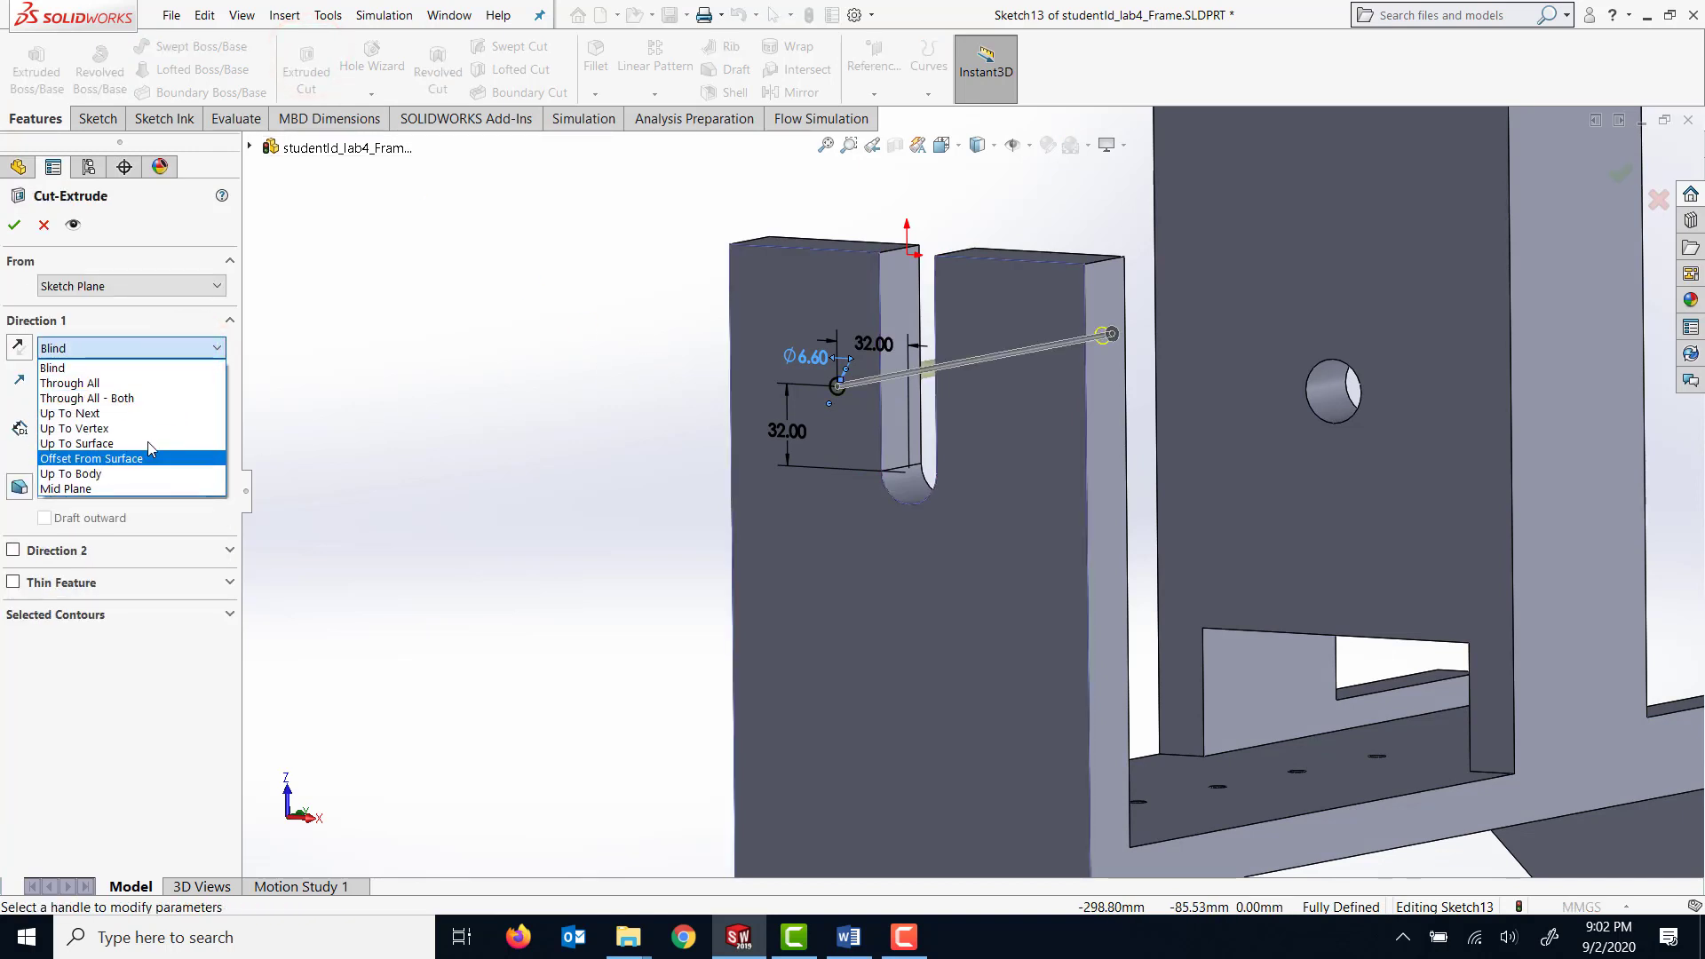
pyautogui.click(160, 415)
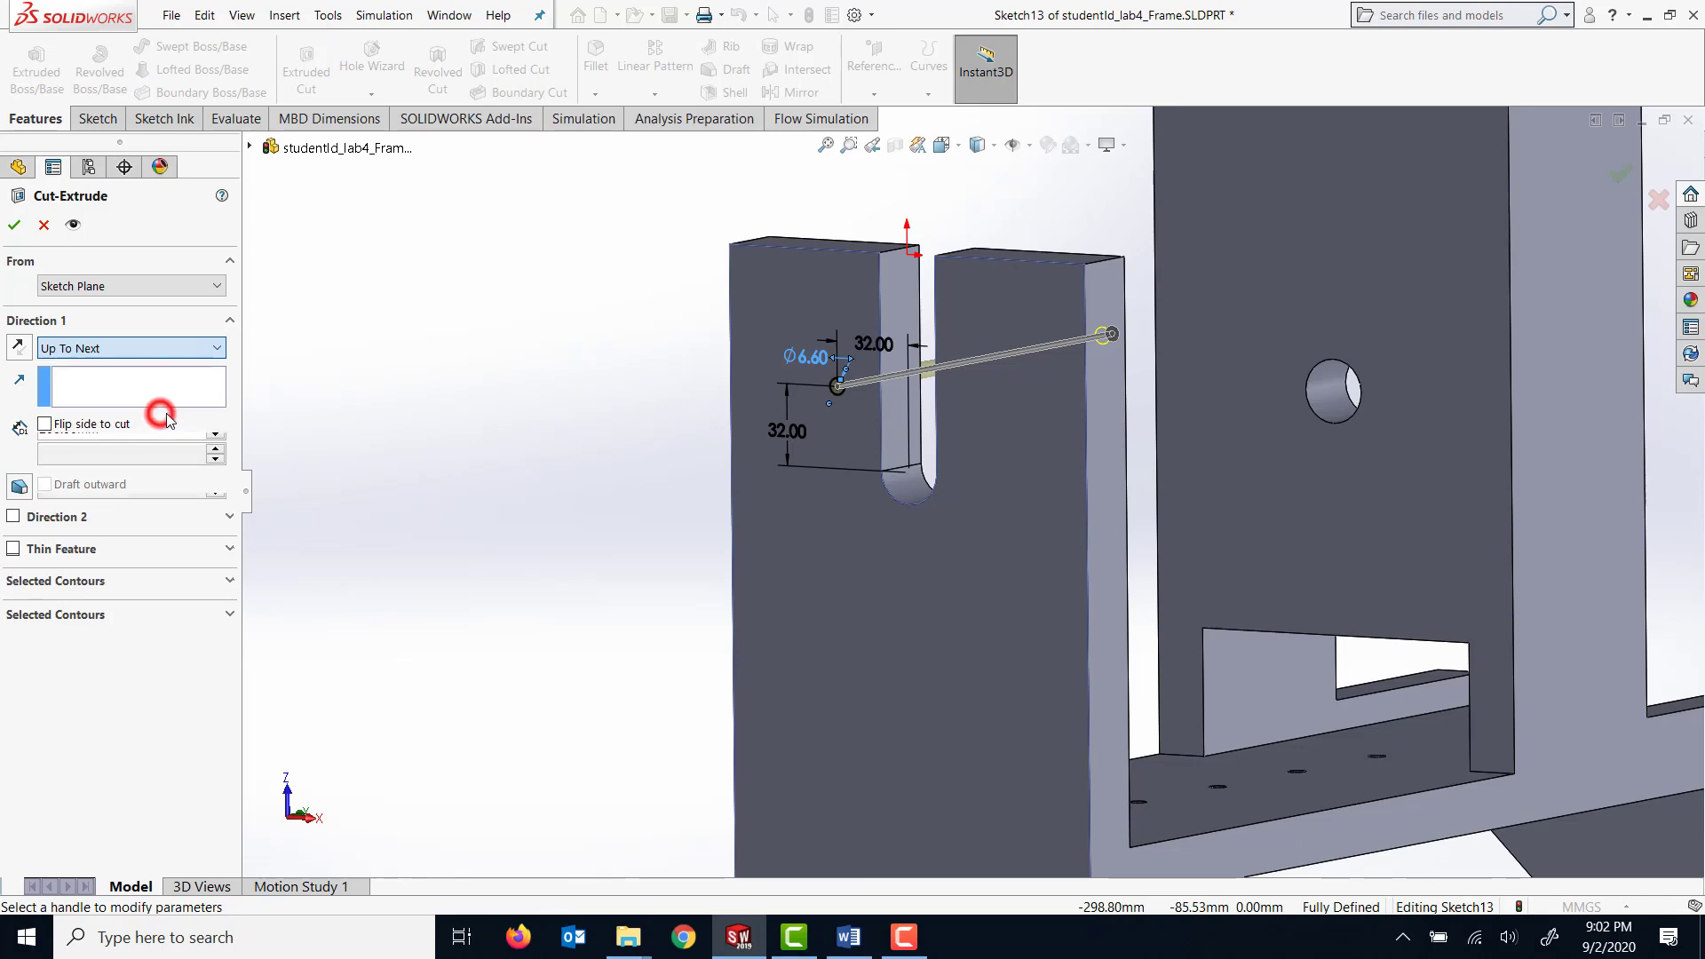
pyautogui.click(16, 229)
# Start a linear pattern along the short upright plate's top edge, reversing Direction 1 toward the slot, and use its vertical side edge for Direction 2.
pyautogui.moveTo(563, 407); pyautogui.dragTo(540, 442, button='middle')
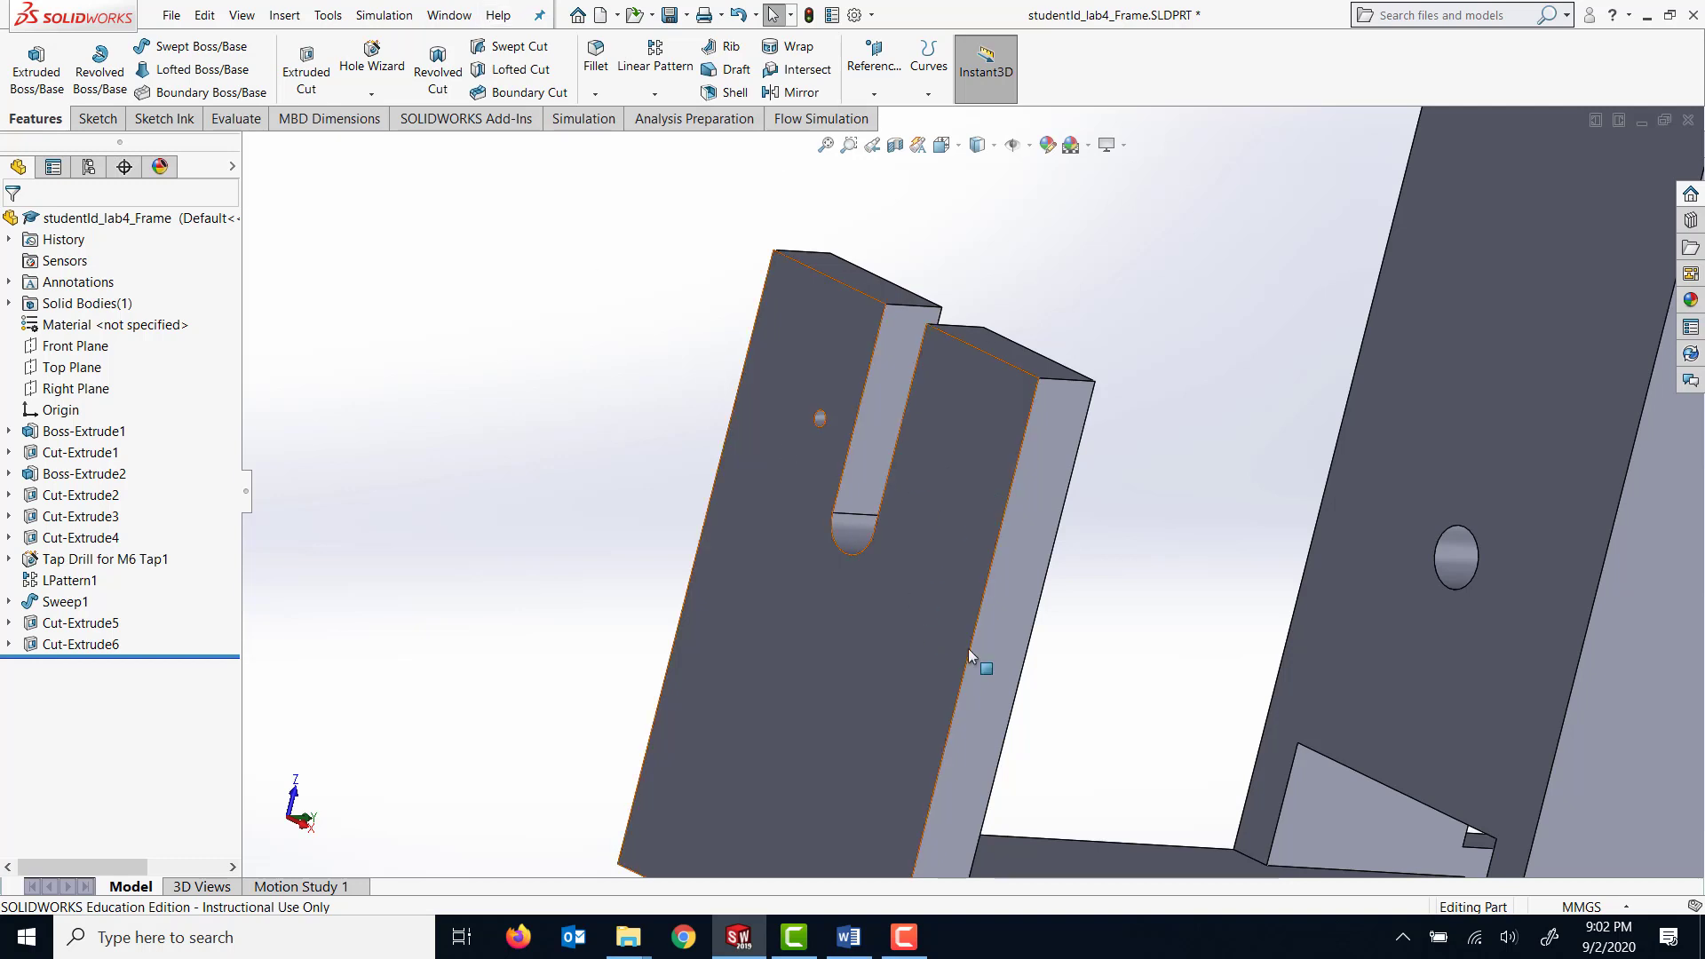
pyautogui.moveTo(977, 661); pyautogui.dragTo(1136, 597, button='middle')
pyautogui.scroll(2, 1110, 609)
pyautogui.scroll(2, 1140, 655)
pyautogui.press('Escape')
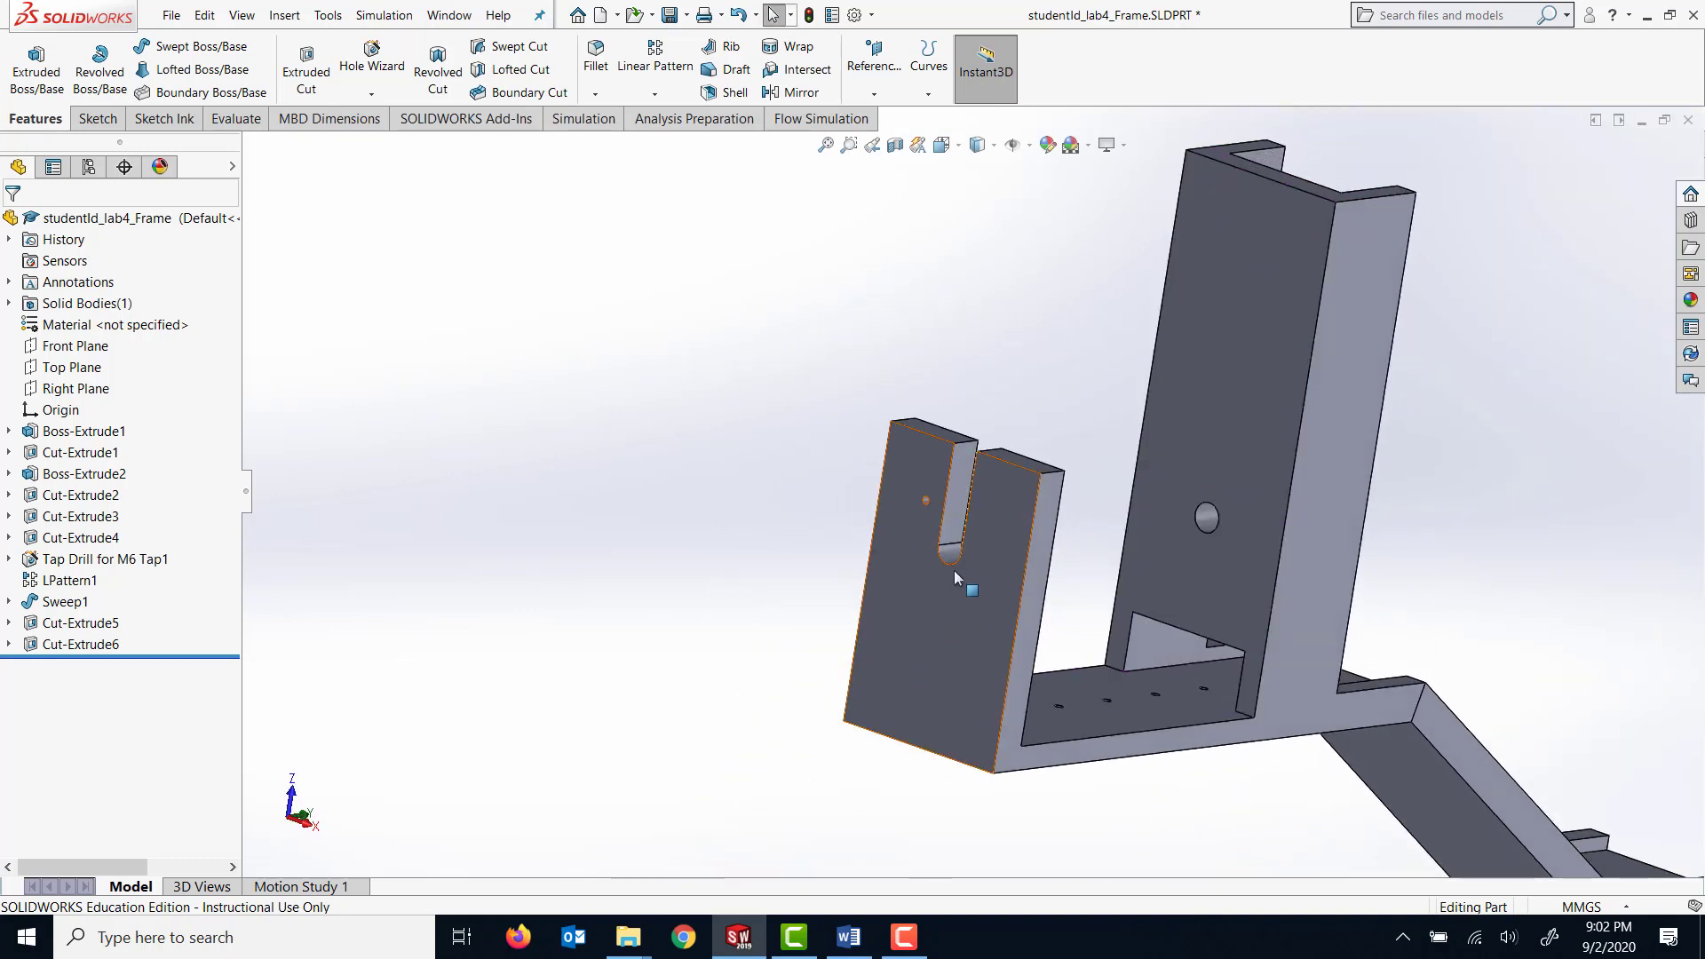
pyautogui.moveTo(886, 540); pyautogui.dragTo(792, 460, button='middle')
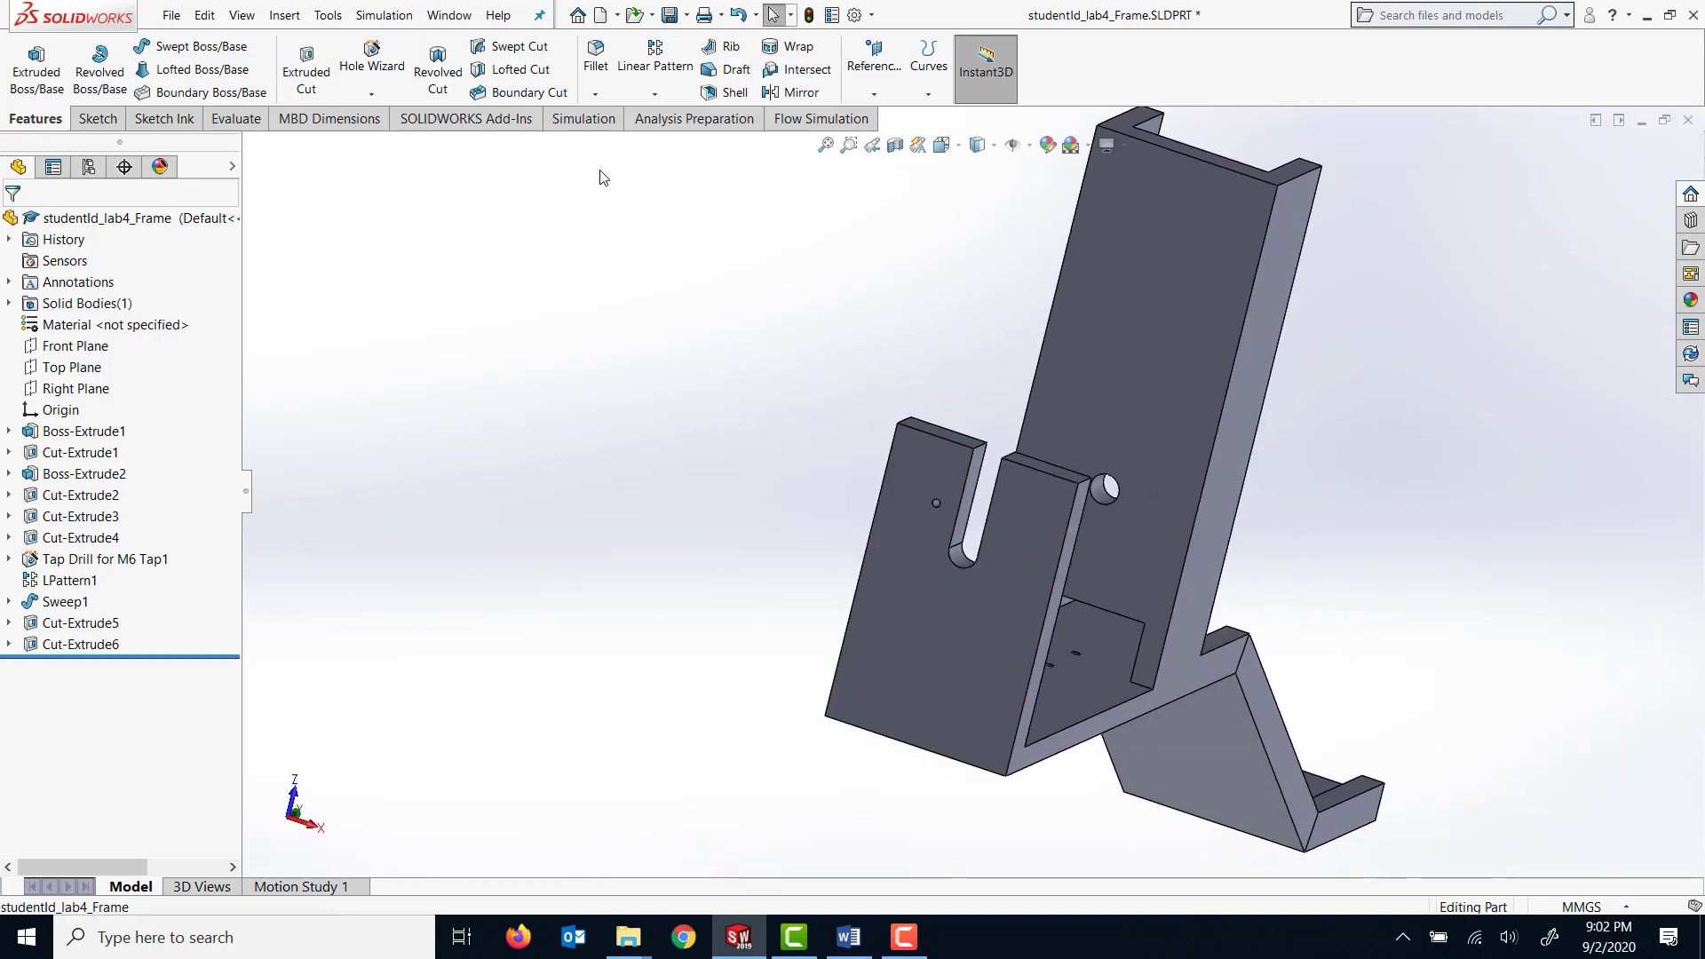
pyautogui.click(653, 70)
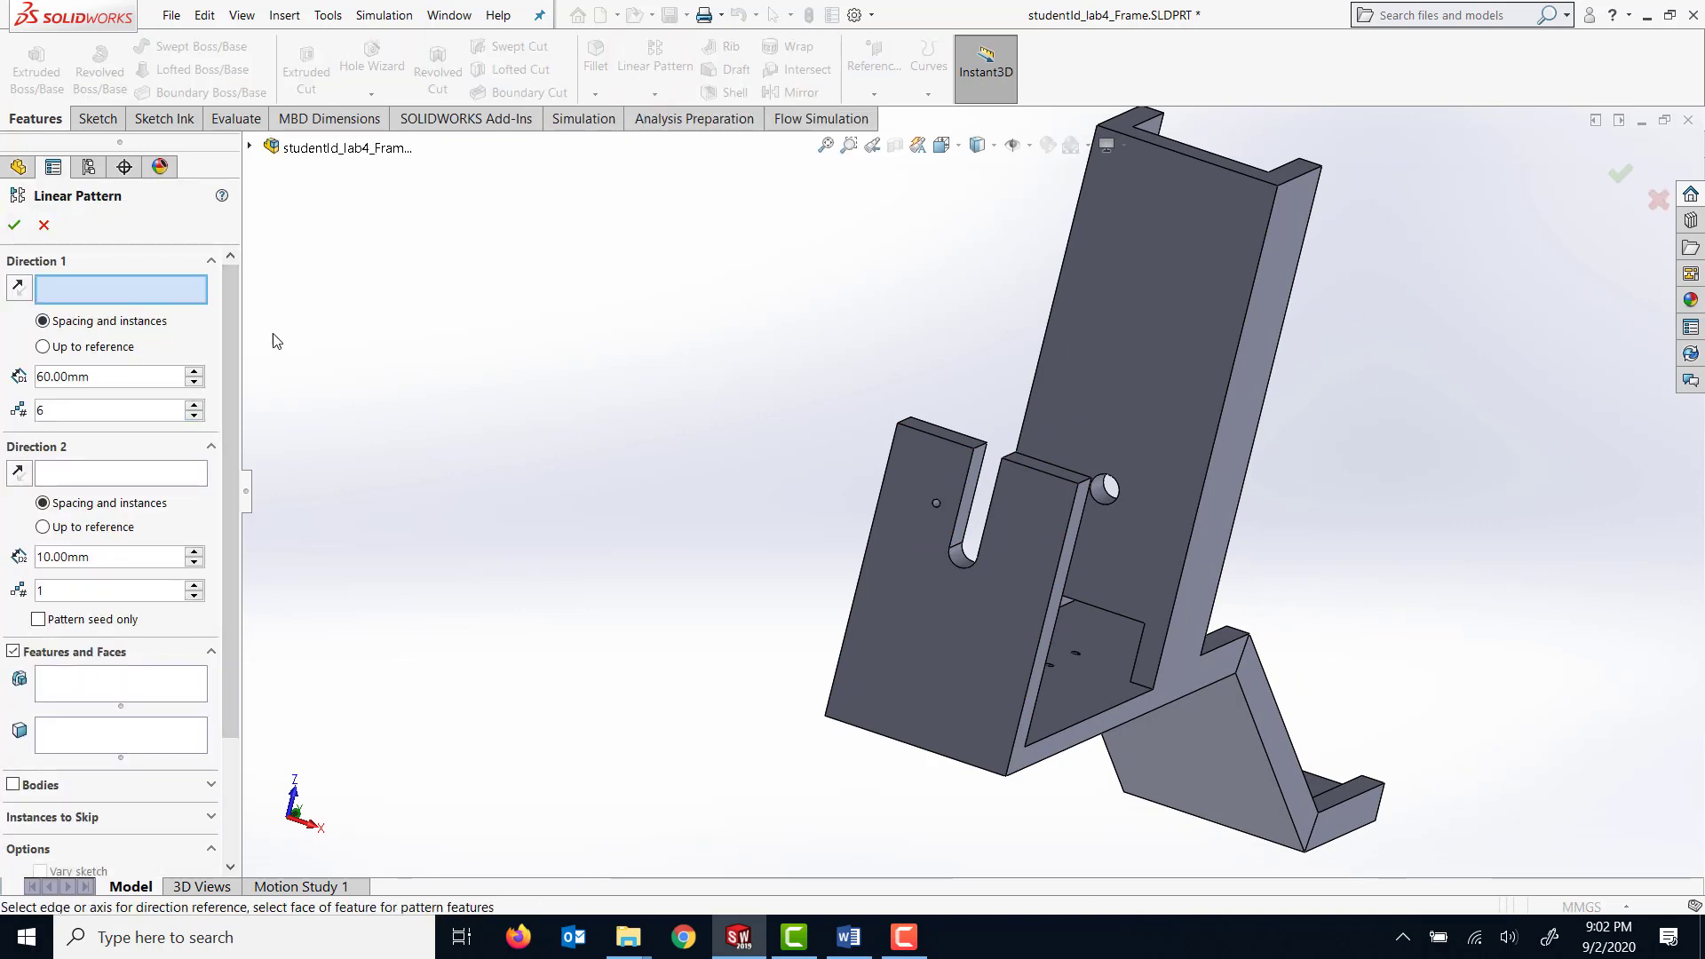
pyautogui.click(943, 441)
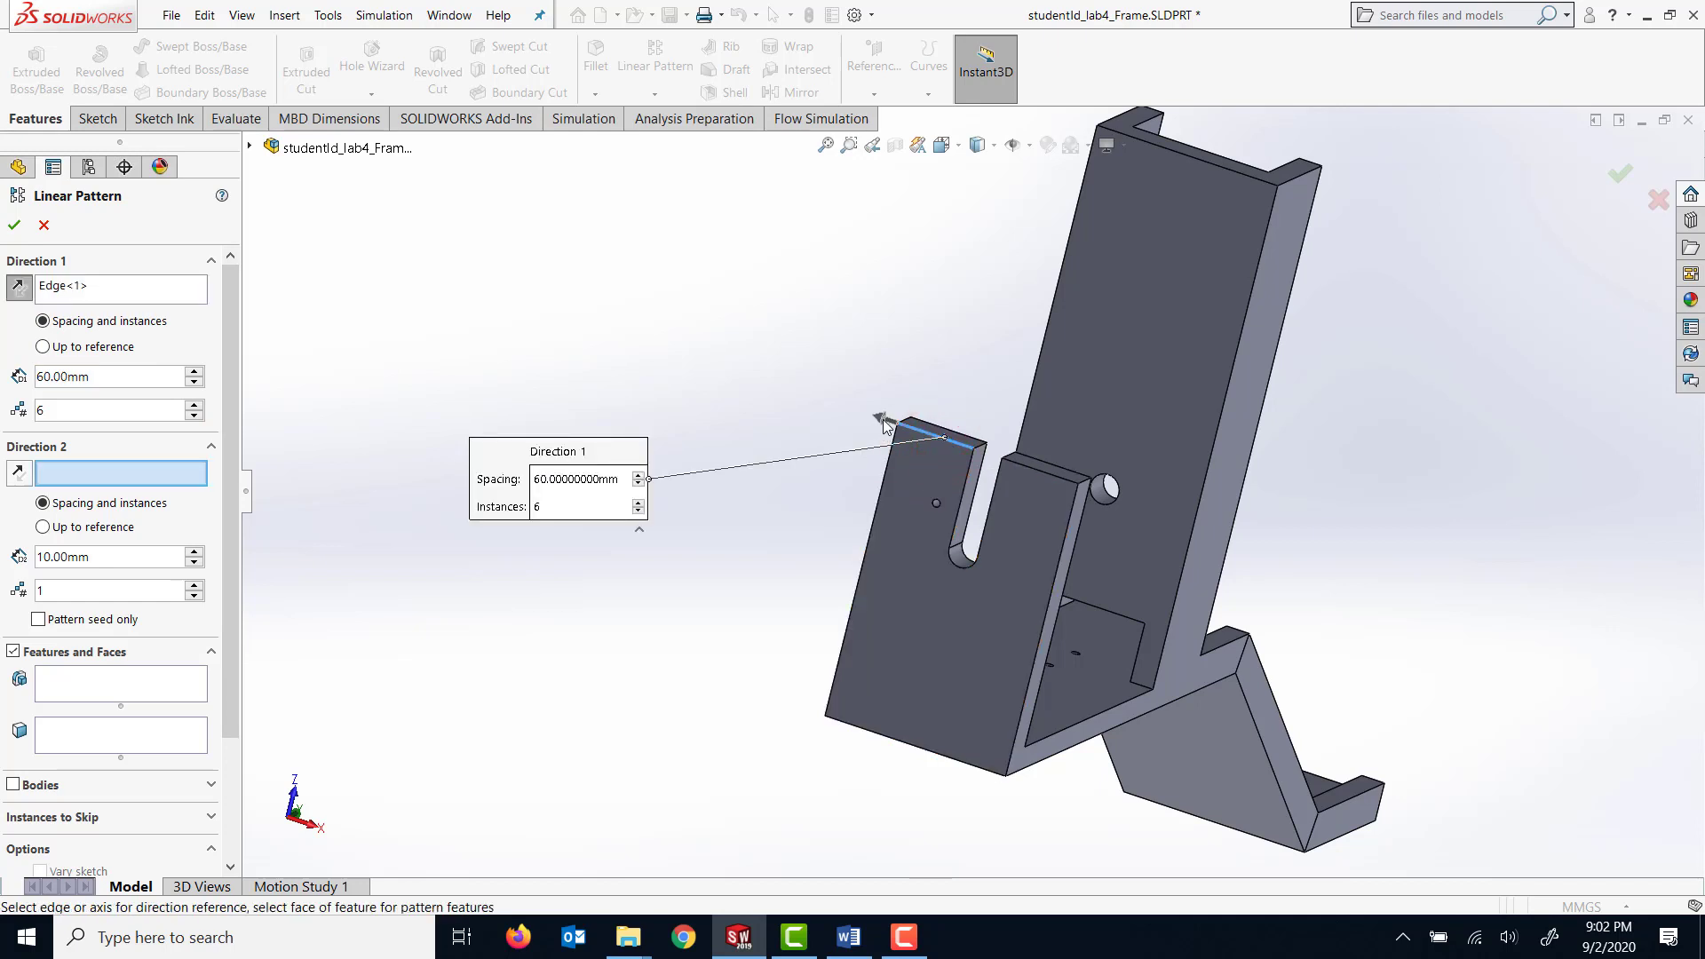
pyautogui.click(882, 419)
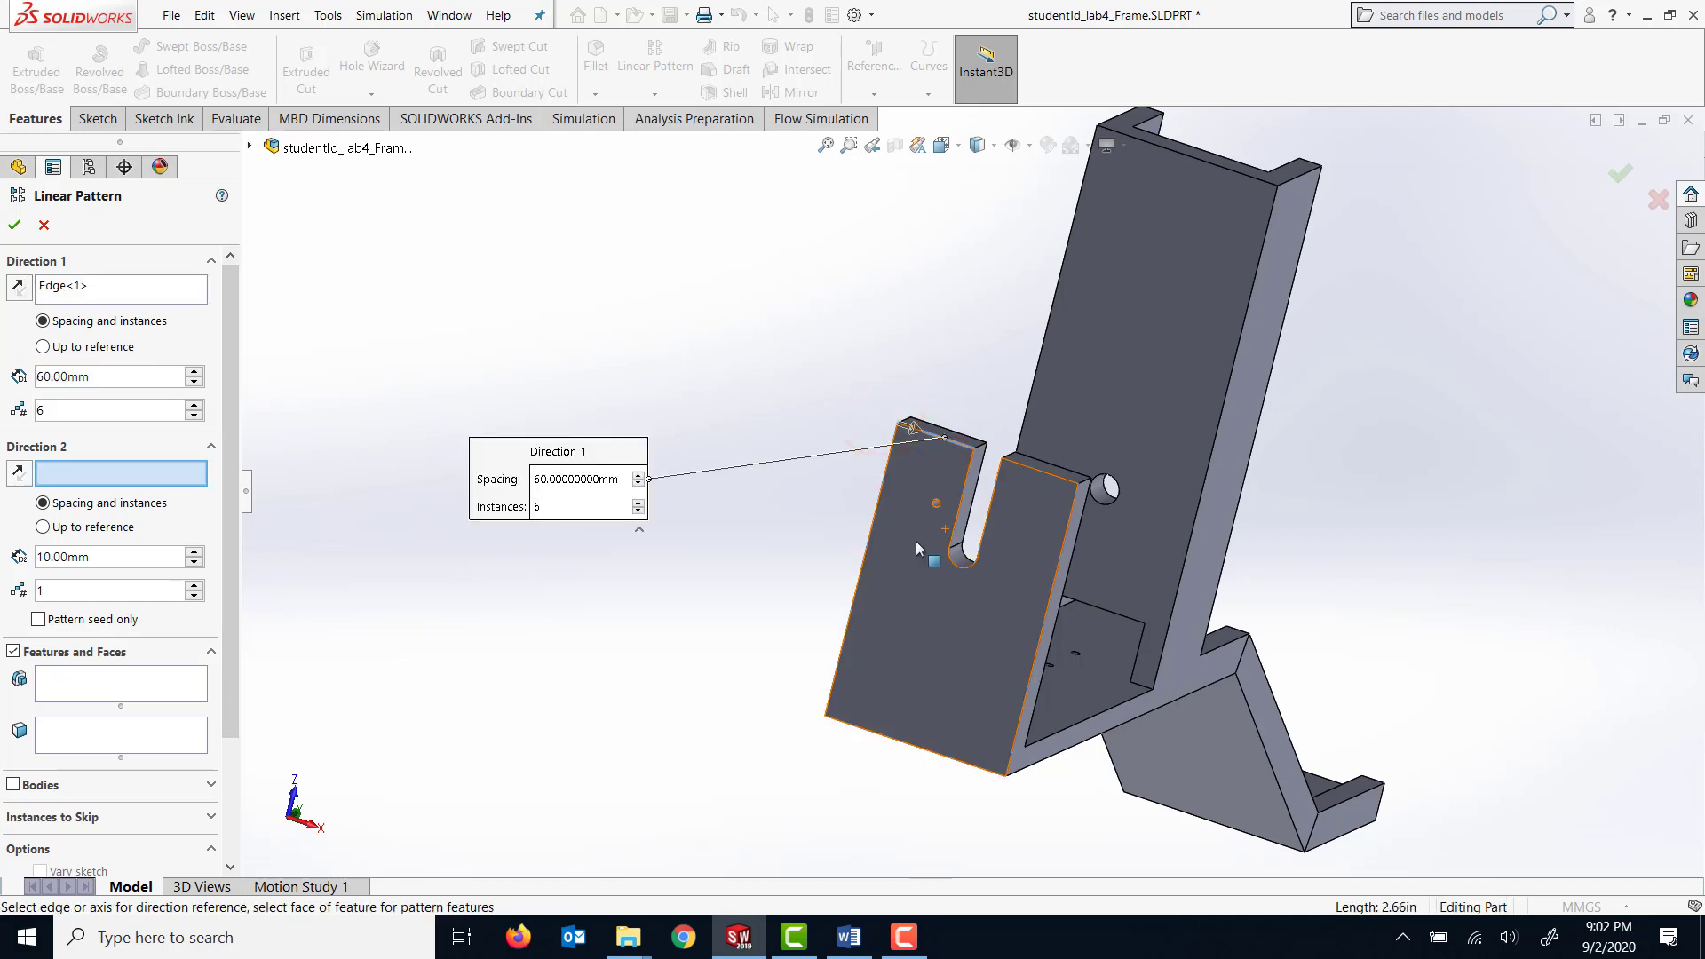
pyautogui.click(863, 563)
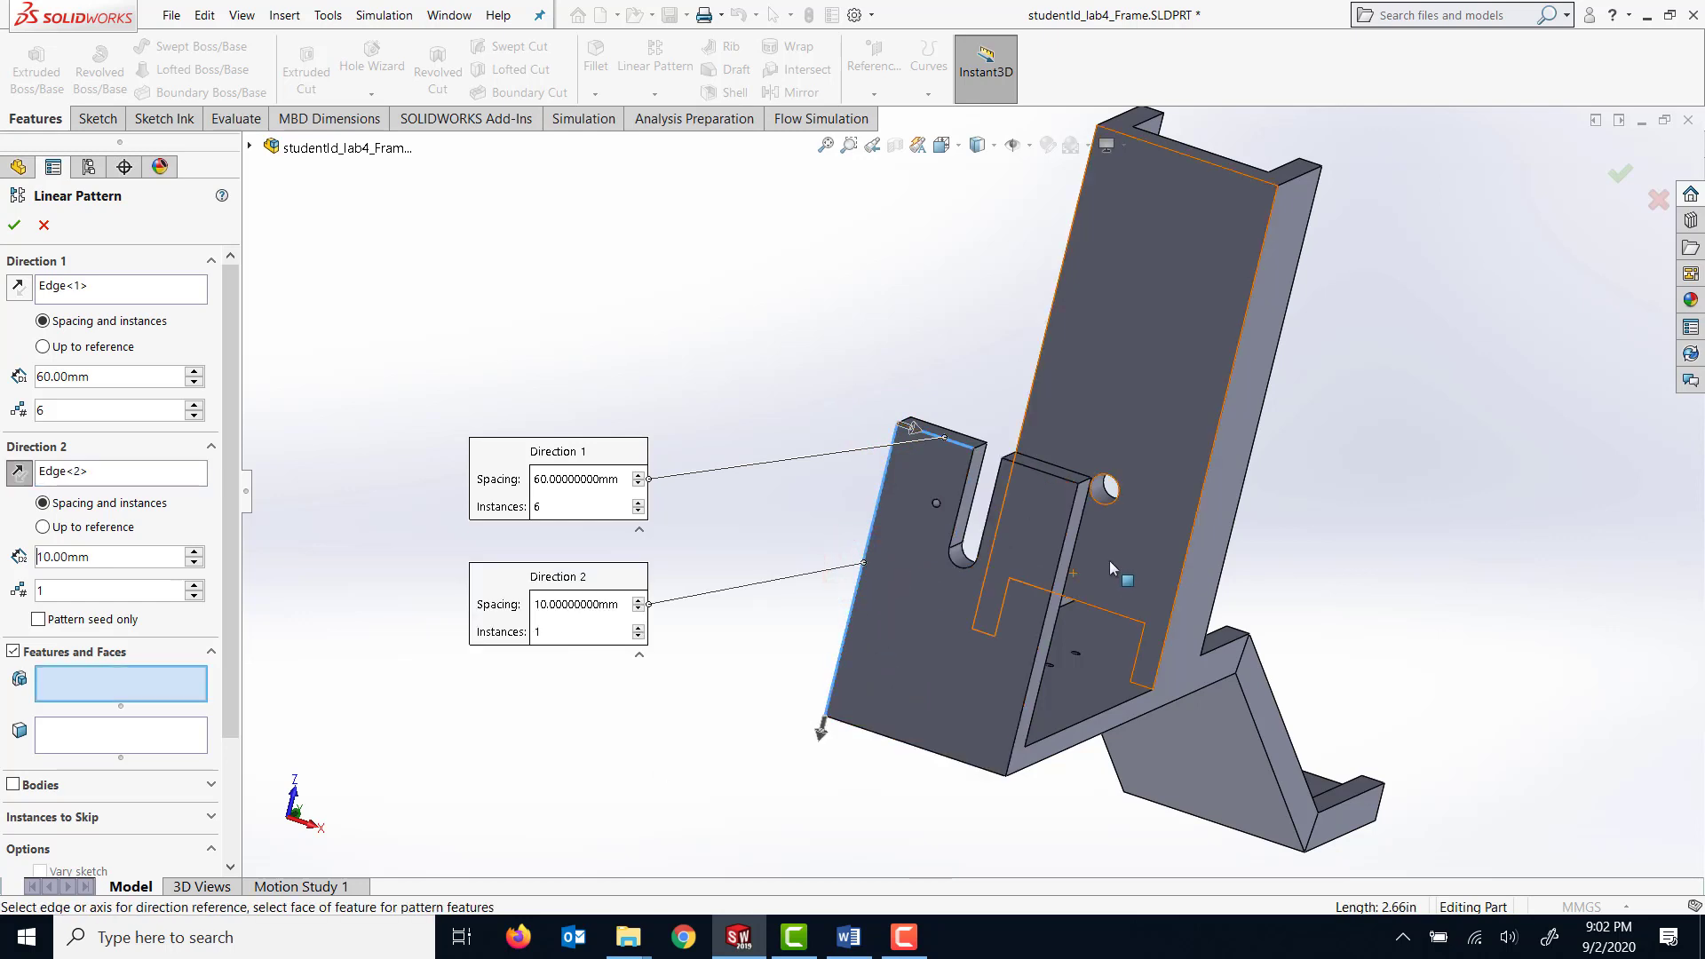
# Choose the 6.6 mm hole cut beside the slot as the feature to pattern.
pyautogui.scroll(-2, 1083, 554)
pyautogui.scroll(-2, 1006, 569)
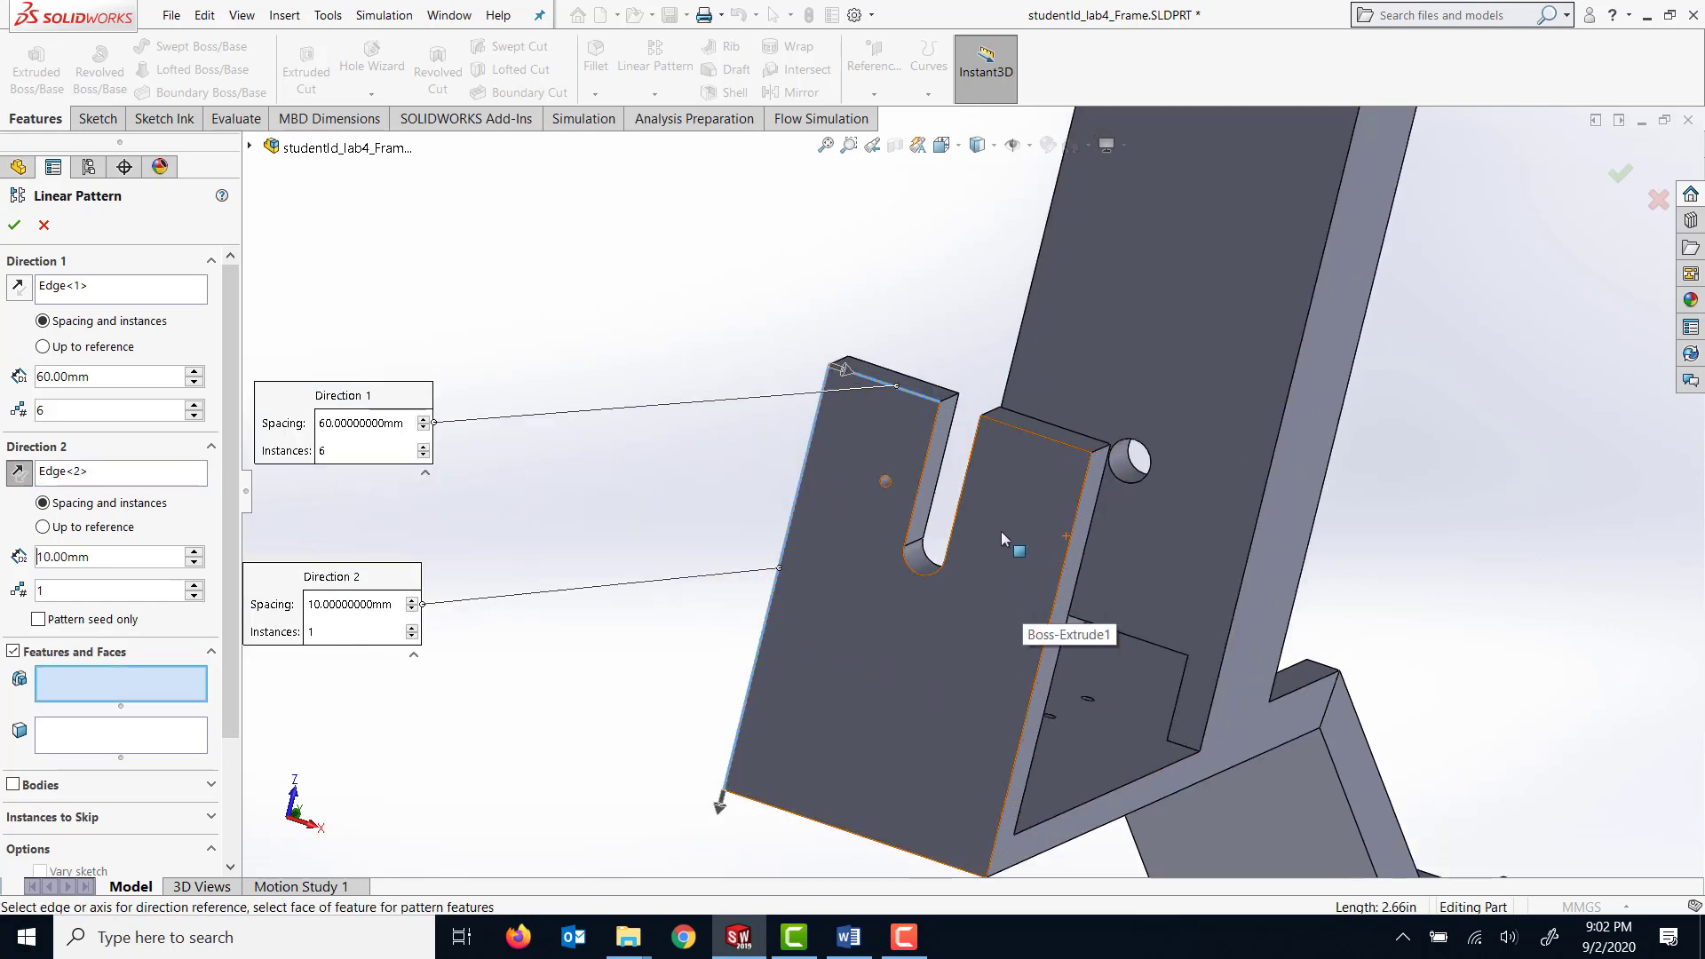
pyautogui.scroll(2, 986, 497)
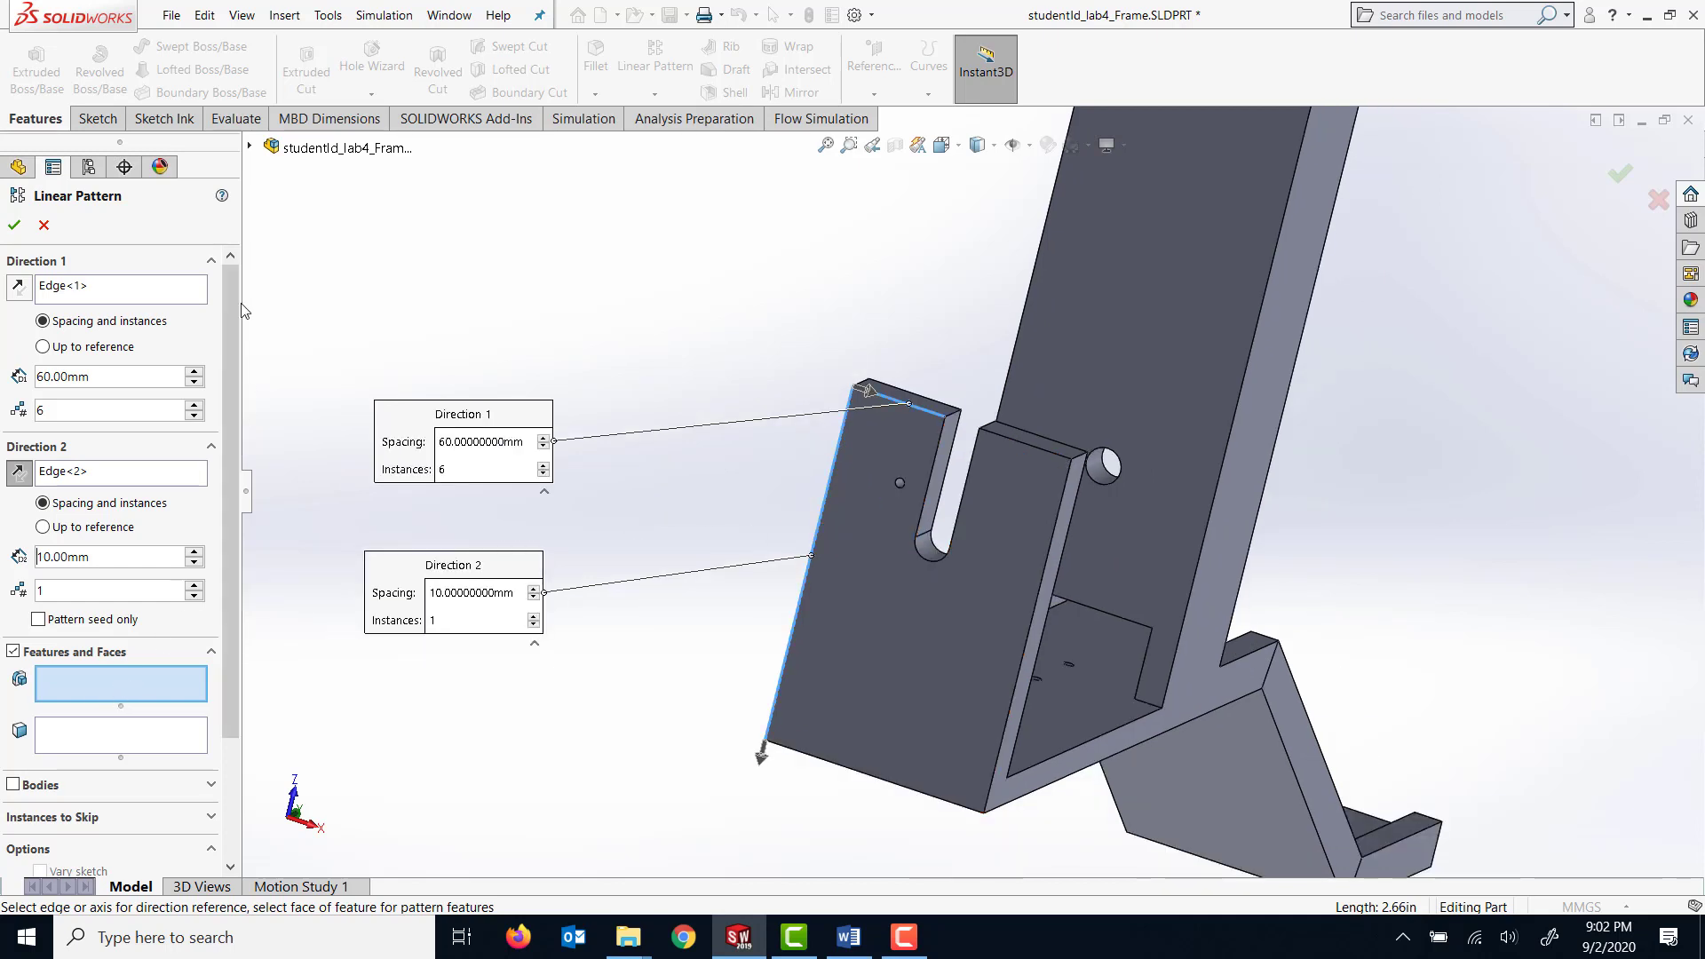
pyautogui.scroll(-3, 907, 490)
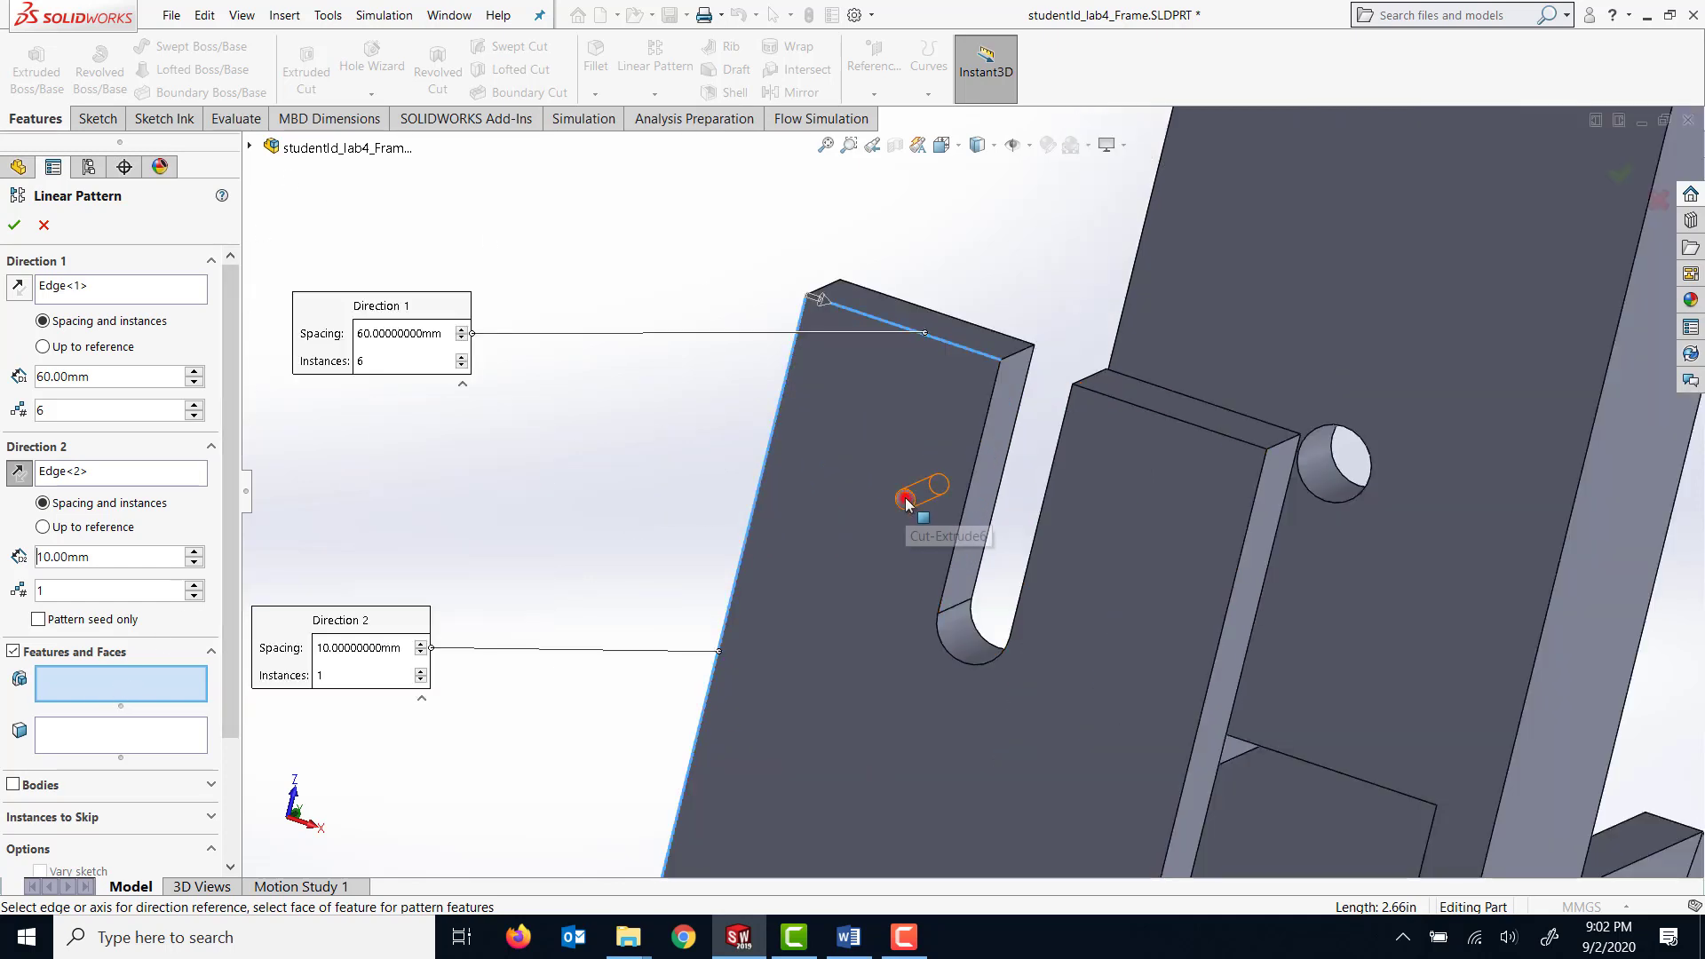
pyautogui.click(906, 502)
pyautogui.scroll(2, 707, 530)
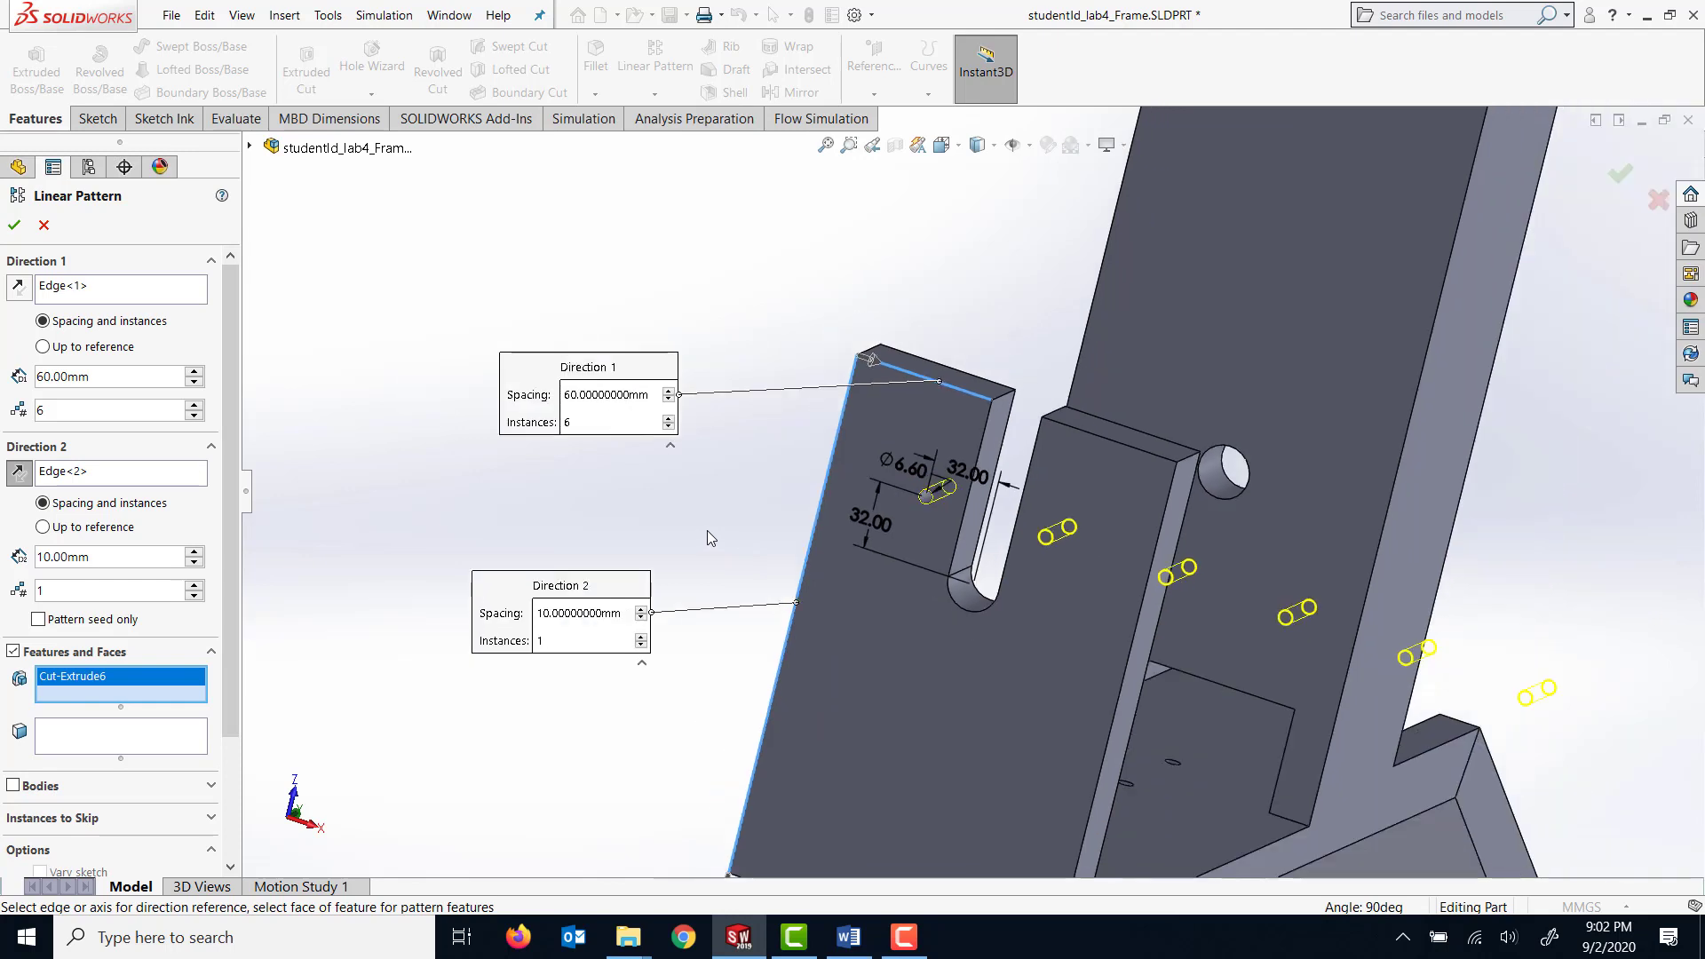
pyautogui.scroll(2, 706, 530)
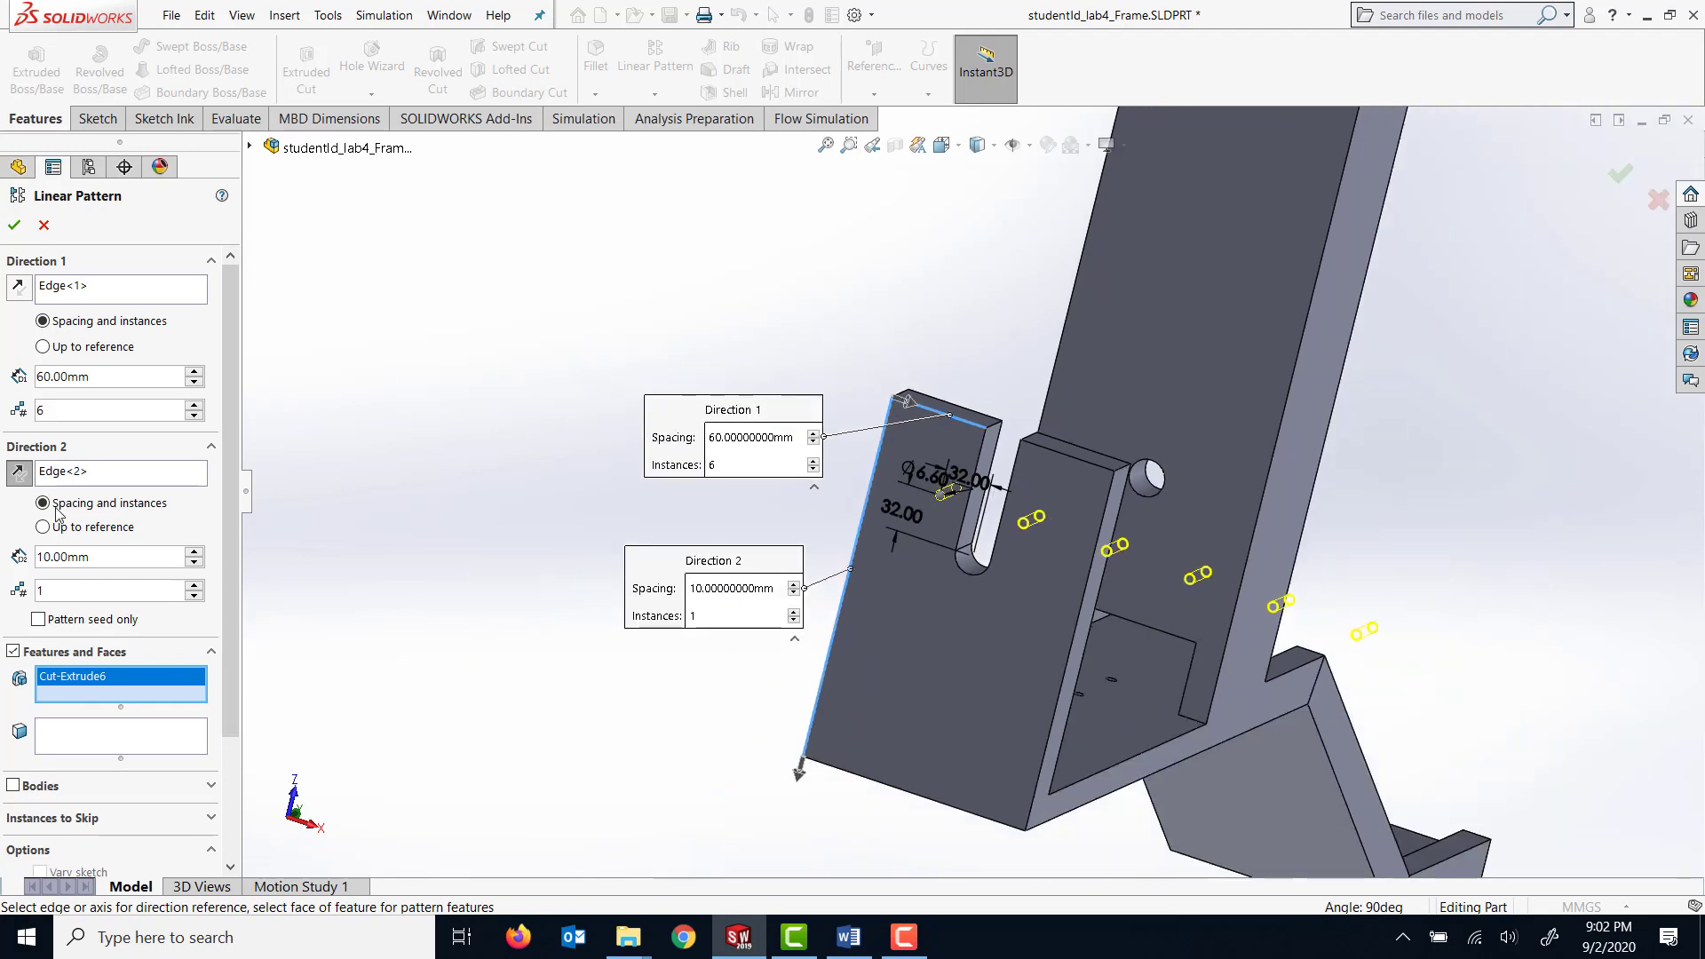
# Set the pattern's Direction 2 to 2 instances with 64 mm spacing.
pyautogui.doubleClick(64, 589)
pyautogui.write('2')
pyautogui.moveTo(98, 557); pyautogui.dragTo(39, 557)
pyautogui.write('6')
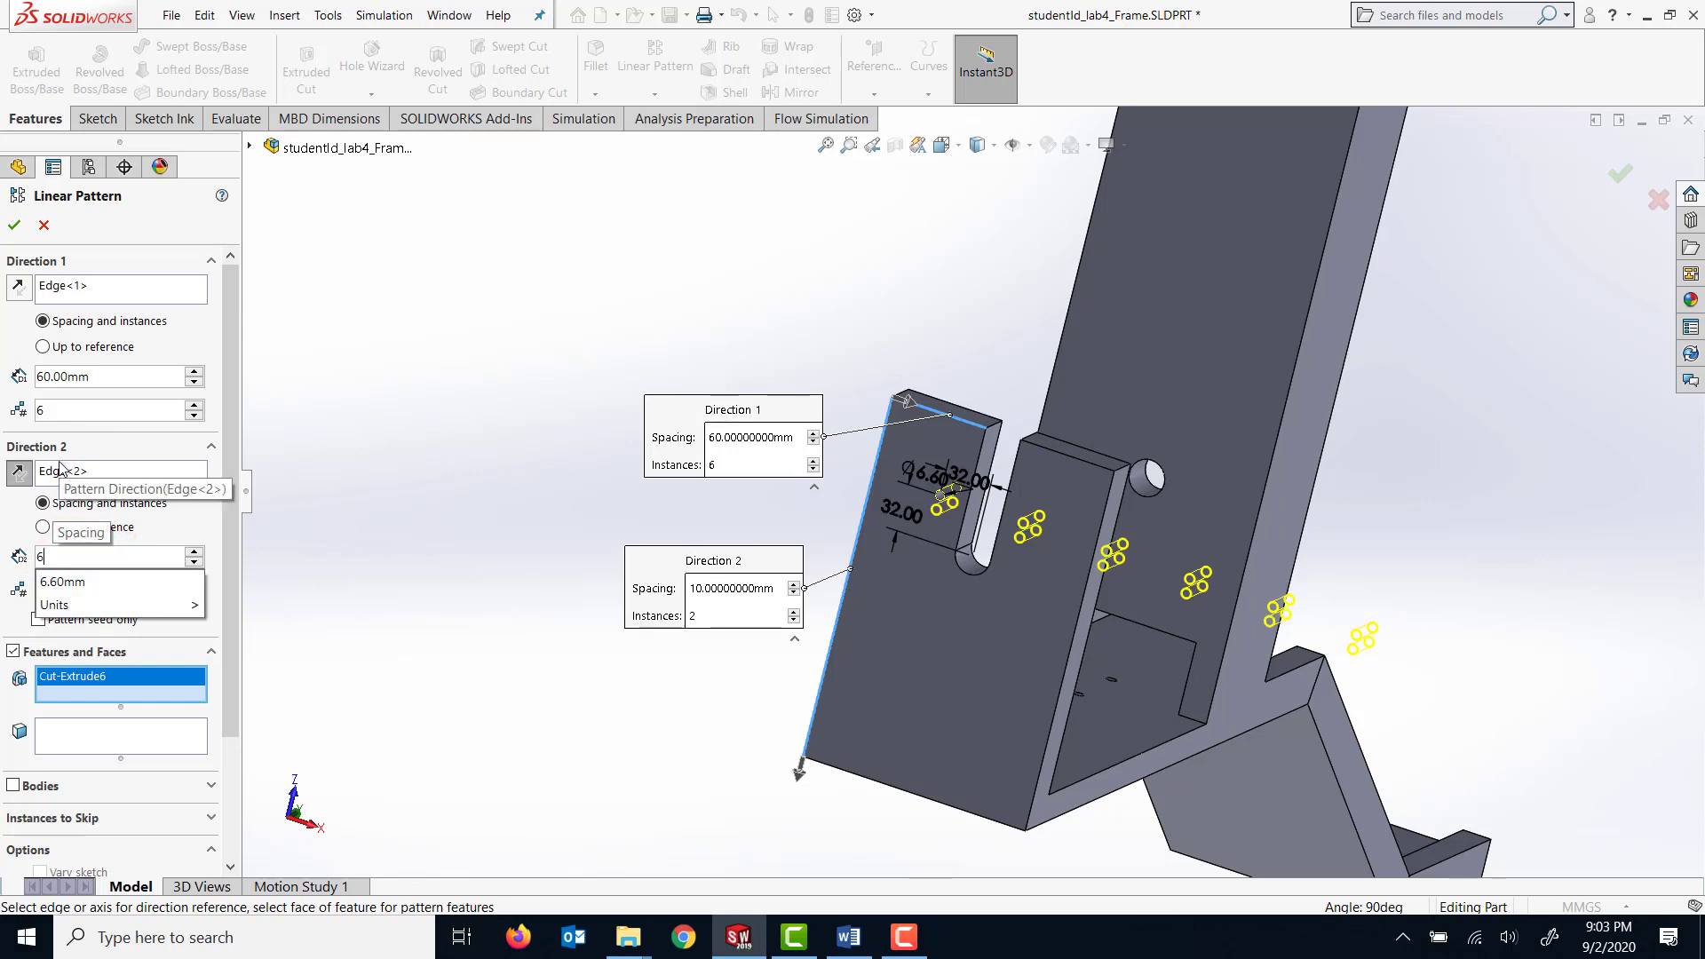
pyautogui.write('4')
pyautogui.press('Return')
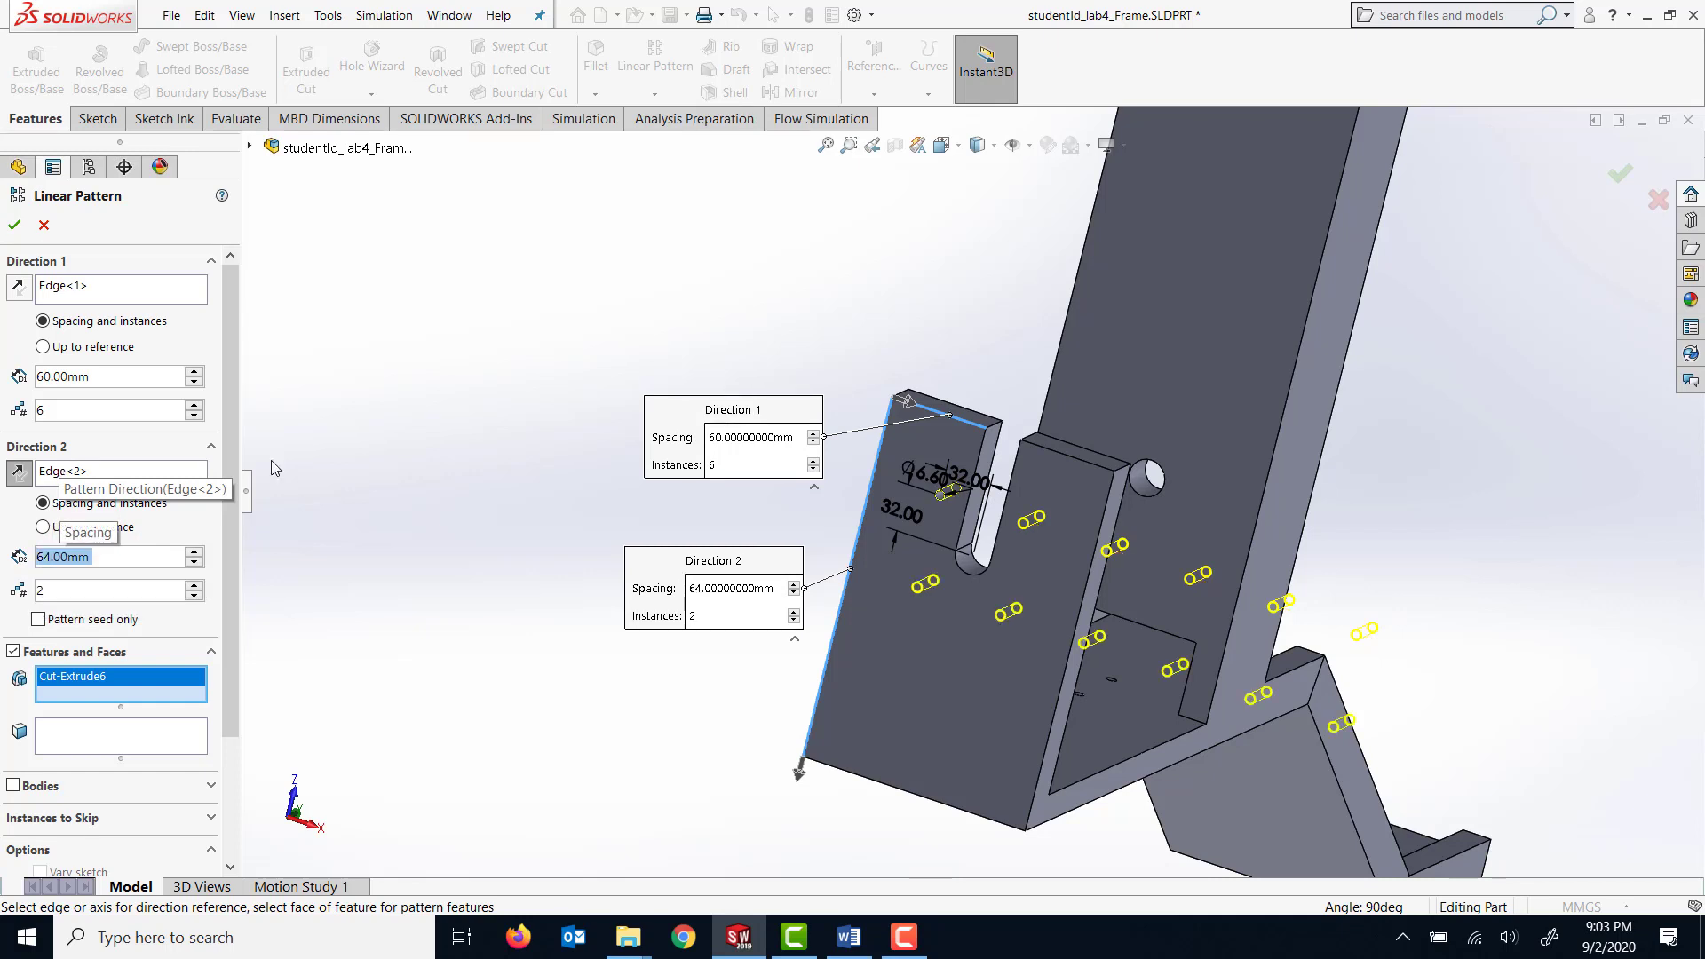
# Set the pattern's Direction 1 to 2 instances with 64 mm spacing and create the hole pattern.
pyautogui.click(87, 412)
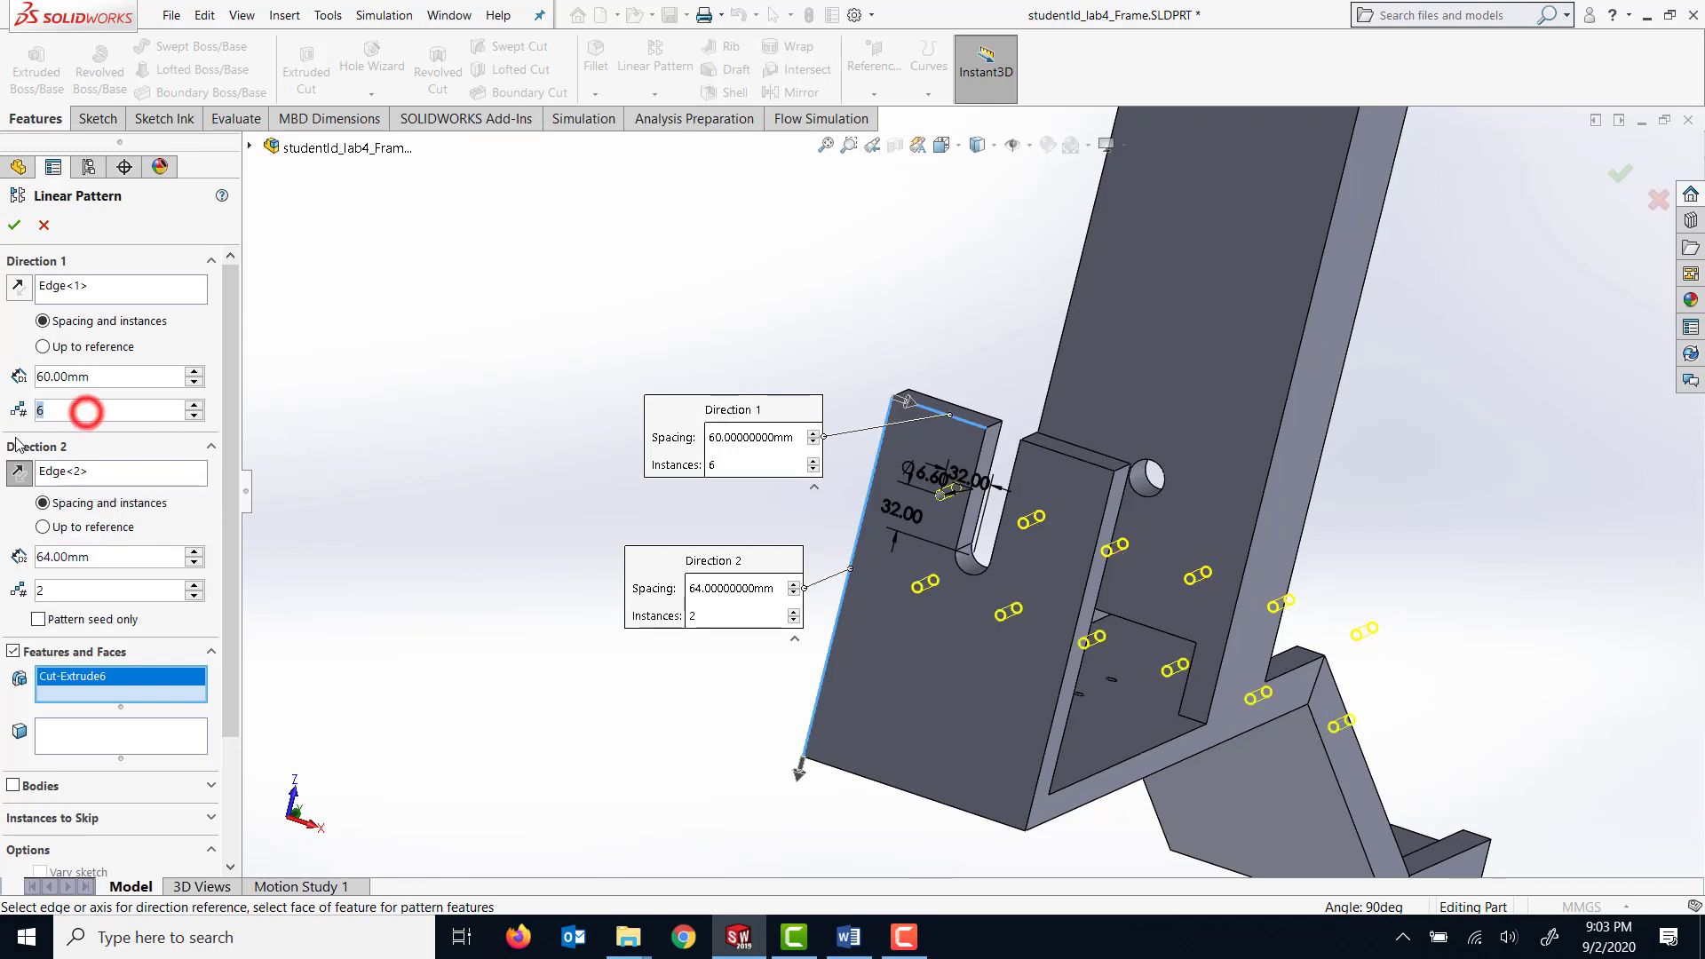
pyautogui.write('2')
pyautogui.click(98, 373)
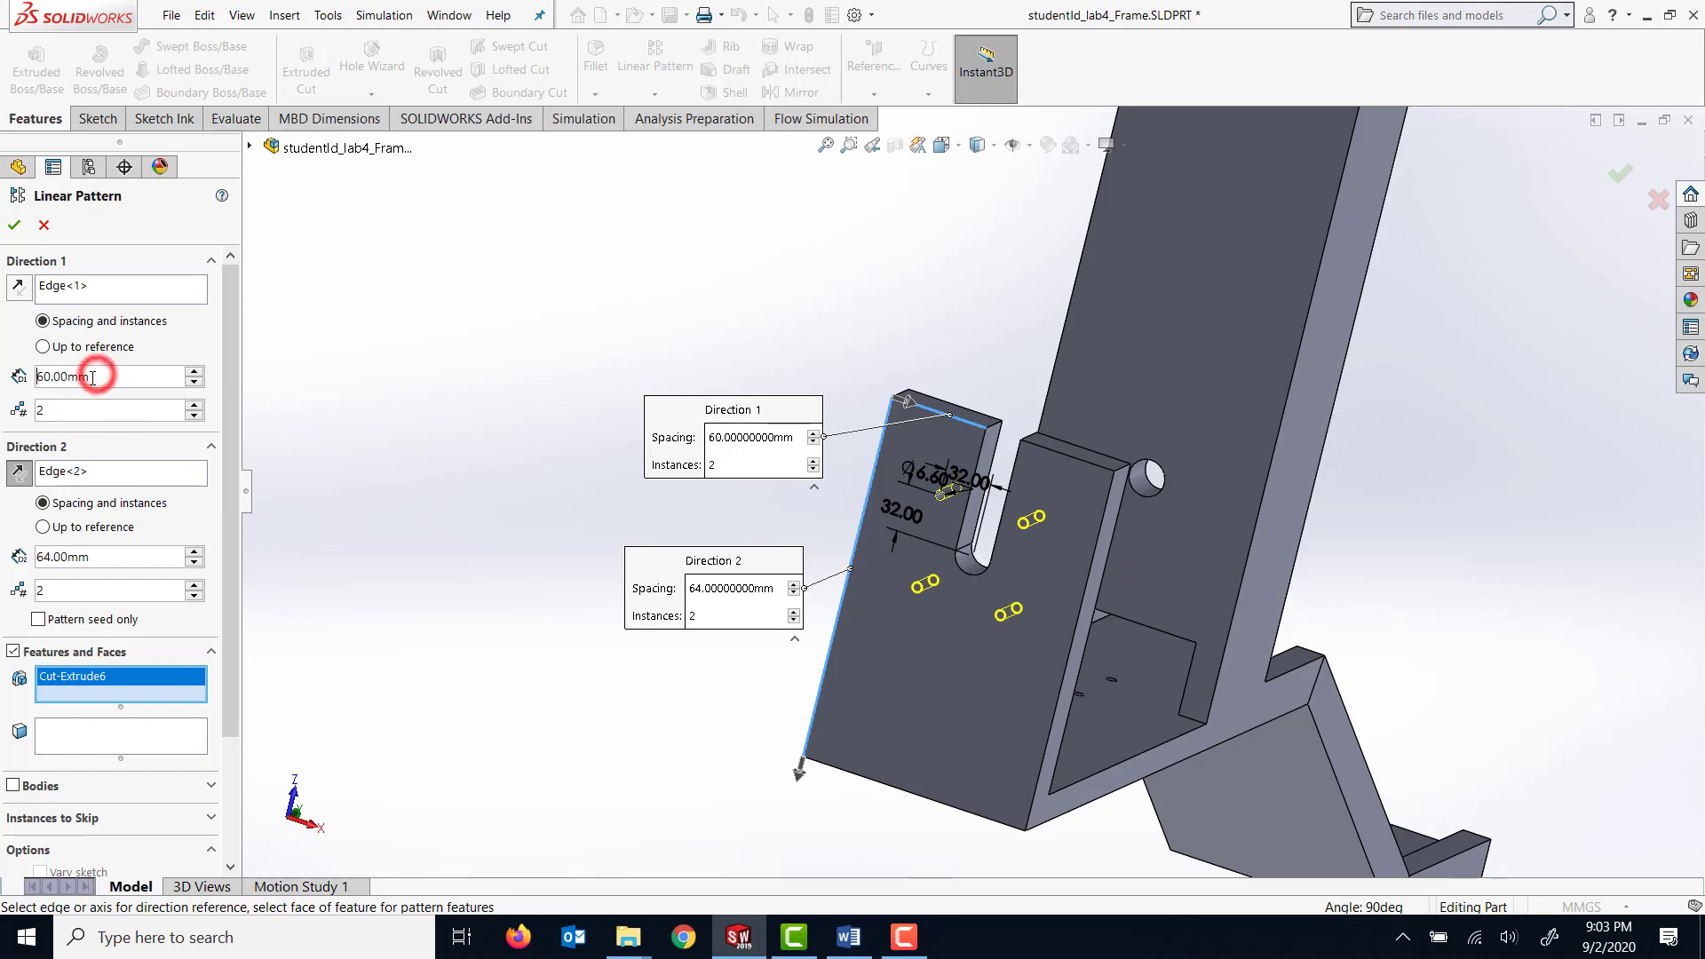
pyautogui.moveTo(89, 377); pyautogui.dragTo(55, 379)
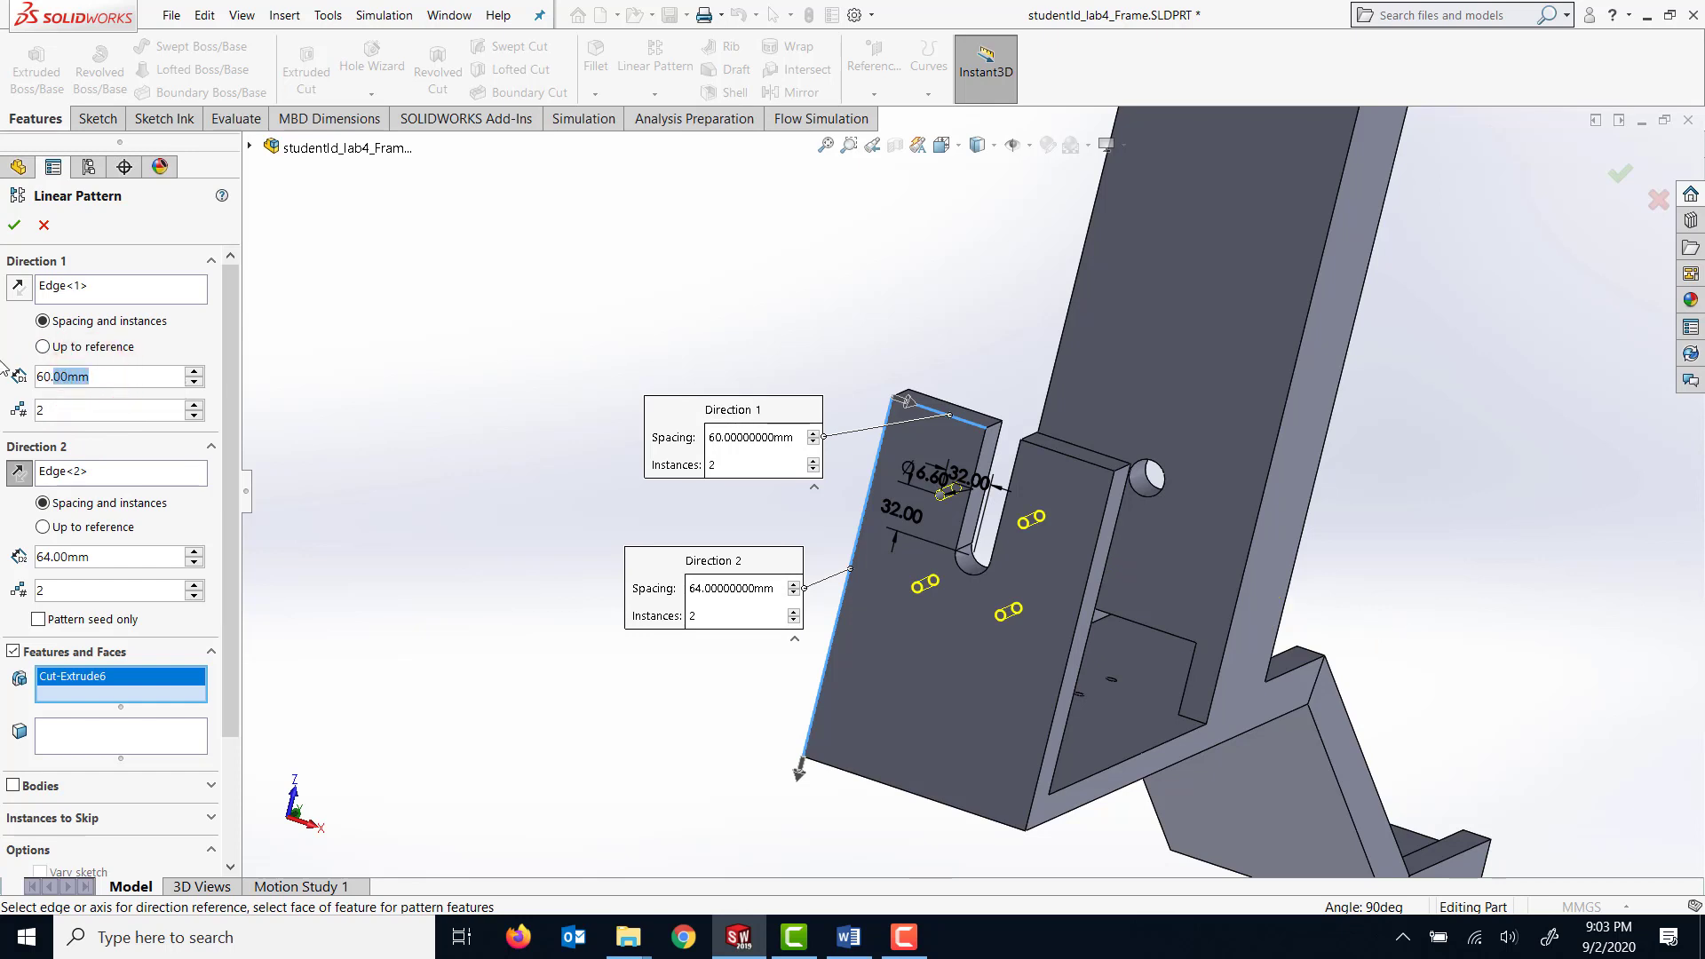
pyautogui.press('BackSpace')
pyautogui.press('BackSpace')
pyautogui.press('BackSpace')
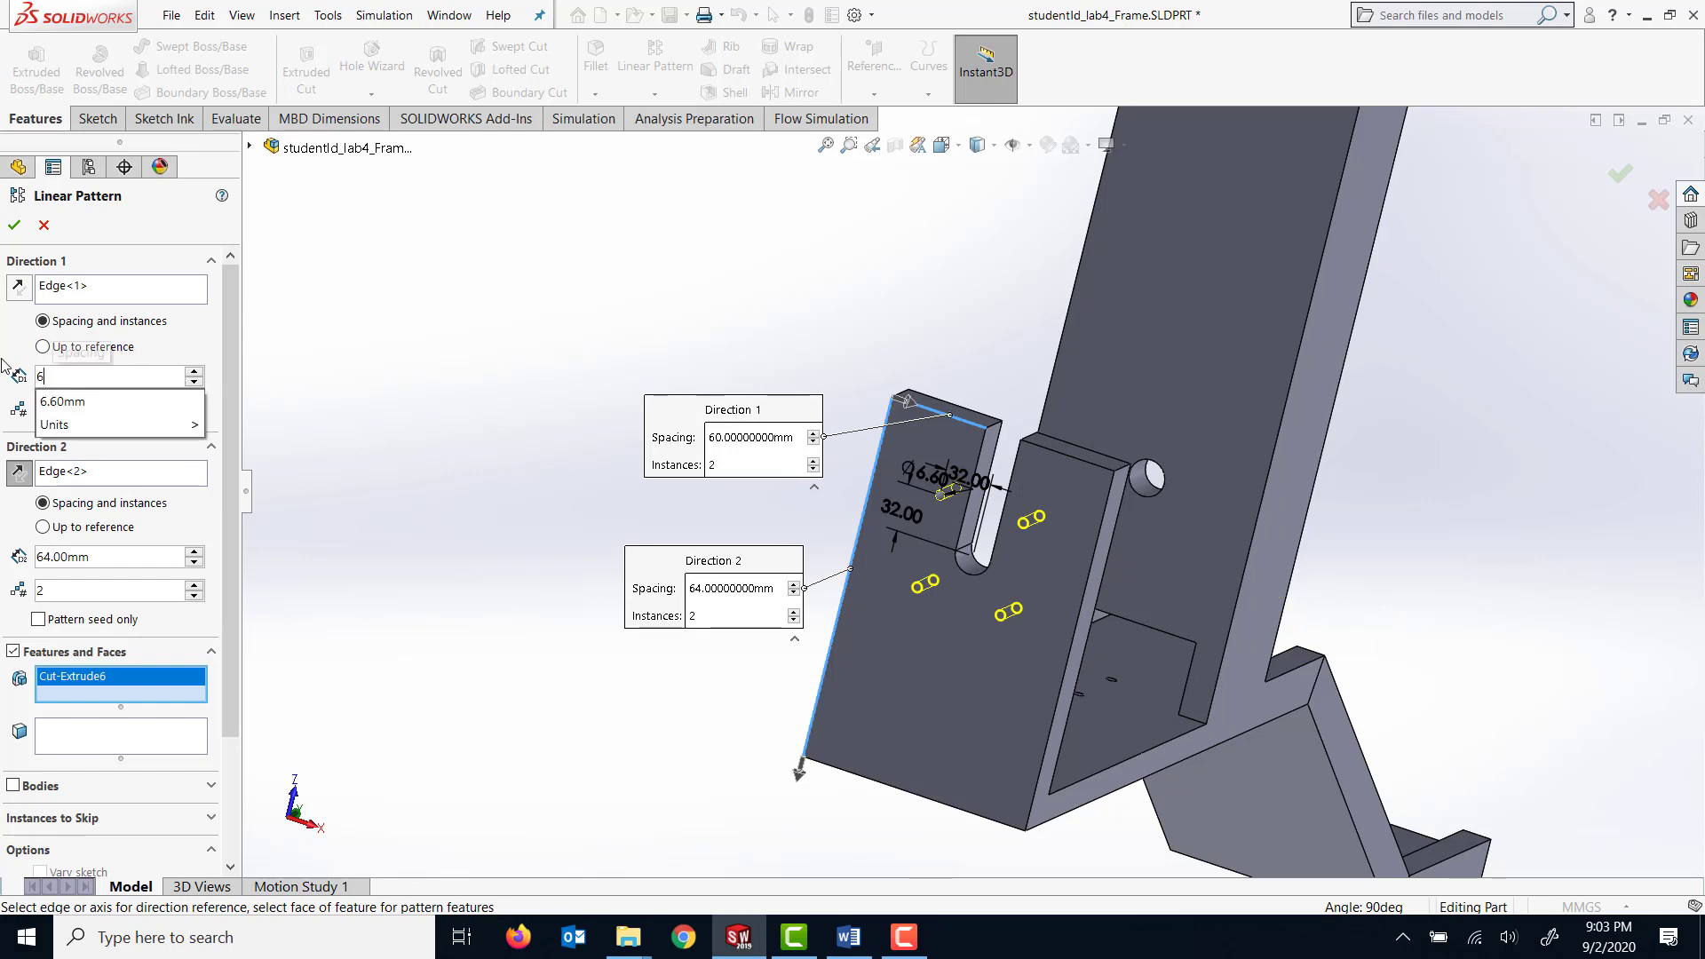
pyautogui.write('4')
pyautogui.press('Return')
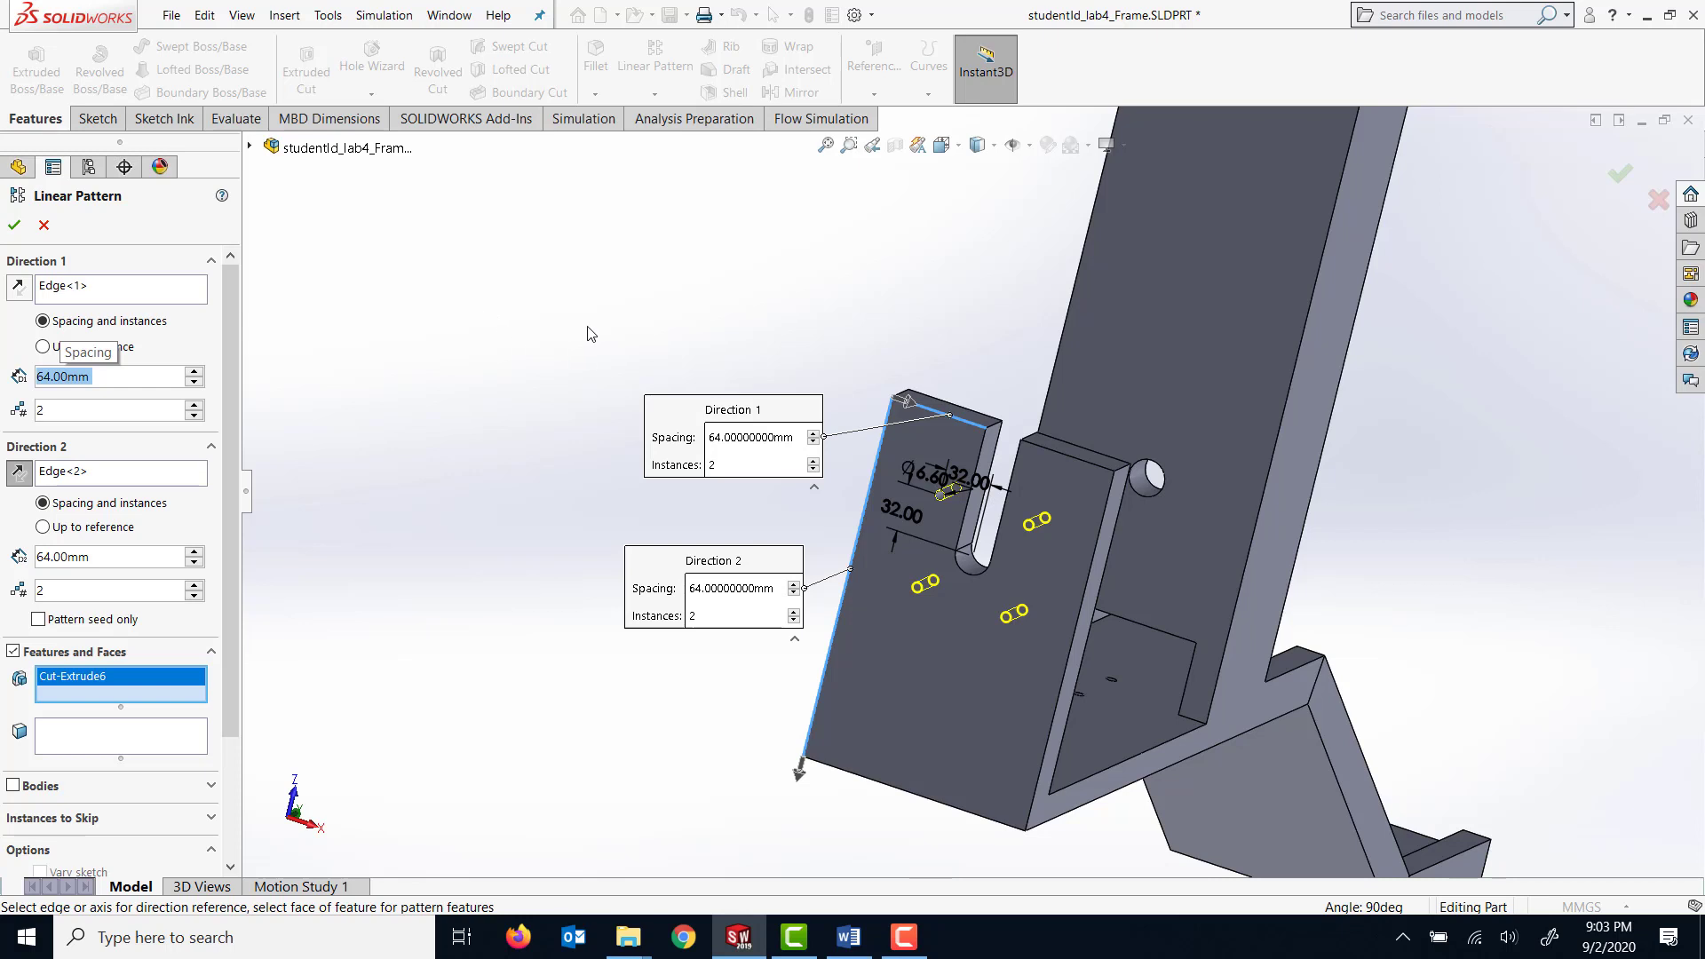
pyautogui.click(14, 225)
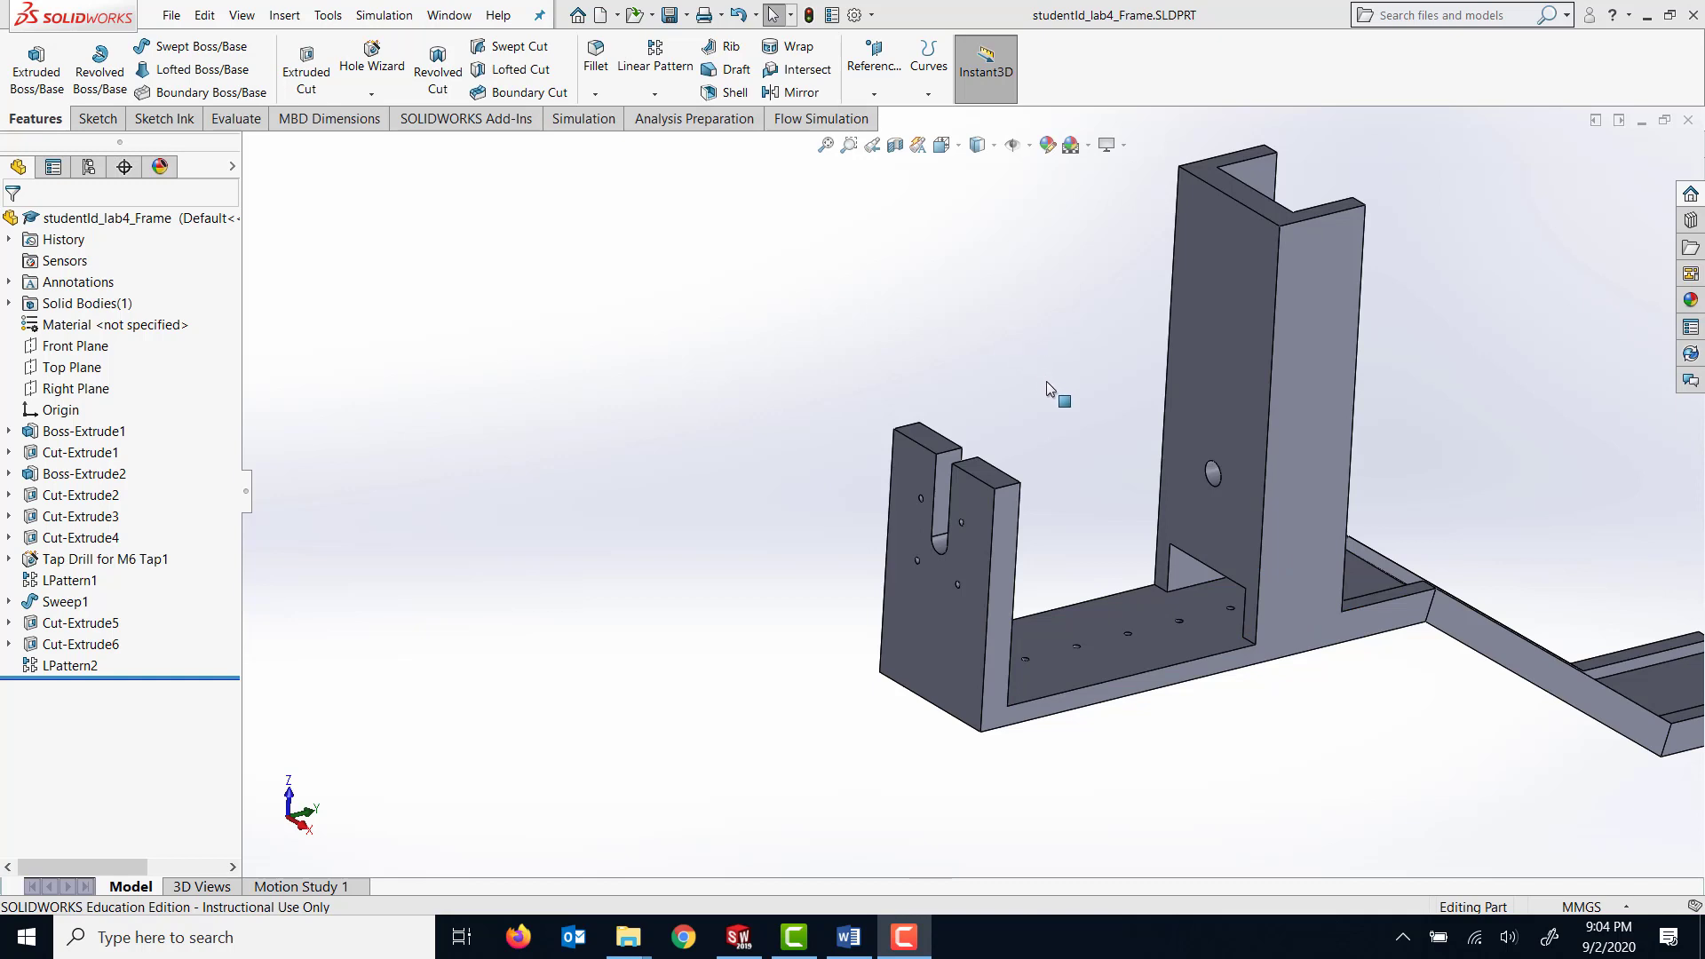
# Chamfer the two outer top corner edges of the short upright plate with a 20 mm distance at 45 degrees.
pyautogui.scroll(-1, 1046, 381)
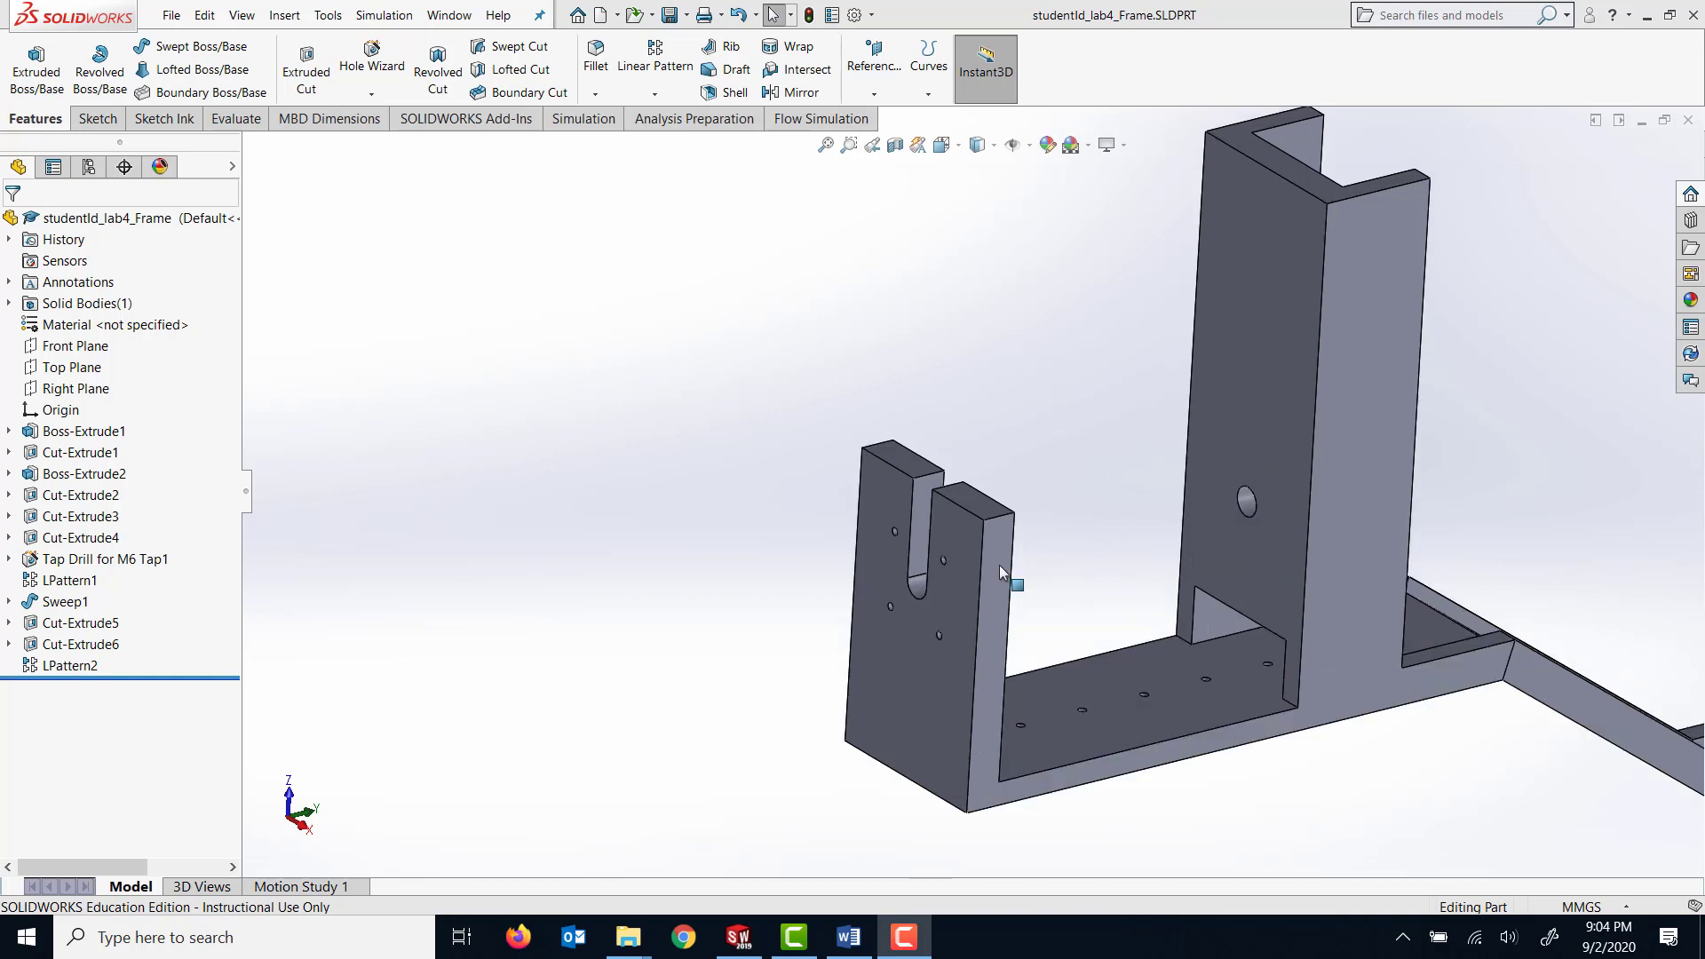
pyautogui.click(595, 94)
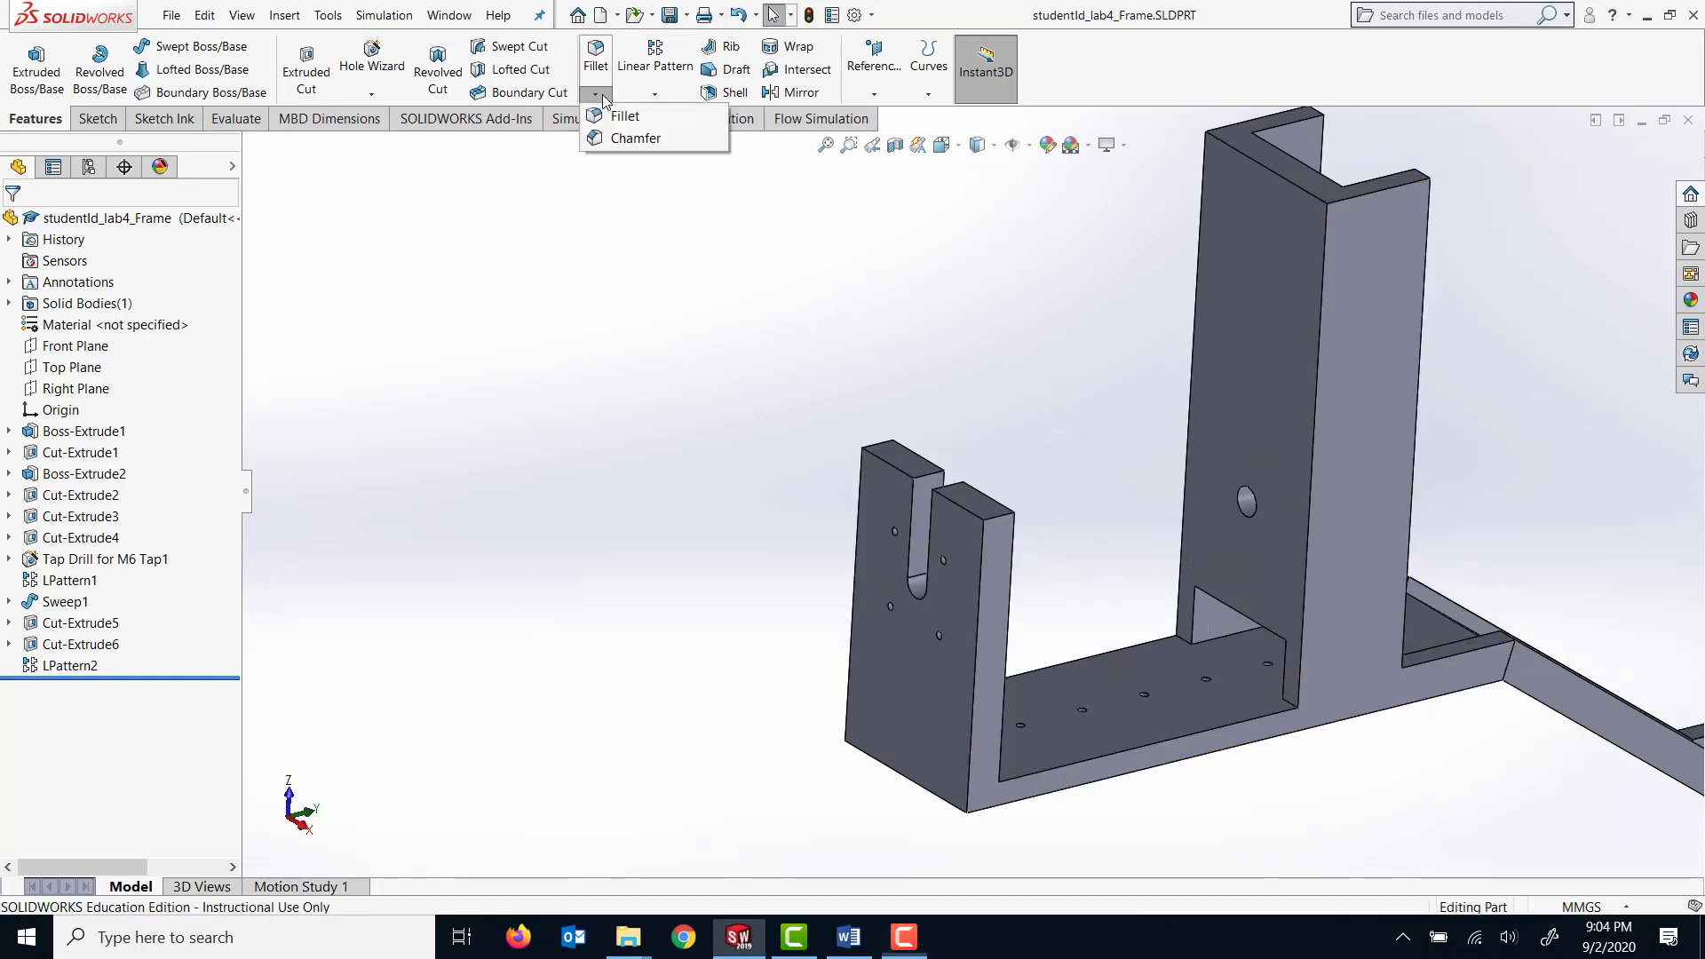
pyautogui.click(621, 140)
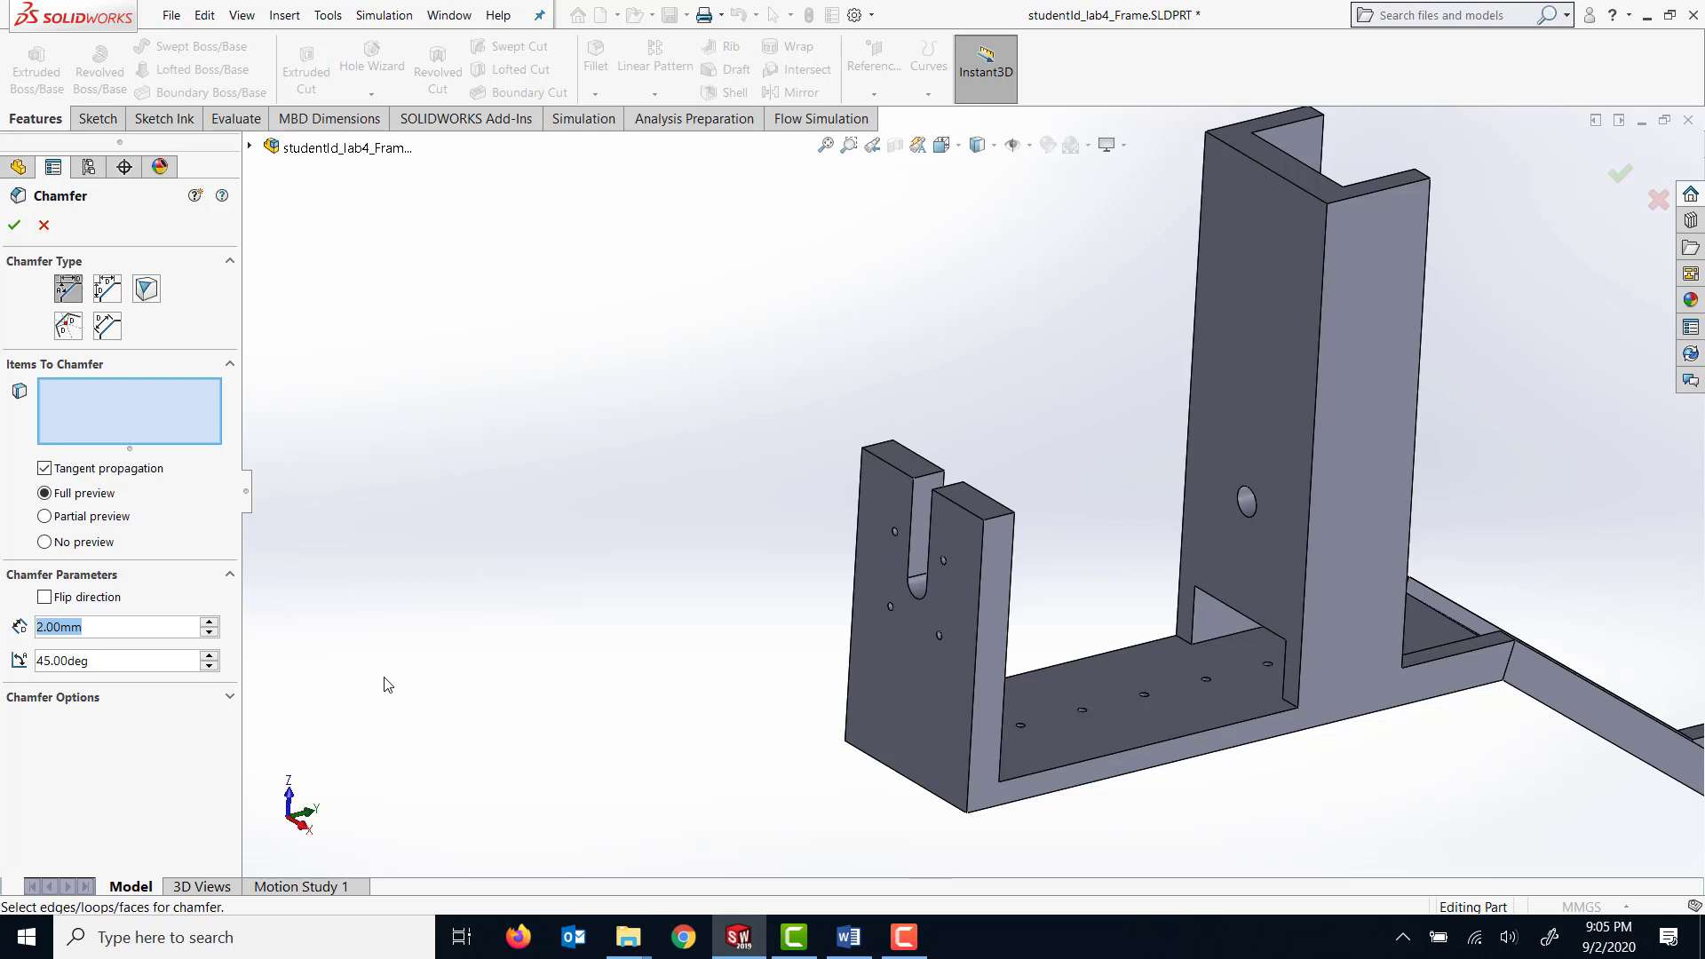
pyautogui.write('20')
pyautogui.press('Return')
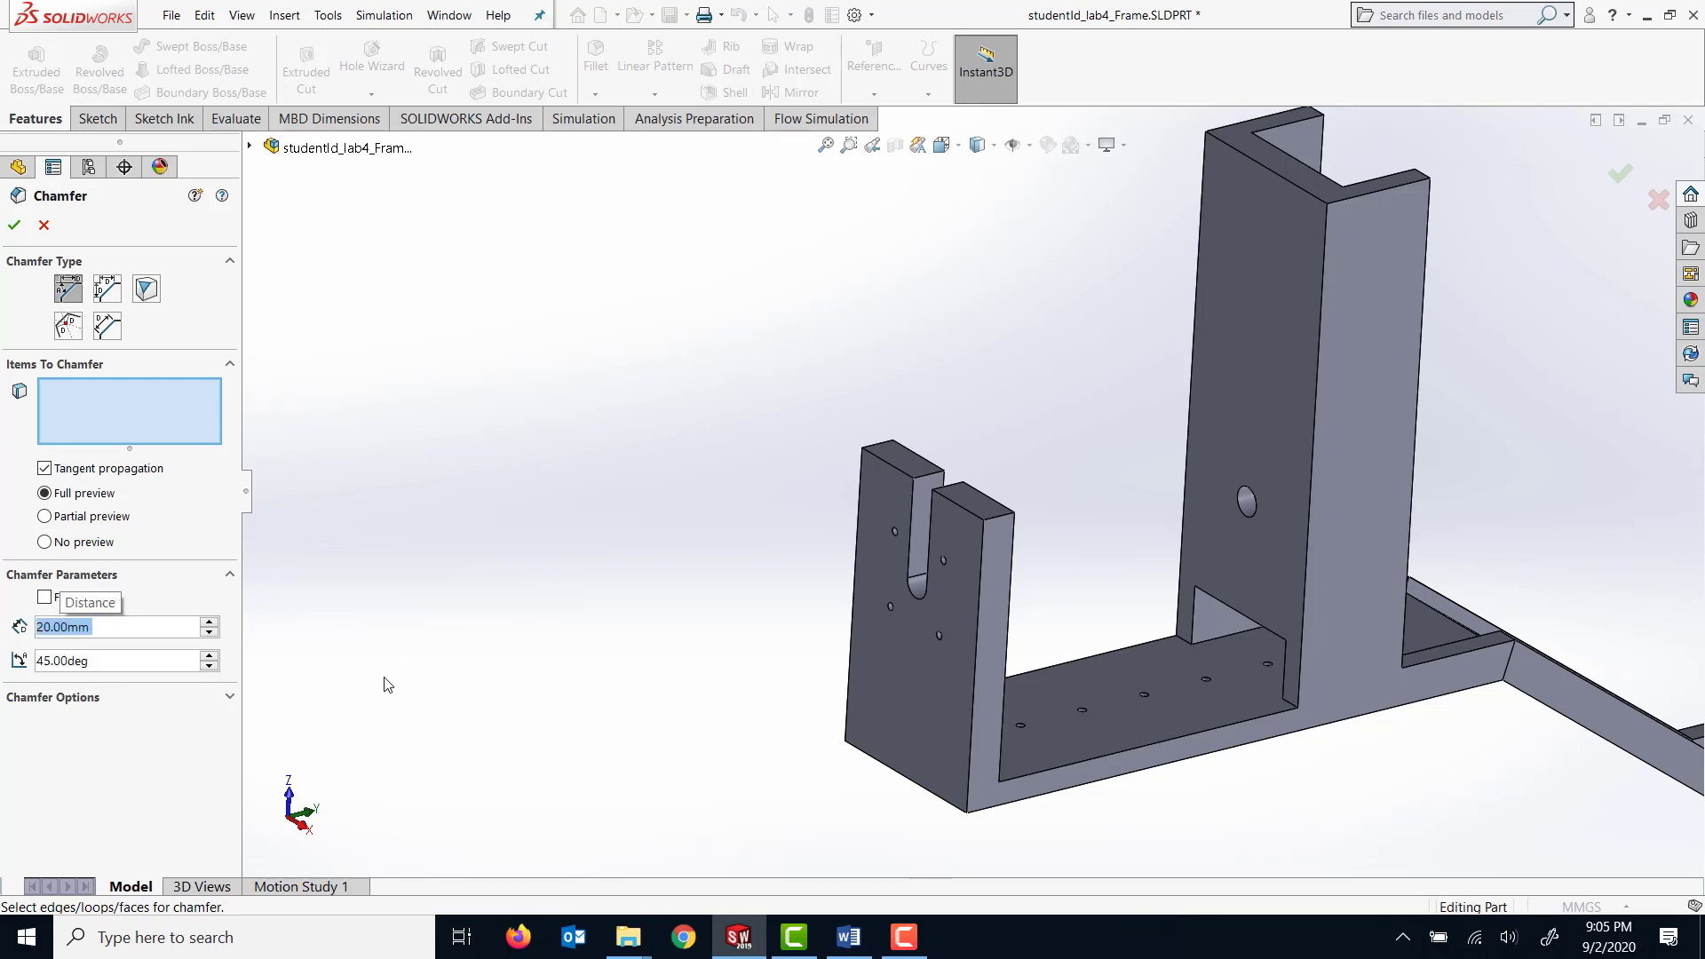
pyautogui.click(999, 521)
pyautogui.moveTo(879, 380); pyautogui.dragTo(930, 474, button='middle')
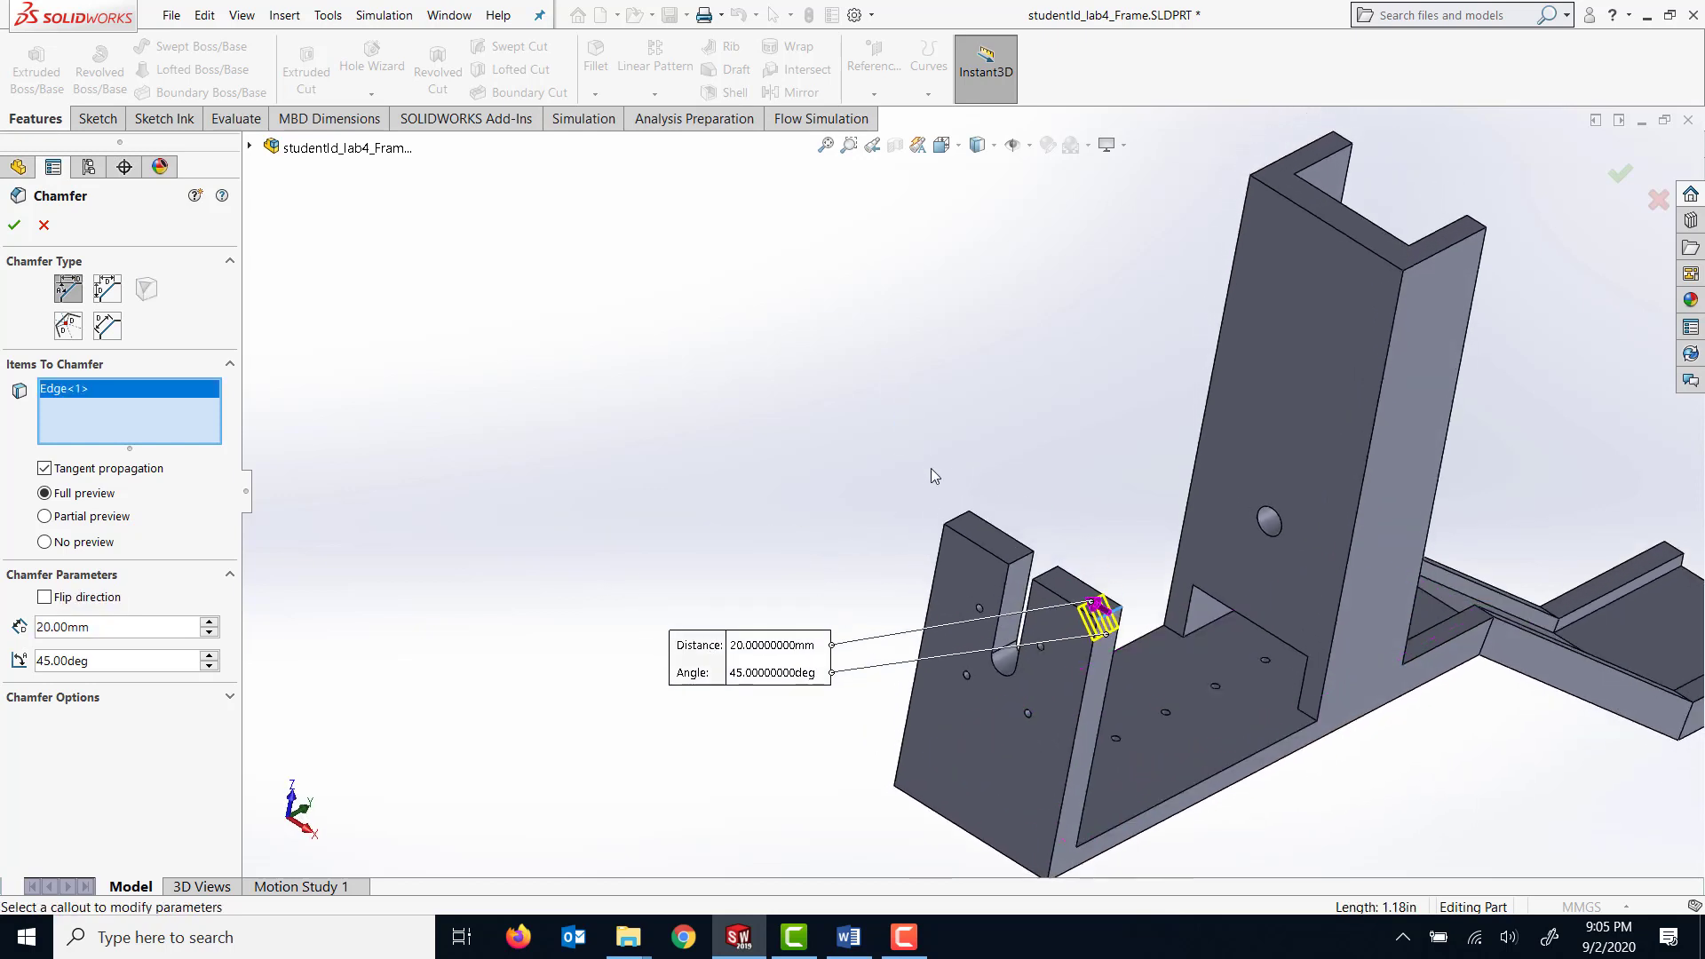
pyautogui.click(962, 523)
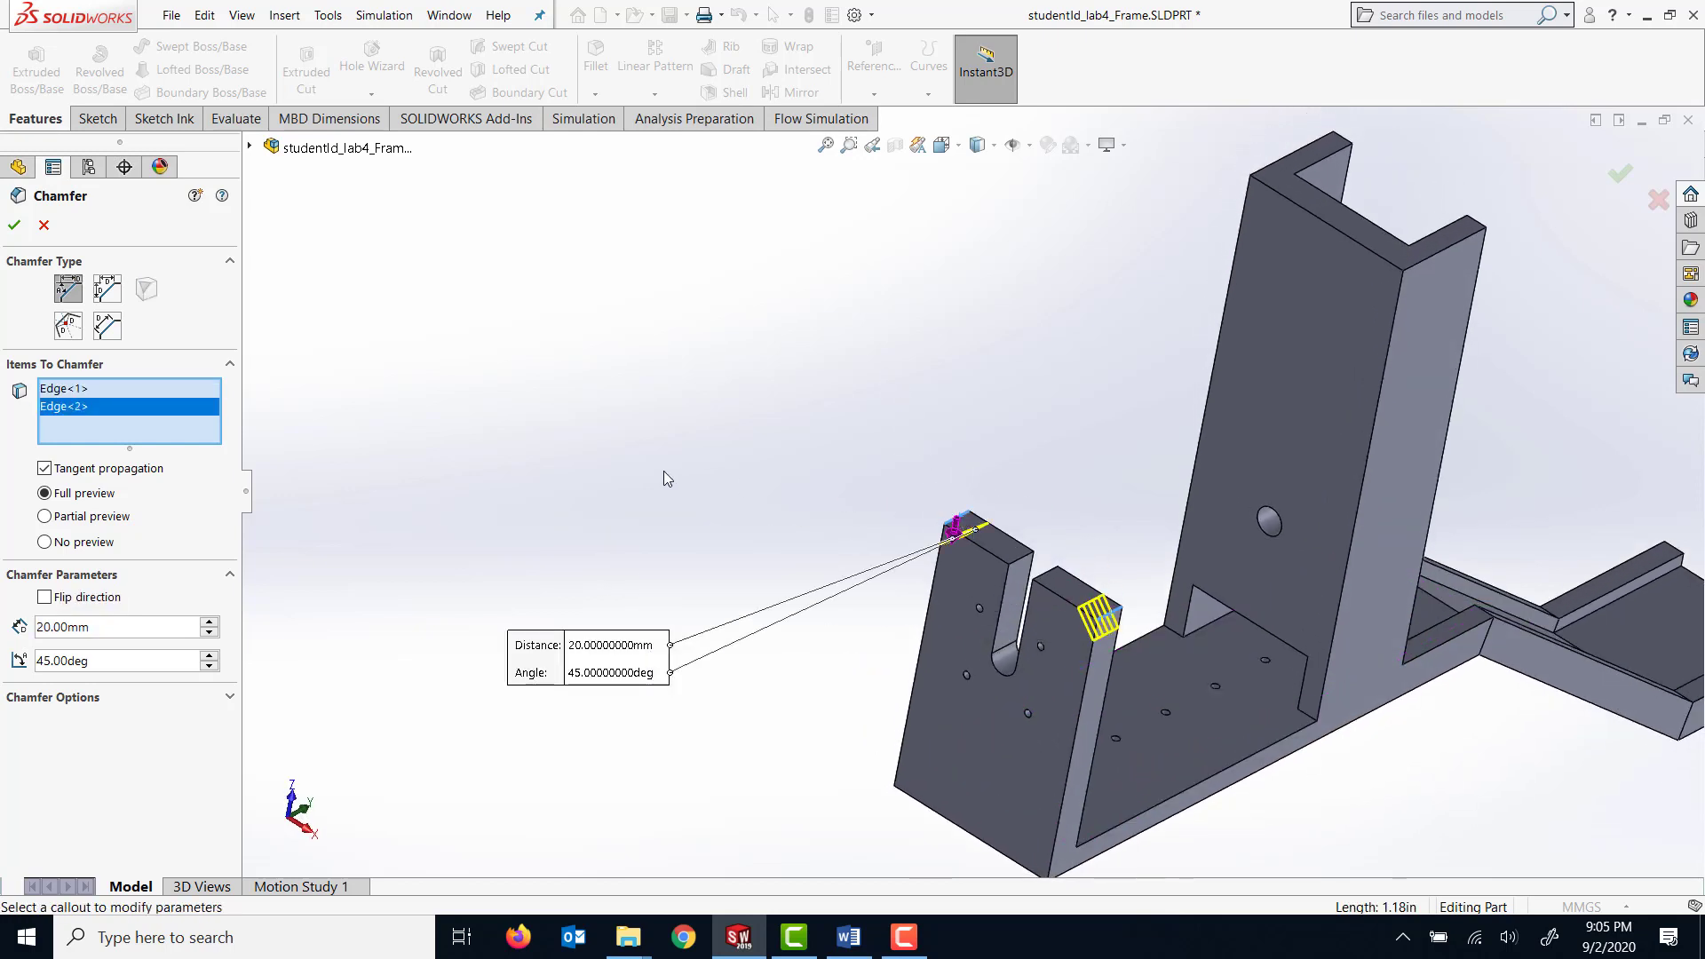
pyautogui.click(15, 224)
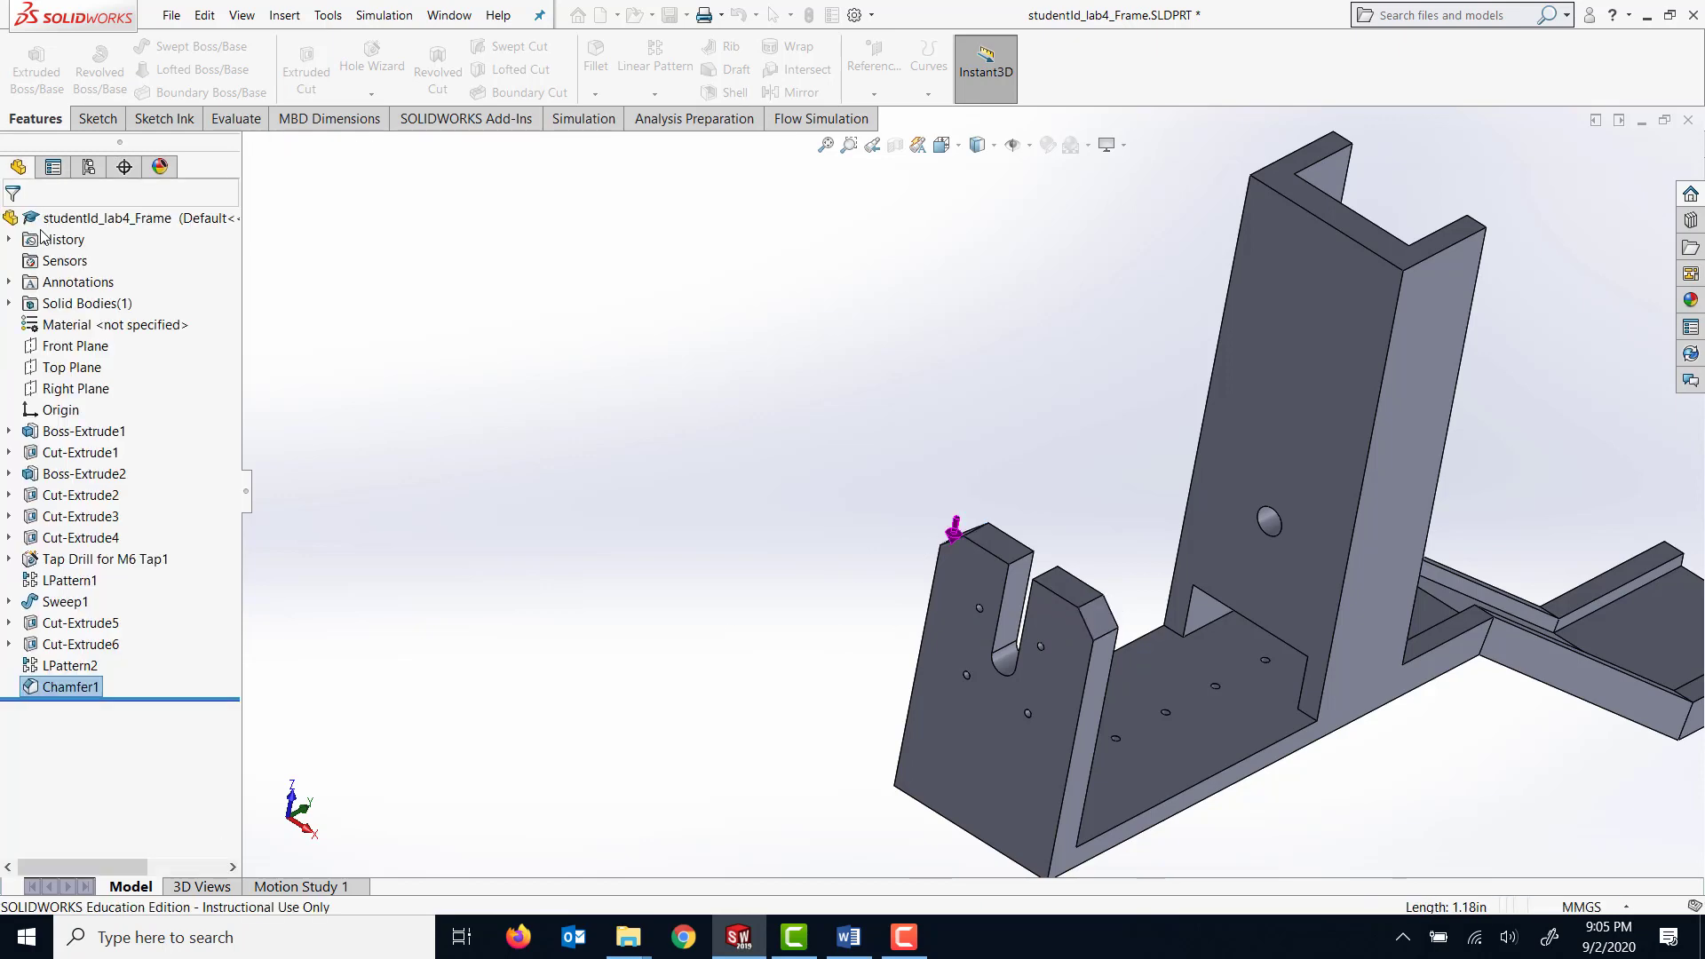
# Assign 1060 Alloy as the frame's material.
pyautogui.scroll(2, 1380, 572)
pyautogui.moveTo(1396, 675); pyautogui.dragTo(1092, 771, button='middle')
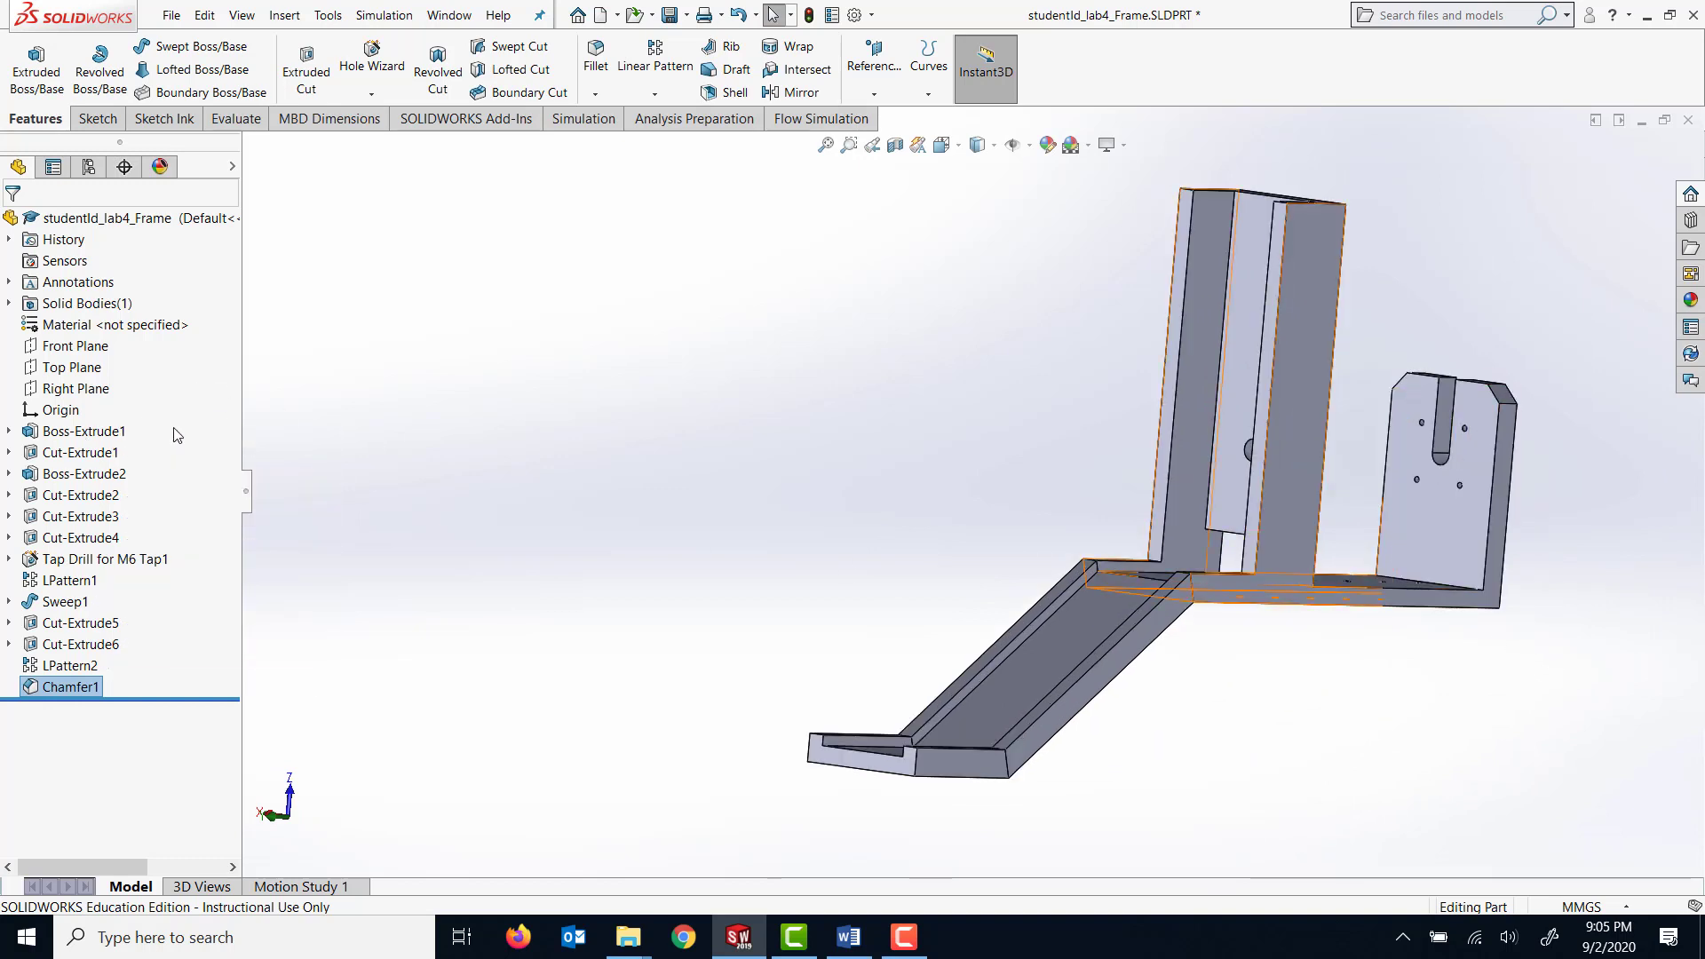
pyautogui.rightClick(64, 330)
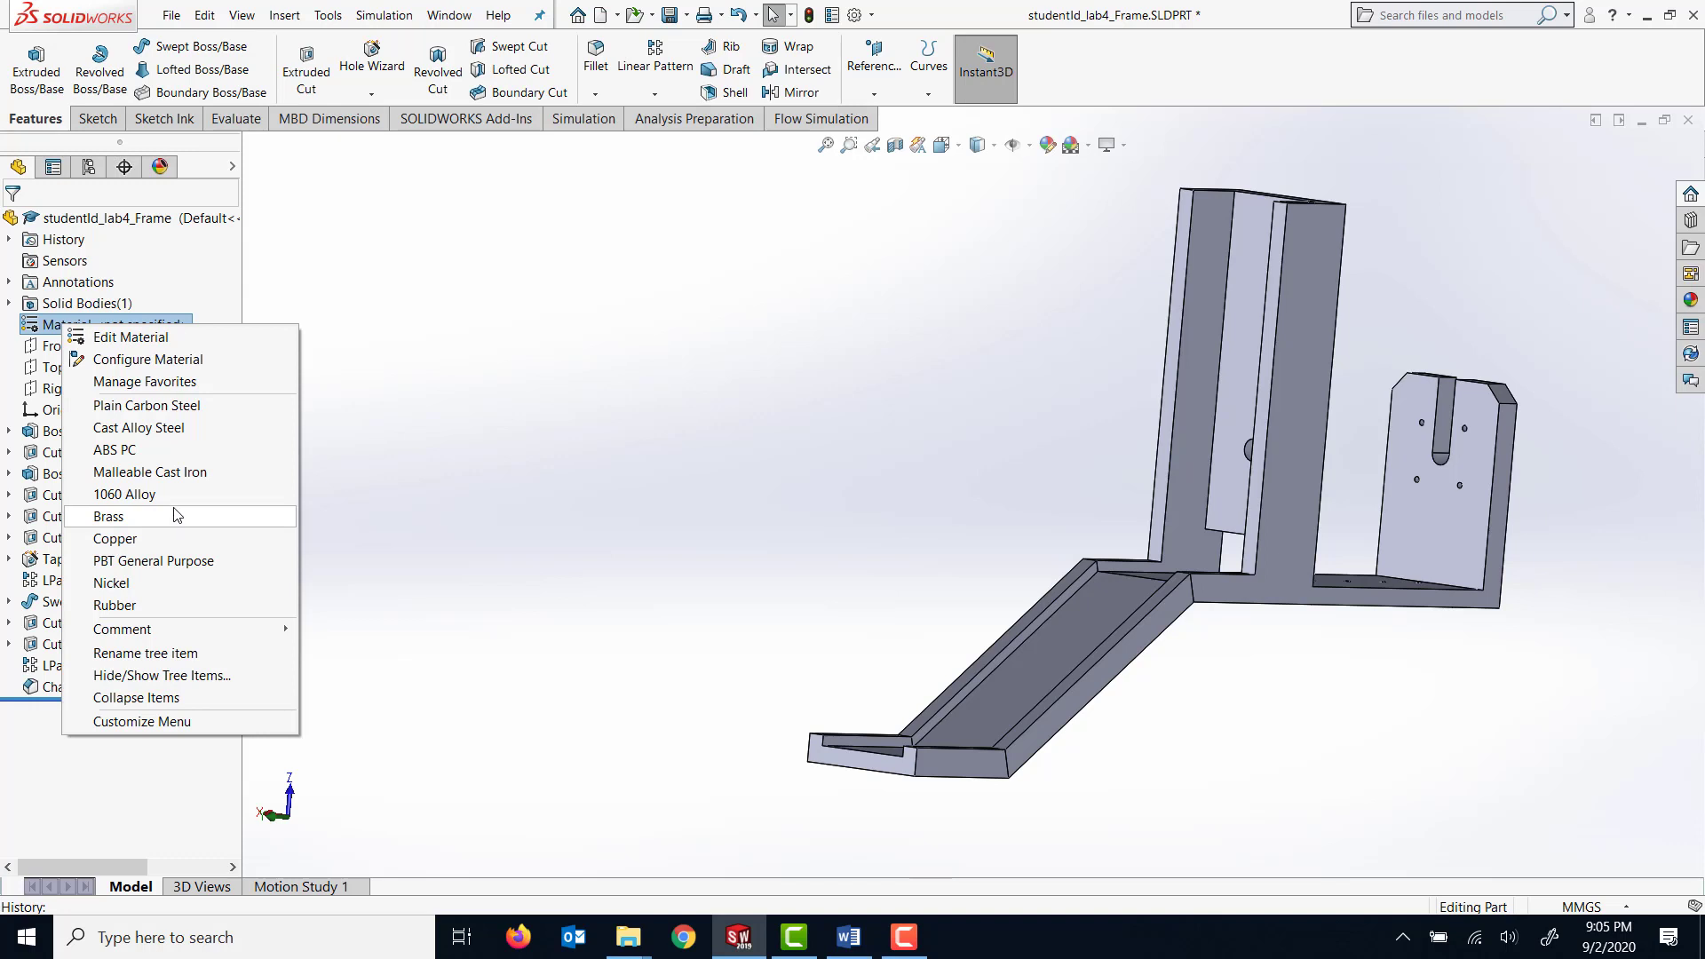
pyautogui.click(142, 494)
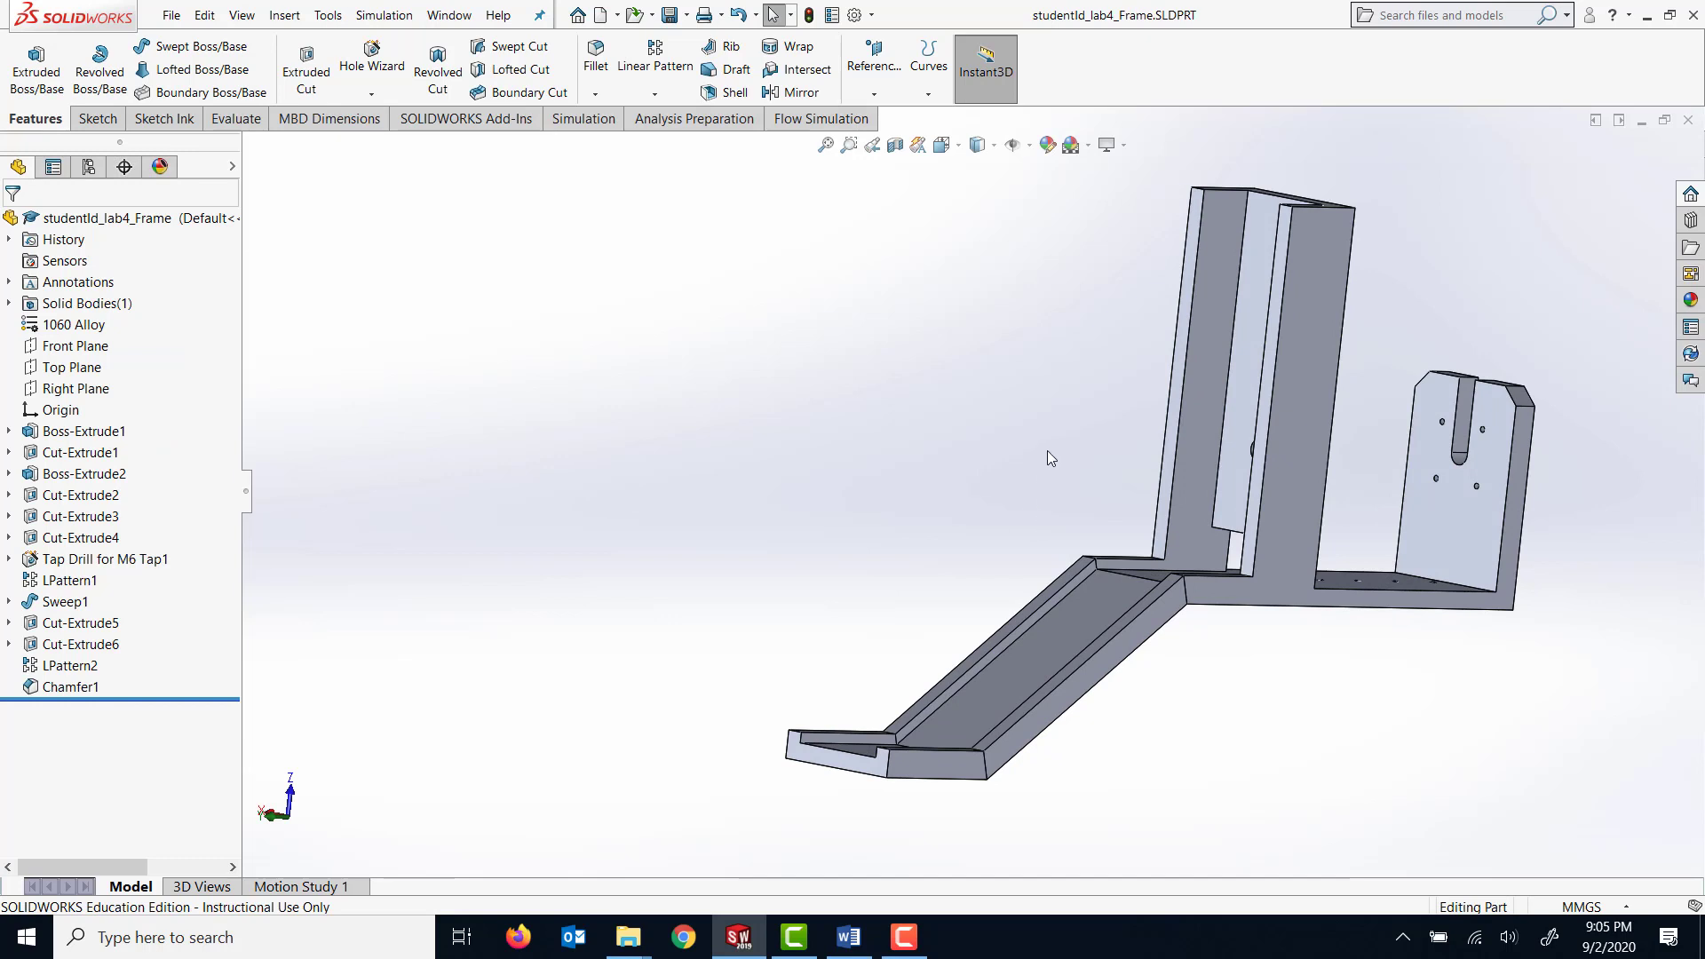
# Create a sketch on the recessed inner face of the tall upright channel and convert the face's outline into sketch entities.
pyautogui.moveTo(1047, 450); pyautogui.dragTo(1099, 564, button='middle')
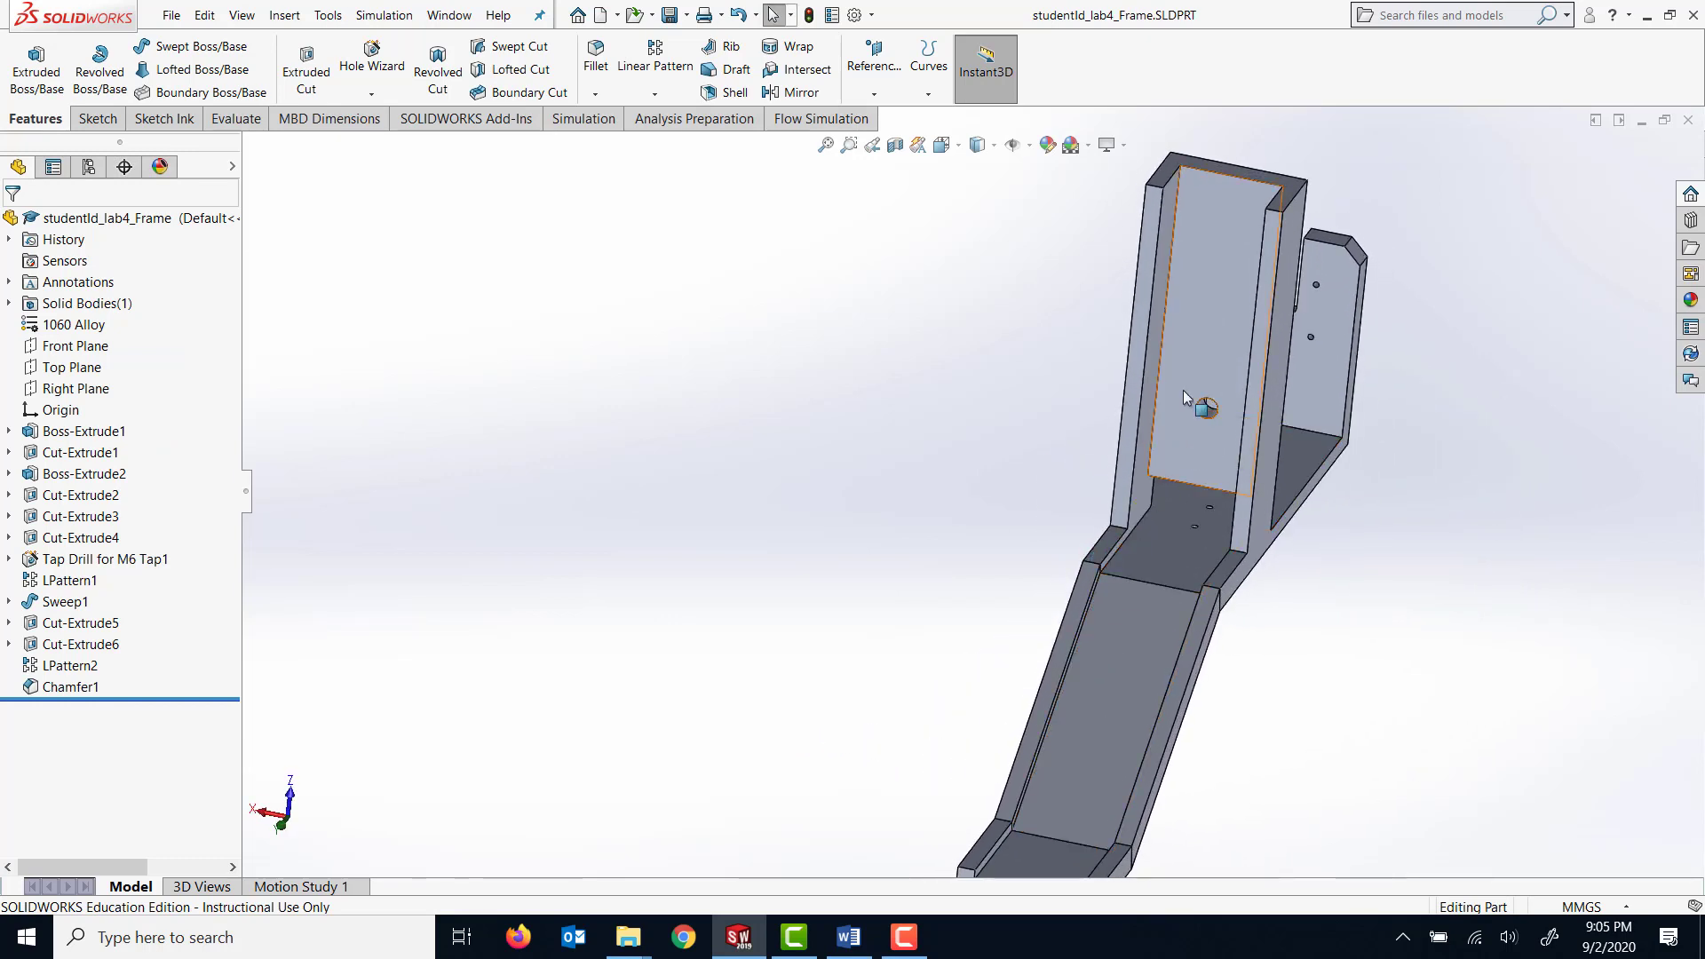
pyautogui.moveTo(1358, 435); pyautogui.dragTo(1435, 527, button='middle')
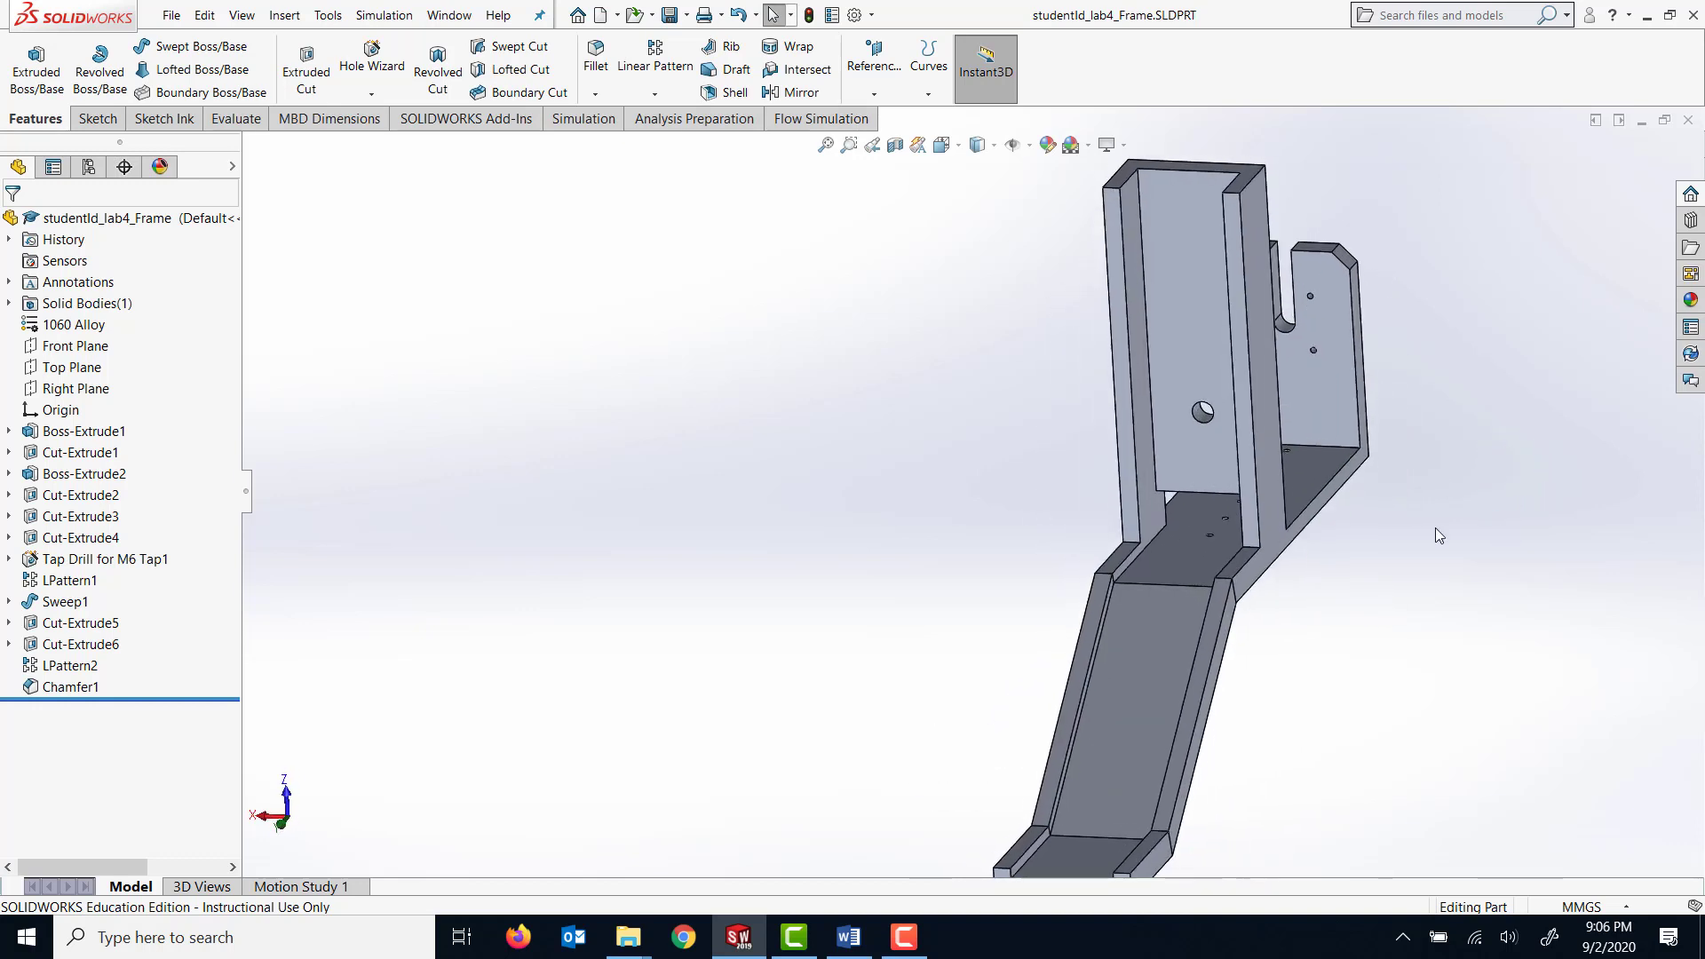
pyautogui.click(1188, 314)
pyautogui.click(96, 118)
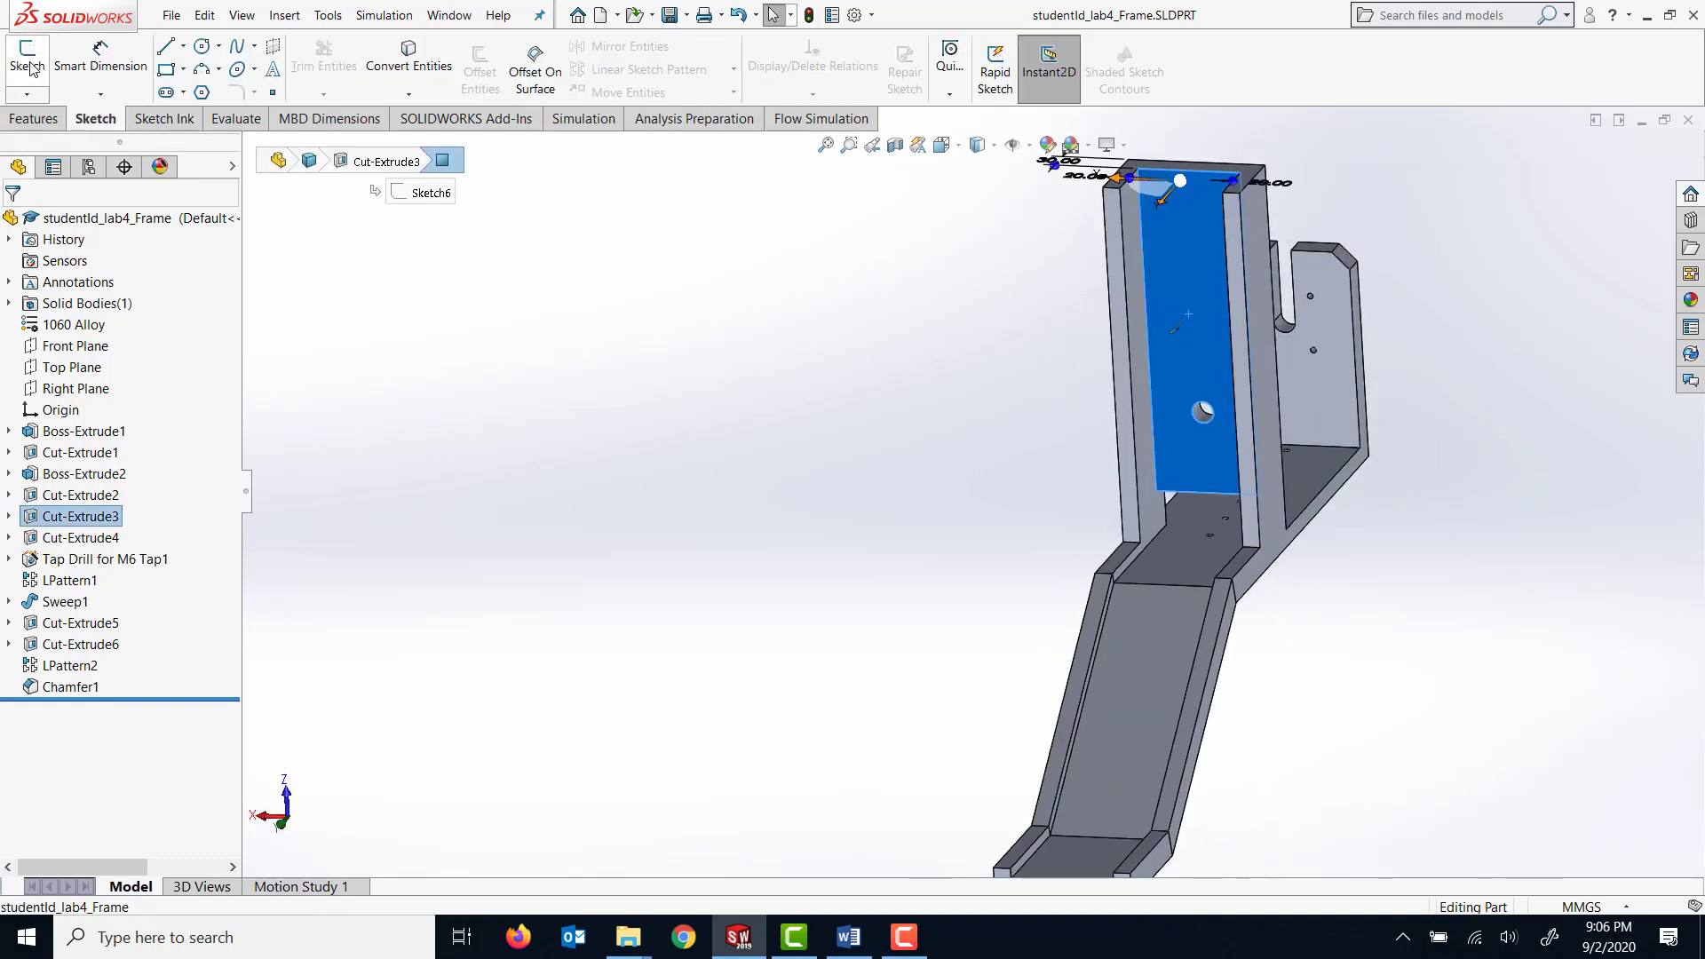
pyautogui.click(32, 64)
pyautogui.click(427, 69)
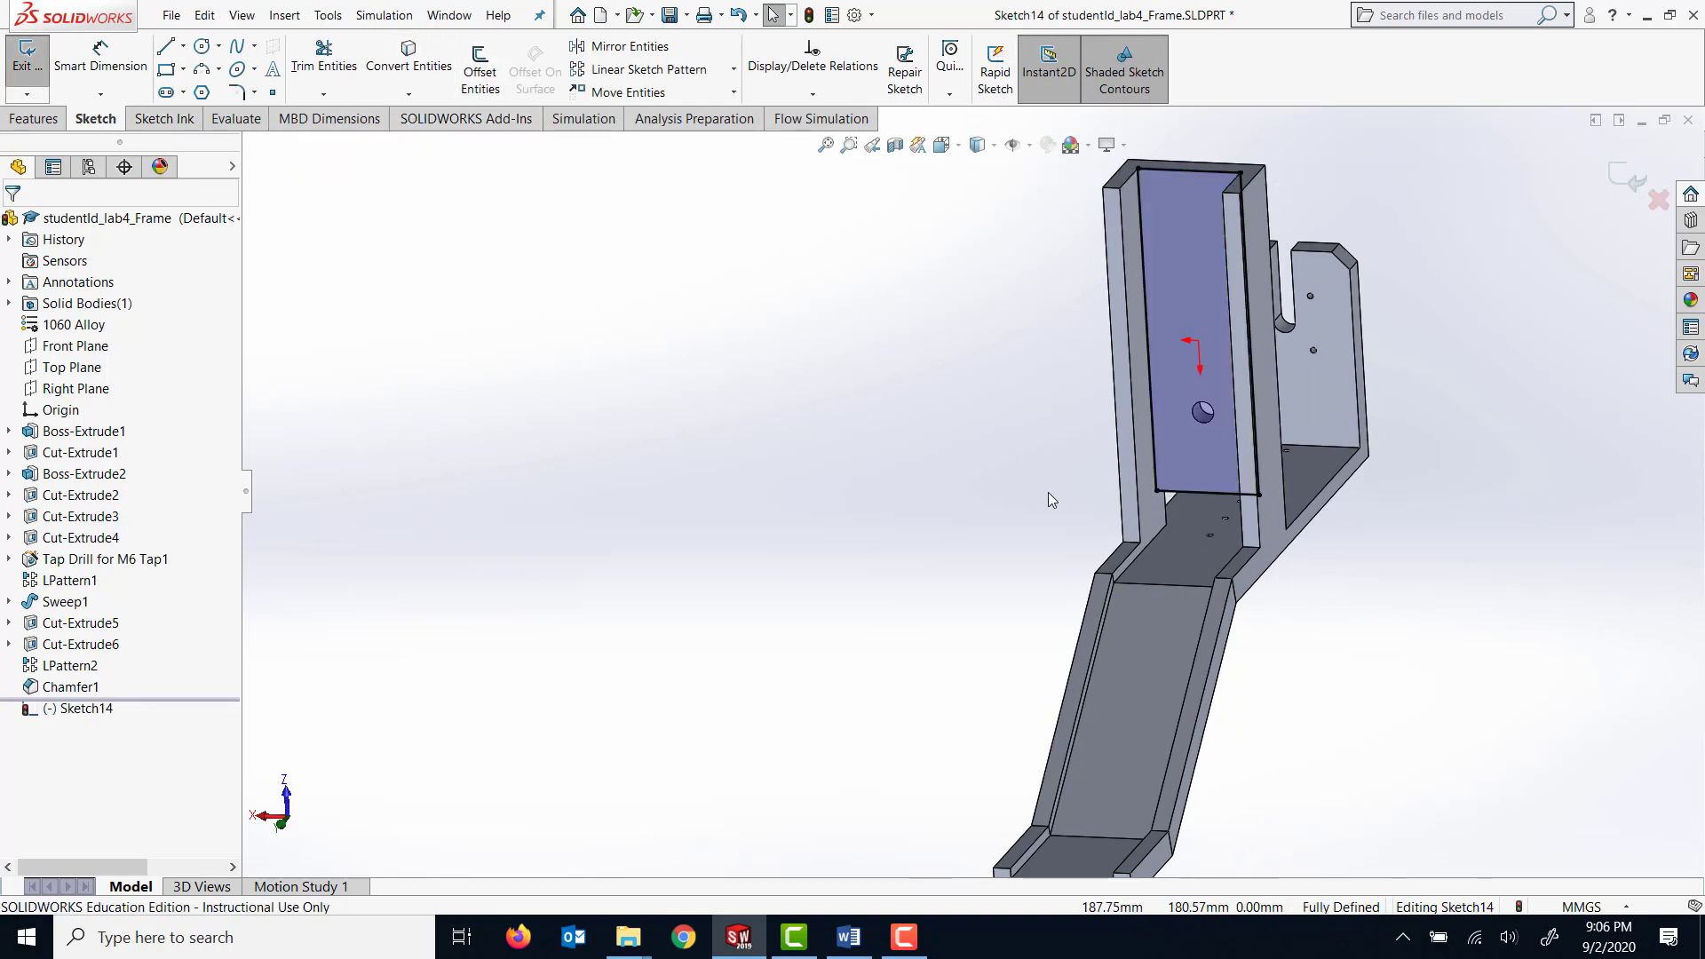
pyautogui.moveTo(1048, 492); pyautogui.dragTo(989, 434, button='middle')
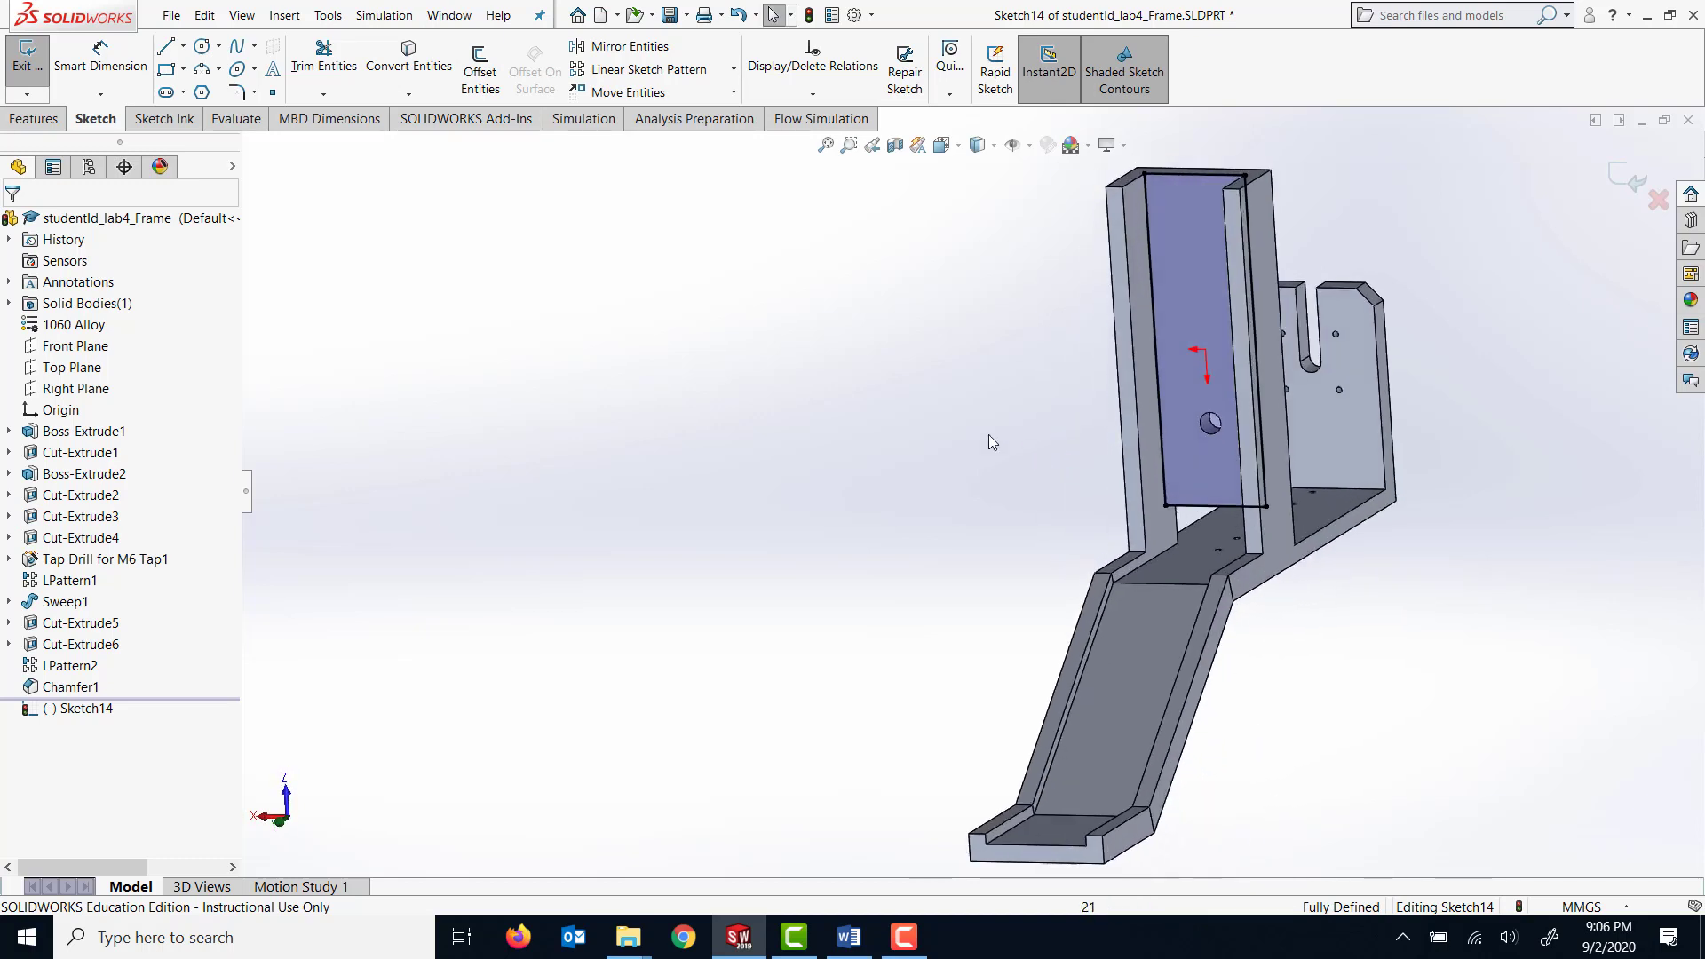
# Convert the circular edge of the through hole in the recessed face into a sketch entity.
pyautogui.click(409, 59)
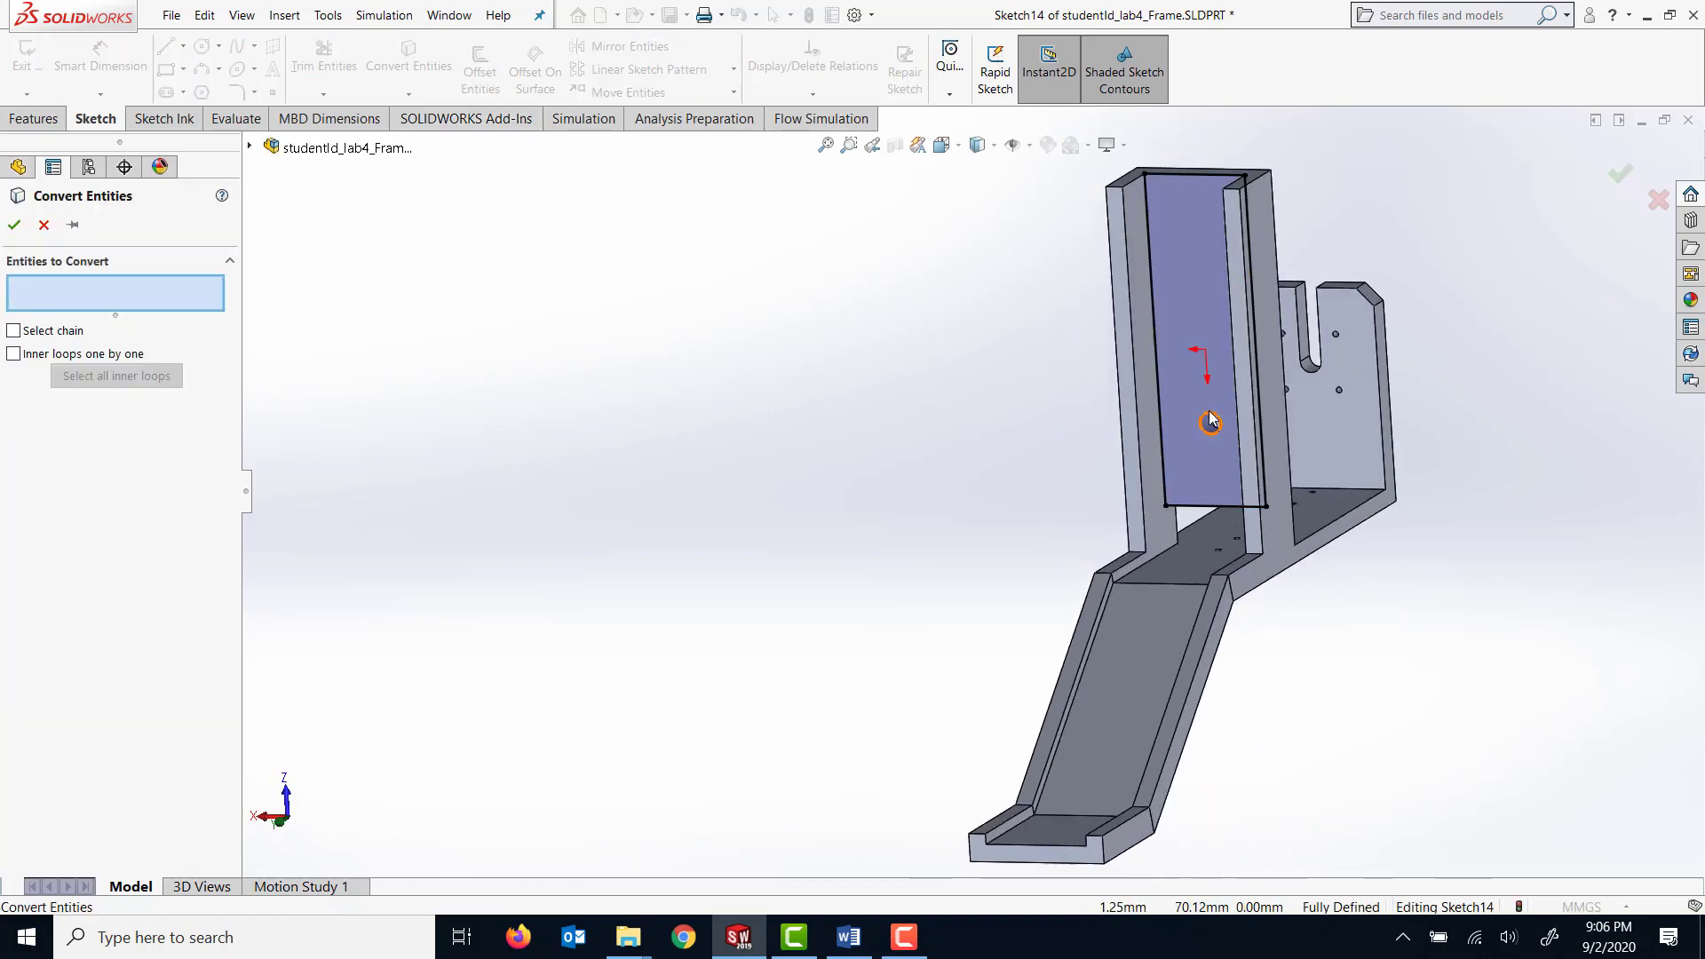
pyautogui.click(1210, 420)
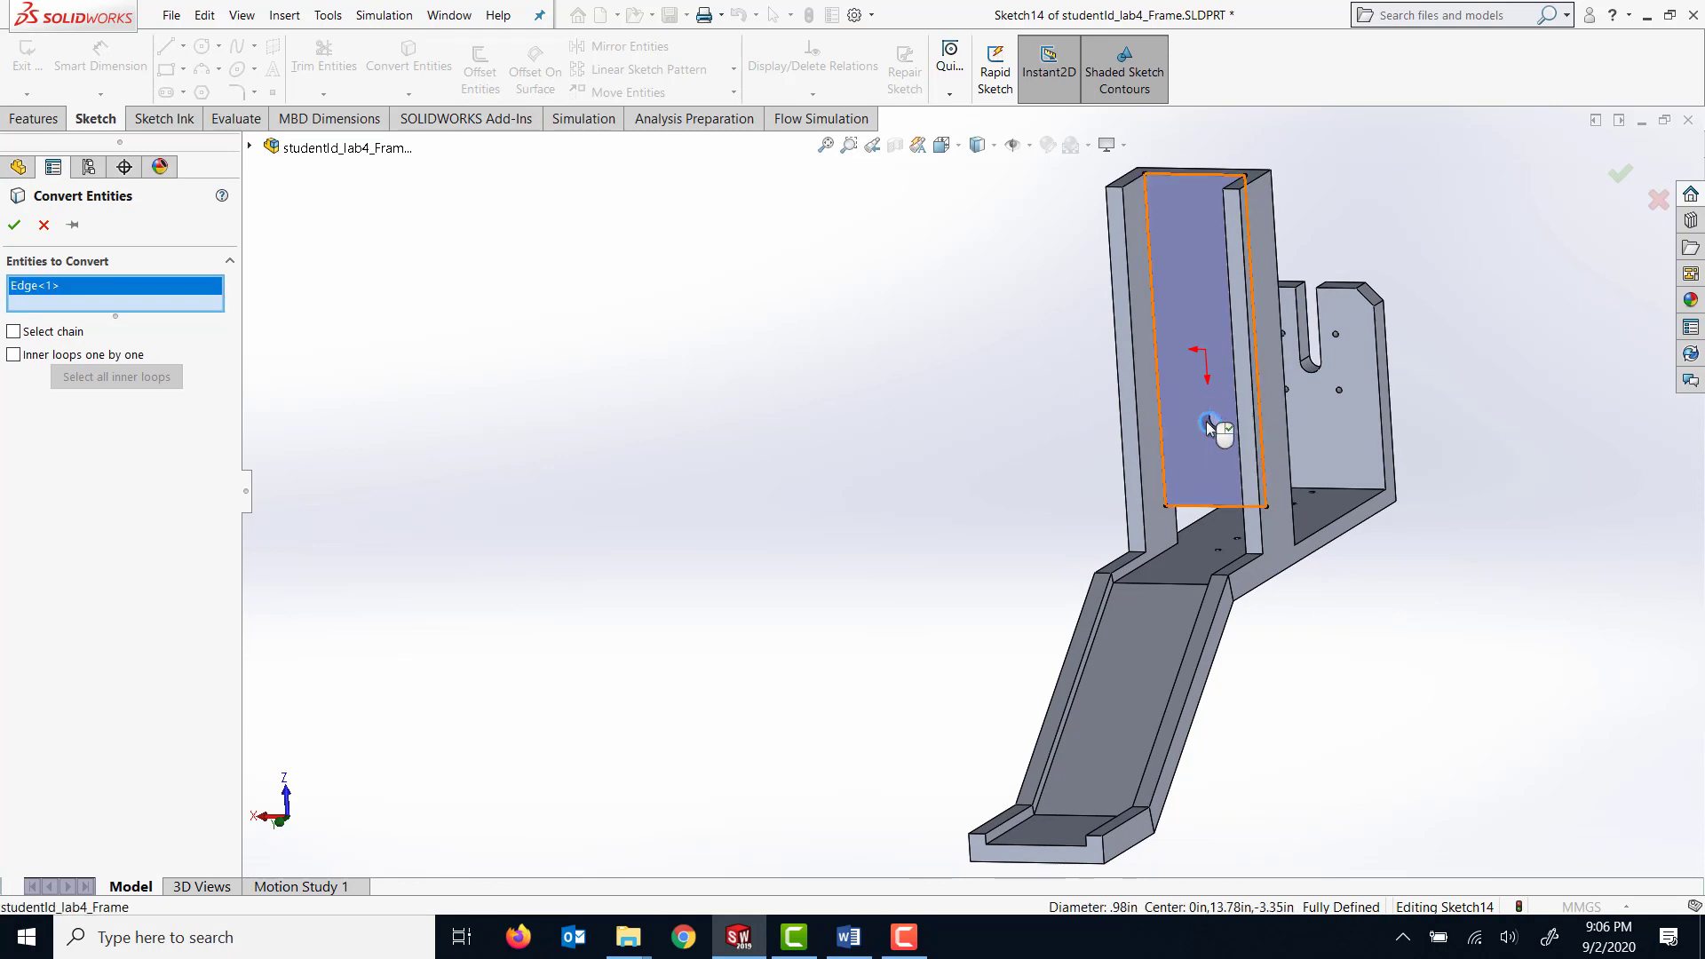
pyautogui.rightClick(1210, 420)
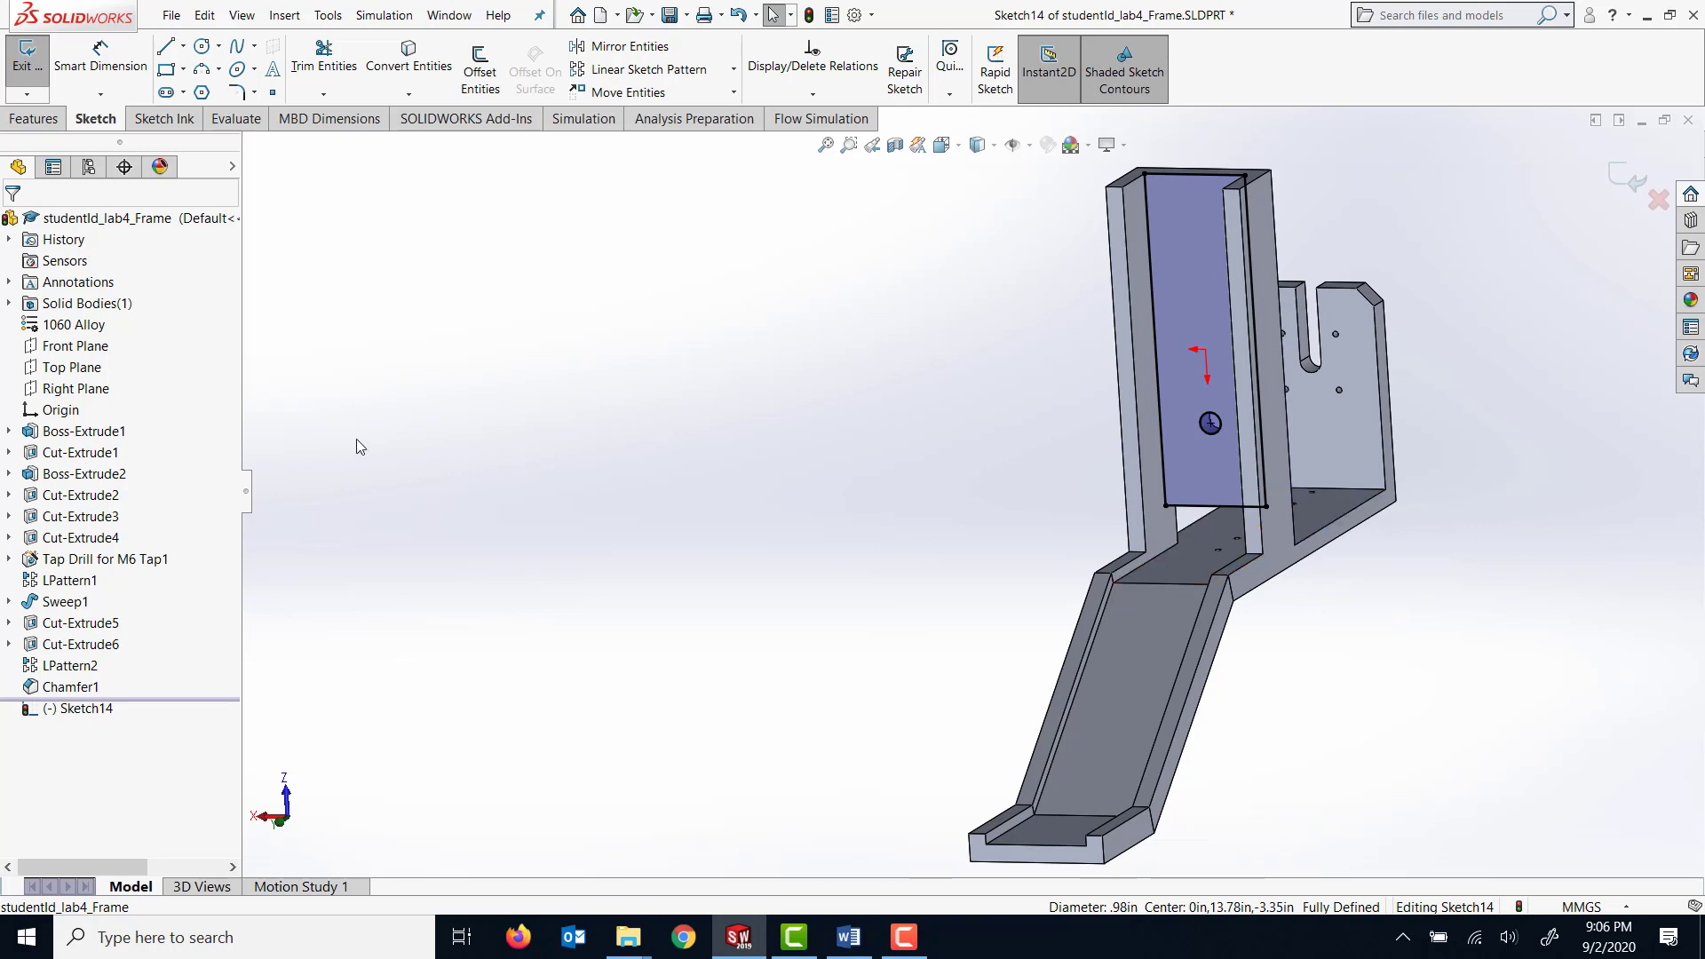
# Extrude the converted profile as a 15 mm blind boss merged with the frame, and save the part.
pyautogui.click(46, 125)
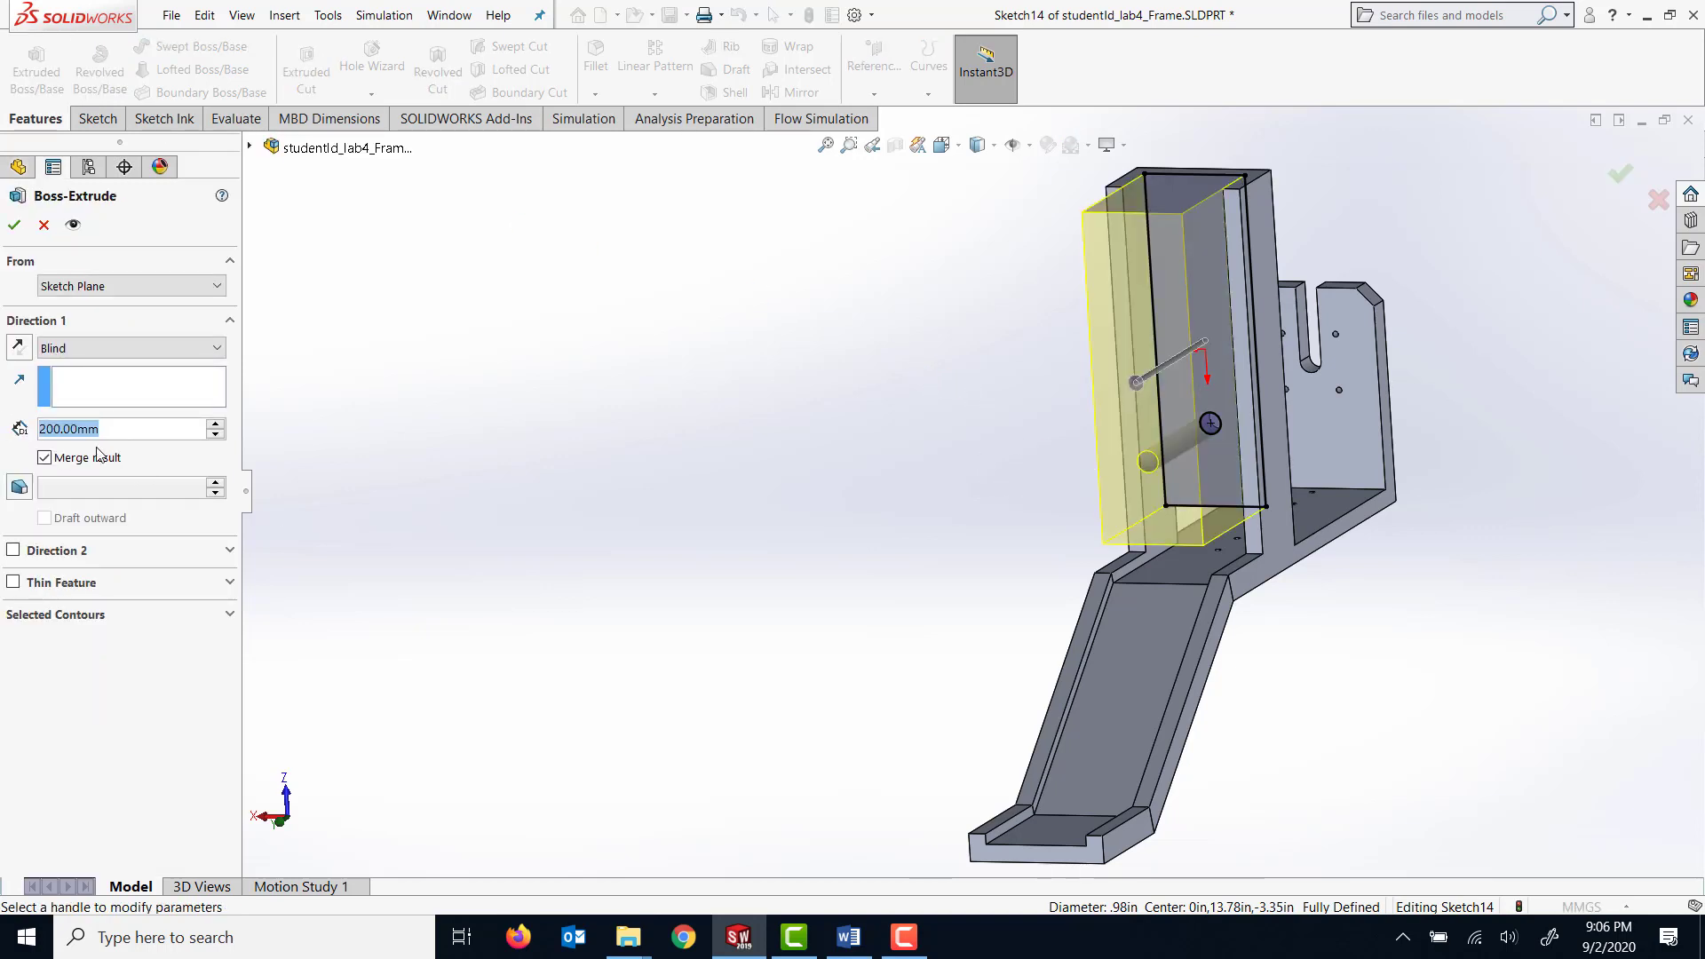
pyautogui.write('15')
pyautogui.press('Return')
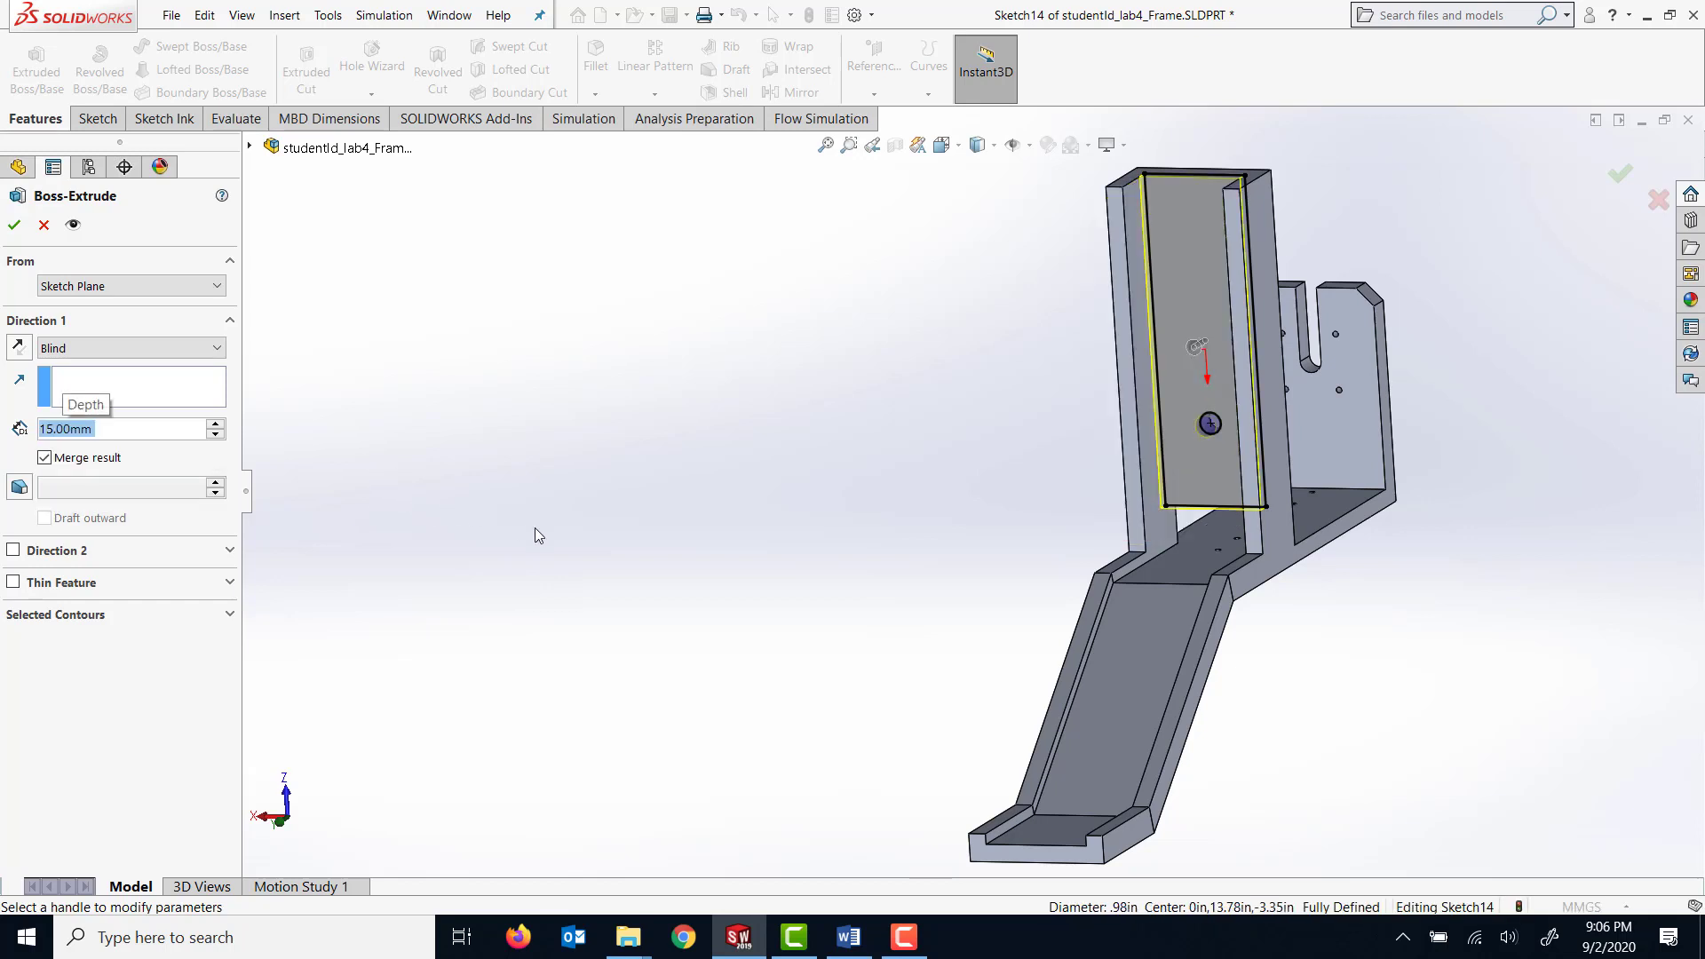
pyautogui.click(14, 224)
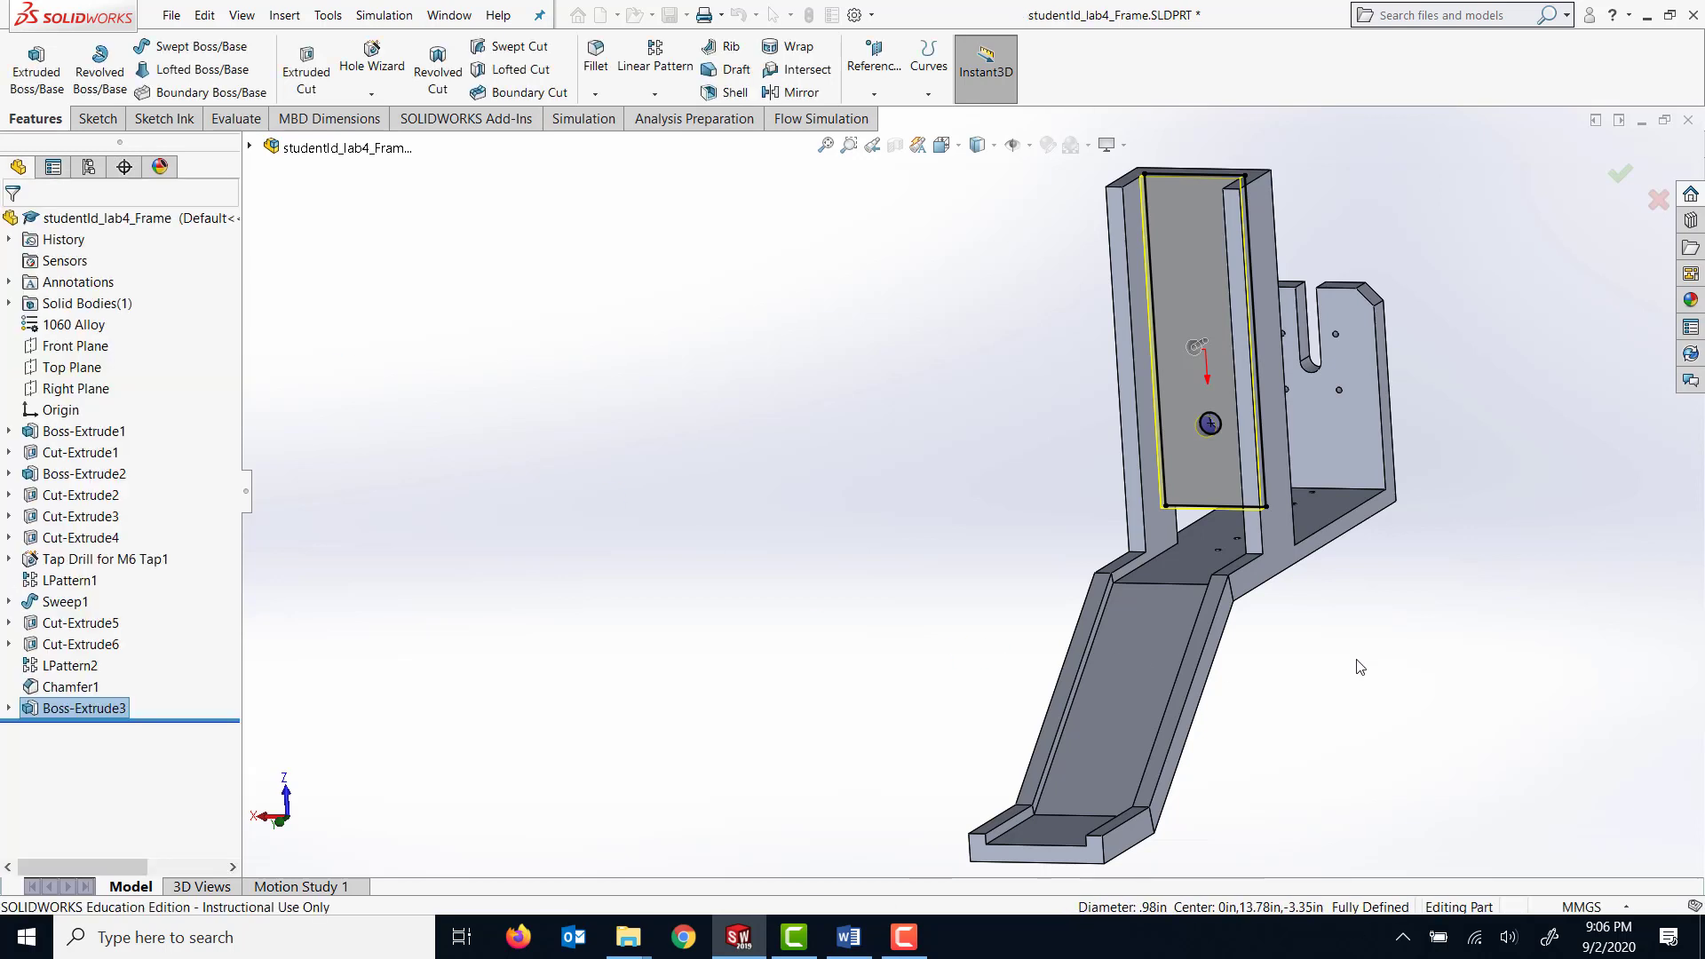
pyautogui.moveTo(1332, 654); pyautogui.dragTo(1329, 716, button='middle')
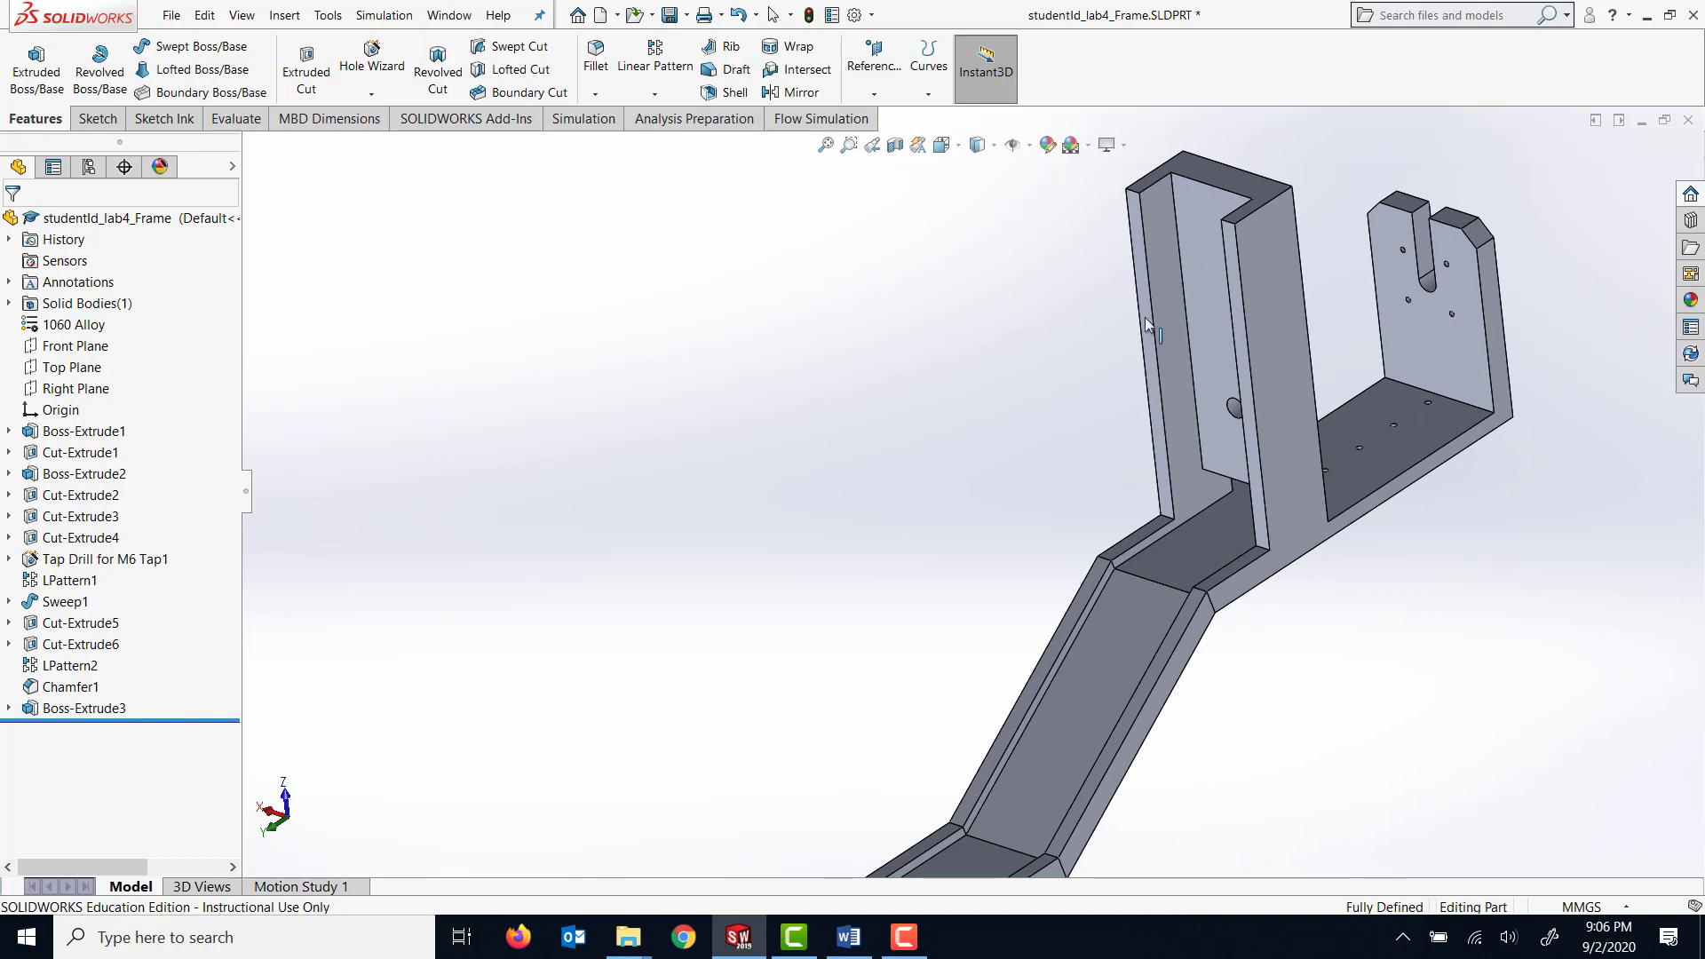
pyautogui.moveTo(985, 400); pyautogui.dragTo(973, 366, button='middle')
pyautogui.click(670, 16)
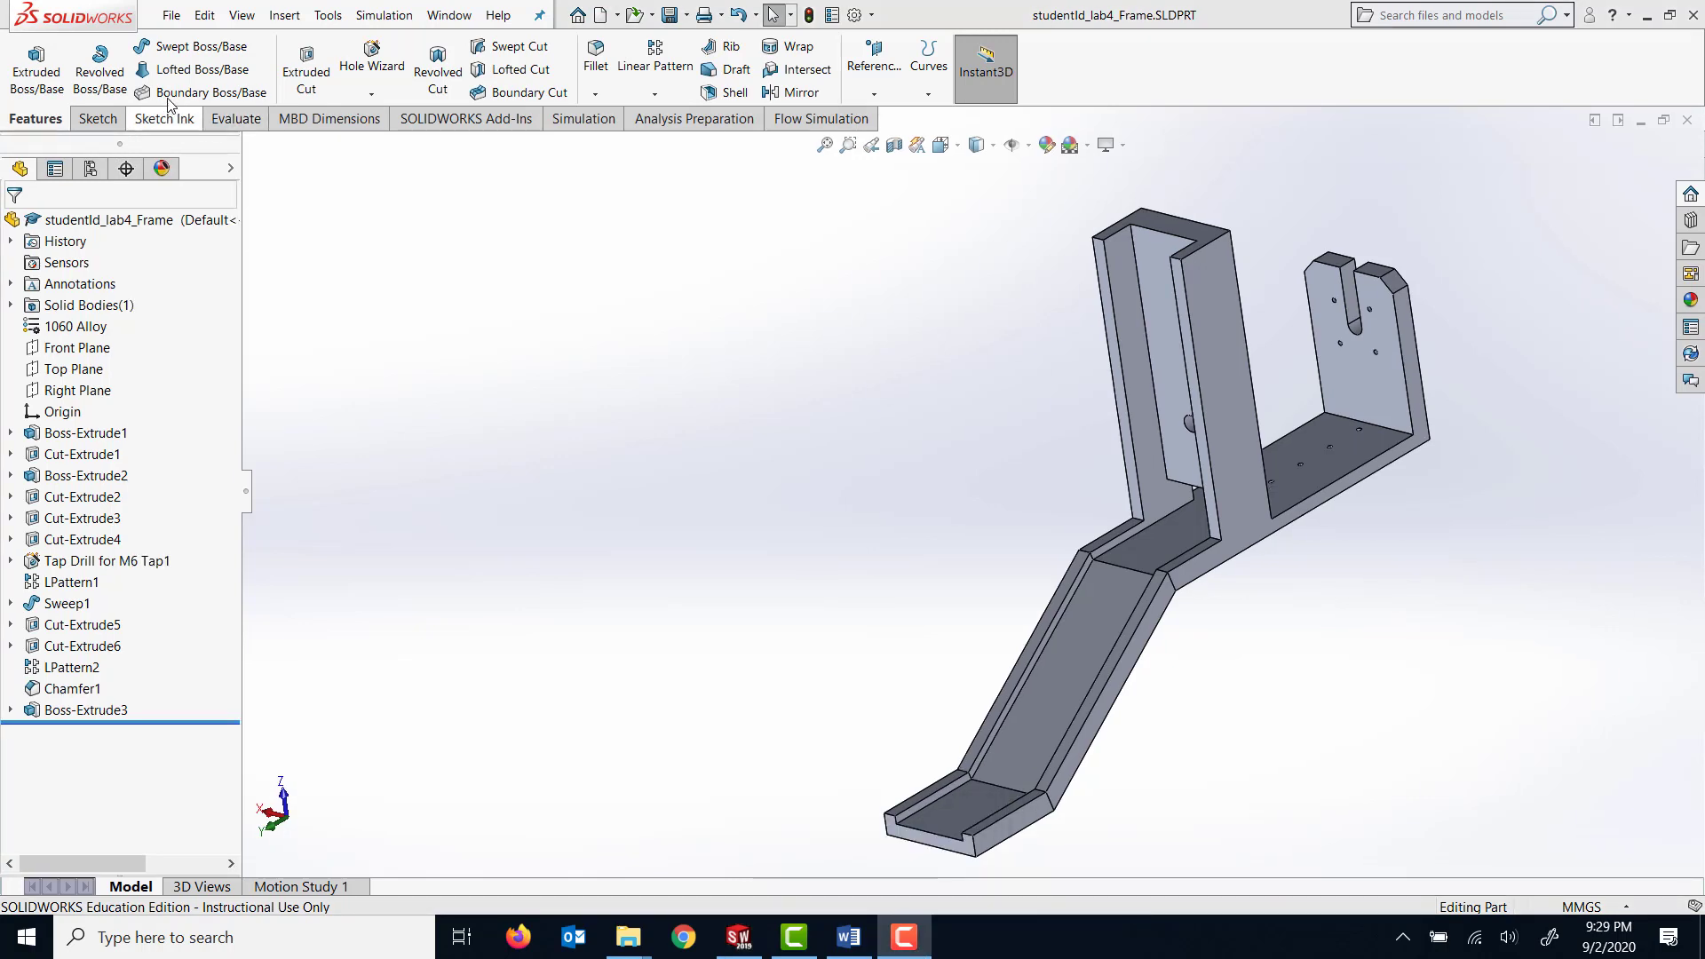
# Create a new part document and set its units to MMGS.
pyautogui.click(174, 19)
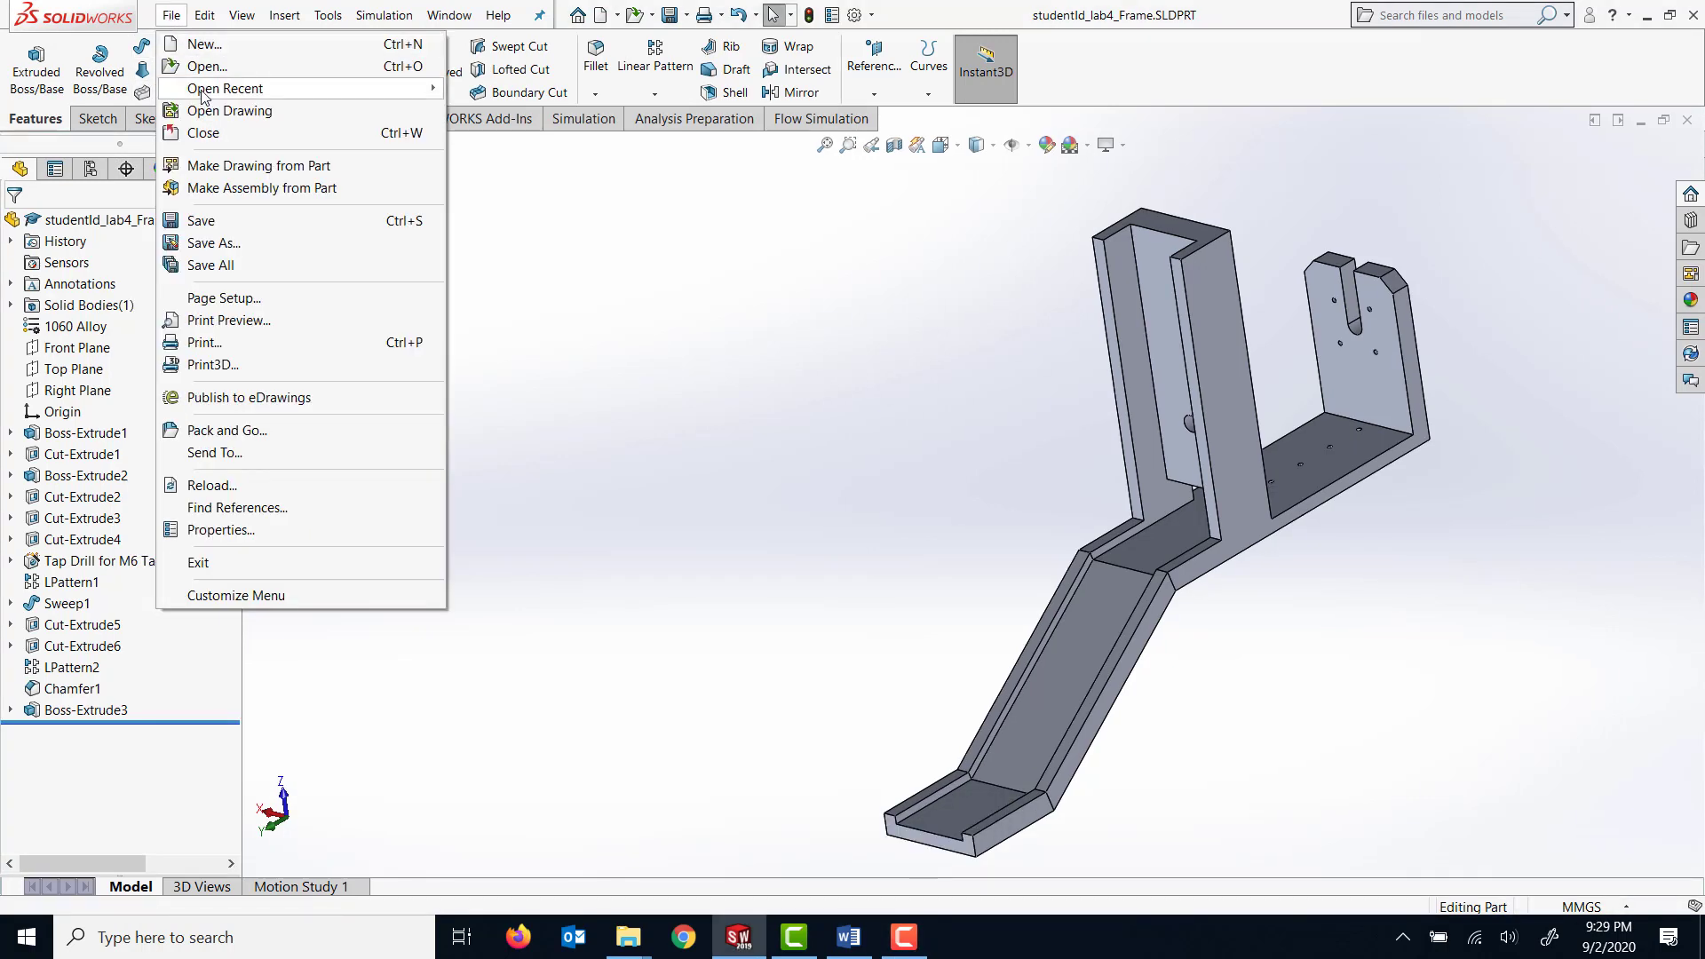
pyautogui.click(203, 46)
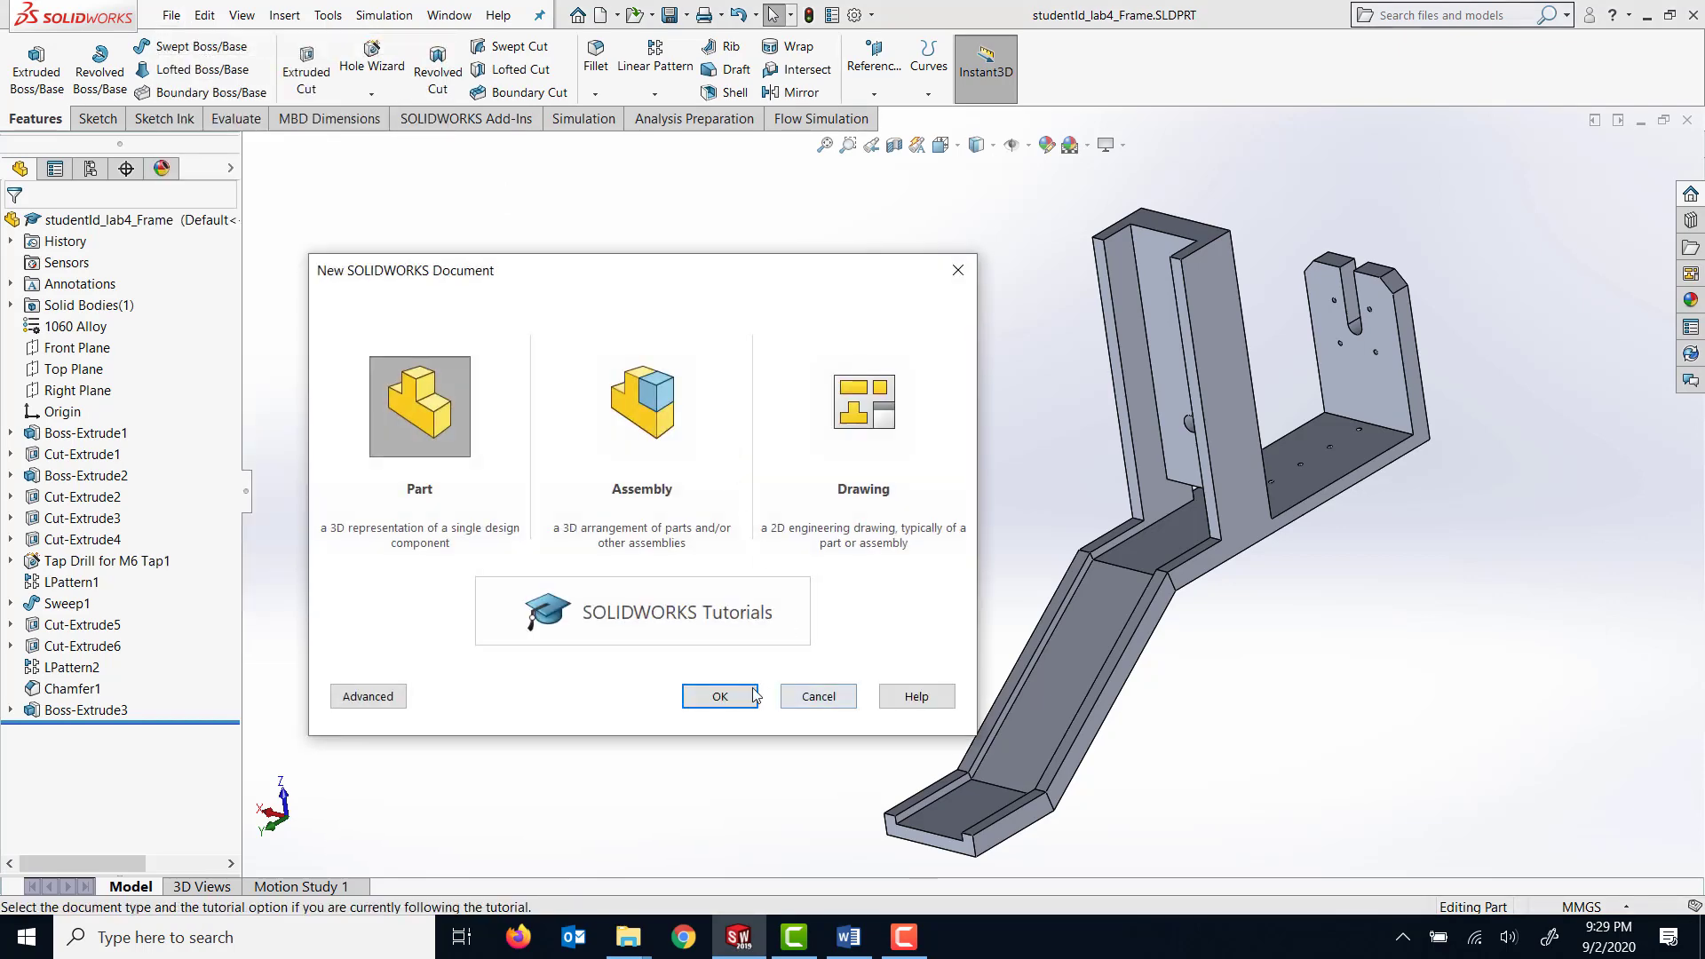
pyautogui.click(730, 705)
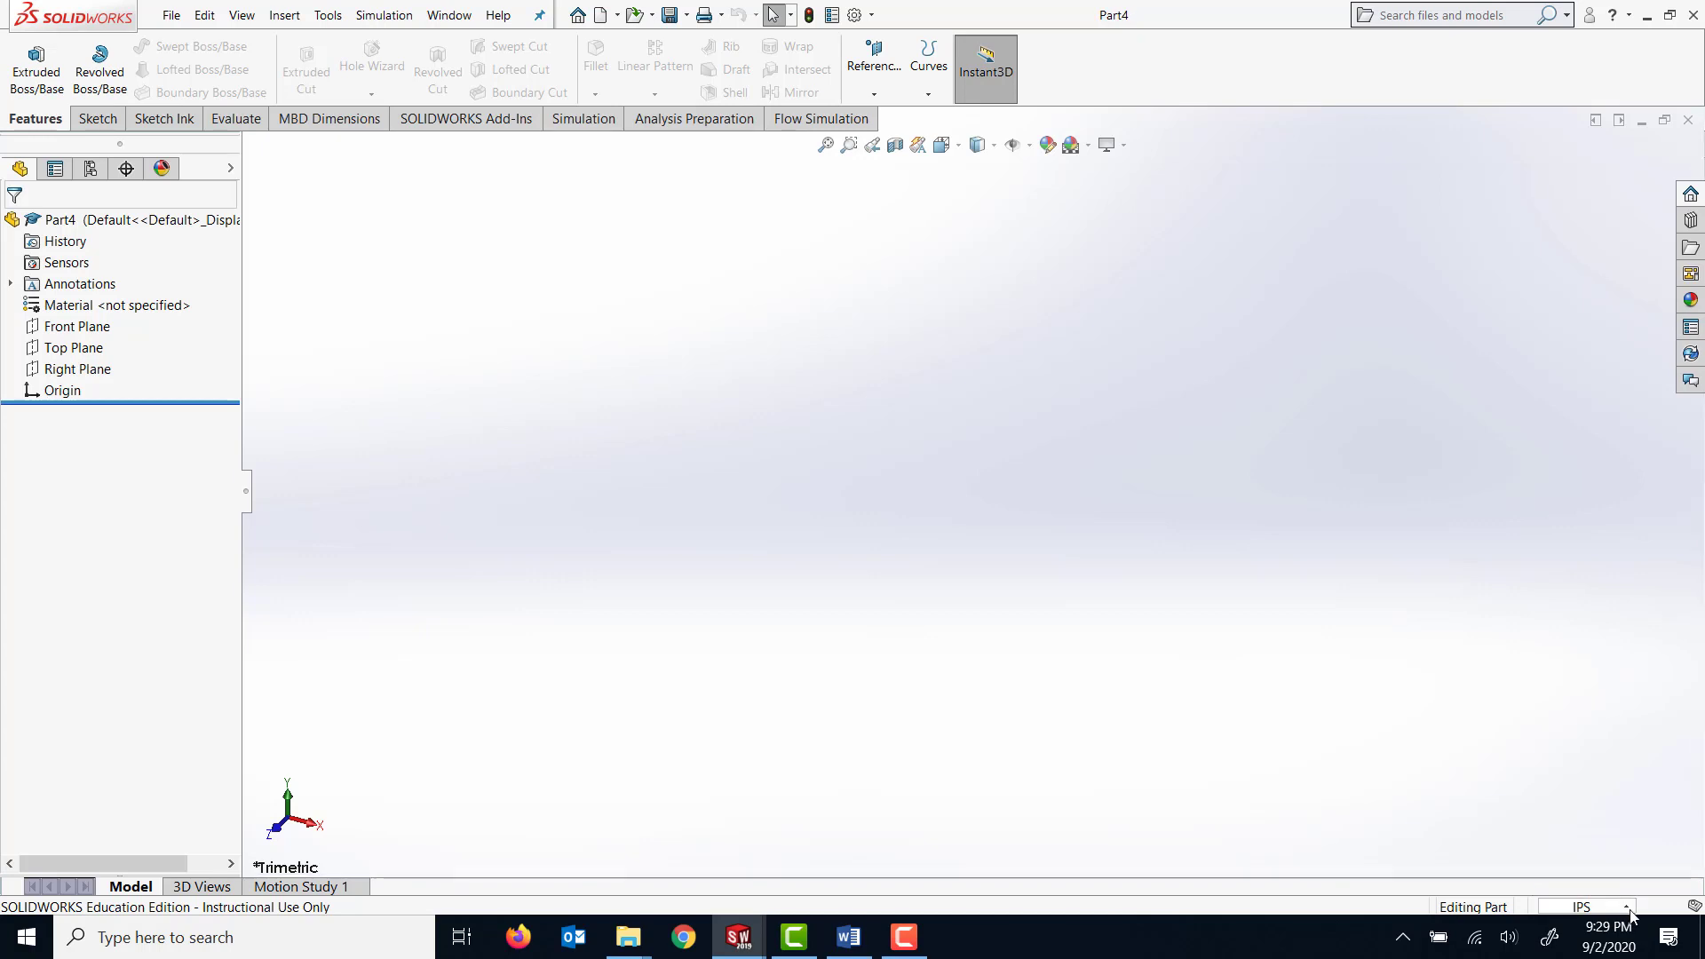
pyautogui.click(1624, 907)
pyautogui.click(1563, 826)
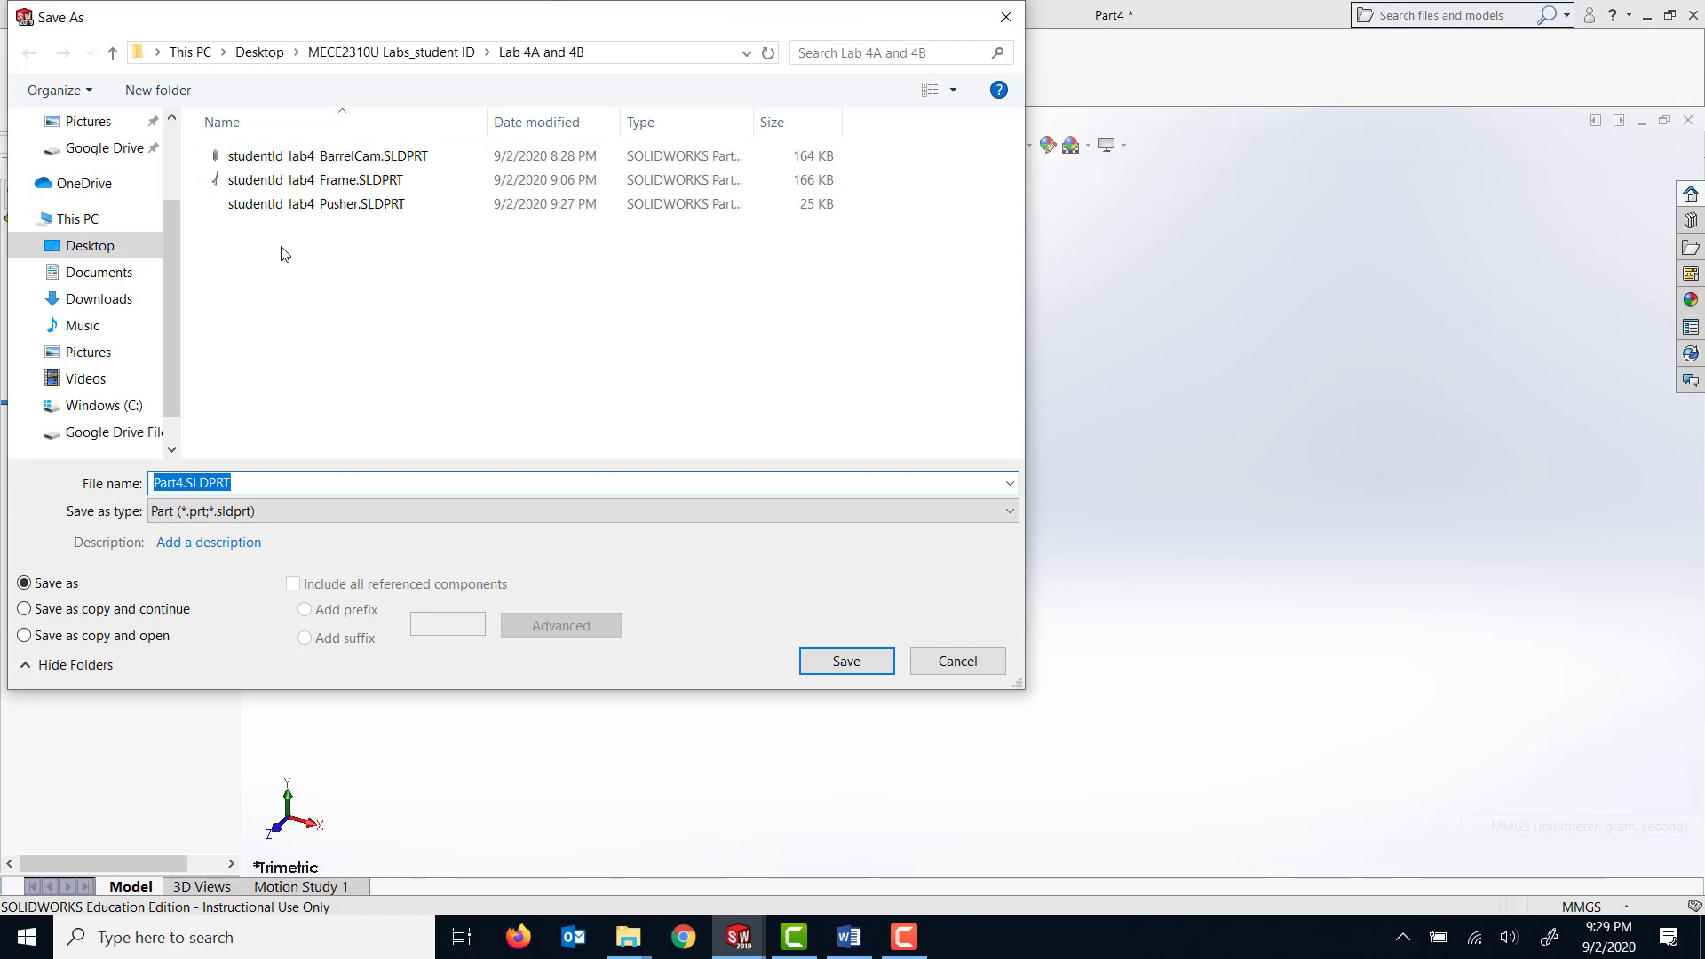
# Save the new part as studentId_lab4_Pusher.SLDPRT in the Lab 4A and 4B folder, replacing the existing file.
pyautogui.click(302, 204)
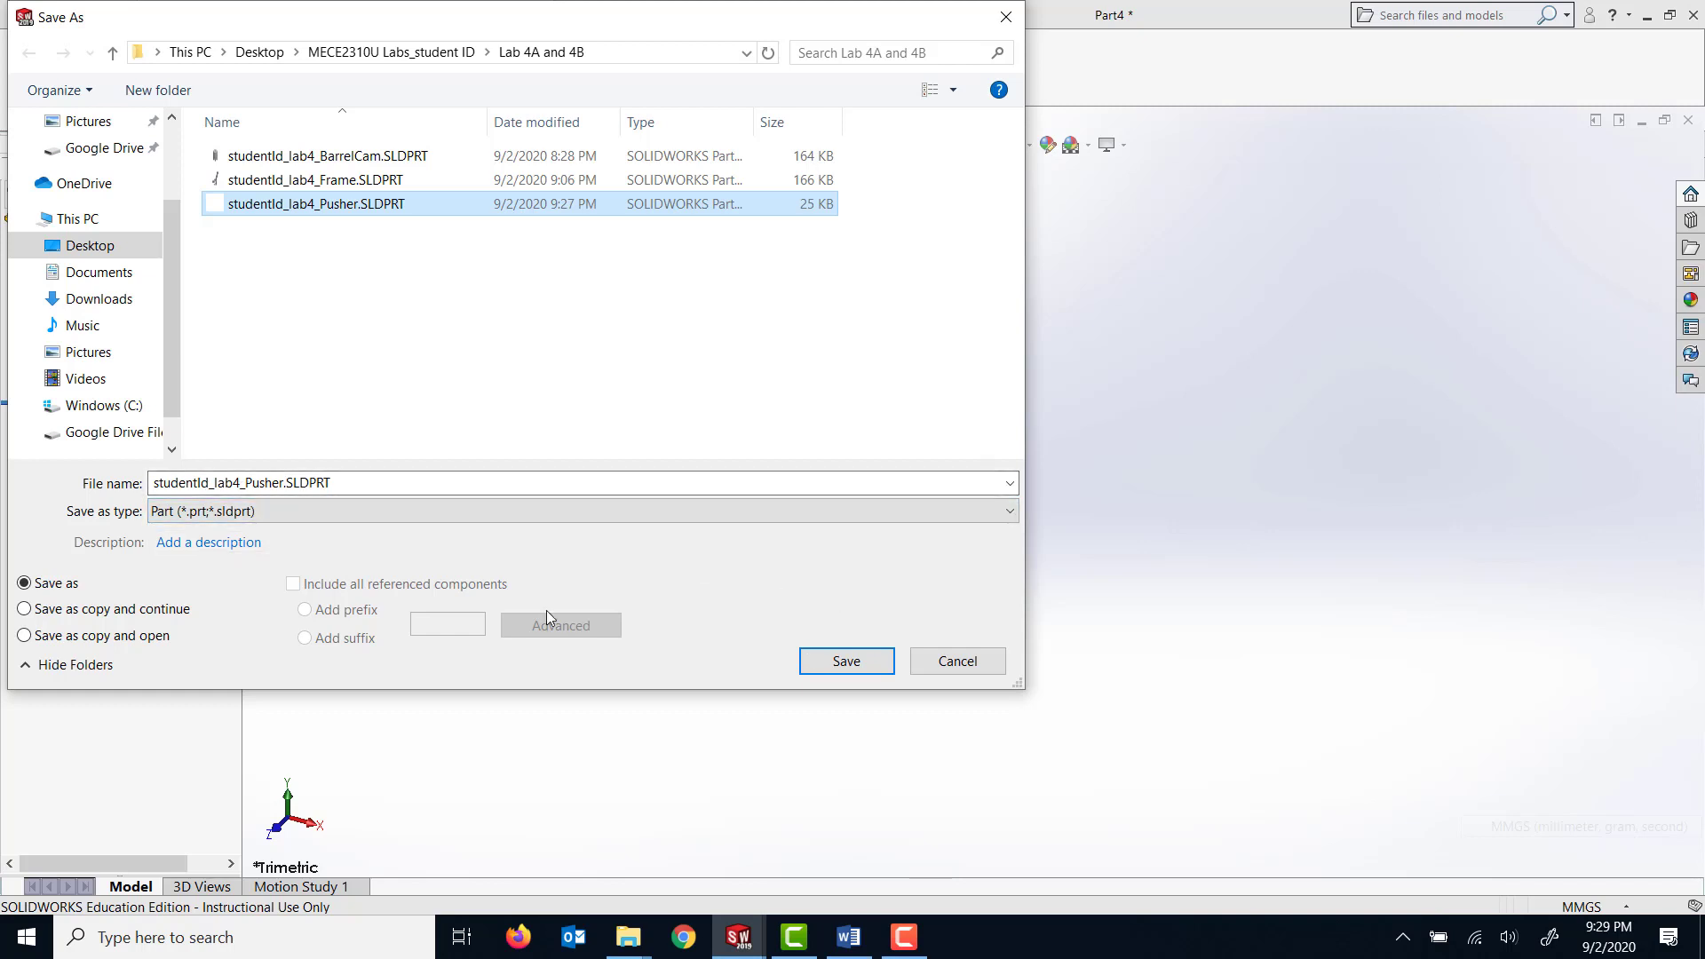
pyautogui.click(286, 486)
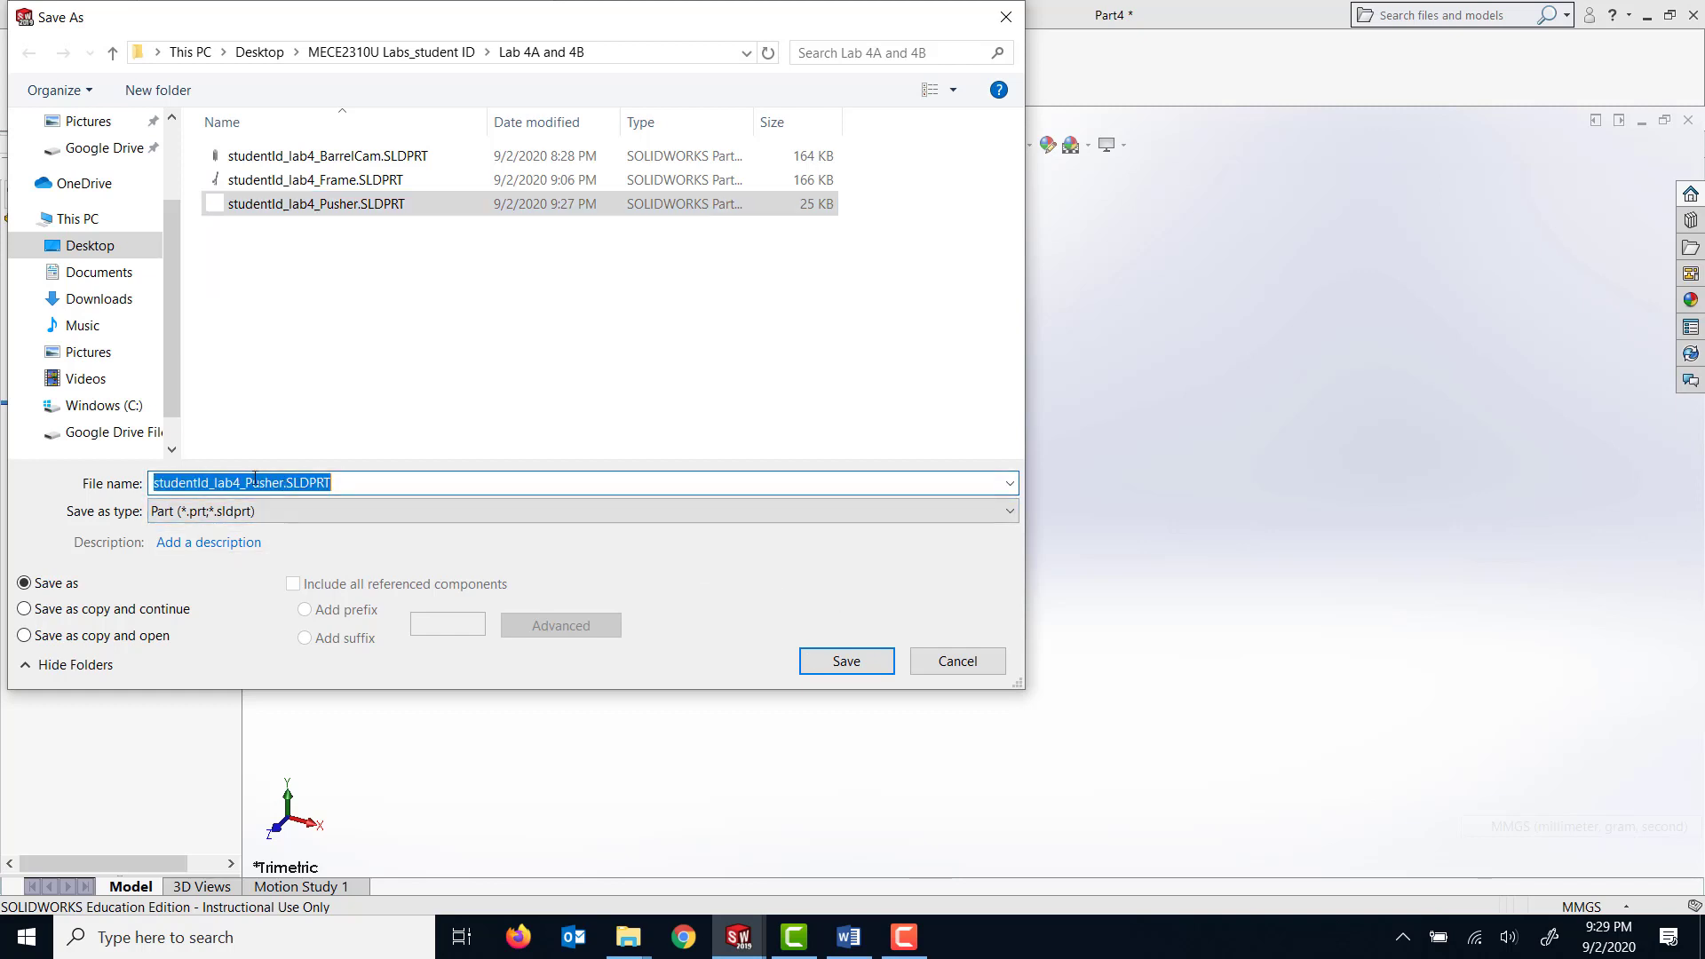
pyautogui.click(836, 662)
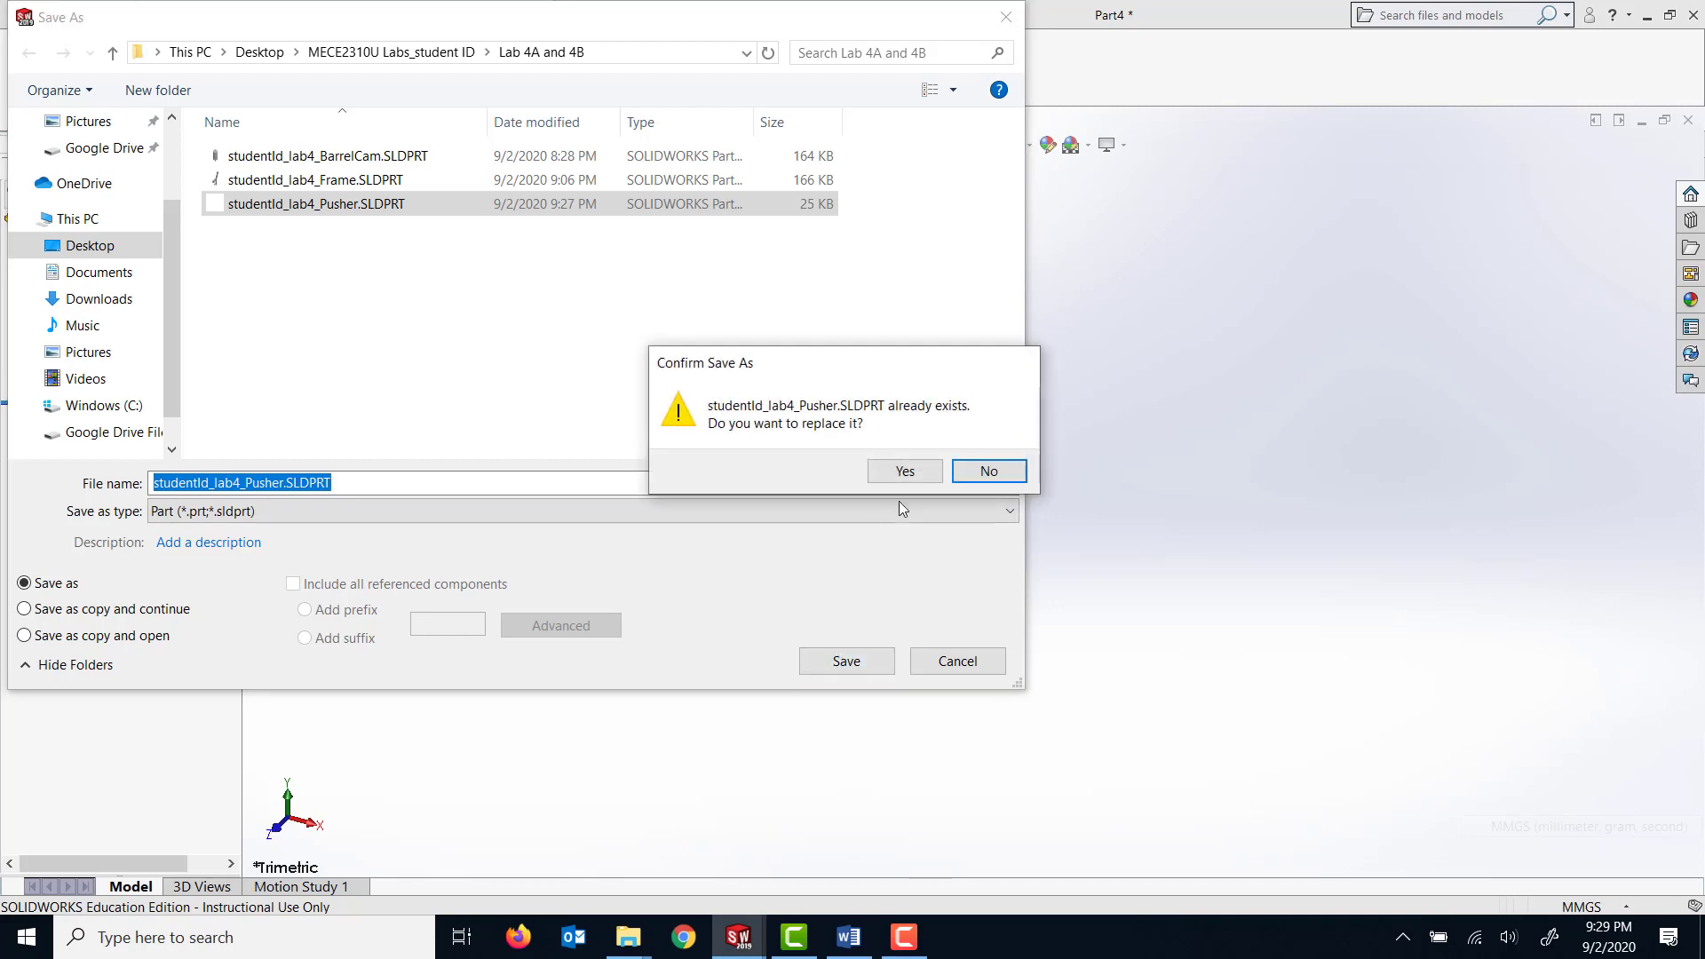
pyautogui.click(899, 479)
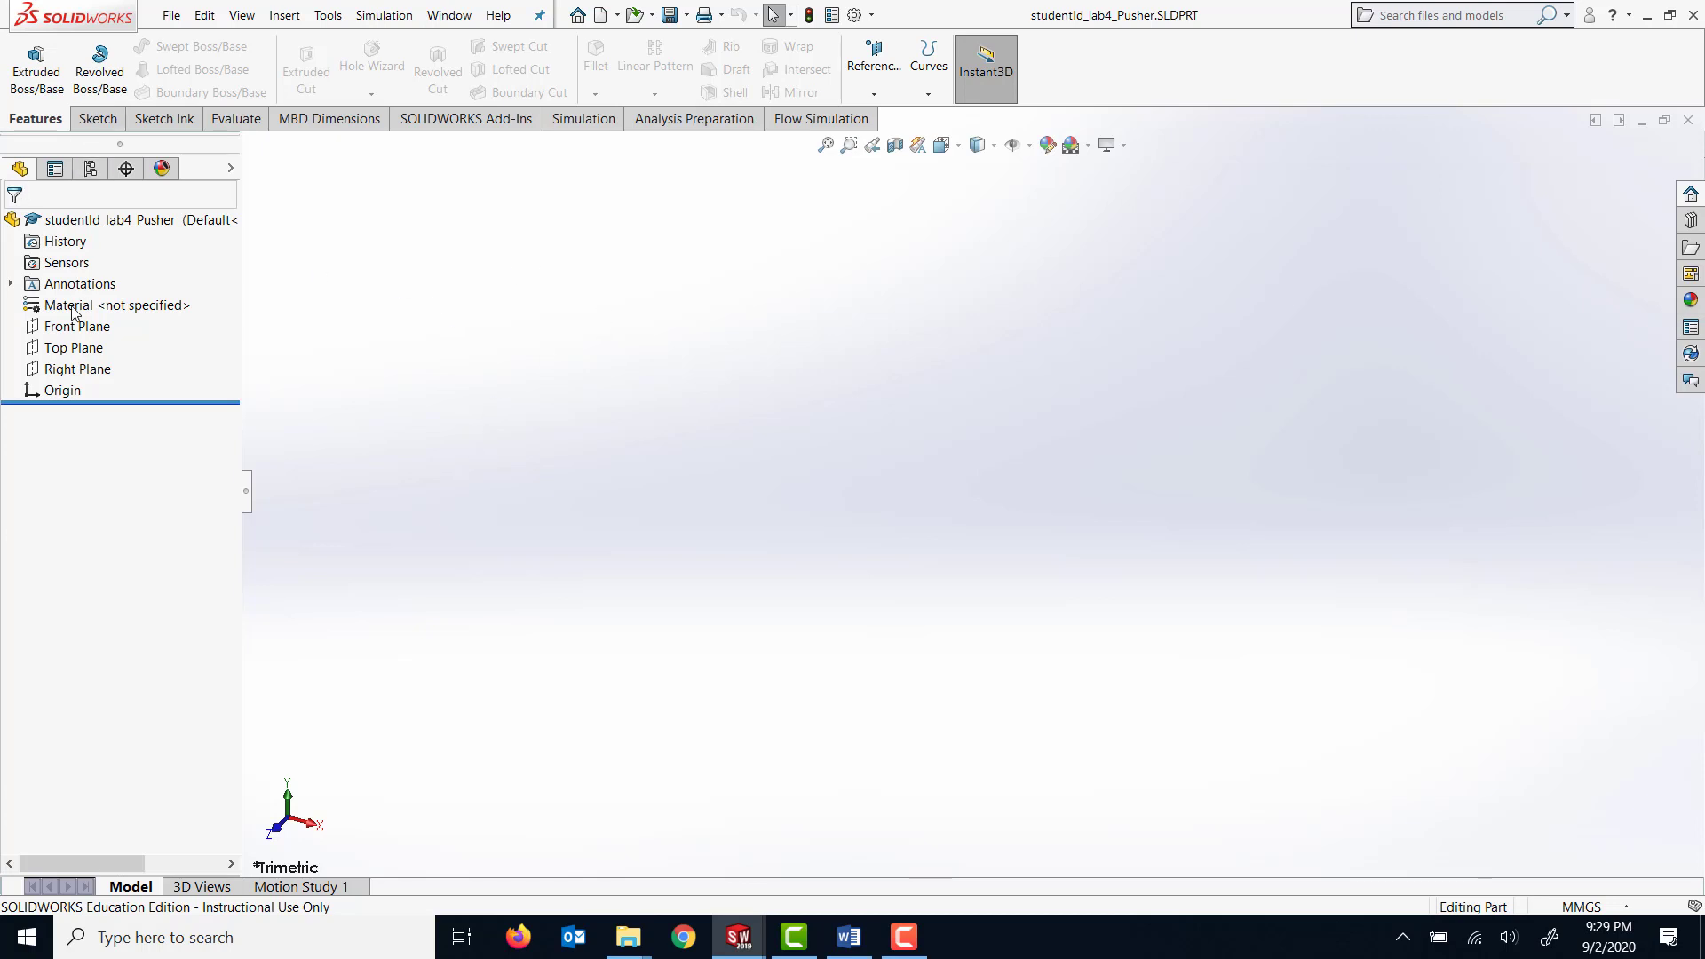
# Start a sketch on the Top Plane and draw a center rectangle about 48 by 38 mm centred on the origin.
pyautogui.click(75, 349)
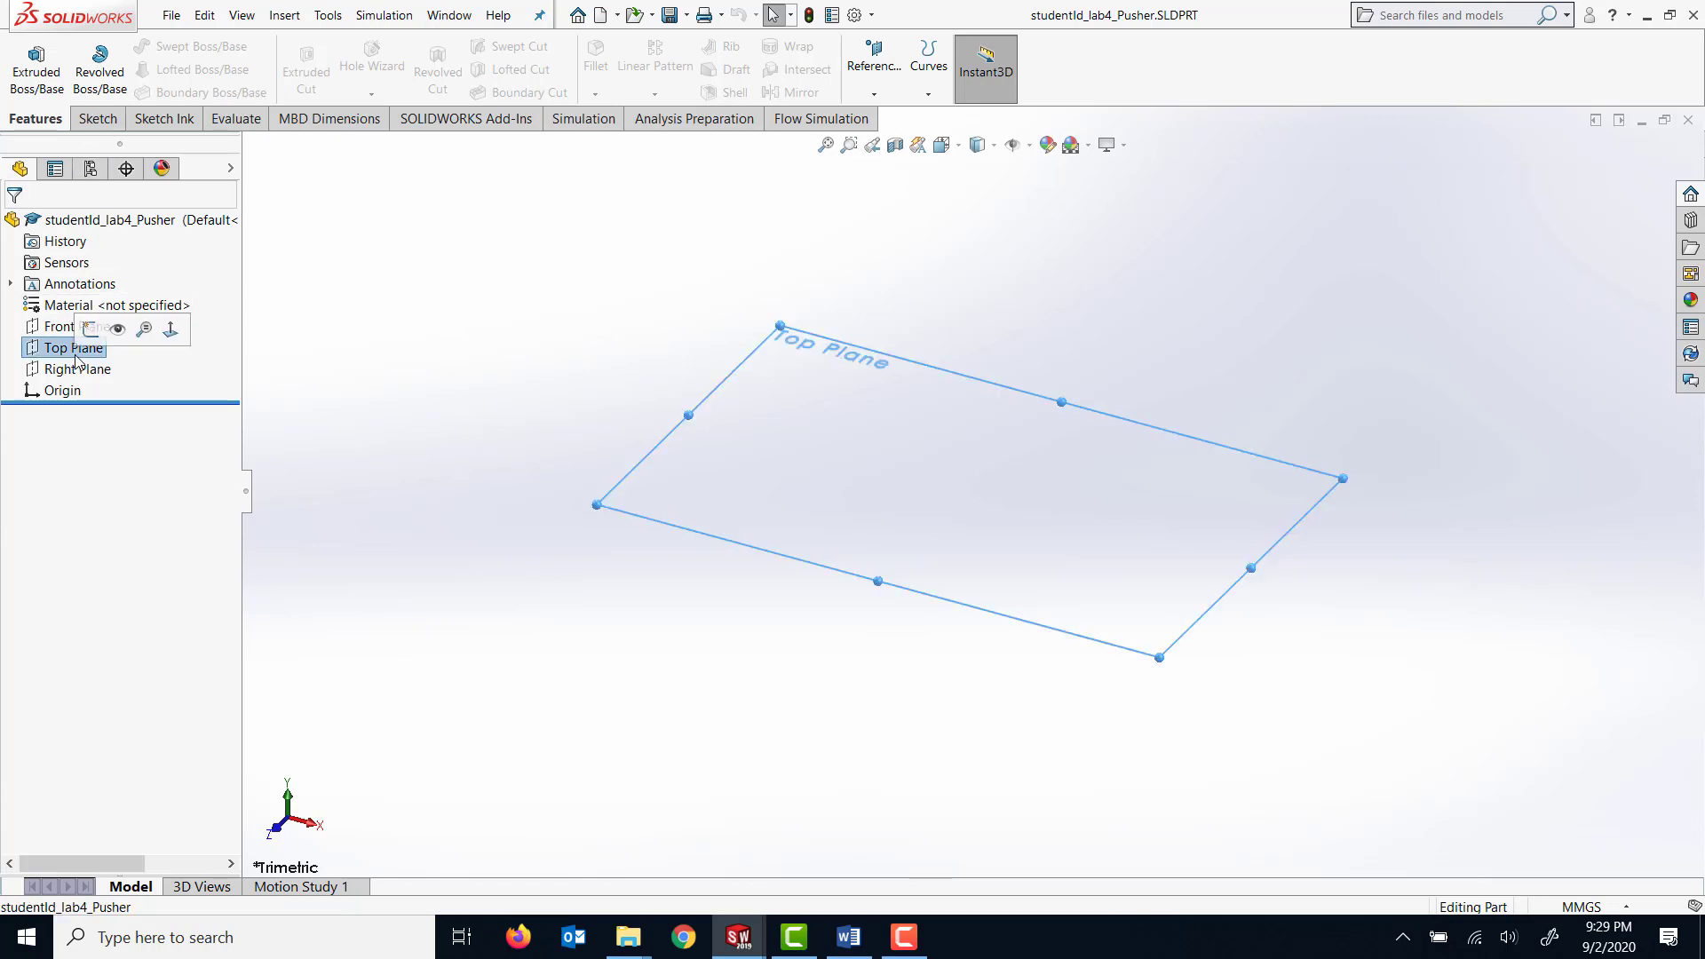
pyautogui.click(170, 328)
pyautogui.click(98, 119)
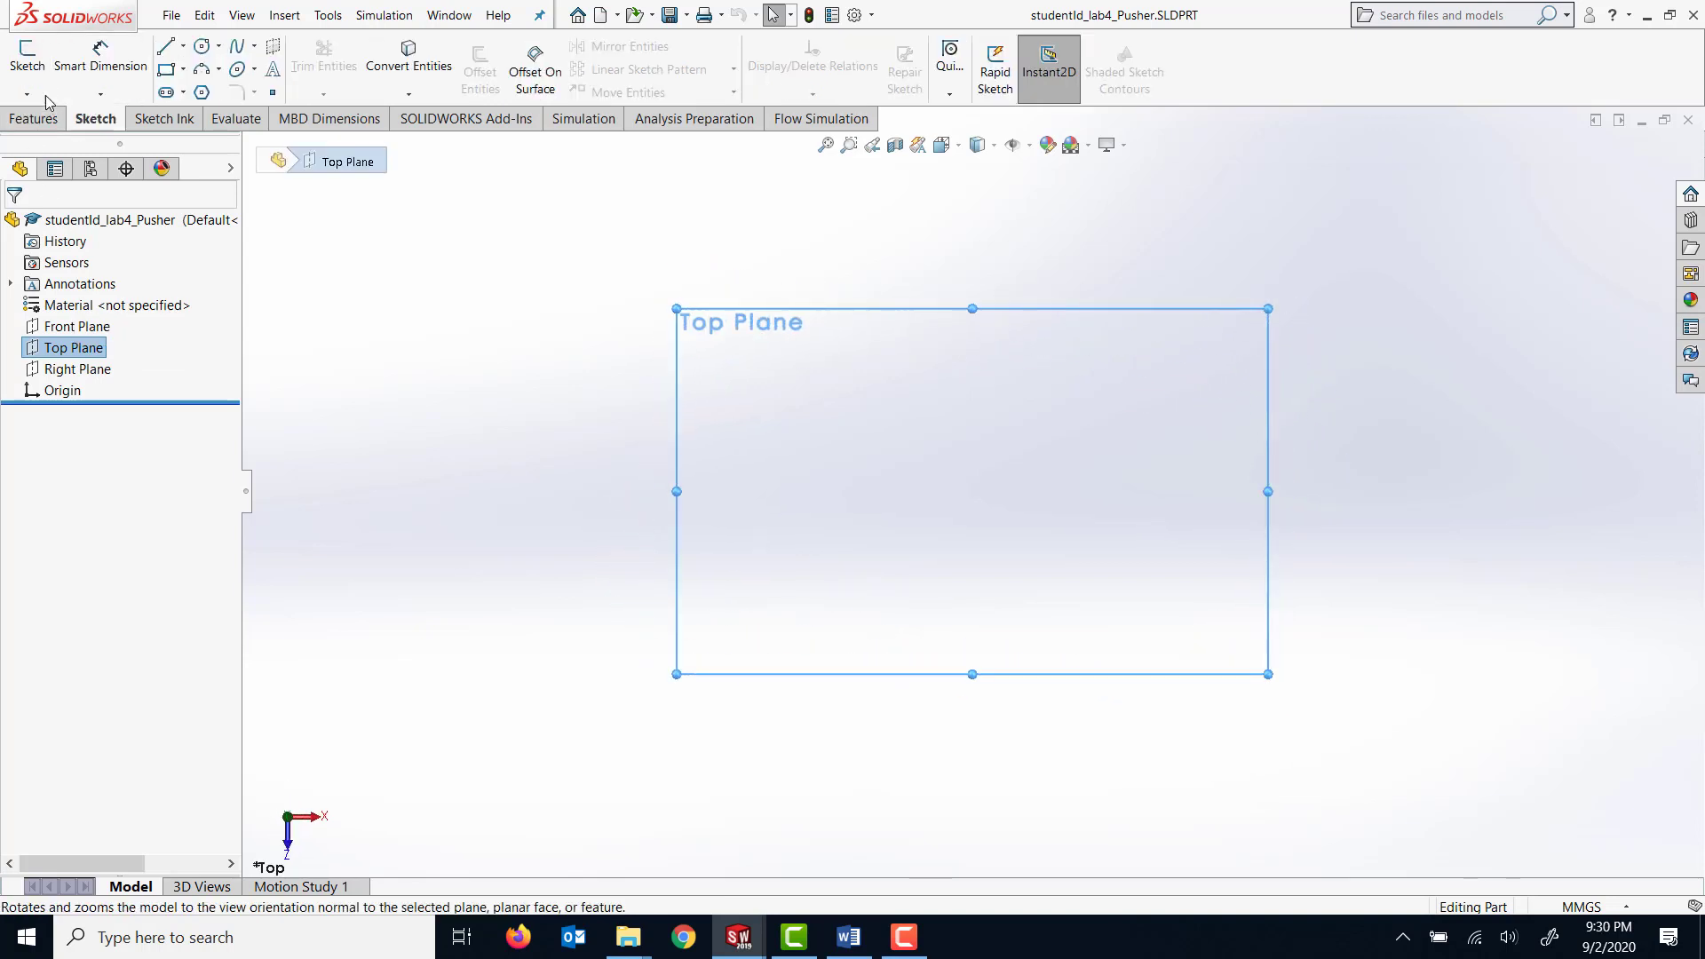
pyautogui.click(26, 59)
pyautogui.click(183, 70)
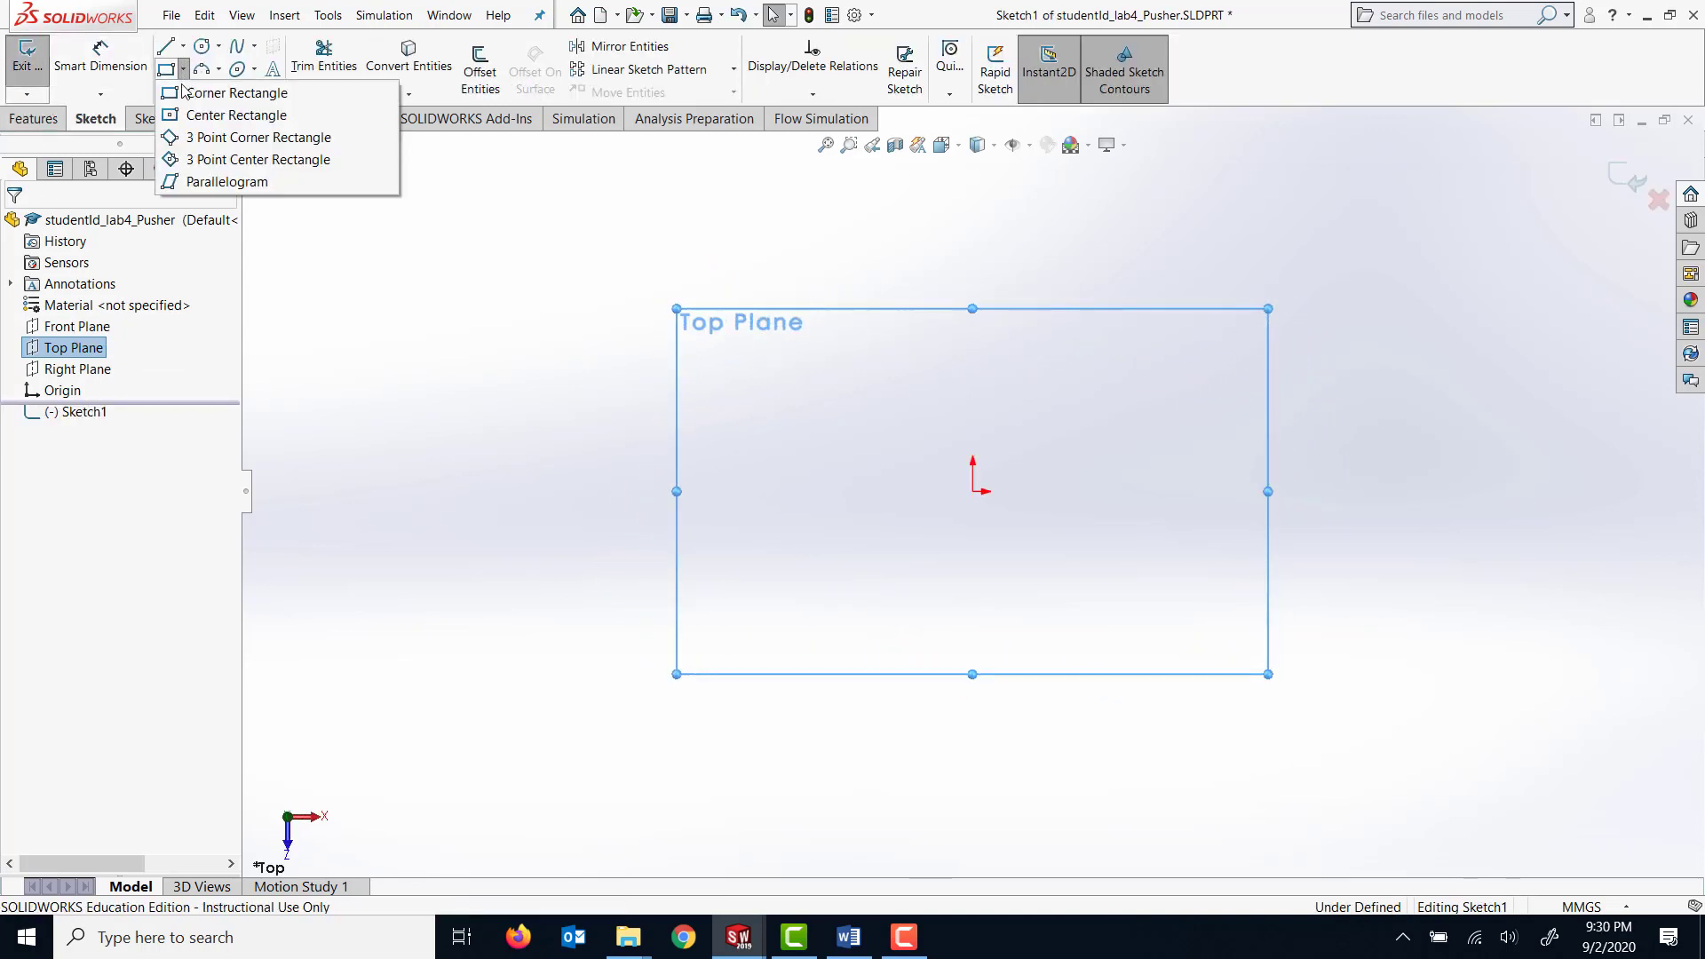
pyautogui.click(974, 492)
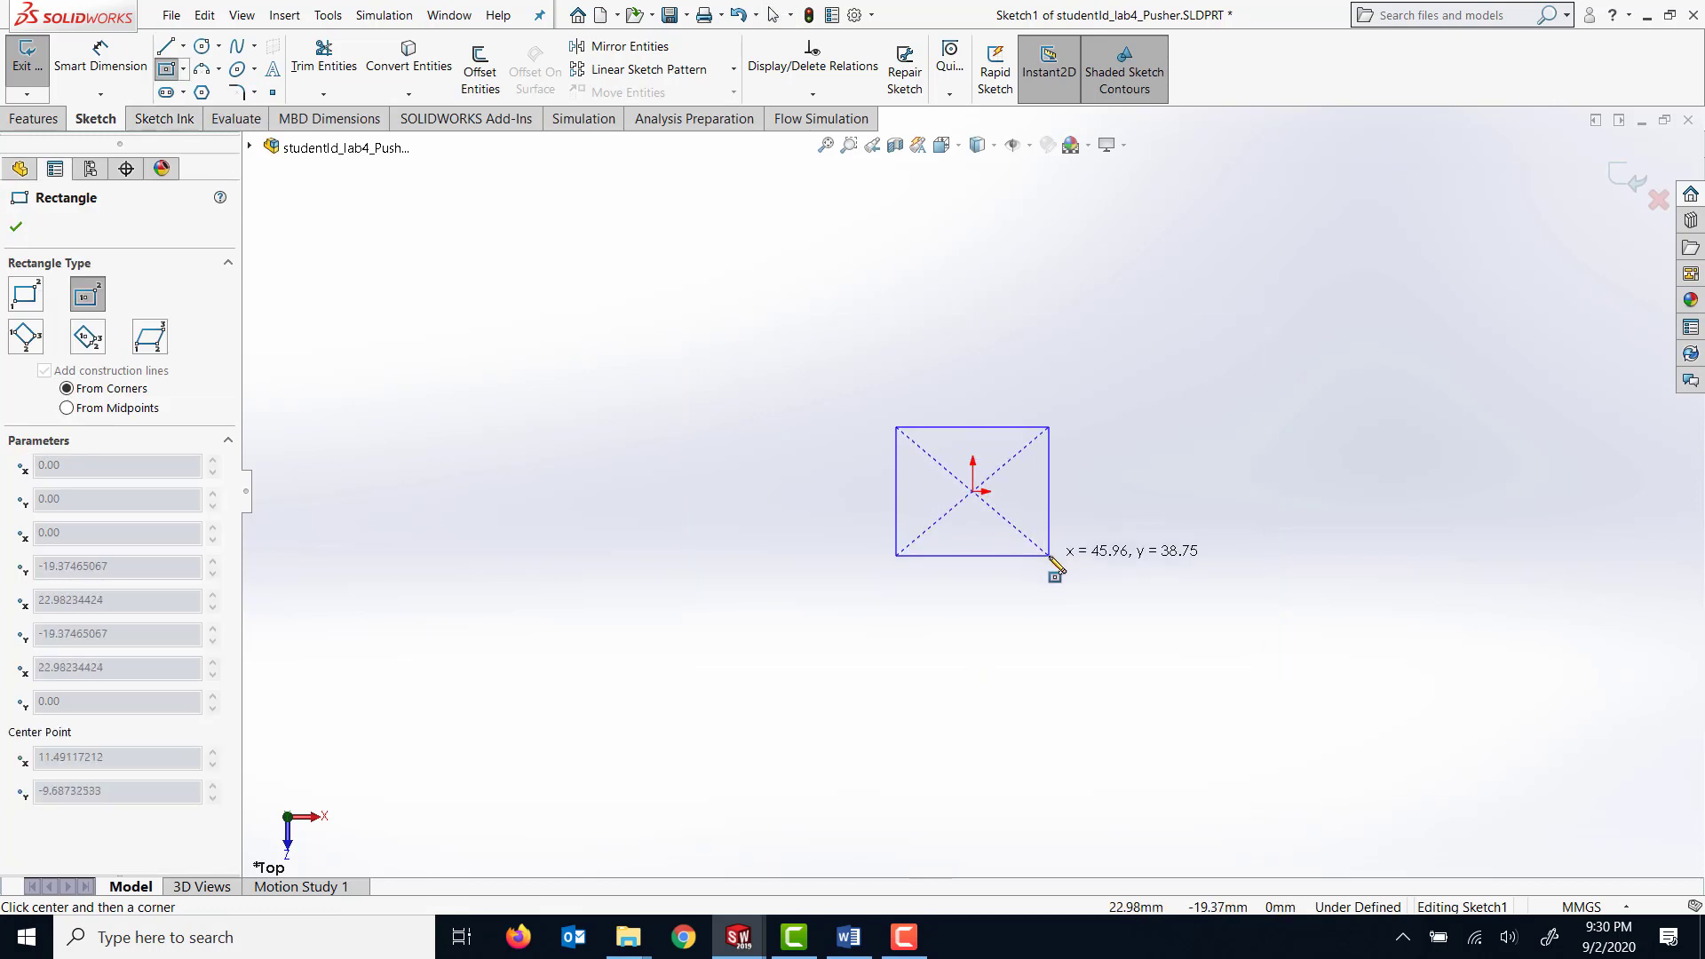
pyautogui.click(1052, 554)
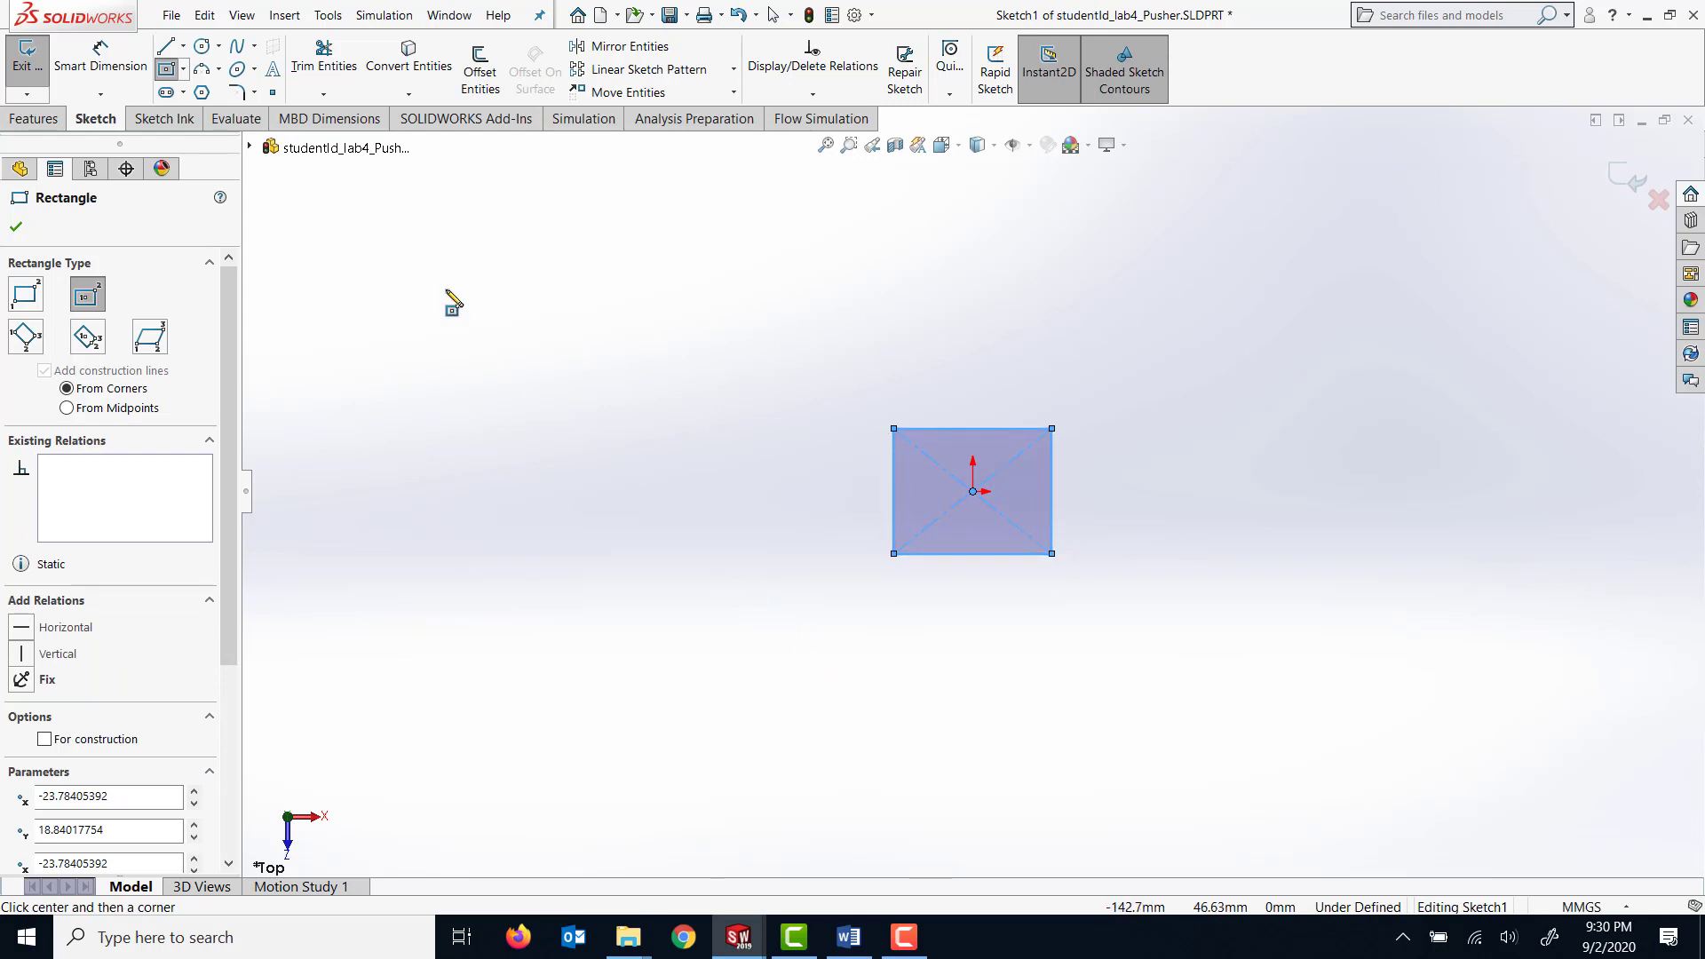
# Draw a corner rectangle about 39 by 23 mm against the centred rectangle's right edge and trim away the segment between them.
pyautogui.click(182, 70)
pyautogui.click(240, 88)
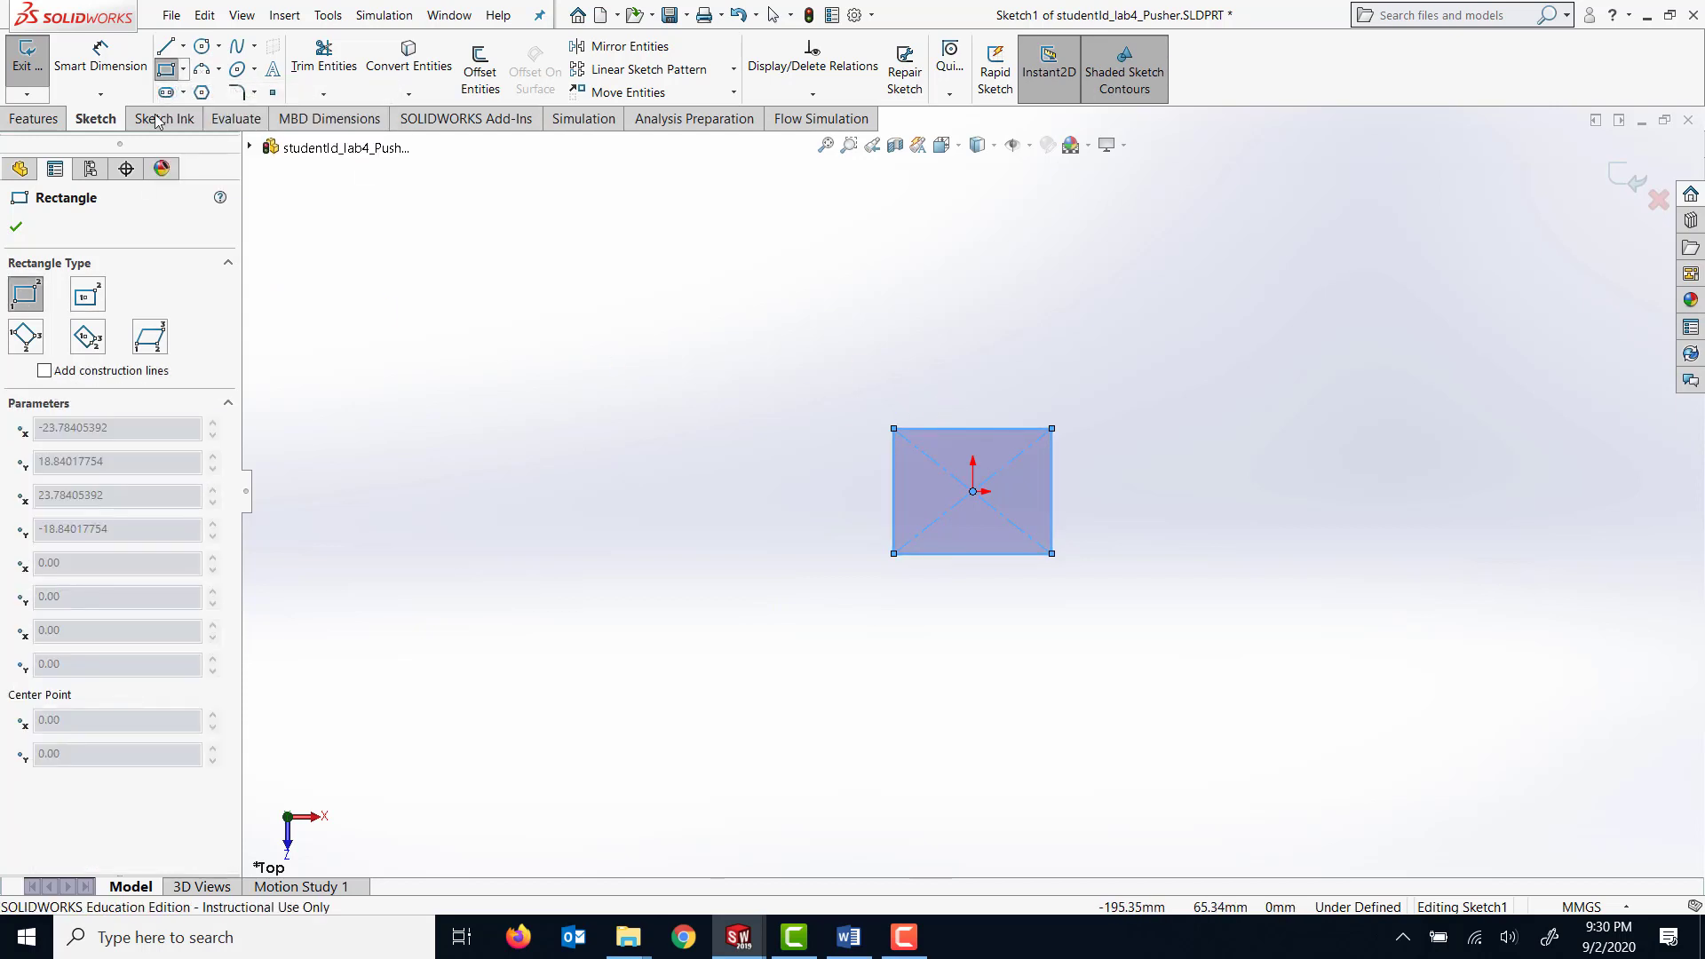
pyautogui.click(1053, 449)
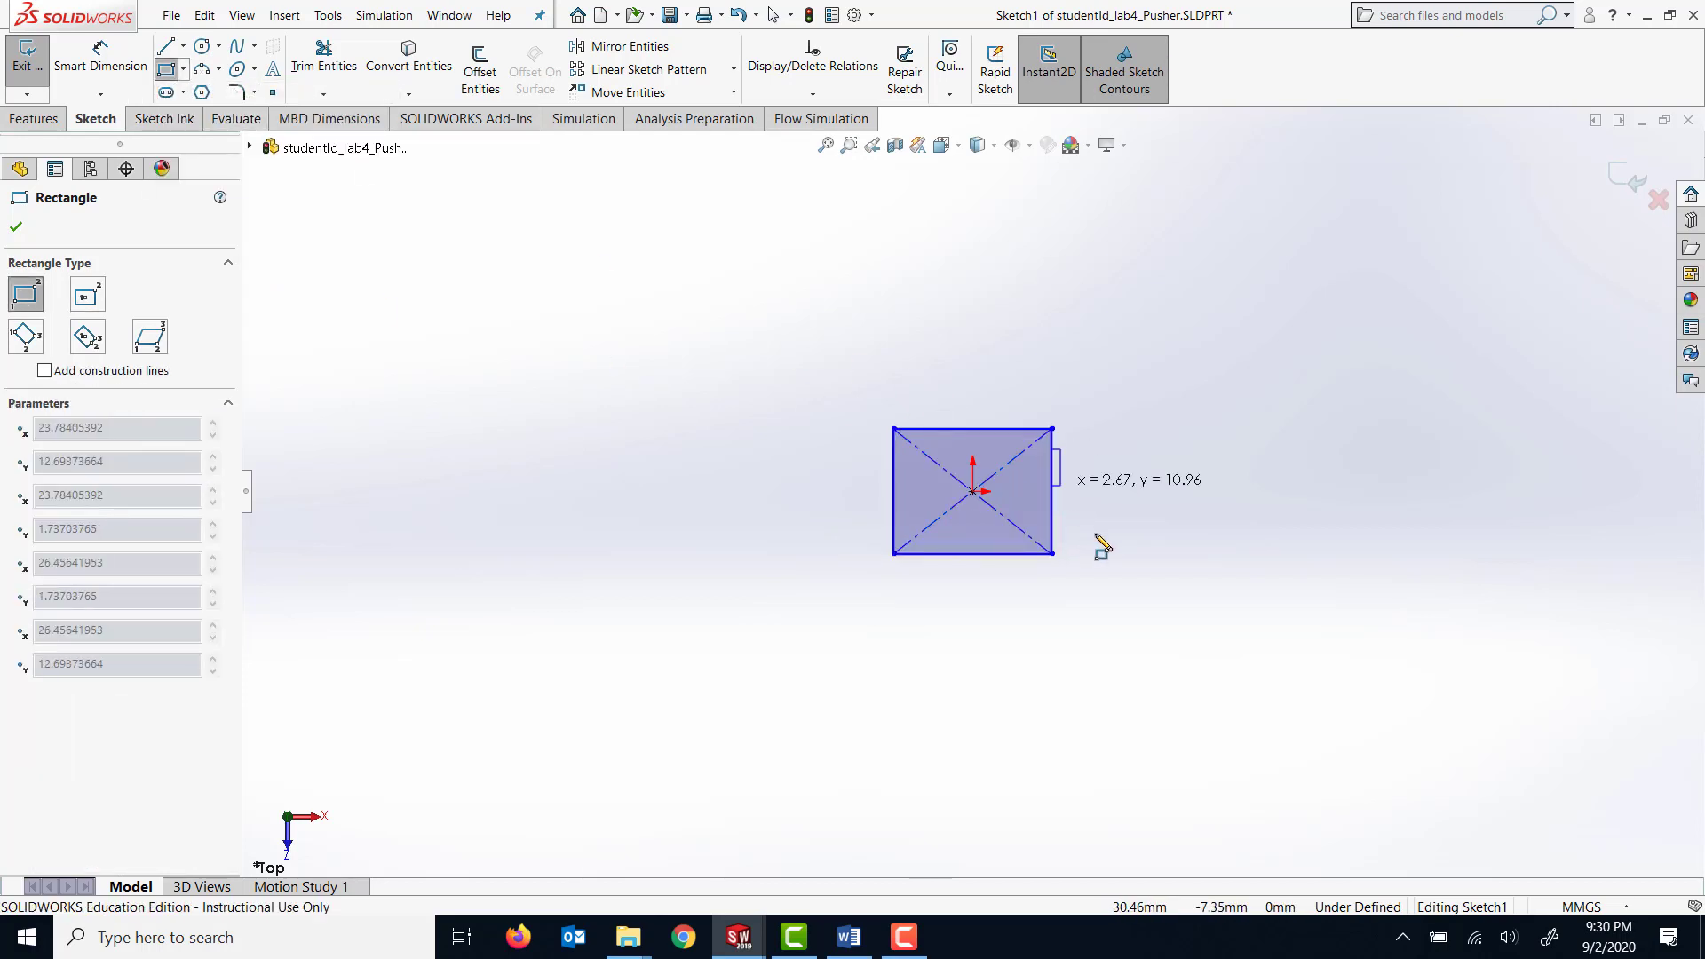
pyautogui.click(1182, 526)
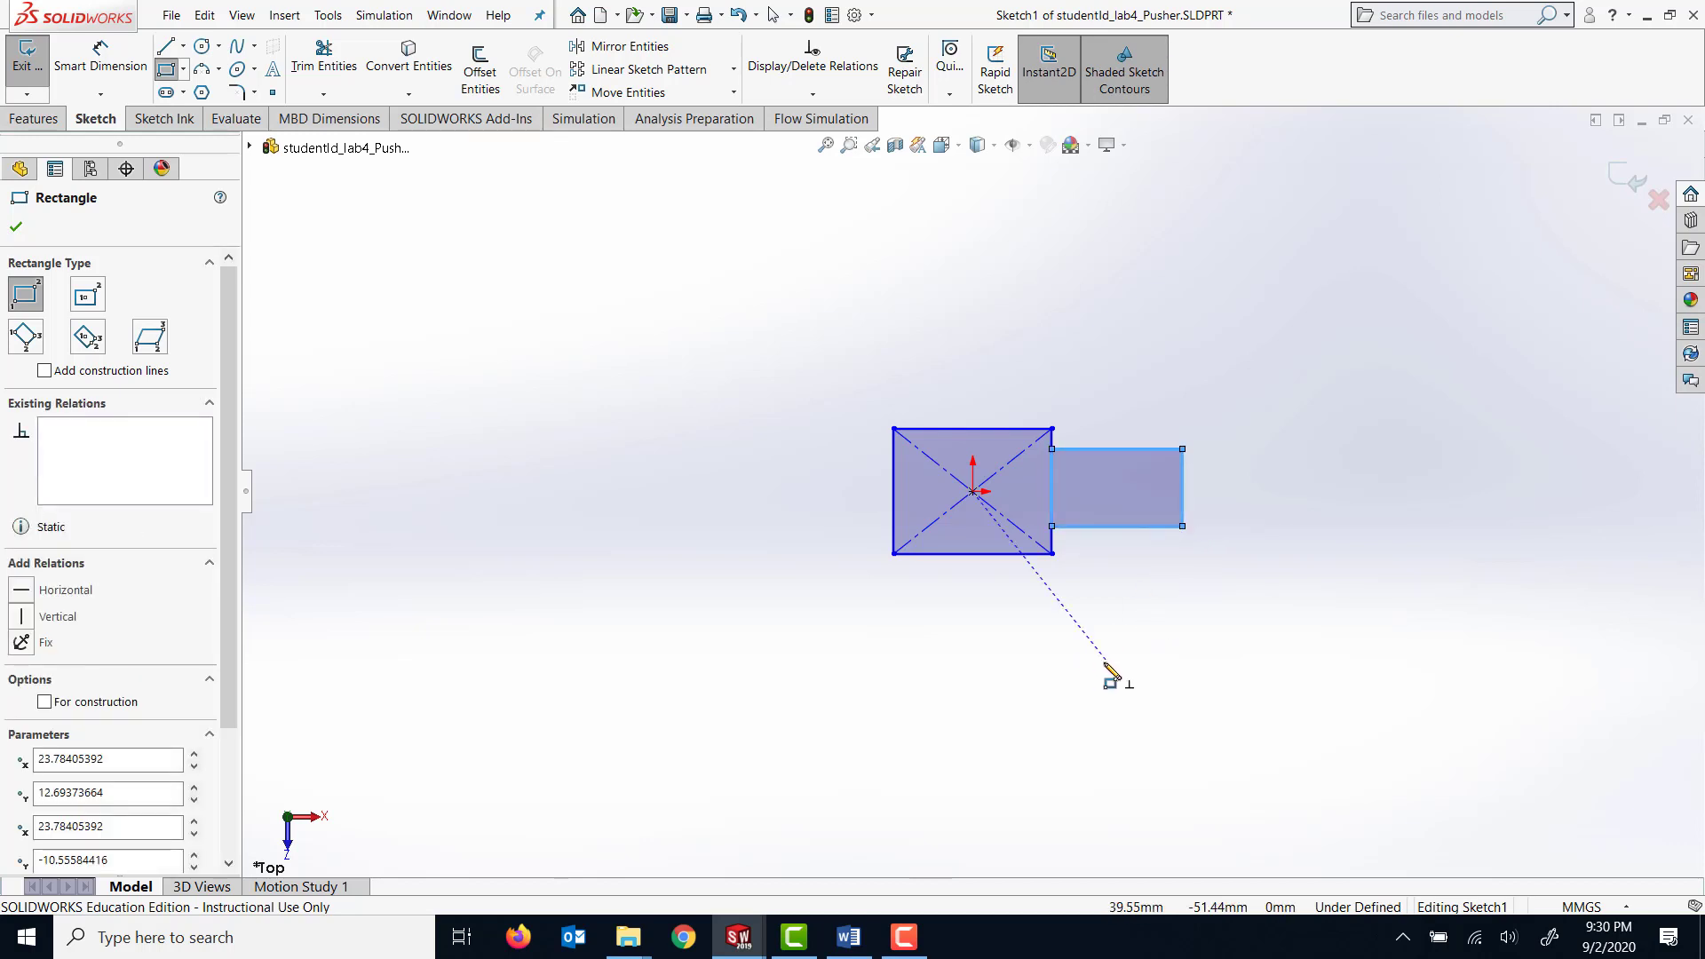
pyautogui.click(334, 70)
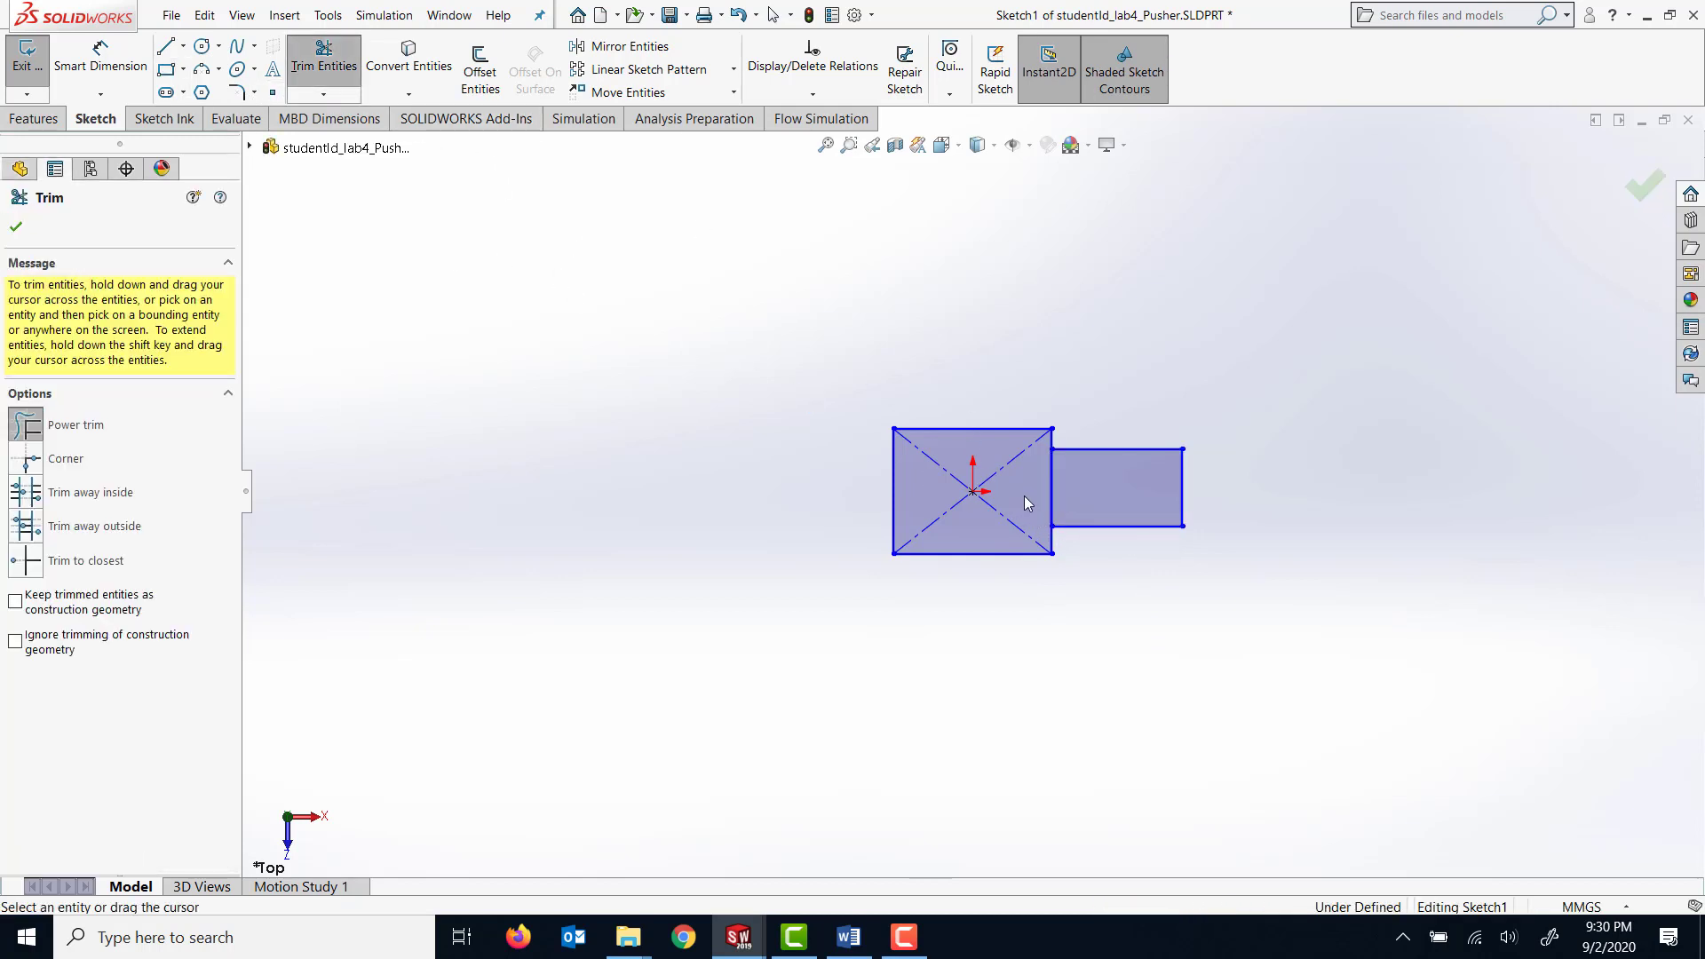
pyautogui.moveTo(1026, 496)
pyautogui.mouseDown()
pyautogui.moveTo(1172, 498)
pyautogui.moveTo(1023, 616)
pyautogui.mouseUp()
# Dimension the large rectangle with a height of 73 mm and a width of 80 mm.
pyautogui.click(100, 64)
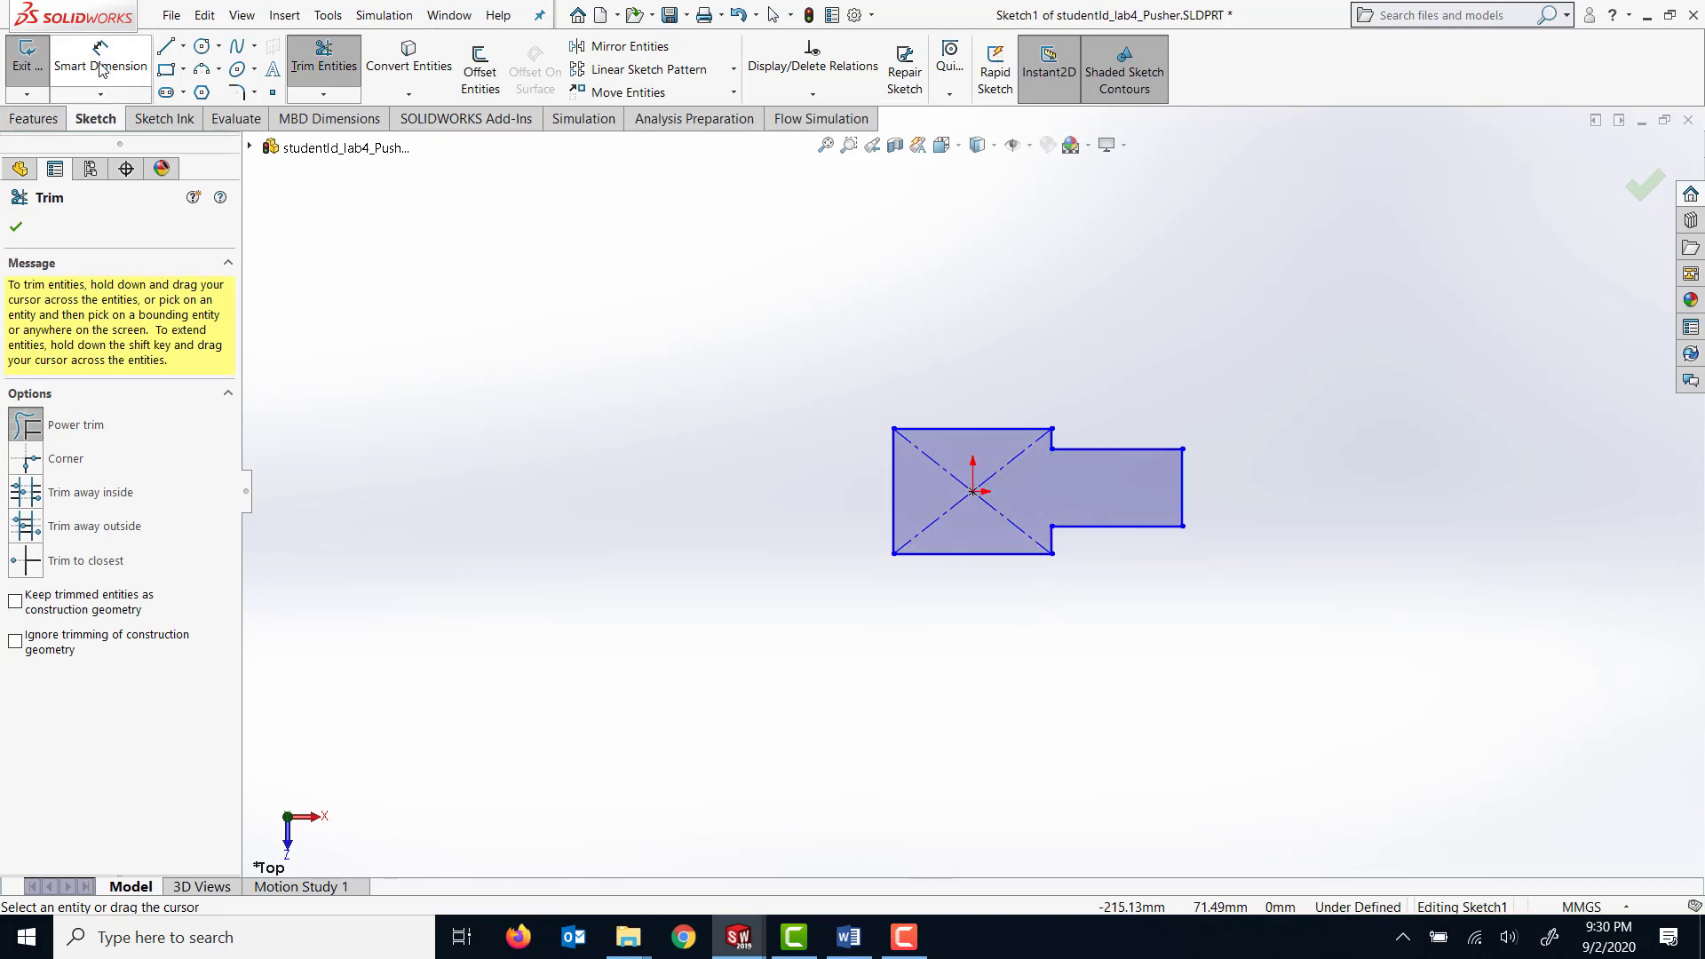
pyautogui.click(893, 515)
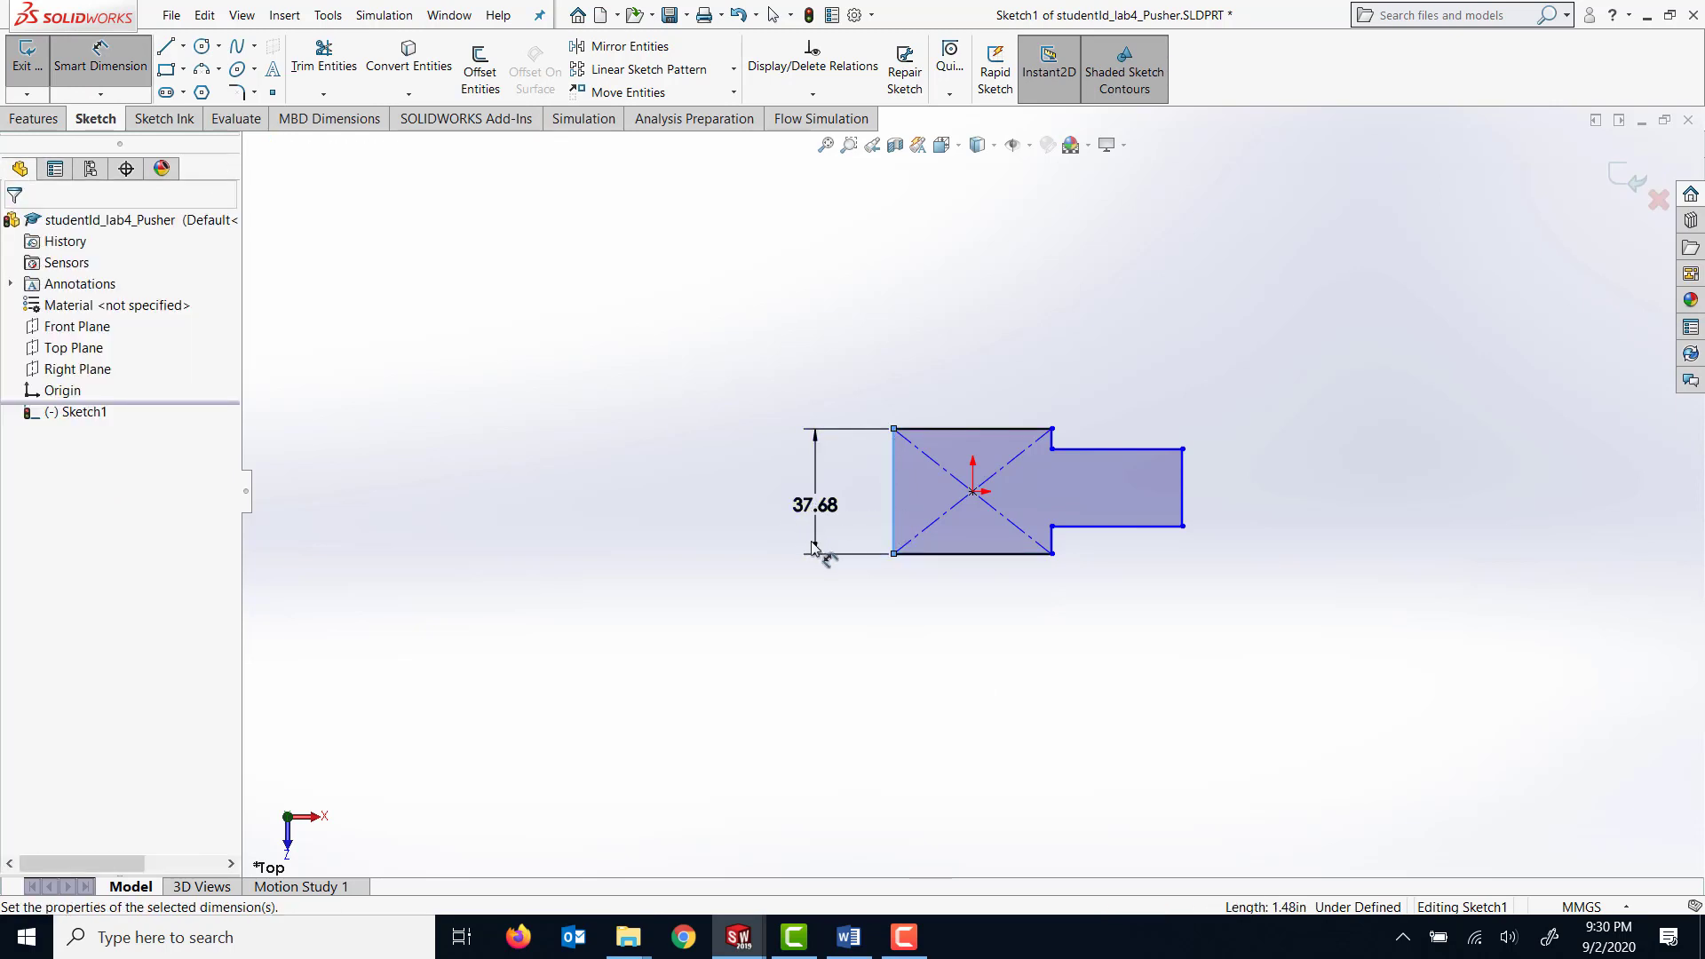
pyautogui.click(814, 543)
pyautogui.write('73')
pyautogui.press('Return')
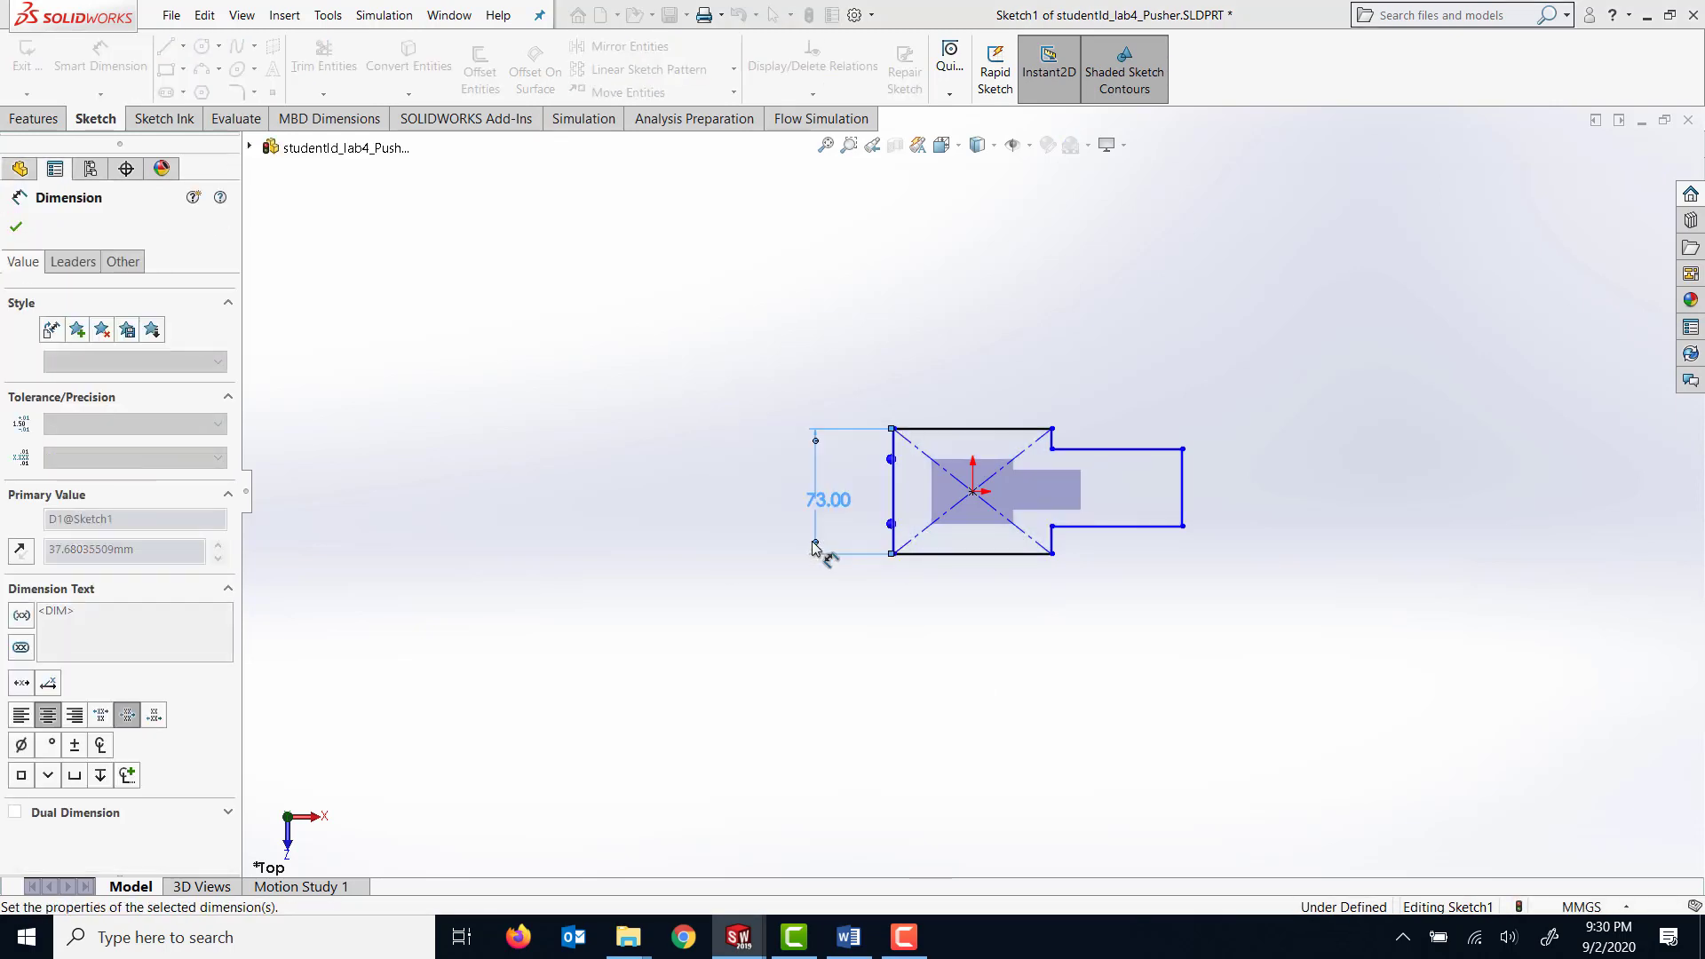
pyautogui.click(957, 430)
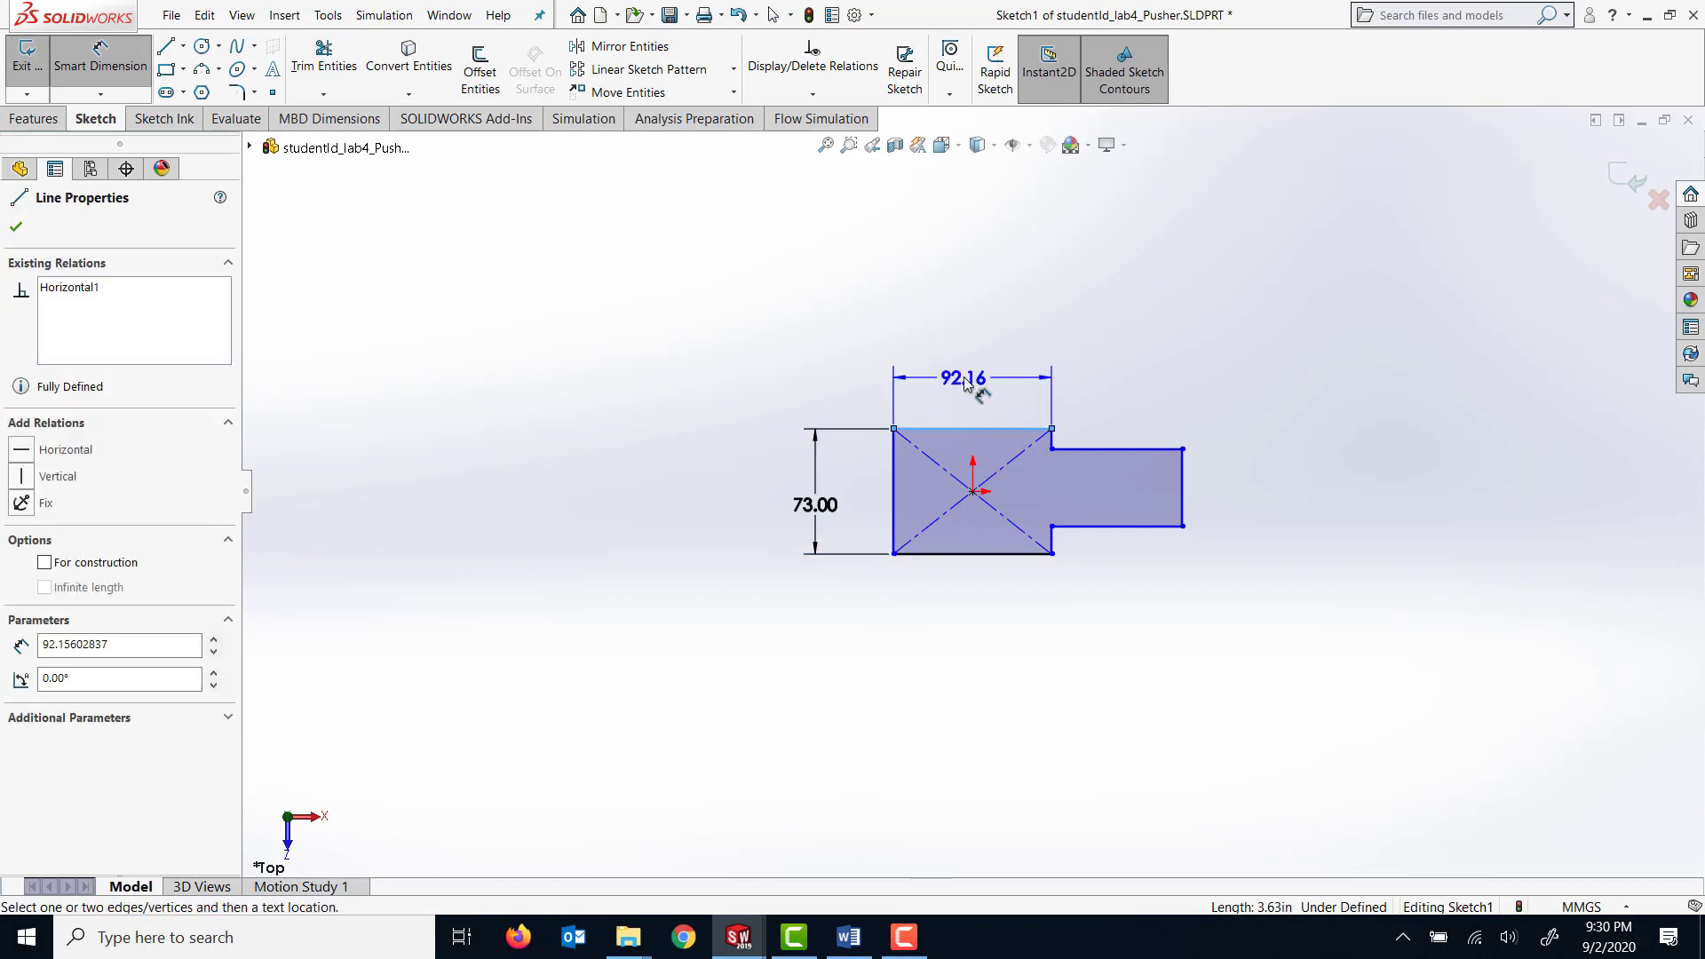
pyautogui.click(964, 391)
pyautogui.write('80')
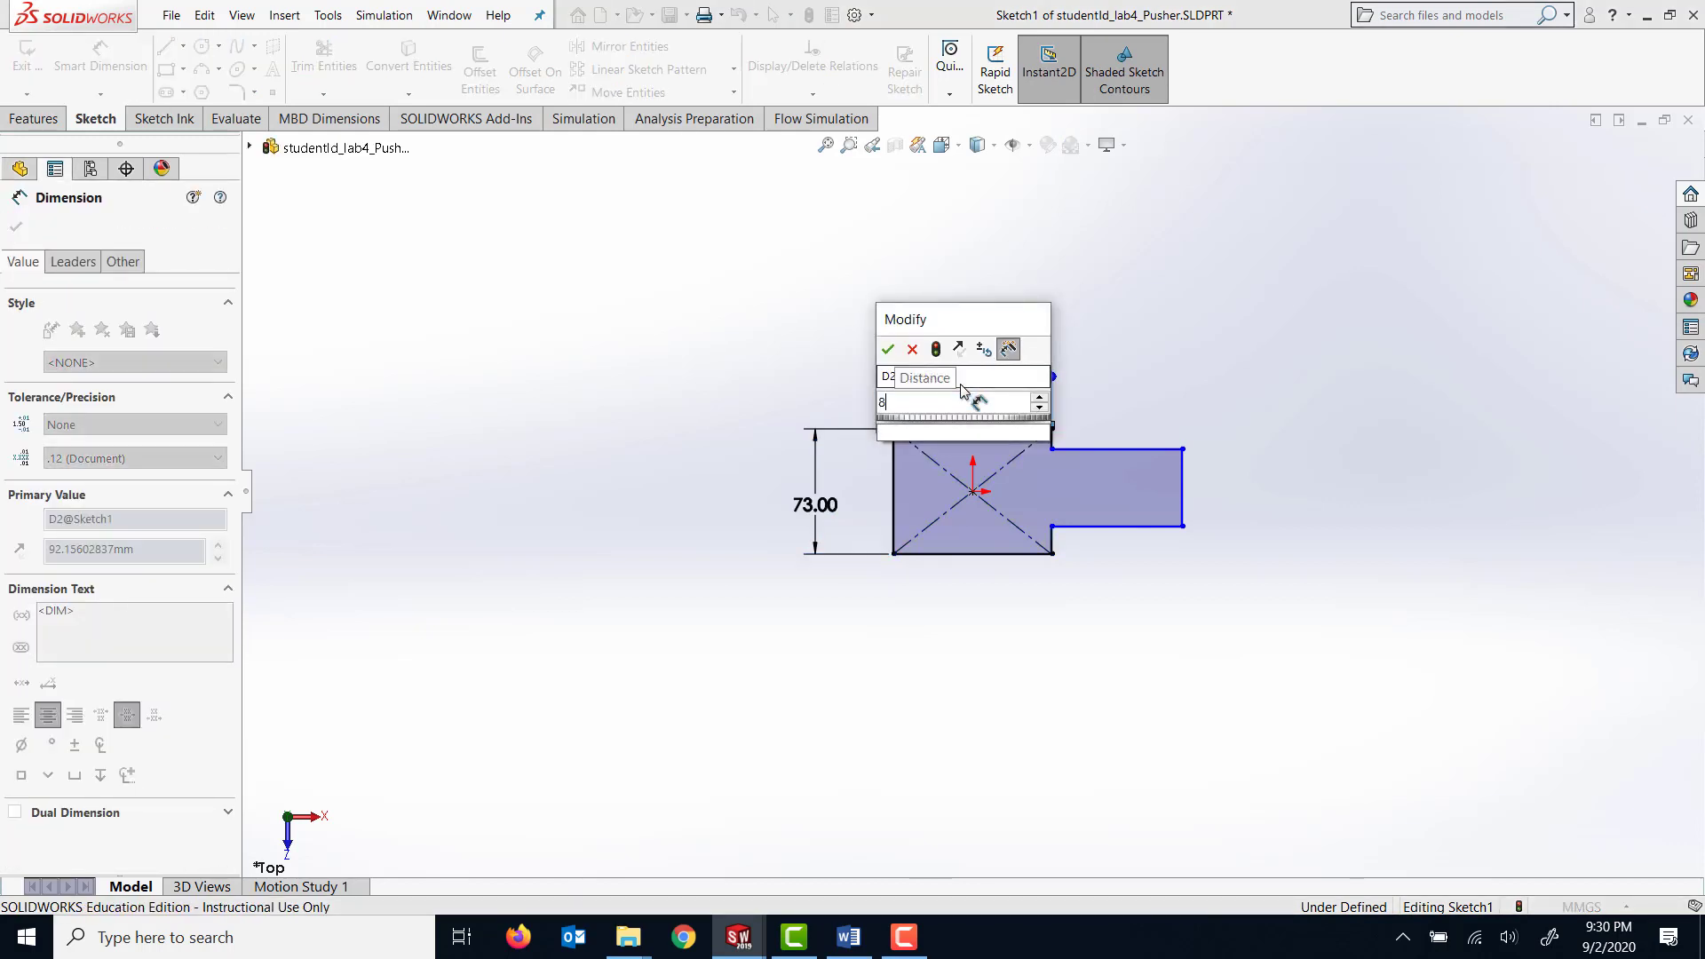
pyautogui.press('Return')
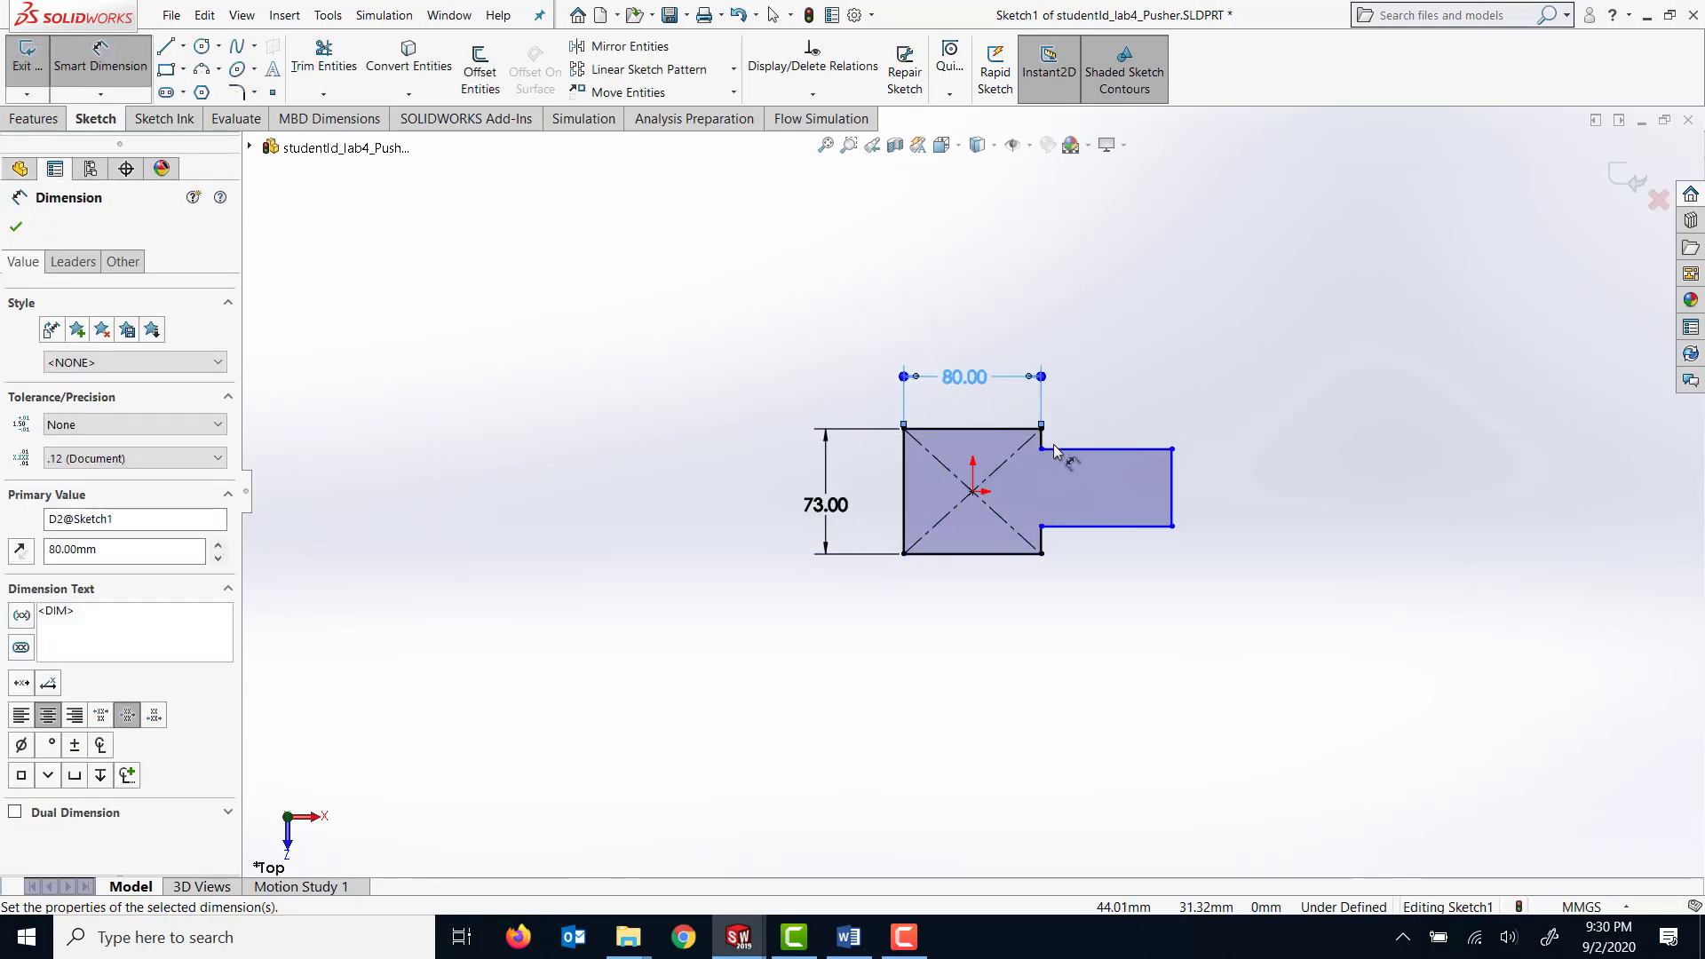
# Set the vertical offset between the top edges of the large and small rectangles to 16.5 mm.
pyautogui.click(1057, 451)
pyautogui.click(1030, 429)
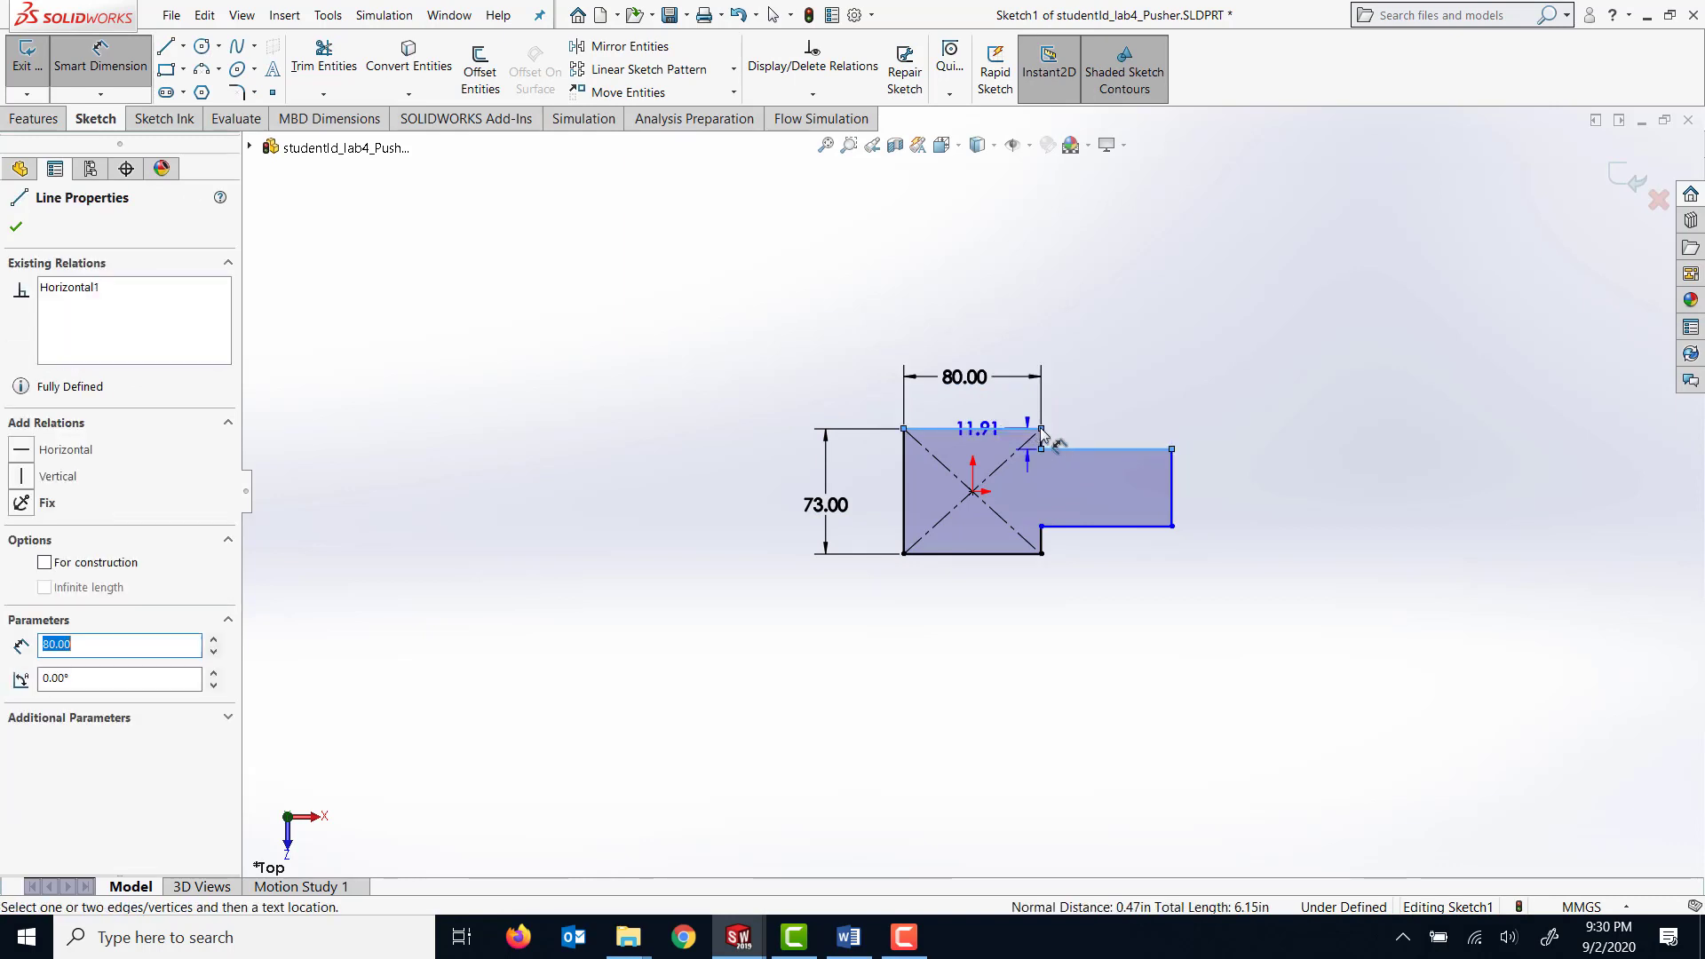
pyautogui.click(1094, 421)
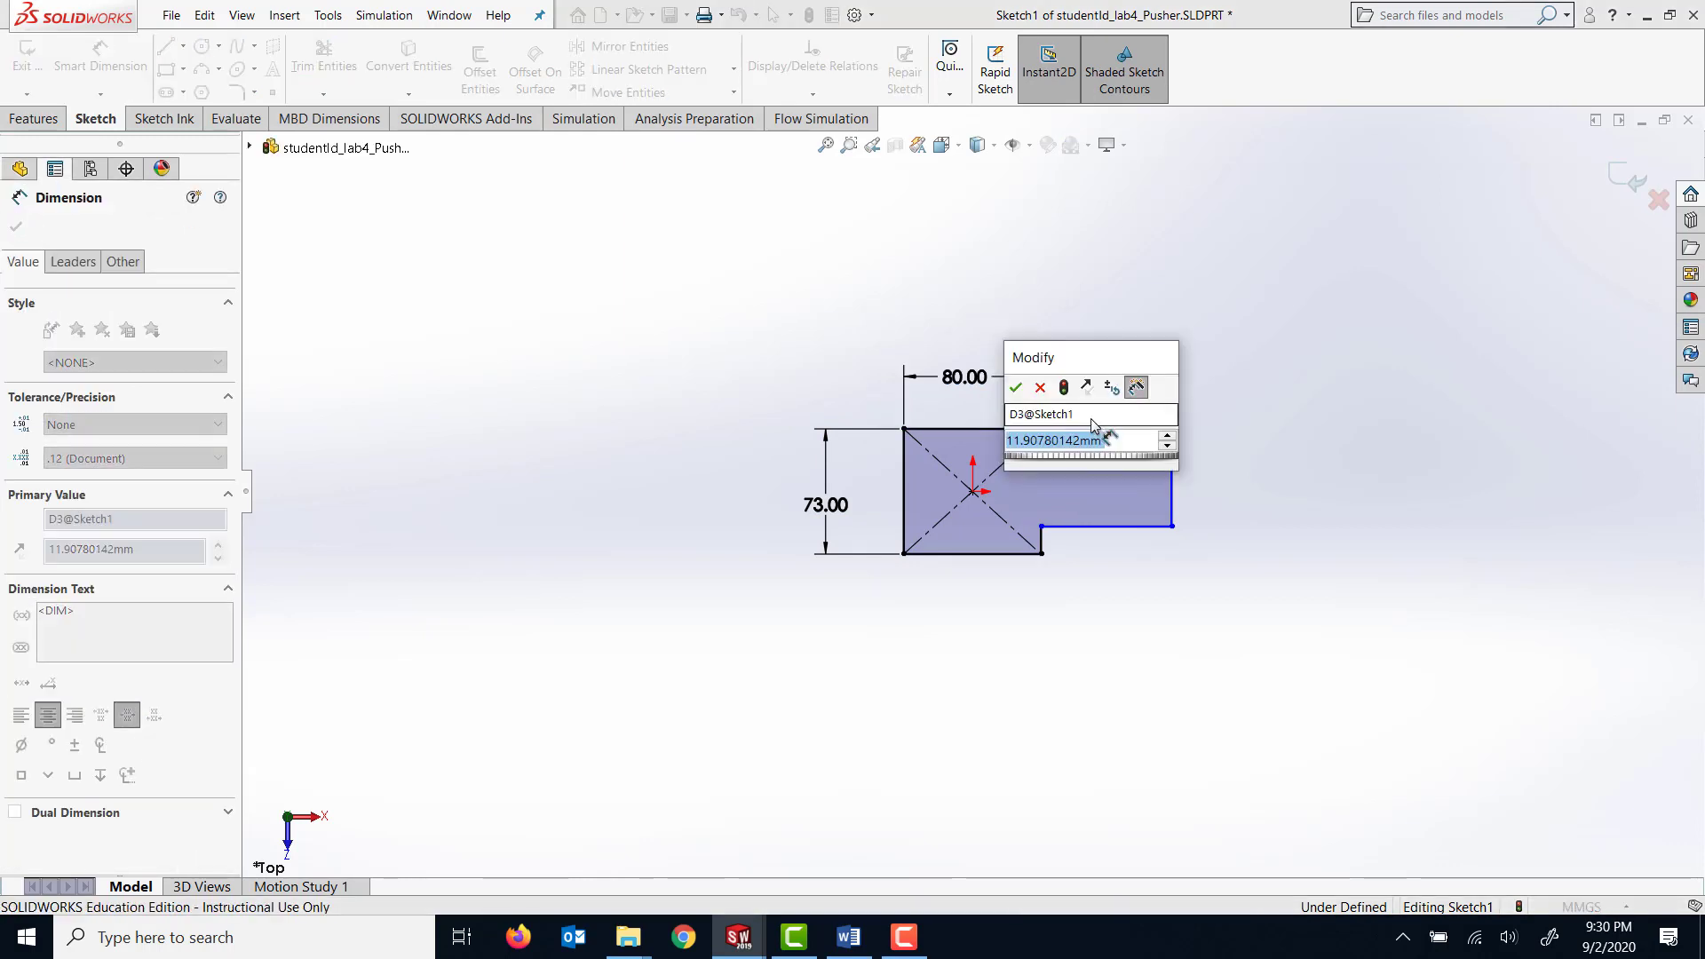
pyautogui.write('16.5')
pyautogui.press('Return')
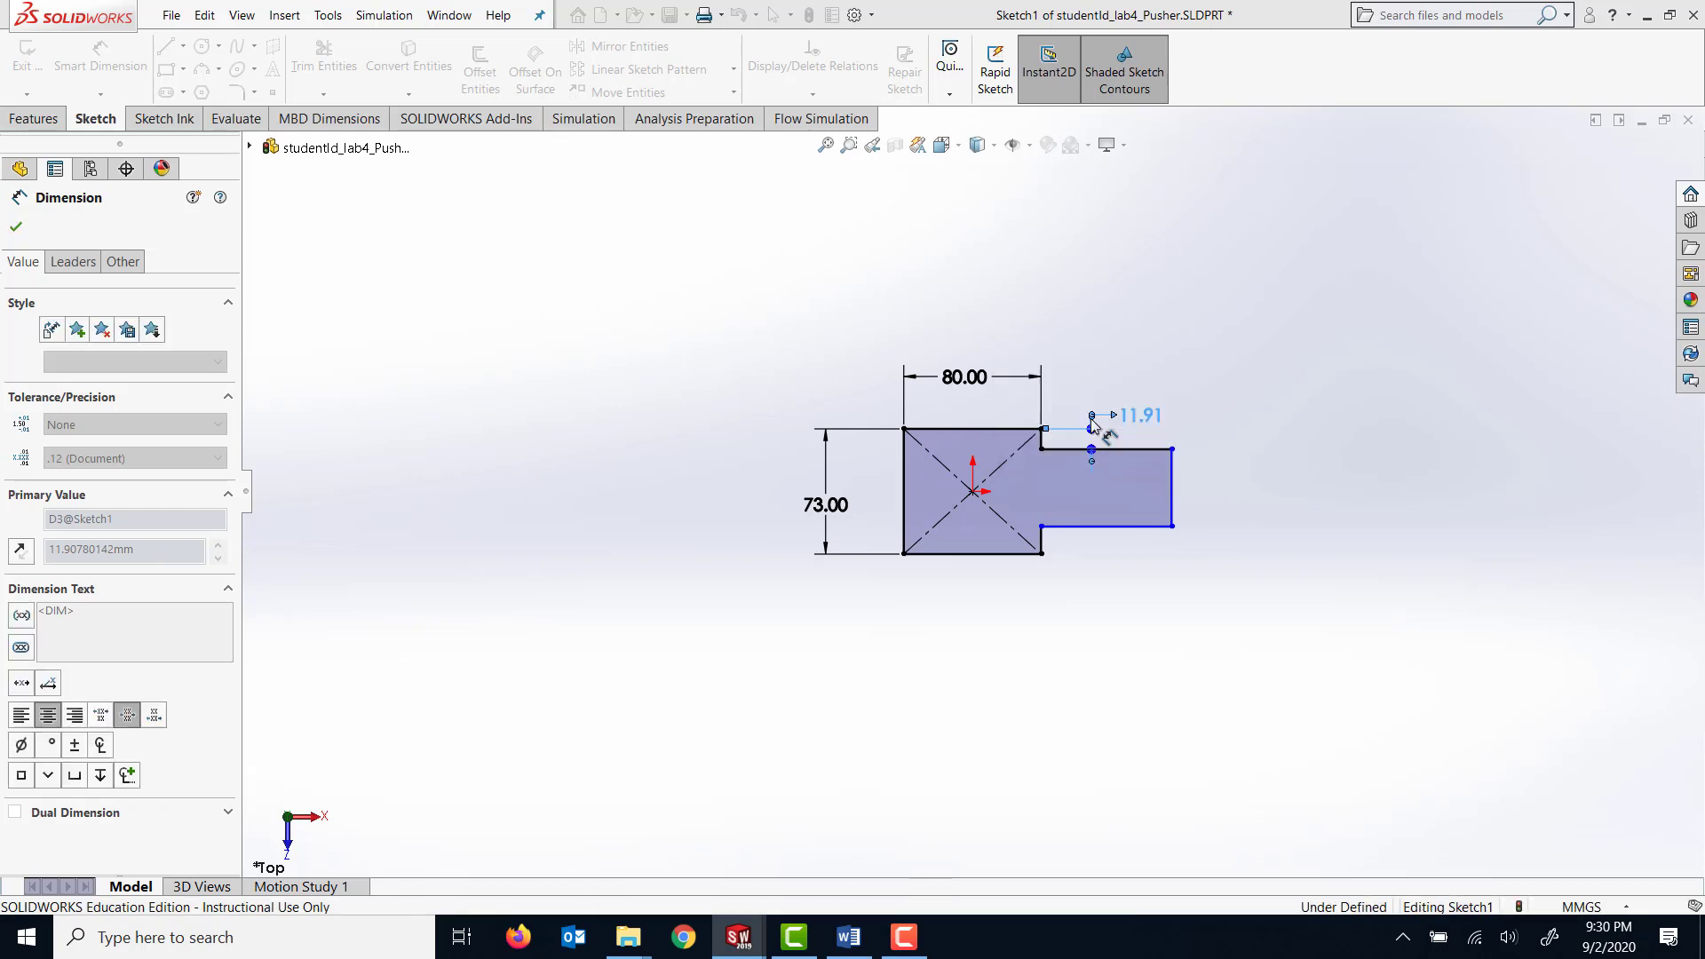
# Dimension the small rectangle with a height of 40 mm and a length of 190 mm.
pyautogui.click(1174, 500)
pyautogui.click(1197, 419)
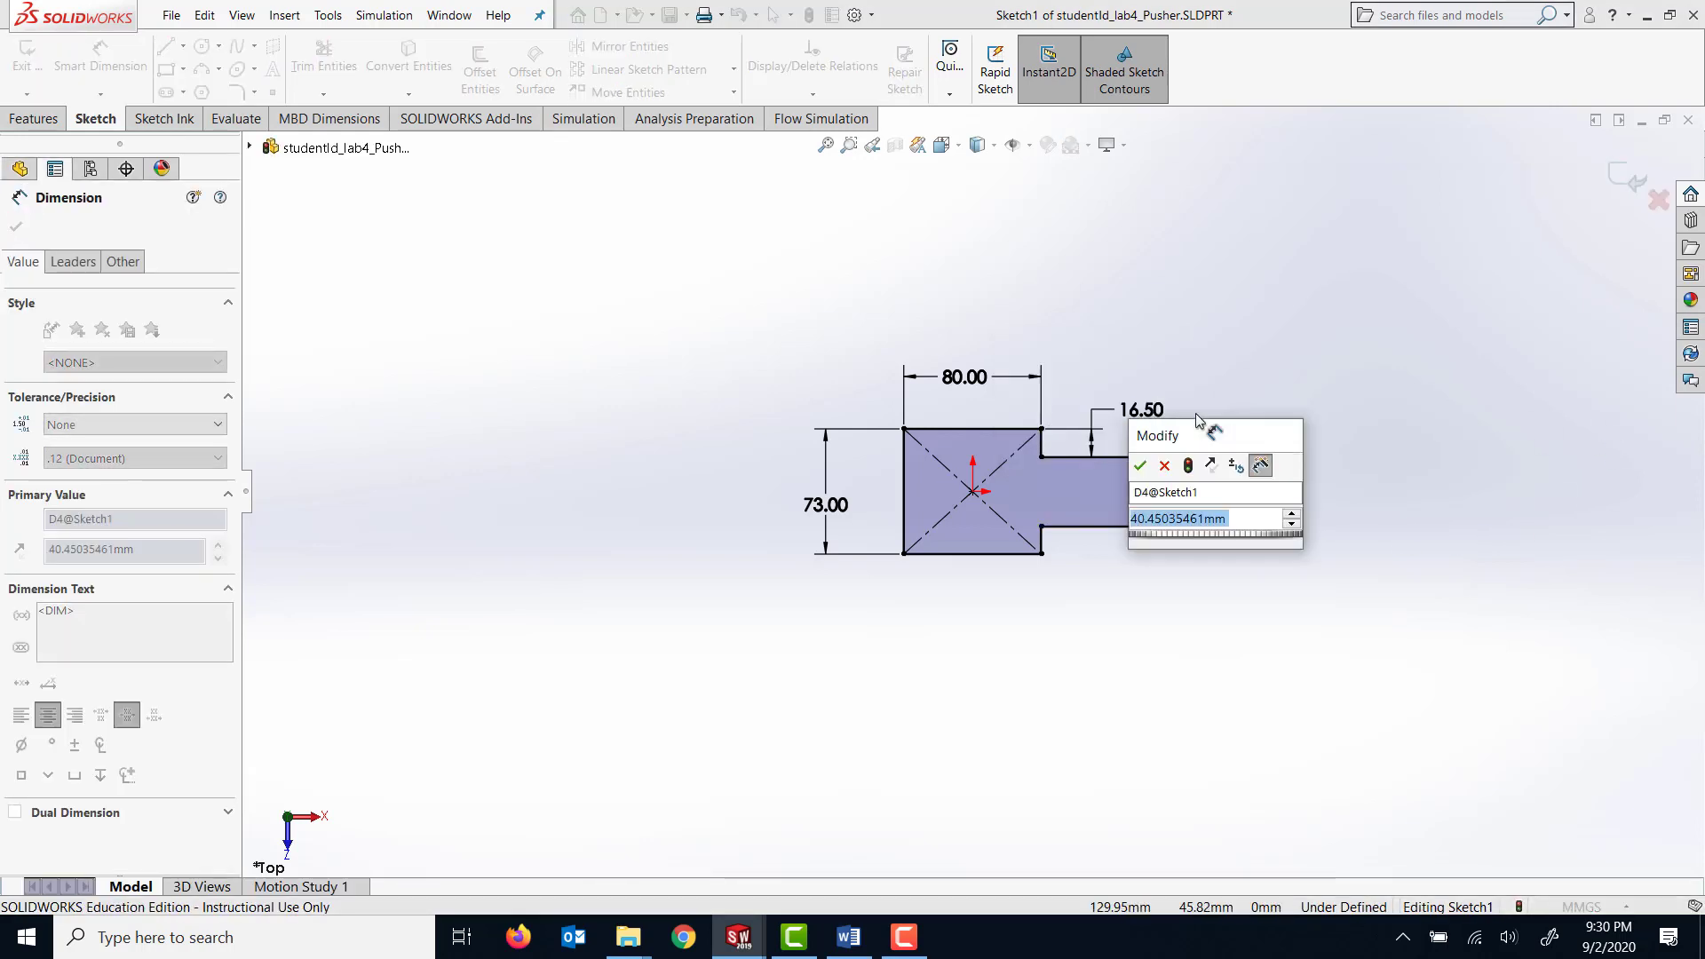
pyautogui.write('40')
pyautogui.press('Return')
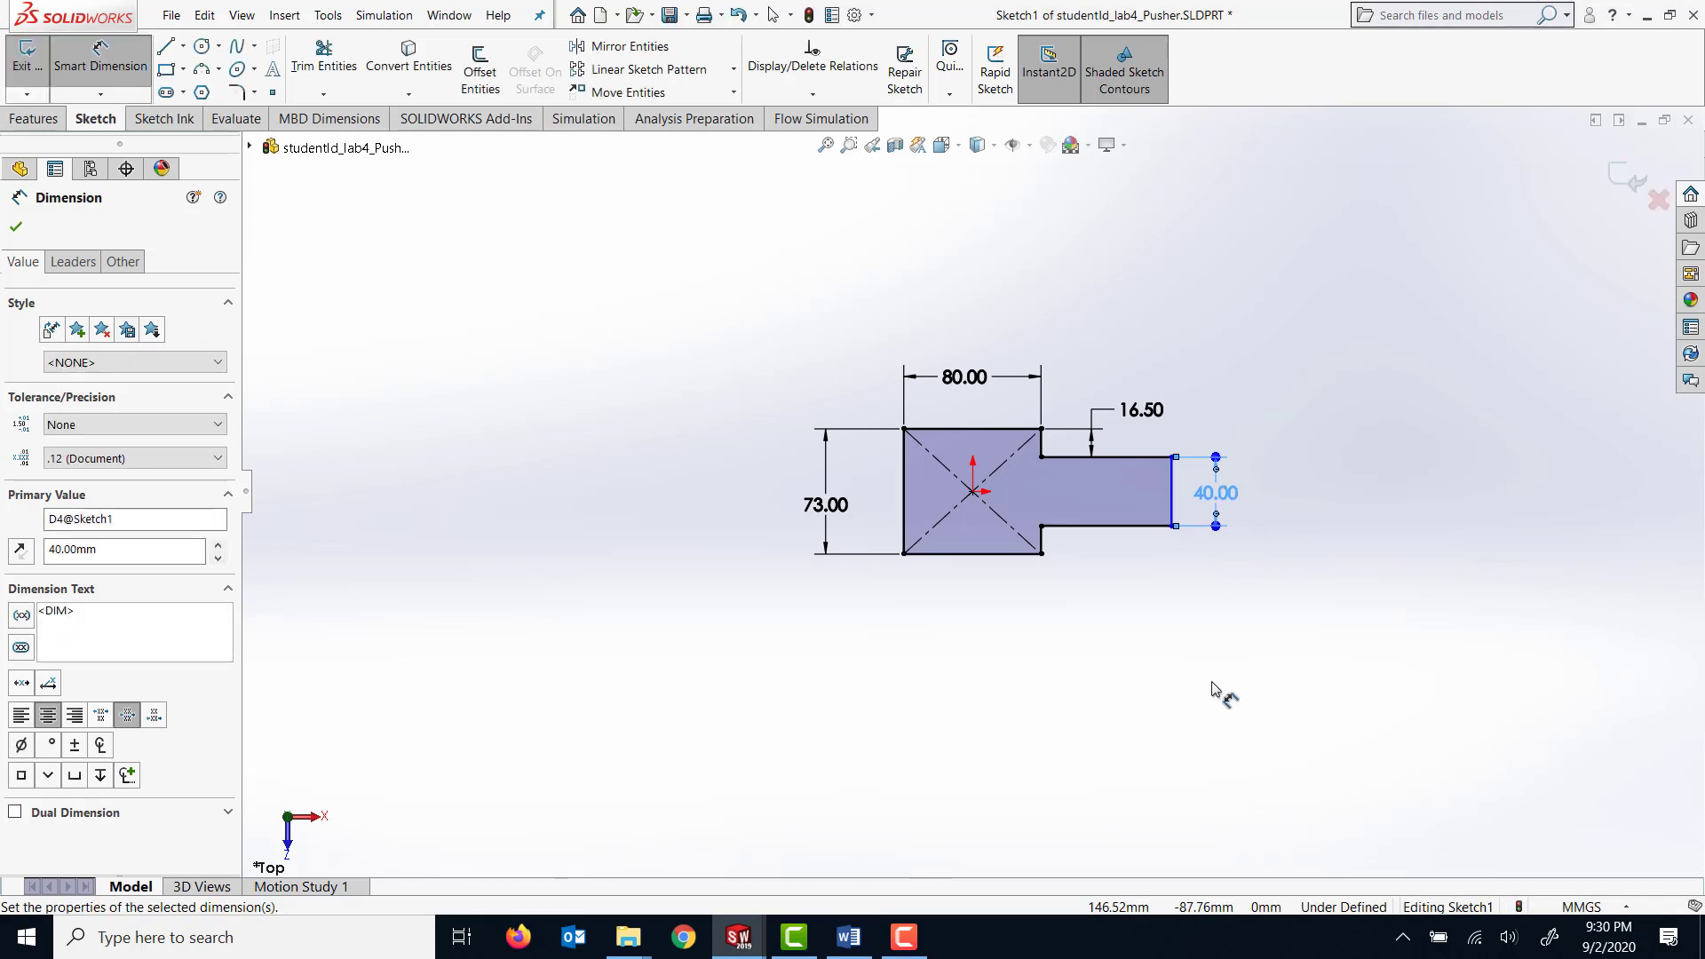
pyautogui.click(1123, 531)
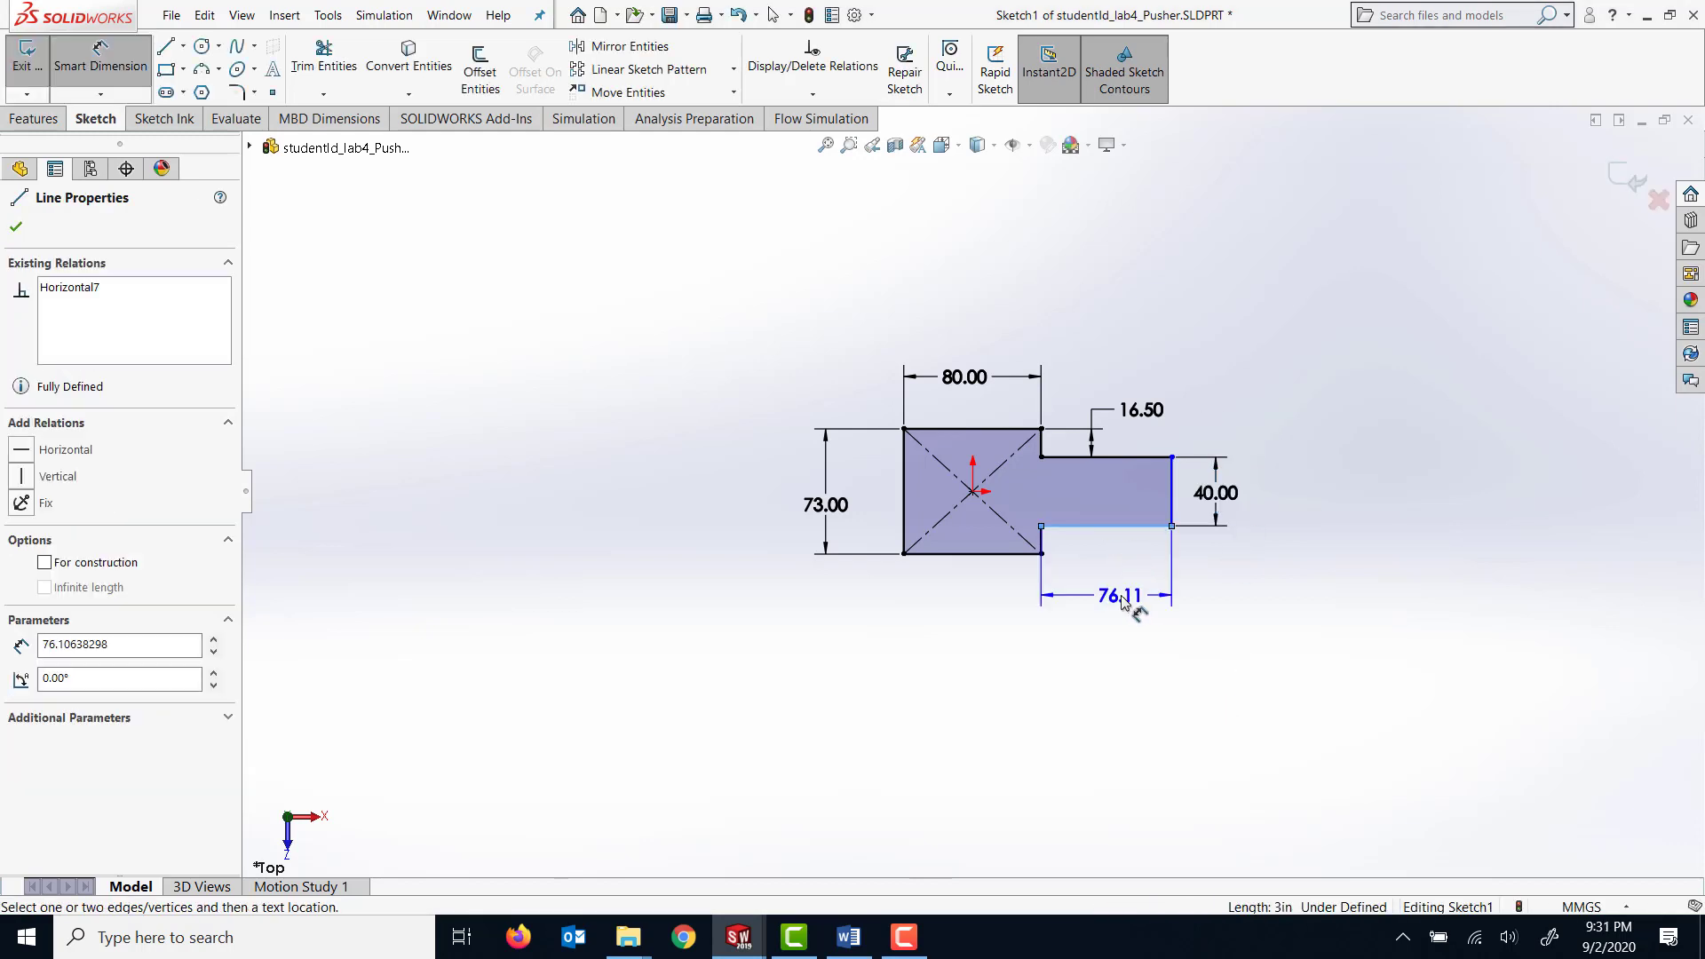
pyautogui.click(1135, 600)
pyautogui.write('1')
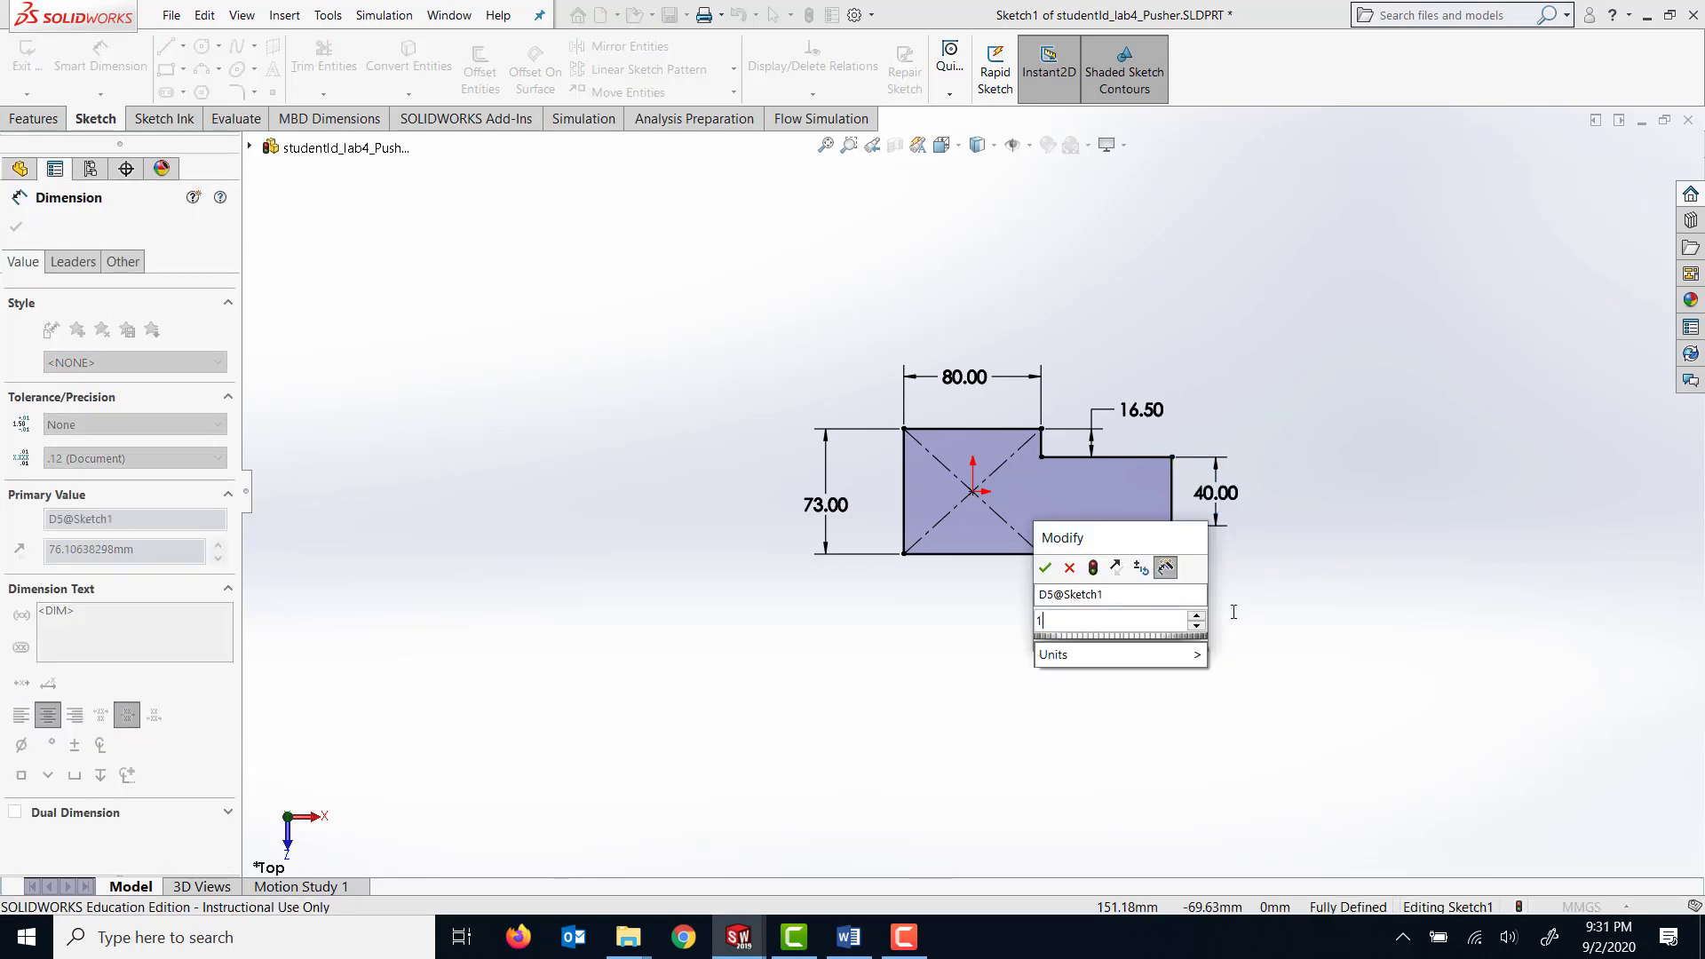
pyautogui.write('90')
pyautogui.press('Return')
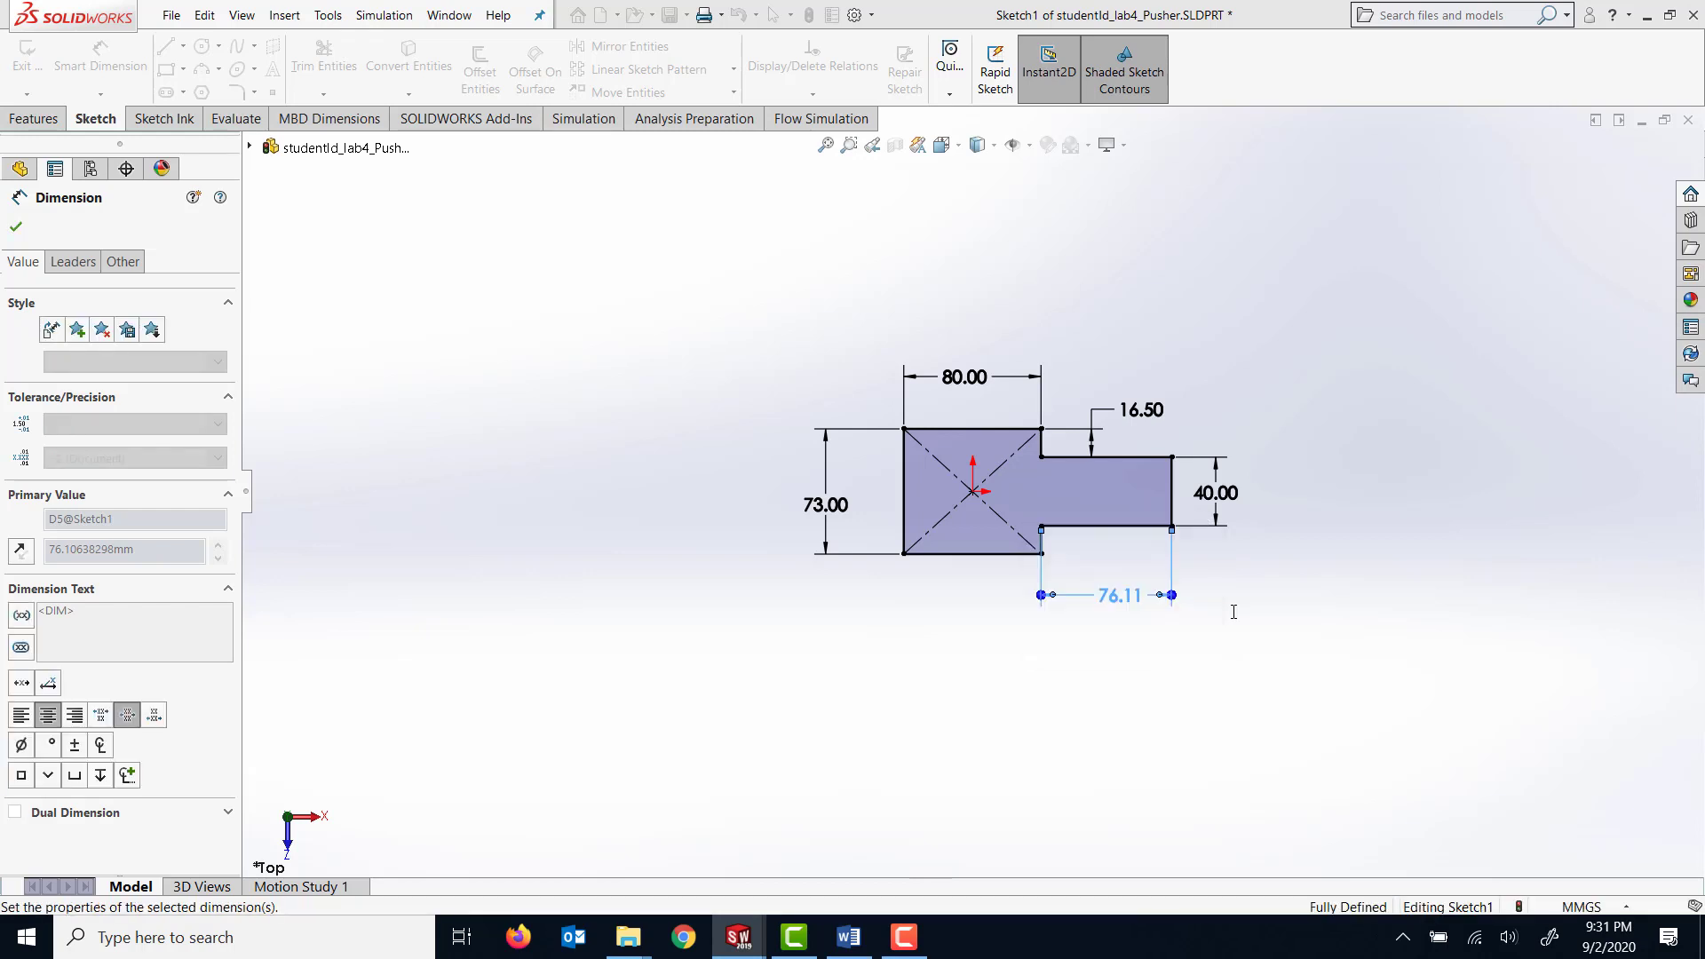
pyautogui.click(1456, 685)
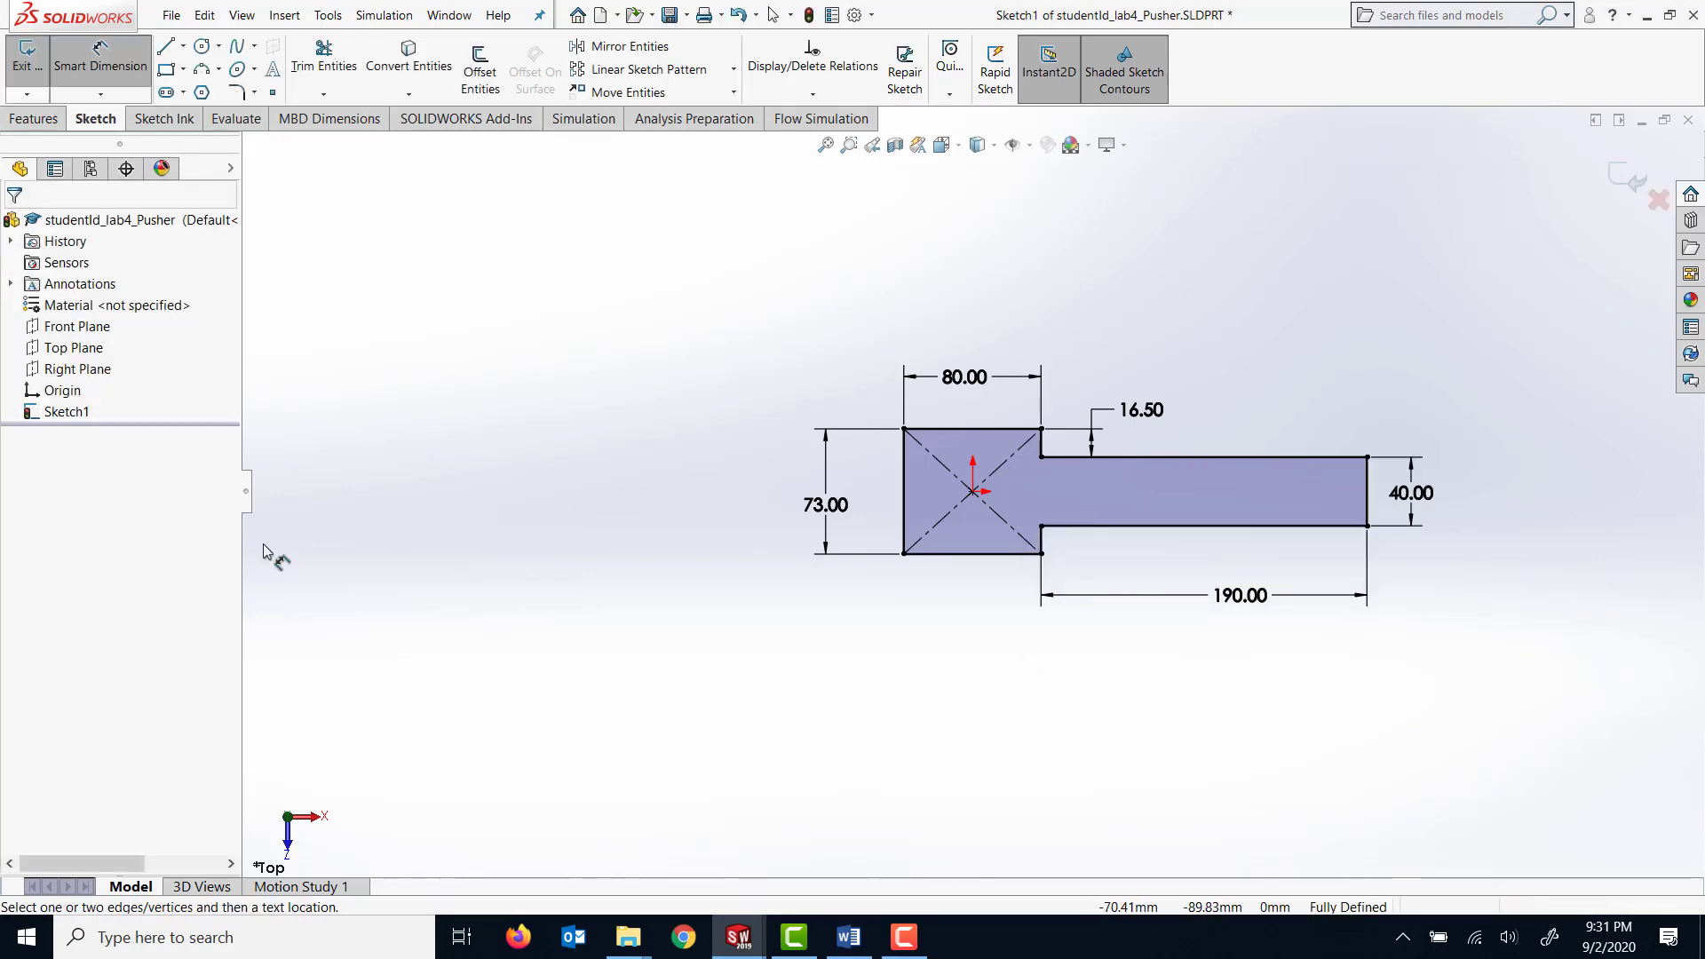
# Extrude the T-shaped profile as a blind boss with a depth of 15 mm.
pyautogui.click(40, 119)
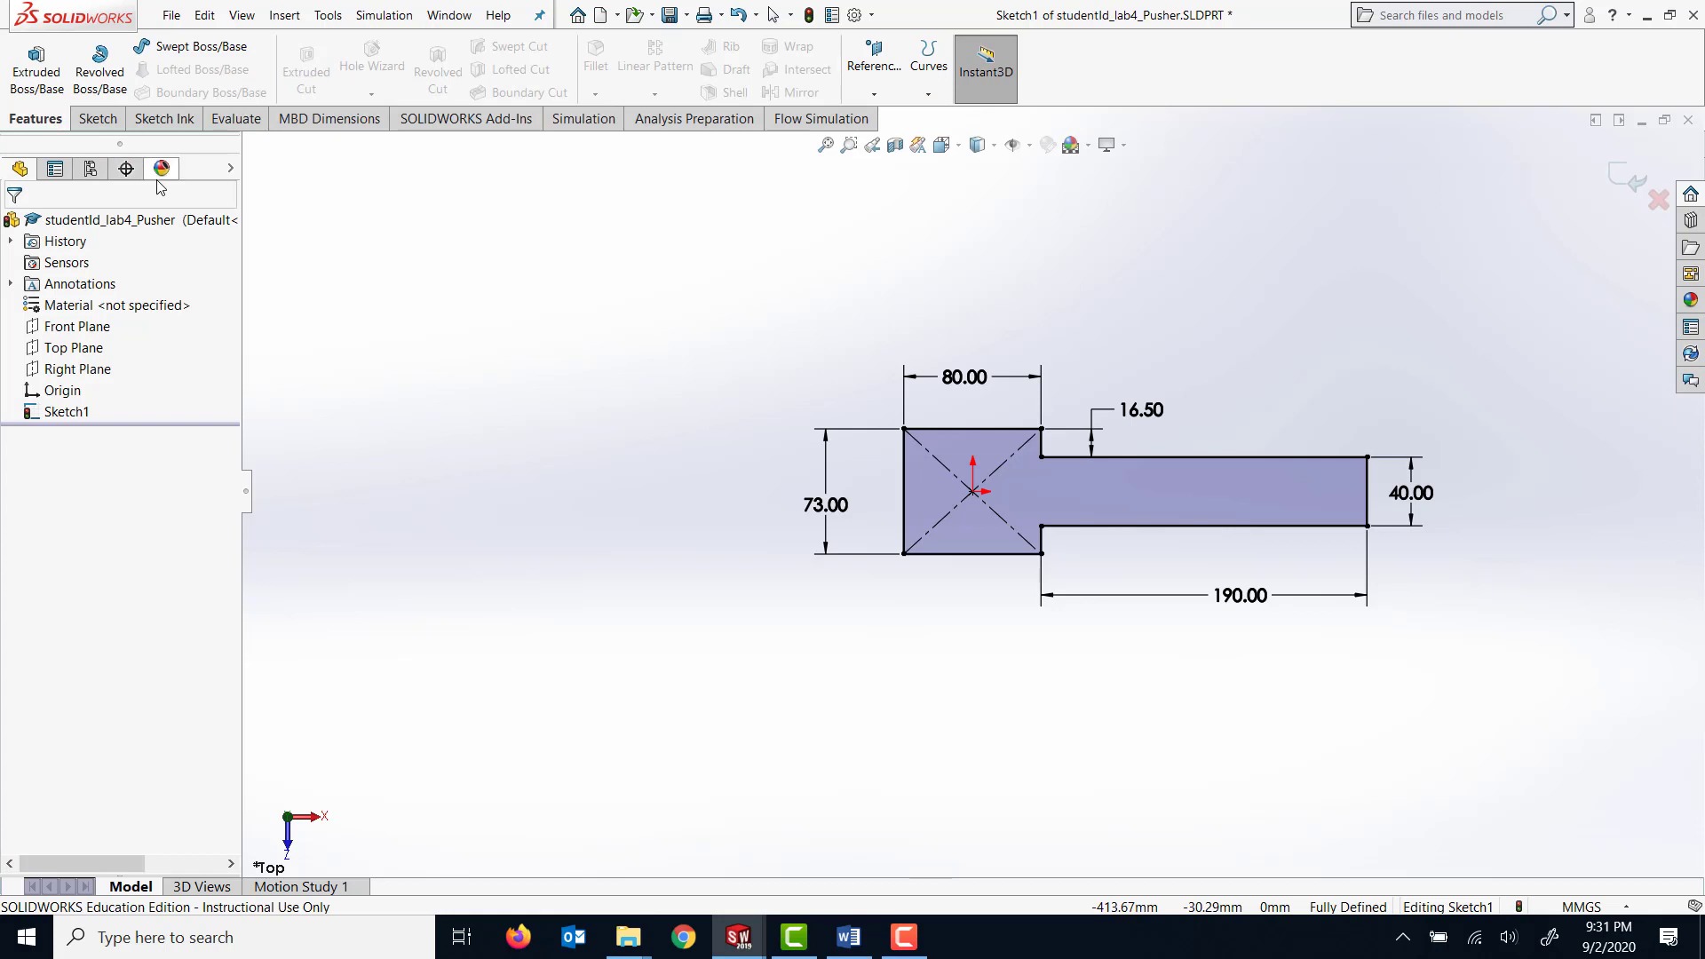
pyautogui.click(36, 71)
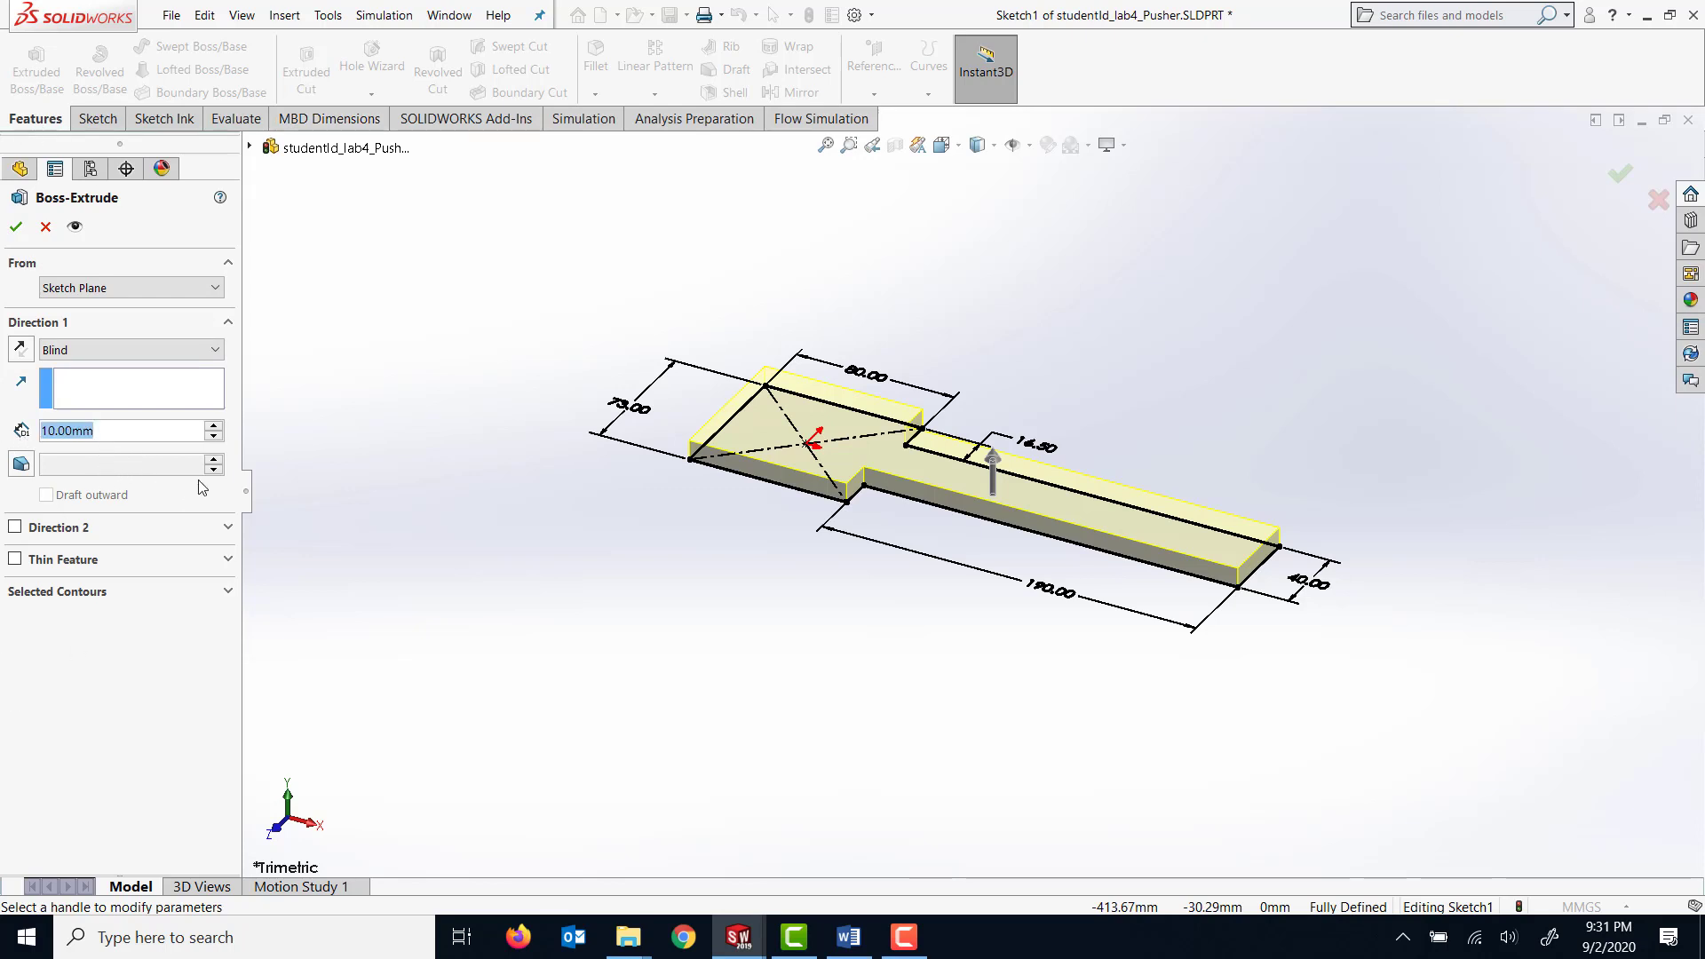
pyautogui.write('15')
pyautogui.press('Return')
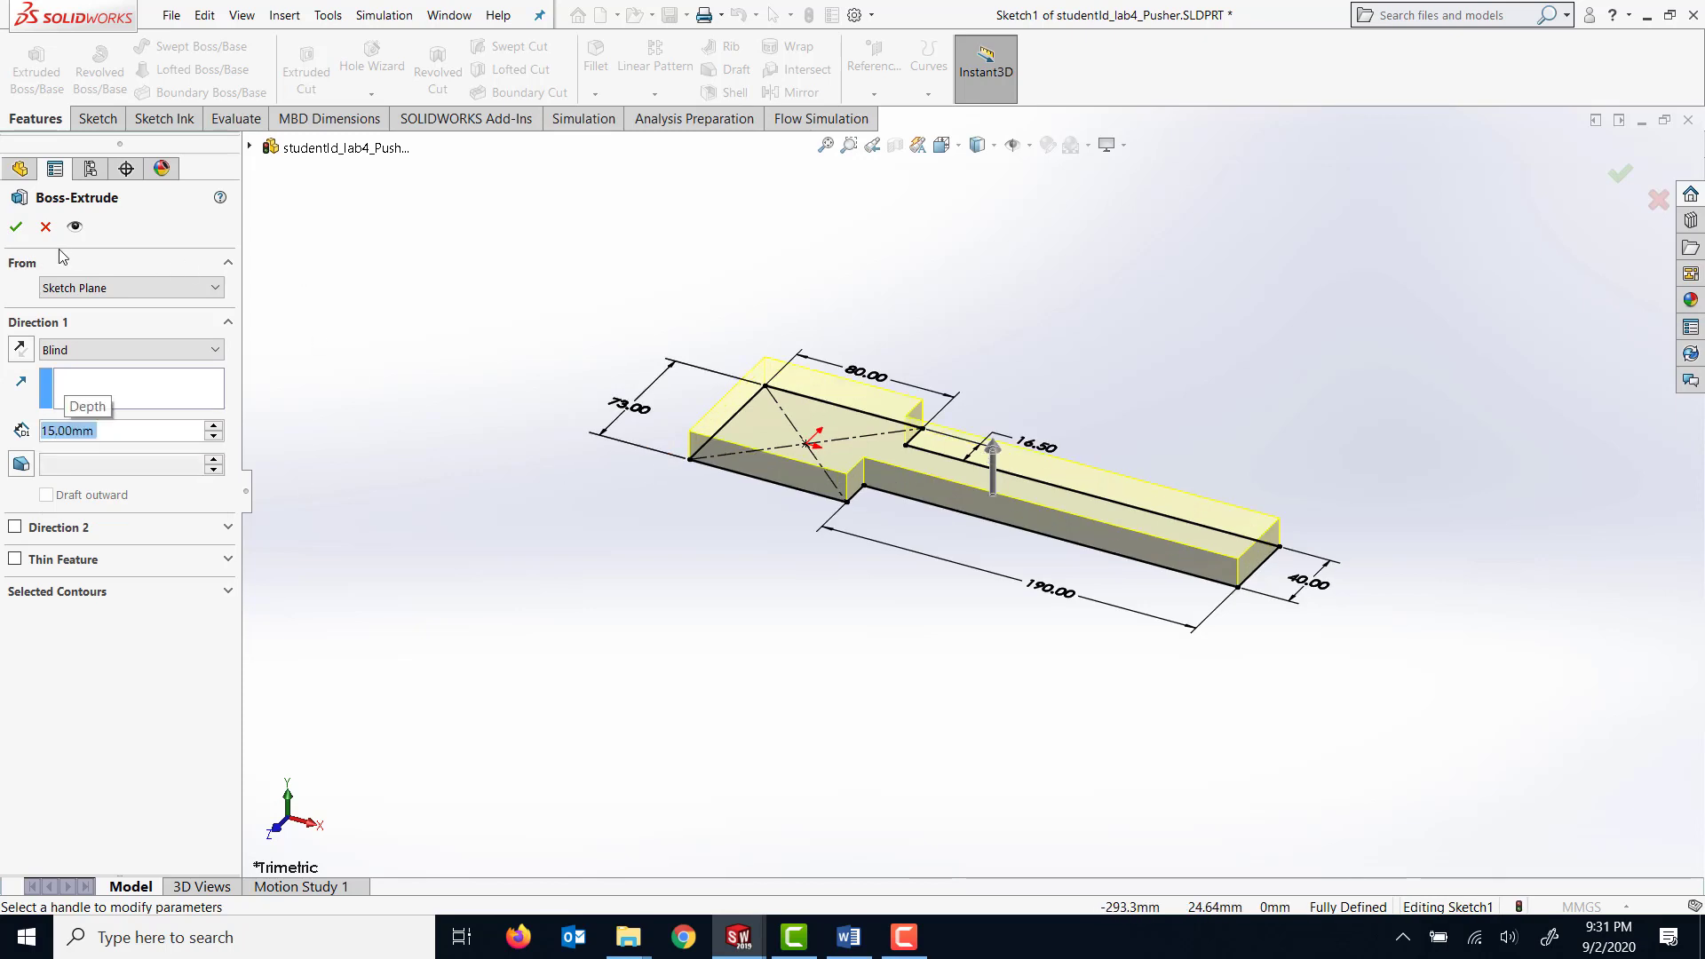
pyautogui.click(15, 226)
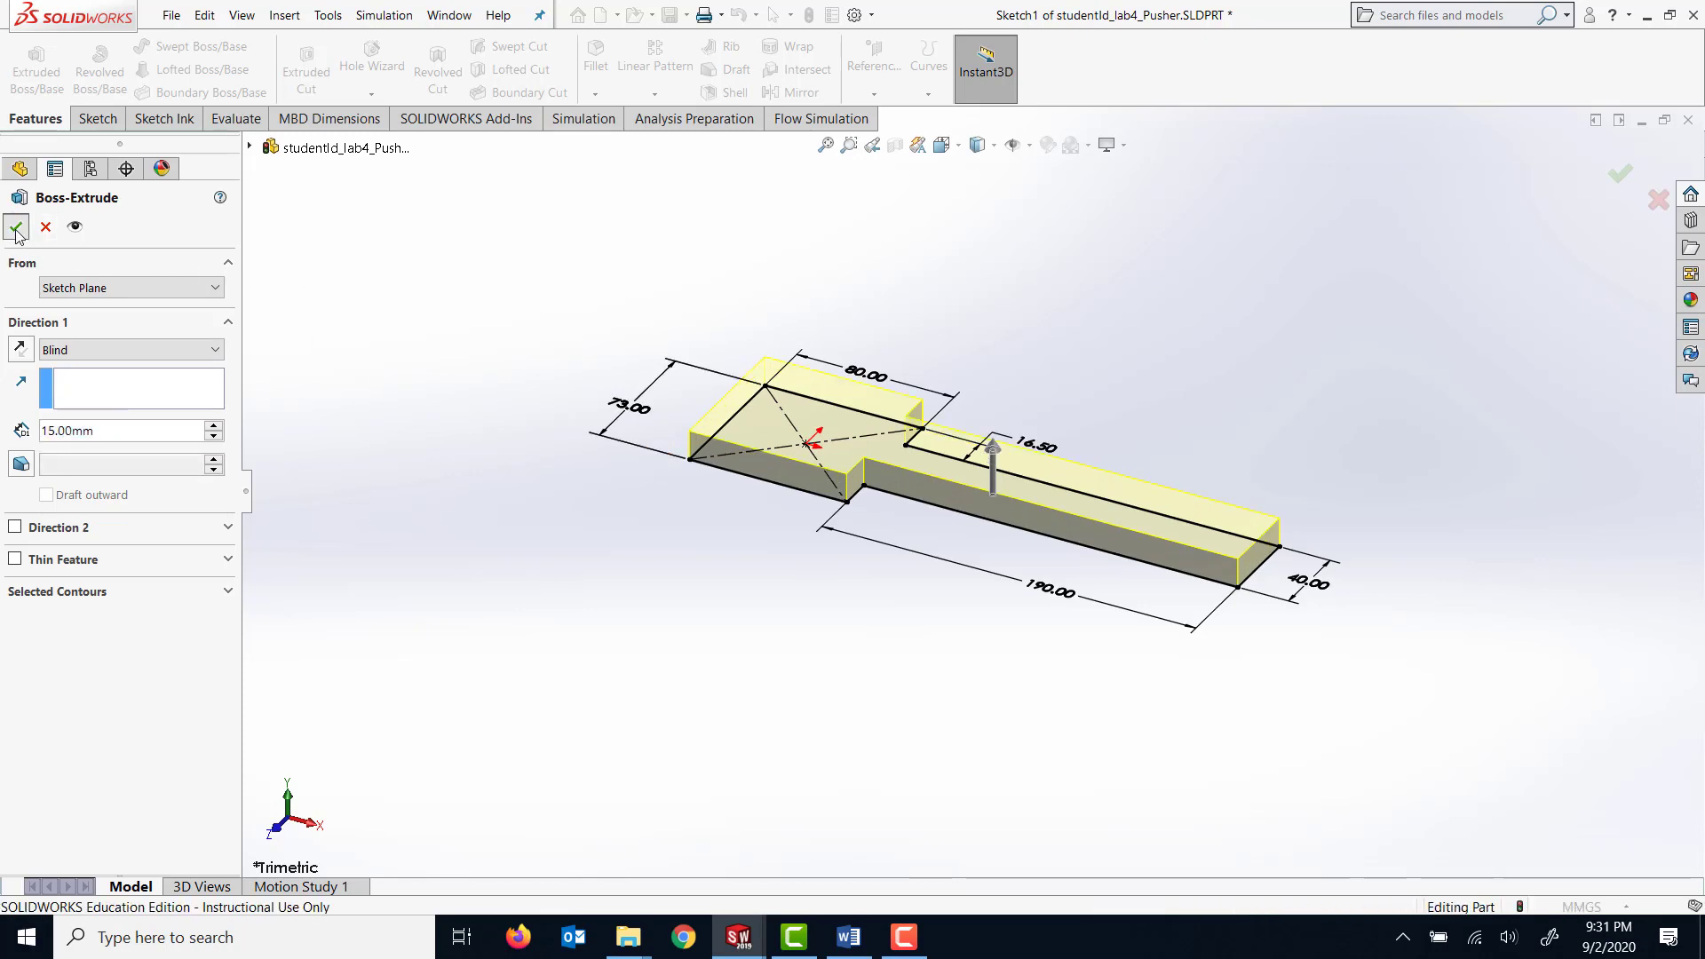
pyautogui.click(690, 564)
# Start a sketch on the narrow arm's end face and draw a corner rectangle about 102 by 27 mm, its base along the part's bottom edge.
pyautogui.moveTo(716, 563); pyautogui.dragTo(643, 532, button='middle')
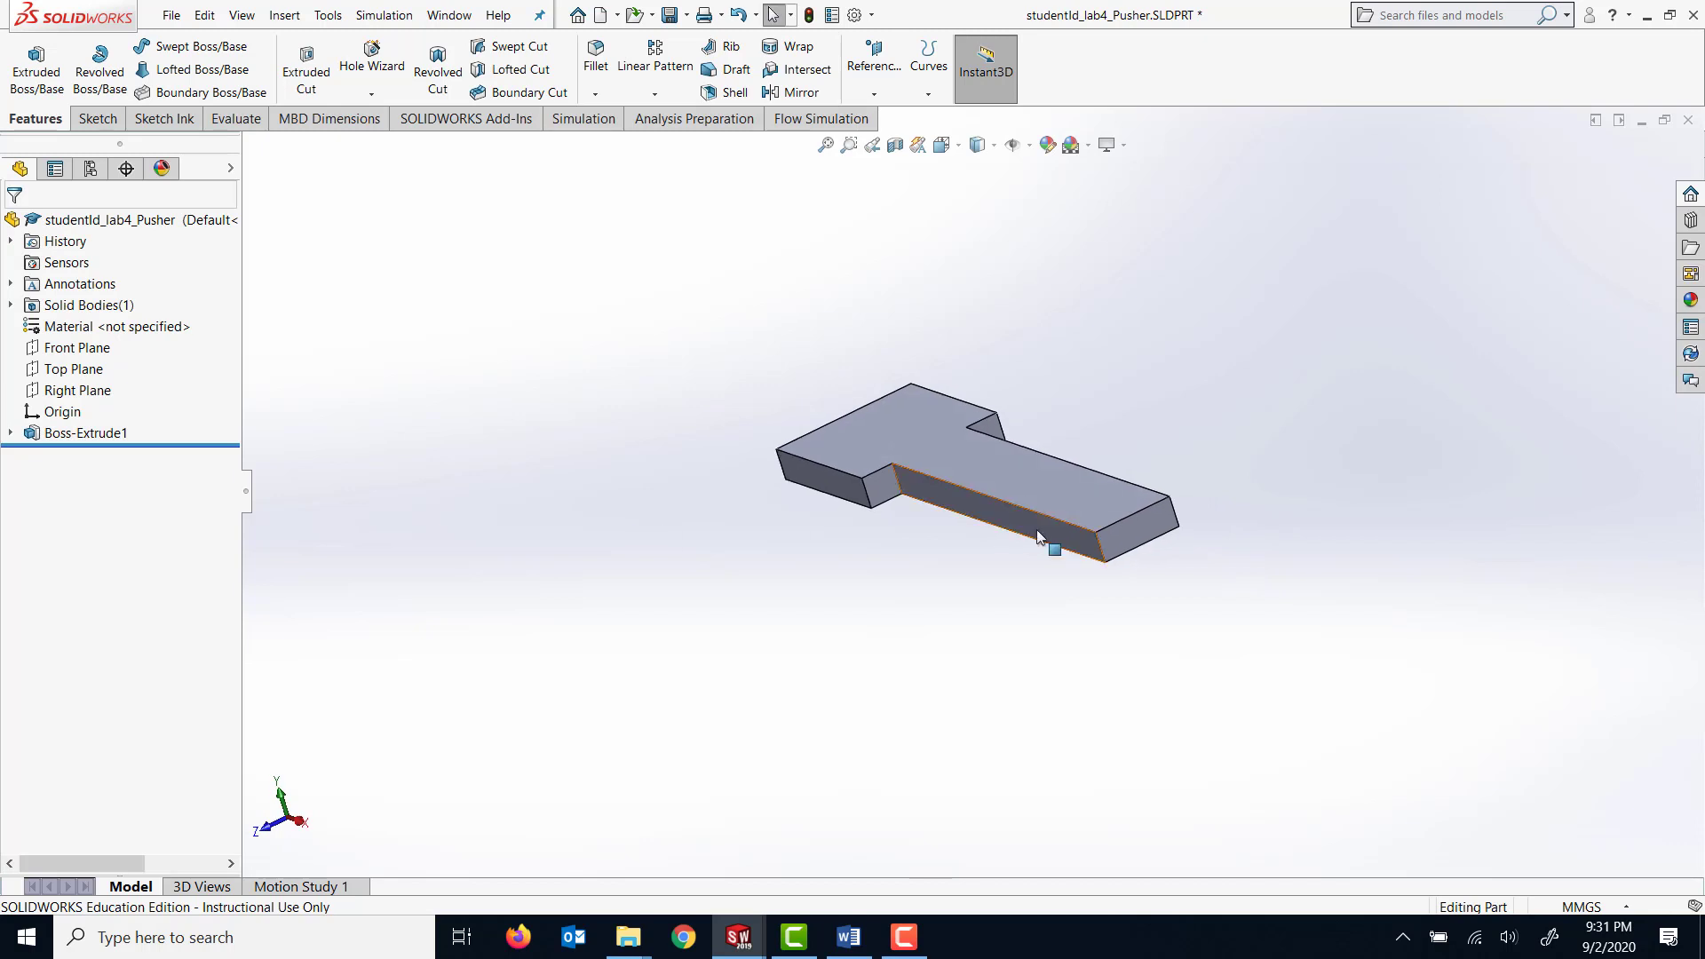
pyautogui.click(1121, 529)
pyautogui.rightClick(1121, 530)
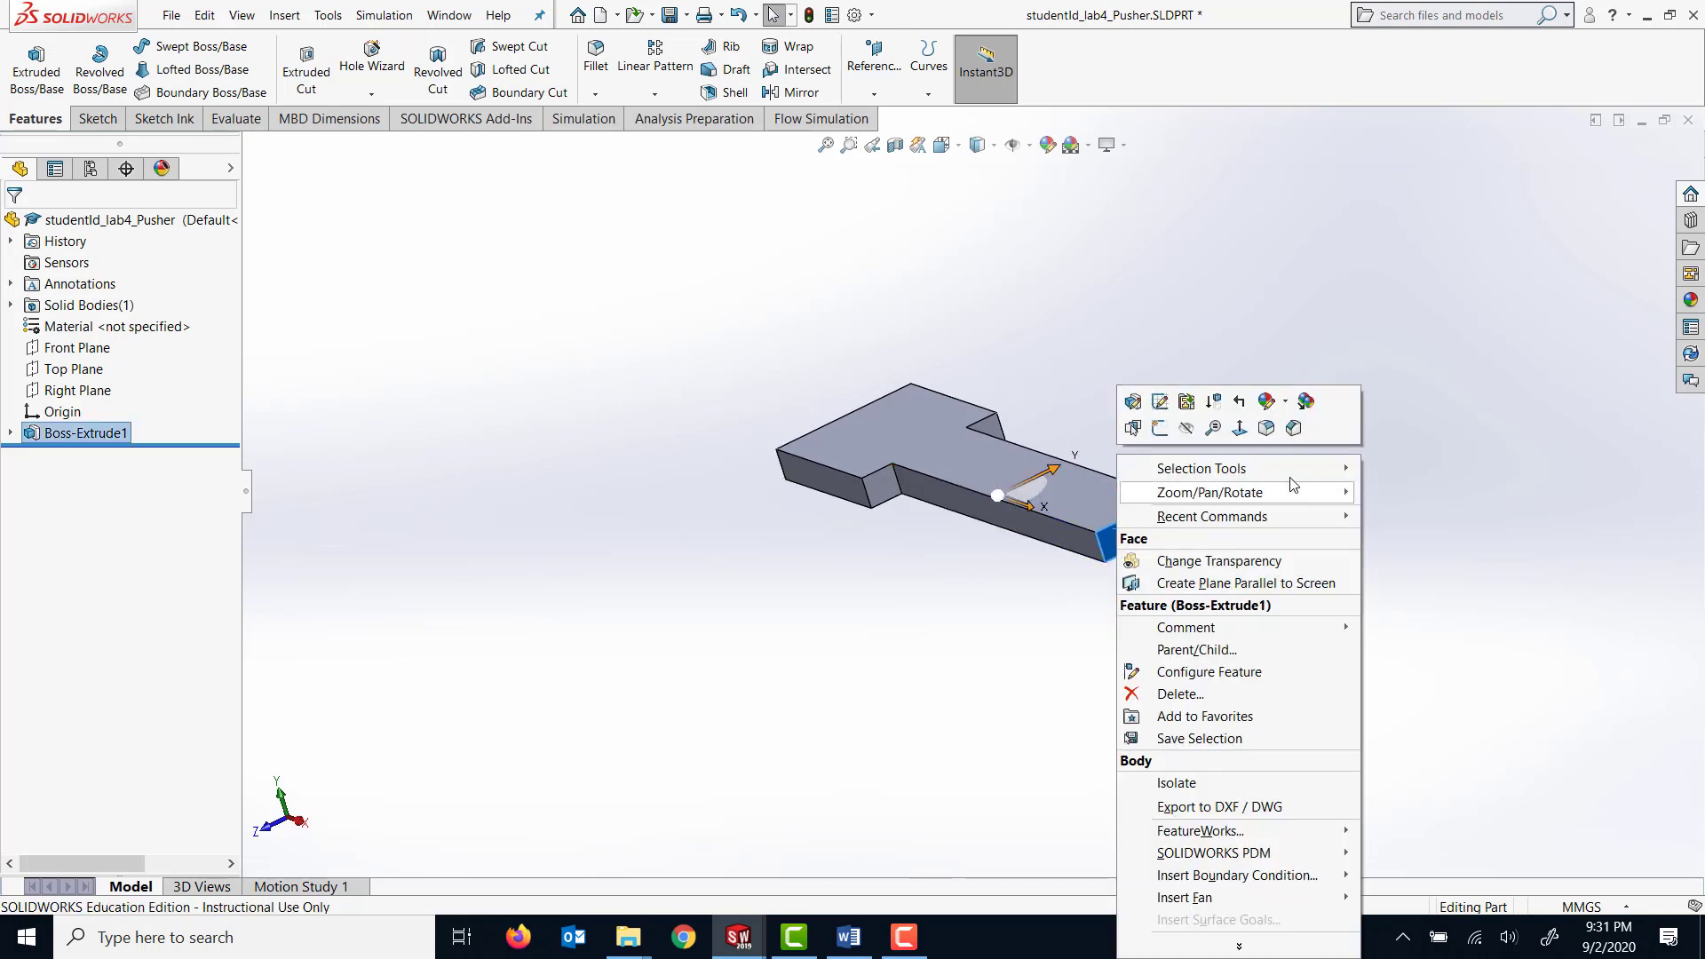
pyautogui.click(1241, 436)
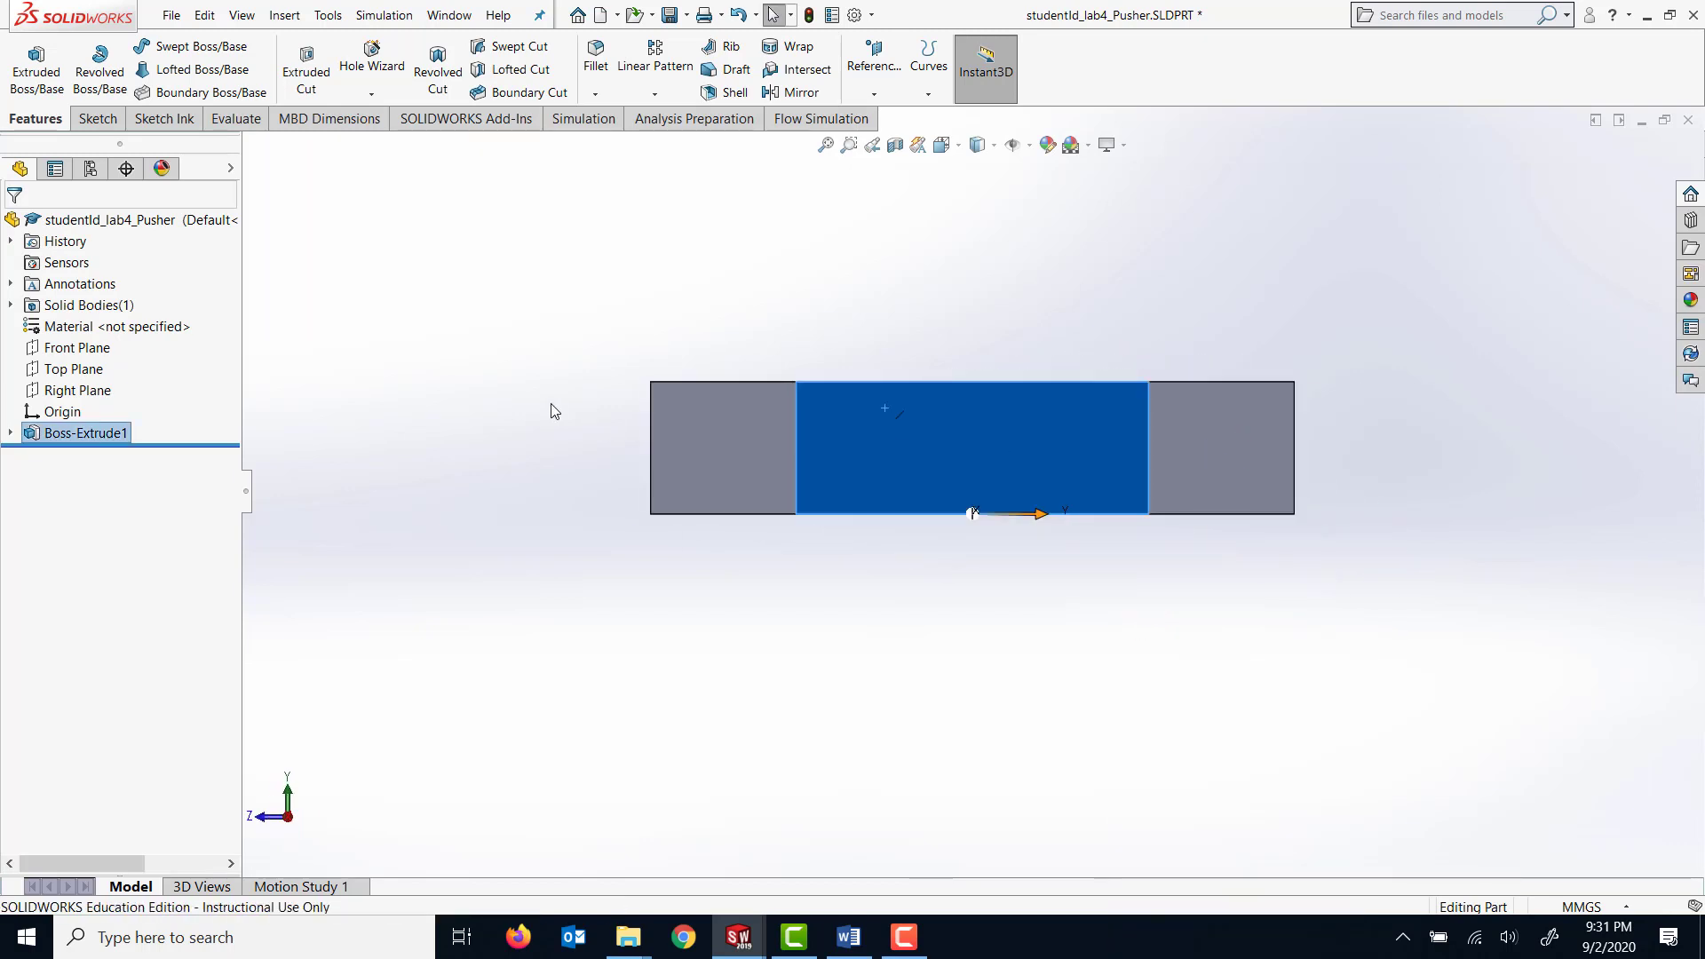
pyautogui.click(96, 120)
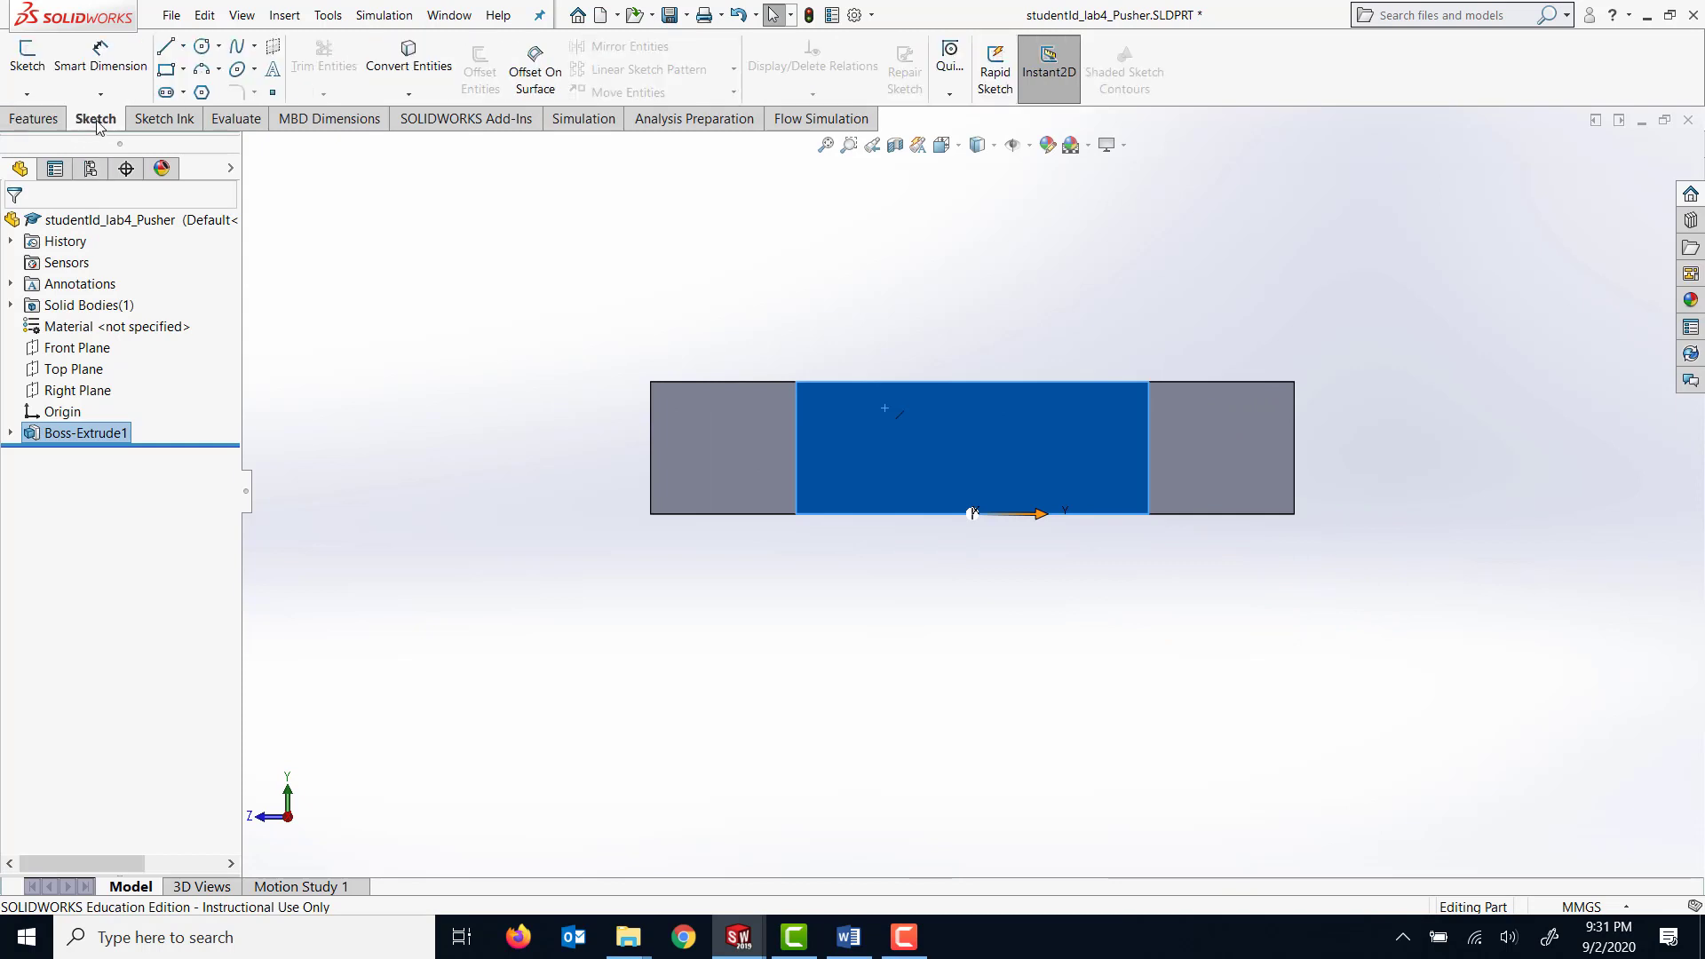
pyautogui.click(35, 87)
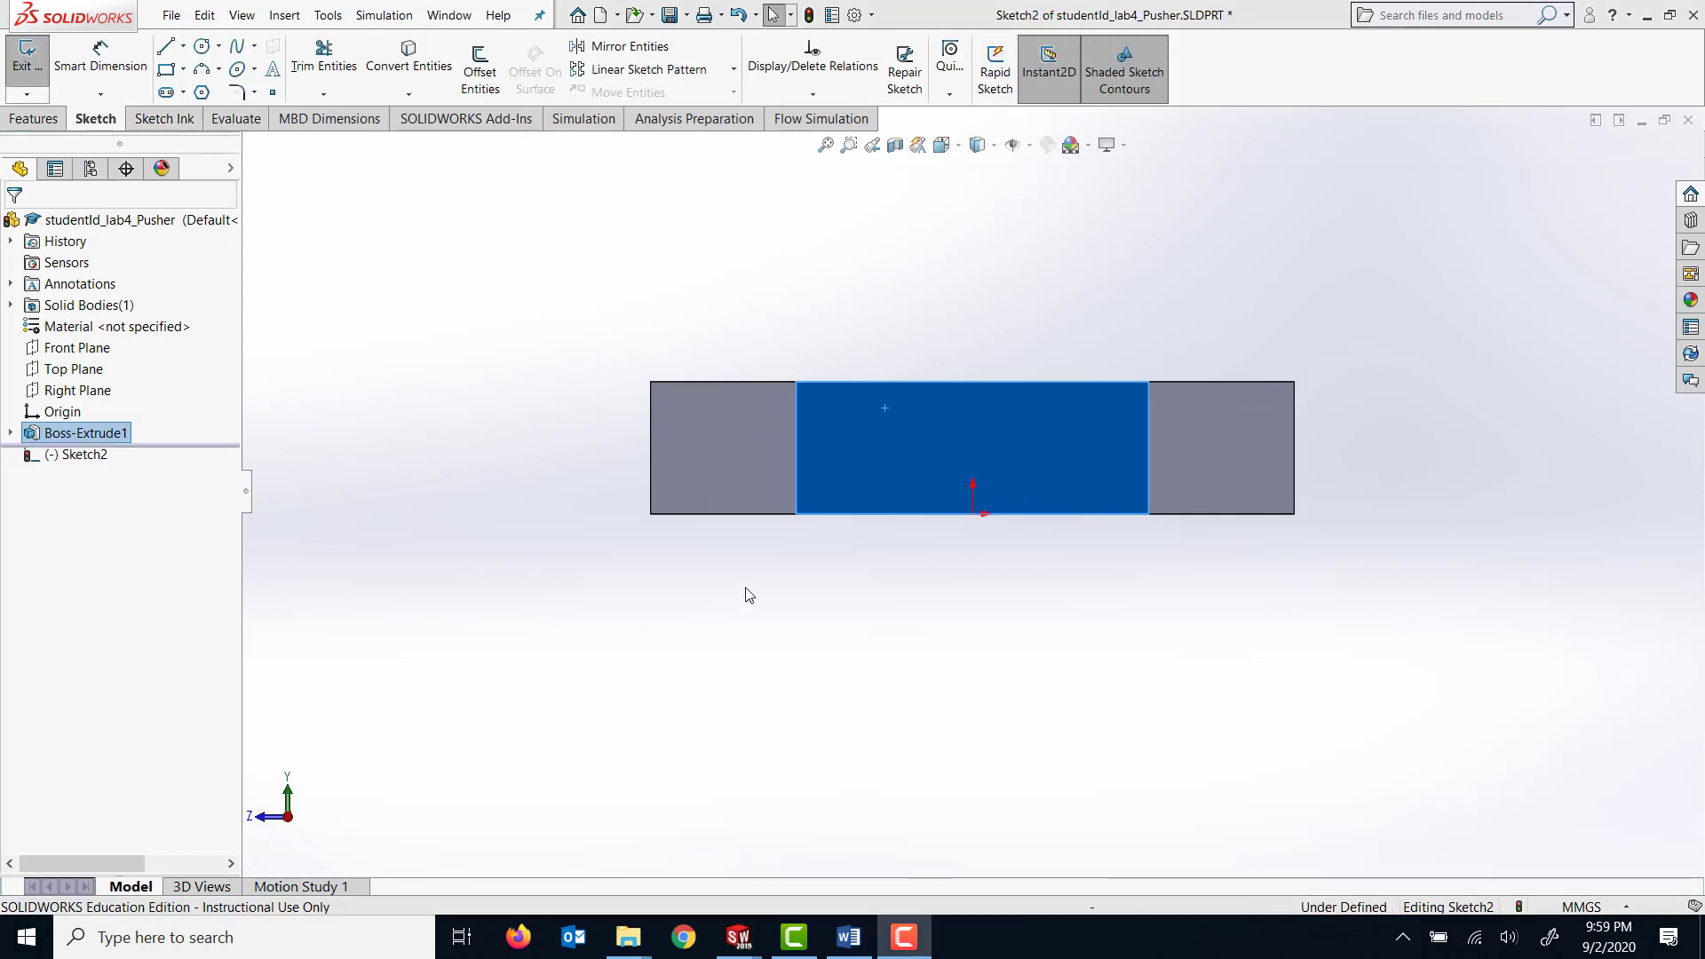
pyautogui.click(177, 73)
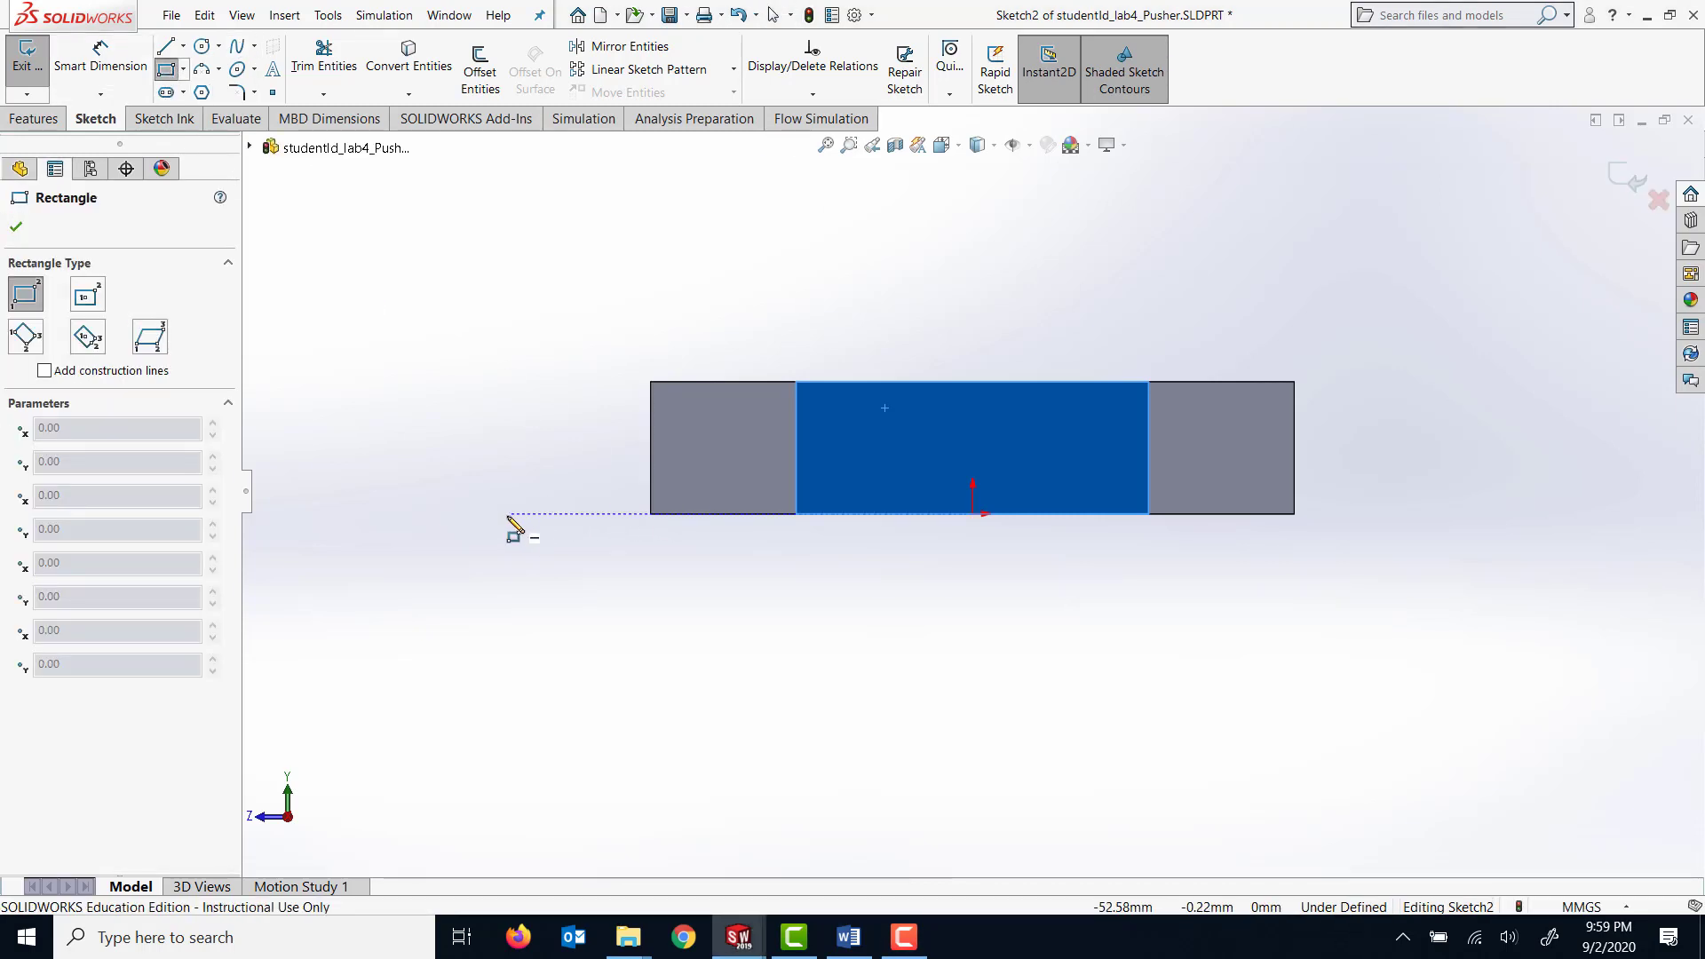
pyautogui.click(497, 515)
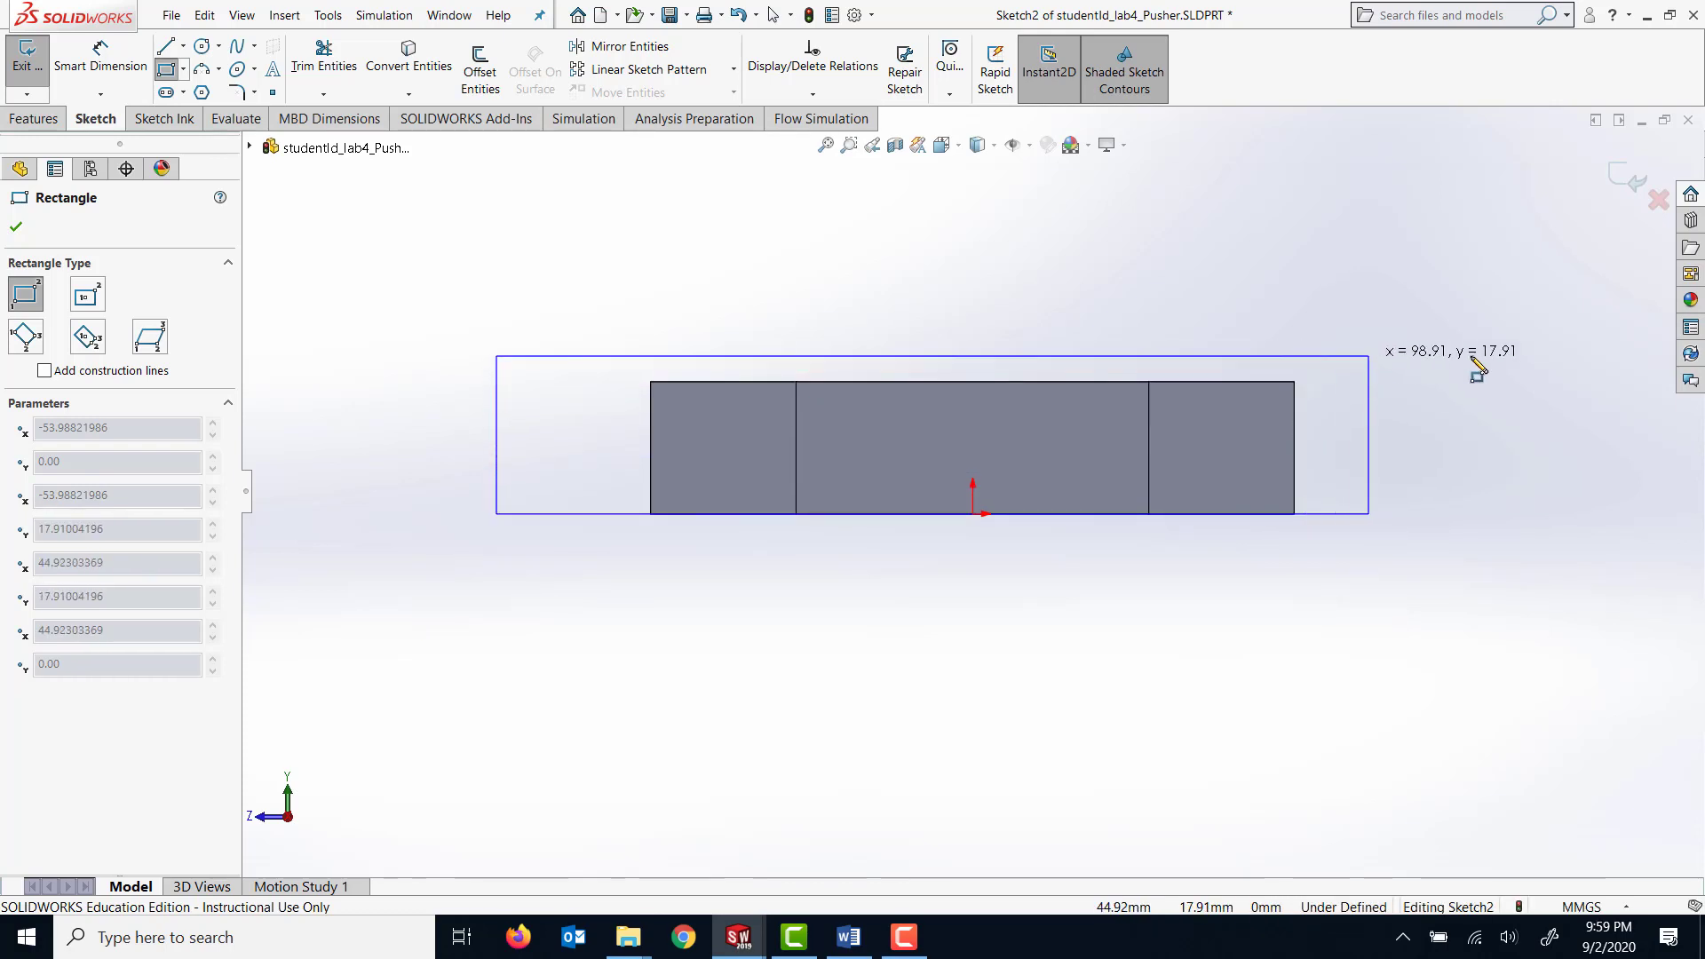
pyautogui.click(1395, 272)
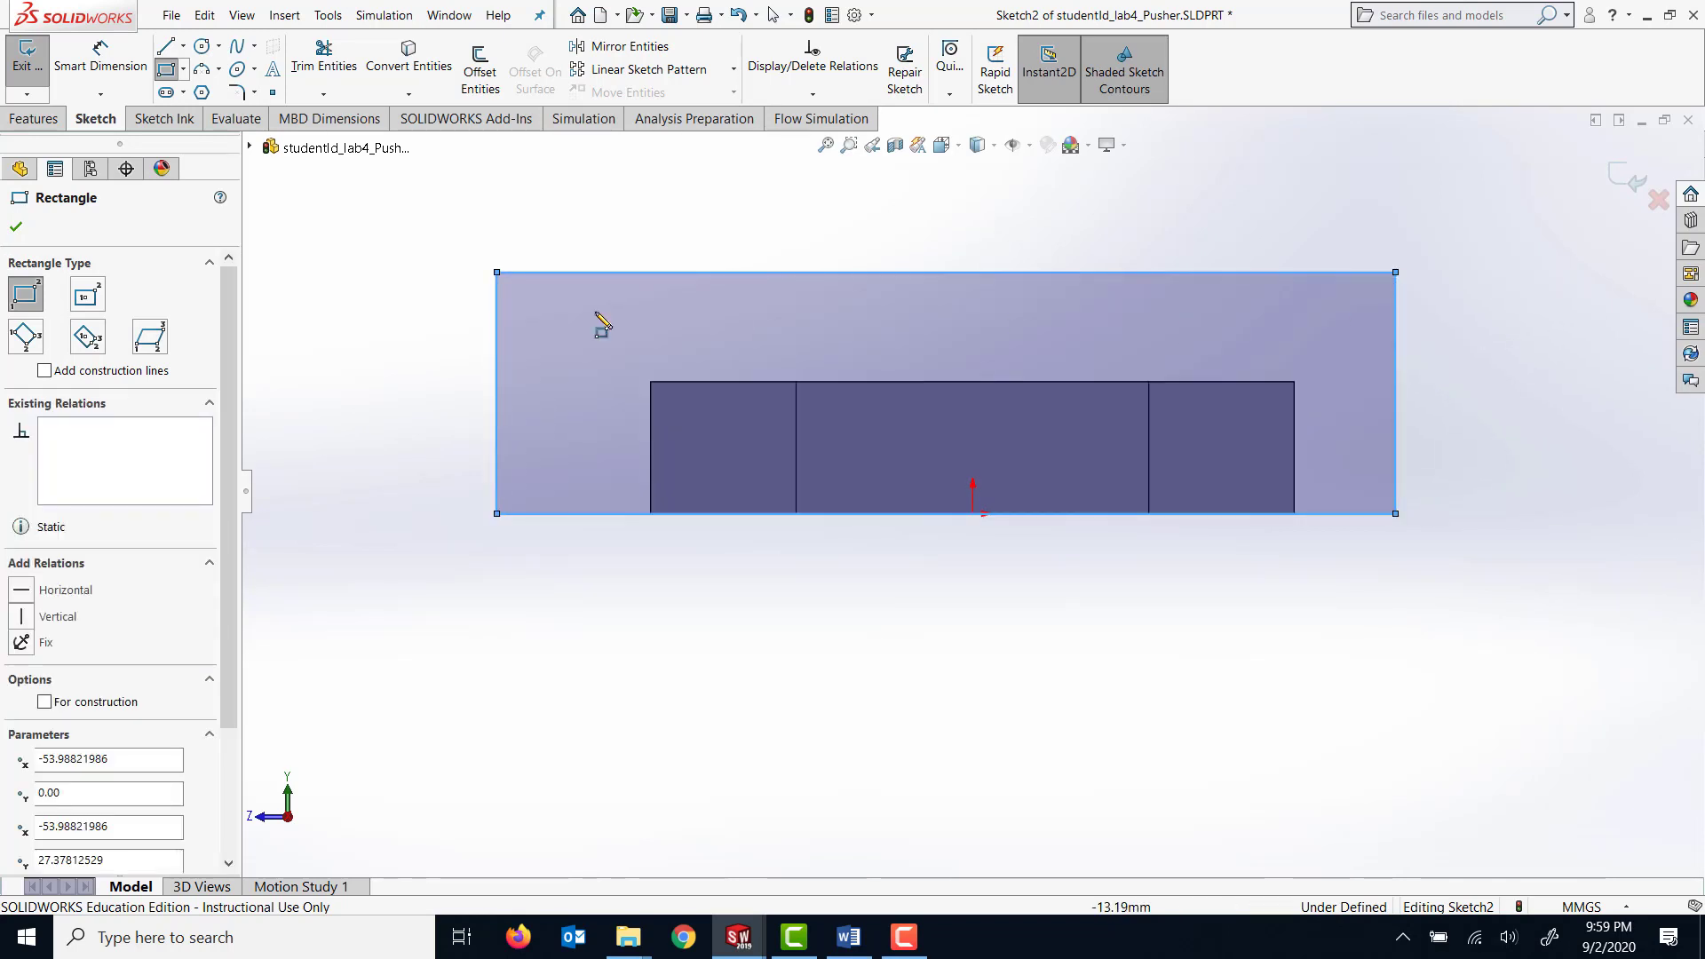
# Dimension the end-face rectangle with a height of 45 mm and a width of 119 mm.
pyautogui.click(101, 55)
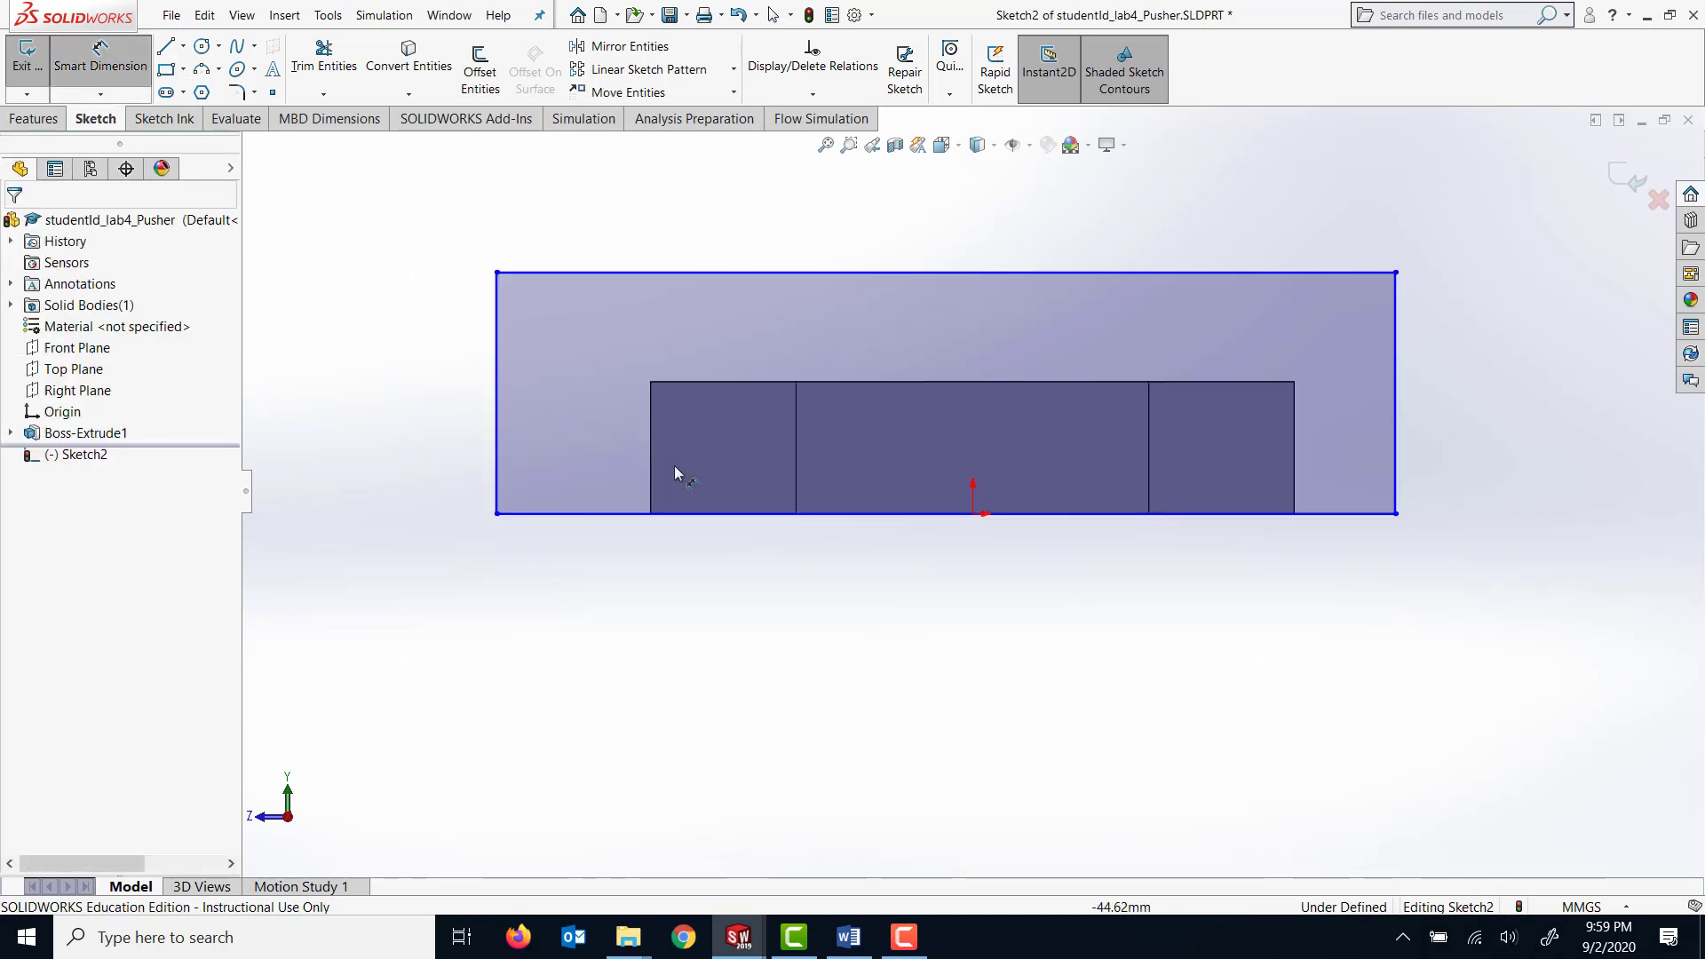
pyautogui.click(497, 409)
pyautogui.click(432, 396)
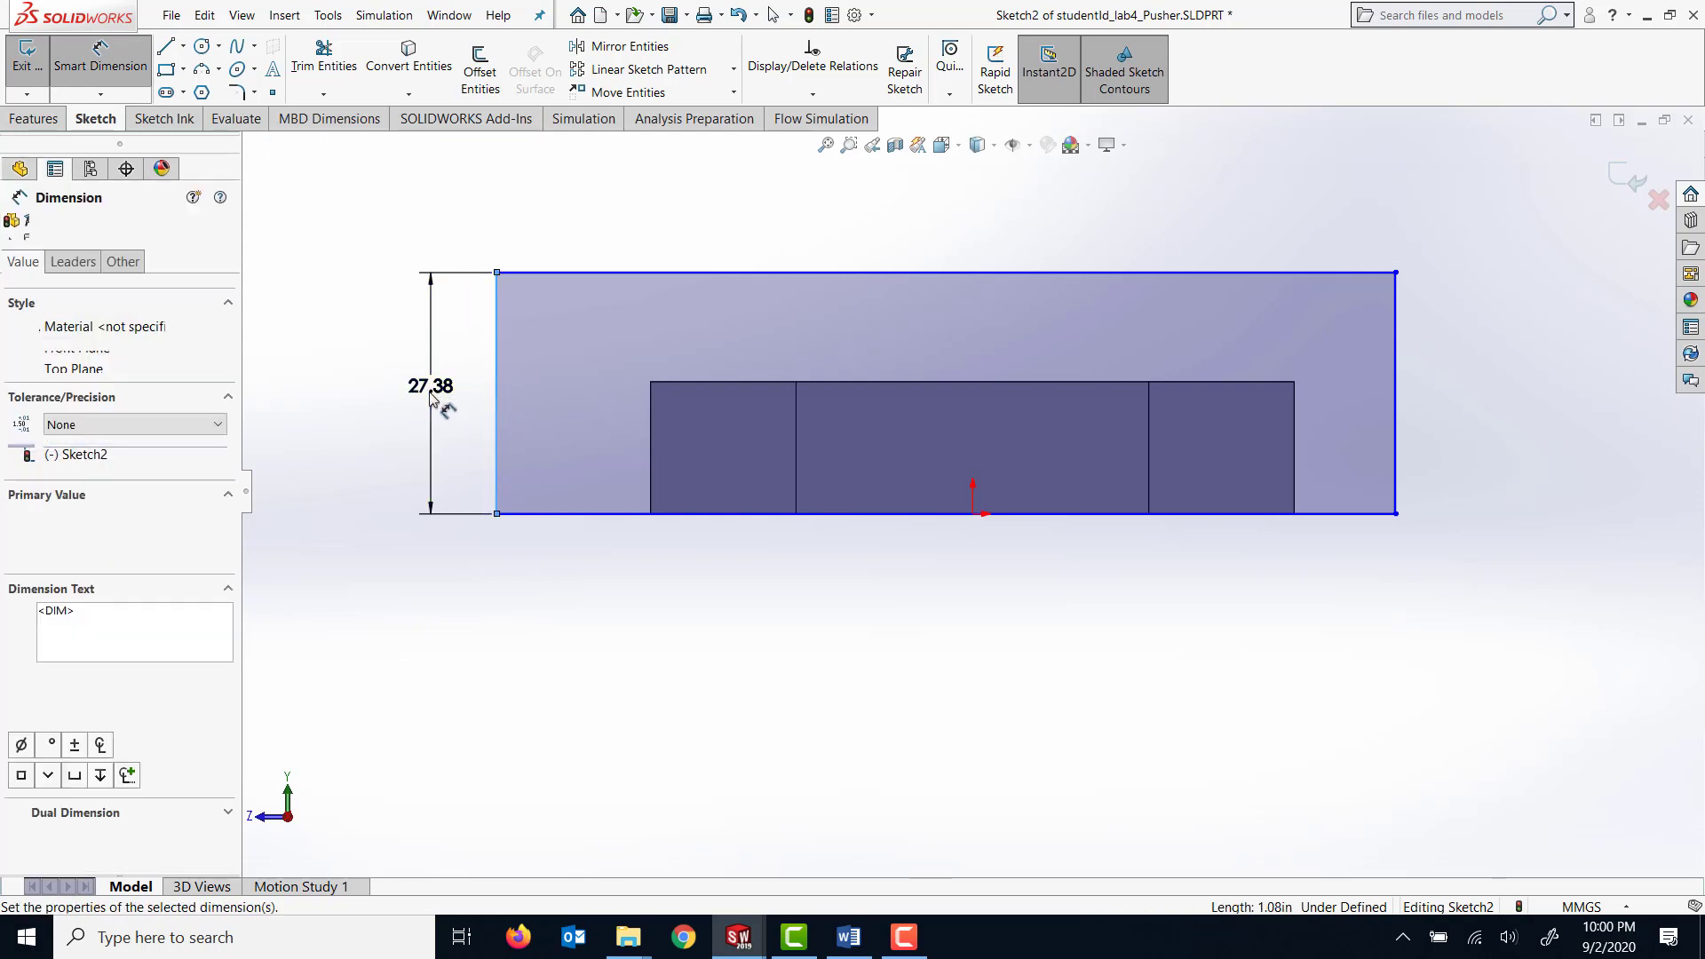
pyautogui.write('45')
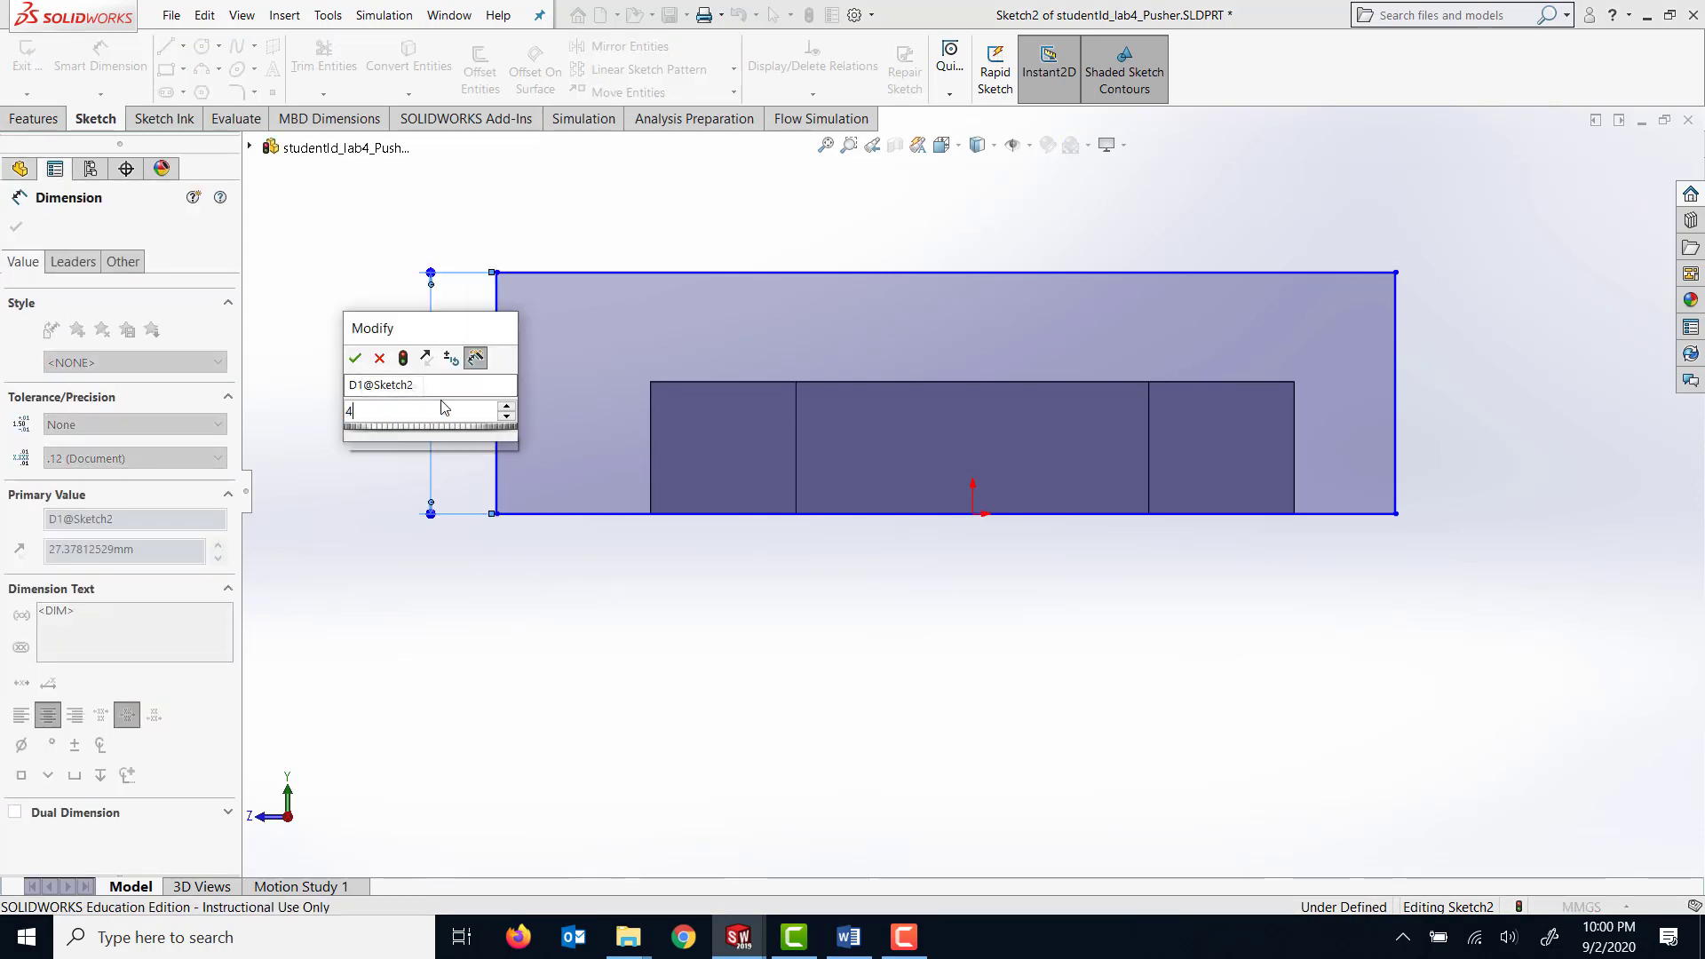
pyautogui.press('Return')
pyautogui.scroll(3, 801, 521)
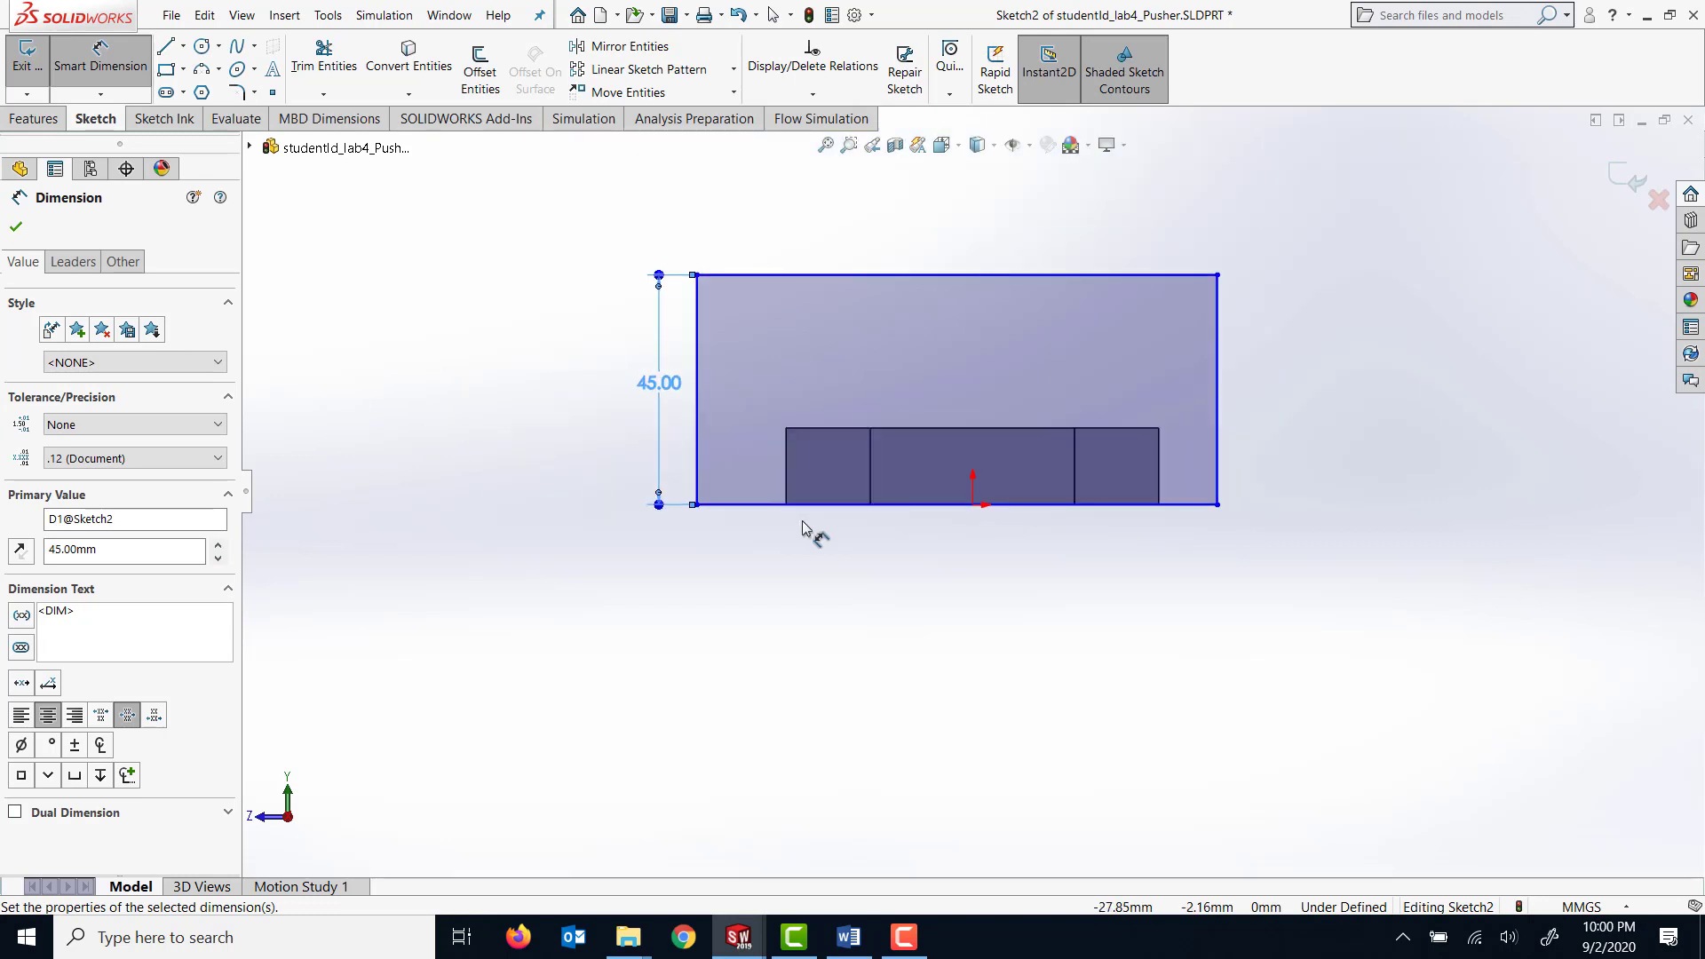
pyautogui.click(906, 257)
pyautogui.click(912, 232)
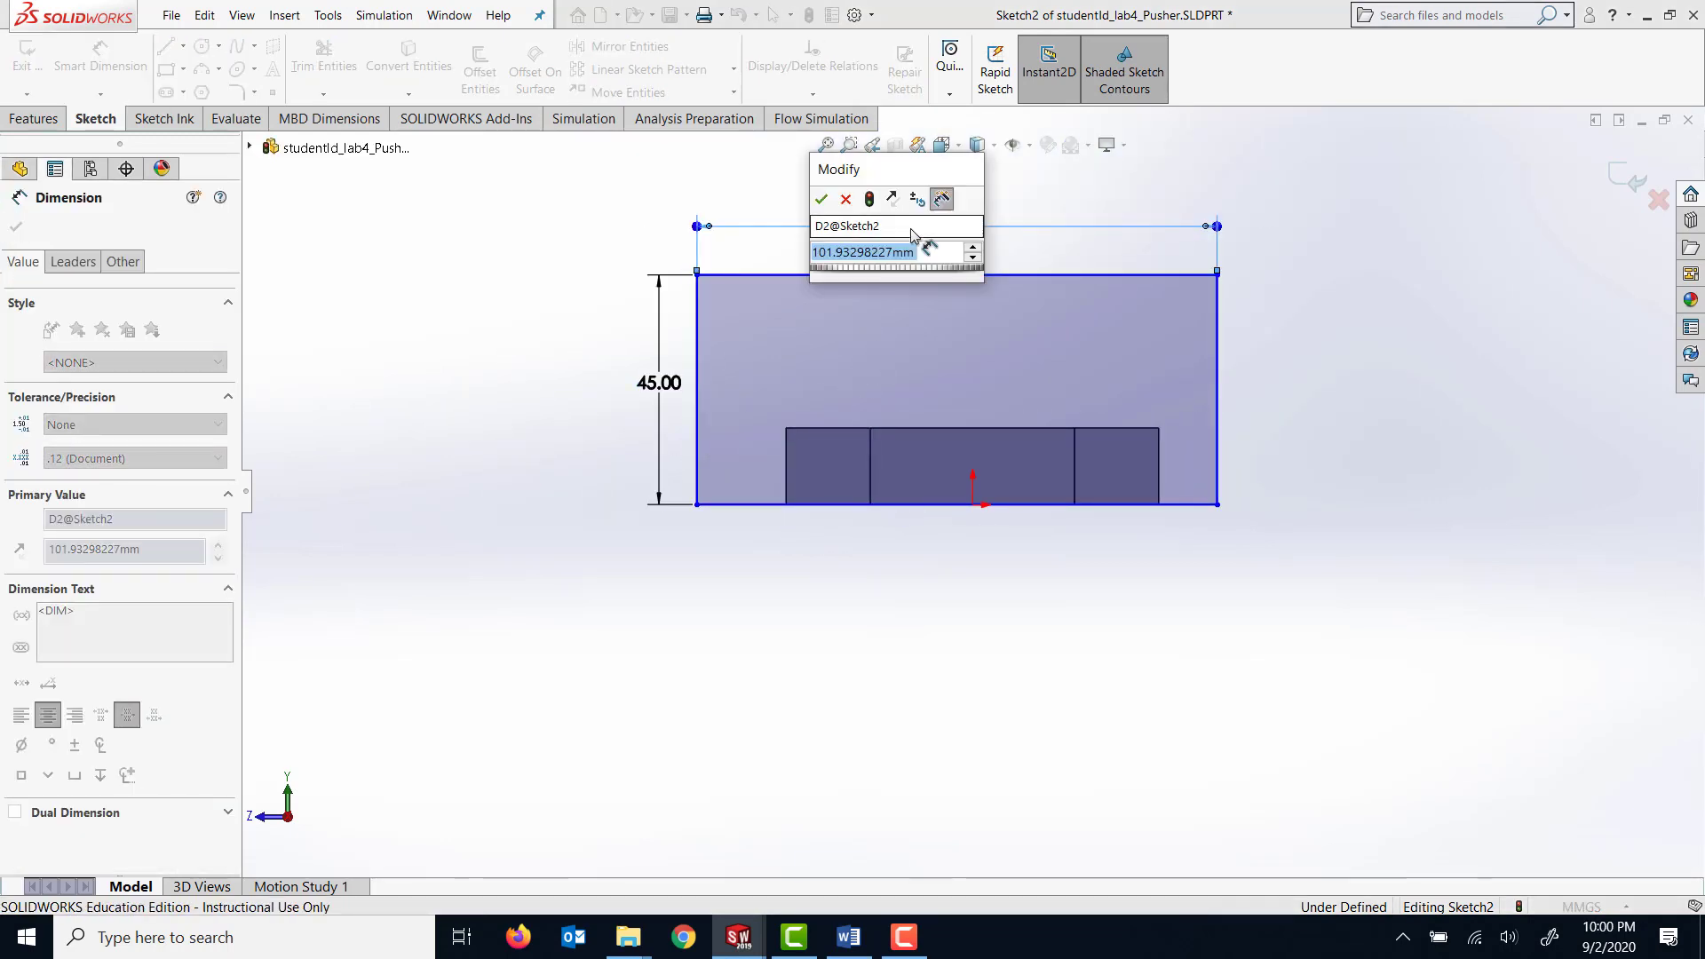
pyautogui.write('119')
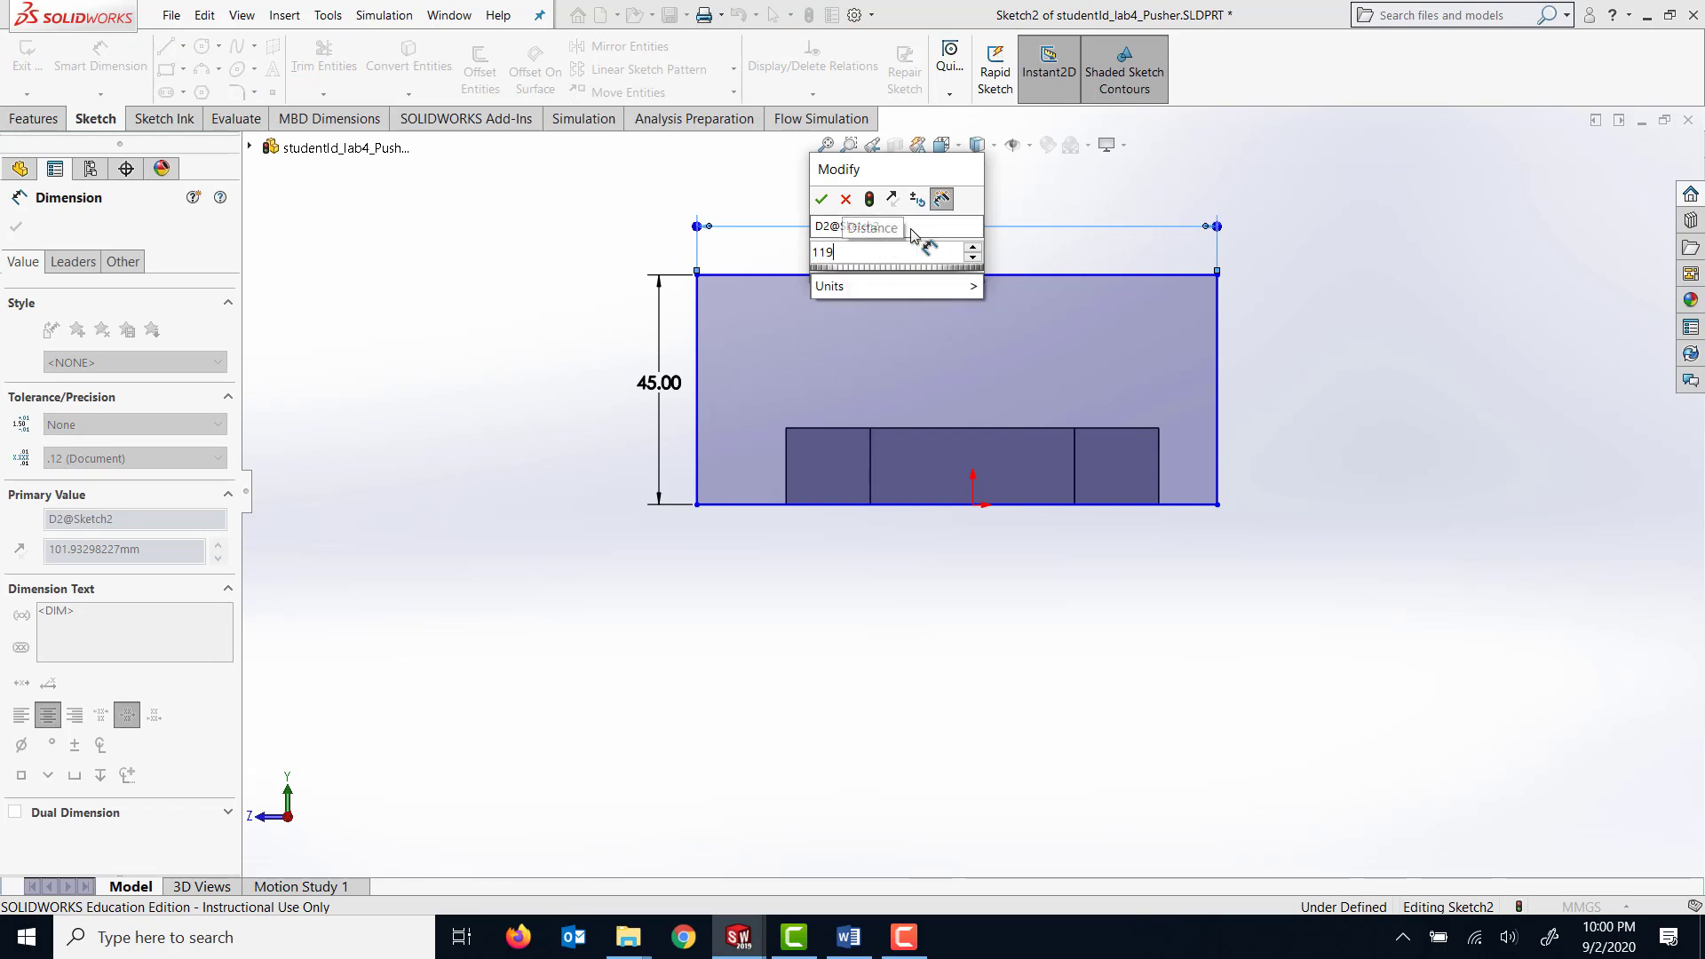
pyautogui.press('Return')
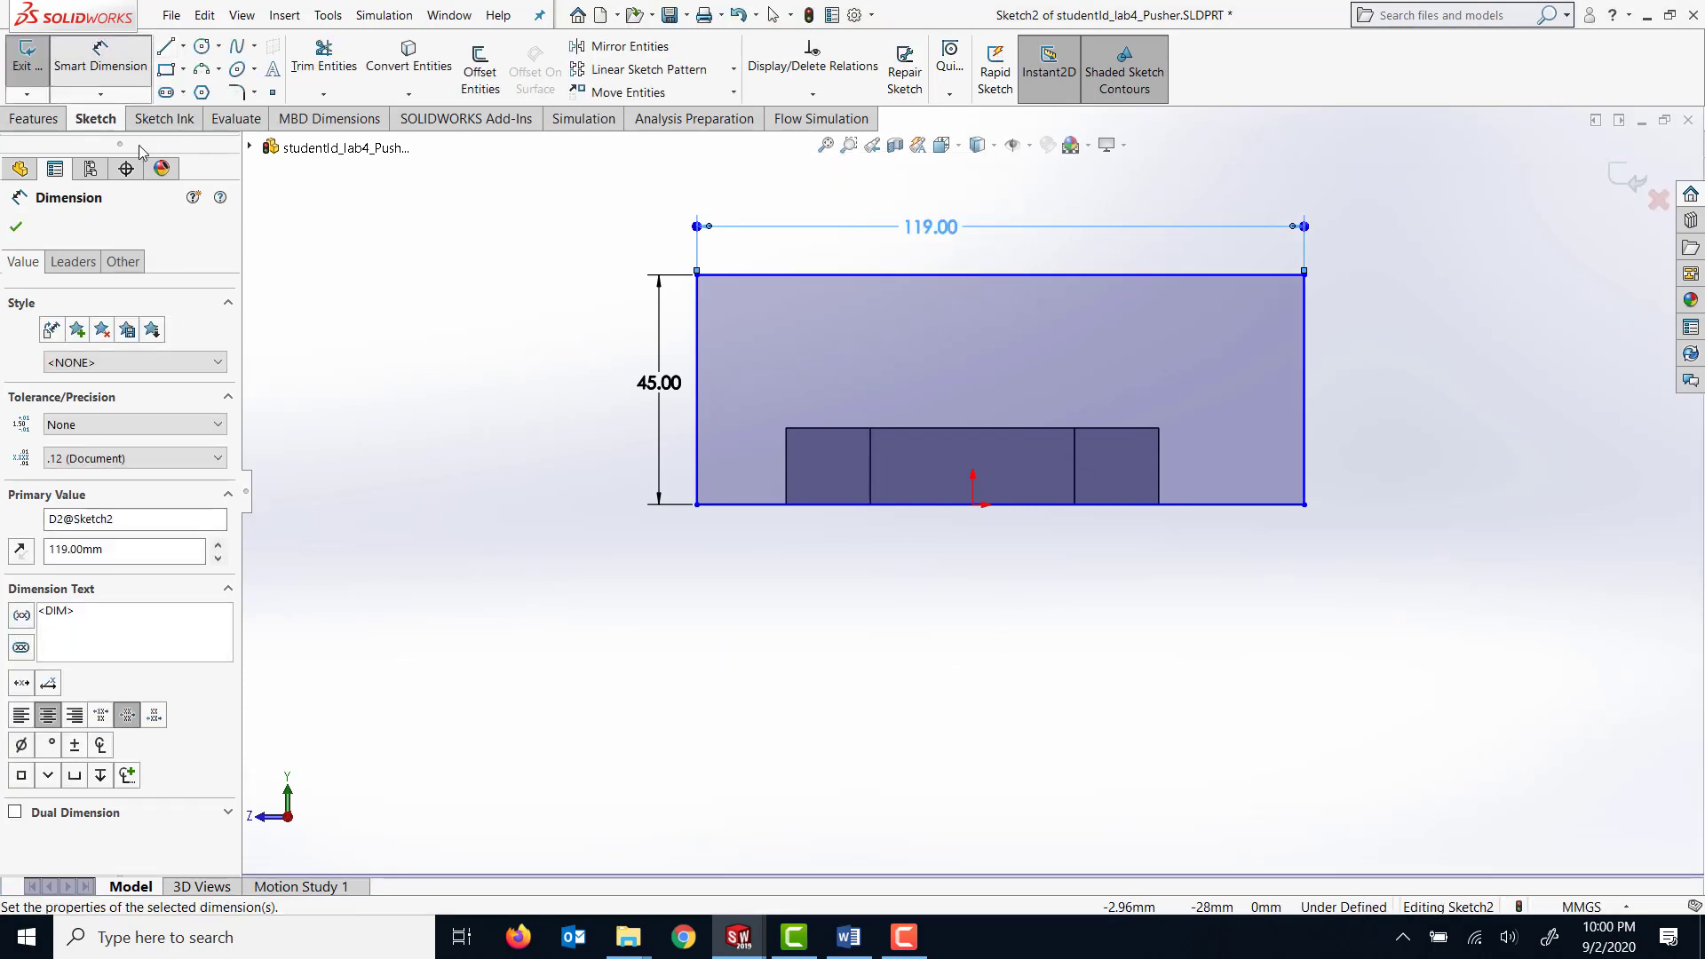
pyautogui.click(16, 227)
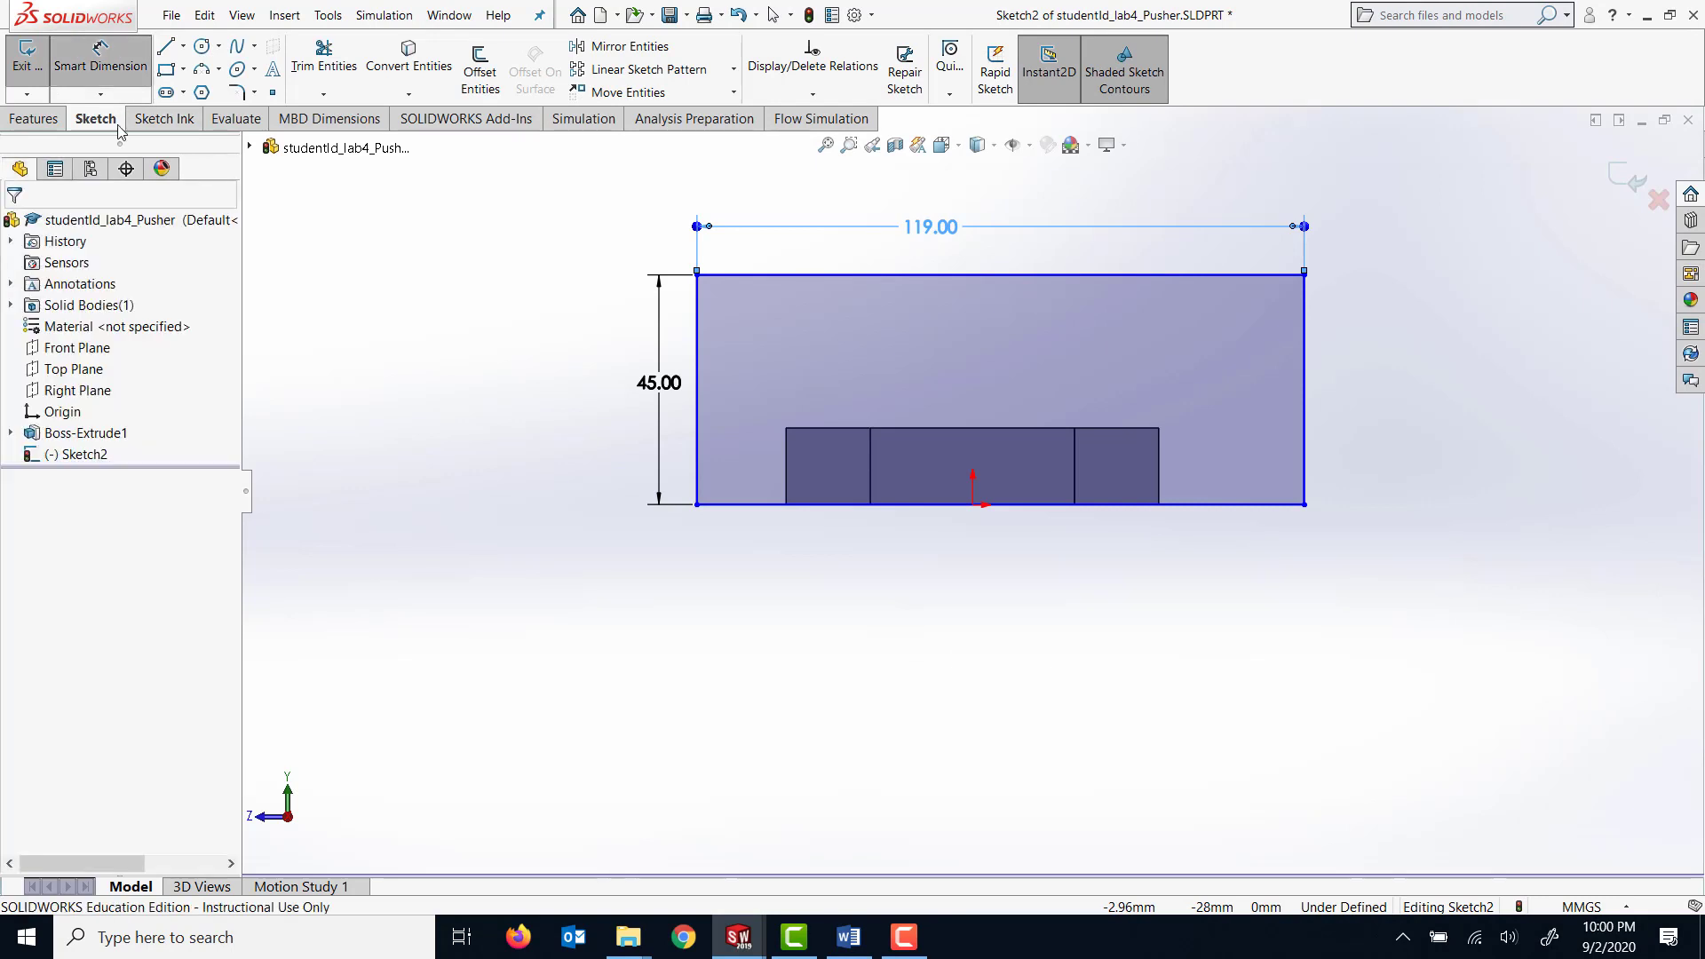
# Set the horizontal distance from the origin to the rectangle's lower-left corner to 119/2 mm.
pyautogui.click(972, 505)
pyautogui.click(697, 505)
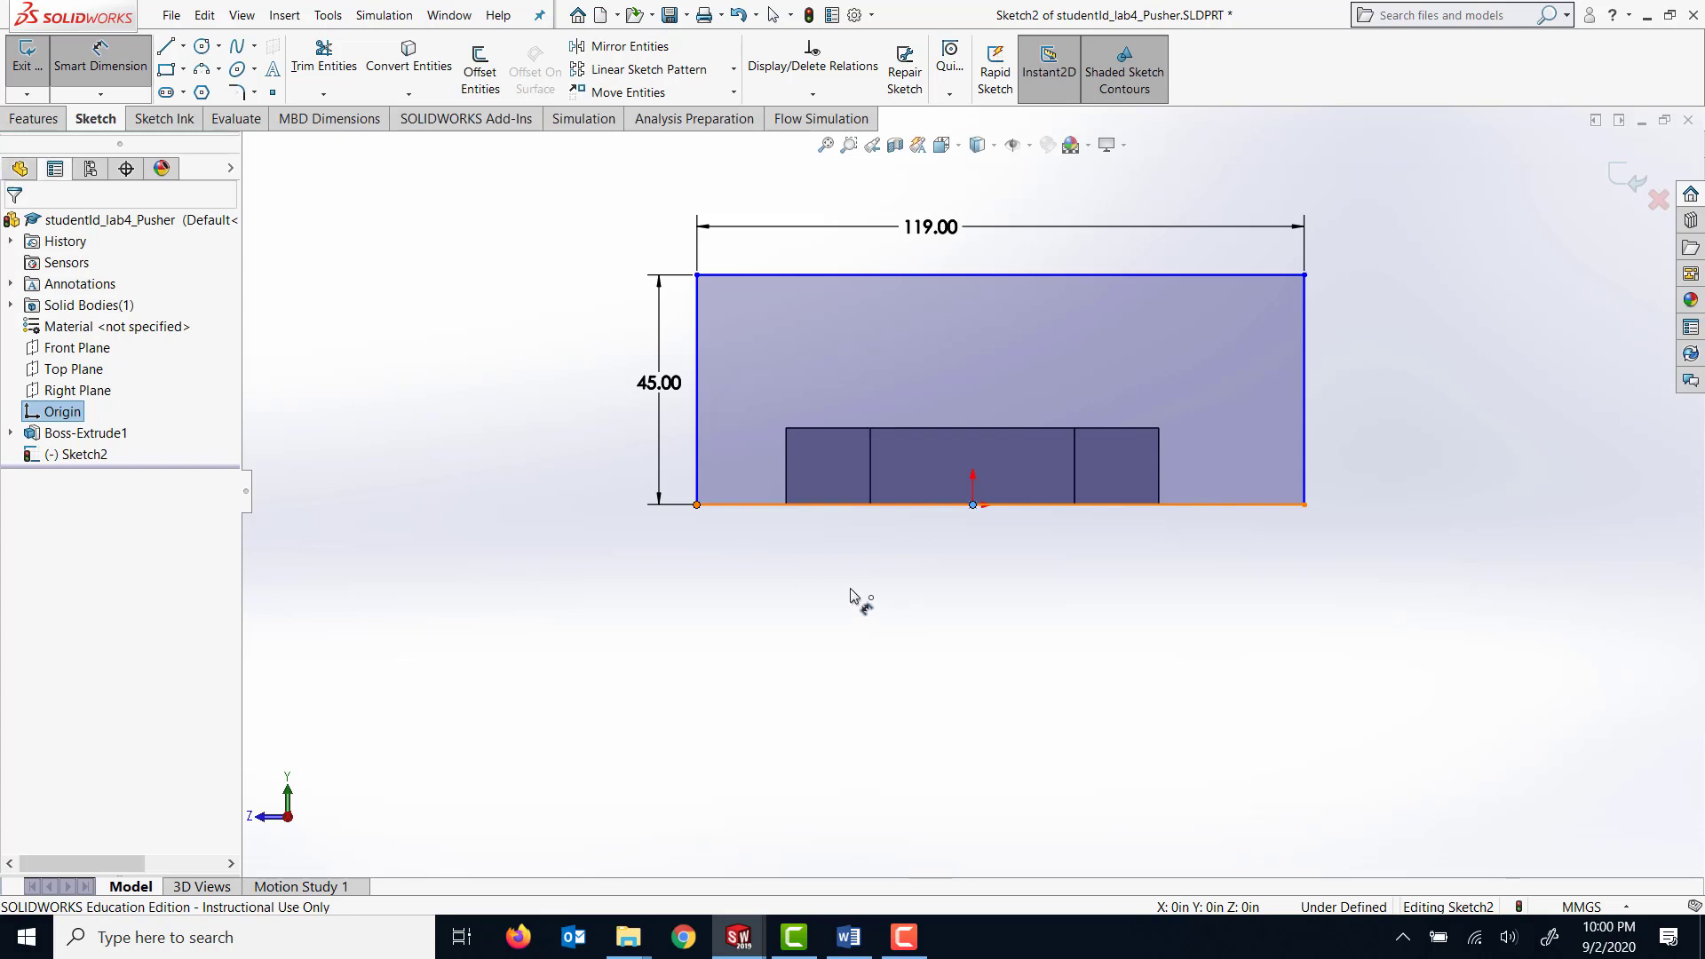
pyautogui.click(852, 612)
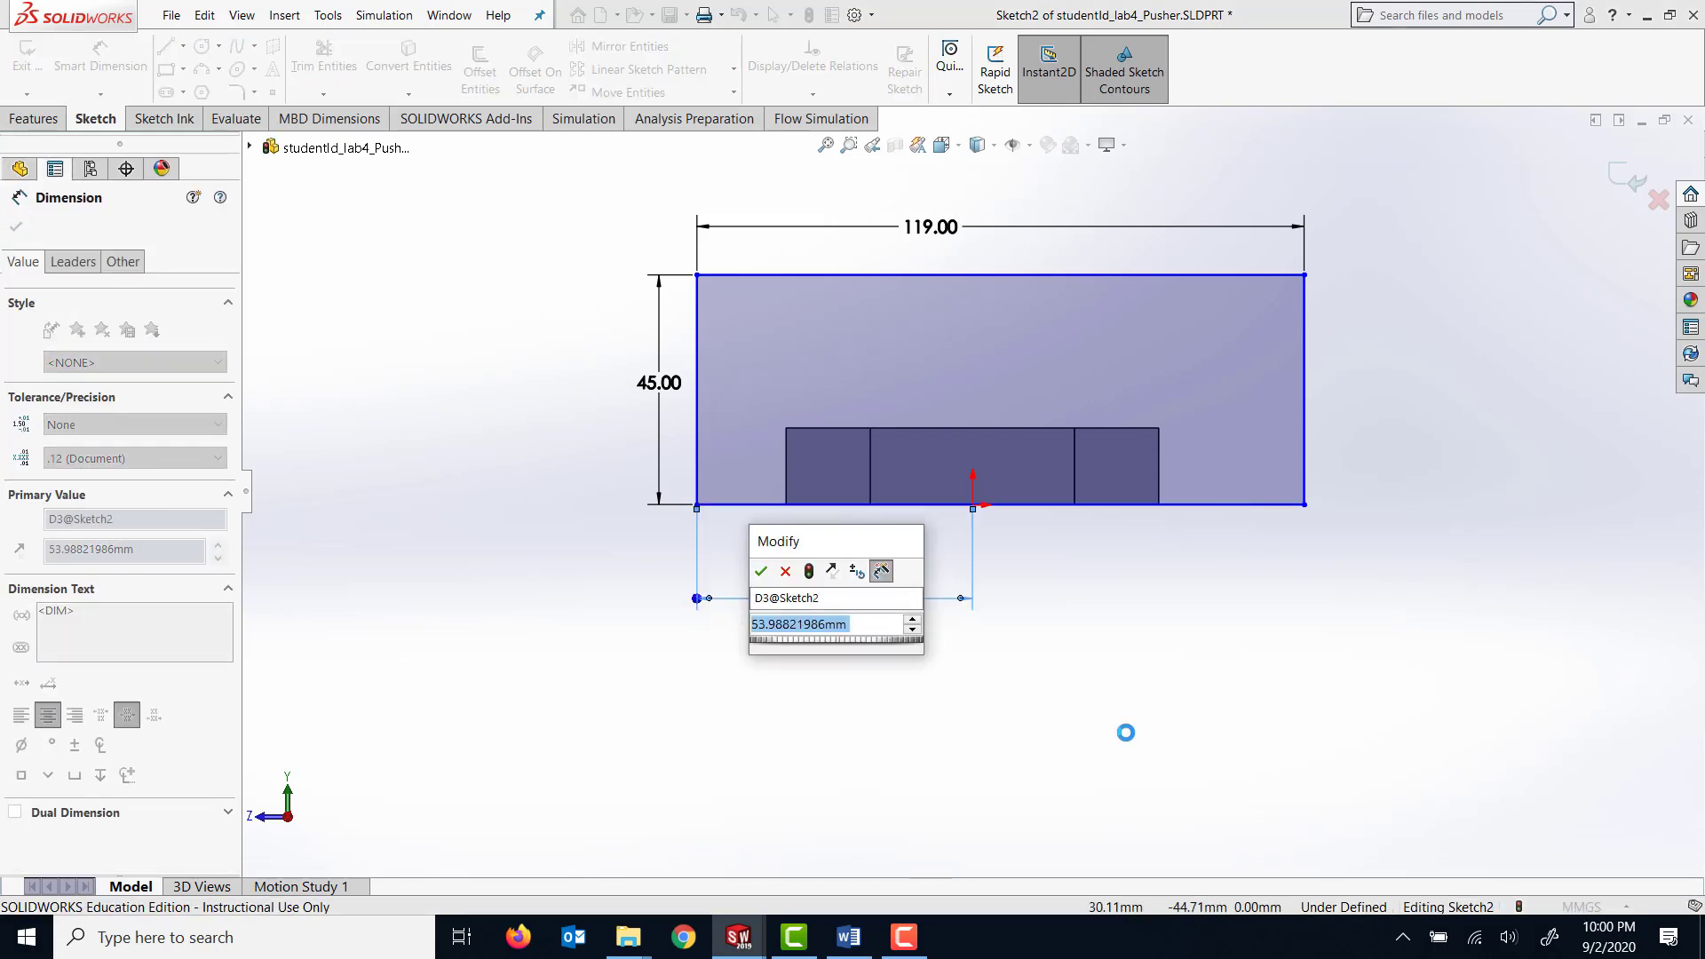
pyautogui.write('119/2')
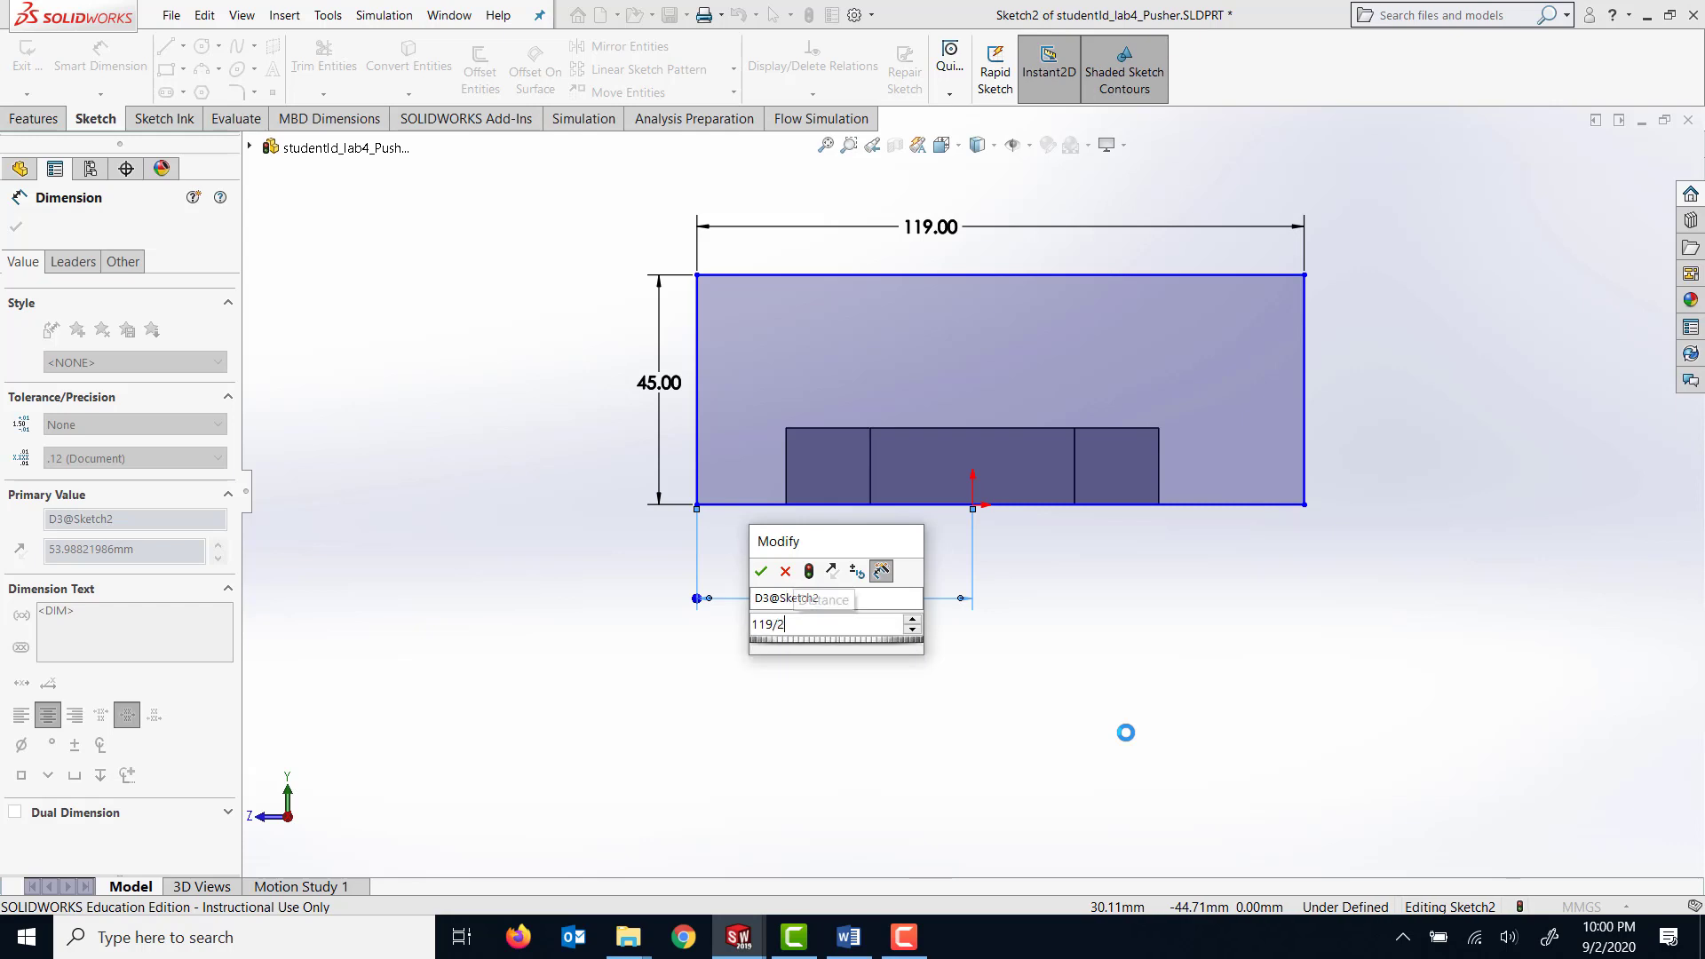
pyautogui.press('Return')
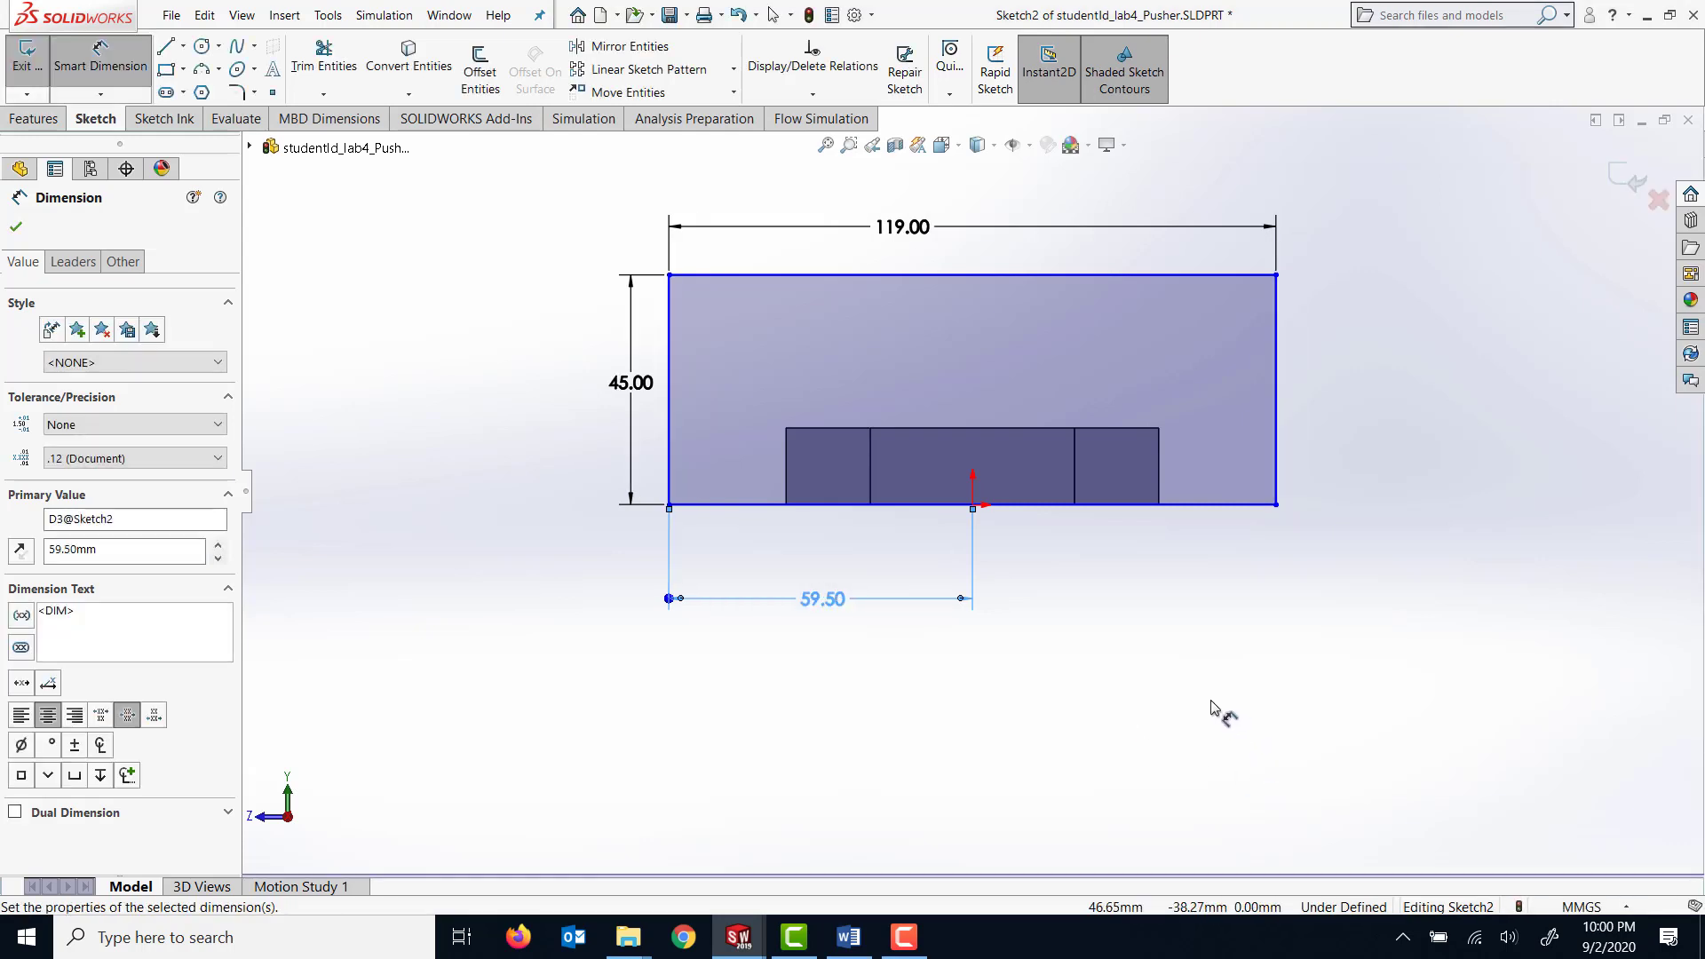
pyautogui.click(16, 227)
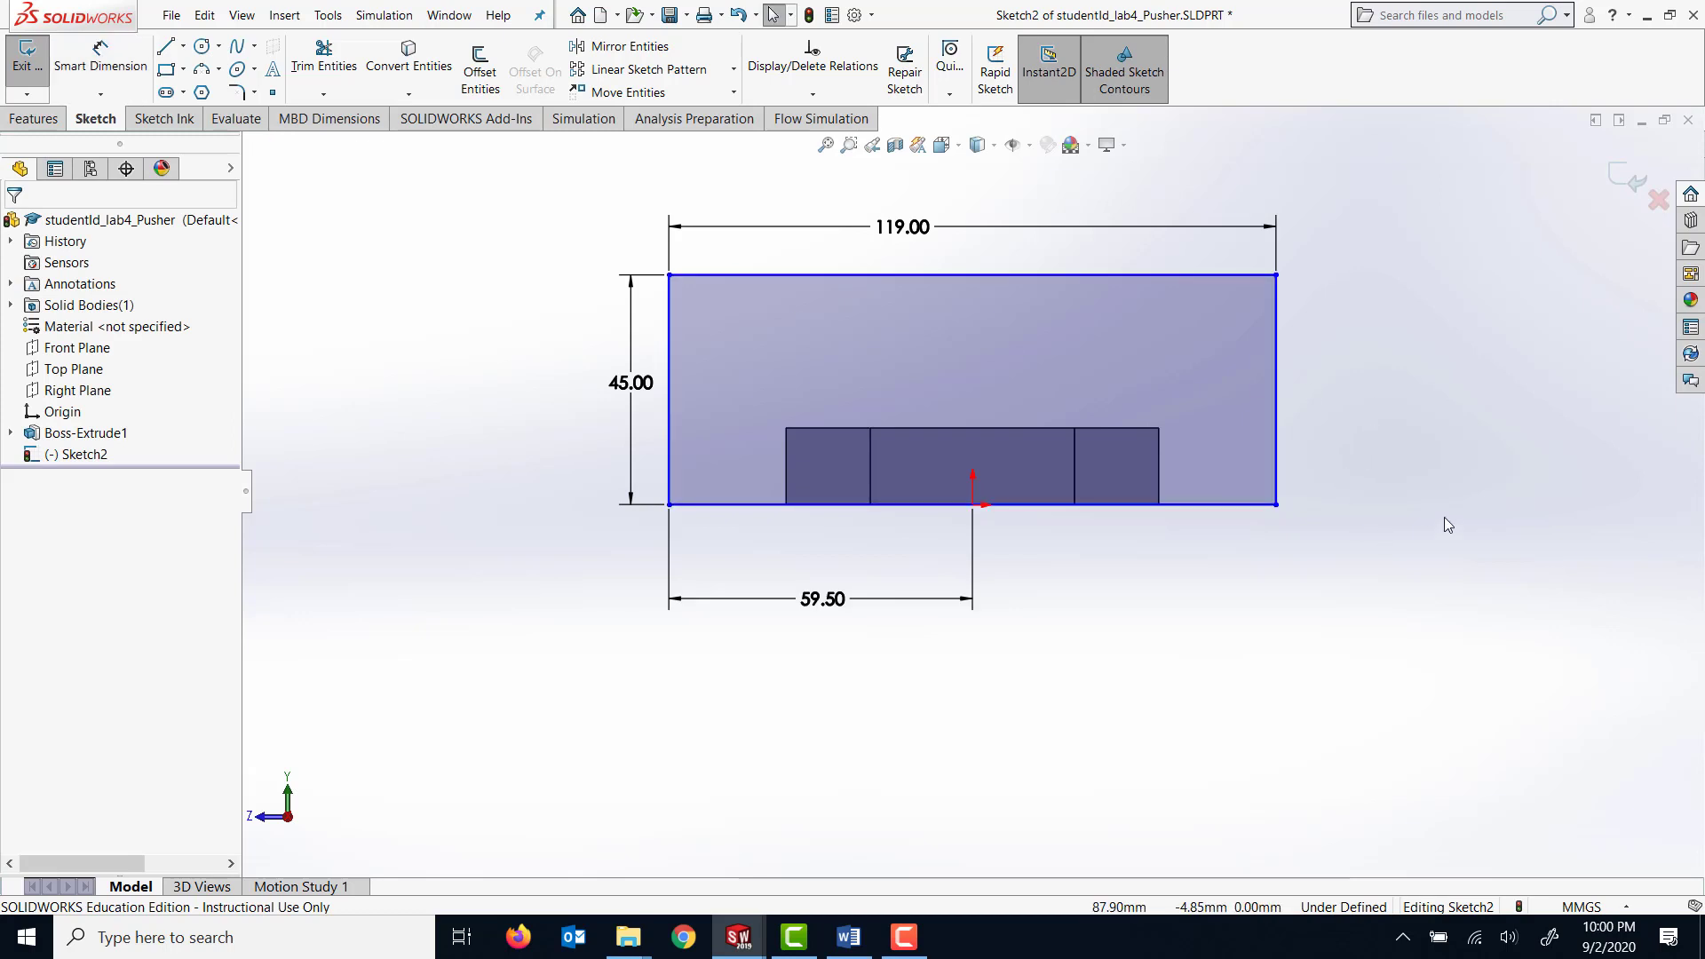
# Dimension the horizontal distance from the origin to the end-face rectangle's lower-right corner.
pyautogui.scroll(-1, 1408, 497)
pyautogui.scroll(1, 1401, 493)
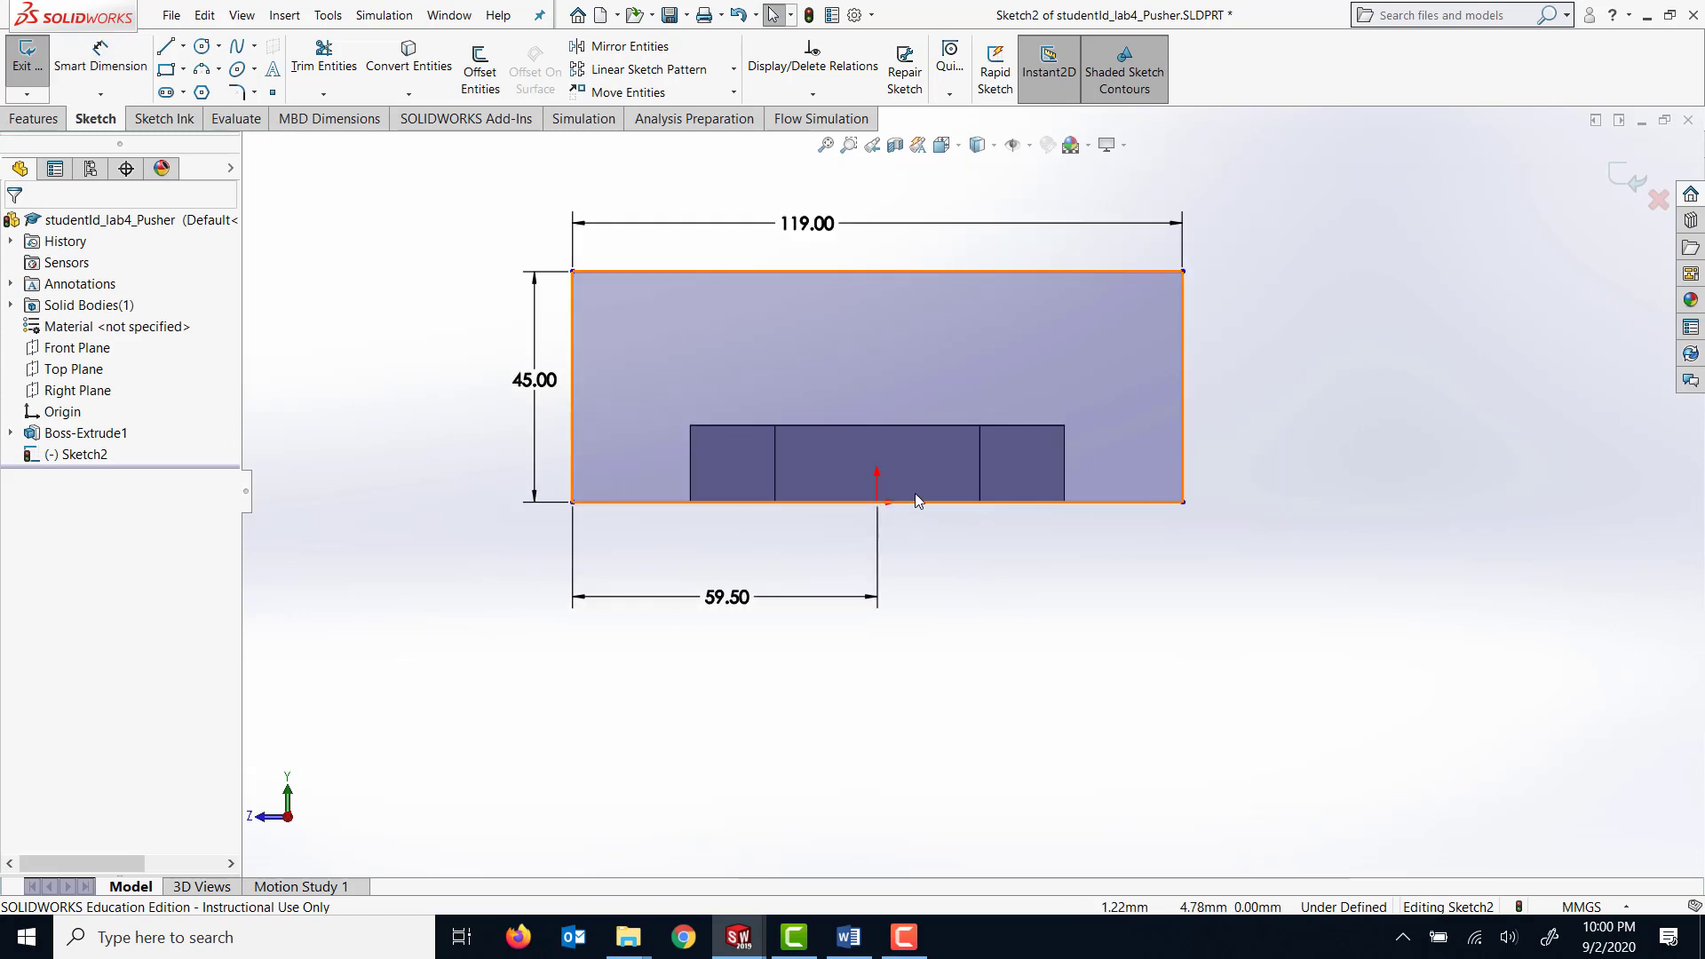
pyautogui.click(100, 59)
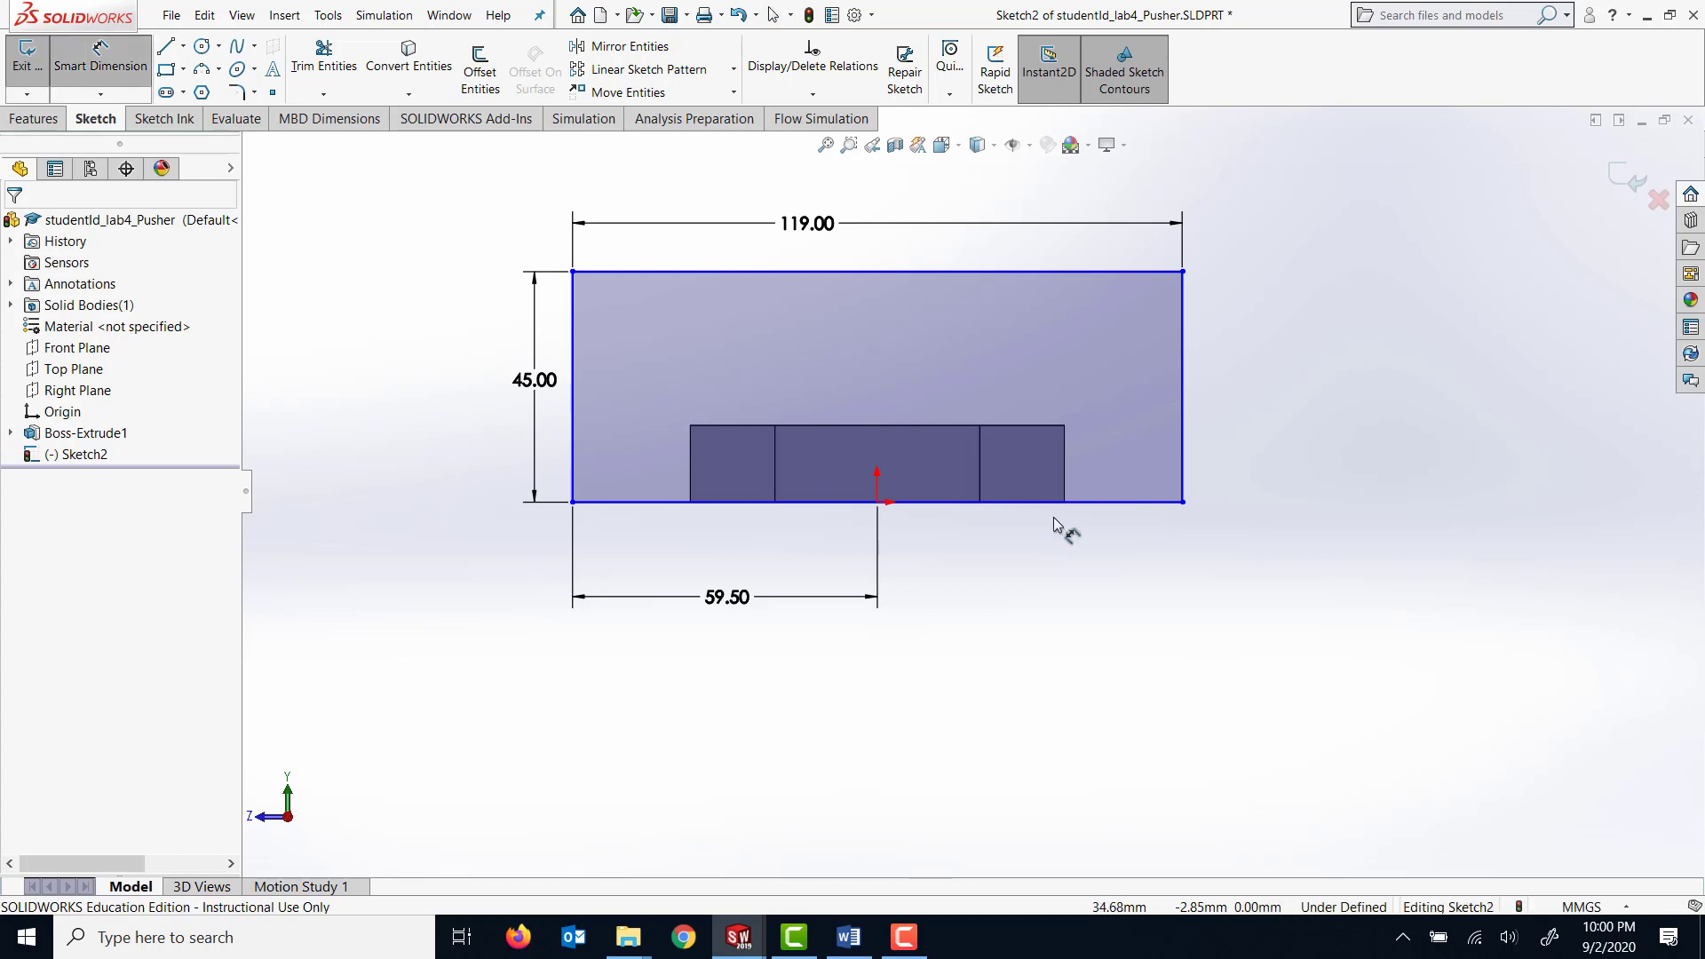
pyautogui.click(877, 503)
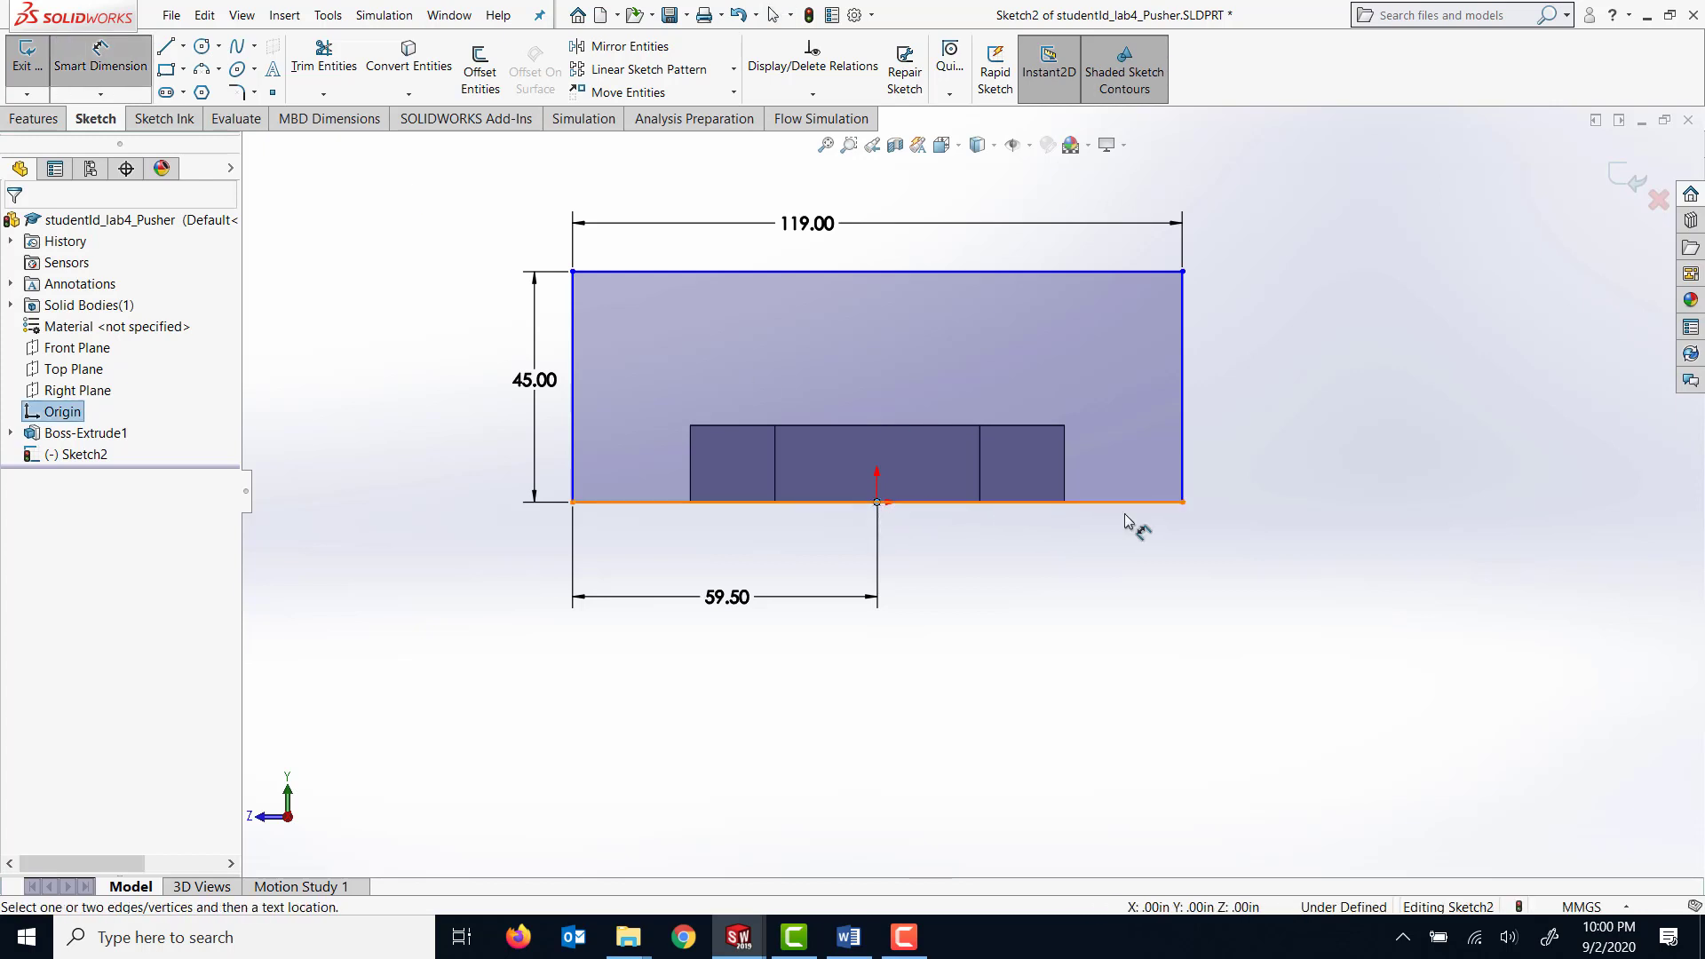
pyautogui.click(1183, 502)
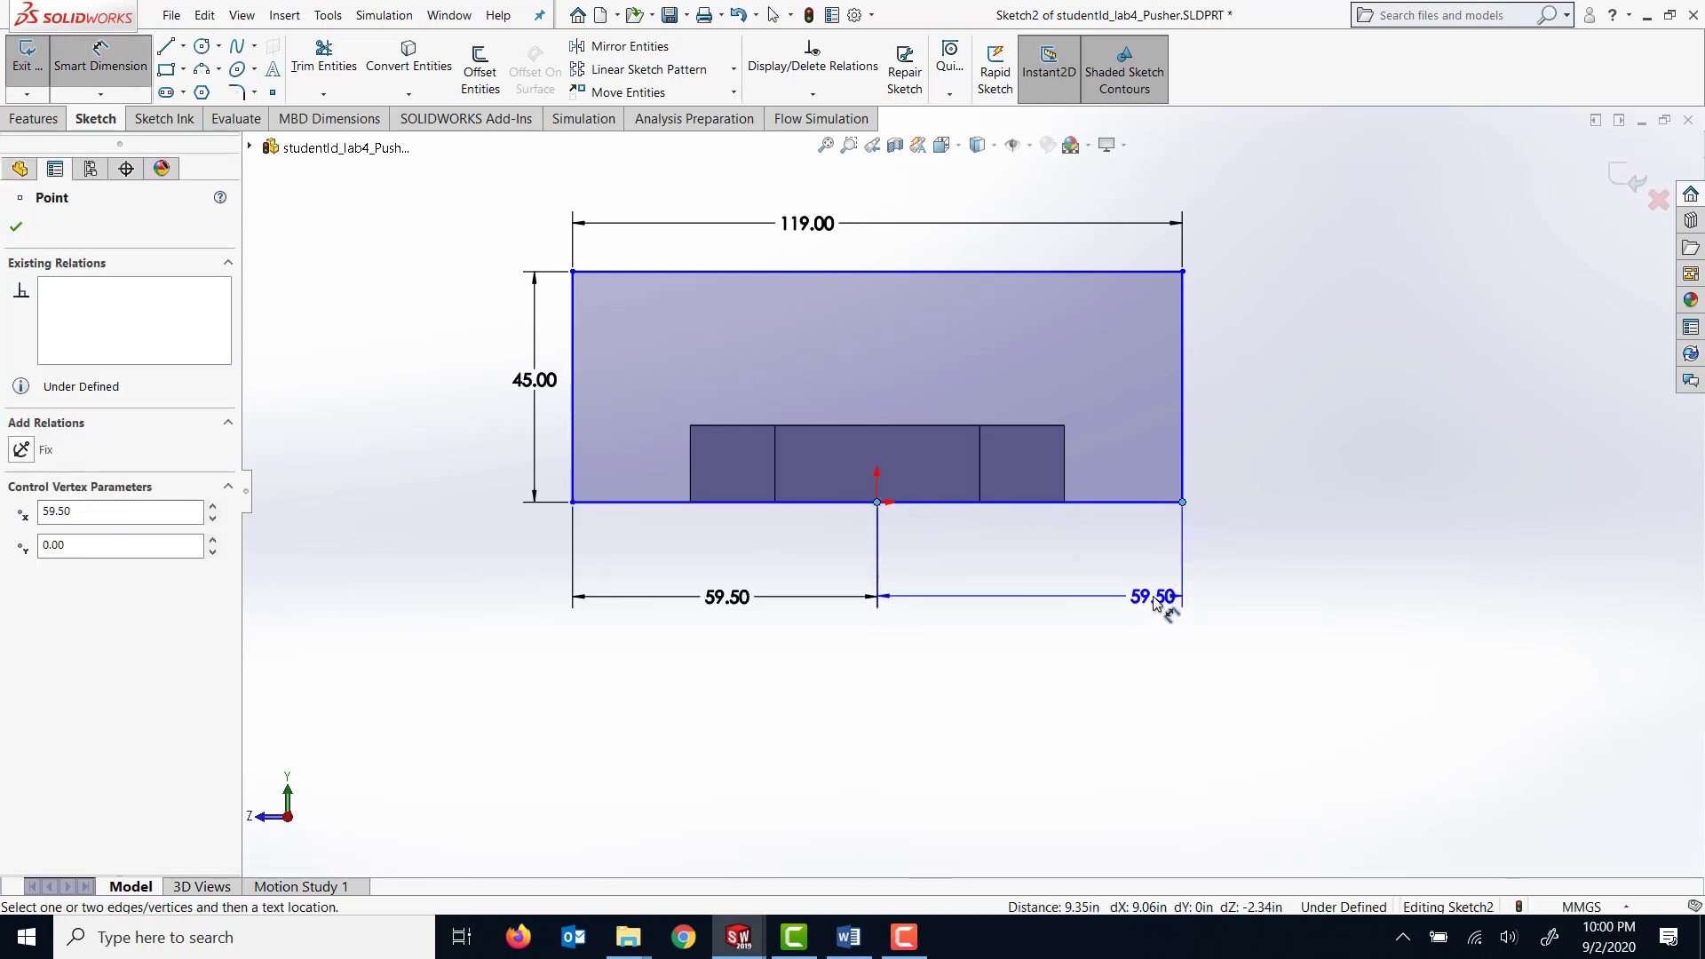
pyautogui.click(1154, 603)
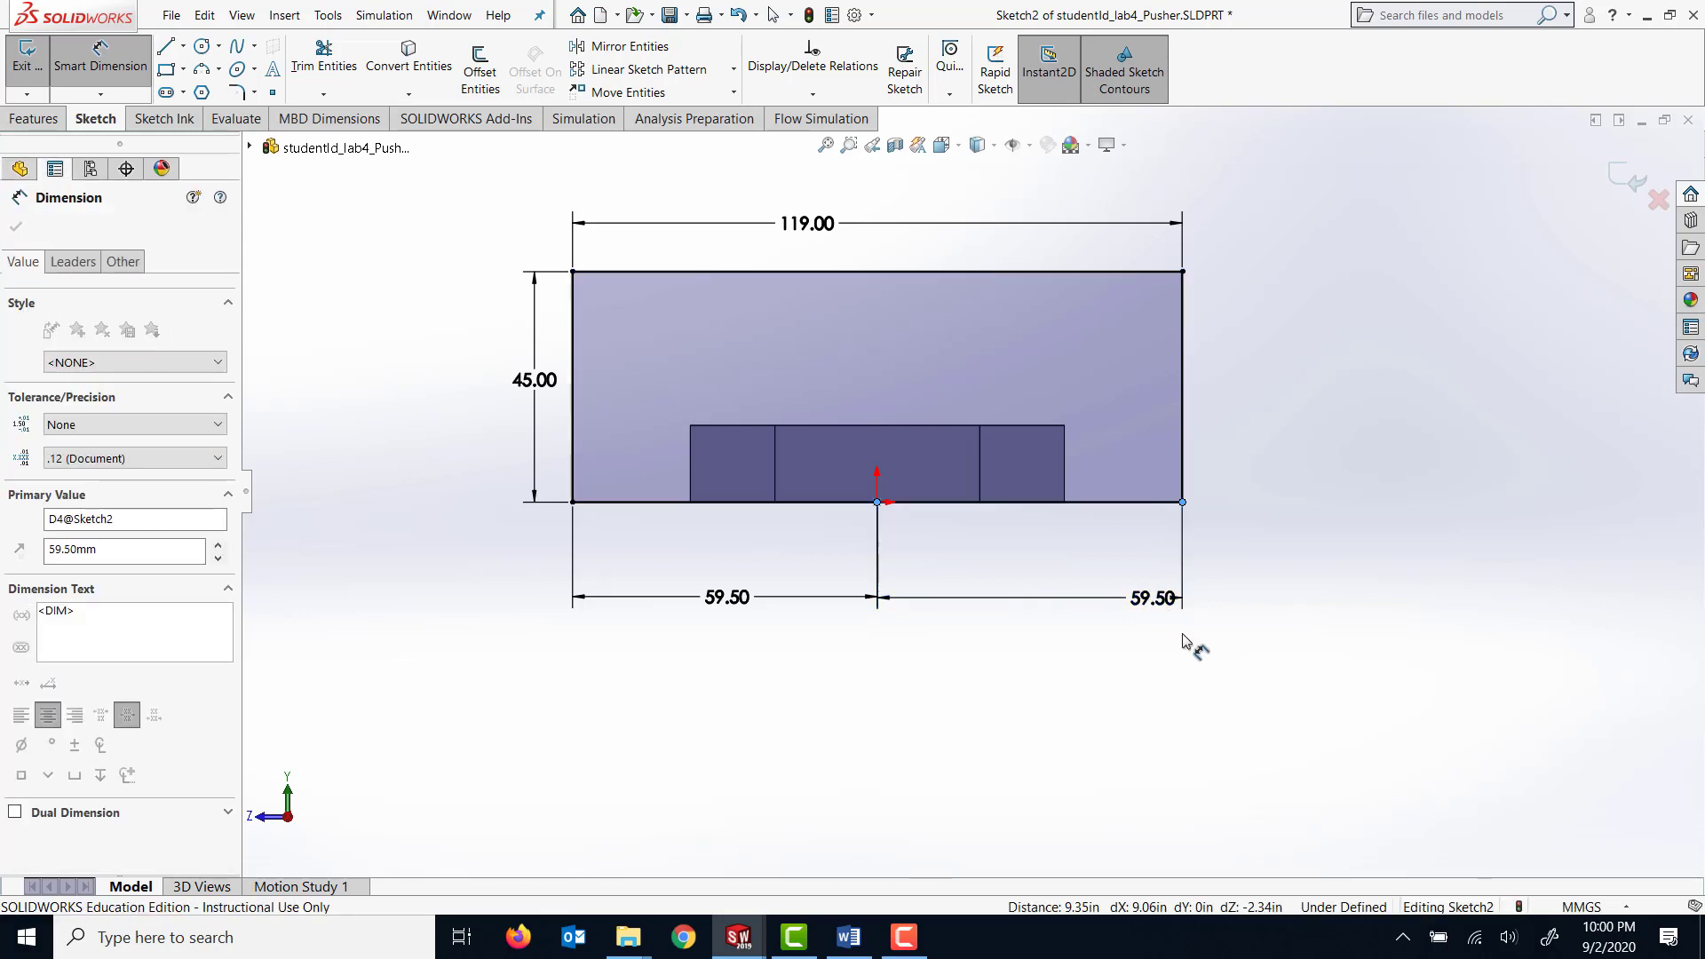
pyautogui.click(1077, 570)
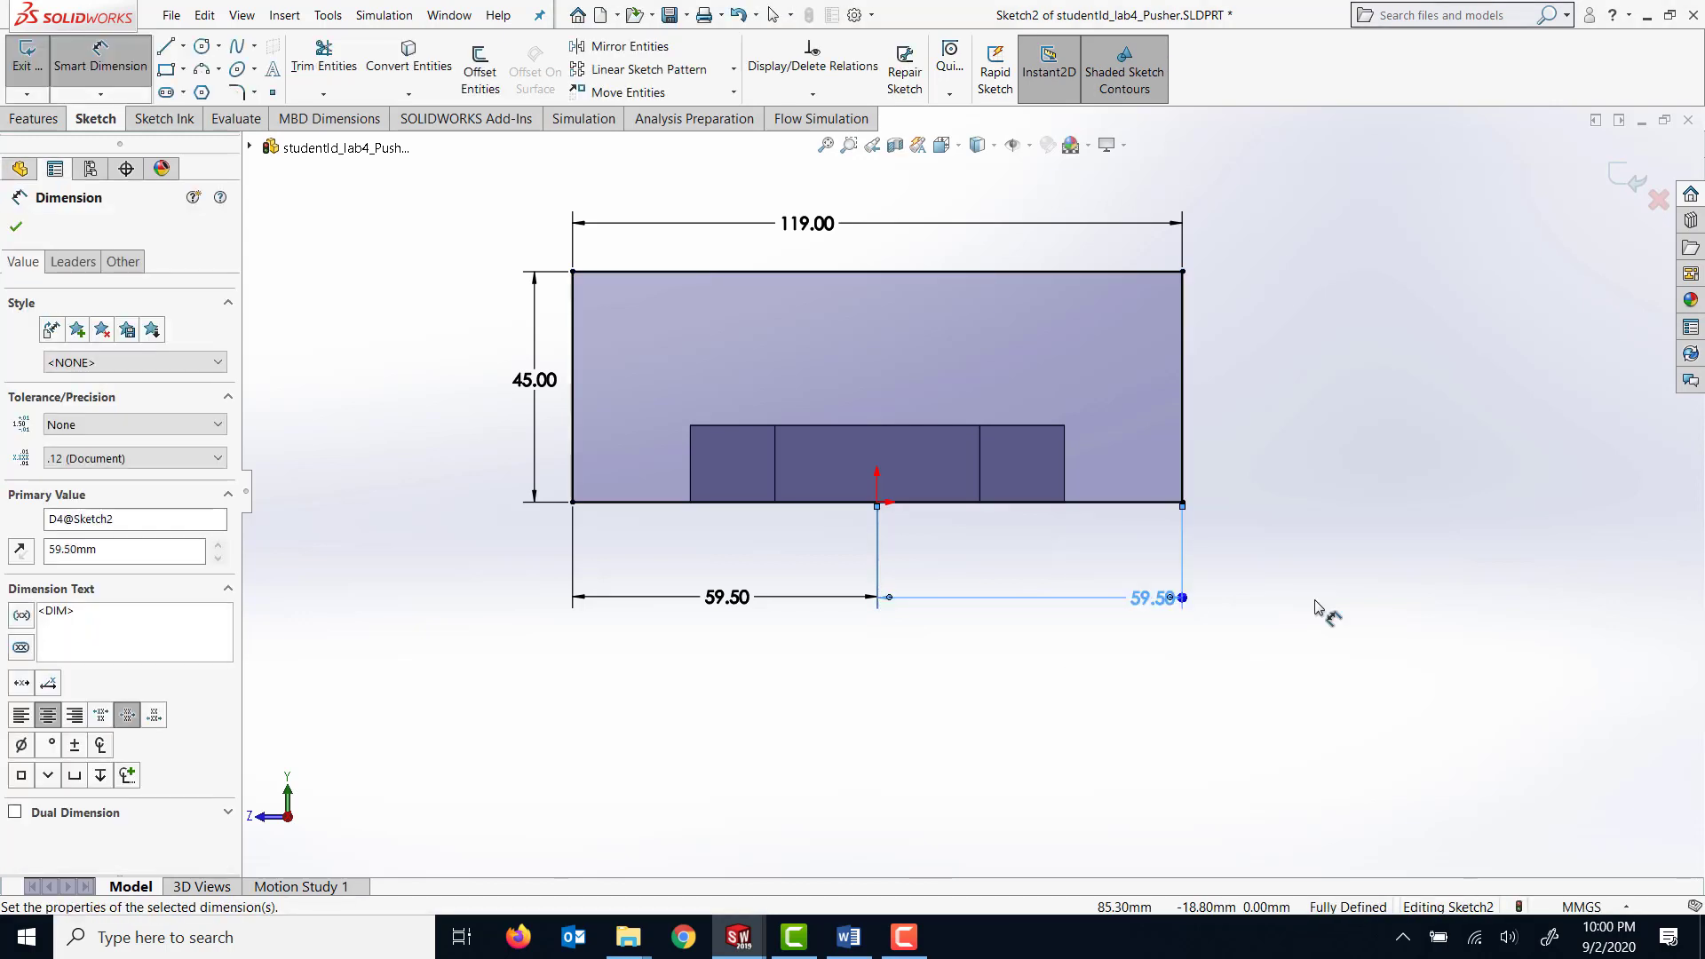
pyautogui.click(1317, 613)
pyautogui.press('z')
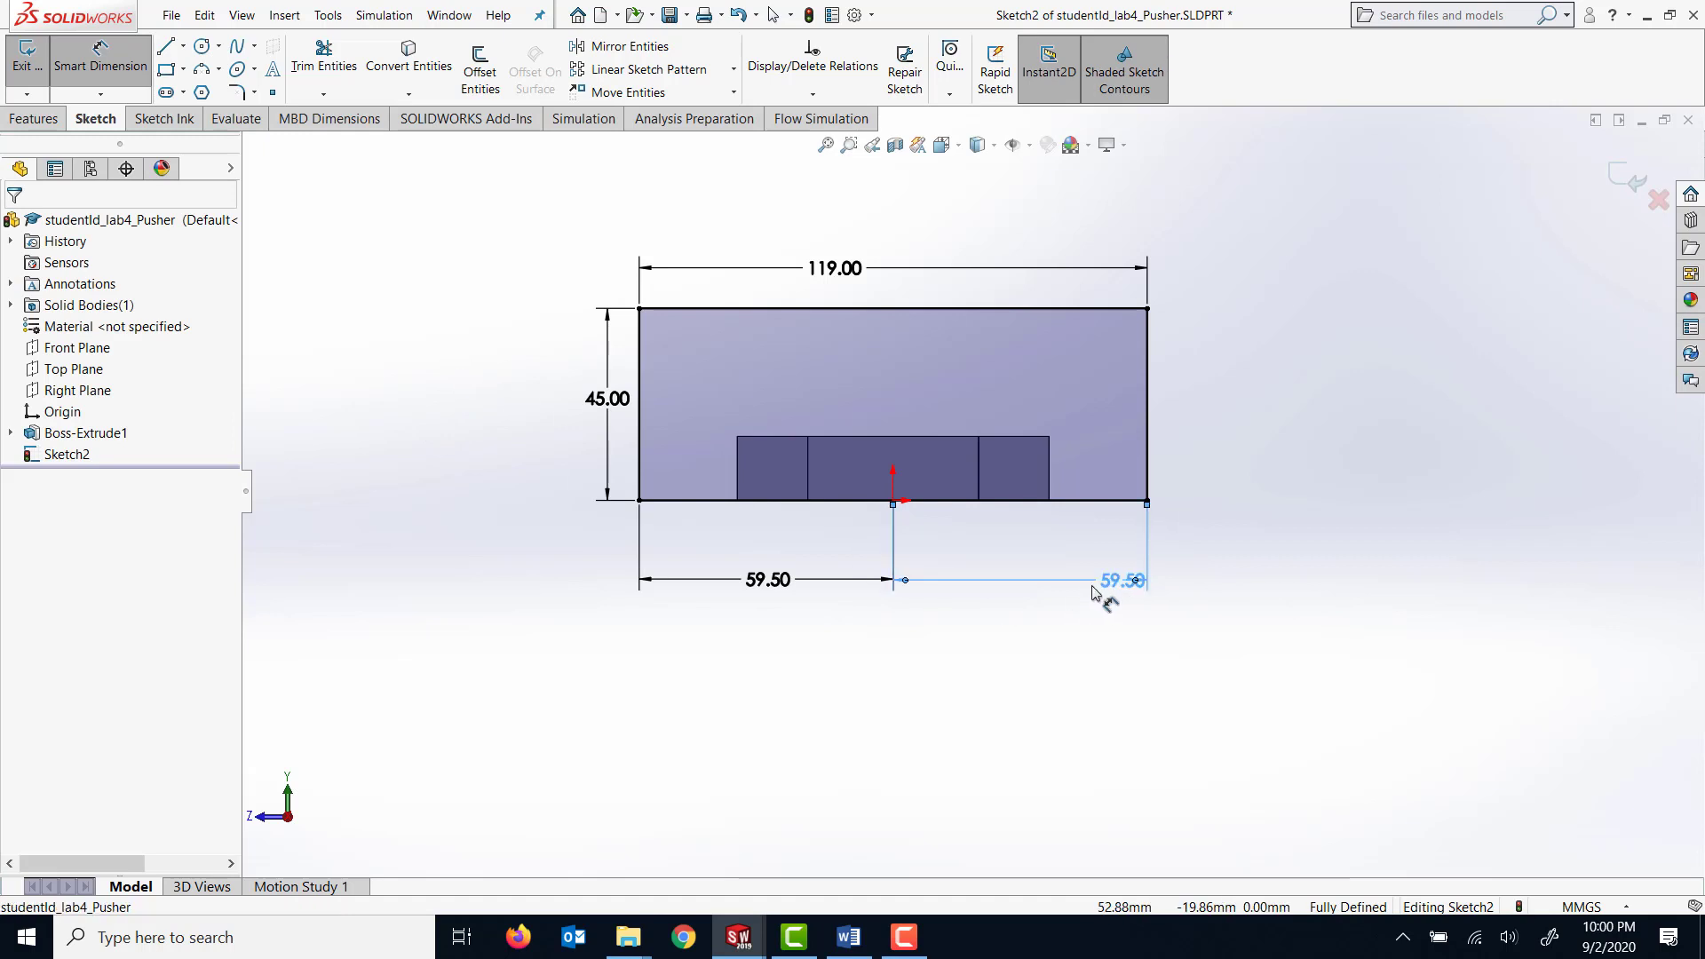
# Extrude the end-face rectangle outward as a blind boss with a depth of 15 mm, merged with the arm.
pyautogui.moveTo(308, 354)
pyautogui.mouseDown(button='middle')
pyautogui.moveTo(449, 335)
pyautogui.moveTo(375, 356)
pyautogui.mouseUp(button='middle')
pyautogui.click(33, 121)
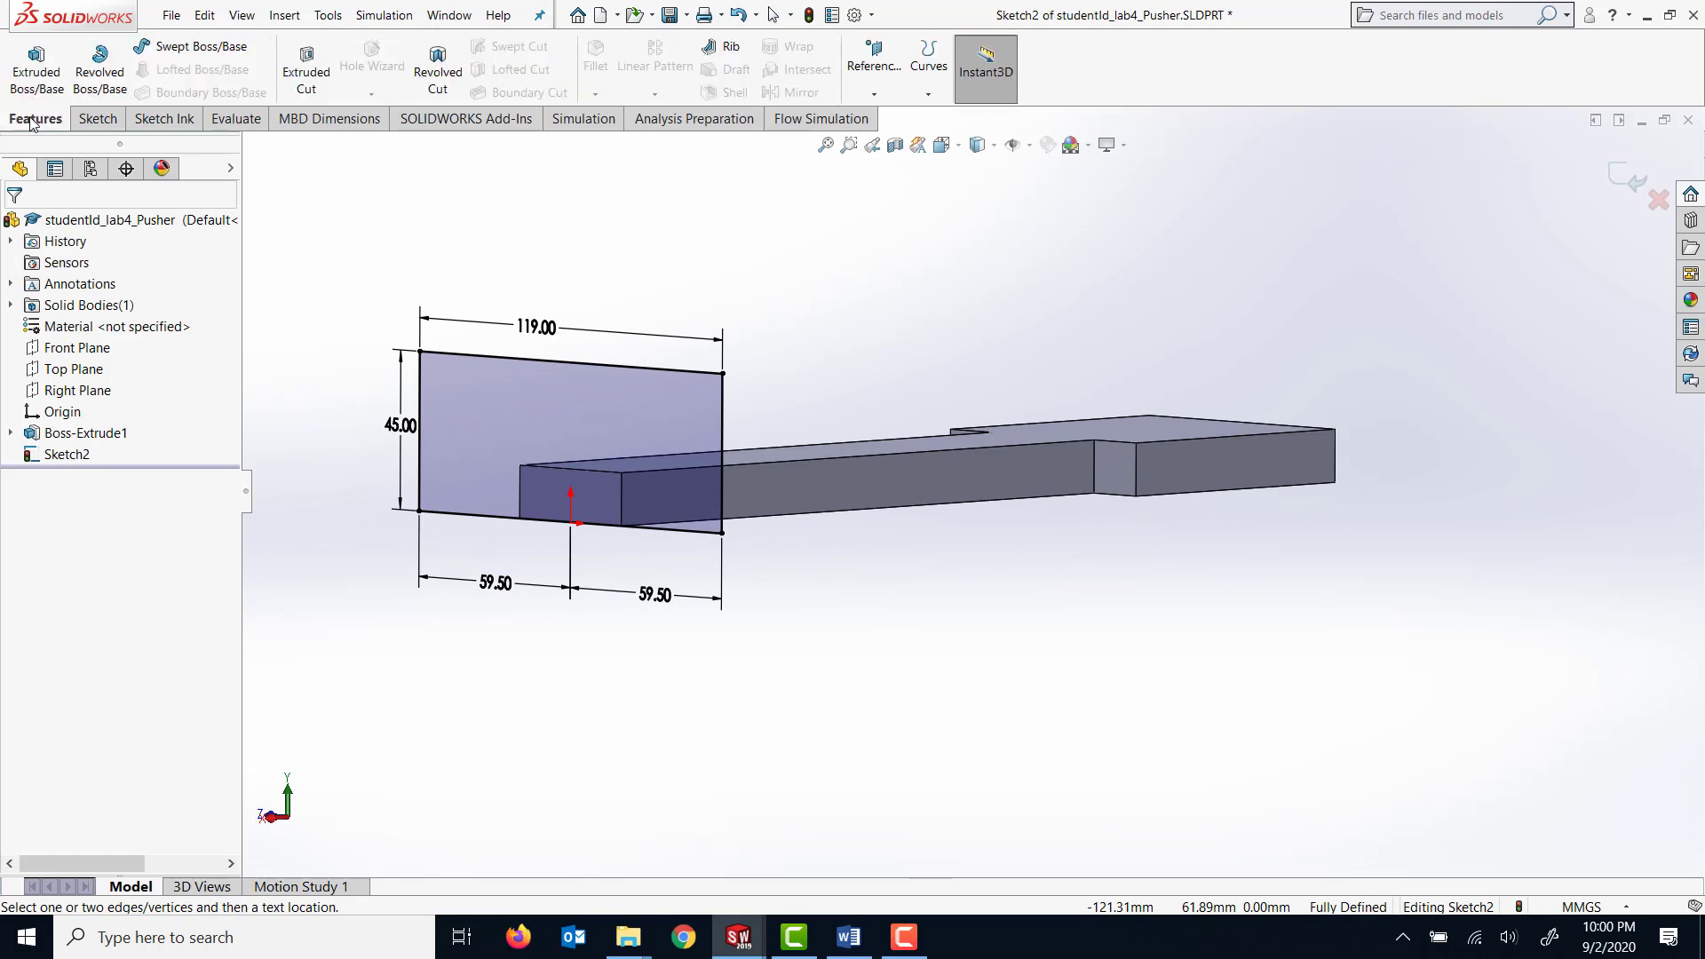
pyautogui.click(35, 62)
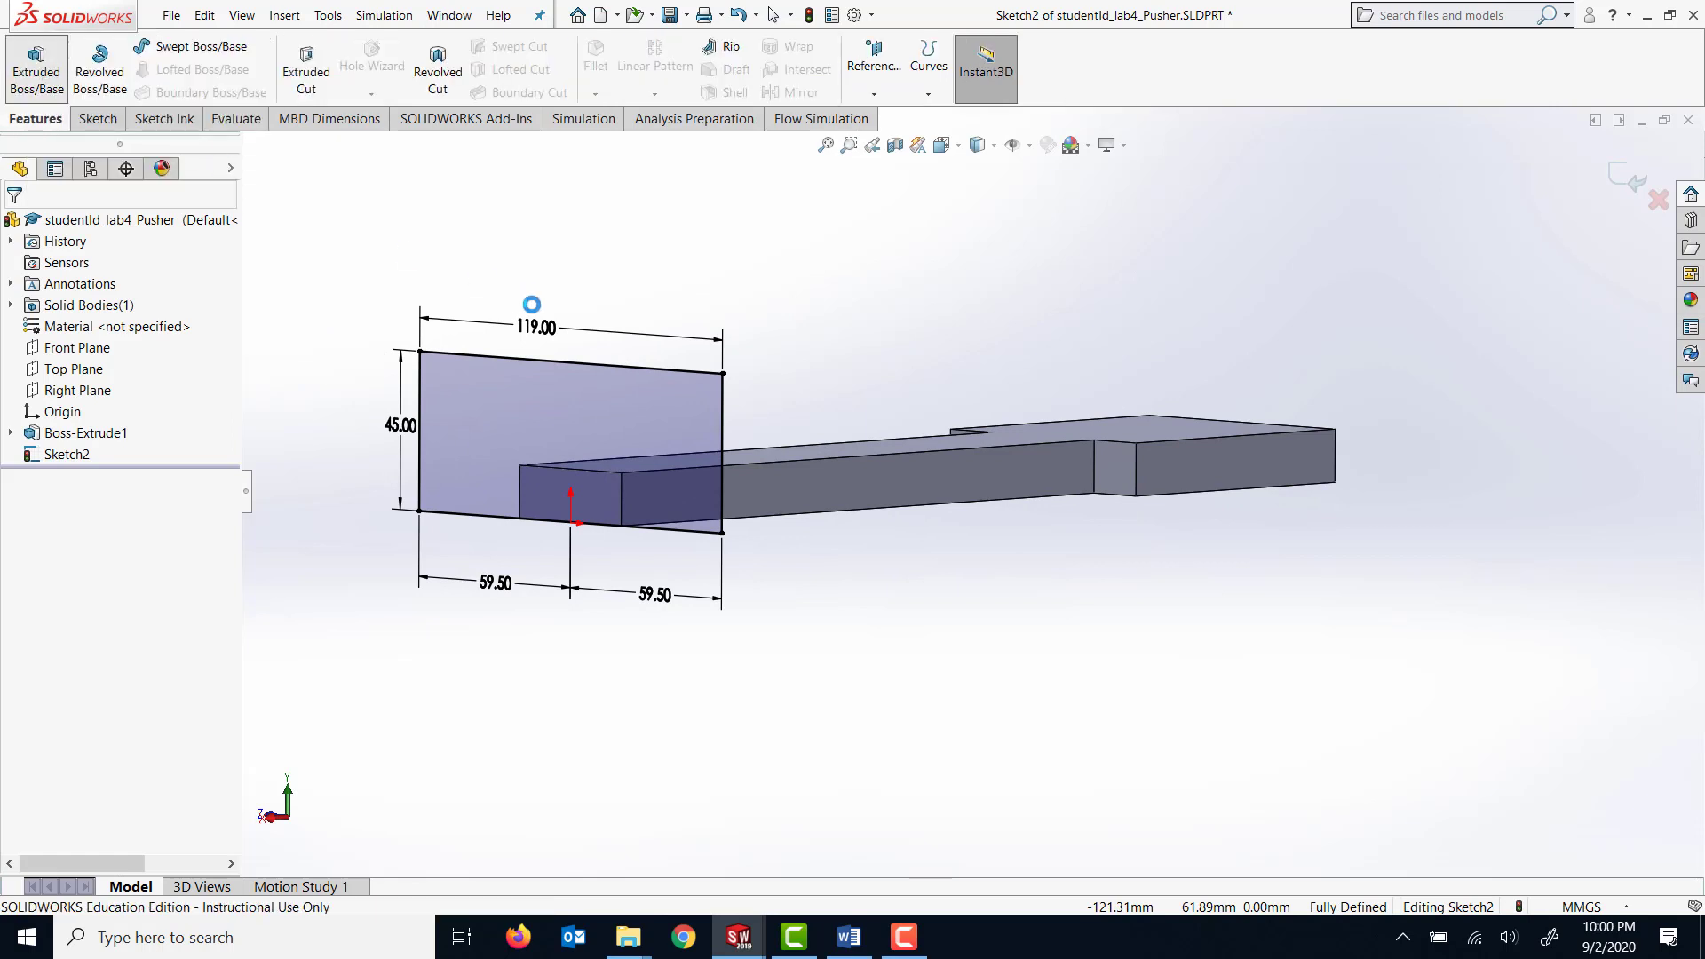
pyautogui.moveTo(531, 312); pyautogui.dragTo(521, 331, button='middle')
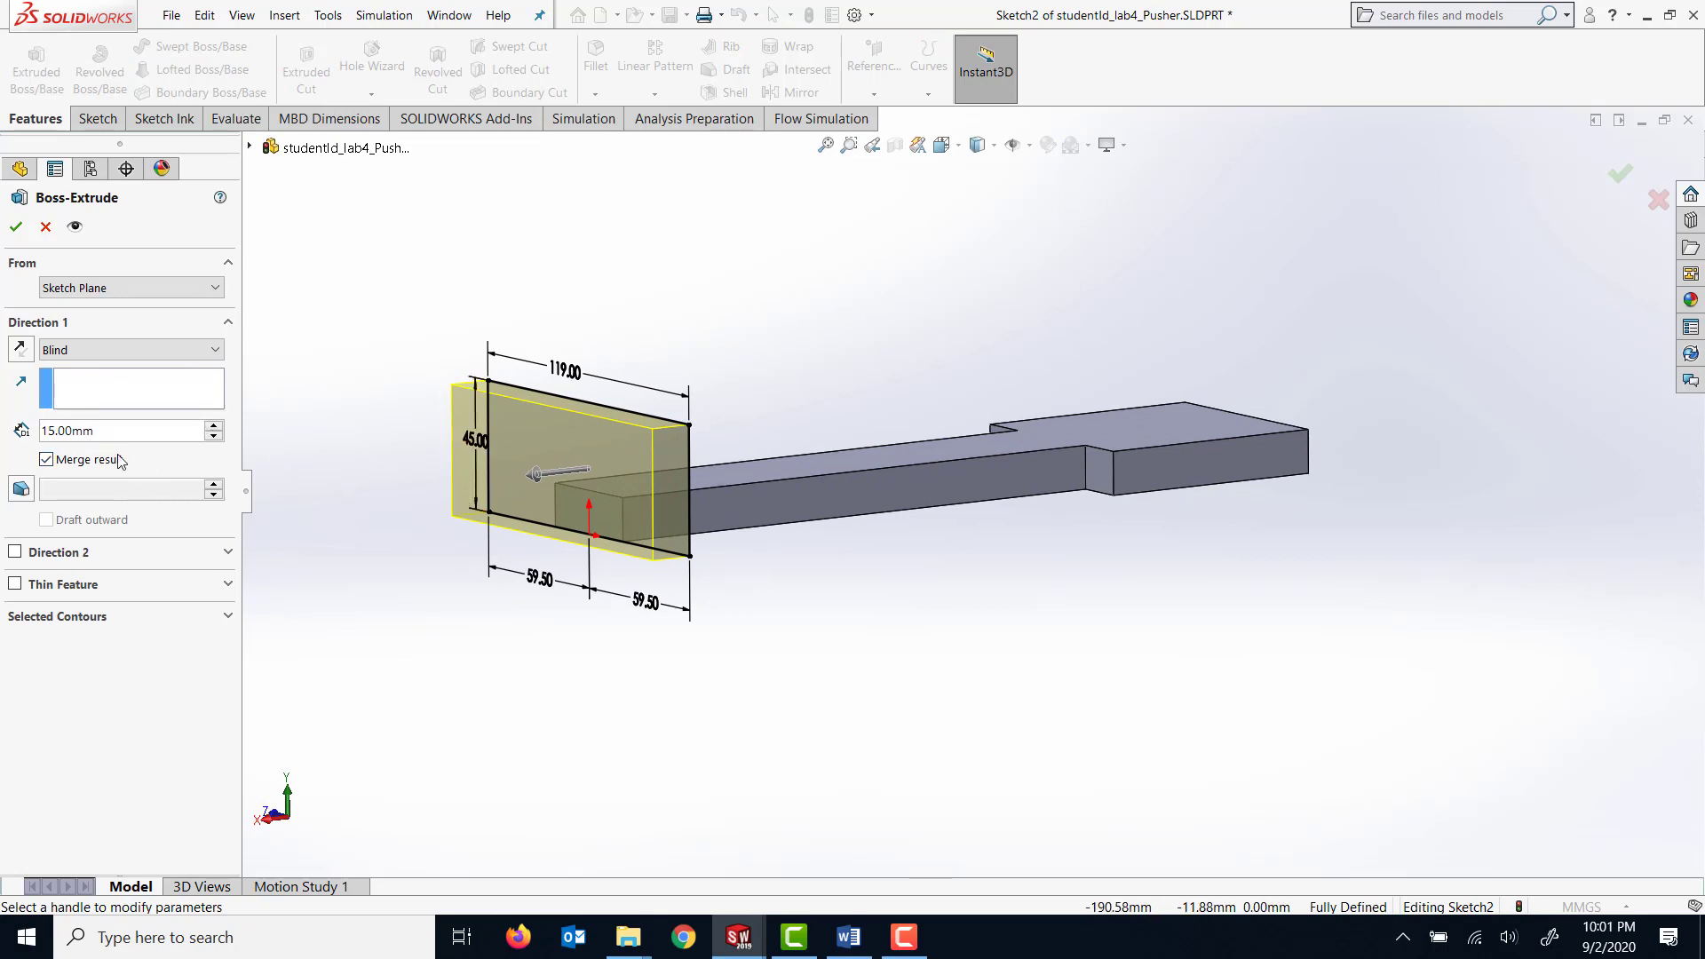
pyautogui.click(16, 227)
# Start a sketch on the pusher's flat bottom face and draw a circle of about 20 mm radius centred on the origin.
pyautogui.moveTo(770, 687)
pyautogui.mouseDown(button='middle')
pyautogui.moveTo(666, 578)
pyautogui.moveTo(760, 664)
pyautogui.moveTo(778, 660)
pyautogui.mouseUp(button='middle')
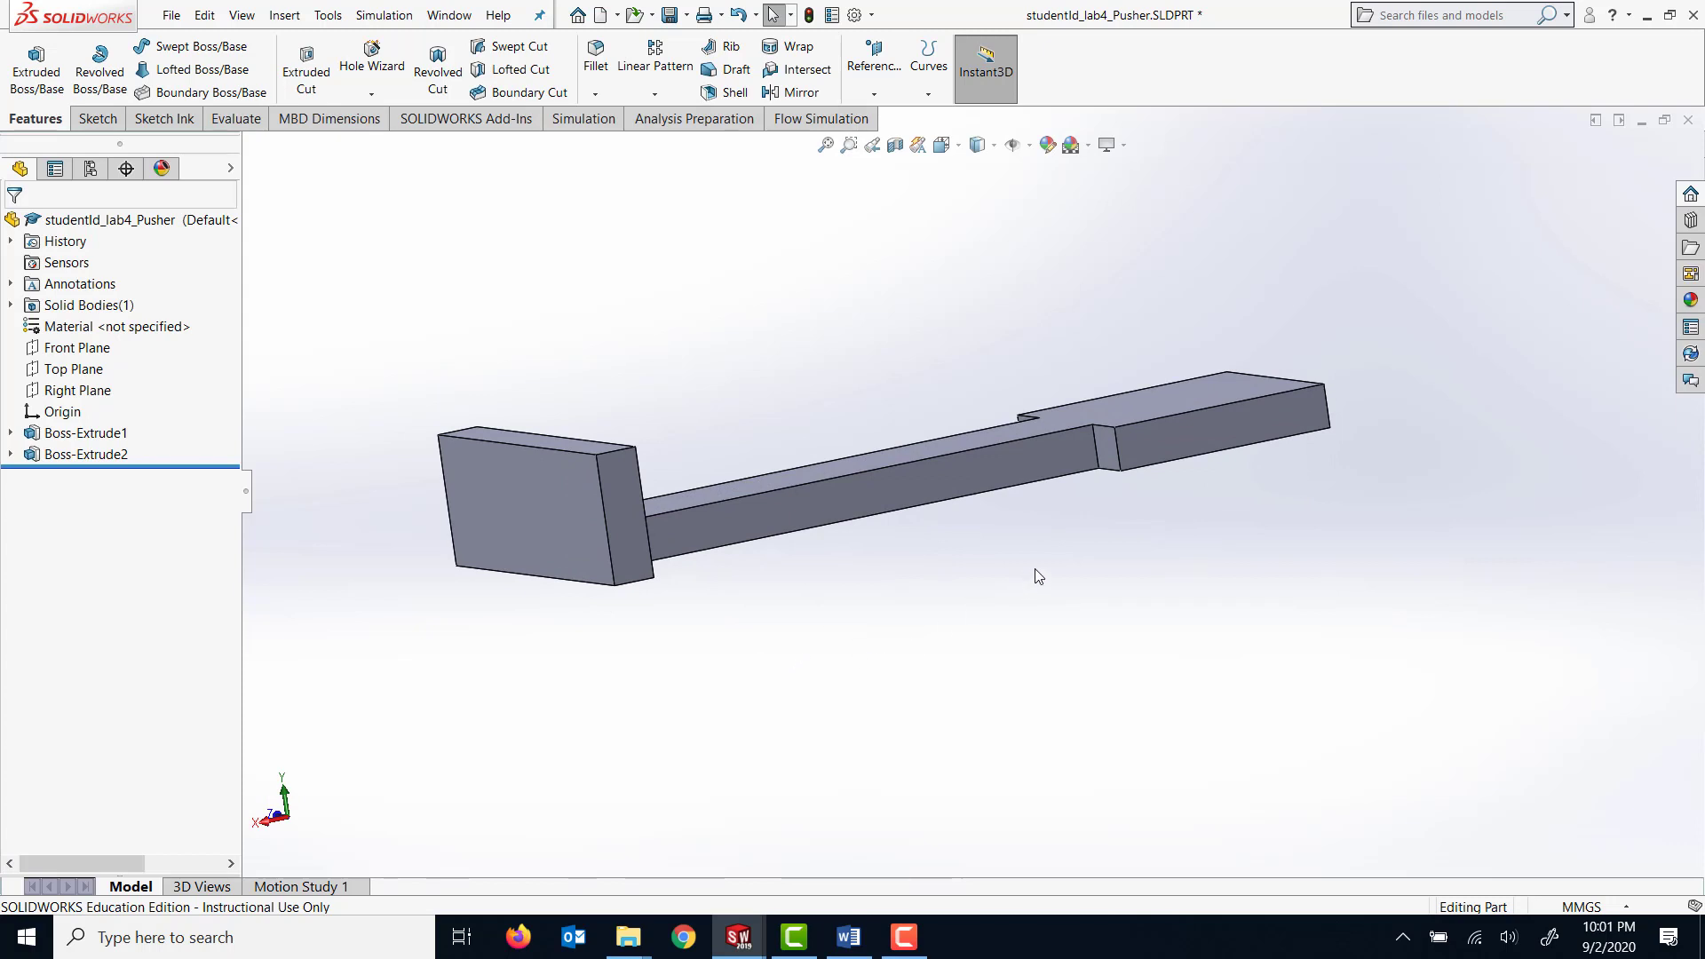
pyautogui.moveTo(1038, 576); pyautogui.dragTo(1183, 342, button='middle')
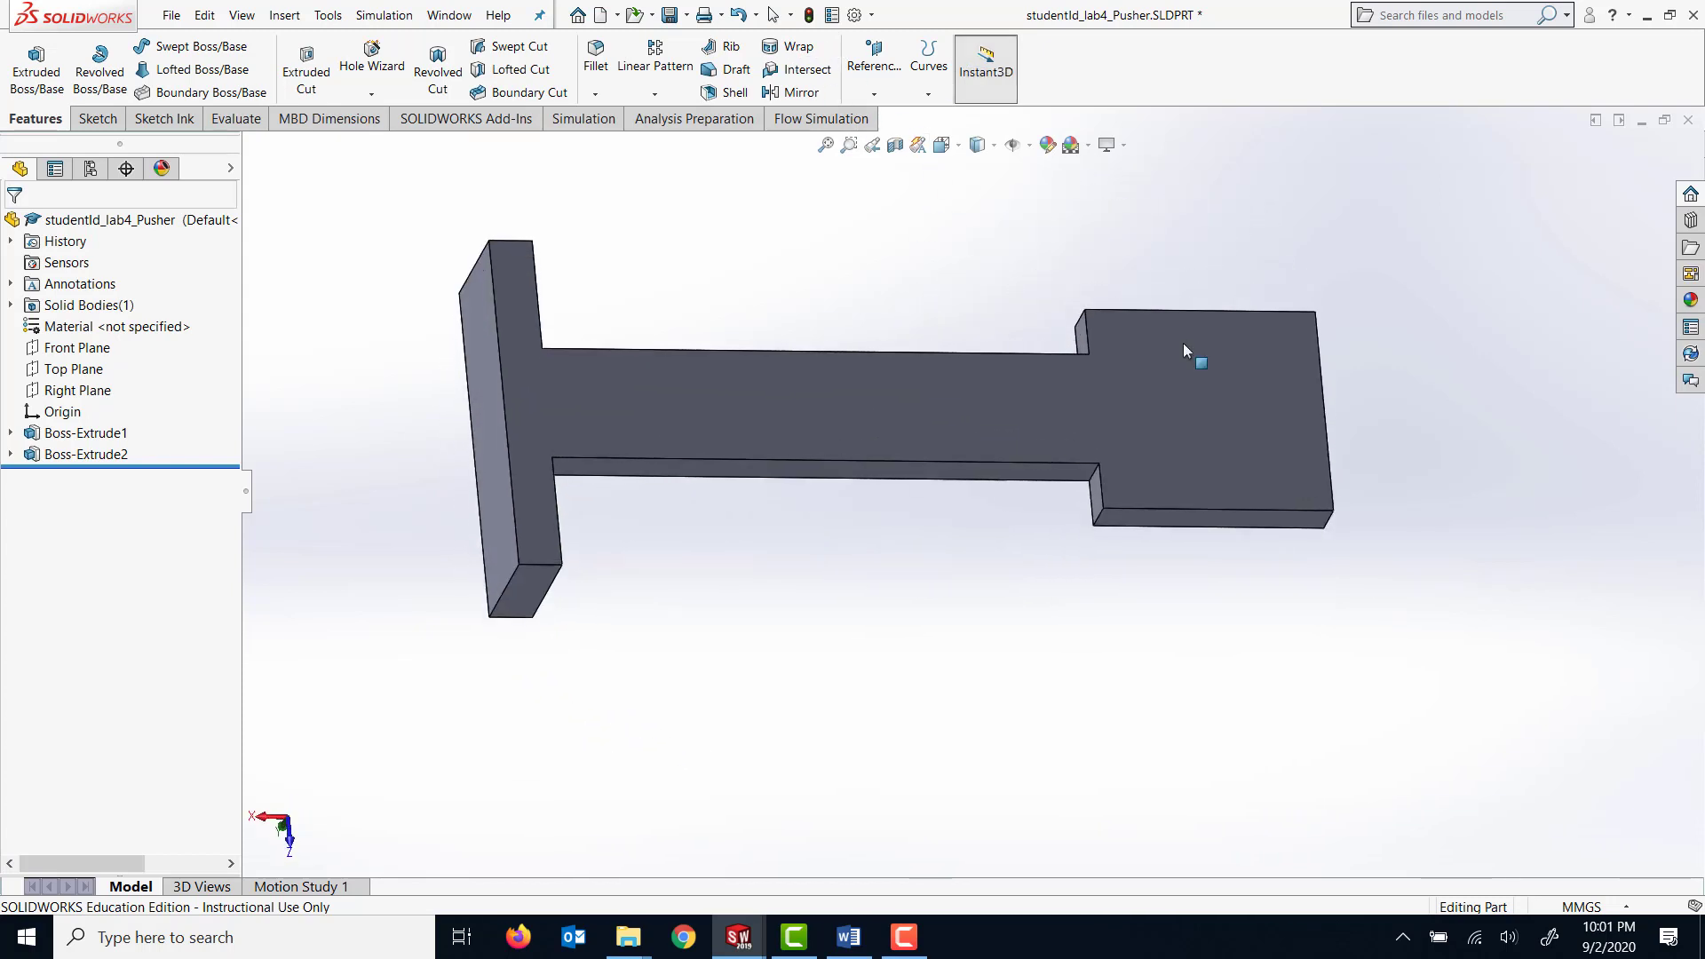
pyautogui.click(1207, 439)
pyautogui.rightClick(1207, 439)
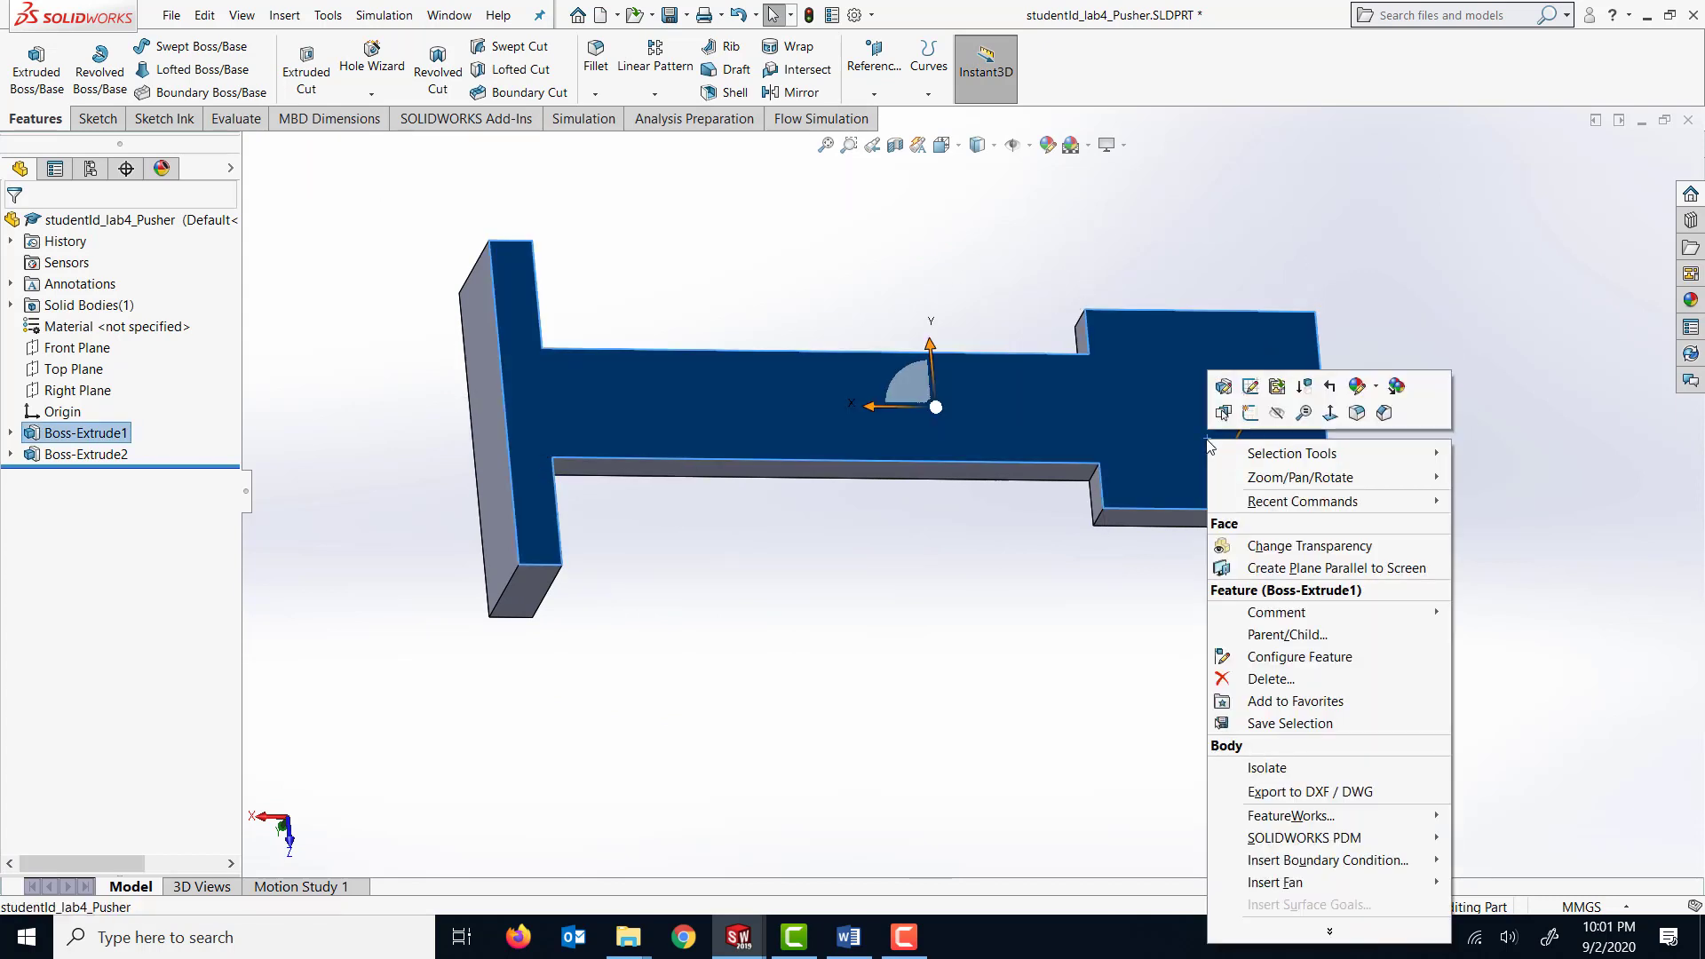
pyautogui.click(1329, 413)
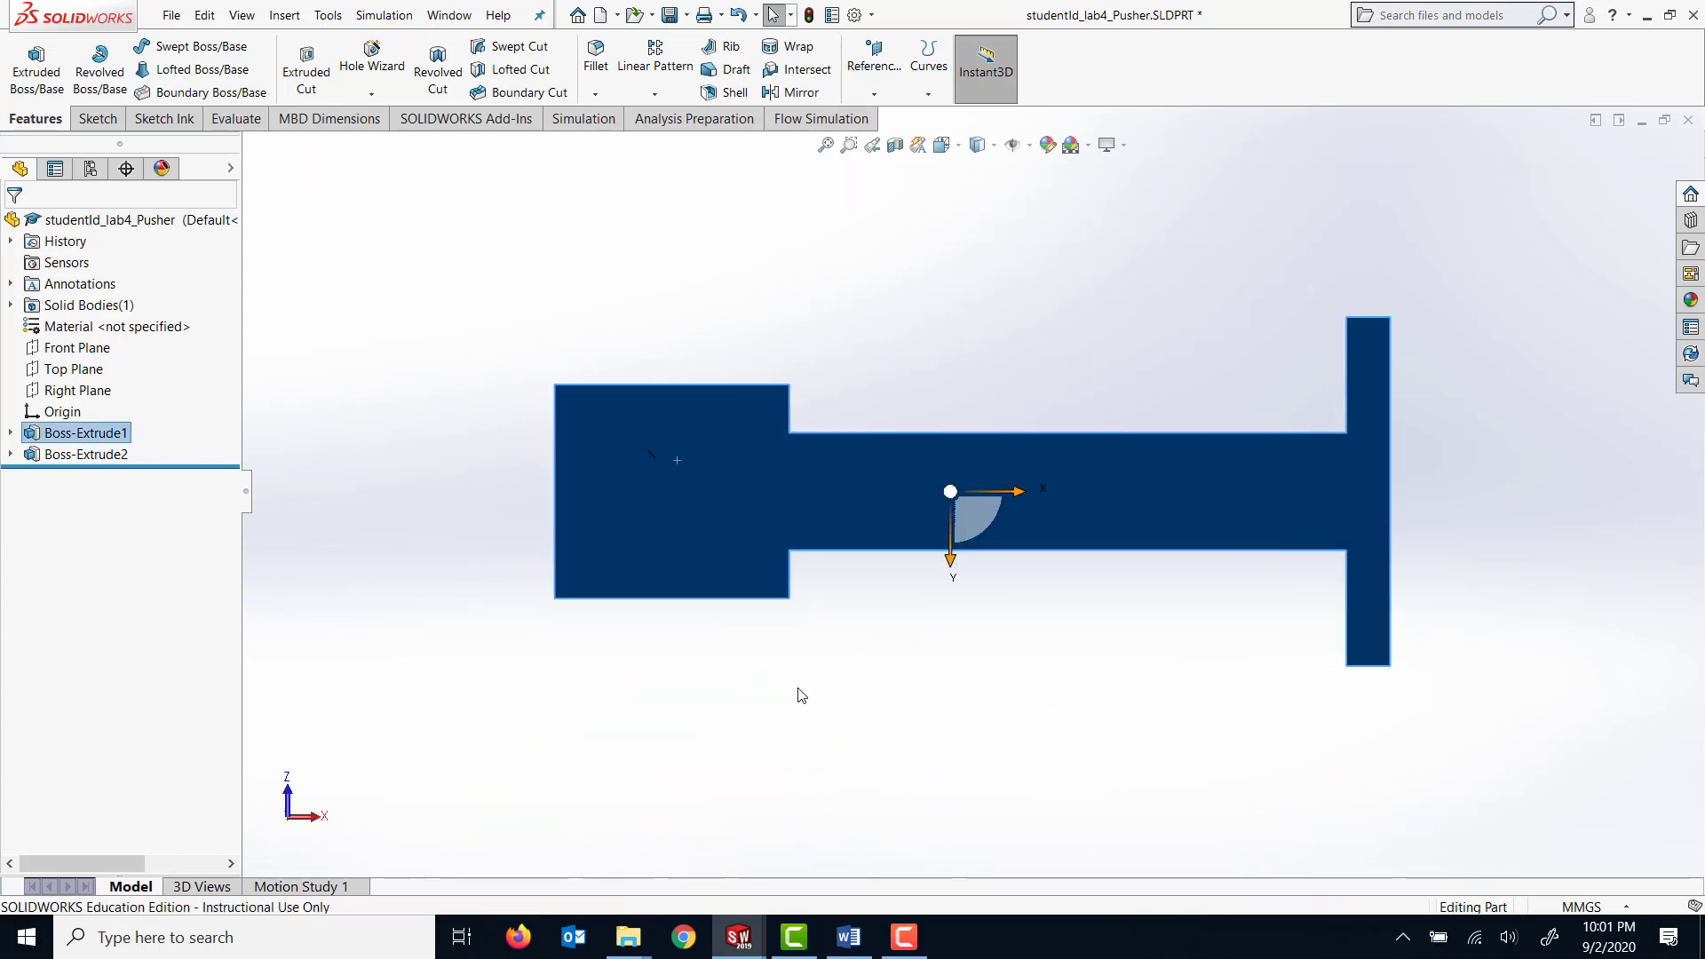
pyautogui.click(98, 120)
pyautogui.click(32, 71)
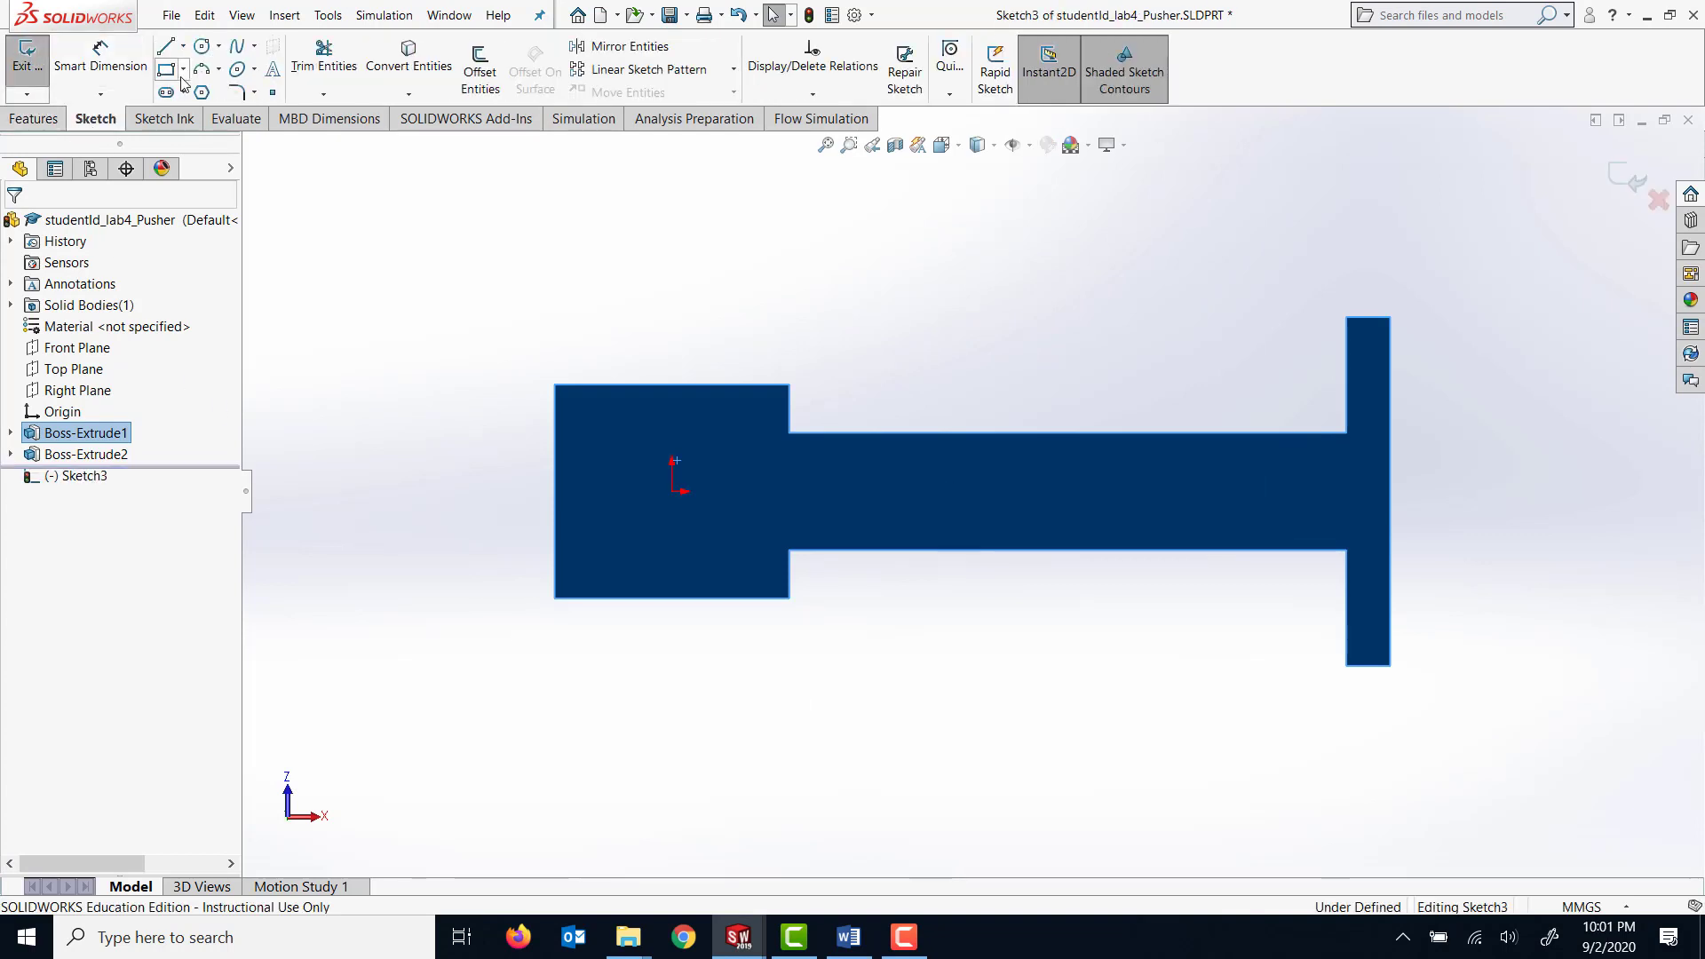
pyautogui.click(202, 48)
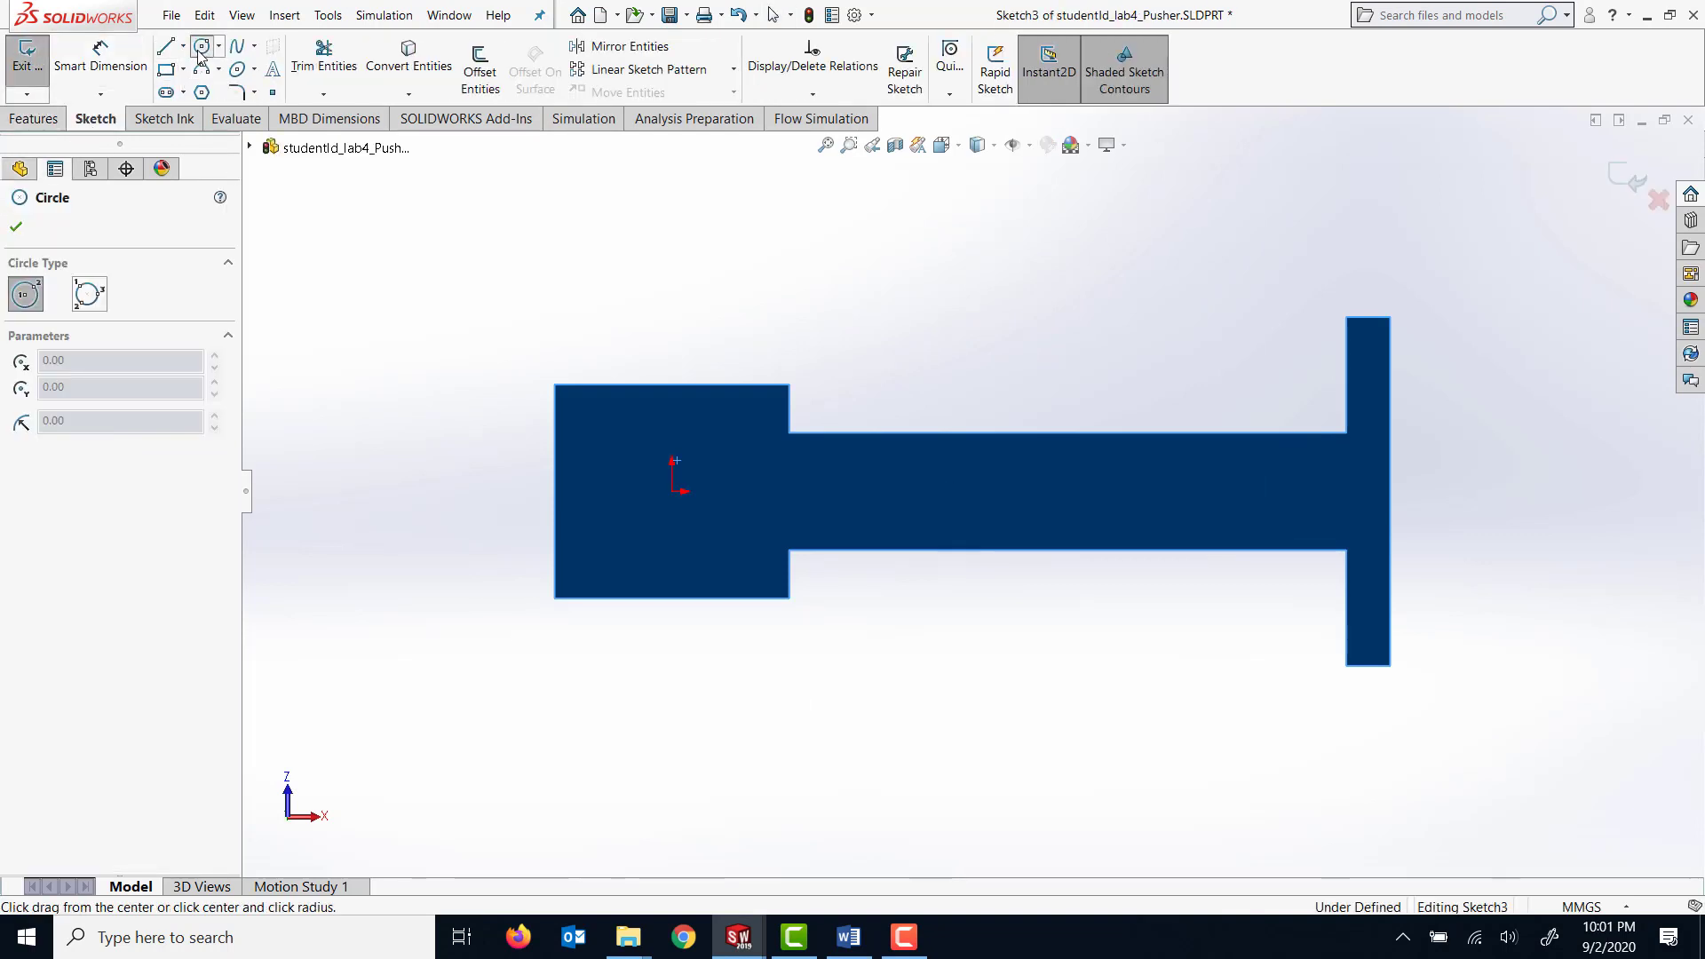
pyautogui.click(672, 491)
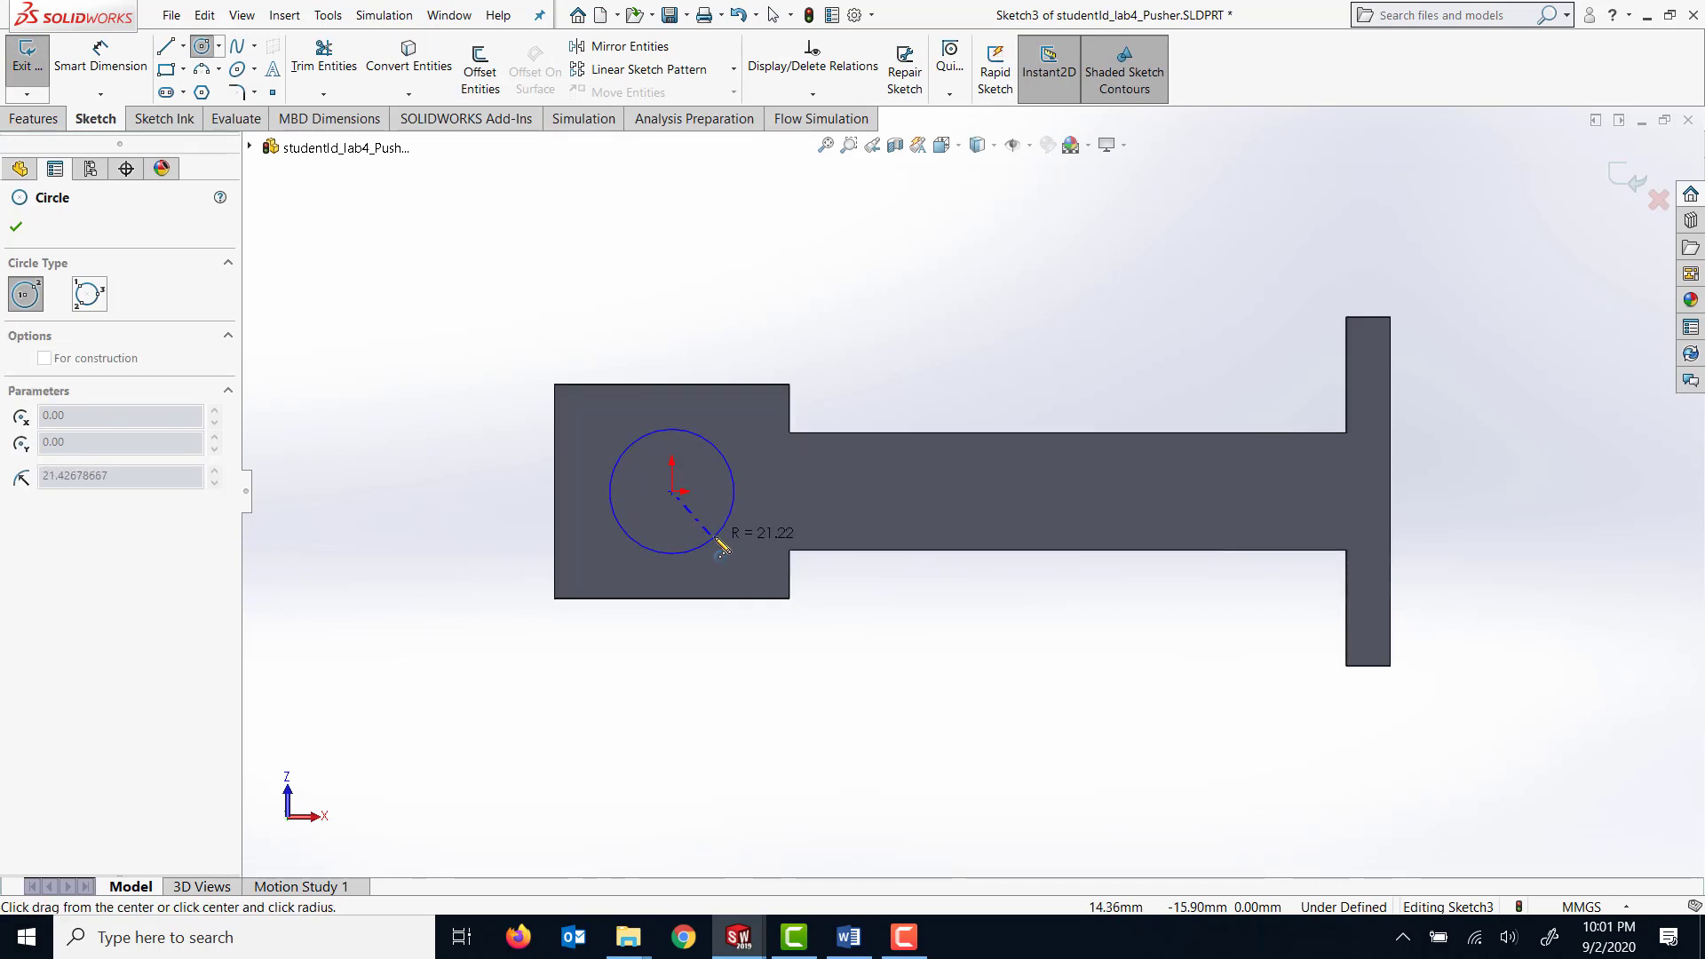
pyautogui.click(719, 533)
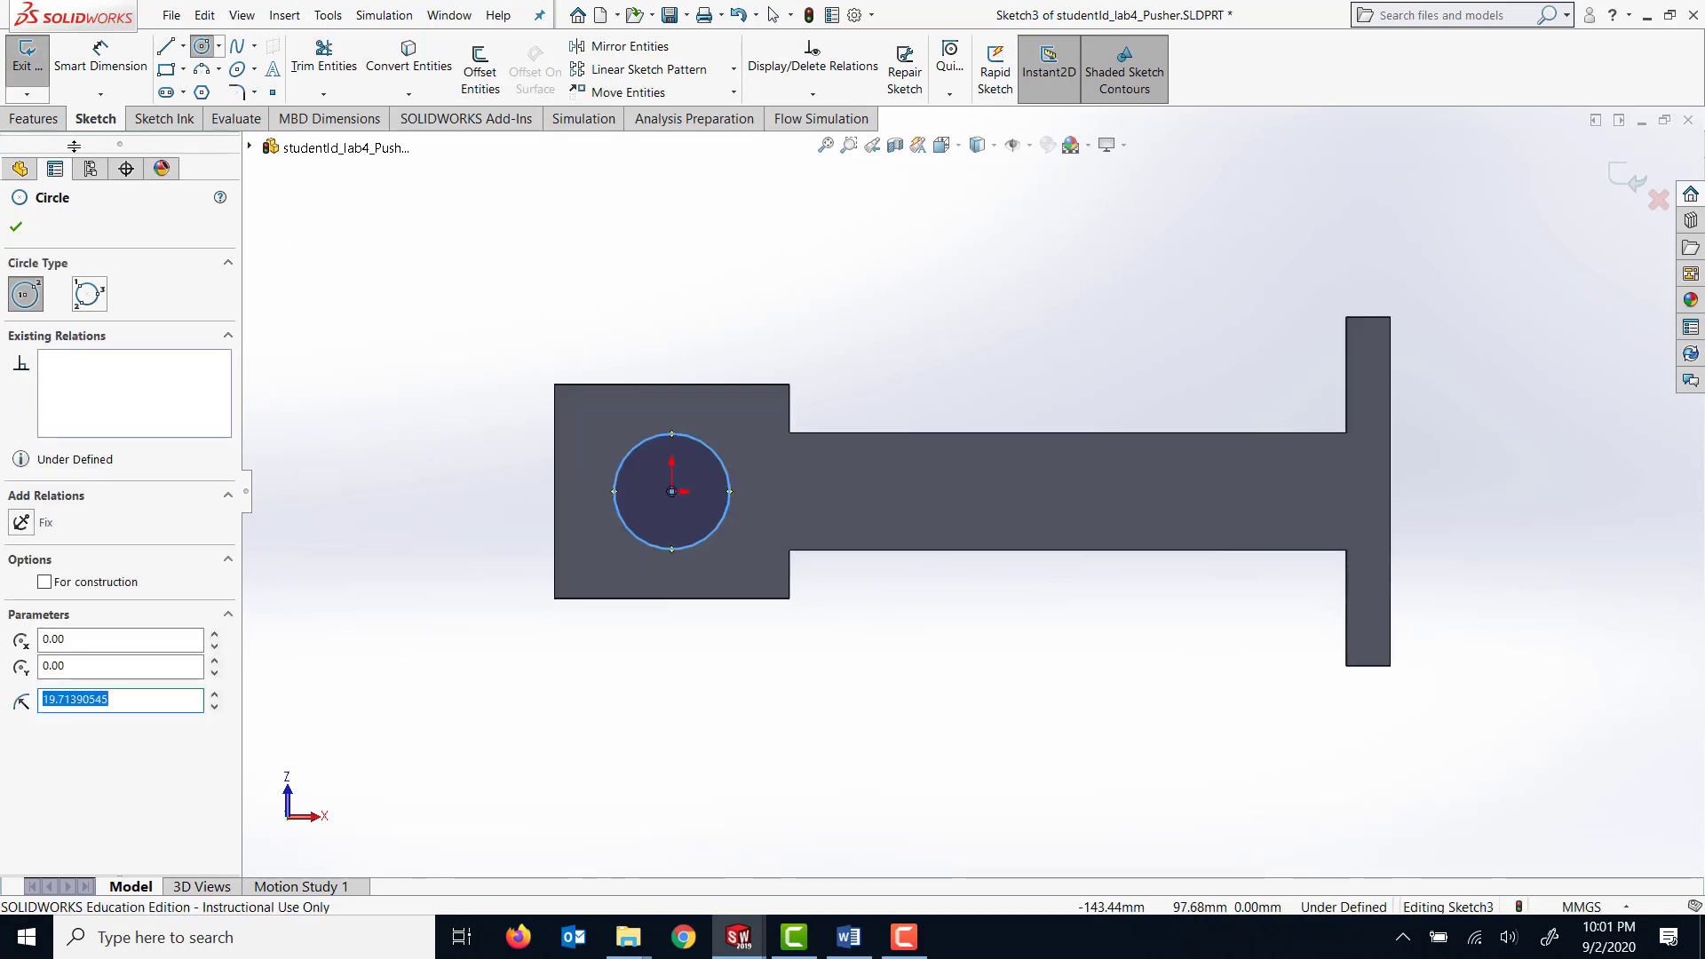
# Dimension the circle on the pusher's wide end with a diameter of 50 mm.
pyautogui.click(100, 55)
pyautogui.click(615, 490)
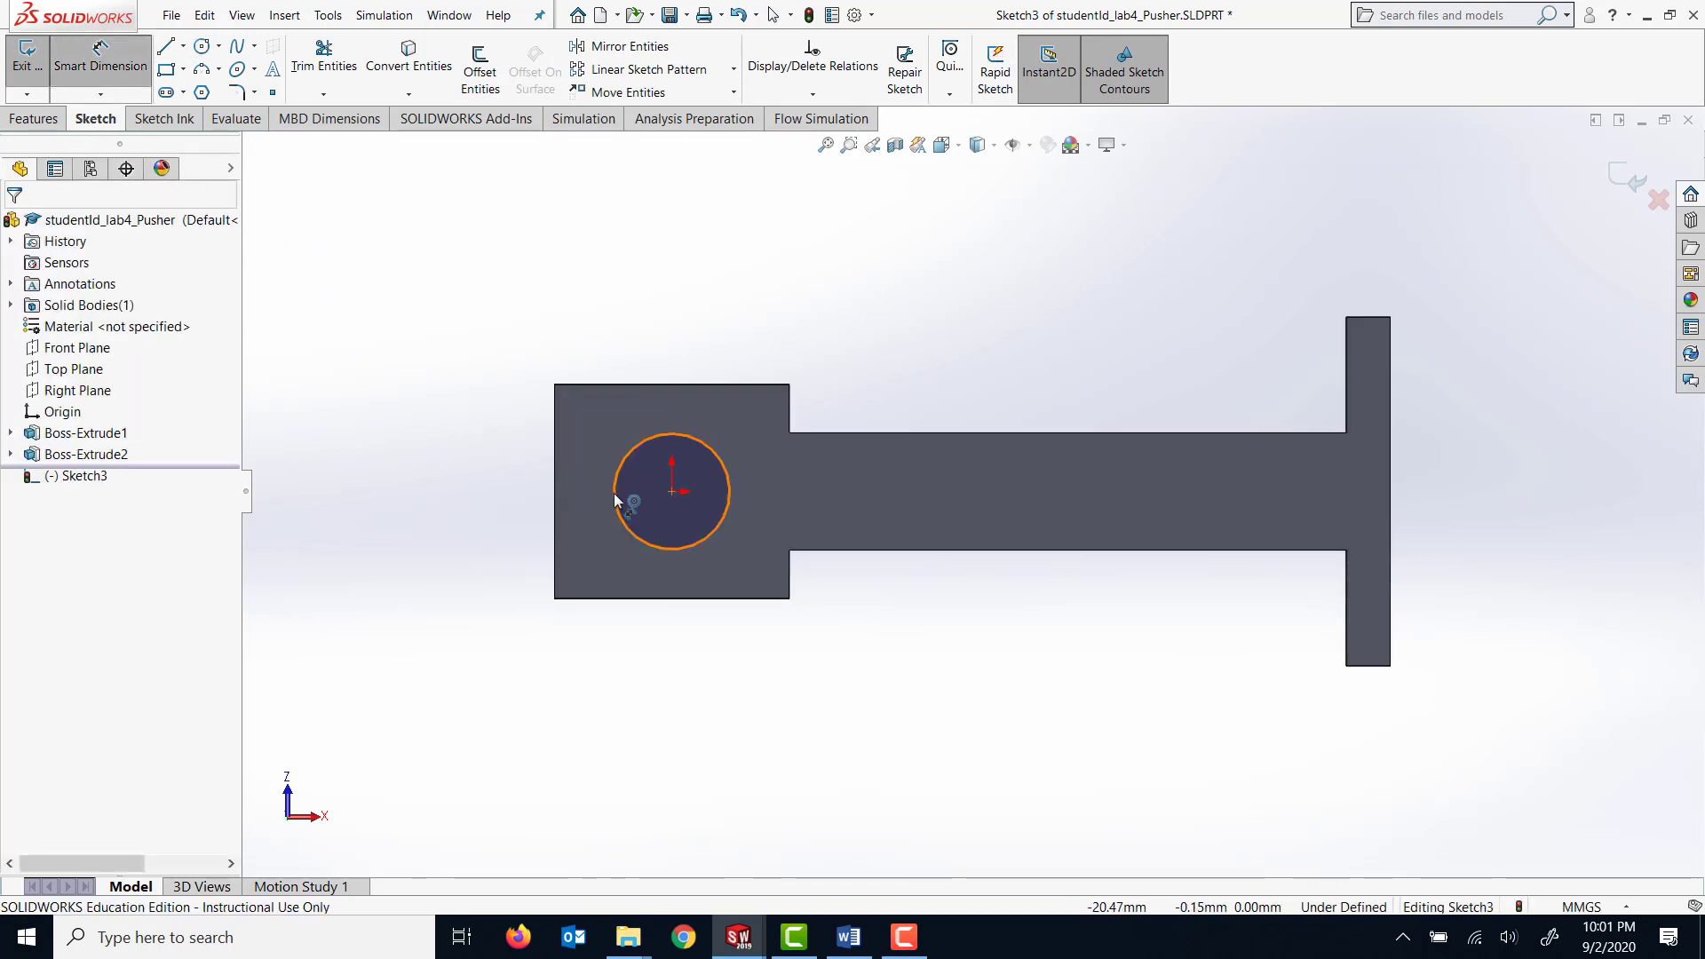
pyautogui.click(524, 518)
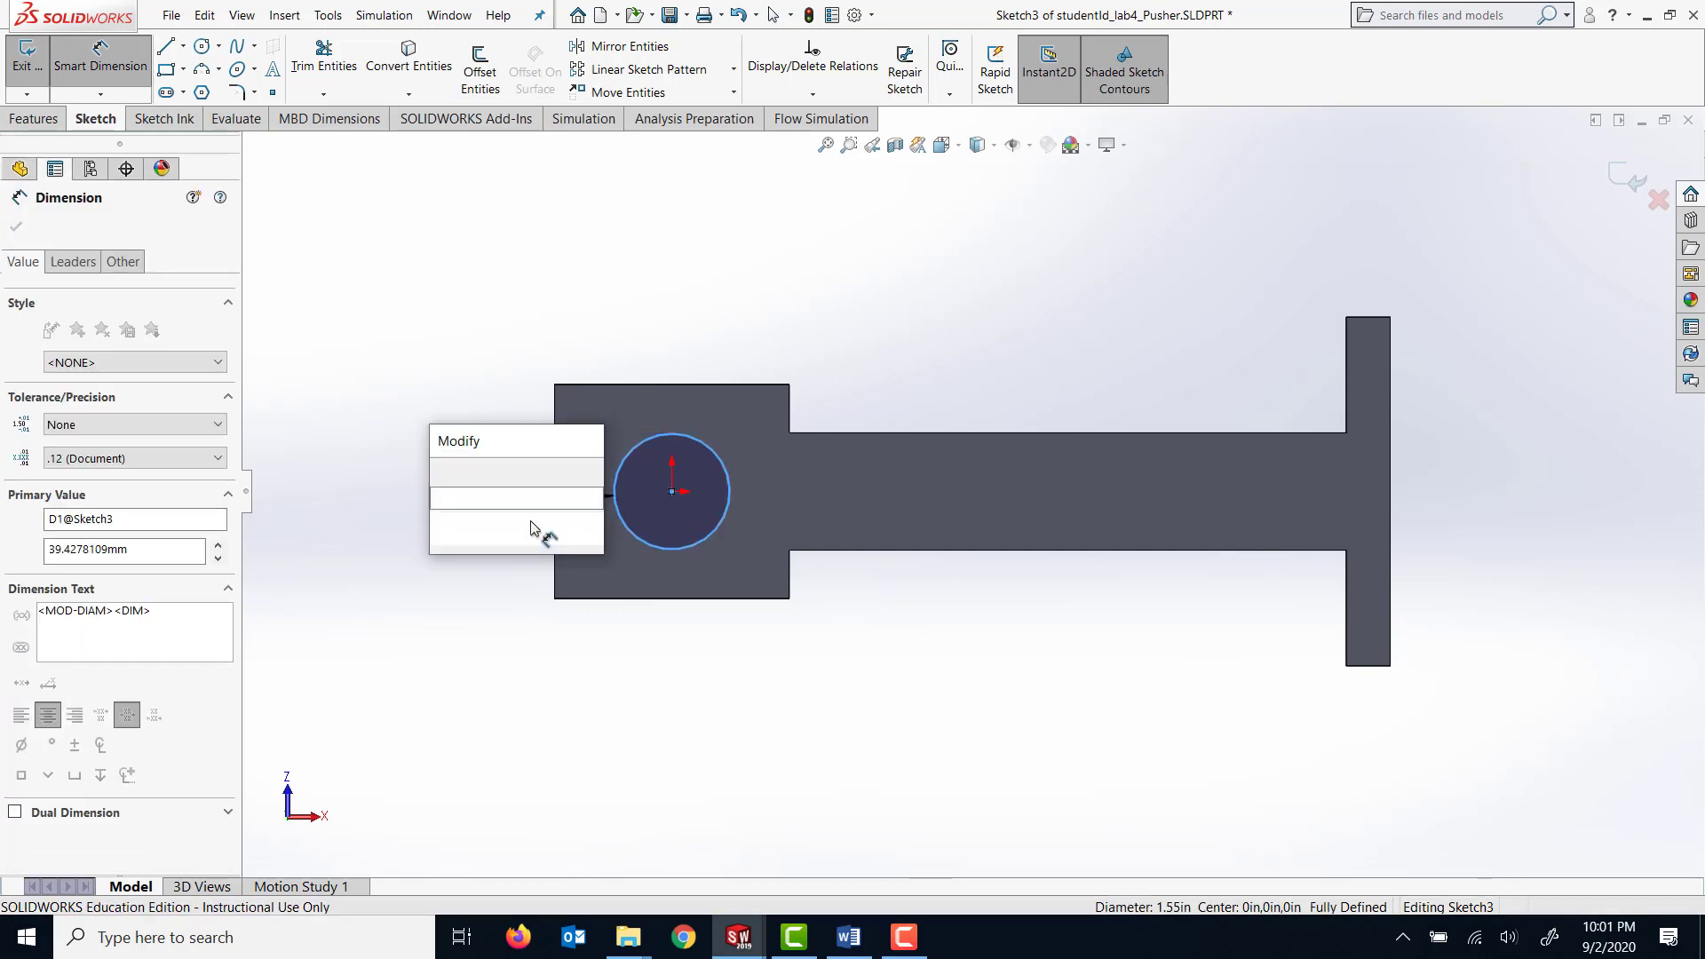
pyautogui.write('50')
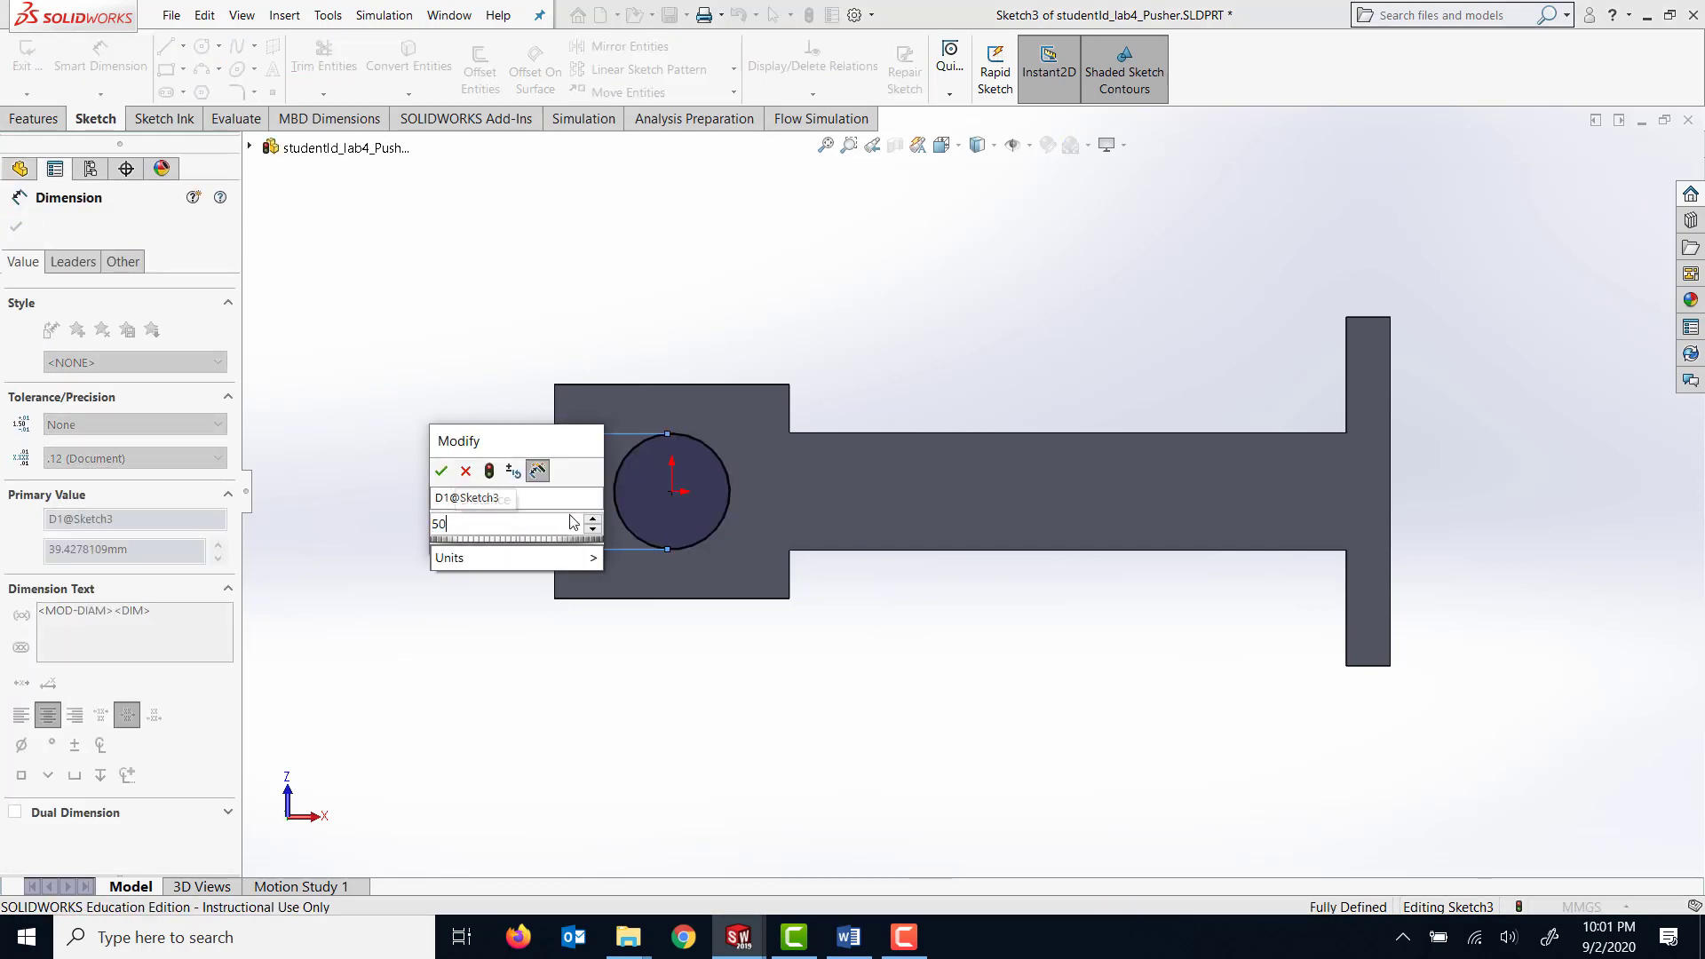
pyautogui.press('Return')
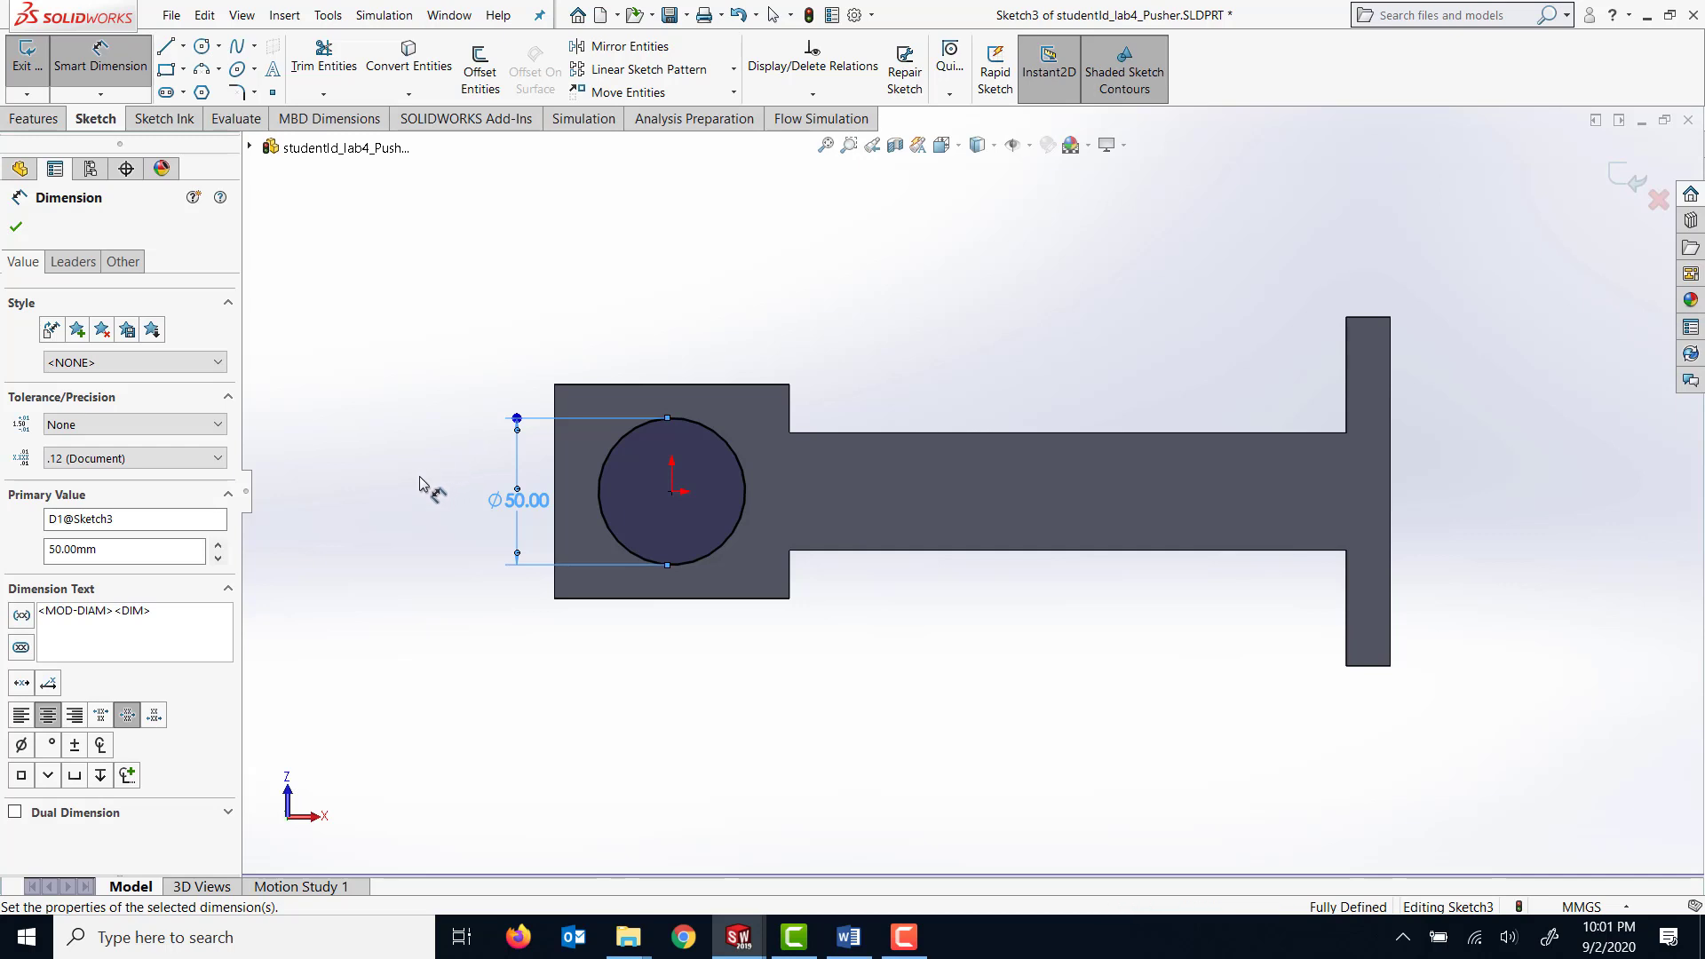
pyautogui.click(18, 228)
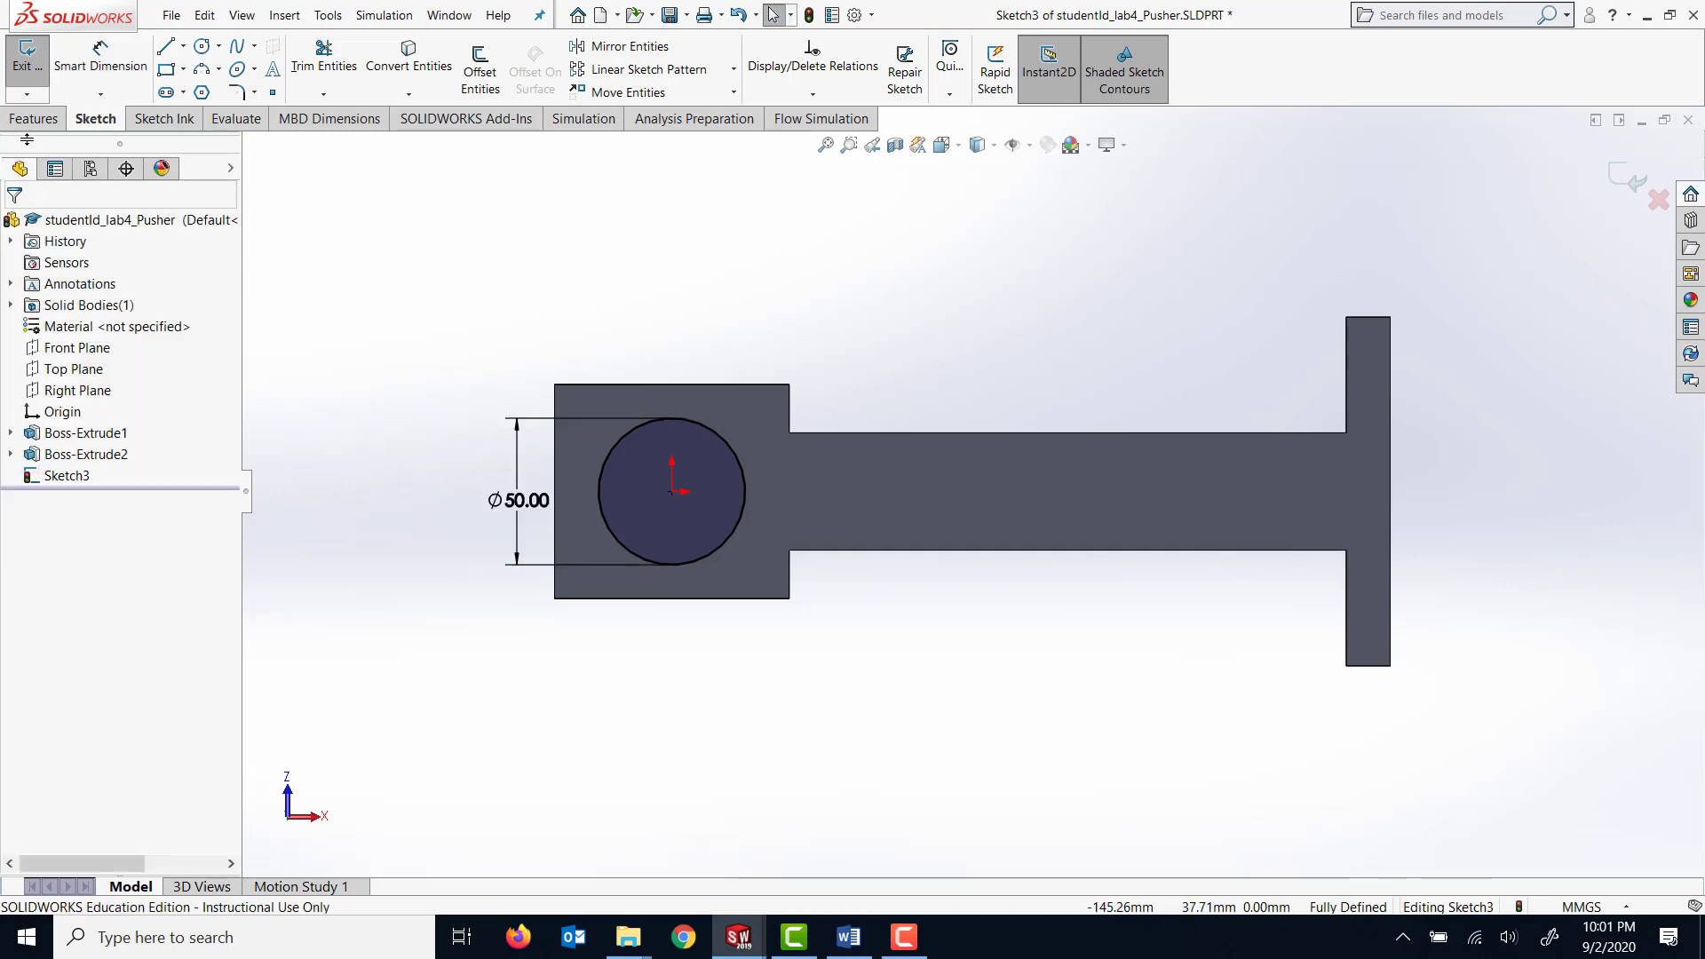
# Extrude the 50 mm circle away from the face as a blind boss with a depth of 12 mm.
pyautogui.click(37, 119)
pyautogui.click(40, 71)
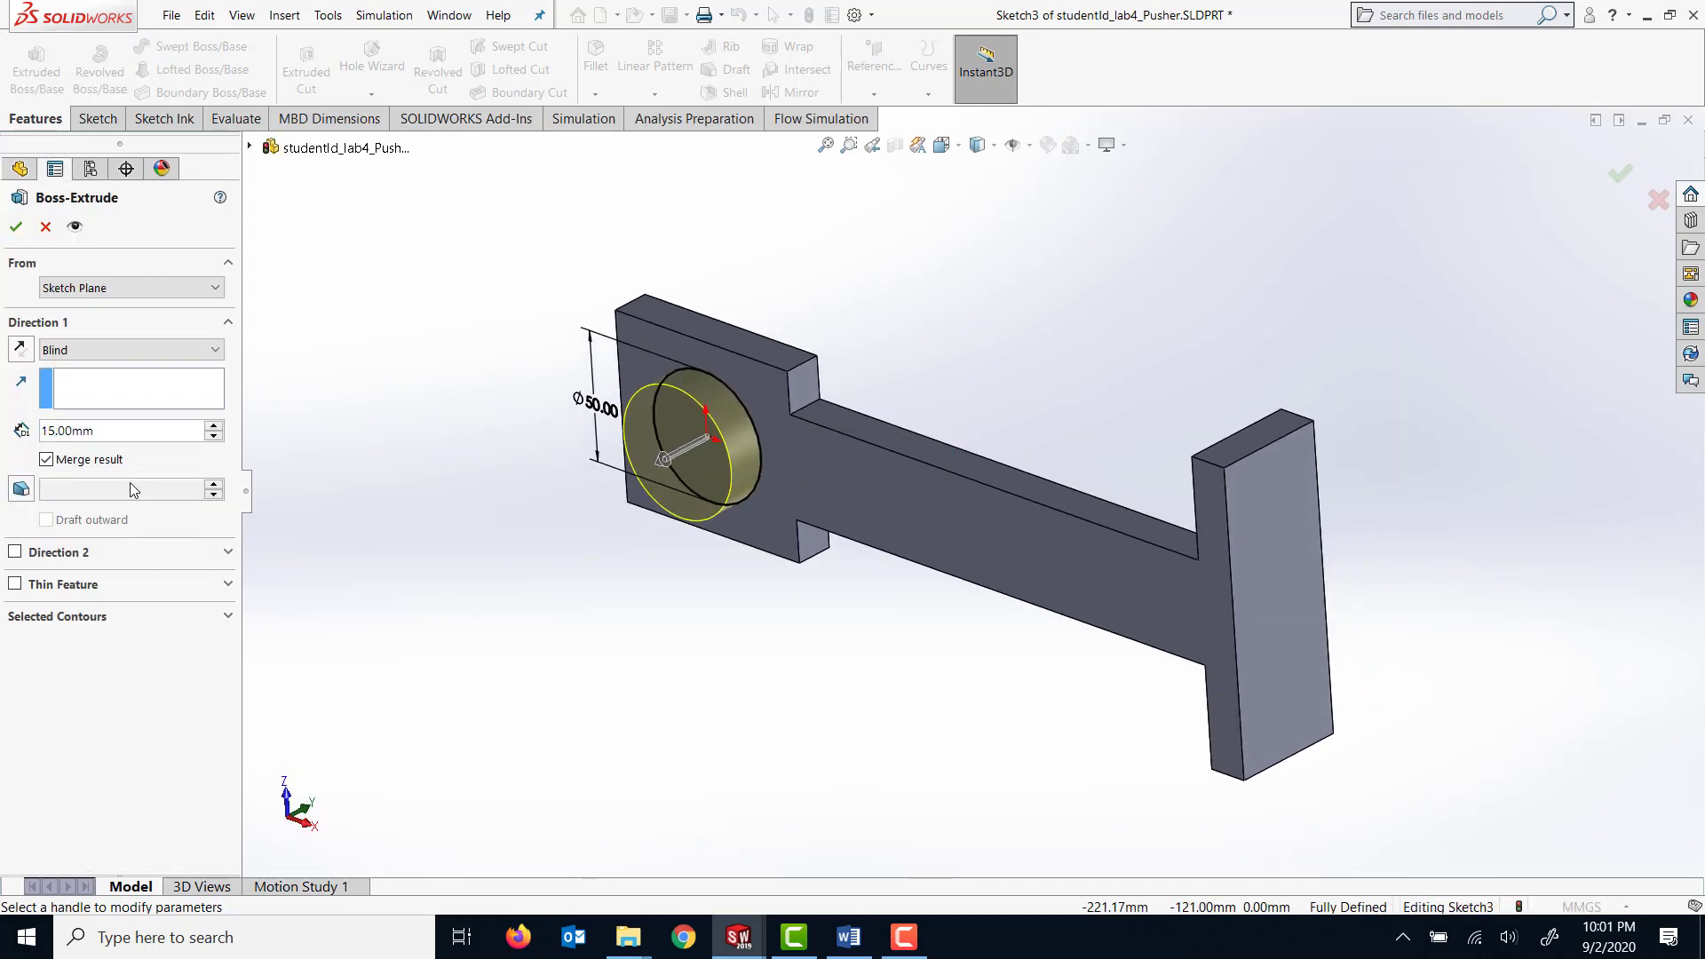
pyautogui.moveTo(112, 438); pyautogui.dragTo(0, 433)
pyautogui.moveTo(124, 431); pyautogui.dragTo(3, 452)
pyautogui.write('12')
pyautogui.press('Return')
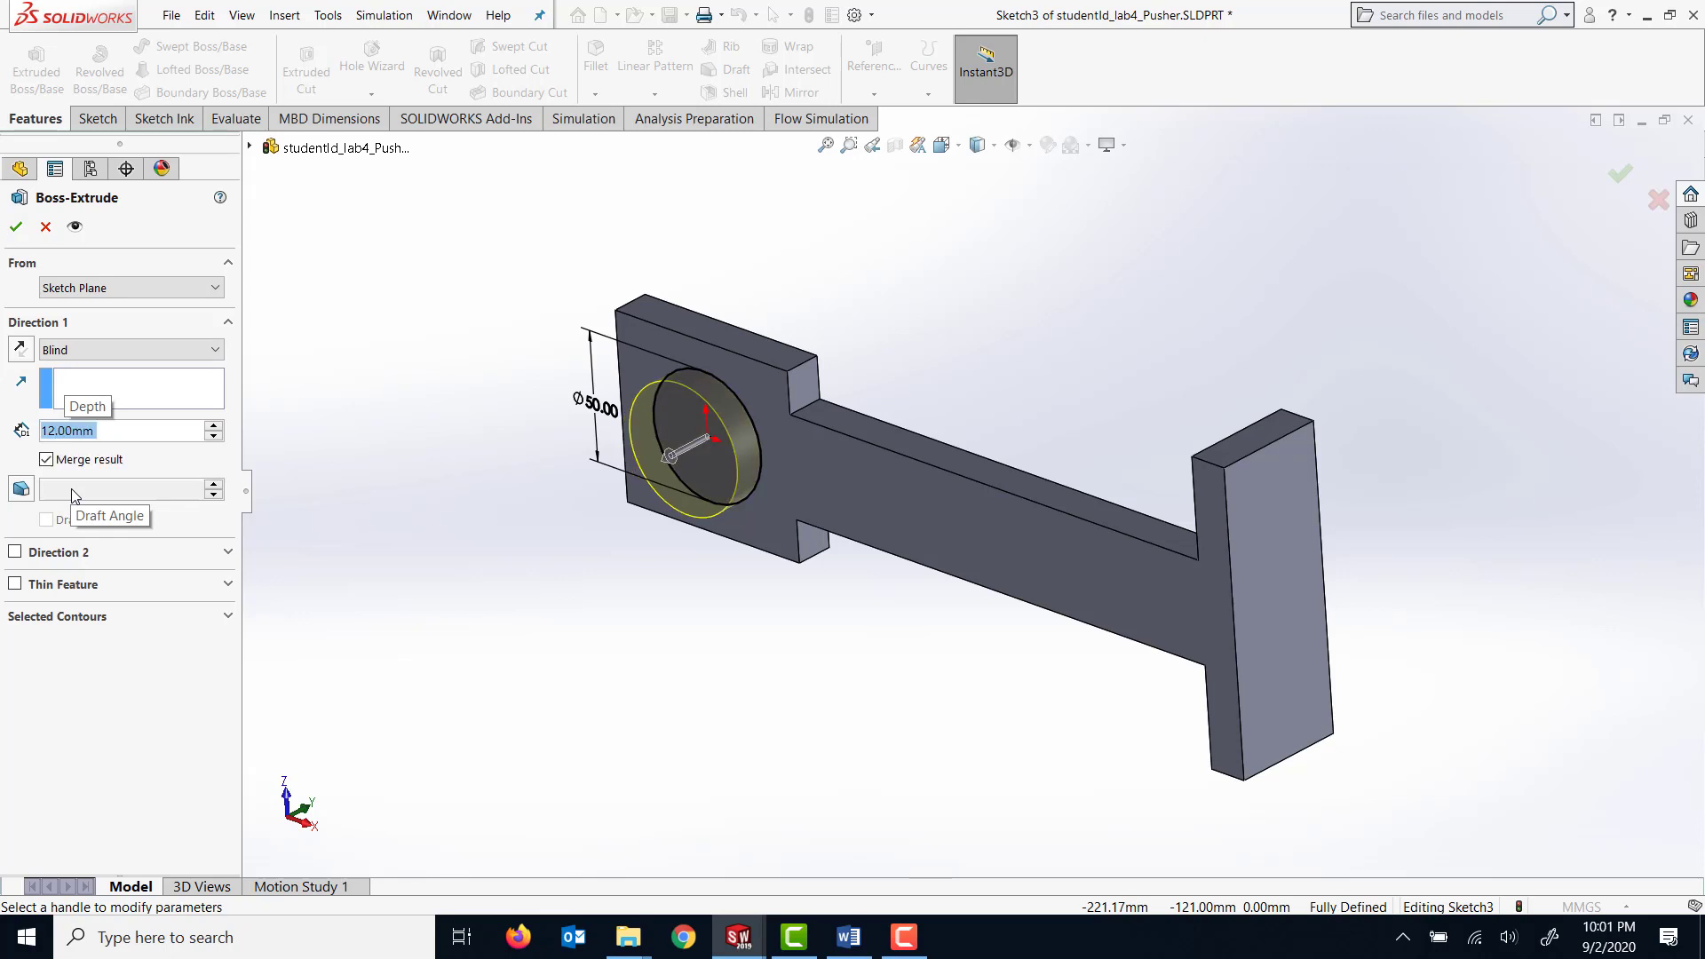
pyautogui.click(16, 226)
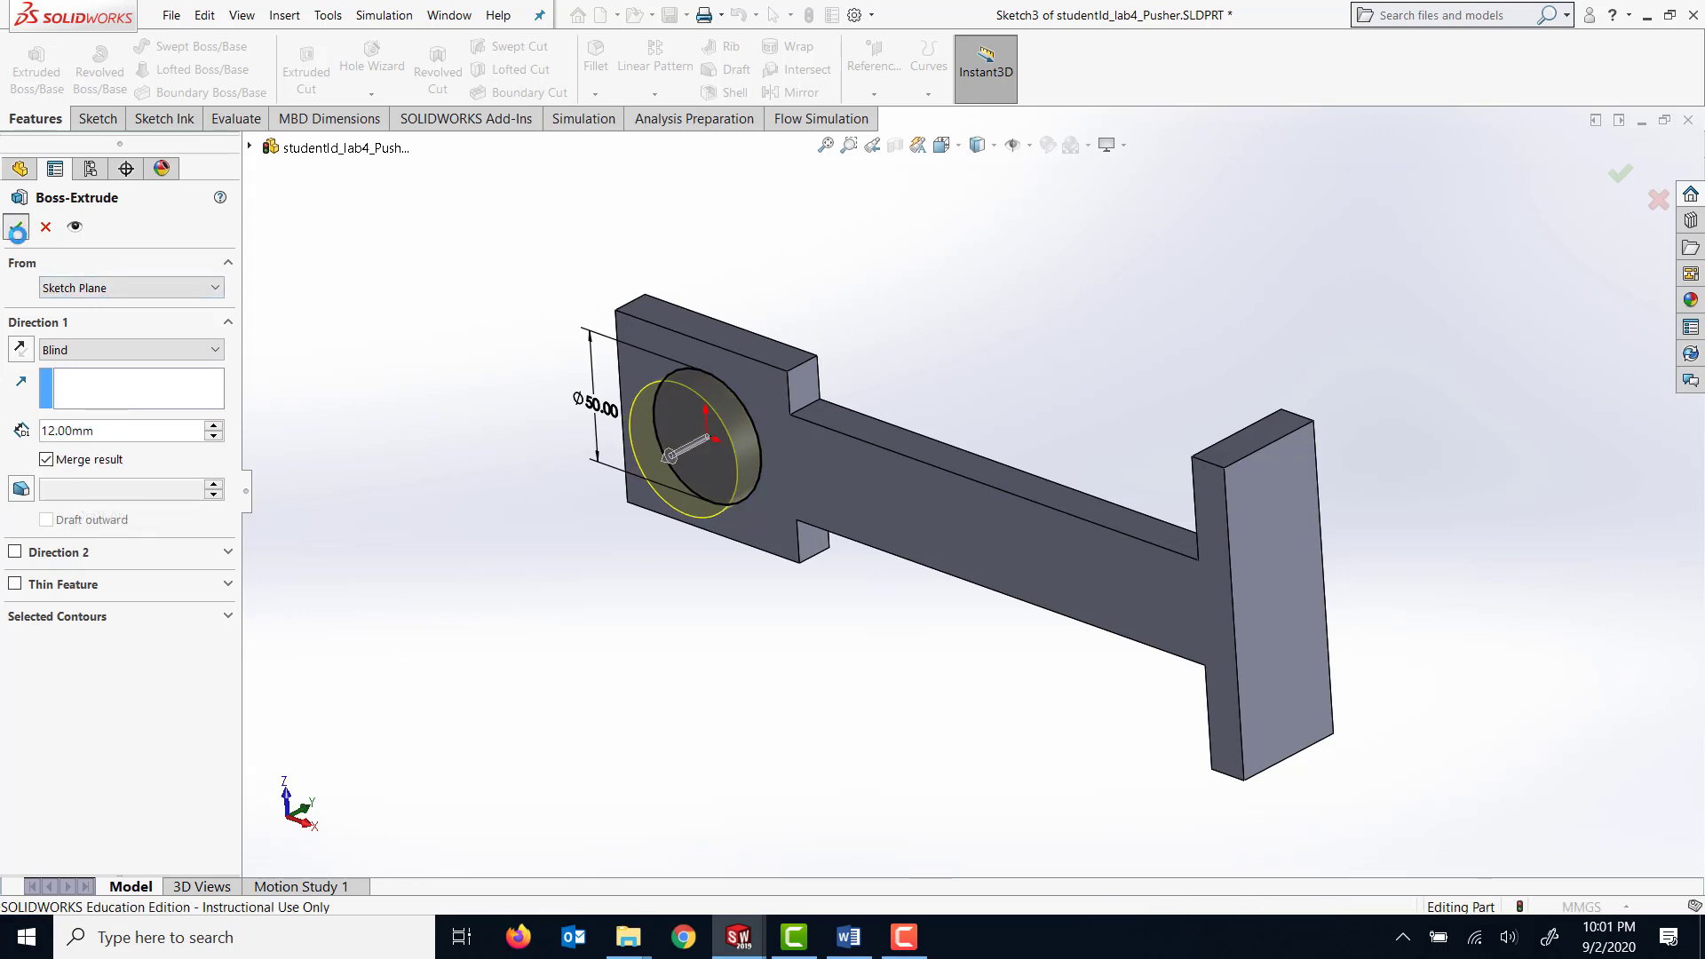
# Configure a Hole Wizard straight tap as a DIN M6 Tapped hole, keeping the custom sizing values, with hole and thread Through All.
pyautogui.moveTo(787, 696); pyautogui.dragTo(792, 504, button='middle')
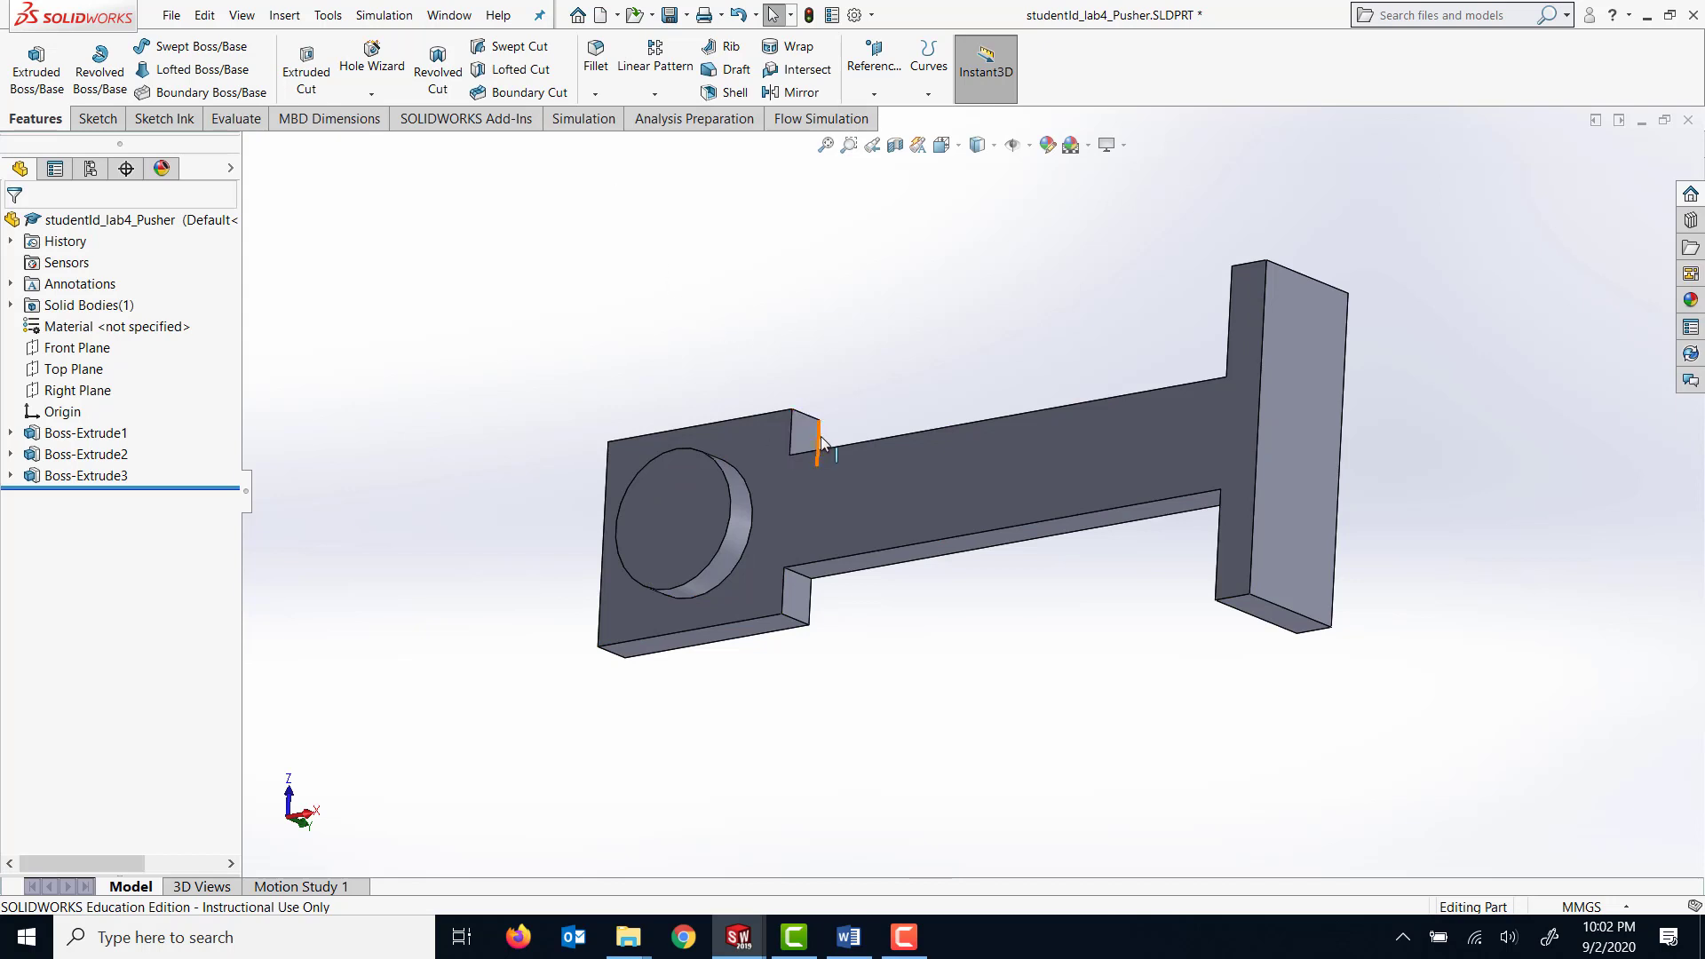
pyautogui.moveTo(649, 397); pyautogui.dragTo(736, 474, button='middle')
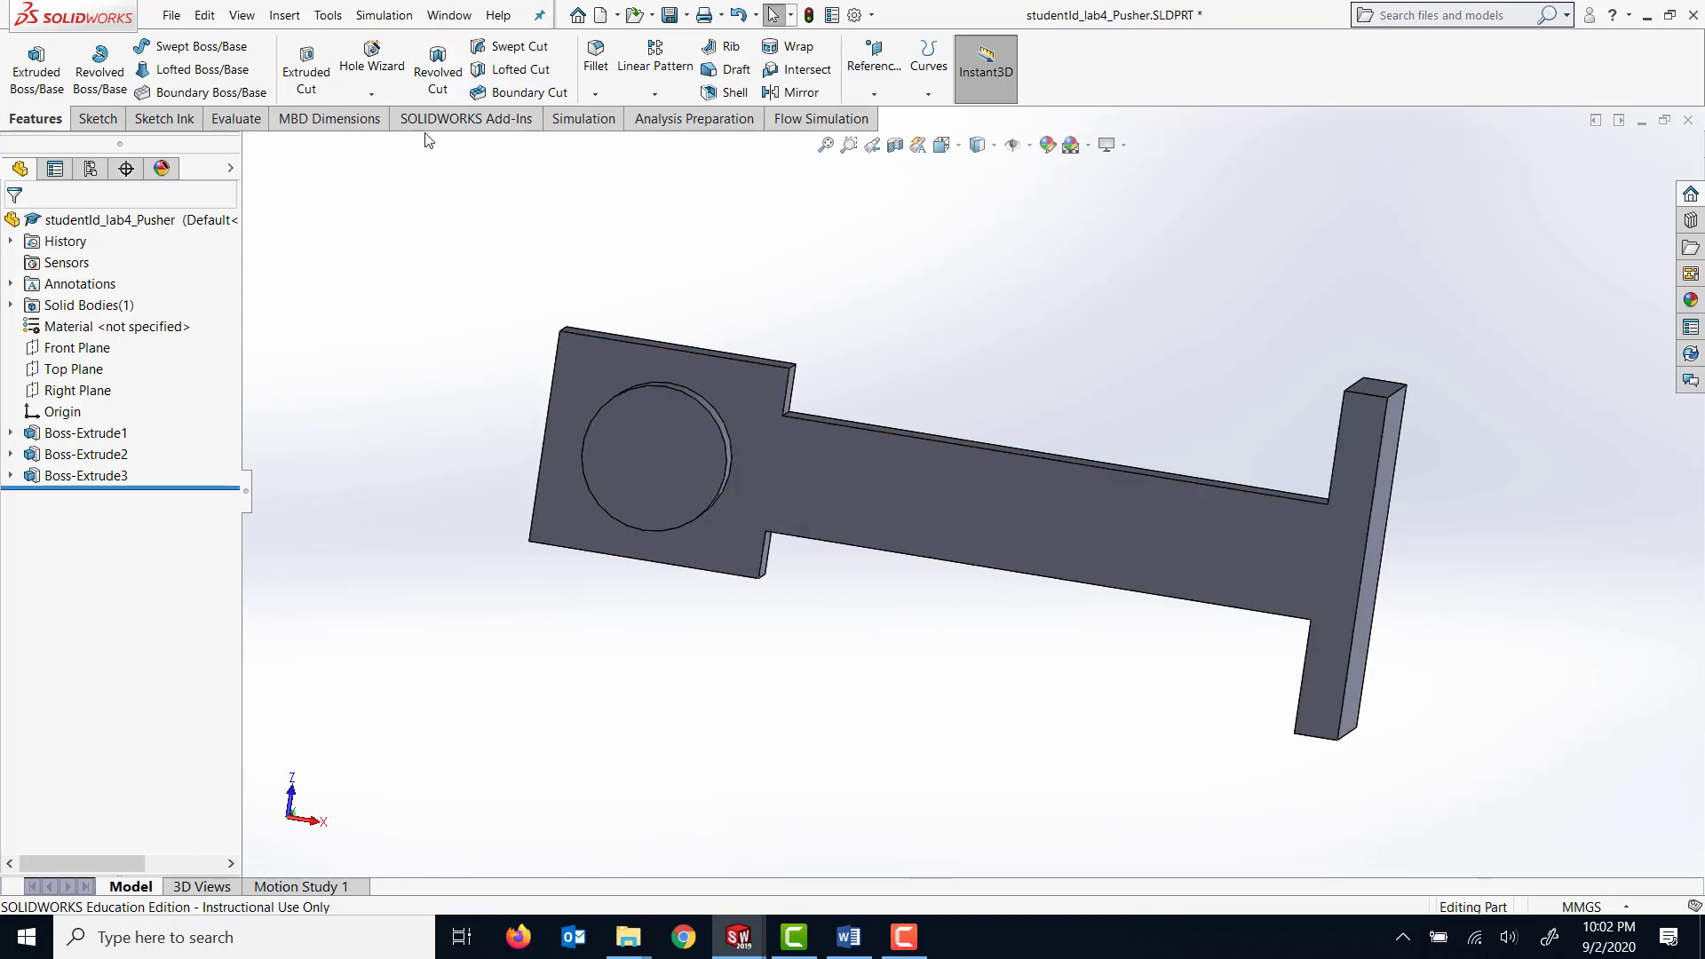
pyautogui.click(374, 75)
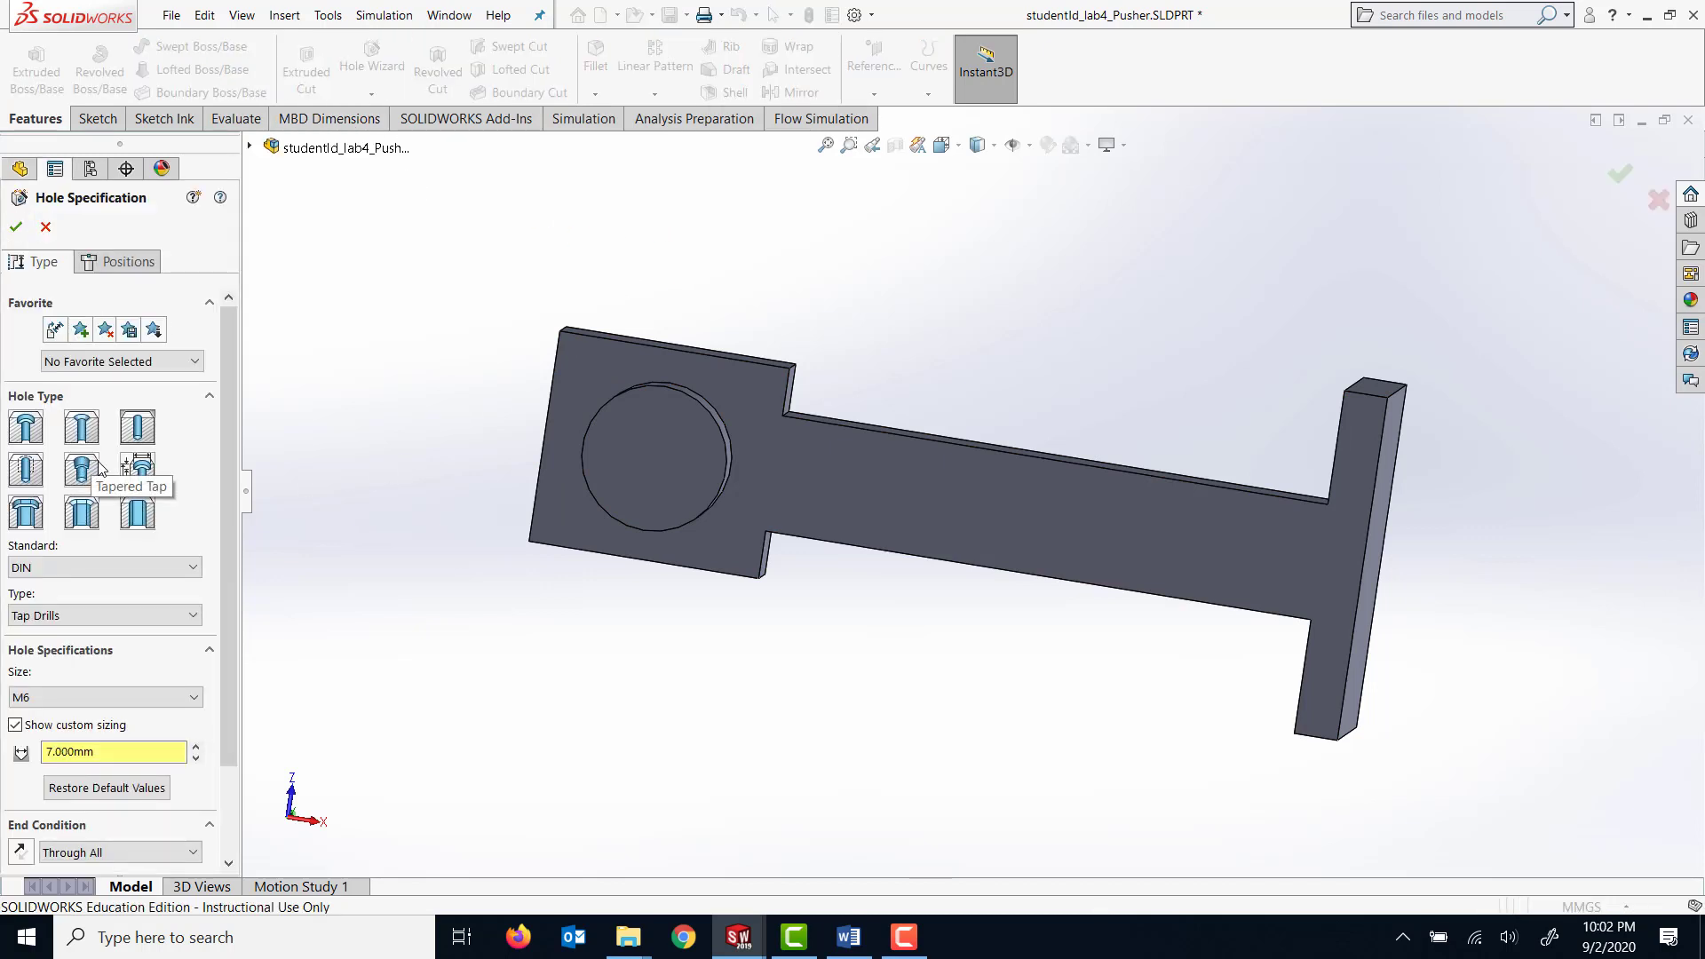
pyautogui.click(26, 477)
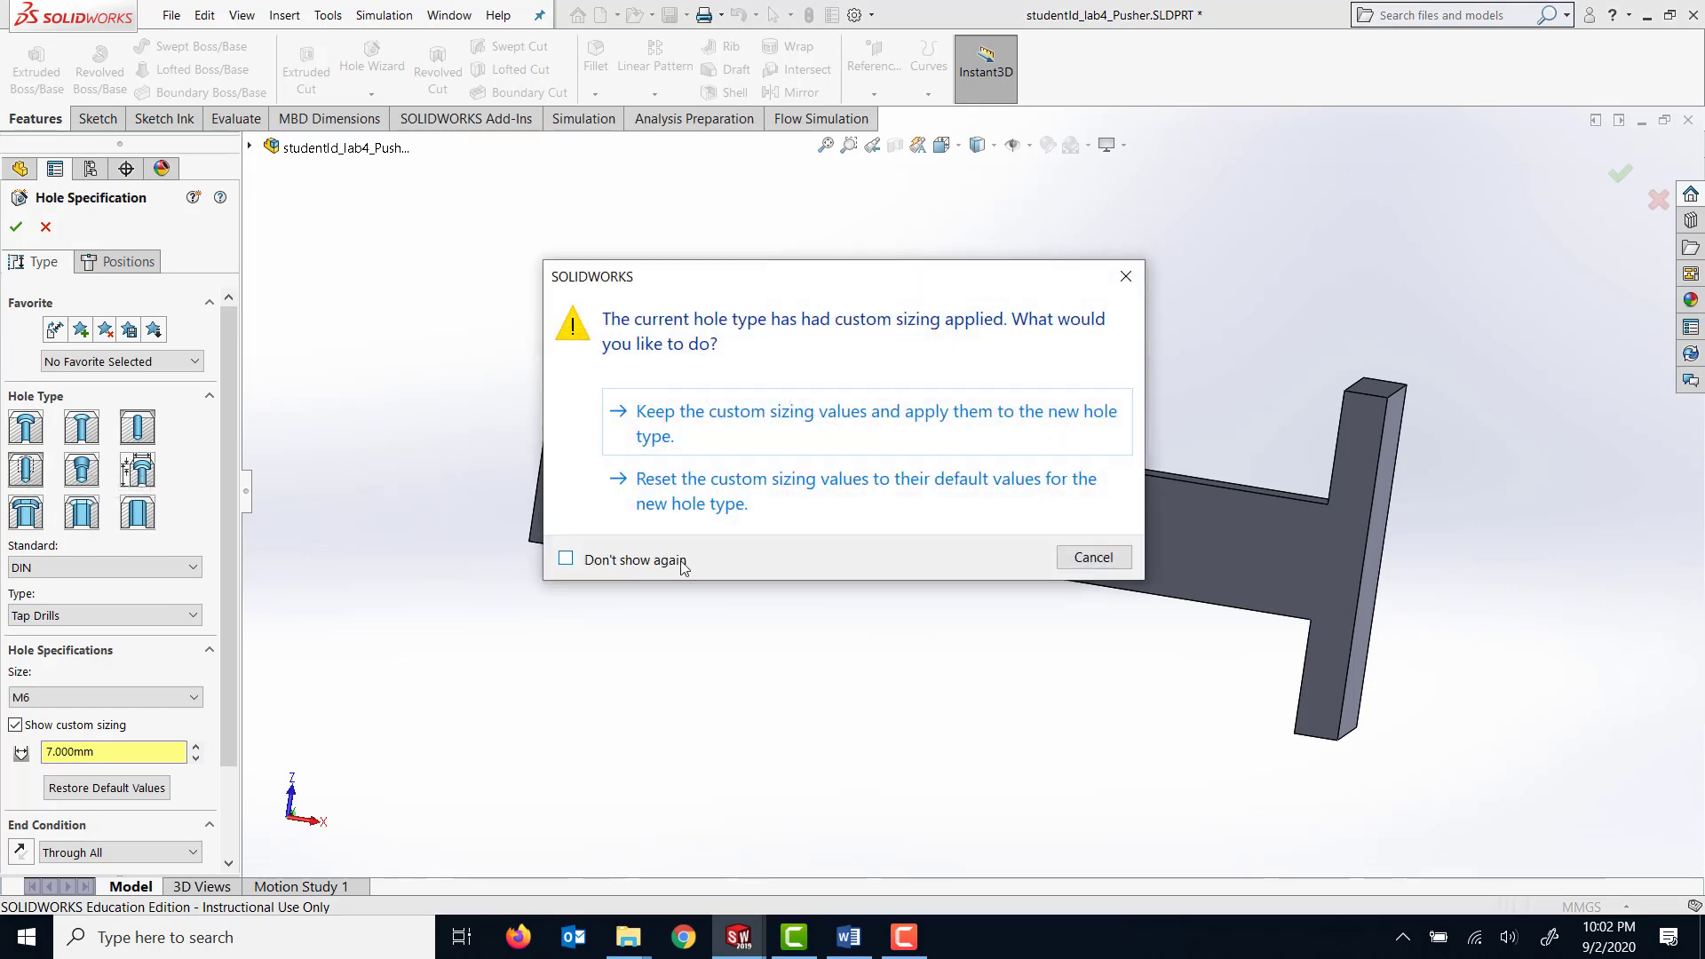
pyautogui.click(892, 433)
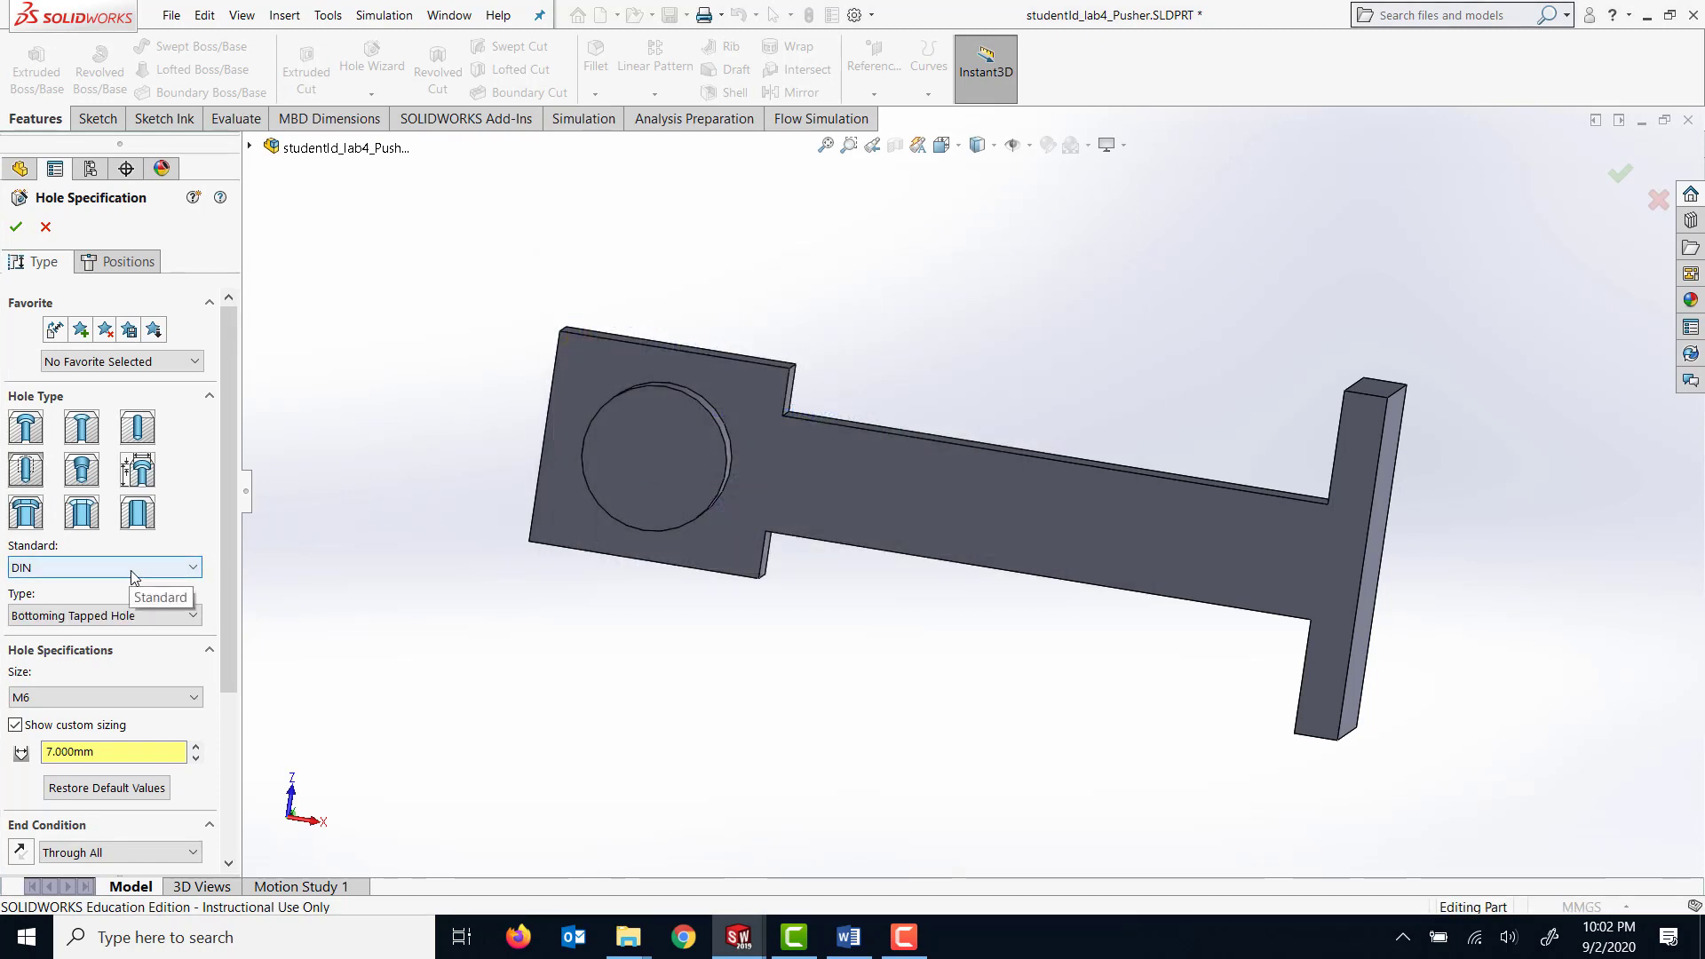
pyautogui.click(104, 617)
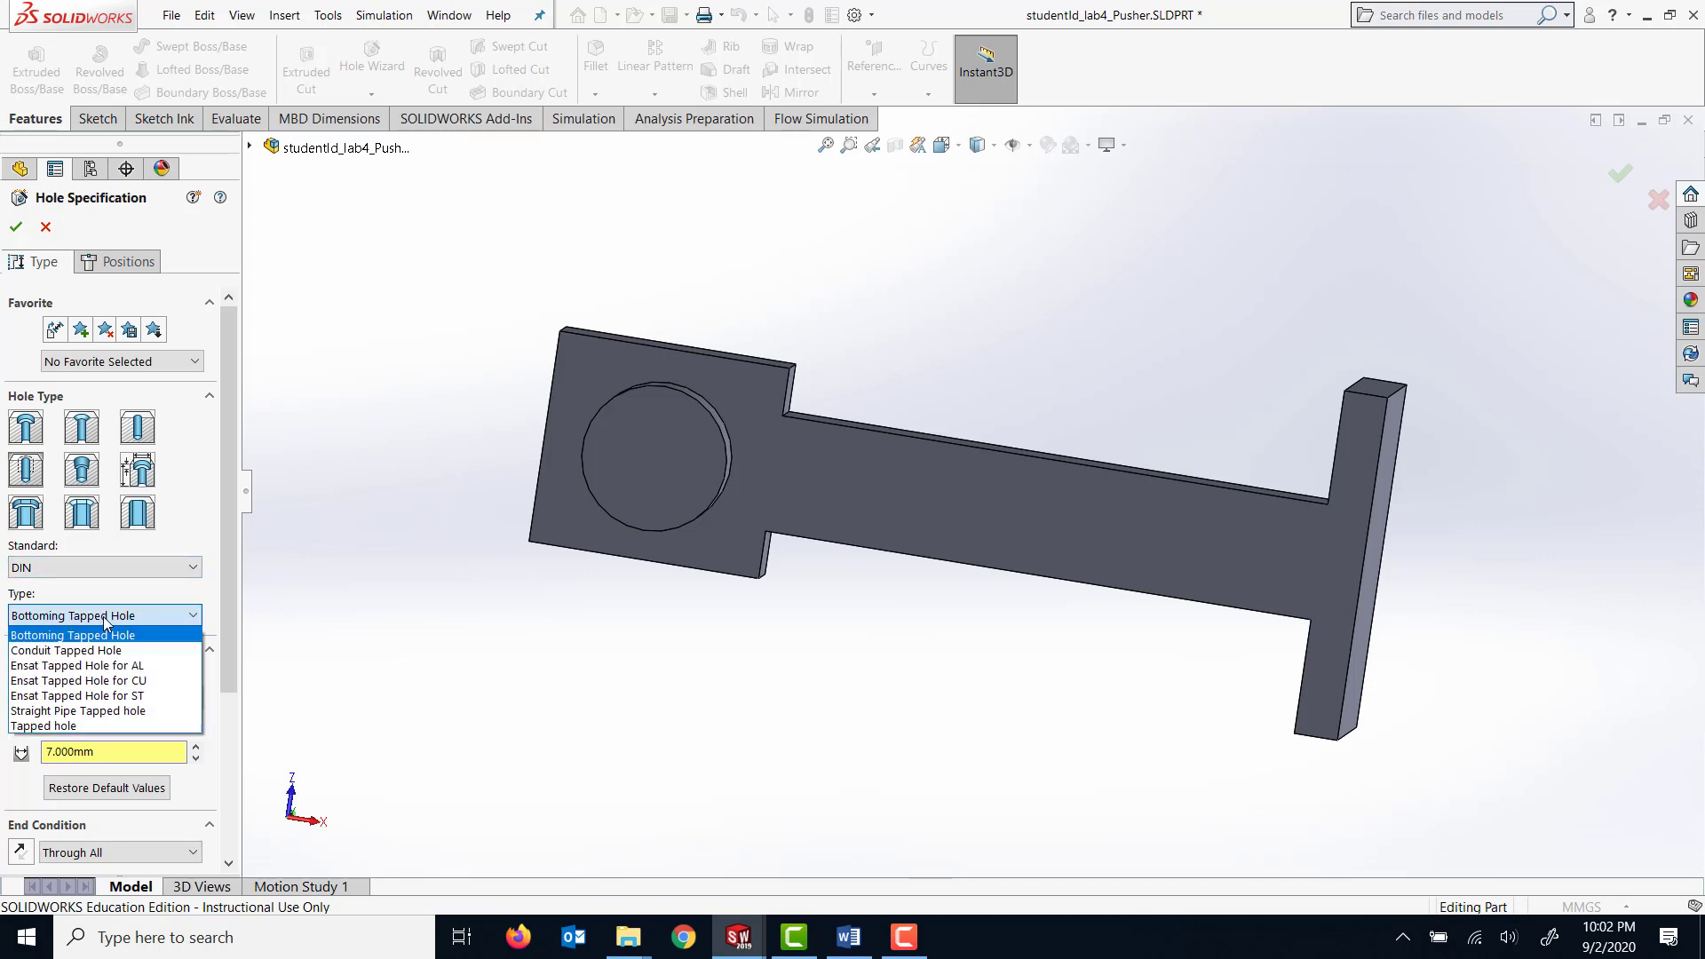
pyautogui.click(100, 725)
pyautogui.moveTo(220, 641); pyautogui.dragTo(226, 707)
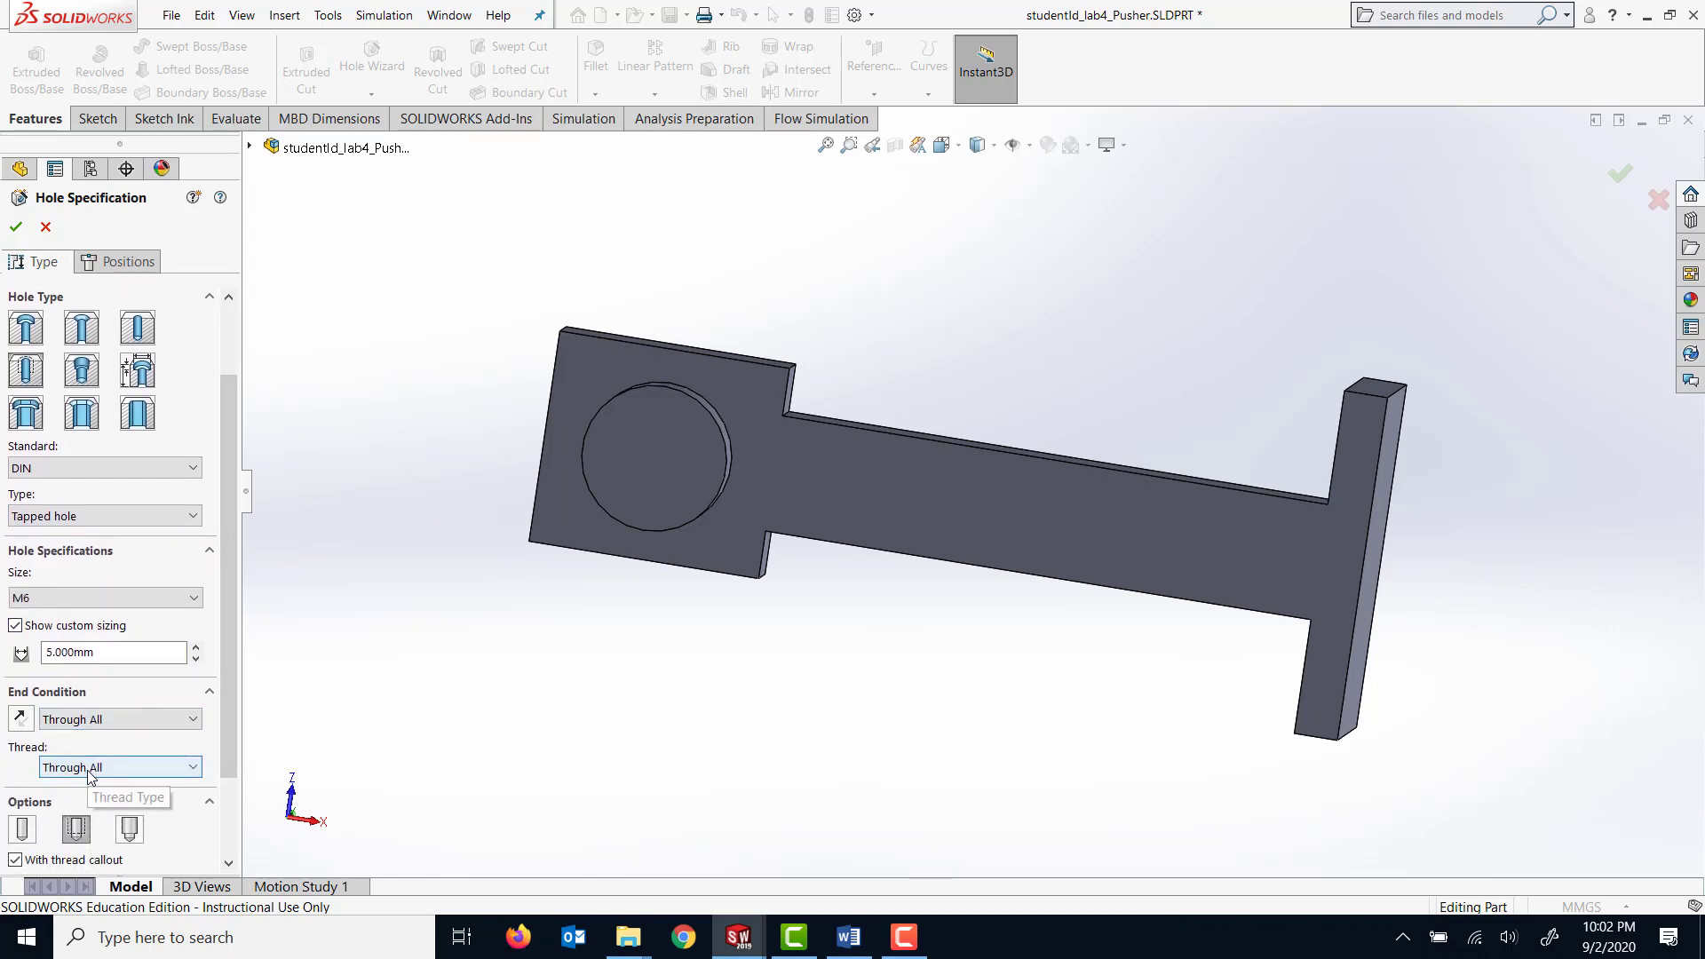
pyautogui.scroll(-3, 229, 712)
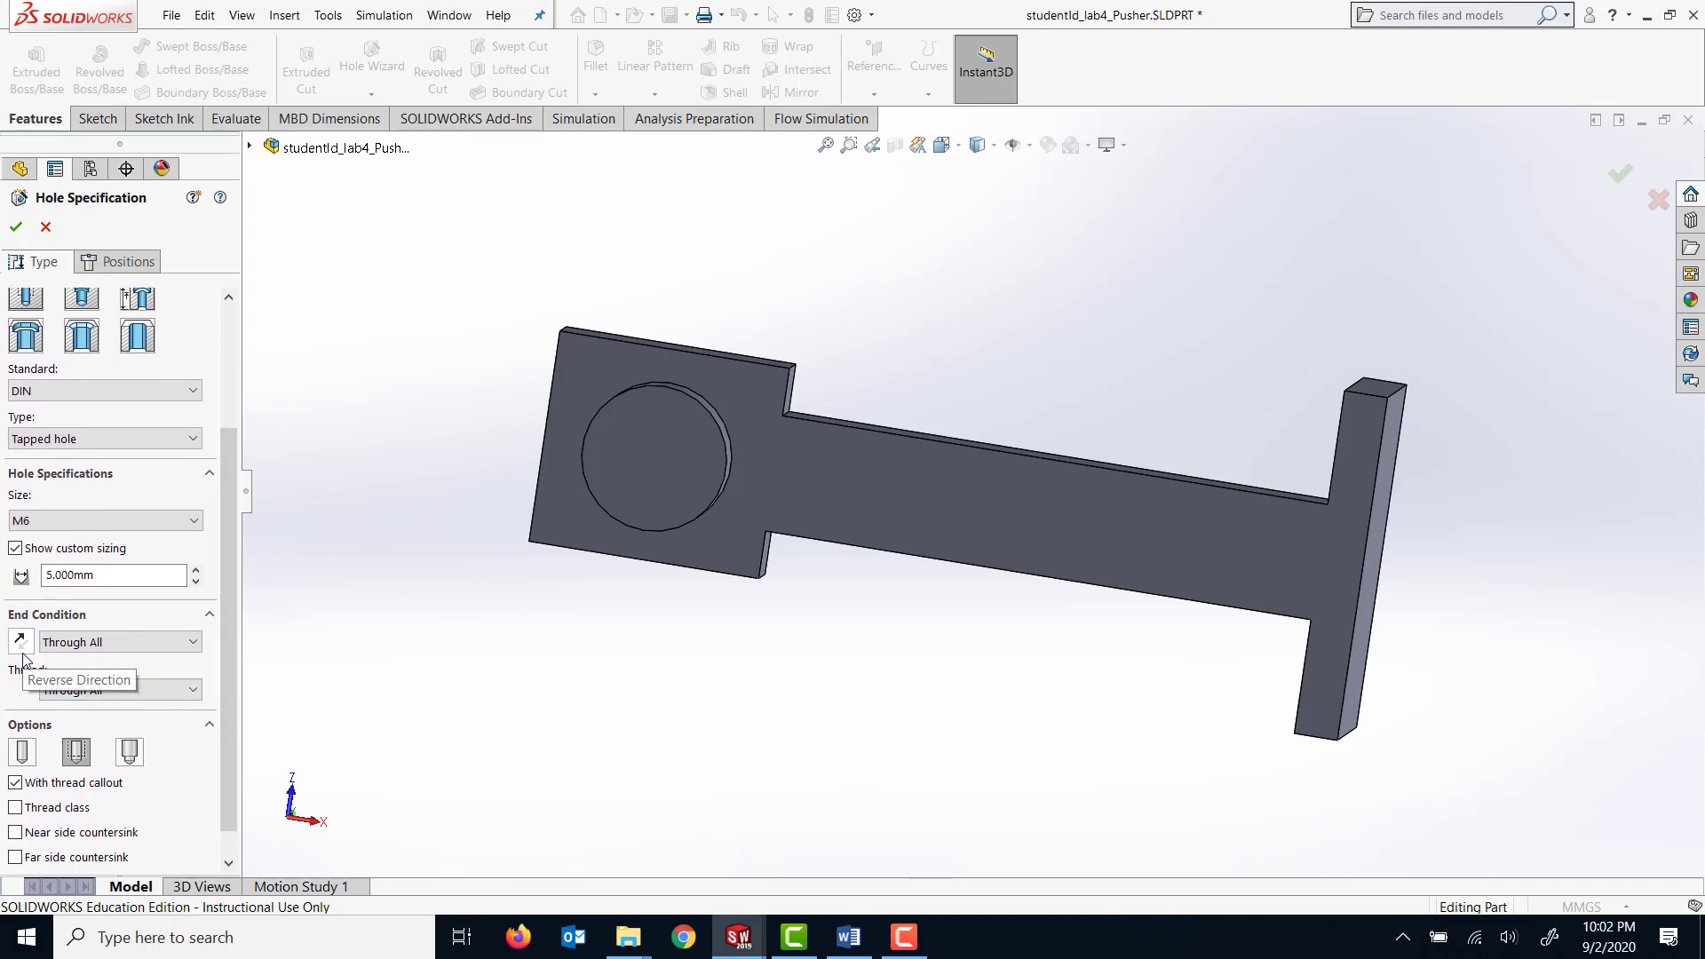
# Place the tapped hole's position point on the pusher's wide flat face, near the plate's outer corner beside the round boss.
pyautogui.click(119, 265)
pyautogui.scroll(-3, 616, 266)
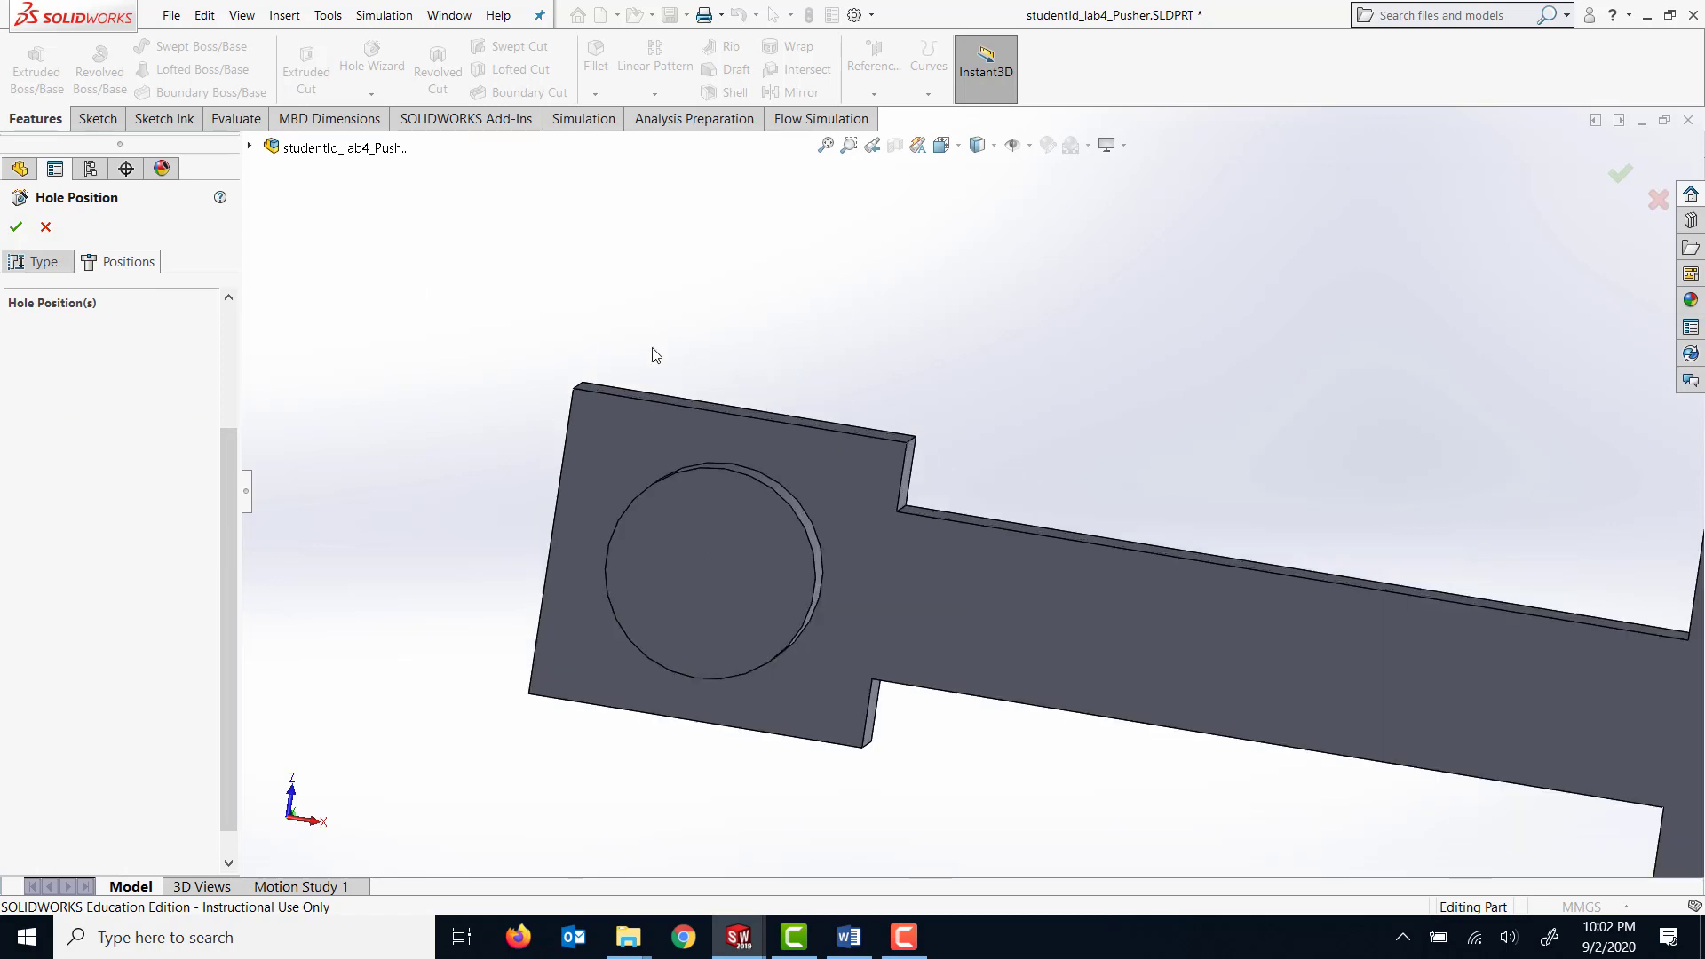
pyautogui.scroll(1, 656, 354)
pyautogui.click(668, 460)
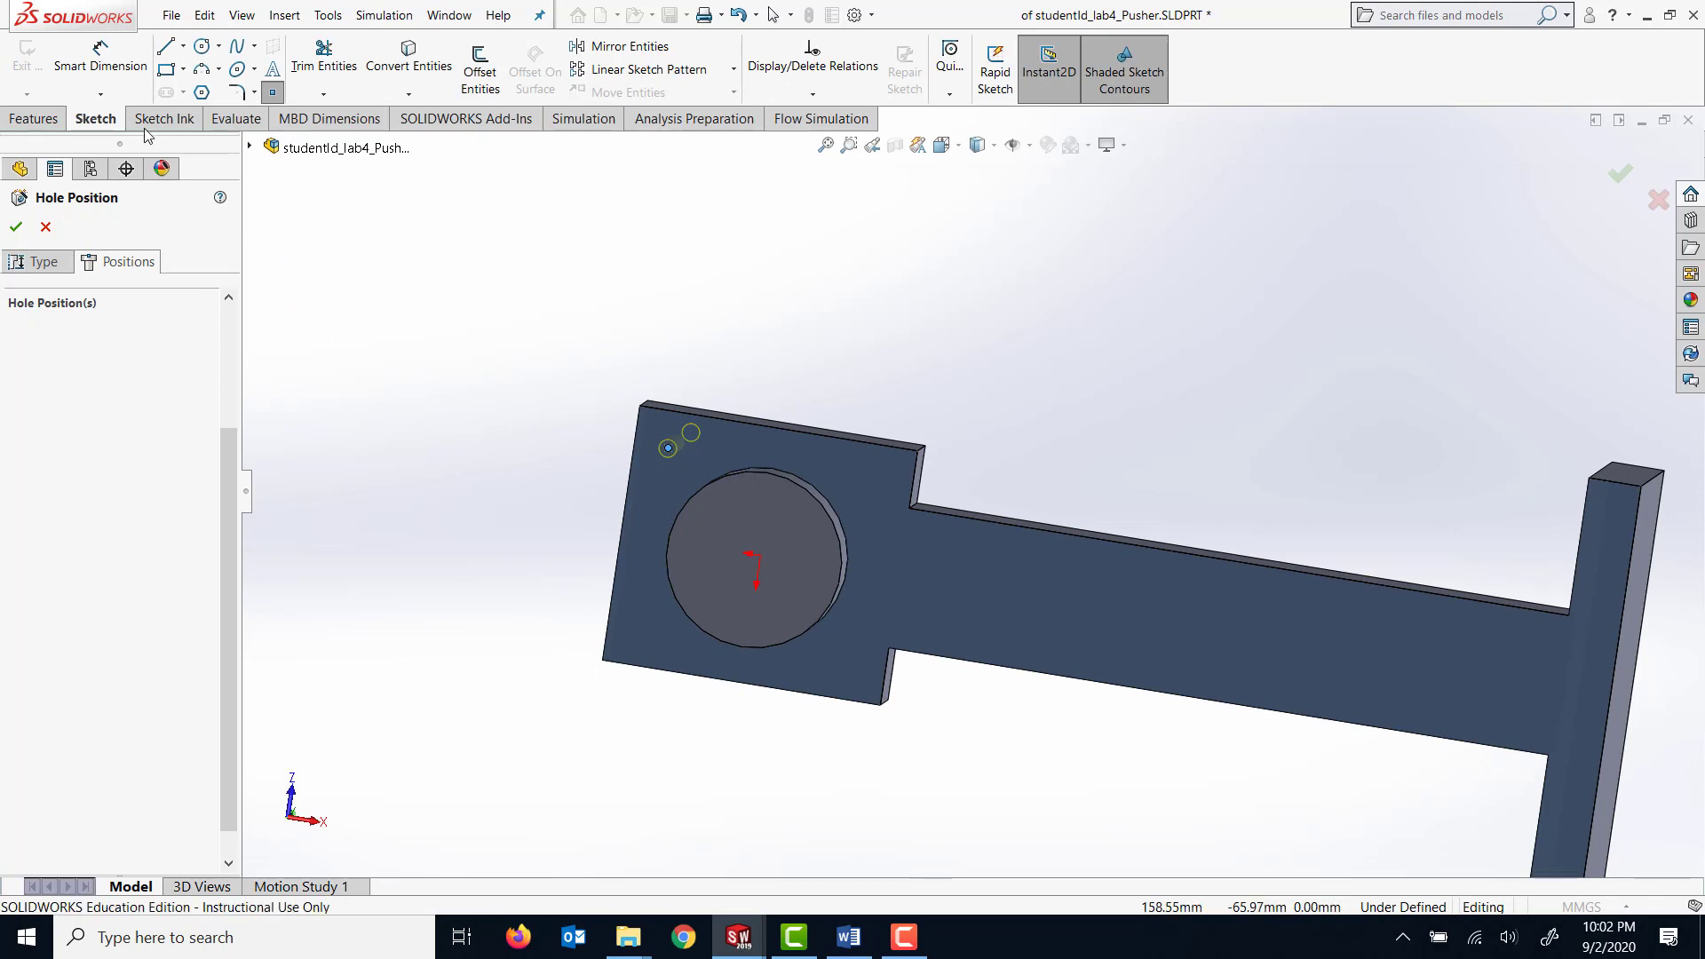
# Dimension the hole's position point 6.5 mm from the wide plate's nearest side edge.
pyautogui.click(98, 69)
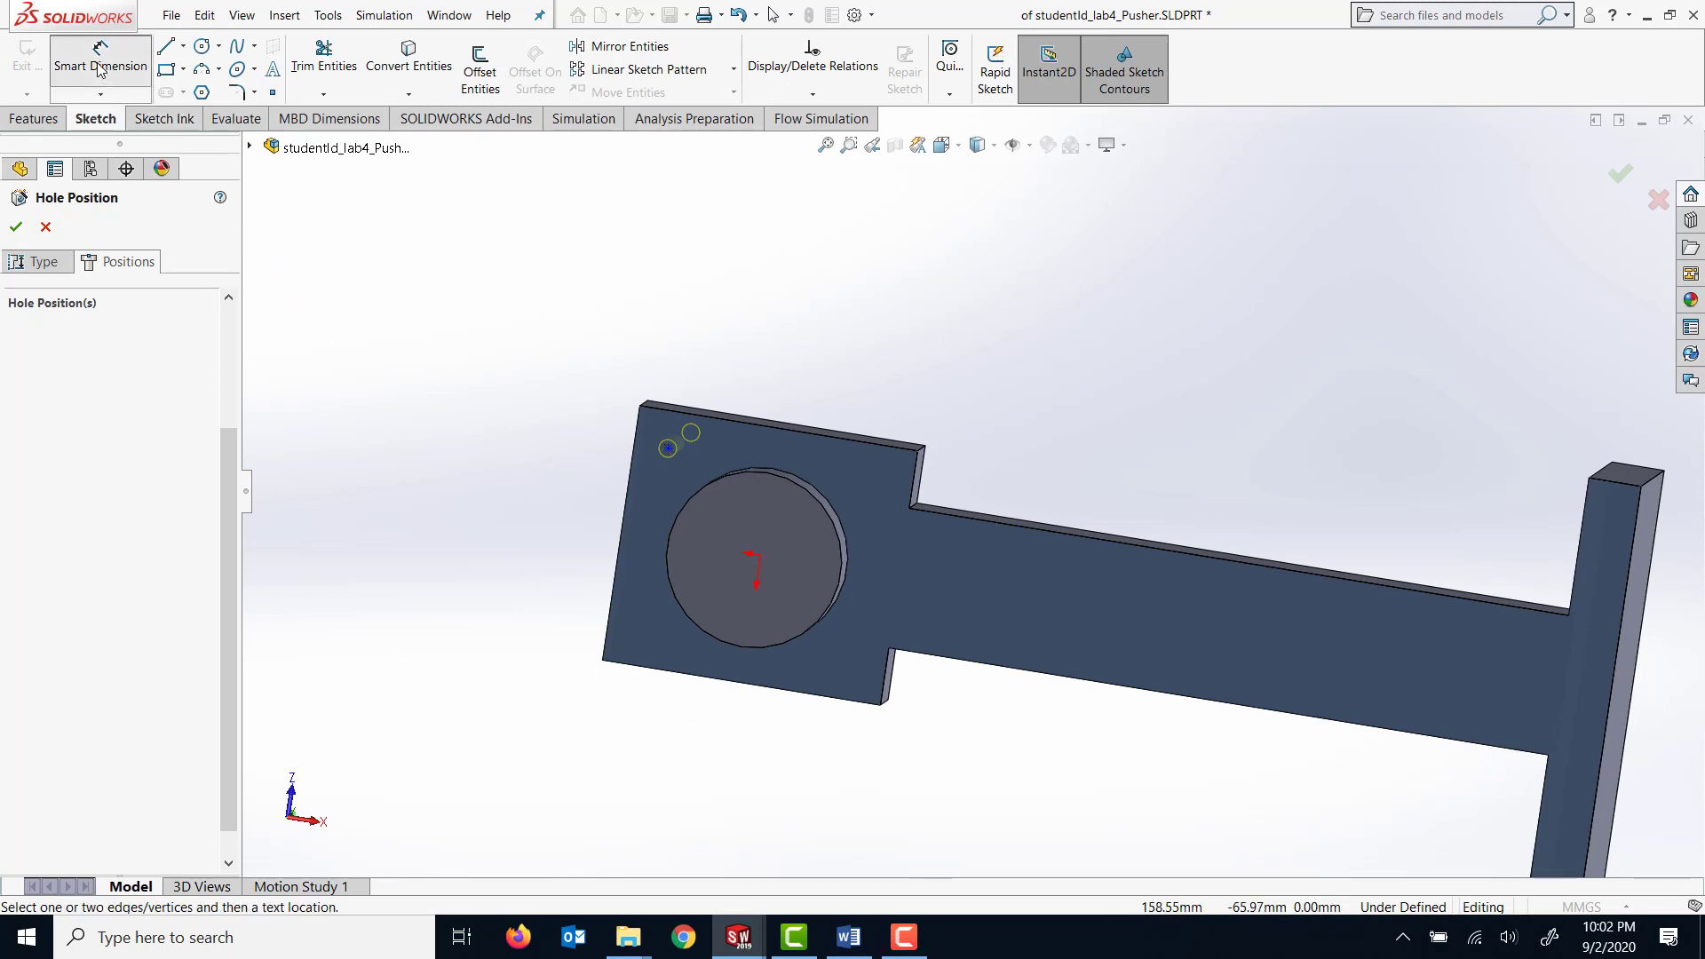
pyautogui.click(668, 449)
pyautogui.click(689, 412)
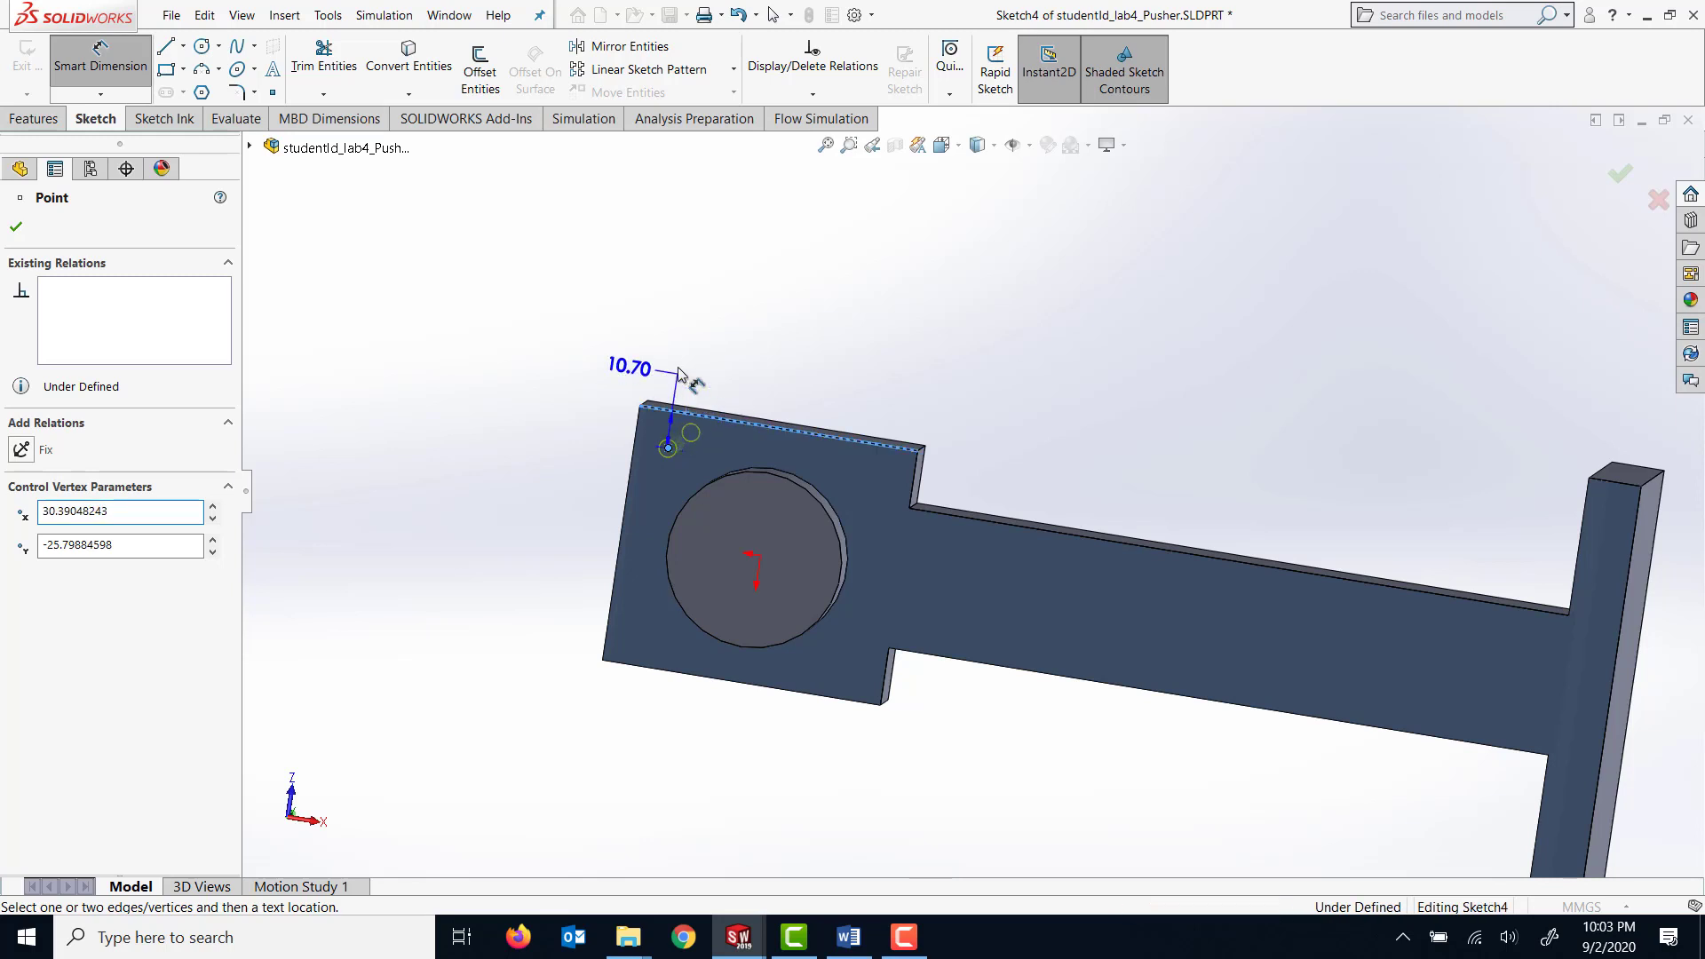
pyautogui.click(684, 371)
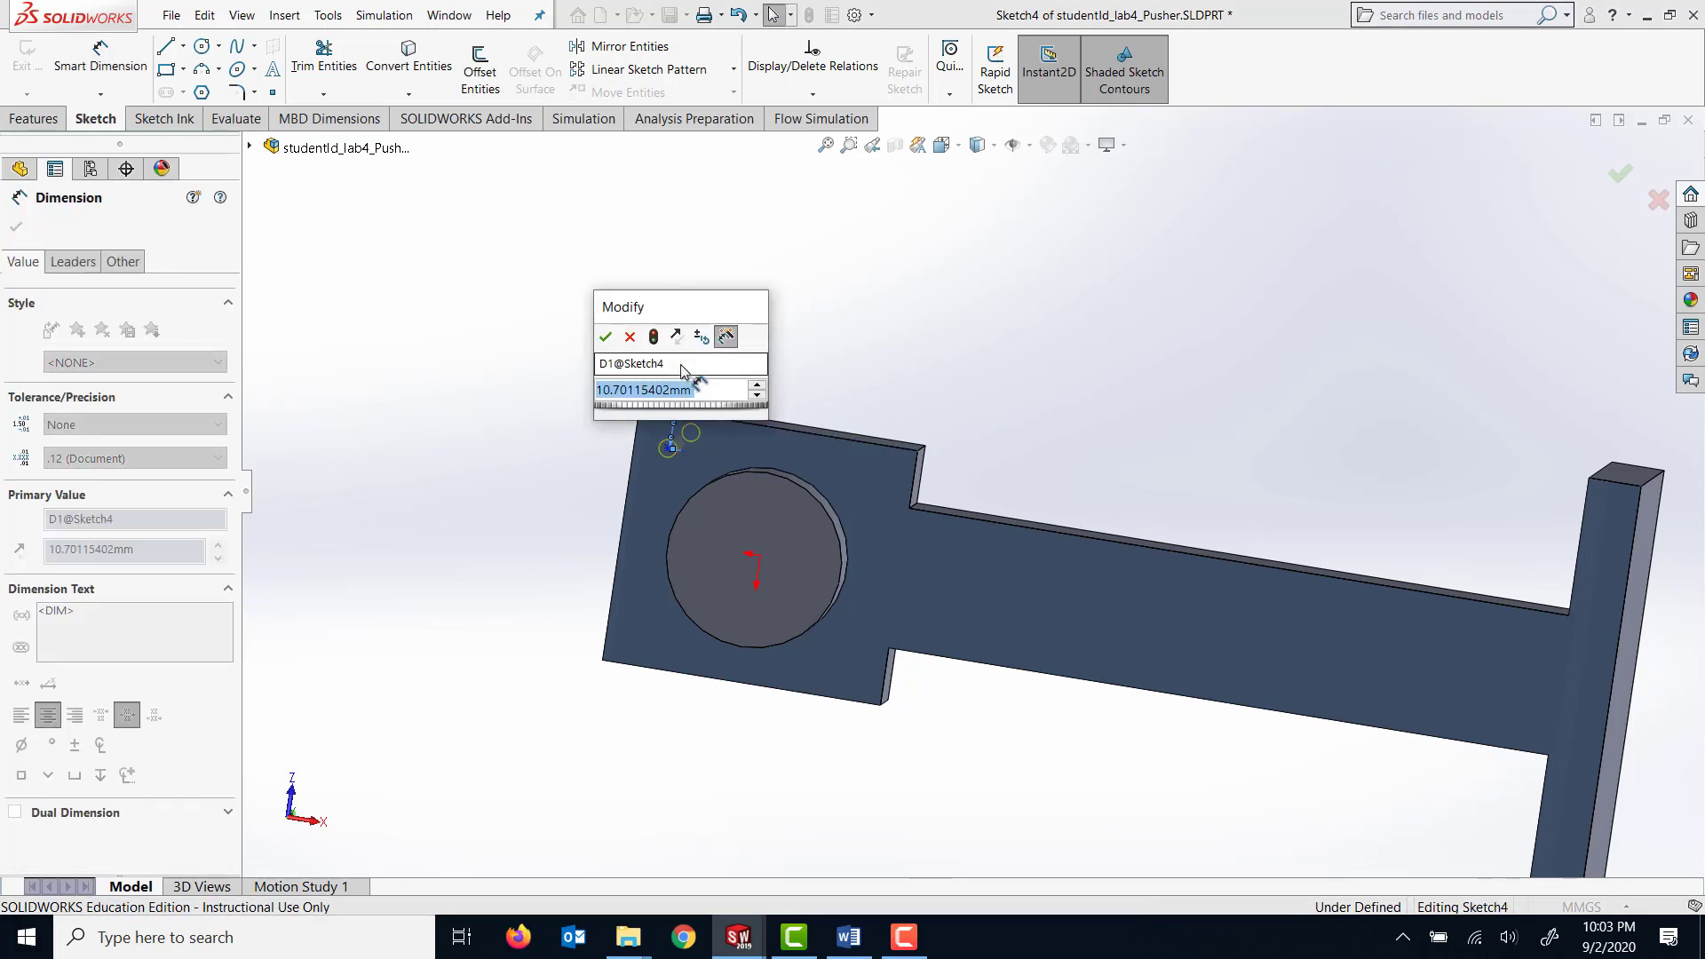
pyautogui.write('6')
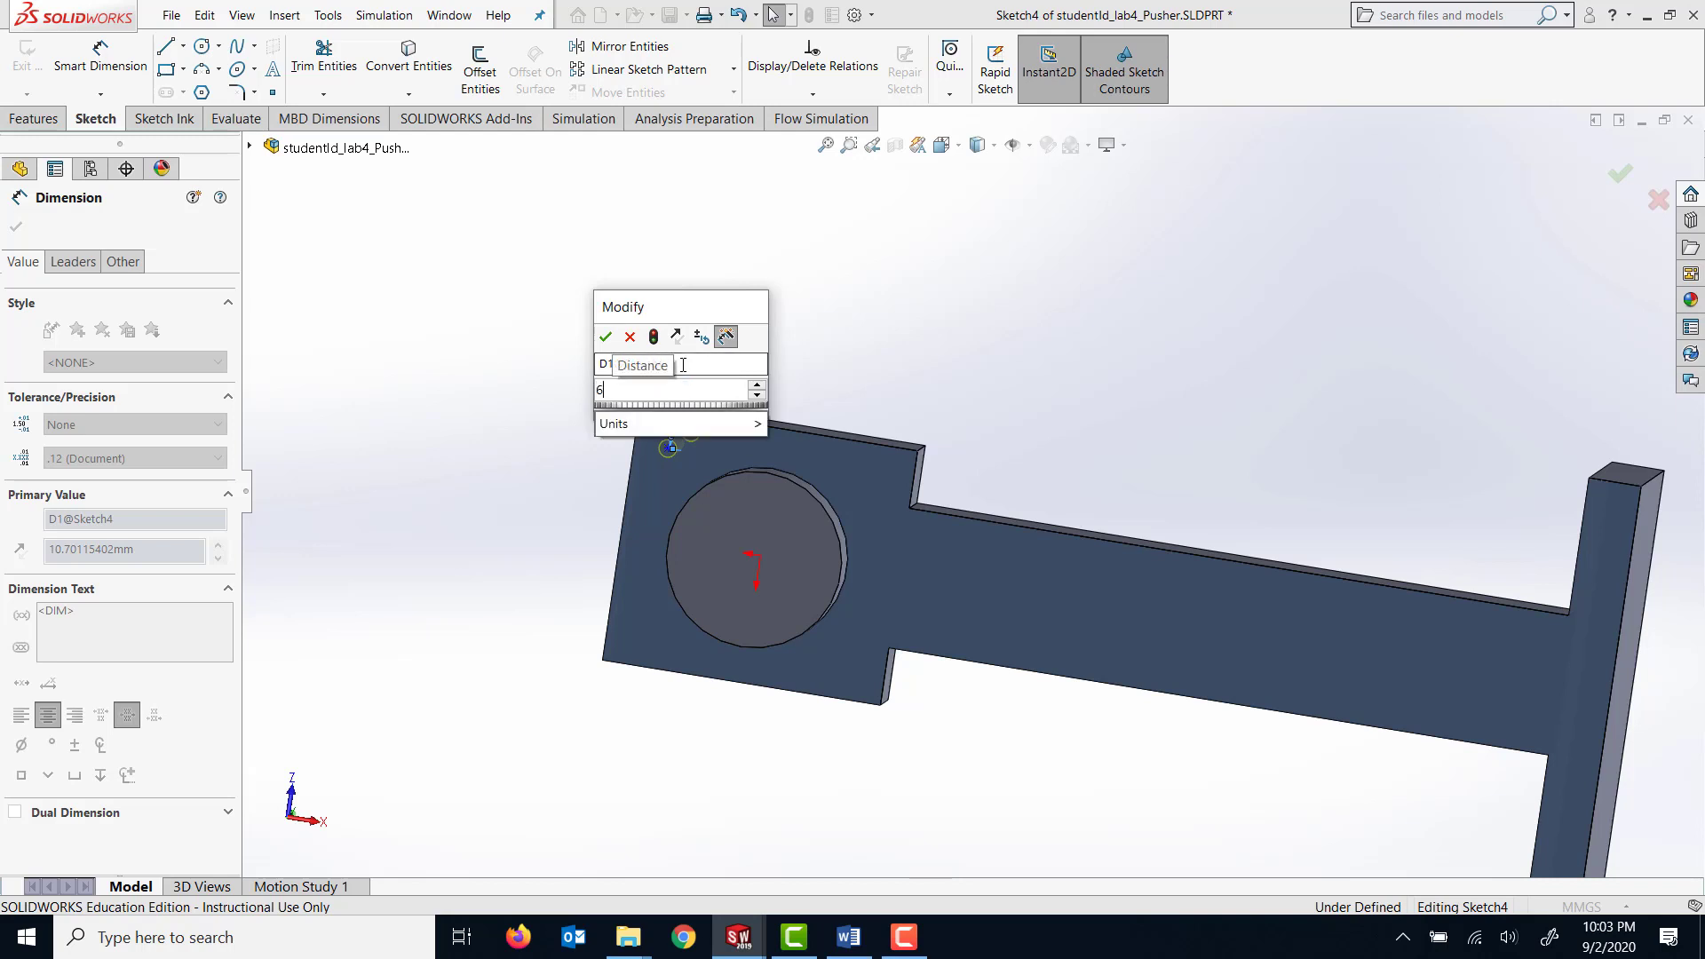
pyautogui.write('.5')
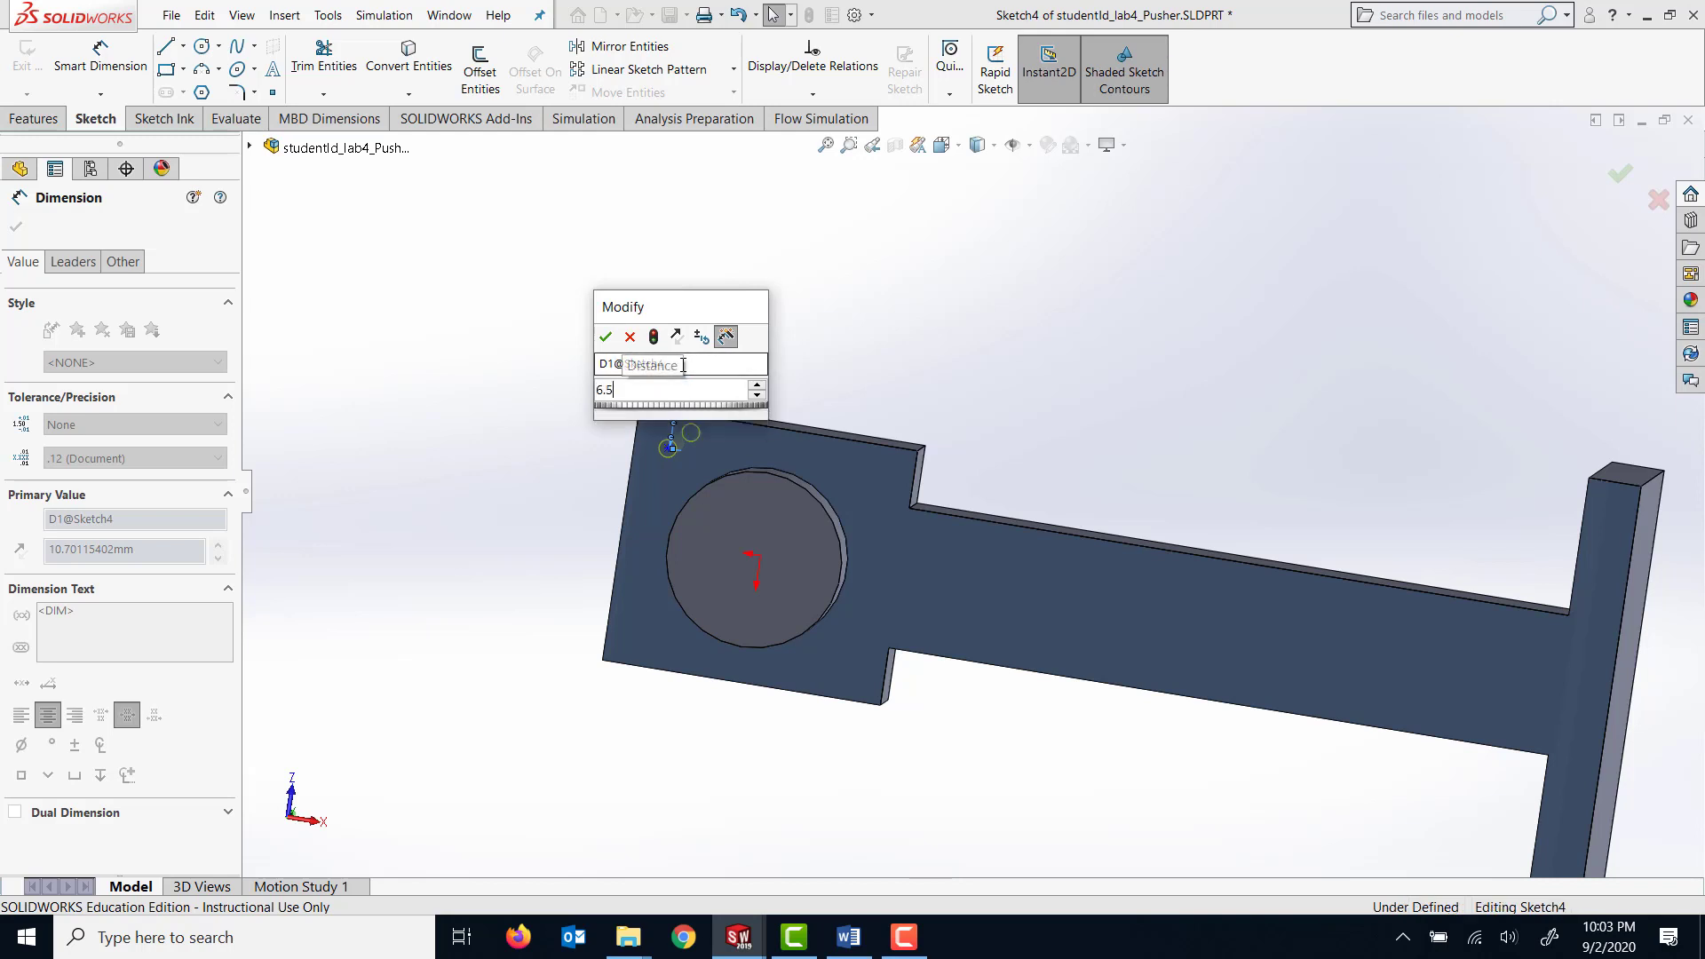
pyautogui.press('Return')
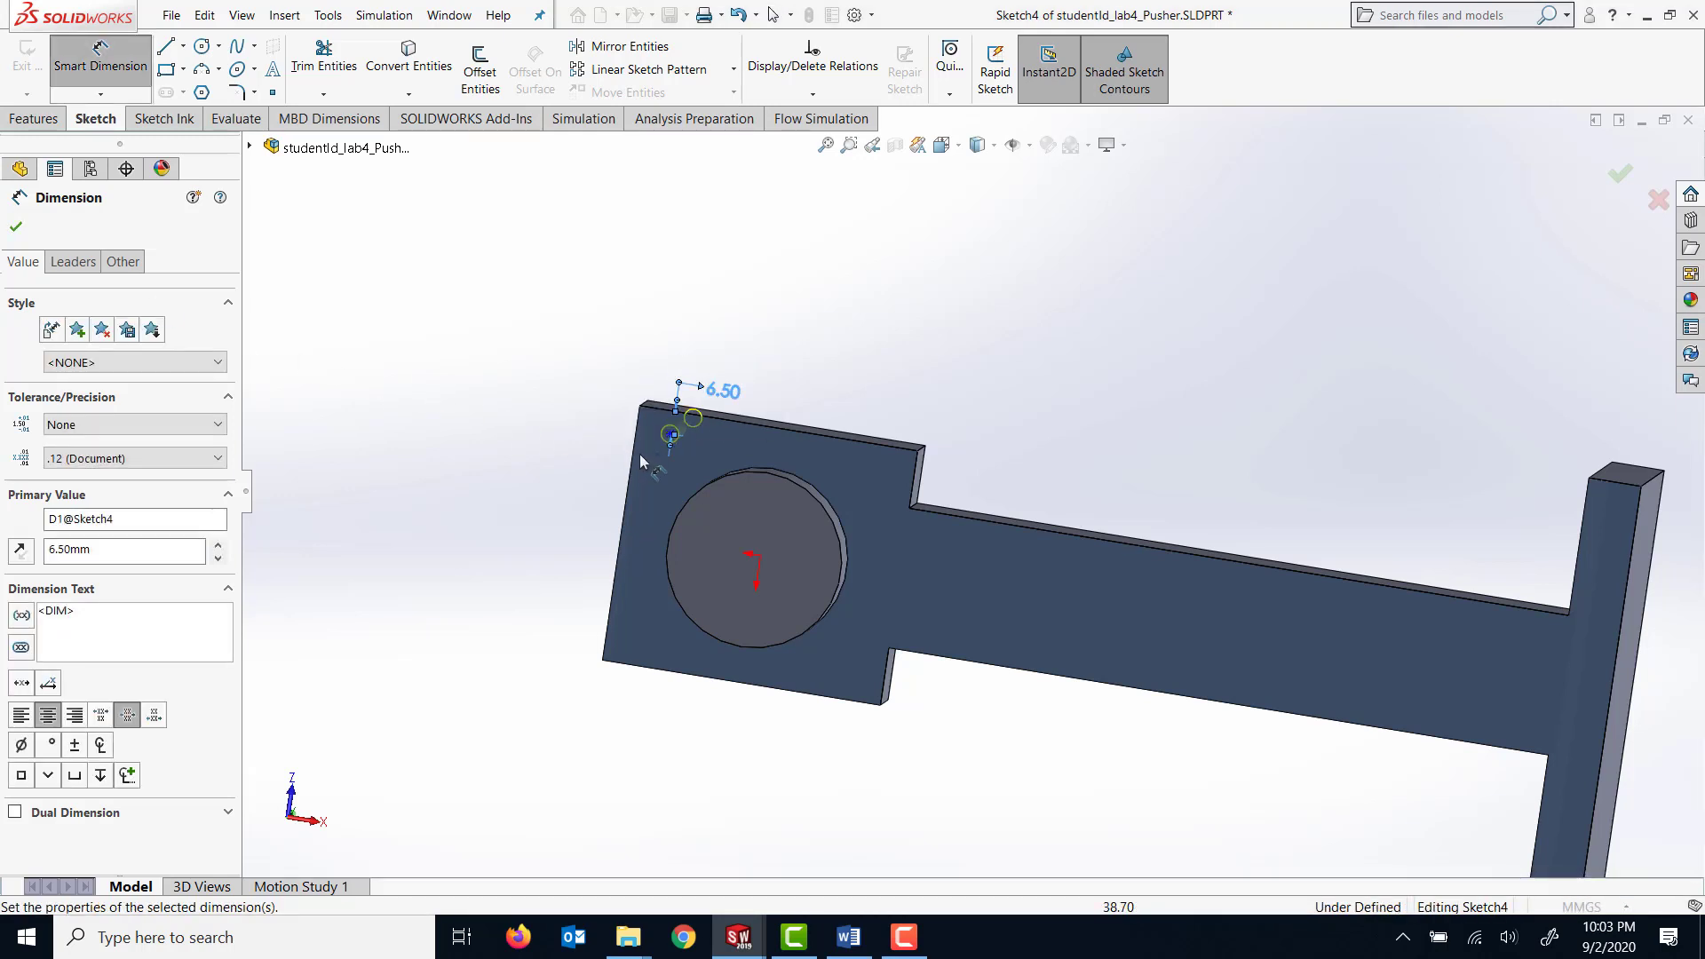
# Dimension the hole's position point 22.5 mm from the plate's outer end edge and finish the M6 tapped hole.
pyautogui.click(671, 434)
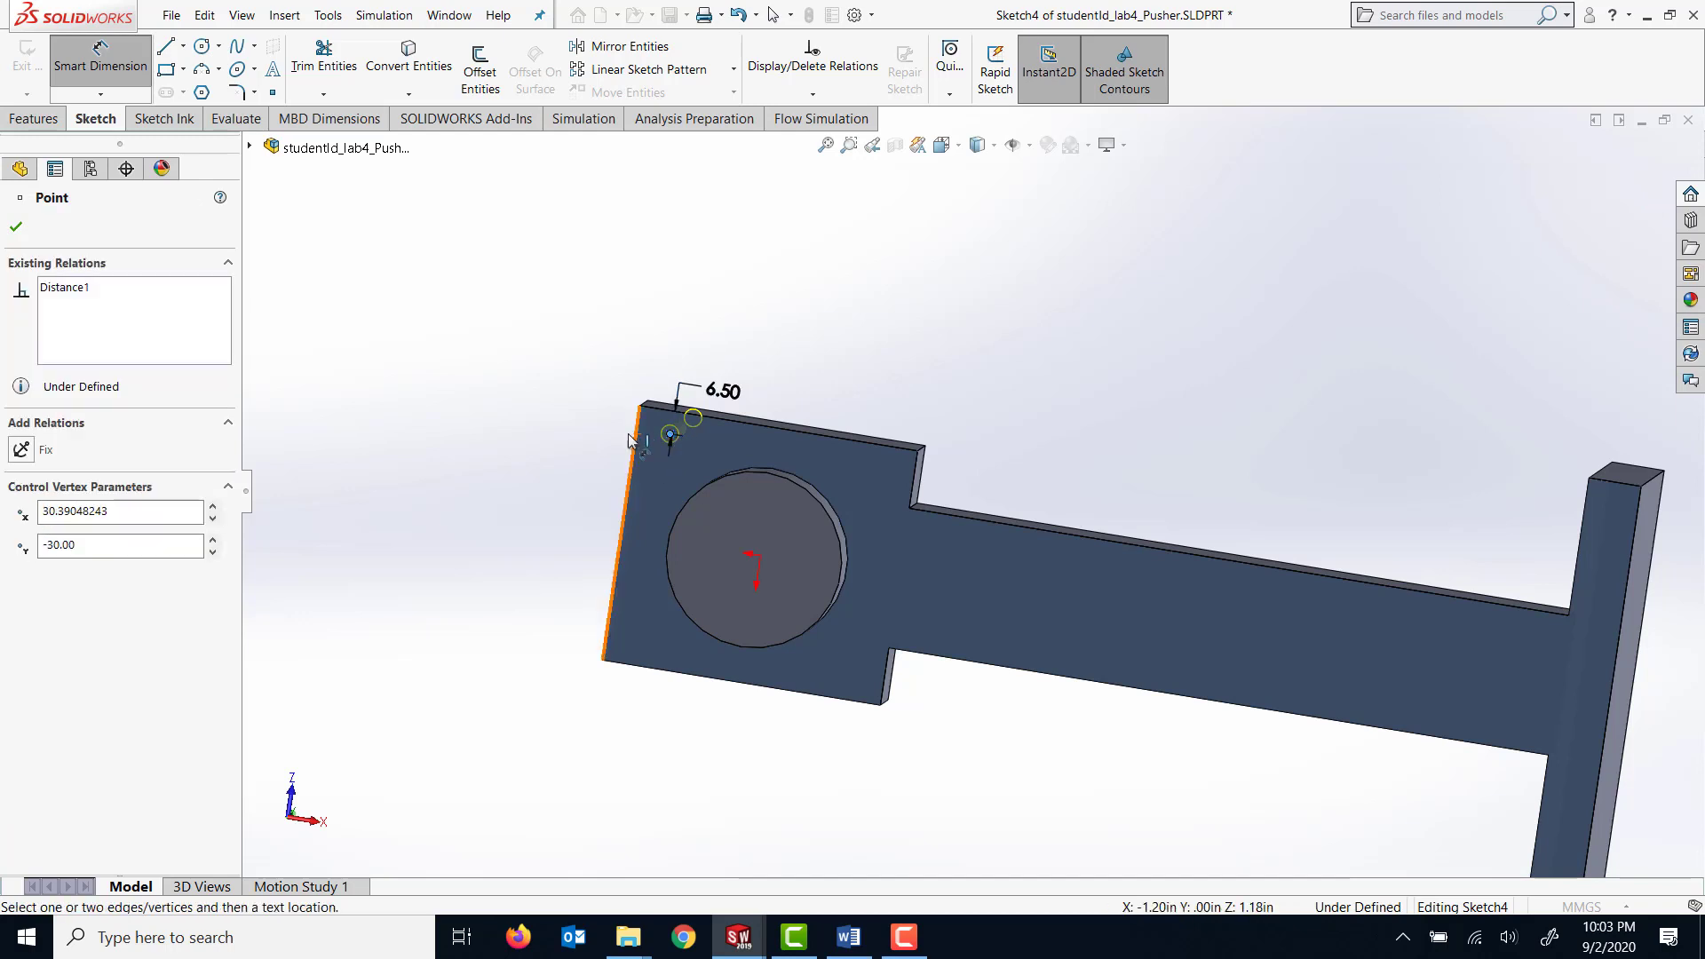
pyautogui.click(633, 446)
pyautogui.click(594, 423)
pyautogui.click(597, 423)
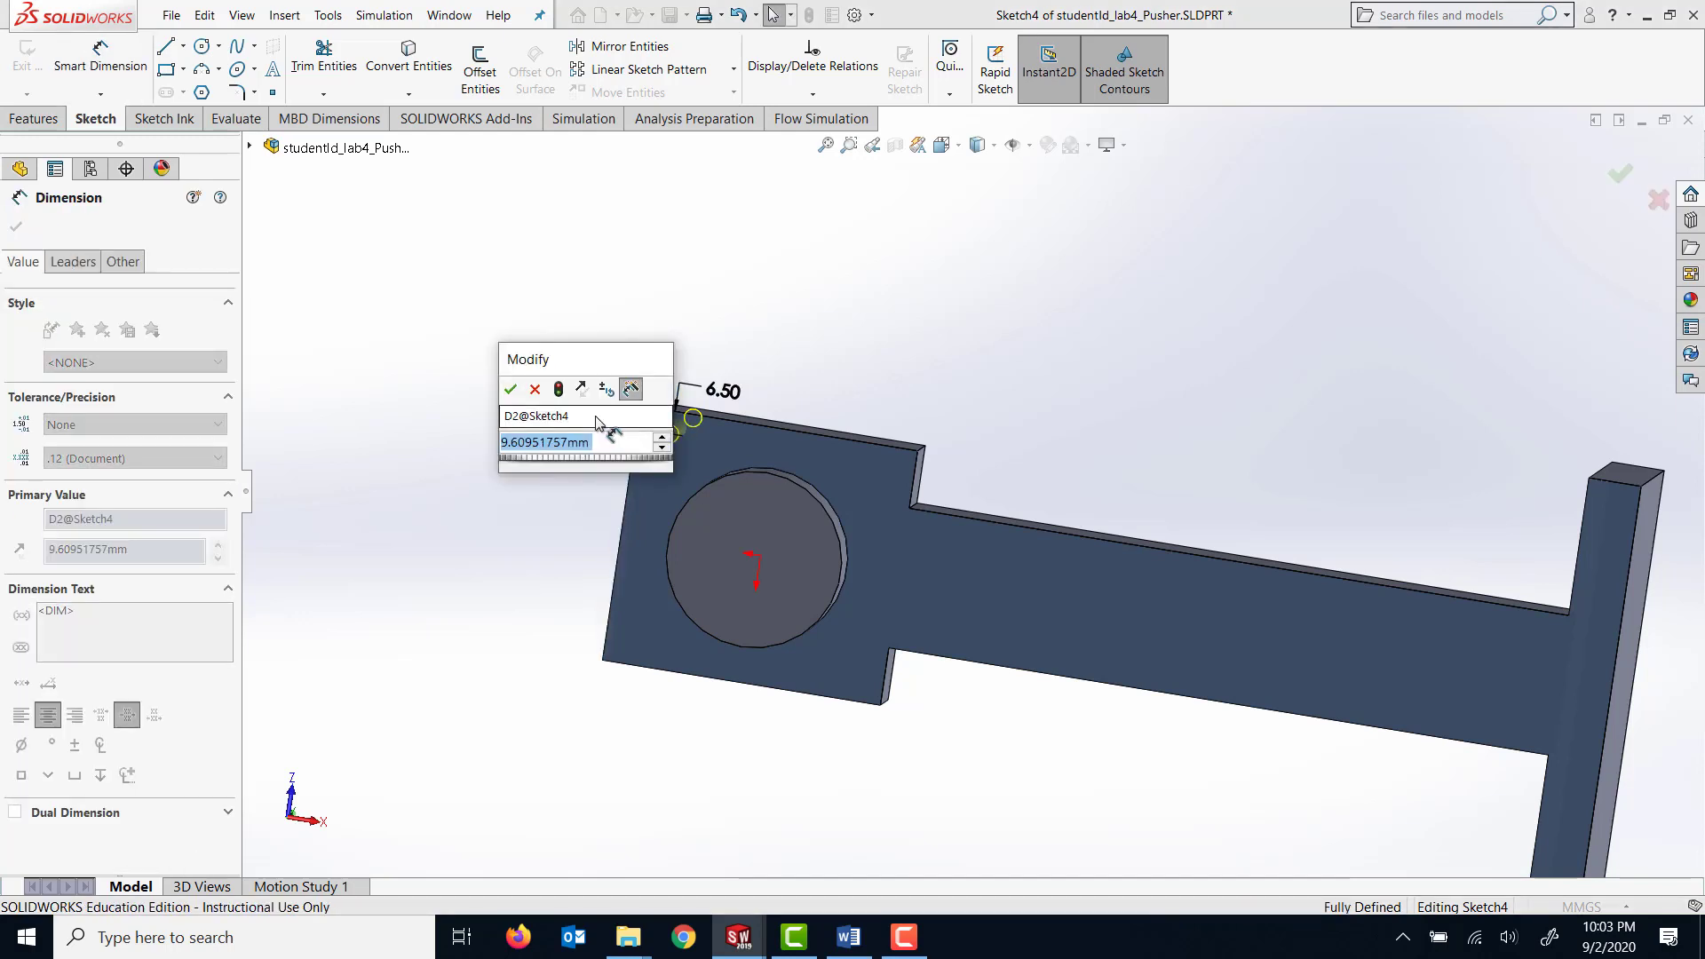
pyautogui.write('22.5')
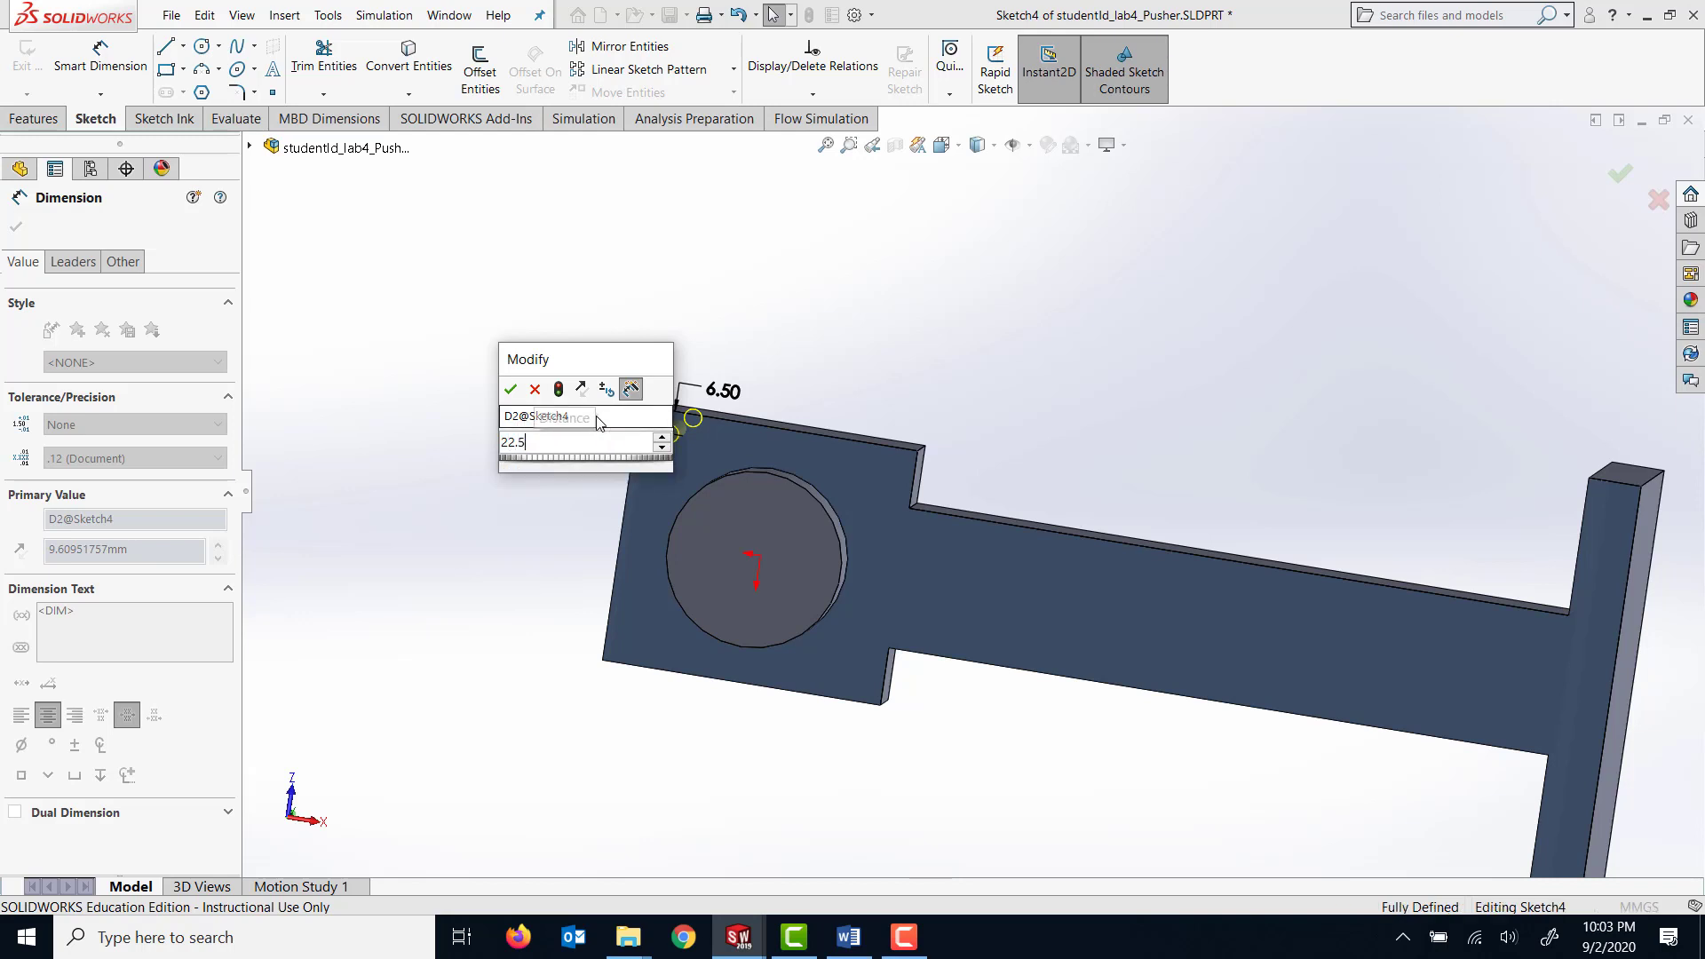
pyautogui.press('Return')
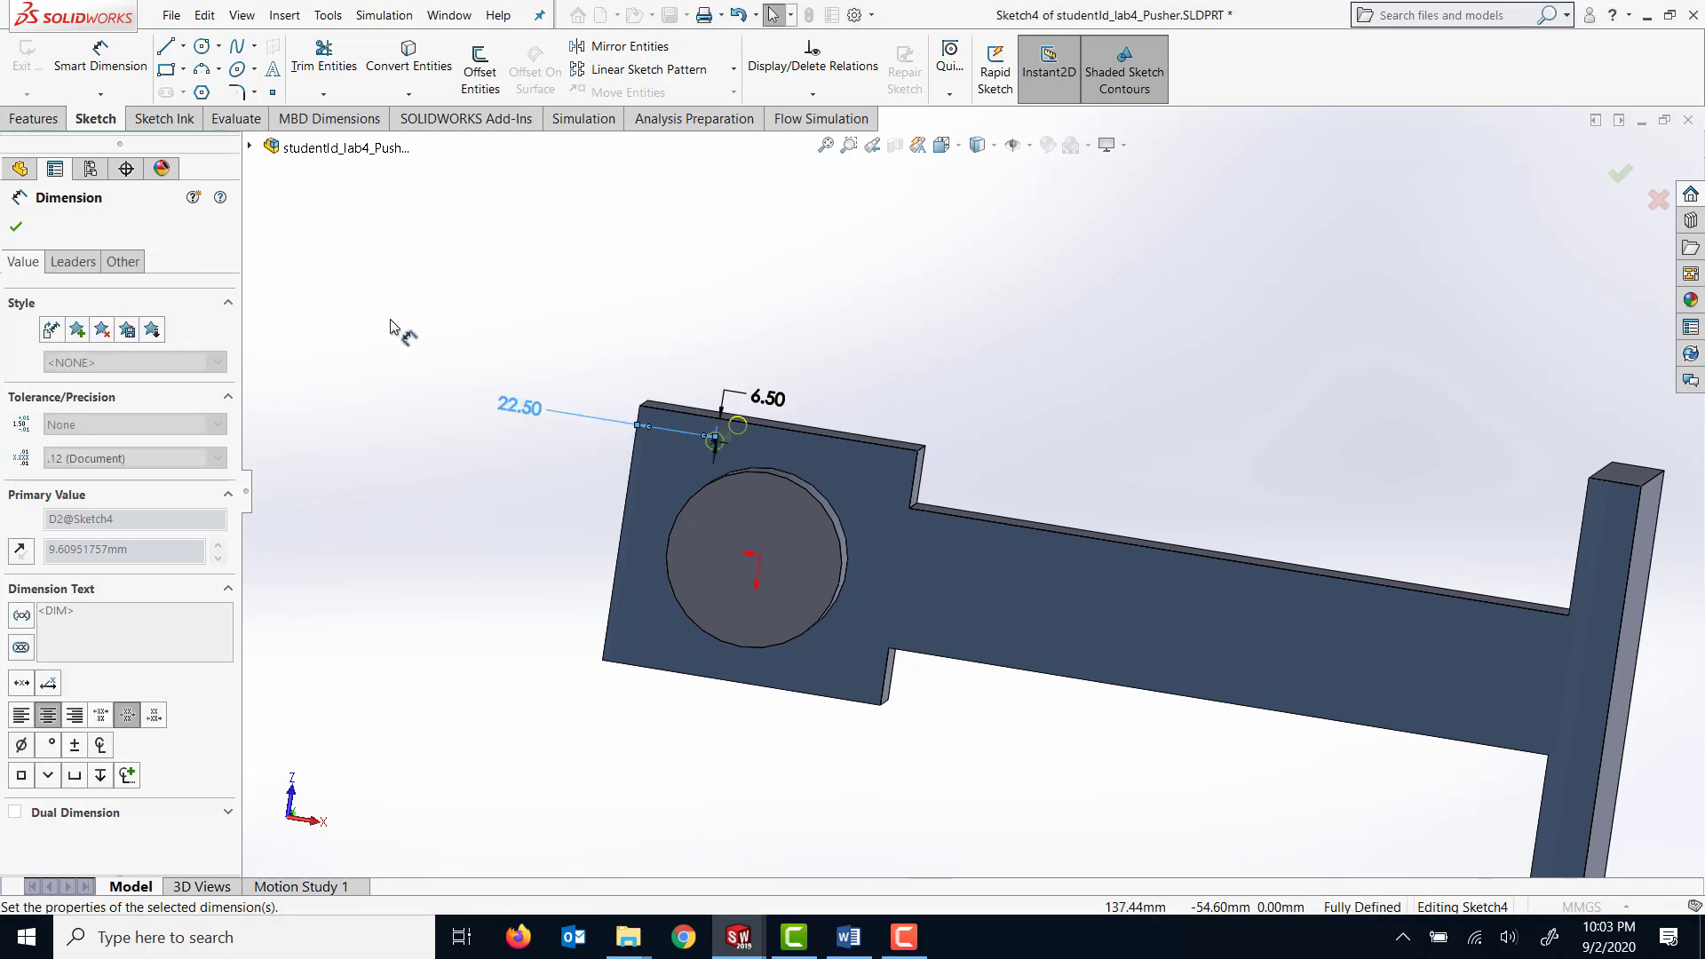
pyautogui.click(18, 228)
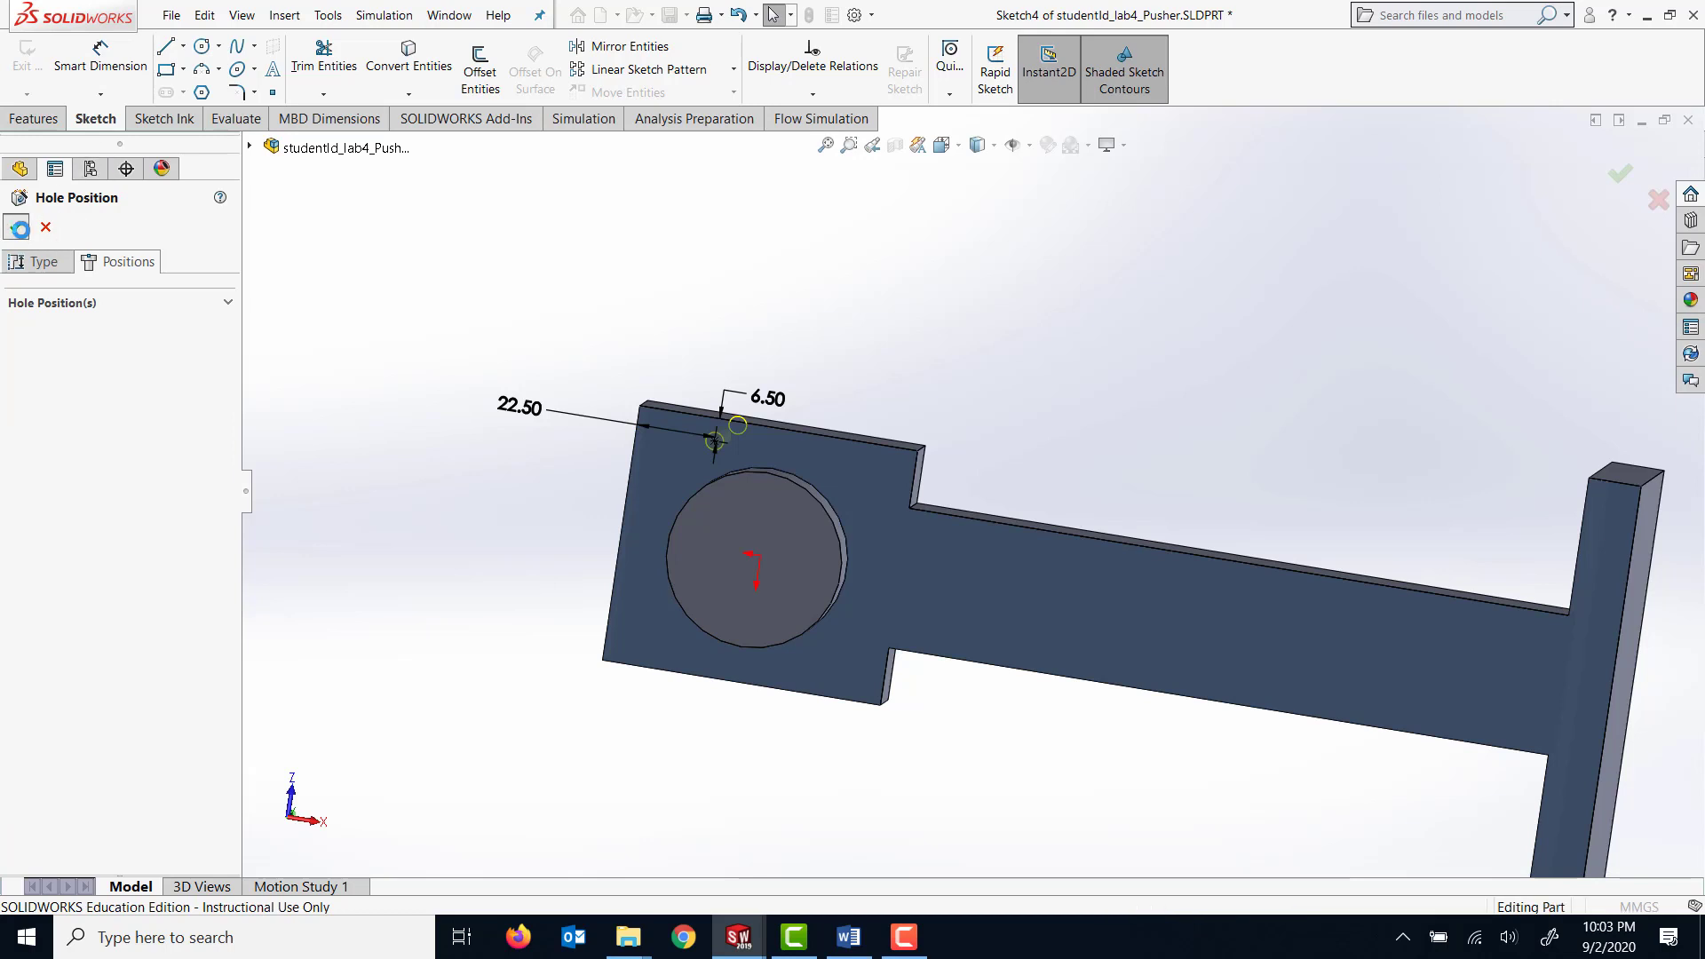
pyautogui.click(18, 229)
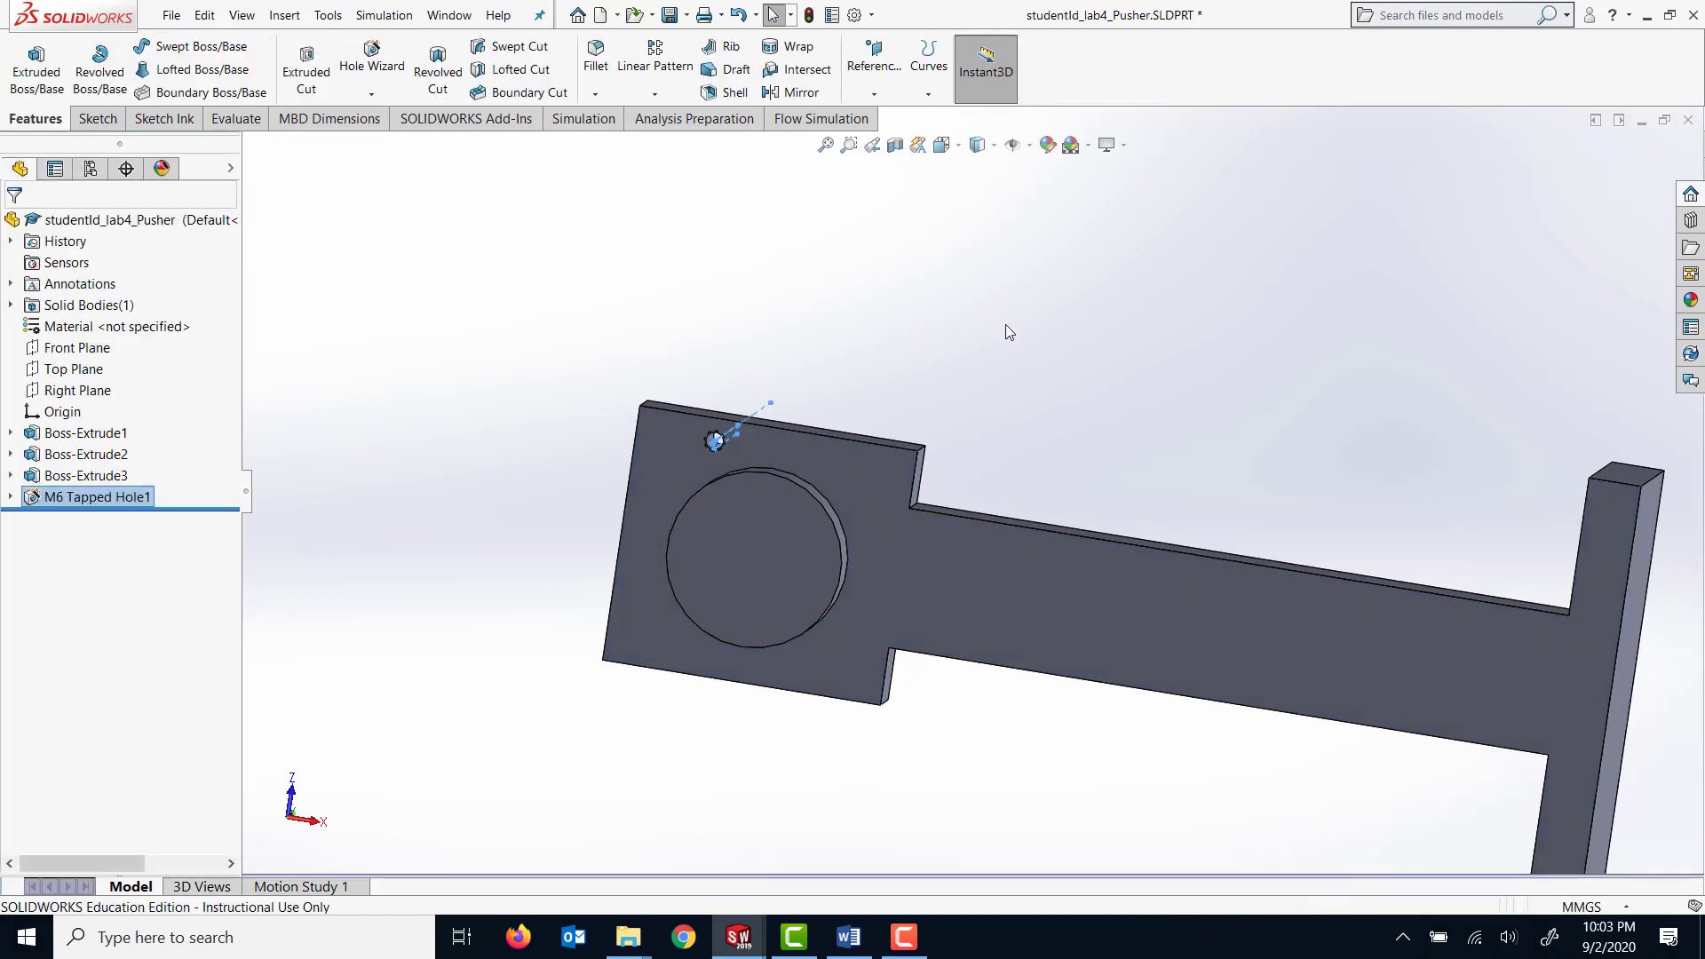
# Start a linear pattern of the M6 tapped hole, Direction 1 along the plate's side edge toward the arm, Direction 2 along the end edge past the boss.
pyautogui.moveTo(1025, 331); pyautogui.dragTo(1011, 286, button='middle')
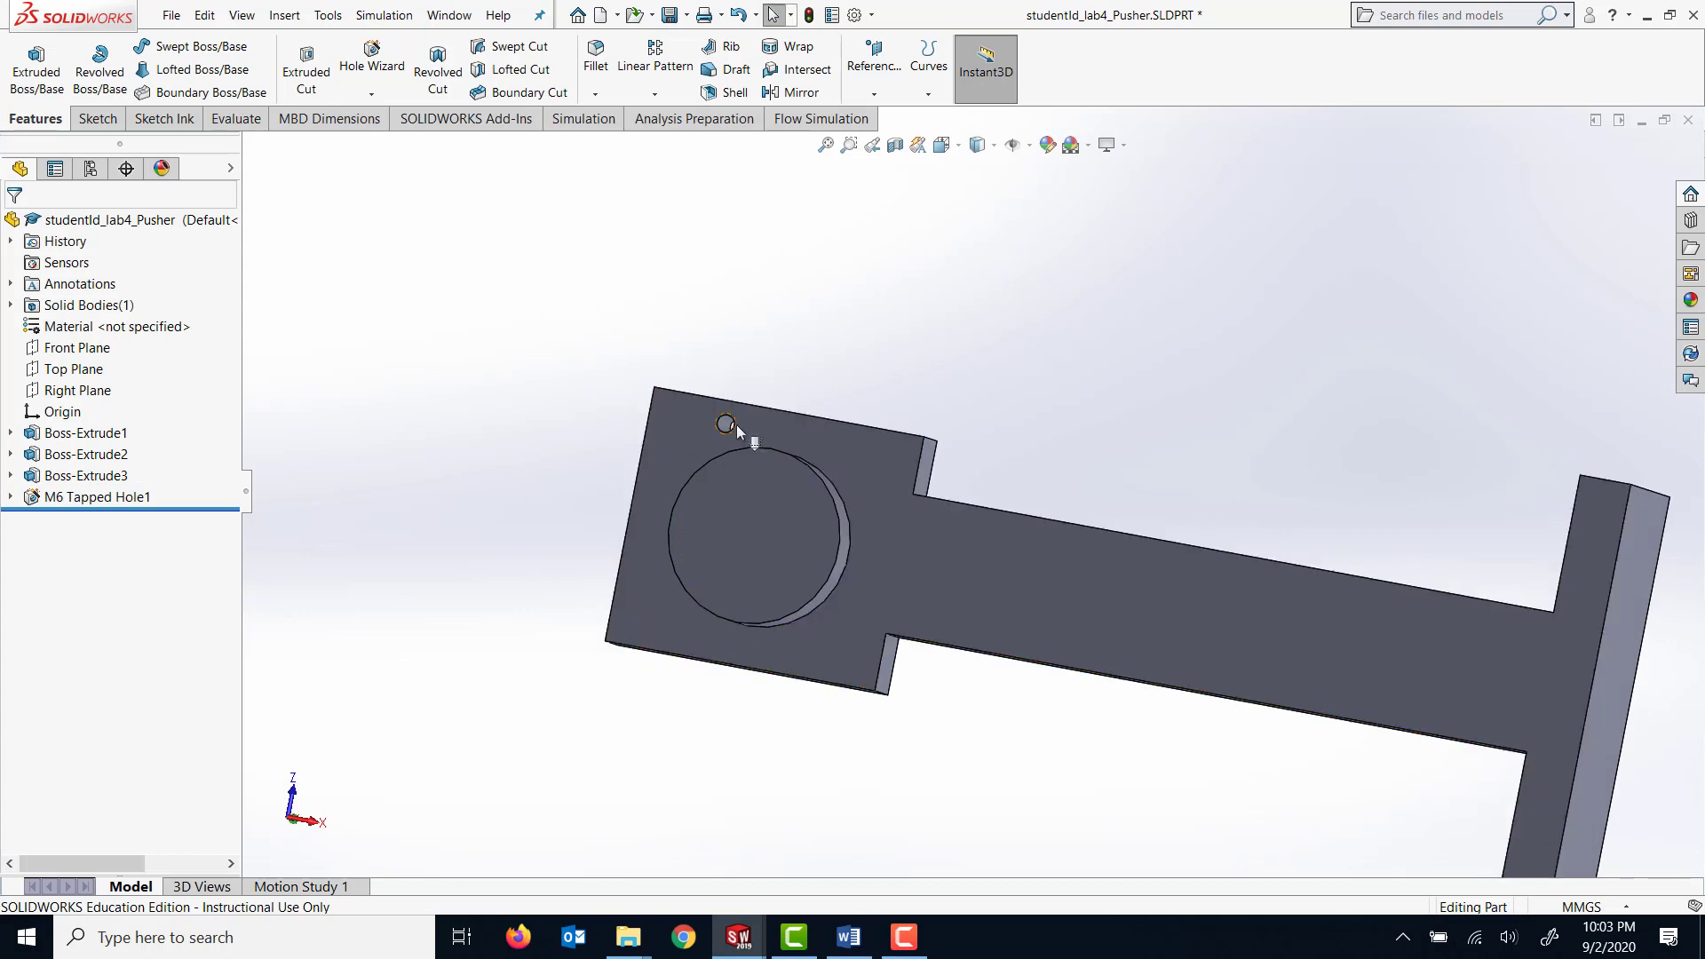
pyautogui.click(89, 497)
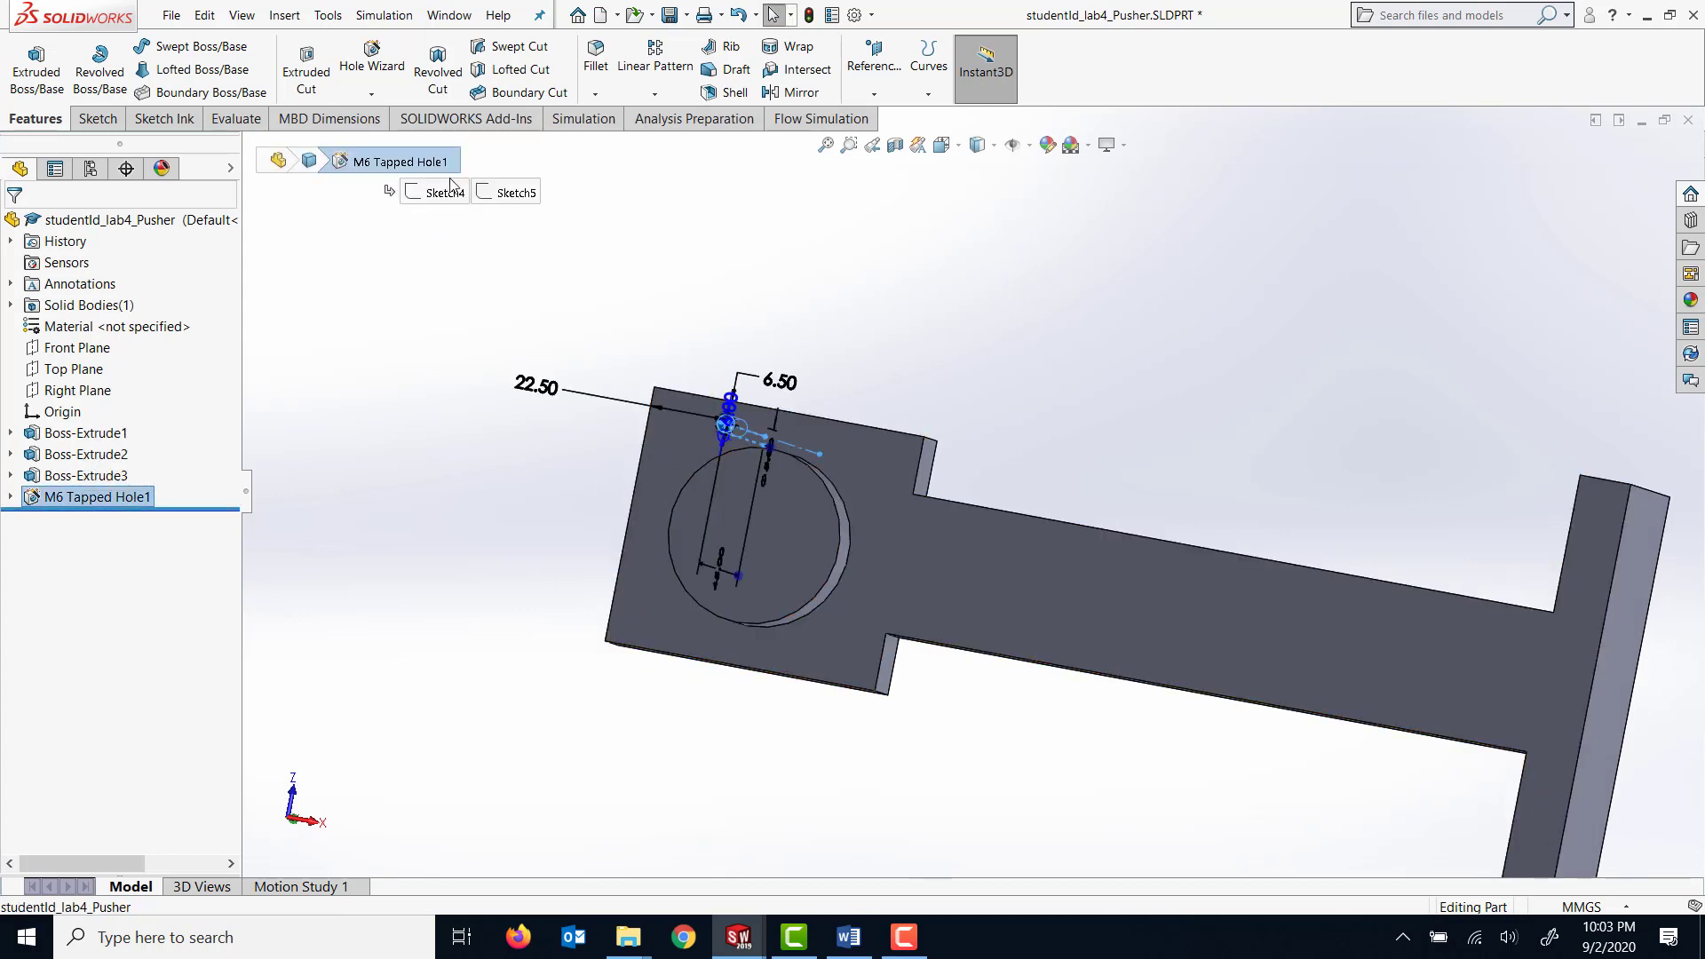
pyautogui.click(655, 68)
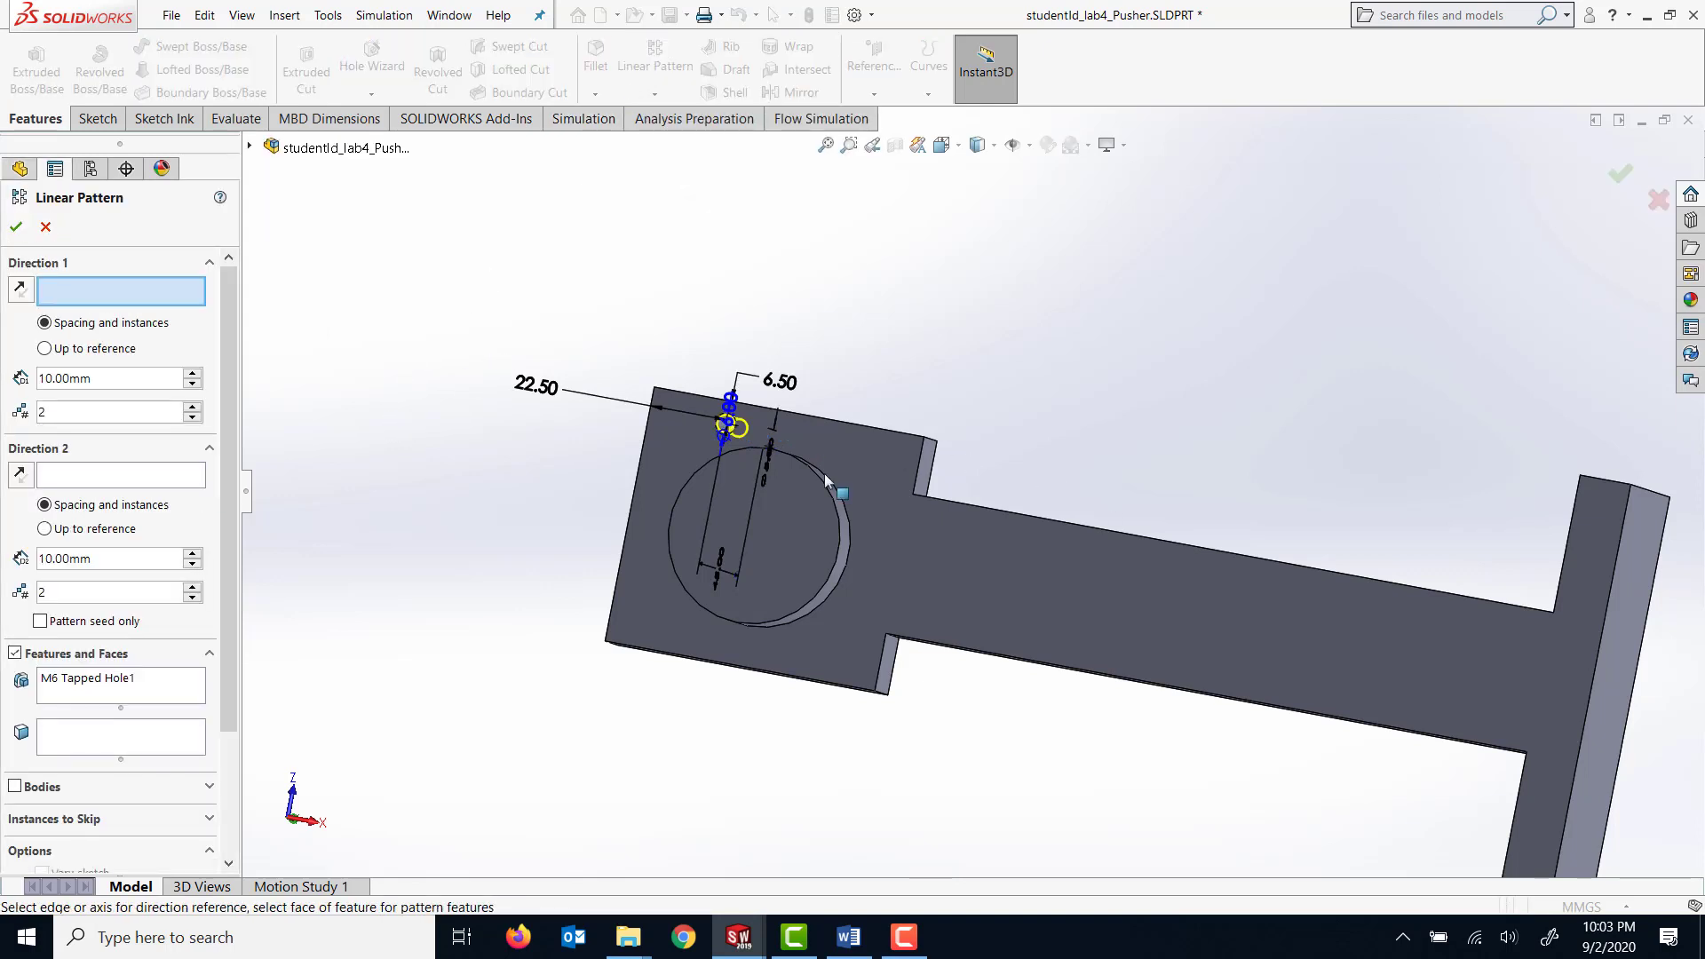
pyautogui.click(865, 428)
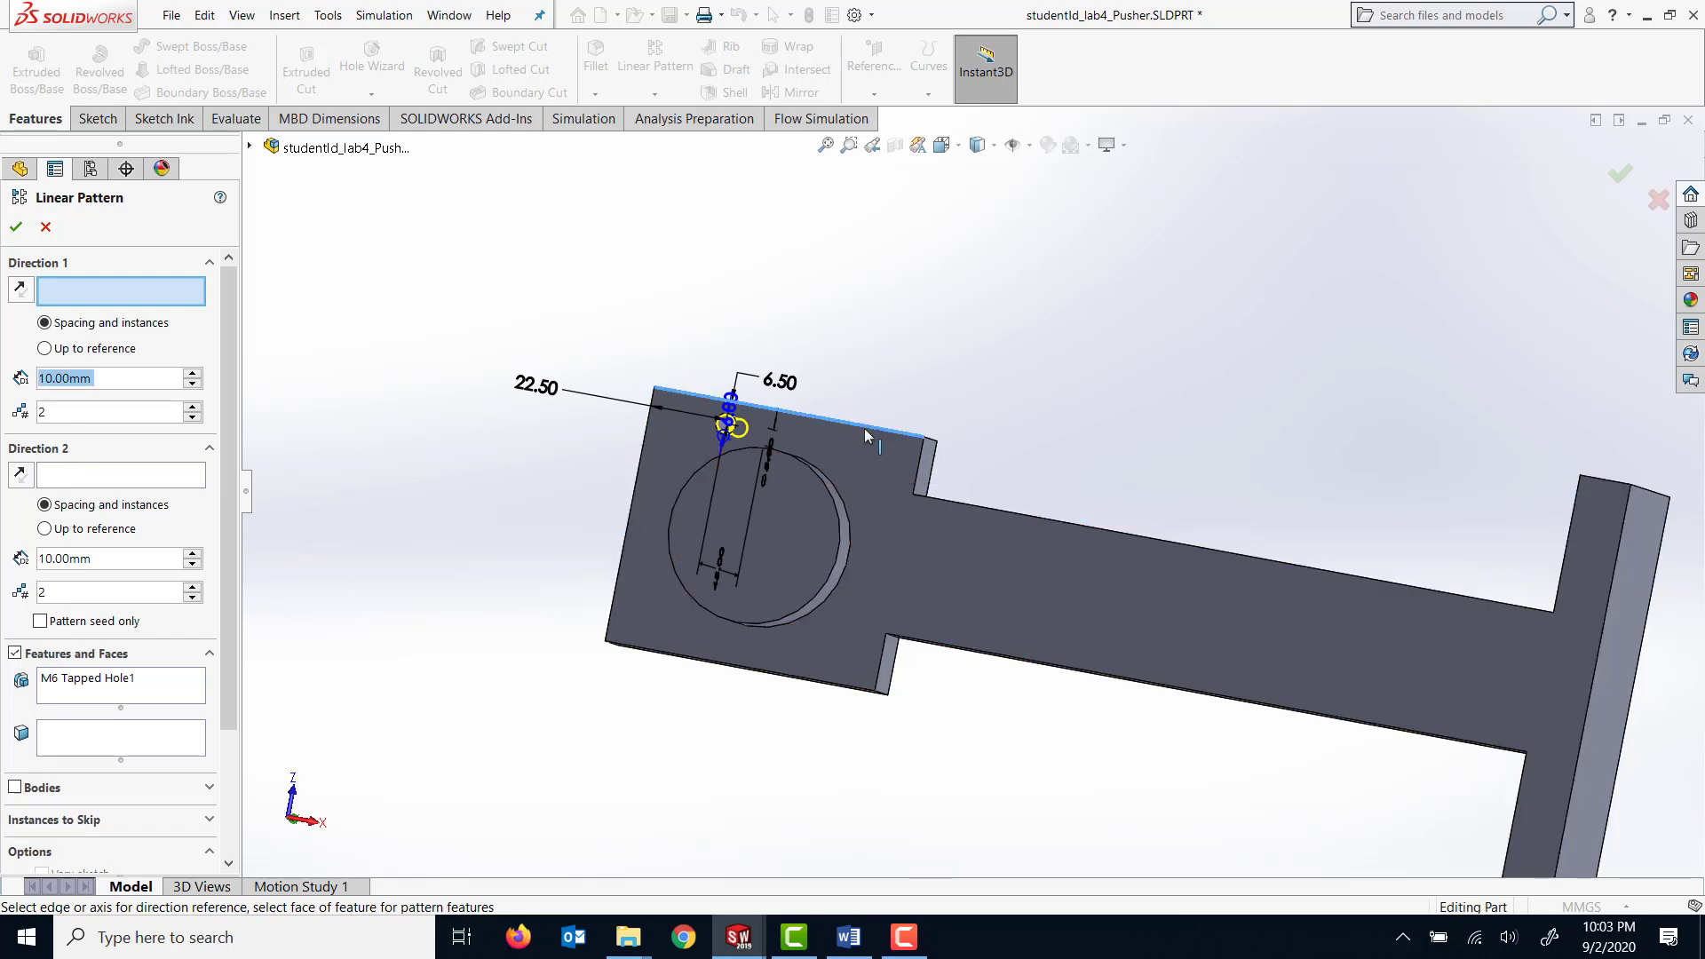
pyautogui.click(637, 384)
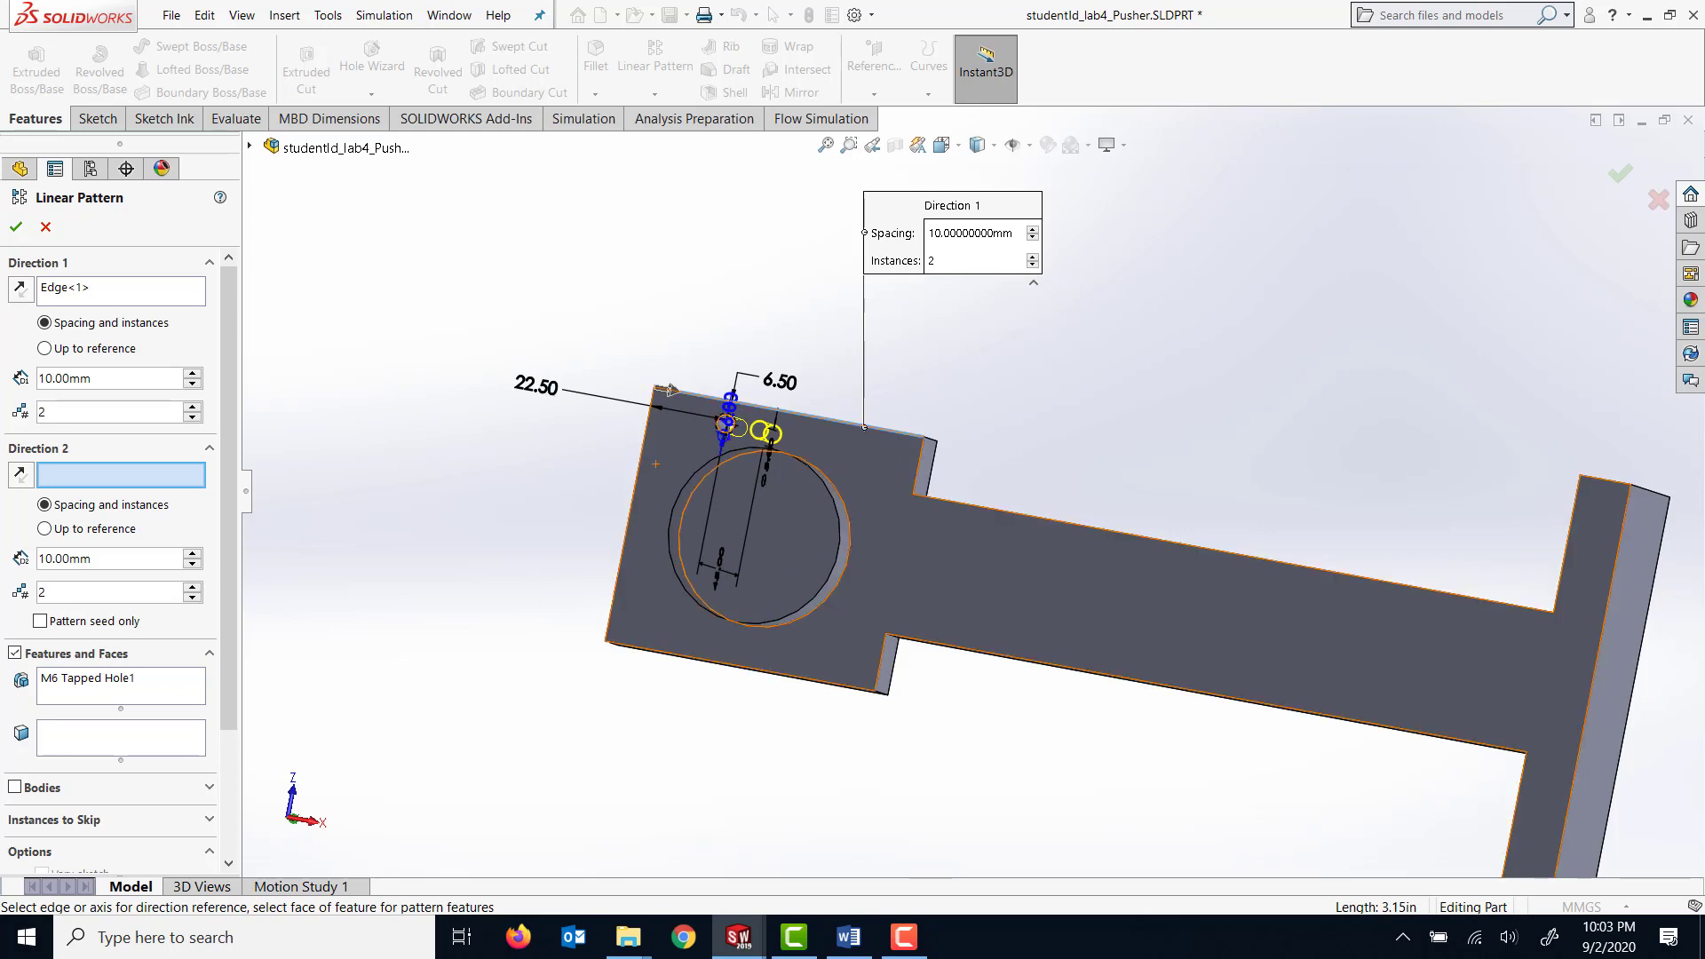
pyautogui.click(617, 589)
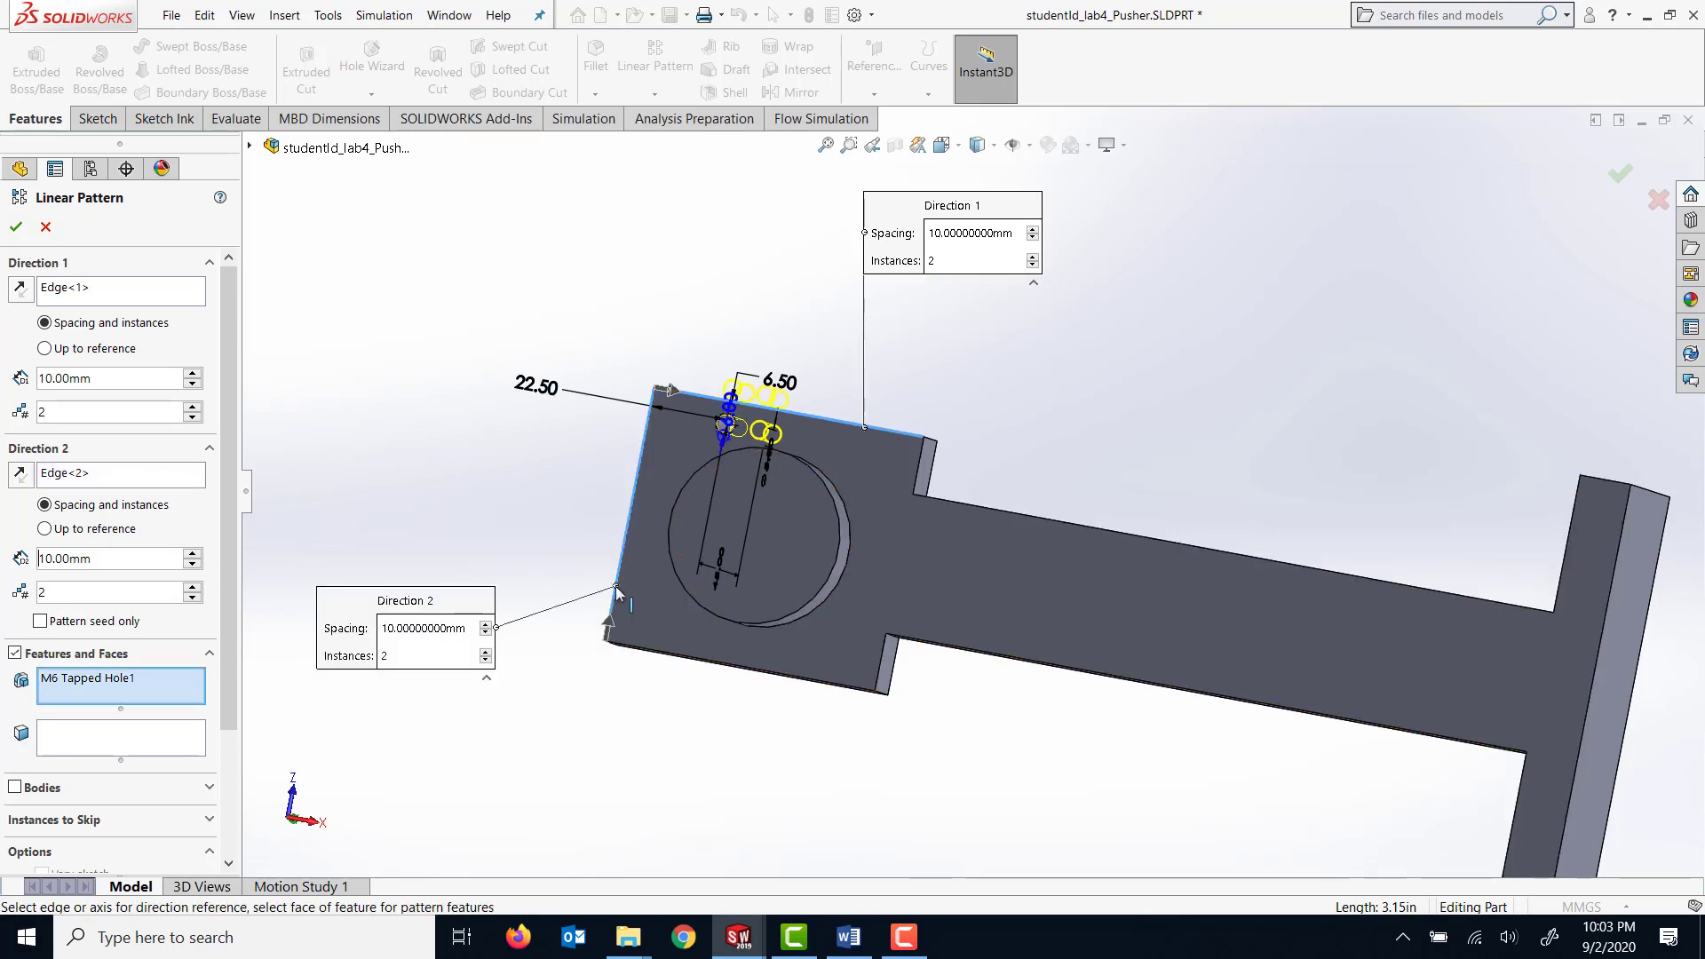
pyautogui.click(610, 630)
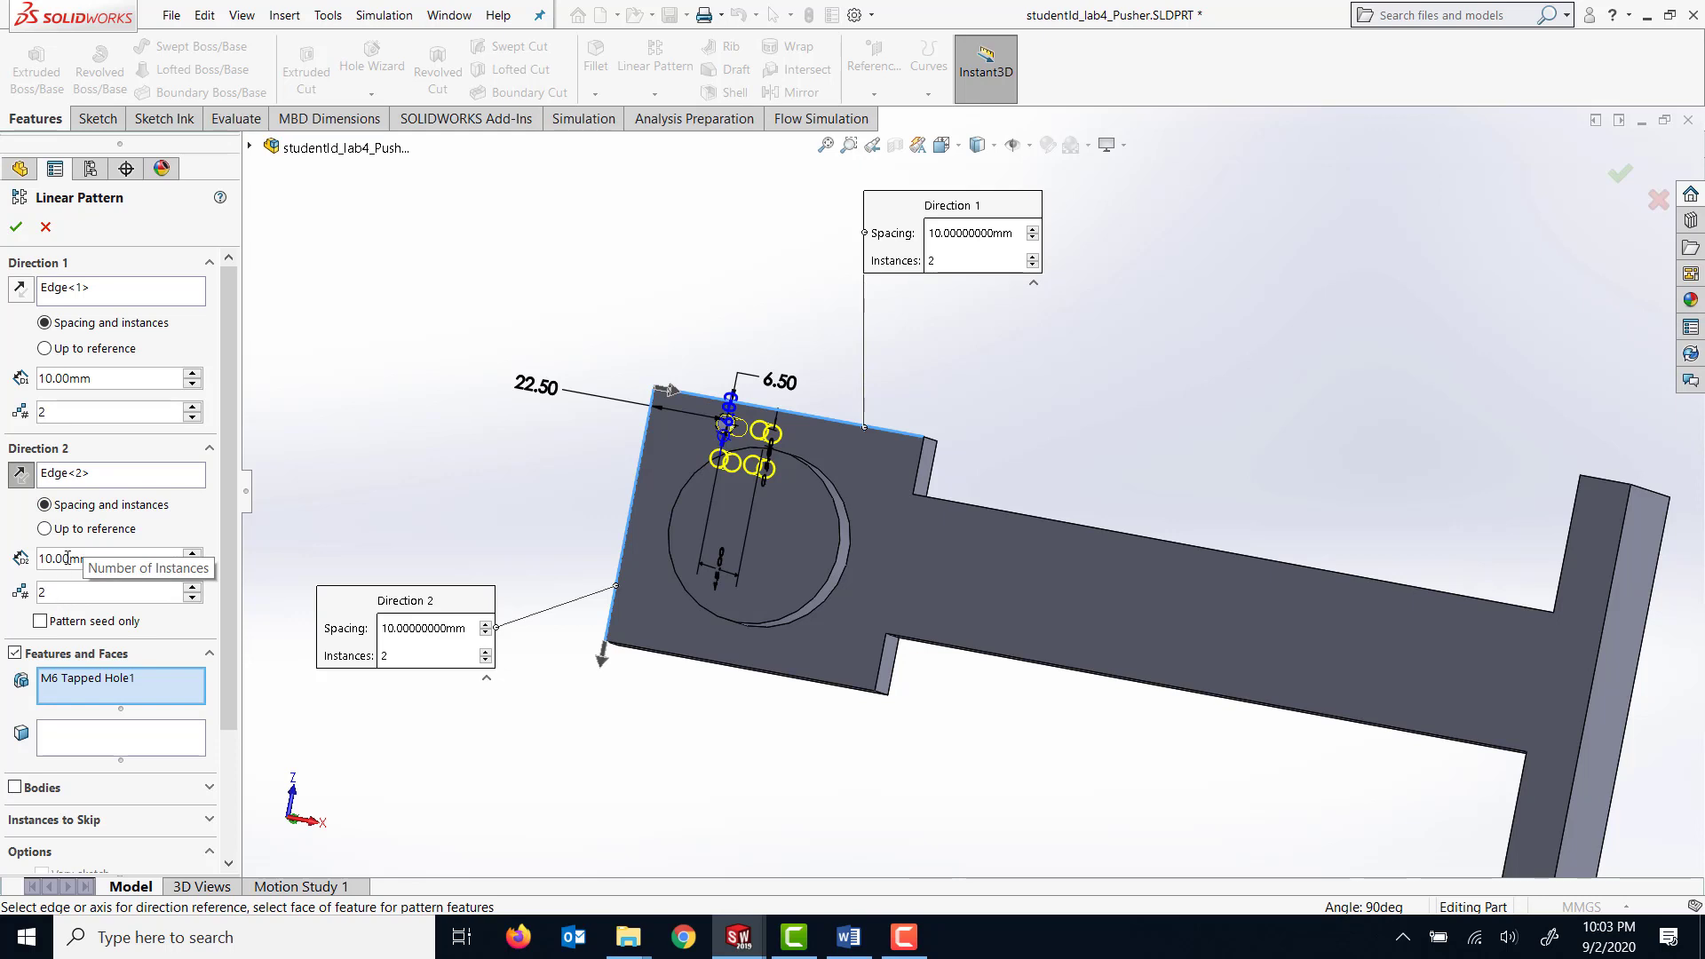
# Set the pattern's Direction 1 spacing to 60 mm.
pyautogui.click(46, 376)
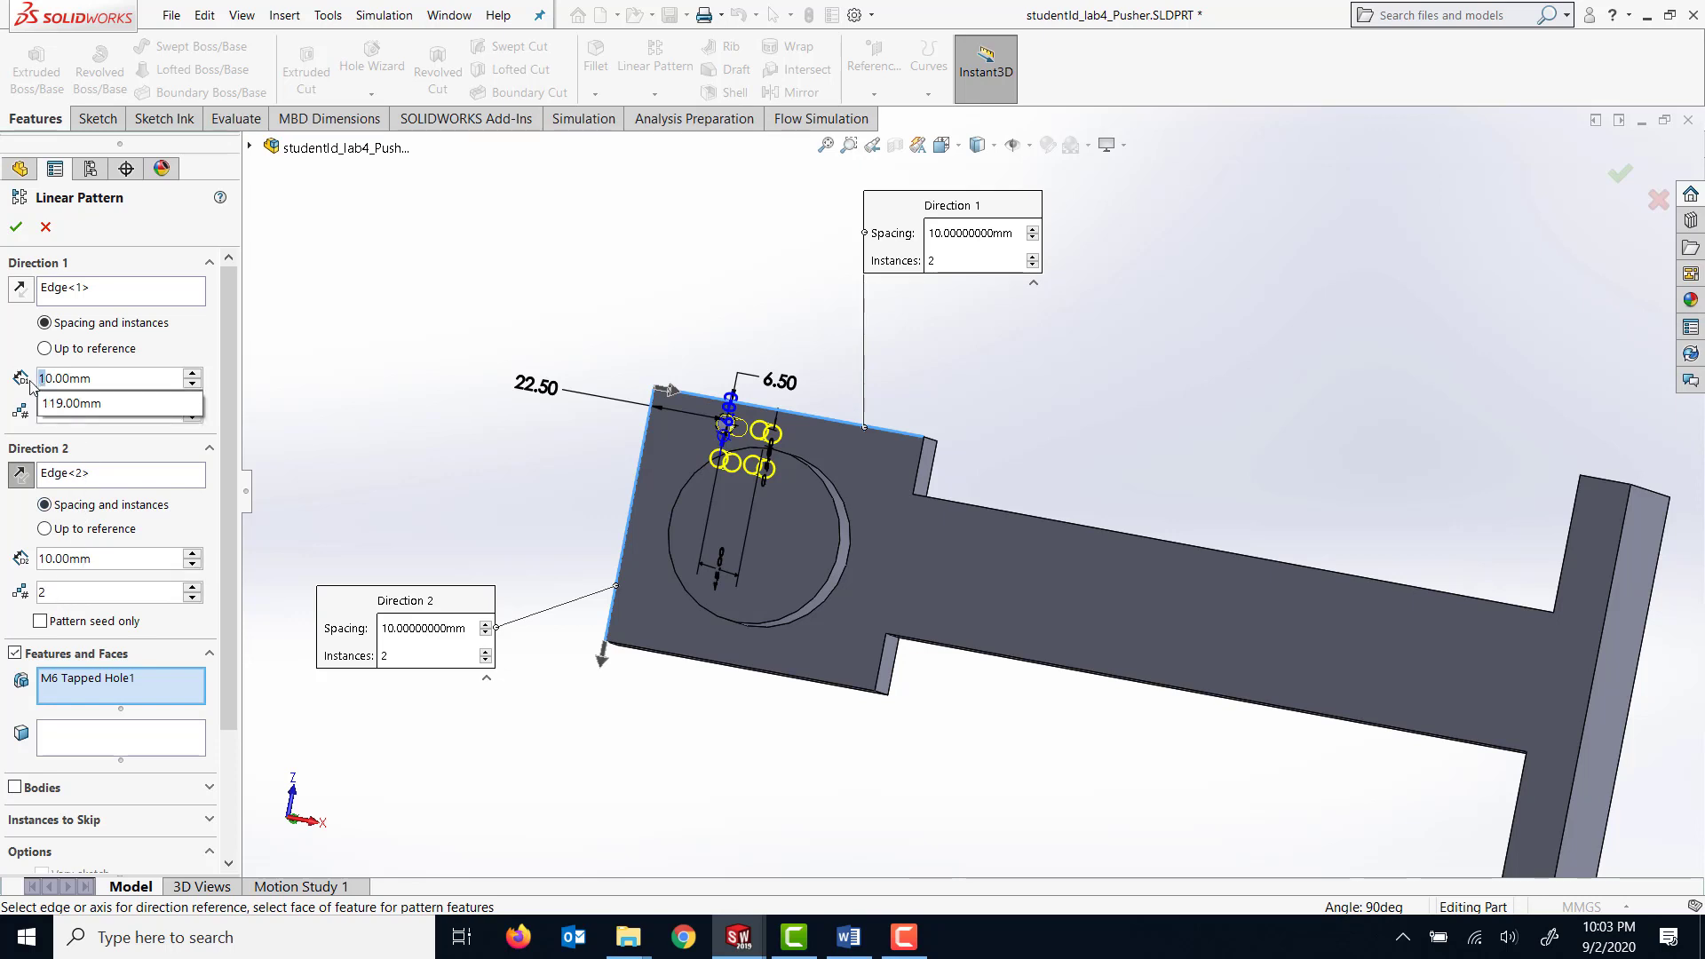
pyautogui.write('6')
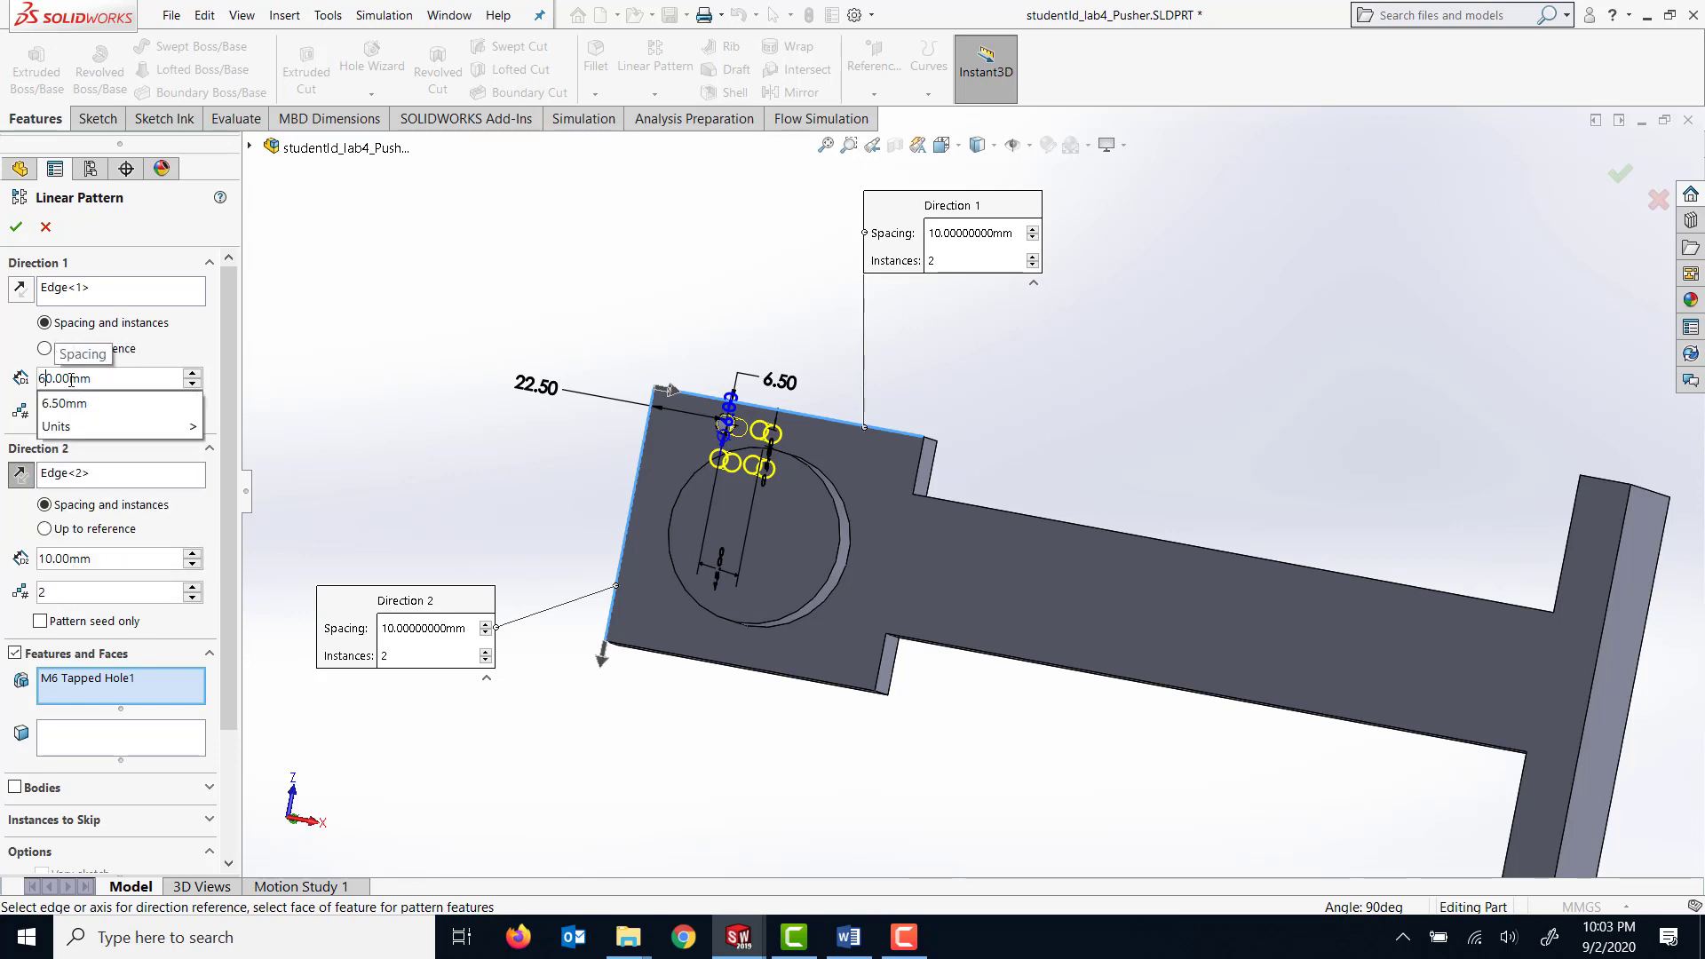
pyautogui.press('Return')
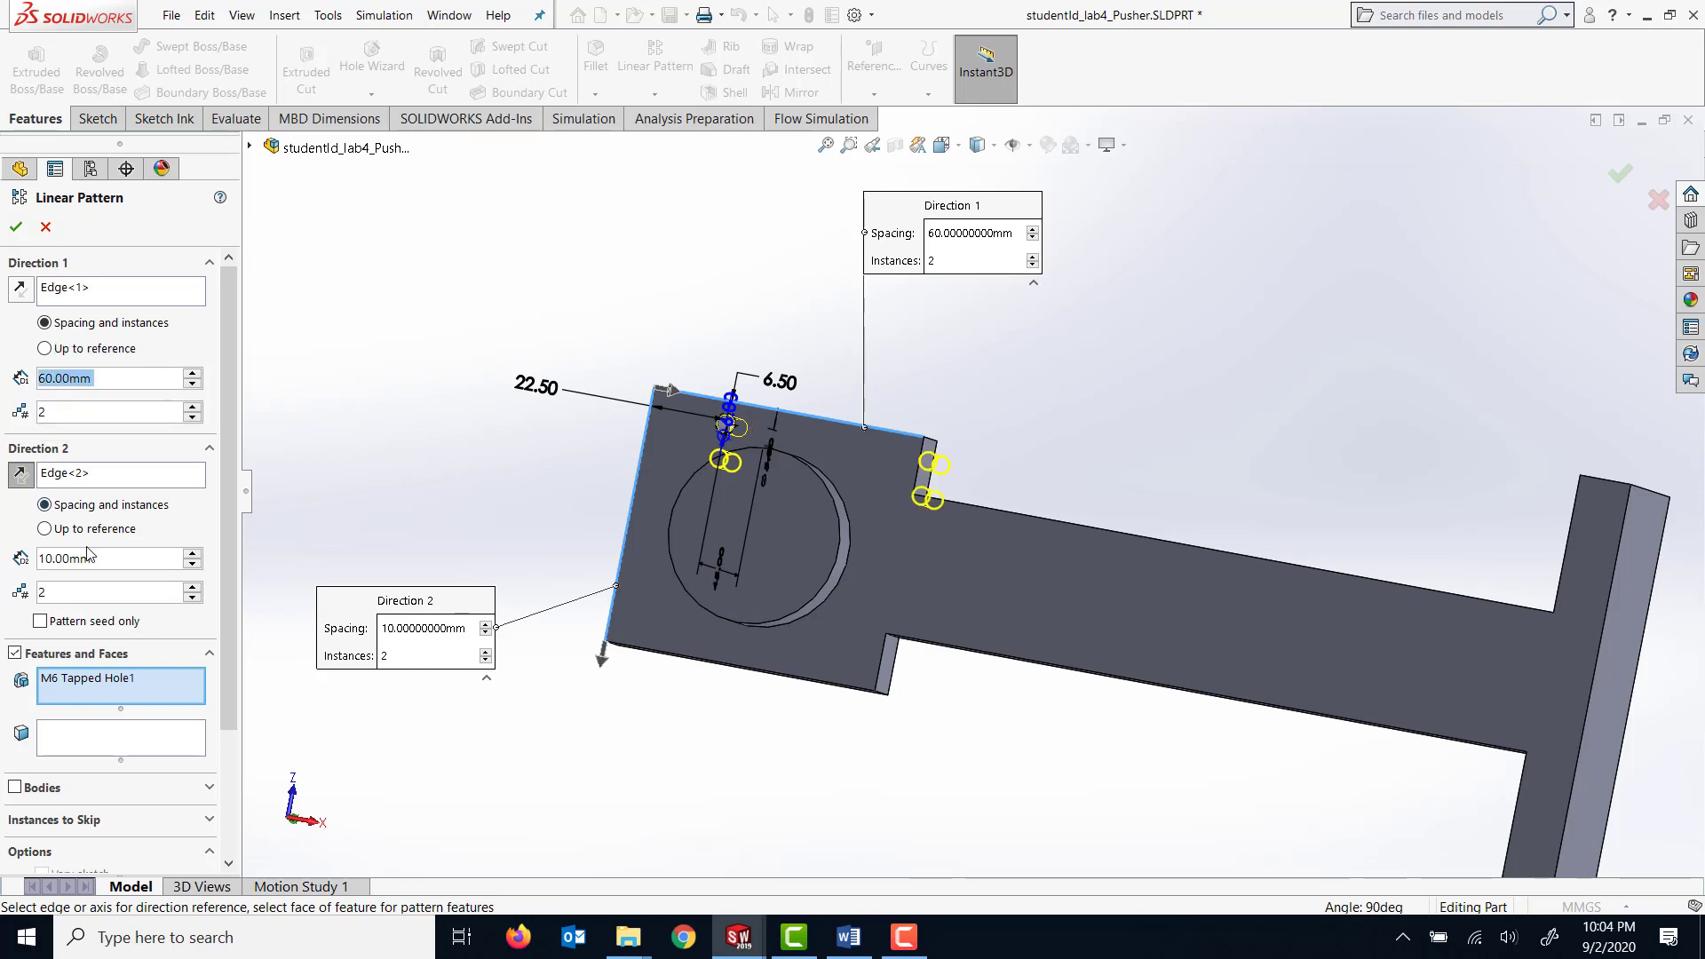
# Set the pattern's Direction 2 spacing to 60 mm and Direction 1 spacing to 35 mm, and create the two-by-two hole pattern.
pyautogui.moveTo(48, 557); pyautogui.dragTo(39, 558)
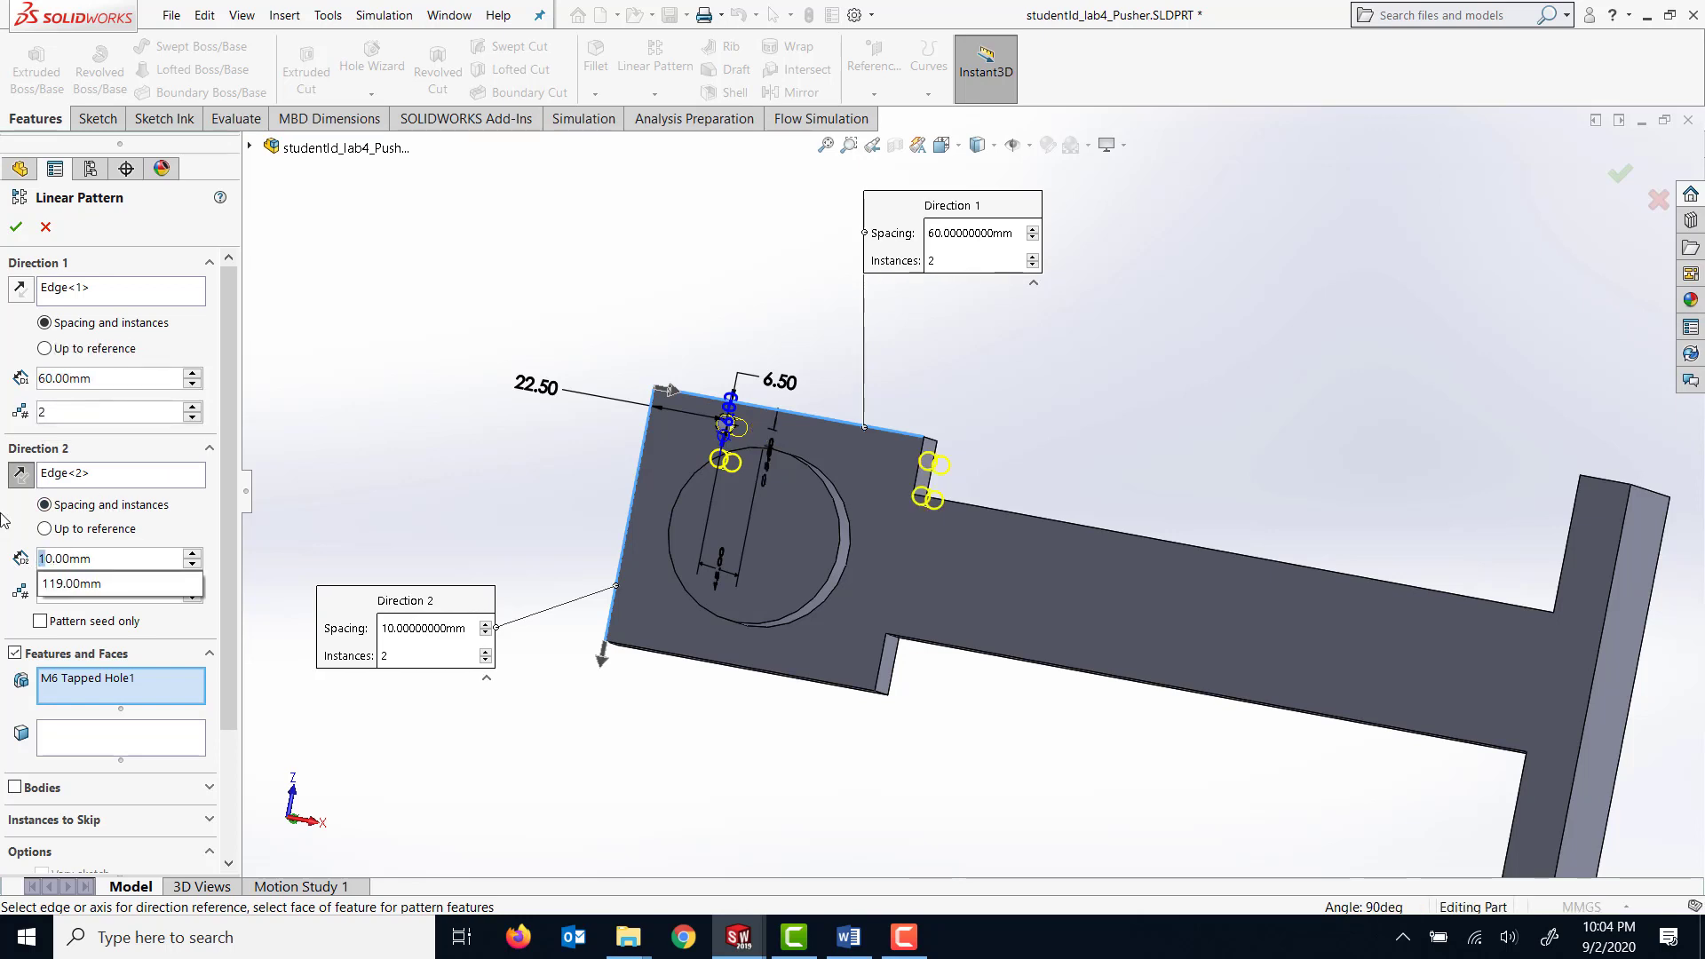
pyautogui.write('6')
pyautogui.press('Return')
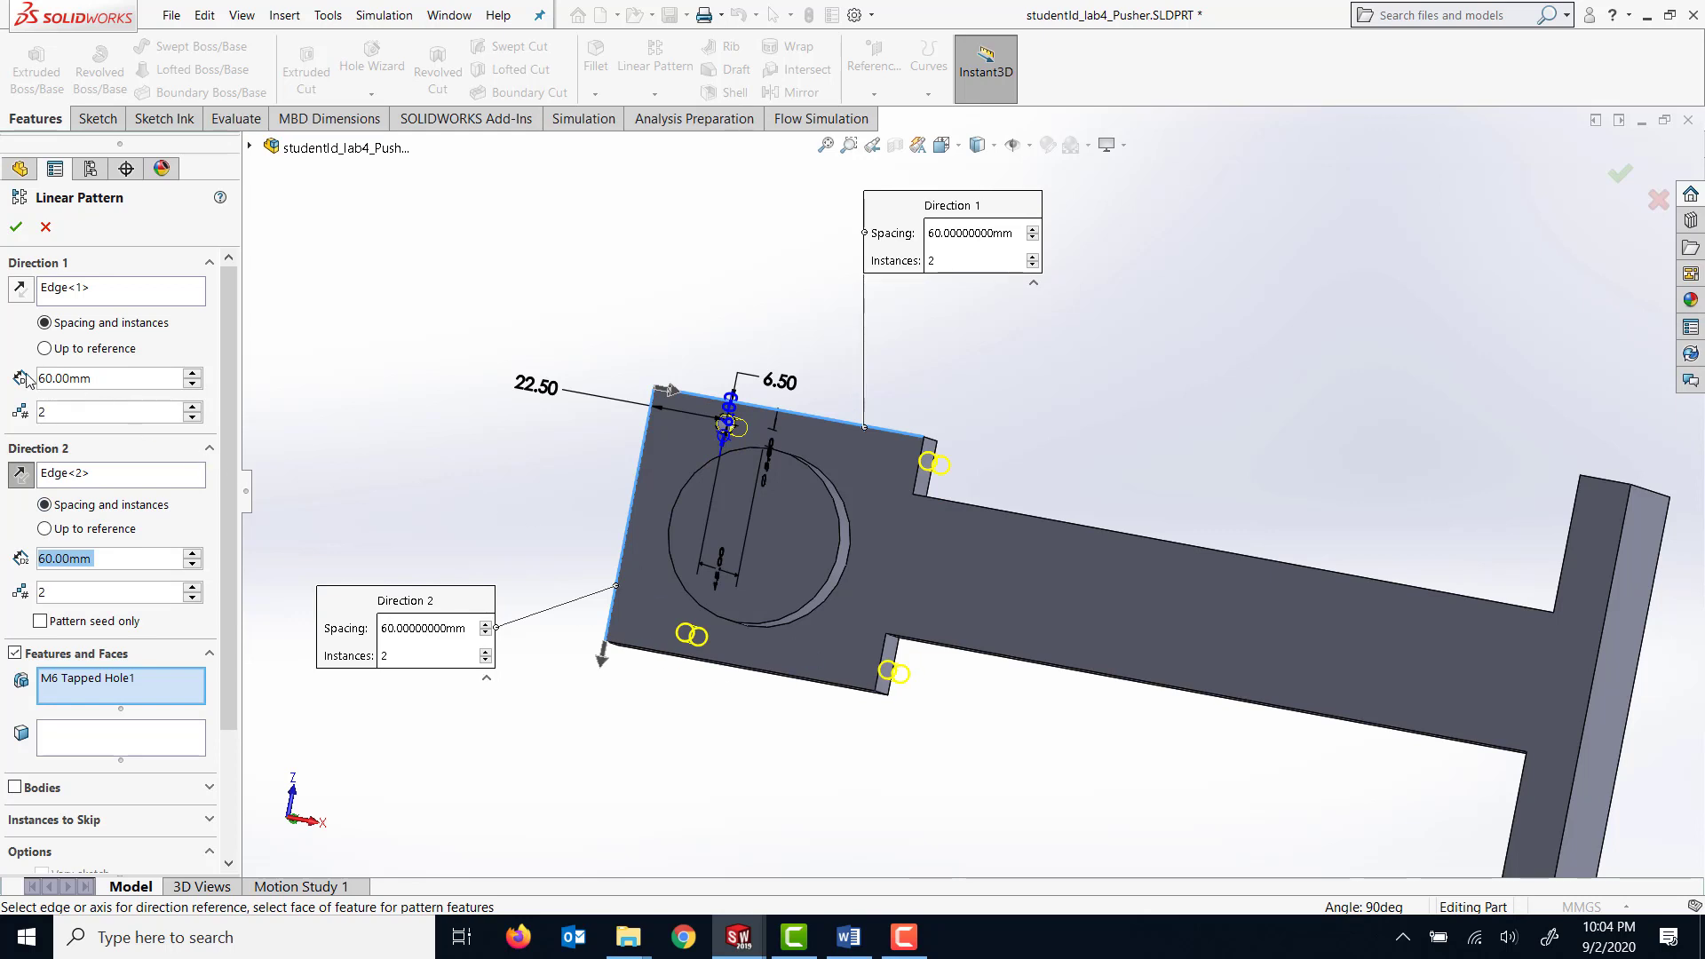
pyautogui.click(53, 379)
pyautogui.write('35')
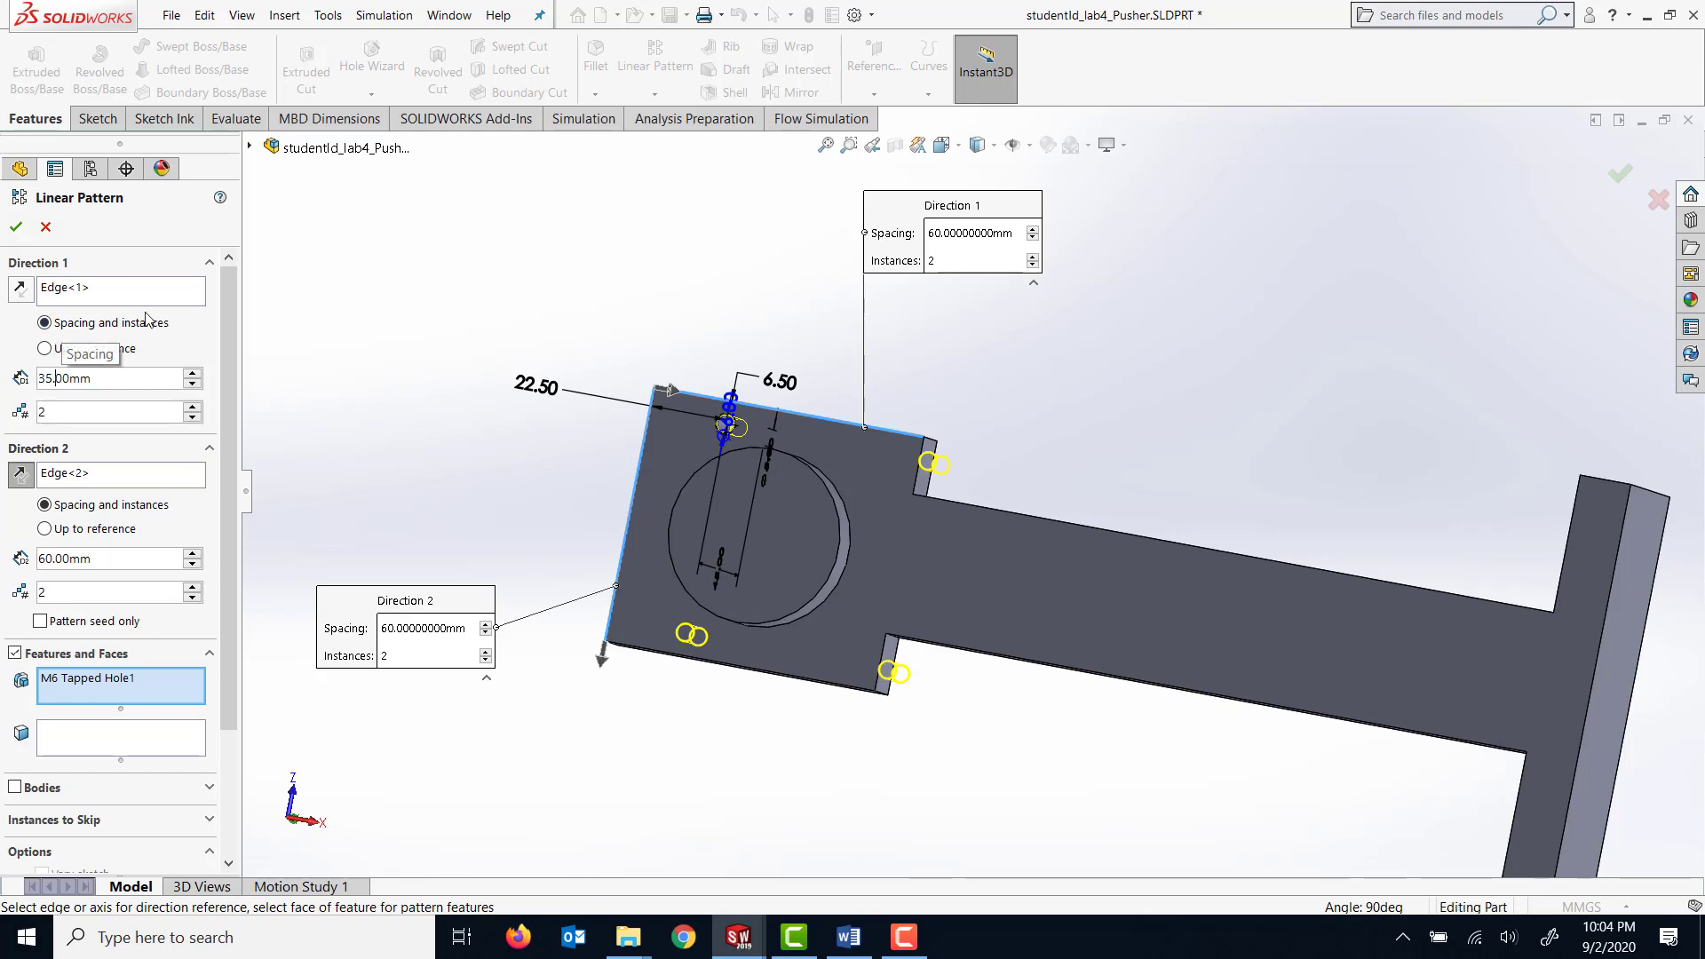
pyautogui.press('Return')
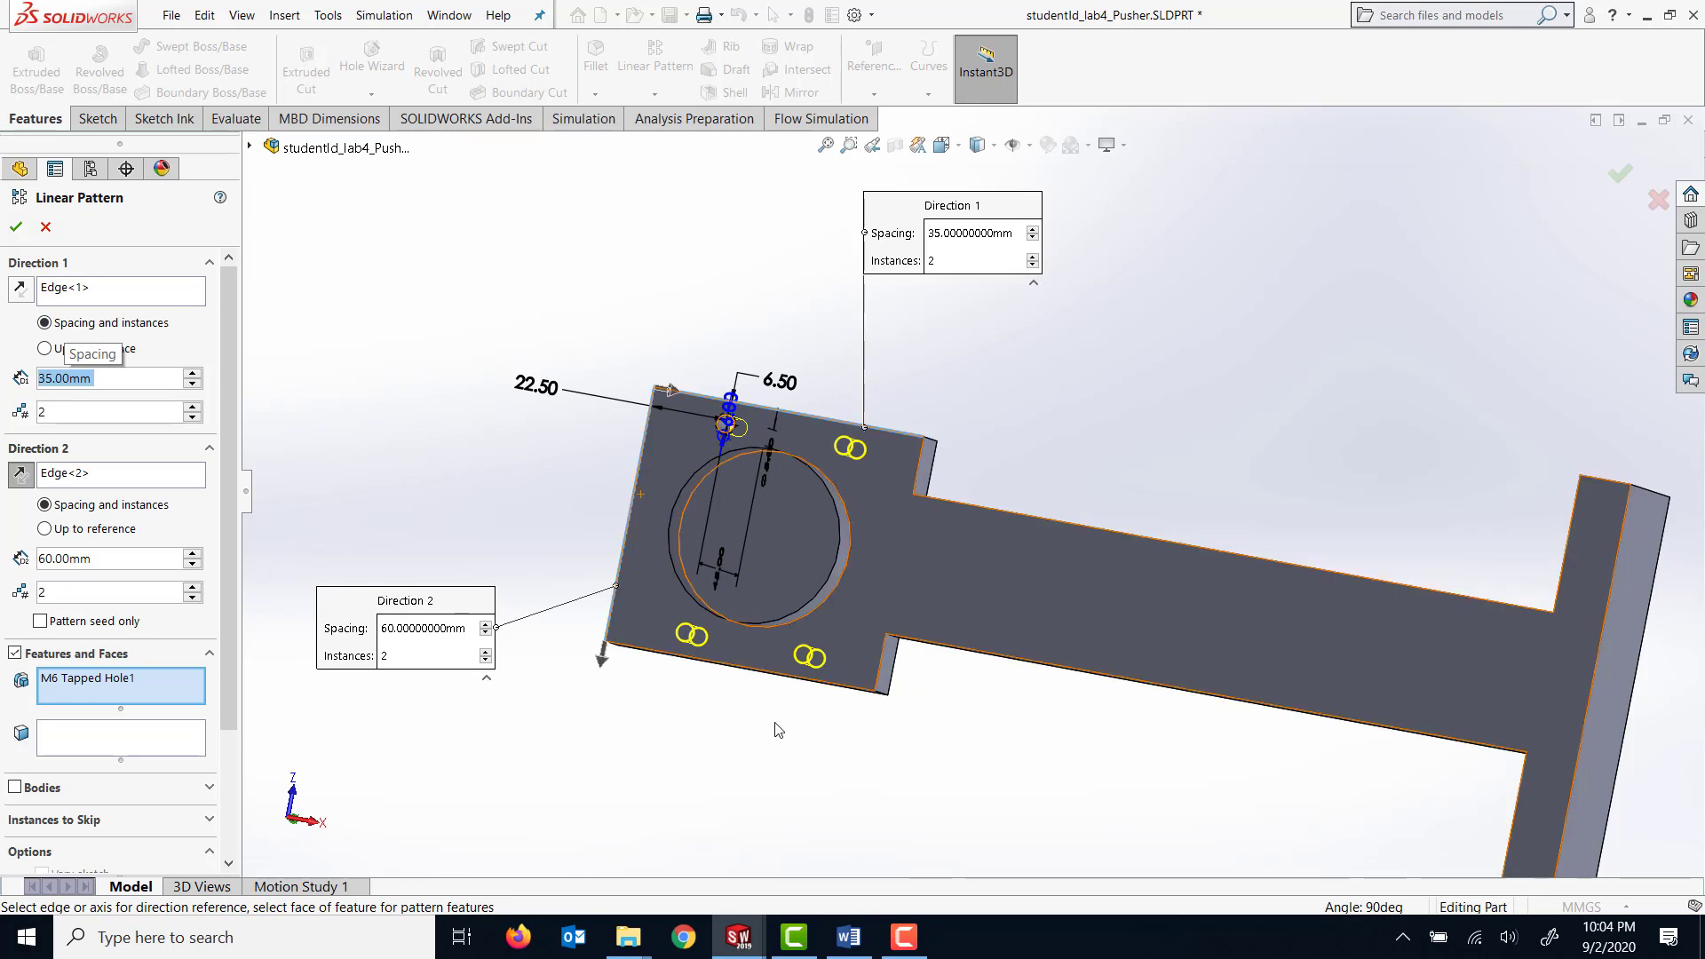
pyautogui.click(13, 228)
pyautogui.moveTo(1179, 361); pyautogui.dragTo(1207, 405, button='middle')
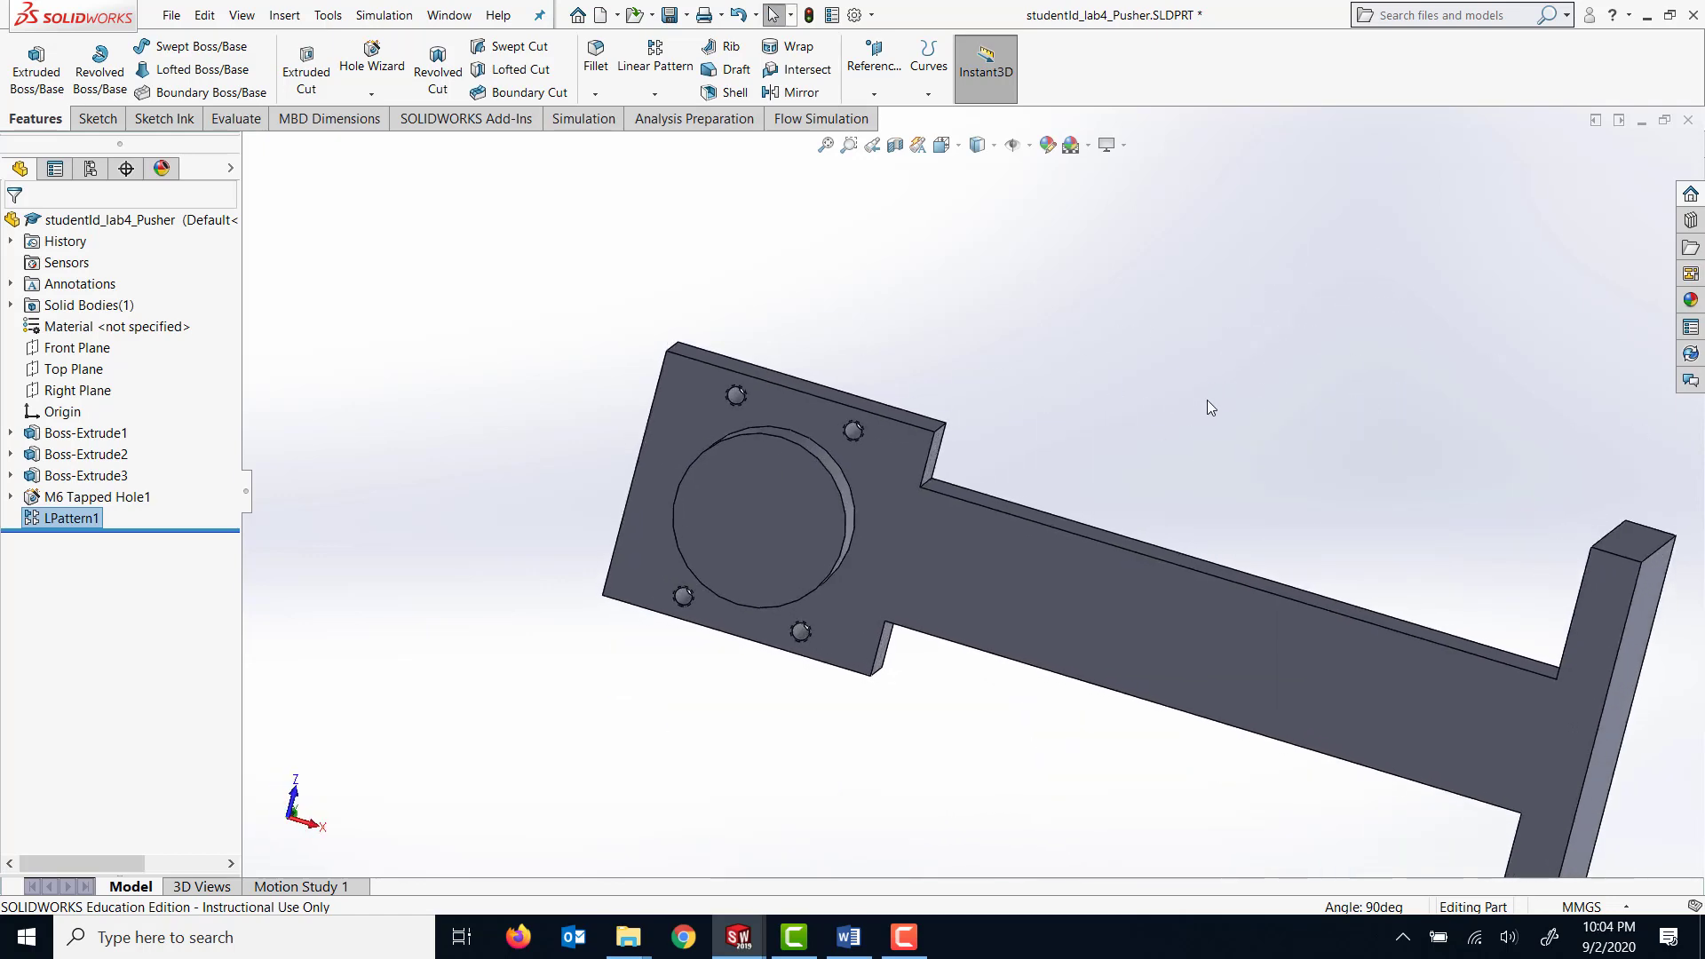
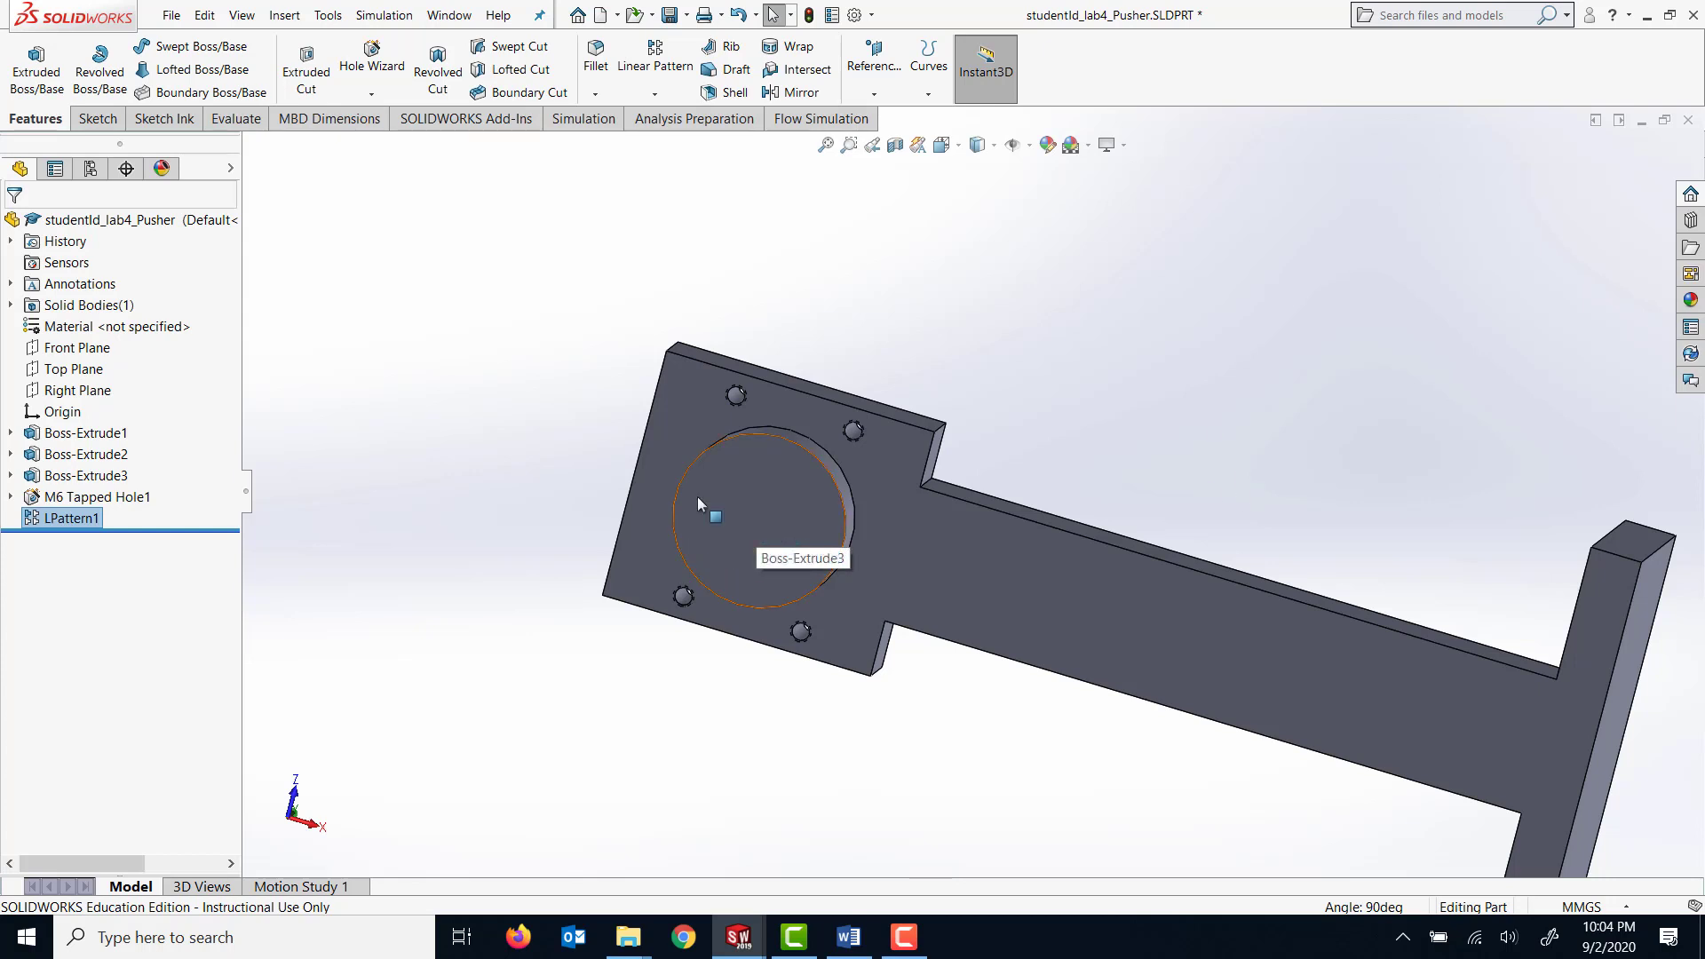
# Start a Hole Wizard hole and set it to a Bottoming Tapped Hole of size M10.
pyautogui.click(372, 68)
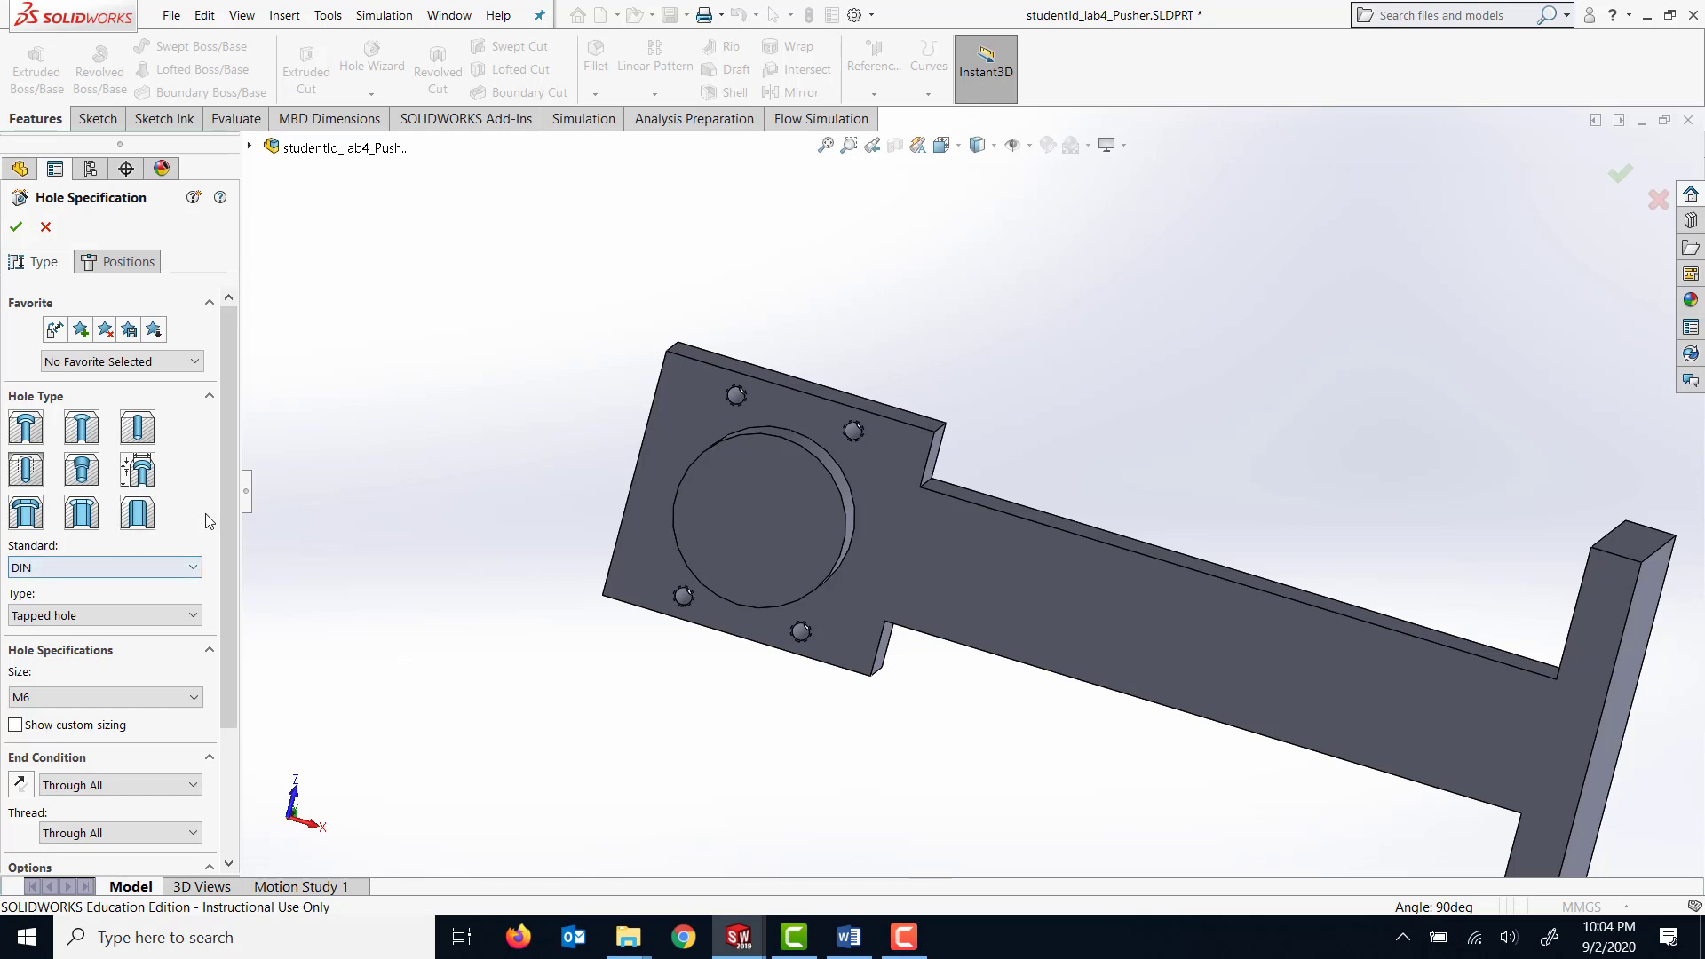
pyautogui.scroll(-1, 224, 508)
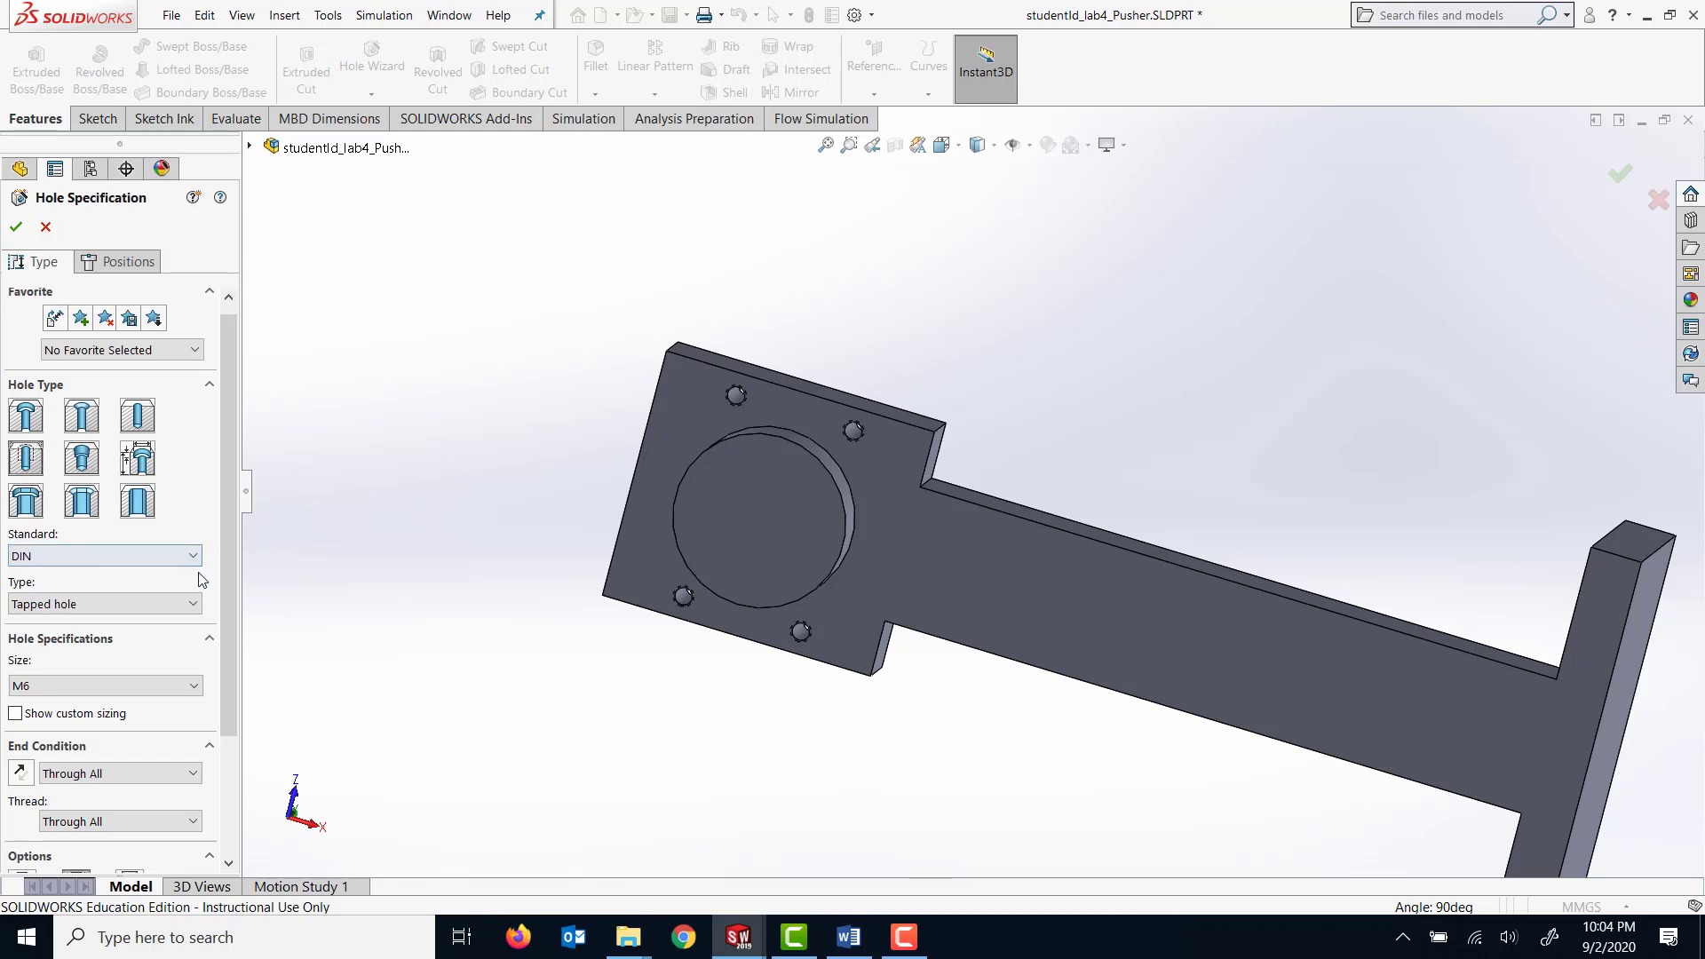
pyautogui.scroll(-3, 231, 568)
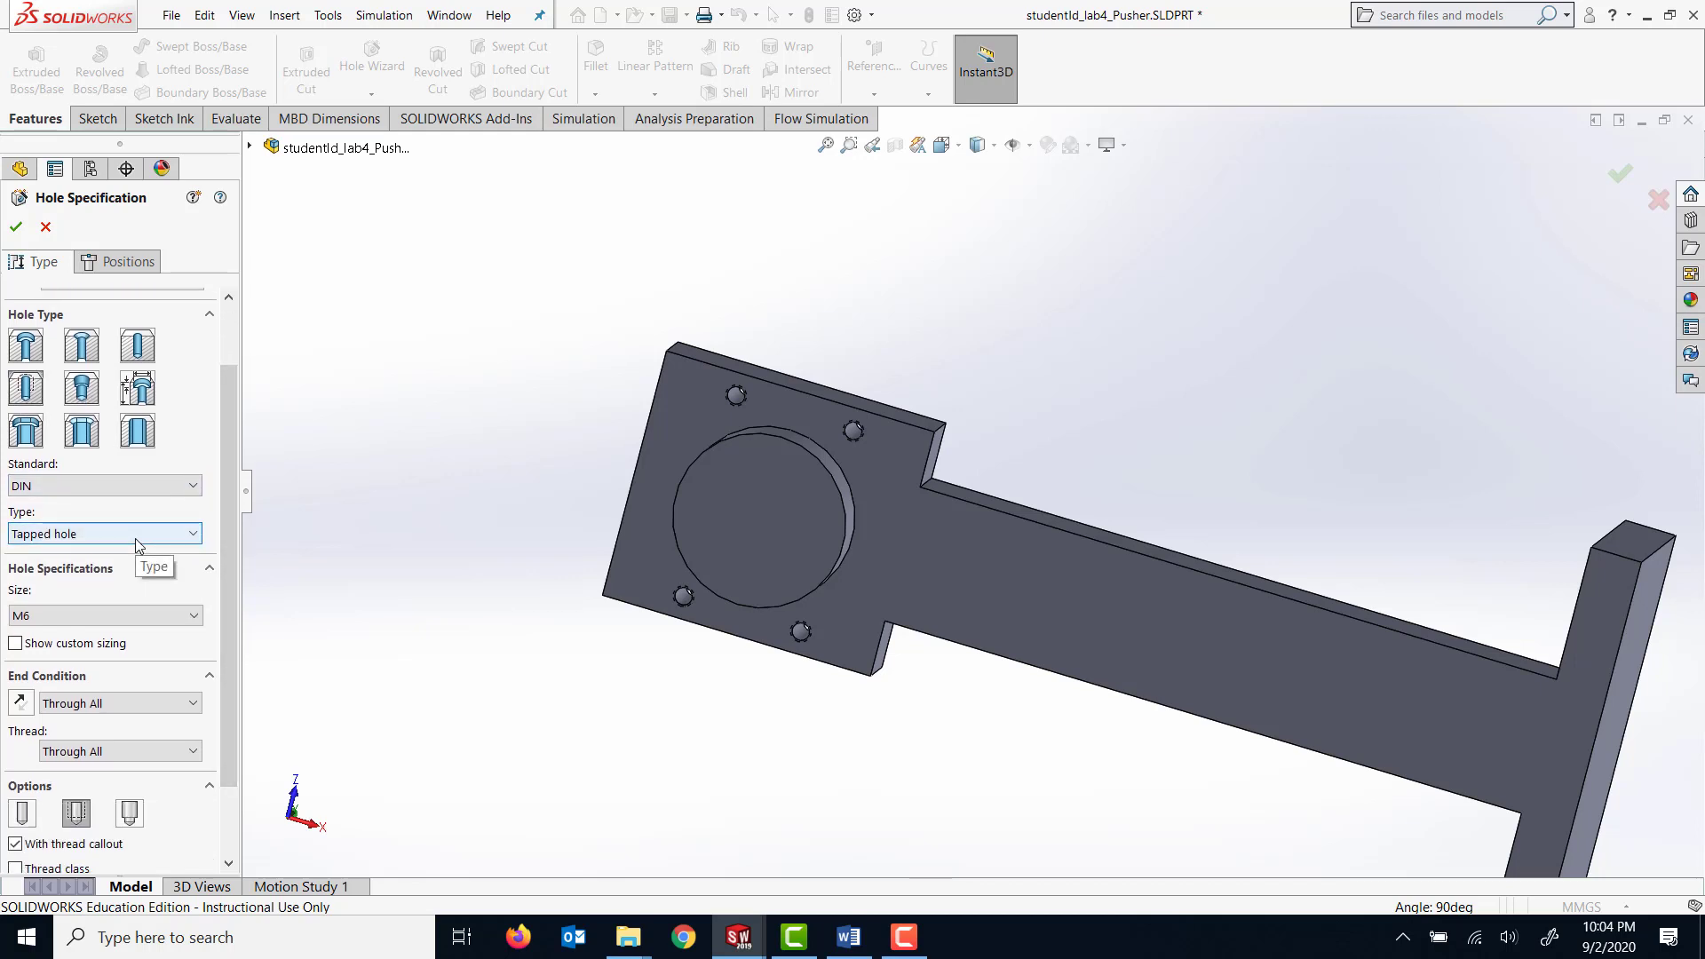
pyautogui.click(138, 534)
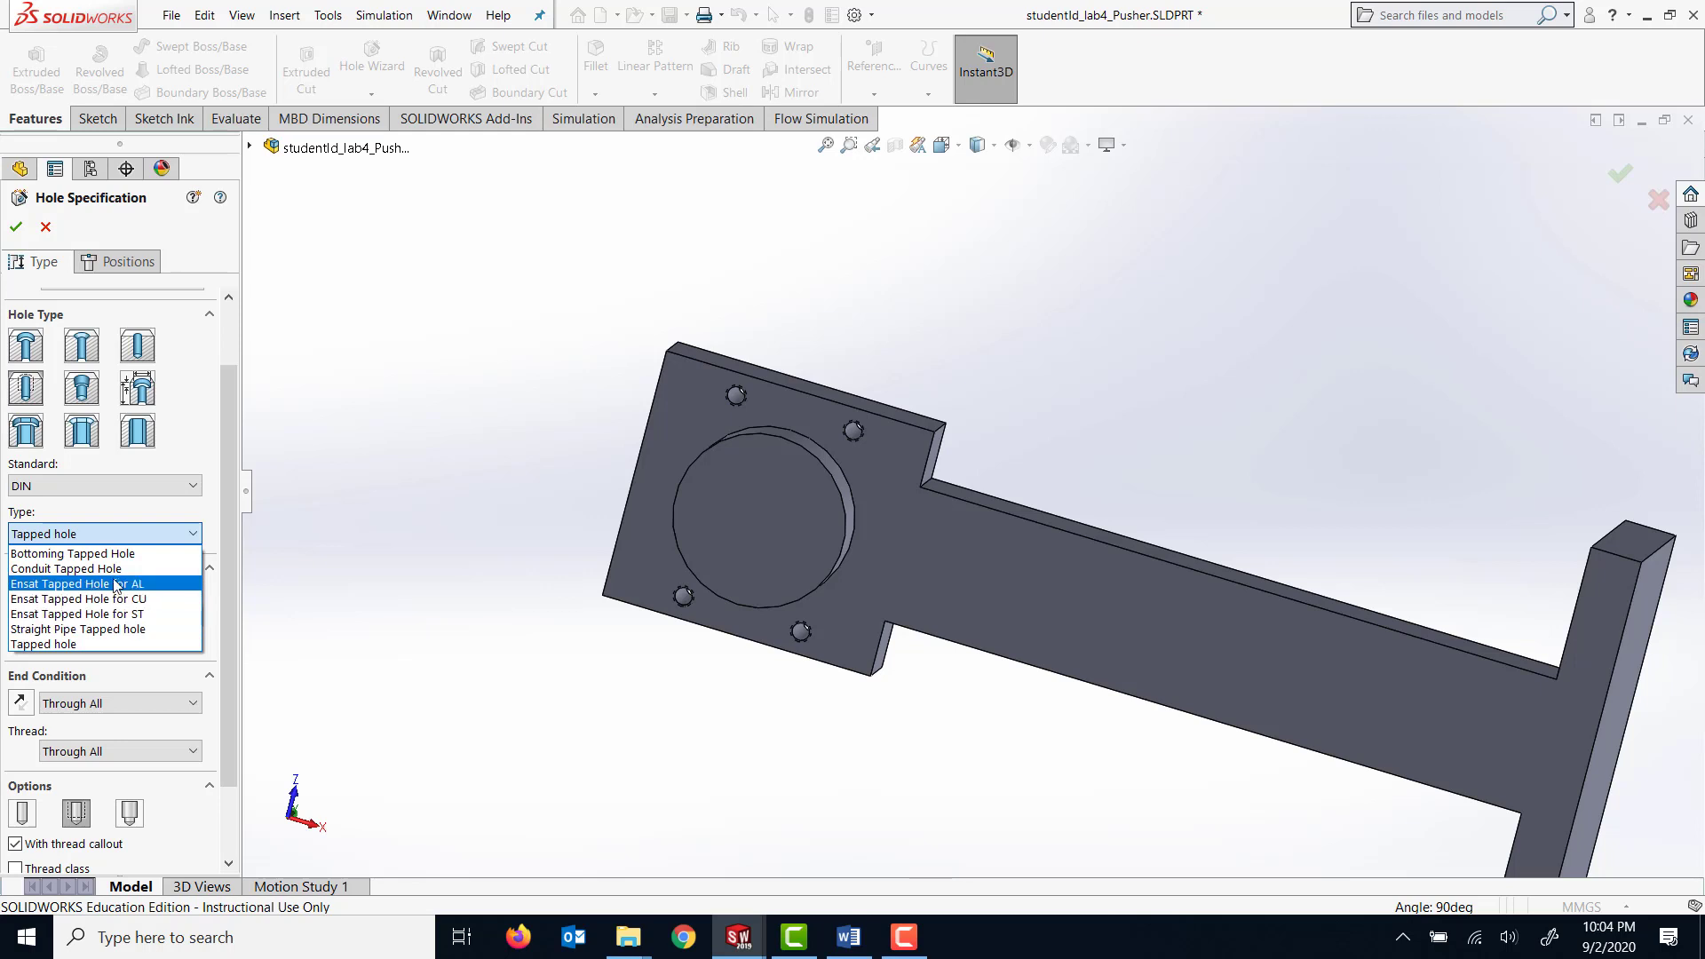
pyautogui.click(80, 553)
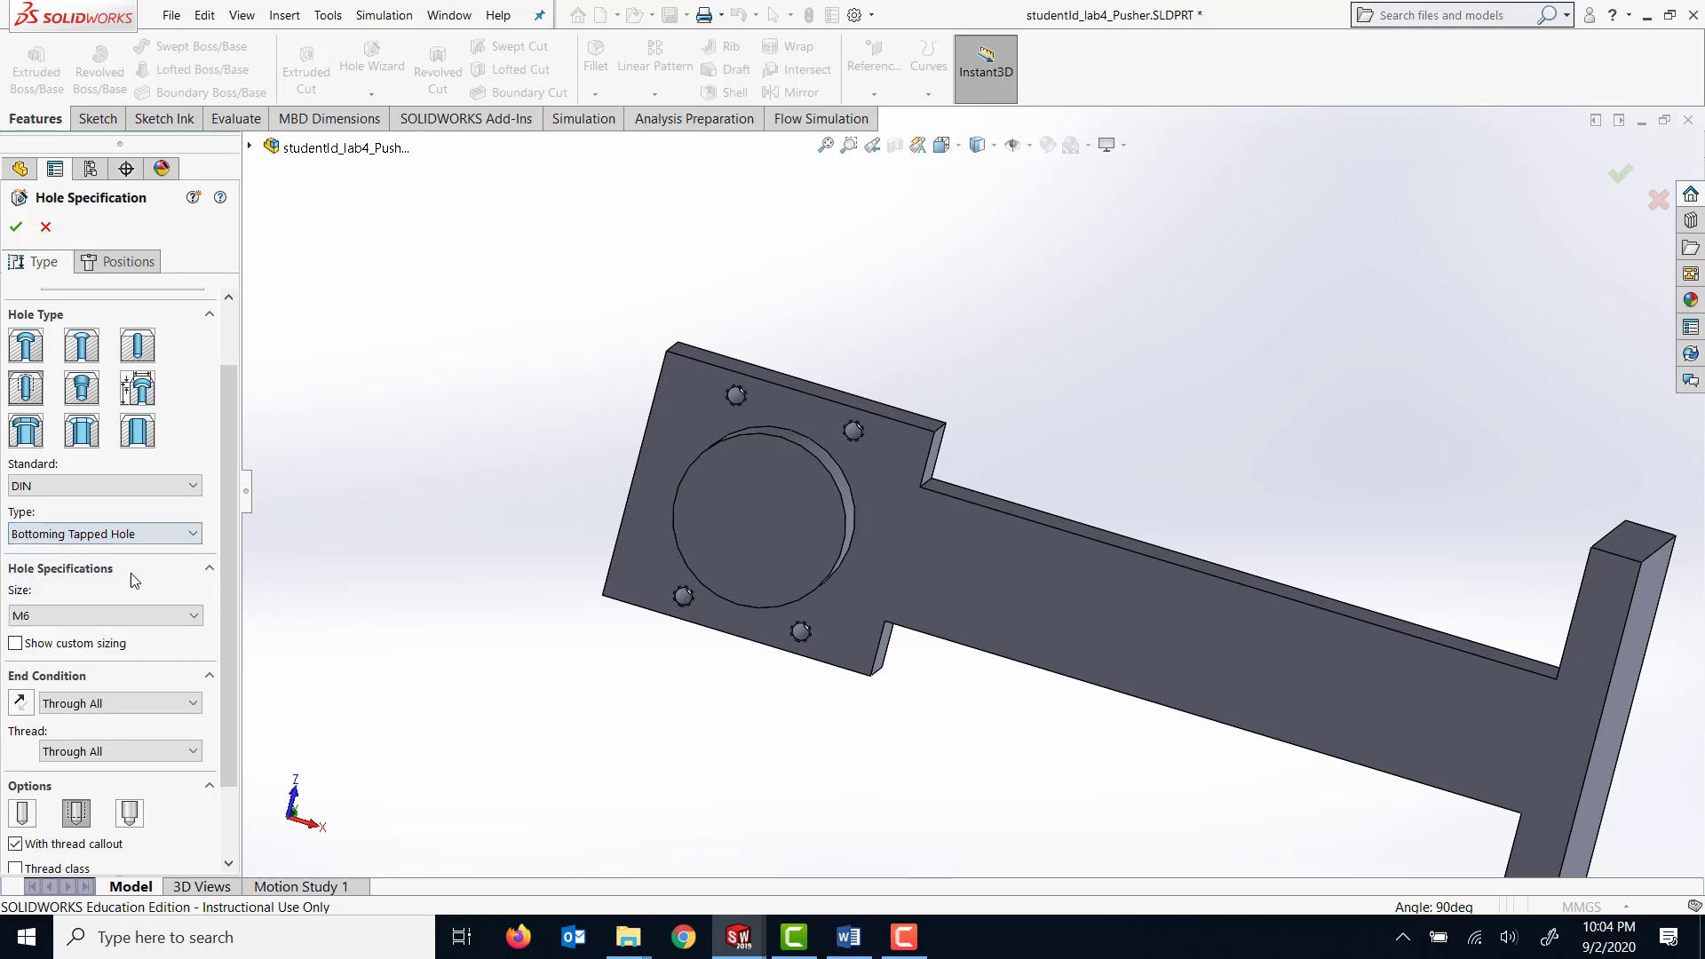
pyautogui.click(142, 622)
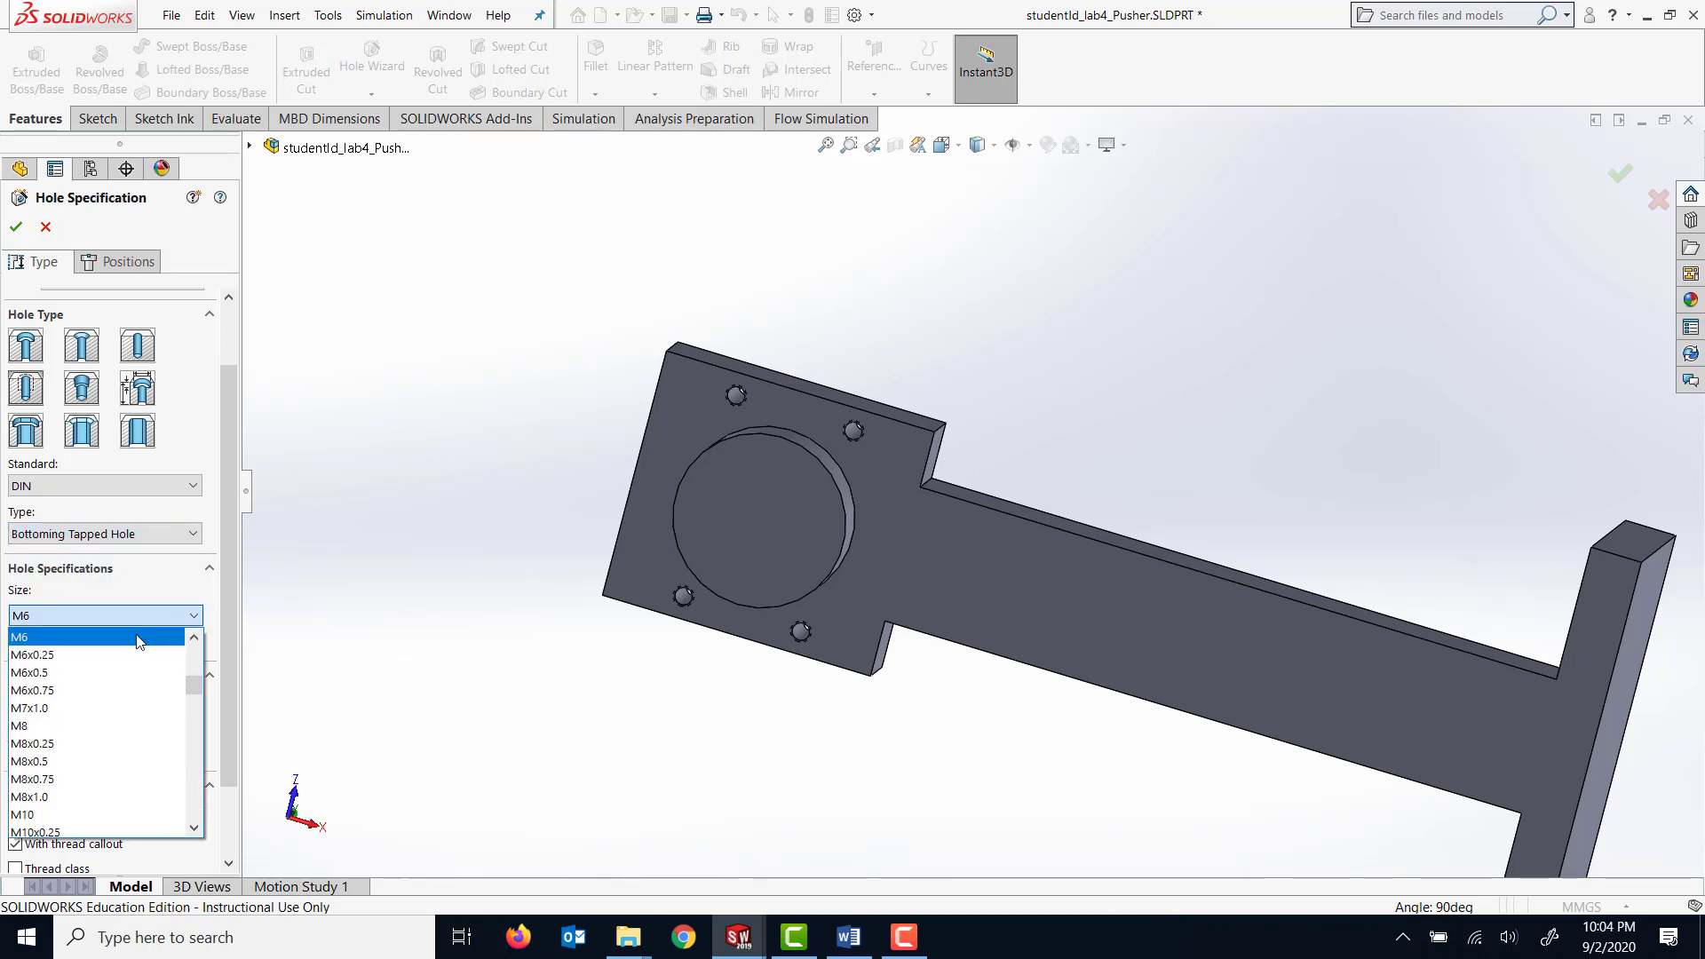
pyautogui.moveTo(197, 684); pyautogui.dragTo(193, 702)
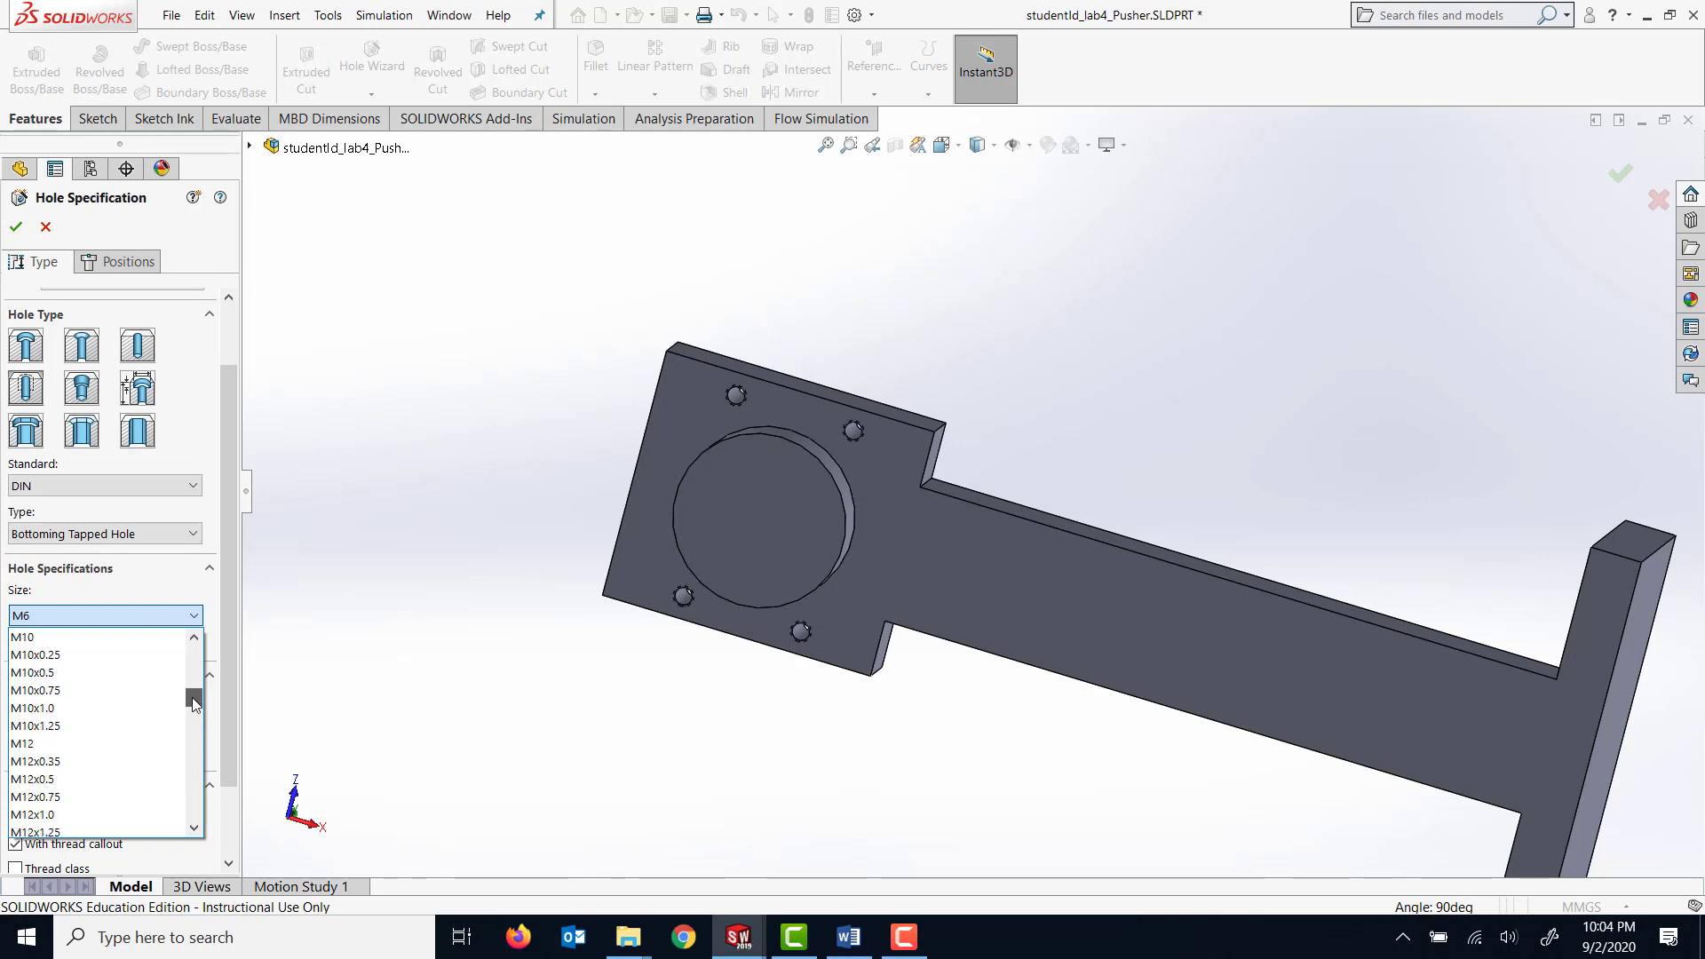
pyautogui.click(105, 637)
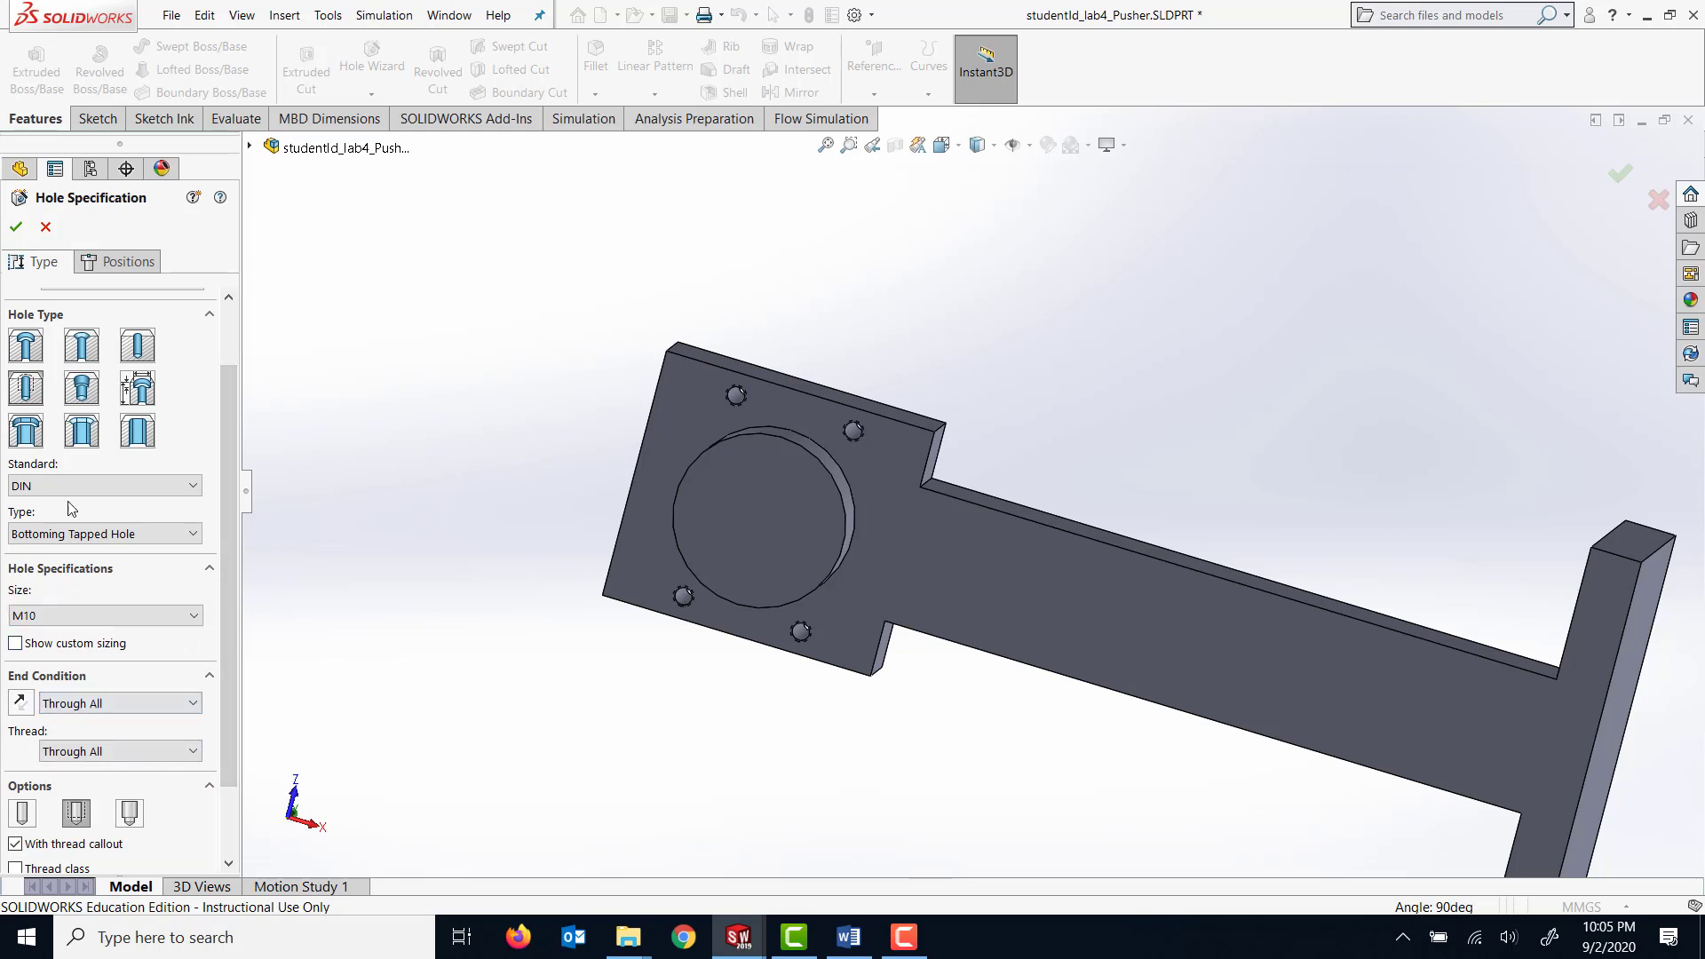
# Place the M10 tapped hole at the centre of the round boss's face and finish it.
pyautogui.click(125, 261)
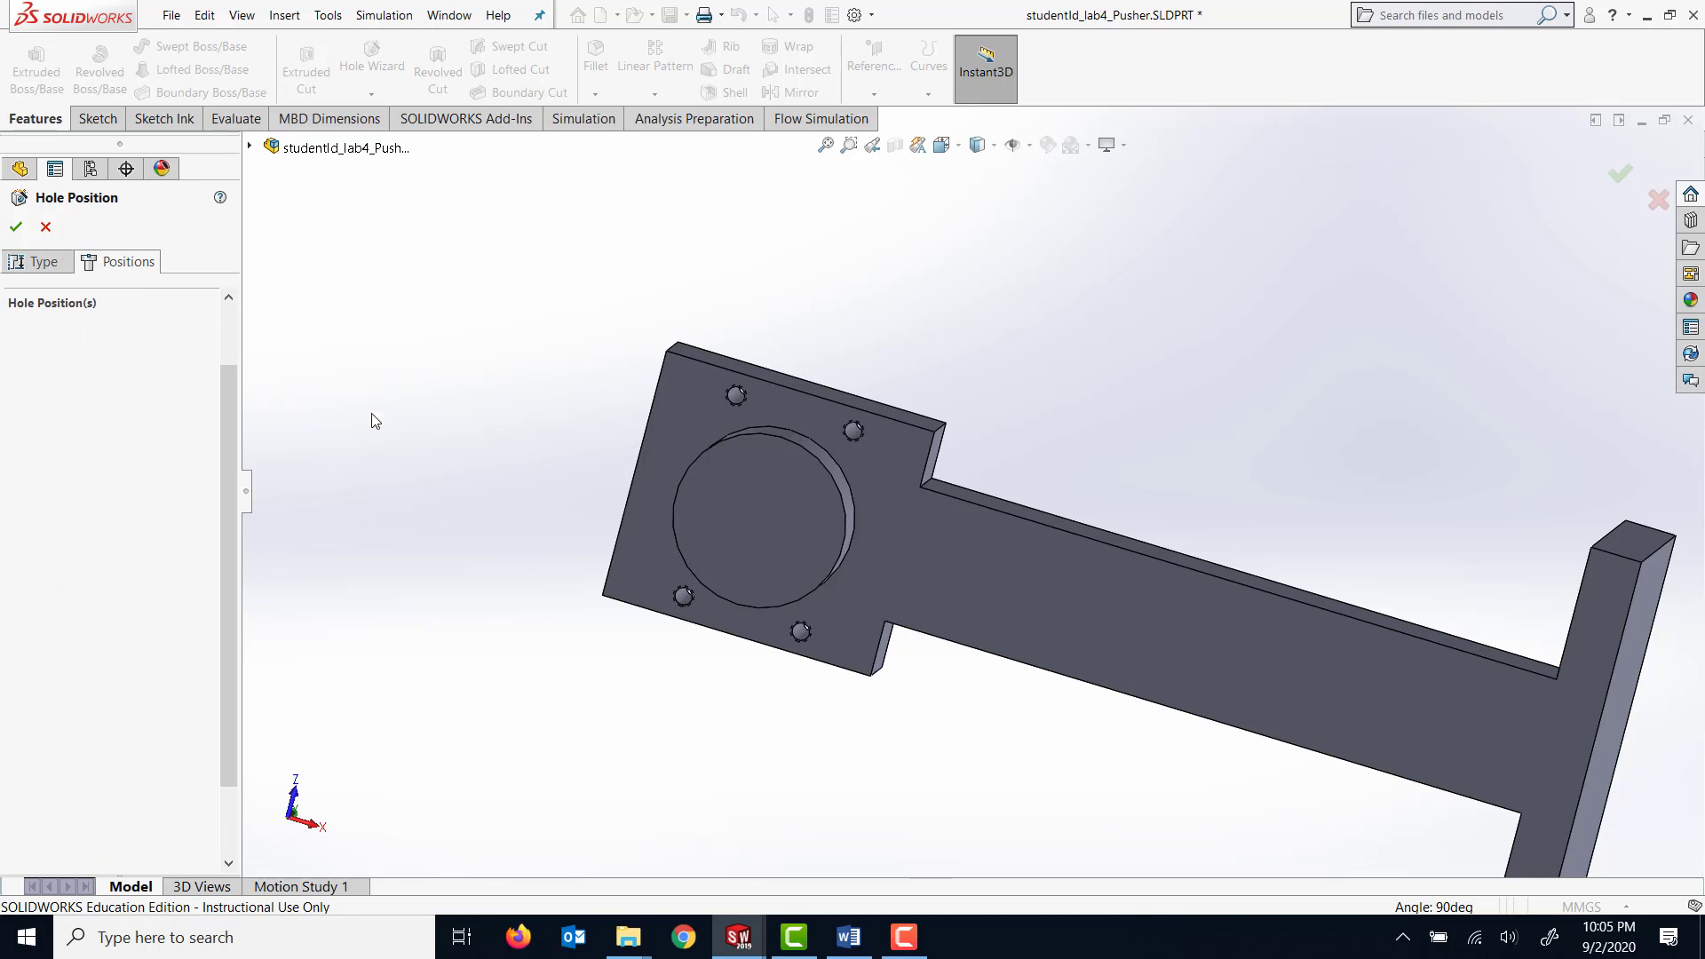
pyautogui.click(761, 503)
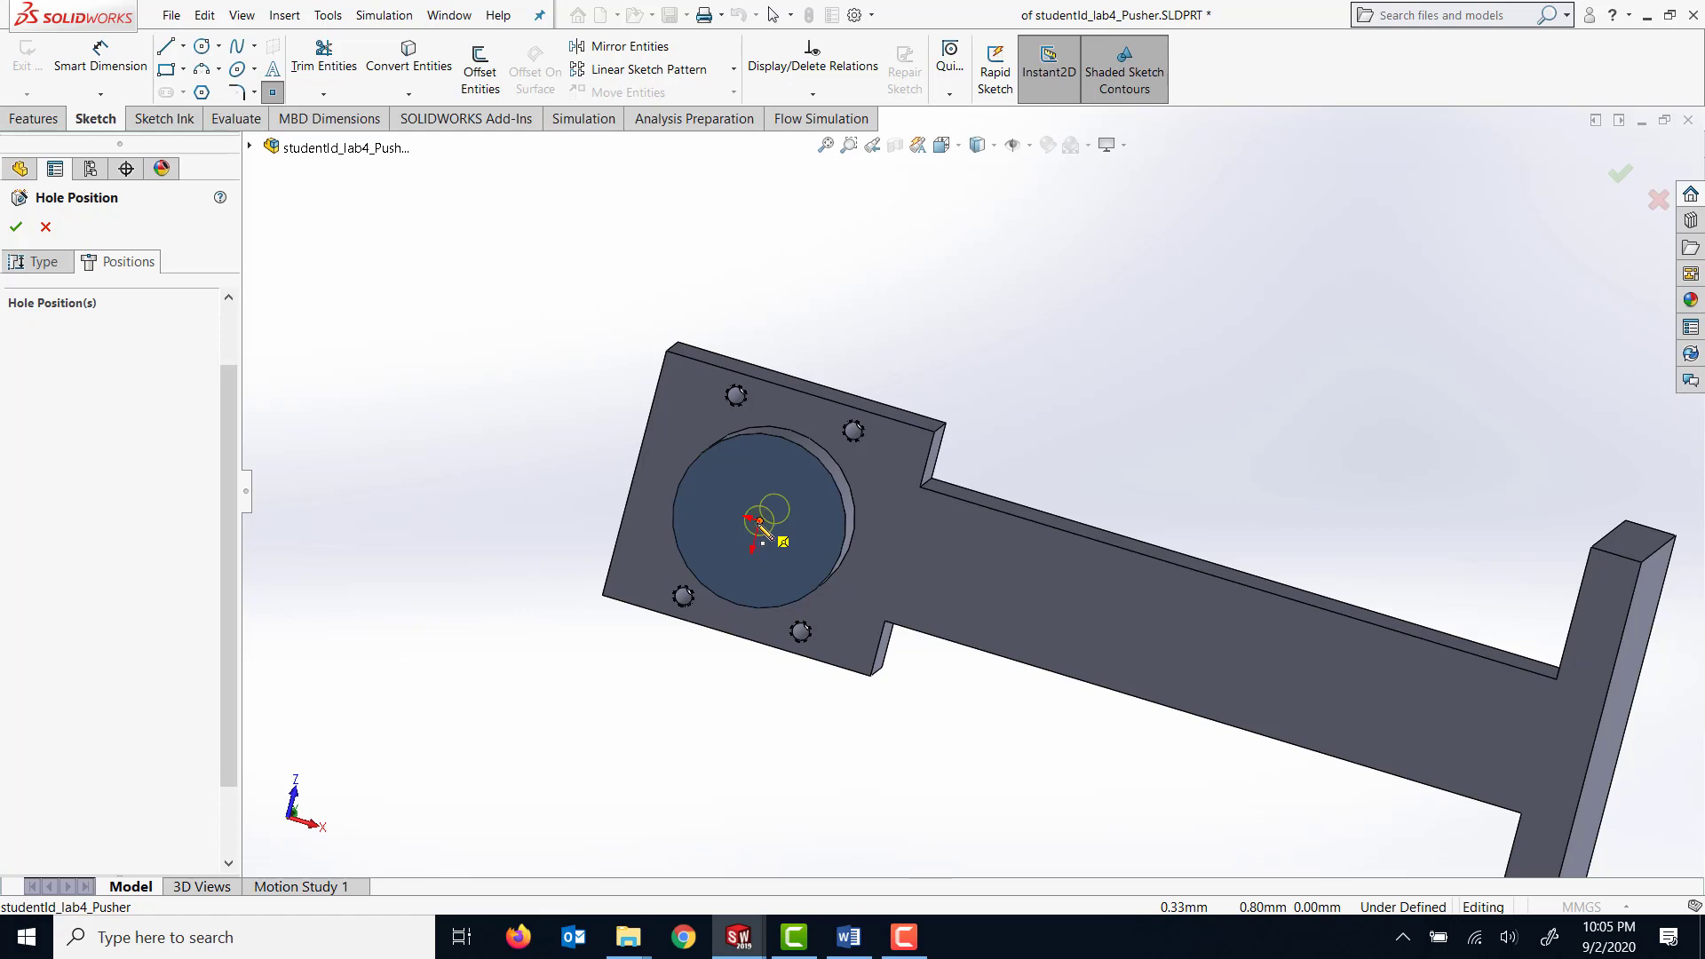
pyautogui.click(759, 523)
pyautogui.rightClick(761, 524)
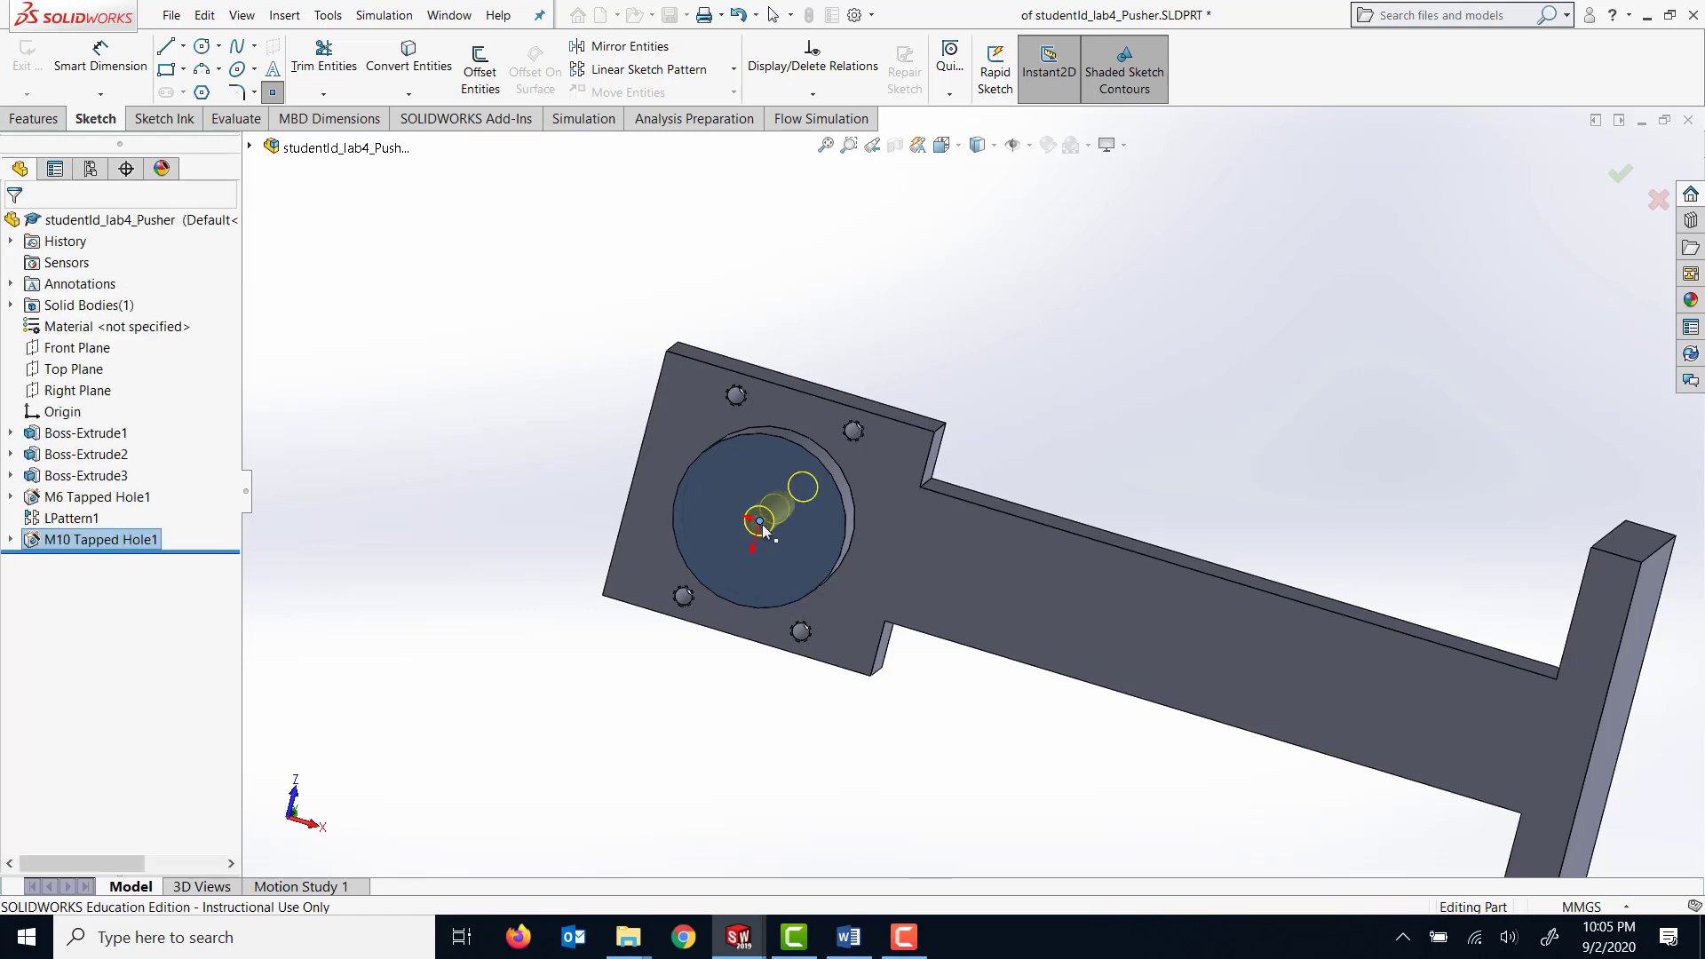
pyautogui.click(586, 476)
pyautogui.moveTo(717, 616); pyautogui.dragTo(544, 658, button='middle')
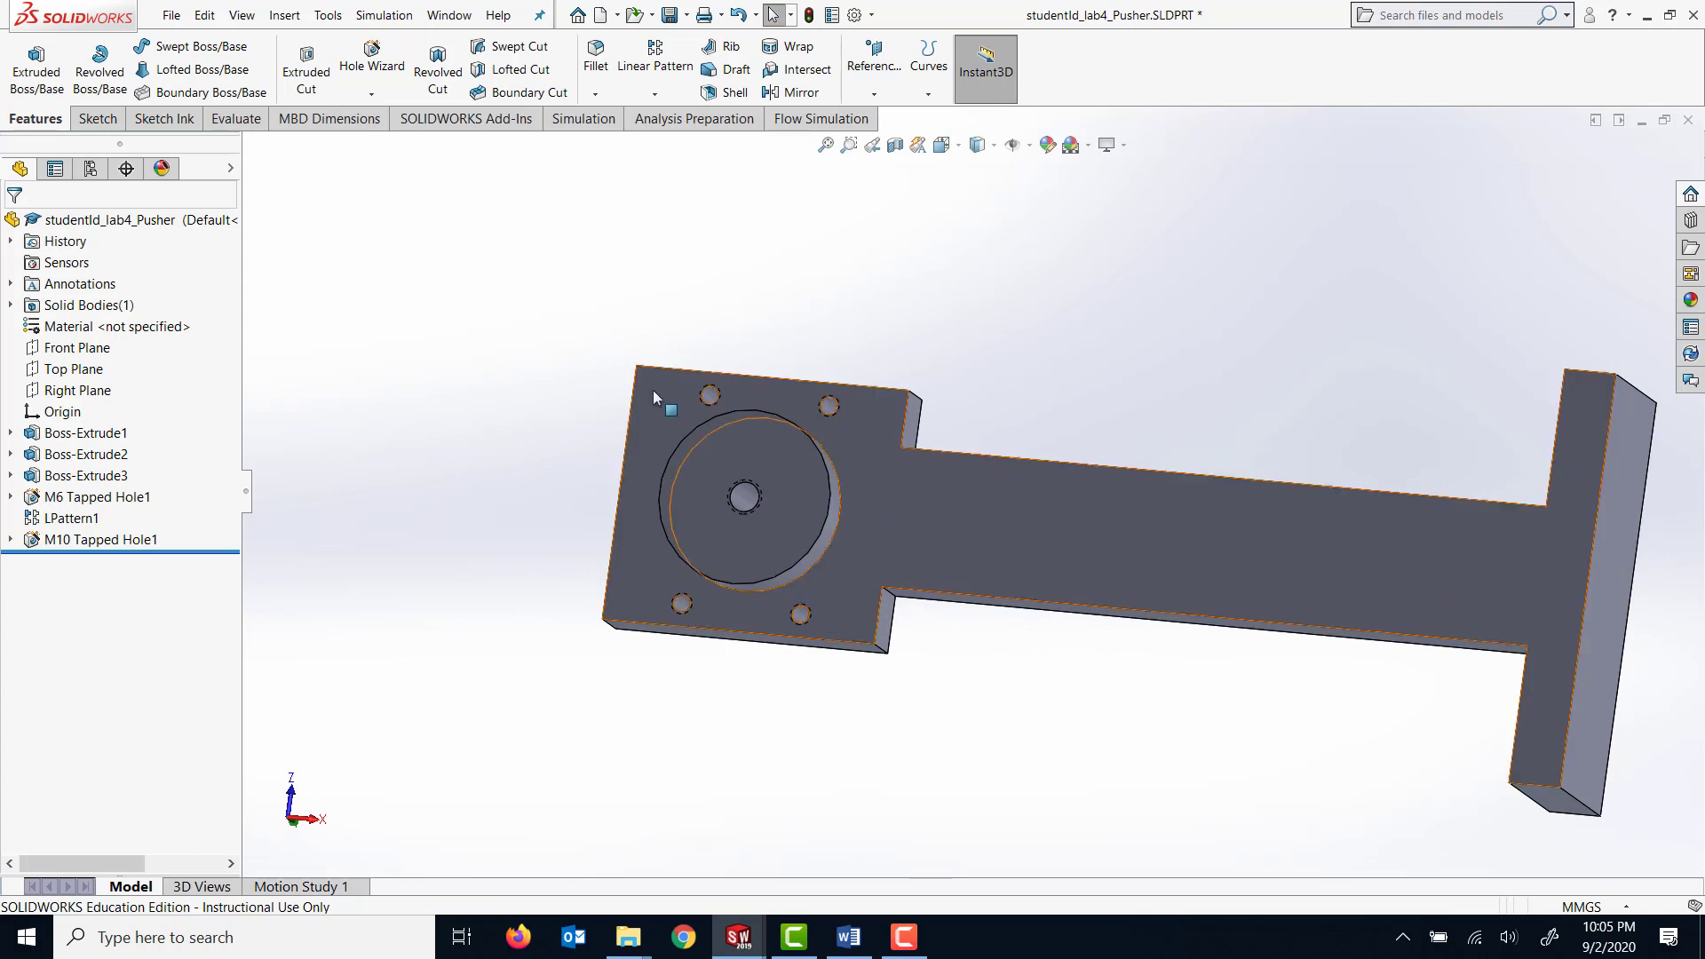
# Start a Chamfer feature and set its distance to 10 mm.
pyautogui.moveTo(1060, 343); pyautogui.dragTo(740, 268, button='middle')
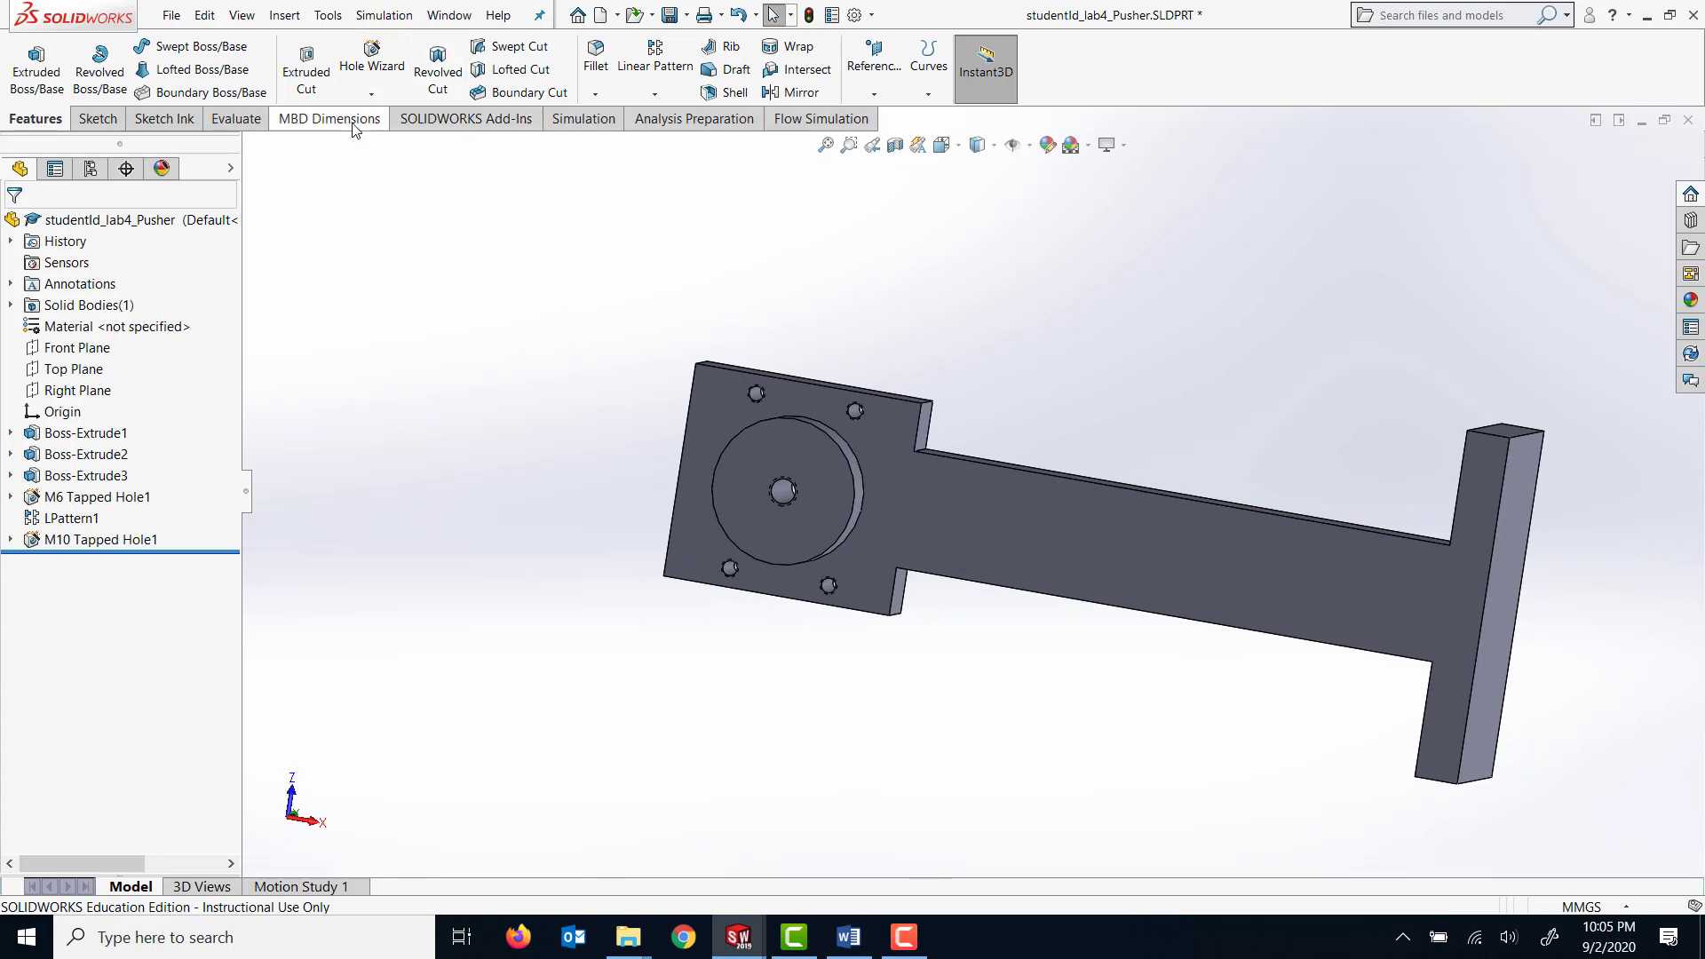
pyautogui.click(595, 95)
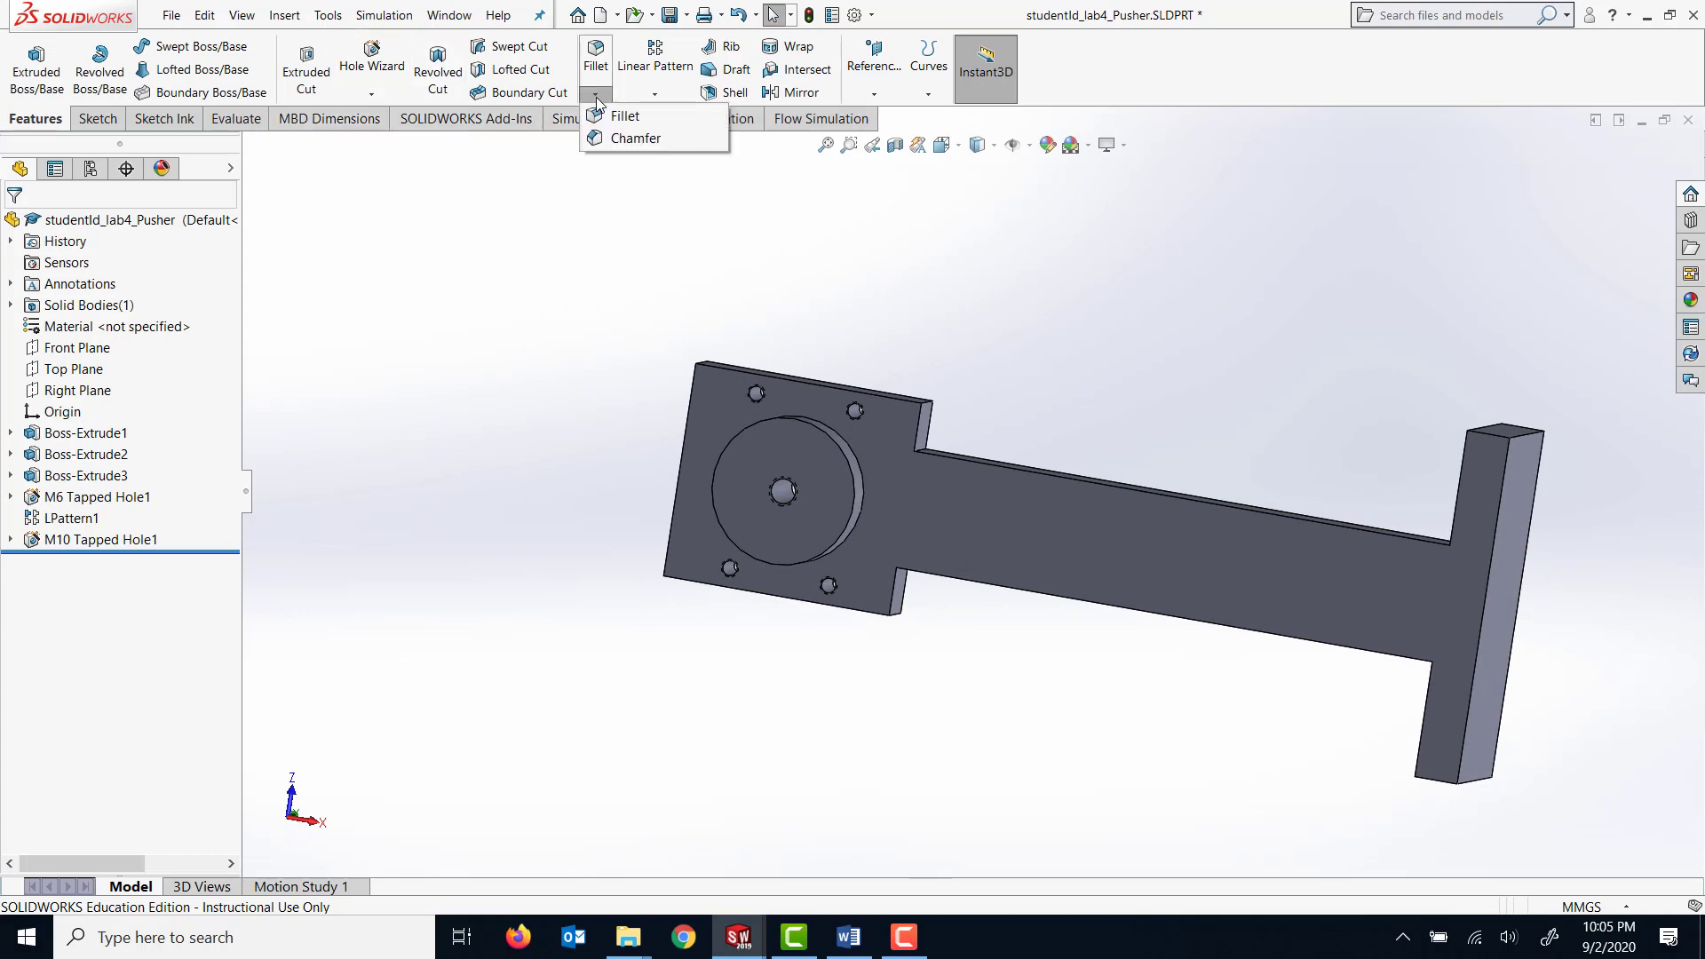
pyautogui.click(624, 139)
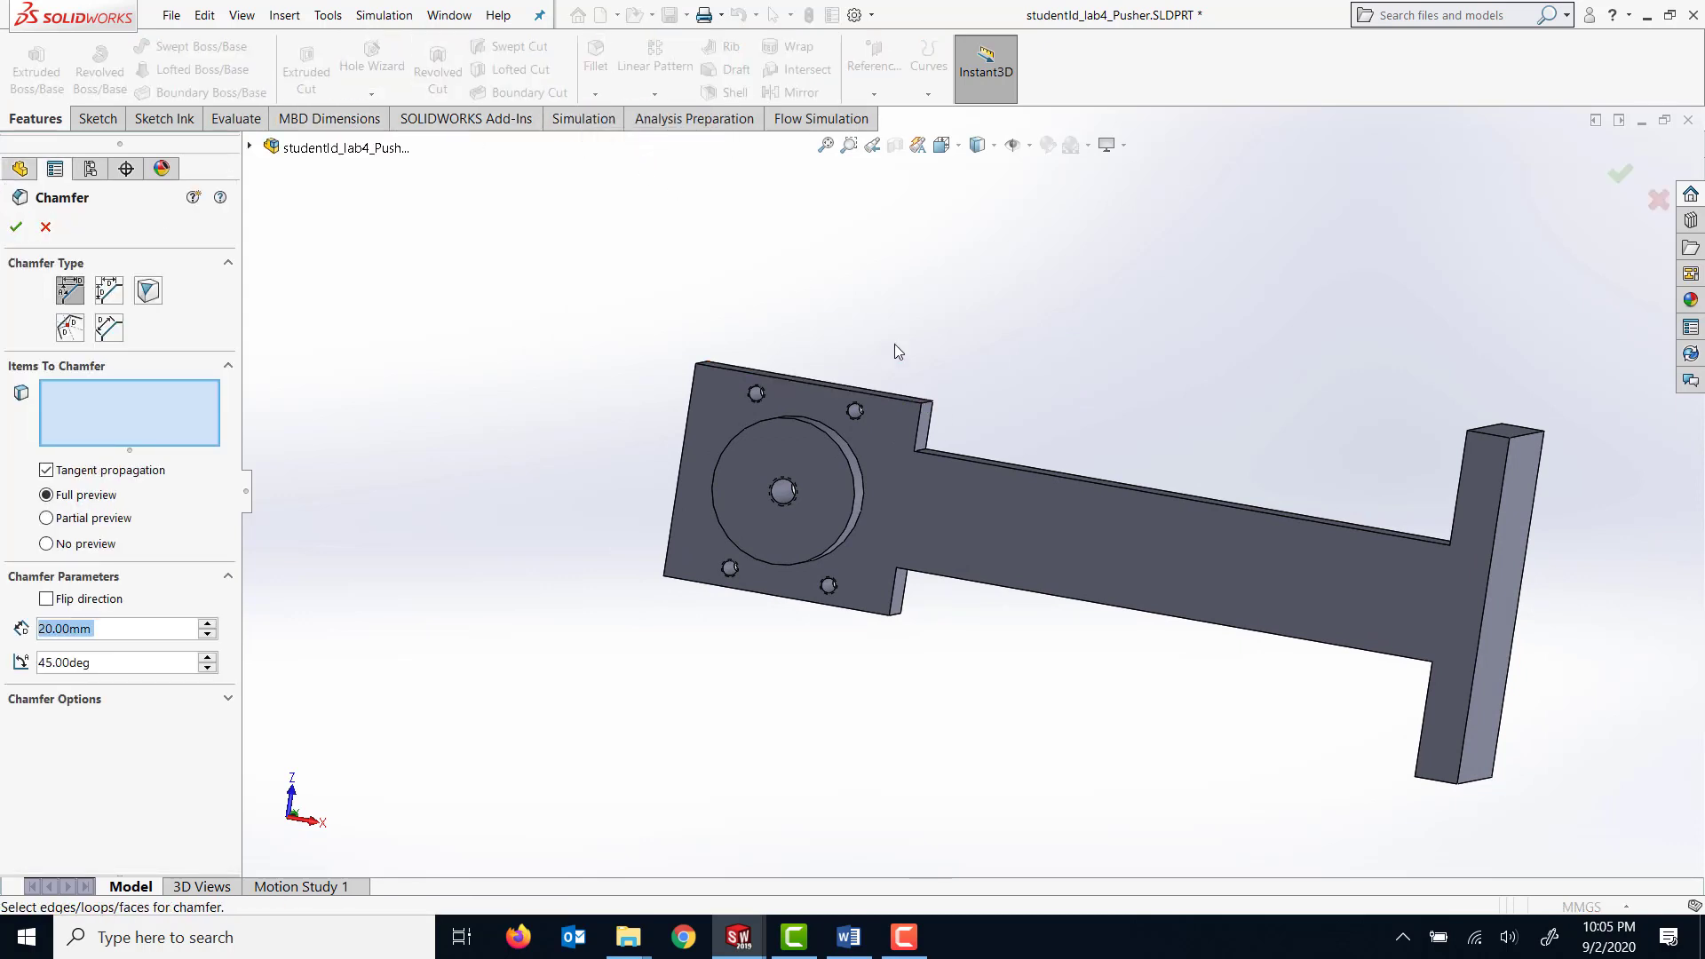
pyautogui.moveTo(894, 347); pyautogui.dragTo(885, 397, button='middle')
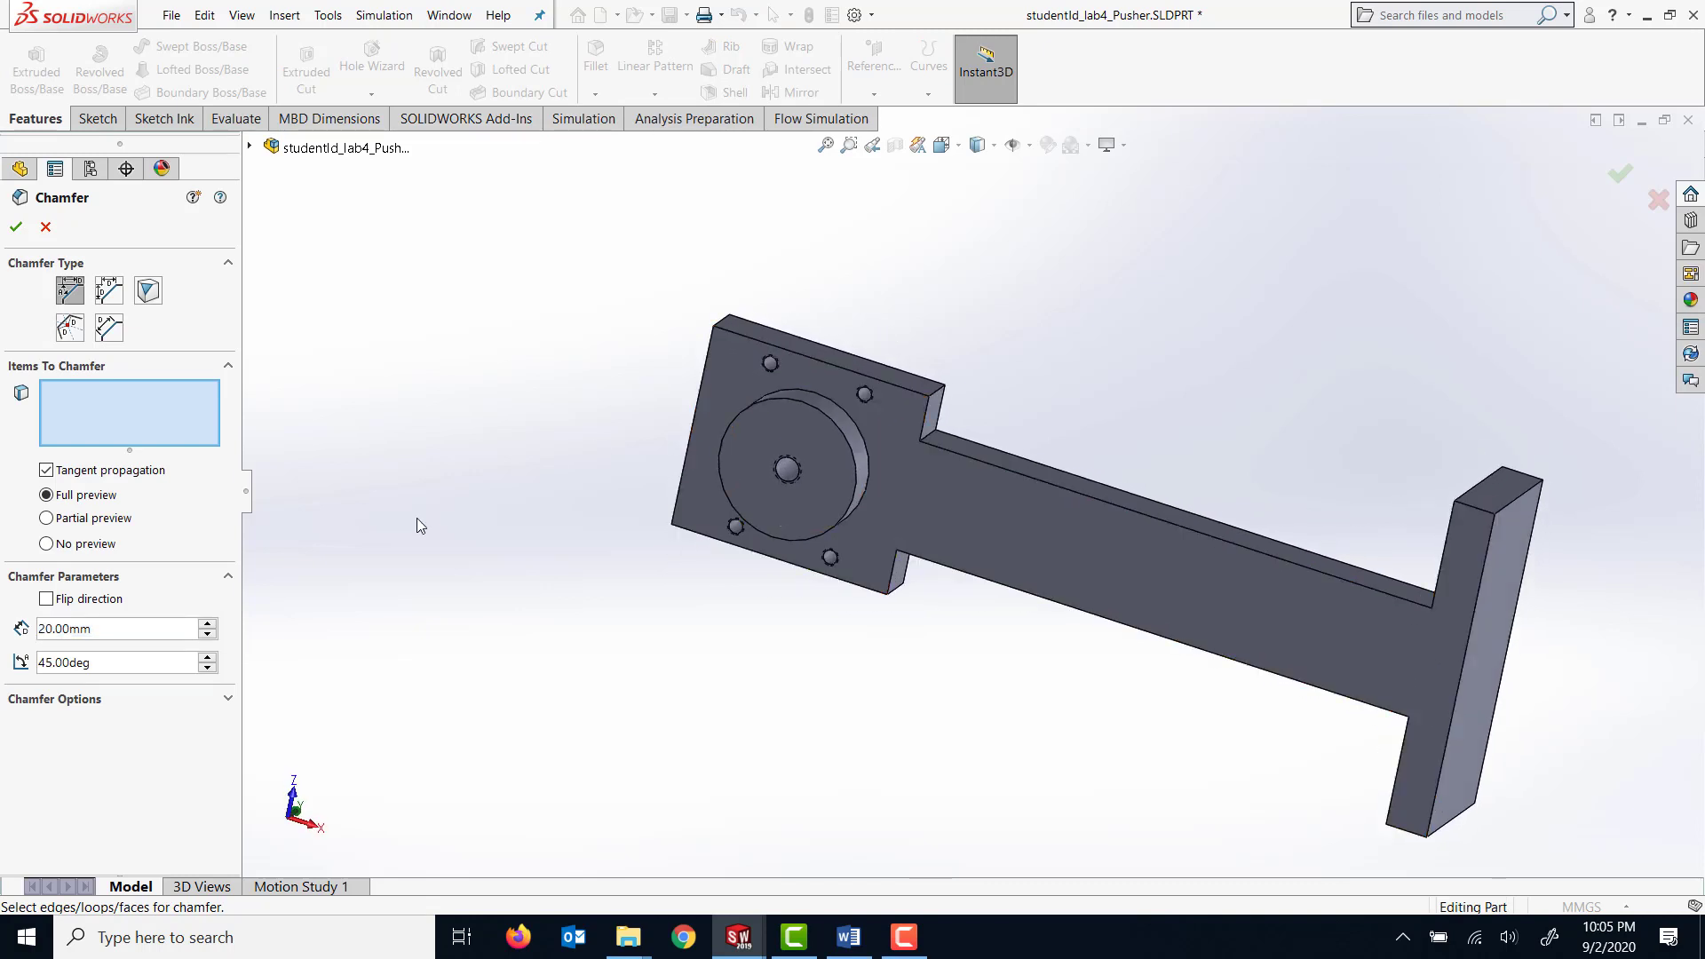
pyautogui.click(49, 633)
pyautogui.press('BackSpace')
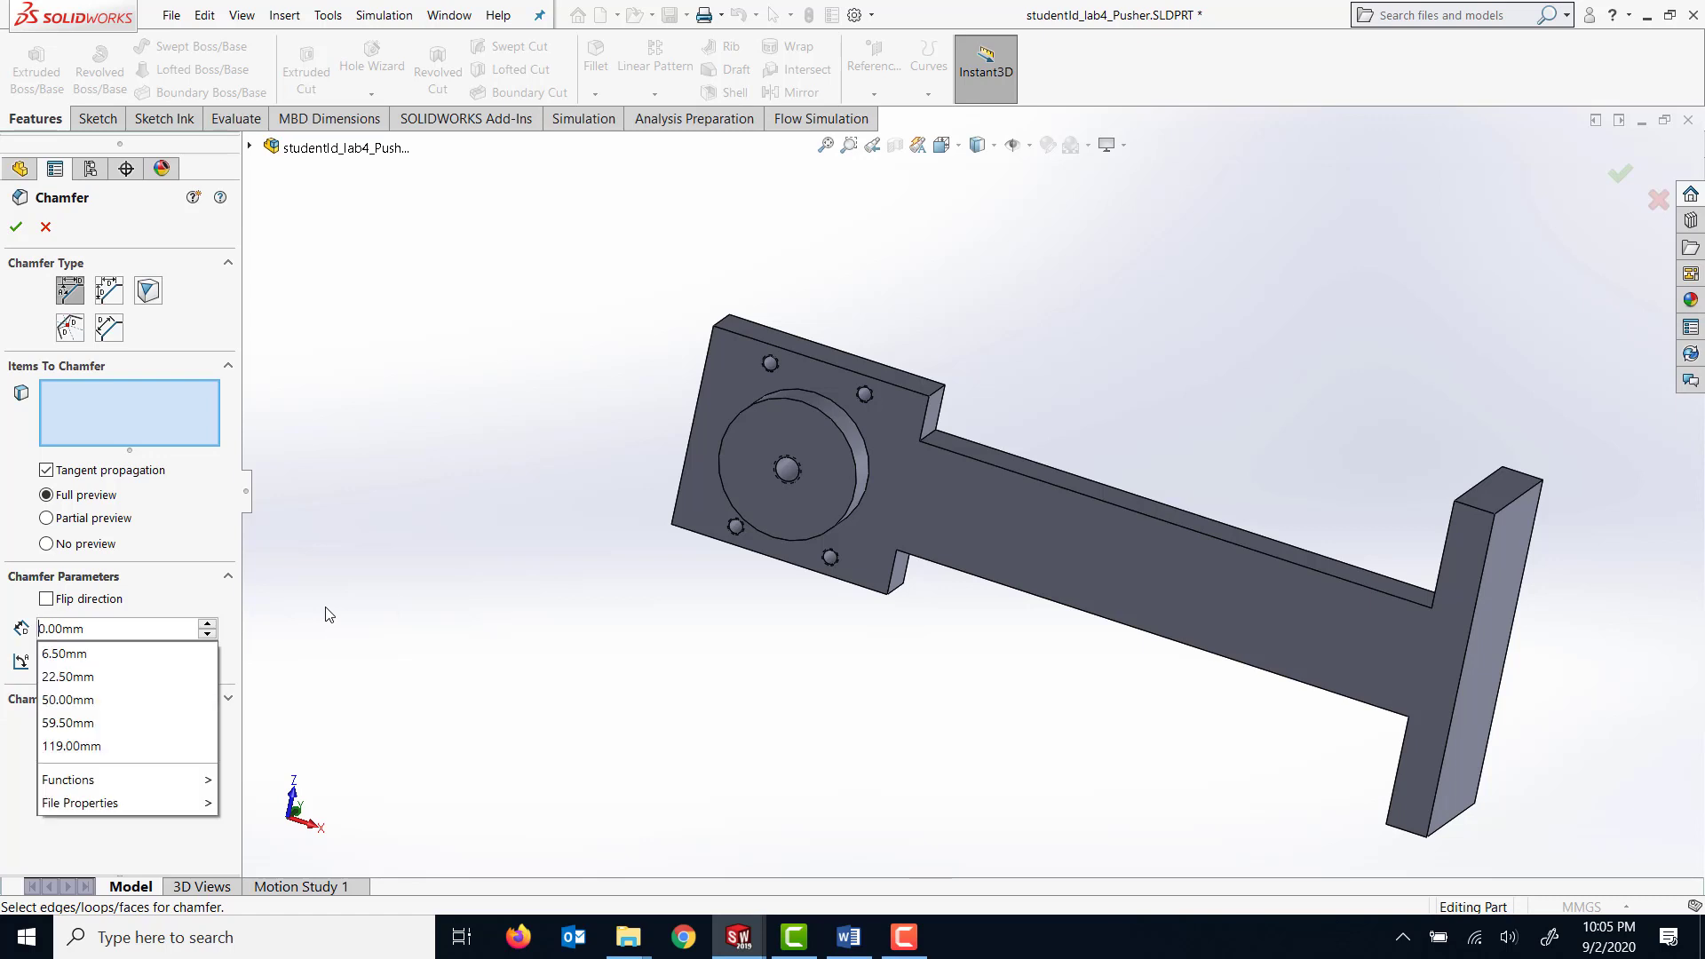
pyautogui.write('10')
pyautogui.press('Return')
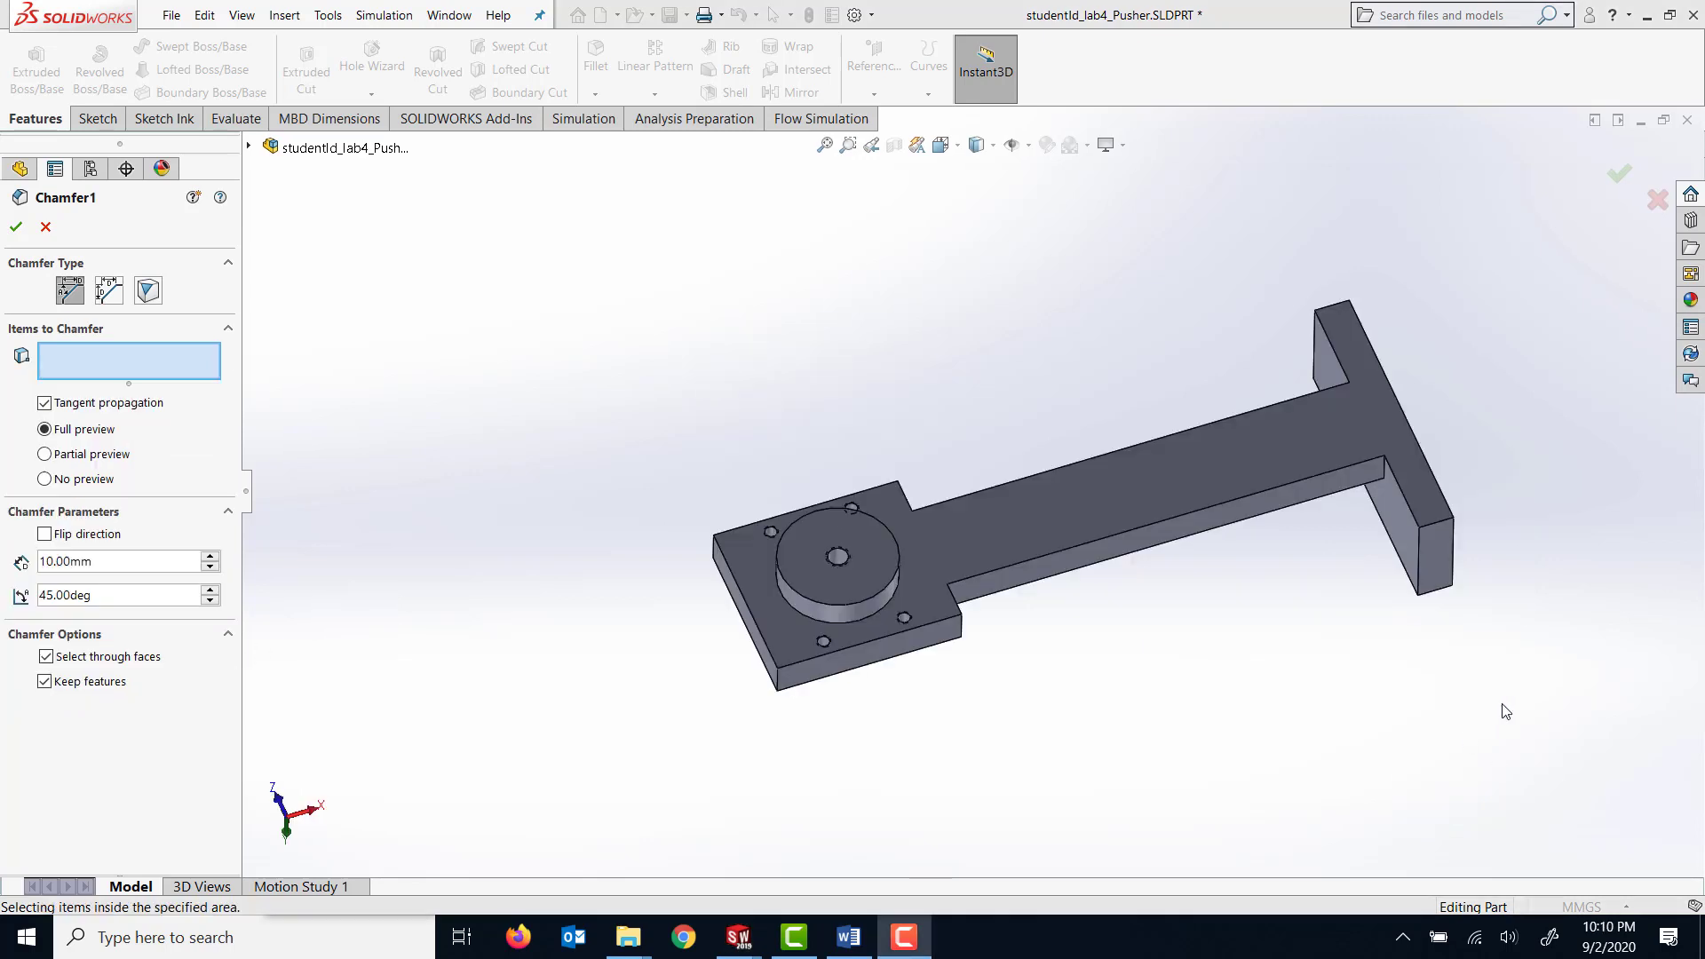
# Chamfer the four corner edges of the crosspiece at the arm's far end, selecting only edges and no faces.
pyautogui.click(1441, 530)
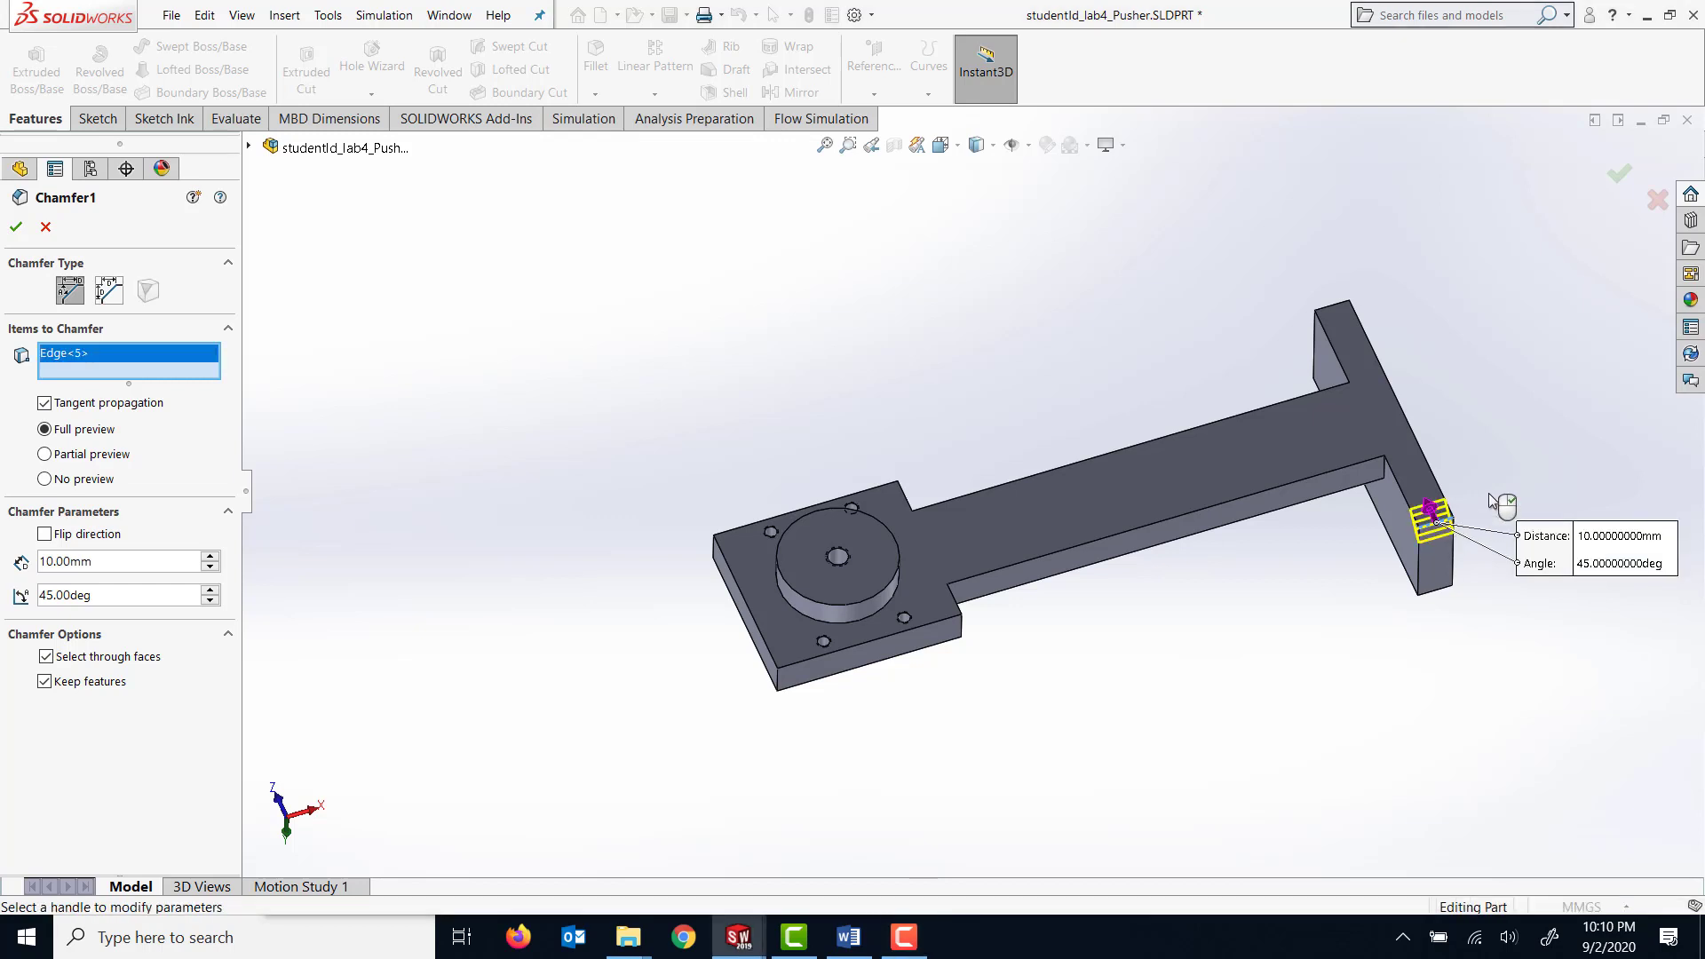
pyautogui.click(1332, 312)
pyautogui.moveTo(1539, 537); pyautogui.dragTo(1270, 538, button='middle')
pyautogui.click(1197, 518)
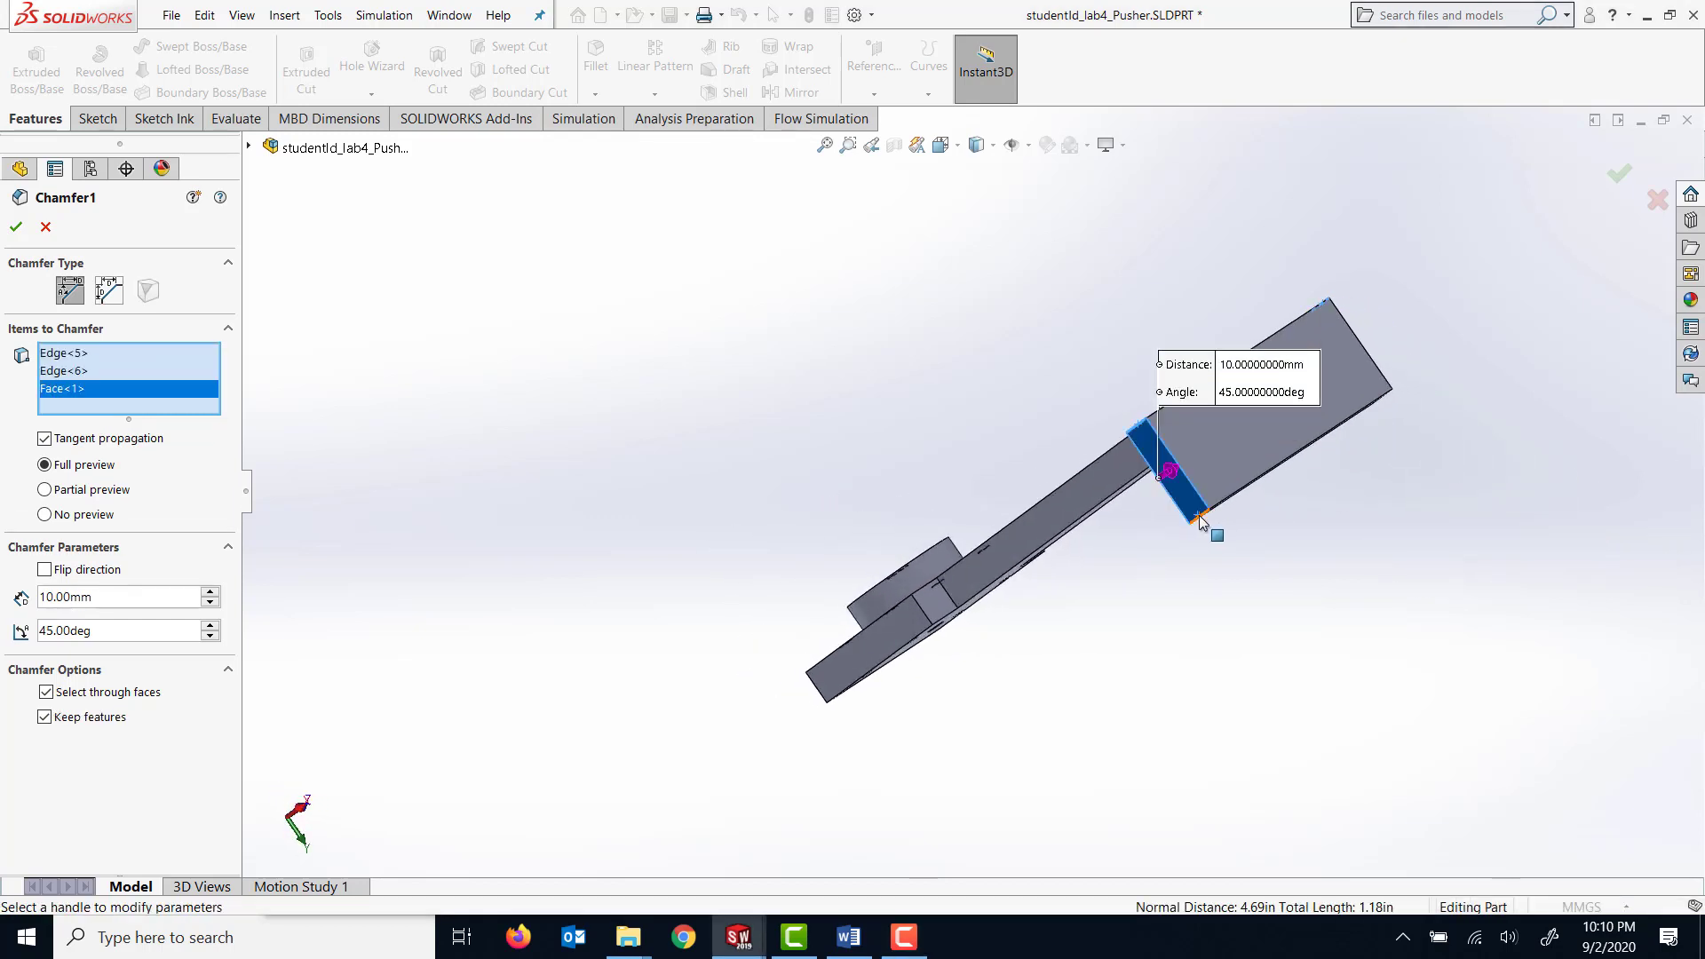
pyautogui.rightClick(85, 398)
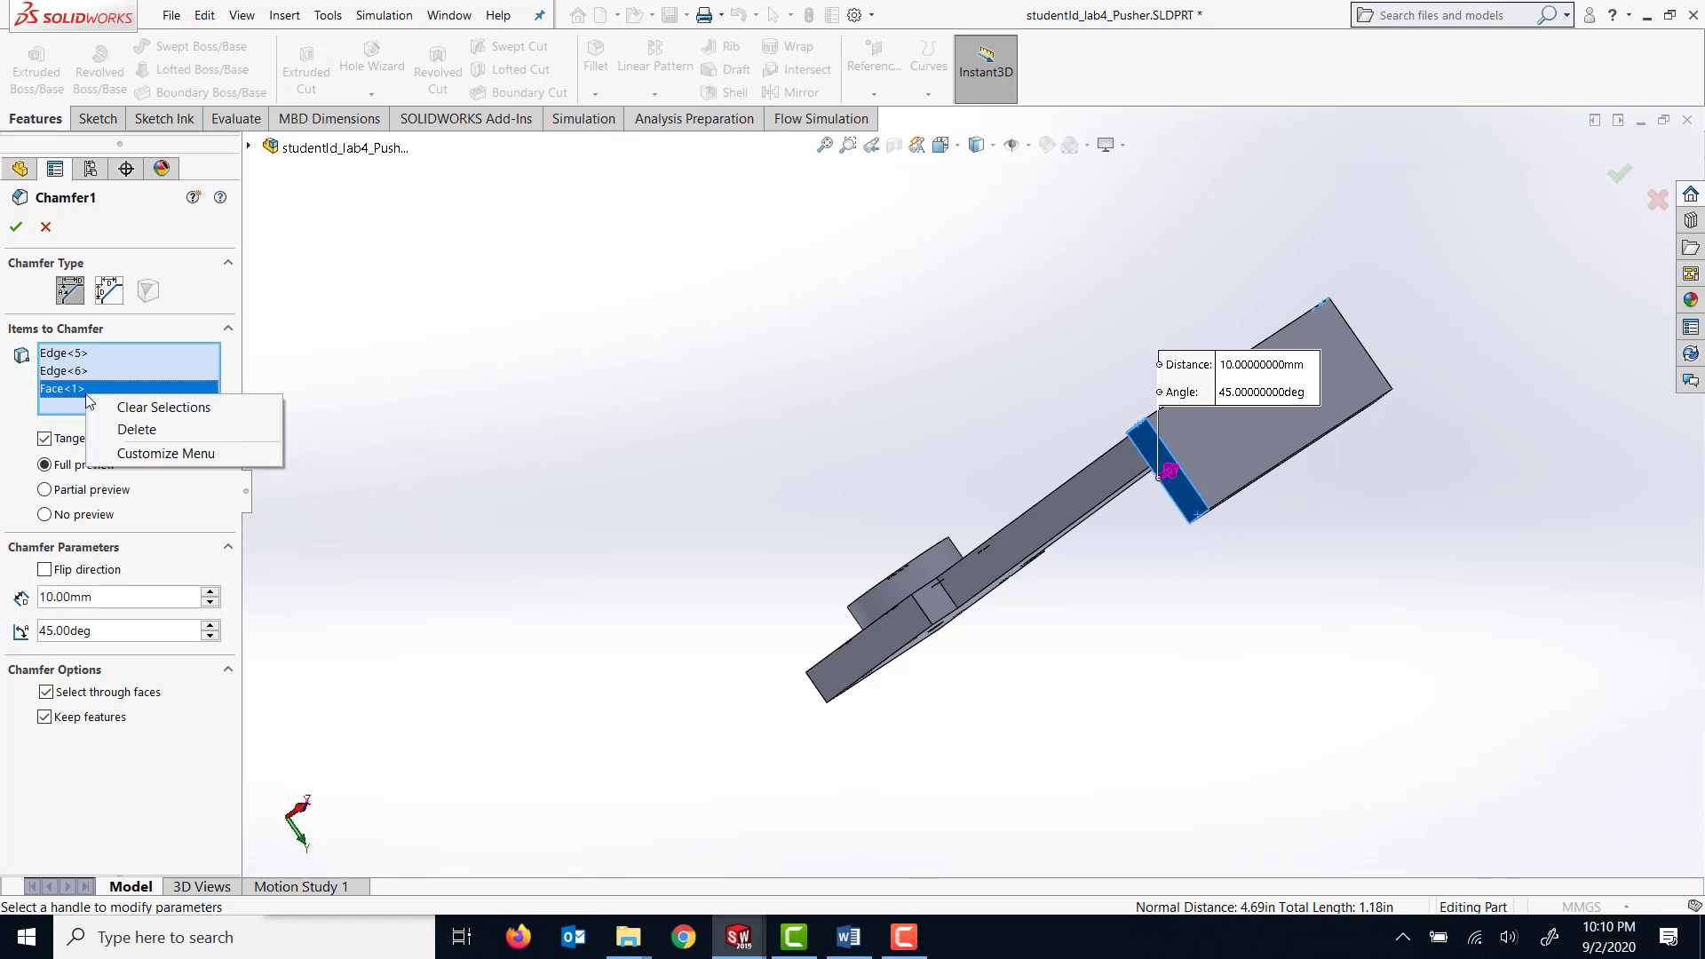
pyautogui.click(125, 427)
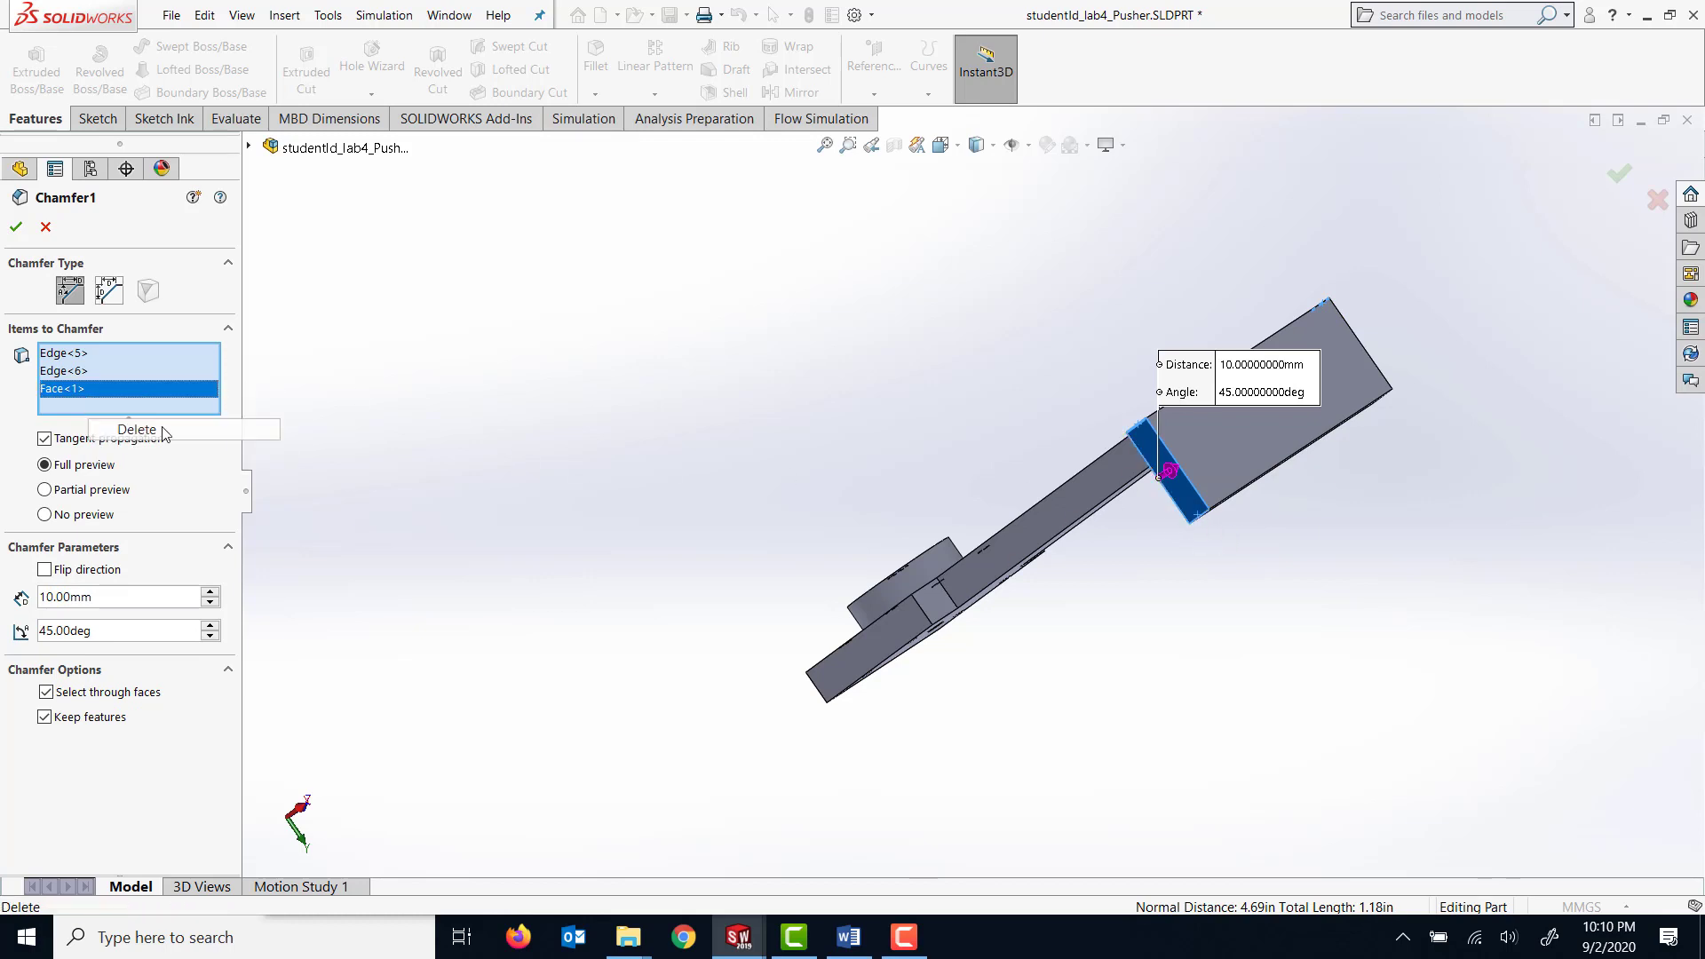
pyautogui.click(1199, 523)
pyautogui.moveTo(1510, 508); pyautogui.dragTo(1379, 507, button='middle')
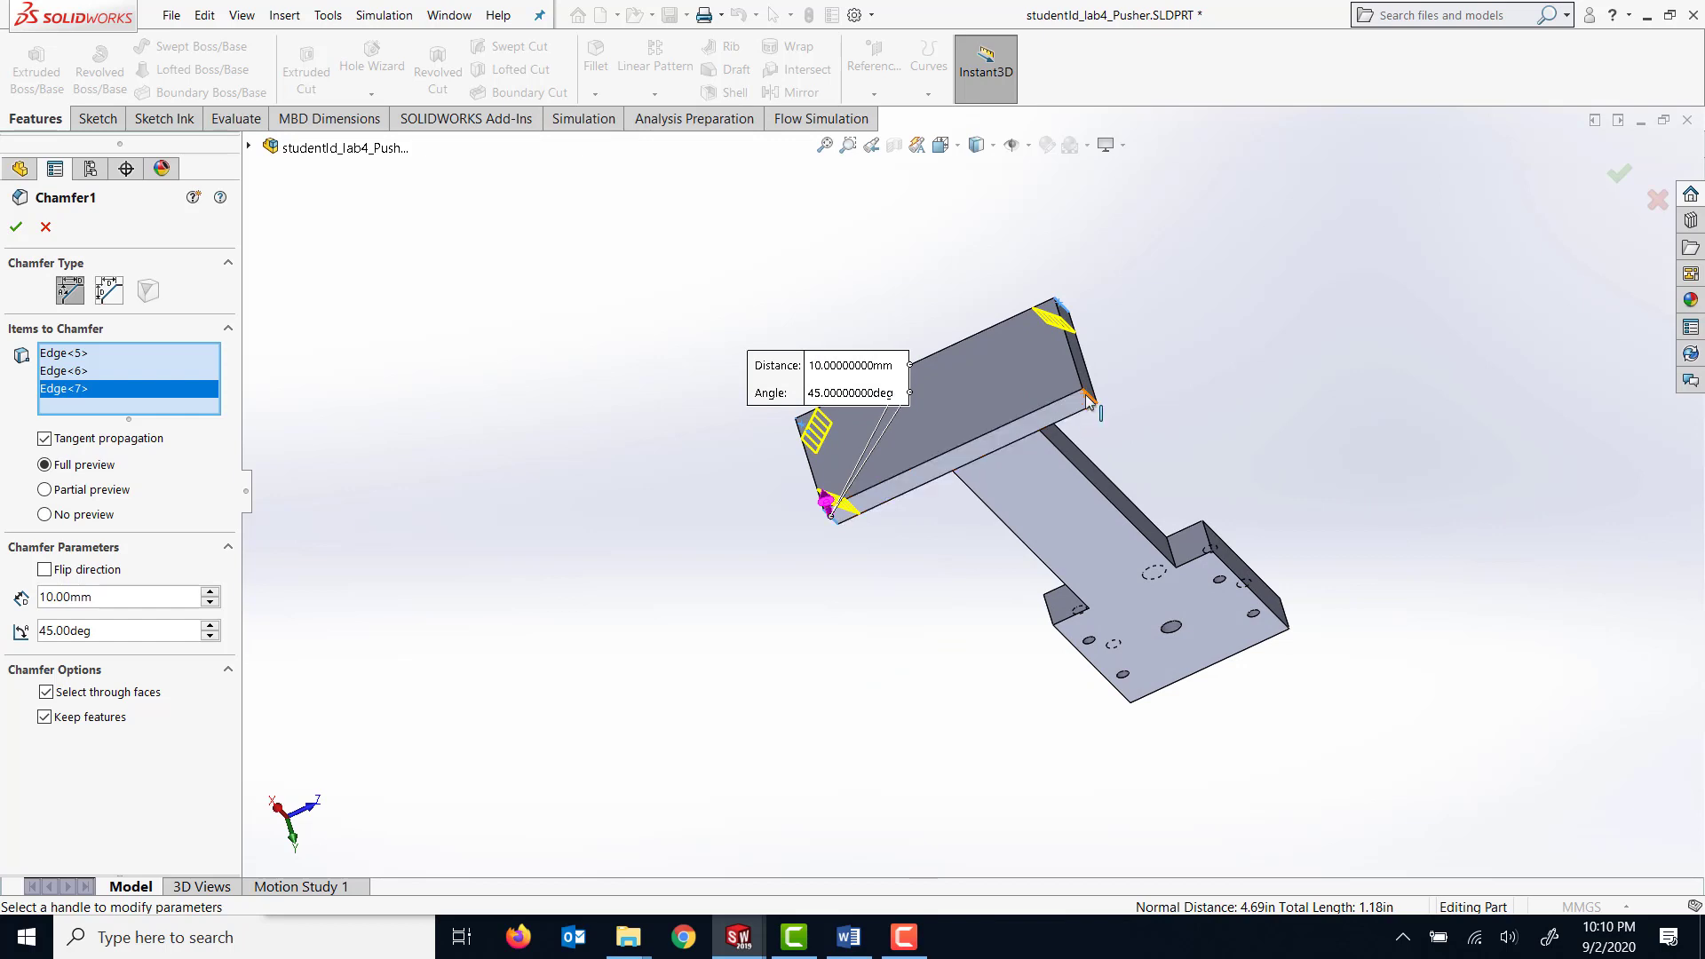
pyautogui.click(1088, 398)
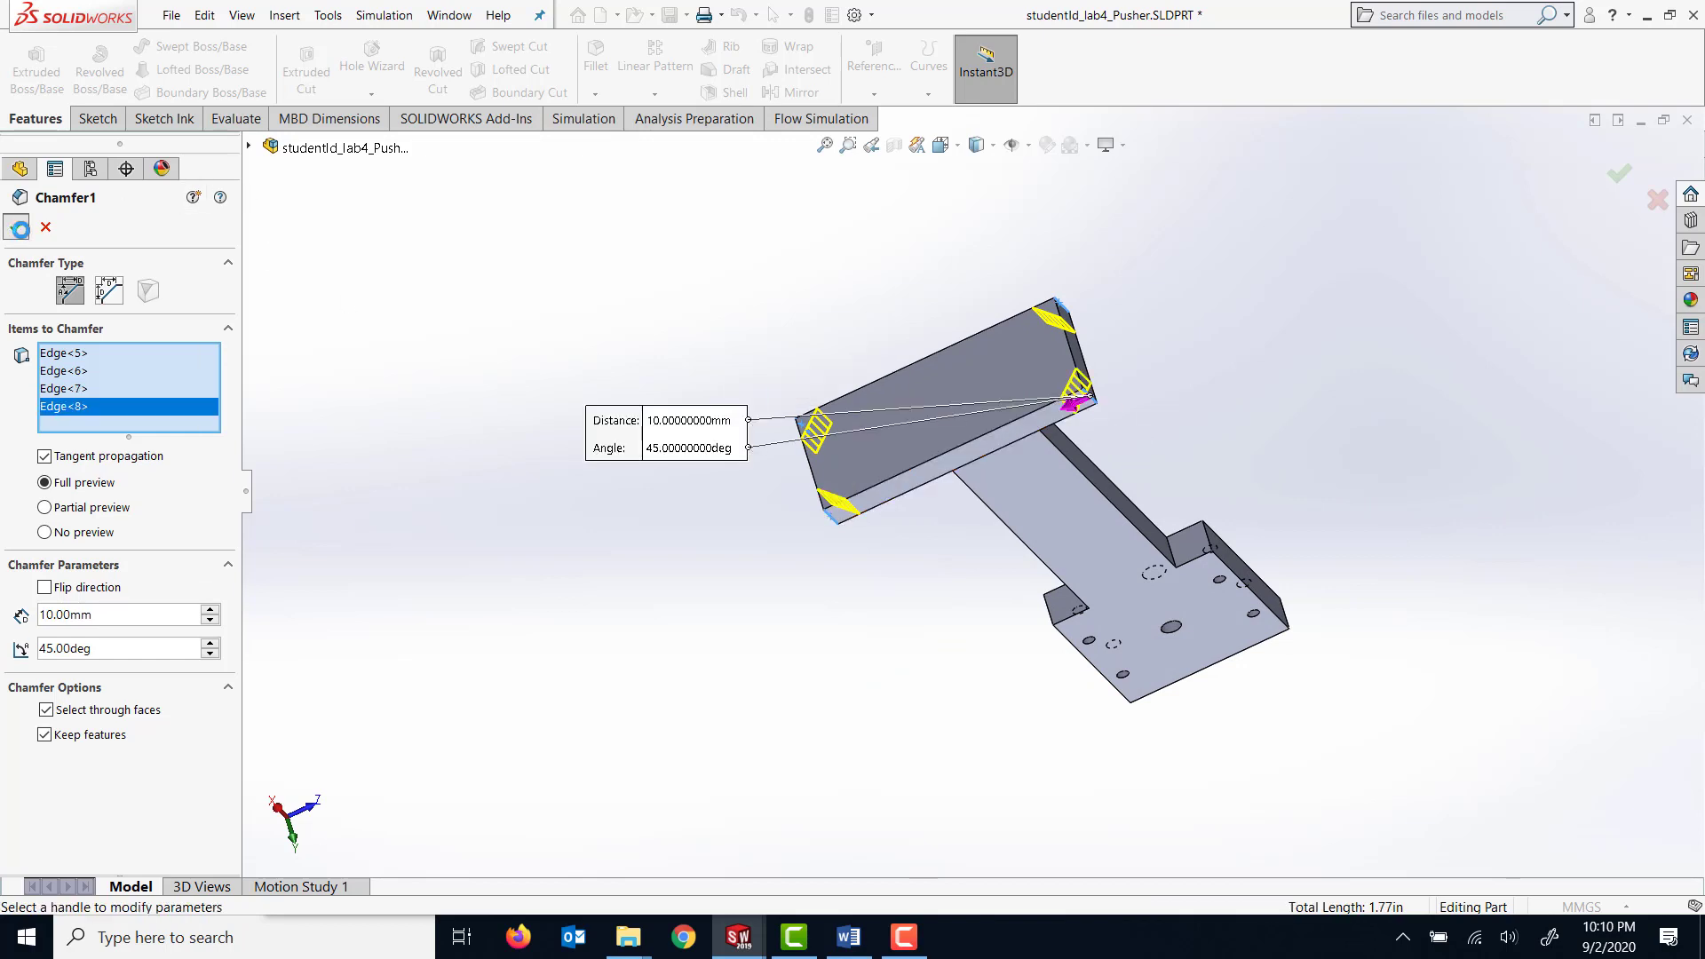
pyautogui.click(19, 229)
# Start a second Chamfer feature and set its distance to 3 mm.
pyautogui.moveTo(591, 271); pyautogui.dragTo(822, 318, button='middle')
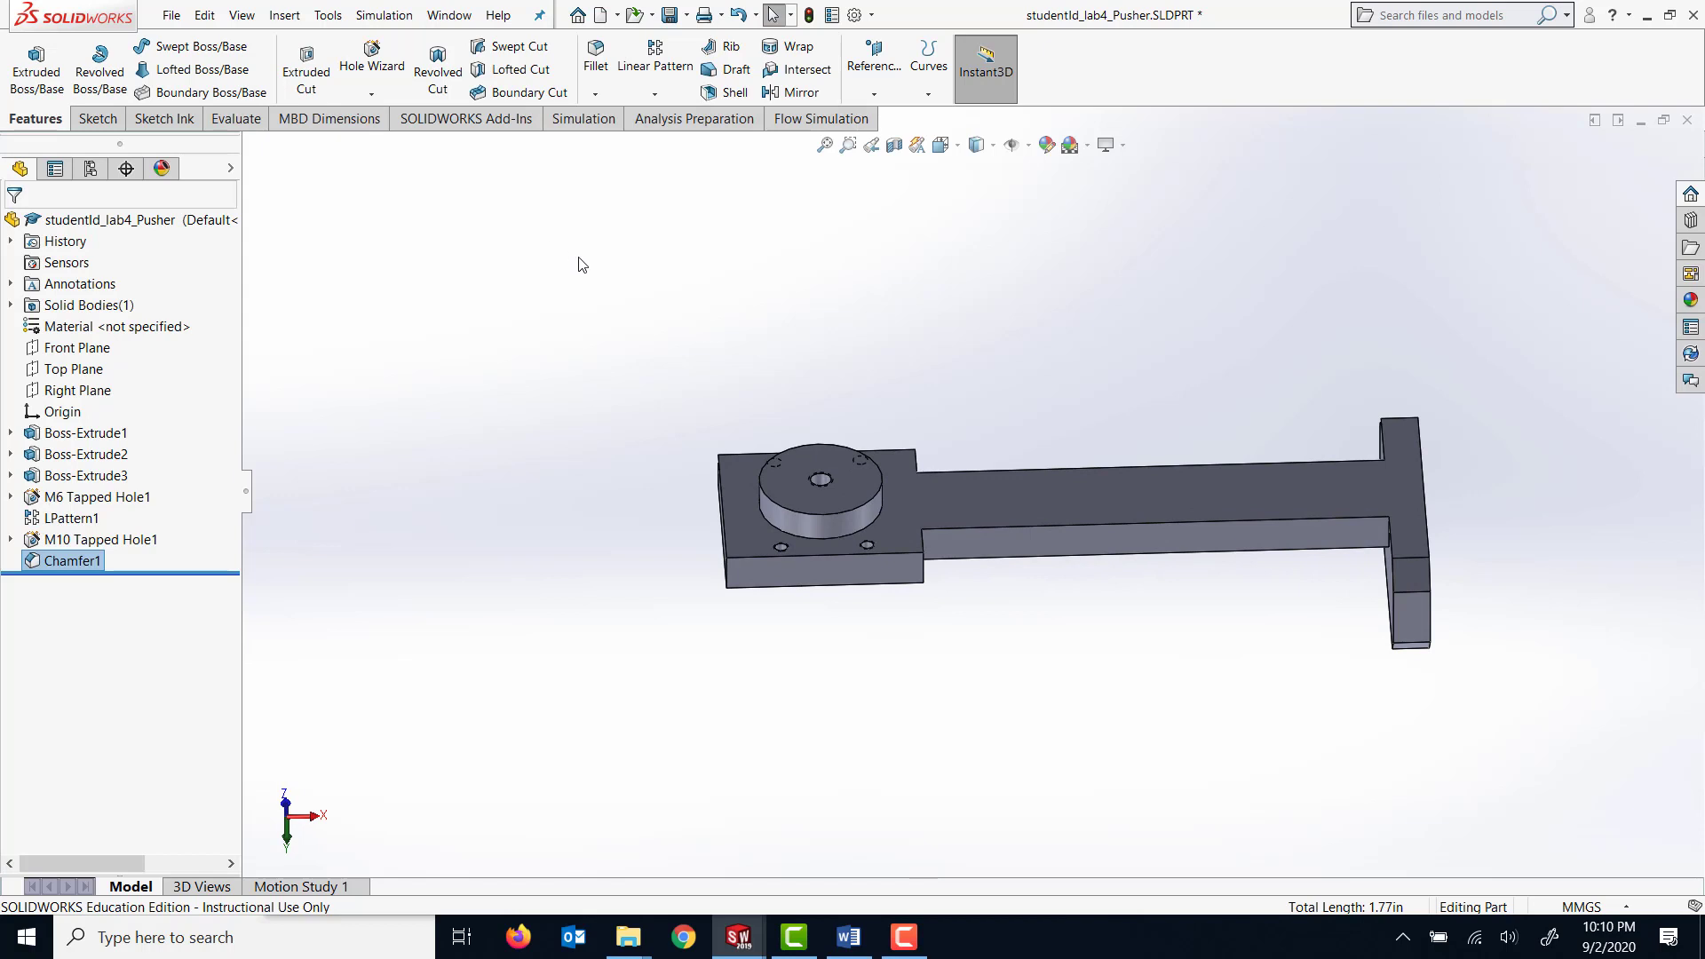
pyautogui.click(595, 93)
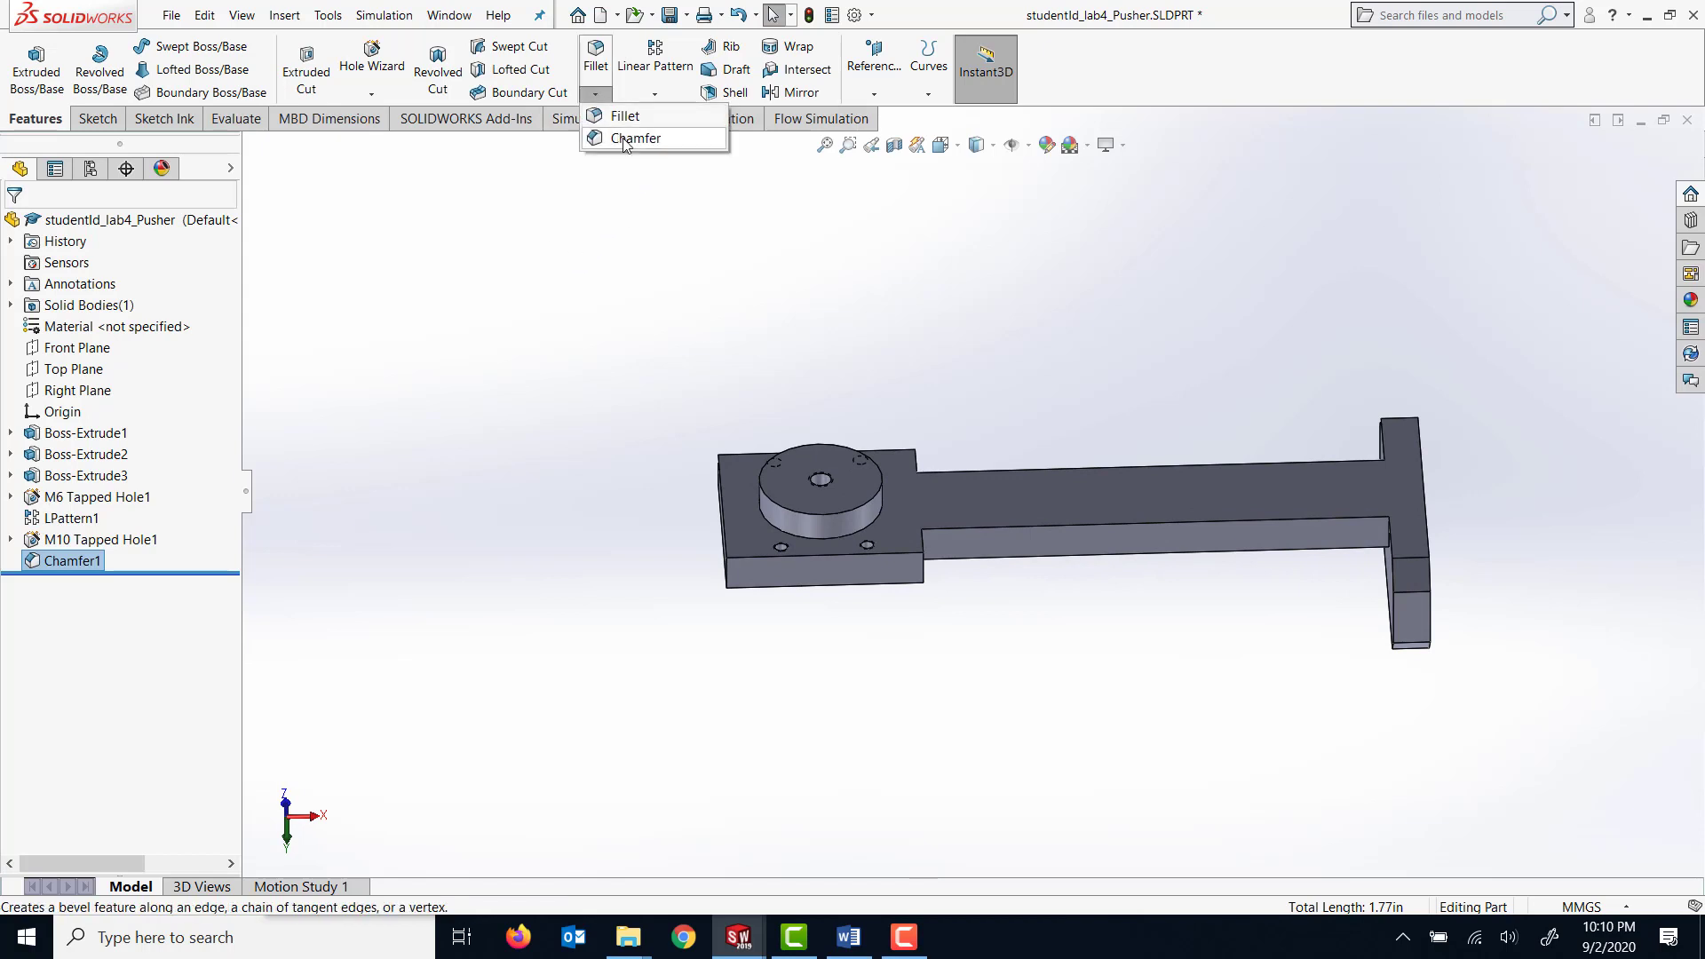
pyautogui.click(628, 140)
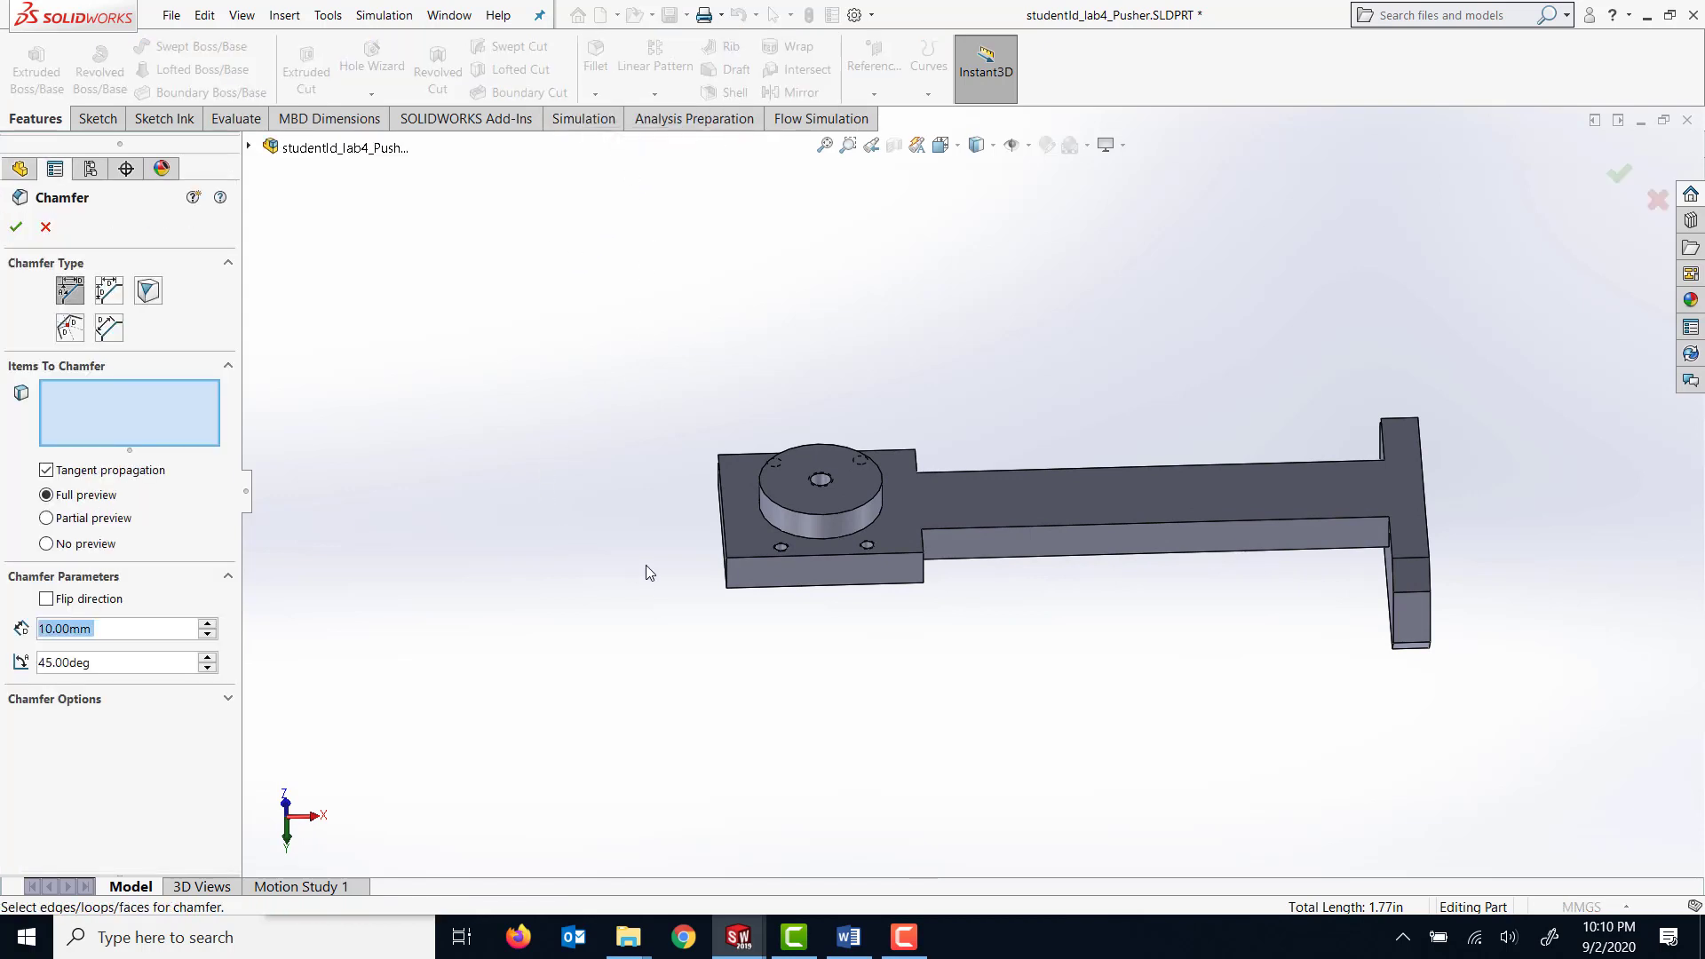
pyautogui.moveTo(639, 572)
pyautogui.mouseDown(button='middle')
pyautogui.moveTo(673, 539)
pyautogui.moveTo(654, 561)
pyautogui.mouseUp(button='middle')
pyautogui.moveTo(92, 627); pyautogui.dragTo(6, 632)
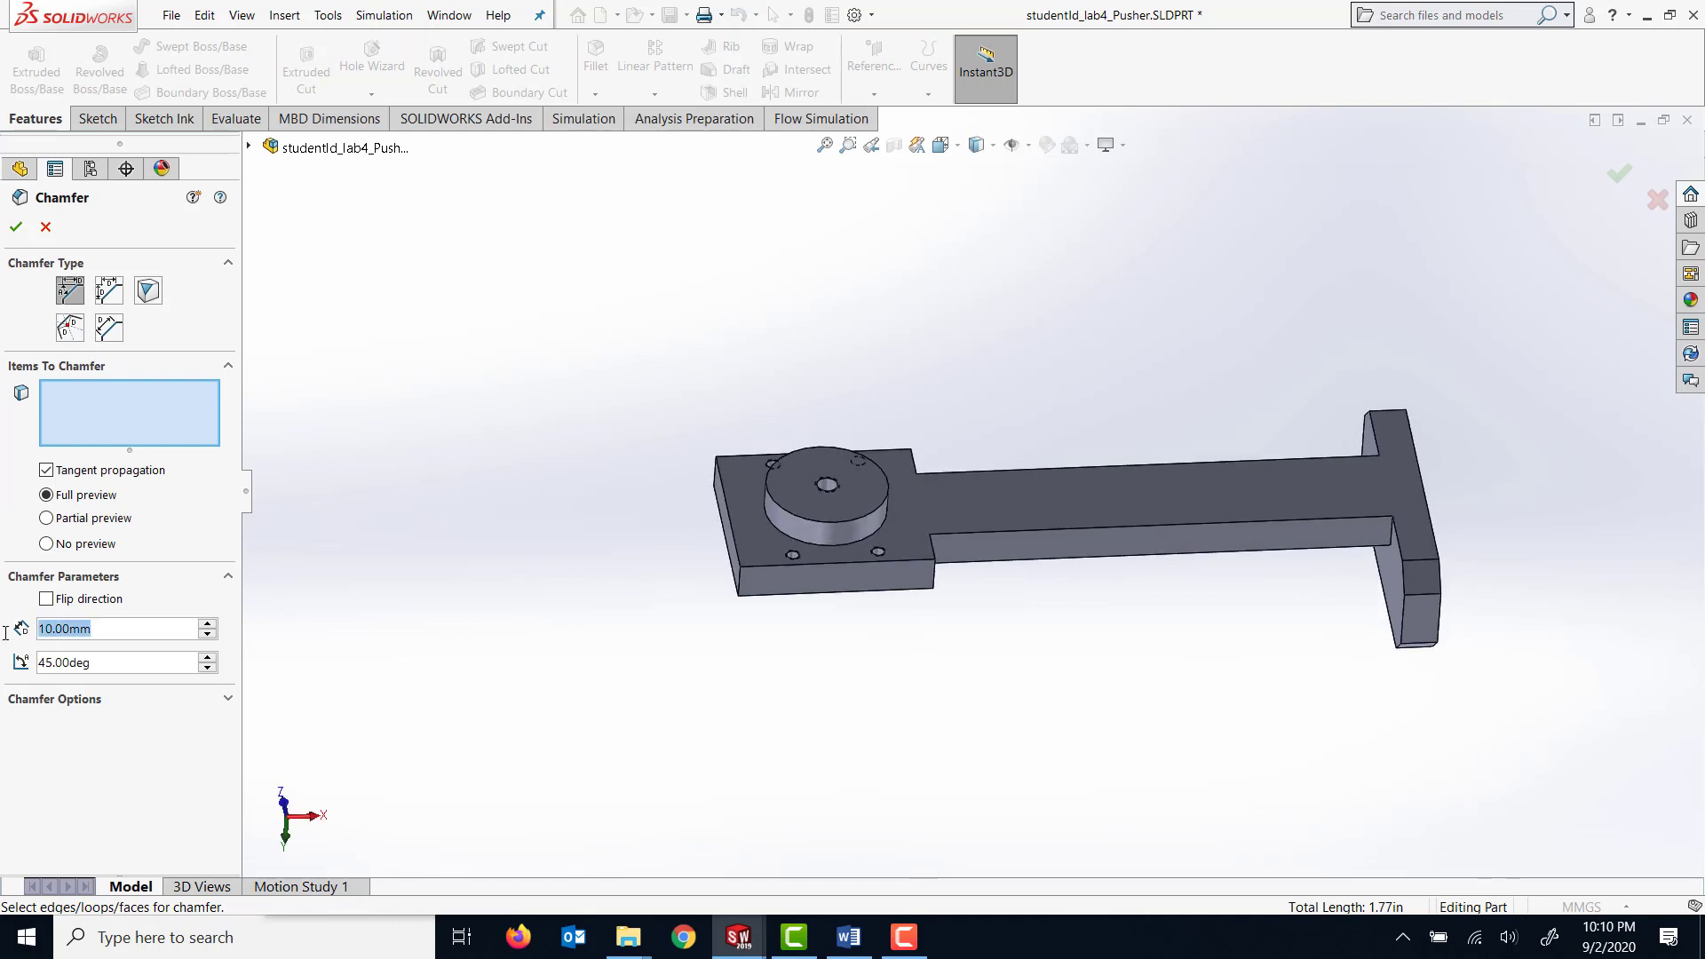
pyautogui.write('3')
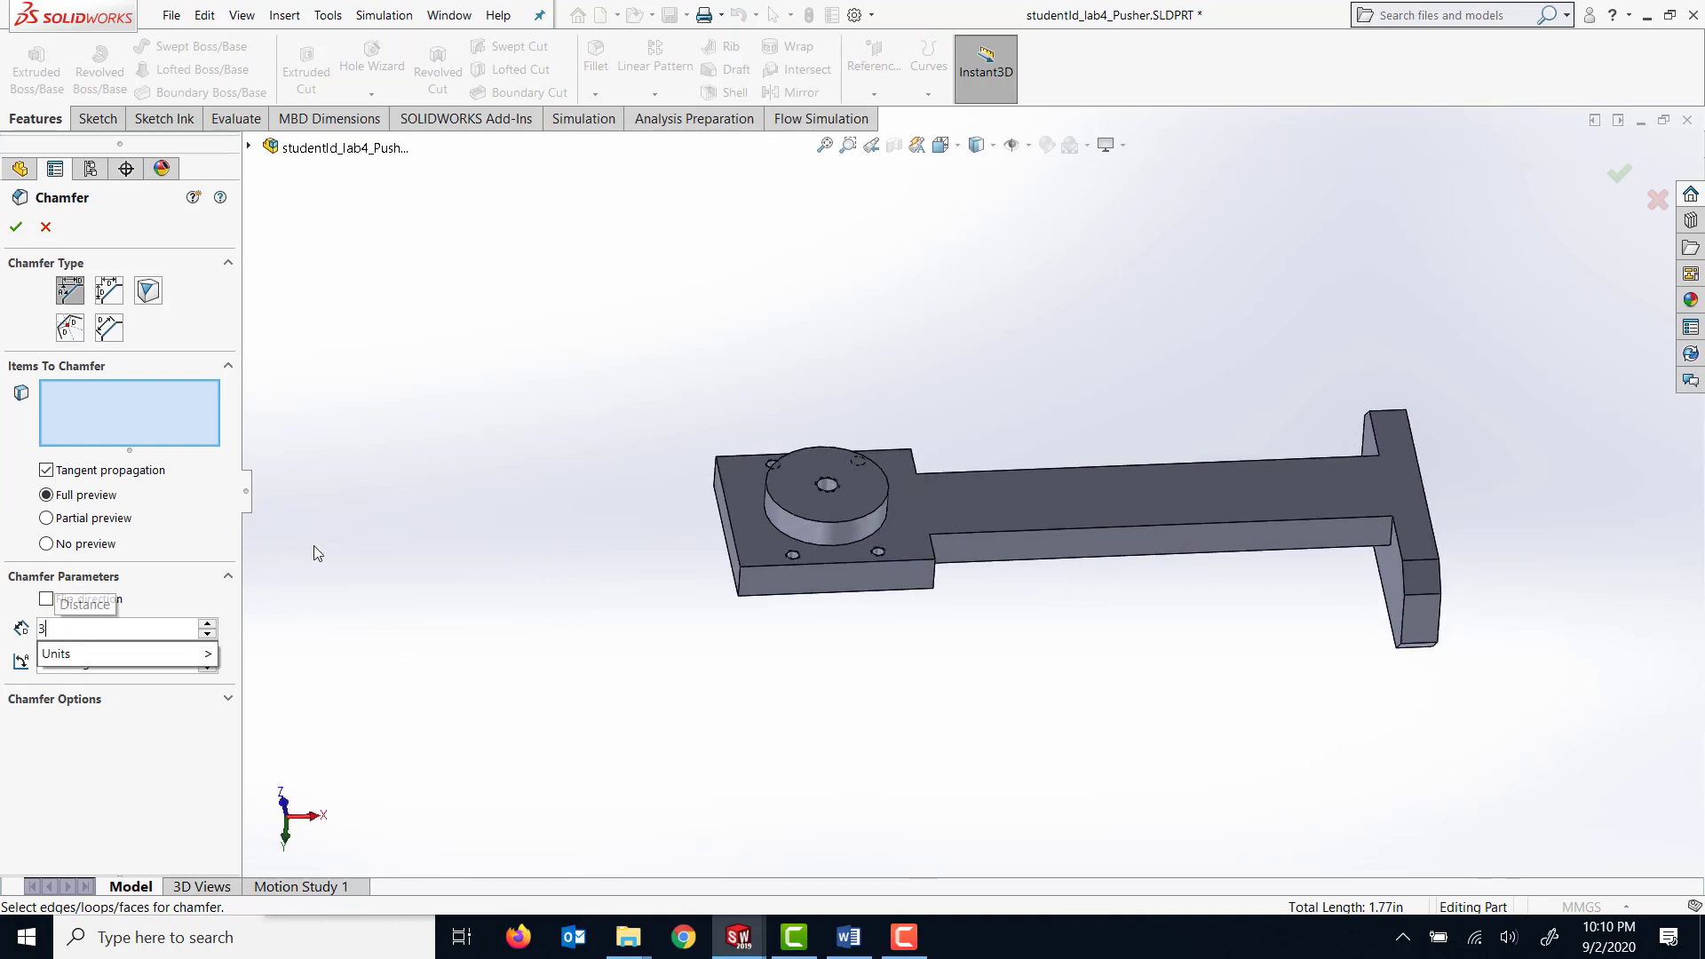
pyautogui.press('Return')
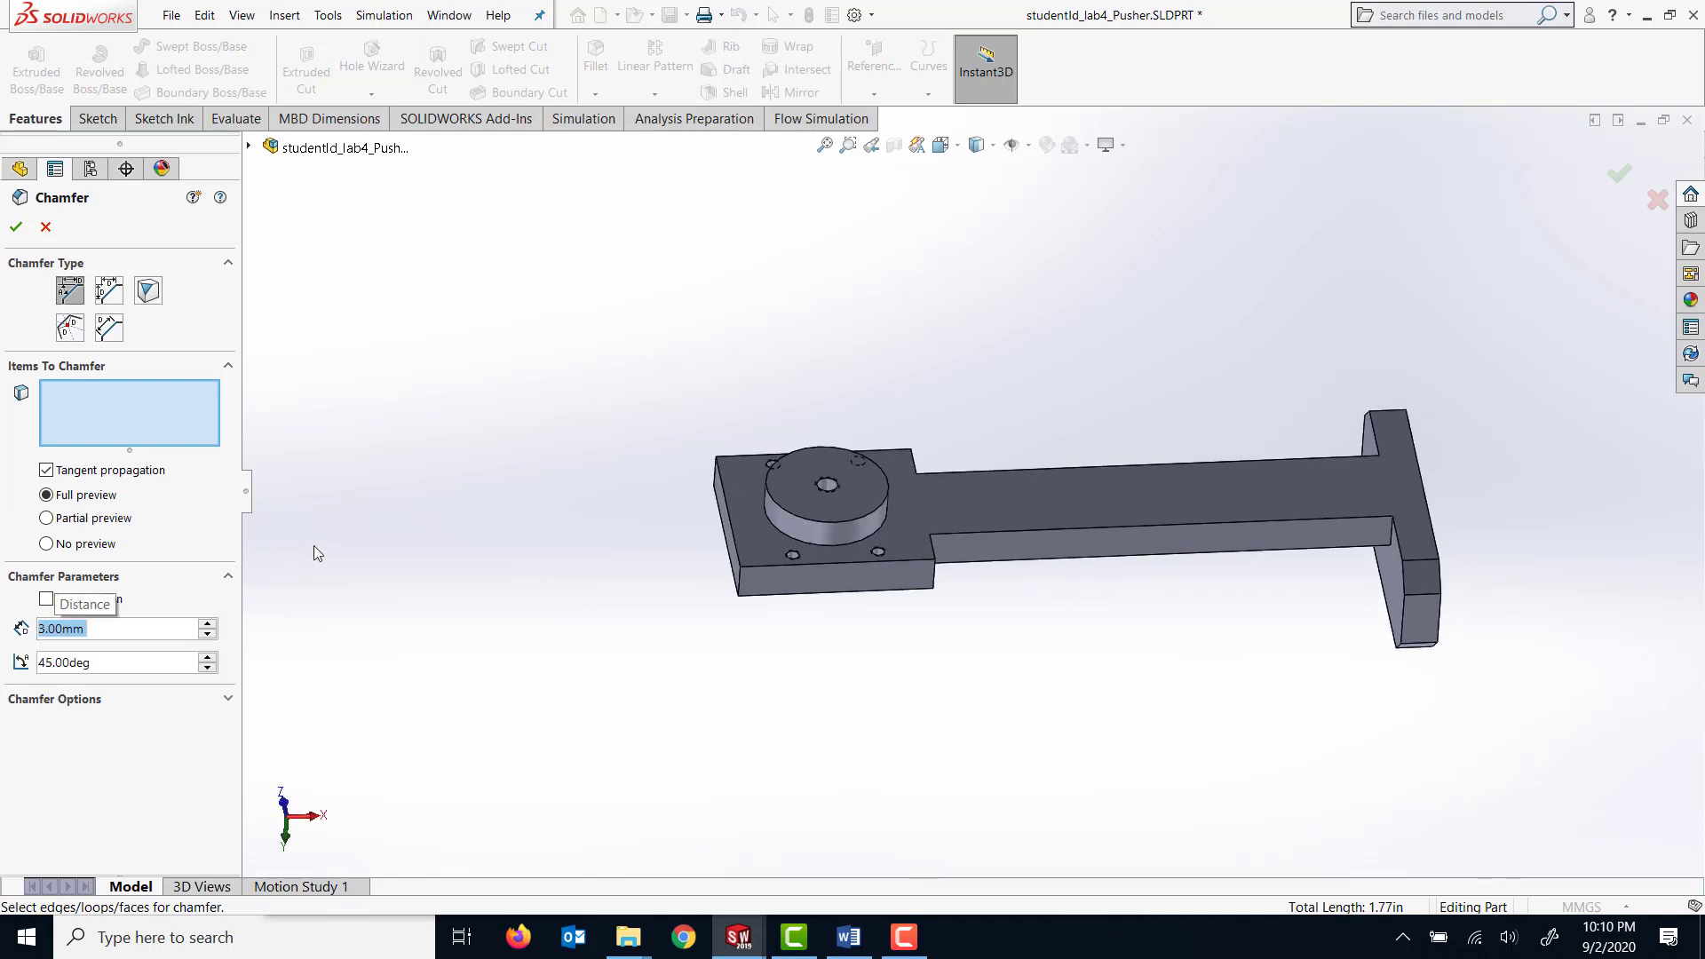
pyautogui.click(115, 416)
# Apply the chamfer to the round boss's outer rim and the four corner edges of the square mounting plate.
pyautogui.click(772, 502)
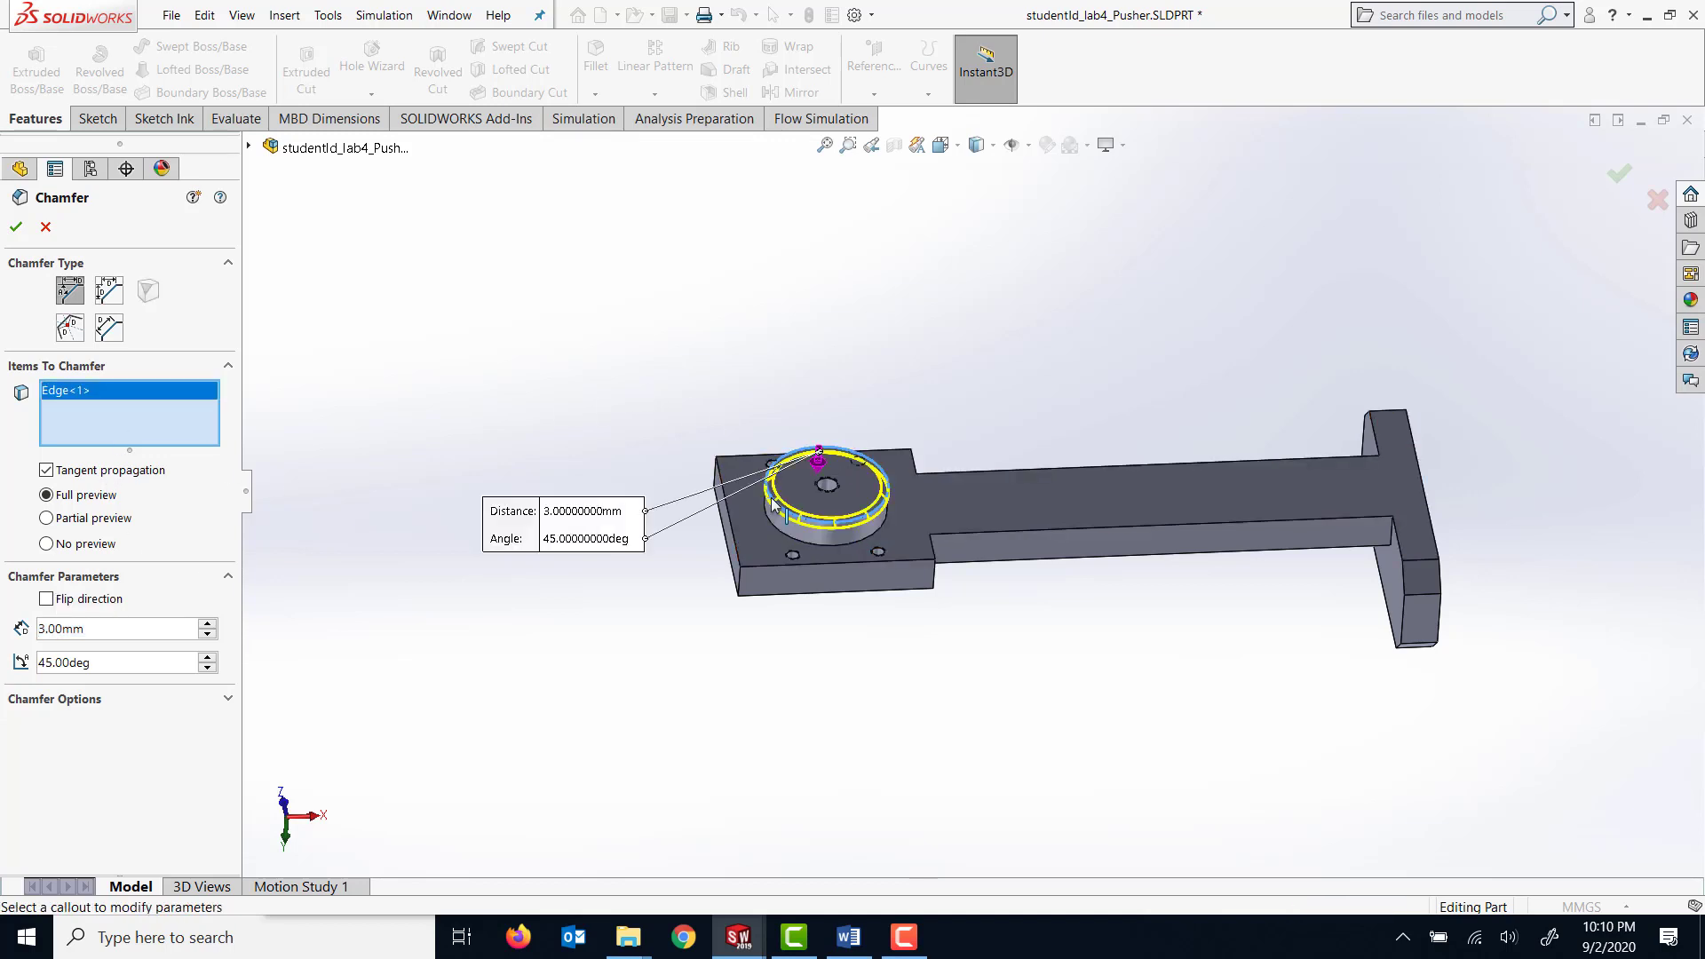
pyautogui.click(743, 586)
pyautogui.click(934, 579)
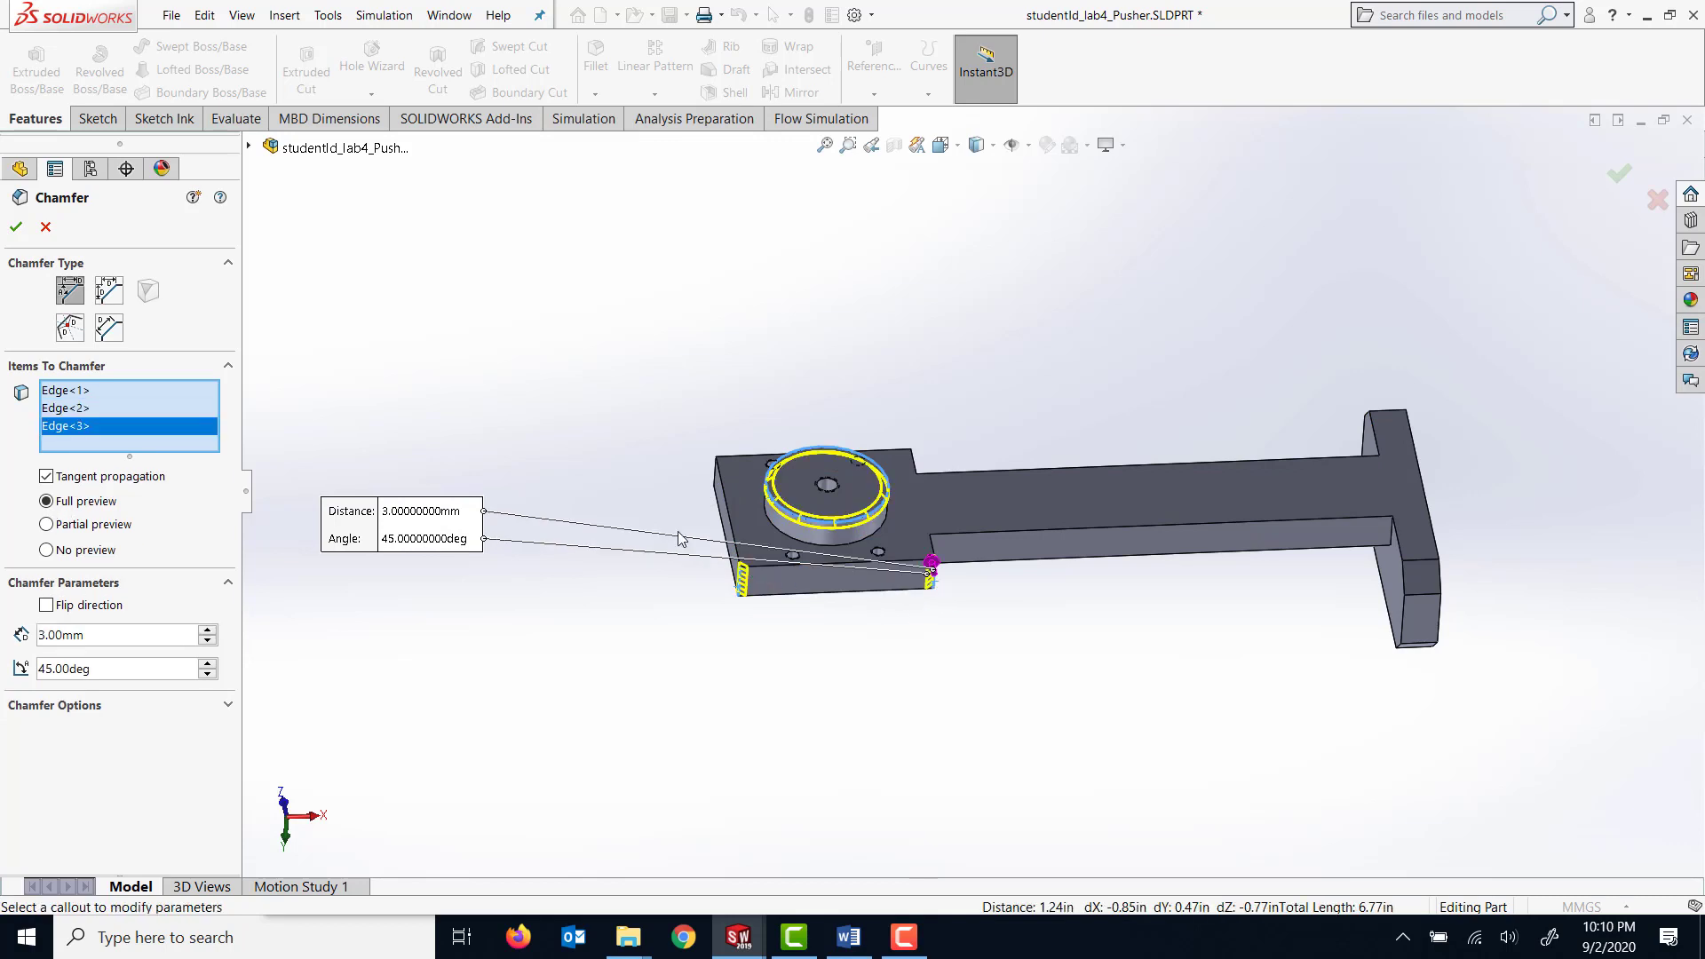
pyautogui.moveTo(684, 506); pyautogui.dragTo(940, 552, button='middle')
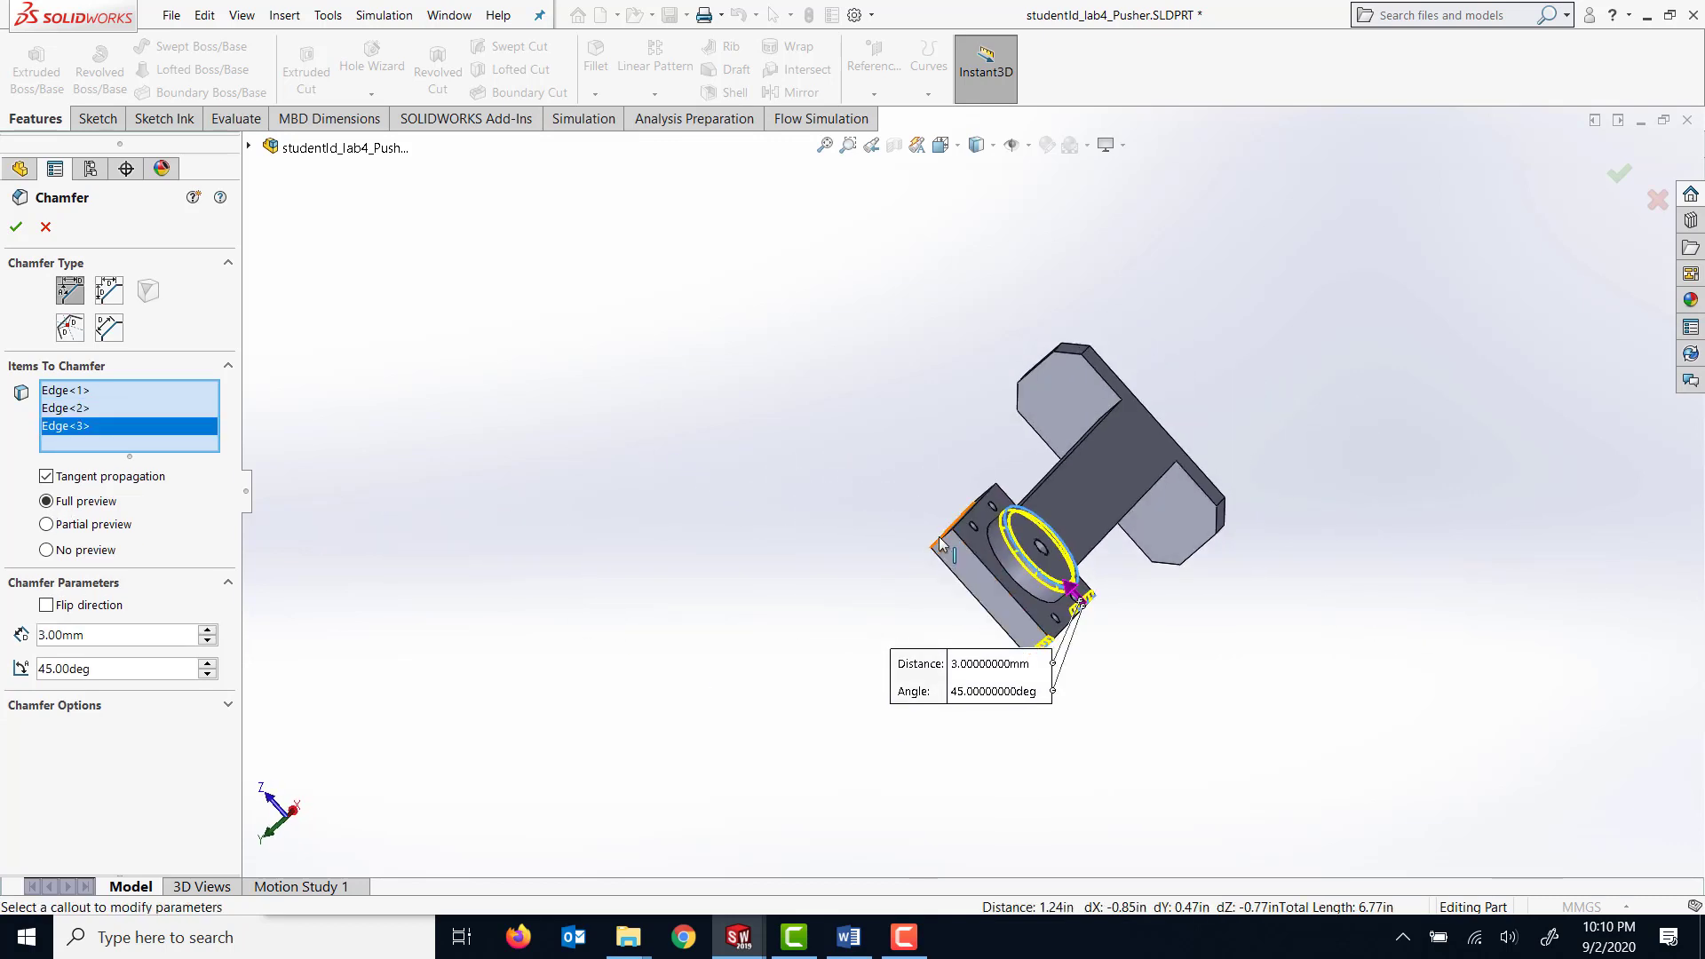
pyautogui.click(940, 545)
pyautogui.moveTo(1001, 463); pyautogui.dragTo(902, 481, button='middle')
pyautogui.scroll(-3, 1007, 448)
pyautogui.scroll(-2, 1007, 448)
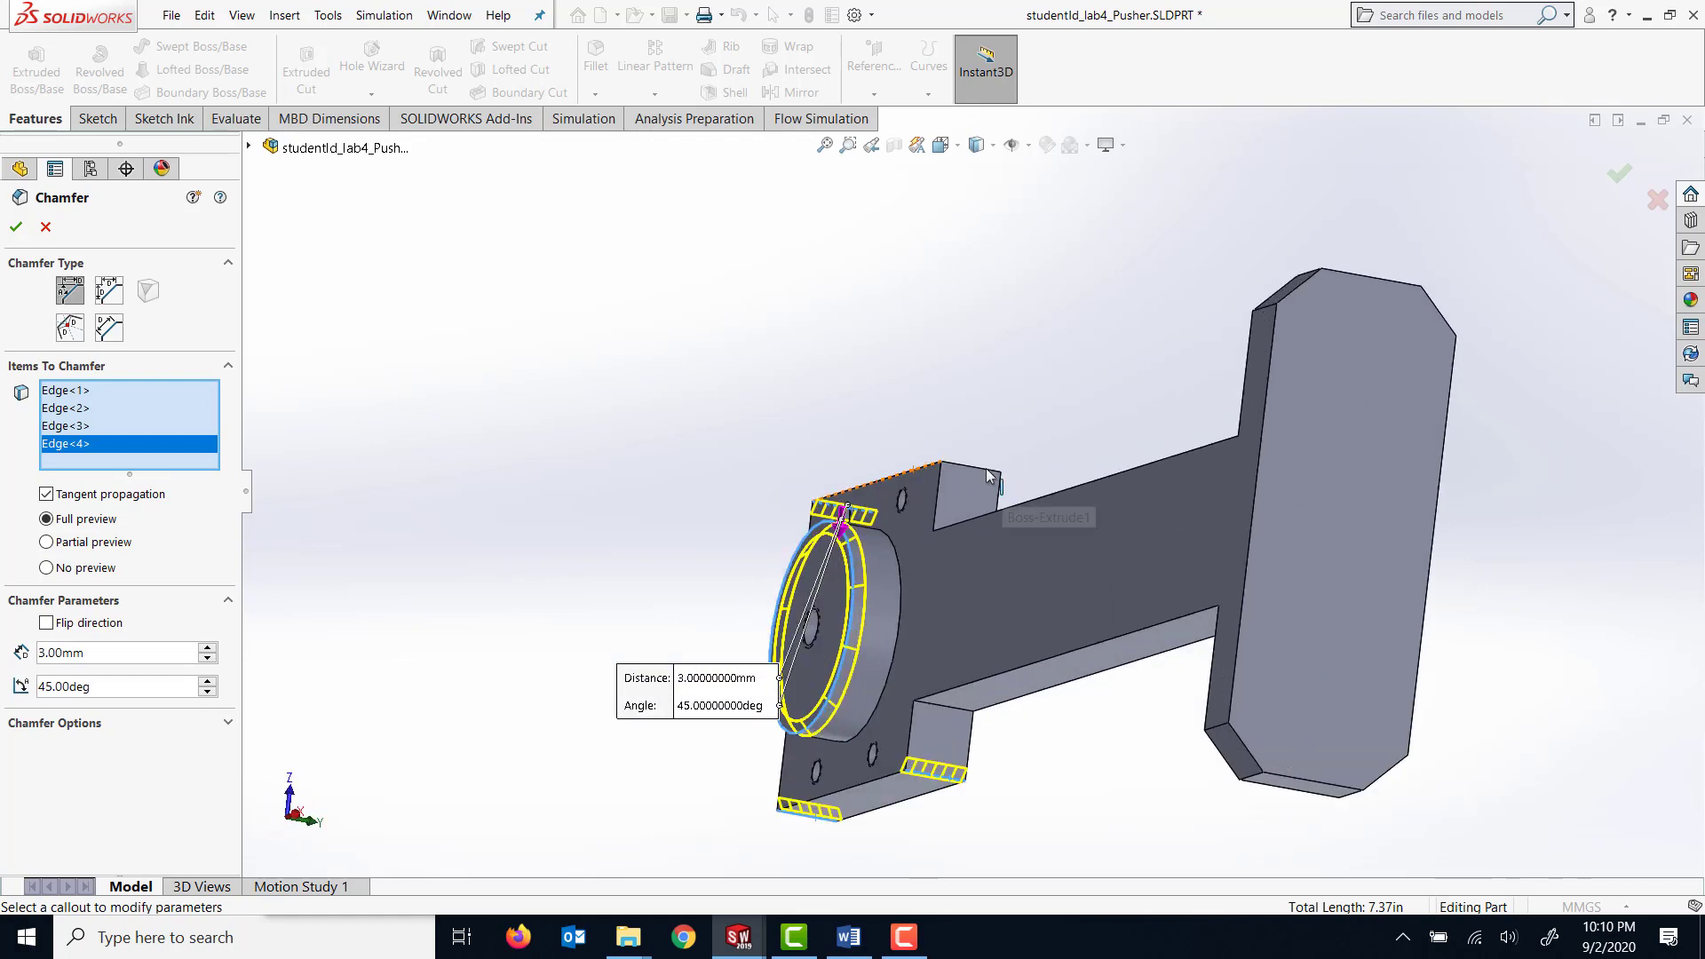
pyautogui.click(981, 472)
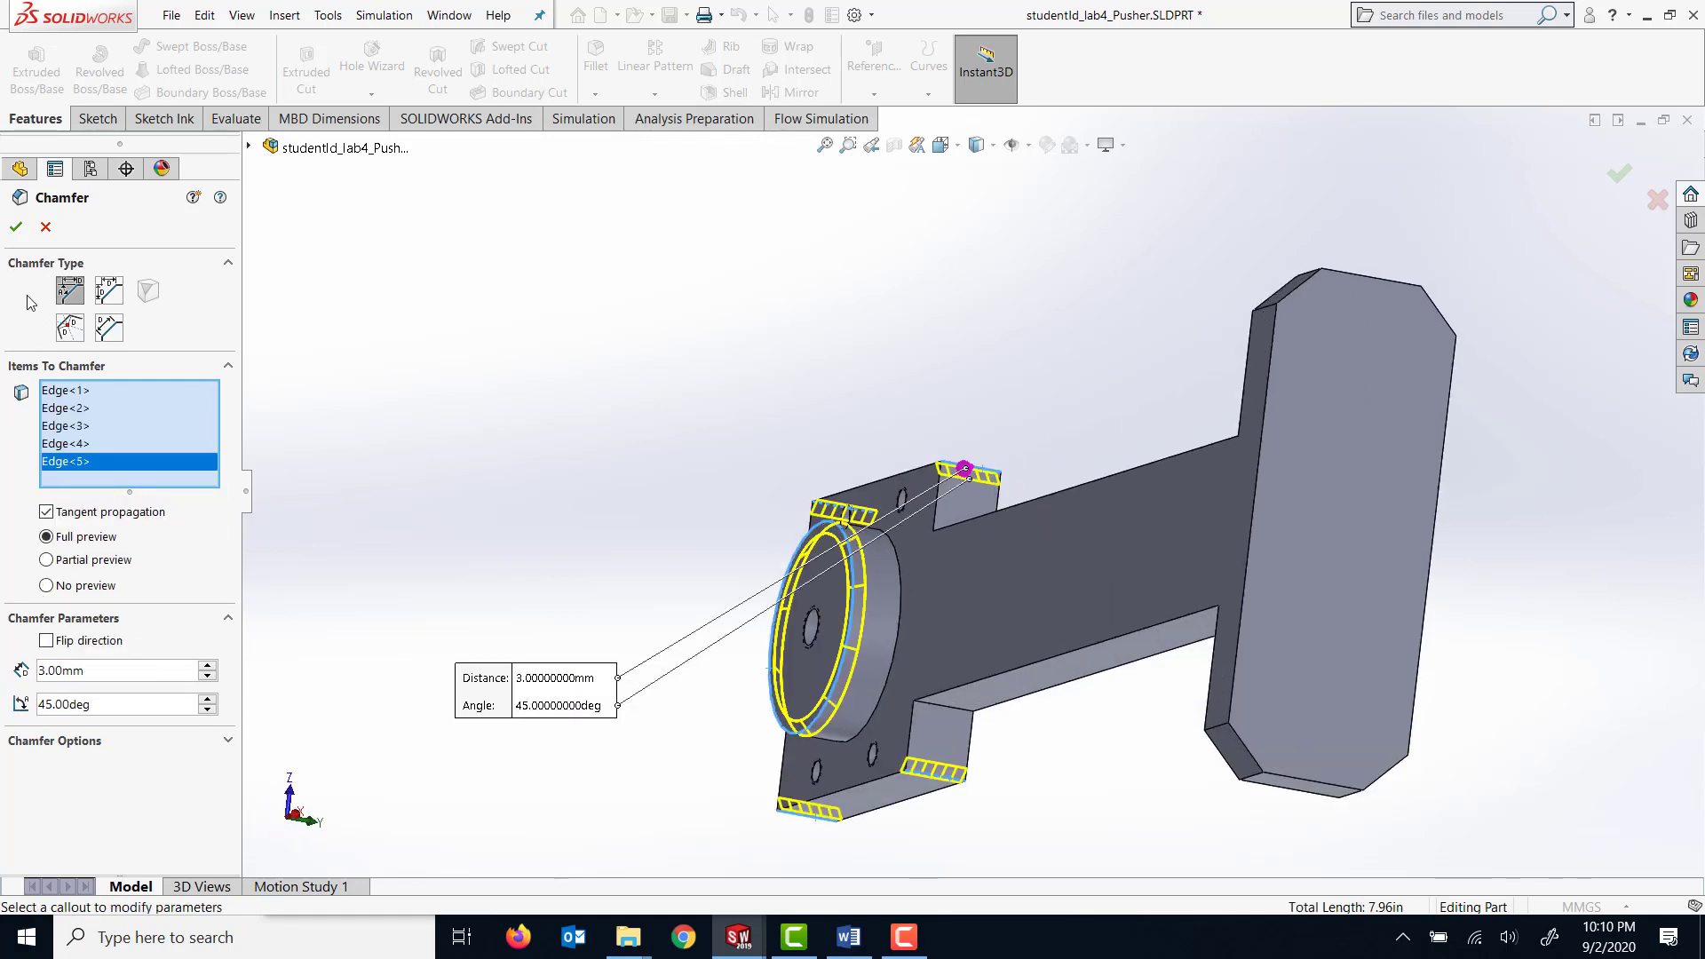
pyautogui.click(15, 228)
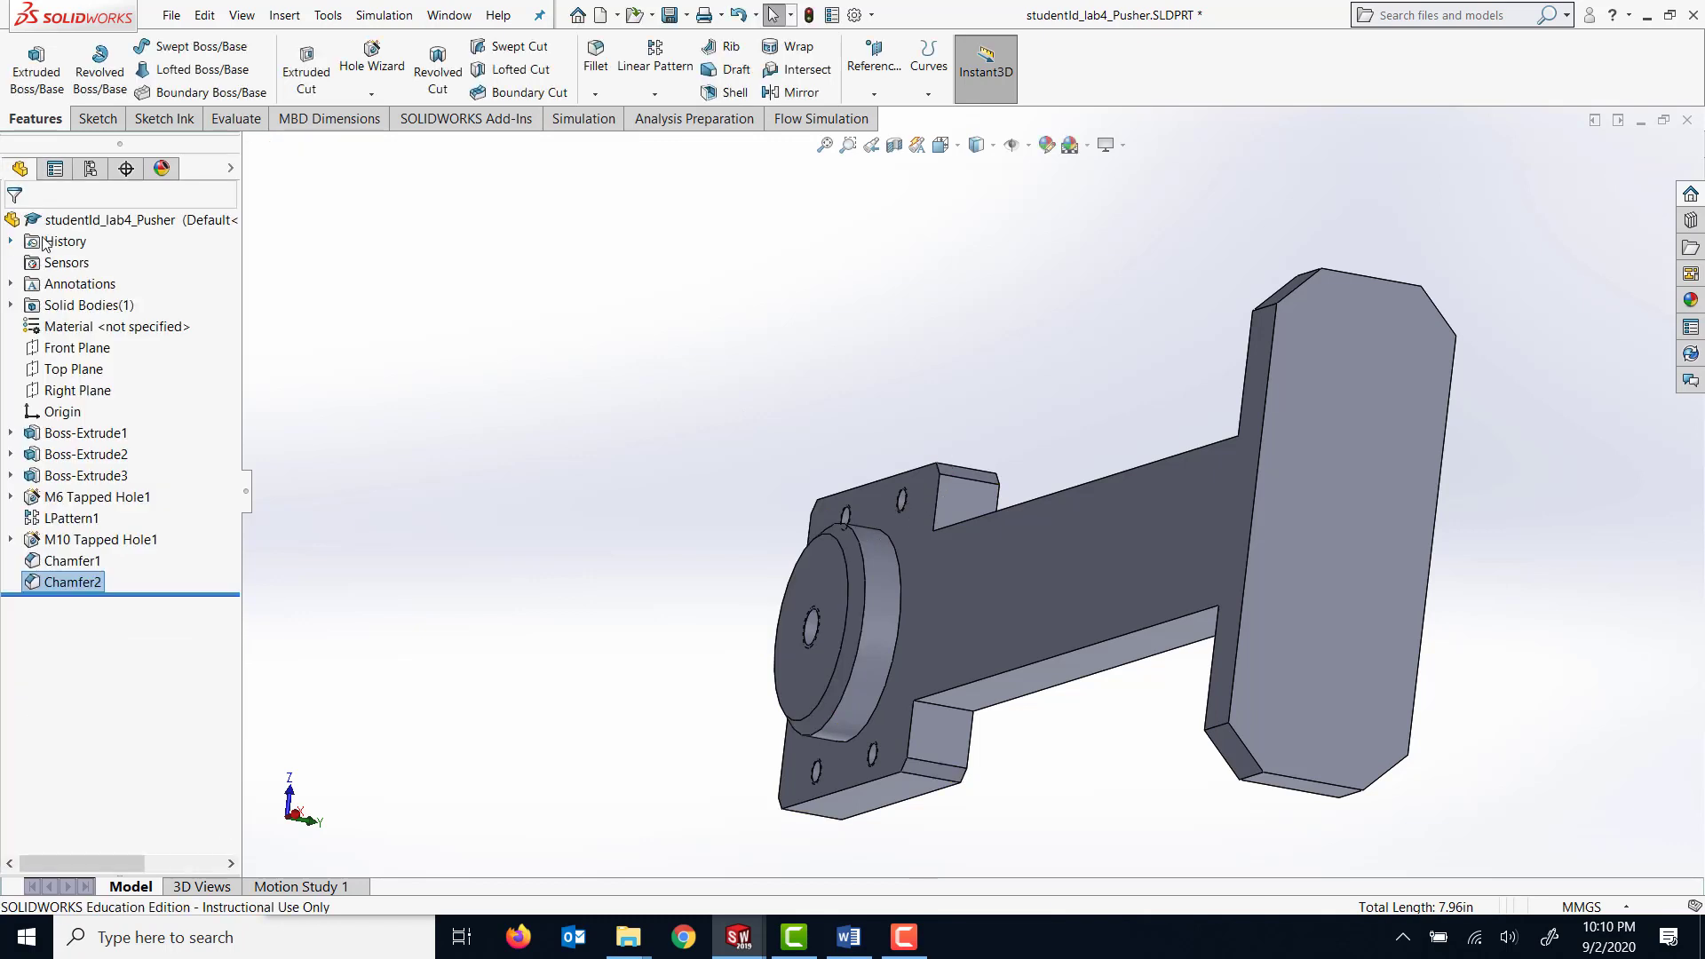
# Assign Plain Carbon Steel as the pusher's material and save the part.
pyautogui.moveTo(805, 460); pyautogui.dragTo(1024, 423, button='middle')
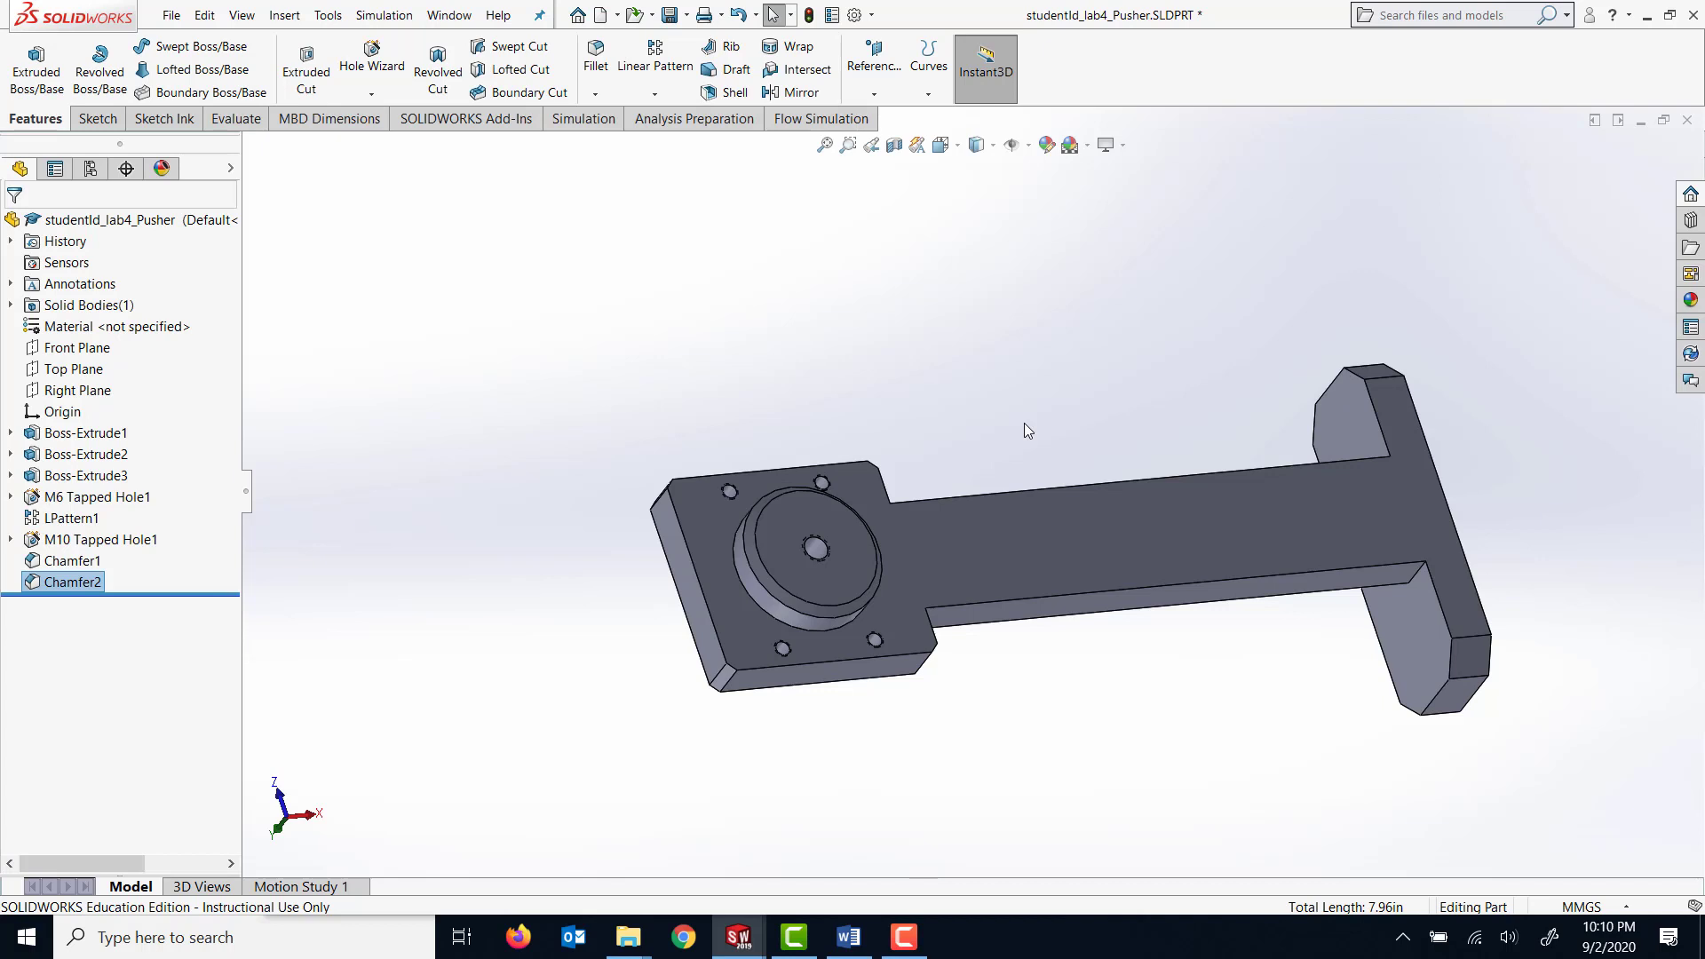
pyautogui.rightClick(105, 329)
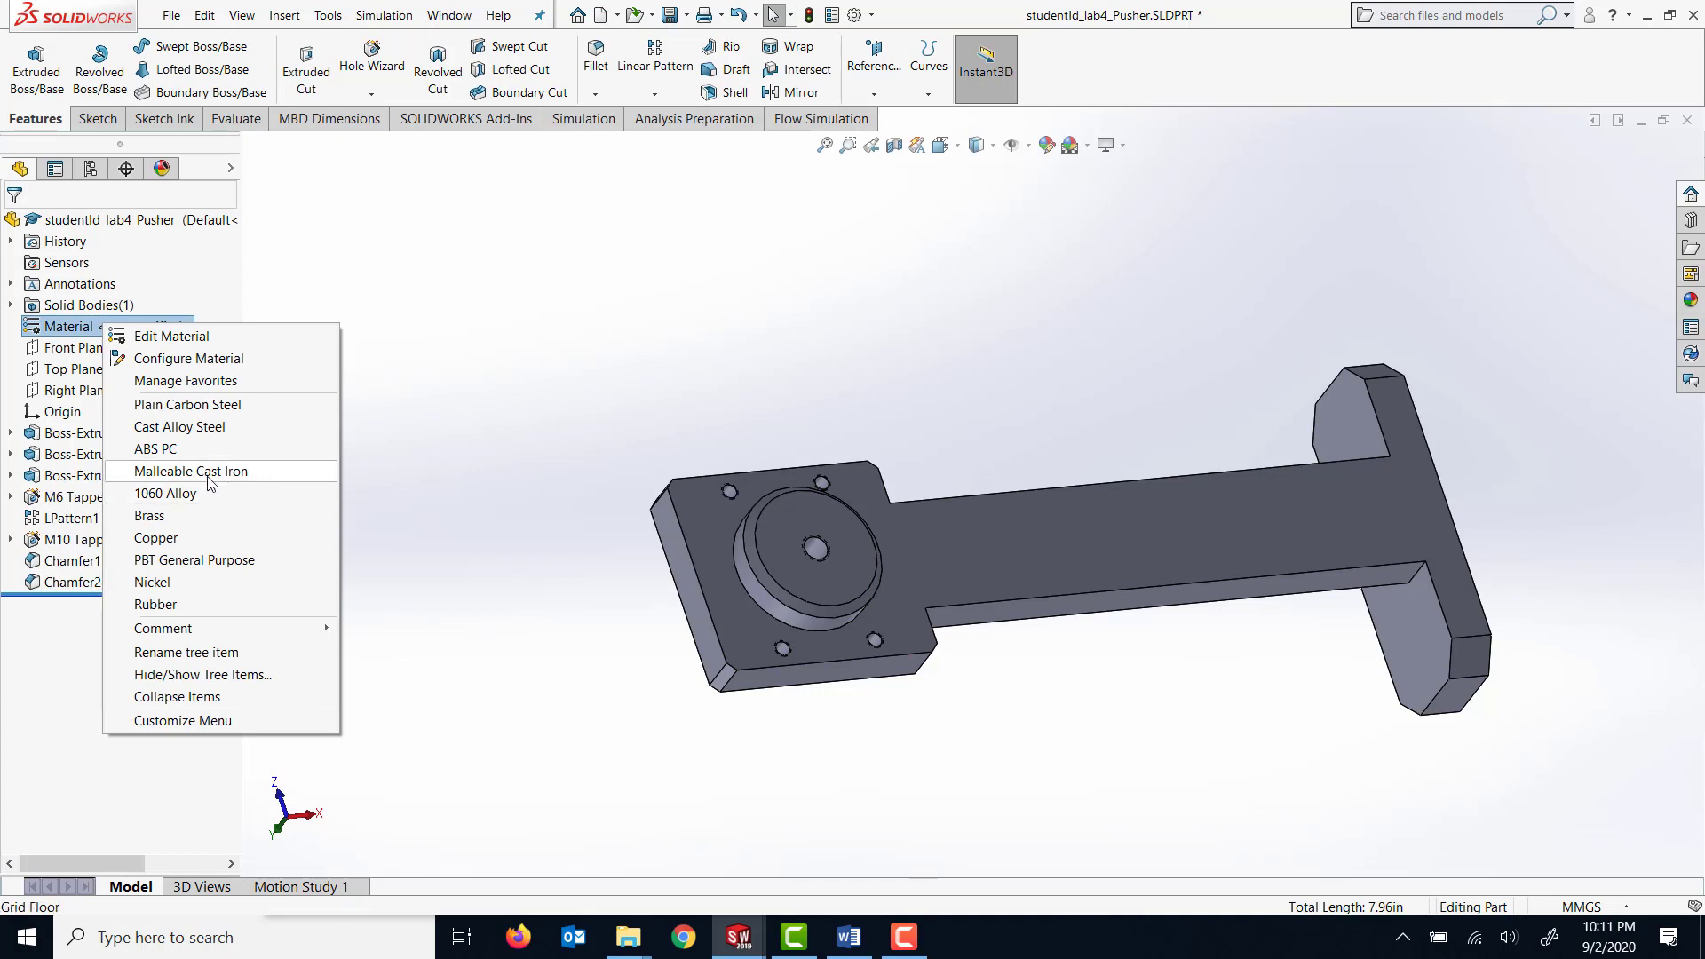
pyautogui.click(208, 404)
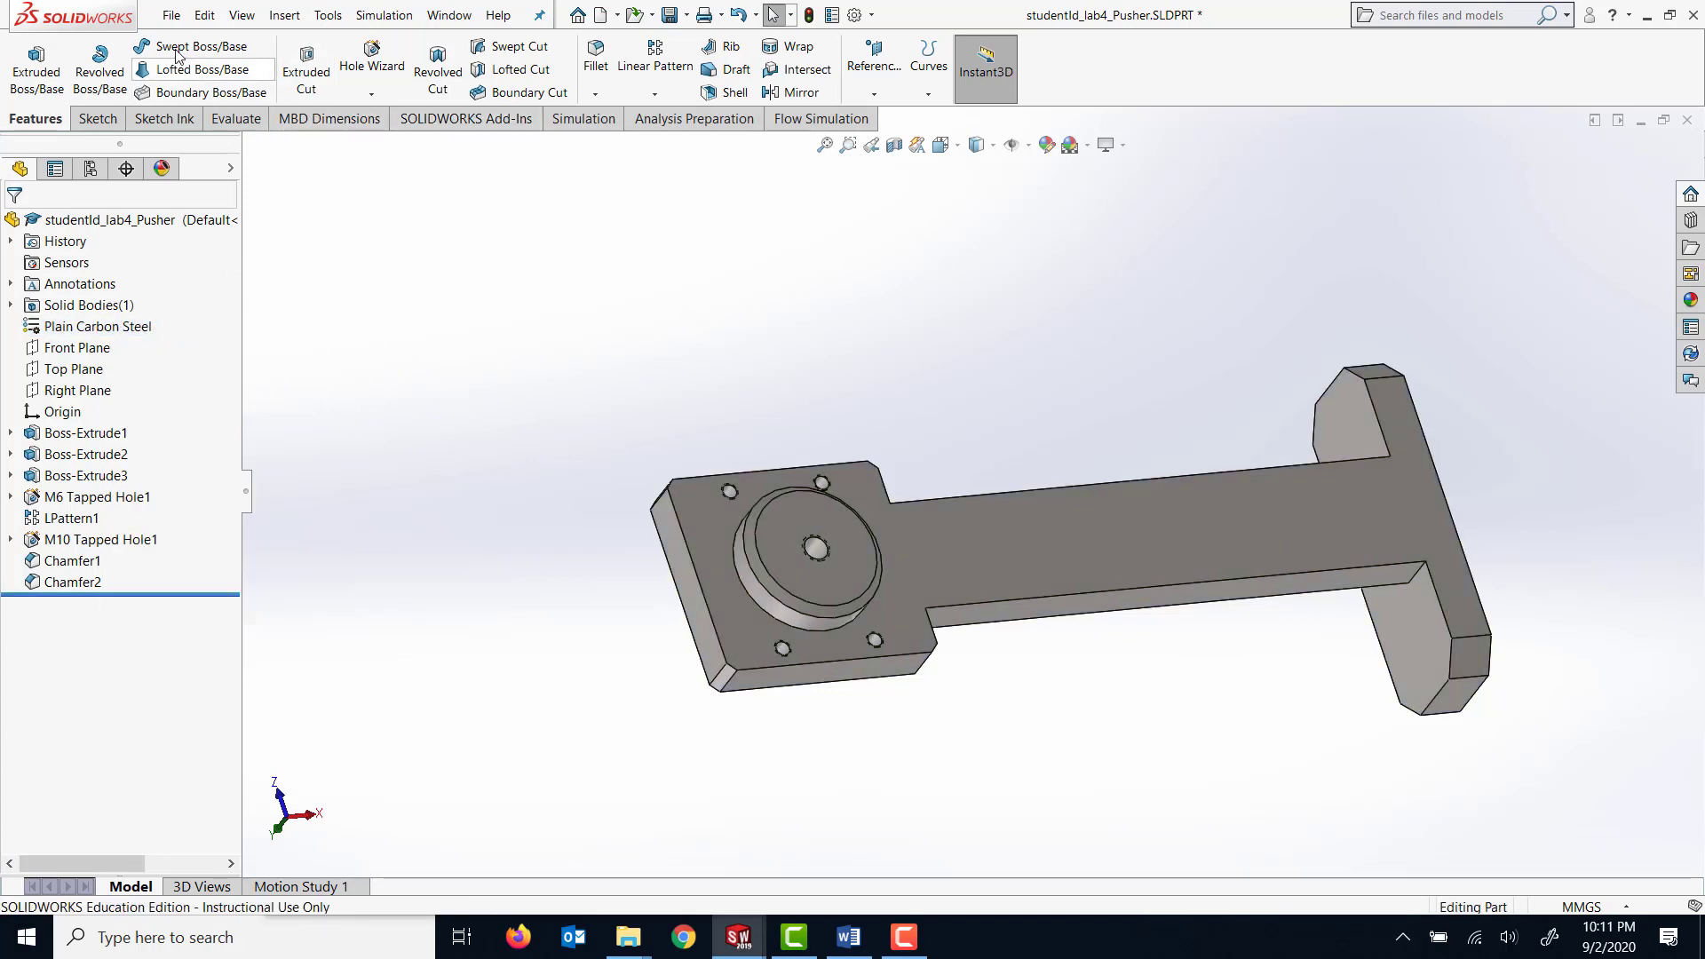
pyautogui.click(670, 16)
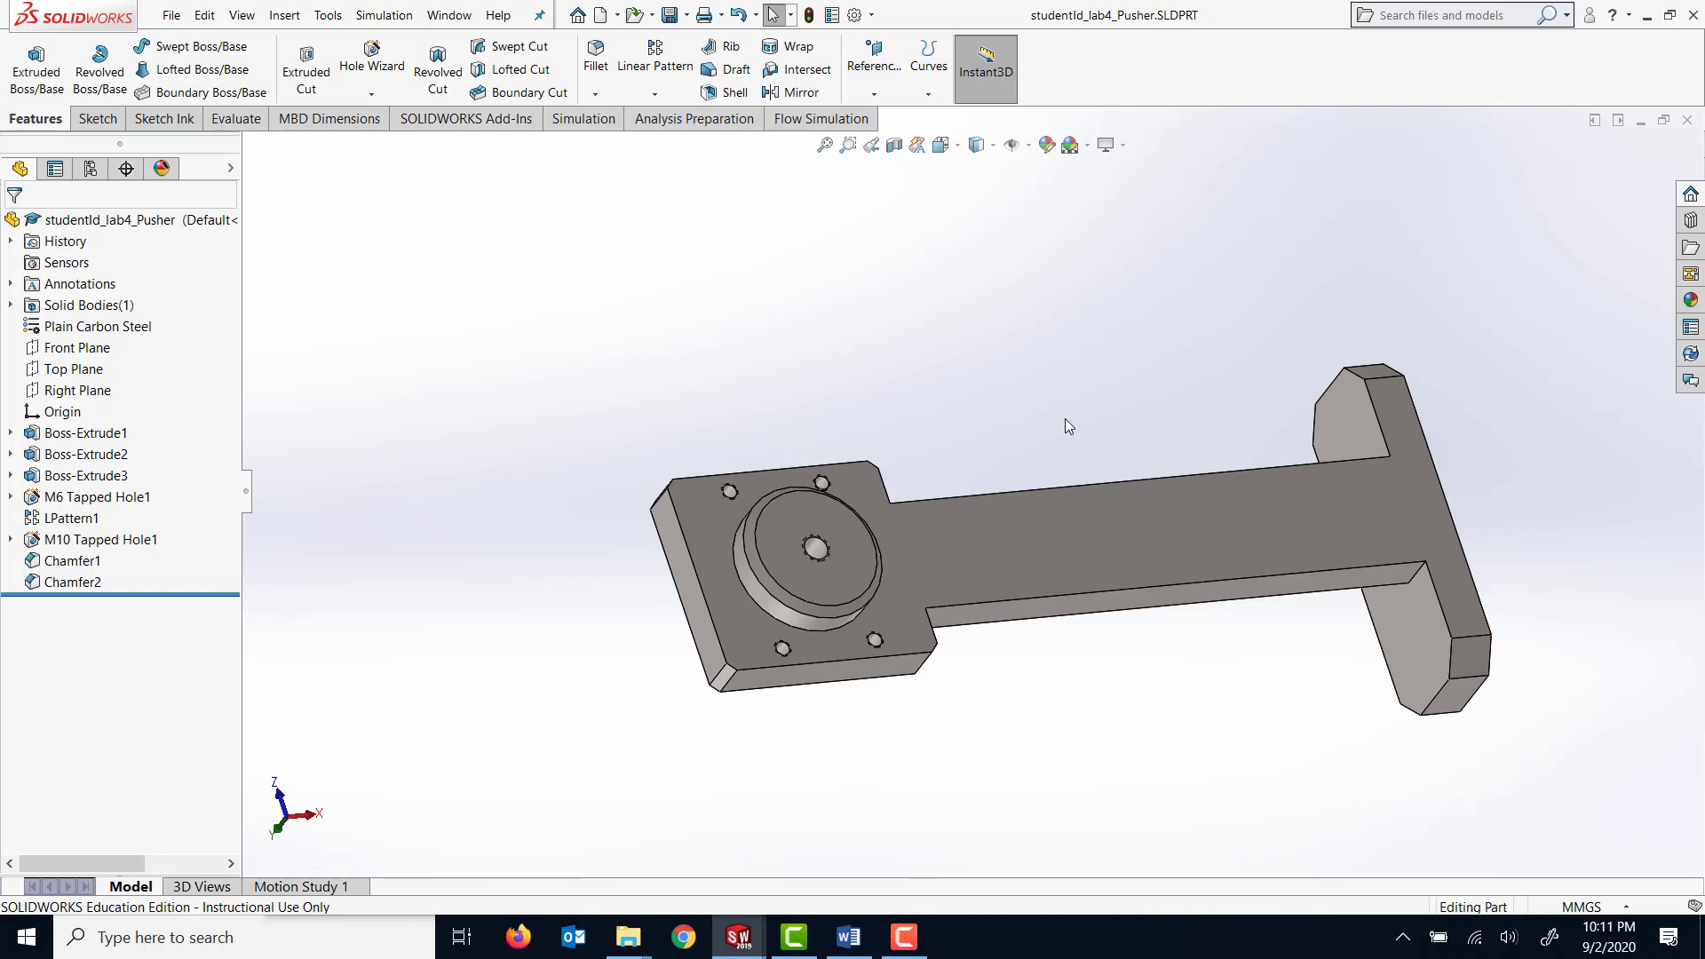
# Create a new part document and set its unit system to MMGS.
pyautogui.click(171, 16)
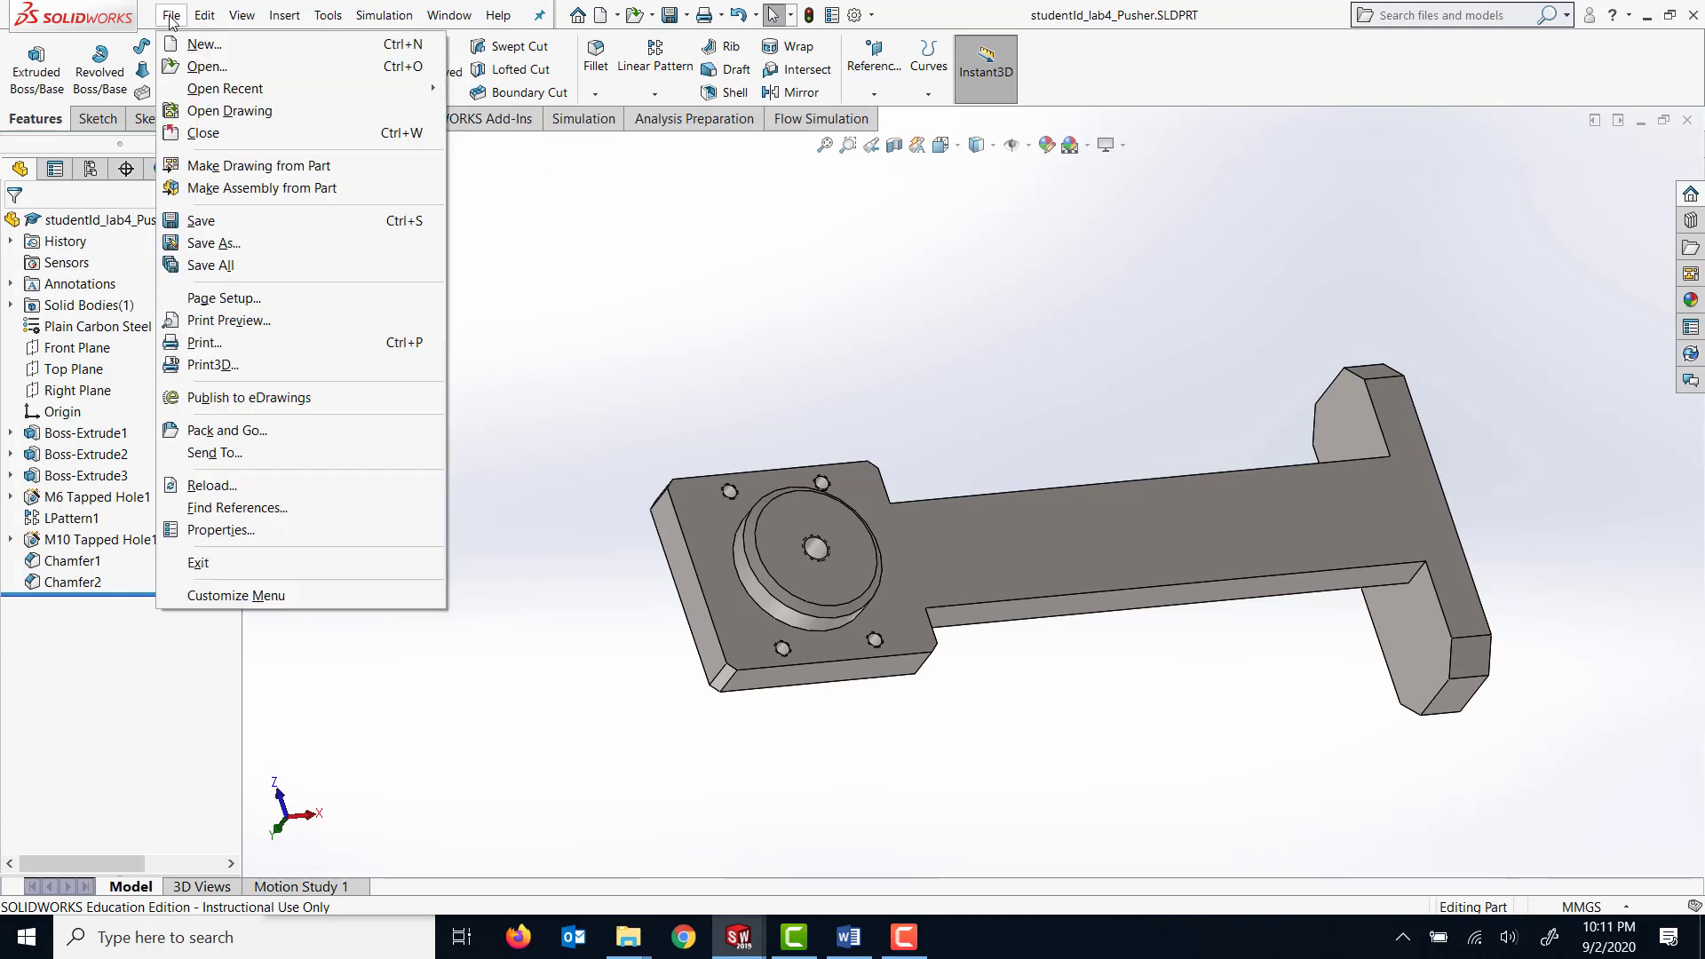
pyautogui.click(197, 45)
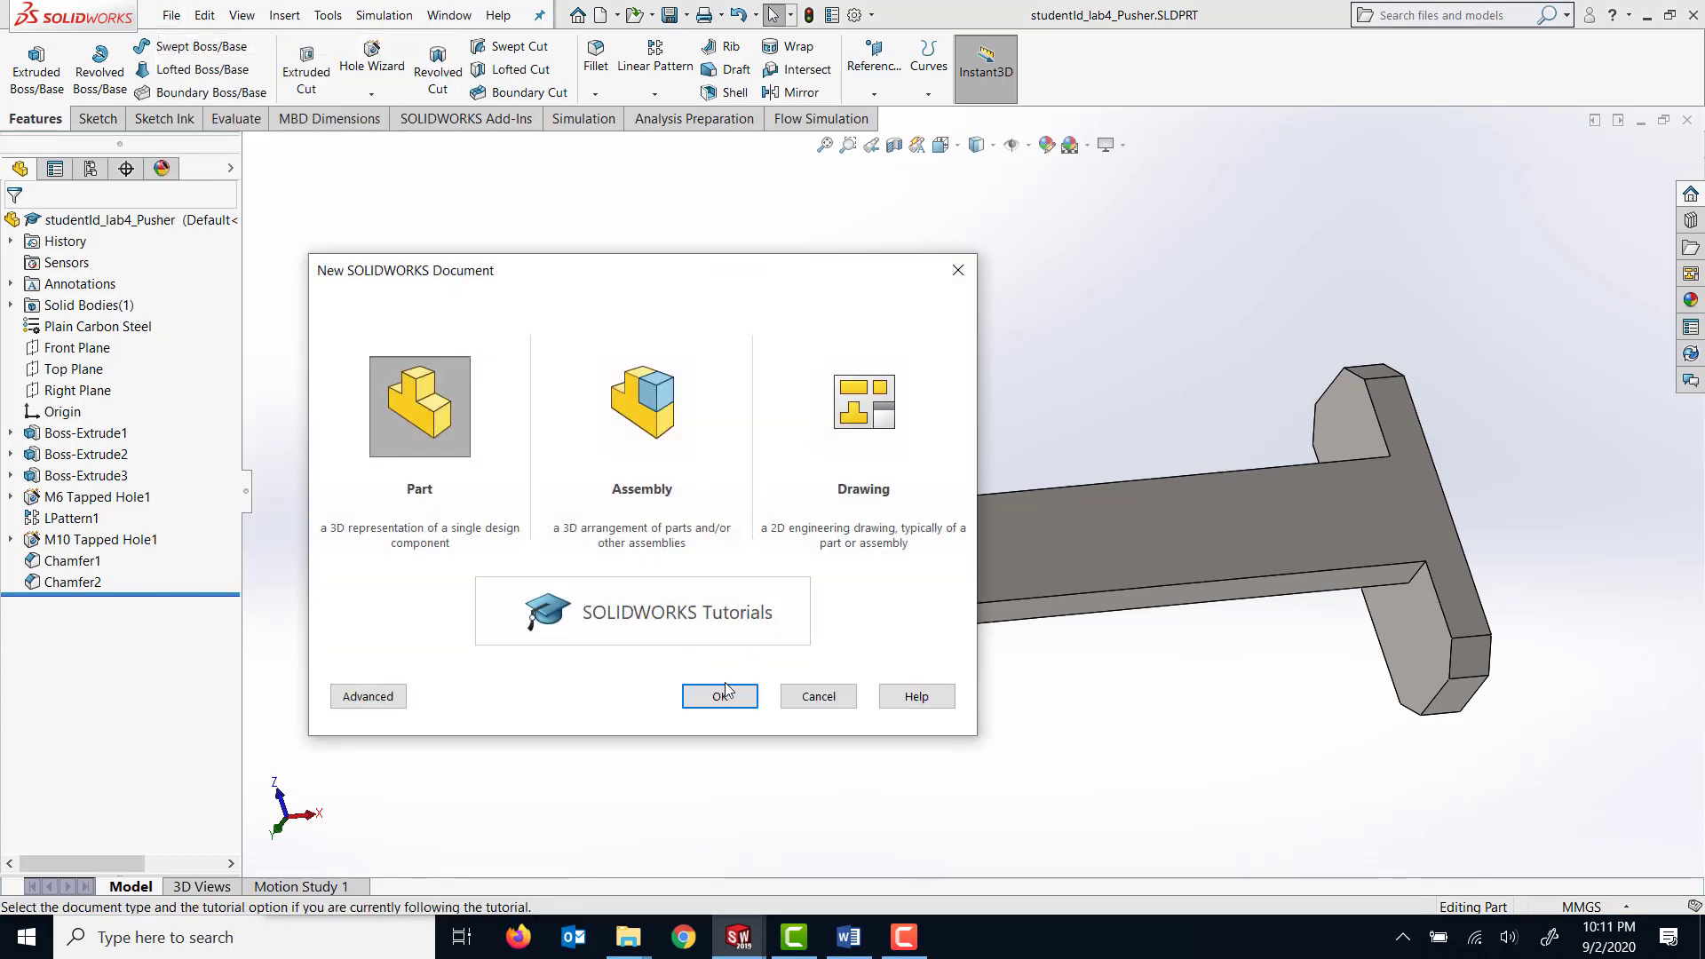
pyautogui.click(728, 694)
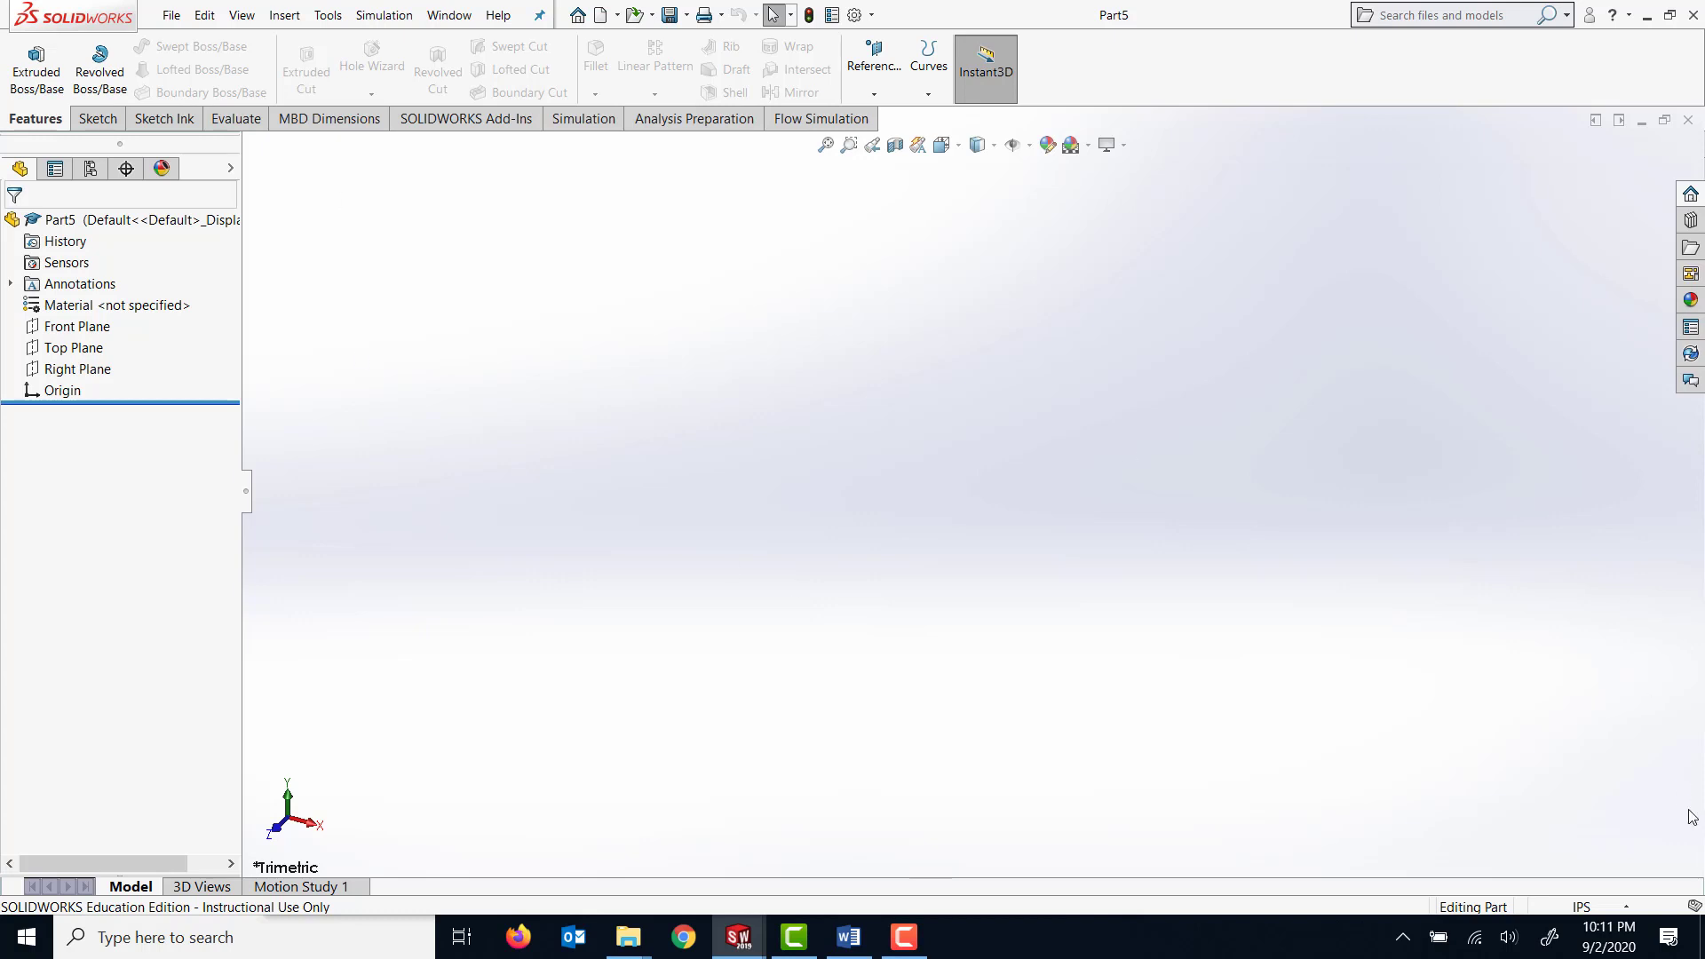
pyautogui.click(1582, 906)
pyautogui.click(1563, 825)
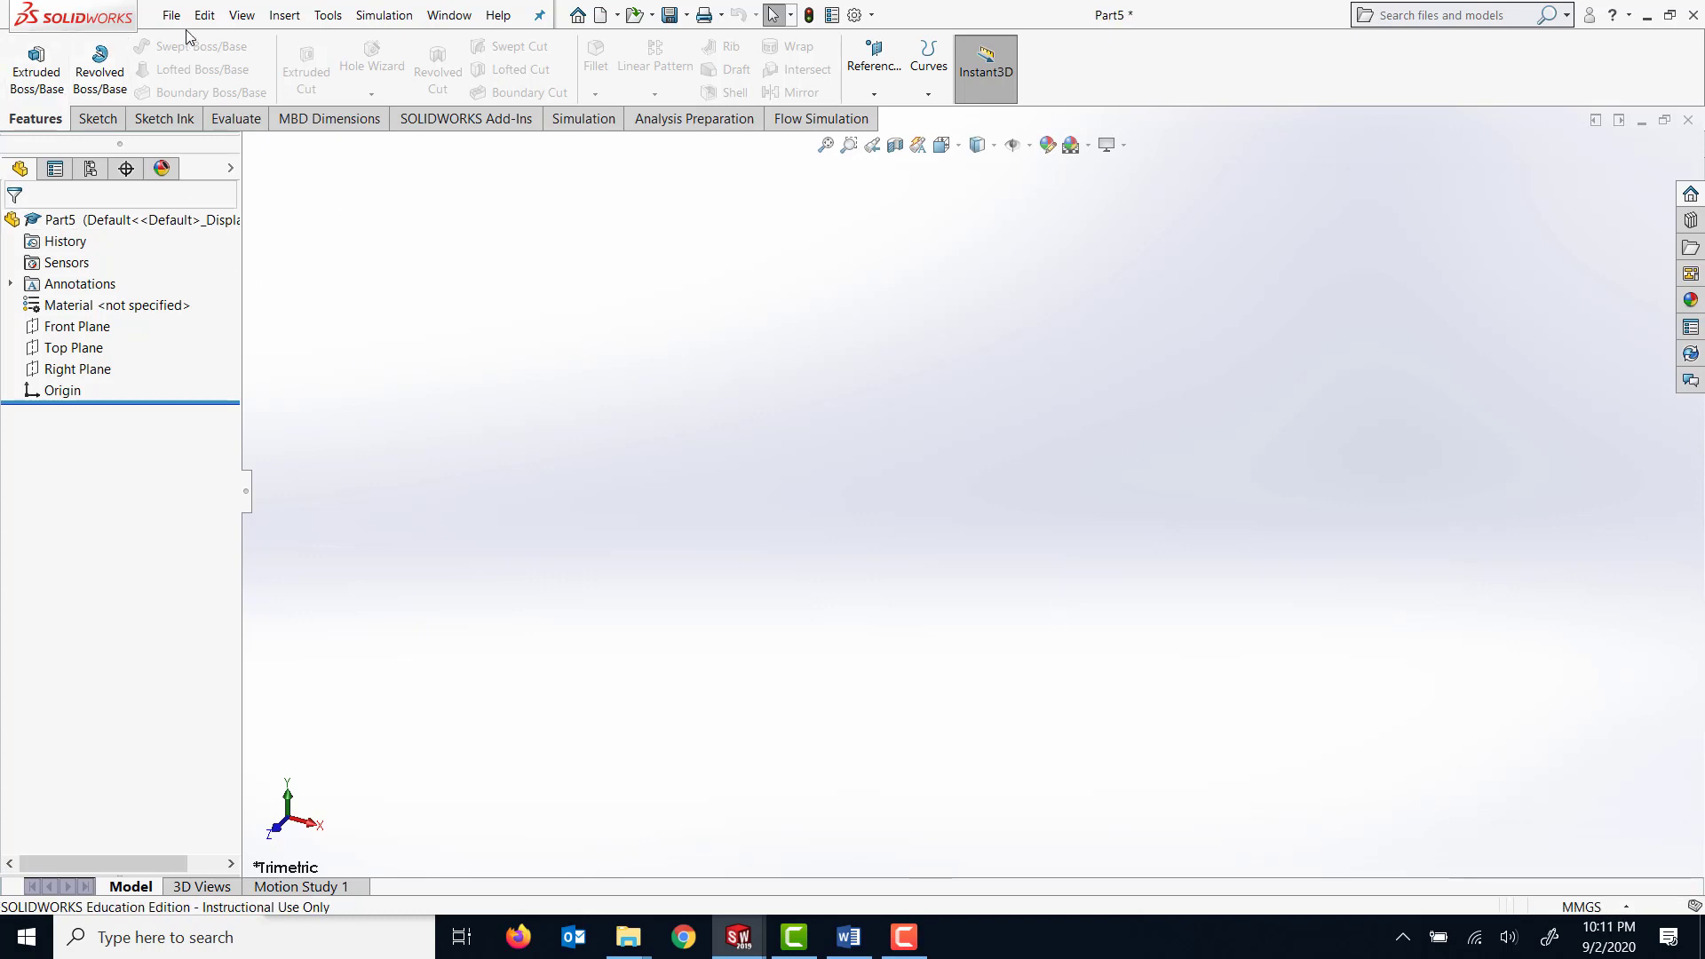
# Save the new part as studentId_lab4_Sliding Pin in the Lab 4A and 4B folder.
pyautogui.click(670, 15)
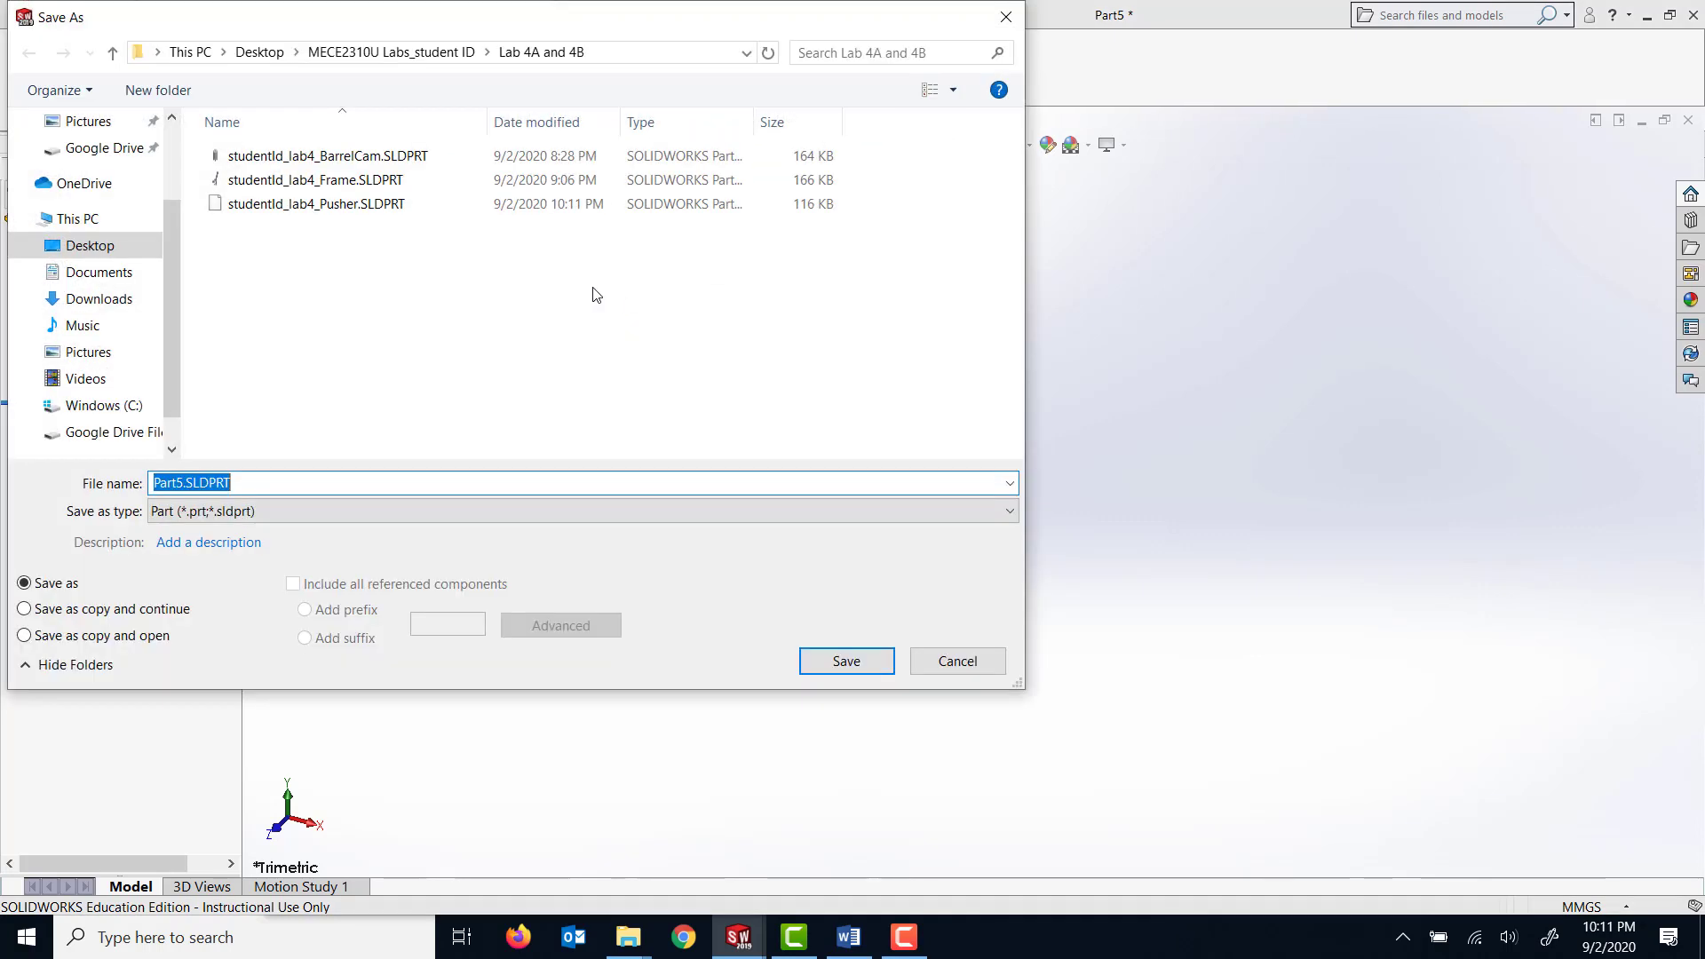
pyautogui.click(322, 206)
pyautogui.click(240, 491)
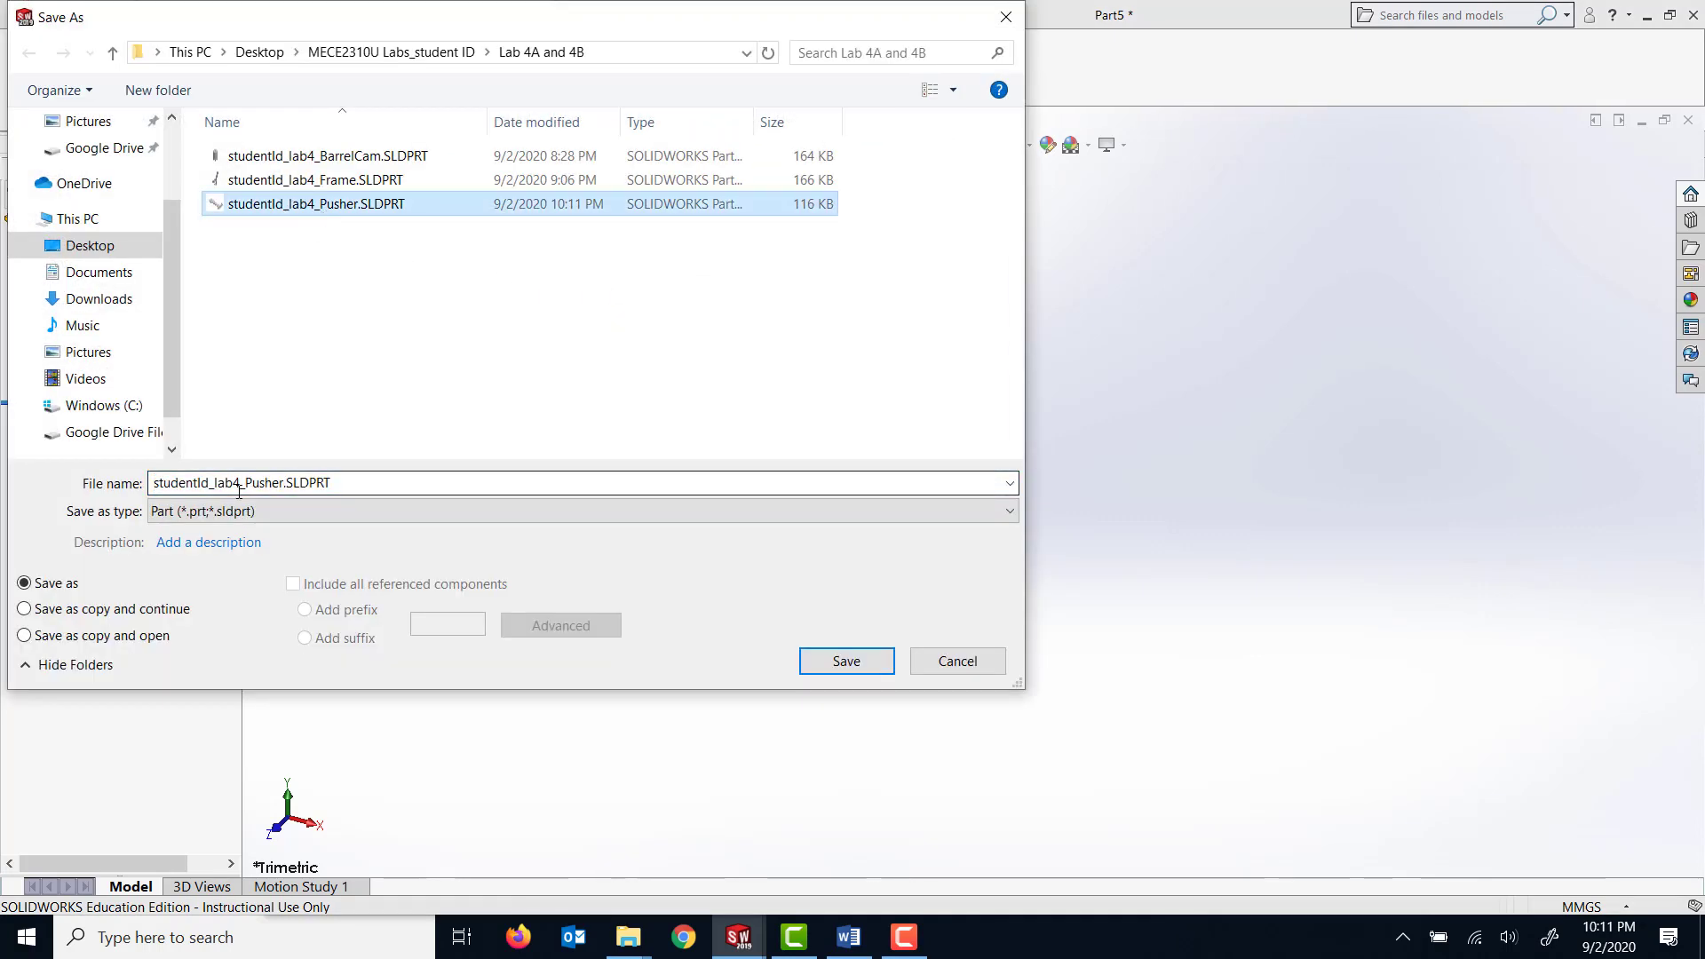
pyautogui.doubleClick(283, 485)
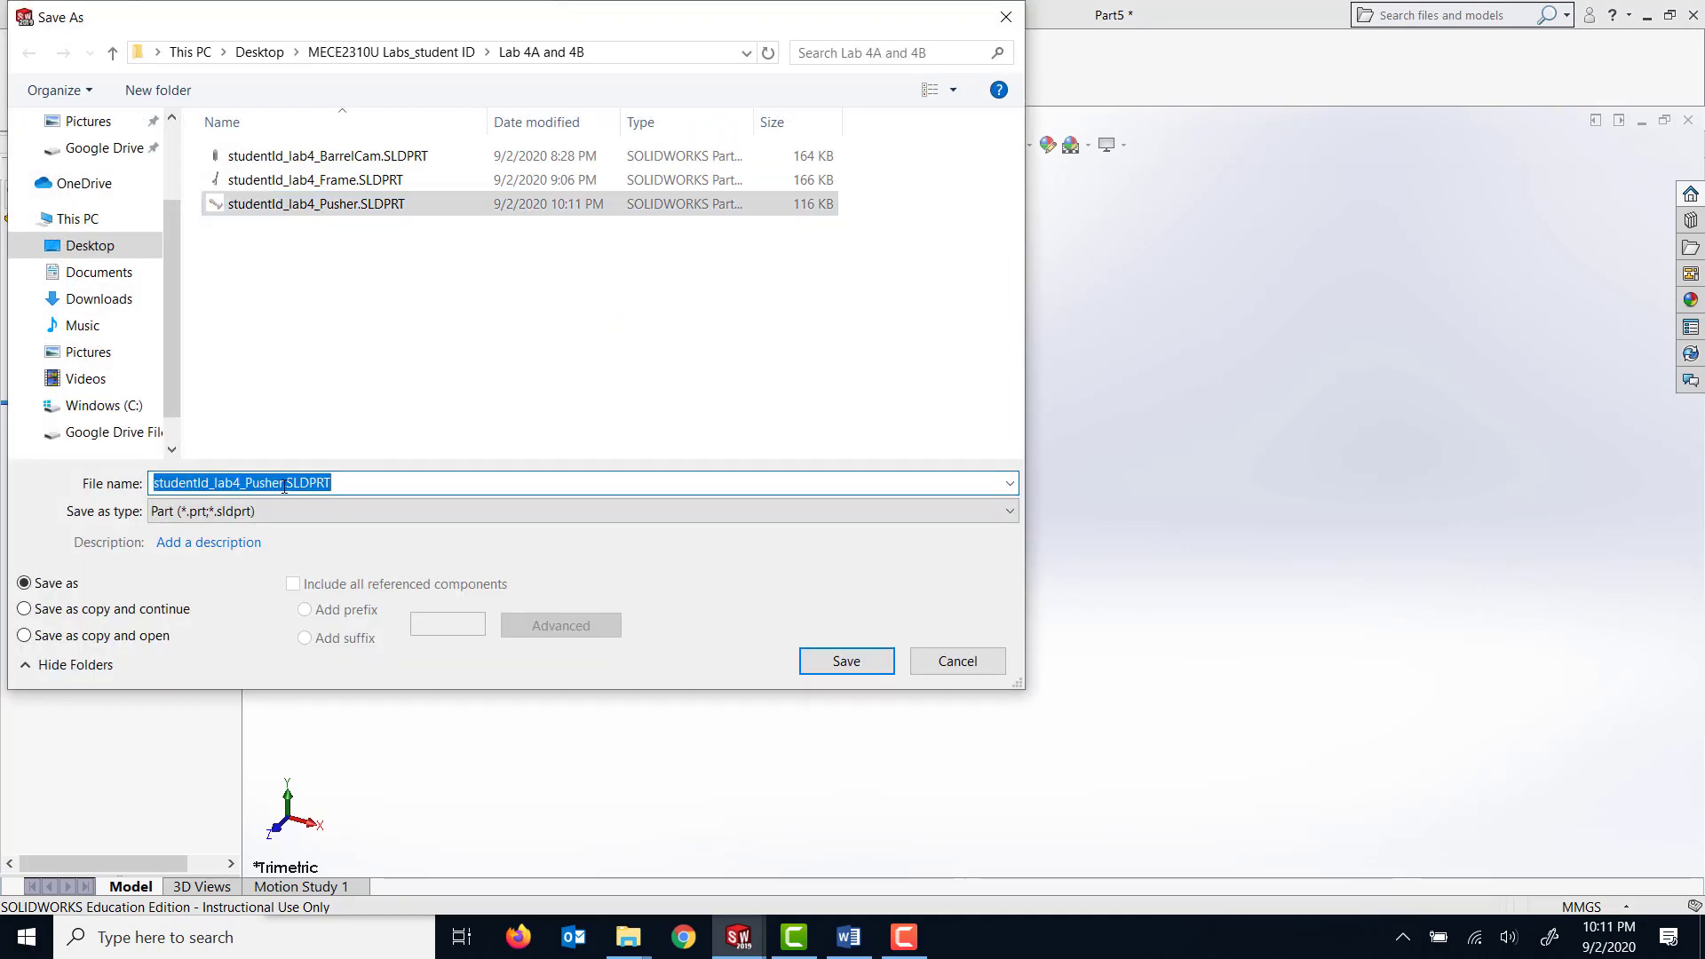
pyautogui.moveTo(284, 485); pyautogui.dragTo(272, 484)
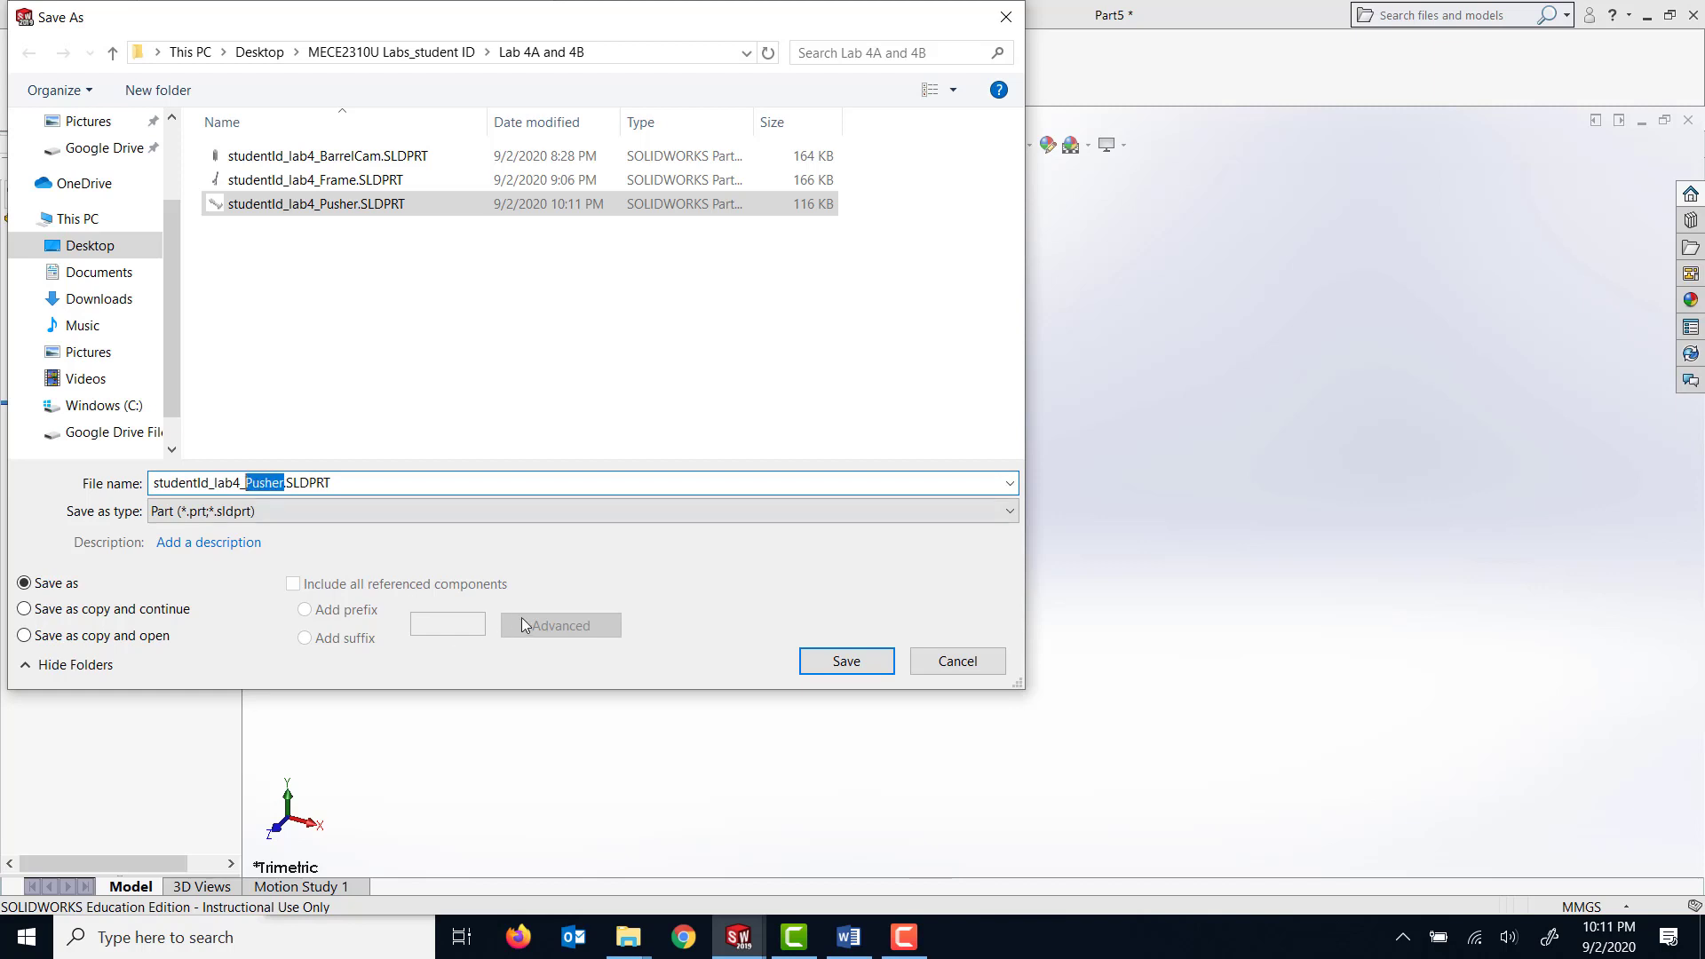
pyautogui.write('Sliding')
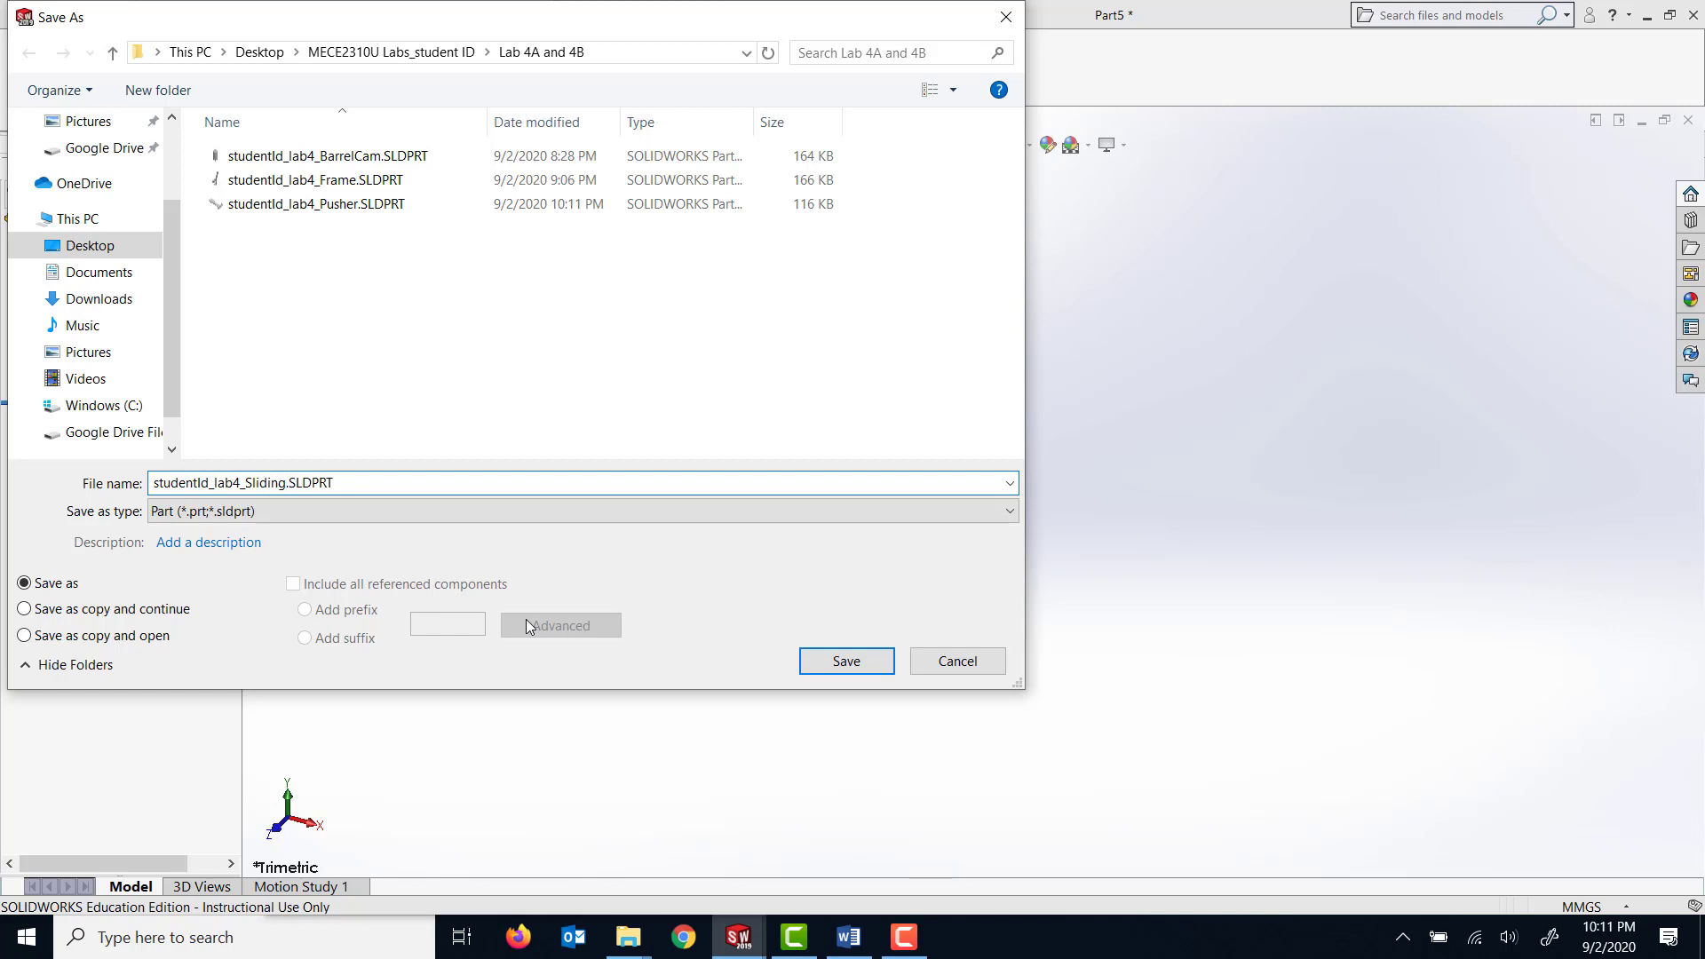
pyautogui.write(' Pin')
pyautogui.click(813, 659)
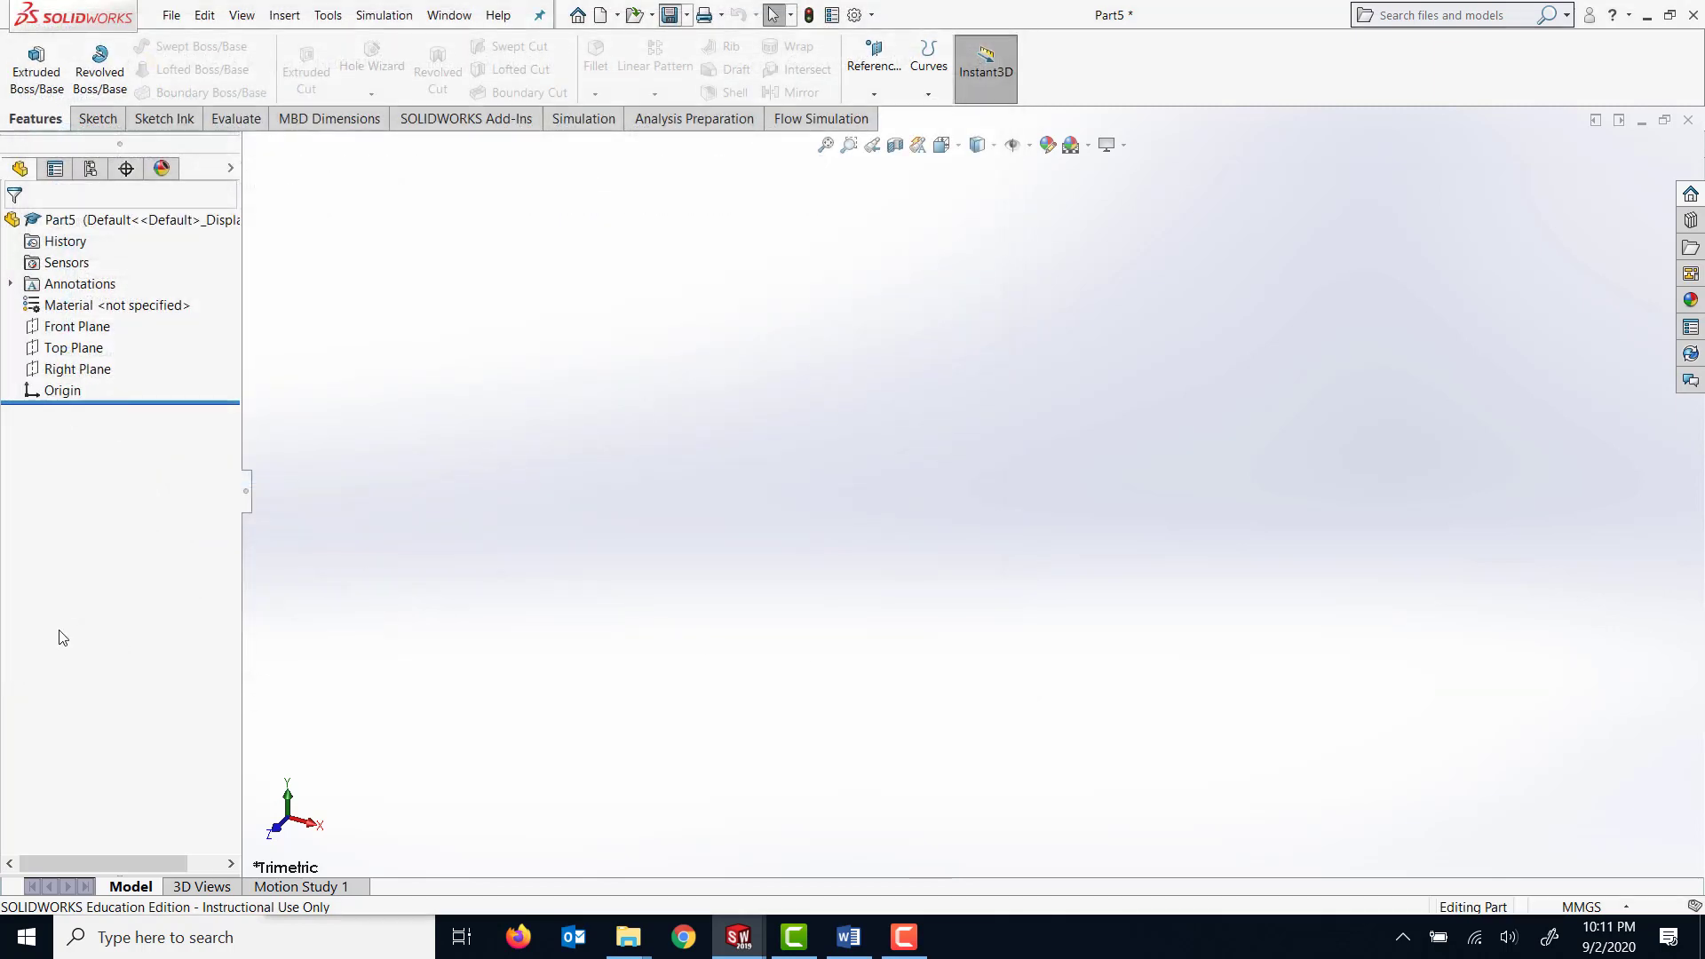
# Start a sketch on the Top Plane and draw a circle about 68 mm in diameter centred on the origin.
pyautogui.click(73, 350)
pyautogui.click(95, 119)
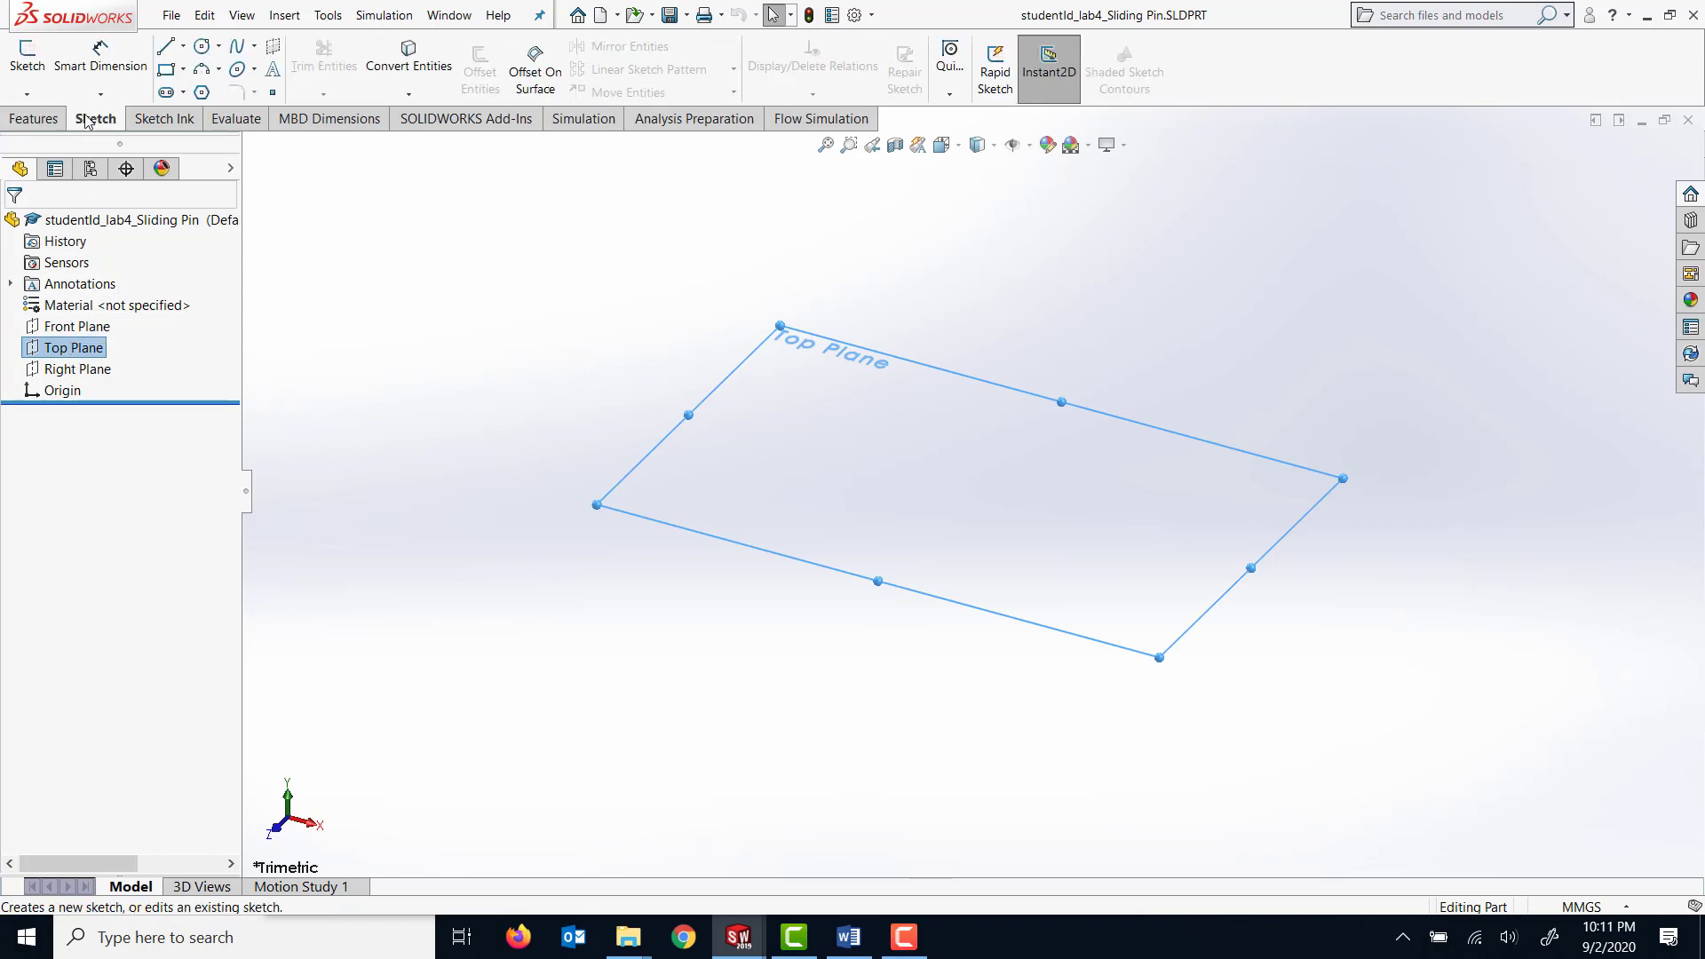
pyautogui.click(26, 55)
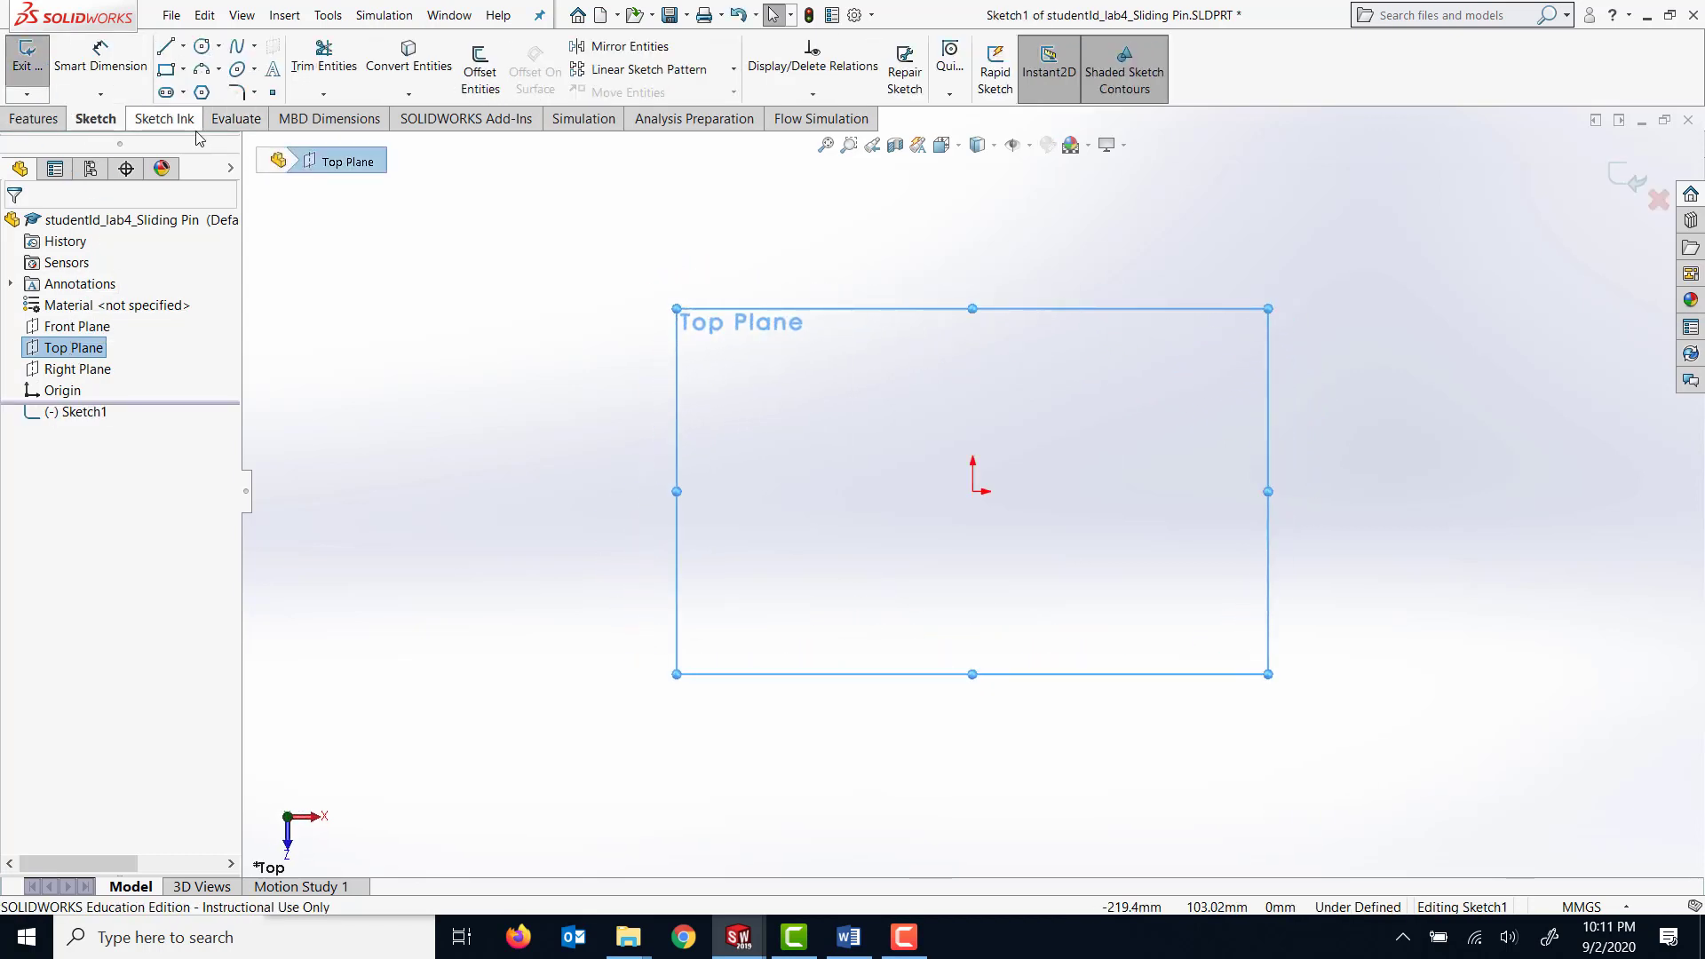
pyautogui.click(203, 46)
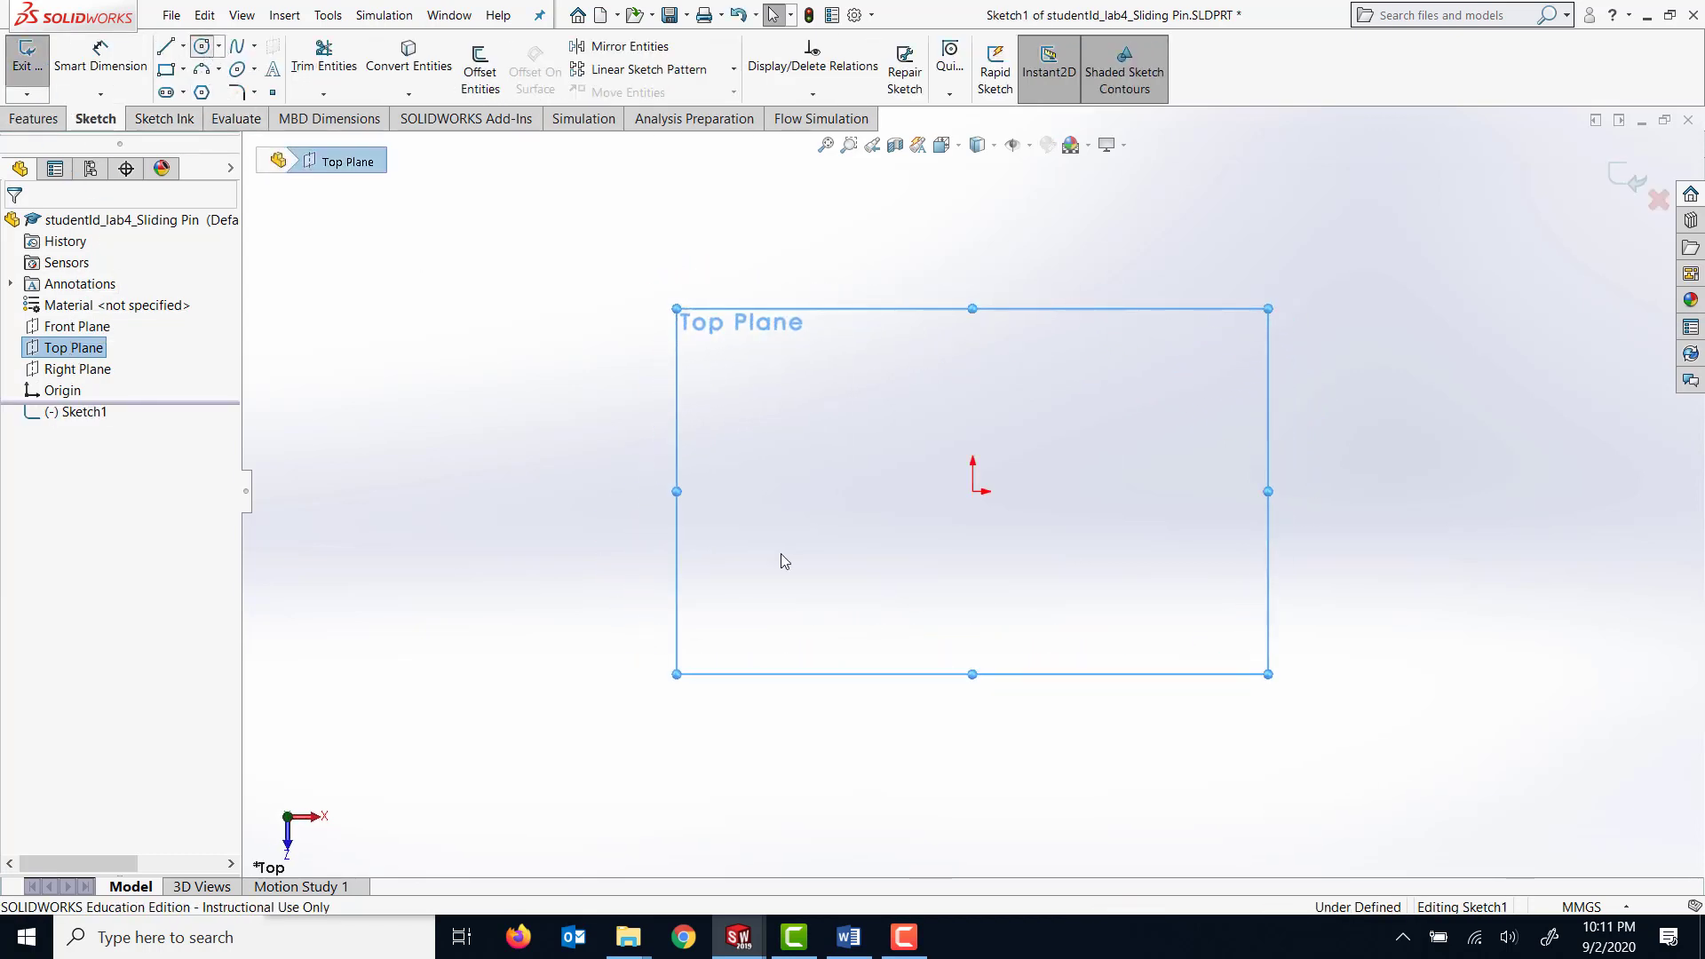
pyautogui.click(972, 491)
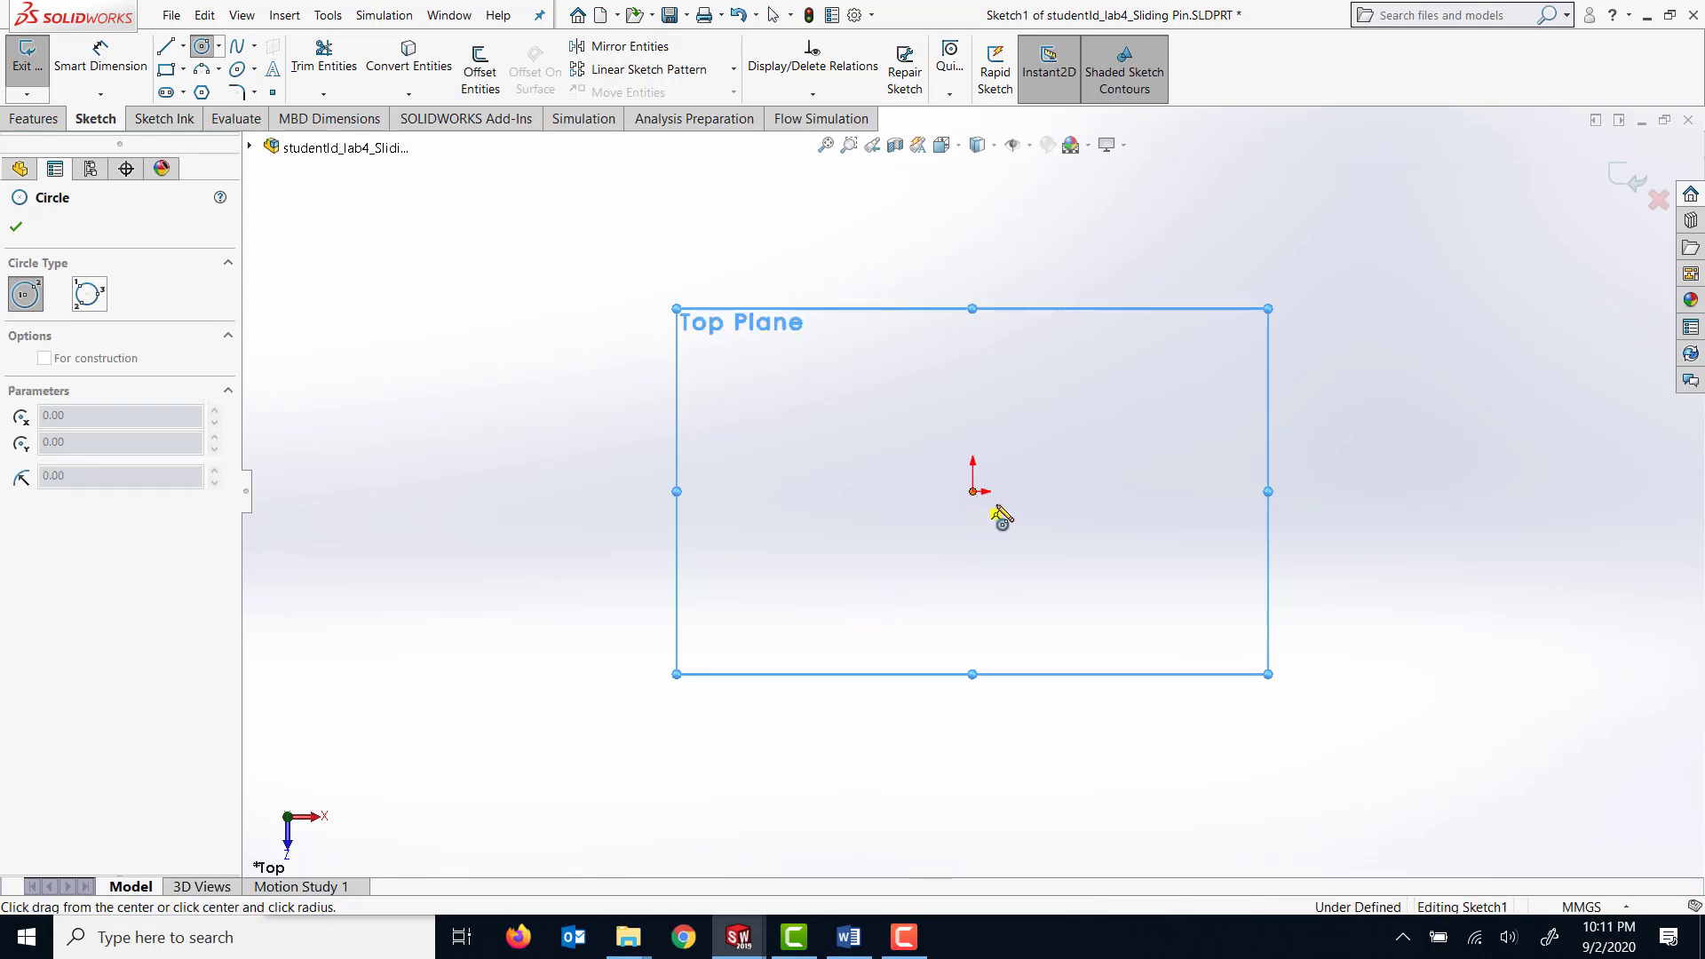
pyautogui.click(1066, 554)
# Dimension the circle's diameter and set it to 15 mm.
pyautogui.click(100, 55)
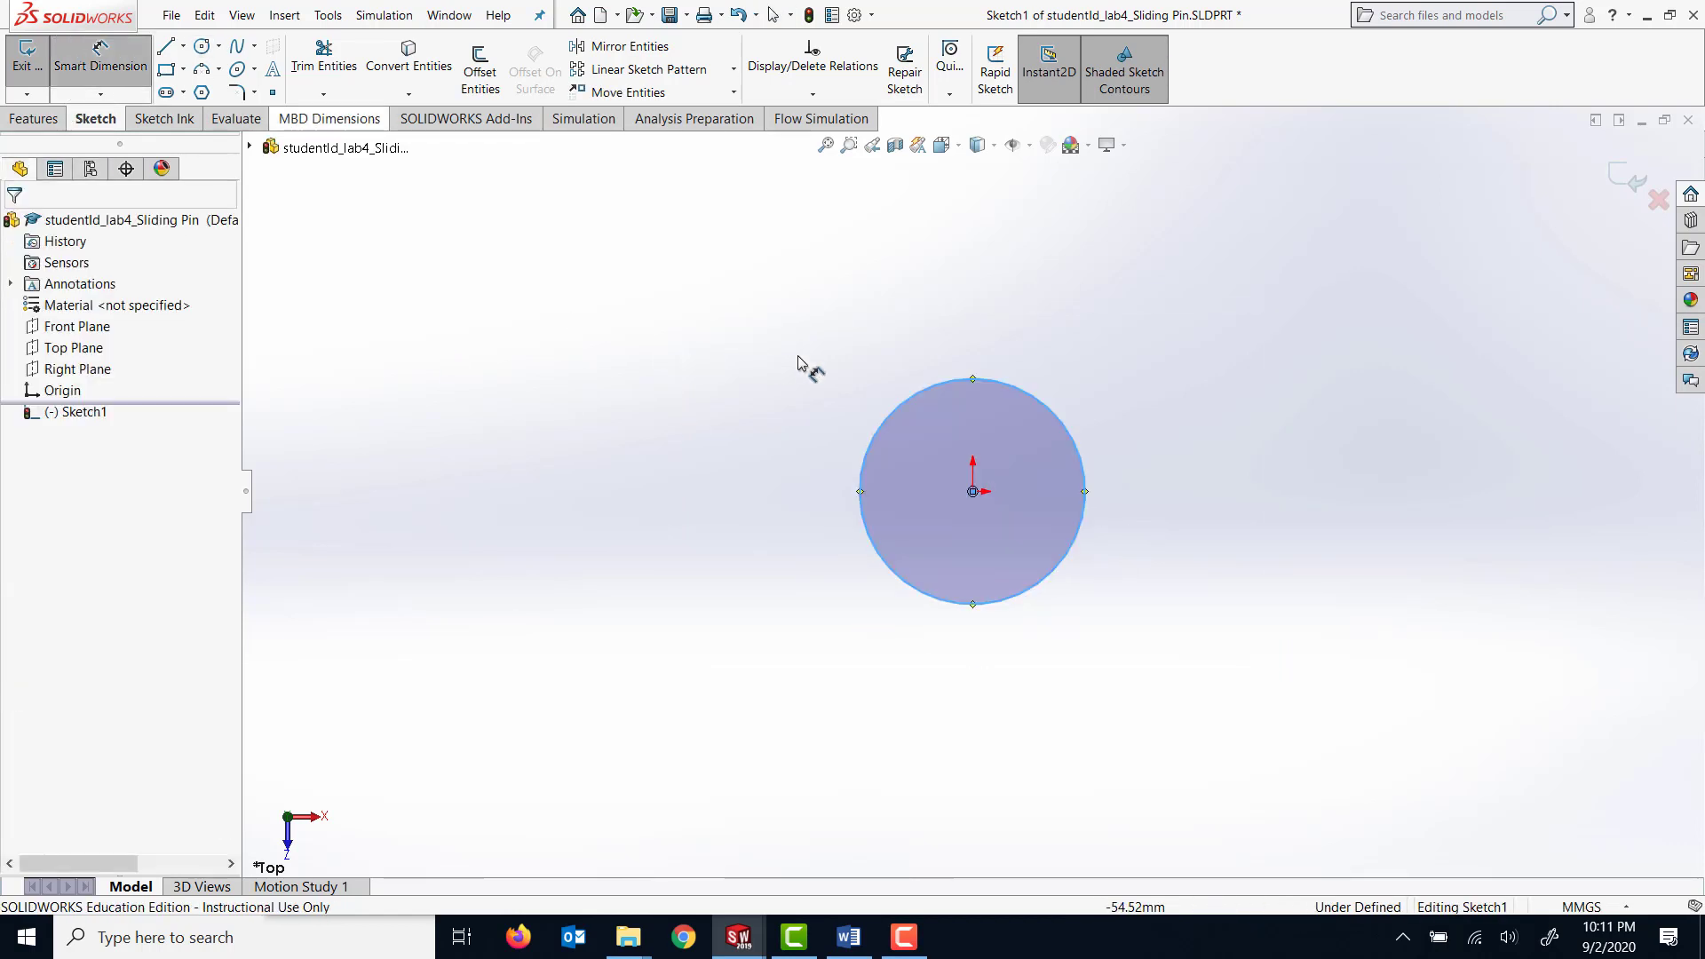
pyautogui.click(1019, 388)
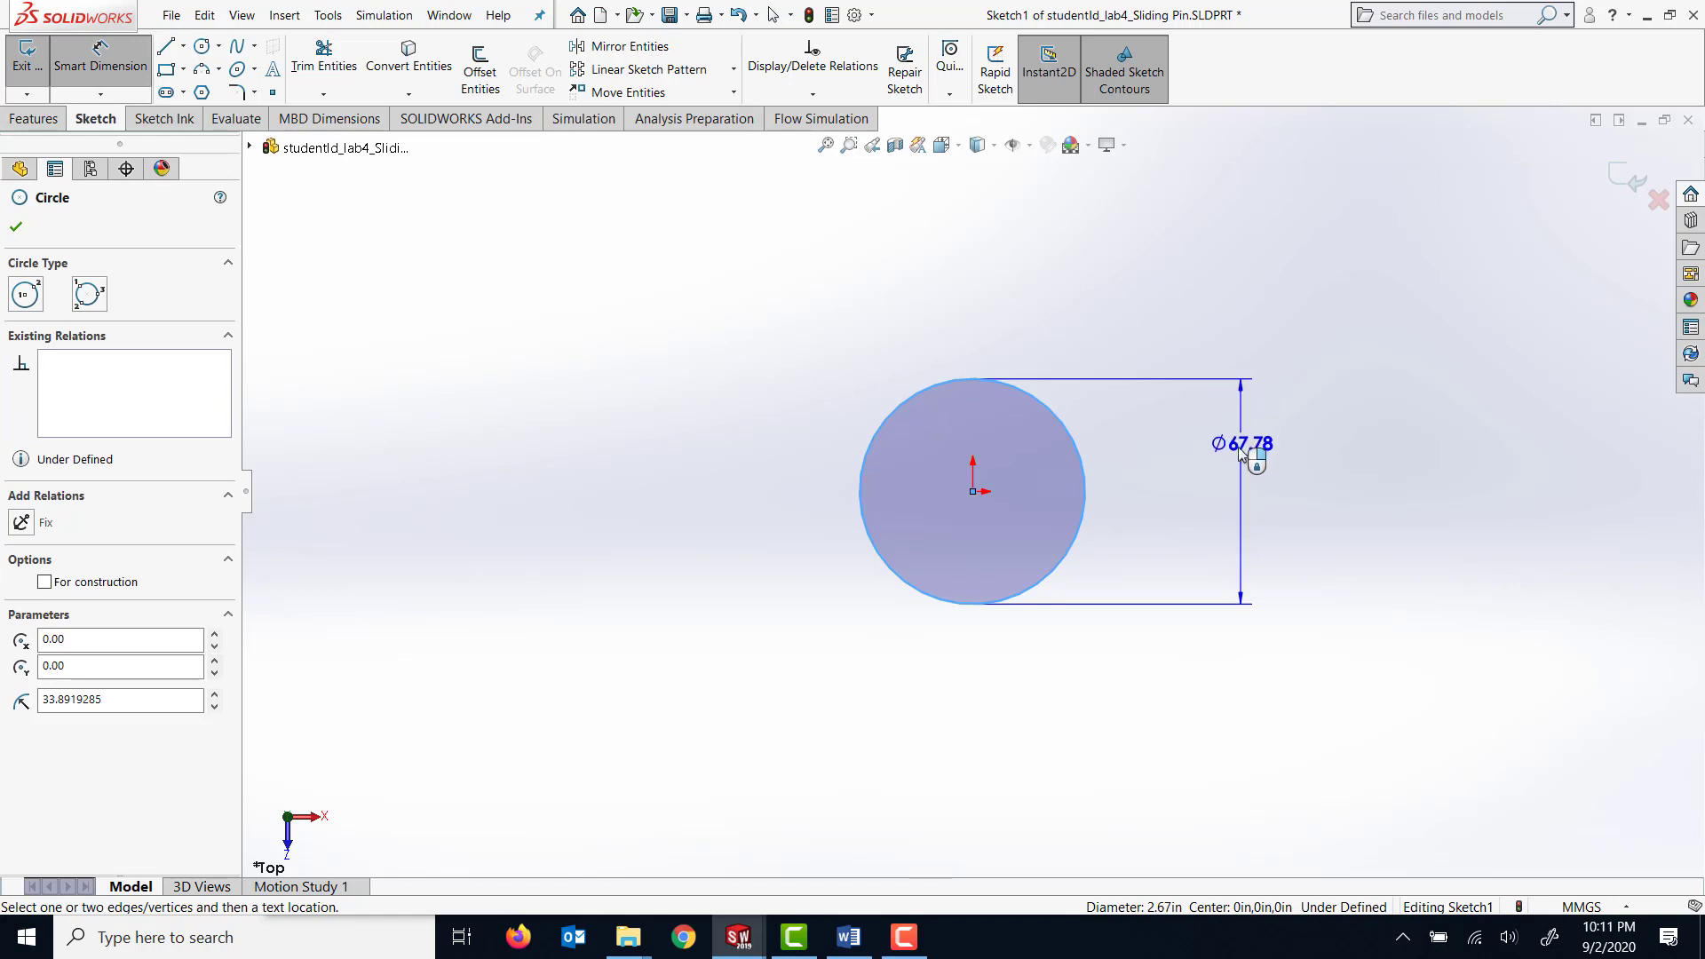
pyautogui.click(1261, 483)
pyautogui.write('15')
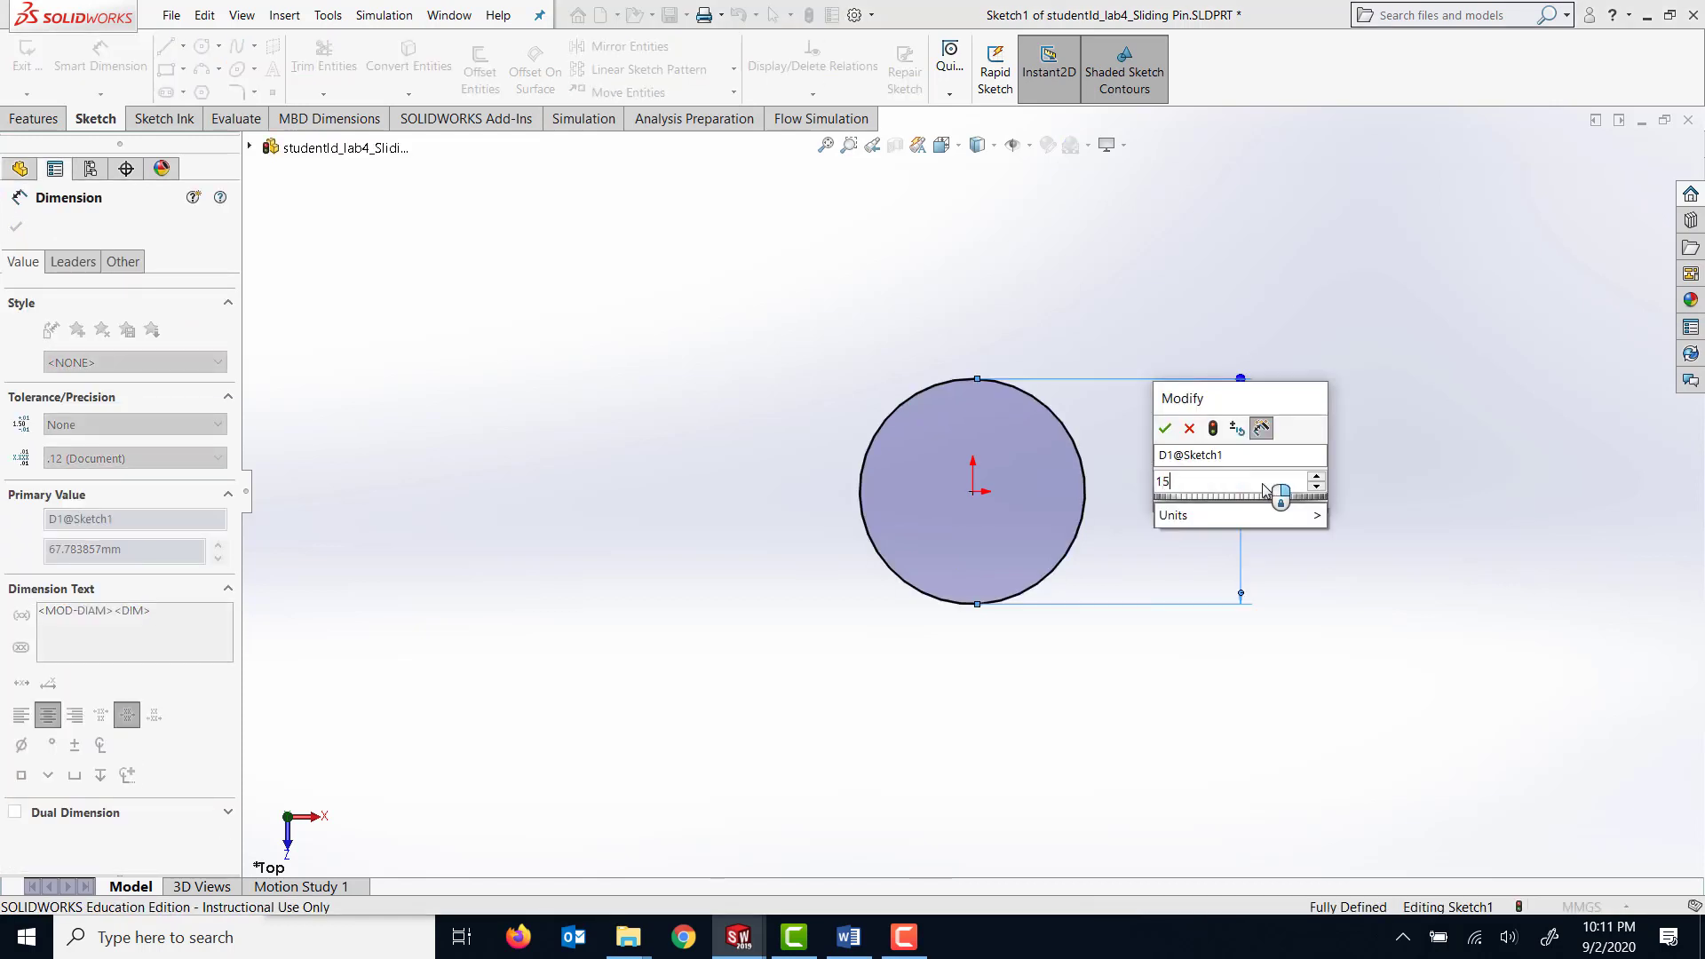
pyautogui.press('Return')
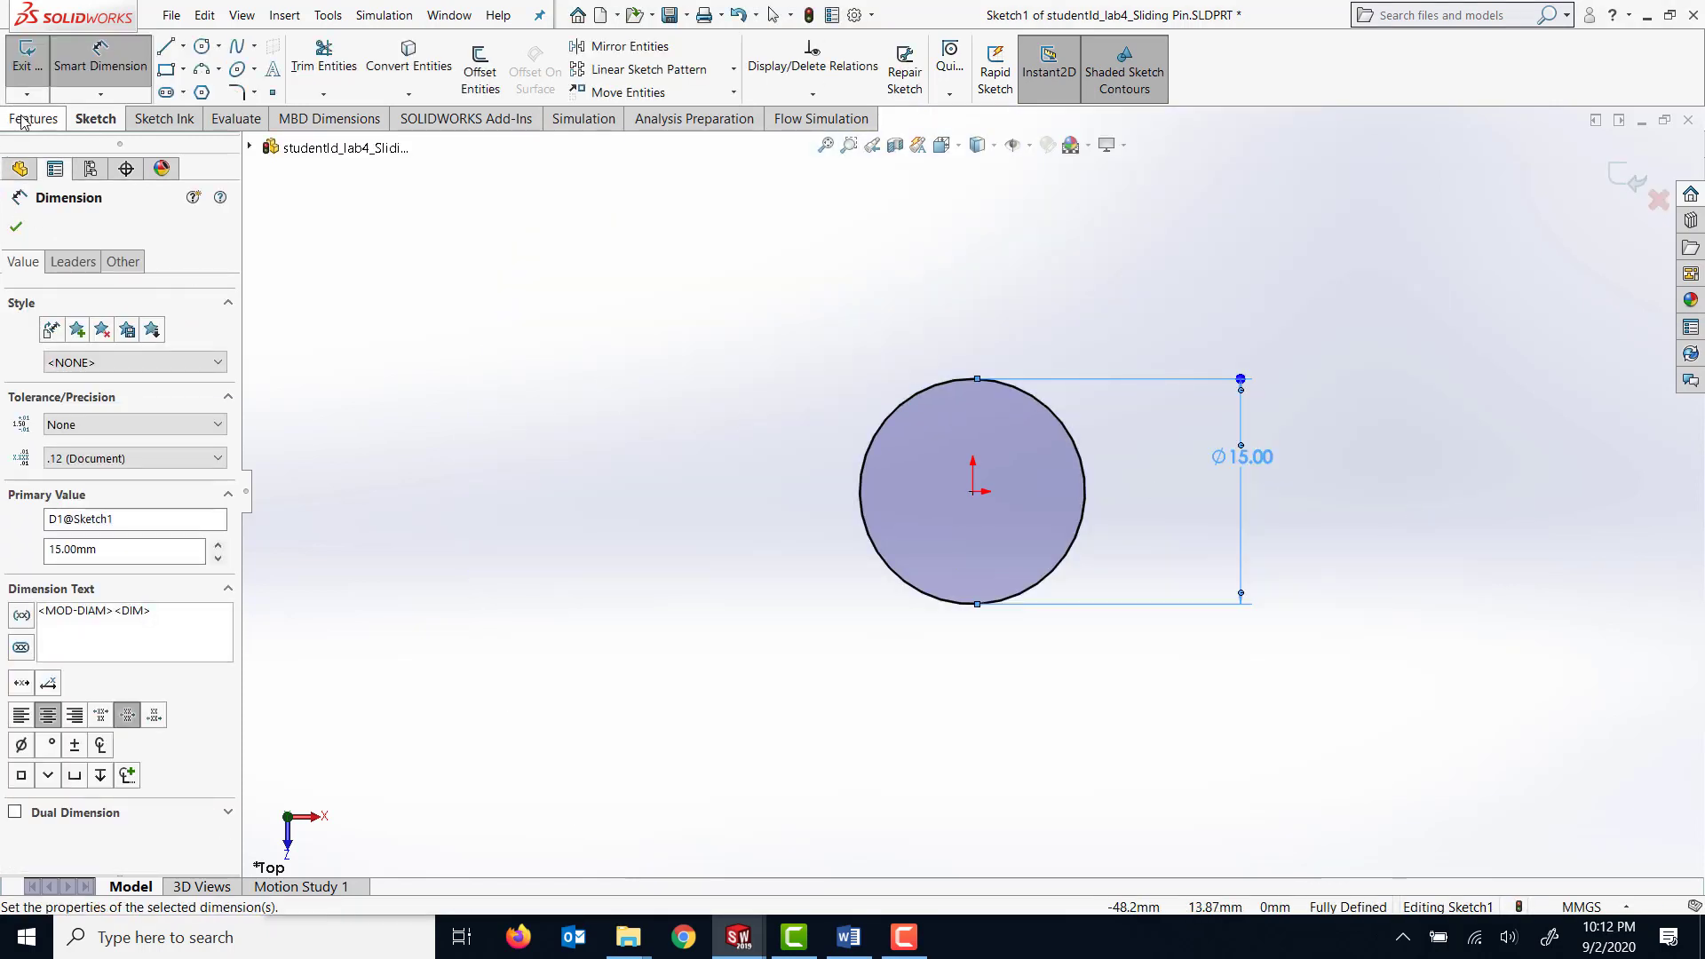
# Extrude the circle as a blind boss with a depth of 15 mm.
pyautogui.click(34, 121)
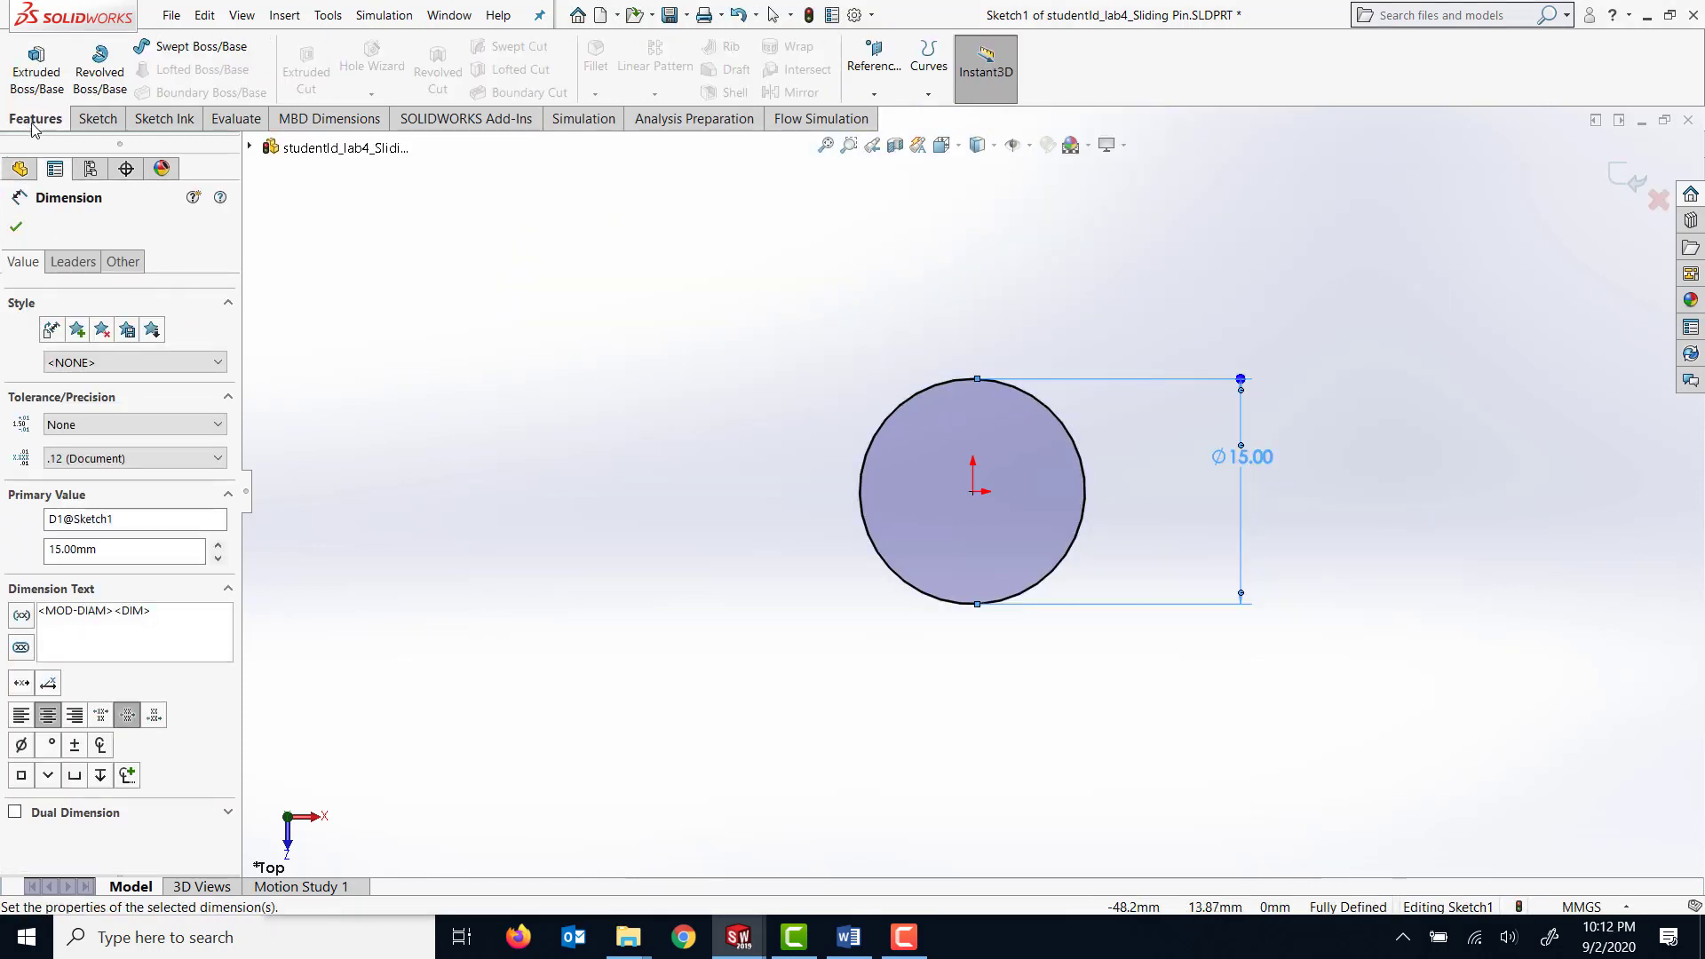
pyautogui.click(37, 69)
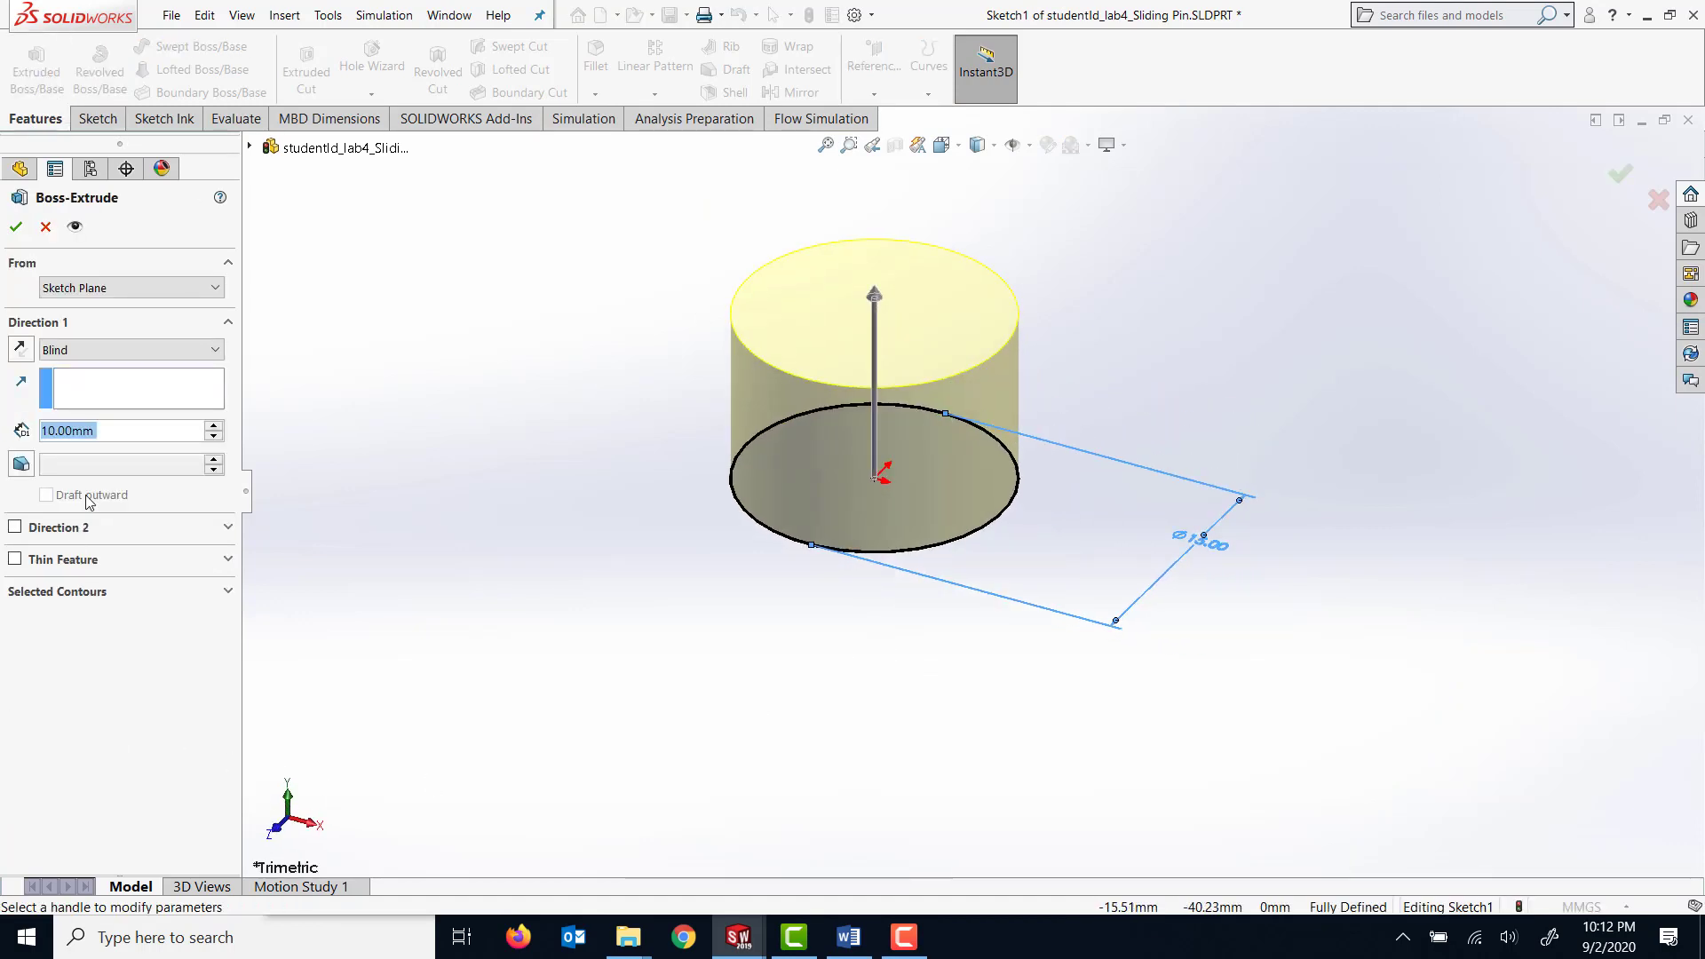
pyautogui.click(100, 432)
pyautogui.moveTo(99, 431); pyautogui.dragTo(7, 429)
pyautogui.write('15')
pyautogui.press('Return')
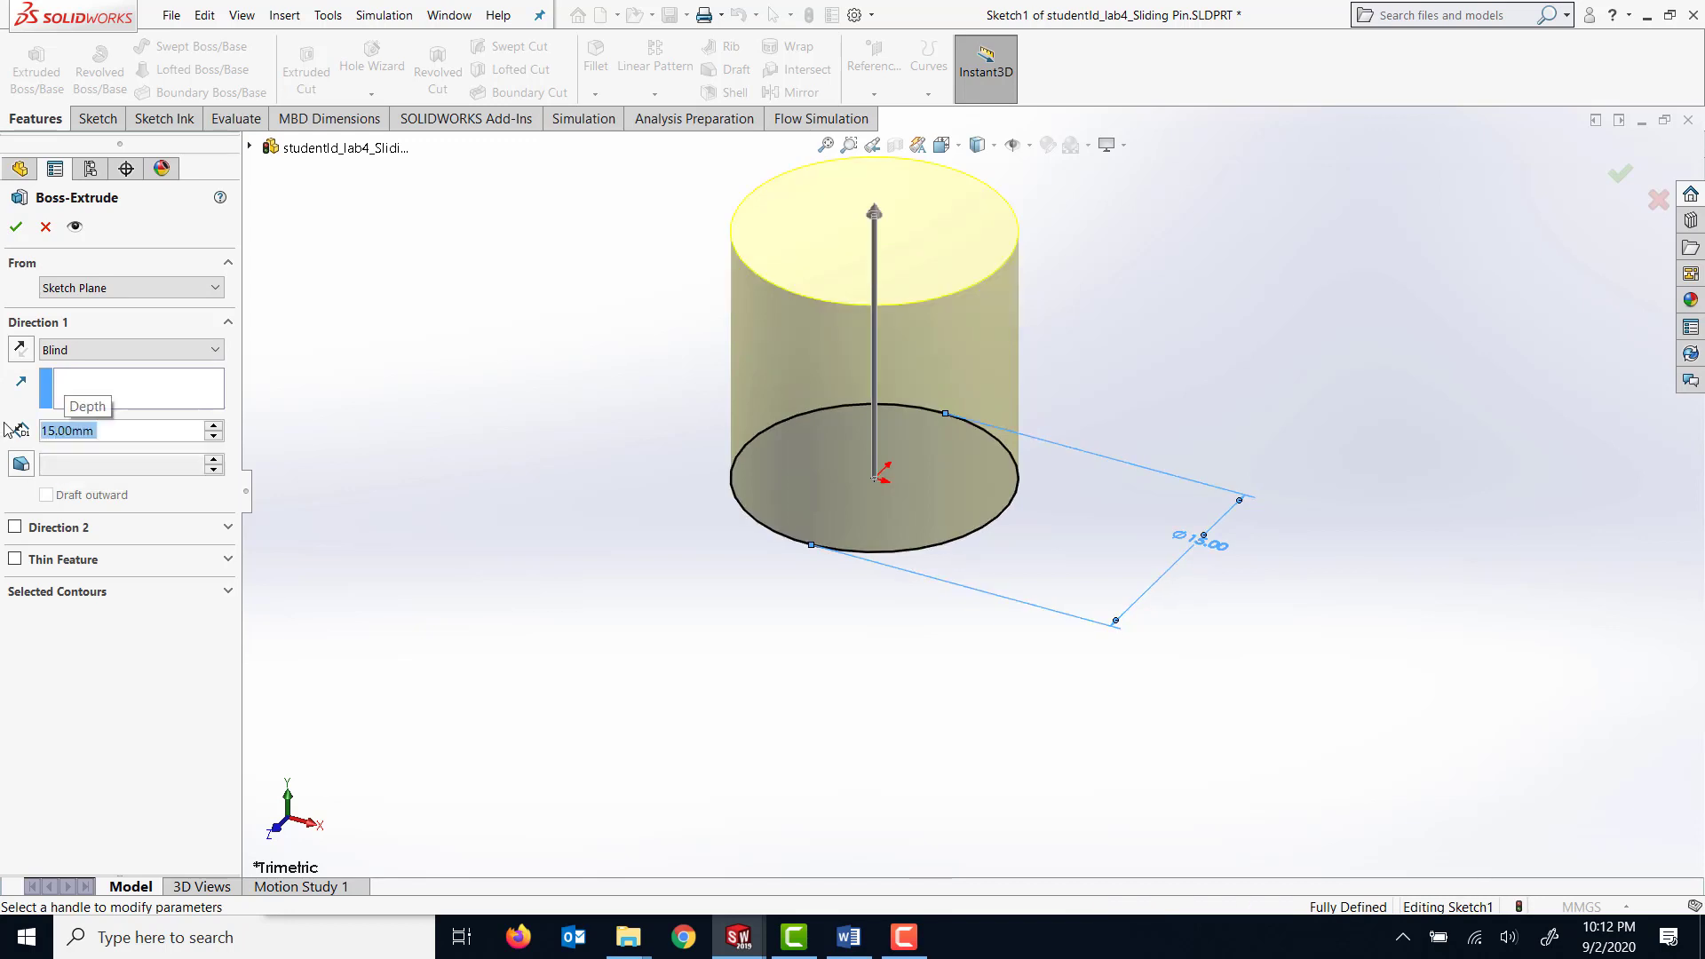
pyautogui.click(16, 227)
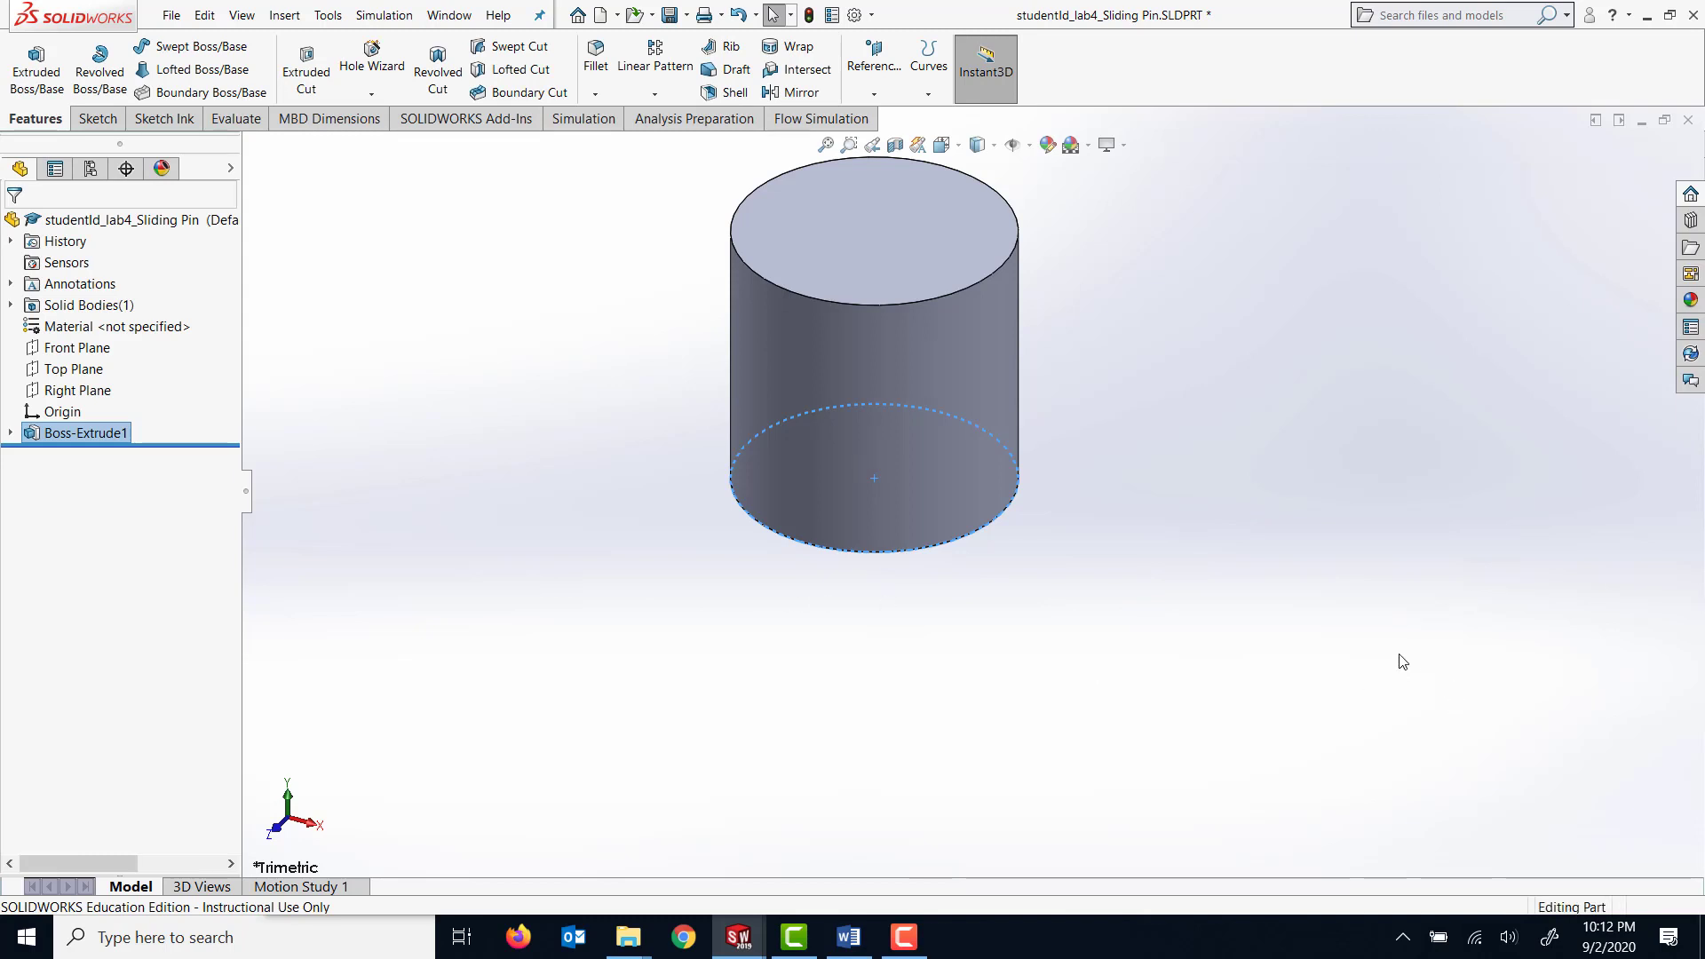
pyautogui.click(1362, 657)
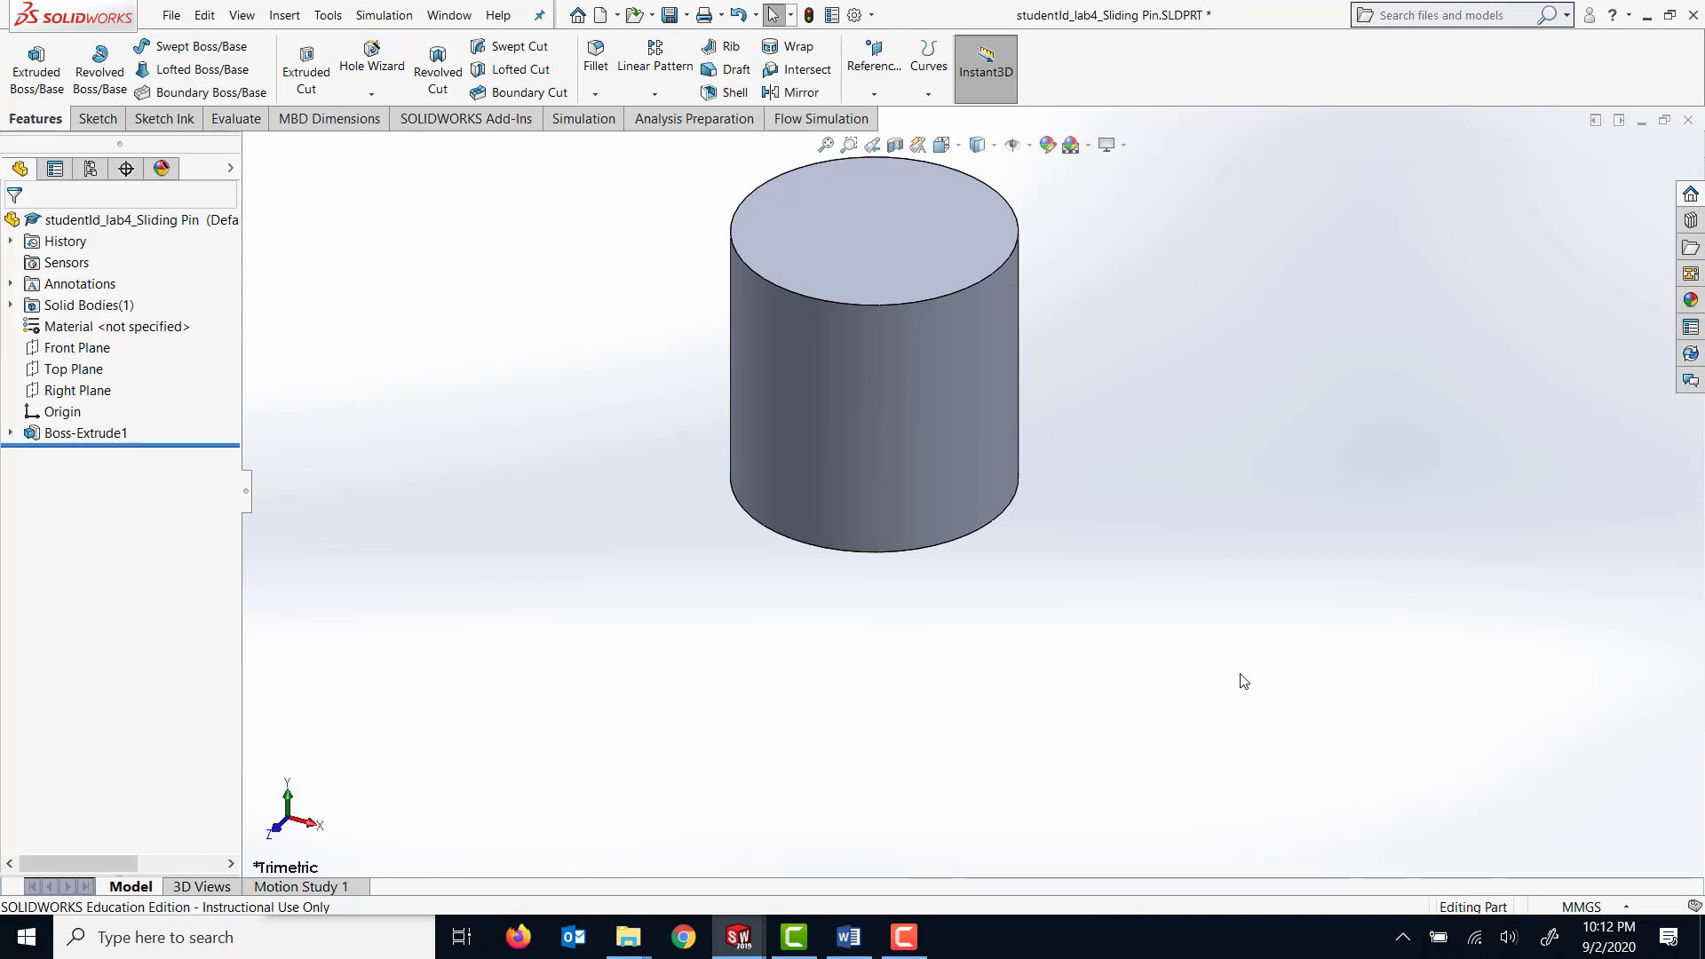
# Start a sketch on the cylinder's upper end face and draw a circle about 4.1 mm in diameter centred on the origin.
pyautogui.moveTo(1243, 681); pyautogui.dragTo(1001, 422, button='middle')
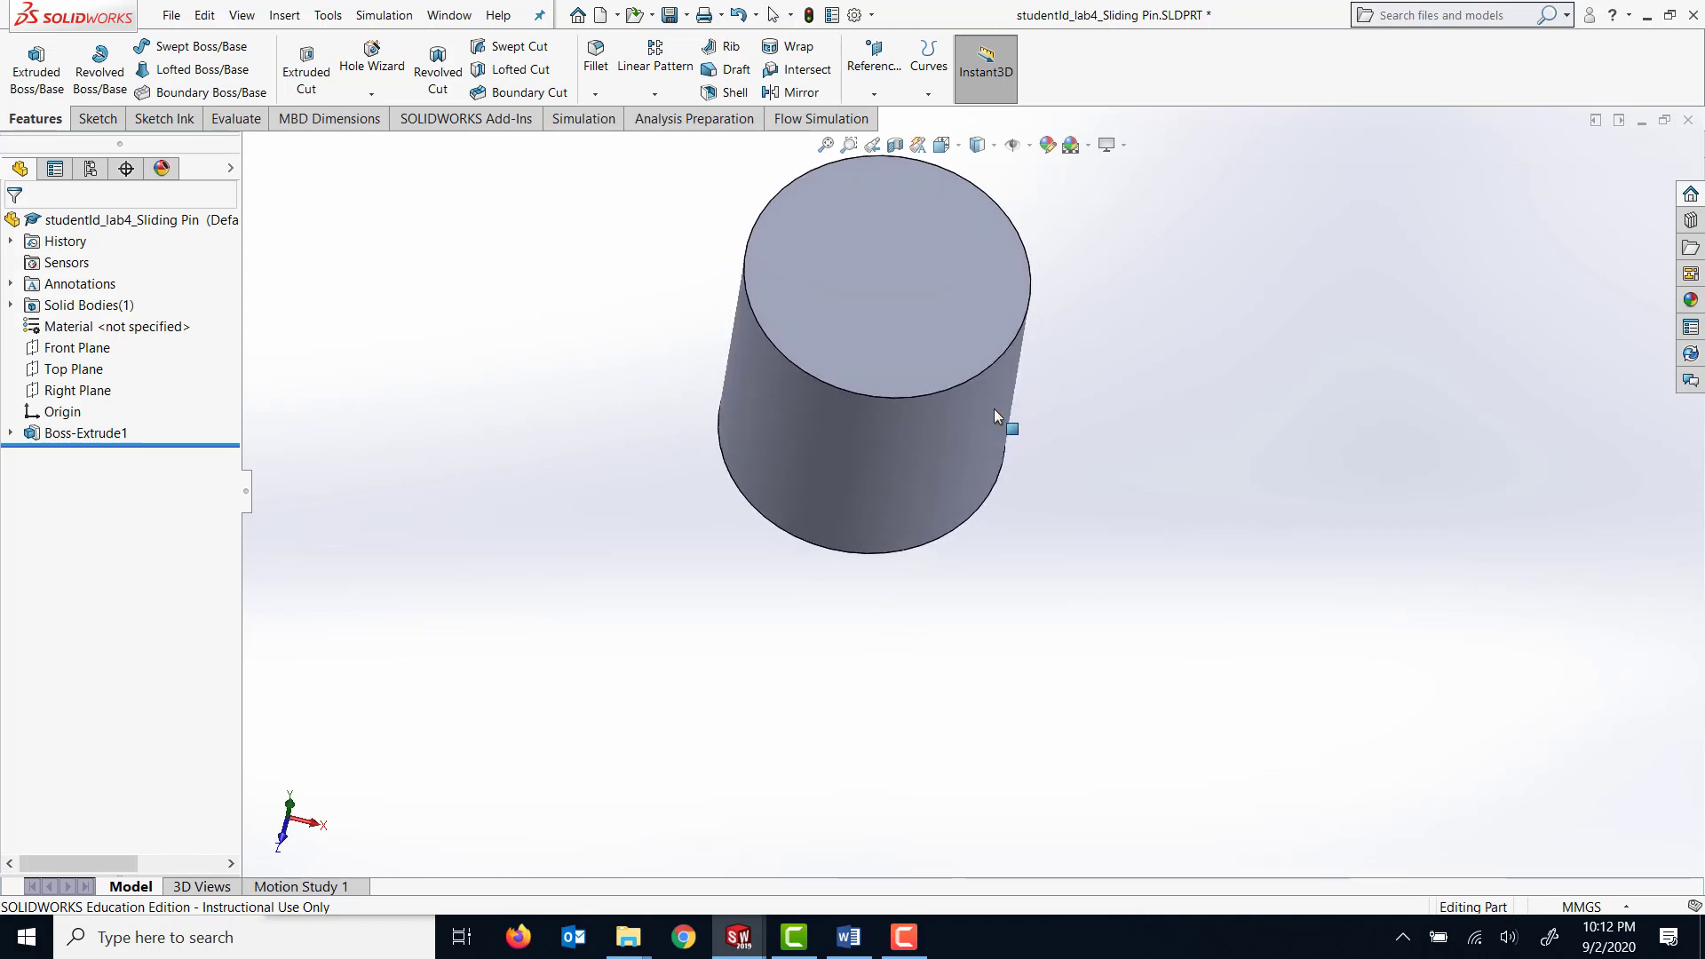
pyautogui.click(942, 331)
pyautogui.click(867, 259)
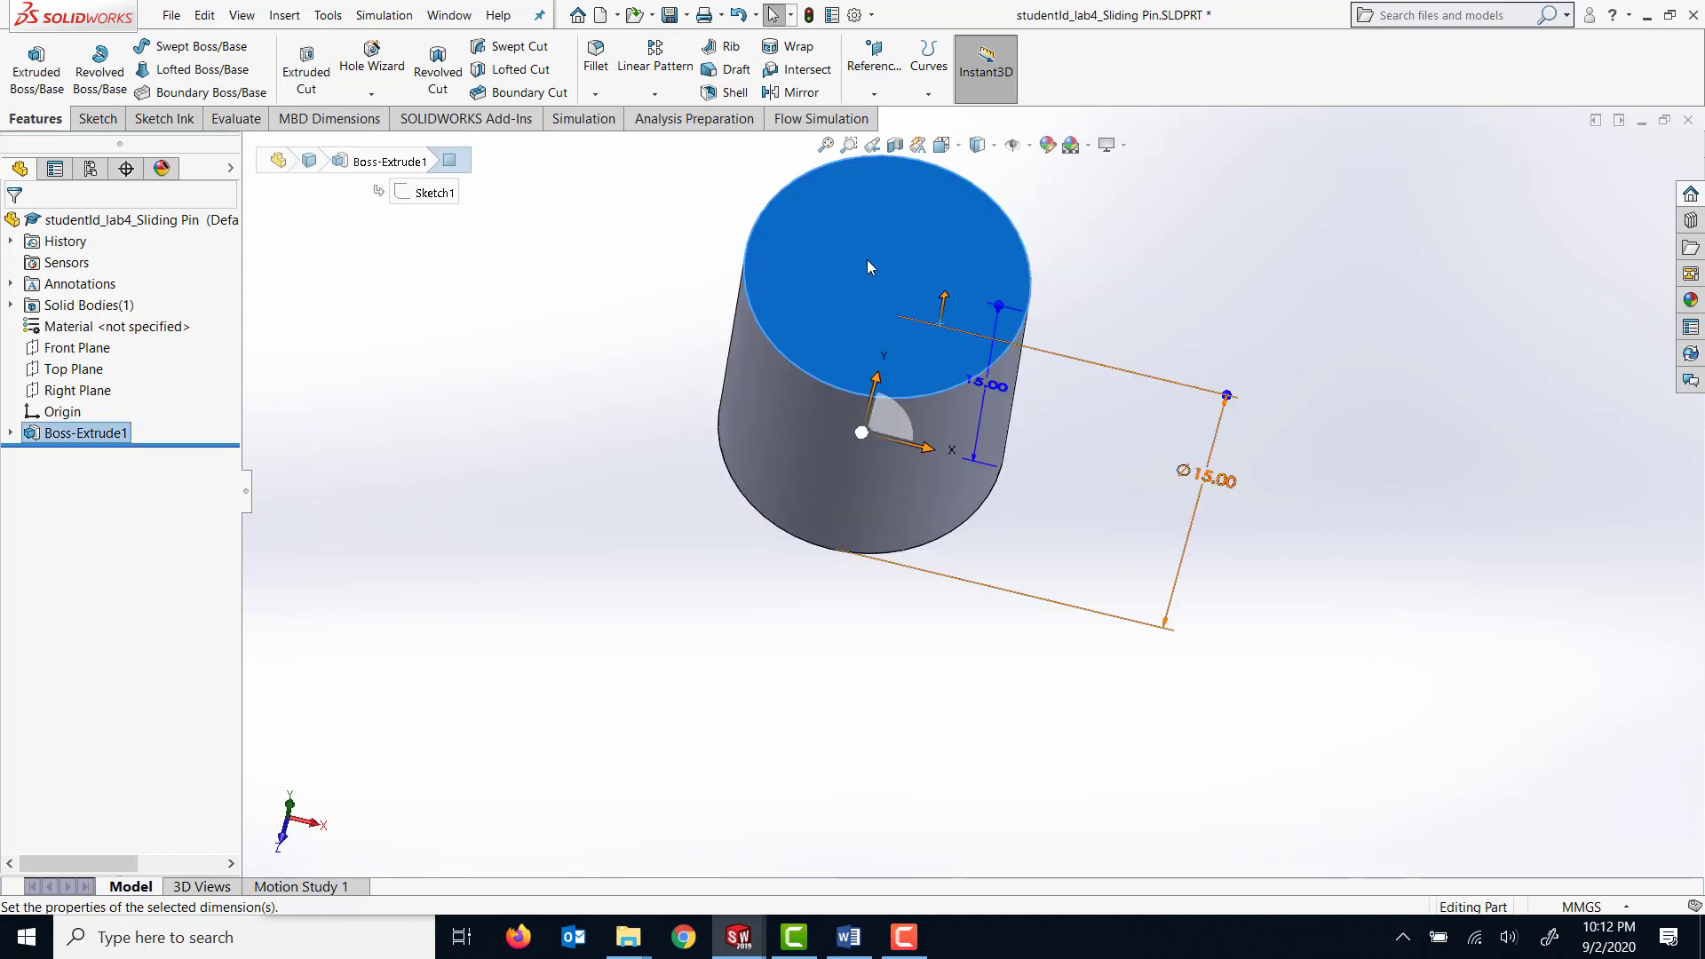
pyautogui.click(99, 122)
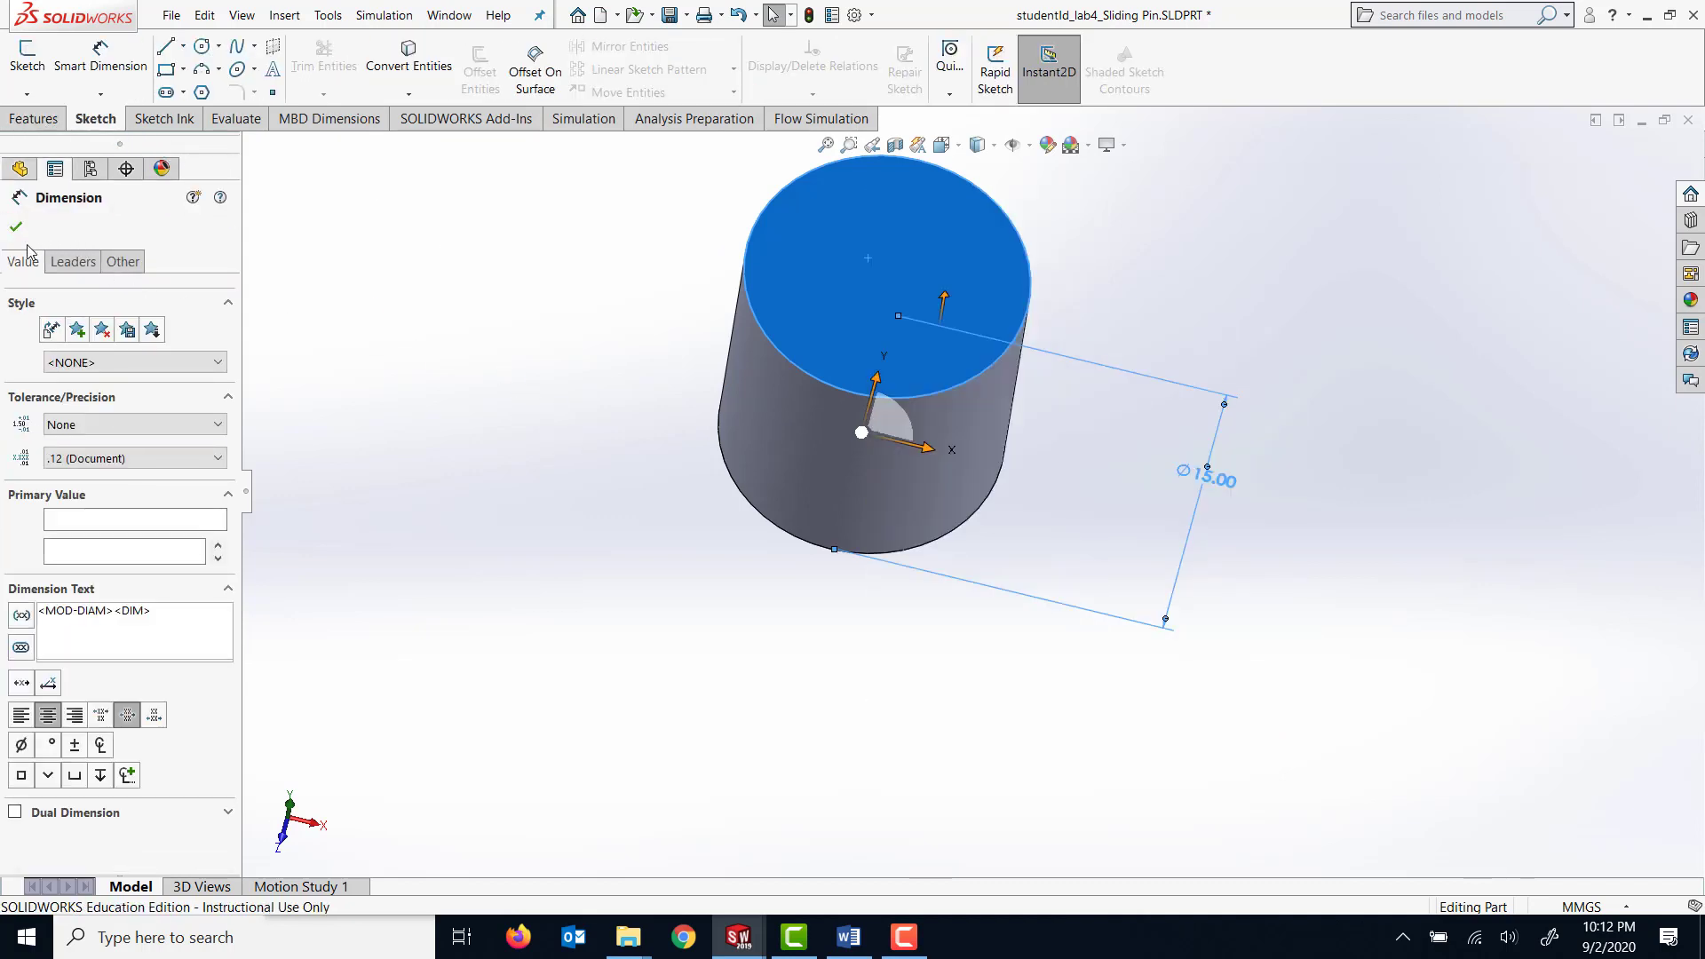
pyautogui.click(16, 227)
pyautogui.click(941, 232)
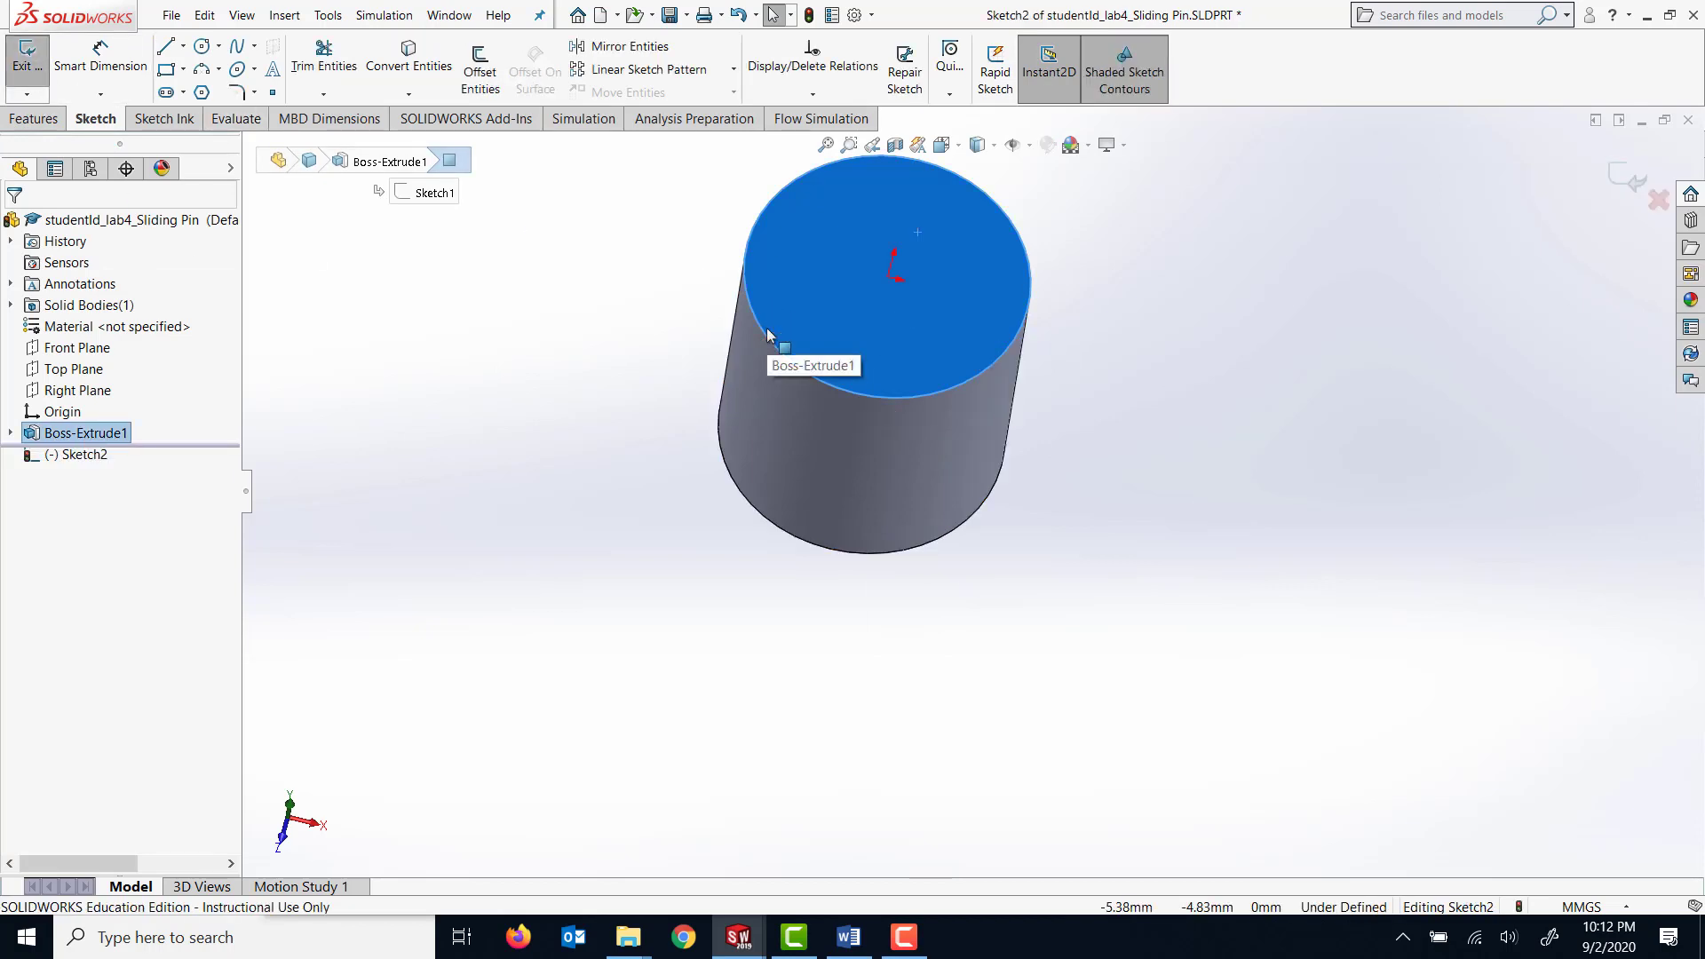
pyautogui.press('space')
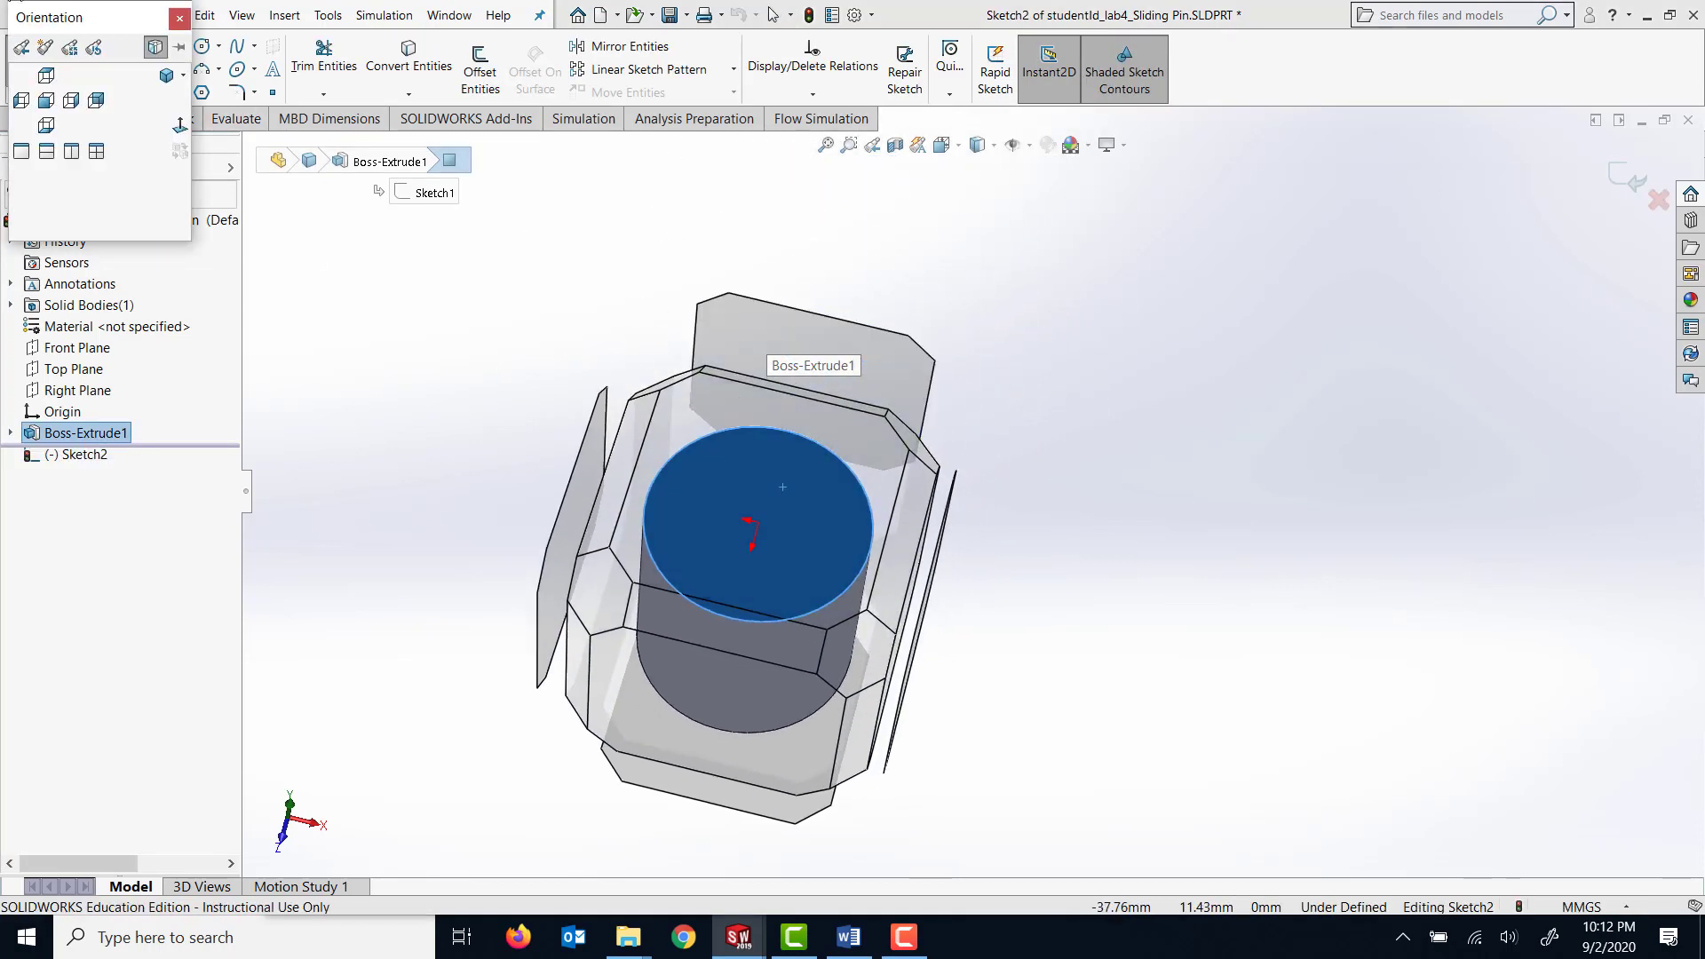
pyautogui.click(181, 125)
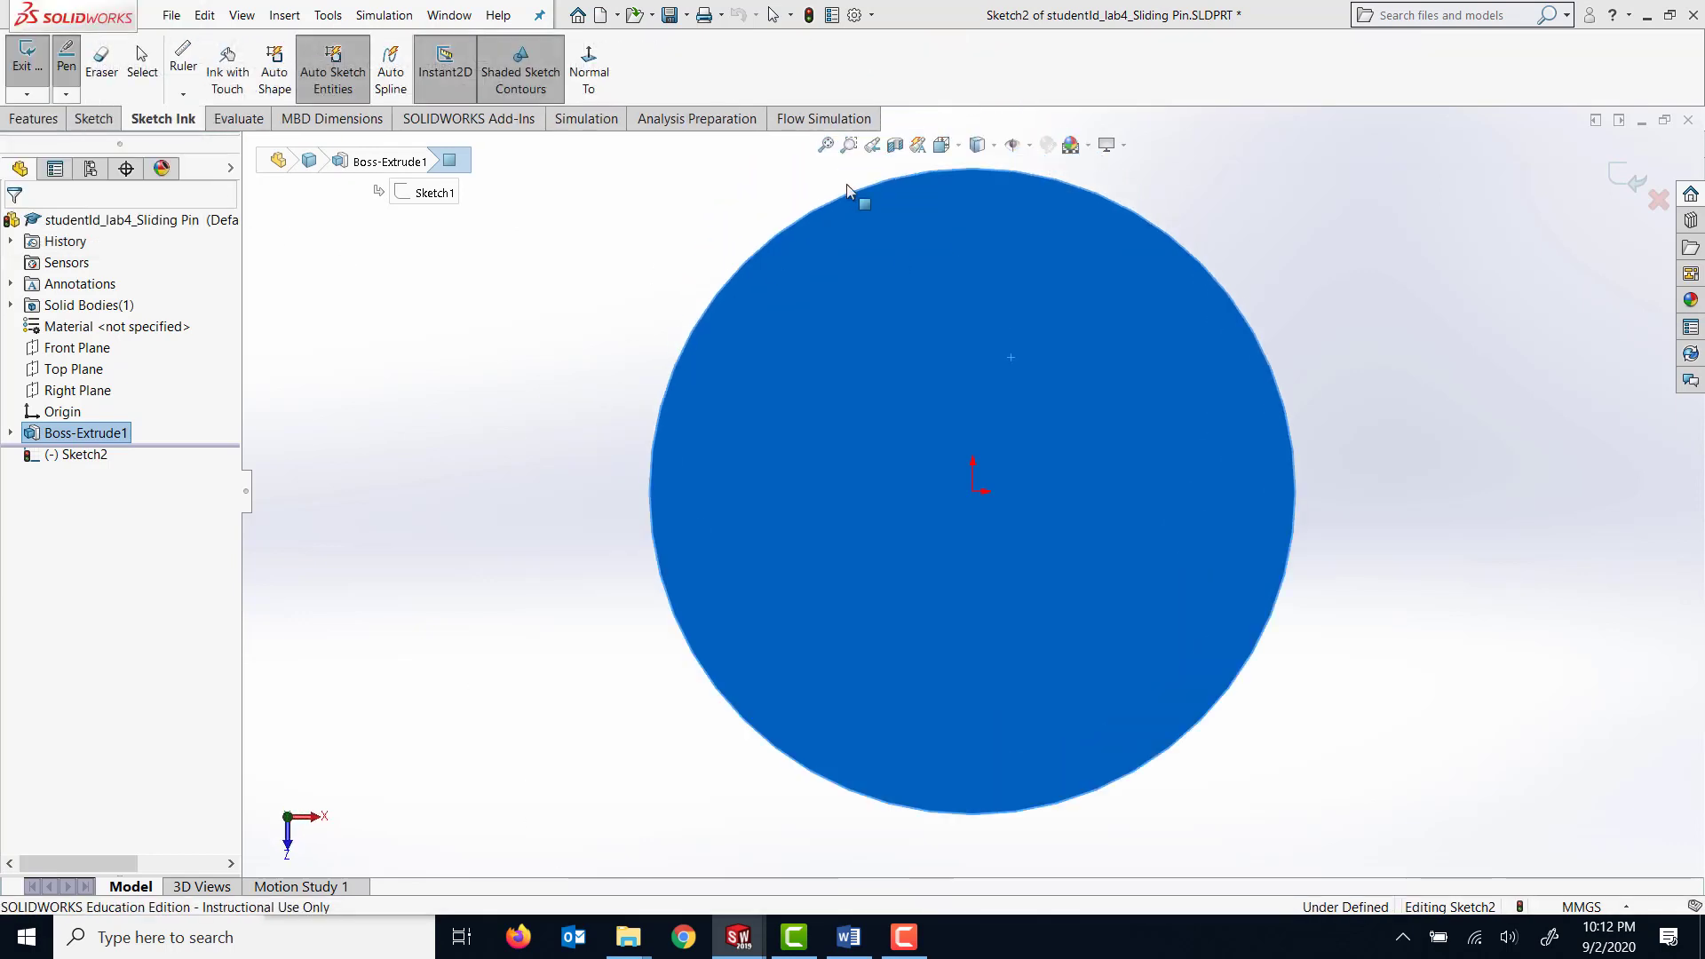
pyautogui.click(95, 119)
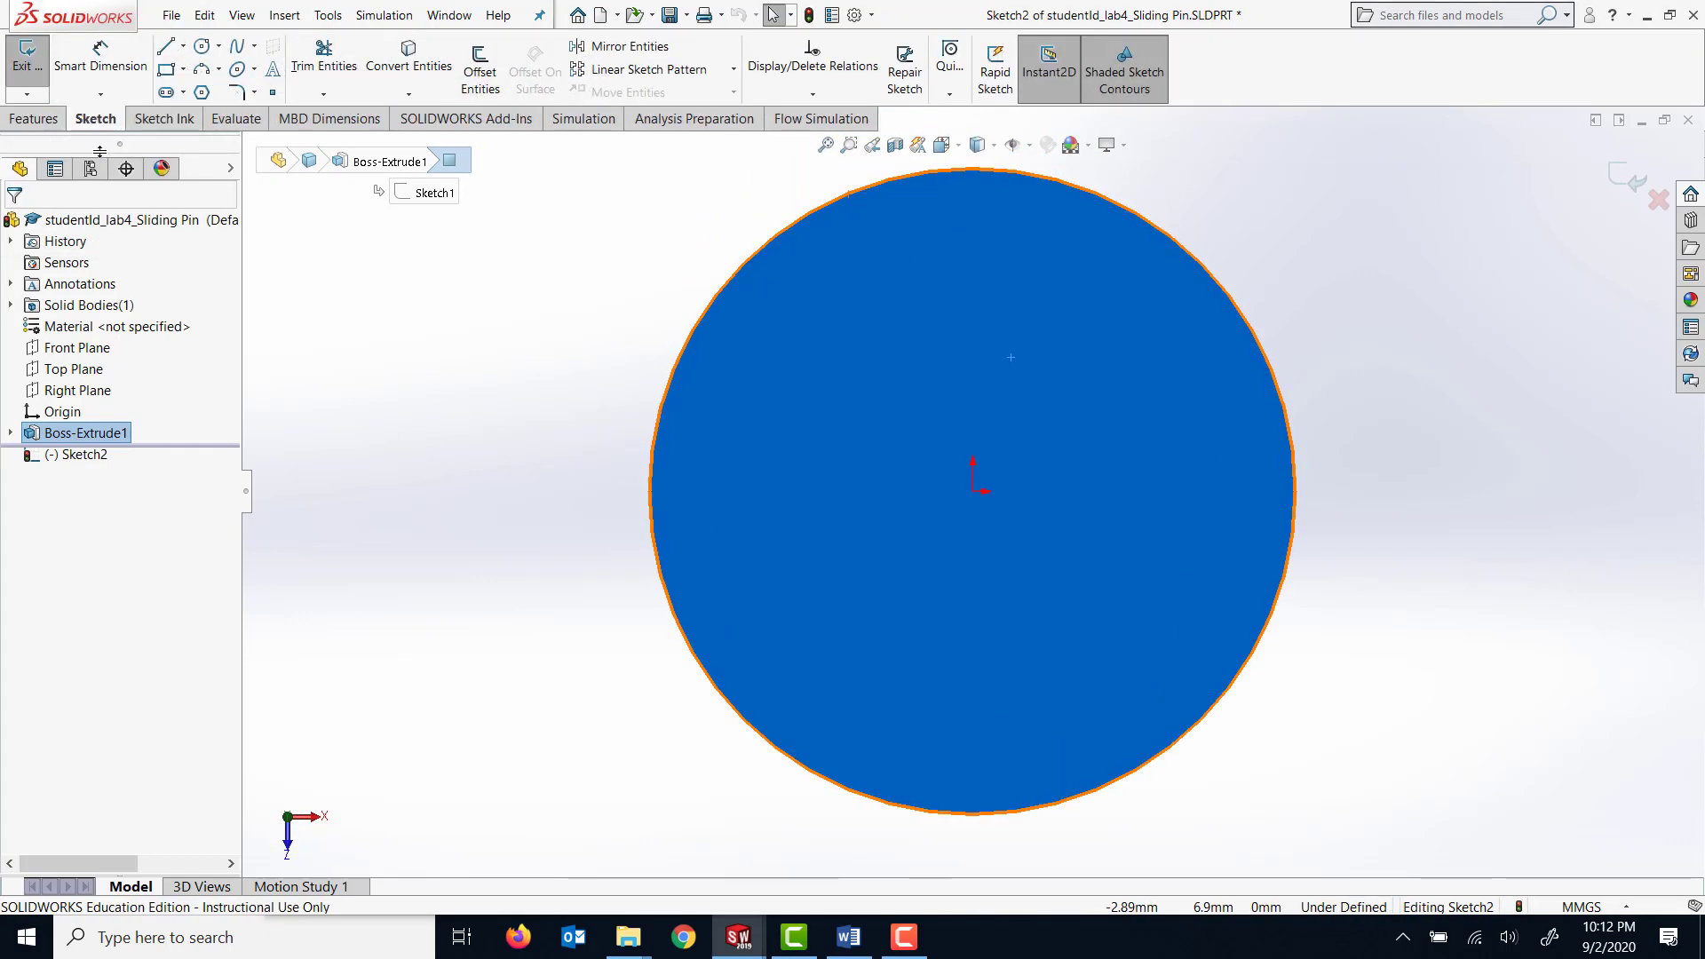
pyautogui.click(202, 46)
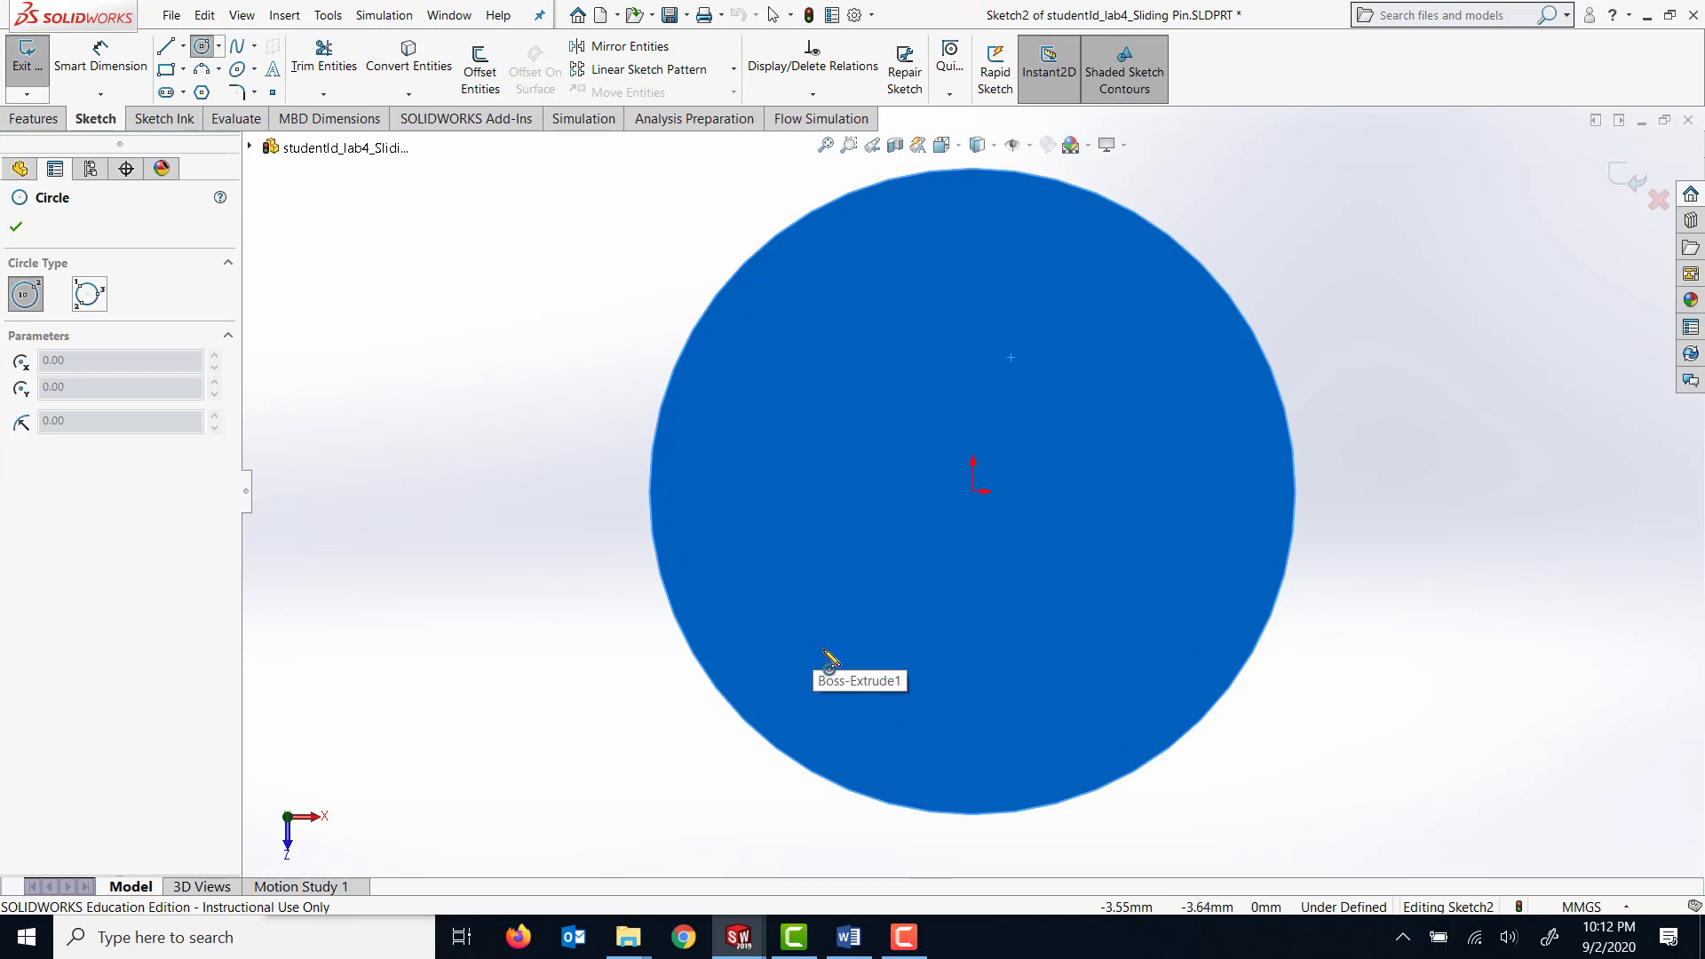
pyautogui.click(972, 491)
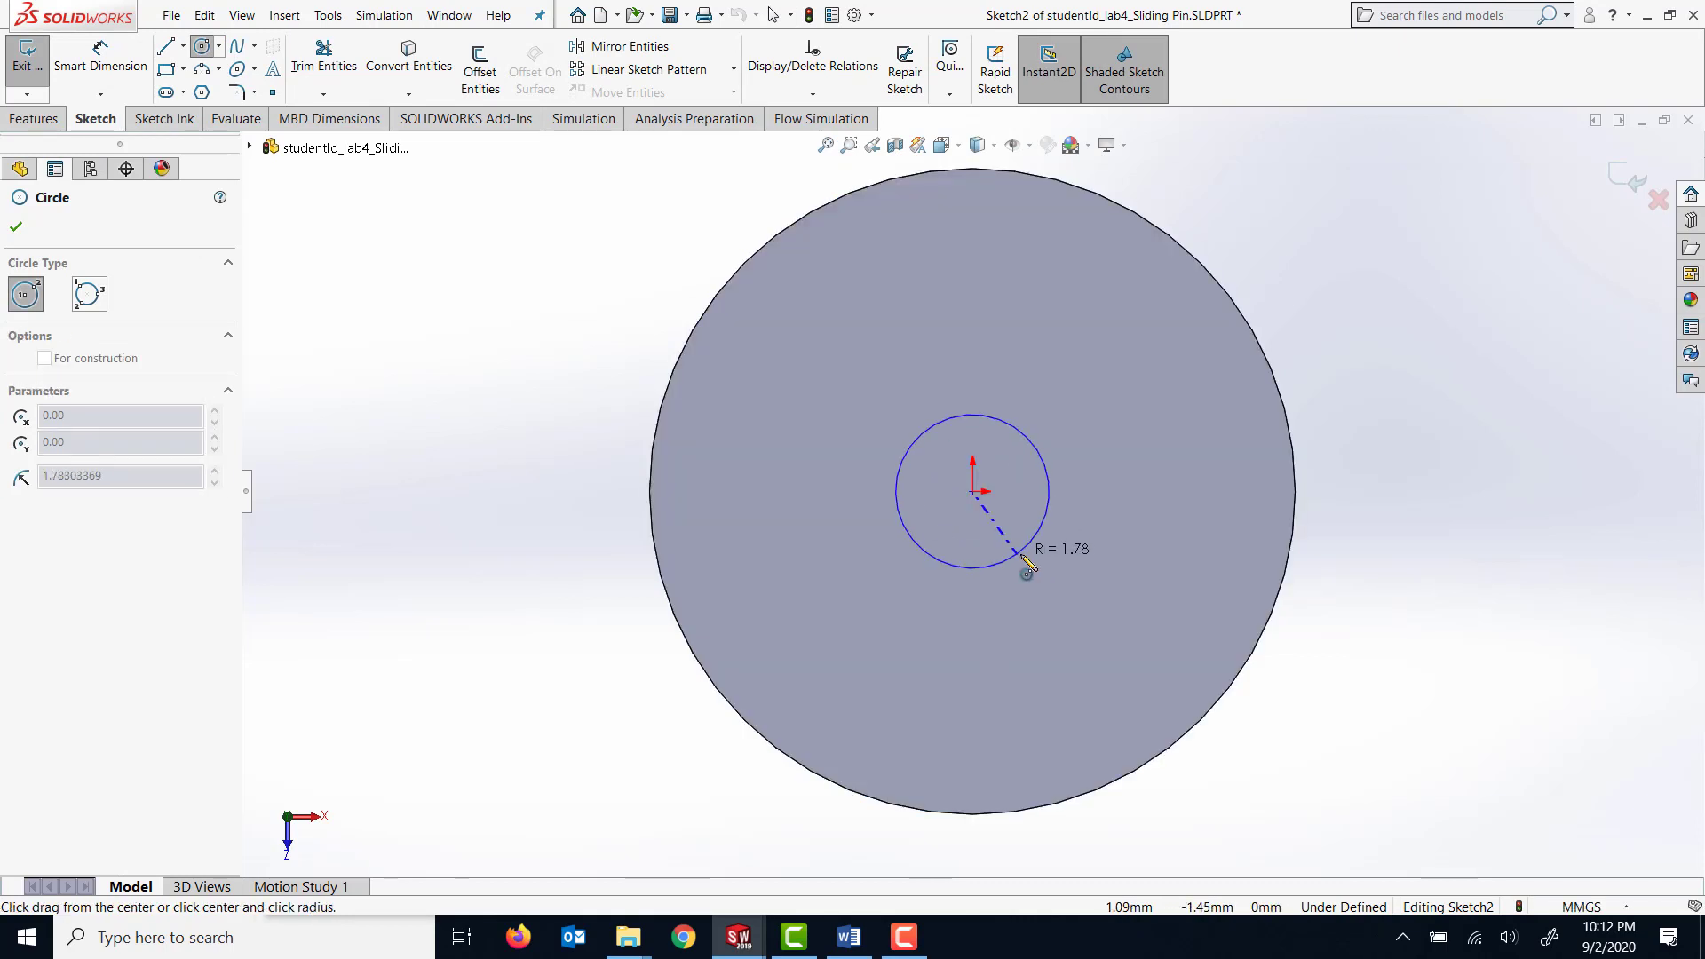
pyautogui.click(1033, 561)
# Dimension the new circle's diameter and set it to 8 mm.
pyautogui.click(101, 57)
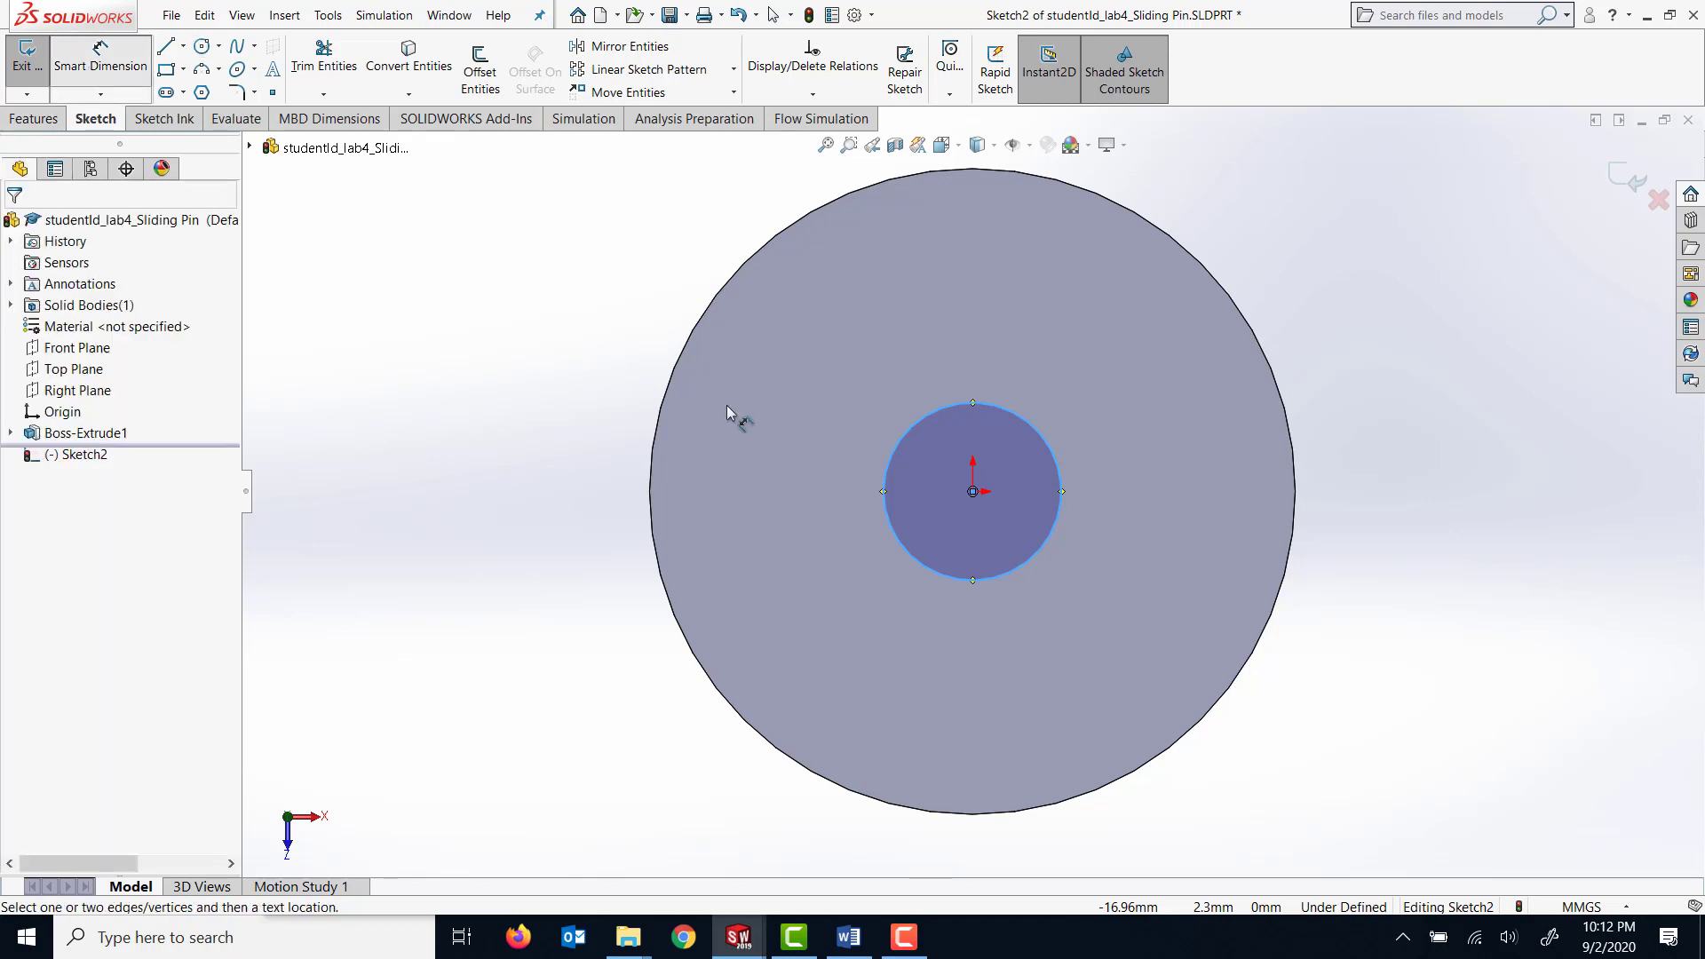
pyautogui.click(912, 561)
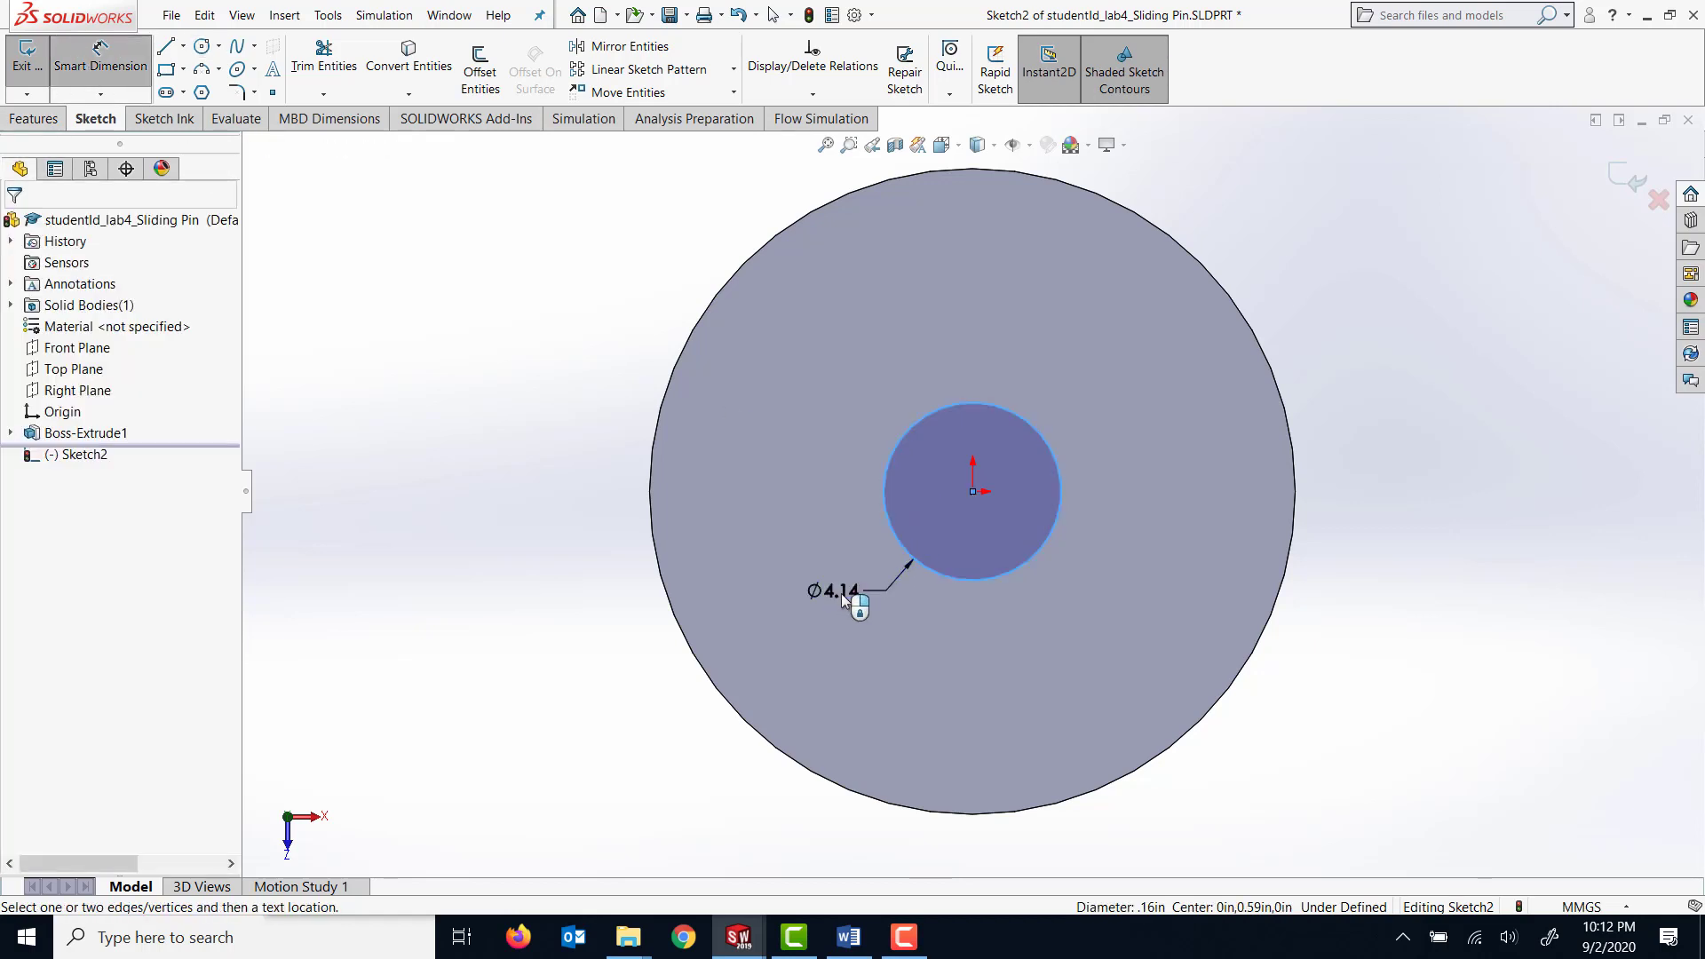
pyautogui.click(841, 595)
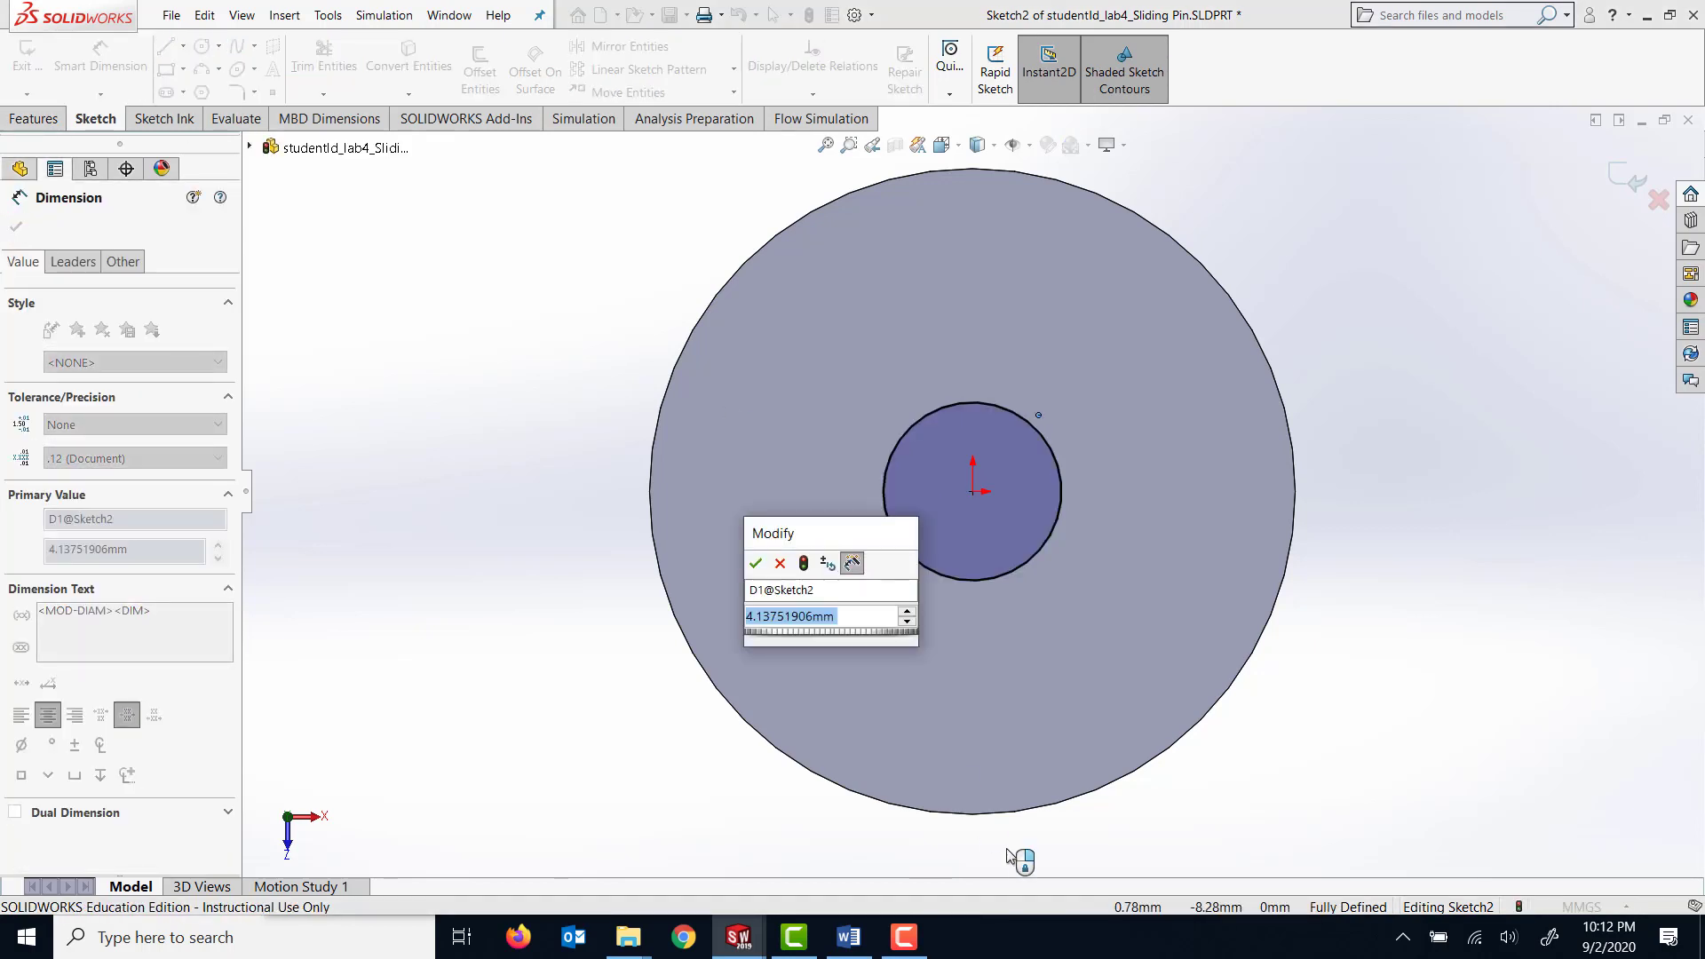
pyautogui.write('8')
pyautogui.press('Return')
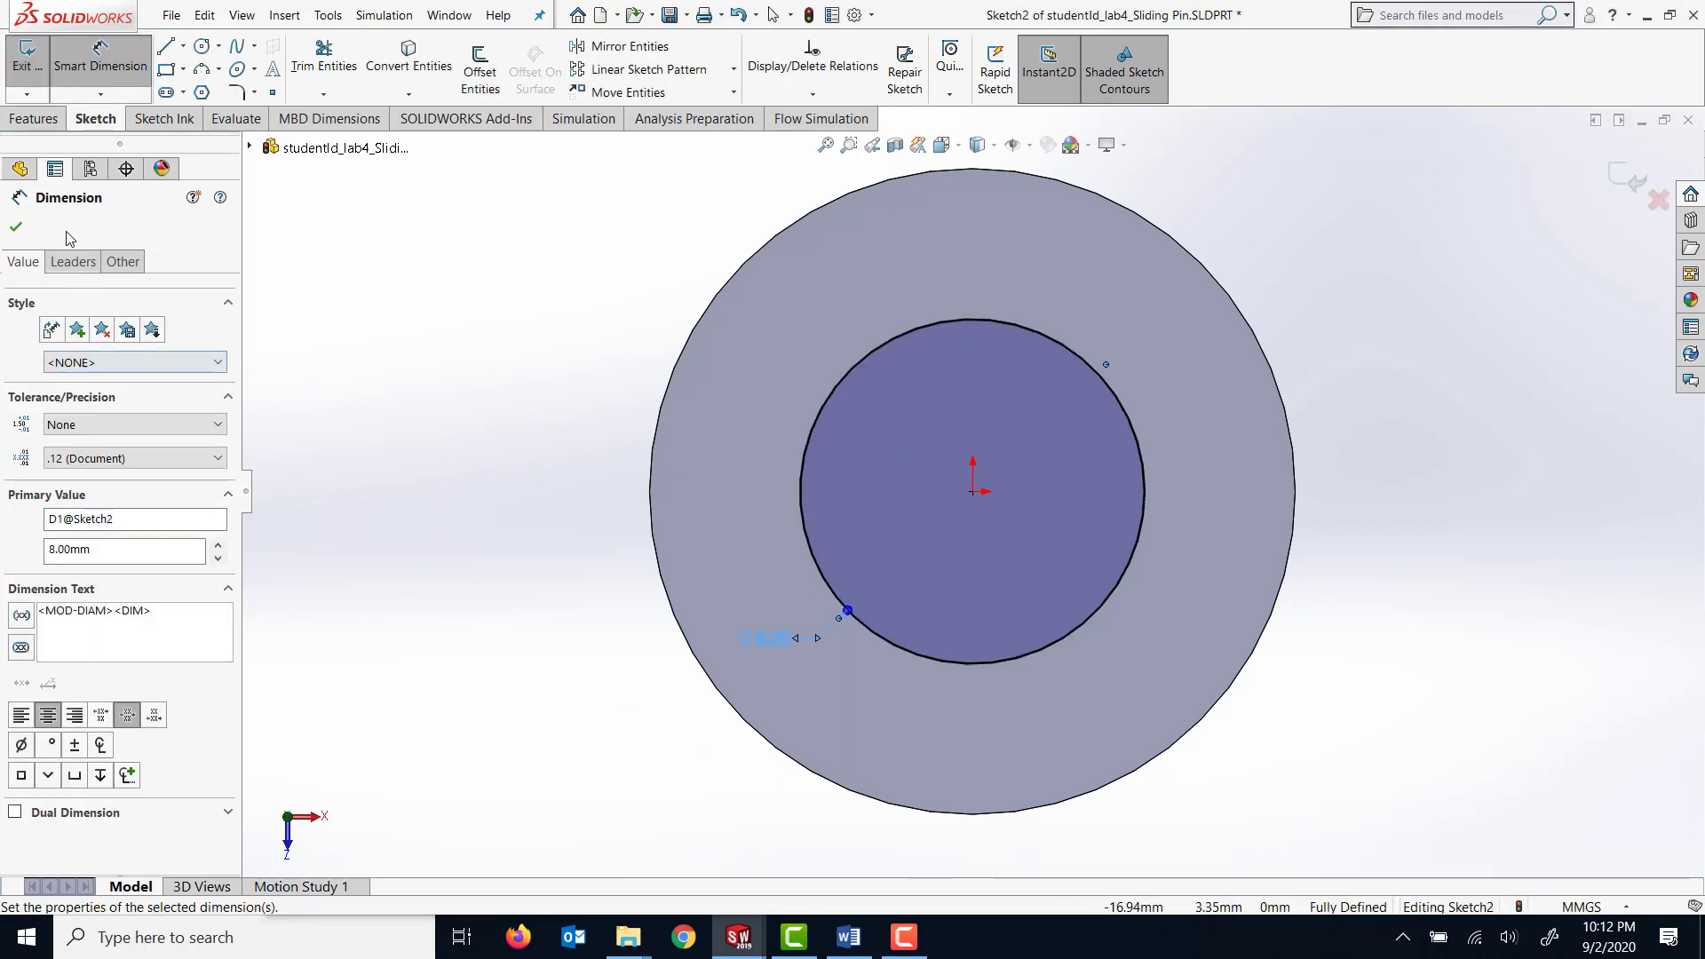
# Extrude the 8 mm circle as a blind boss with a depth of 12 mm, merged with the cylinder.
pyautogui.click(40, 120)
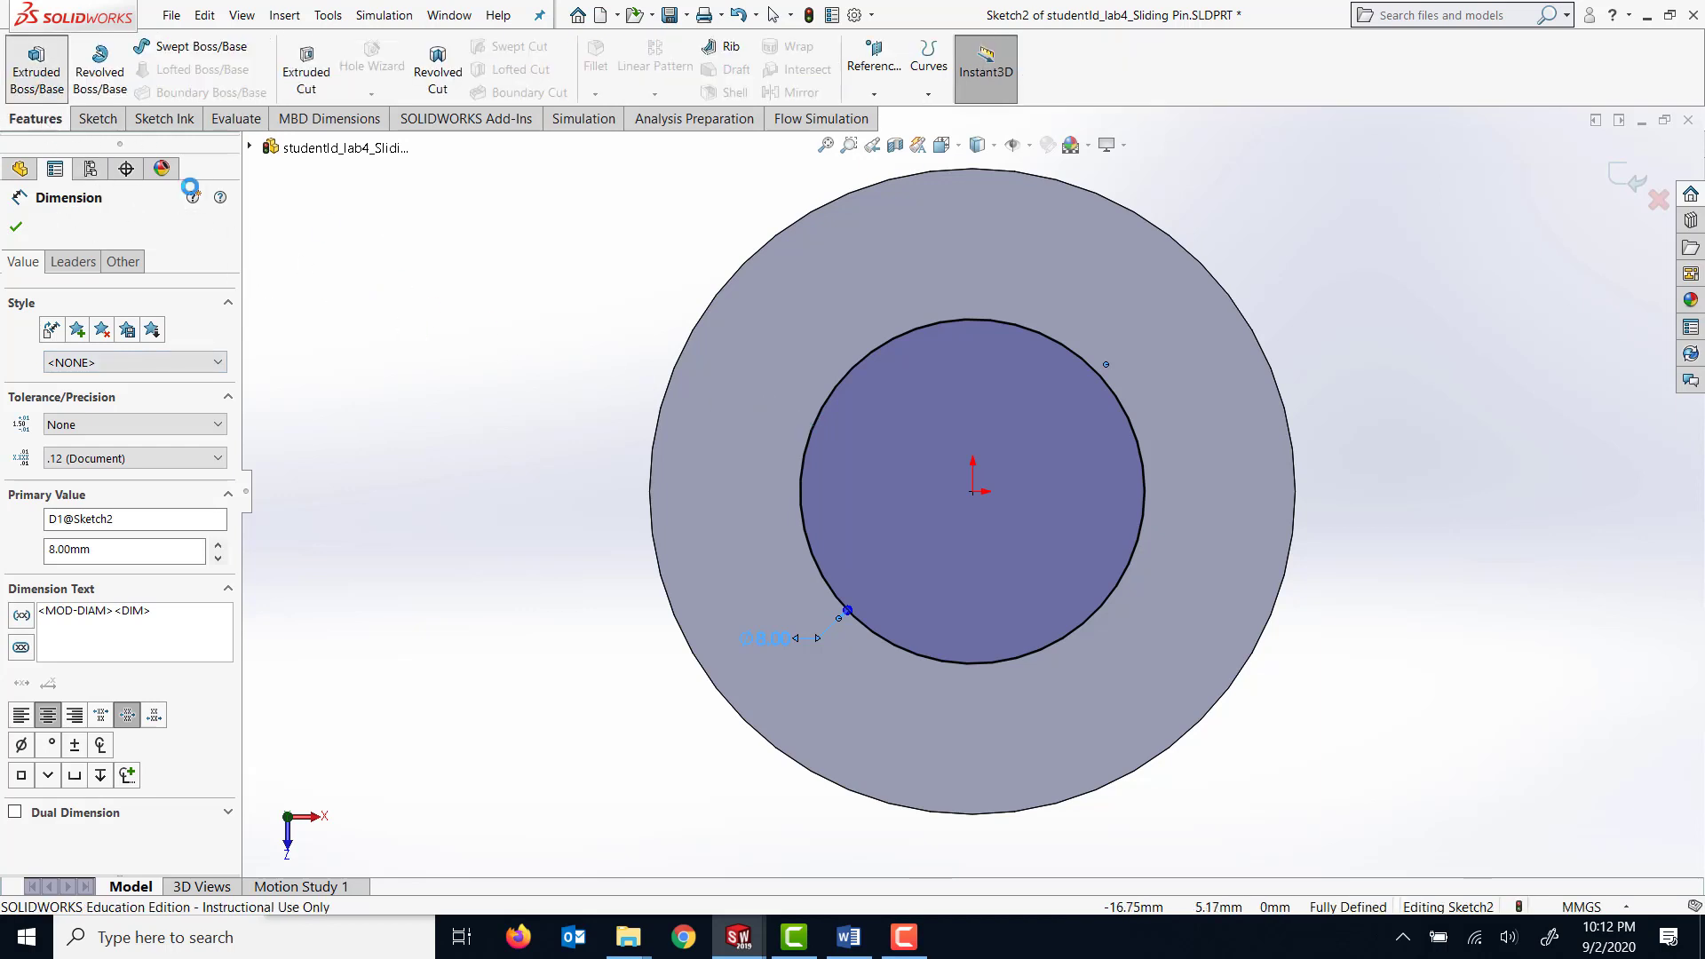
pyautogui.click(35, 69)
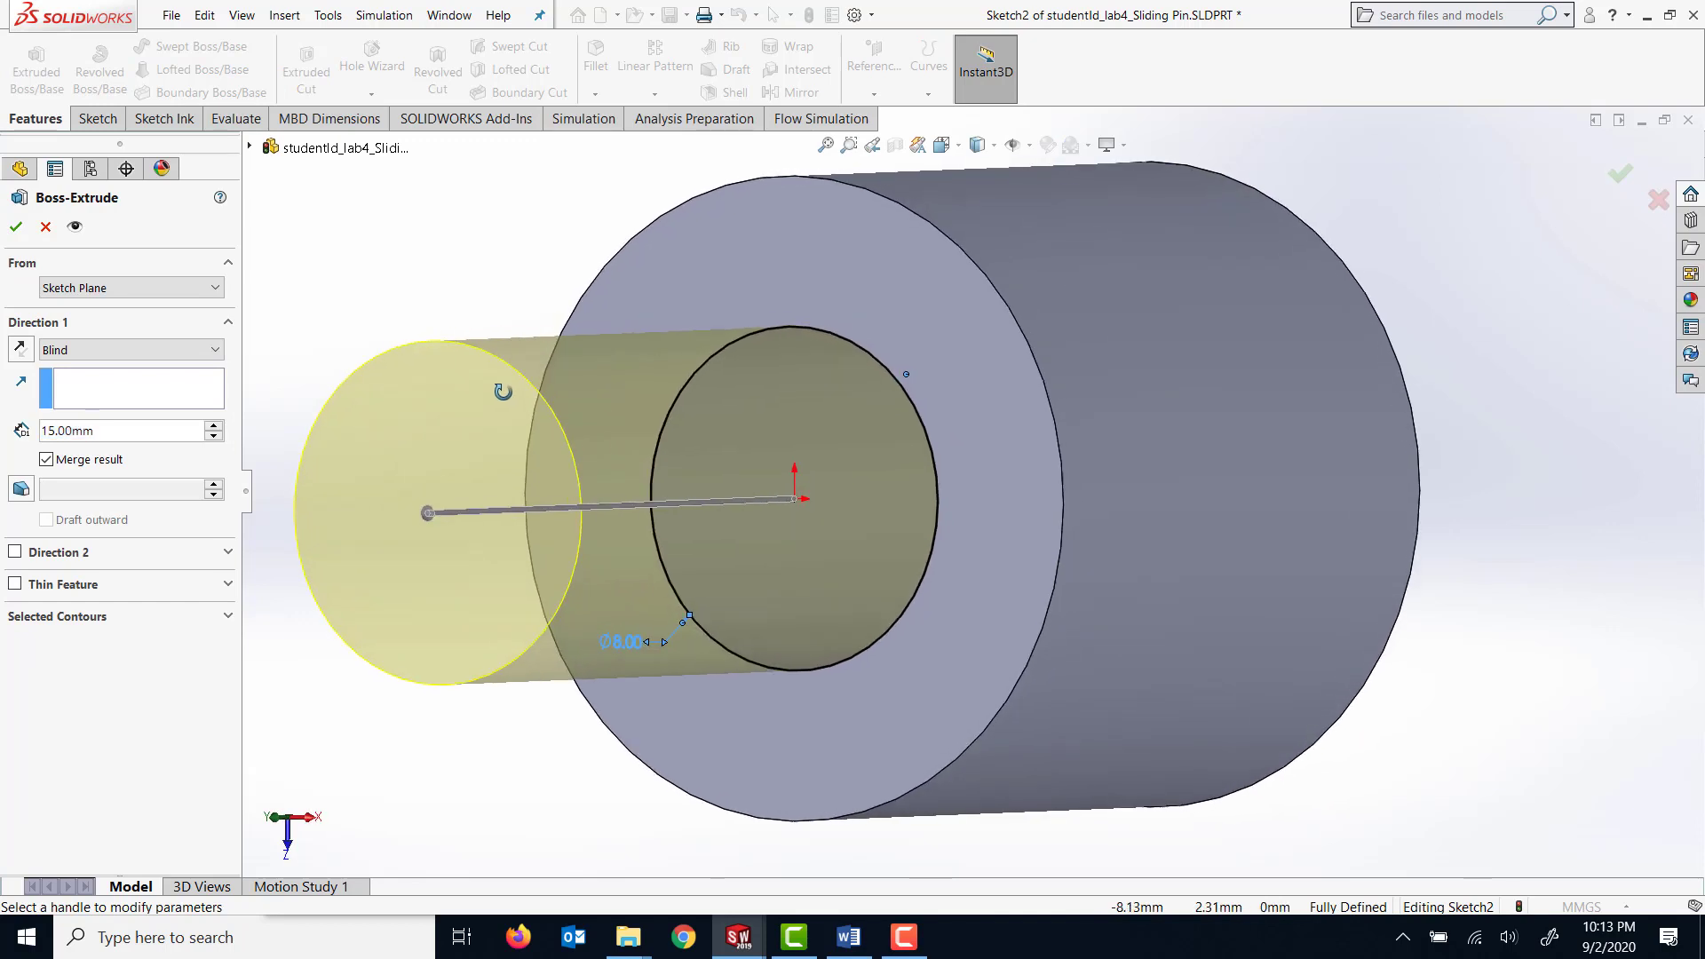
pyautogui.doubleClick(120, 434)
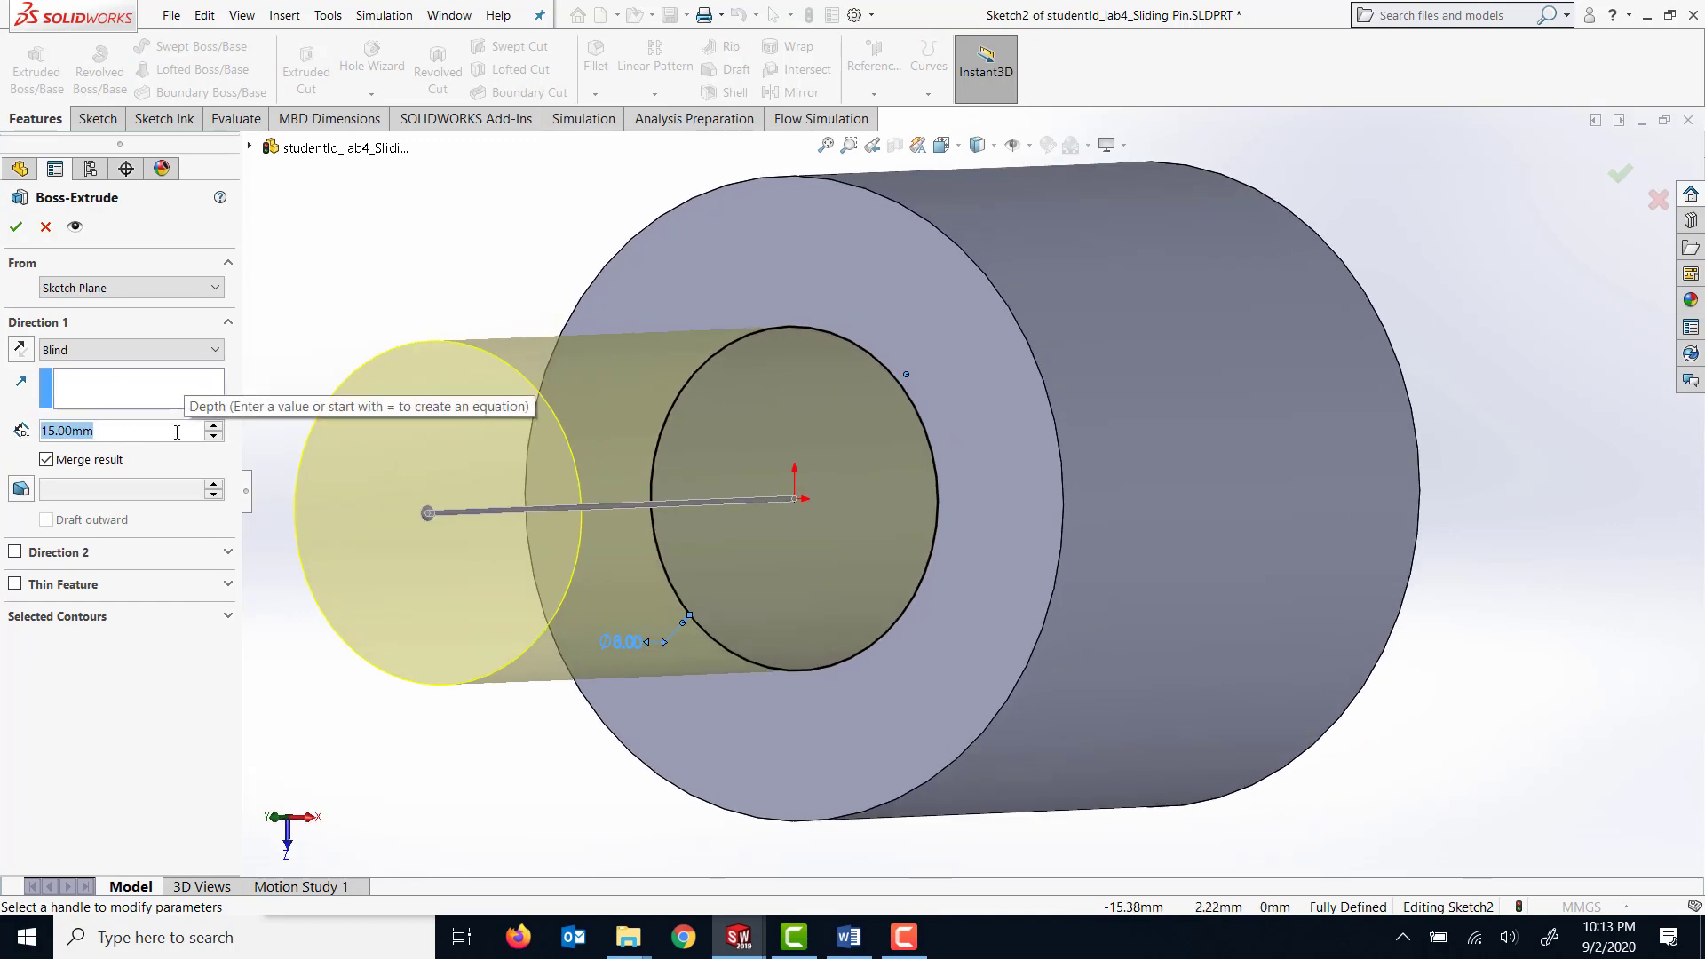
pyautogui.write('12')
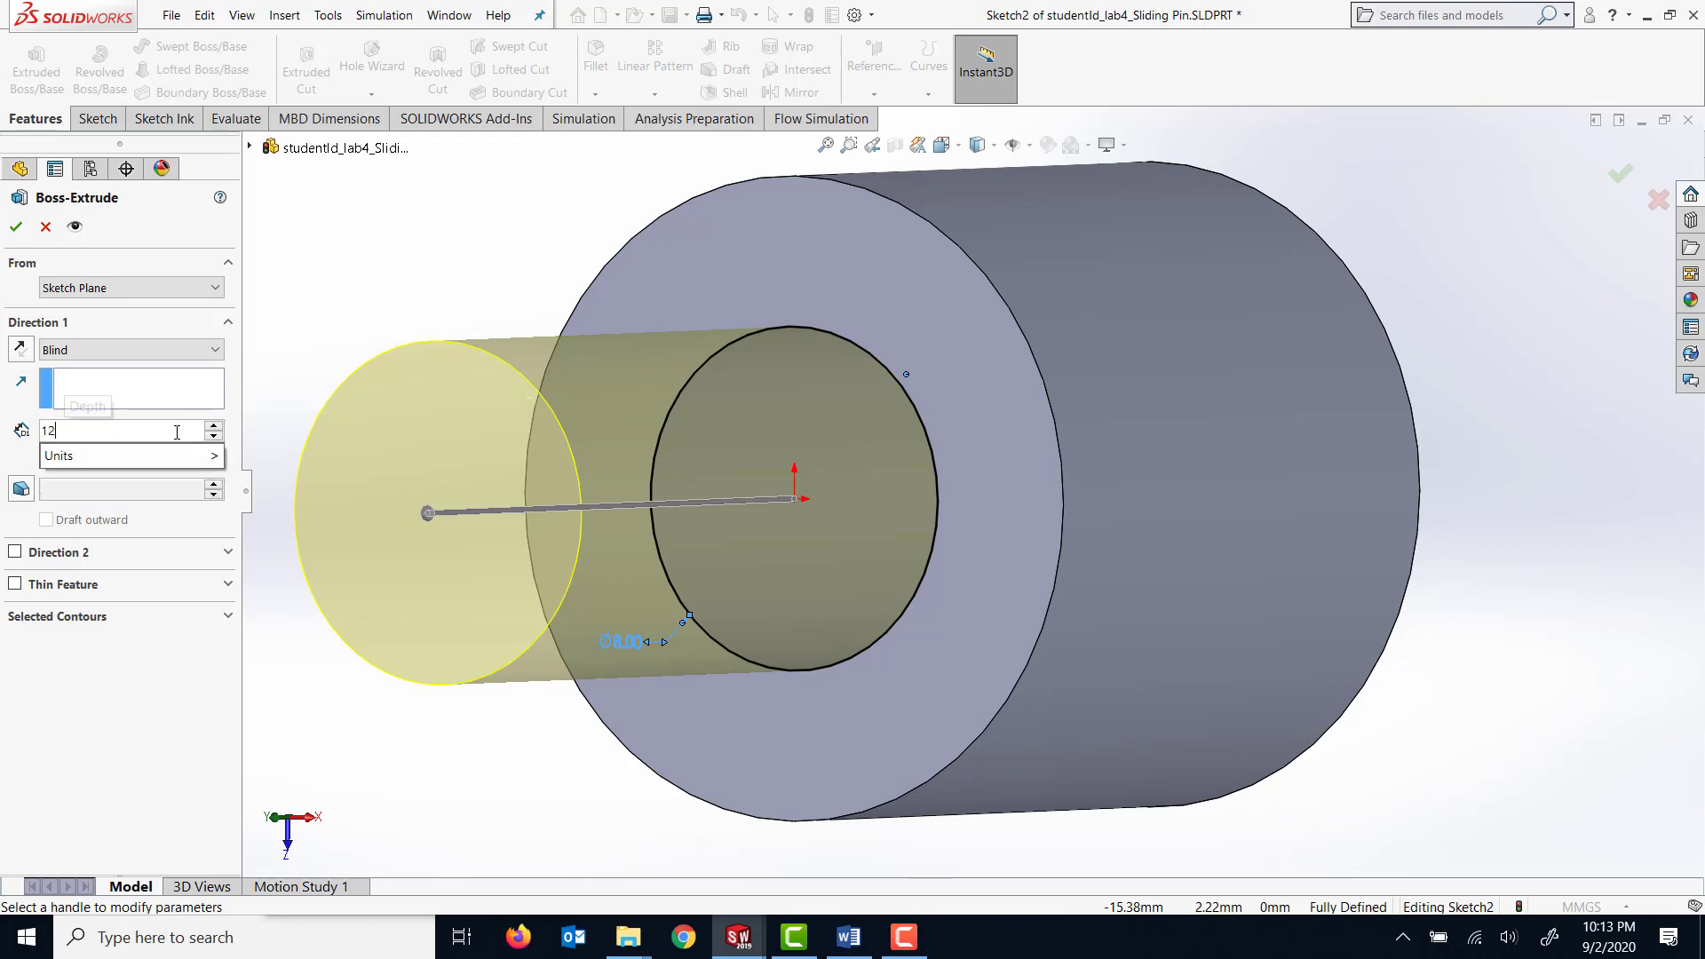
pyautogui.press('Return')
pyautogui.click(17, 228)
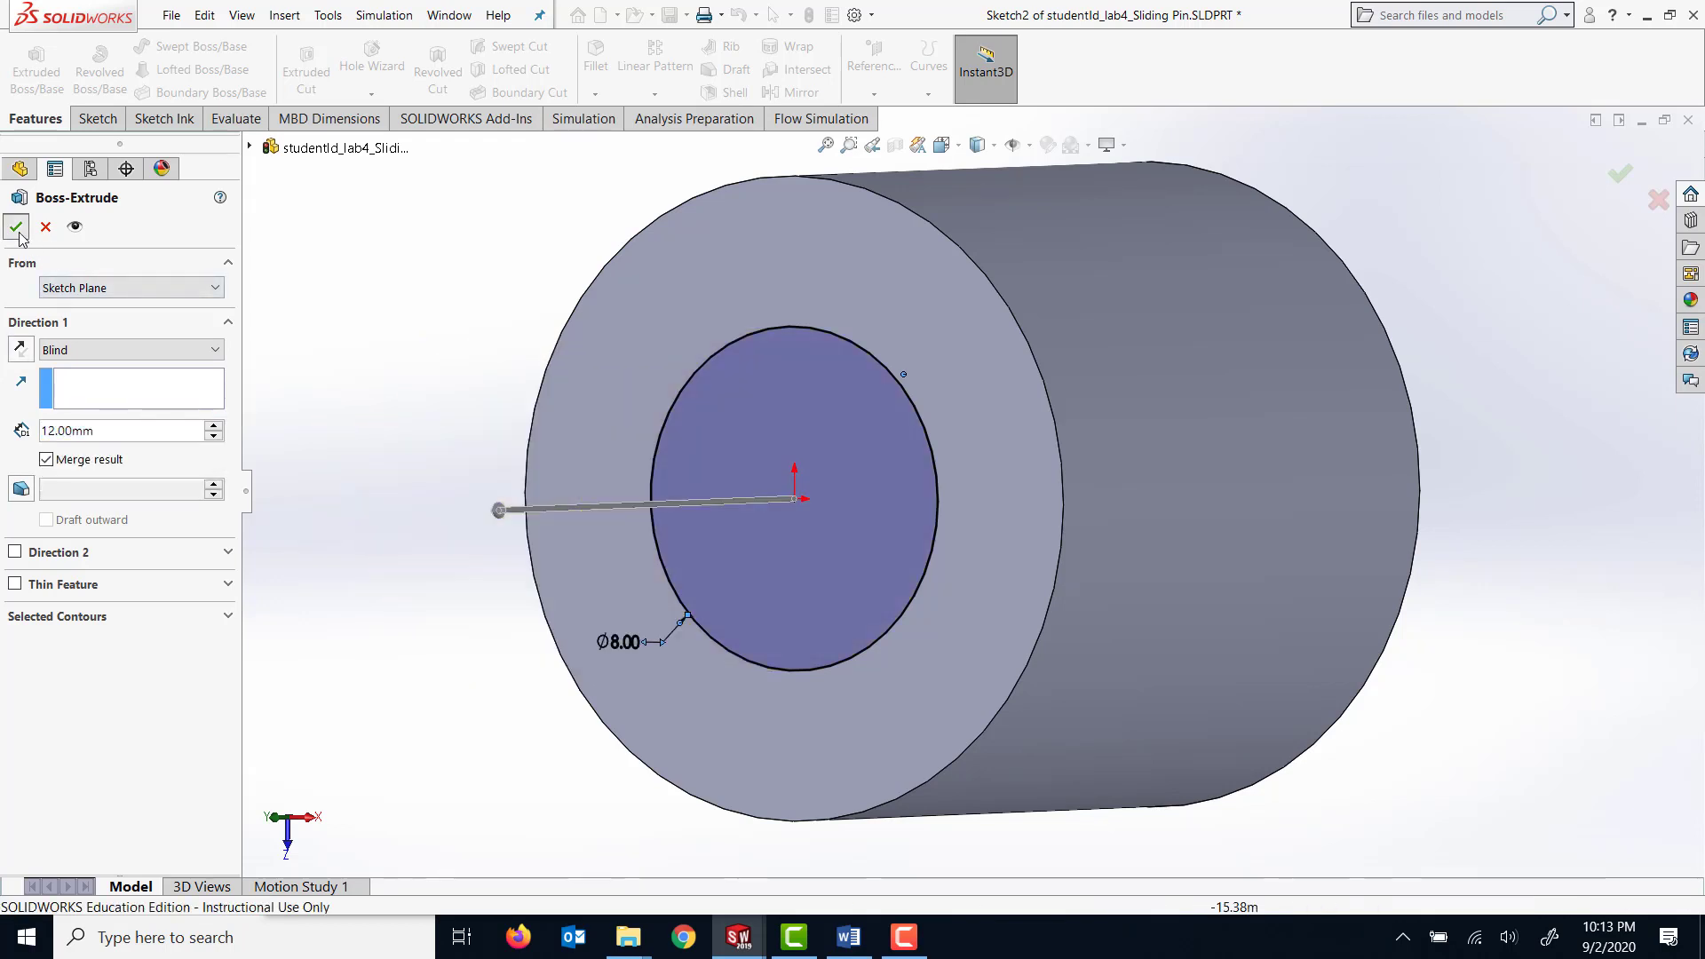
pyautogui.click(1492, 505)
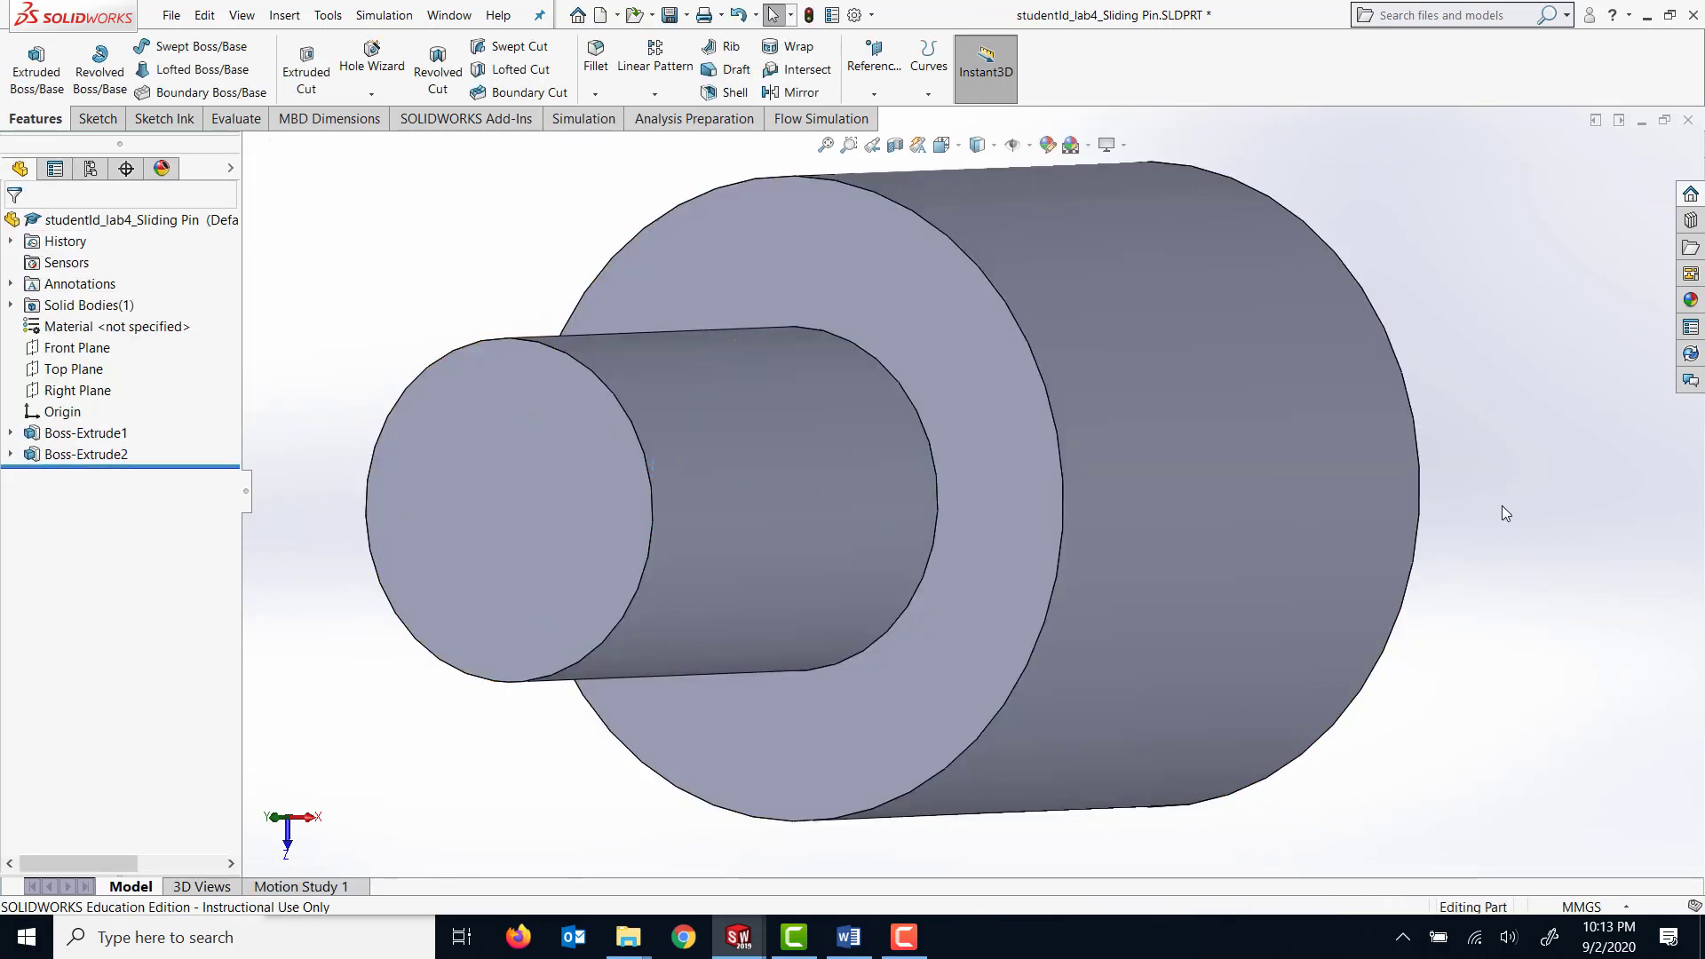
# Fillet the outer circular edge on the large cylinder's free end with a symmetric 1 mm radius.
pyautogui.moveTo(1501, 505); pyautogui.dragTo(1292, 587, button='middle')
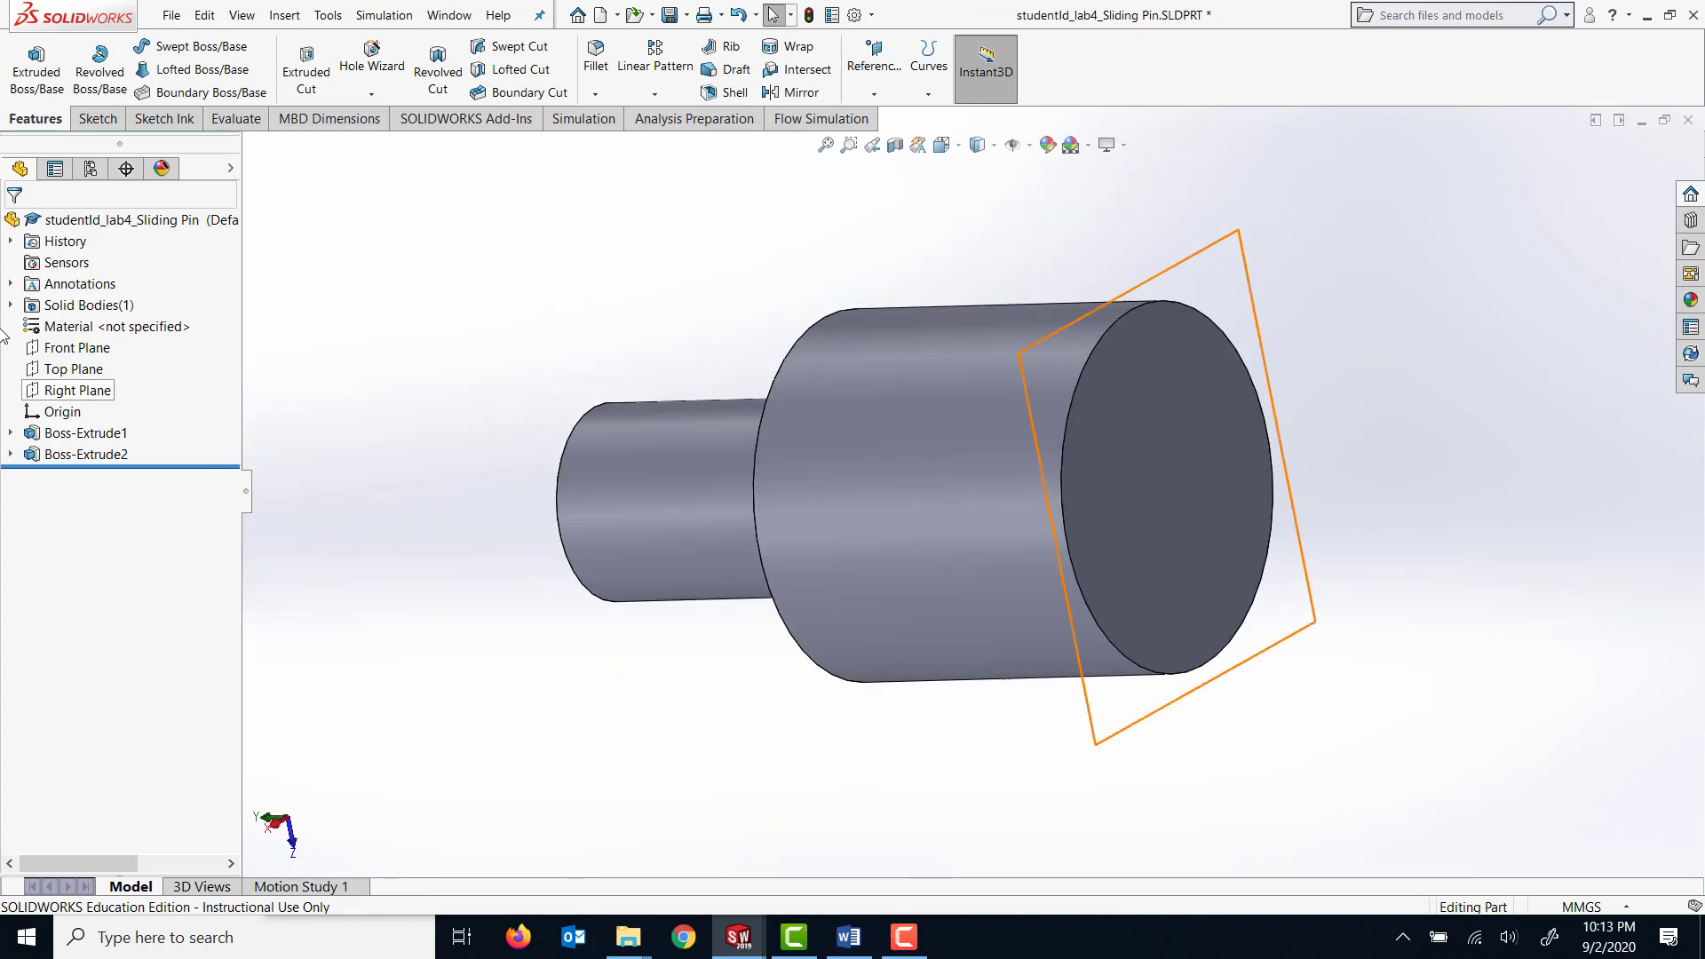
pyautogui.click(595, 59)
pyautogui.moveTo(684, 247); pyautogui.dragTo(675, 355, button='middle')
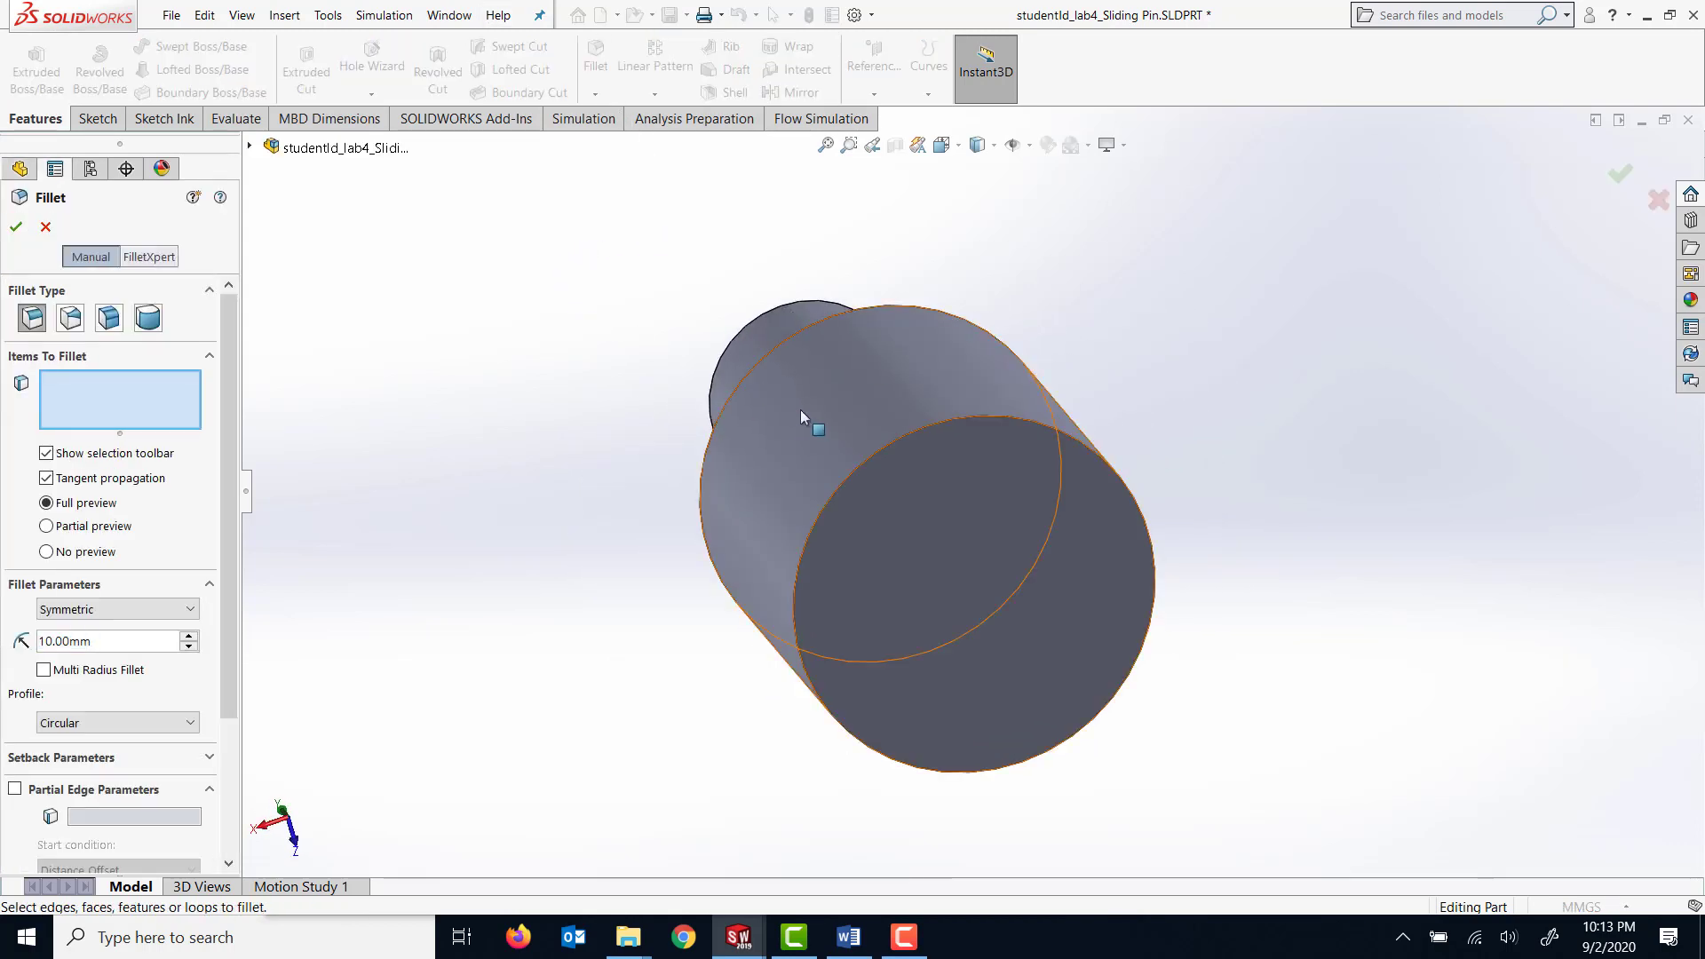
pyautogui.click(855, 468)
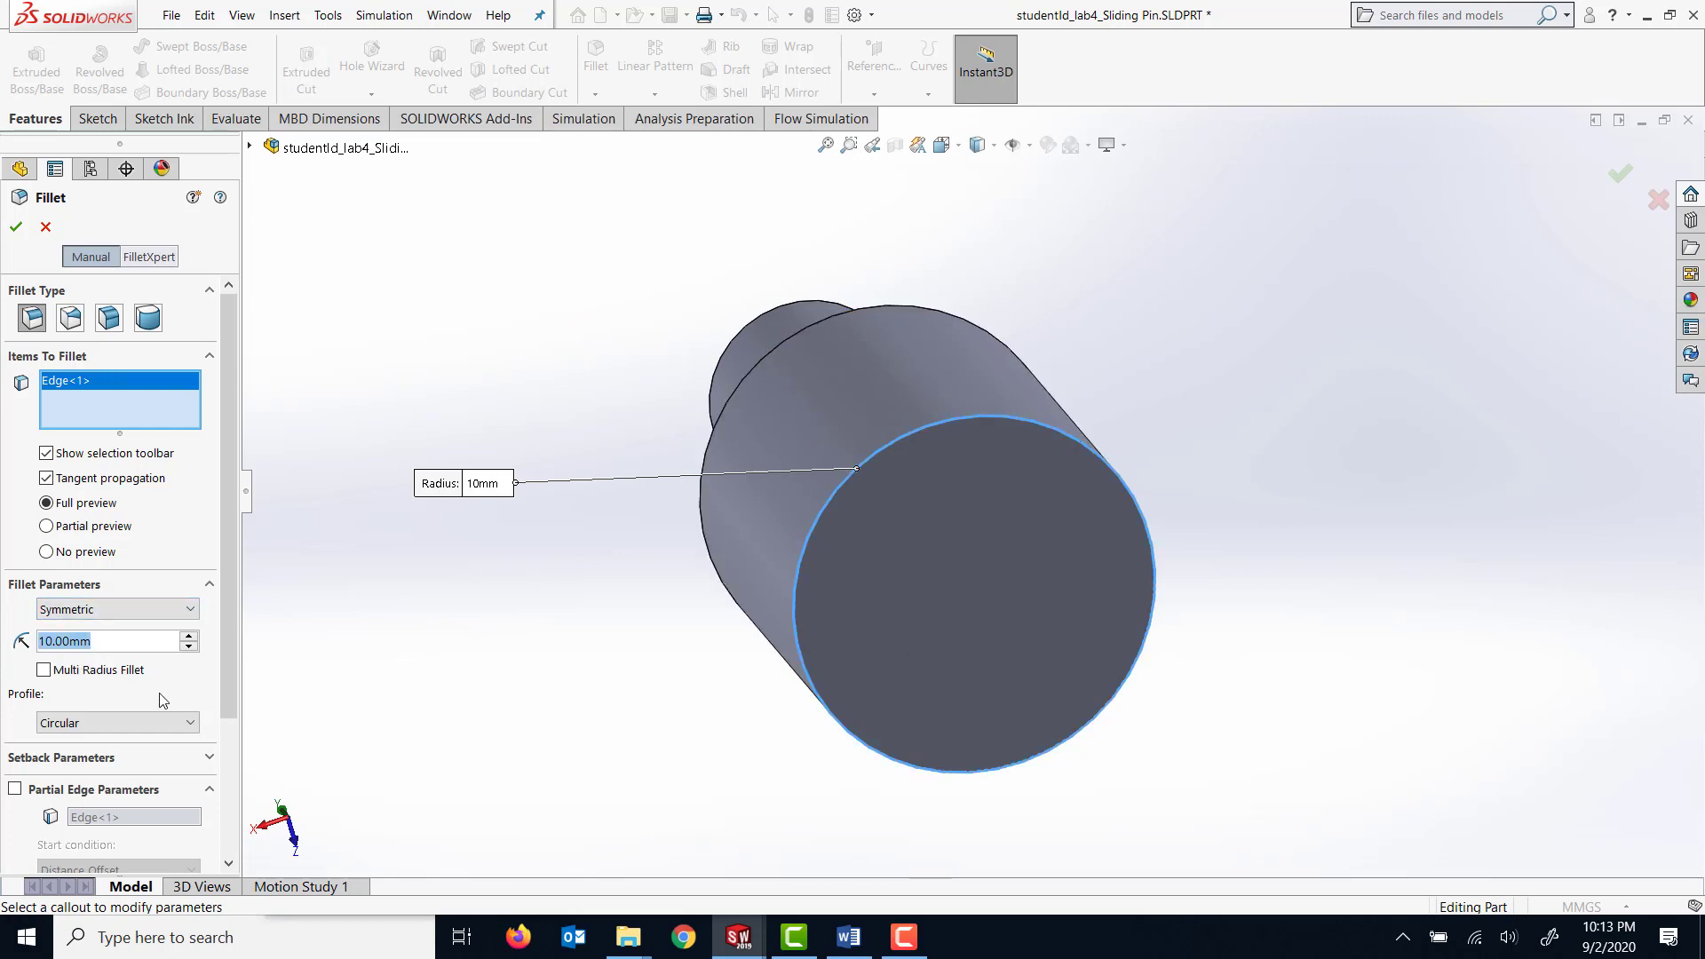
pyautogui.write('1')
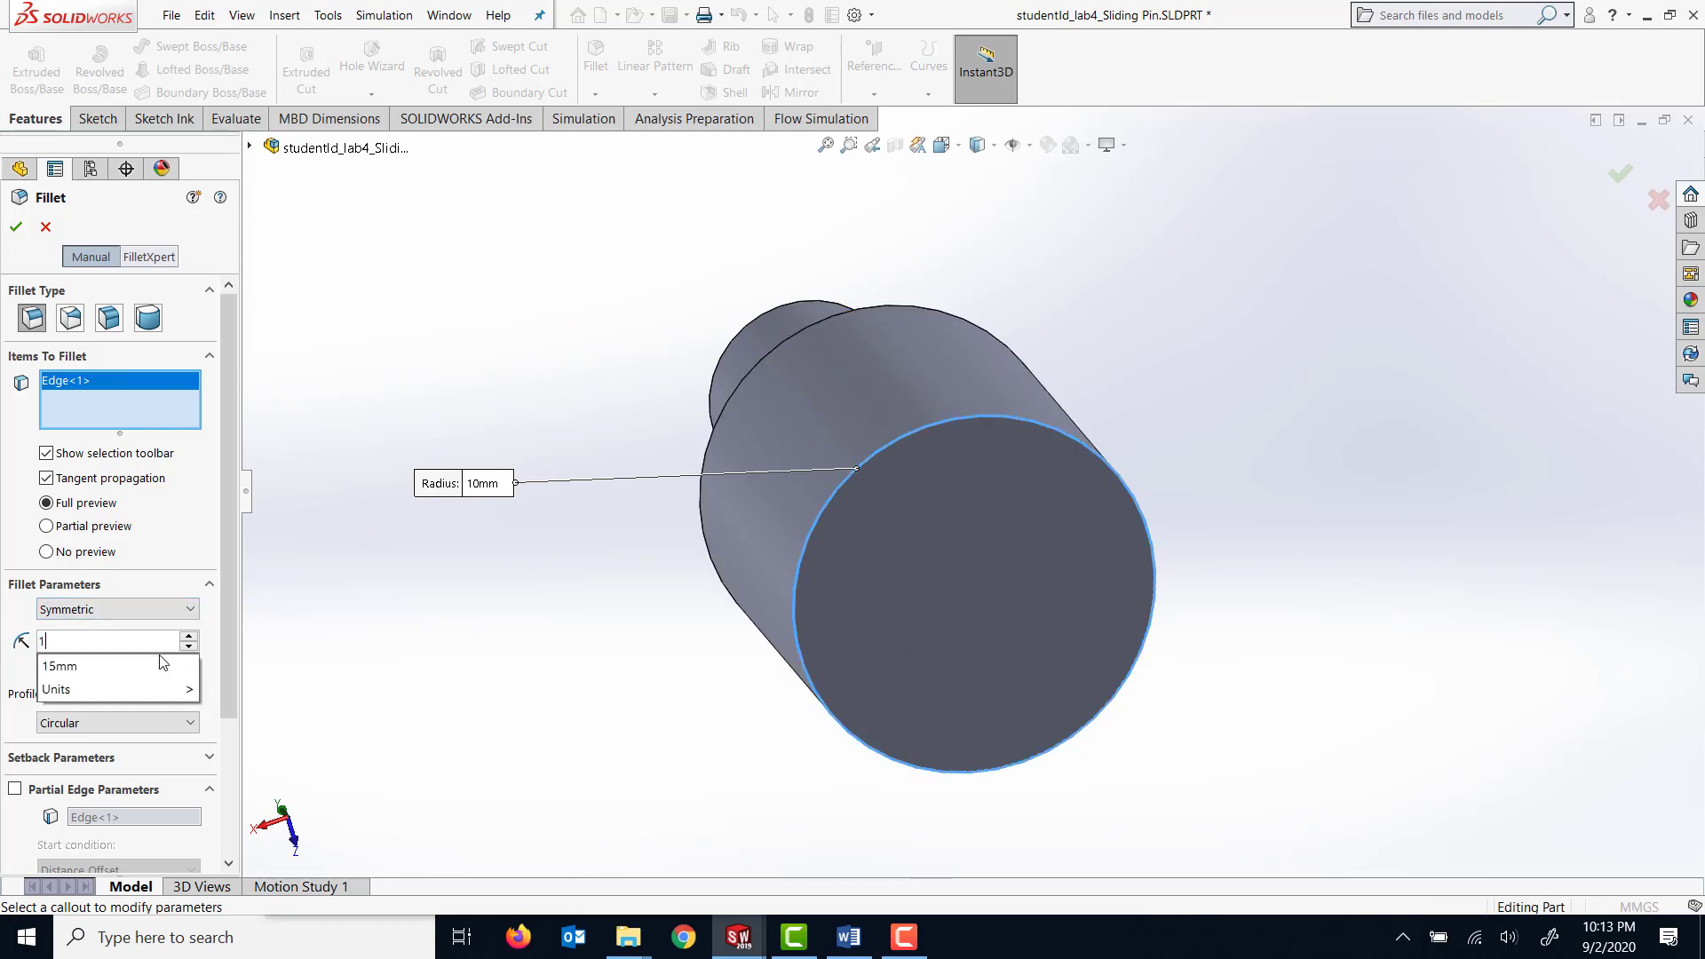
pyautogui.press('Down')
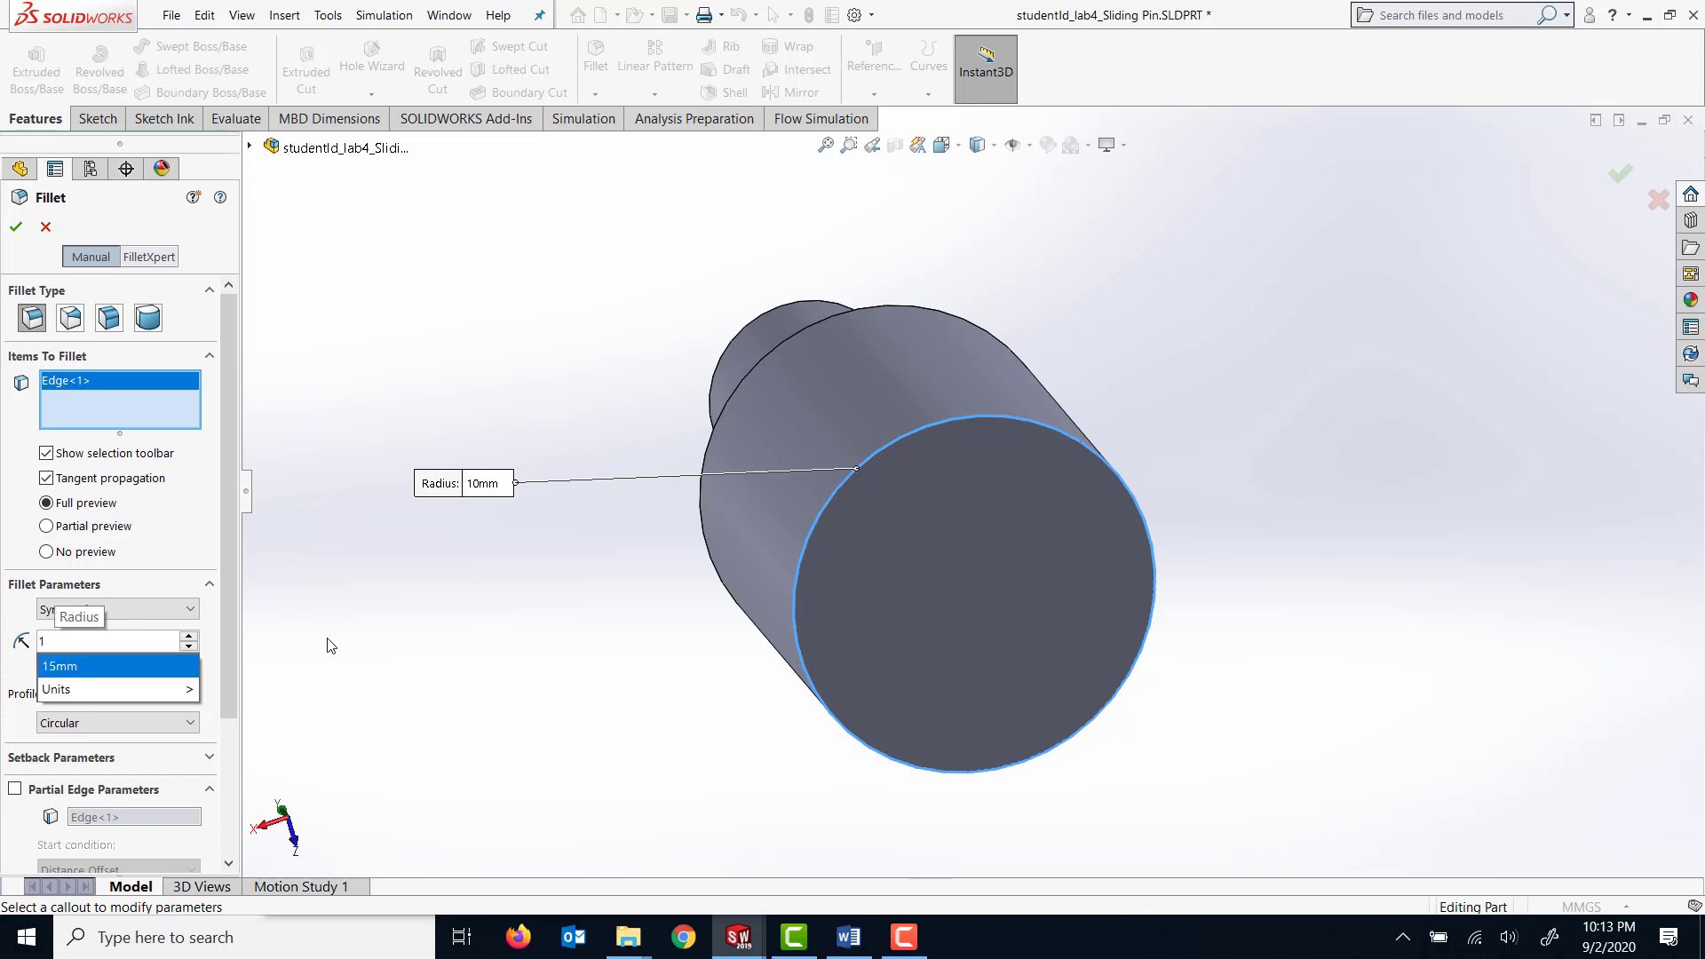
pyautogui.press('Return')
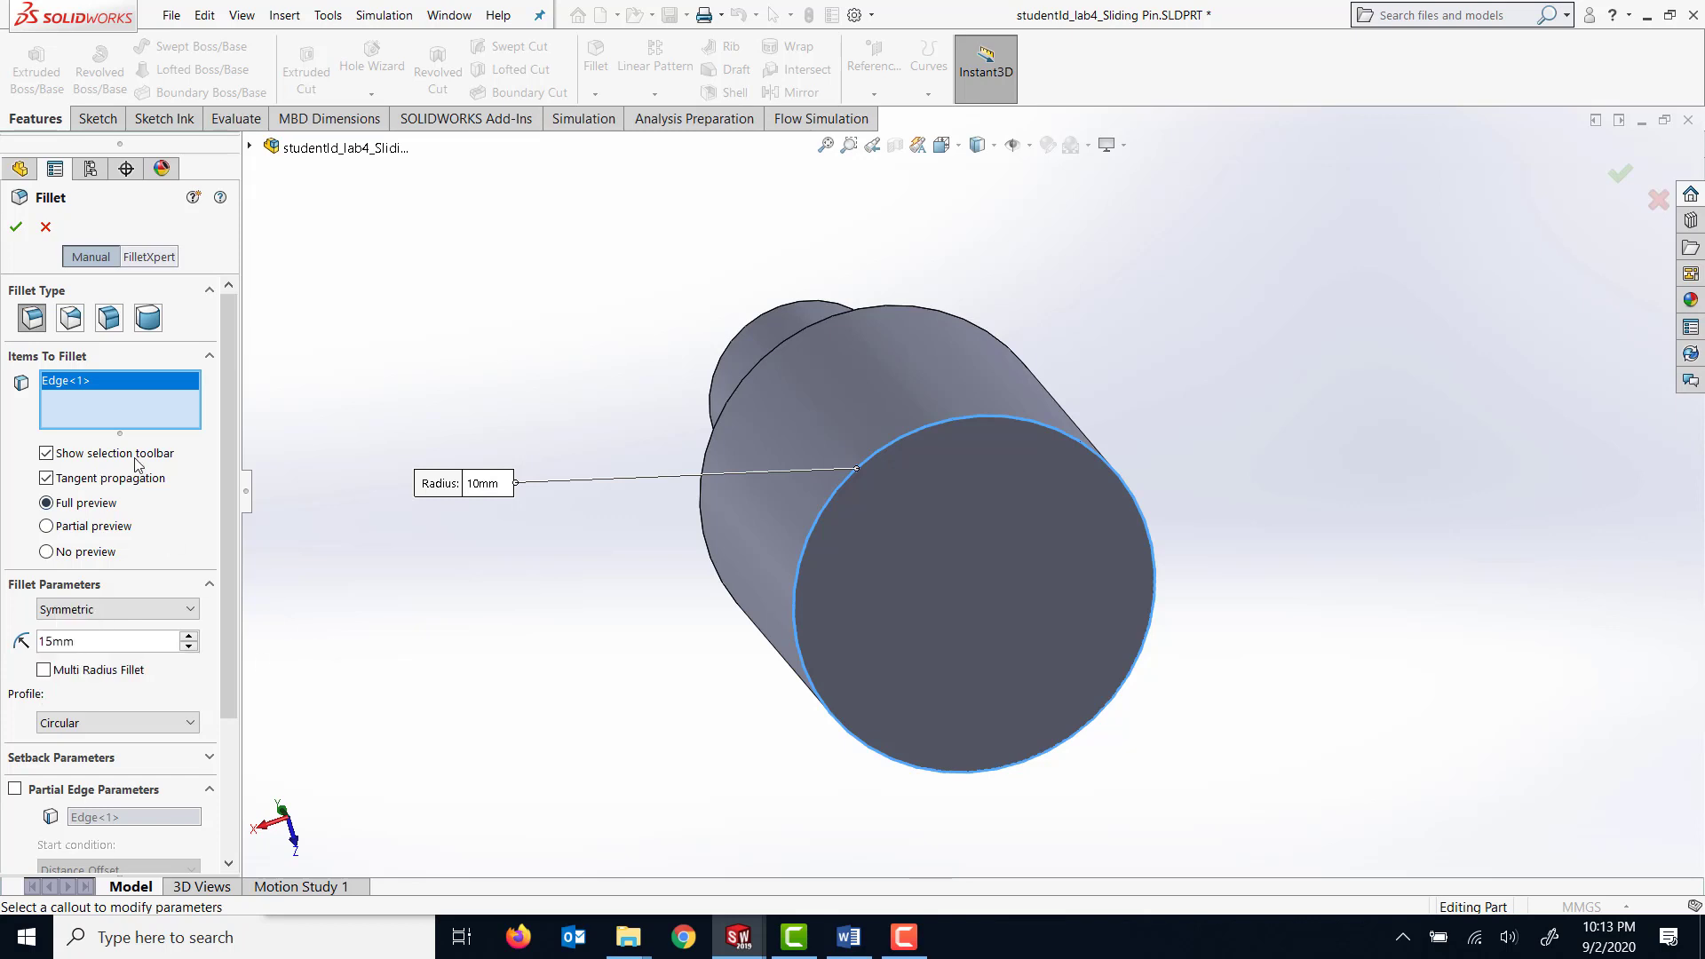
pyautogui.click(57, 642)
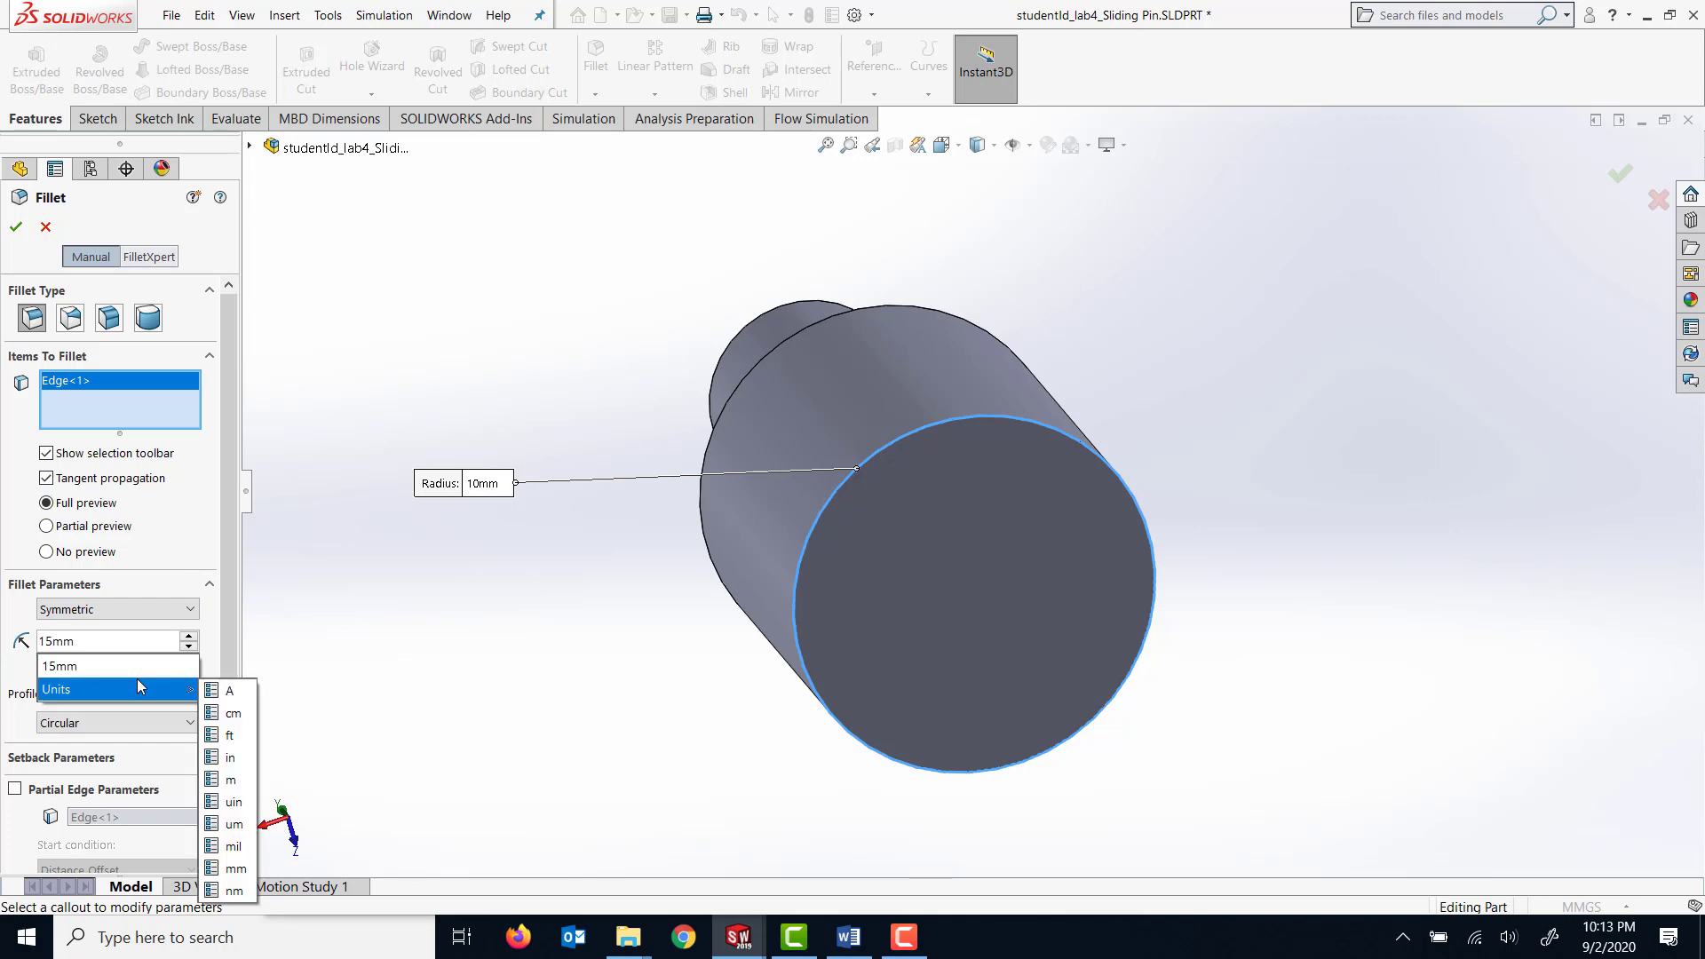
pyautogui.press('BackSpace')
pyautogui.press('Return')
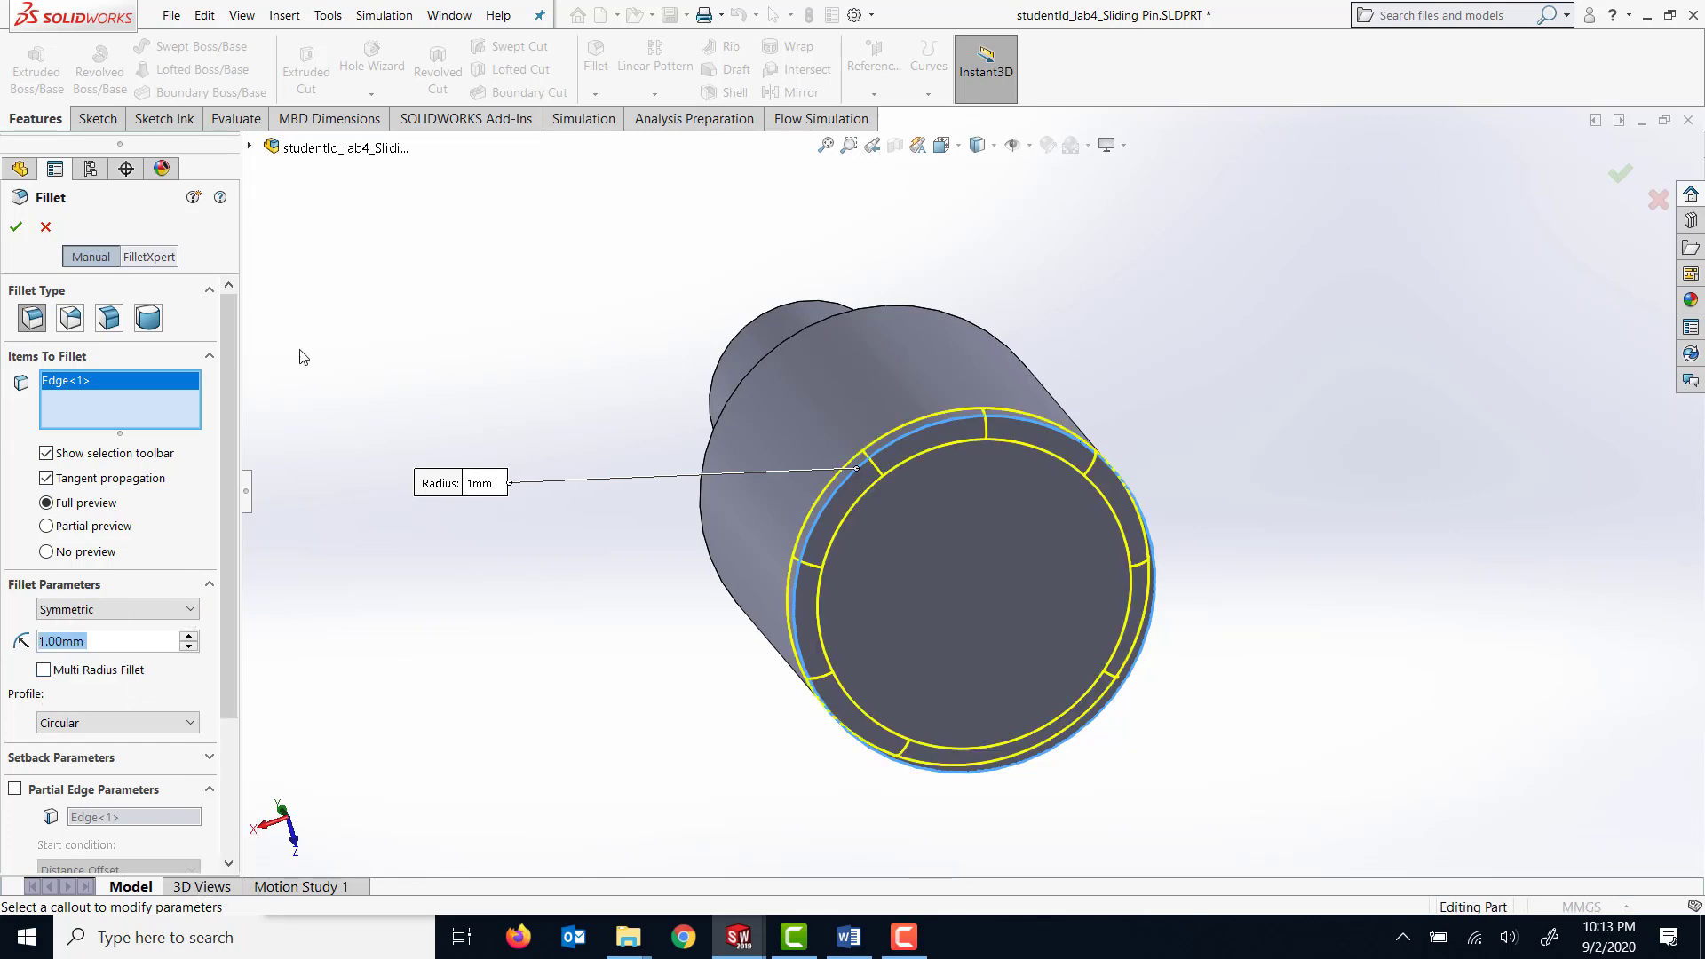
pyautogui.click(20, 228)
# Chamfer the small cylinder's free-end edge and the large cylinder's outer shoulder edge by 0.5 mm at 45 degrees.
pyautogui.moveTo(627, 530); pyautogui.dragTo(618, 365, button='middle')
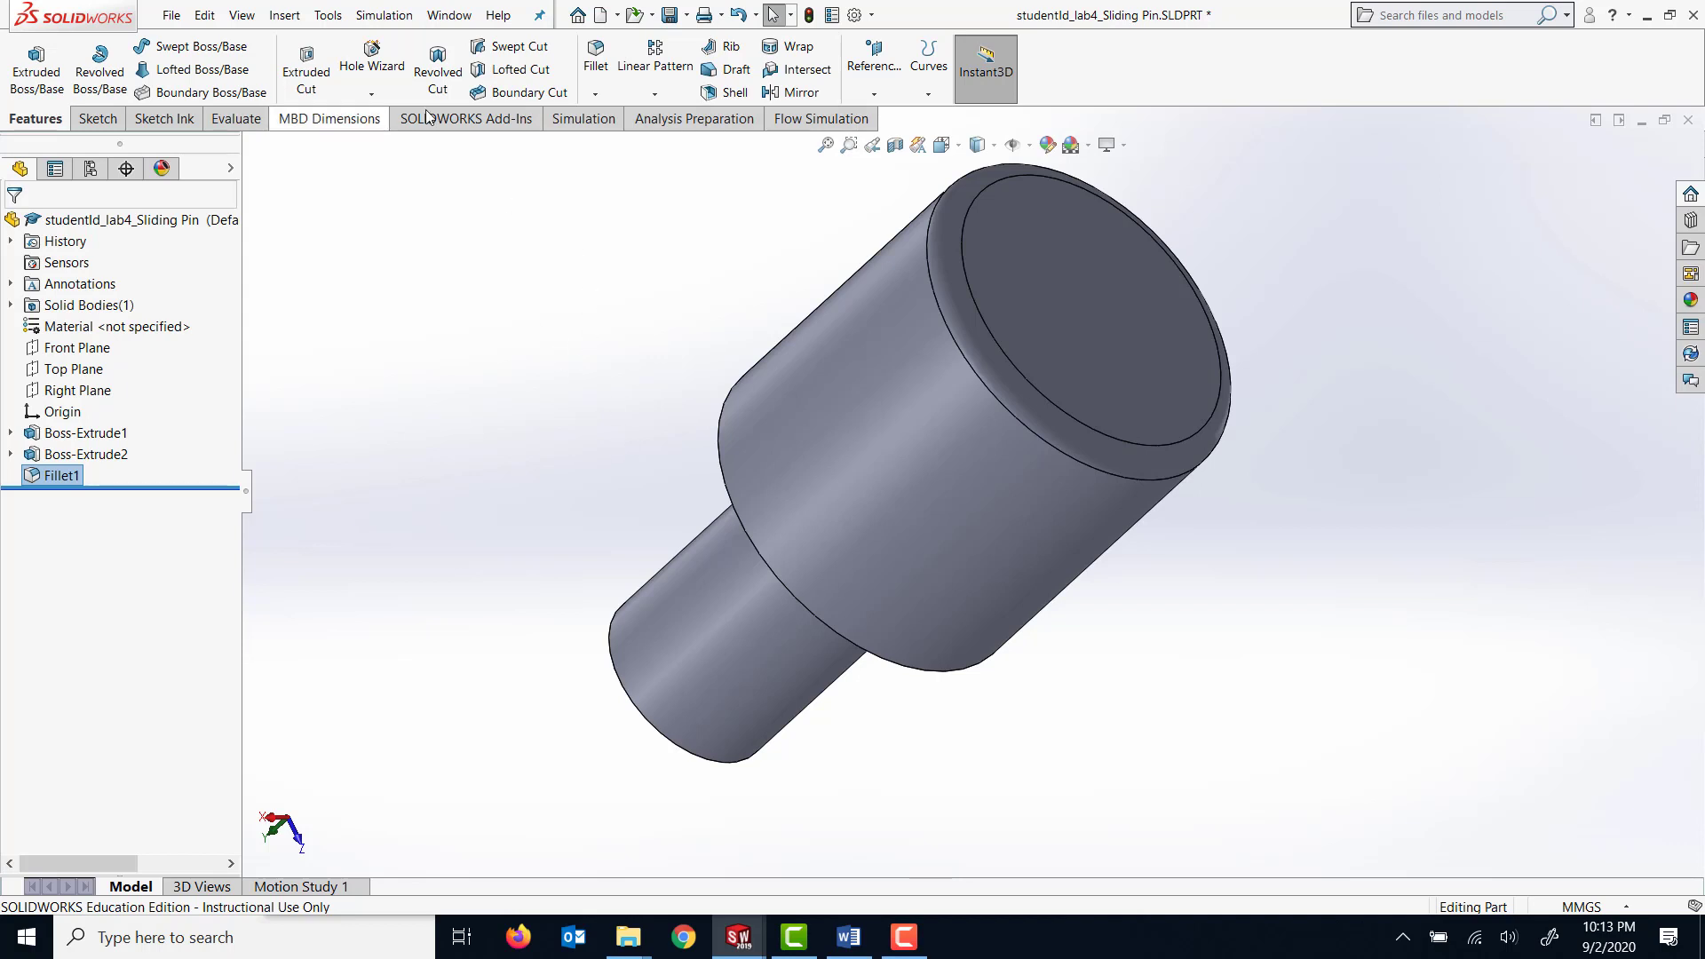
pyautogui.click(594, 95)
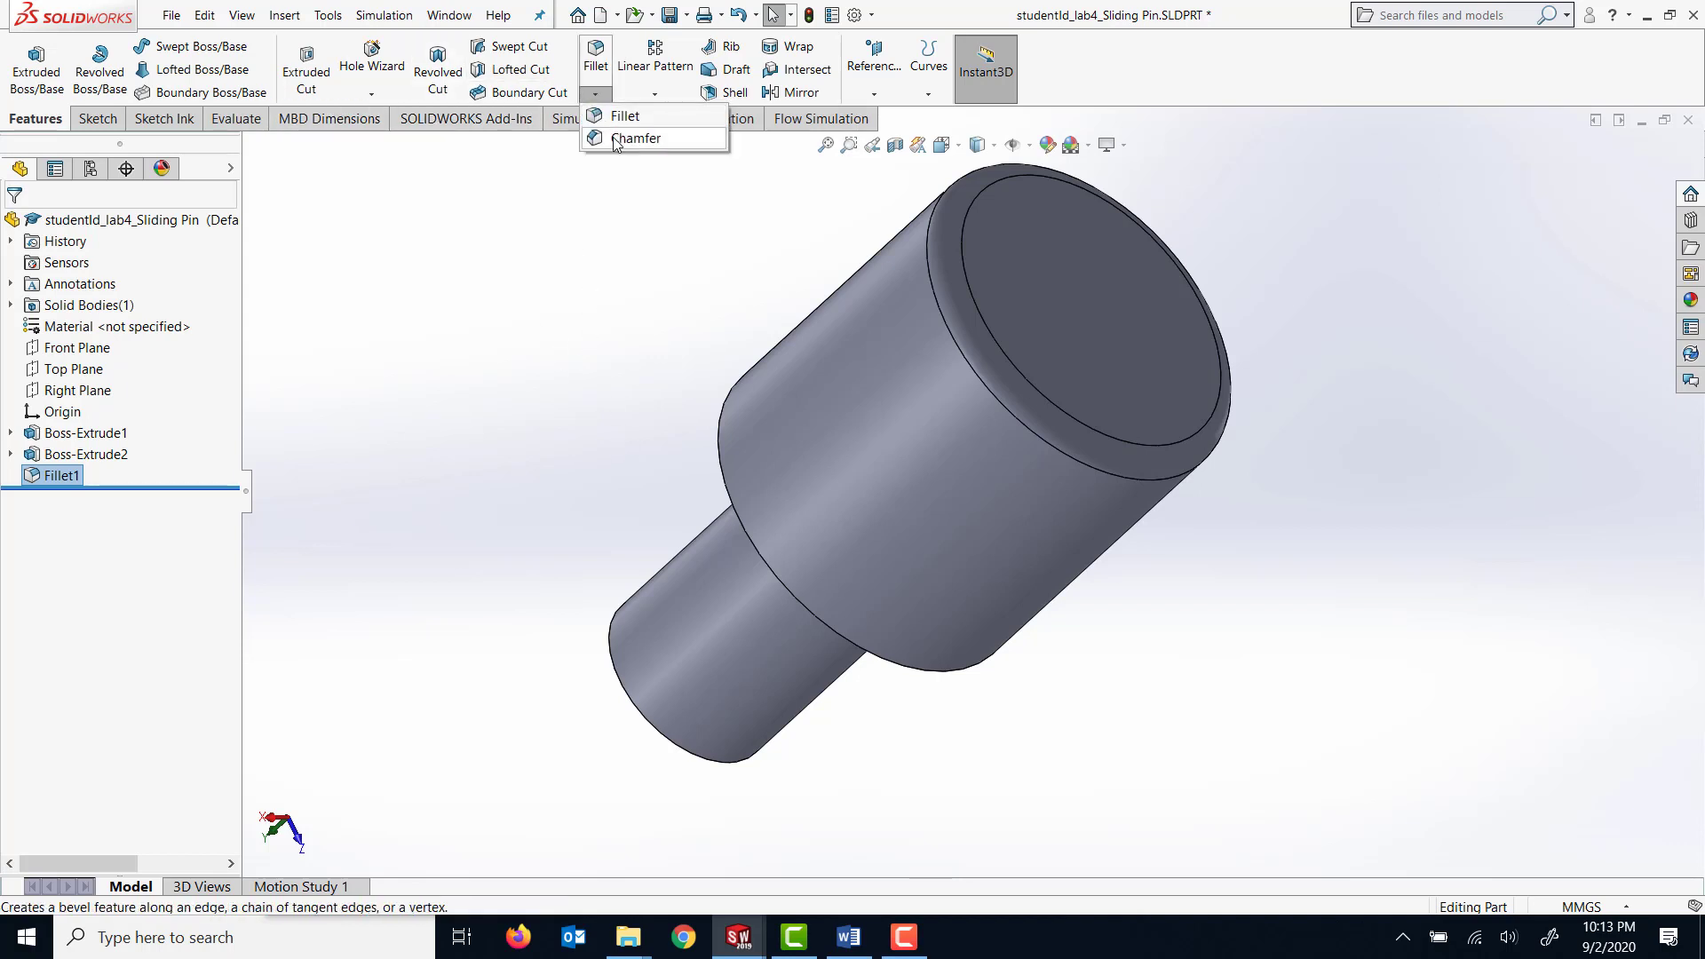
pyautogui.click(612, 138)
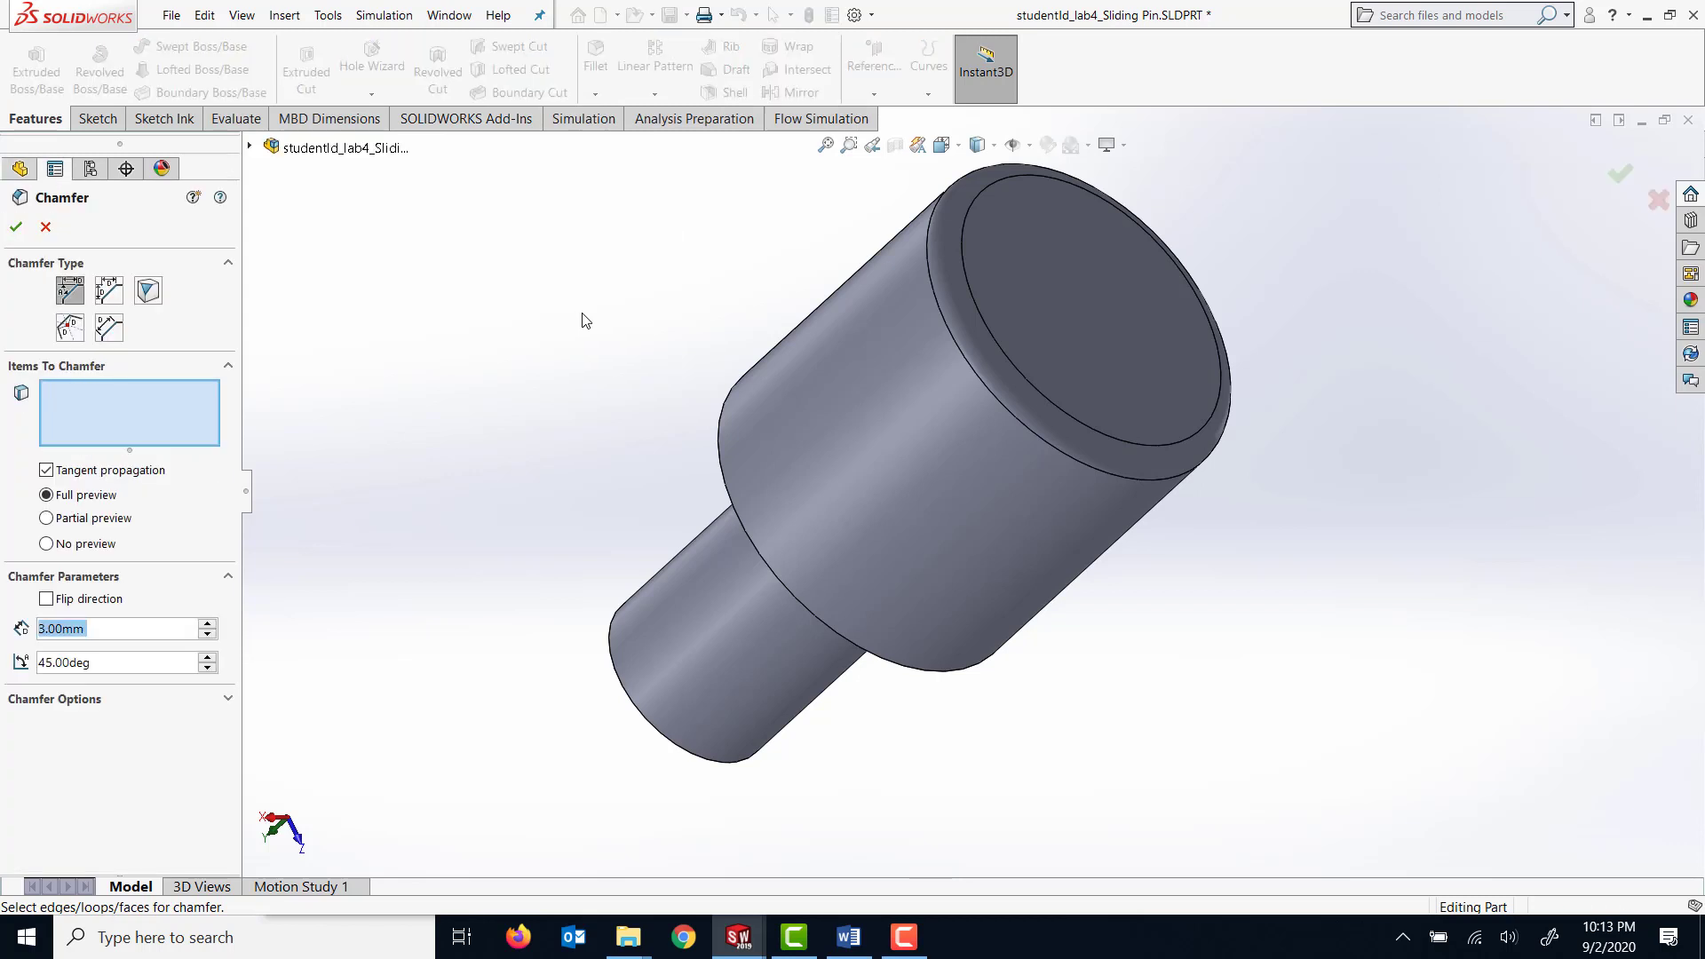
pyautogui.moveTo(578, 316); pyautogui.dragTo(670, 288, button='middle')
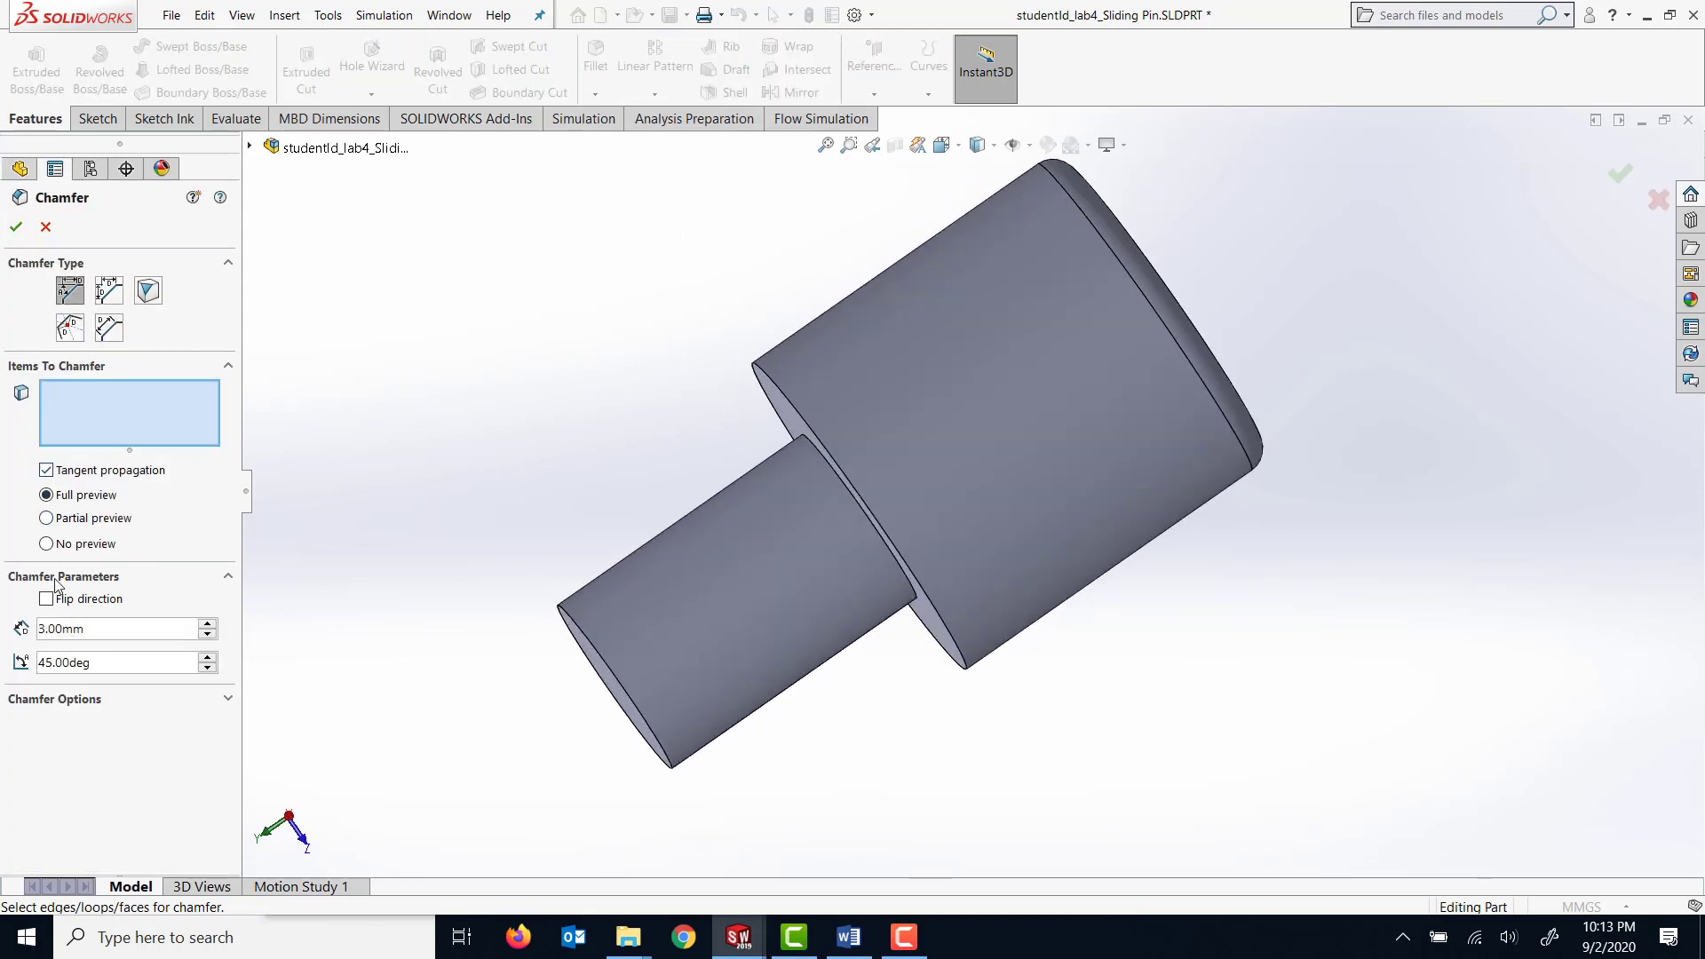
pyautogui.rightClick(63, 629)
pyautogui.write('0.5')
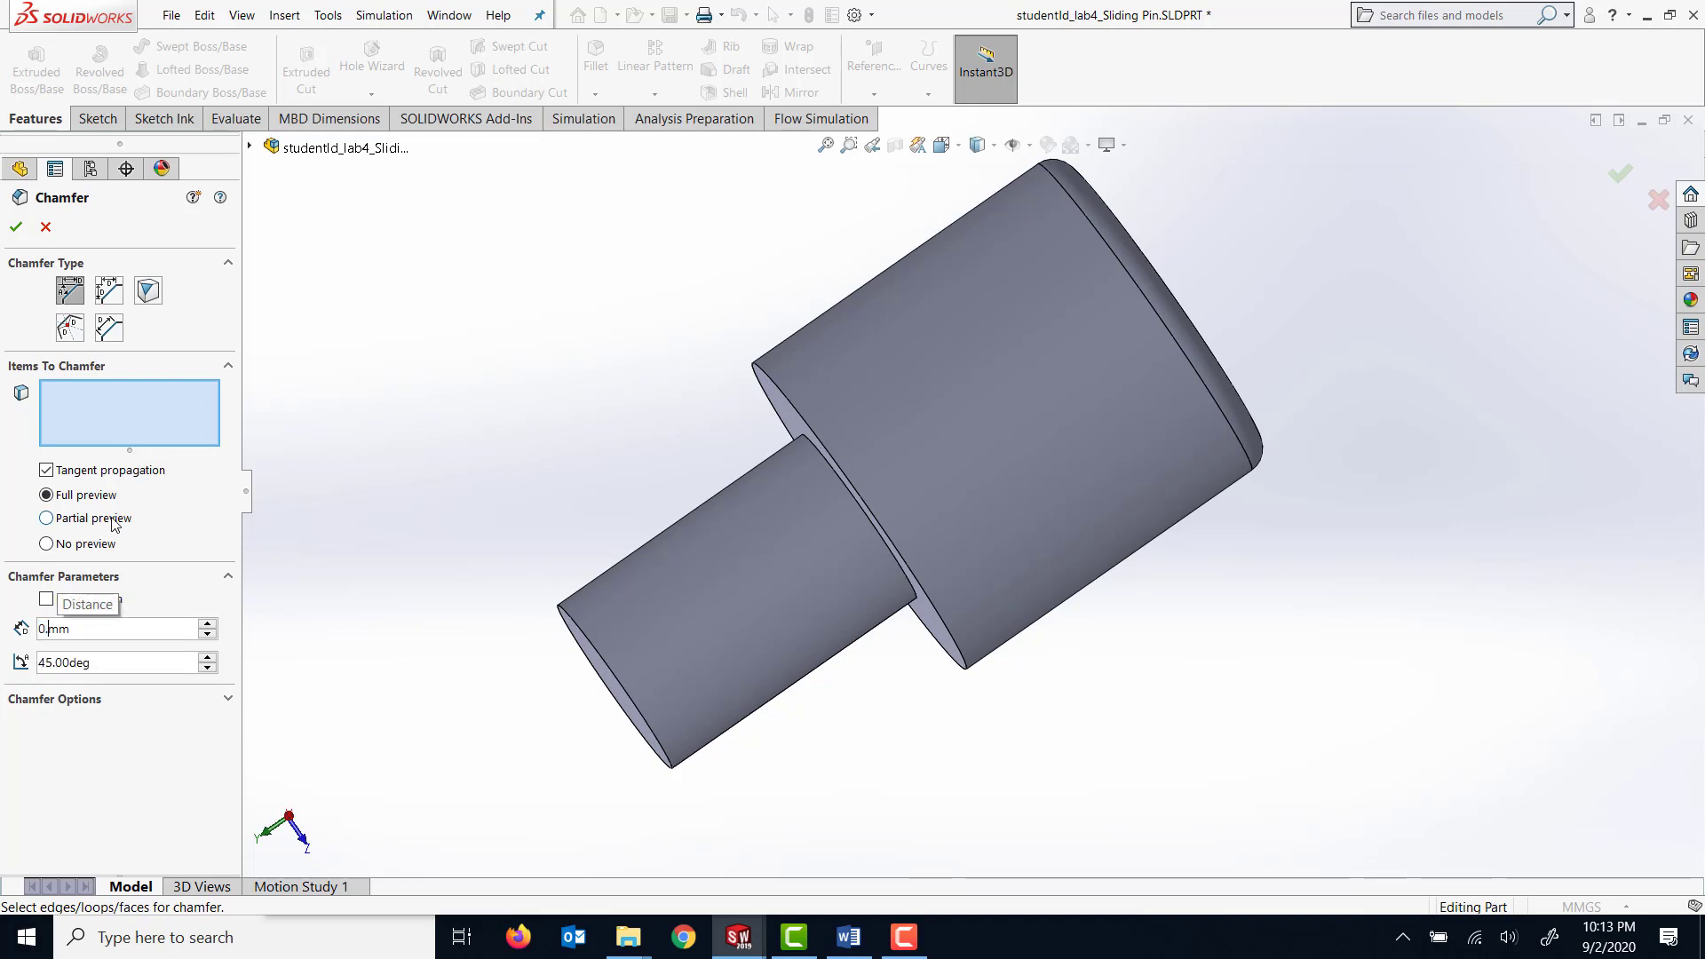
pyautogui.press('Return')
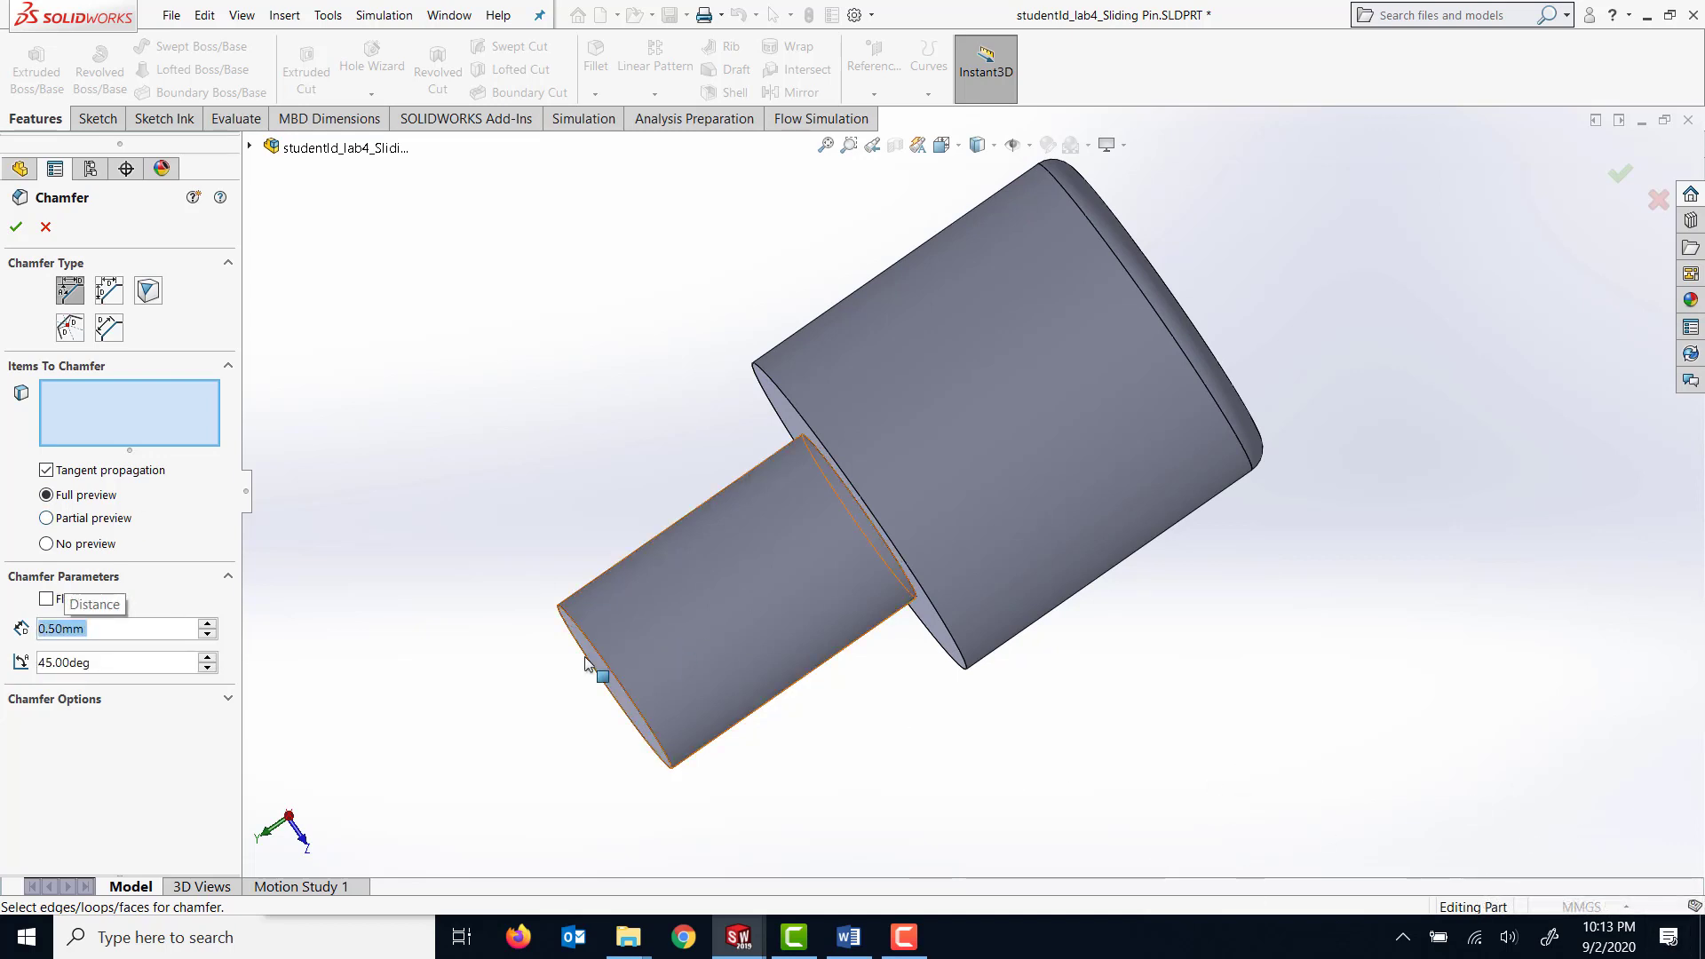
pyautogui.moveTo(593, 659); pyautogui.dragTo(590, 597, button='middle')
pyautogui.click(604, 591)
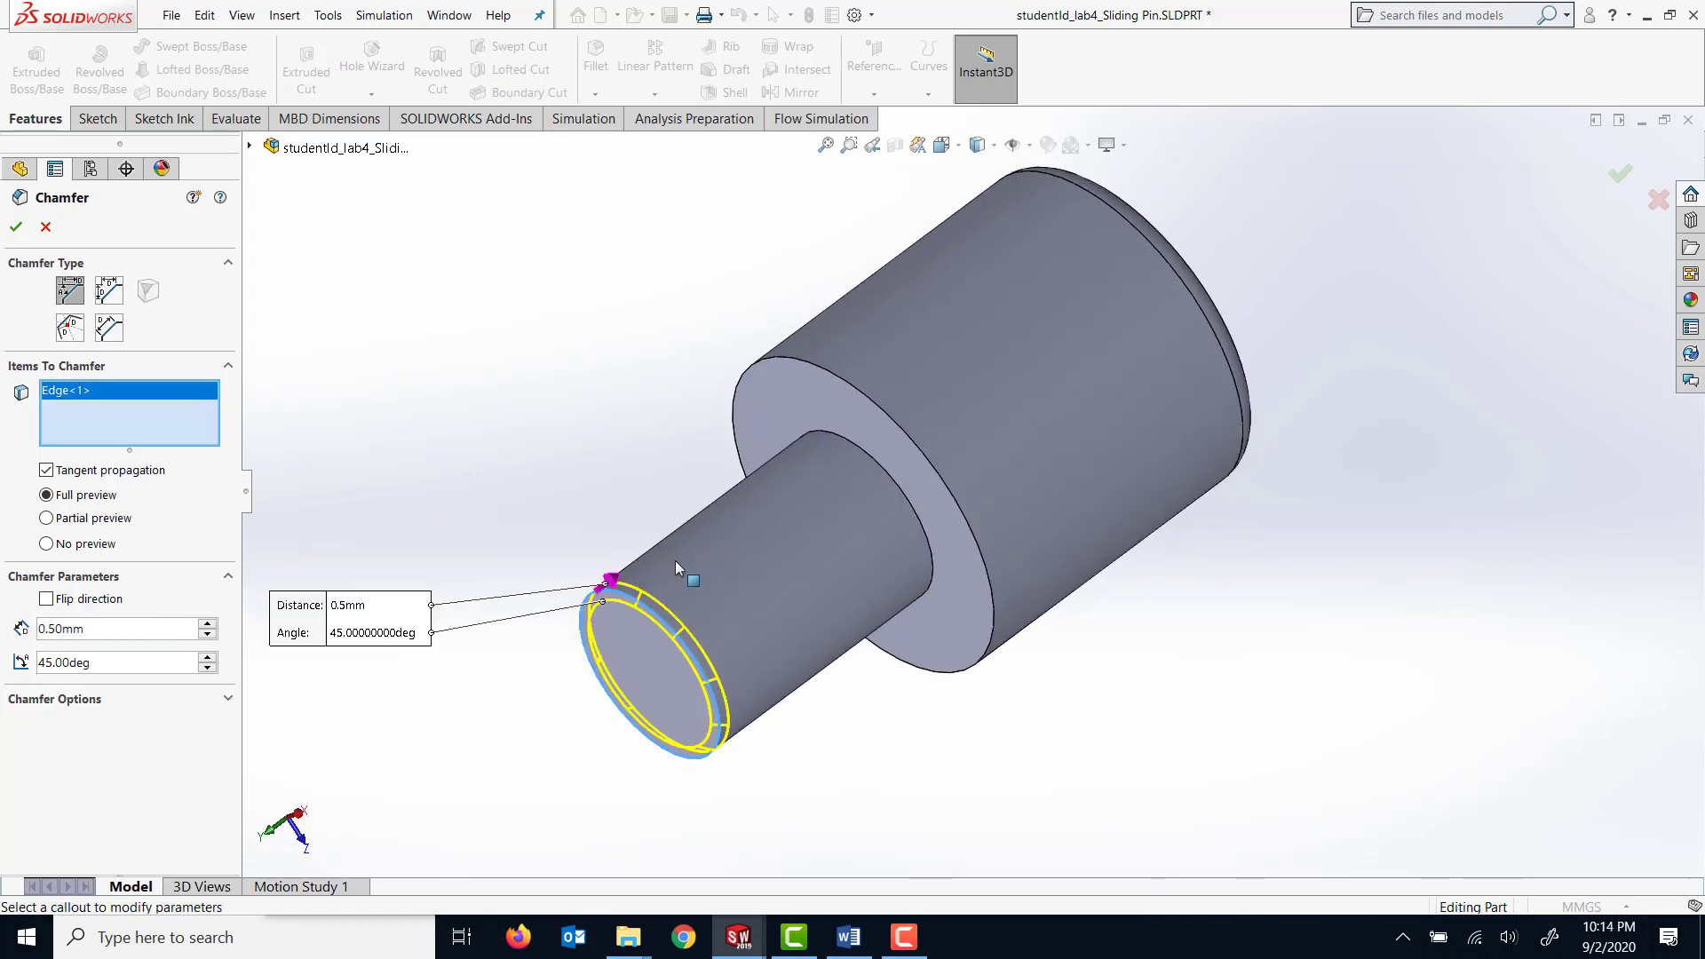
pyautogui.click(835, 373)
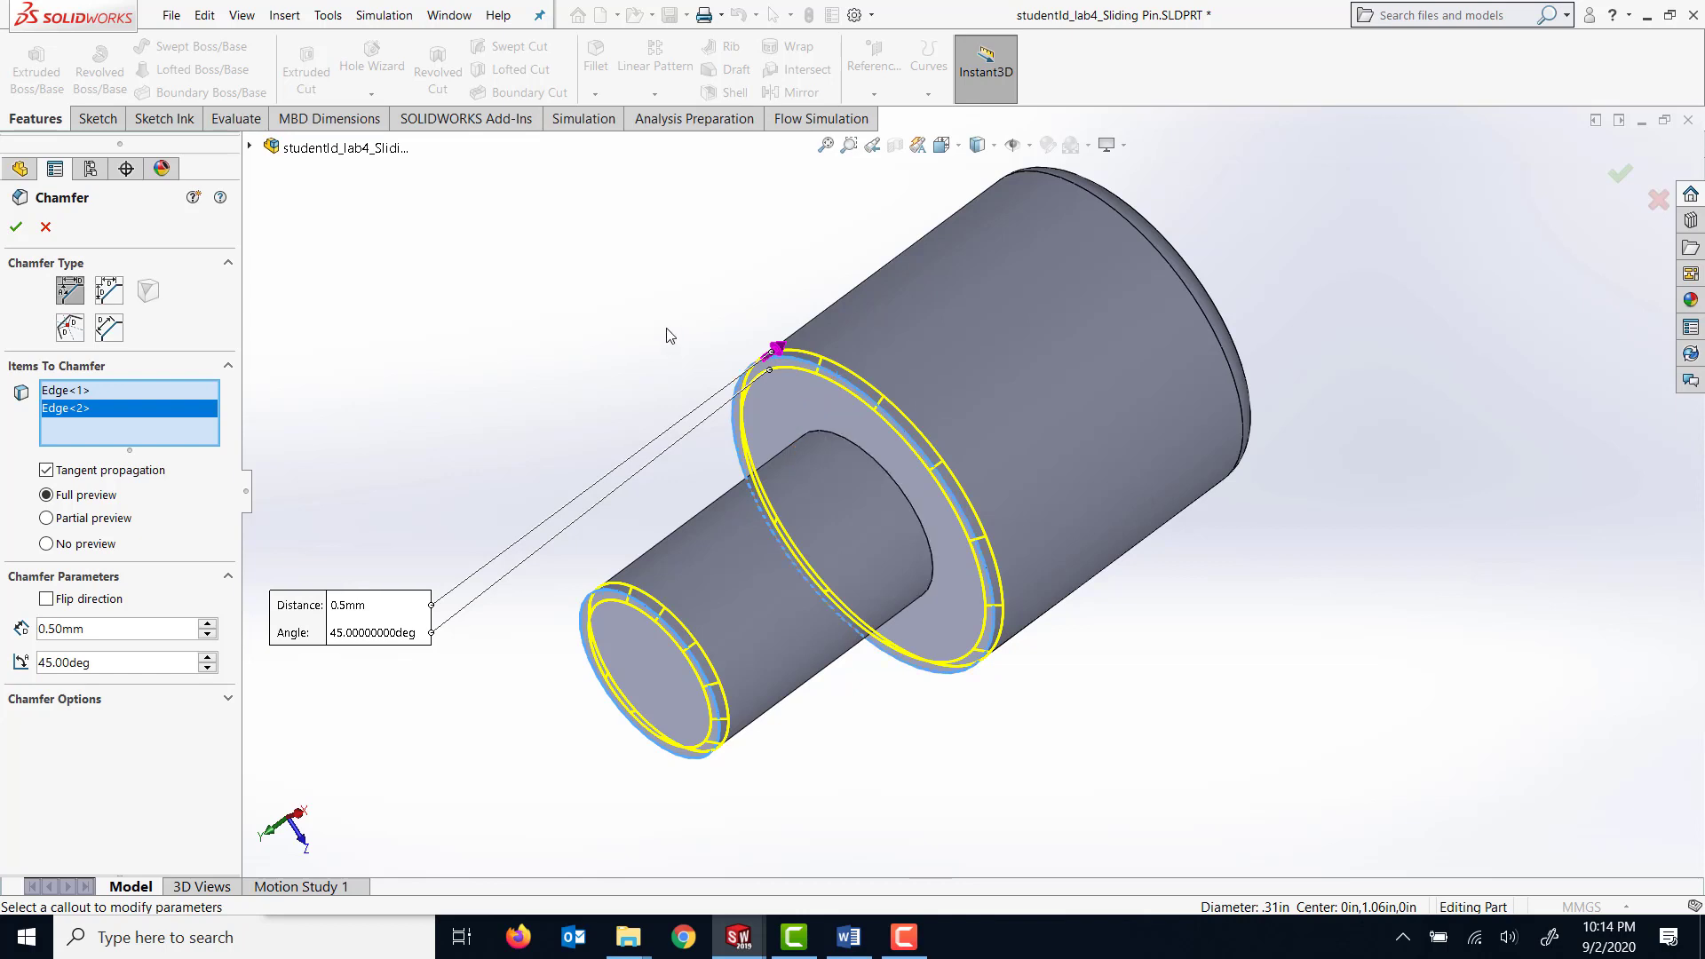
pyautogui.click(16, 227)
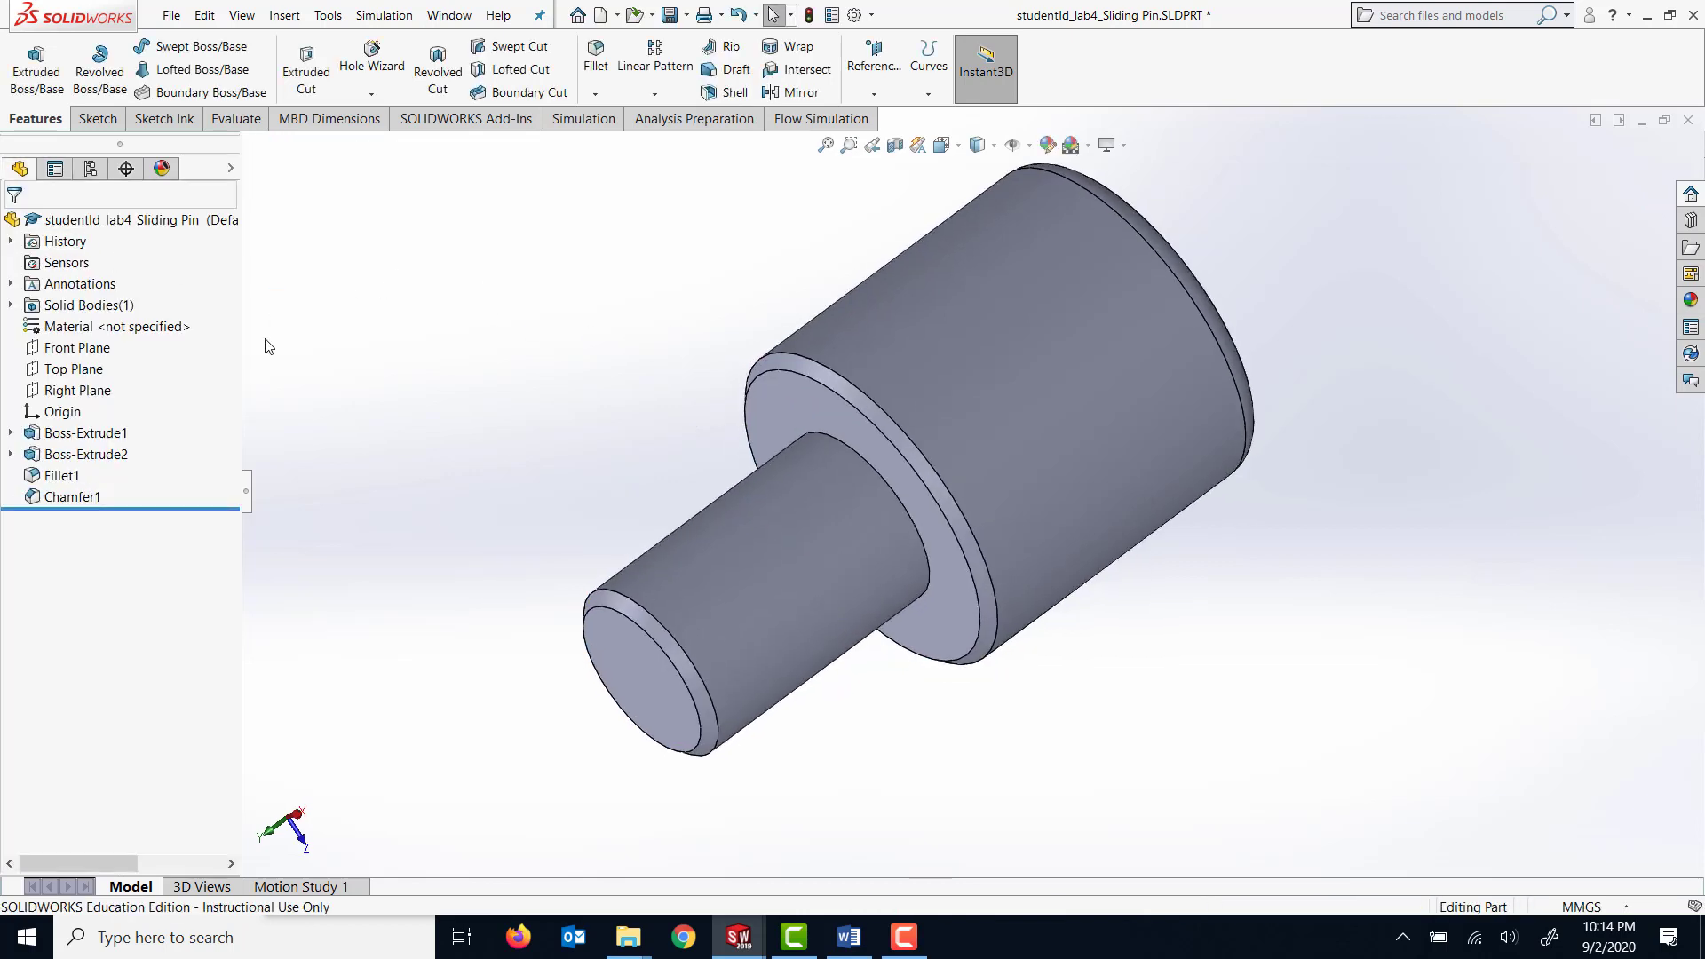
# Assign Cast Alloy Steel as the sliding pin's material and save the part.
pyautogui.click(114, 328)
pyautogui.rightClick(115, 331)
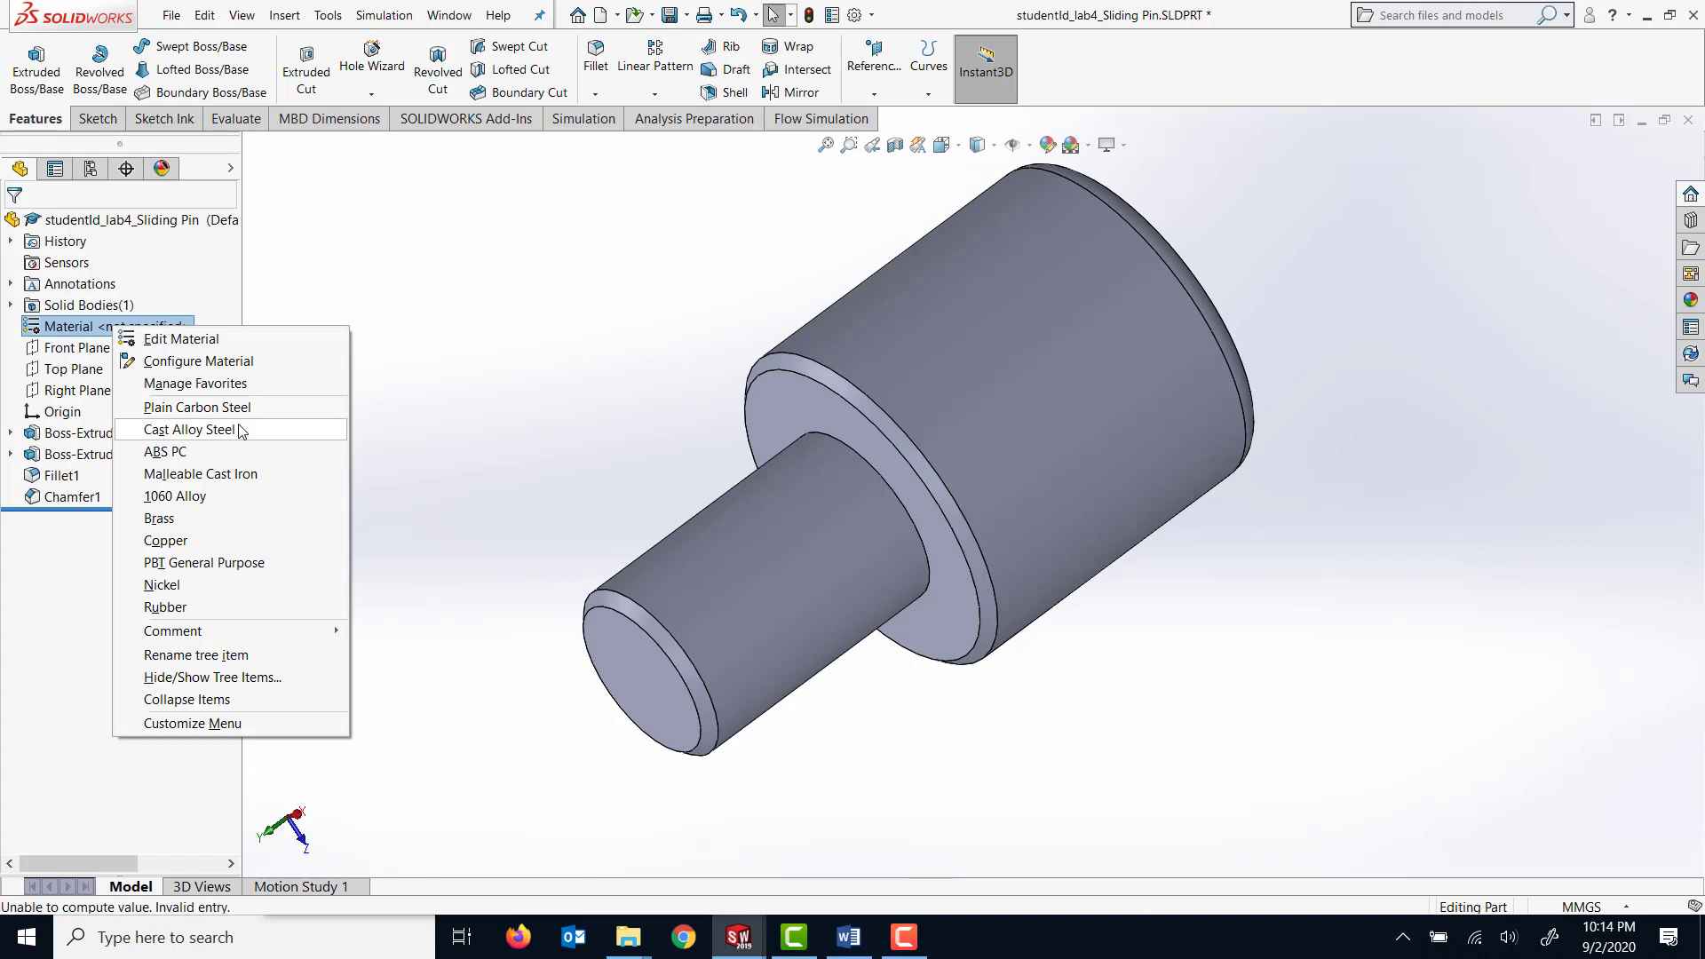
pyautogui.click(191, 430)
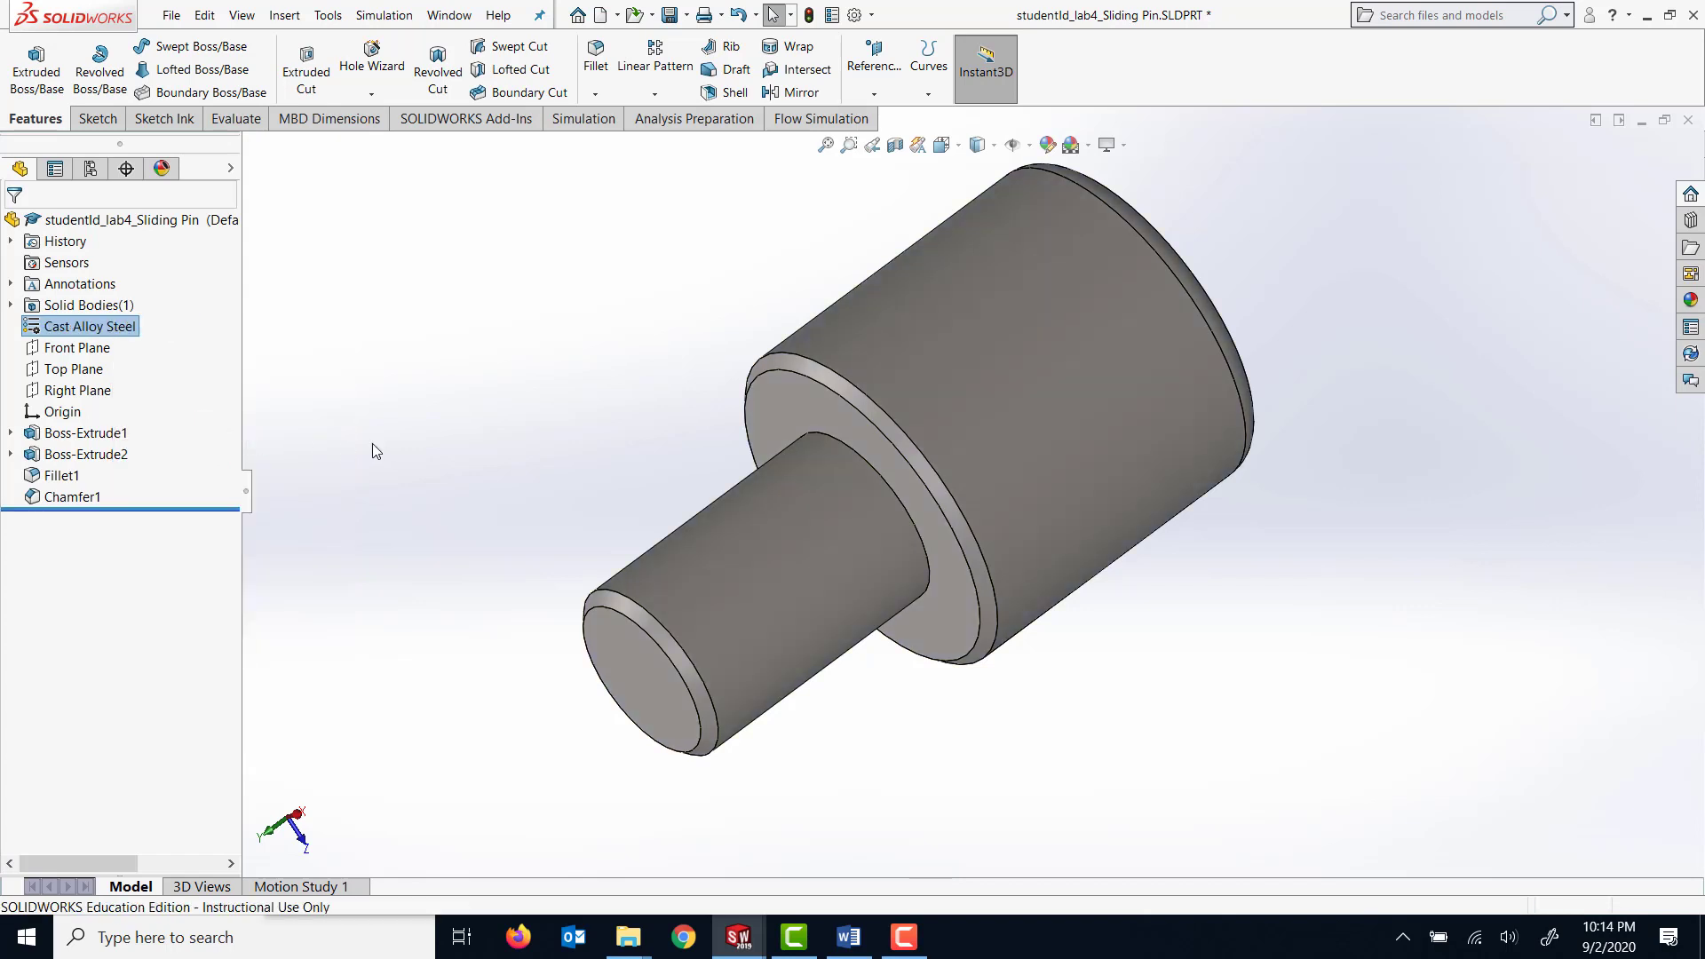
pyautogui.click(670, 15)
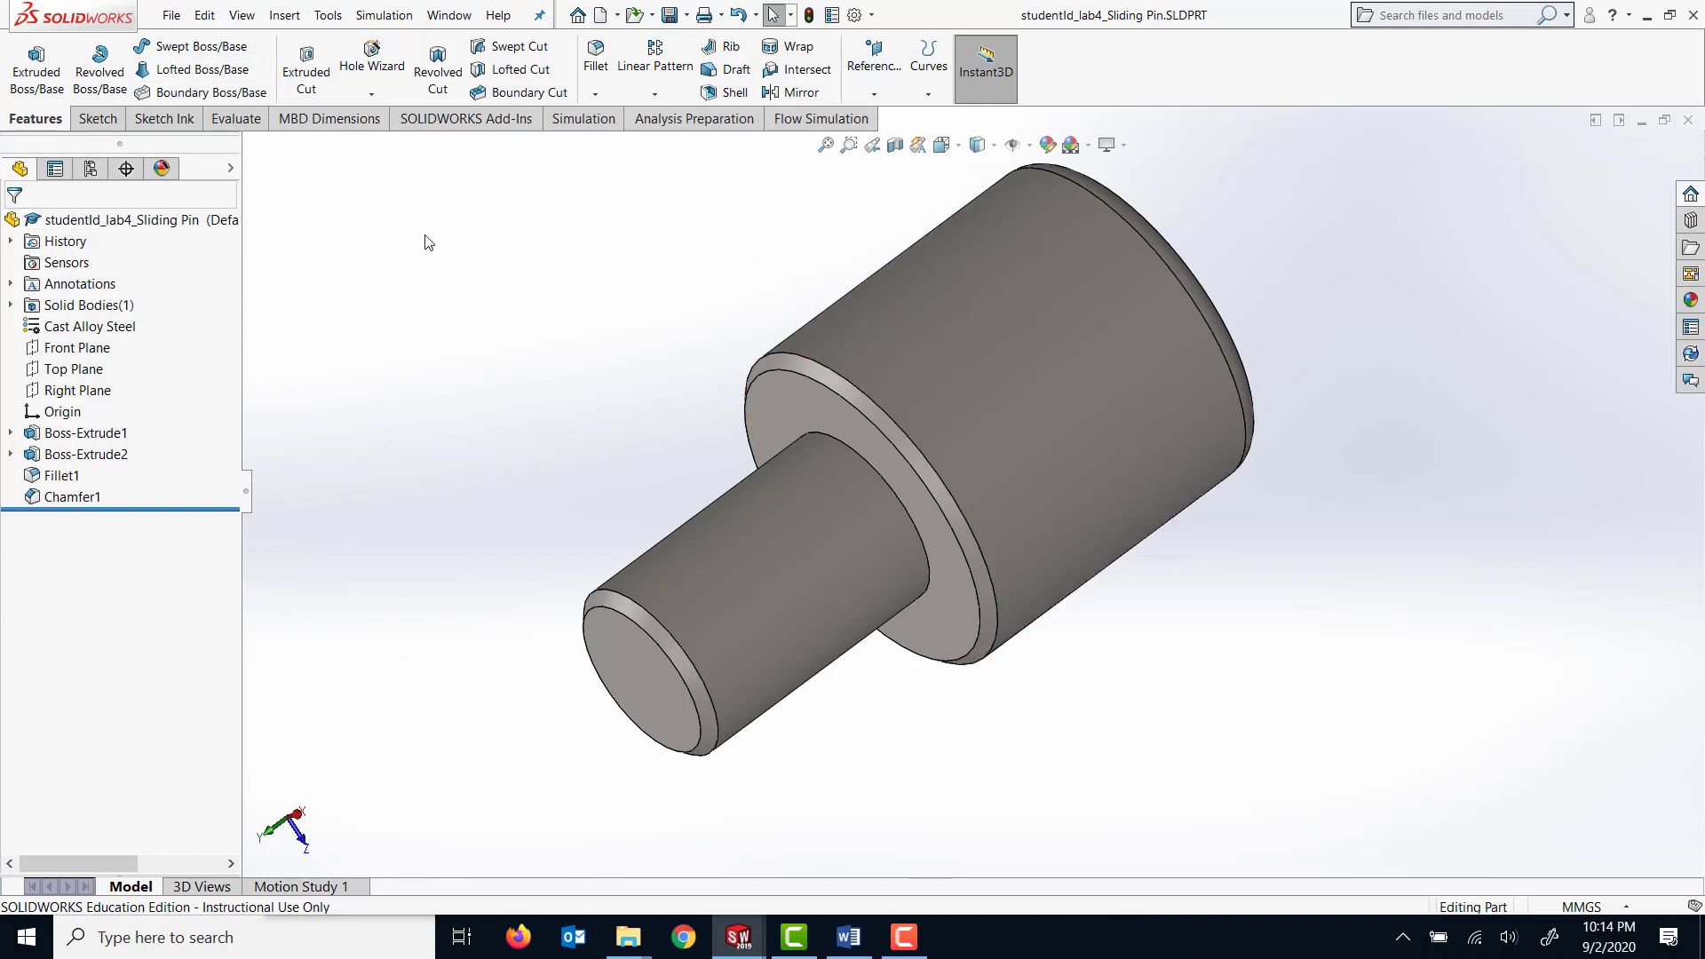
# Create a new part and set its document units to MMGS (millimeter, gram, second).
pyautogui.click(172, 16)
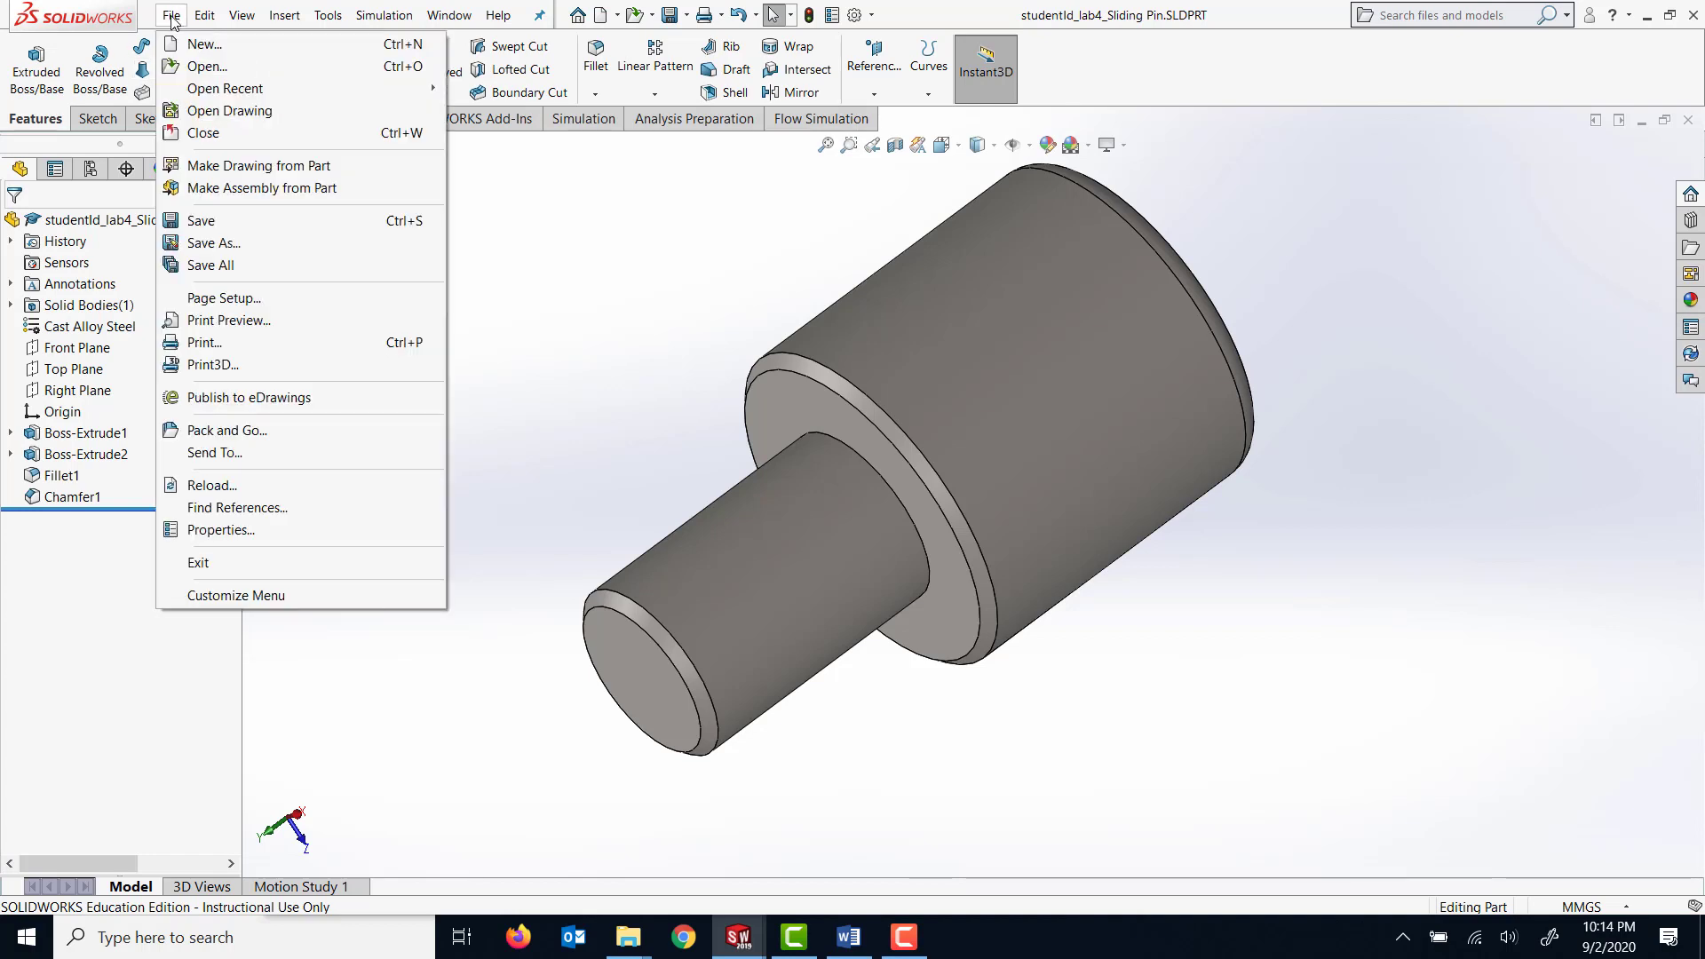
pyautogui.click(204, 44)
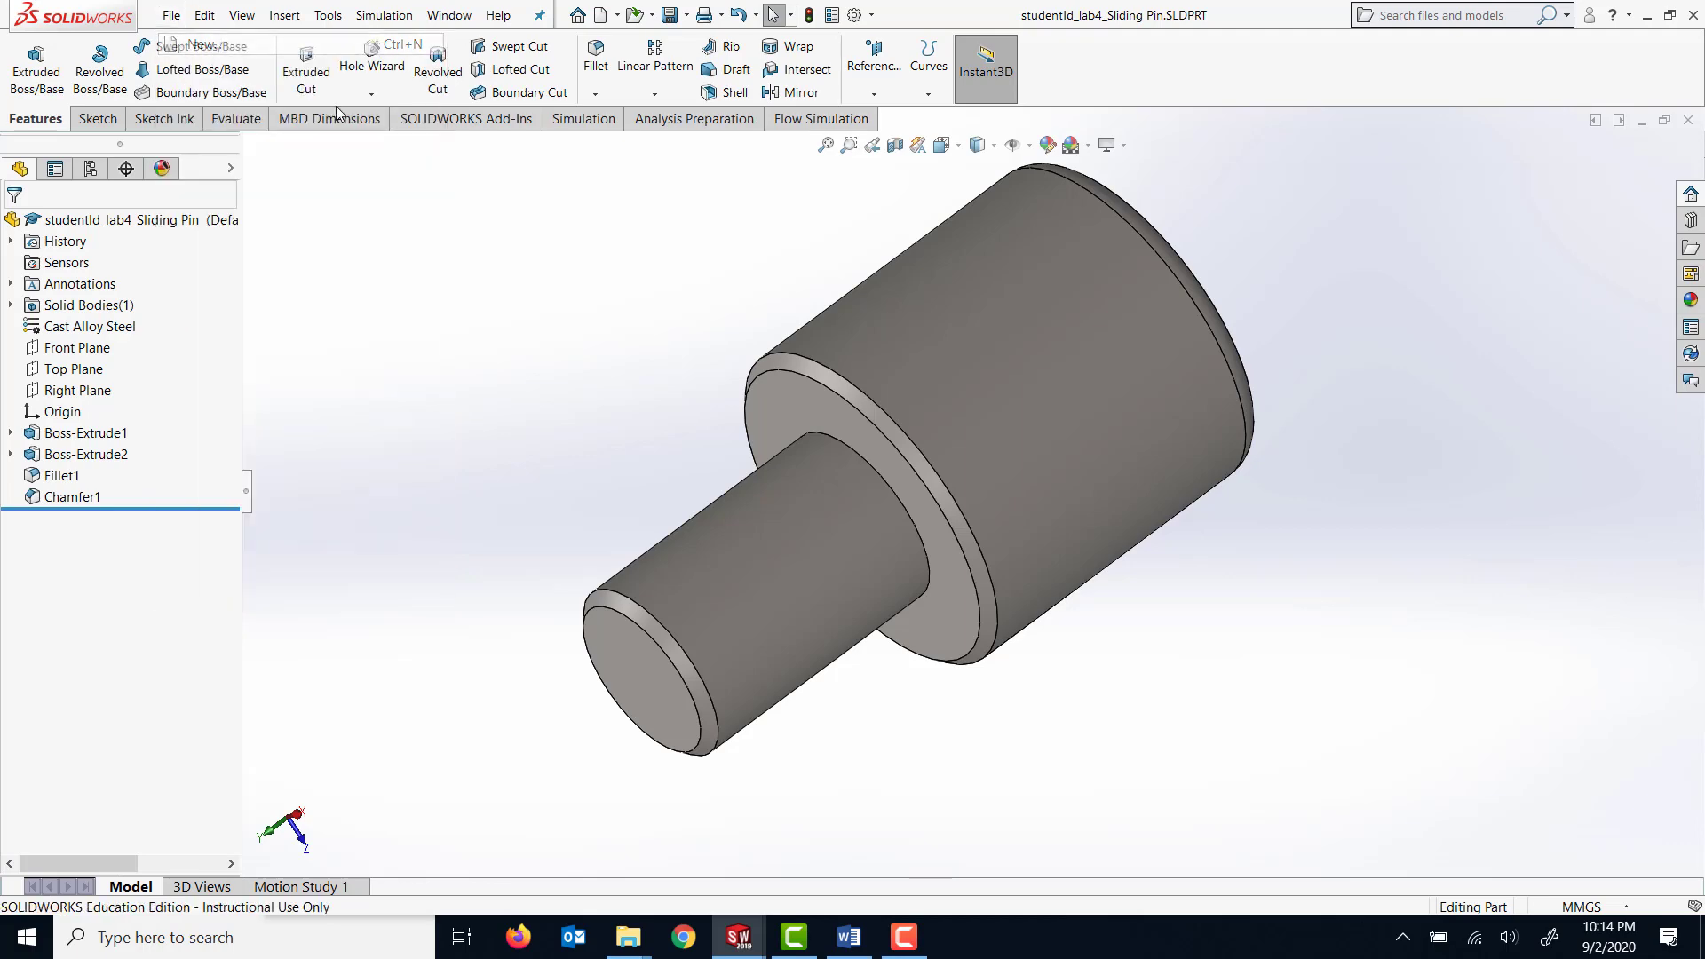
pyautogui.click(725, 701)
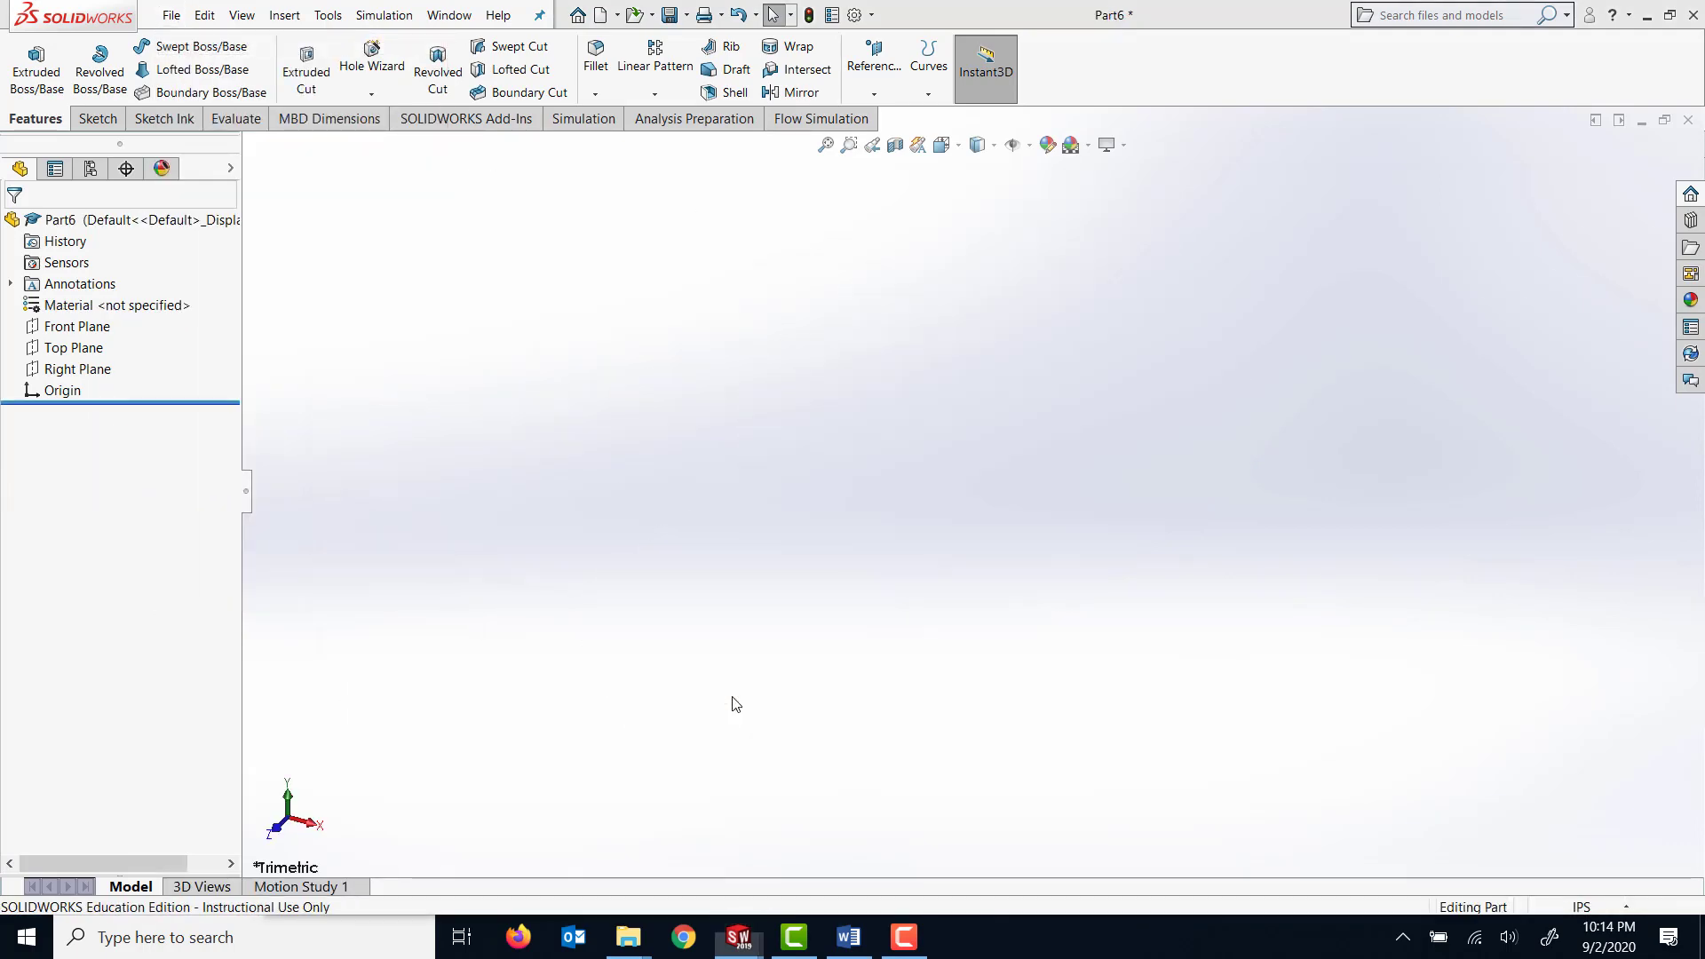
pyautogui.click(1590, 907)
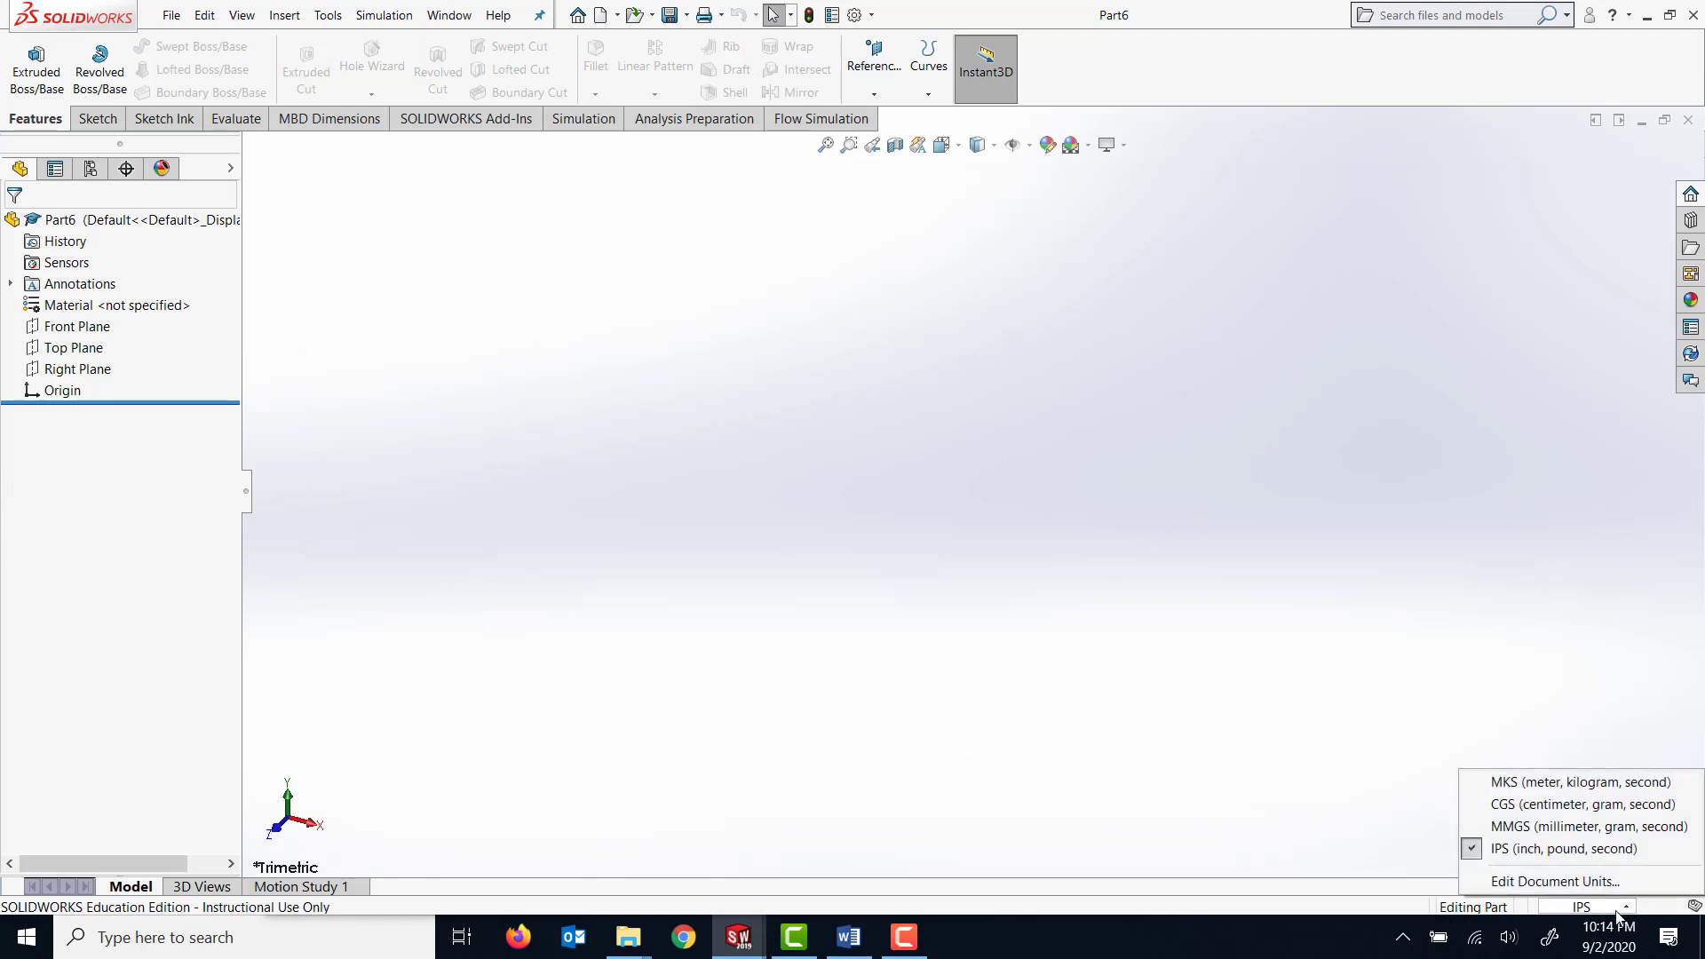
pyautogui.click(1540, 830)
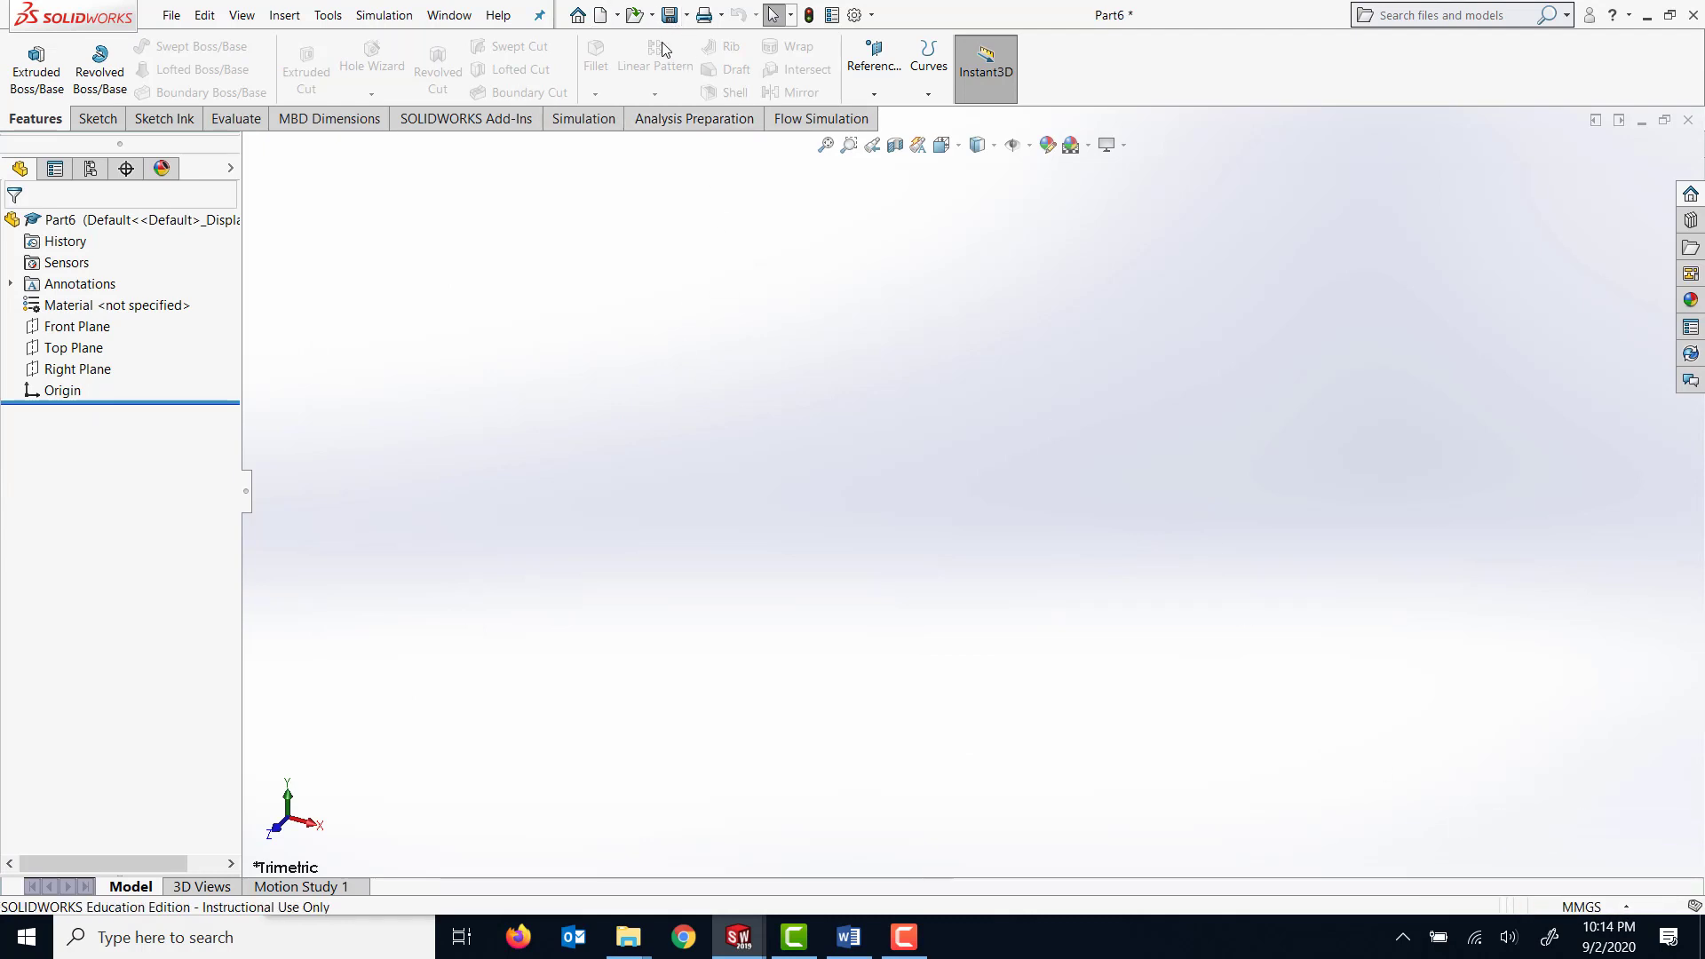
# Save the new part as studentId_lab4_Package.SLDPRT in the Lab 4A and 4B folder.
pyautogui.click(670, 15)
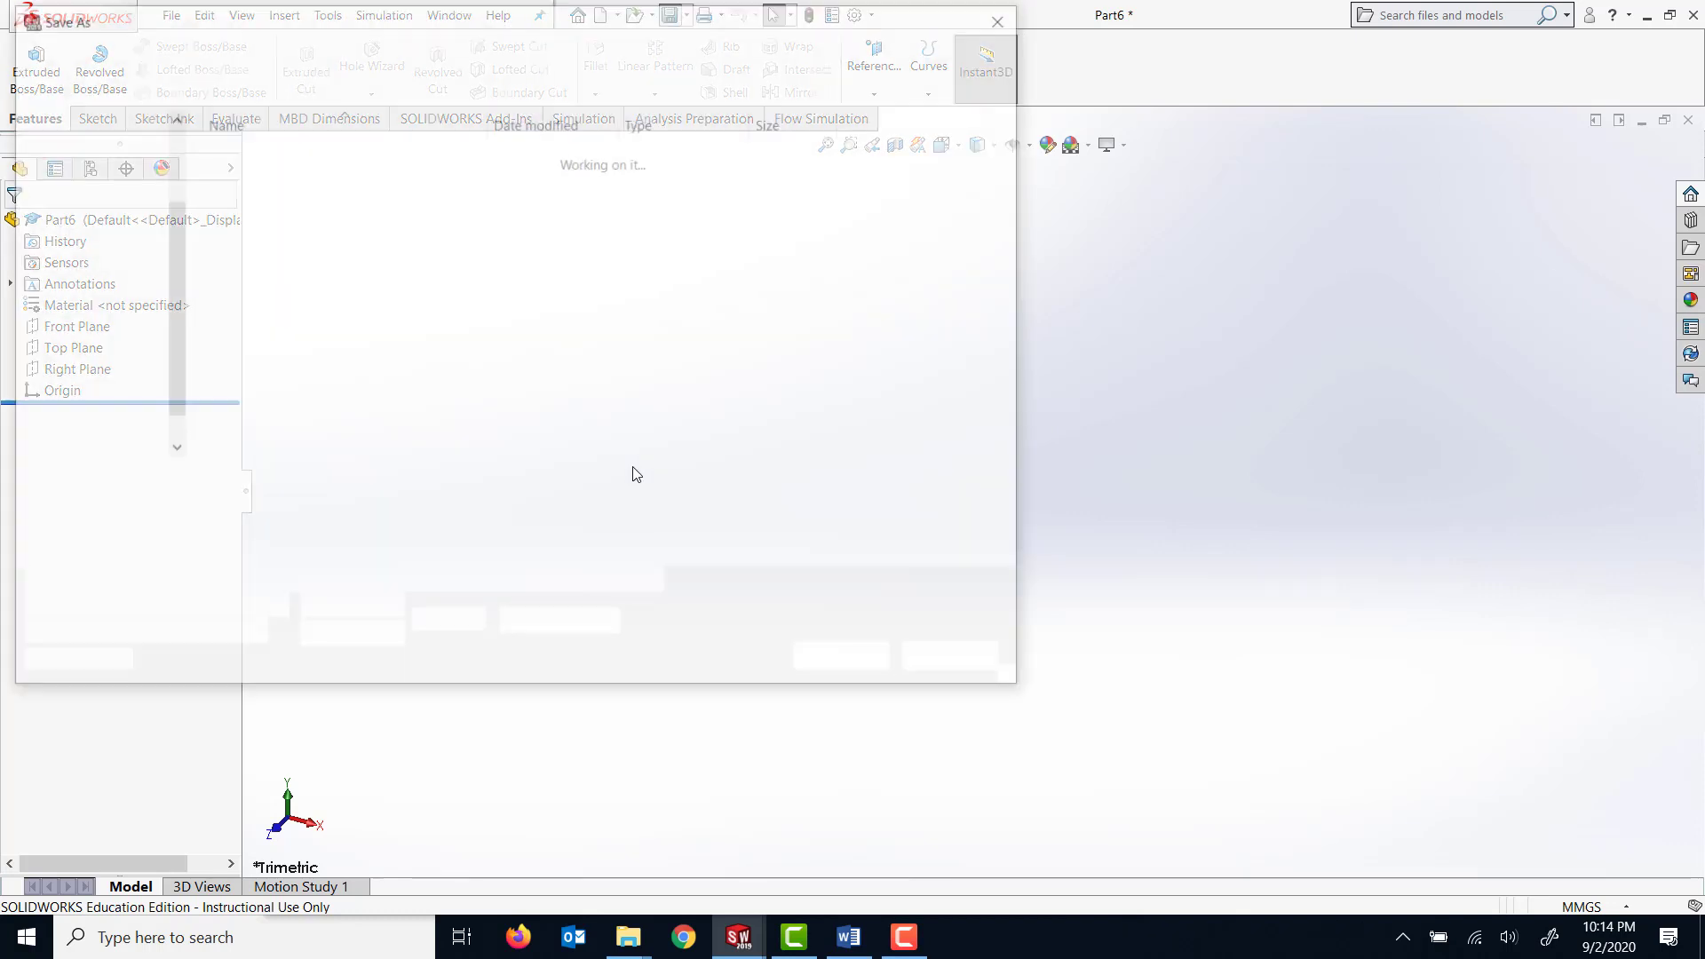
pyautogui.click(355, 227)
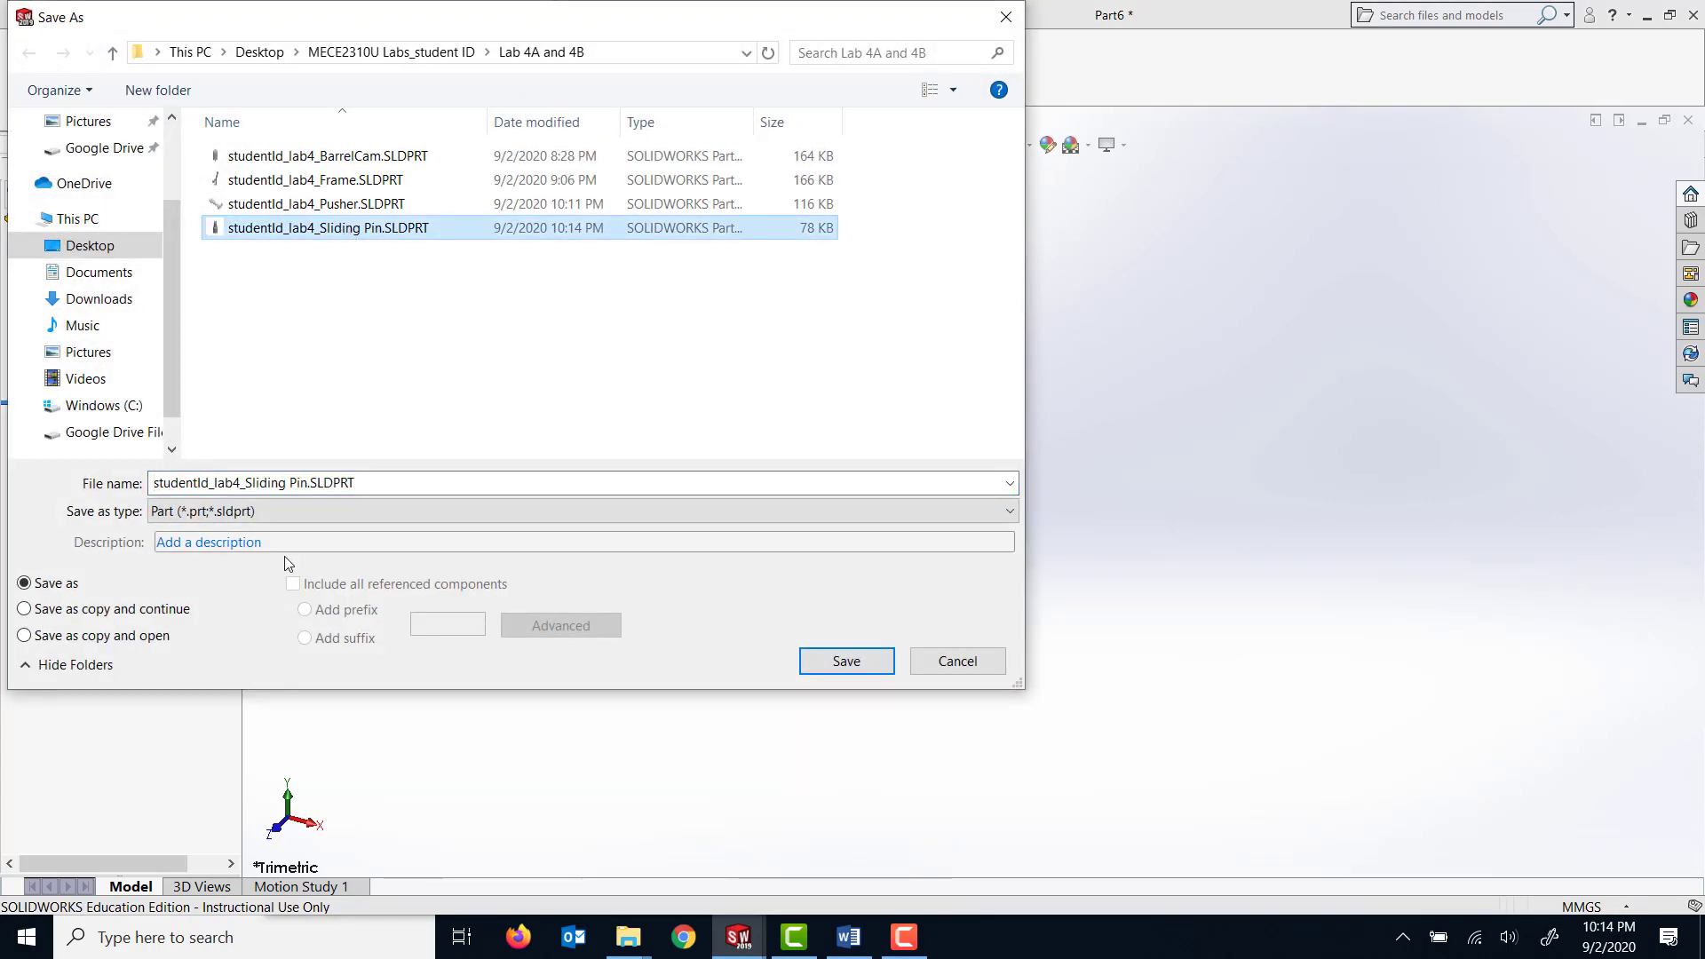
pyautogui.tripleClick(298, 482)
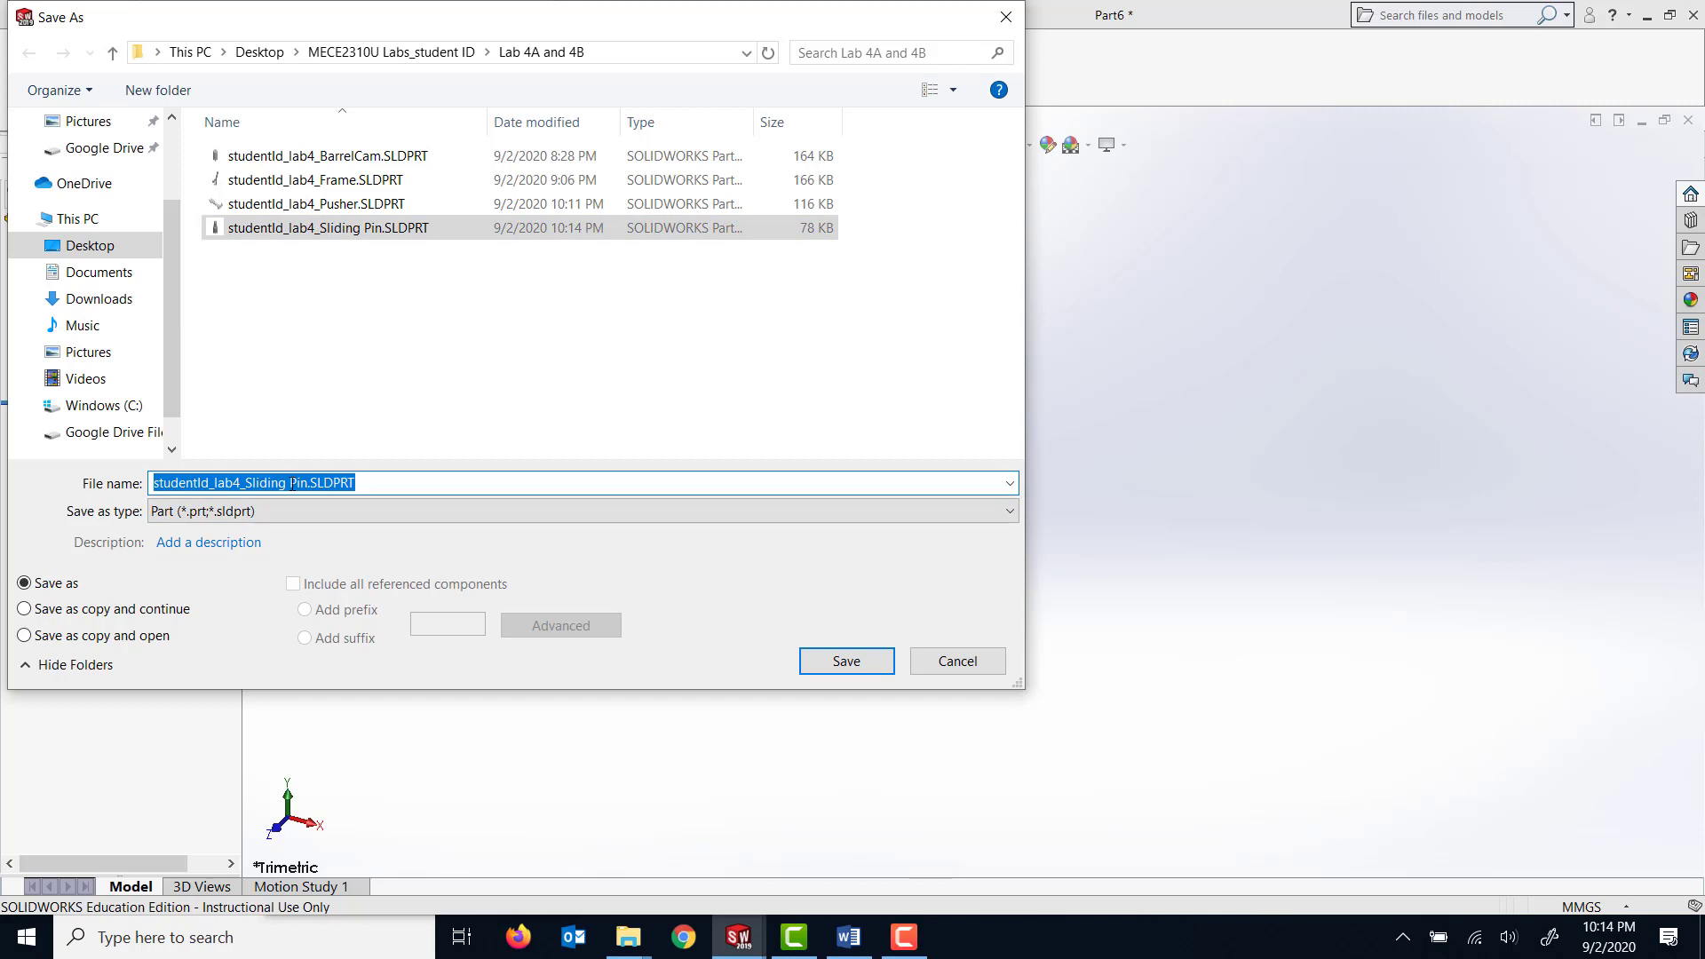
pyautogui.moveTo(290, 483); pyautogui.dragTo(298, 484)
pyautogui.doubleClick(250, 482)
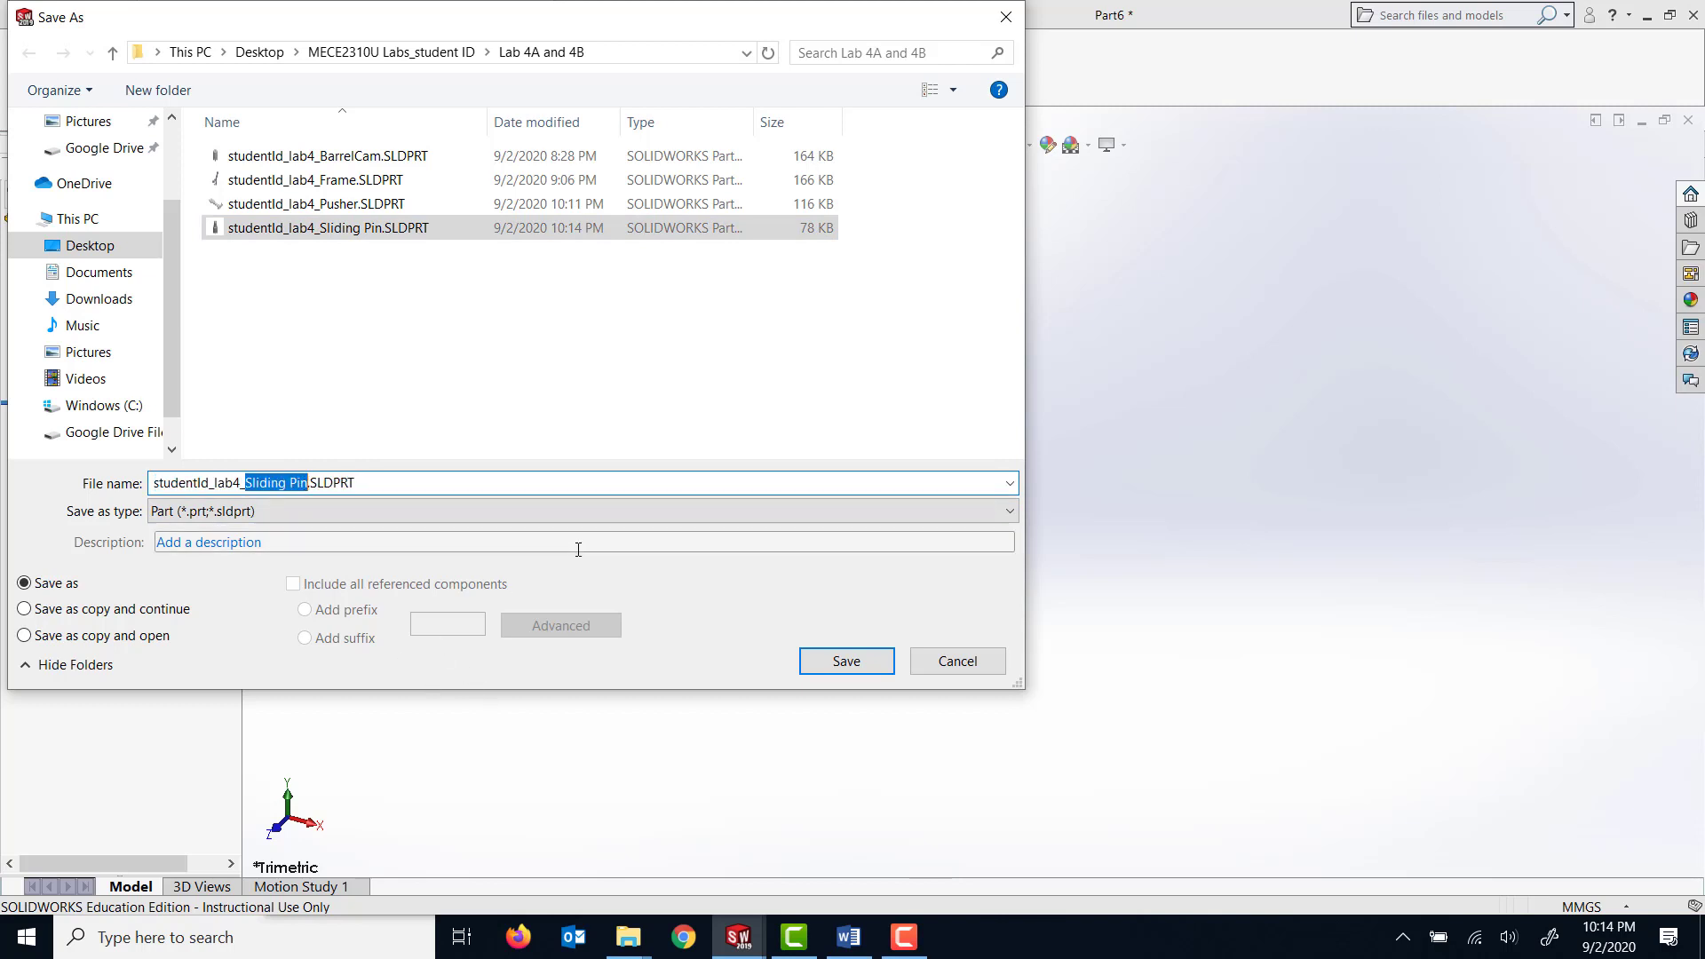
pyautogui.write('P')
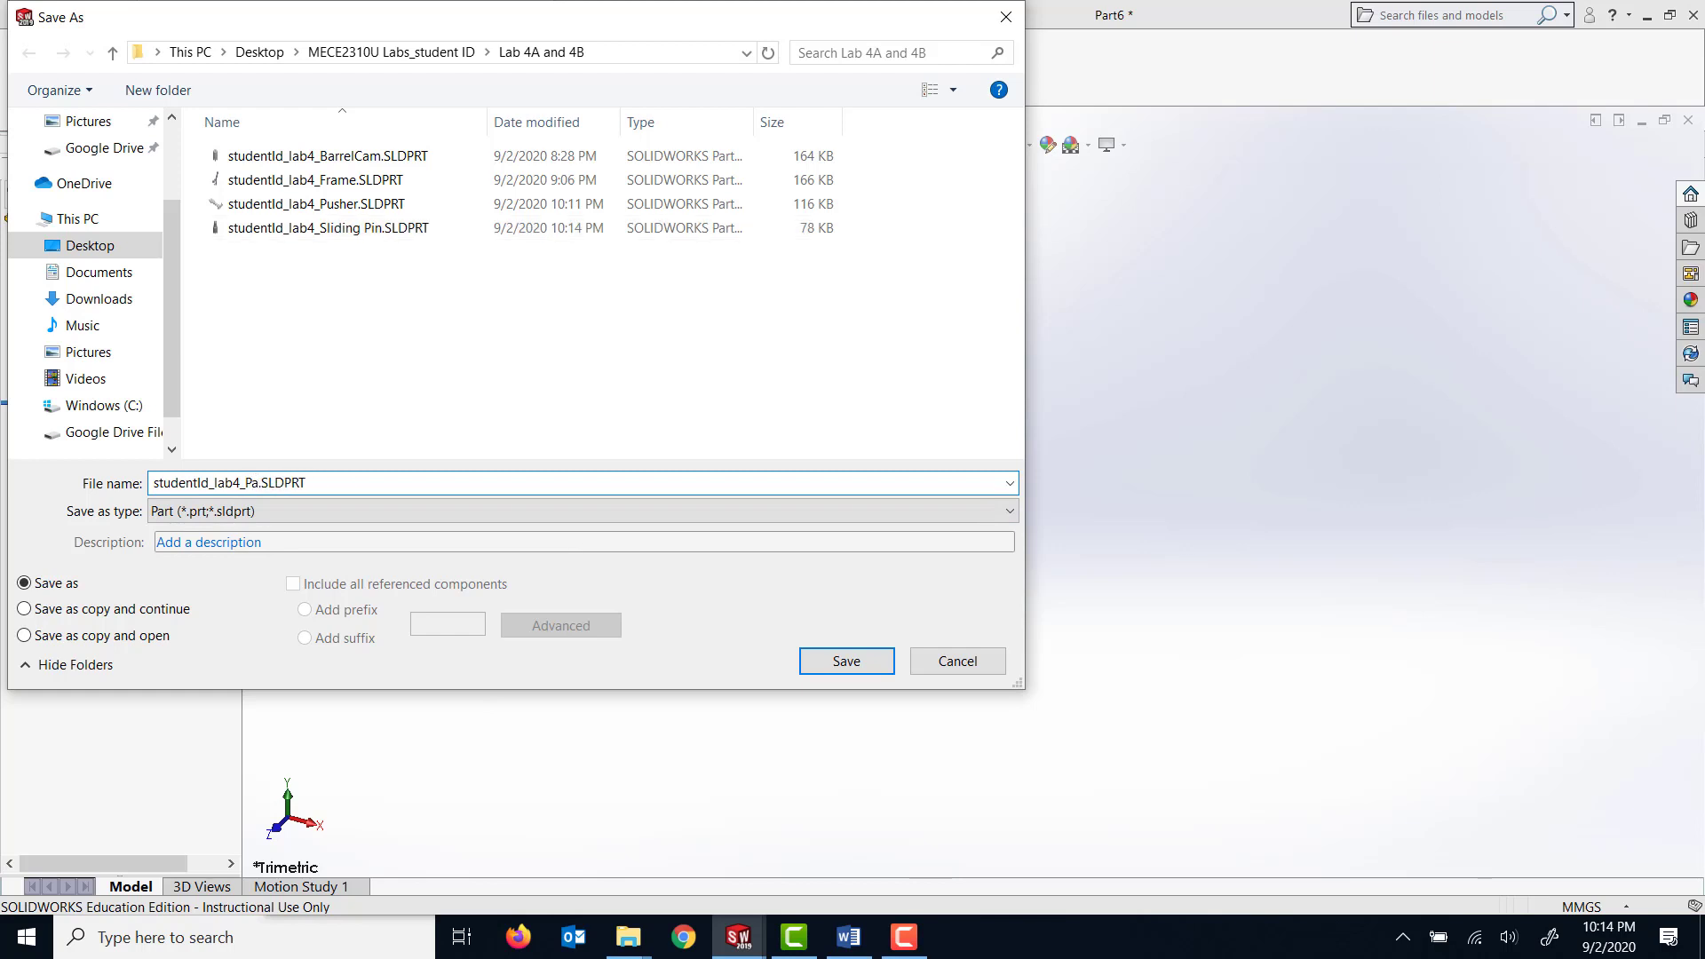
pyautogui.write('ackage')
pyautogui.click(845, 660)
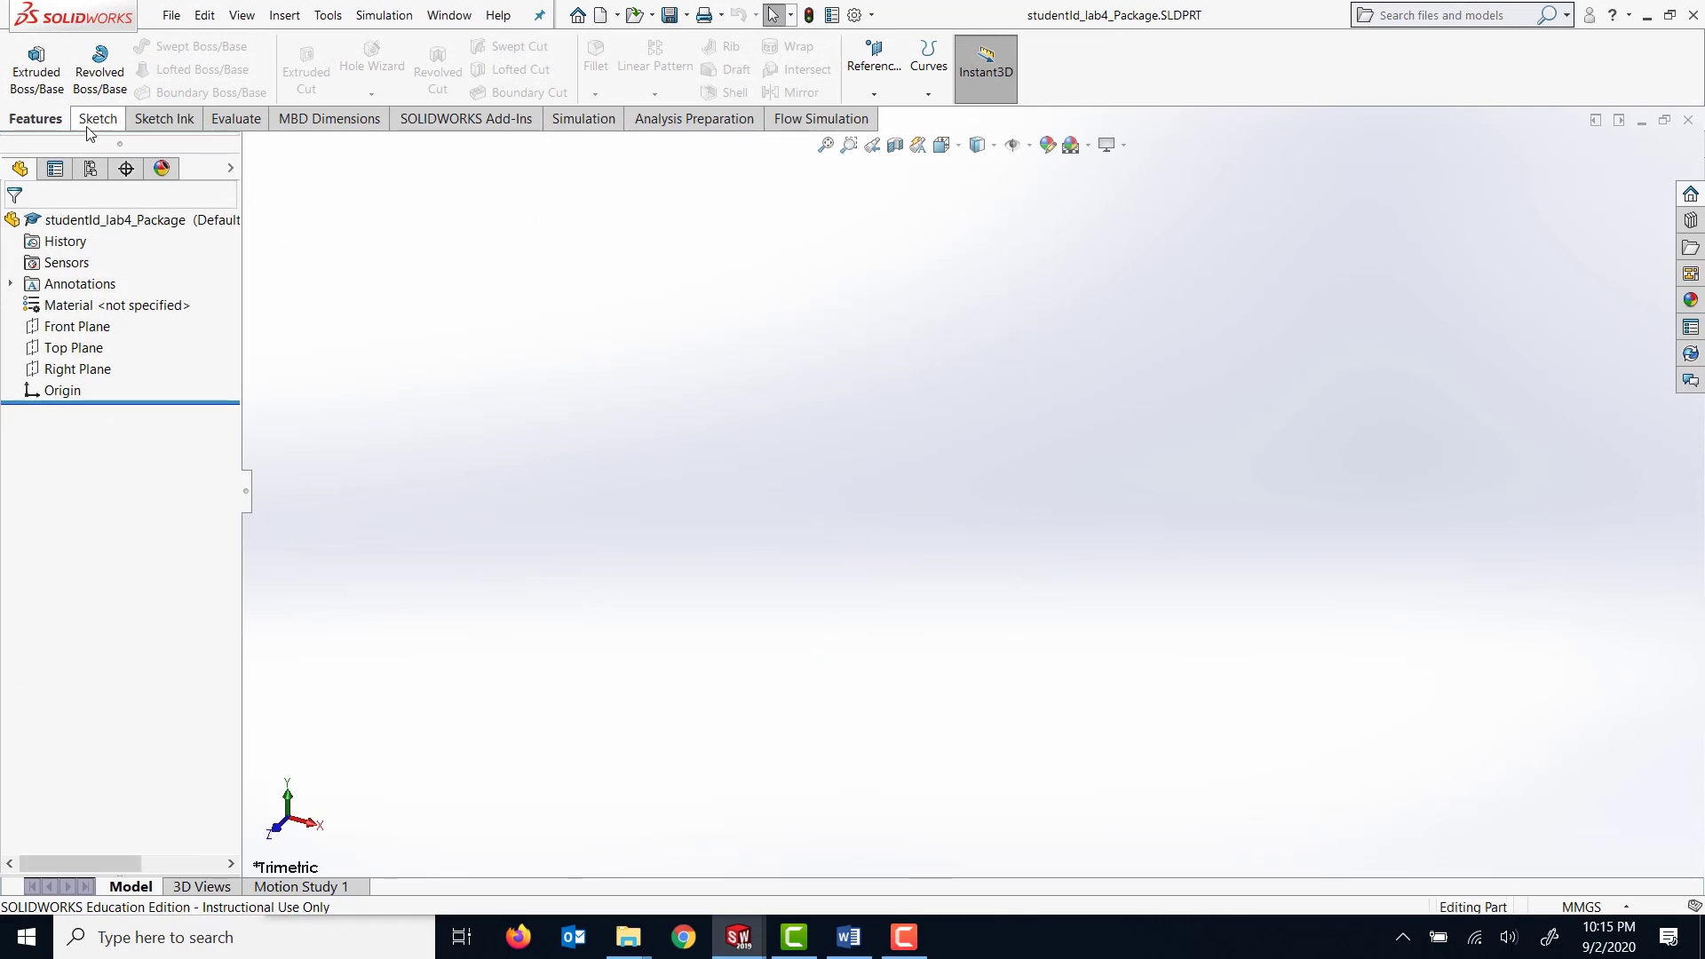
# Start a sketch on the Top Plane and draw a corner rectangle about 106 mm by 67 mm with one corner on the origin.
pyautogui.click(74, 347)
pyautogui.click(98, 119)
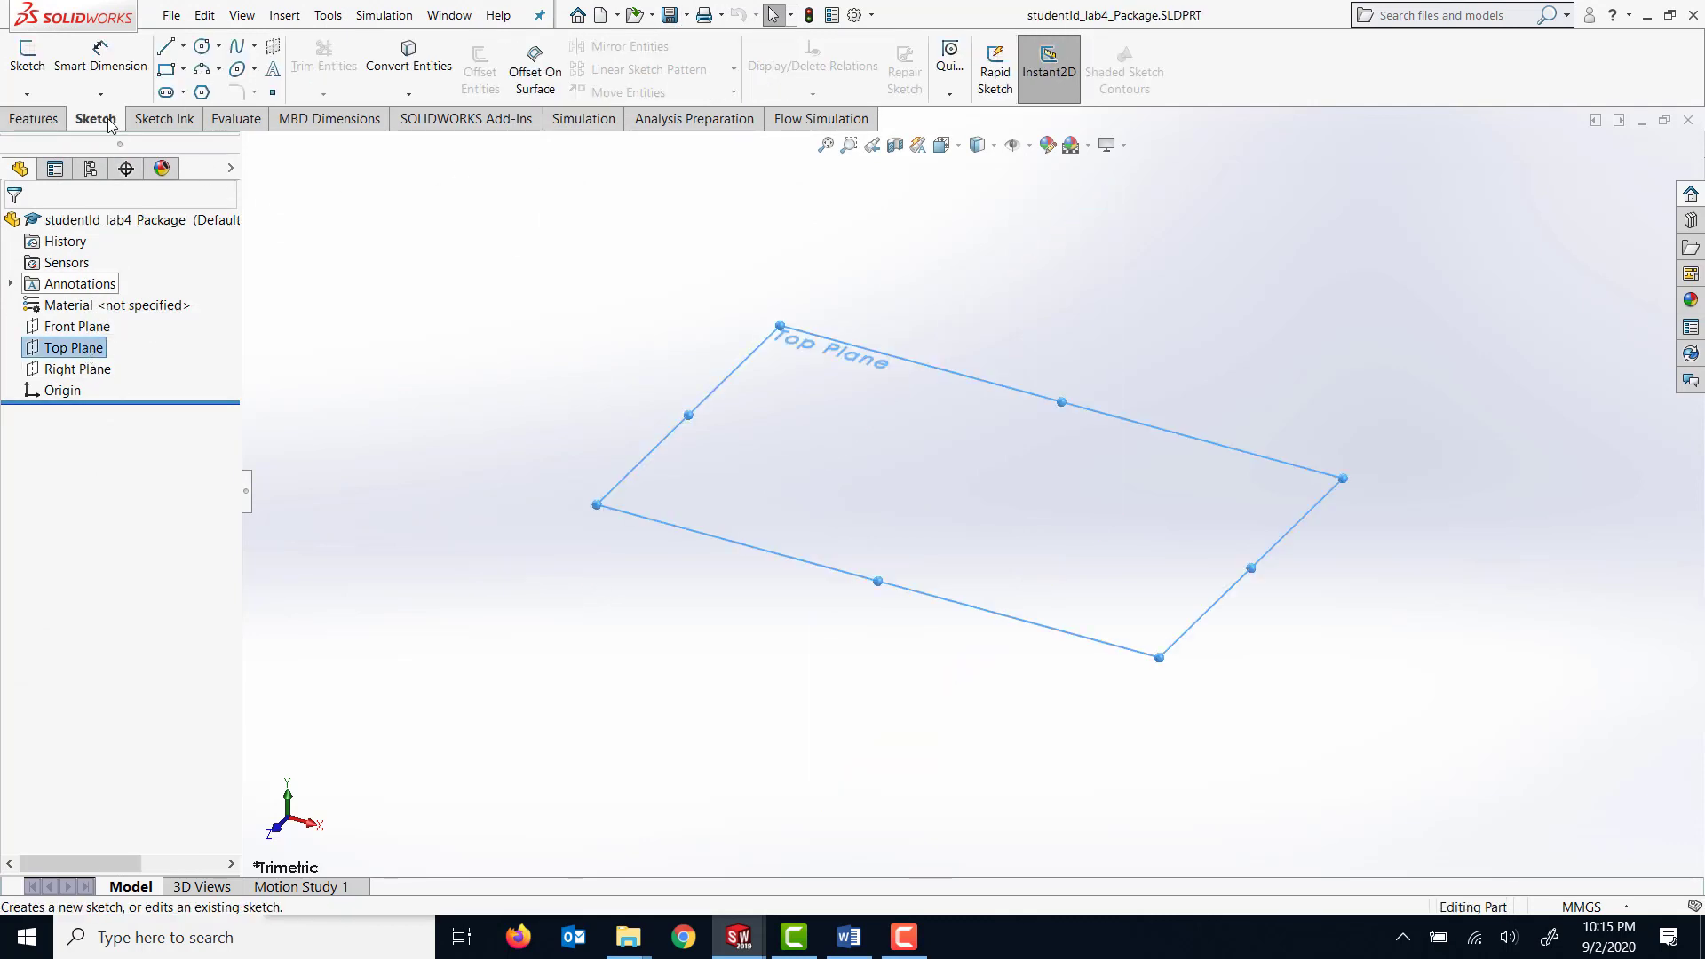
pyautogui.click(35, 80)
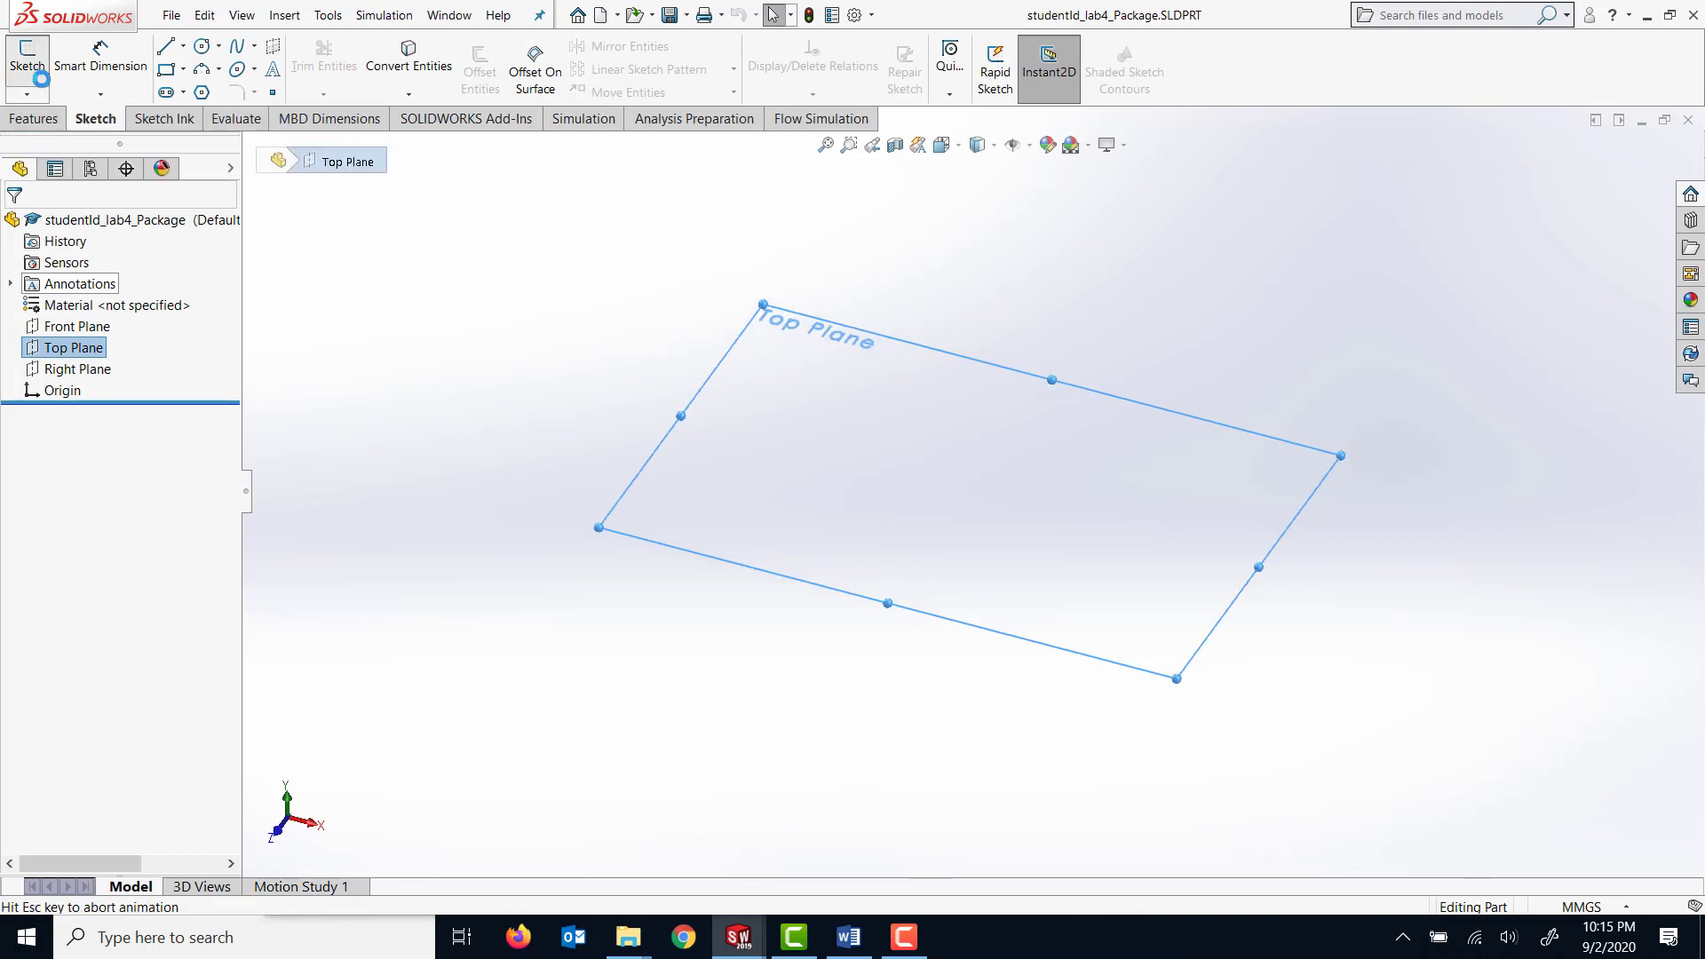
pyautogui.click(167, 79)
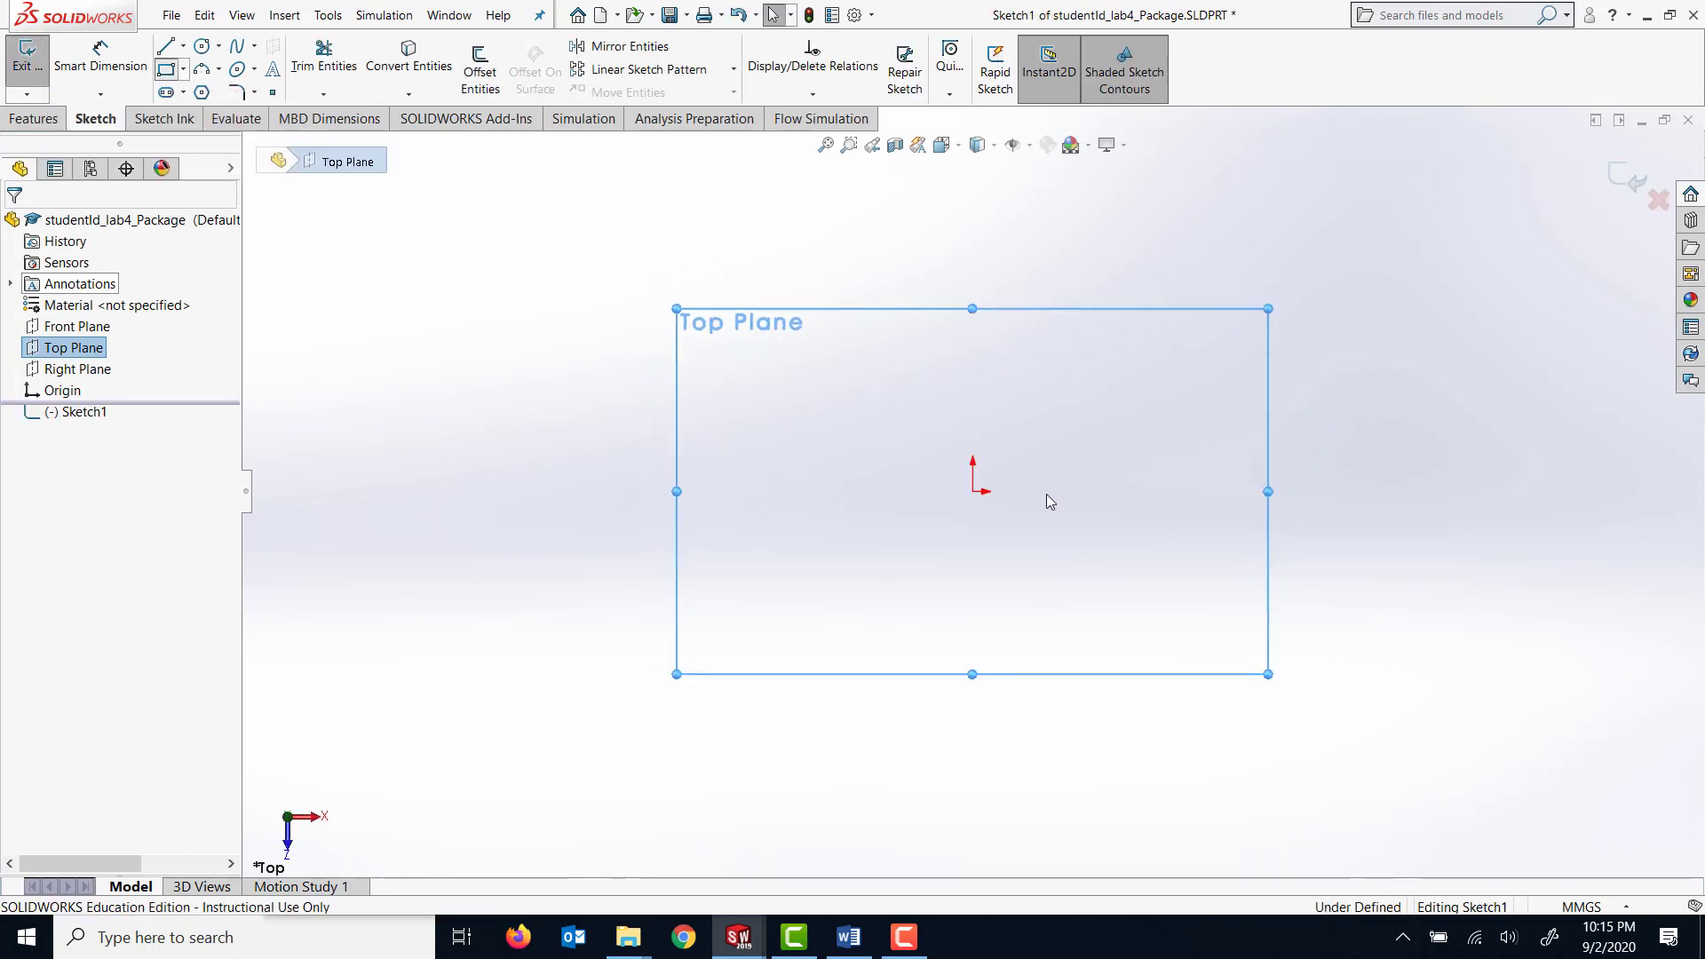
pyautogui.click(972, 491)
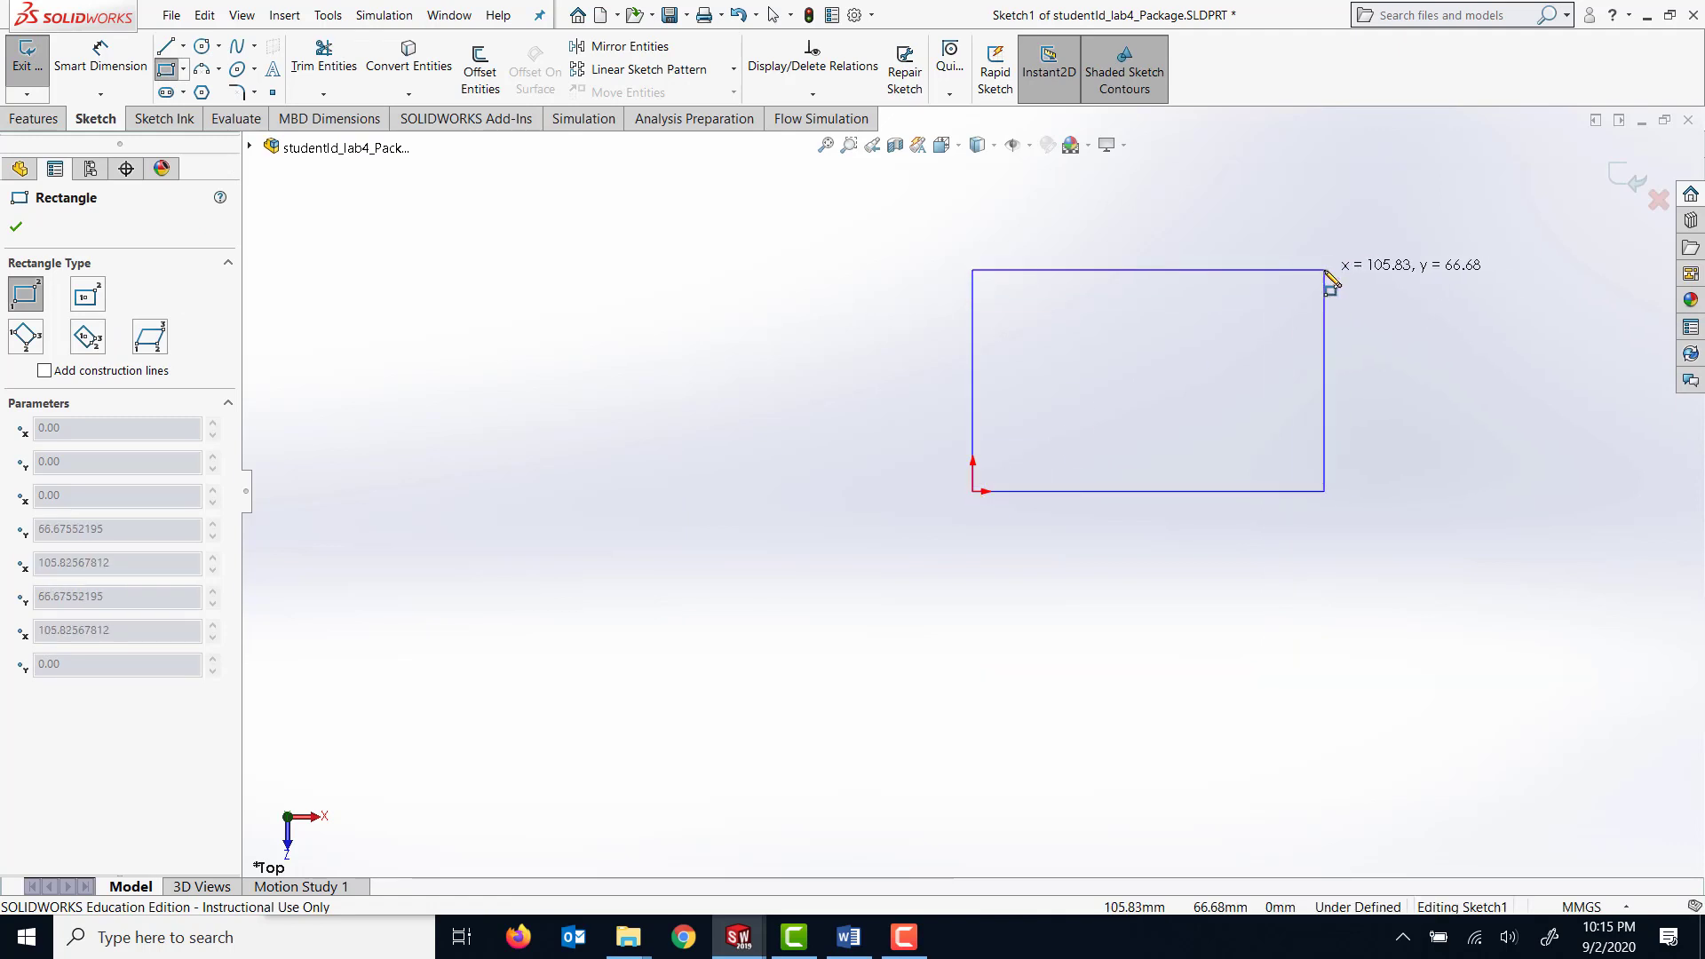
pyautogui.click(1324, 269)
pyautogui.press('Escape')
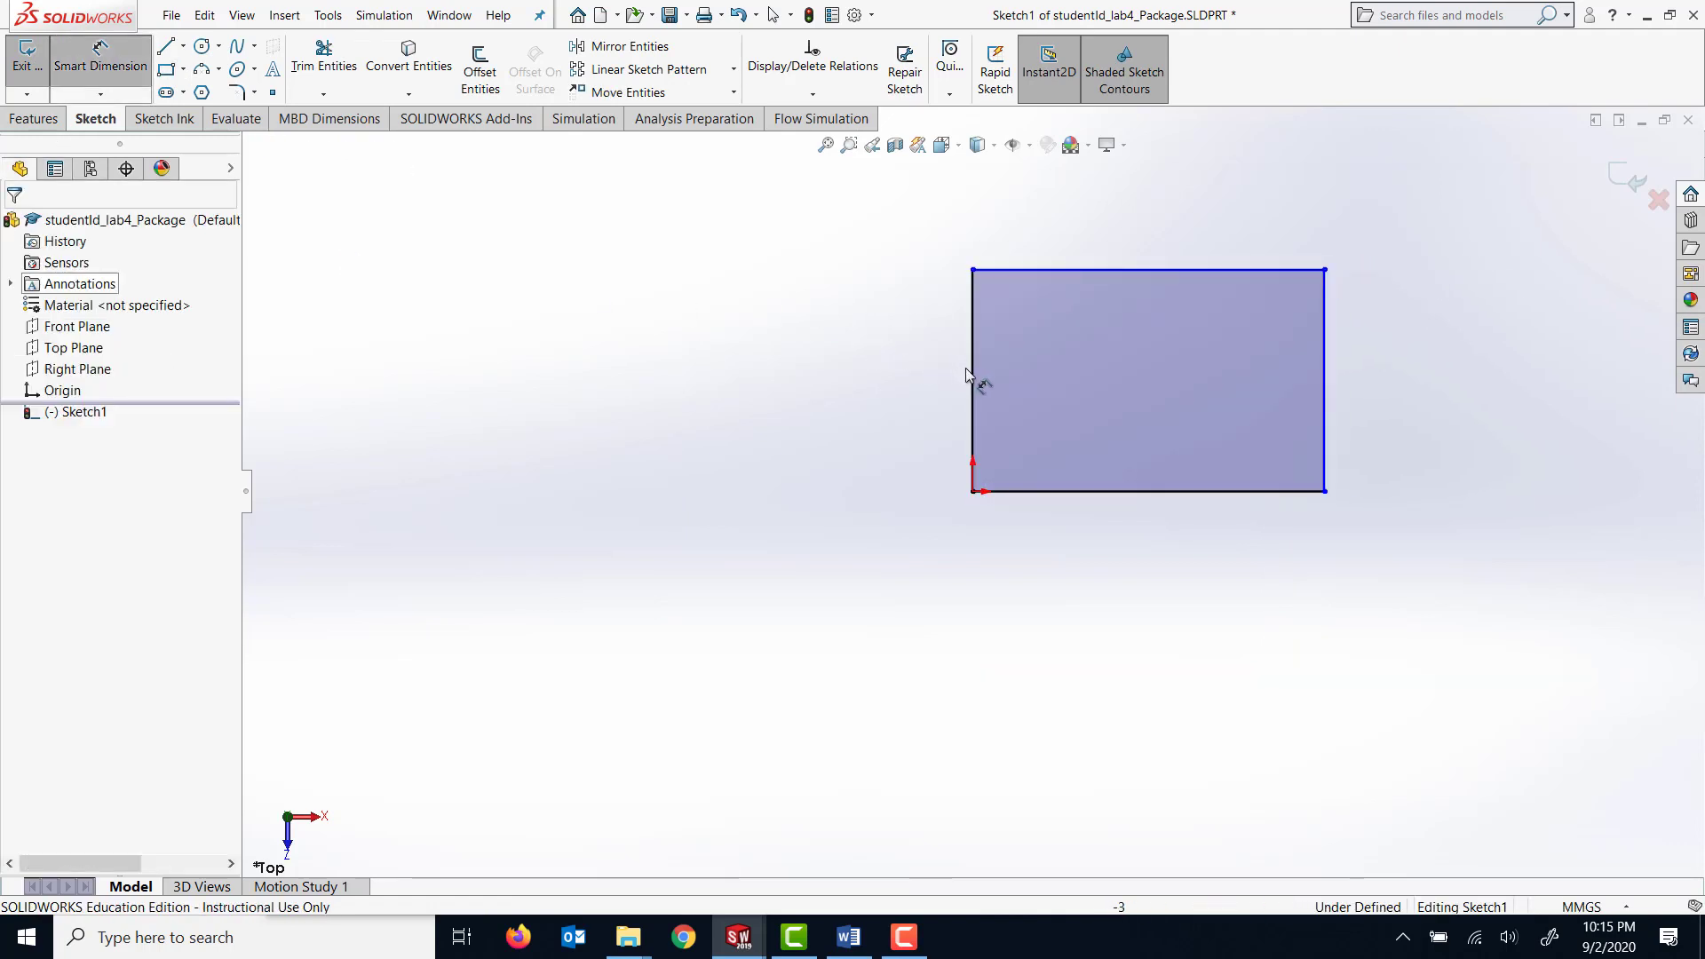
# Dimension the rectangle's vertical side to 70 mm and its horizontal side to 120 mm.
pyautogui.click(970, 369)
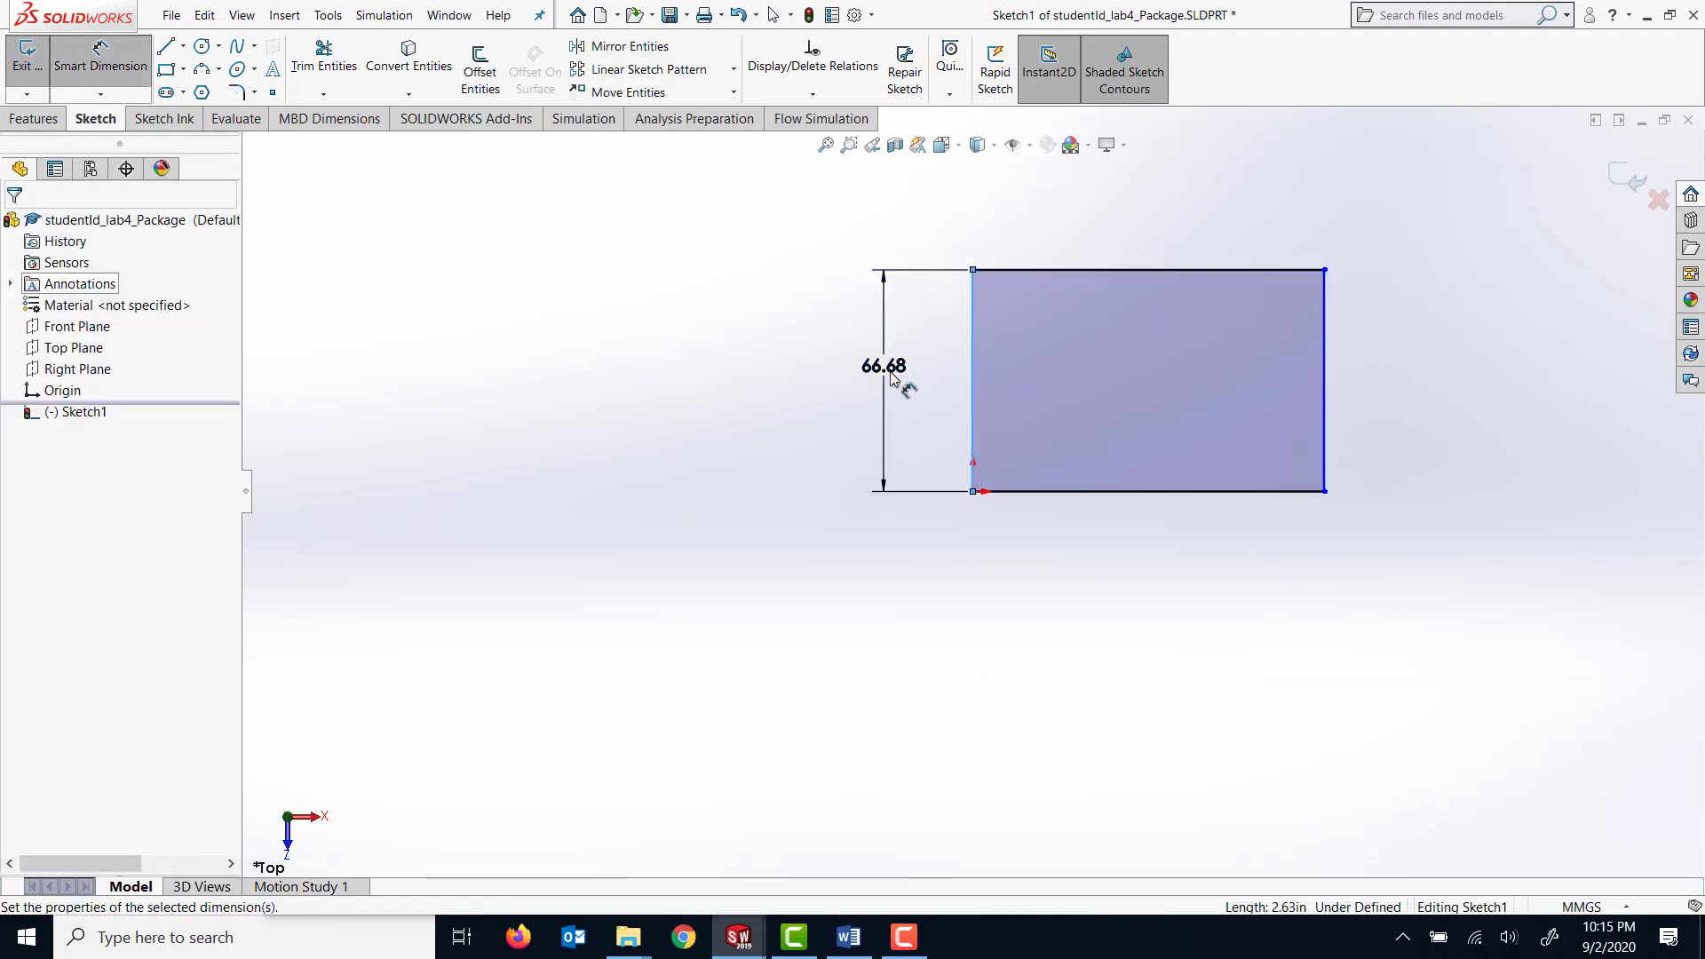
pyautogui.click(886, 373)
pyautogui.write('70')
pyautogui.press('Return')
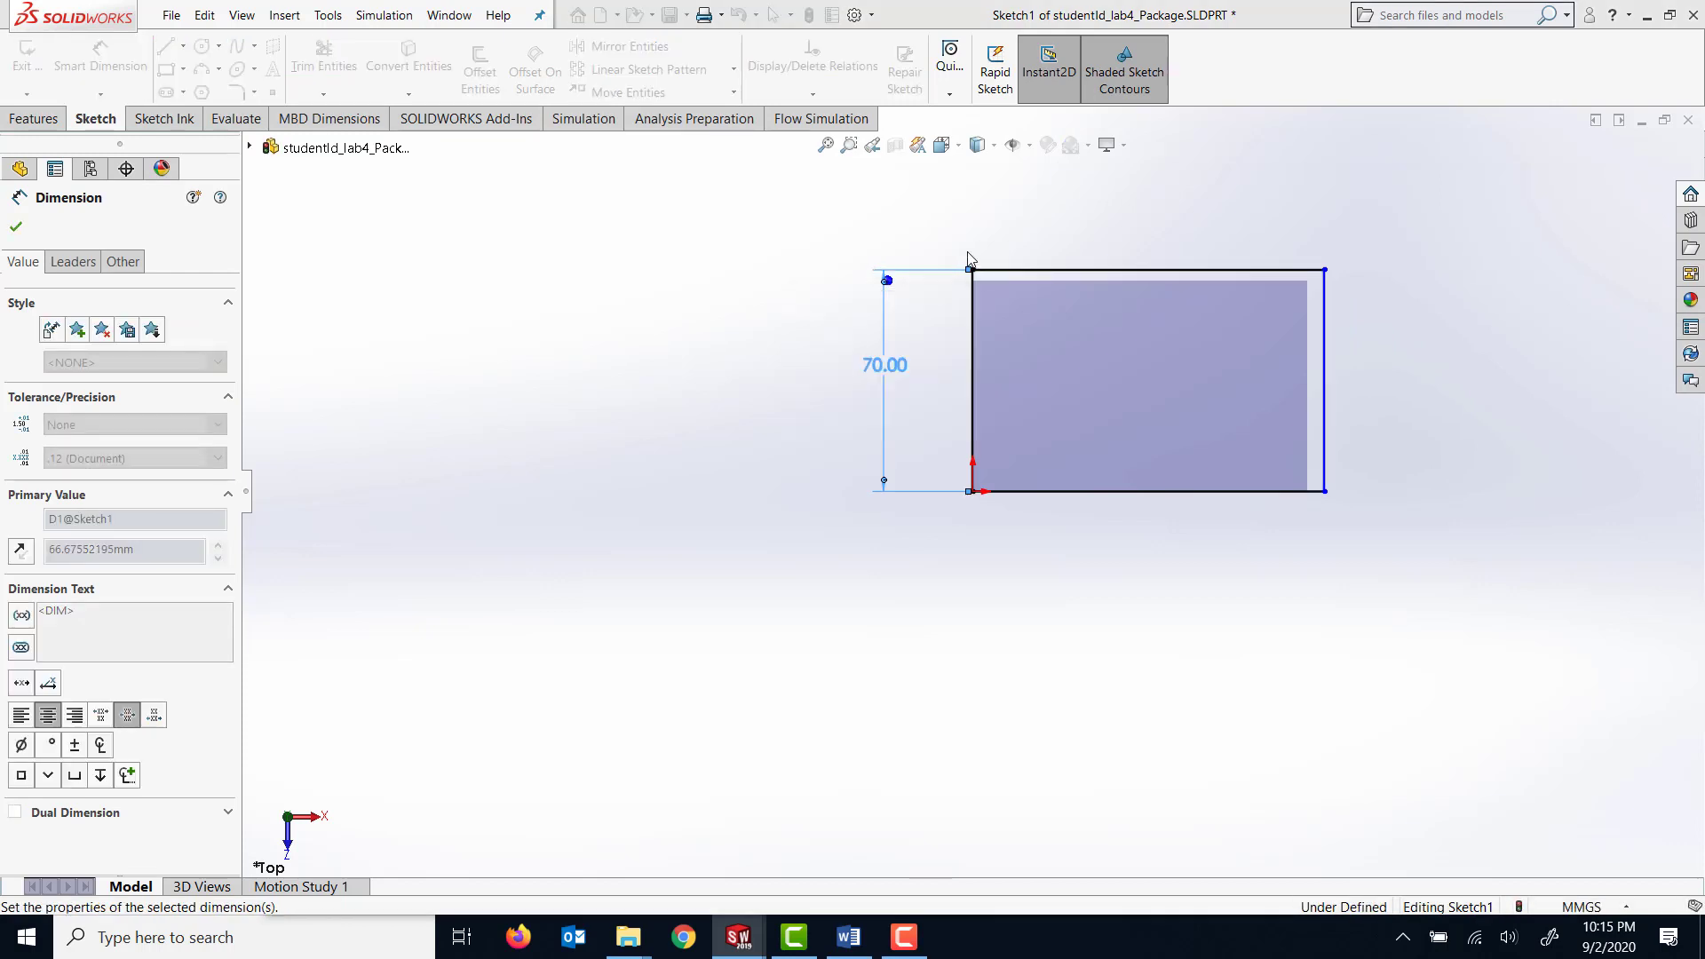
pyautogui.click(1150, 498)
pyautogui.click(1165, 564)
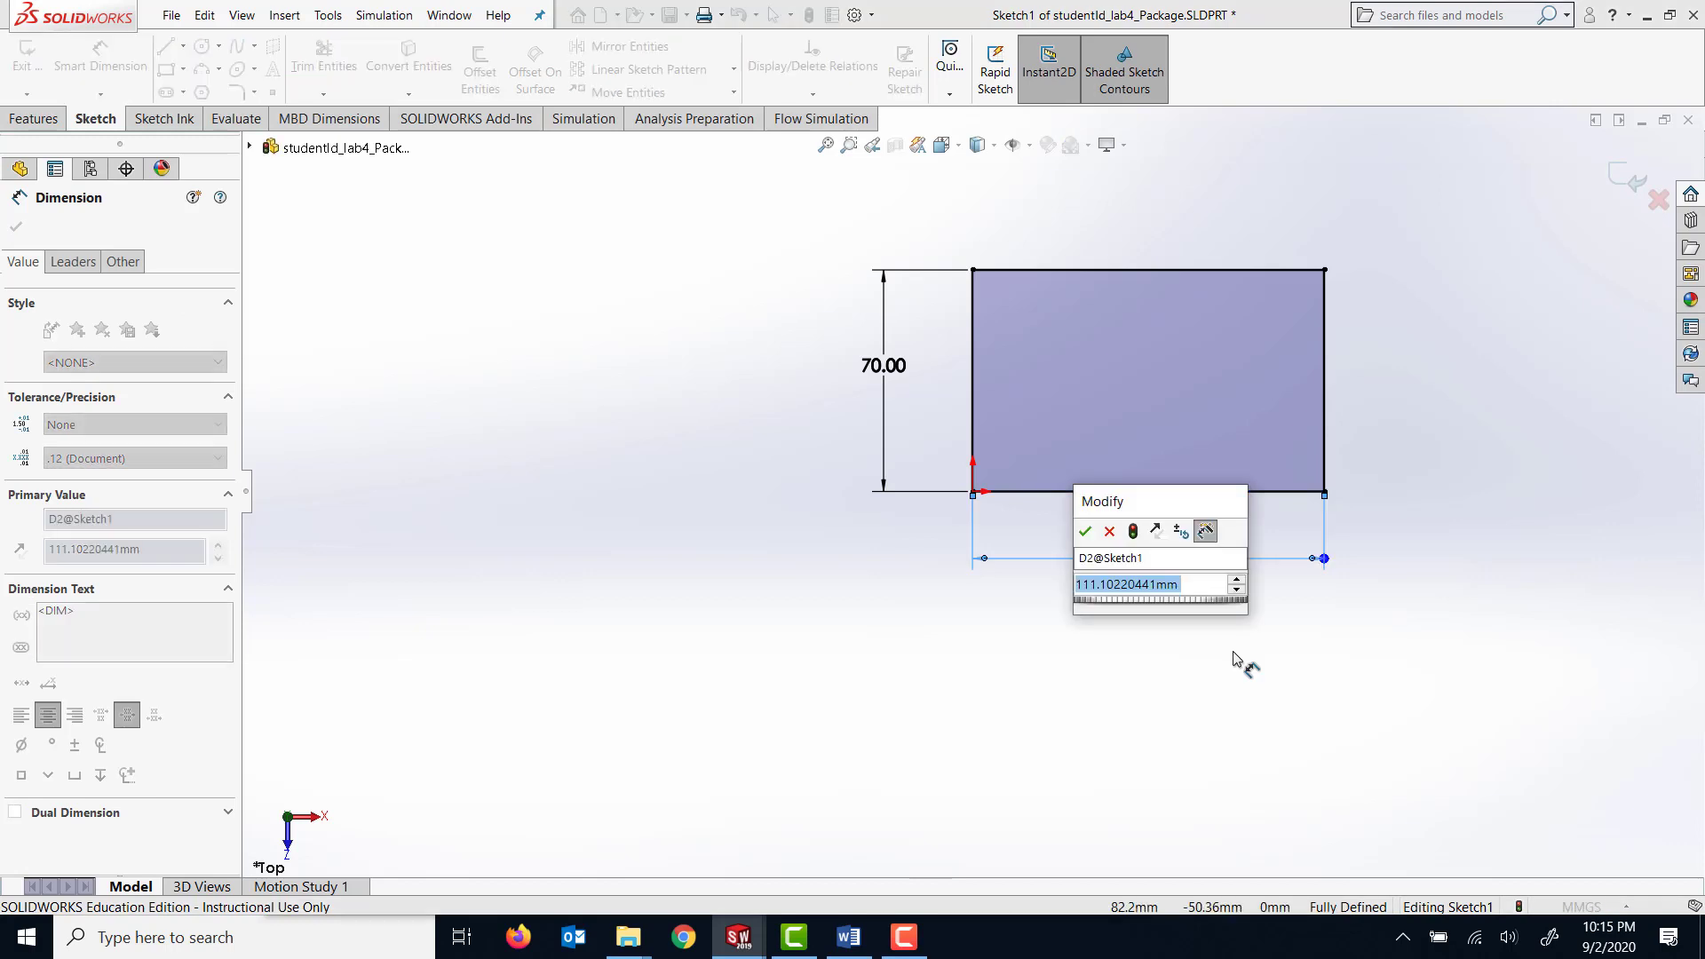
pyautogui.write('130')
pyautogui.press('Return')
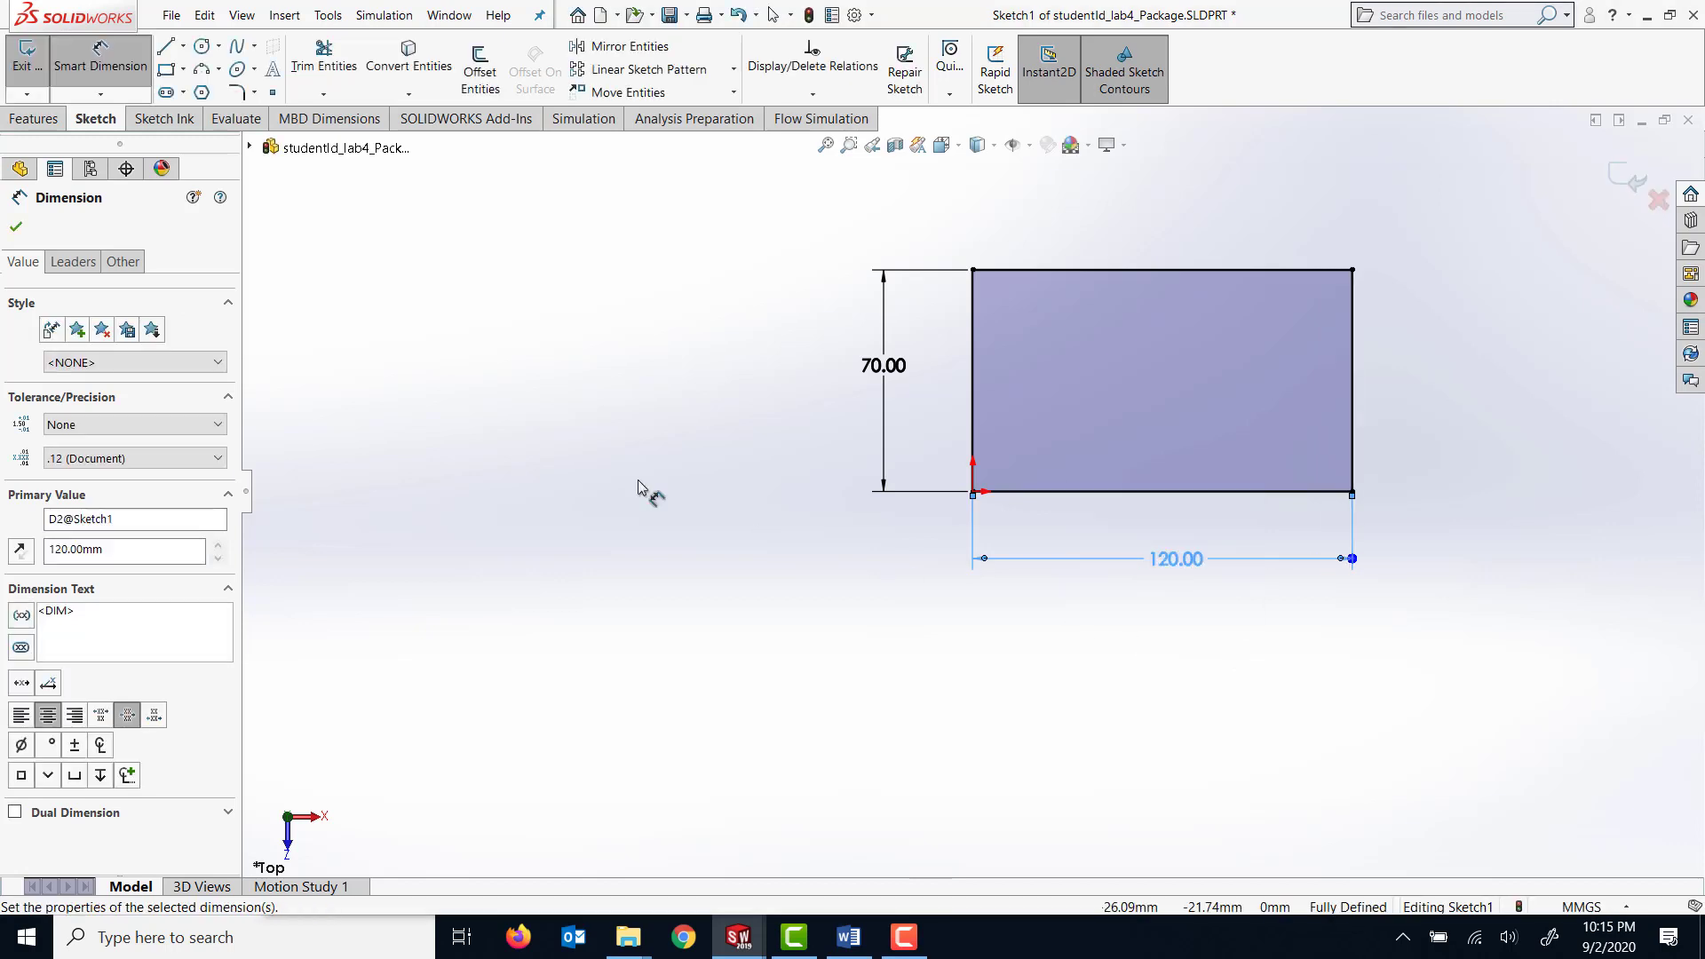
# Extrude the 120 mm by 70 mm rectangle as a blind boss to a depth of 70 mm.
pyautogui.click(34, 118)
pyautogui.moveTo(776, 396)
pyautogui.mouseDown(button='middle')
pyautogui.moveTo(723, 420)
pyautogui.moveTo(616, 533)
pyautogui.mouseUp(button='middle')
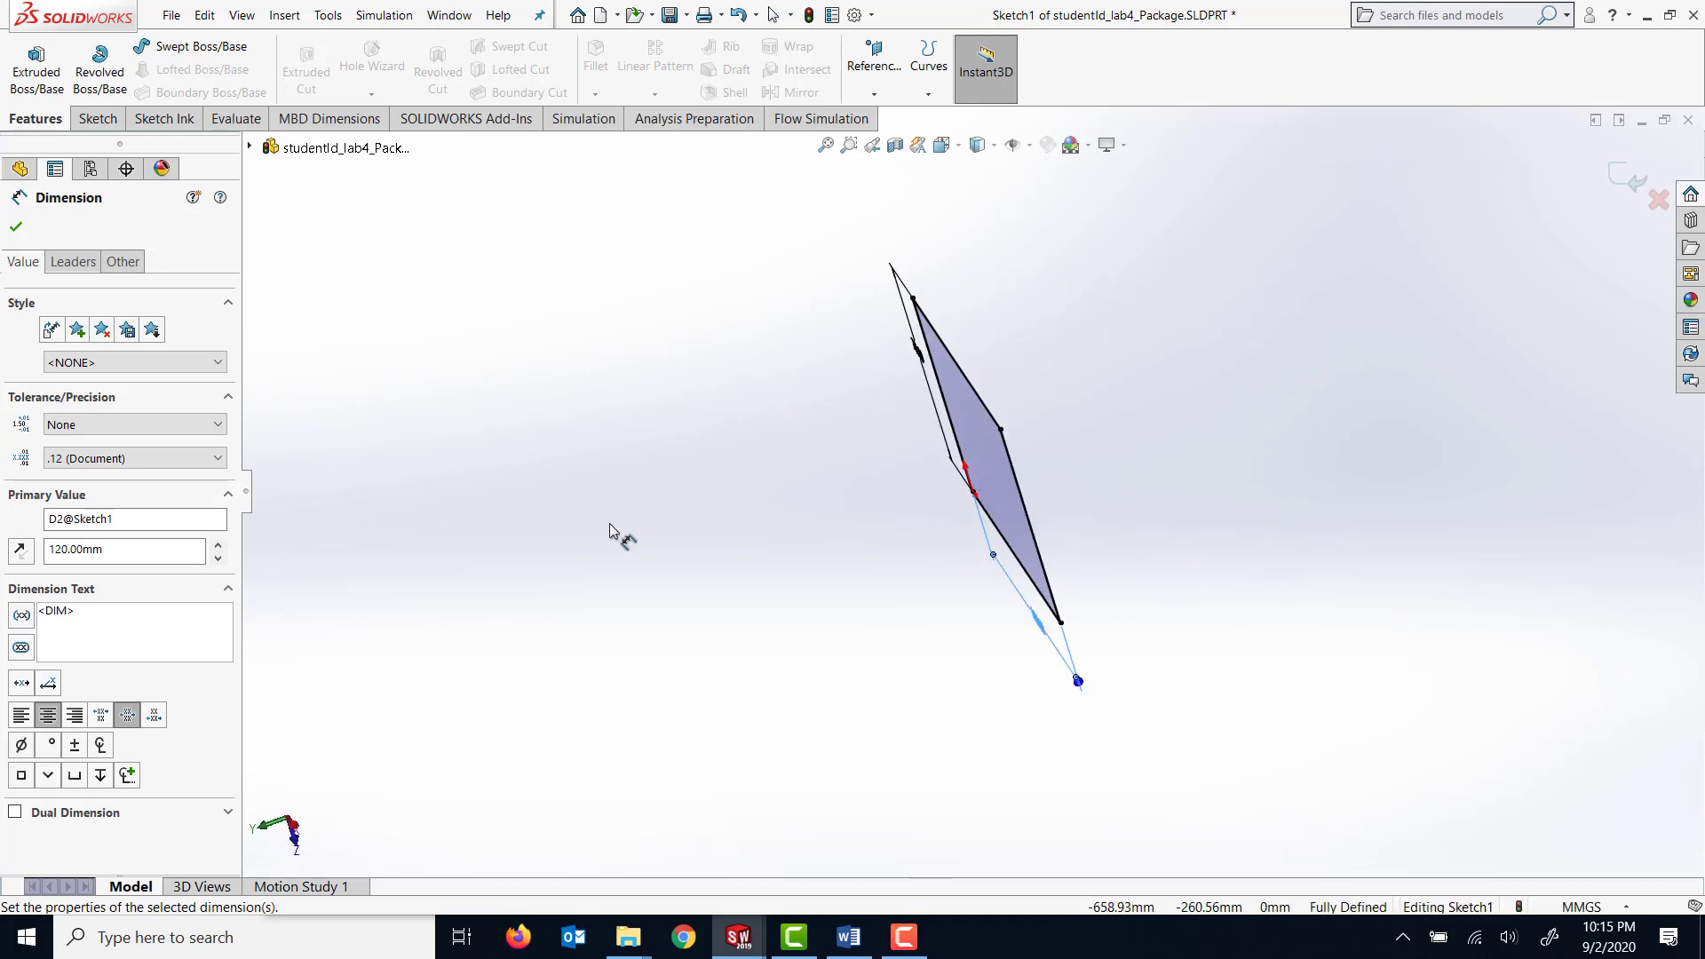
pyautogui.click(37, 69)
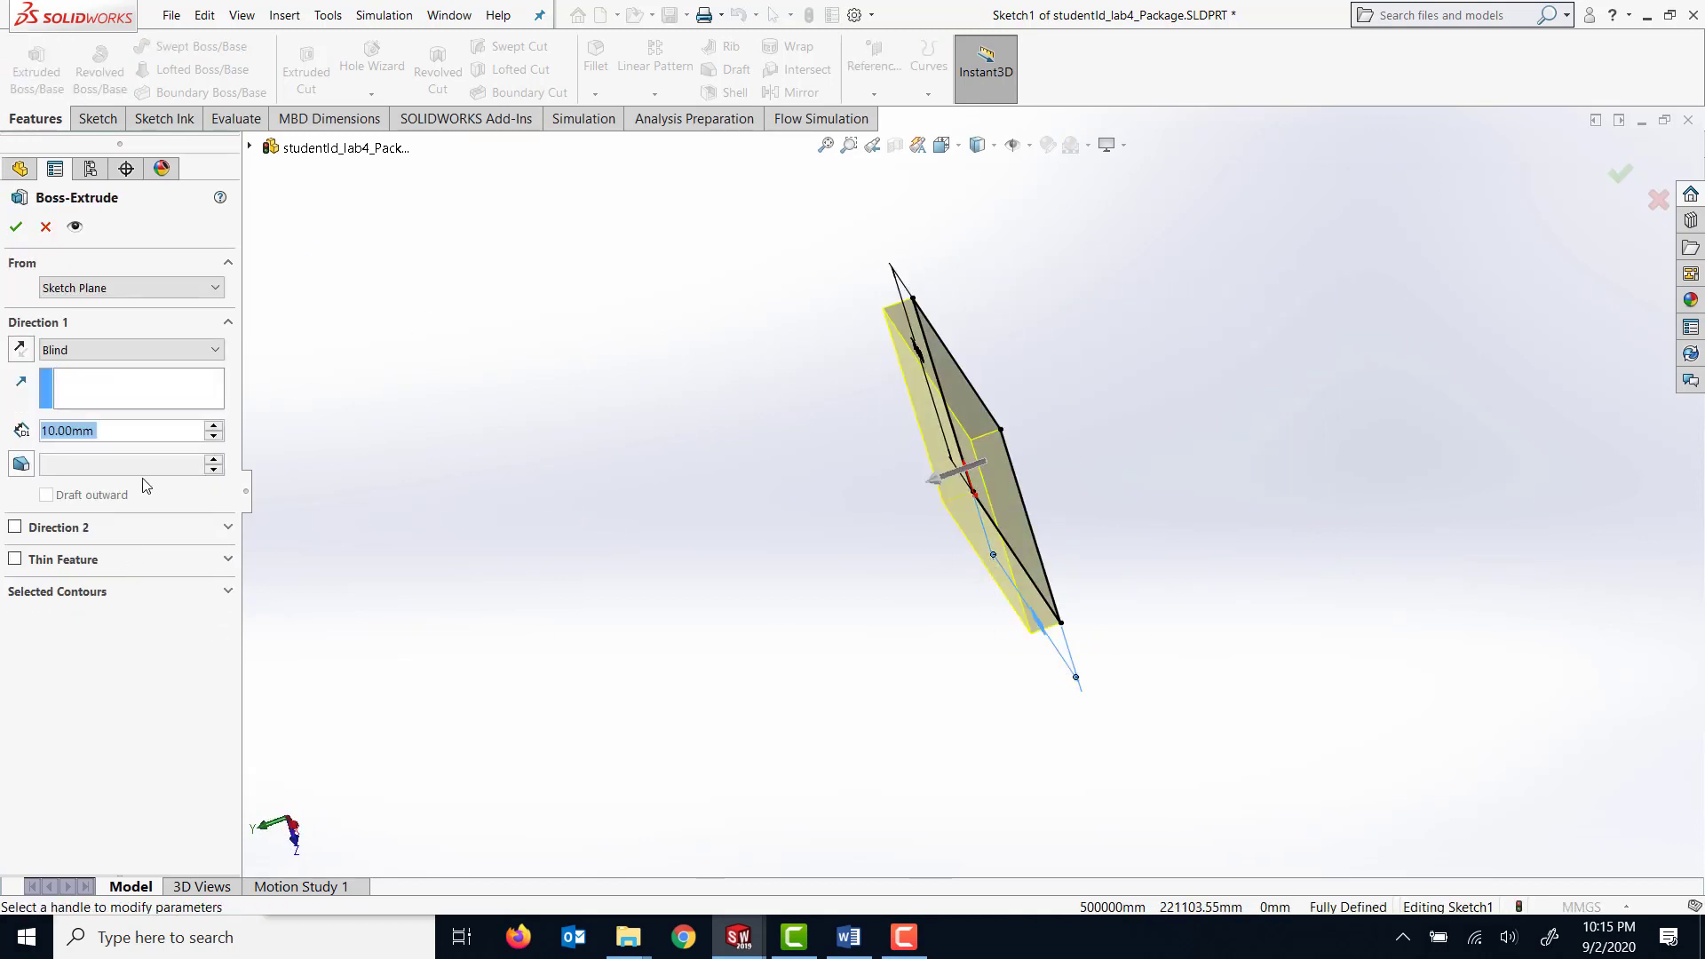
pyautogui.write('70')
pyautogui.press('Return')
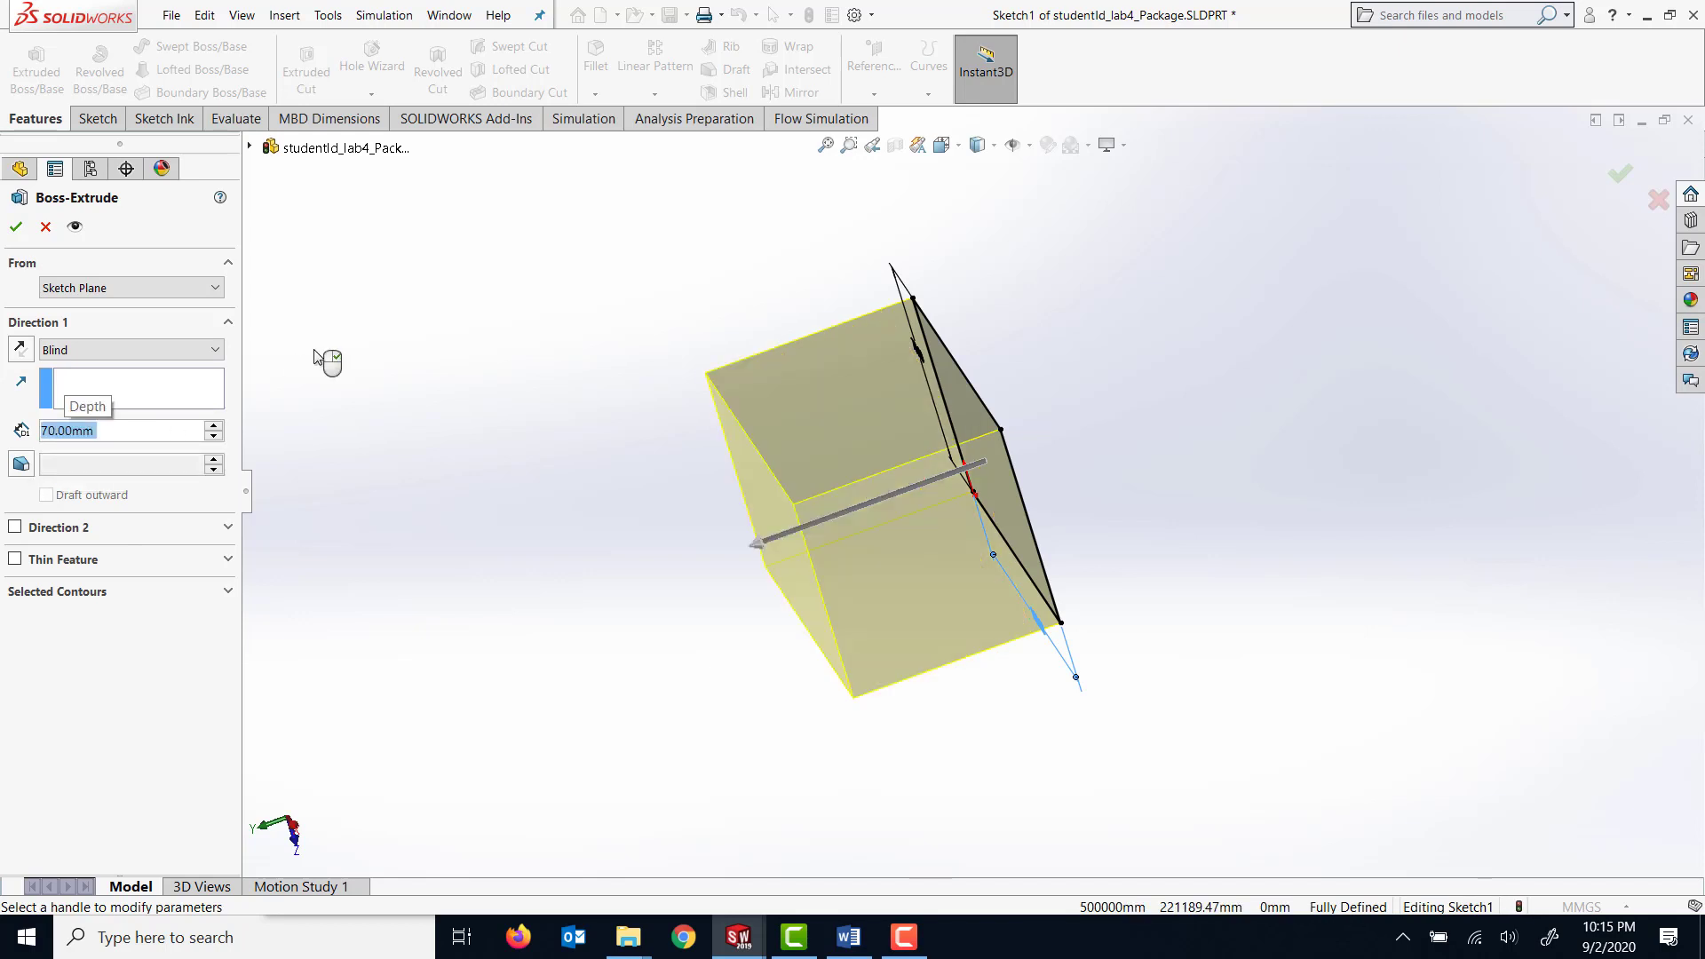
pyautogui.click(16, 227)
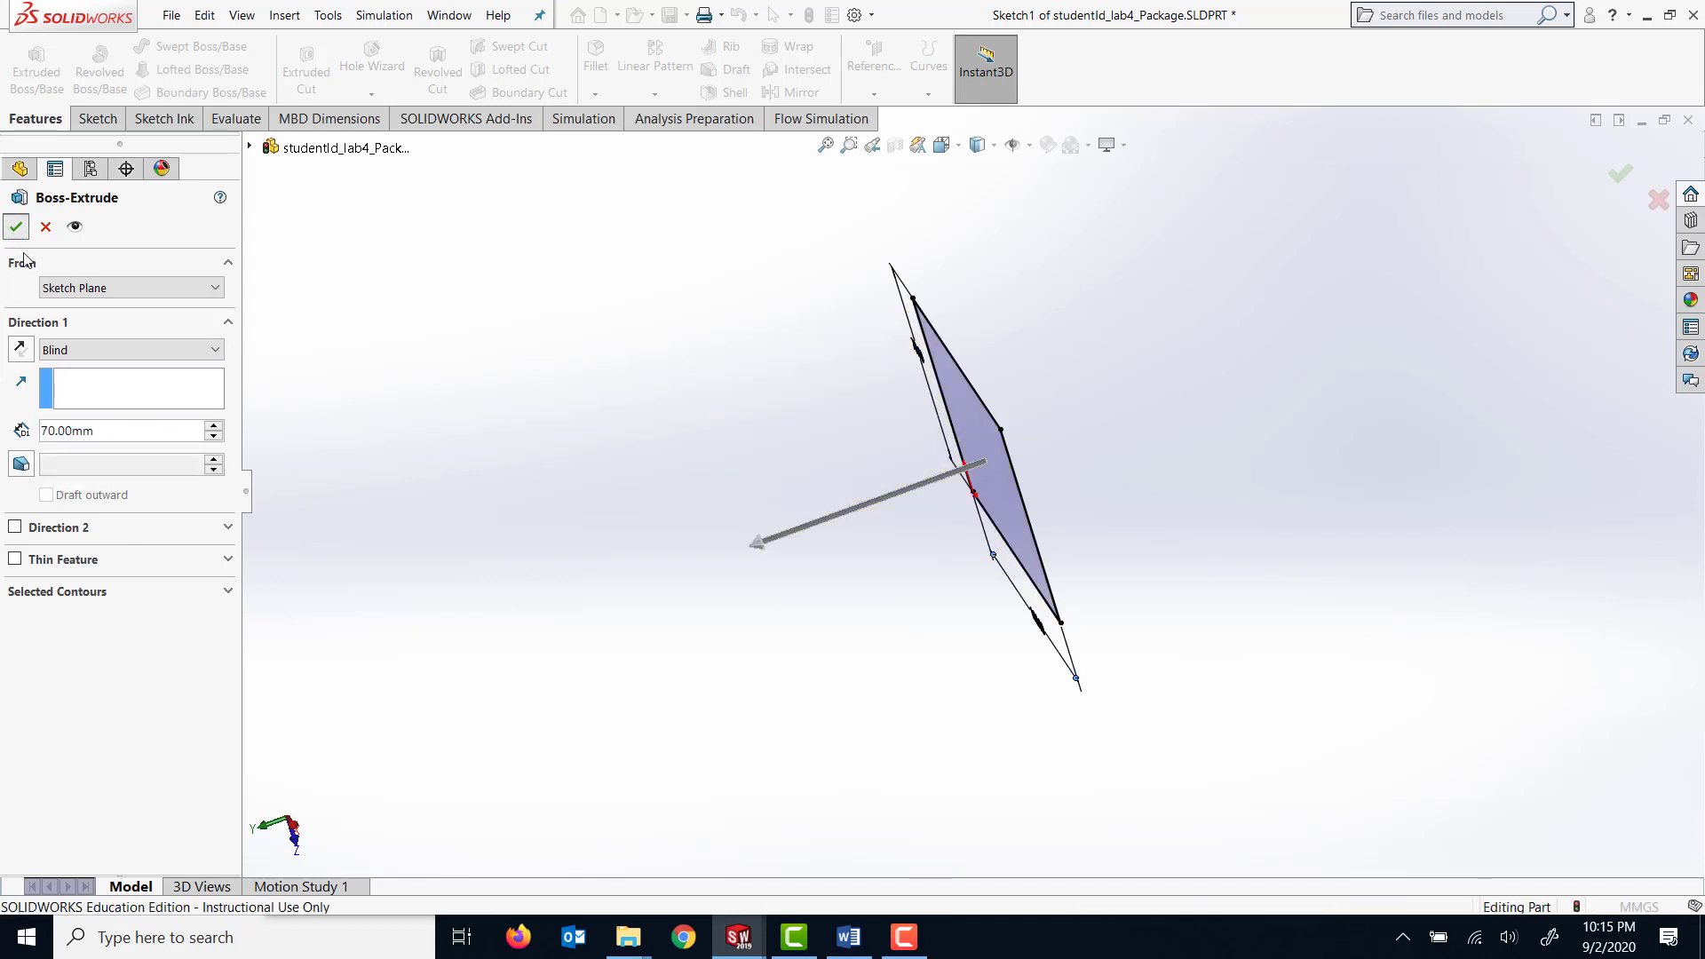
pyautogui.moveTo(826, 668); pyautogui.dragTo(893, 573, button='middle')
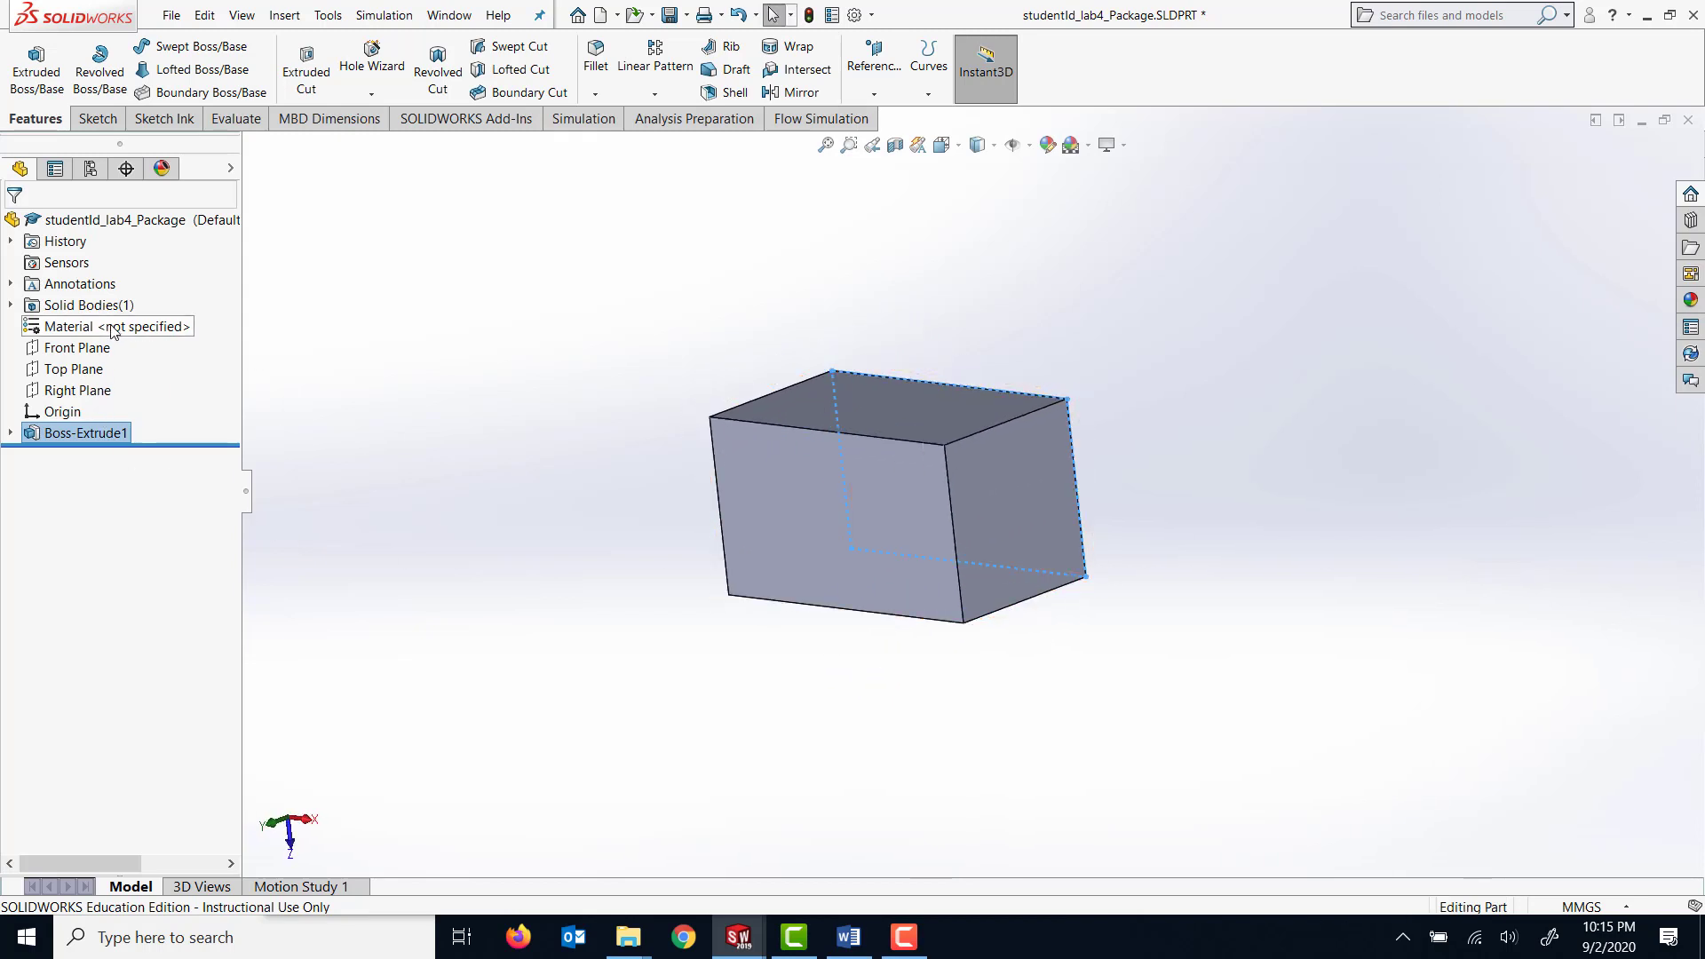
# Assign the material Nylon 101 from the Plastics category of SOLIDWORKS Materials to the package part.
pyautogui.rightClick(112, 326)
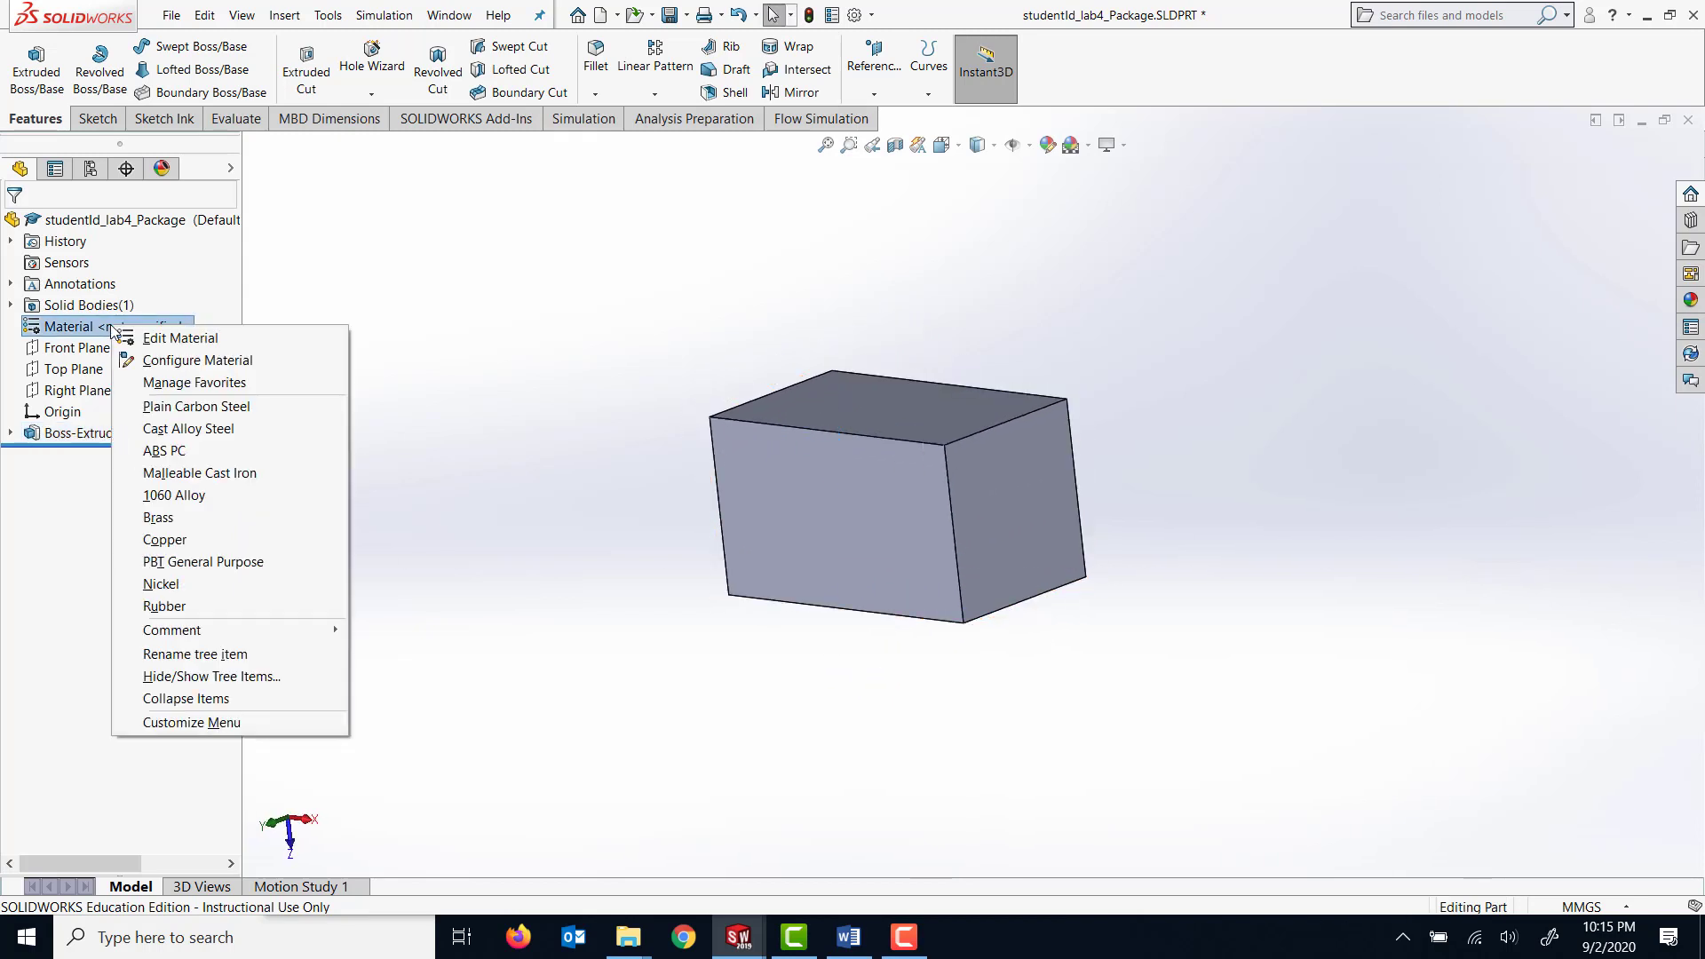
pyautogui.click(177, 338)
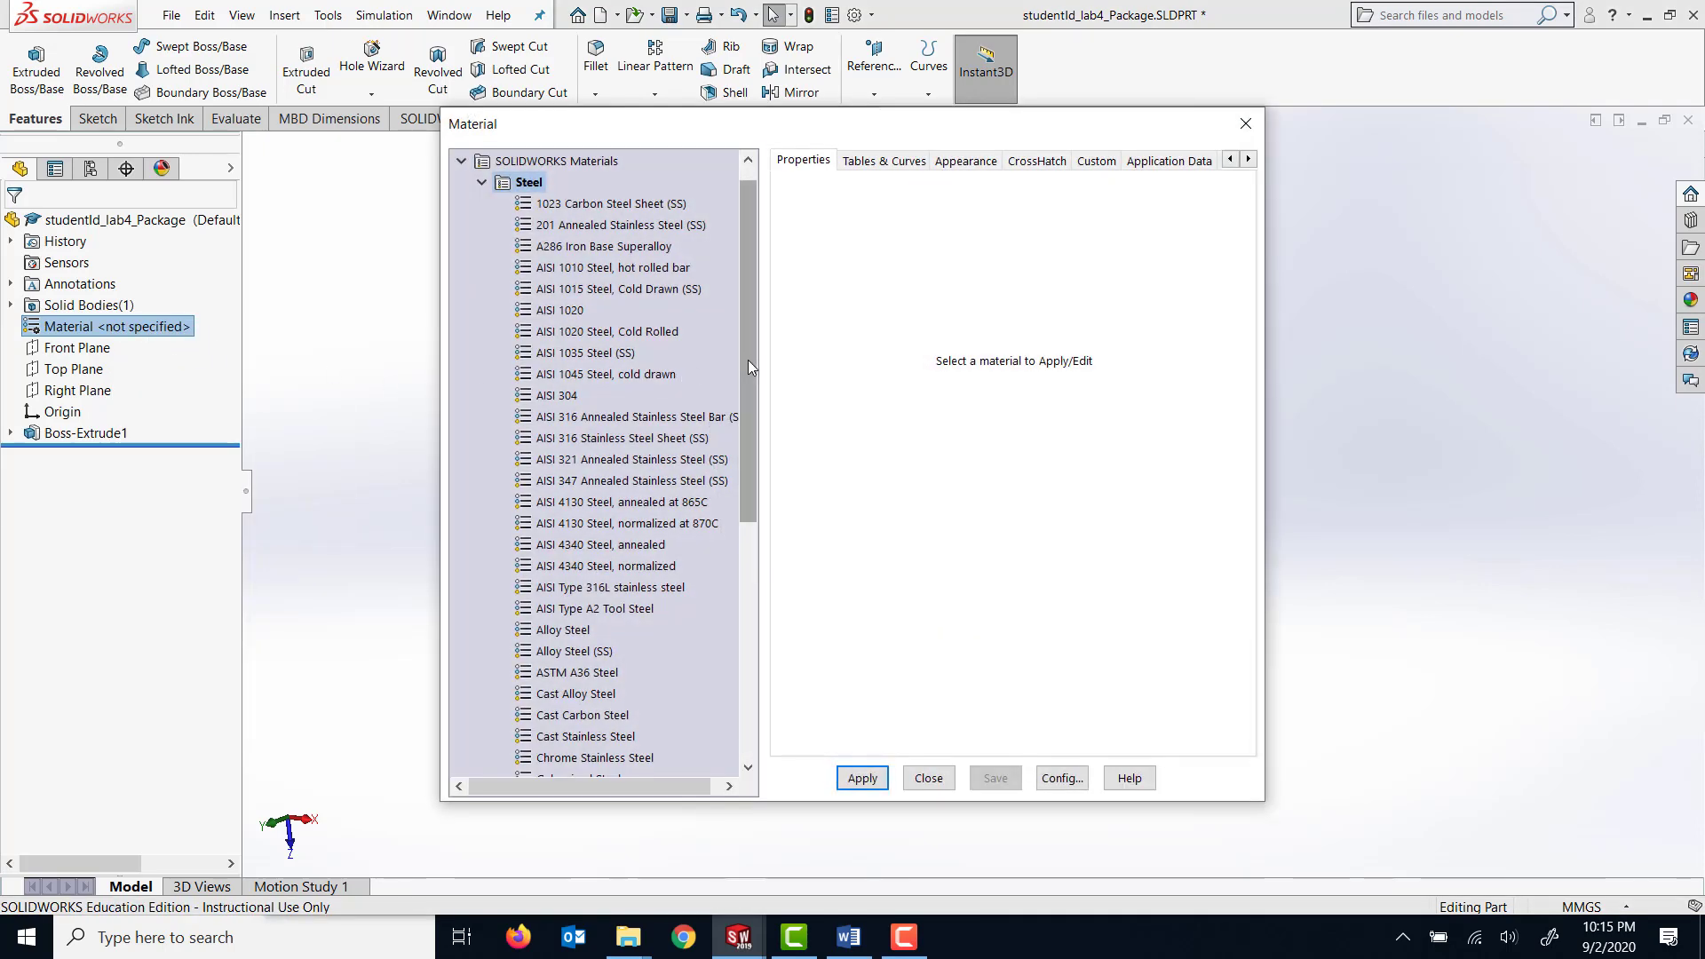
pyautogui.moveTo(748, 360); pyautogui.dragTo(742, 343)
pyautogui.click(481, 204)
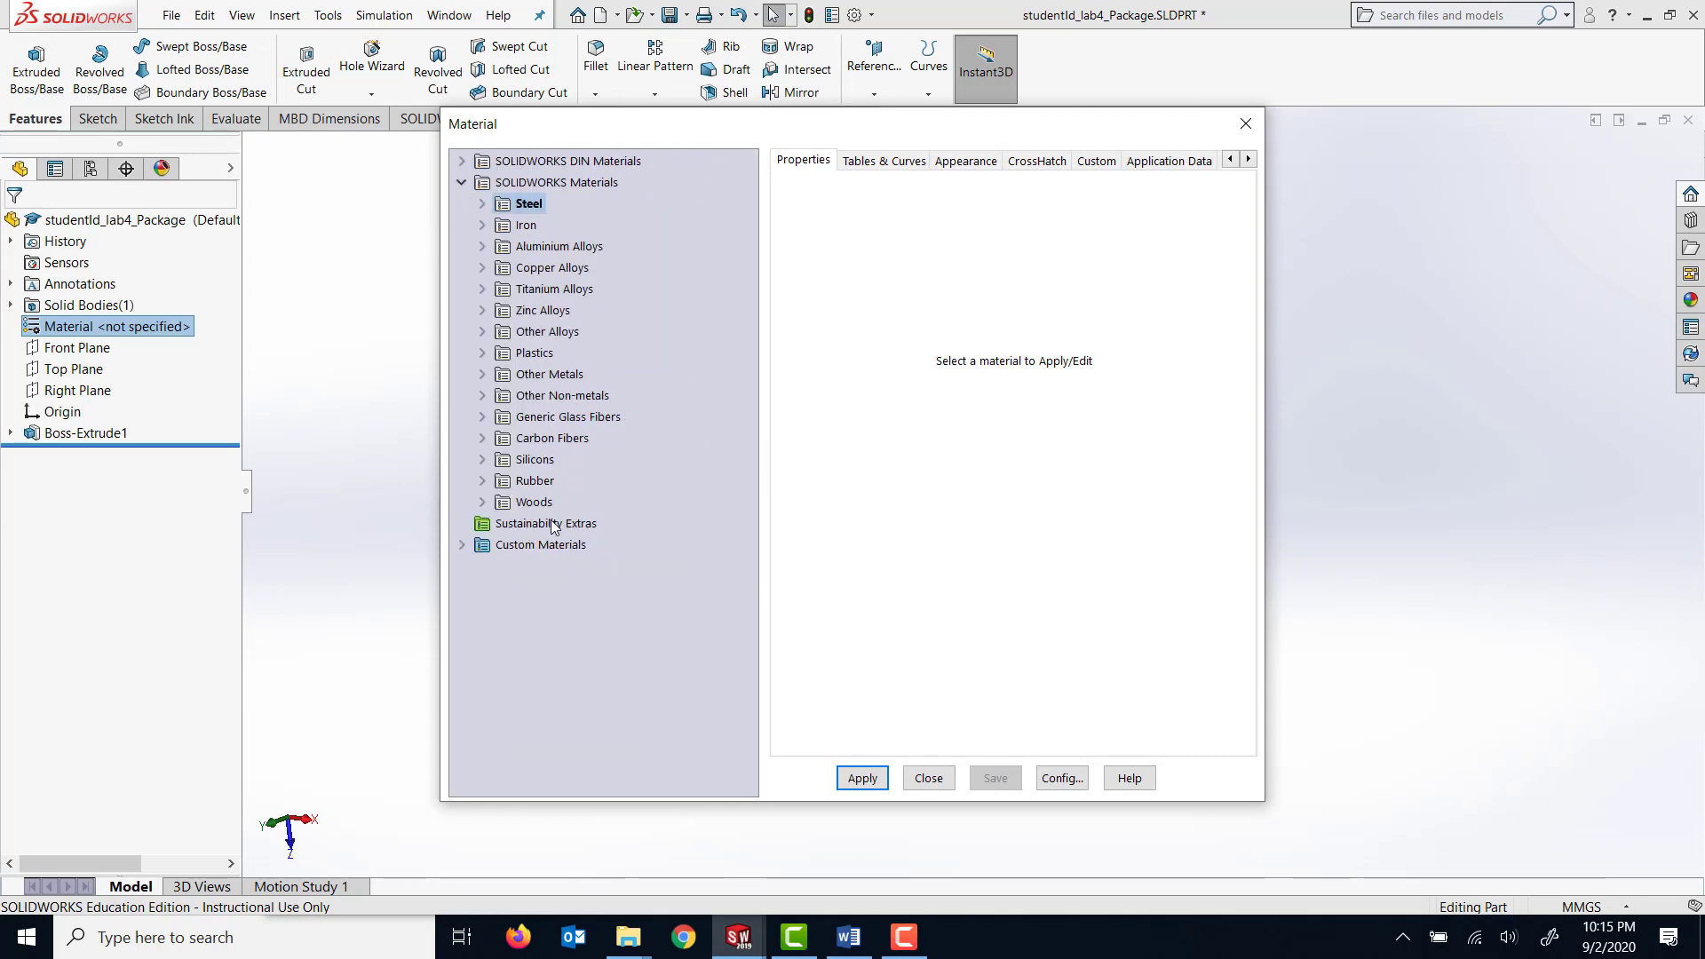
pyautogui.click(483, 353)
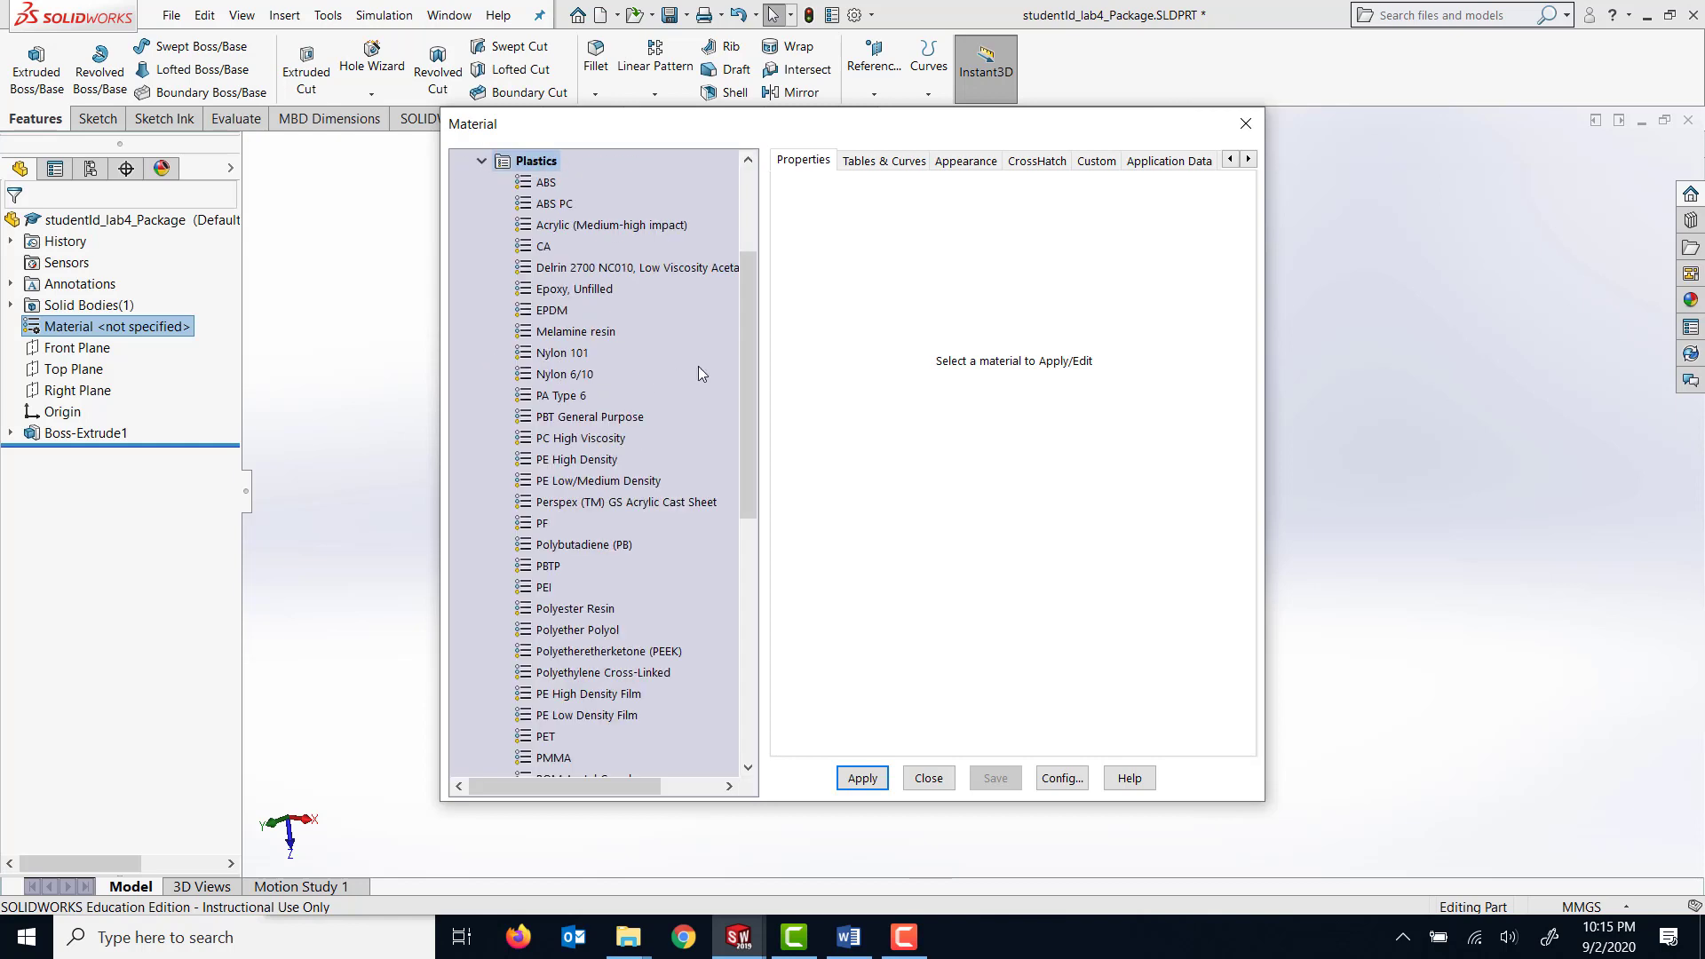
pyautogui.click(570, 356)
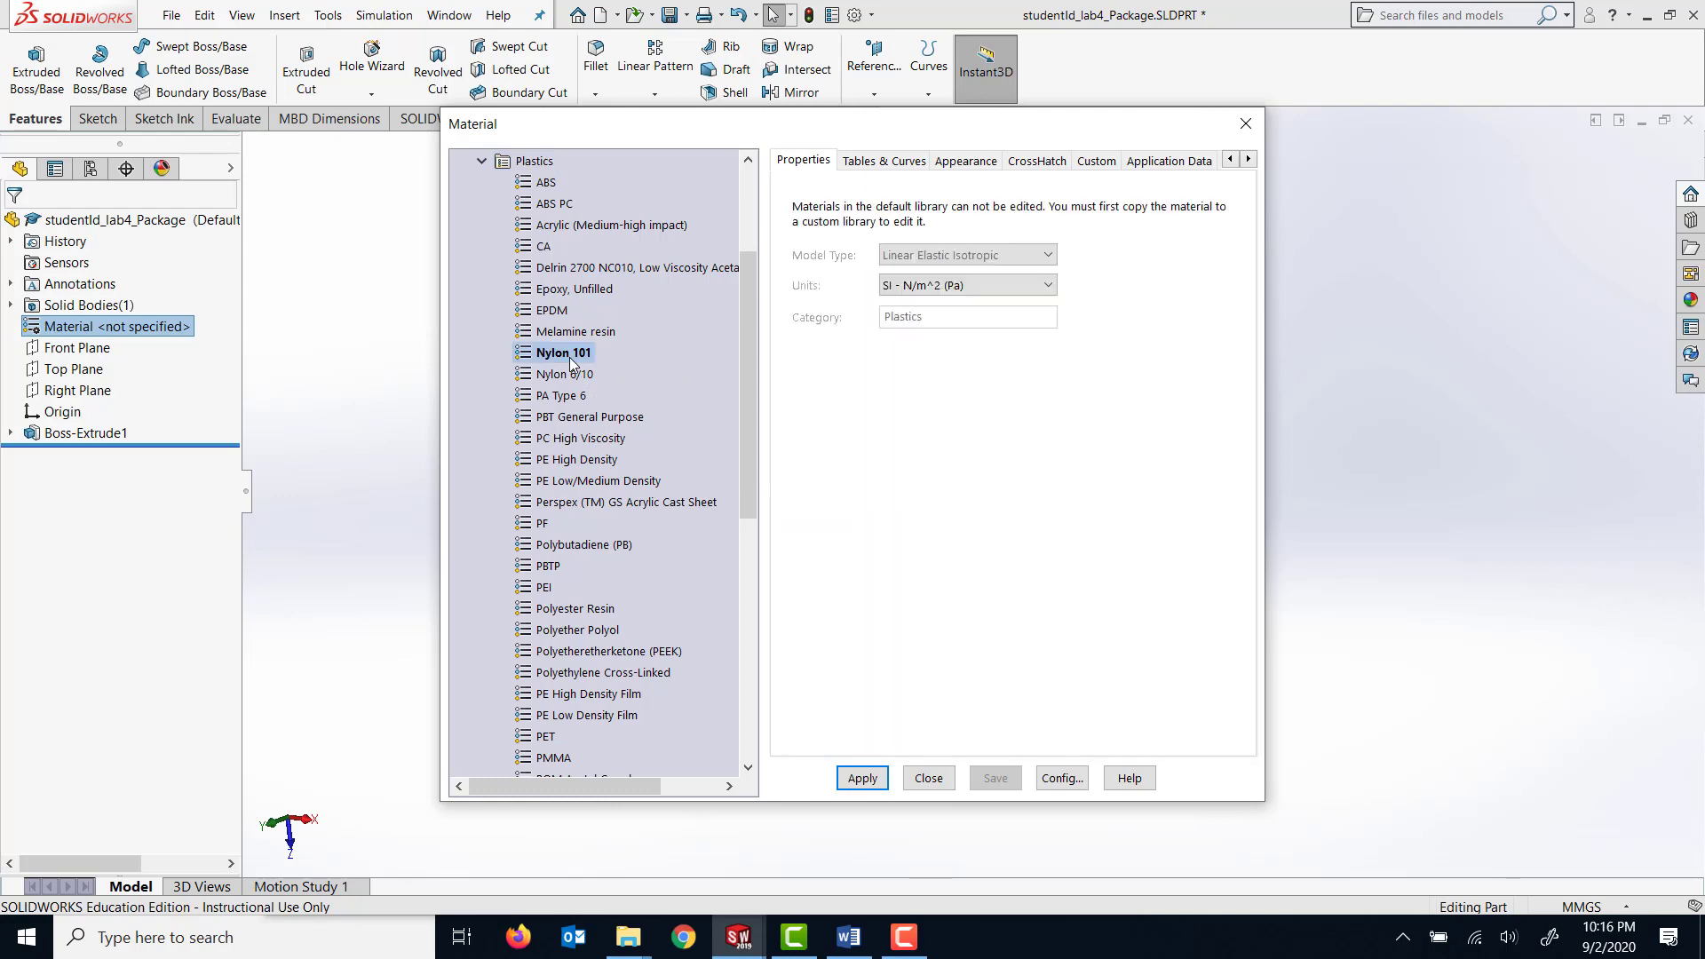
pyautogui.click(877, 787)
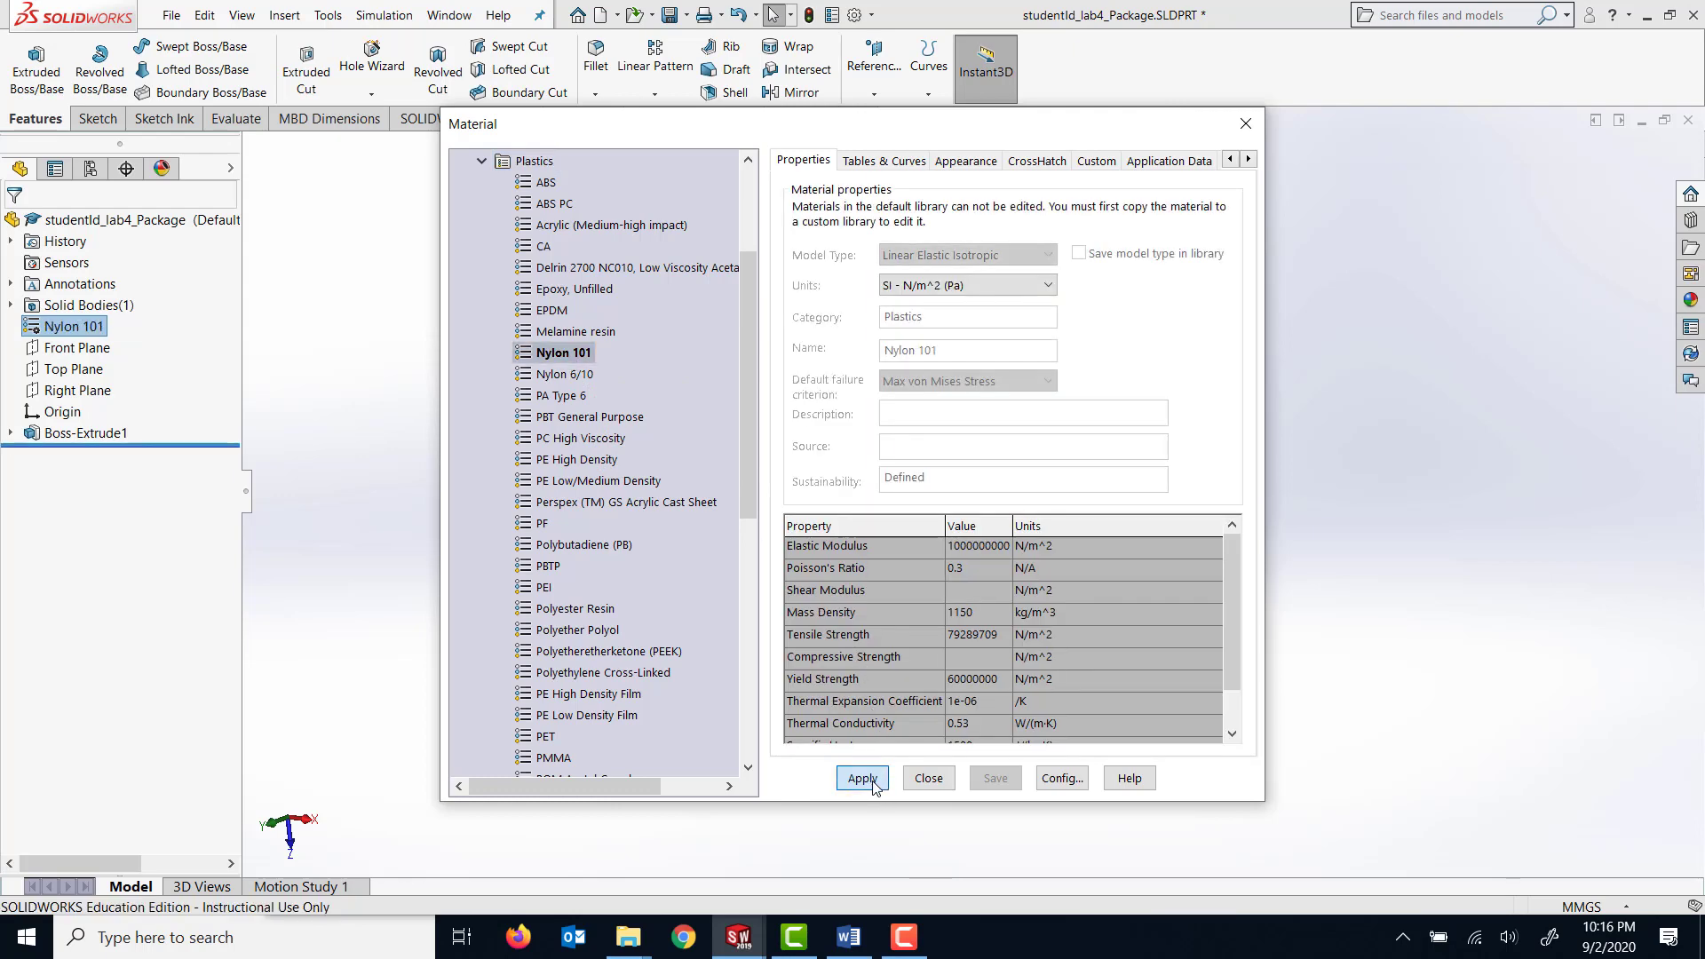
pyautogui.click(928, 778)
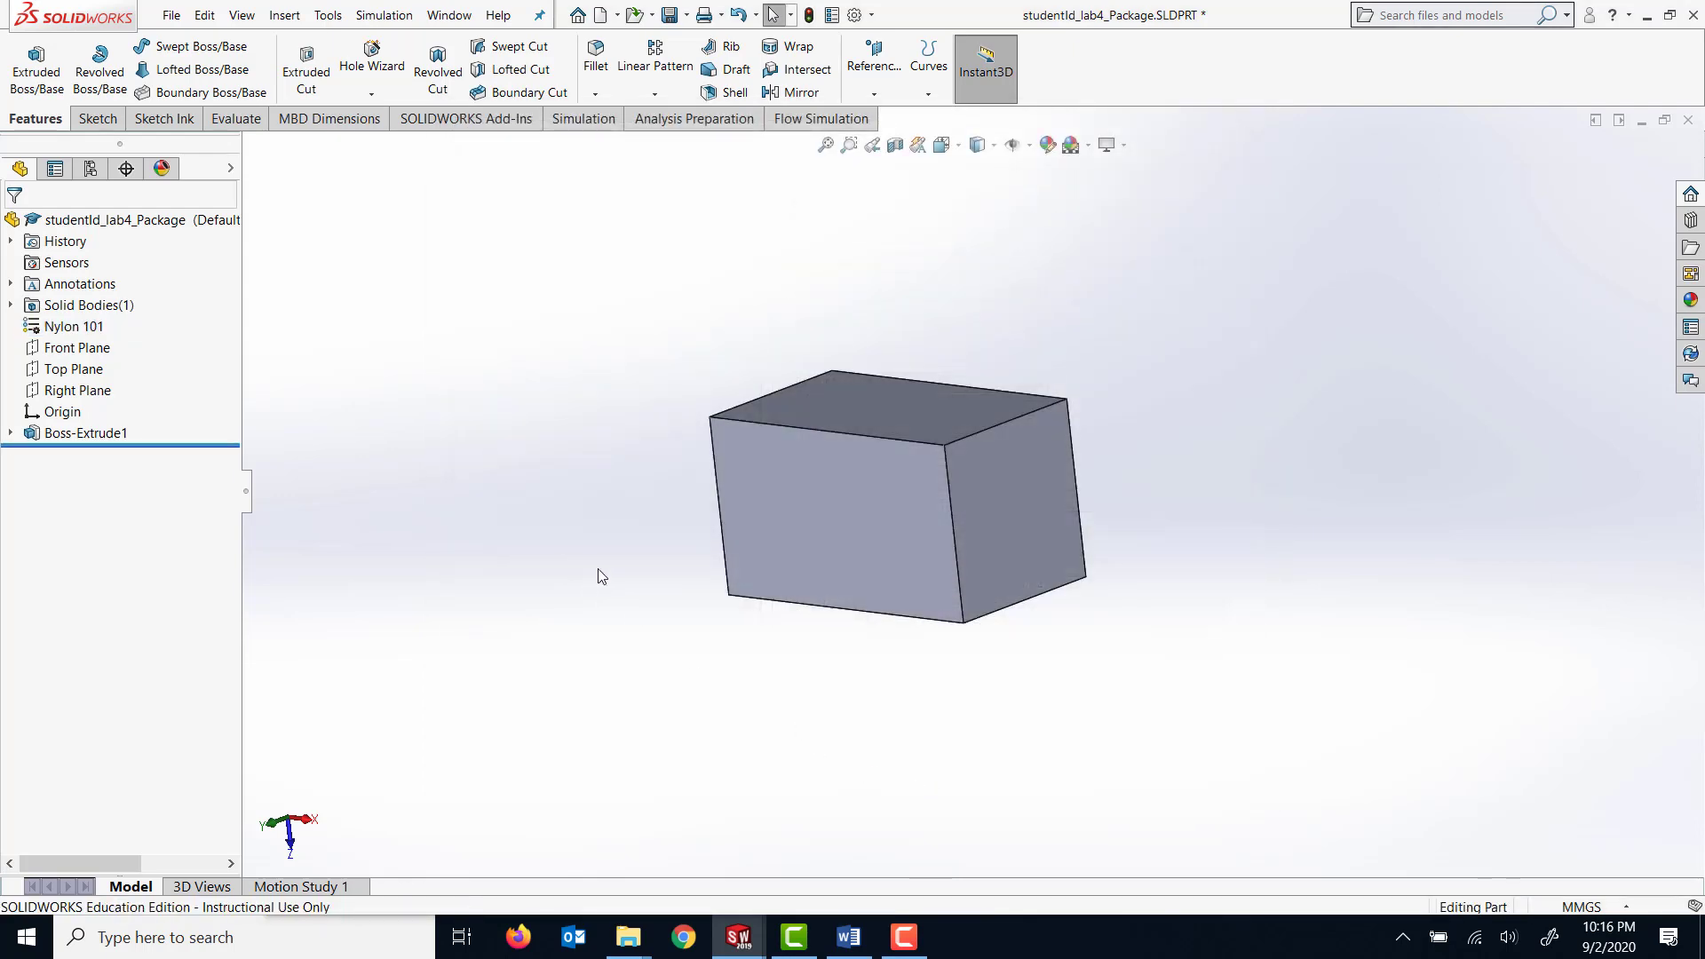